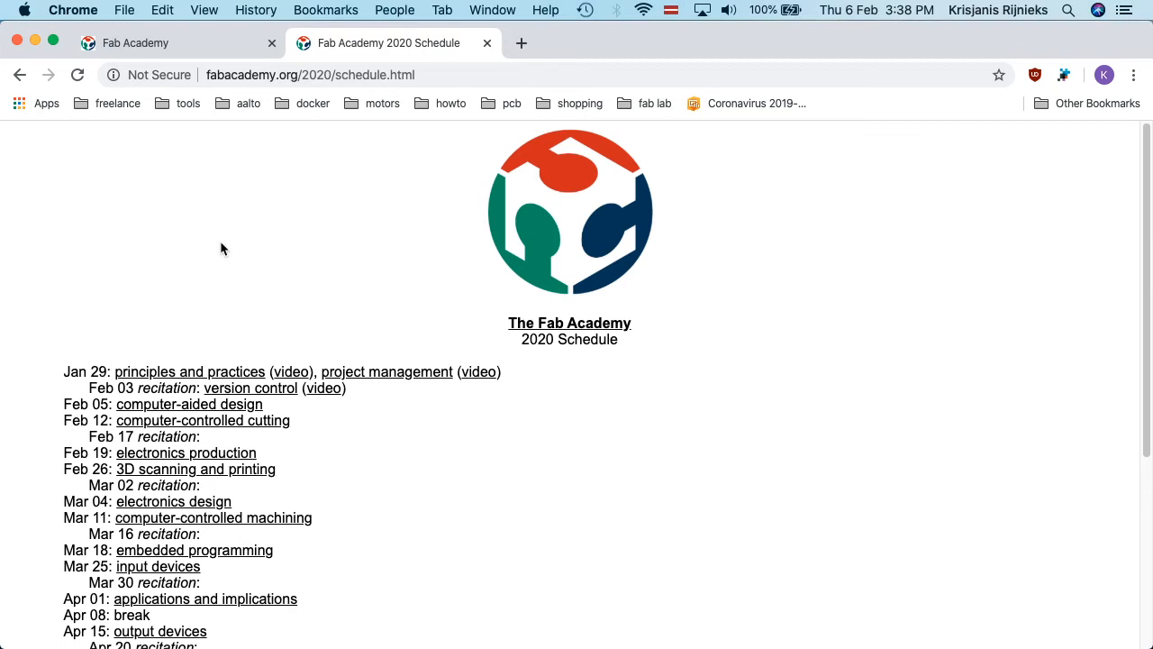
- Open the computer-aided design class page from the Fab Academy 2020 schedule
scroll(414, 278, "down", 1)
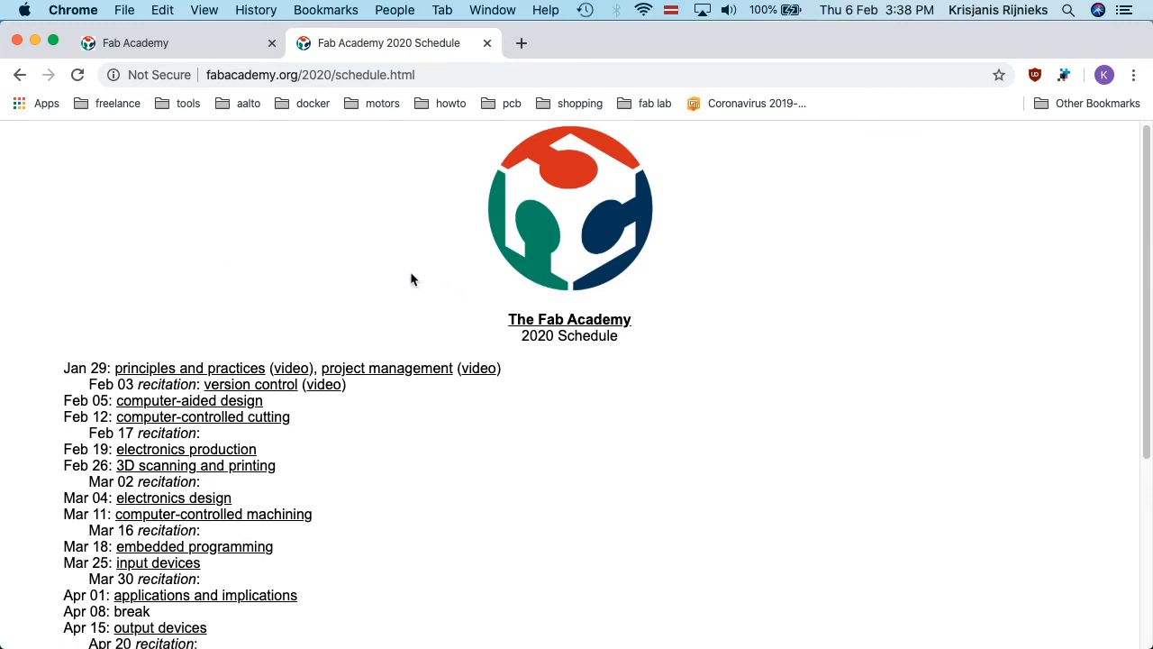
scroll(370, 302, "down", 2)
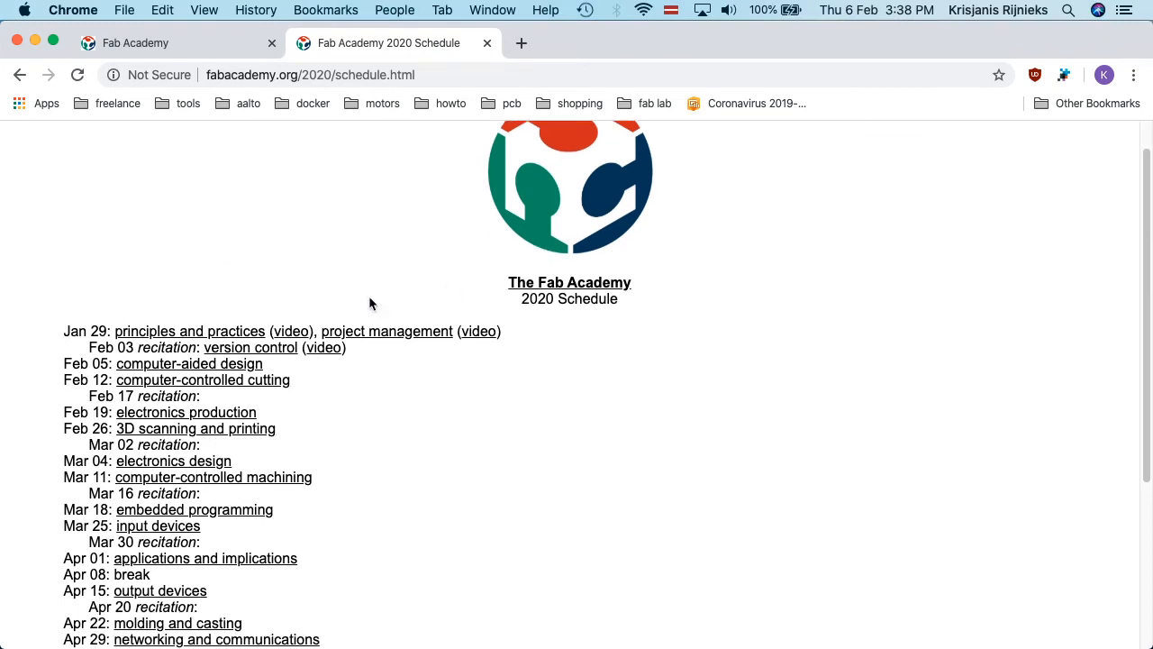
left_click(197, 368)
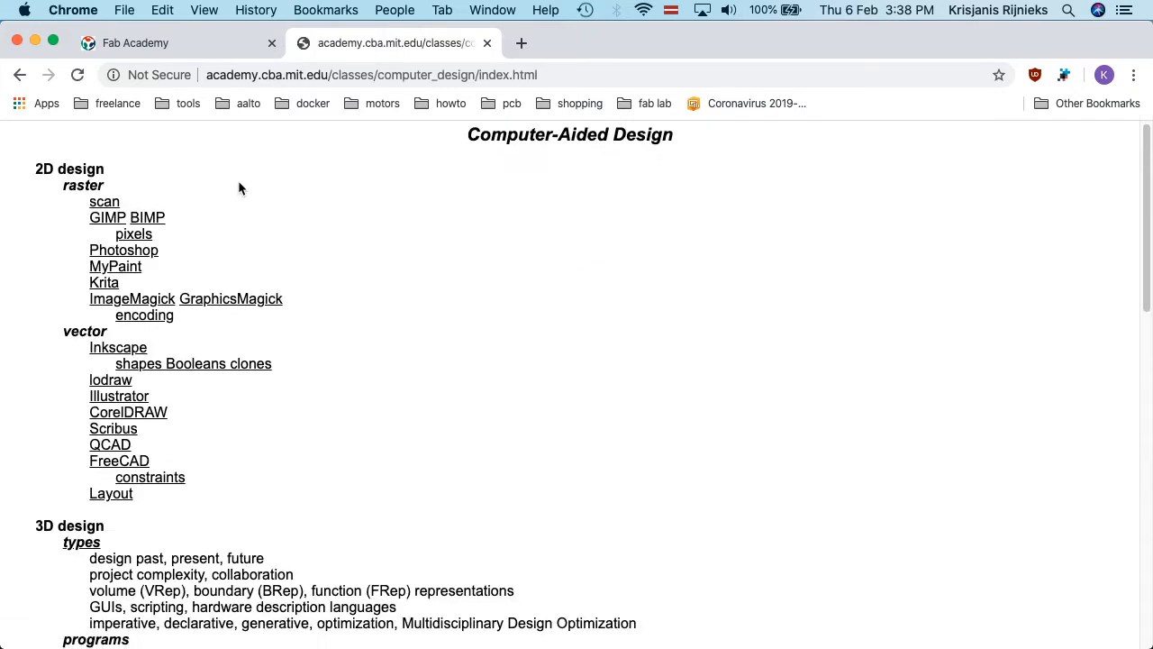
- Look through the 2D design and 3D design software lists on the Computer-Aided Design page
scroll(238, 186, "down", 1)
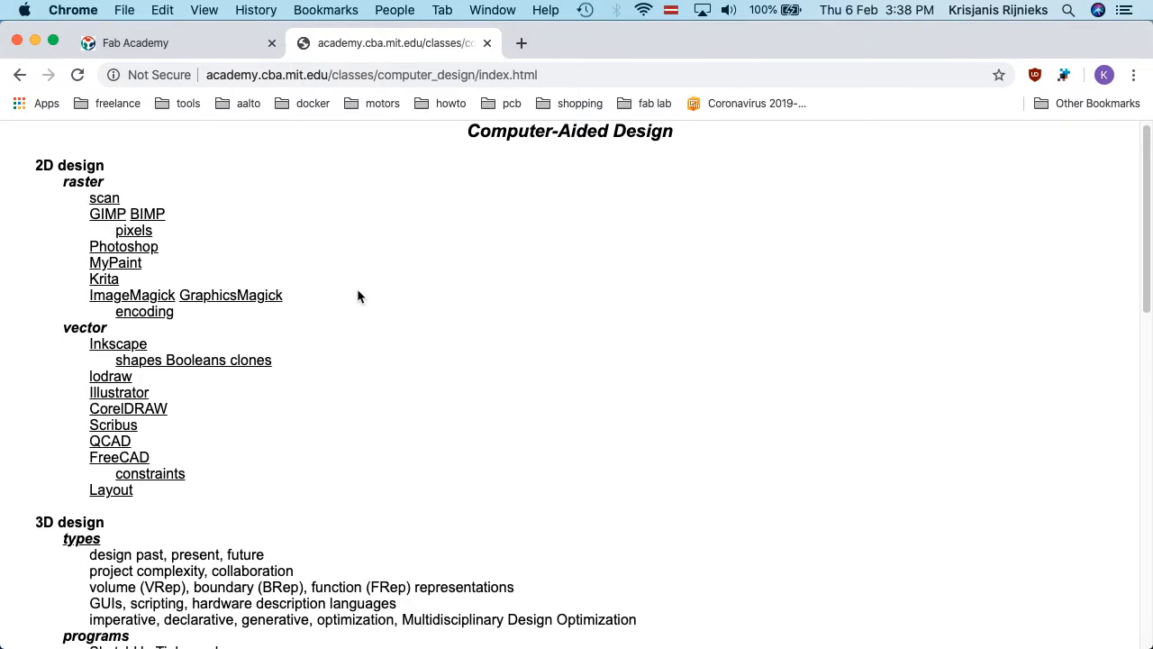
scroll(357, 290, "down", 3)
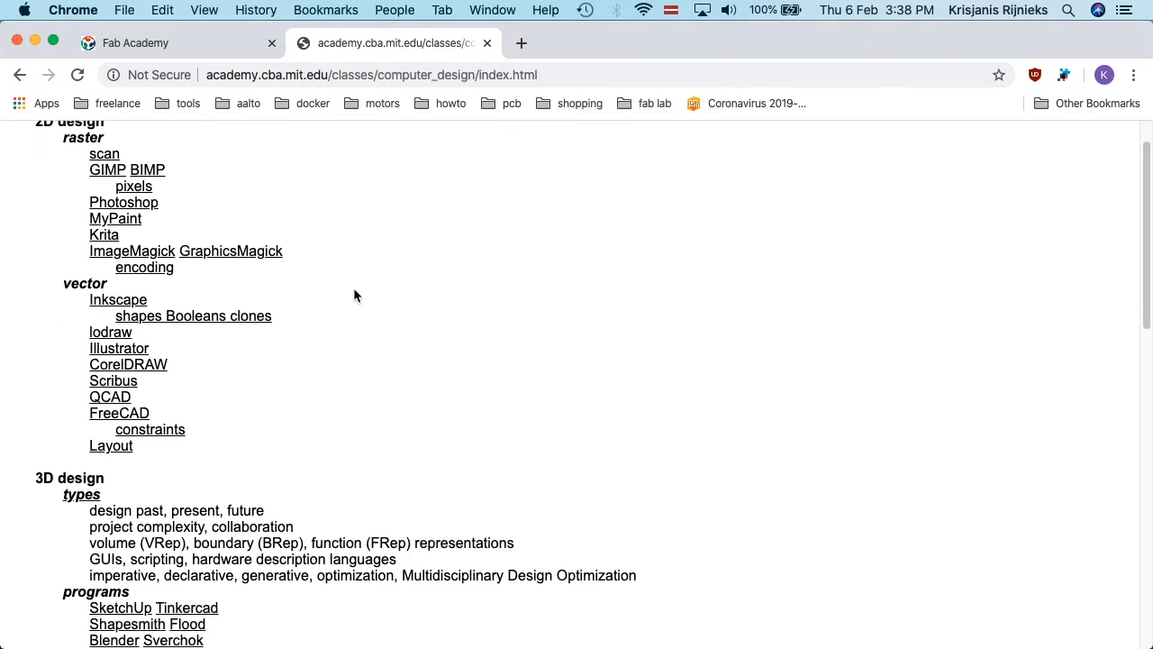
scroll(354, 290, "down", 2)
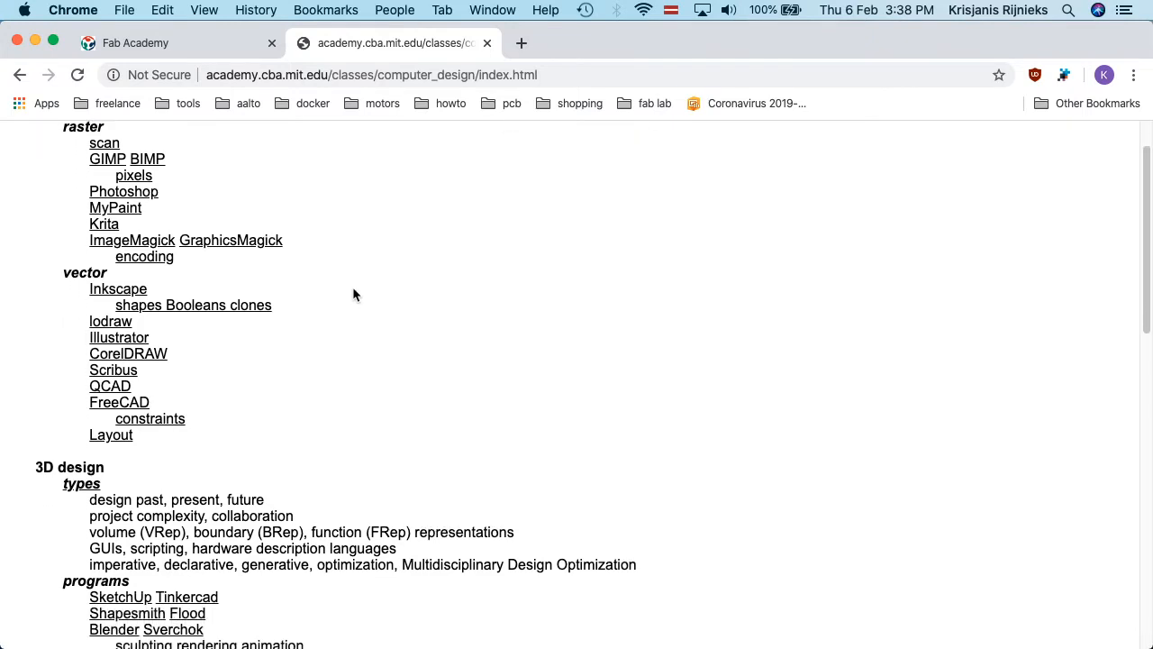
scroll(352, 290, "down", 6)
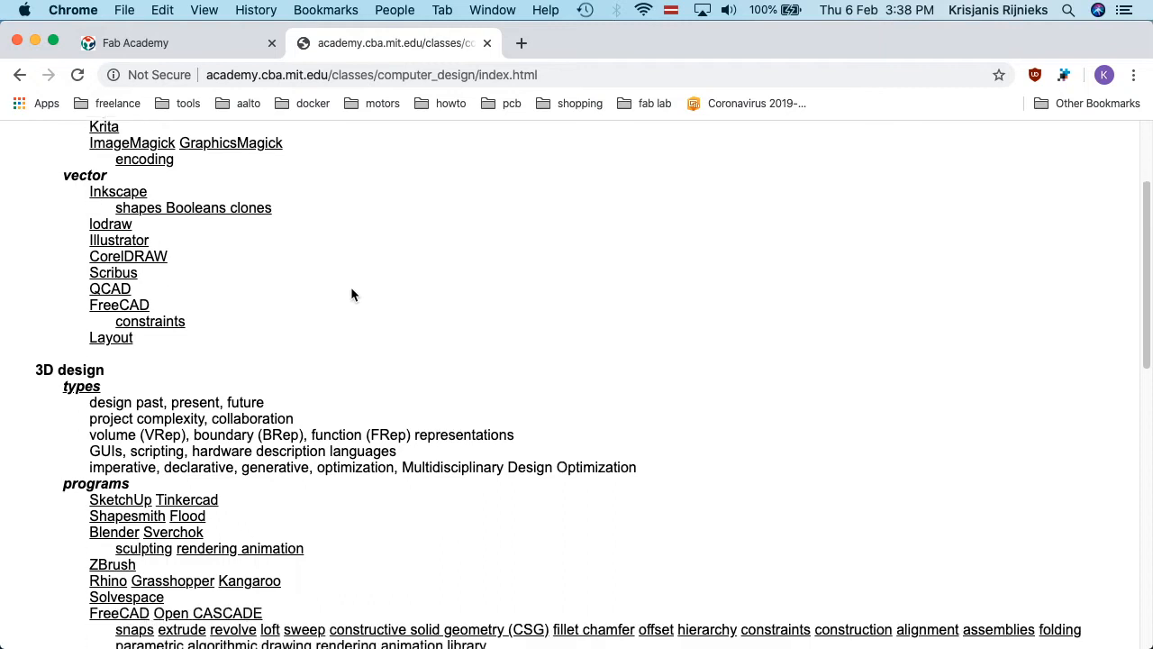
scroll(351, 293, "down", 10)
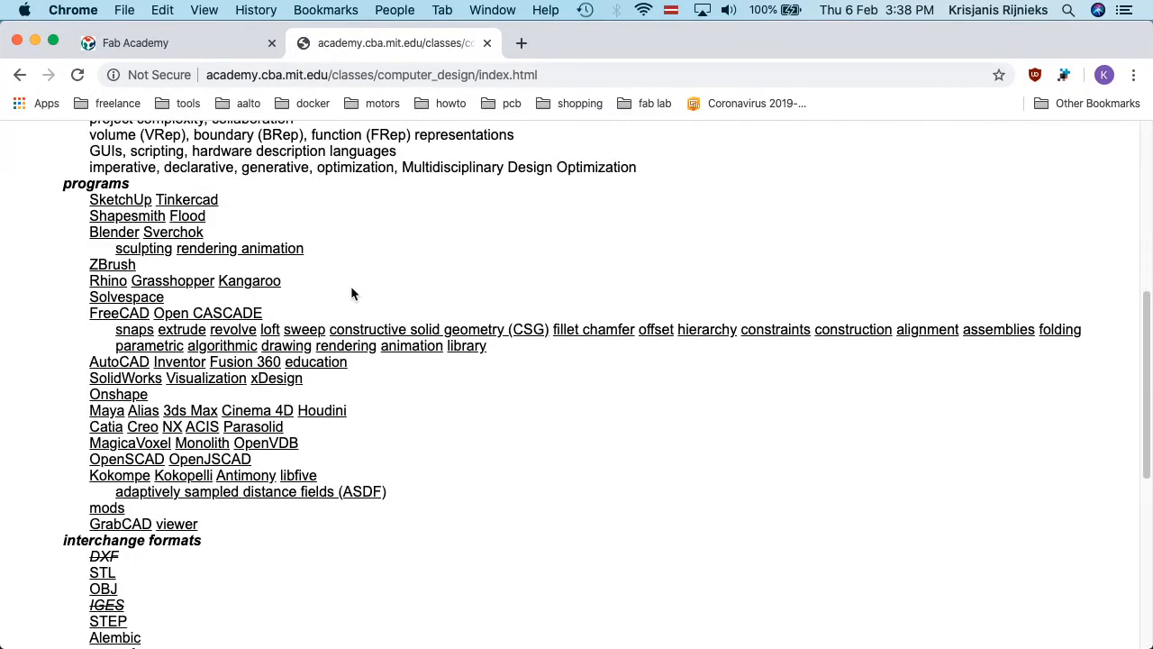
scroll(379, 378, "down", 1)
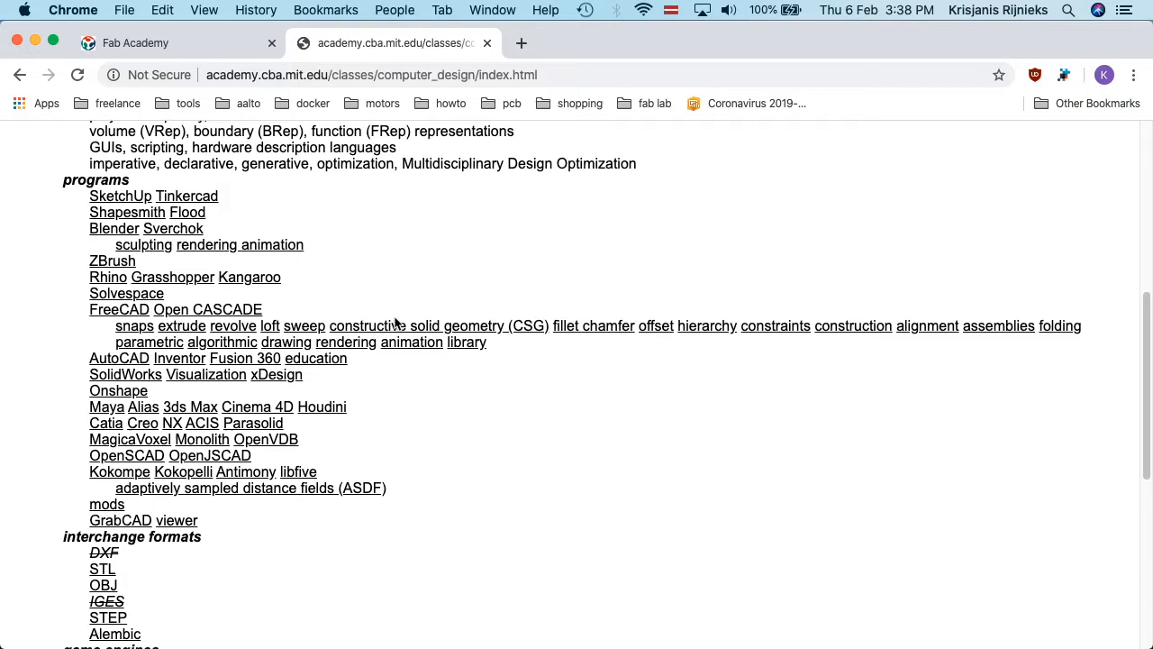
scroll(340, 407, "down", 1)
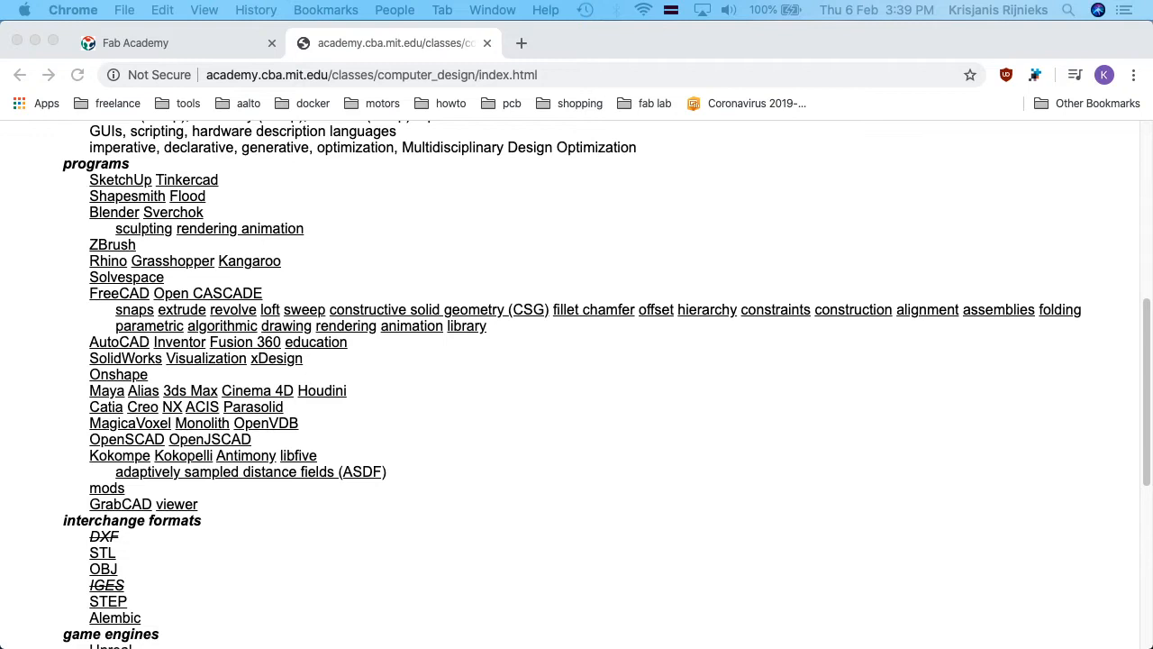
left_click(430, 238)
scroll(450, 261, "up", 5)
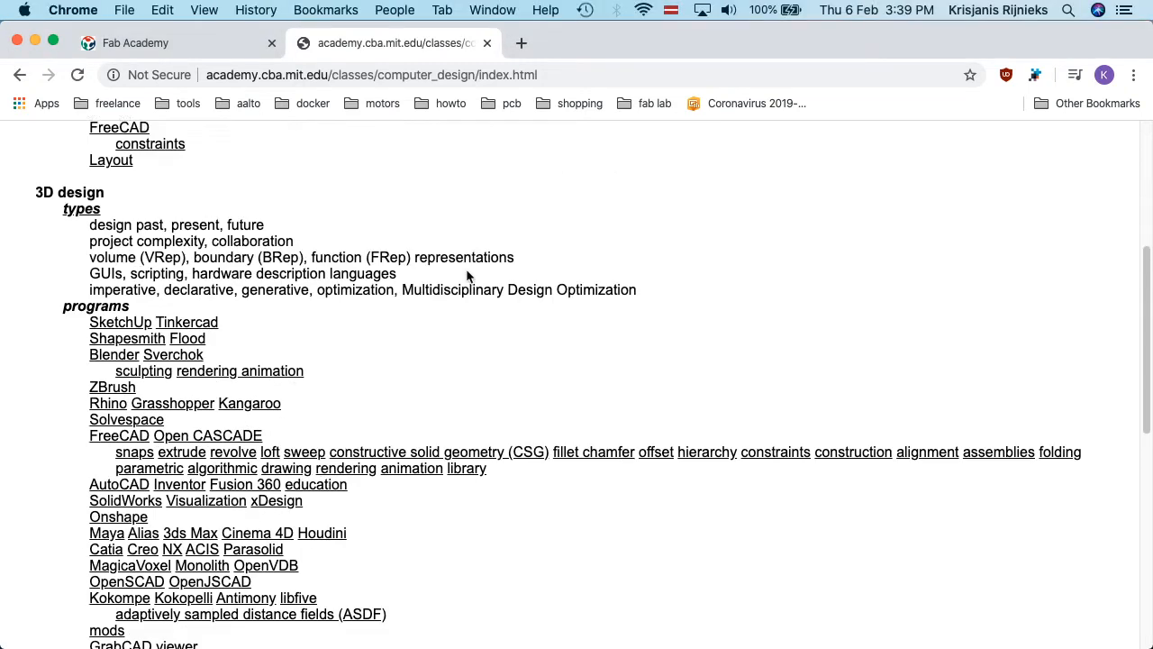
scroll(466, 280, "up", 2)
left_click(517, 72)
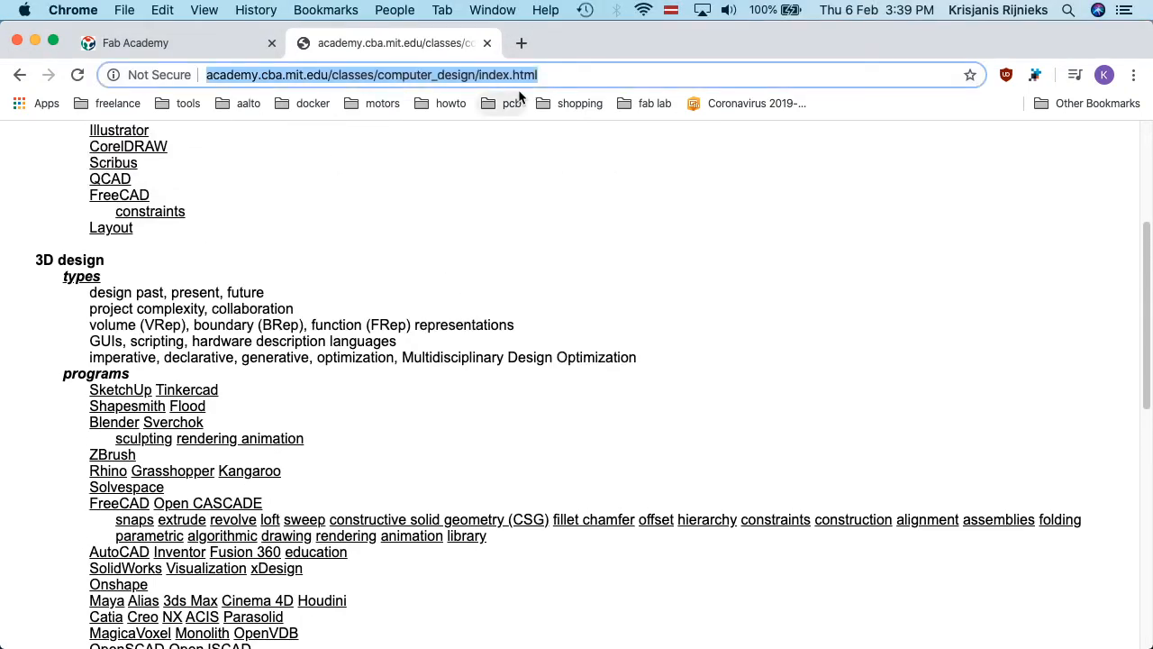
type("fusion 360 logo png")
key("Return")
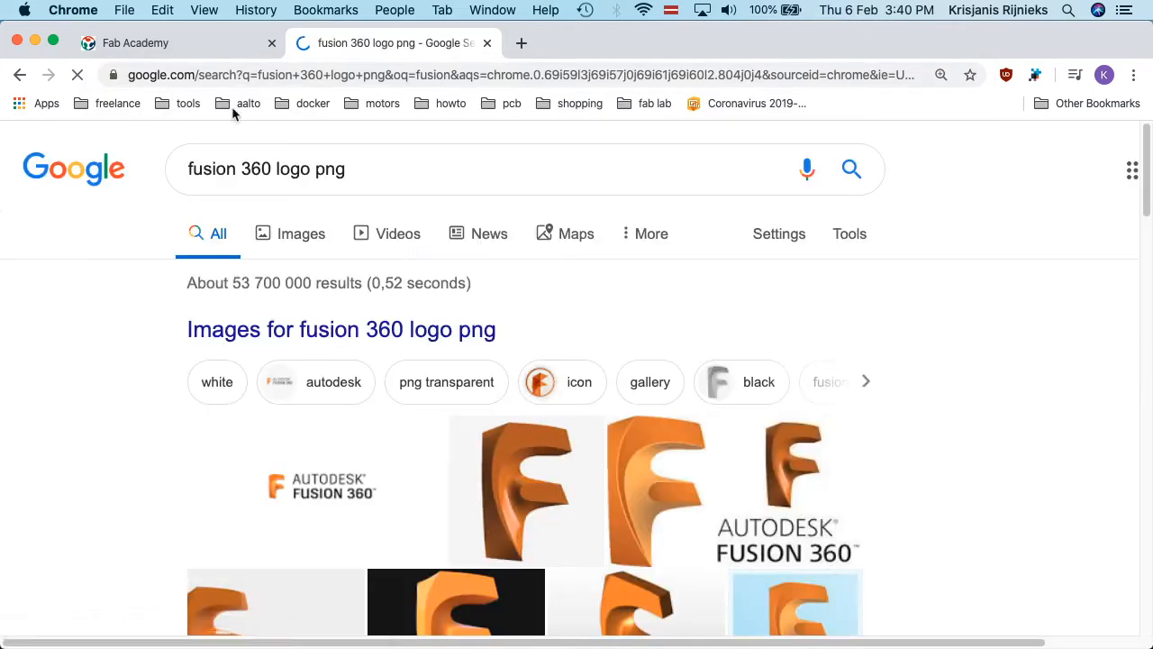
- Search the web for "fusion 360" and open Autodesk's Fusion 360 overview page
left_click(403, 79)
type("fusion 360")
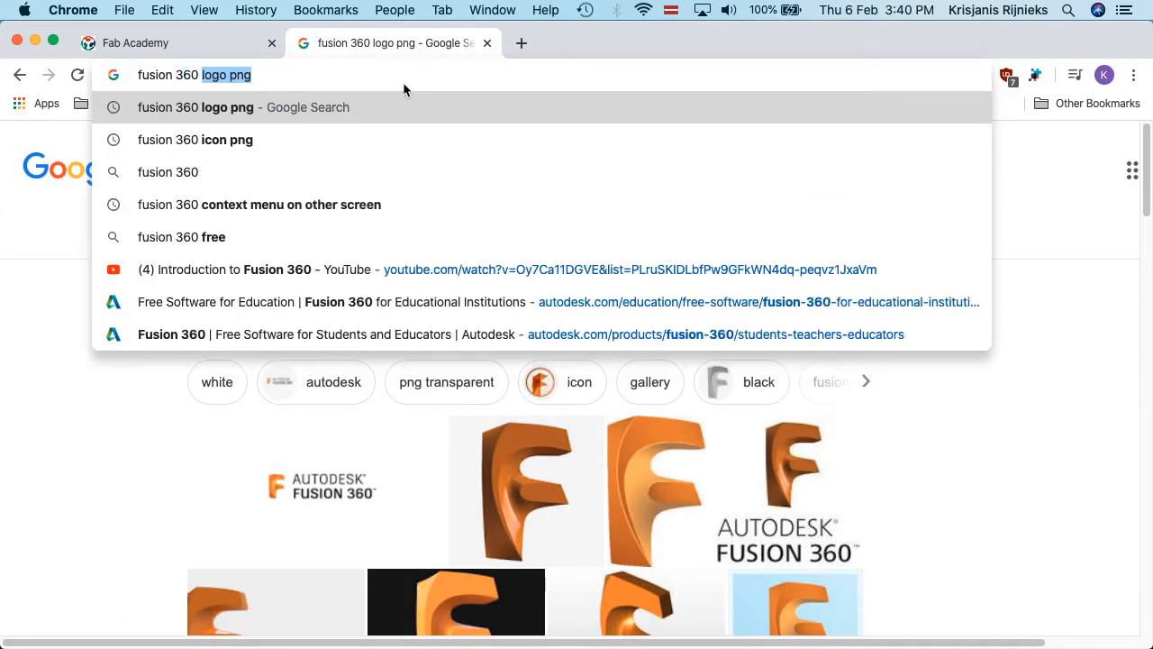
key("BackSpace")
key("Return")
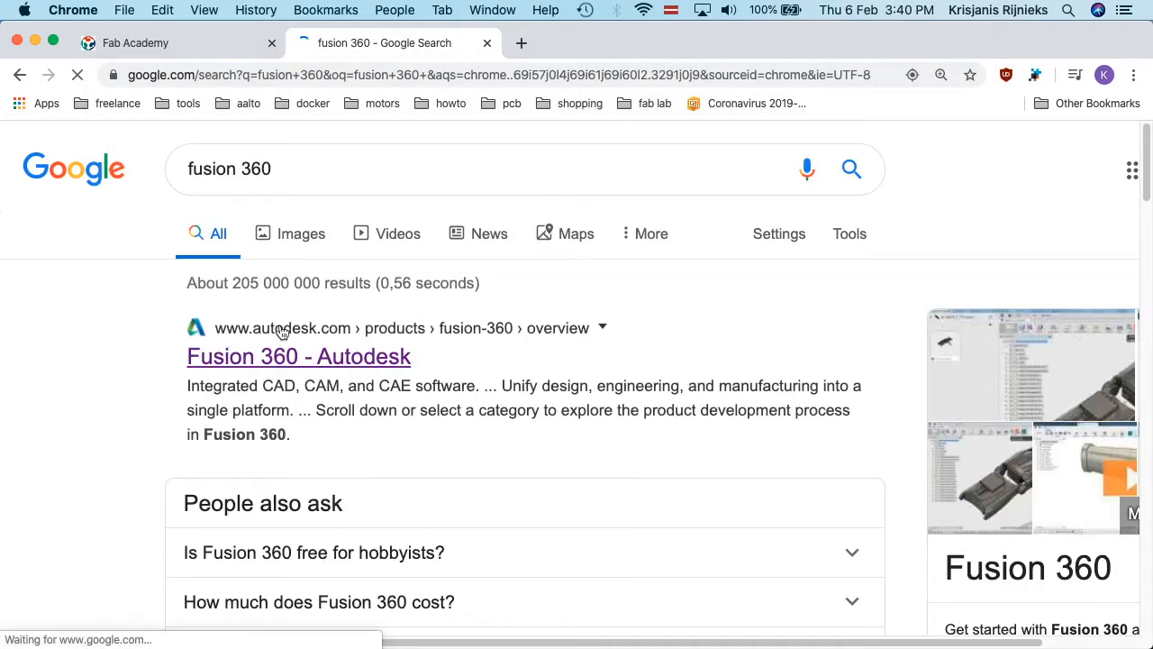
left_click(288, 355)
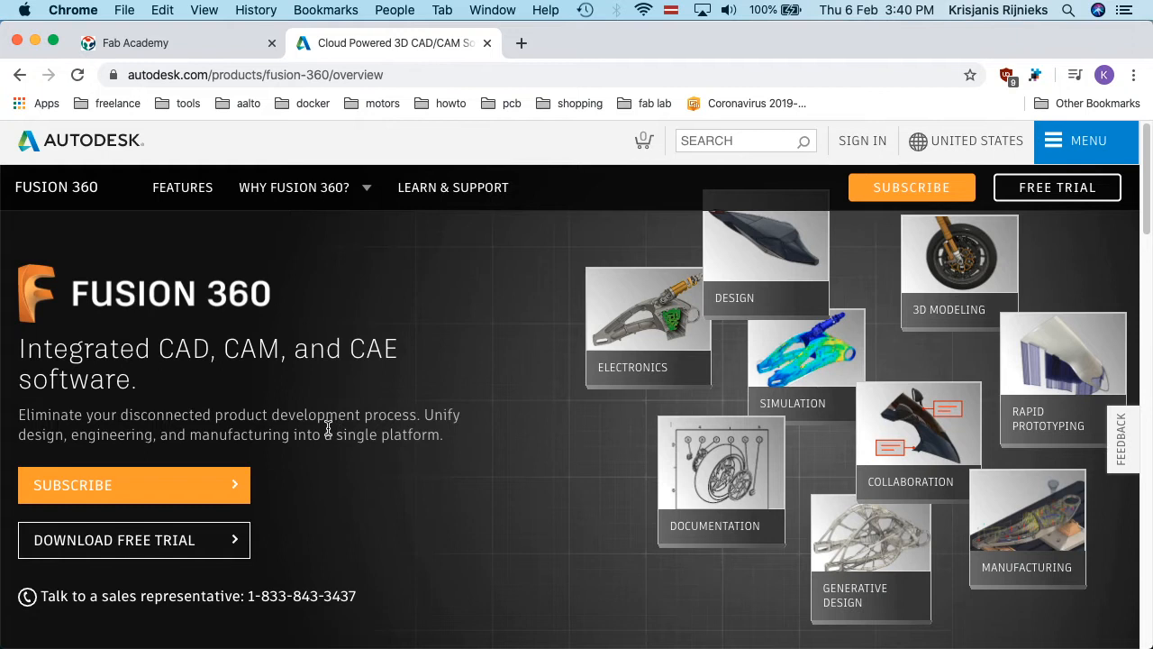
- Look over the Fusion 360 overview page, including its section on the unified workflow
scroll(329, 430, "down", 4)
scroll(328, 428, "down", 6)
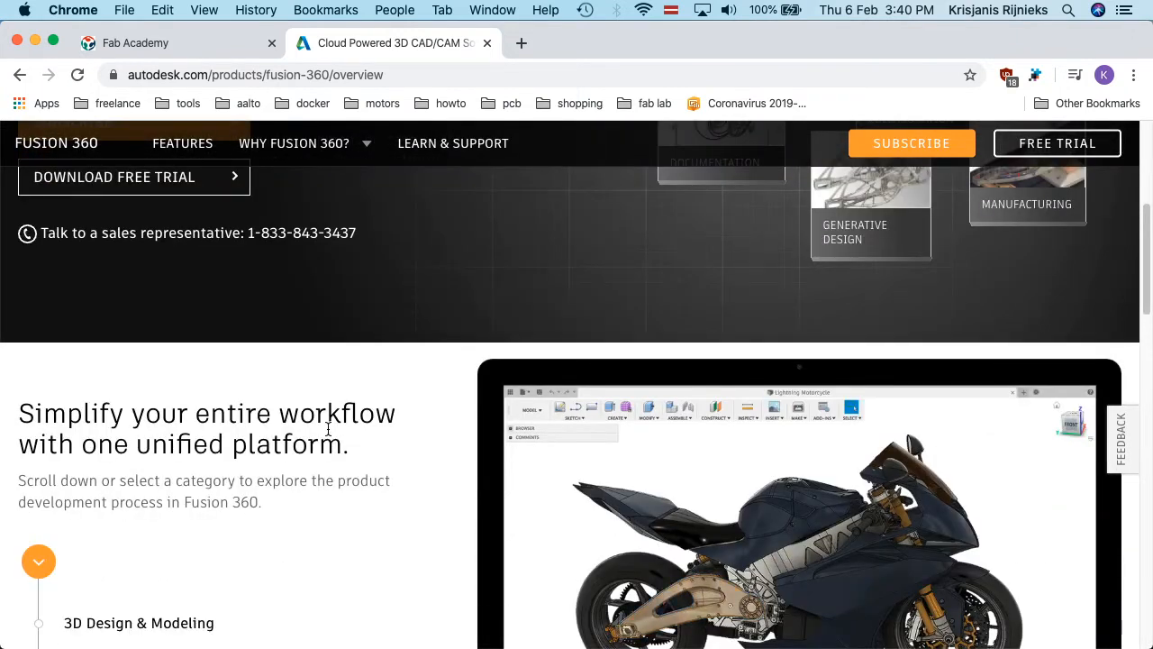
scroll(298, 422, "down", 9)
scroll(353, 373, "up", 15)
scroll(356, 444, "up", 3)
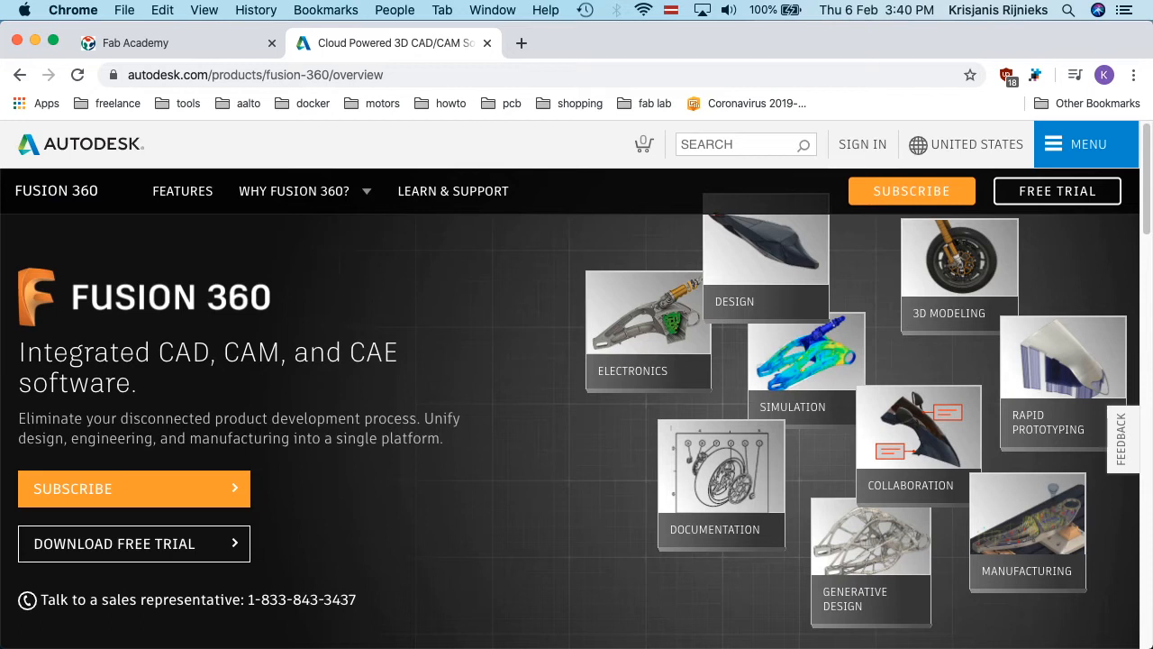
- Launch the Autodesk Fusion 360 application
key("ctrl+space")
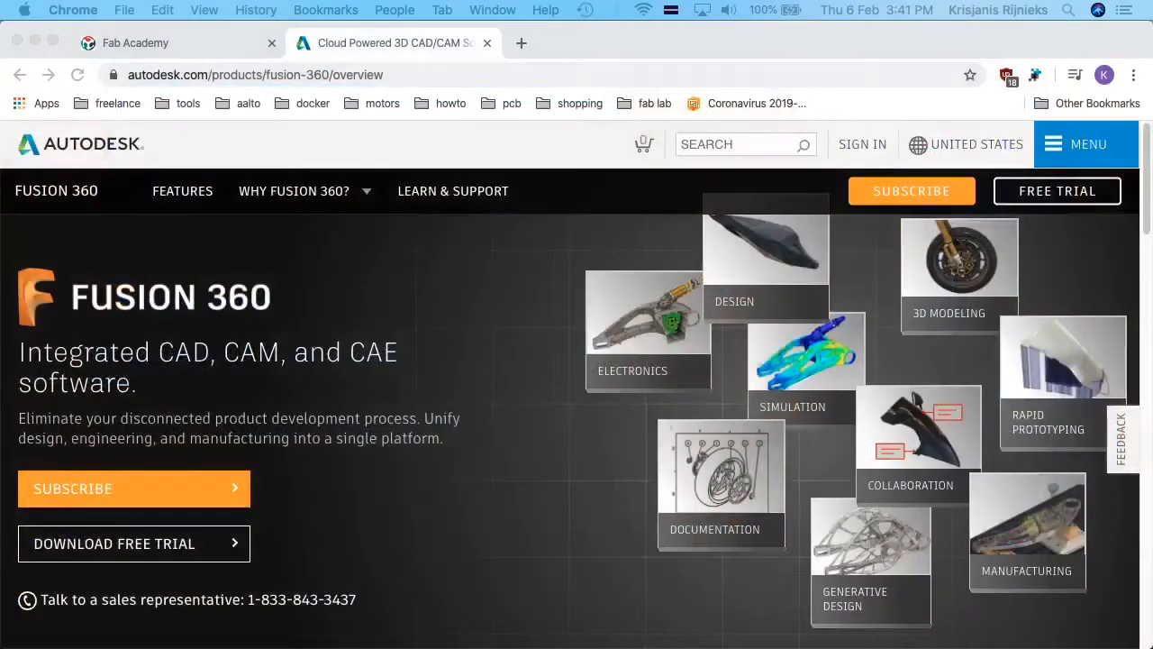
left_click(439, 277)
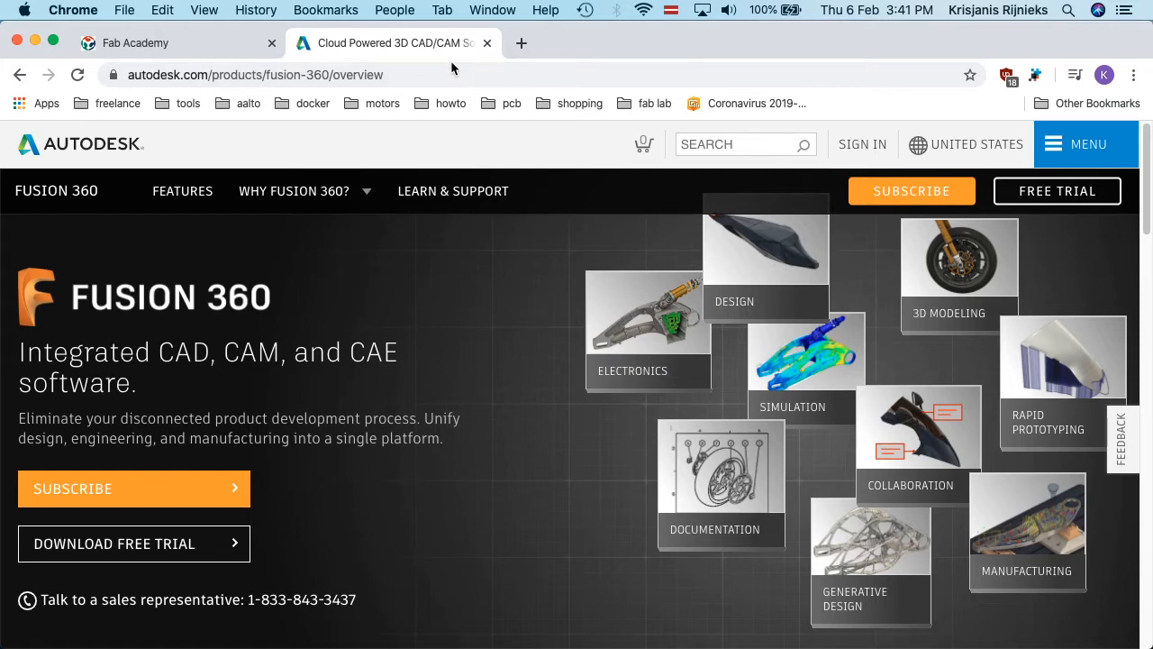
key("super+space")
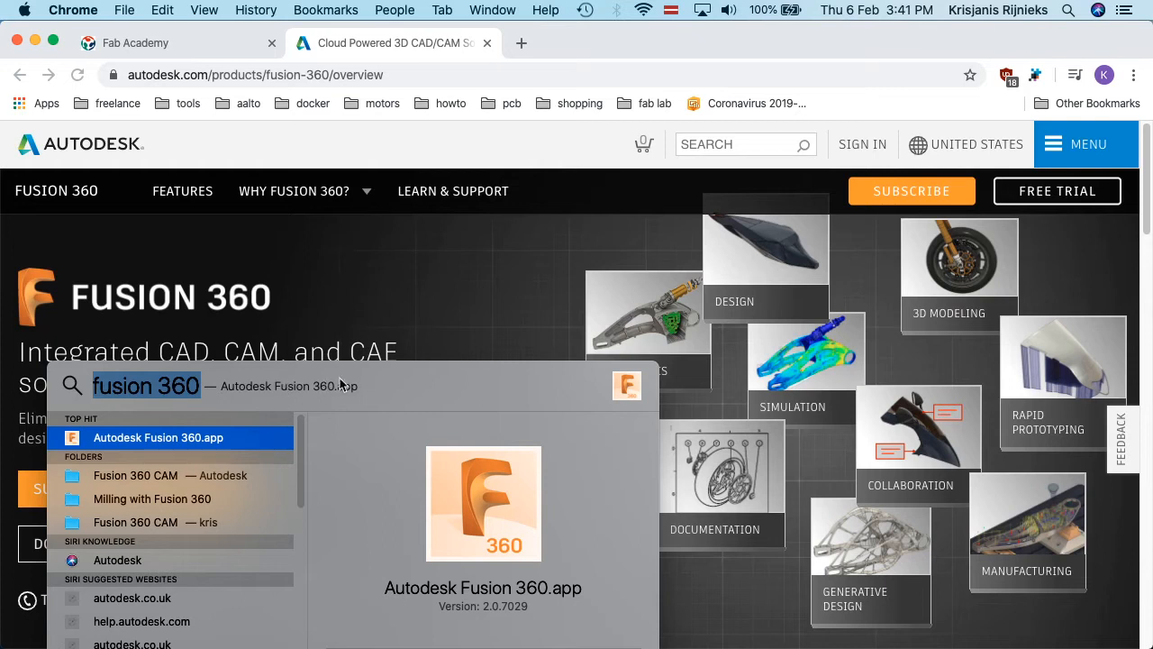
key("Return")
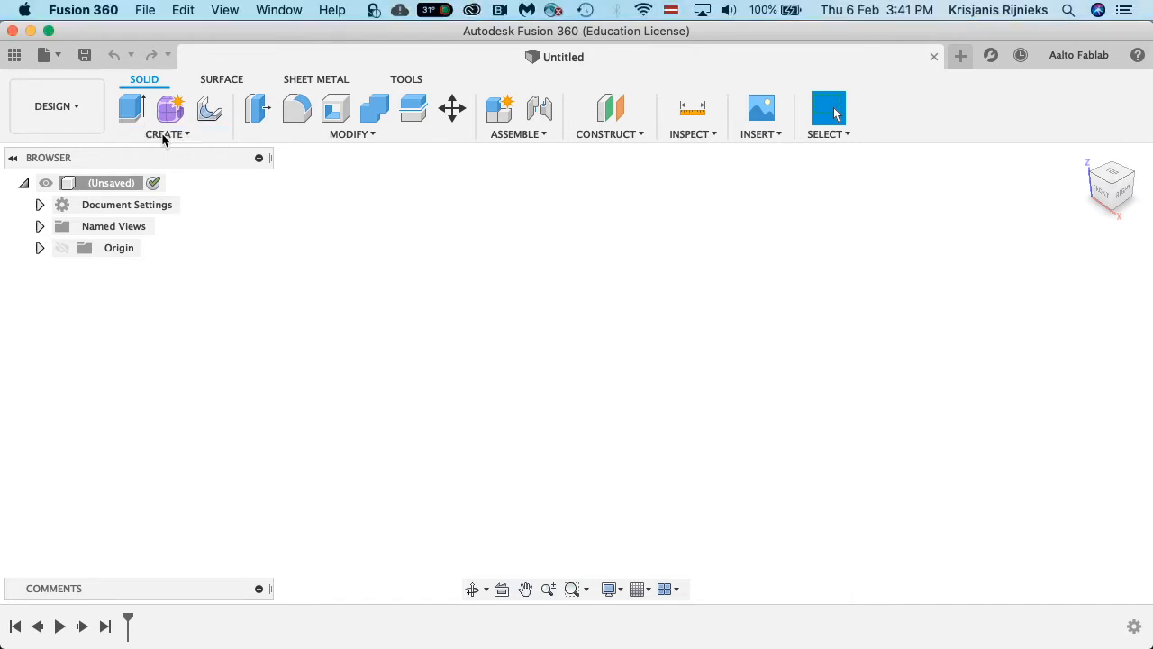
mouse_move(154, 32)
left_mouse_down()
mouse_move(220, 46)
mouse_move(154, 34)
left_mouse_up()
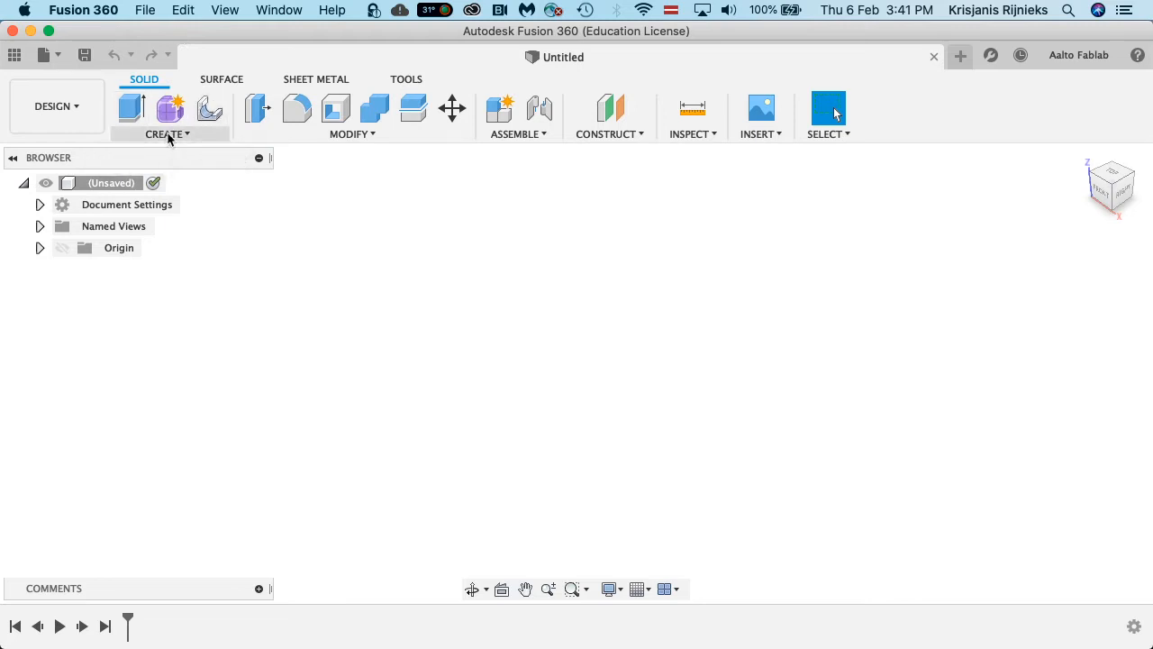
- Open the Fusion 360 preferences and check the default modeling orientation in the general settings
left_click(1060, 57)
left_click(1069, 103)
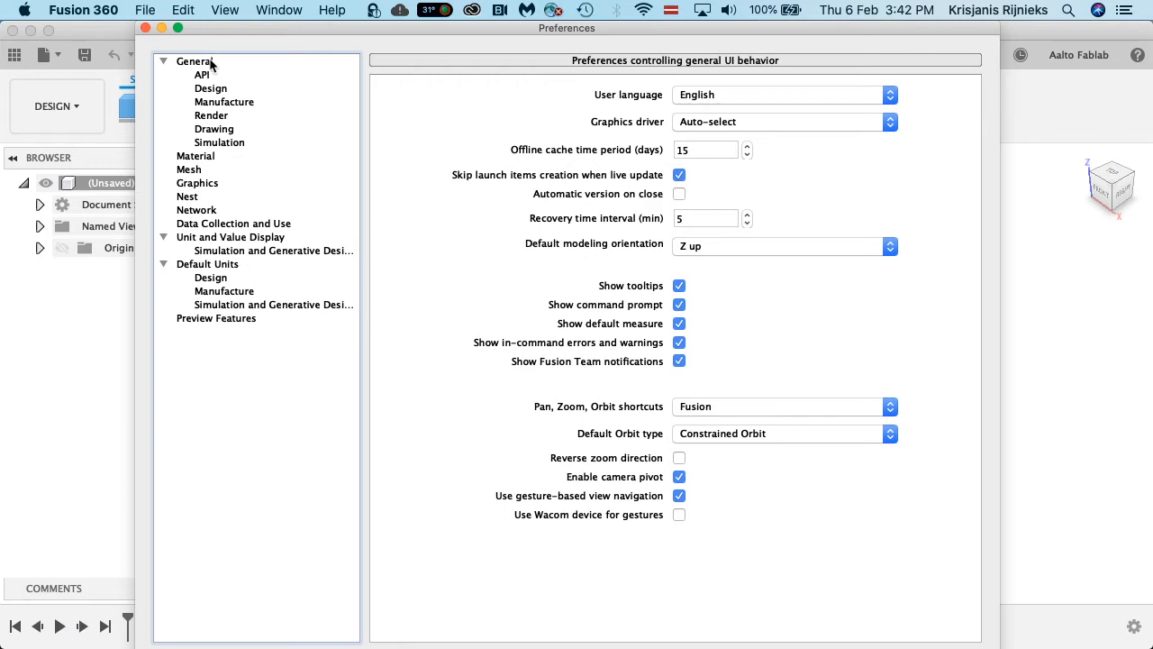
left_click(209, 62)
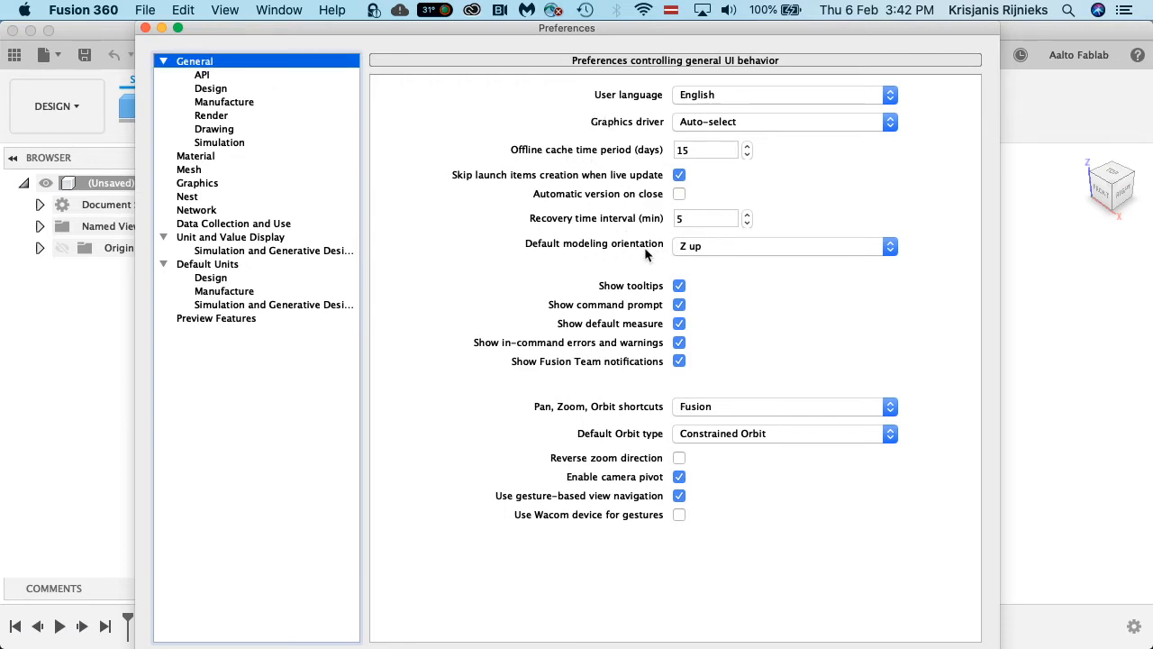
left_click(737, 246)
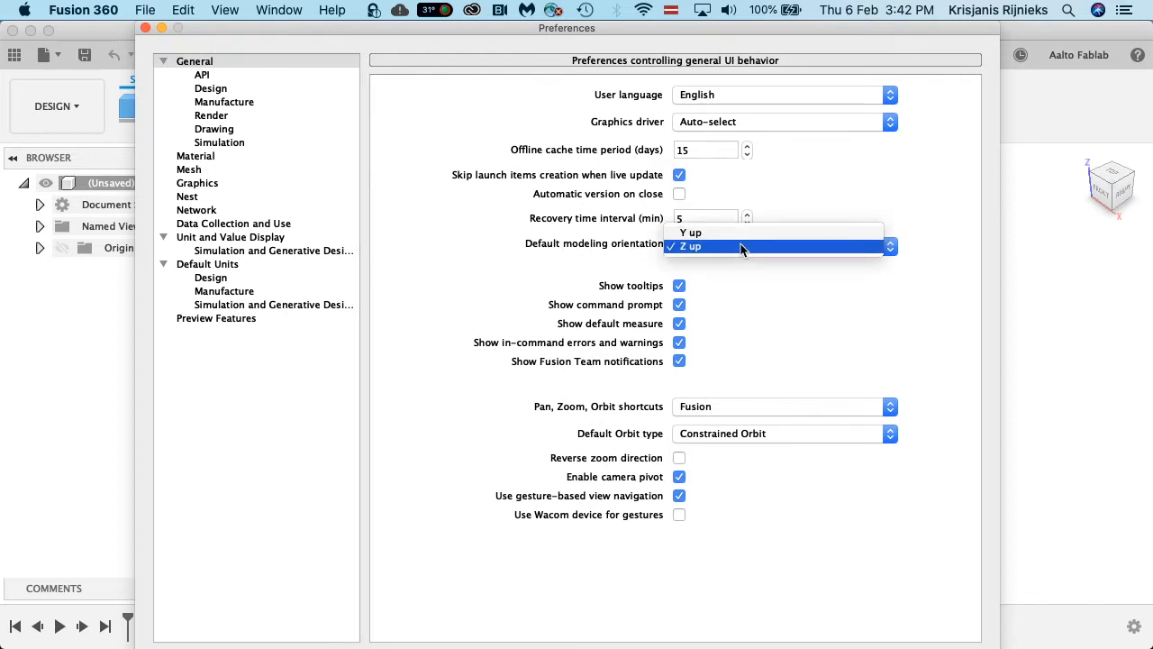
left_click(735, 277)
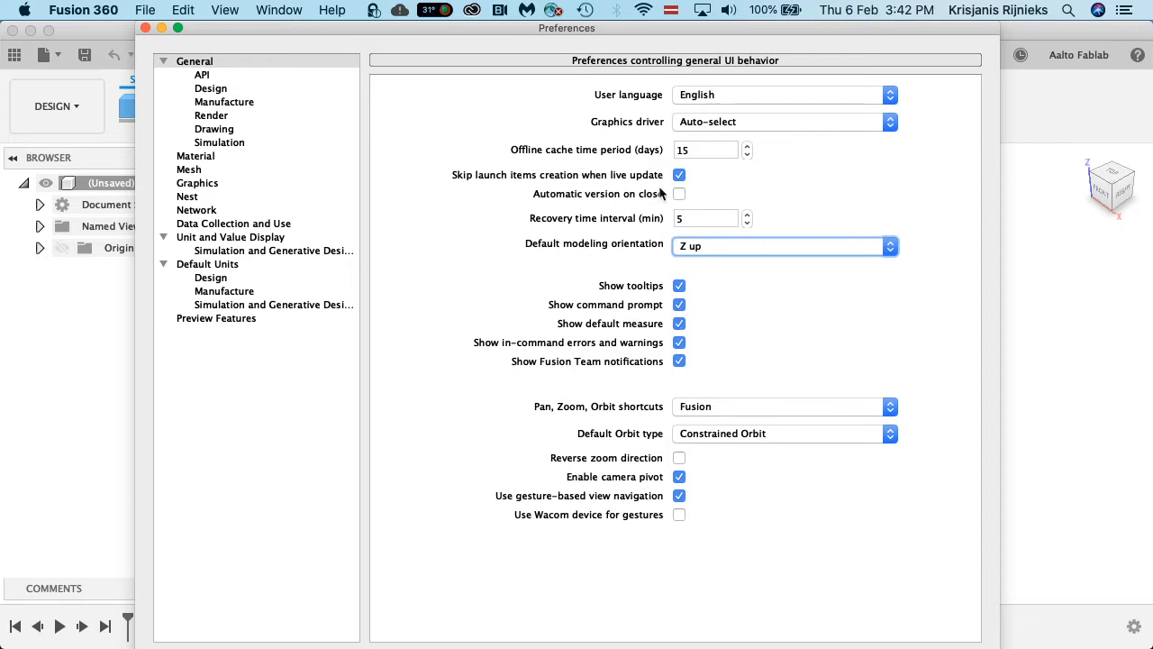
left_click(237, 76)
left_click(244, 64)
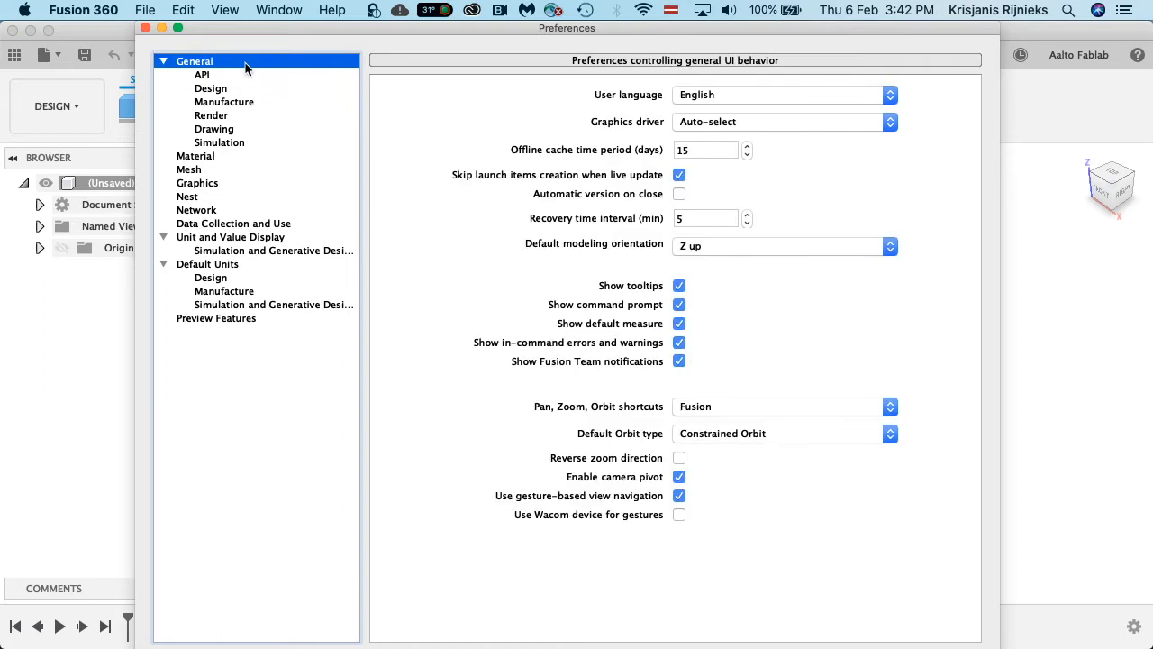
- Review the unit display and default unit preferences for Design, Manufacture, and Simulation and Generative Design, and close the preferences
left_click(220, 240)
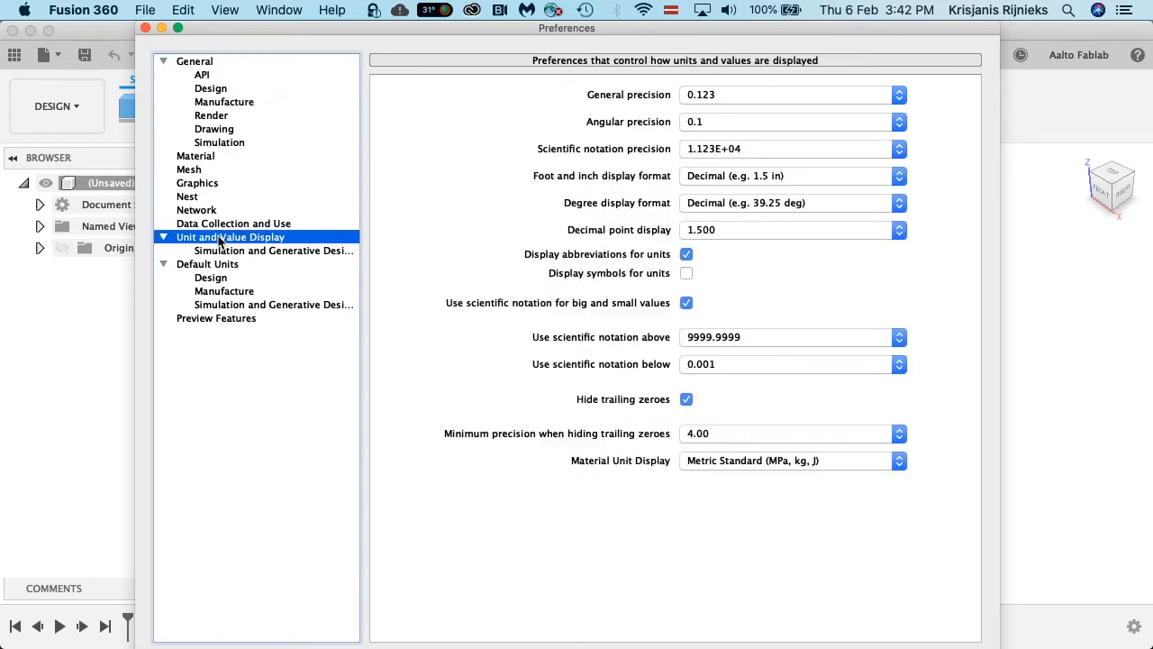
left_click(213, 266)
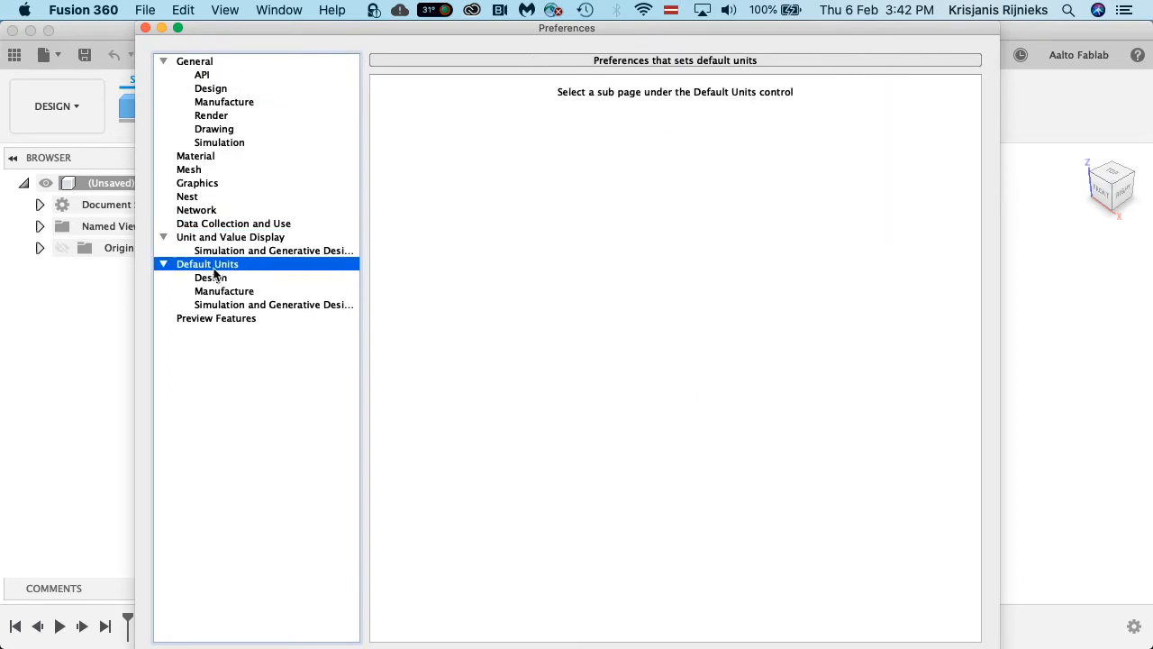
left_click(216, 278)
left_click(221, 292)
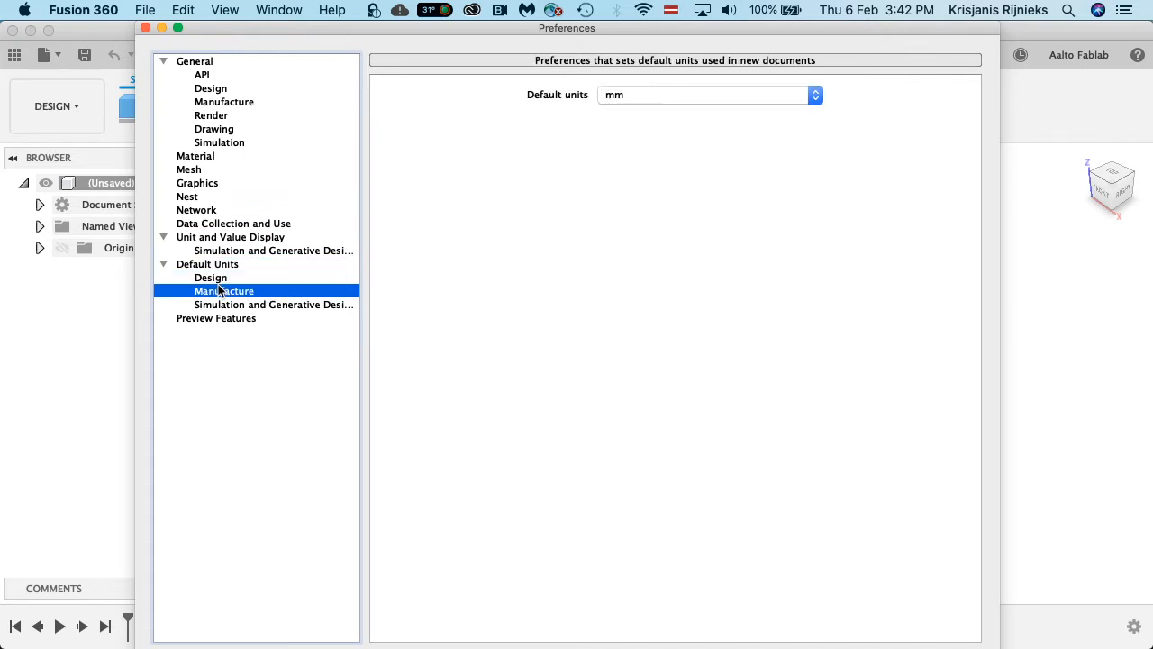
left_click(222, 306)
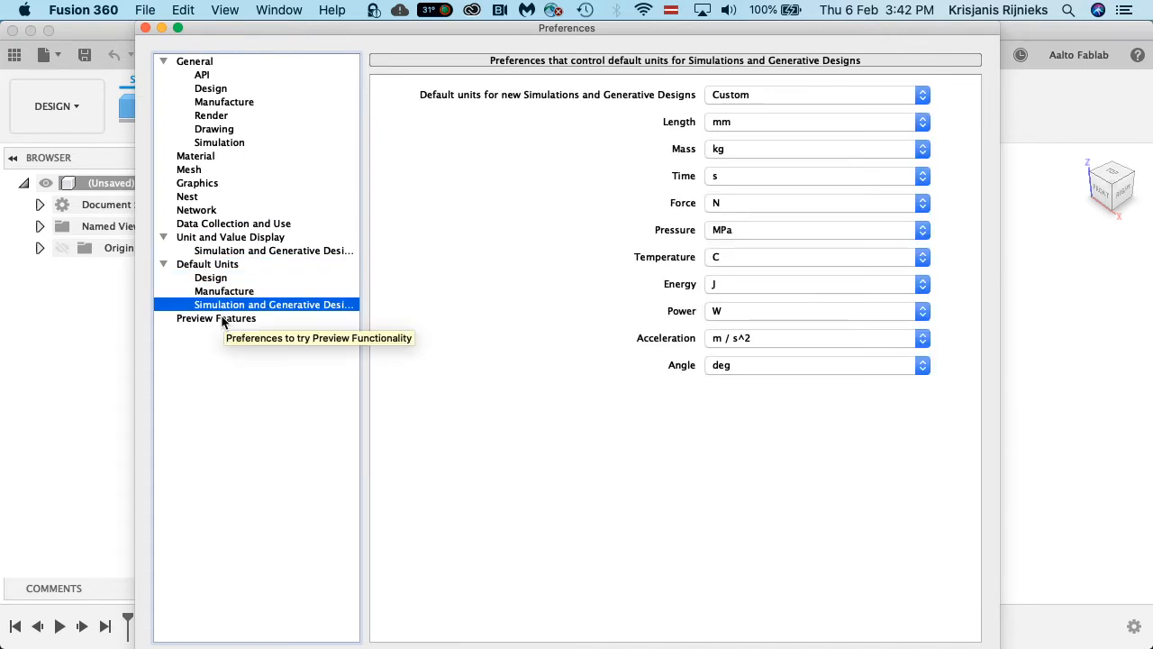
left_click(214, 266)
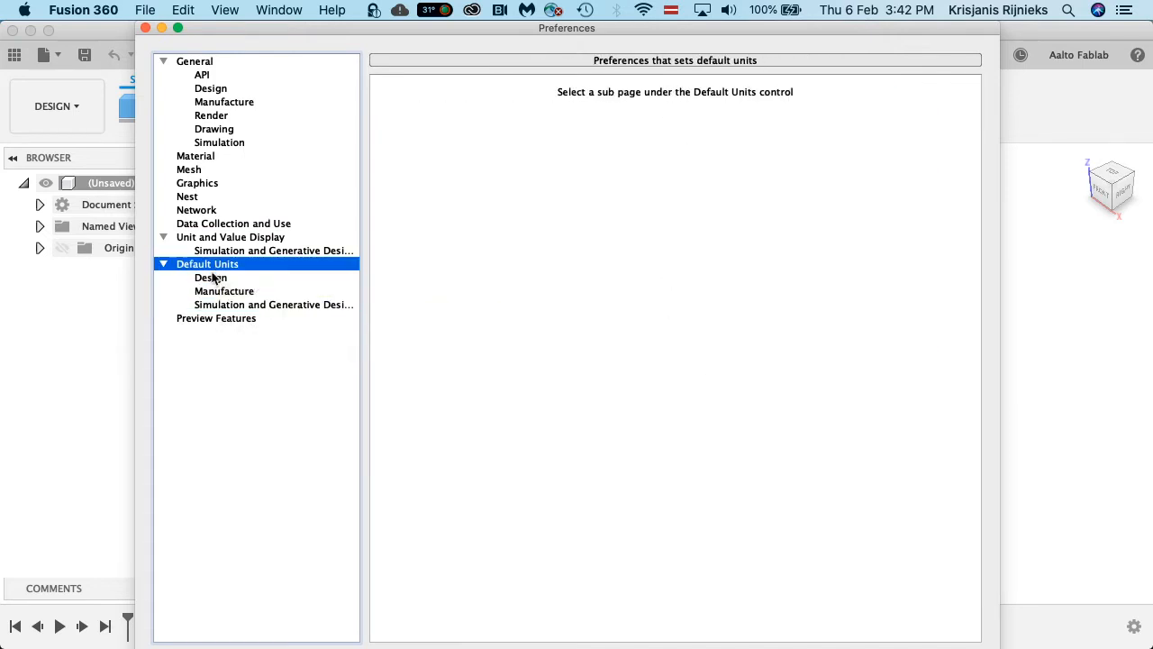
left_click(146, 27)
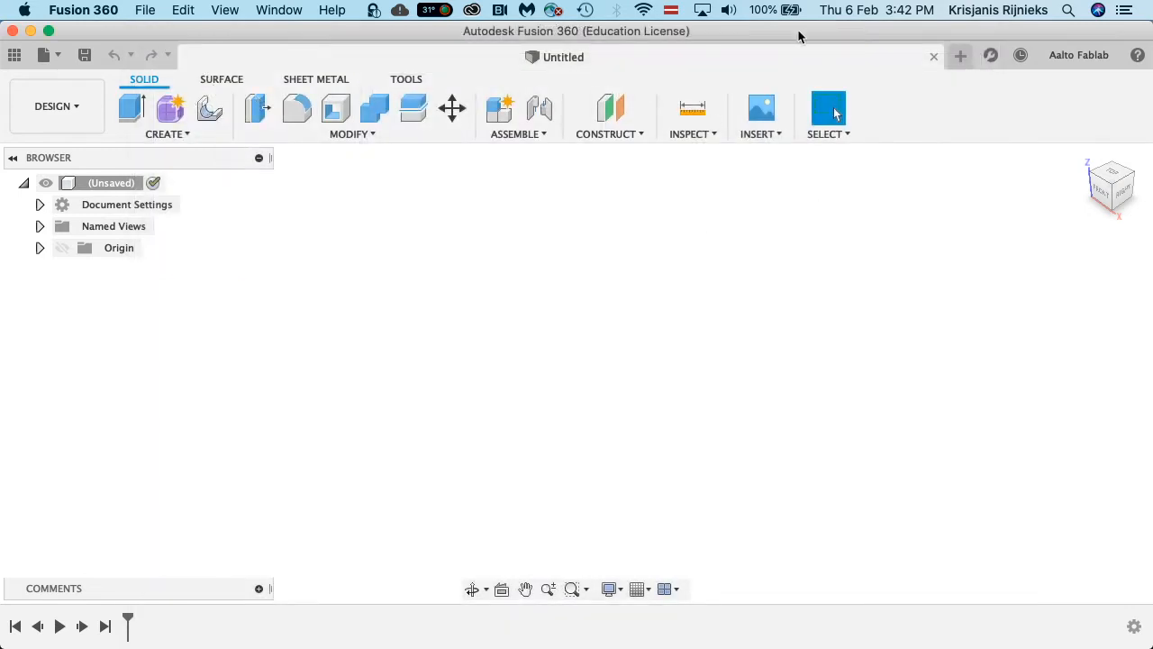
- Open the Demos folder in the Aalto Fablab project data
left_click(14, 55)
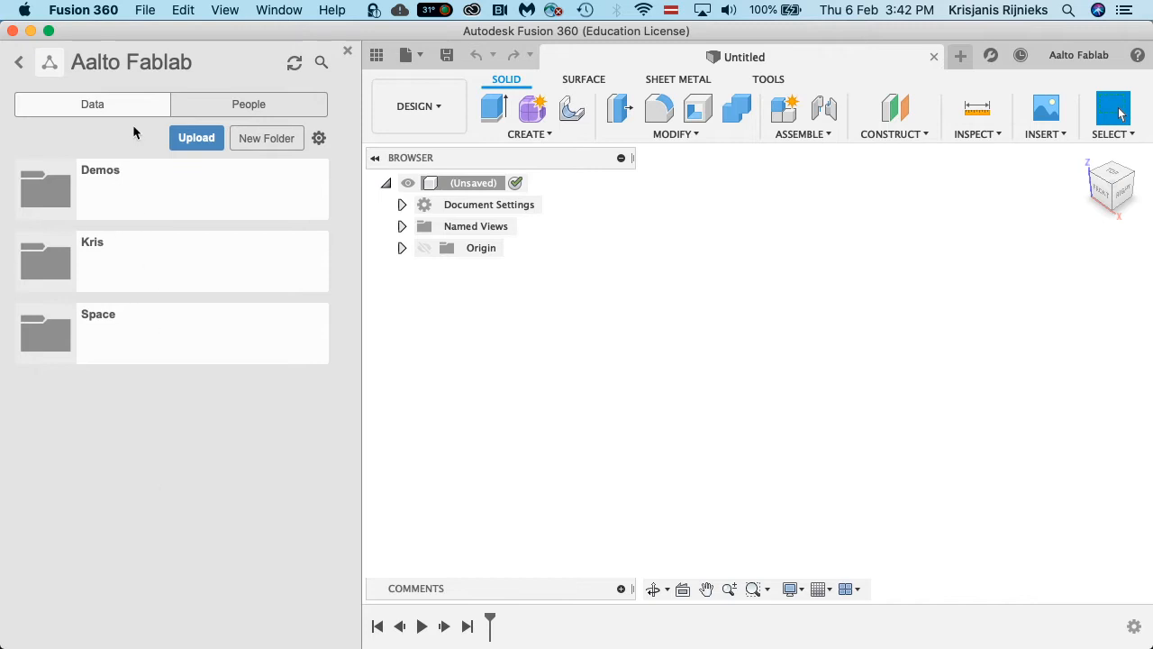
left_click(126, 216)
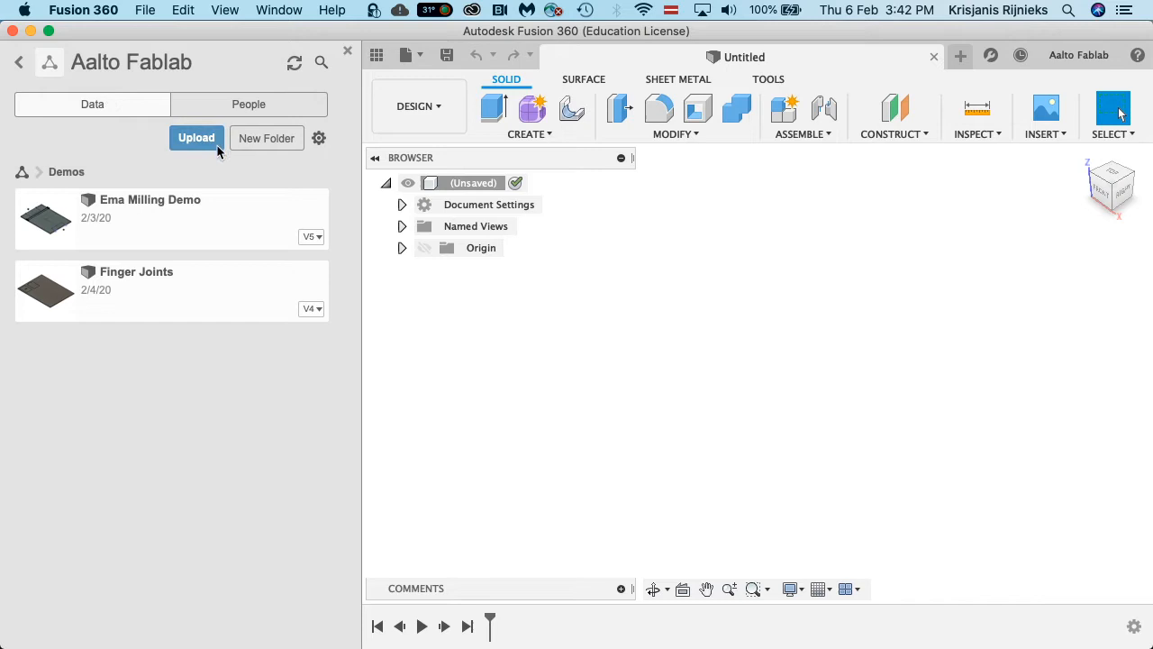
- Create a new subfolder with the default name inside Demos and delete it again
left_click(270, 138)
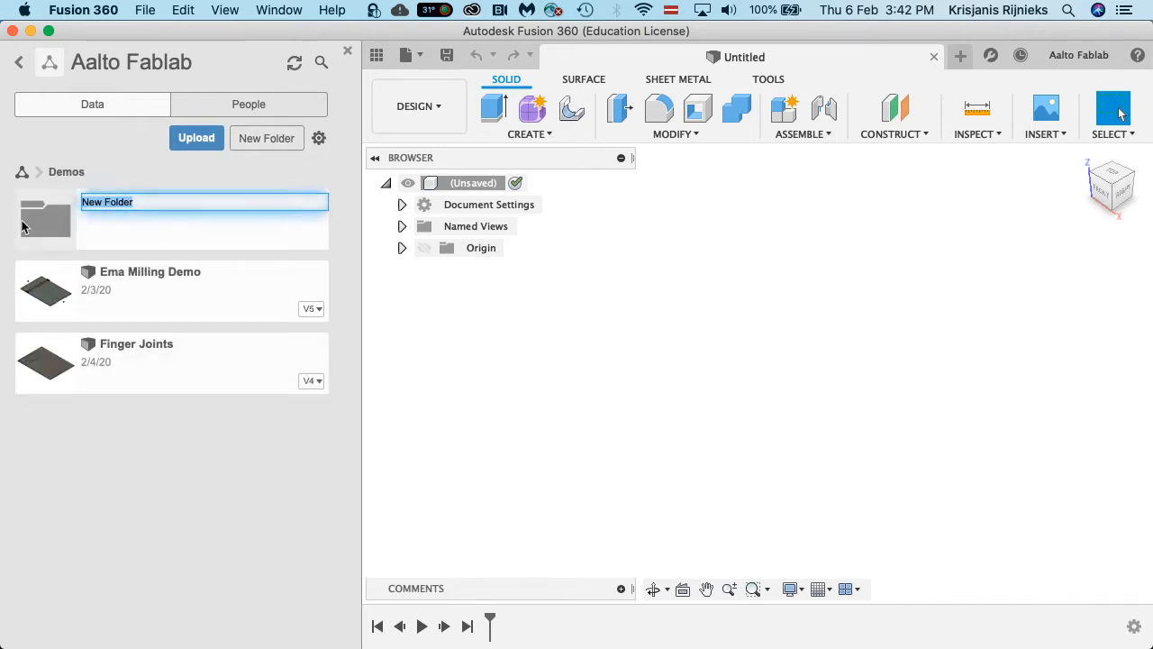
key("Return")
right_click(106, 208)
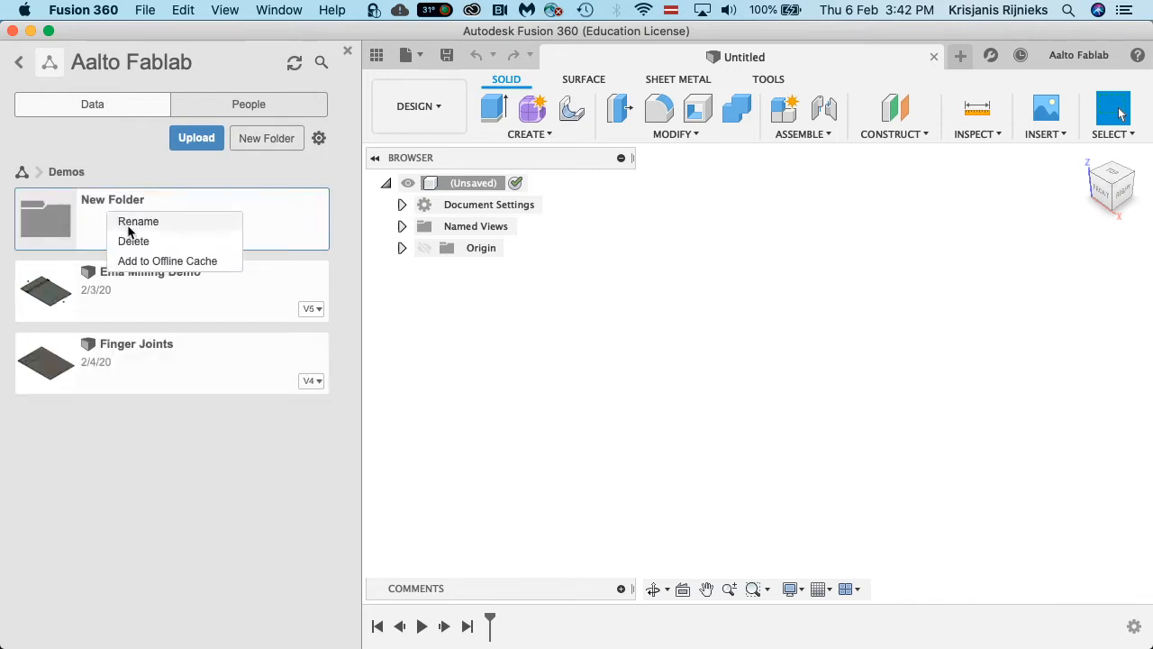
key("Escape")
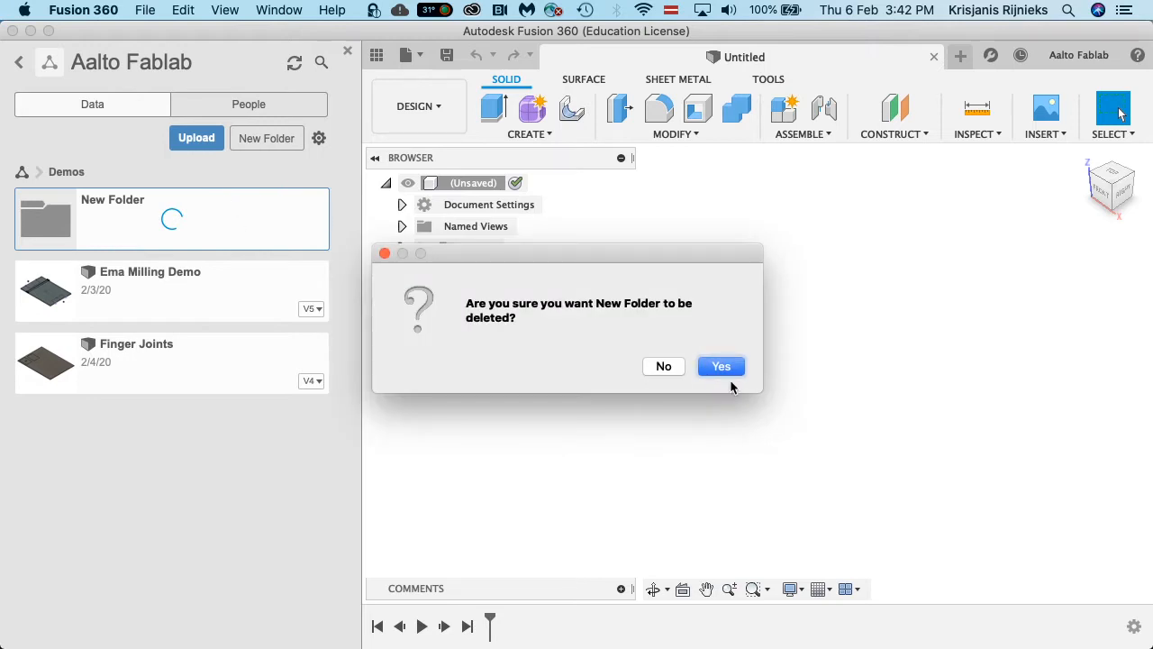
left_click(720, 366)
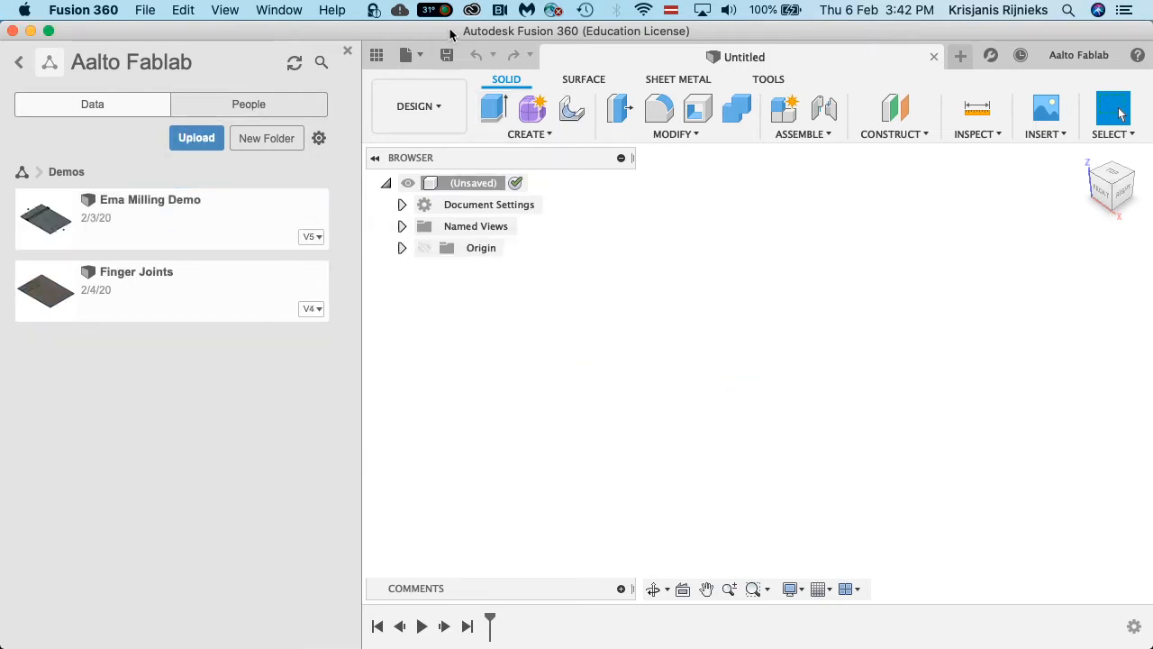
- Save the untitled design as "Fab Academy 2020 Demo" in the Demos folder of the Aalto Fablab project
key("super+s")
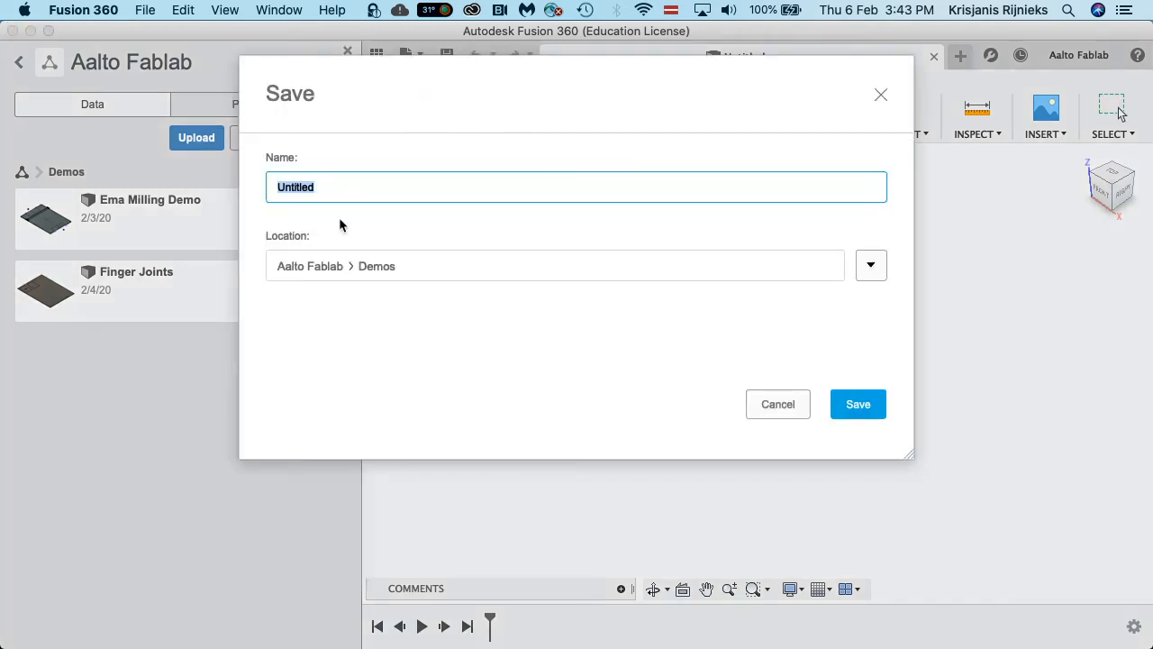
type("Fusion 360")
key("super+a")
type("Fab Academy")
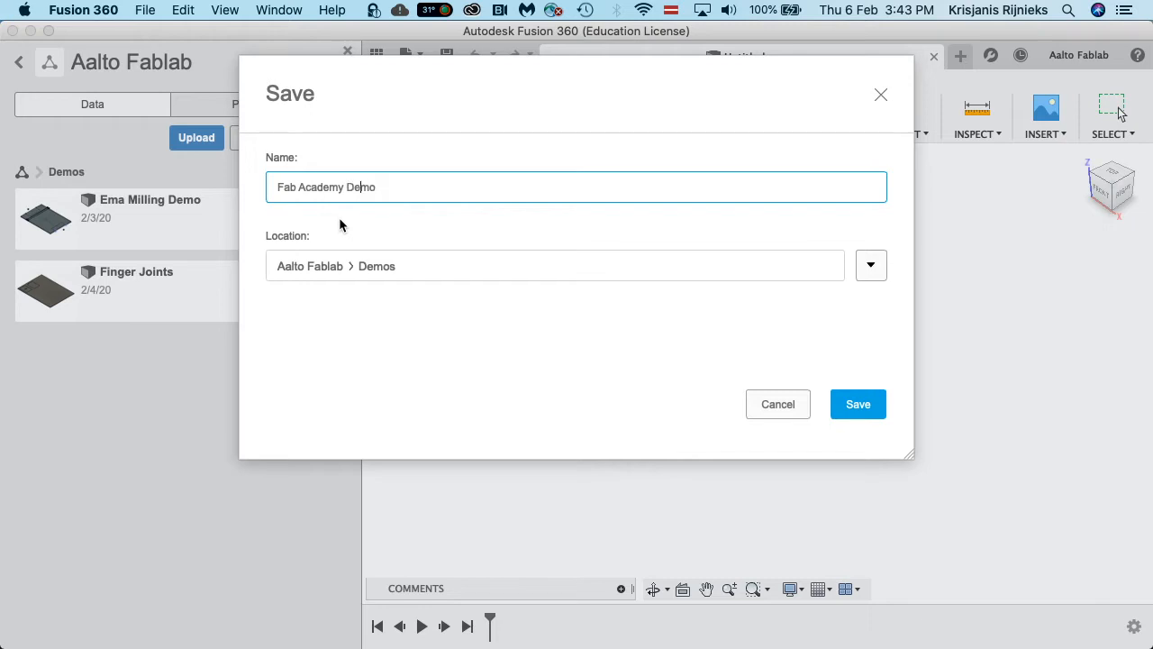
type(" 2020")
left_click(860, 405)
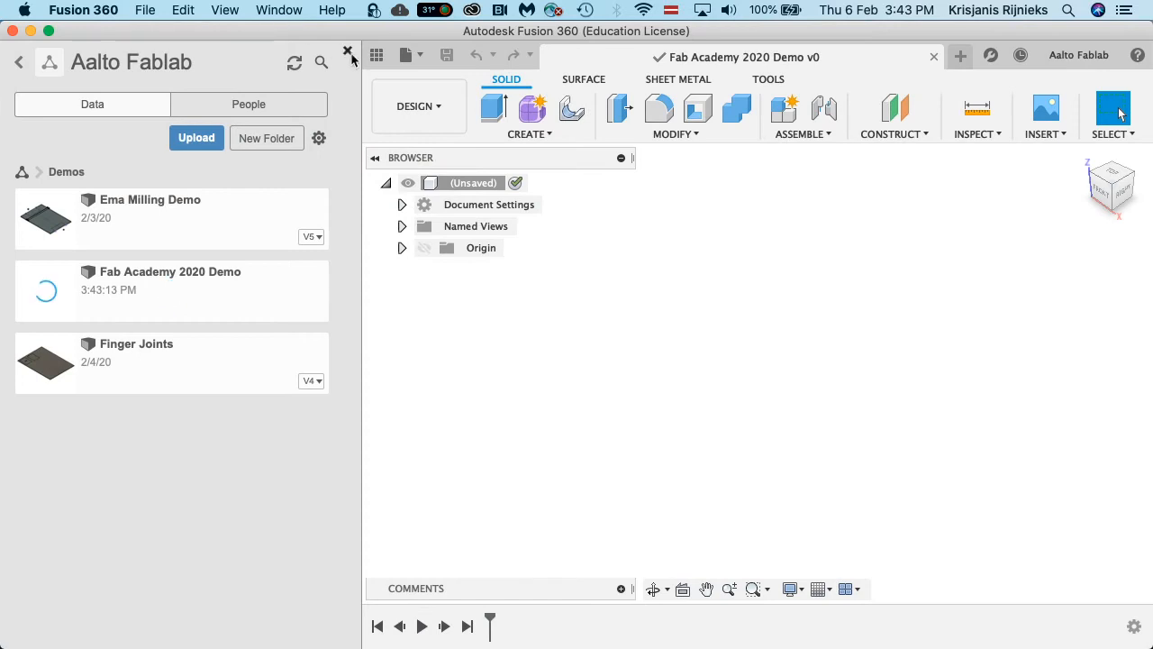
- Check the saved design in the Demos folder of the project data, and close the project data
left_click(348, 52)
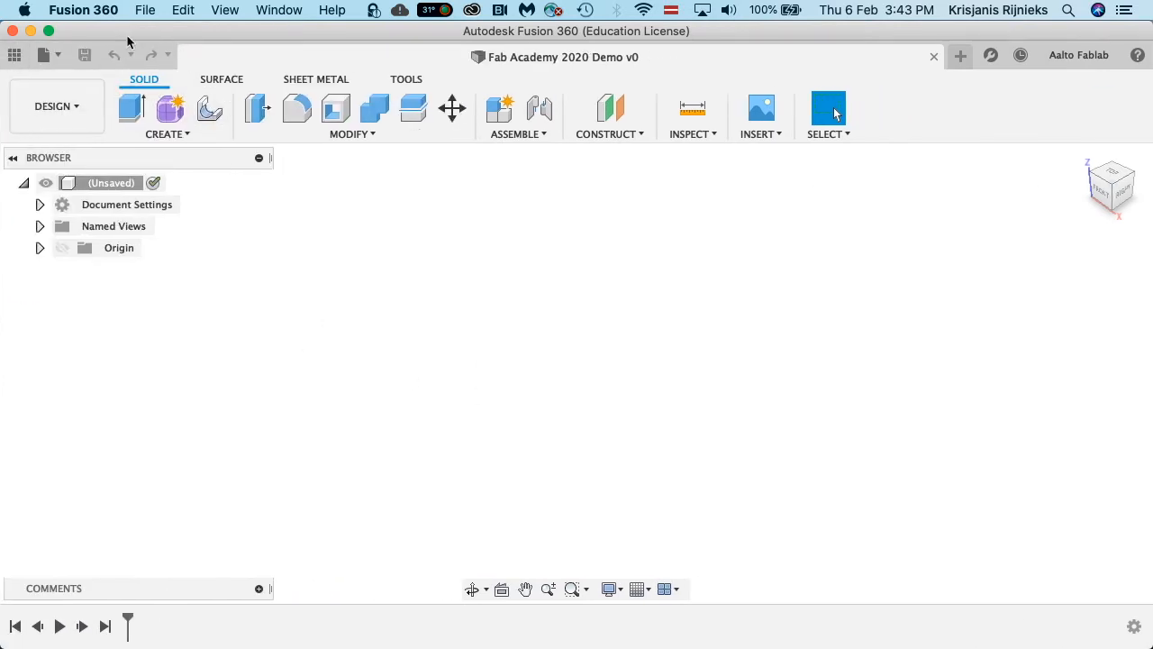
left_click(14, 54)
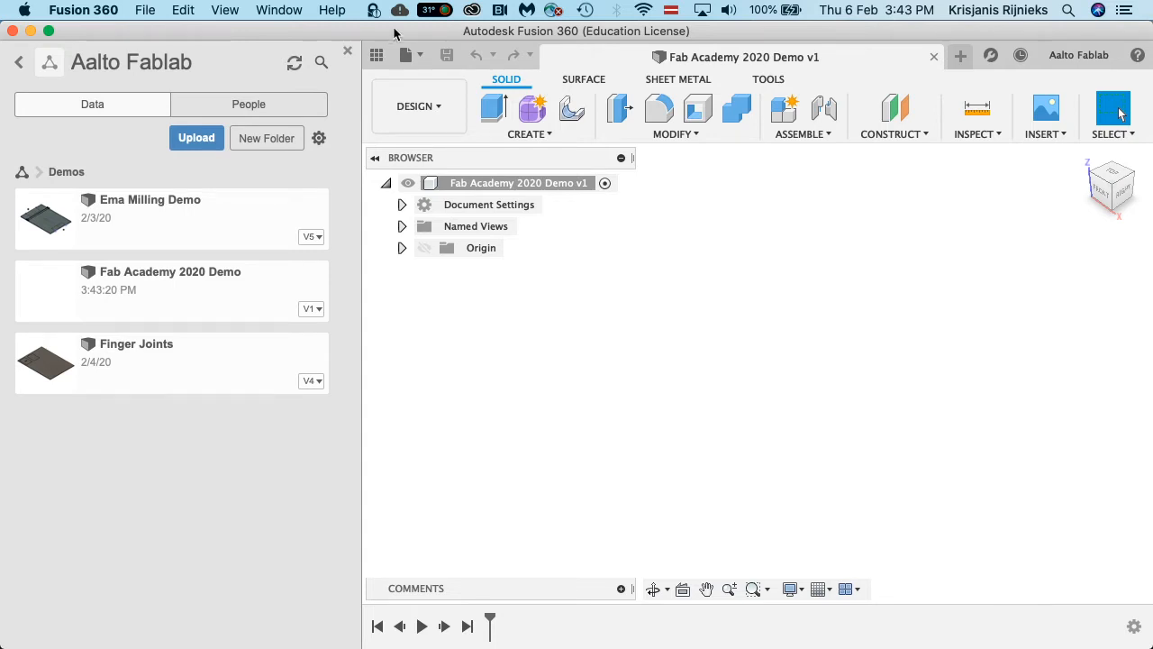
left_click(348, 56)
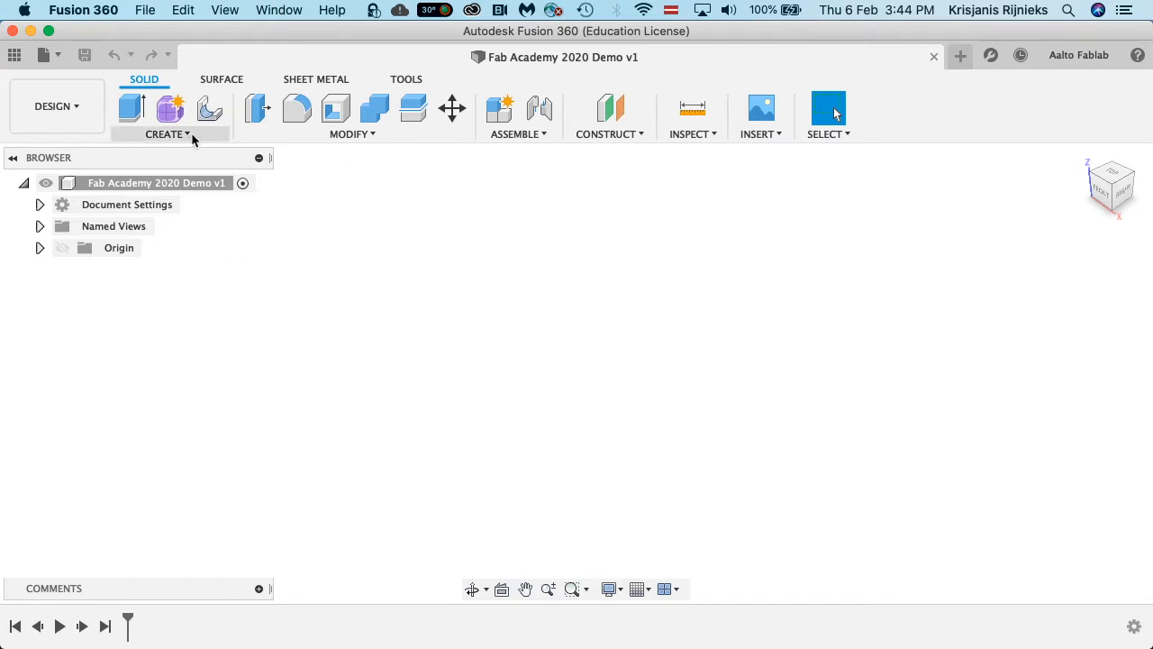
- Open the Parameters dialog of the Fab Academy 2020 Demo design
left_click(364, 136)
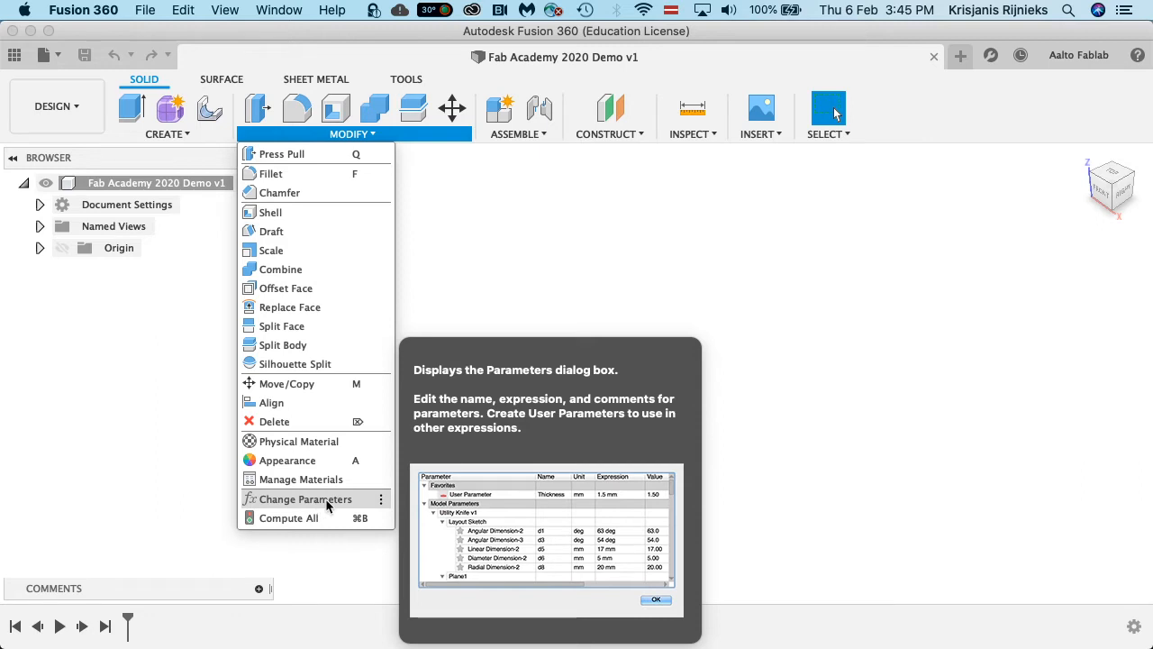
left_click(326, 501)
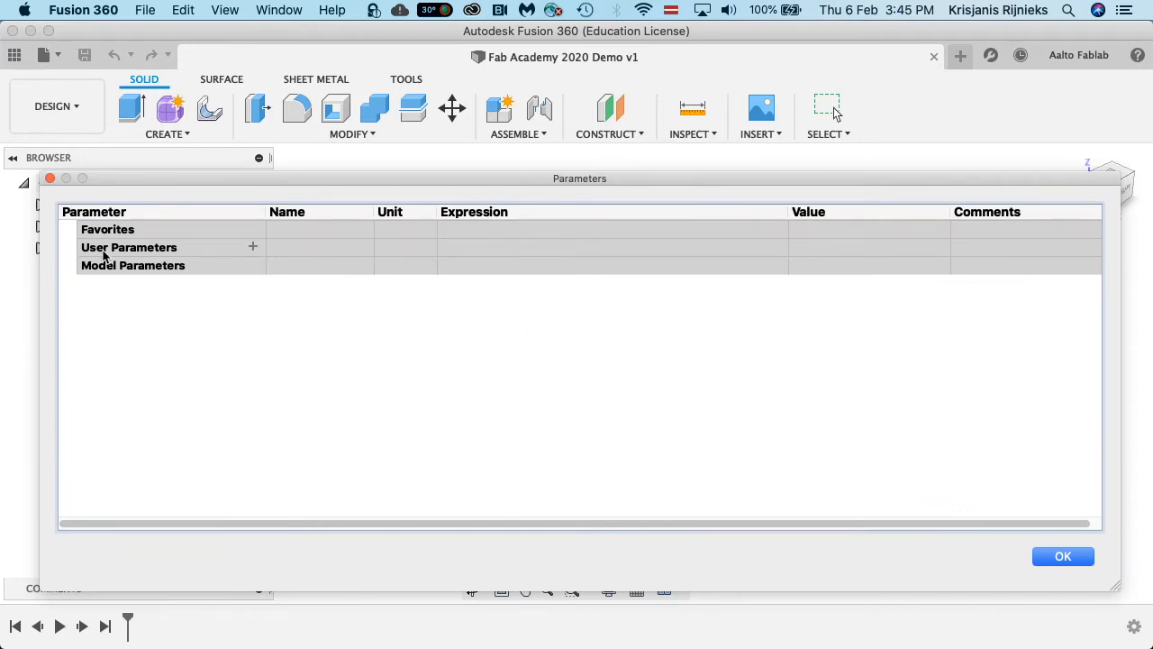
- Add a user parameter named BoardSizeX in mm with the expression 50
left_click(252, 250)
left_click(253, 247)
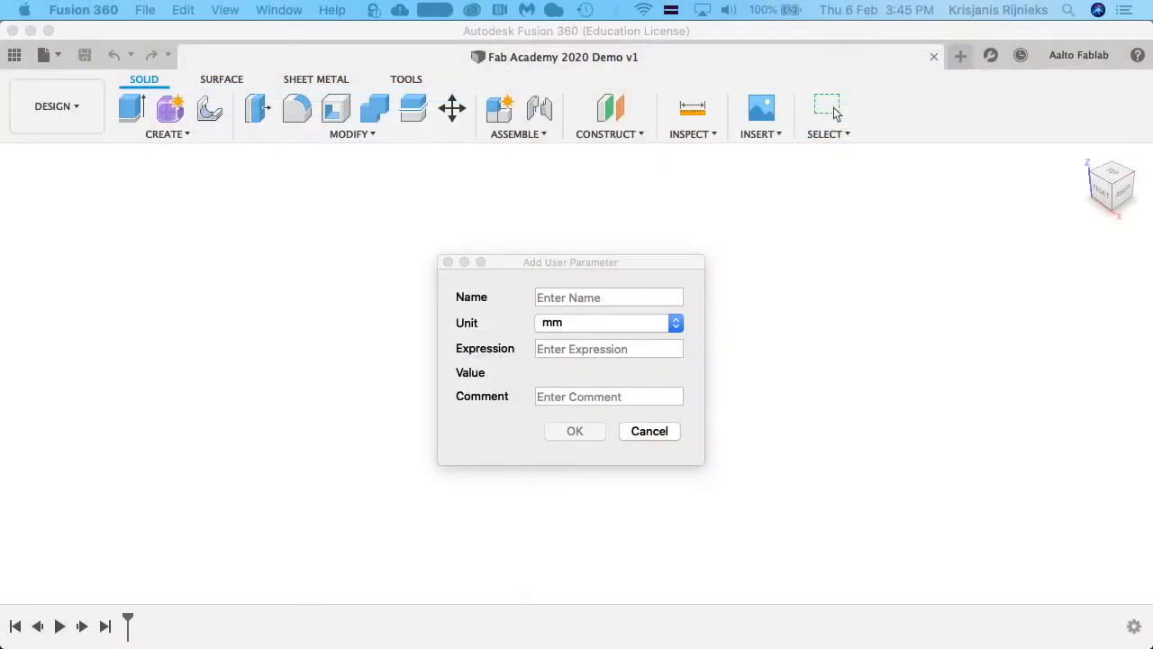
left_click(577, 294)
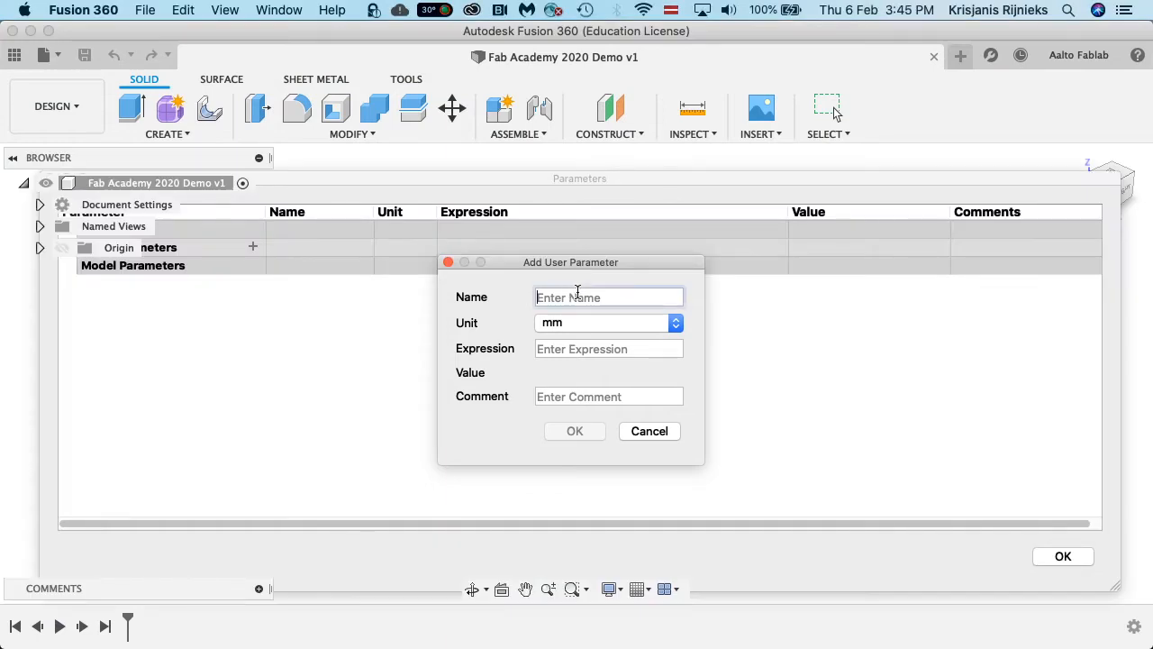
type("Size")
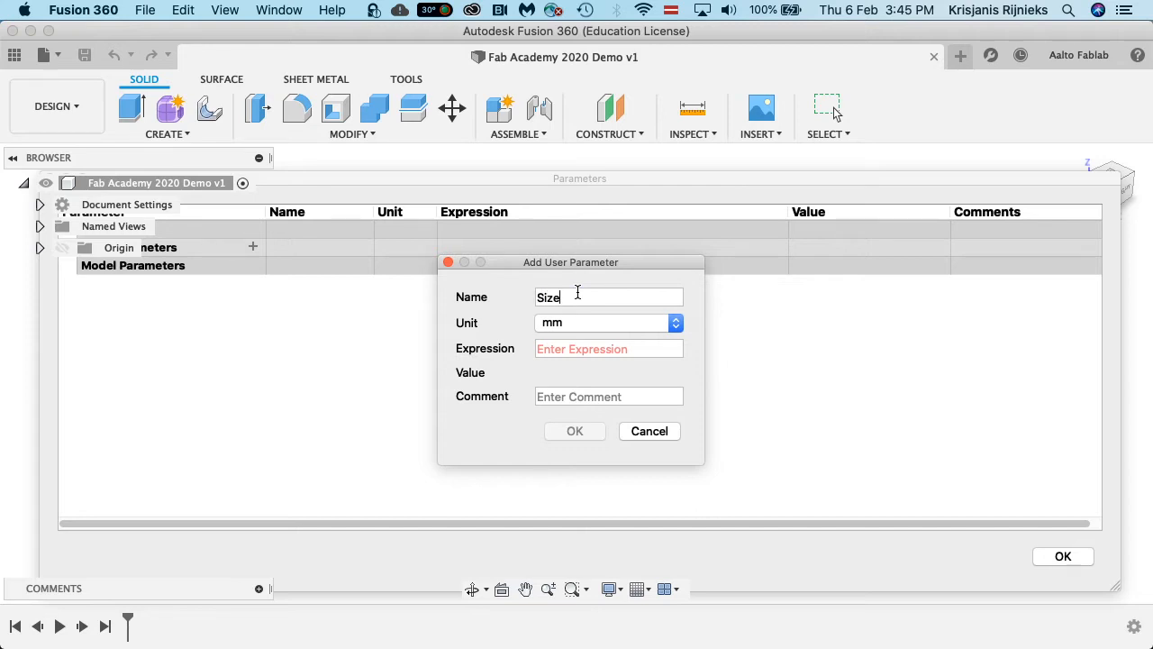
key("BackSpace")
key("BackSpace")
key("BackSpace")
key("BackSpace")
type("BoardSizeX")
left_click(570, 349)
type("50")
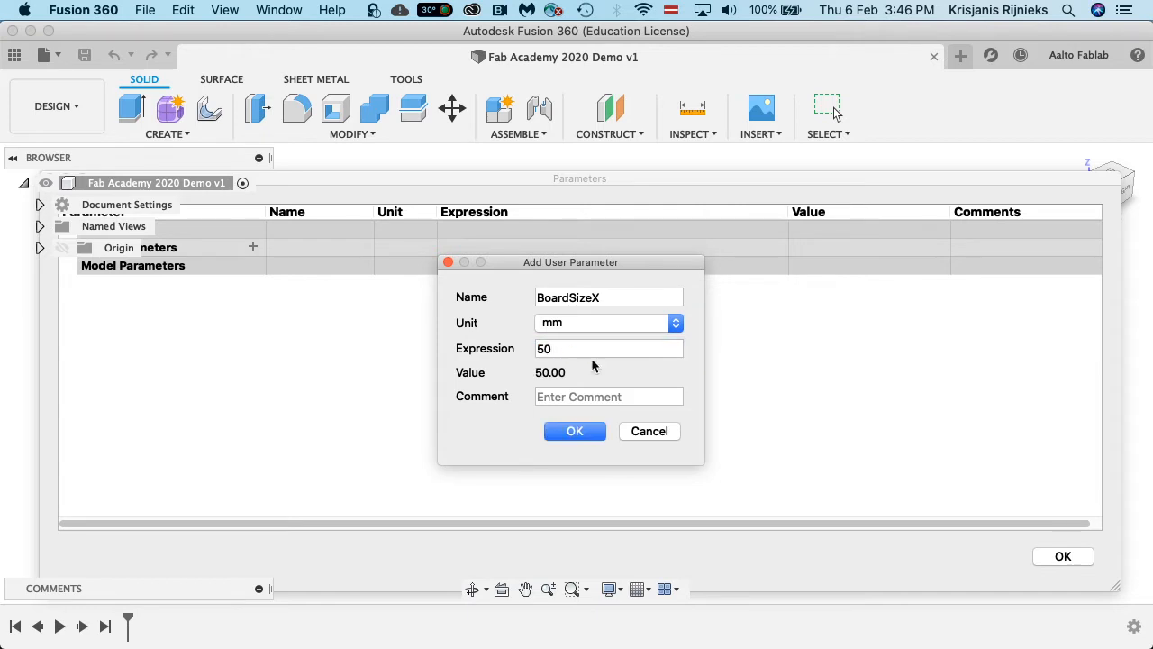
left_click(568, 431)
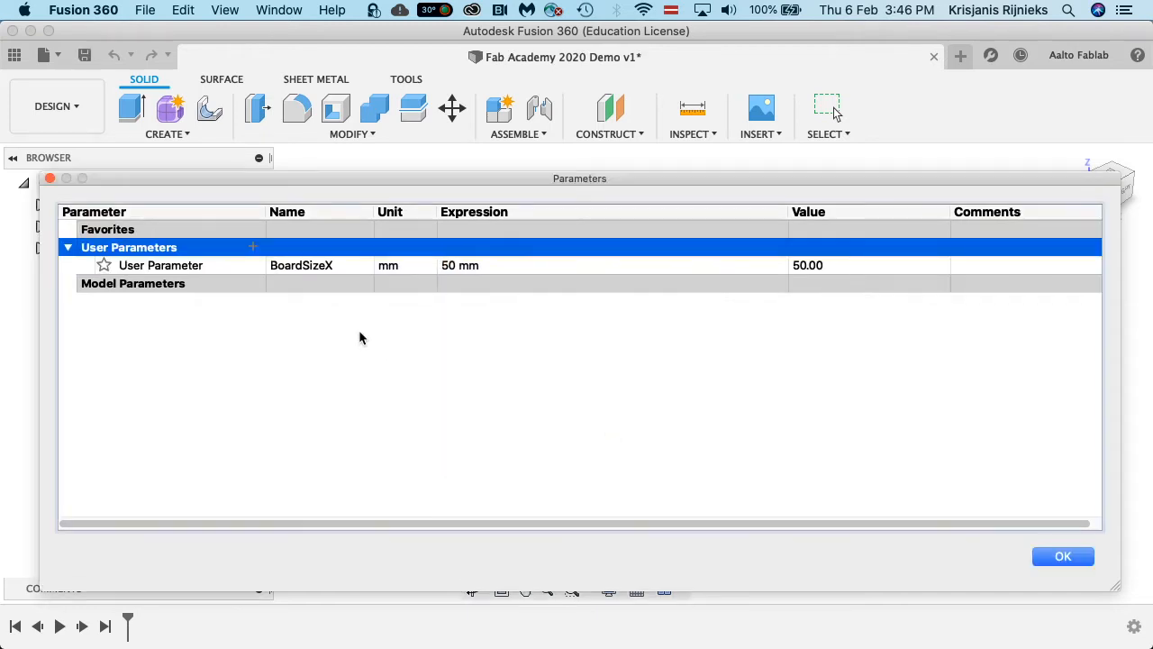
- Define the user parameter BoardSizeX again, with mm as its unit and a value of 50
left_click(252, 247)
type("Bo")
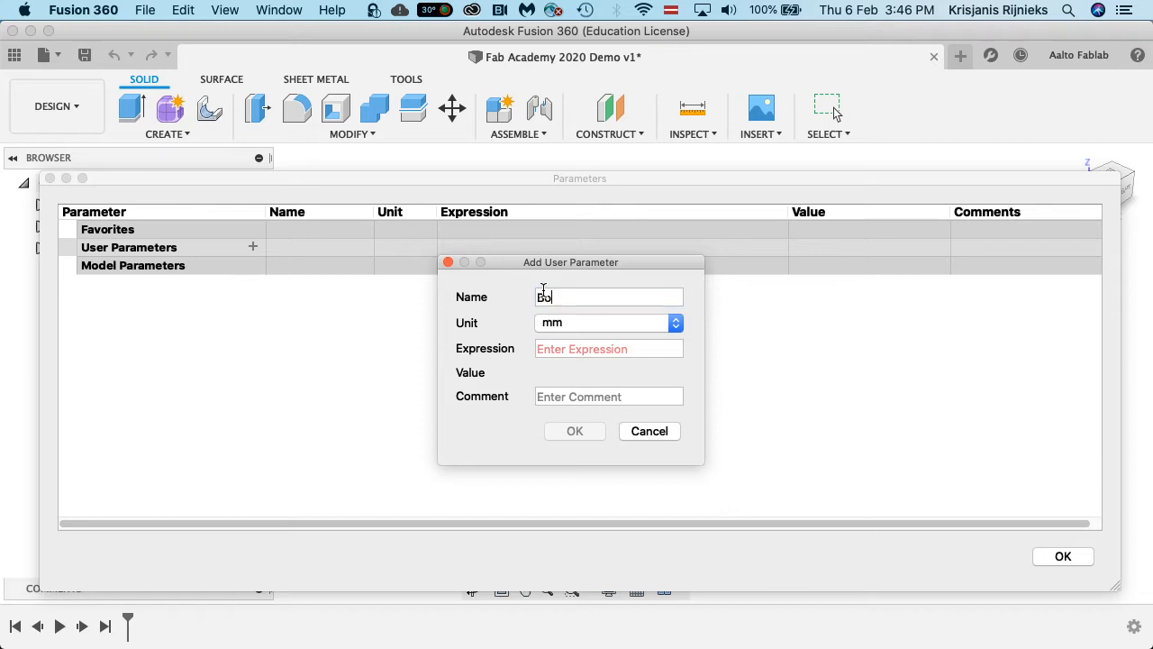
type("ardSizeX")
left_click(607, 347)
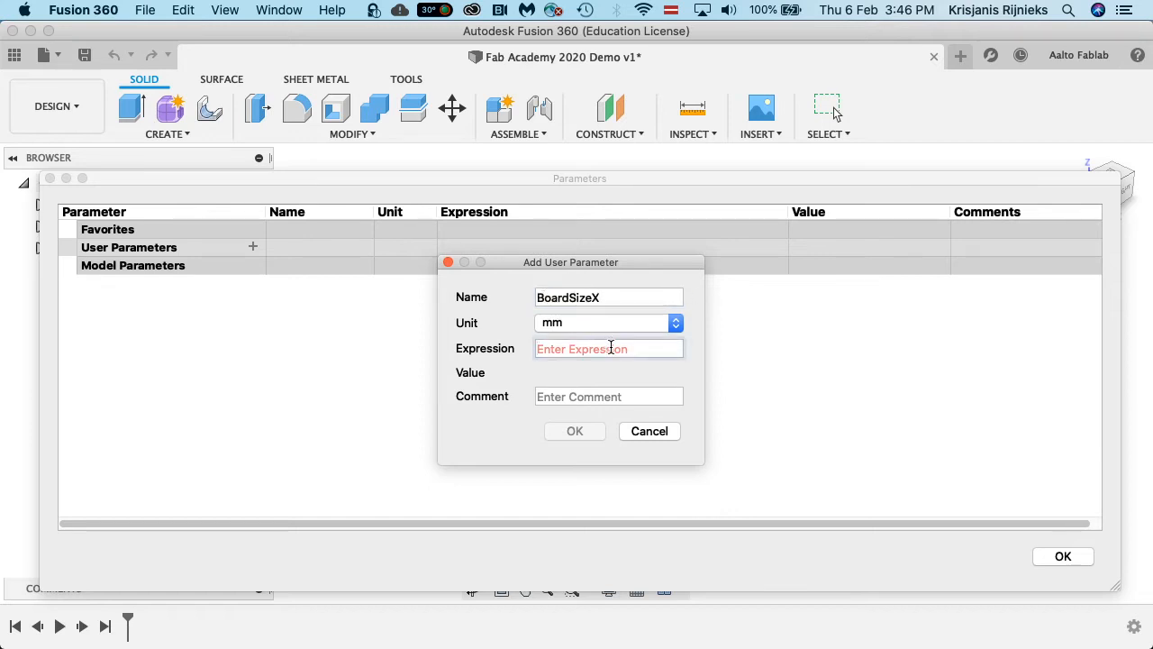
type("50")
left_click(588, 430)
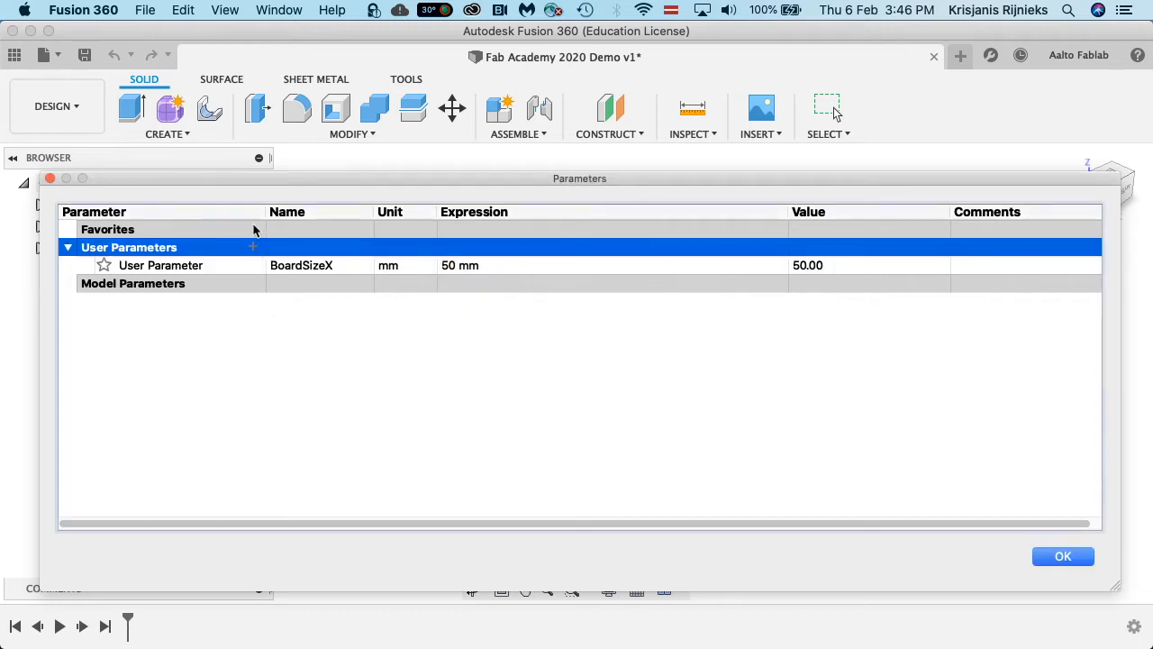
- Add a user parameter named BoardSizeY in mm with the expression 20
left_click(253, 246)
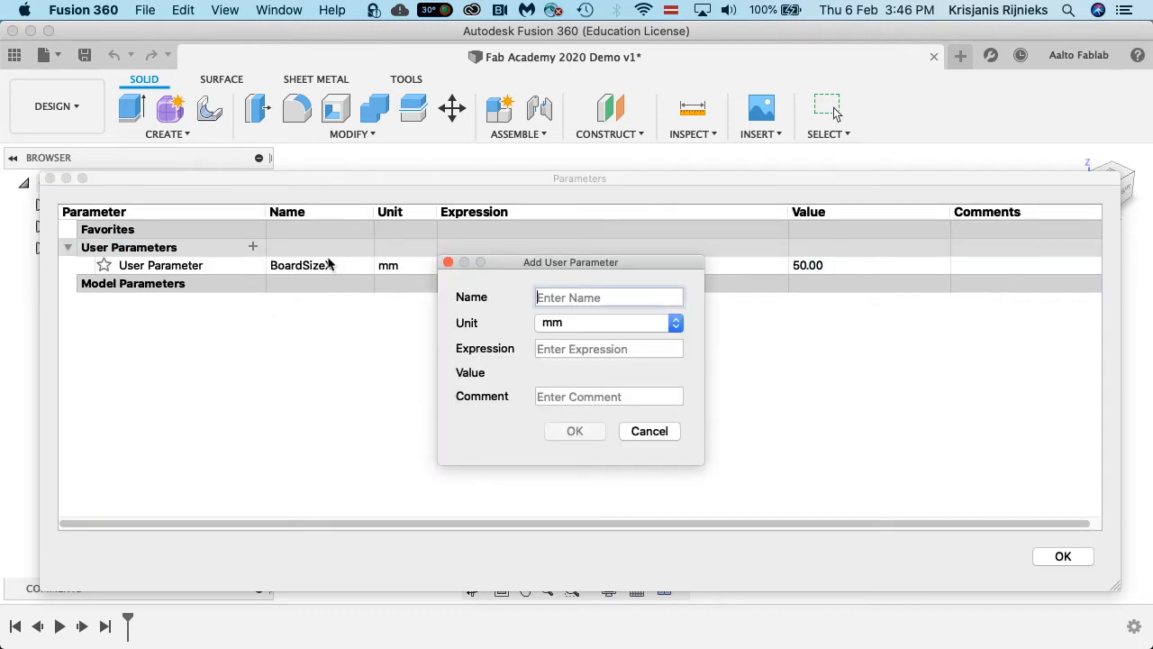
type("BoardSi")
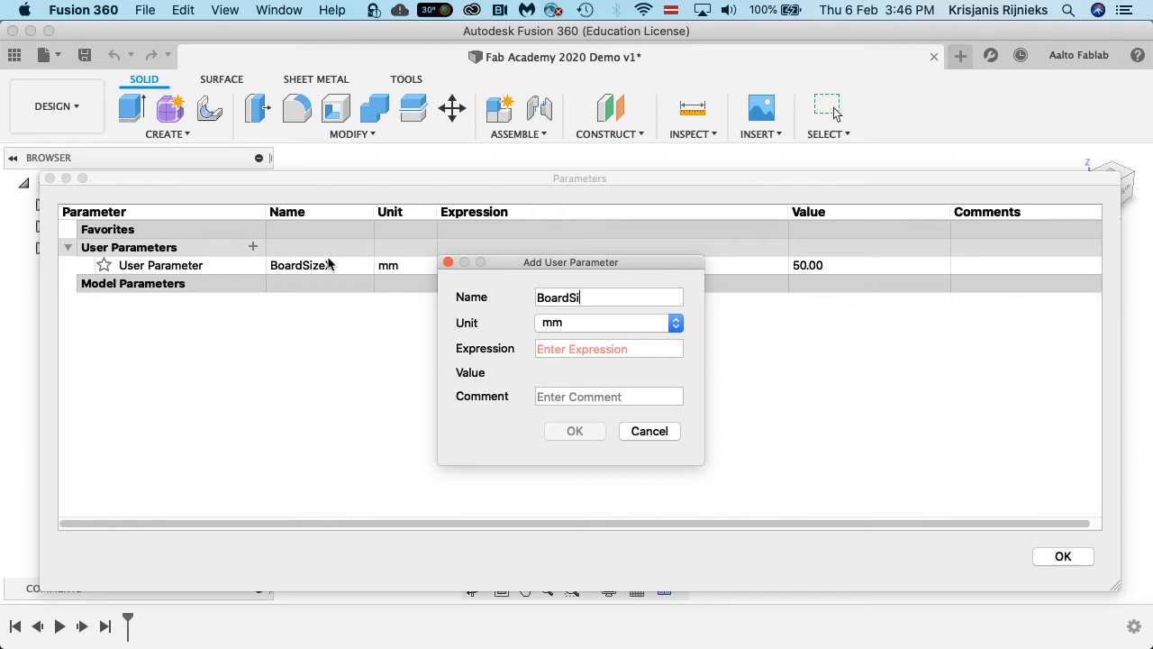
type("zeY")
left_click(575, 350)
type("20")
left_click(575, 431)
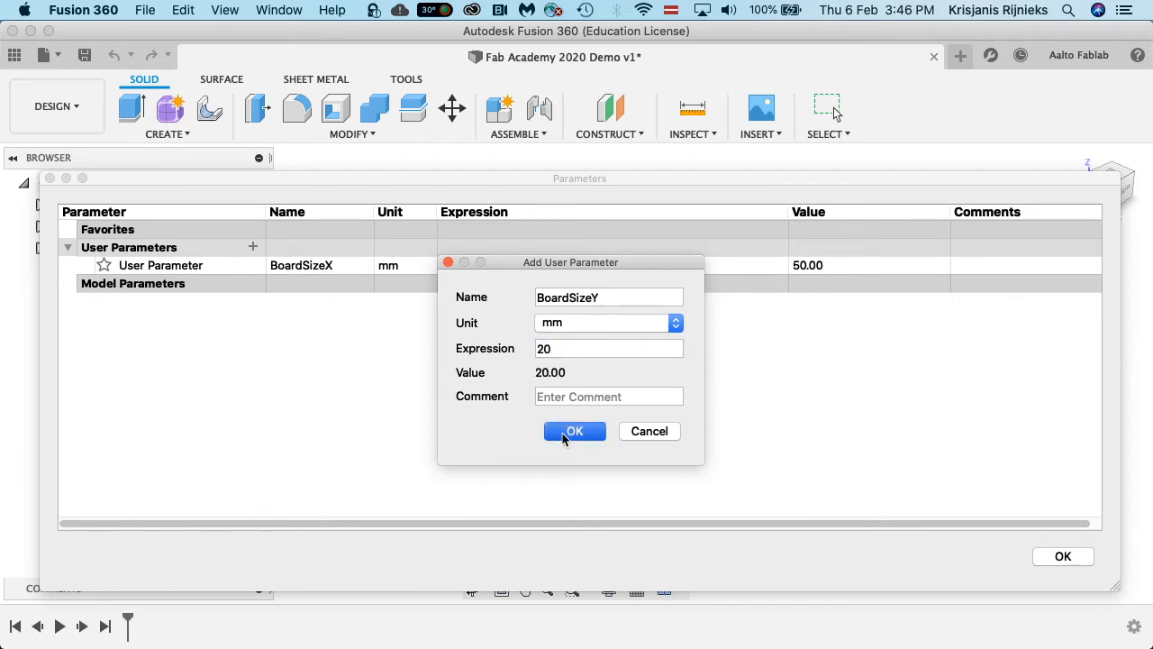
- Add a user parameter named BoardSizeZ in mm with the expression 1.6, and accept the parameter list
left_click(253, 247)
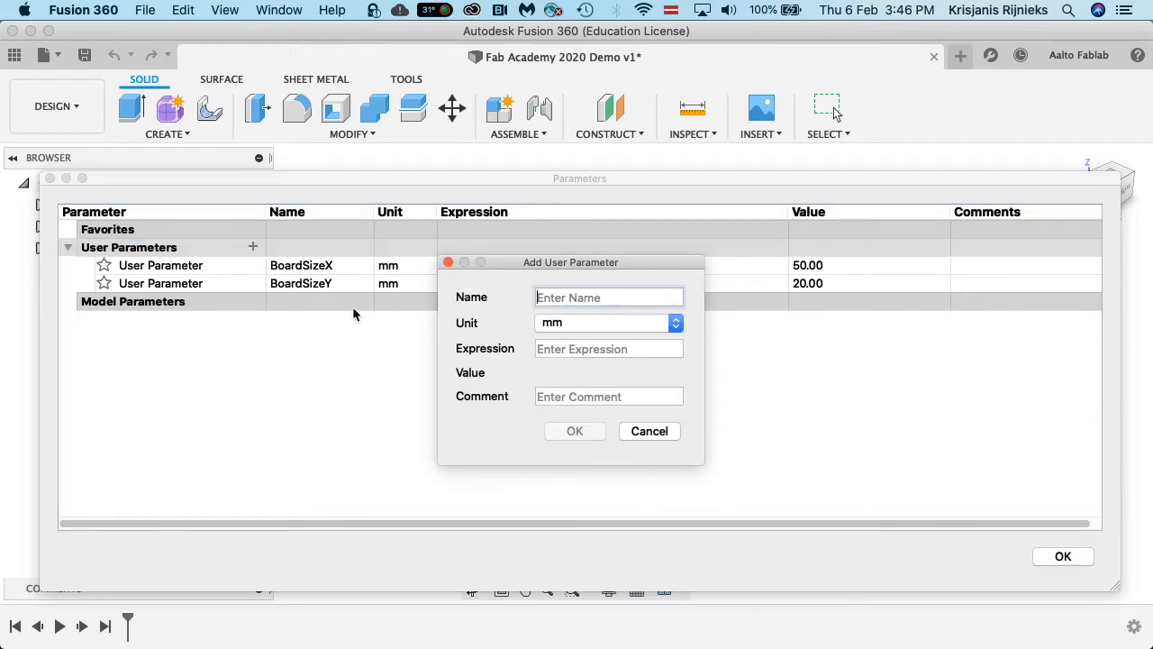
type("BoardSizeZ")
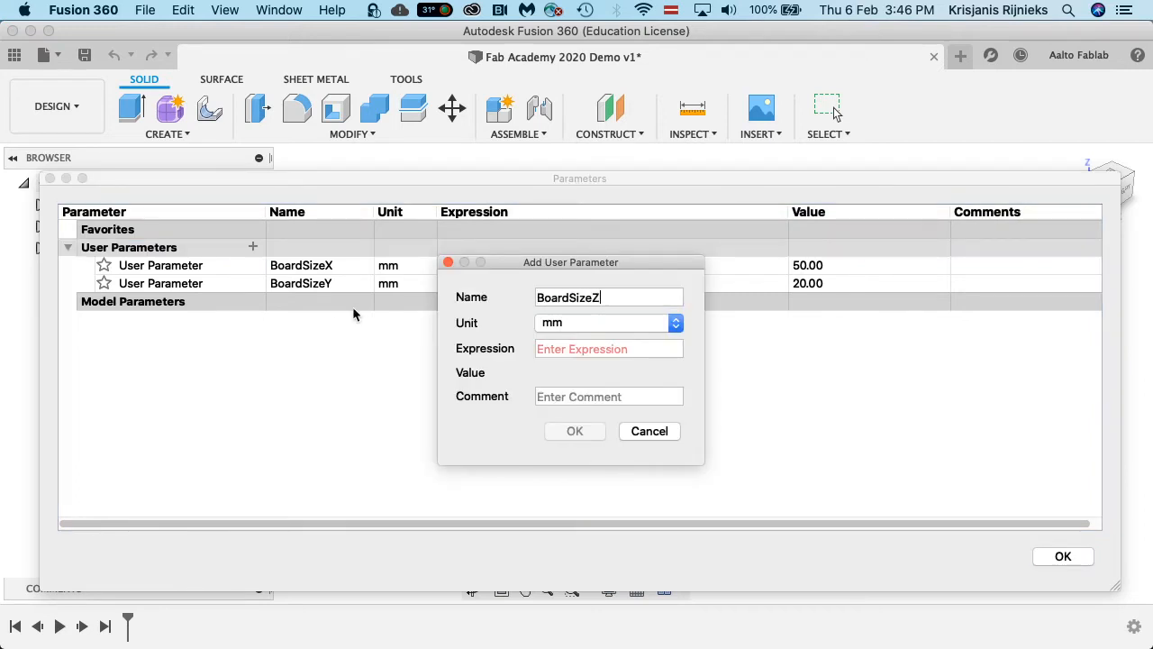
left_click(575, 346)
type("1.6")
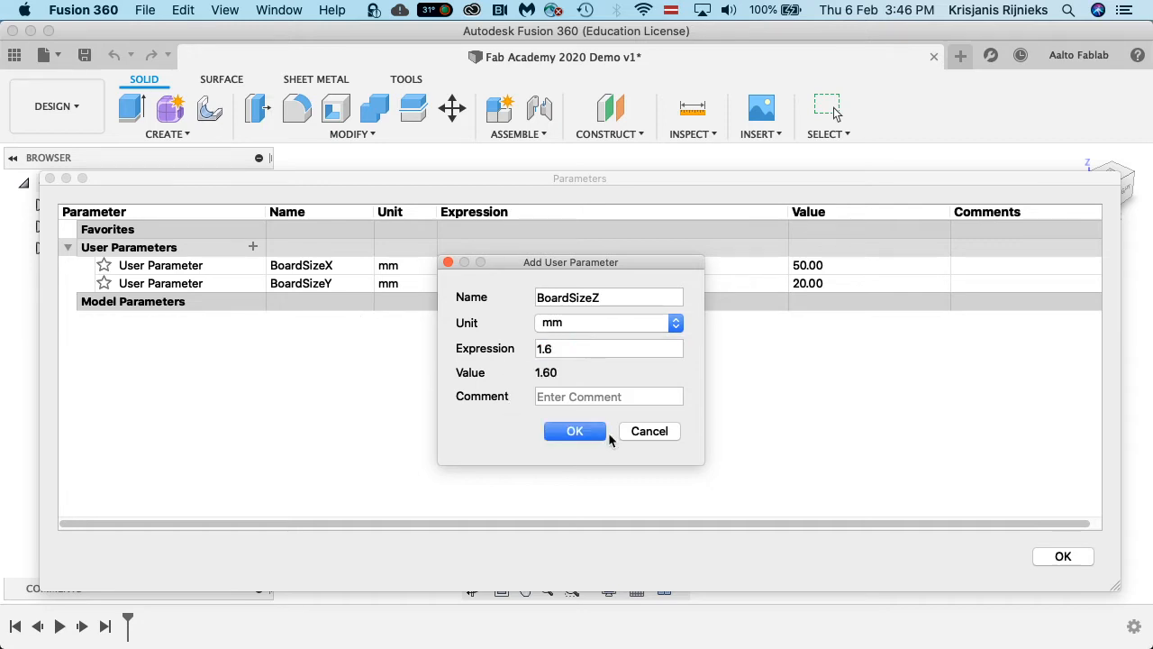
left_click(573, 431)
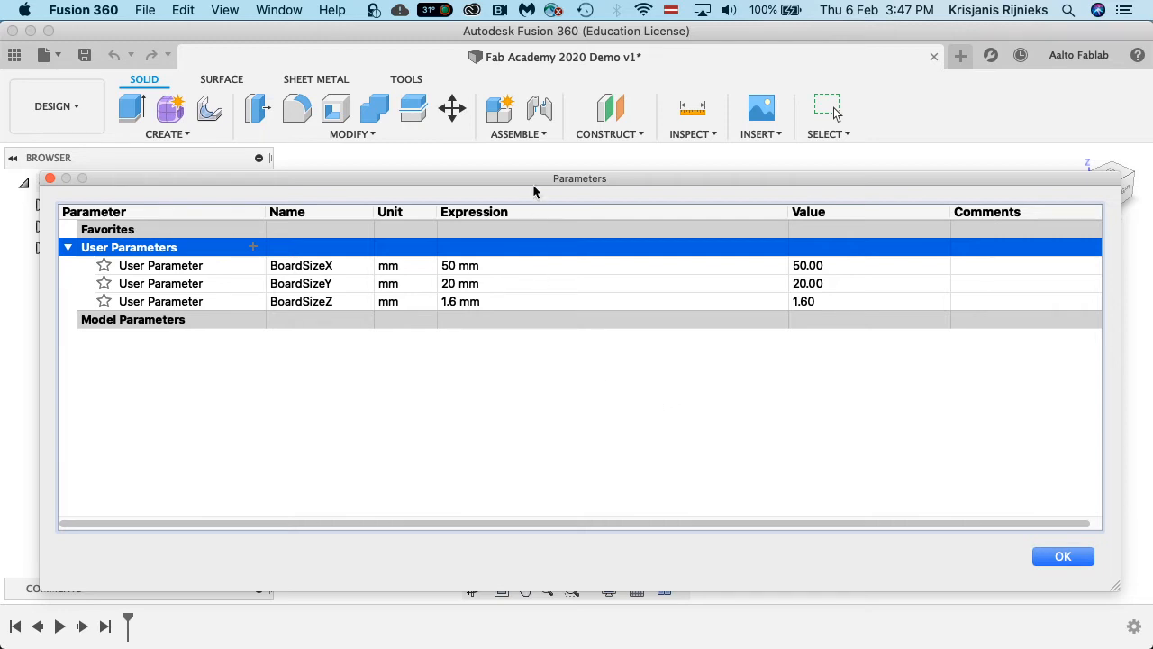
left_click_drag(533, 179, 530, 166)
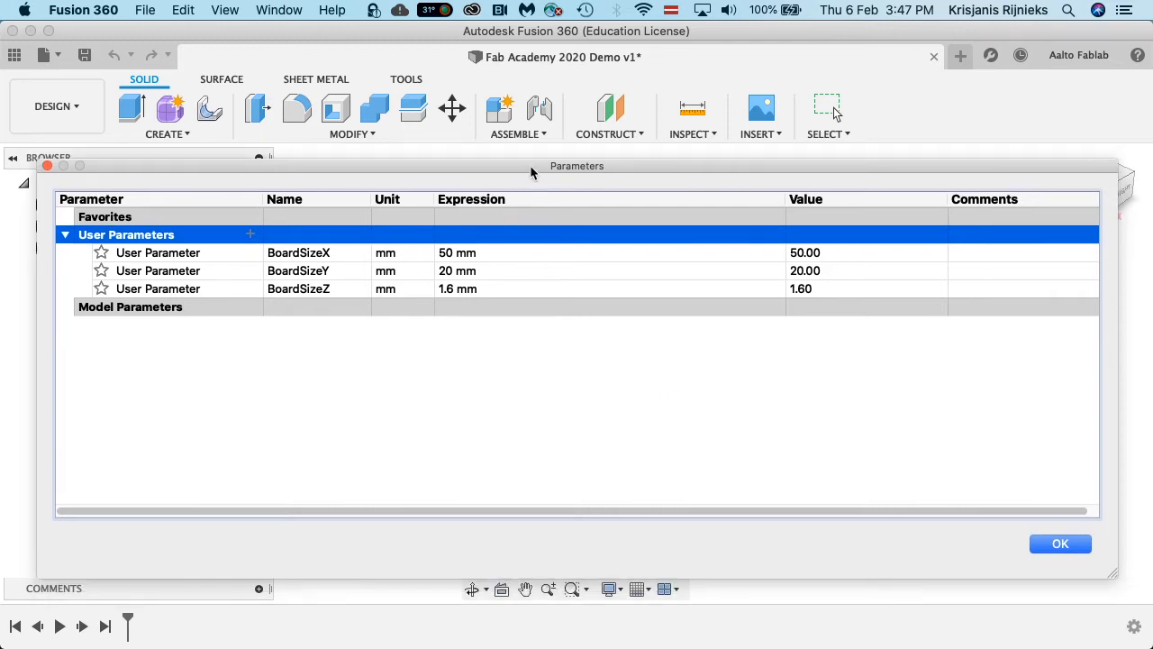
left_click(1061, 543)
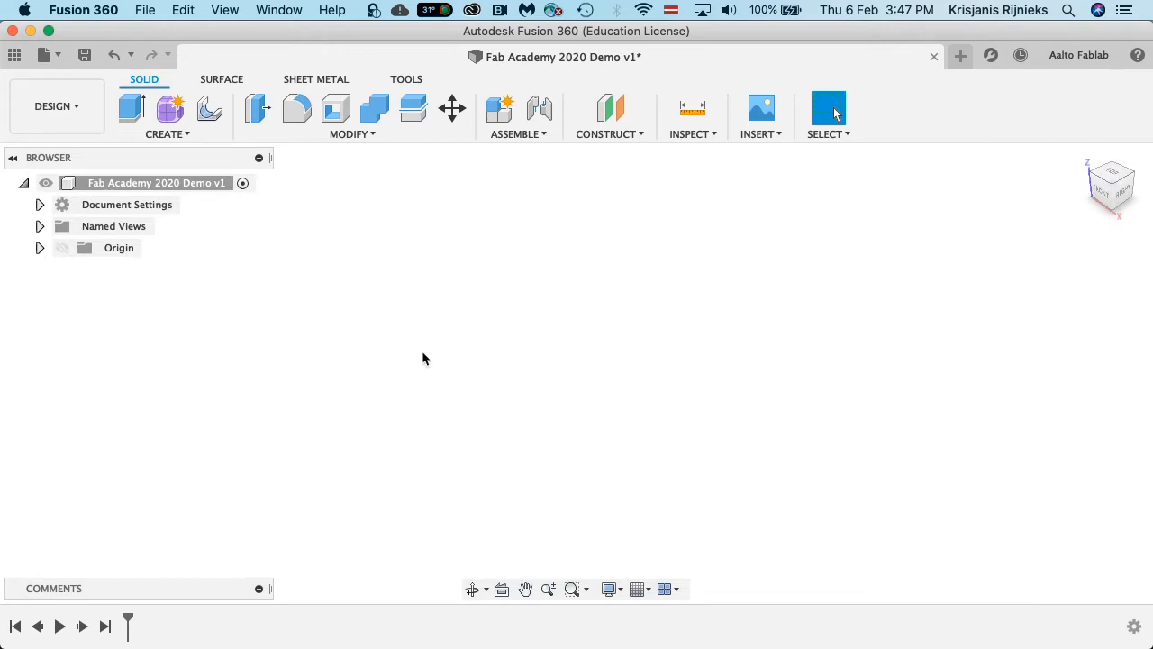
left_click(167, 135)
left_click(226, 170)
left_click_drag(269, 31, 318, 39)
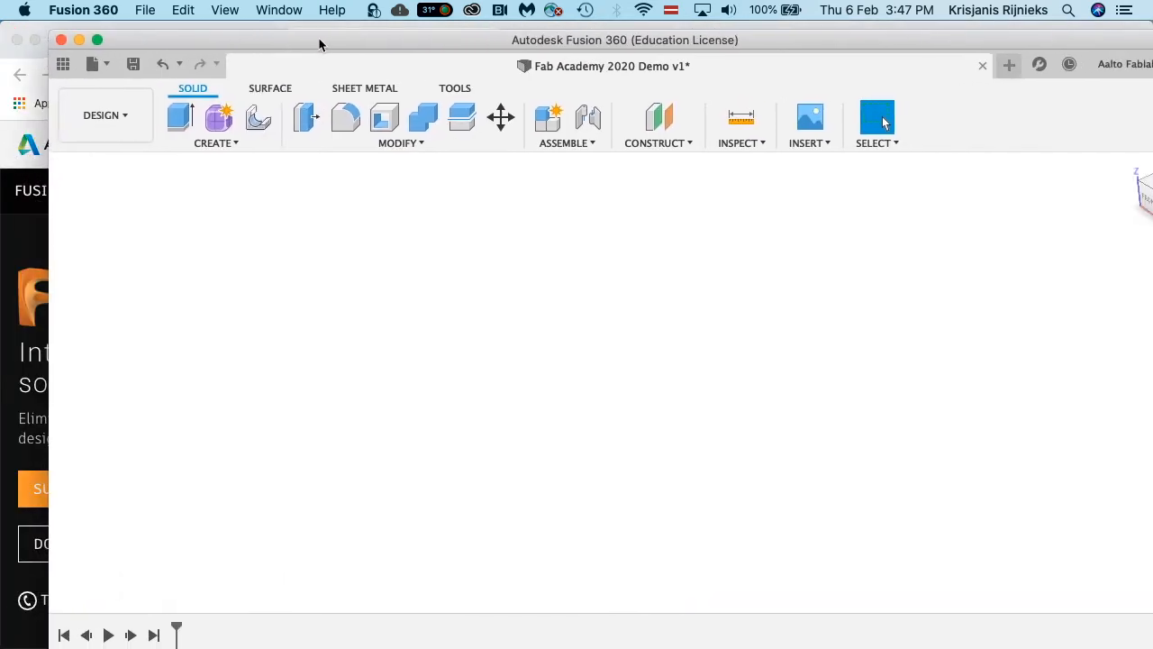
double_click(381, 42)
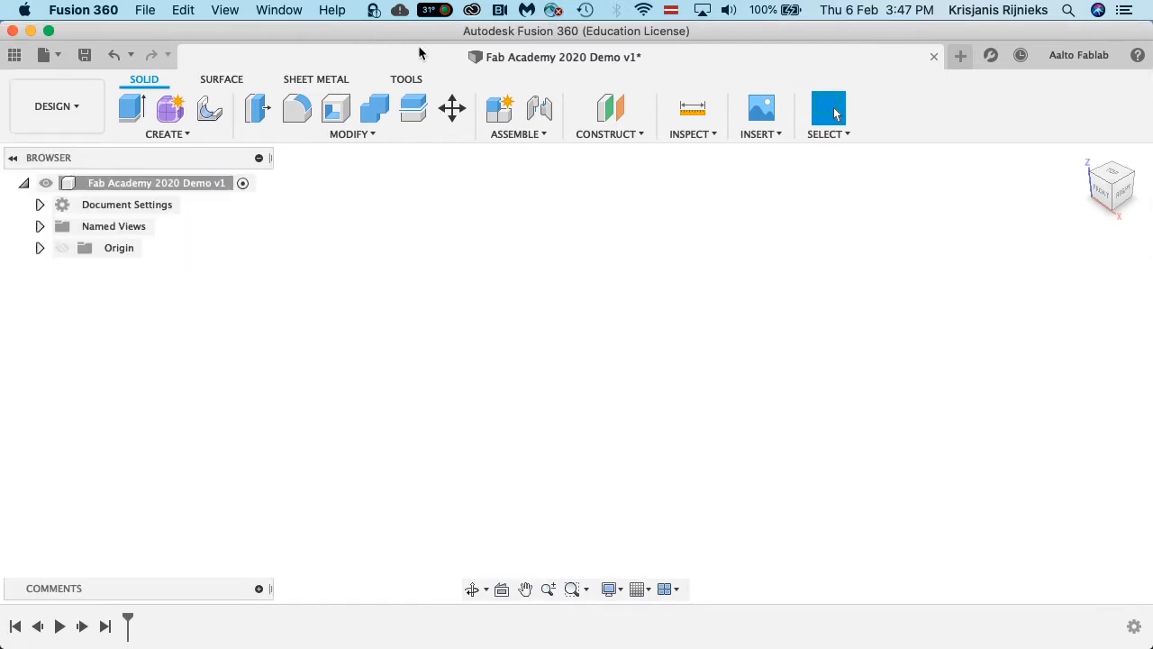
right_click(231, 125)
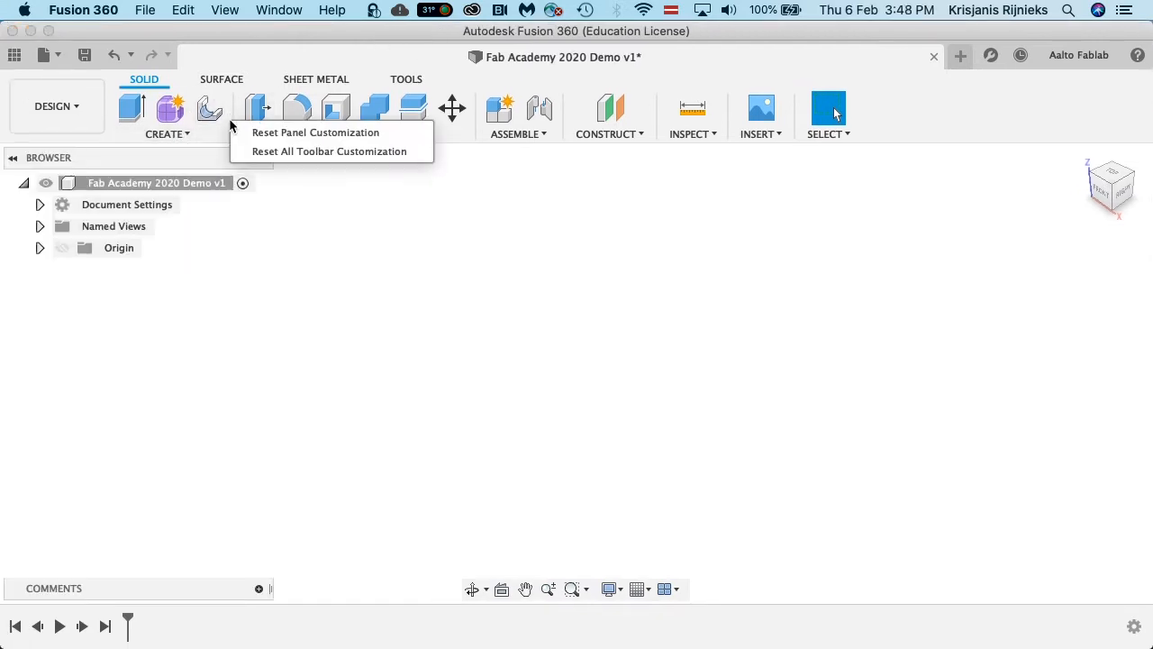
left_click(150, 137)
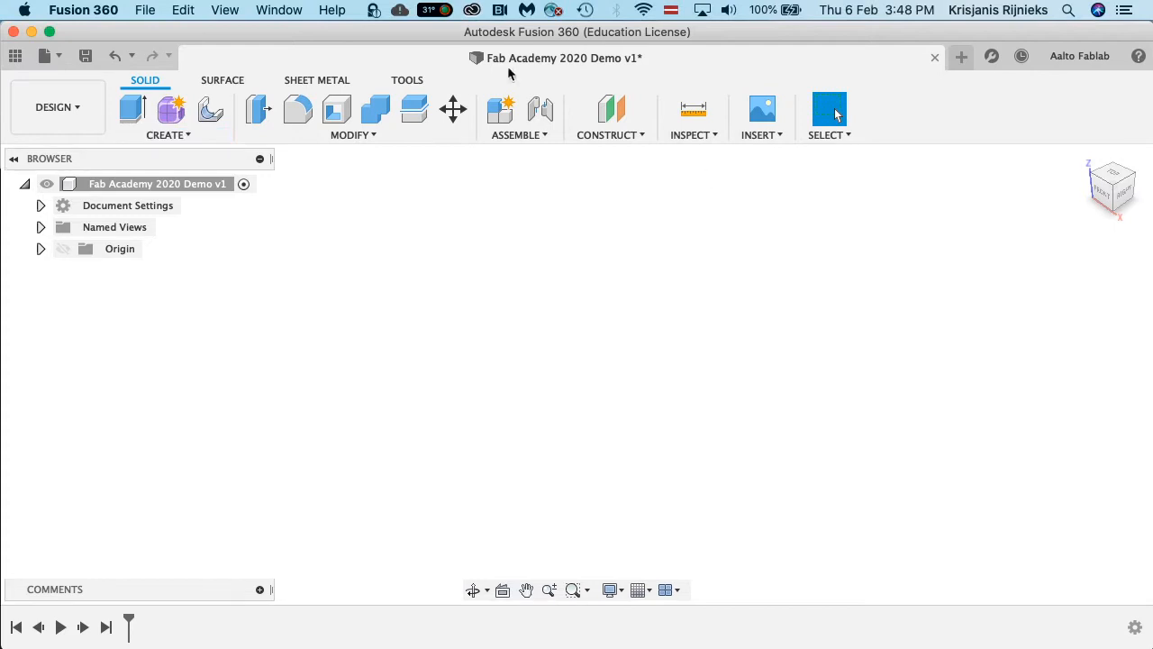
- Show the design full screen and create a new sketch on the horizontal XY plane
left_click_drag(505, 30, 514, 33)
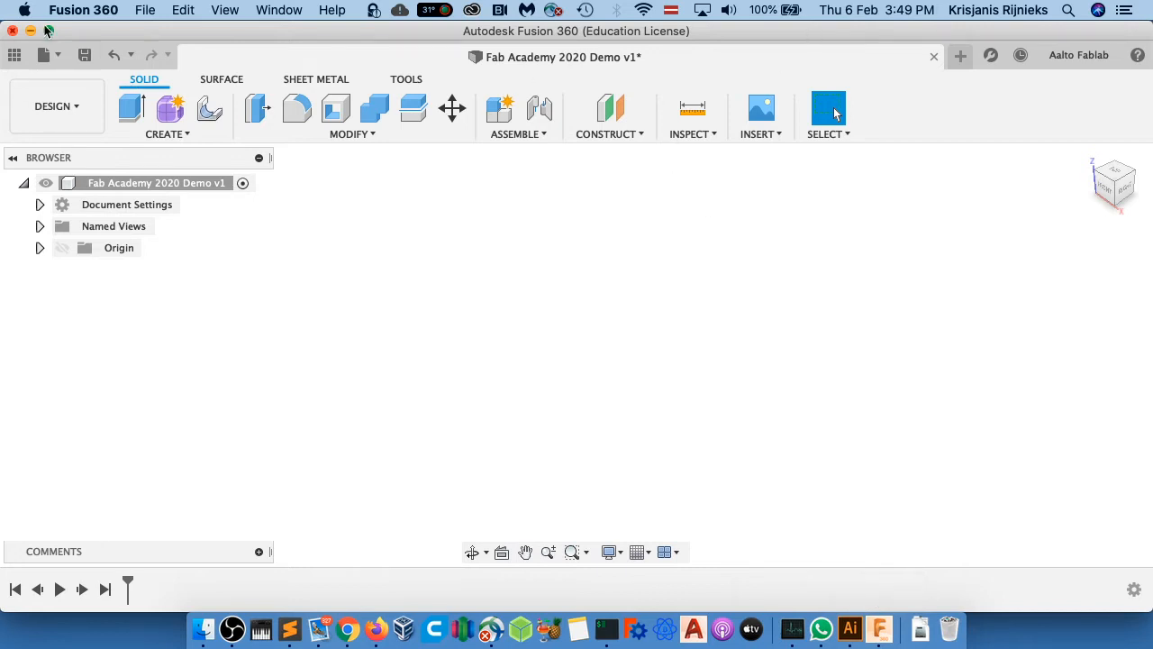
left_click(49, 31)
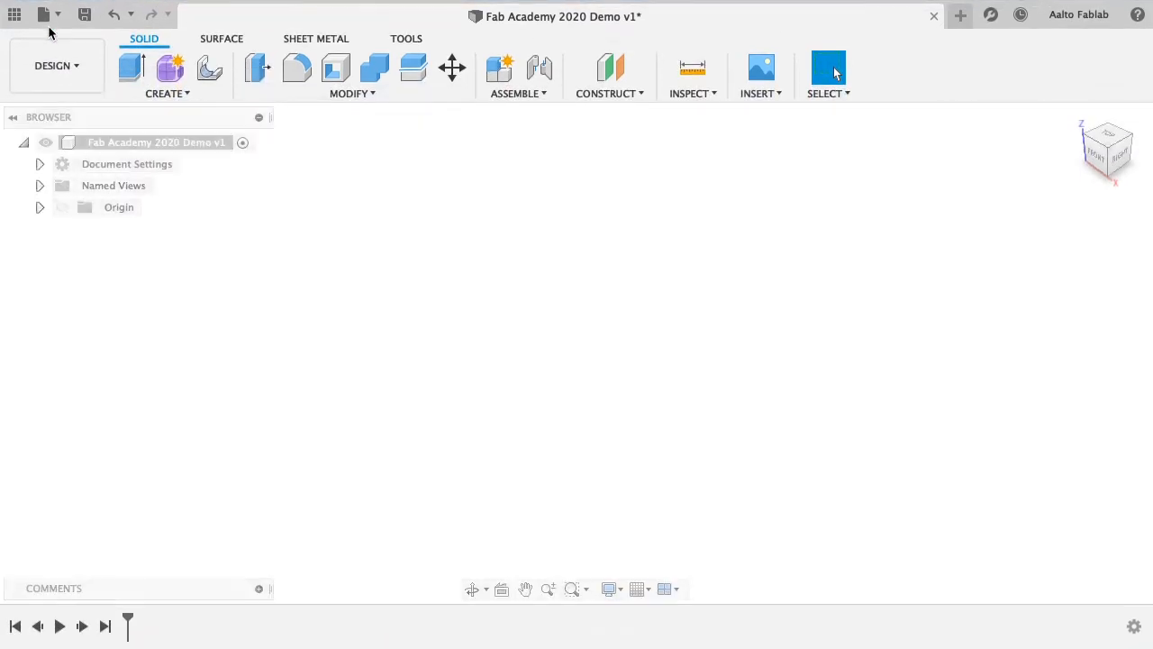
left_click(166, 93)
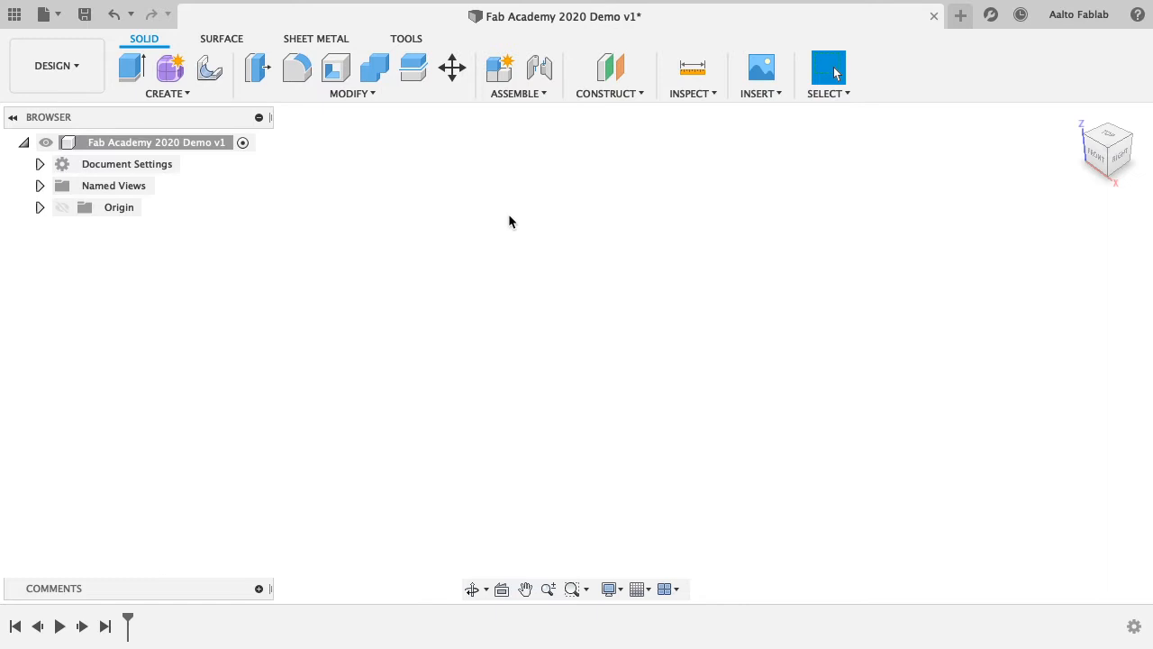
left_click(171, 99)
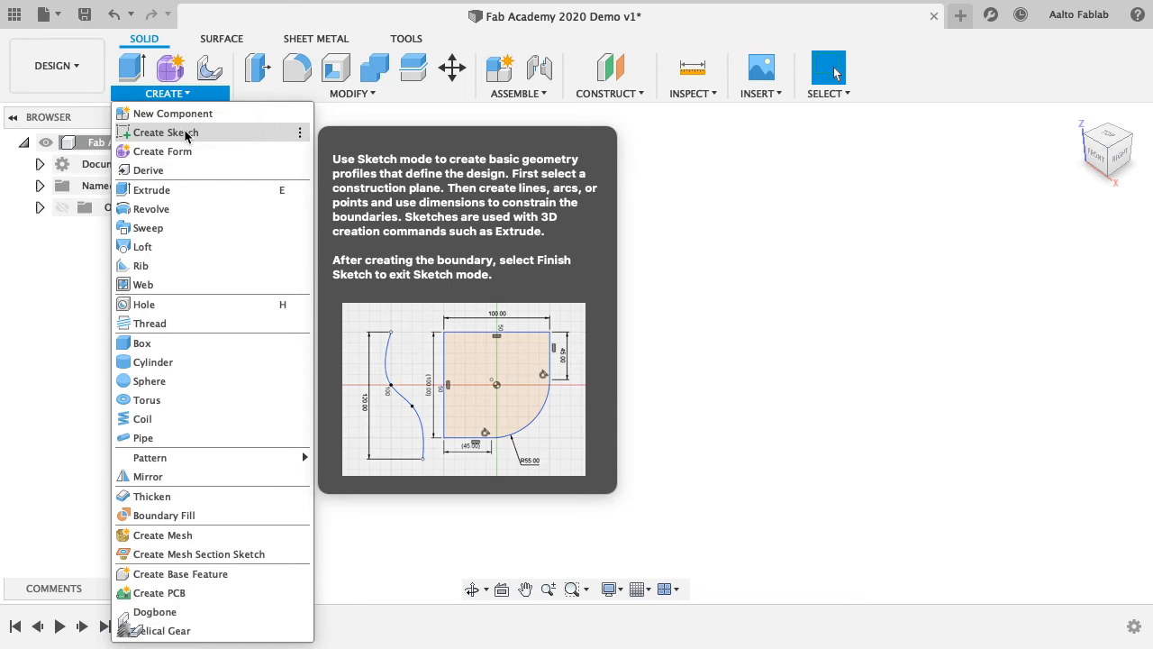
left_click(185, 136)
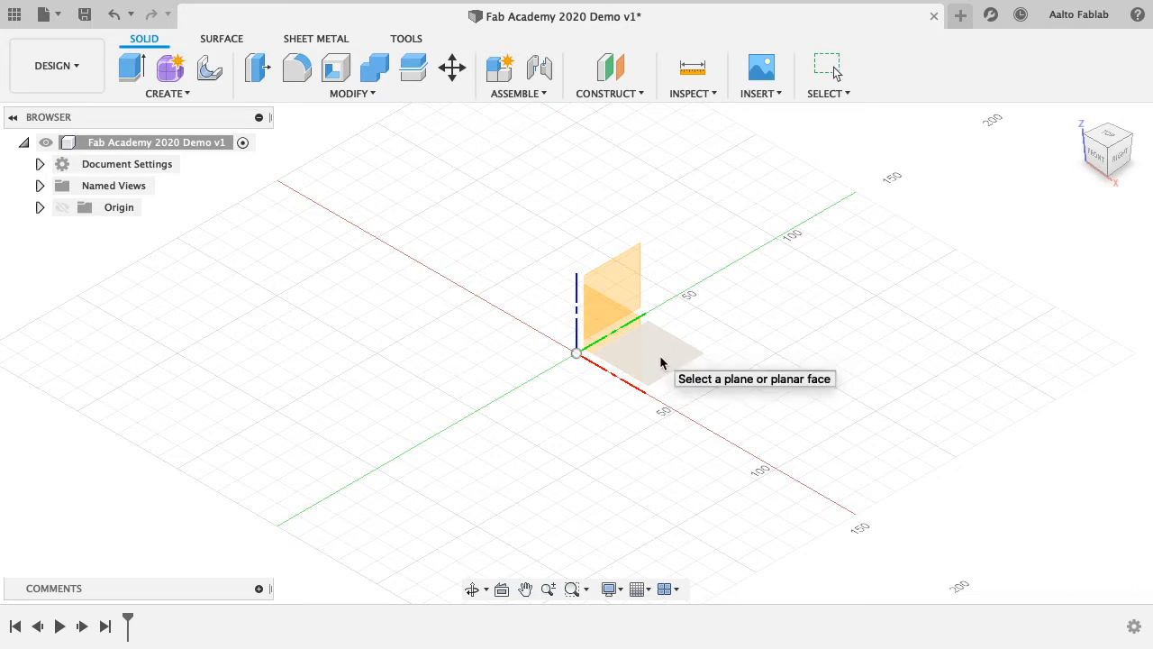
left_click(660, 362)
- Sketch a two-point rectangle around the origin, about 150 mm wide and 69 mm high
mouse_move(674, 354)
middle_mouse_down()
mouse_move(531, 286)
mouse_move(702, 332)
mouse_move(621, 319)
mouse_move(630, 326)
middle_mouse_up()
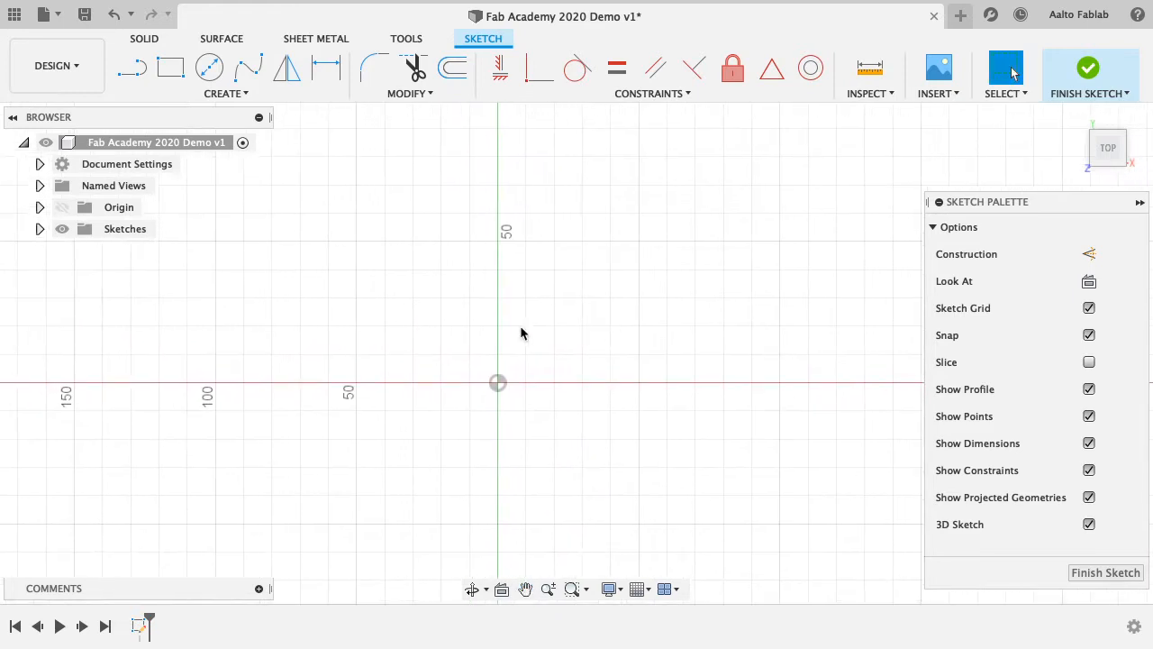
middle_click_drag(521, 333, 585, 340)
middle_click_drag(661, 381, 600, 321)
middle_click_drag(551, 256, 576, 298)
key("Escape")
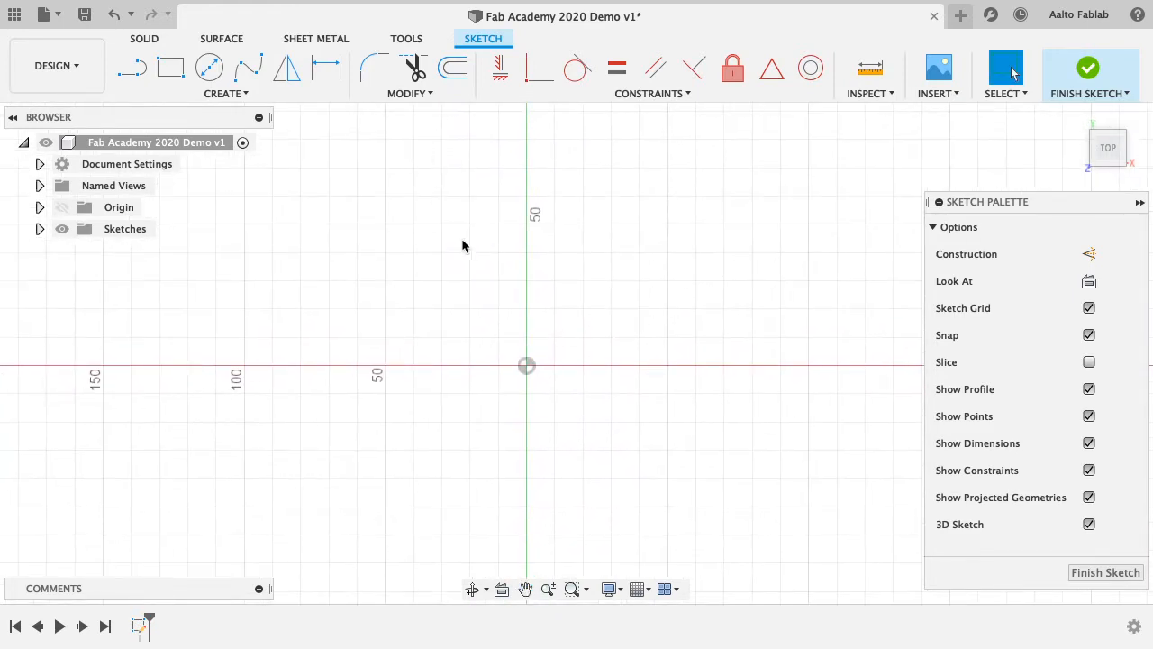
left_click(170, 68)
left_click(281, 276)
left_click(706, 468)
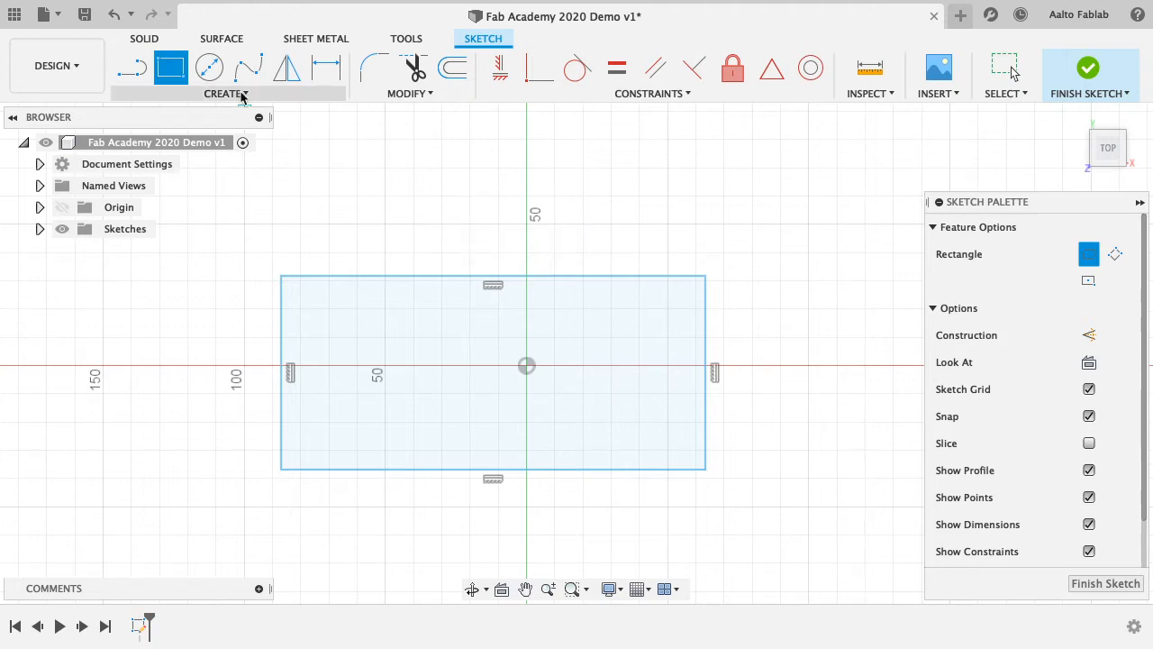
- Try to fillet all four corners of the rectangle with a fixed 3 mm radius
left_click(365, 69)
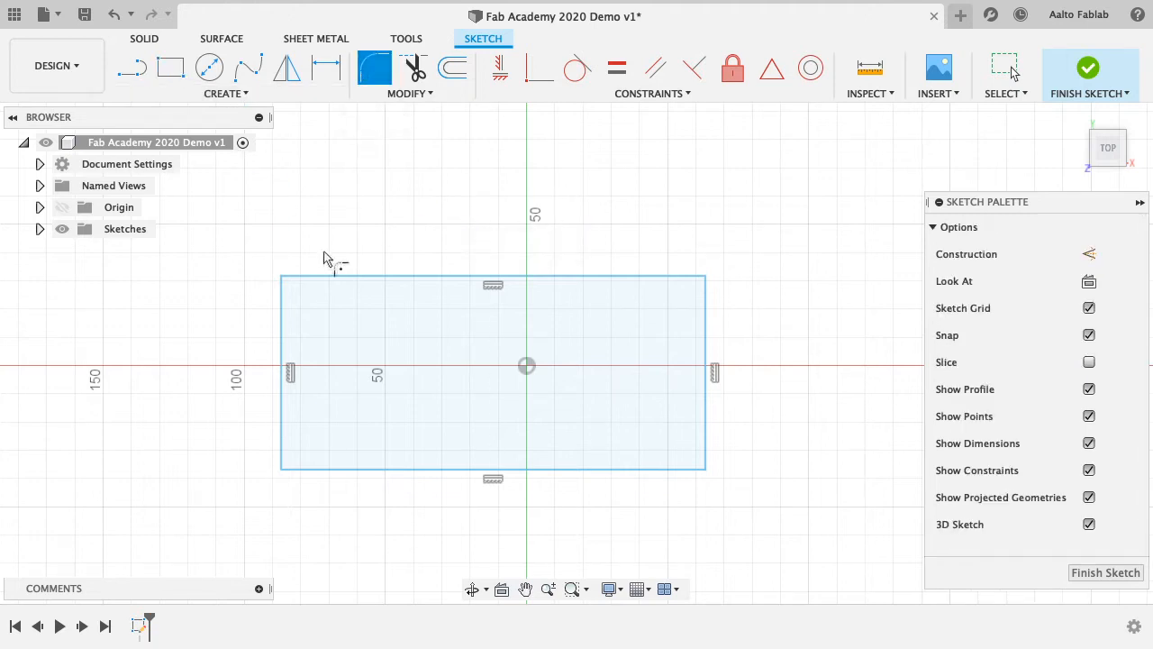
left_click(282, 276)
left_click(703, 287)
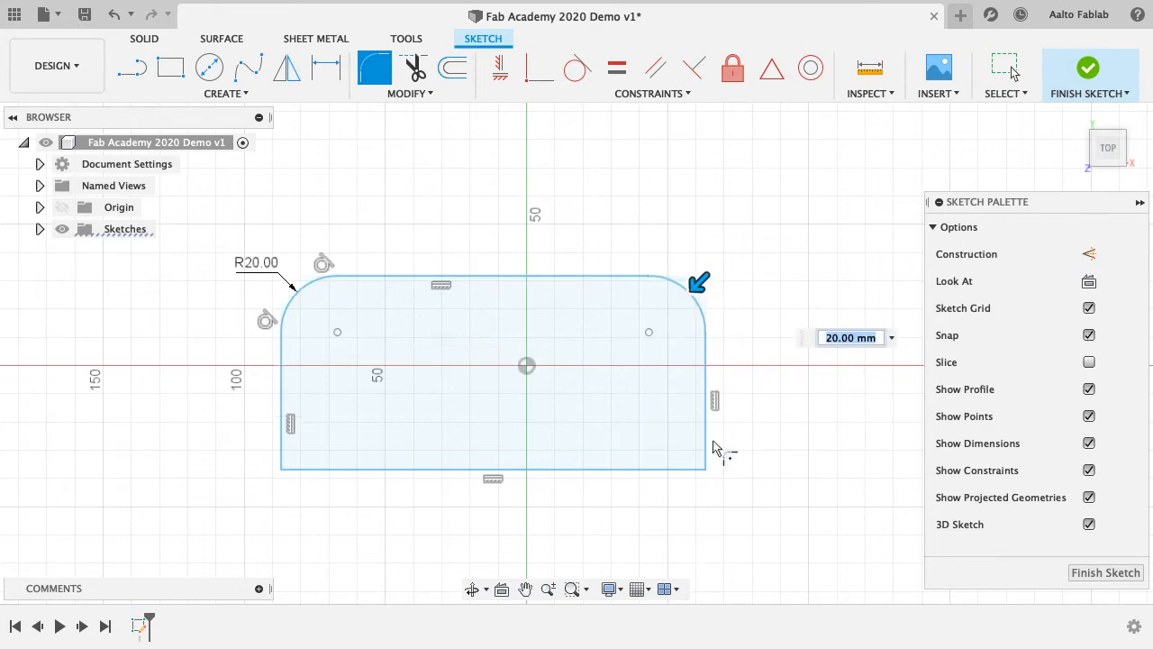
left_click(710, 465)
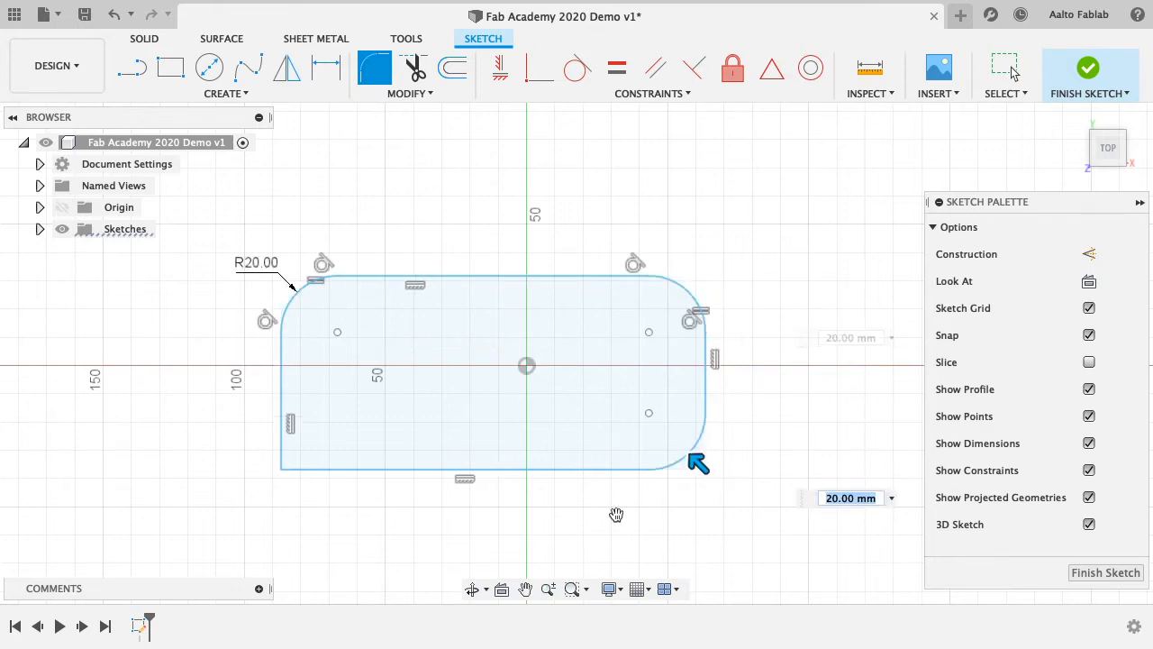
left_click(284, 468)
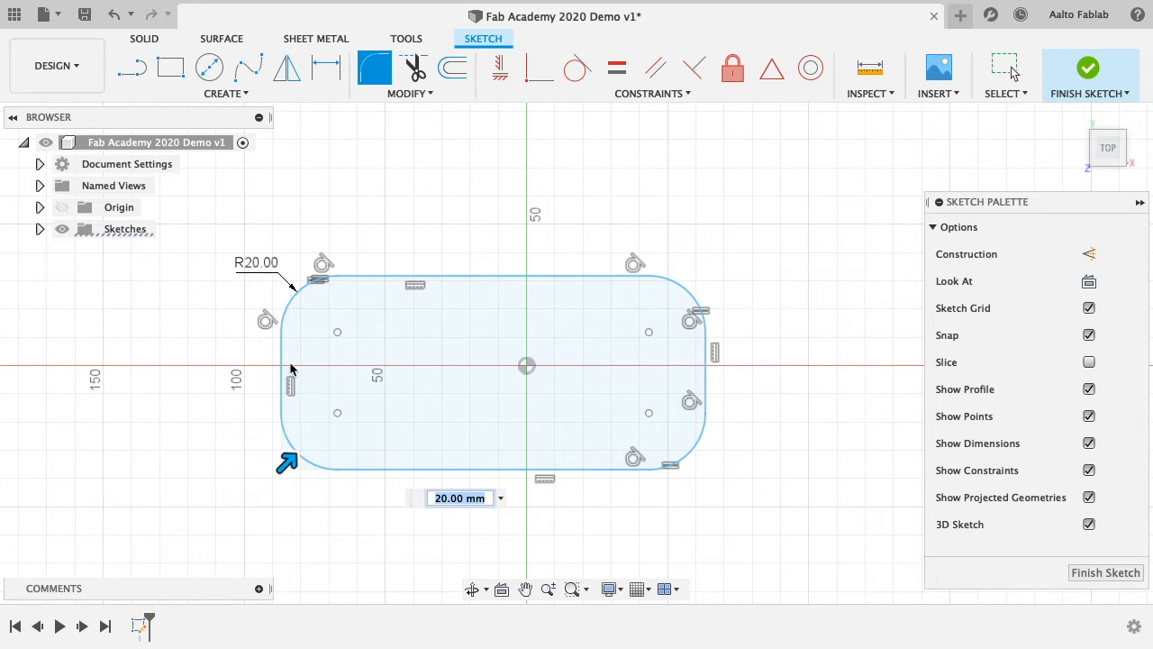
left_click_drag(487, 498, 444, 498)
type("3")
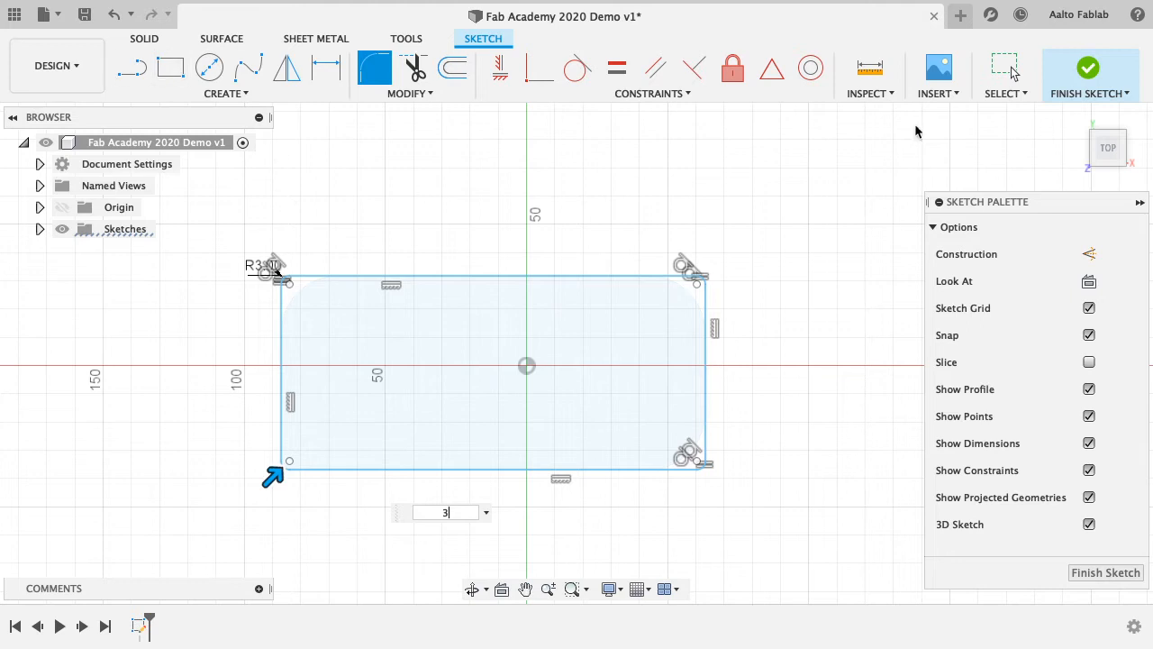
left_click(1007, 70)
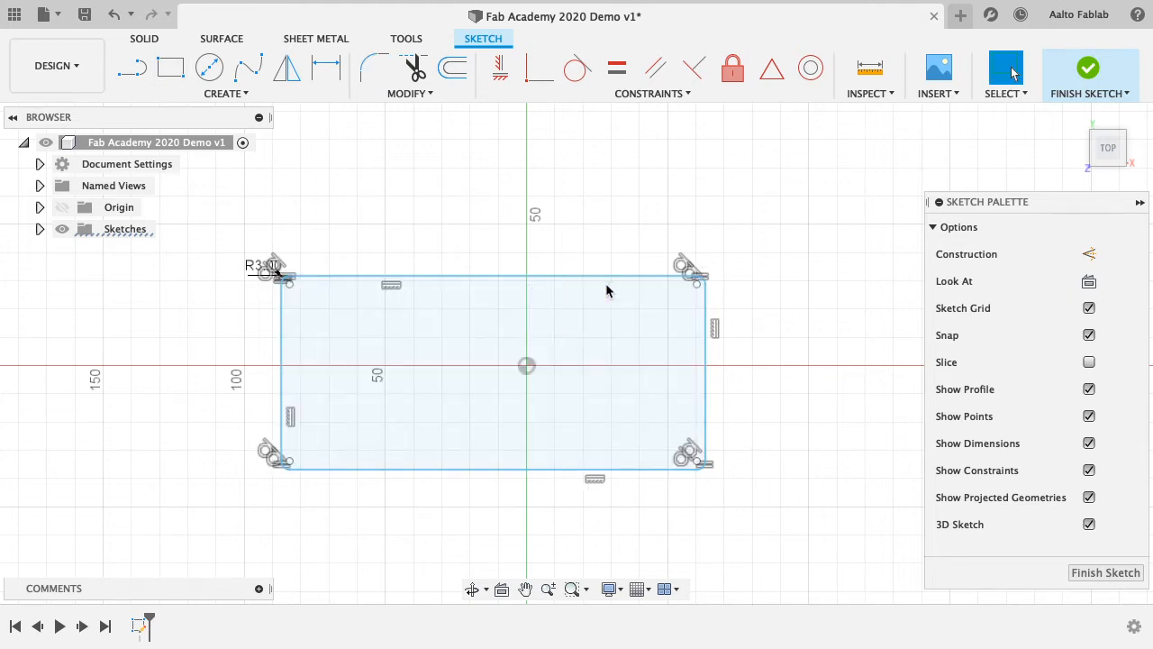
- Move the rectangle's upper edge outward, and undo that move together with the corner fillets
left_click_drag(615, 276, 615, 252)
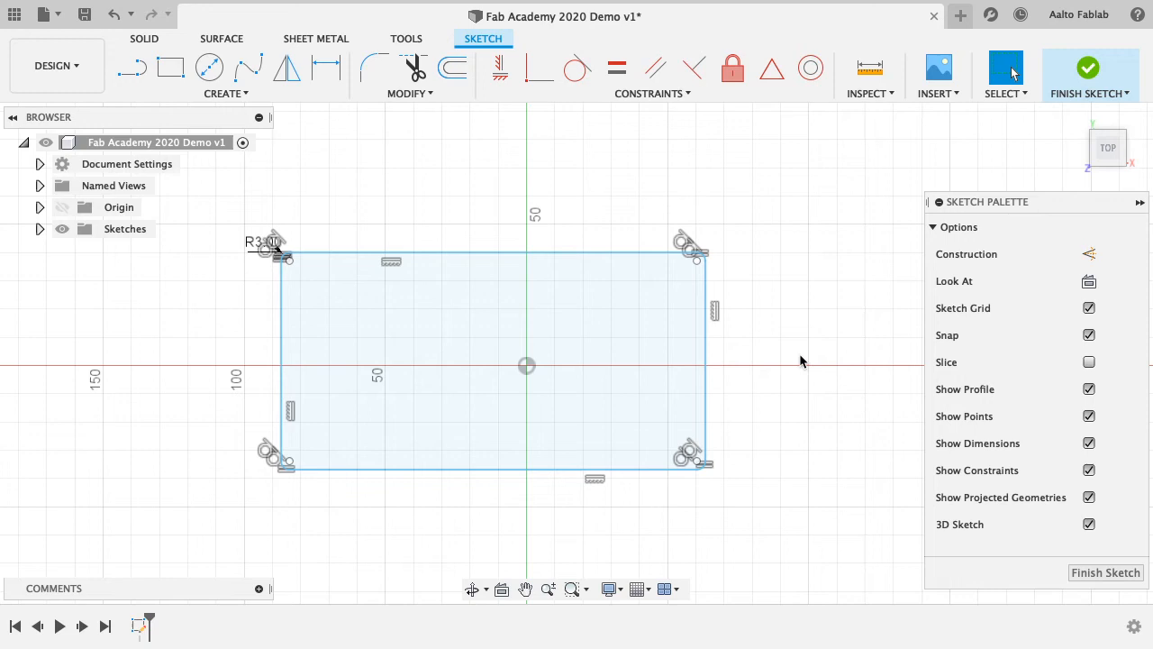
key("super+z")
key("super+z")
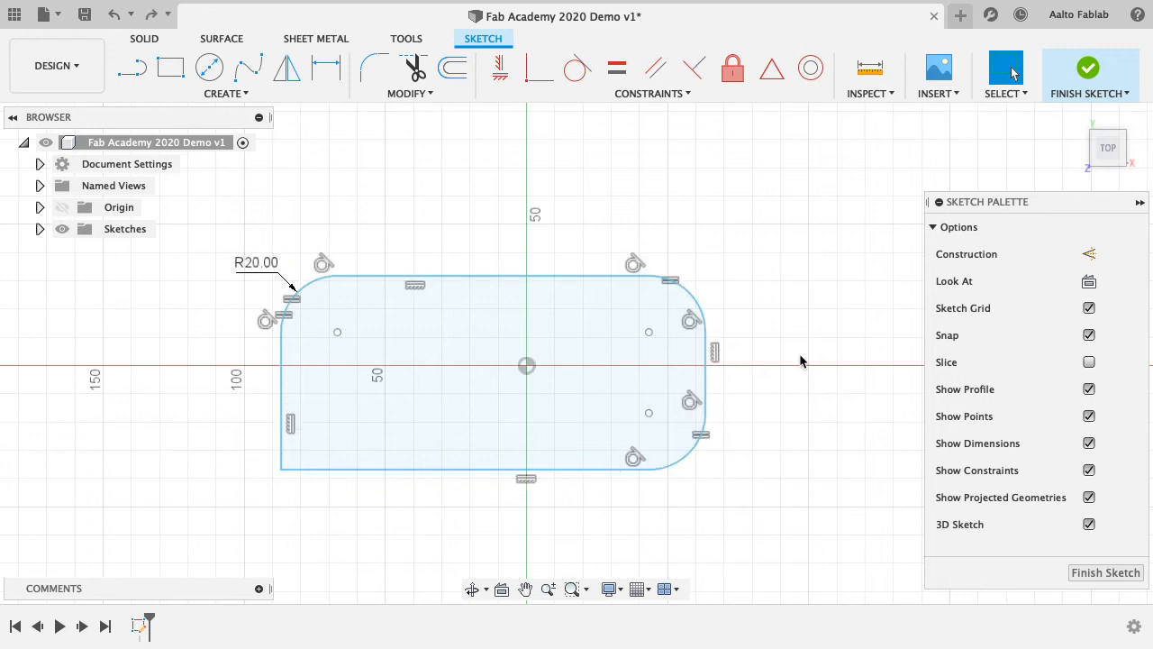
key("super+z")
key("super+z")
key("super+z")
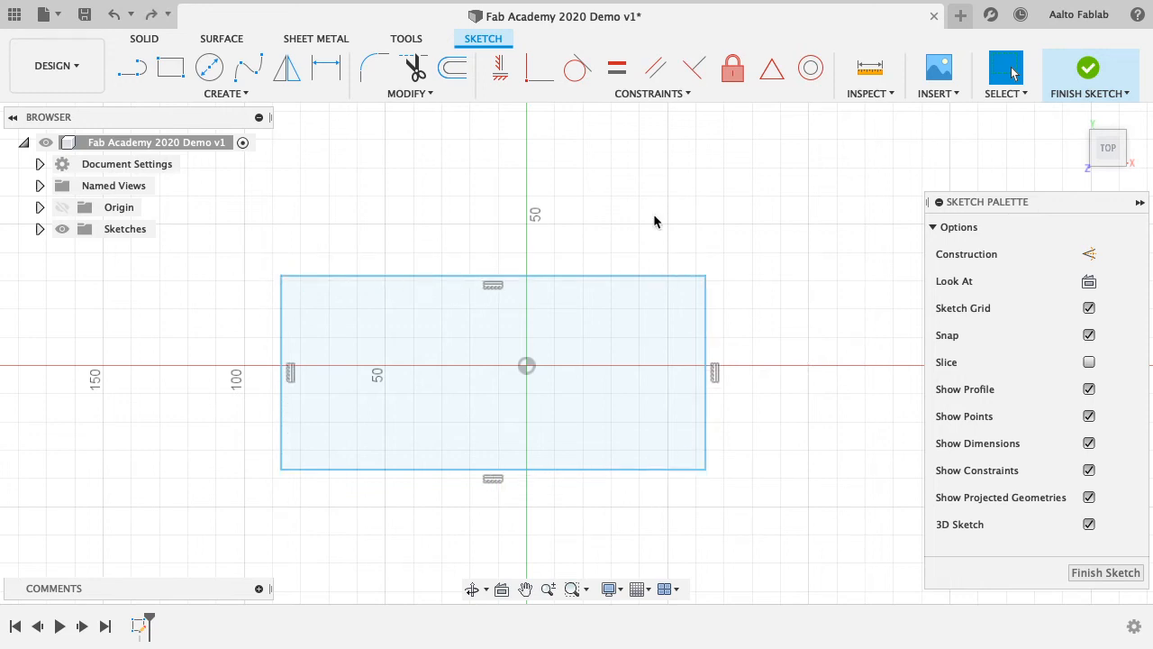
- Add a user parameter named BoardCornerRadius in mm with the expression 3, and accept the parameter list
left_click(430, 97)
left_click(412, 250)
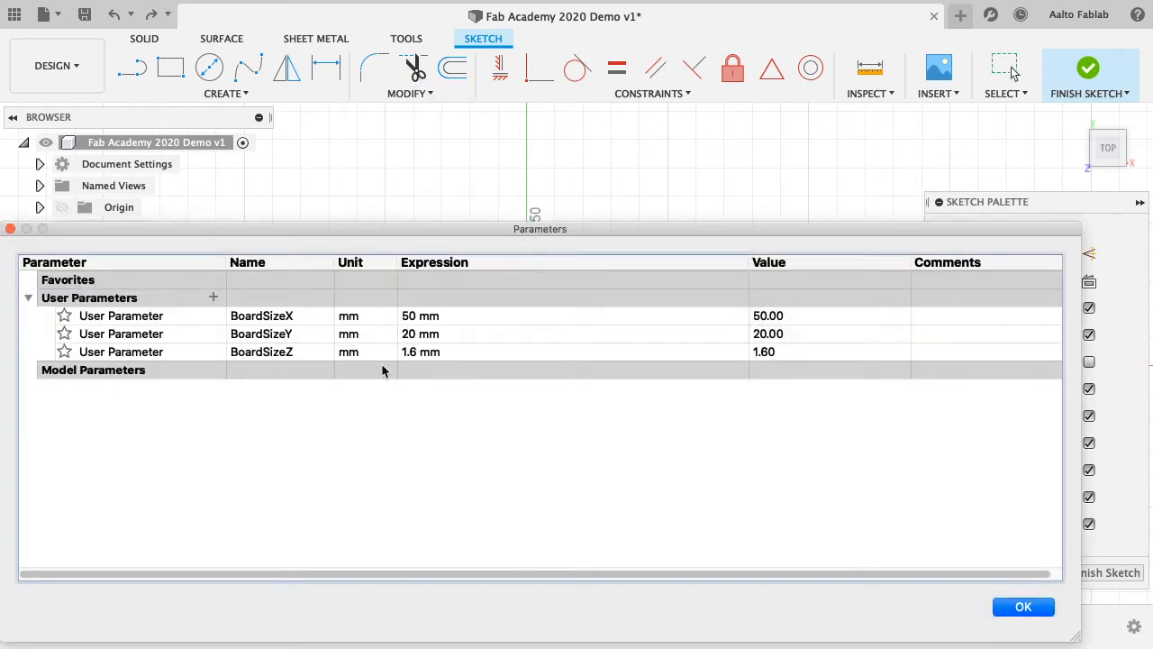
left_click(213, 297)
type("BoardCornerRadius")
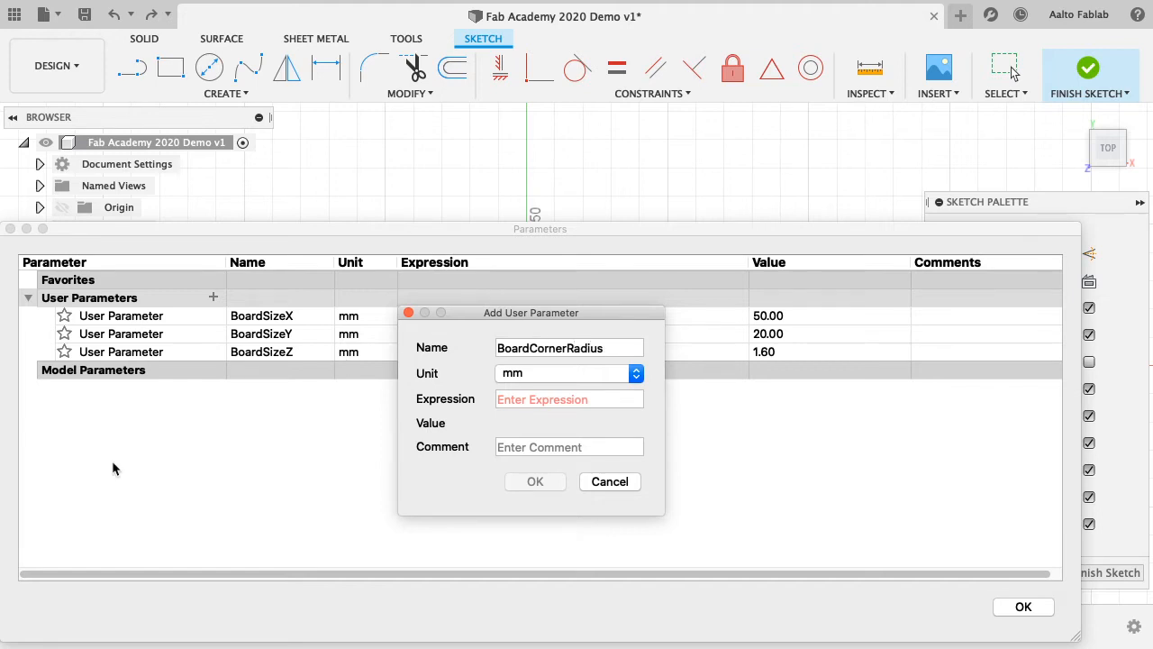
left_click(521, 401)
type("3")
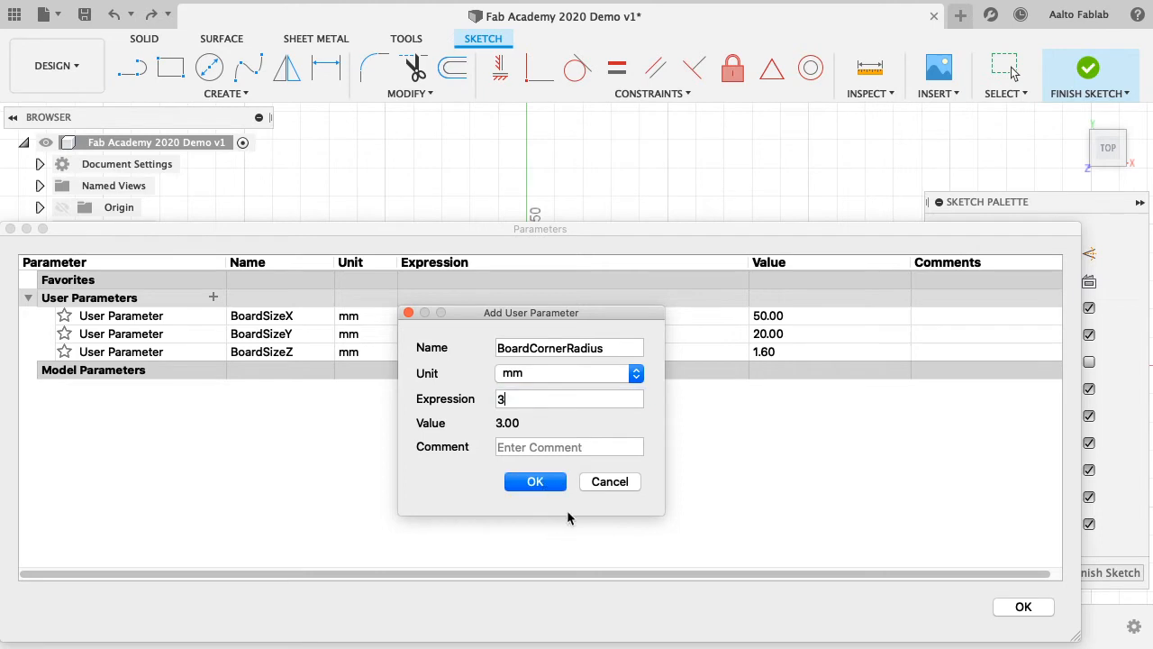
left_click(534, 483)
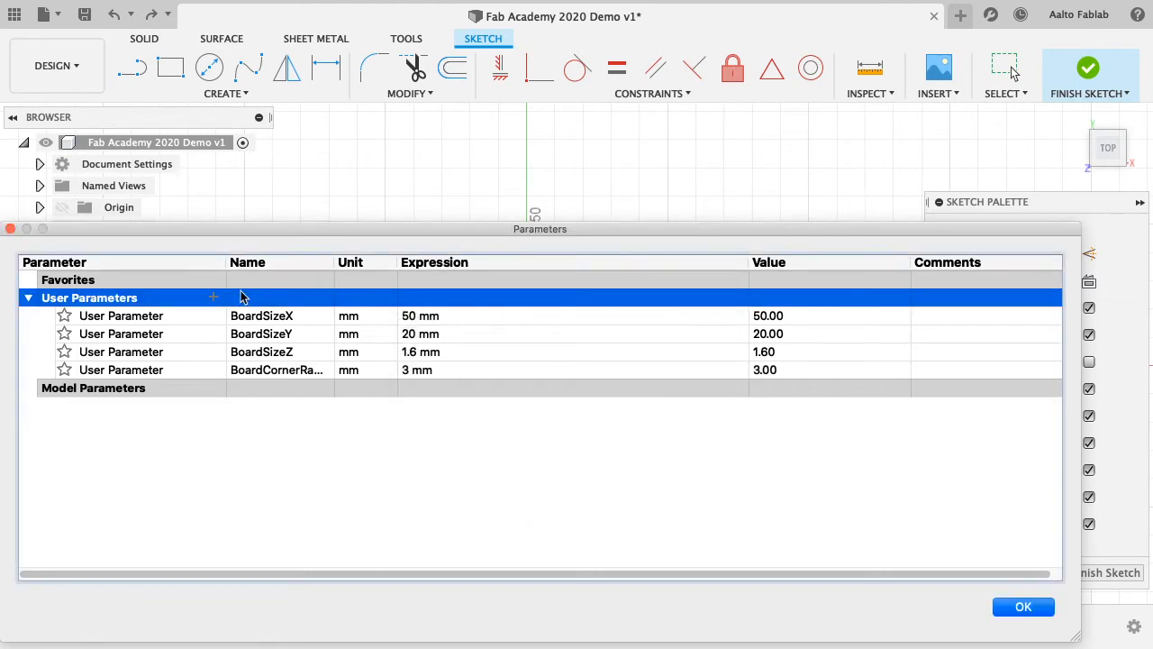
left_click(1027, 607)
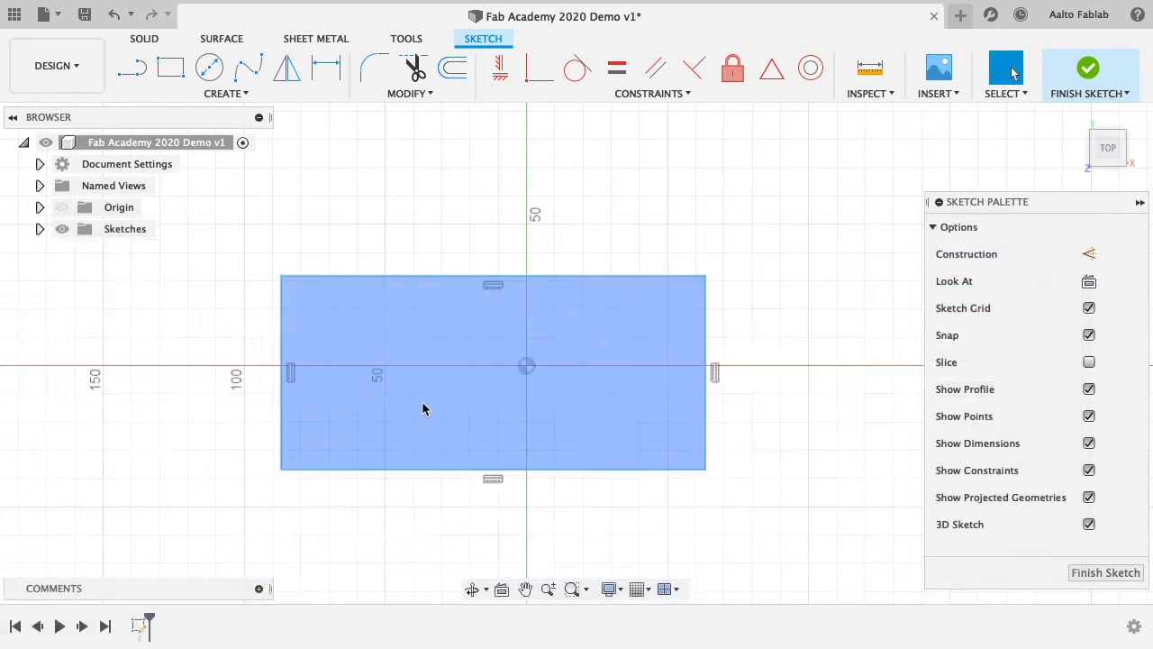
- Fillet all four corners of the rectangle, using the BoardCornerRadius parameter as the radius
left_click(373, 70)
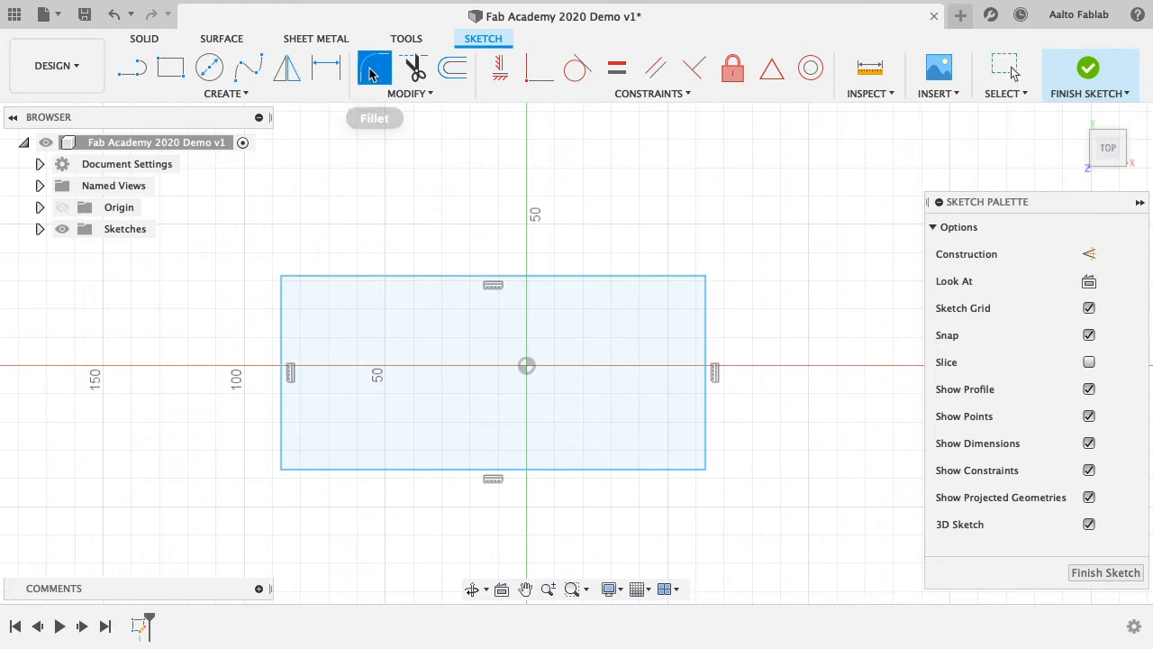
left_click(283, 277)
left_click(702, 278)
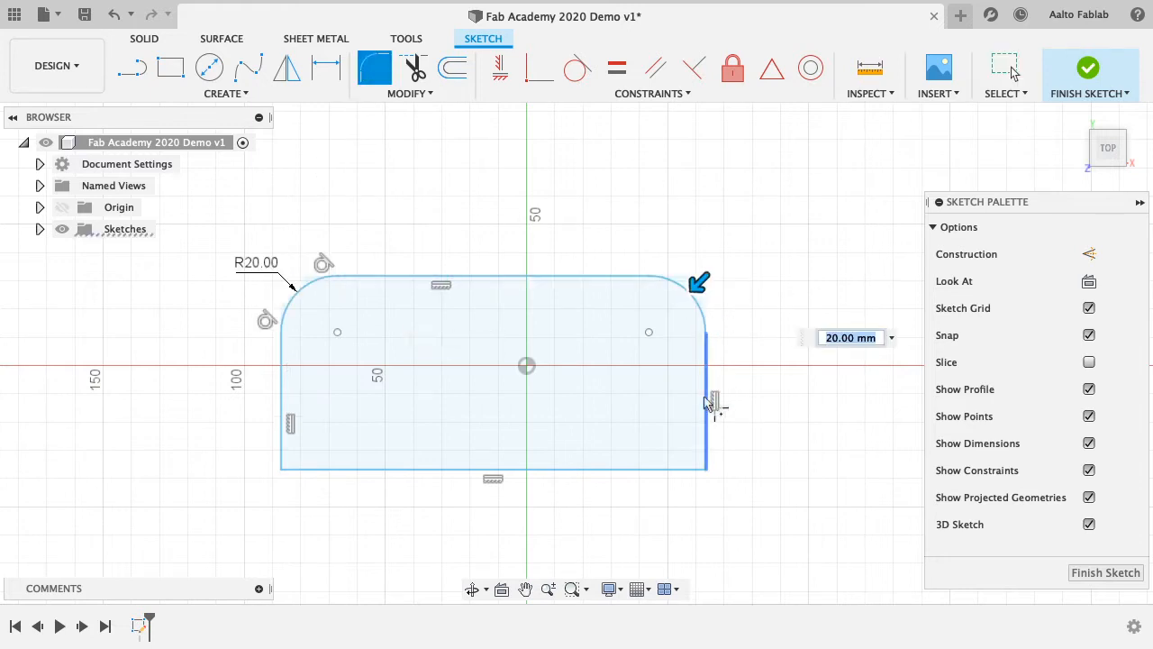
left_click(706, 468)
left_click(280, 475)
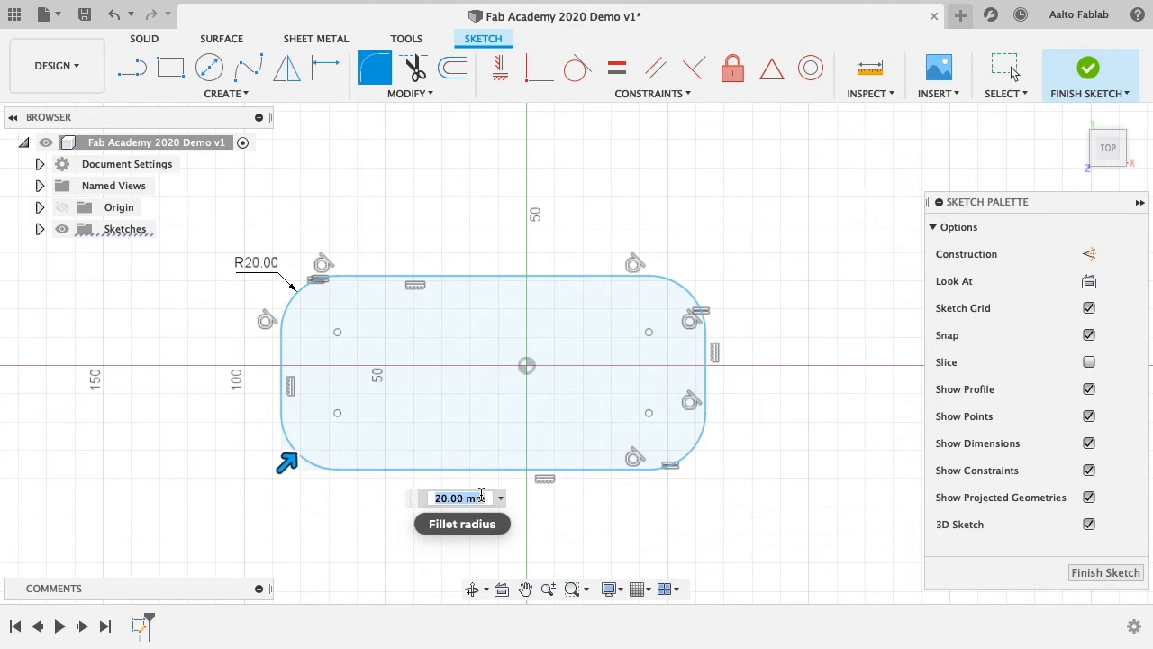
type("B")
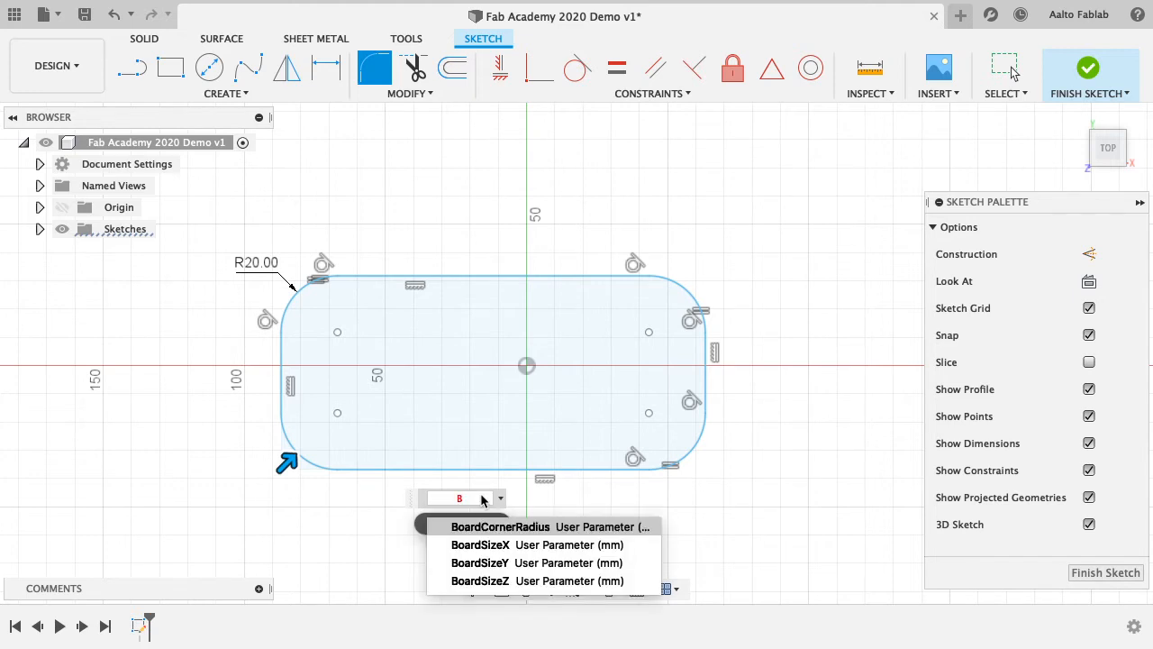
key("Down")
key("Up")
key("Down")
key("Down")
key("Down")
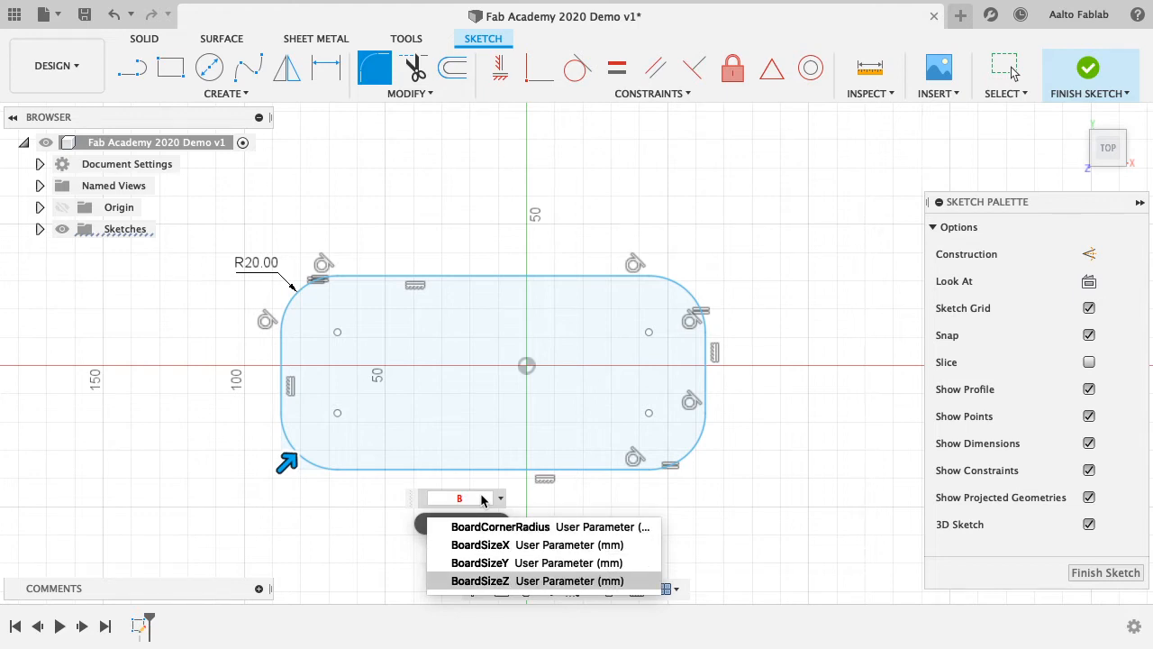
key("Up")
key("Up")
key("Up")
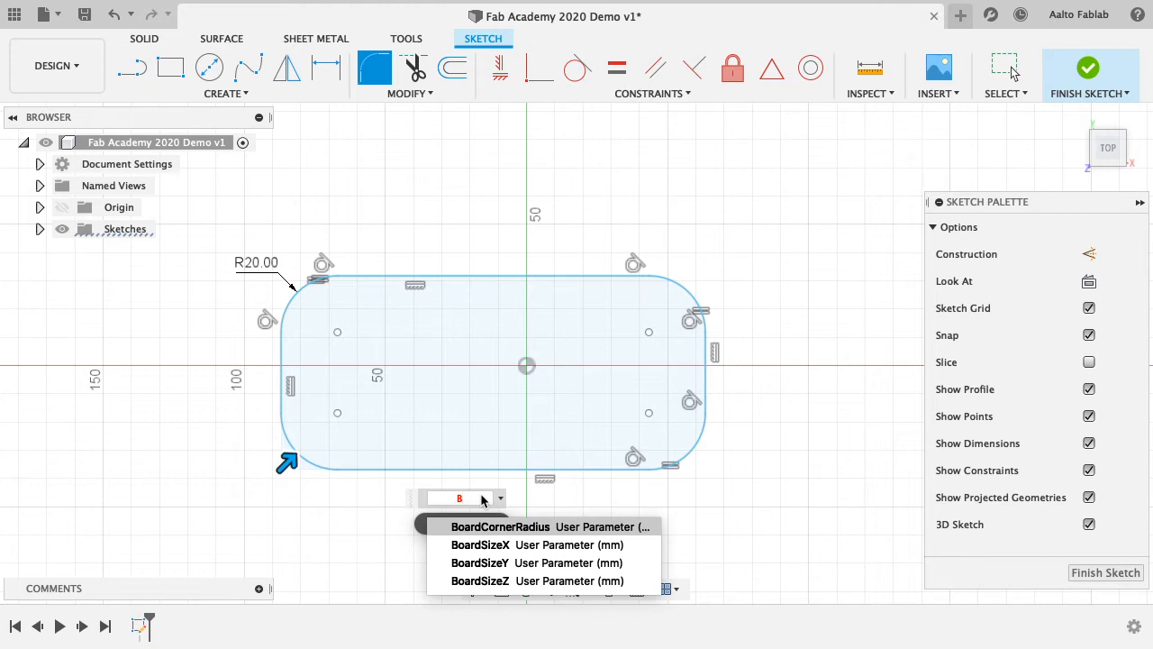
key("Return")
key("Return")
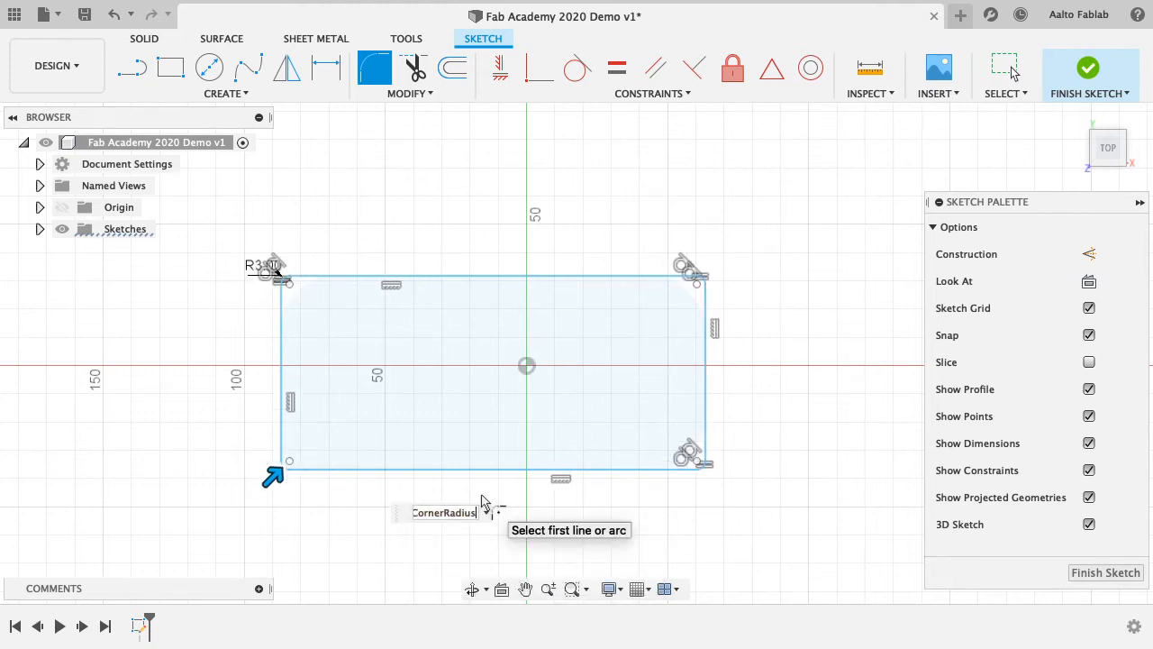
key("Escape")
- Examine the rectangle's filleted corners and their constraints up close
scroll(708, 475, "down", 1)
scroll(703, 459, "up", 6)
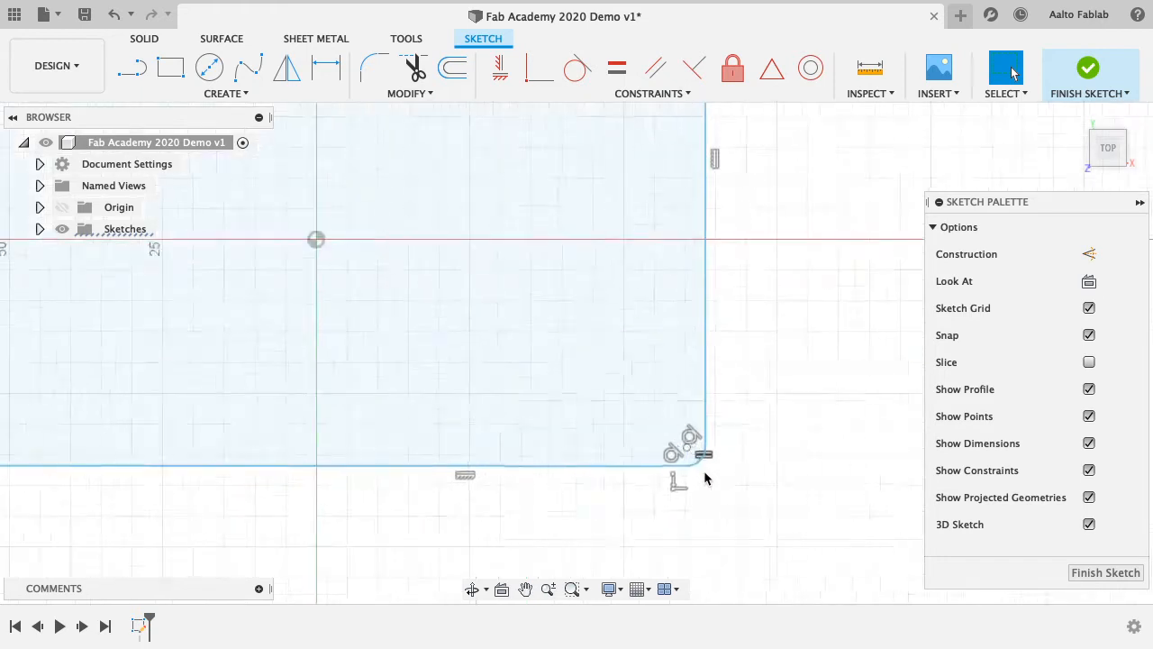
scroll(698, 451, "down", 5)
scroll(696, 451, "up", 3)
scroll(699, 451, "down", 3)
scroll(696, 450, "down", 1)
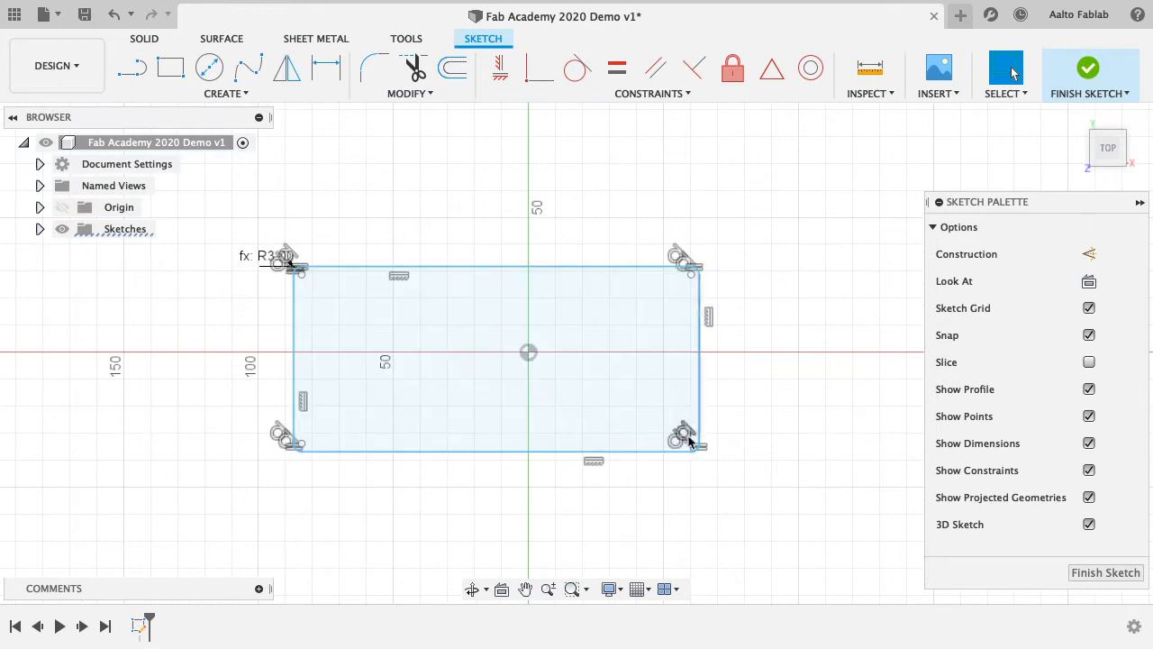
scroll(689, 461, "down", 2)
scroll(699, 461, "up", 5)
scroll(713, 454, "down", 6)
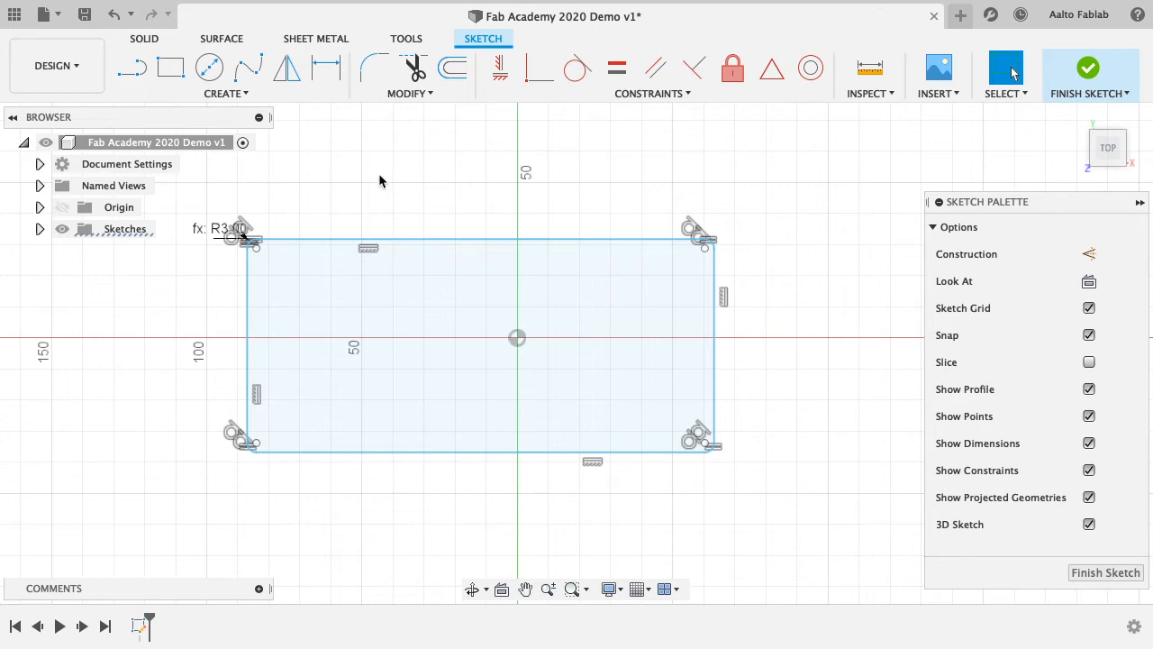
- Draw a vertical line from the midpoint of the rectangle's upper edge to the midpoint of its lower edge
left_click(133, 68)
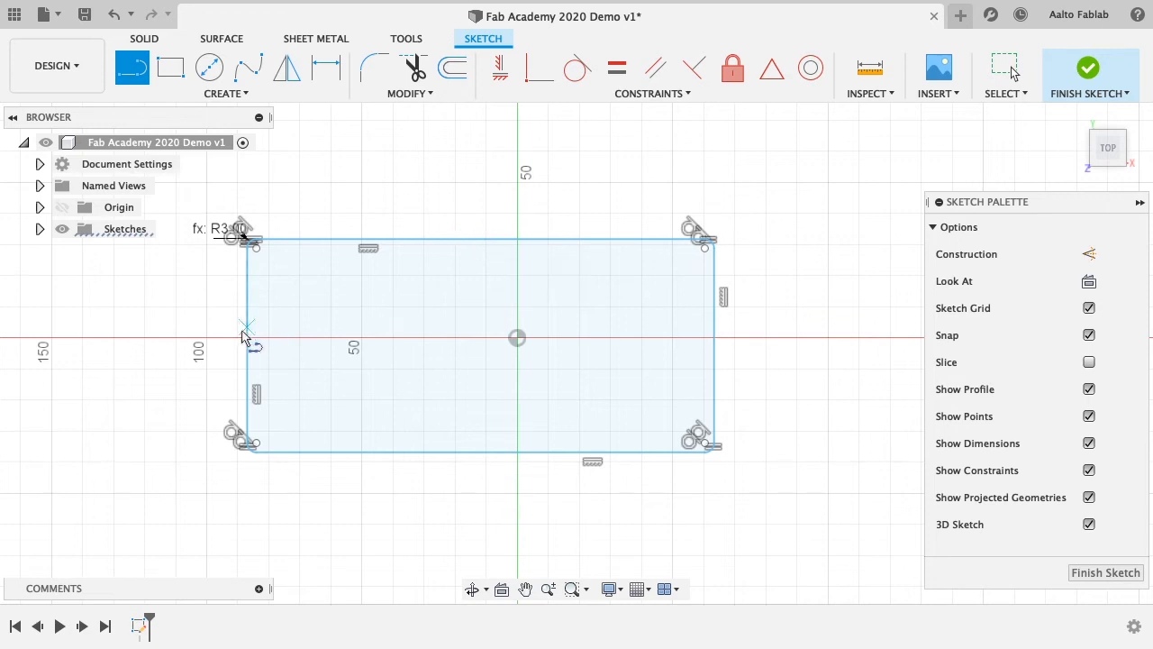
left_click(480, 240)
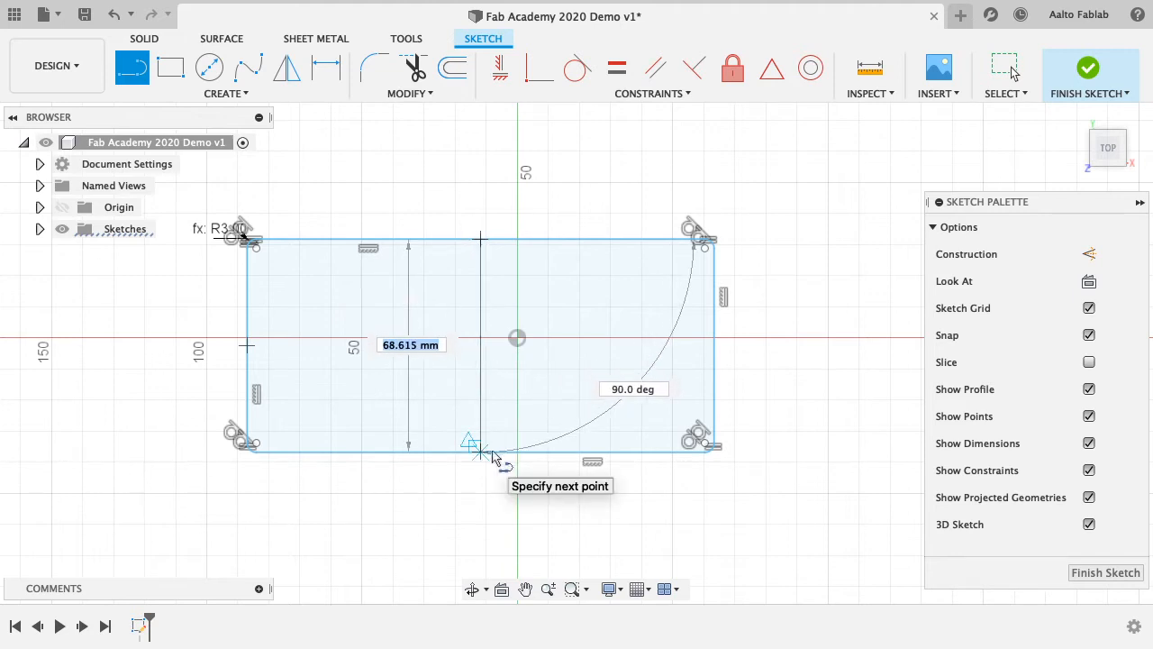
double_click(482, 452)
left_click(1006, 68)
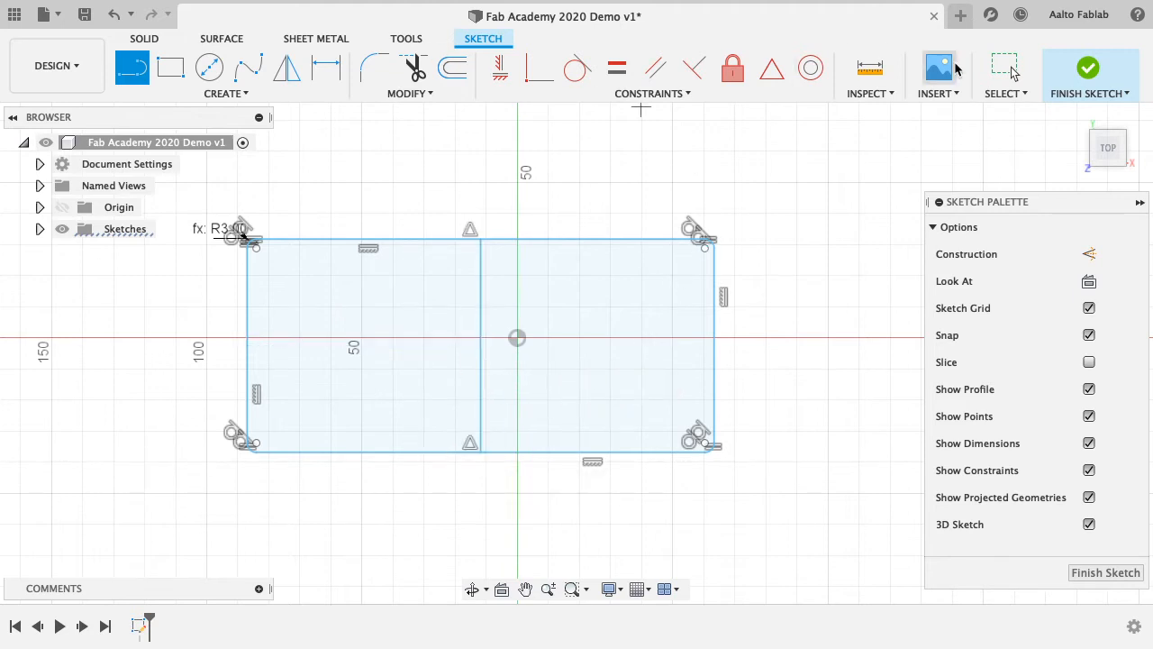
- Convert the vertical midline of the rectangle to a construction line
left_click(546, 327)
left_click(481, 329)
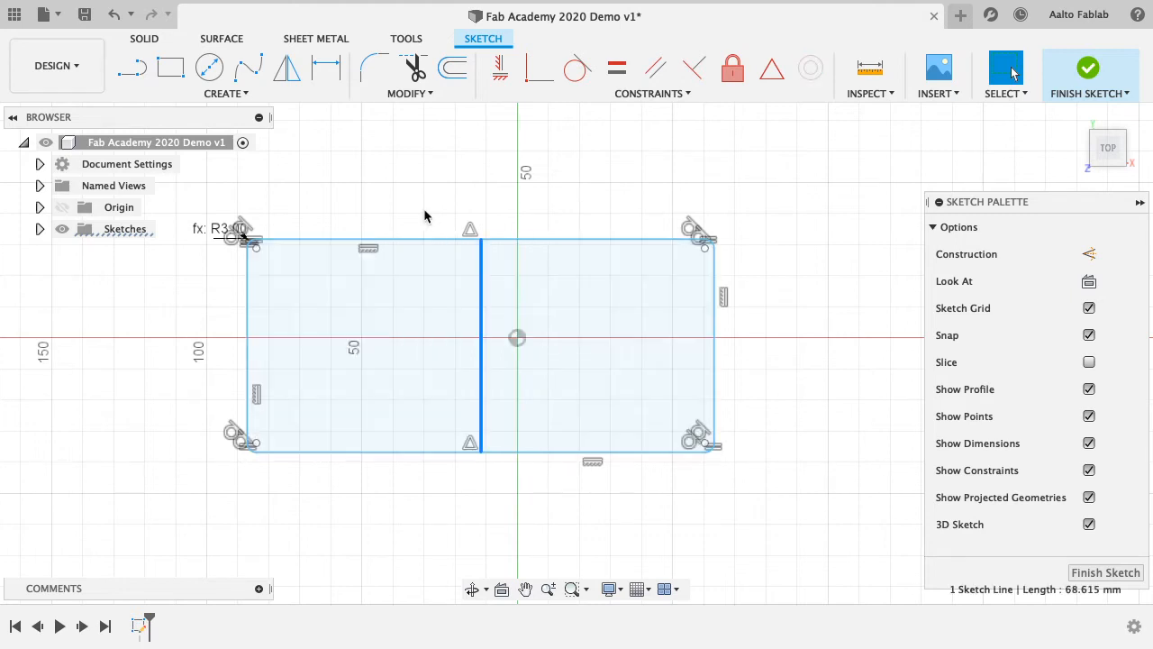
left_click(1089, 256)
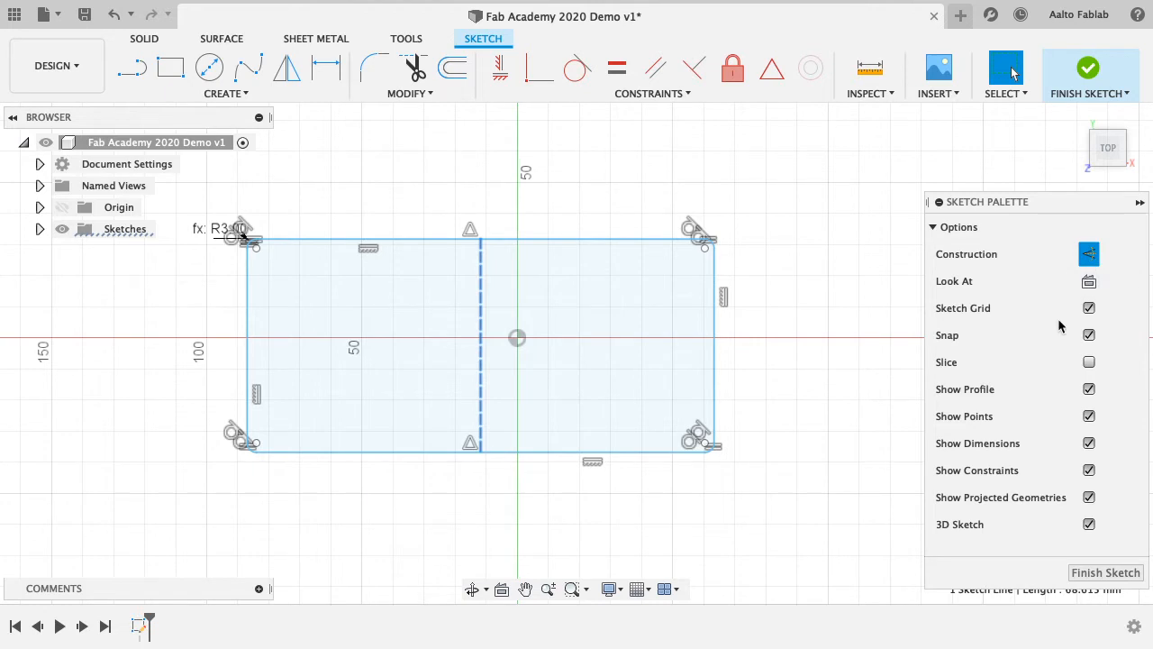
- Draw a horizontal line from the vertical midline's midpoint to the midpoint of the rectangle's right edge, and make it a construction line
left_click(131, 68)
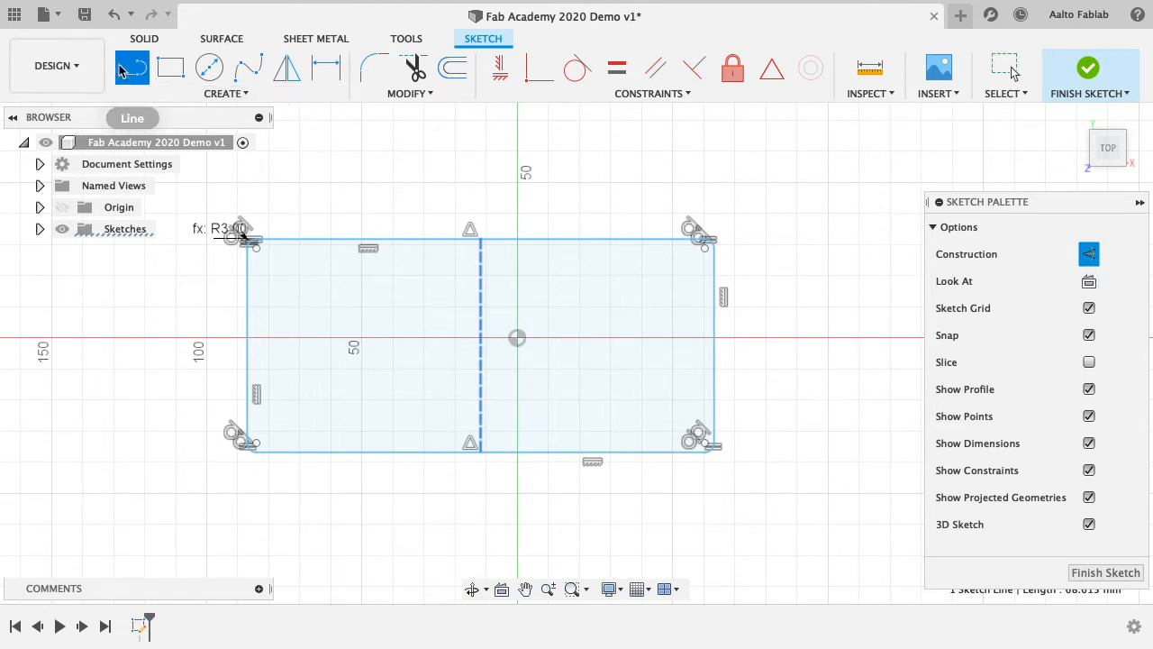
left_click(480, 346)
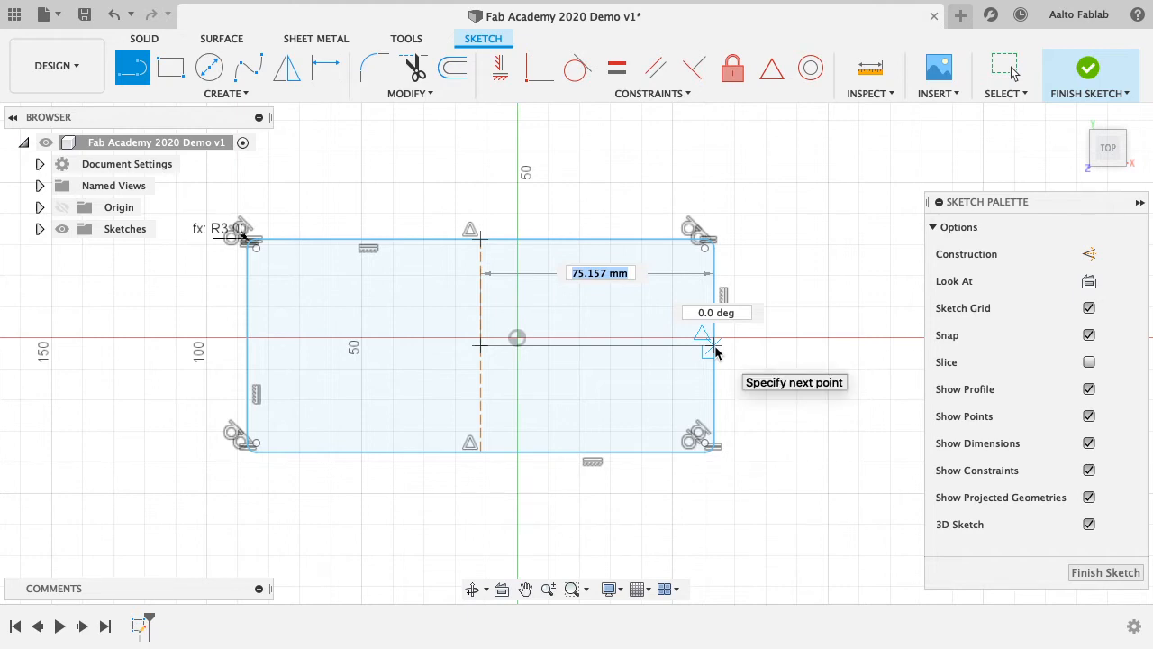
left_click(714, 348)
key("Escape")
left_click(1005, 68)
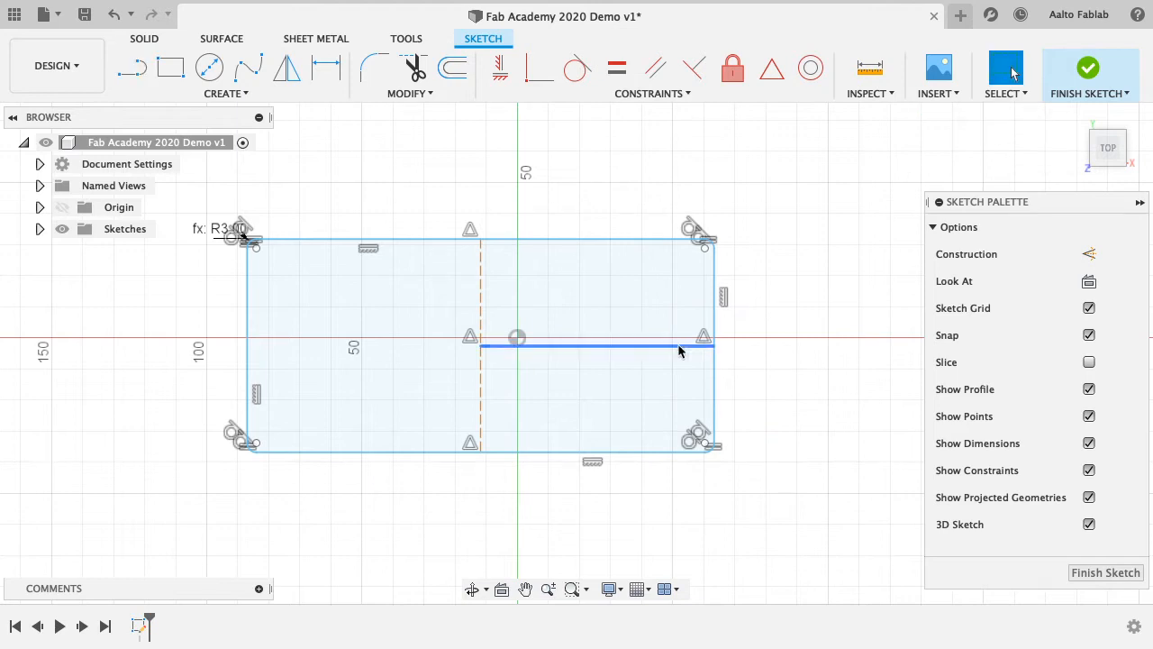
left_click(1089, 254)
left_click(576, 332)
left_click(482, 347)
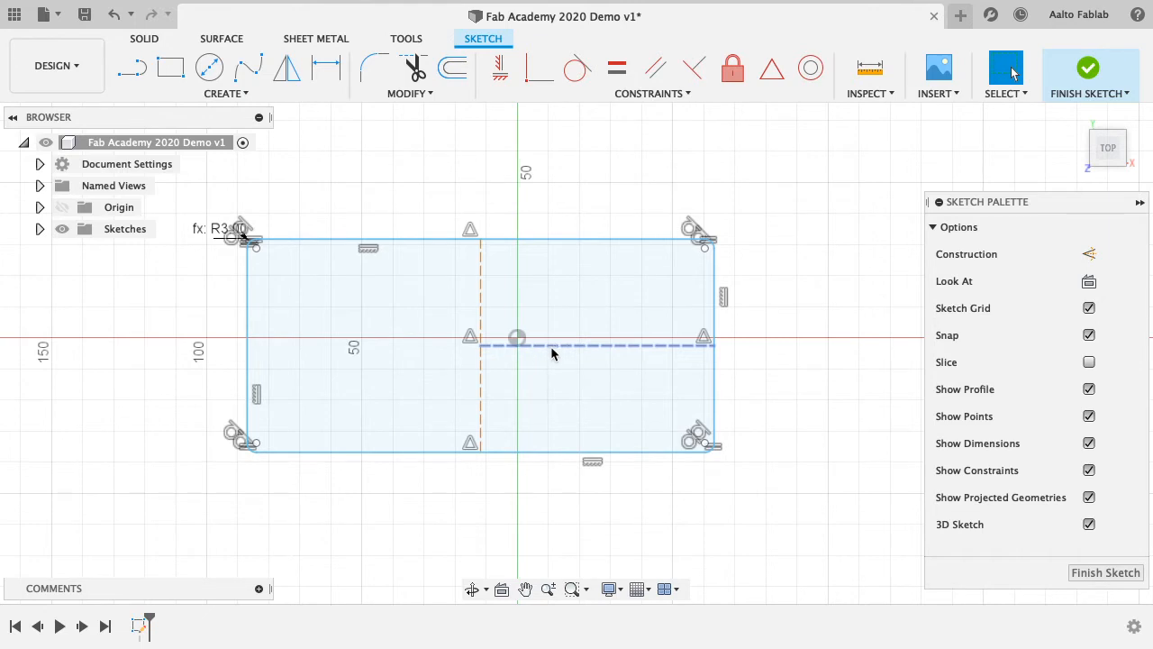
- Test the constraints by moving the rectangle by its center point to about X -20, Y -10 mm and shifting its upper edge vertically
left_click(477, 291)
left_click(481, 293)
key("Escape")
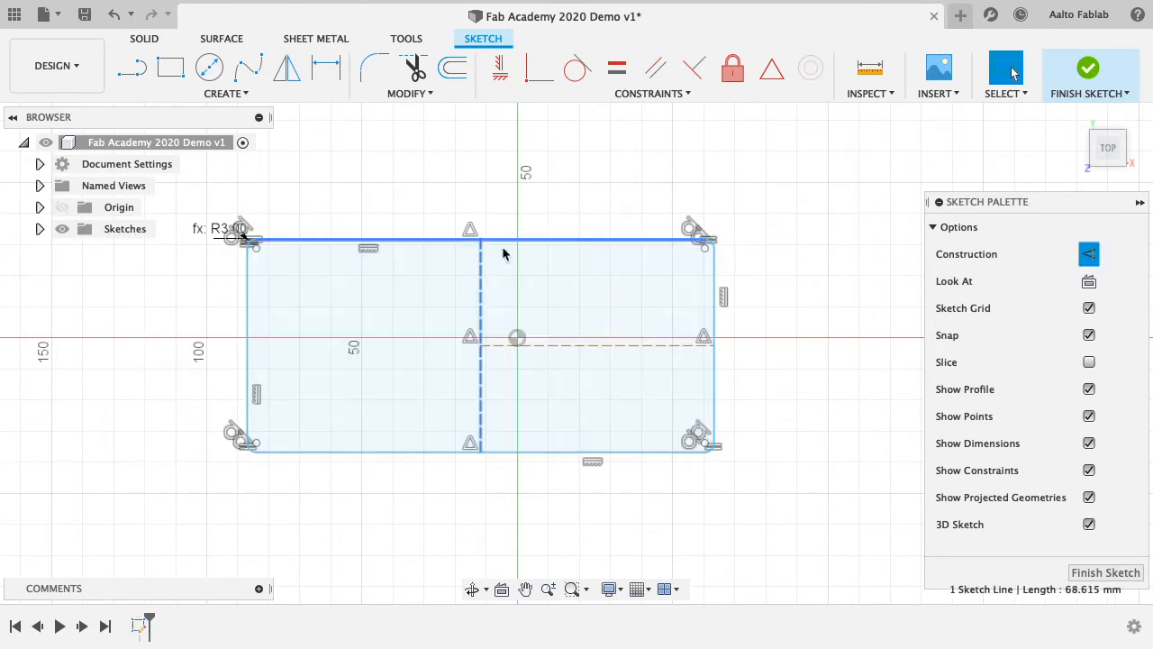
mouse_move(481, 350)
left_mouse_down()
mouse_move(493, 363)
mouse_move(468, 381)
mouse_move(516, 381)
mouse_move(458, 360)
mouse_move(455, 368)
left_mouse_up()
key("Escape")
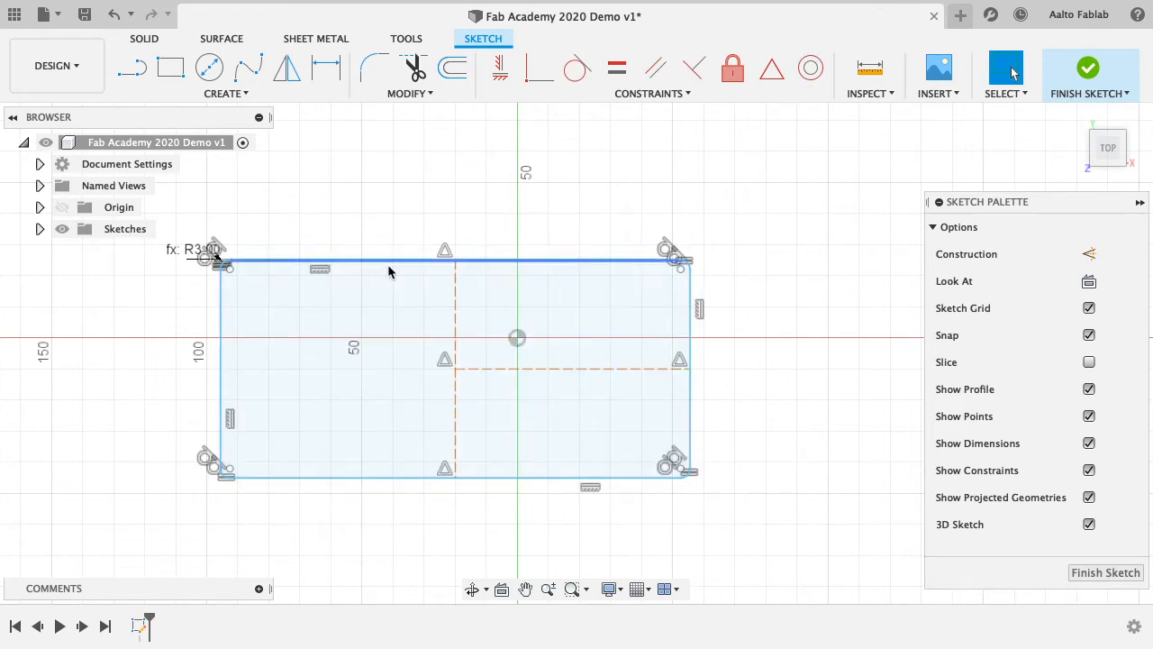
left_click(455, 369)
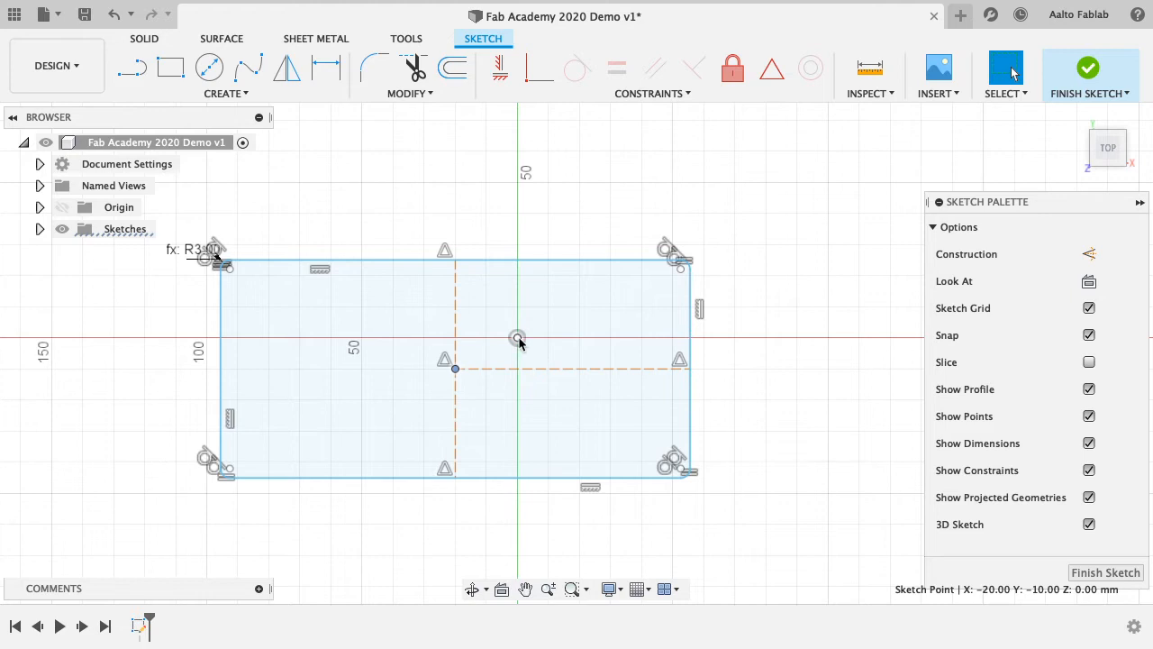
left_click(576, 167)
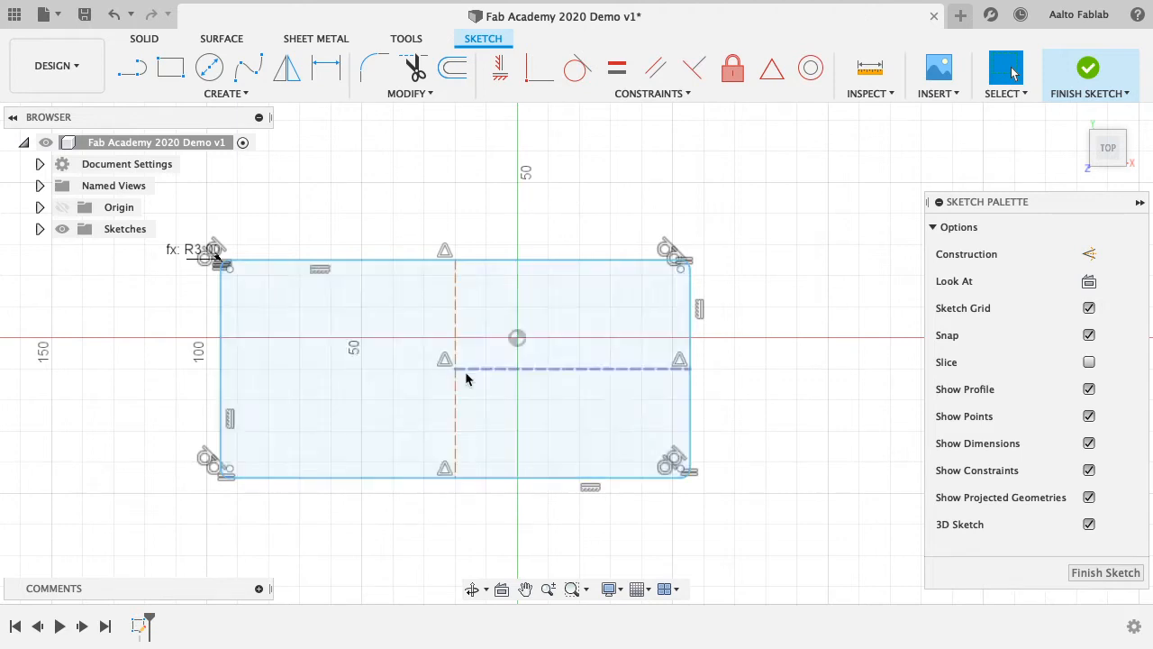
left_click_drag(458, 261, 457, 245)
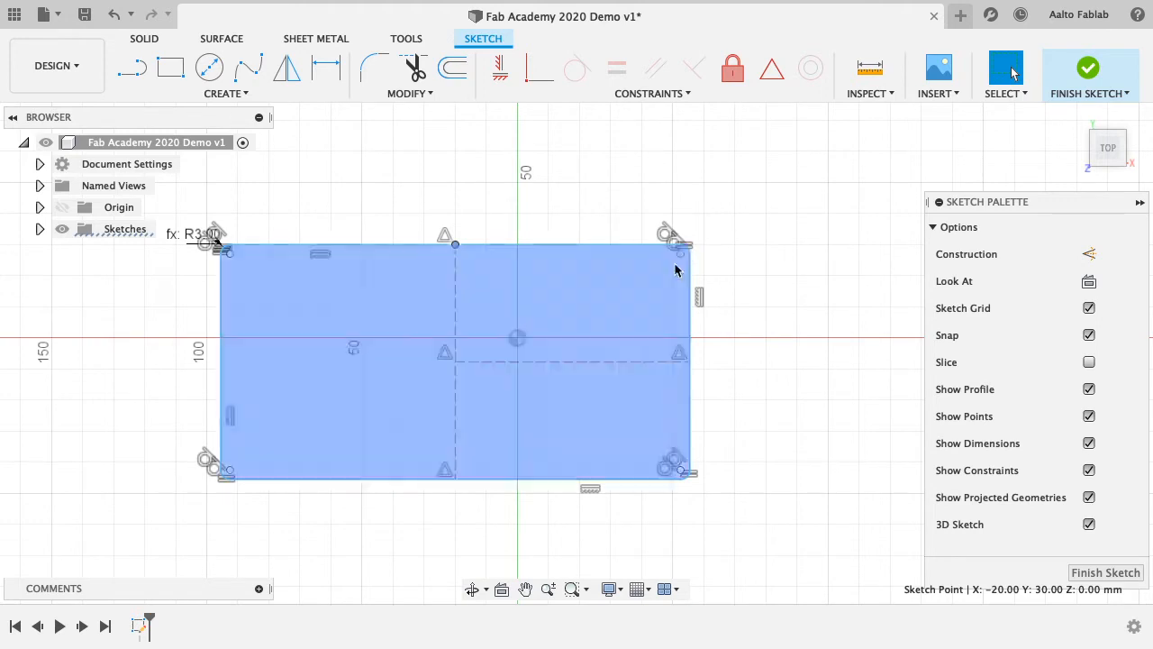
mouse_move(455, 244)
left_mouse_down()
mouse_move(454, 233)
mouse_move(459, 266)
mouse_move(453, 254)
left_mouse_up()
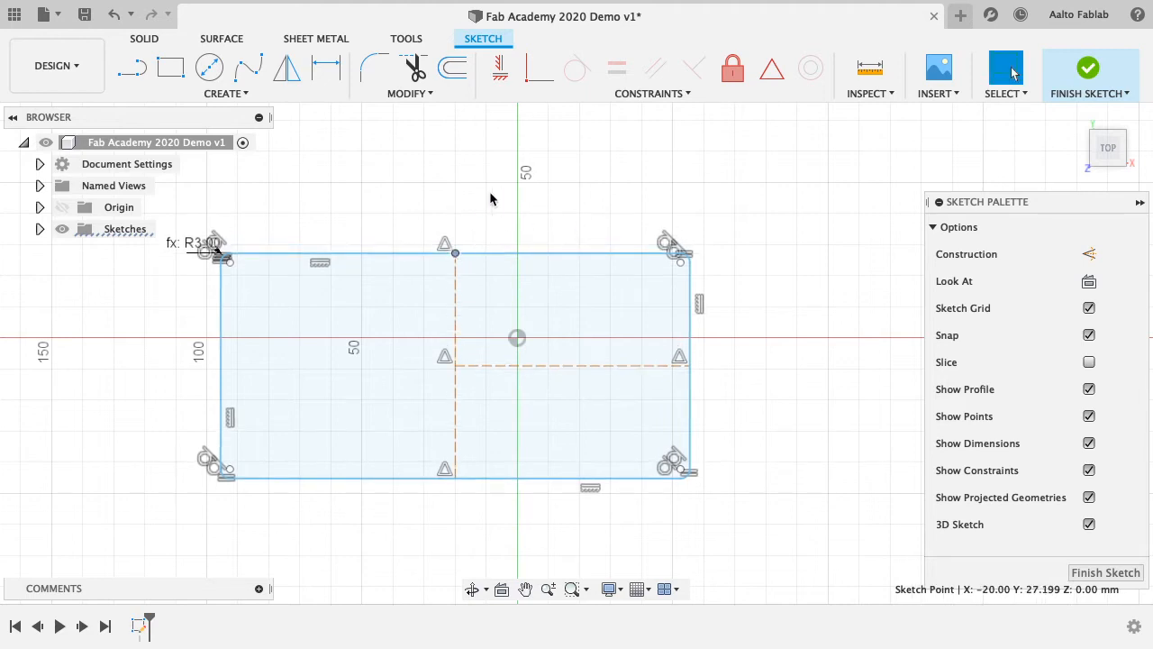
left_click(453, 200)
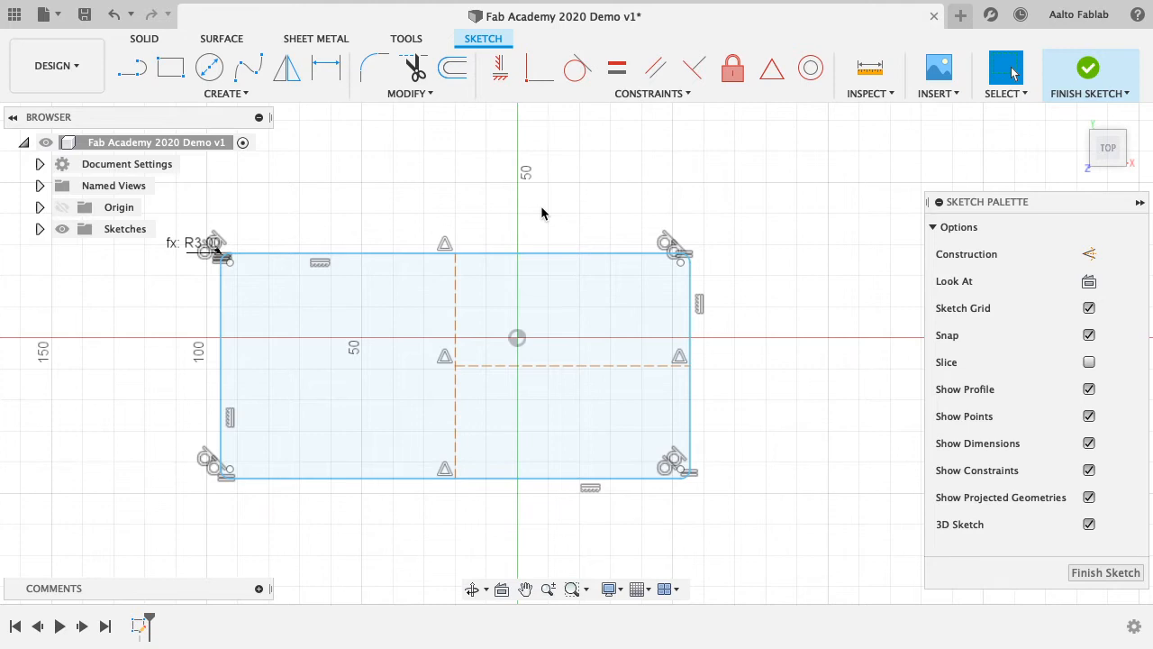
- Apply a Coincident constraint between the rectangle's center point, where the construction lines meet, and the sketch origin
left_click(648, 92)
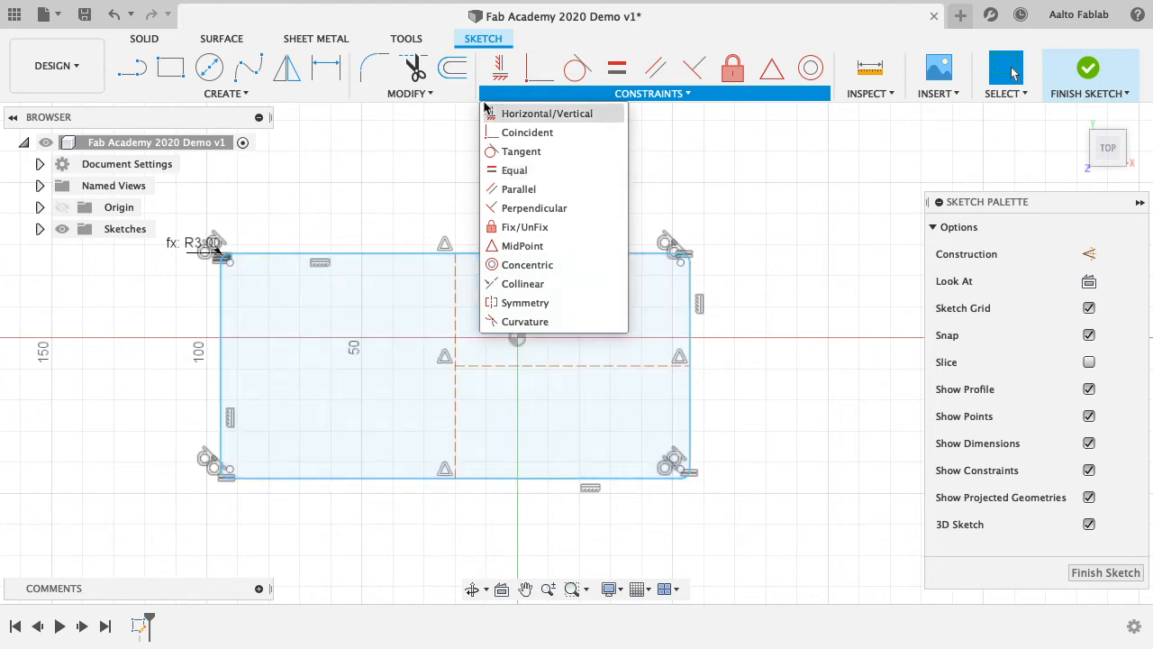
left_click(650, 96)
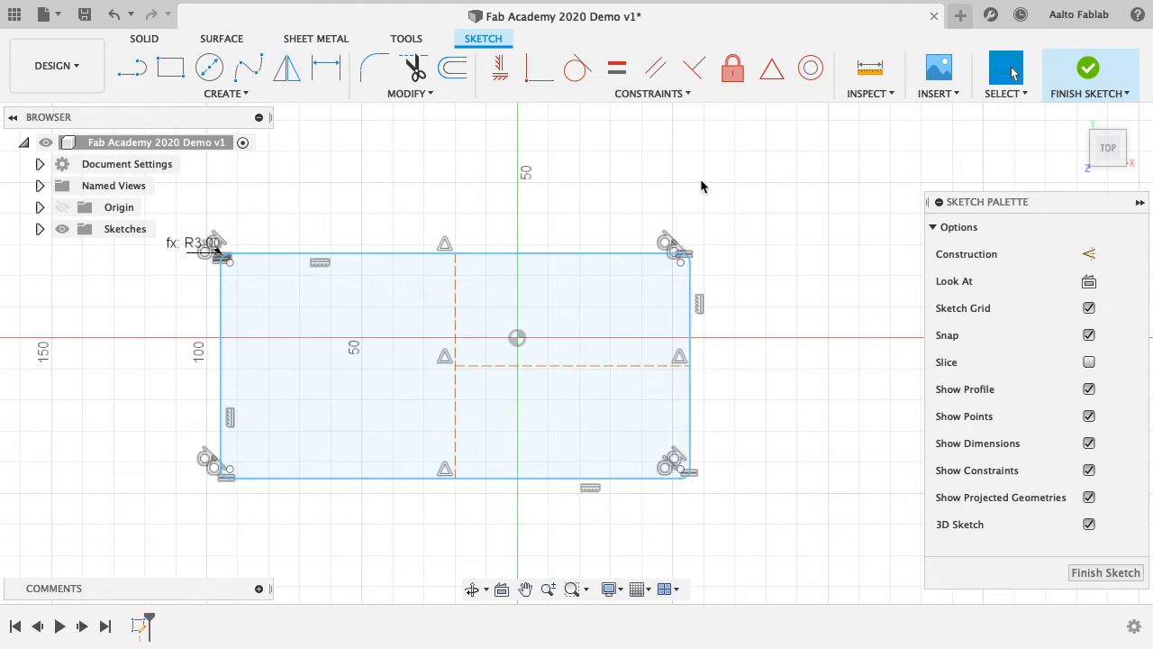
left_click(485, 286)
left_click(457, 375)
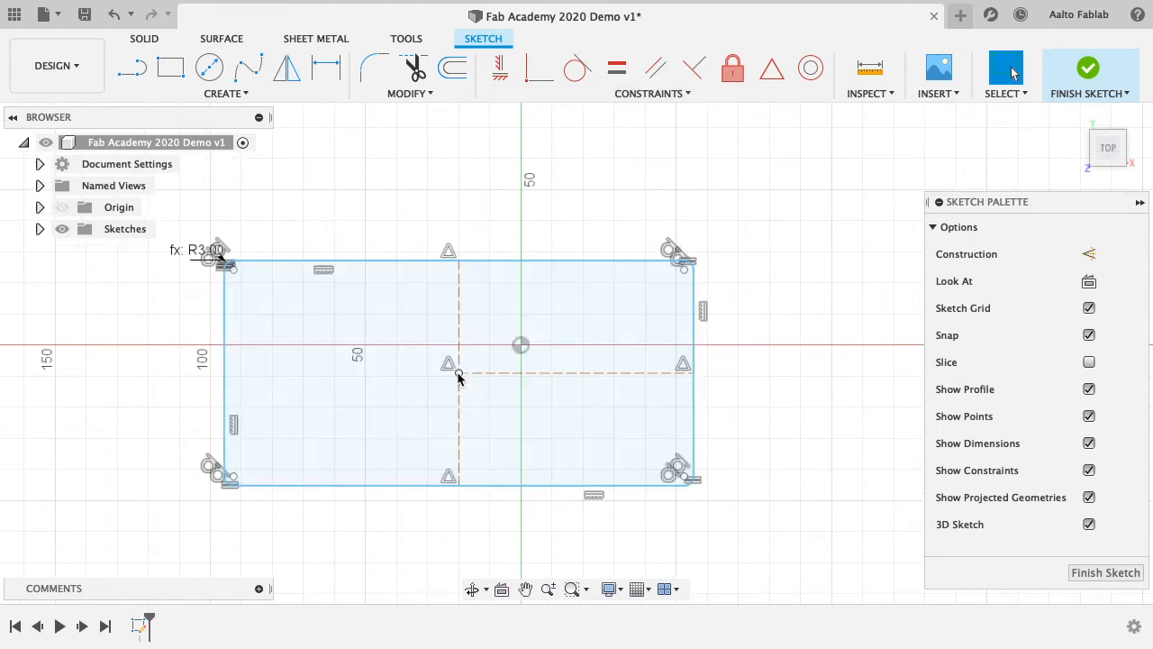
left_click(512, 360)
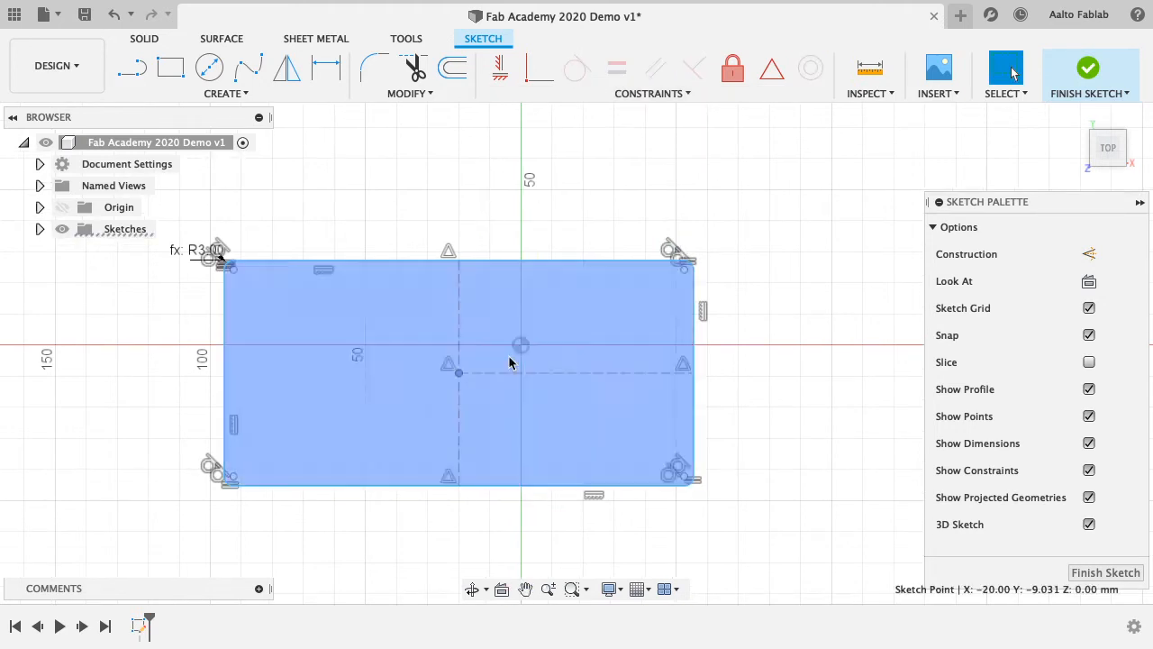
left_click(553, 236)
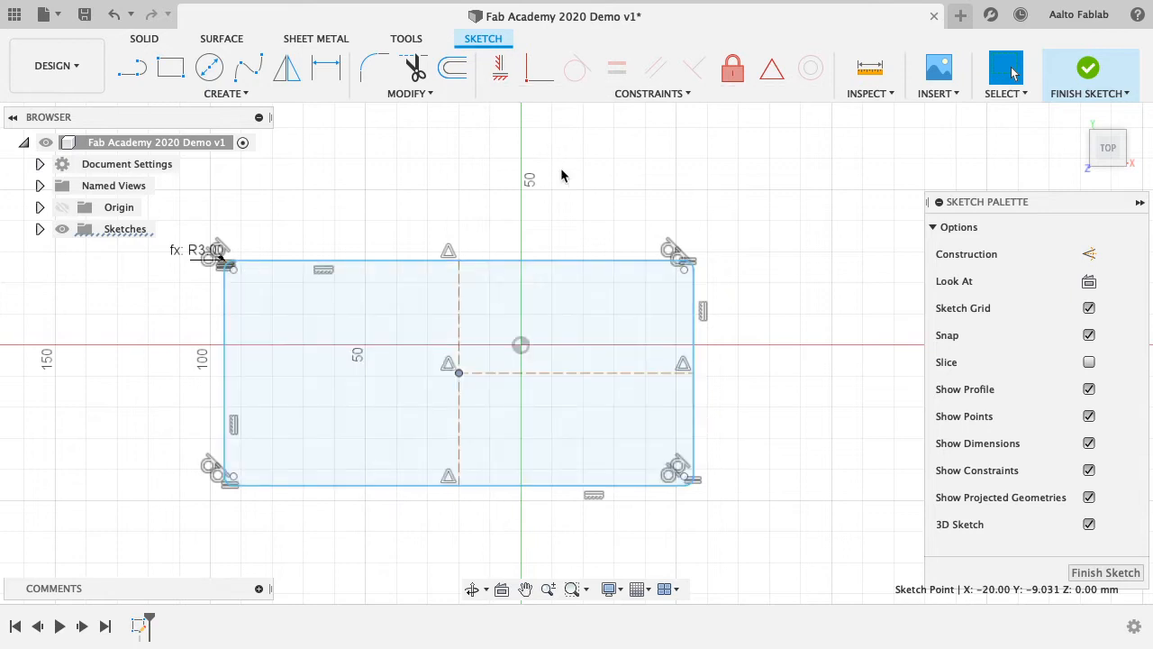
left_click(539, 76)
left_click(459, 373)
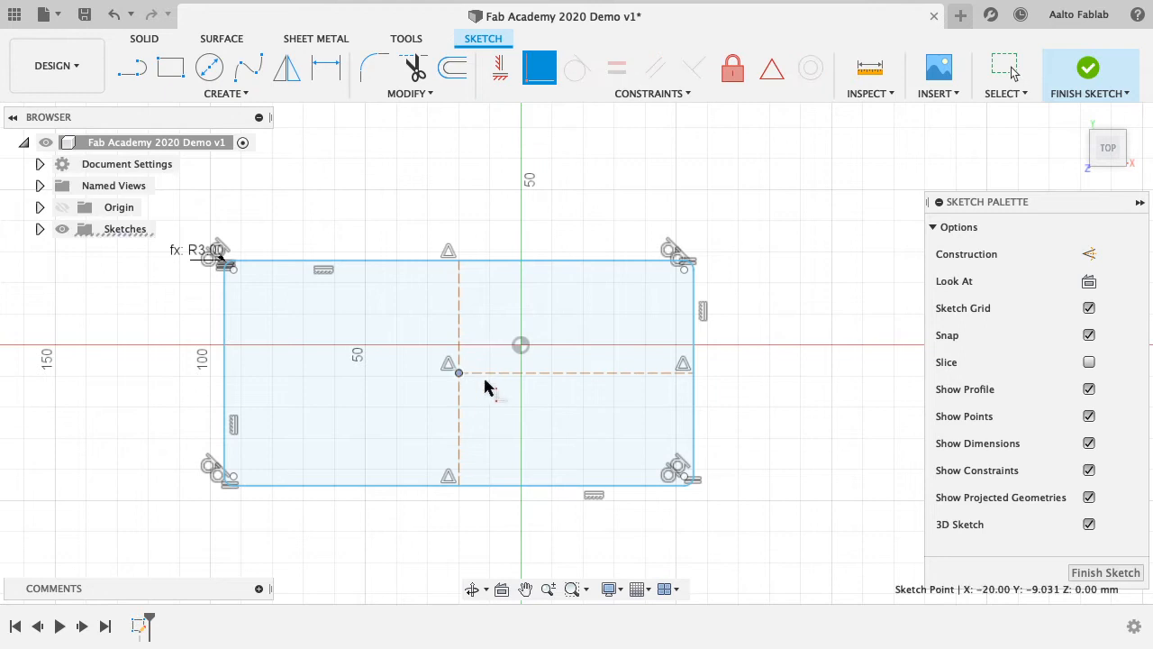
left_click(521, 346)
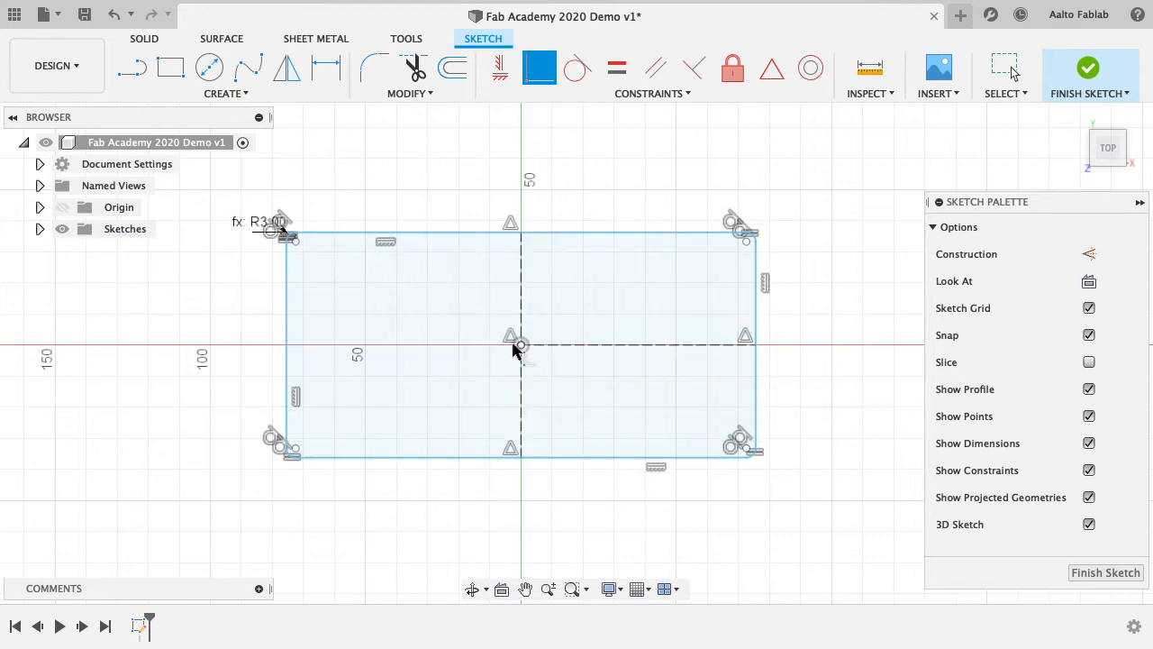
scroll(520, 351, "up", 3)
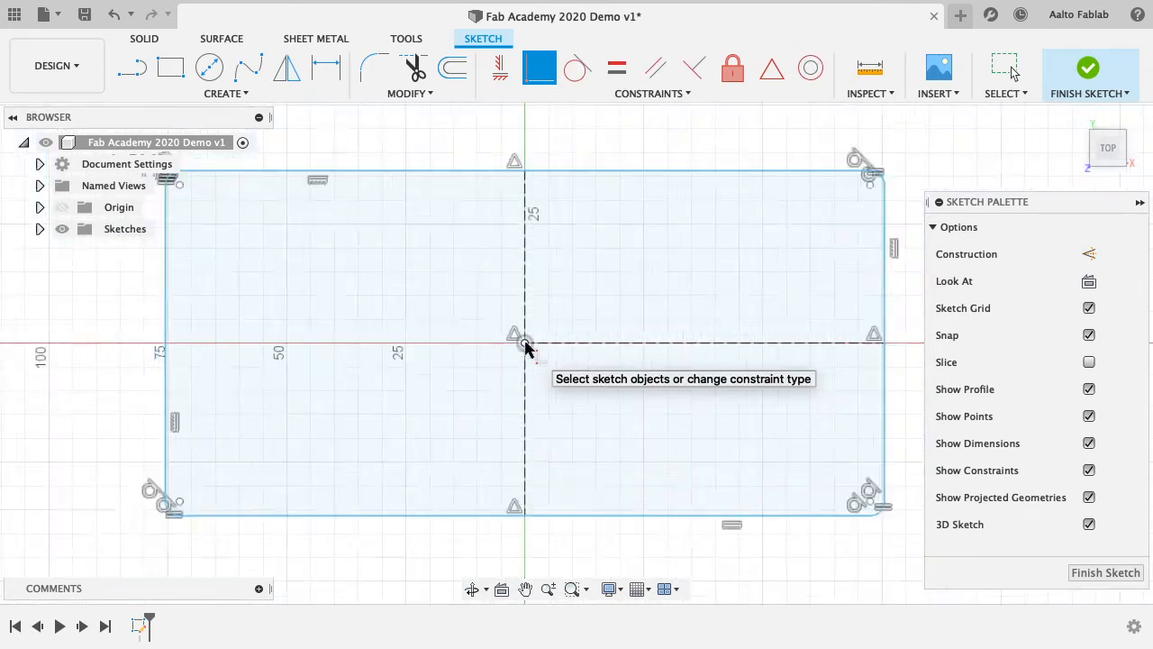
scroll(525, 345, "down", 2)
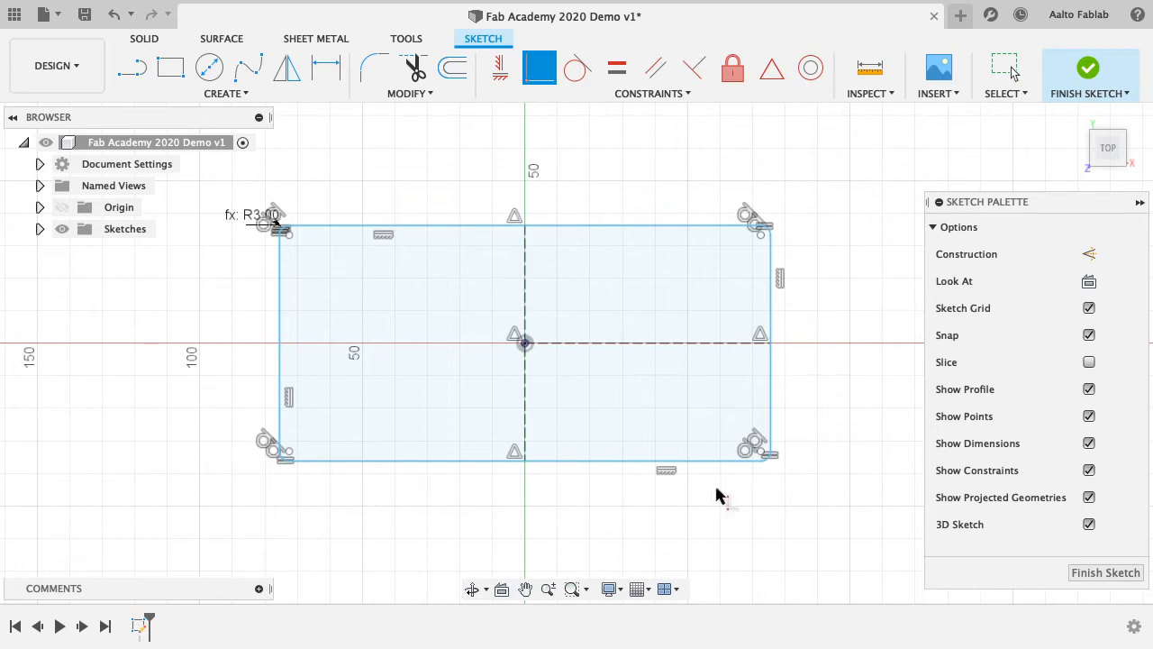
- Resize the centered rectangle by pulling its right and upper edges in and out, leaving the straight upper edge about 137 mm long
mouse_move(776, 378)
left_mouse_down()
mouse_move(881, 382)
mouse_move(830, 375)
left_mouse_up()
mouse_move(663, 223)
left_mouse_down()
mouse_move(660, 160)
mouse_move(654, 236)
left_mouse_up()
left_click_drag(811, 291, 759, 298)
left_click_drag(605, 225, 604, 221)
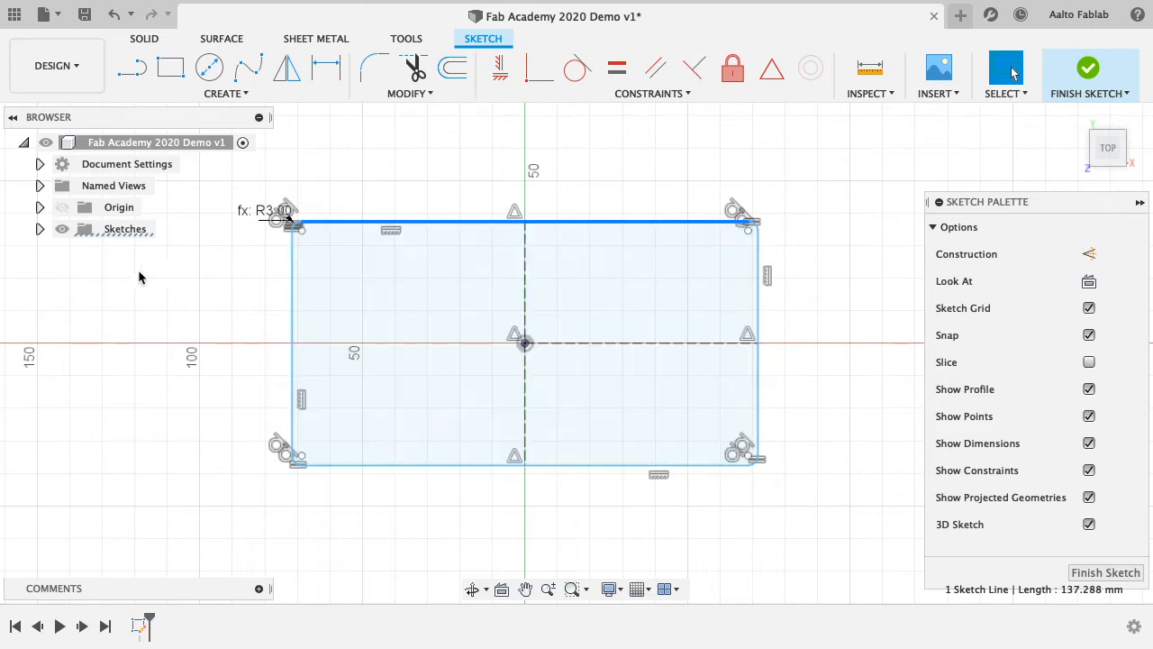
- Expand the Sketches folder and pull the rectangle's upper, lower and right edges until the straight upper edge is about 143 mm long
left_click(40, 229)
left_click_drag(446, 228, 453, 239)
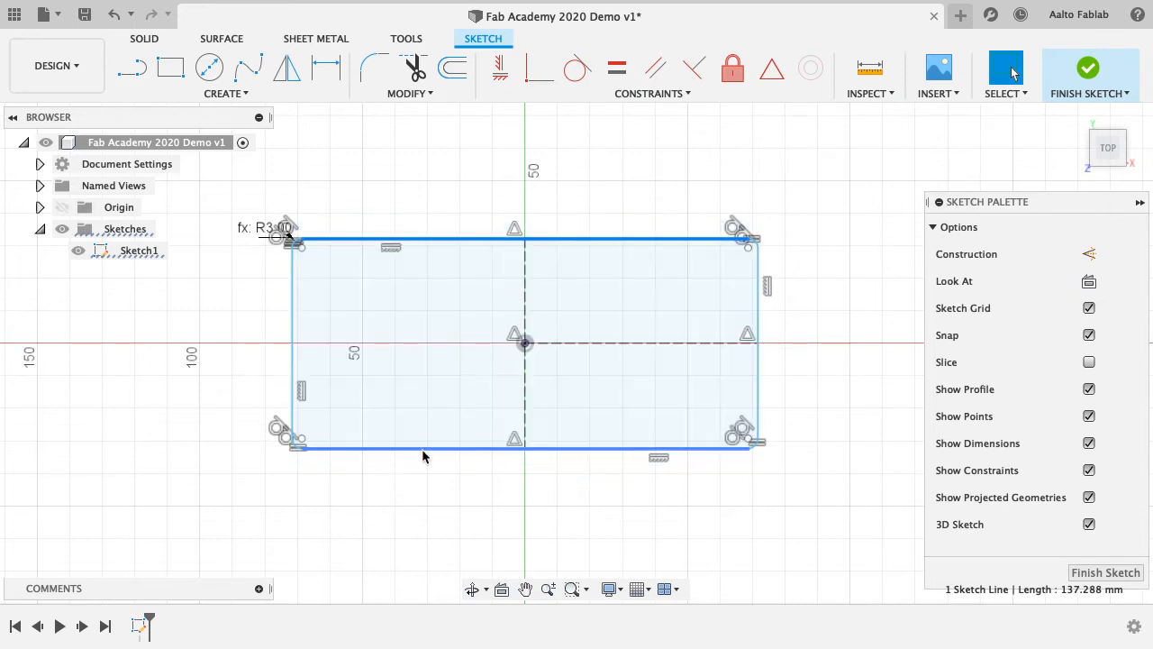
left_click_drag(423, 450, 422, 468)
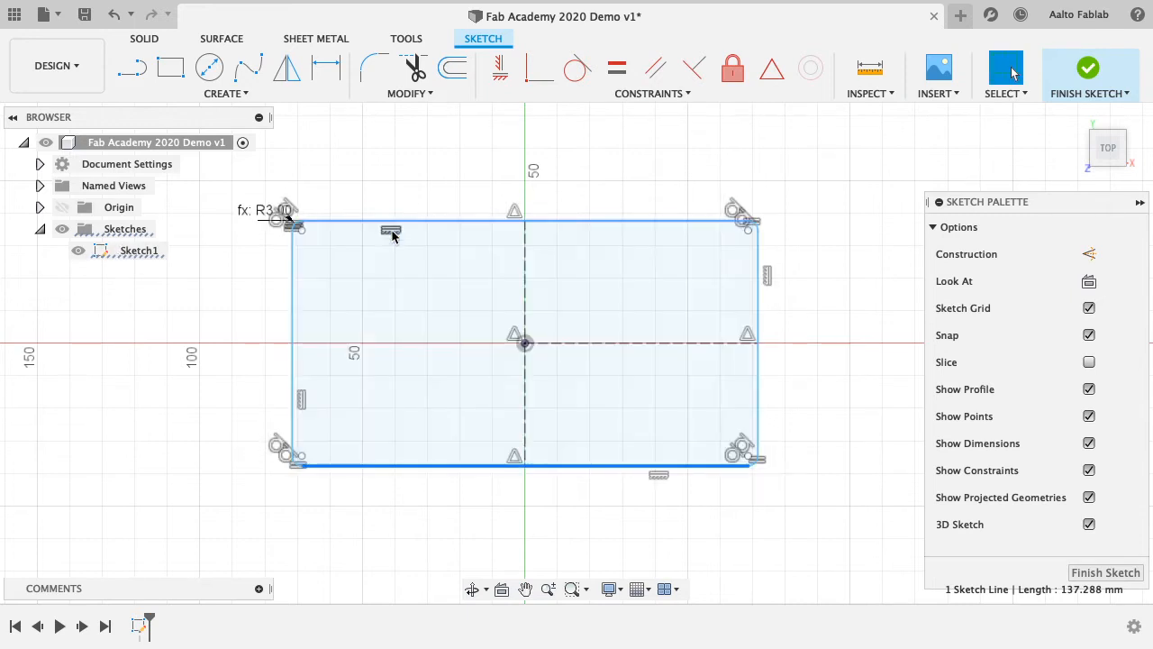
left_click(420, 186)
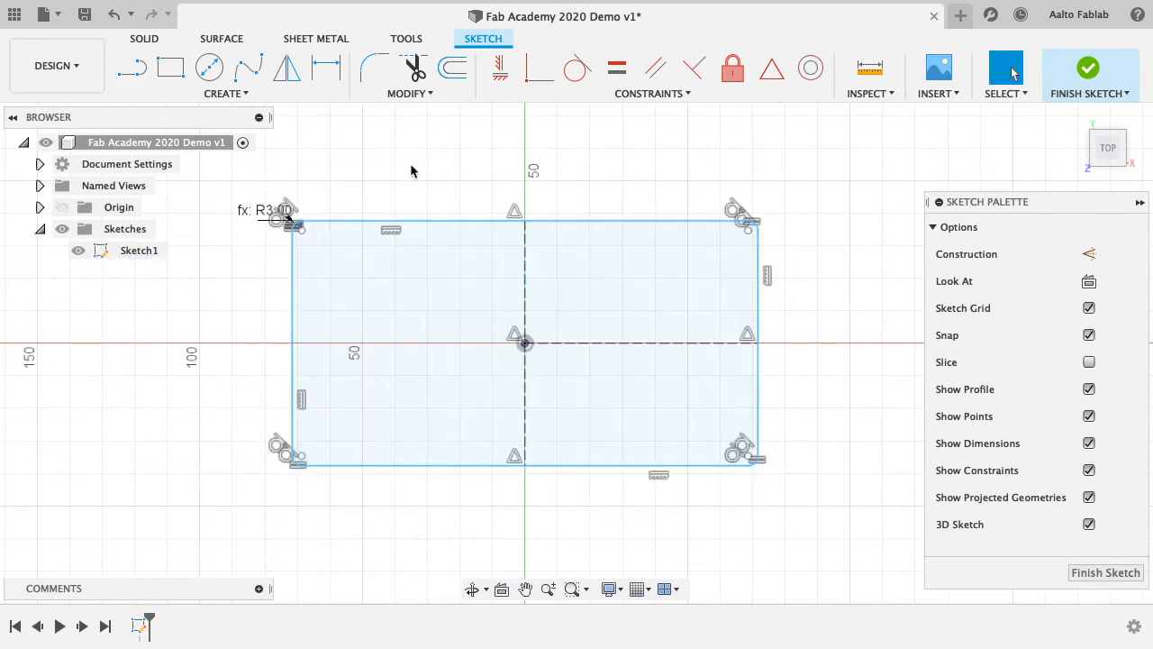
left_click_drag(762, 290, 775, 301)
mouse_move(549, 221)
left_mouse_down()
mouse_move(550, 234)
mouse_move(539, 224)
left_mouse_up()
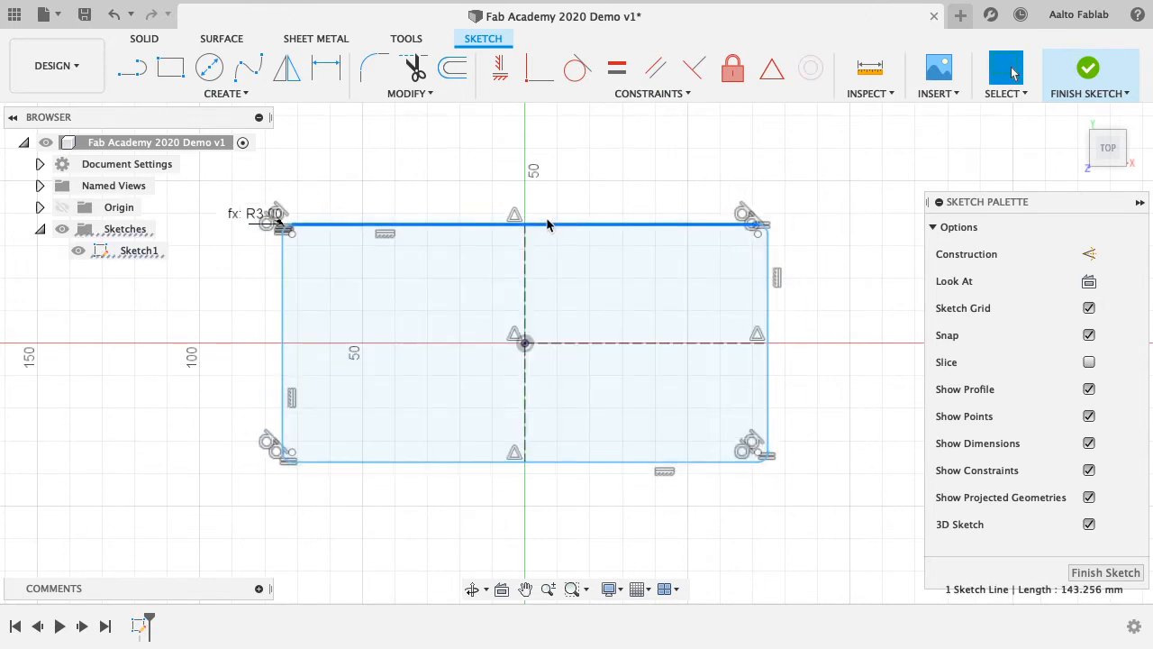
left_click(392, 200)
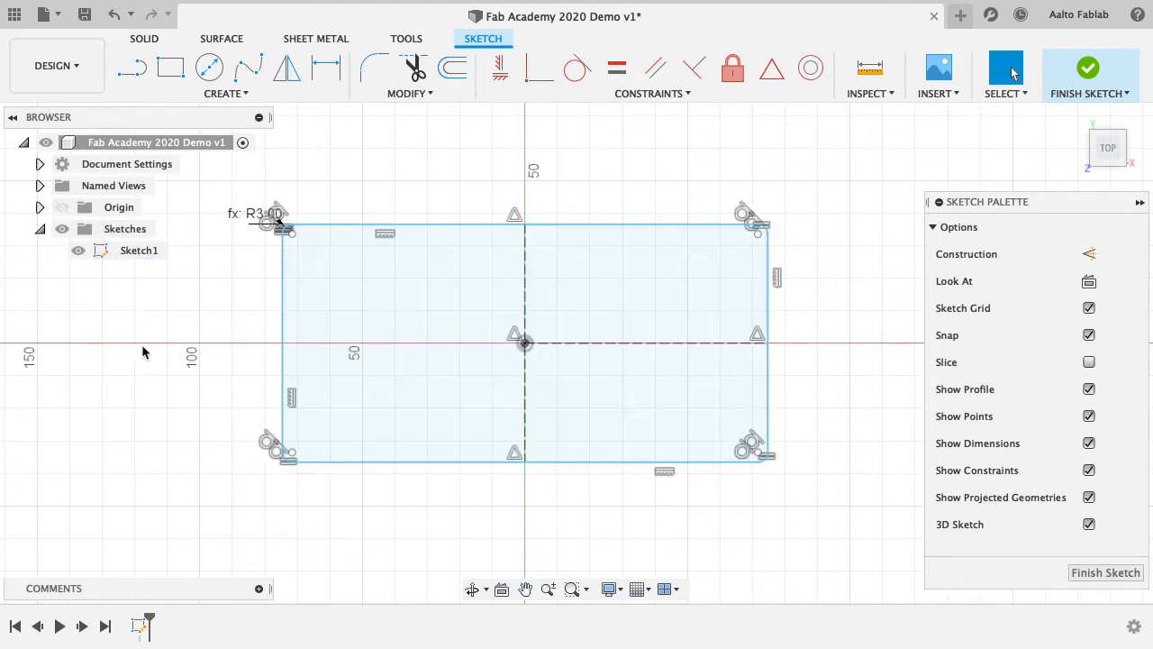
- Enlarge the rectangle by pulling its left and upper edges outward until the straight upper edge is about 160 mm long
left_click_drag(280, 289, 272, 297)
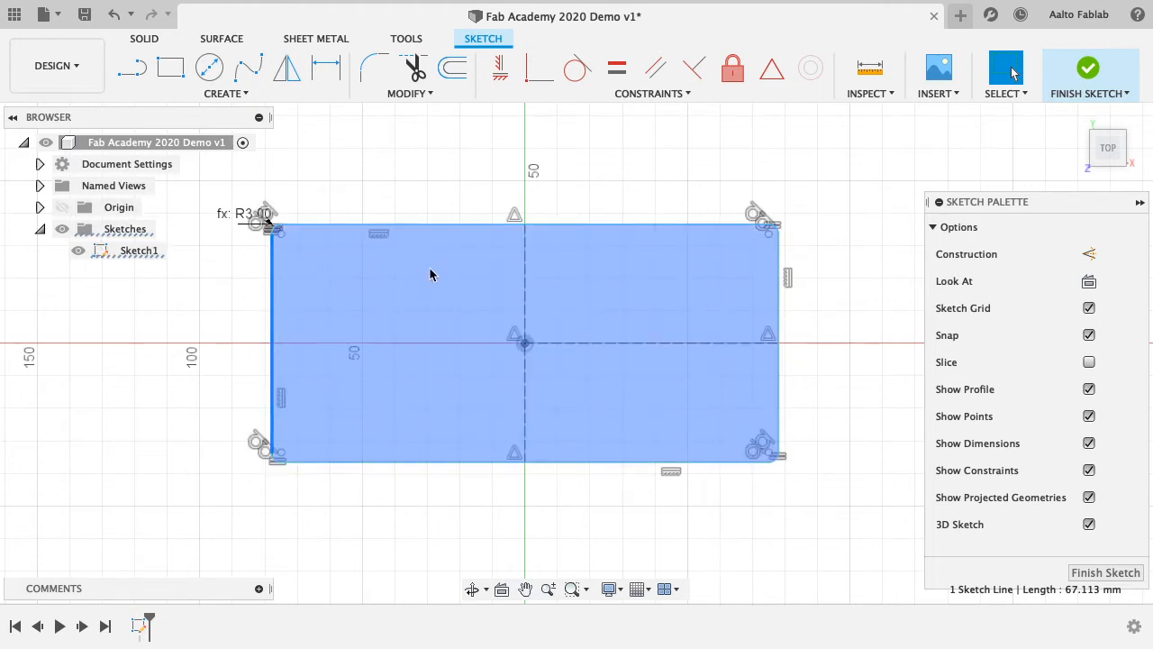
left_click(387, 185)
mouse_move(271, 311)
left_mouse_down()
mouse_move(239, 309)
mouse_move(279, 308)
left_mouse_up()
mouse_move(320, 227)
left_mouse_down()
mouse_move(315, 181)
mouse_move(315, 217)
left_mouse_up()
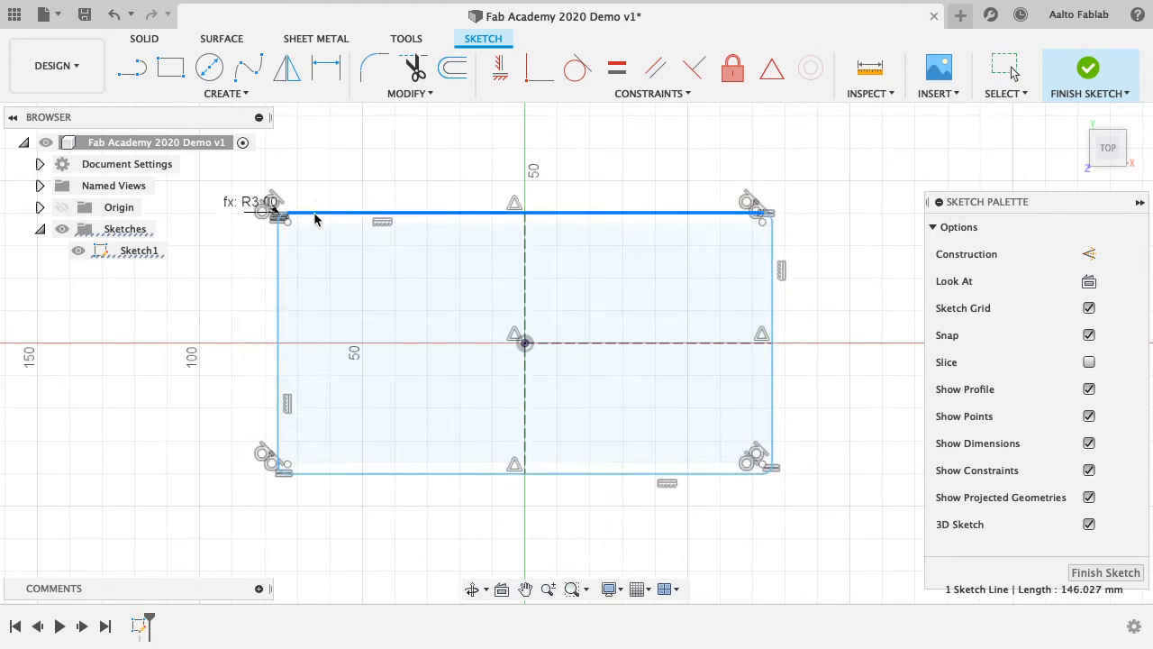
left_click_drag(279, 300, 250, 313)
mouse_move(322, 216)
left_mouse_down()
mouse_move(325, 226)
mouse_move(325, 209)
left_mouse_up()
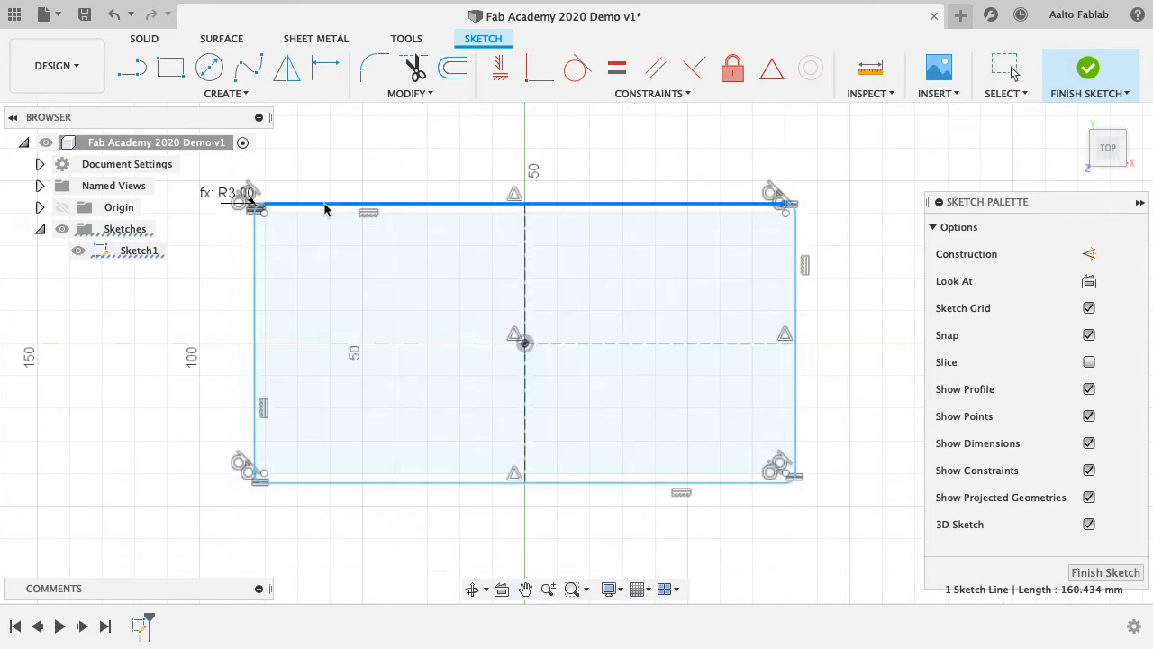
left_click(387, 129)
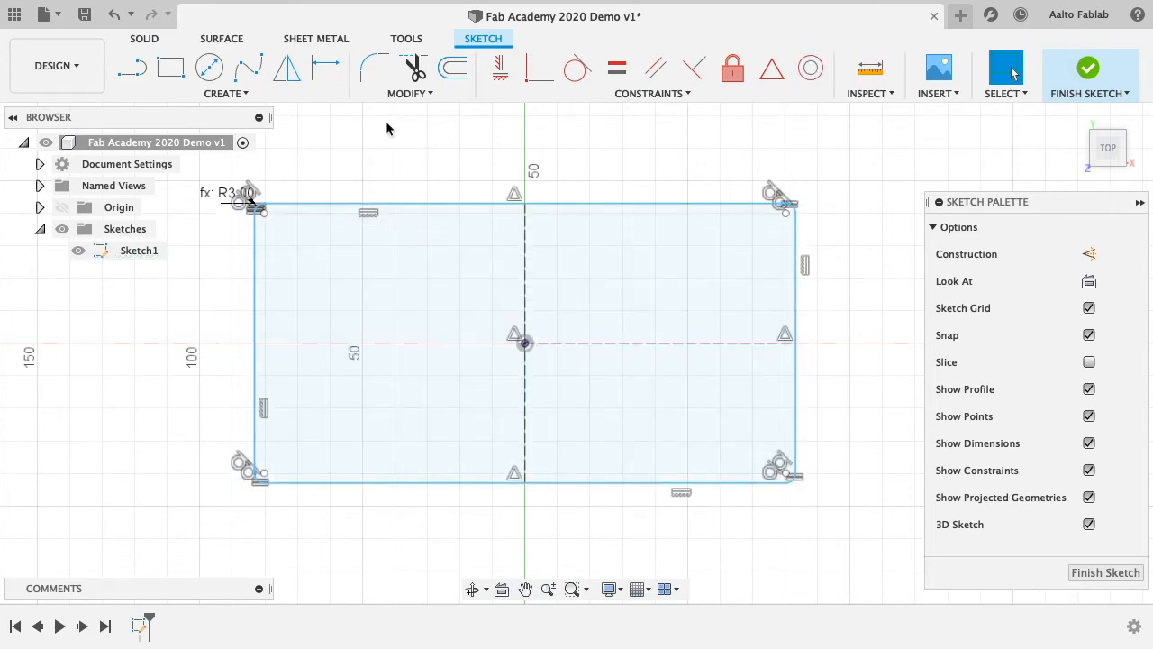
- Narrow the rectangle by pulling its left edge inward, and adjust its height from the upper edge
left_click(381, 202)
left_click_drag(384, 204, 383, 206)
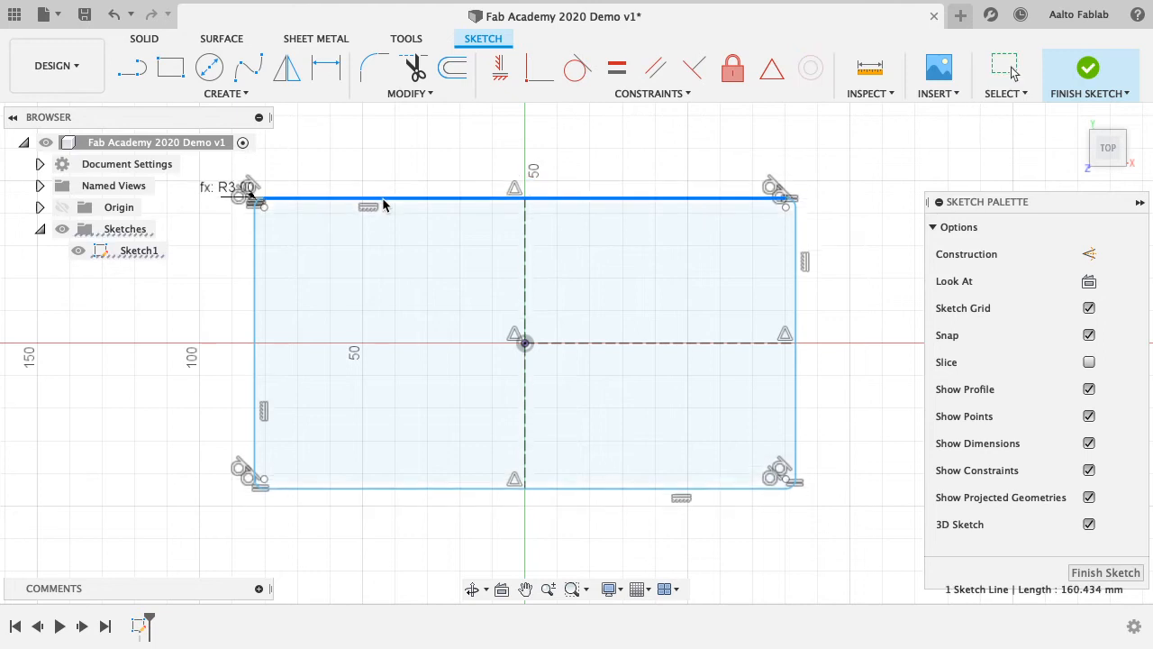
left_click_drag(254, 268, 285, 275)
left_click(206, 275)
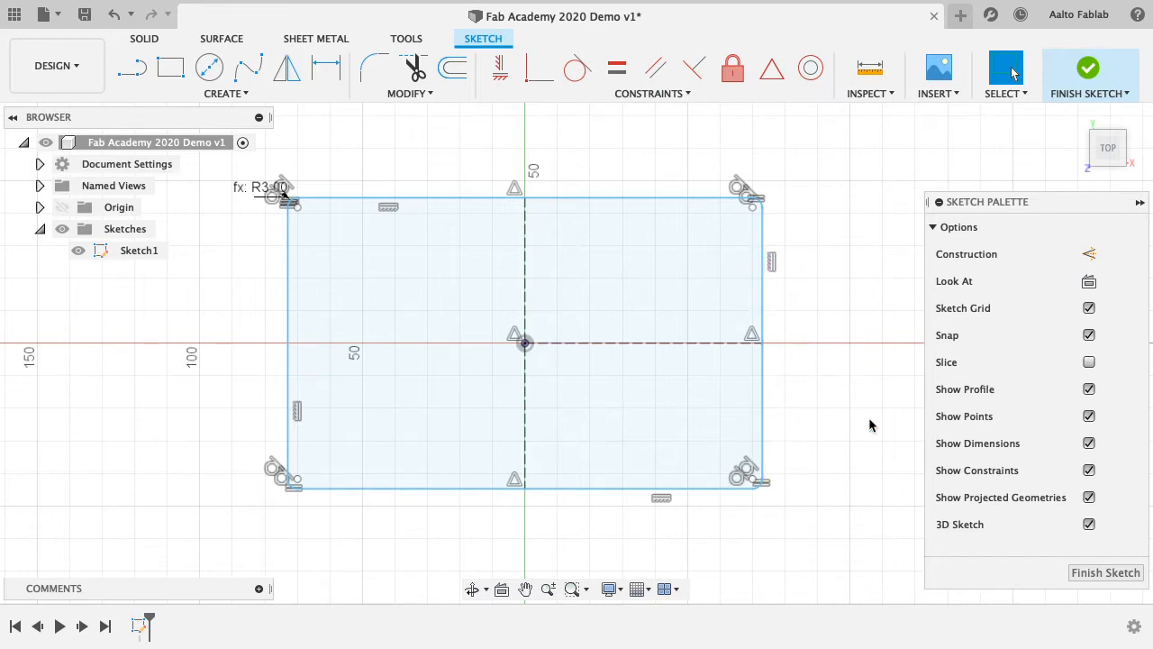
mouse_move(596, 198)
left_mouse_down()
mouse_move(595, 219)
mouse_move(596, 206)
left_mouse_up()
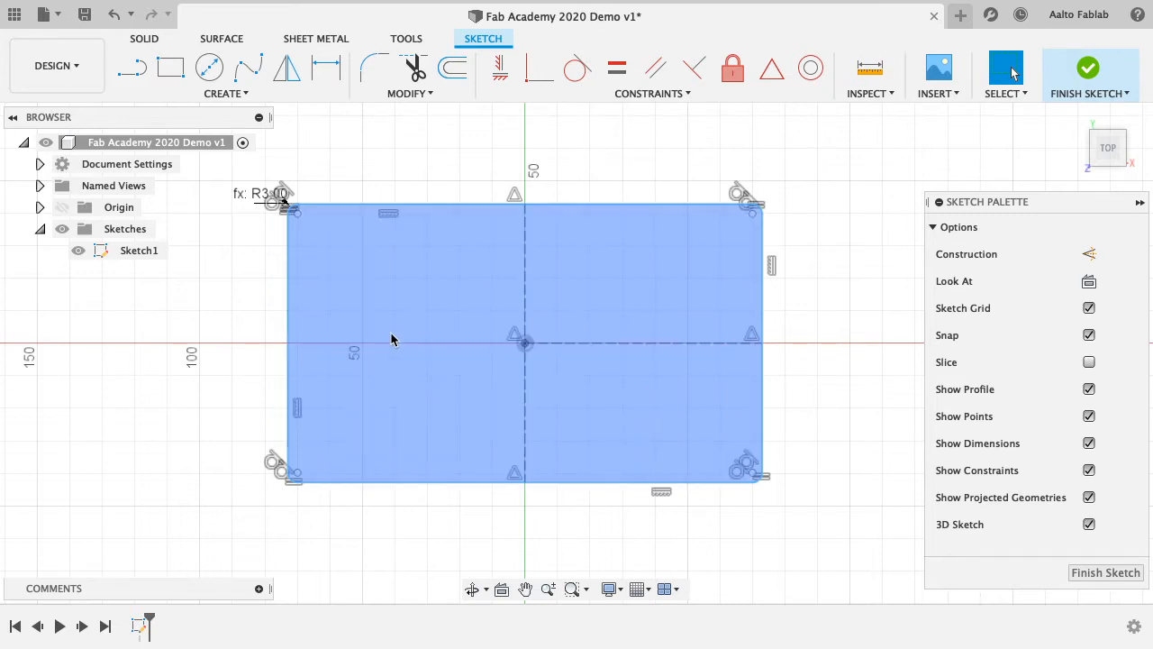
- Dimension the rectangle's height between its upper and lower edges and set it to the user parameter BoardSizeY
left_click(553, 206)
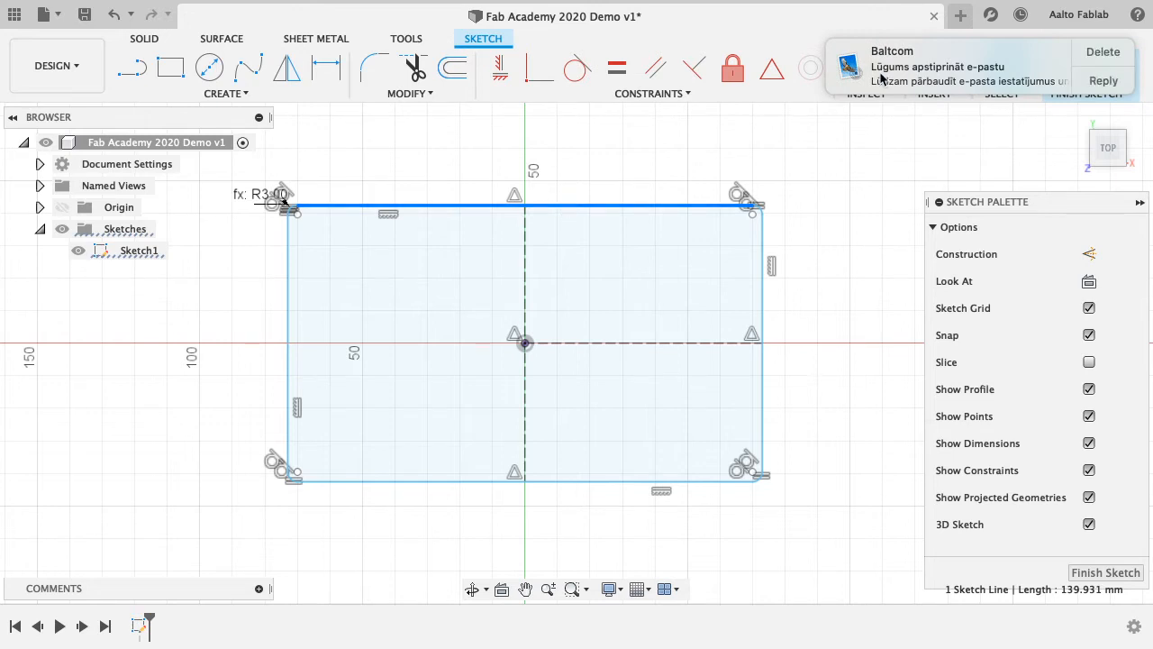
left_click(785, 249)
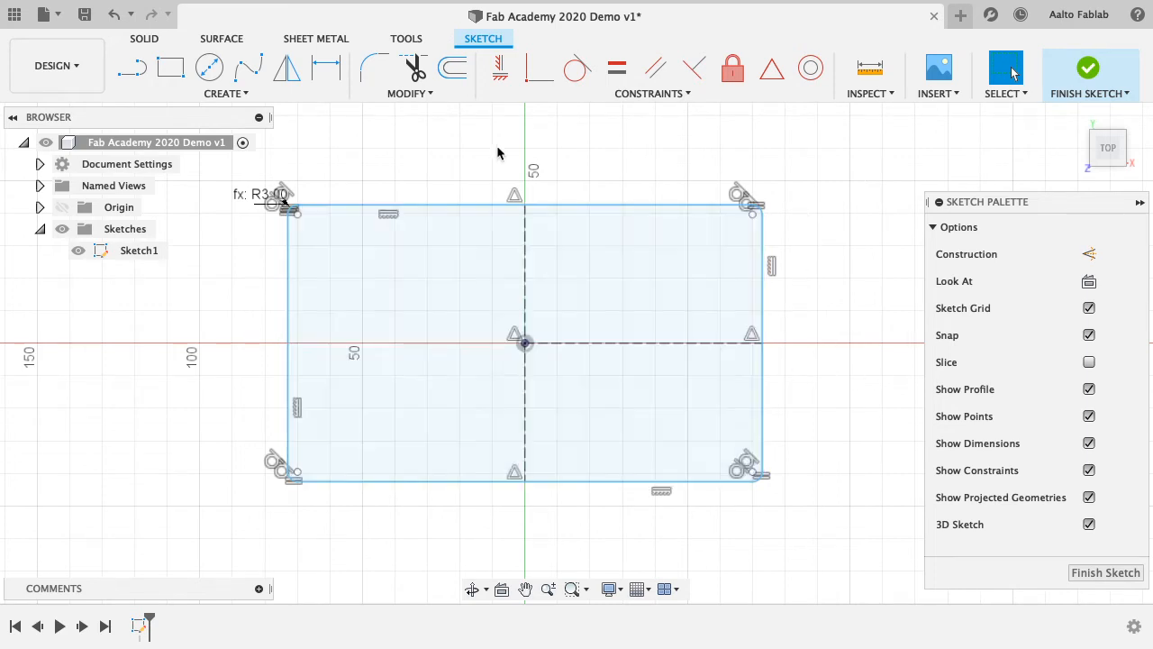
left_click(239, 93)
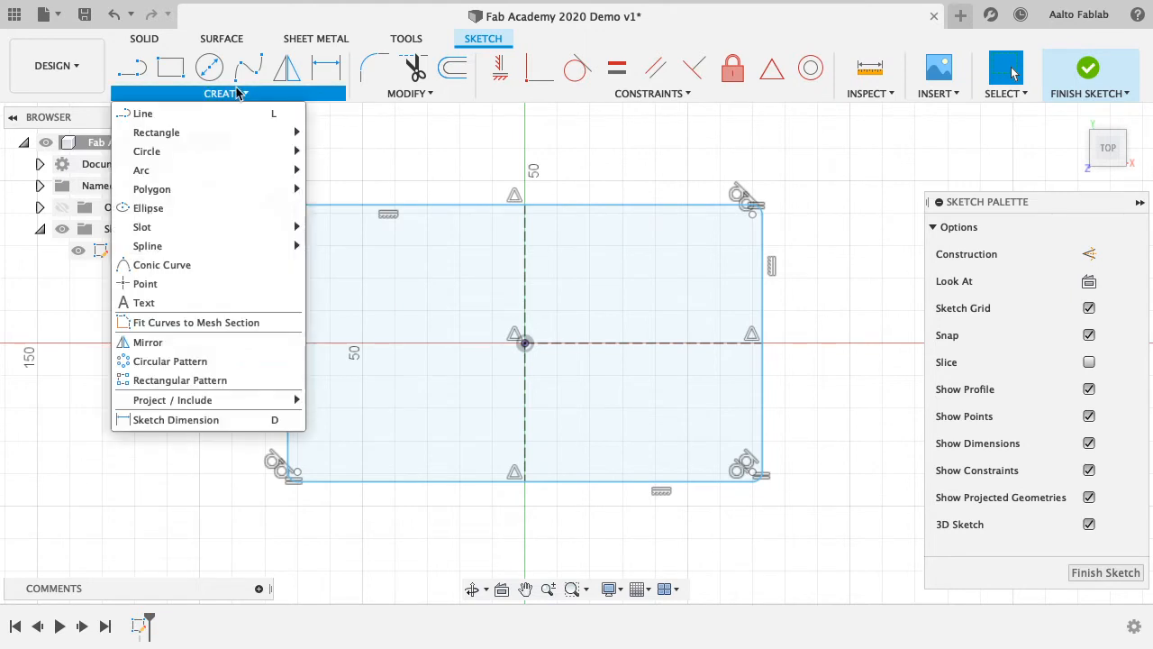
left_click(161, 419)
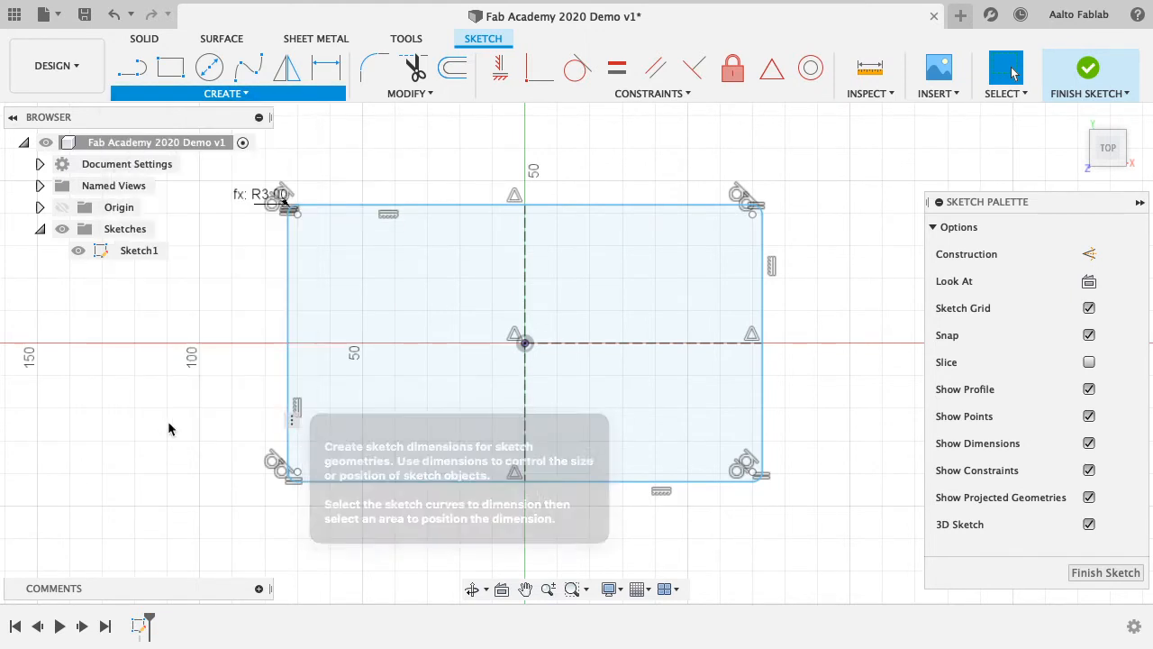
left_click(675, 206)
left_click(658, 481)
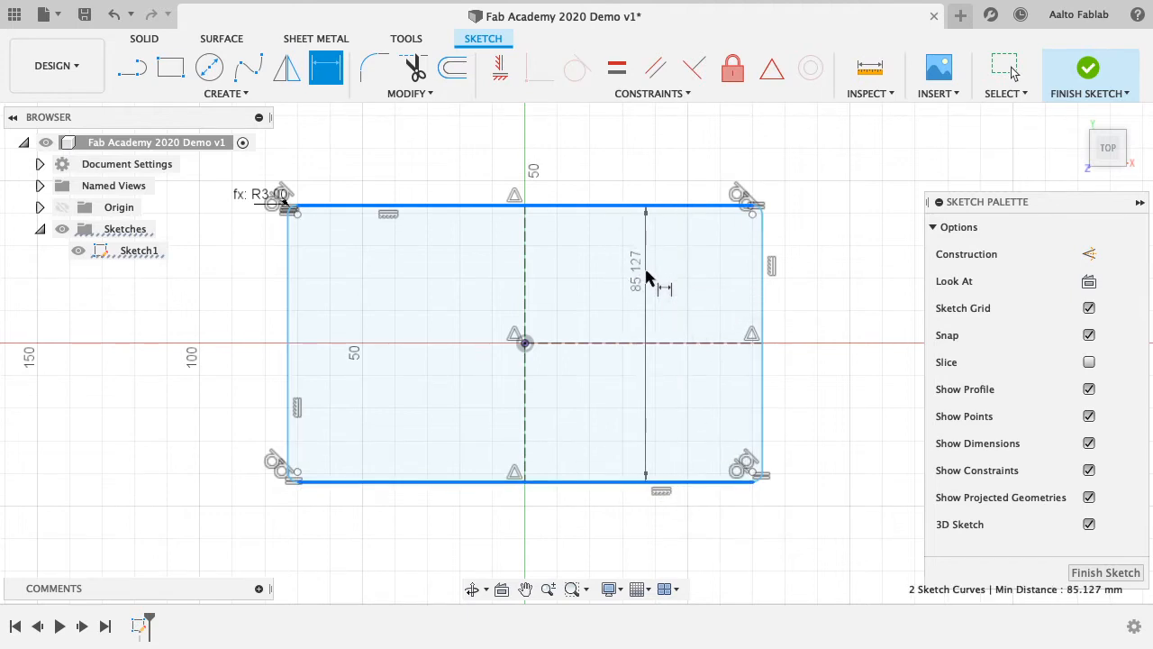
left_click(645, 276)
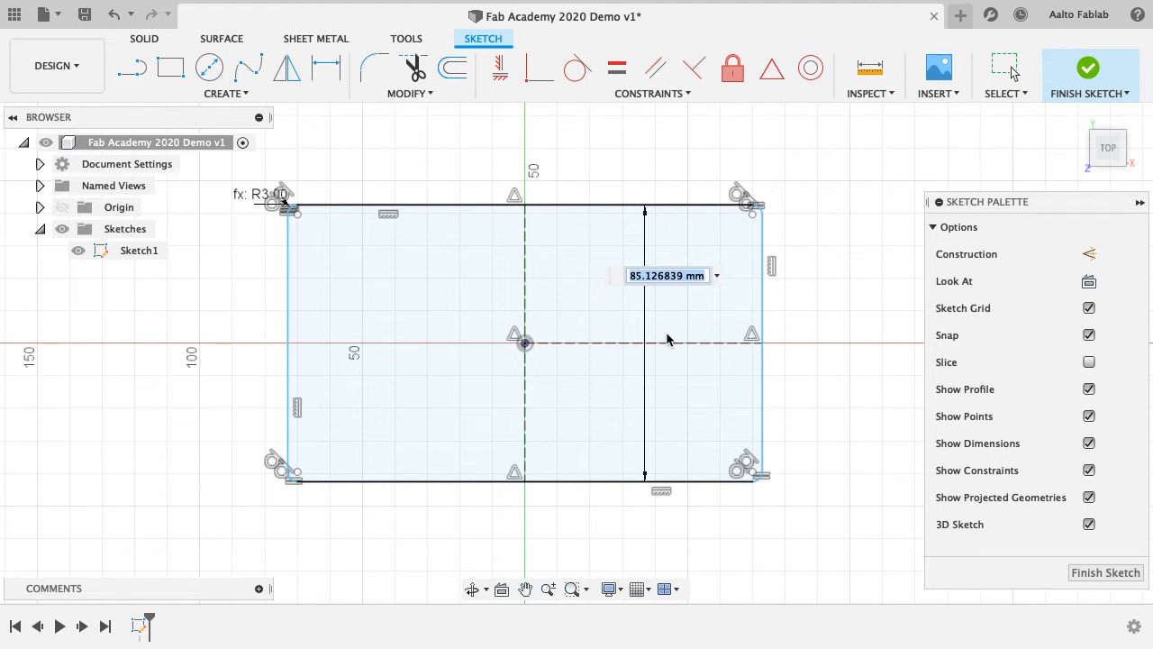
type("Boa")
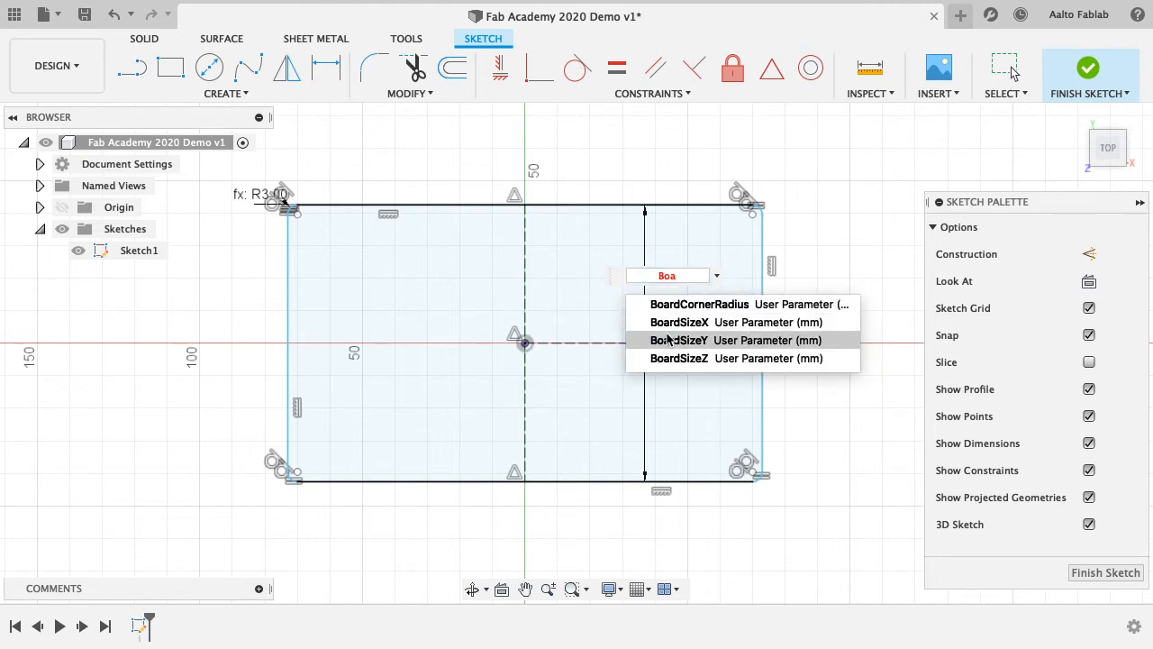
left_click(668, 340)
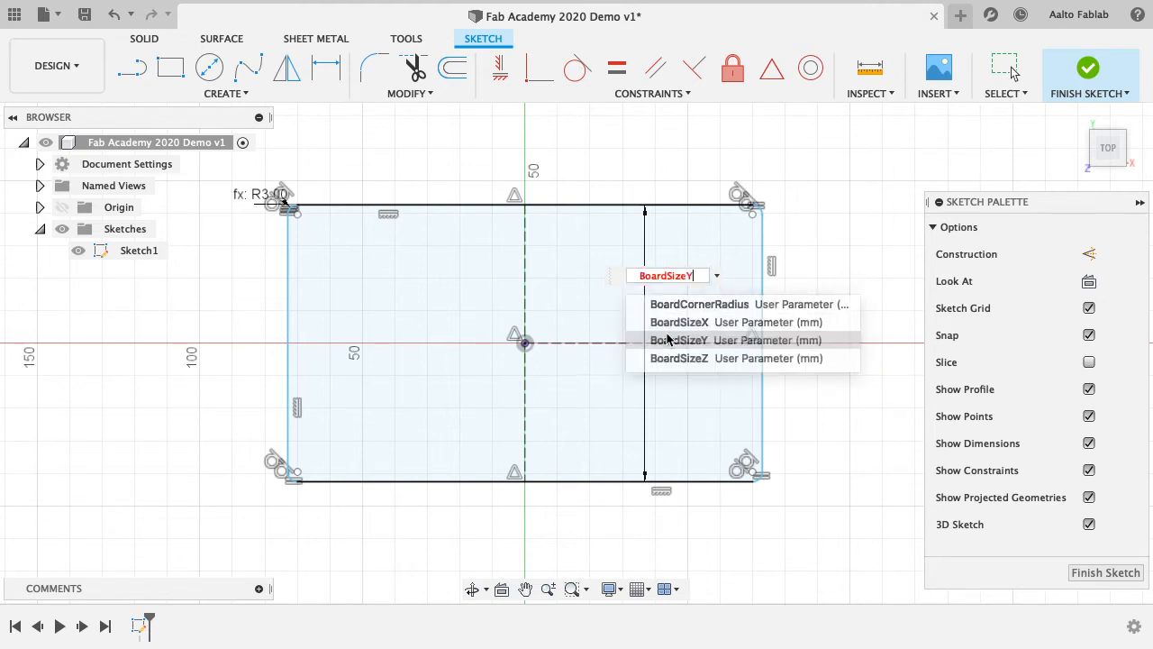
key("Return")
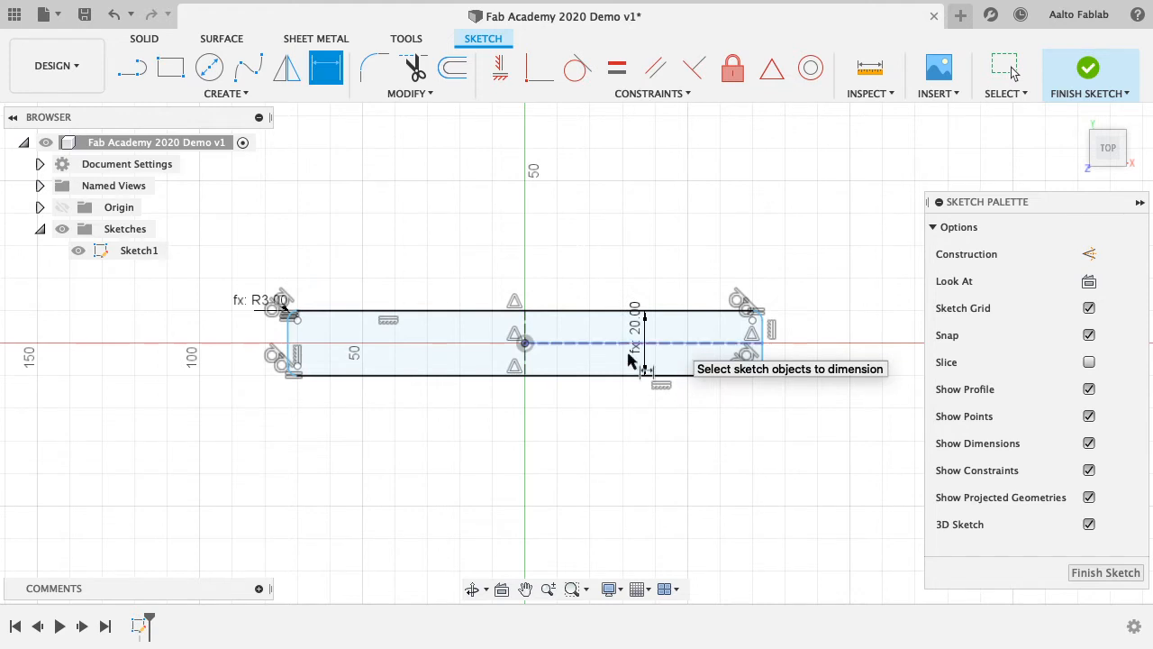
- Dimension the rectangle's width between its left and right edges and set it to the user parameter BoardSizeX
scroll(613, 344, "up", 3)
scroll(611, 344, "down", 4)
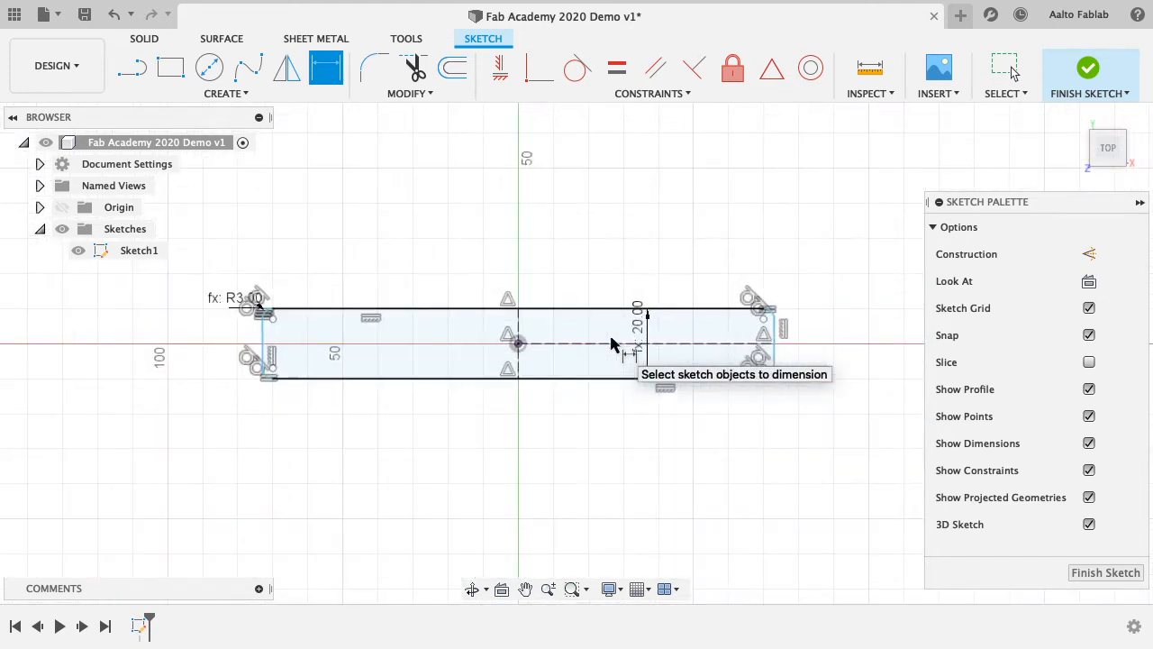
scroll(233, 340, "up", 2)
left_click(280, 338)
scroll(532, 357, "right", 5)
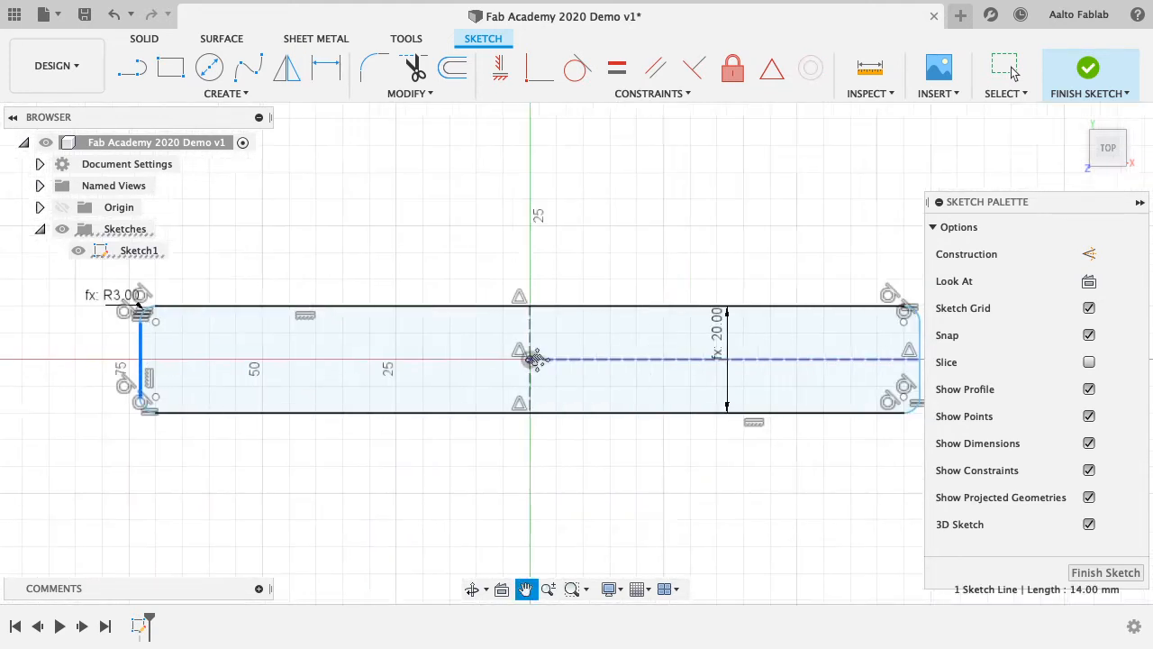
left_click(741, 335)
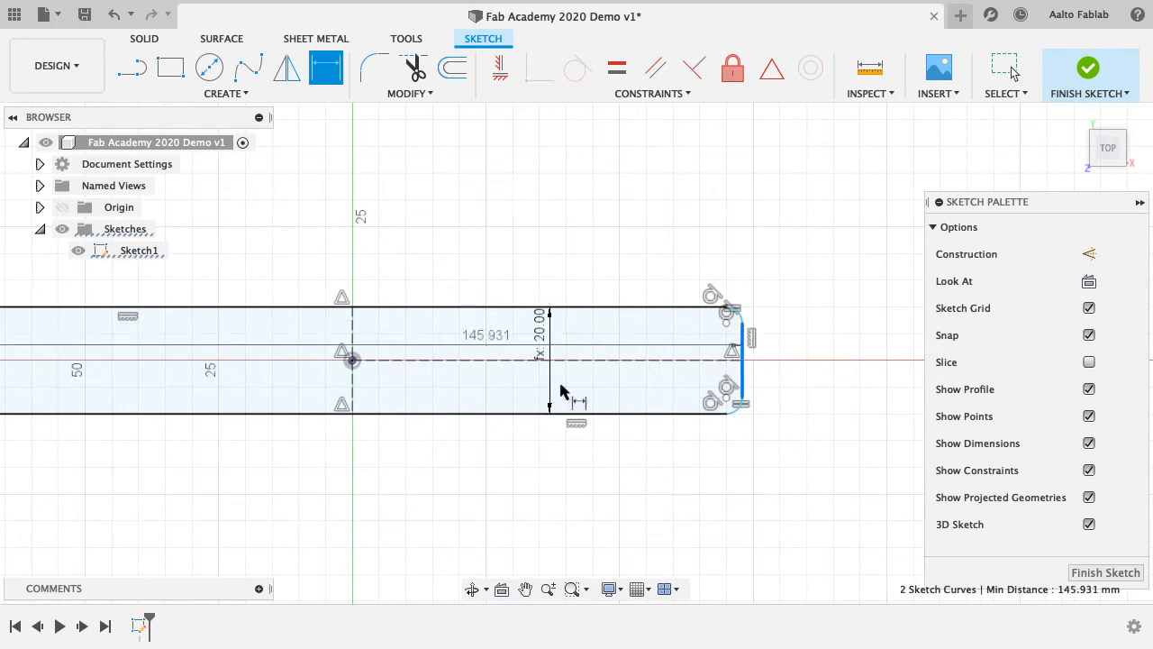
left_click(586, 398)
type("Boa")
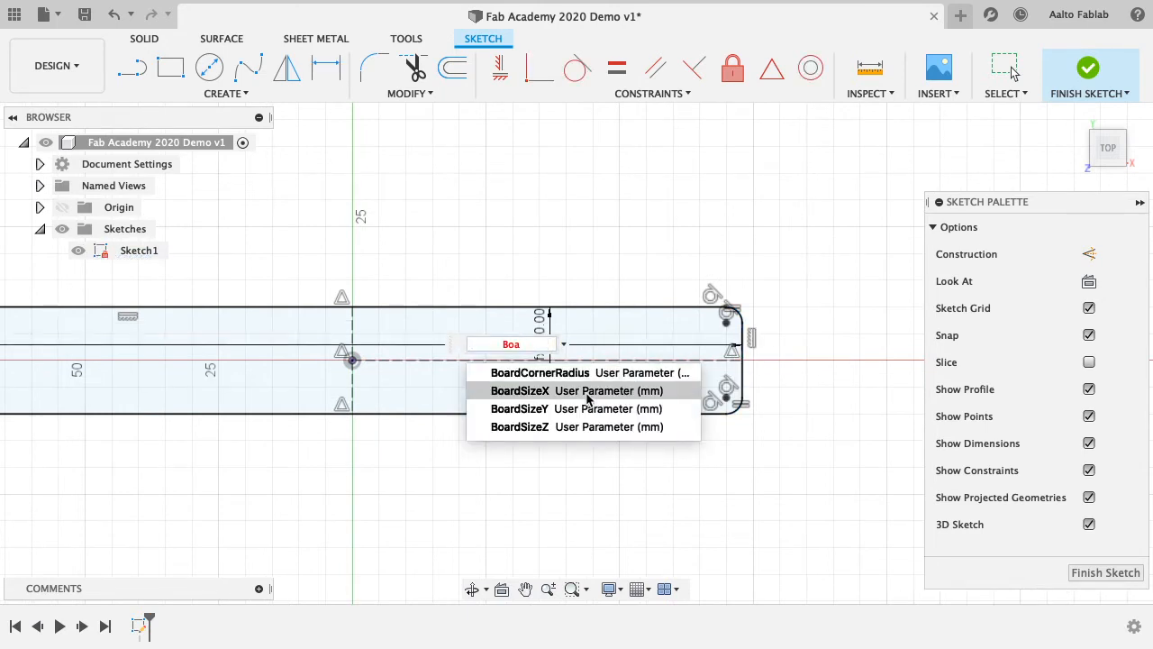
left_click(587, 397)
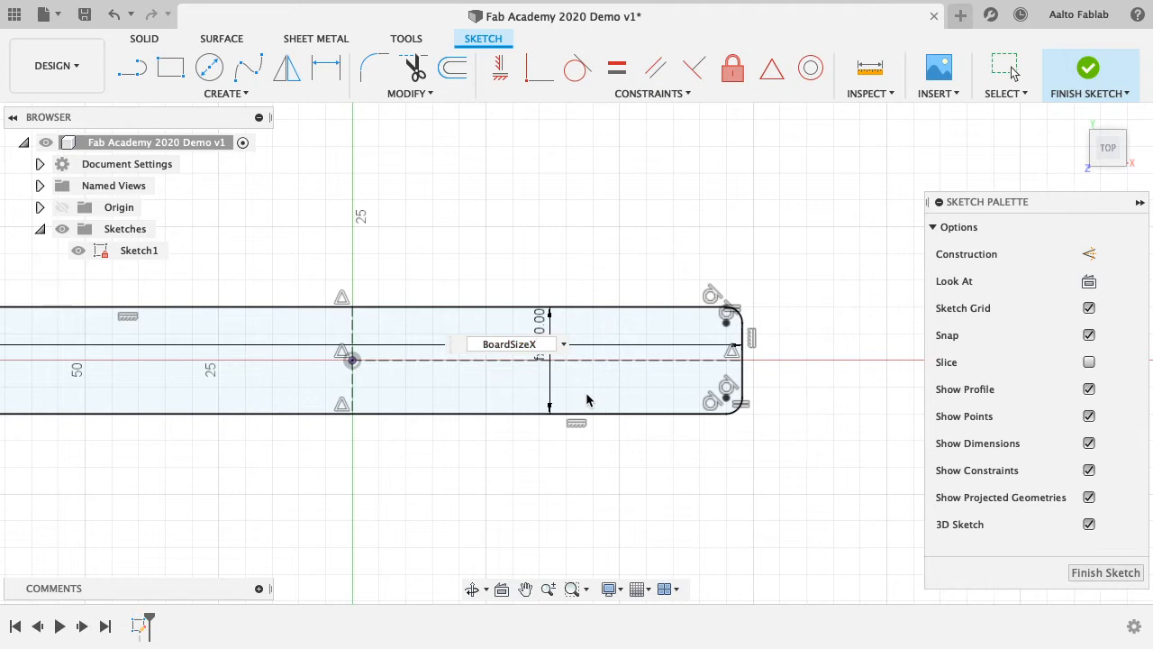
key("Return")
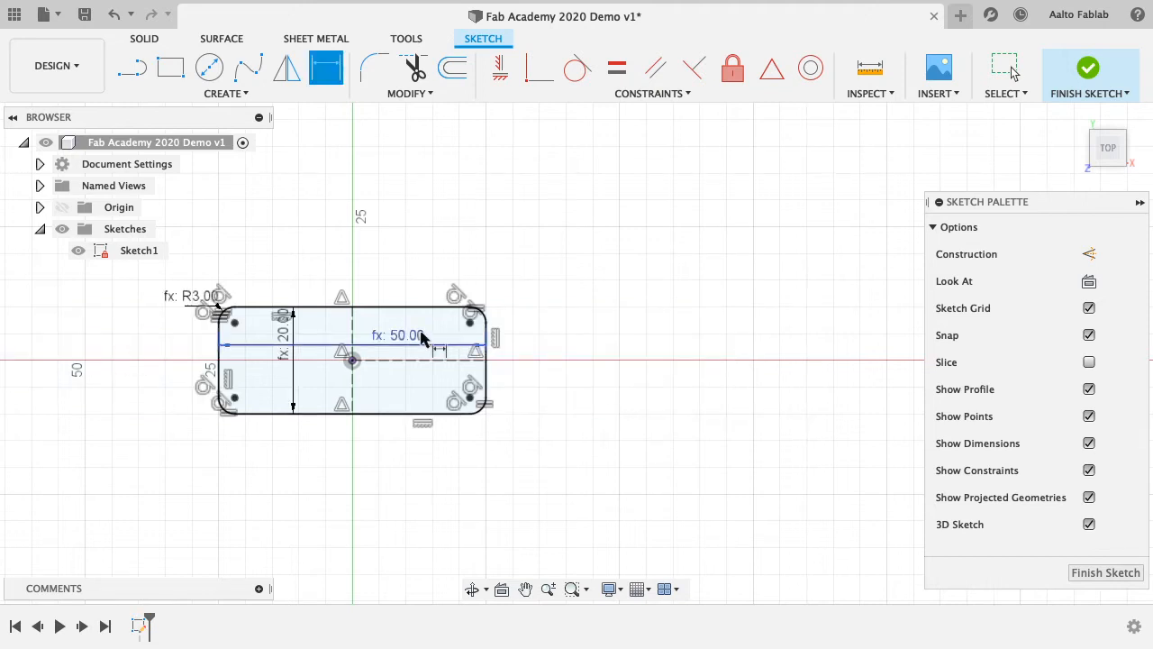
- Move the width dimension above the outline and the height dimension to its left, and finish the sketch
left_click(1005, 68)
left_click_drag(414, 346, 420, 269)
left_click(273, 345)
left_click_drag(273, 345, 119, 352)
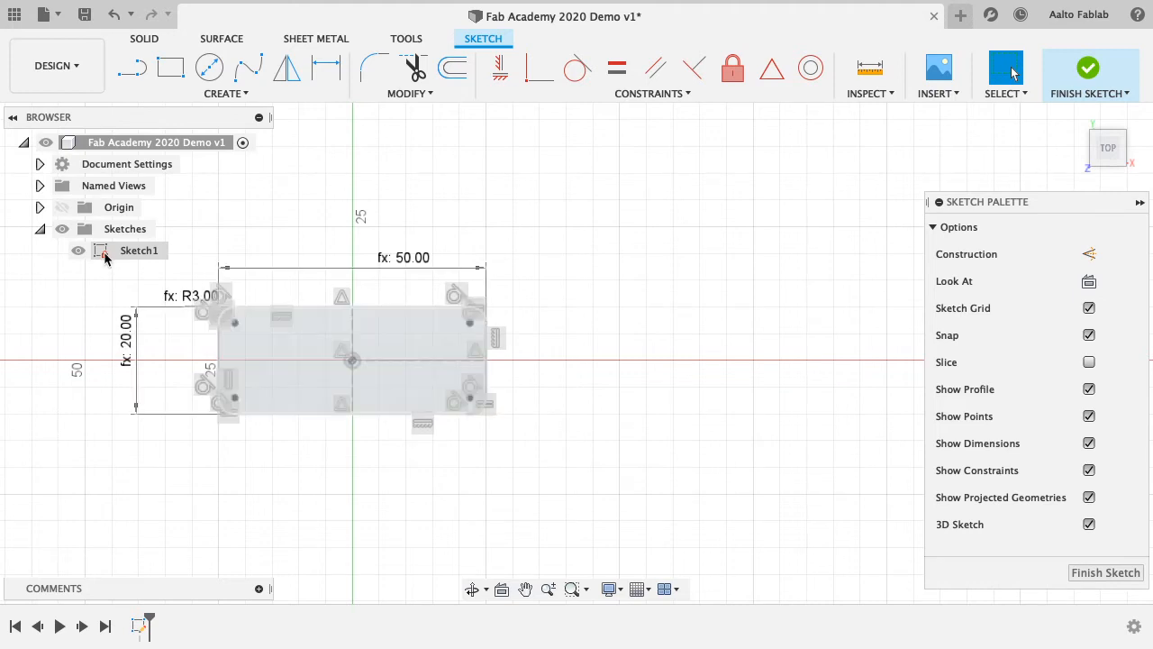
left_click(1092, 574)
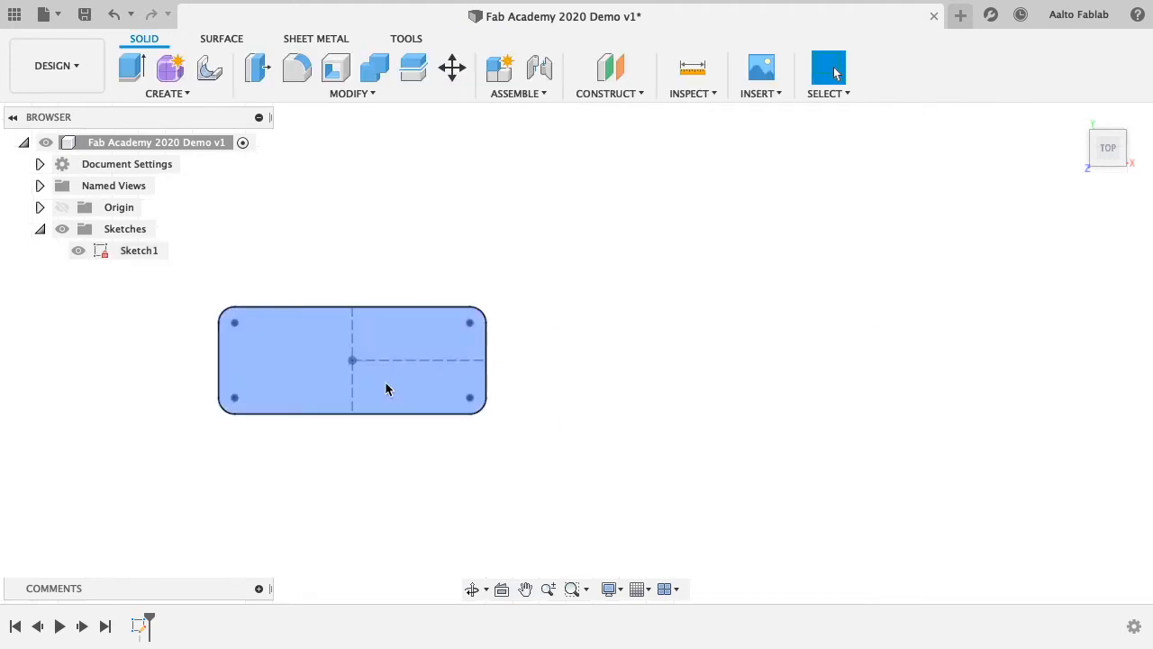
- Extrude the rounded rectangle profile upward to one side as a new body, with the distance set to the user parameter BoardSizeZ
middle_click_drag(472, 467, 451, 381, "shift")
mouse_move(415, 444)
middle_mouse_down("shift")
mouse_move(397, 394)
mouse_move(396, 429)
mouse_move(375, 366)
middle_mouse_up("shift")
mouse_move(387, 412)
middle_mouse_down("shift")
mouse_move(361, 381)
mouse_move(271, 384)
middle_mouse_up("shift")
mouse_move(330, 363)
middle_mouse_down()
mouse_move(600, 376)
mouse_move(613, 405)
middle_mouse_up()
scroll(571, 401, "down", 5)
scroll(567, 401, "up", 10)
middle_click_drag(524, 403, 640, 404, "shift")
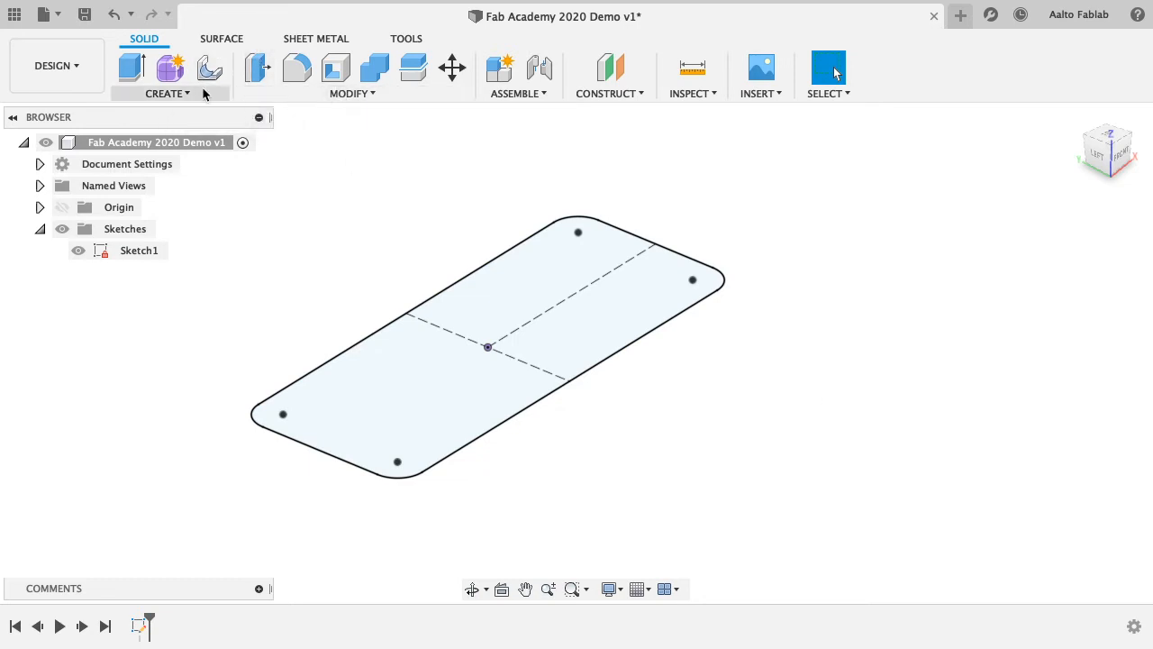
left_click(131, 68)
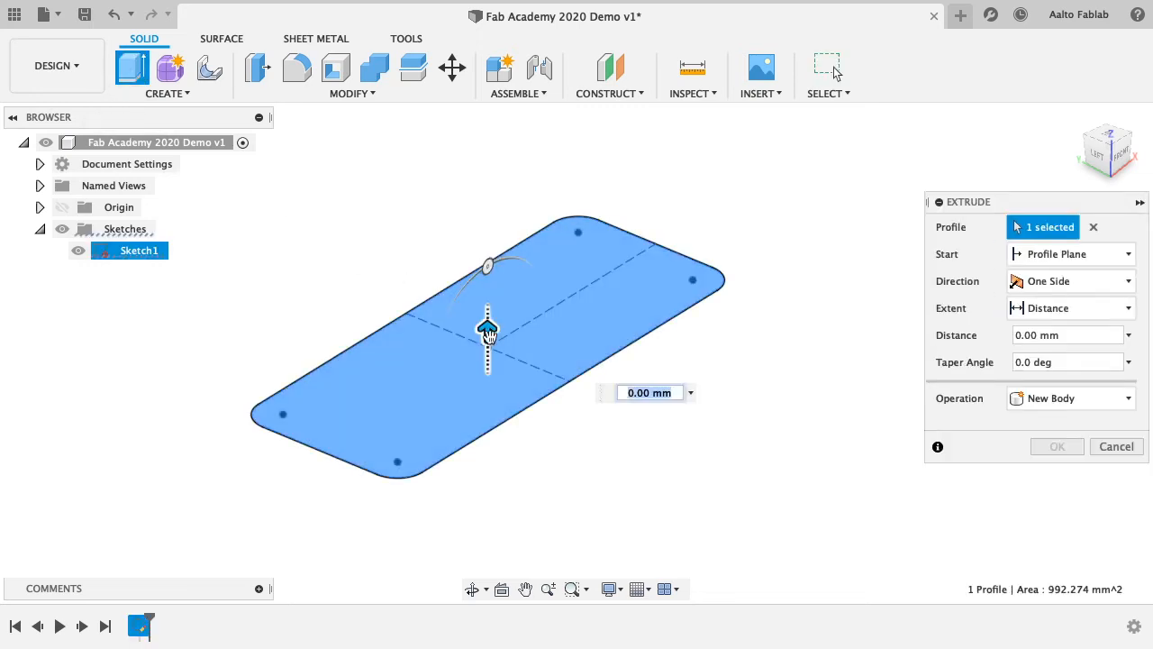
left_click_drag(486, 288, 473, 261)
left_click(648, 320)
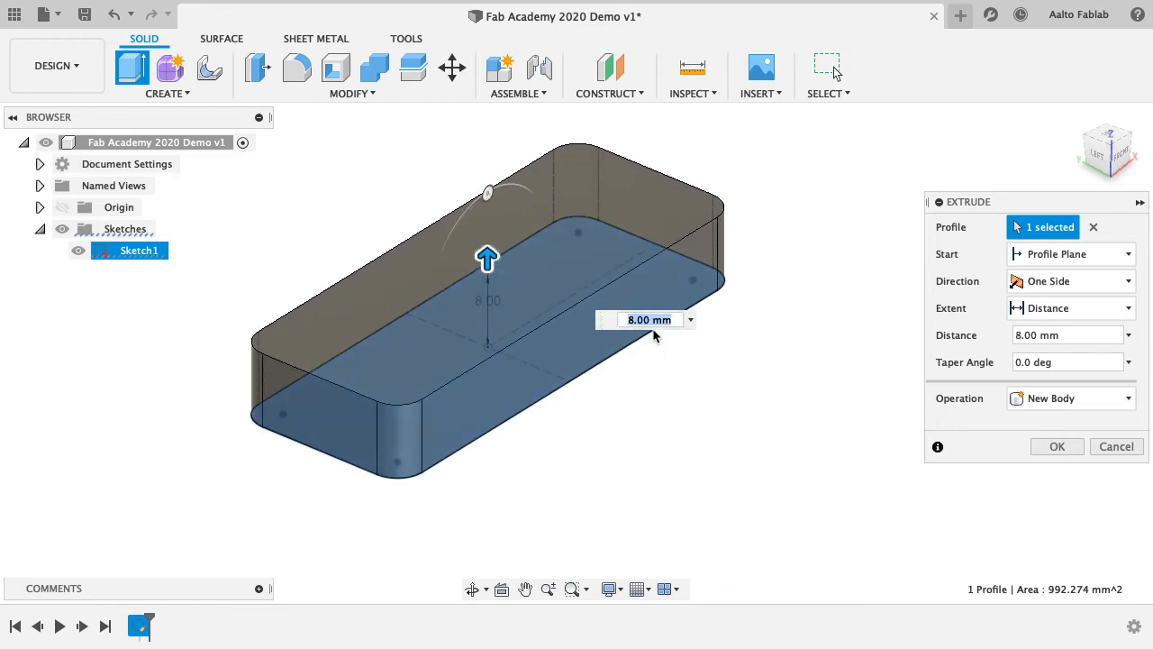
type("Bo")
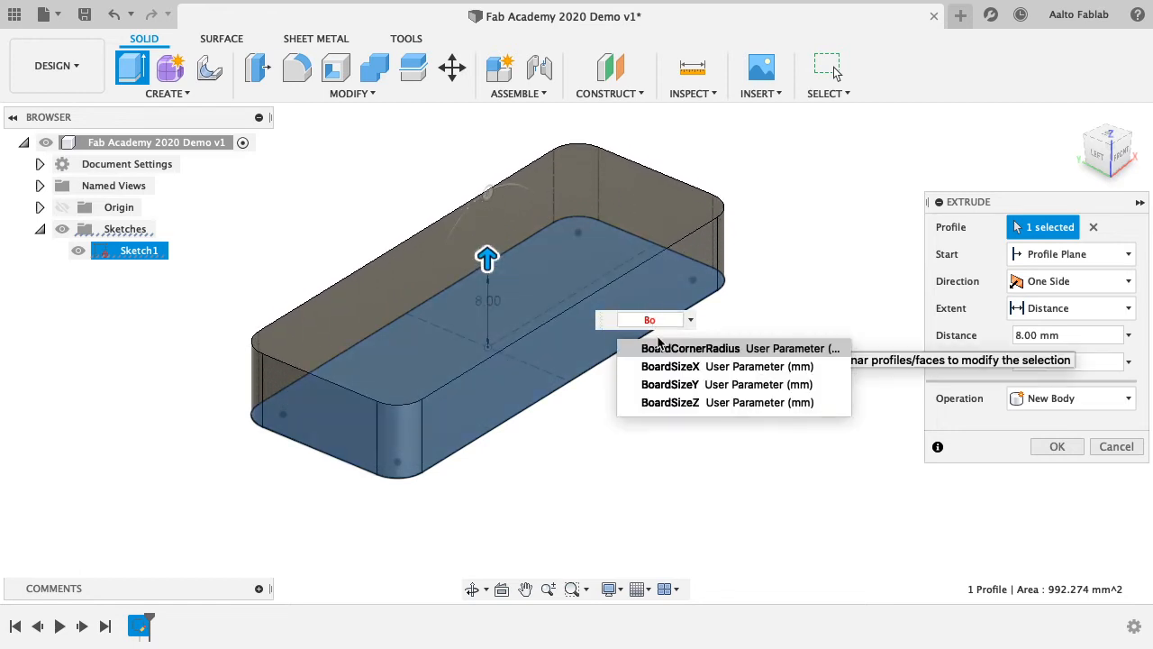
key("Return")
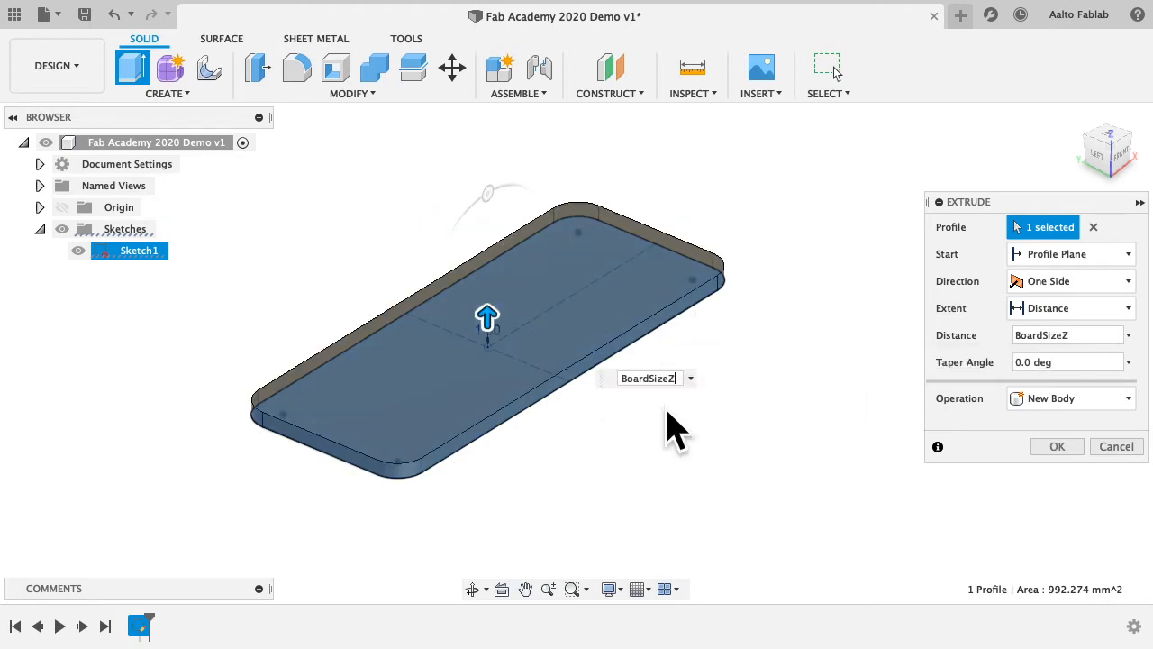
key("Return")
- Examine the extruded board body from several angles
middle_click_drag(651, 433, 564, 441, "shift")
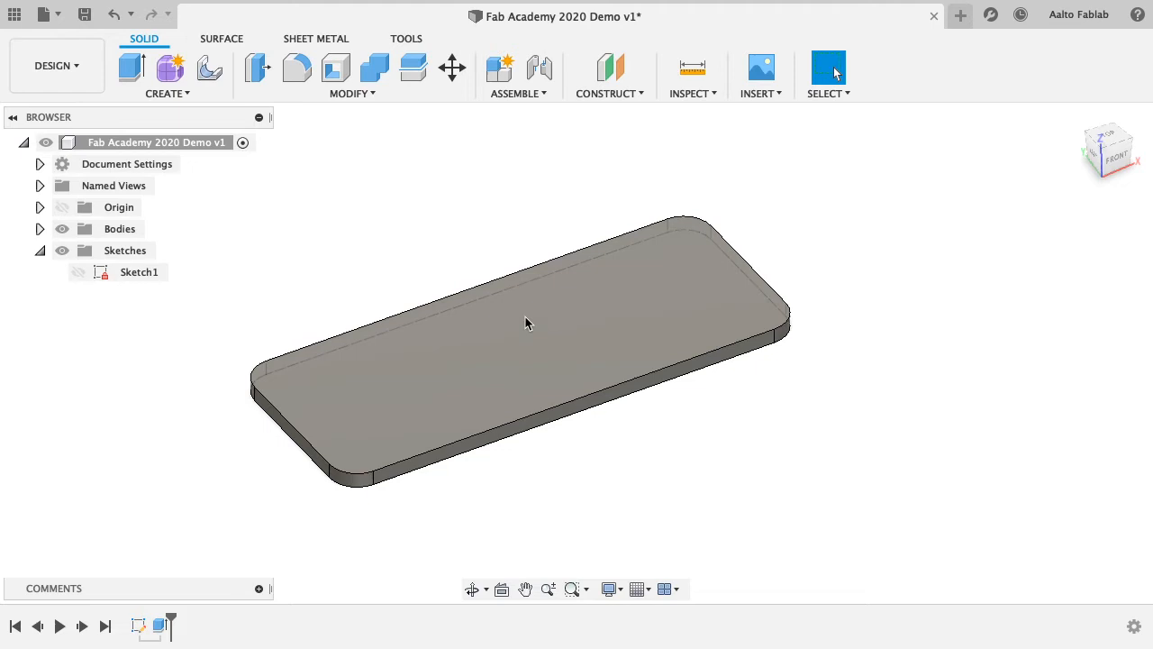
middle_click_drag(677, 411, 610, 387, "shift")
middle_click_drag(448, 490, 543, 486, "shift")
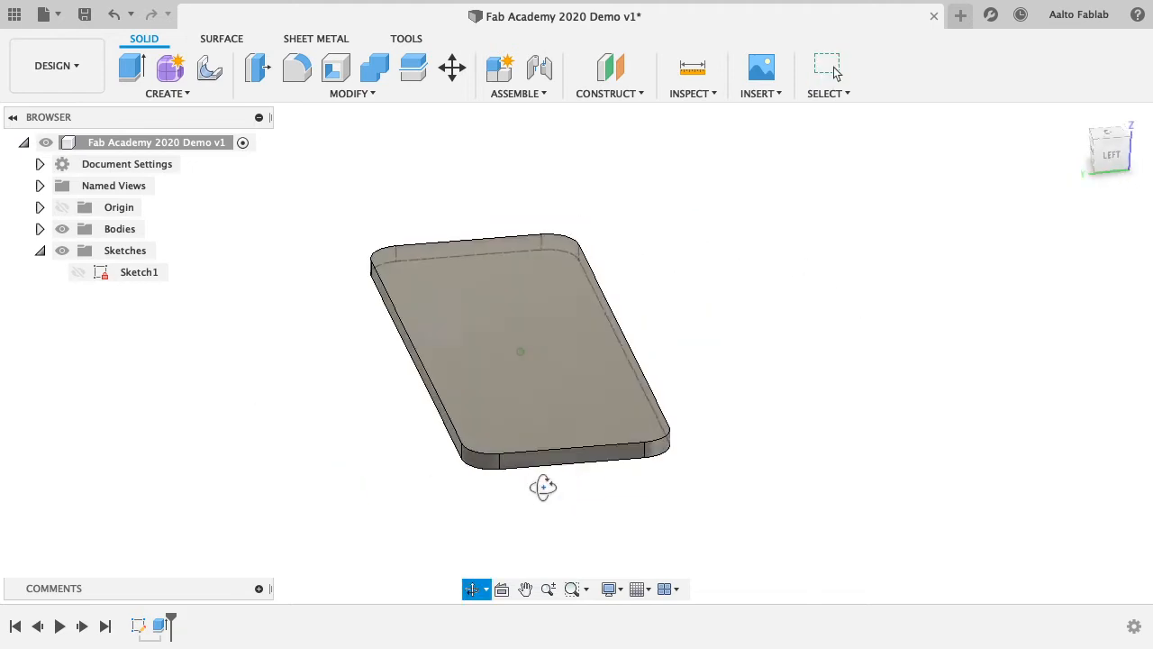
middle_click_drag(477, 537, 561, 401, "shift")
mouse_move(551, 478)
middle_mouse_down("shift")
mouse_move(477, 535)
mouse_move(676, 350)
mouse_move(638, 337)
middle_mouse_up("shift")
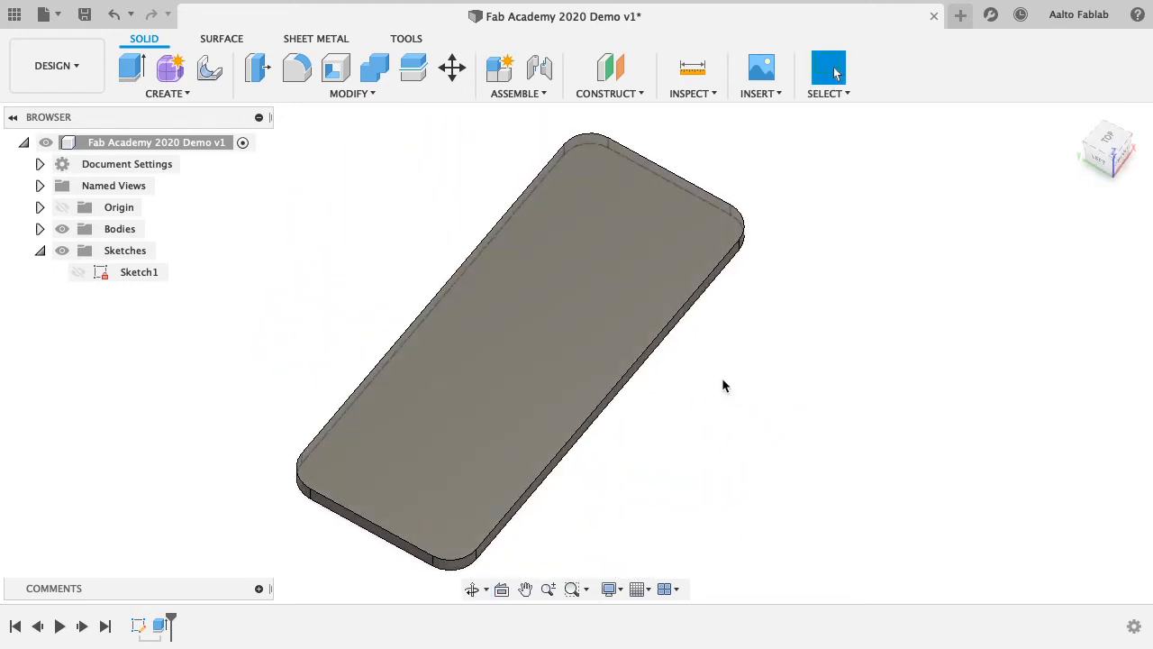
middle_click_drag(714, 387, 690, 394, "shift")
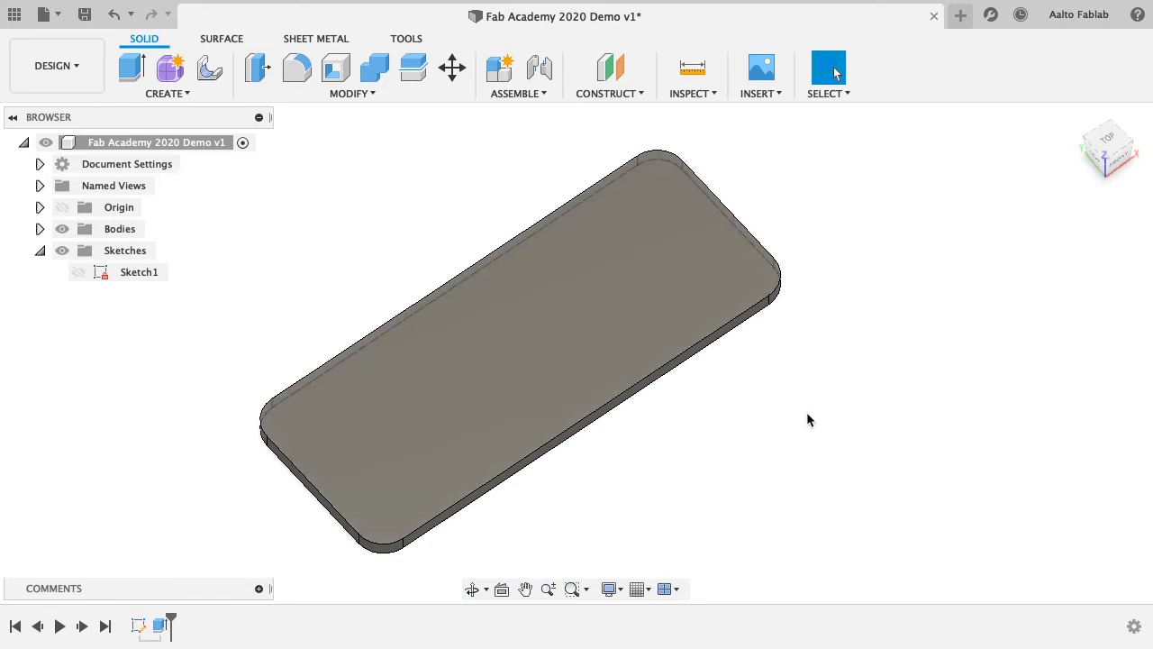
middle_click_drag(292, 295, 291, 277, "shift")
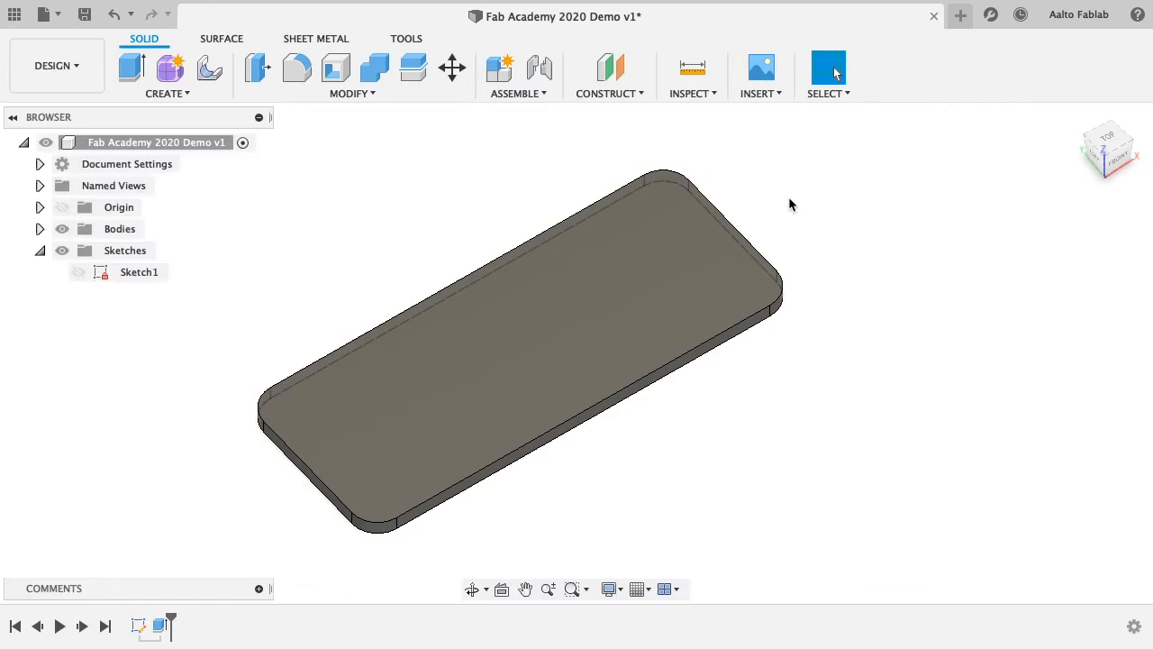
- Create a new sketch on the top face of the board
left_click(160, 93)
left_click(154, 131)
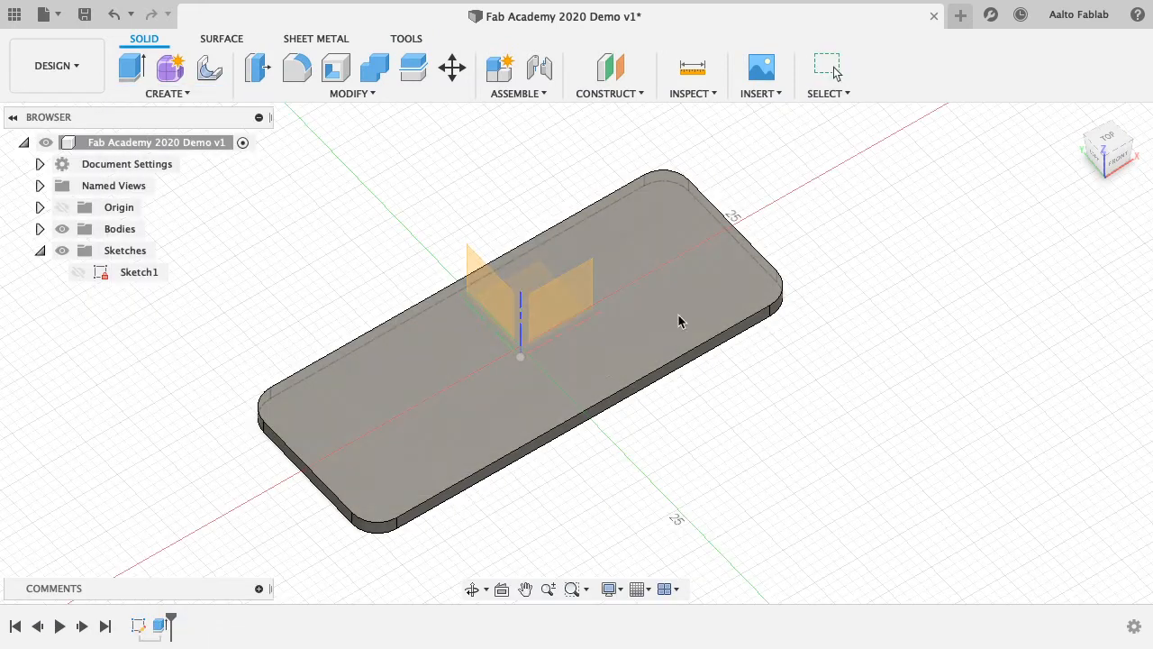
left_click(604, 363)
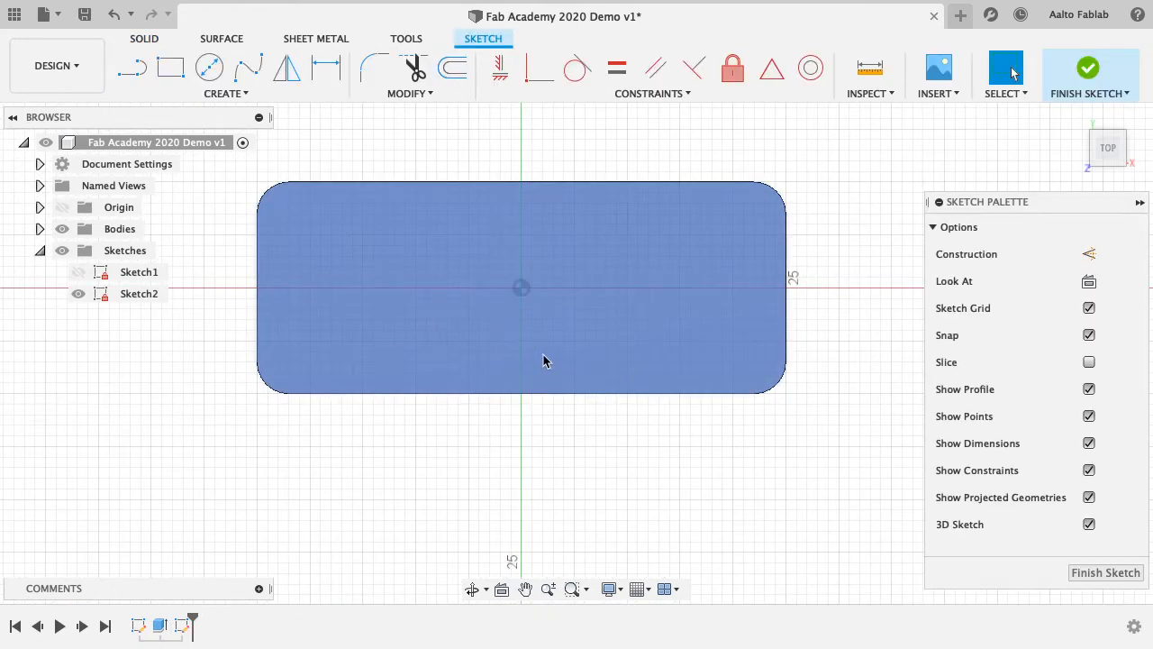
- Inspect the sketch face on the board from an oblique angle and straight from above
middle_click_drag(543, 360, 520, 337, "shift")
mouse_move(704, 339)
middle_mouse_down("shift")
mouse_move(669, 309)
mouse_move(723, 276)
middle_mouse_up("shift")
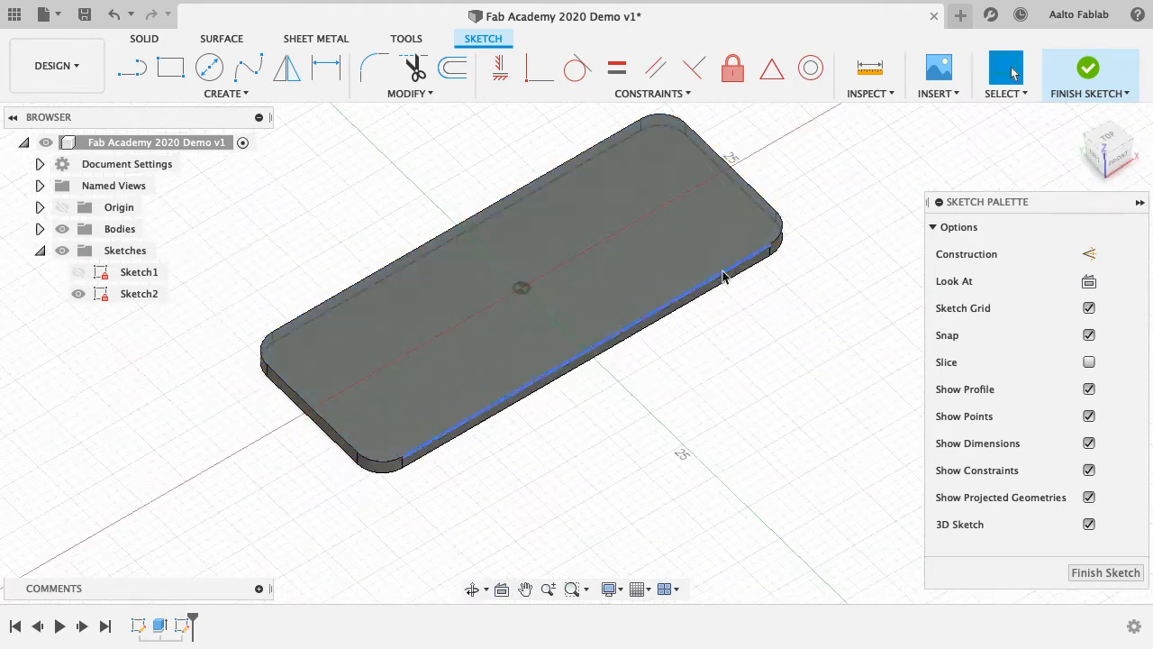
left_click(1111, 141)
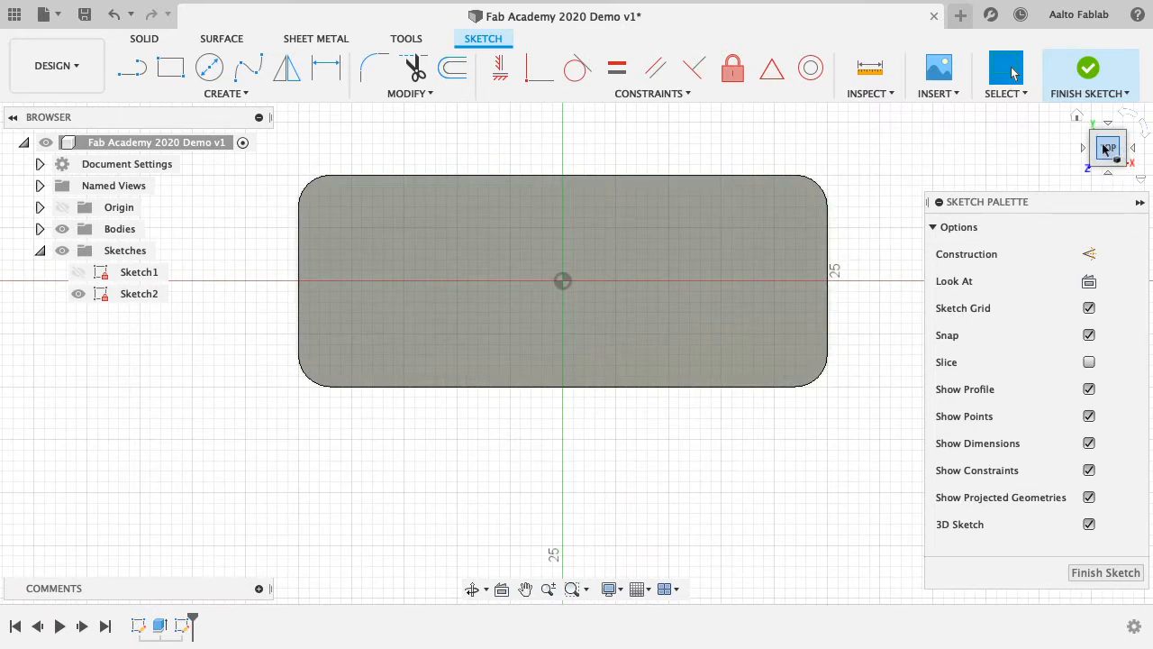
middle_click_drag(697, 352, 723, 311, "shift")
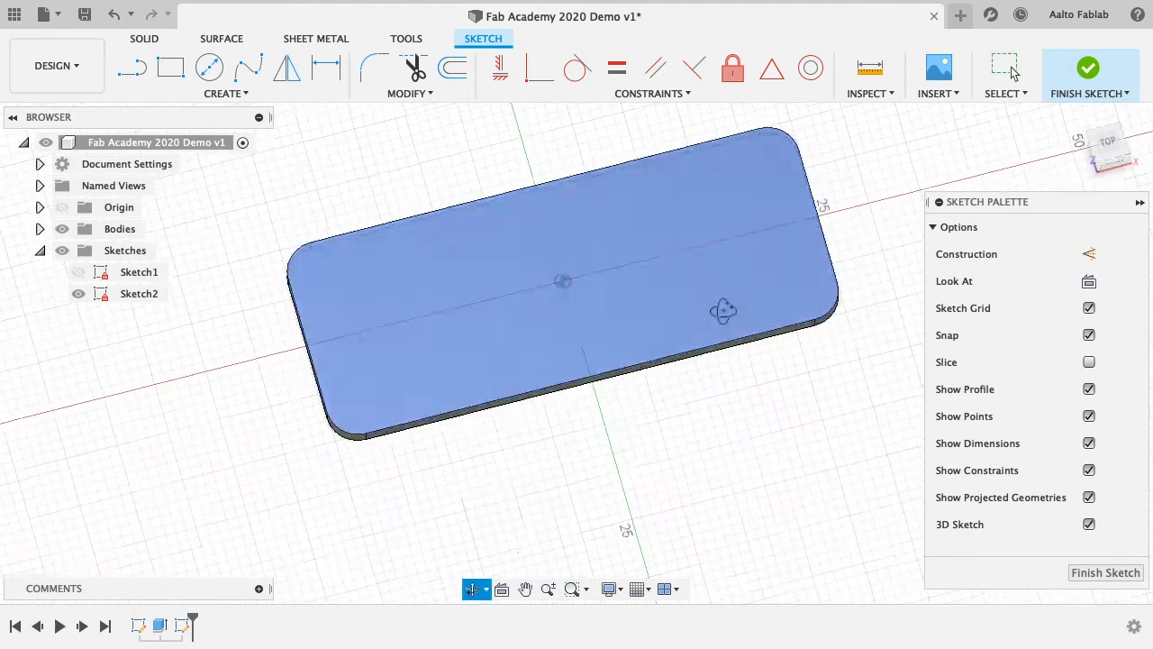
left_click(1106, 149)
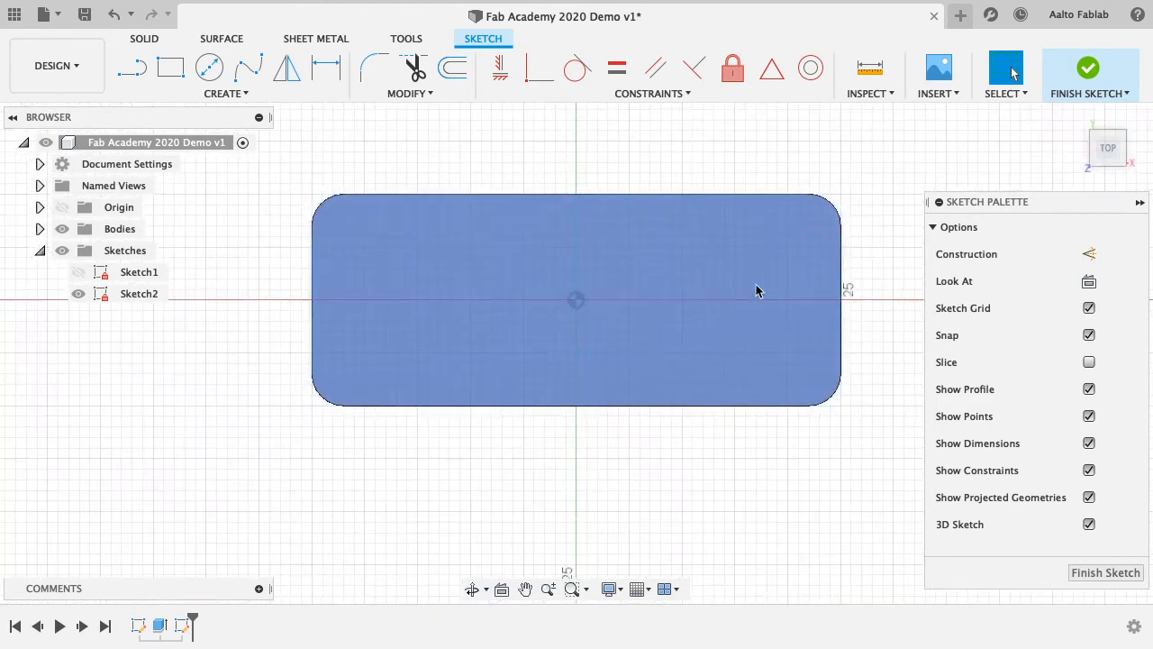
middle_click_drag(681, 280, 595, 373)
scroll(592, 334, "down", 2)
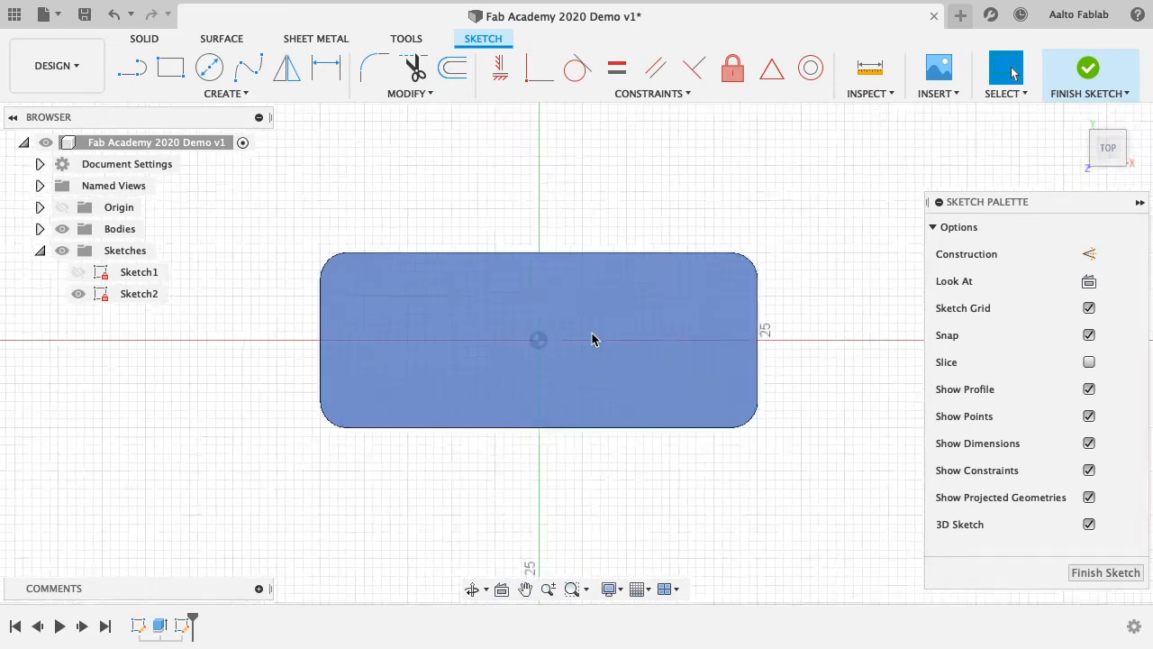
scroll(592, 334, "up", 4)
scroll(558, 340, "down", 1)
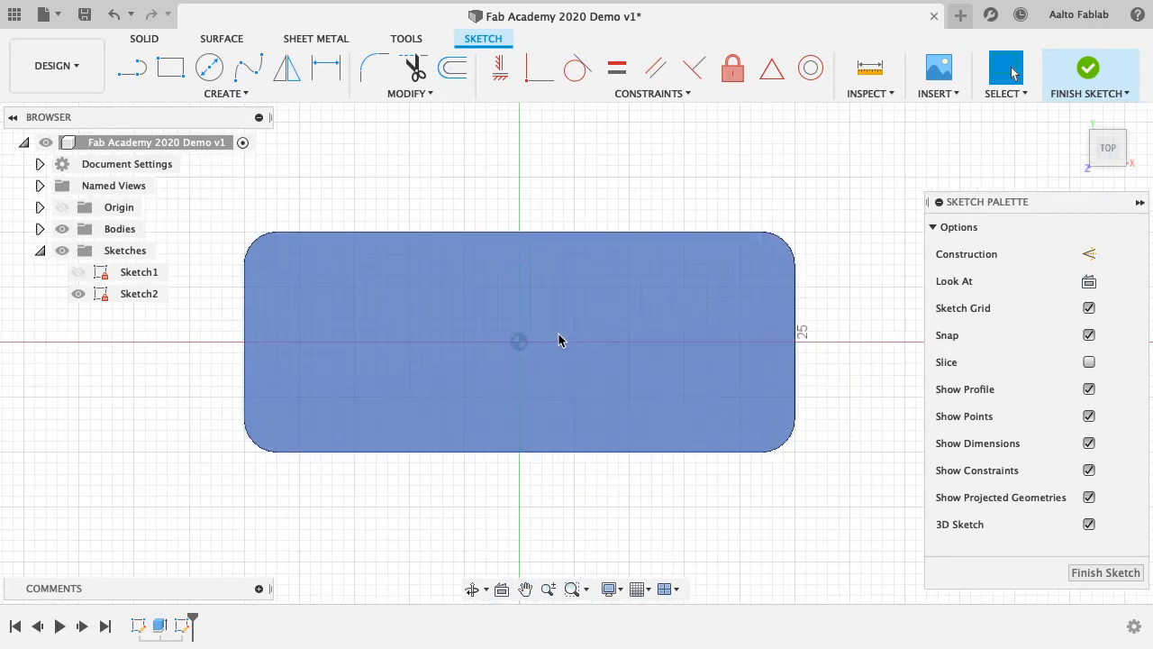
- Project the board's top face outline into the active sketch, keeping the projection link
scroll(536, 354, "down", 1)
scroll(535, 354, "up", 1)
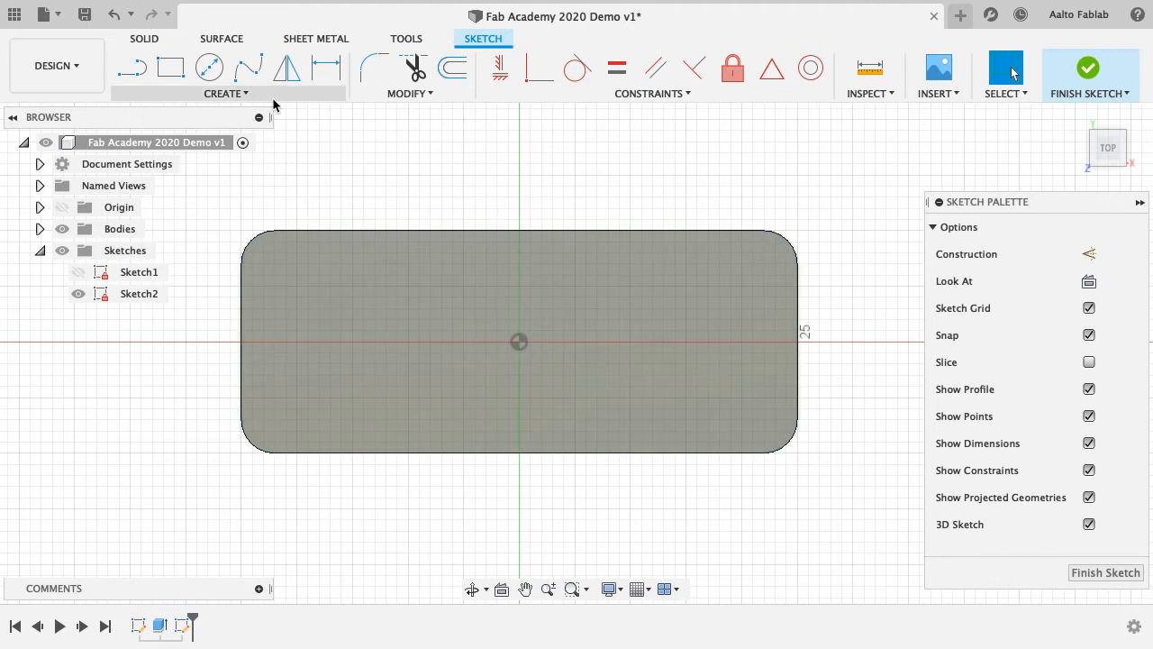
left_click(225, 92)
mouse_move(191, 401)
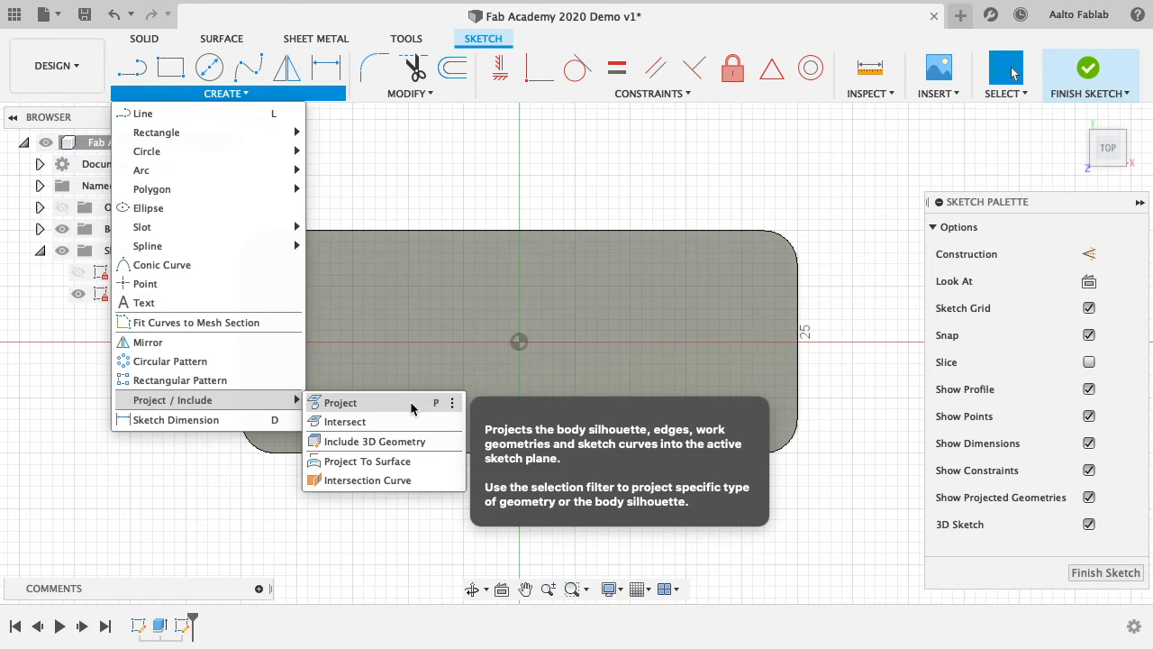
left_click(359, 406)
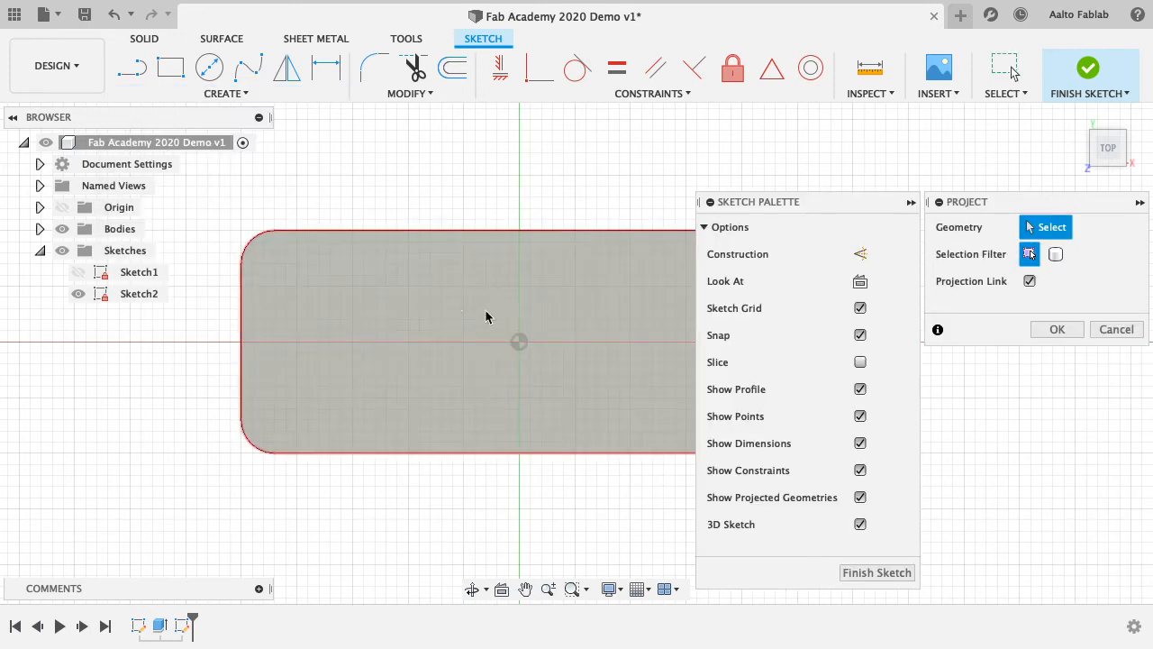
left_click(438, 302)
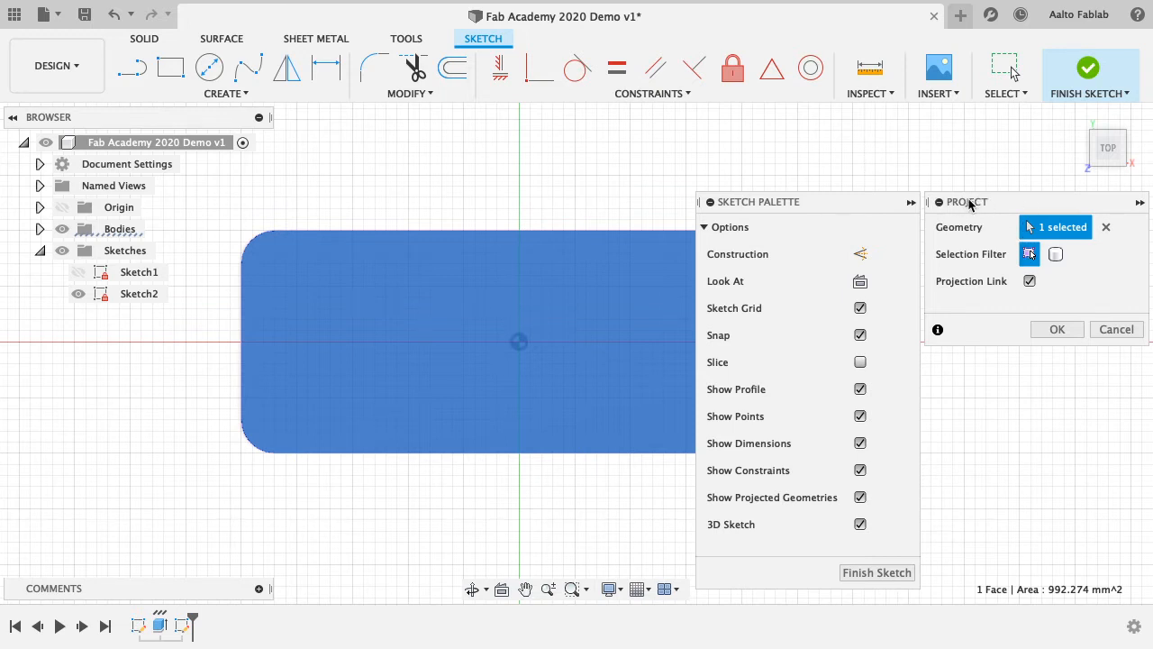
left_click(1061, 330)
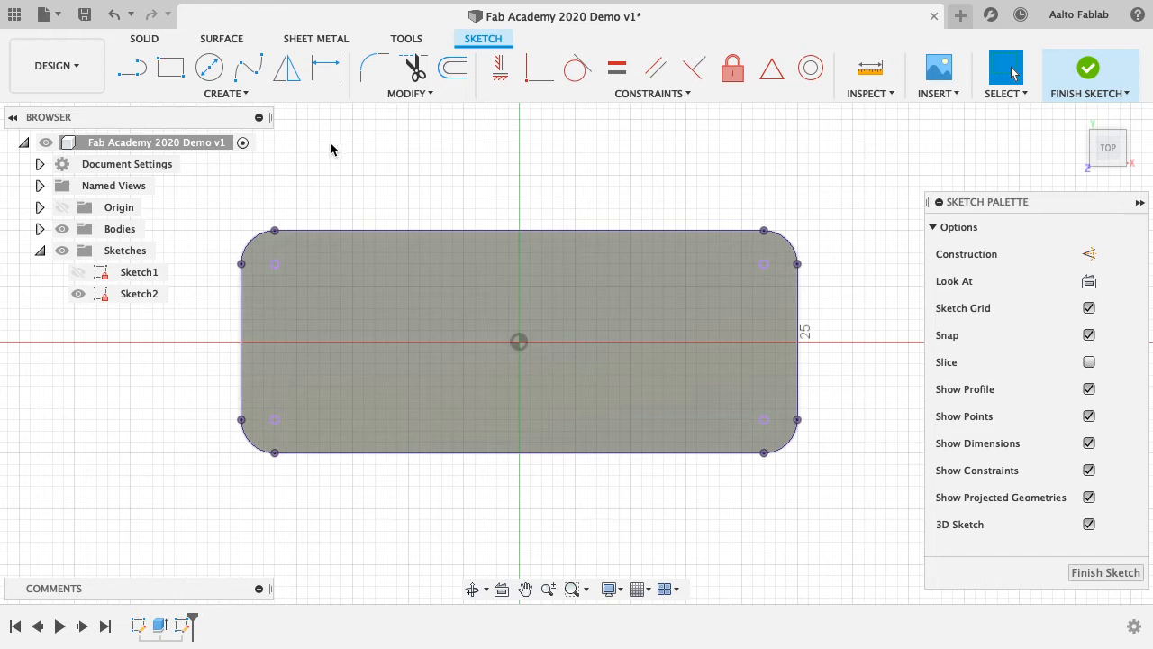
- Sketch a small circle on the board's top face, just inward of the upper-right rounded corner's centre point
scroll(782, 273, "down", 2)
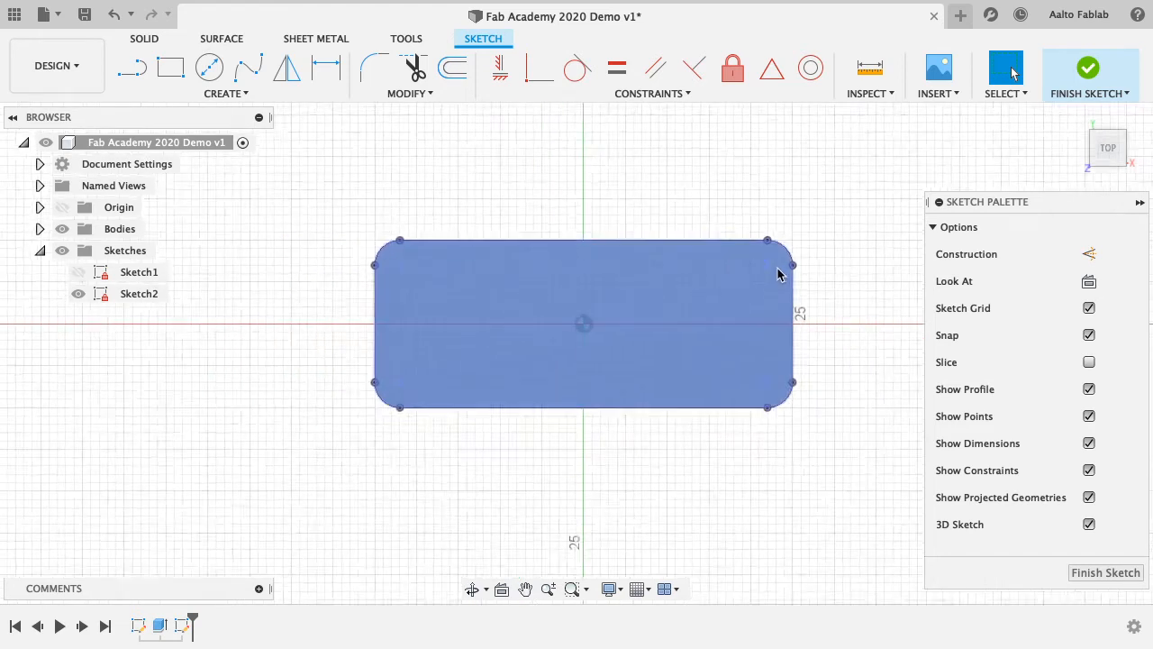
scroll(774, 270, "up", 5)
scroll(775, 270, "down", 1)
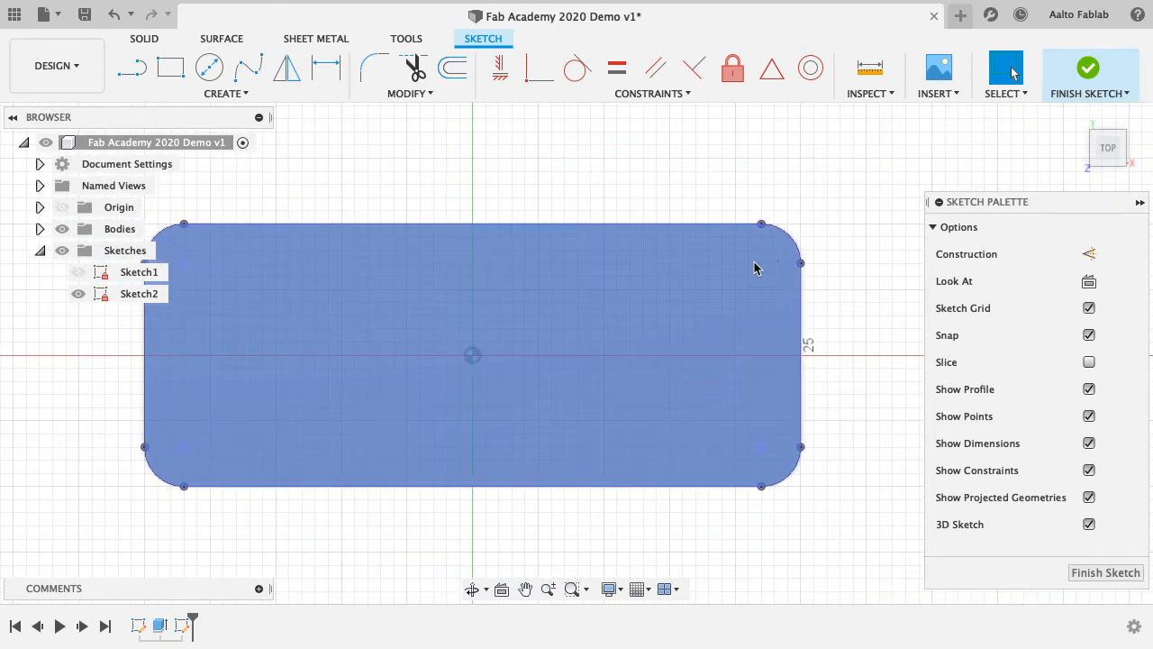
left_click(213, 68)
left_click(721, 264)
left_click(729, 277)
- Examine the circle's placement relative to the rounded corner and its projected centre point
scroll(723, 261, "down", 1)
scroll(720, 262, "up", 3)
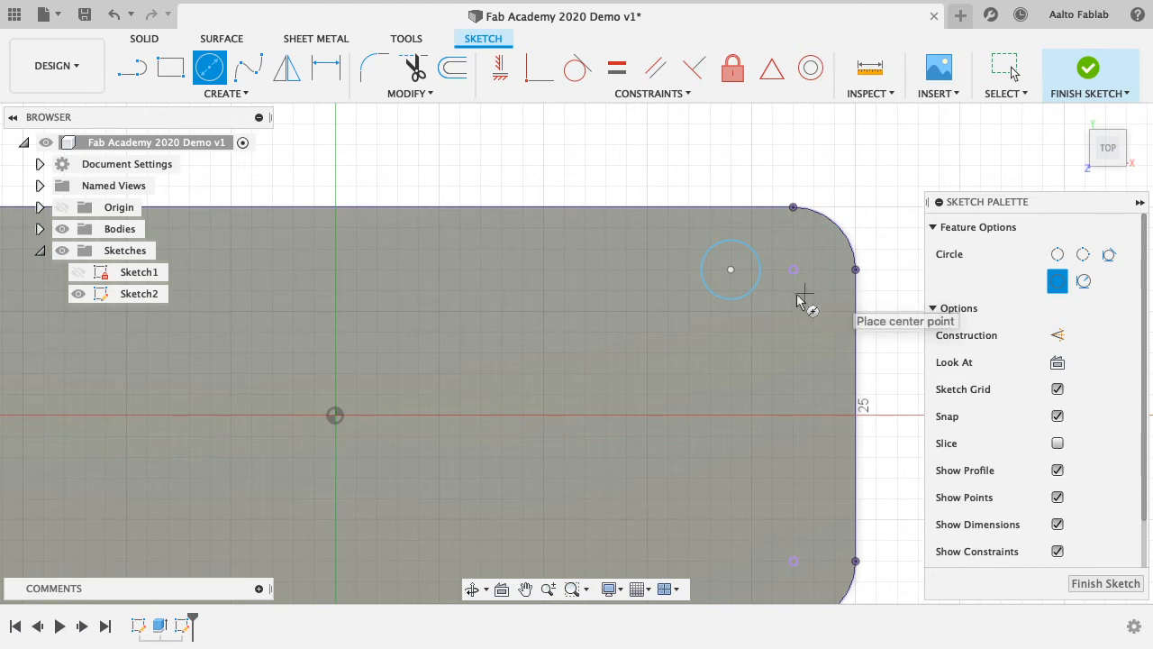
scroll(739, 272, "down", 3)
scroll(736, 275, "up", 3)
scroll(736, 278, "down", 3)
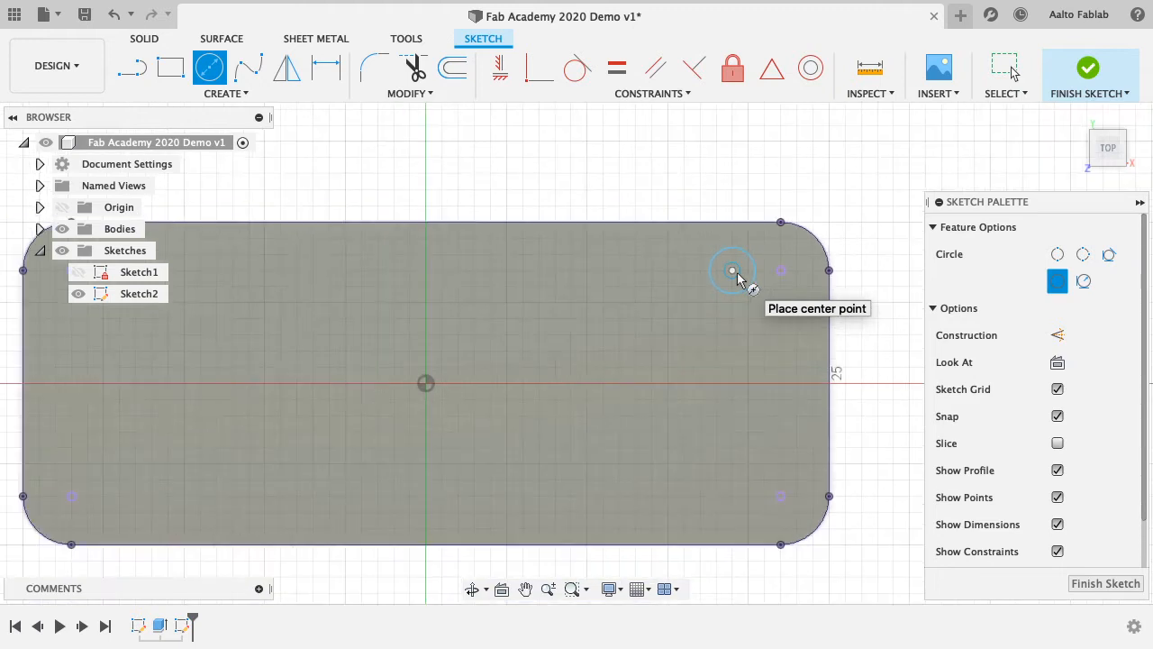
scroll(737, 277, "up", 3)
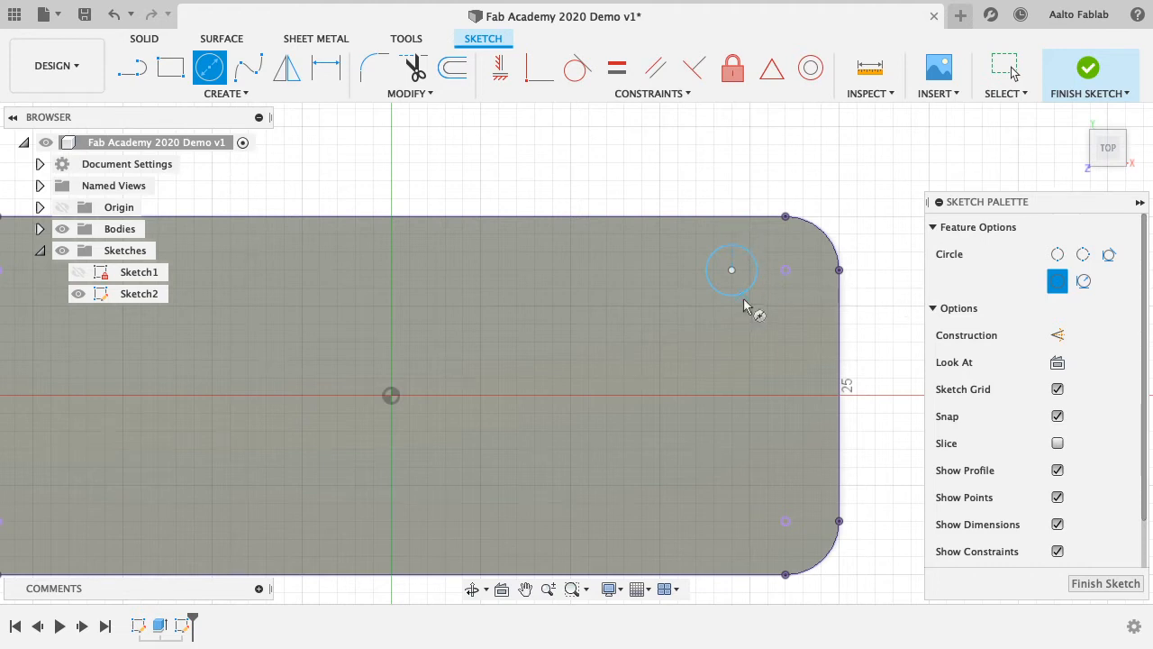
scroll(747, 272, "down", 2)
scroll(747, 272, "up", 2)
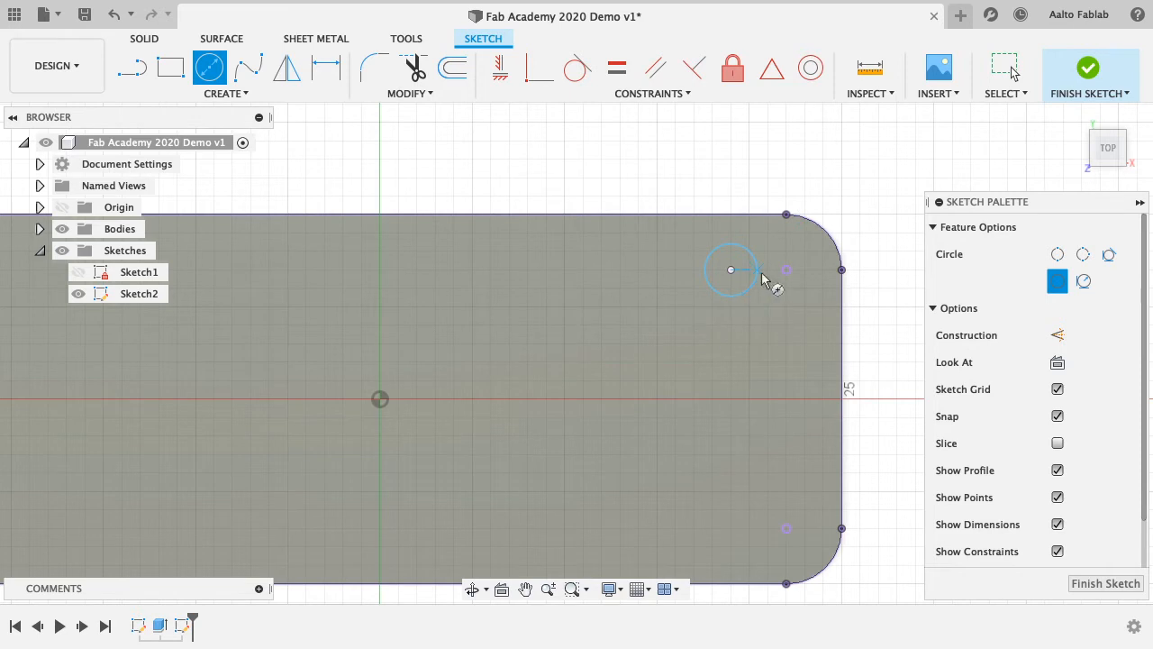
- Add a user parameter named BoardHoleDiameter with unit mm and expression 2
left_click(419, 96)
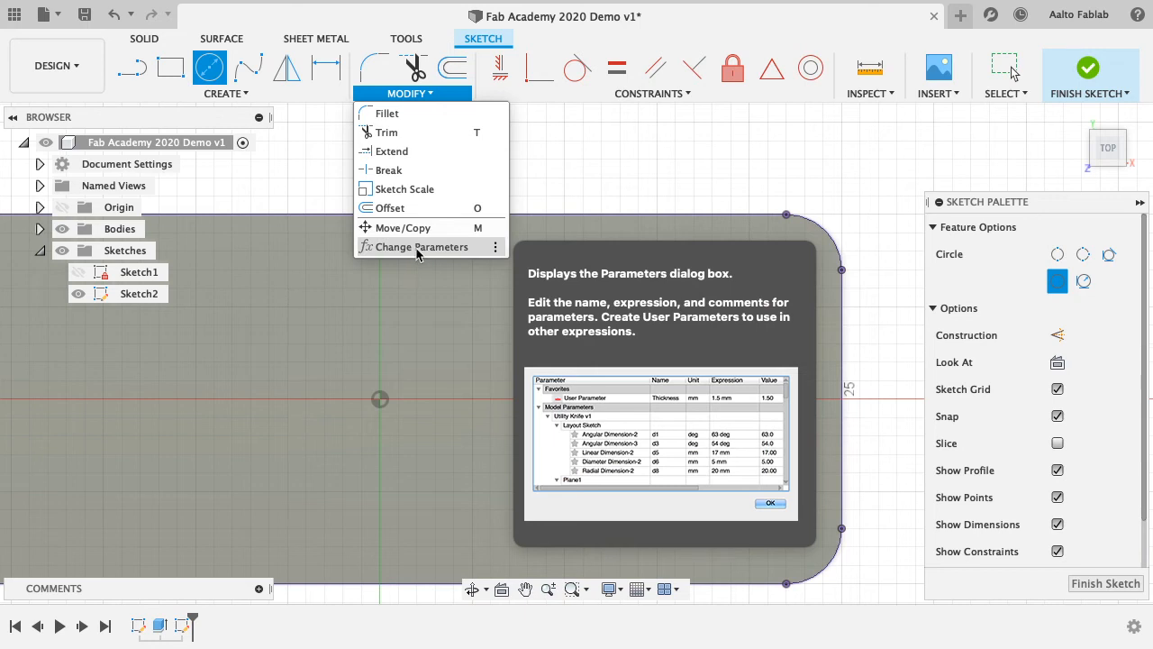
left_click(417, 248)
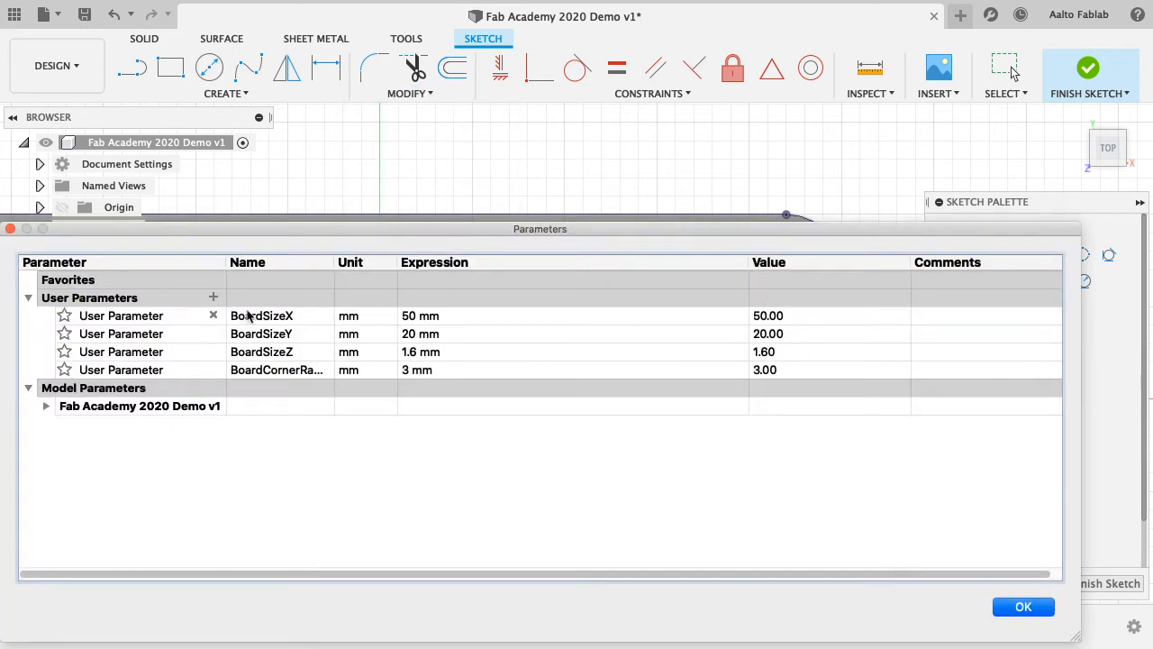
left_click(214, 299)
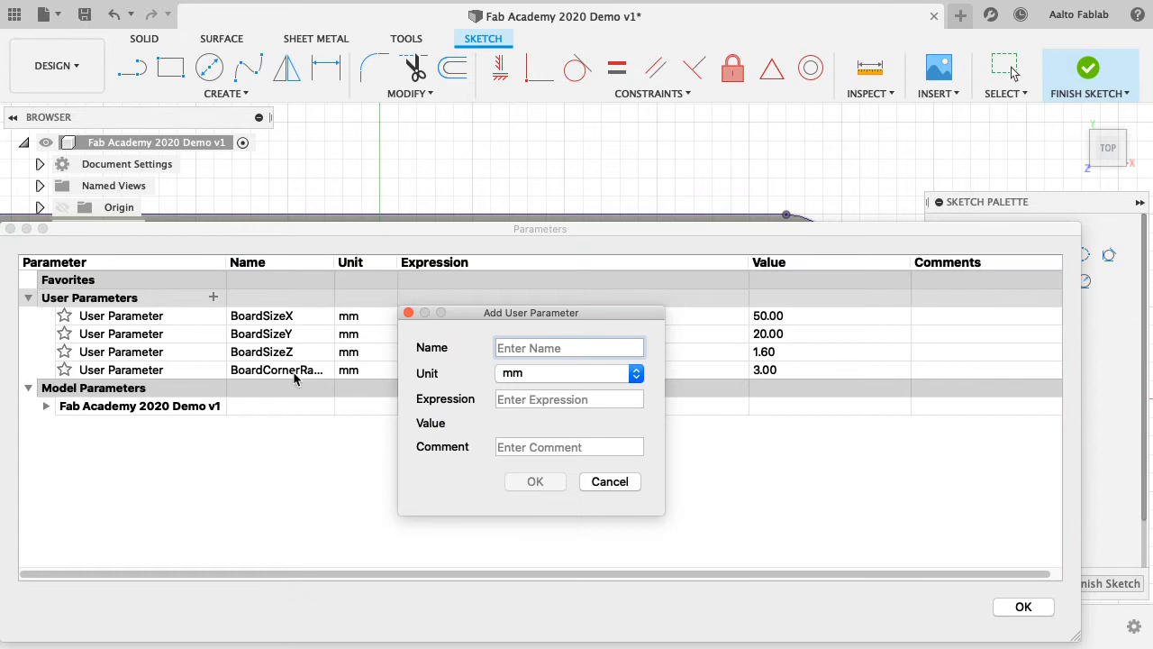
type("BoardHoleDiameter")
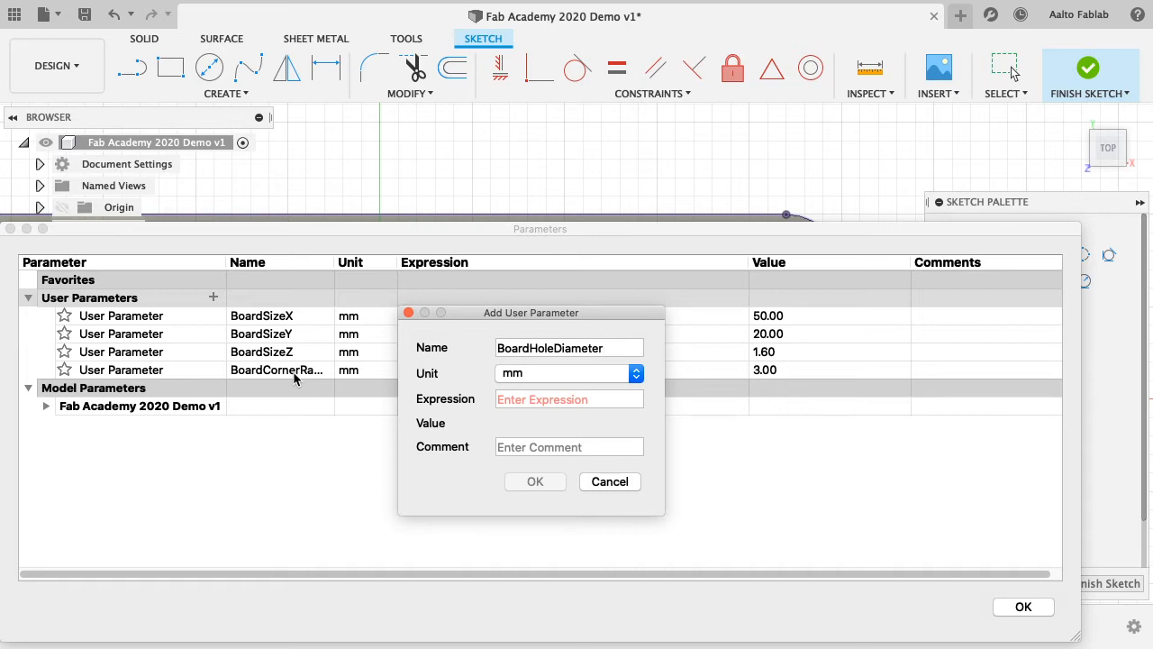
key("Tab")
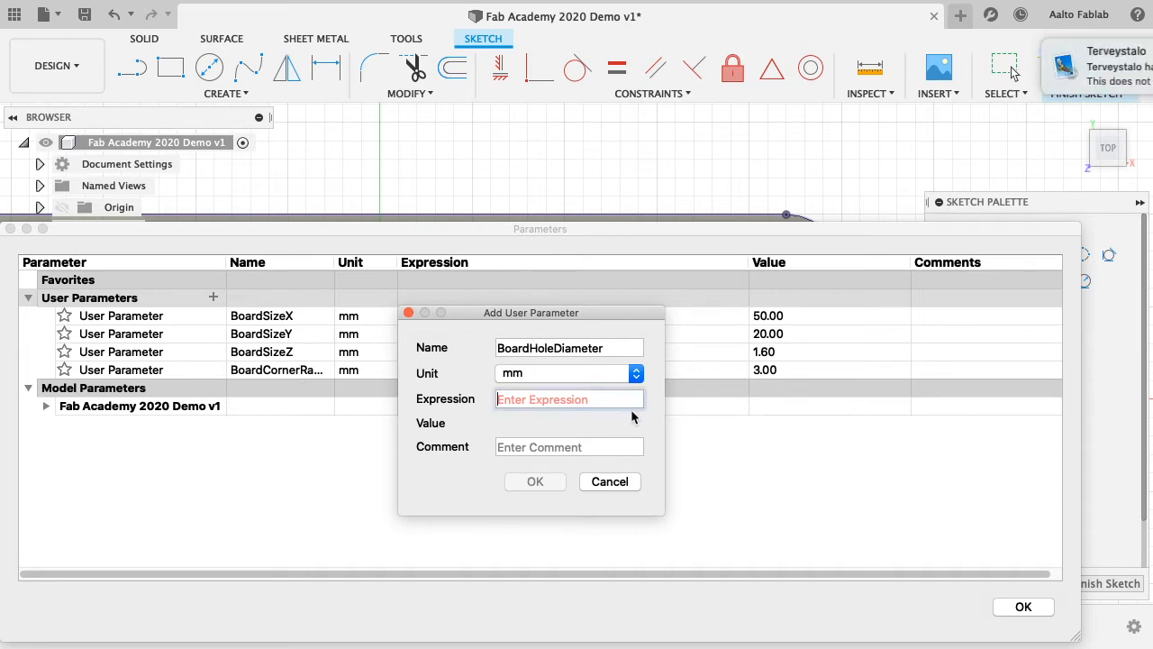
type("2")
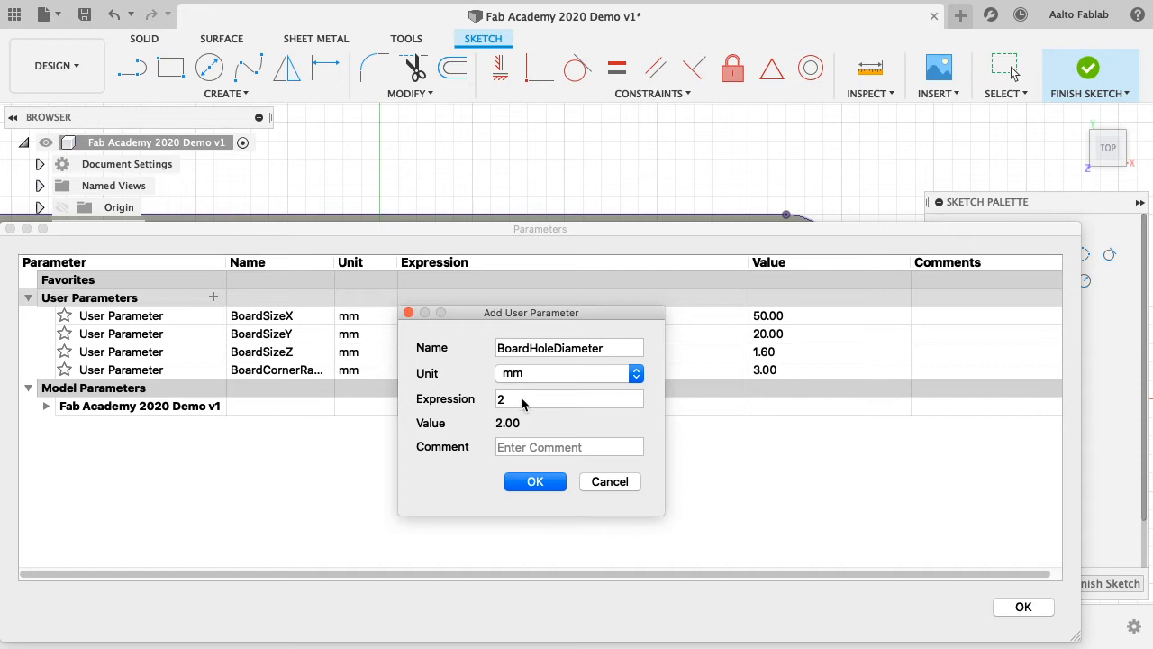
left_click(531, 482)
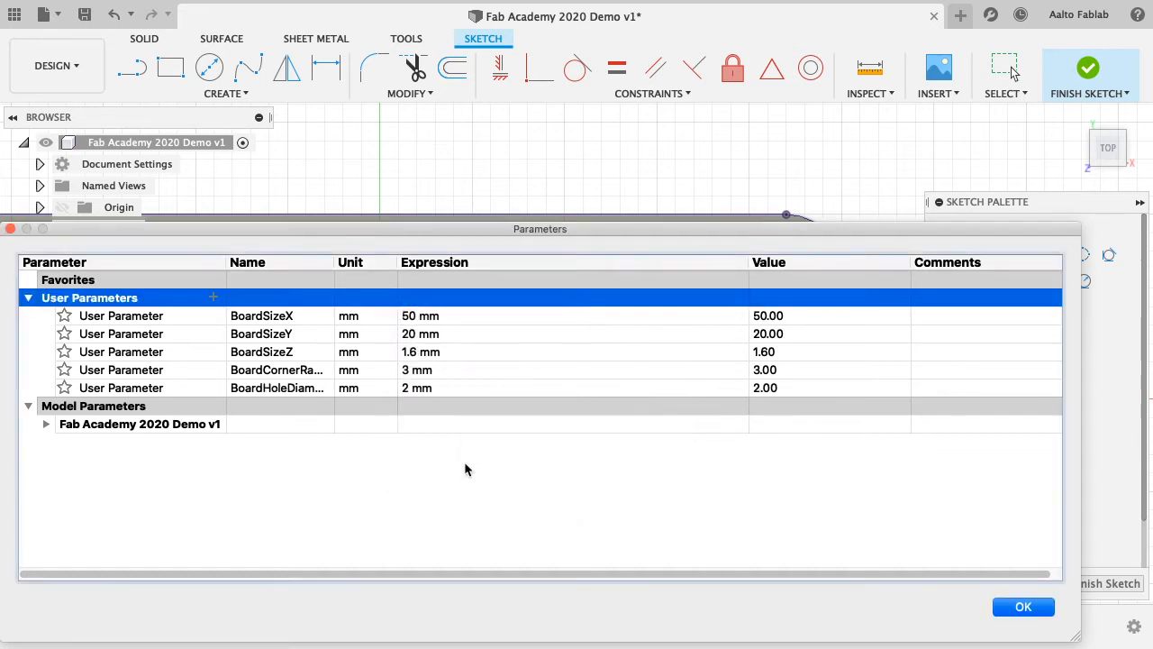
- Add a user parameter named BoardHoleOffset with unit mm and expression 2.5, and accept the parameter list
left_click(213, 297)
type("B")
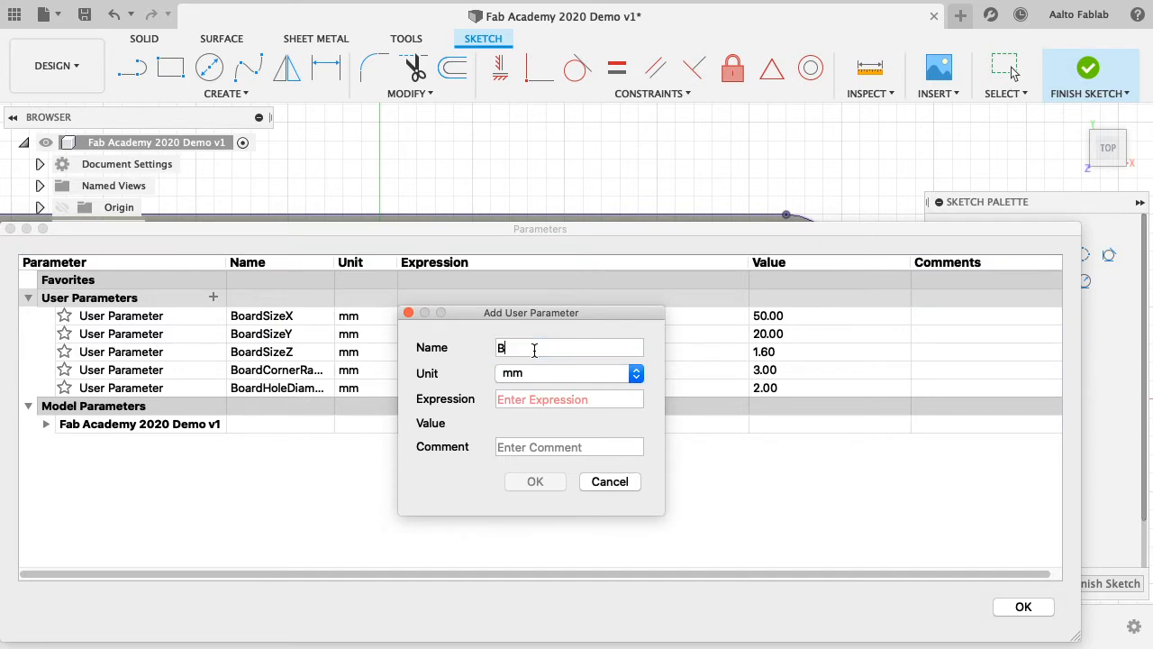
key("BackSpace")
key("BackSpace")
key("BackSpace")
type("BoardHoleOffset")
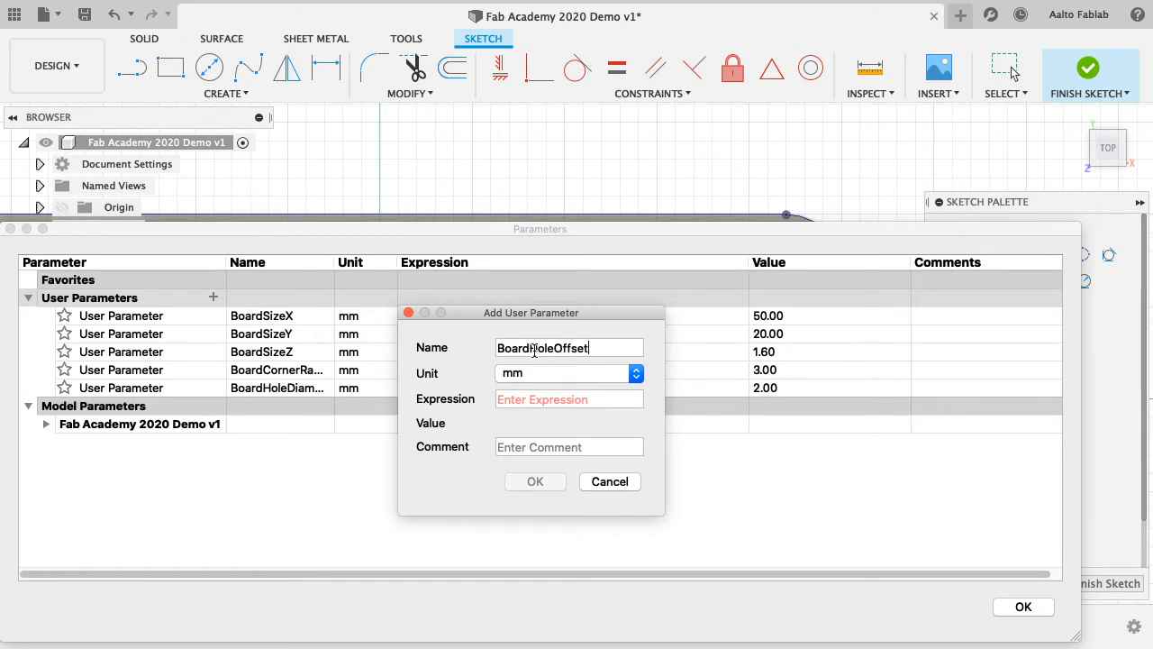
left_click(533, 403)
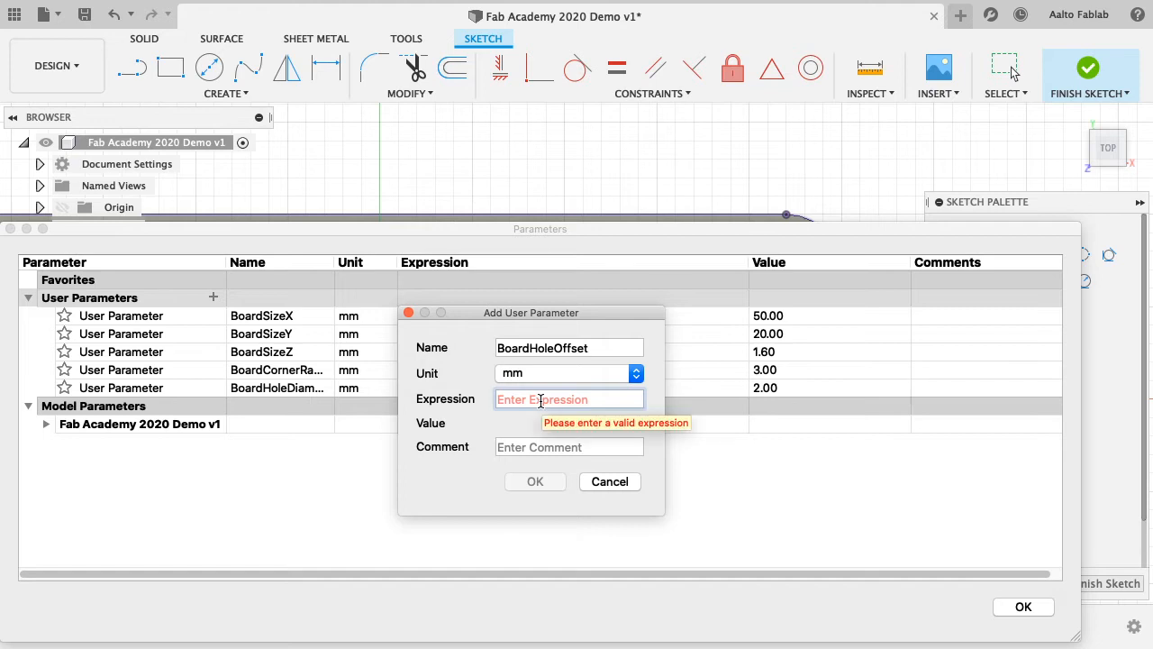
type("2.5")
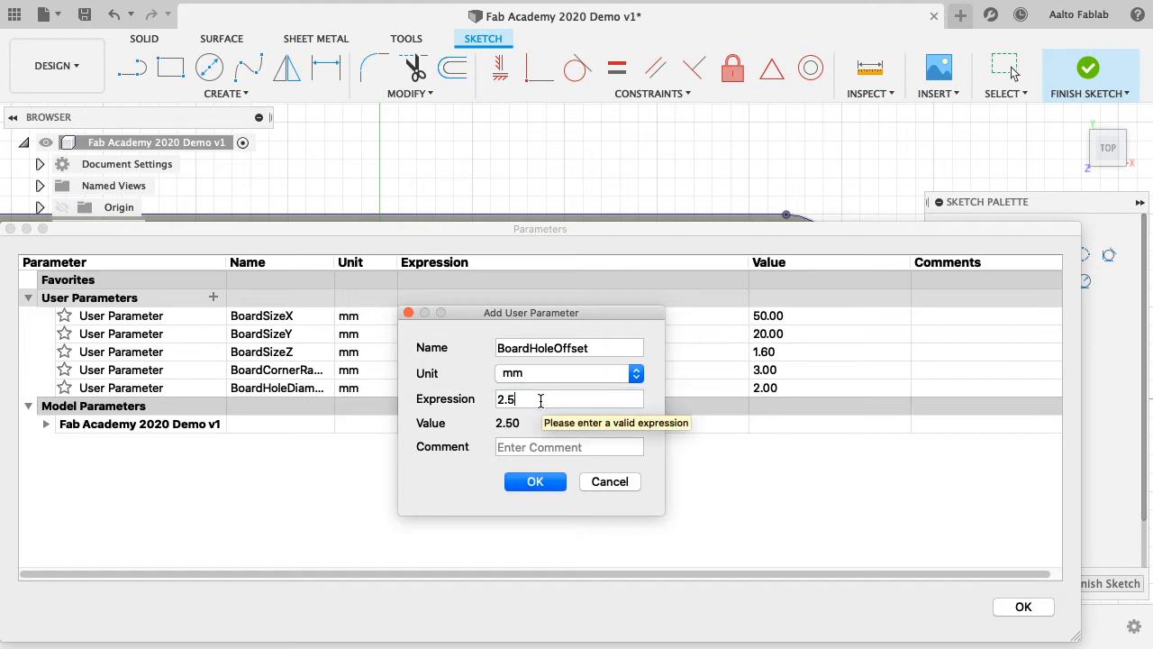
left_click(535, 481)
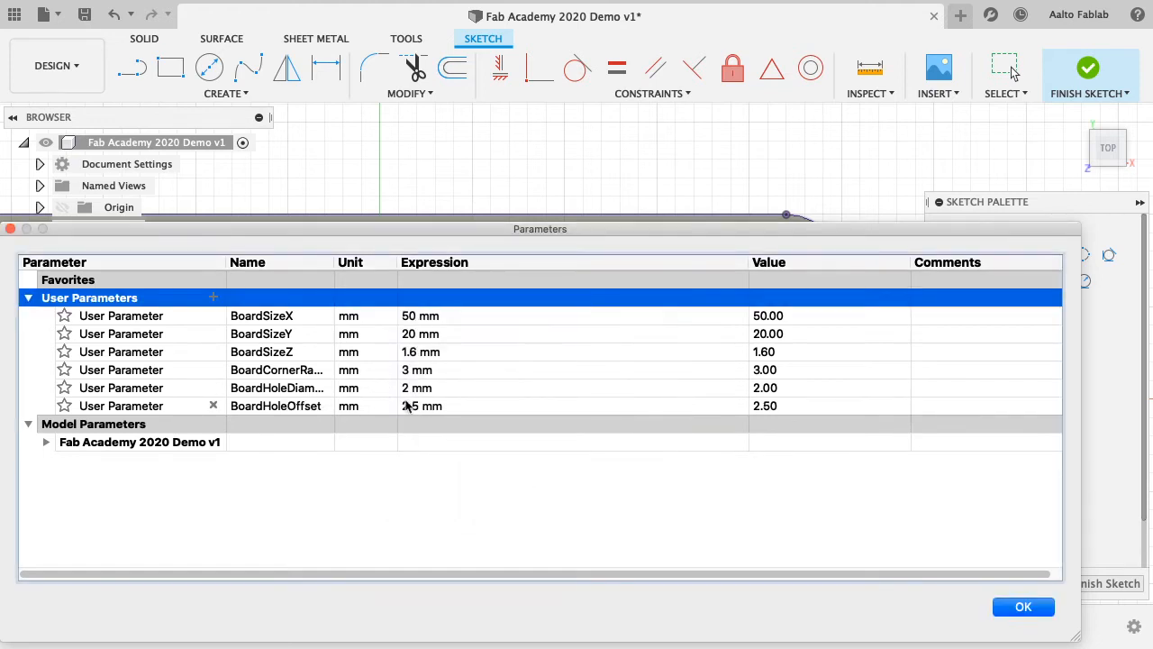
left_click(1022, 606)
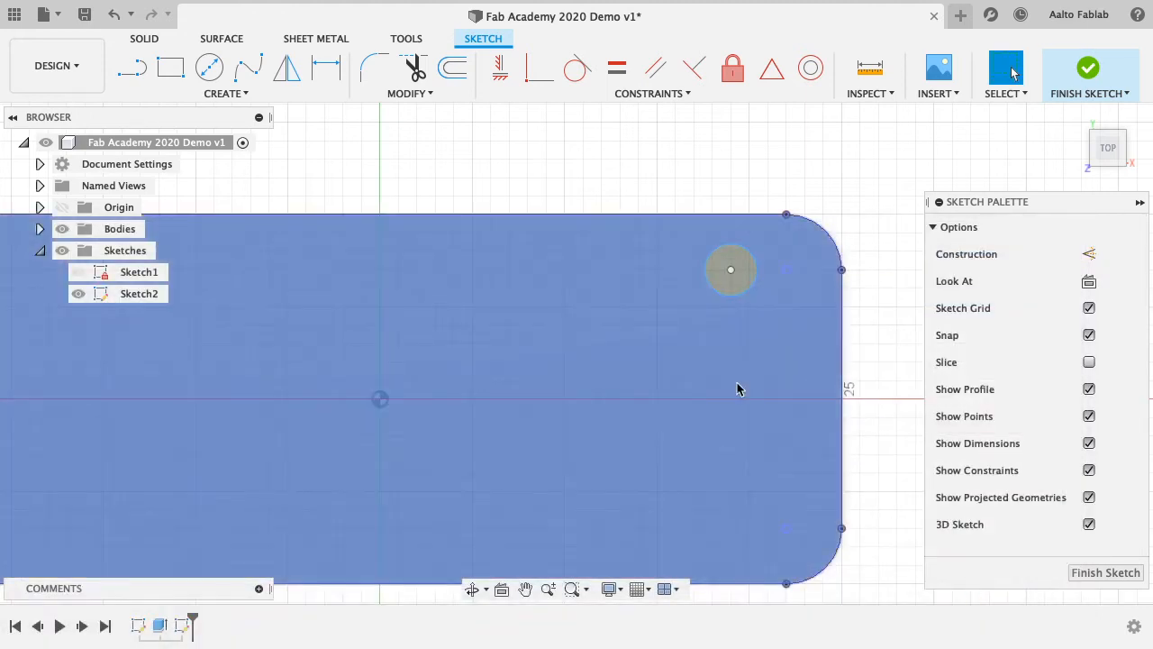
- Move the circle's centre to X 17, Y 5 mm and draw two perpendicular lines joining the board's upper and right edges around the corner
mouse_move(731, 270)
left_mouse_down()
mouse_move(766, 288)
mouse_move(670, 286)
mouse_move(751, 260)
mouse_move(739, 299)
mouse_move(694, 307)
left_mouse_up()
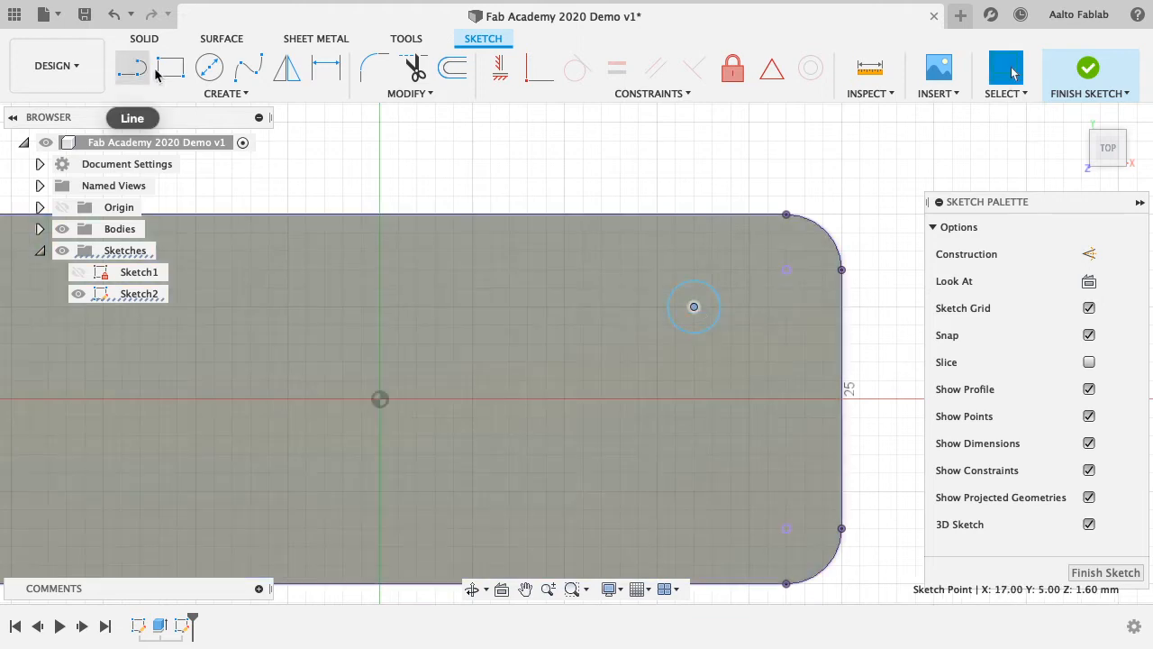
left_click(138, 76)
left_click(748, 214)
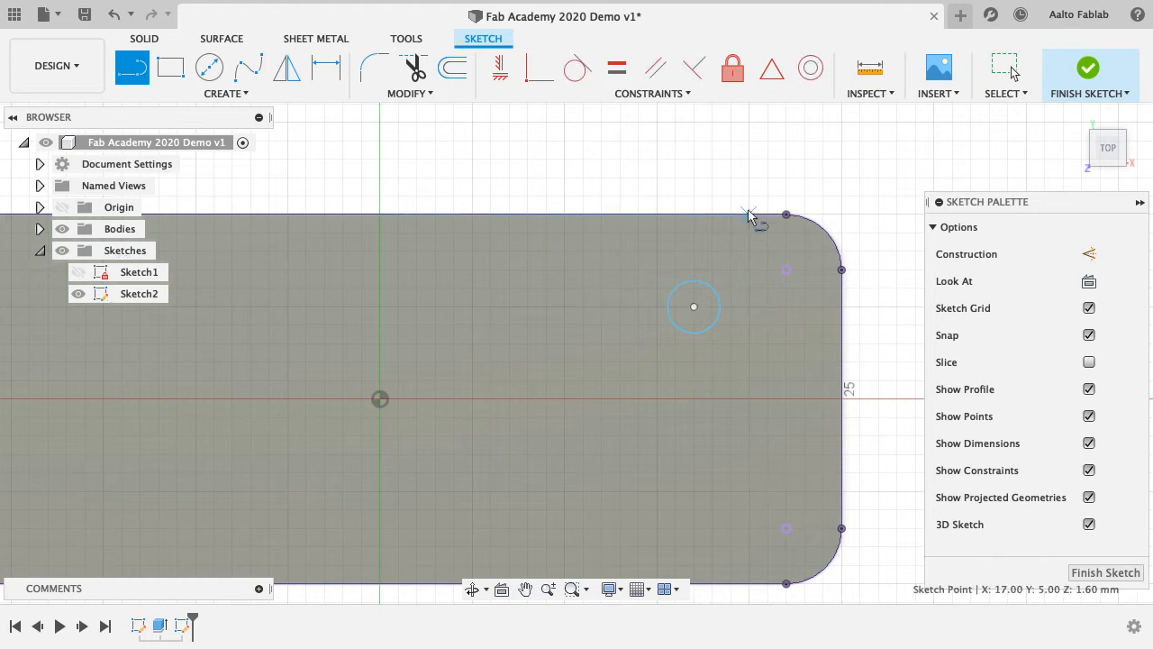
left_click(749, 288)
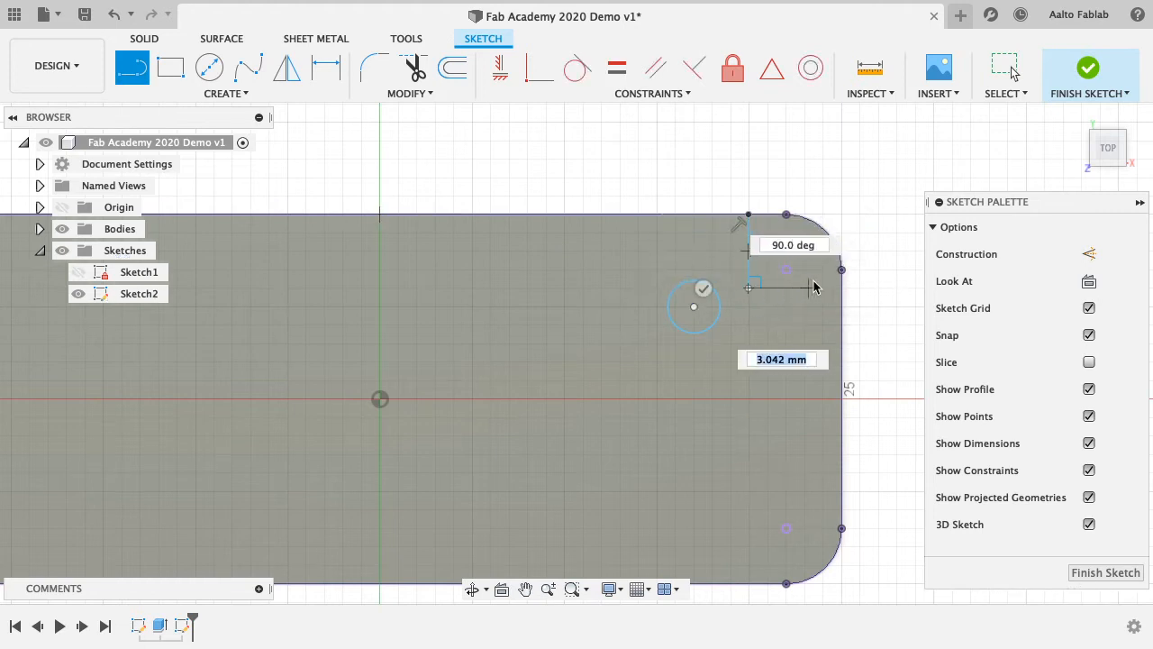
left_click(840, 288)
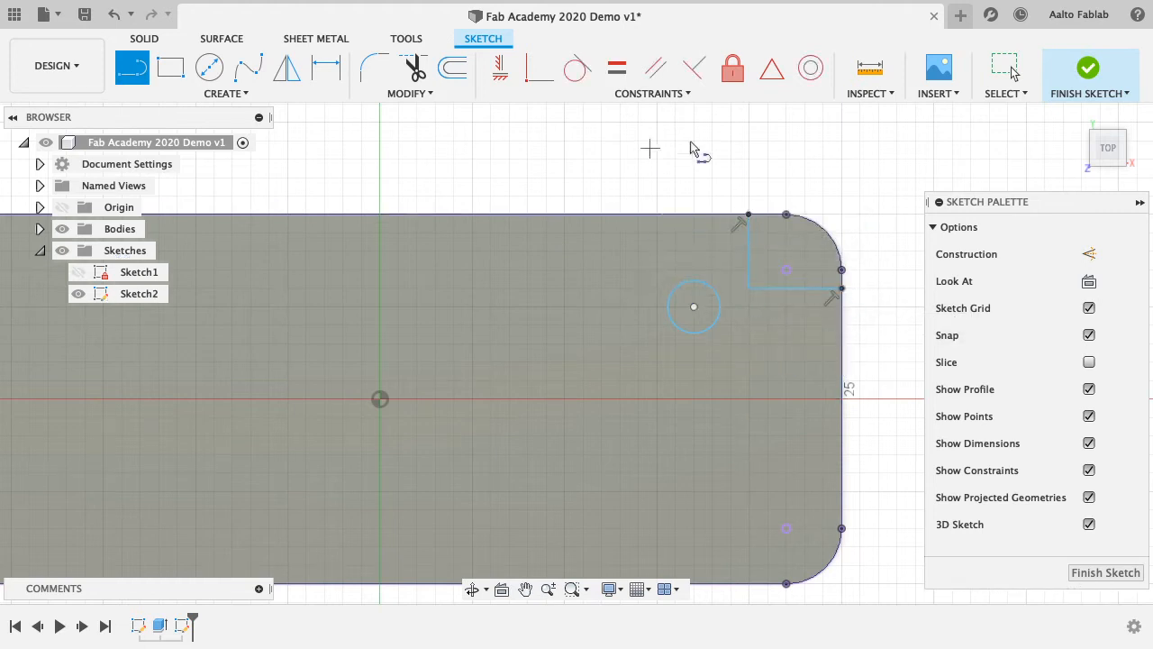
left_click(1006, 72)
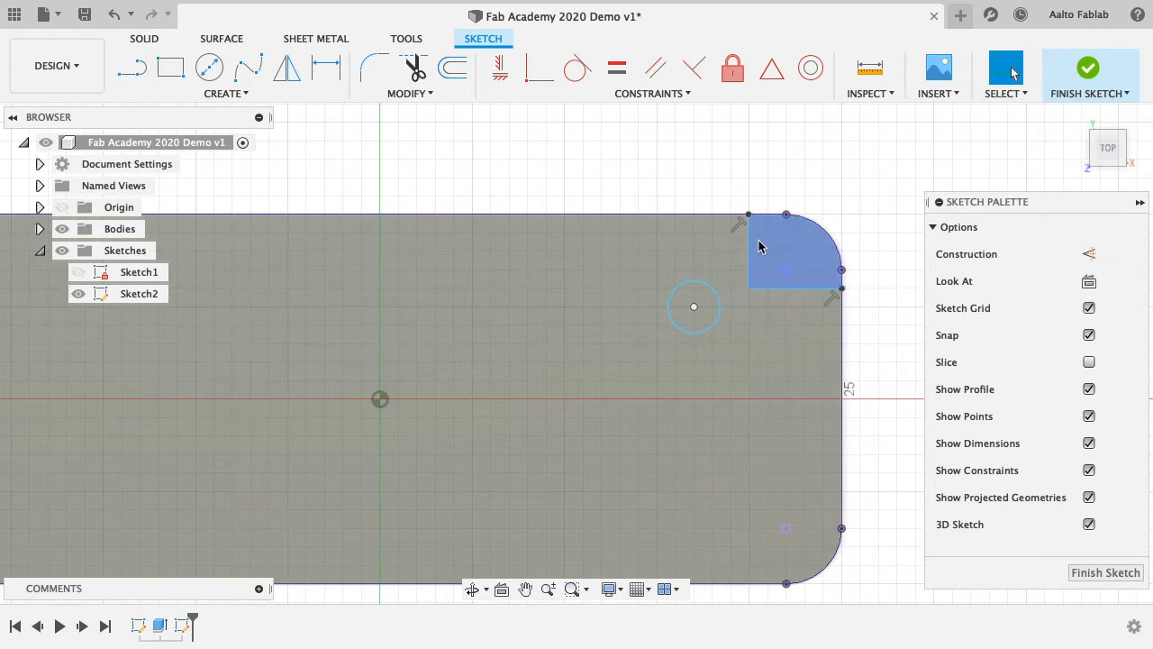
- Convert both perpendicular lines at the upper-right corner into construction lines
left_click(750, 258)
left_click(777, 288, "shift")
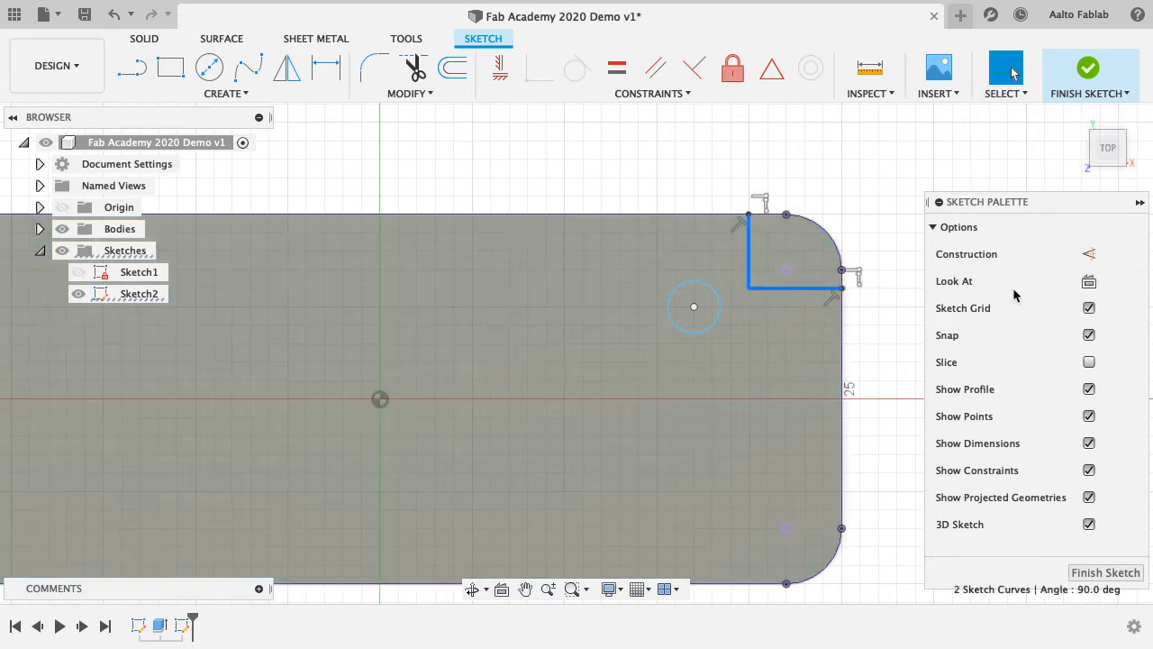
left_click(1088, 256)
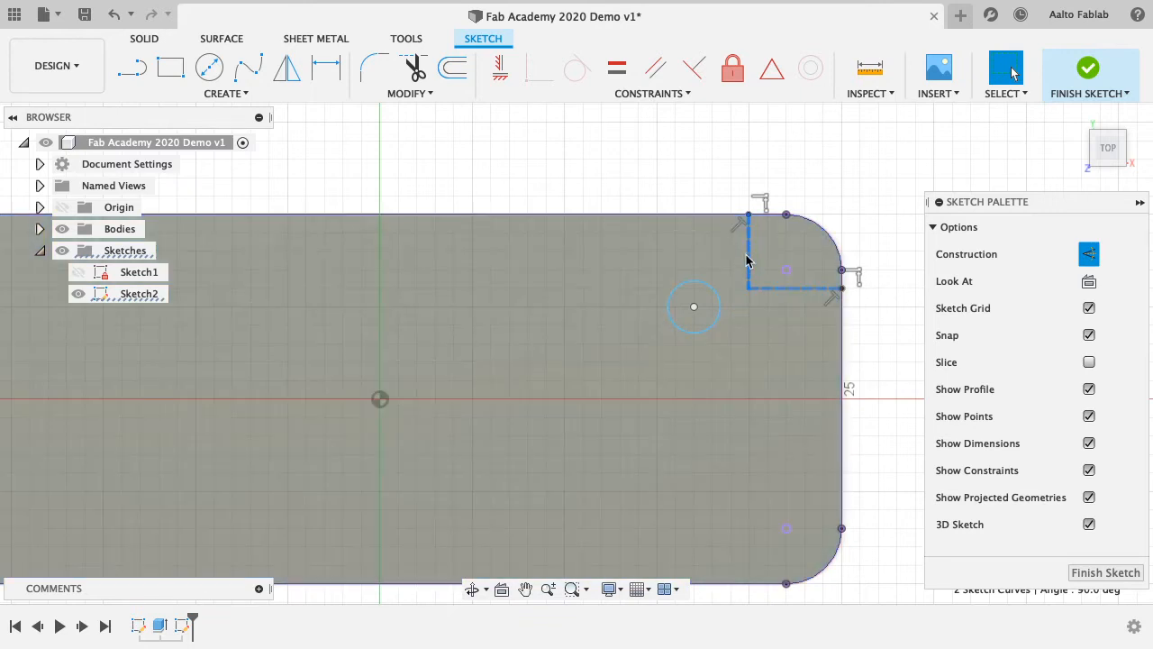
left_click(737, 265)
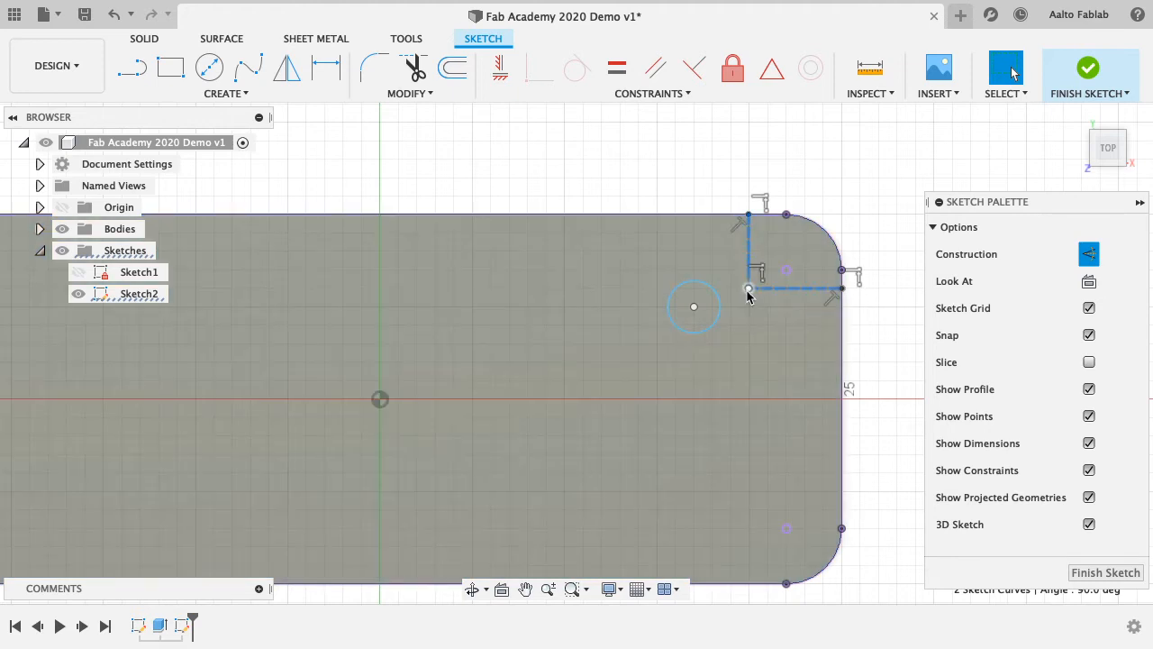
- Shift the shared endpoint of the two construction lines to about X 20.1, Y 5.56 mm
mouse_move(748, 290)
left_mouse_down()
mouse_move(754, 332)
mouse_move(756, 295)
left_mouse_up()
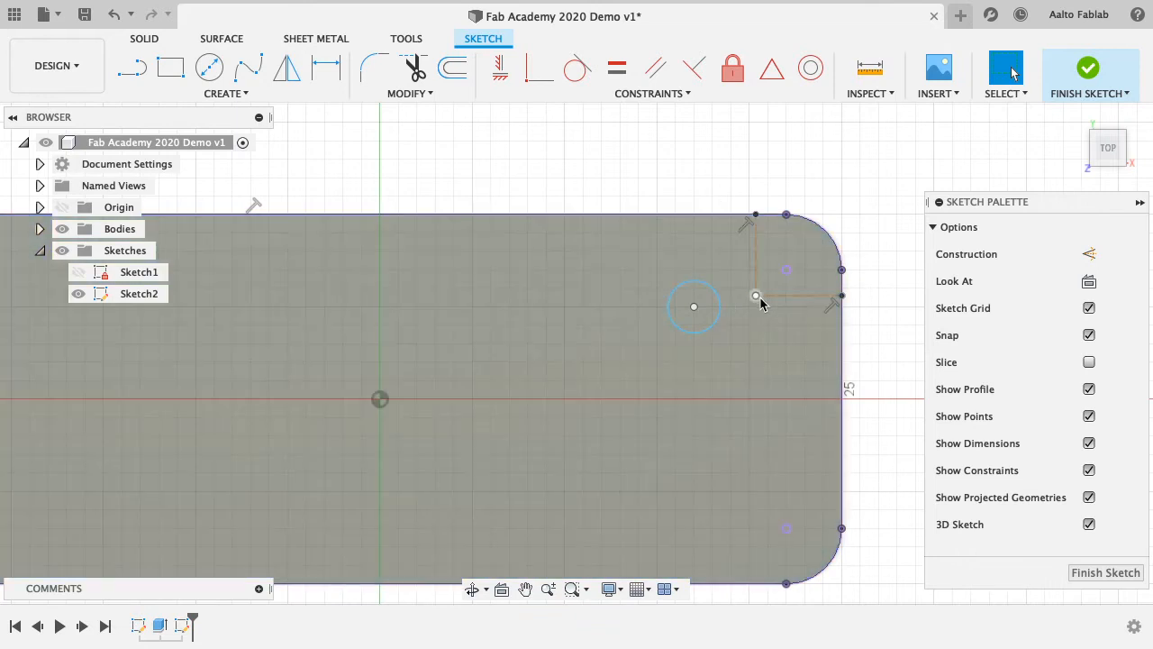
left_click_drag(760, 299, 753, 301)
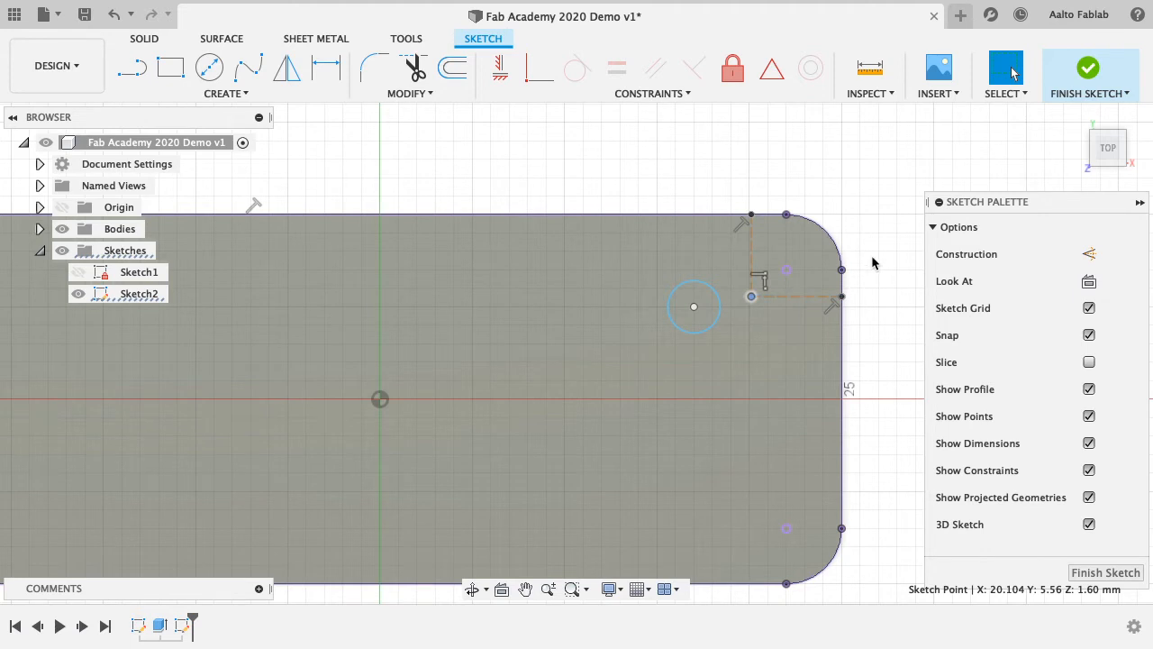
left_click(857, 307)
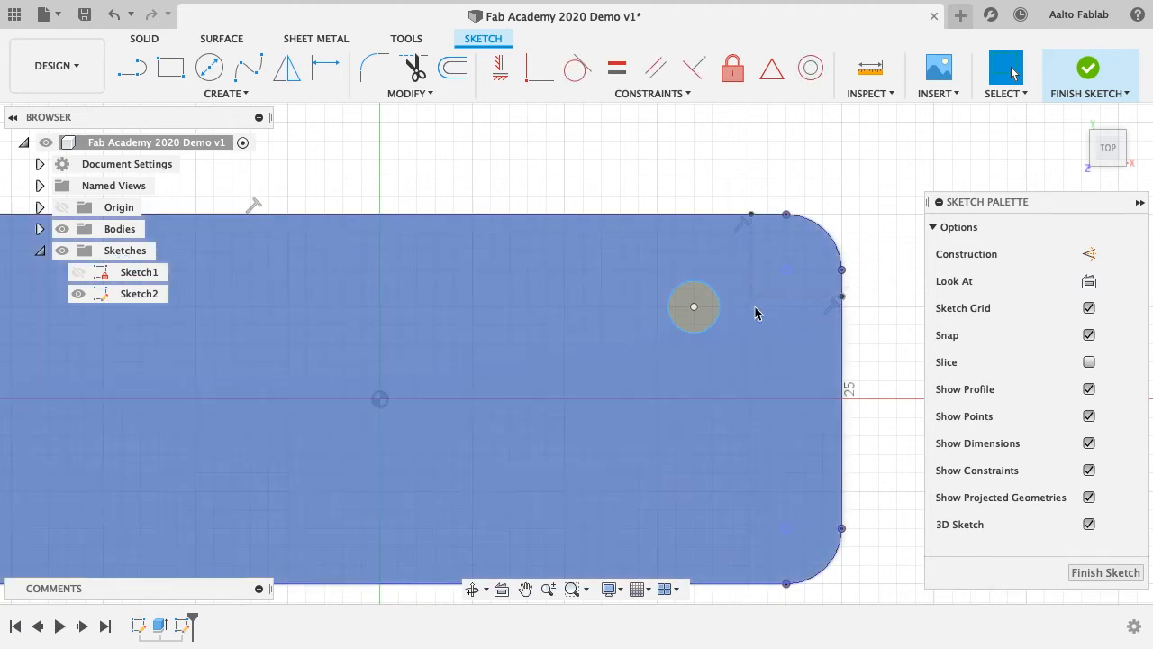
- Dimension the horizontal distance from the construction lines' shared endpoint to the board's right edge as BoardHoleOffset
key("d")
left_click(751, 297)
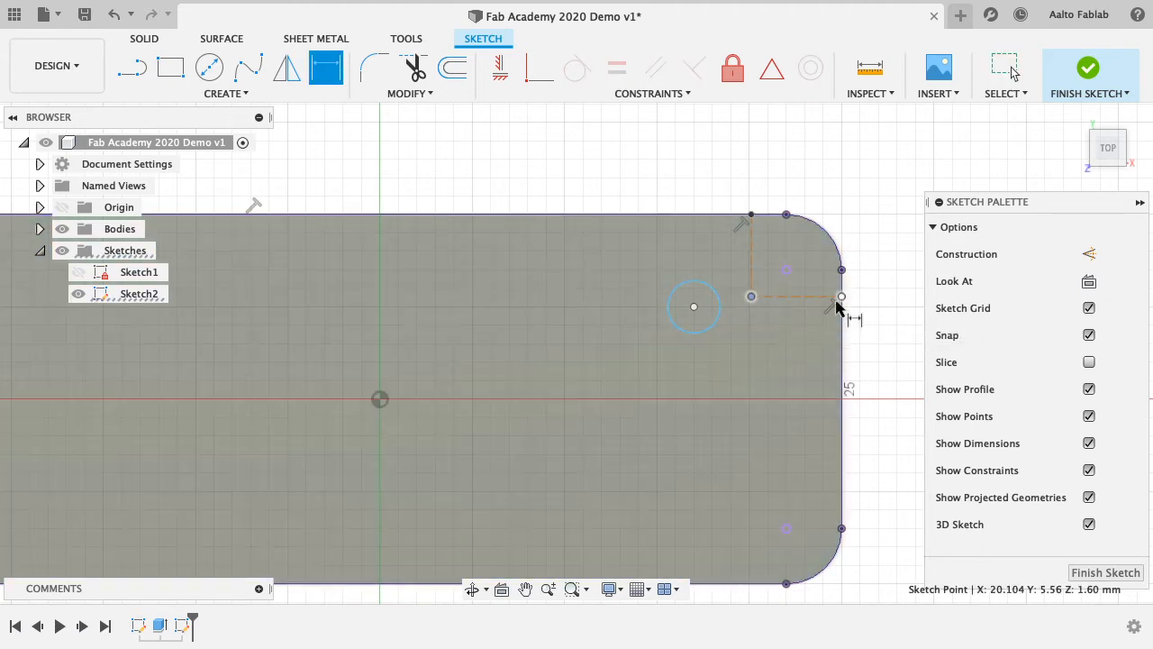
left_click(841, 297)
left_click(798, 340)
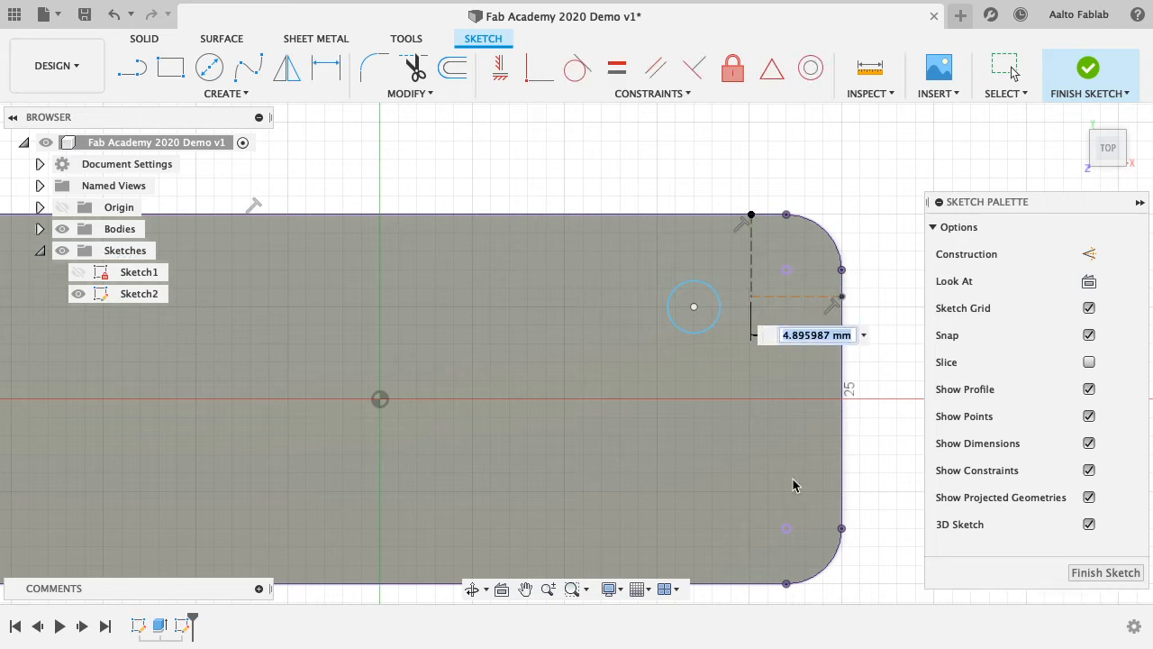
type("Off")
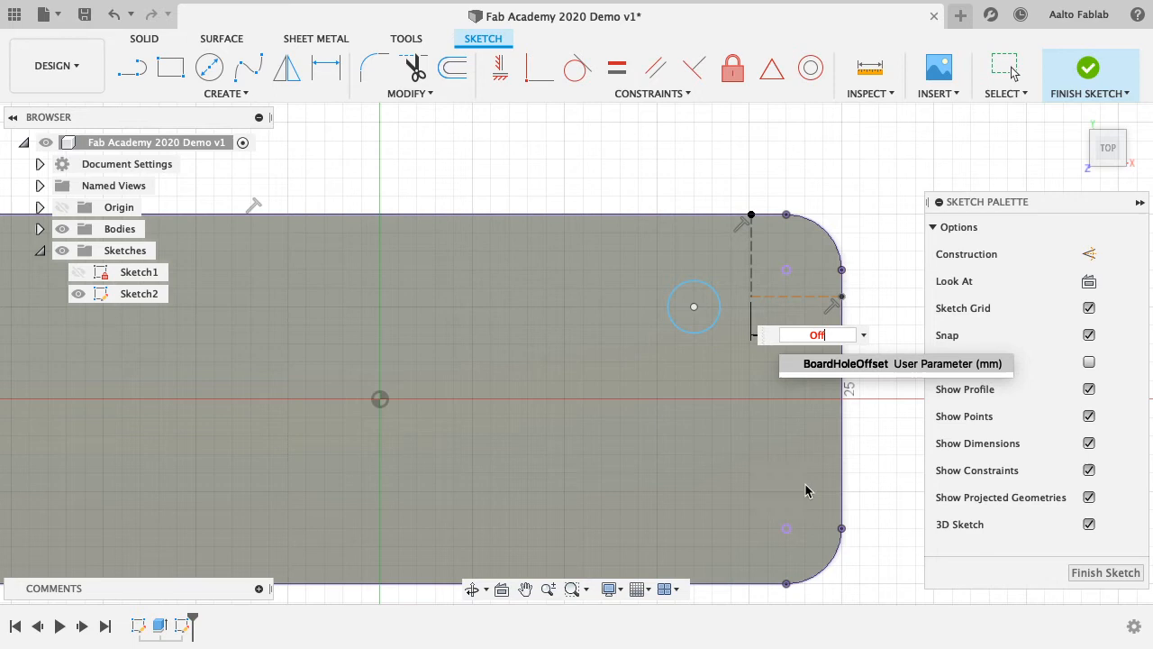
left_click(866, 364)
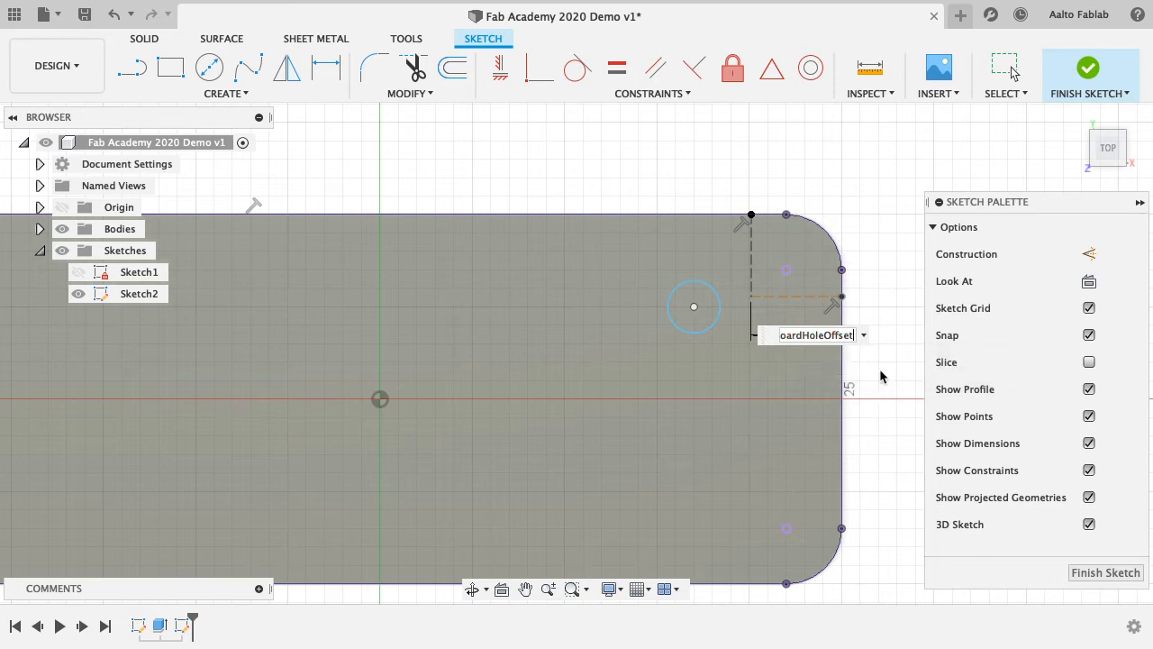
key("Return")
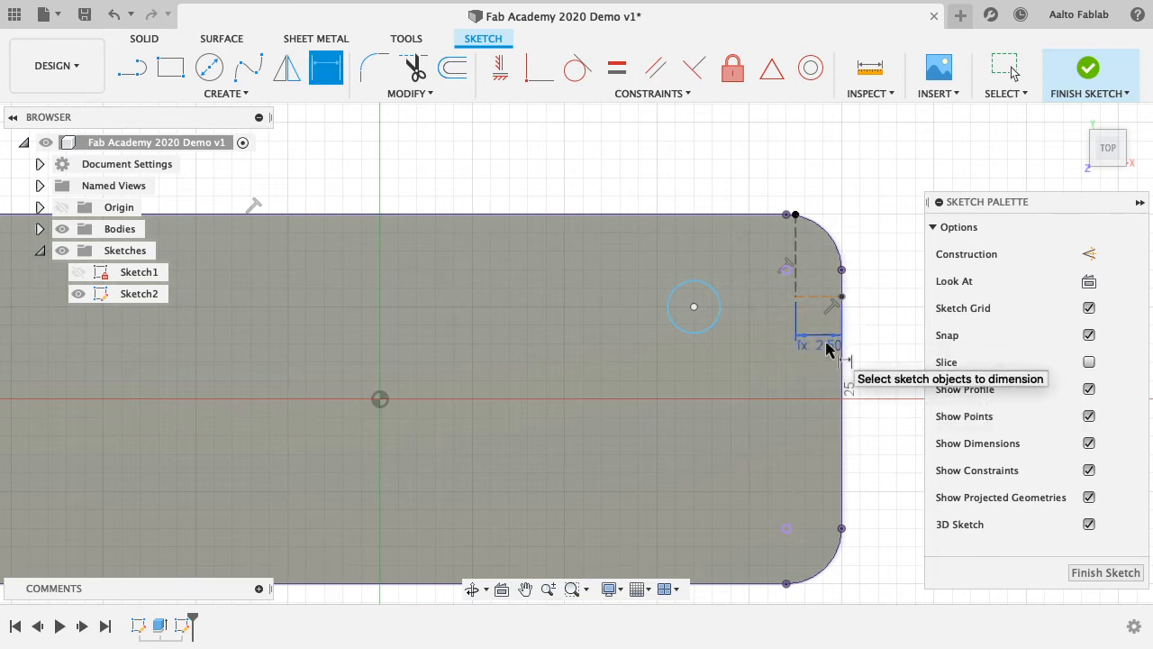
middle_click_drag(823, 299, 630, 305)
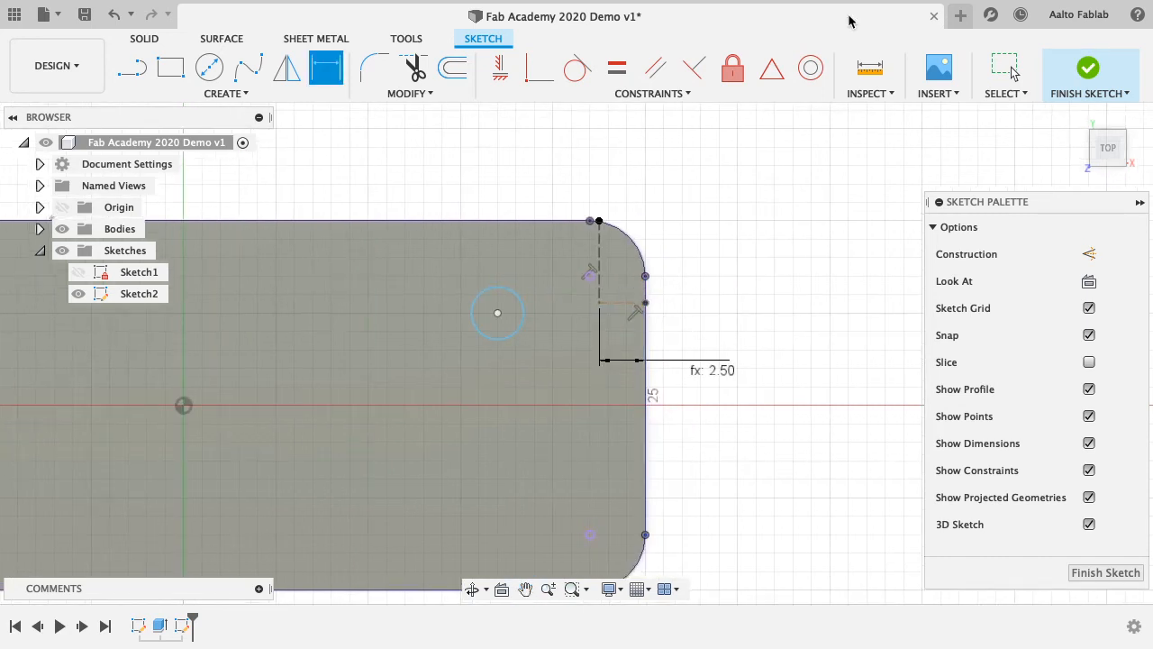
left_click(1007, 68)
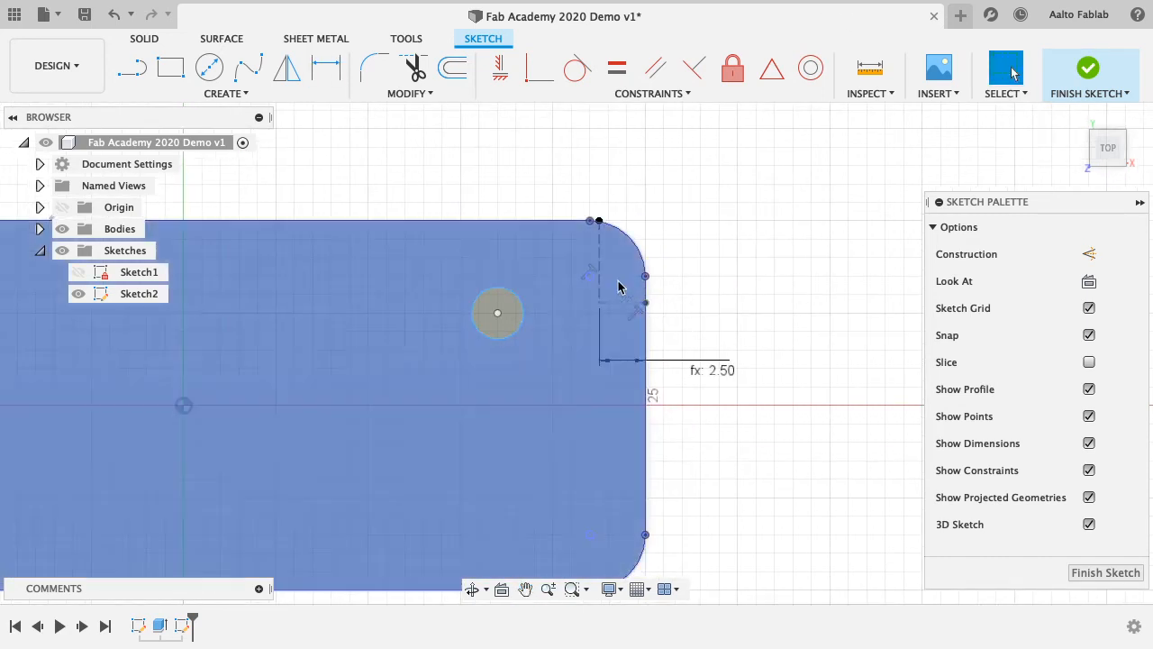
- Apply an Equal constraint between the two construction lines at the upper-right corner
left_click(599, 264)
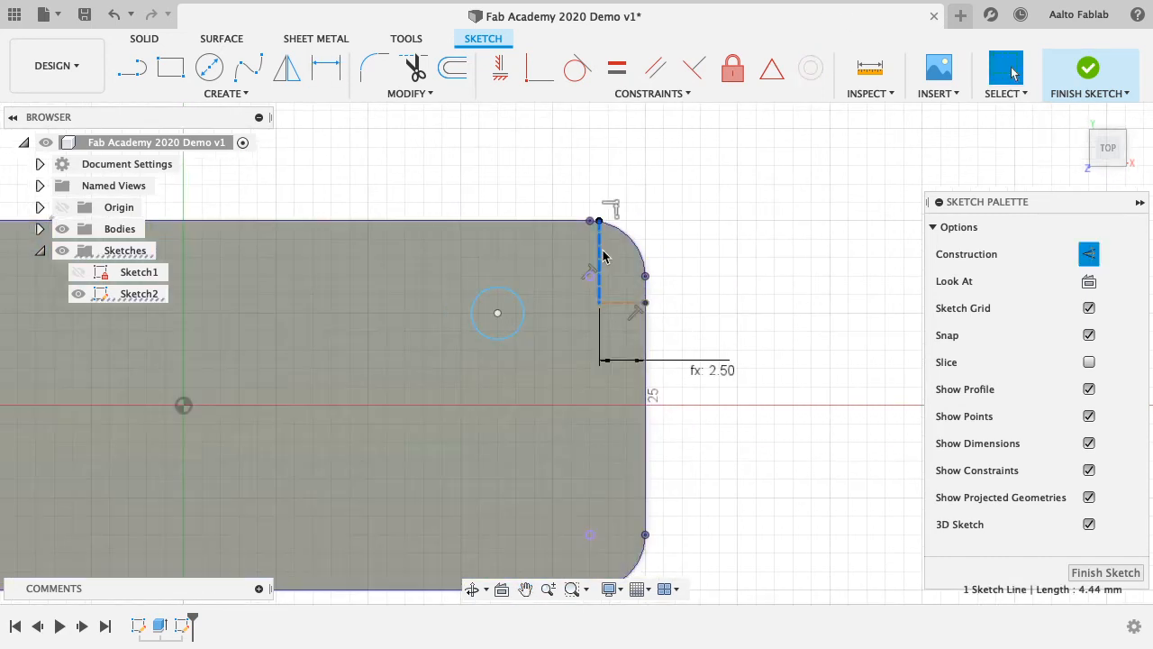
left_click(650, 93)
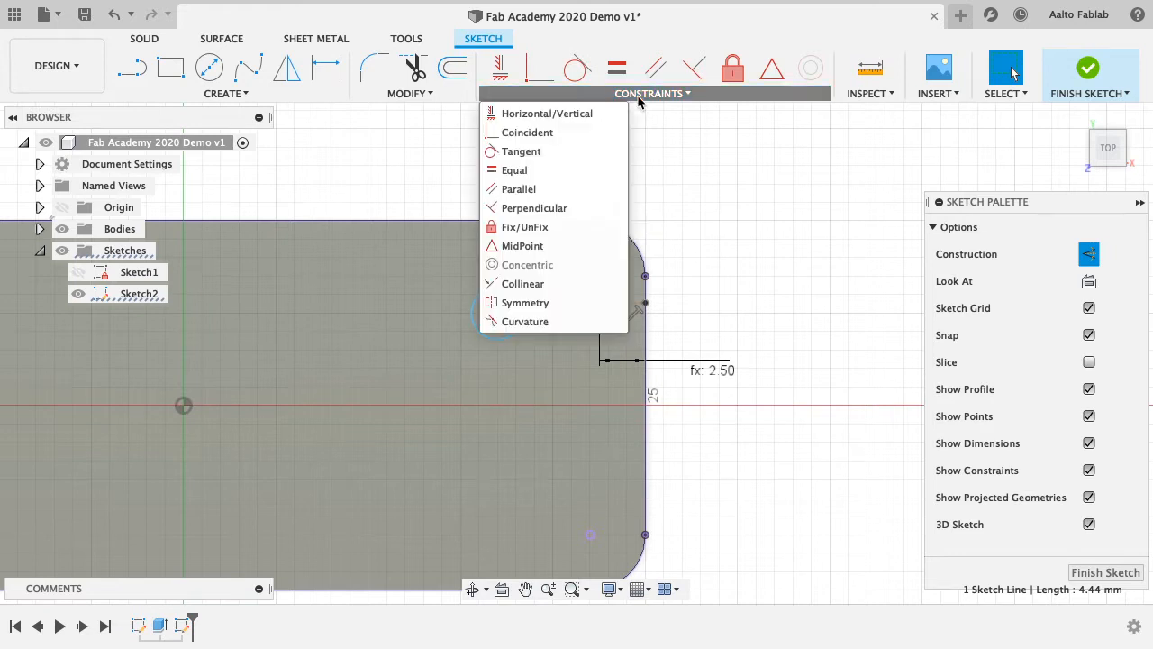
left_click(517, 171)
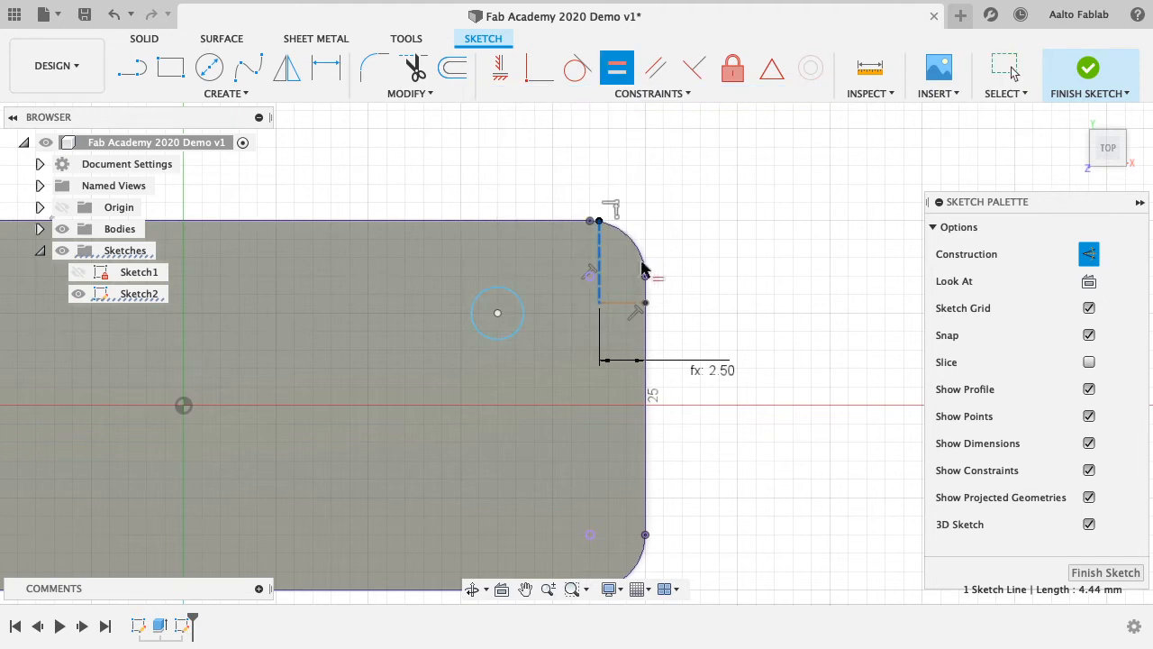
left_click(618, 311)
scroll(613, 279, "down", 3)
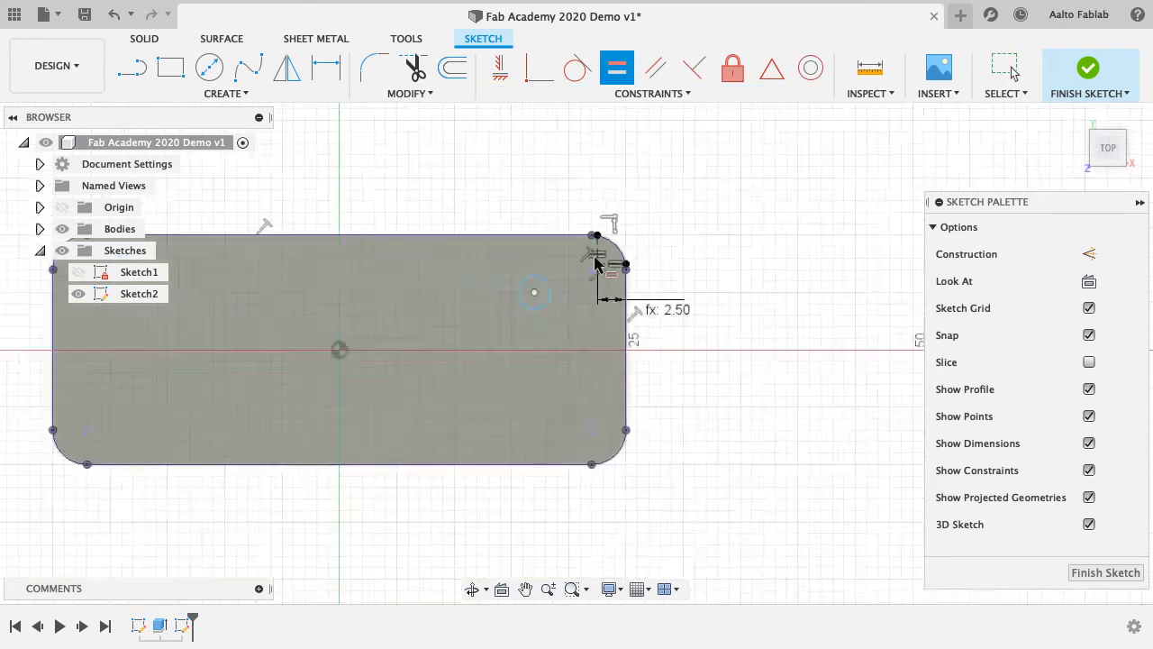
scroll(615, 266, "up", 5)
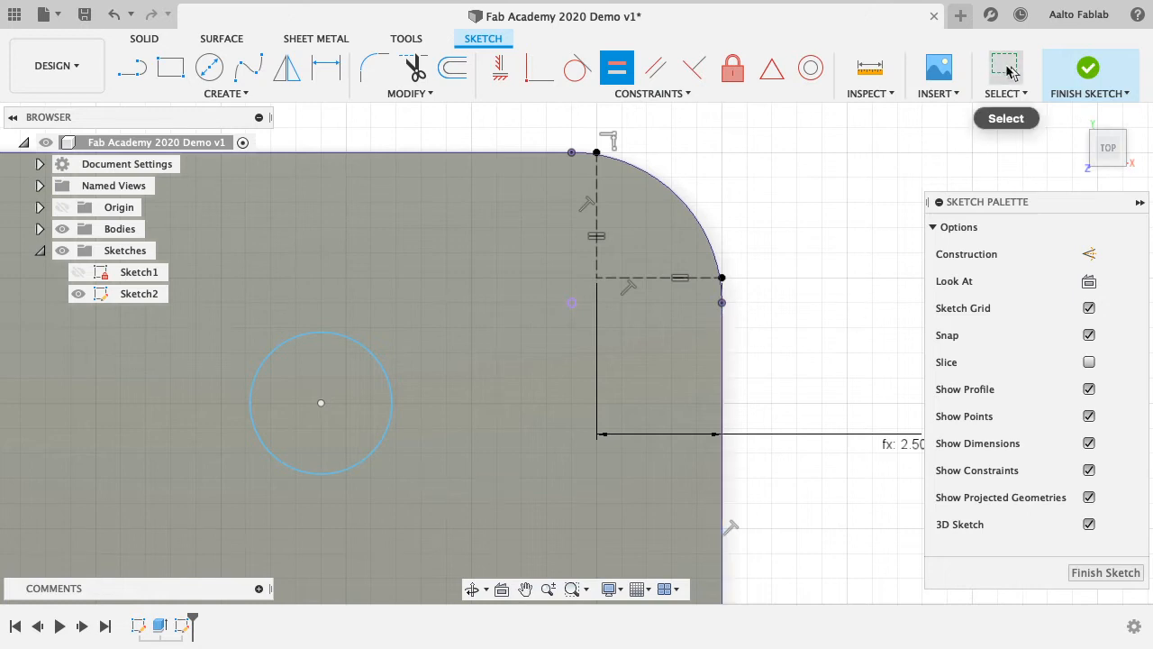
left_click(1003, 72)
- Move the offset dimension label closer to the corner and make the circle's centre coincident with the construction lines' shared endpoint
left_click(597, 278)
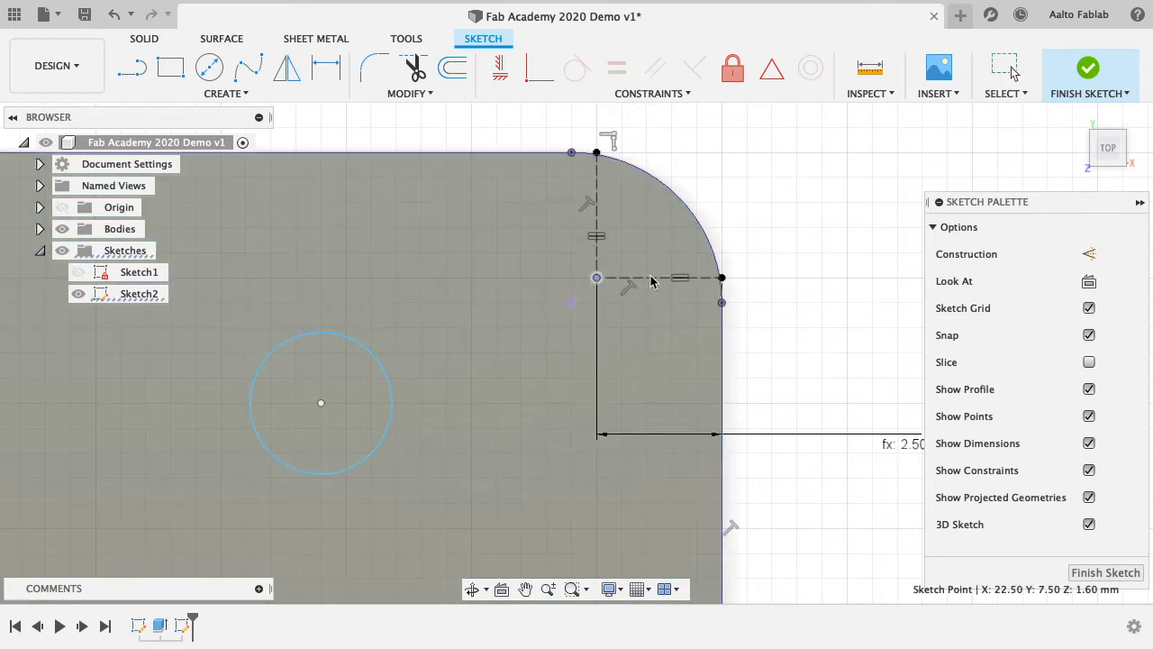
left_click_drag(888, 441, 849, 349)
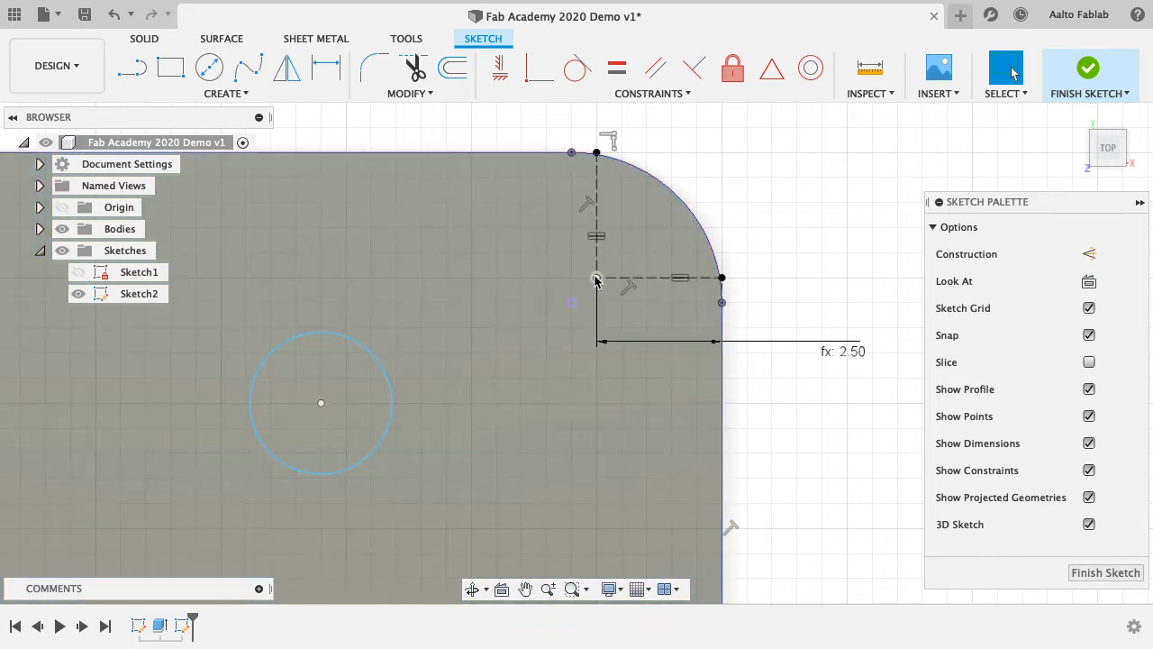
left_click(597, 277)
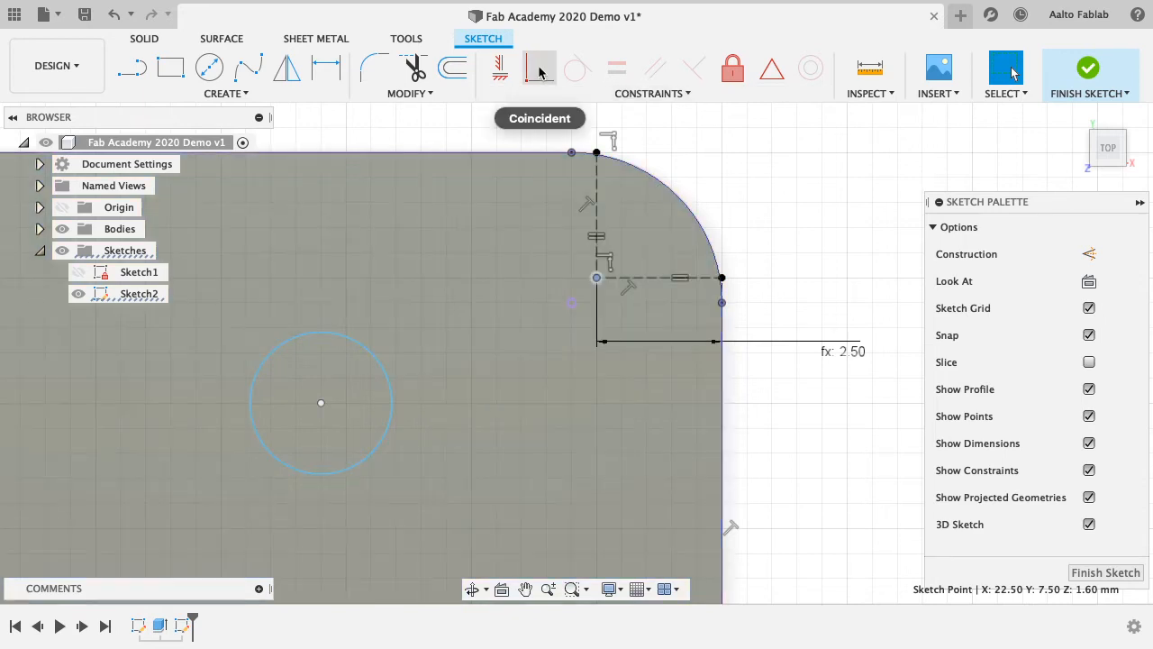
left_click(537, 72)
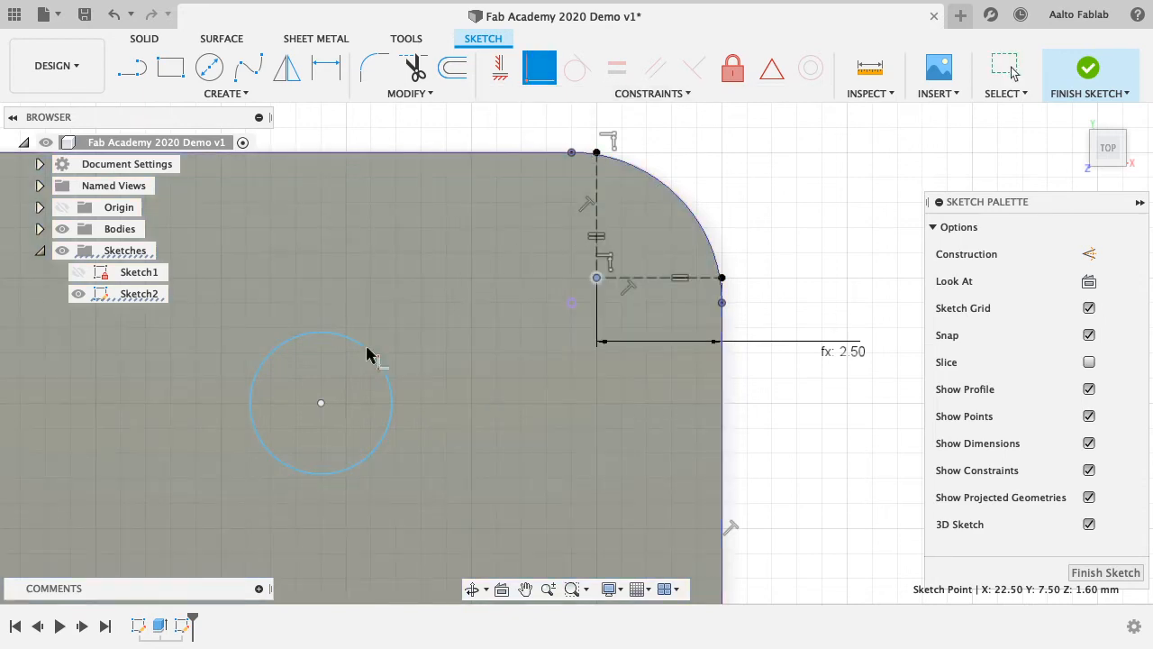
left_click(323, 404)
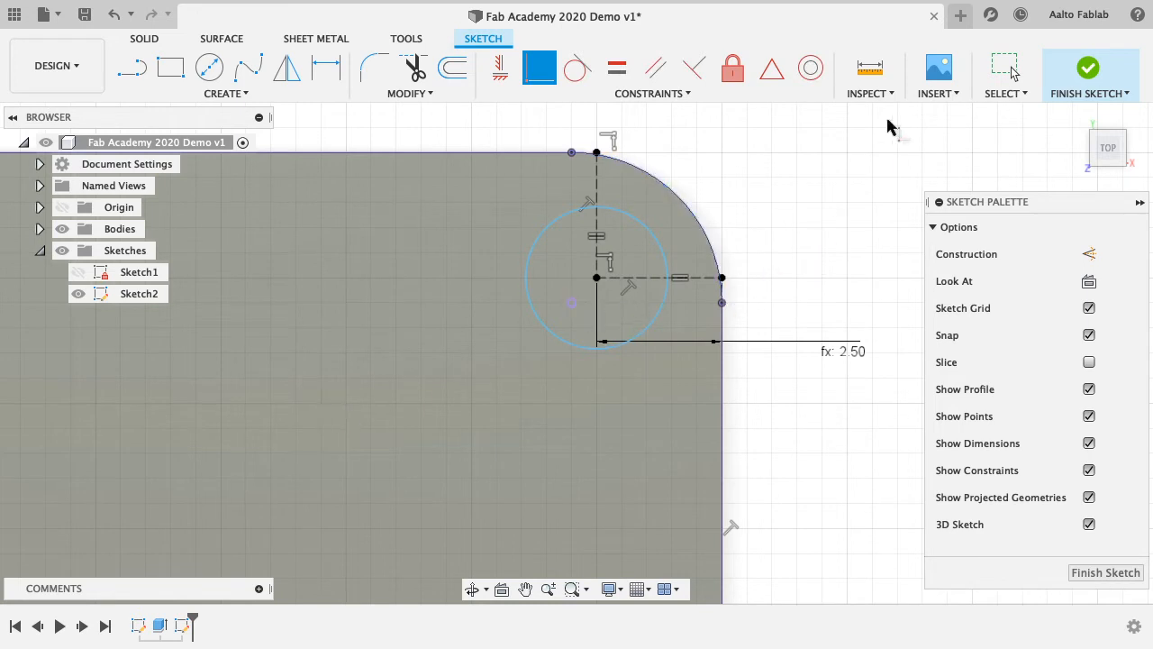
left_click(1006, 67)
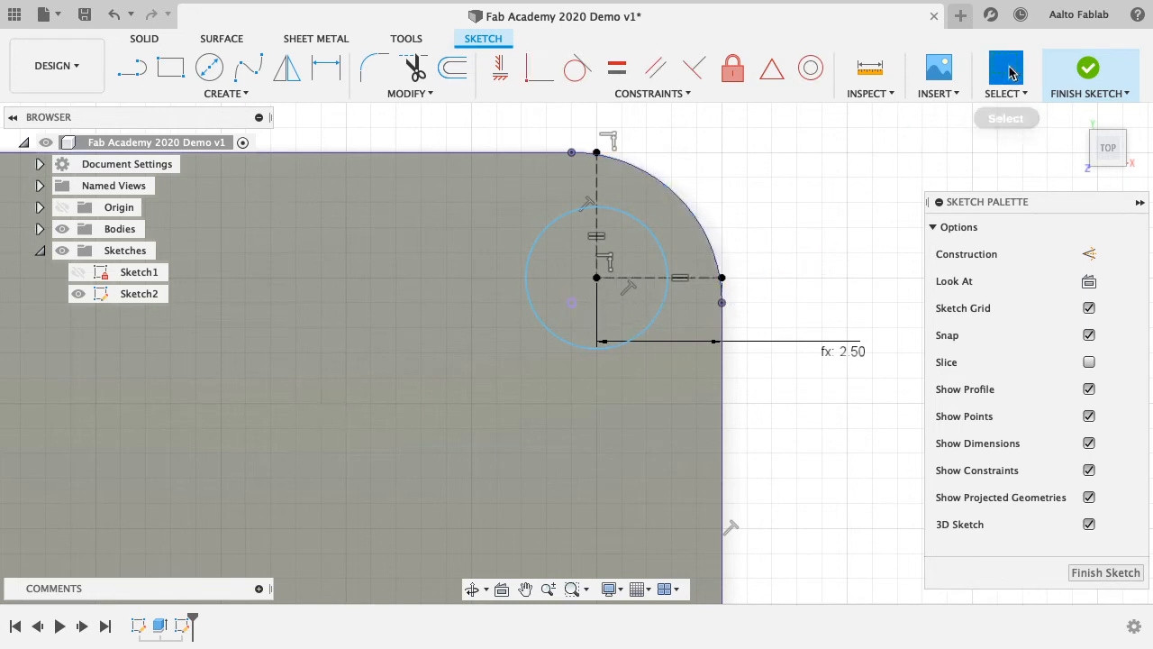
- Dimension the corner circle's diameter with the user parameter BoardHoleDiameter
left_click(657, 324)
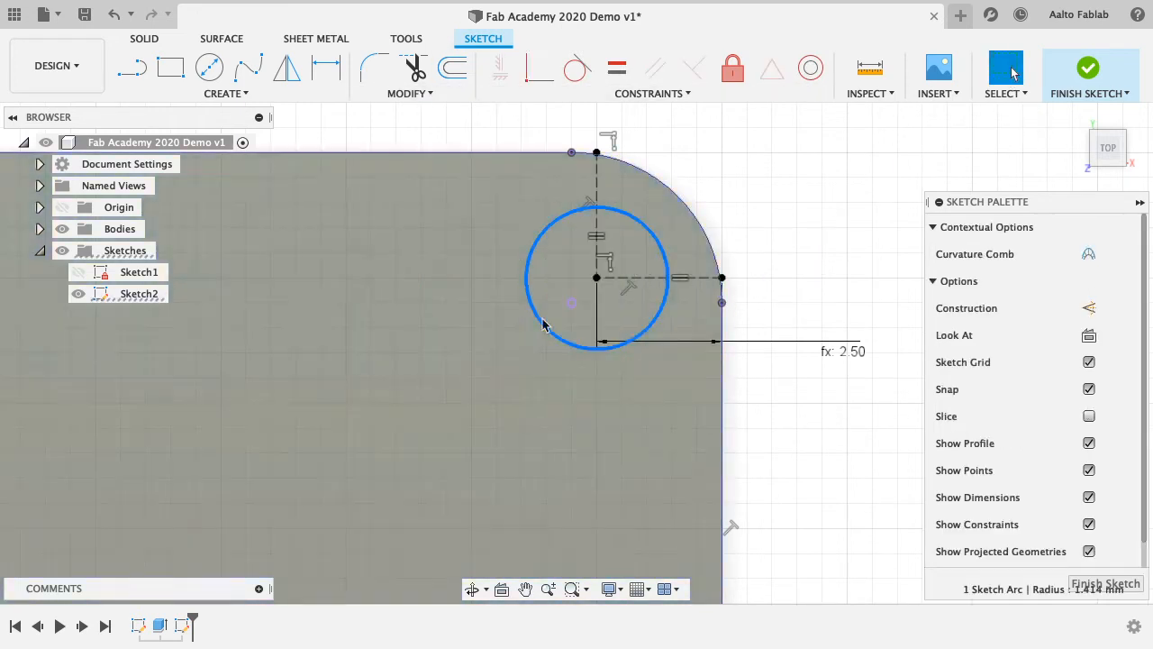
key("d")
left_click(545, 328)
left_click(420, 394)
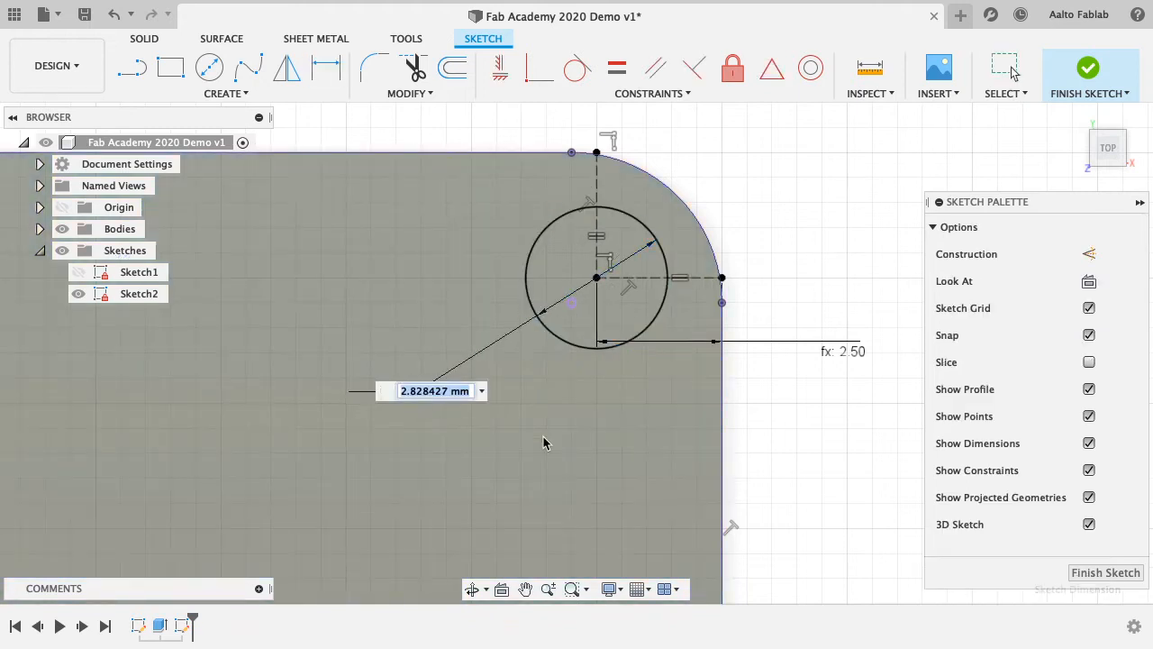
type("Dia")
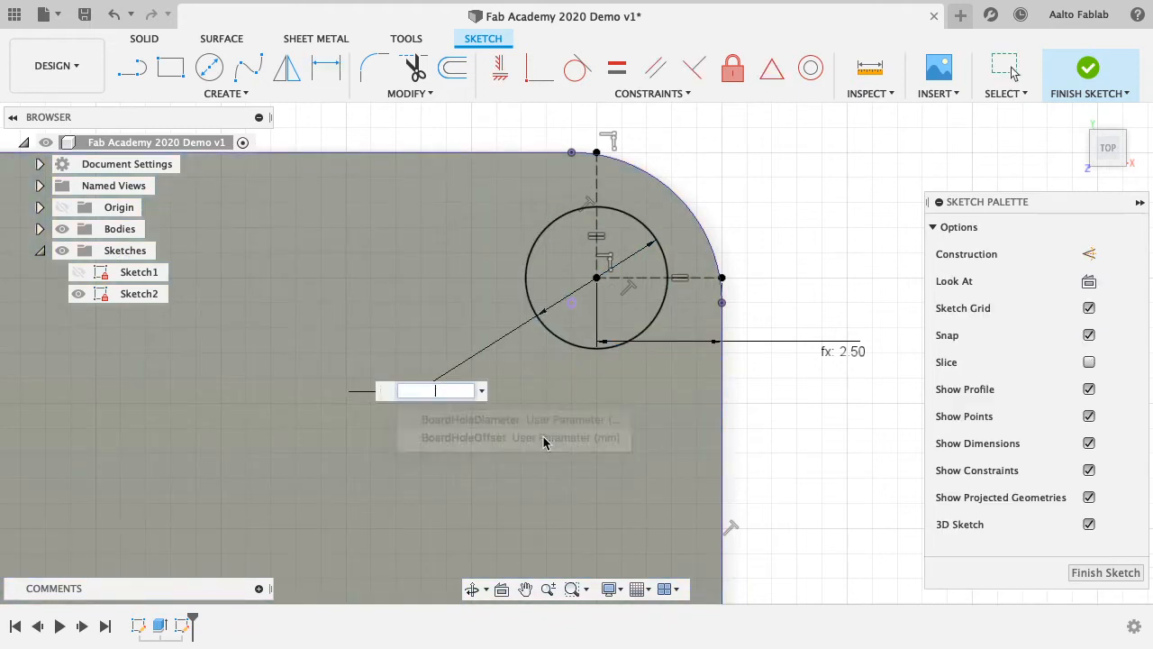
key("Return")
key("Return")
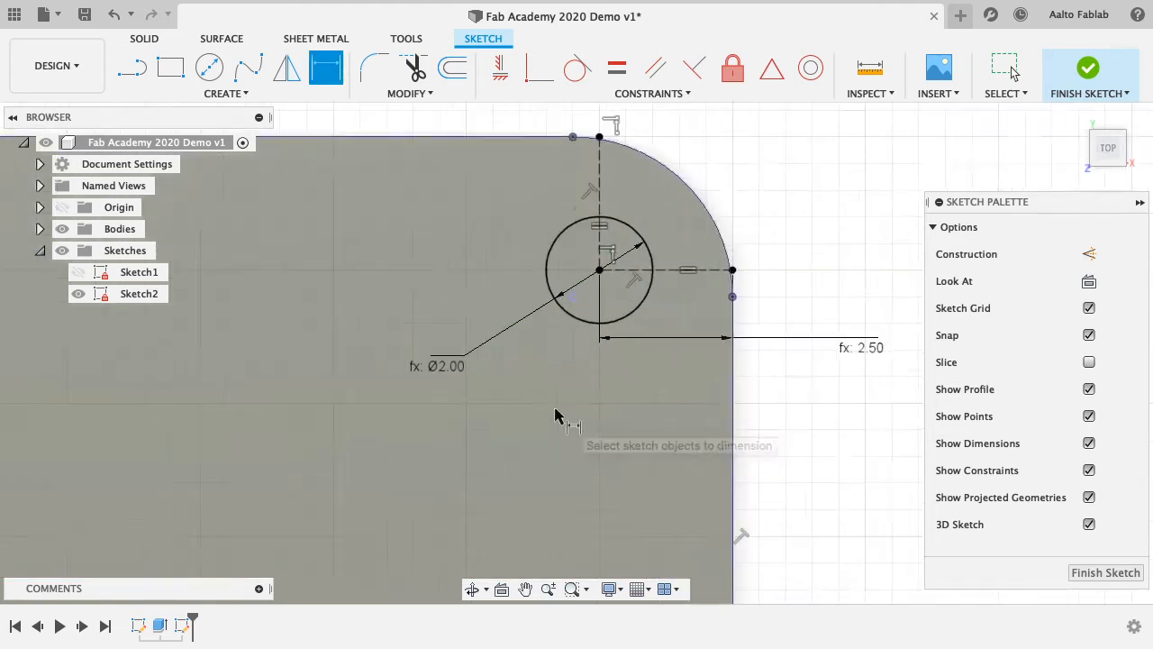
- Return to the top view of the whole board and finish the hole sketch
scroll(570, 423, "down", 6)
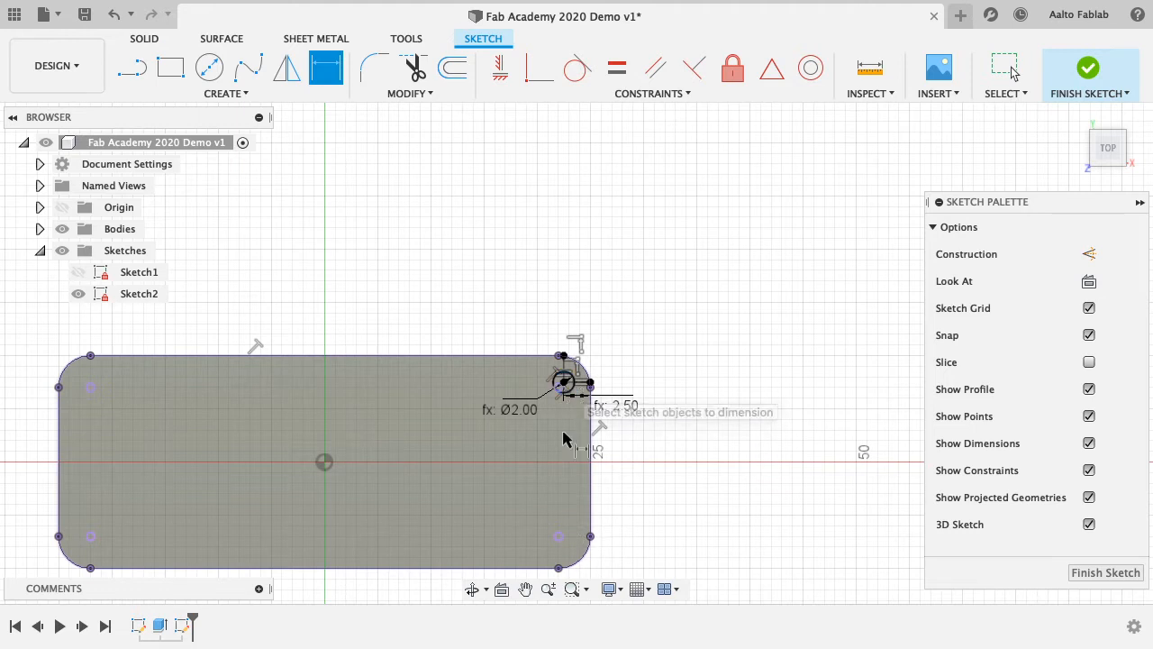
scroll(573, 374, "up", 4)
scroll(568, 456, "down", 4)
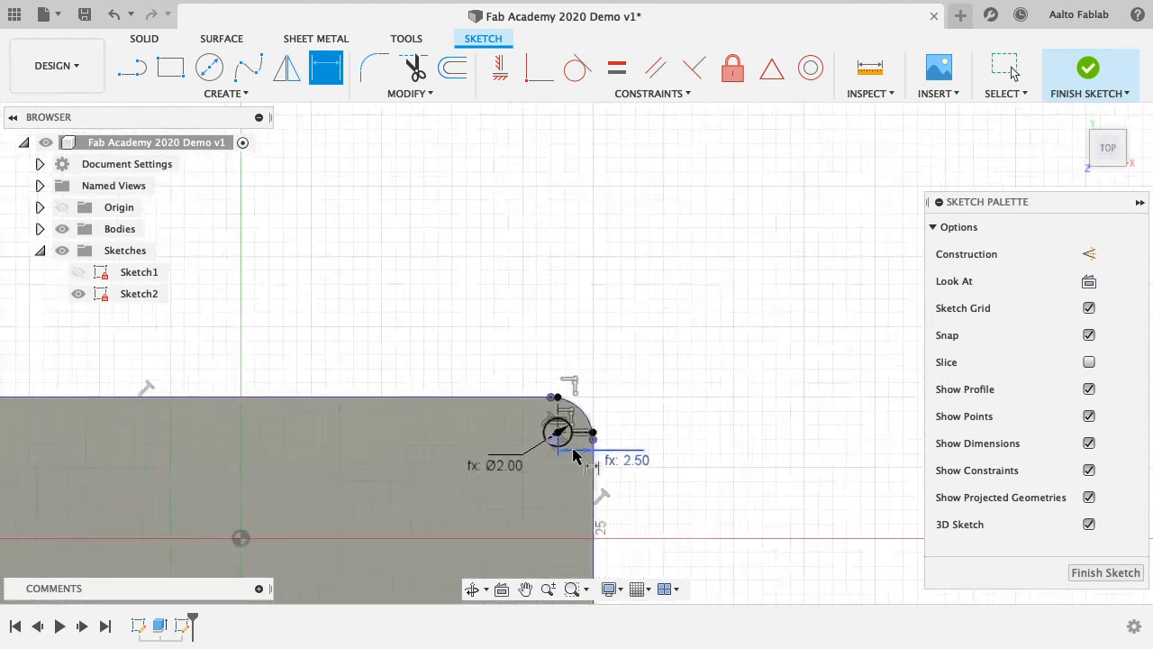
scroll(563, 456, "up", 3)
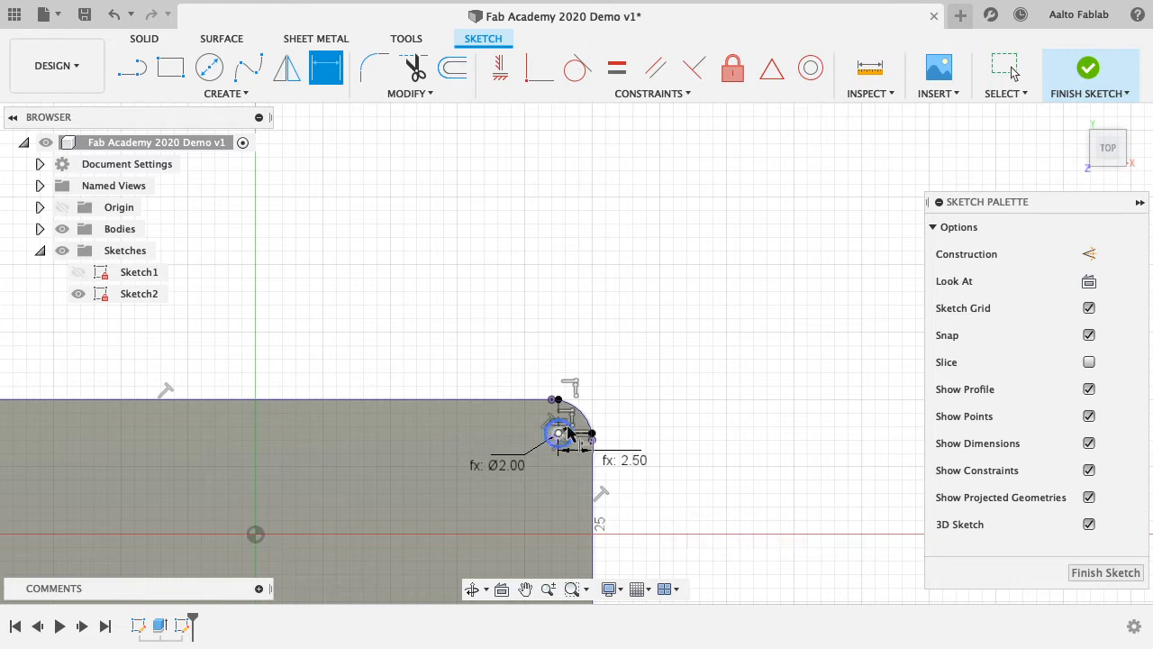
mouse_move(244, 450)
middle_mouse_down("shift")
mouse_move(252, 463)
mouse_move(237, 466)
middle_mouse_up("shift")
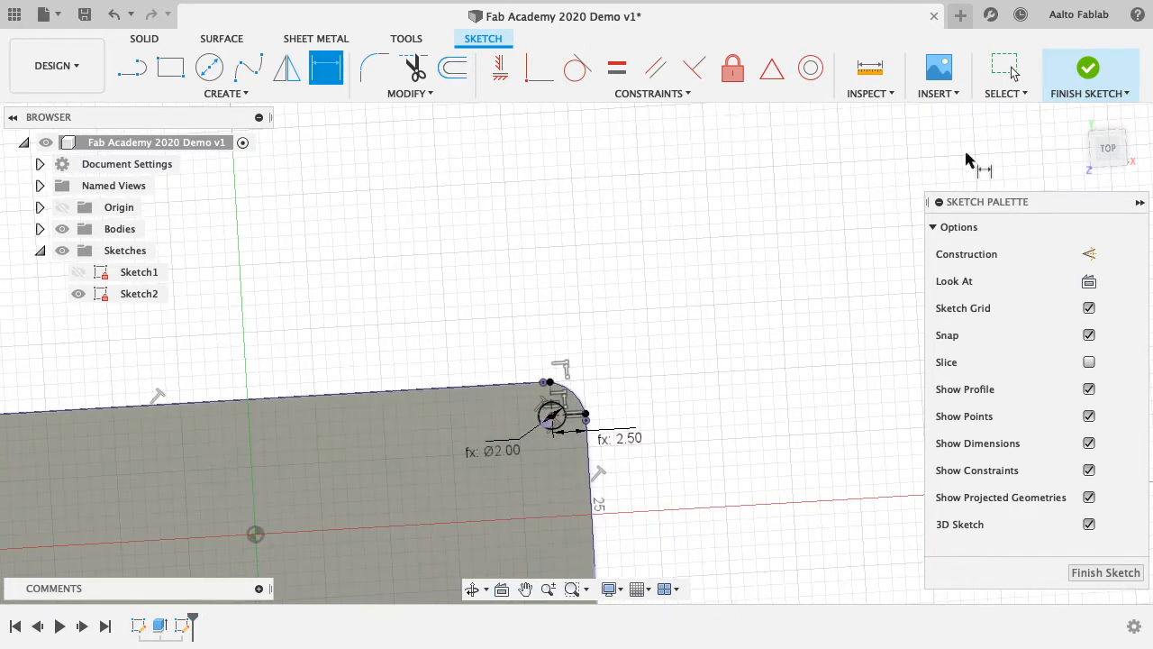
left_click(1104, 152)
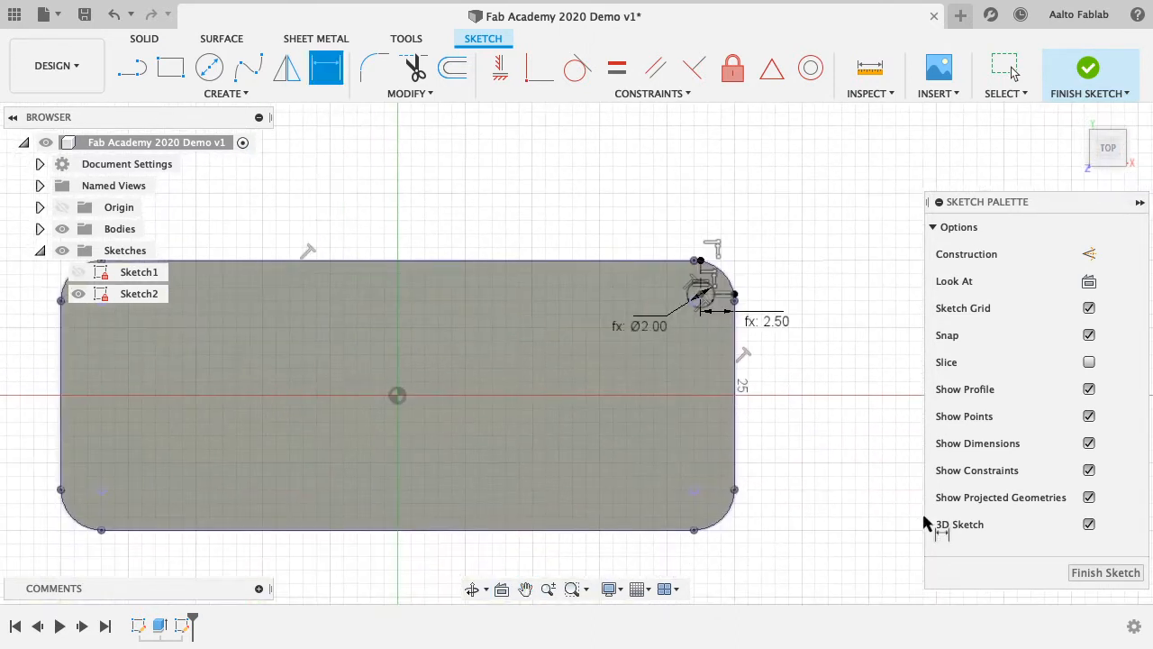
left_click(1097, 572)
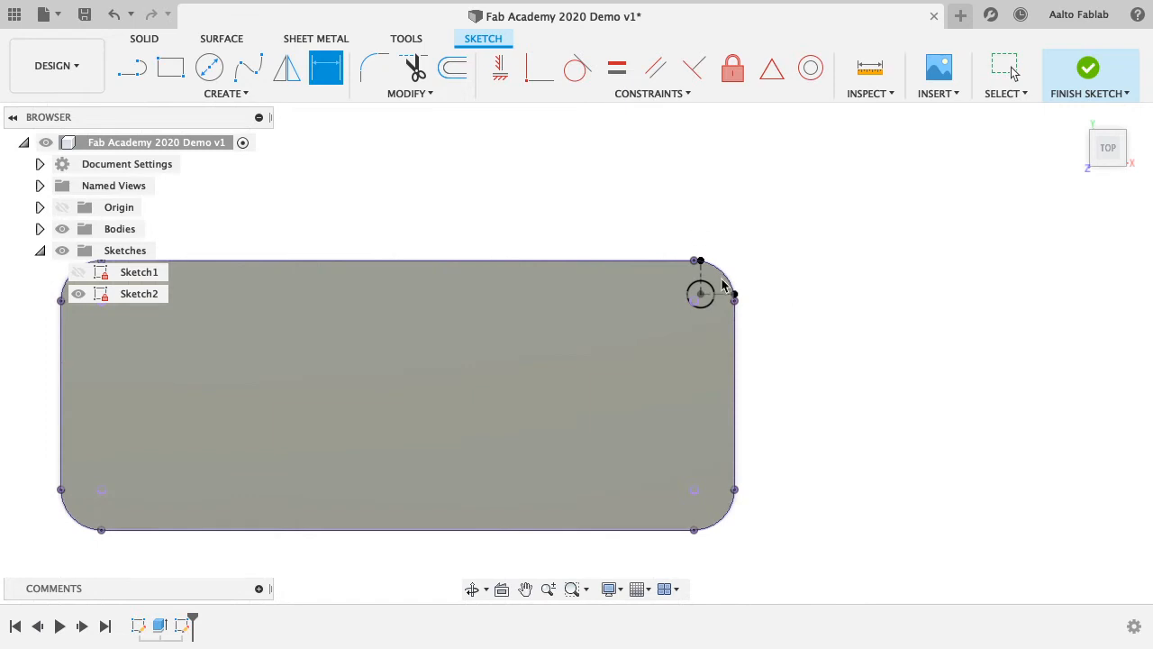
- Extrude the corner circle profile downward through the board by -5 mm as a cut
scroll(722, 285, "up", 5)
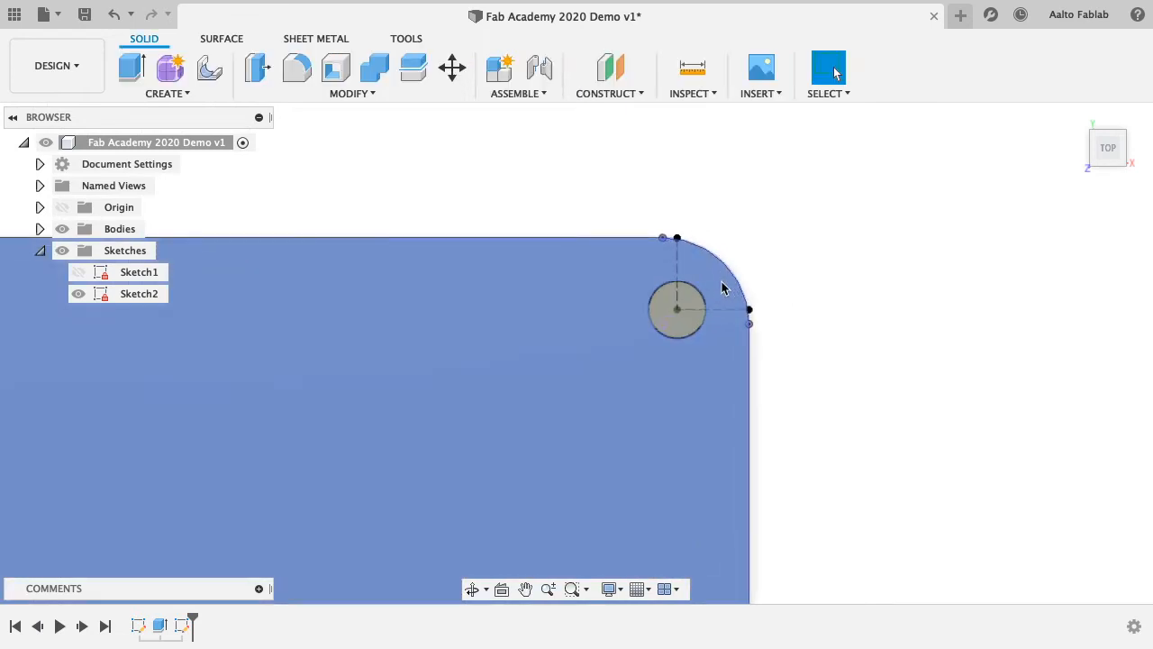
middle_click_drag(775, 393, 718, 317, "shift")
scroll(718, 317, "up", 4)
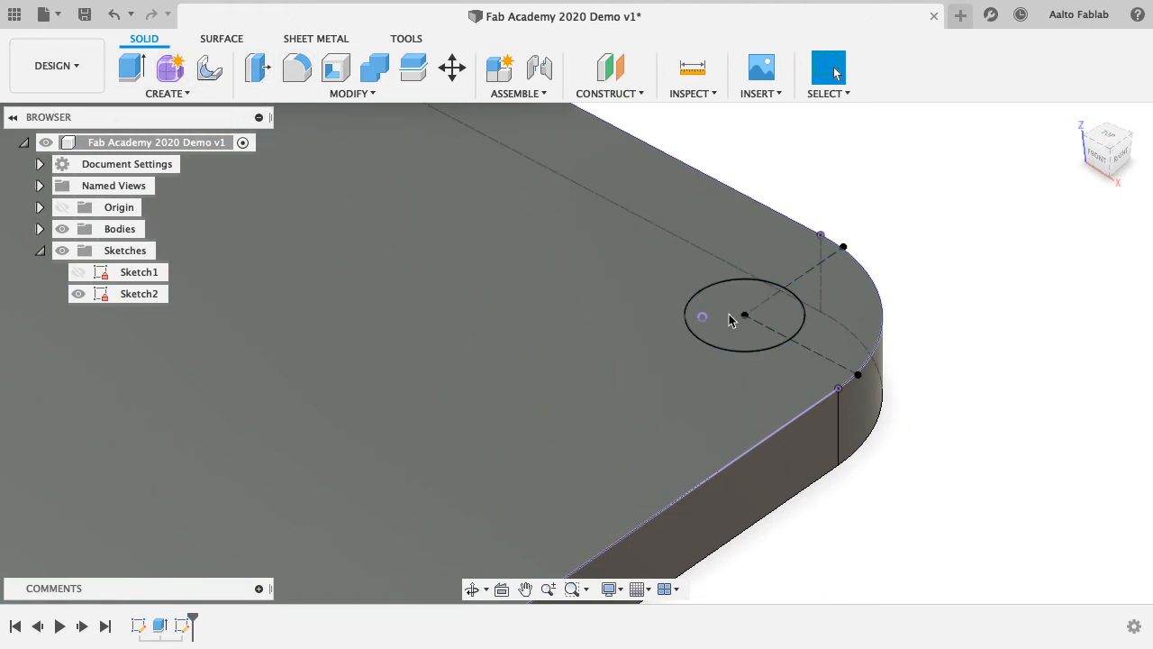
left_click(137, 69)
left_click(736, 343)
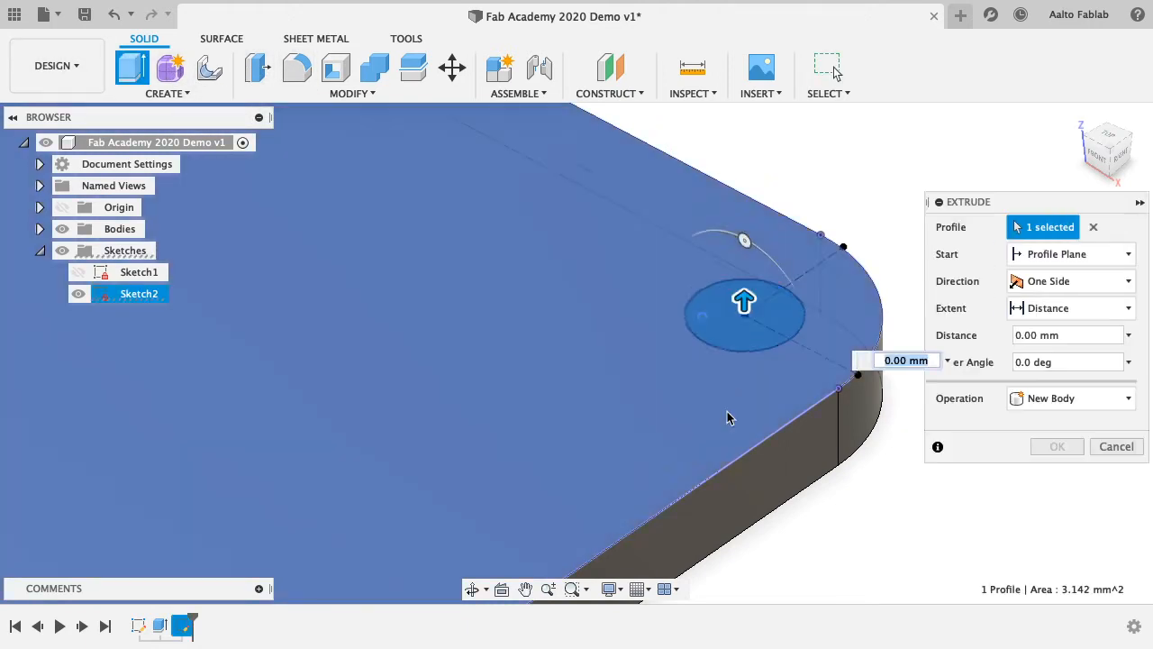
scroll(716, 395, "down", 4)
left_click_drag(735, 340, 753, 441)
middle_click_drag(777, 474, 720, 426, "shift")
middle_click_drag(700, 484, 785, 363, "shift")
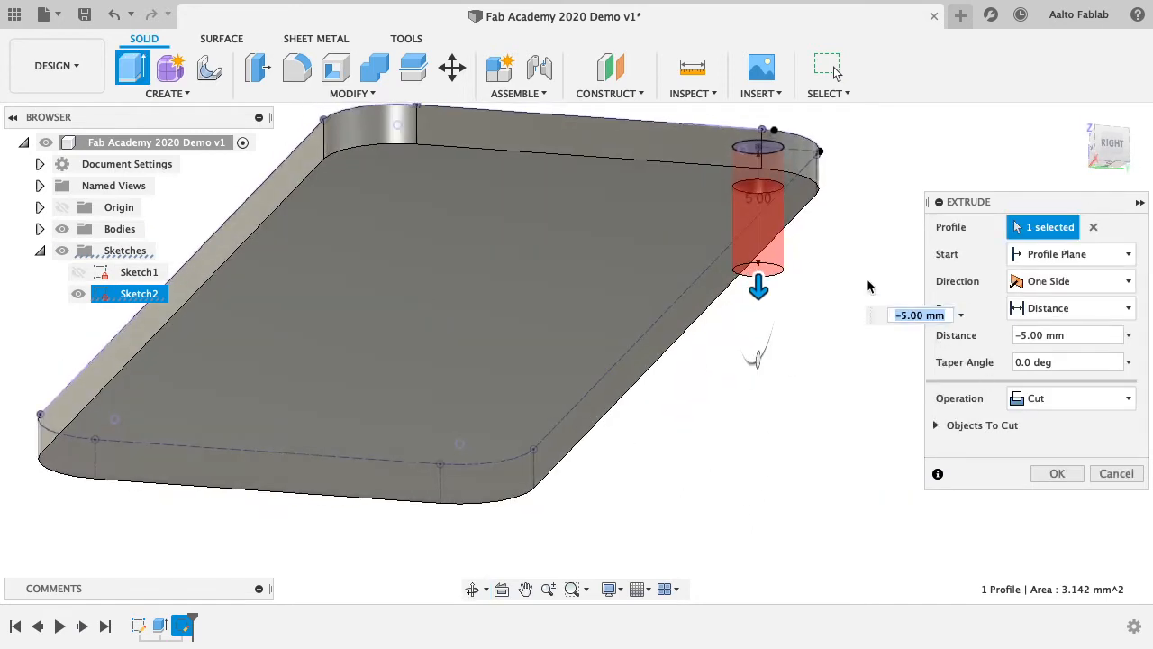
middle_click_drag(755, 353, 749, 468, "shift")
- Try extruding the corner circle profile upward by 4 mm and downward by -3 mm
left_click_drag(783, 490, 782, 232)
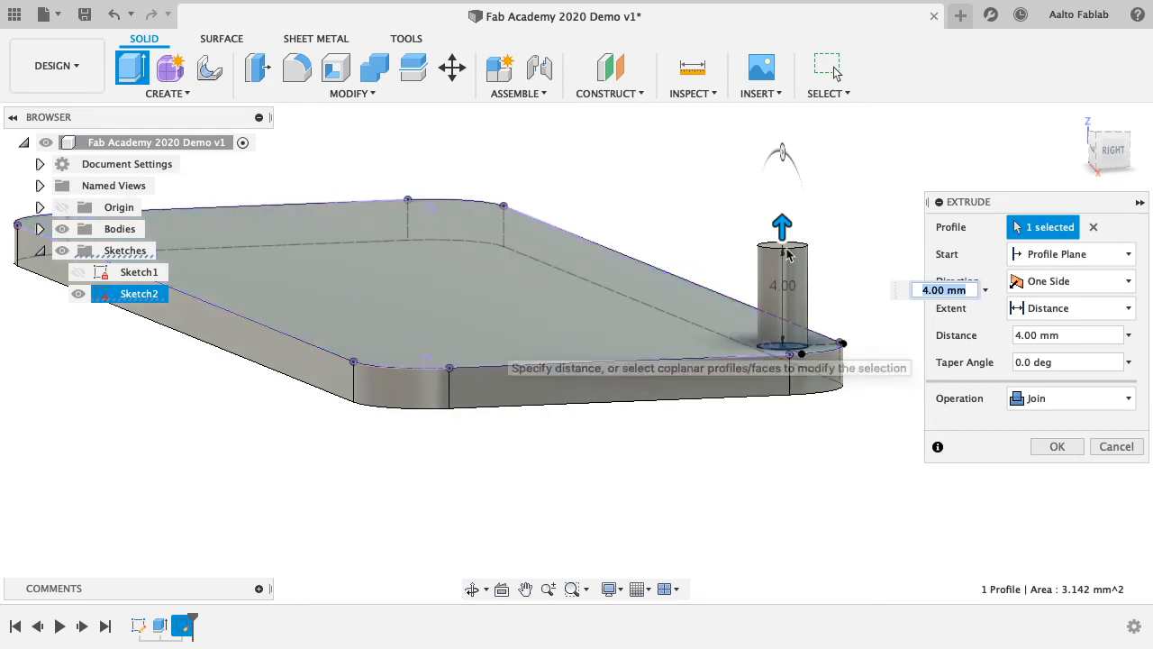
left_click_drag(781, 226, 782, 400)
middle_click_drag(782, 400, 471, 370, "shift")
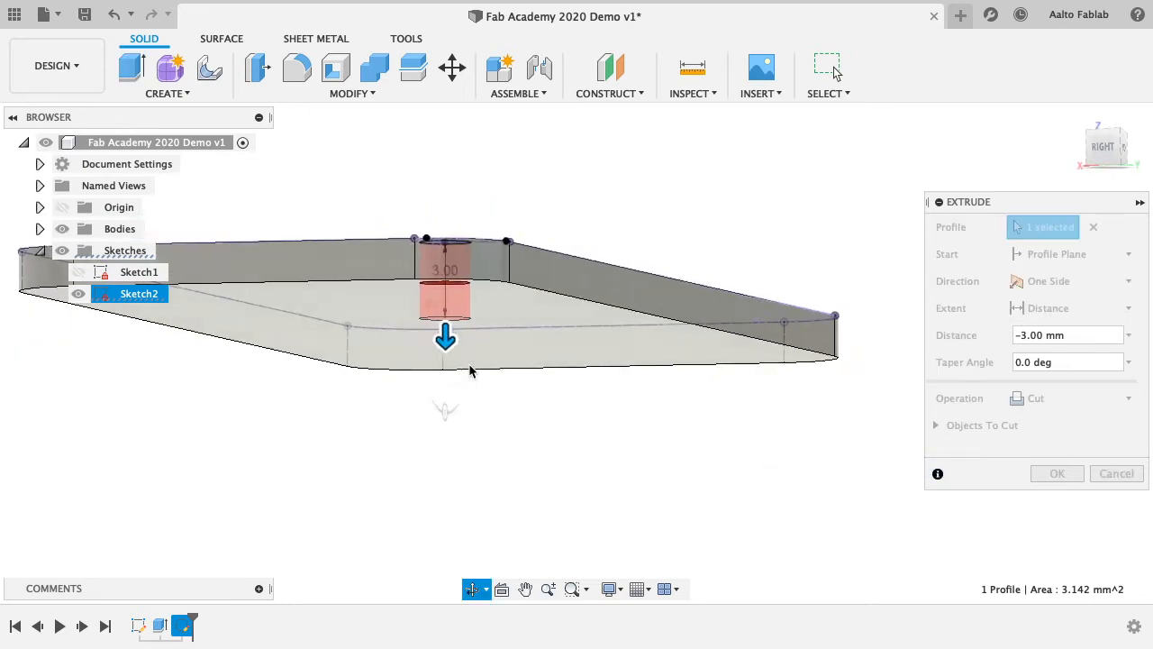
scroll(431, 244, "up", 4)
middle_click_drag(508, 312, 404, 362, "shift")
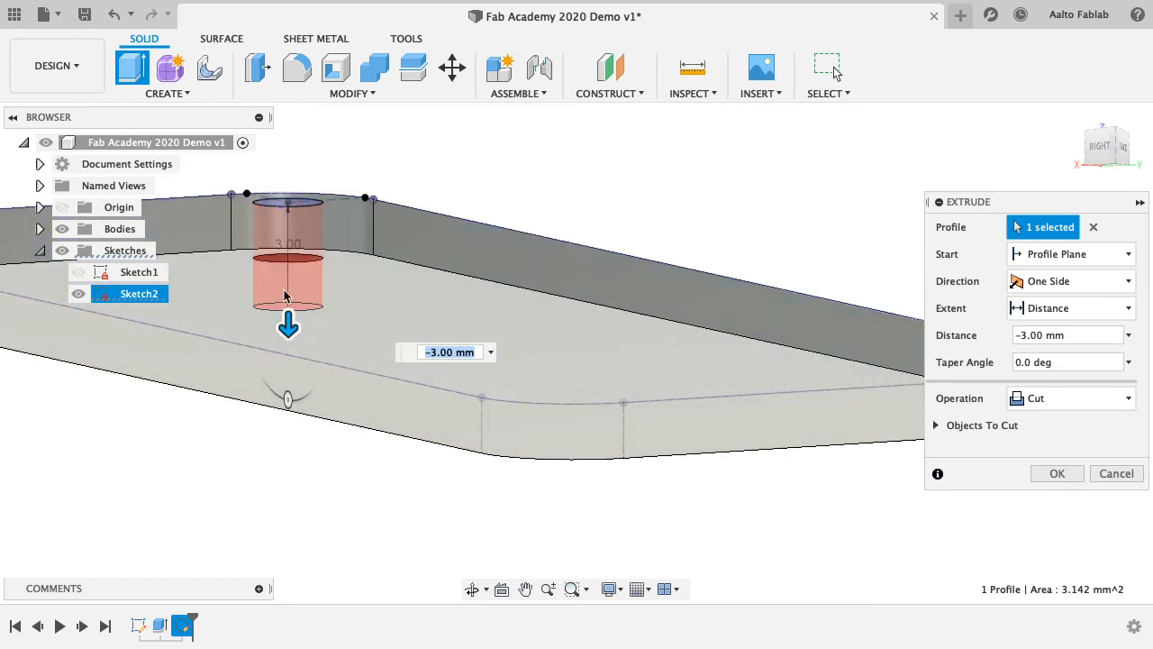
- Extrude the corner circle profile as a new body, with the extent set to the board's bottom face
left_click(1070, 398)
left_click(1070, 481)
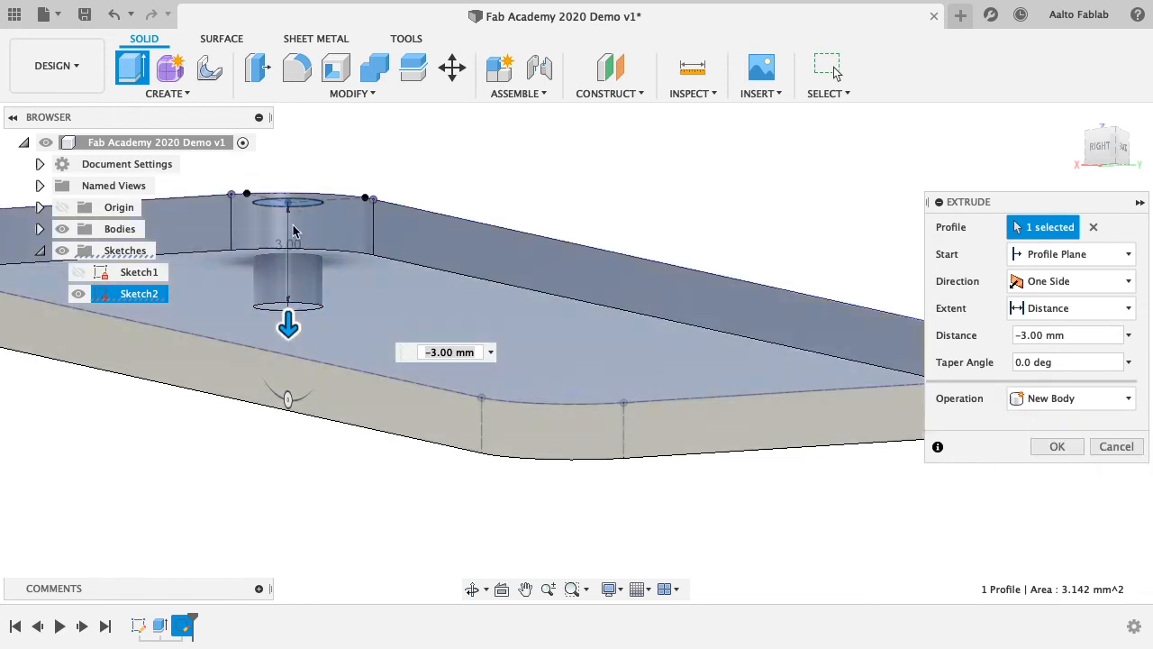
middle_click_drag(356, 259, 320, 270, "shift")
middle_click_drag(255, 287, 251, 180, "shift")
middle_click_drag(345, 331, 586, 324, "shift")
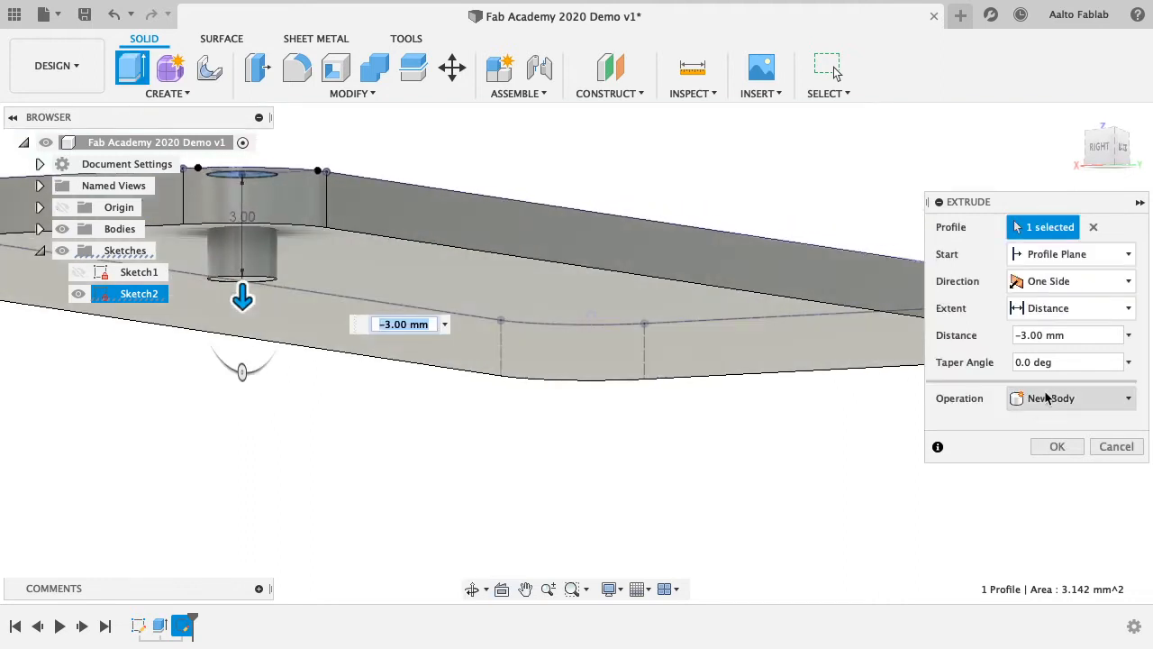
left_click(1061, 309)
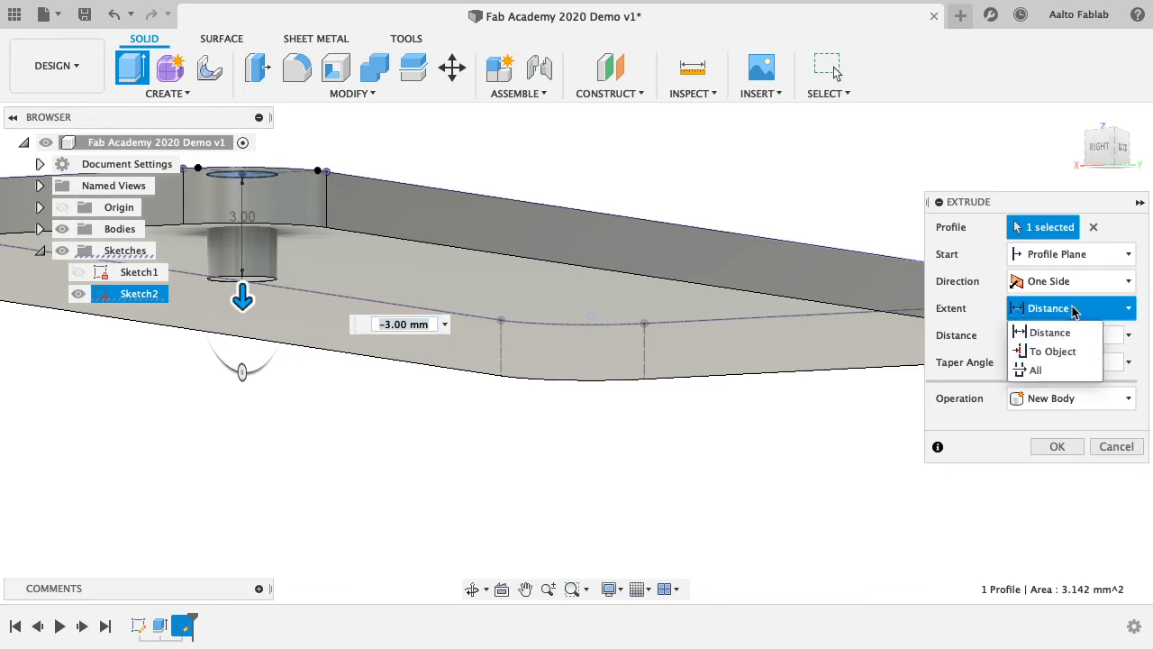
left_click(1052, 351)
left_click(776, 321)
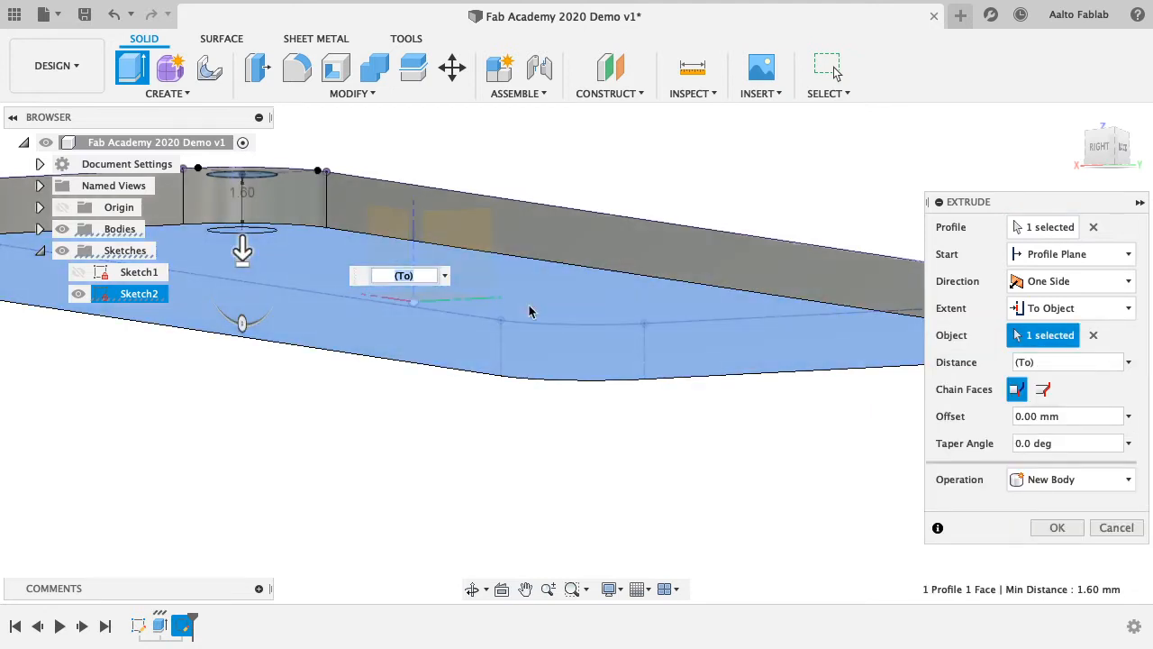
middle_click_drag(530, 283, 396, 330, "shift")
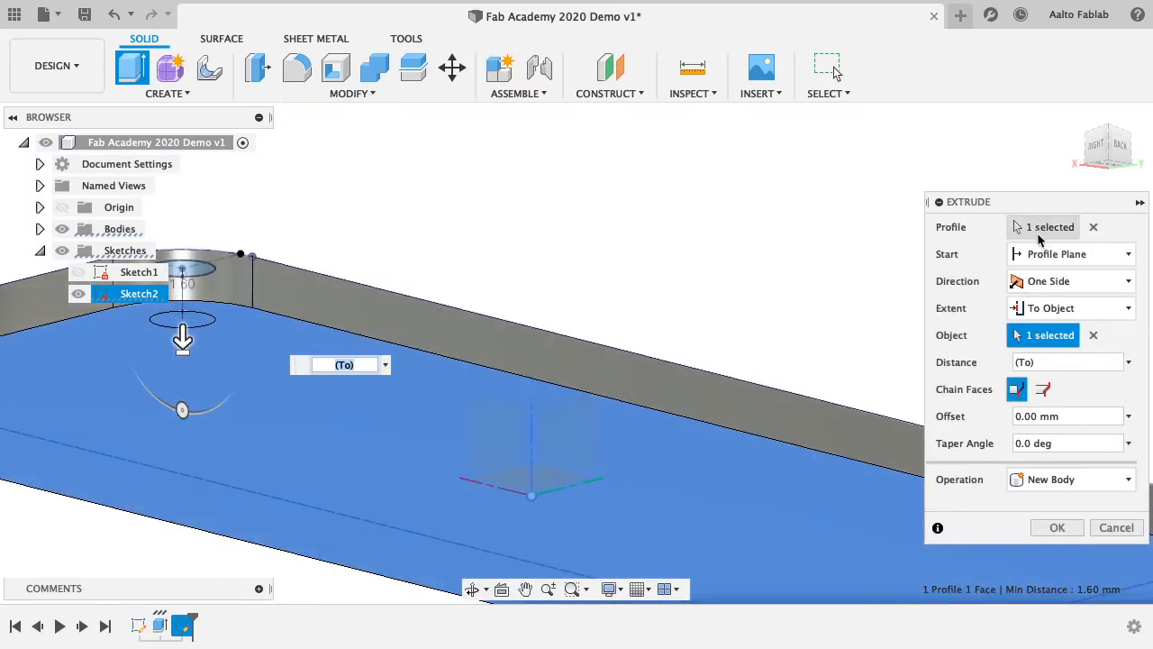
left_click(1056, 529)
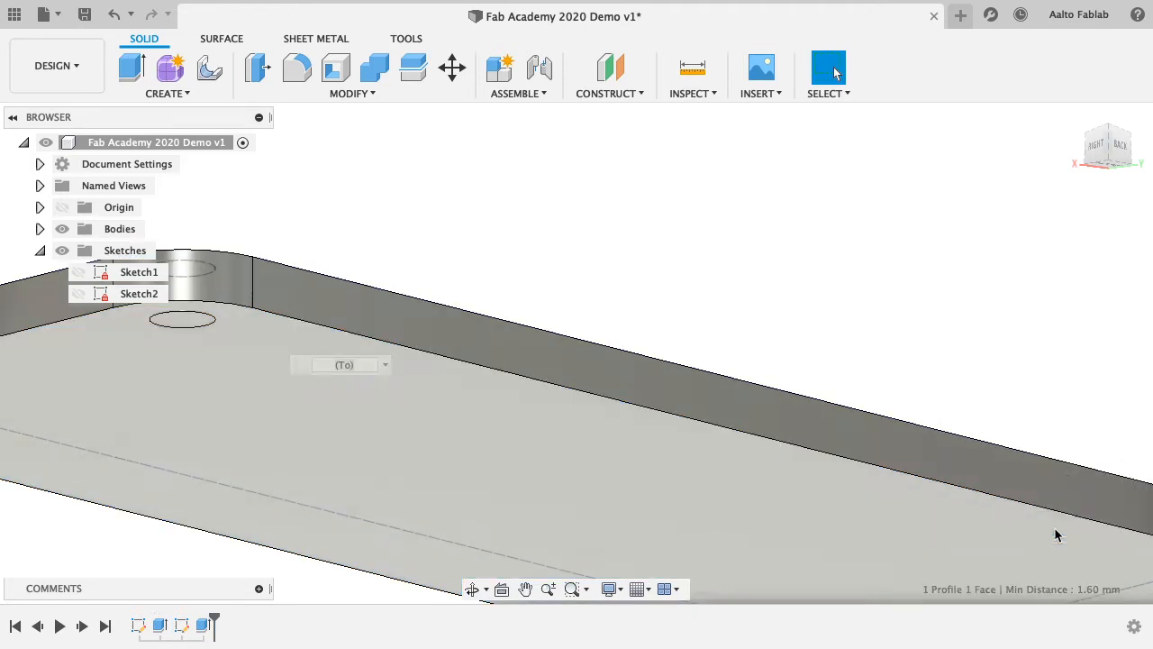
- List the document's bodies and rename the board's body as Board
middle_click_drag(258, 257, 60, 246, "shift")
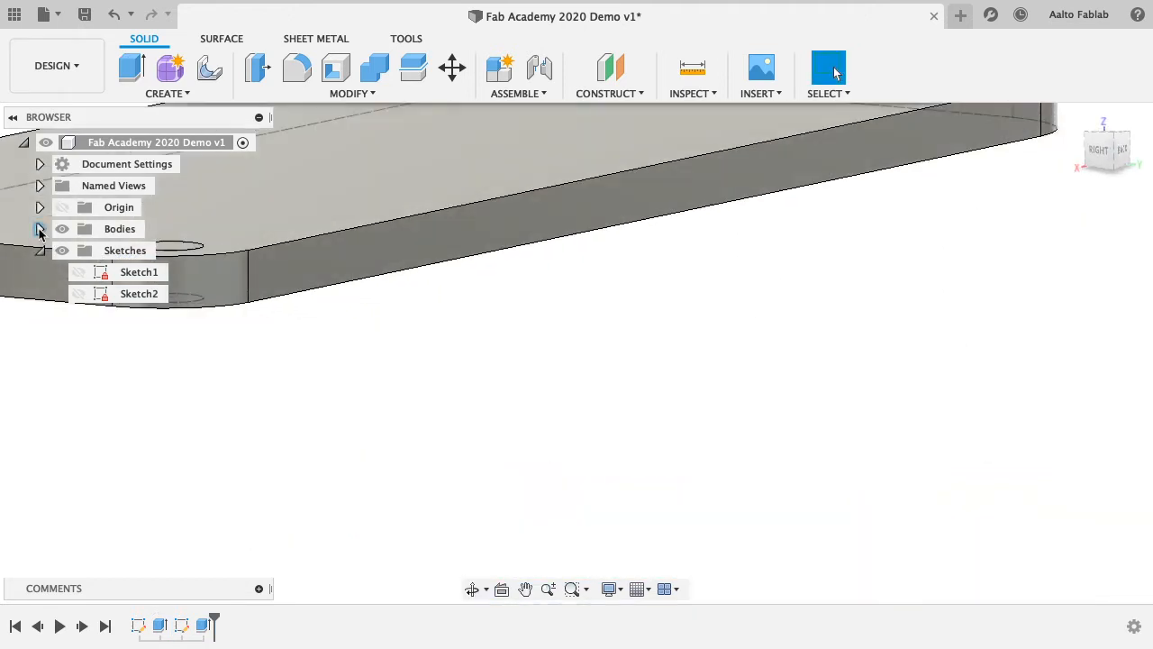
left_click(39, 229)
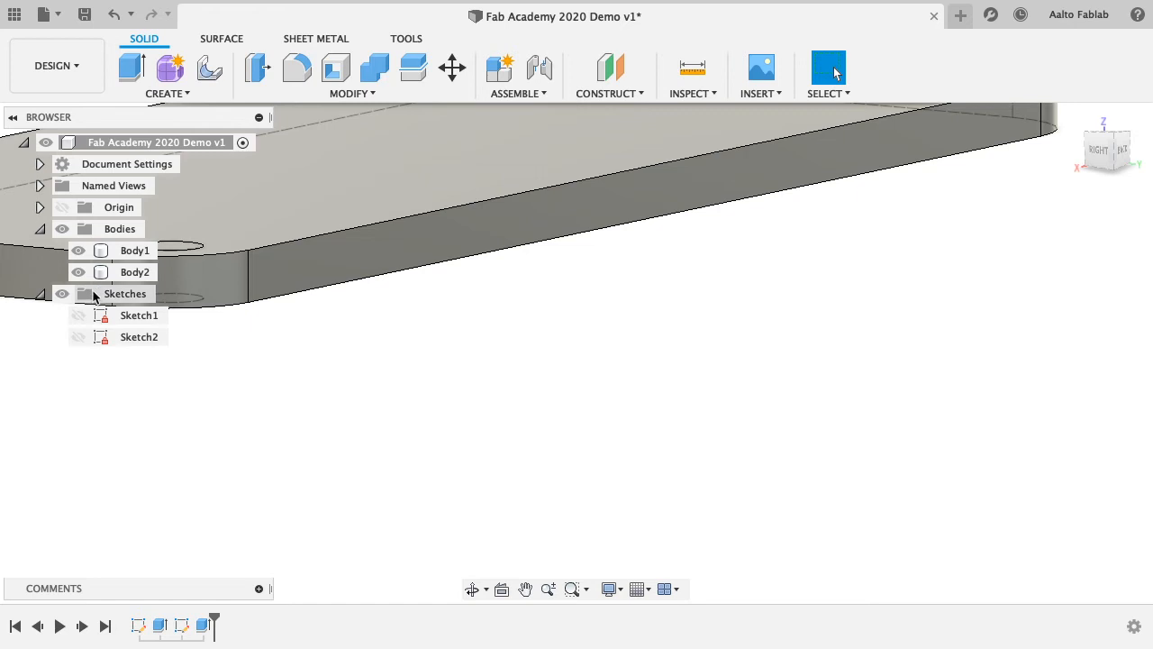
left_click(385, 237)
scroll(385, 237, "down", 5)
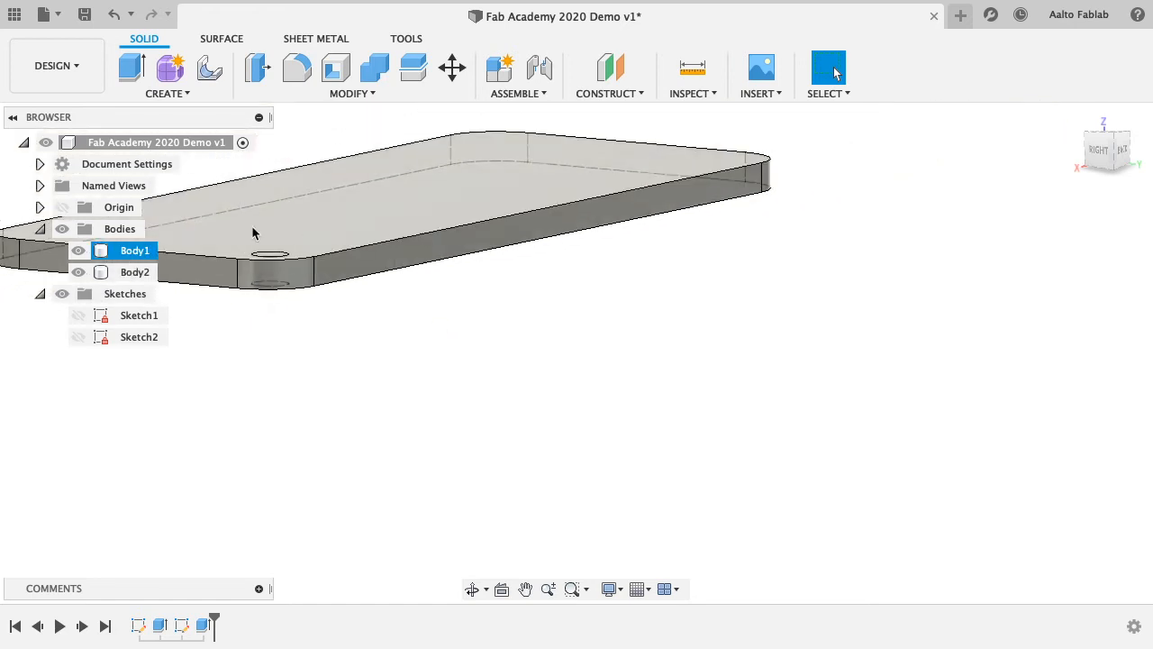
left_click(135, 253)
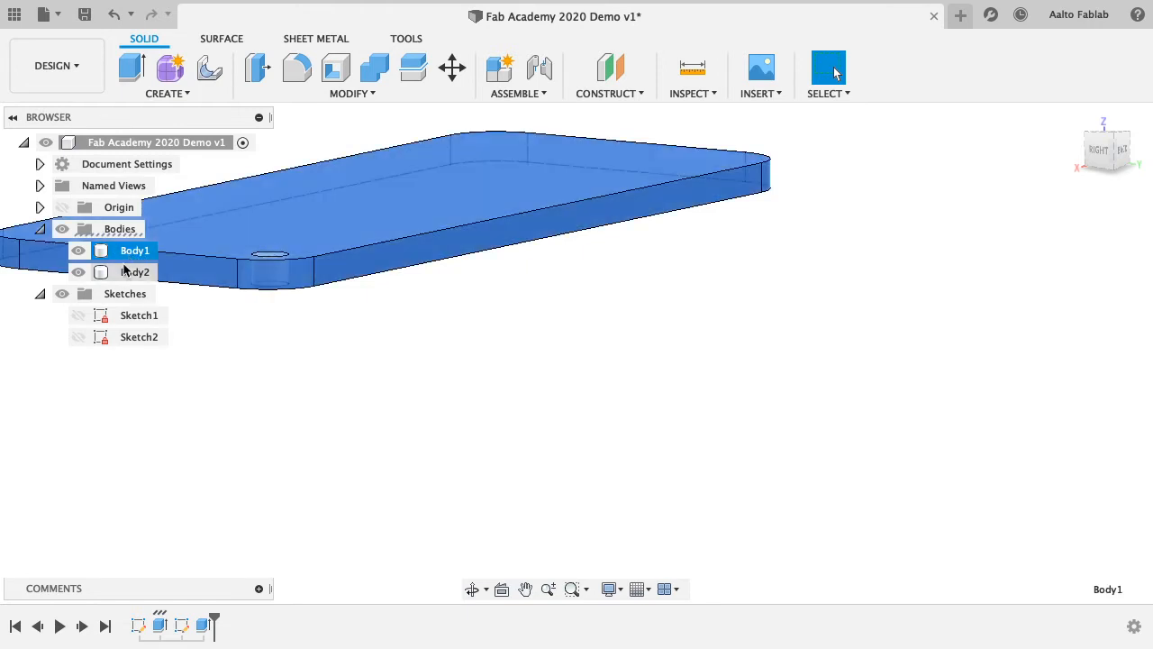
middle_click_drag(319, 196, 498, 303)
double_click(135, 250)
type("Board")
key("Return")
- Rename the cylindrical body in the board's corner as Drill
left_click(136, 272)
double_click(135, 272)
type("Drill")
key("Return")
left_click(133, 250, "shift")
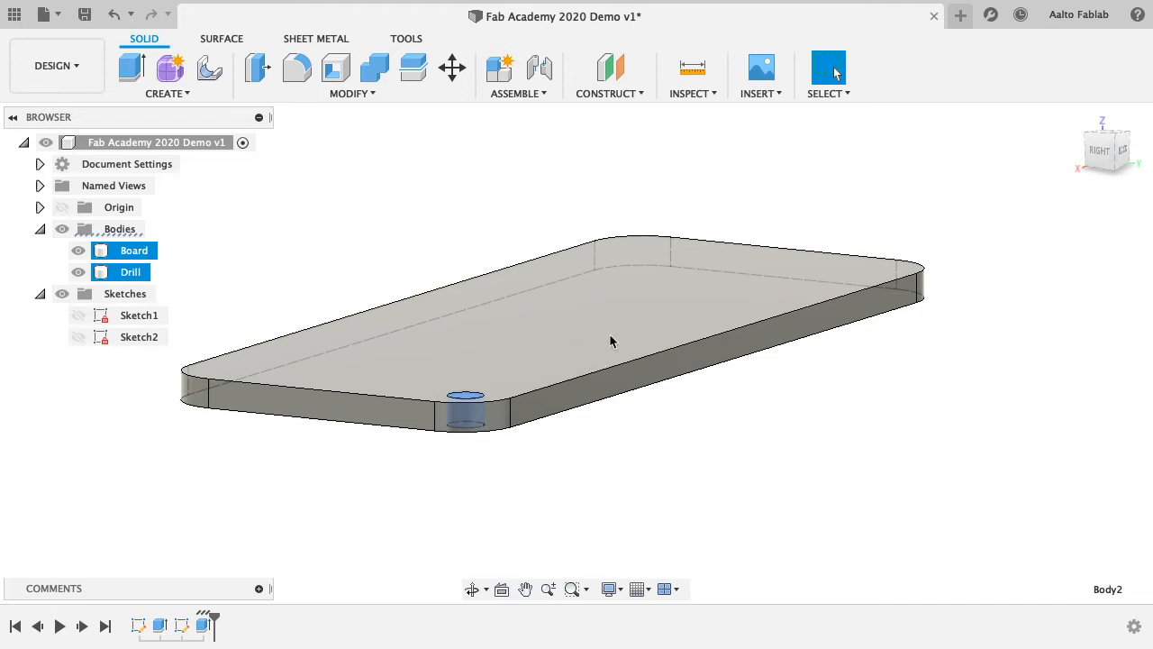
middle_click_drag(603, 335, 498, 461, "shift")
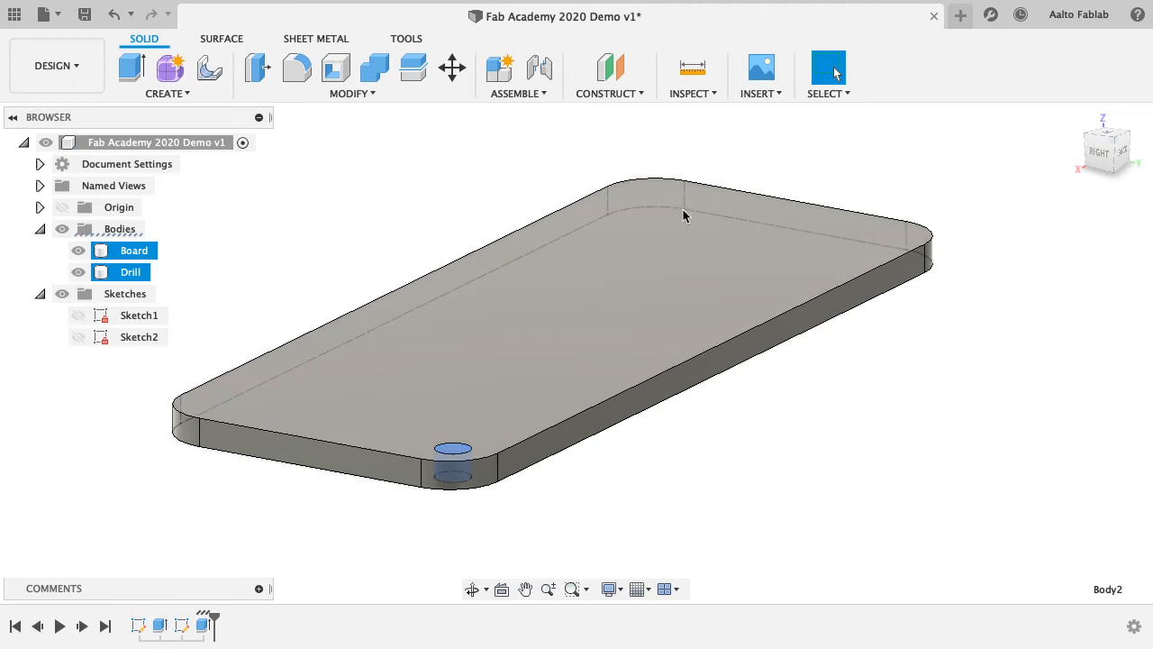
middle_click_drag(505, 400, 448, 424, "shift")
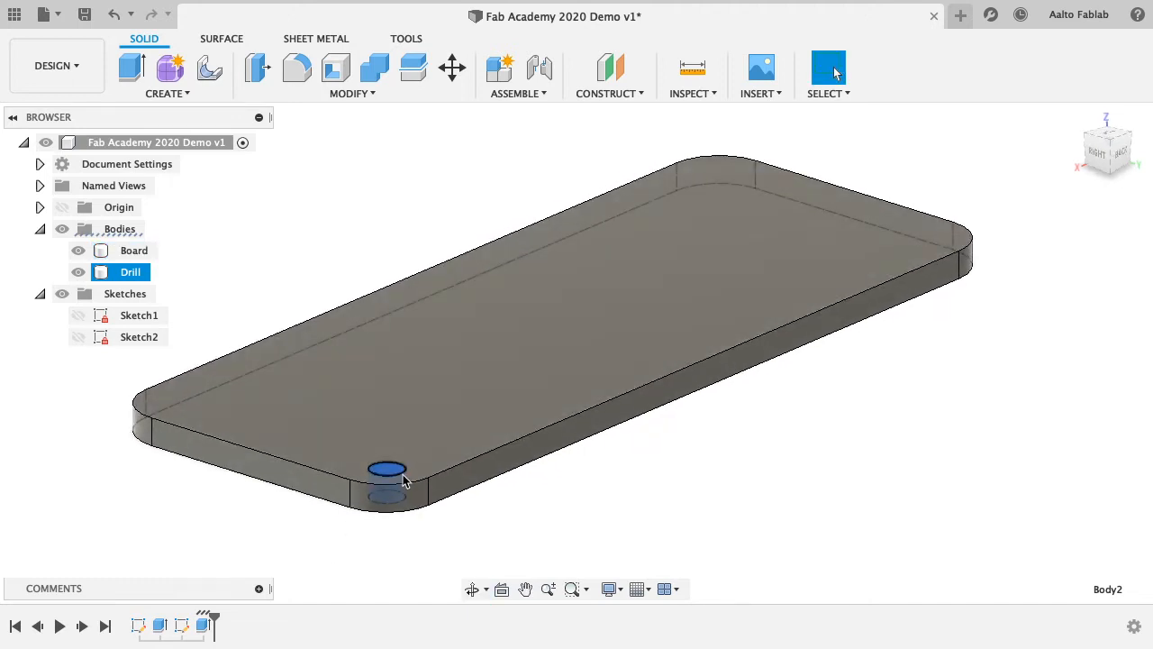
left_click(895, 200, "shift")
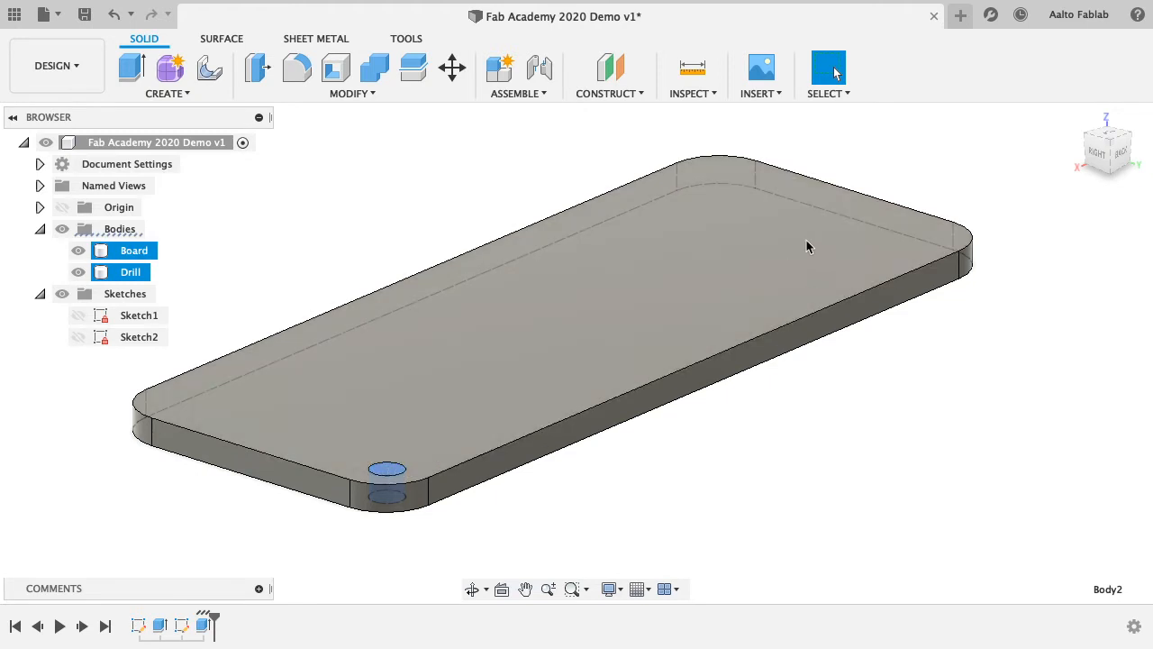
left_click(710, 380, "shift")
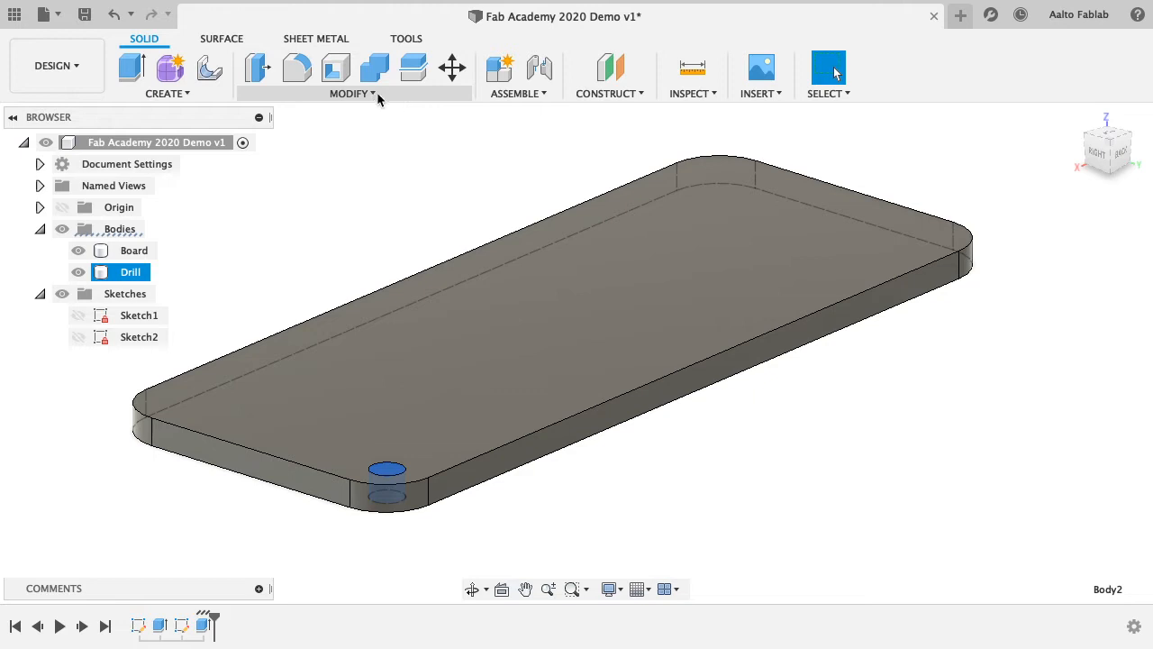
- Mirror the Drill body across the vertical YZ origin plane to the corner at the opposite end of the board
left_click(209, 93)
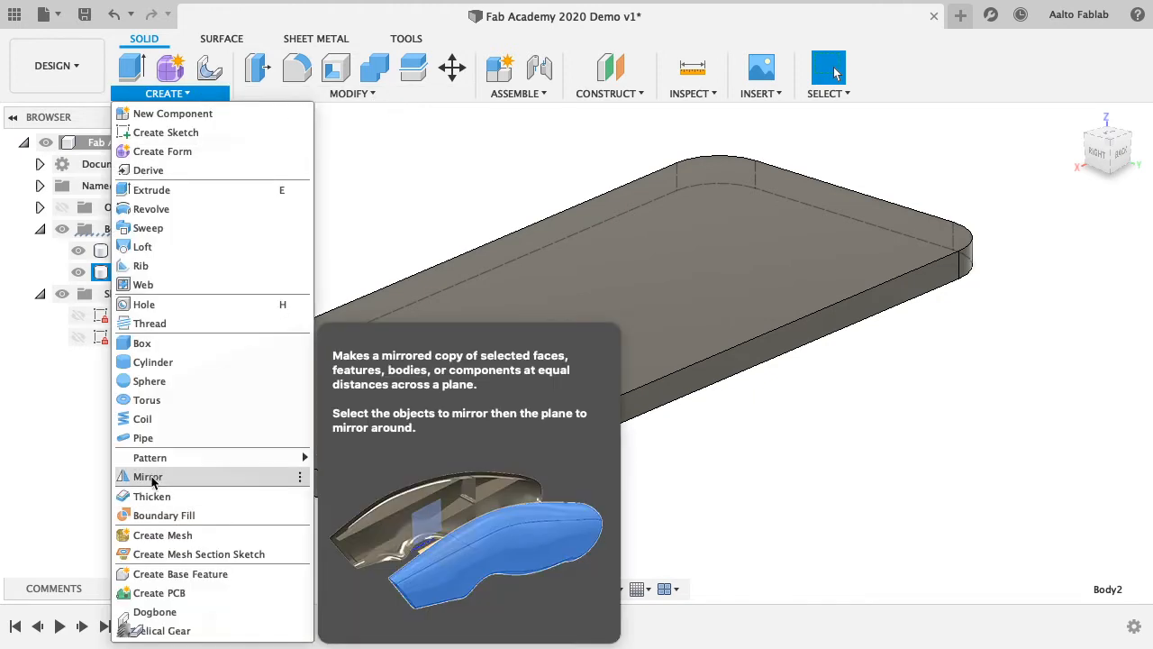
left_click(148, 476)
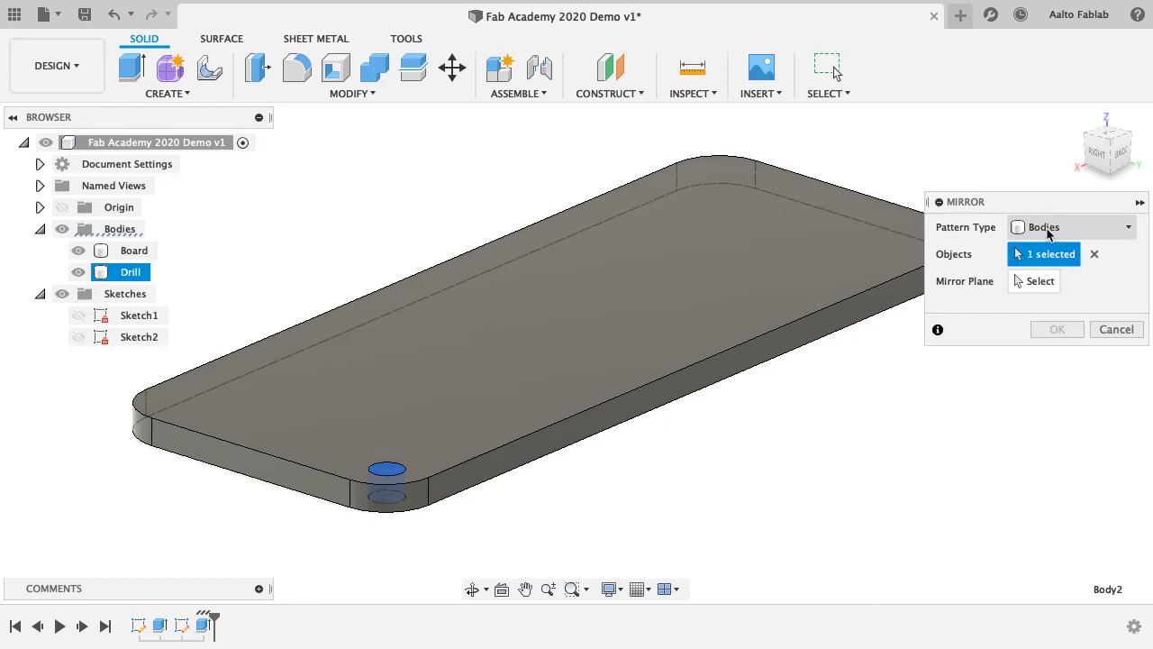
left_click(106, 275)
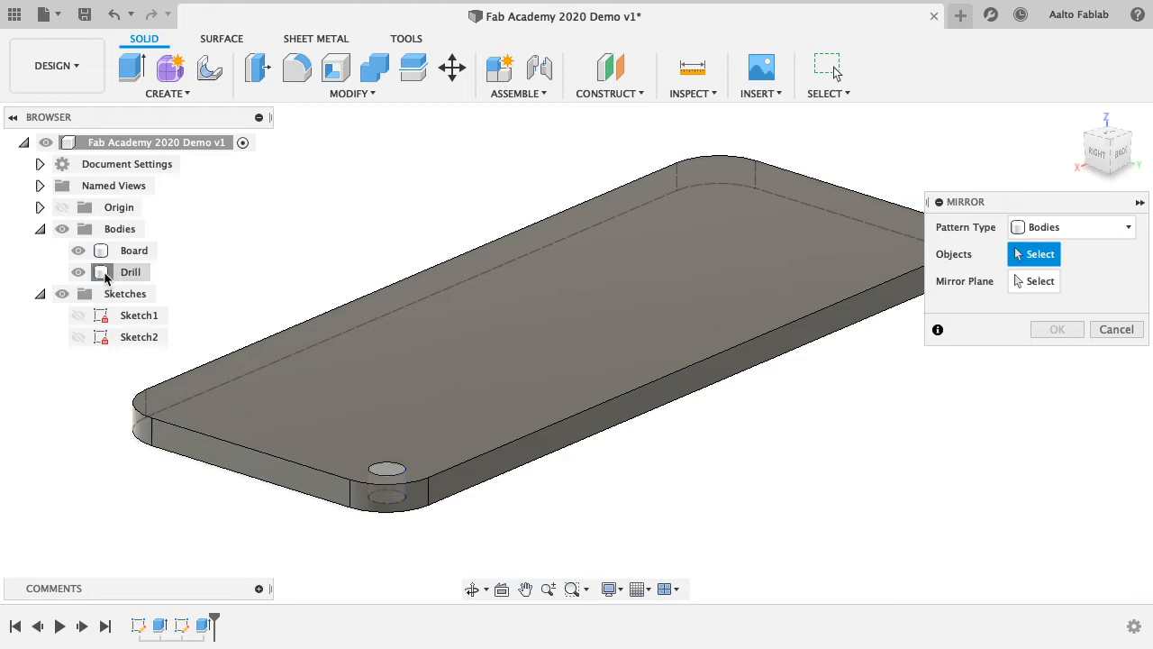
left_click(106, 275)
left_click(1037, 281)
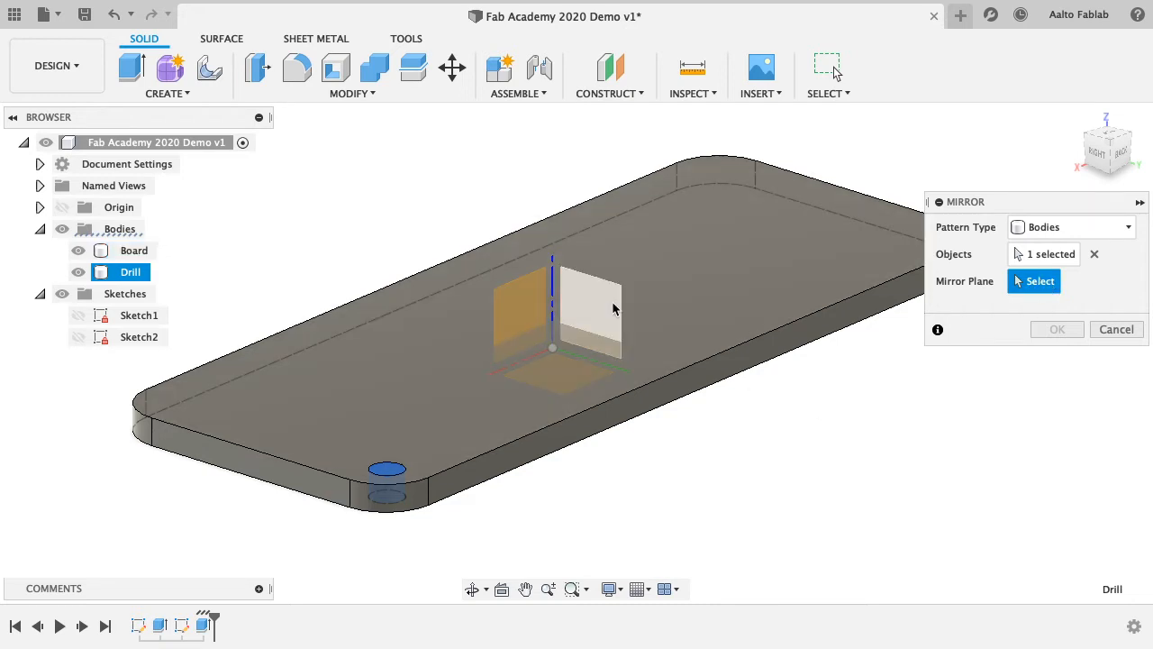
middle_click_drag(677, 399, 753, 403, "shift")
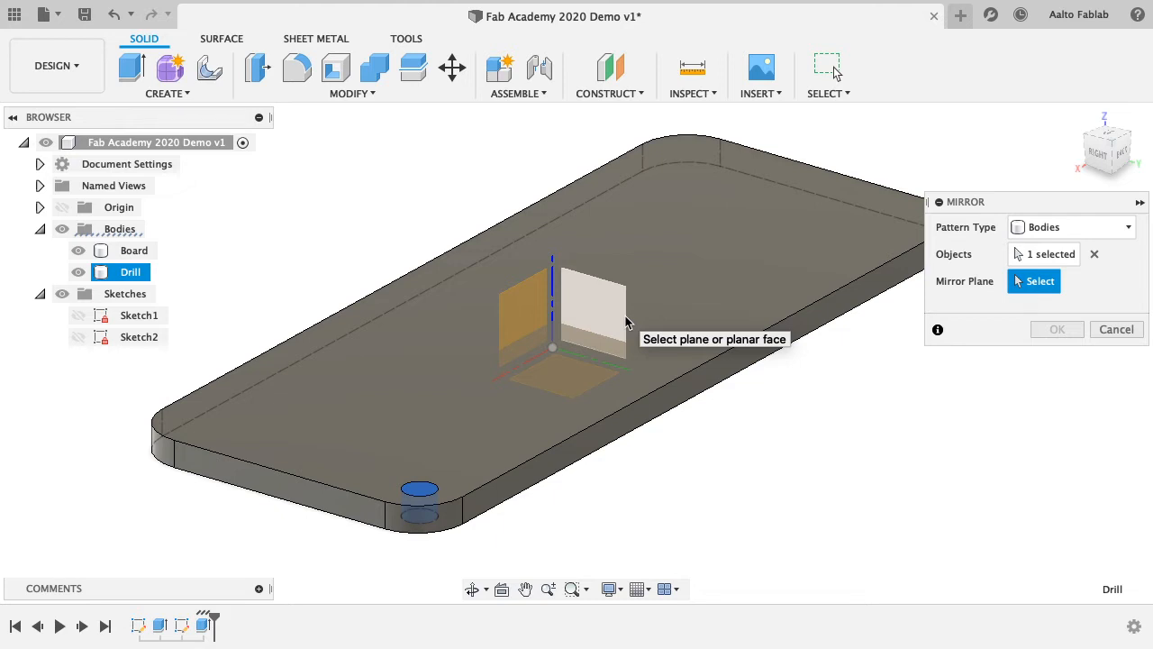
middle_click_drag(710, 351, 728, 405, "shift")
middle_click_drag(610, 412, 610, 371, "shift")
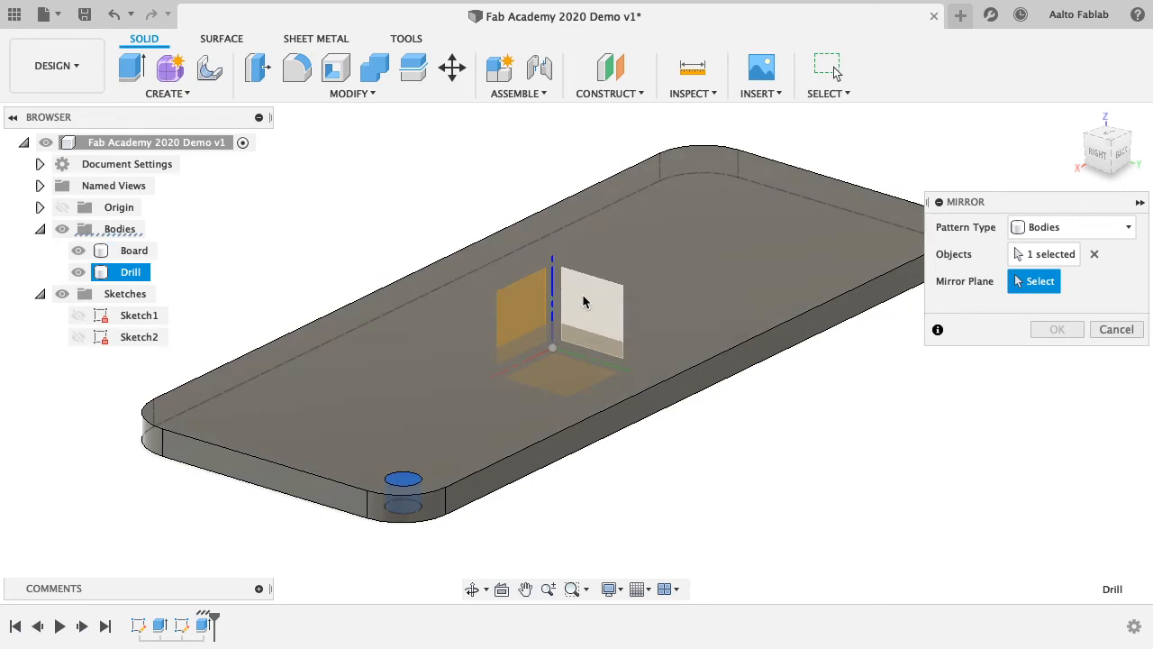
left_click(584, 299)
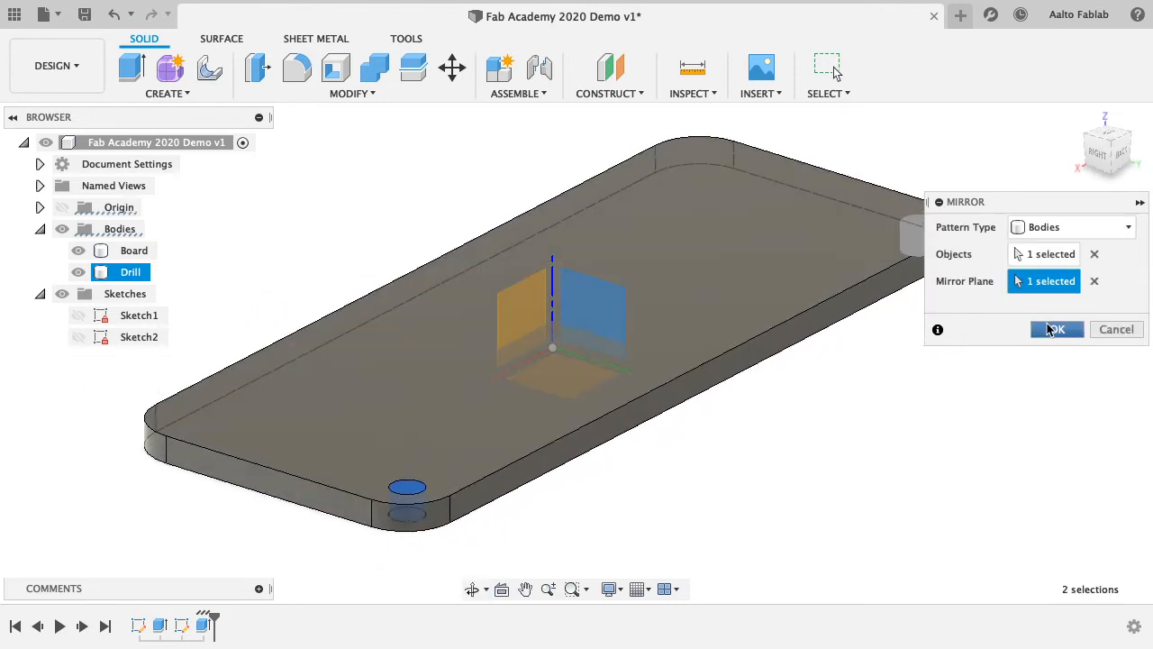
left_click(1052, 330)
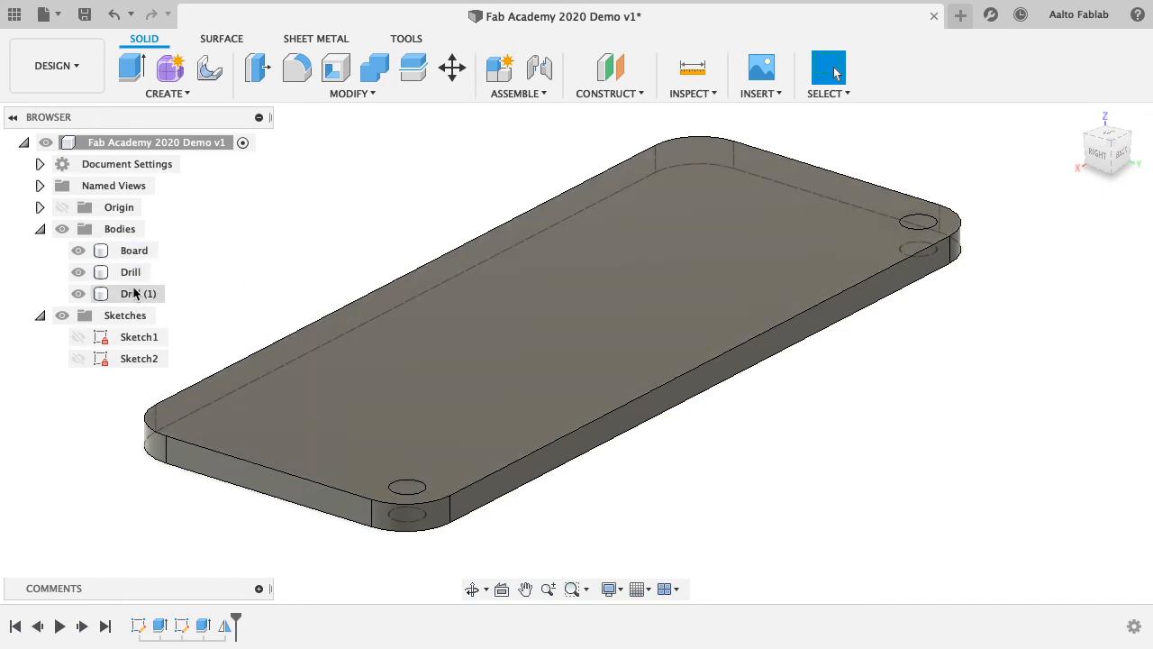
- Mirror the bodies Drill and Drill (1) across the vertical XZ origin plane to the two corners on the board's other long side
left_click(351, 93)
left_click(352, 95)
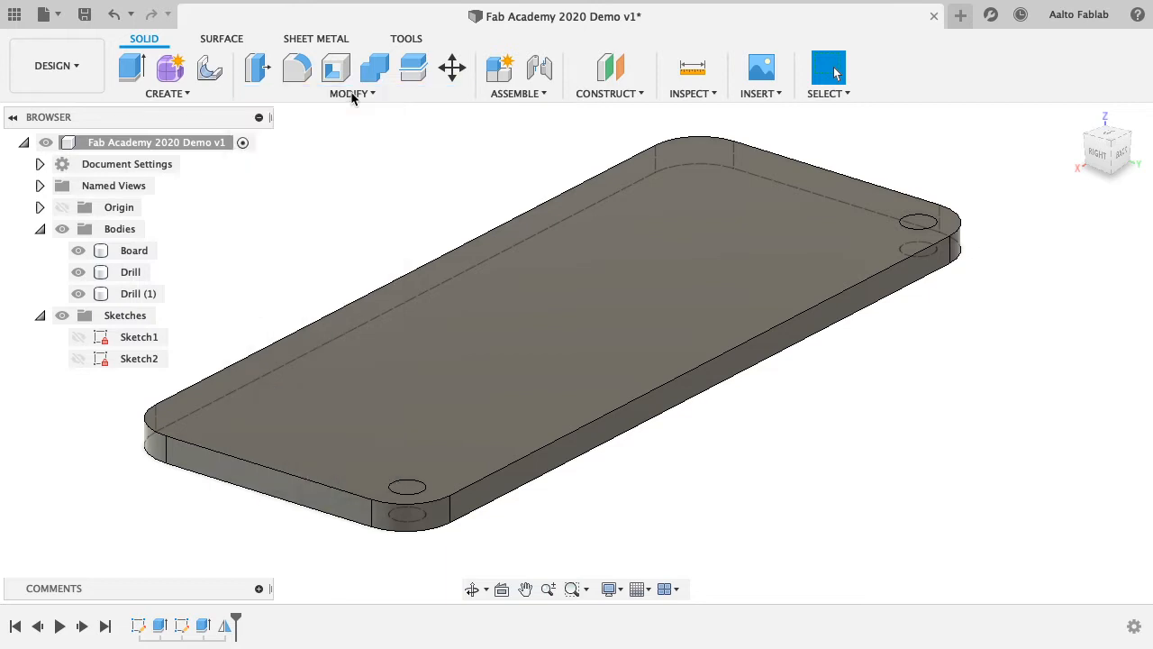
left_click(167, 94)
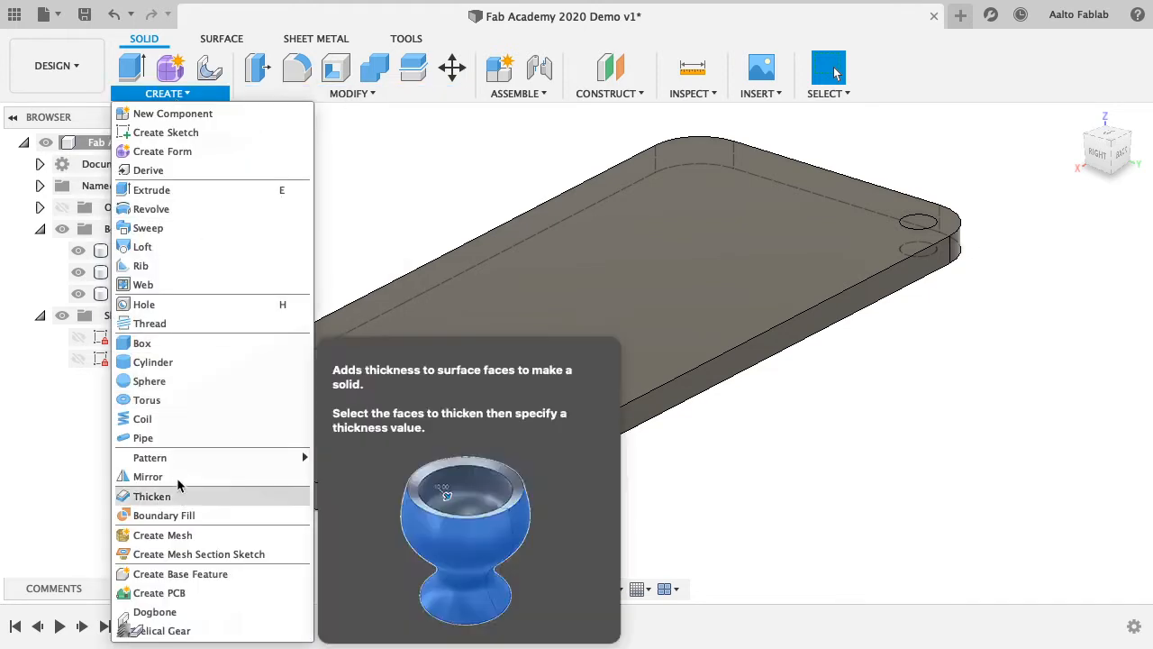
left_click(148, 476)
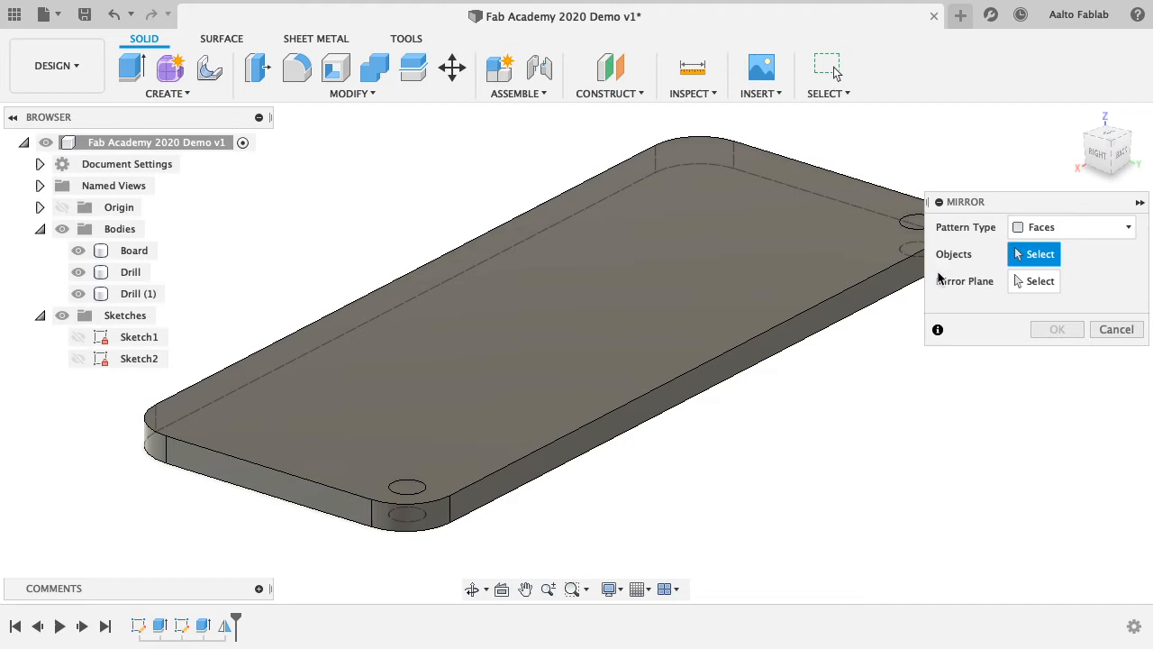
left_click(1072, 227)
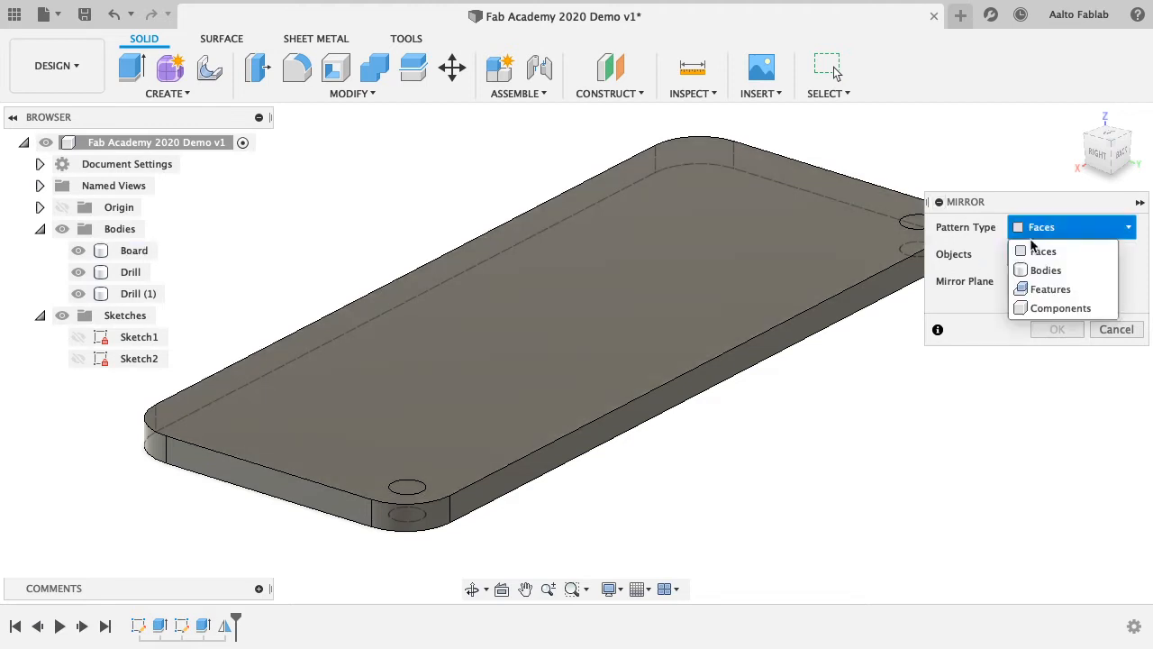
left_click(1038, 267)
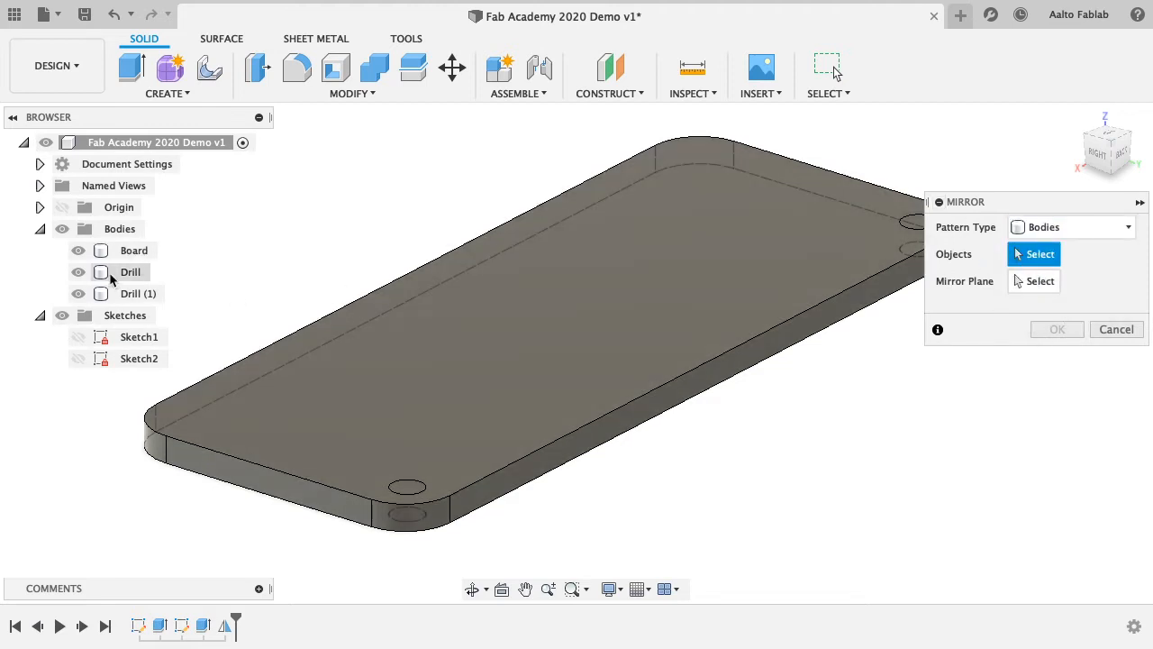
left_click(113, 272)
left_click(129, 295)
left_click(1036, 281)
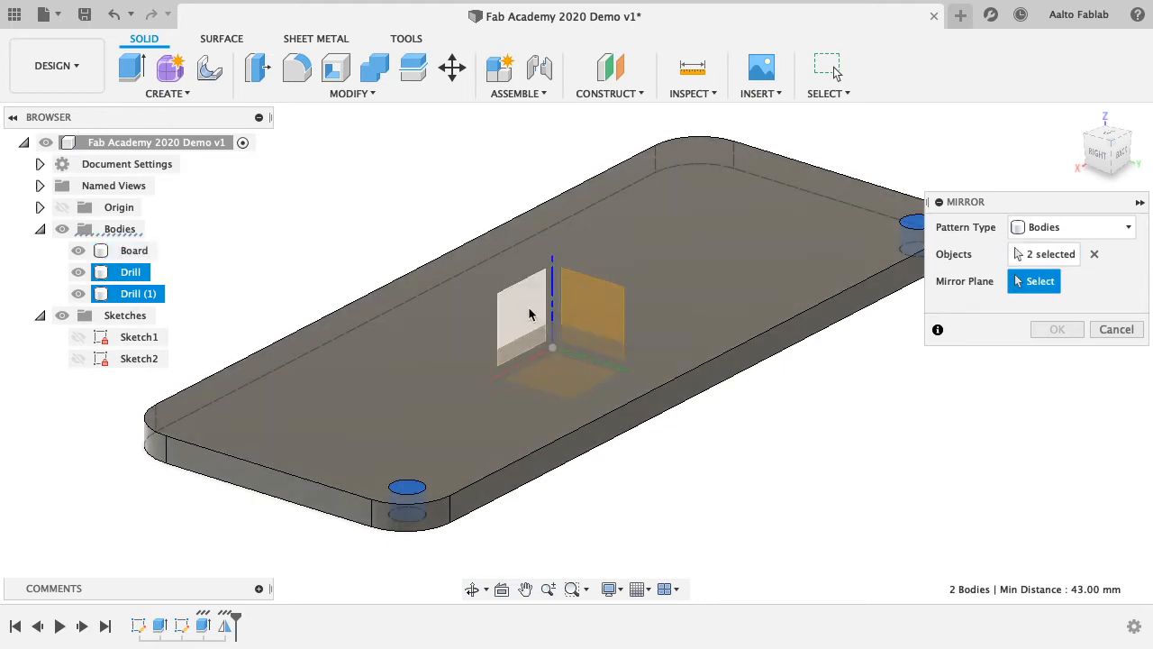
left_click(529, 312)
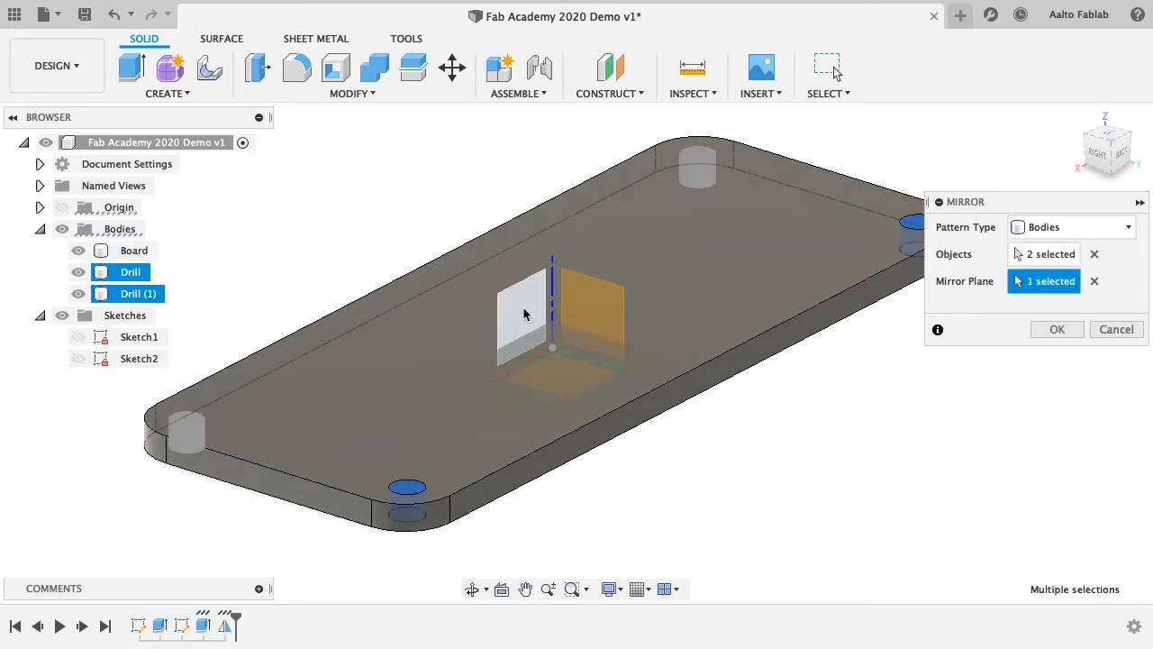
left_click(1049, 330)
middle_click_drag(916, 334, 838, 386, "shift")
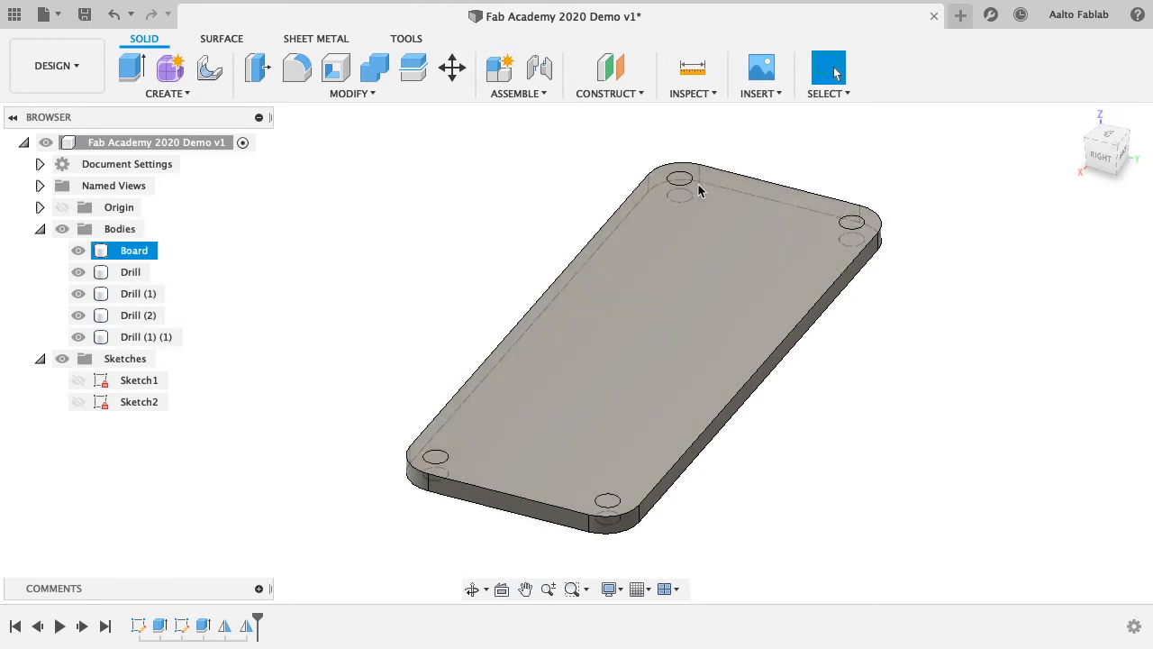
- Combine the Board body as target with the four Drill bodies as tools, using the Cut operation
left_click(348, 94)
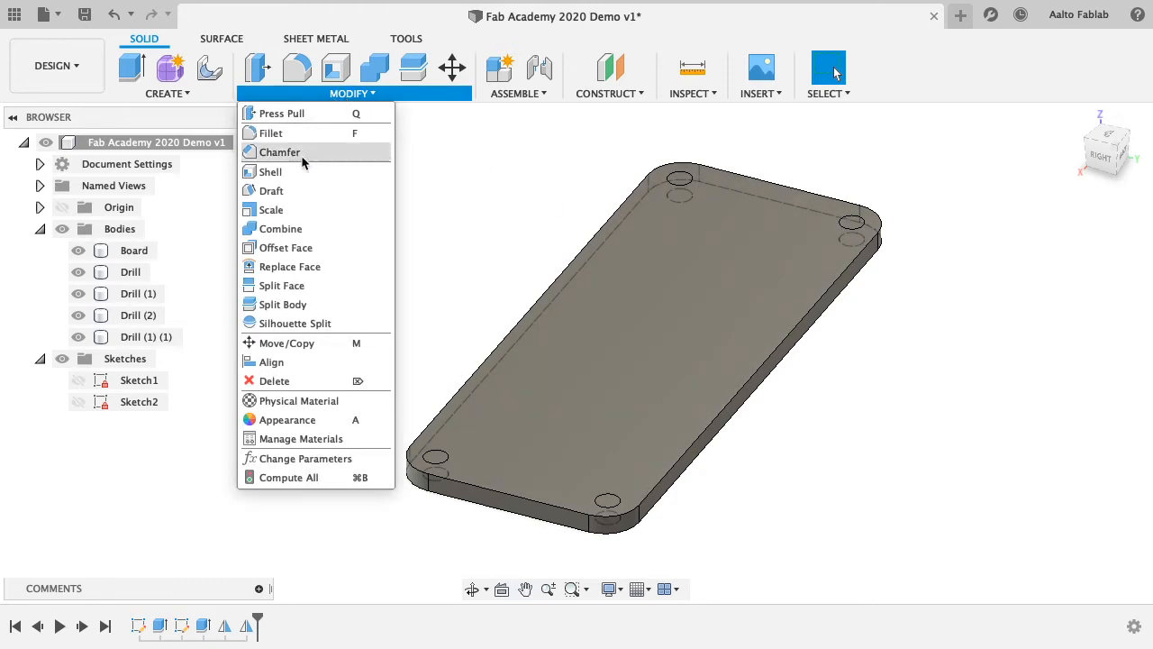
left_click(278, 226)
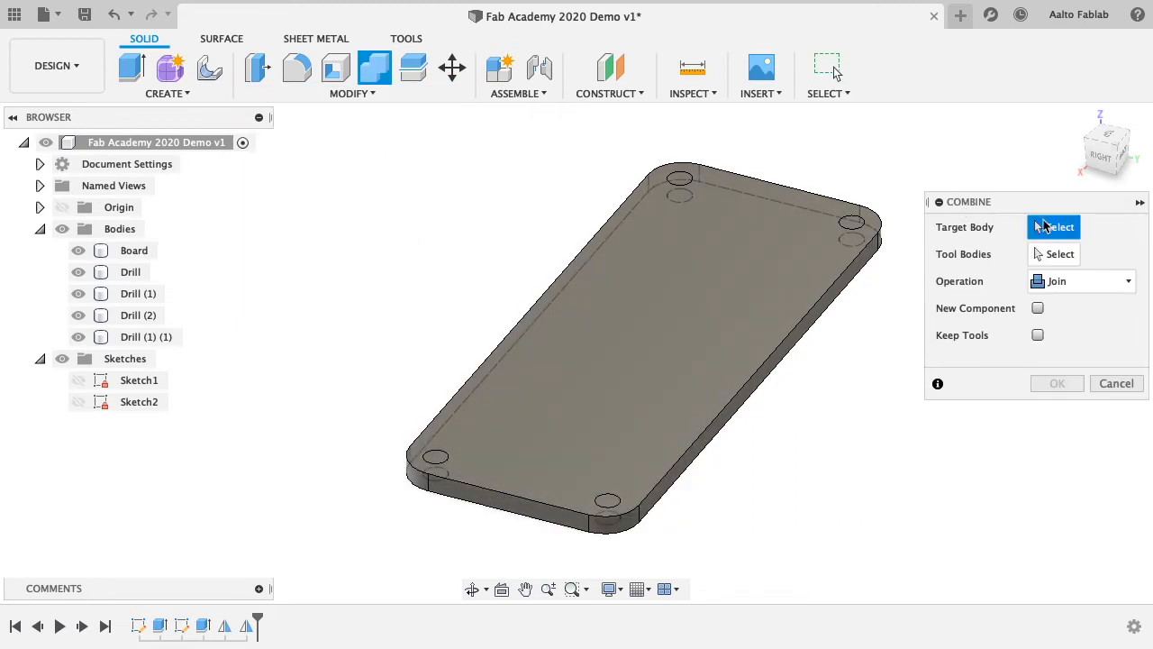
left_click(790, 261)
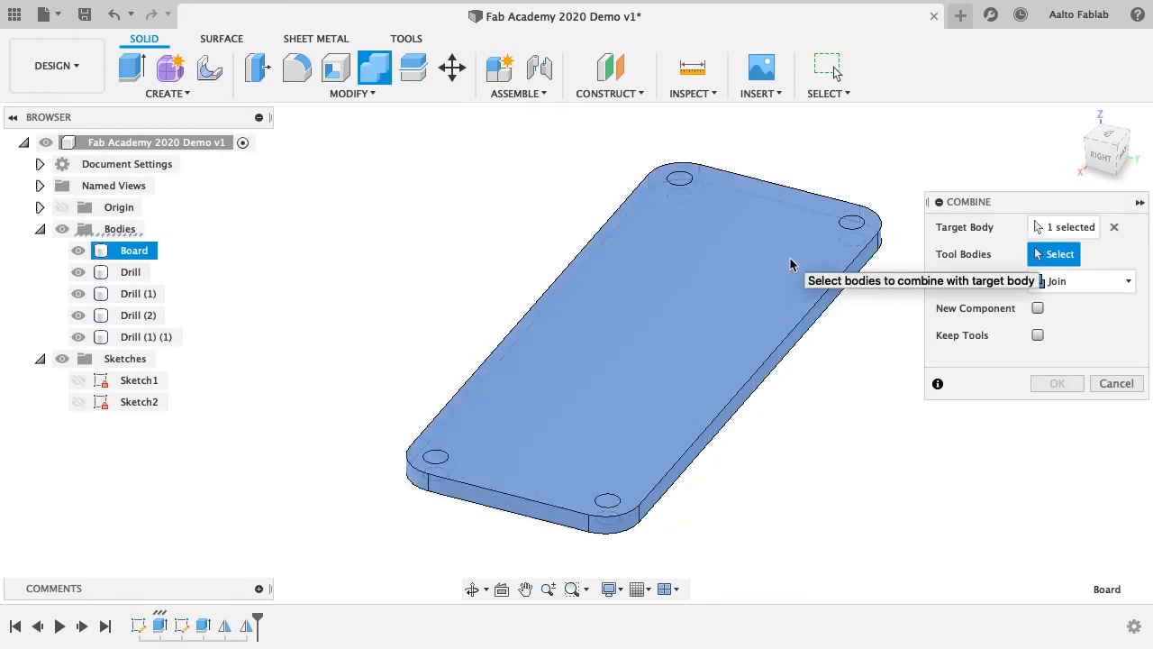
left_click(1114, 227)
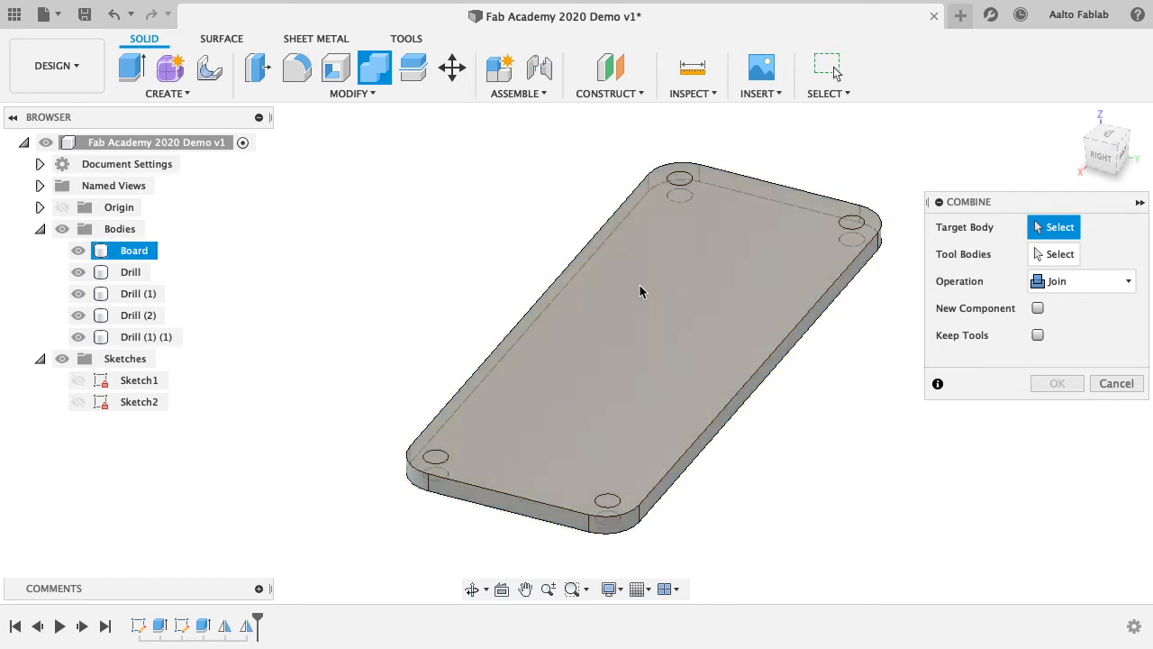
left_click(131, 252)
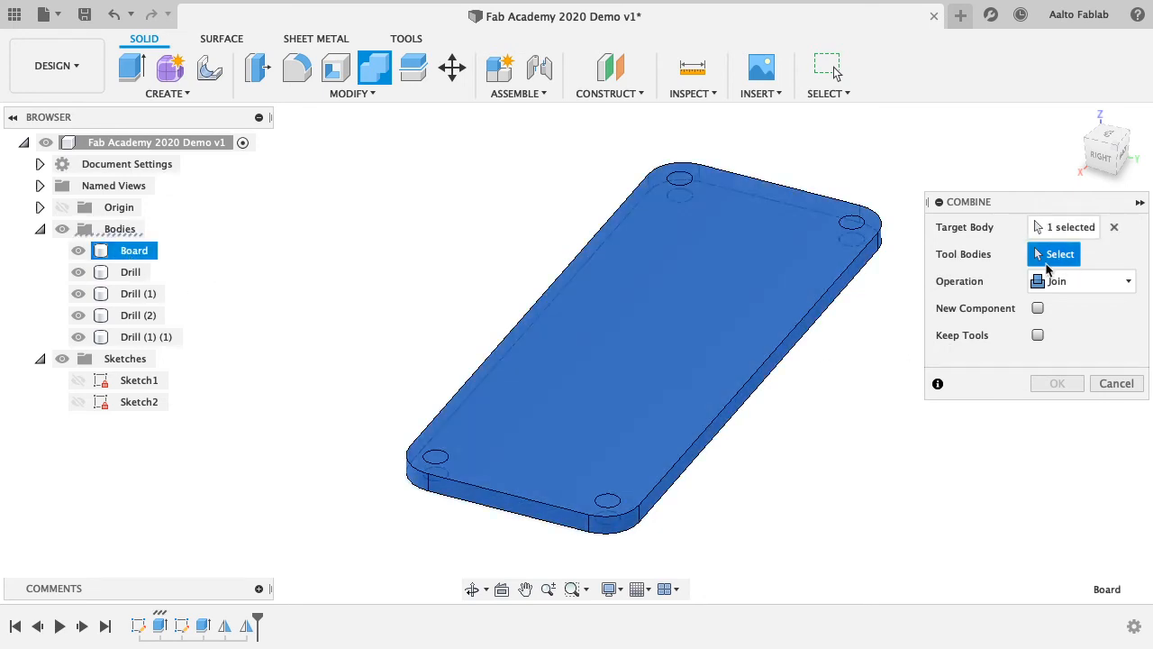
left_click(131, 272)
left_click(135, 294)
left_click(135, 316)
left_click(137, 337)
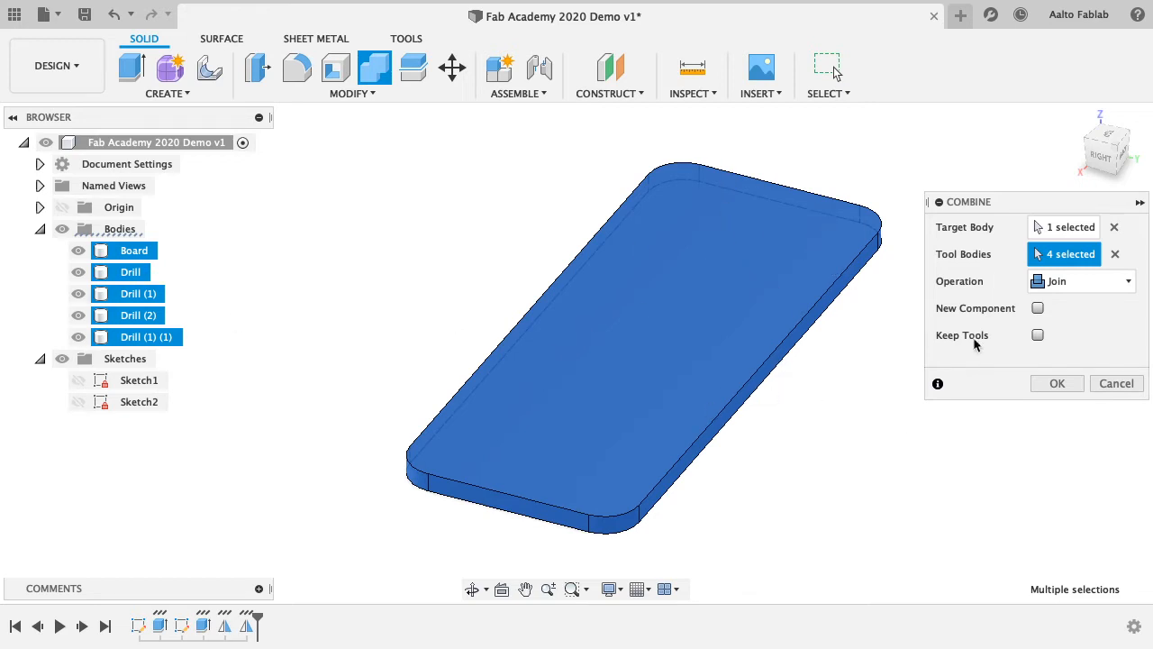
left_click(1083, 281)
left_click(1075, 328)
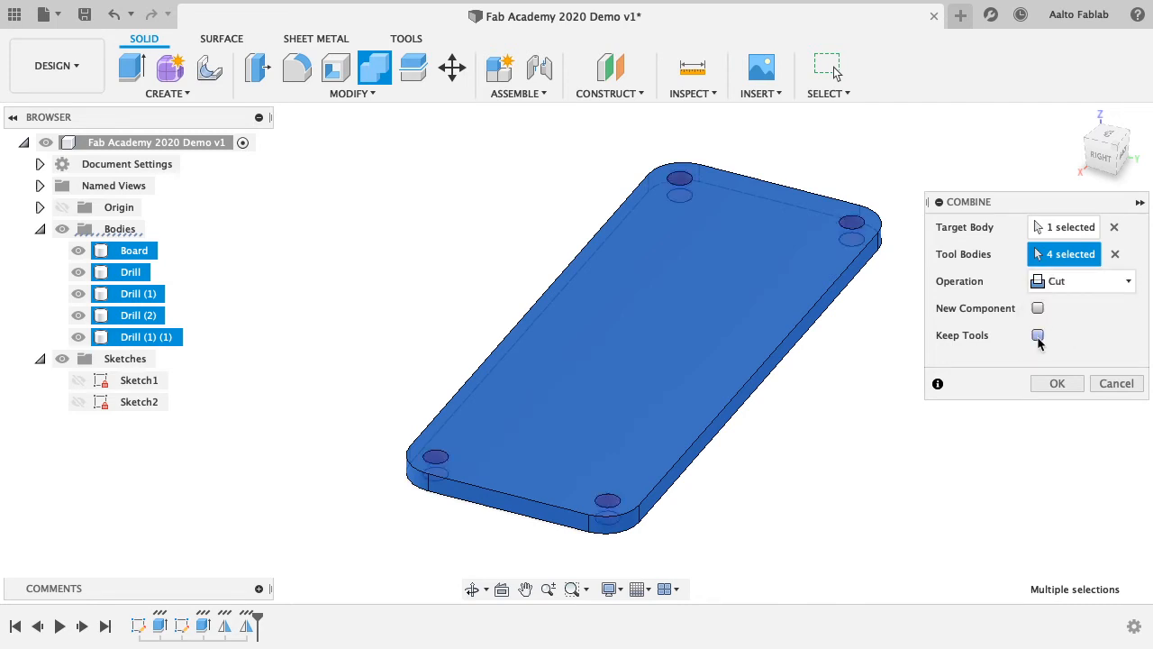
middle_click_drag(850, 355, 518, 408, "shift")
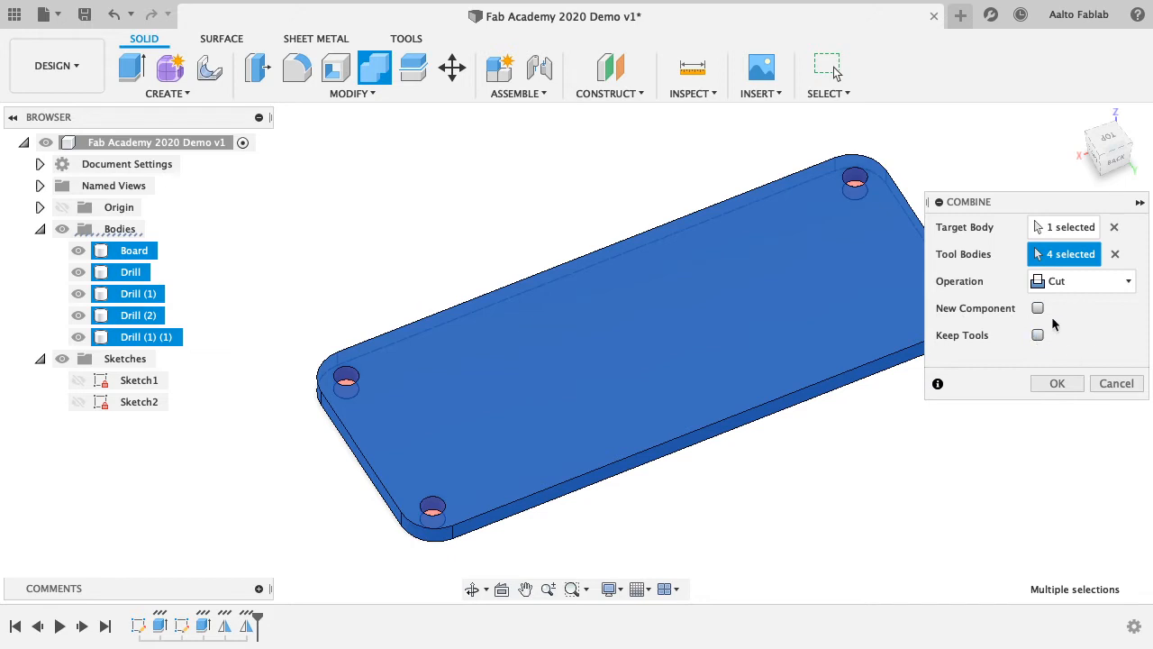
left_click(1060, 384)
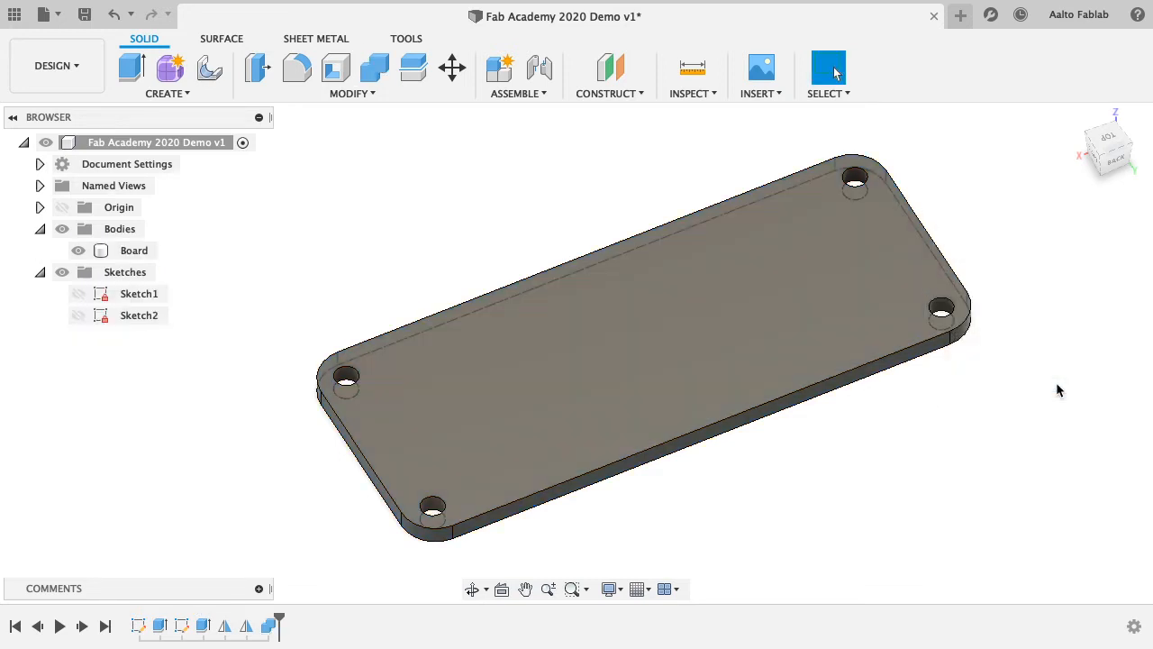
- Review the selected body and mirror plane of the first Mirror feature in the design history, then close it without changes
left_click(818, 385)
middle_click_drag(836, 393, 667, 360, "shift")
left_click(829, 68)
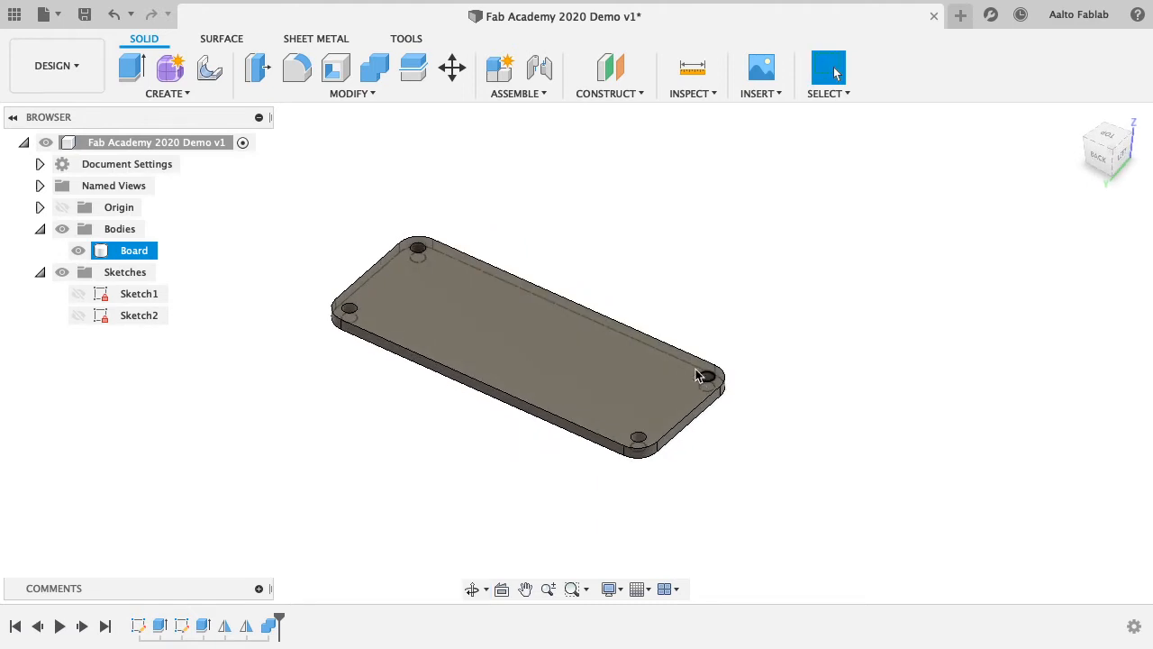
left_click(350, 427)
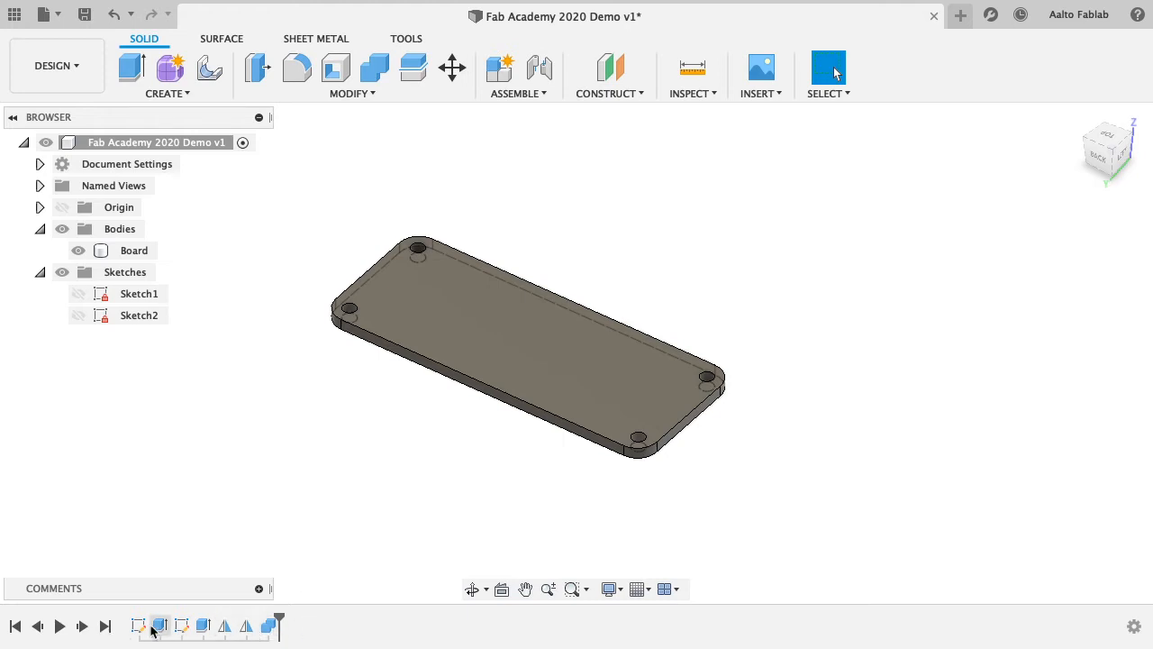
double_click(226, 628)
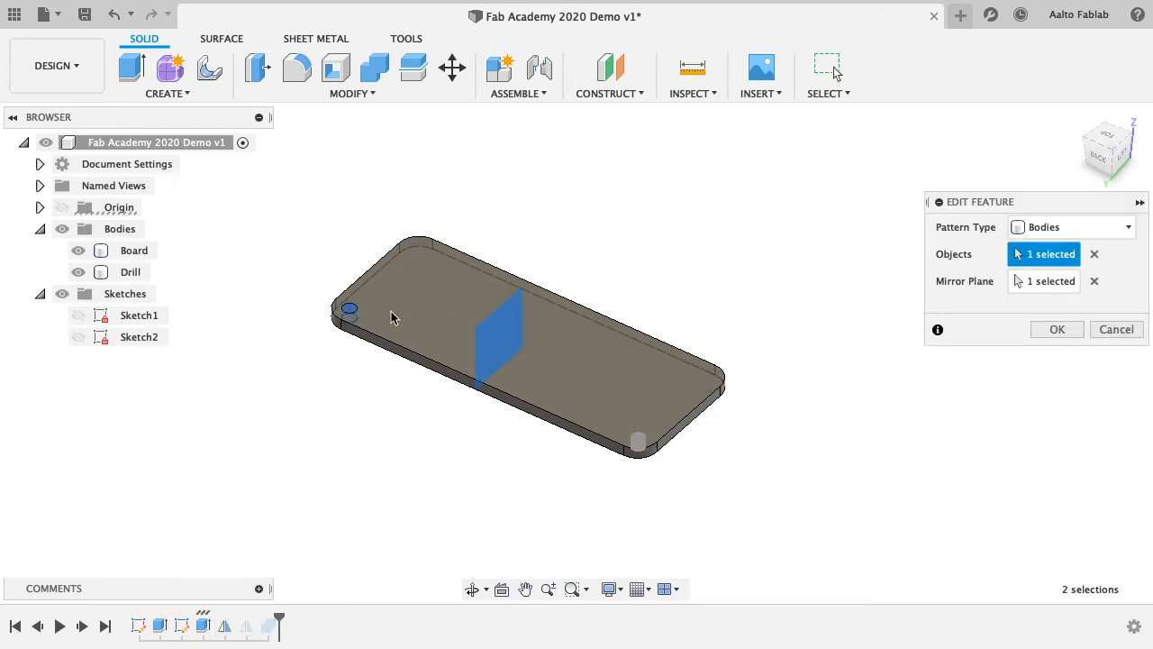
left_click(1116, 329)
left_click(432, 545)
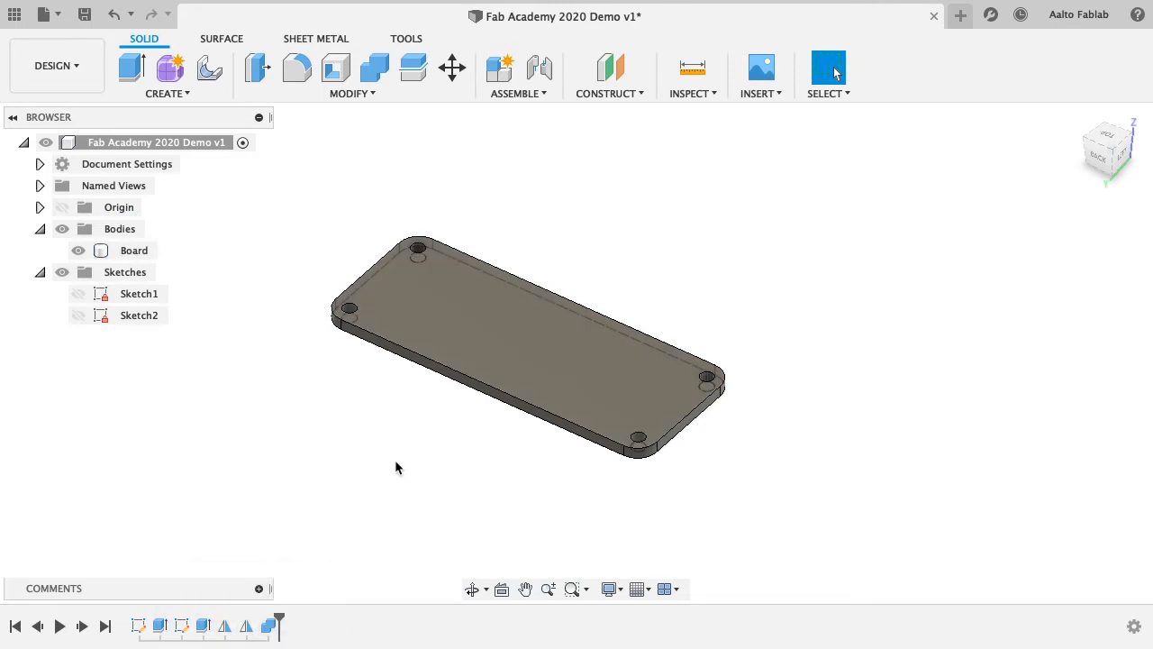
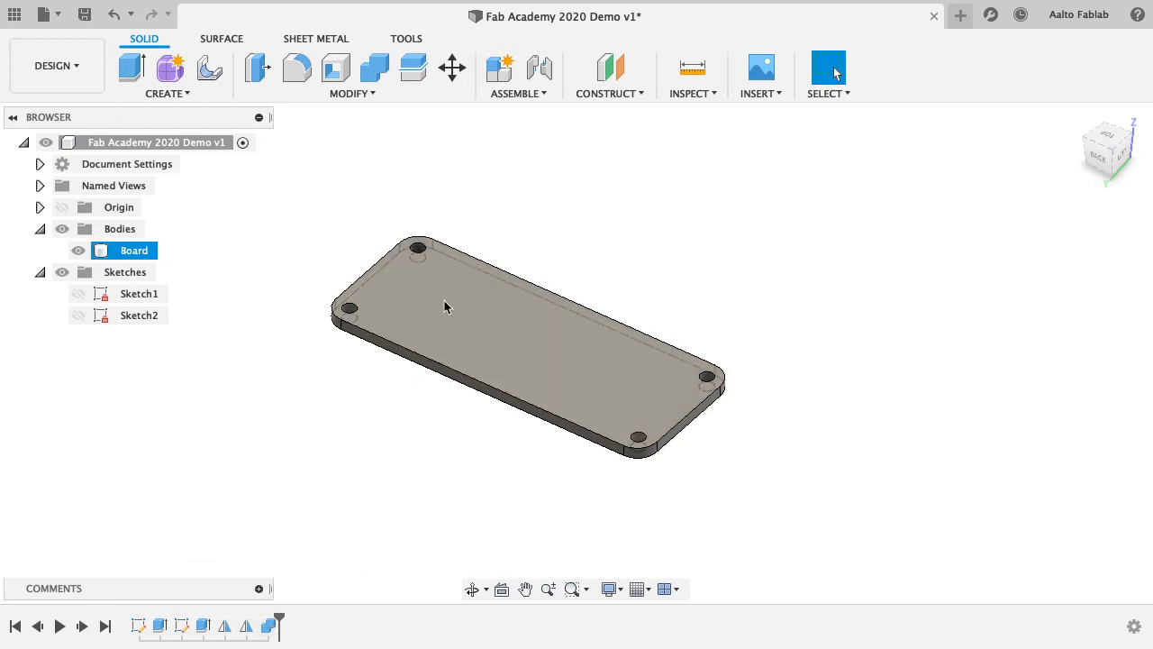
- Examine the board and its four corner holes from several angles
left_click(707, 383)
scroll(708, 383, "up", 3)
scroll(680, 400, "down", 3)
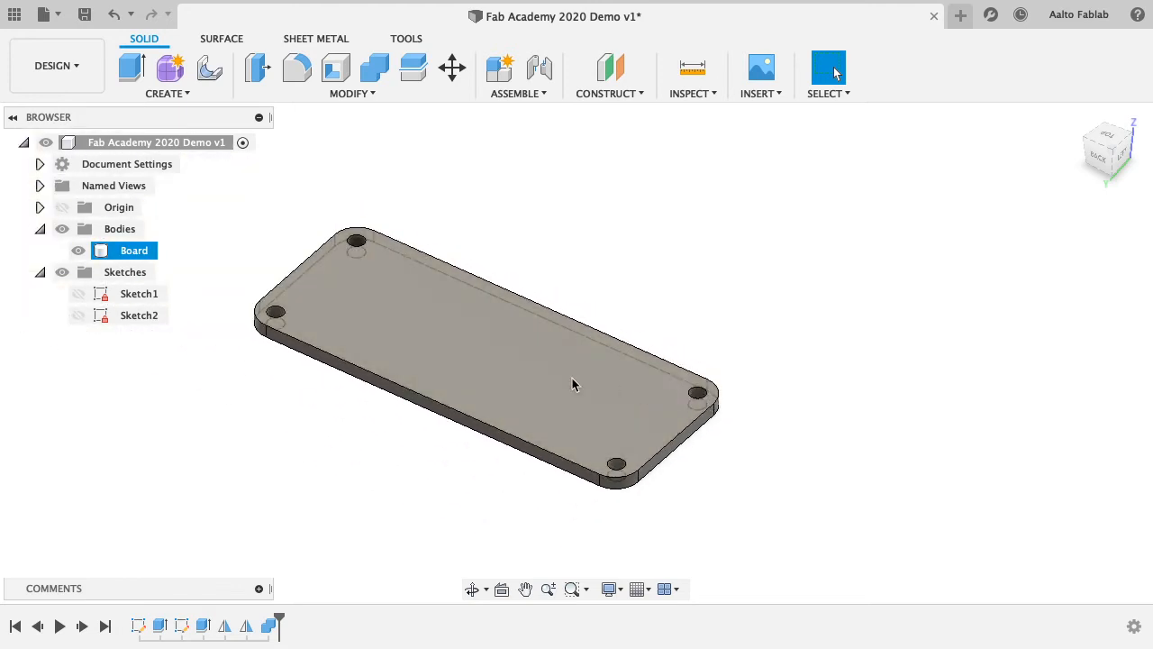
middle_click_drag(658, 382, 522, 417, "shift")
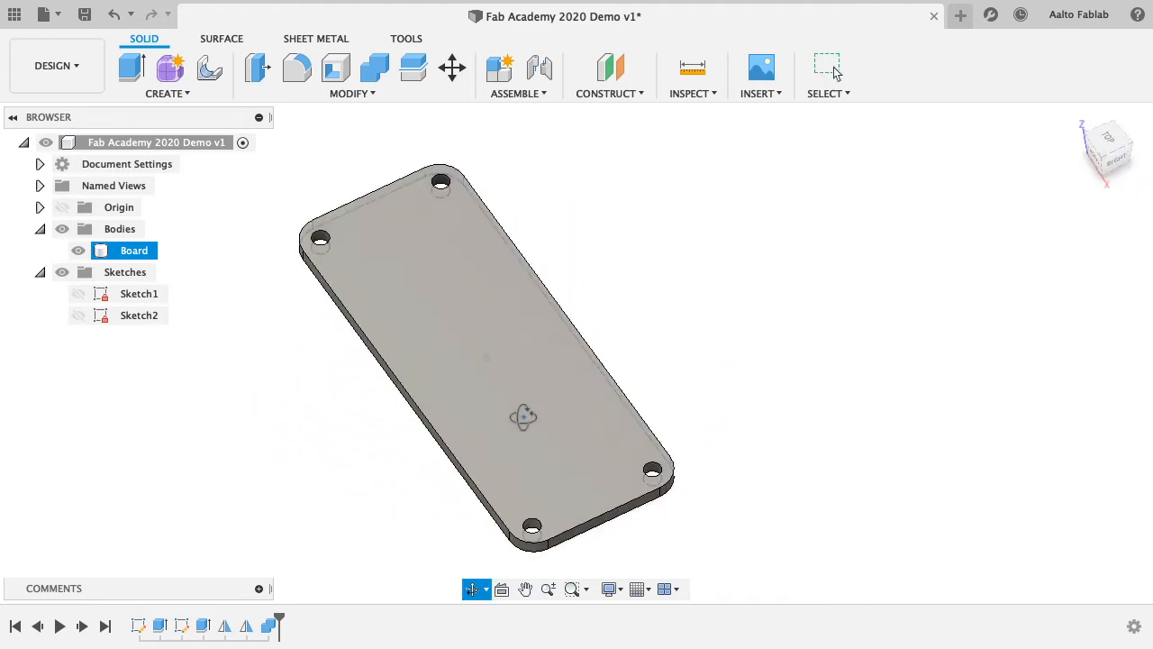
middle_click_drag(654, 306, 492, 297, "shift")
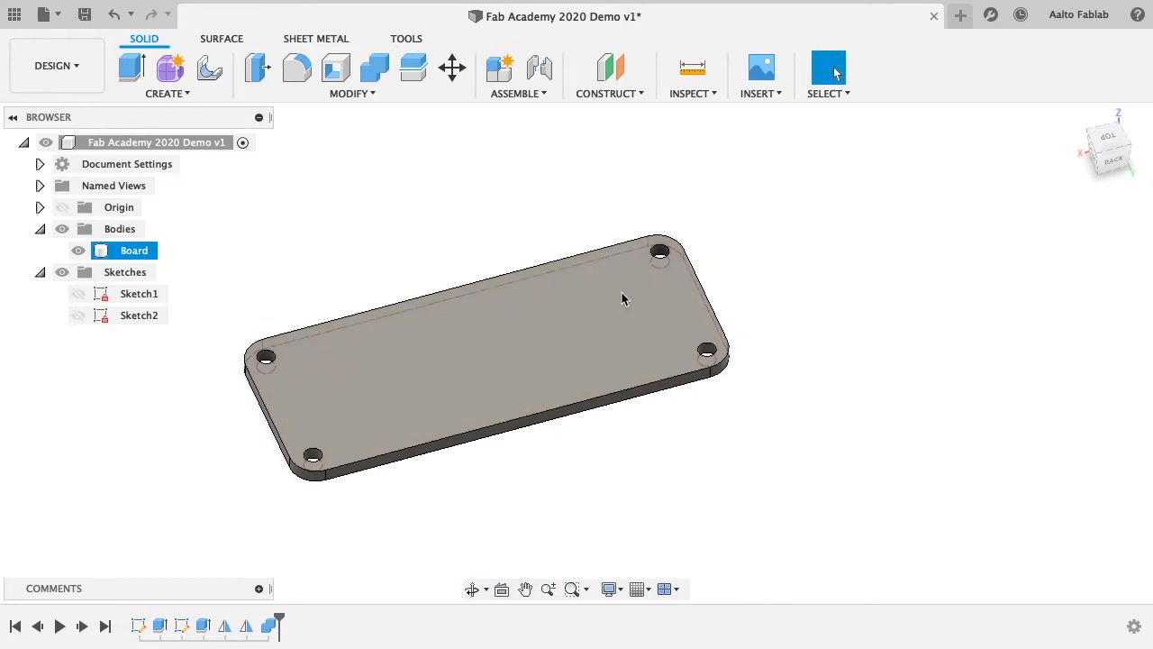
scroll(584, 290, "up", 3)
middle_click_drag(510, 347, 603, 379)
middle_click_drag(258, 227, 307, 293, "shift")
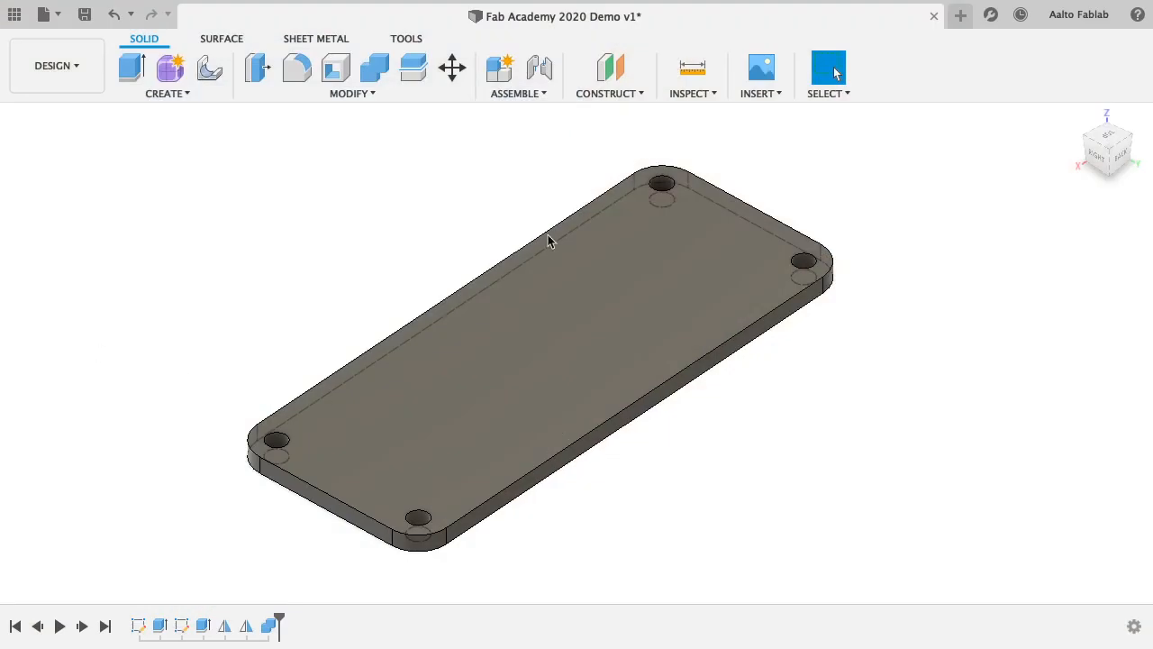
- Add a user parameter LEDSizeY with unit mm and expression 6.5
left_click(352, 92)
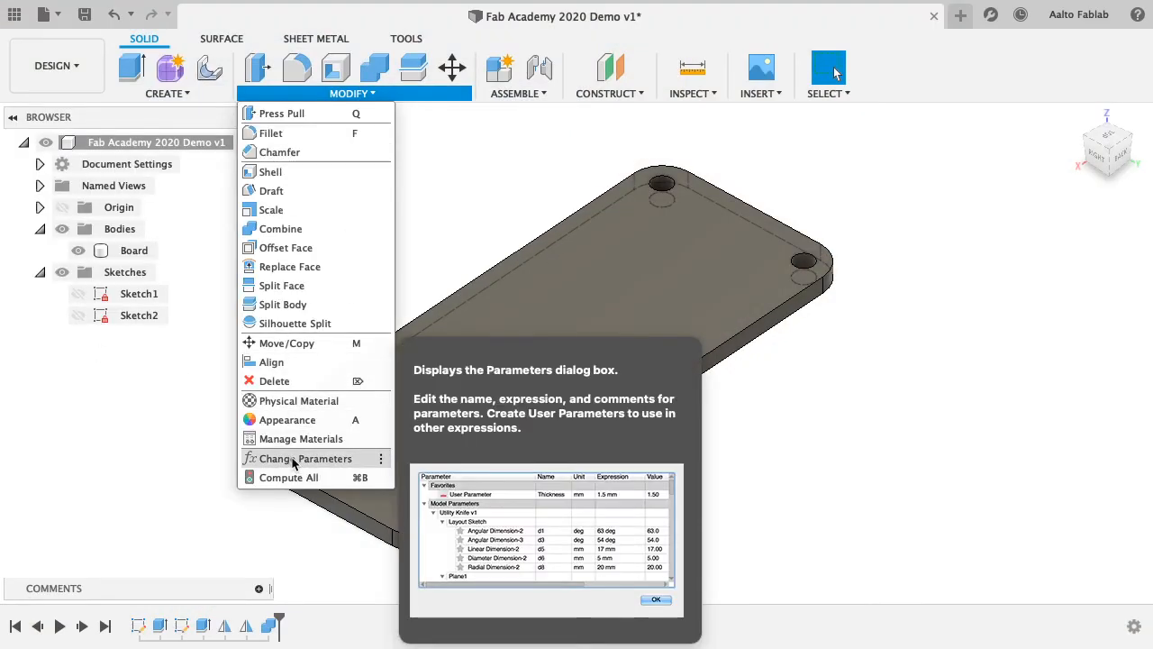
left_click(294, 459)
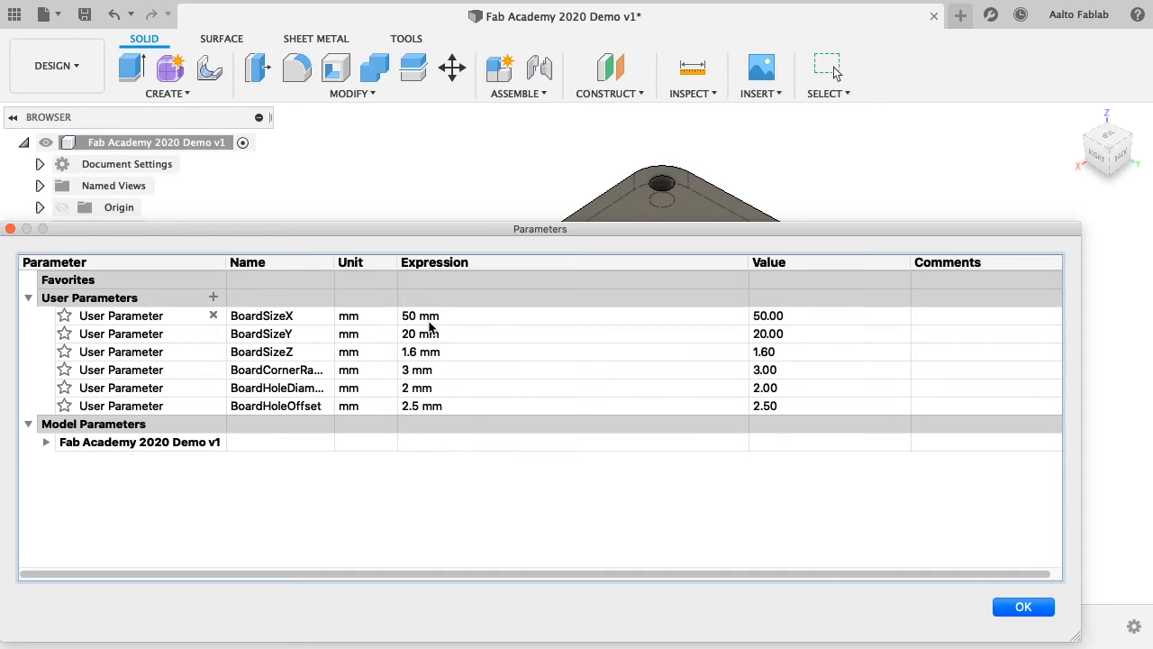
left_click(213, 297)
type("L")
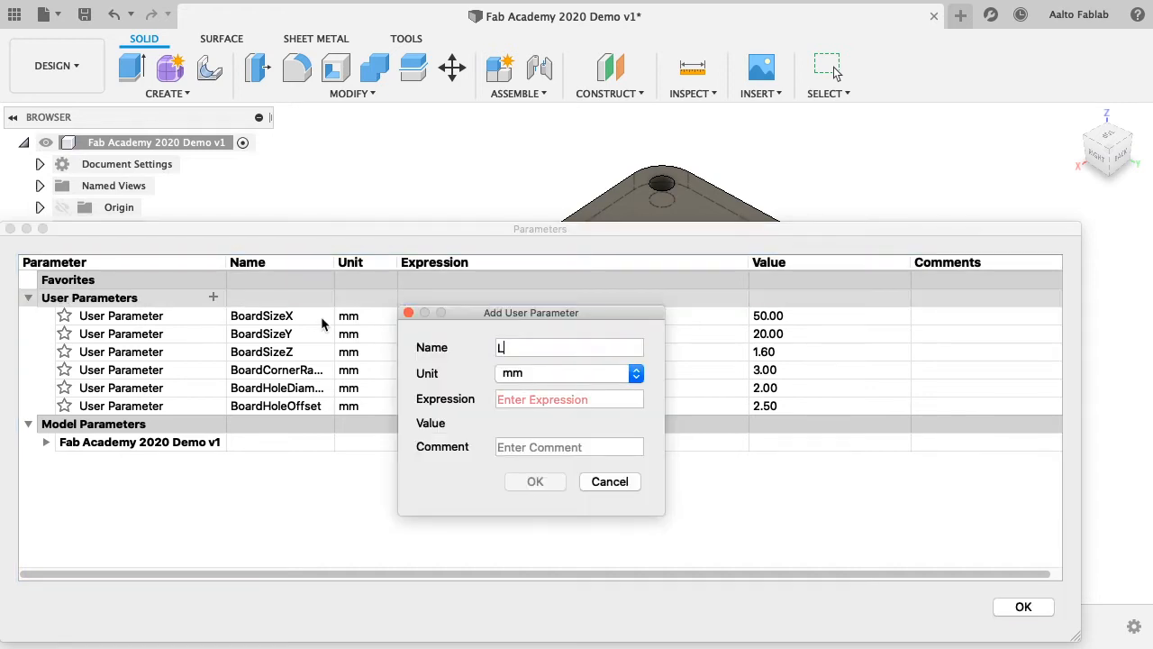
type("EDSizeY")
left_click(566, 398)
type("6.5")
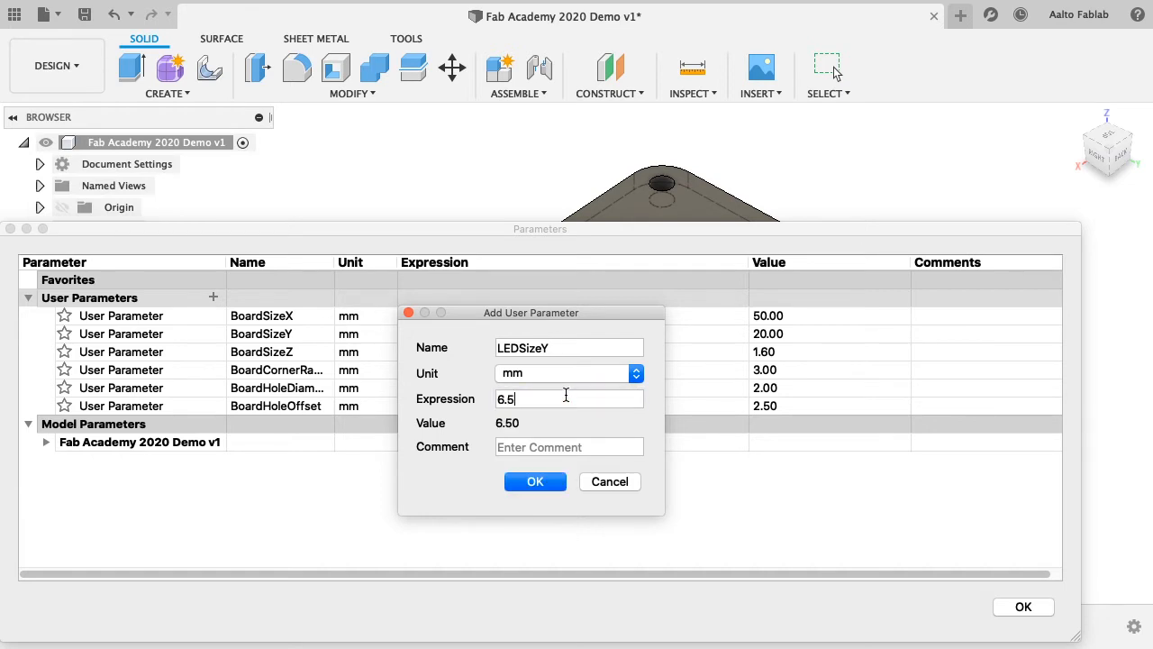
key("Return")
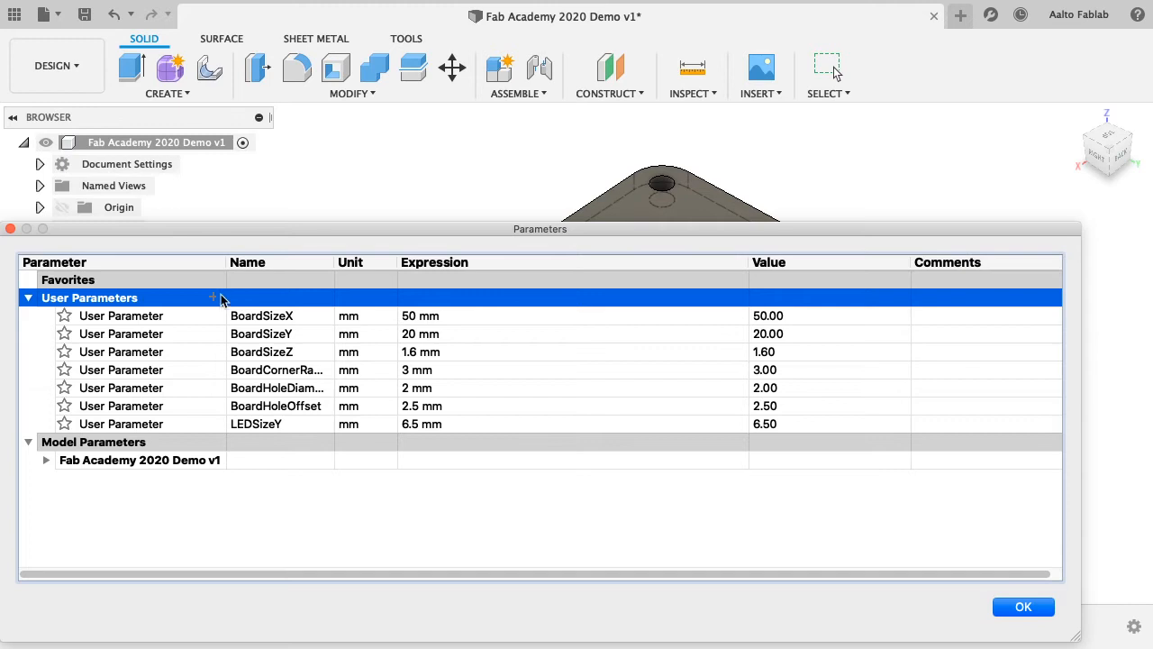
- Add a user parameter LEDSizeX with unit mm and expression 2
left_click(212, 298)
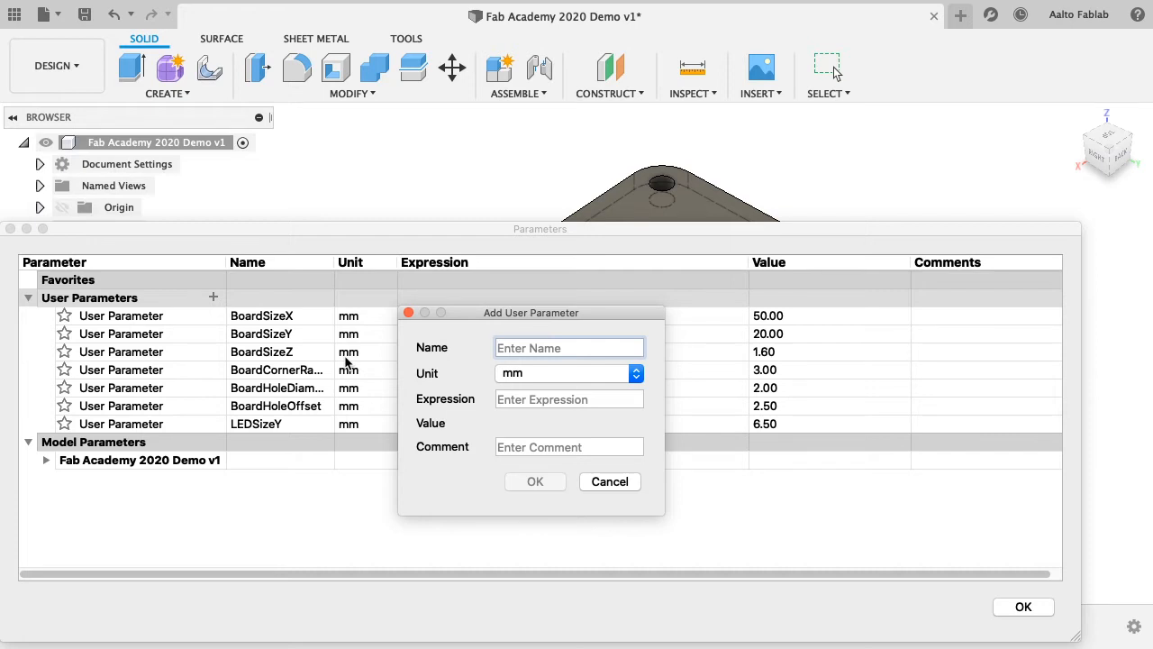
type("LEDSizeX")
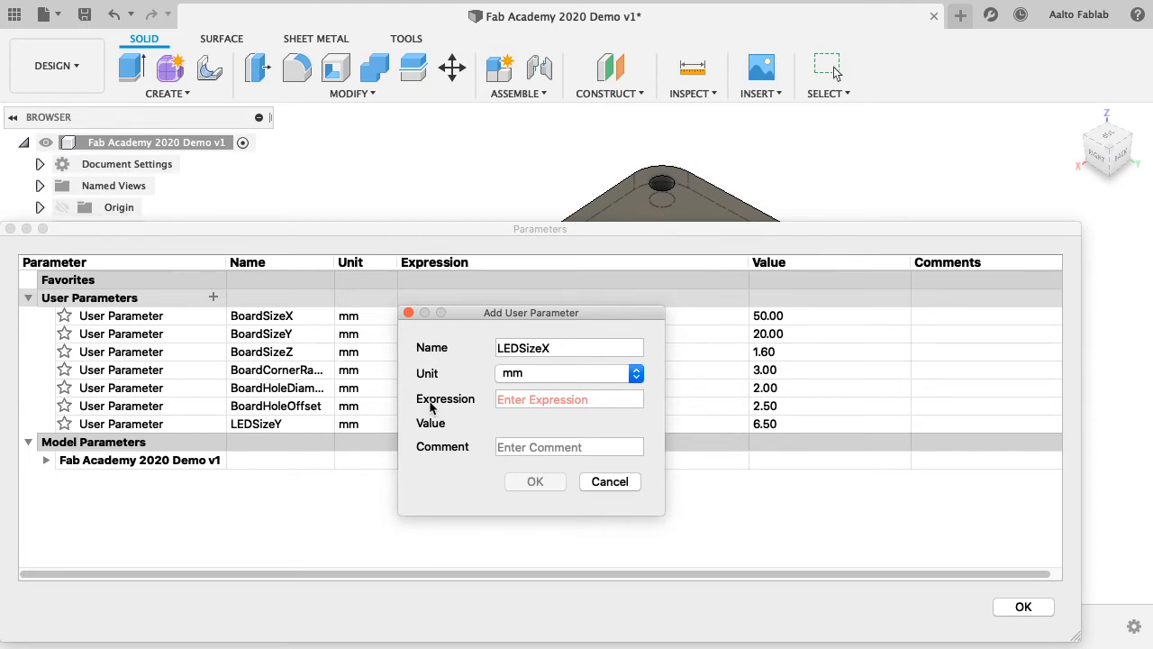
left_click(522, 400)
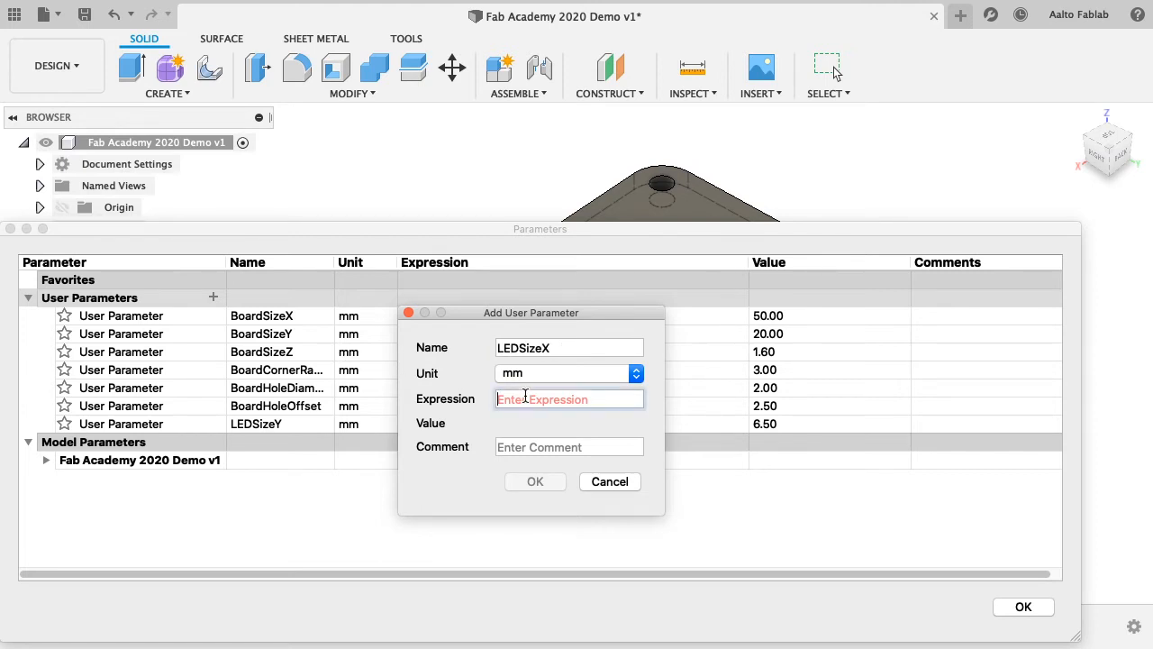
type("2")
left_click(547, 484)
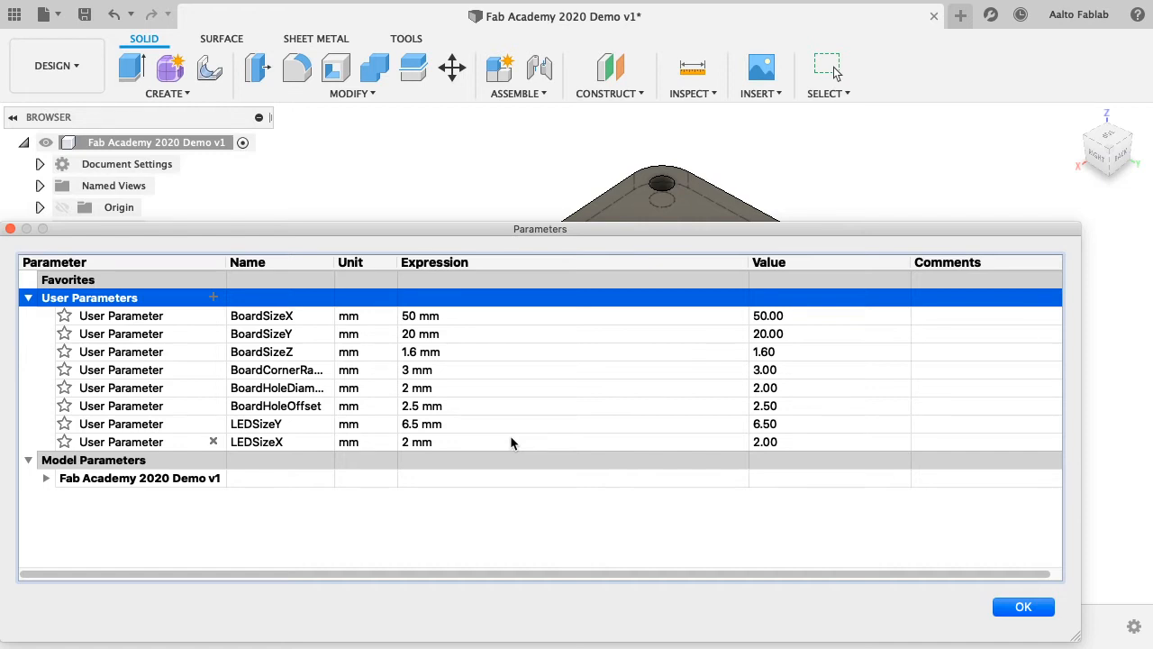
- Add a user parameter LEDSizeZ with unit mm and expression 1.5
left_click(214, 297)
type("LEDSizeZ")
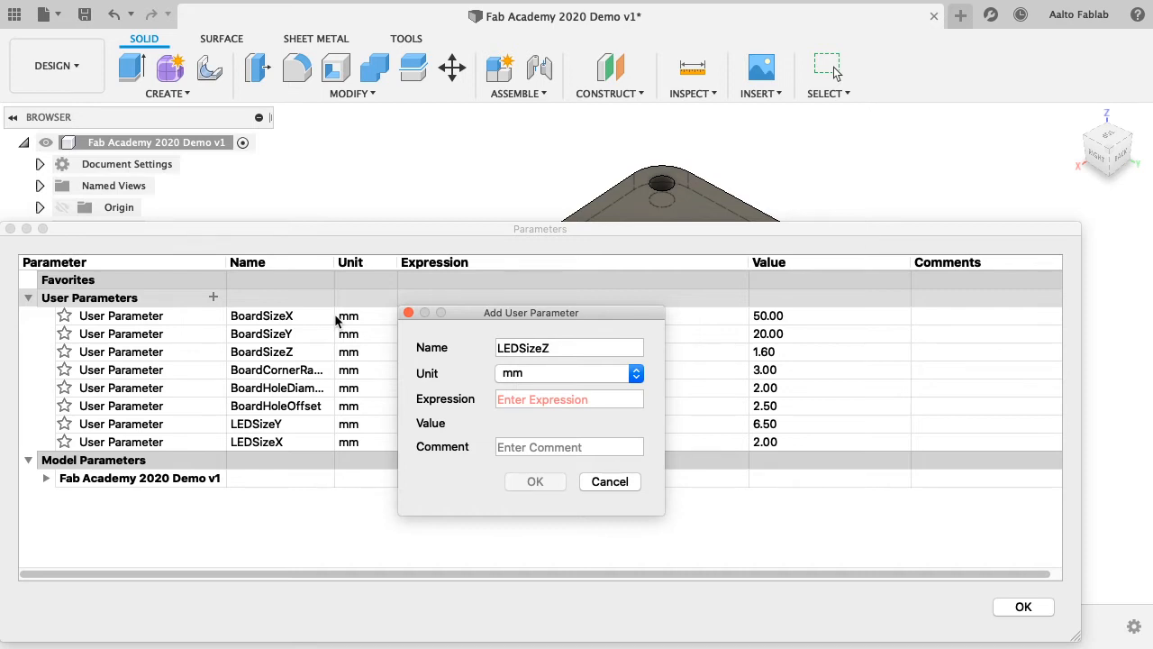
left_click(547, 400)
type("1.5")
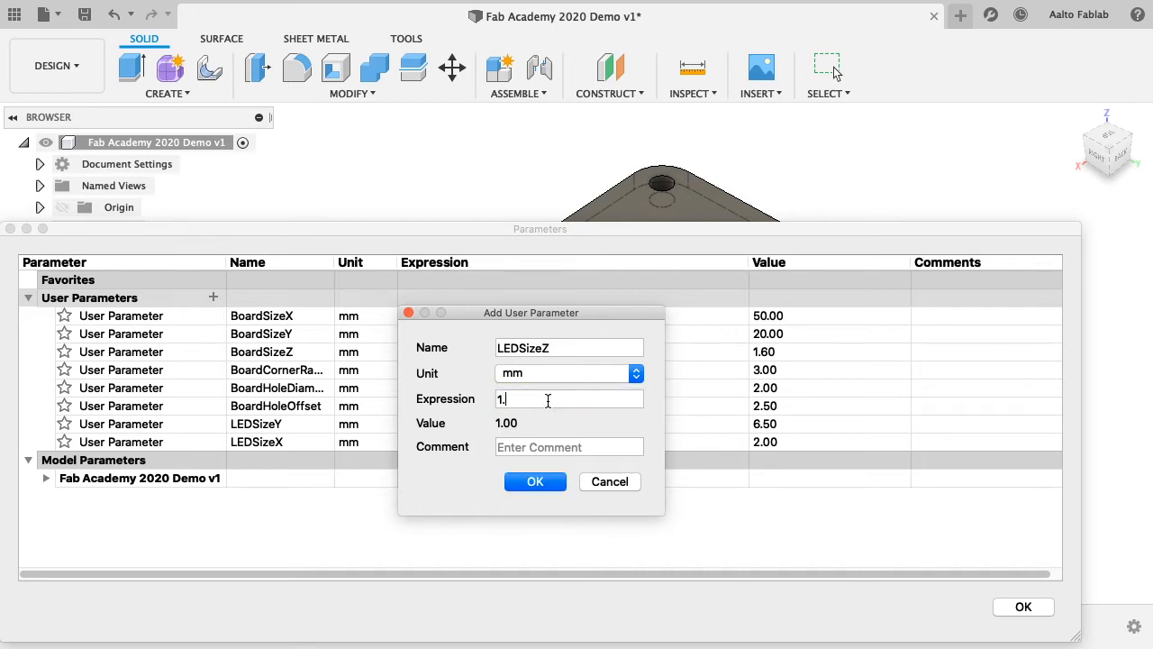
left_click(535, 481)
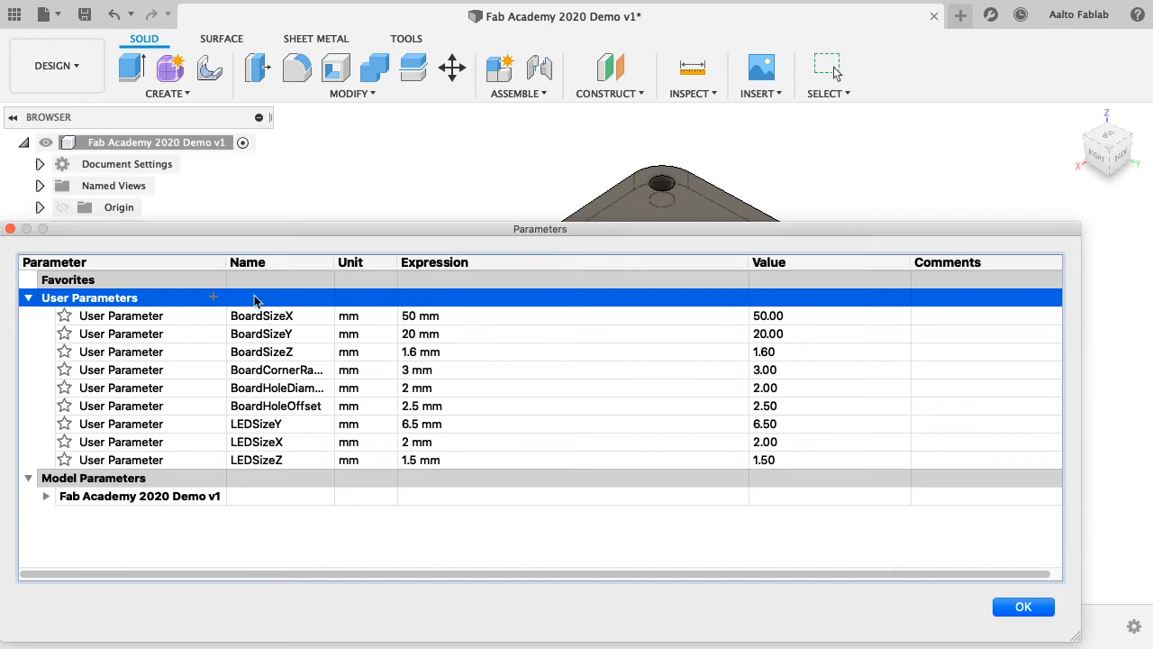
- Add a user parameter LEDOffset with unit mm and expression 2, and close the parameters dialog
left_click(213, 298)
type("LED")
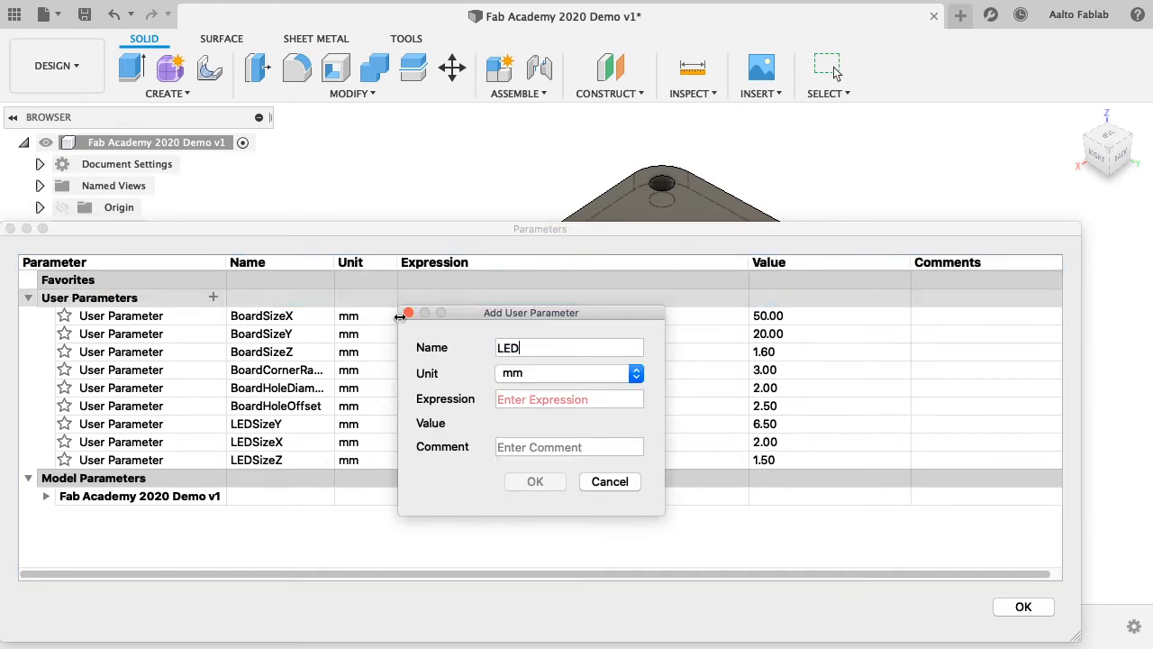
type("Offset")
left_click(530, 399)
type("2")
left_click(519, 482)
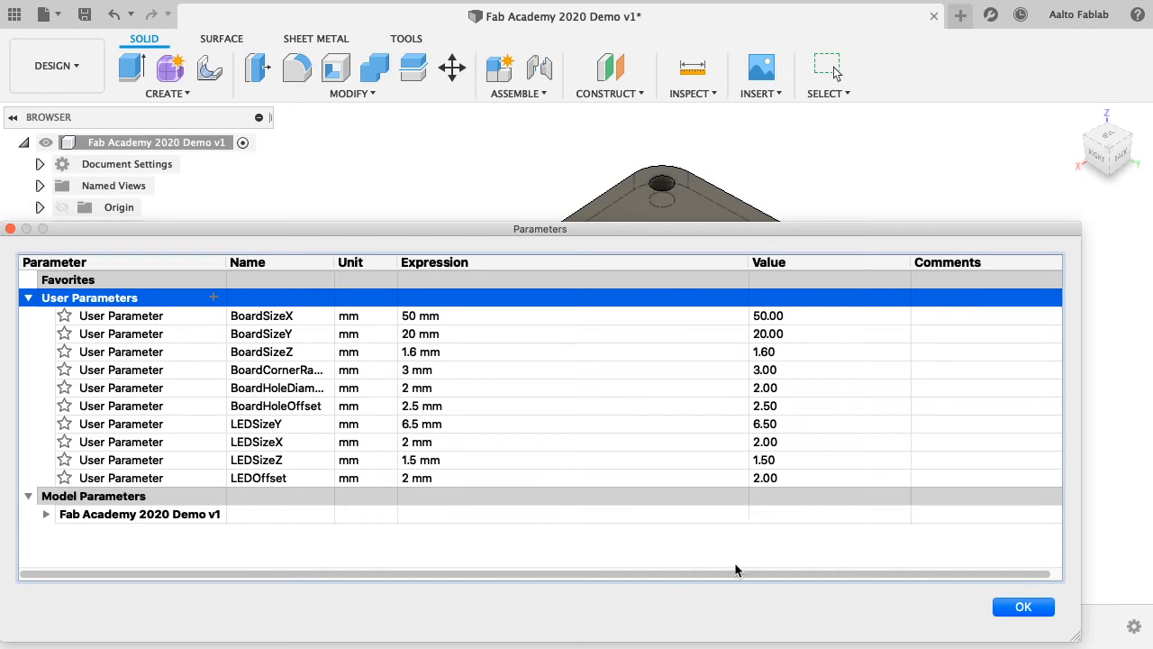
left_click(1022, 606)
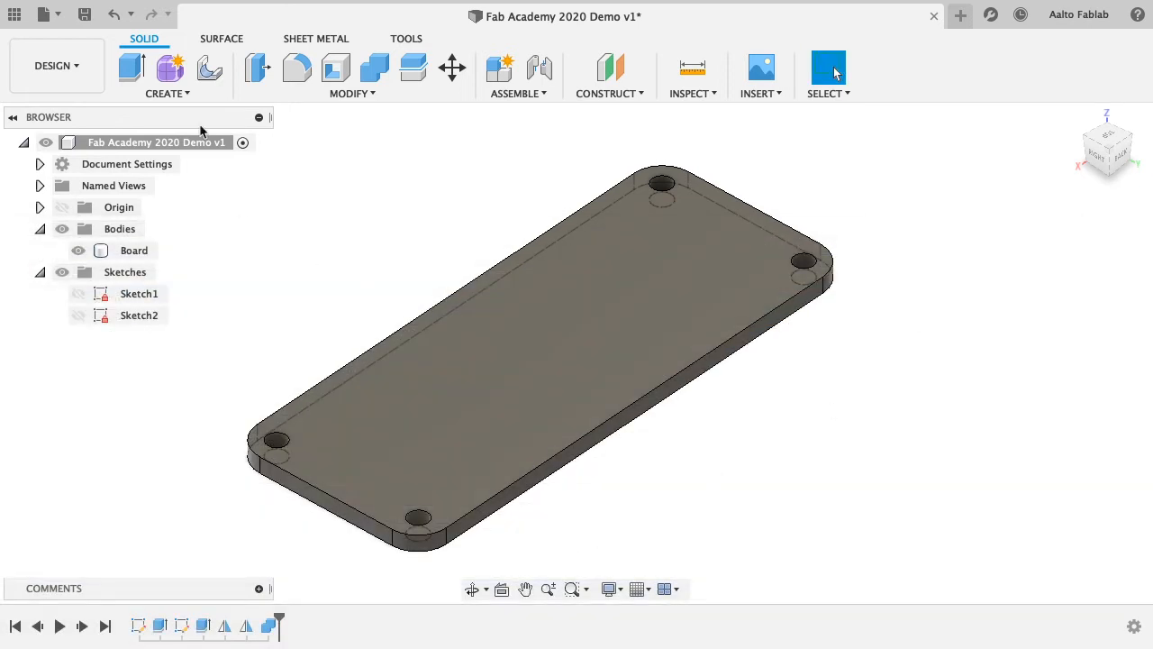
- Create a sketch on the board's top face and project that face's outline and holes into it
left_click(158, 91)
left_click(171, 131)
left_click(663, 267)
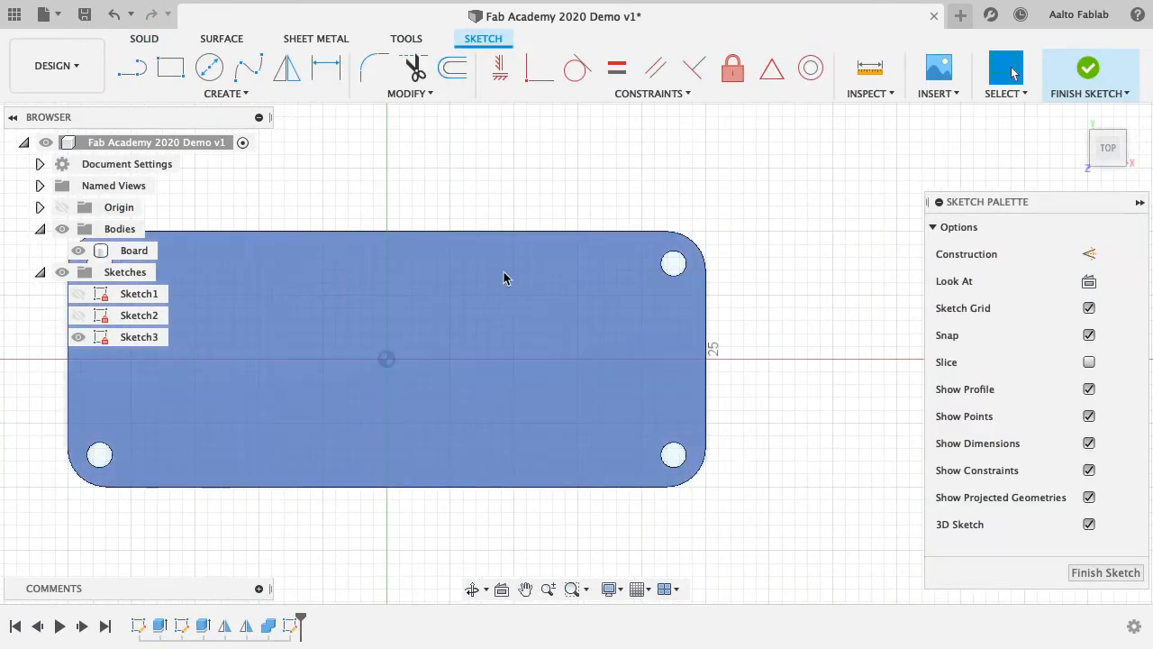
left_click(240, 93)
mouse_move(180, 399)
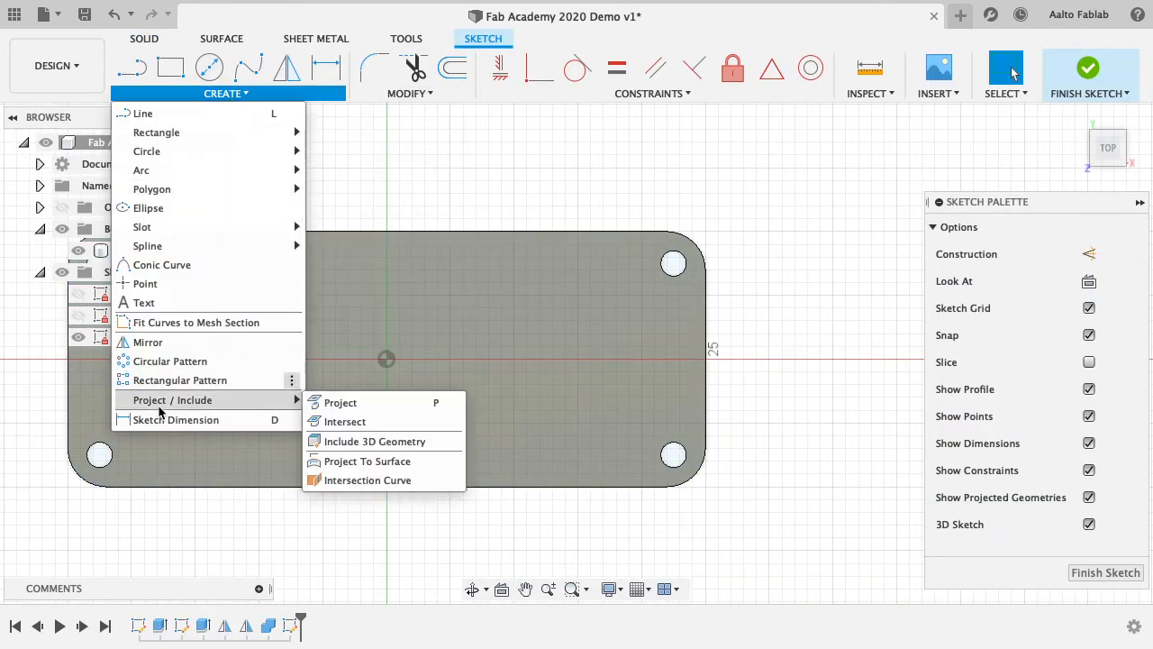
left_click(396, 402)
left_click(488, 322)
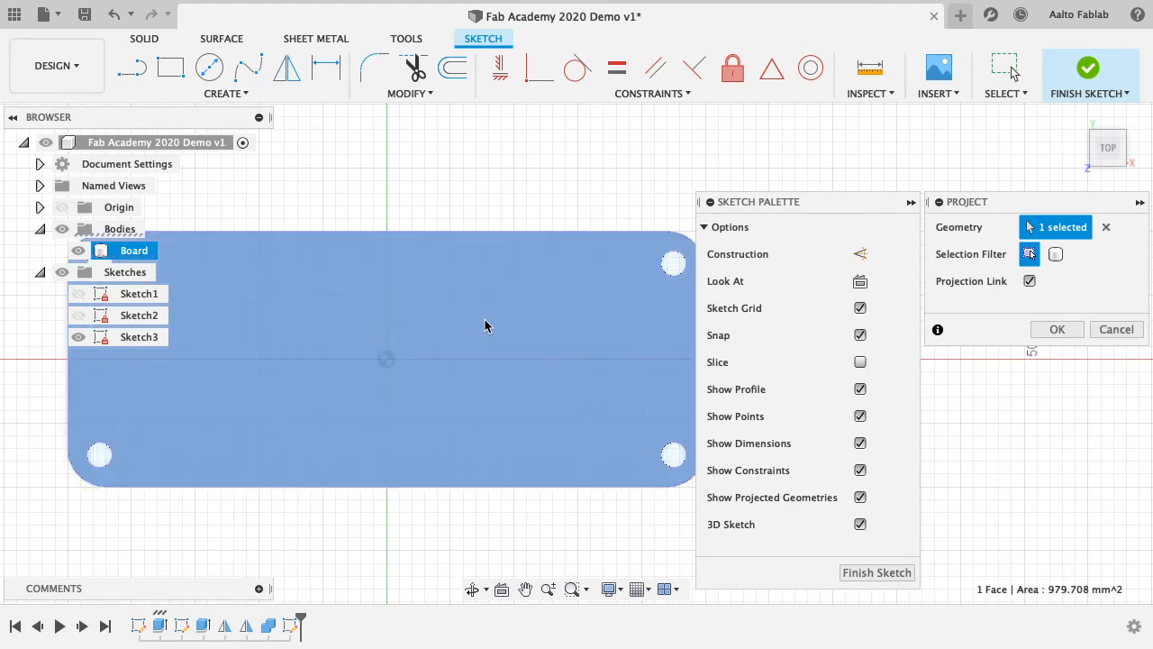
left_click(1056, 329)
- Draw a 50 mm horizontal line between the midpoints of the board's two short edges and make it construction geometry
scroll(703, 341, "up", 3)
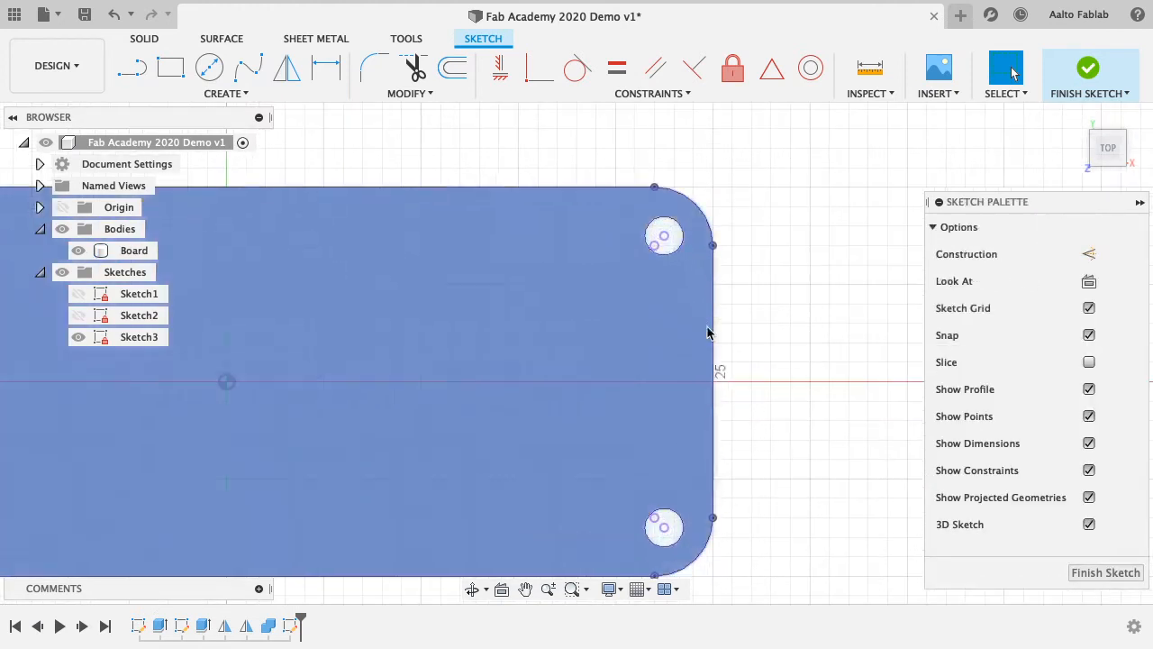
scroll(747, 357, "up", 2)
scroll(514, 209, "down", 3)
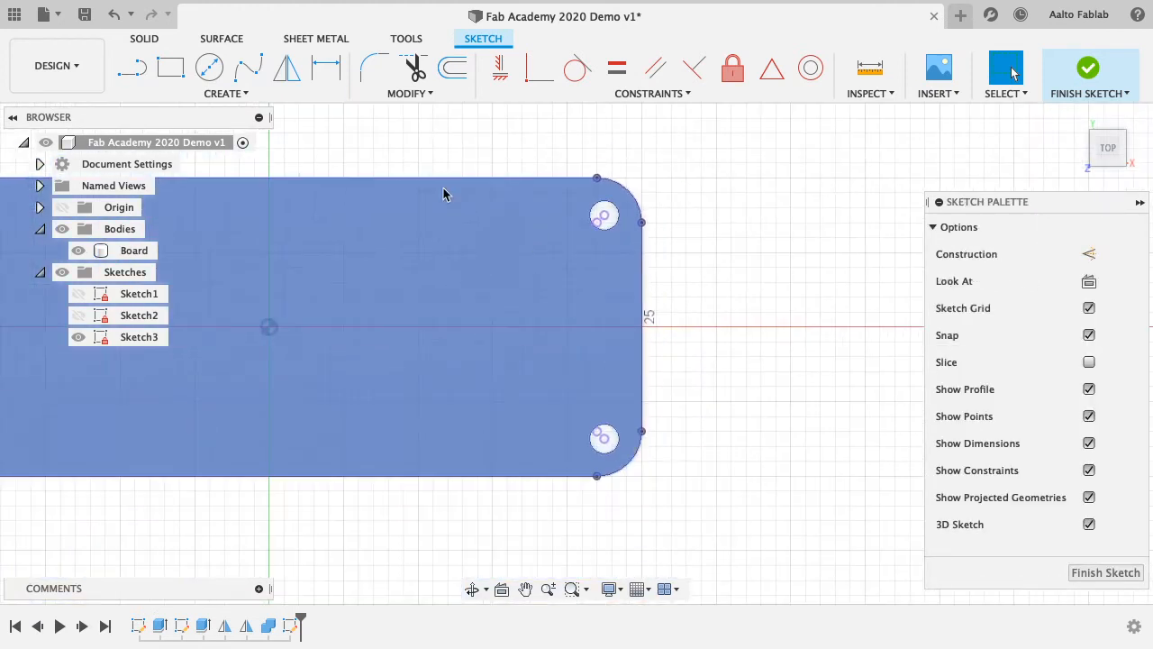
left_click(132, 67)
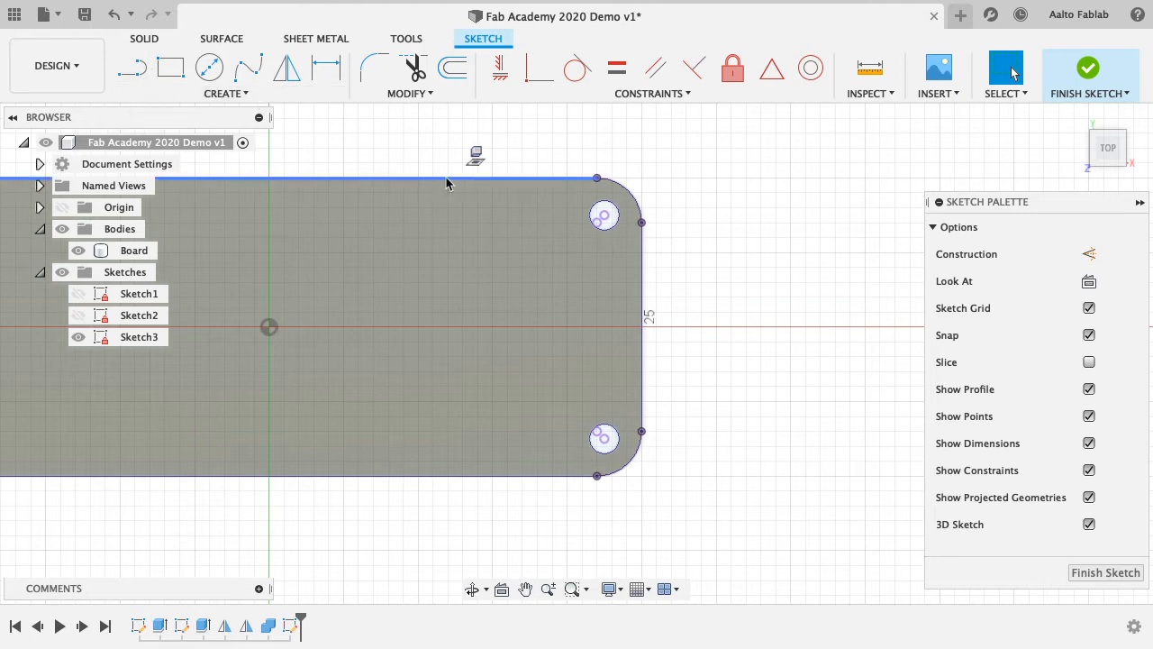
left_click(133, 70)
scroll(370, 222, "up", 2)
scroll(368, 218, "down", 3)
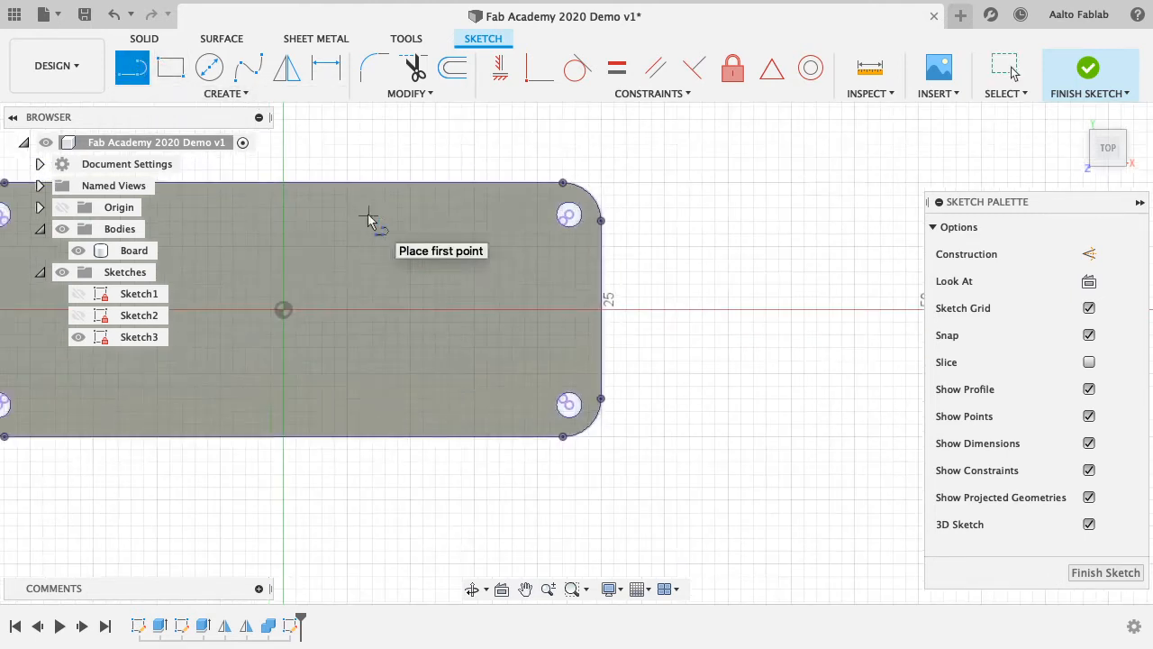
scroll(367, 217, "down", 3)
left_click(505, 268)
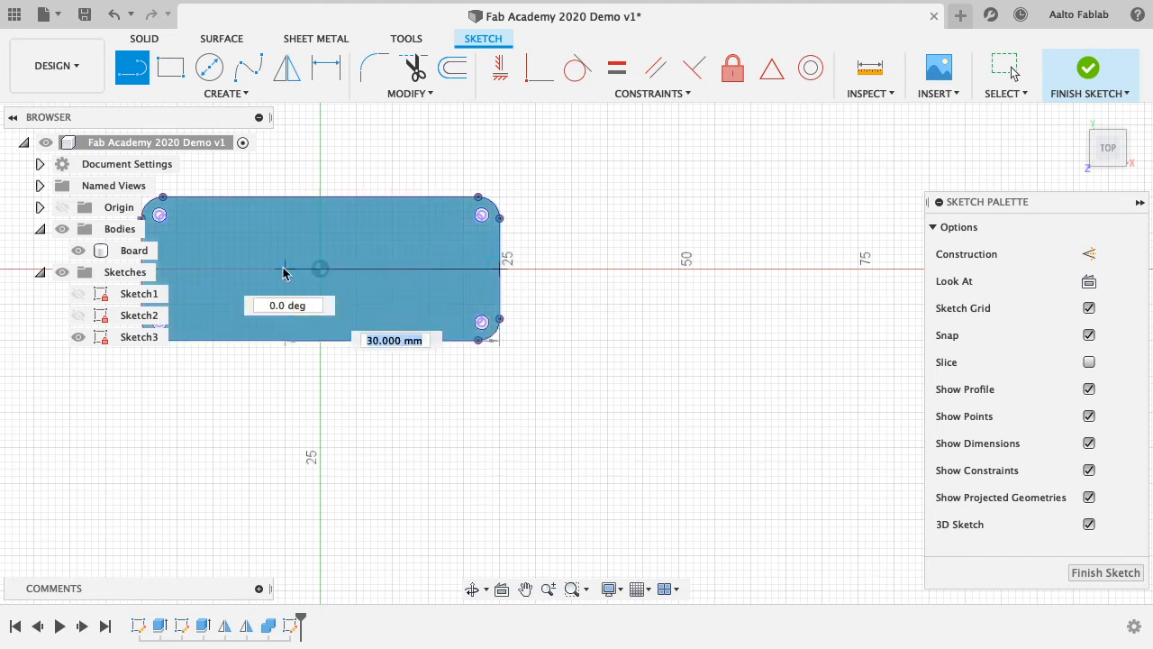
middle_click_drag(283, 272, 420, 257)
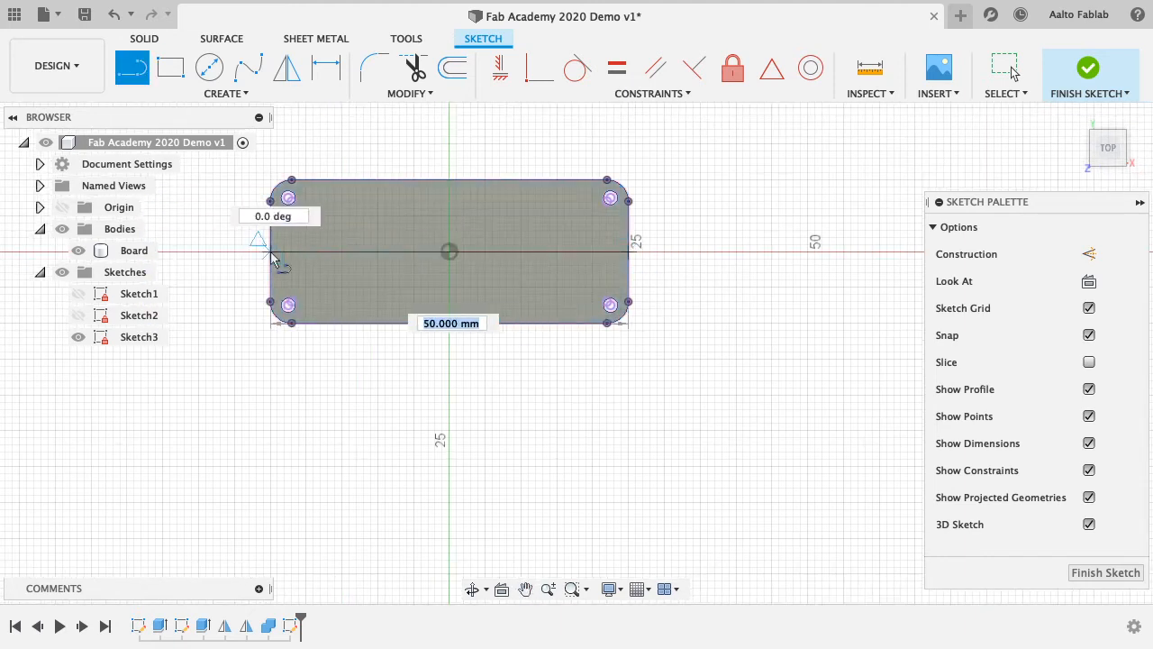
left_click(272, 252)
scroll(549, 252, "down", 2)
scroll(549, 252, "up", 2)
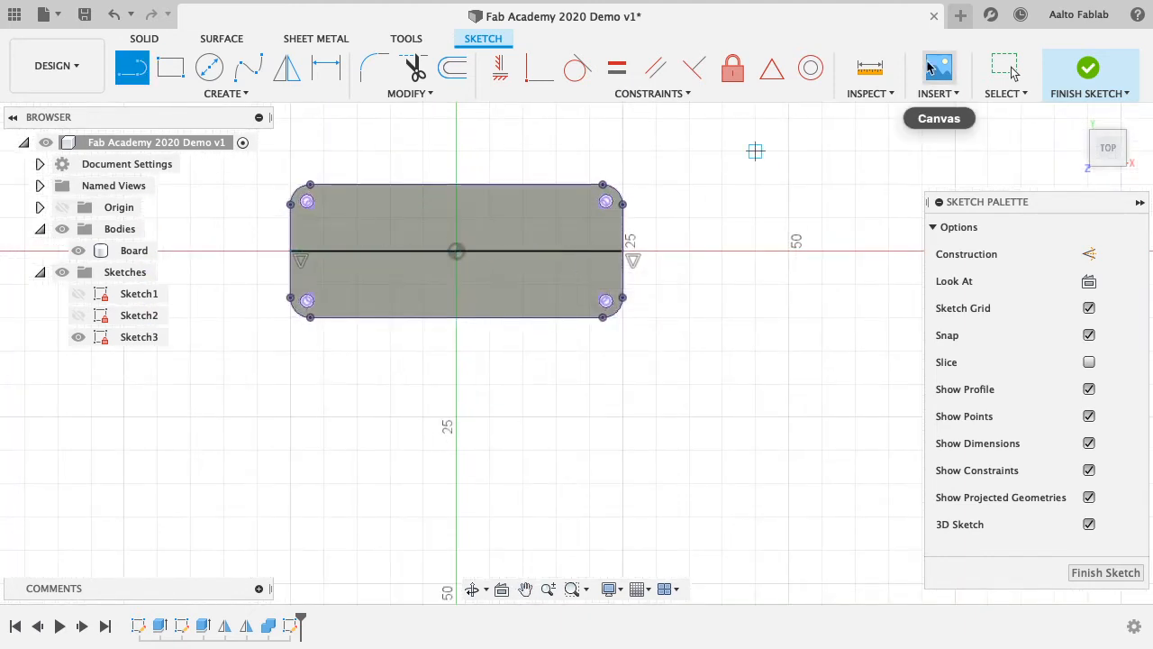
key("Escape")
left_click(621, 252)
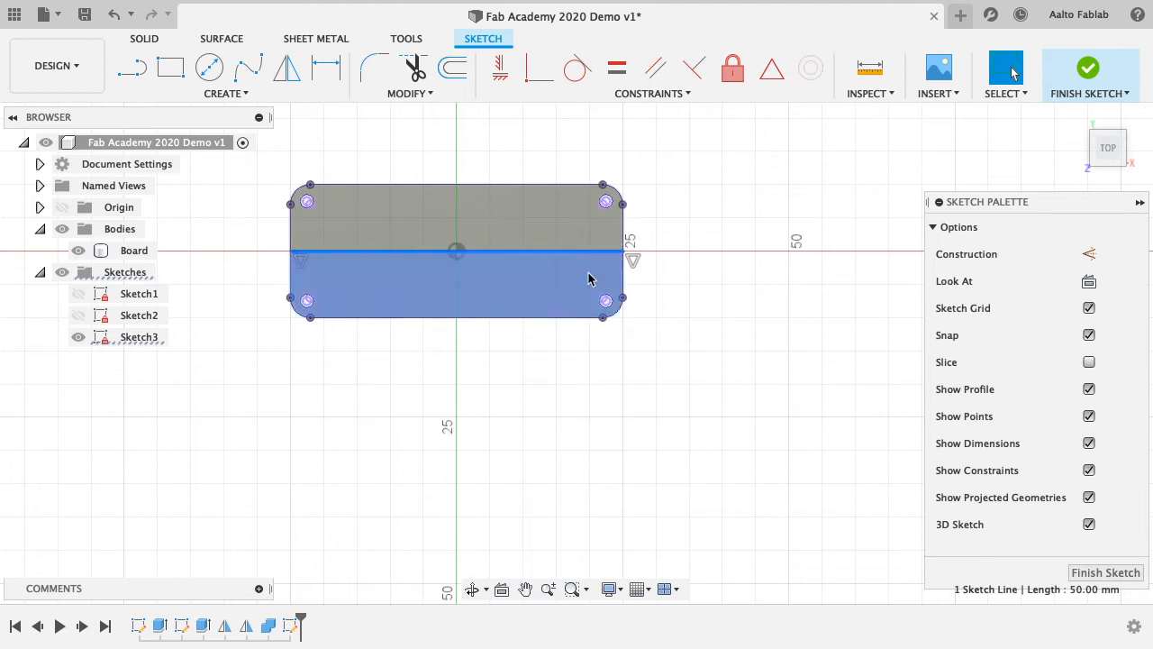
left_click(1089, 254)
- Sketch an upright rectangle about 3.6 mm wide across the construction line, between the board's centre and its right edge
scroll(649, 258, "down", 2)
scroll(603, 232, "up", 6)
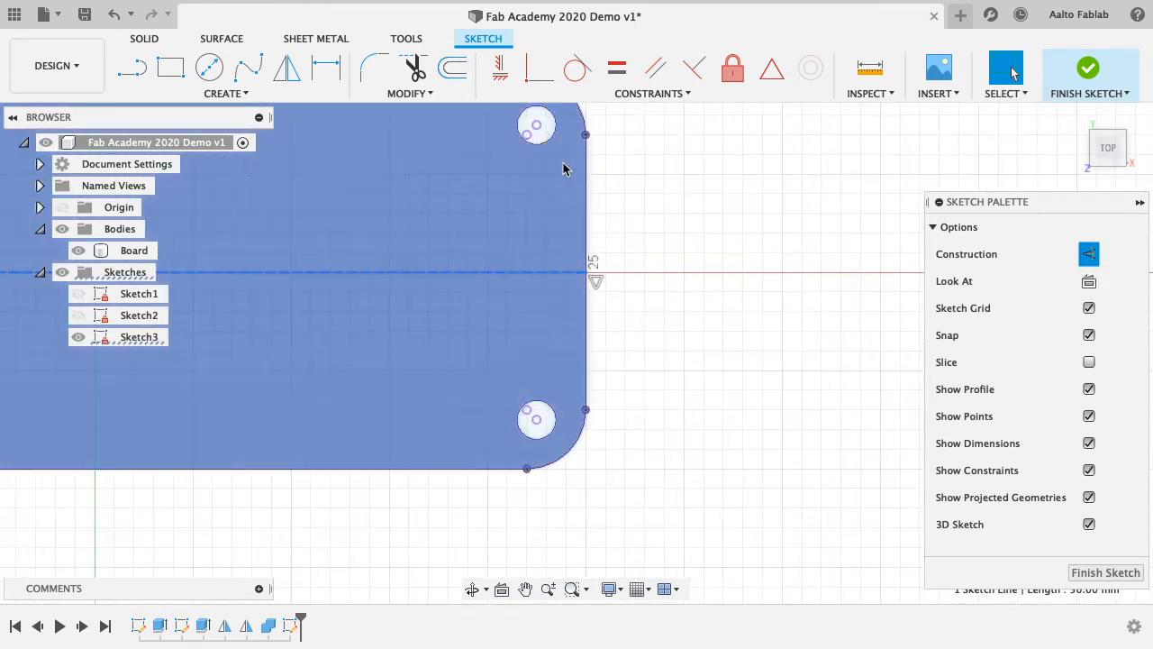
left_click(170, 68)
left_click(310, 174)
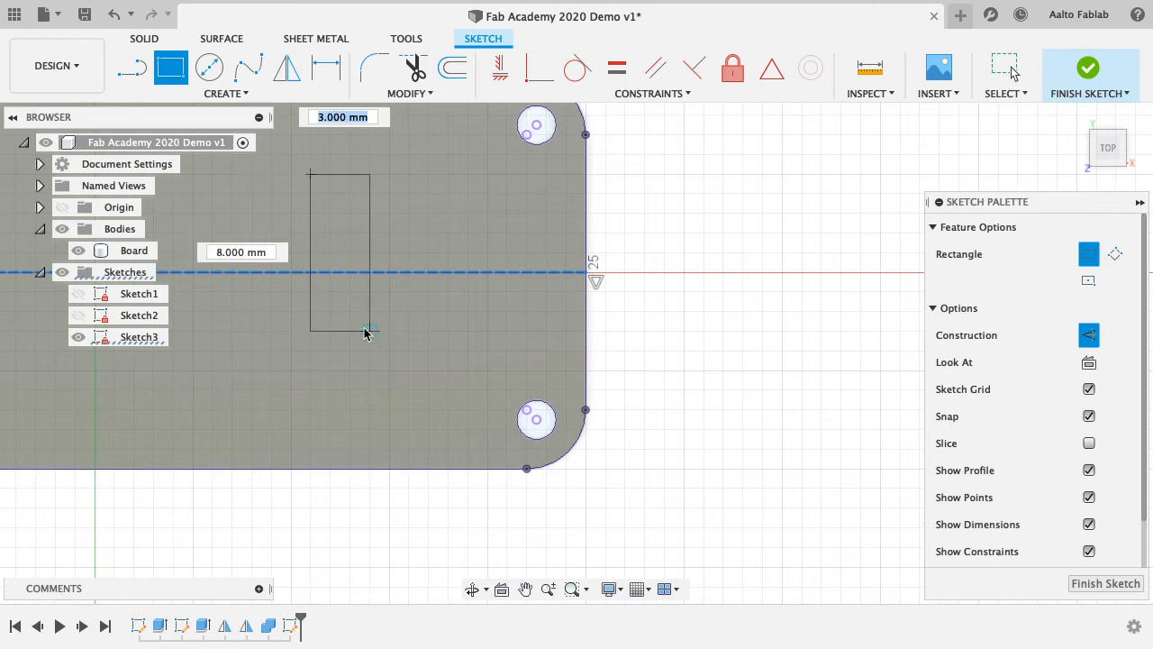
left_click(381, 340)
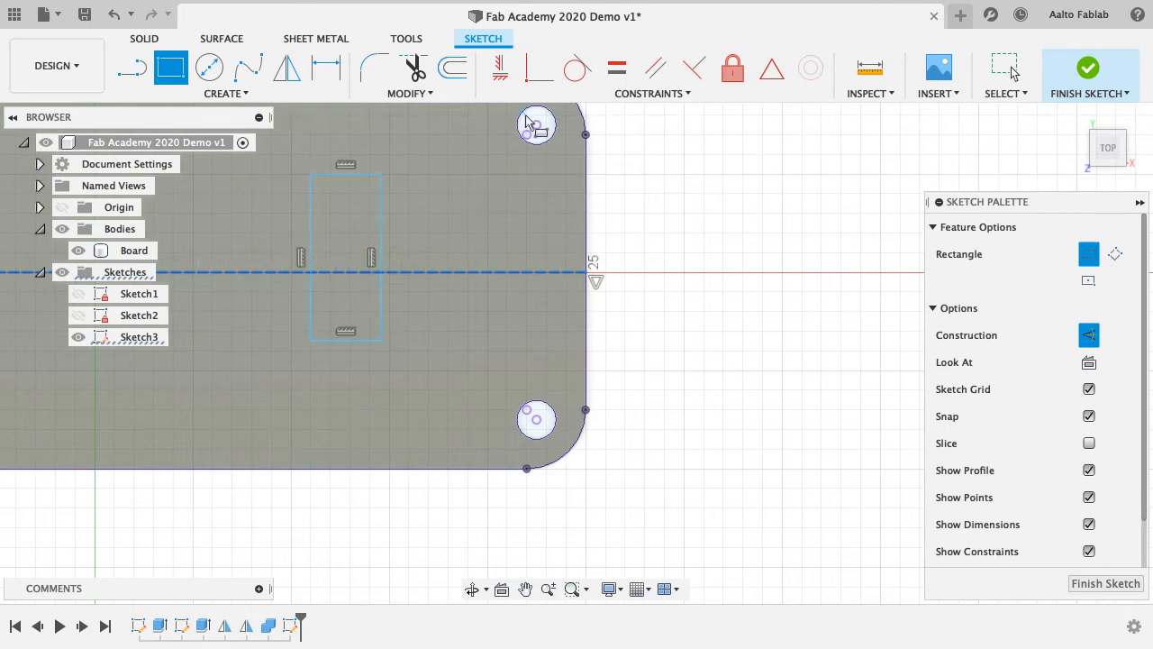
- Dimension the rectangle's width with the user parameter LEDSizeX
key("d")
left_click(311, 174)
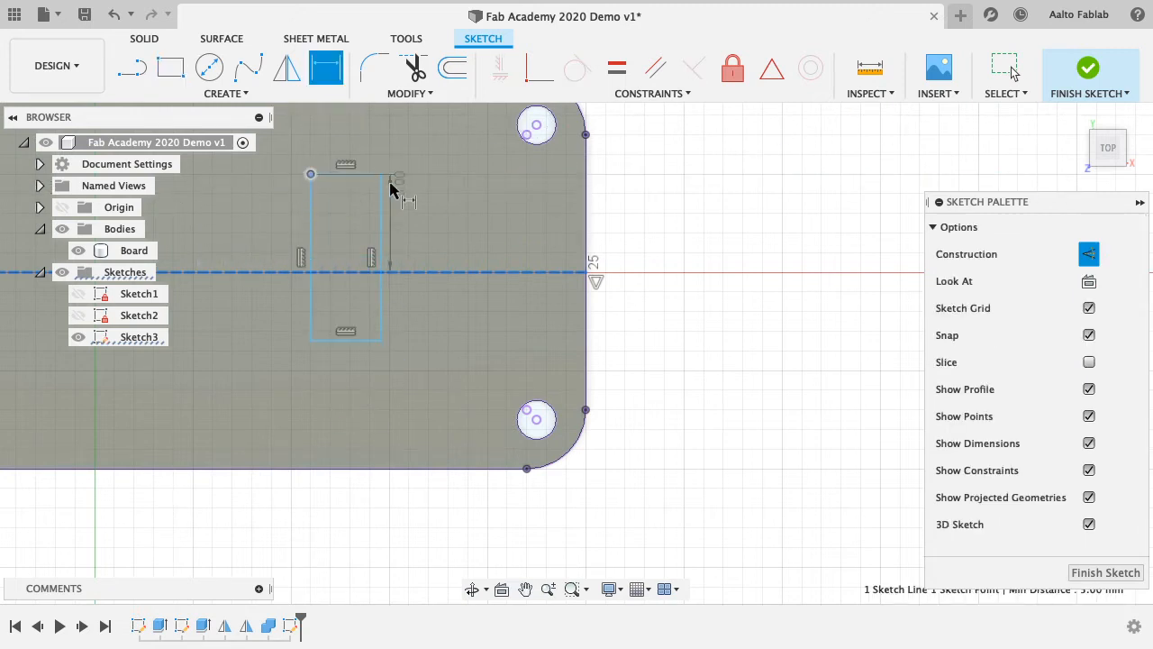
left_click(381, 174)
left_click(396, 148)
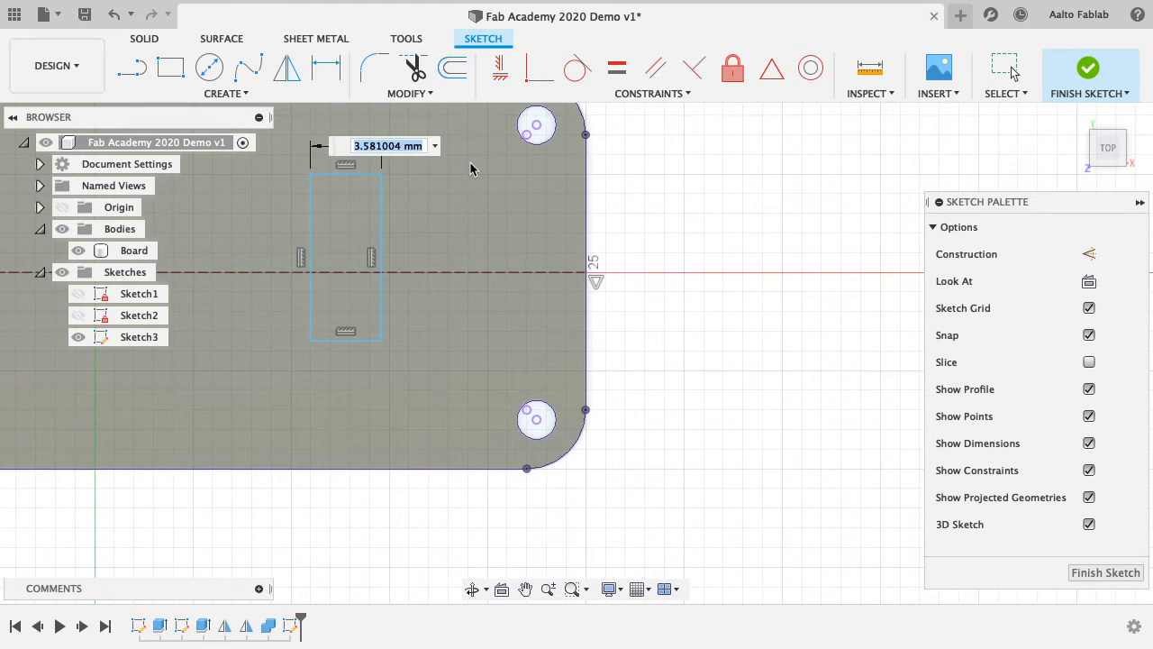
type("LE")
key("Down")
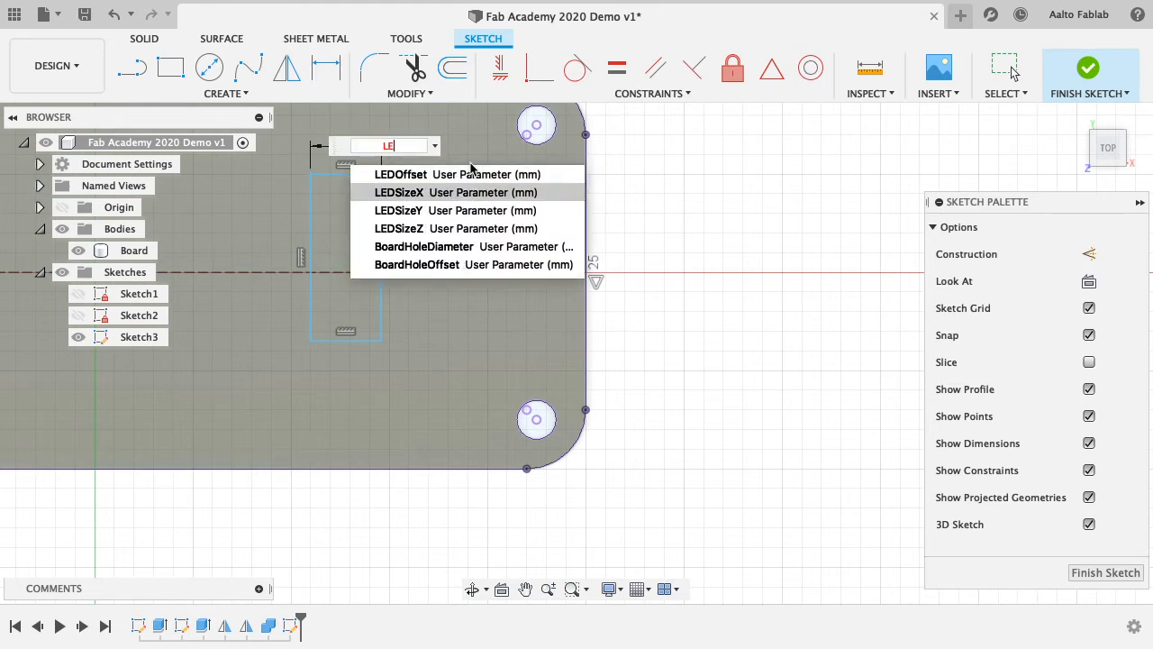
key("Return")
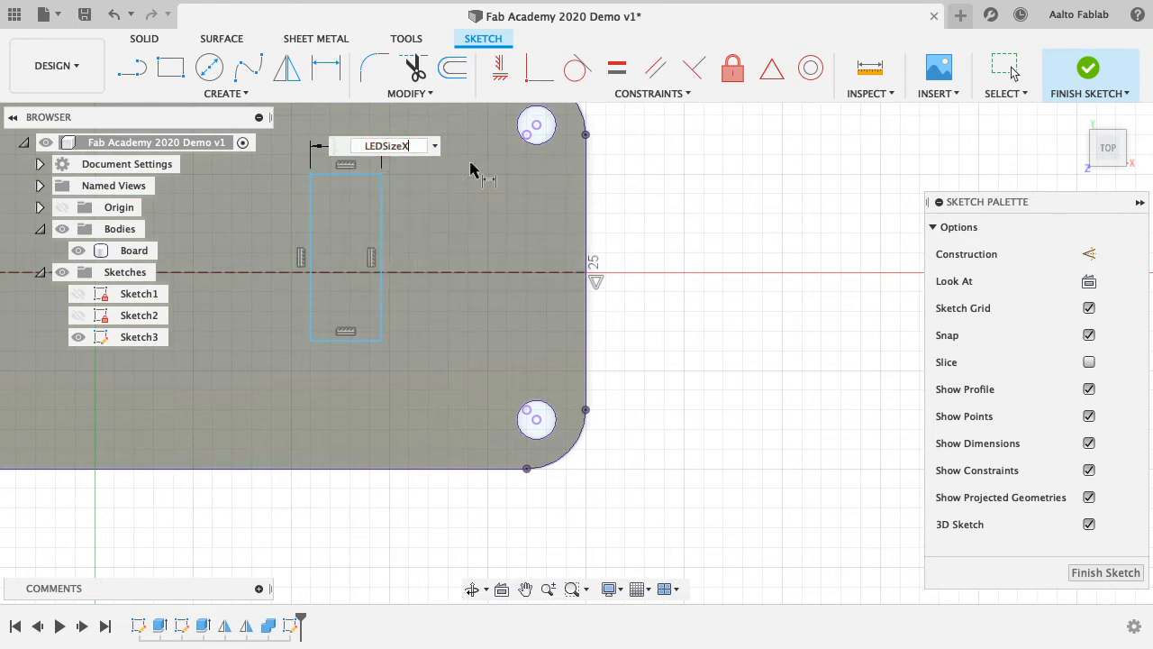
key("Return")
- Dimension the rectangle's height with the user parameter LEDSizeY
left_click(310, 174)
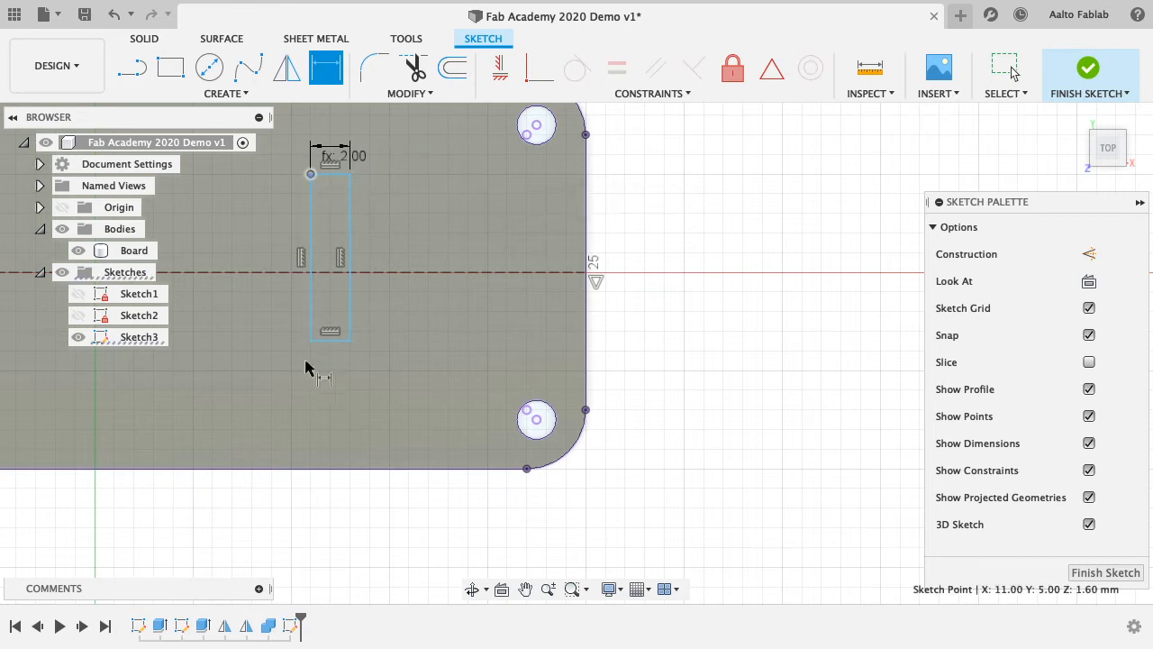
left_click(310, 343)
left_click(245, 325)
type("LED")
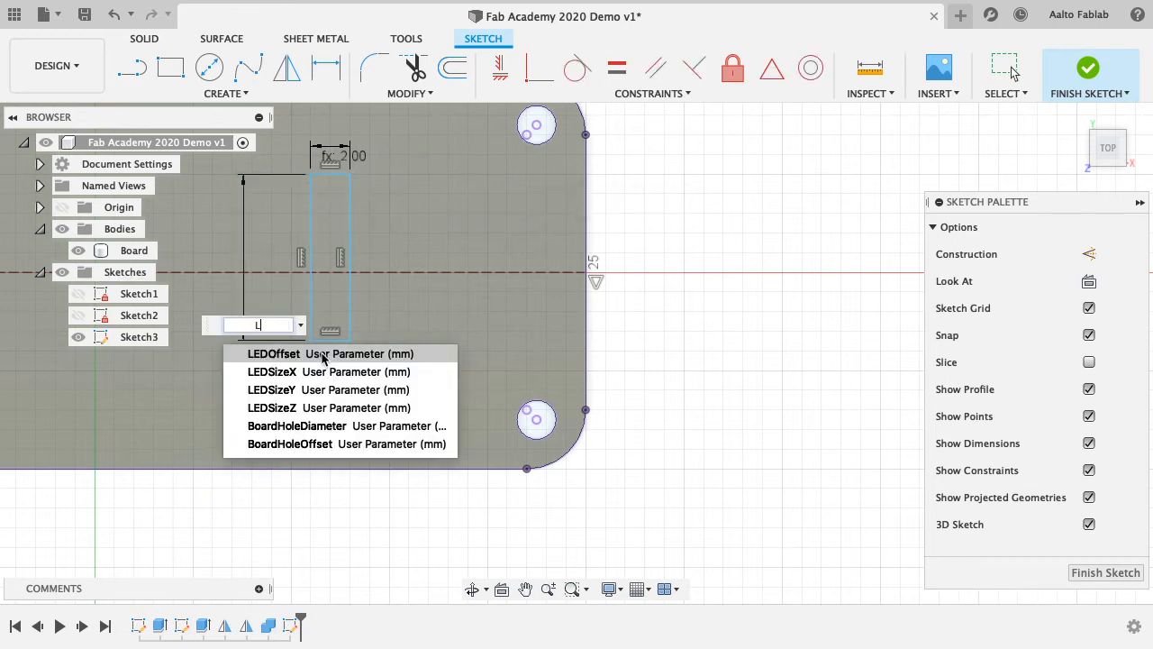
key("Down")
key("Down")
key("Return")
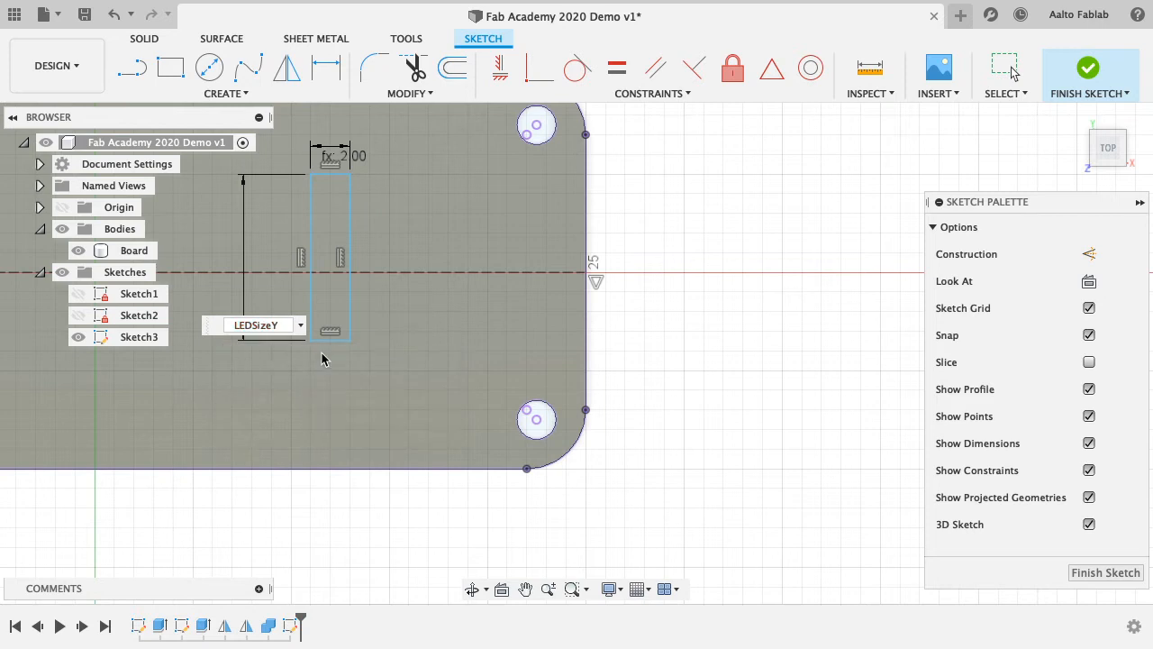
- Place a sketch point at the midpoint of the rectangle's right side
left_click(131, 70)
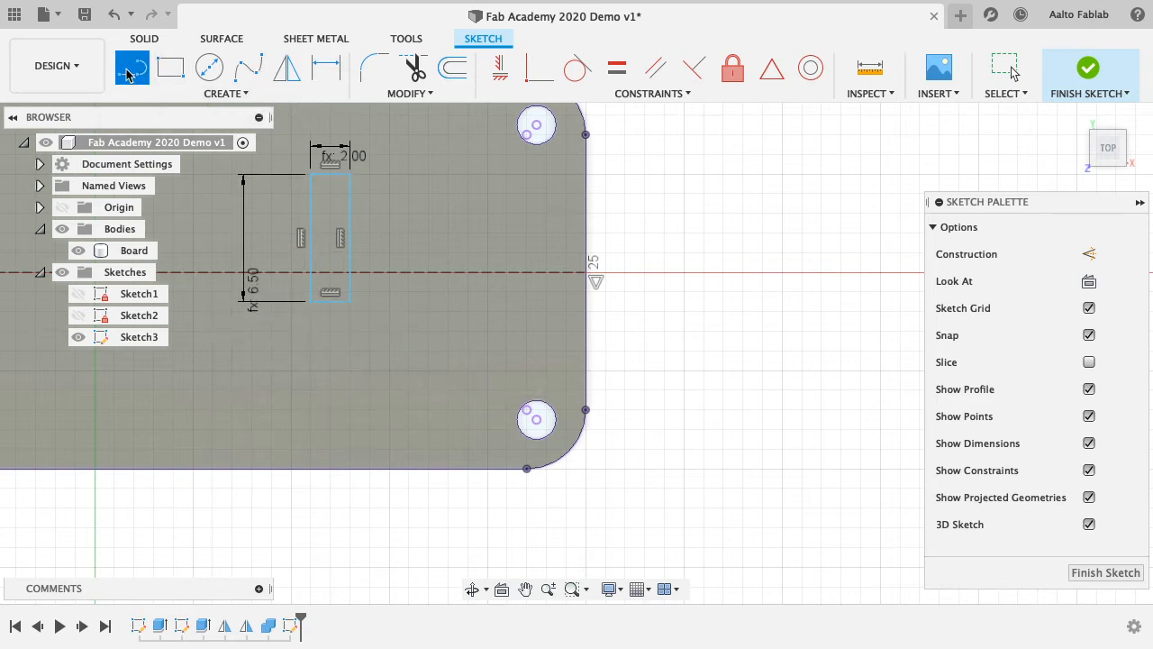
left_click(208, 68)
left_click(223, 93)
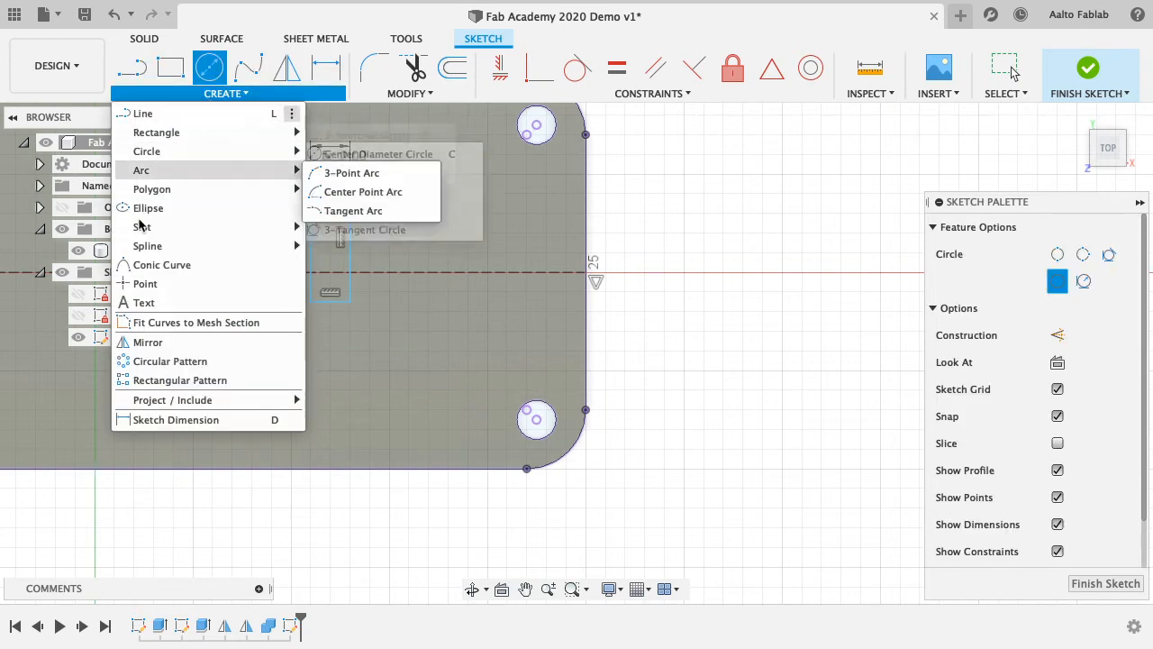
left_click(145, 284)
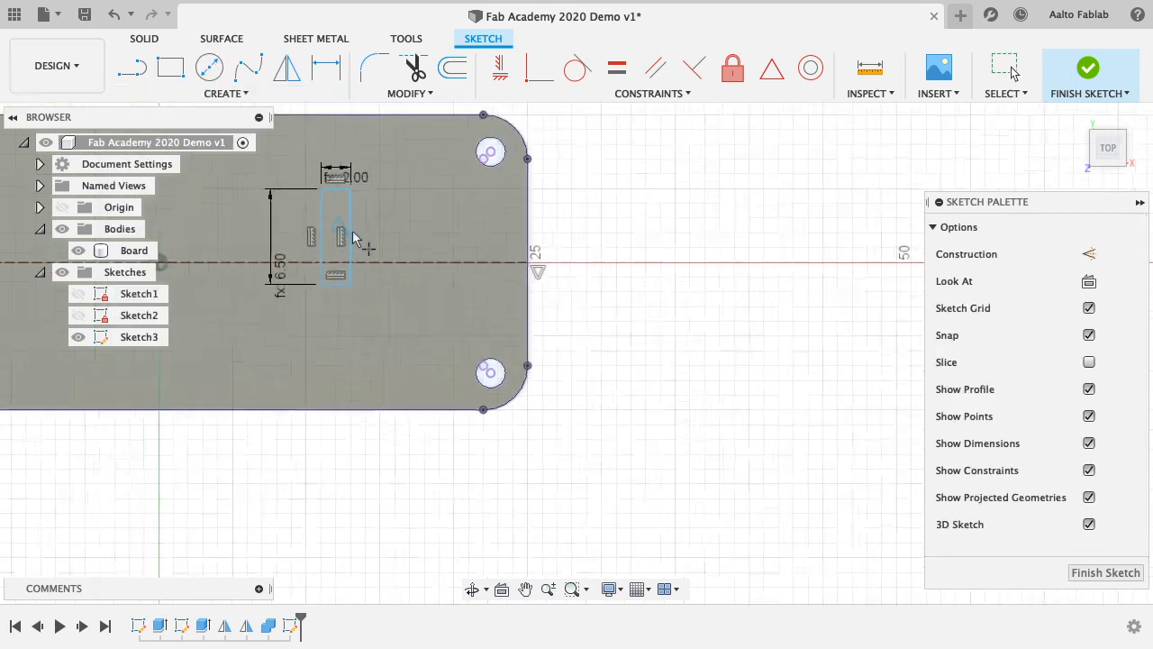
scroll(354, 236, "up", 8)
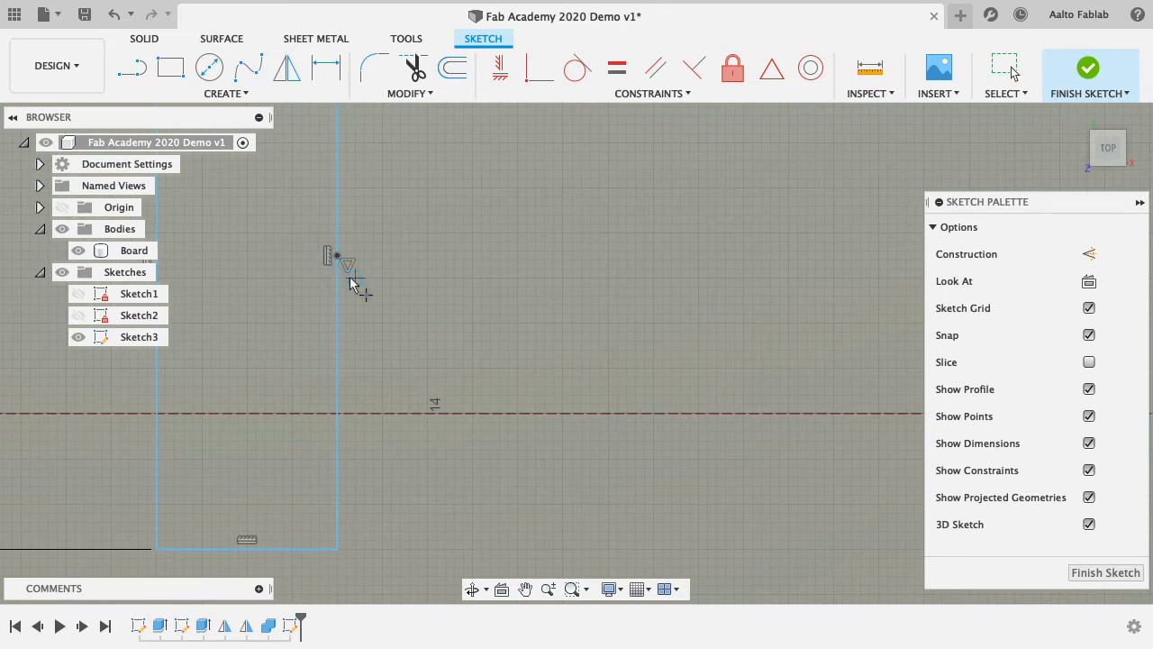
scroll(347, 275, "down", 6)
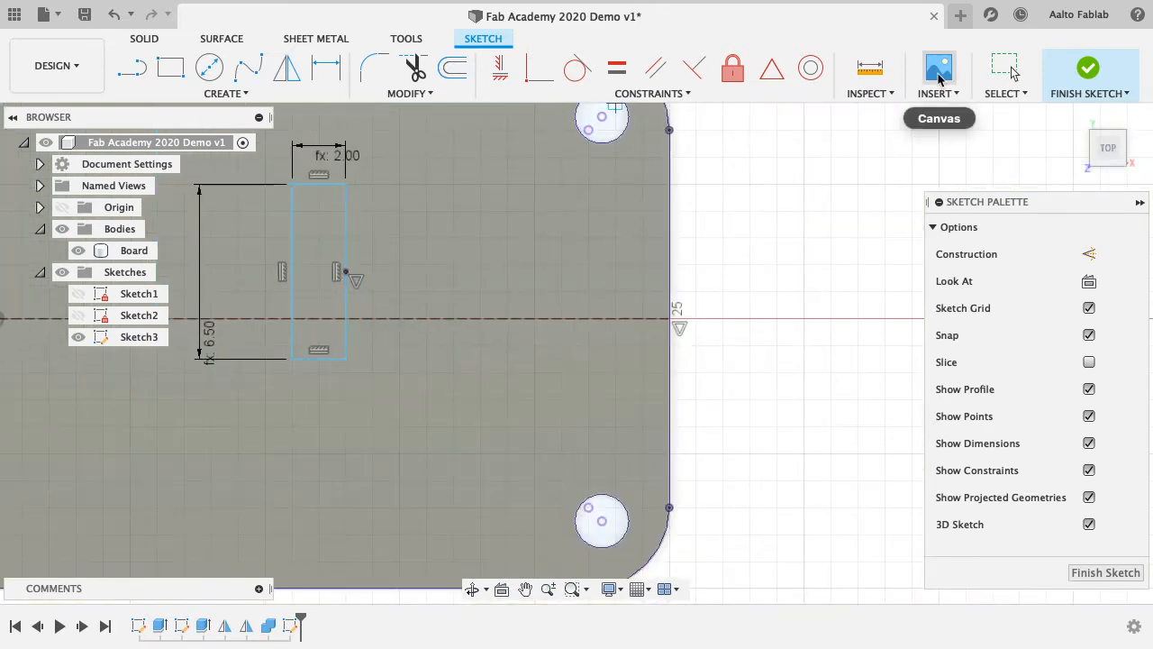
left_click(1007, 68)
- Make the rectangle's side midpoint coincident with the horizontal construction line
left_click(431, 263)
left_click(346, 272)
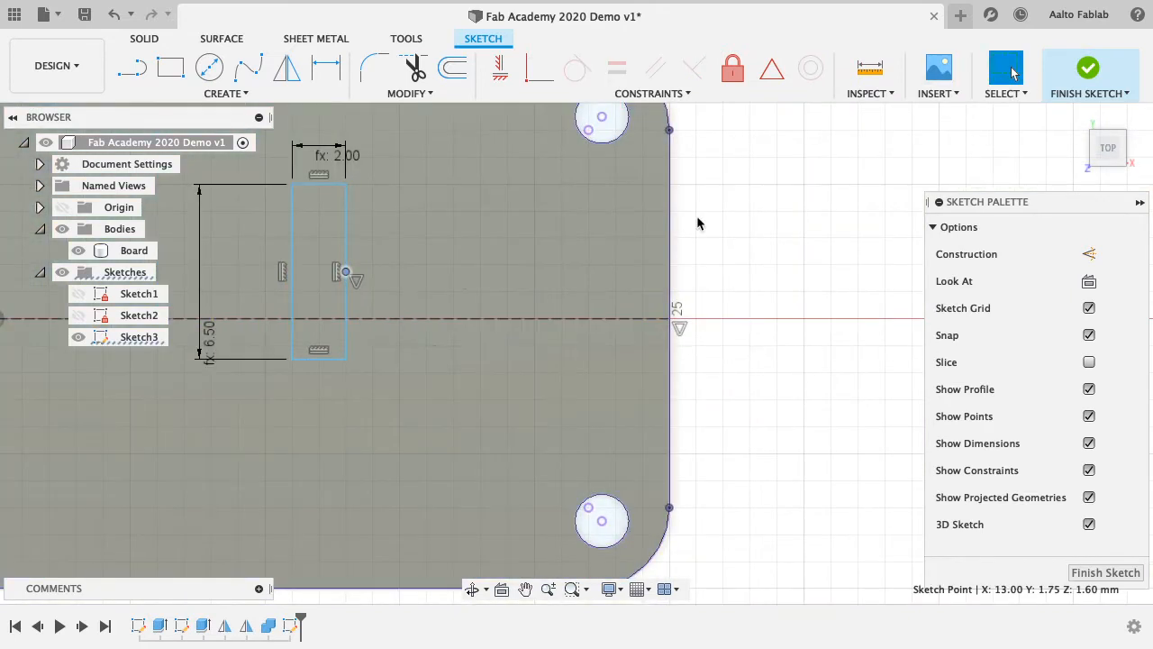
left_click(648, 94)
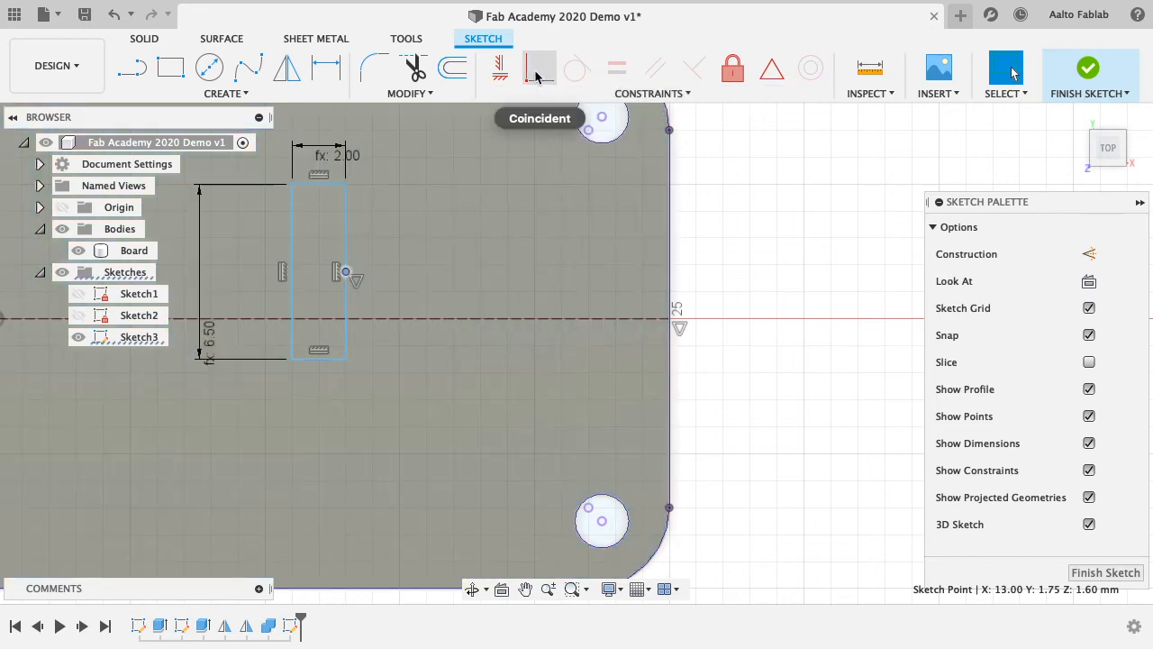
left_click(535, 76)
left_click(453, 319)
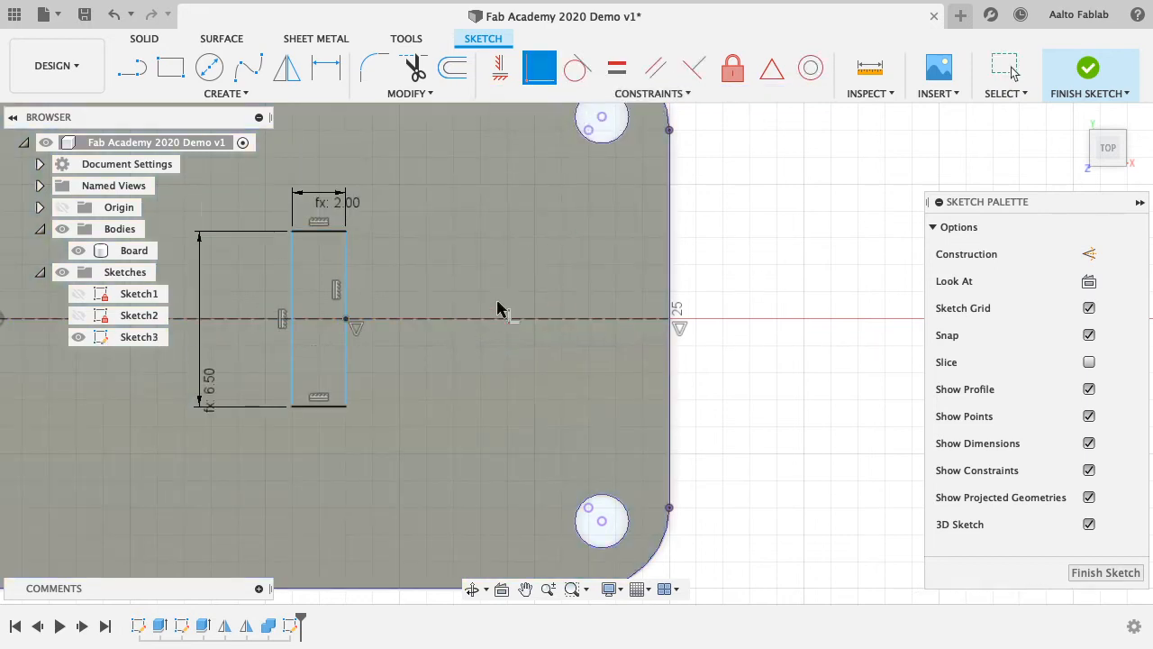
left_click(1007, 70)
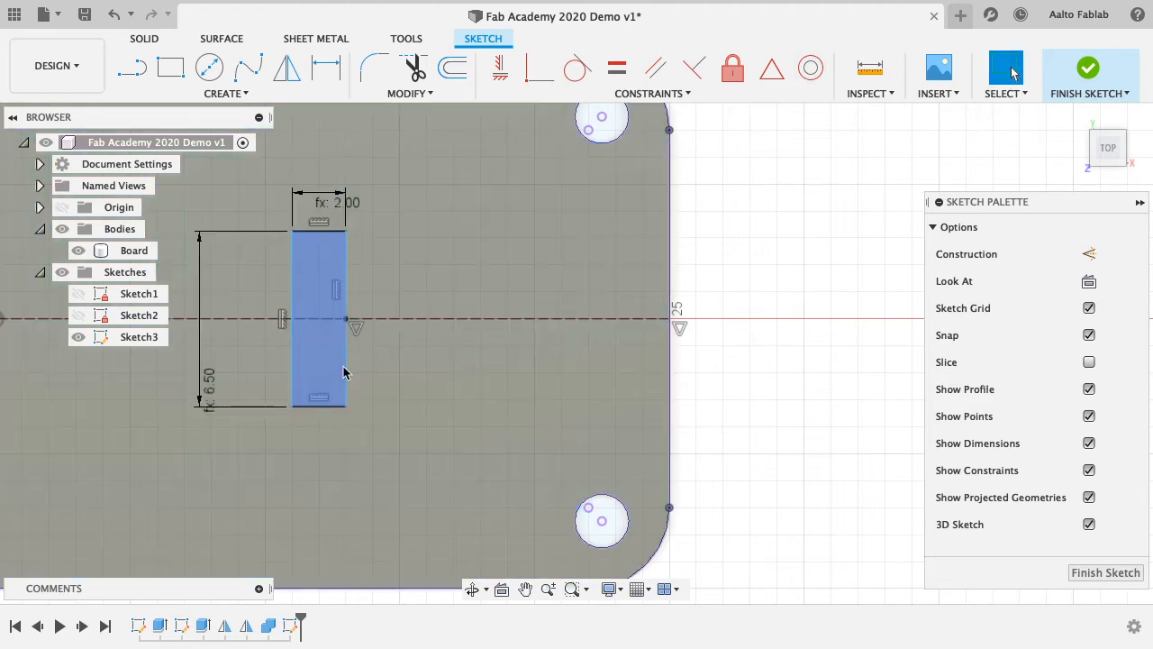
- Slide the rectangle along the construction line towards the board's right edge and move its width and height dimensions clear of it
mouse_move(345, 350)
left_mouse_down()
mouse_move(538, 342)
mouse_move(356, 376)
mouse_move(422, 419)
mouse_move(320, 406)
left_mouse_up()
left_click_drag(381, 206, 415, 155)
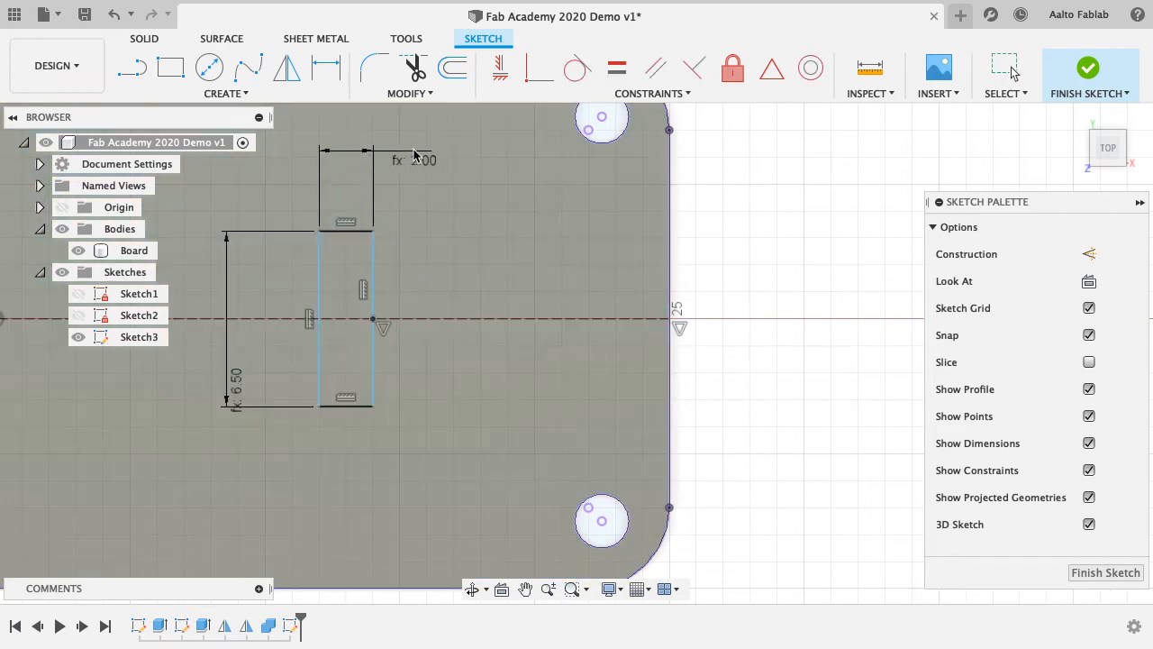
left_click_drag(236, 391, 227, 460)
left_click_drag(375, 321, 674, 316)
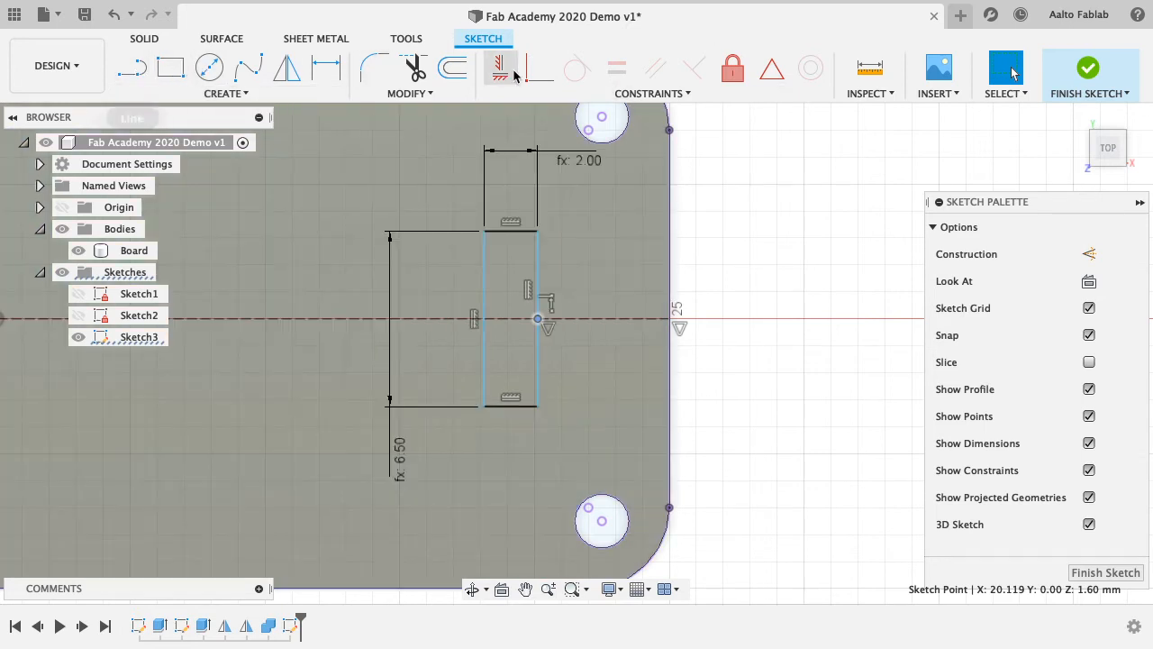
- Dimension the gap between the rectangle's side midpoint and the board's right edge midpoint with the user parameter LEDOffset, and finish the sketch
key("d")
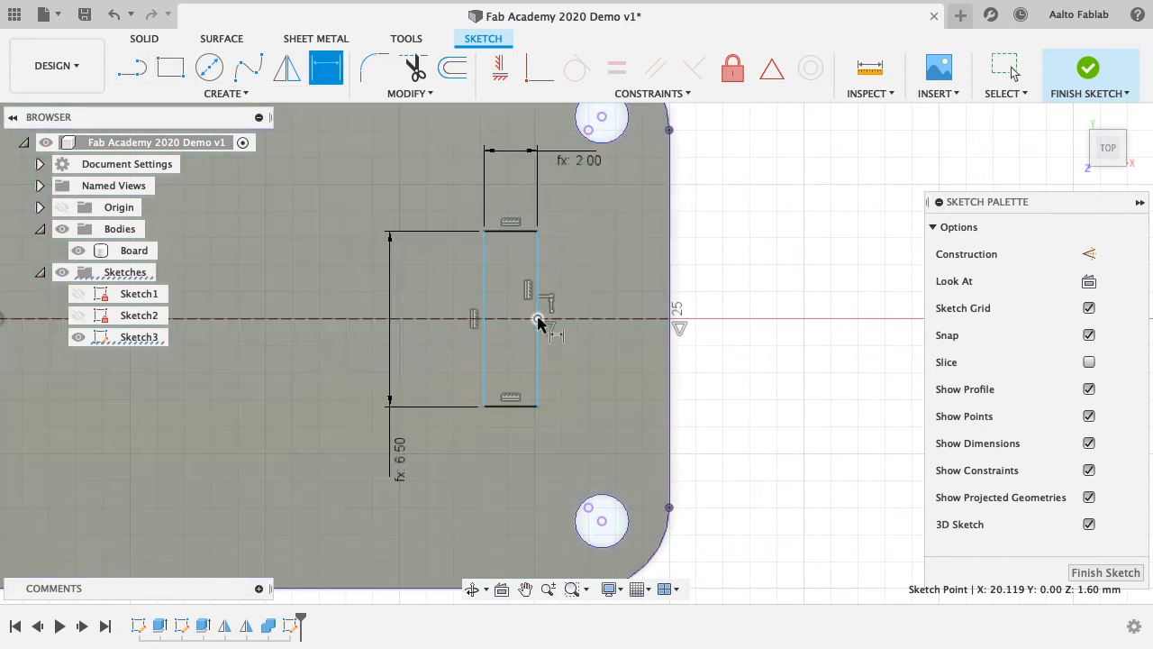
left_click(668, 320)
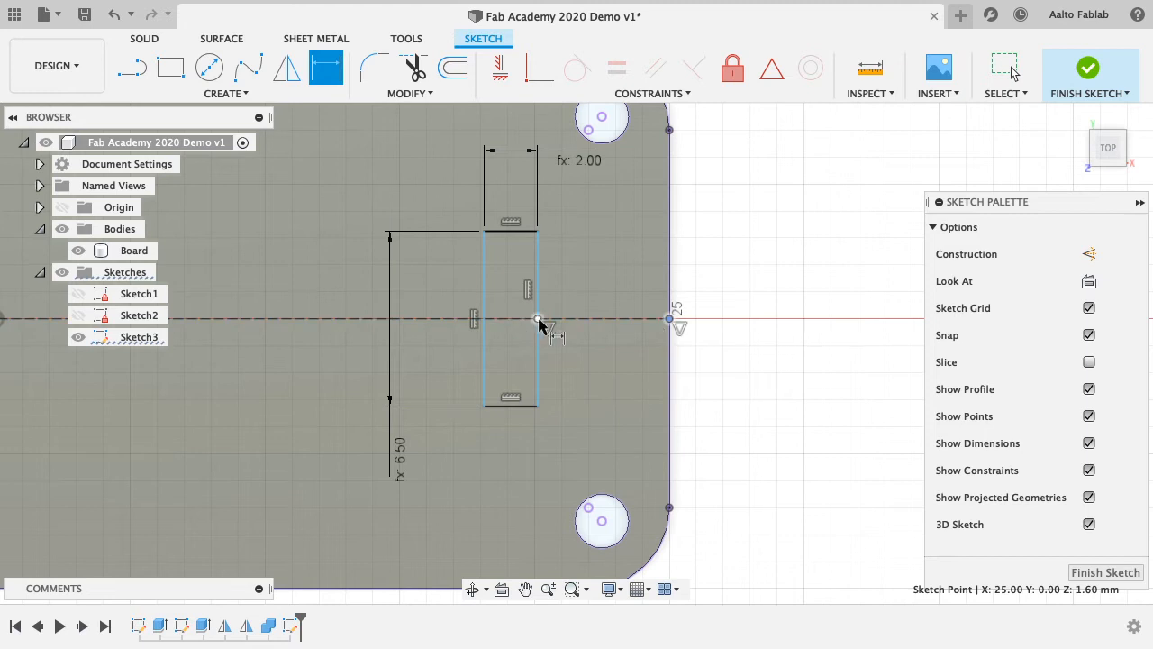
left_click(538, 319)
left_click(629, 382)
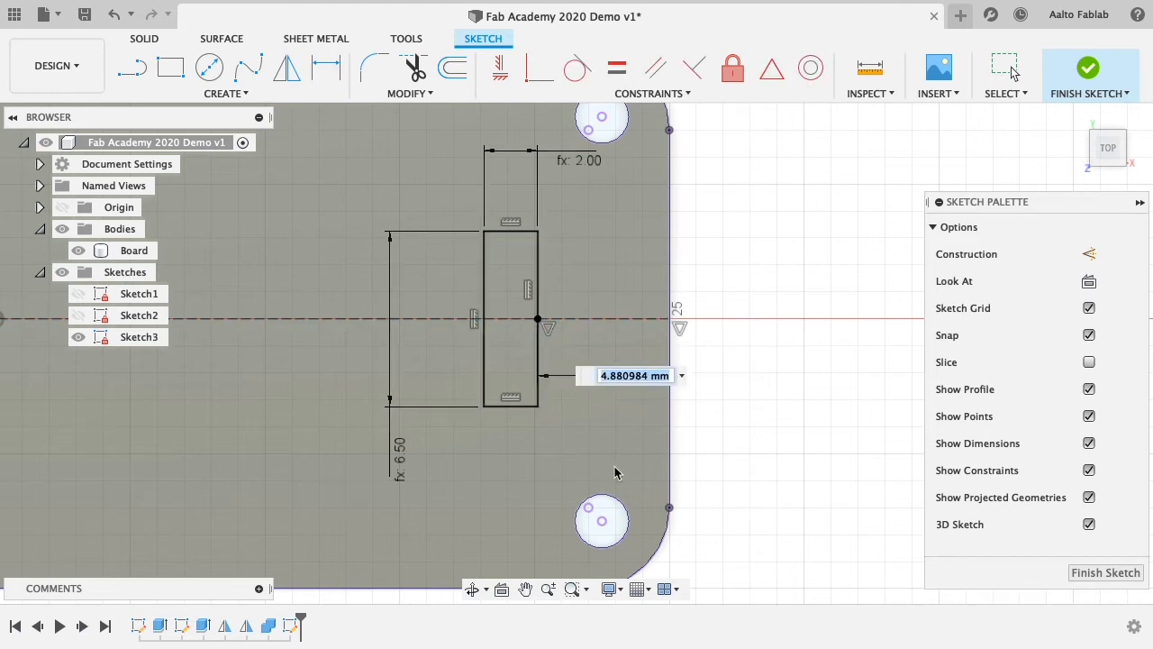
type("LED")
key("Down")
key("Down")
key("Down")
key("Up")
key("Up")
key("Up")
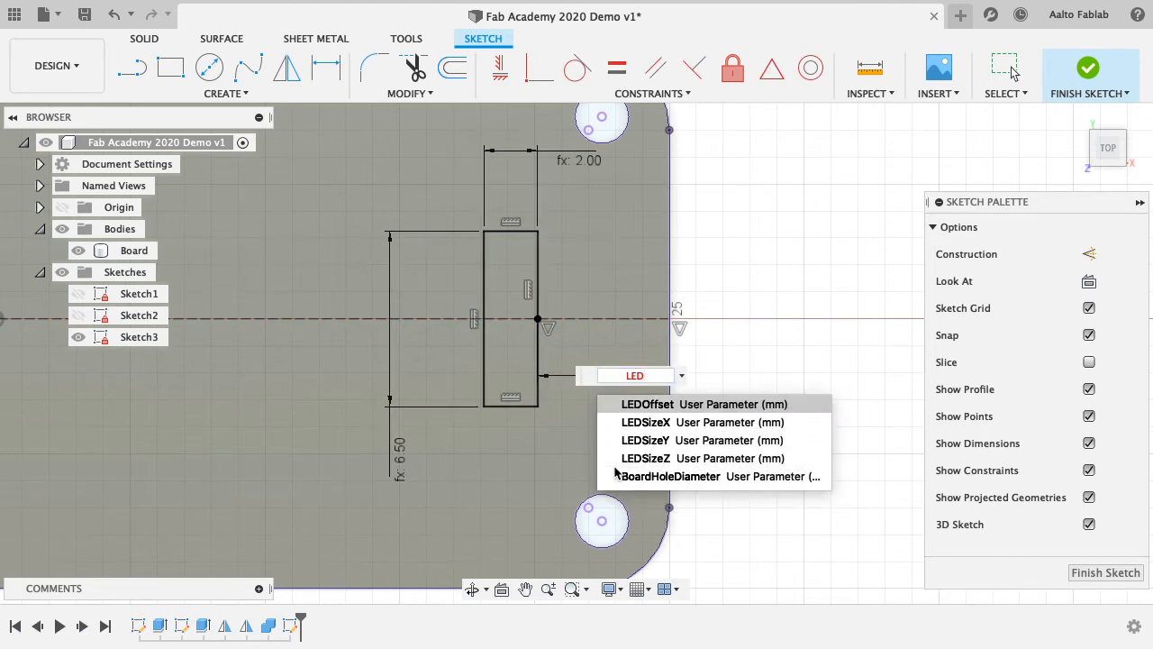
key("Return")
key("Return")
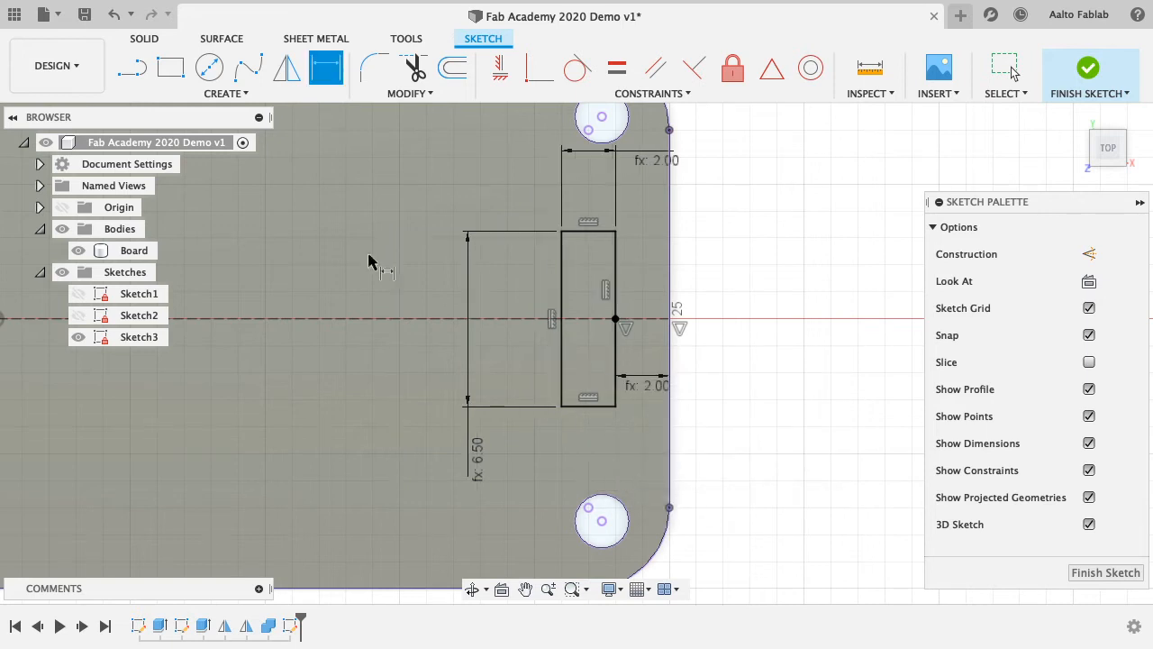
scroll(676, 322, "down", 3)
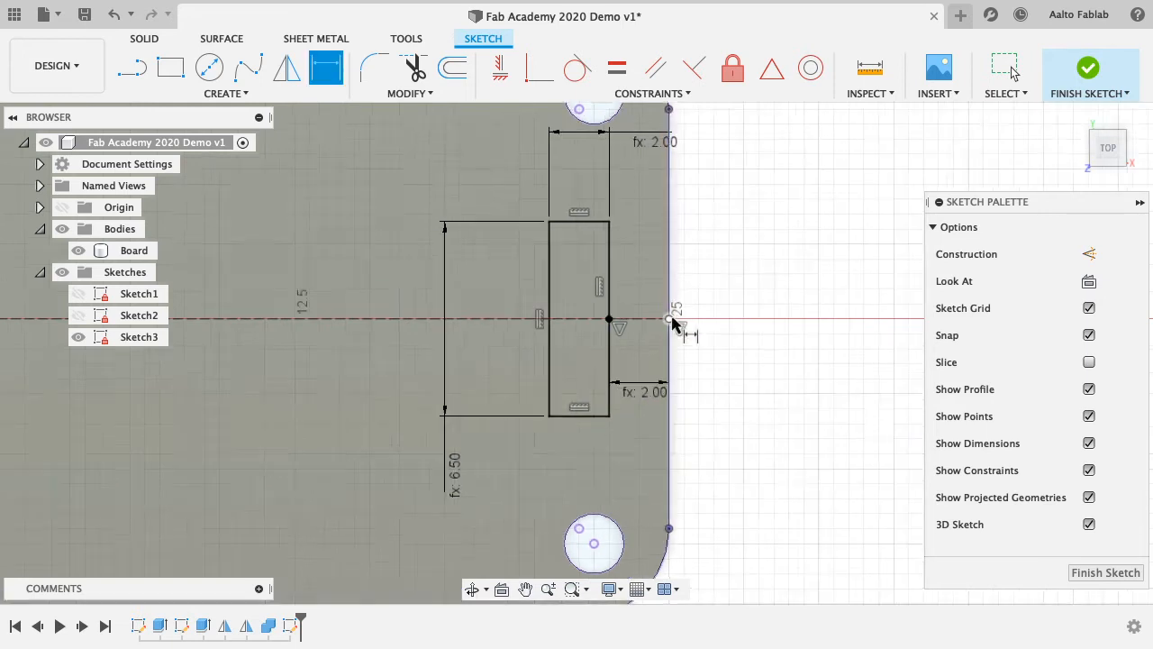
left_click(1105, 572)
- Extrude the LED rectangle upwards by the user parameter LEDSizeZ as a new body
scroll(568, 431, "up", 4)
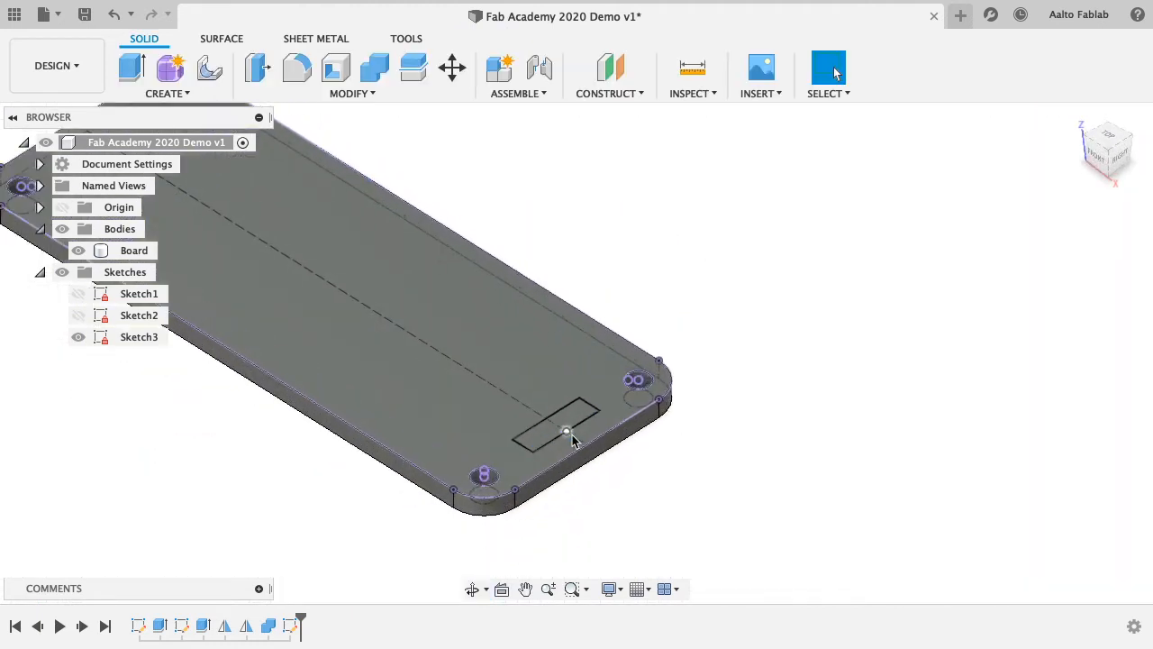
key("e")
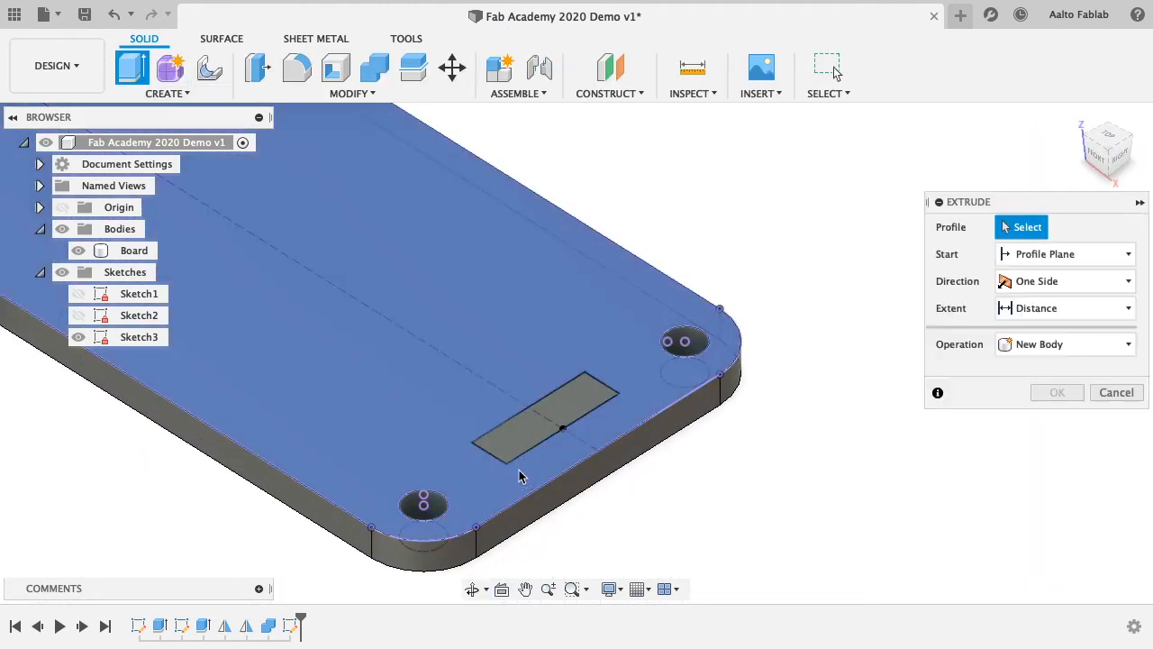
left_click(541, 441)
type("LED")
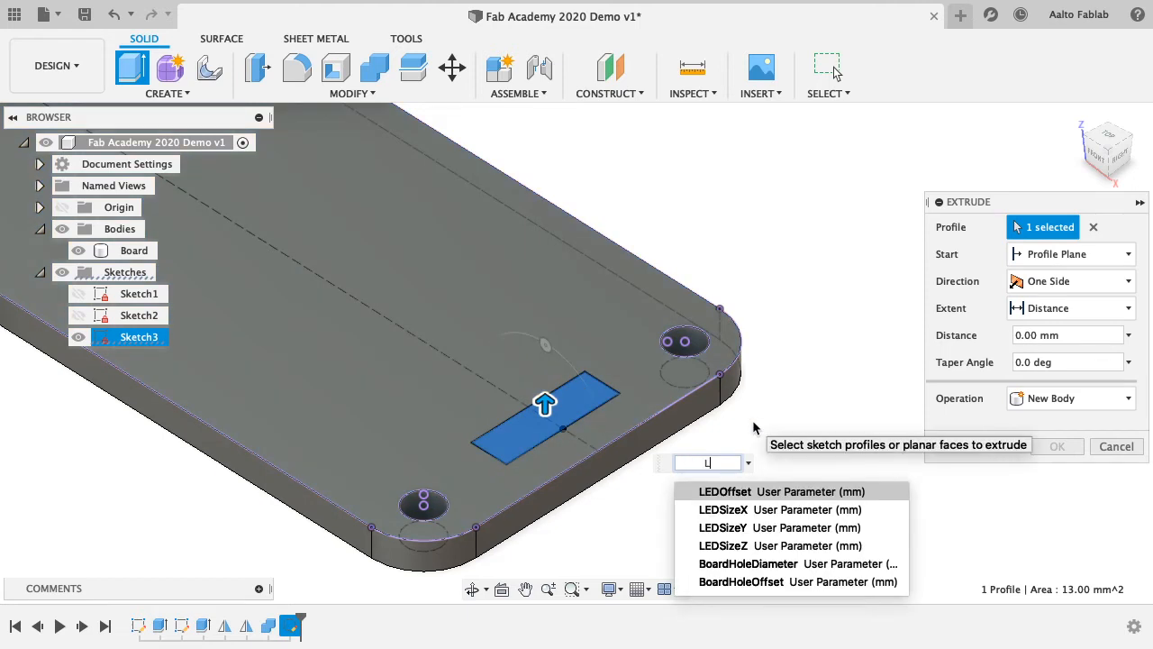
key("Down")
key("Down")
key("Down")
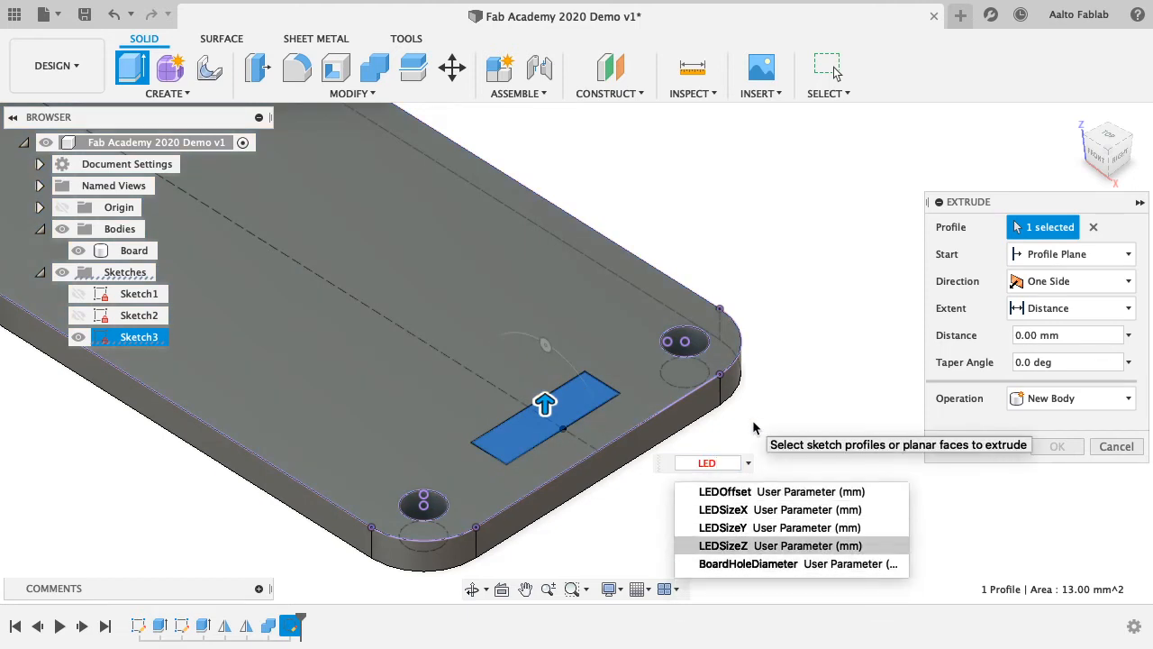
key("Return")
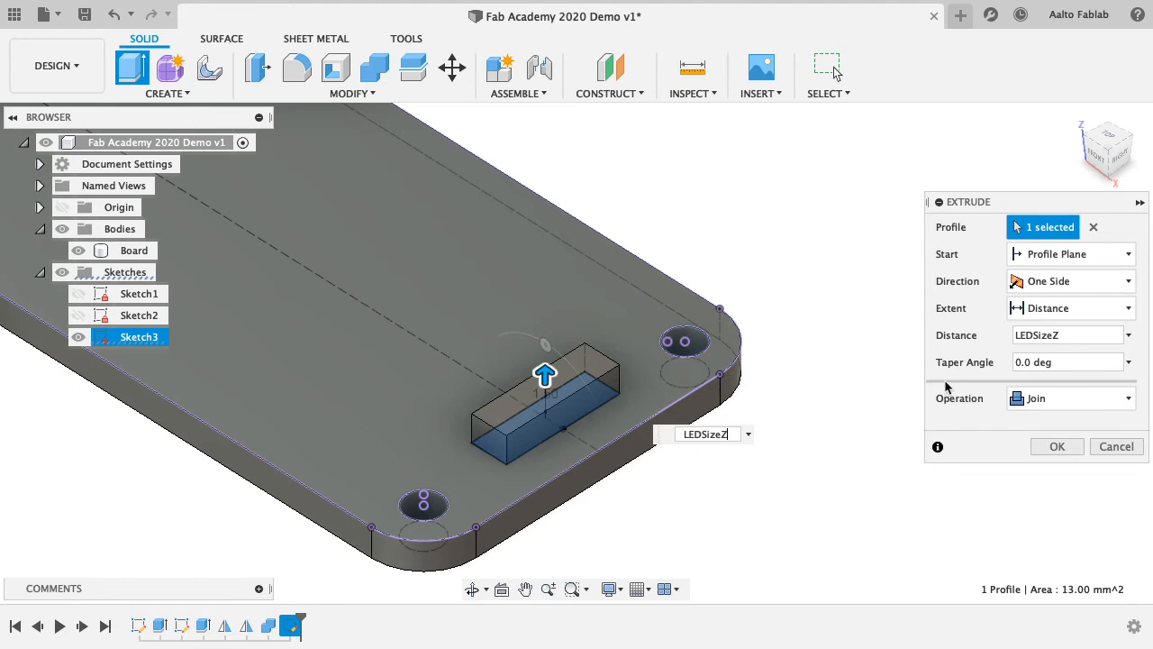
left_click(1108, 398)
left_click(1051, 478)
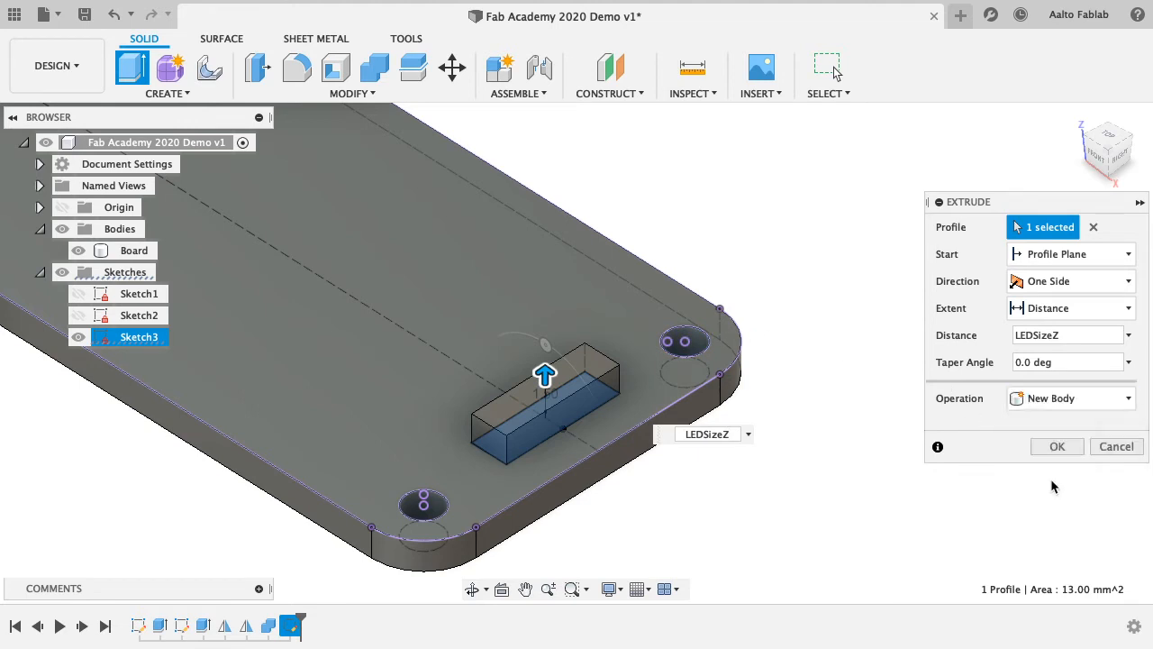
left_click(1058, 446)
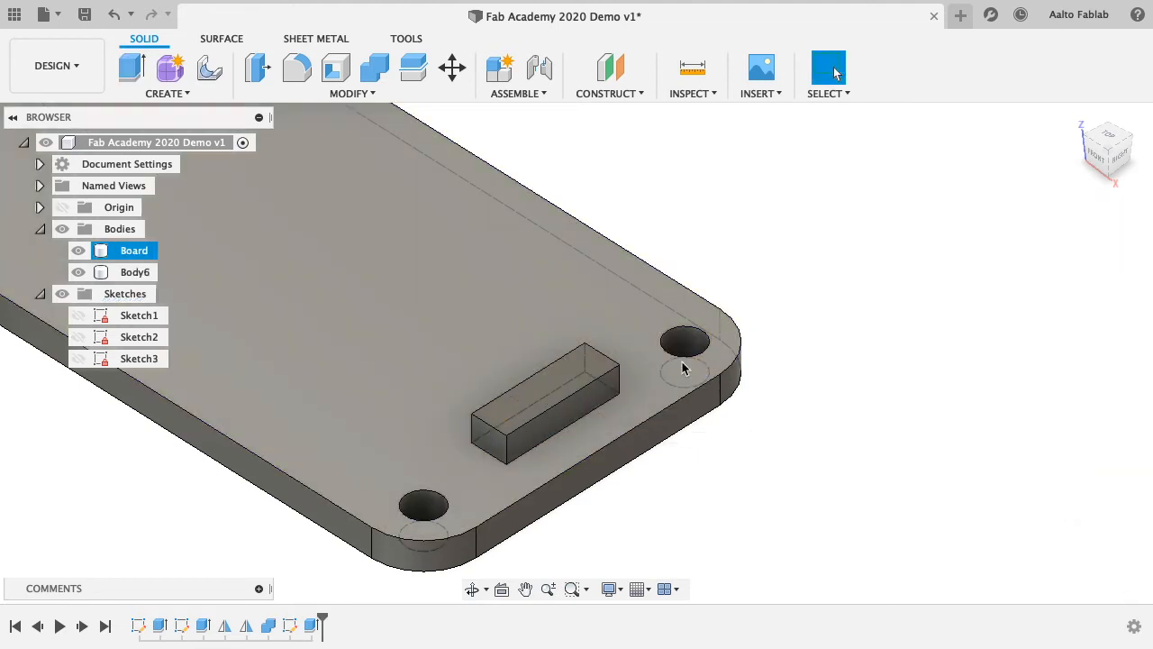
- Rename the newly extruded body as LED
left_click(136, 274)
double_click(136, 276)
type("LED")
key("Return")
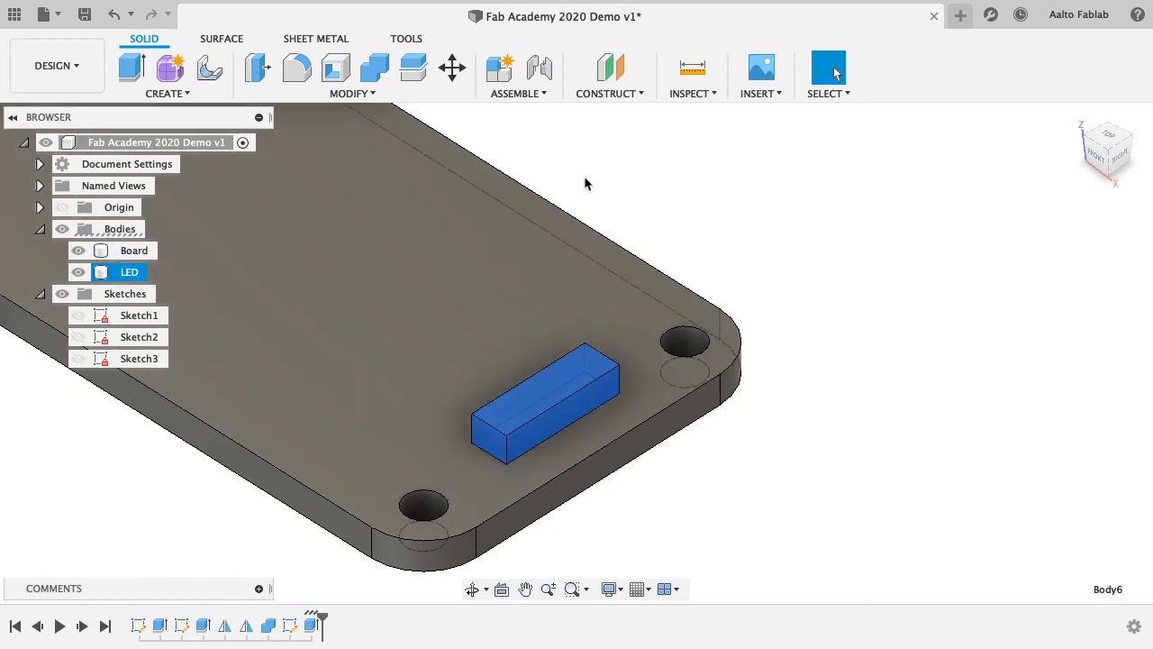
left_click(820, 399)
- Create a new sketch on the board's top face
scroll(821, 399, "down", 5)
middle_click_drag(312, 392, 575, 281, "shift")
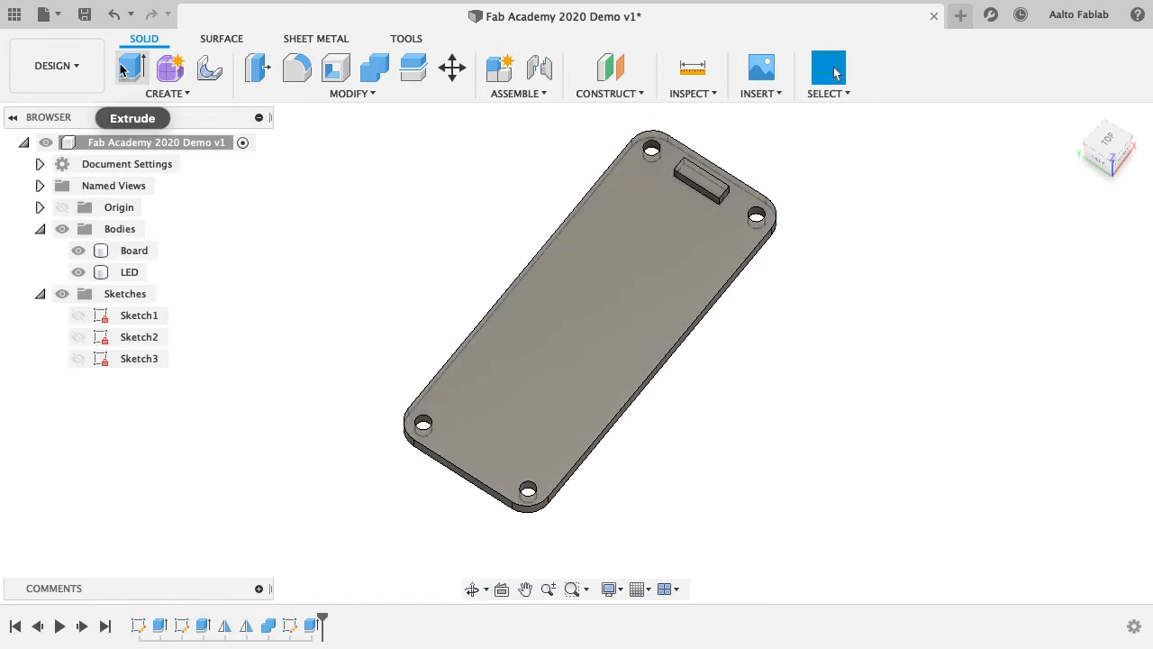
left_click(162, 93)
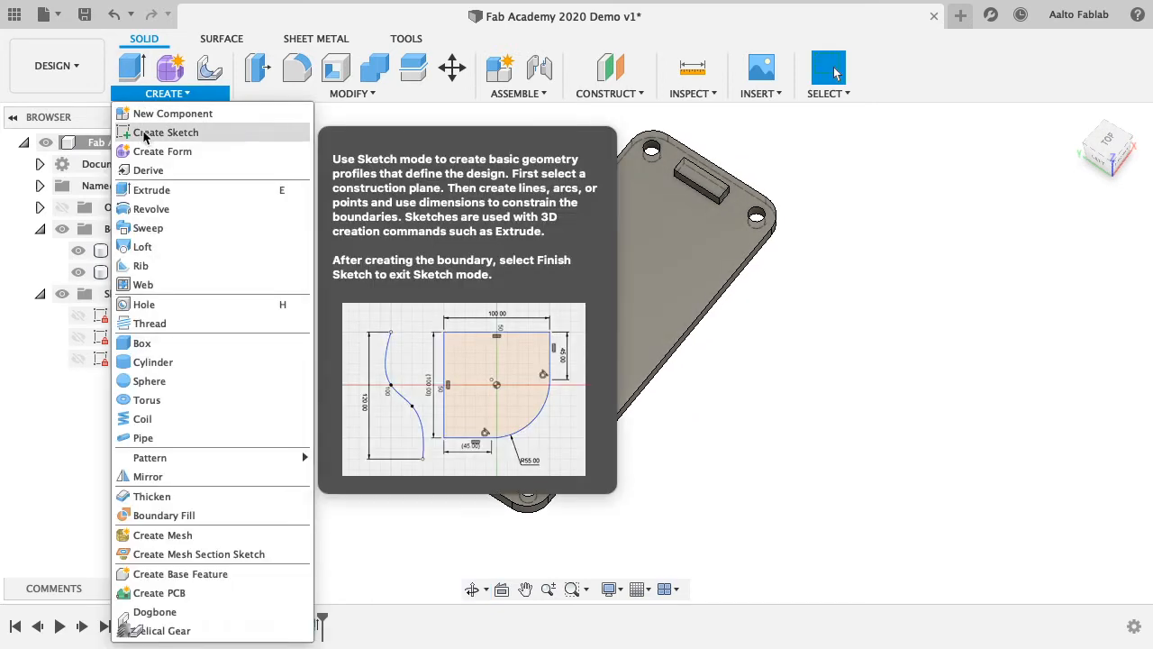
left_click(145, 135)
left_click(648, 323)
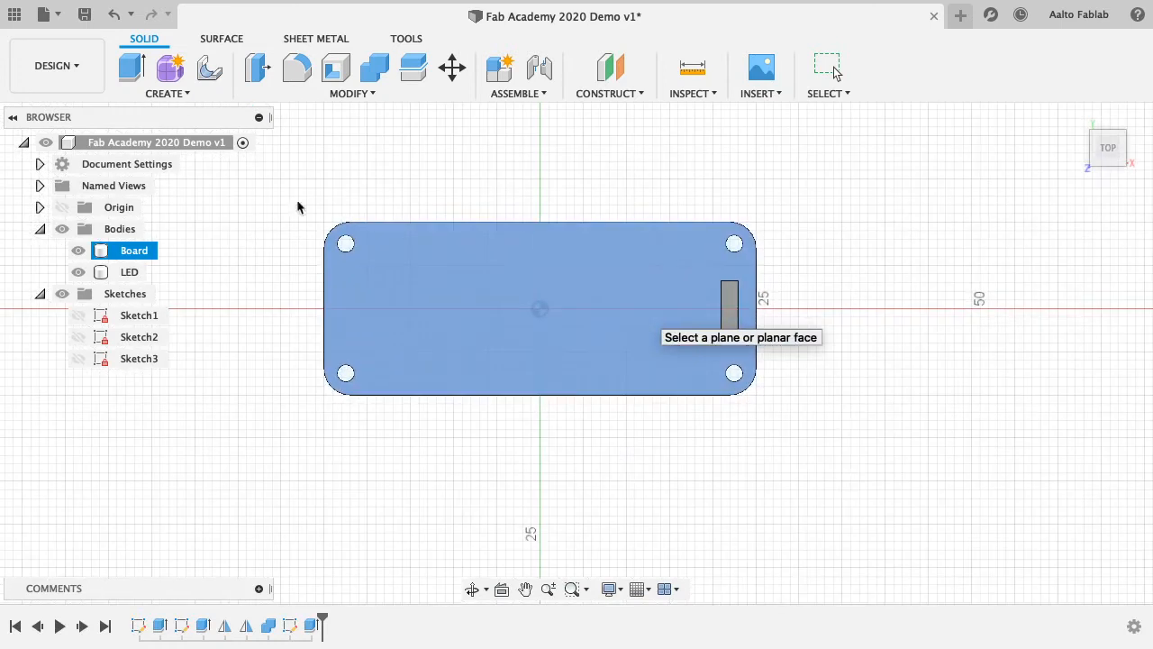
- Add a user parameter named ButtonSizeY in mm with the expression 6.5
left_click(374, 94)
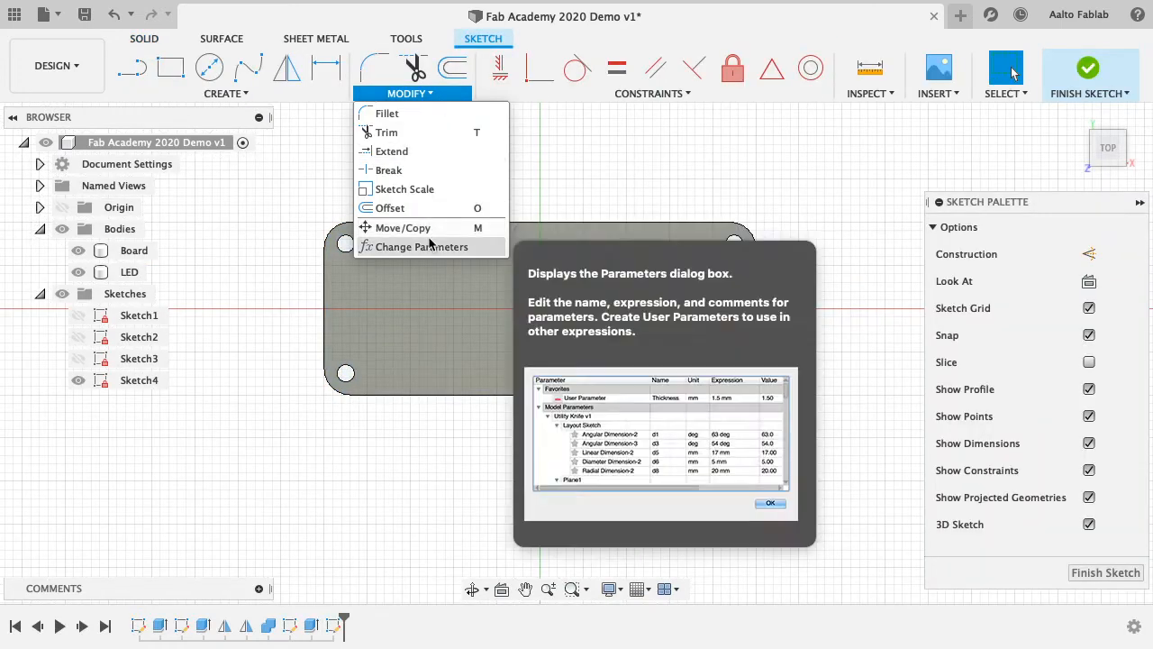
left_click(428, 247)
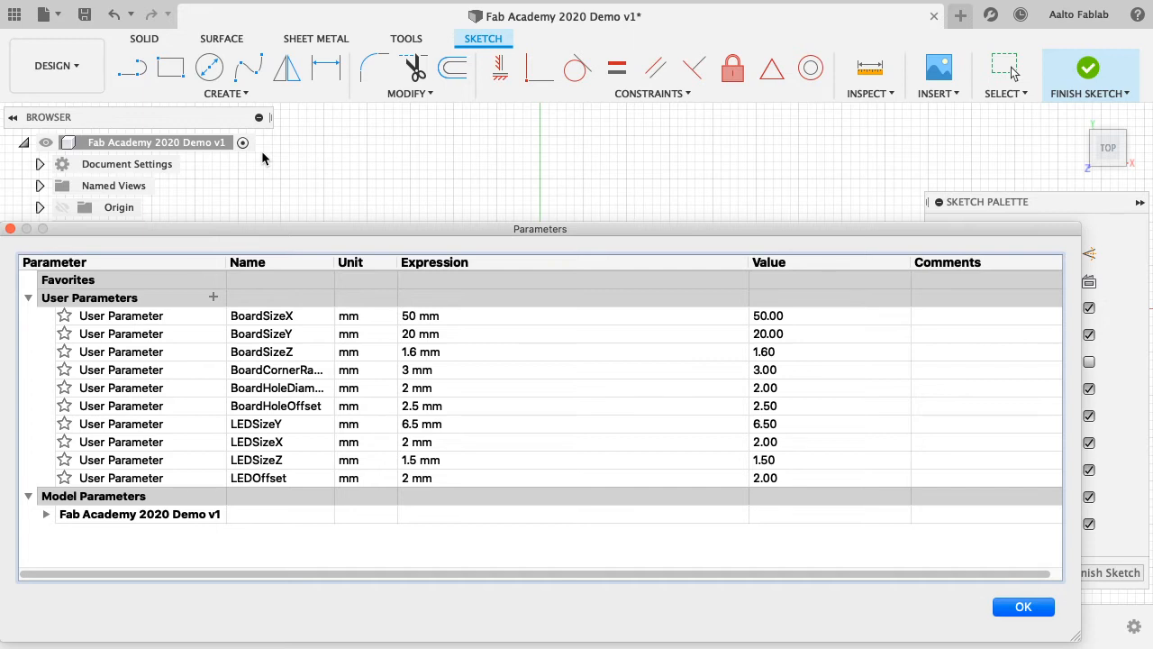
left_click(214, 297)
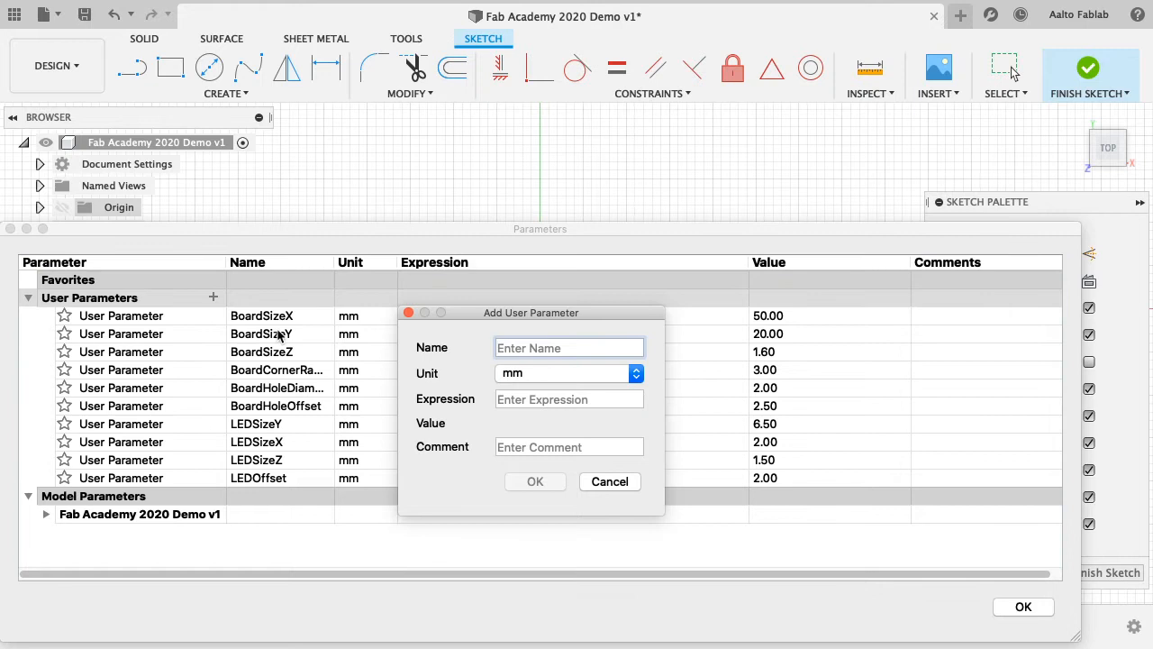
left_click(522, 401)
type("6.5")
left_click(539, 351)
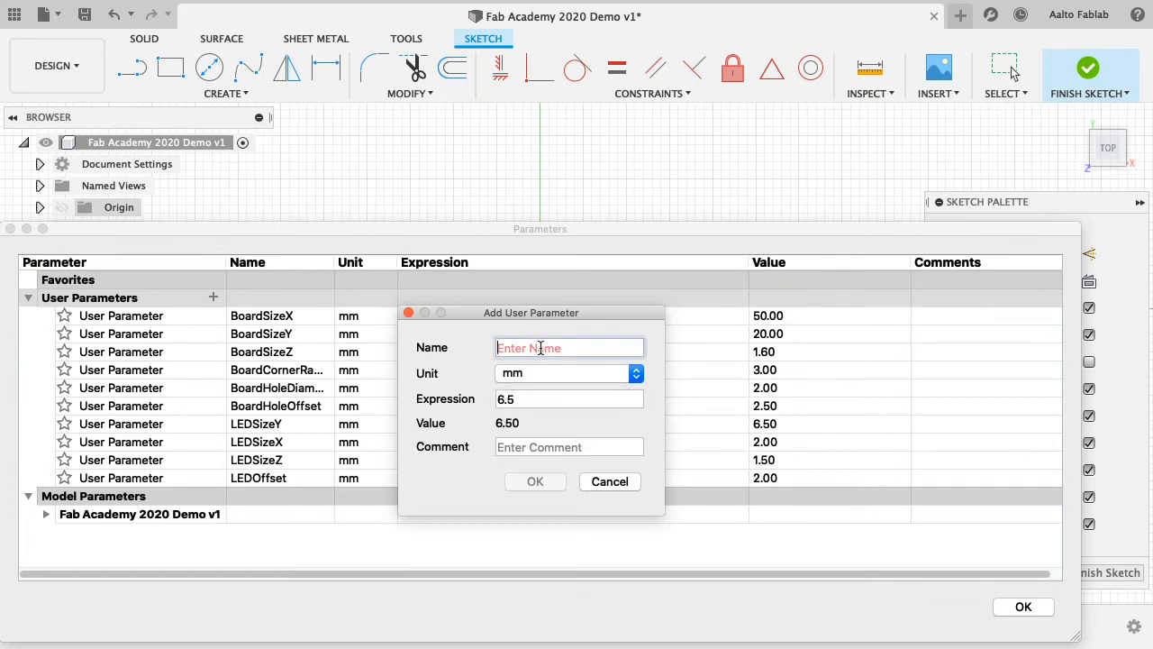
type("ButtonSizeY")
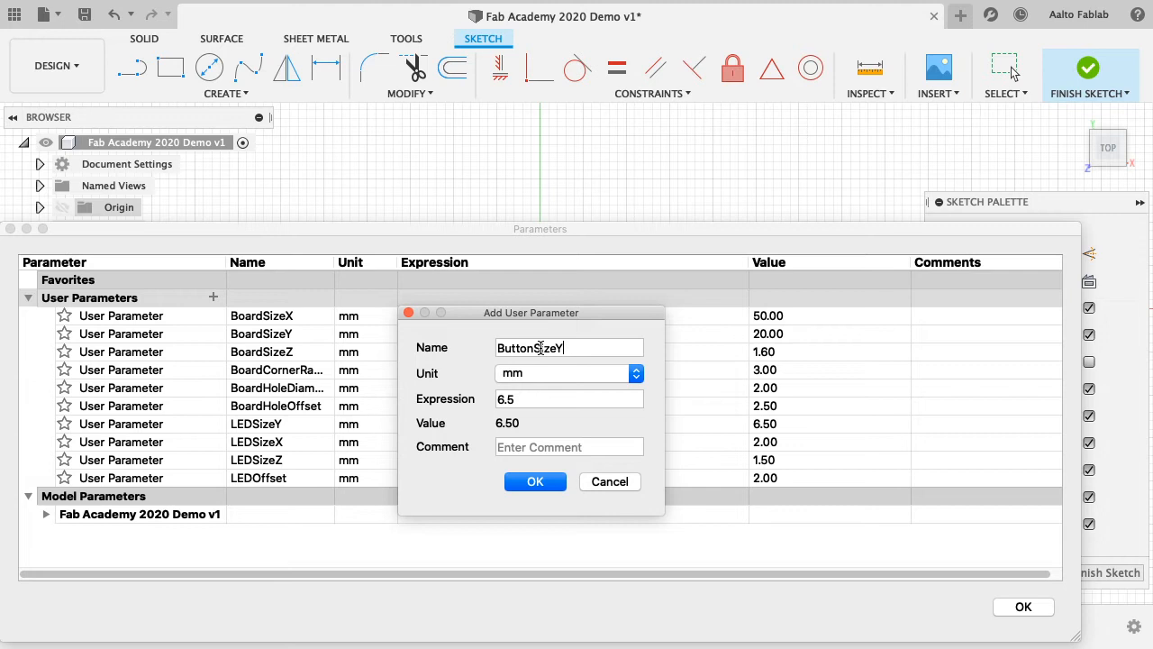
left_click(535, 481)
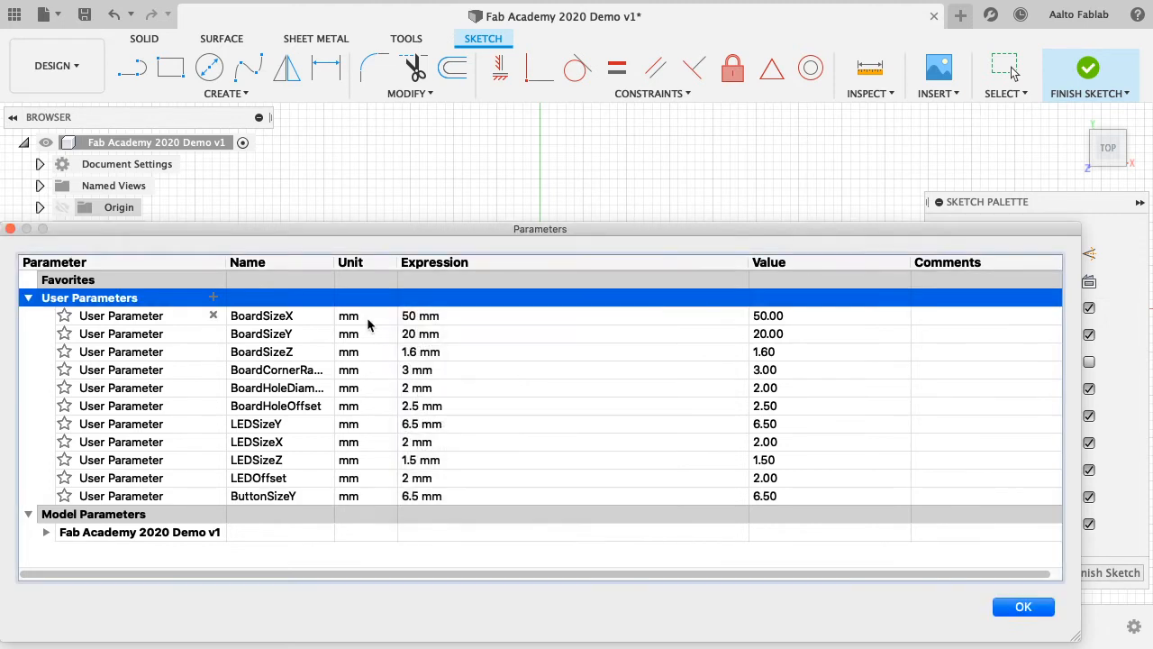
- Add a user parameter named ButtonSizeX in mm with the expression 7
left_click(215, 298)
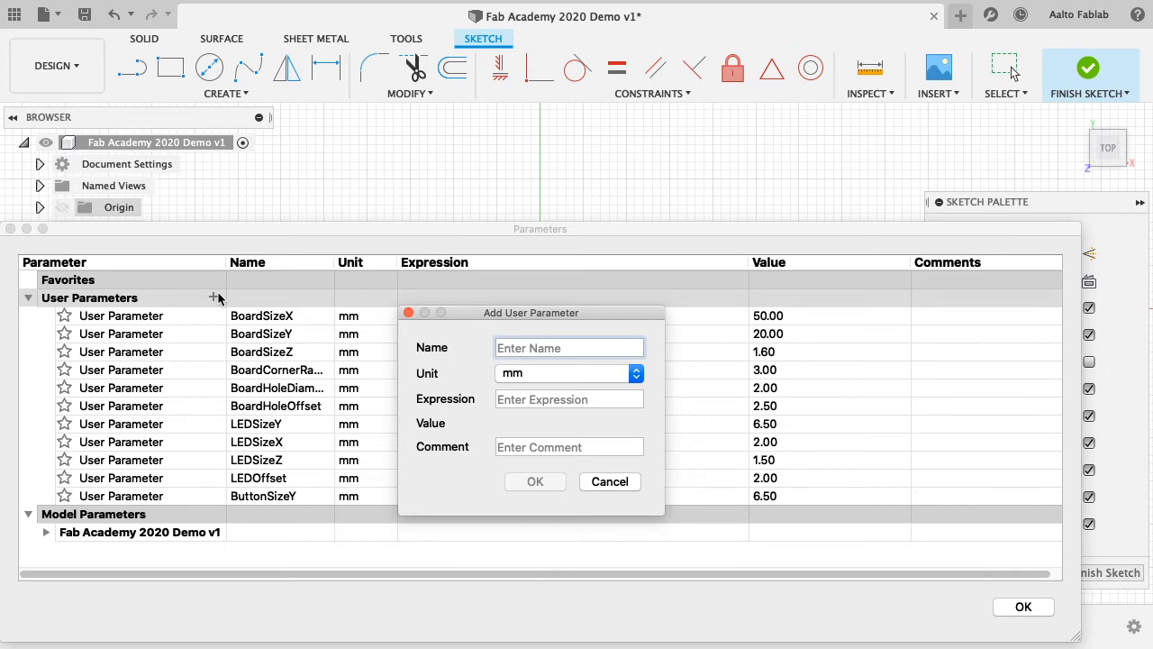
left_click(566, 401)
type("7")
left_click(525, 348)
type("ButtonSizeX")
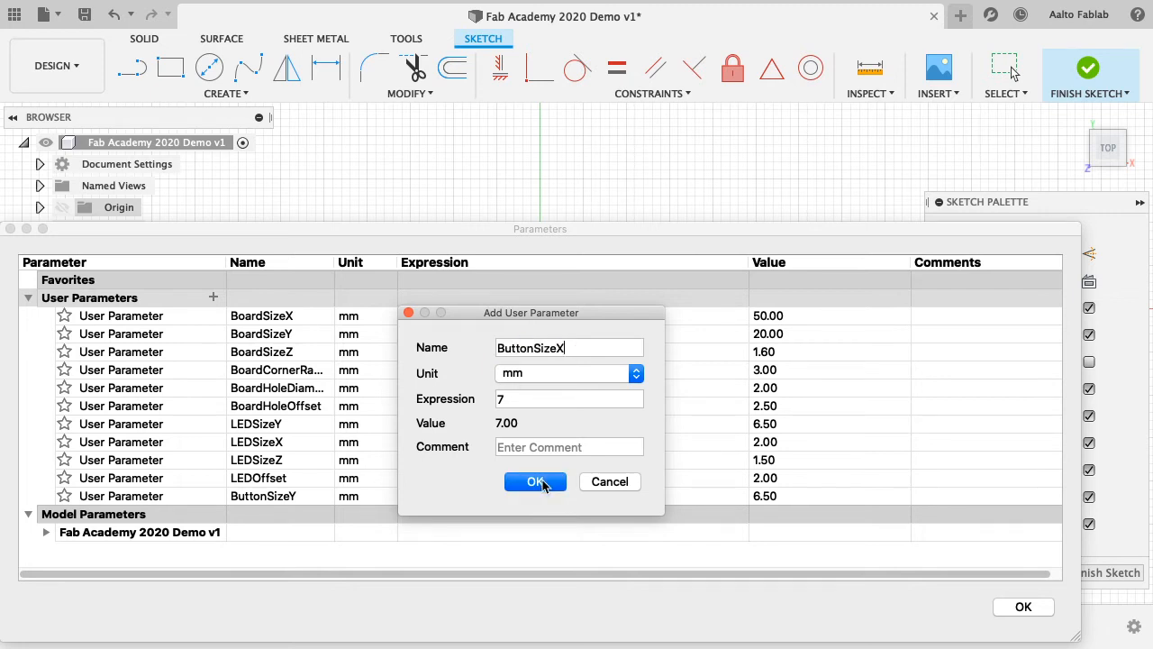
left_click(537, 482)
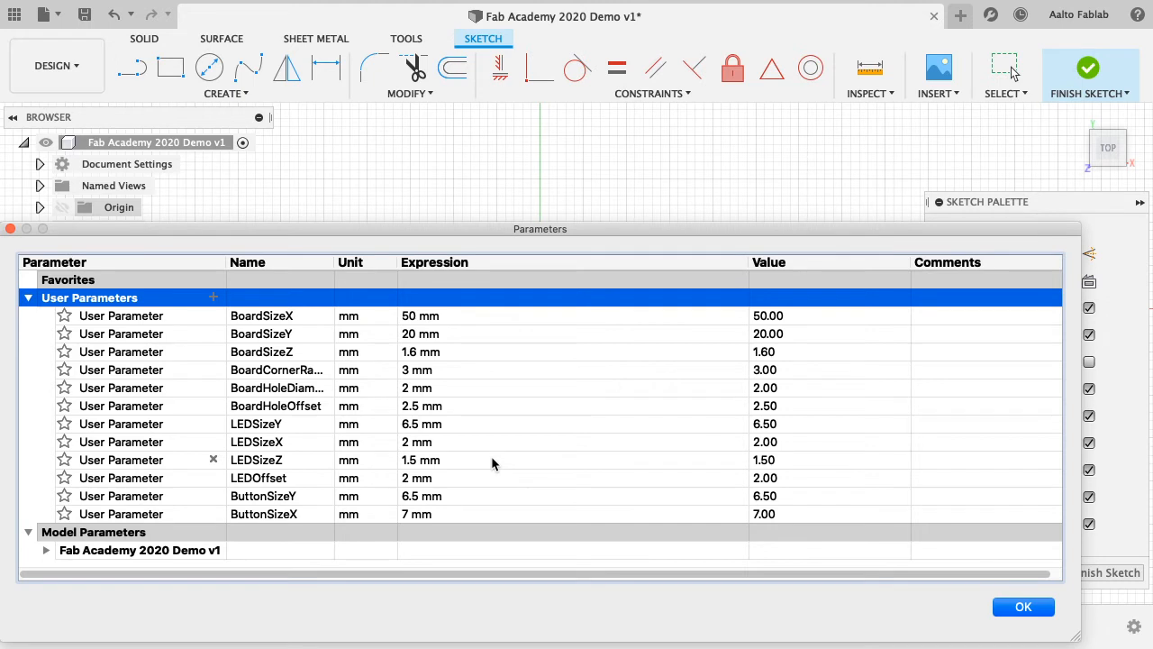
- Add a user parameter named ButtonSizeZ in mm with the expression 3 and close the parameter list
left_click(212, 297)
type("ButtonSizeZ")
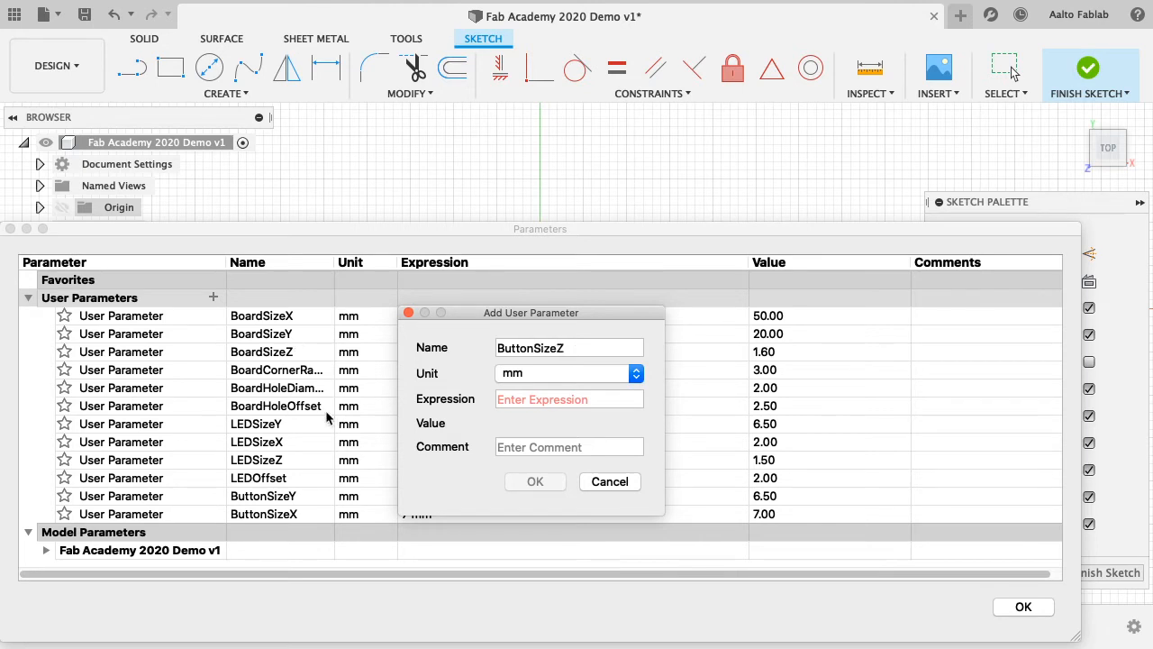
left_click(546, 396)
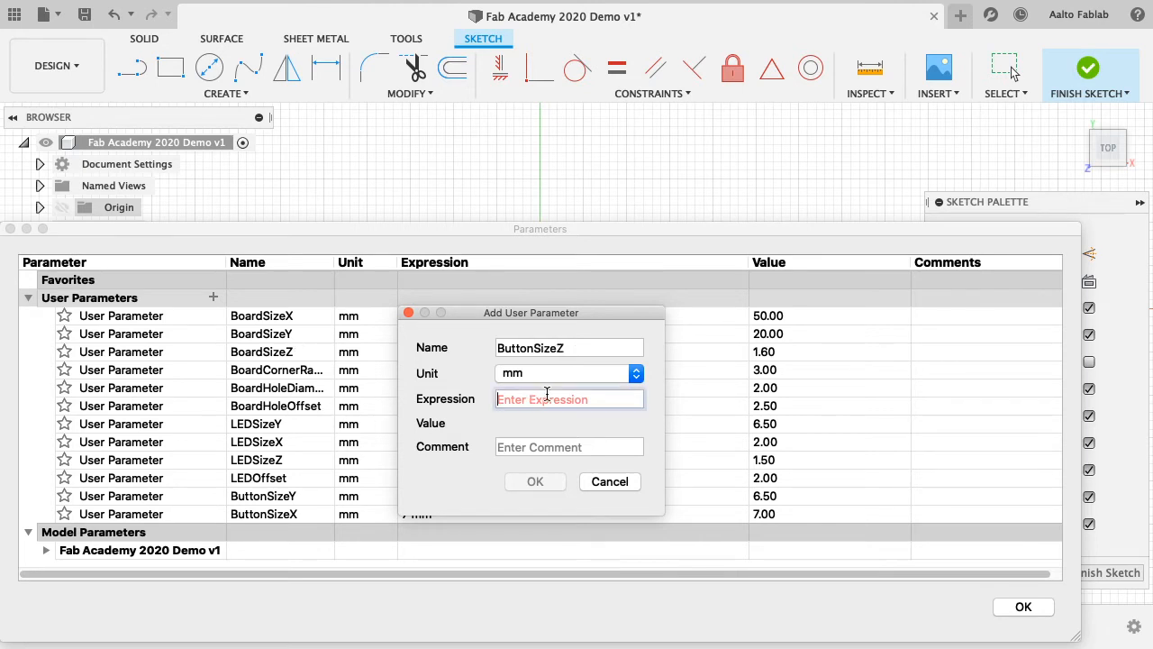
type("3")
left_click(535, 481)
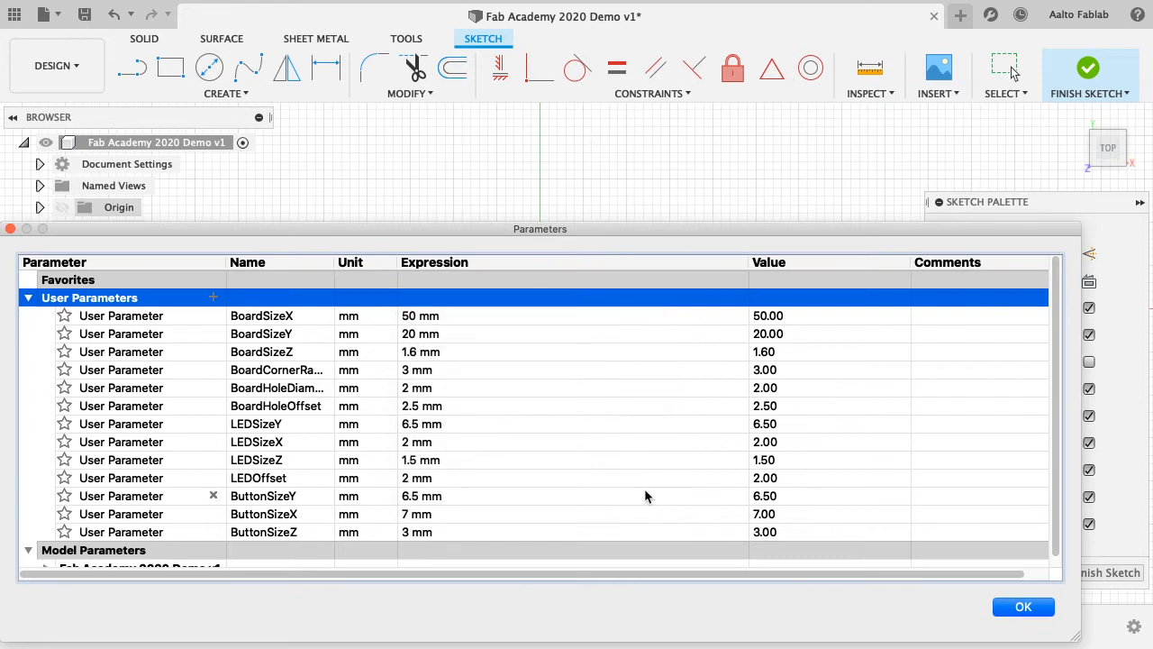
left_click(1023, 608)
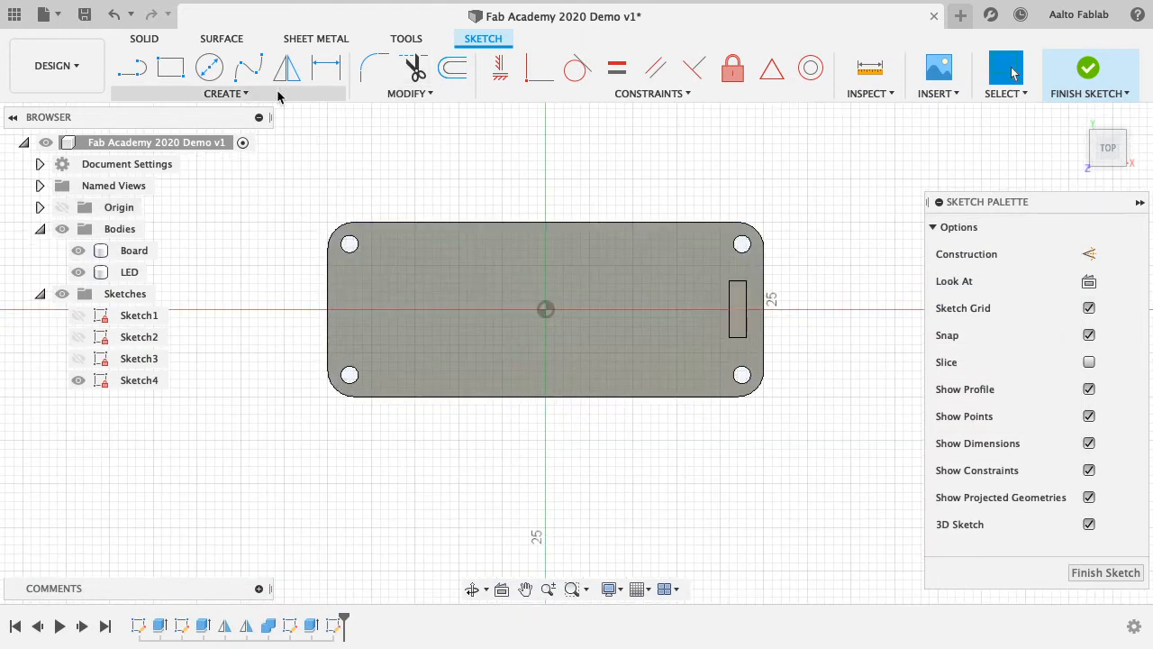
- Project the board's top face into the sketch with the projection link enabled
left_click(247, 94)
mouse_move(188, 402)
left_click(335, 403)
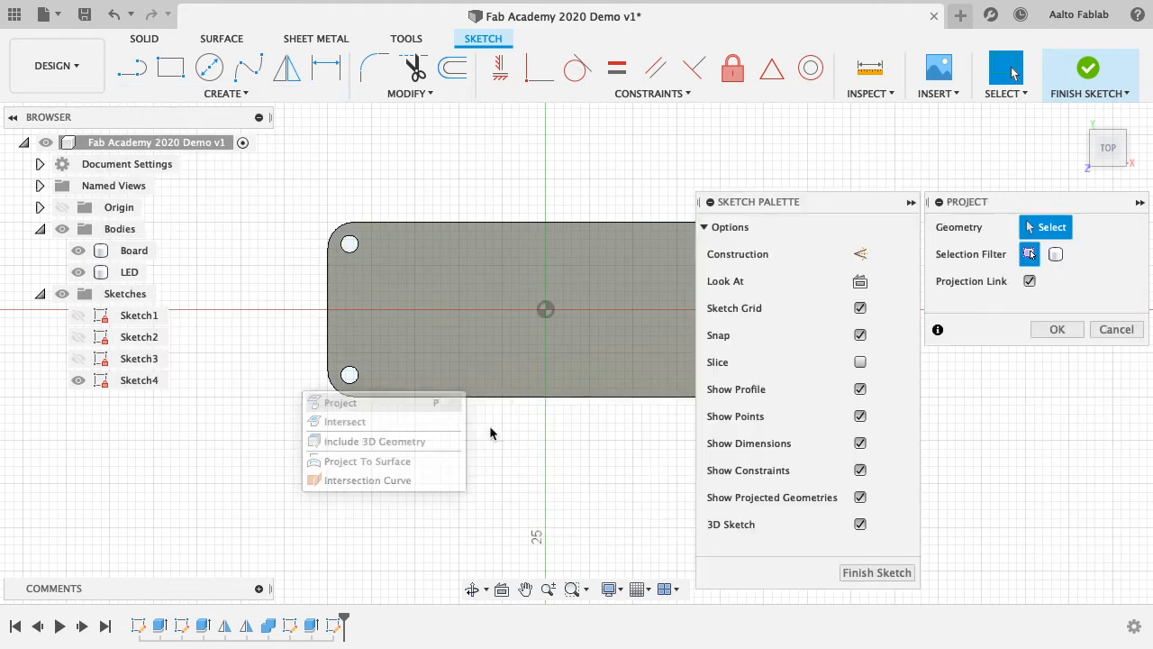
left_click(571, 339)
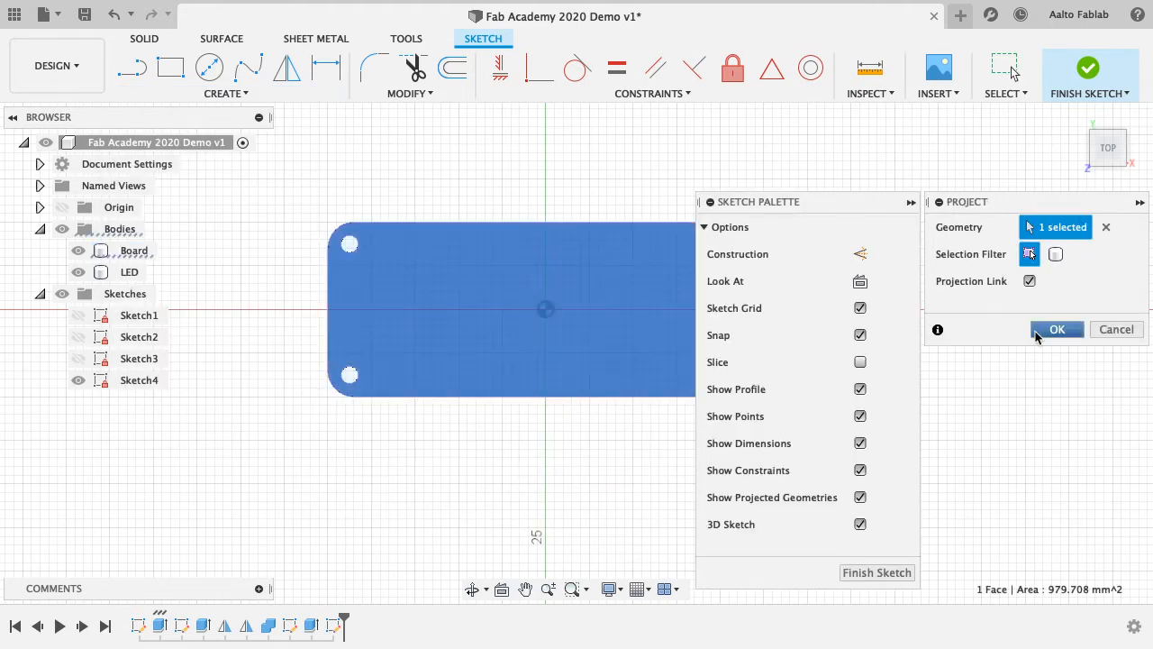
left_click(1043, 330)
scroll(654, 314, "down", 2)
- Draw a horizontal line across the board between the midpoints of its right and left edges
scroll(654, 313, "up", 3)
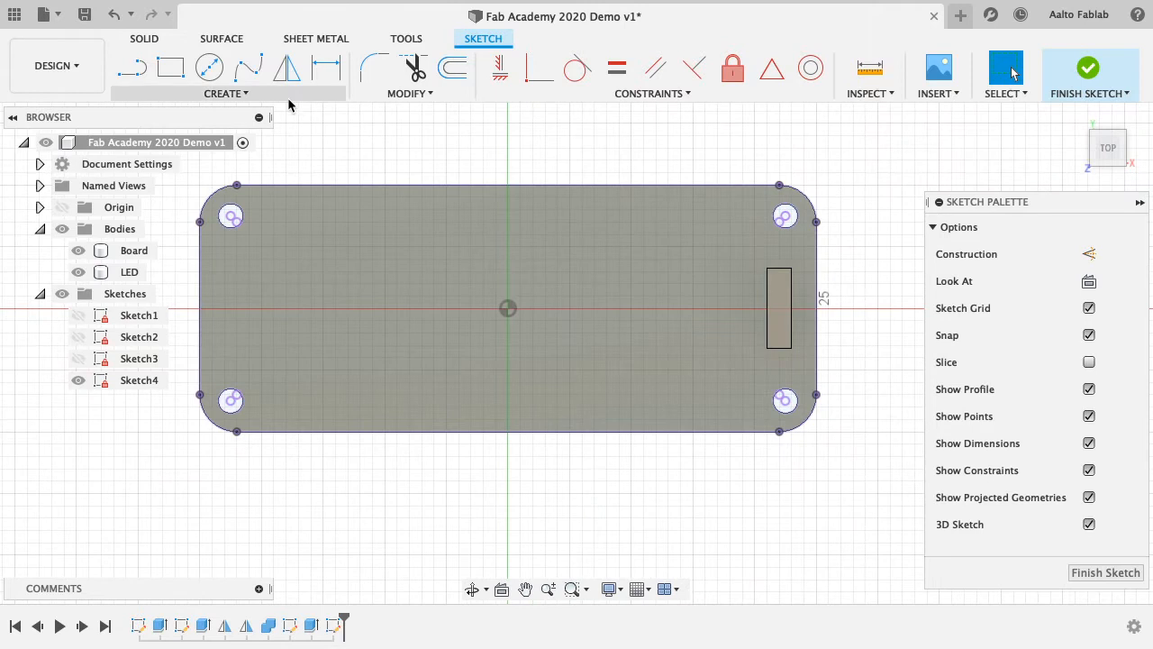
left_click(131, 67)
left_click(508, 308)
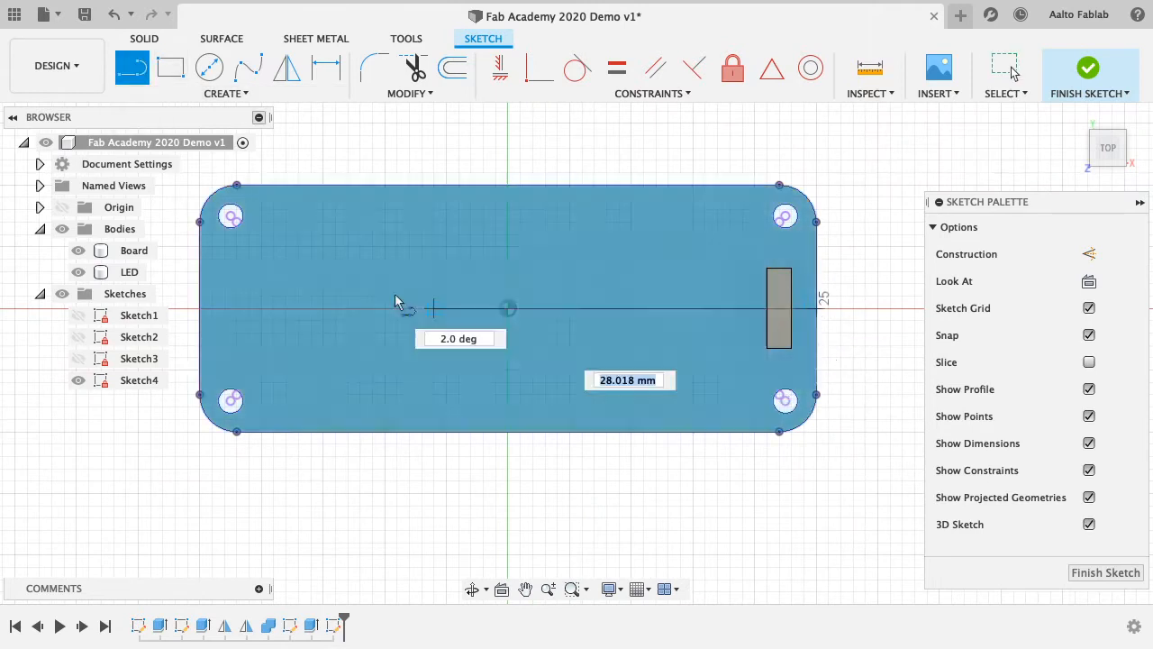
left_click(200, 309)
key("Escape")
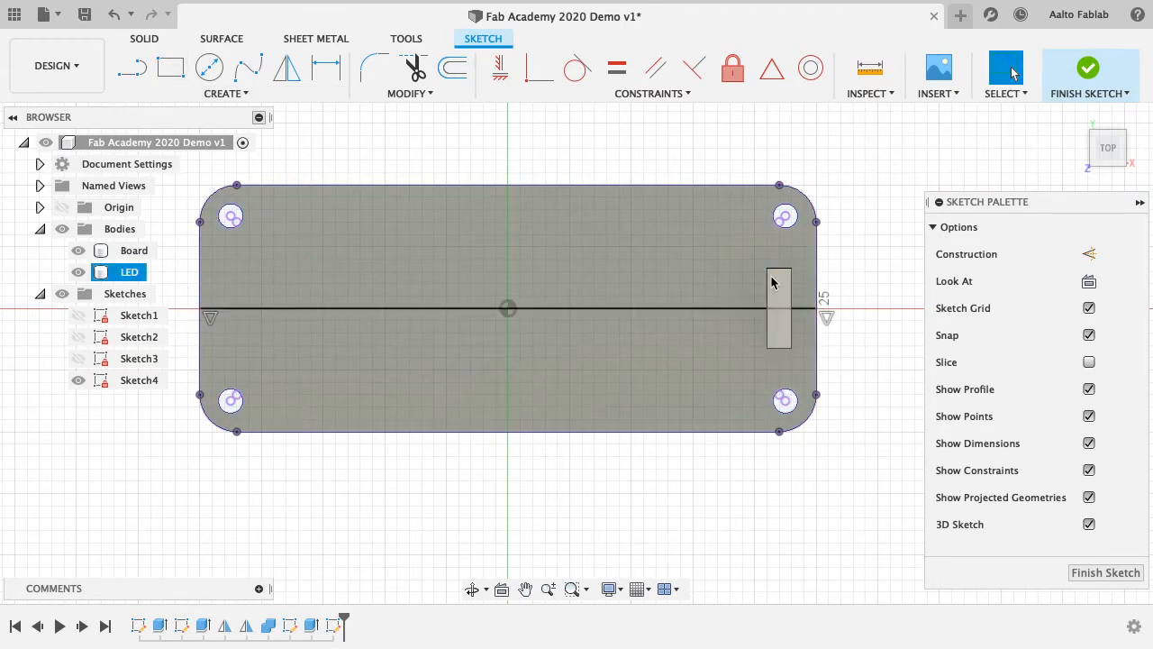
- Convert the horizontal line across the middle of the board to a construction line
left_click(716, 310)
left_click(1090, 253)
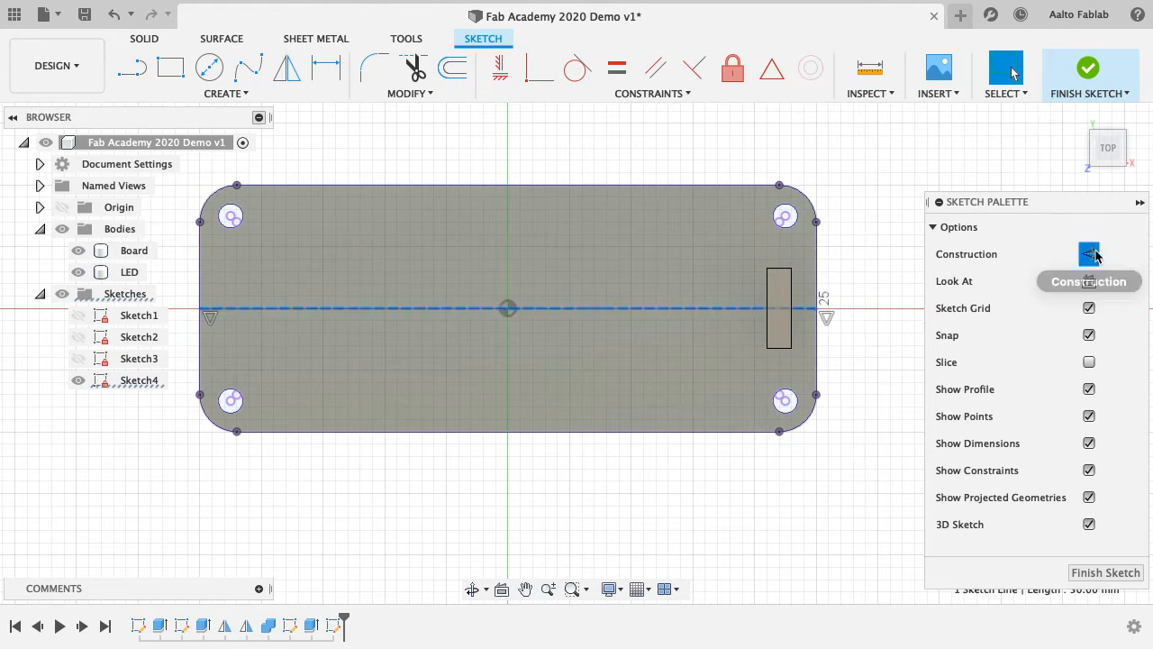
left_click(865, 304)
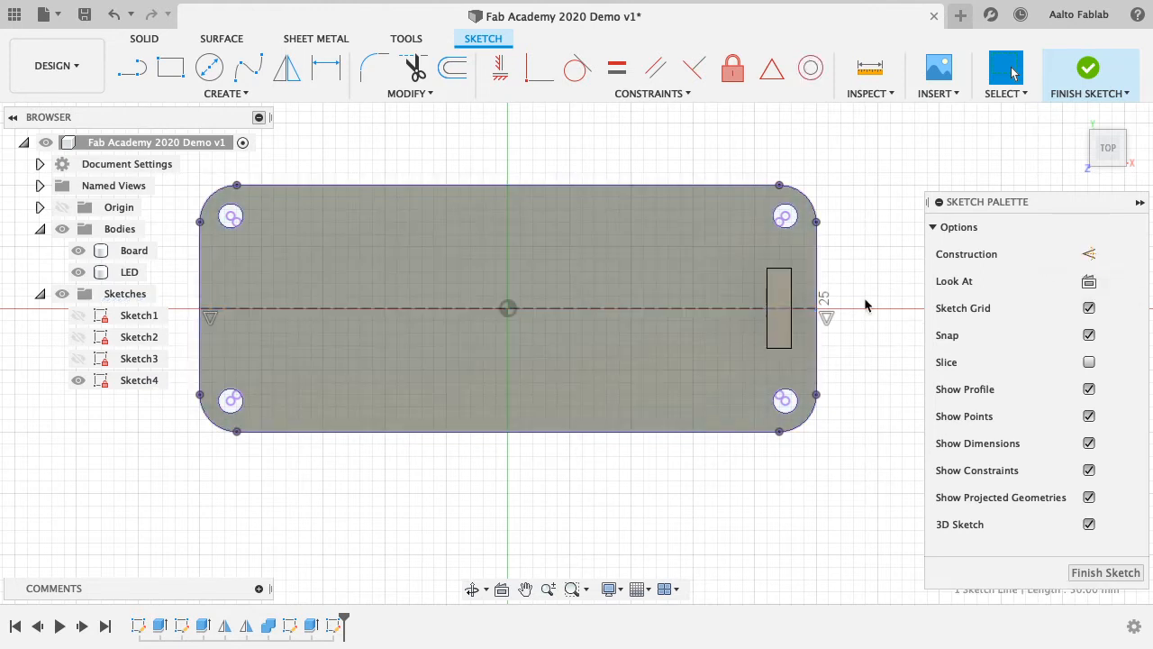
- Draw a rectangle about 3 by 6 mm over the construction line, between the board's centre and the LED, and set its width to ButtonSizeX
left_click(171, 68)
left_click(558, 270)
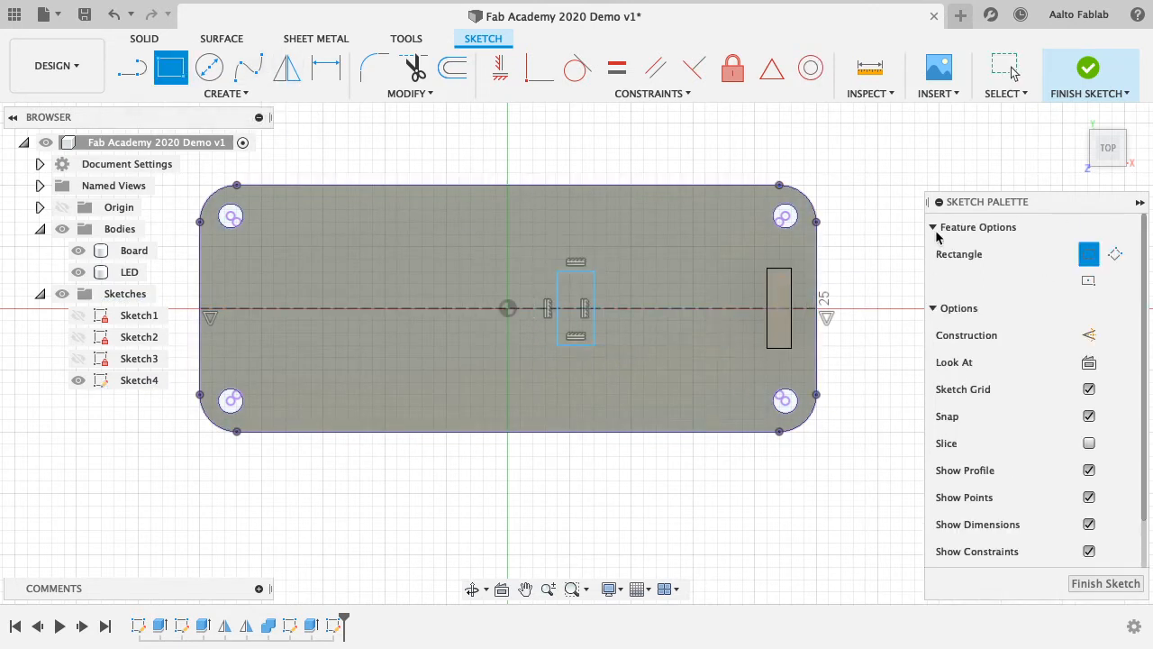
left_click(210, 99)
left_click(208, 419)
left_click(585, 272)
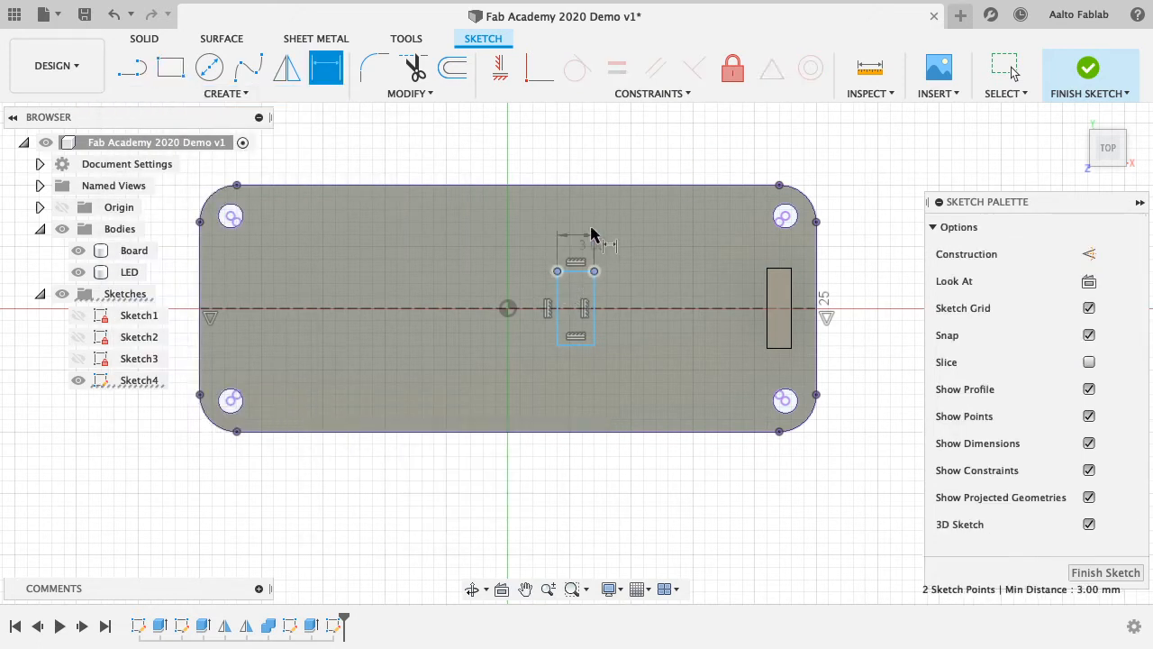
left_click(595, 227)
type("But")
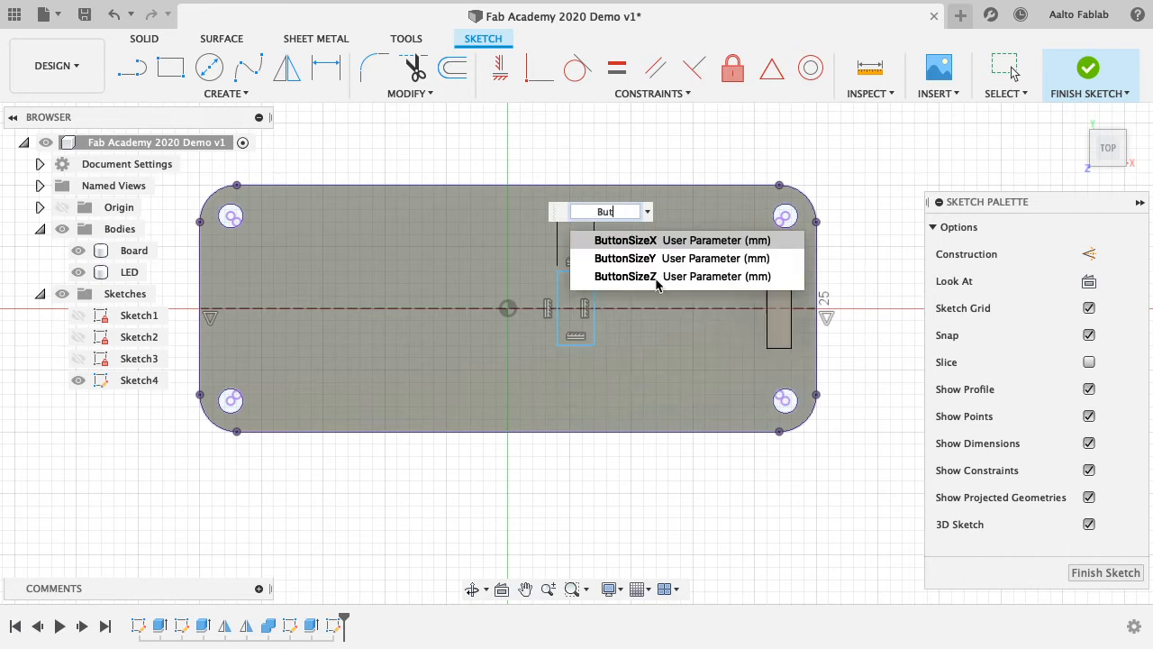
type("tonSizeX")
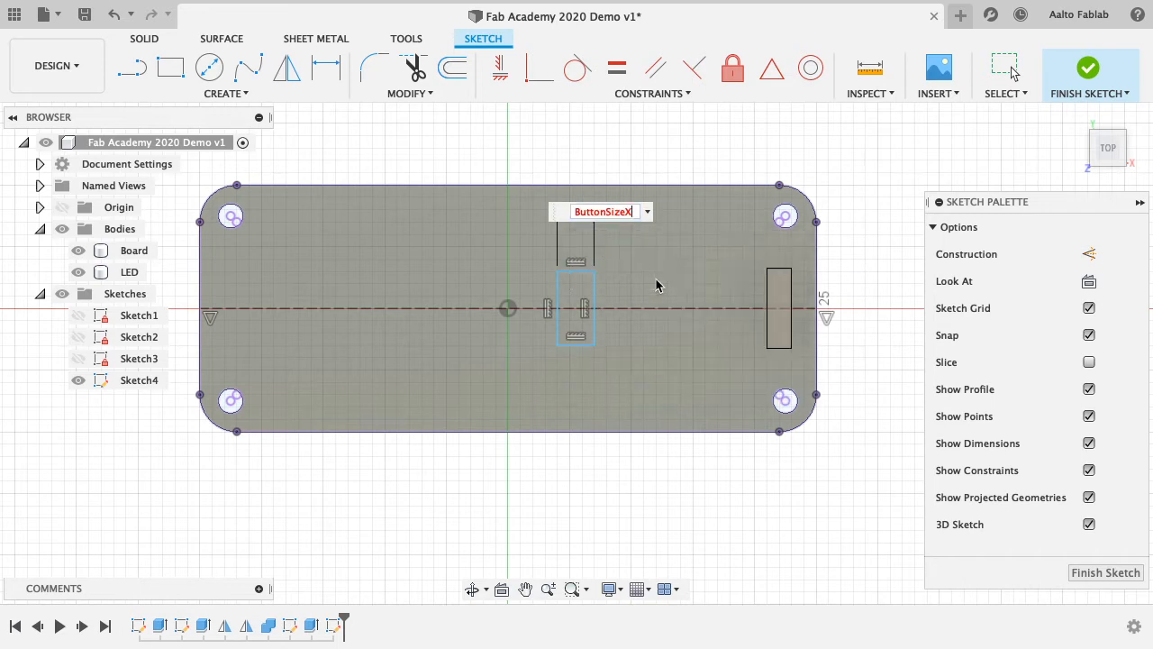
key("Return")
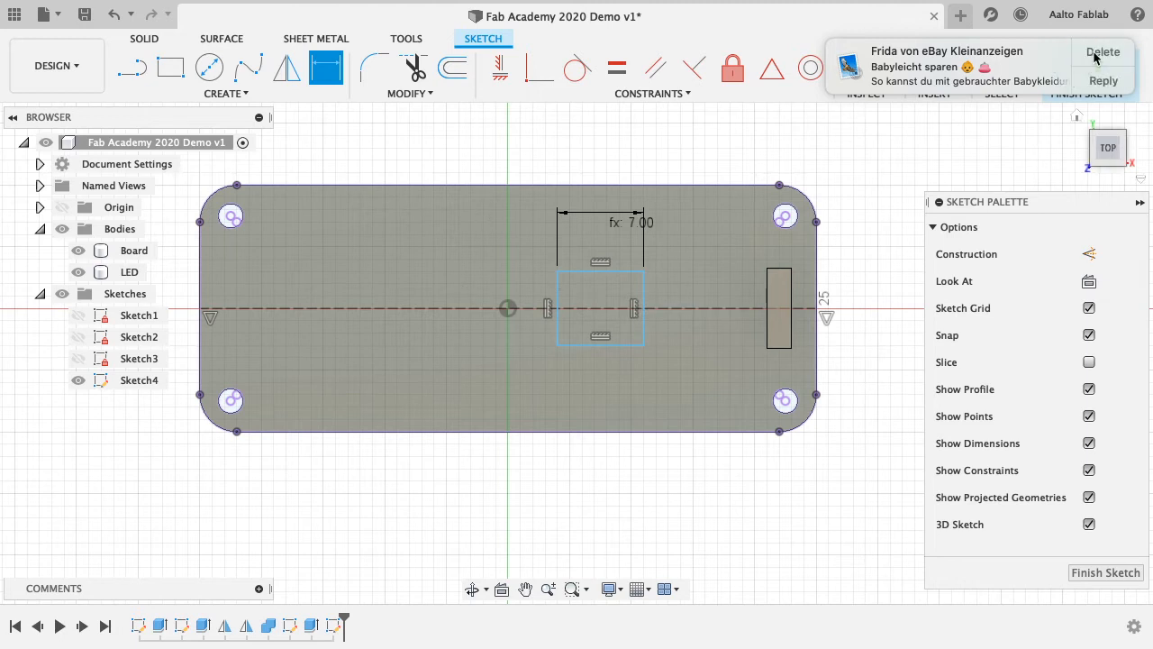
left_click(1101, 56)
- Dimension the rectangle's vertical side with the ButtonSizeY parameter
left_click(557, 272)
left_click(556, 344)
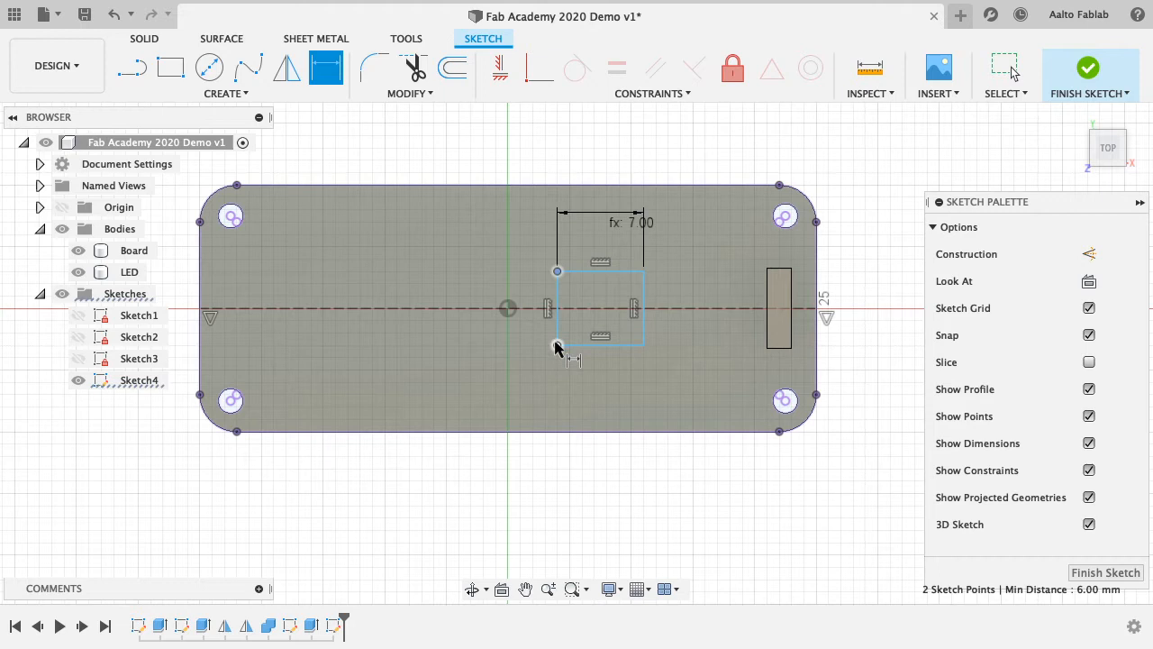
left_click(440, 336)
type("Button")
left_click(528, 379)
key("Return")
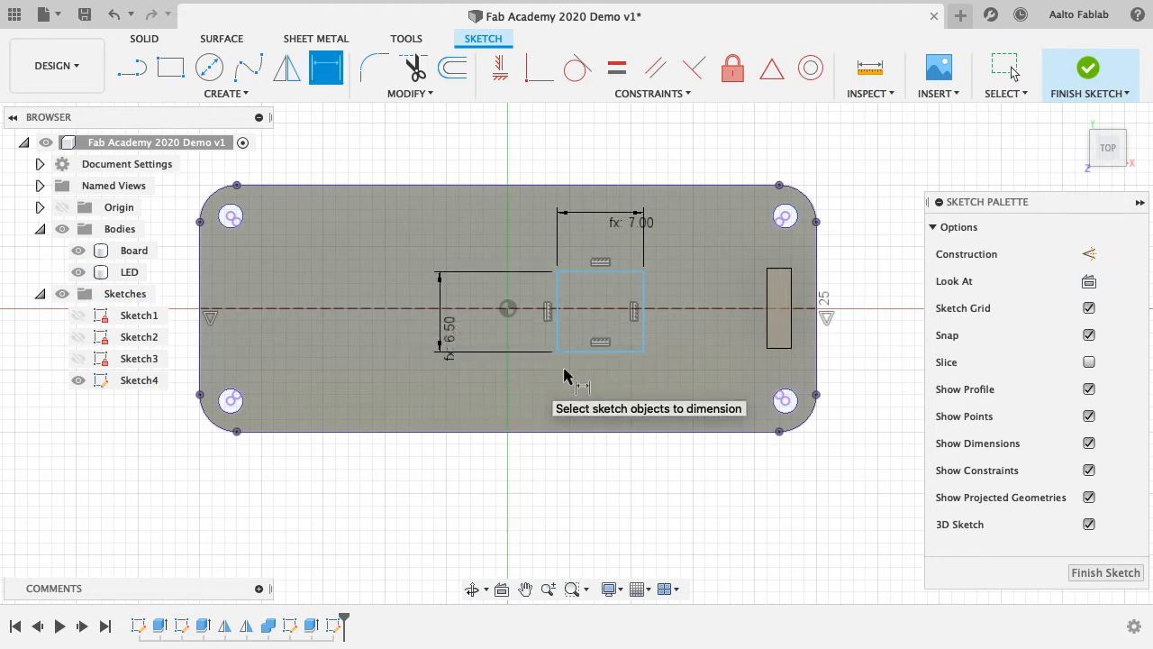
- Place a sketch point at the midpoint of the rectangle's right edge
scroll(642, 293, "up", 5)
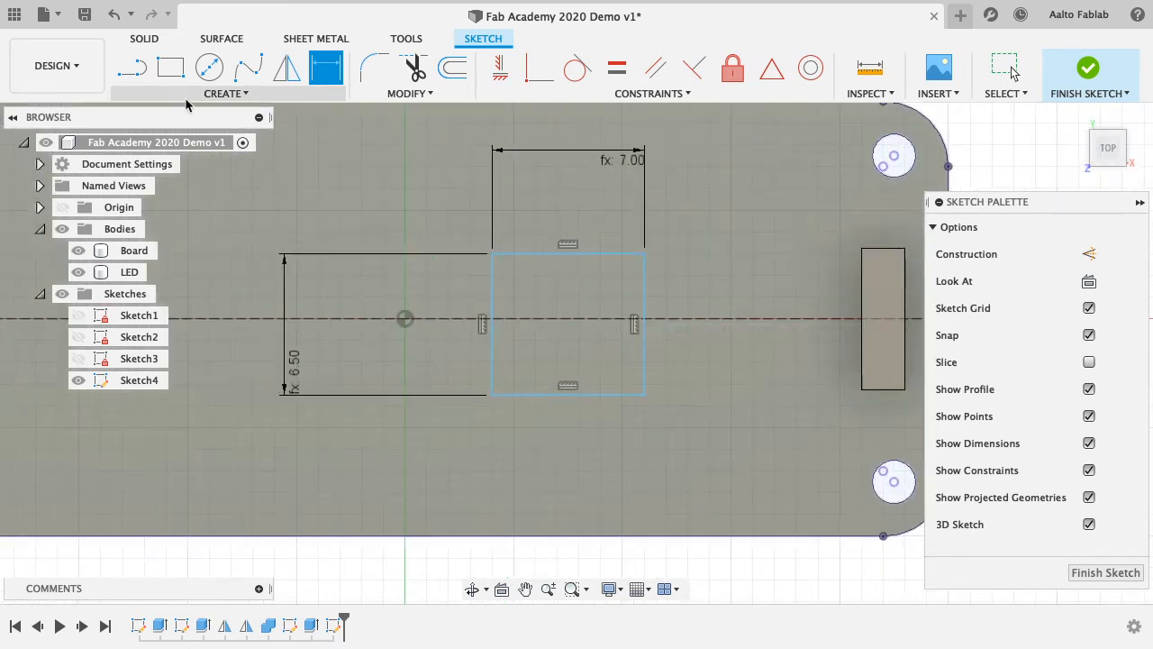
left_click(223, 94)
left_click(135, 278)
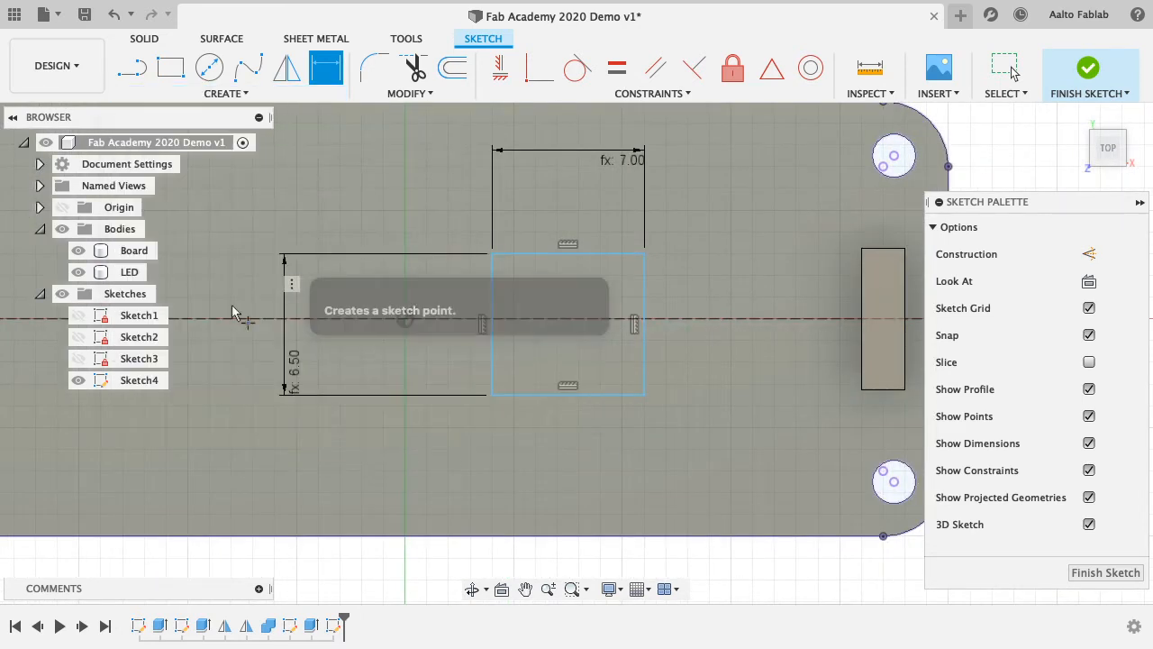
left_click(643, 324)
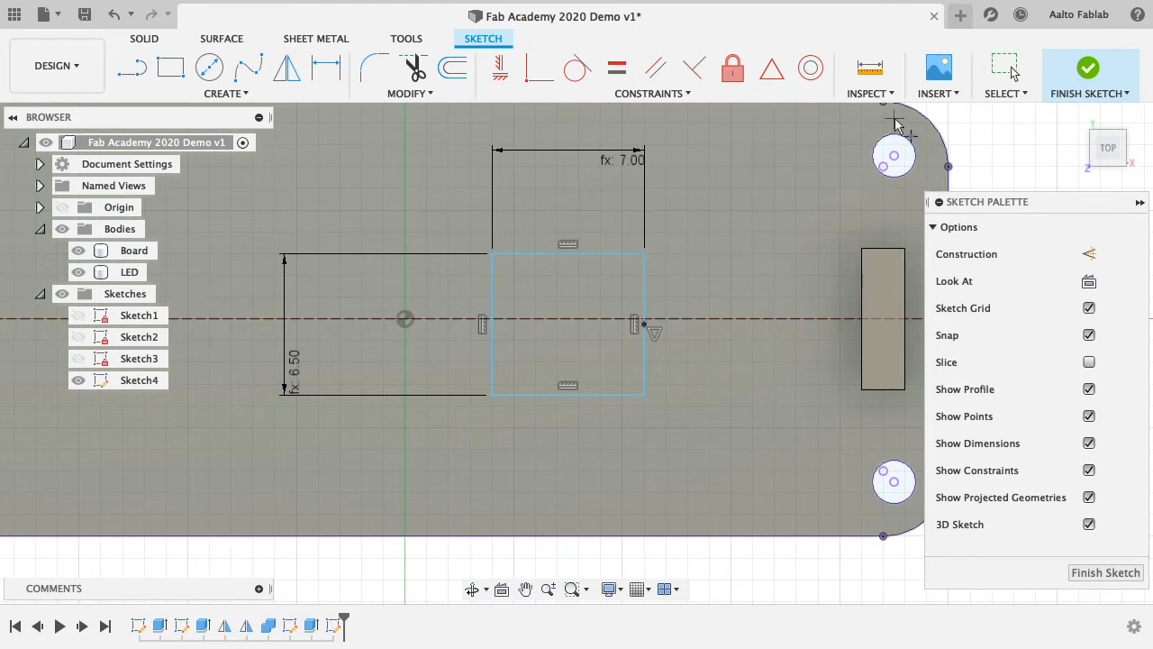
left_click(1009, 72)
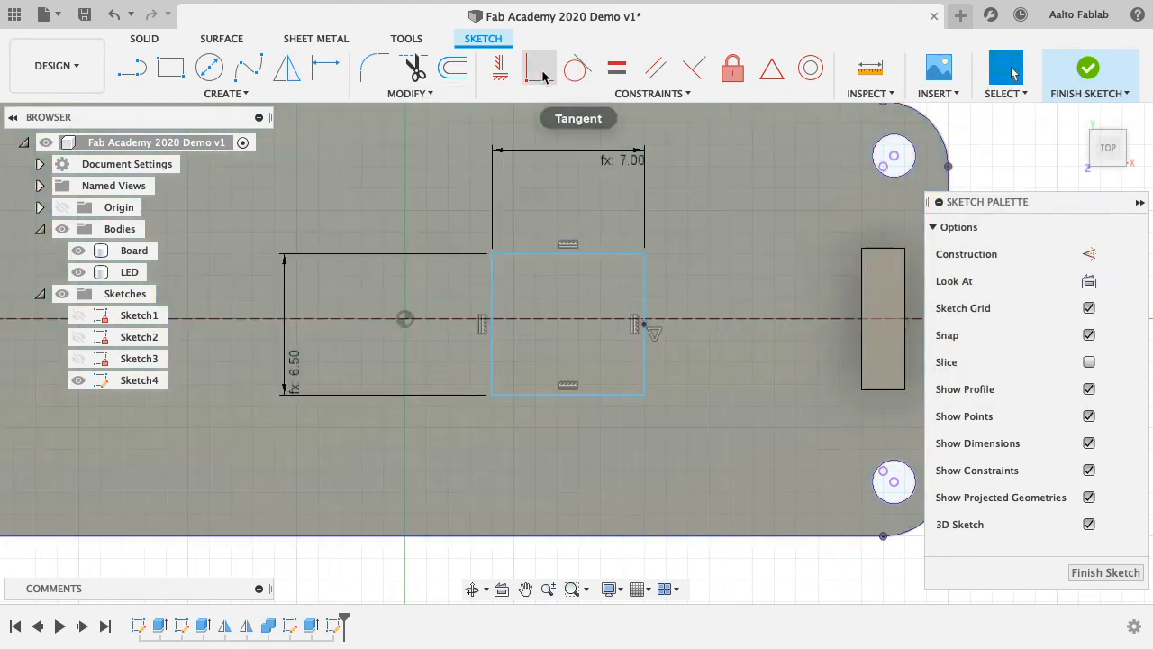
- Apply a coincident constraint between the midpoint on the rectangle's right edge and the horizontal construction line
left_click(531, 73)
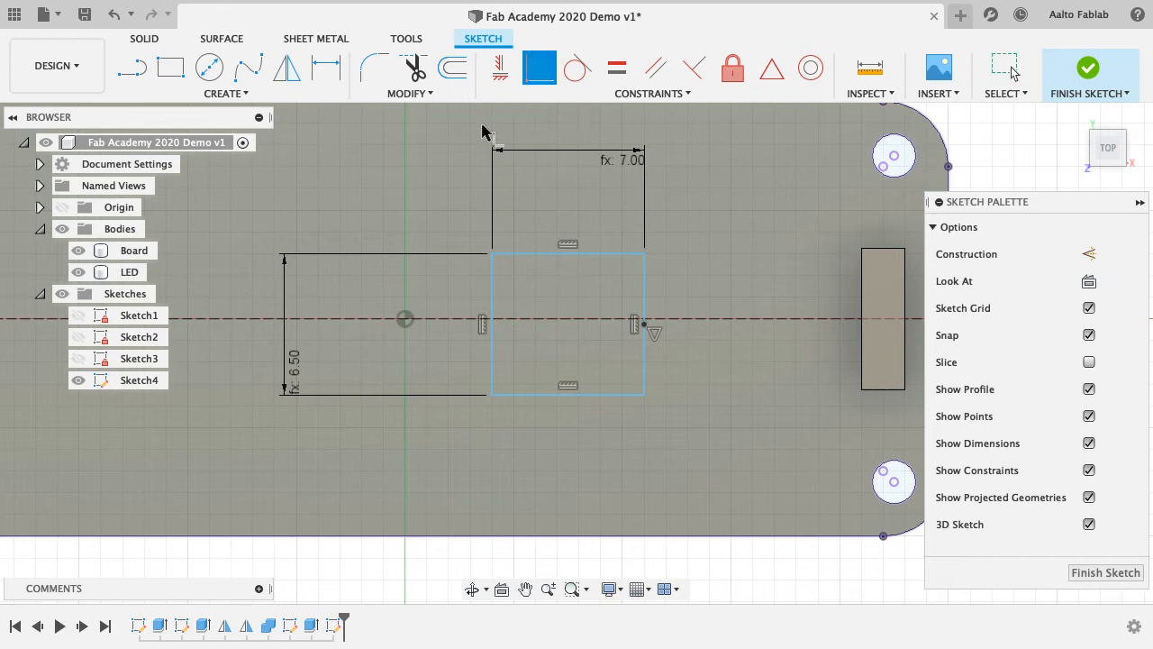
left_click(644, 356)
left_click(690, 323)
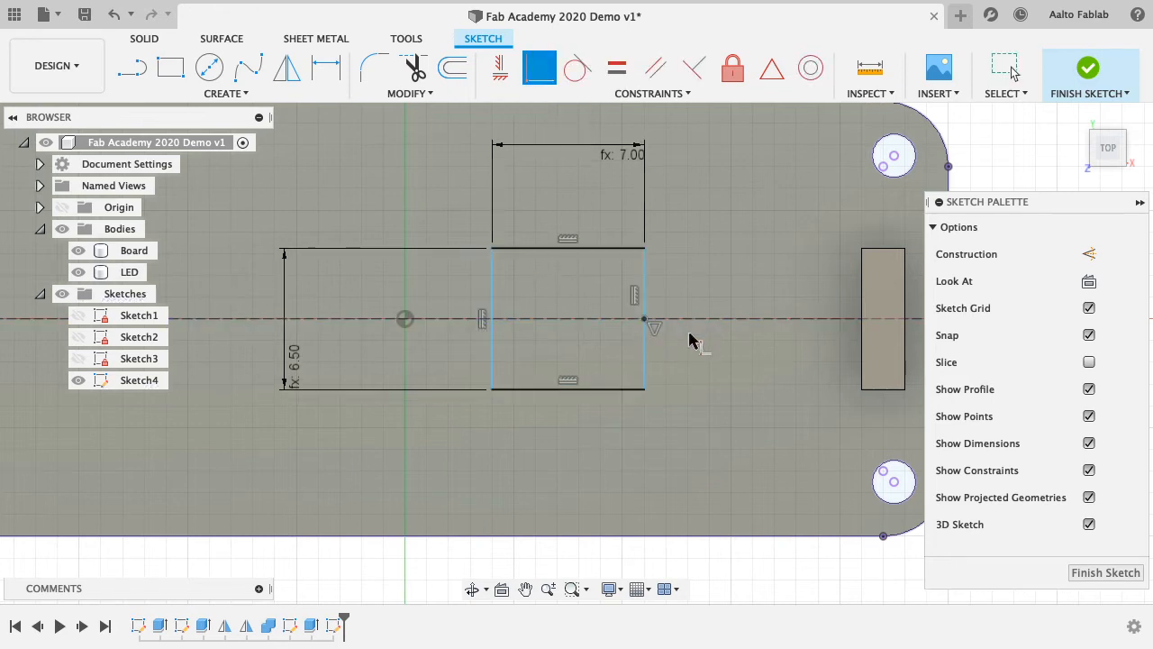
- Dimension the horizontal distance from the midpoint of the button rectangle's LED-facing edge to the midpoint of the board's nearest short edge
left_click(217, 93)
left_click(153, 420)
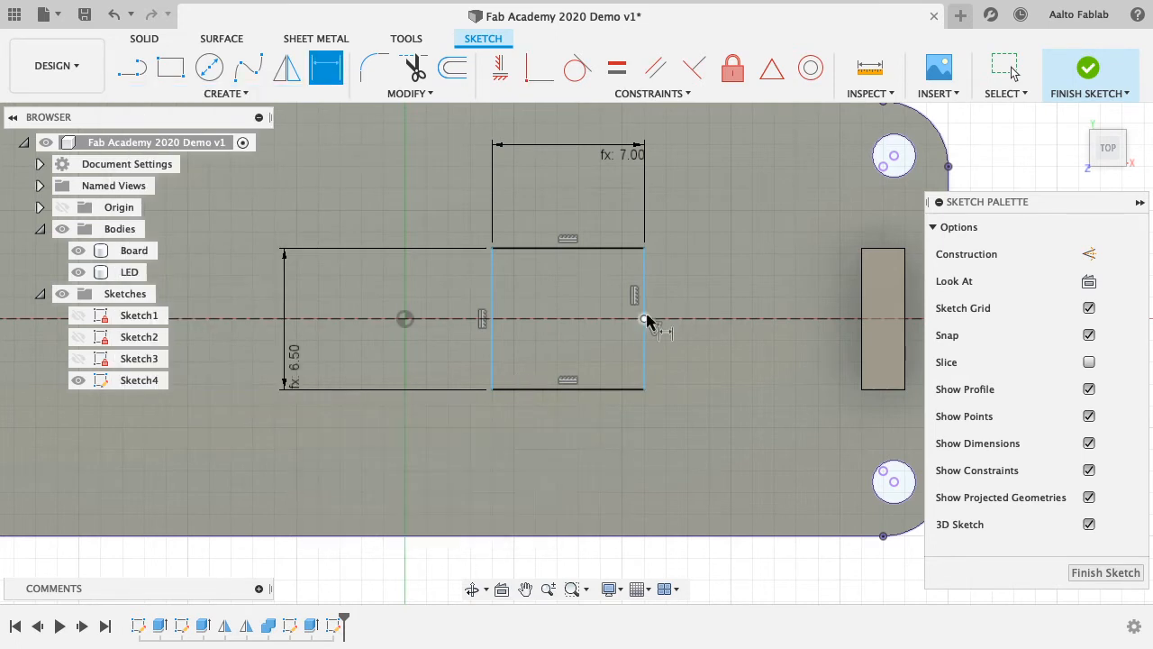
left_click(643, 320)
middle_click_drag(723, 273, 506, 268)
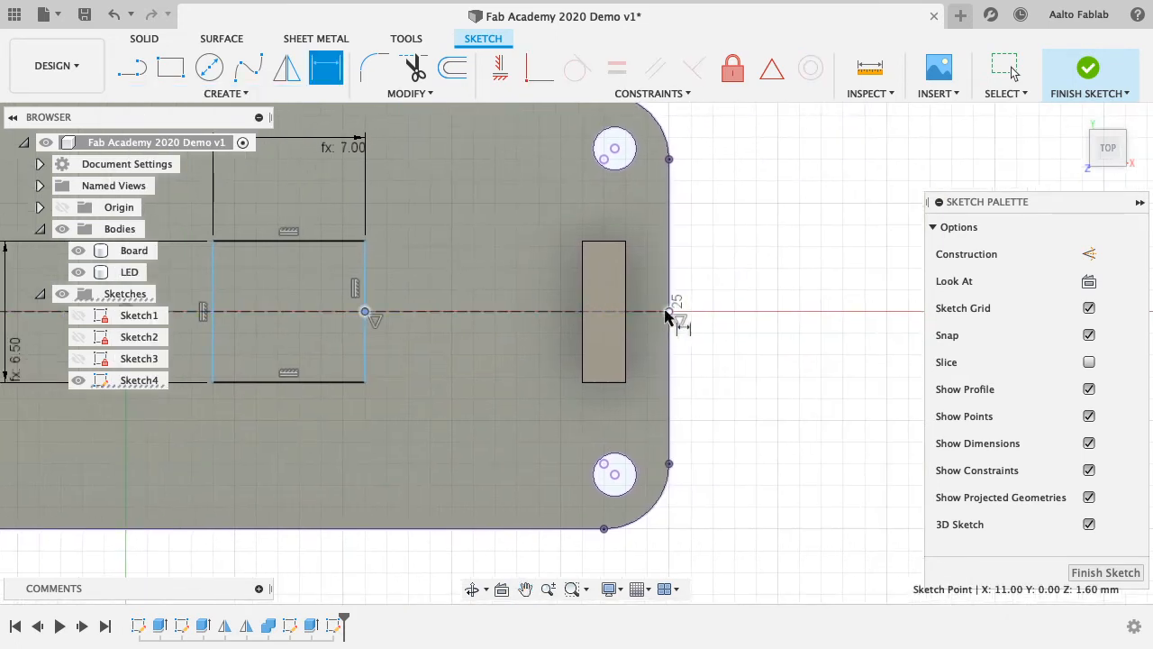
left_click(673, 312)
left_click(640, 468)
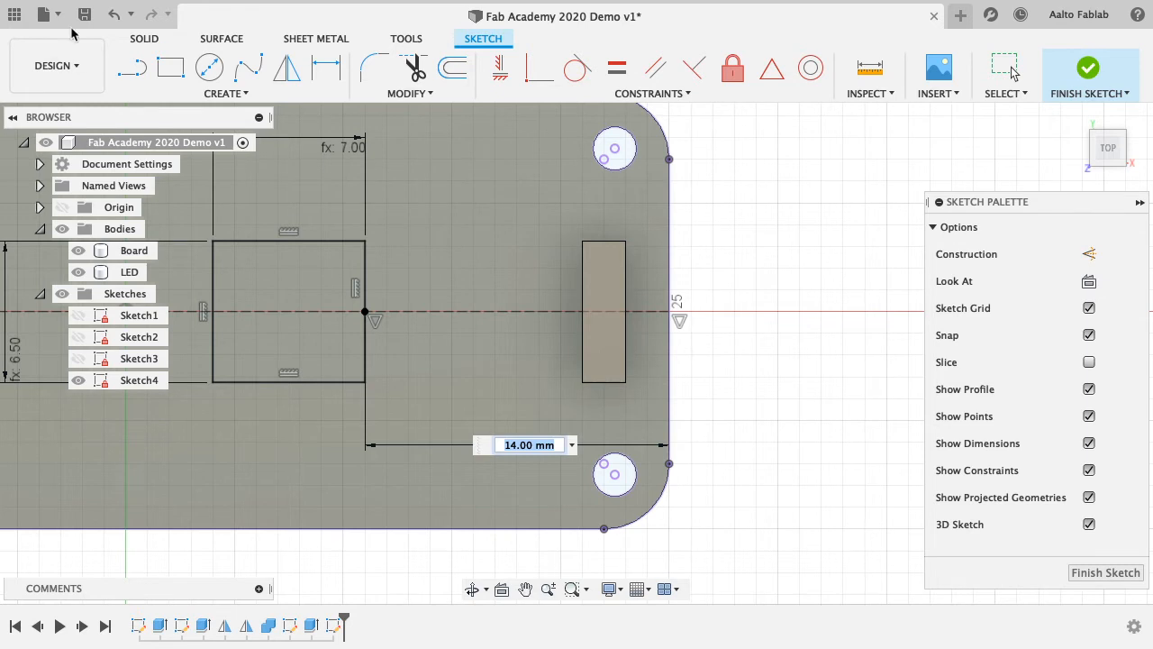
- Add a user parameter named ButtonOffset with unit mm and expression 8.5
left_click(416, 93)
left_click(400, 247)
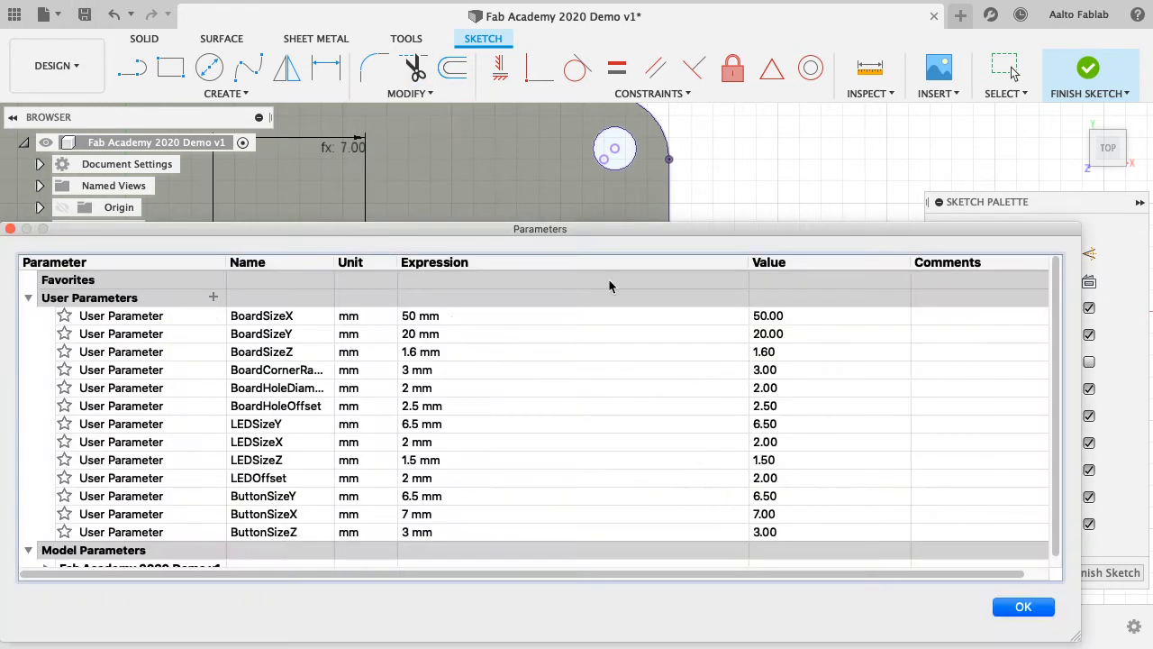
left_click(212, 297)
type("ButtonOffset")
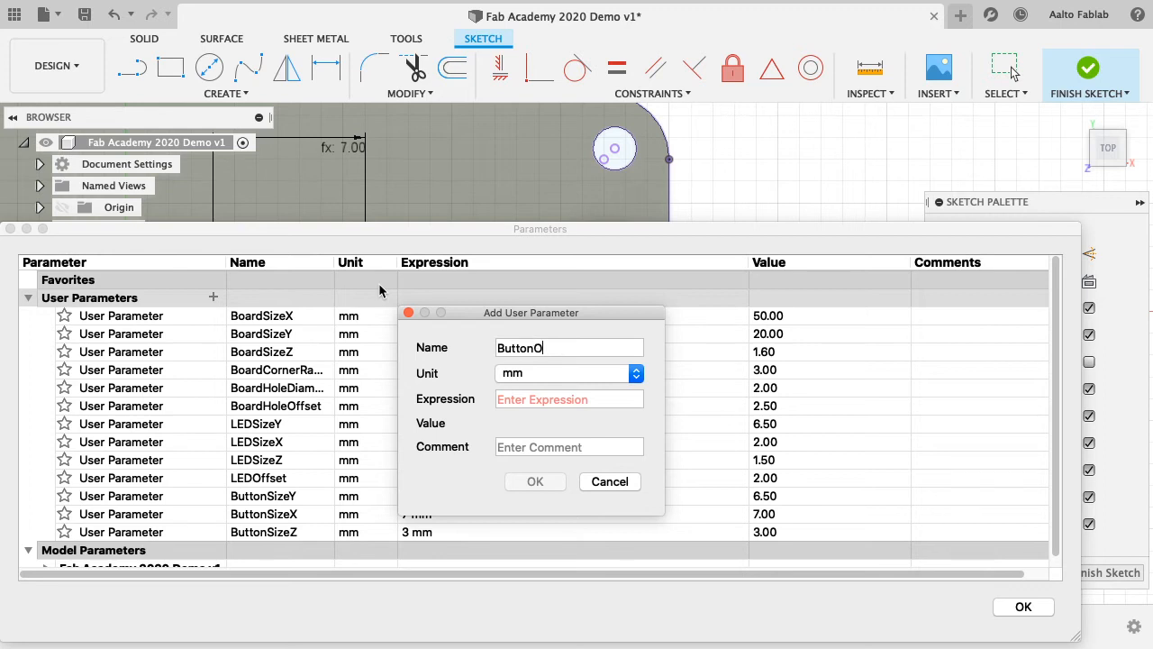
left_click(636, 402)
type("8")
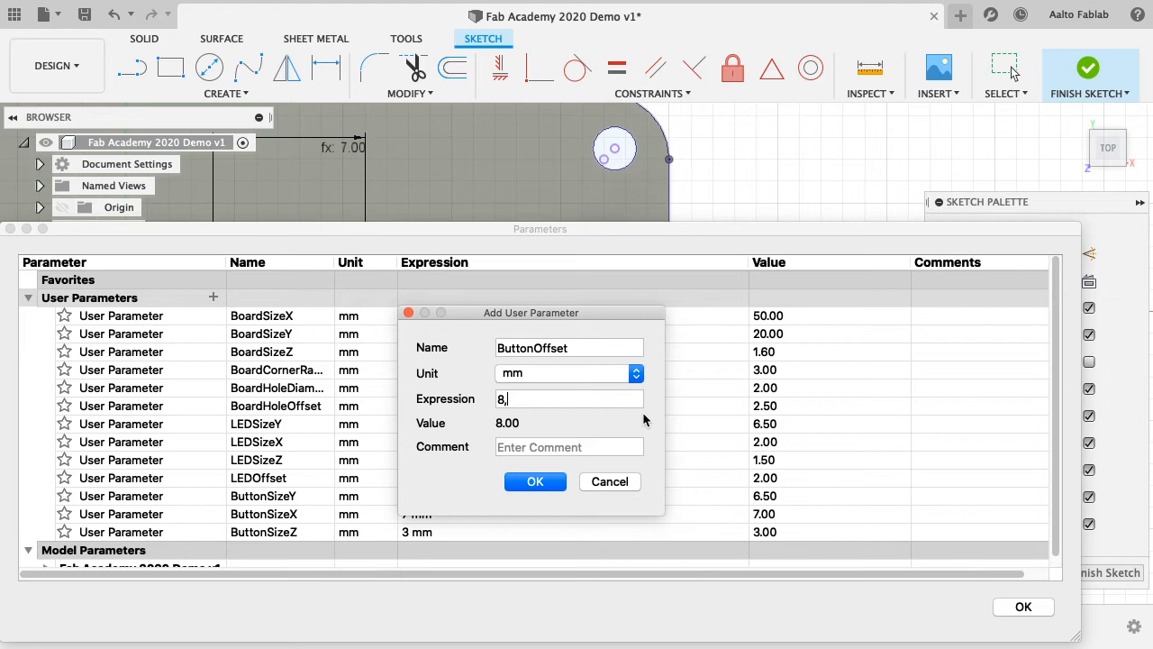
key("BackSpace")
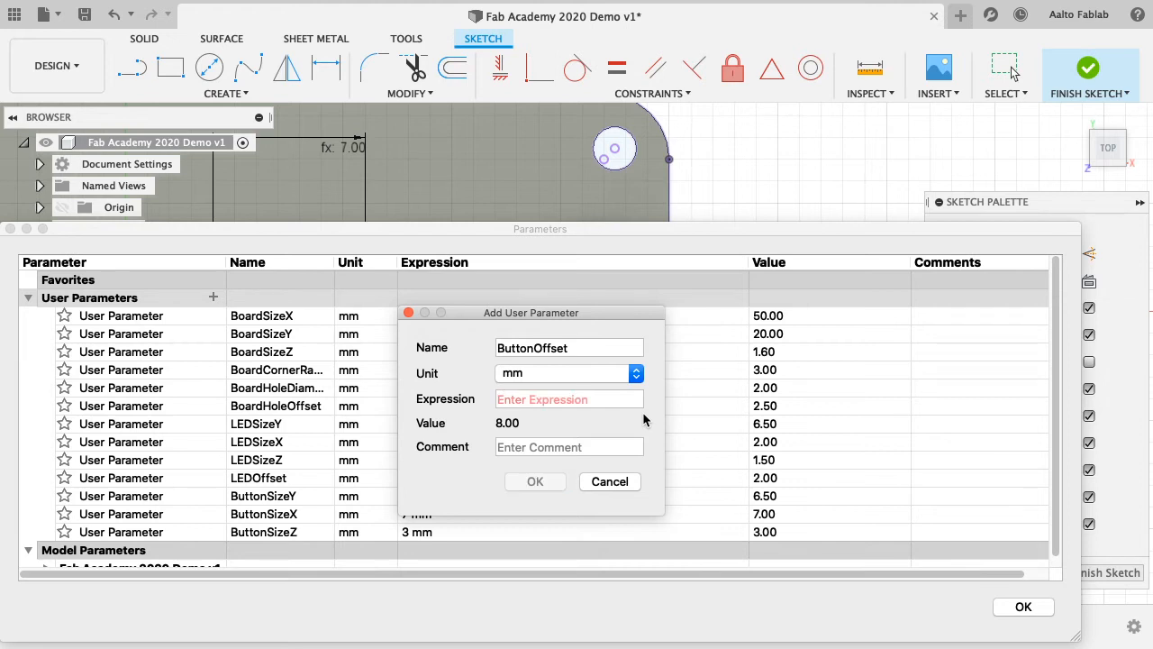
type("8.5")
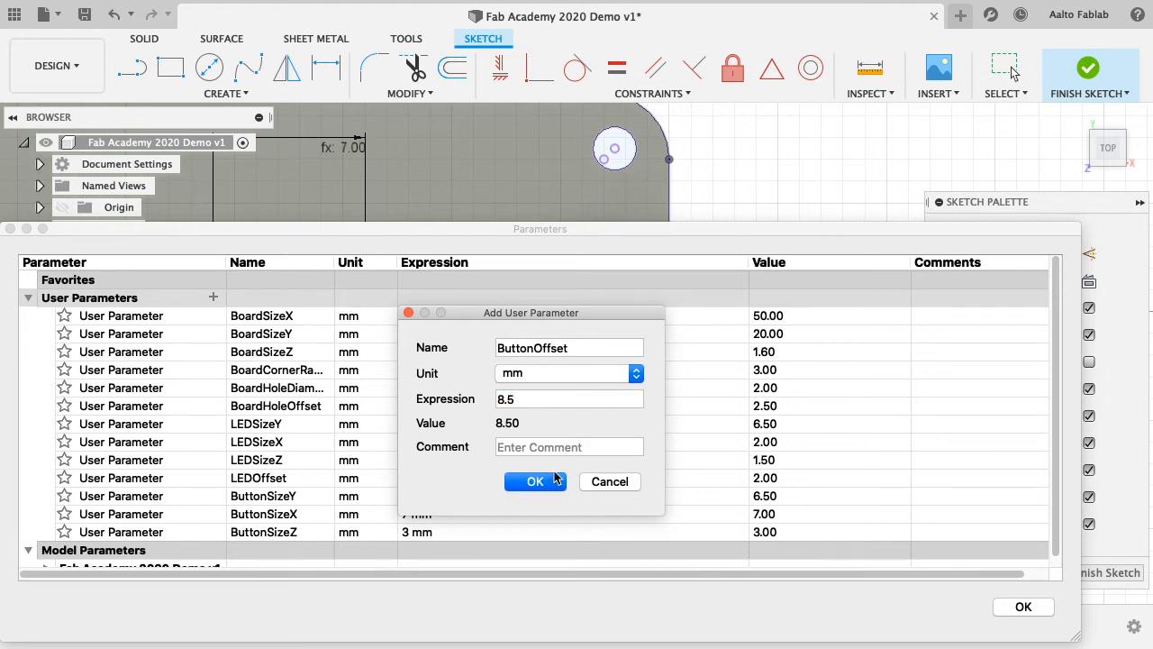
left_click(555, 479)
left_click(1026, 607)
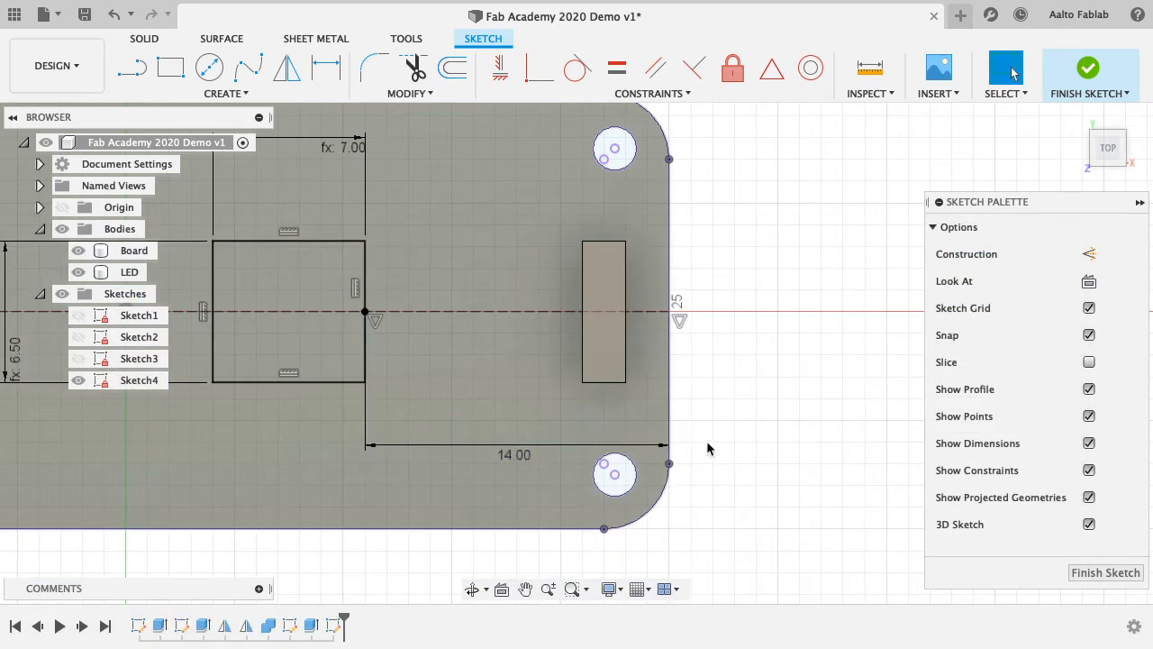
- Set the distance dimension between the rectangle and the board edge to ButtonOffset and finish the sketch
double_click(514, 454)
type("ButtonOffset")
key("Return")
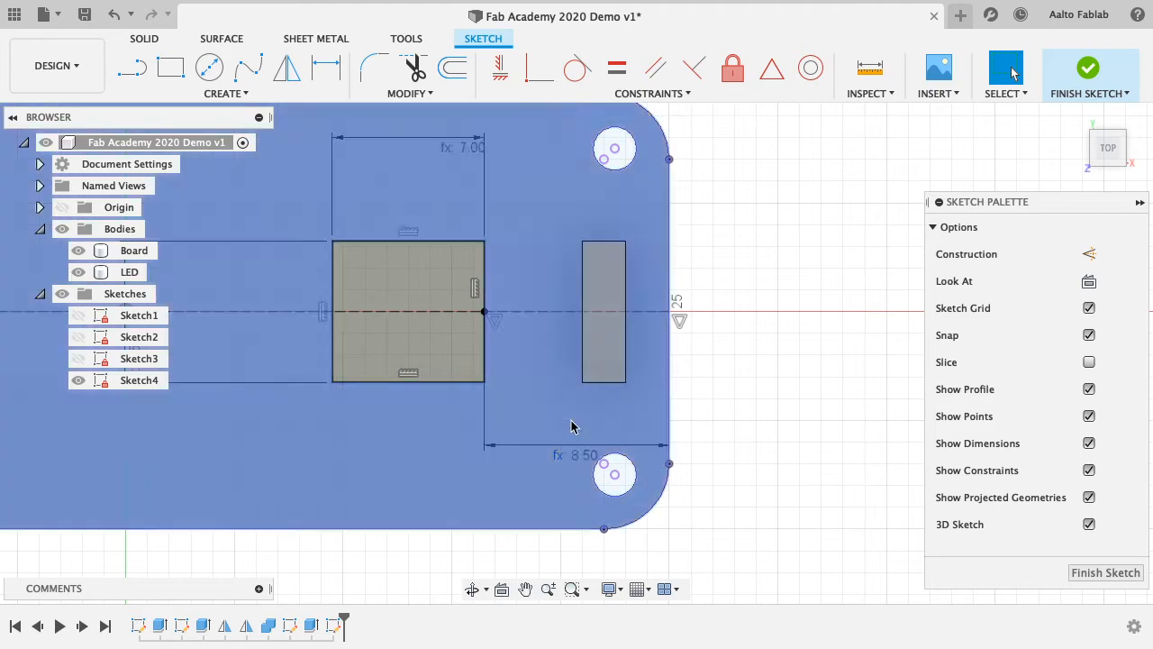
left_click(1106, 572)
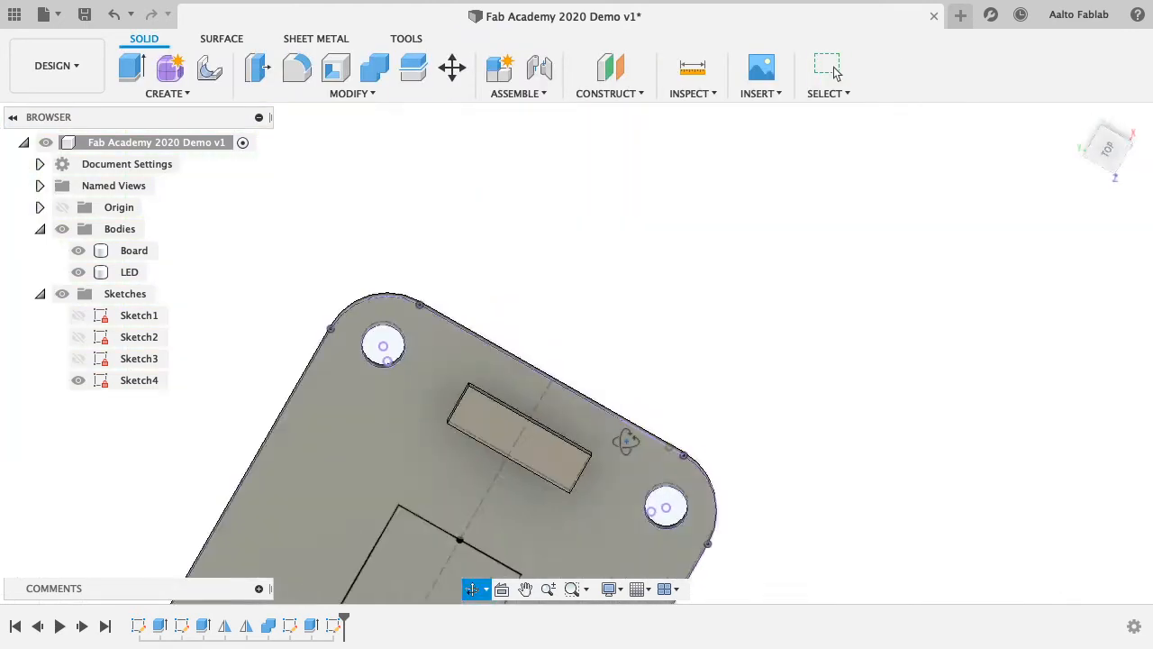
- Extrude the button rectangle upward by ButtonSizeZ as a new body
left_click(142, 59)
left_click(482, 316)
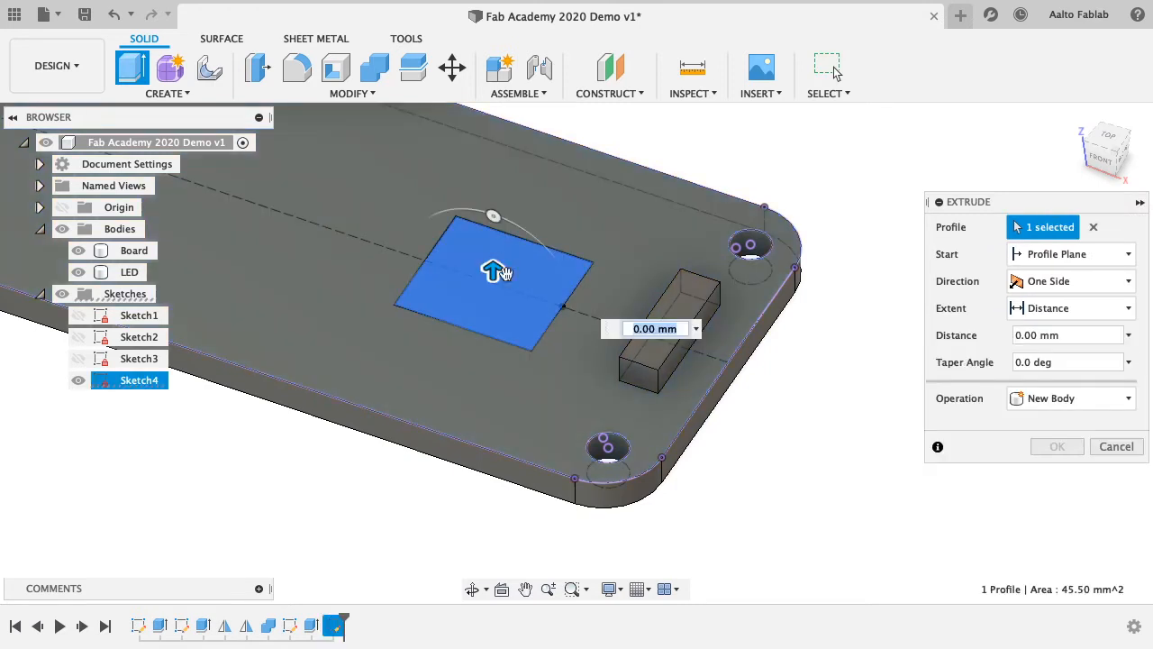
left_click_drag(505, 273, 504, 257)
type("Bu")
key("Down")
key("Down")
key("Down")
key("Return")
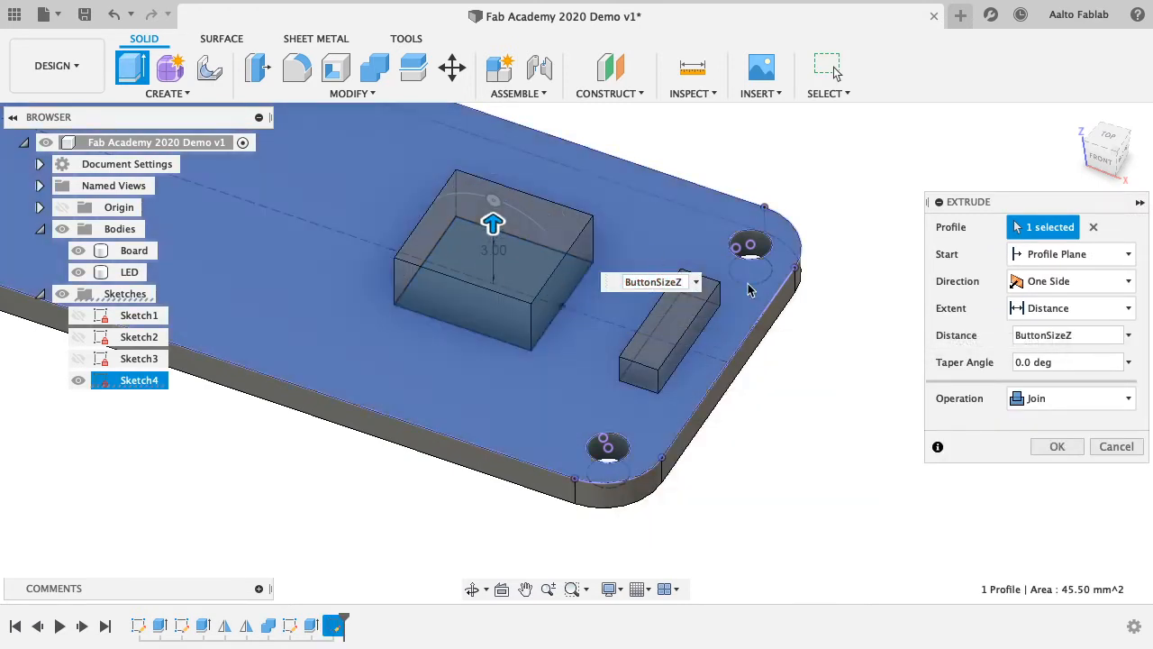
left_click(1058, 399)
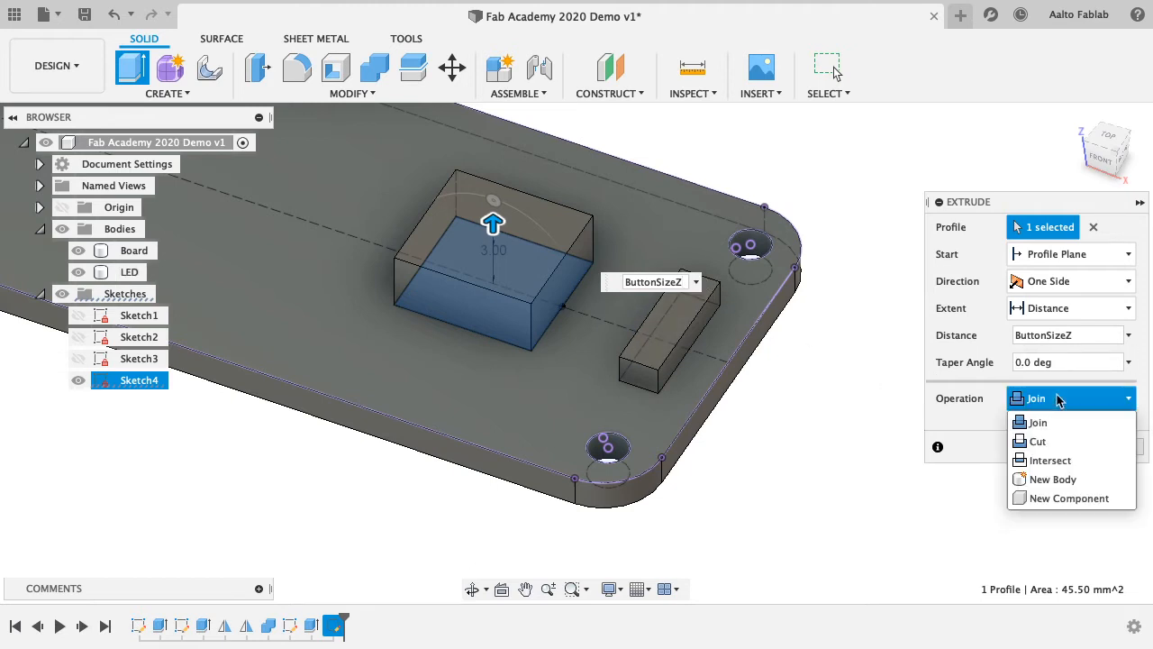
left_click(1052, 479)
left_click(1052, 446)
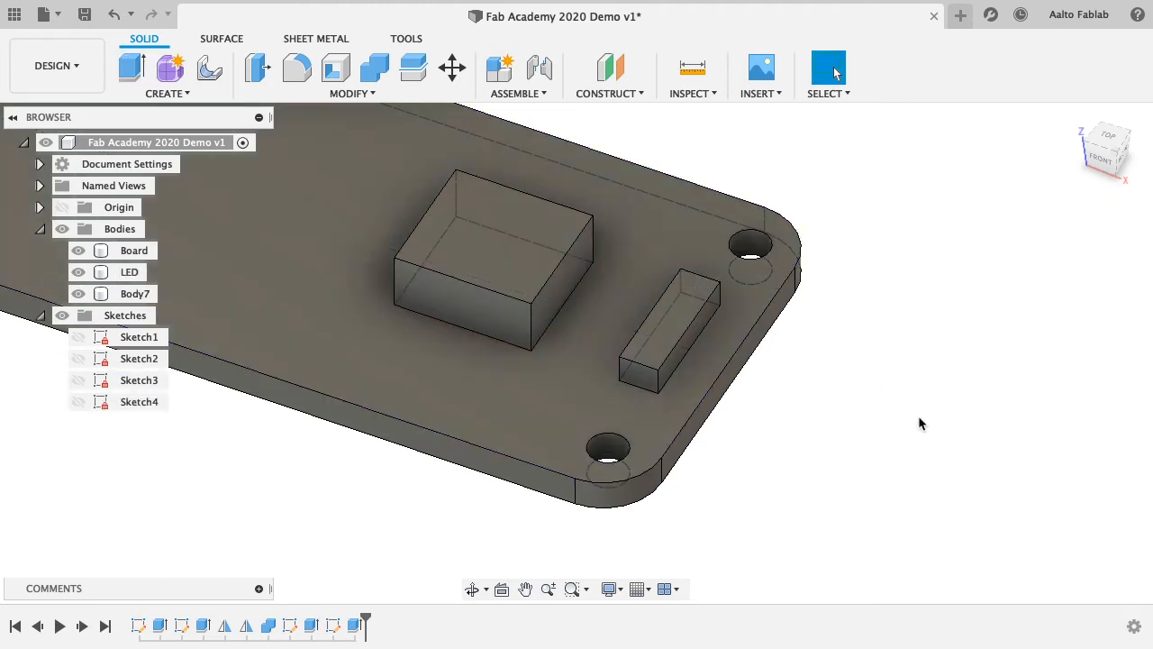
- Rename the newly extruded body as Button
double_click(135, 293)
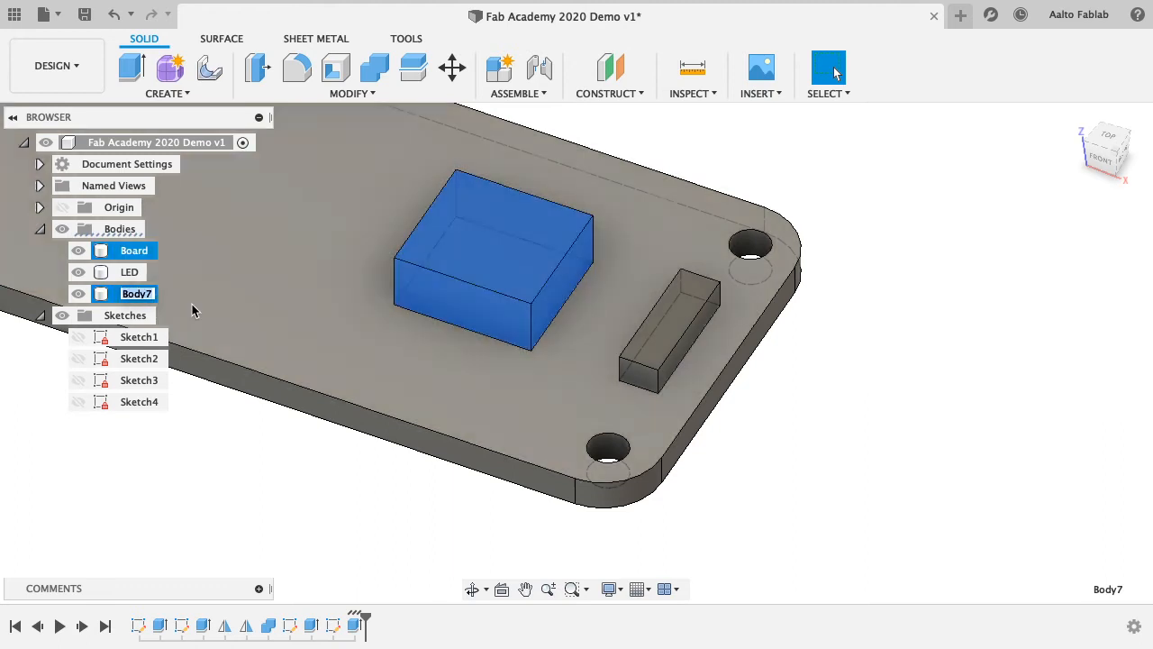
type("Button")
key("Return")
left_click(894, 270)
scroll(882, 354, "down", 5)
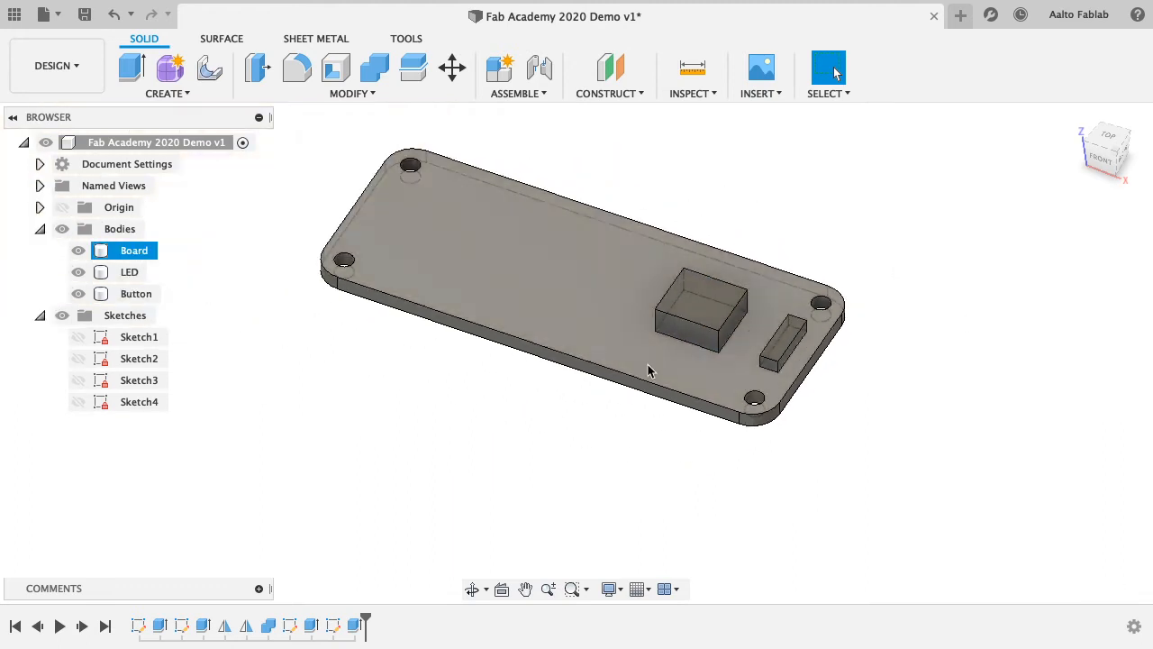
middle_click_drag(648, 369, 618, 386, "shift")
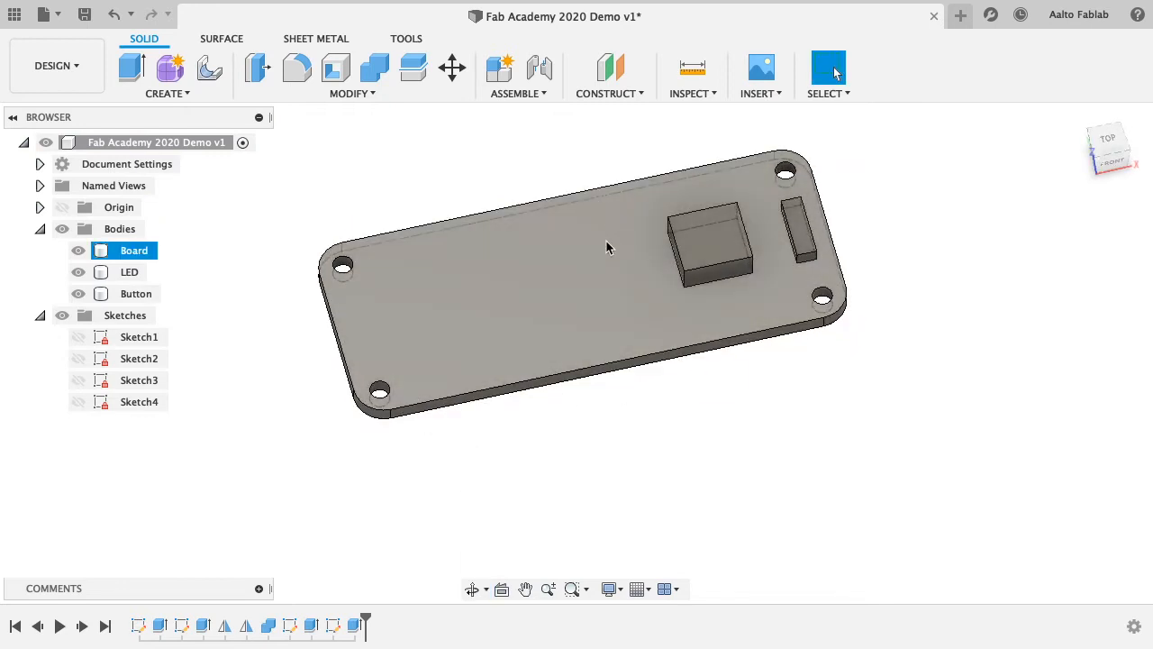
left_click(442, 430)
middle_click_drag(568, 462, 583, 476, "shift")
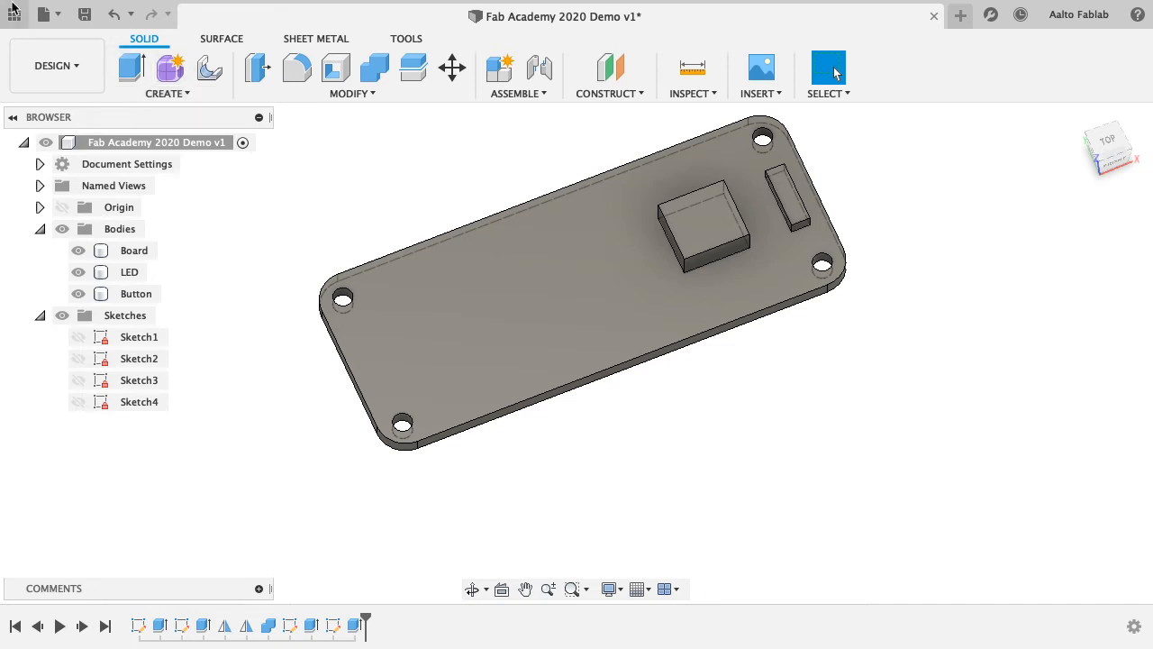
- Add a user parameter named BatterySizeY with unit mm and expression 20
left_click(356, 94)
left_click(326, 462)
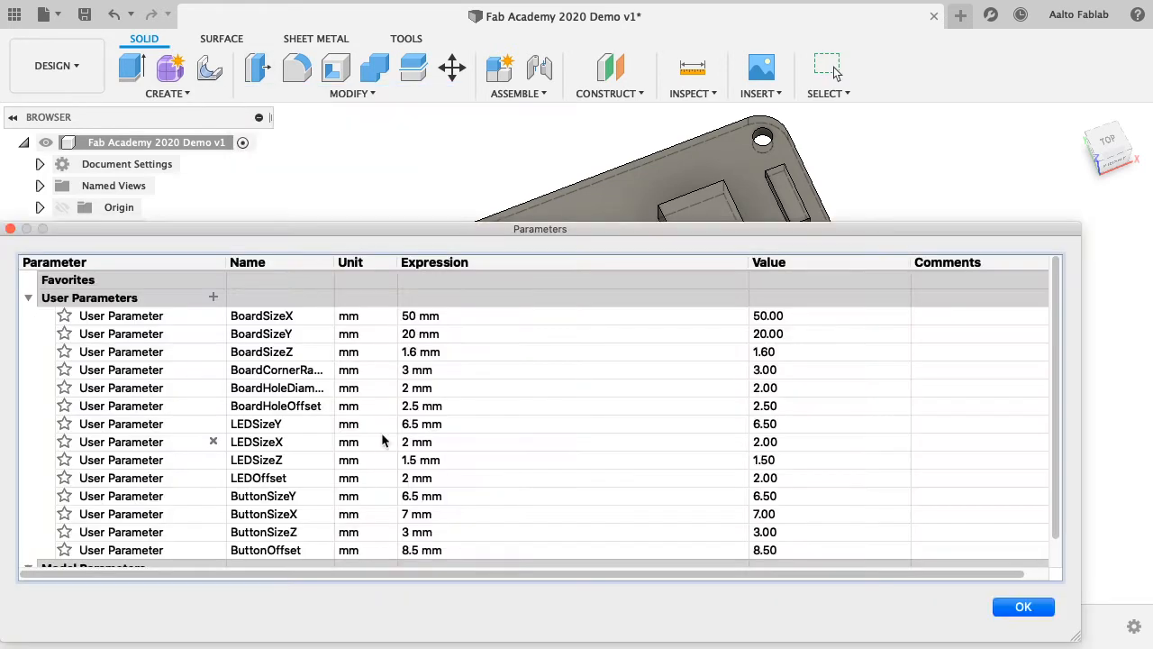
left_click(212, 297)
type("Battery")
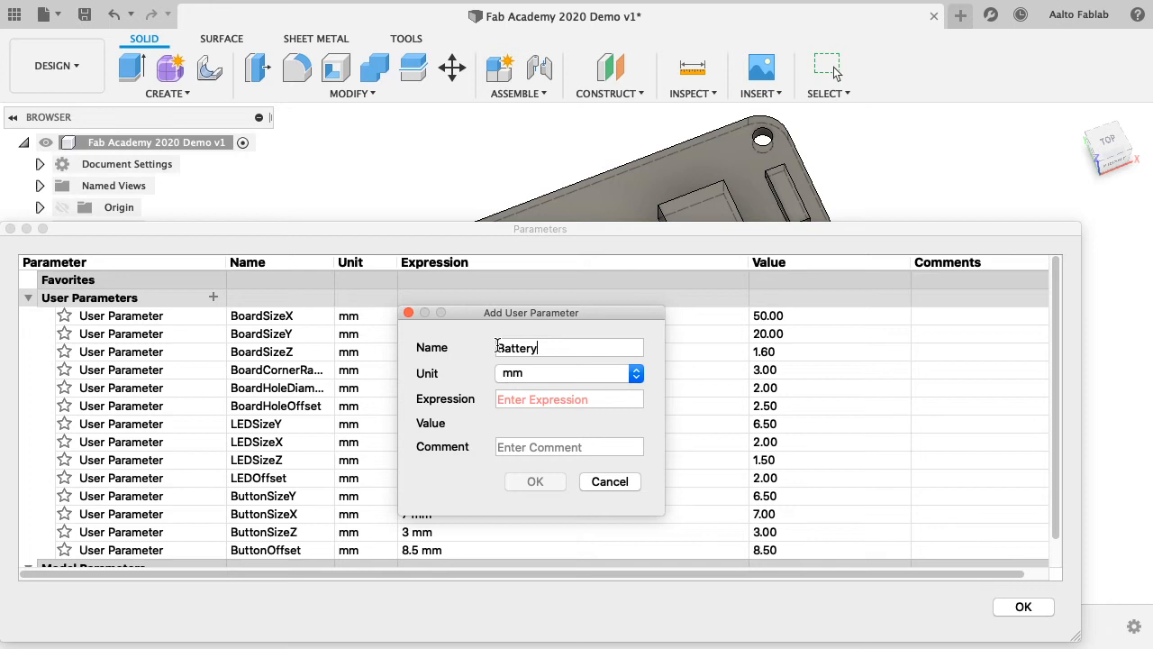
type("SizeY")
left_click(536, 396)
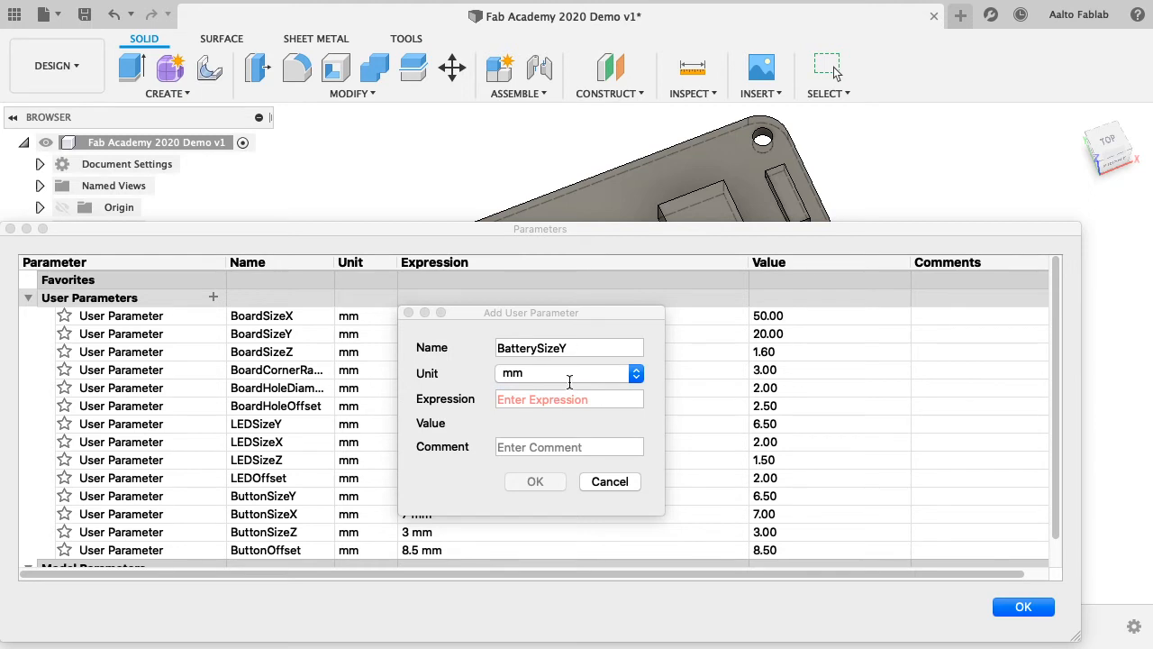
left_click(574, 350)
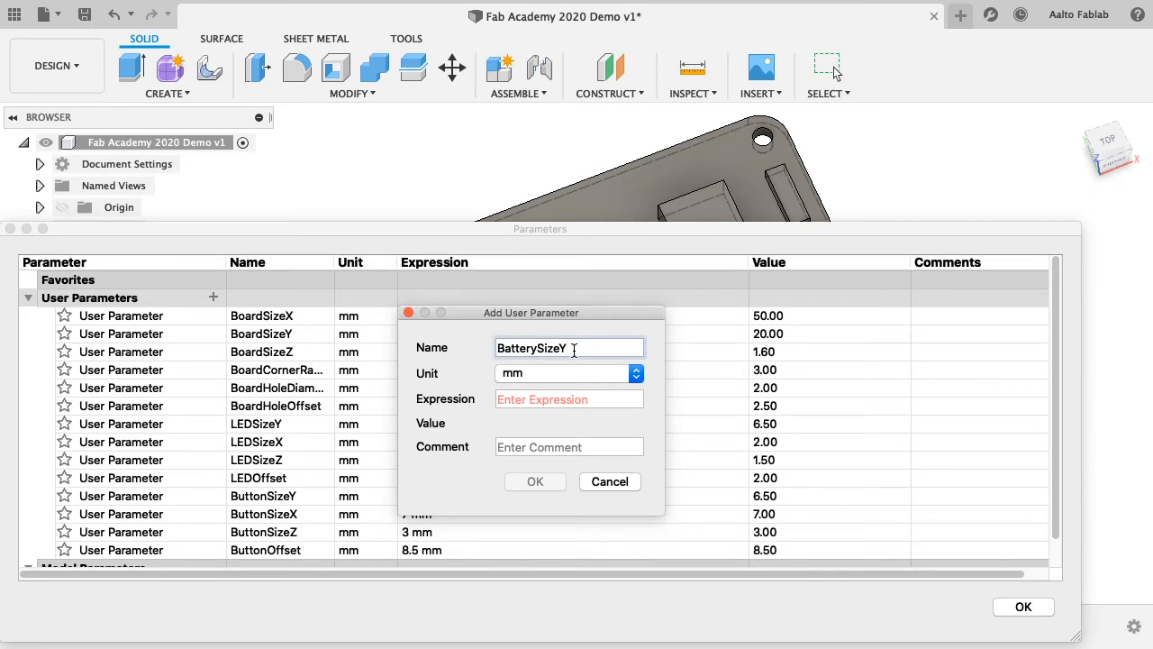
left_click(561, 397)
type("20")
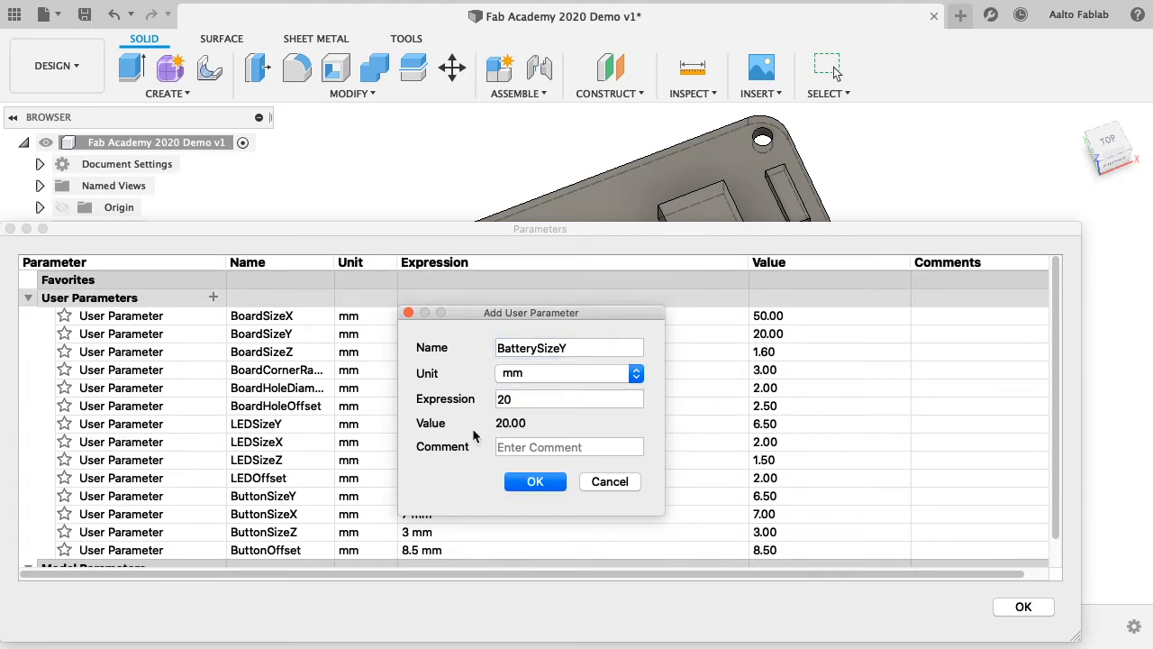
left_click(531, 481)
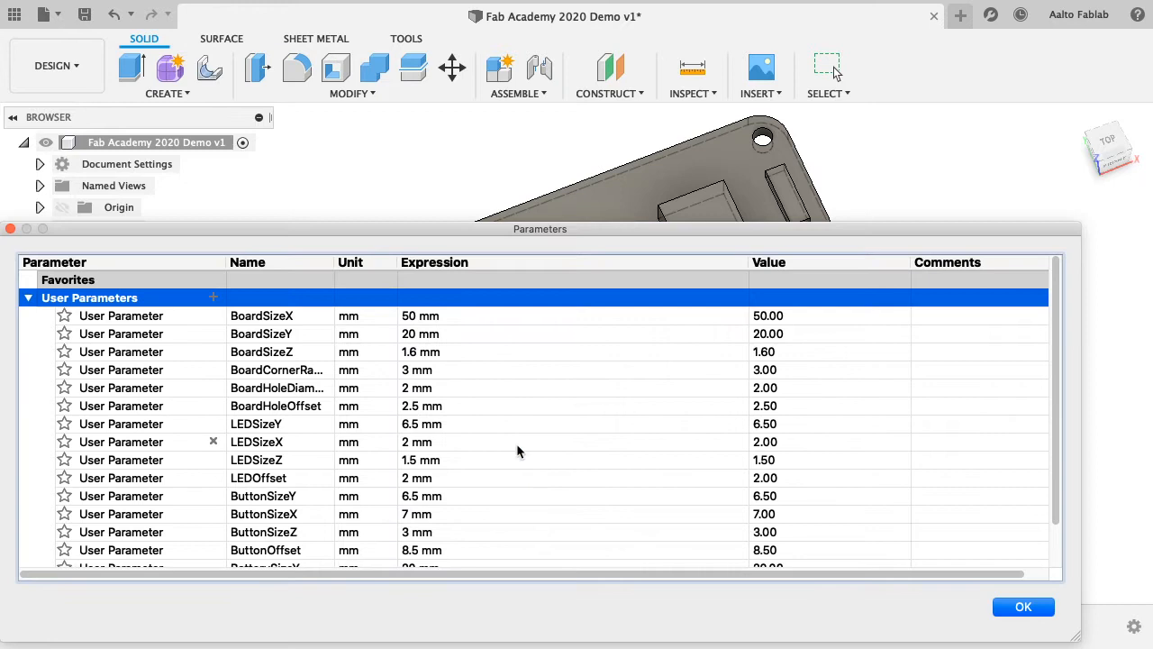
- Add a user parameter named BatterySizeZ with unit mm and expression 4
left_click(213, 298)
type("Battery")
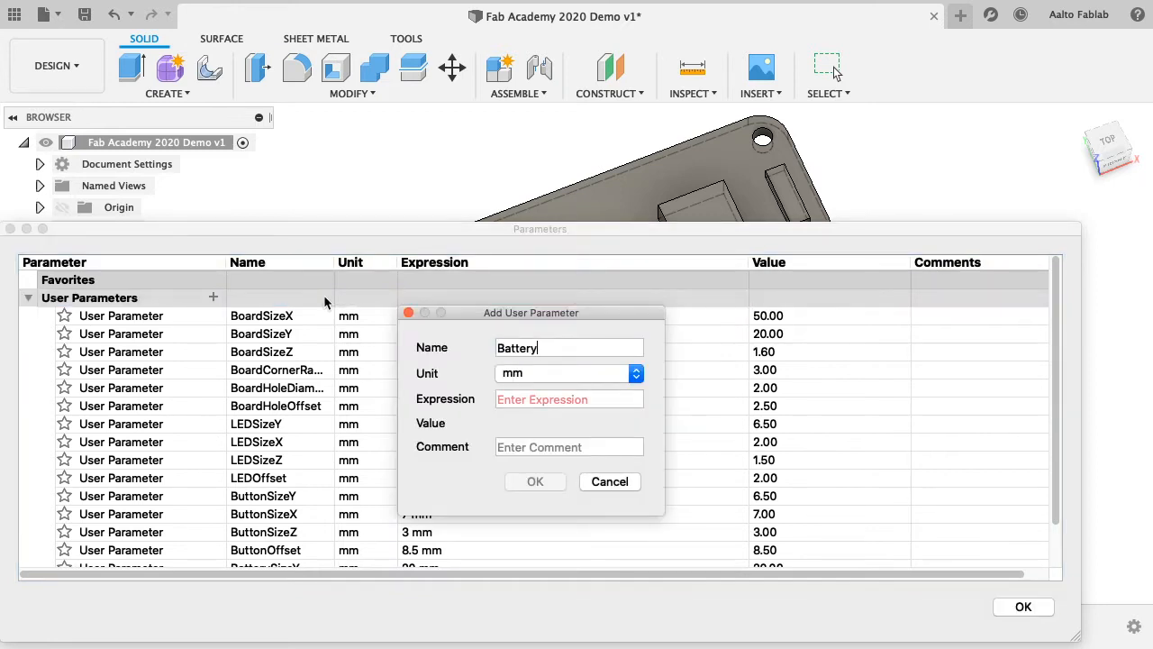
type("SizeZ")
left_click(590, 404)
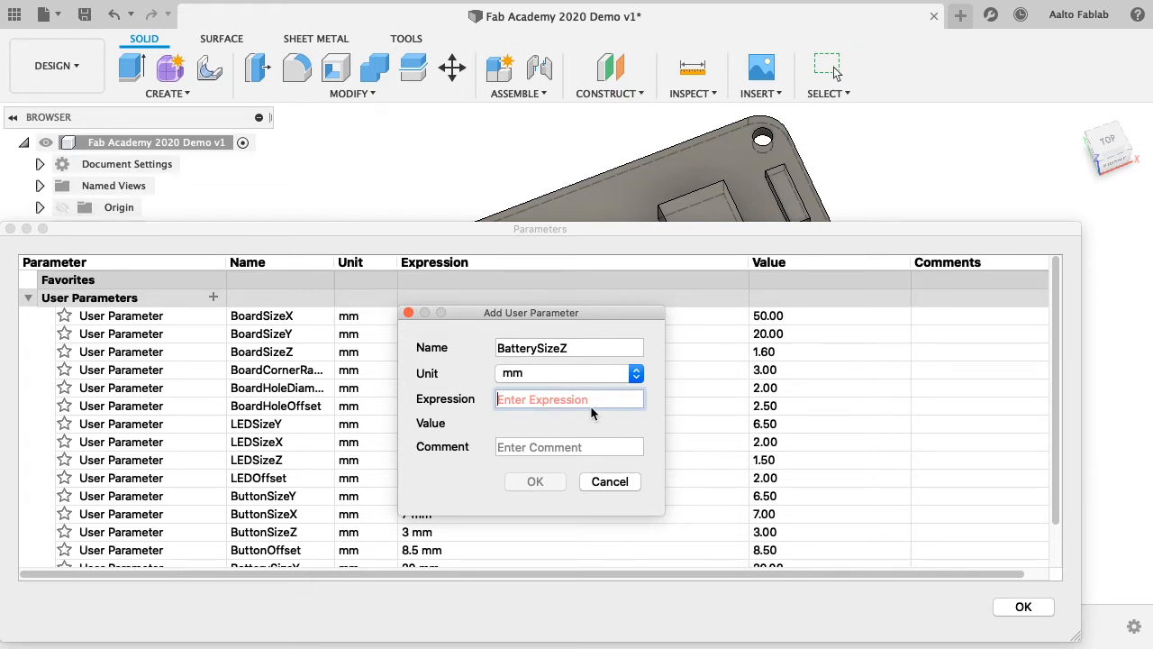
type("4")
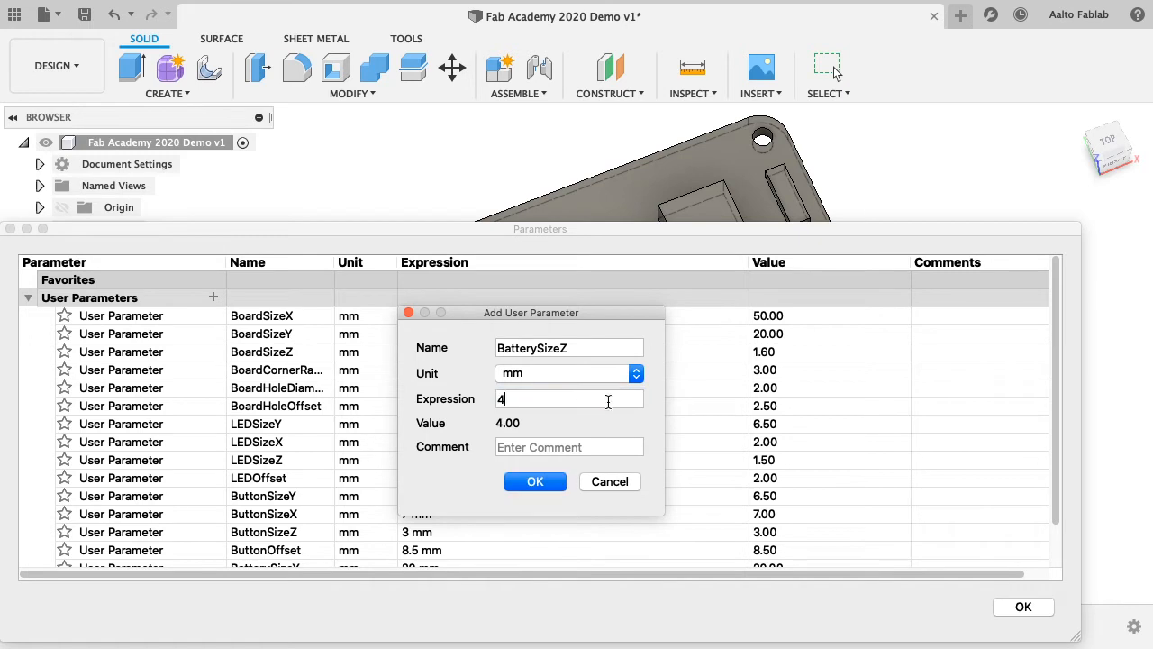
left_click(535, 482)
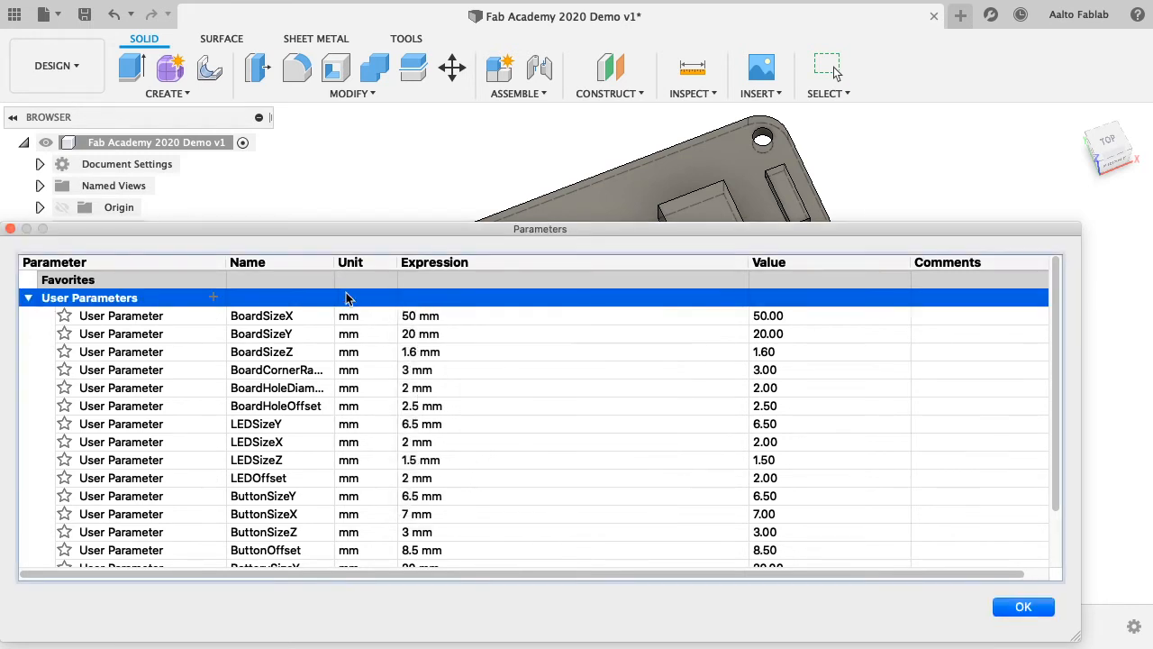
- Add a user parameter named BatterySizeX with unit mm and expression 21.5, and close the parameters table
left_click(213, 297)
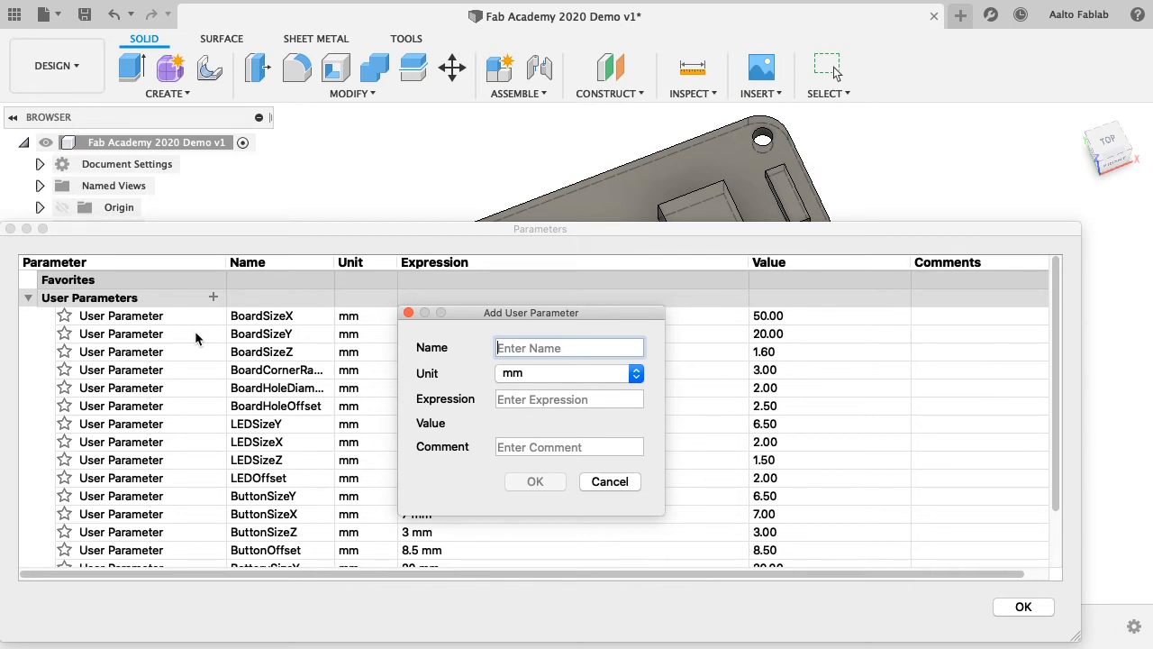
type("BatterySizeX")
left_click(604, 396)
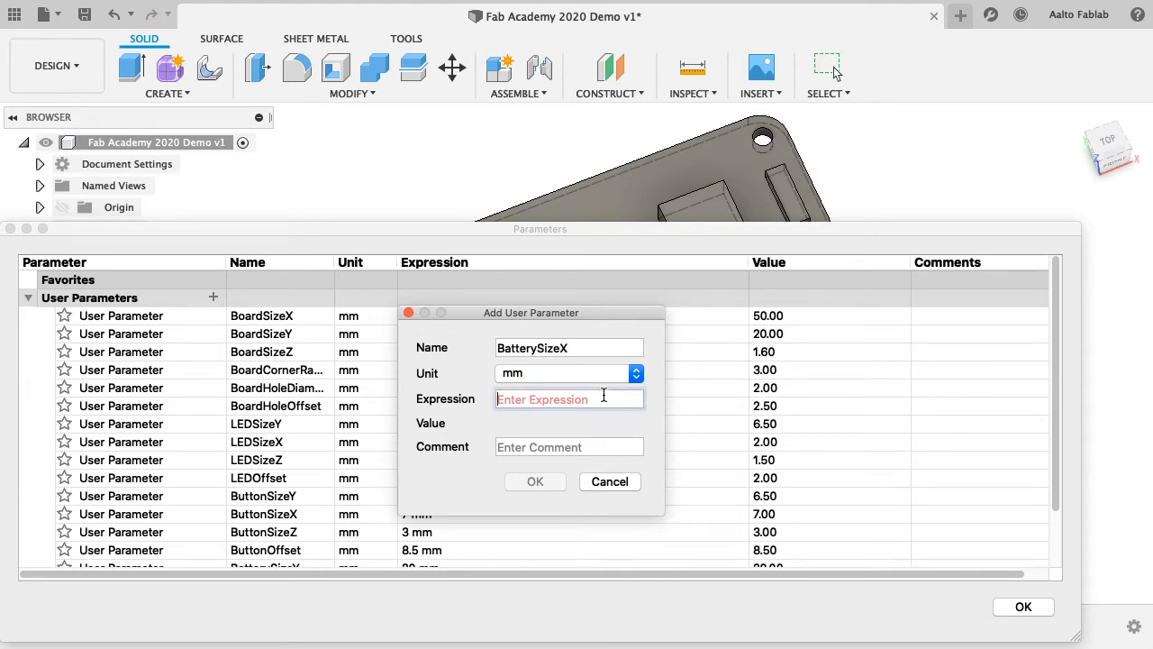
type("21.5")
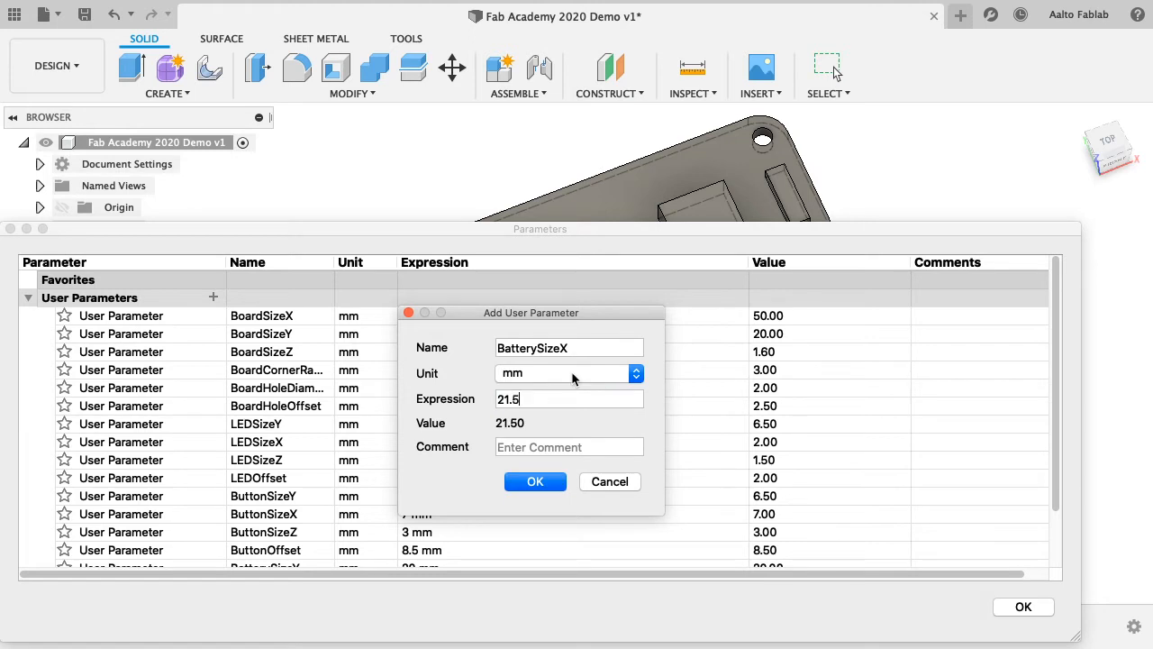
left_click(535, 481)
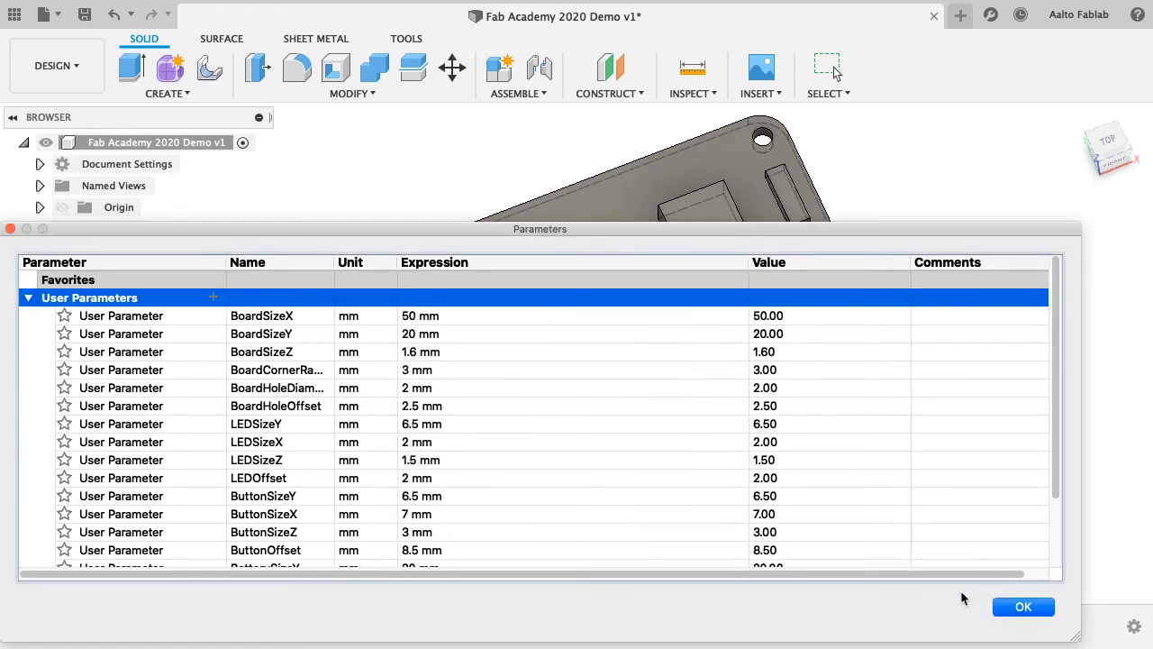
left_click(1000, 609)
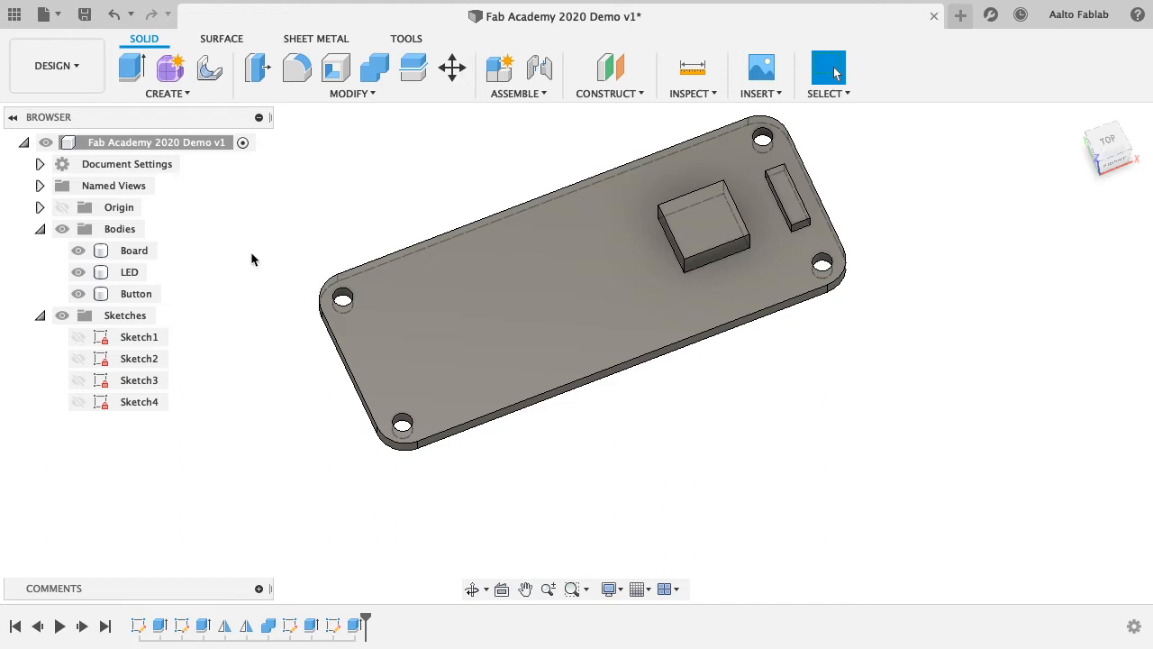
- Add a user parameter named BatteryOffset with unit mm and expression 5, and close the parameters table
left_click(316, 88)
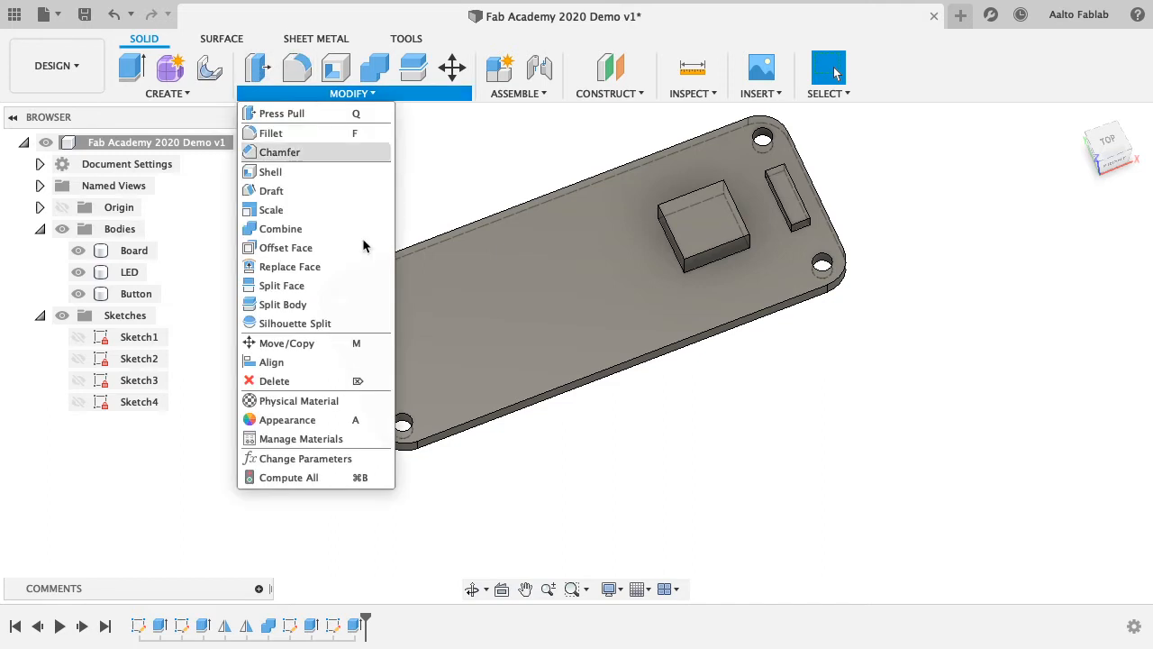
left_click(311, 469)
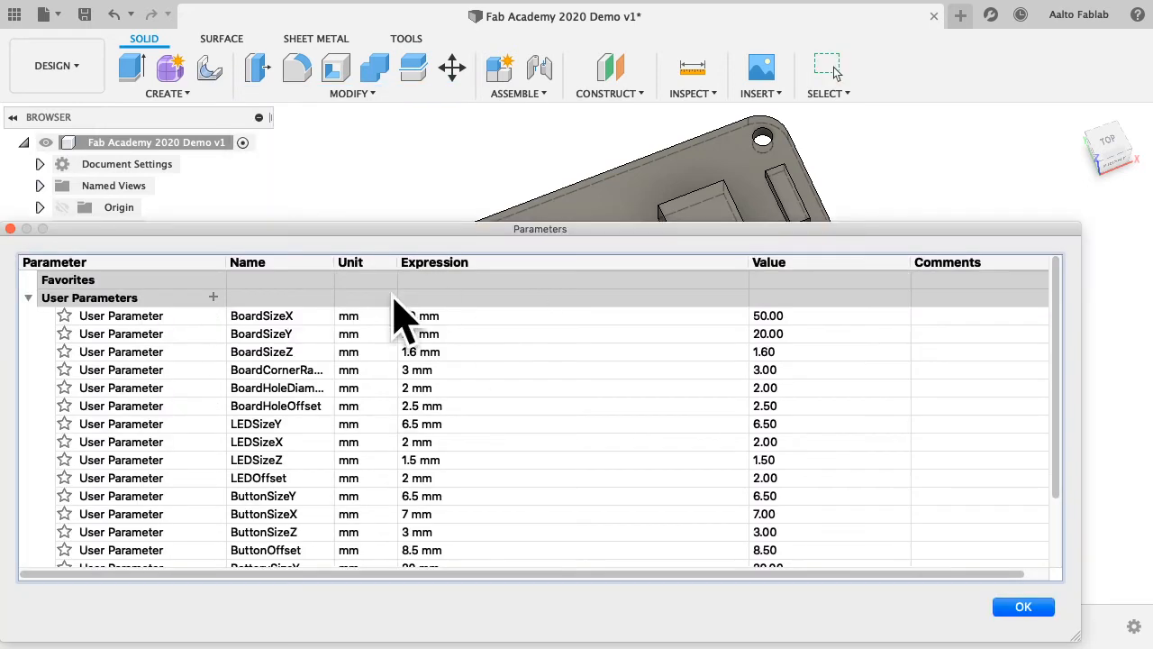
left_click(214, 297)
type("Battery")
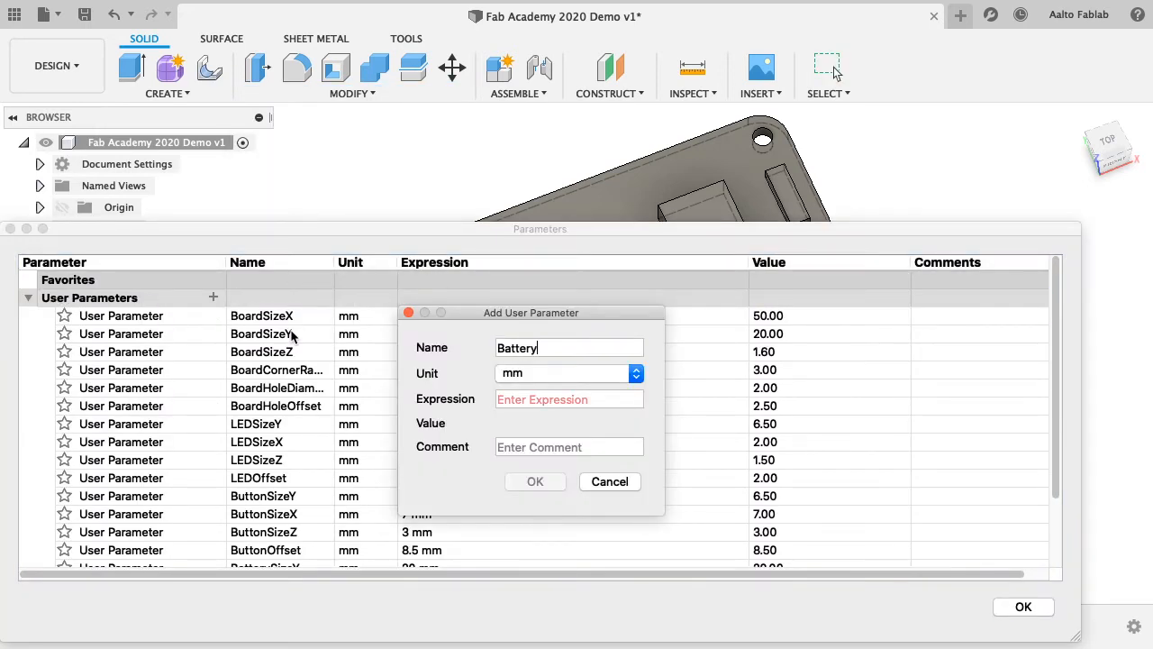
type("Offset")
left_click(531, 400)
type("5")
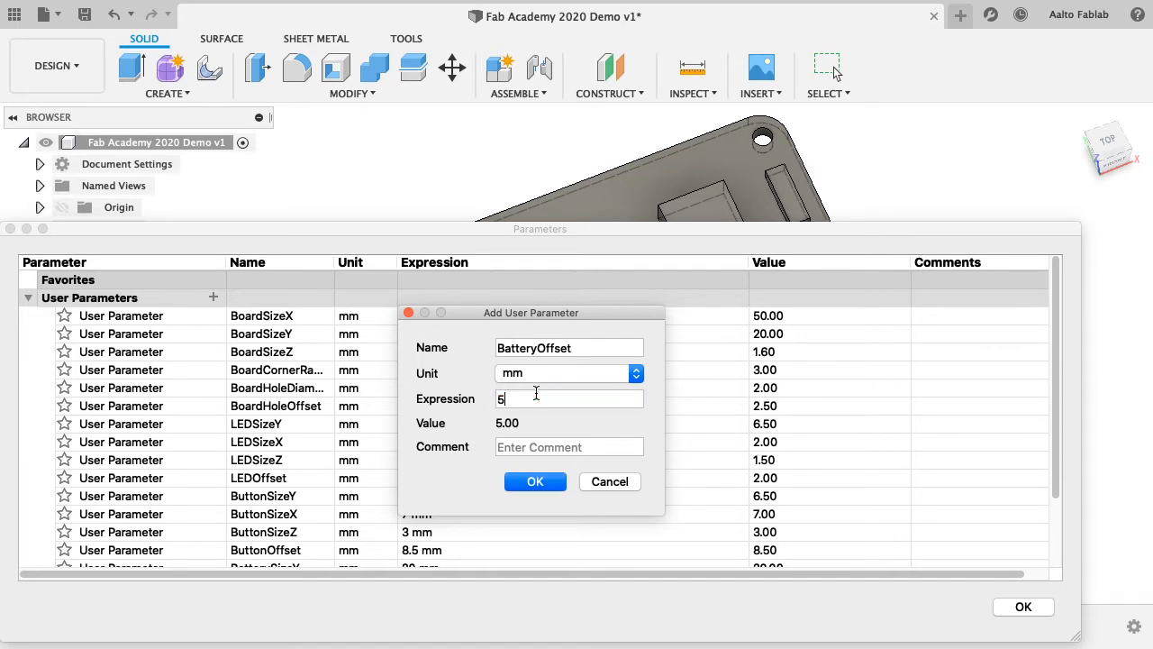
left_click(533, 481)
left_click(1021, 607)
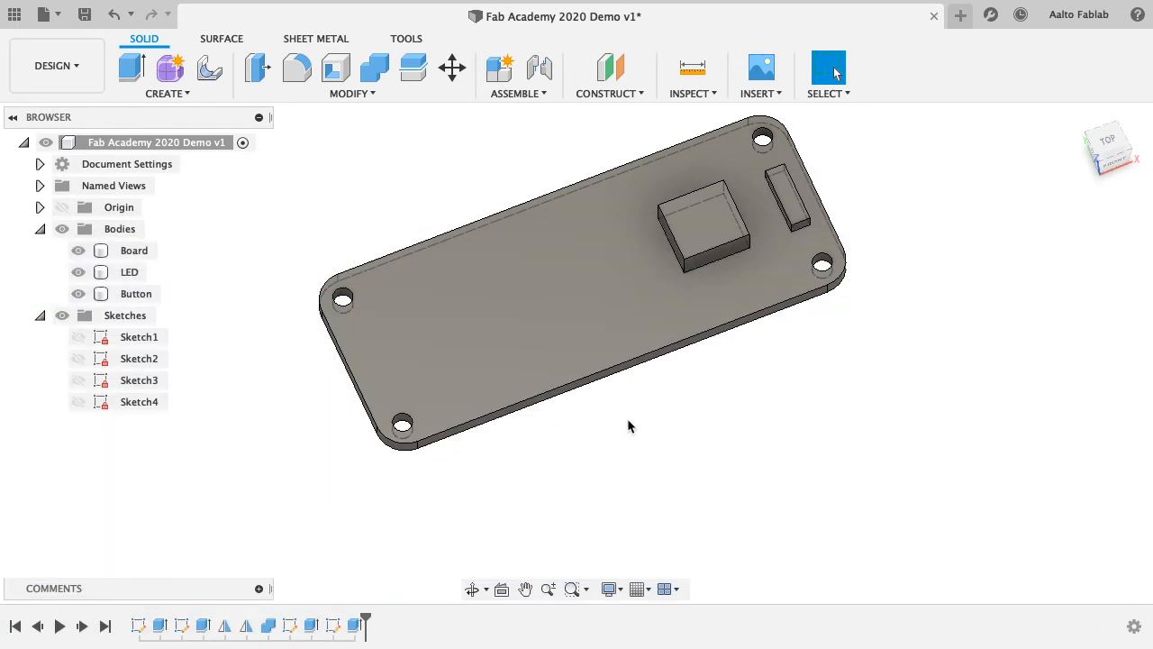
- Start a sketch on the board's top face and draw a 50 mm horizontal construction line across its middle
left_click(167, 93)
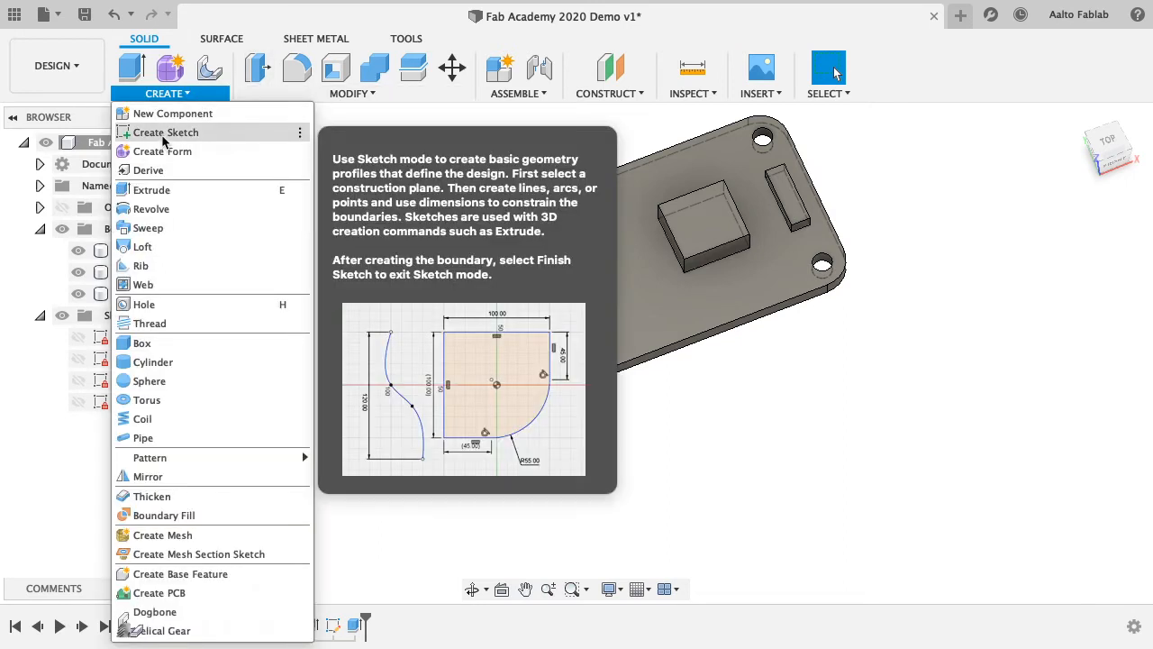
left_click(164, 134)
left_click(536, 323)
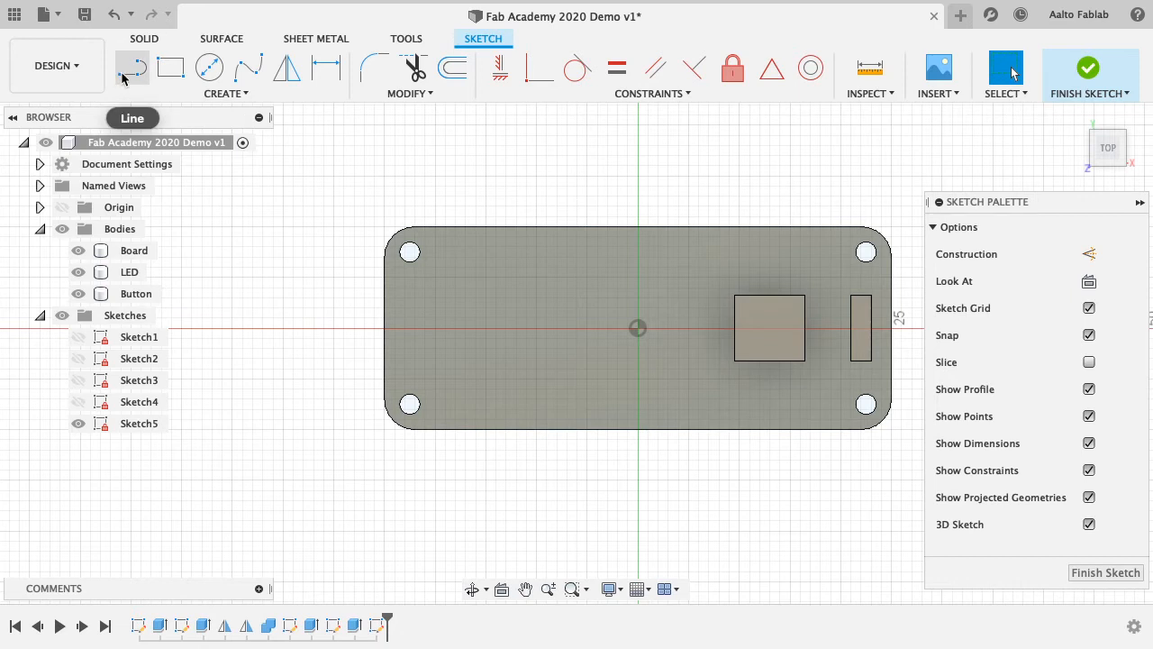
left_click(131, 67)
left_click(370, 328)
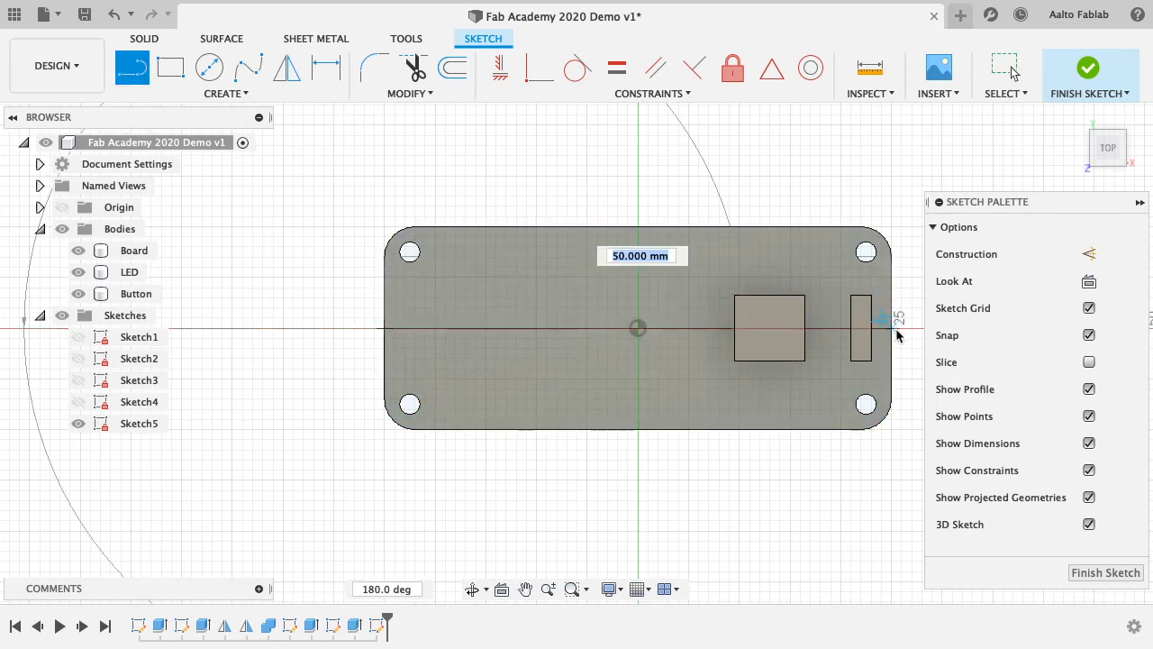
double_click(896, 332)
left_click(1021, 75)
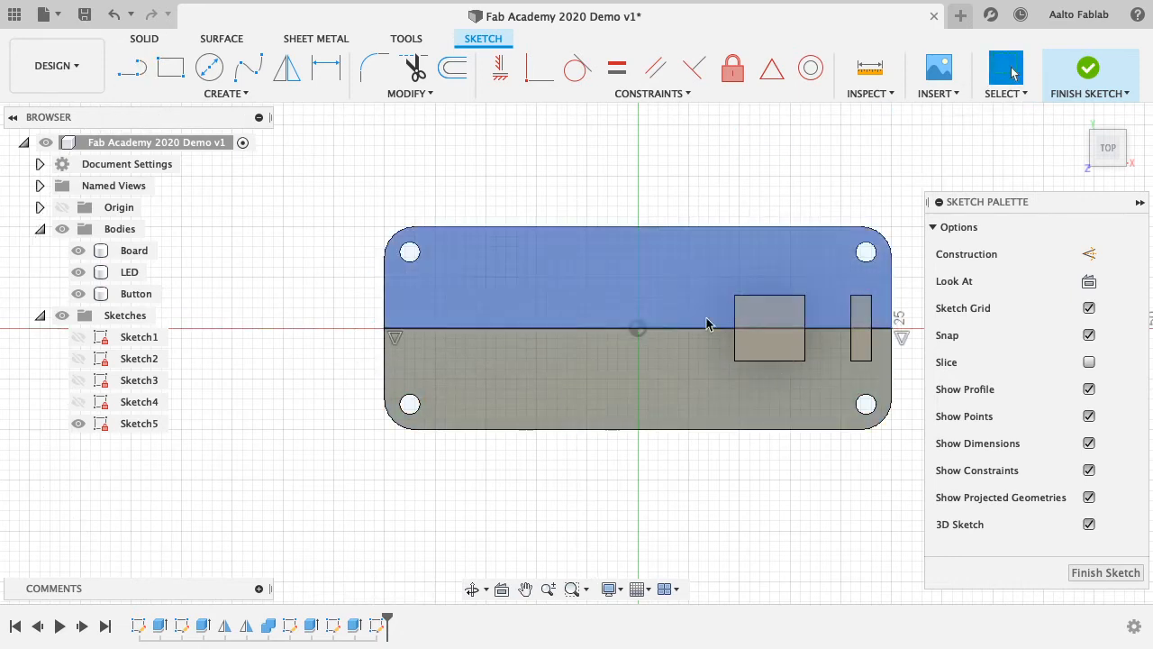
left_click(592, 328)
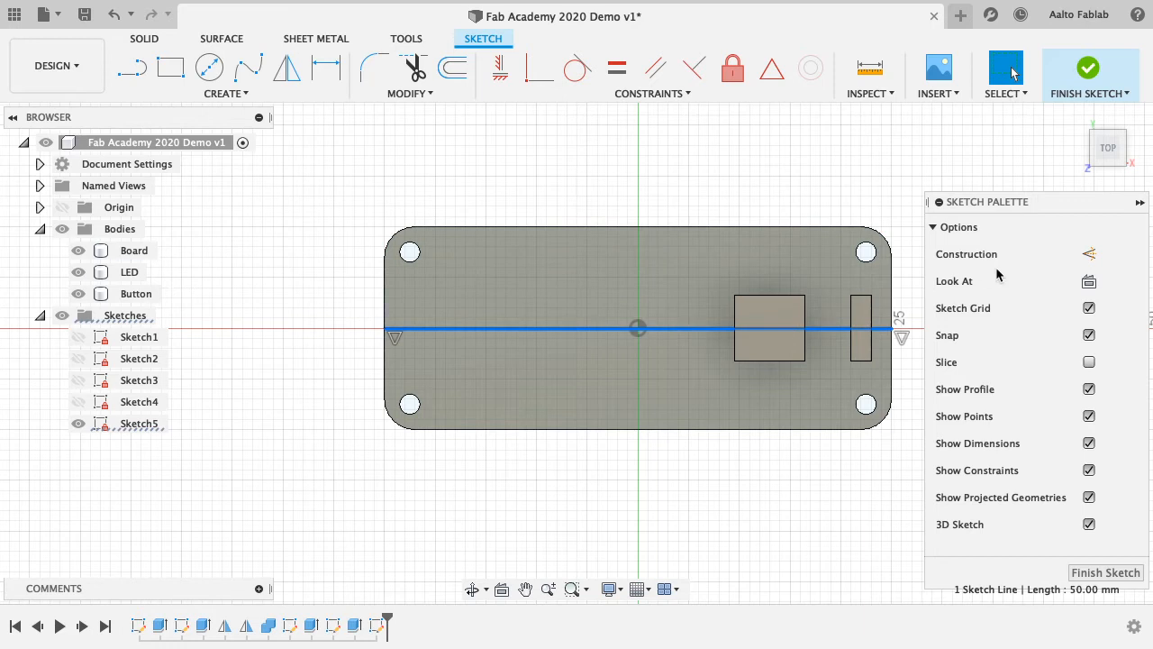
left_click(1087, 255)
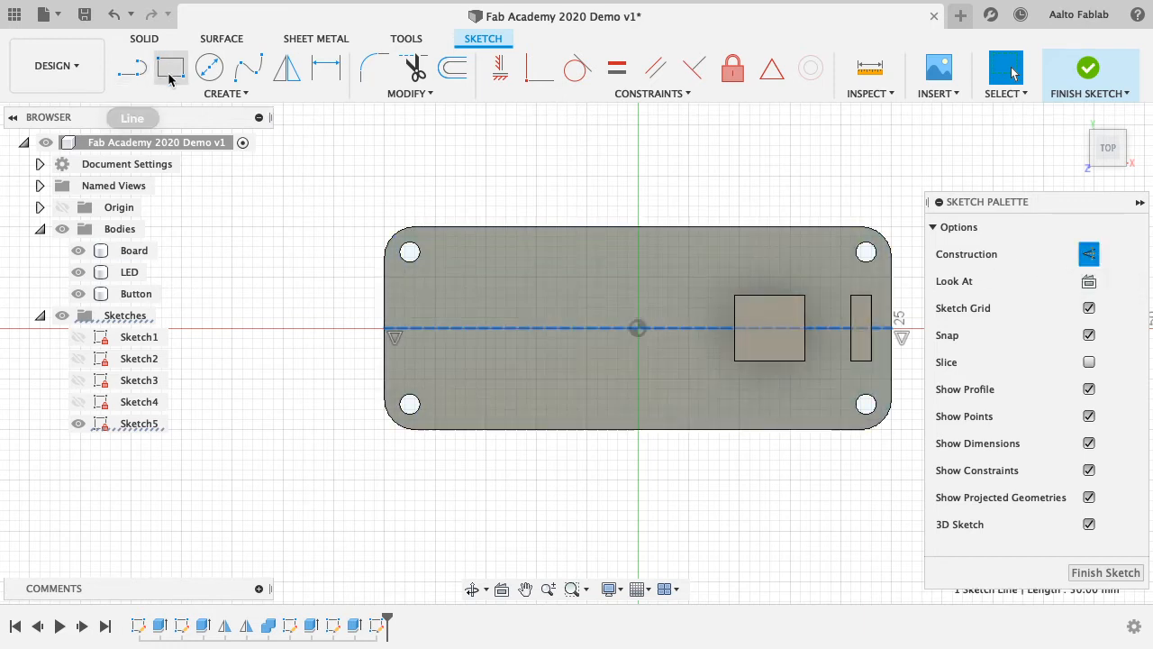
- Sketch a circle about 7.2 mm in diameter above the construction line, near the board's upper-left hole
left_click(170, 70)
left_click(210, 69)
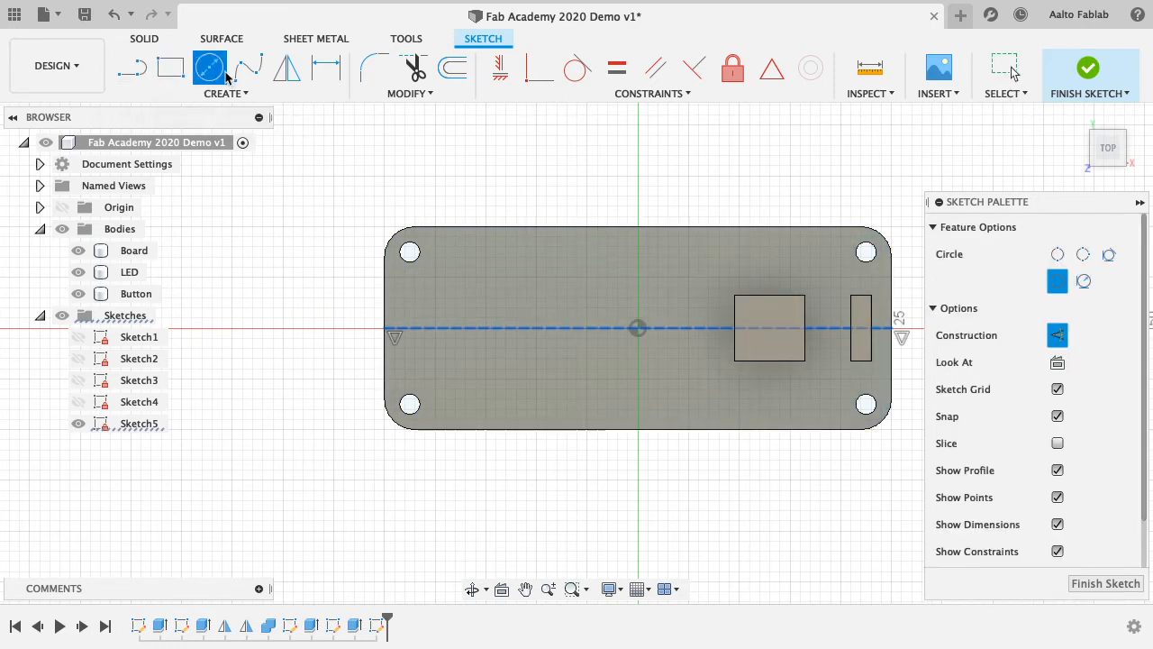
left_click(485, 267)
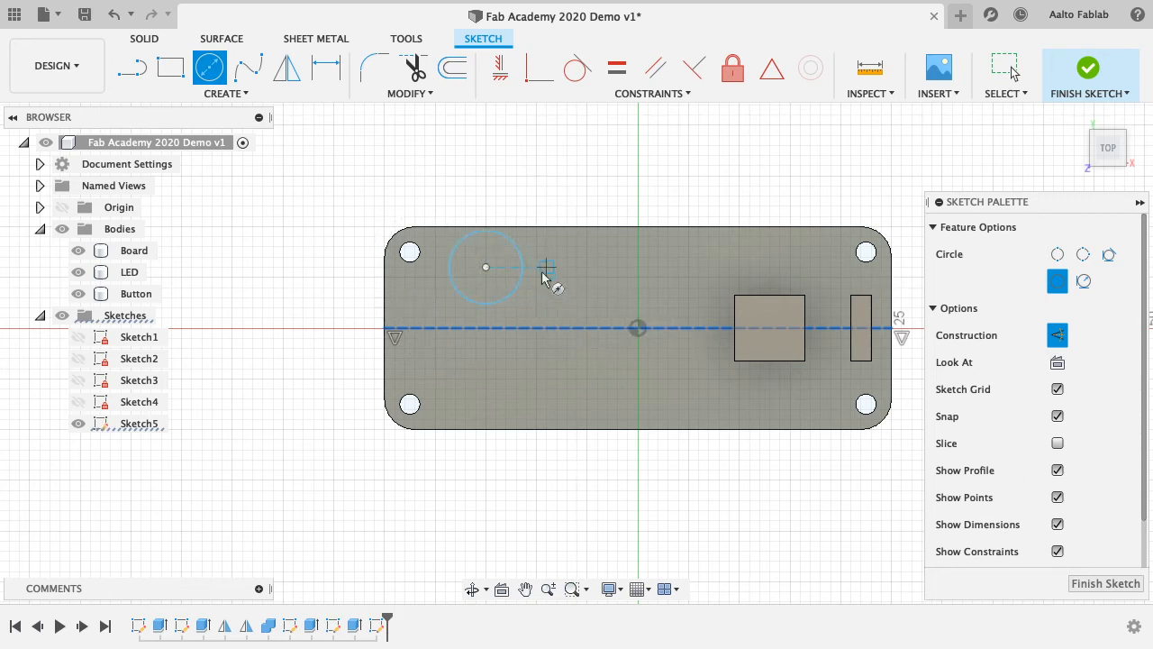
left_click(225, 94)
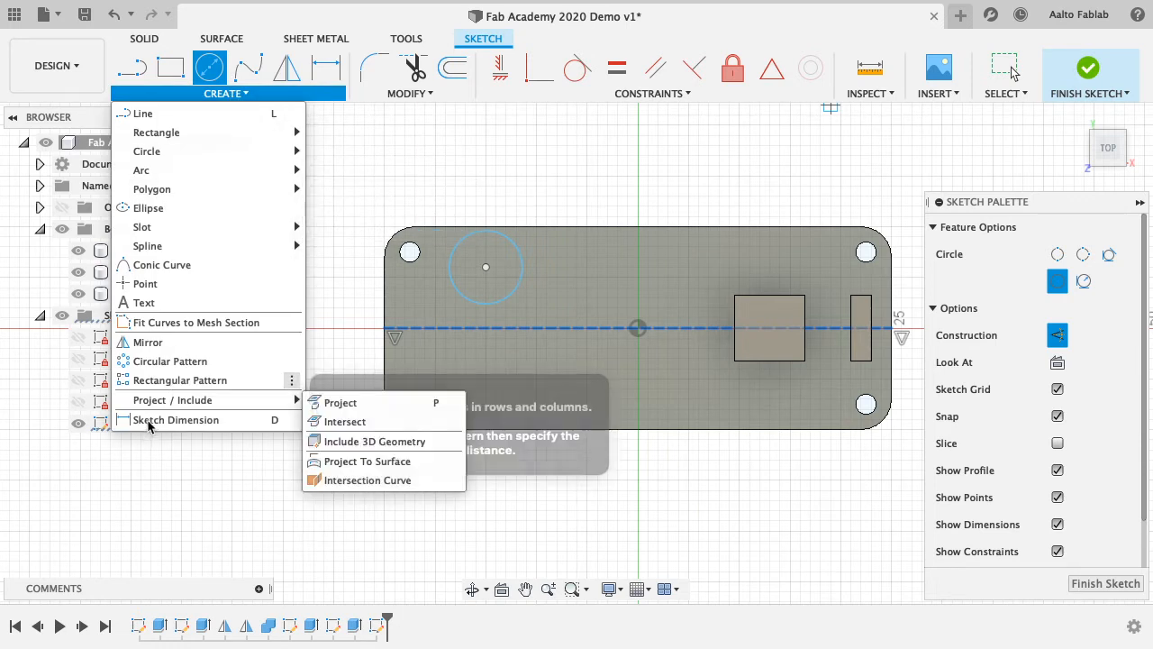
left_click(148, 420)
left_click(507, 305)
left_click(512, 328)
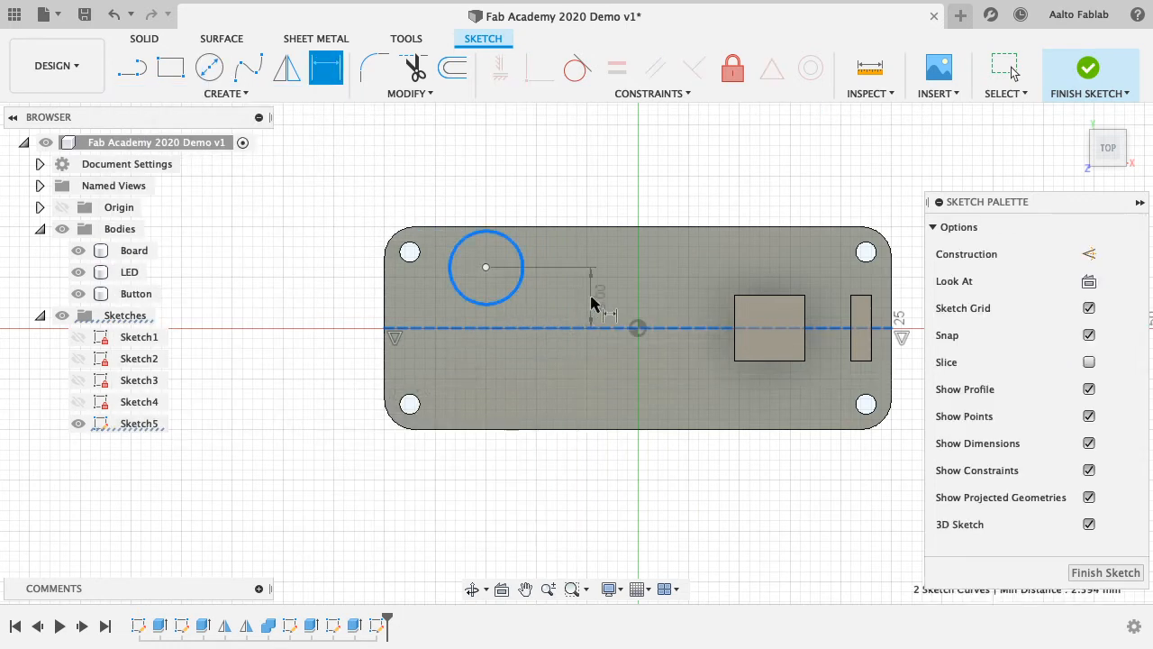
left_click(591, 304)
key("Return")
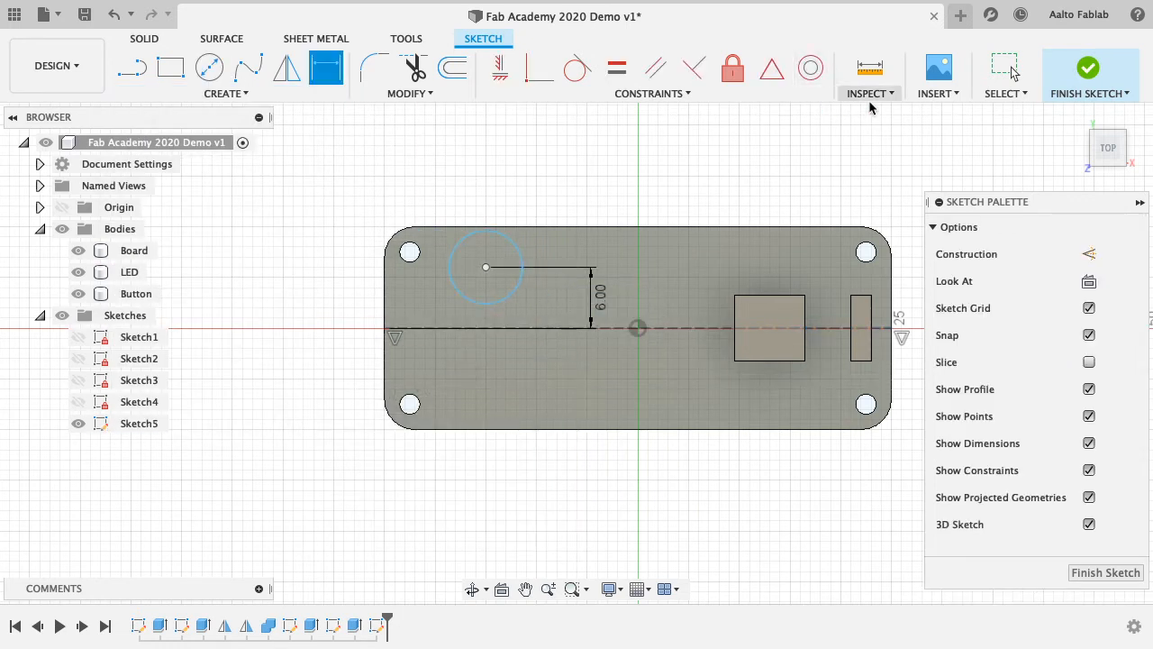
key("Escape")
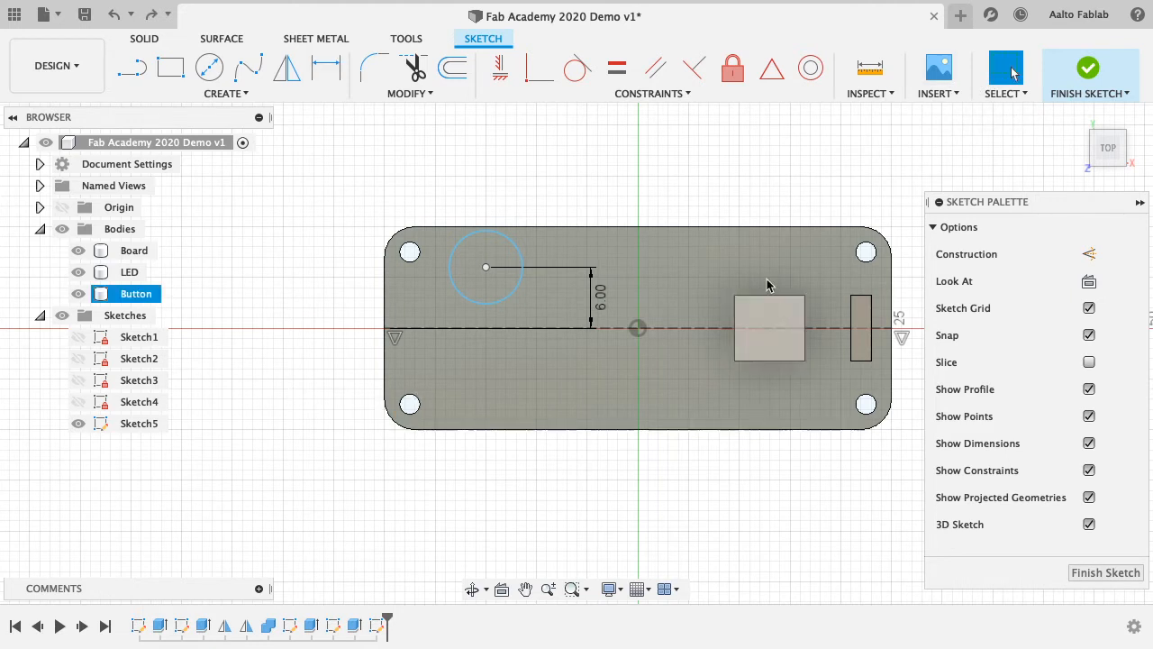
left_click(600, 305)
key("Delete")
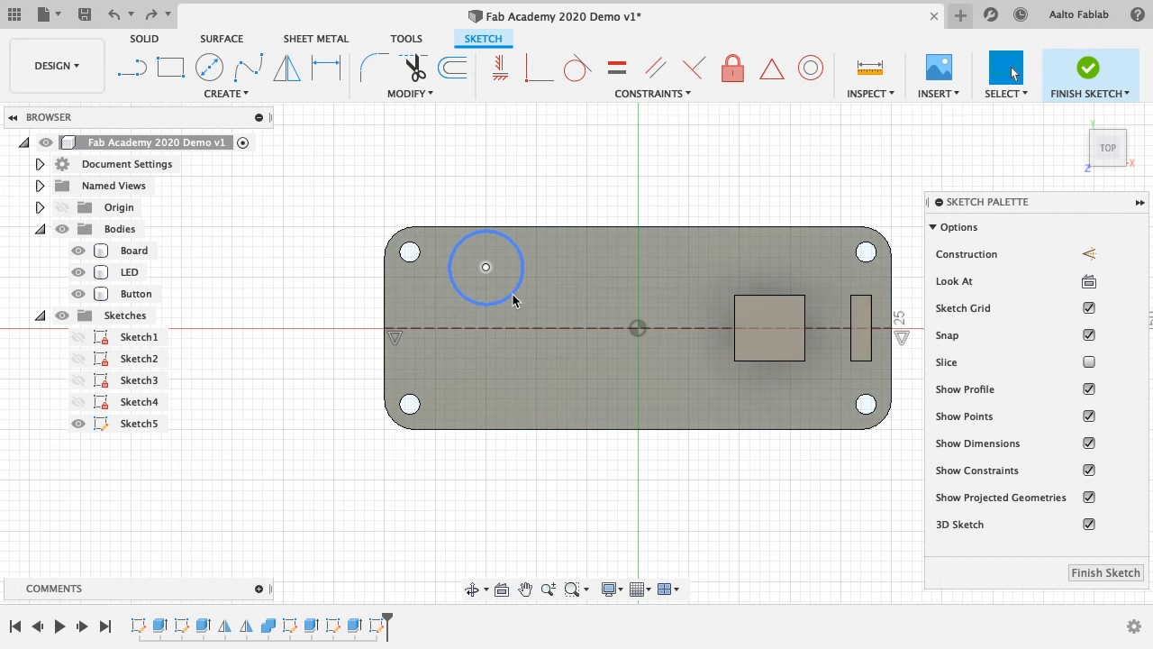
- Dimension the circle's diameter with the parameter BatterySizeY
left_click(514, 300)
left_click(253, 92)
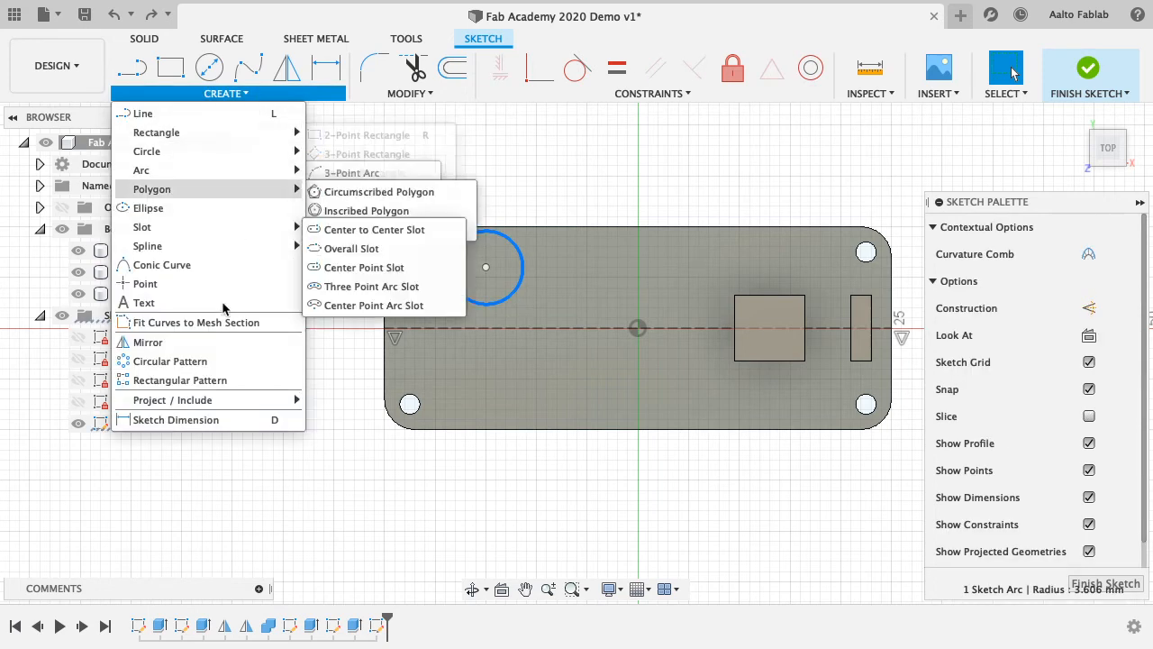
left_click(176, 420)
left_click(561, 286)
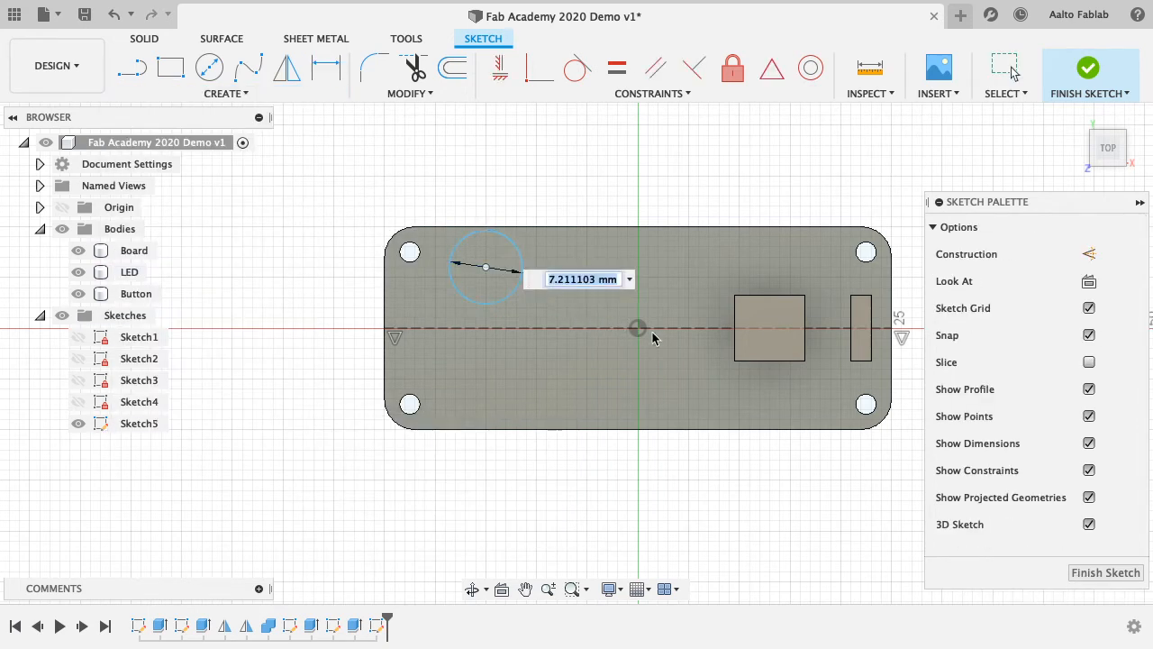
type("Ba")
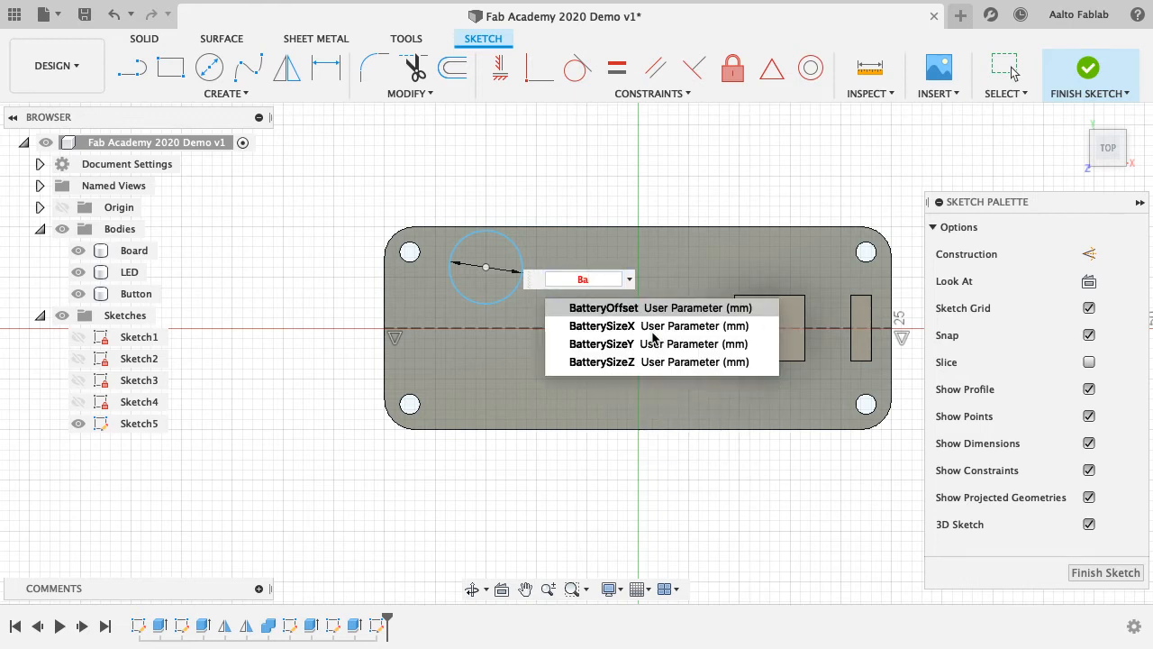
key("Down")
key("Down")
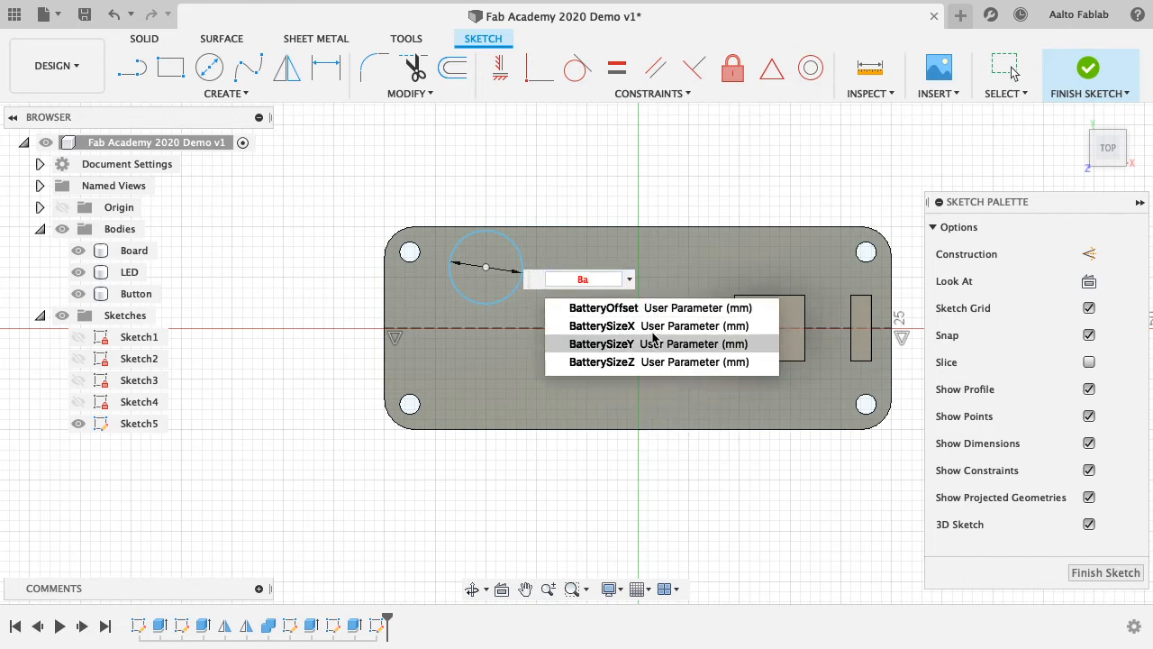
key("Return")
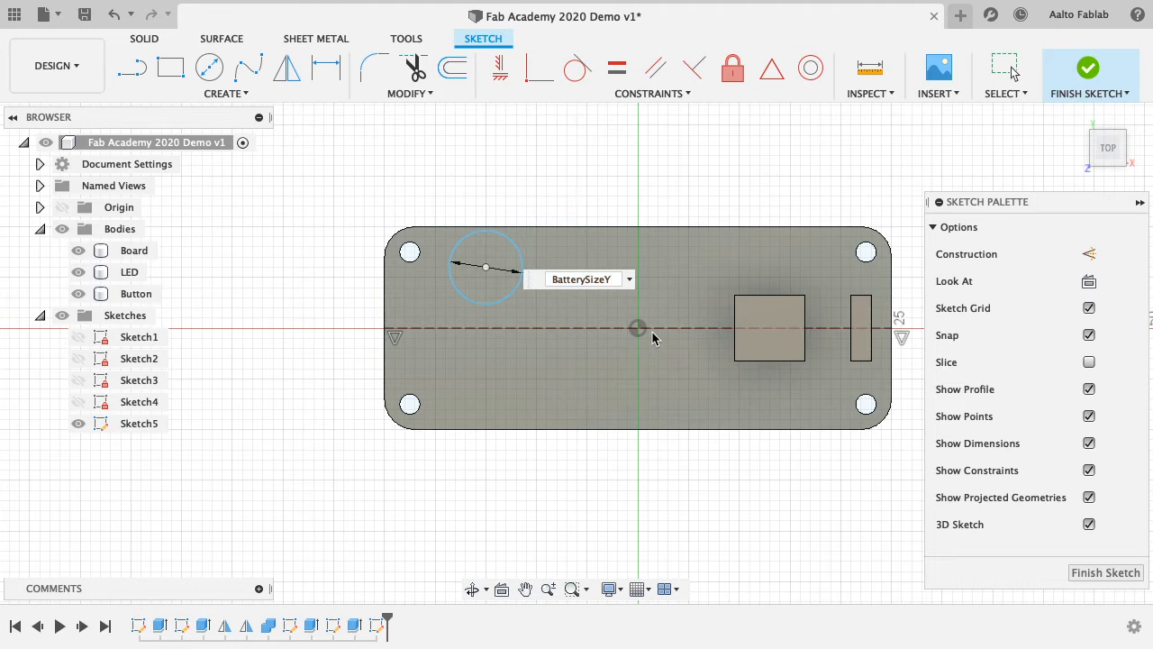
key("Return")
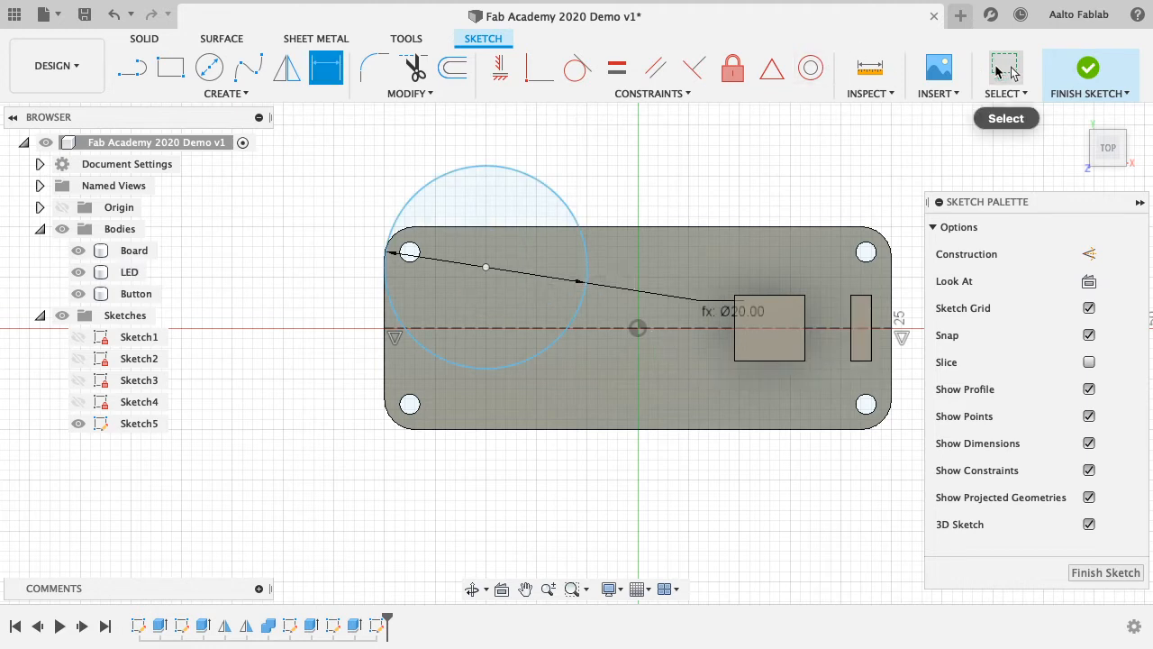
- Move the circle off the board into the free area above it, centred at about X -9, Y 29 mm
left_click_drag(485, 267, 497, 142)
mouse_move(529, 280)
middle_mouse_down()
mouse_move(486, 400)
mouse_move(440, 473)
middle_mouse_up()
left_click_drag(405, 338, 457, 226)
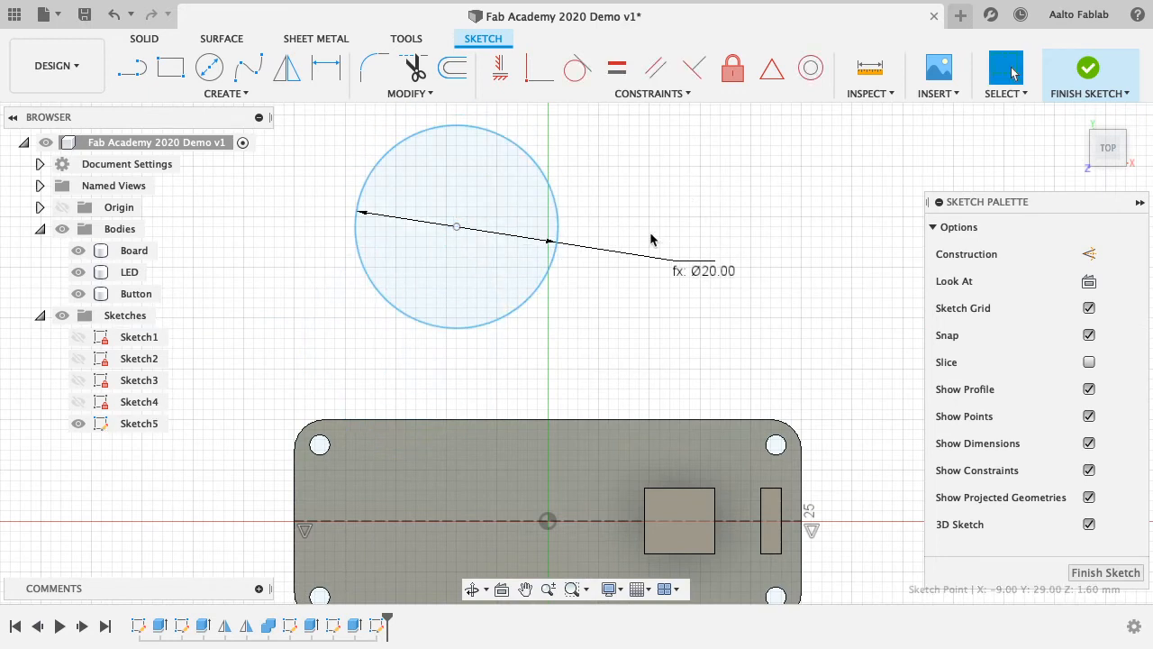
- Sketch a two-point rectangle about 19 mm high in the free space to the right of the circle
middle_click_drag(605, 224, 625, 283)
left_click(171, 68)
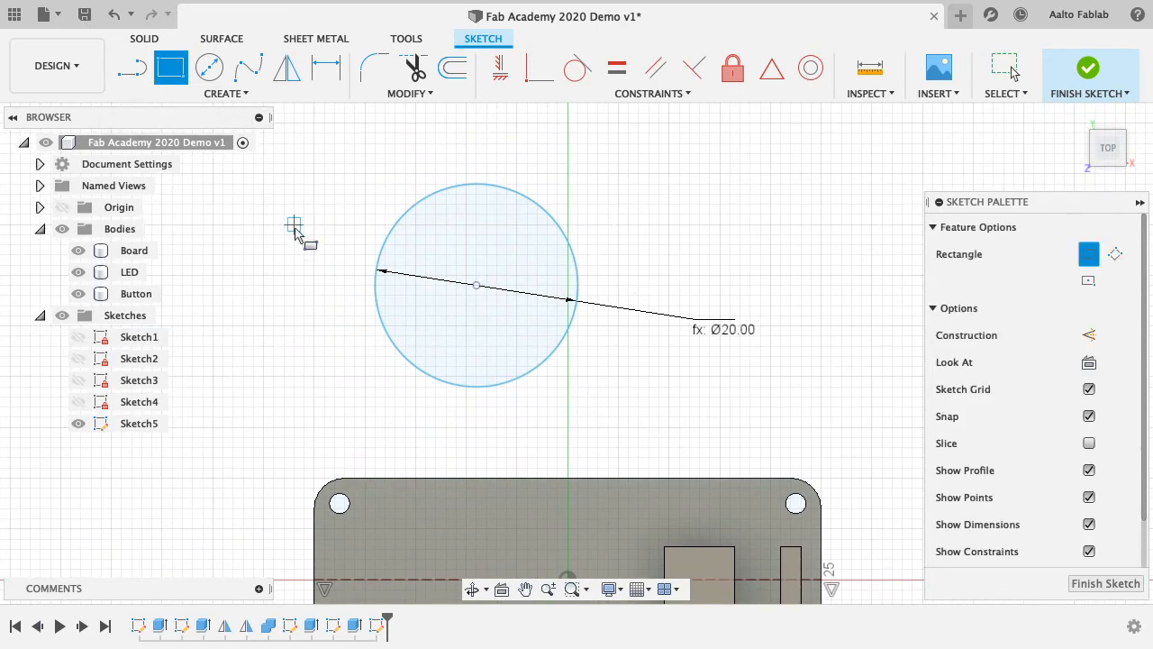
middle_click_drag(744, 229, 490, 231)
left_click(517, 155)
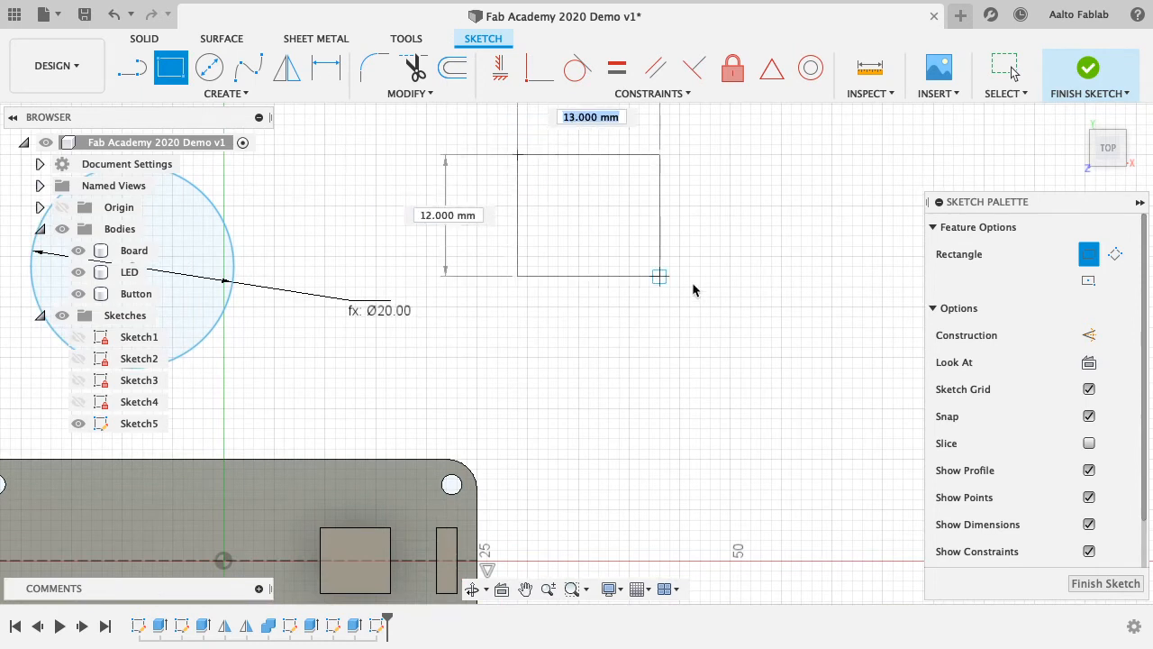
left_click(791, 348)
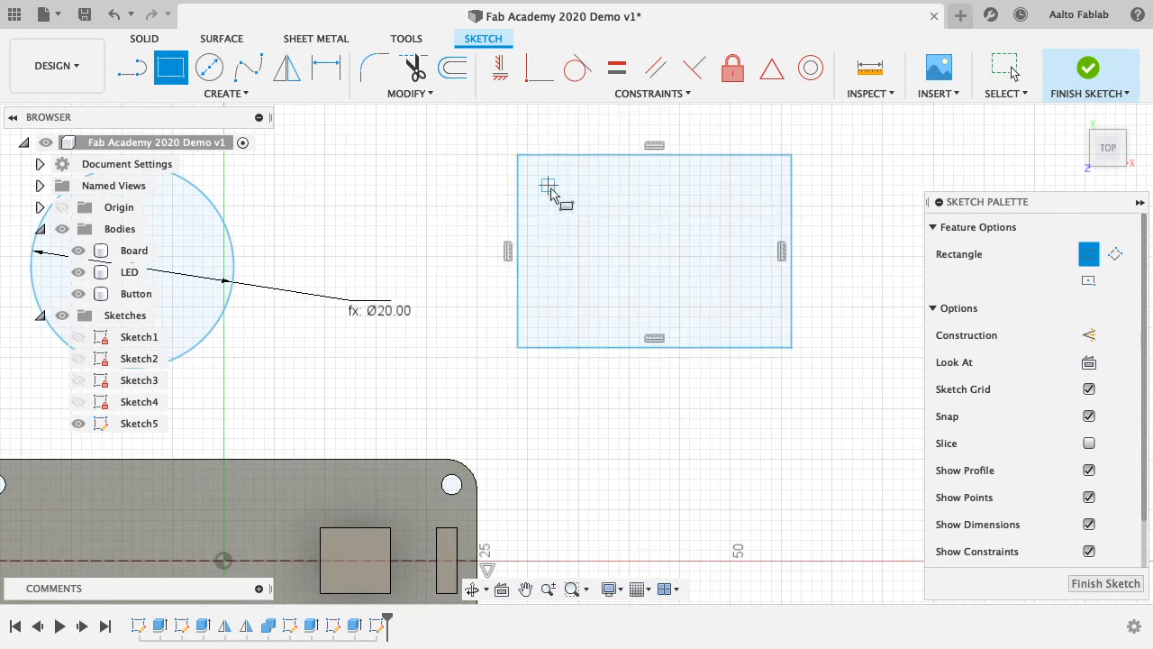
- Dimension the rectangle's height with the expression BatterySizeY/2
mouse_move(450, 207)
middle_mouse_down()
mouse_move(438, 224)
mouse_move(456, 247)
mouse_move(478, 232)
middle_mouse_up()
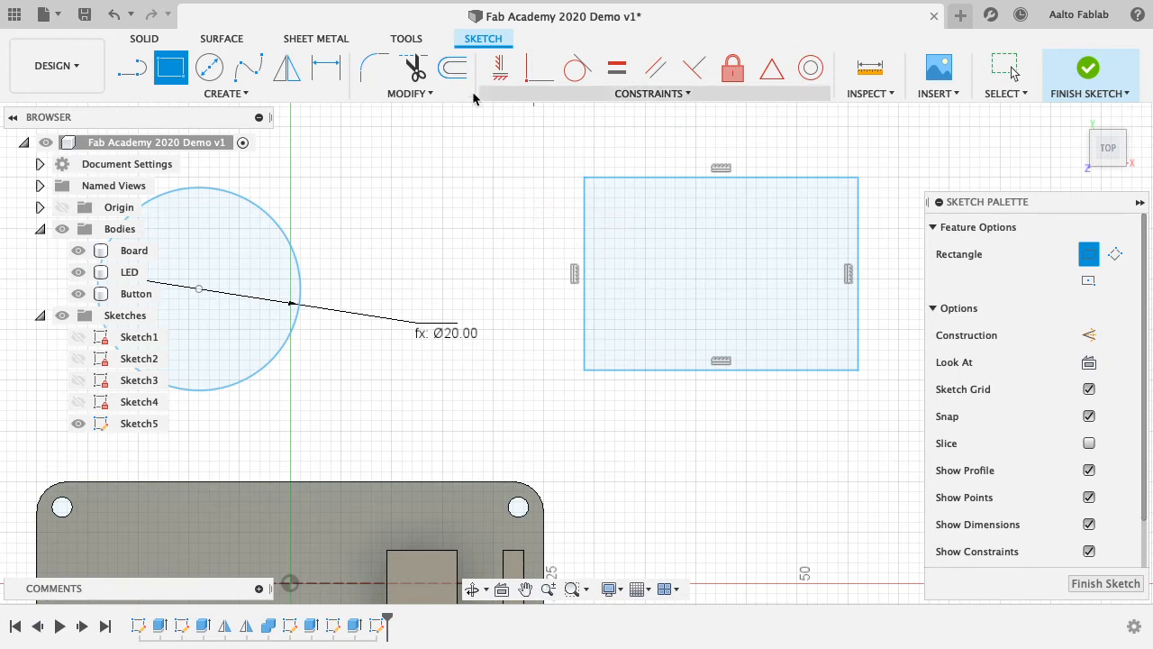
left_click(236, 94)
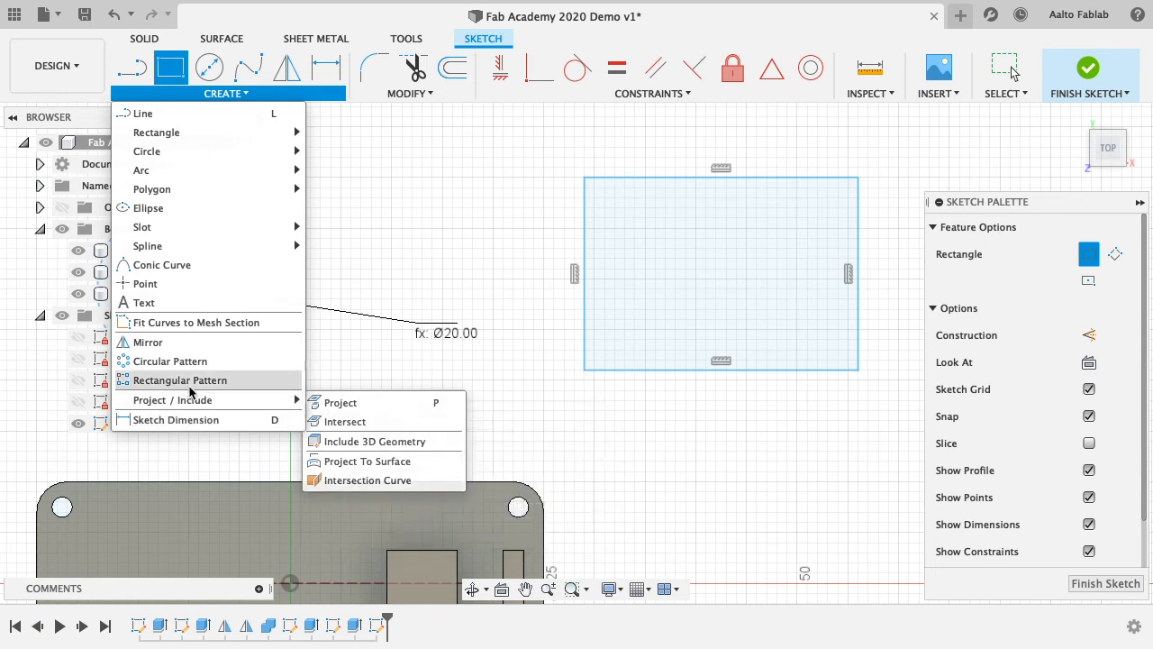
left_click(186, 420)
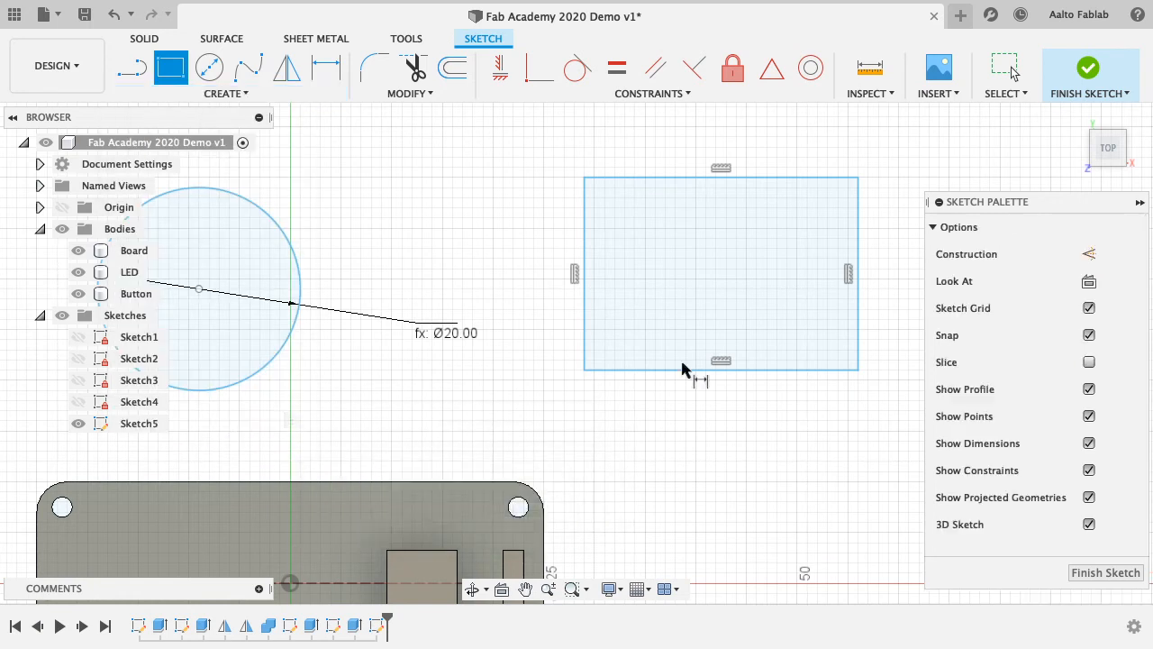
left_click(584, 177)
left_click(586, 371)
left_click(524, 301)
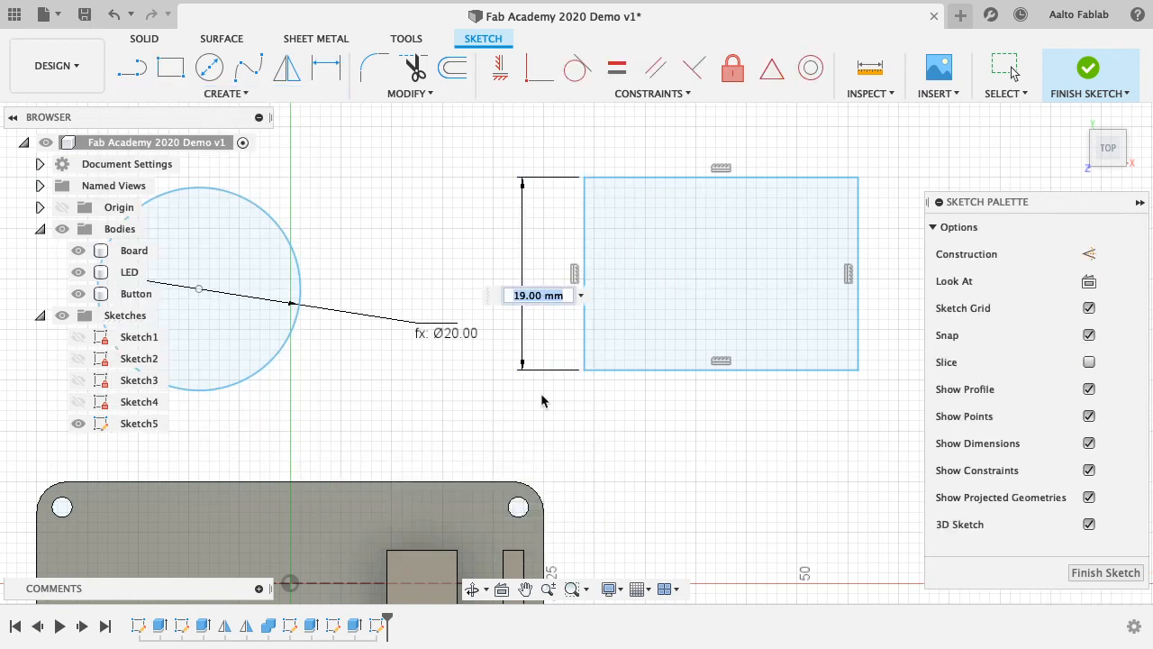
type("Ba")
key("Down")
key("Down")
key("Down")
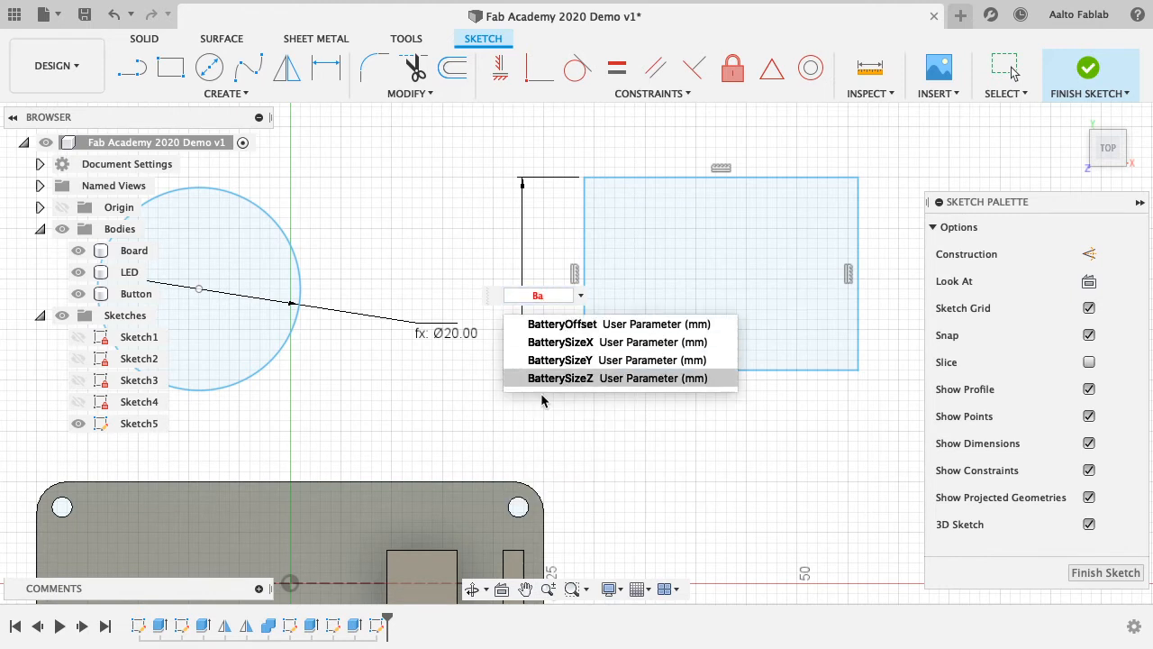
key("Up")
key("Up")
key("Down")
key("Return")
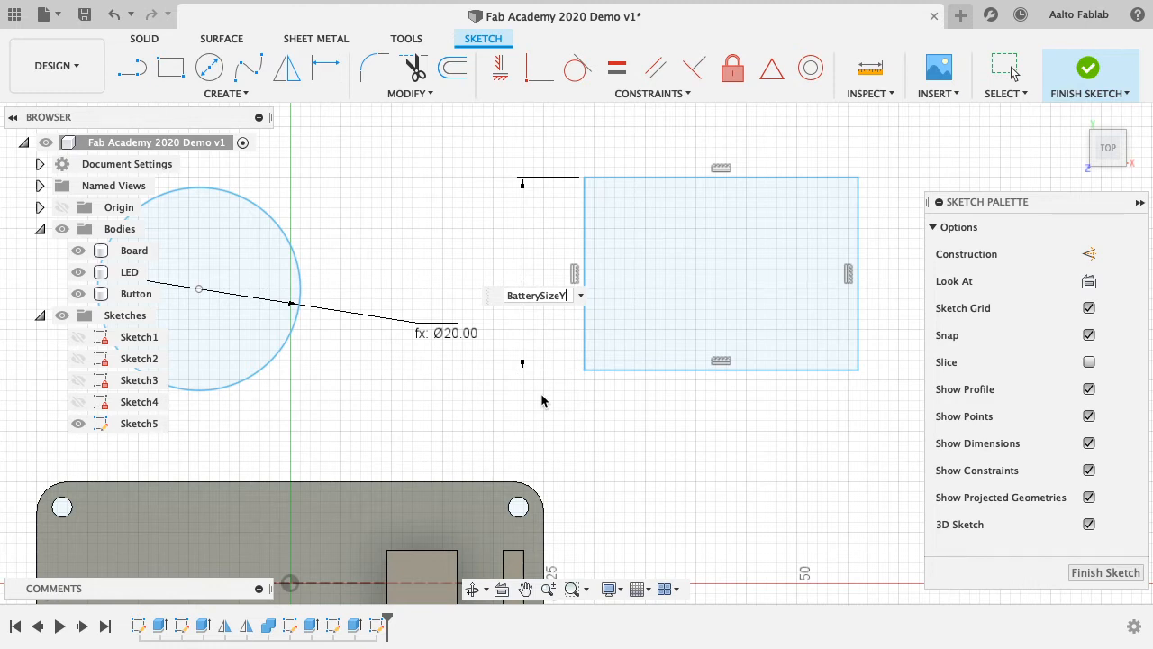
type("/2")
key("Return")
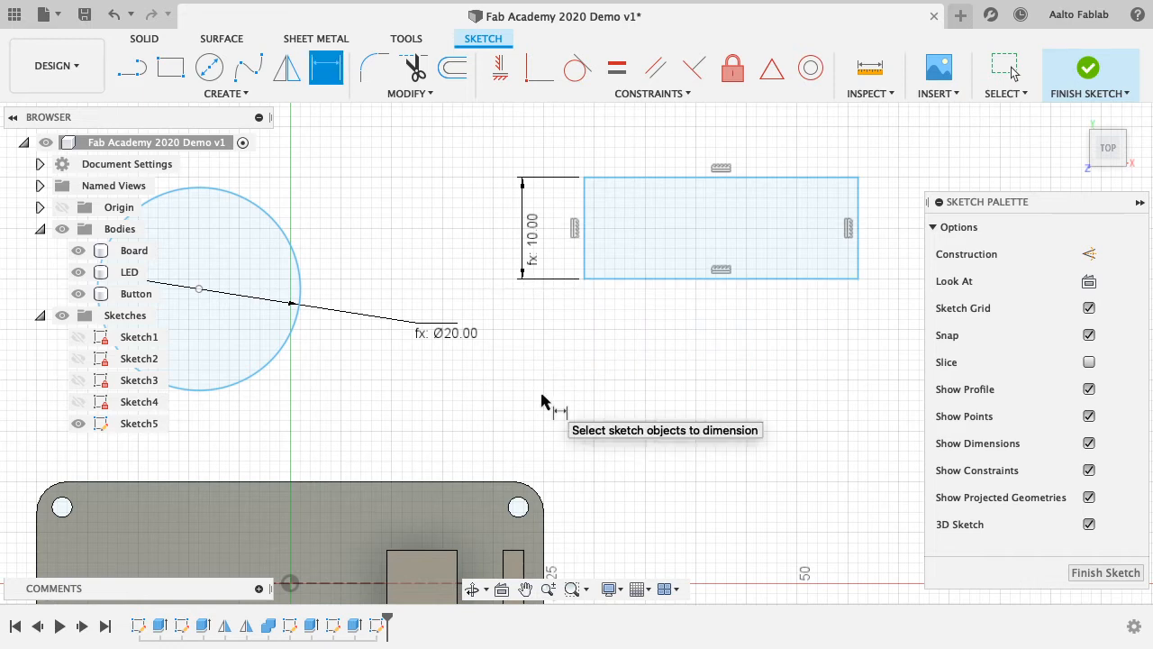
- Dimension the rectangle's width with the parameter BatterySizeX
mouse_move(581, 159)
middle_mouse_down()
mouse_move(538, 198)
mouse_move(493, 216)
middle_mouse_up()
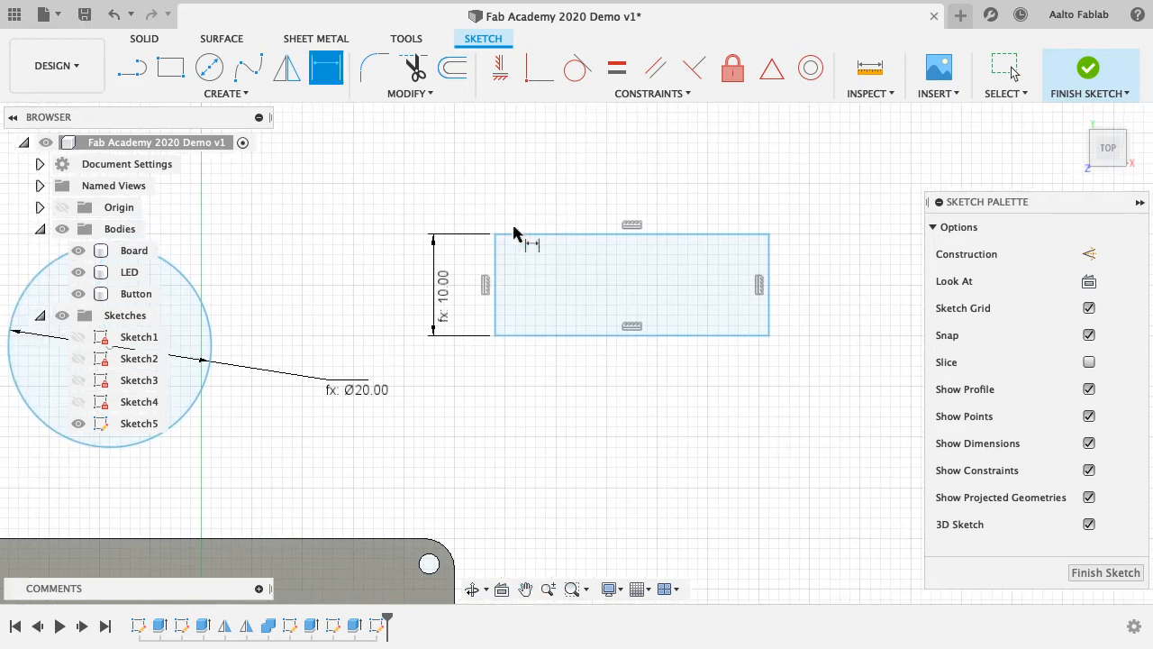
left_click(495, 235)
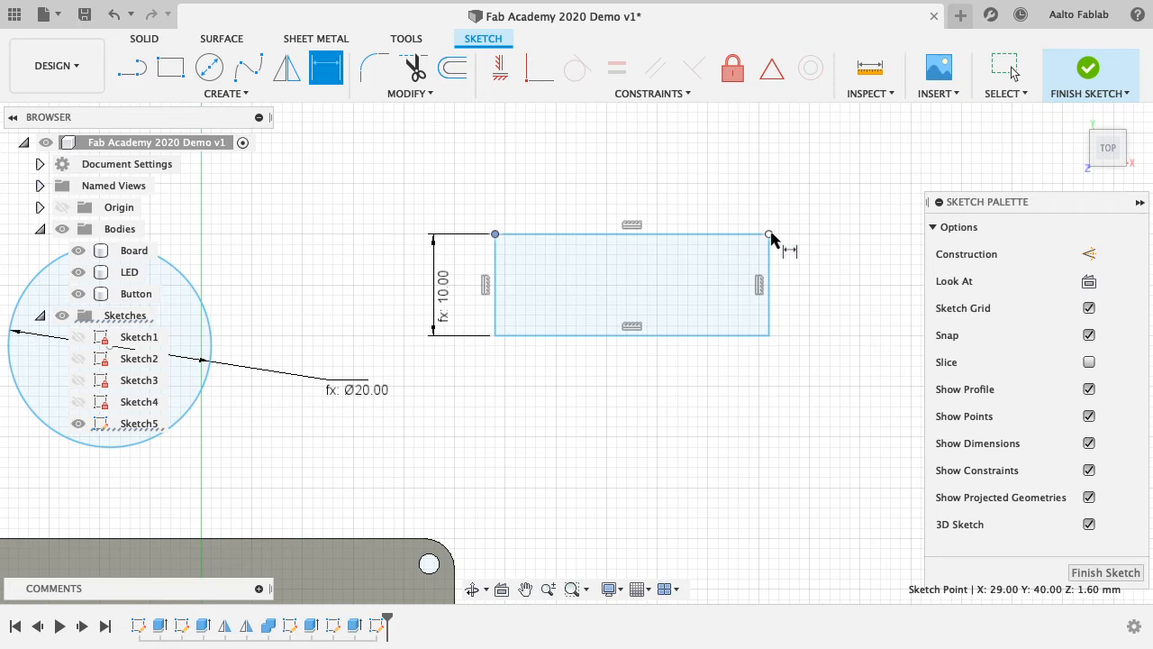
left_click(768, 235)
left_click(730, 191)
type("Bat")
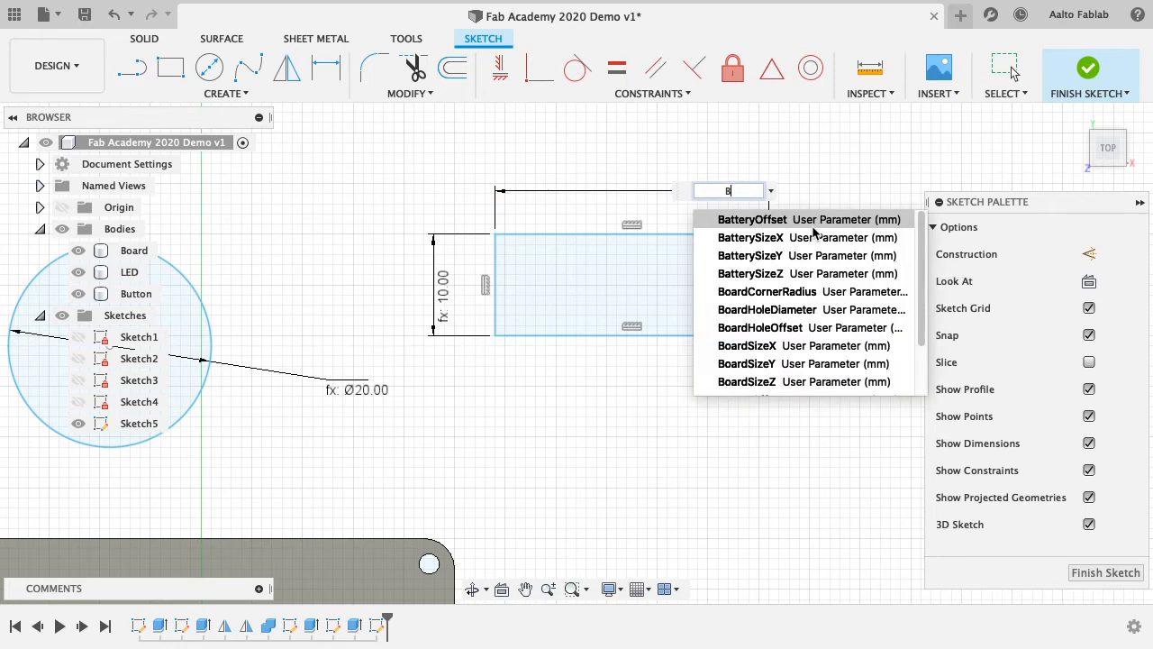
key("Down")
key("Down")
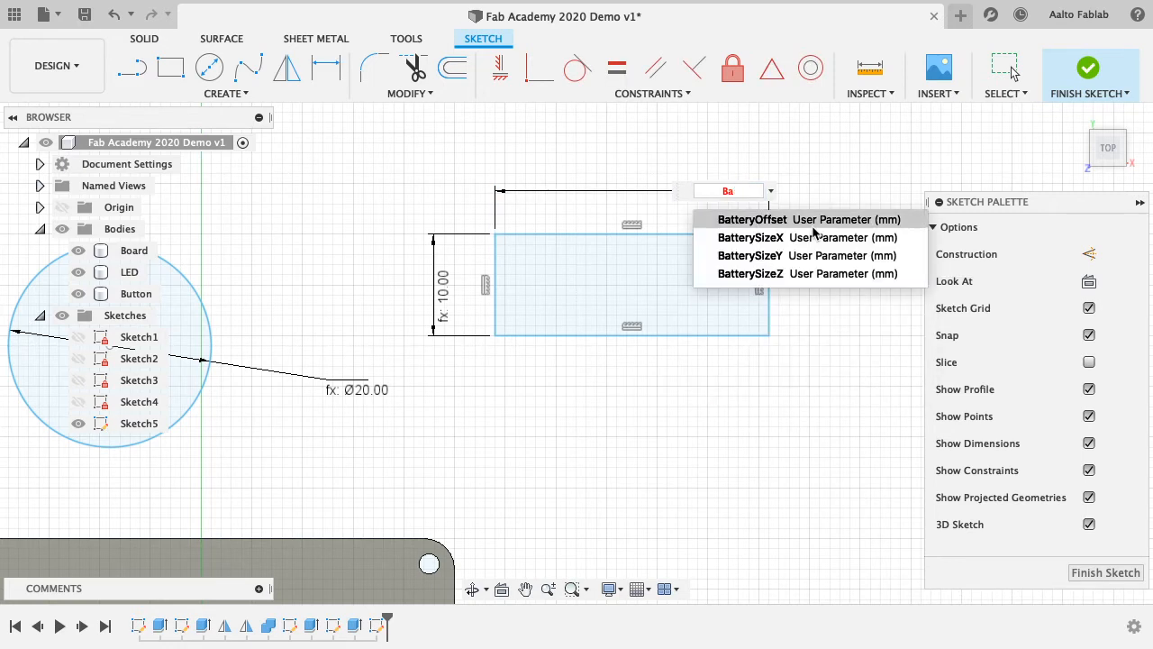
key("Return")
key("Return")
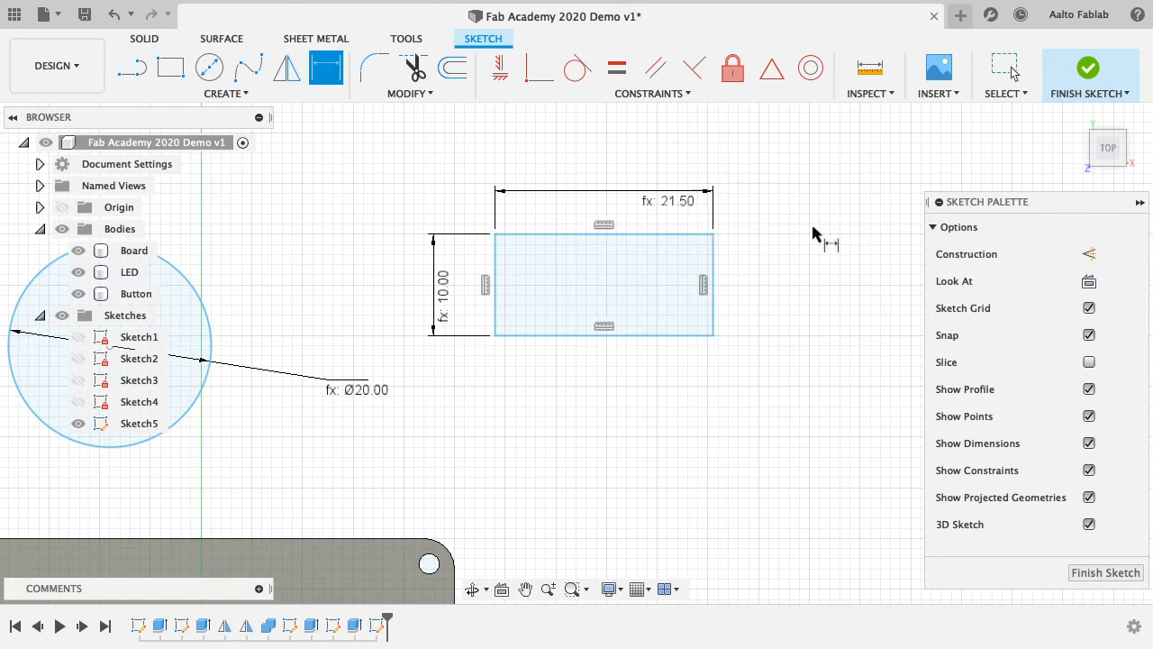
- Draw a vertical line between the midpoints of the rectangle's two long edges and convert it to construction geometry
middle_click_drag(390, 200, 512, 195)
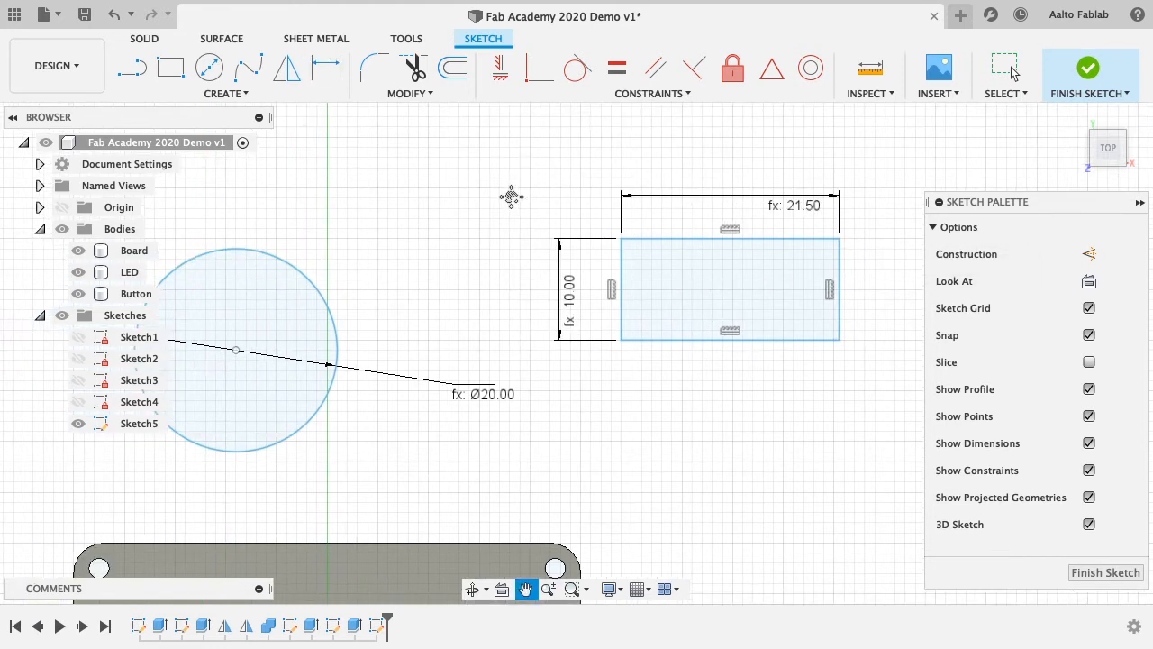
left_click(132, 67)
left_click(728, 241)
double_click(765, 360)
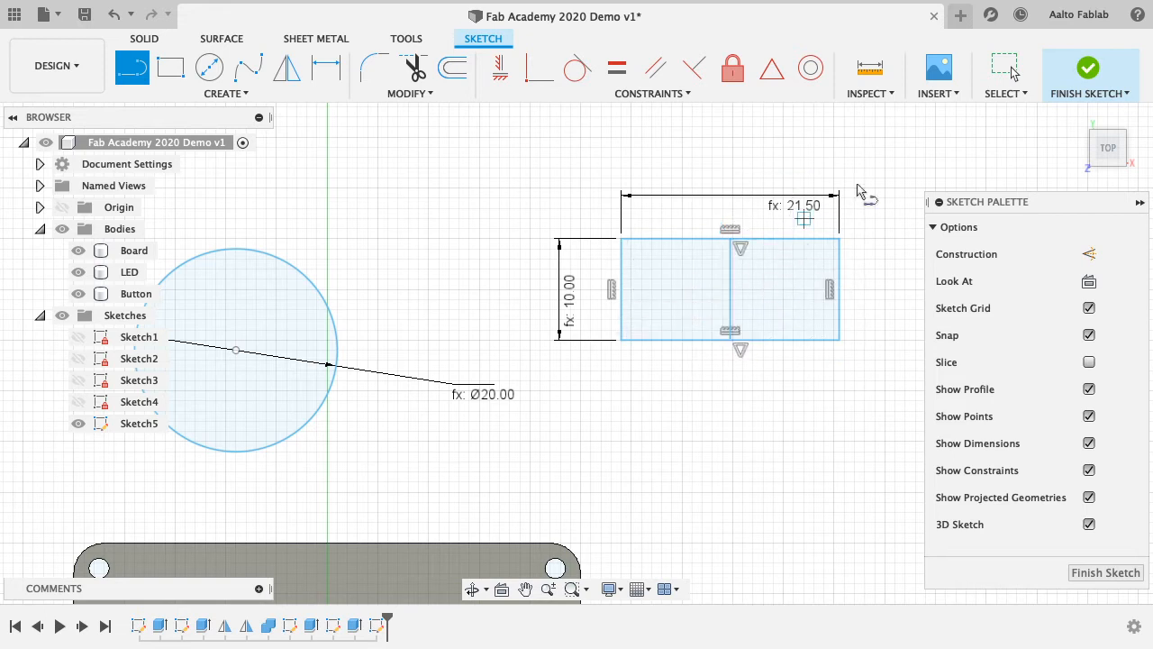
left_click(1009, 70)
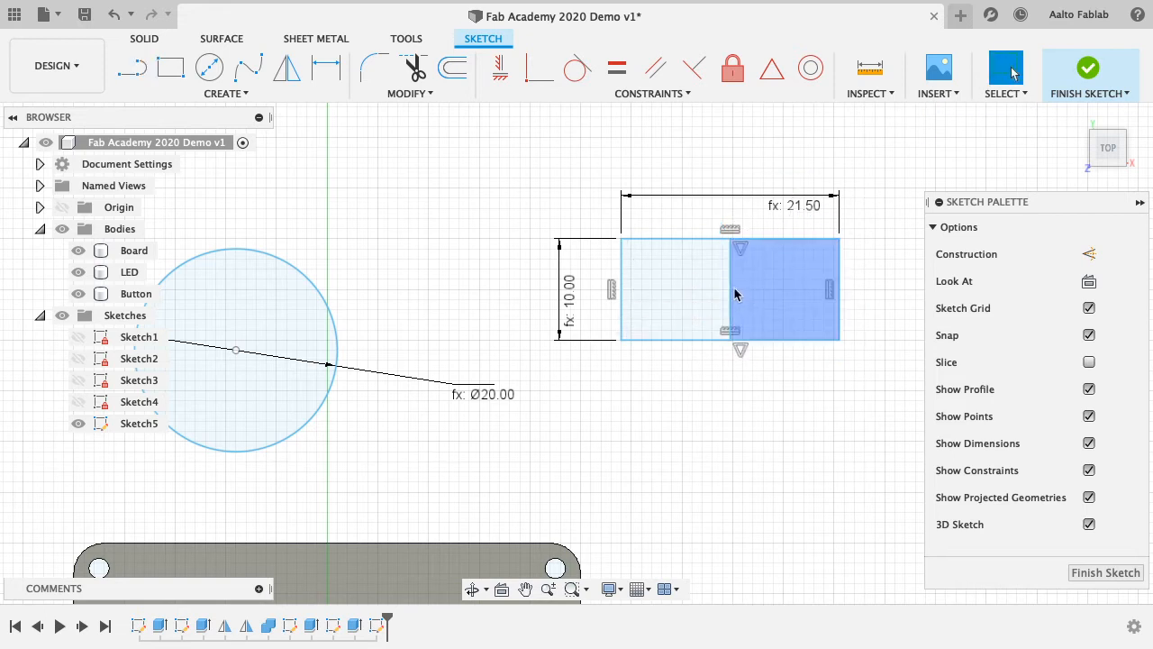
left_click(730, 288)
left_click(1089, 253)
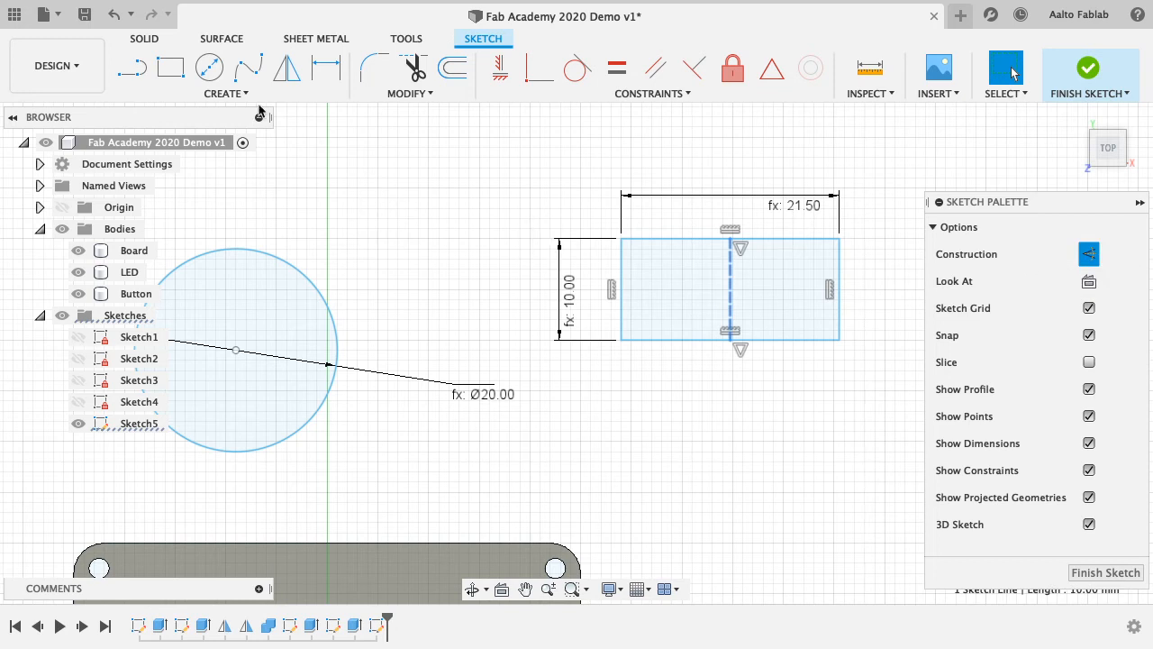
- Place a sketch point at the midpoint of the rectangle's vertical construction line
left_click(226, 93)
left_click(158, 262)
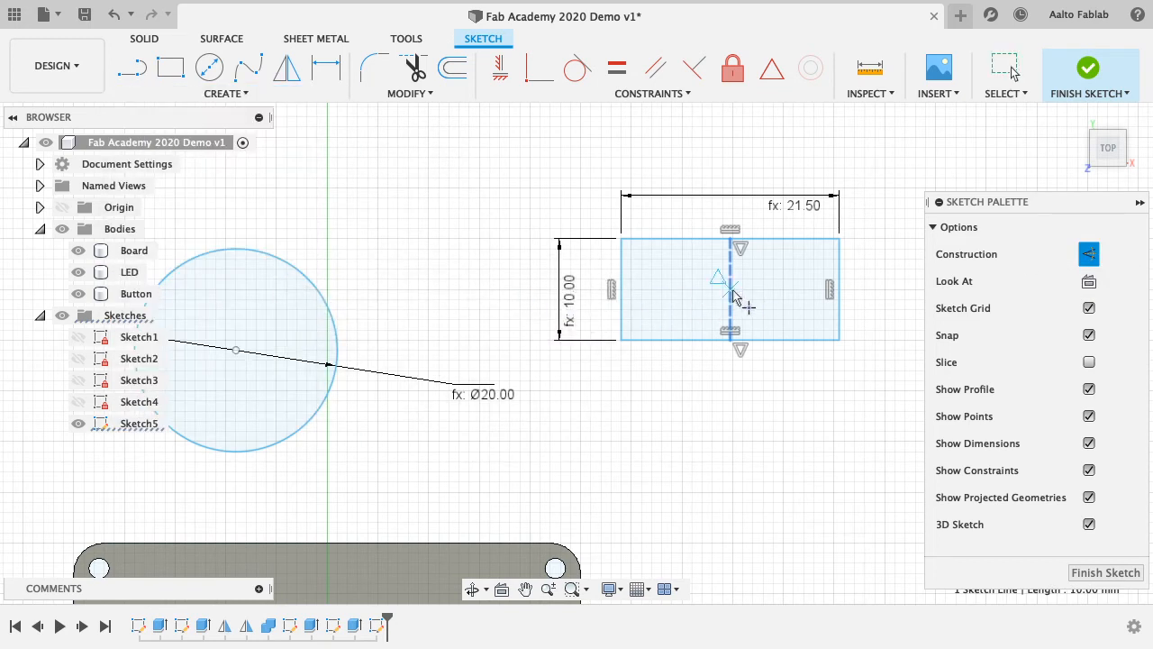
left_click(731, 289)
- Make the circle's centre coincident with the point in the middle of the rectangle
left_click(1005, 70)
left_click(731, 289)
middle_click_drag(405, 249, 508, 219)
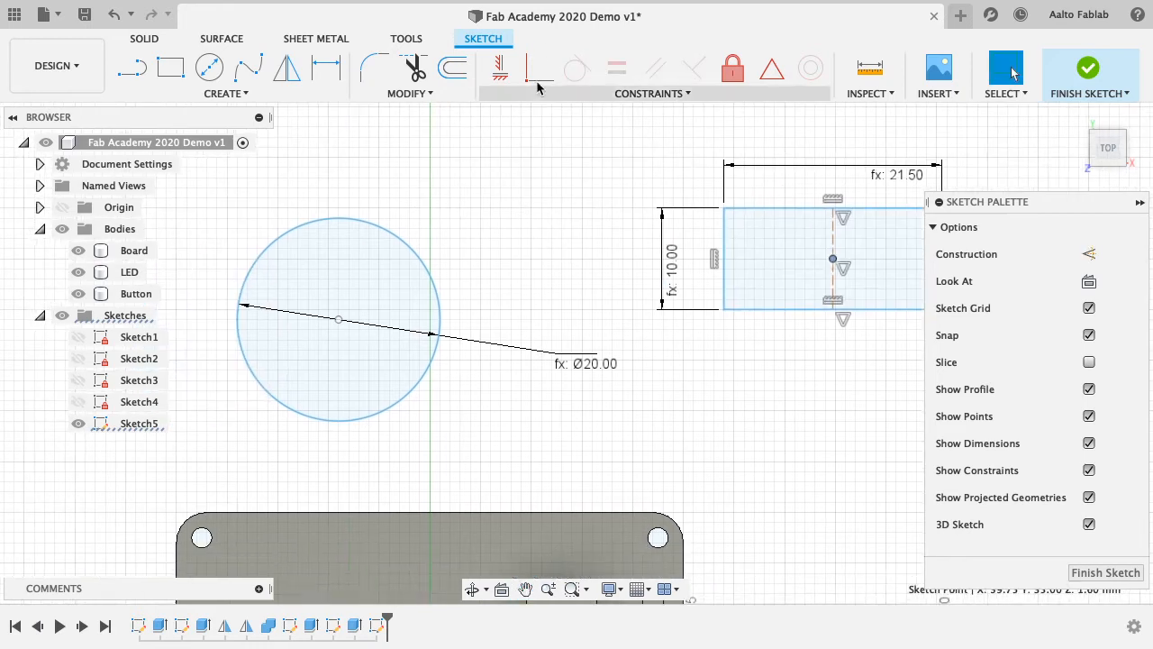
left_click(539, 75)
left_click(339, 322)
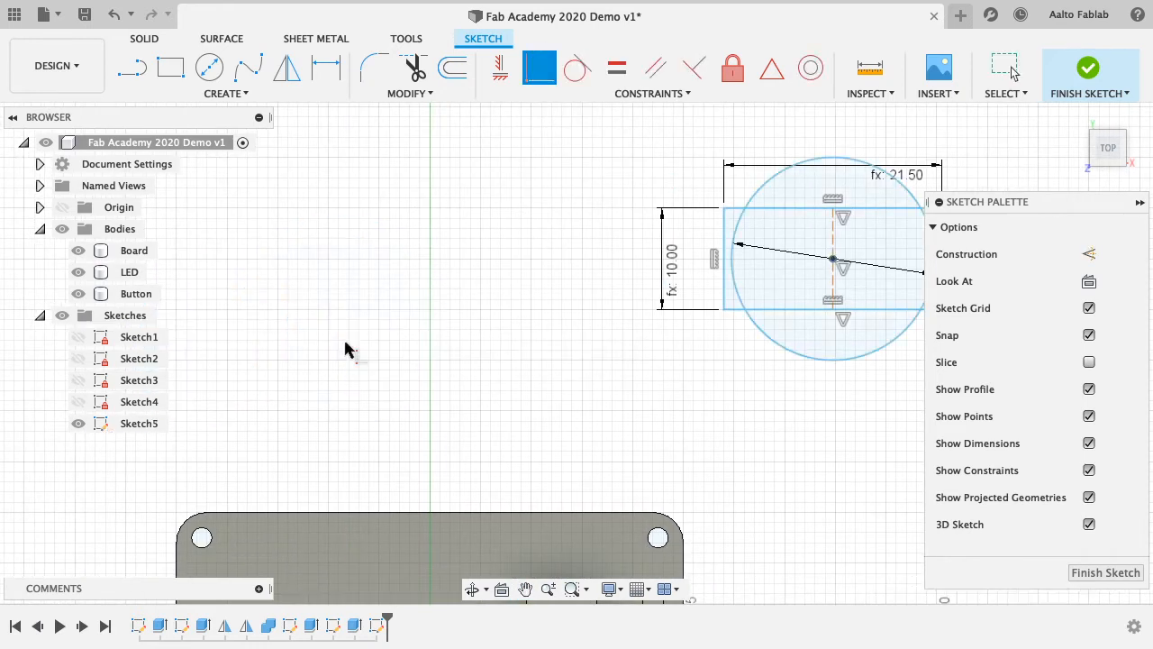
middle_click_drag(595, 278, 405, 326)
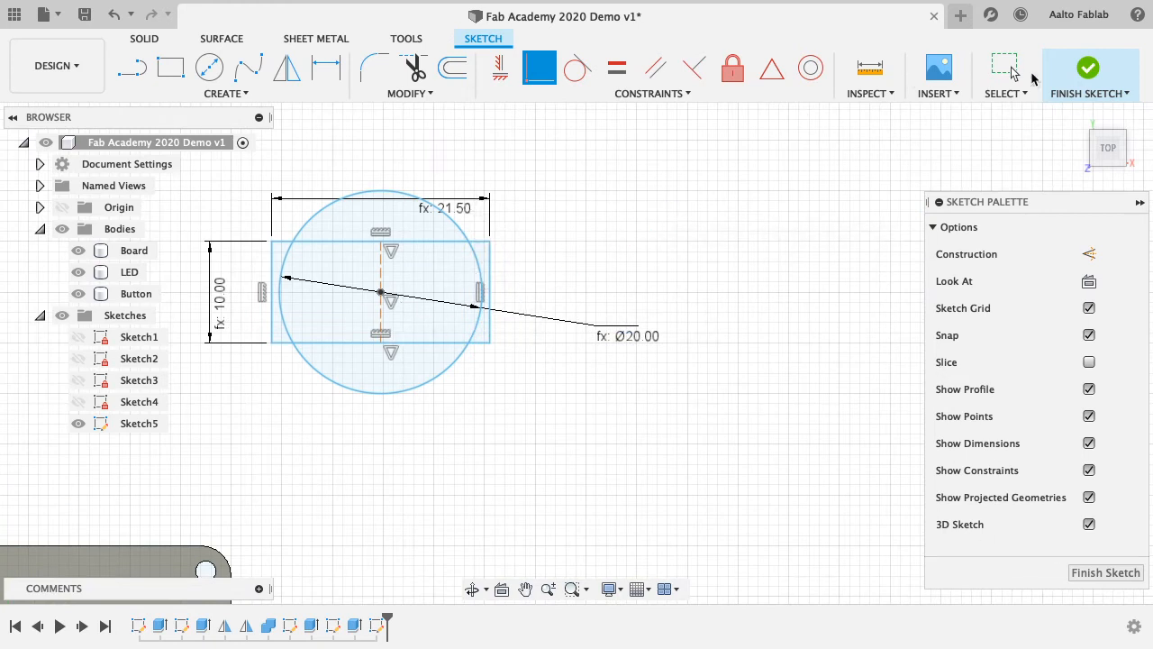
- Constrain the shared centre point of the circle and rectangle coincident with the board's horizontal centreline
left_click(1008, 70)
middle_click_drag(371, 517, 754, 379)
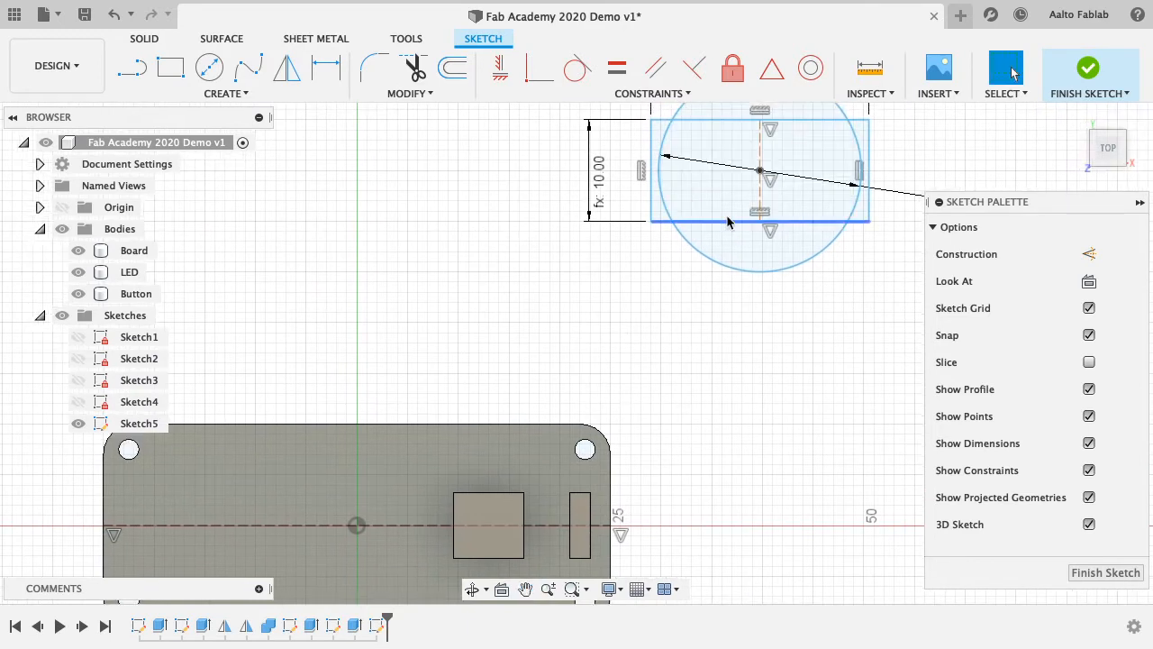
left_click(665, 157)
left_click(539, 67)
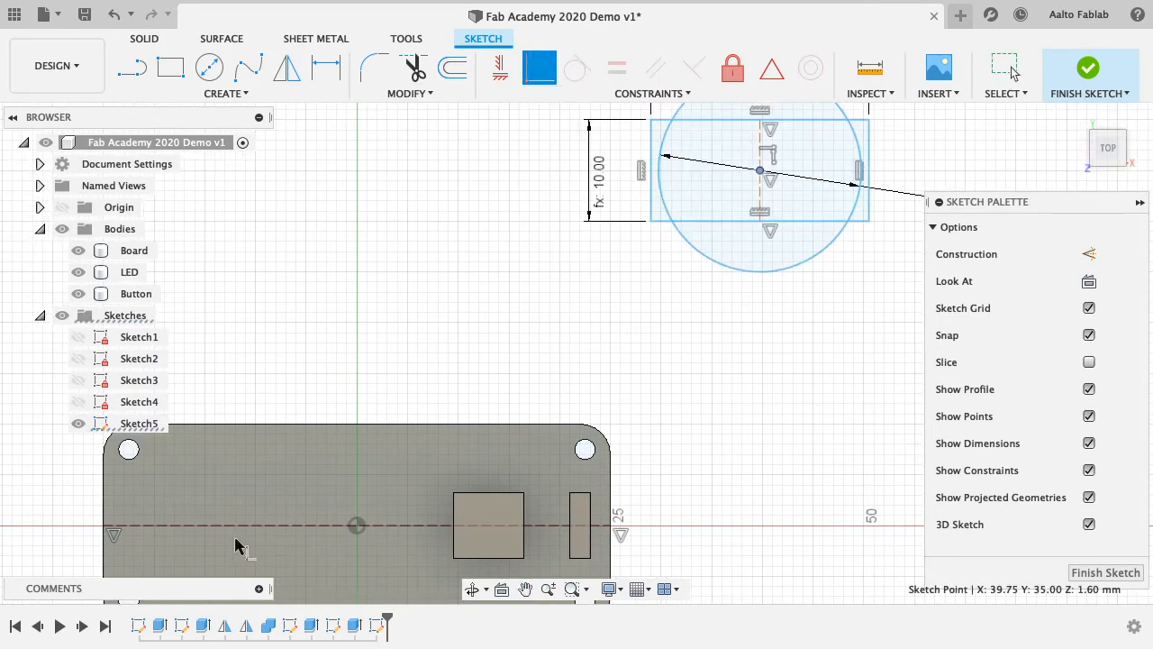
left_click(222, 525)
middle_click_drag(321, 463, 293, 260)
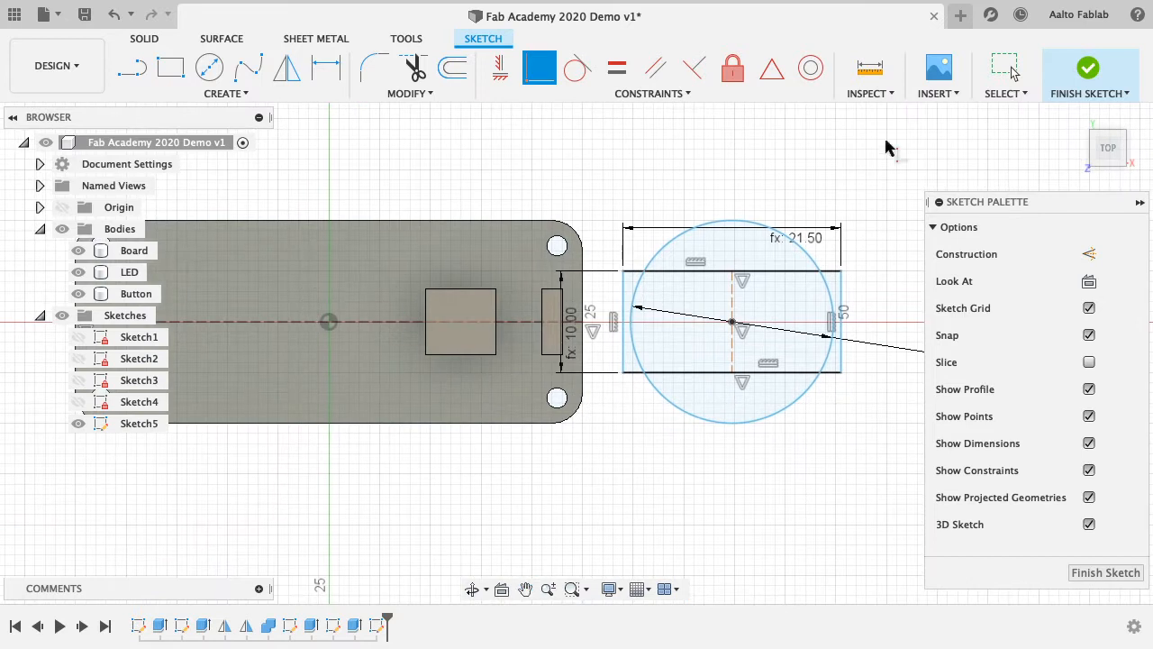
- Move the battery outline along the centreline onto the board, centred at about X -3, Y 0 mm
left_click(998, 74)
left_click_drag(733, 323, 354, 327)
middle_click_drag(324, 328, 526, 334)
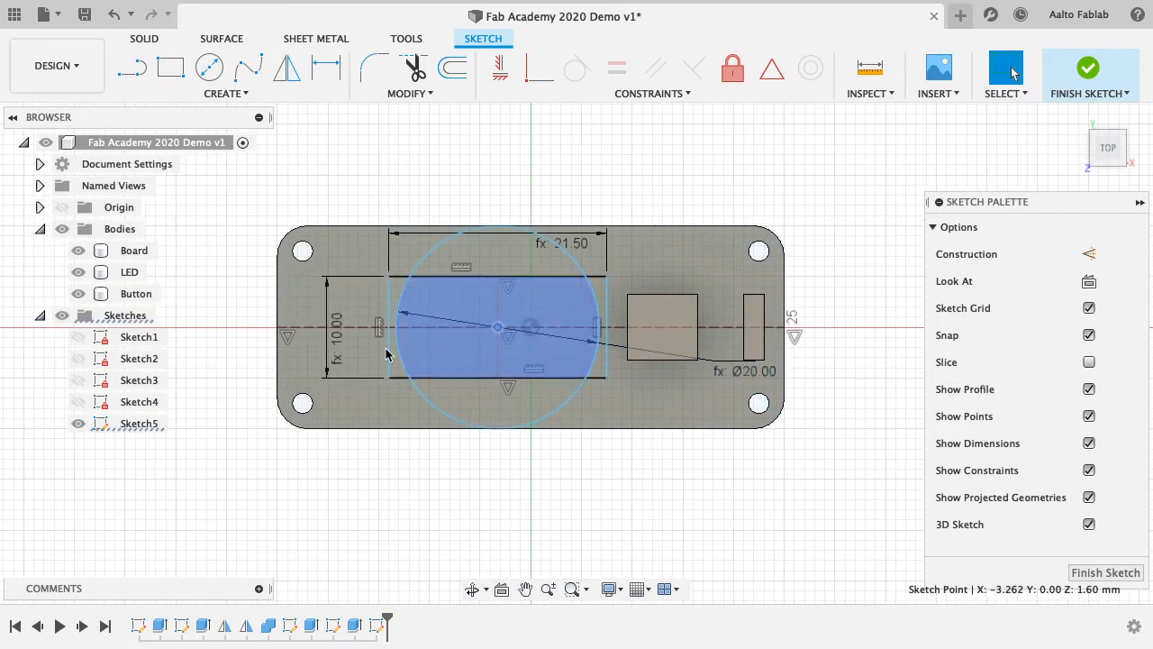
- Dimension the distance from the board's left edge to the rectangle's left edge with the parameter BatteryOffset
left_click(376, 133)
left_click(388, 326)
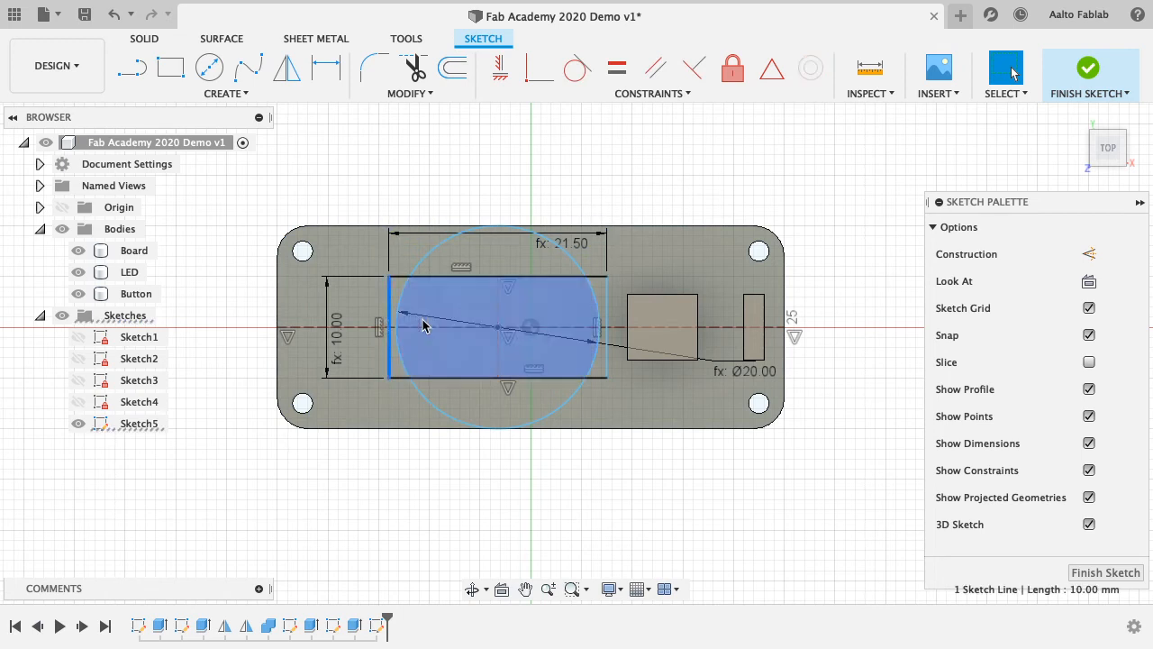
left_click(225, 92)
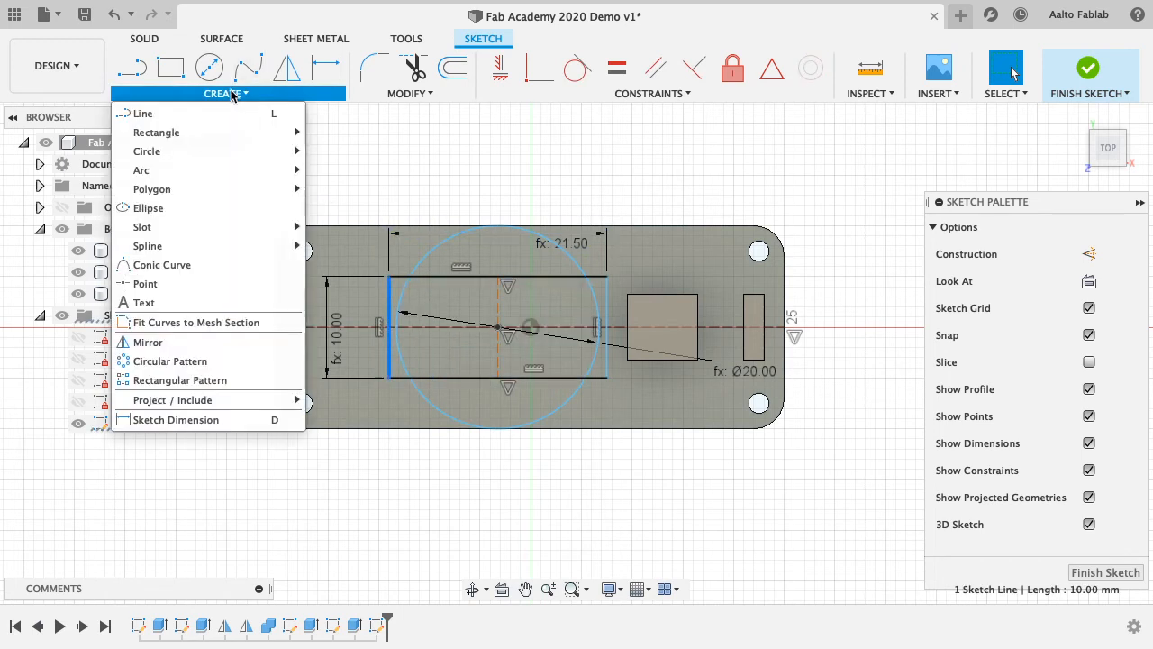
left_click(136, 420)
left_click(278, 344)
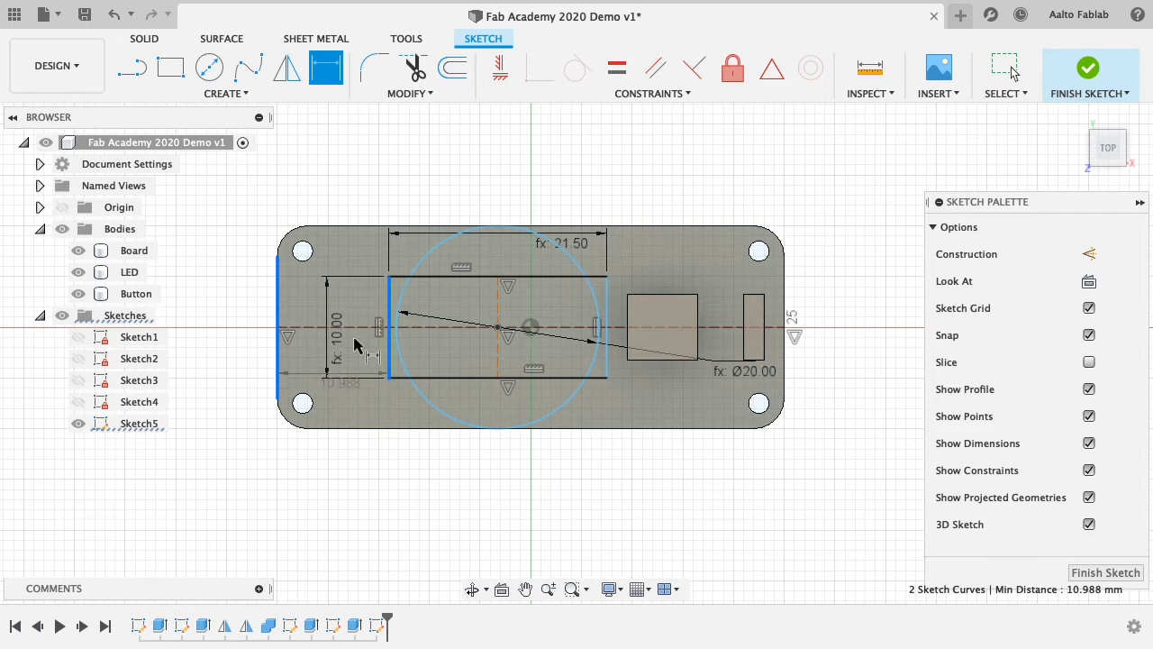
left_click(387, 200)
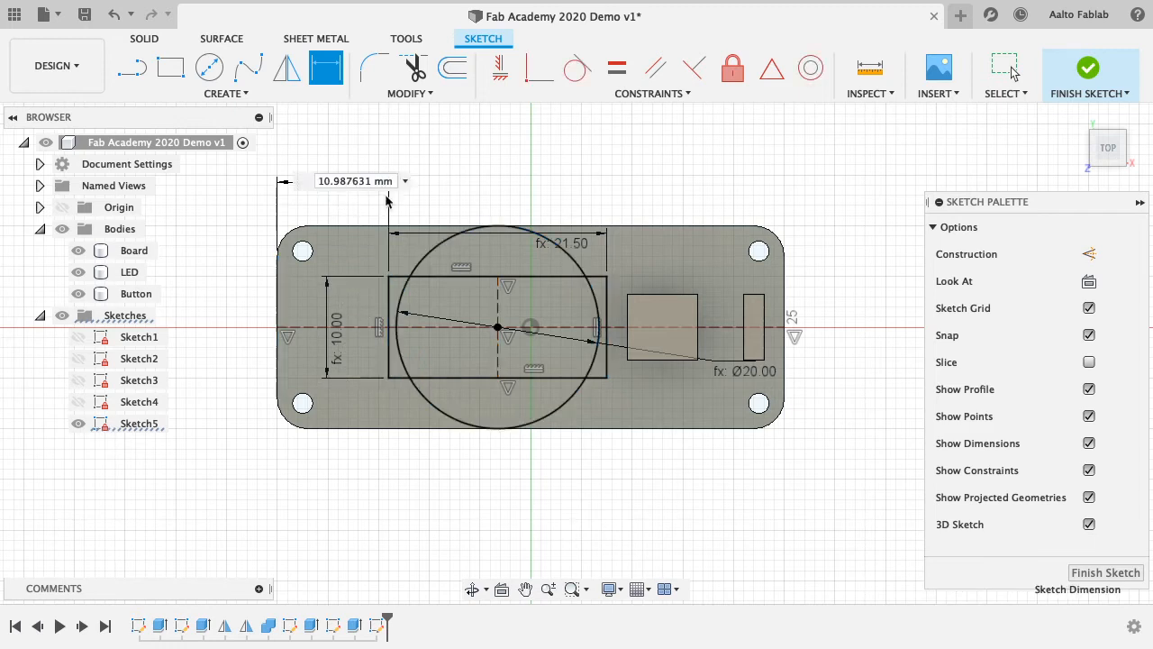
type("B")
left_click(457, 210)
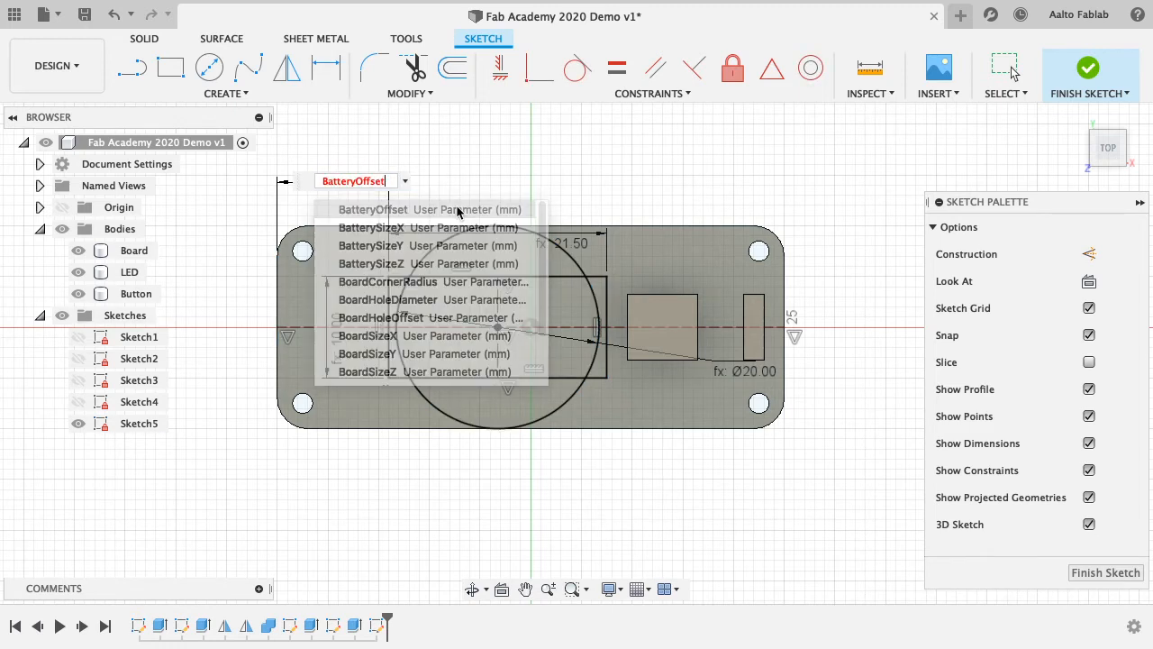
key("Return")
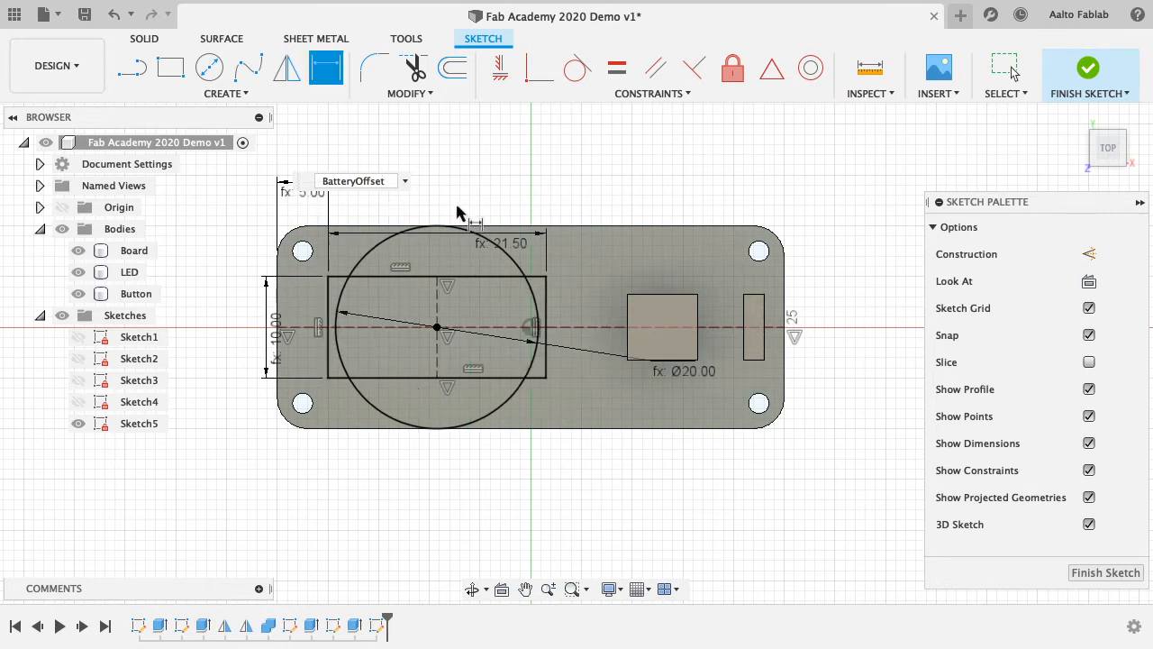
- Move the battery offset dimension's label out to the left of its extension lines and finish the sketch
left_click(1006, 69)
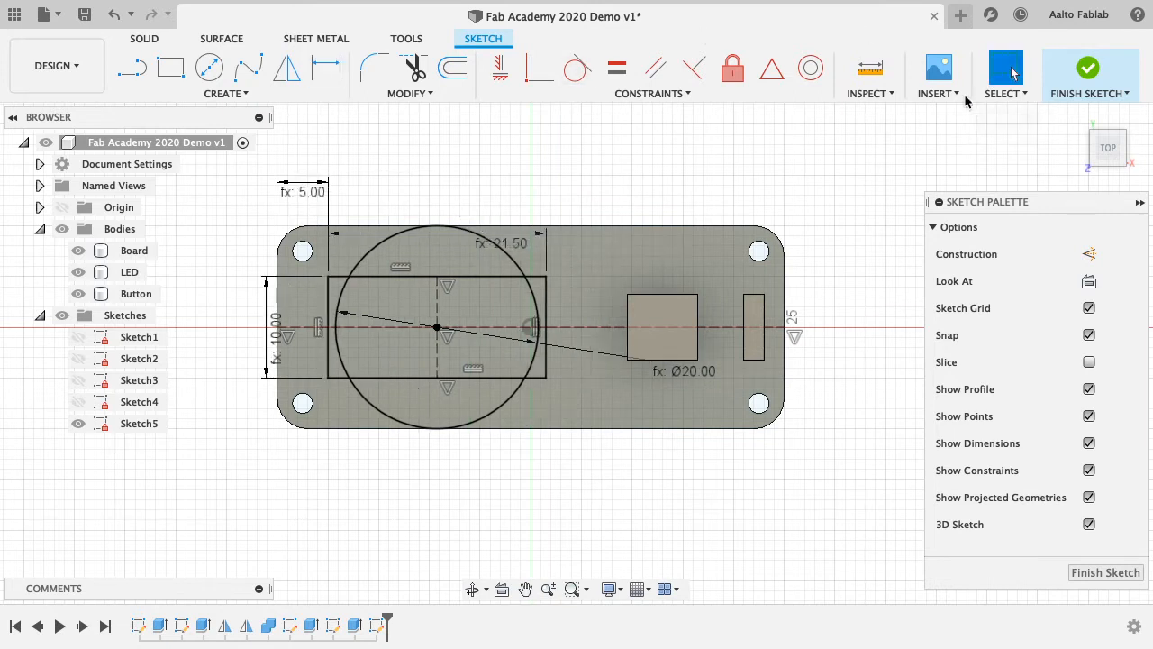
left_click_drag(321, 193, 241, 192)
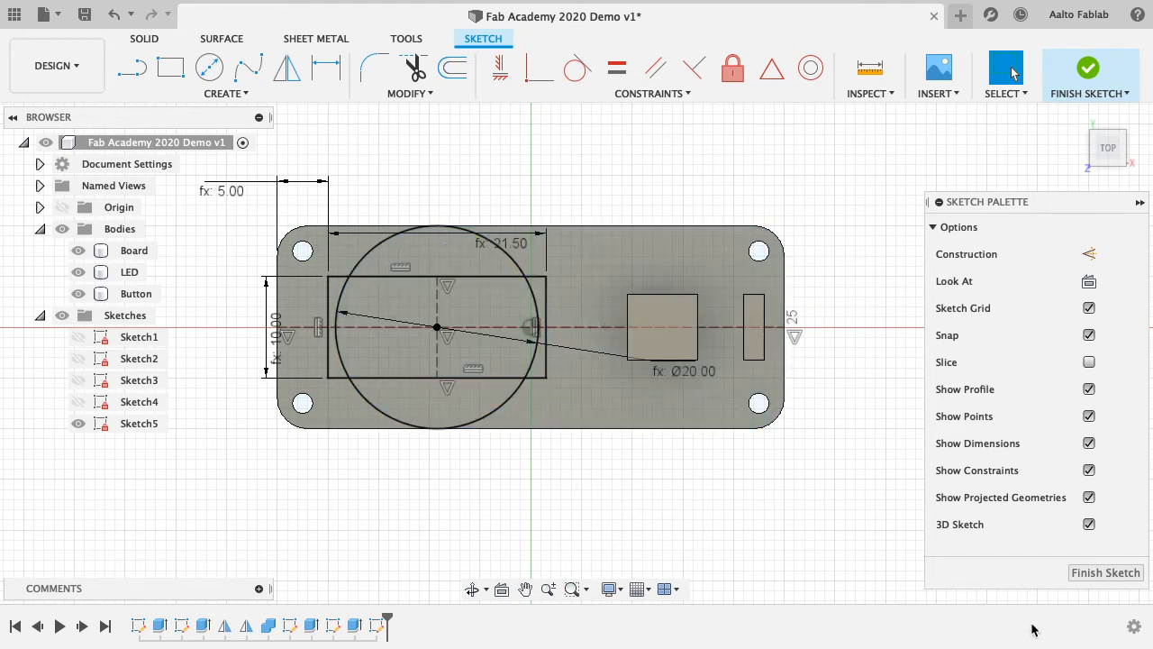
left_click(1090, 573)
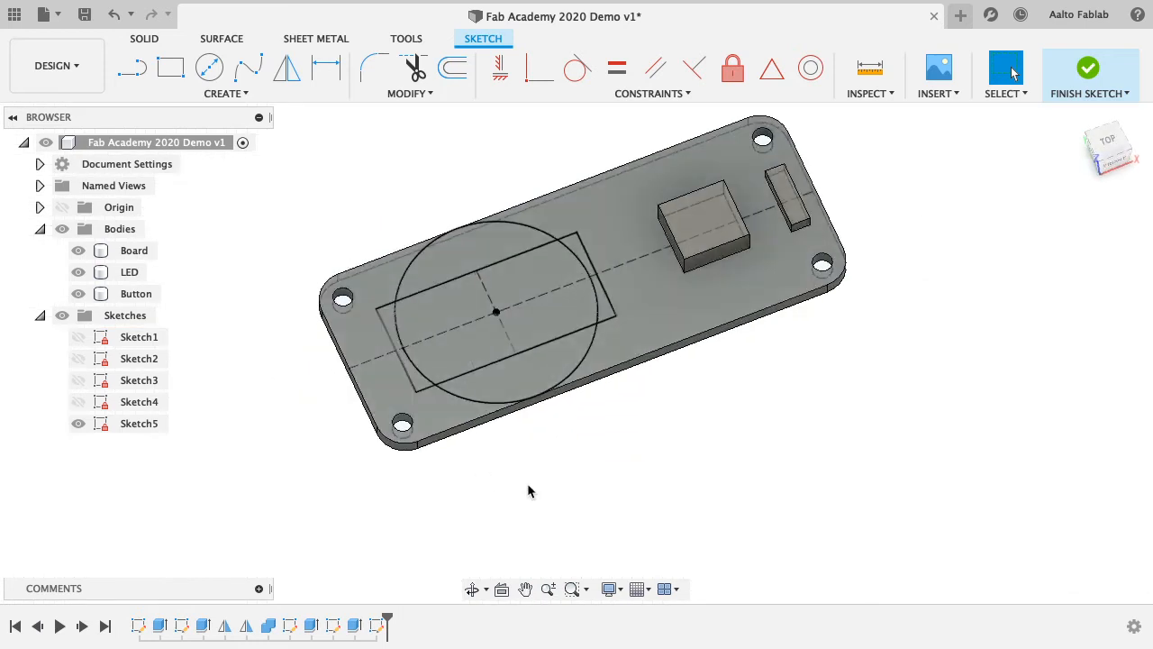
- Extrude all five regions of the battery outline, circle and rectangle together, upward from the board by the parameter BatterySizeZ
scroll(577, 449, "down", 5)
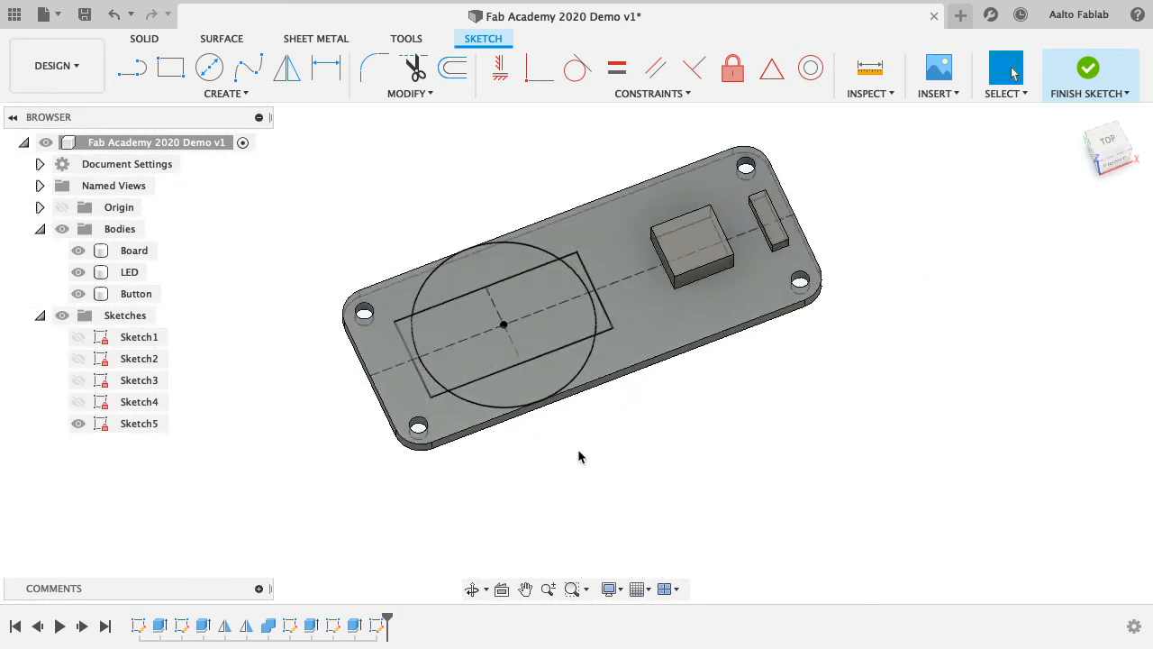
scroll(577, 449, "up", 6)
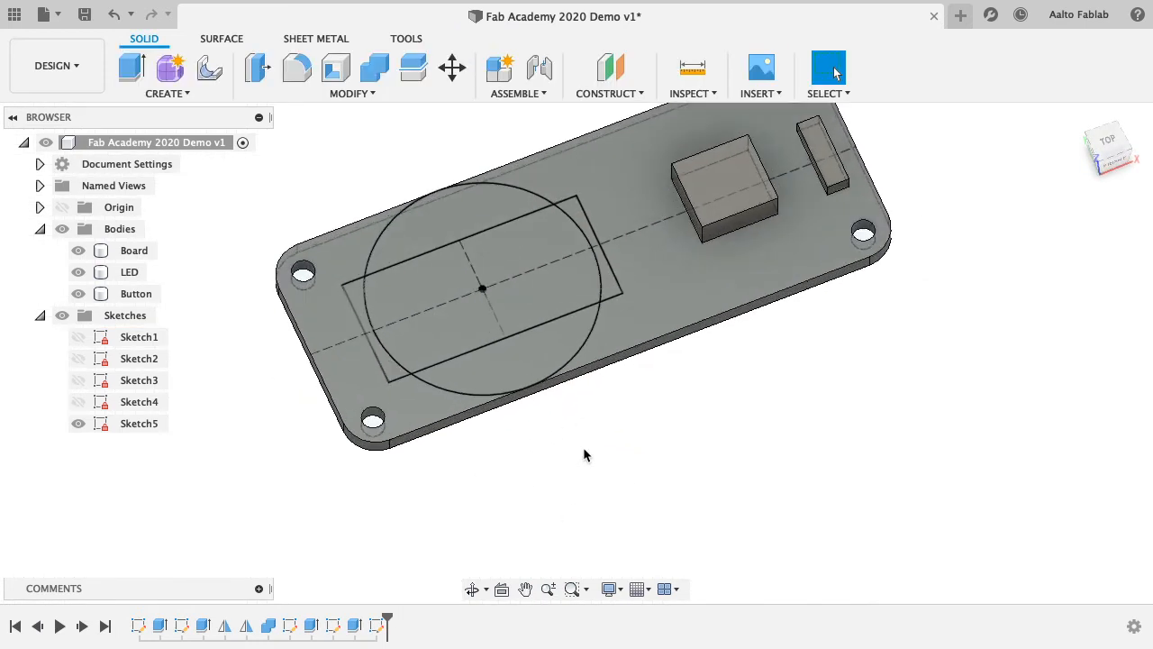
left_click(131, 68)
left_click(482, 372)
left_click(443, 324)
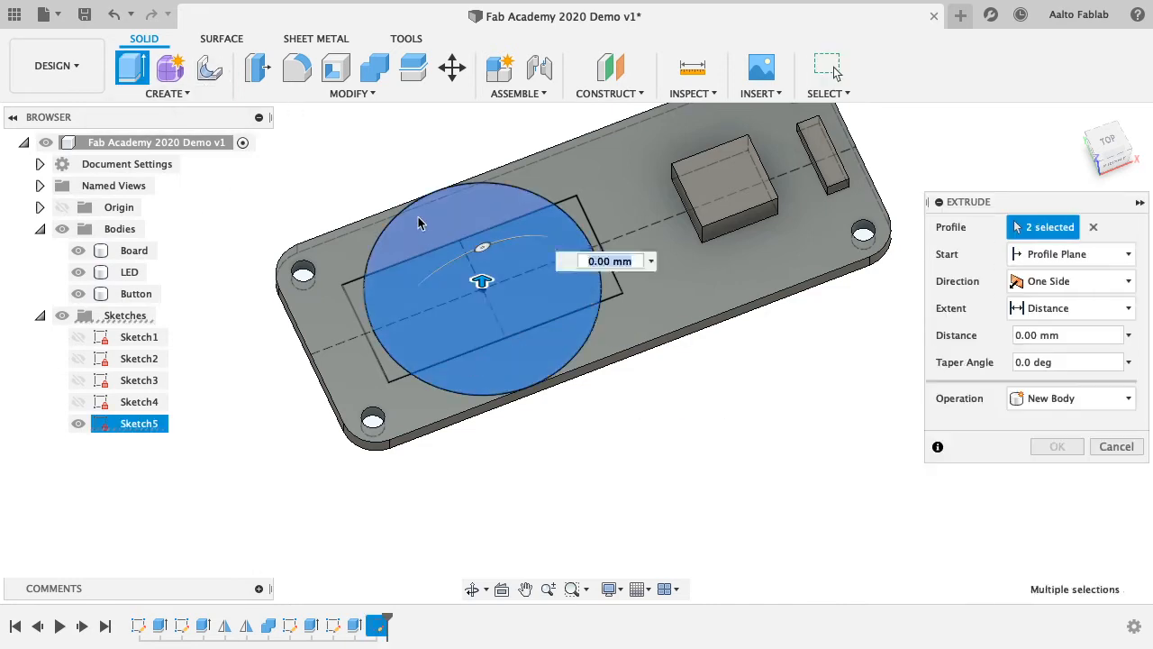
left_click(419, 218)
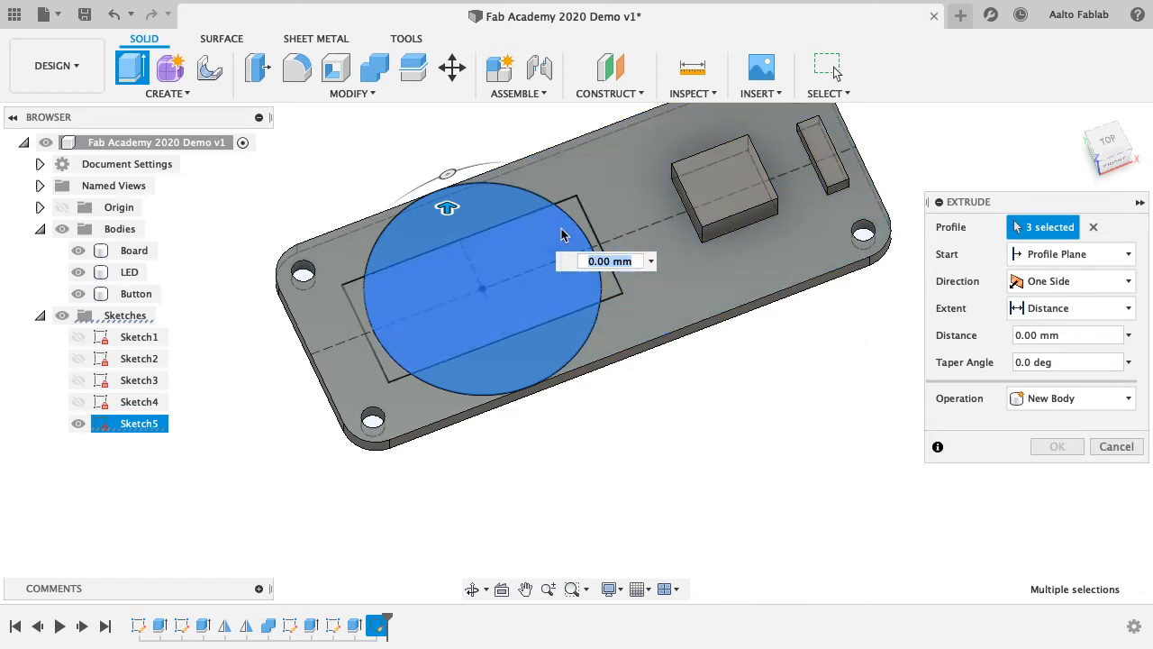
left_click(606, 262)
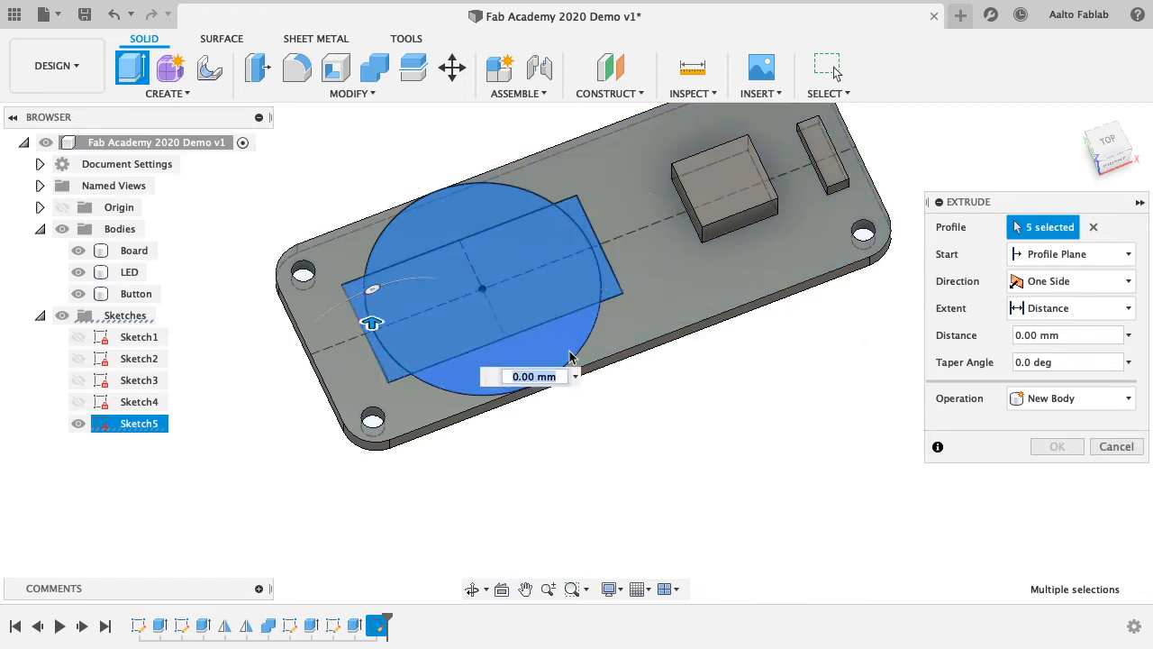
left_click(594, 367)
type("Ba")
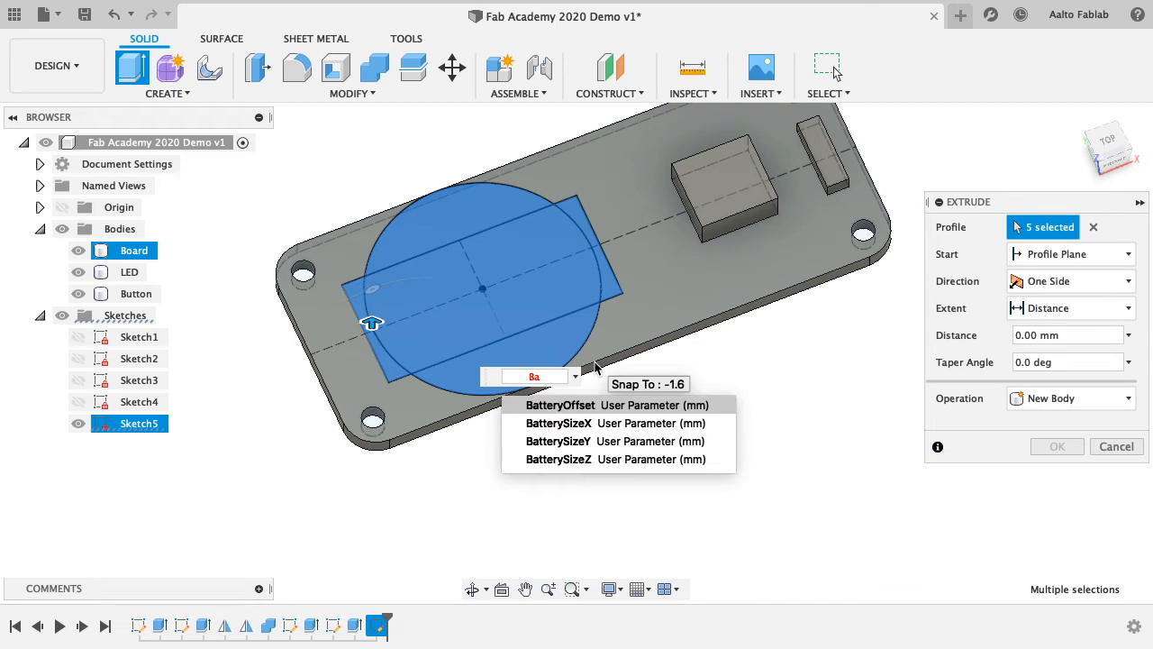
key("Down")
key("Down")
key("Down")
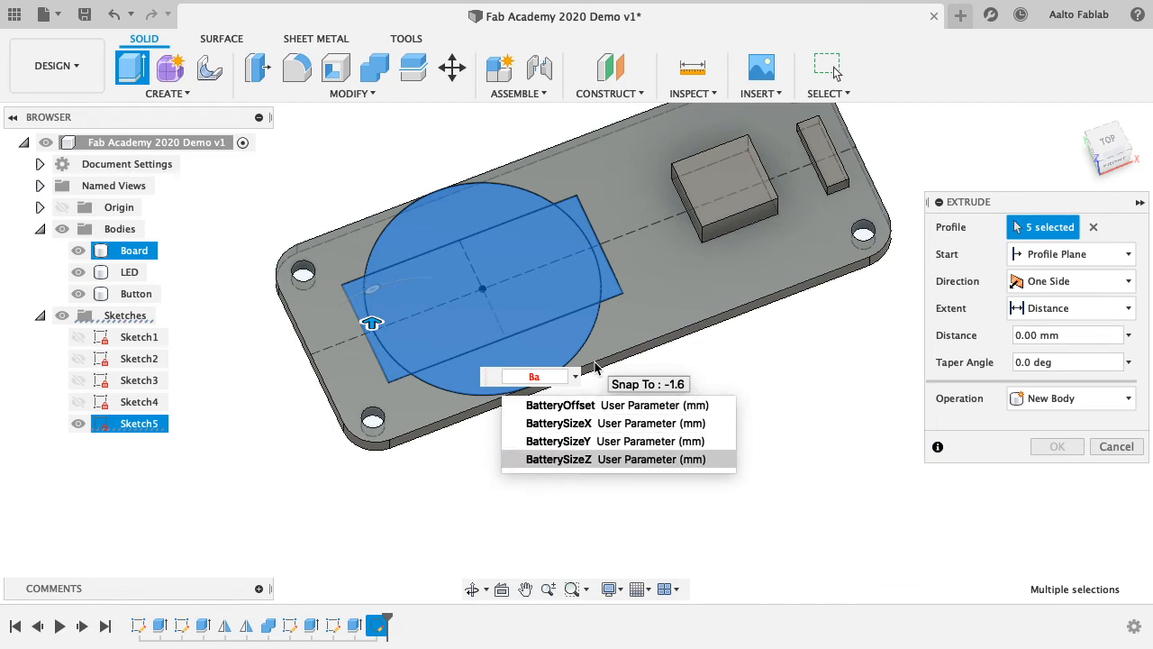
key("Return")
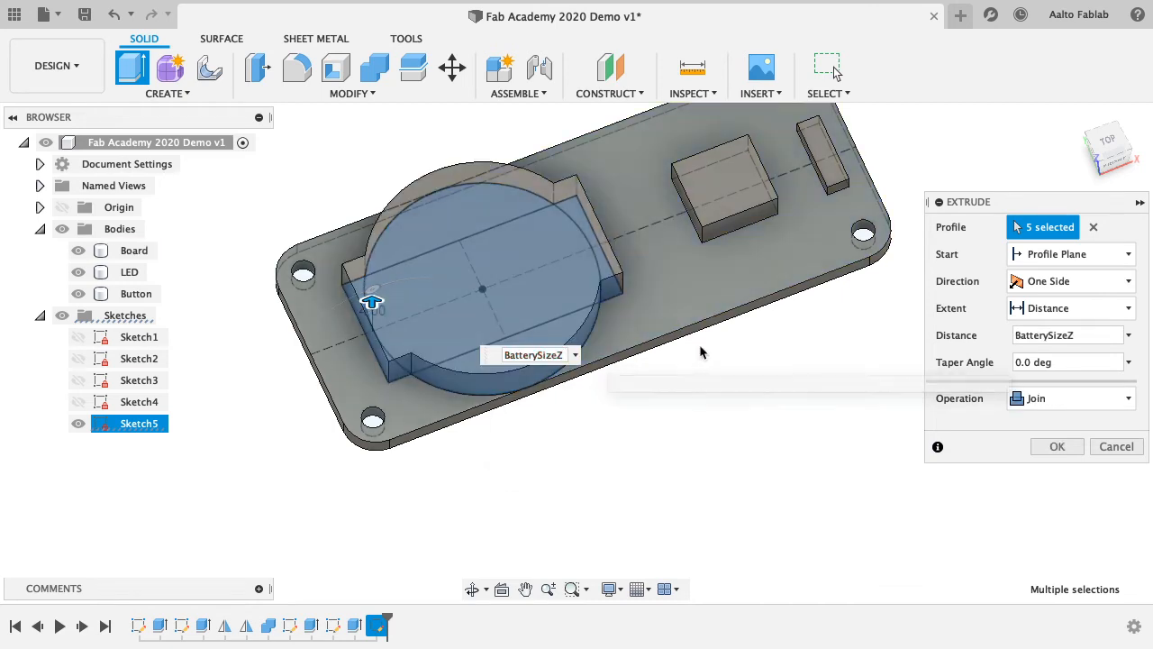
- Set the battery extrusion's operation to New Body and complete it
left_click(1072, 398)
left_click(1049, 479)
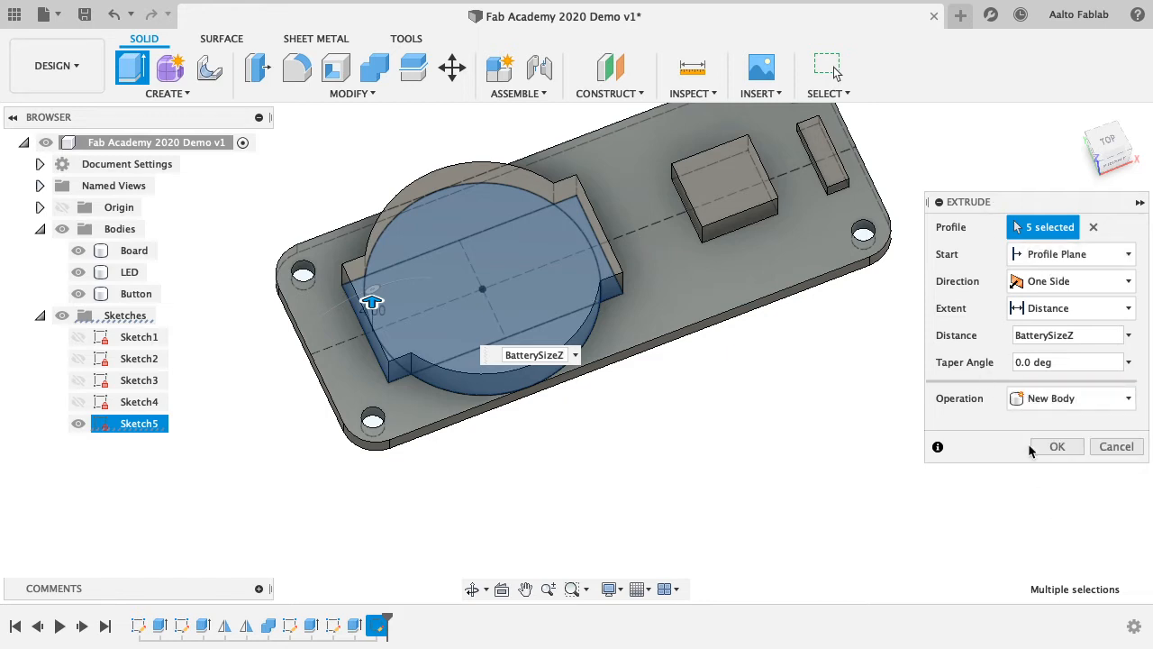
left_click(1045, 445)
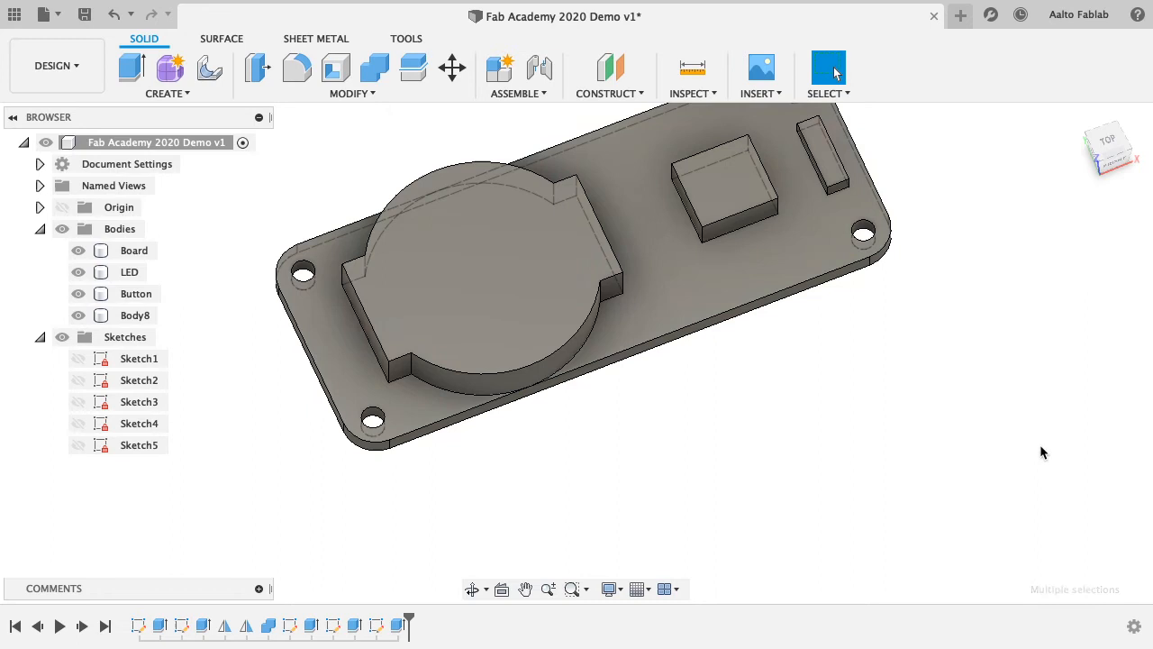
- Rename the newly extruded body as Battery
middle_click_drag(612, 439, 599, 411, "shift")
left_click(137, 315)
left_click(137, 315)
type("Batt")
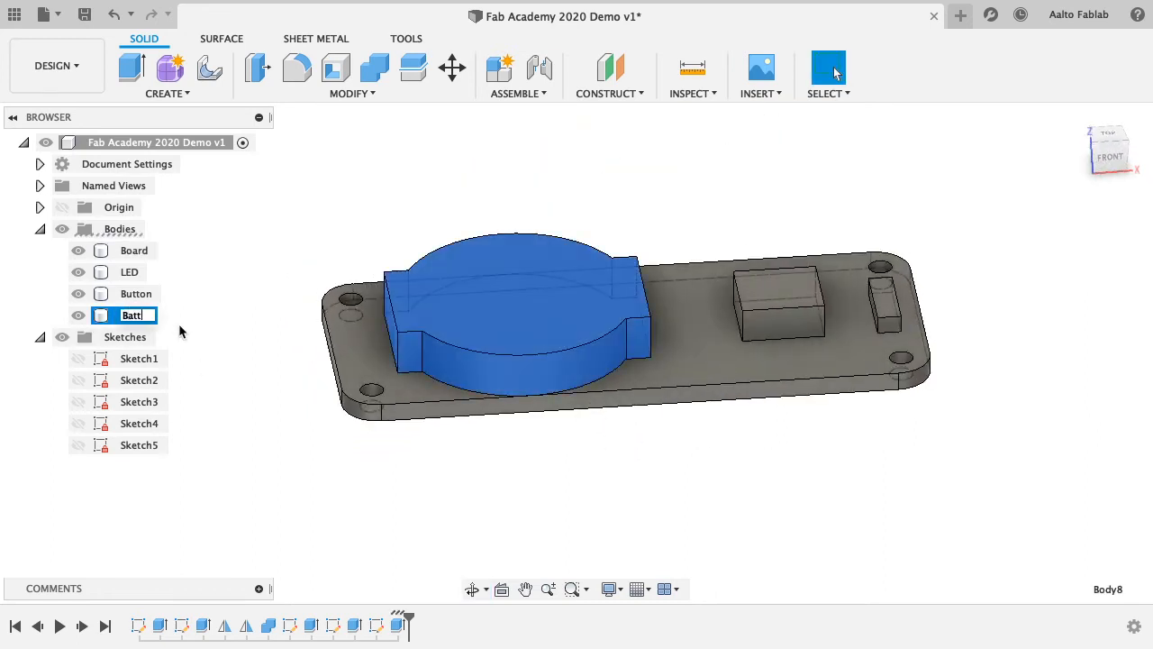
type("ery")
key("Return")
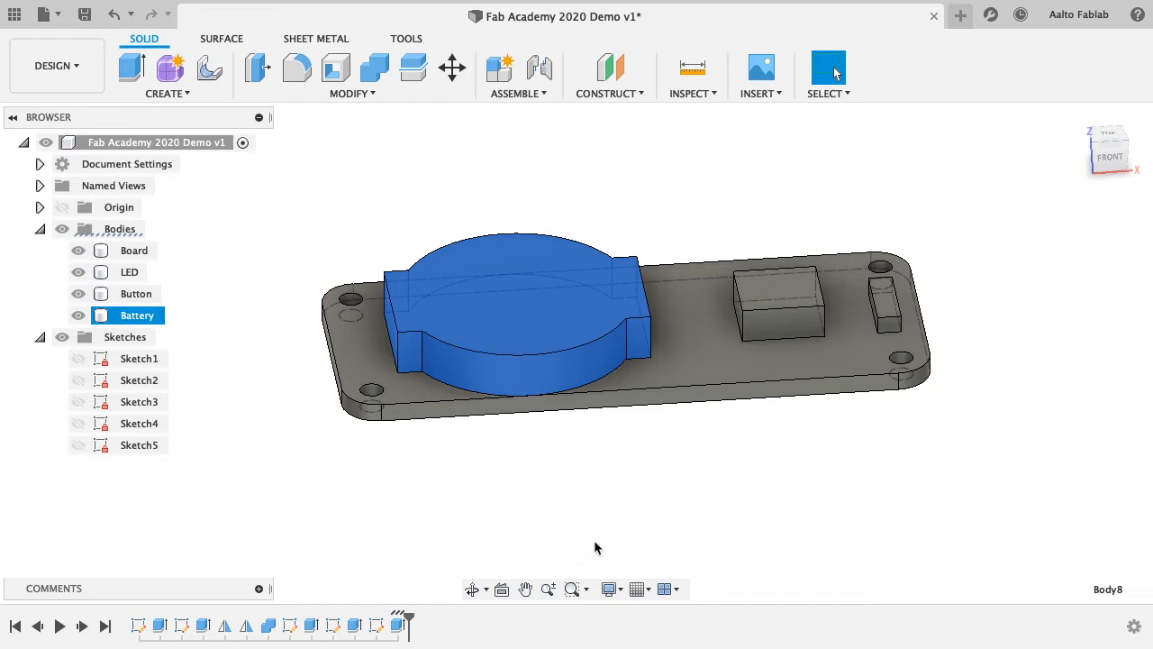
left_click(475, 461)
middle_click_drag(475, 466, 703, 401, "shift")
left_click(122, 250)
left_click(135, 315, "shift")
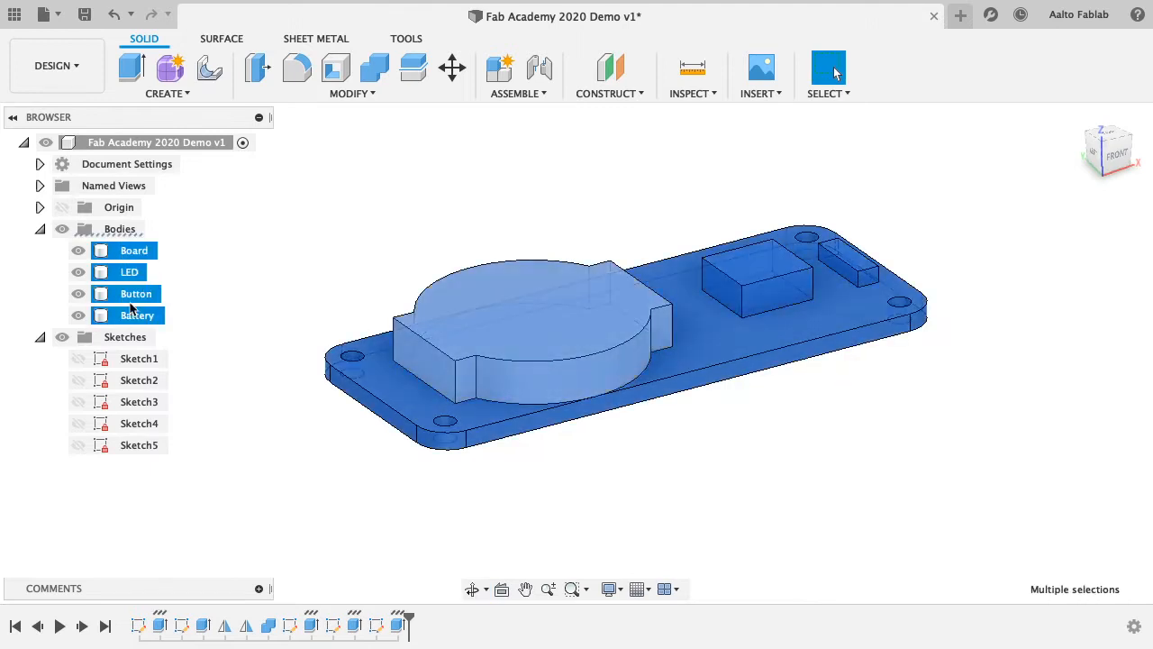
right_click(126, 252)
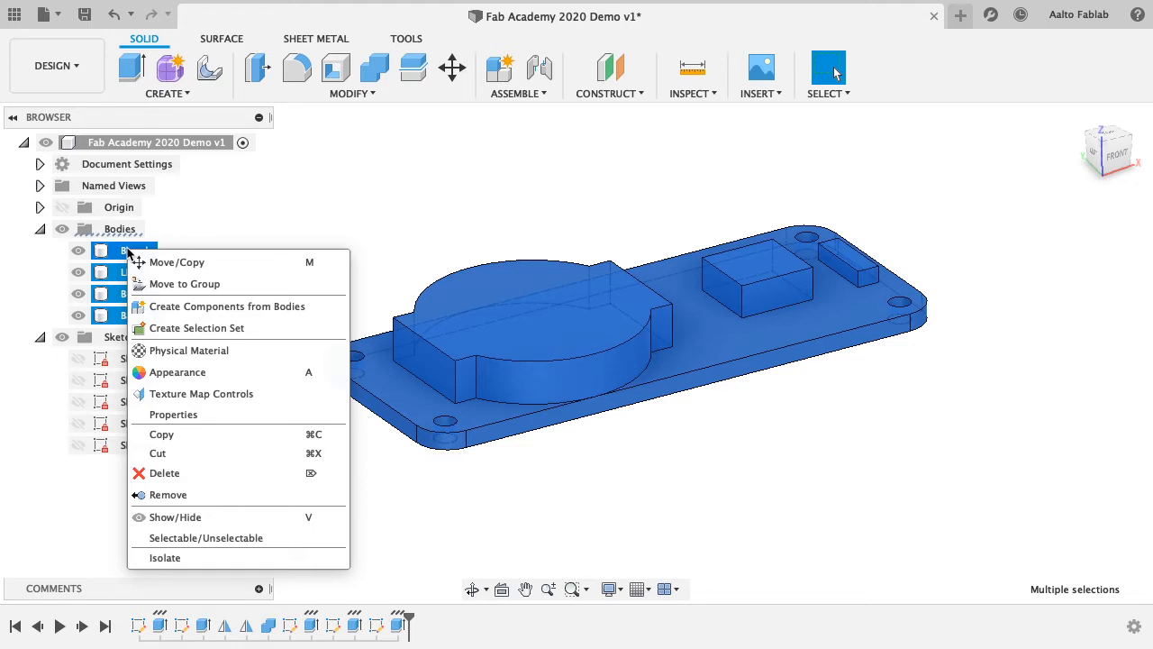
left_click(211, 285)
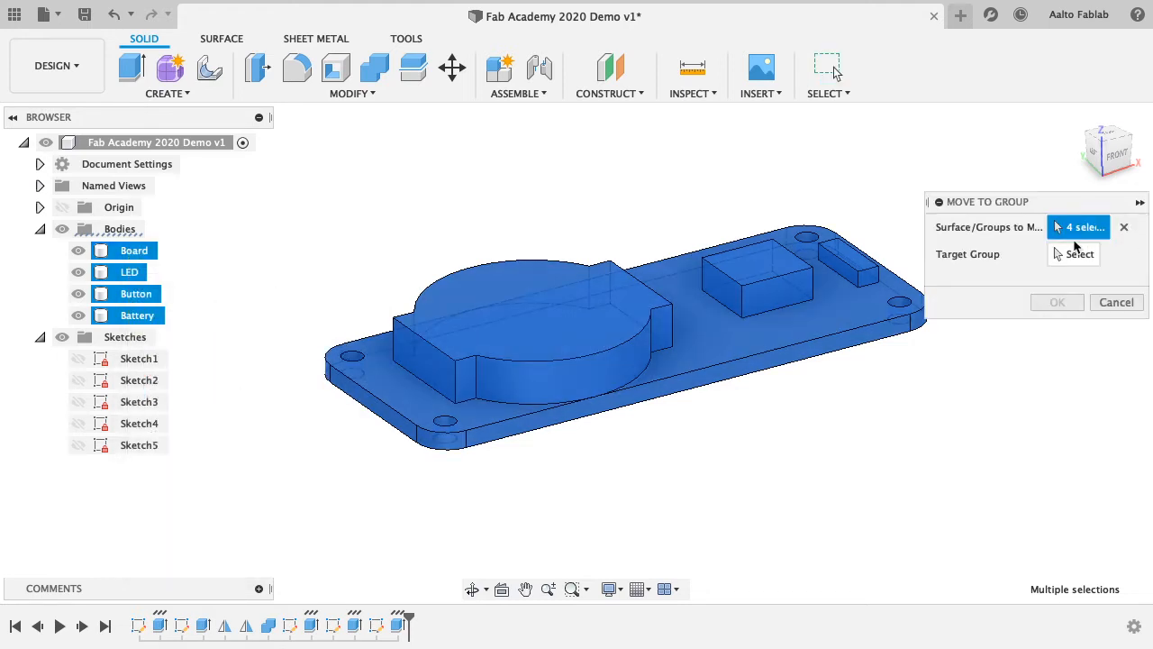
left_click(1116, 302)
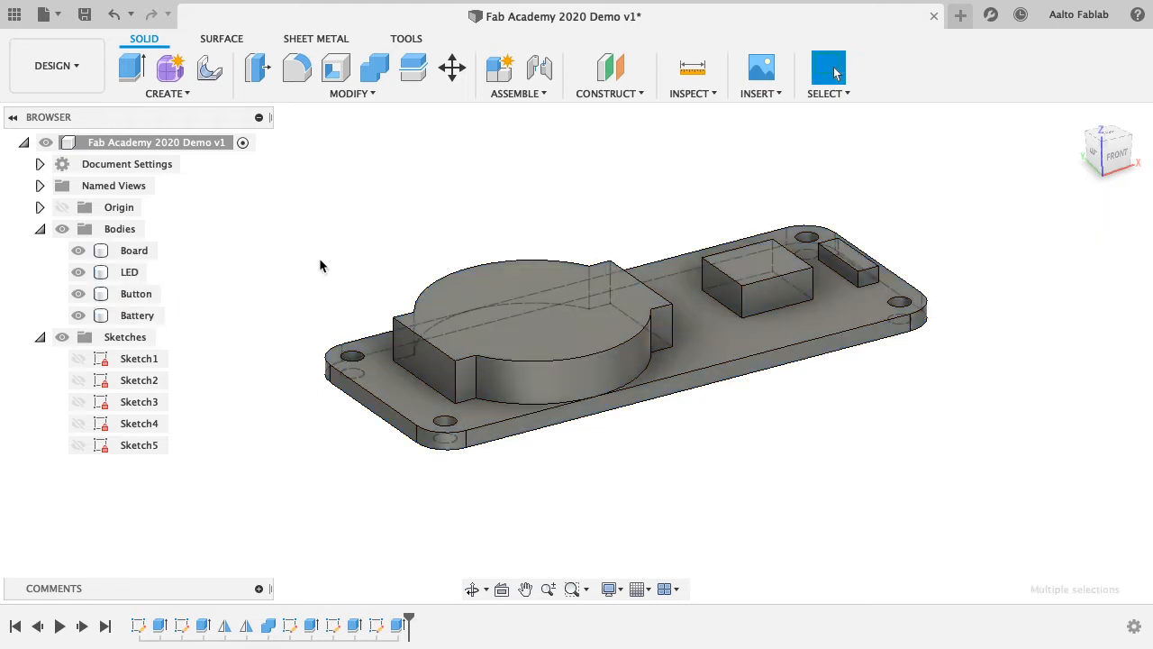
- Create a new group within Bodies and name it PCB
left_click(110, 229)
right_click(110, 229)
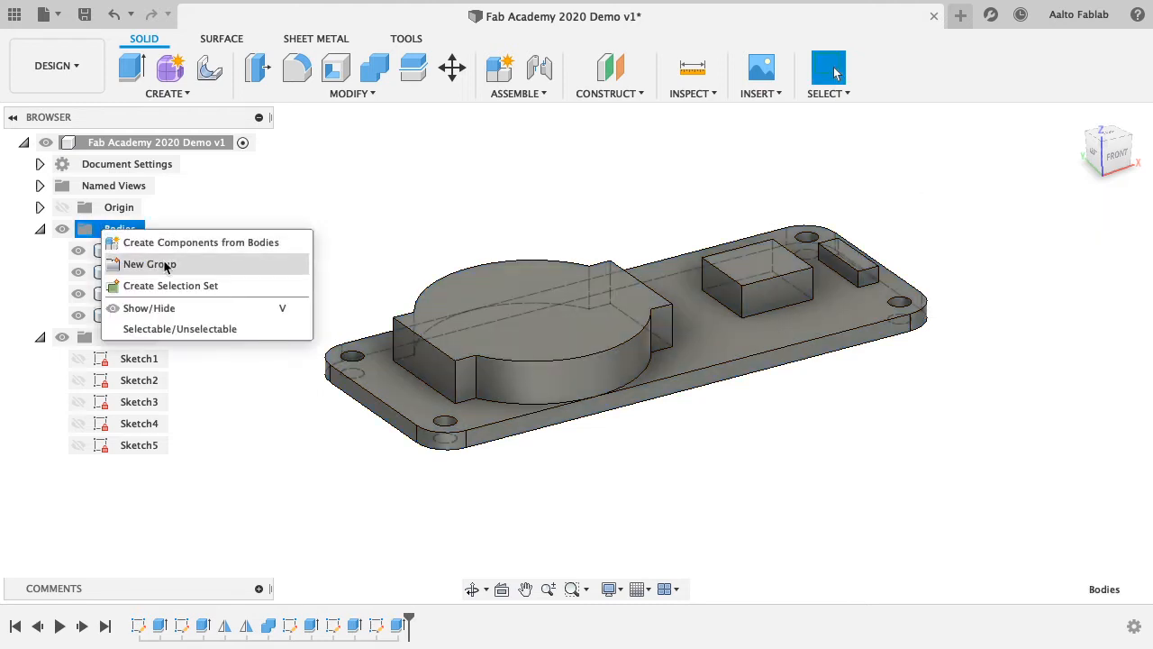
left_click(158, 262)
double_click(133, 249)
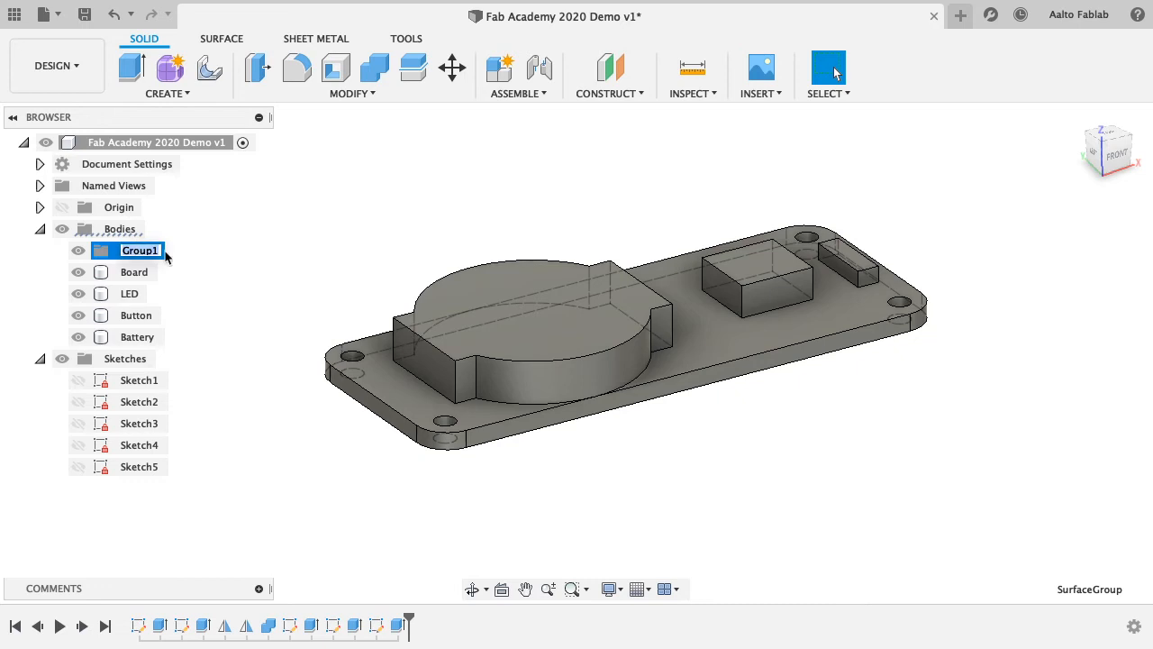
type("PCB")
key("Return")
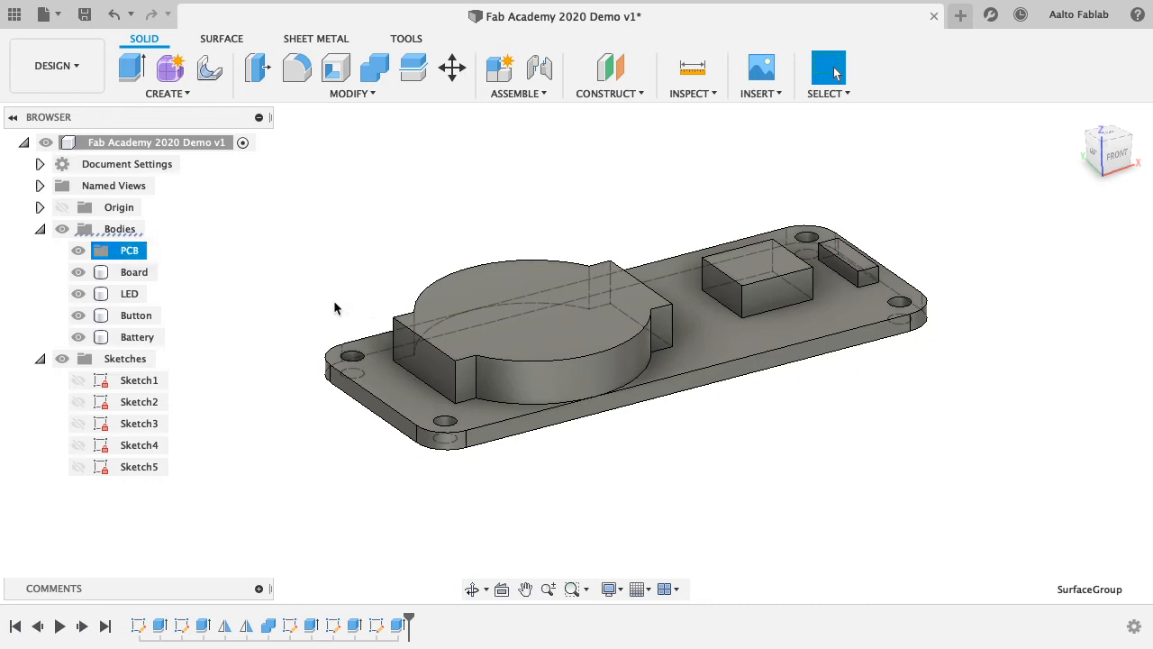
- Move the Board, LED, Button and Battery bodies into the PCB group
left_click(143, 271)
left_click(135, 336, "shift")
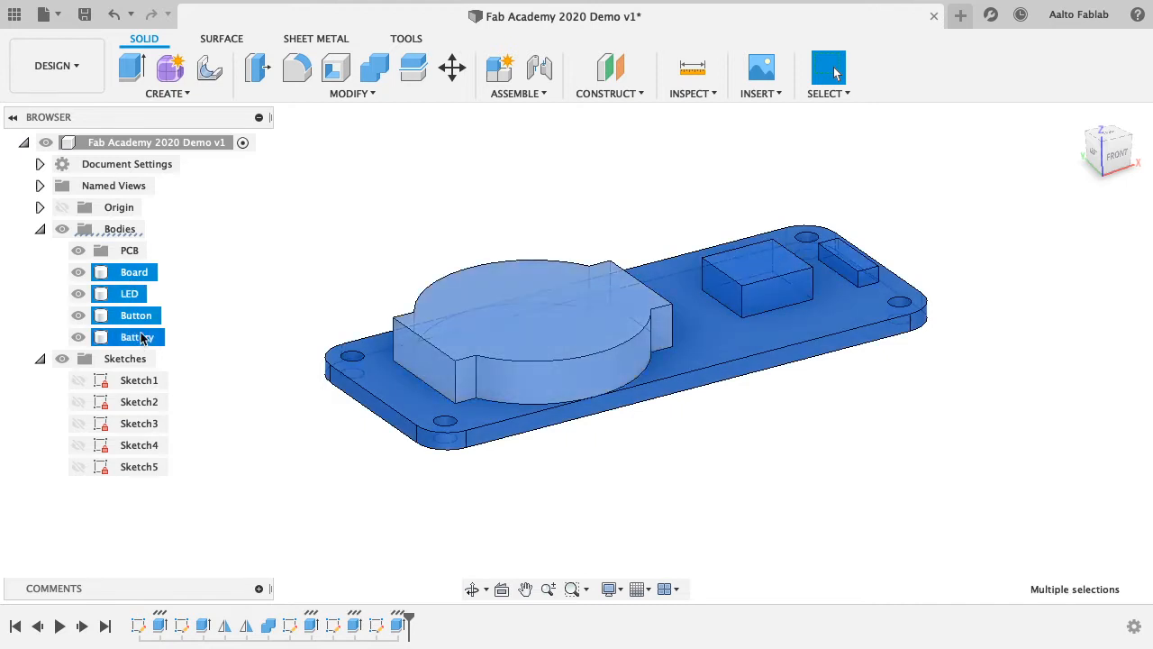
right_click(130, 278)
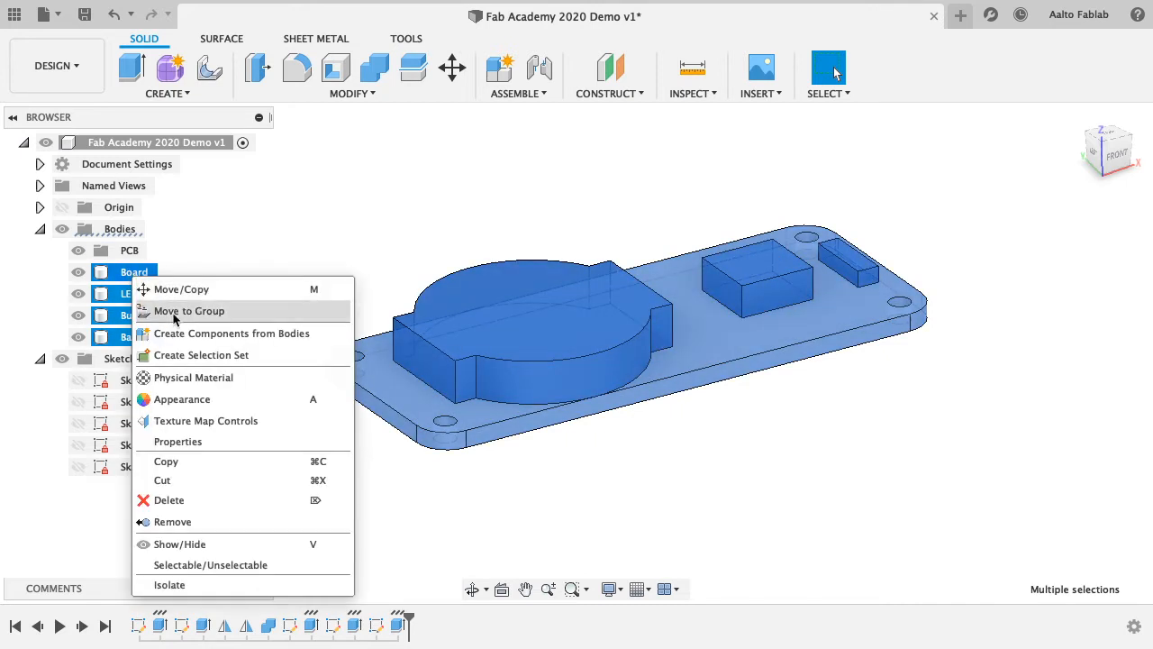
left_click(180, 311)
left_click(1092, 256)
left_click(135, 251)
left_click(1057, 302)
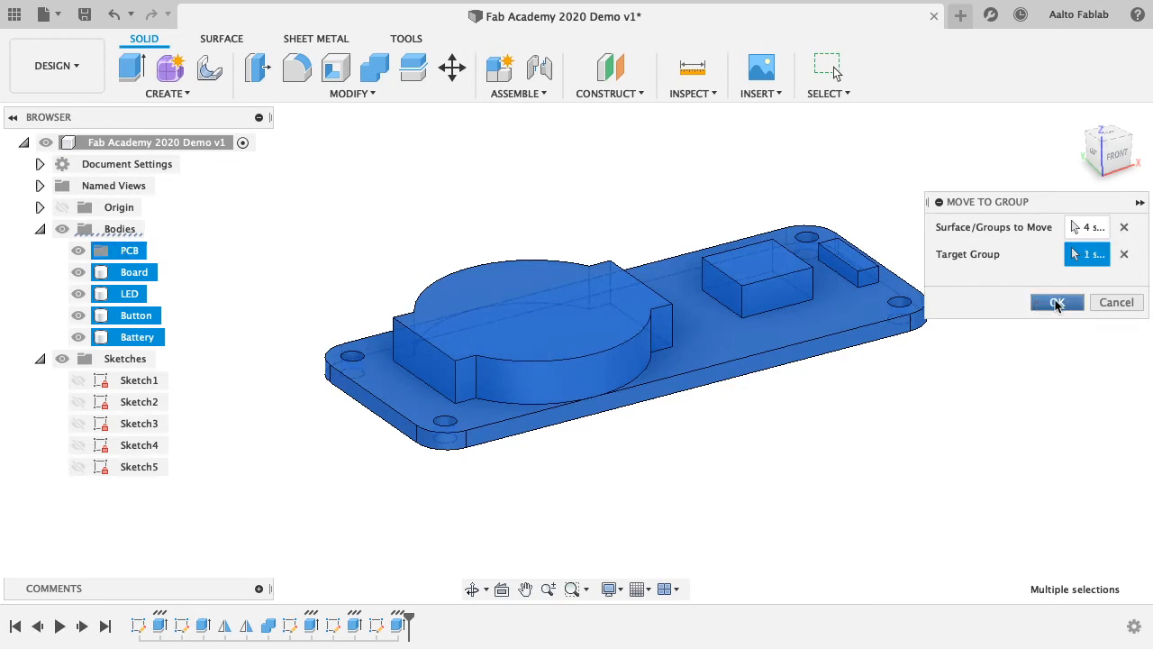
- Examine the bodies contained in the PCB group and the commands available for the group
left_click(54, 251)
left_click(55, 252)
left_click(56, 252)
left_click(56, 251)
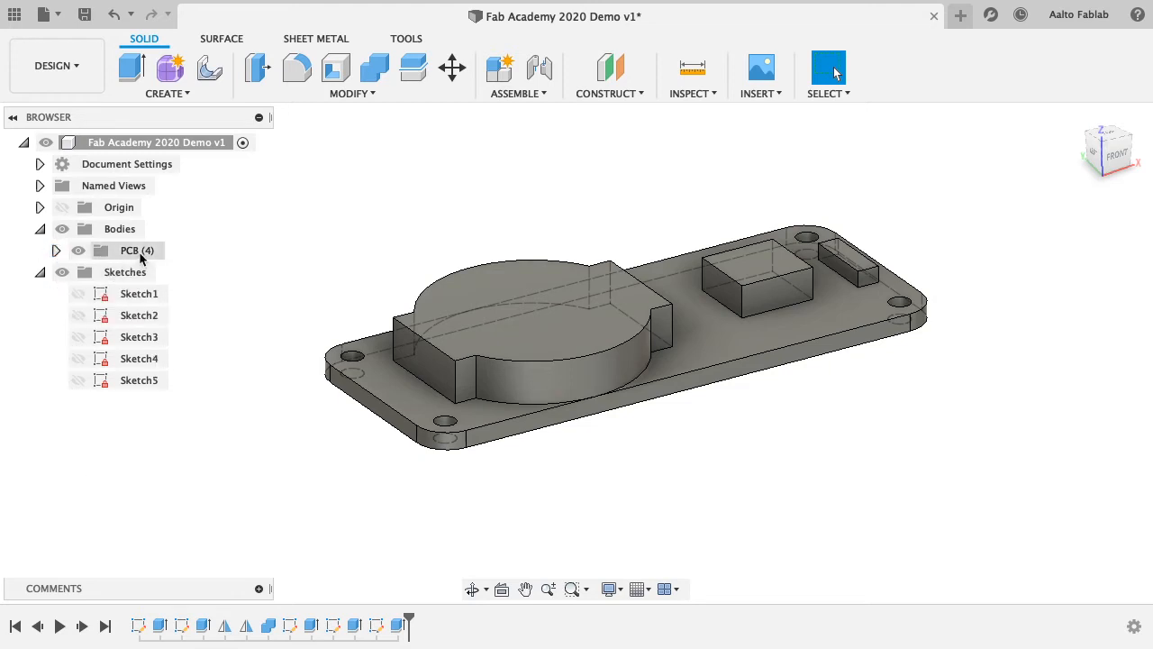
left_click(135, 252)
right_click(137, 253)
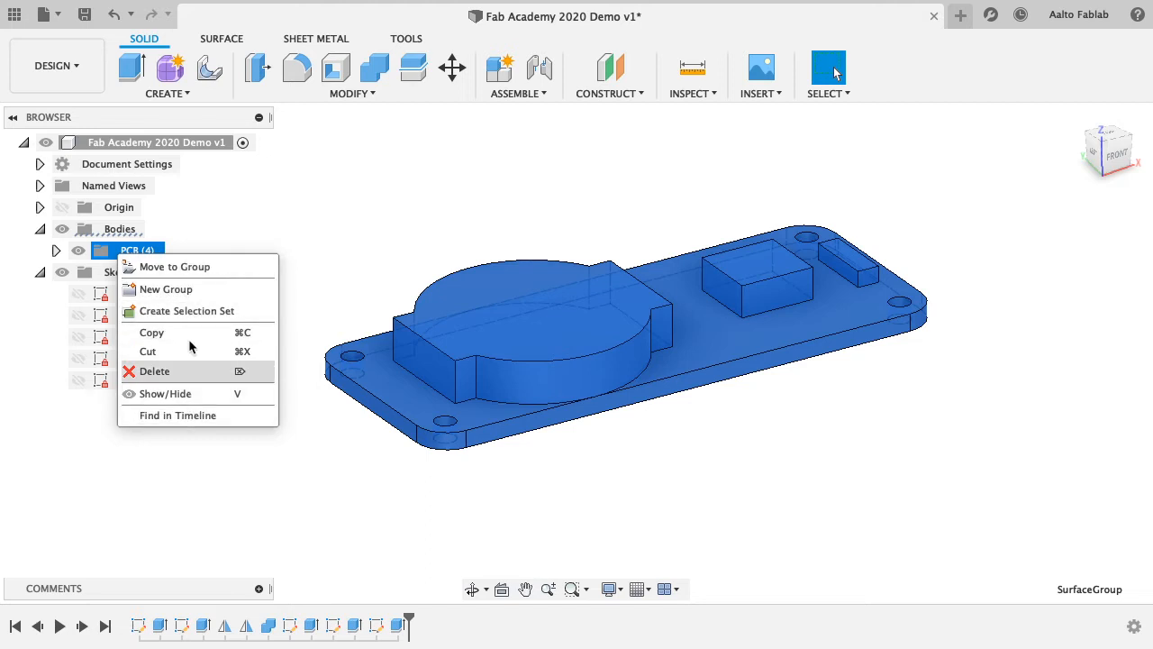
left_click(262, 215)
left_click(259, 241)
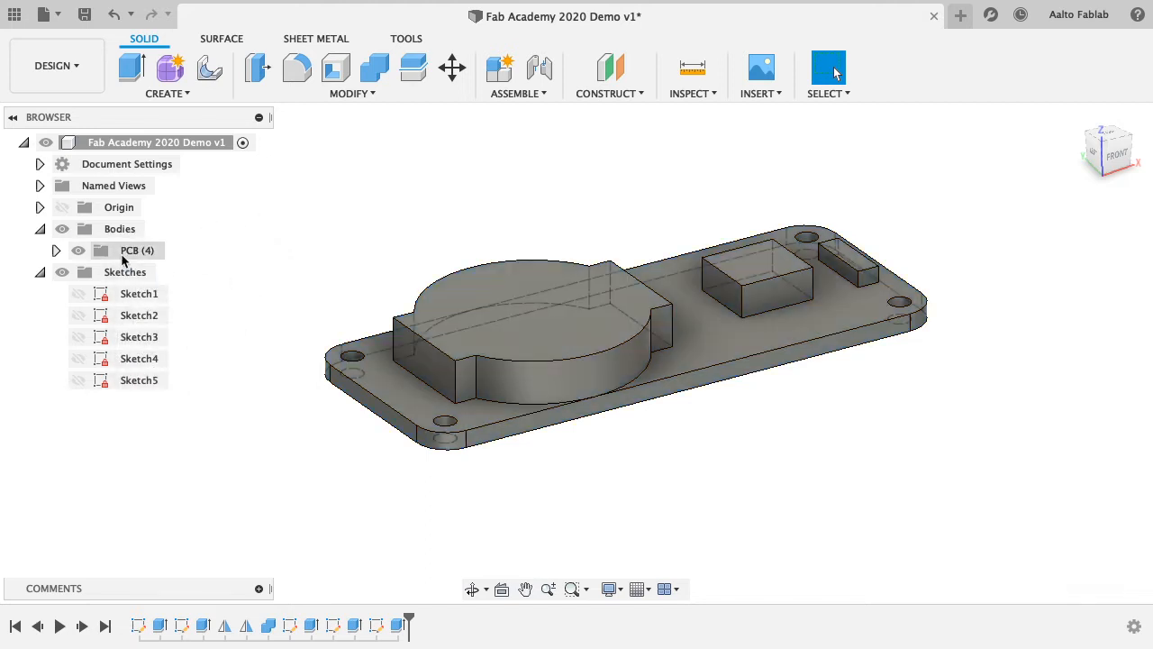
left_click(56, 250)
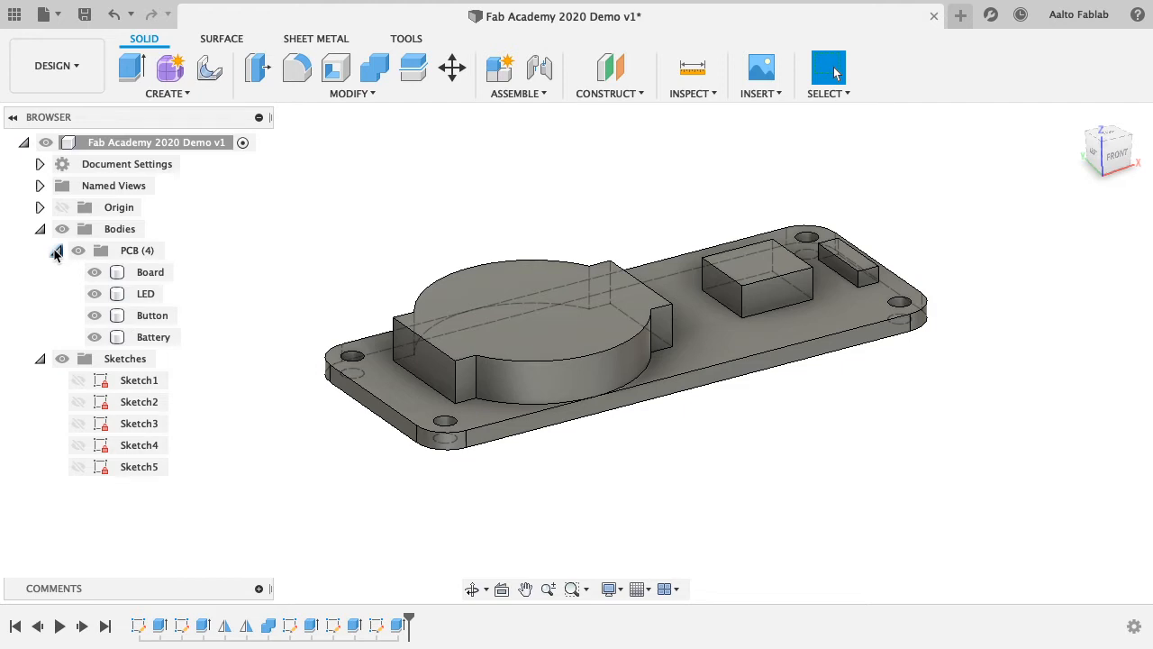
- Undo the move into the PCB group and the creation of the group itself
key("super+z")
key("super+z")
key("super+z")
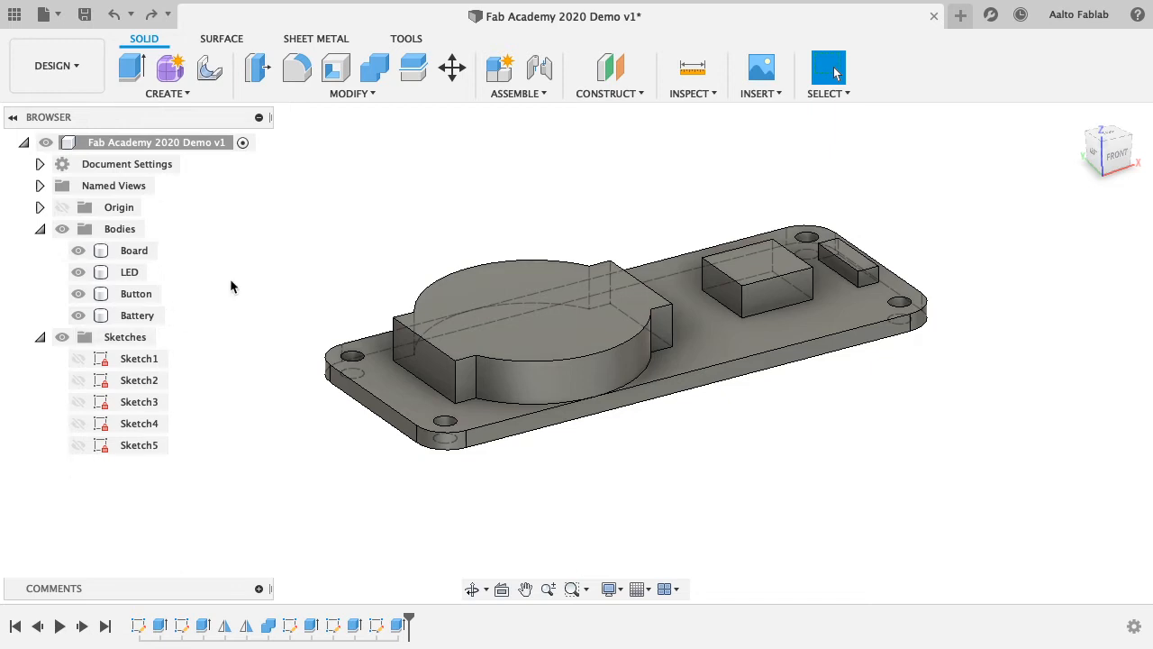
- Collapse the Sketches and Bodies folders and save the design with the version description "PCB Ready"
left_click(39, 337)
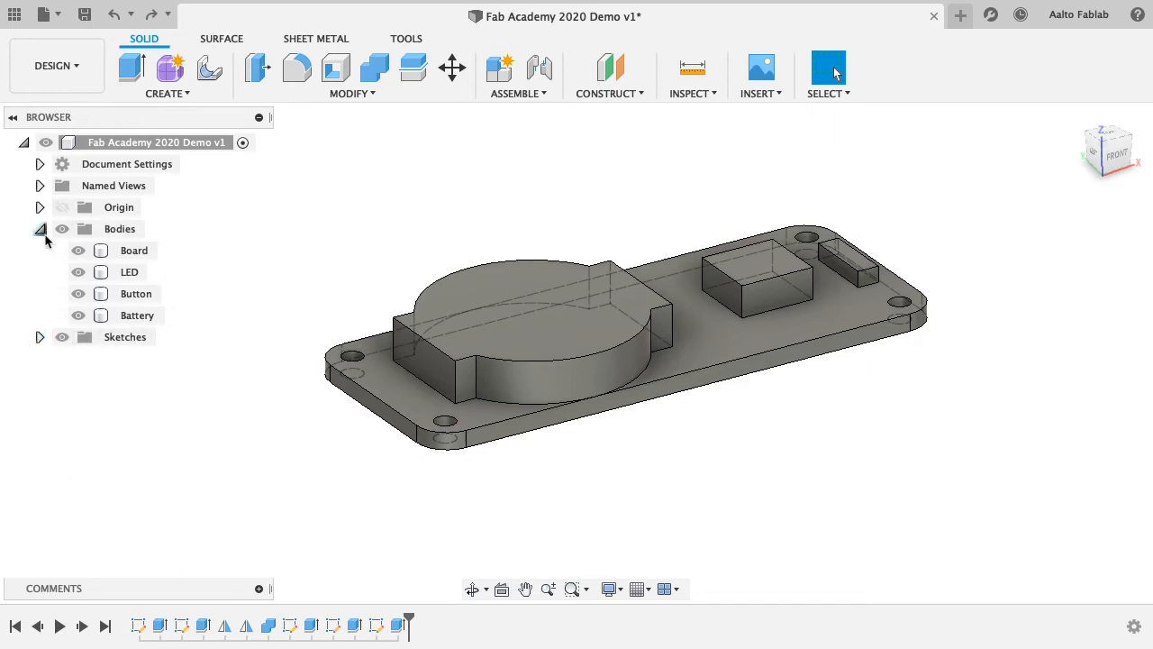
left_click(40, 229)
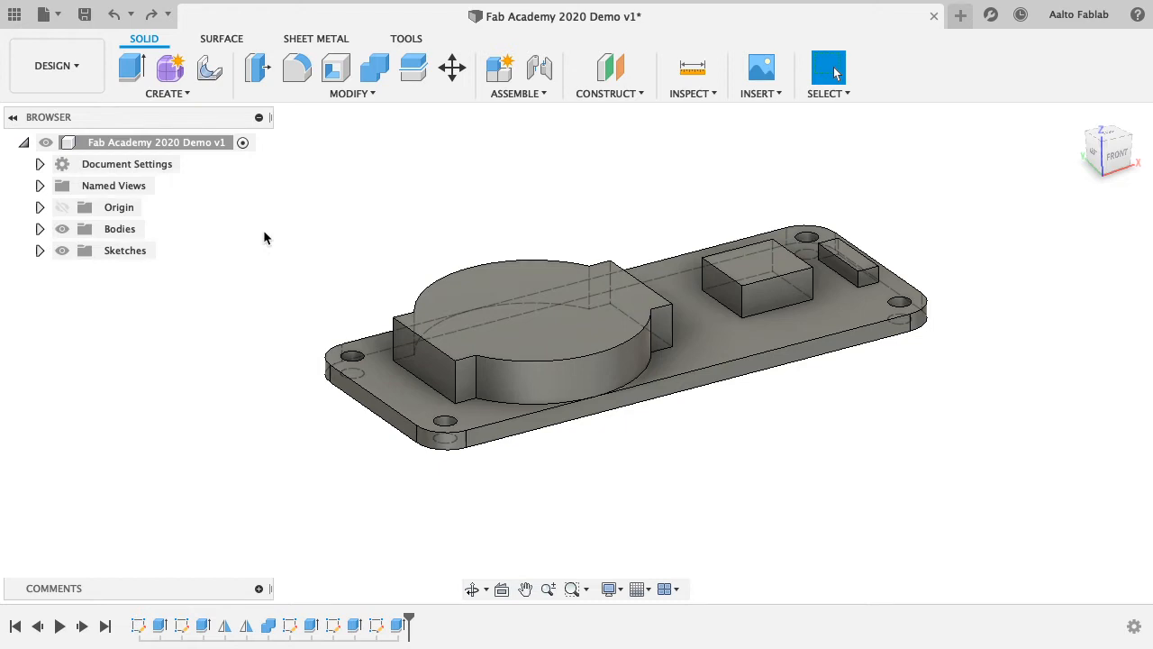
key("super+s")
left_click_drag(622, 284, 506, 285)
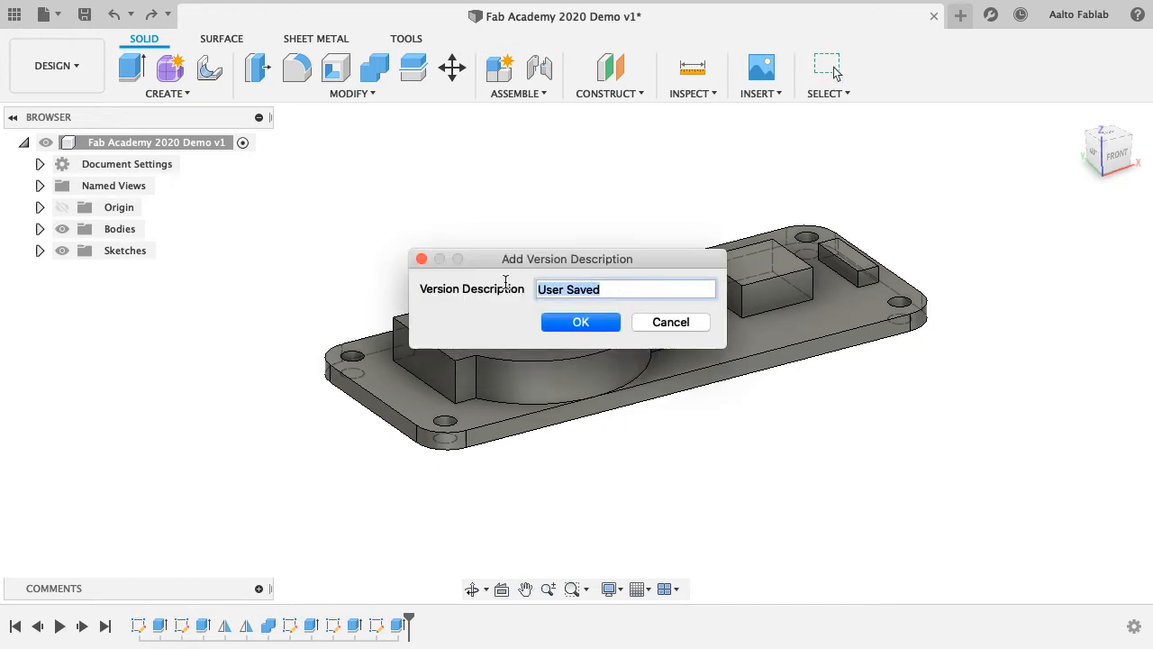
type("PCB Ready")
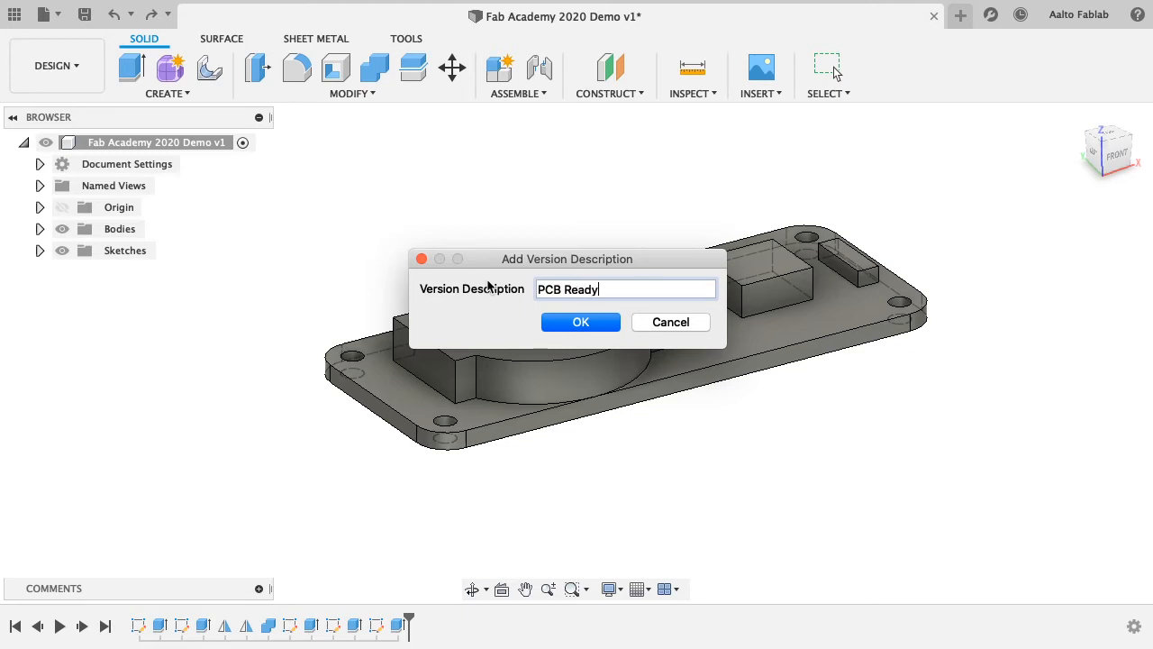
left_click(557, 317)
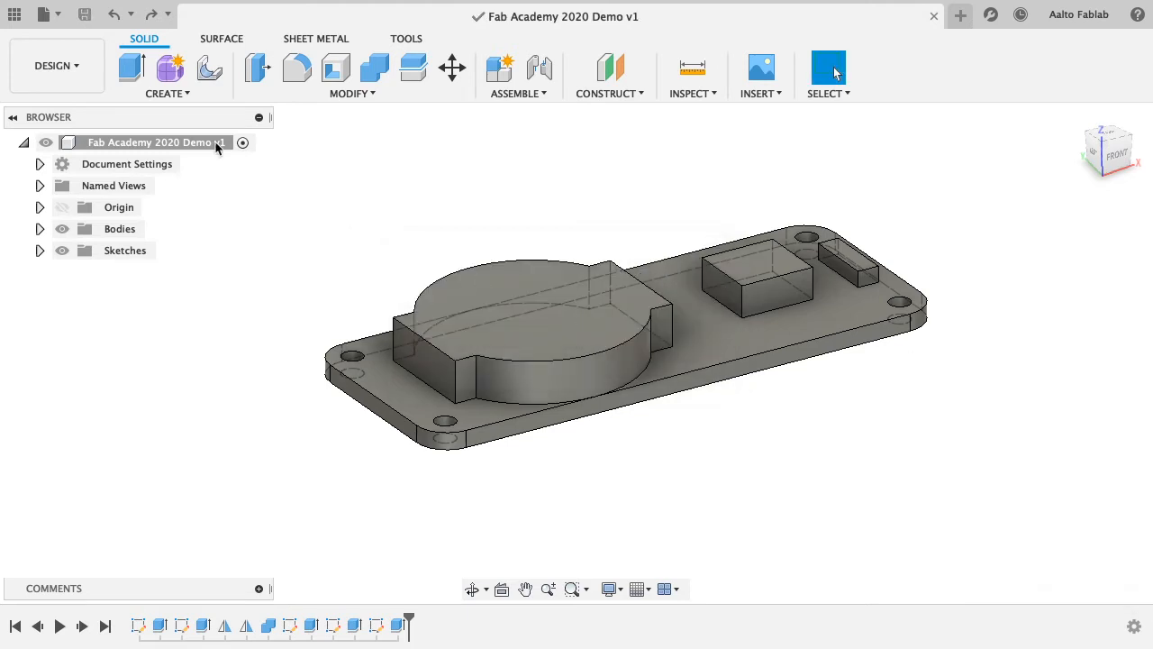
- Save a copy of the design under the name PCB in the Demos folder
left_click(14, 14)
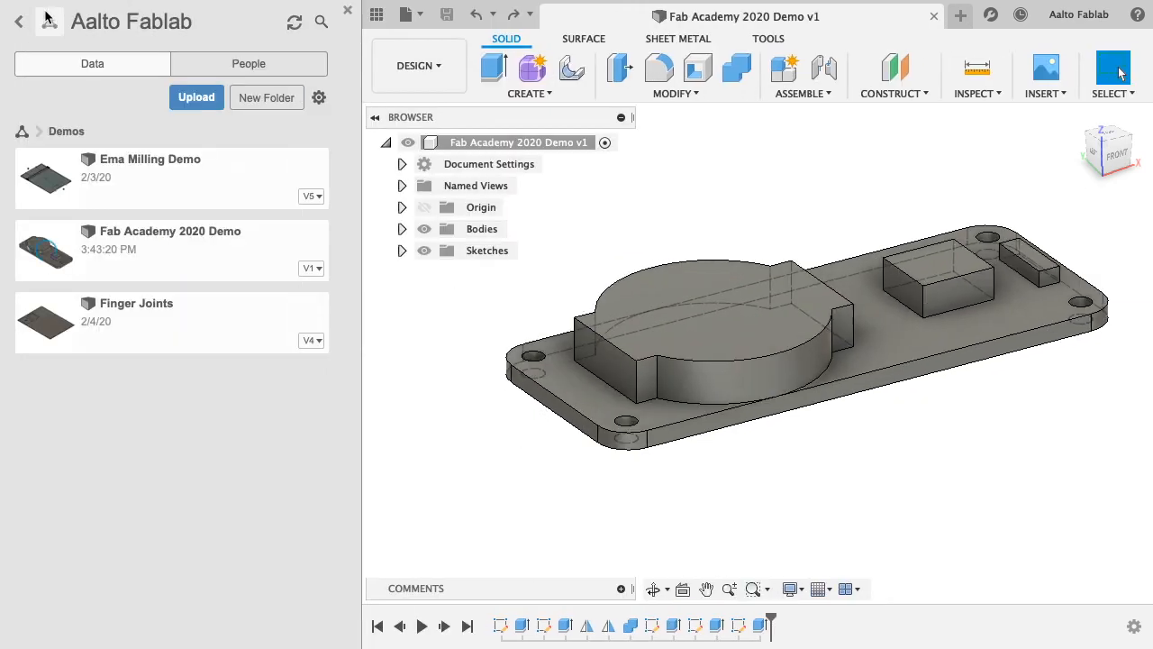
left_click(405, 14)
mouse_move(436, 55)
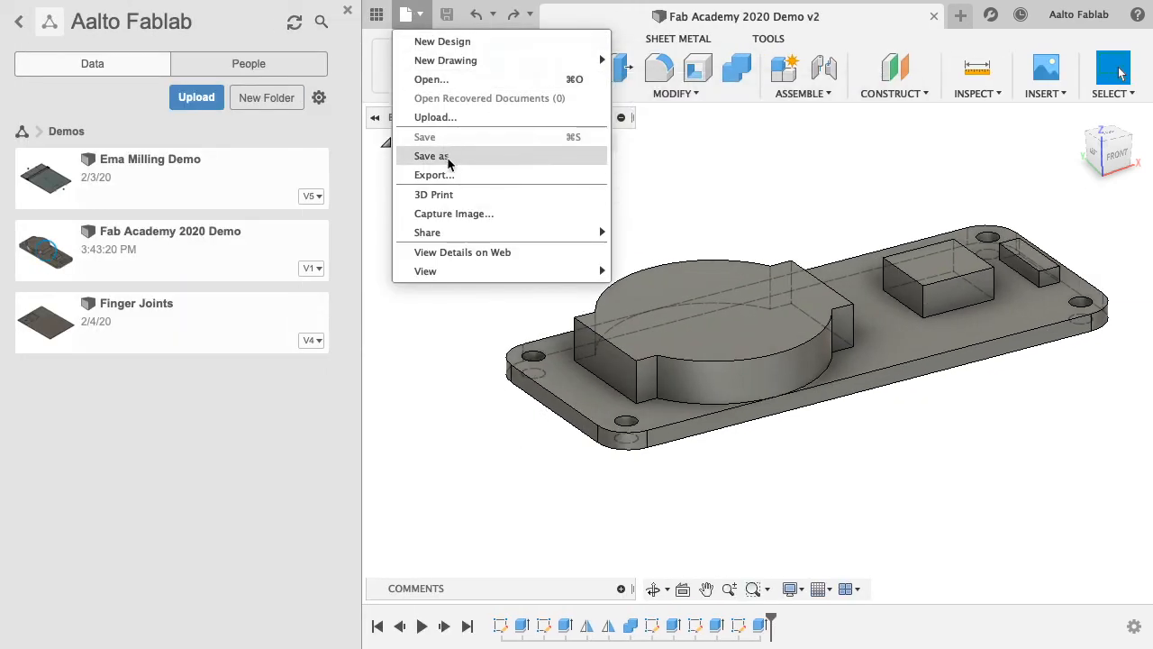
left_click(448, 156)
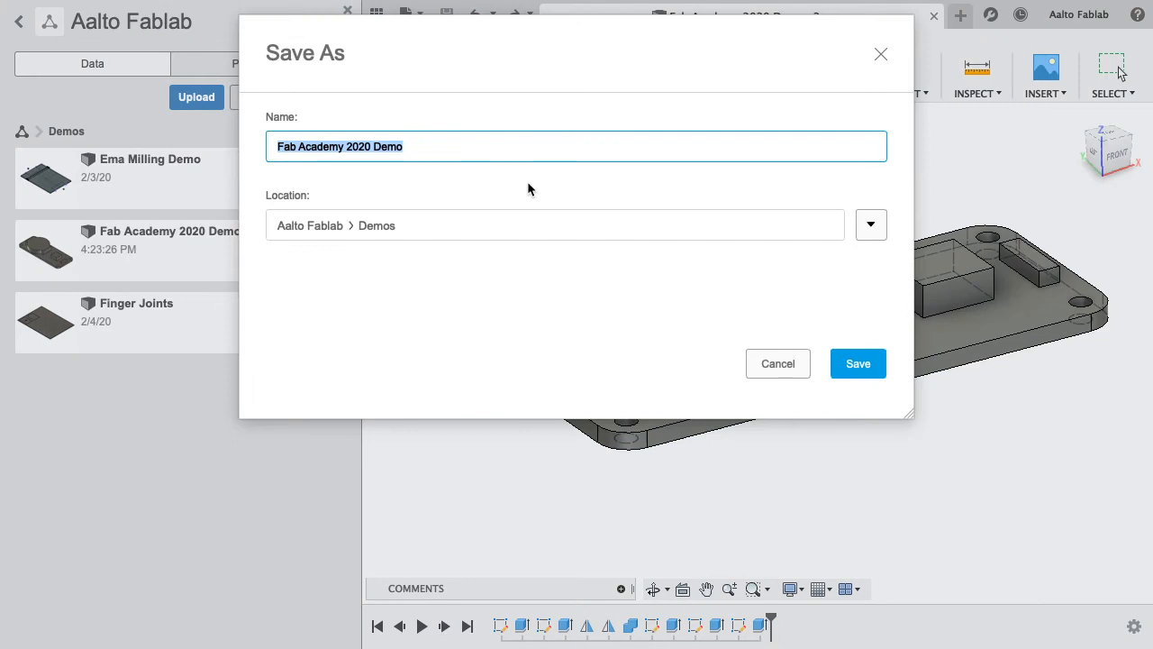
type("PCB")
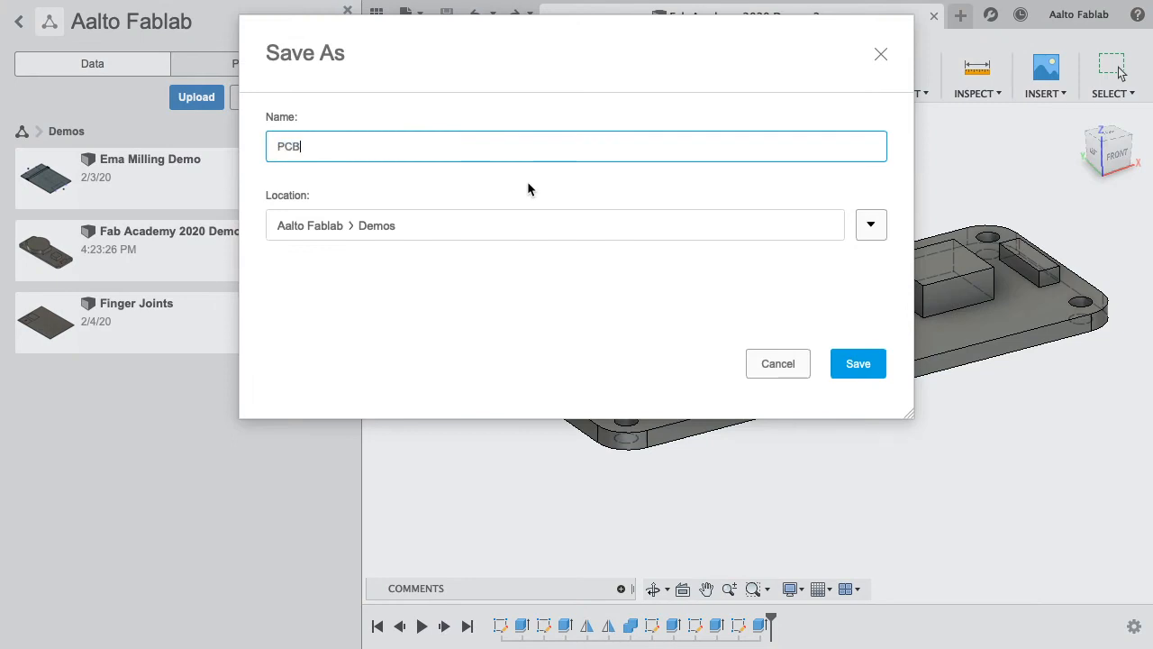
key("Return")
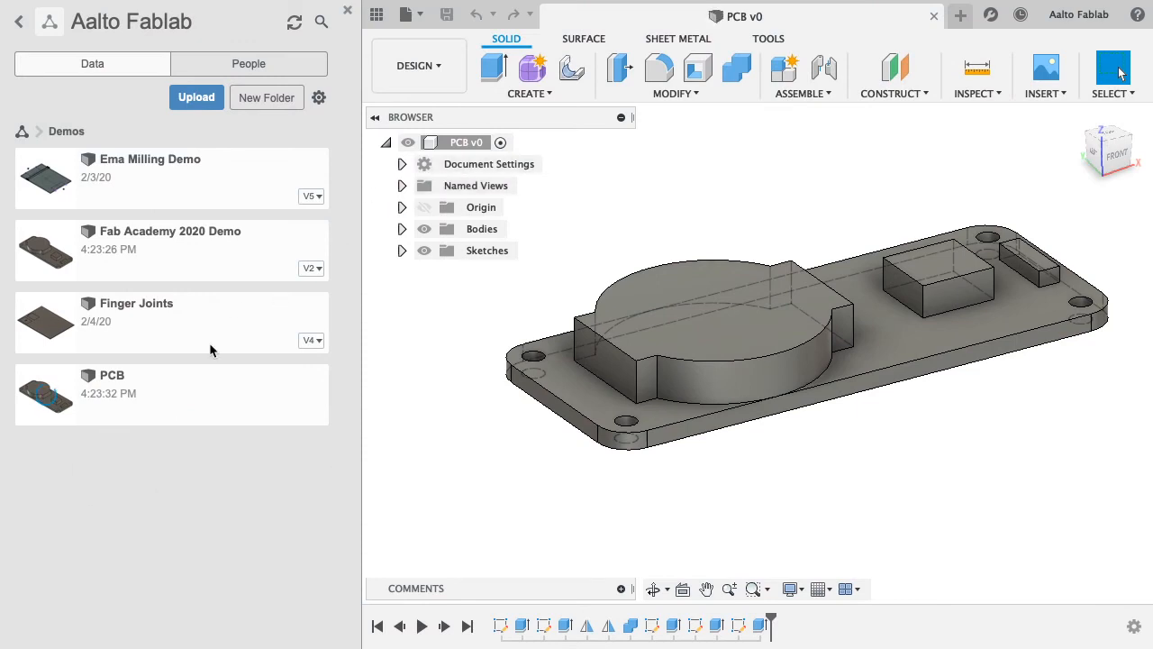
- Reopen the Fab Academy 2020 Demo design and roll its timeline back to before the first feature
double_click(140, 243)
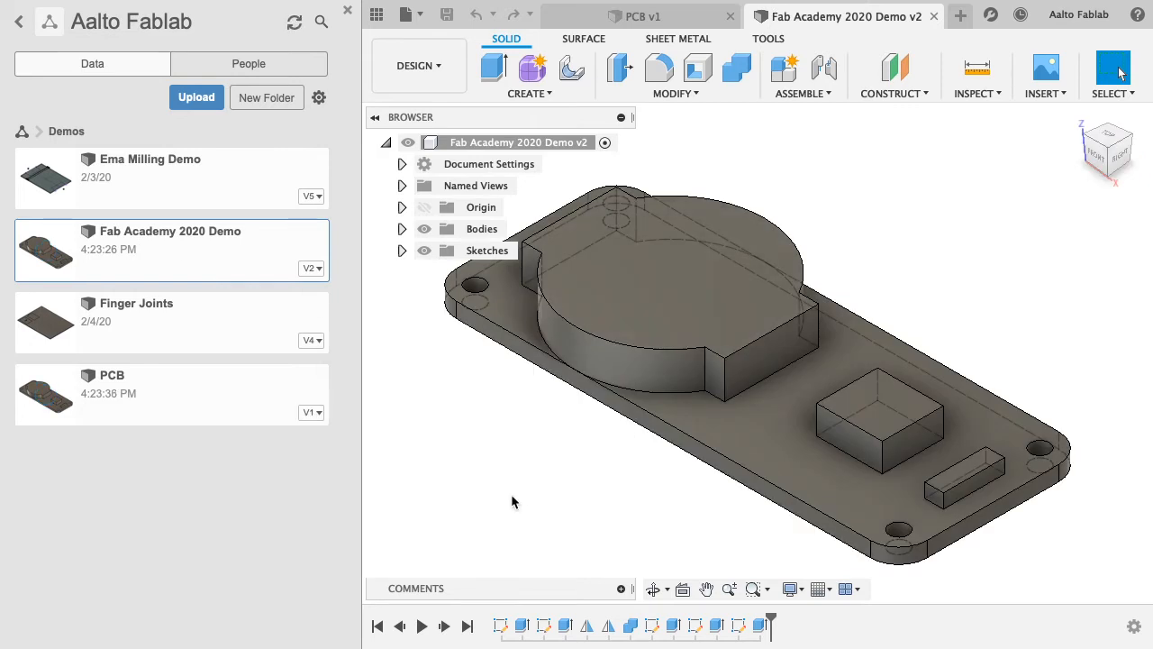
left_click(347, 10)
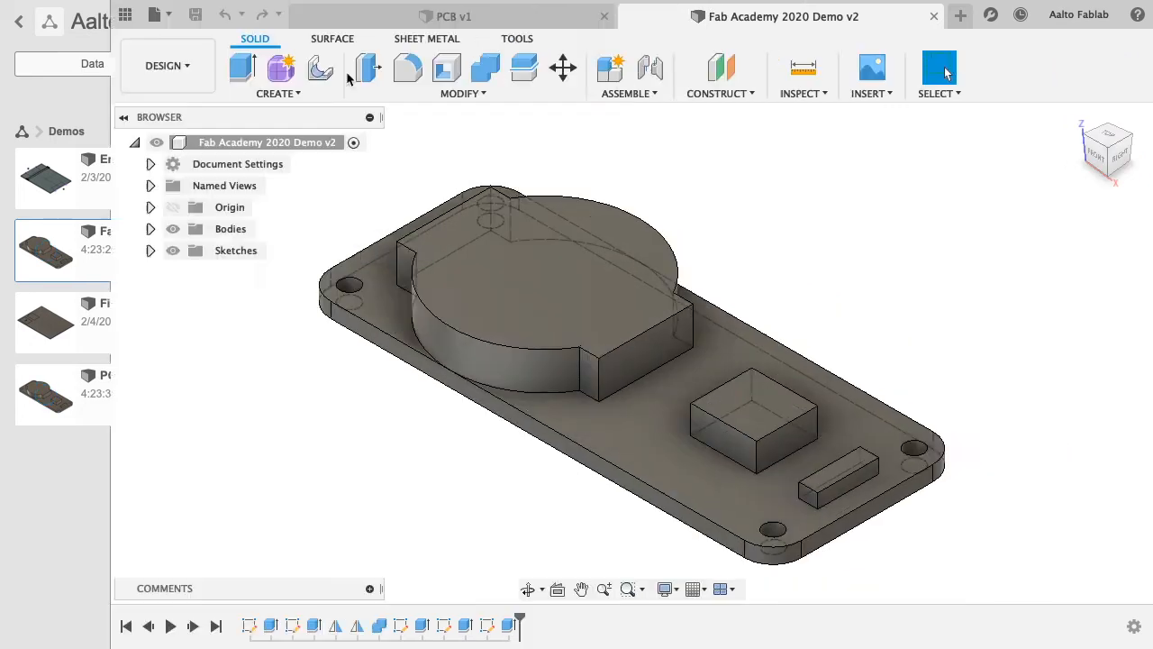
left_click_drag(410, 621, 127, 621)
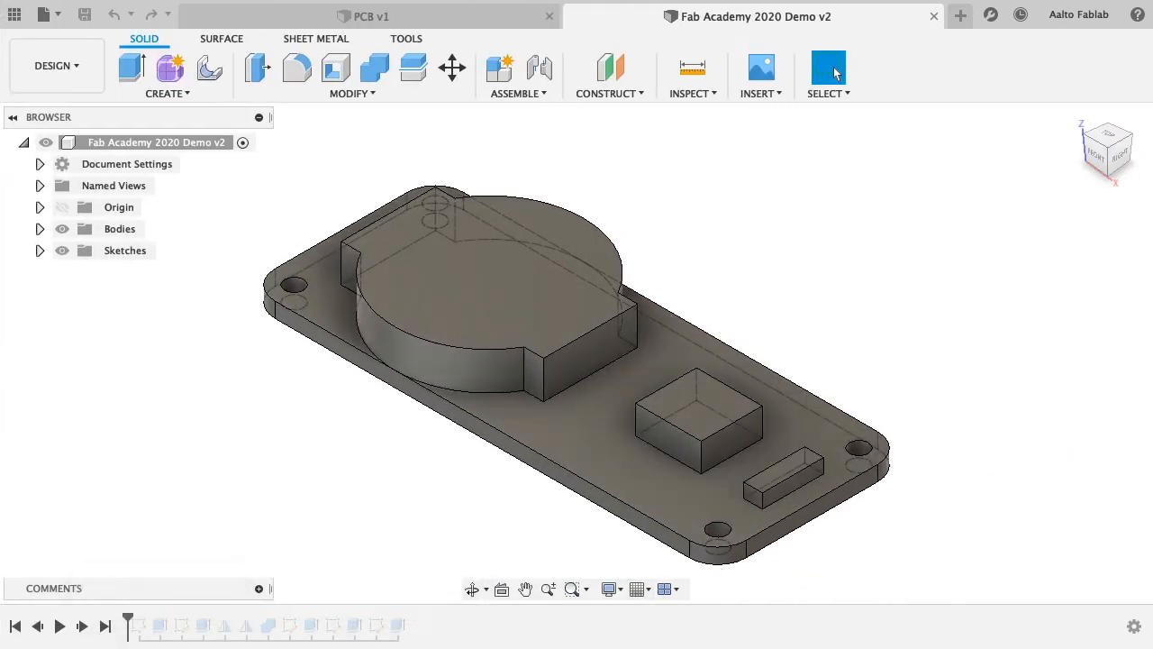
- Insert the PCB design into the rolled-back design as a linked component with zero offset and rotation
left_click(14, 14)
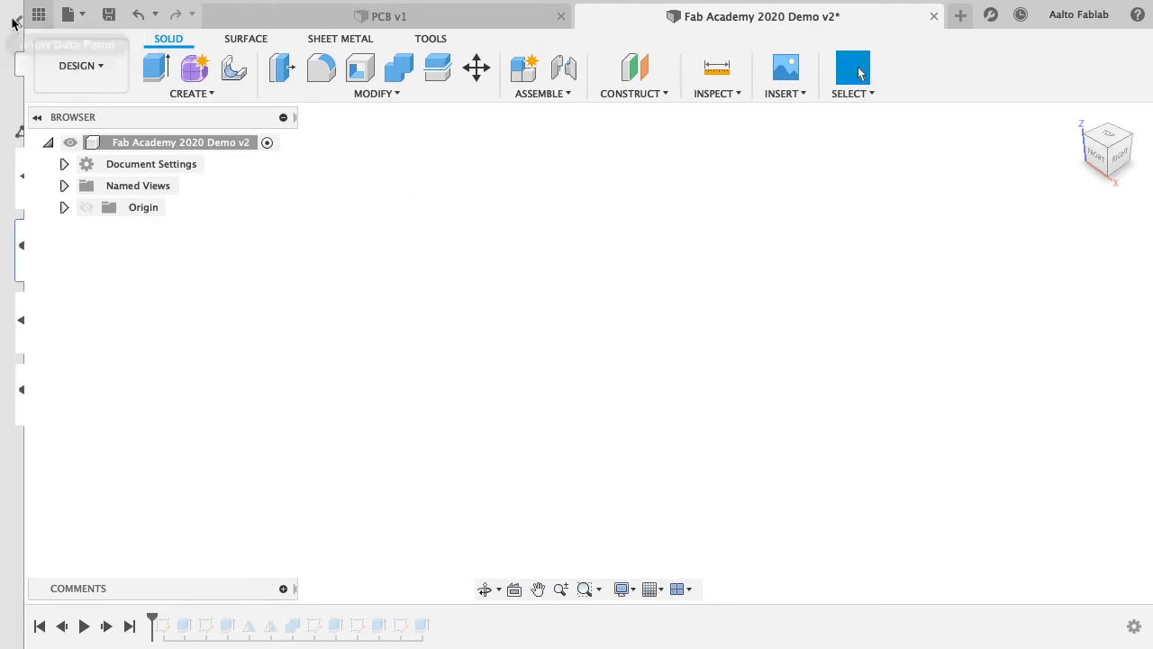
right_click(189, 397)
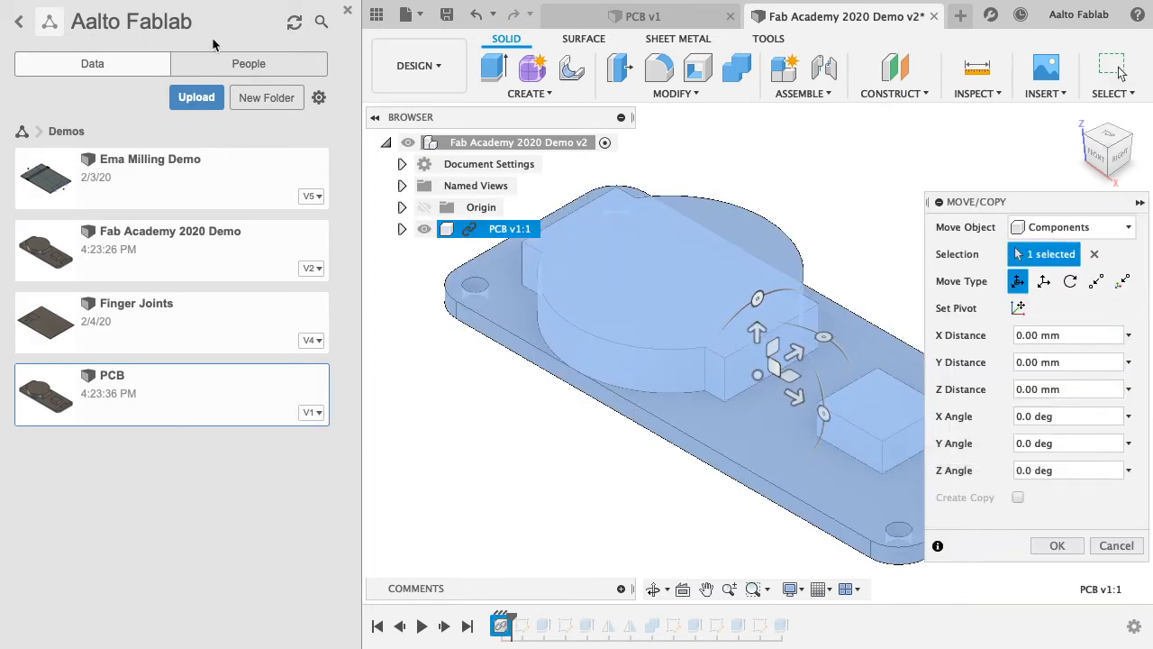
left_click(377, 15)
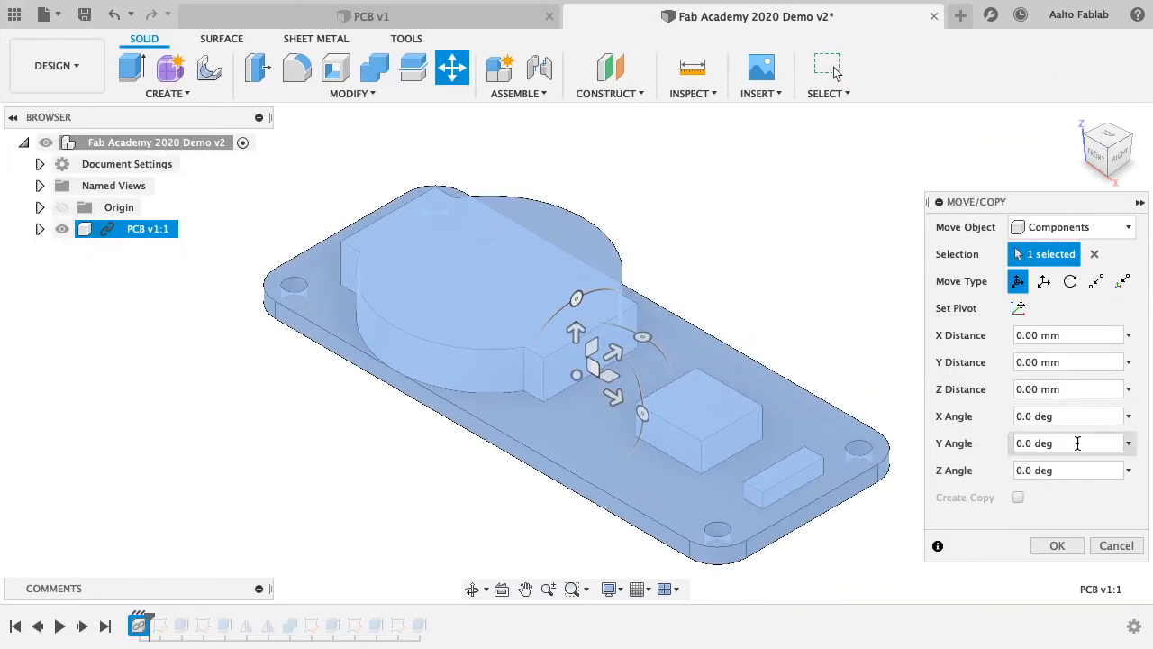
left_click(1054, 546)
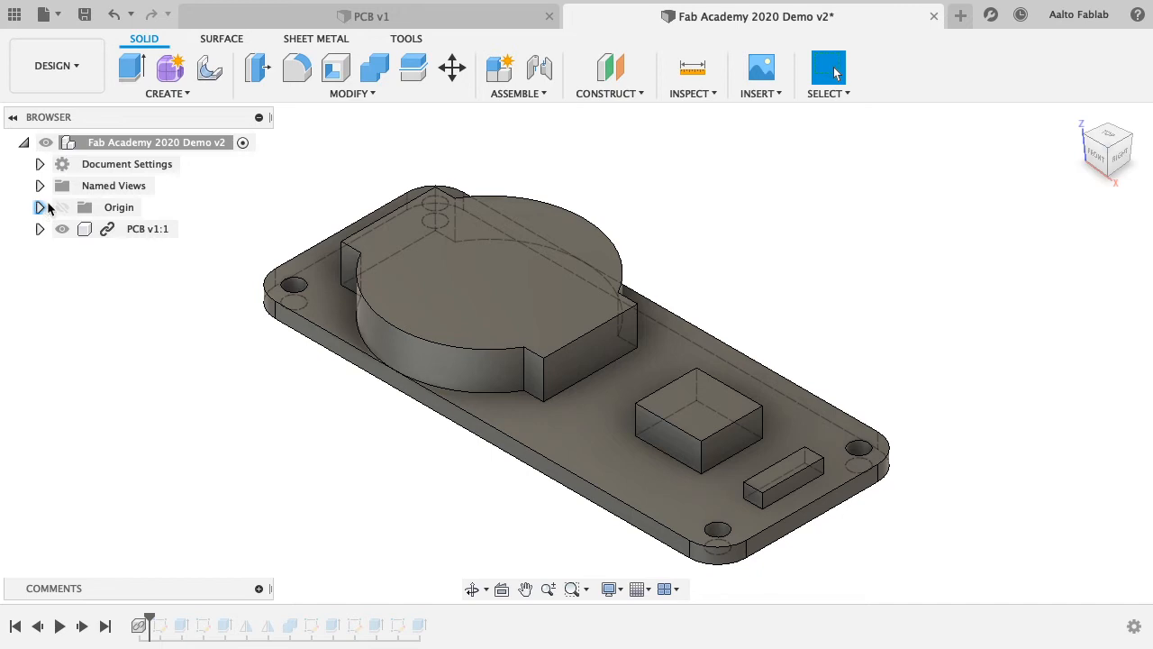
- Examine the folders inside the linked PCB component and the main design's origin geometry
left_click(40, 229)
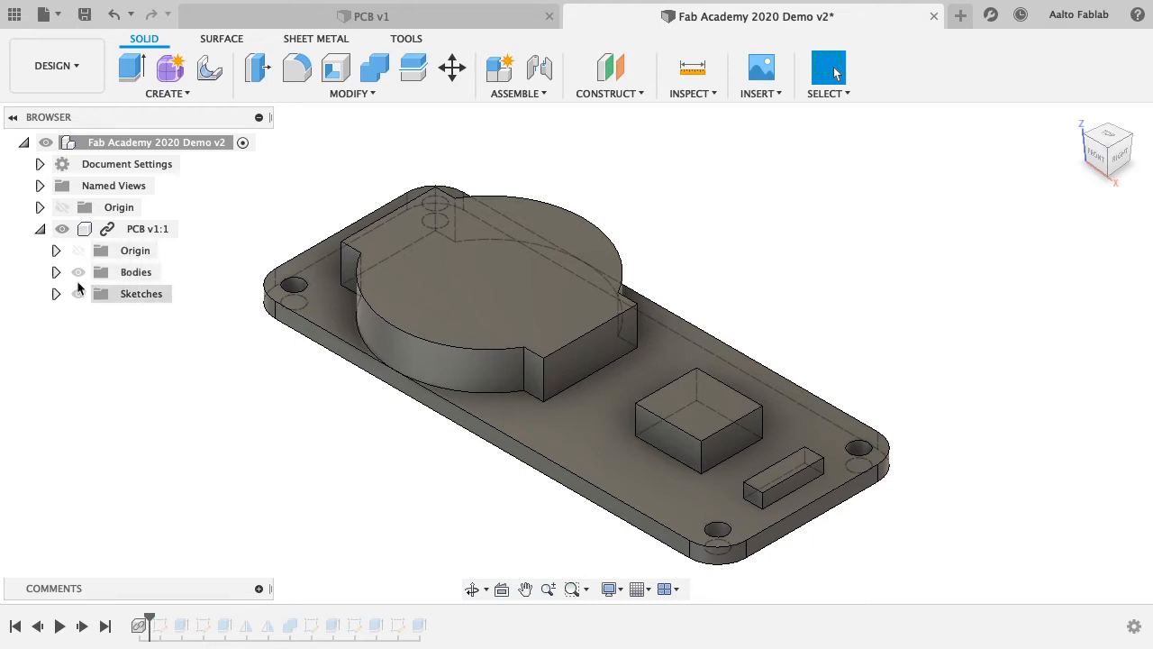
left_click(40, 229)
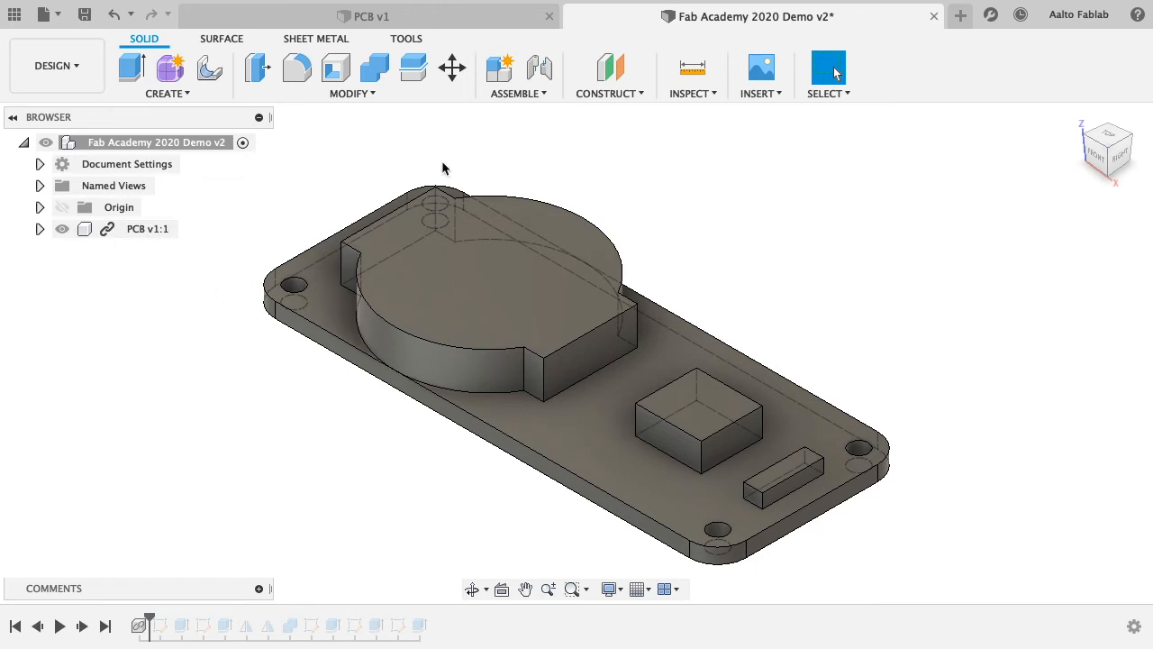
scroll(743, 274, "down", 3)
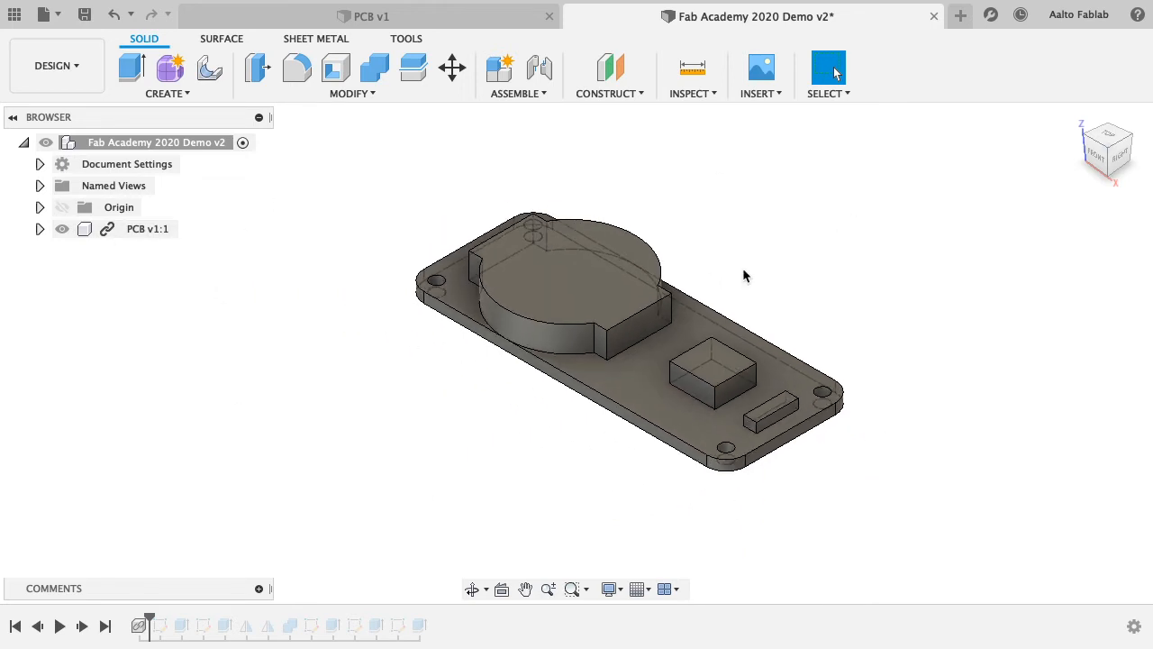
left_click(39, 207)
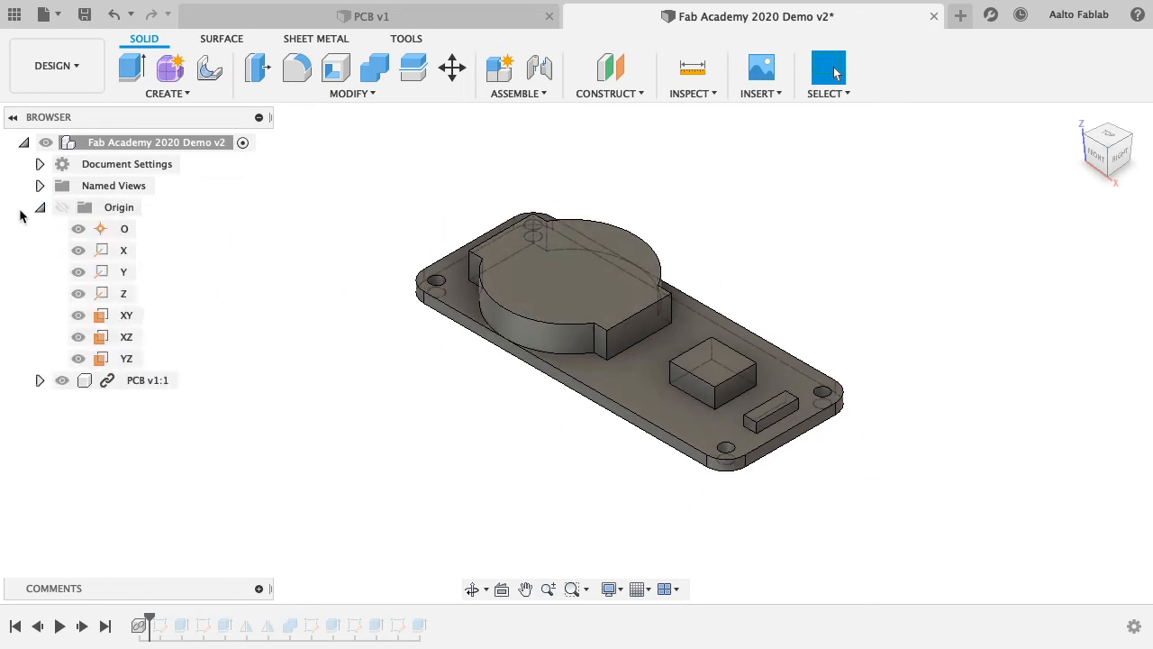
left_click(39, 380)
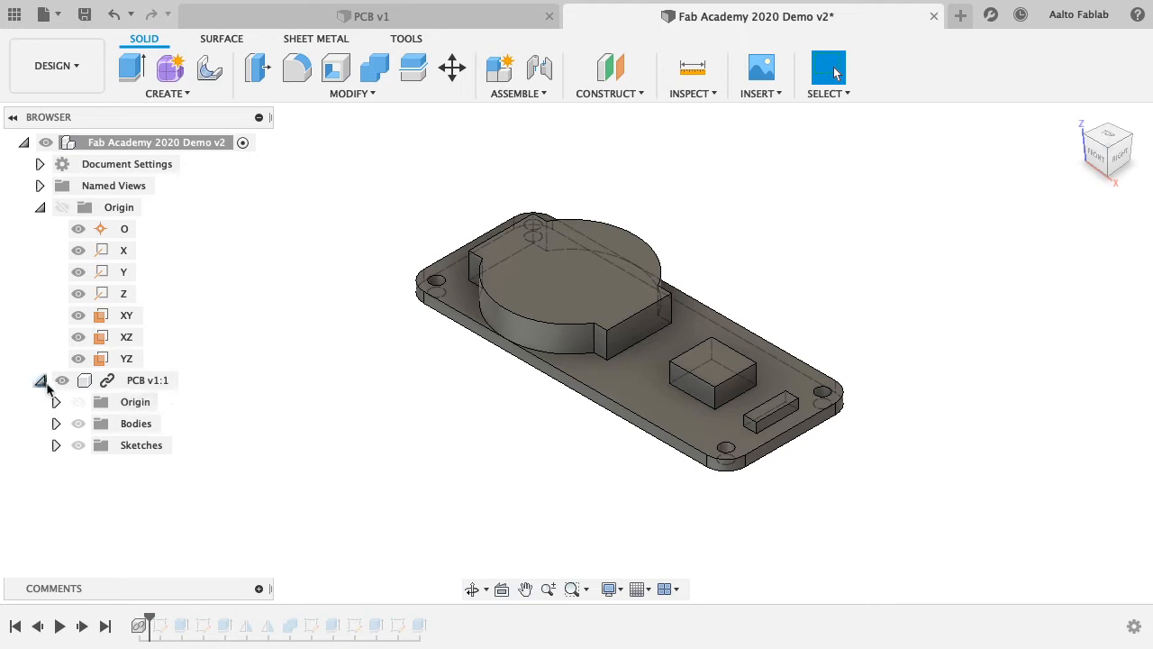
left_click(40, 380)
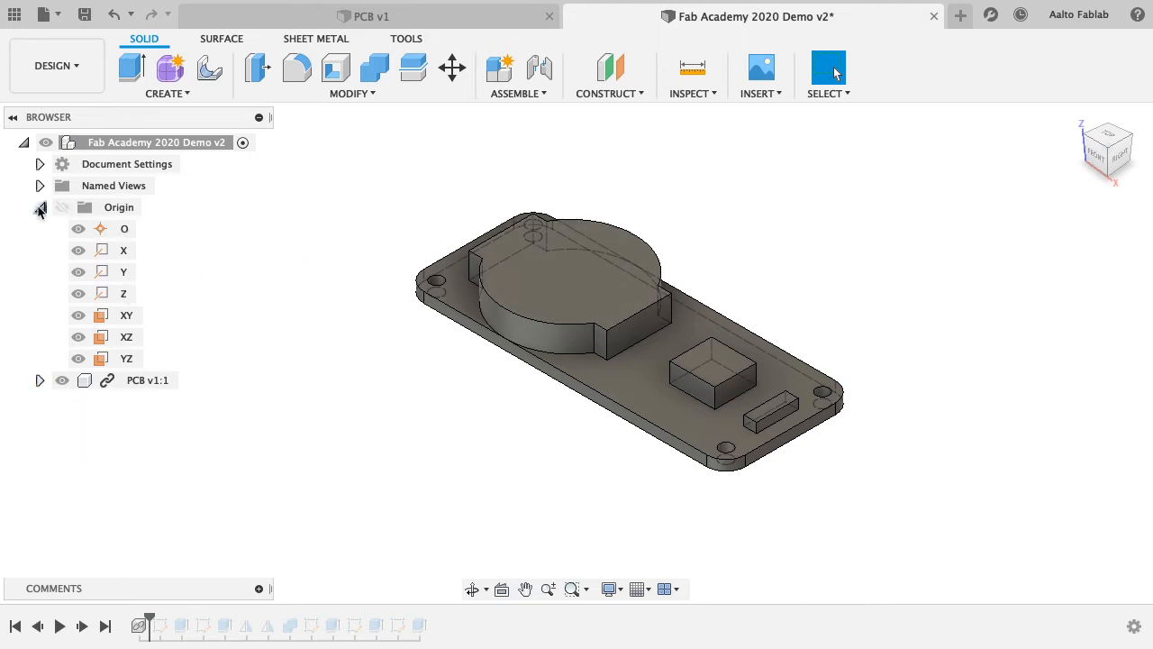
left_click(39, 207)
- Try moving the PCB component along its axes to an X distance of 7 mm and discard the new position
left_click(452, 67)
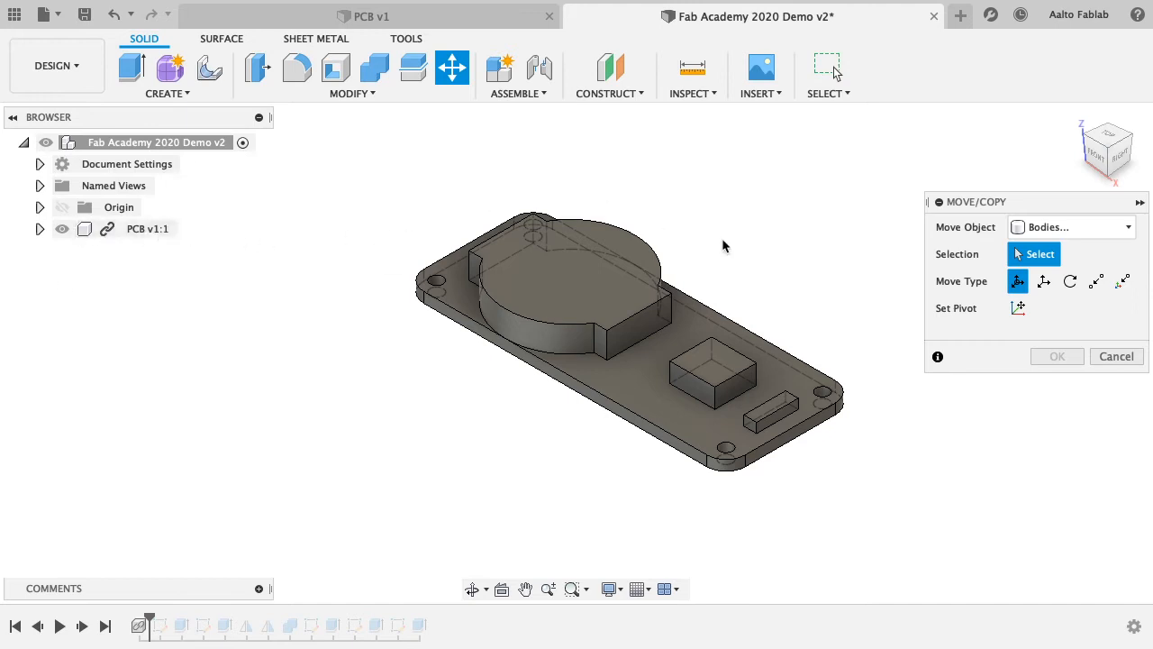
left_click(1063, 227)
left_click(1056, 247)
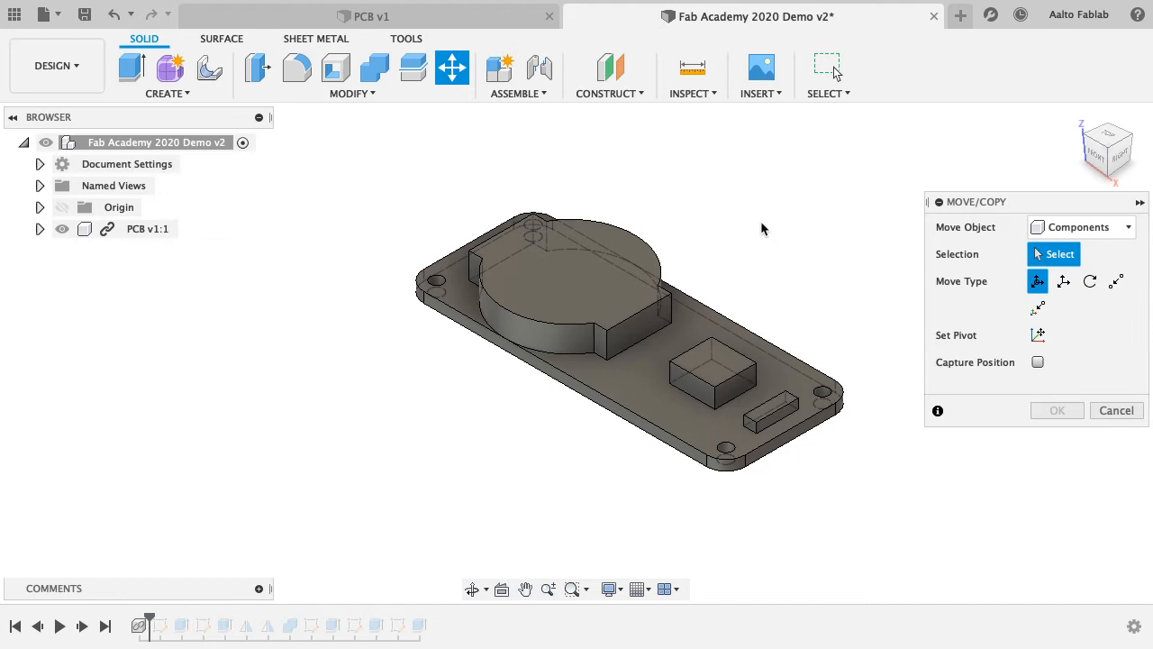
left_click(144, 229)
left_click_drag(664, 319, 539, 388)
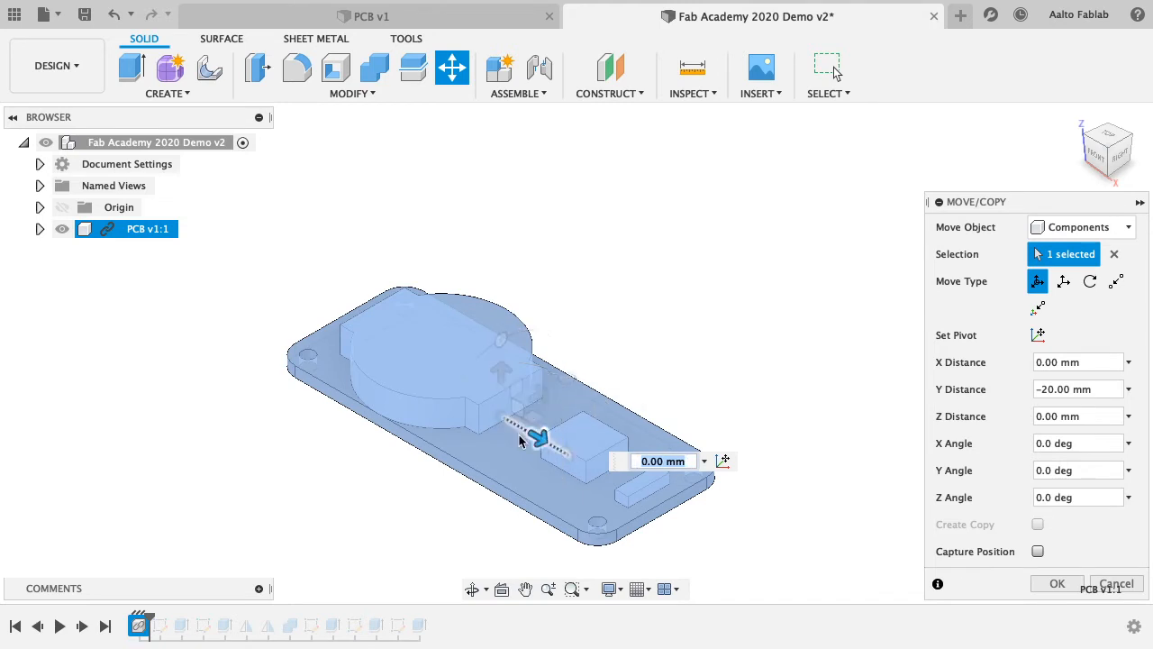
left_click_drag(520, 437, 446, 395)
left_click_drag(458, 347, 487, 334)
left_click_drag(489, 379, 544, 381)
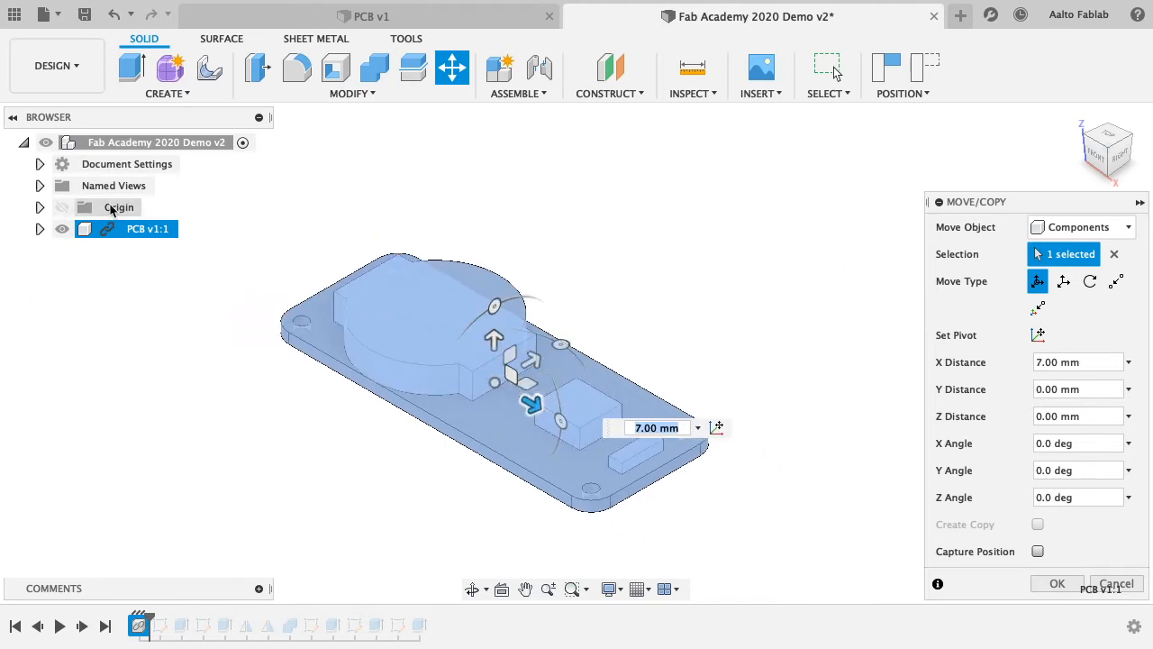
left_click(1057, 584)
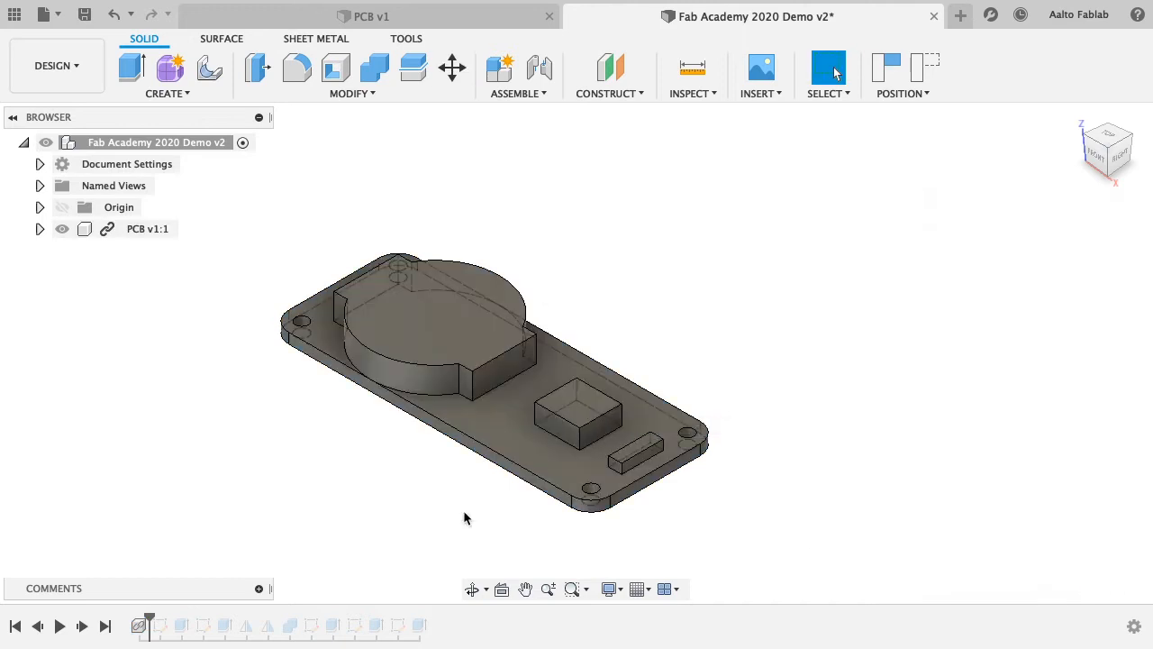
mouse_move(149, 621)
left_mouse_down()
mouse_move(126, 623)
mouse_move(148, 621)
left_mouse_up()
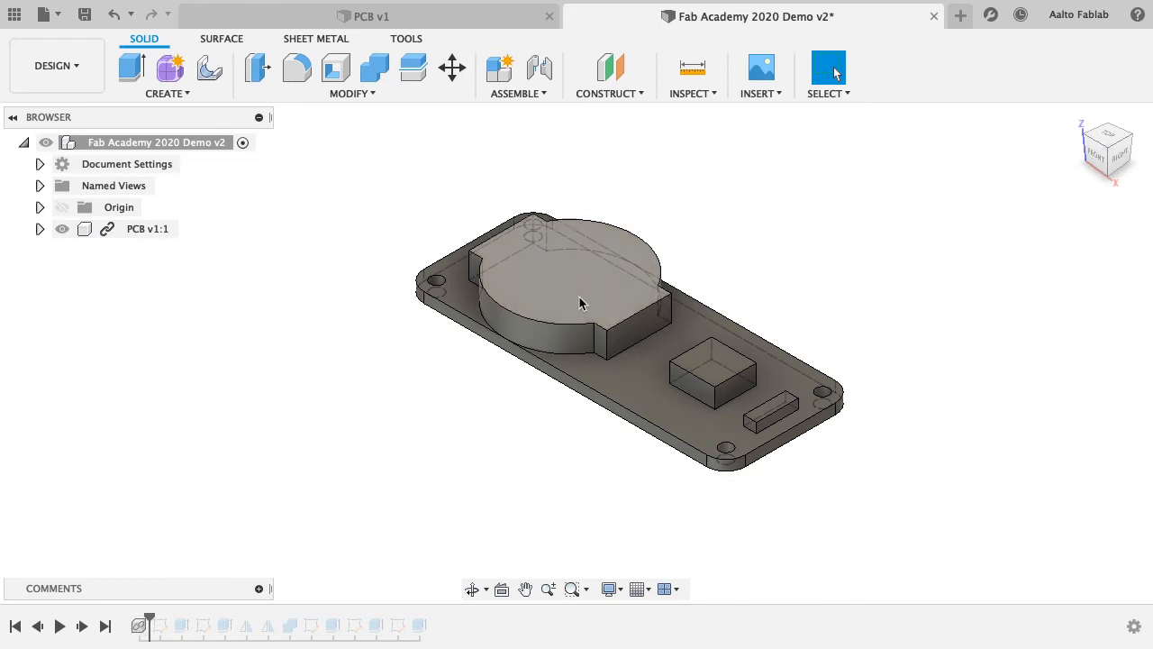
- Try to show the linked PCB component's origin from the main design and inspect its axes and planes
left_click(39, 229)
left_click(72, 255)
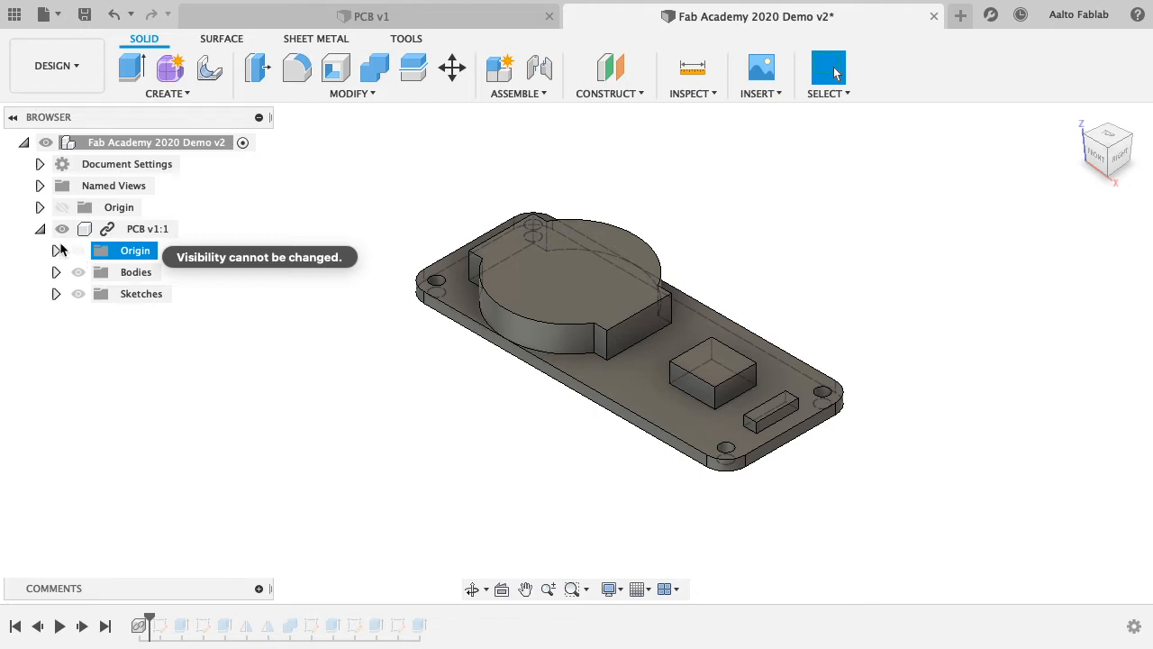
left_click(57, 250)
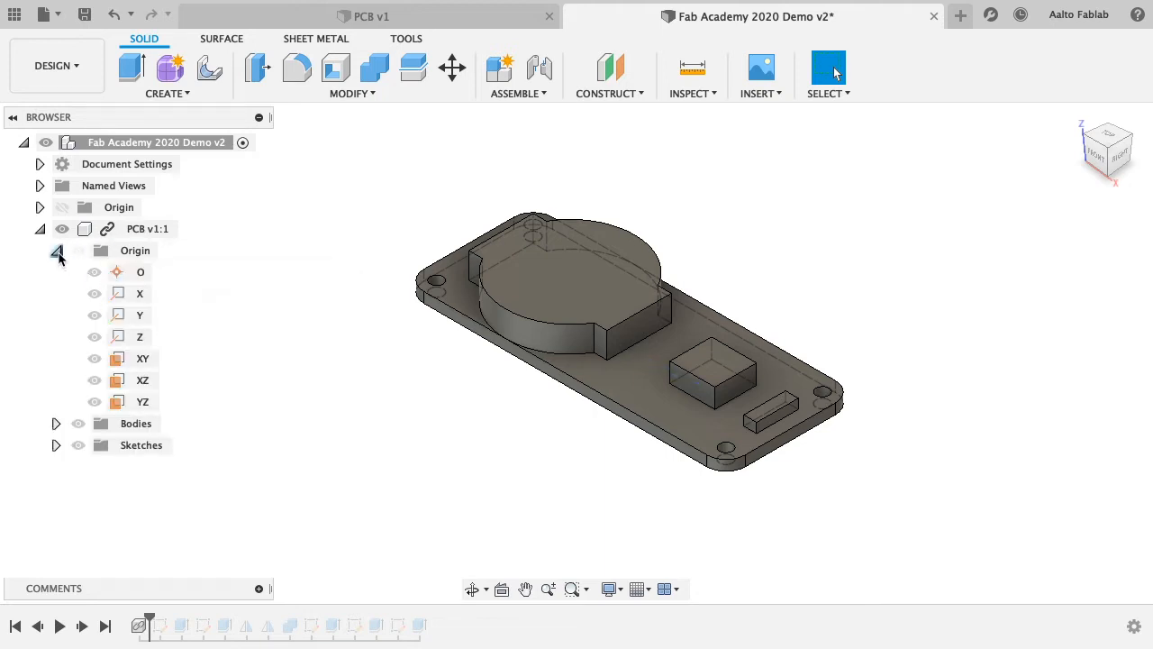
left_click(57, 252)
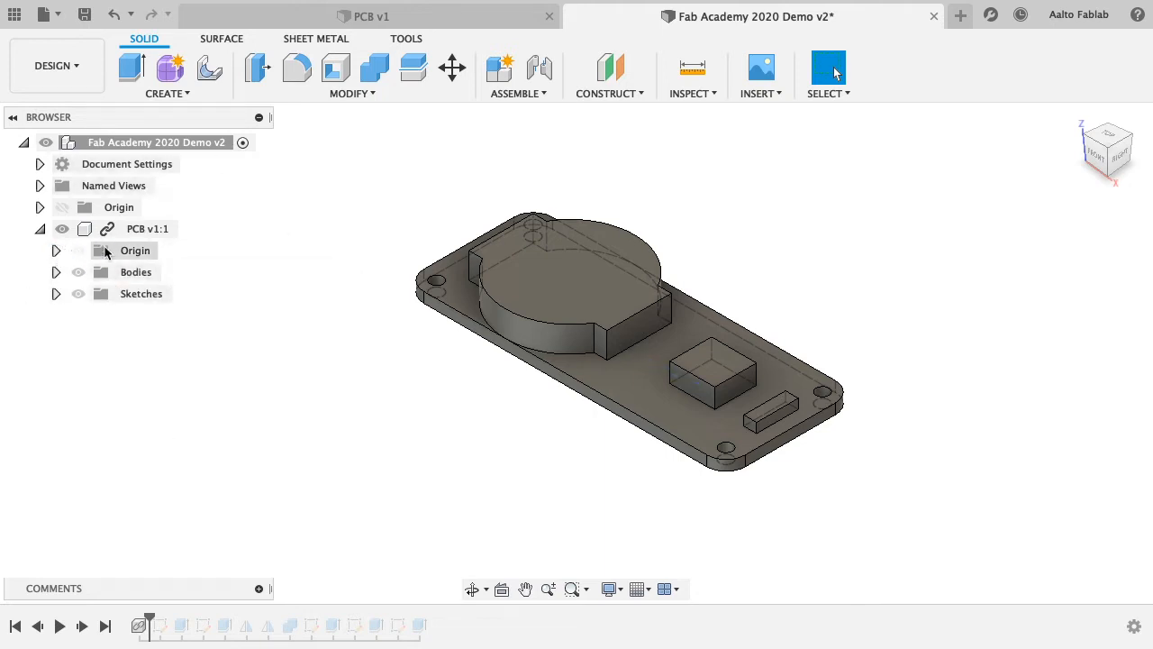
- Open the source PCB design and make its origin visible
left_click(15, 14)
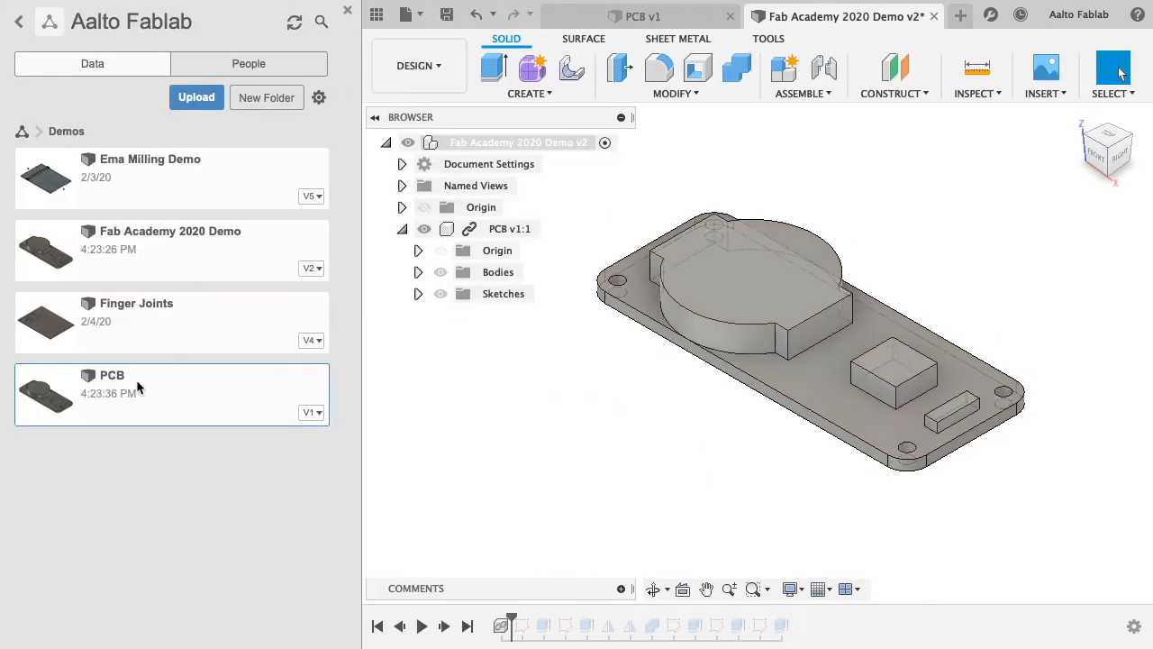
double_click(138, 387)
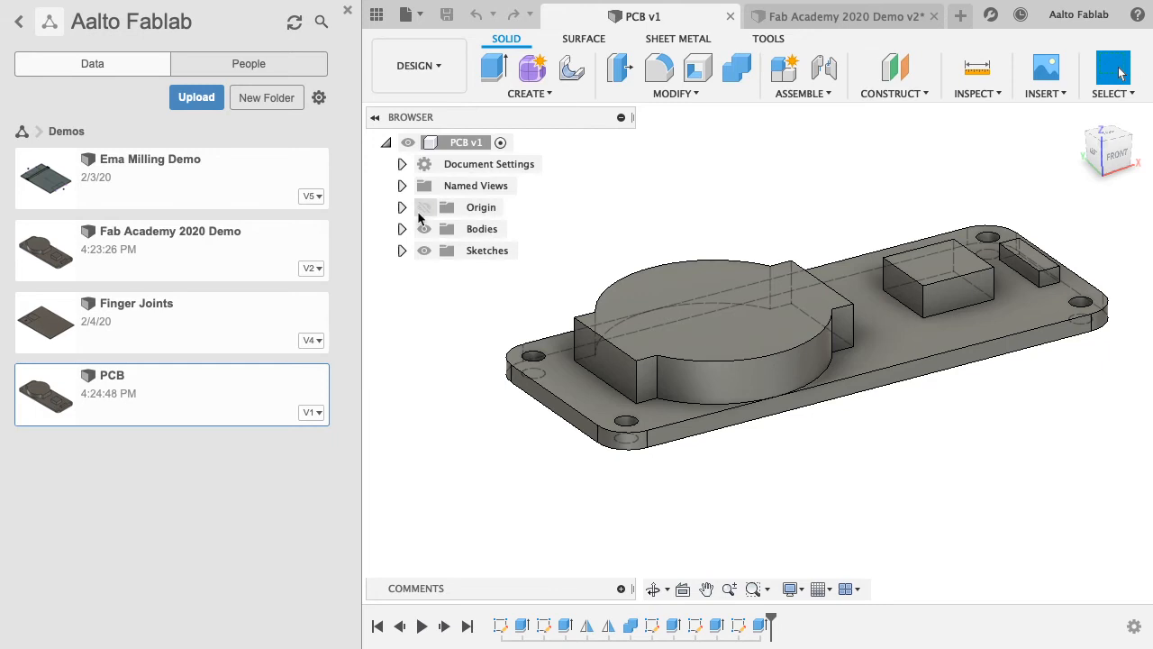
left_click(424, 208)
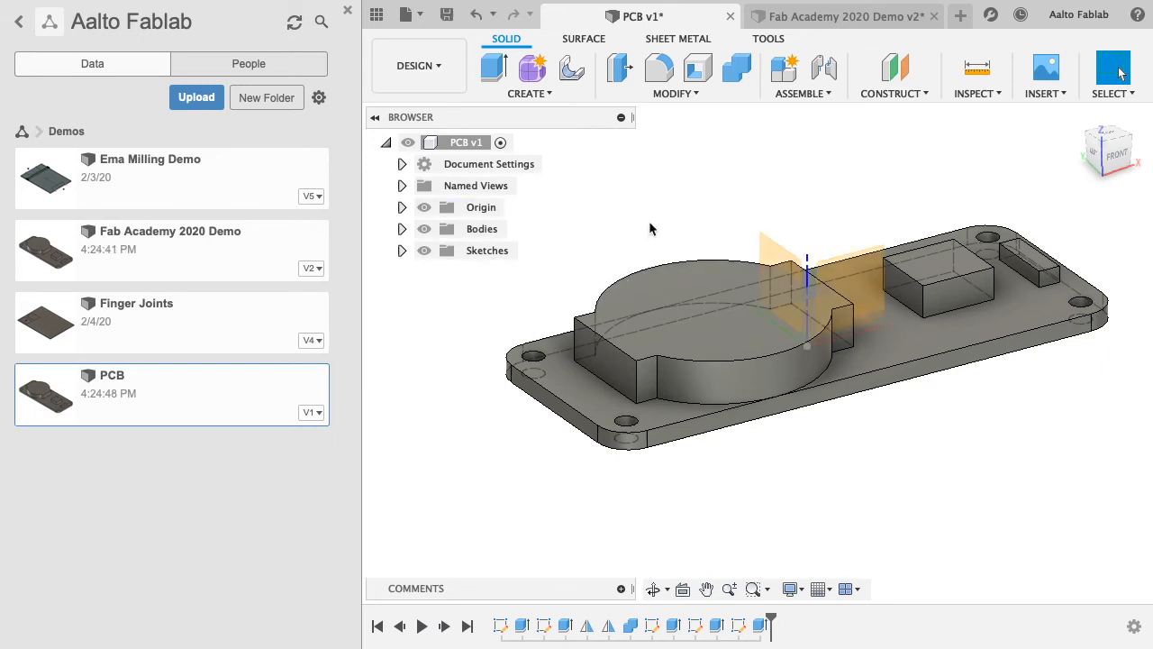
- Save the PCB design as a new version with a description starting with "Show"
key("super+s")
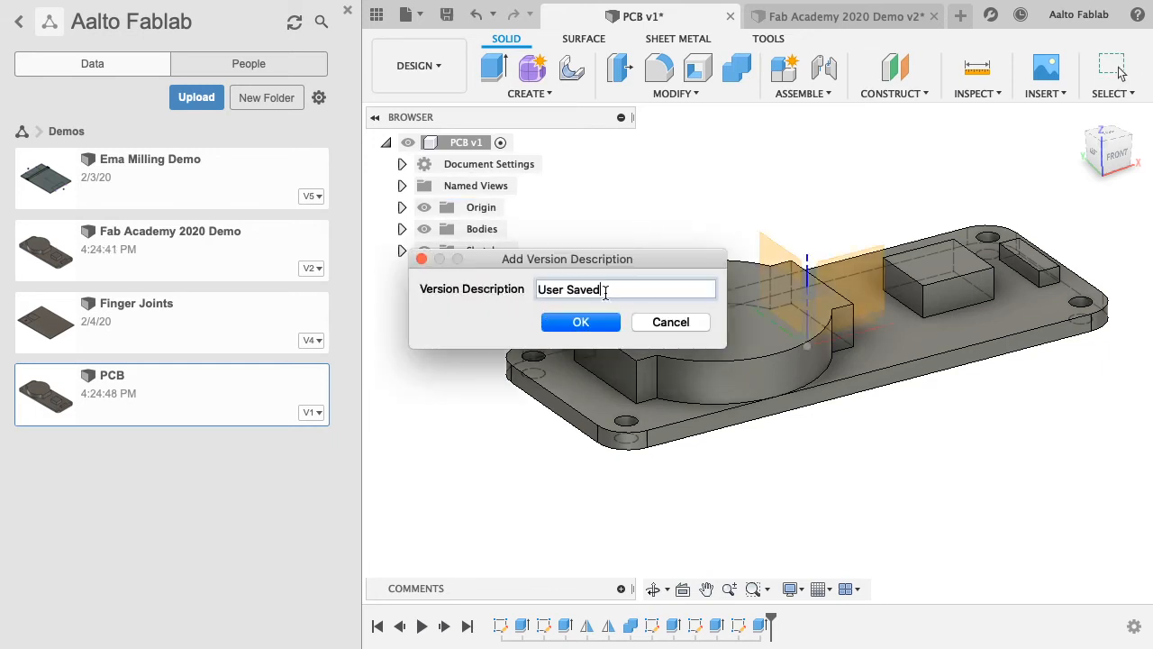
key("super+a")
type("SHow")
key("BackSpace")
type("h")
left_click(558, 318)
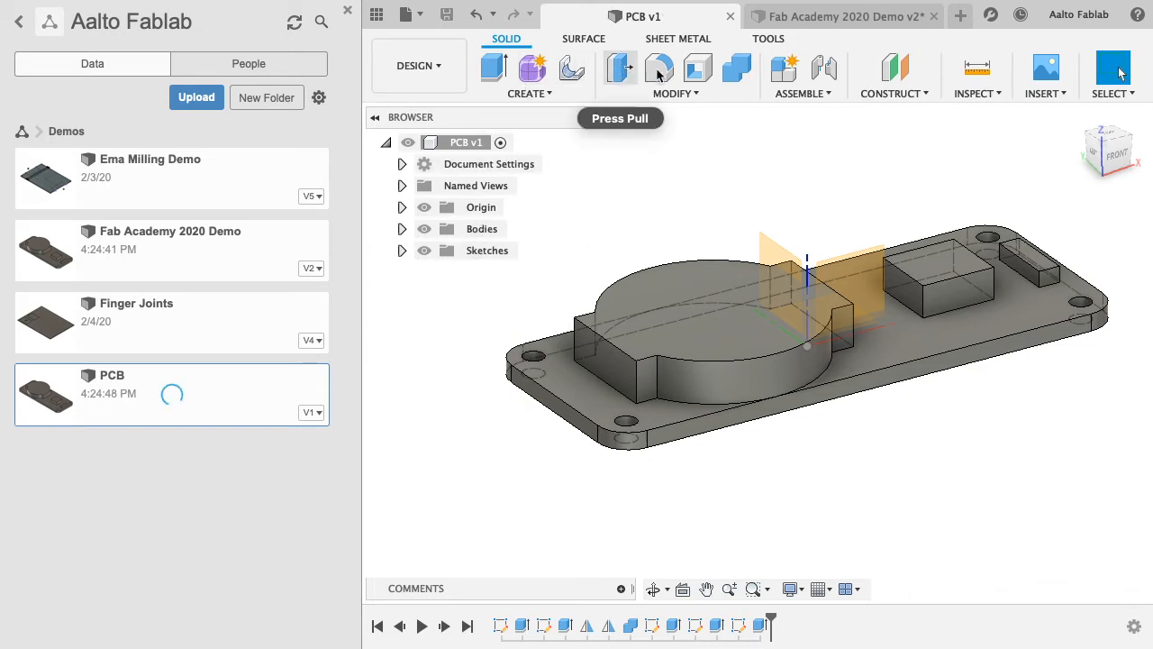
- Switch to the Fab Academy 2020 Demo design and update the linked PCB component to its latest version
left_click(870, 15)
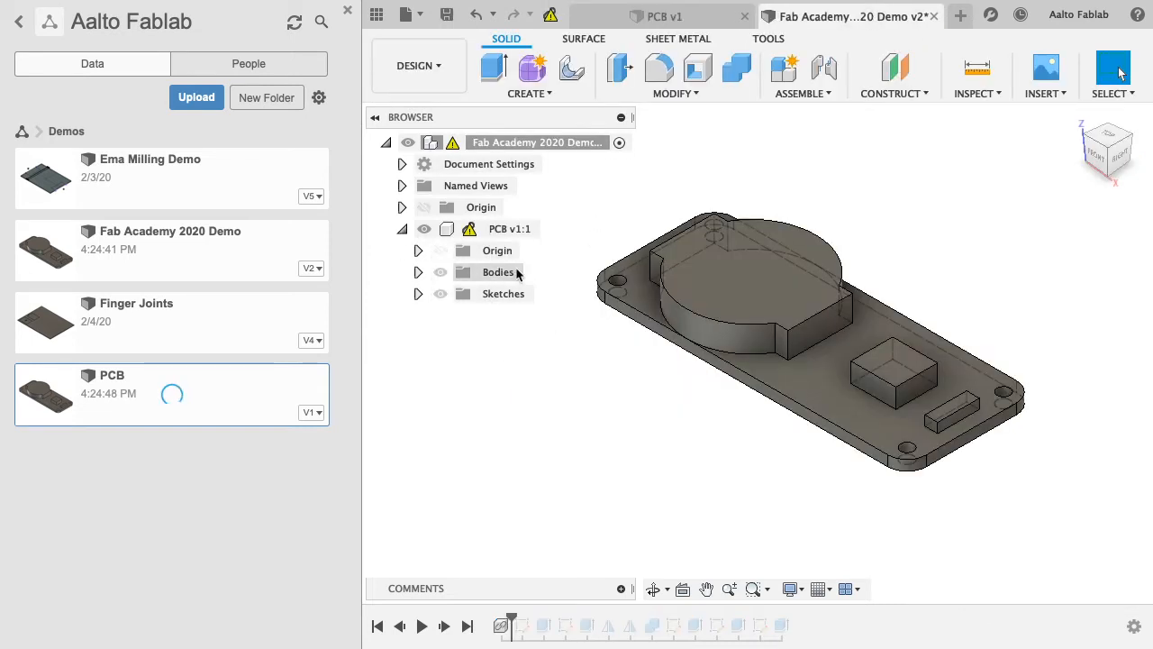
left_click(484, 234)
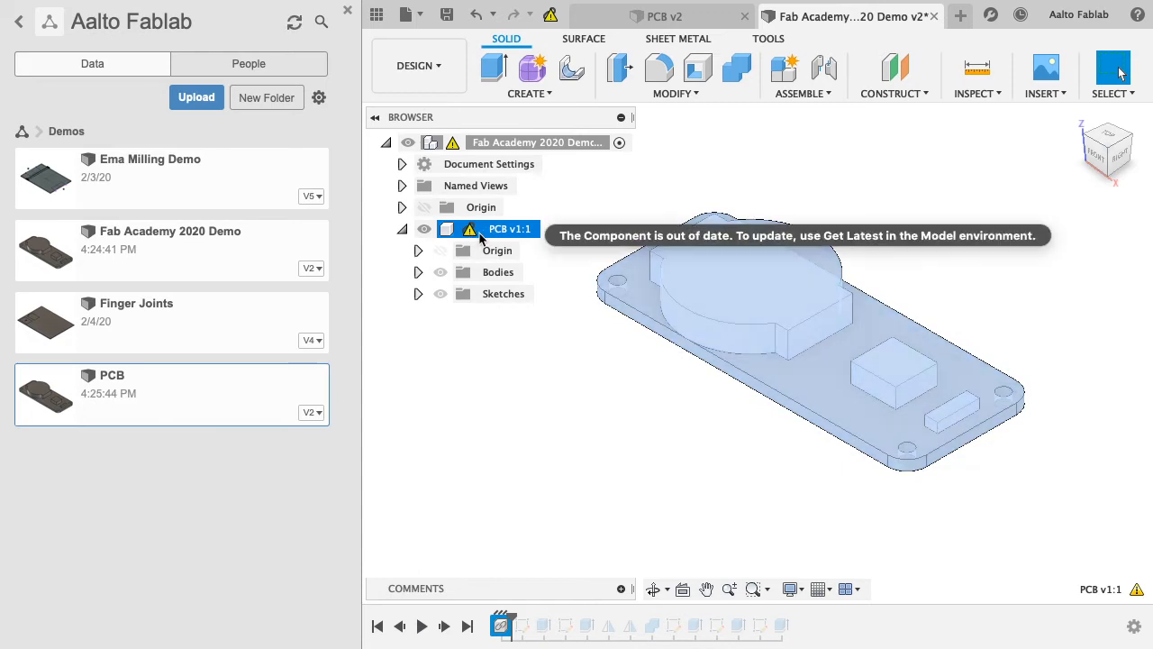
left_click(347, 10)
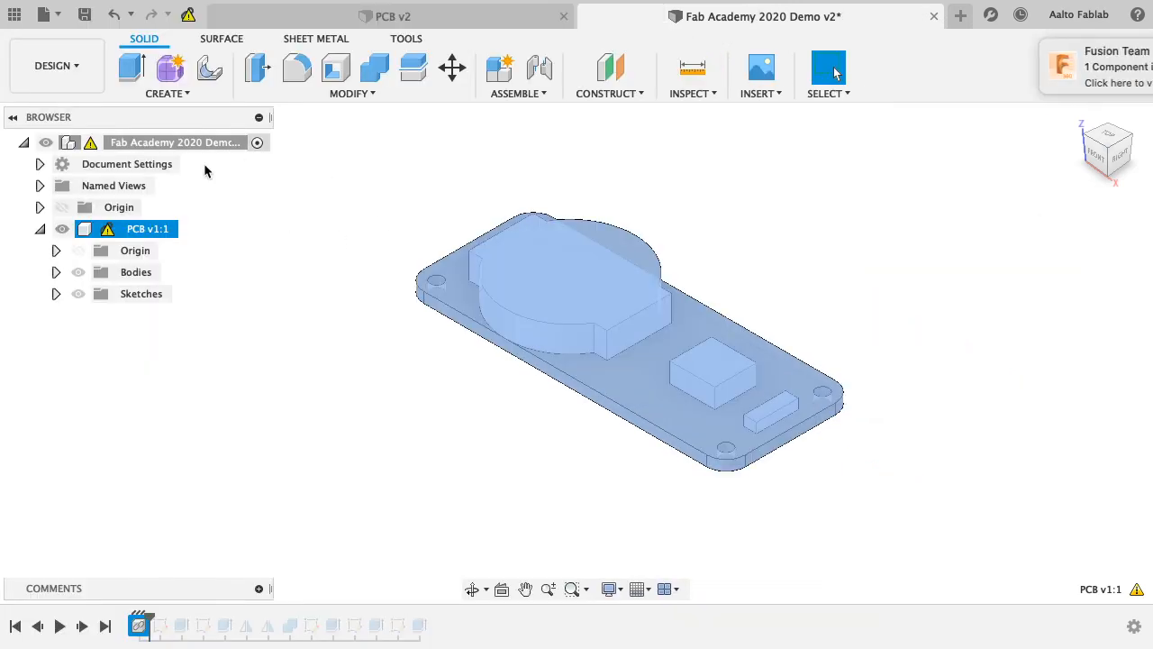
right_click(133, 231)
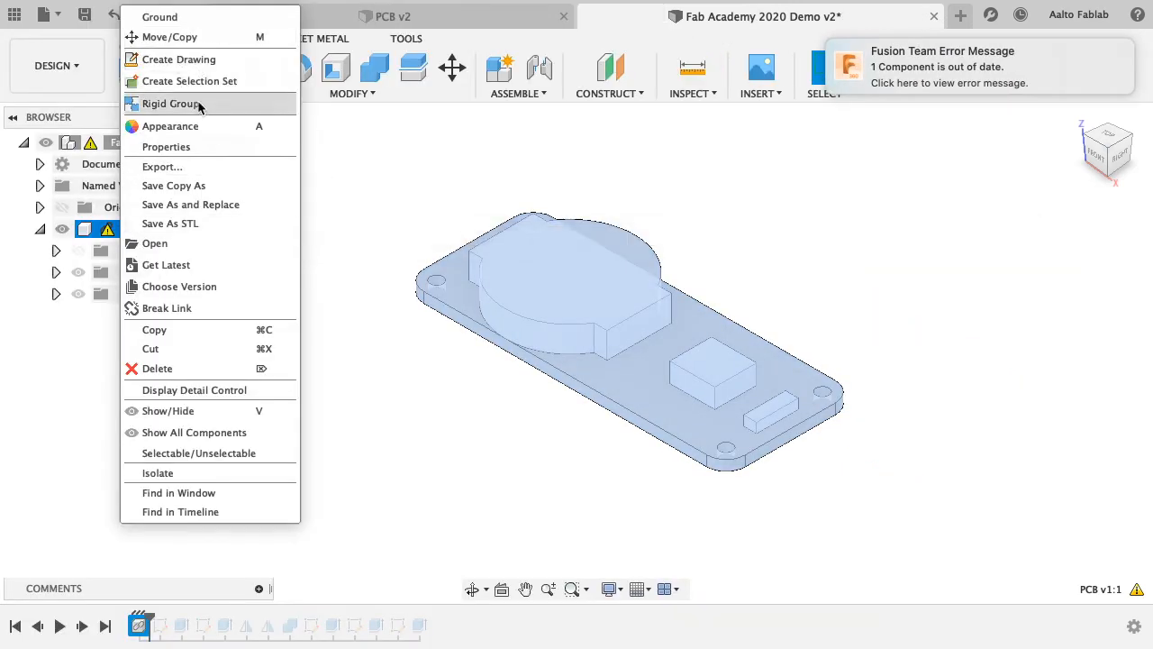
left_click(199, 267)
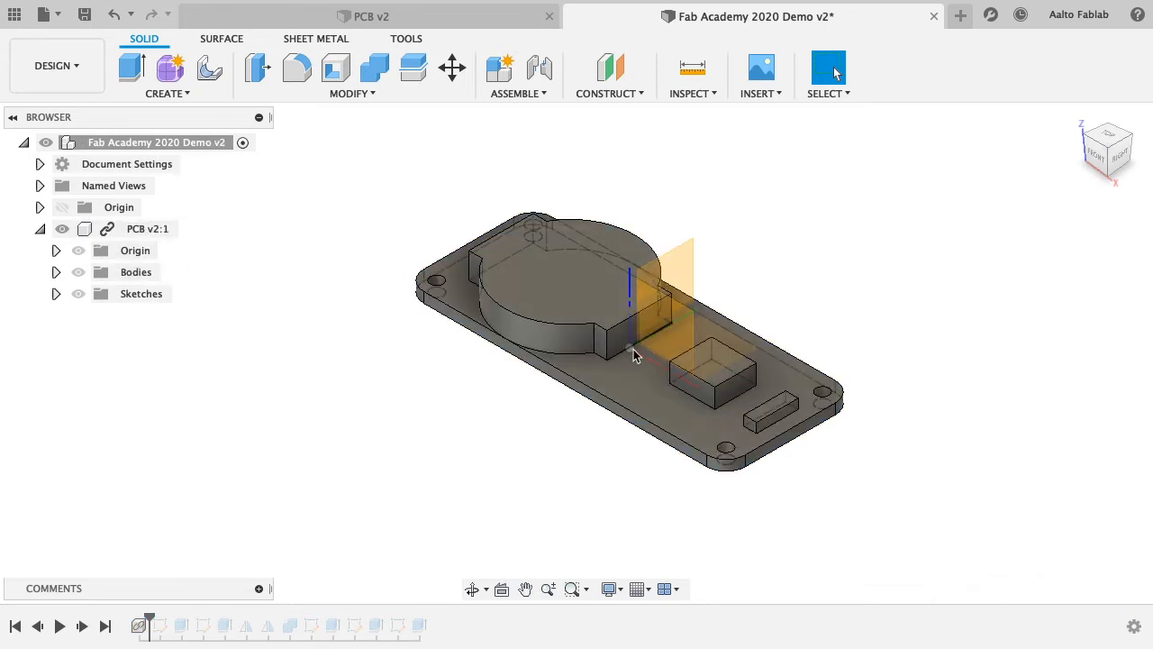
- Try moving the linked PCB component along two axes away from the main design's origin
left_click(57, 208)
key("Escape")
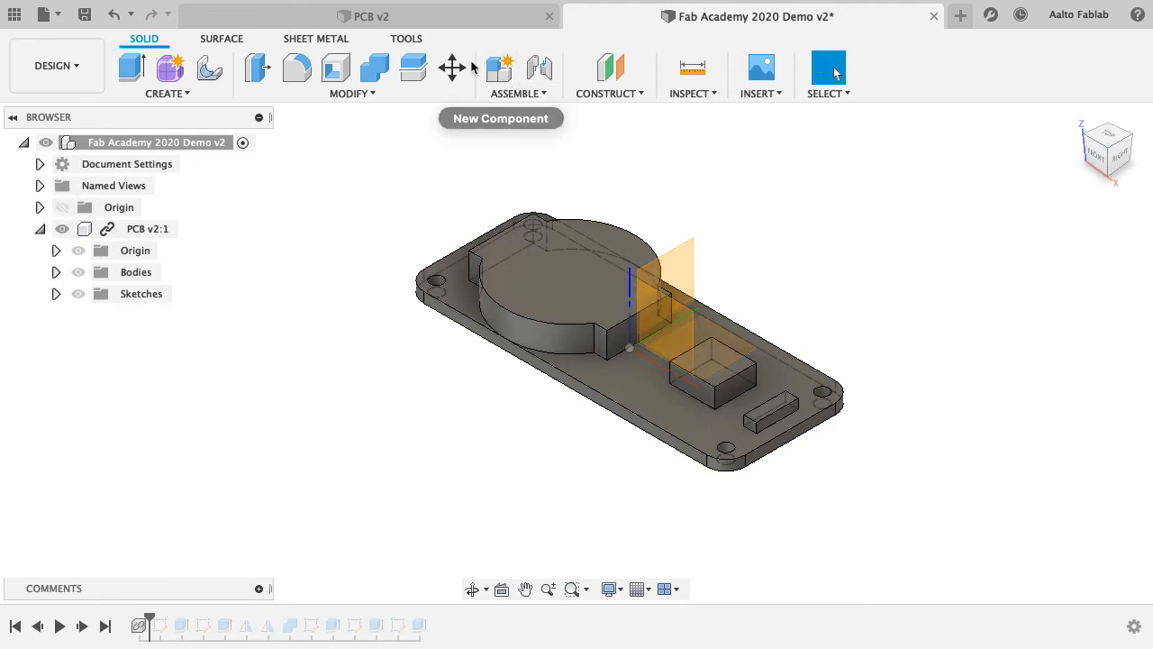
left_click(452, 68)
left_click(137, 232)
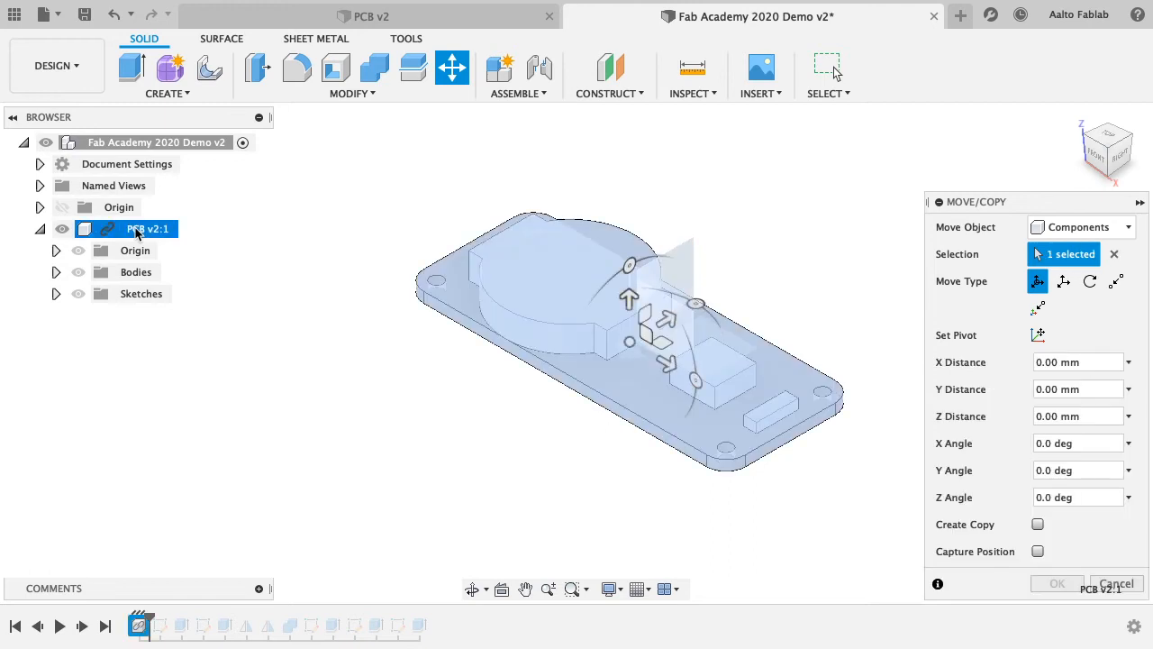
left_click_drag(660, 320, 758, 264)
left_click_drag(769, 313, 843, 355)
left_click(1056, 582)
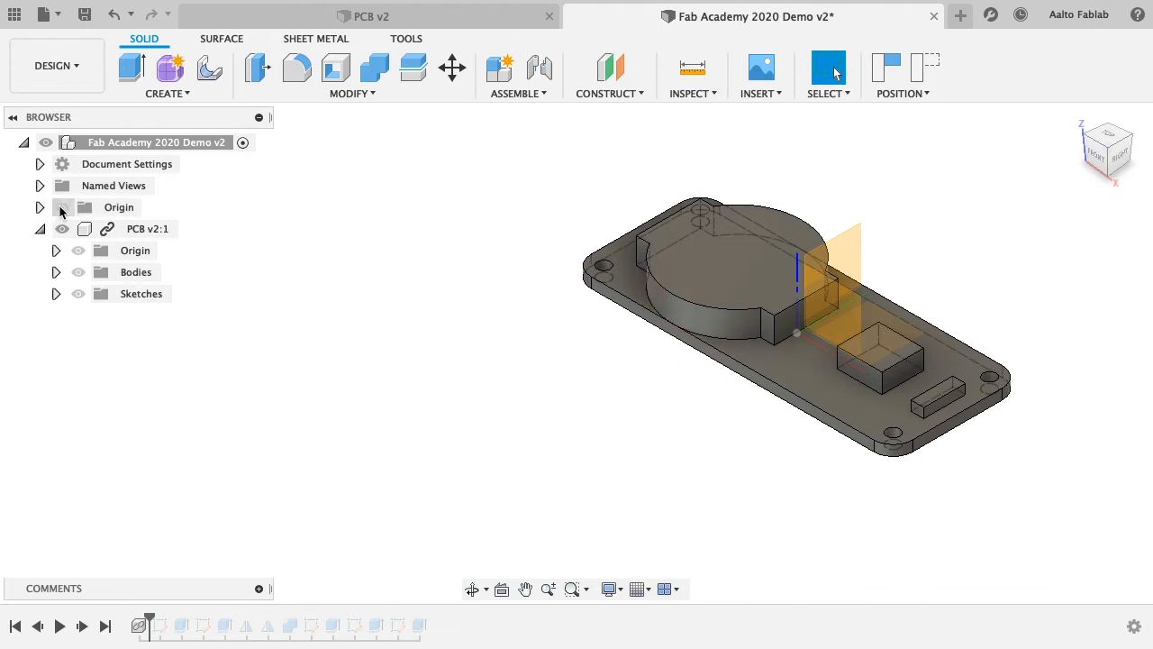
- Show the main design's origin to compare it with the component's origin, and undo the component move
left_click(61, 209)
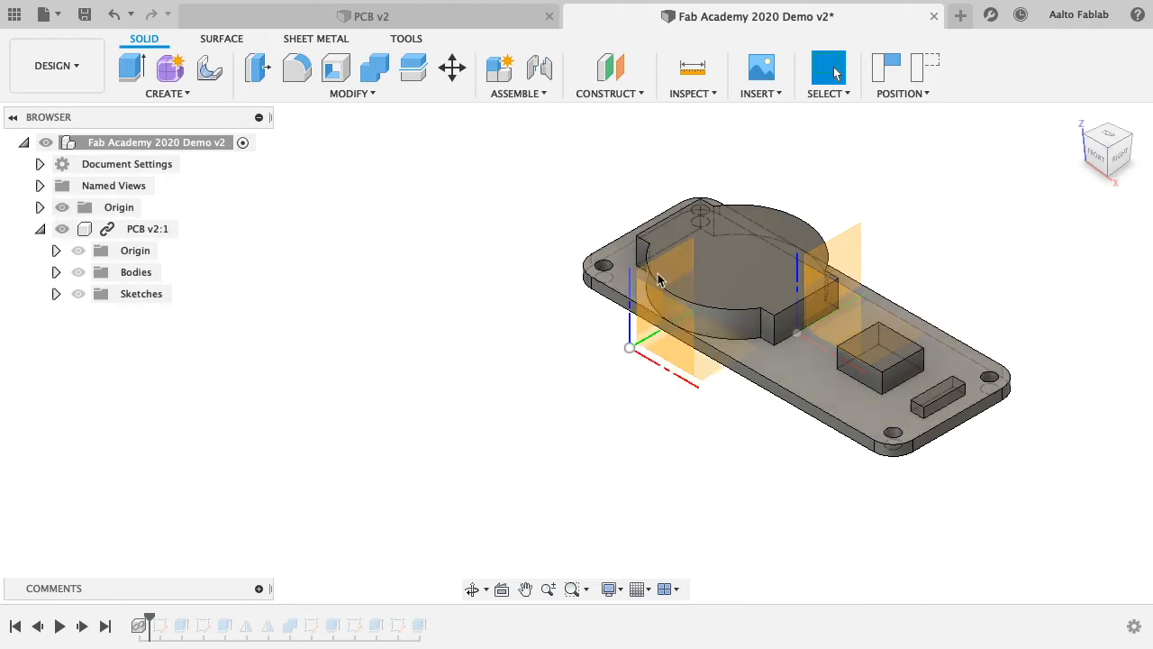
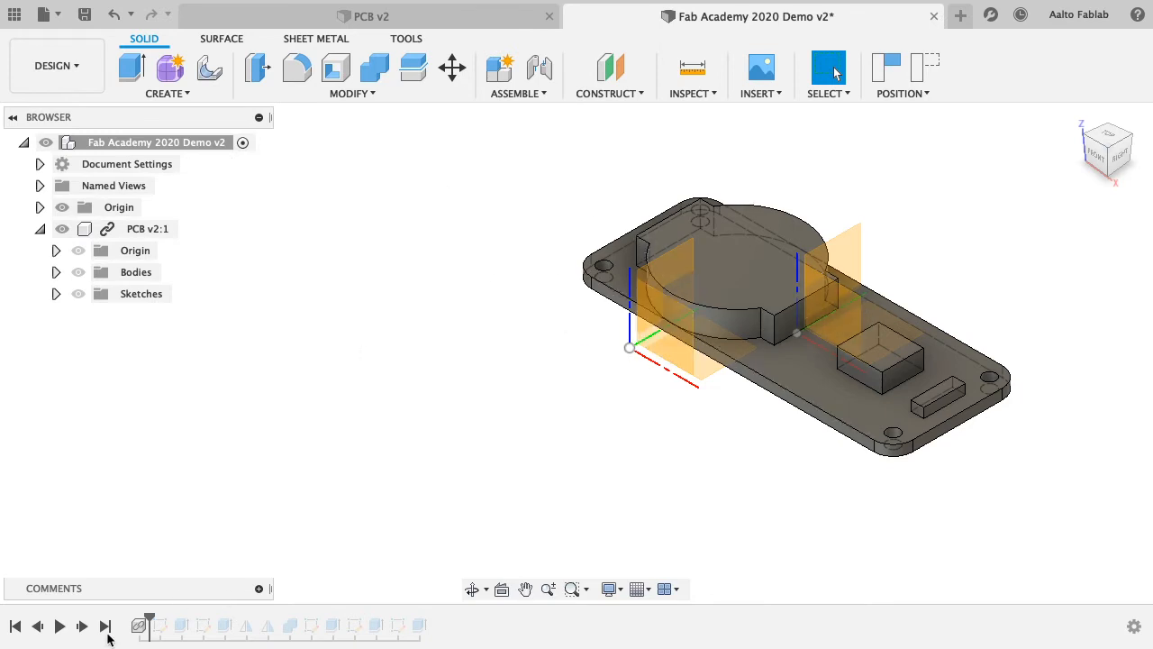
key("super+z")
key("super+z")
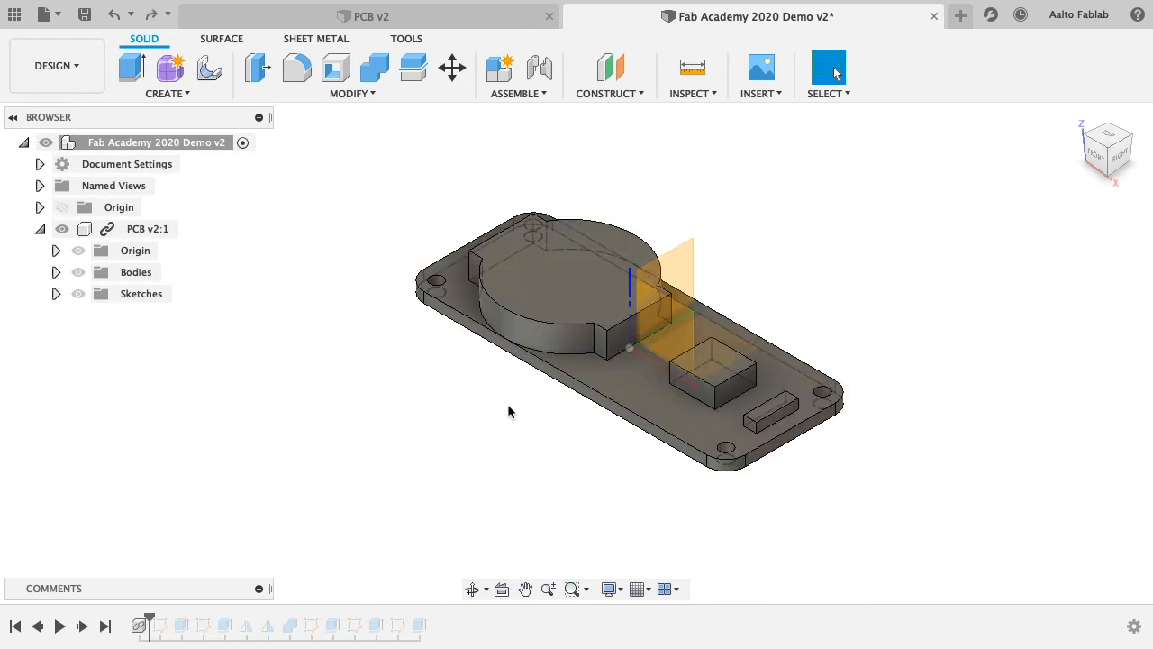
- Hide the origin in the source PCB design and save a new version described as "Hide origin"
left_click(401, 17)
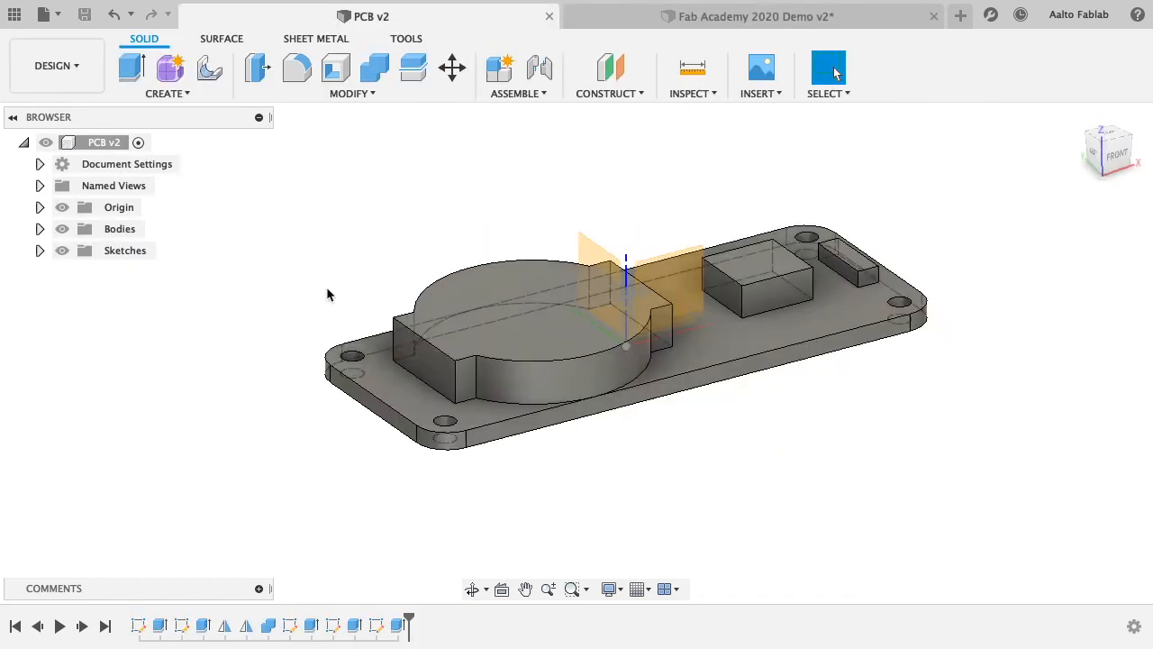
left_click(63, 207)
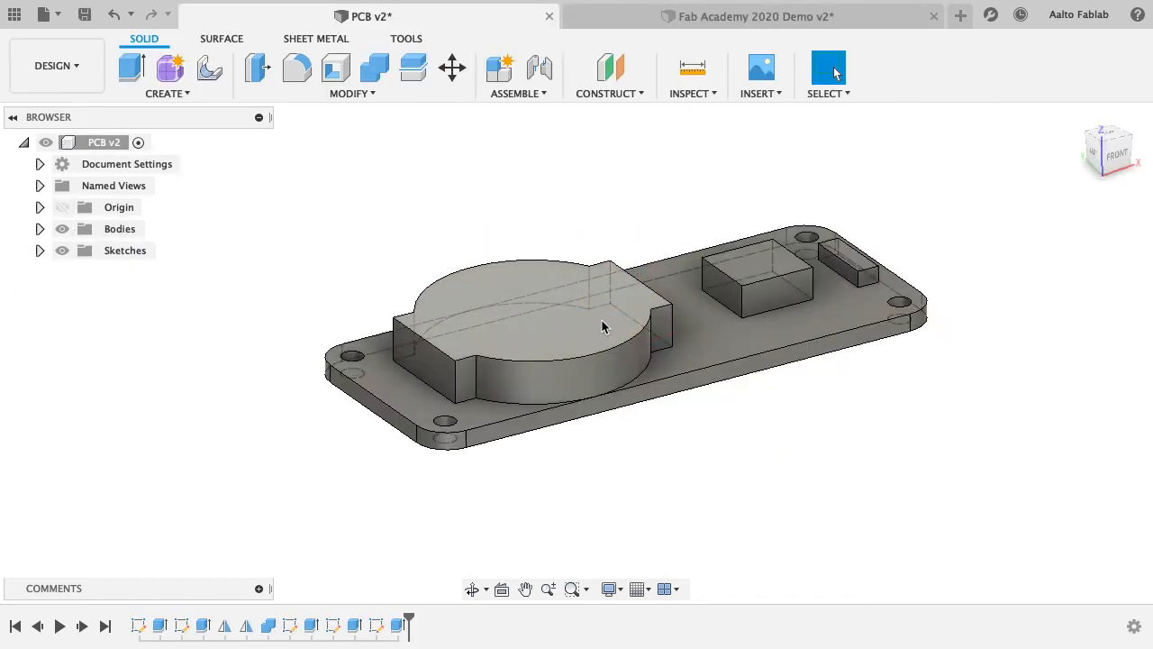
key("super+s")
left_click_drag(659, 294, 463, 291)
type("Hi")
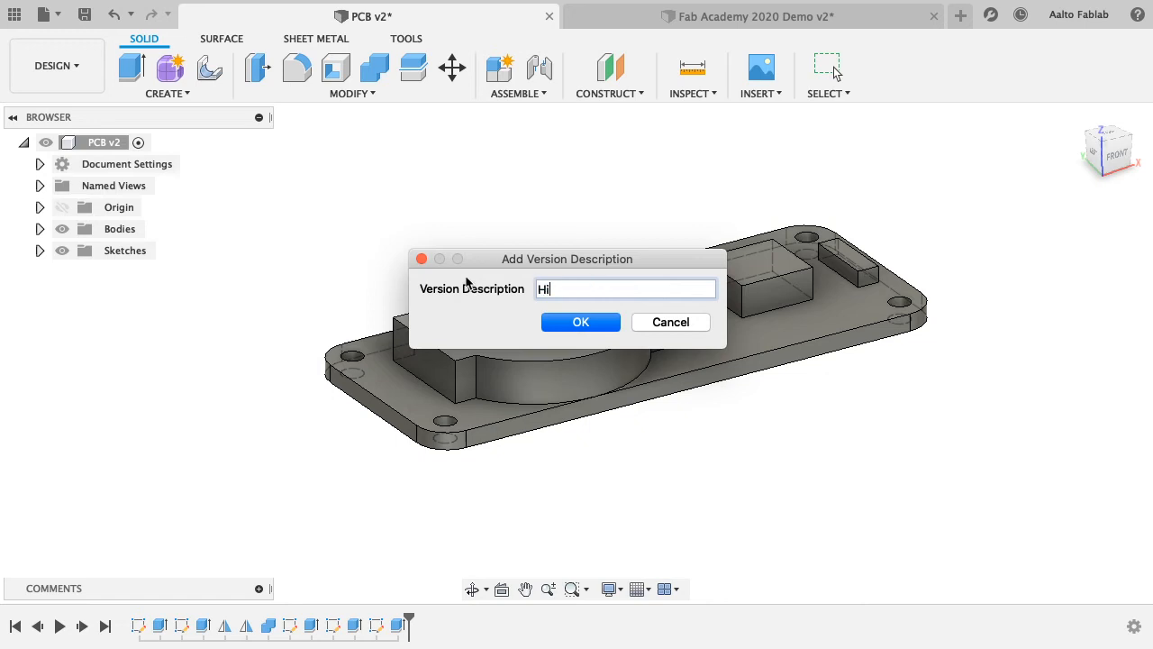
type("de origin")
key("Return")
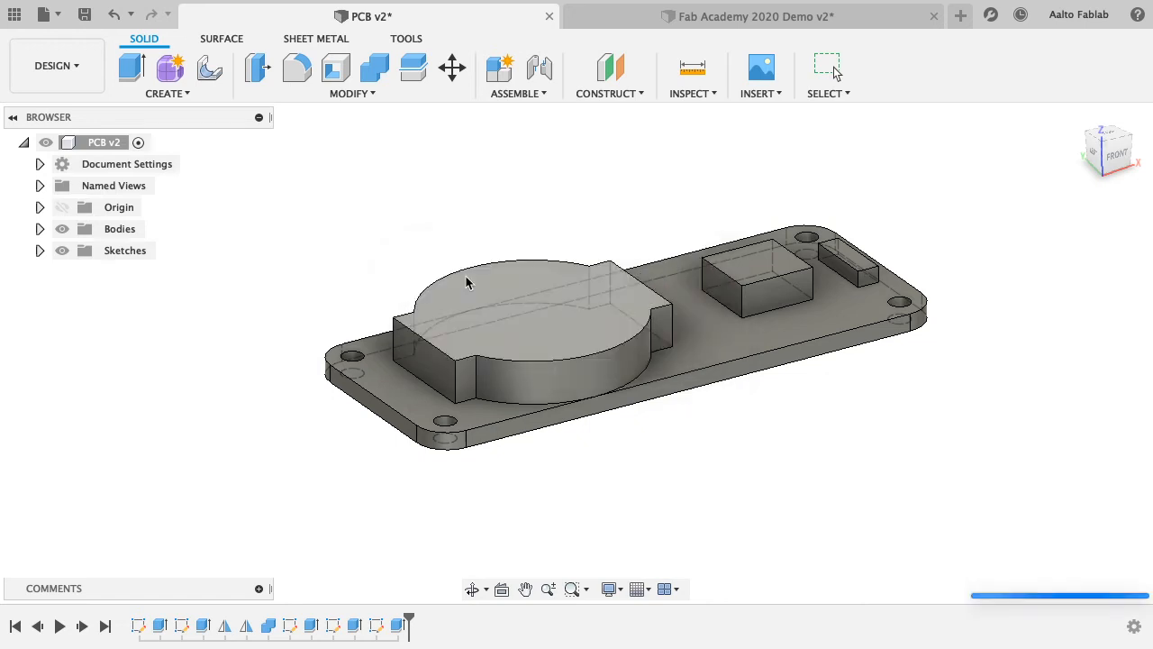
- Return to the Fab Academy 2020 Demo design and get the latest version of the linked PCB component
left_click(716, 17)
right_click(149, 229)
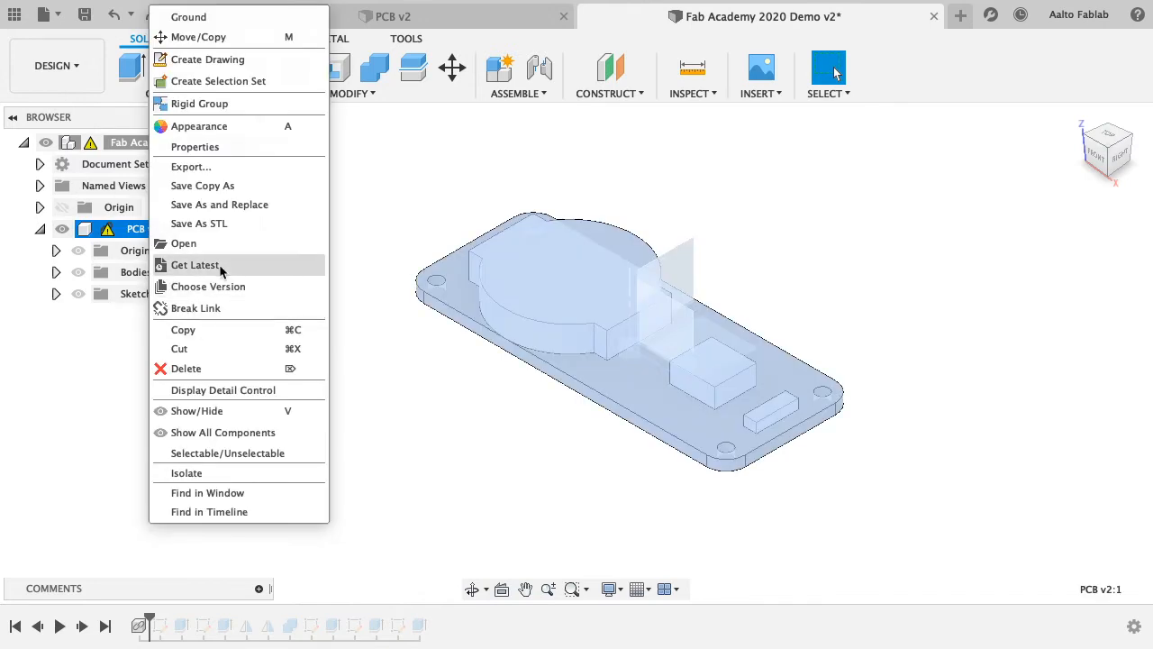
left_click(219, 265)
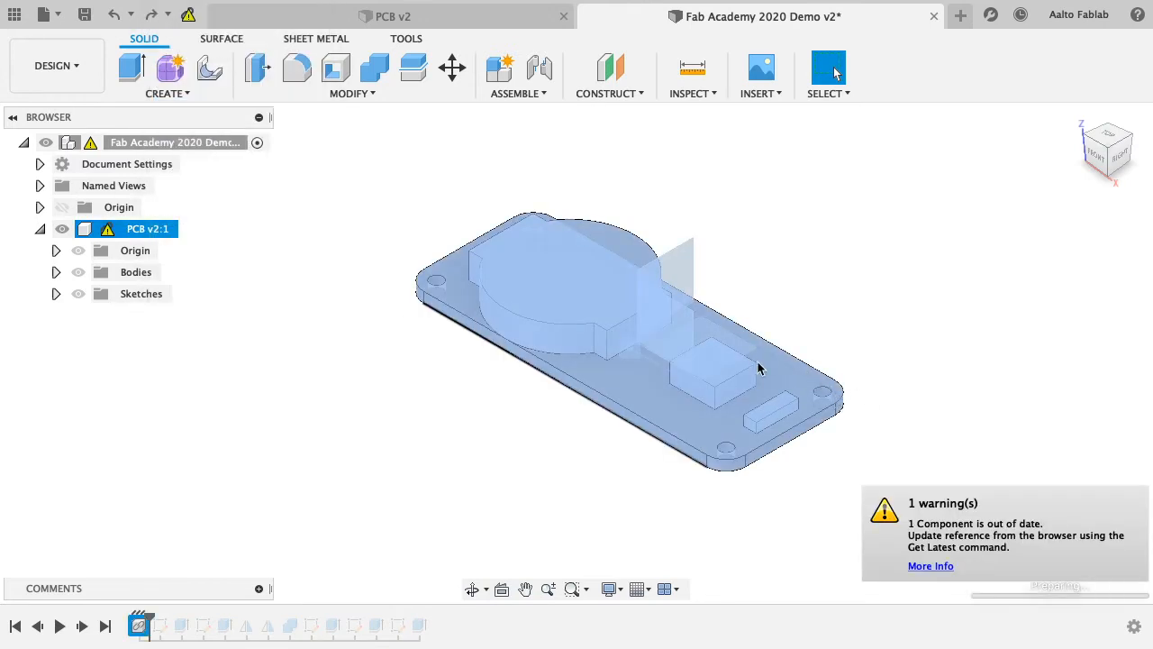
middle_click_drag(592, 429, 786, 426, "shift")
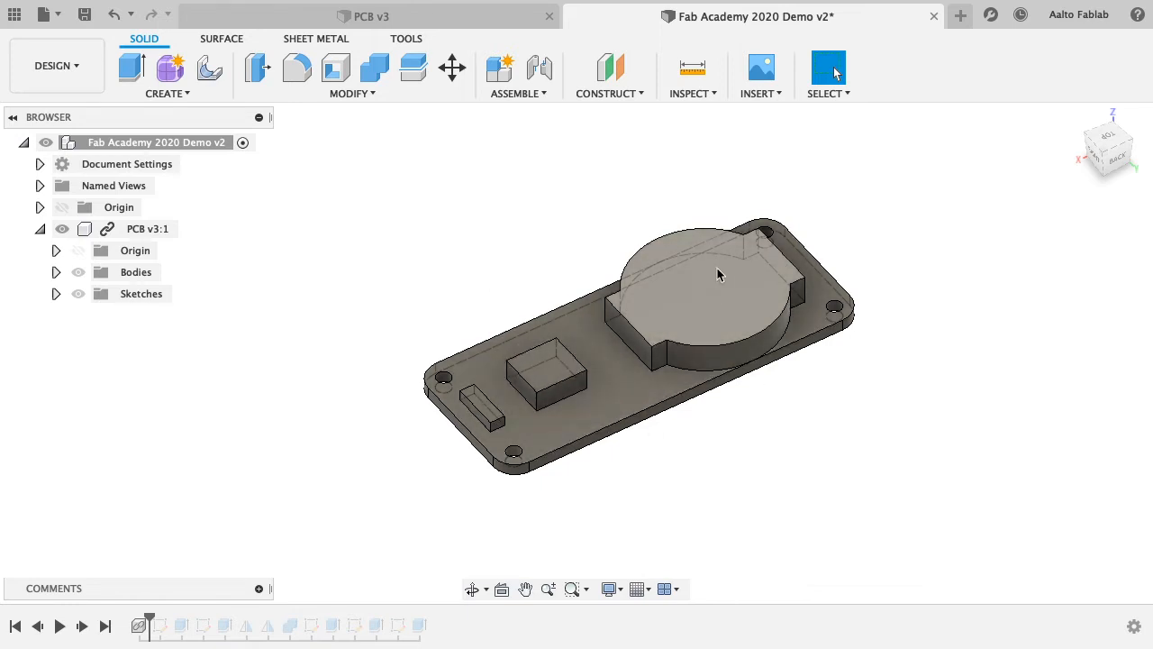
- Review the design's parameters and add a user parameter named WallThickness in mm with the expression 2
middle_click_drag(488, 368, 767, 440, "shift")
mouse_move(680, 437)
middle_mouse_down("shift")
mouse_move(664, 437)
mouse_move(666, 476)
mouse_move(664, 450)
middle_mouse_up("shift")
left_click(369, 94)
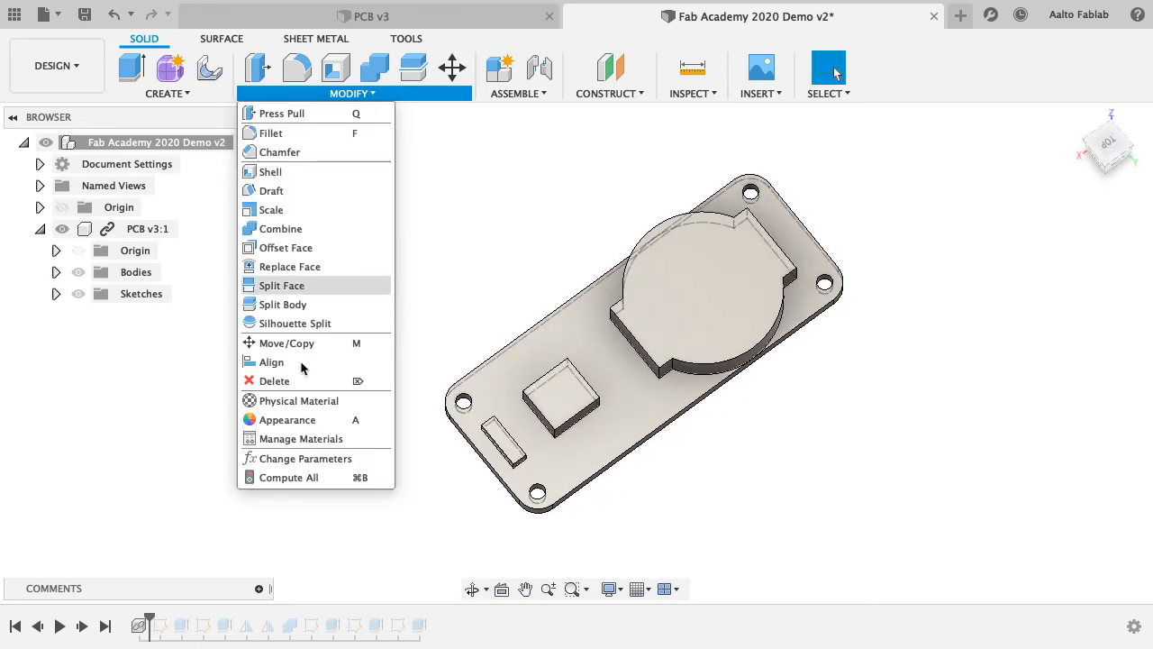
left_click(301, 458)
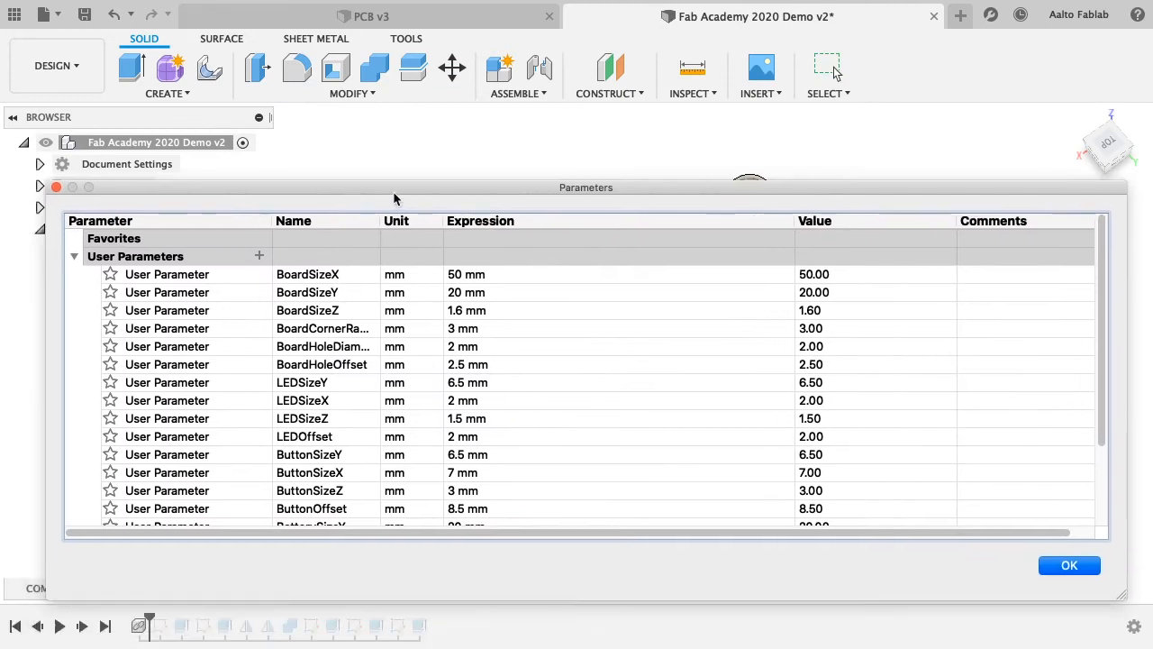
left_click_drag(393, 191, 383, 176)
scroll(356, 349, "down", 5)
scroll(358, 354, "up", 5)
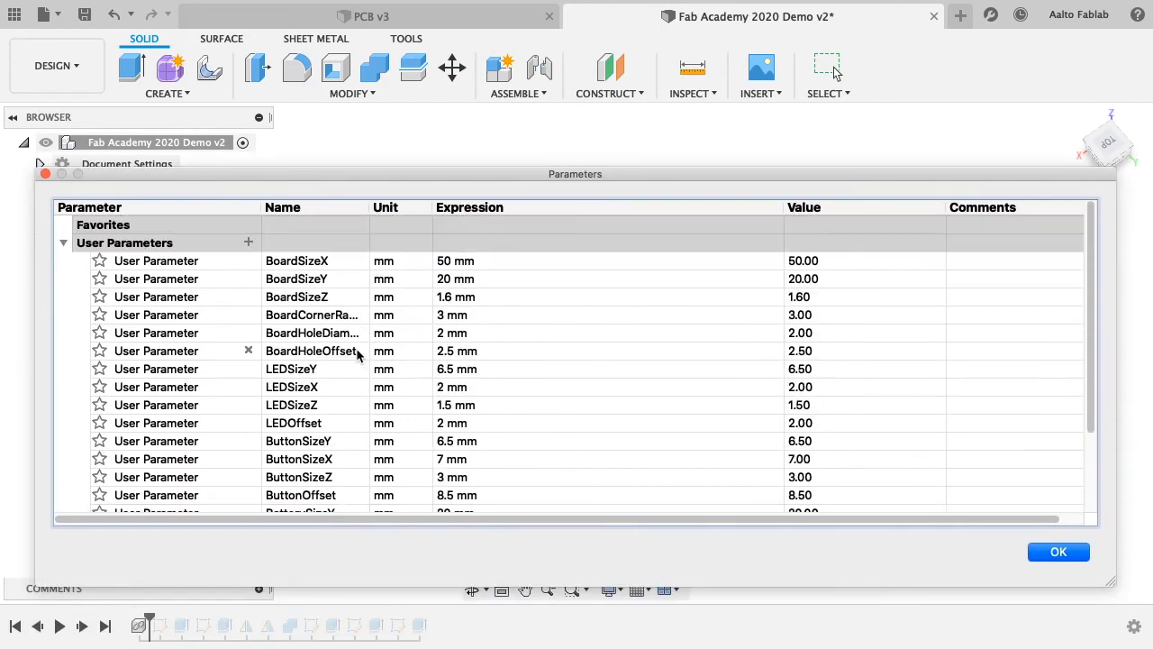
scroll(356, 353, "down", 3)
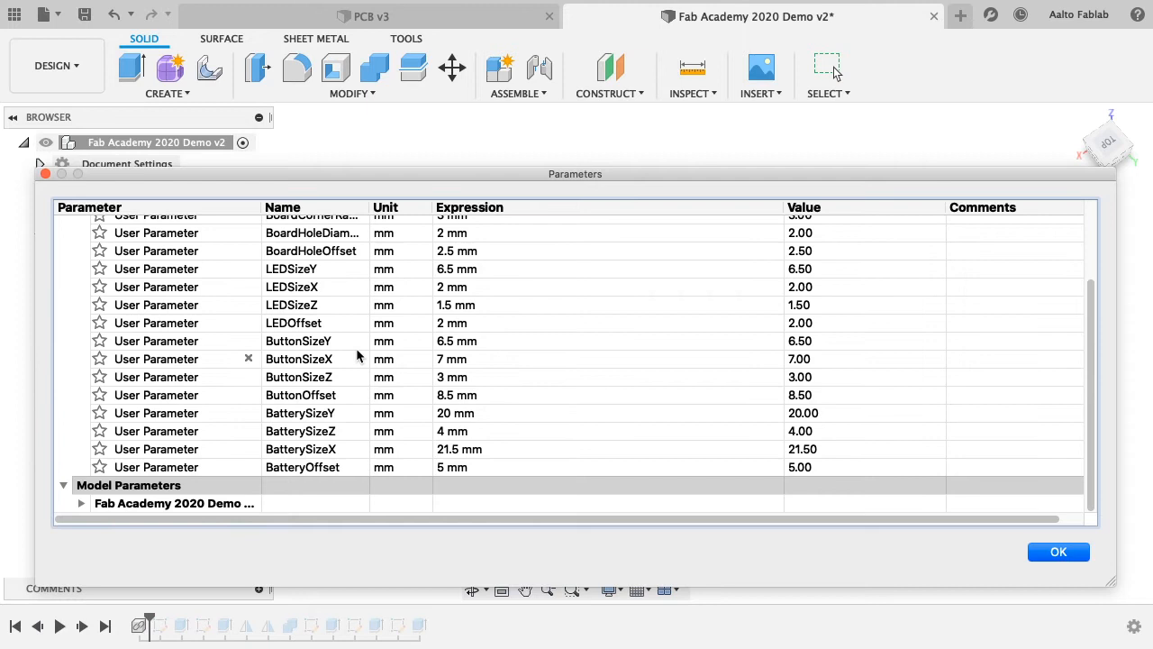
scroll(356, 357, "up", 3)
left_click(248, 242)
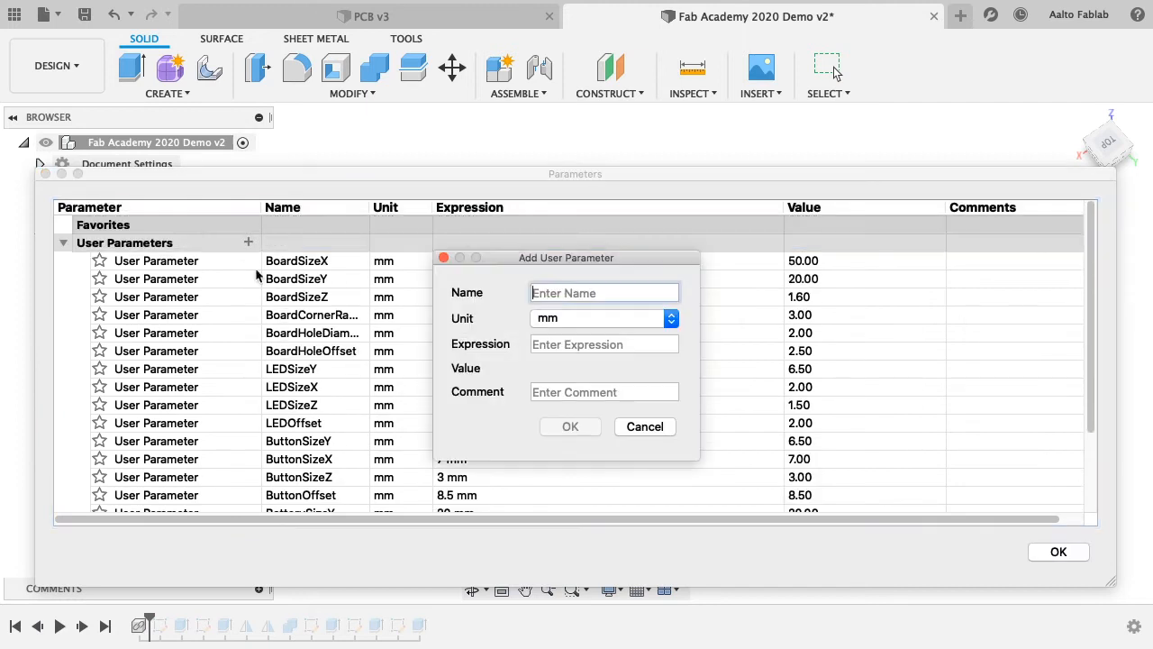
type("WallThickness")
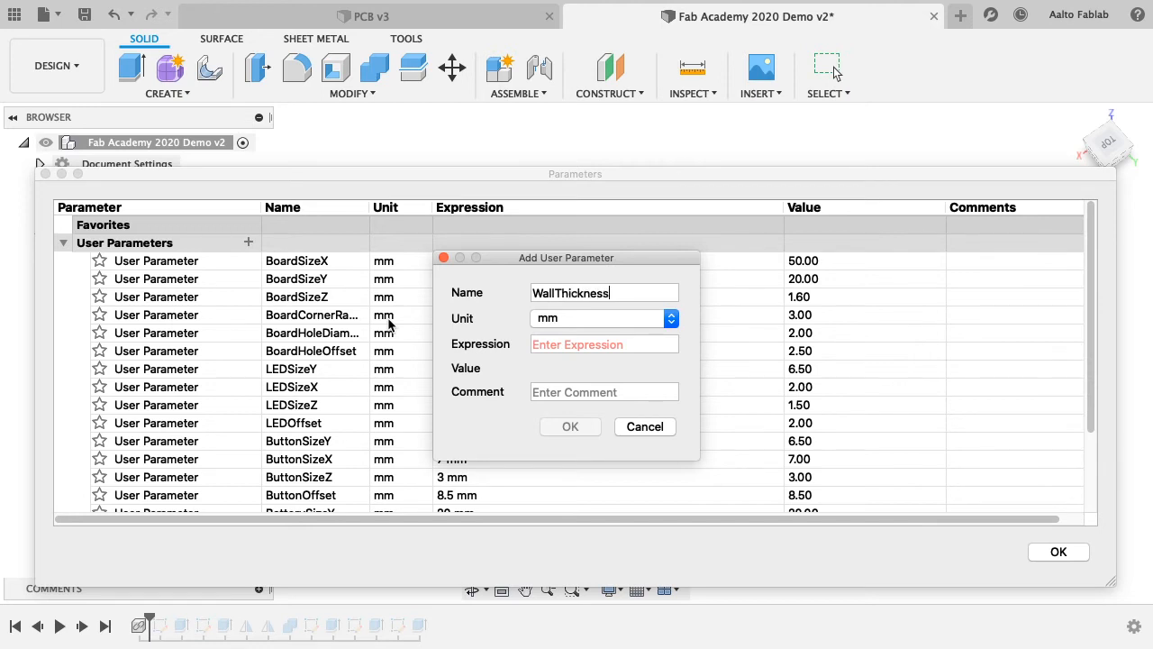
left_click(578, 341)
type("2")
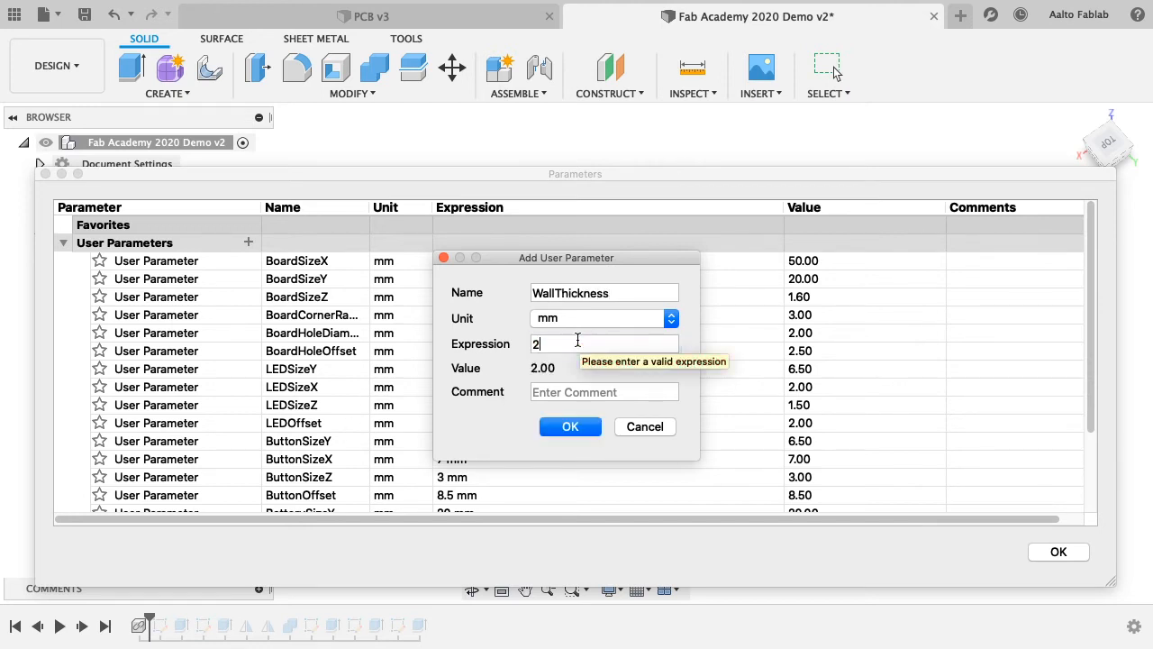
left_click(566, 427)
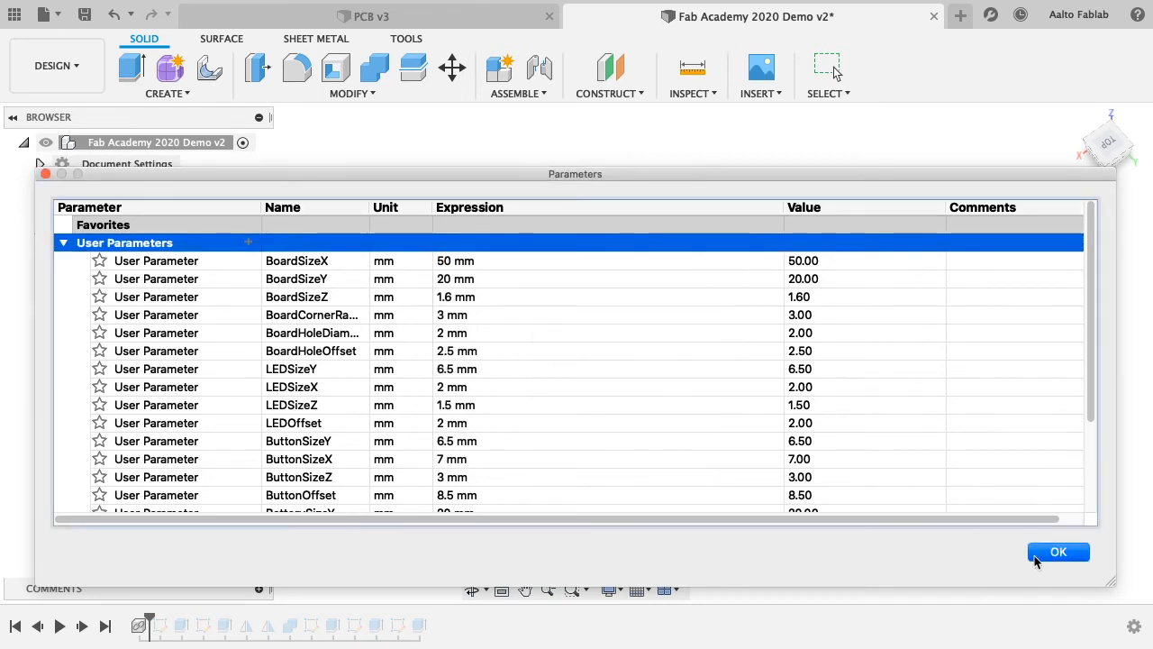
left_click(1047, 553)
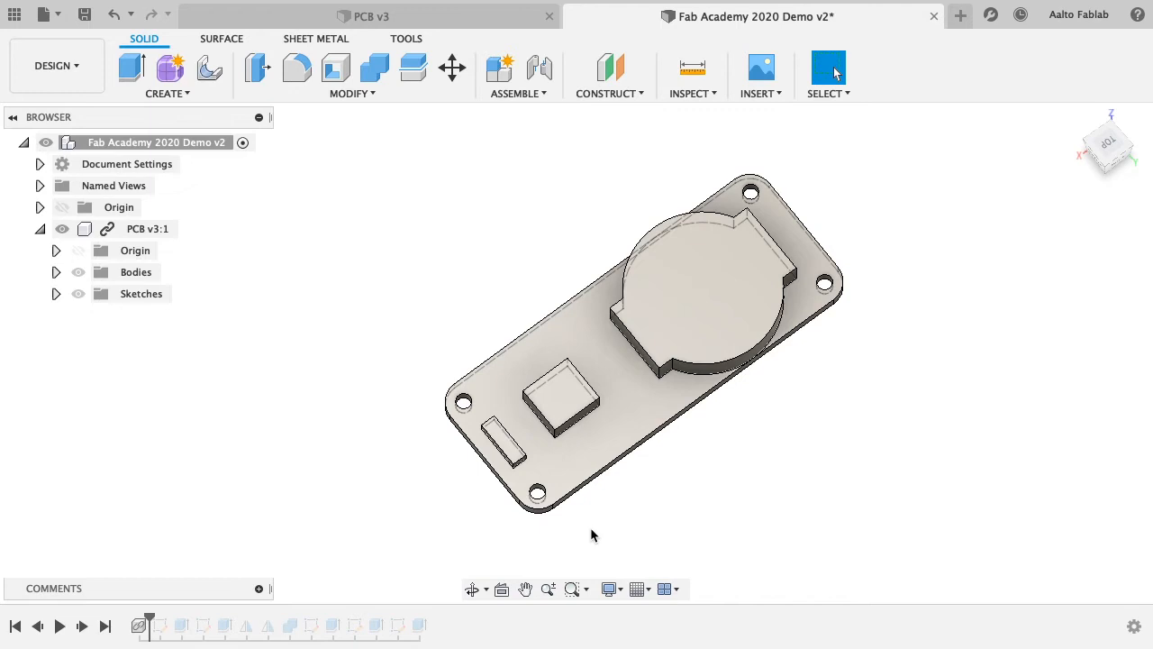
- Create a new sketch on the underside of the PCB board in the main design
left_click(191, 93)
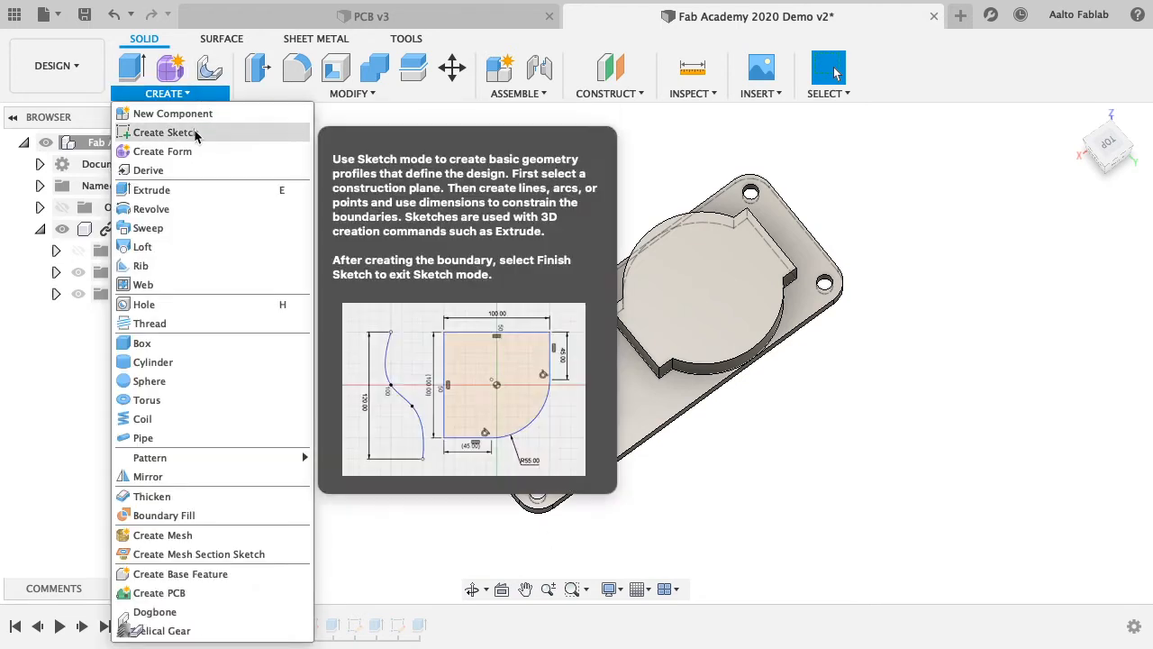
left_click(175, 132)
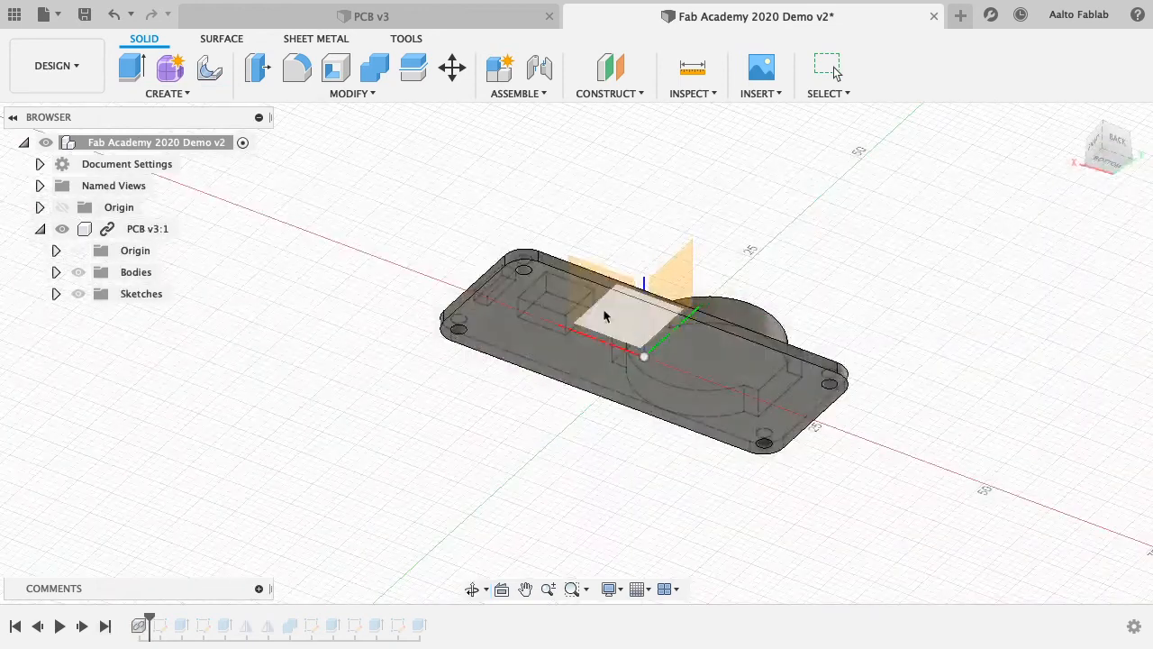
left_click(734, 371)
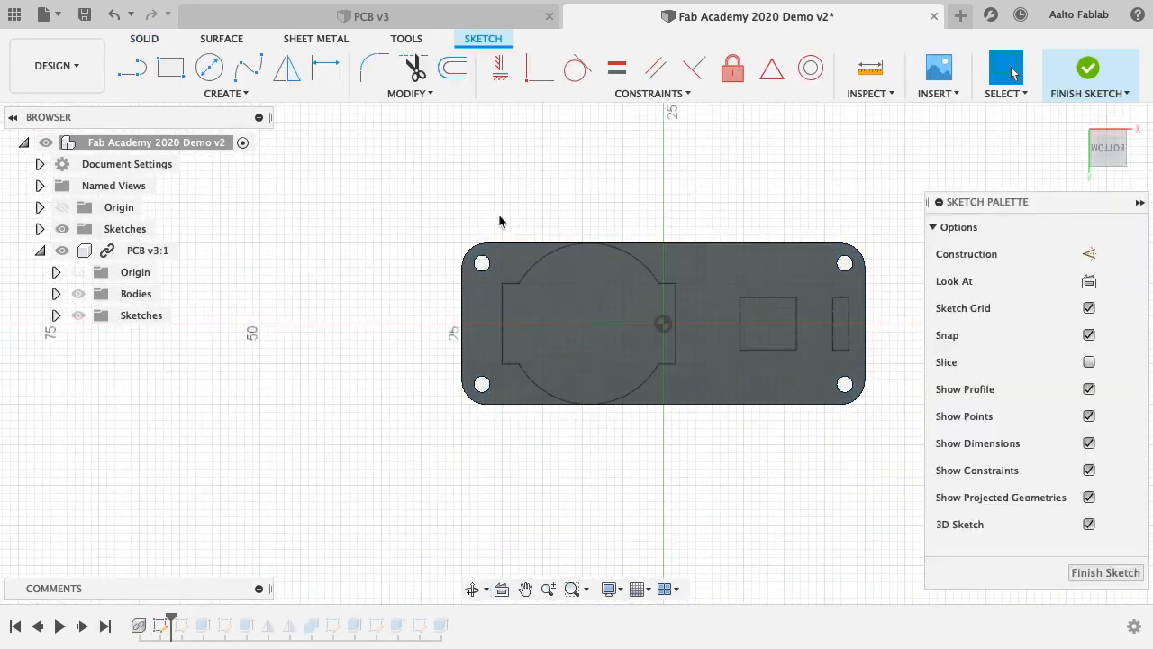
- Project the board's bottom face, with its outline and mounting holes, into the sketch with the projection link kept on
left_click(216, 93)
mouse_move(173, 400)
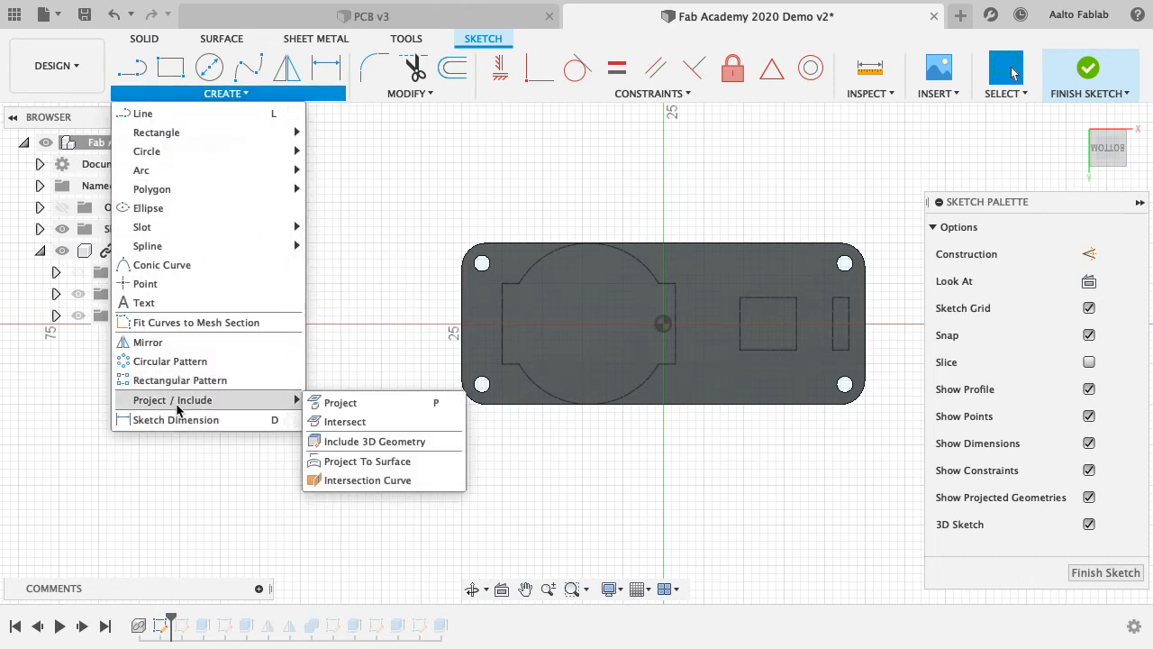
left_click(351, 404)
left_click(512, 392)
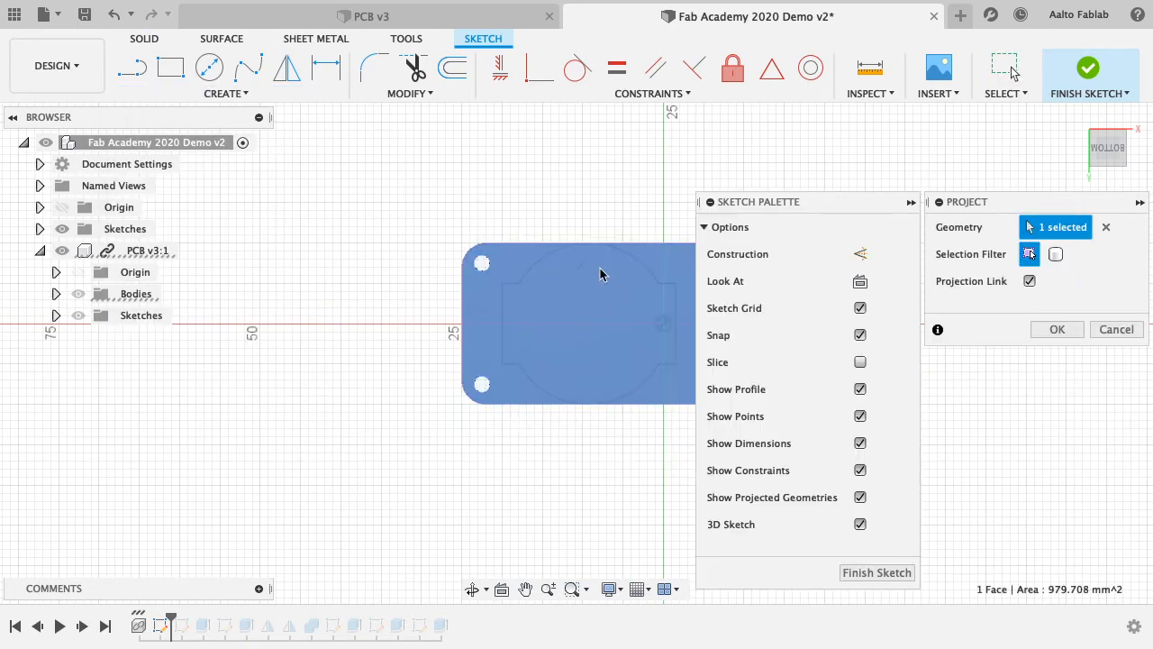
left_click(1070, 332)
- Add a user parameter named Tolerance in mm with the expression 0.1
middle_click_drag(729, 325, 484, 340)
scroll(487, 344, "down", 1)
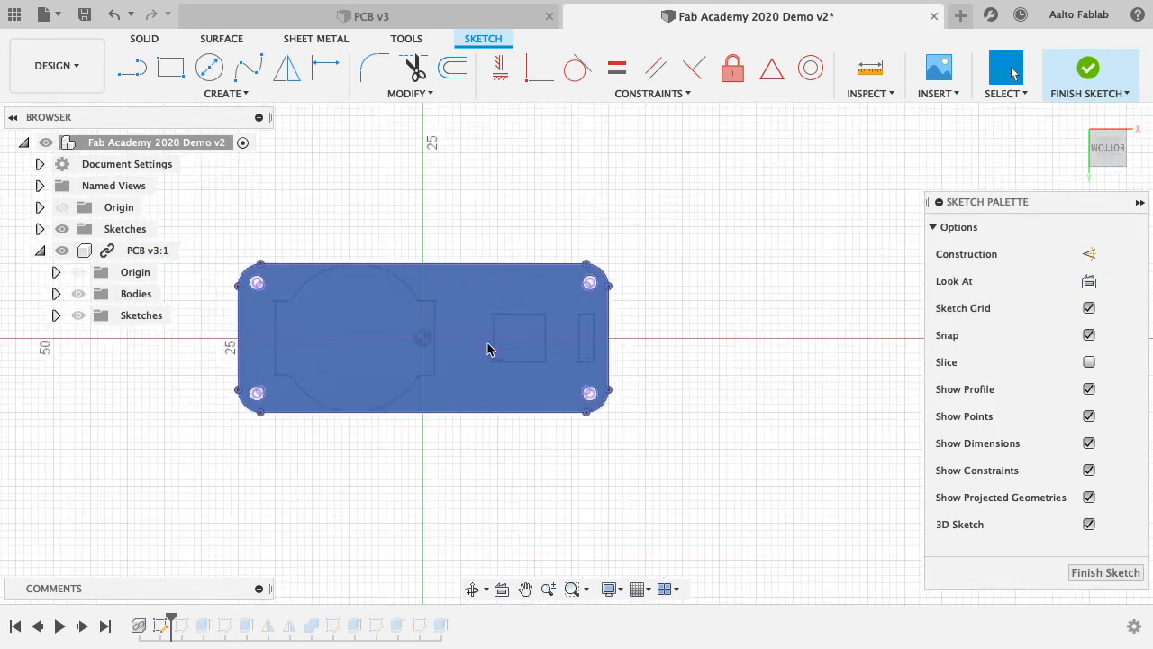
scroll(485, 342, "up", 2)
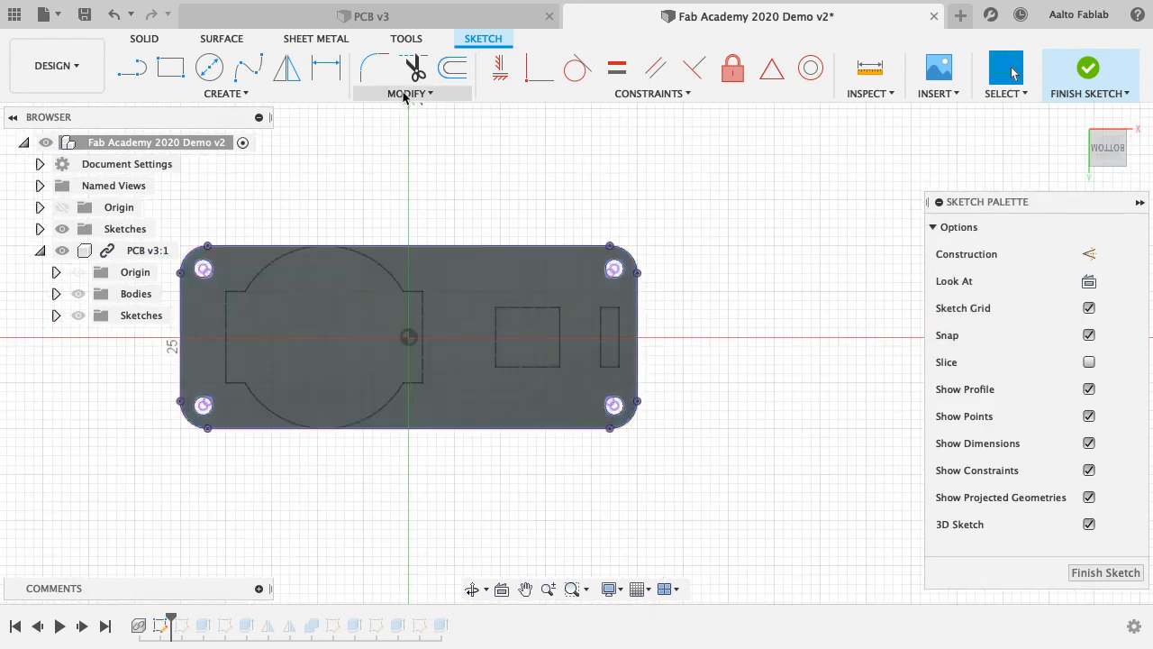
left_click(404, 93)
left_click(407, 246)
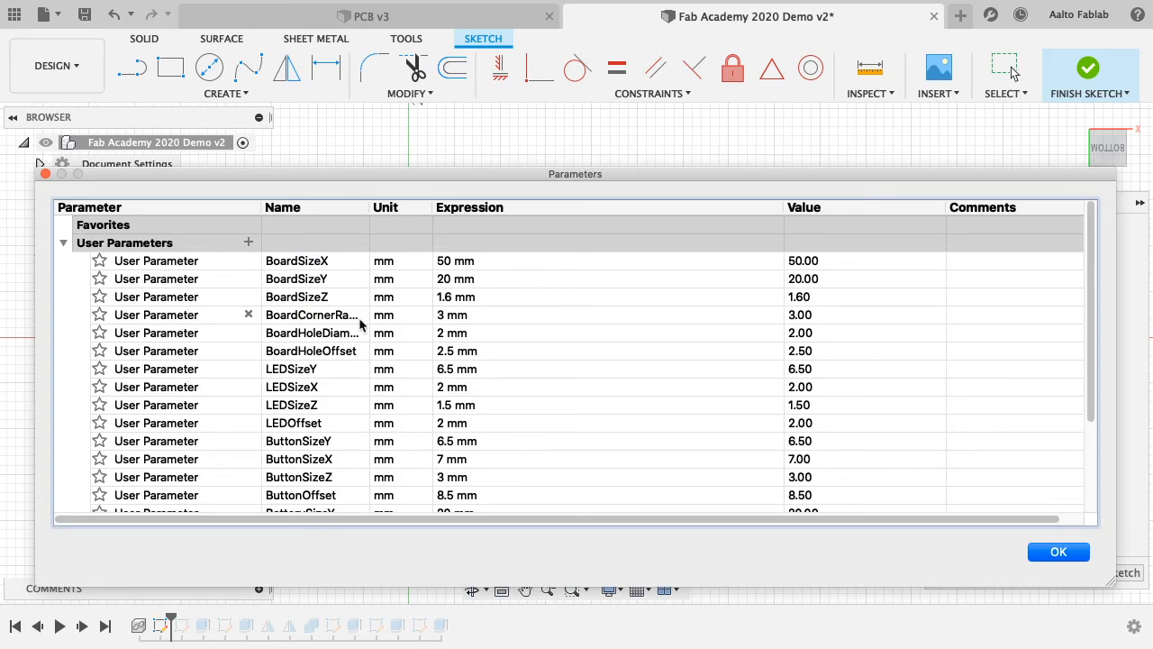
left_click(248, 241)
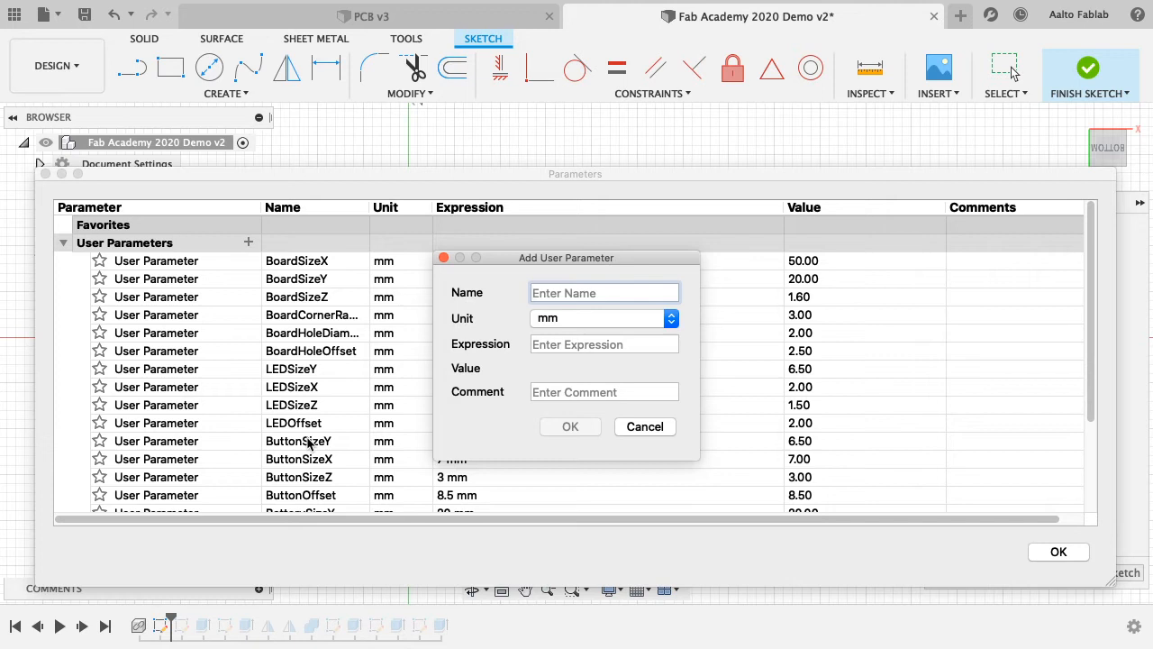
type("Tolerance")
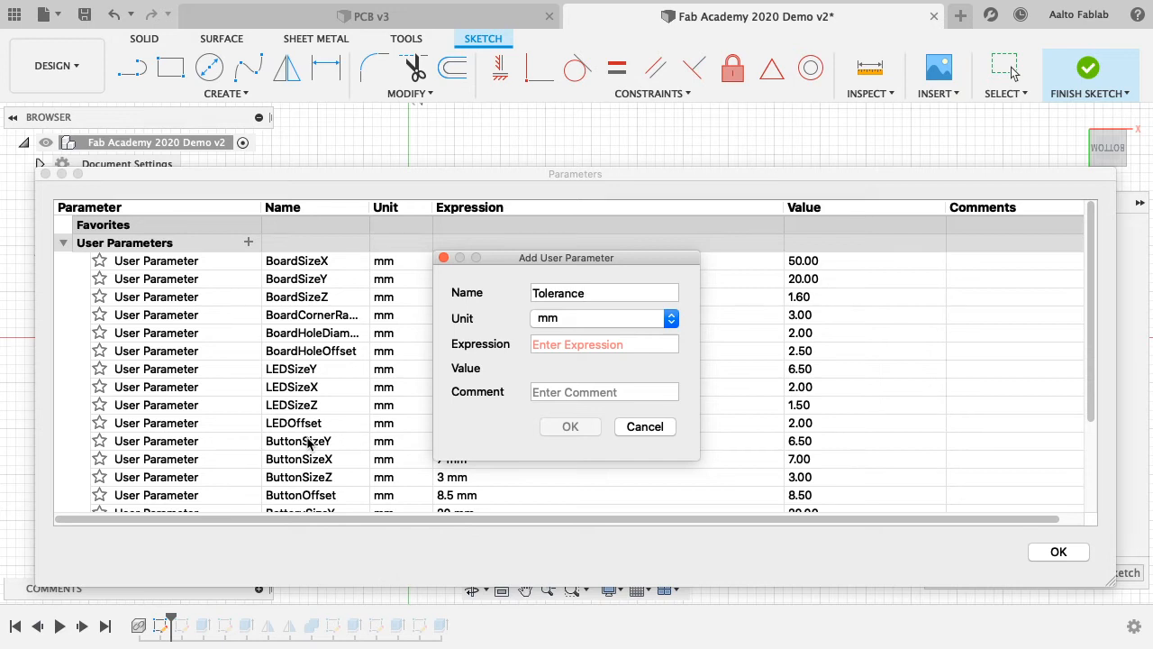
left_click(587, 343)
type("0;1")
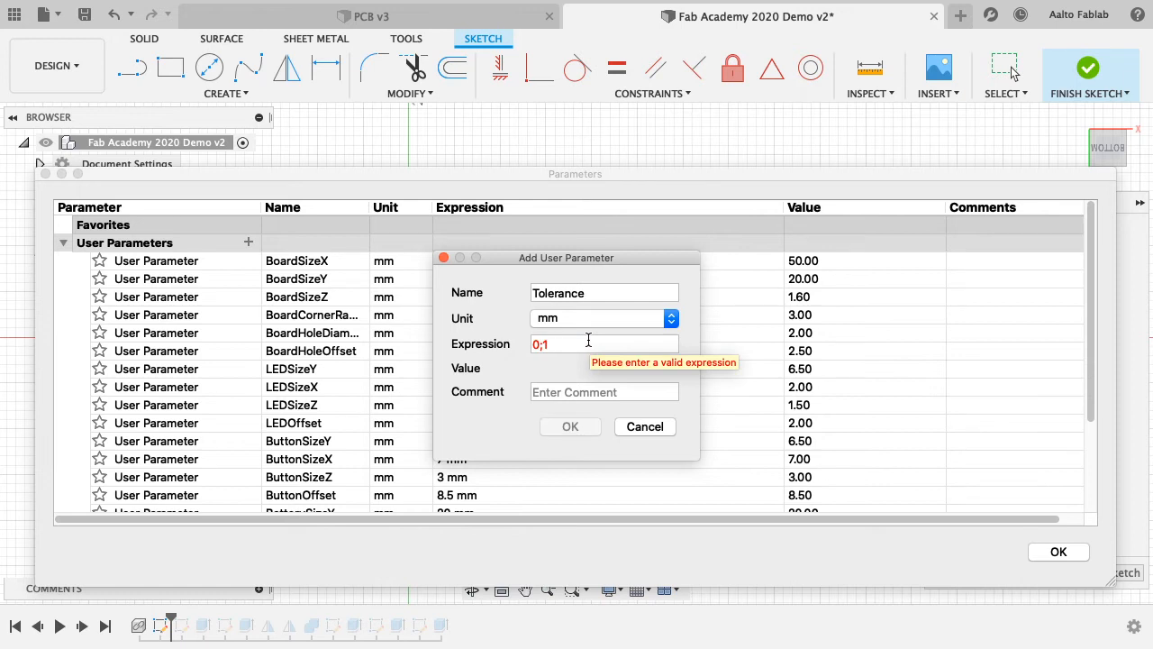
key("BackSpace")
key("BackSpace")
type(".1")
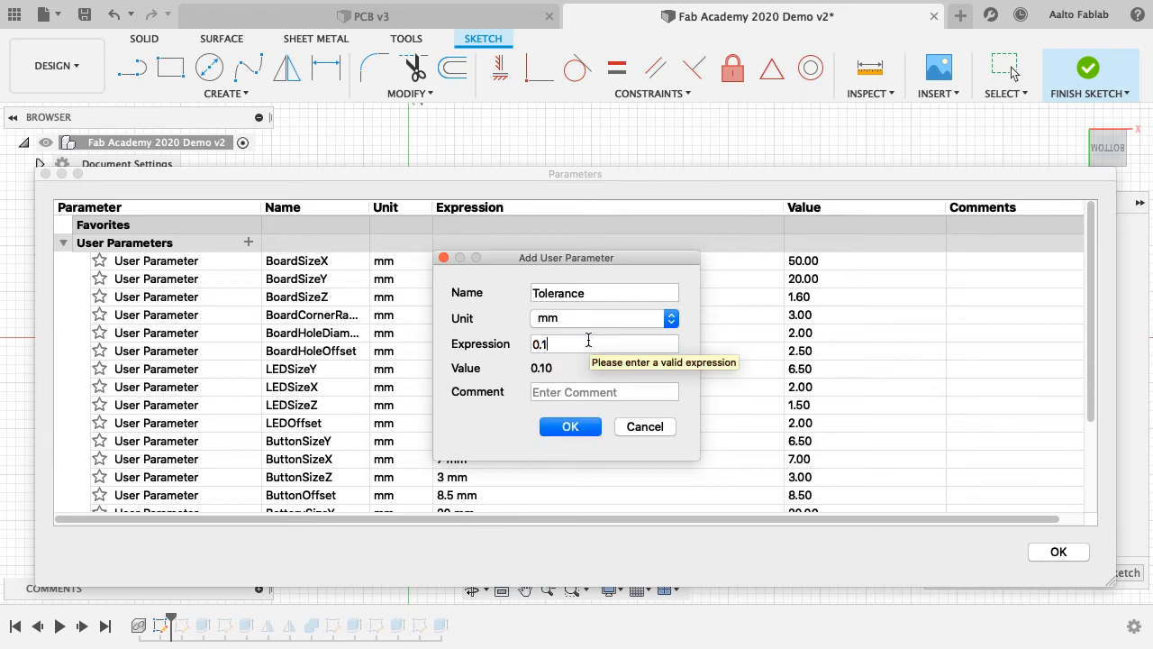
left_click(577, 427)
left_click(1057, 553)
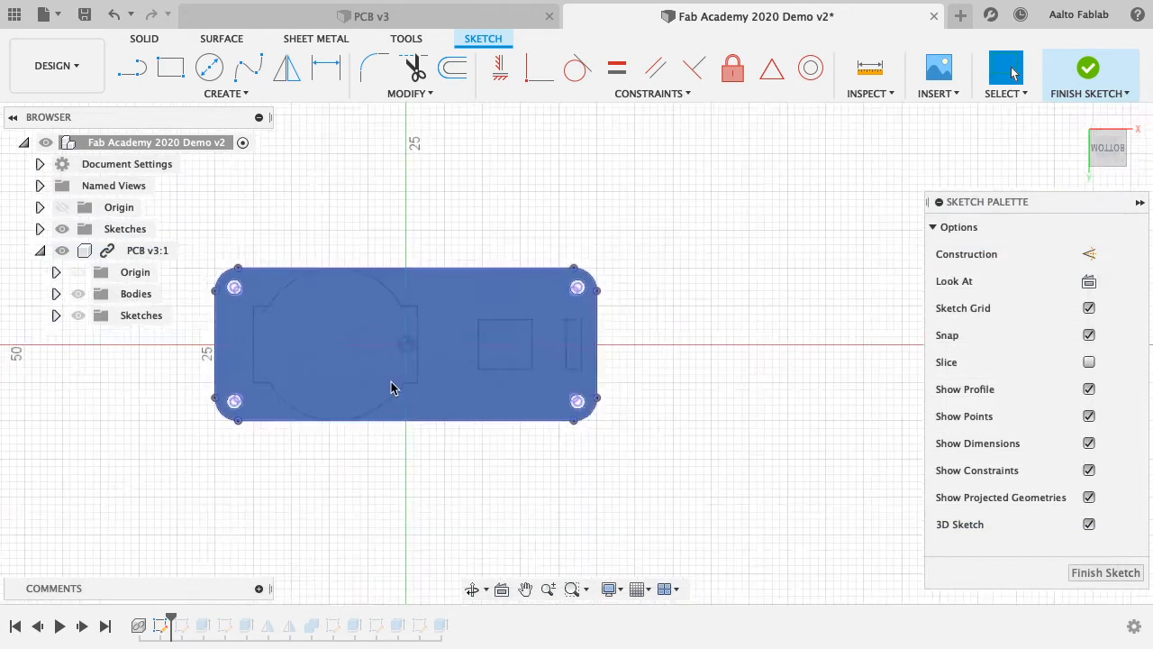
- Offset the projected PCB outline outward by the Tolerance parameter, with chain selection on
scroll(368, 219, "down", 2)
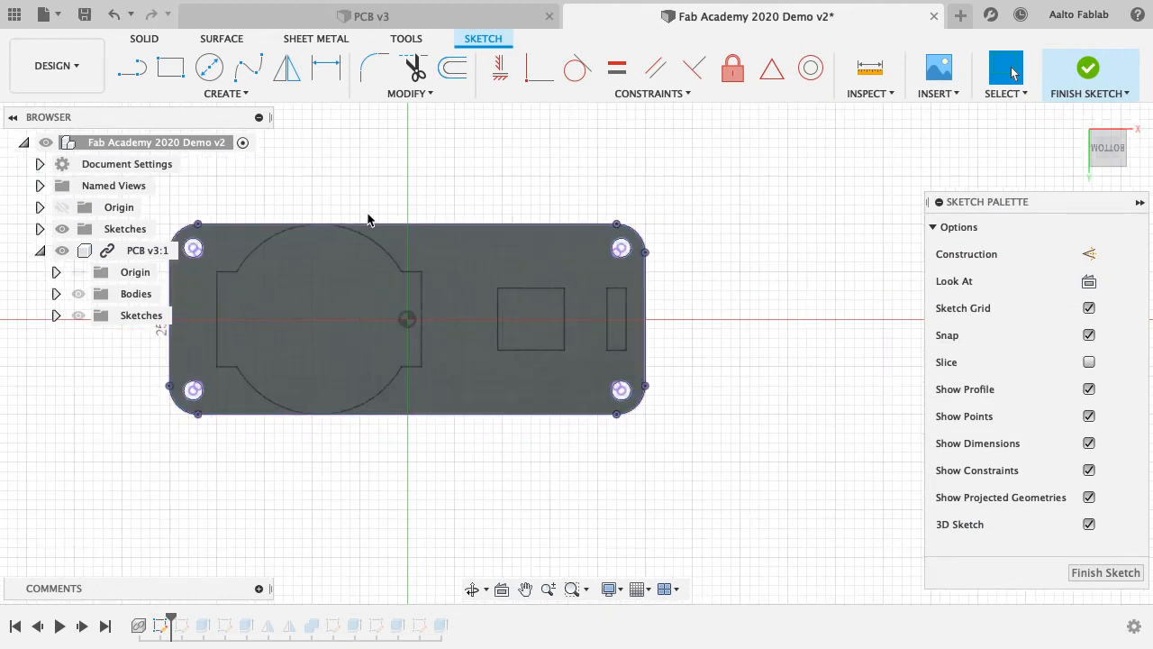
scroll(362, 198, "up", 1)
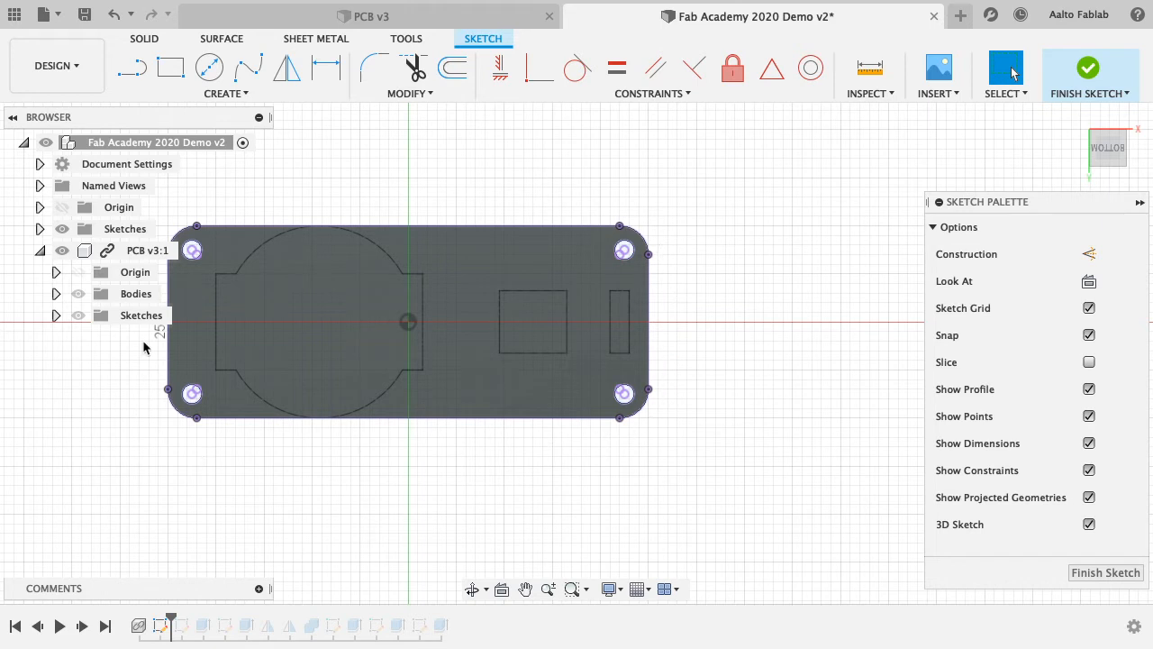
scroll(631, 261, "down", 2)
scroll(631, 261, "up", 2)
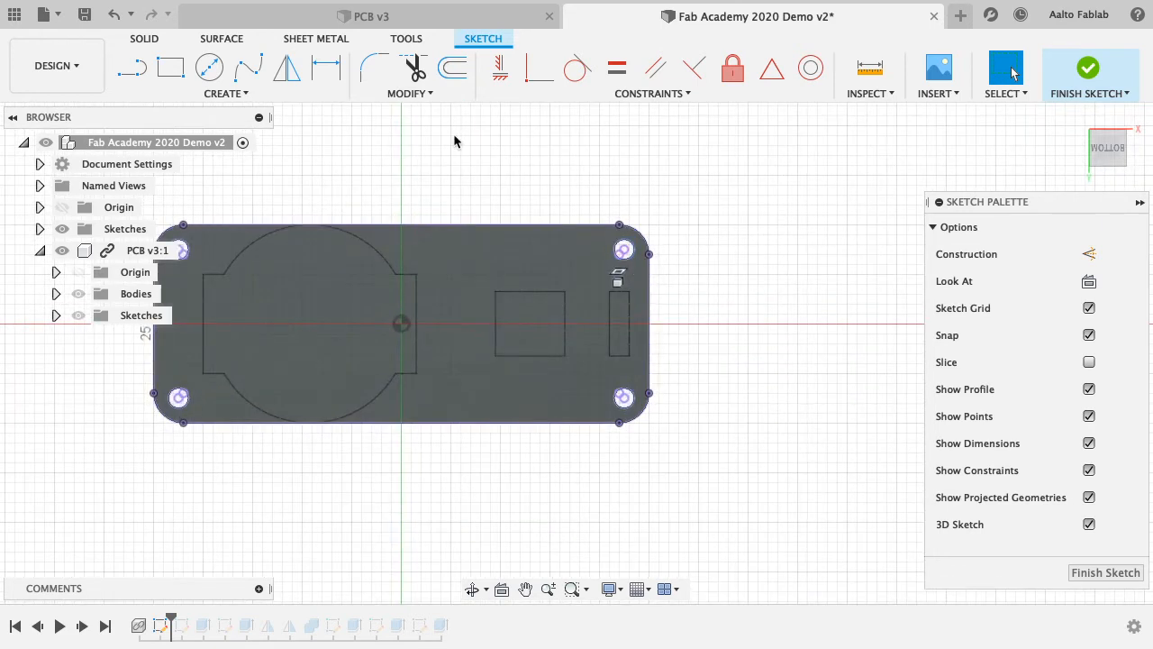
left_click(259, 95)
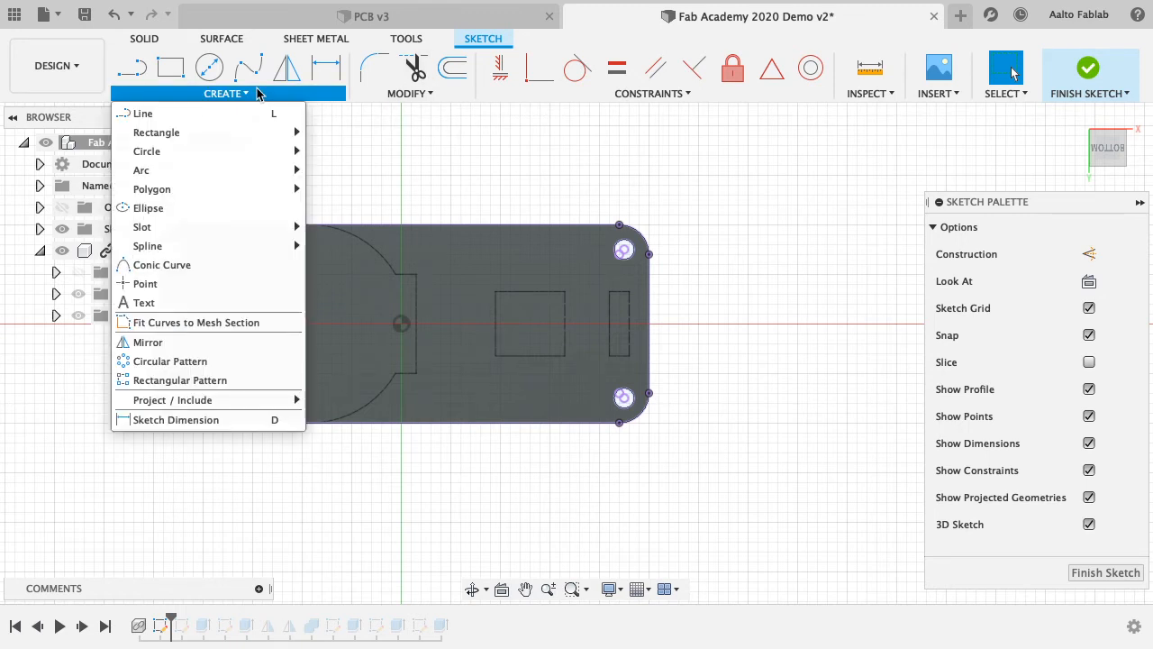
mouse_move(455, 96)
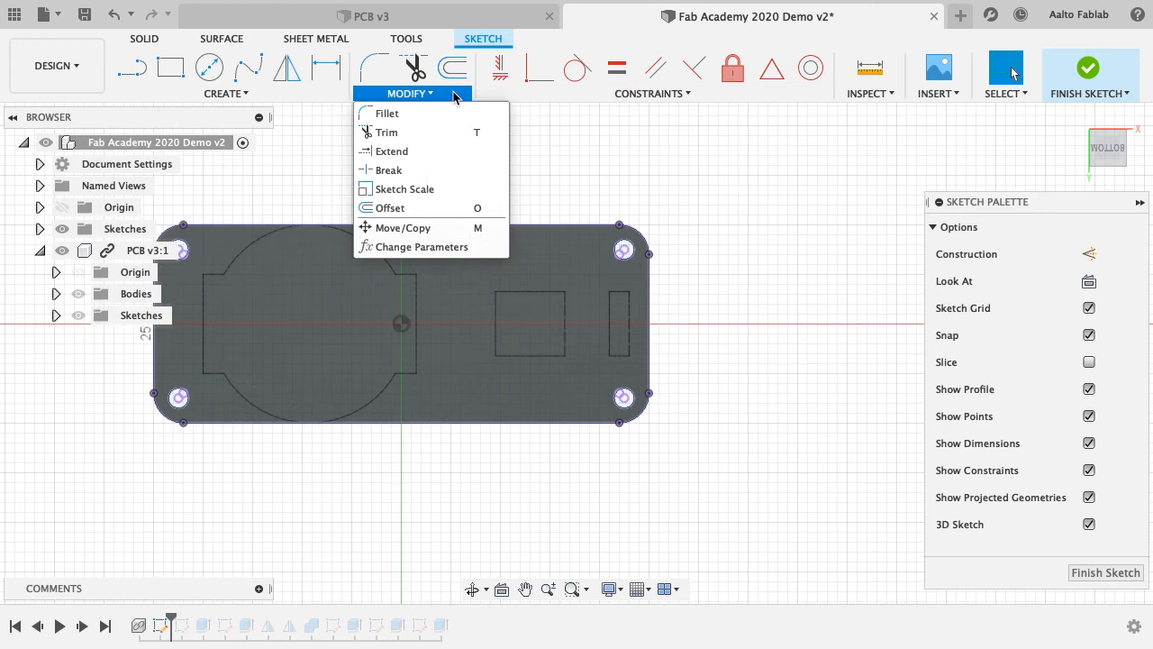
left_click(426, 207)
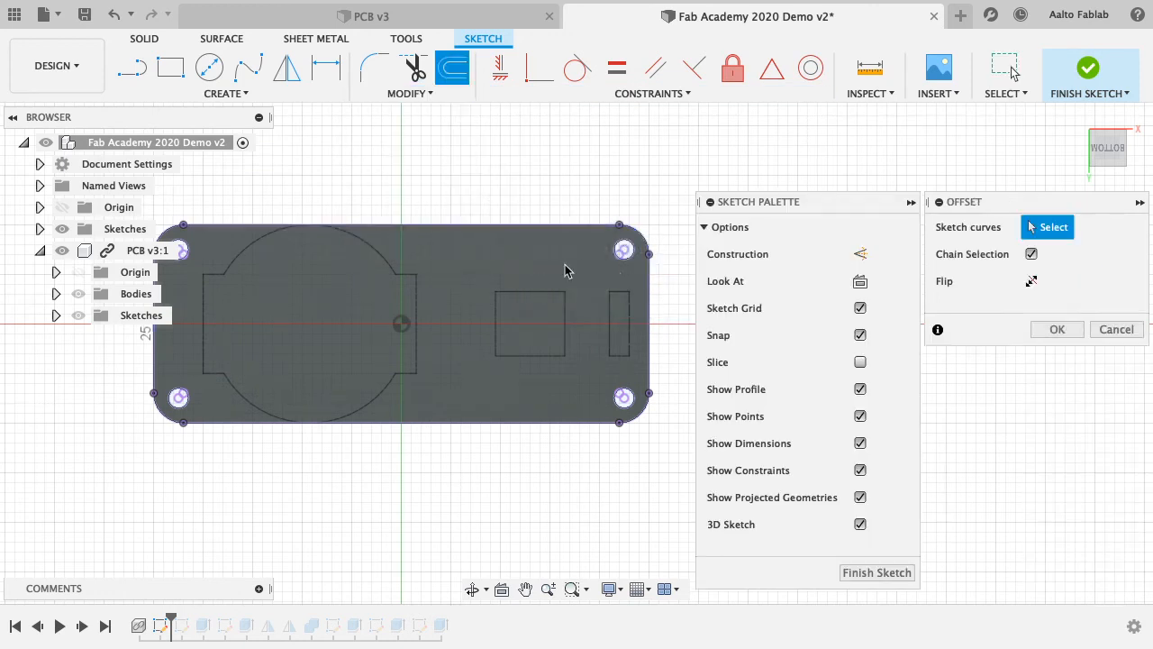
left_click(490, 227)
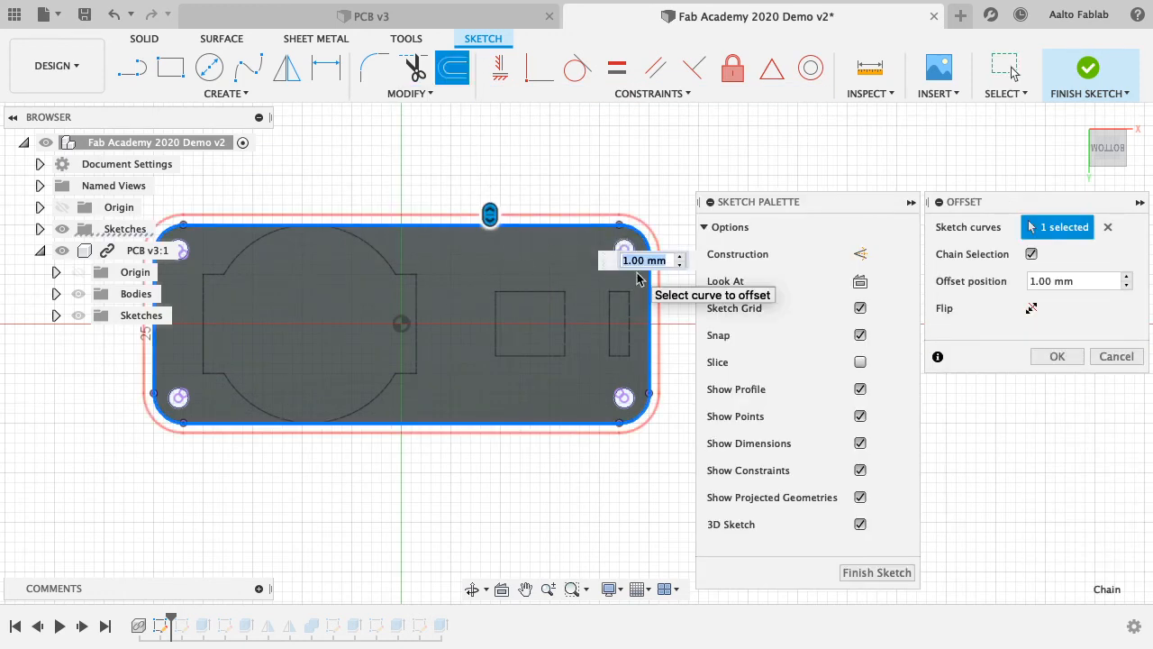
type("Tolerance")
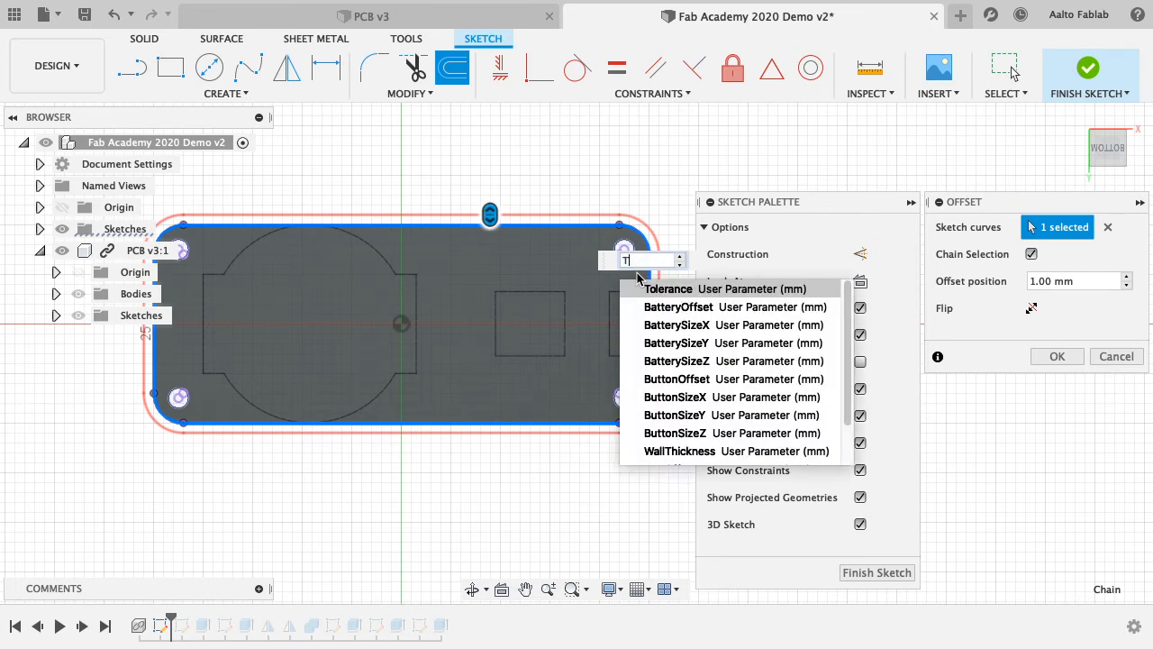
key("Return")
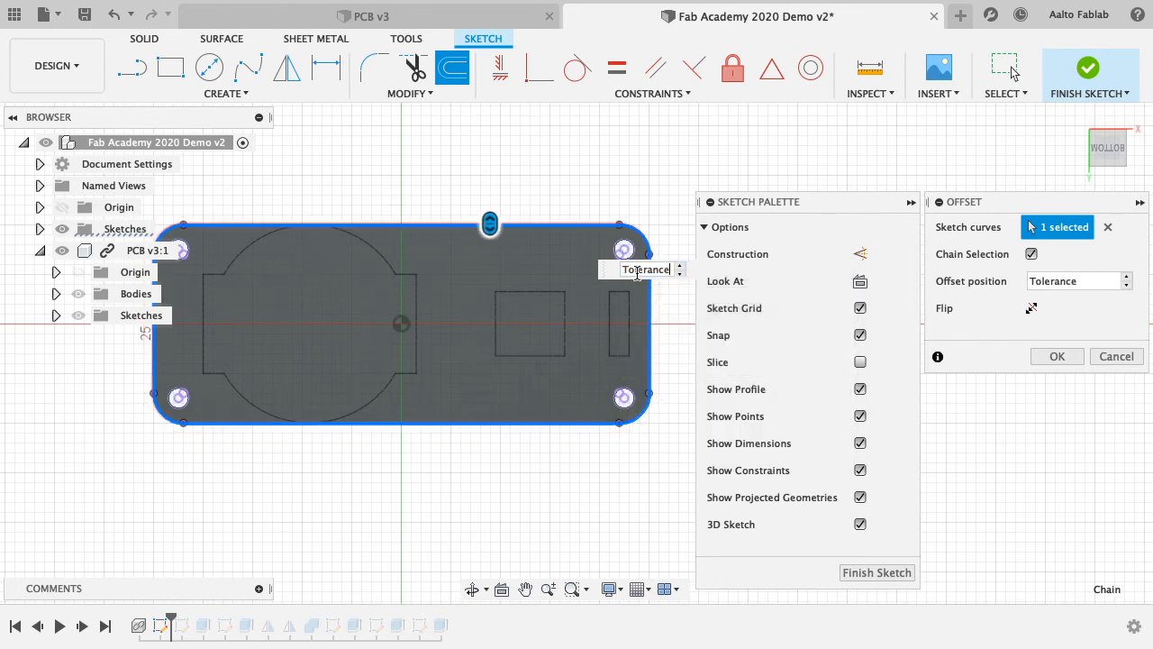
key("Return")
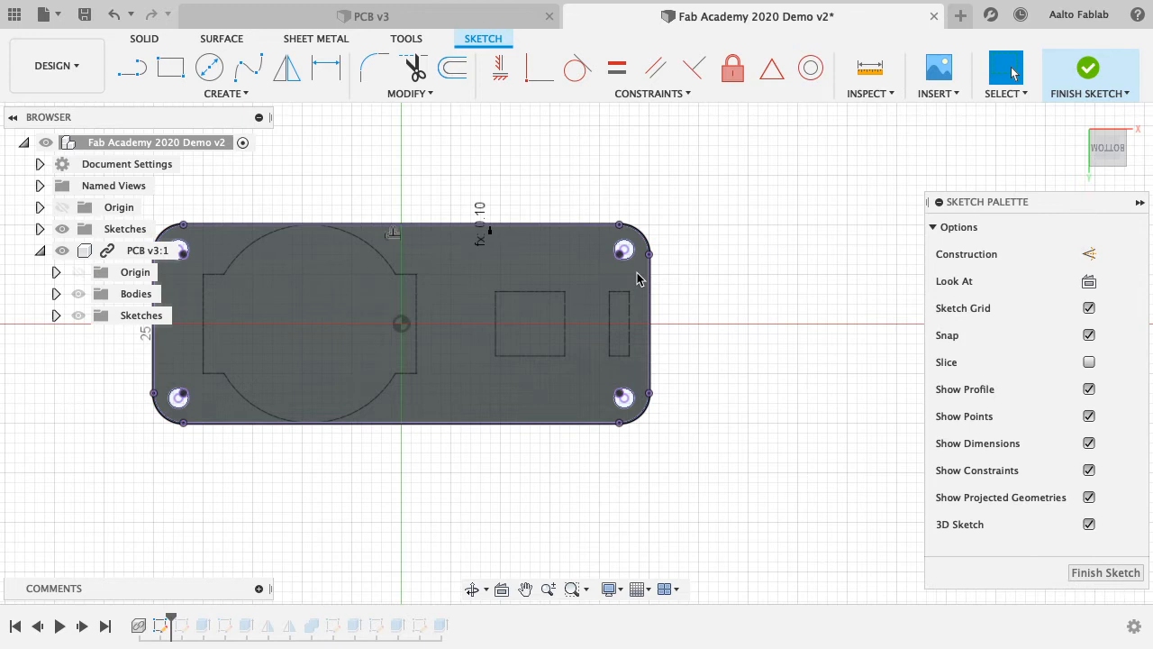
scroll(502, 261, "up", 5)
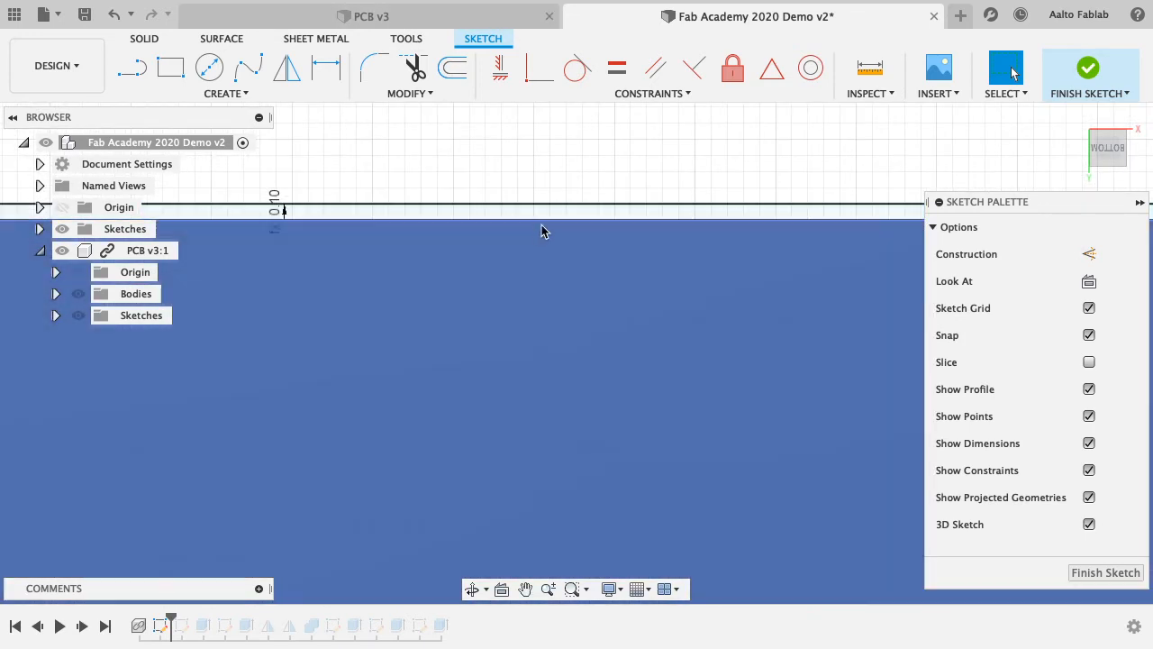
scroll(541, 219, "down", 3)
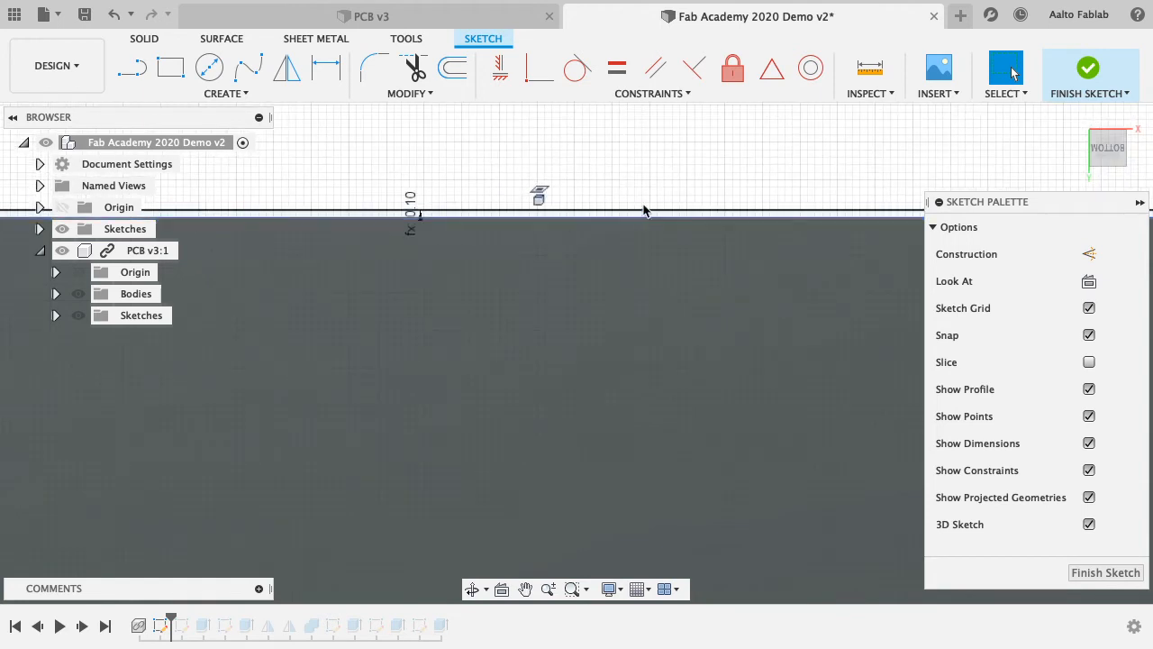
left_click(427, 93)
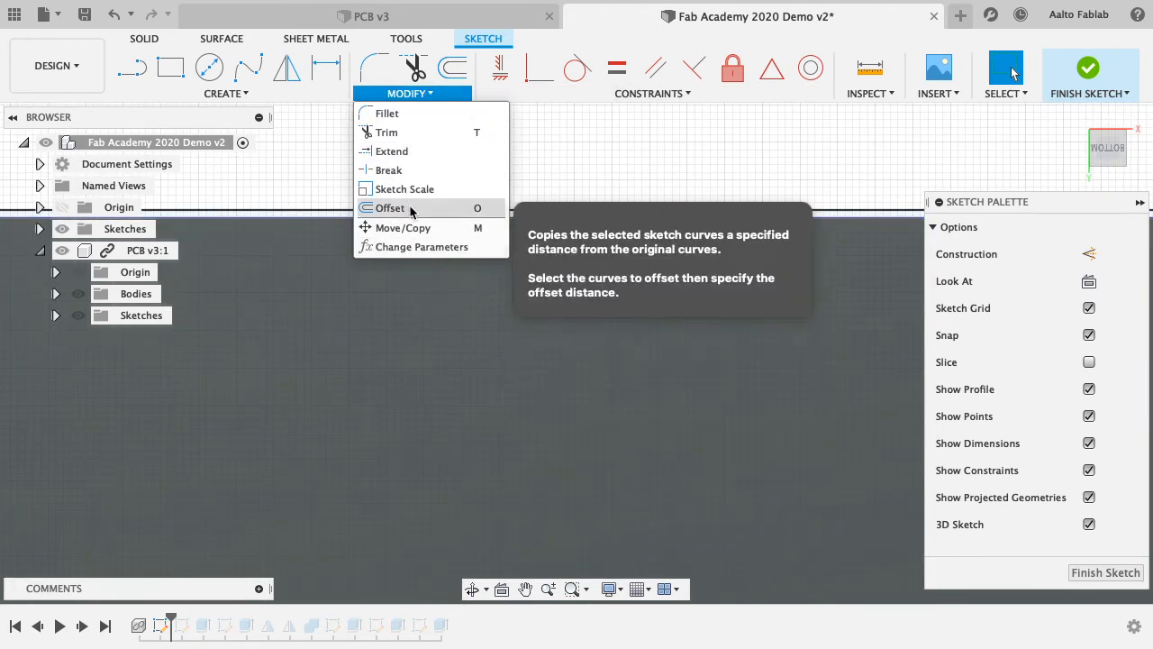
left_click(411, 210)
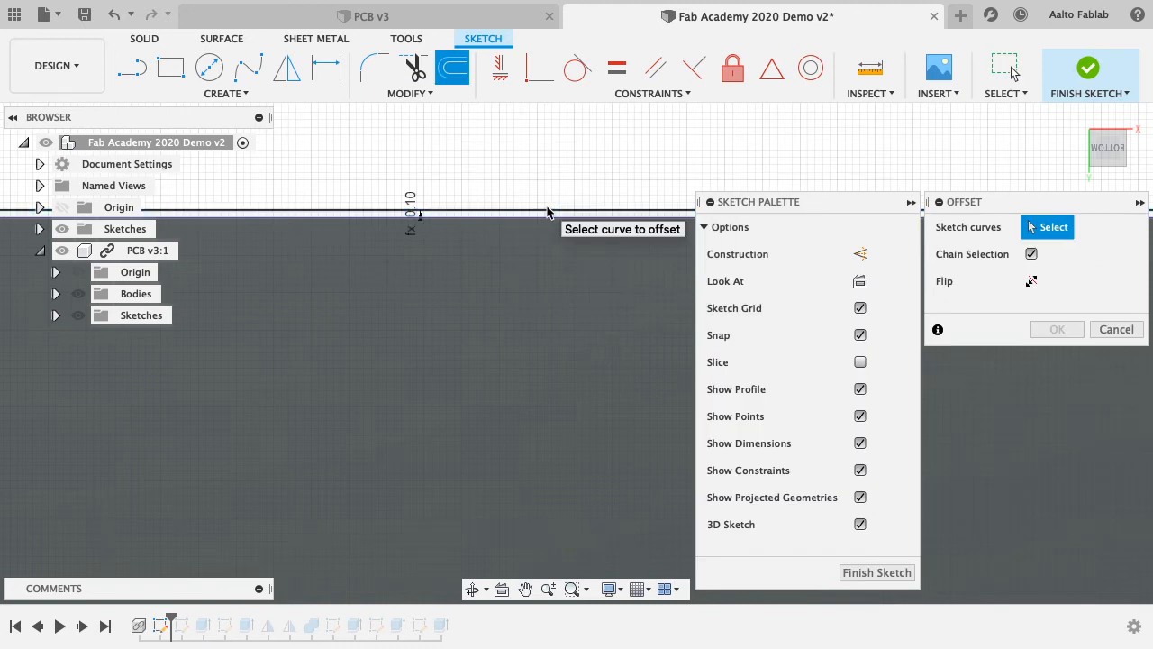
scroll(540, 159, "up", 5)
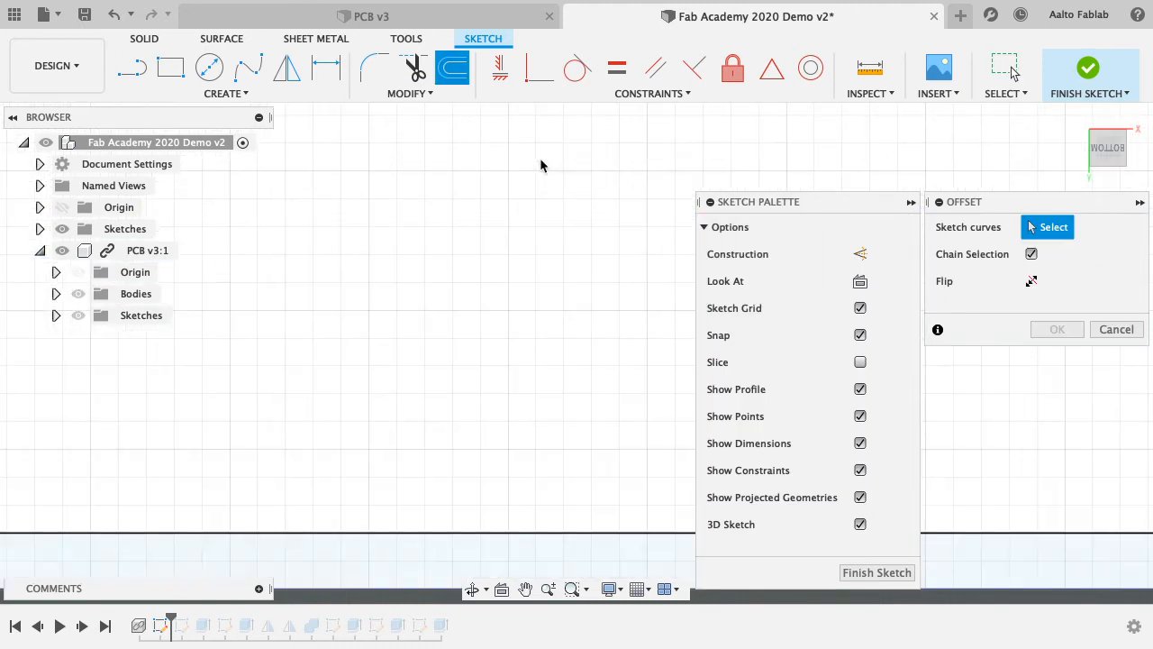
scroll(538, 235, "down", 5)
left_click(536, 236)
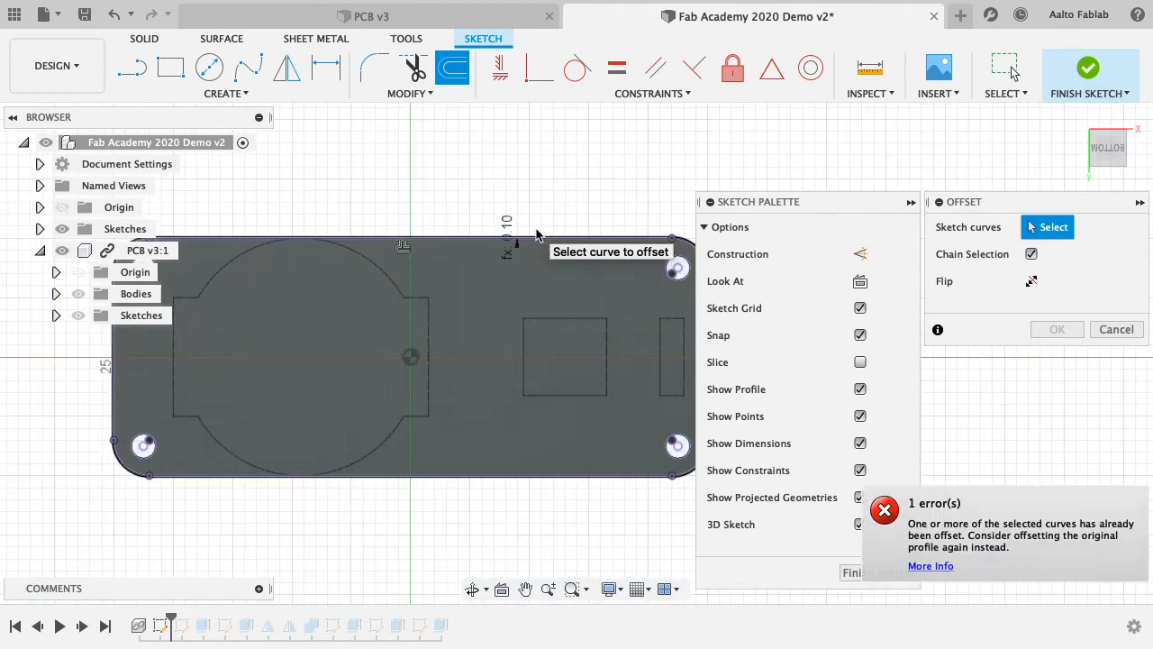
scroll(538, 236, "down", 2)
left_click(545, 237)
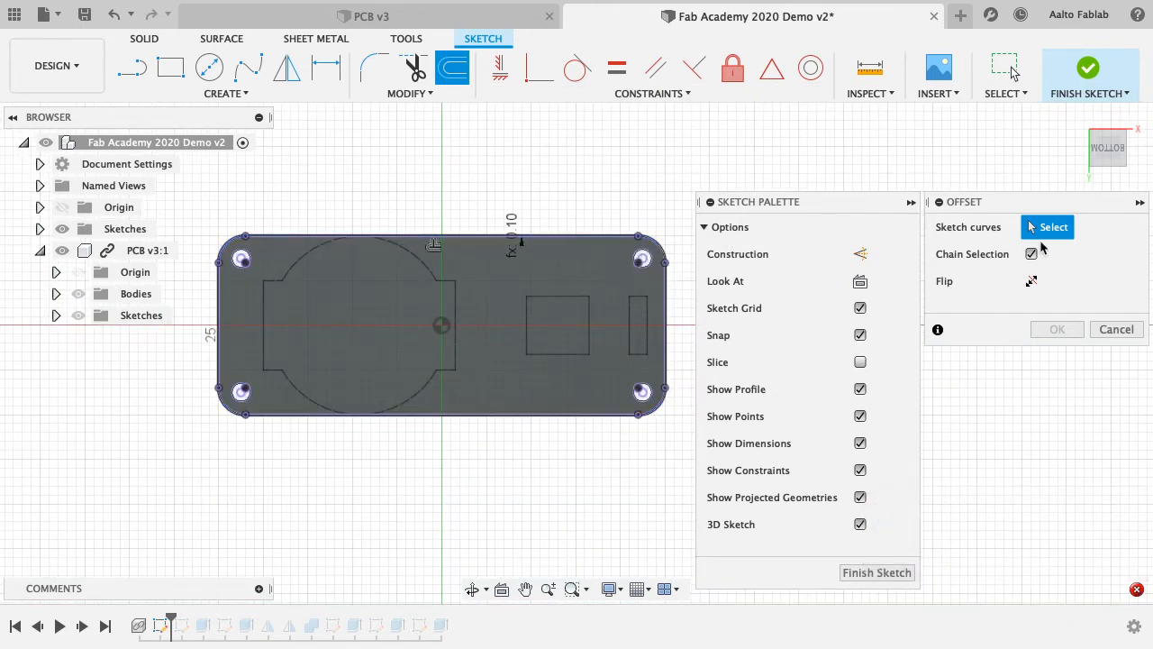
scroll(492, 227, "up", 5)
left_click(490, 311)
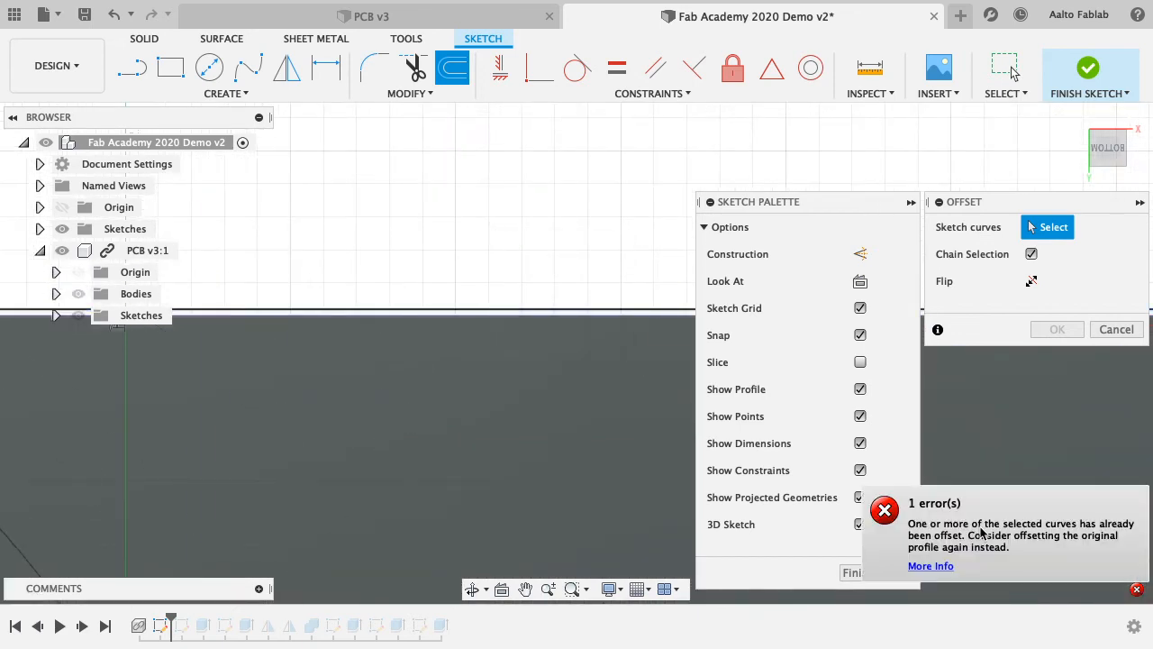
left_click(1116, 329)
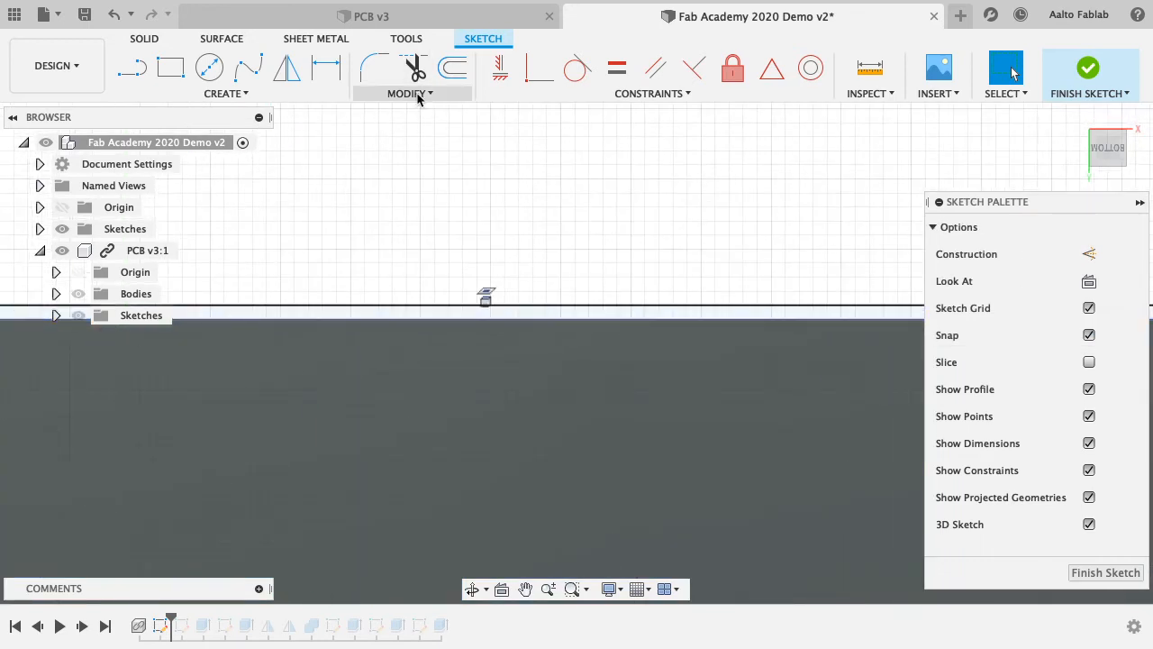
left_click(417, 94)
left_click(387, 207)
left_click(467, 308)
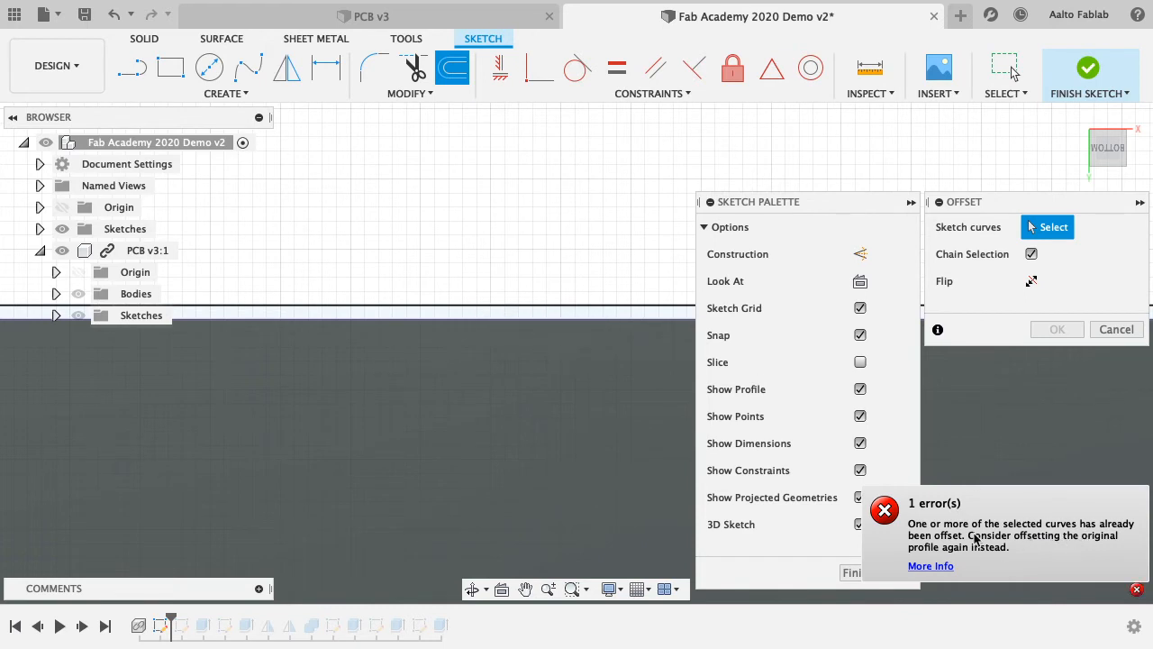
left_click(1116, 330)
- Offset the original projected PCB outline outward by the expression Tolerance + WallThickness, with chain selection on
left_click(399, 93)
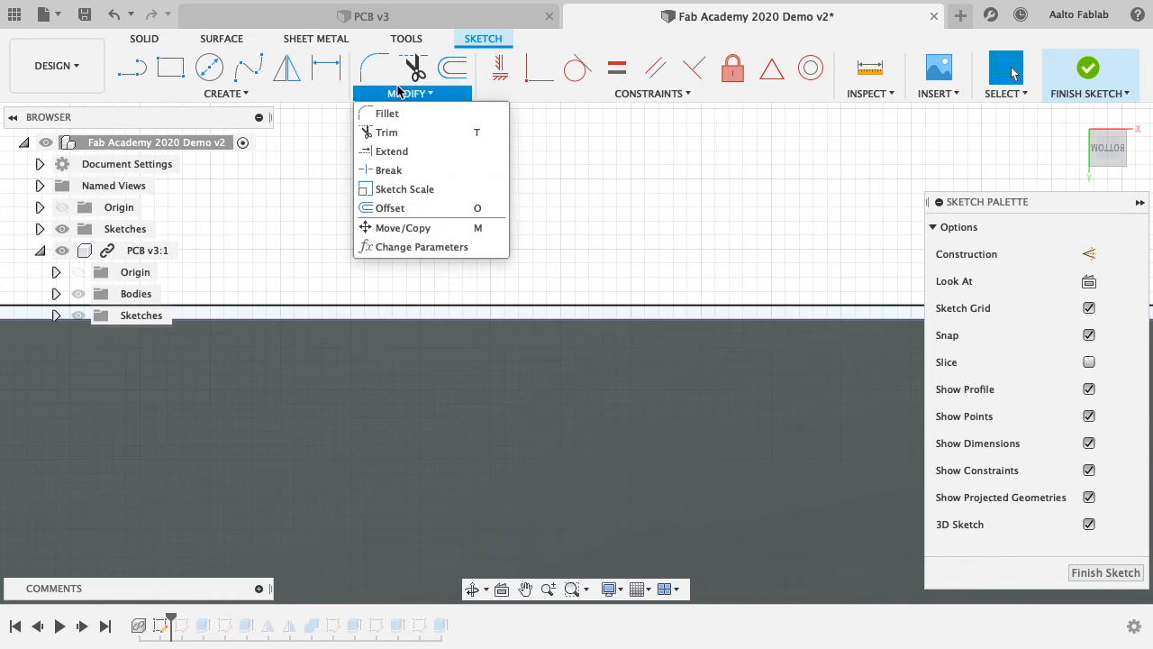
left_click(390, 208)
left_click(481, 320)
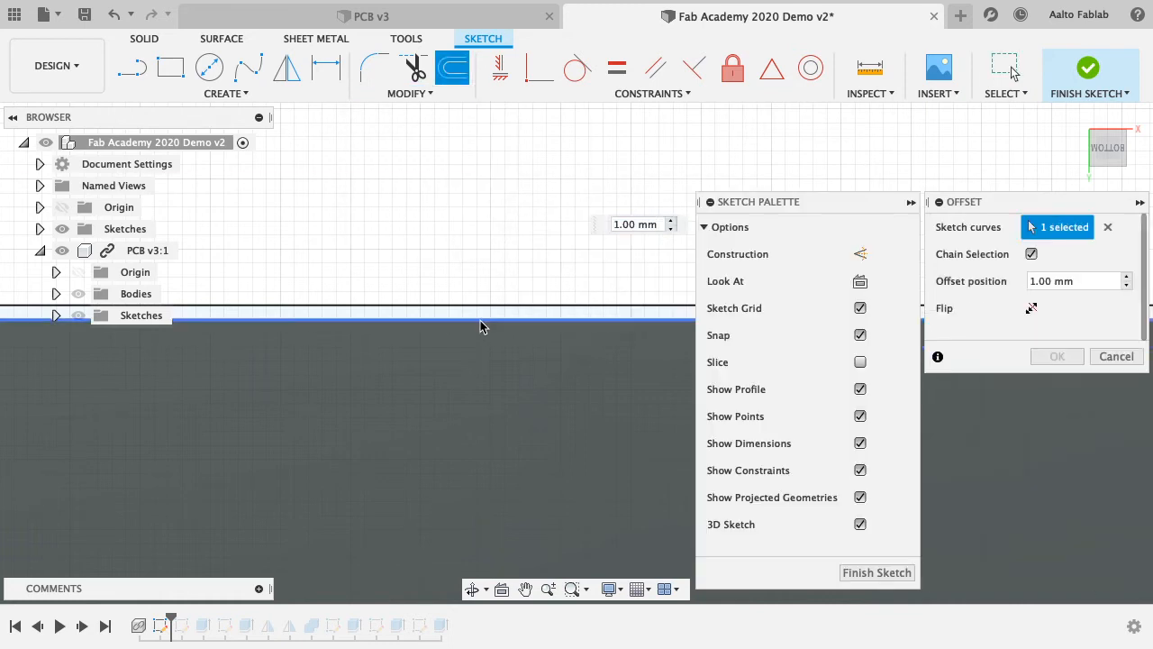
scroll(495, 287, "down", 5)
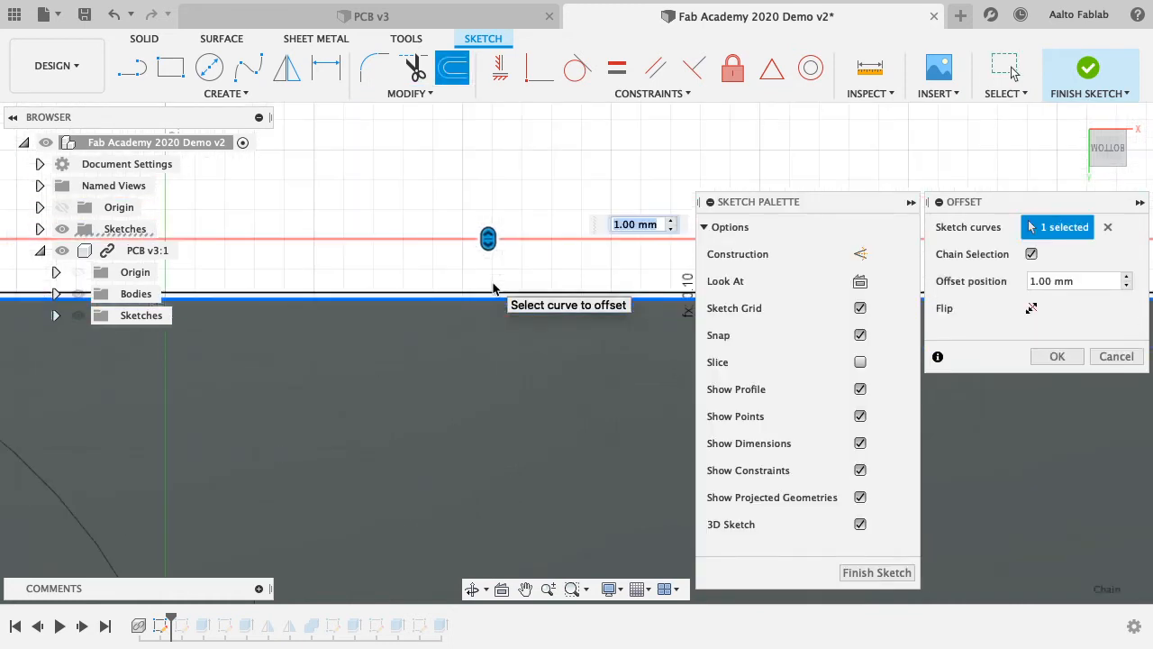
type("Tolerance")
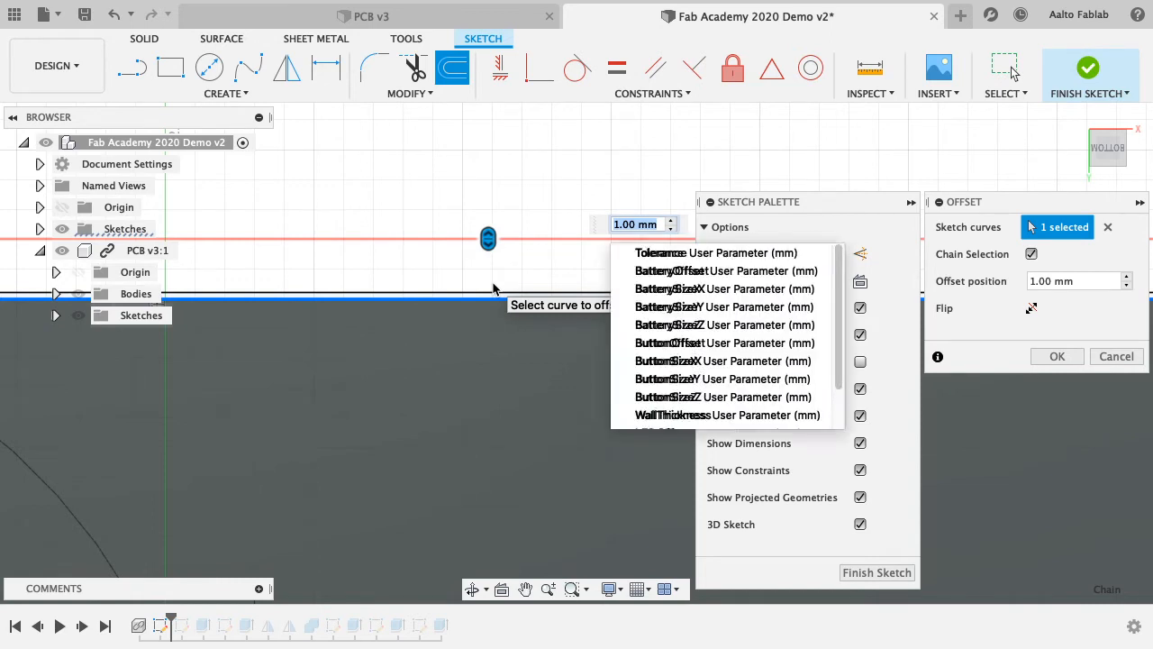
key("Return")
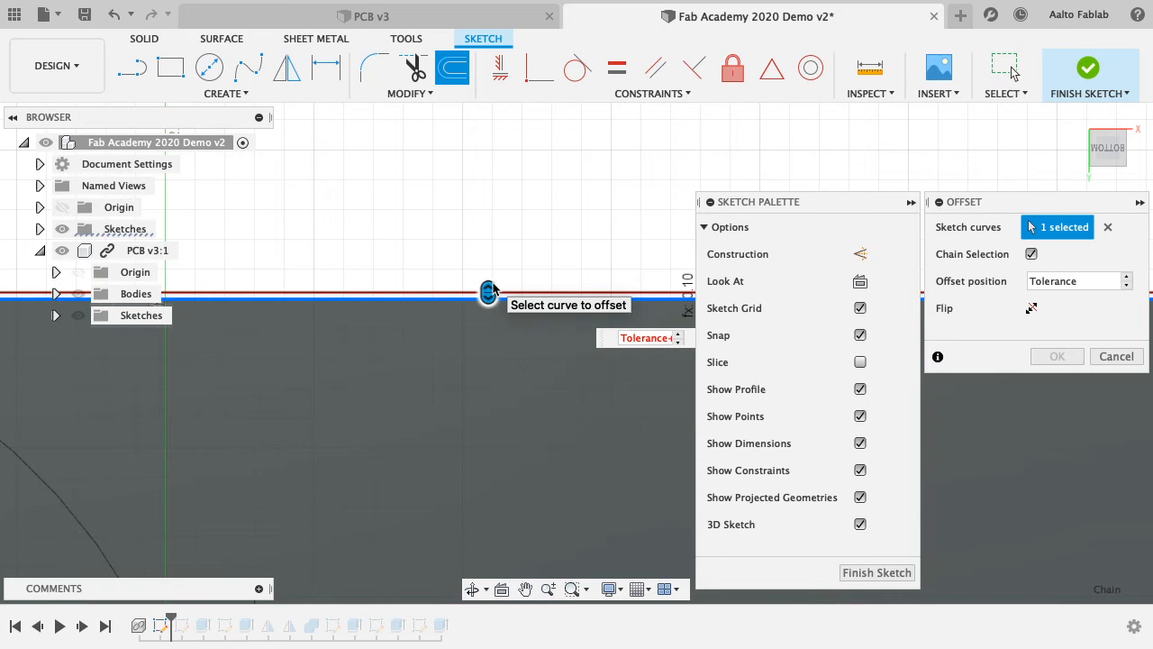
type("+ W")
key("Return")
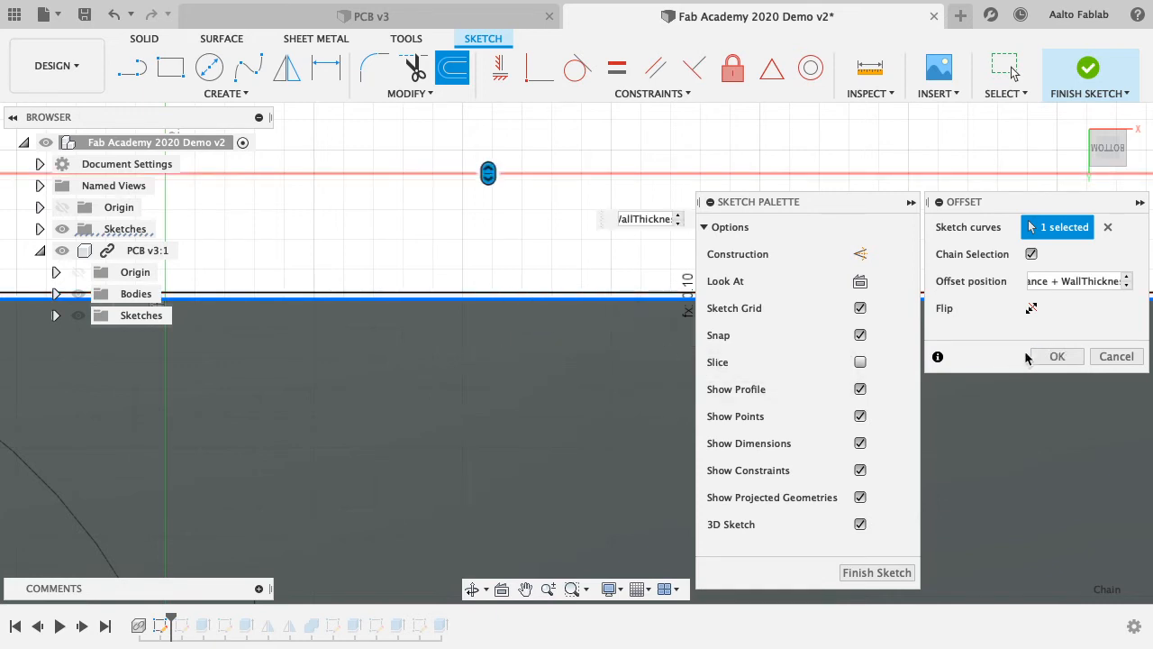
left_click(1052, 357)
scroll(577, 312, "down", 5)
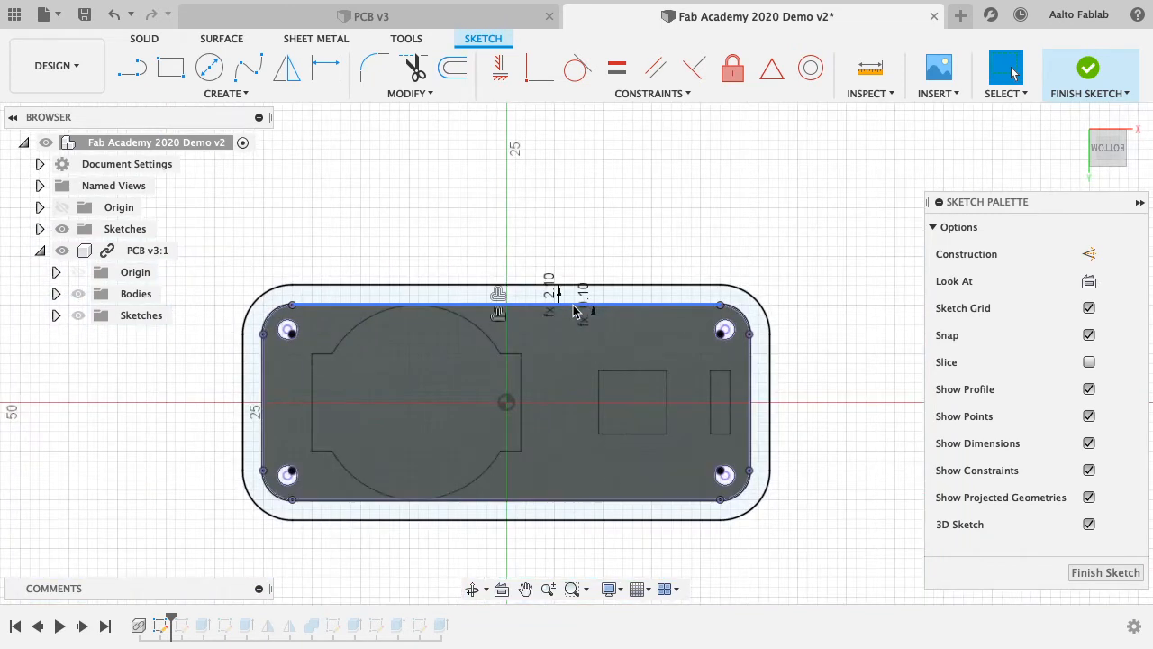
- Finish the enclosure sketch with the two offset outlines around the projected board
scroll(573, 311, "up", 2)
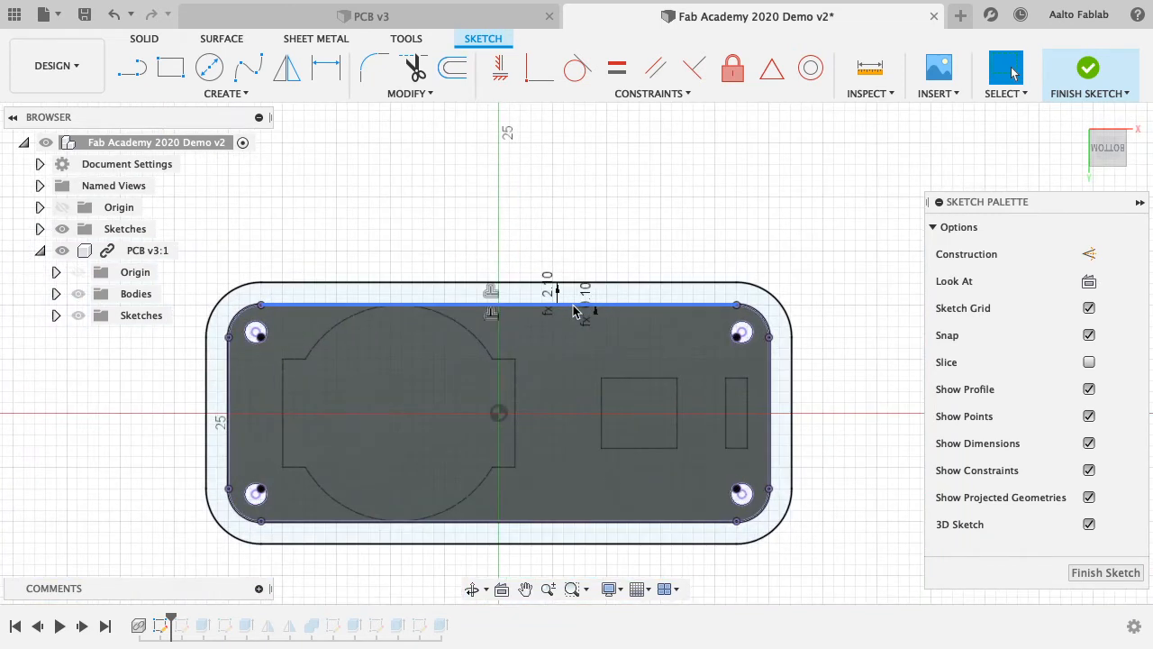
left_click(1104, 573)
mouse_move(837, 402)
middle_mouse_down("shift")
mouse_move(880, 420)
mouse_move(875, 545)
mouse_move(874, 453)
middle_mouse_up("shift")
middle_click_drag(553, 353, 480, 347, "shift")
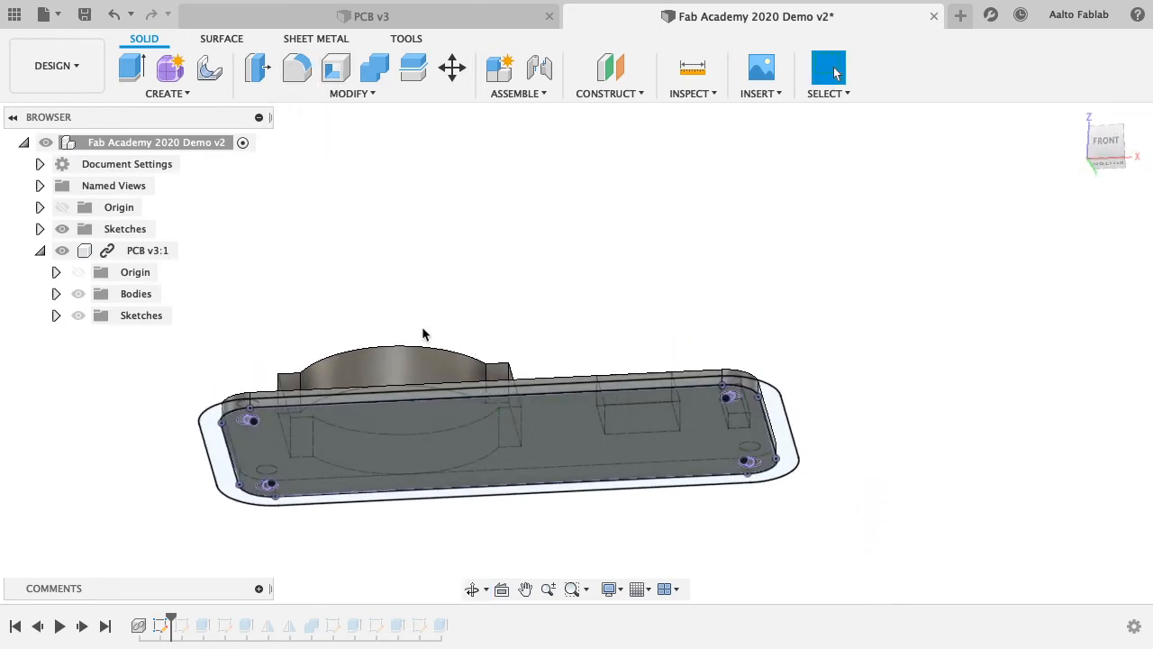
scroll(461, 416, "up", 3)
left_click(344, 94)
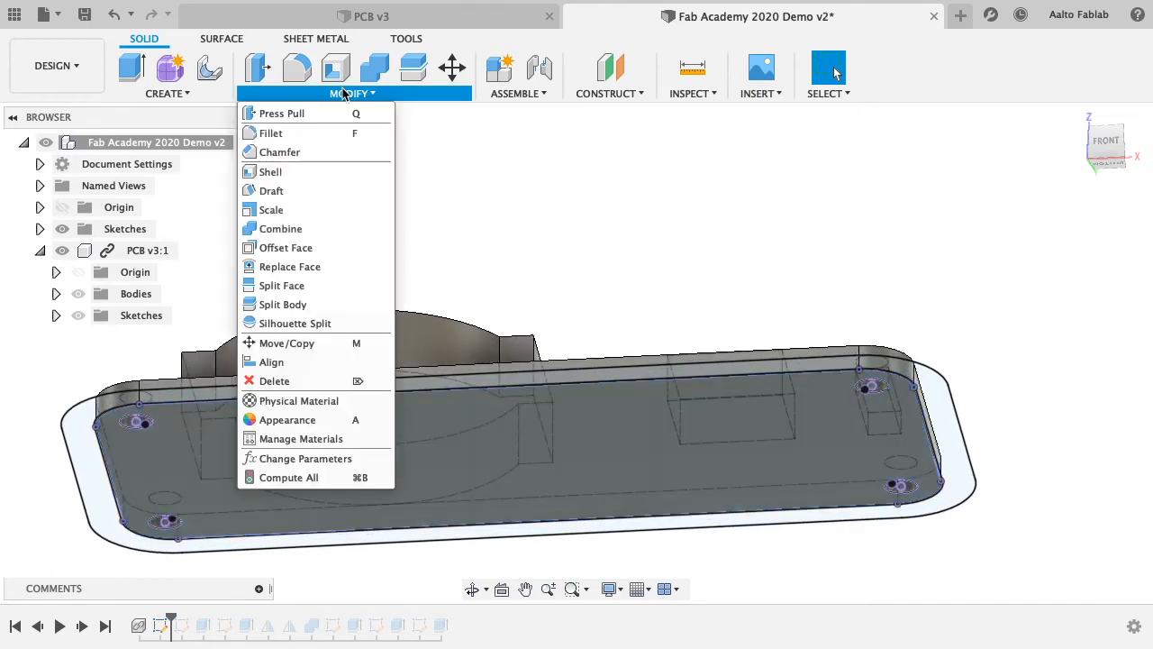
- Extrude the inner board-shaped profile and the surrounding wall profile away from the board's underside by the WallThickness parameter
left_click(131, 70)
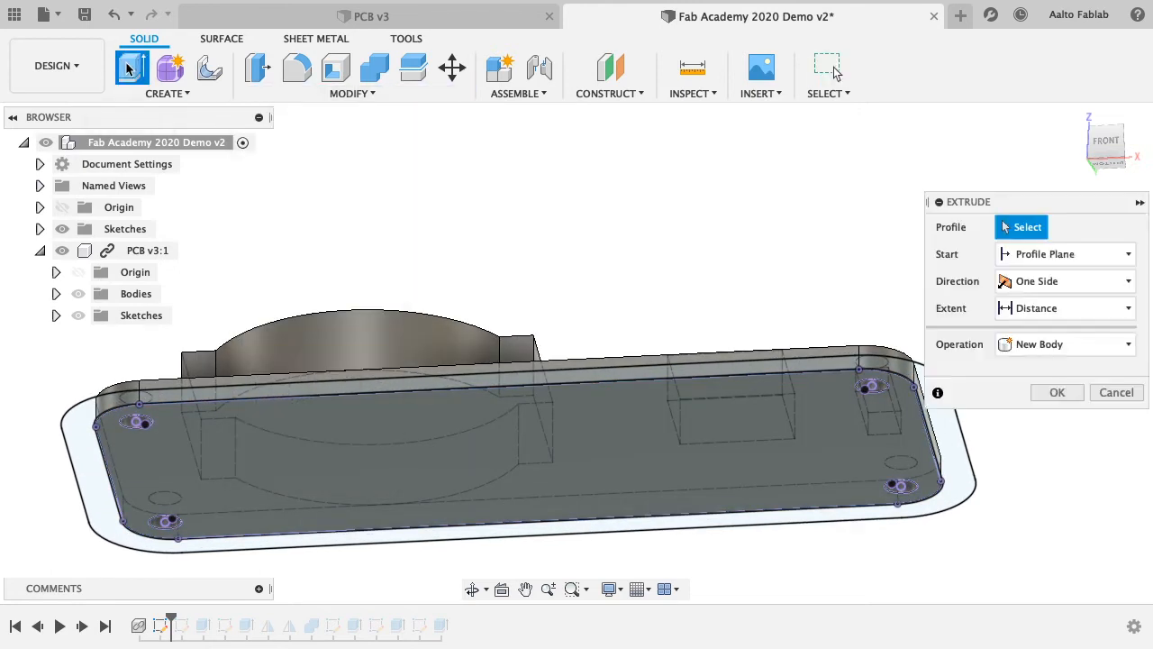
left_click(429, 439)
left_click(509, 450)
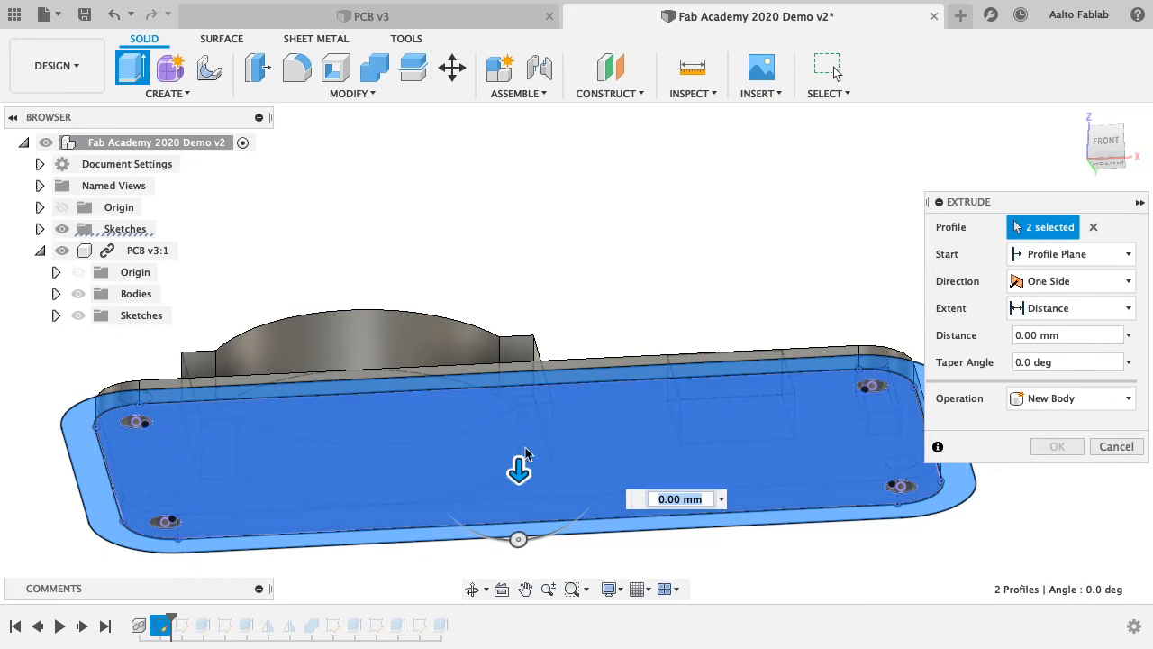
left_click_drag(516, 470, 510, 512)
middle_click_drag(510, 513, 365, 477, "shift")
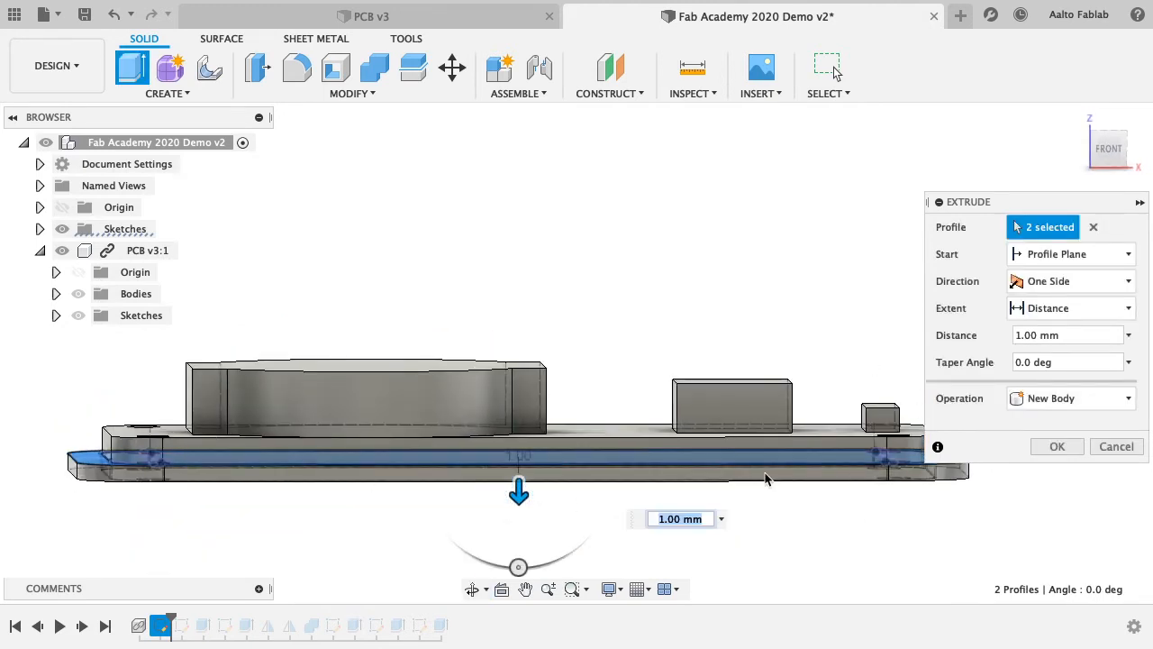
type("Wall")
key("Return")
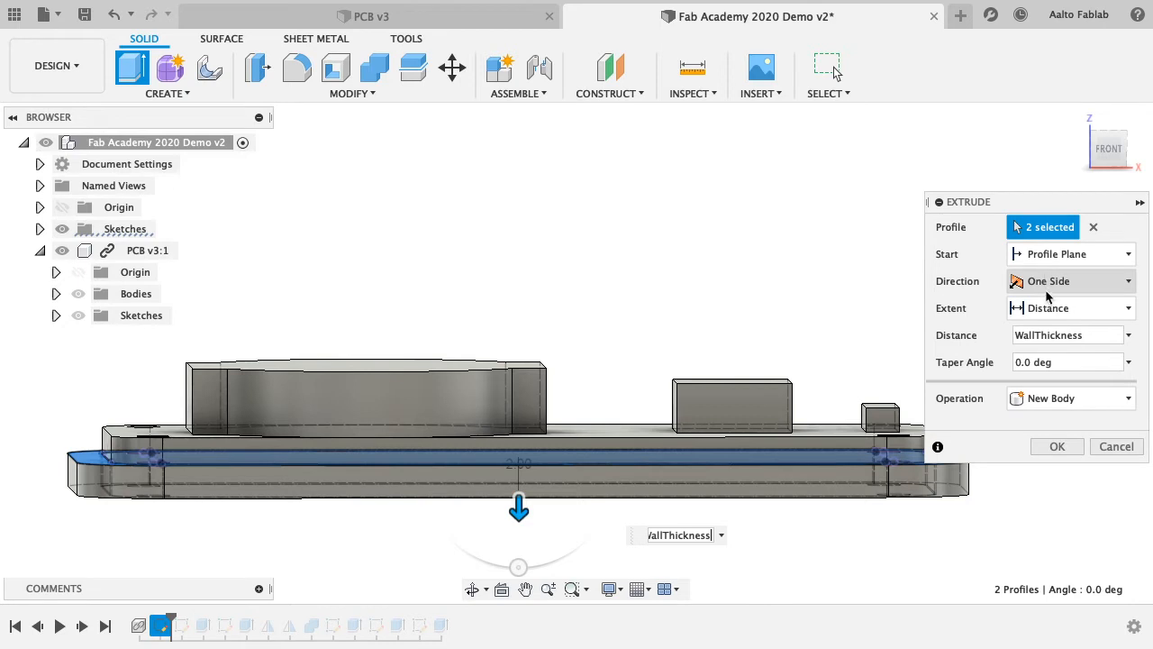
- Start the base extrusion from an offset plane with the offset set to the Tolerance parameter
scroll(167, 478, "up", 5)
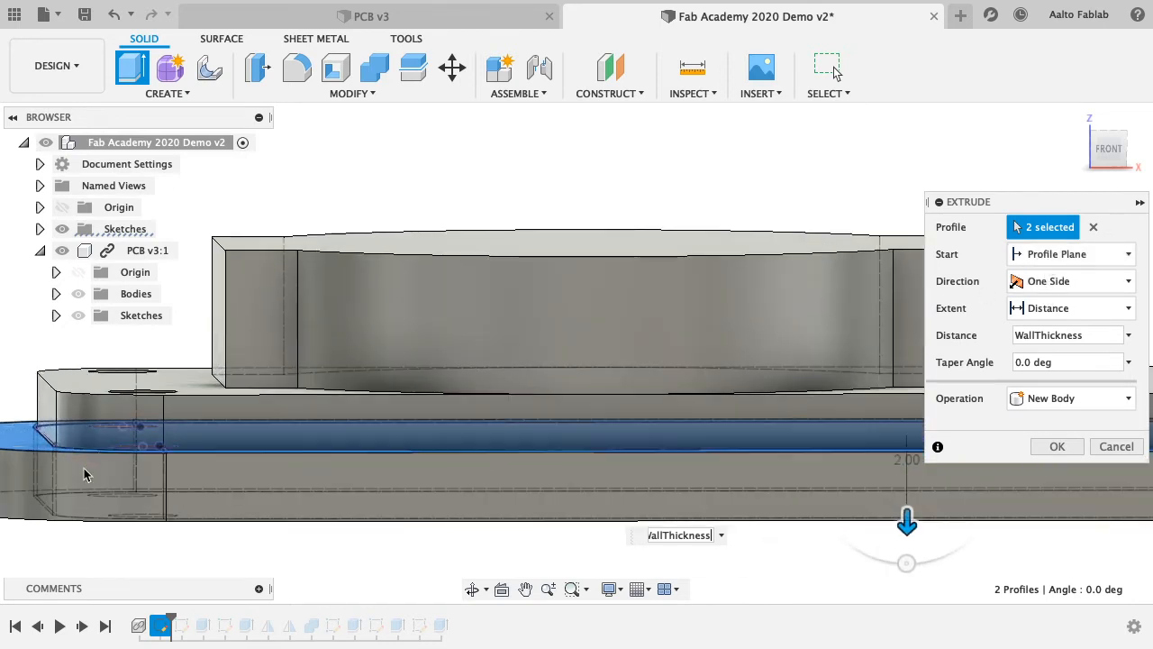
left_click(1057, 255)
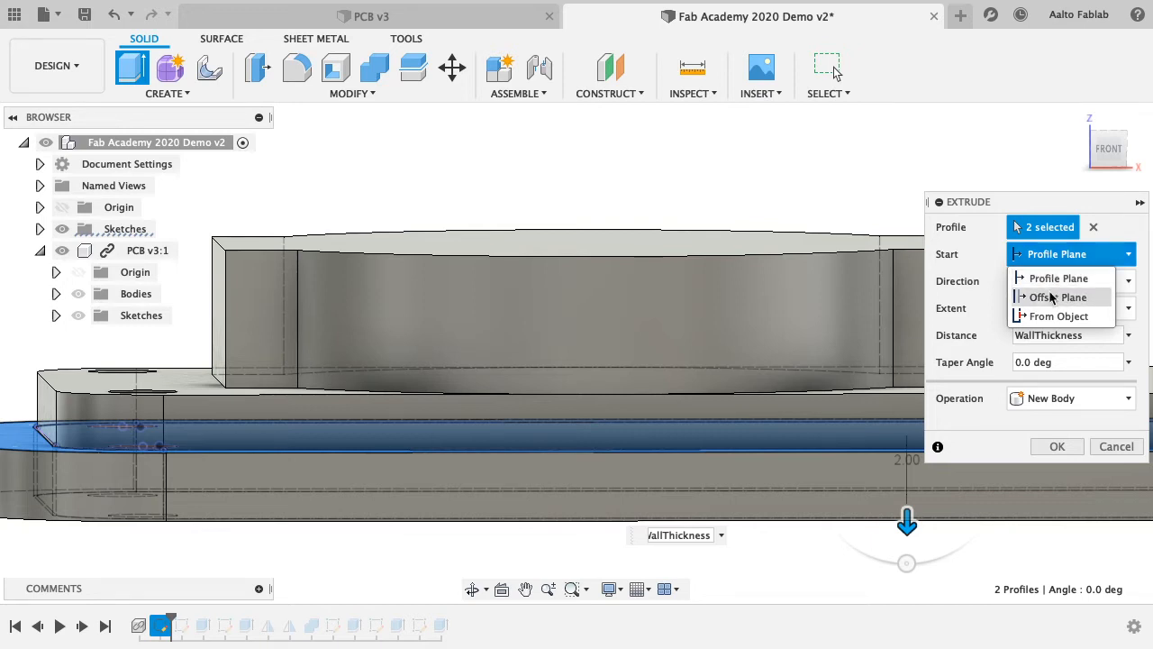
left_click(1052, 298)
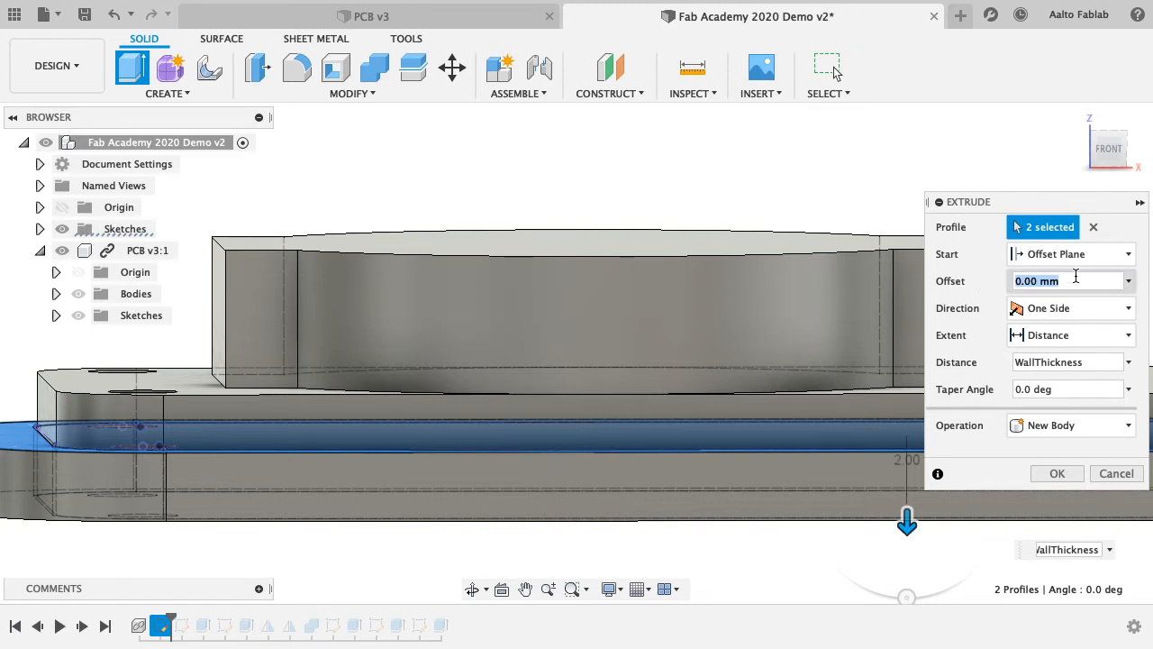
type("Te")
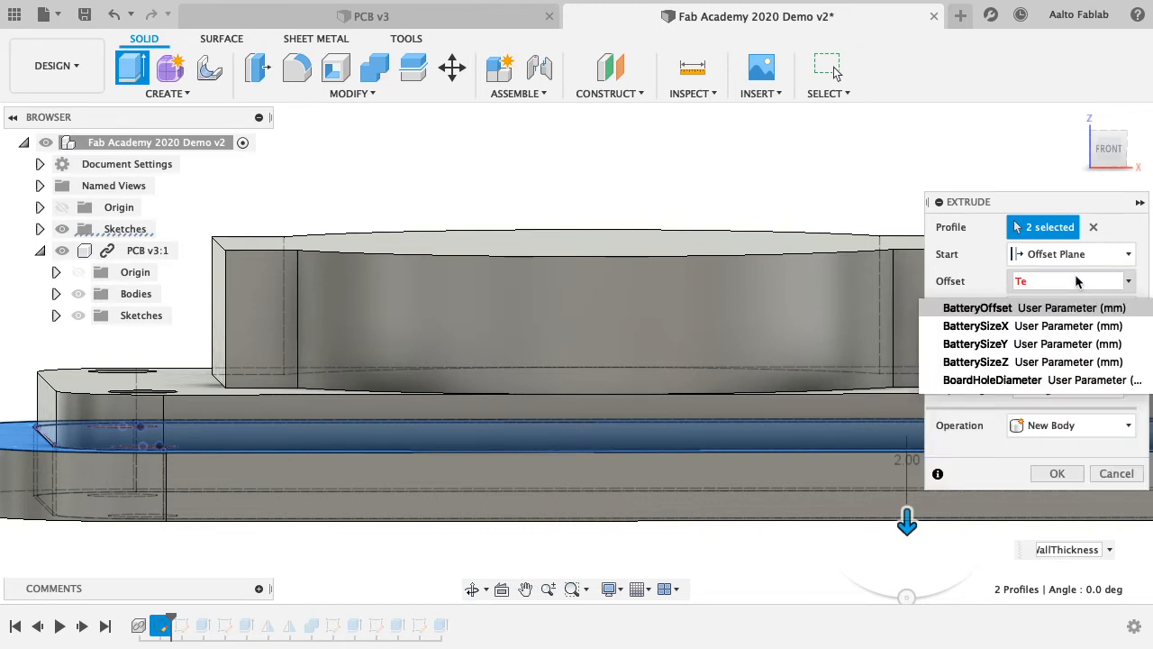
key("BackSpace")
type("o")
key("Return")
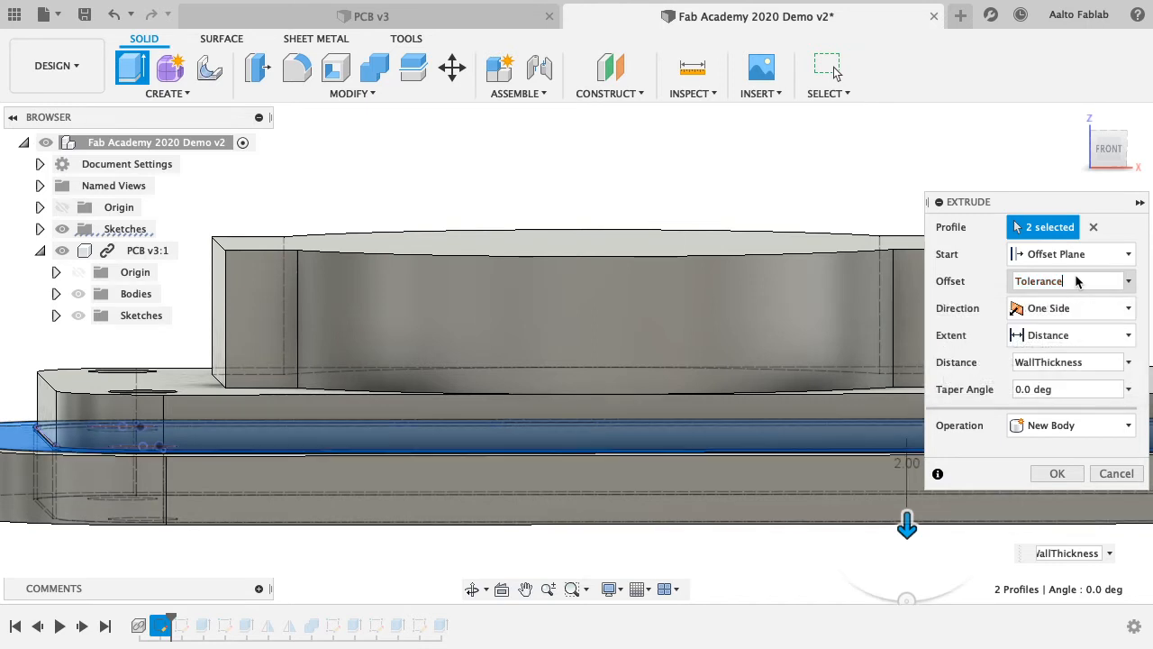
- Check the tolerance gap between board and base in front view and create the base as a new body
scroll(280, 468, "up", 5)
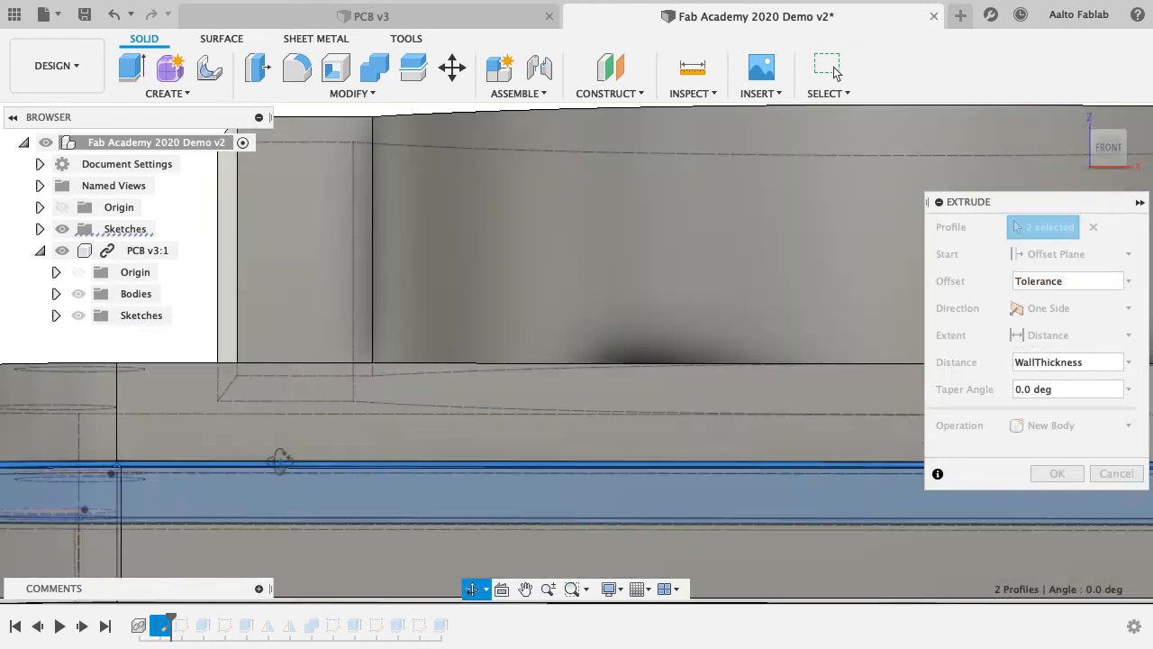
left_click(1108, 146)
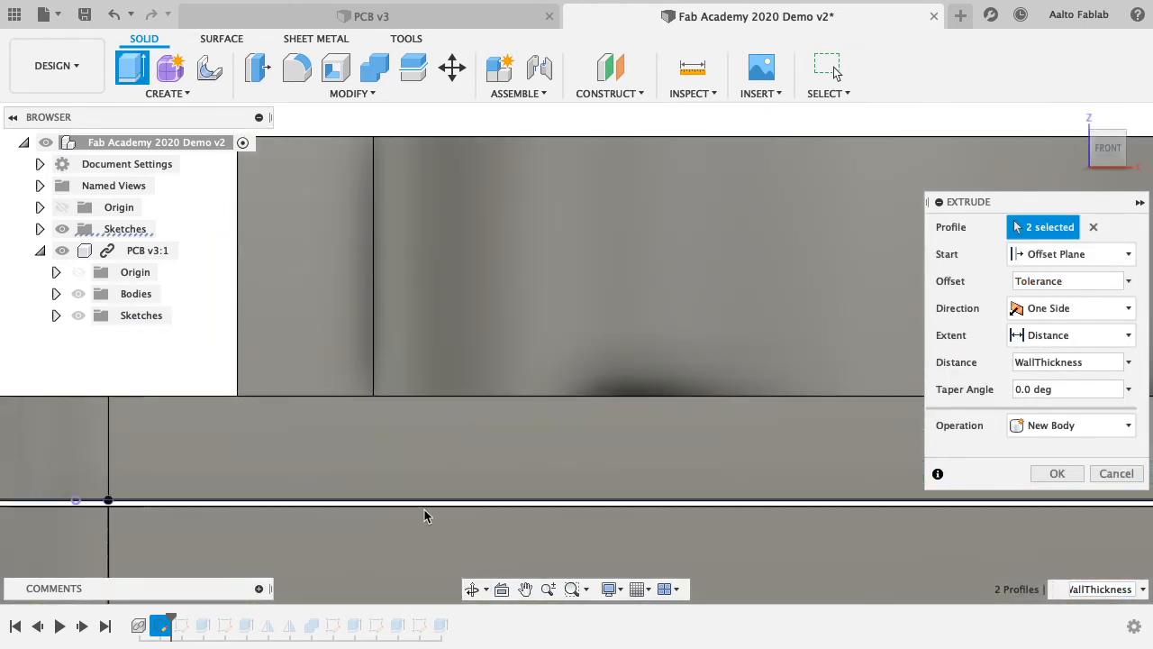
scroll(423, 510, "up", 3)
scroll(531, 486, "down", 5)
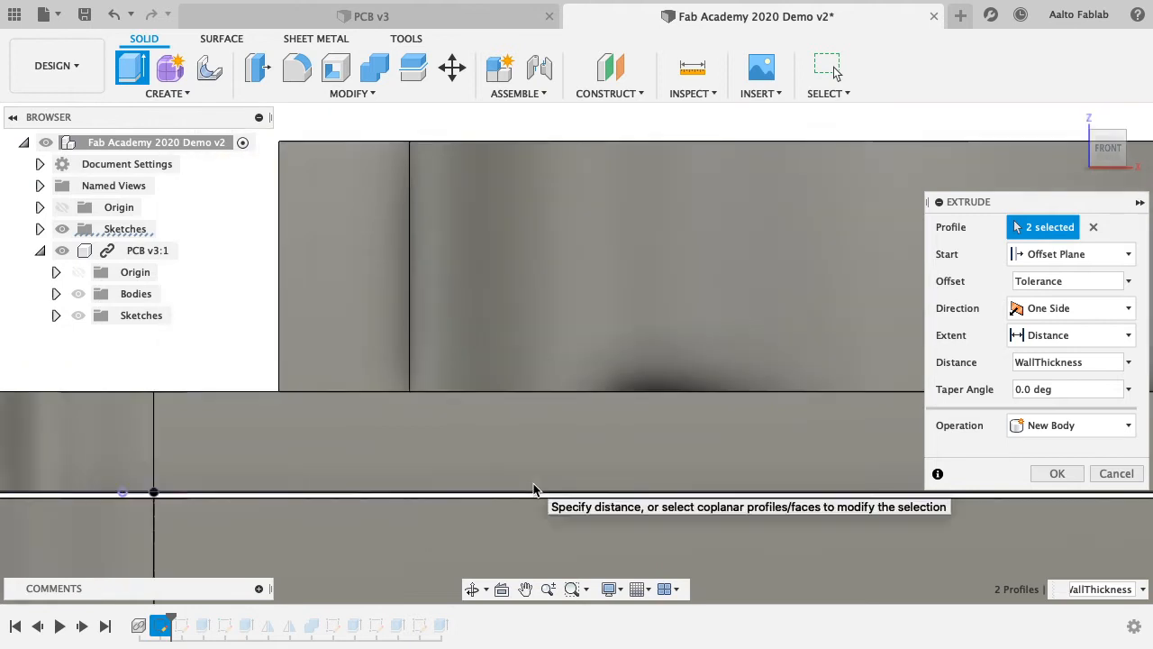
scroll(581, 484, "down", 2)
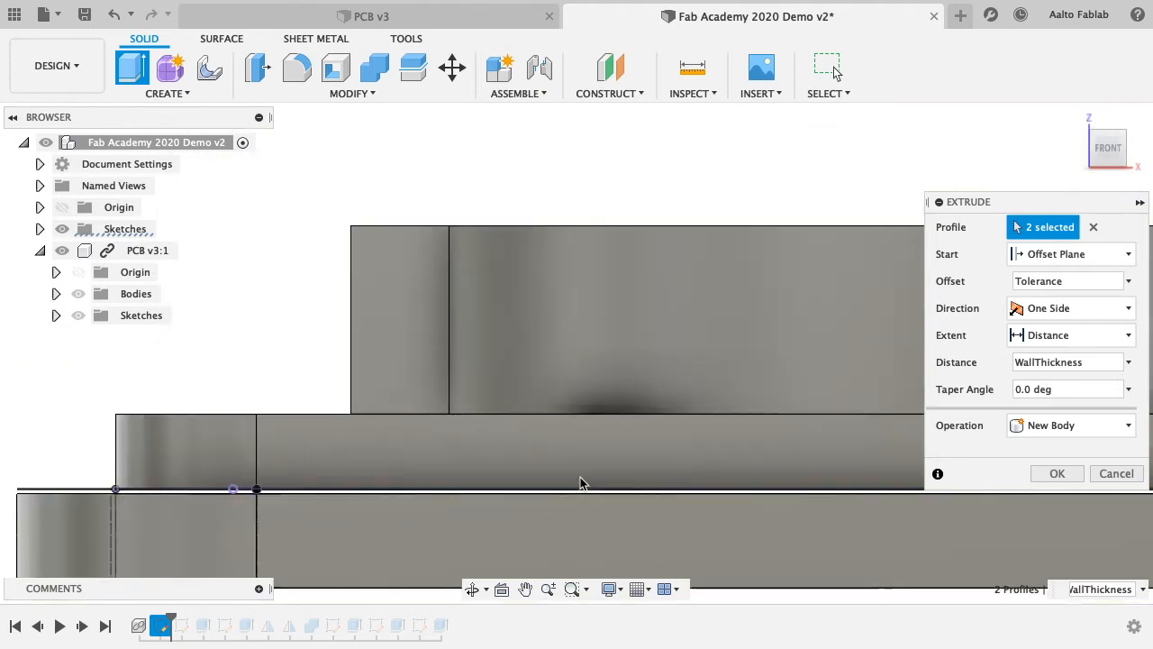
scroll(581, 483, "up", 1)
scroll(581, 484, "down", 2)
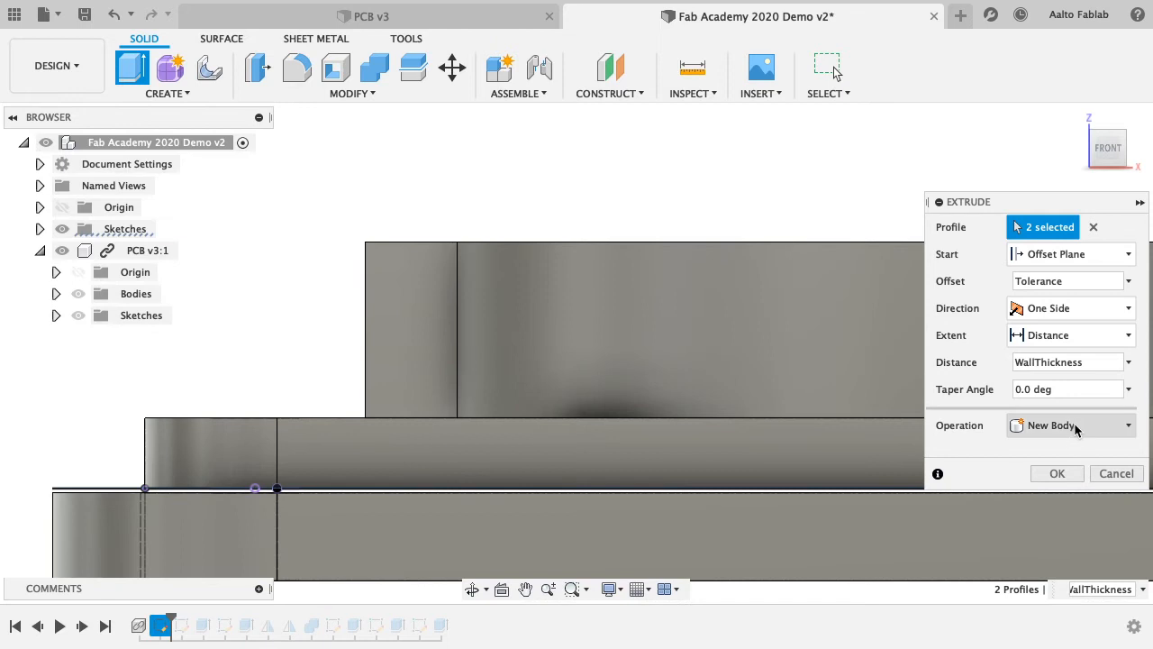
left_click(1053, 473)
- Set up an extrusion of the base's upper face around the board, 5 mm upward and joined to the base
scroll(754, 465, "down", 5)
middle_click_drag(754, 465, 717, 479, "shift")
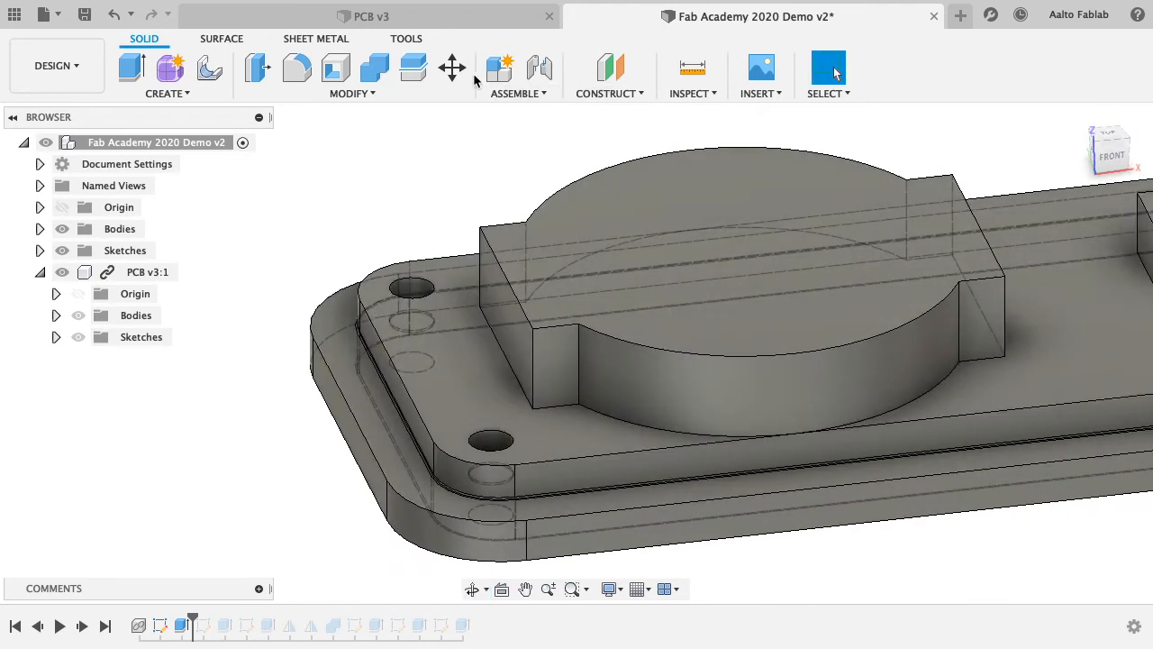
left_click(132, 70)
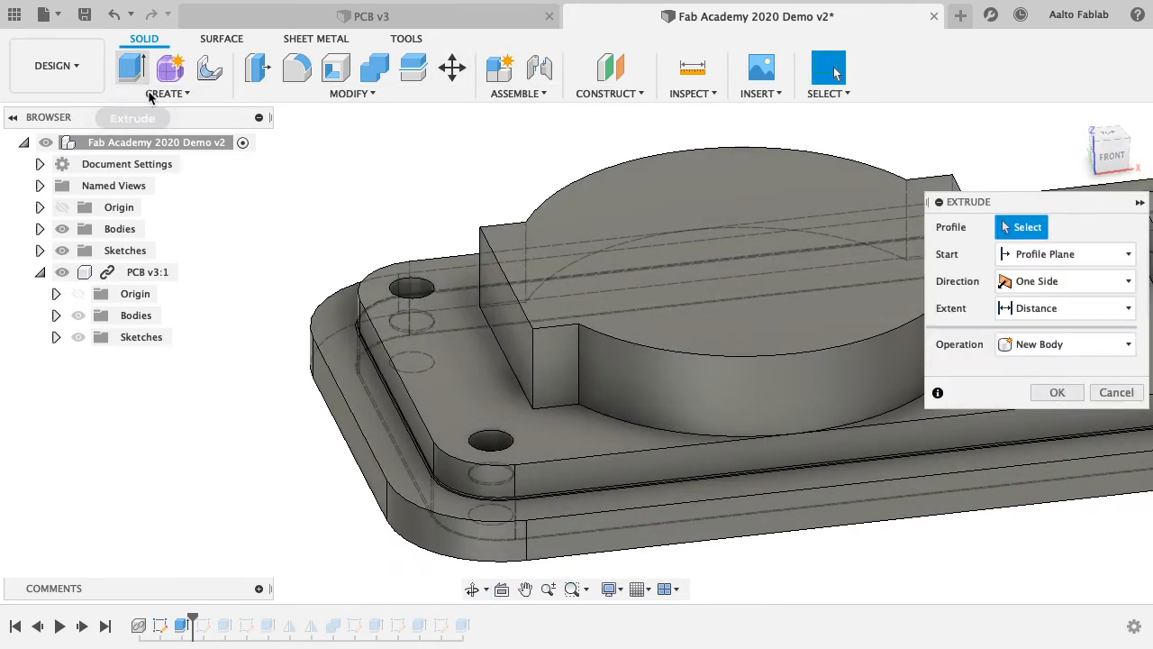
left_click(356, 424)
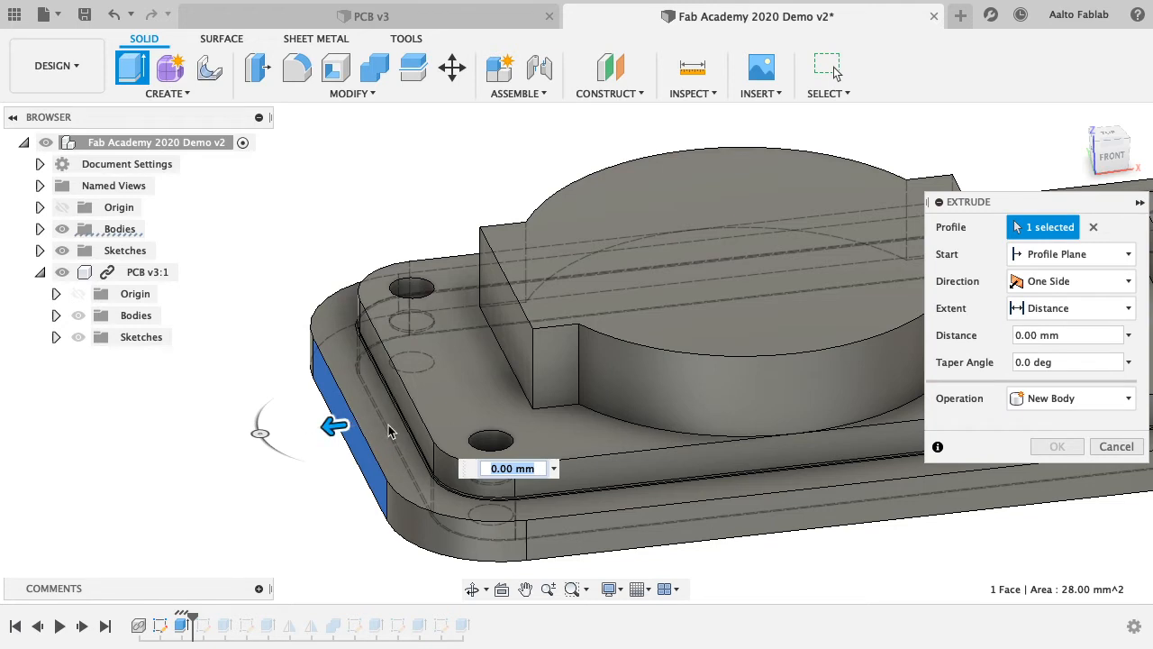
left_click(383, 424)
left_click(390, 410)
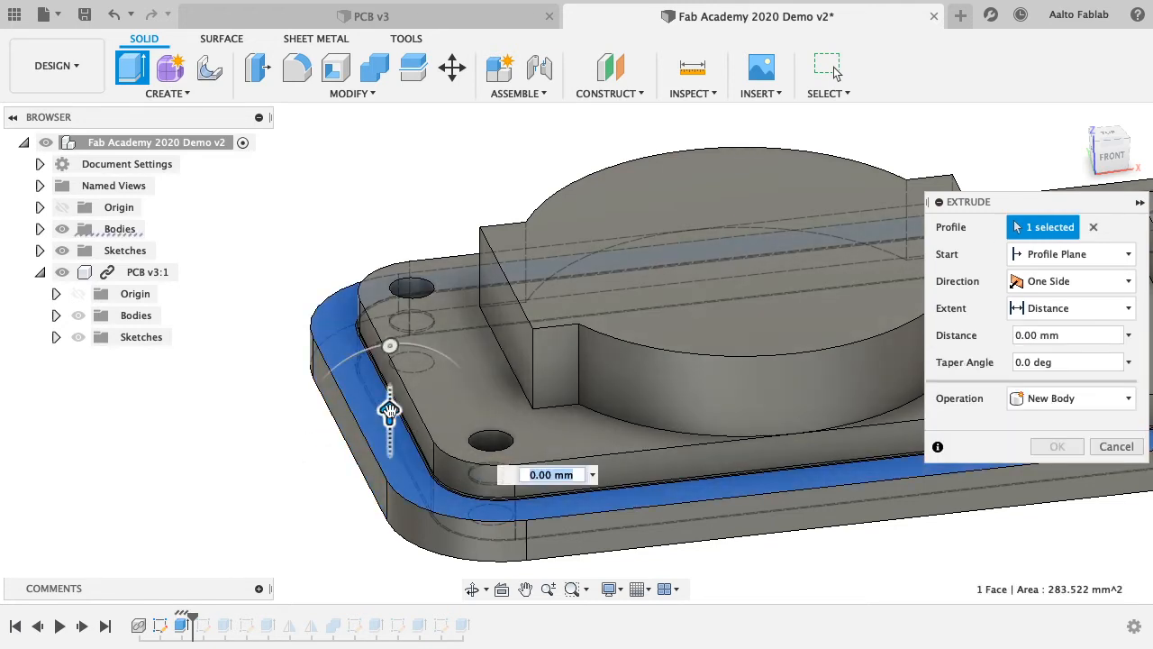
left_click_drag(389, 410, 389, 312)
middle_click_drag(651, 349, 603, 312, "shift")
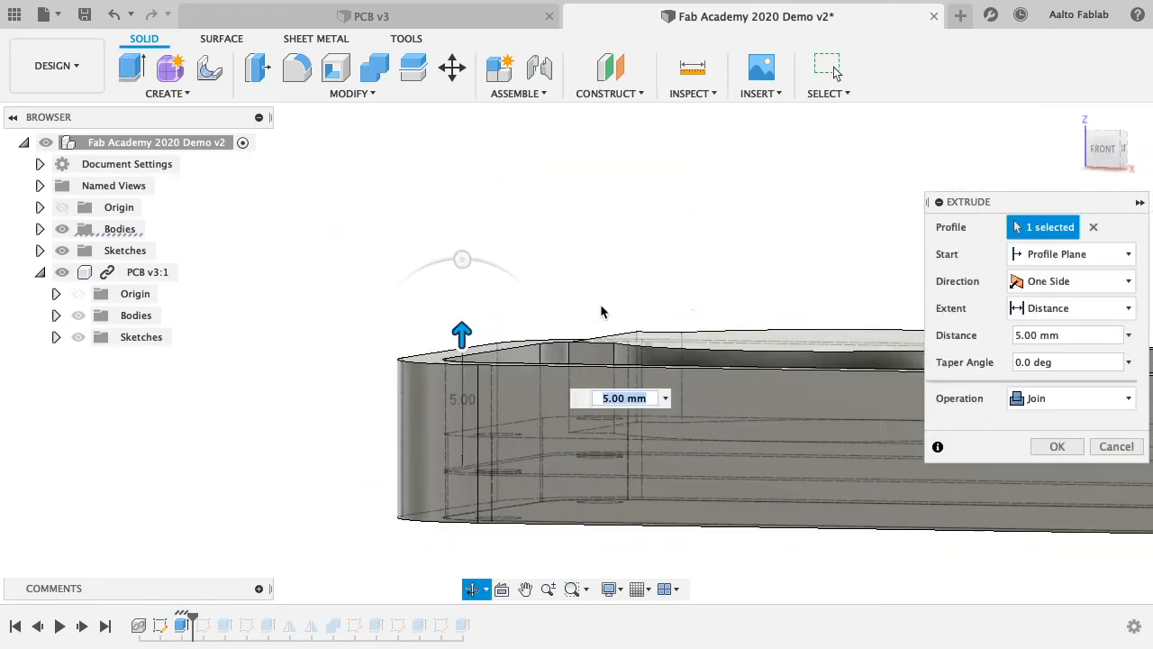
- Set the wall extrusion's extent to To Object and terminate it at the top face of the round battery holder
left_click(1054, 310)
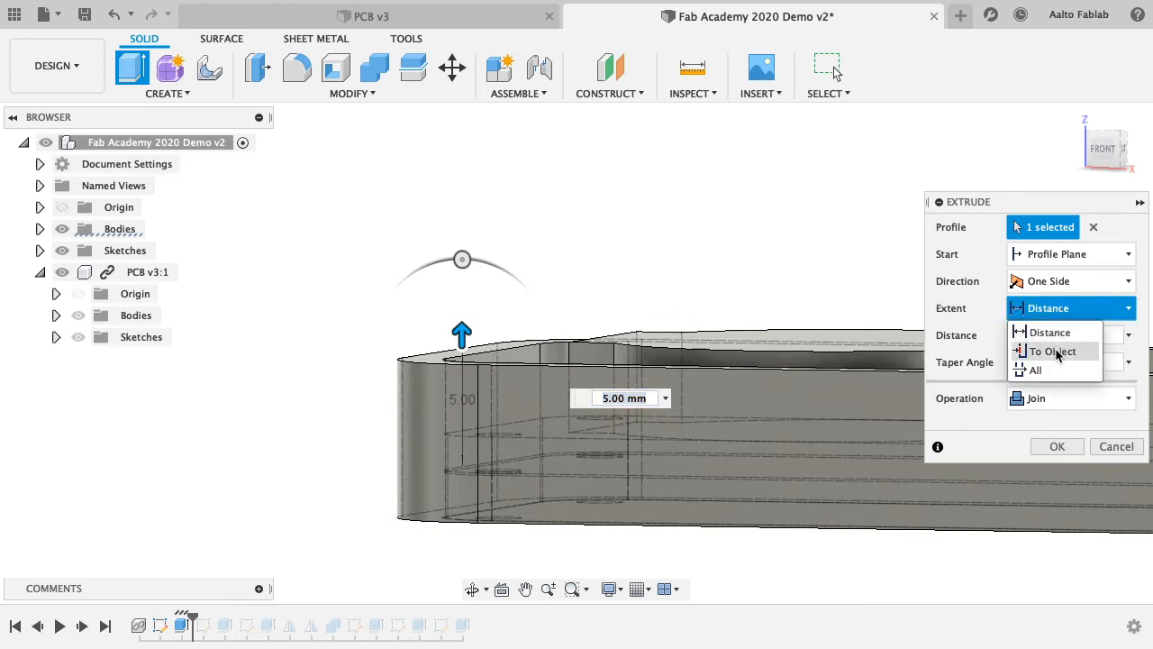
left_click(1054, 351)
left_click(826, 343)
middle_click_drag(825, 342, 286, 306, "shift")
scroll(643, 360, "down", 6)
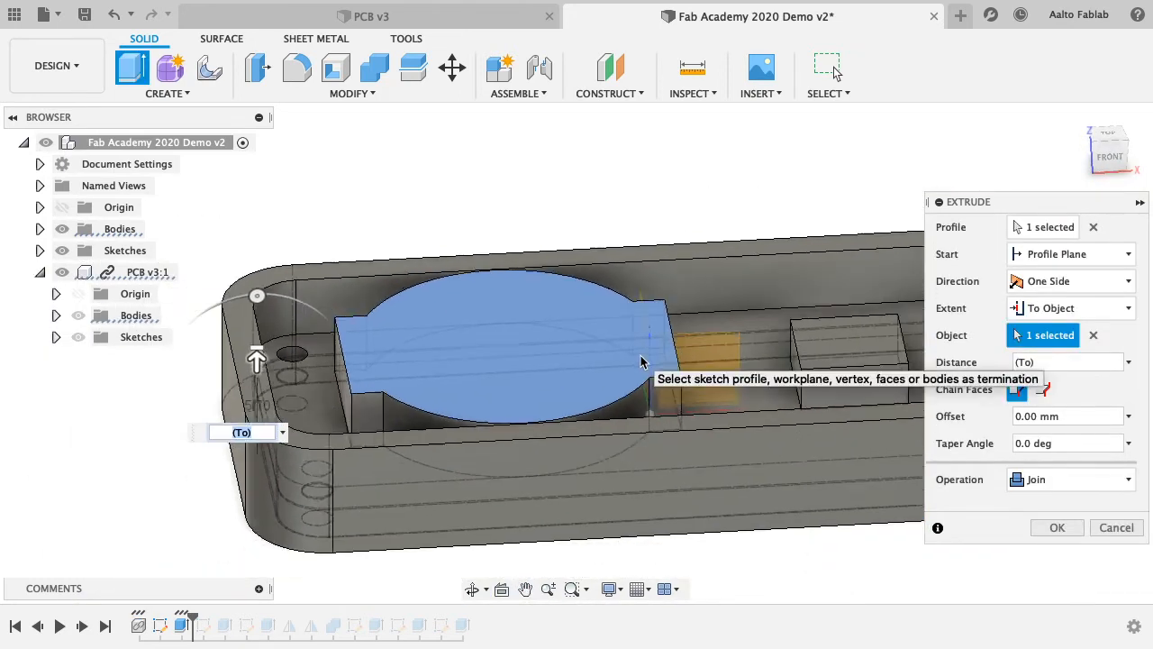
- Examine the previewed wall height against the battery holder and the other components on the board
scroll(682, 362, "up", 4)
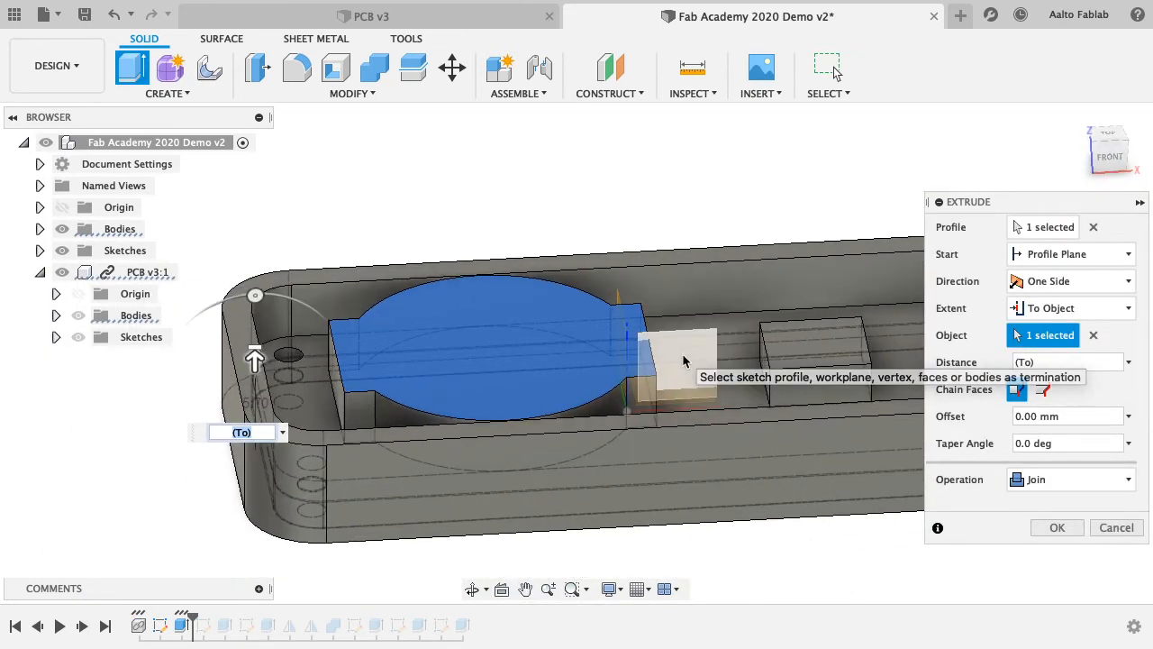
middle_click_drag(609, 423, 486, 365, "shift")
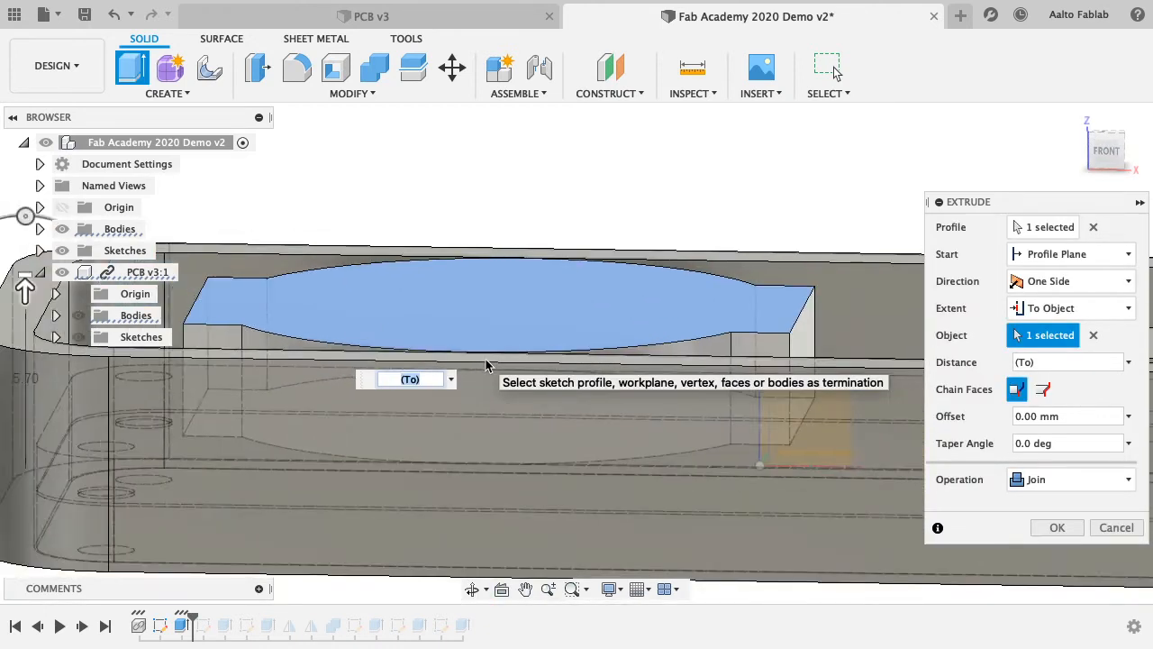
scroll(487, 365, "down", 2)
scroll(486, 365, "down", 2)
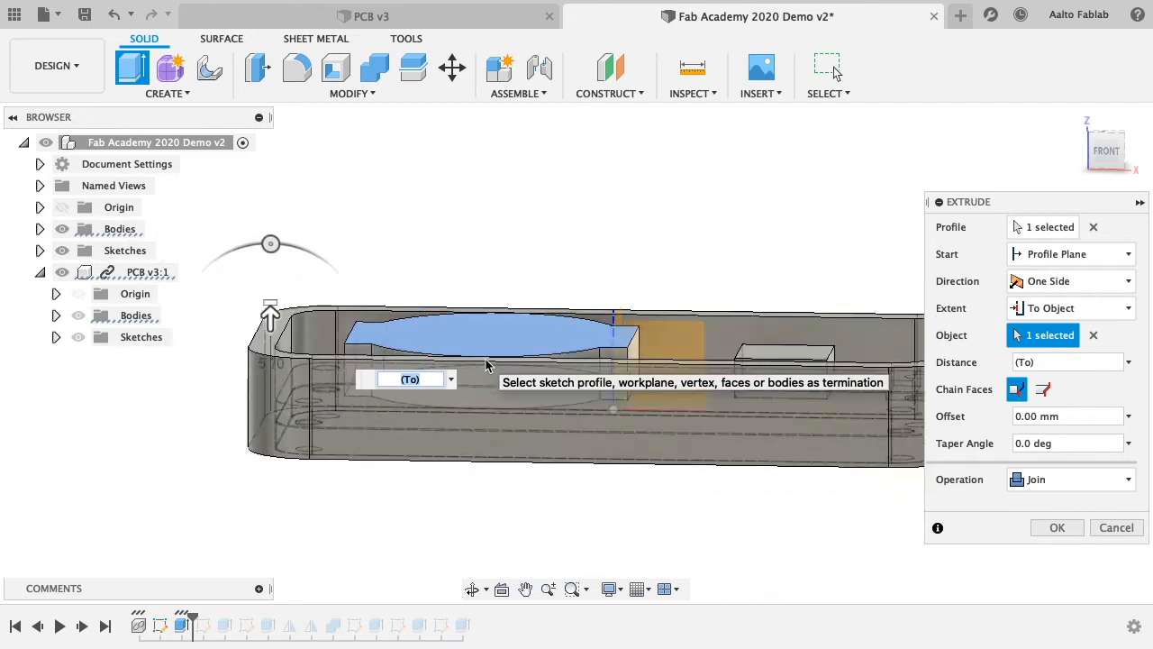
scroll(486, 364, "up", 3)
scroll(487, 365, "up", 1)
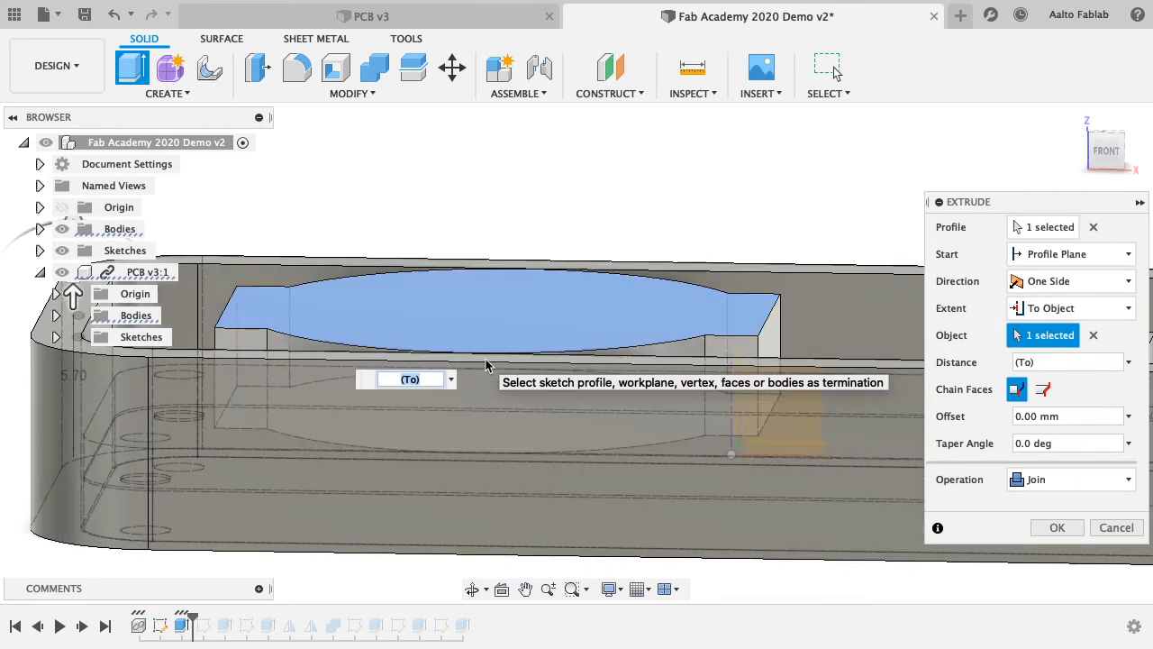
scroll(487, 365, "down", 2)
mouse_move(486, 365)
middle_mouse_down("shift")
mouse_move(405, 358)
mouse_move(477, 365)
middle_mouse_up("shift")
middle_click_drag(708, 342, 375, 346)
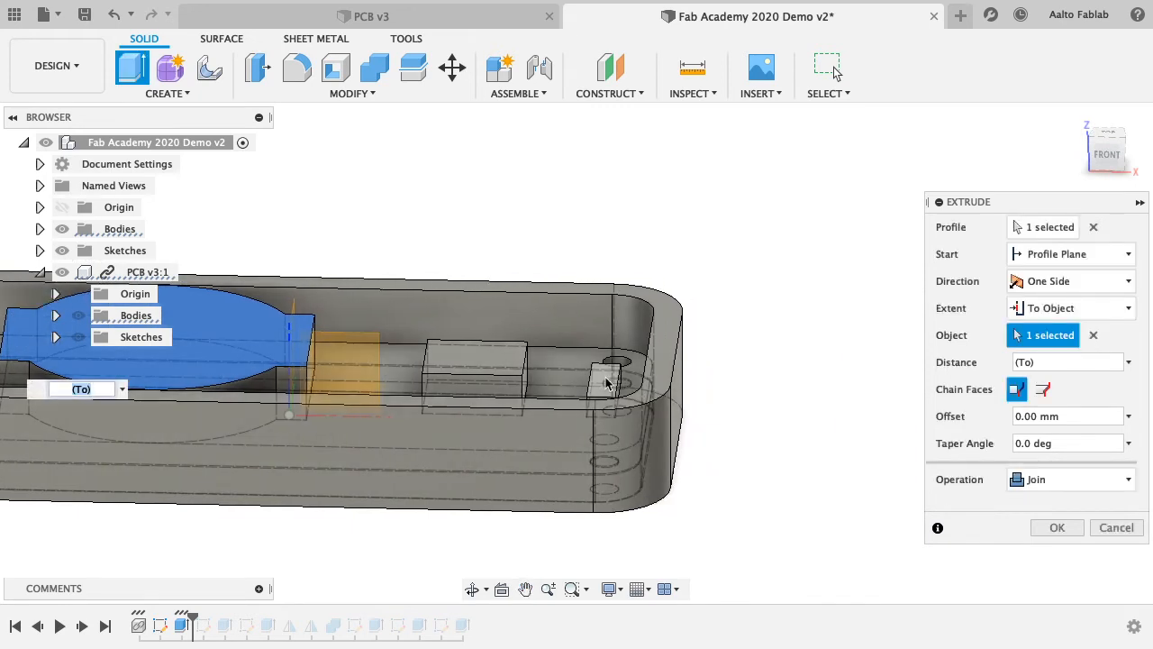
- Replace the wall extrusion's termination object with the top face of the small component at the board's far end
left_click(1093, 334)
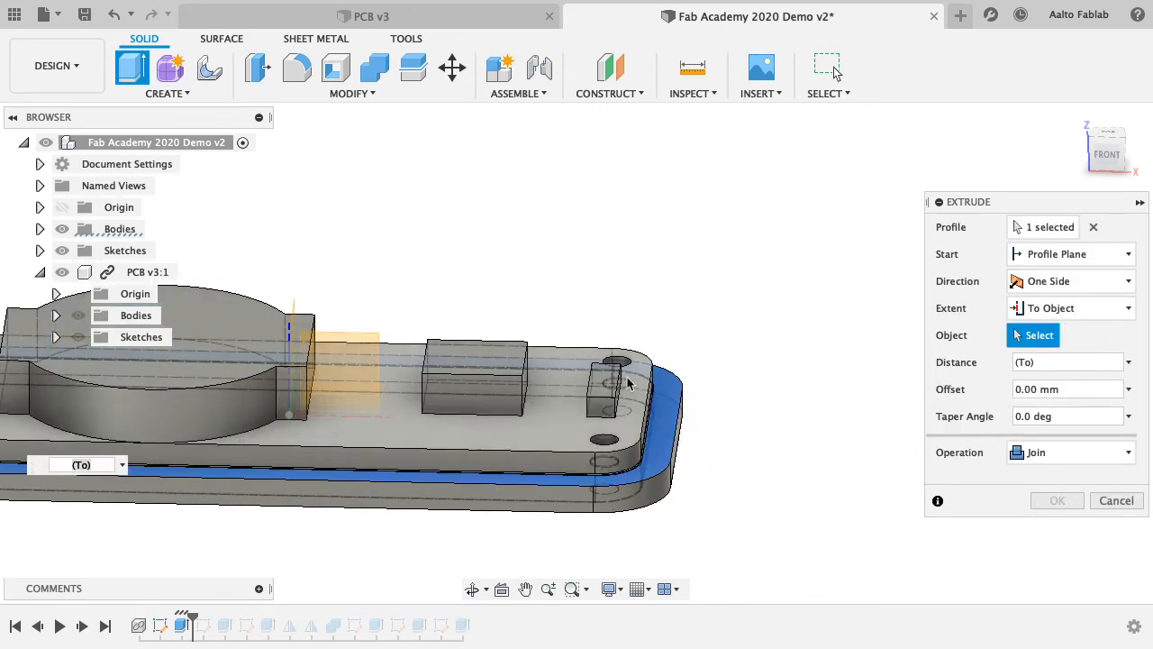
left_click(610, 387)
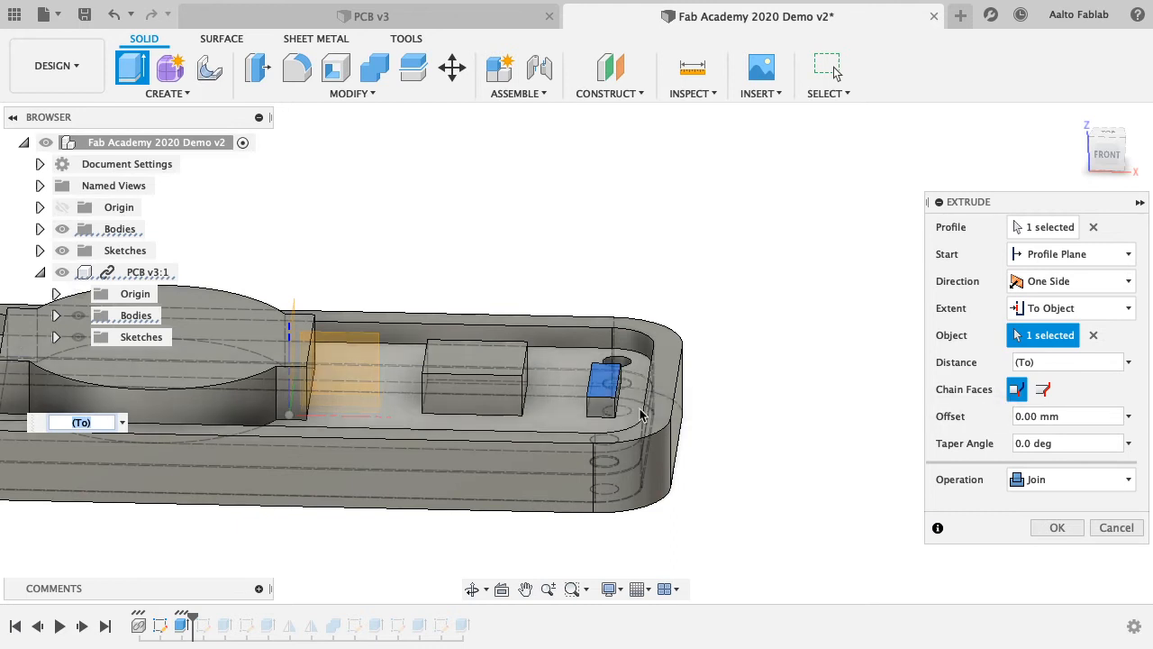
middle_click_drag(316, 365, 378, 430, "shift")
scroll(372, 440, "down", 4)
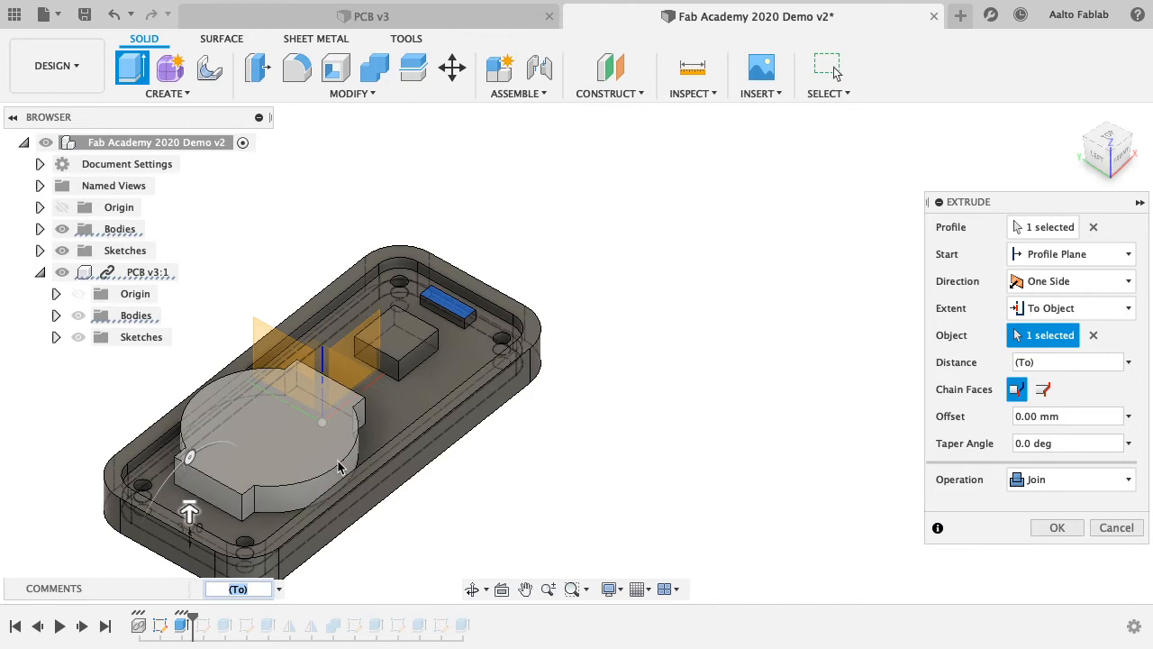
middle_click_drag(331, 491, 324, 454, "shift")
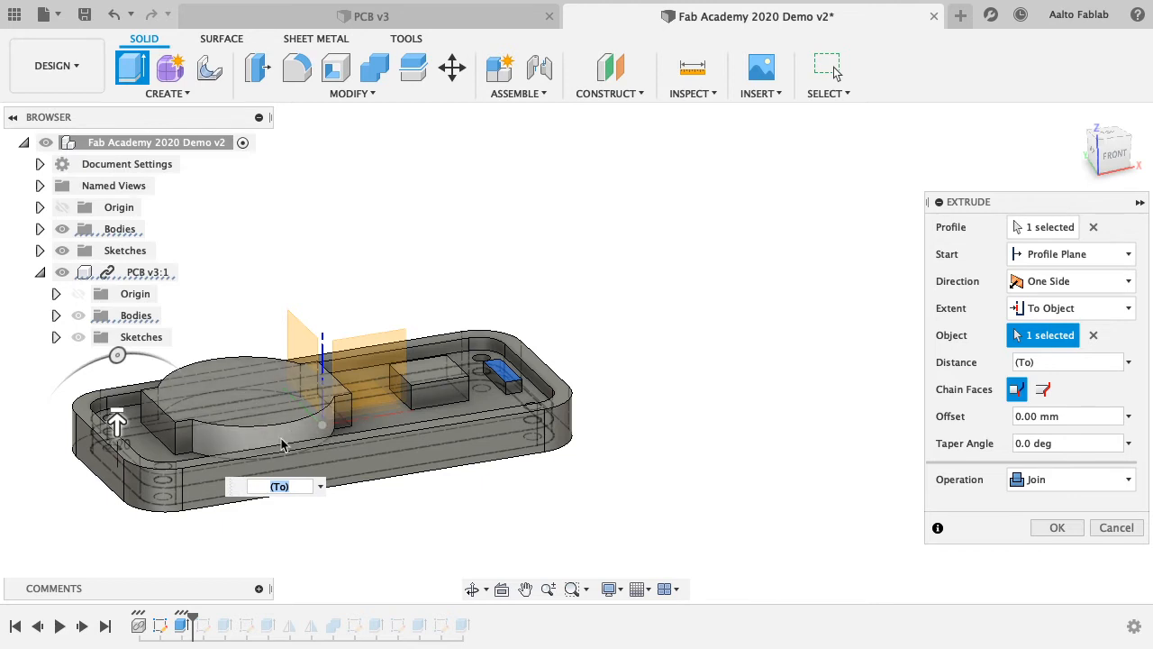
middle_click_drag(293, 389, 233, 443, "shift")
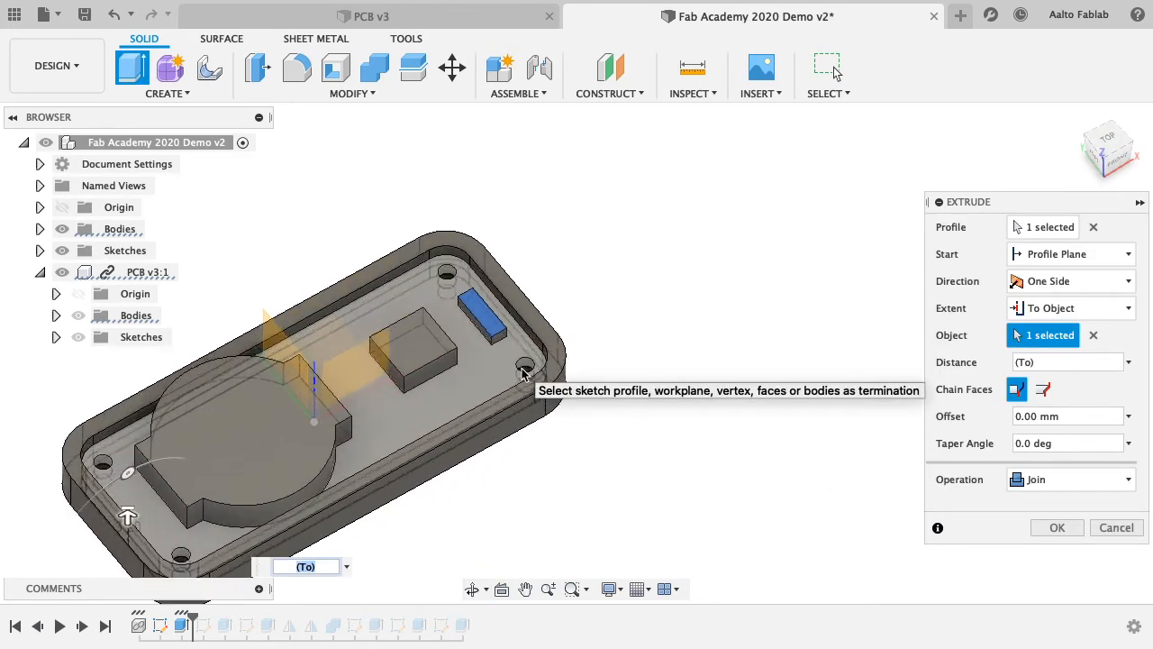
scroll(530, 380, "up", 3)
scroll(586, 450, "down", 3)
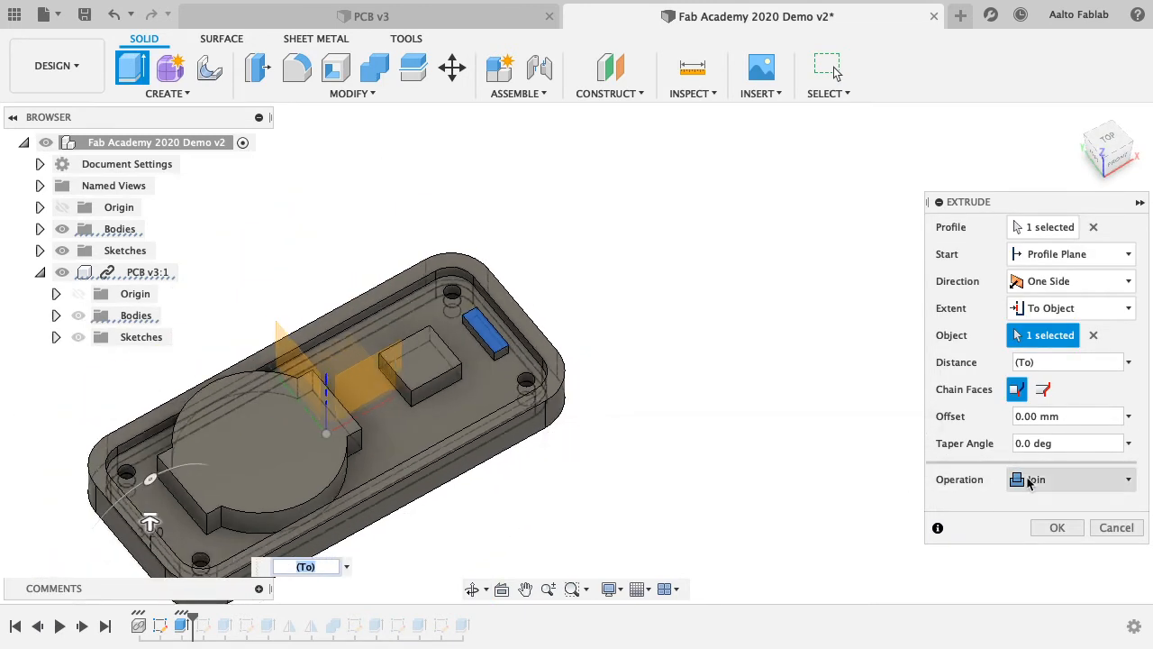
- Apply the wall extrusion up to the small component's top face and inspect the enclosure from the side and underneath
left_click(1058, 530)
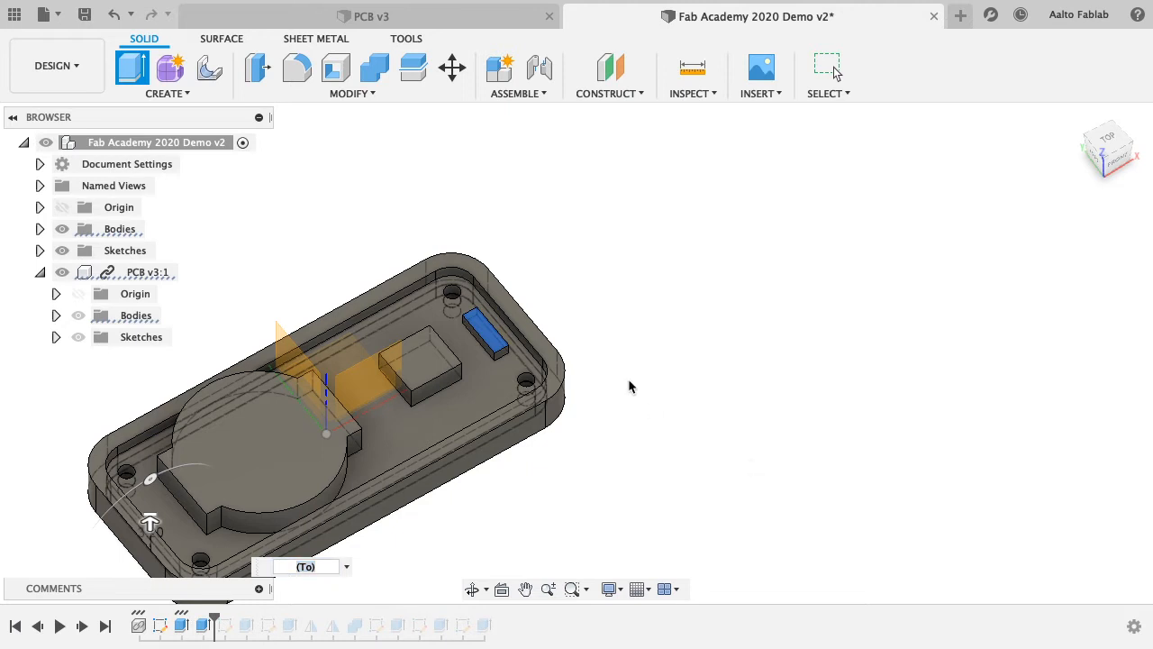
middle_click_drag(570, 341, 535, 392, "shift")
middle_click_drag(729, 496, 372, 505, "shift")
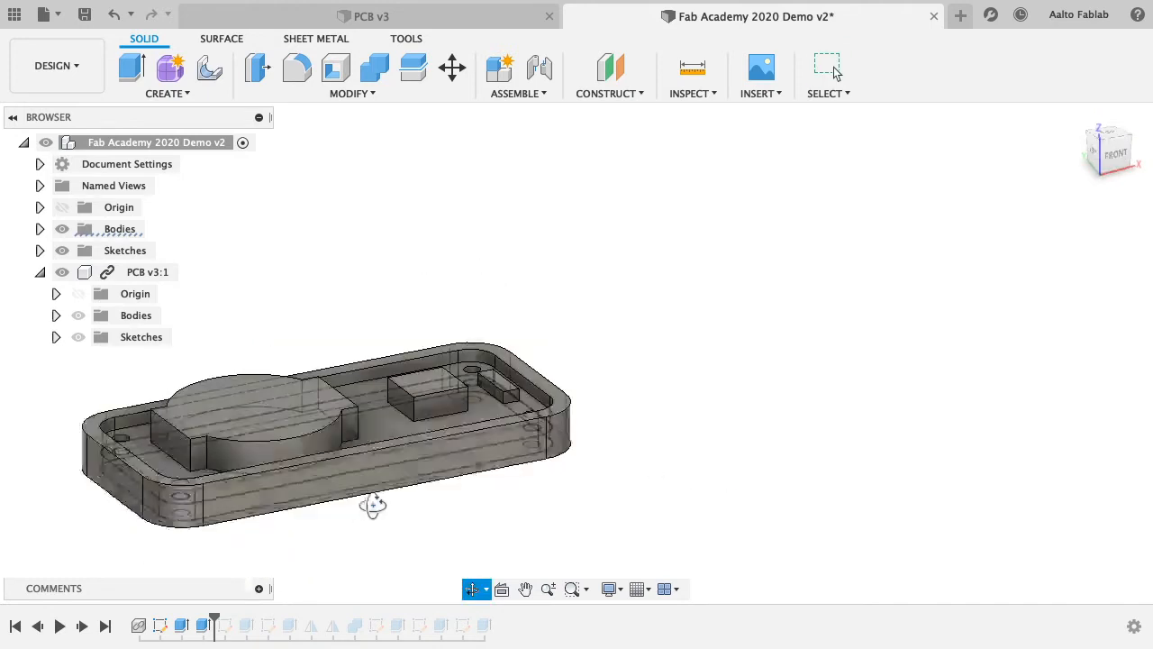
left_click(181, 626)
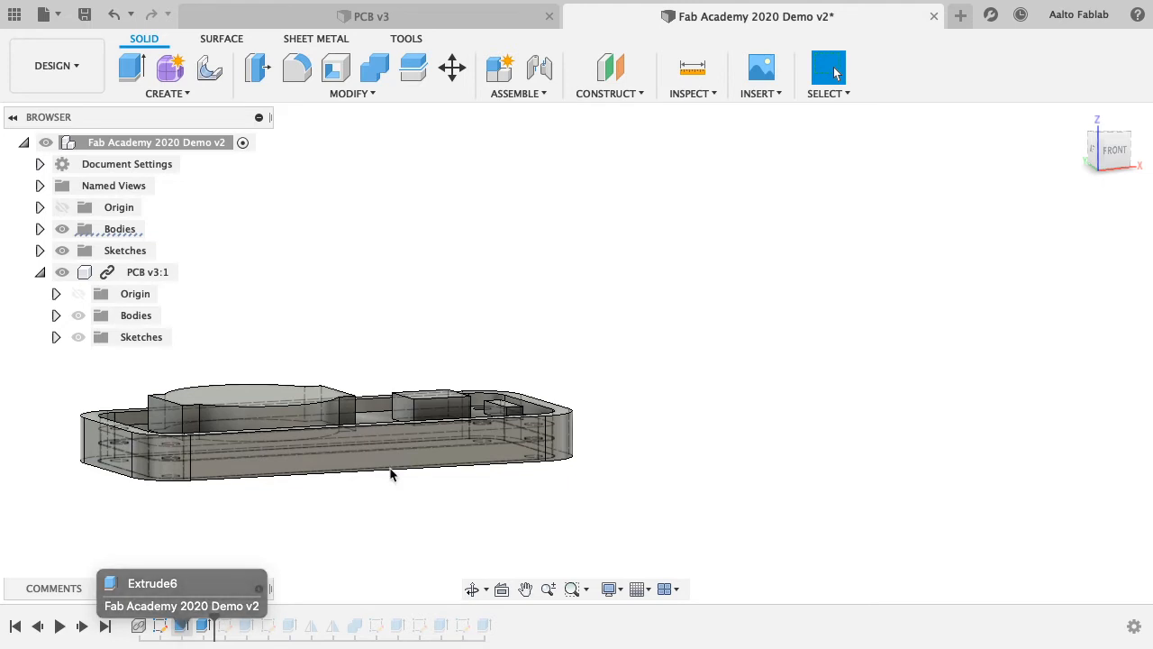
middle_click_drag(393, 515, 507, 413, "shift")
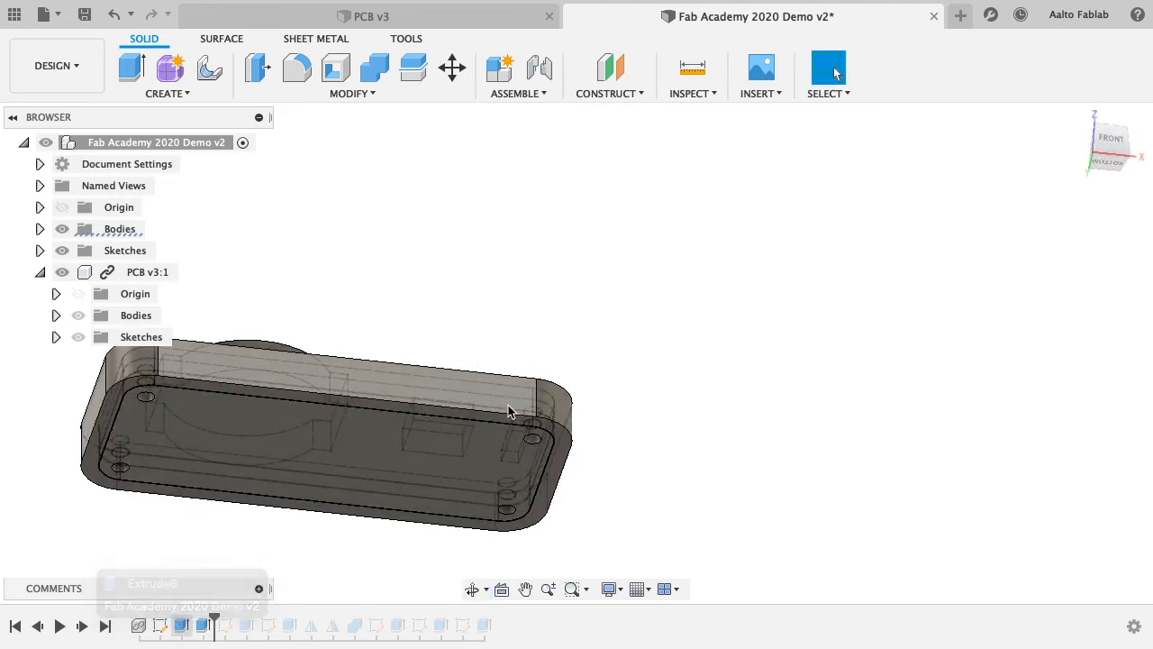
- Edit the base extrusion and add the Sketch6 hole circle at the corner beside the small component to its profiles
double_click(181, 626)
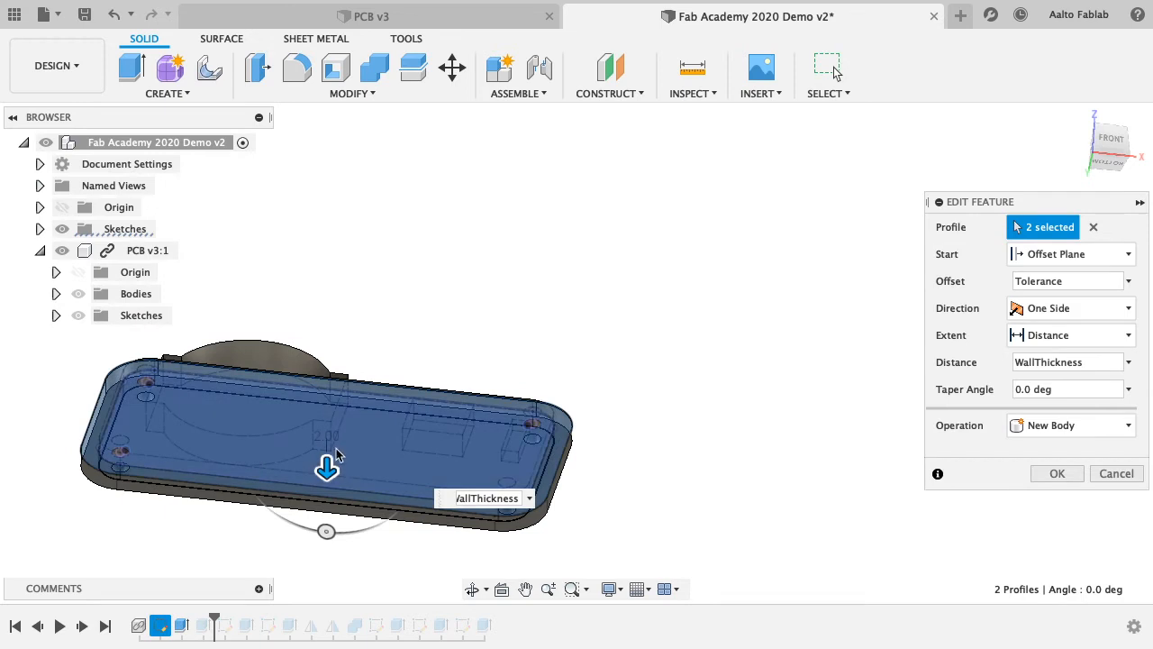
scroll(504, 437, "up", 5)
middle_click_drag(504, 437, 507, 455, "shift")
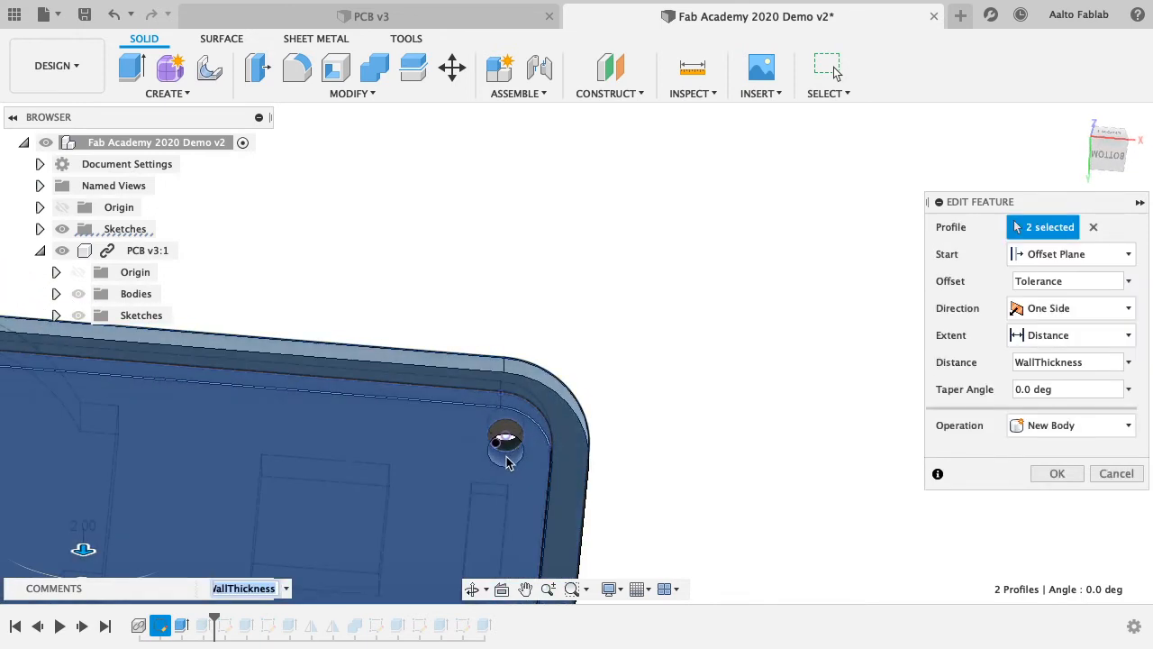
left_click(56, 315)
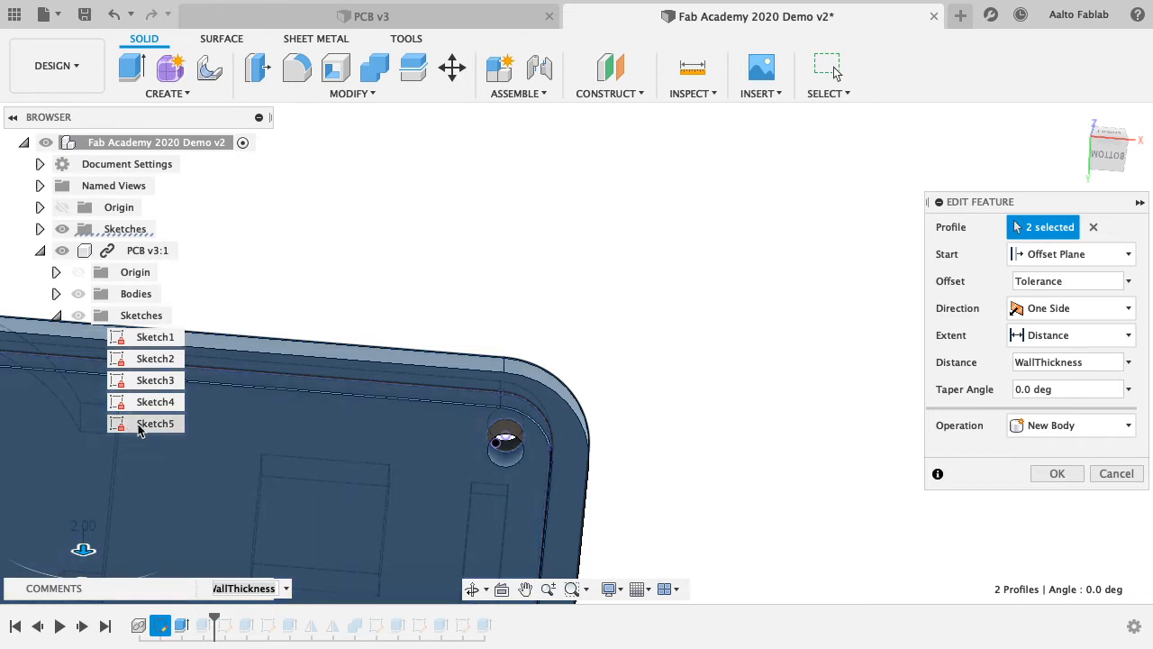
left_click(56, 315)
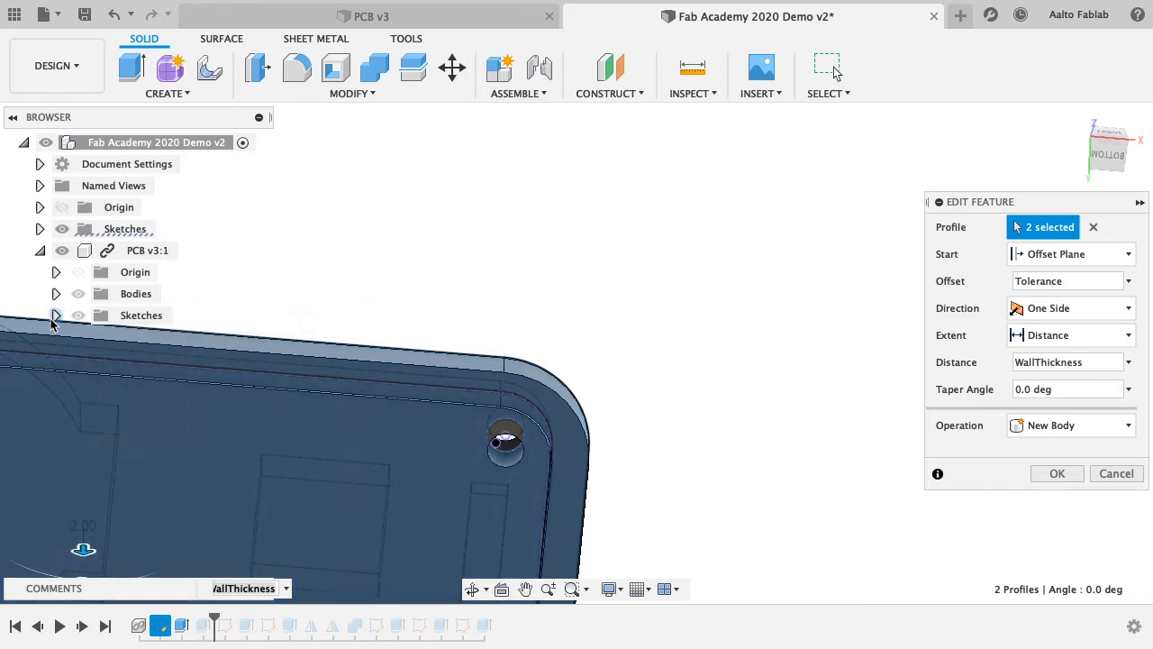
left_click(40, 229)
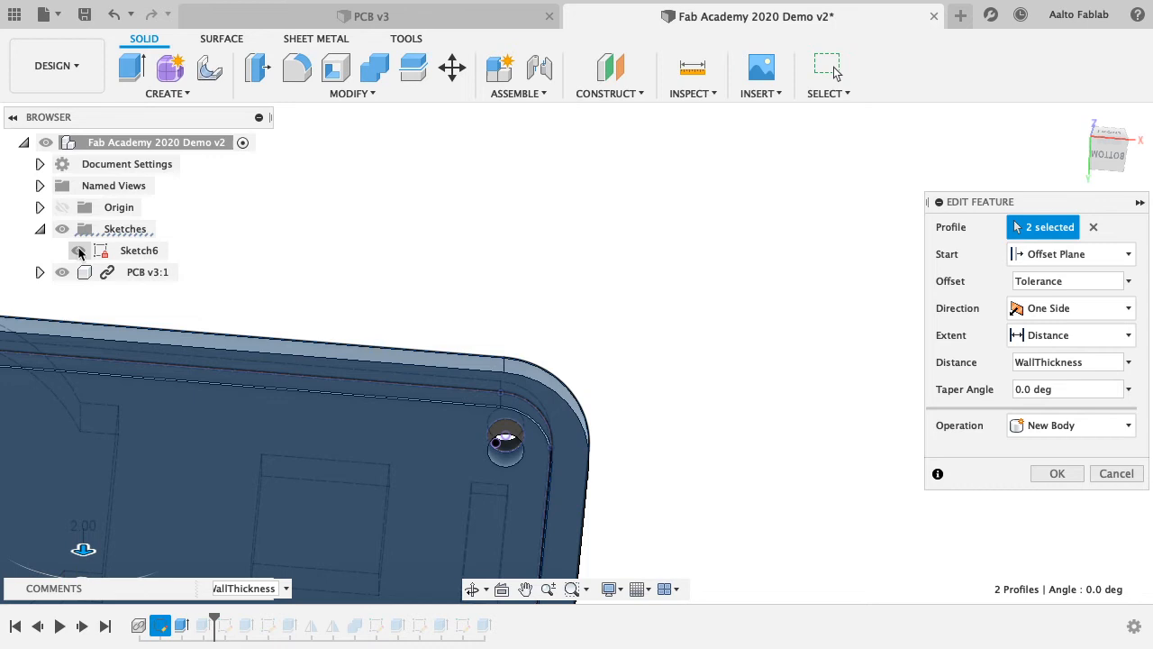
left_click(79, 252)
left_click(80, 253)
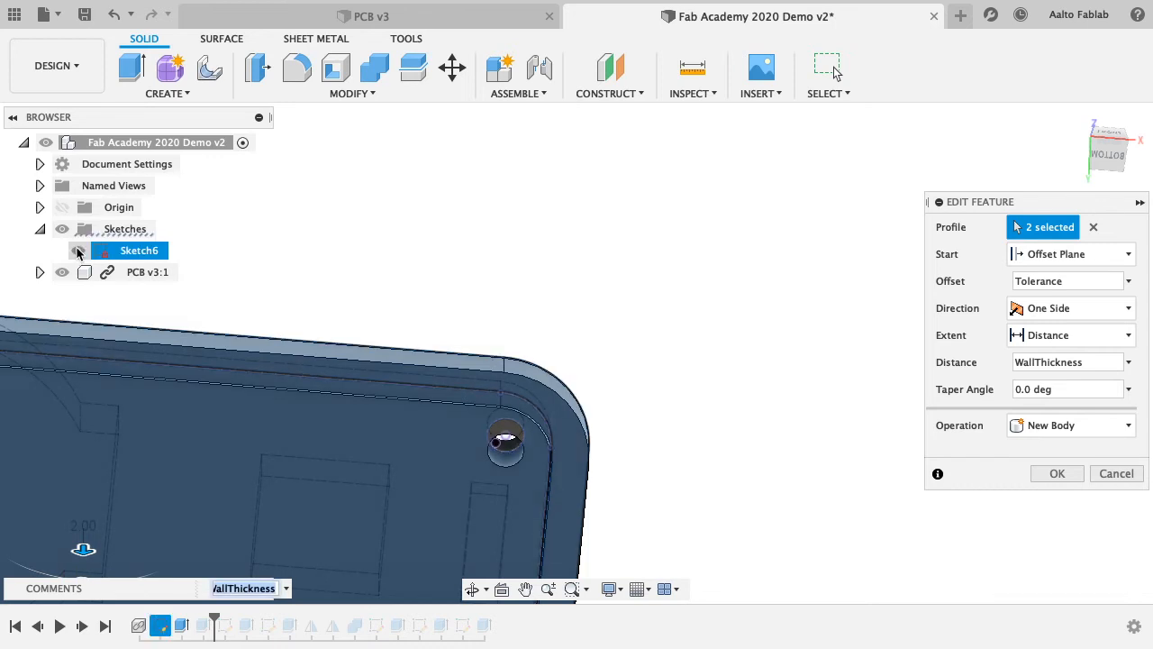
left_click(505, 439)
- Add the three remaining corner hole circles to the base extrusion's profiles and apply the edit
scroll(505, 446, "up", 3)
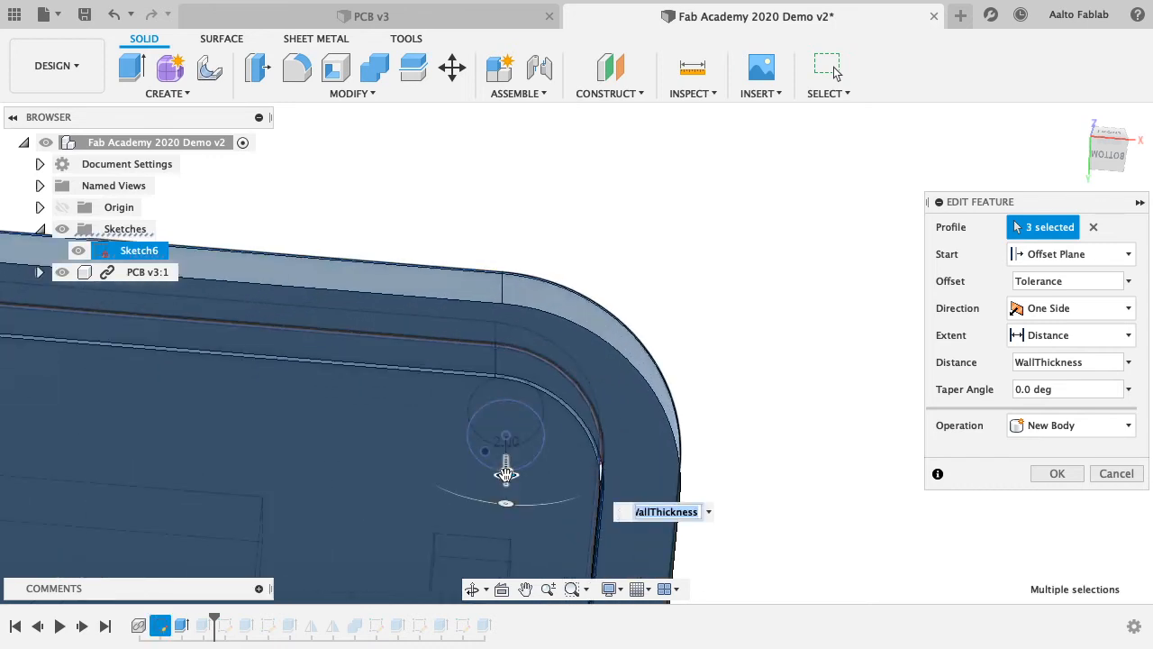
scroll(505, 474, "down", 5)
scroll(351, 427, "up", 5)
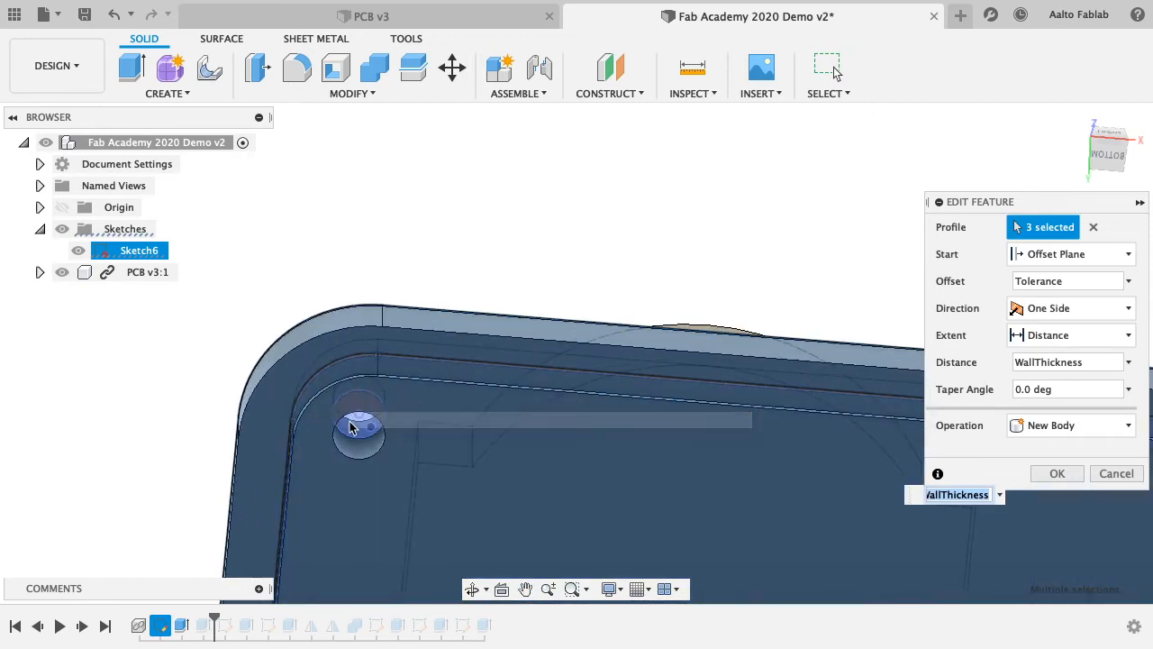
left_click(351, 427)
scroll(370, 450, "down", 5)
scroll(227, 403, "up", 2)
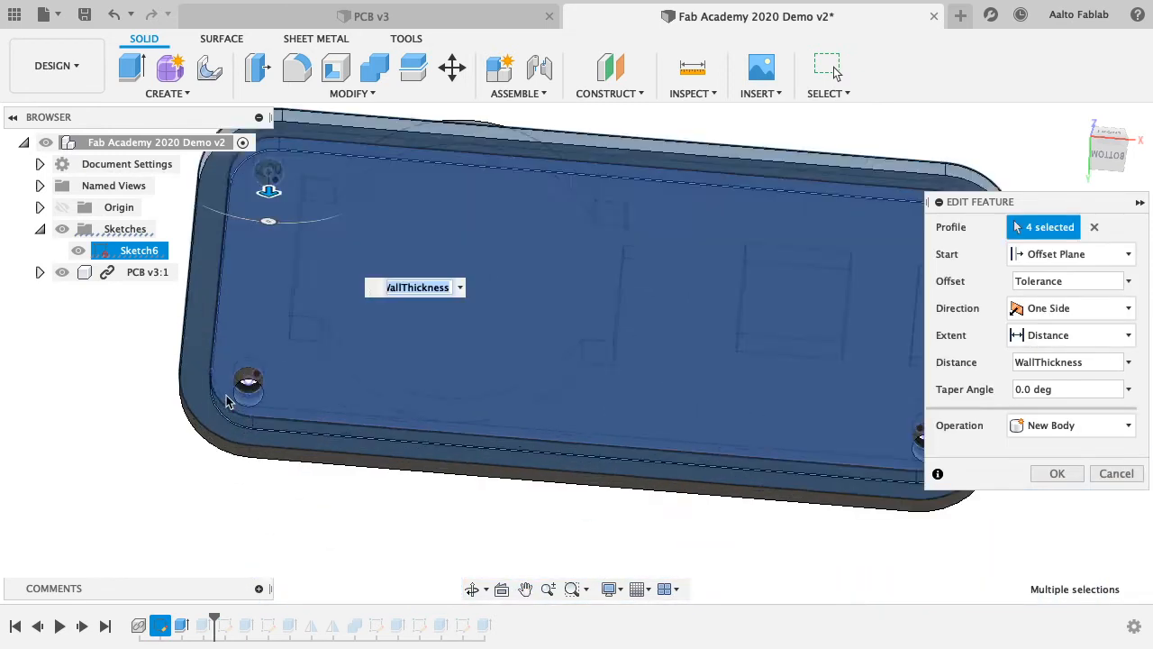
scroll(227, 403, "up", 2)
left_click(258, 387)
scroll(304, 412, "down", 5)
scroll(556, 468, "up", 3)
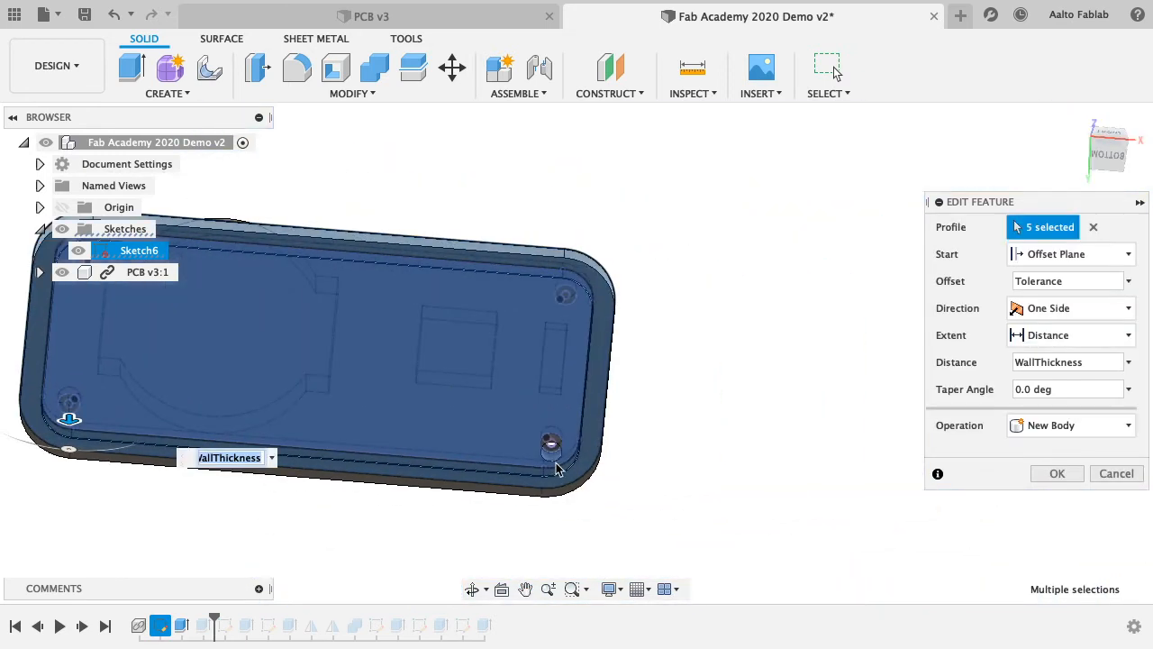
scroll(556, 468, "up", 3)
left_click(538, 441)
scroll(538, 442, "down", 5)
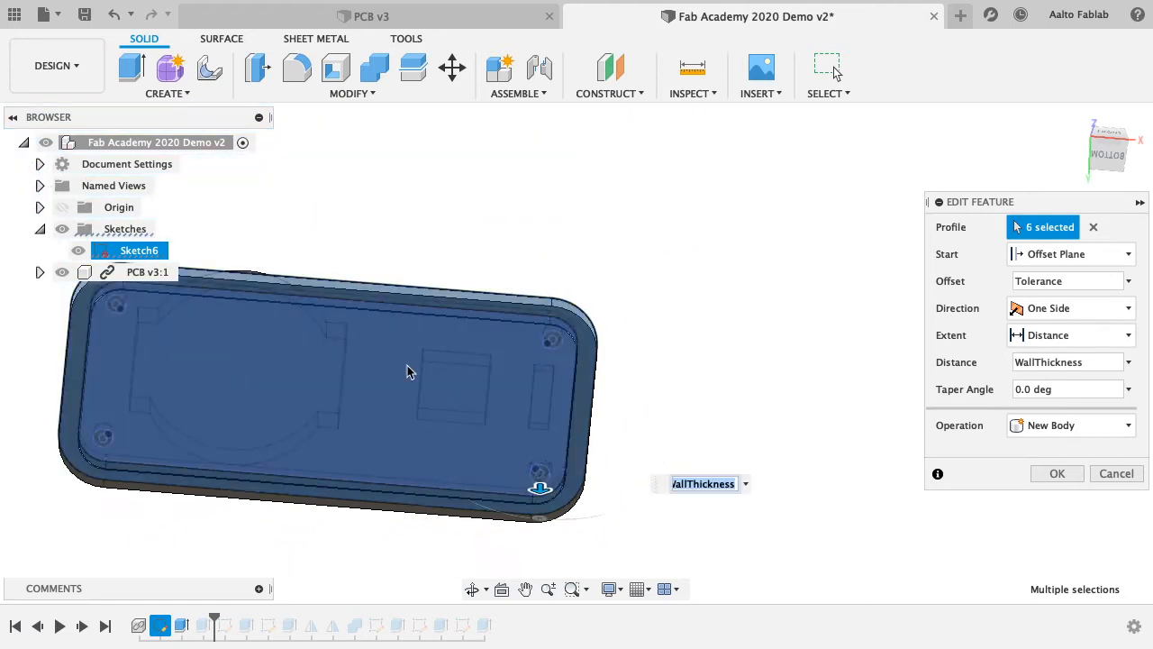
middle_click_drag(407, 365, 421, 461, "shift")
left_click(1054, 474)
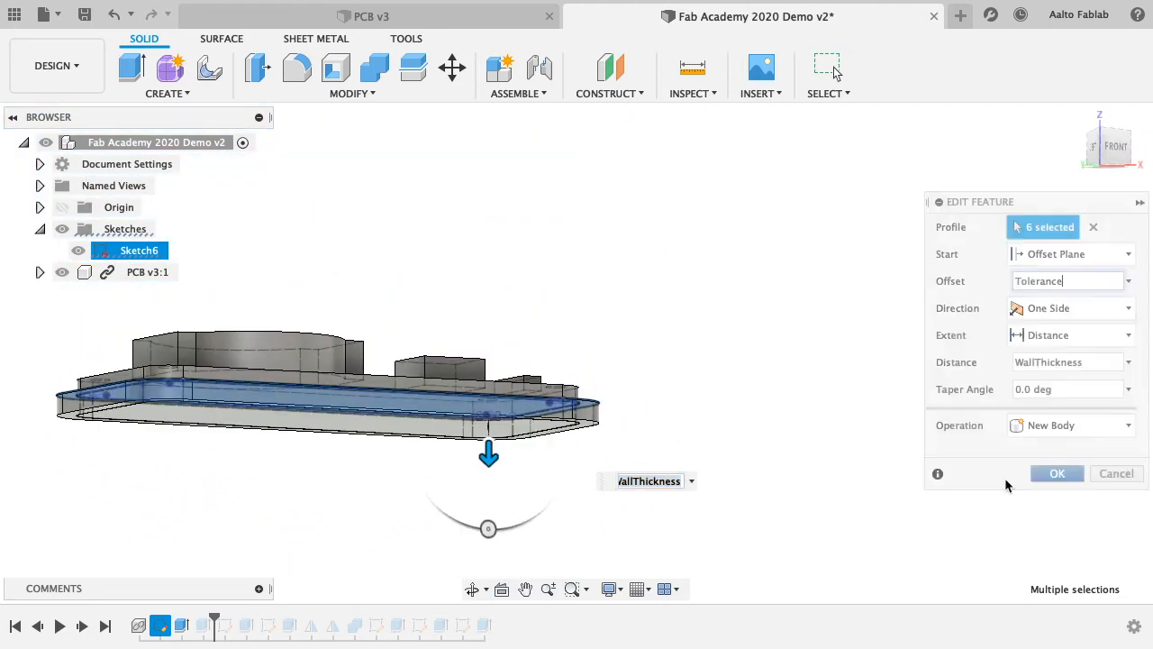
- Examine the enclosure from above and below, zooming in on the seam between the base's inner area and outer rim
middle_click_drag(639, 388, 597, 517, "shift")
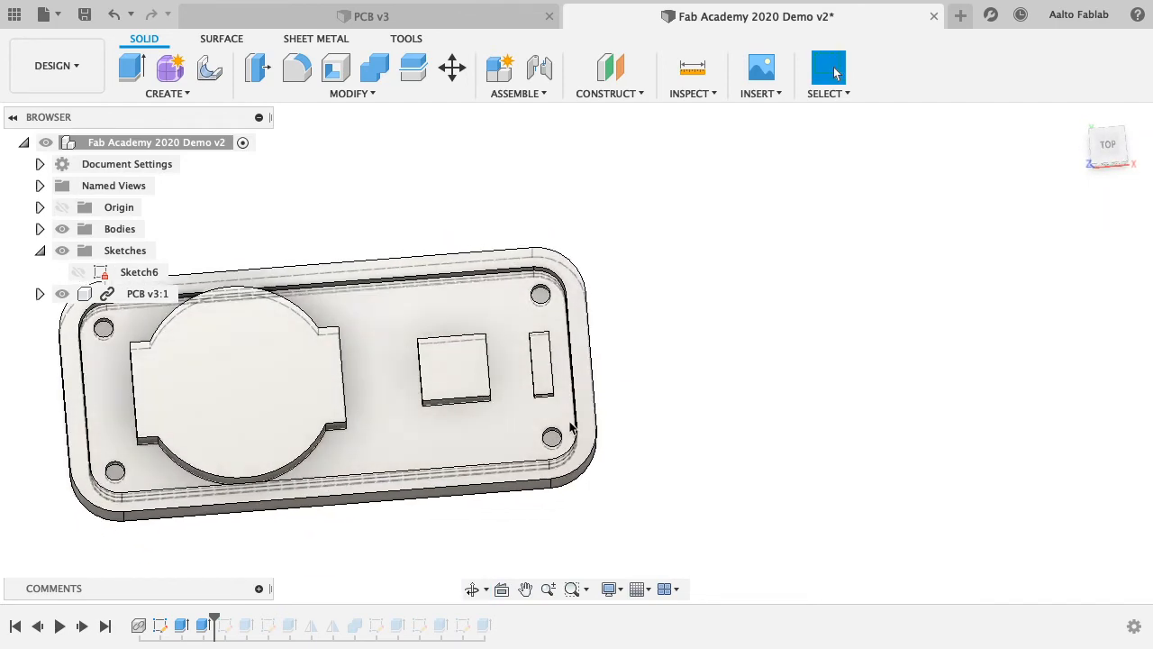
scroll(557, 455, "up", 6)
scroll(557, 455, "down", 8)
middle_click_drag(557, 455, 497, 405, "shift")
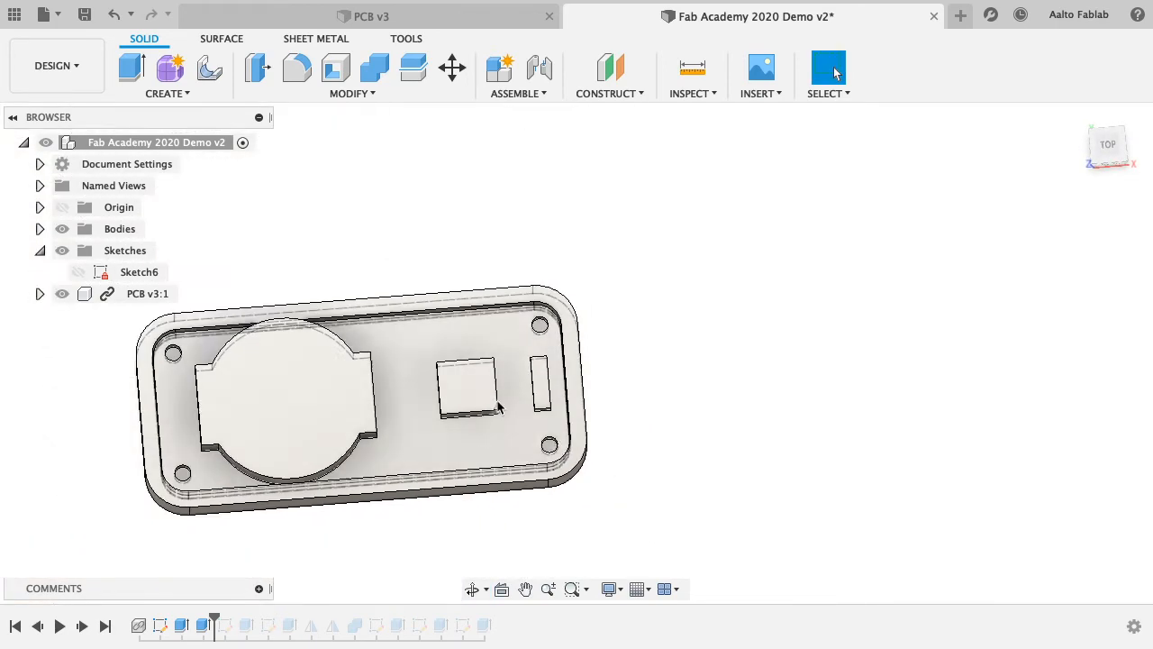
middle_click_drag(604, 462, 478, 349, "shift")
scroll(477, 346, "up", 3)
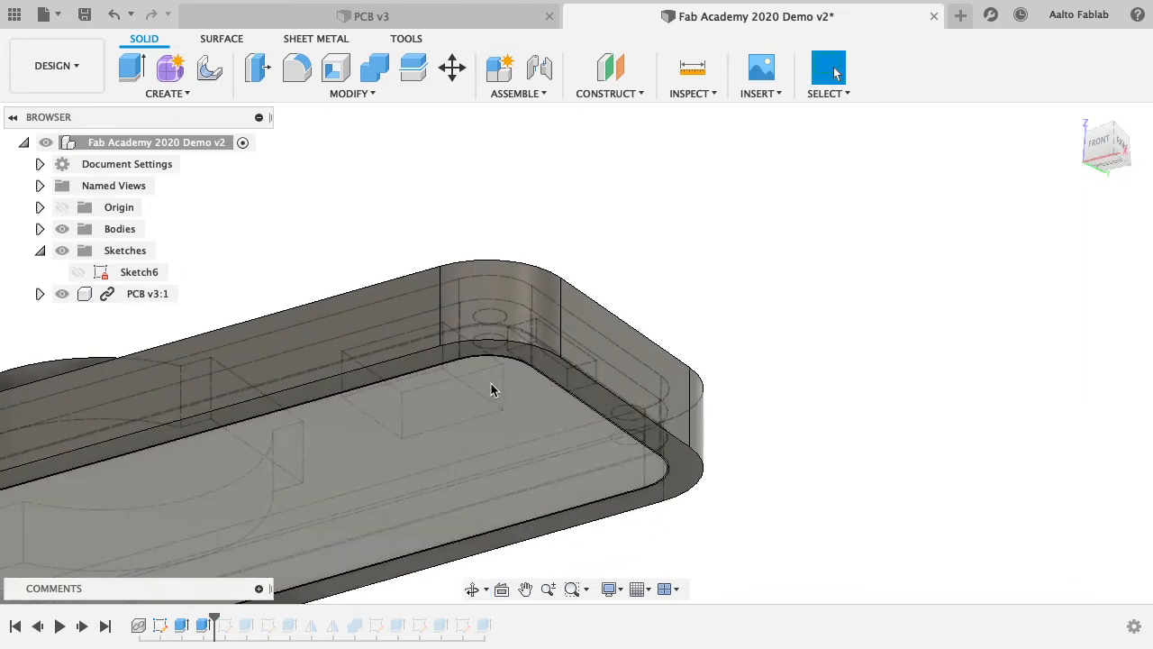
middle_click_drag(579, 470, 537, 375, "shift")
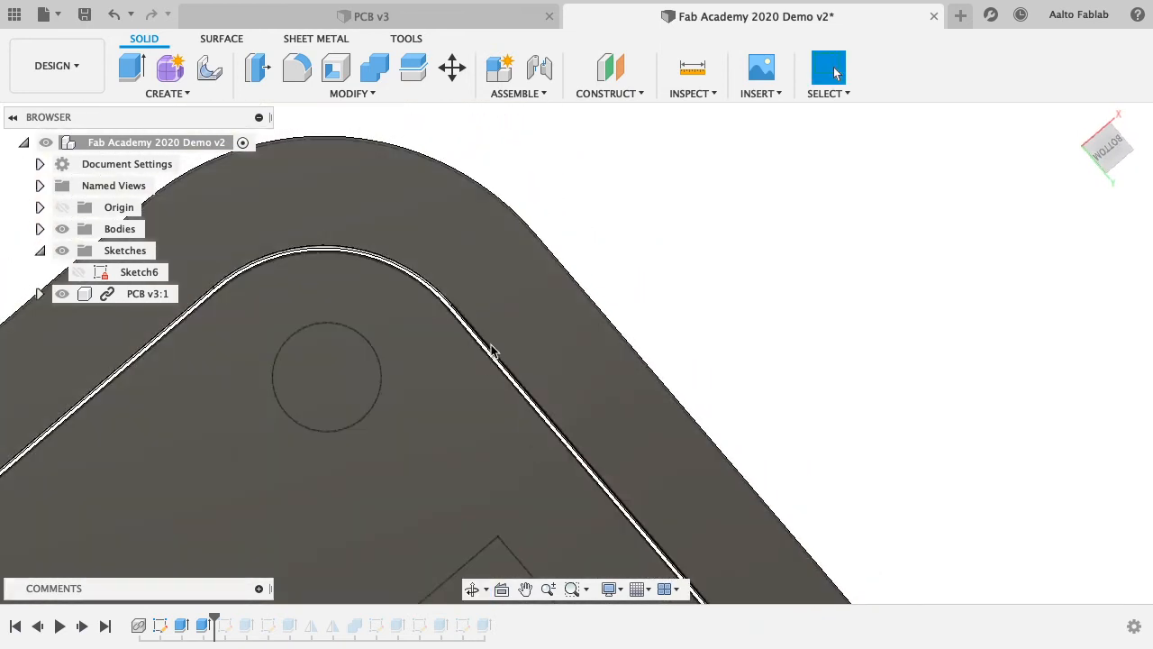
scroll(491, 365, "up", 3)
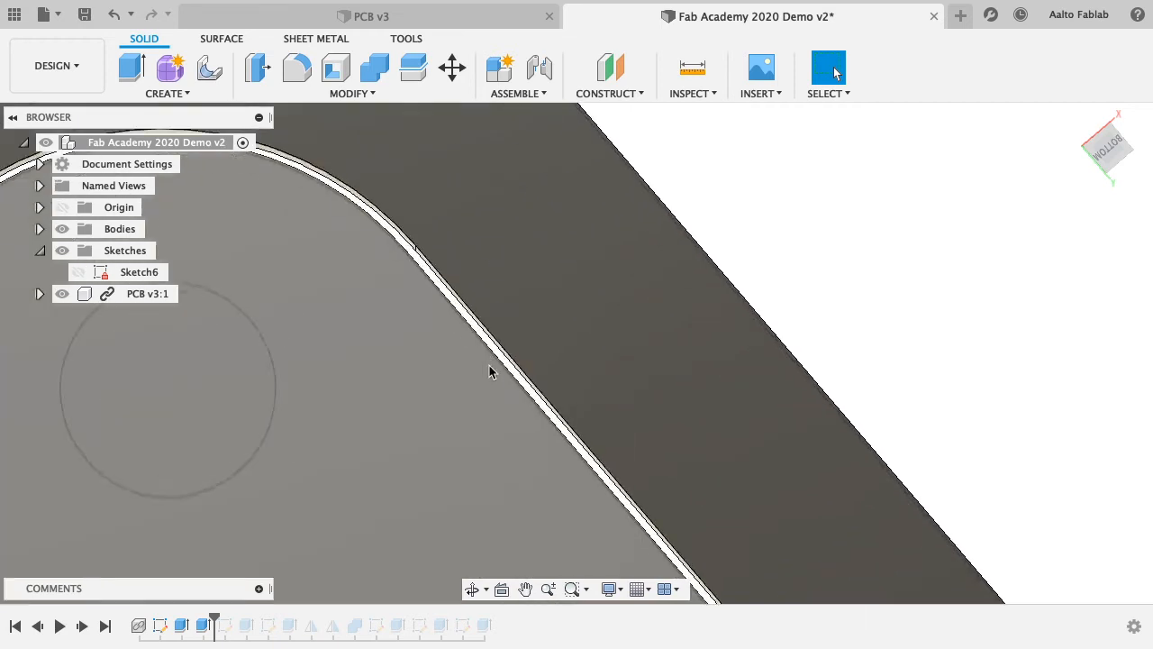
scroll(506, 363, "down", 3)
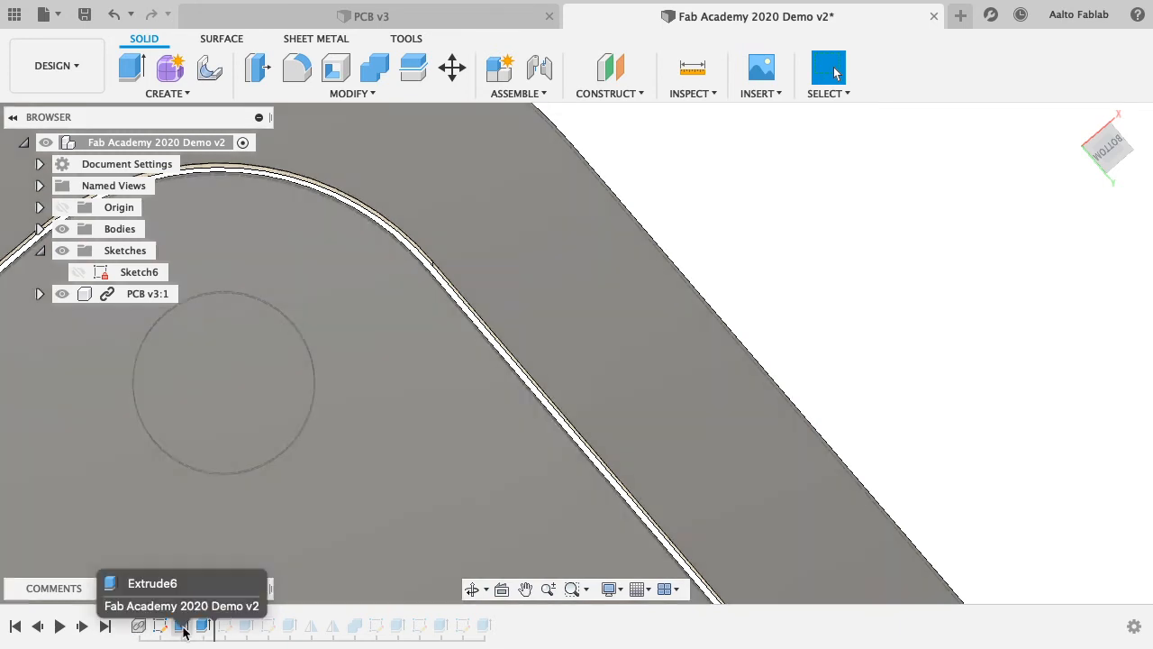
double_click(182, 628)
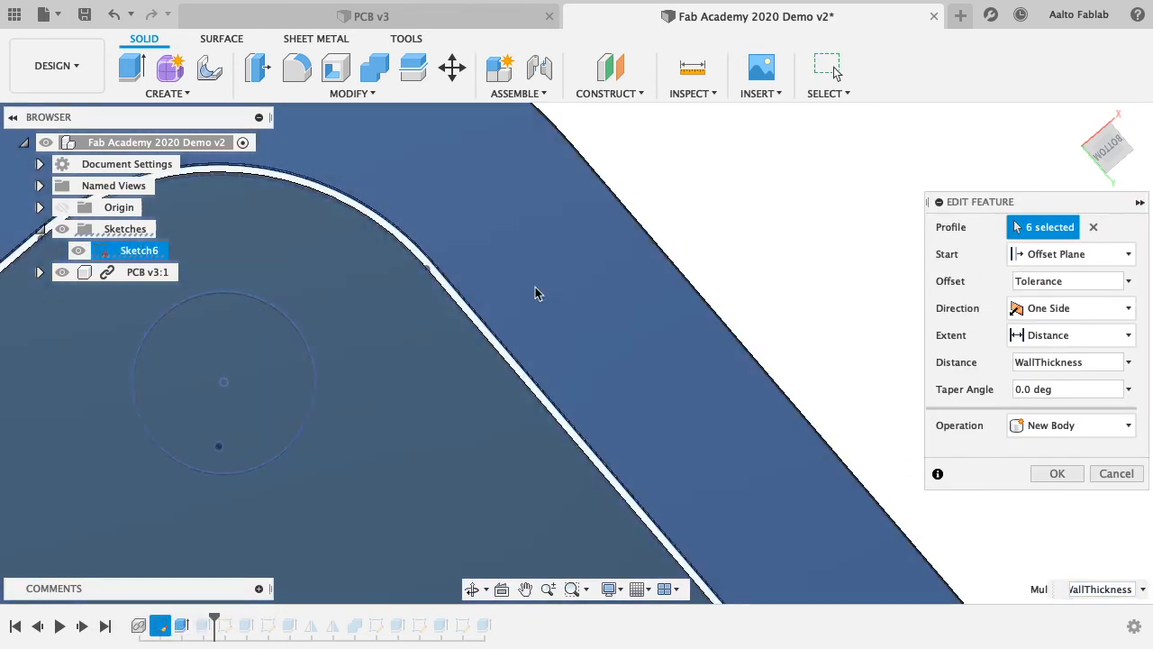
left_click(501, 348)
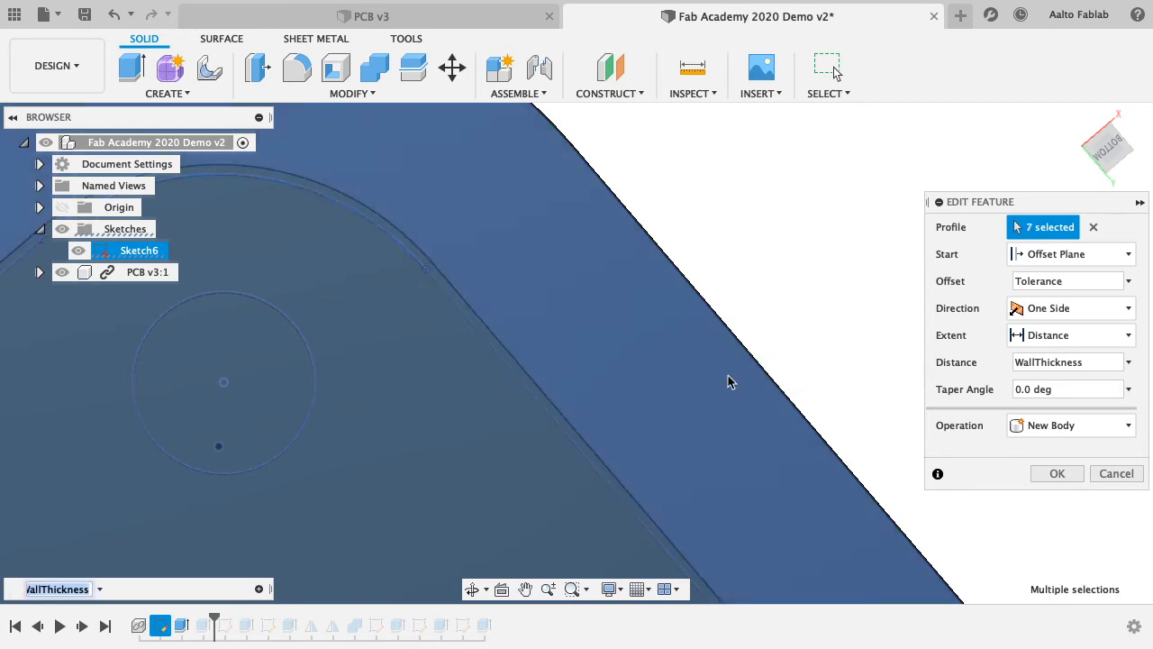
left_click(1115, 473)
- Edit the base extrusion to include the thin profile between the inner area and outer rim, and apply the edit
middle_click_drag(480, 343, 462, 431, "shift")
scroll(509, 412, "up", 3)
scroll(508, 417, "down", 3)
scroll(462, 424, "down", 2)
scroll(459, 329, "up", 1)
middle_click_drag(459, 330, 378, 332, "shift")
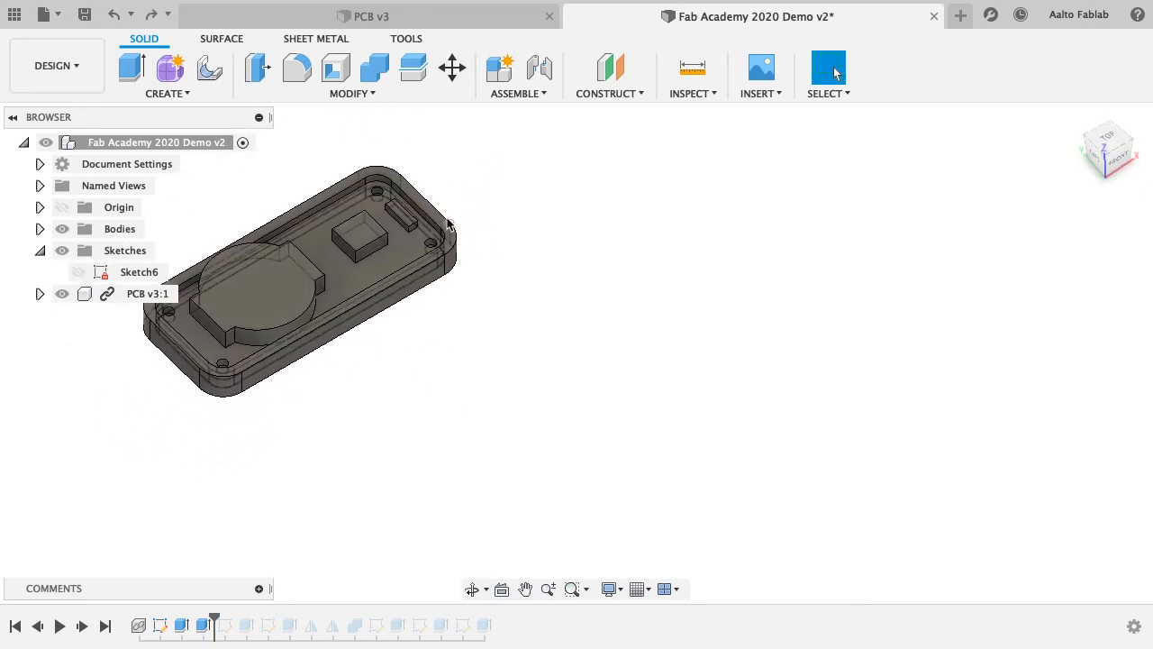
scroll(432, 231, "up", 8)
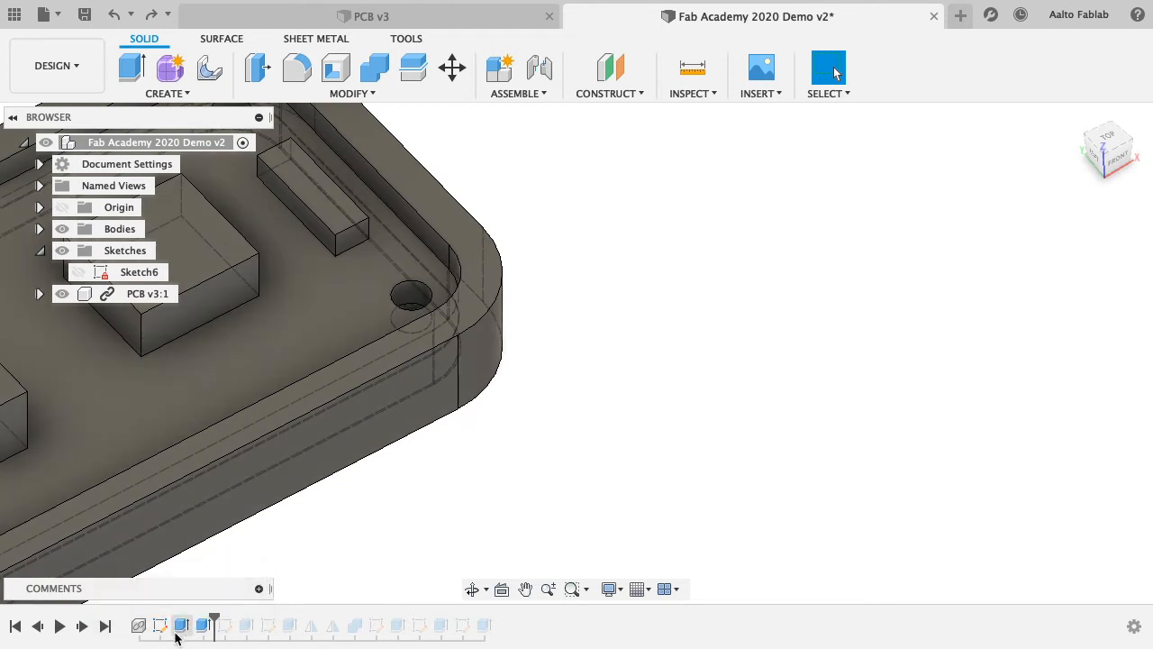
double_click(181, 624)
mouse_move(360, 504)
middle_mouse_down("shift")
mouse_move(324, 339)
mouse_move(417, 564)
mouse_move(412, 399)
mouse_move(378, 386)
mouse_move(419, 417)
mouse_move(388, 386)
mouse_move(417, 337)
mouse_move(381, 342)
mouse_move(448, 455)
middle_mouse_up("shift")
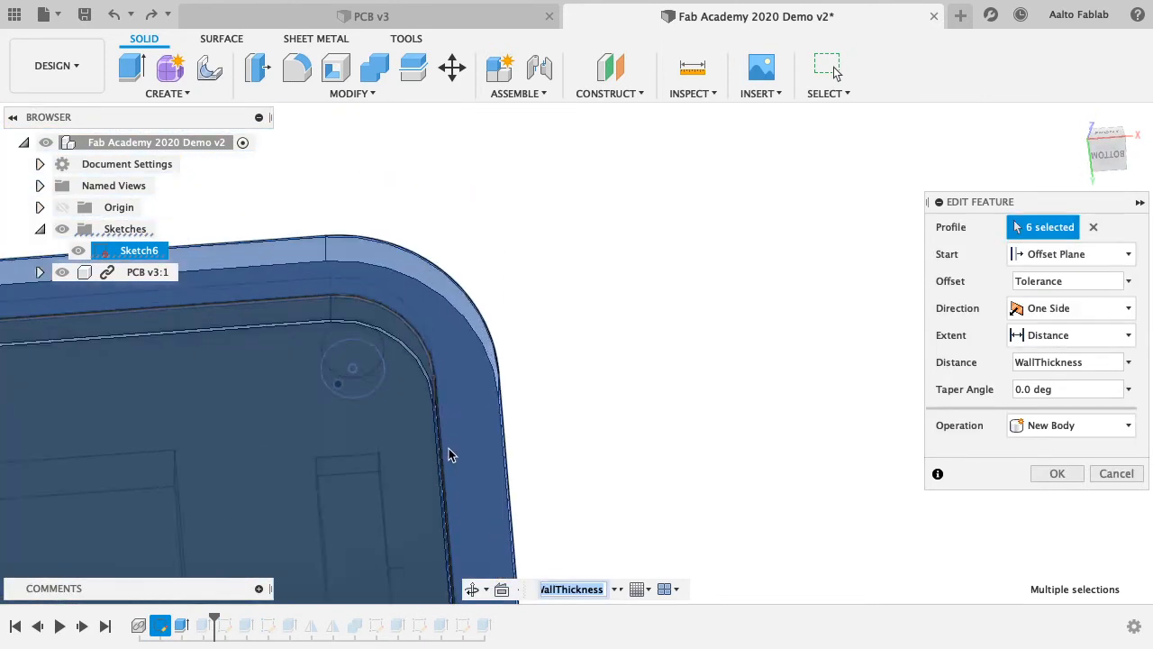
scroll(449, 448, "up", 5)
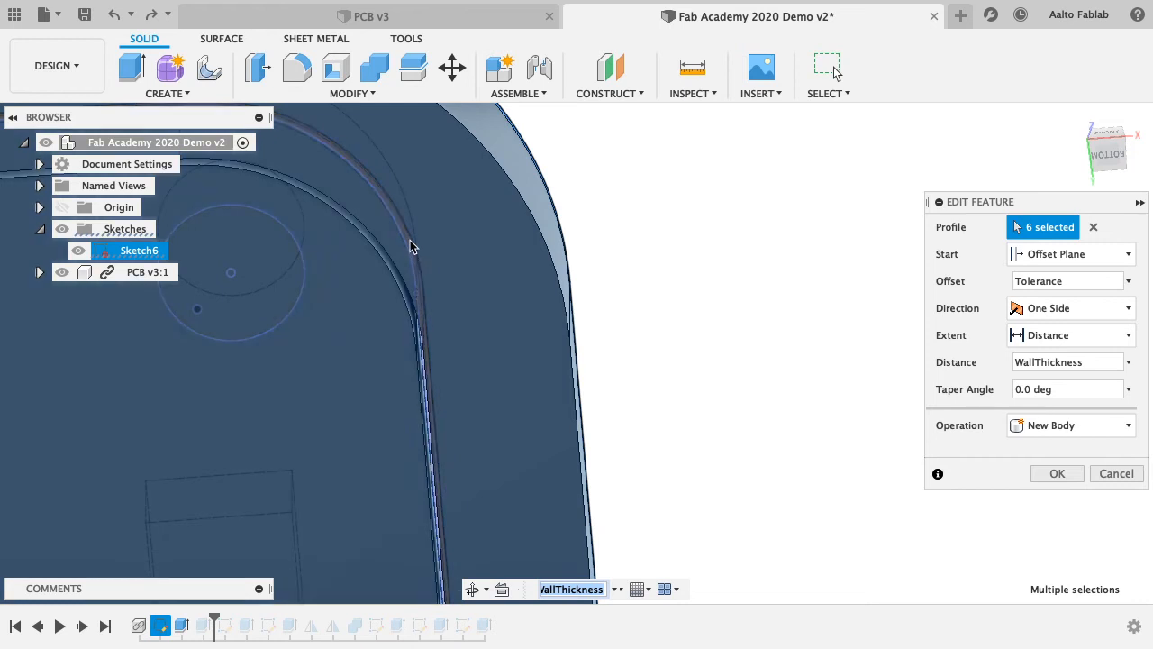
scroll(410, 240, "up", 3)
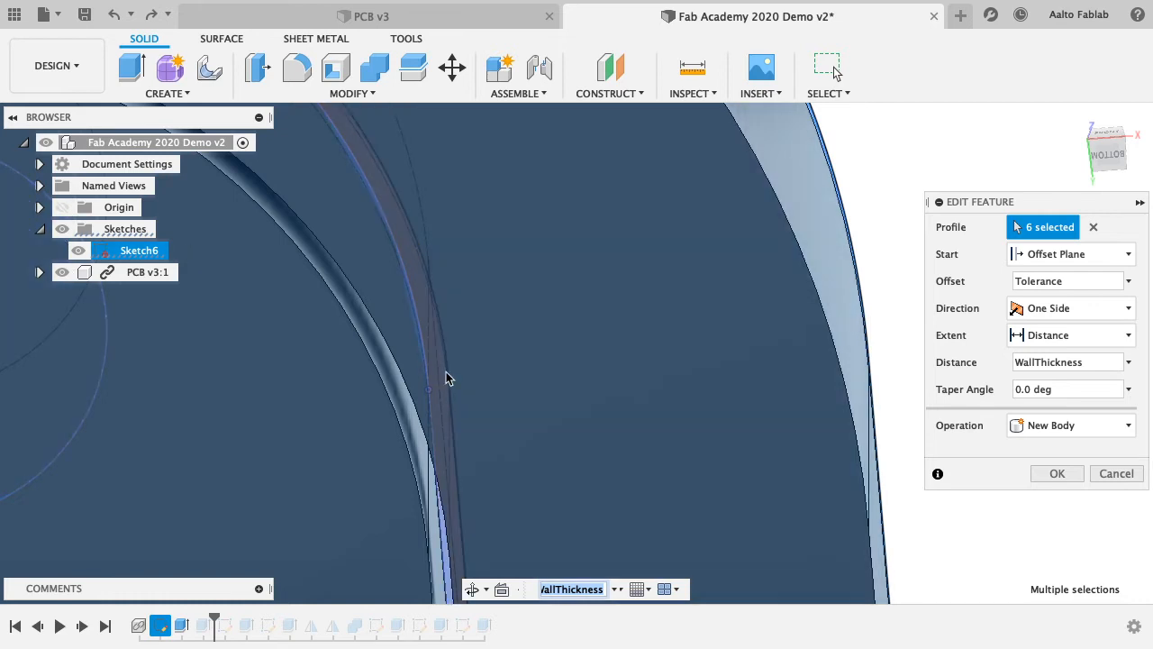
left_click(440, 377)
scroll(487, 468, "down", 10)
middle_click_drag(463, 365, 457, 419, "shift")
left_click(1041, 473)
- Edit the wall extrusion, replace its profile with Sketch6's outer rim profile, and apply the edit with the Join operation
middle_click_drag(407, 266, 403, 317, "shift")
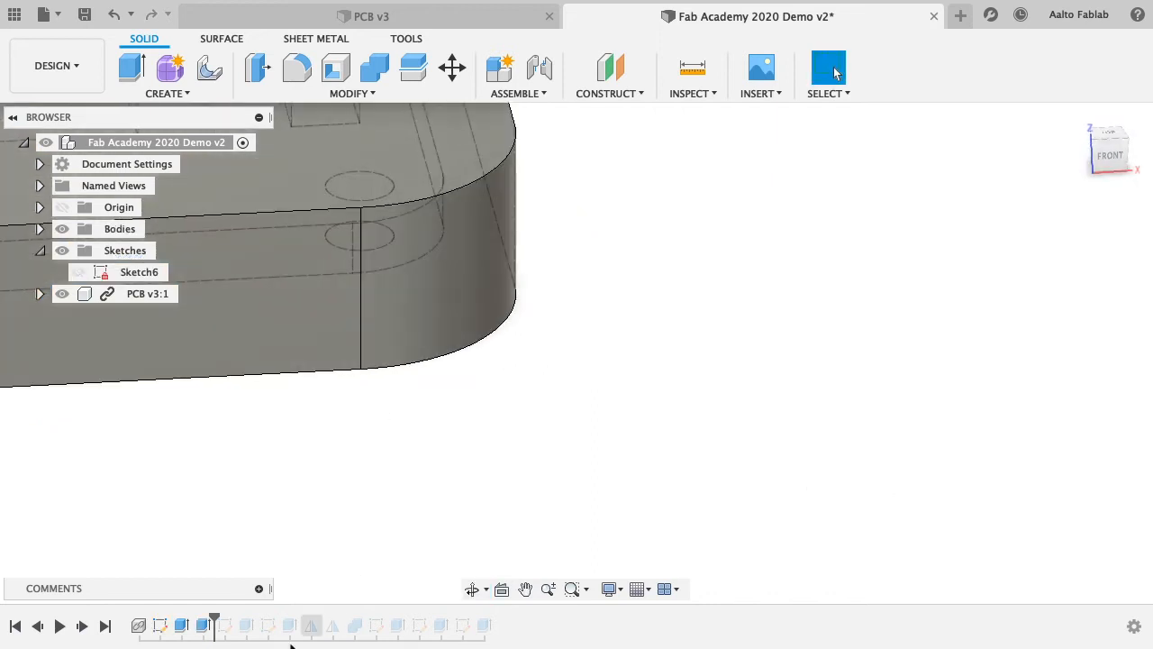
double_click(202, 628)
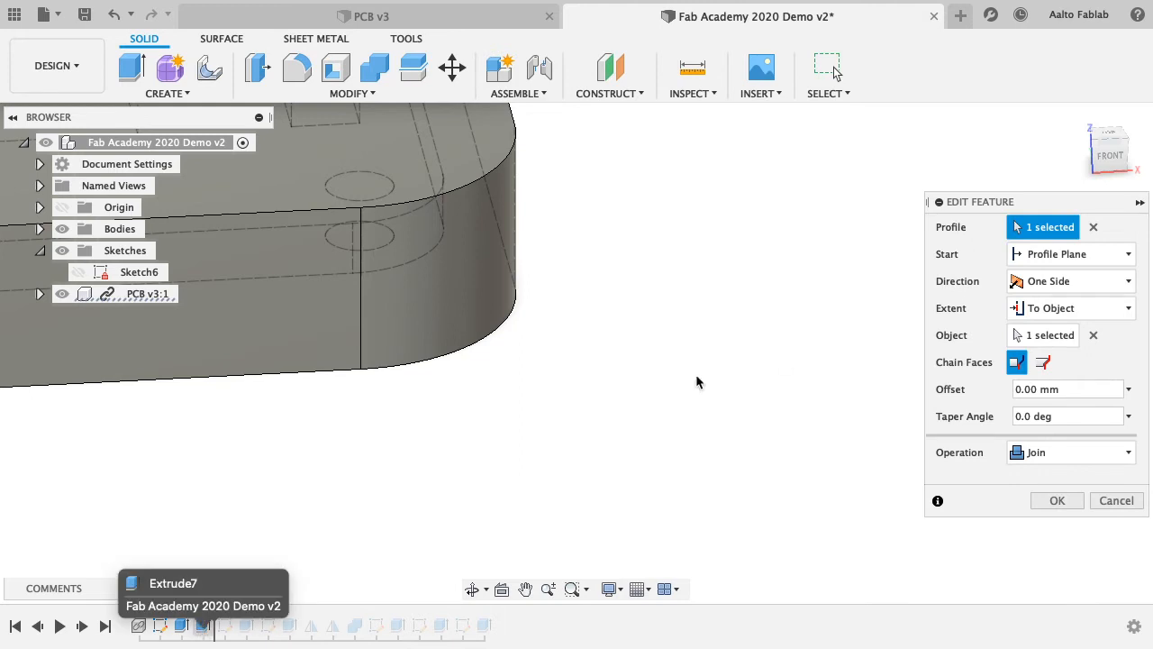
middle_click_drag(475, 227, 668, 311, "shift")
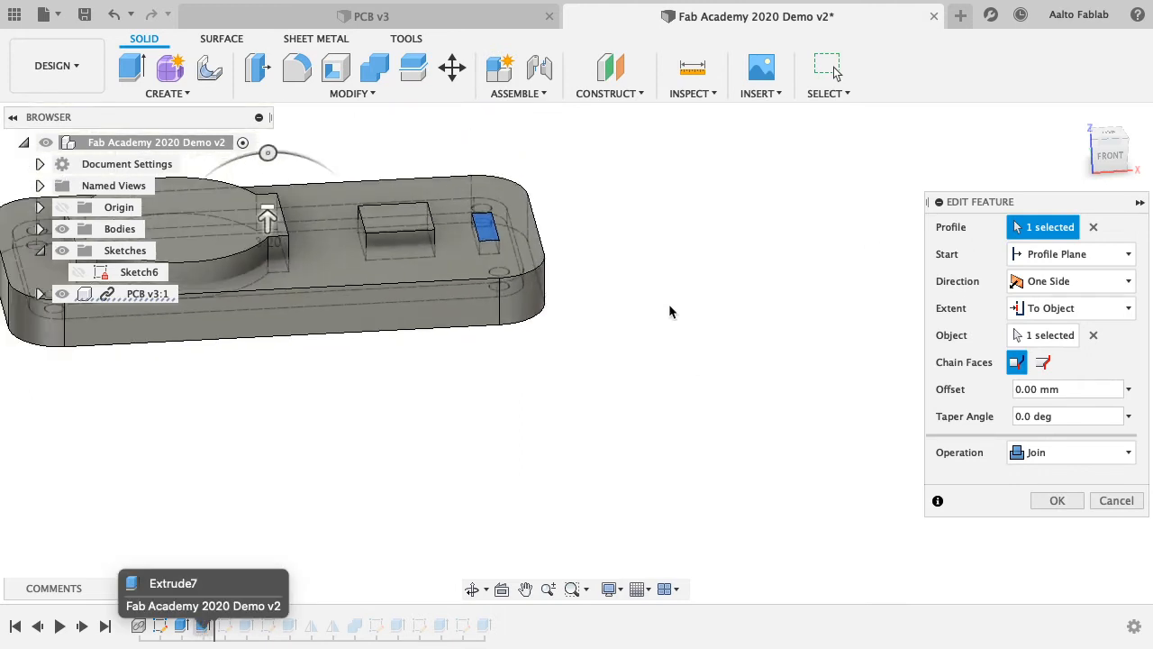
left_click(1014, 233)
middle_click_drag(548, 363, 298, 372, "shift")
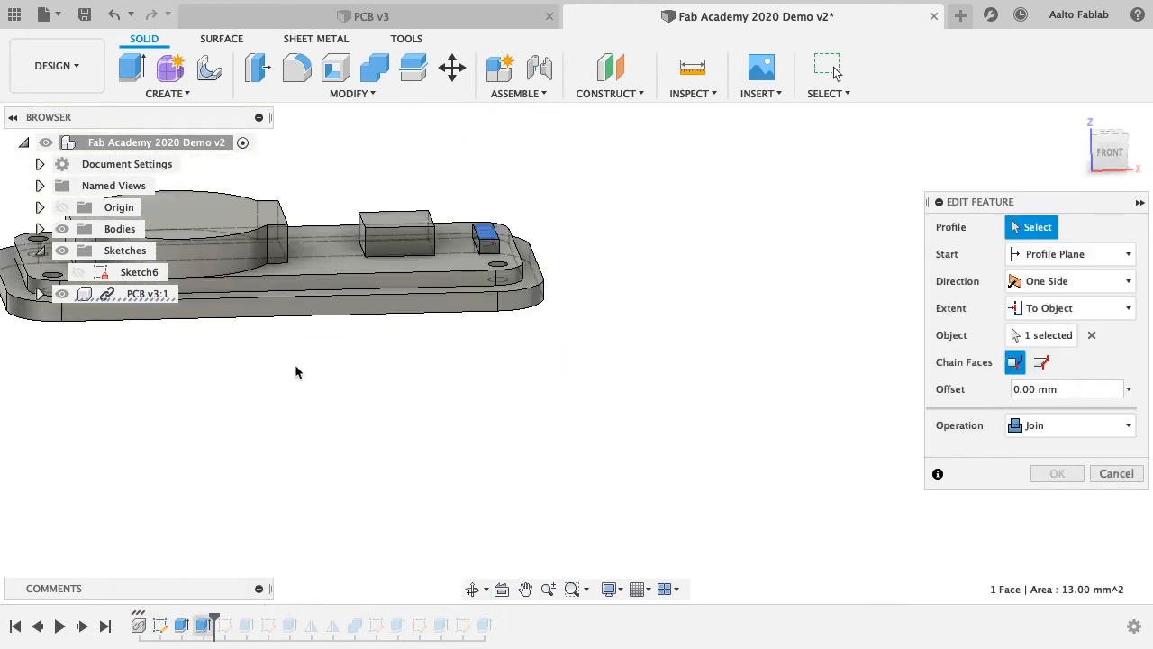
left_click(78, 274)
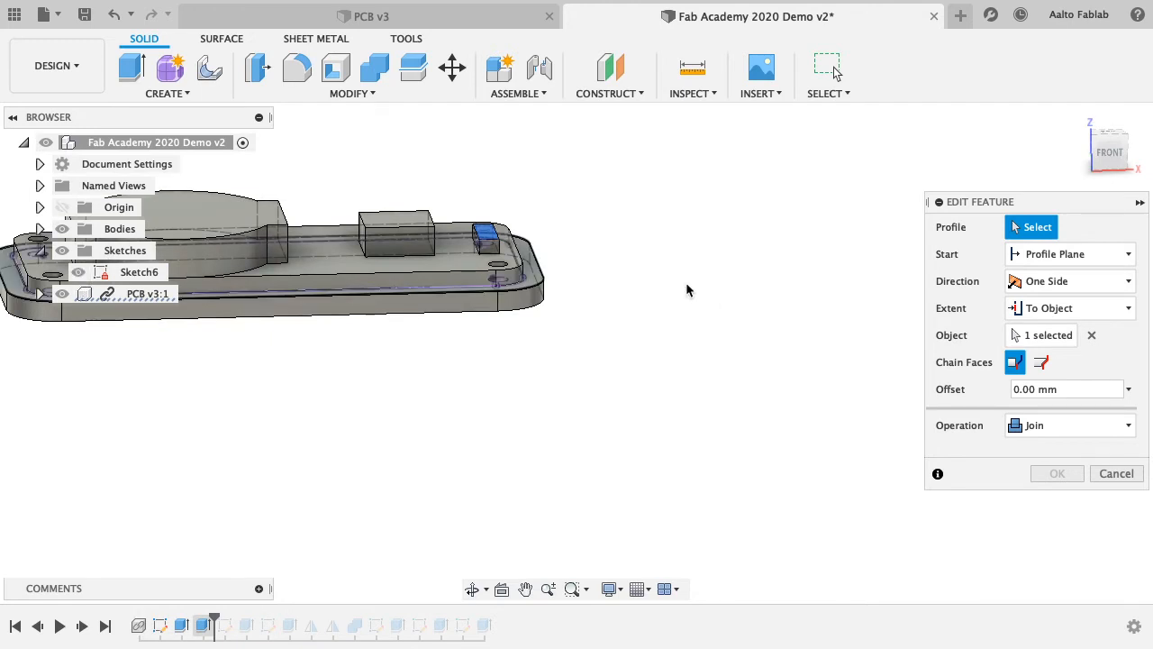
scroll(430, 226, "up", 5)
left_click(392, 295)
middle_click_drag(432, 421, 522, 432, "shift")
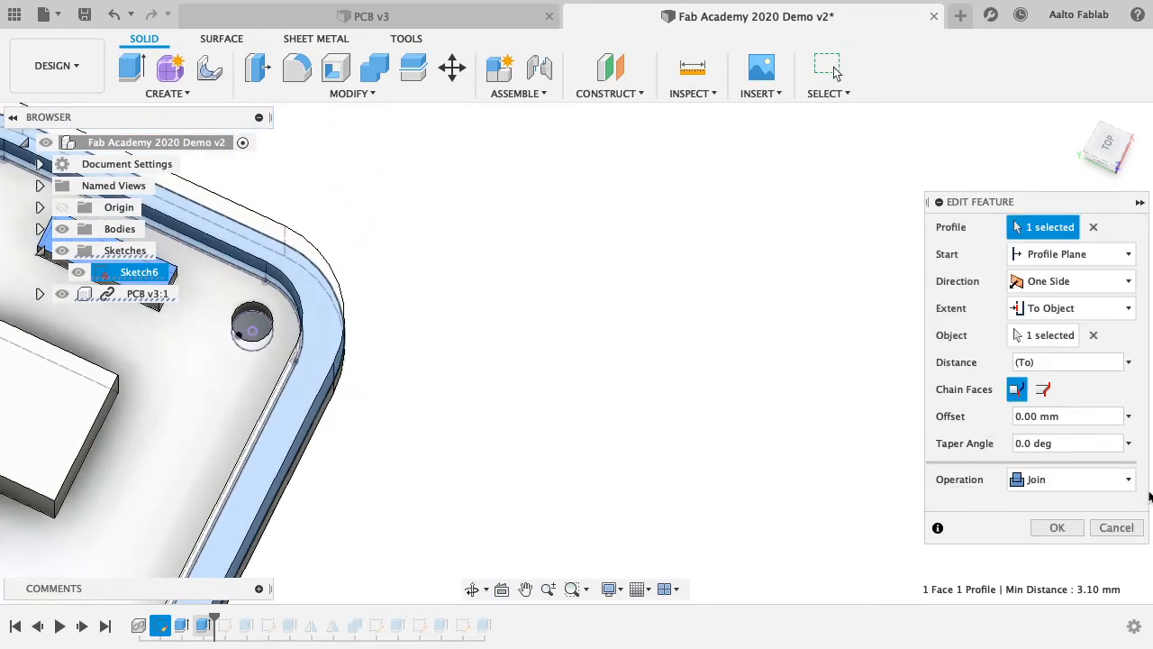
left_click(1062, 529)
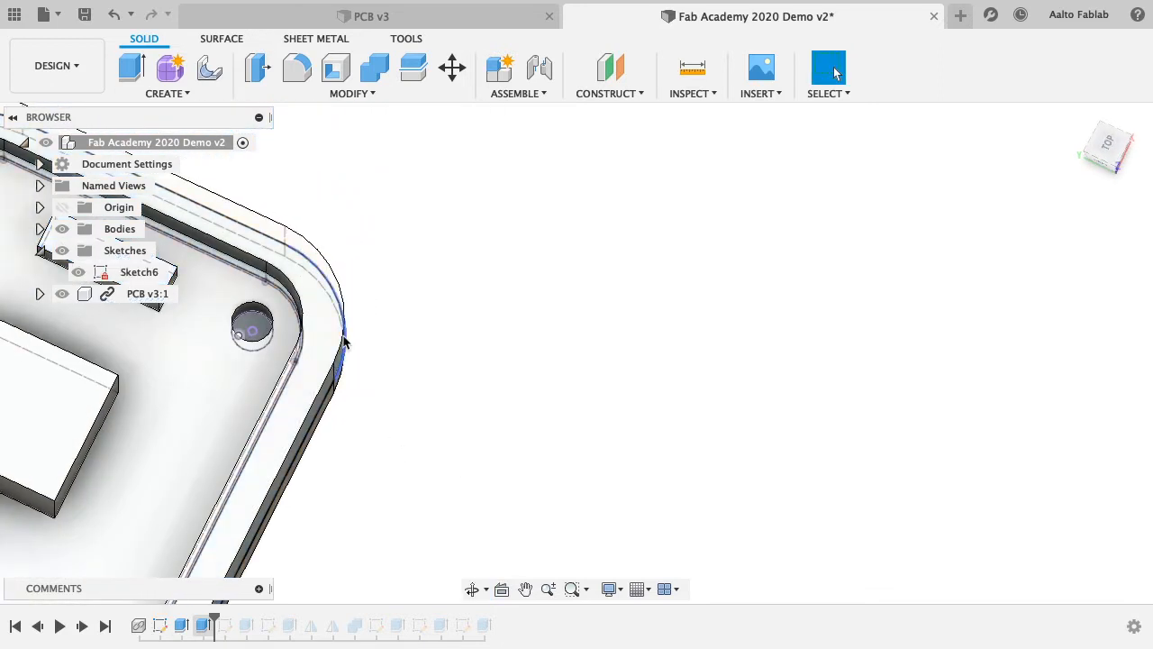
- Examine the gap between the enclosure wall and the PCB edge from above, and check the wall from the front
left_click(1105, 153)
scroll(424, 365, "up", 5)
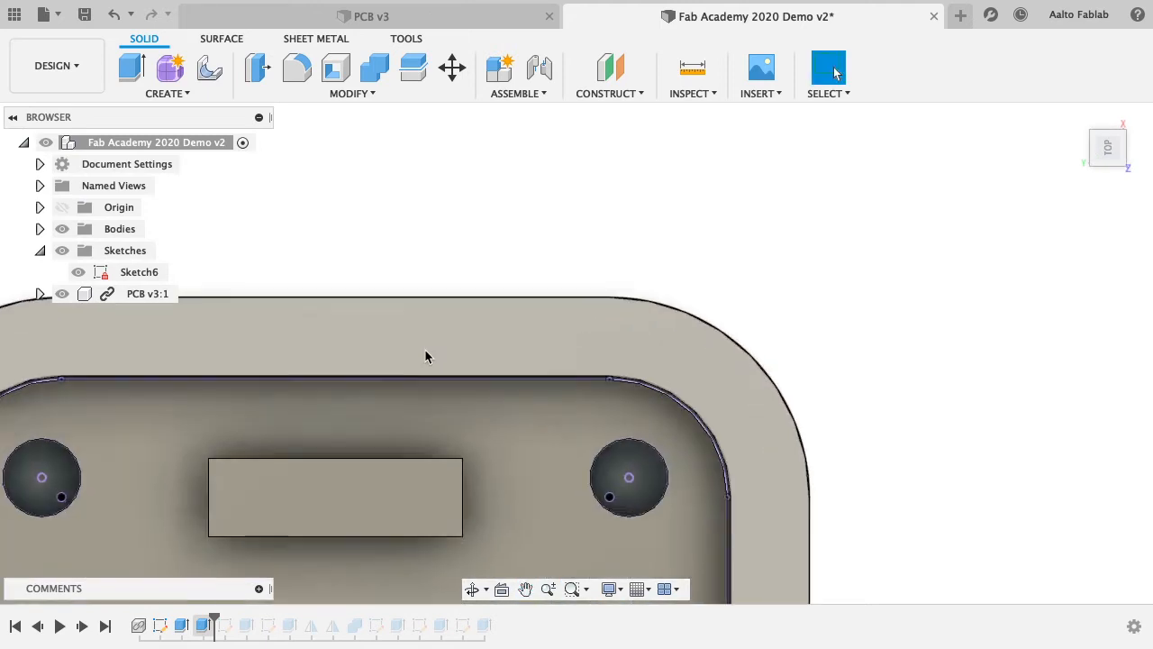
scroll(427, 356, "up", 6)
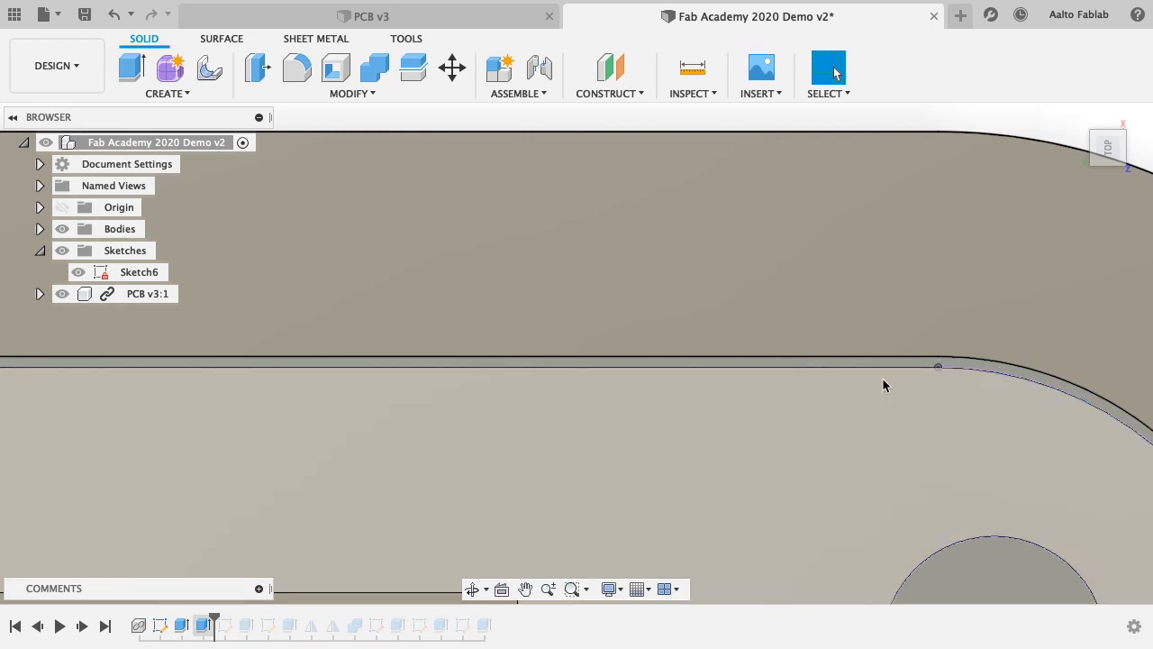
scroll(832, 401, "down", 5)
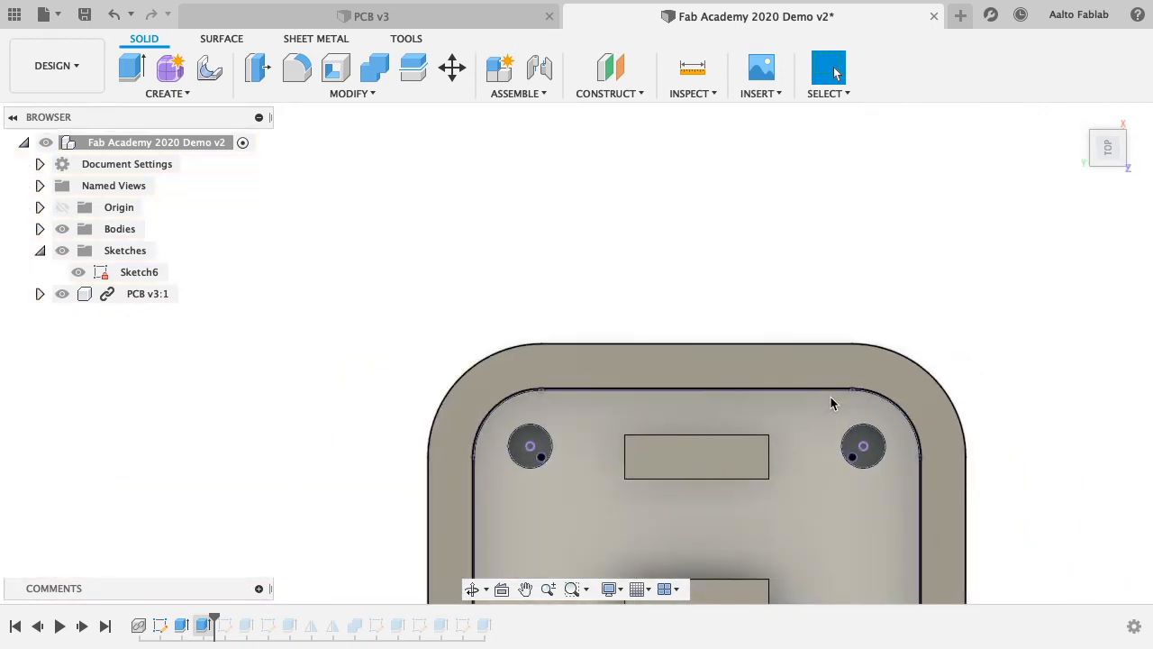
middle_click_drag(826, 402, 612, 402, "shift")
middle_click_drag(613, 402, 466, 409, "shift")
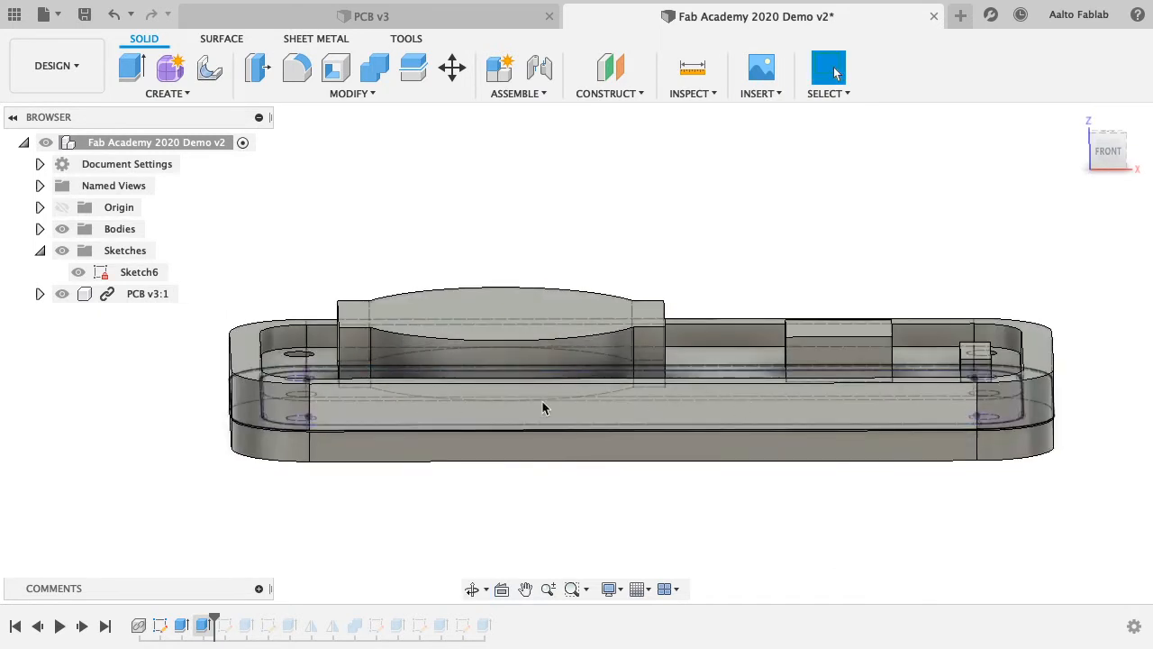
mouse_move(358, 365)
middle_mouse_down("shift")
mouse_move(360, 460)
mouse_move(356, 377)
middle_mouse_up("shift")
left_click(128, 72)
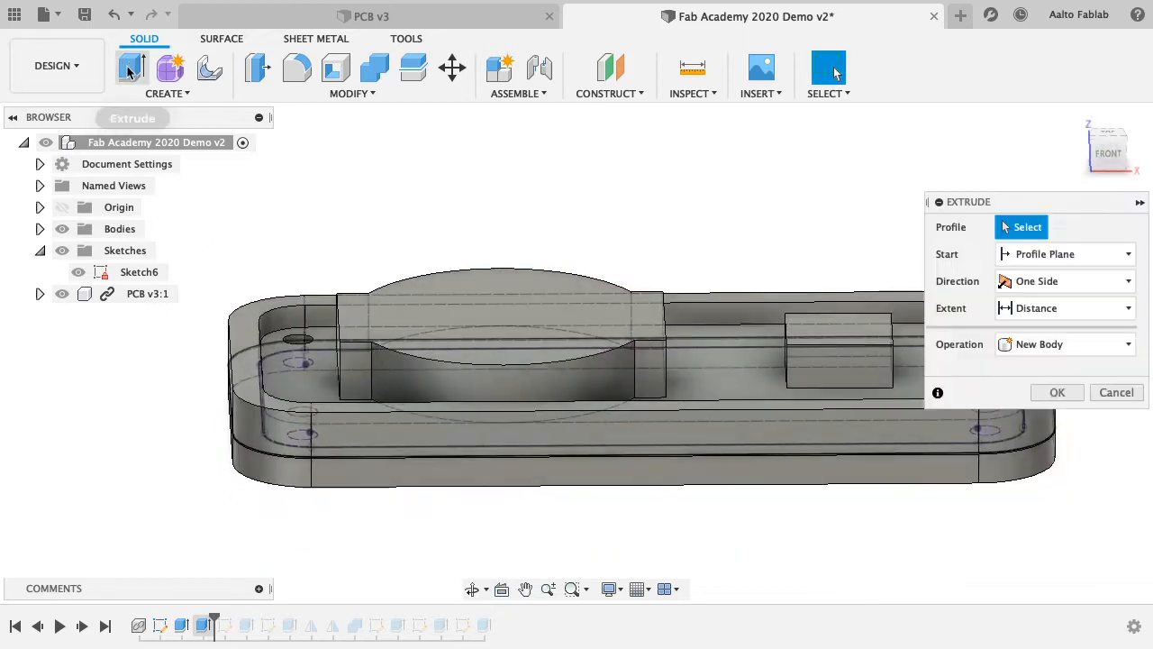
left_click(481, 437)
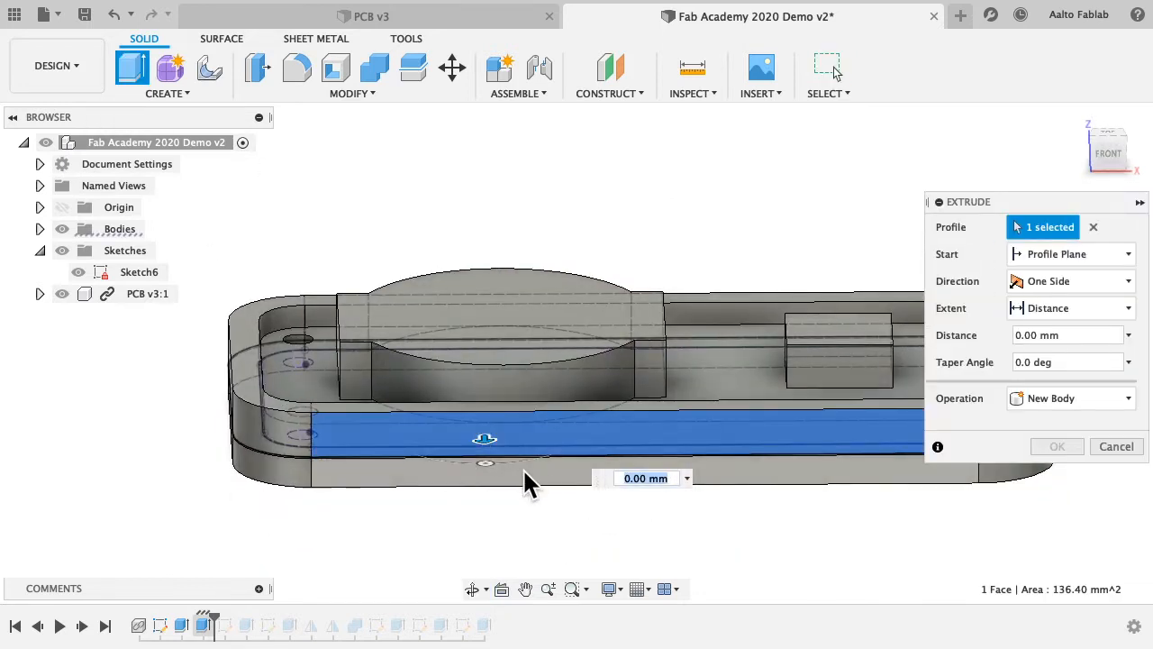
left_click(1116, 446)
- Create a new sketch on the outer face of the enclosure's long front wall
left_click(162, 91)
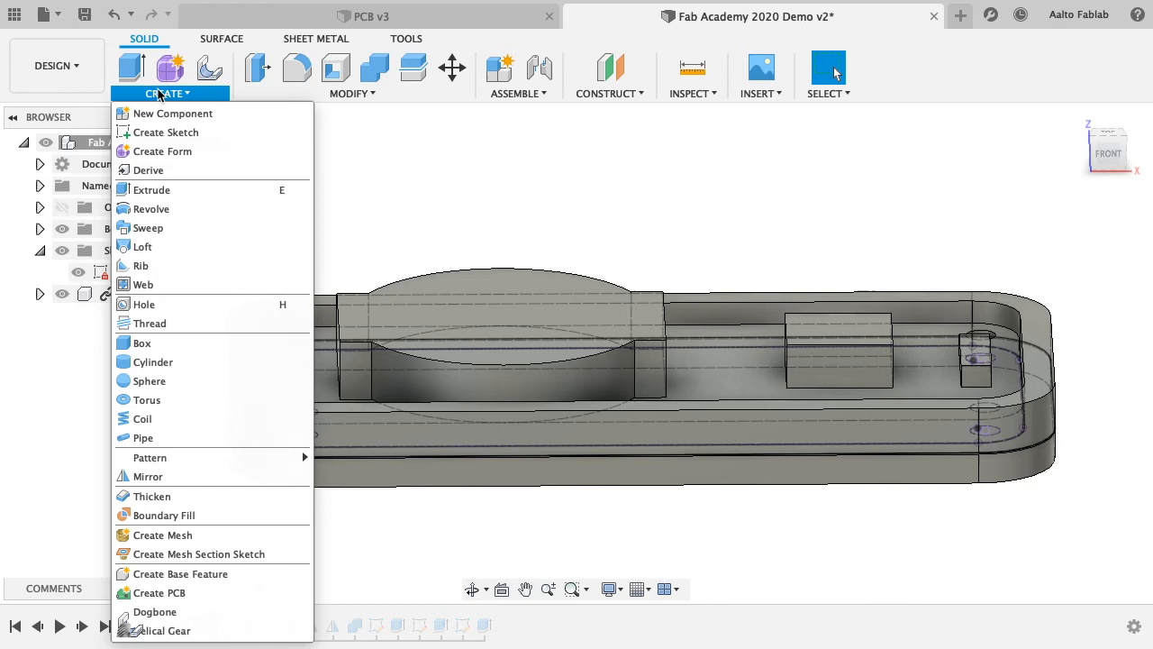
left_click(169, 132)
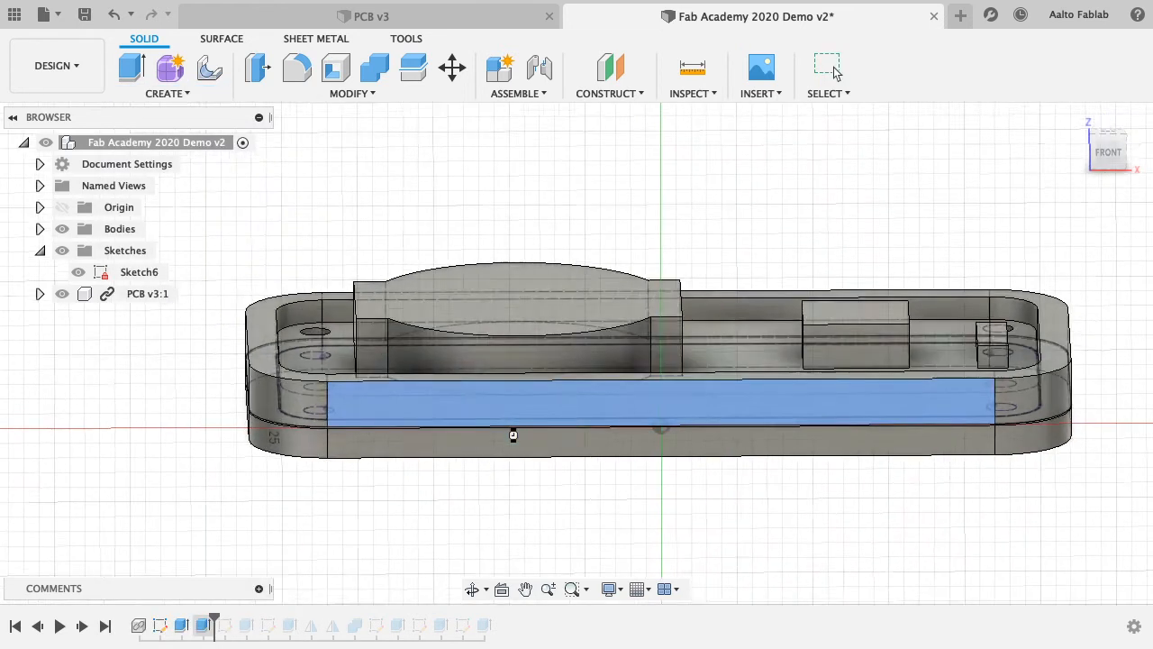
left_click(514, 433)
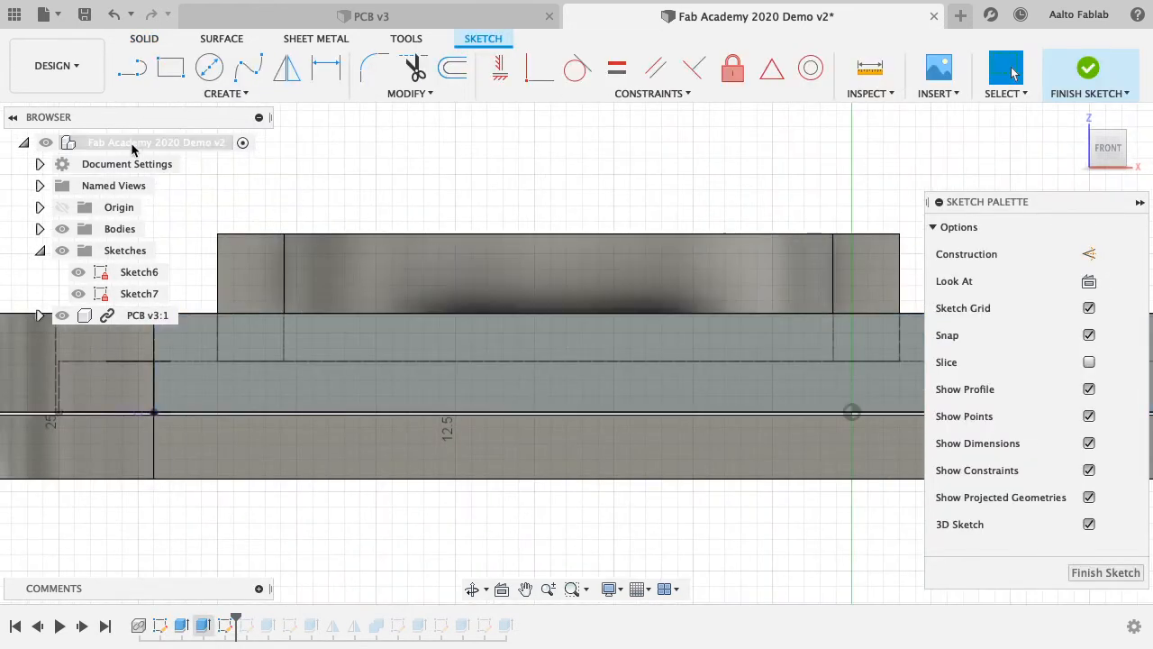
- Project the curved side face of the large round component into the front wall sketch with Projection Link enabled
left_click(225, 94)
mouse_move(175, 399)
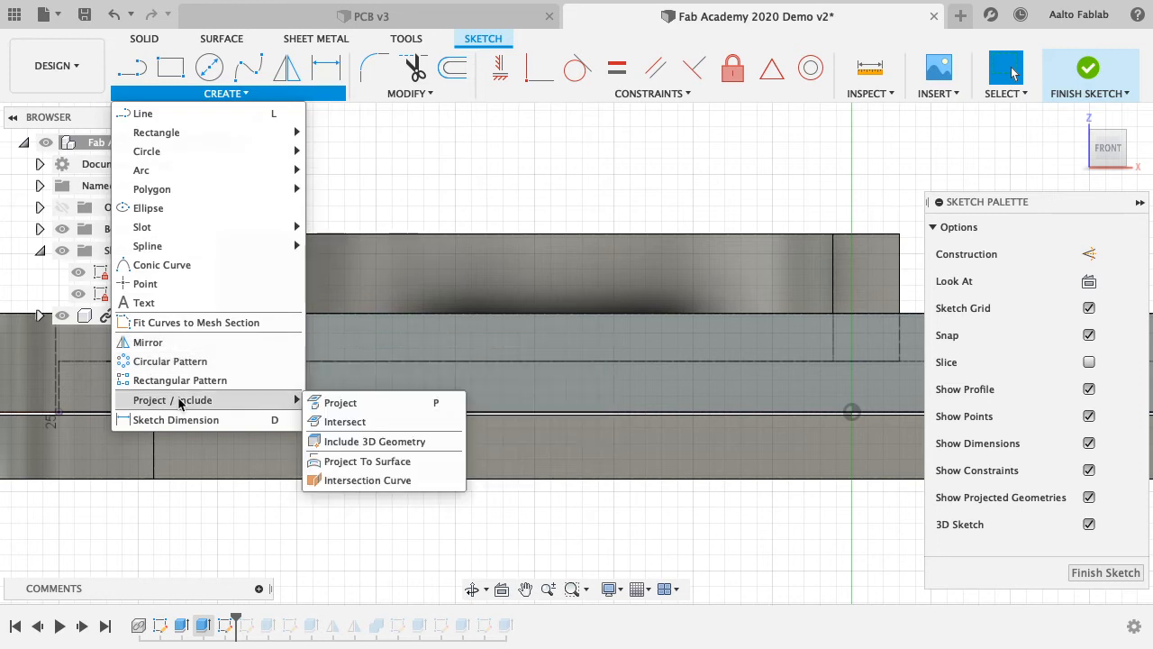
left_click(363, 401)
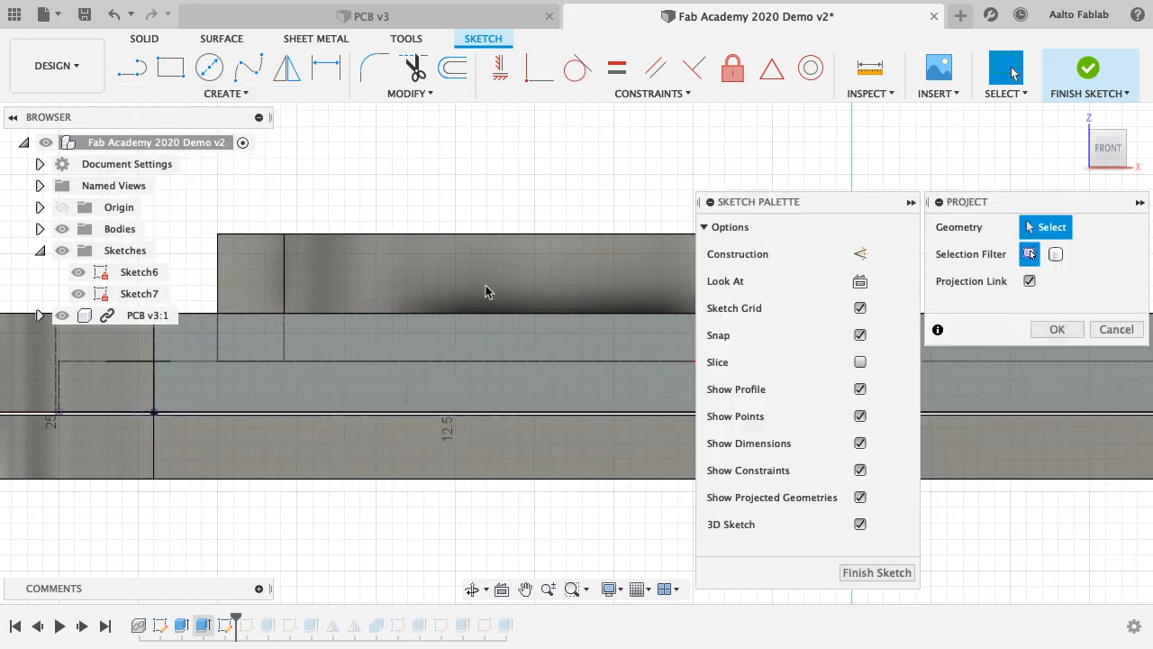
left_click(268, 281)
left_click(395, 284)
left_click(248, 302)
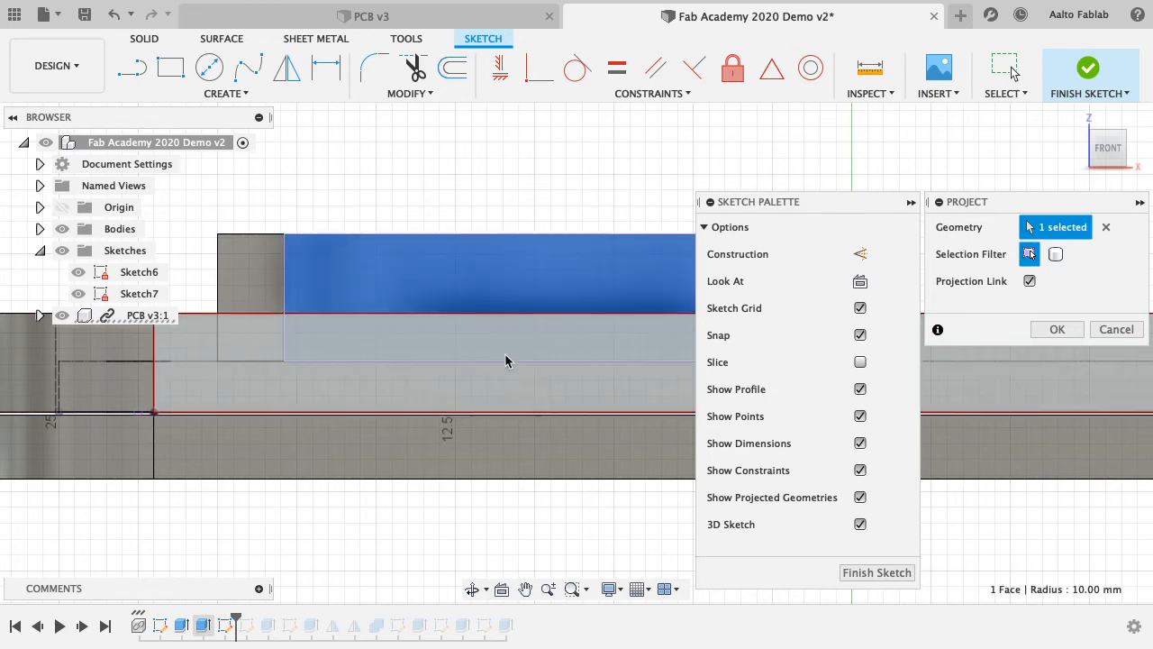
left_click(1049, 330)
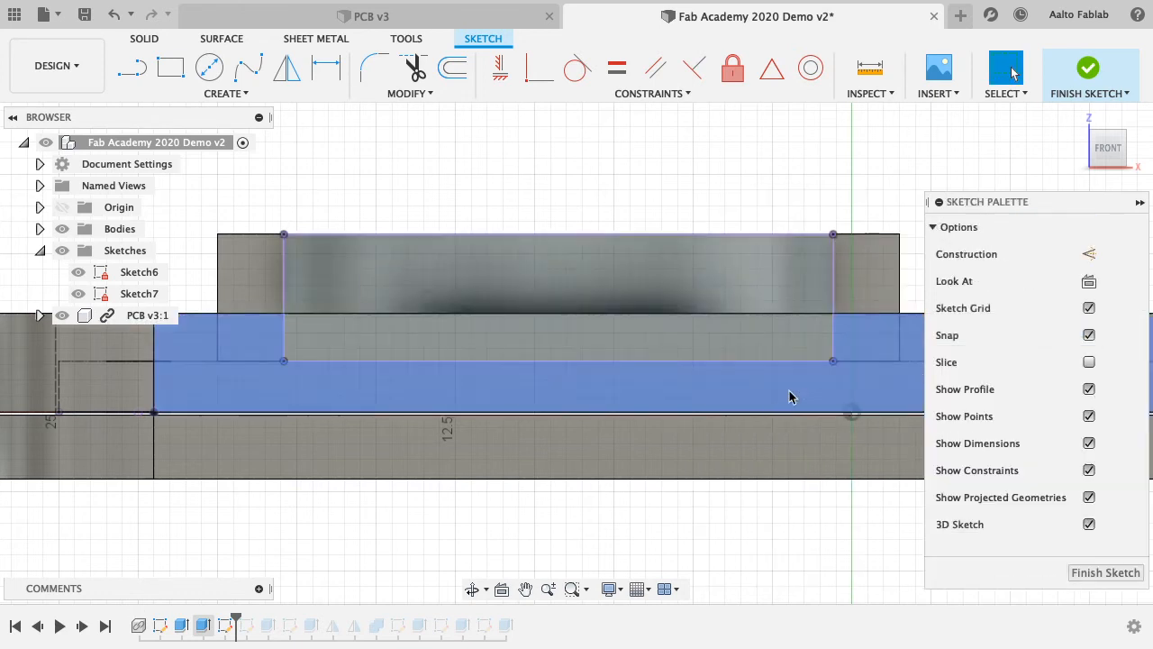
- Draw a two-point rectangle from the wall's top edge to the opposite lower corner of the projected outline, and finish the sketch
scroll(603, 341, "down", 1)
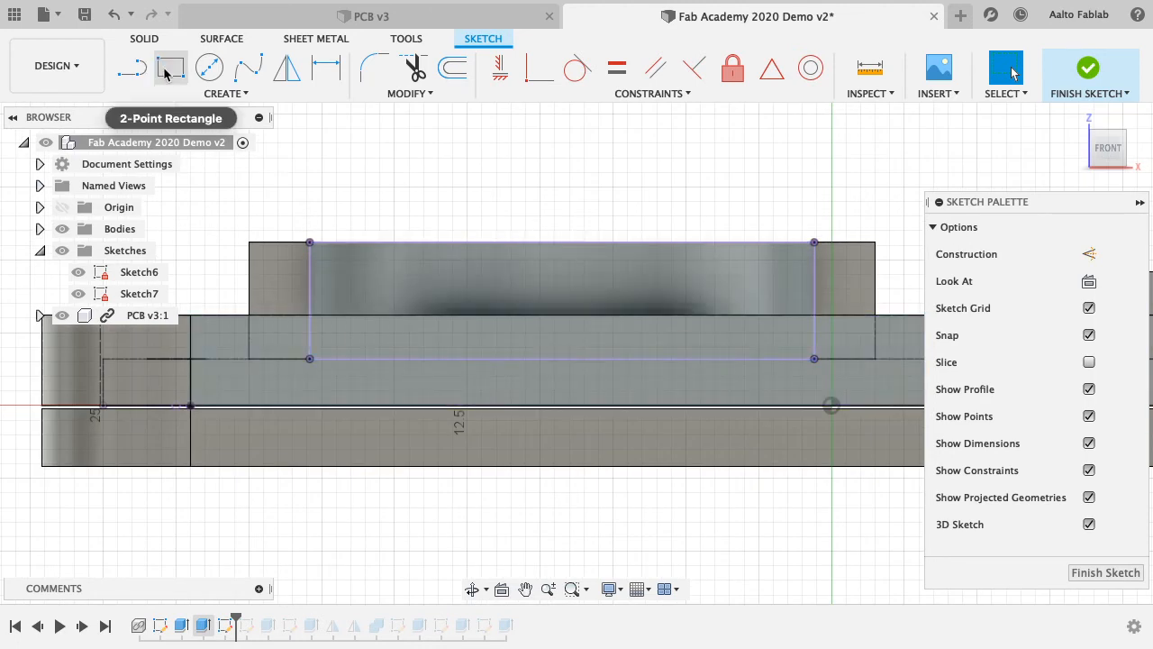
key("r")
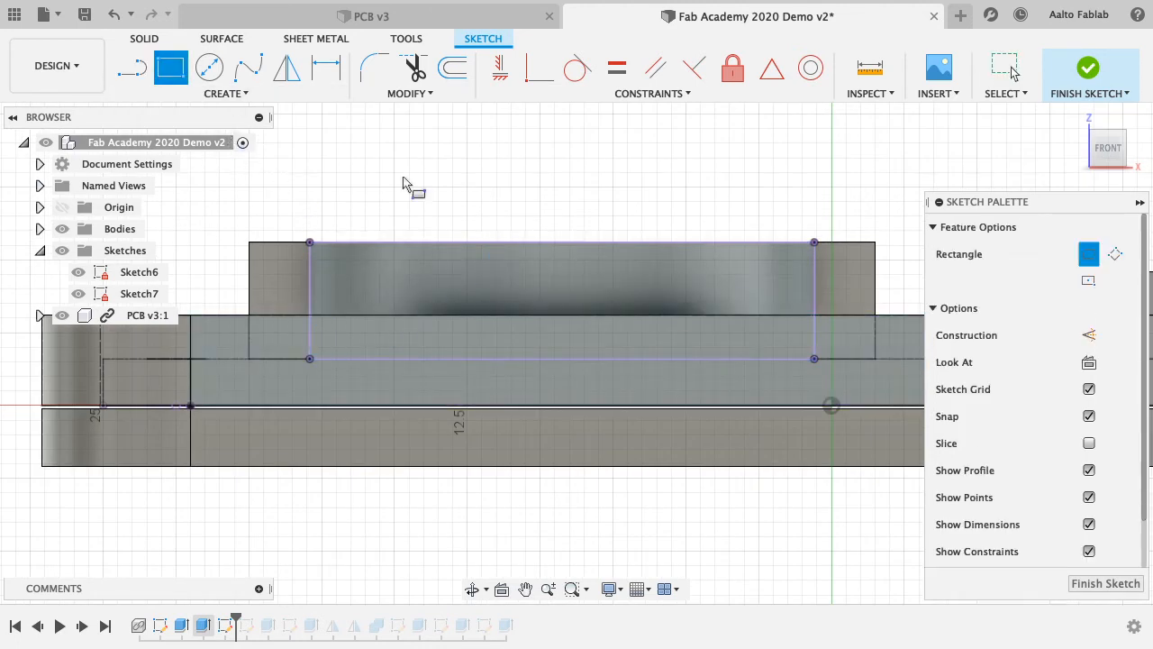
left_click(310, 315)
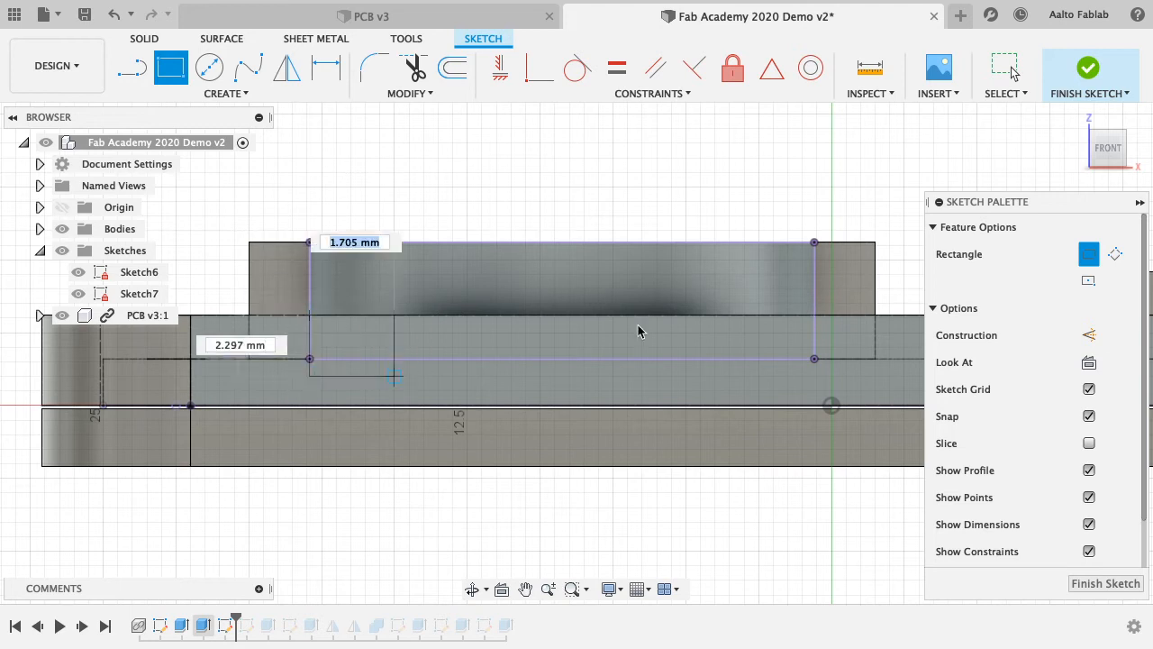
left_click(814, 359)
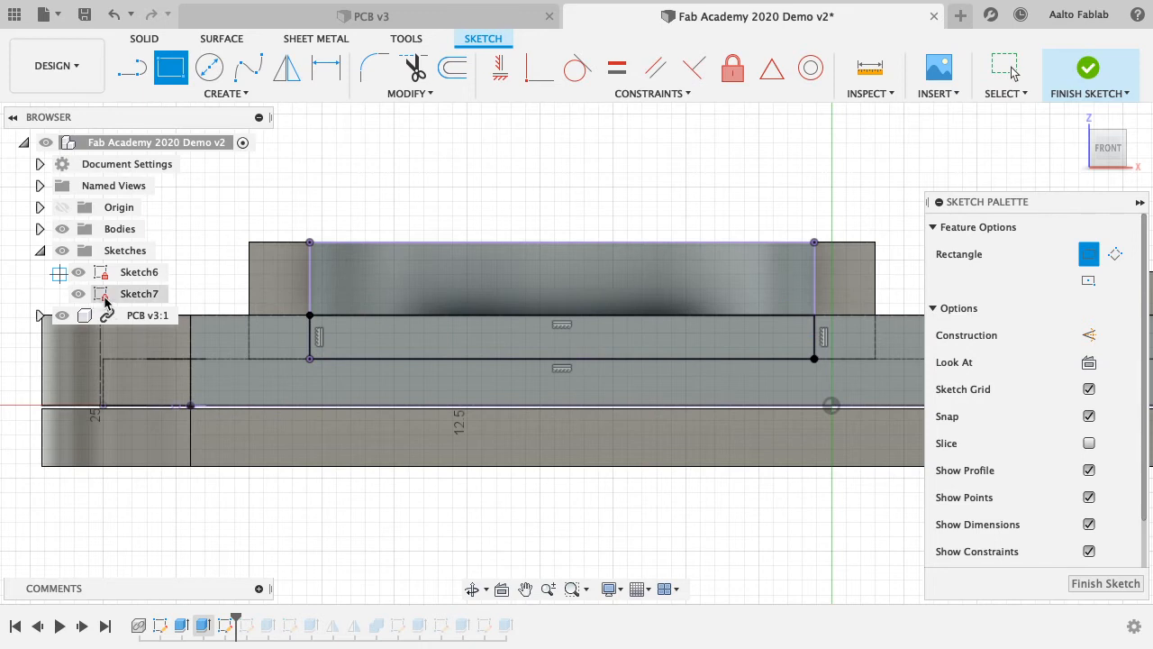
left_click(1099, 584)
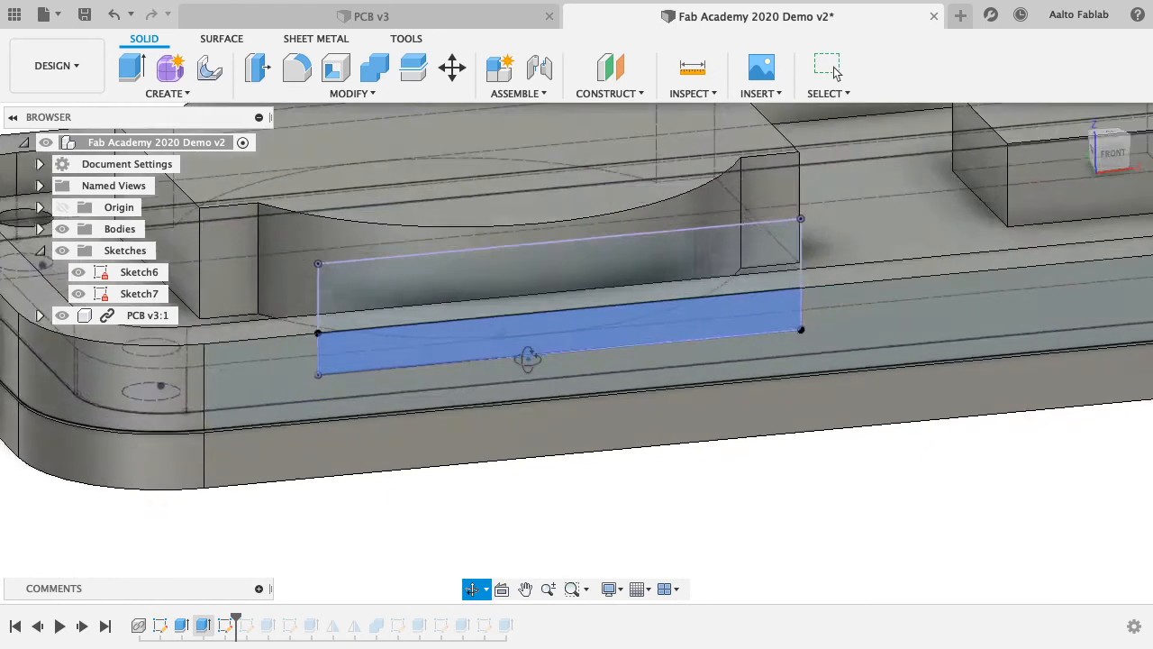
- Extrude the rectangle profile as a cut through the front wall, with its extent set to the wall's inner face
left_click(128, 68)
left_click(504, 355)
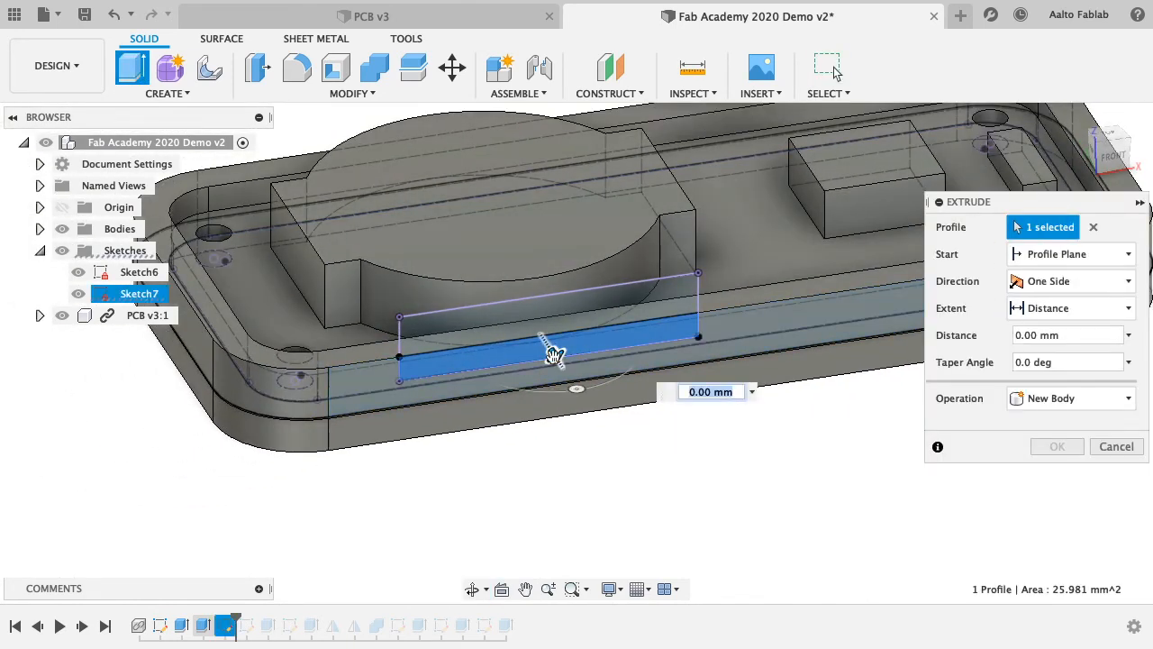
left_click_drag(553, 354, 543, 346)
middle_click_drag(403, 390, 562, 391, "shift")
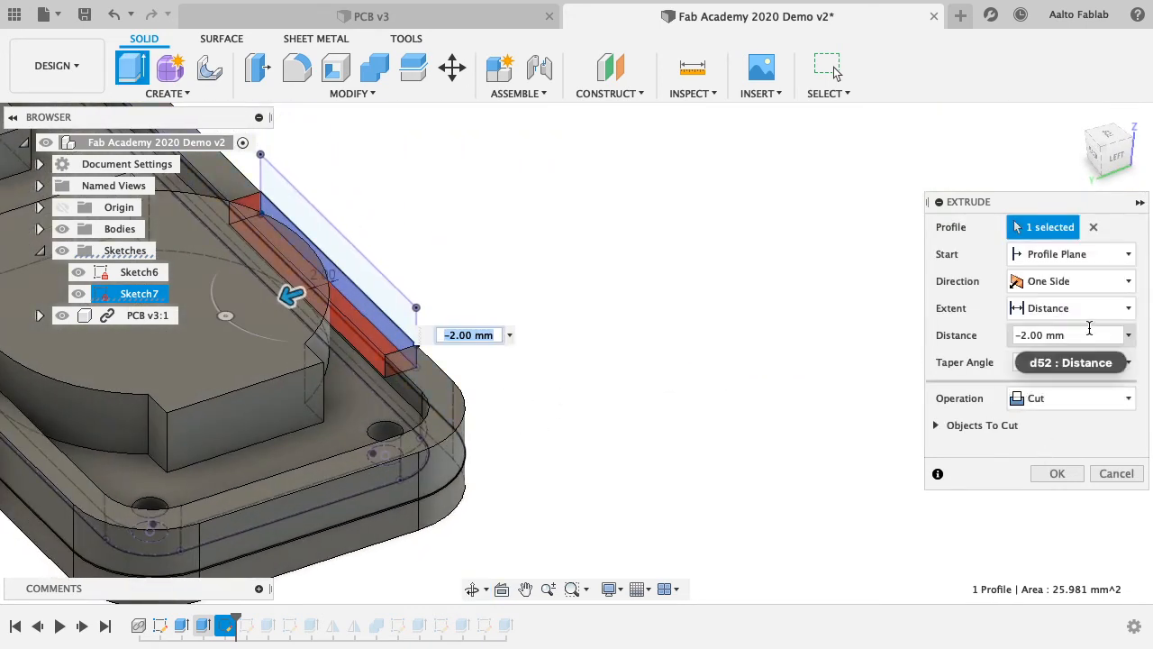
left_click(1068, 309)
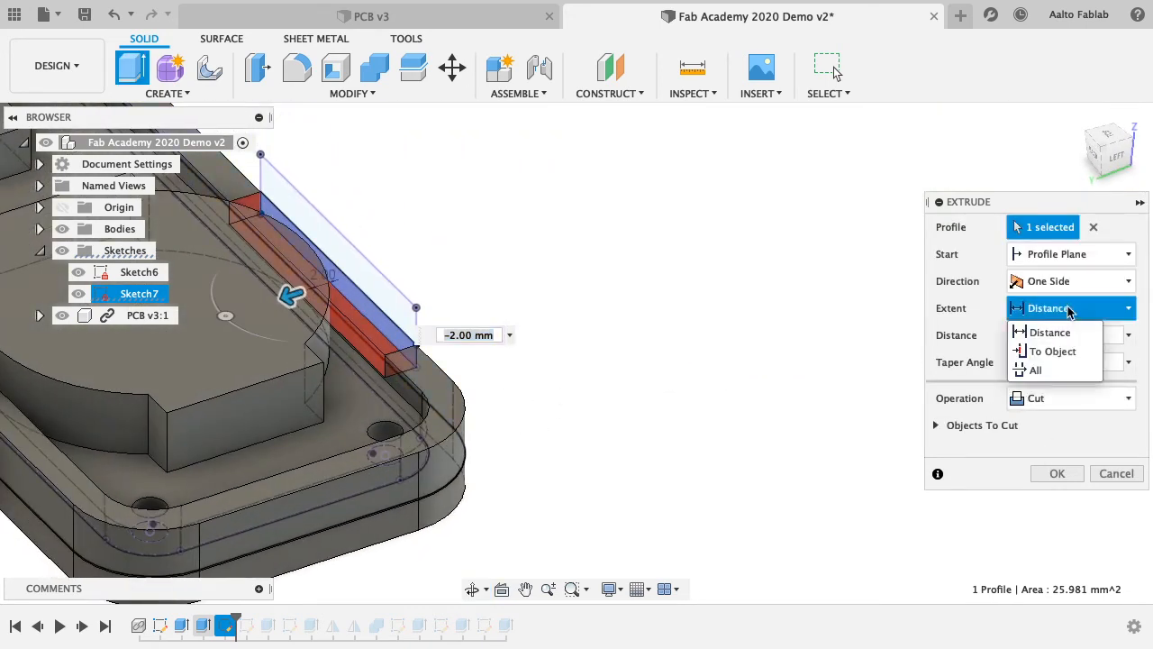
left_click(1050, 353)
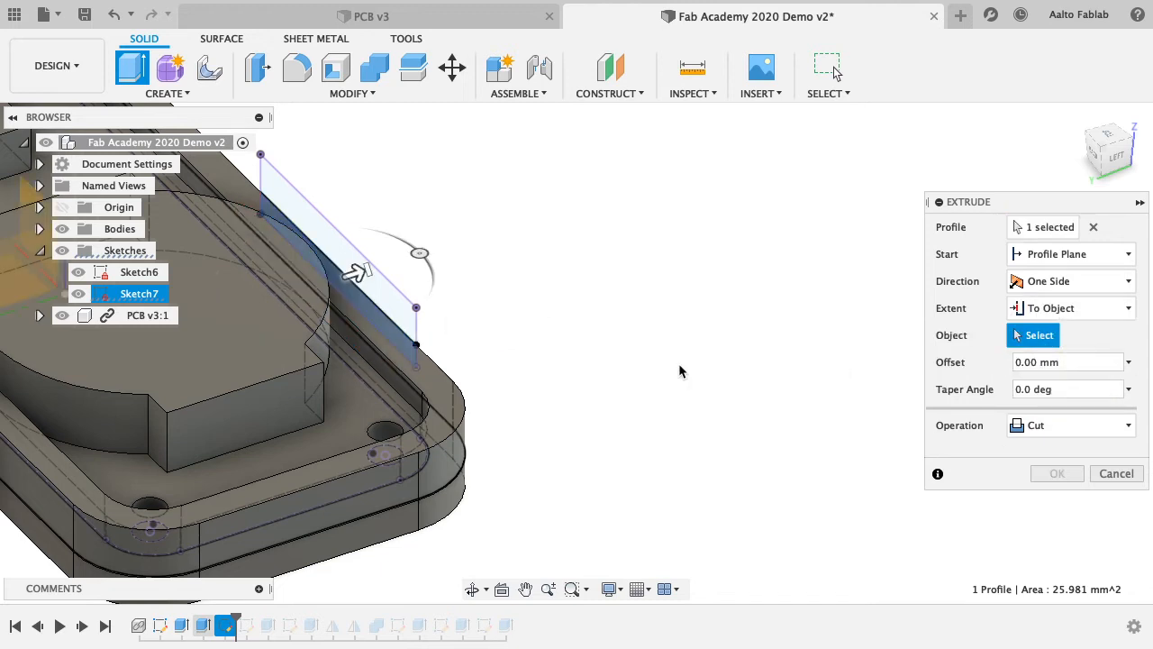
left_click(412, 398)
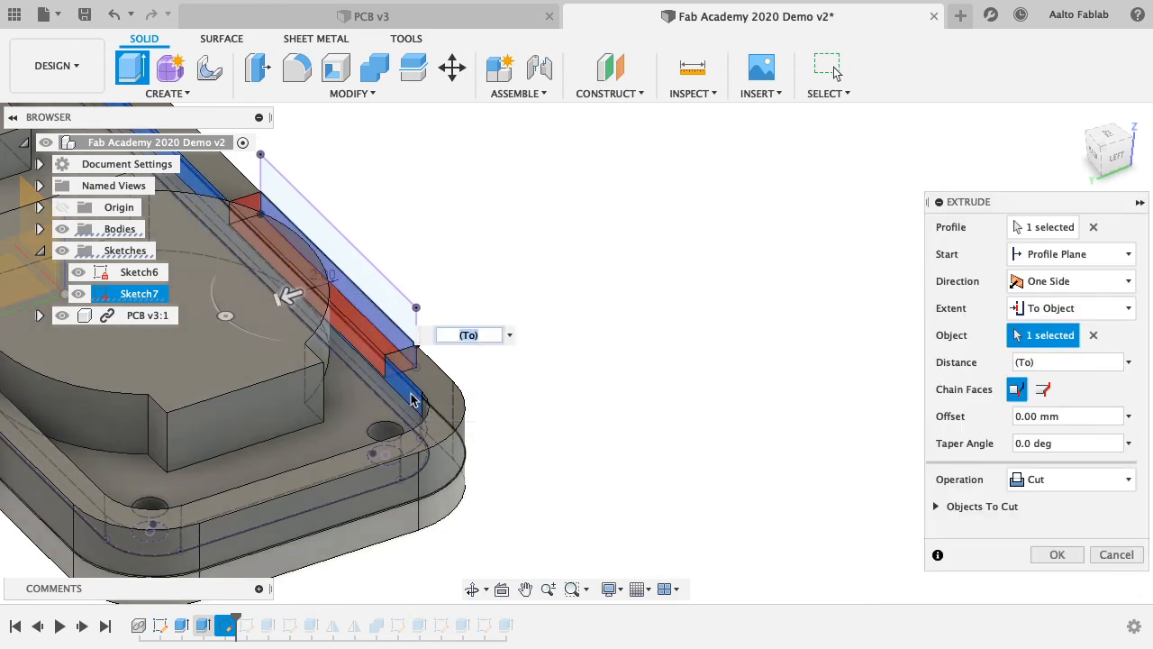
middle_click_drag(413, 398, 588, 281, "shift")
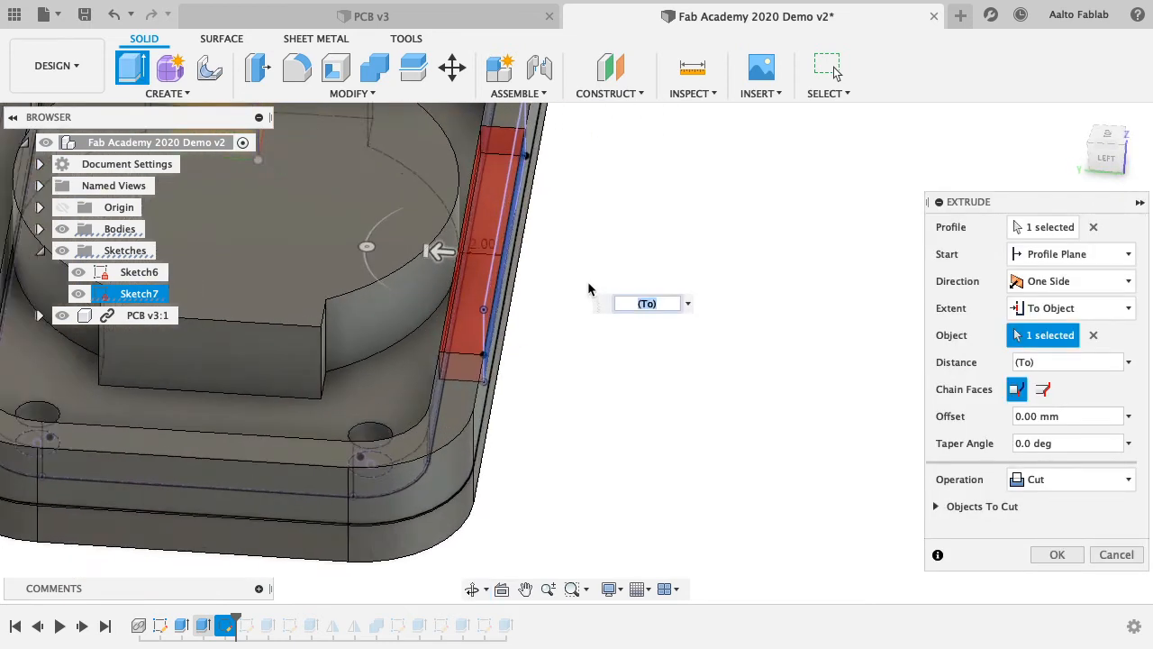
key("Return")
- Examine the front wall cutout beside the large round component from several angles
middle_click_drag(618, 416, 693, 328, "shift")
middle_click_drag(845, 299, 665, 349, "shift")
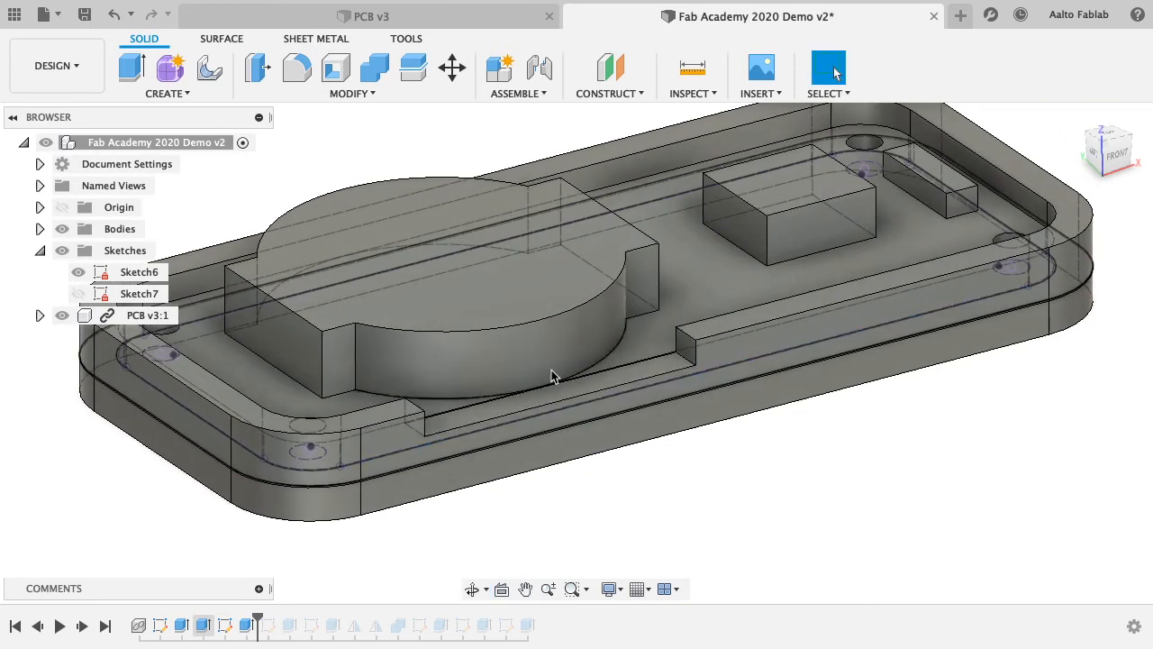
middle_click_drag(551, 377, 669, 373, "shift")
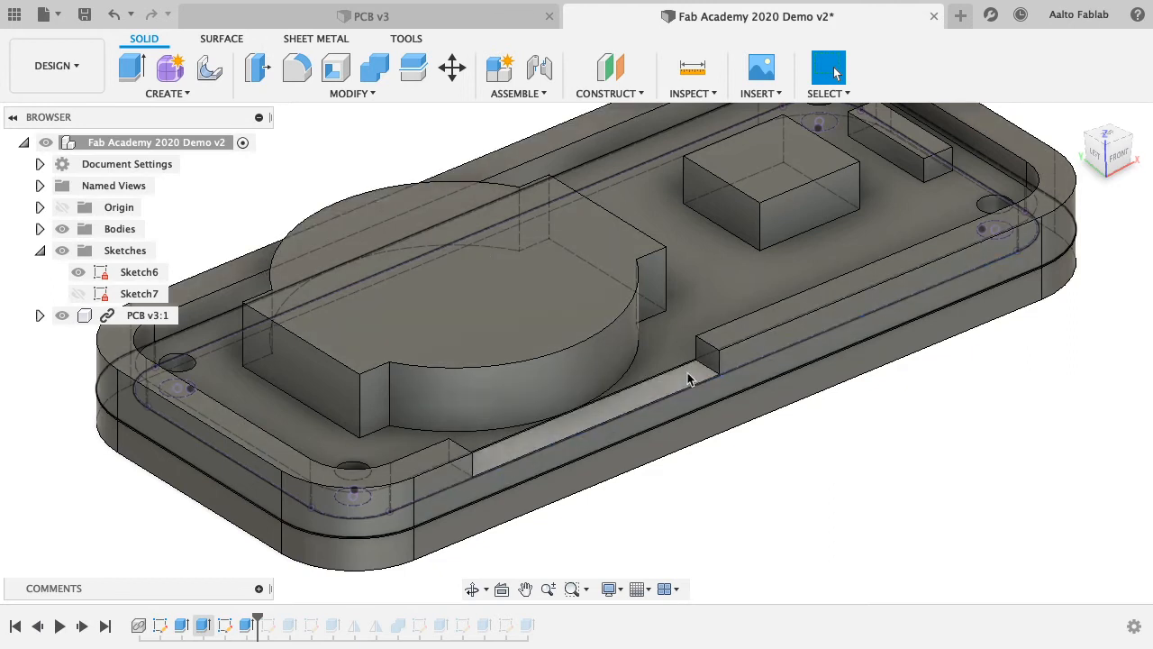
middle_click_drag(675, 405, 621, 520, "shift")
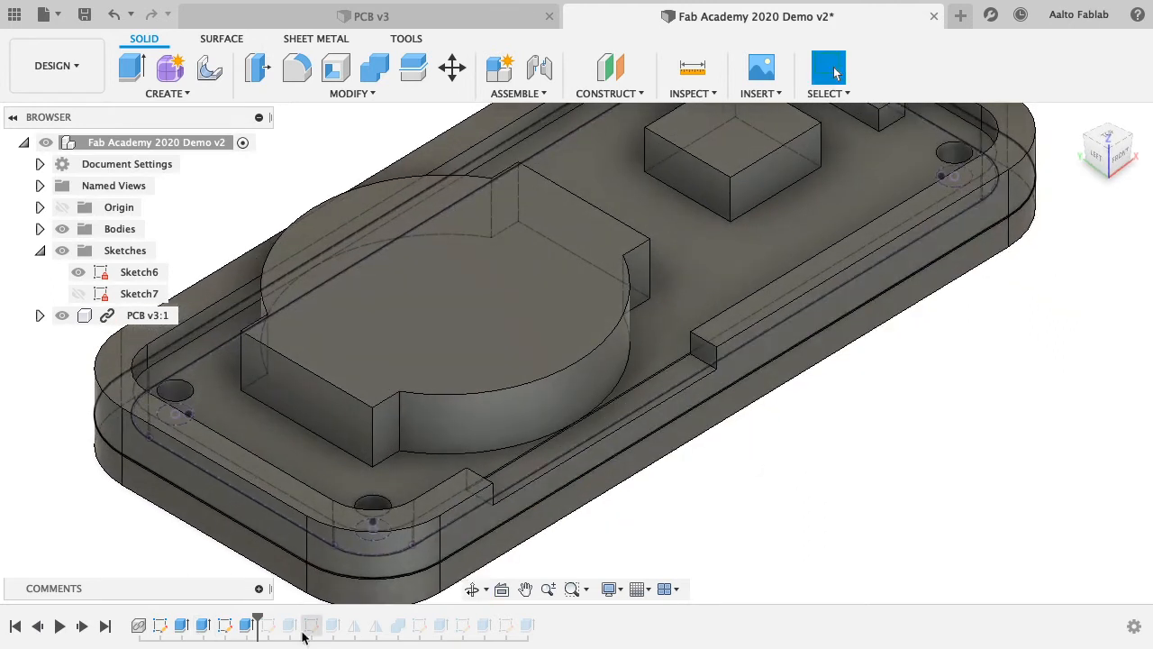
middle_click_drag(741, 474, 753, 491, "shift")
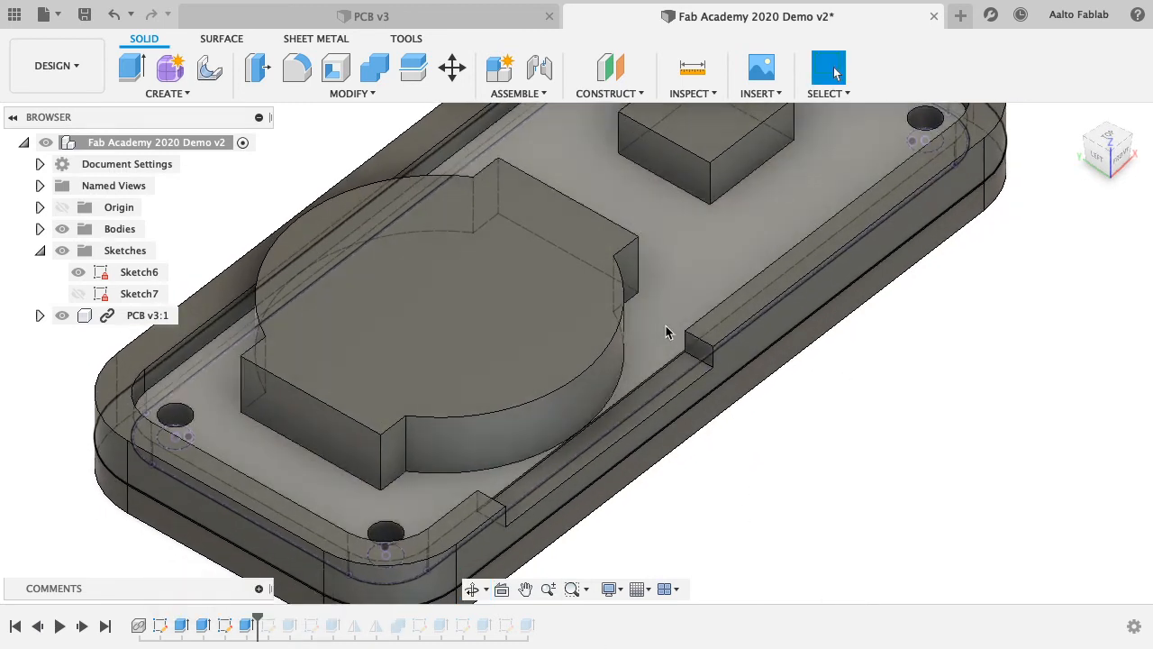
- Mirror the front wall's cut feature across the lengthwise vertical origin plane onto the opposite wall, with the Adjust compute option
left_click(165, 92)
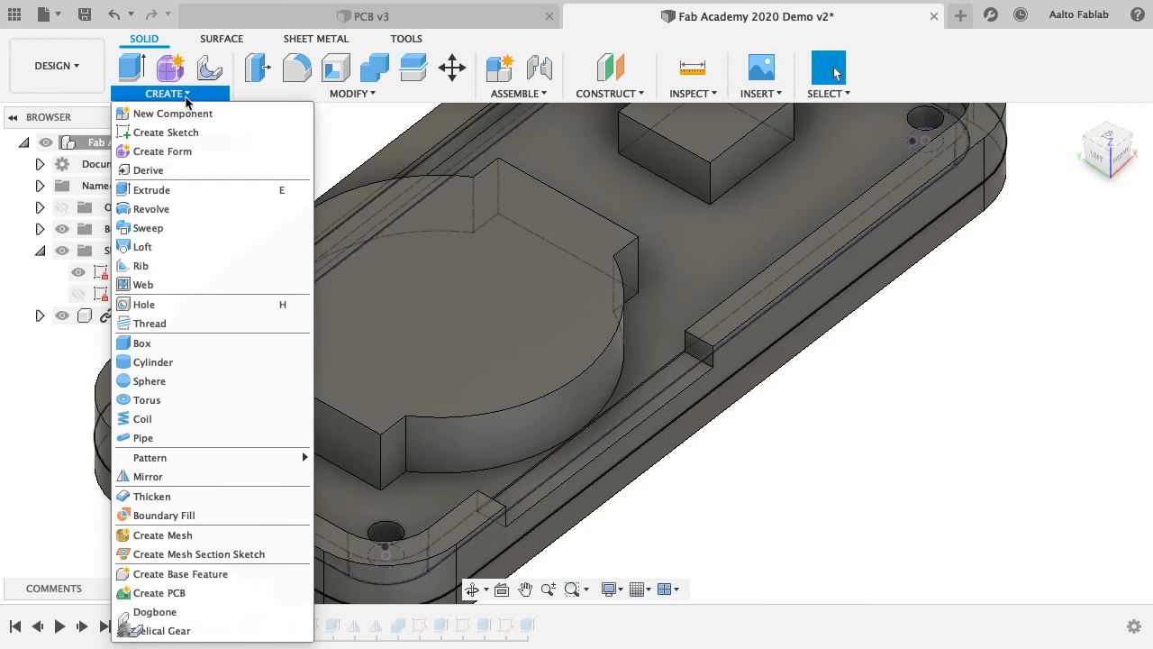
left_click(152, 476)
left_click(1097, 232)
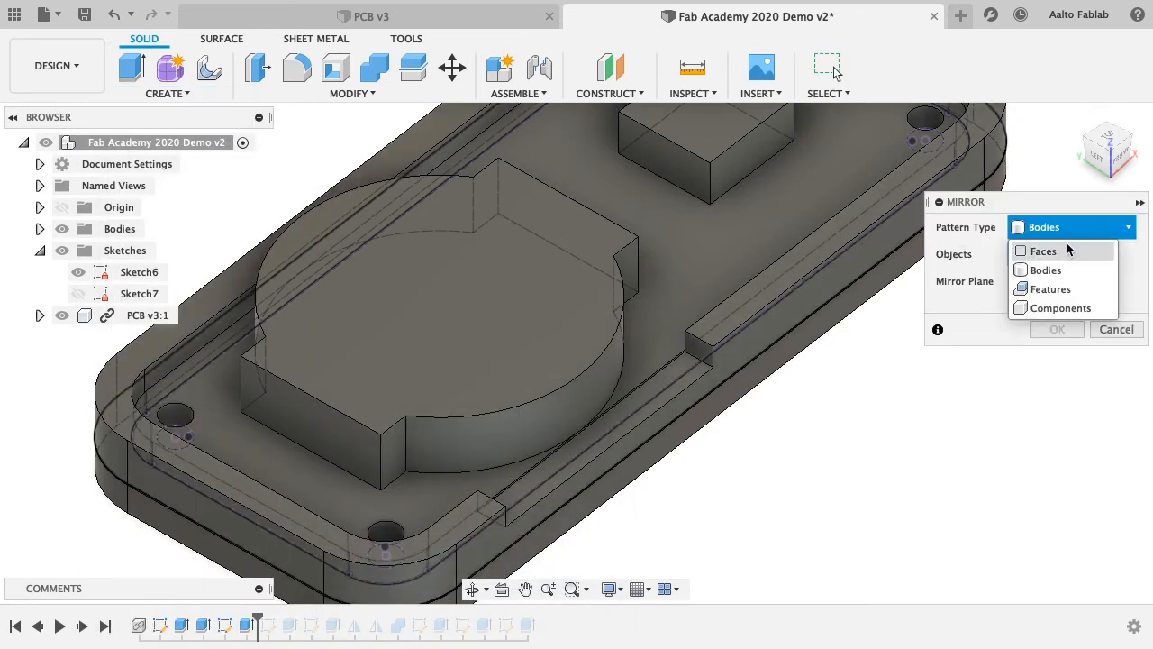
left_click(1050, 289)
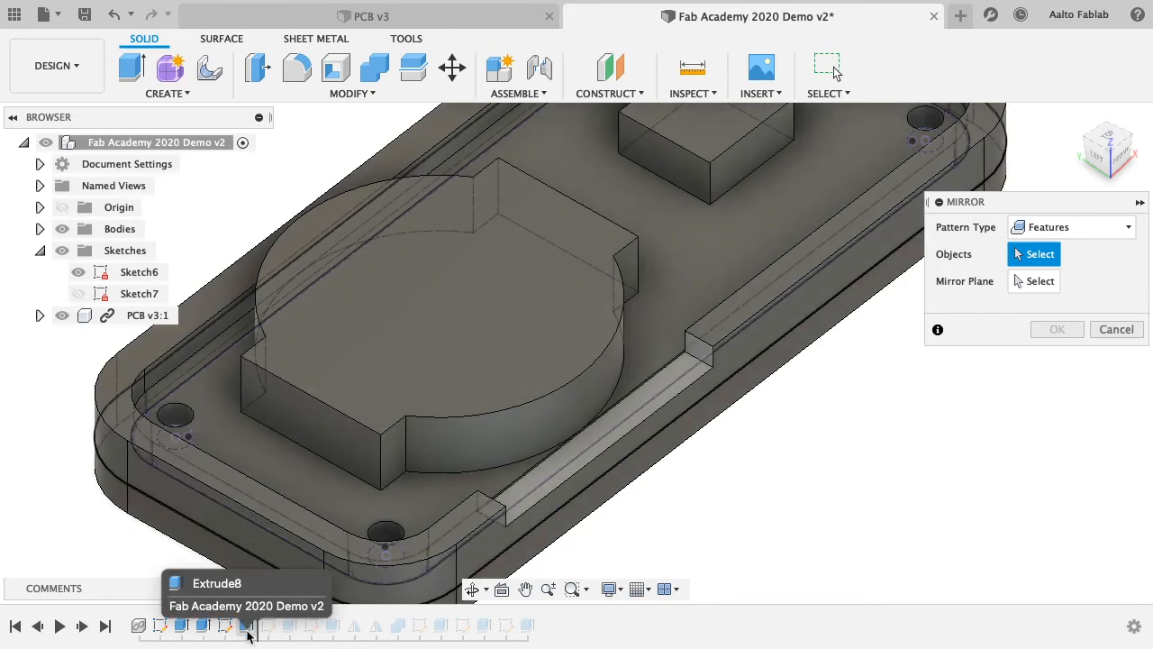
left_click(248, 628)
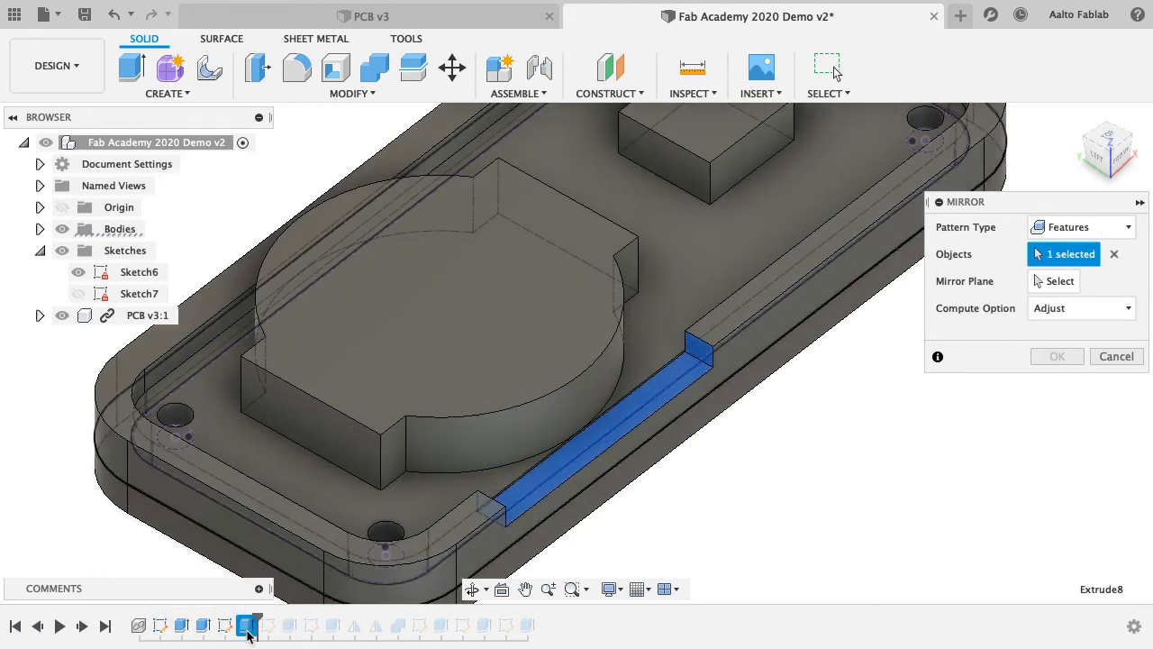
left_click(1063, 281)
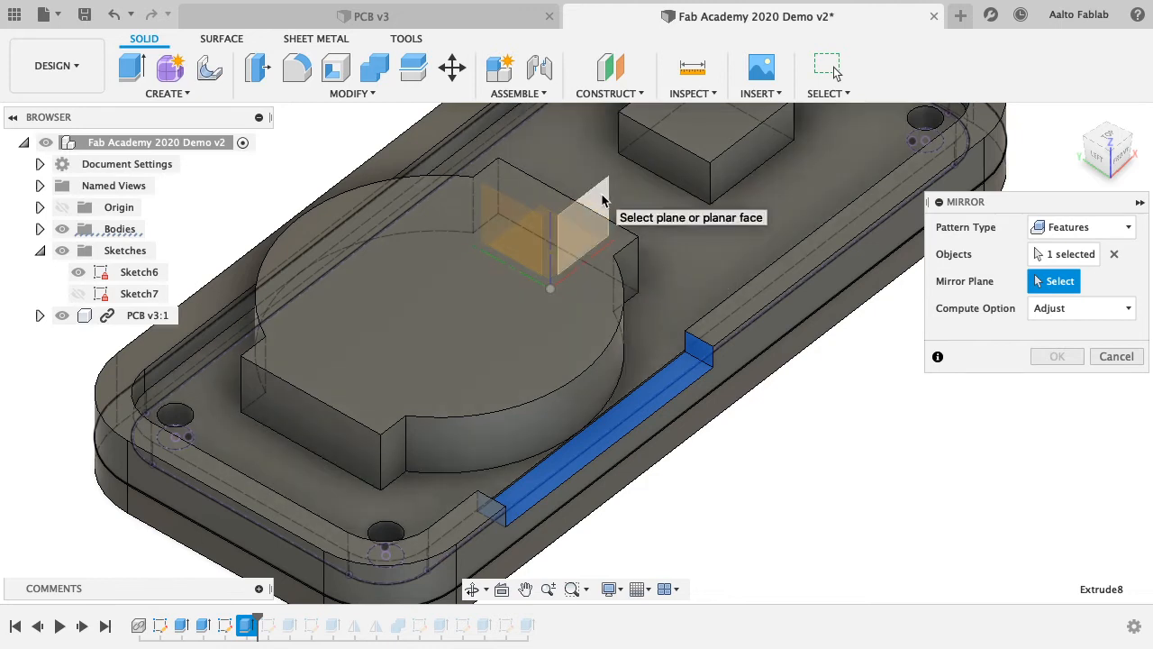
left_click(603, 200)
middle_click_drag(275, 251, 432, 221, "shift")
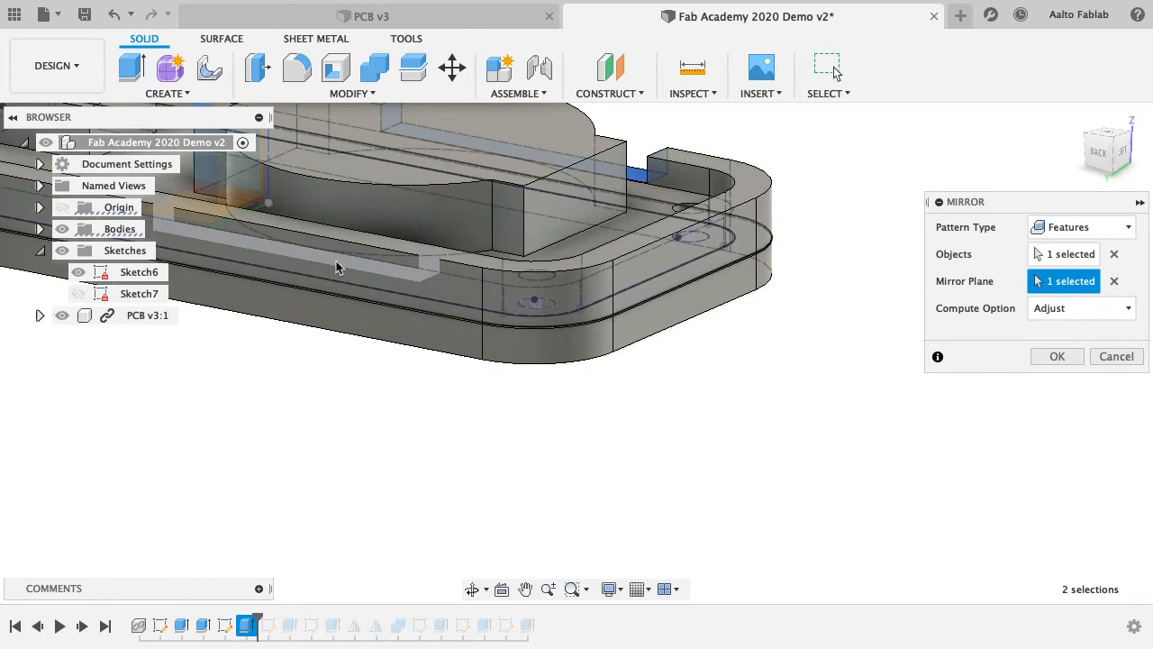
left_click(1058, 357)
- Examine the cutouts in both long walls beside the large round component from several angles
middle_click_drag(811, 356, 856, 280, "shift")
scroll(883, 276, "up", 5)
middle_click_drag(961, 321, 671, 364, "shift")
scroll(982, 345, "down", 5)
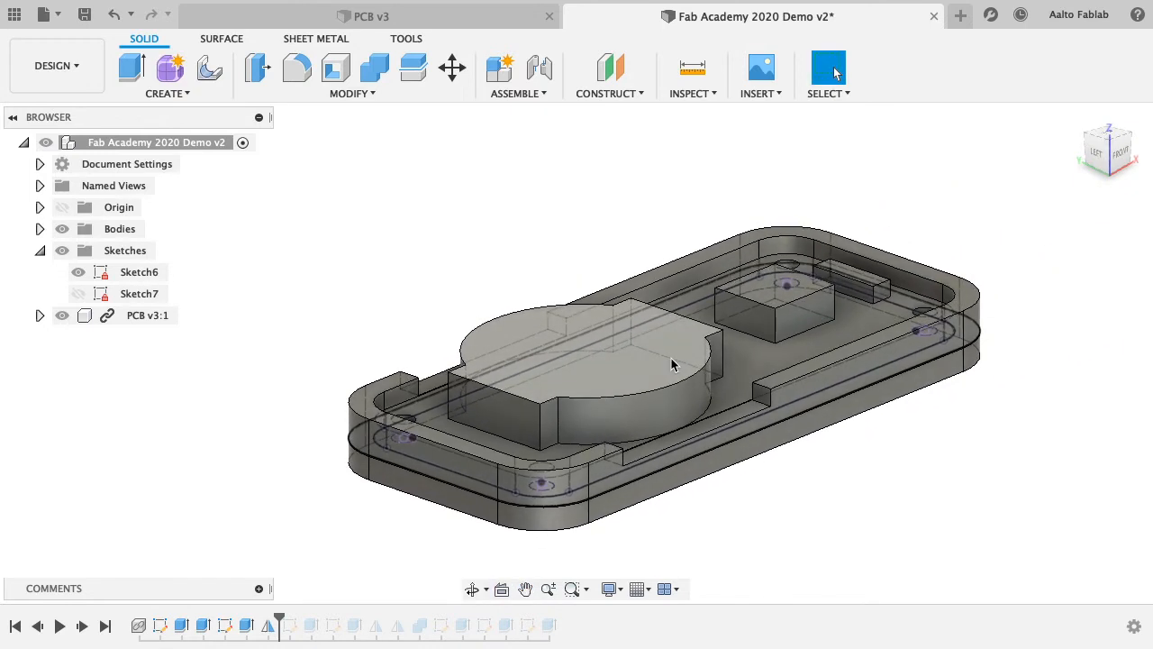
middle_click_drag(671, 364, 380, 251, "shift")
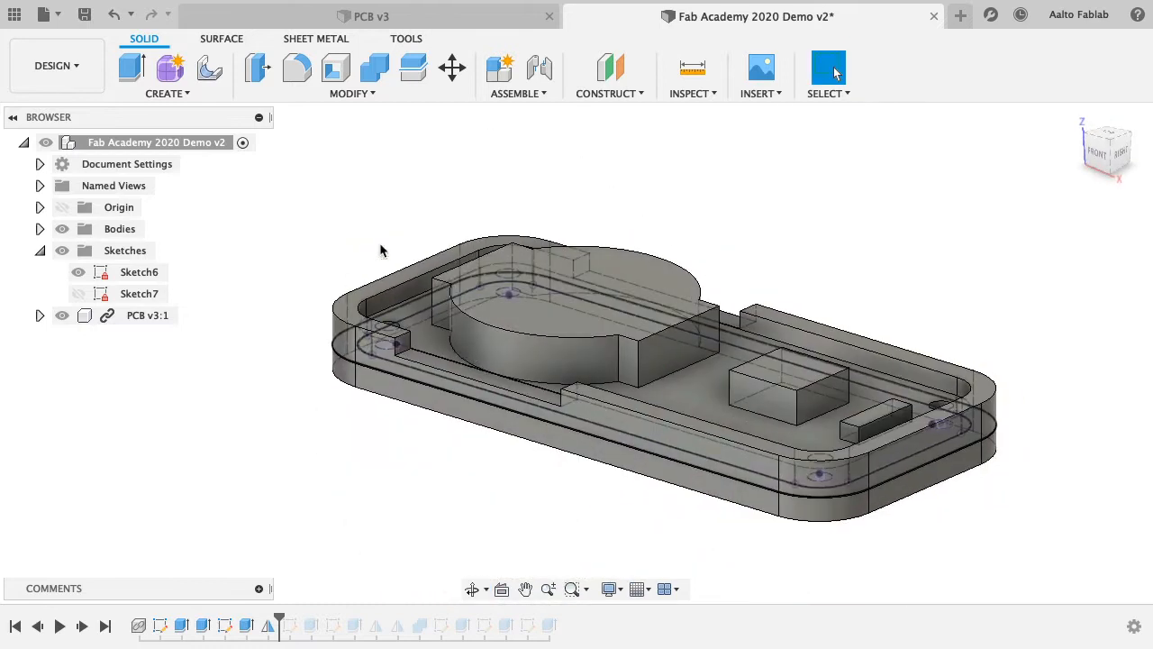
middle_click_drag(565, 436, 848, 413, "shift")
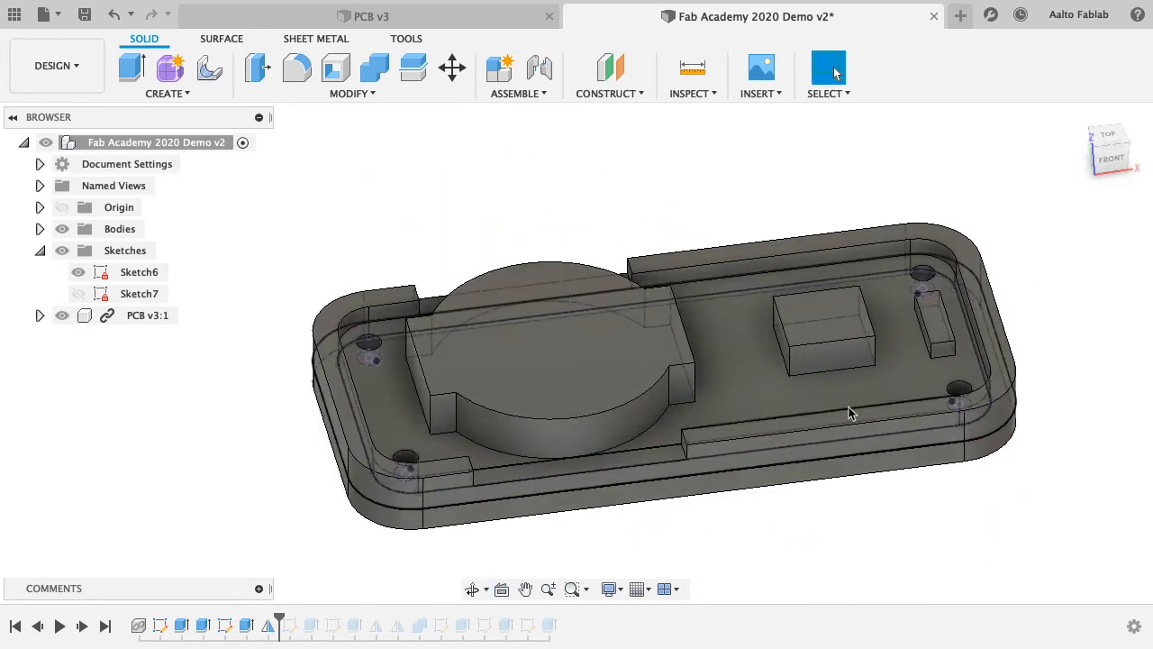
middle_click_drag(726, 336, 433, 270, "shift")
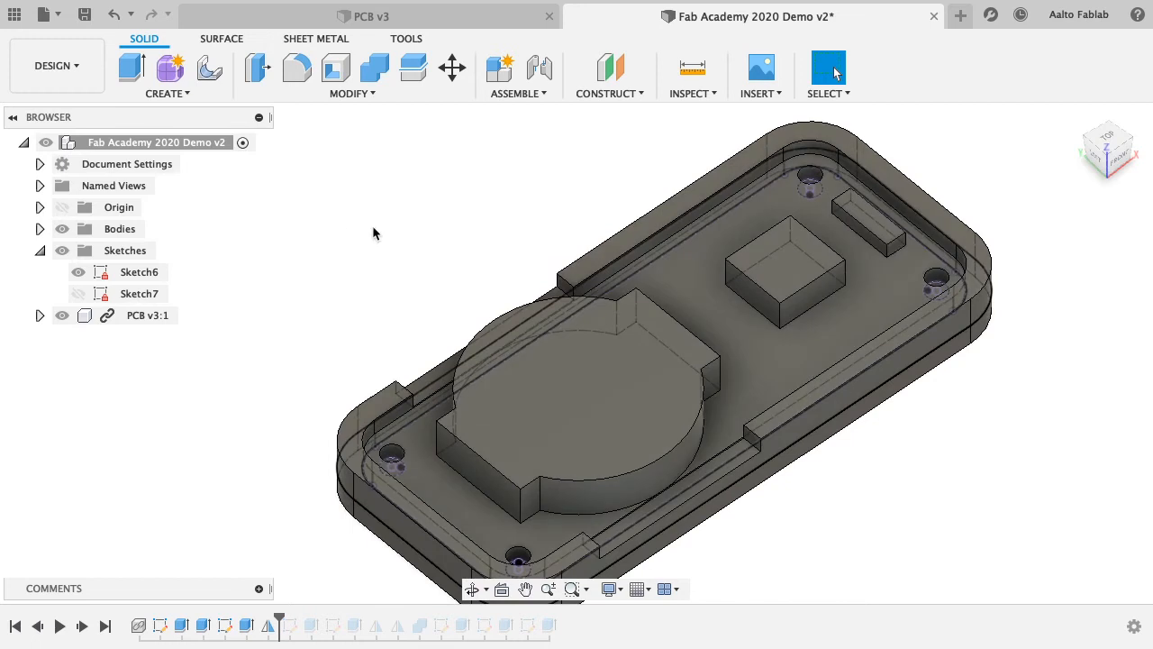
- Hide the enclosure bodies while keeping Sketch6 and the linked PCB visible
left_click(78, 275)
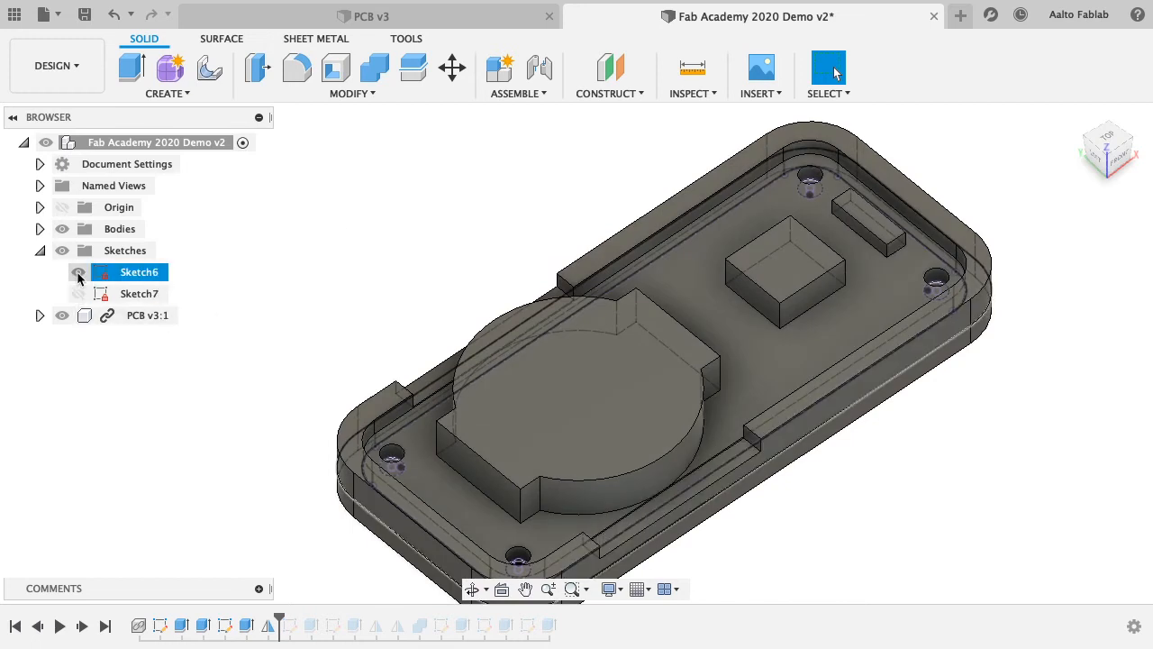
left_click(78, 275)
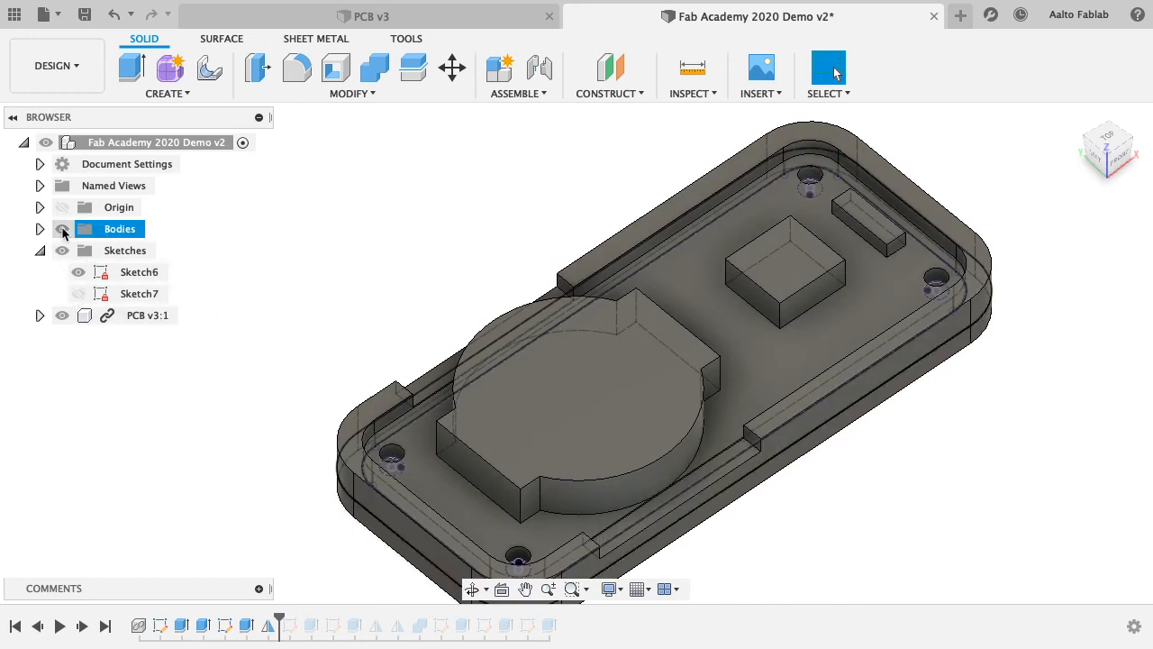
left_click(62, 229)
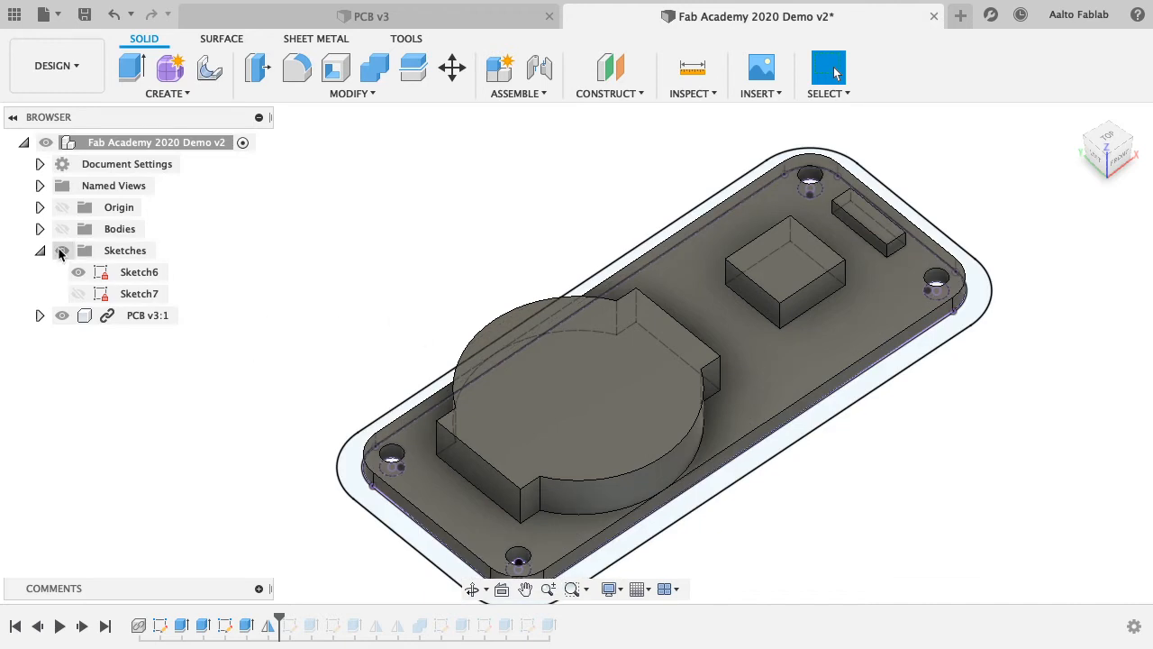
left_click(131, 69)
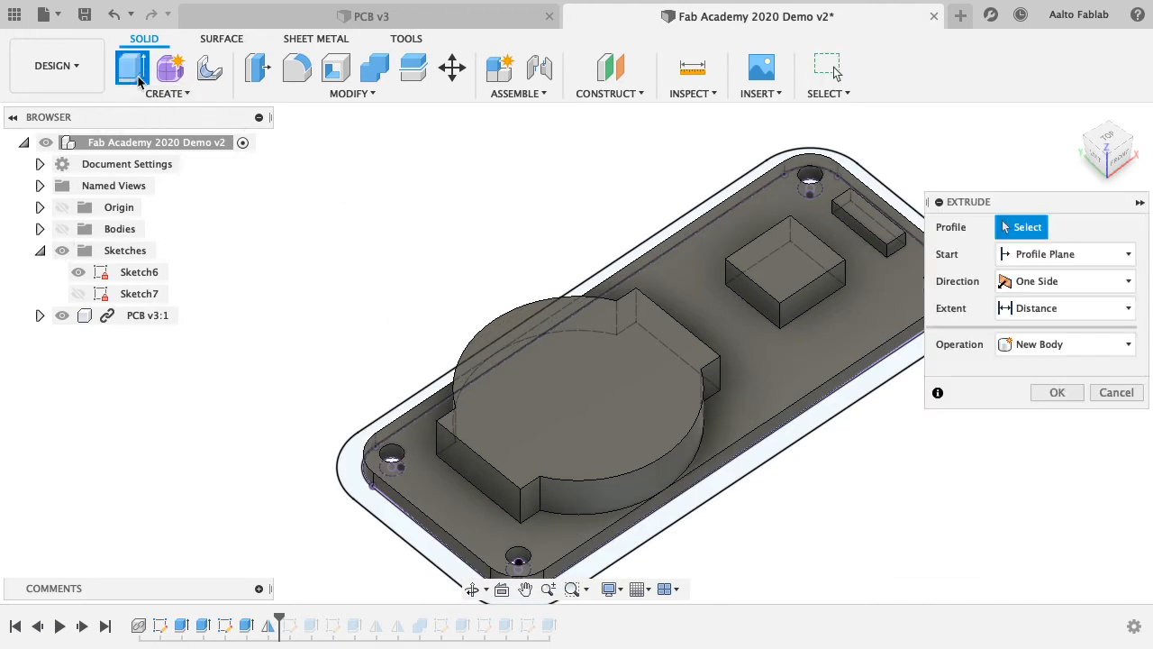
left_click(366, 437)
middle_click_drag(397, 522, 378, 241, "shift")
scroll(379, 242, "up", 10)
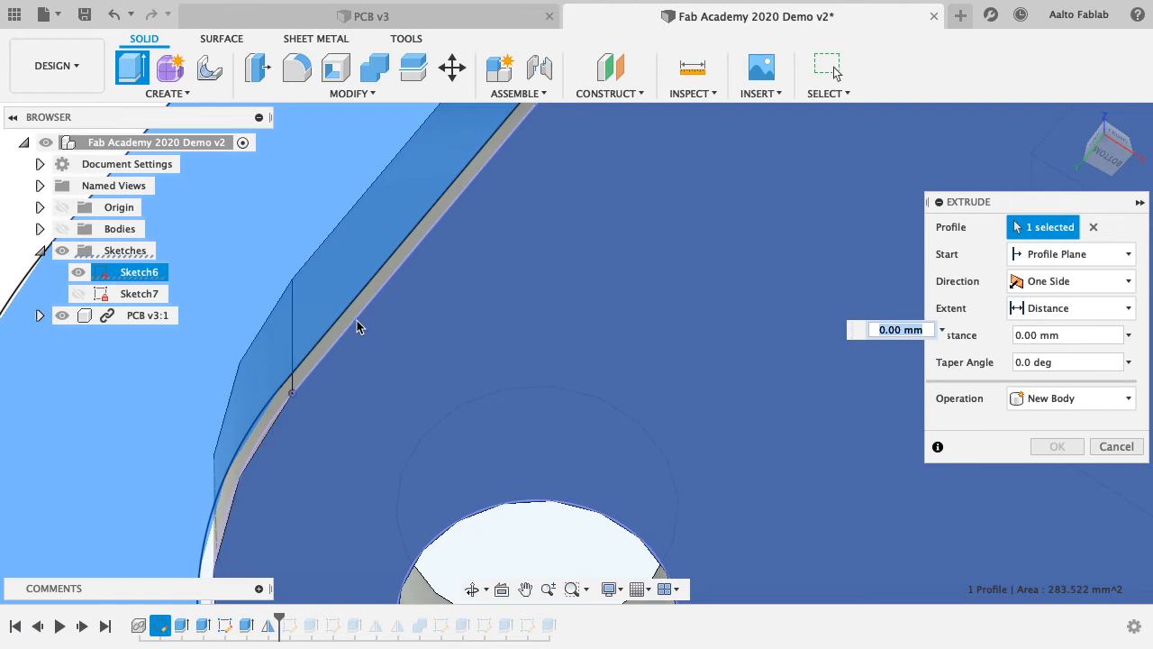
left_click(353, 317)
scroll(419, 387, "down", 4)
left_click(447, 397)
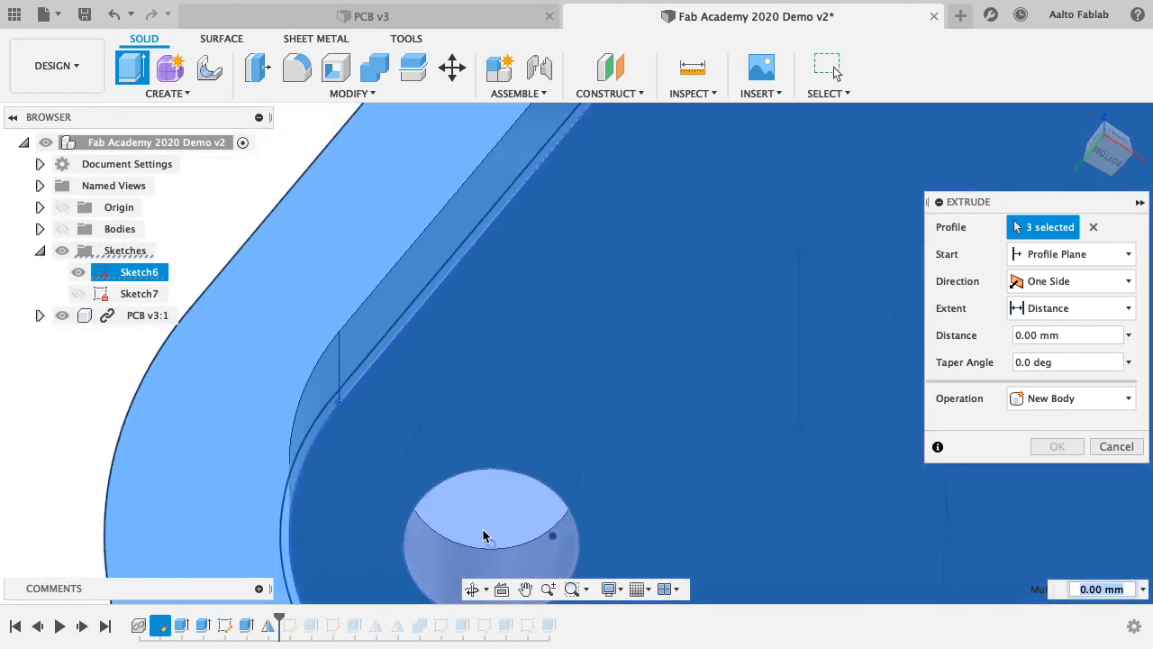
left_click(482, 533)
left_click(483, 469)
scroll(485, 477, "down", 5)
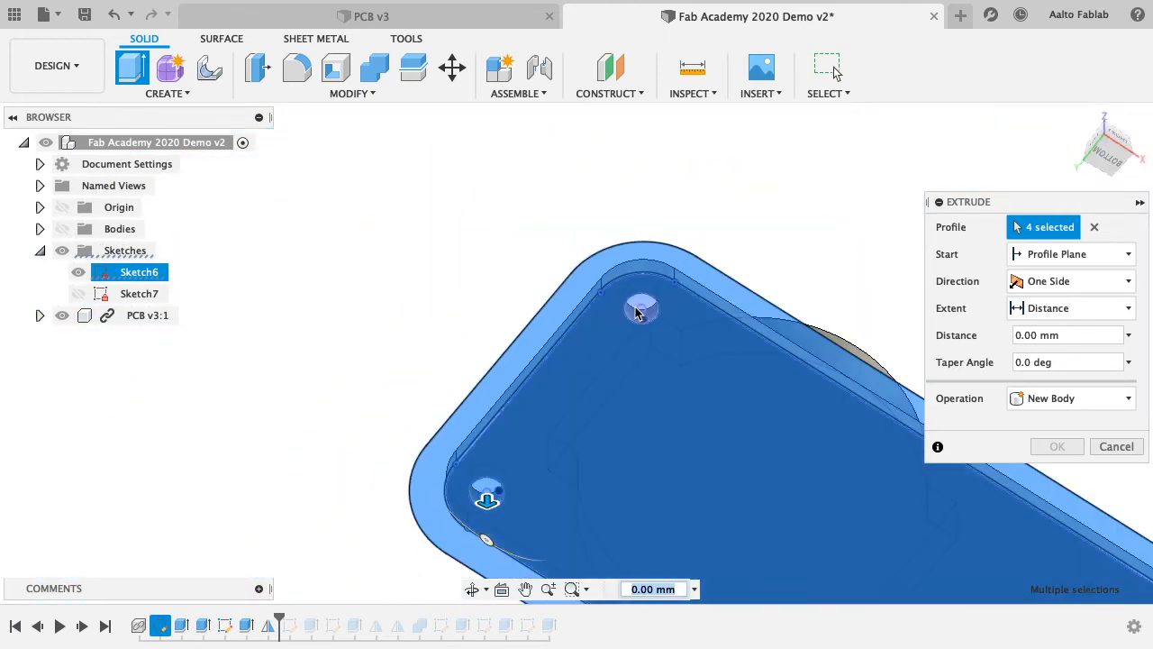
middle_click_drag(837, 456, 676, 396, "shift")
scroll(634, 464, "up", 5)
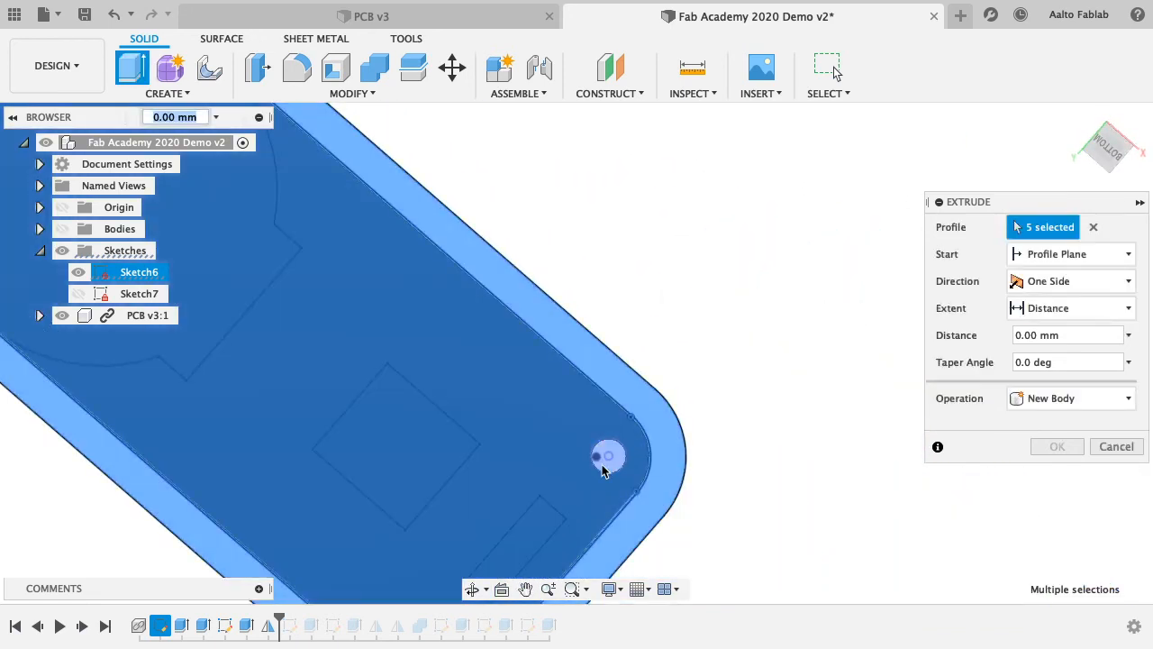
left_click(601, 461)
scroll(549, 451, "down", 4)
left_click(519, 501)
scroll(466, 312, "down", 2)
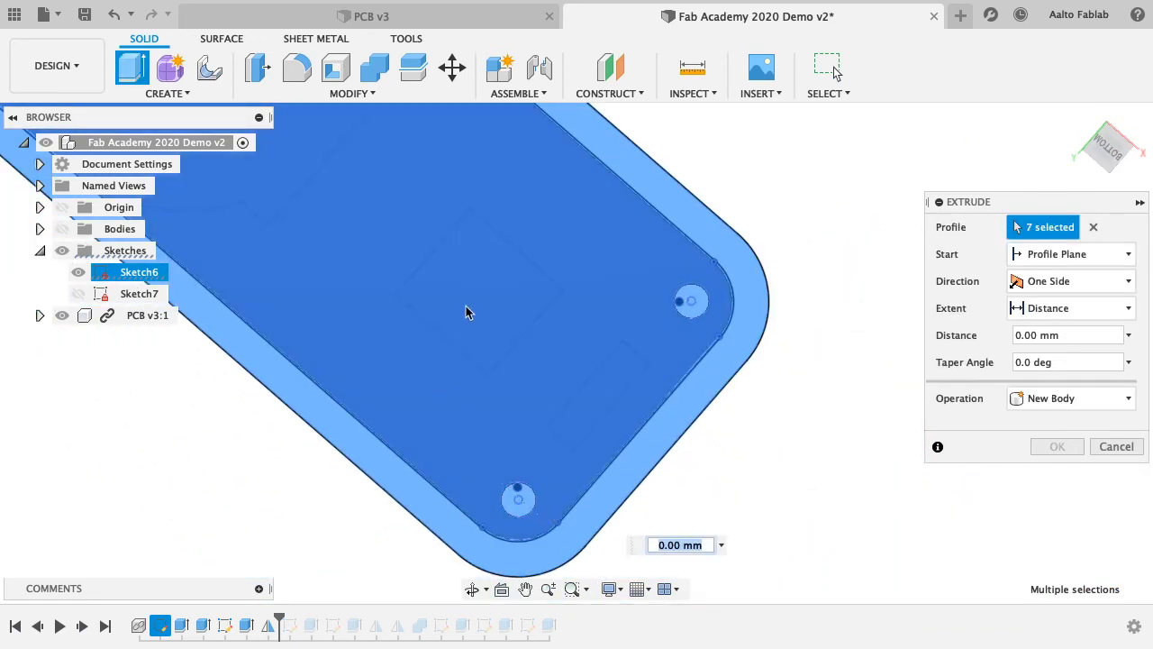
middle_click_drag(466, 311, 474, 478, "shift")
scroll(498, 420, "down", 2)
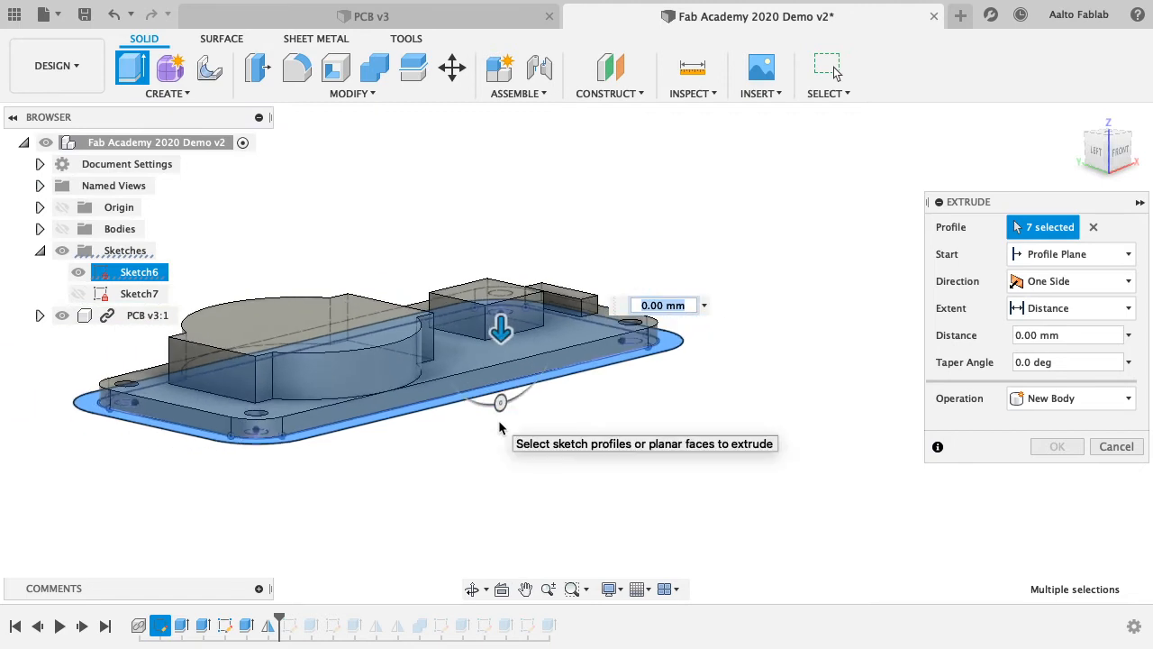
left_click(65, 228)
scroll(506, 392, "up", 3)
scroll(525, 364, "up", 2)
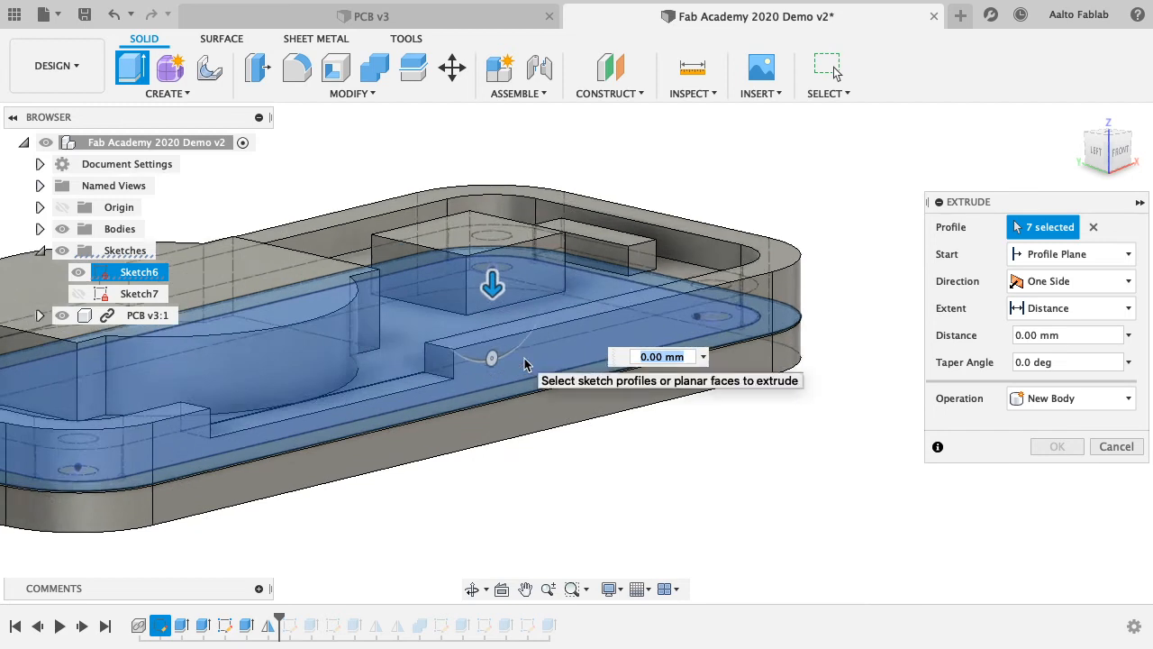
left_click(1047, 254)
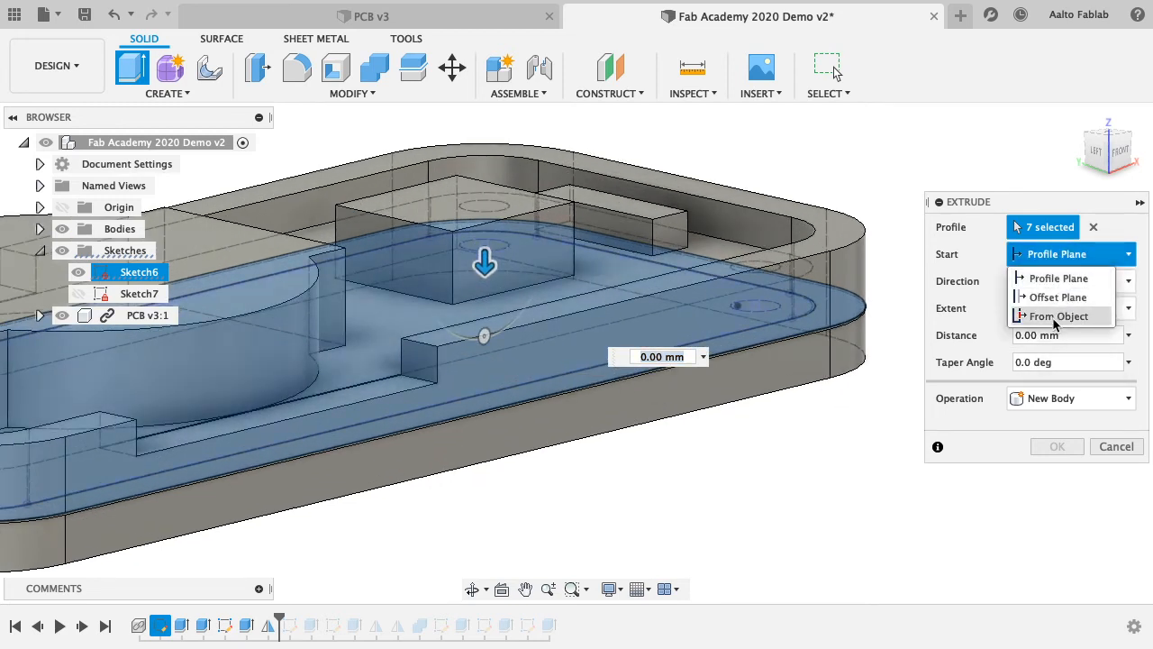
left_click(1058, 316)
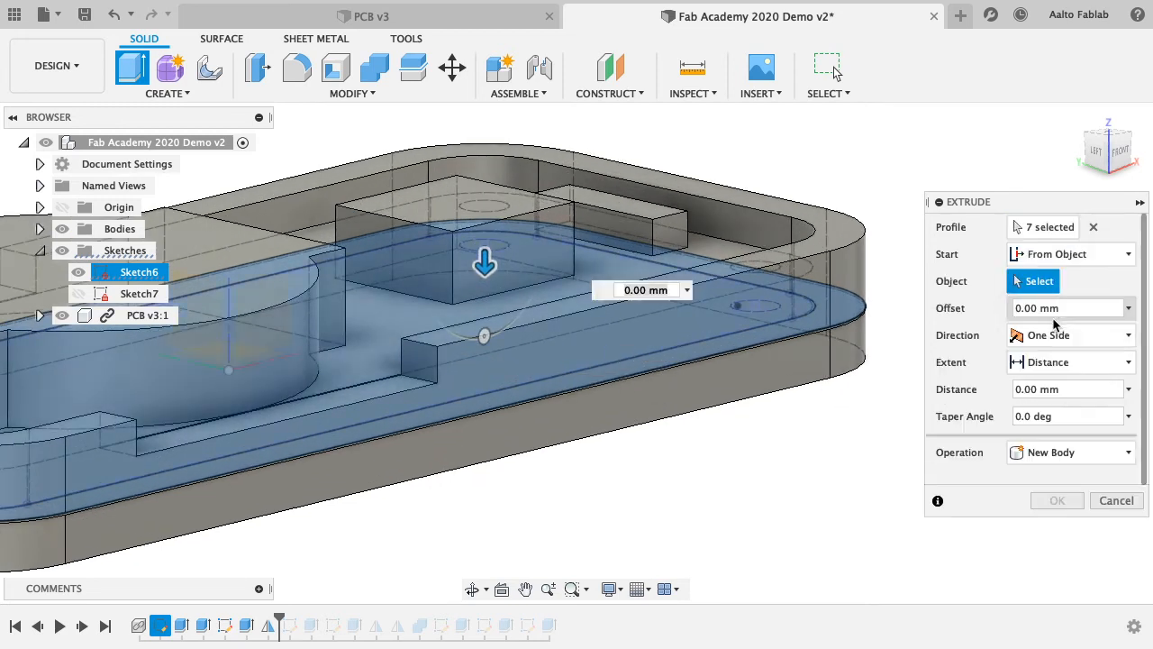
left_click(842, 225)
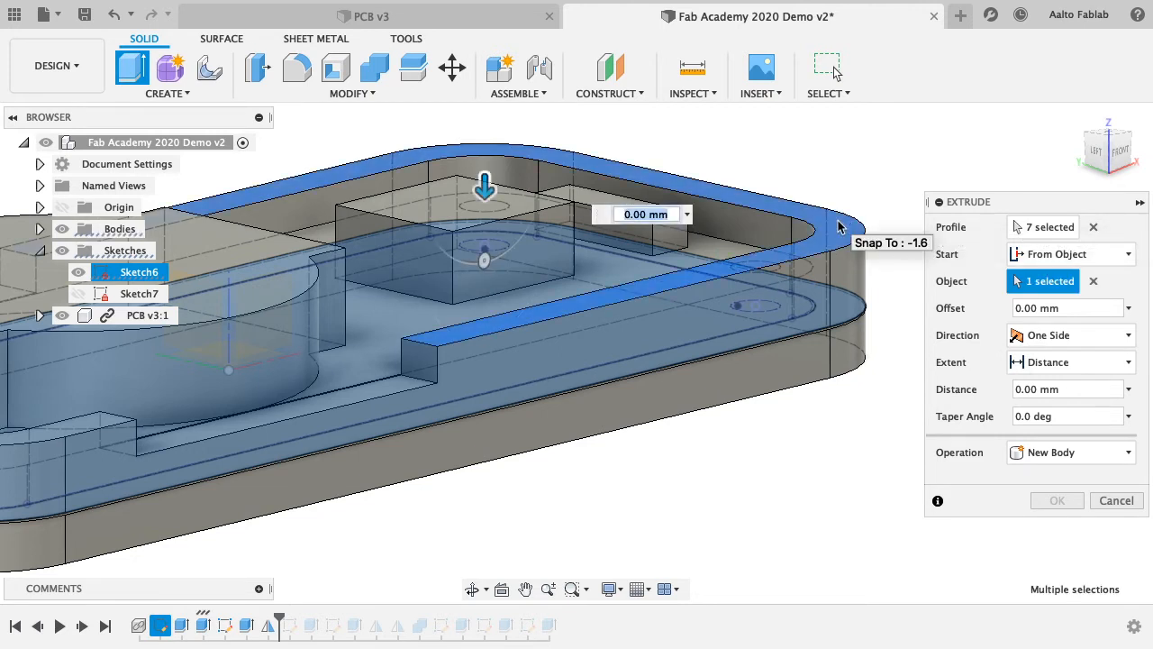
left_click_drag(484, 186, 480, 135)
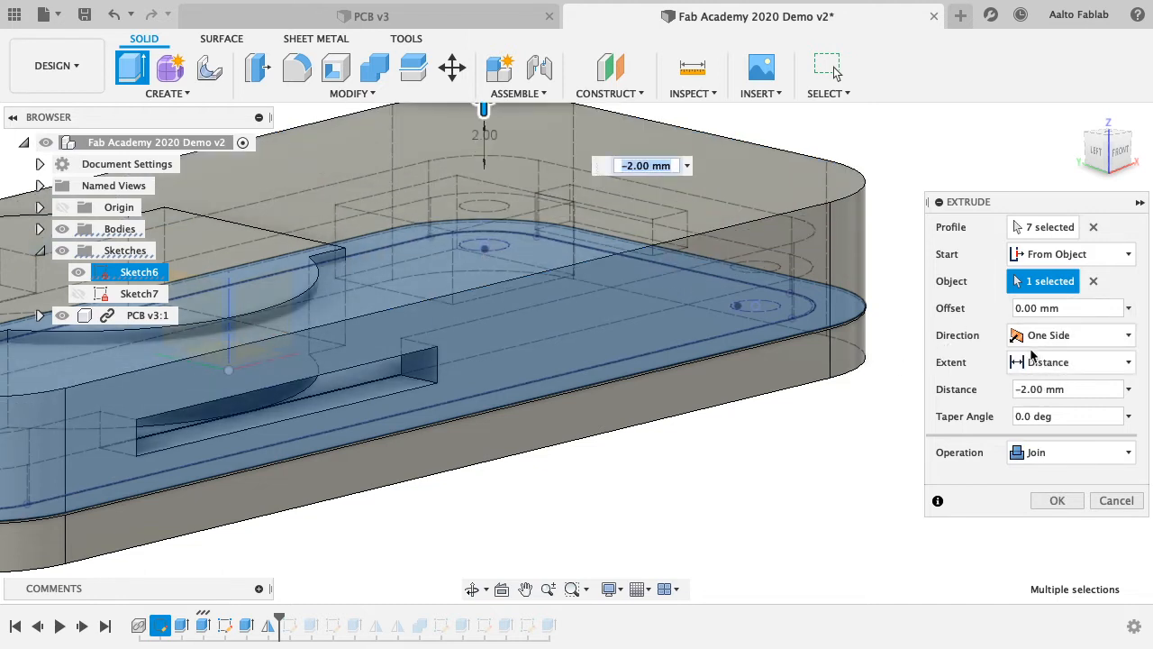
left_click(1055, 389)
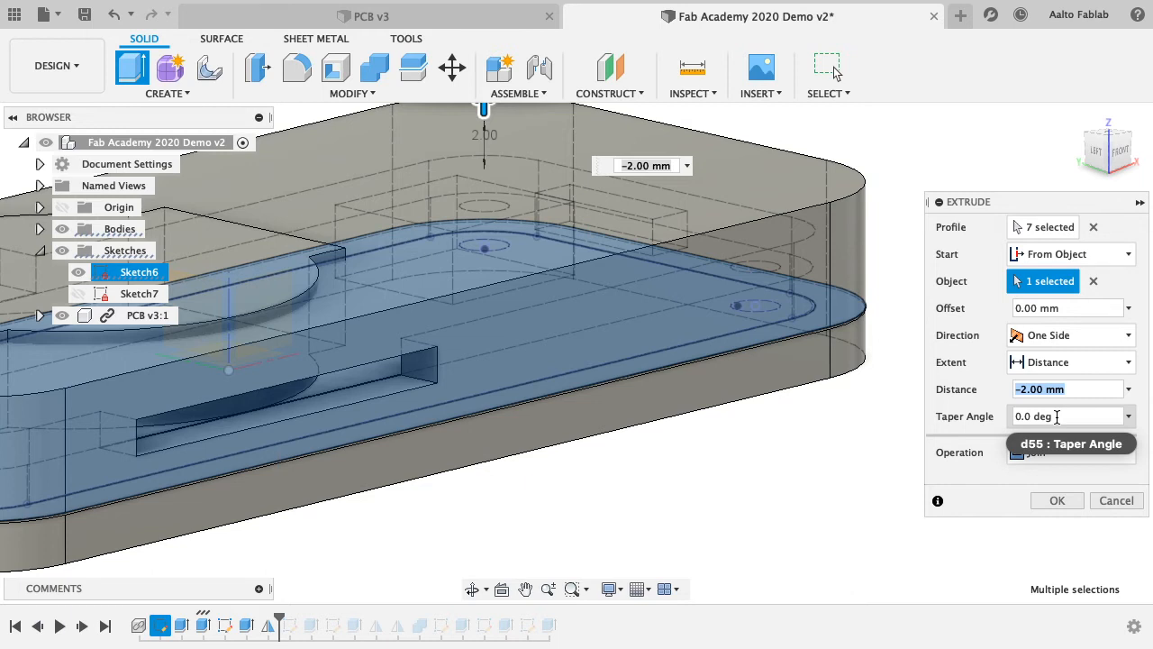
left_click(1114, 502)
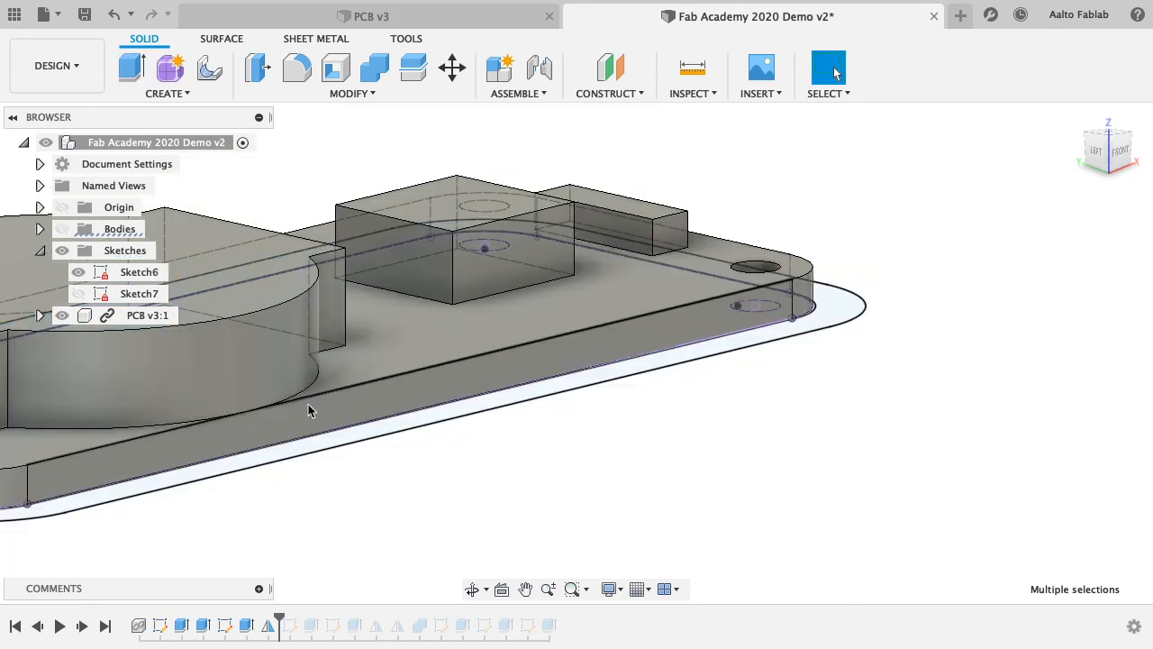
- Collapse the list of sketches and hide the linked PCB component, leaving only the Sketch6 outlines on display
left_click(40, 252)
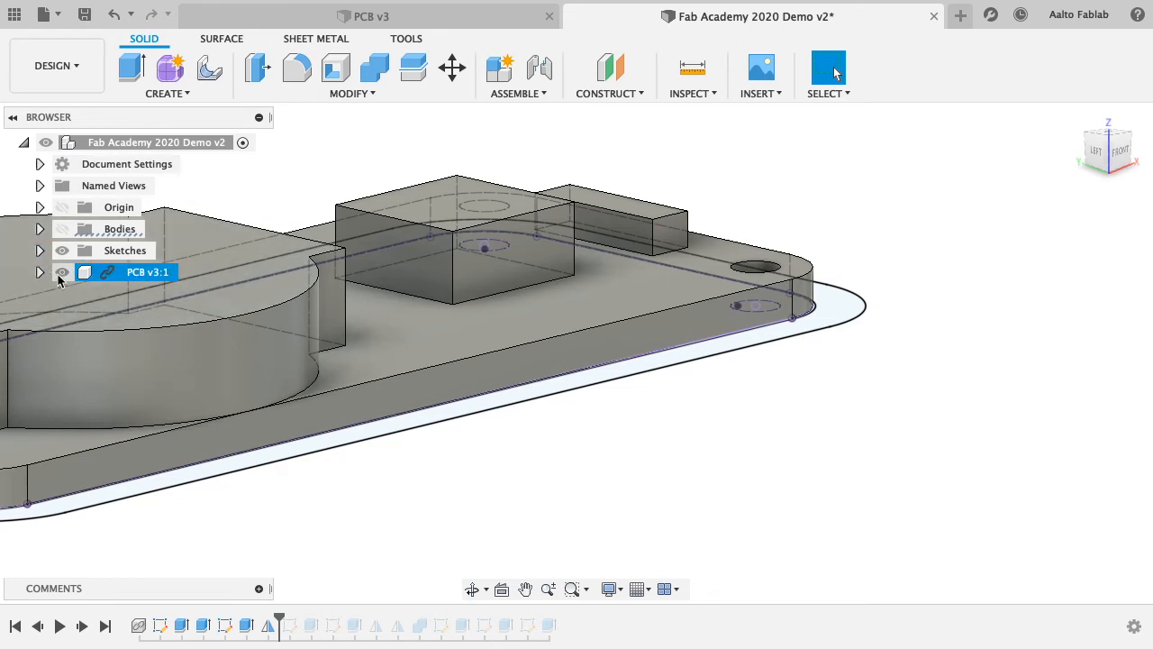
left_click(61, 272)
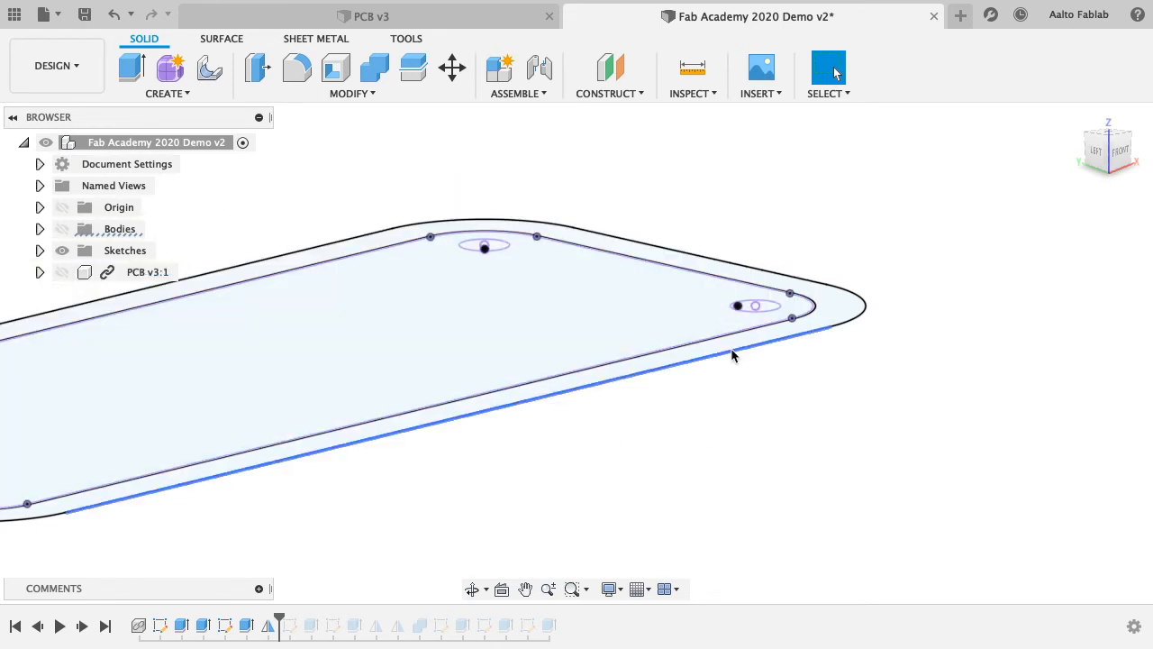
key("e")
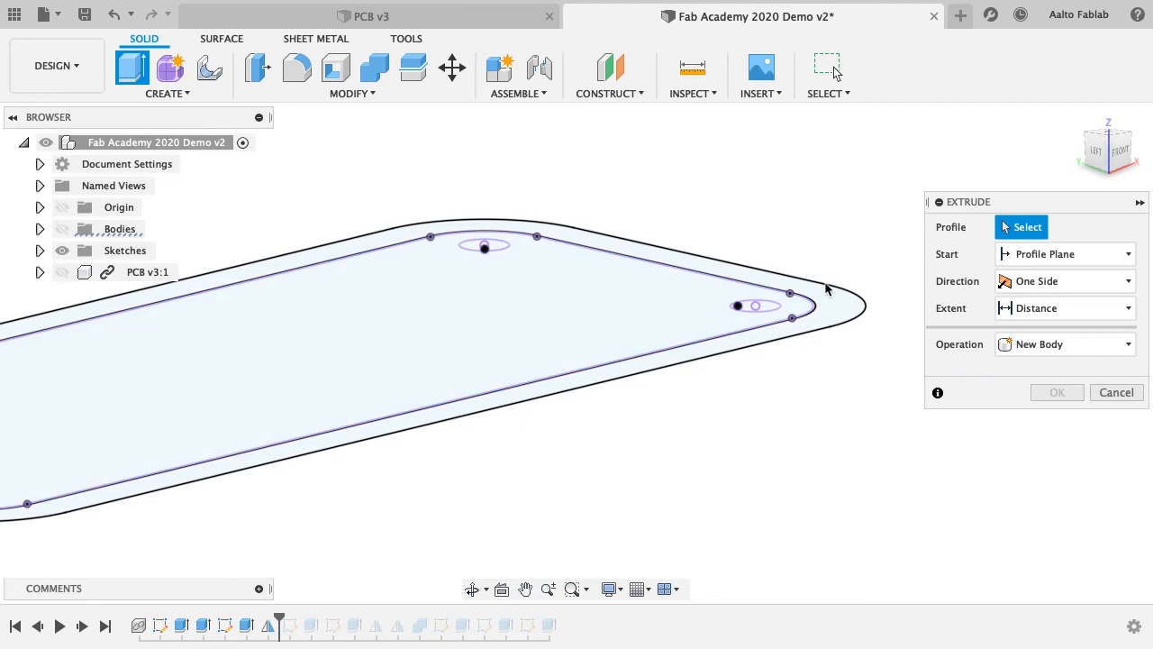
left_click(675, 314)
left_click(829, 319)
scroll(816, 312, "up", 5)
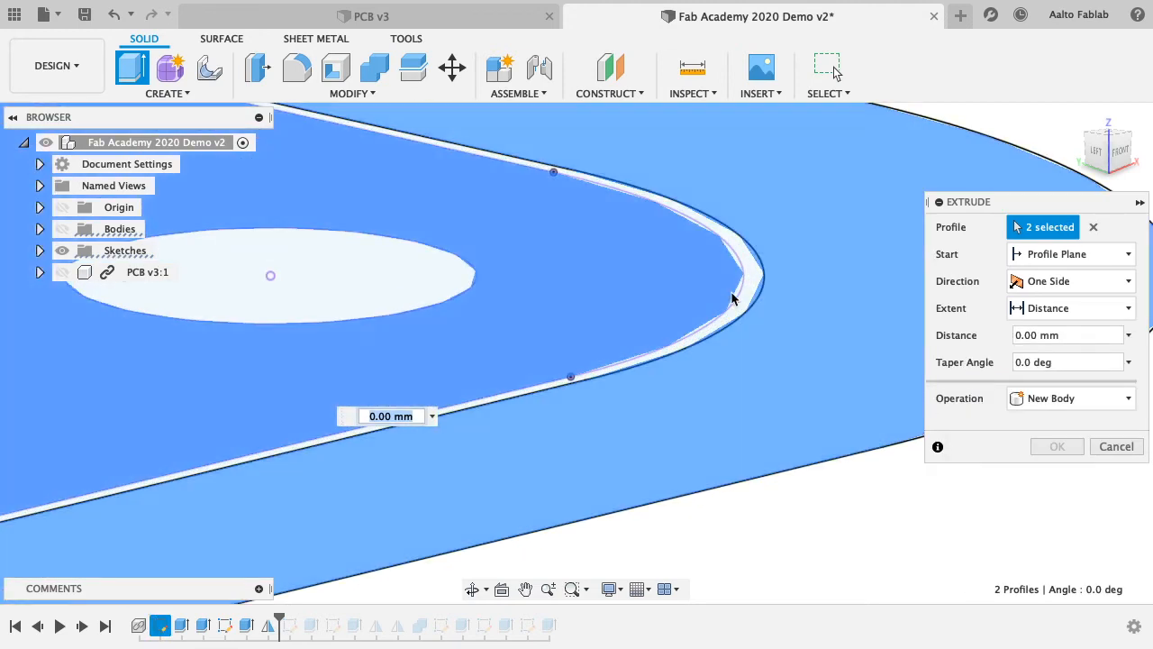
left_click(741, 297)
scroll(697, 373, "down", 6)
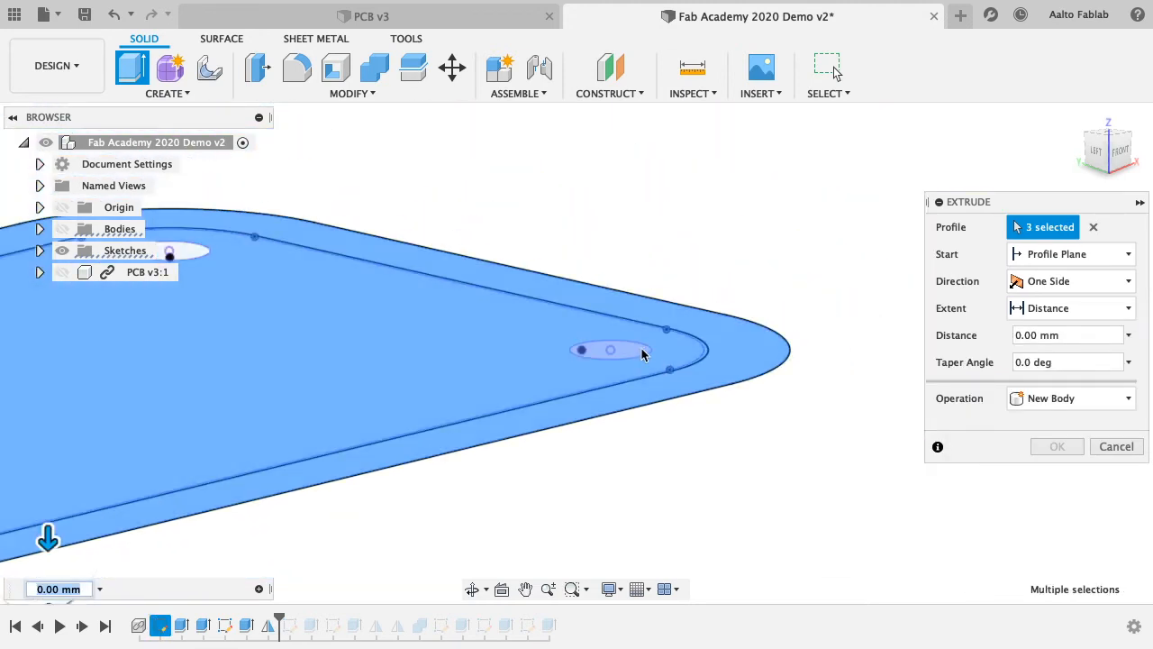
left_click(643, 354)
left_click(178, 252)
scroll(402, 376, "down", 2)
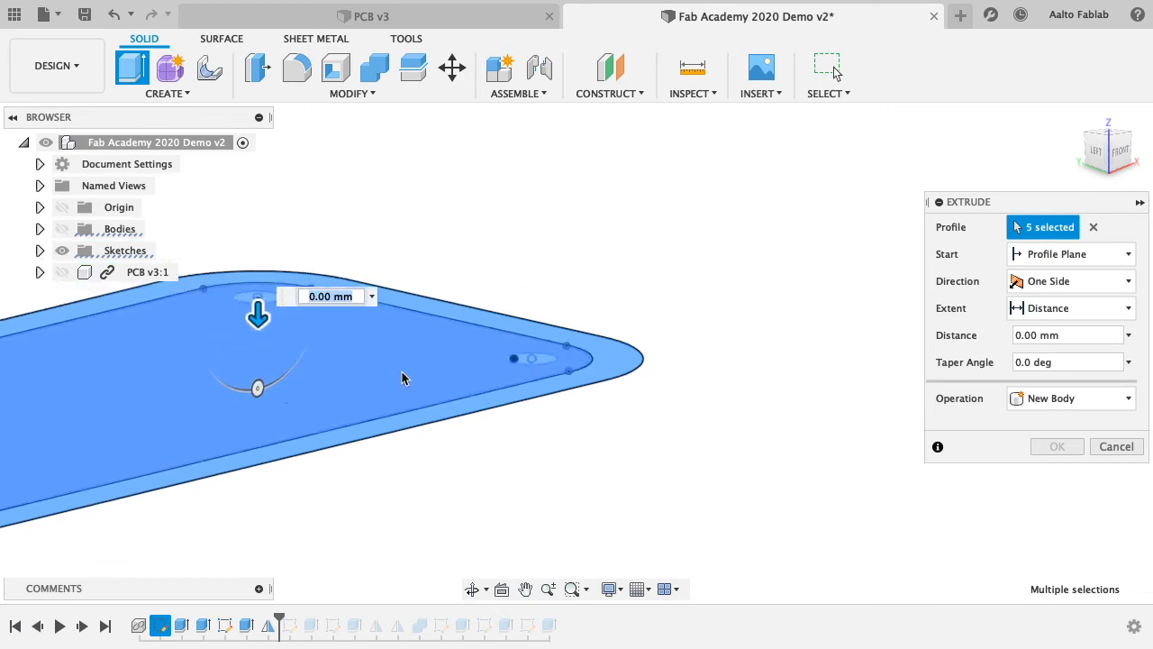
scroll(401, 371, "down", 3)
middle_click_drag(402, 371, 375, 451, "shift")
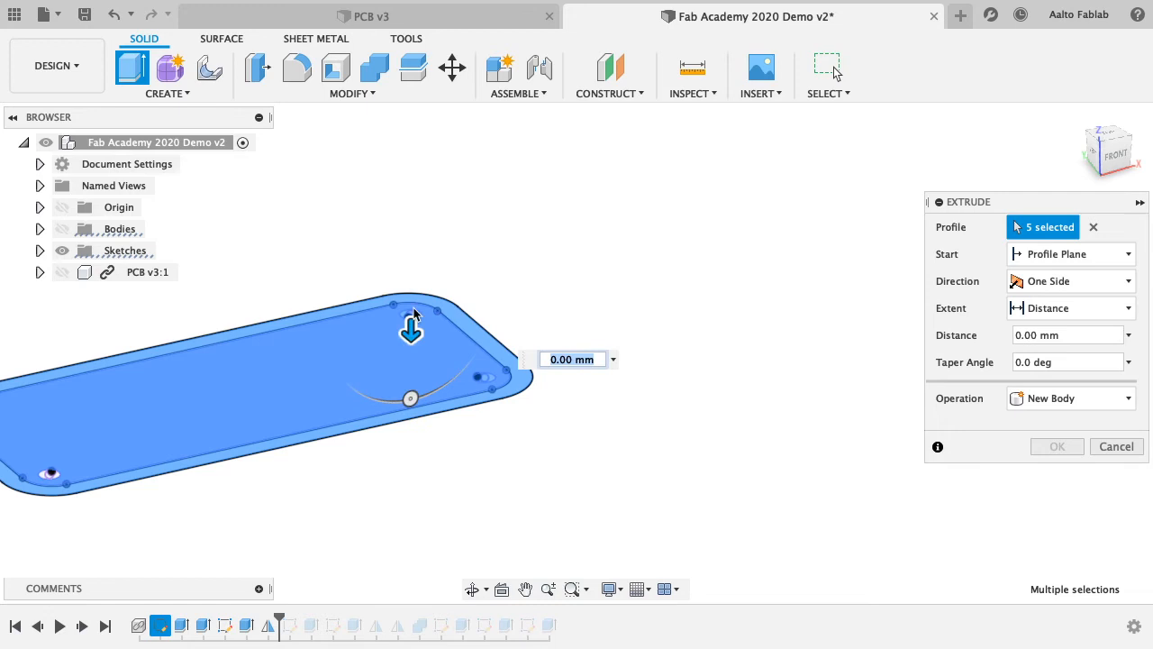
left_click(1116, 446)
scroll(486, 361, "up", 4)
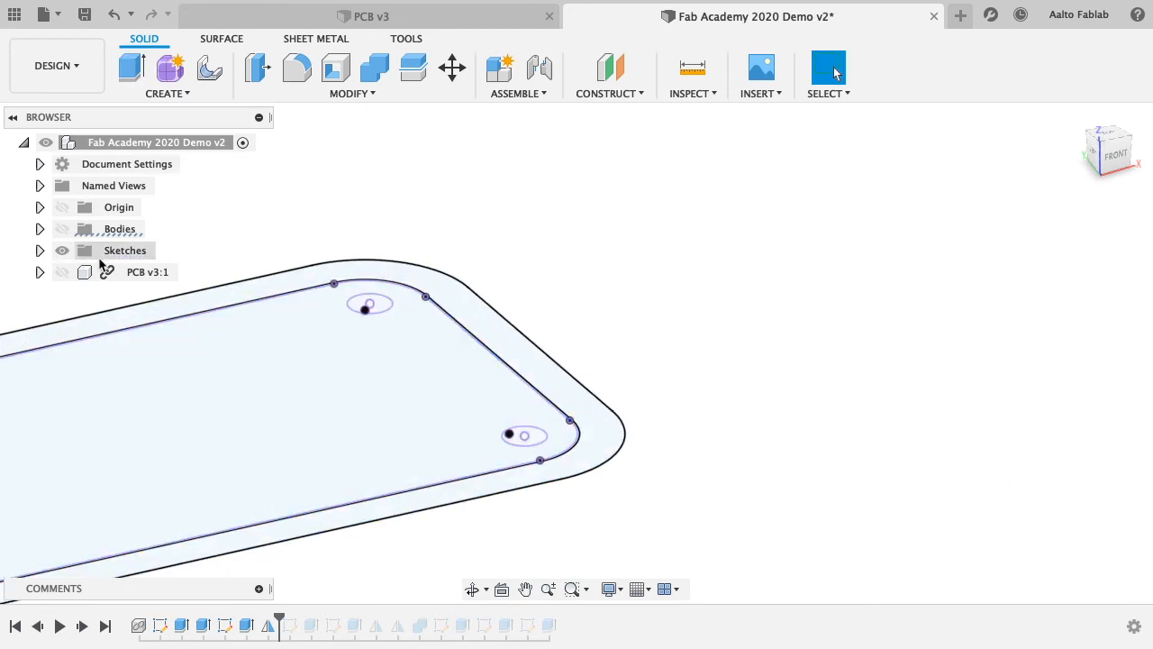
- Start an extrusion with all seven Sketch6 profiles selected, covering the rim, the inner area and the mounting hole circles at both ends
left_click(132, 70)
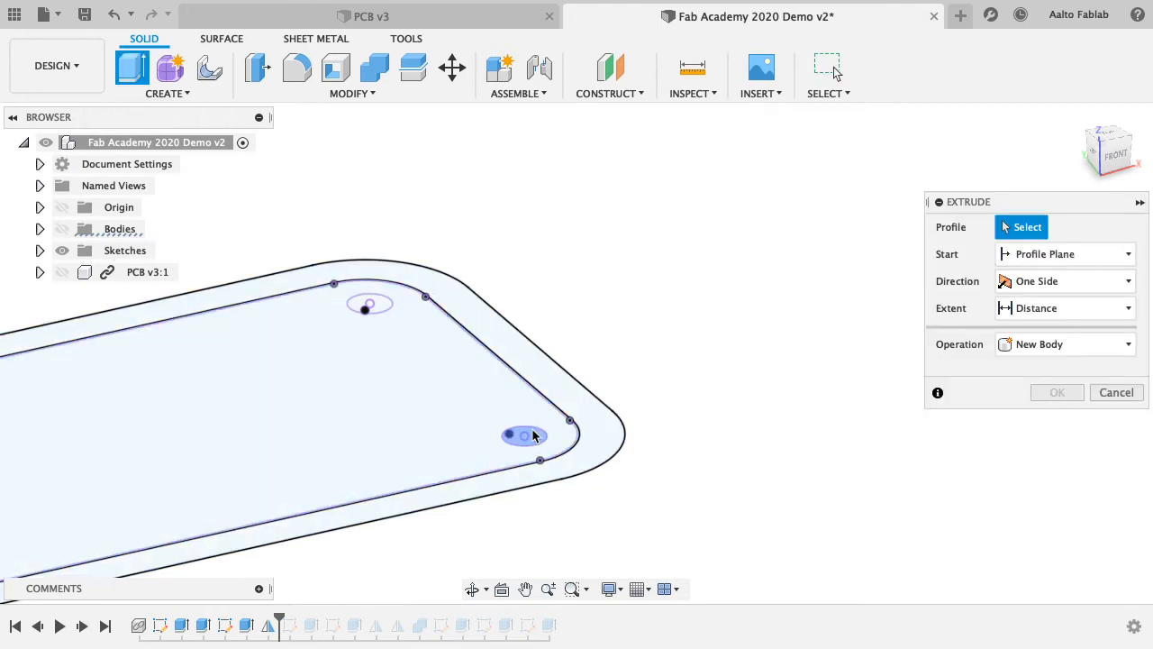
left_click(529, 438)
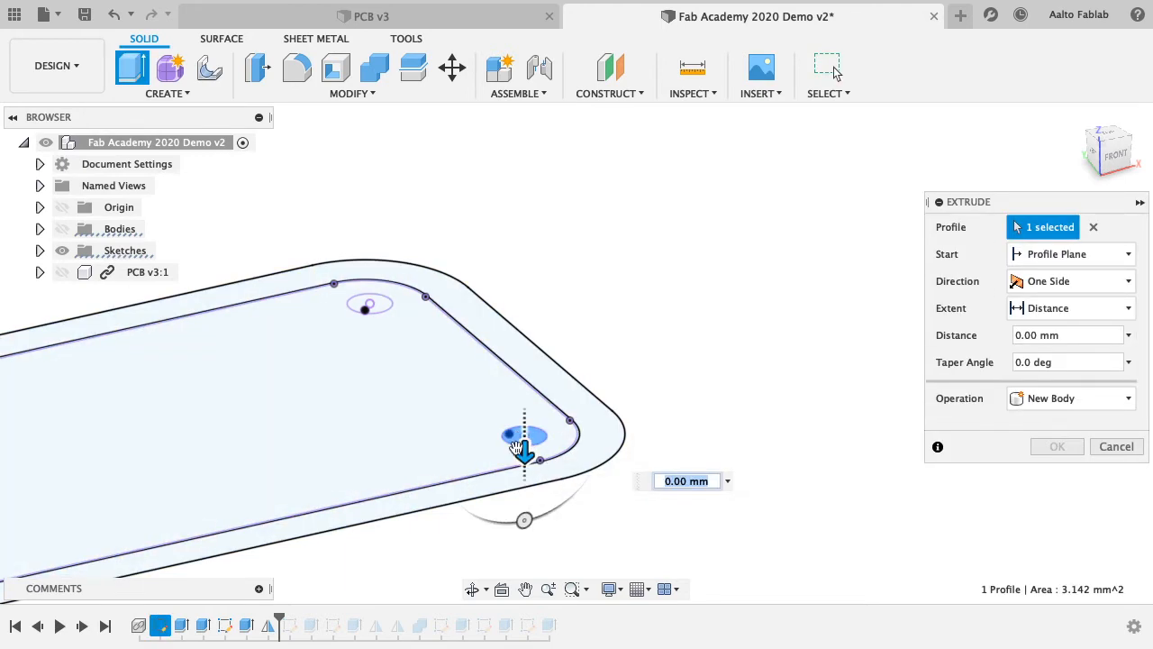
left_click(594, 434)
left_click(506, 459)
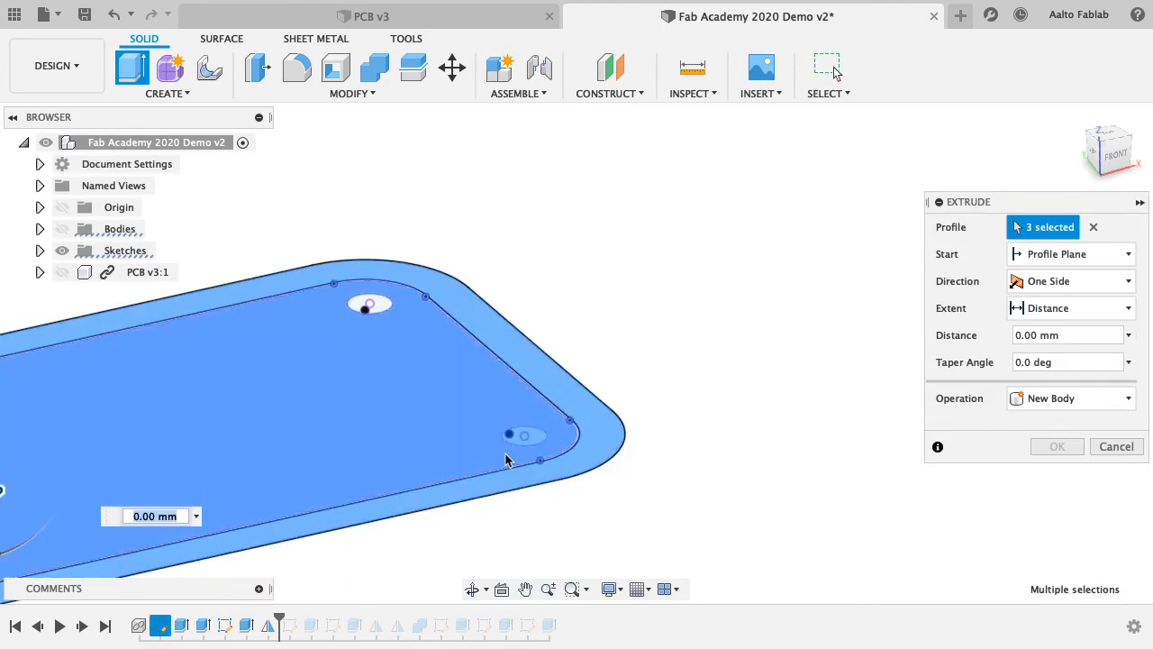
scroll(437, 379, "up", 2)
left_click(384, 398)
scroll(415, 401, "up", 5)
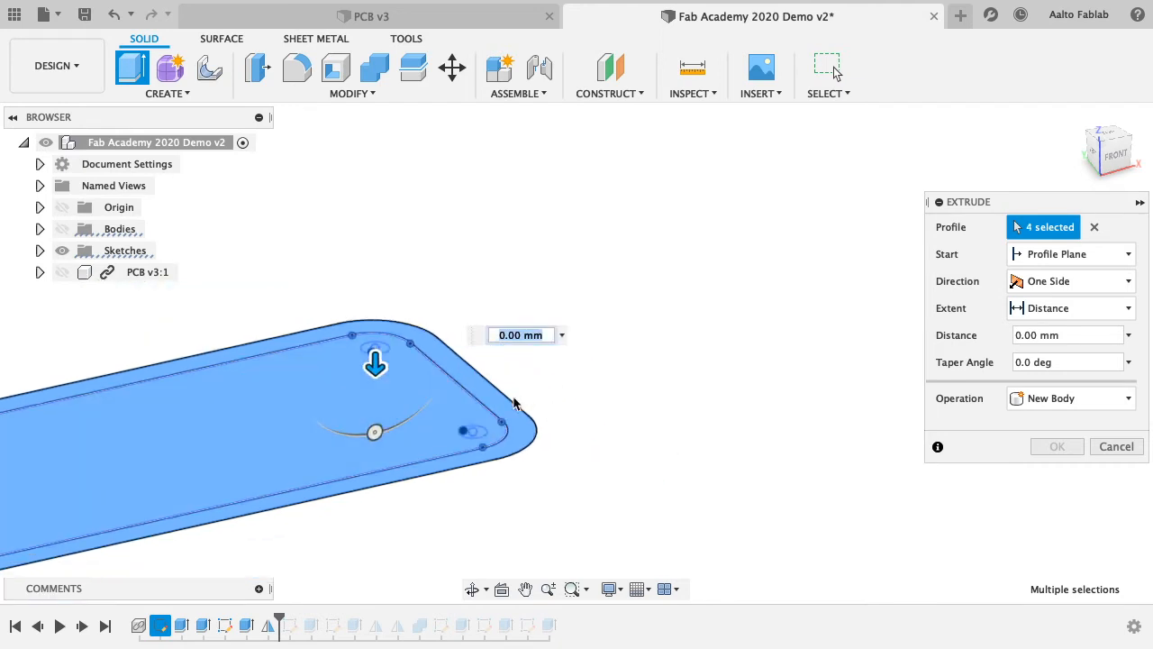
left_click(442, 460)
scroll(437, 458, "down", 5)
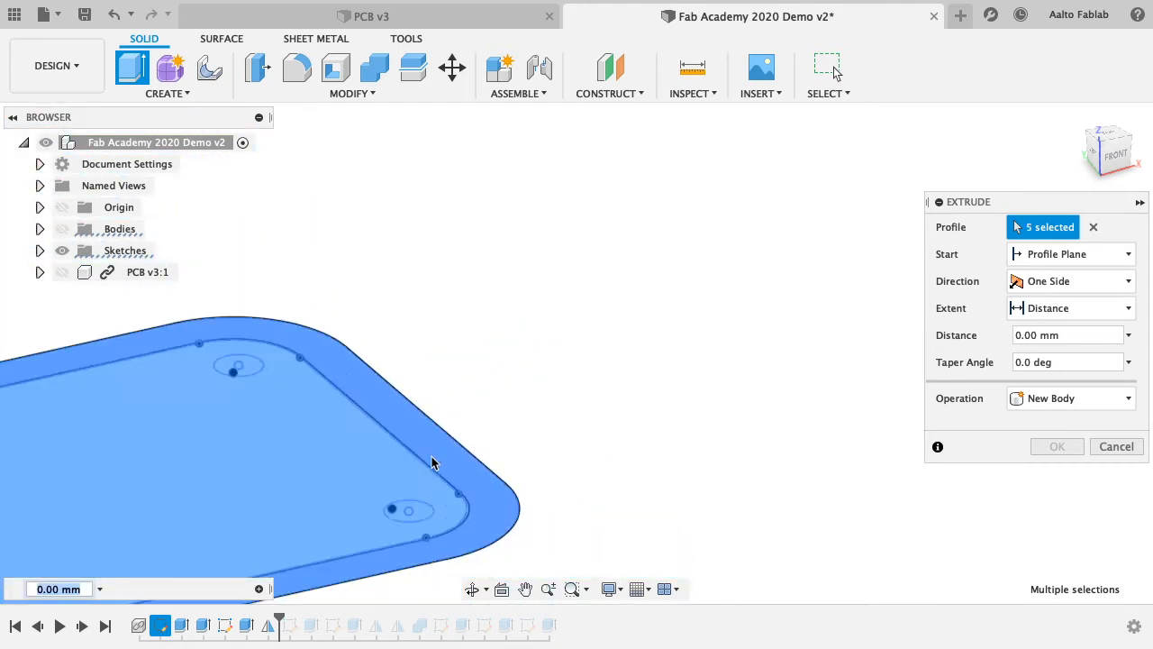
scroll(56, 553, "up", 3)
scroll(469, 311, "up", 4)
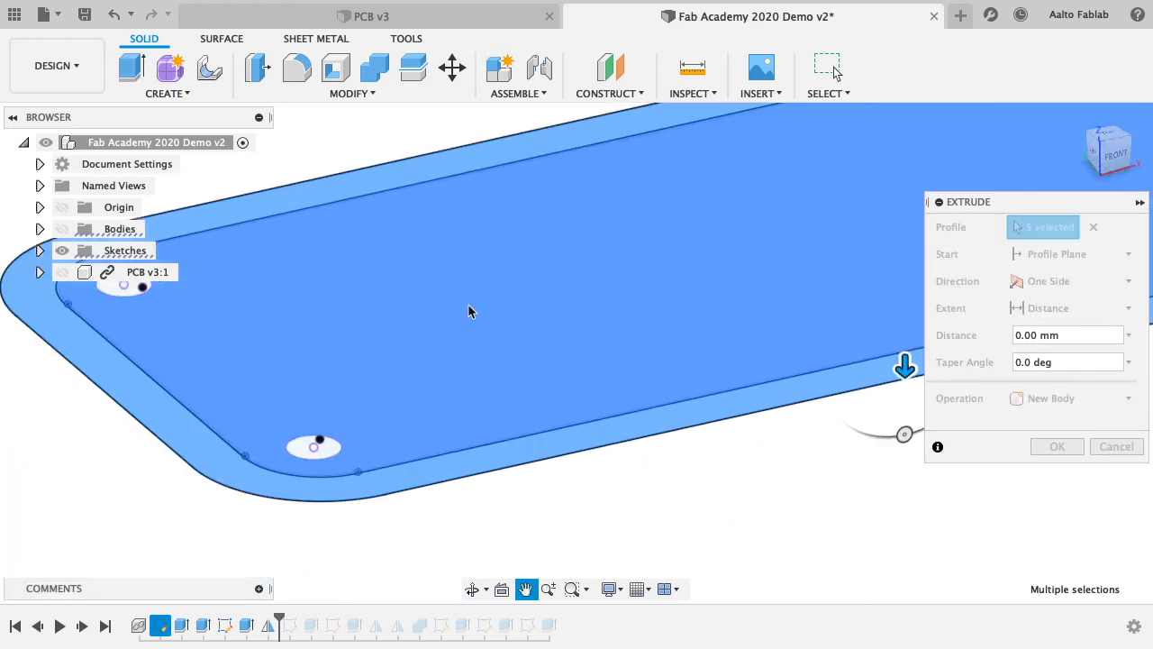
left_click(397, 384)
left_click(205, 223)
scroll(531, 320, "down", 5)
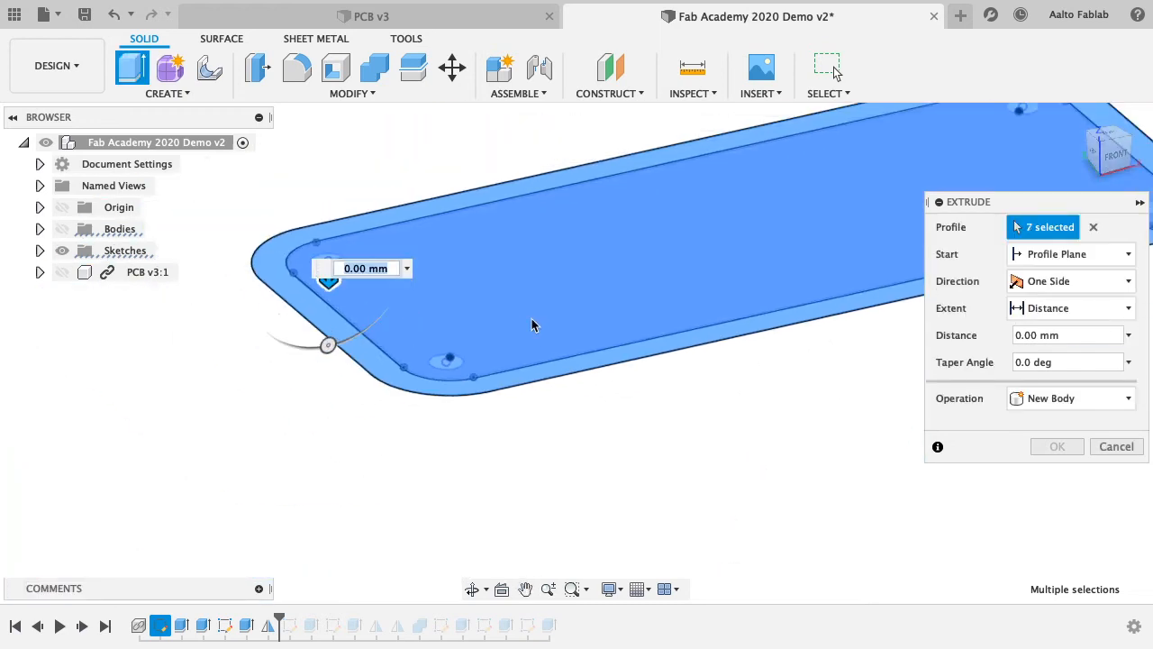
scroll(790, 367, "up", 4)
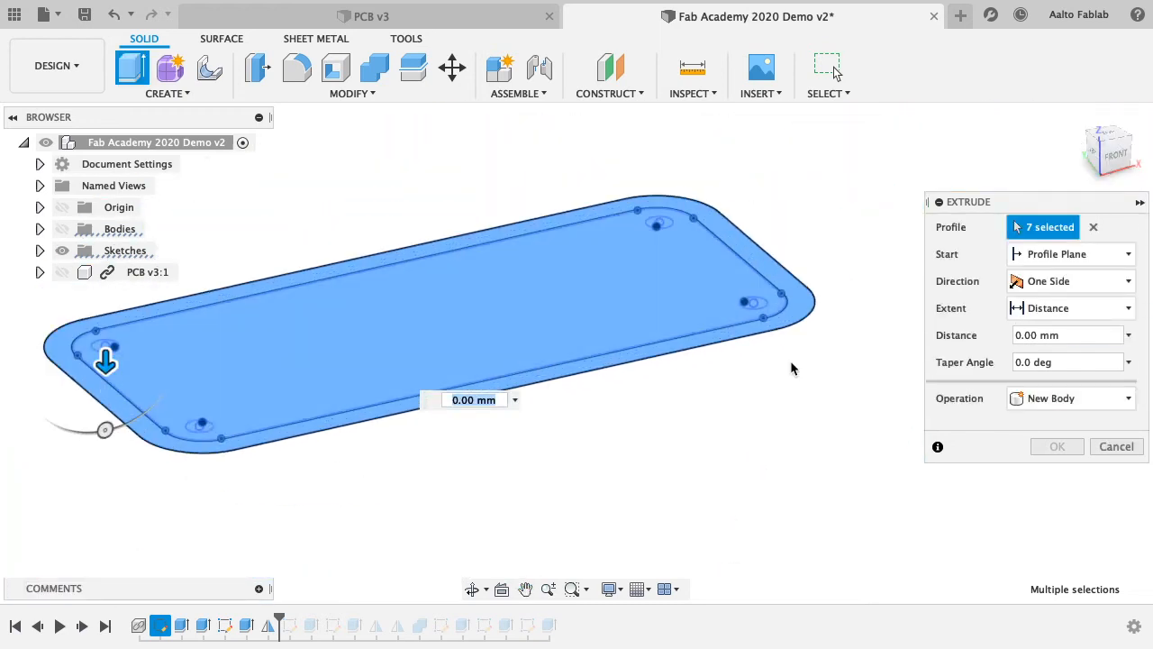
- Show the PCB and enclosure bodies, and start the extrusion from an object, using the top face of the walls
left_click(61, 273)
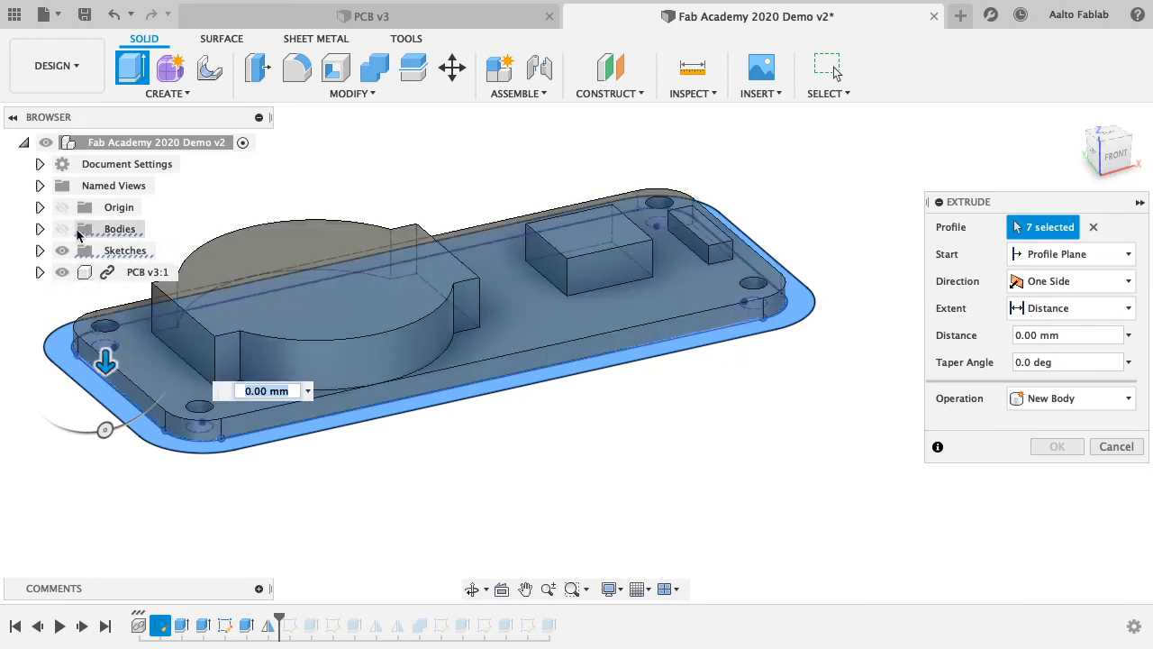
left_click(62, 229)
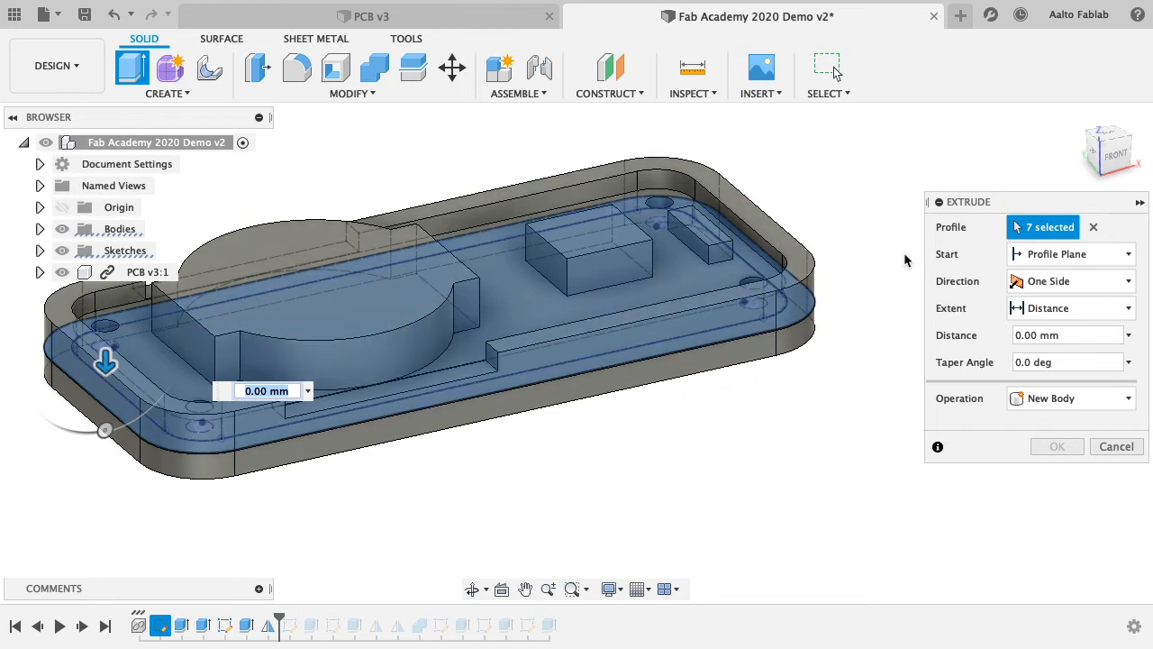
left_click(1057, 259)
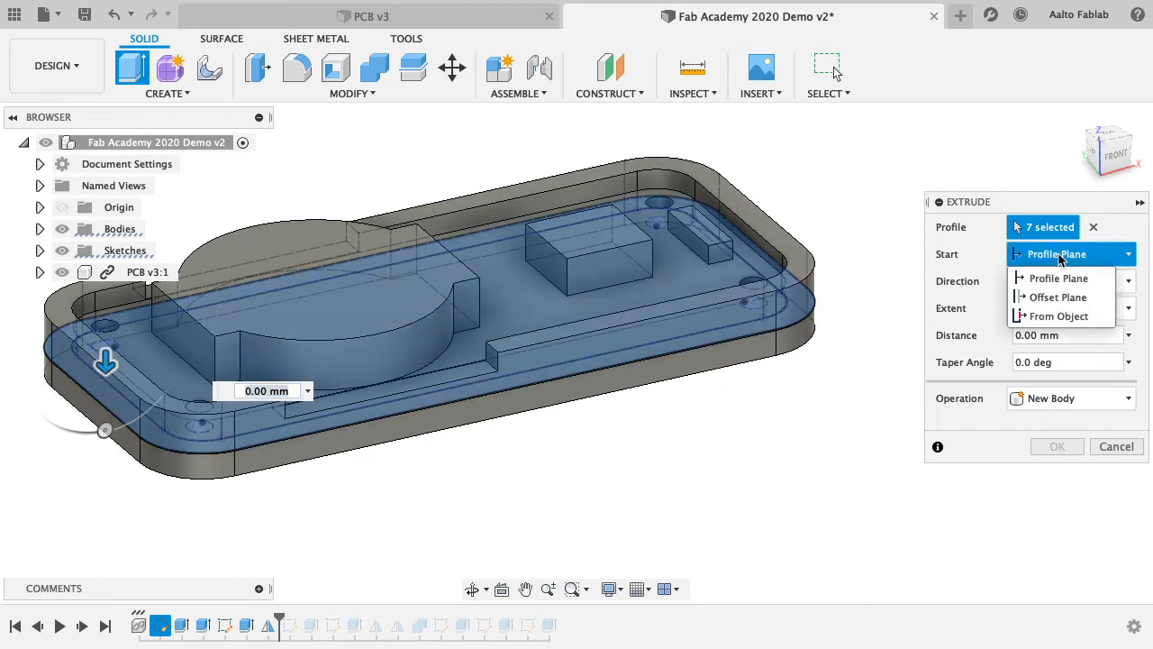
left_click(1052, 316)
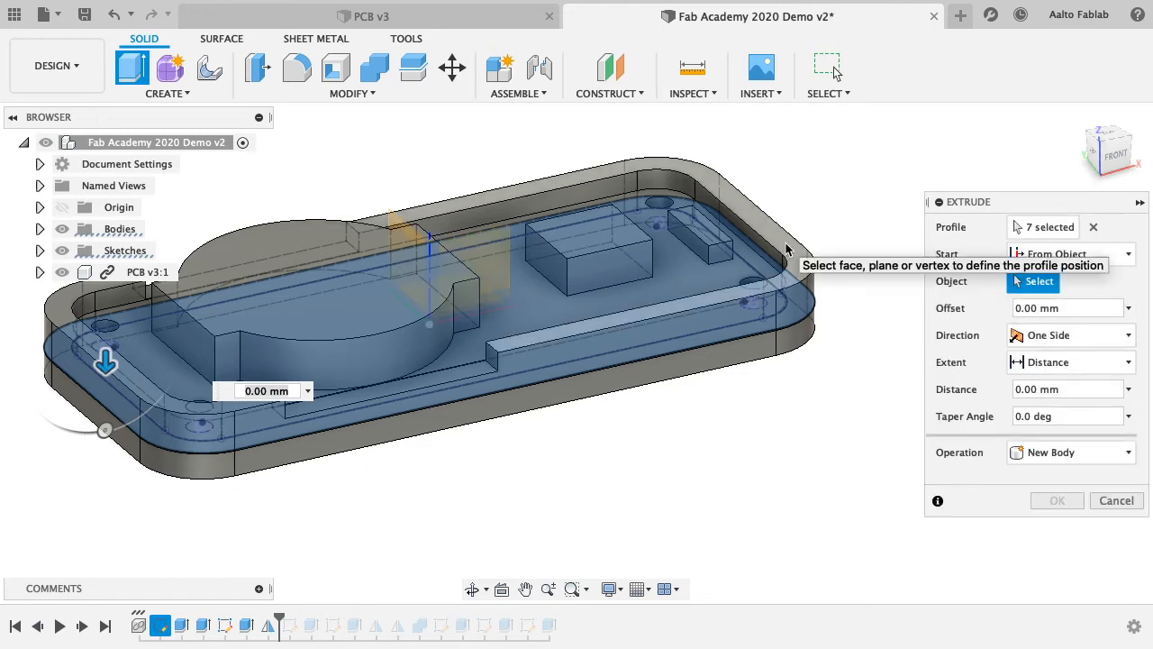
left_click(786, 248)
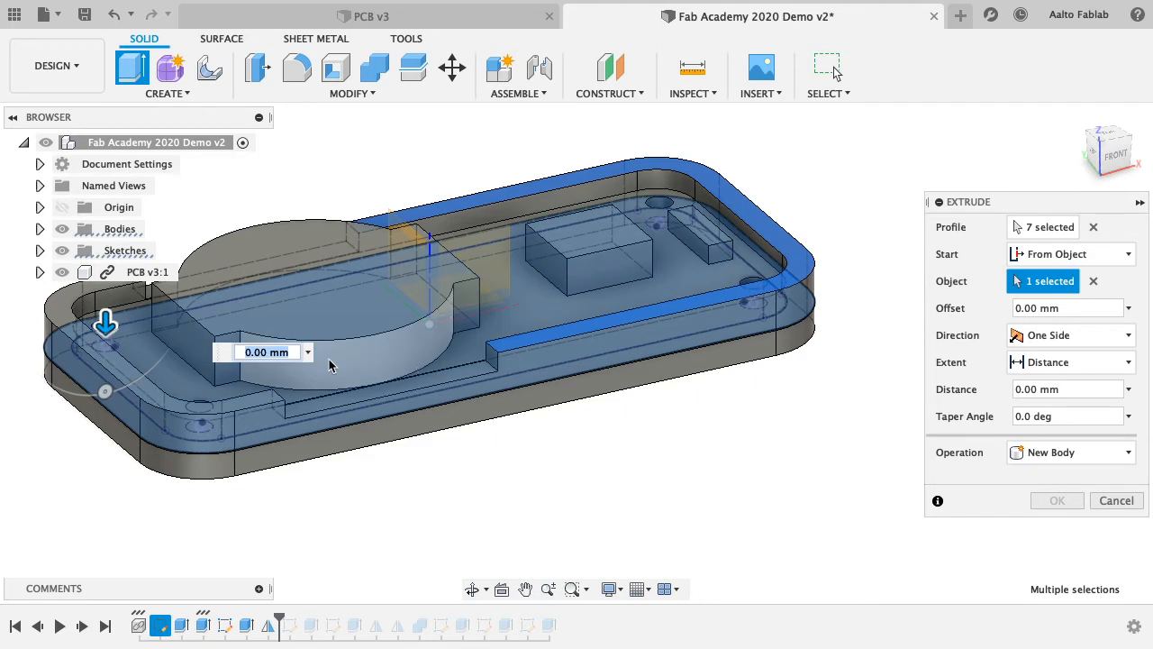
- Extrude the lid upward from the walls as a new body with a distance of -WallThickness
type("WallThickness")
key("Return")
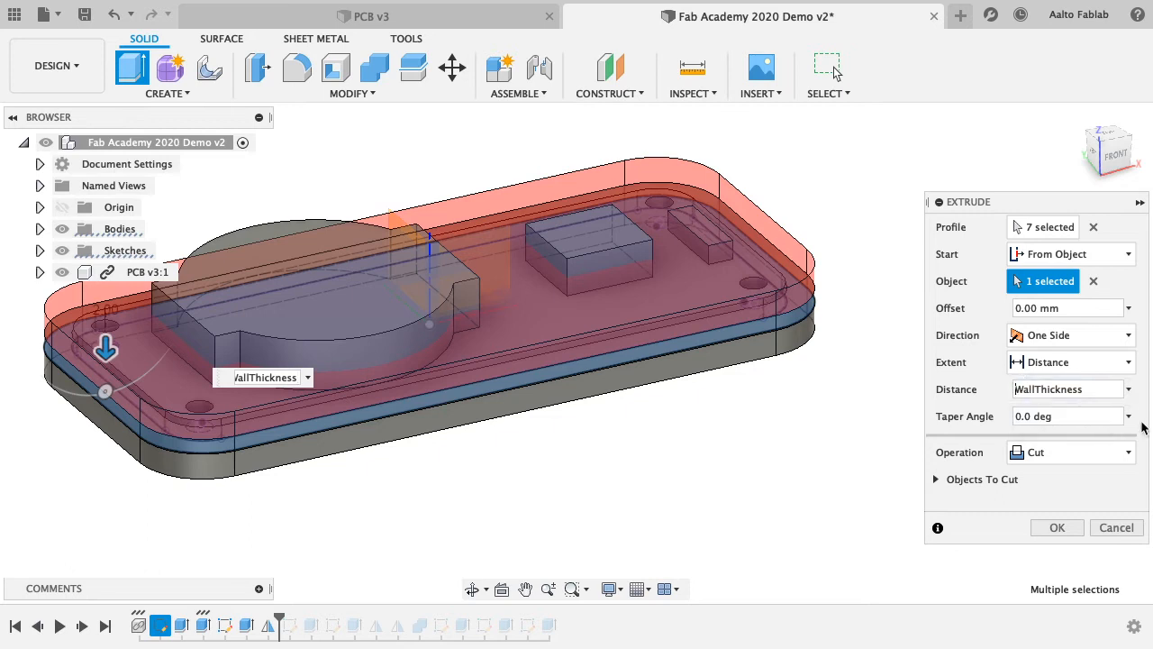
type("-")
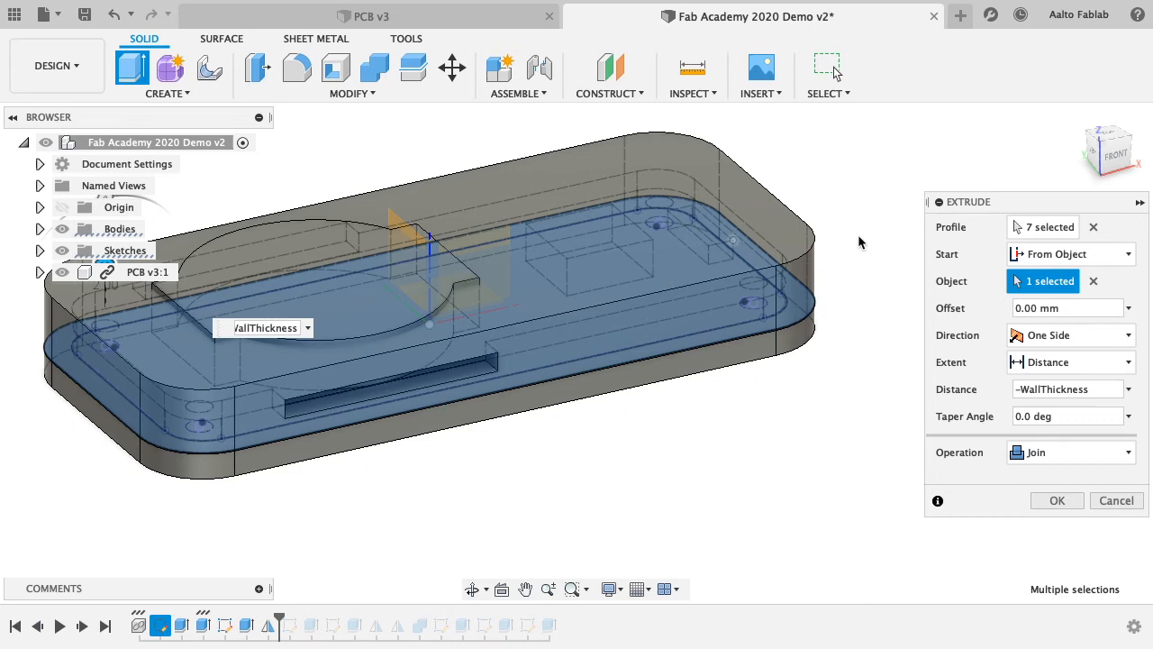
middle_click_drag(915, 468, 621, 287, "shift")
scroll(612, 365, "up", 8)
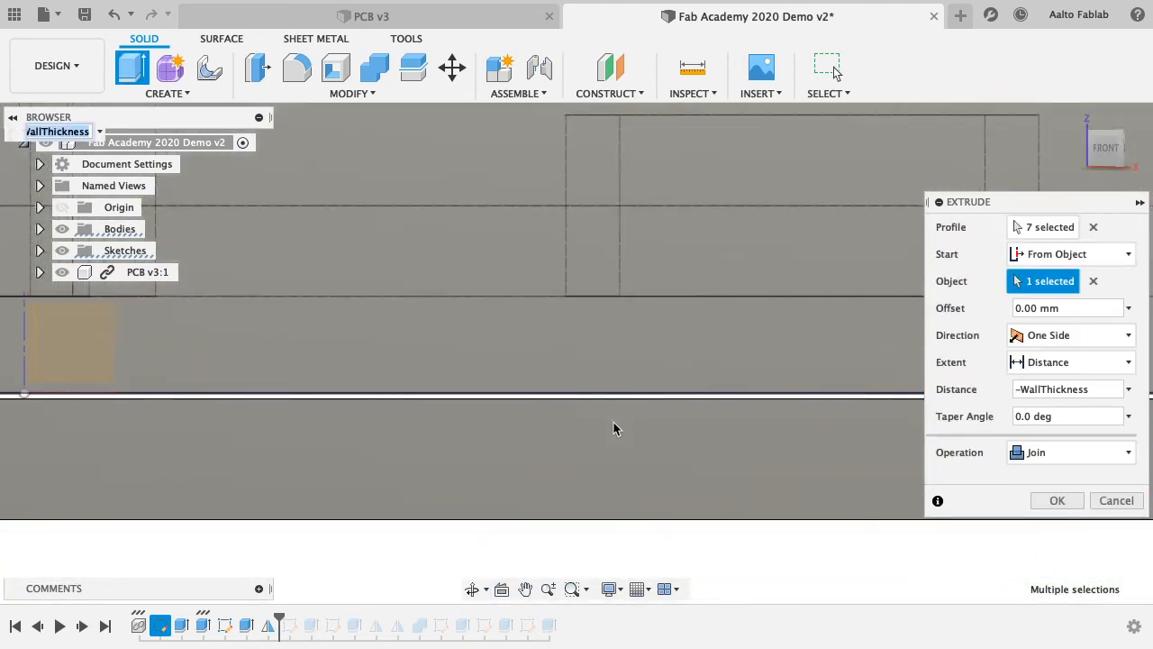
scroll(614, 429, "down", 4)
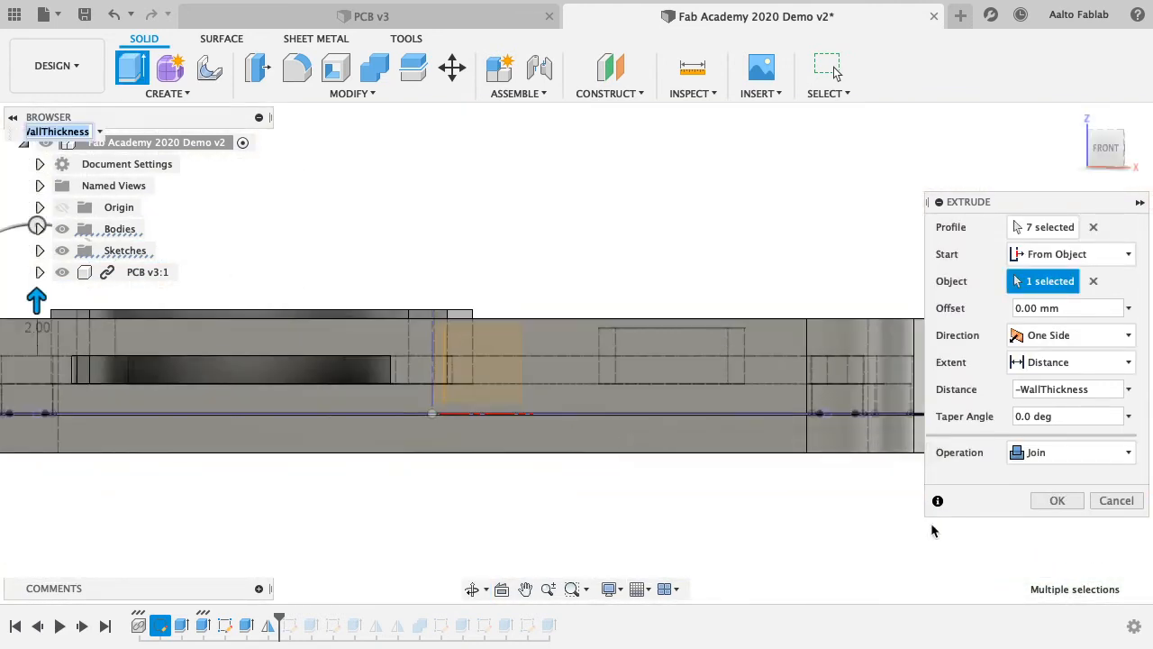
left_click(1051, 454)
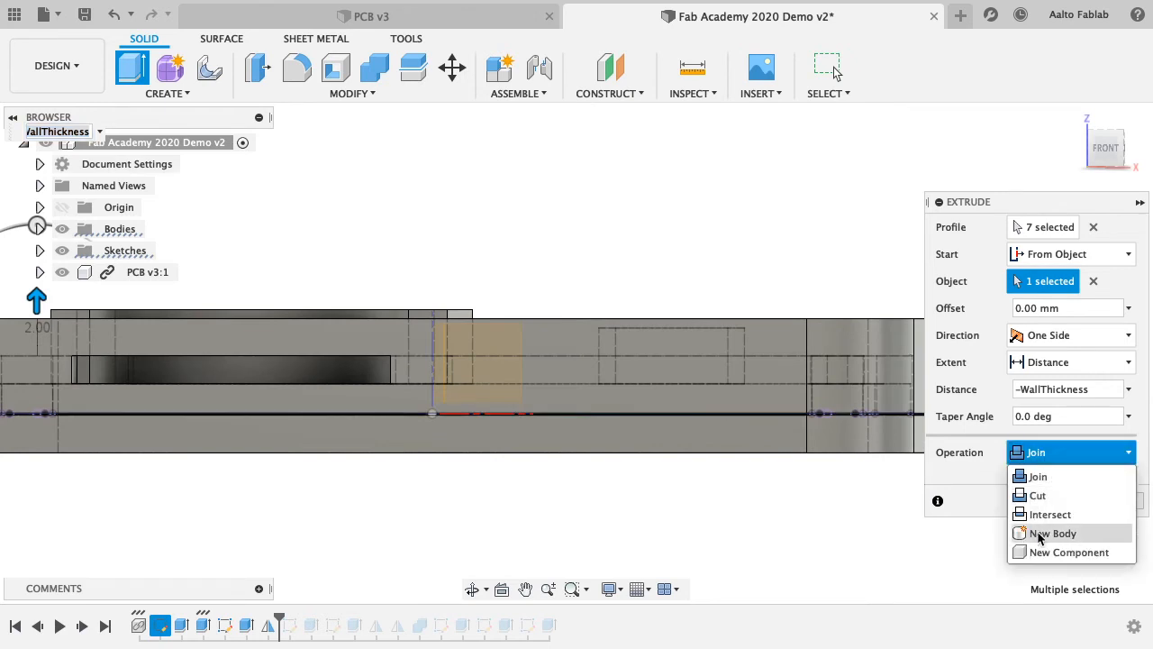
left_click(1044, 533)
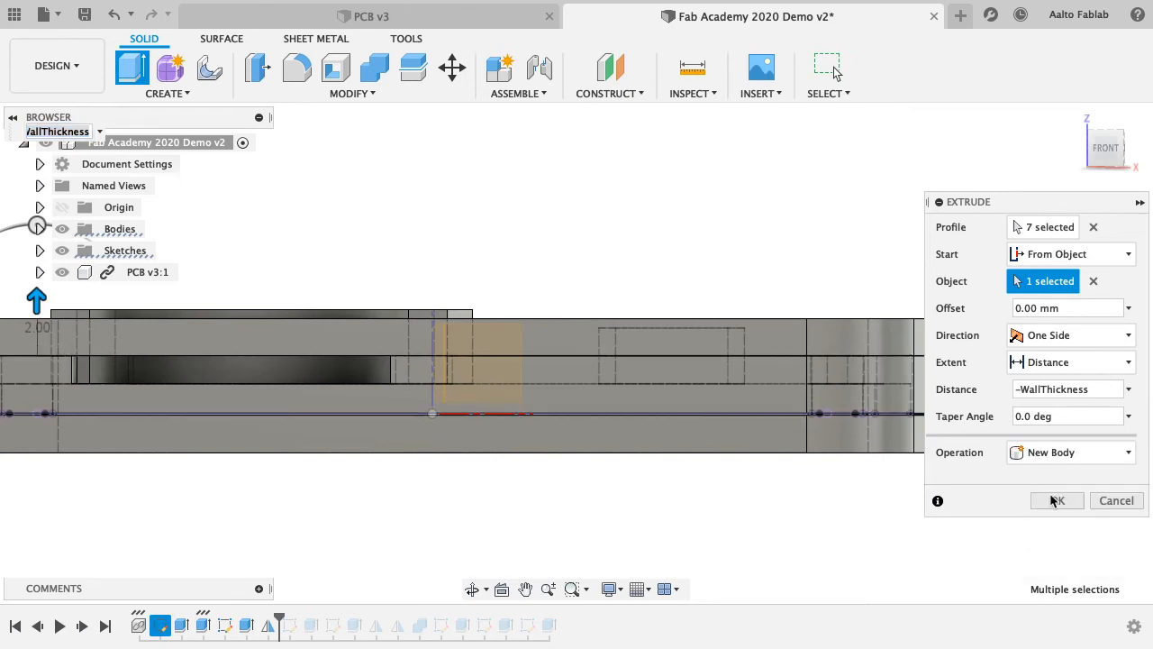
left_click(1056, 500)
- Edit the wall extrusion Extrude7 so that it starts from an object, using the top face of the base
key("F6")
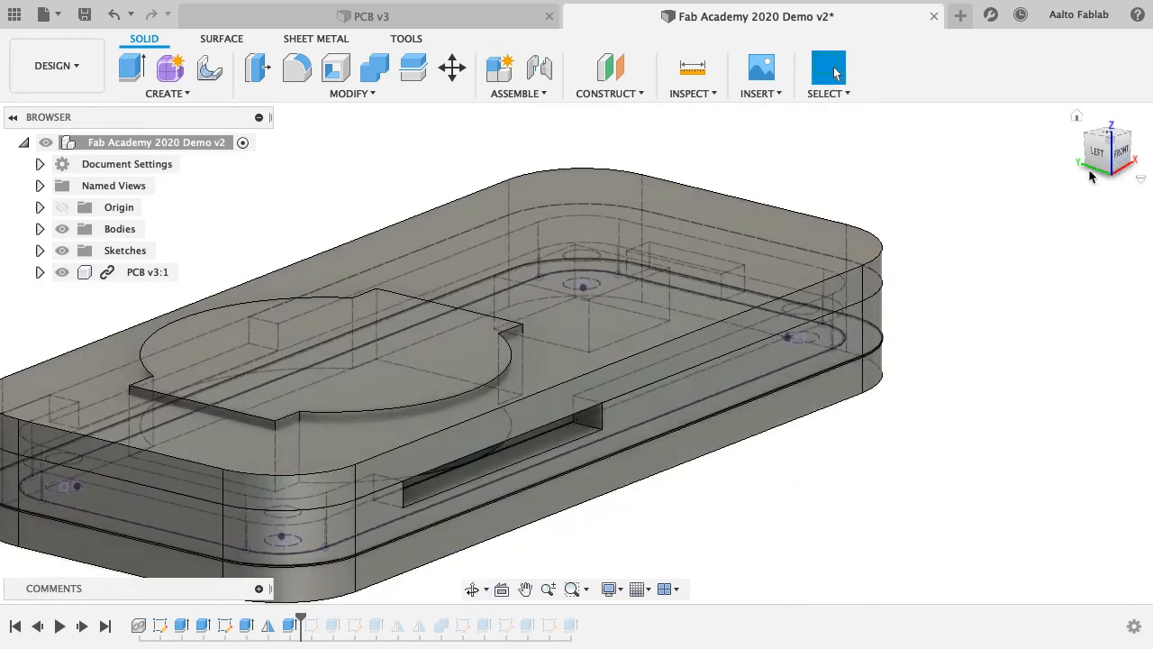
left_click(1097, 152)
scroll(475, 516, "up", 6)
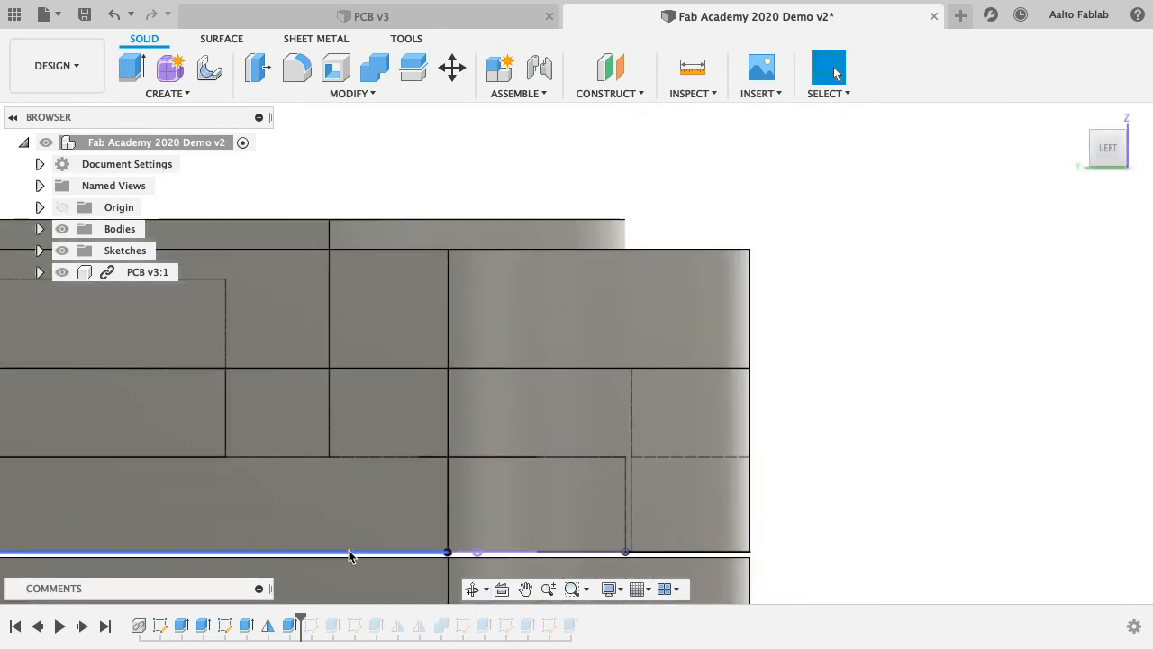
scroll(667, 563, "up", 3)
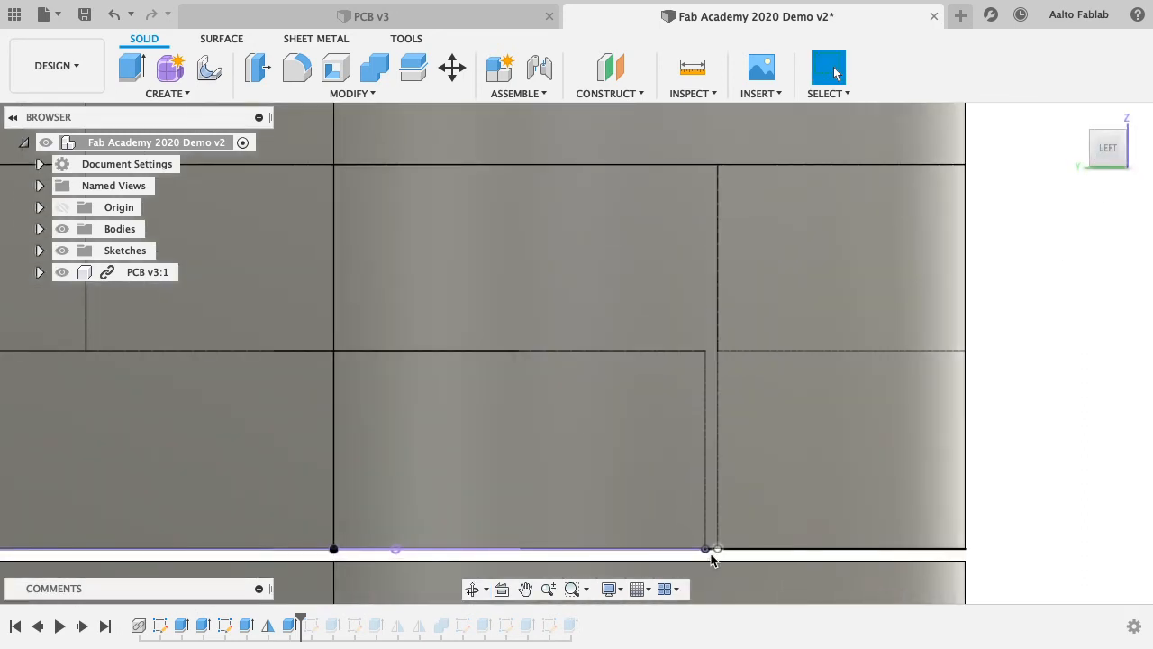
scroll(712, 553, "down", 2)
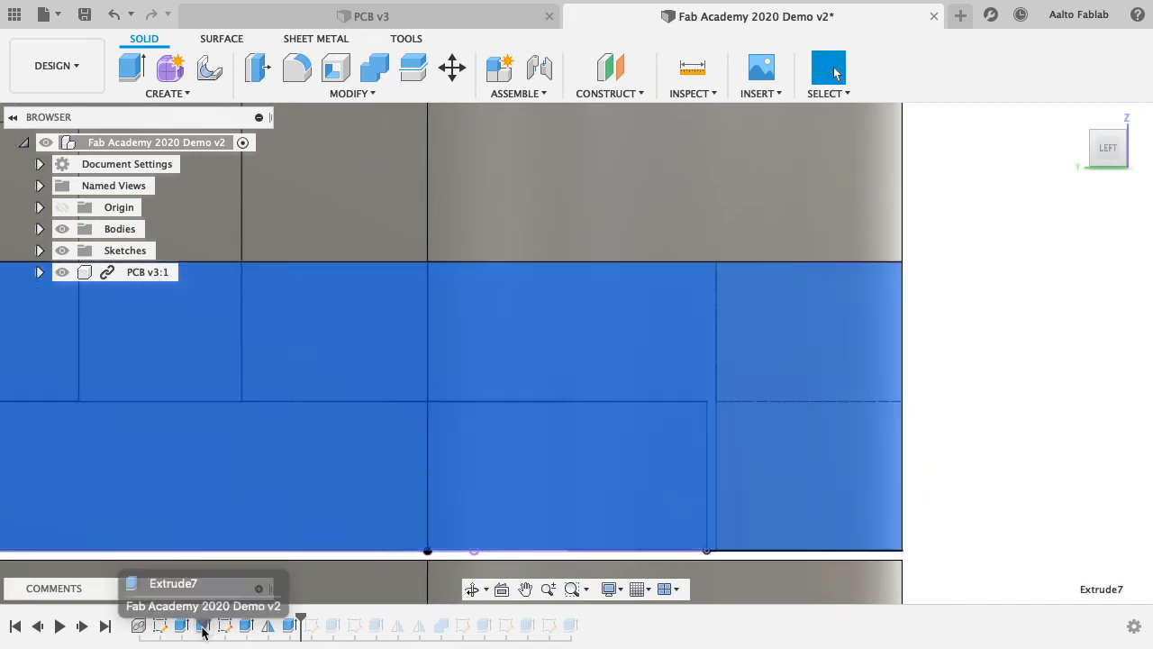
double_click(202, 628)
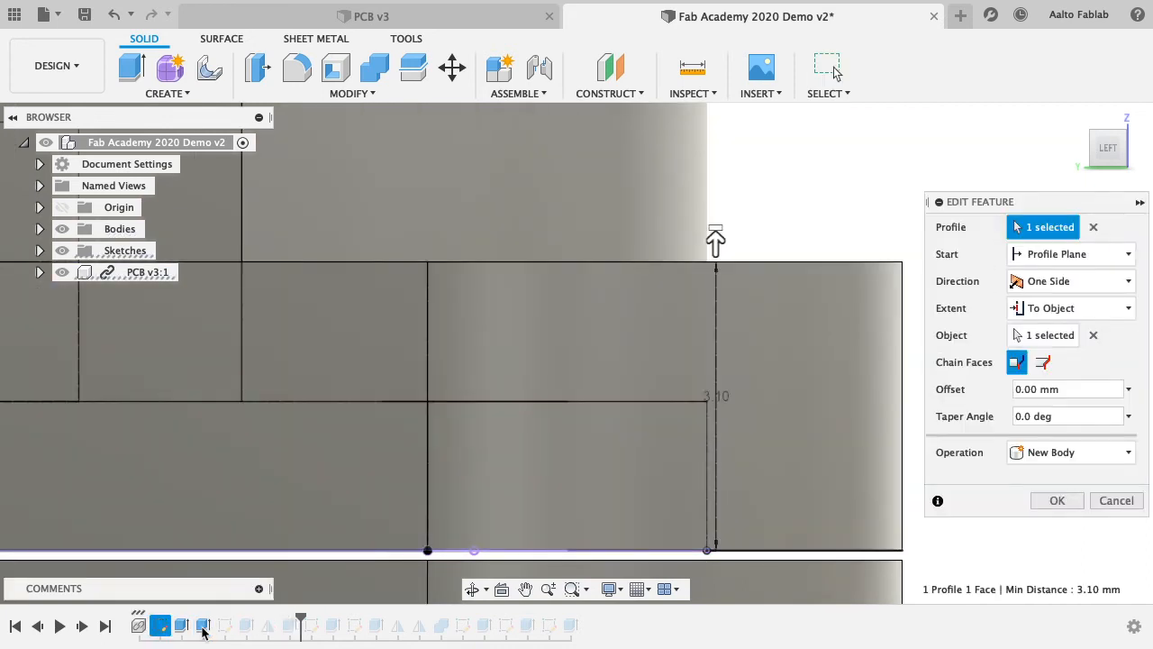
left_click(1088, 260)
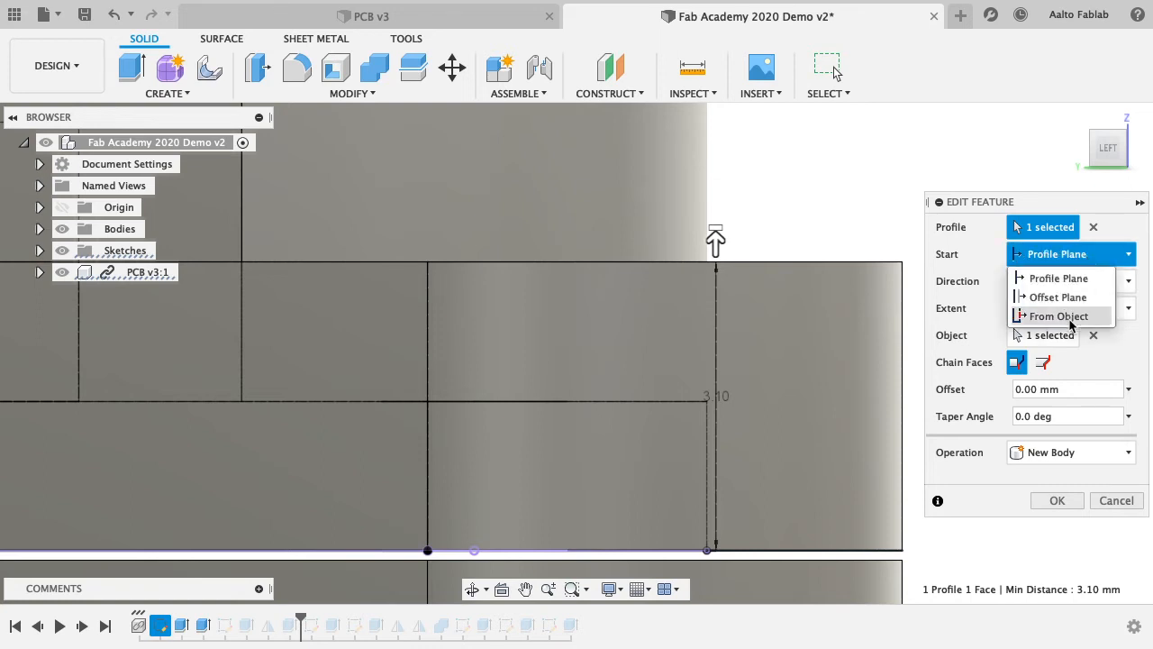
left_click(1059, 316)
middle_click_drag(885, 555, 854, 574, "shift")
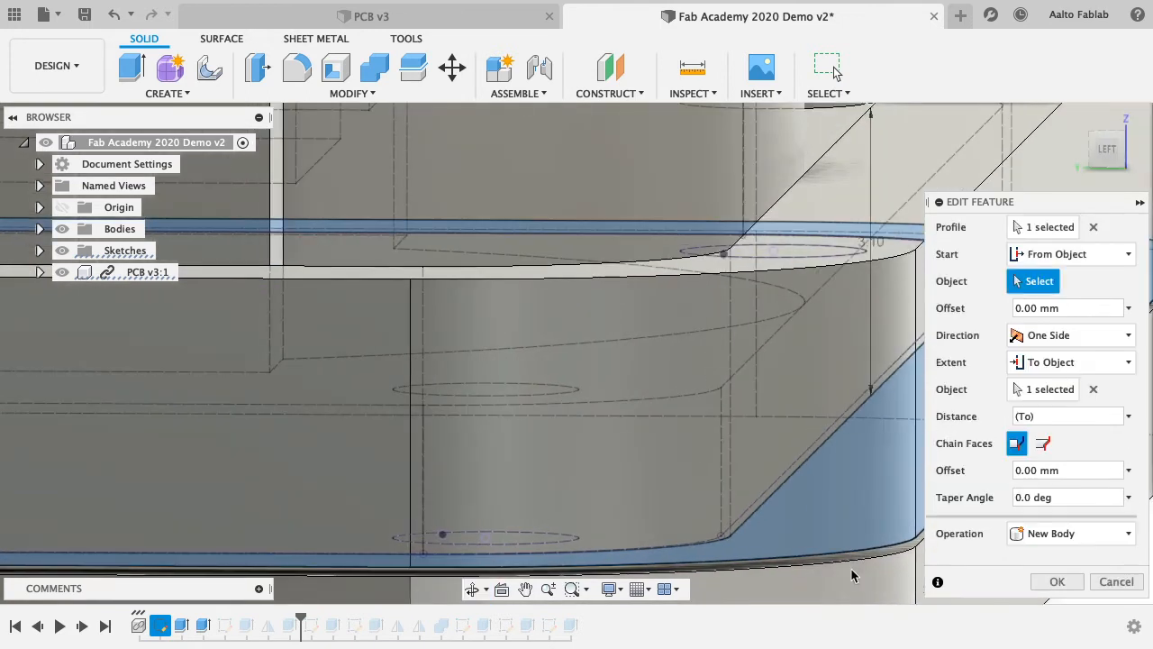
left_click(857, 558)
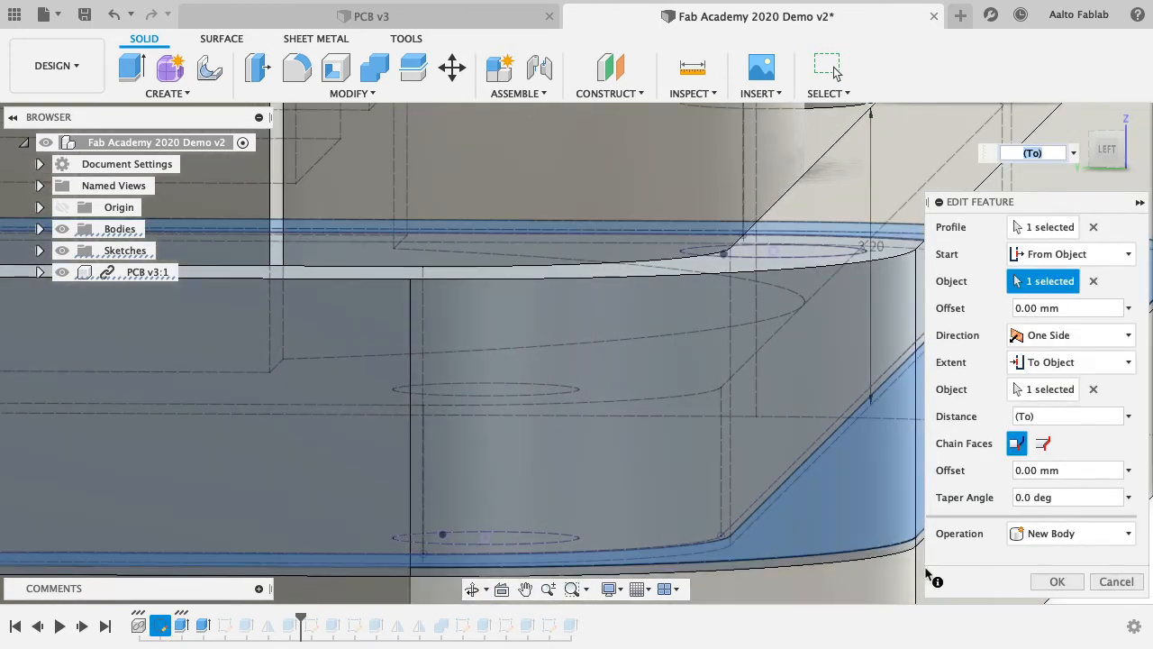
left_click(1058, 581)
- Hide the linked PCB and examine the joint between the base and the walls from the front
middle_click_drag(939, 582, 405, 445, "shift")
scroll(754, 502, "down", 5)
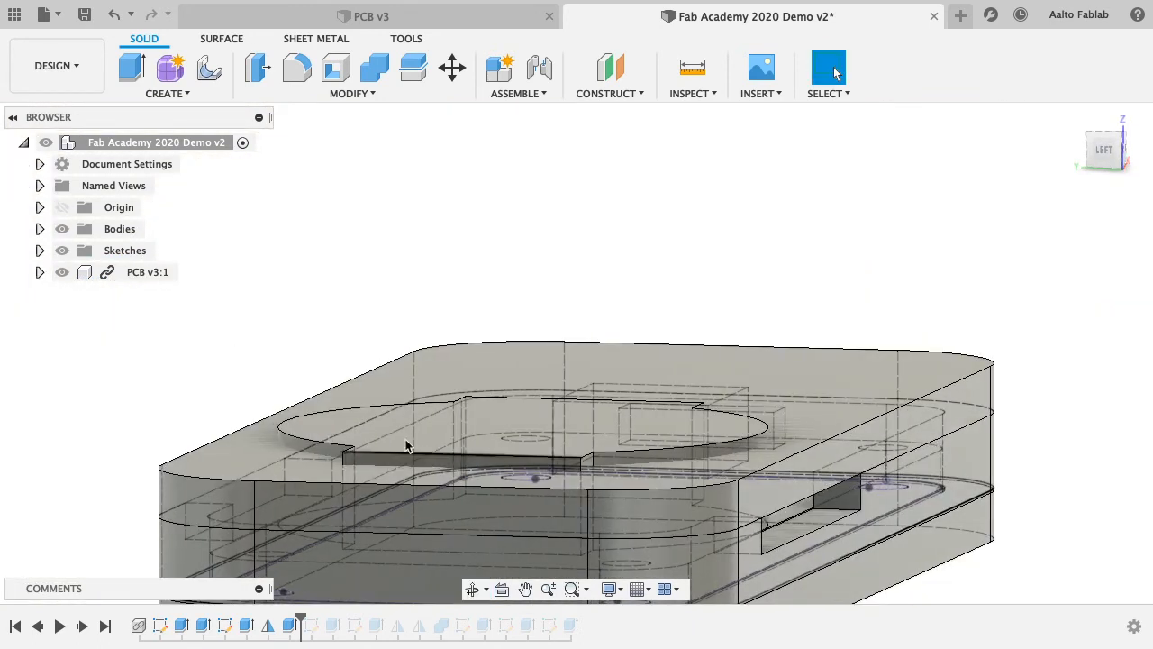
left_click(62, 272)
middle_click_drag(945, 482, 768, 413, "shift")
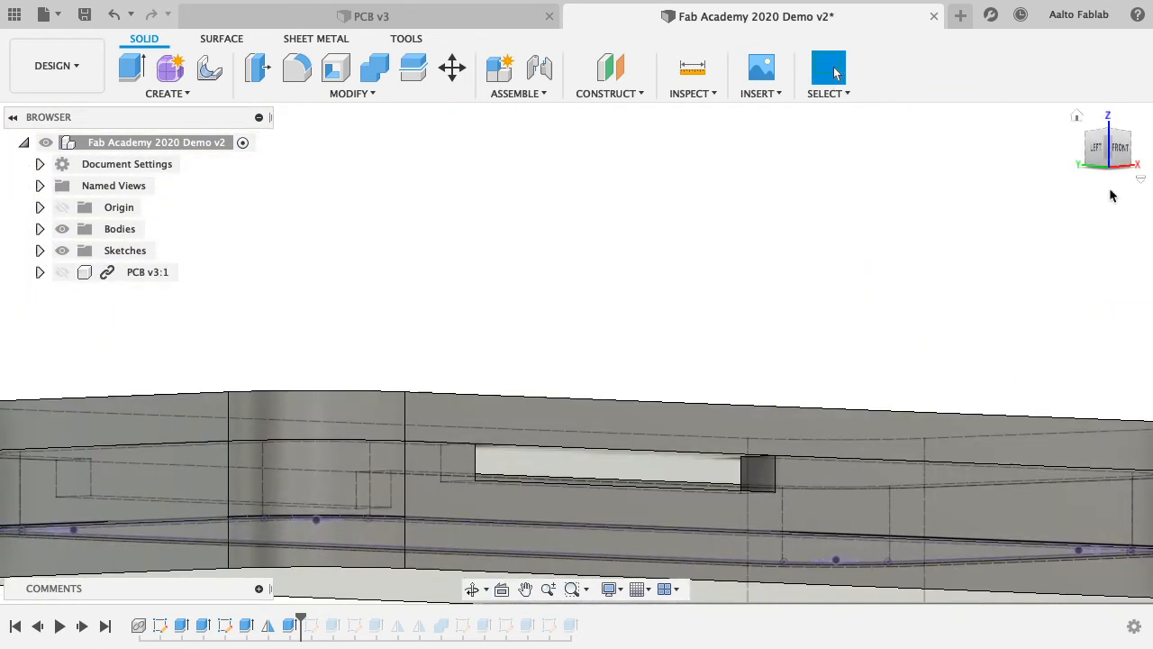
left_click(1115, 153)
scroll(684, 517, "up", 10)
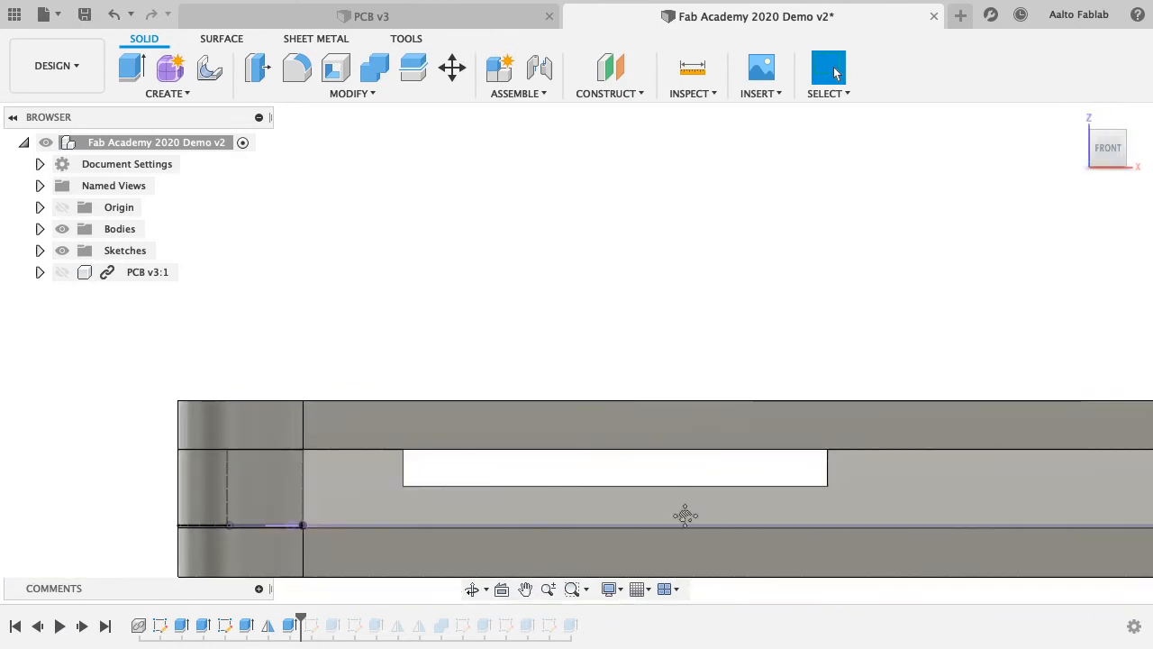
scroll(495, 466, "down", 10)
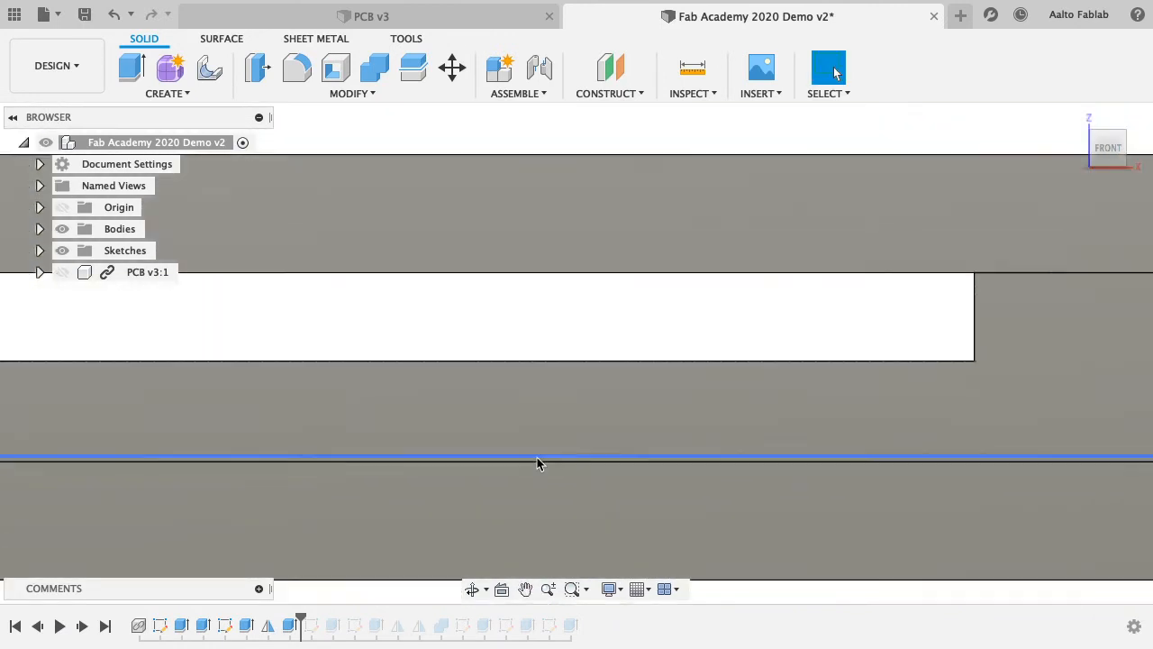
- Roll the timeline back to just after the wall extrusion and change that extrusion's operation to Join
middle_click_drag(541, 466, 559, 445, "shift")
middle_click_drag(510, 495, 608, 442, "shift")
mouse_move(301, 616)
left_mouse_down()
mouse_move(180, 620)
mouse_move(192, 620)
left_mouse_up()
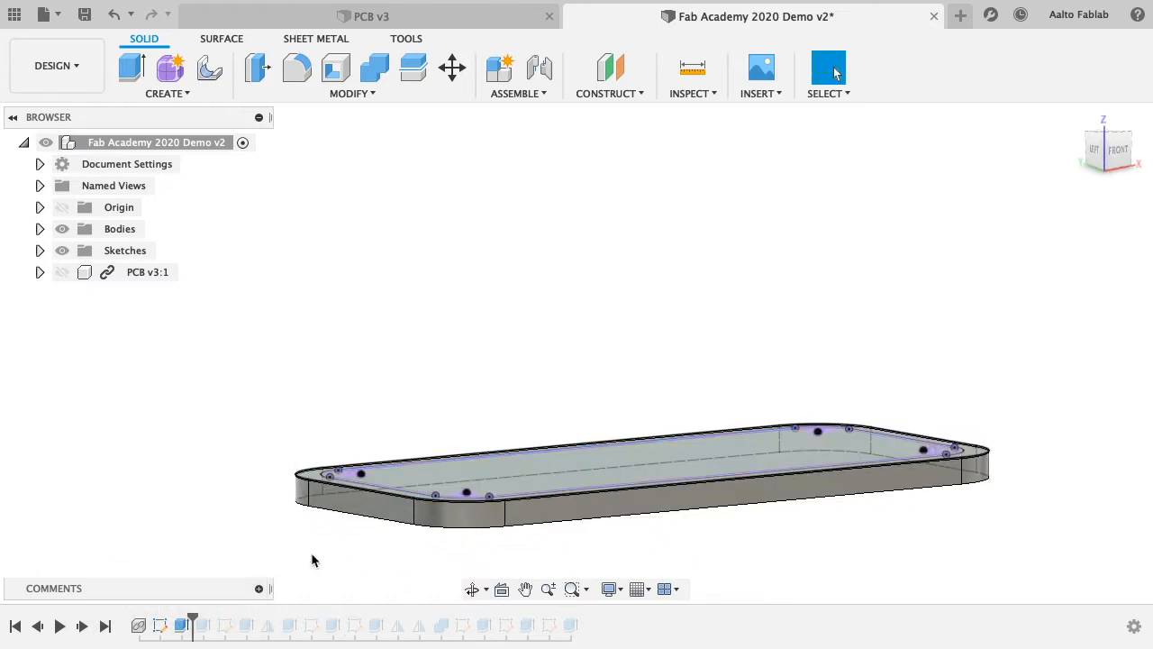
scroll(471, 502, "up", 8)
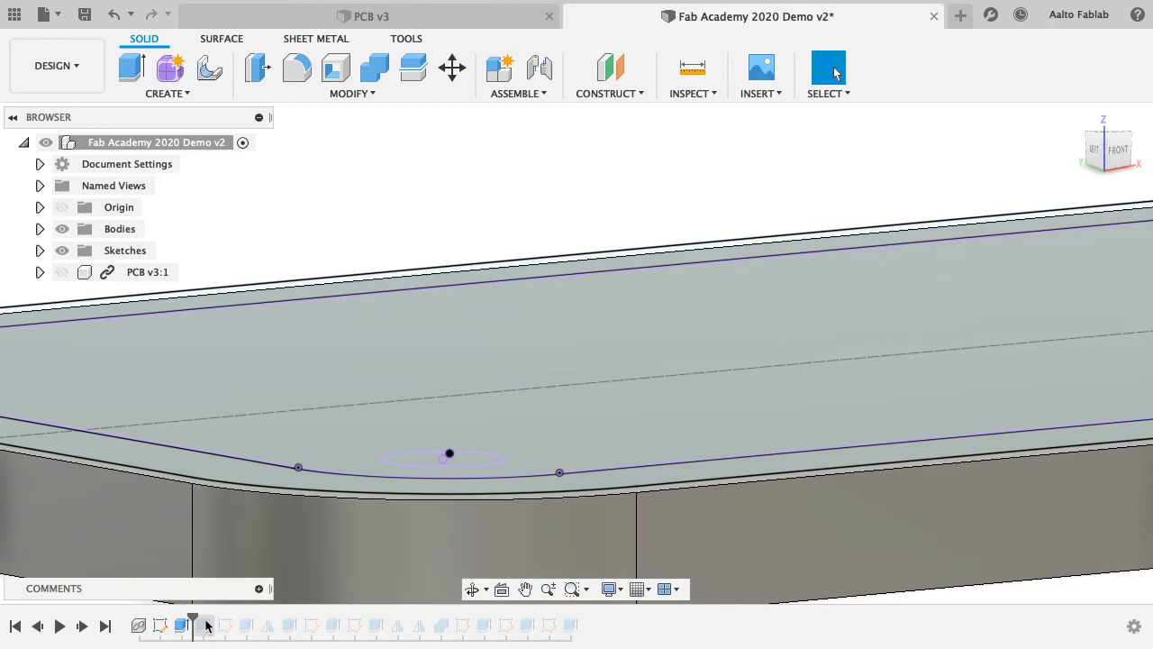
left_click_drag(192, 619, 213, 620)
mouse_move(588, 410)
middle_mouse_down("shift")
mouse_move(589, 430)
mouse_move(646, 414)
mouse_move(718, 411)
mouse_move(718, 422)
mouse_move(556, 509)
middle_mouse_up("shift")
double_click(160, 624)
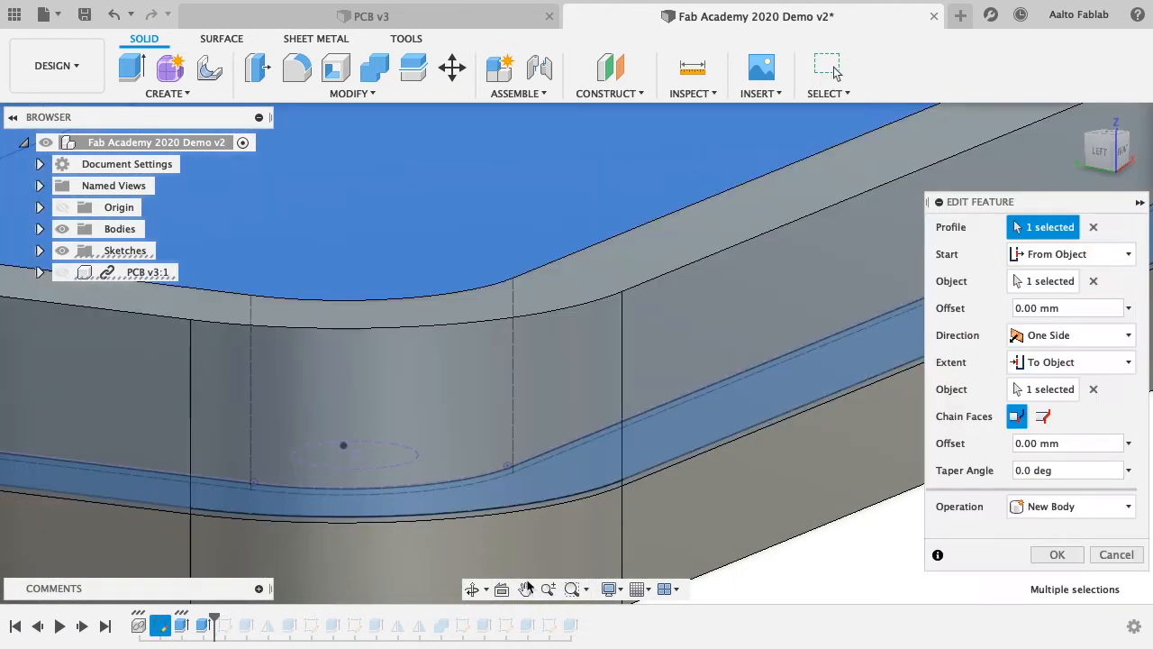
left_click(1044, 512)
left_click(1040, 531)
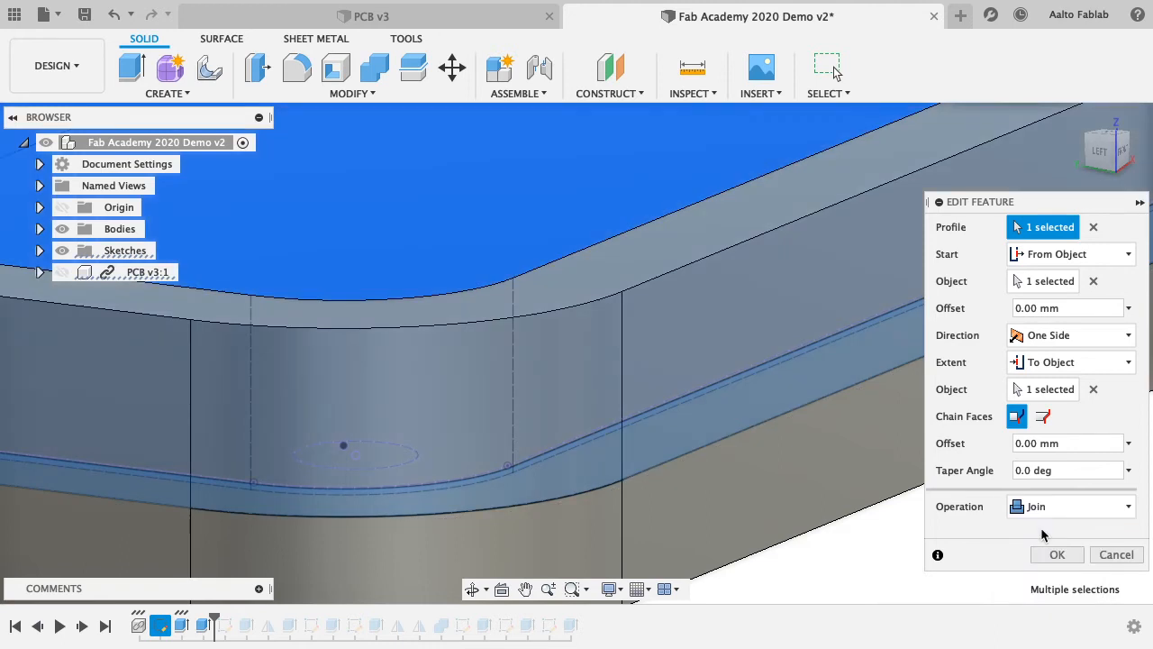
left_click(1056, 555)
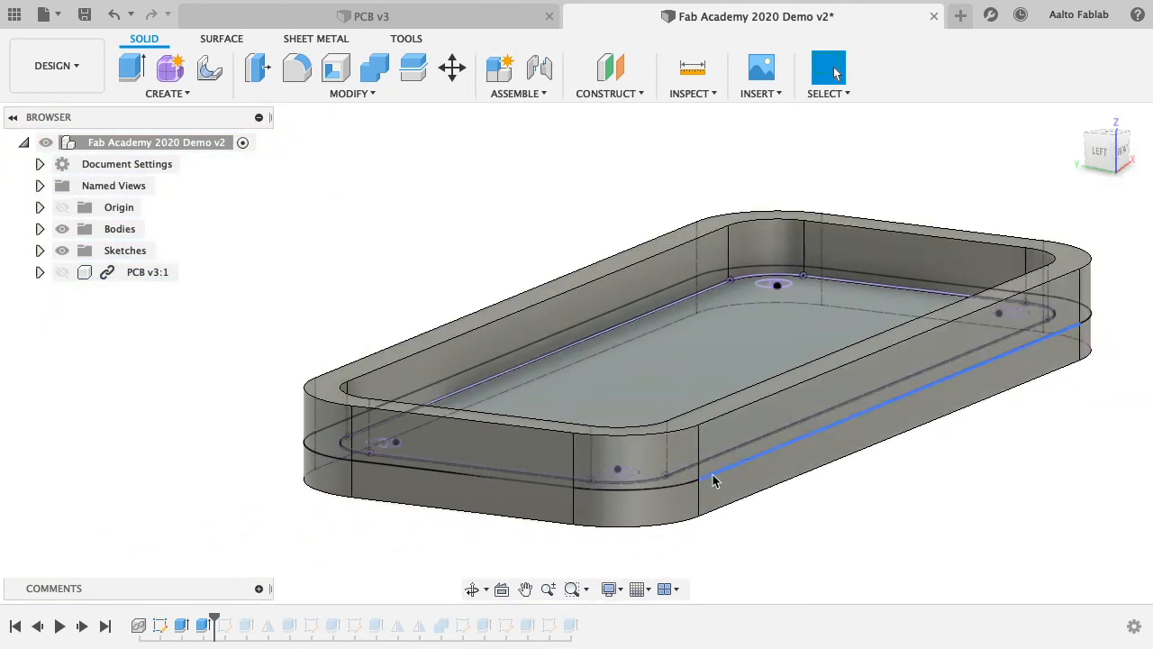
- Roll the timeline forward to just after the lid extrusion and show the PCB v3 component
mouse_move(214, 616)
left_mouse_down()
mouse_move(581, 622)
mouse_move(268, 618)
mouse_move(278, 618)
left_mouse_up()
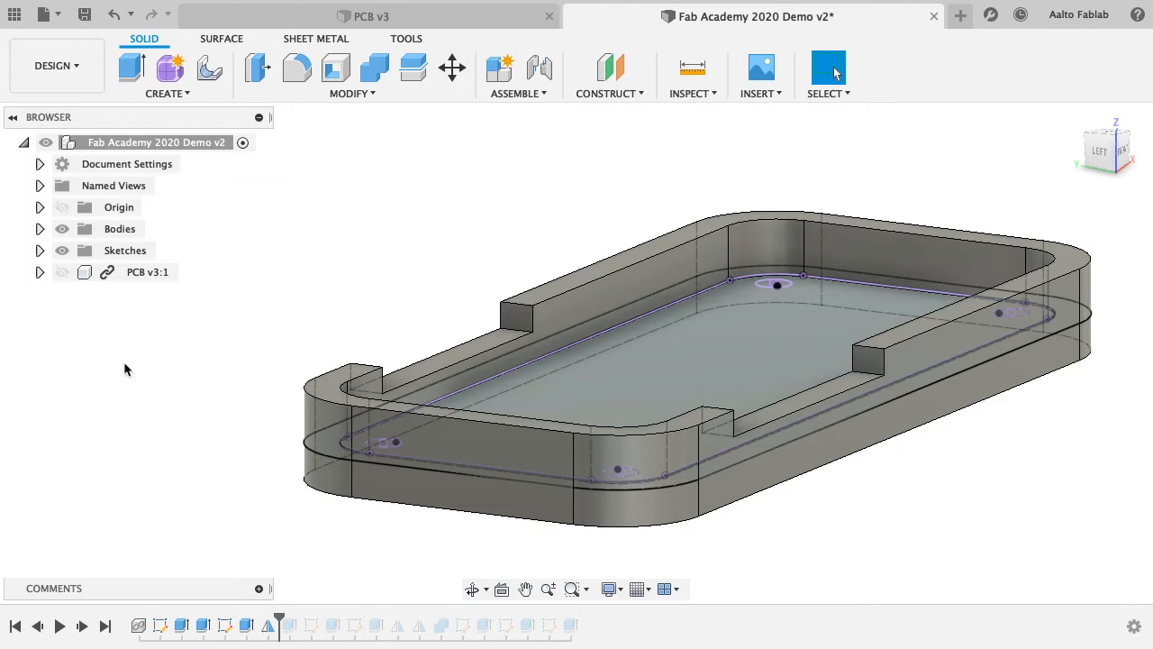
left_click(63, 272)
left_click_drag(280, 616, 298, 621)
mouse_move(630, 405)
middle_mouse_down("shift")
mouse_move(795, 445)
mouse_move(913, 453)
mouse_move(817, 420)
mouse_move(813, 406)
mouse_move(862, 496)
mouse_move(775, 442)
mouse_move(693, 411)
middle_mouse_up("shift")
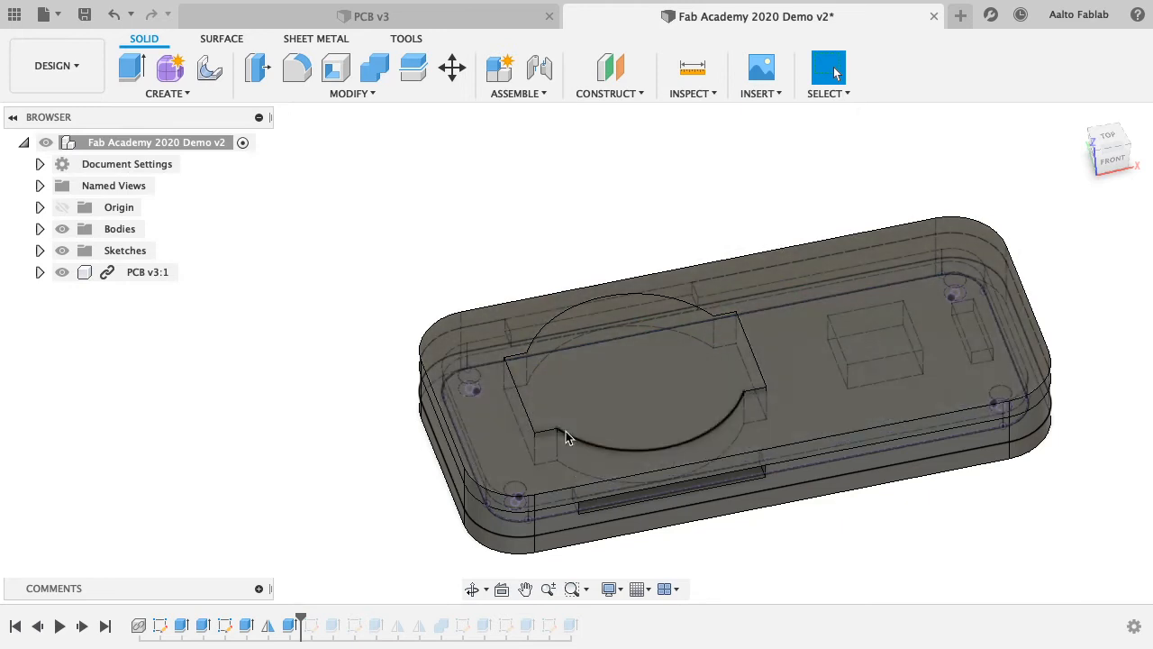
middle_click_drag(561, 456, 845, 283, "shift")
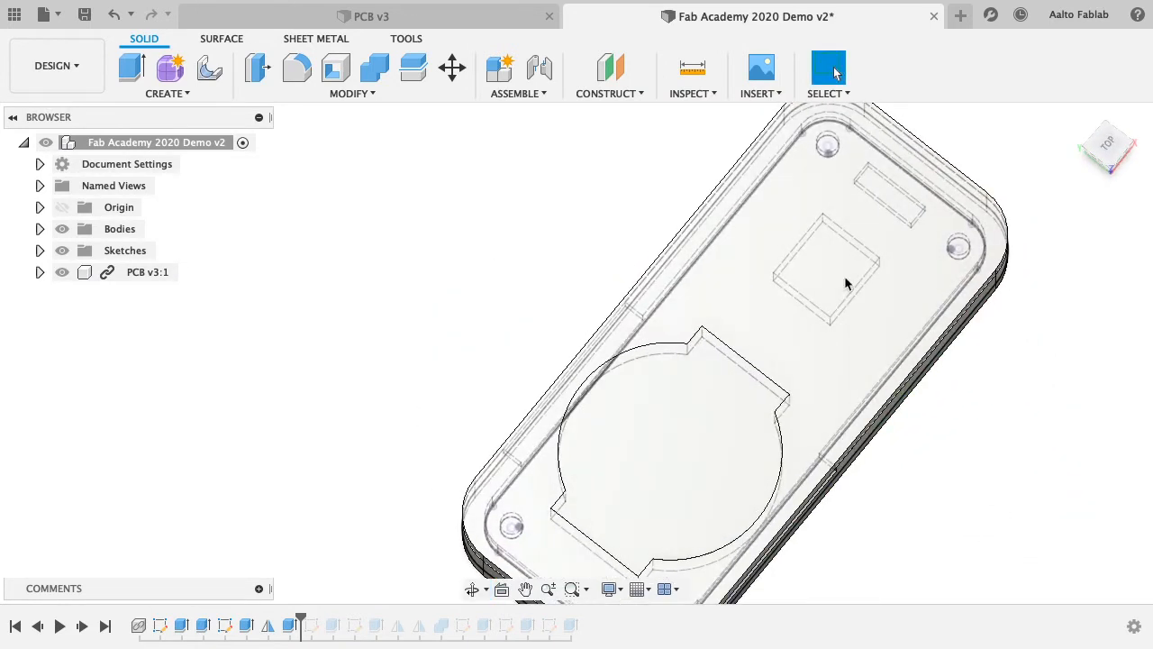
- Create a sketch on the top face of the case lid
scroll(887, 303, "down", 3)
scroll(908, 309, "up", 3)
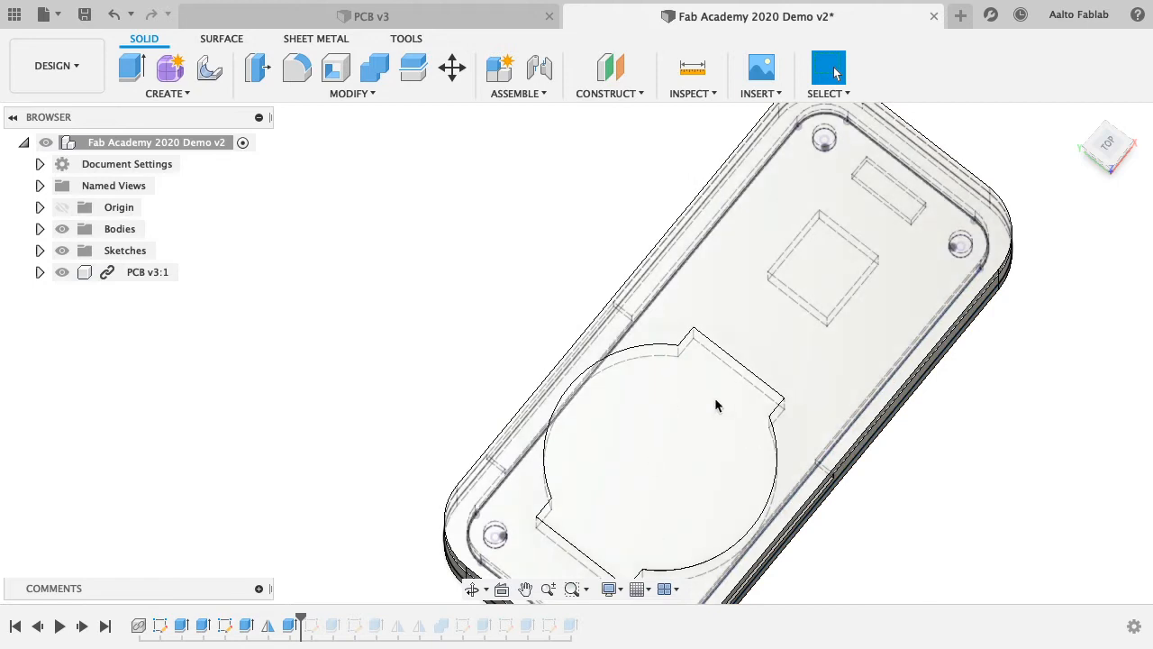
left_click(160, 94)
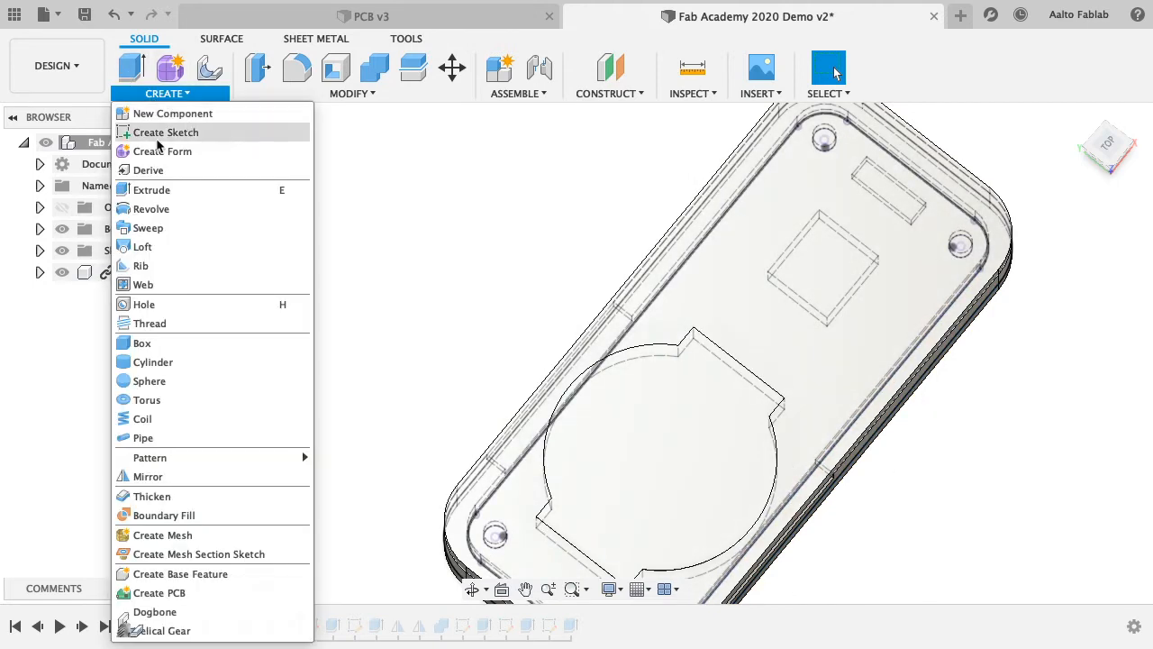
left_click(101, 132)
left_click(822, 390)
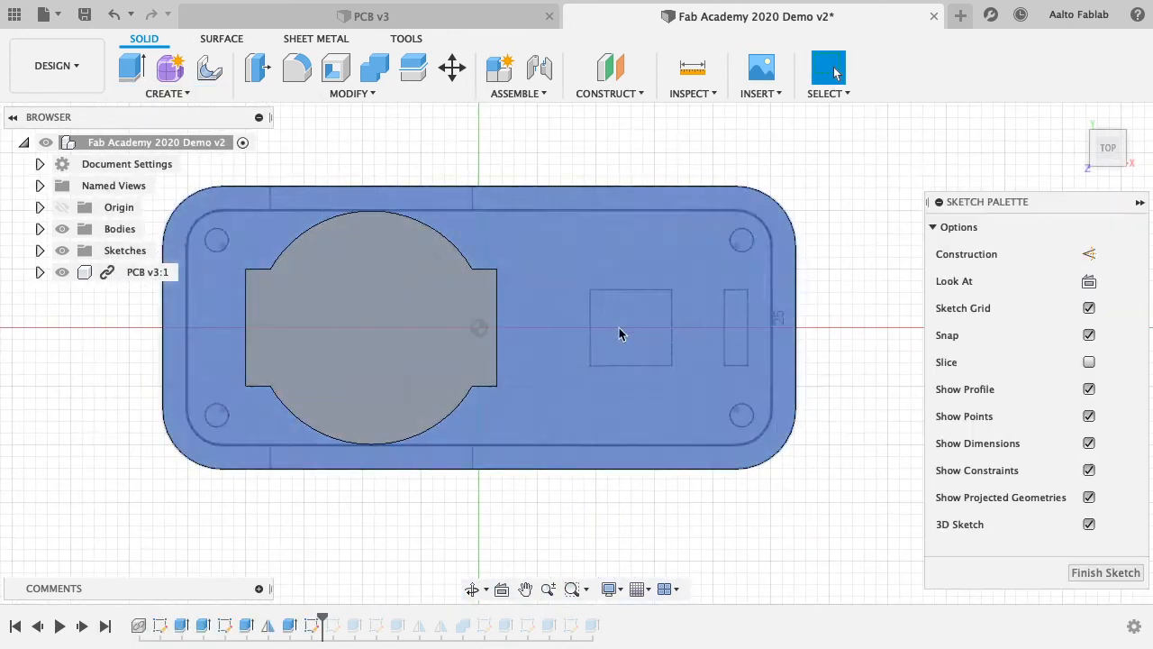
key("r")
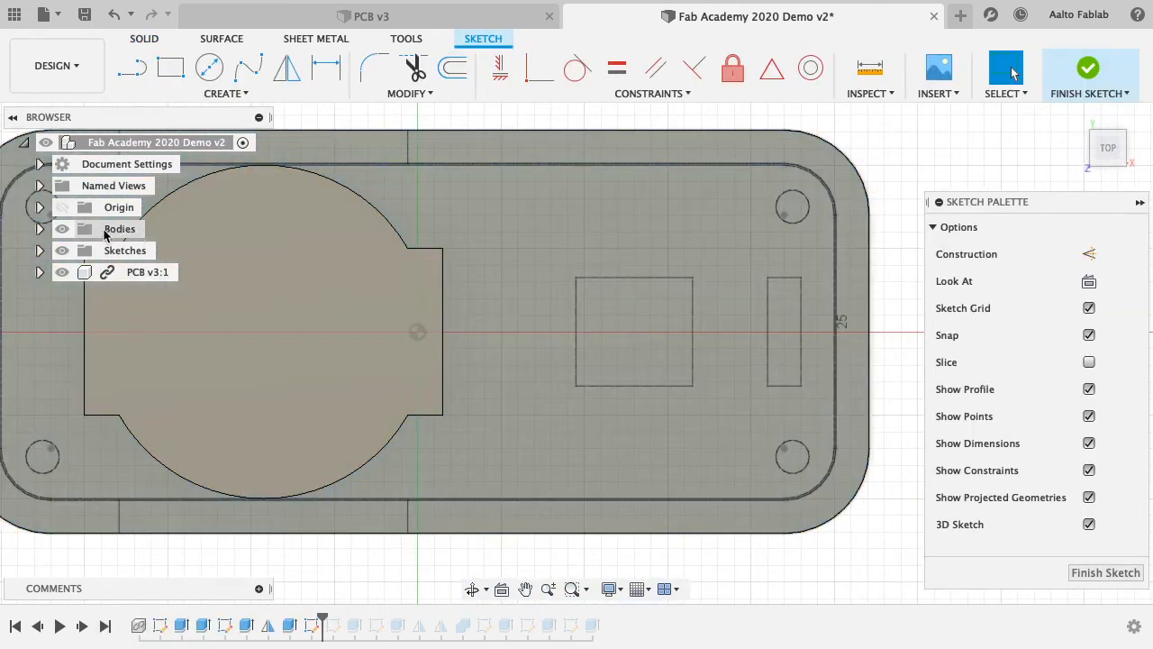
- Project the top faces of the round holder, the rectangular block and the narrow block of the PCB into the sketch, and finish it
left_click(224, 93)
mouse_move(180, 399)
left_click(341, 403)
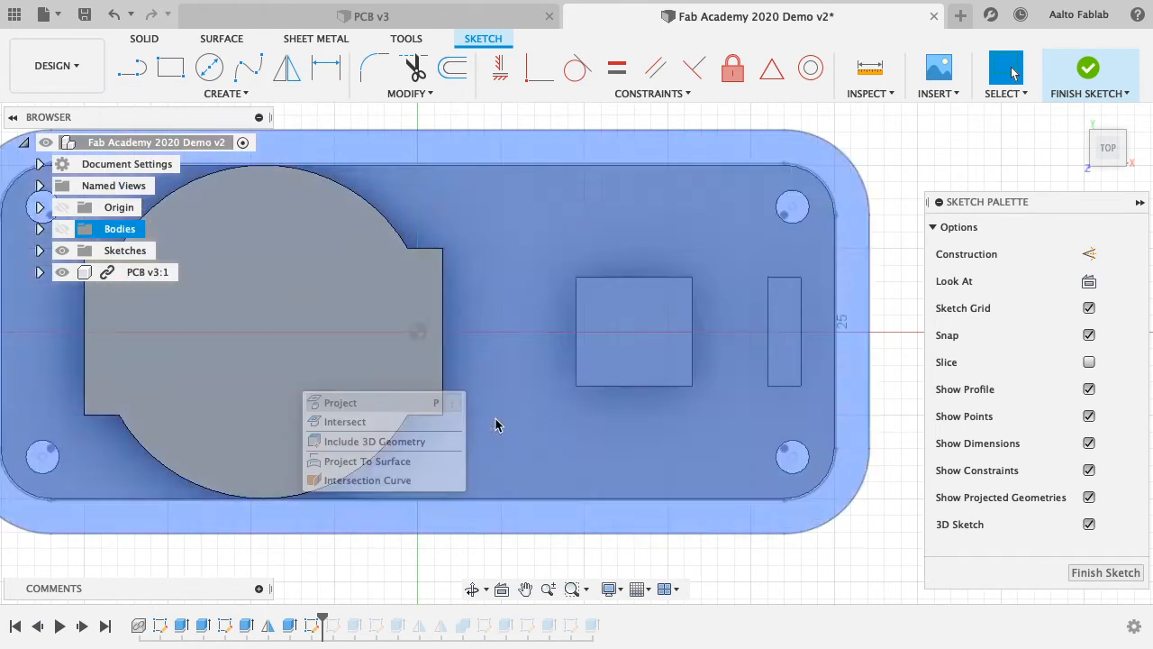
left_click(613, 362)
middle_click_drag(606, 286, 429, 266)
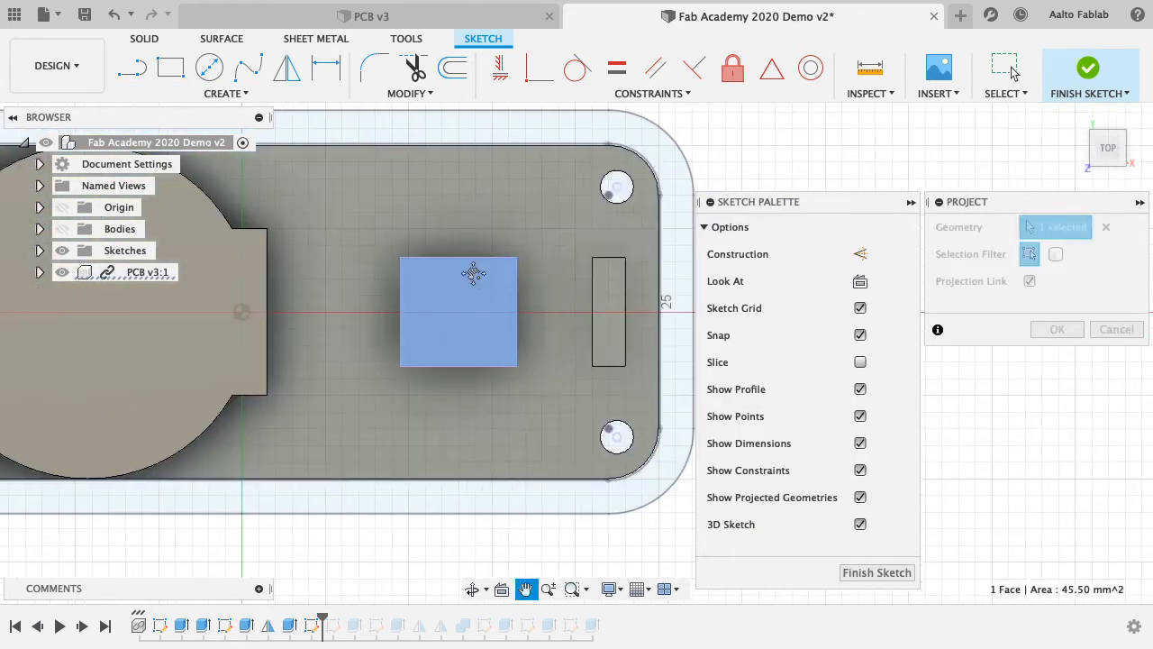
left_click(609, 311)
left_click(136, 325)
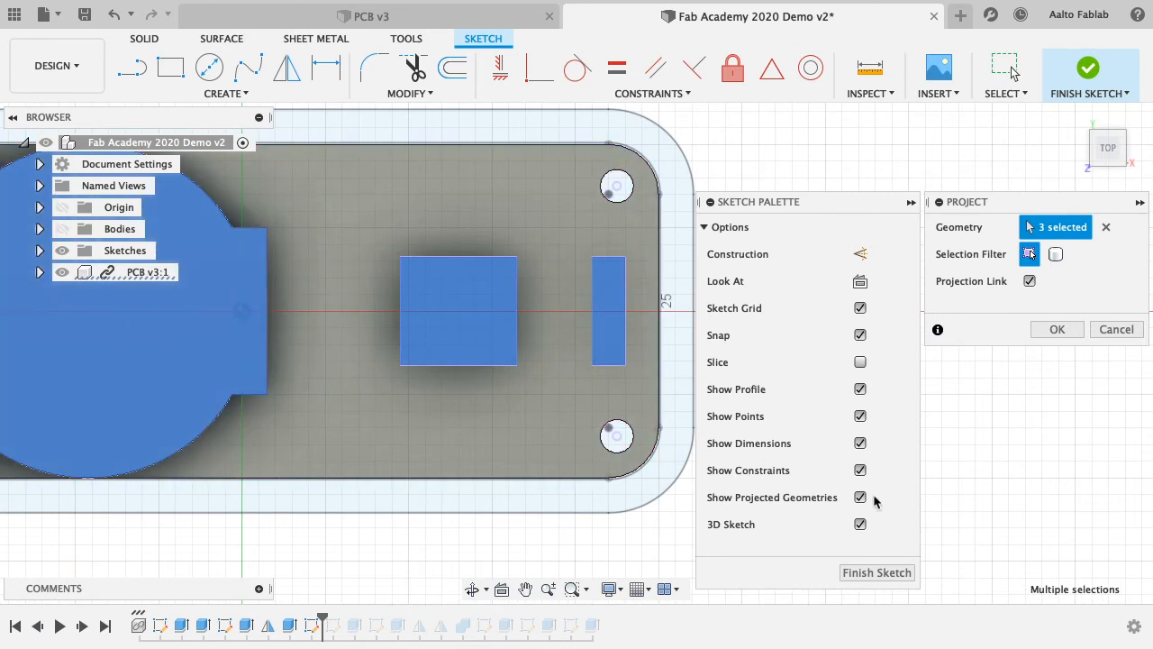
left_click(1040, 329)
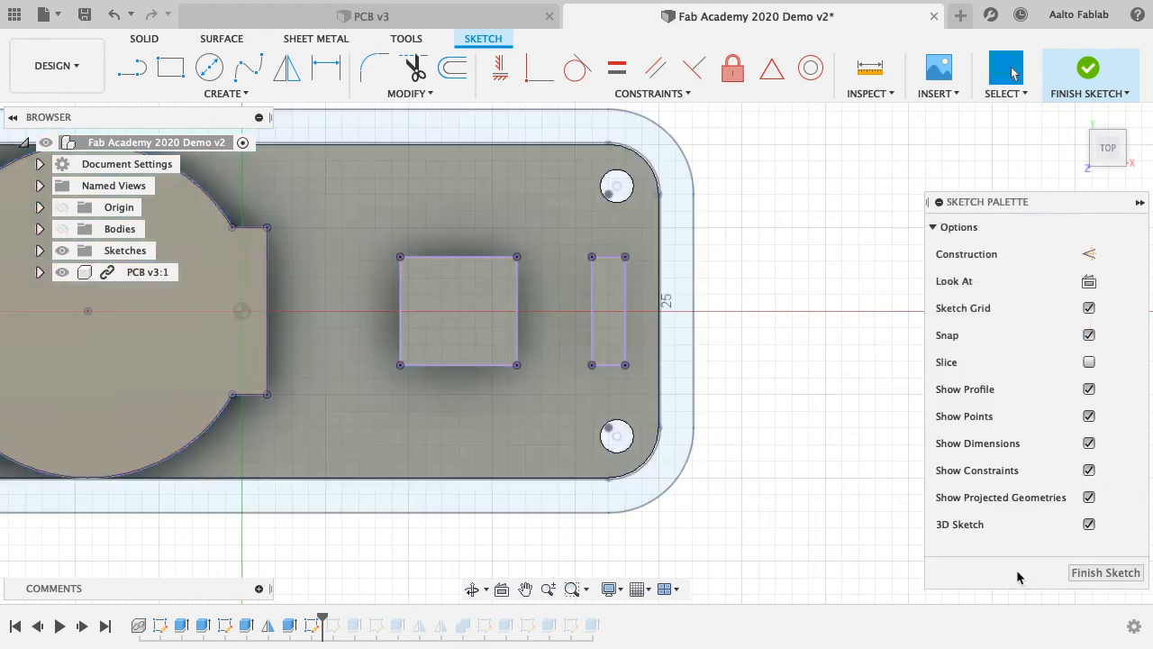
left_click(1108, 573)
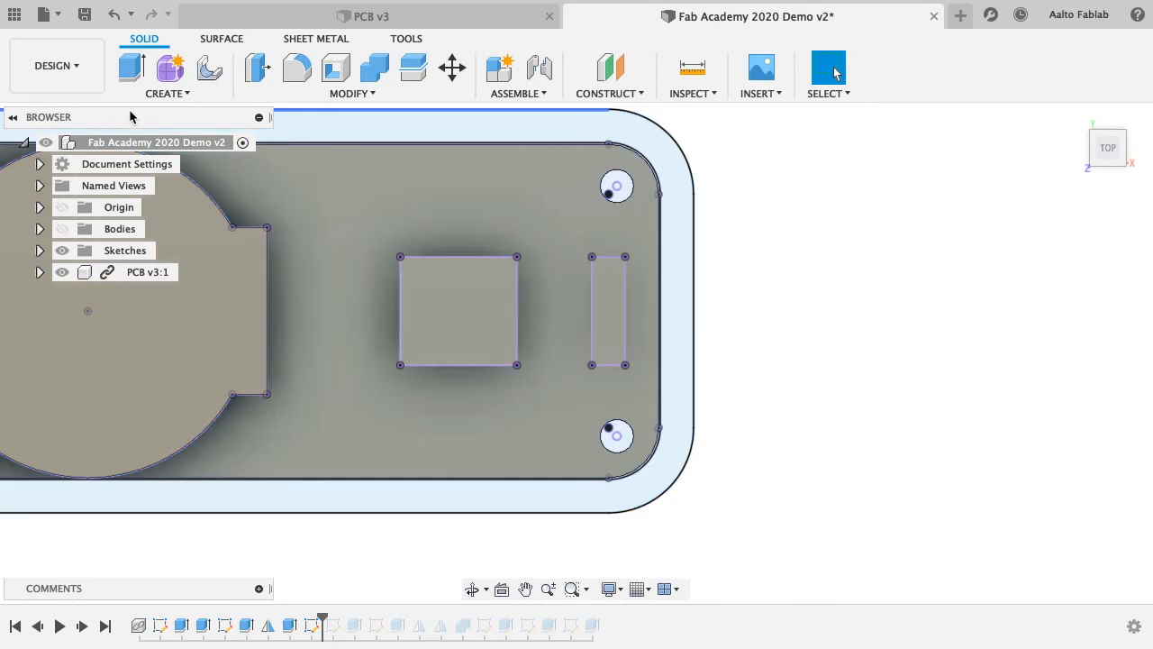
scroll(234, 314, "down", 5)
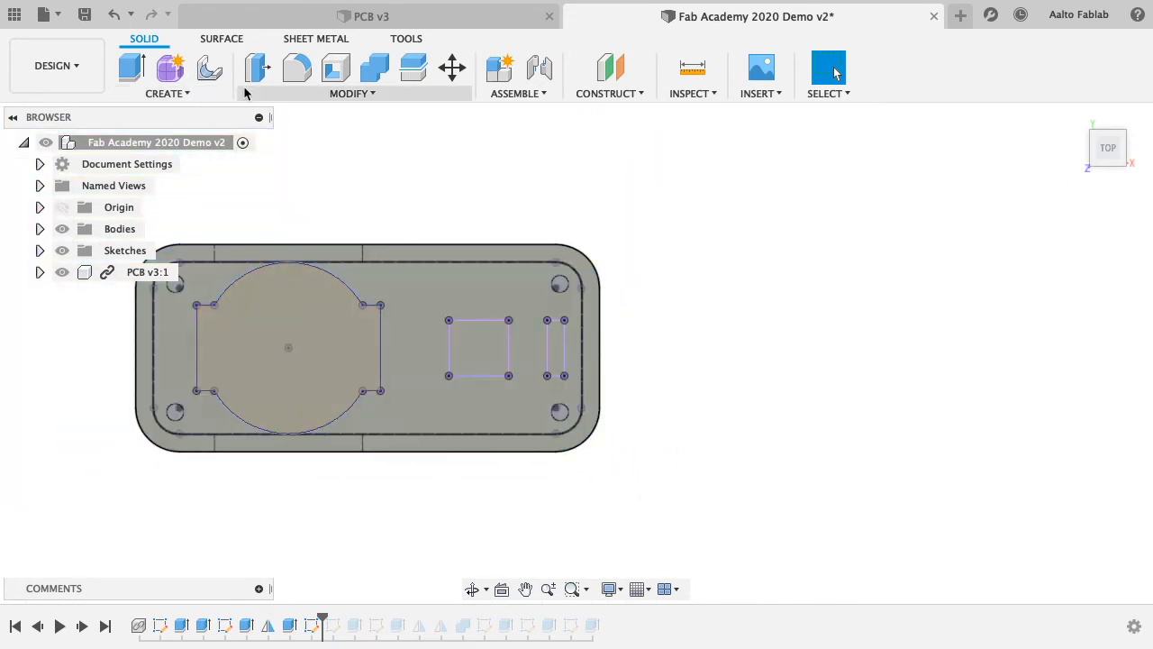
left_click(132, 68)
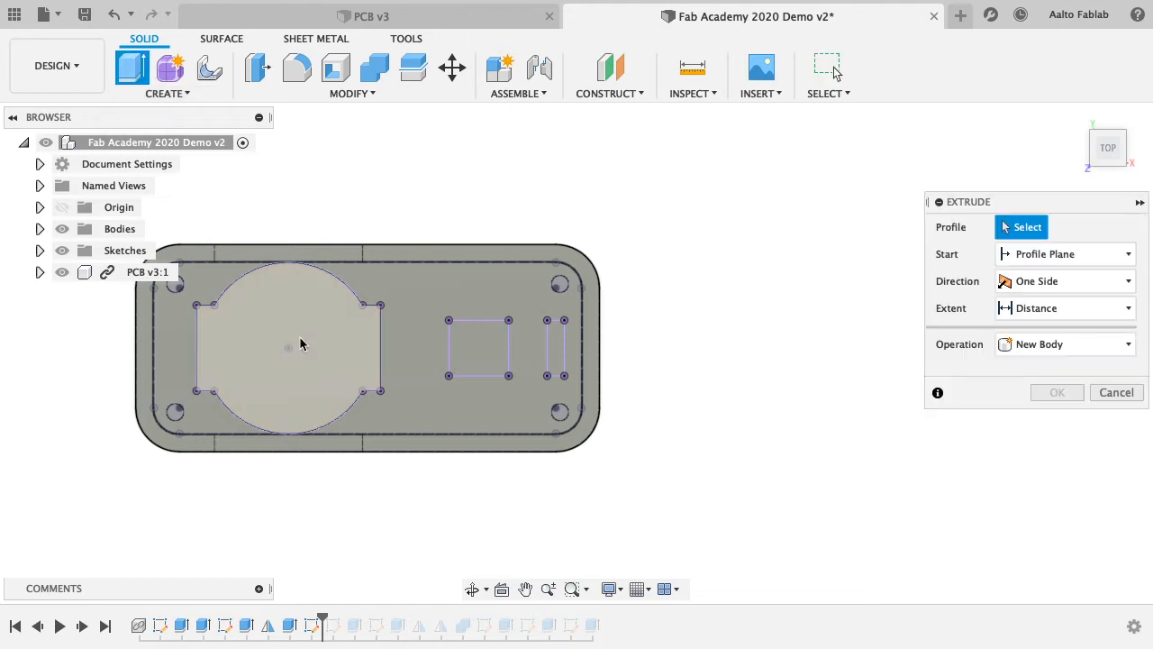
left_click(301, 342)
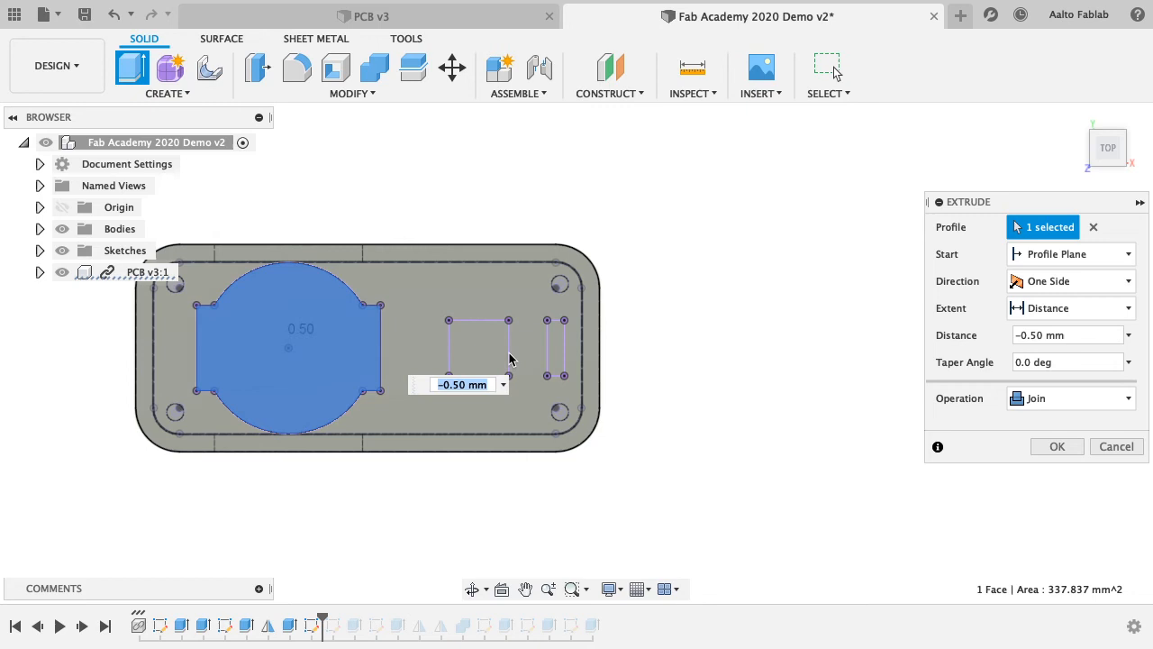
left_click(62, 229)
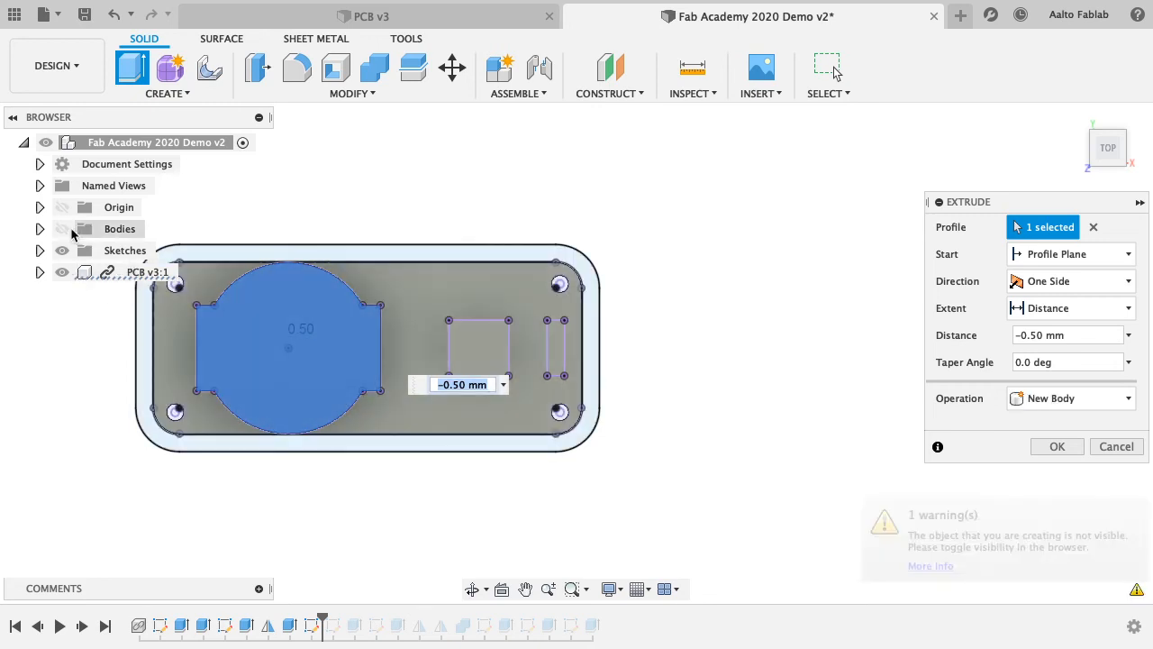
left_click(464, 360)
left_click(558, 357)
middle_click_drag(564, 422, 470, 361, "shift")
scroll(469, 362, "up", 5)
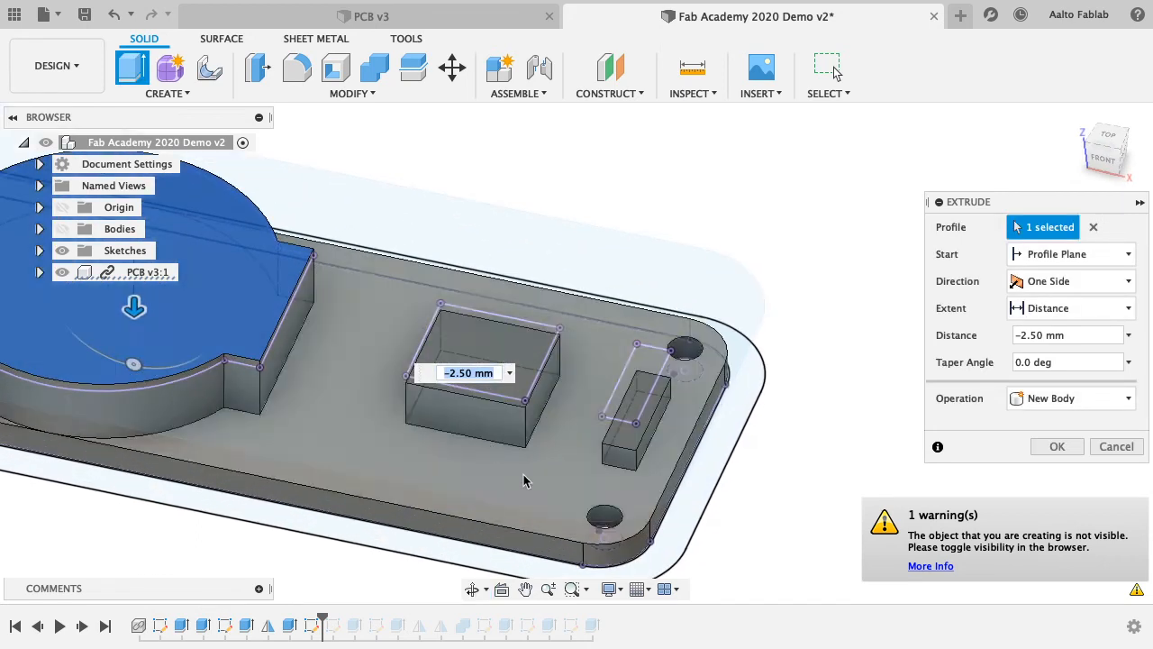
left_click(517, 389)
left_click(483, 380)
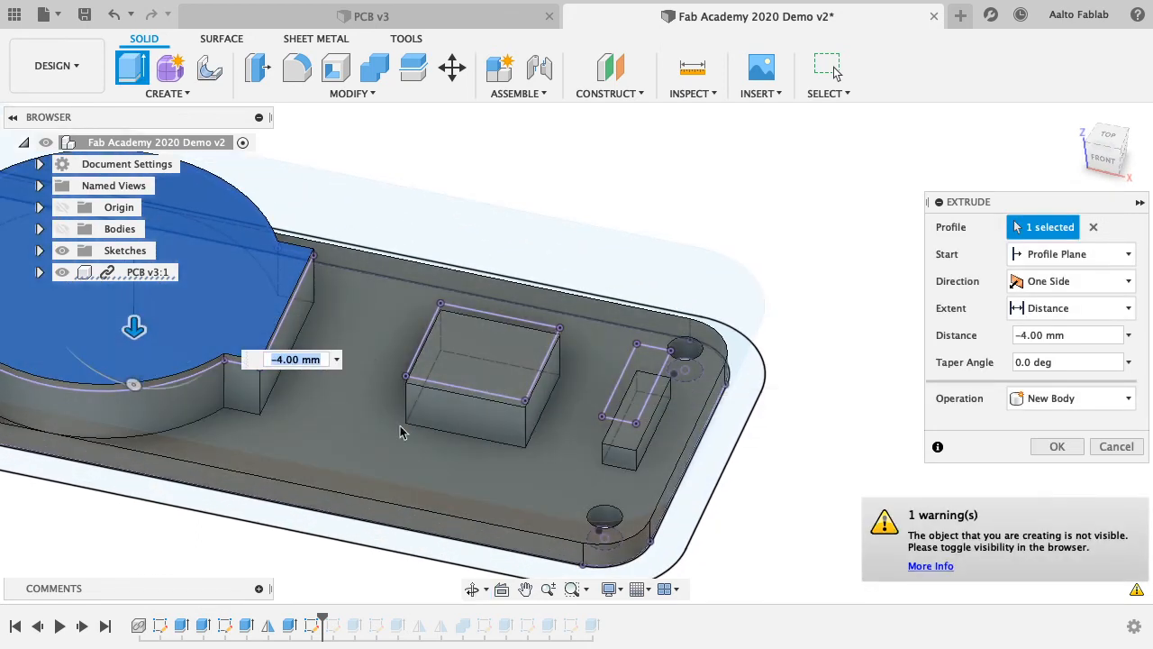
scroll(473, 370, "up", 4)
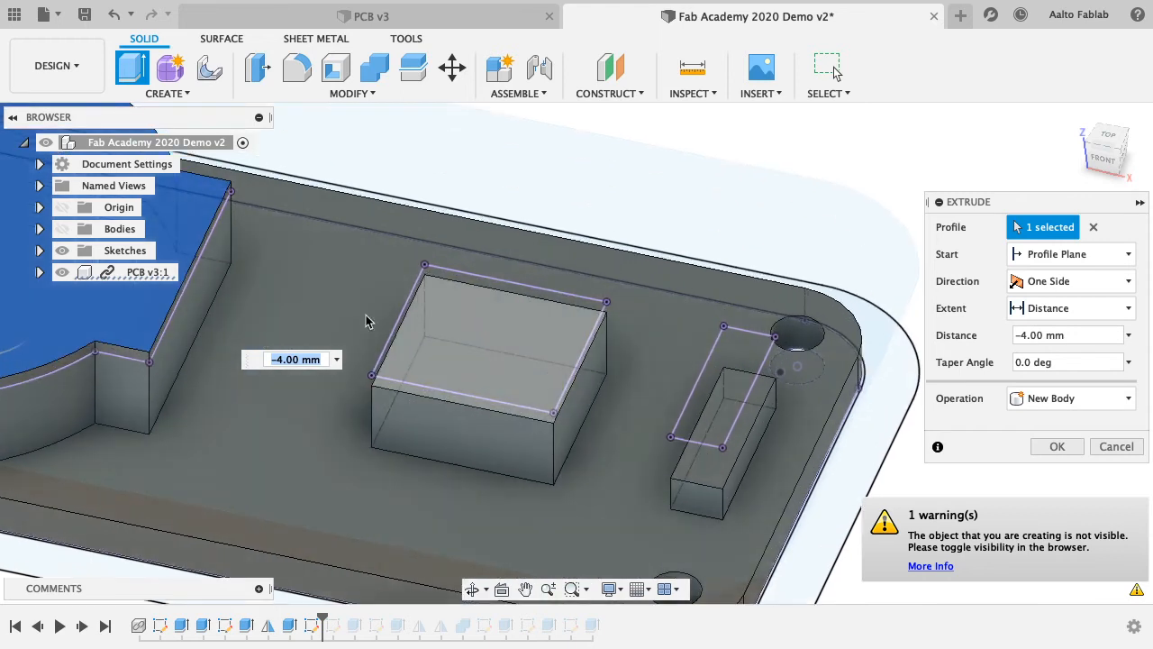
left_click(61, 271)
scroll(483, 379, "down", 5)
middle_click_drag(456, 391, 417, 360, "shift")
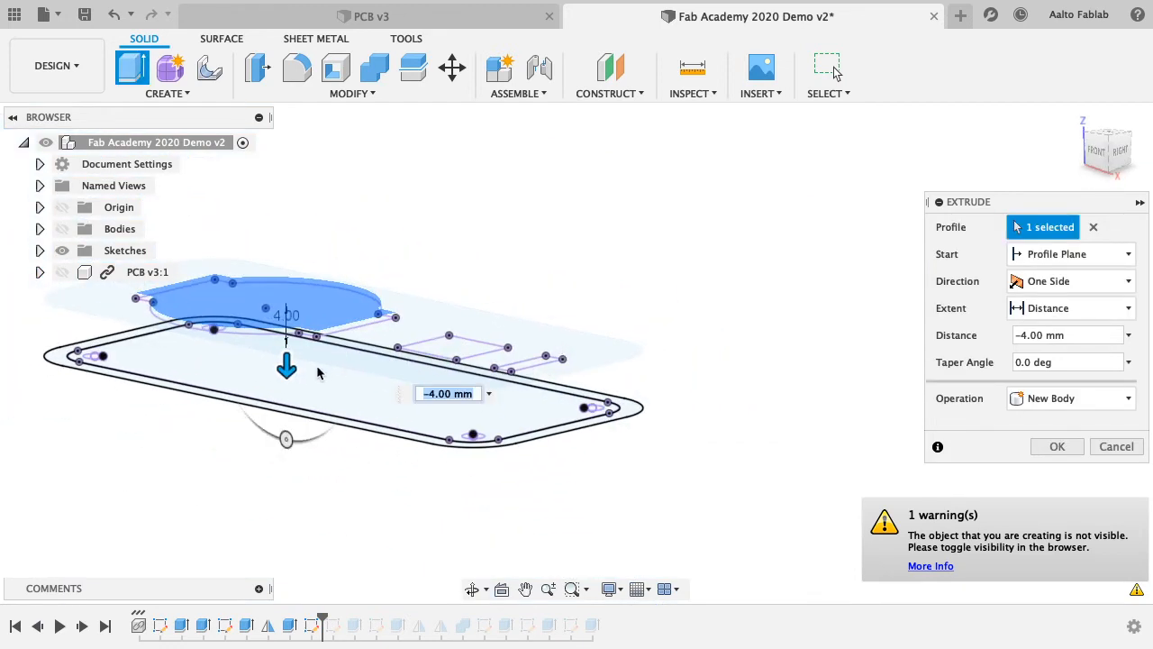
left_click(1102, 448)
left_click(61, 271)
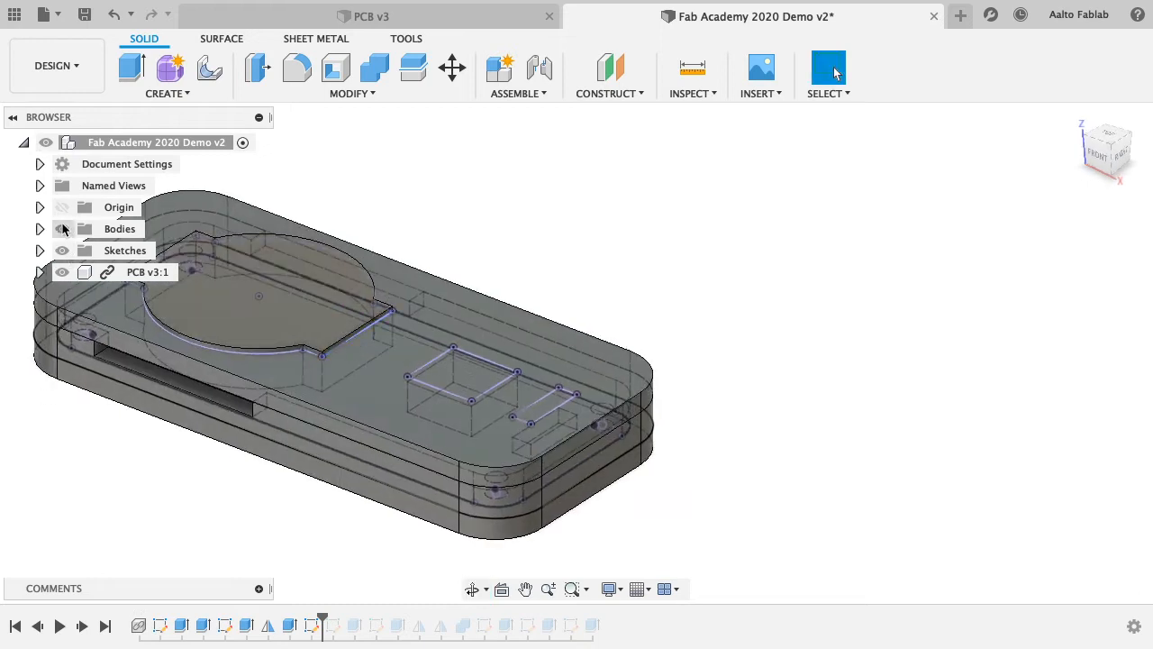
- Hide the bodies and the PCB, select the three projected component profiles for an Extrude, and show the bodies again
left_click(62, 229)
left_click(61, 271)
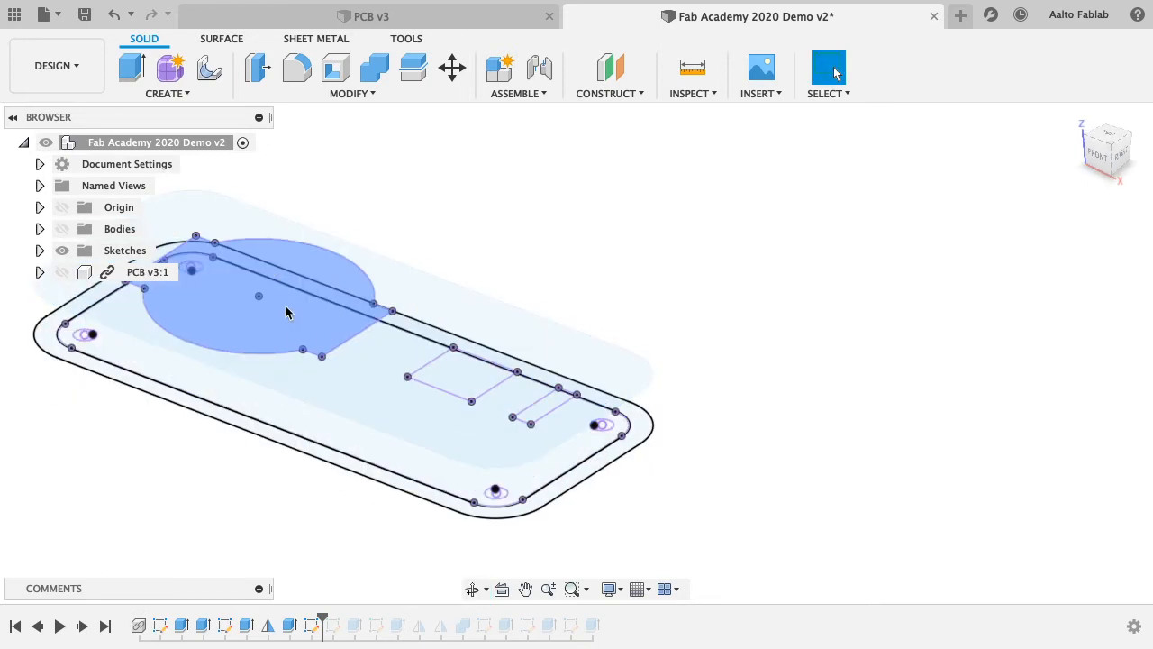
scroll(286, 313, "up", 2)
left_click(132, 68)
left_click(381, 329)
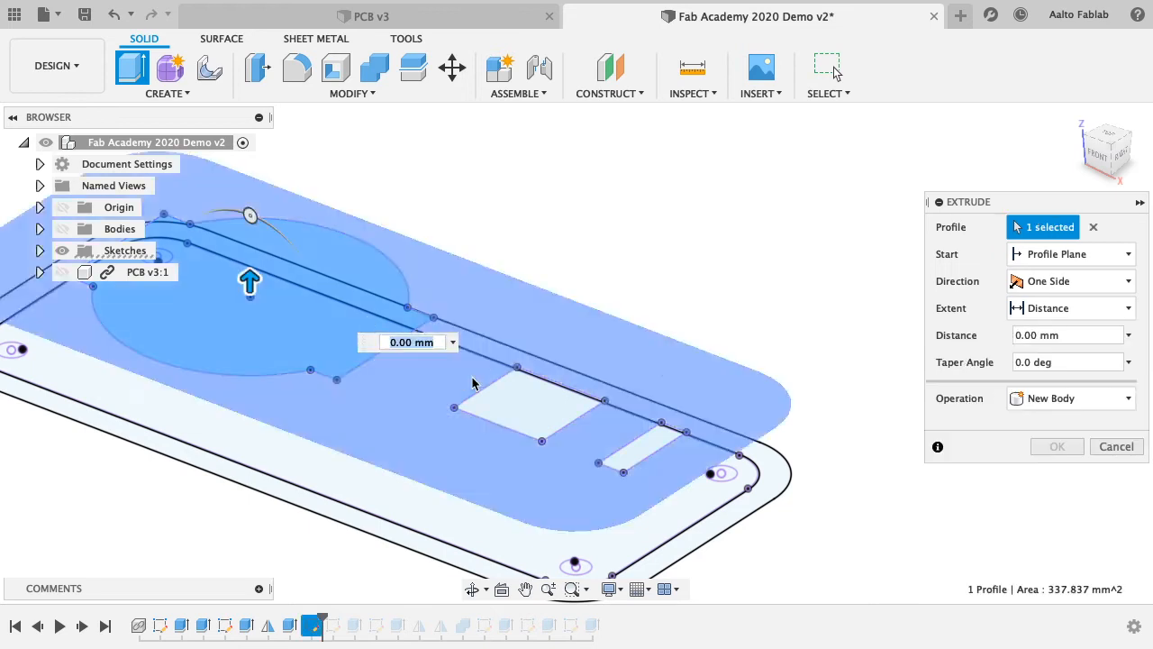
left_click(559, 419)
left_click(634, 454)
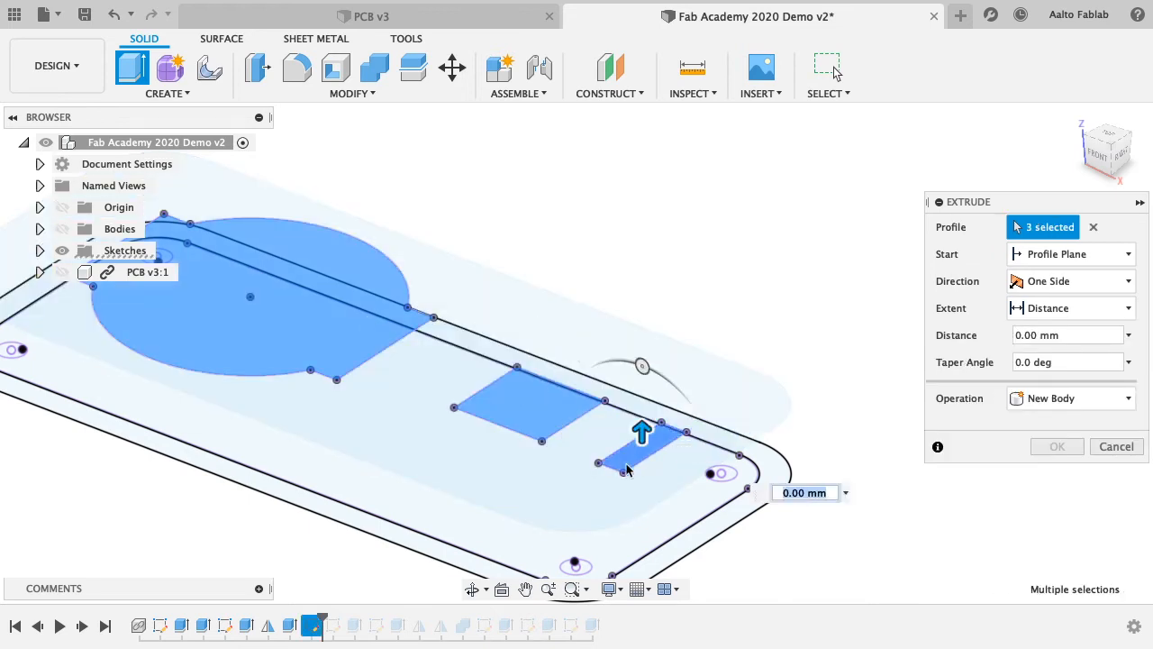
left_click(62, 229)
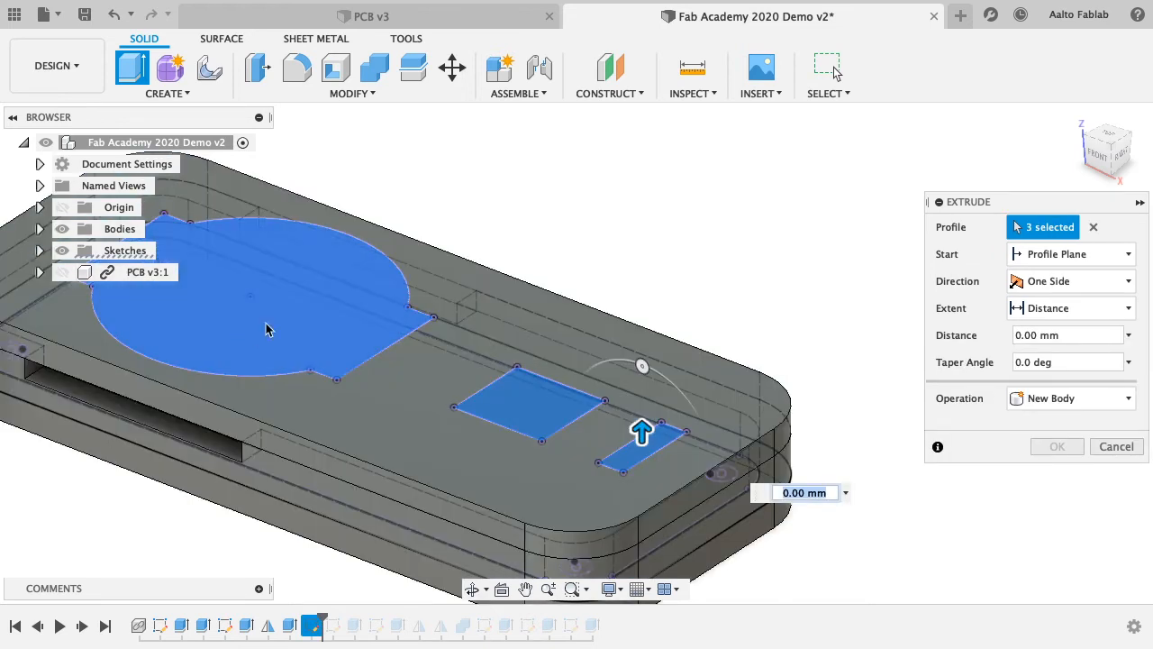
- Start the extrusion from the lid's top face and set it to cut 2 mm down into the lid
left_click(1066, 263)
left_click(1060, 316)
left_click(394, 467)
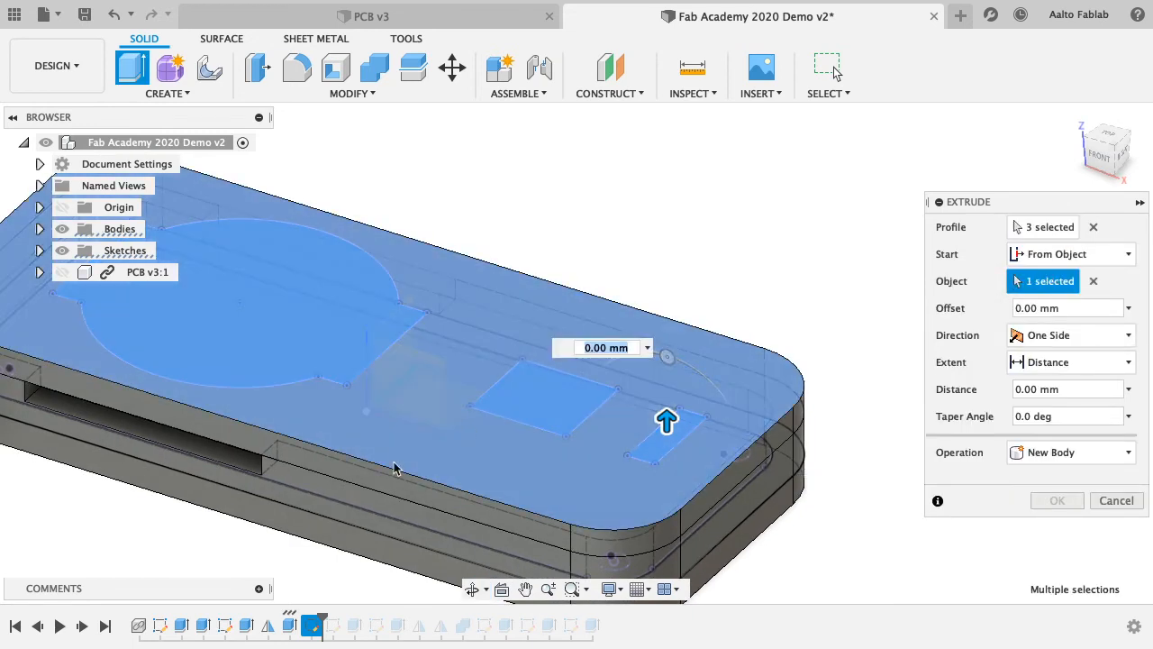
middle_click_drag(394, 468, 420, 441, "shift")
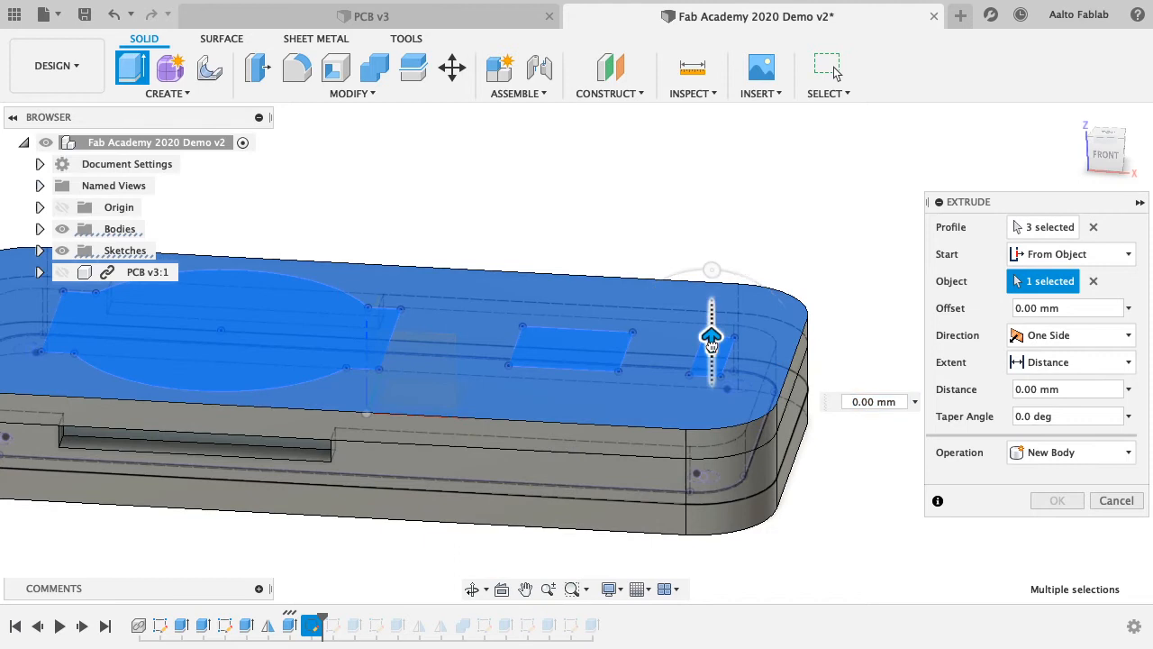
left_click_drag(712, 342, 709, 360)
scroll(711, 364, "up", 3)
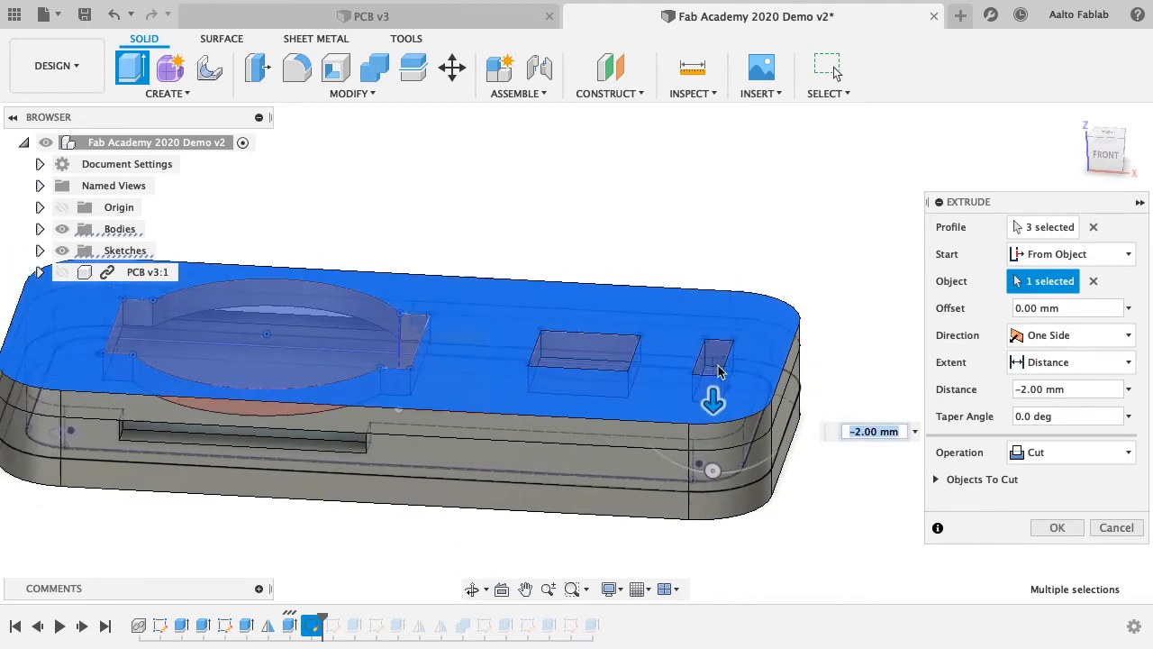
- Hide the lower case body and cut the three component openings through the lid, extending the extrusion to the lid's underside
left_click(1048, 365)
left_click(1052, 405)
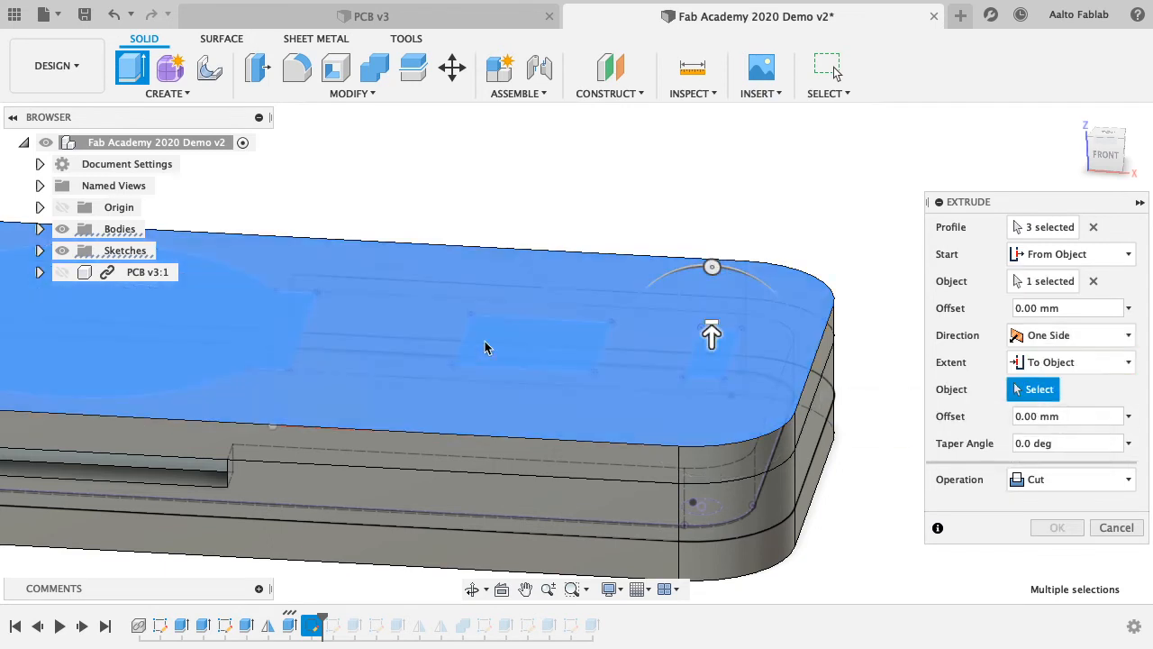
left_click(40, 228)
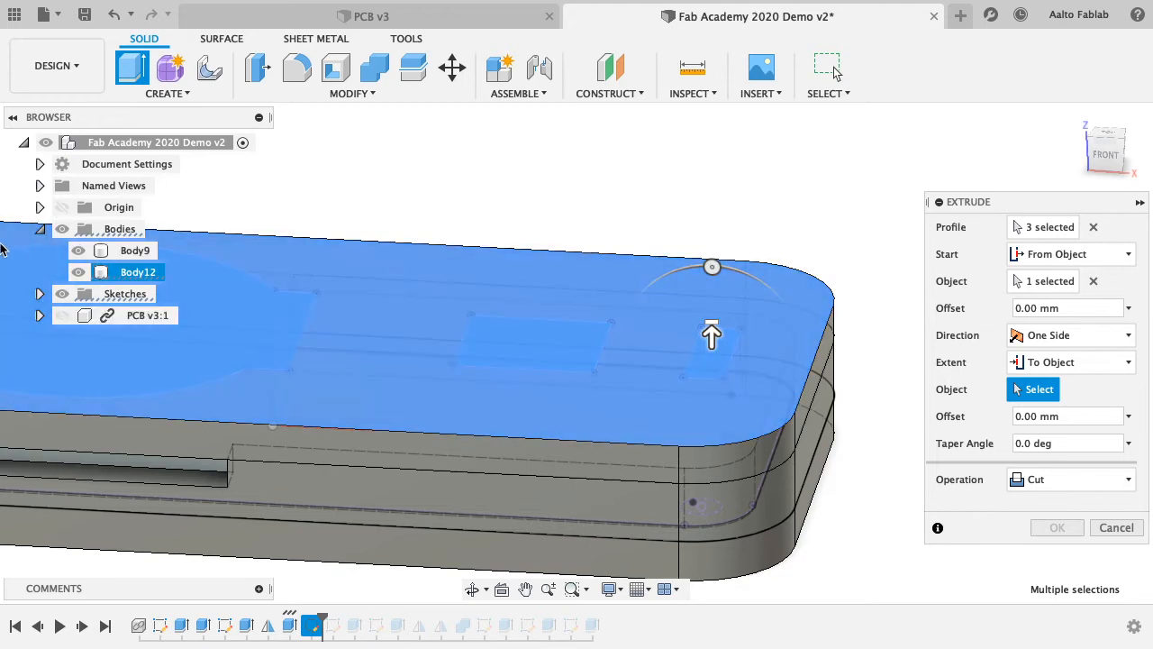
left_click(77, 251)
left_click(353, 401)
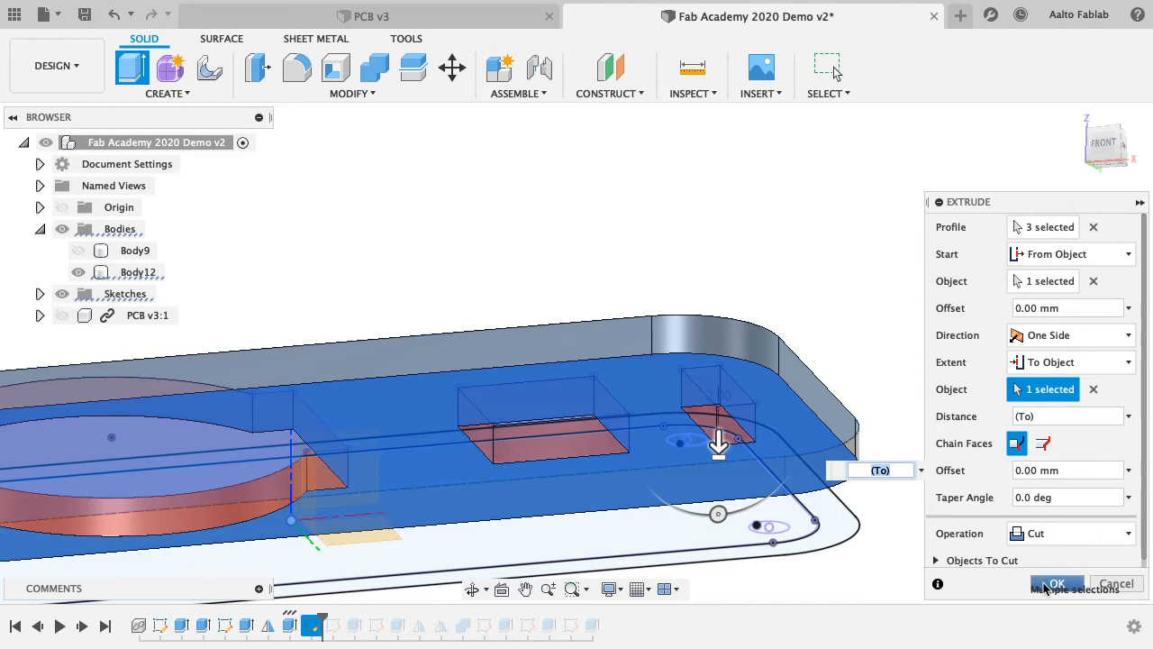
left_click(1056, 584)
- Show the lower case body again and rename the lower body CaseBottom and the lid body CaseTop
left_click(138, 272)
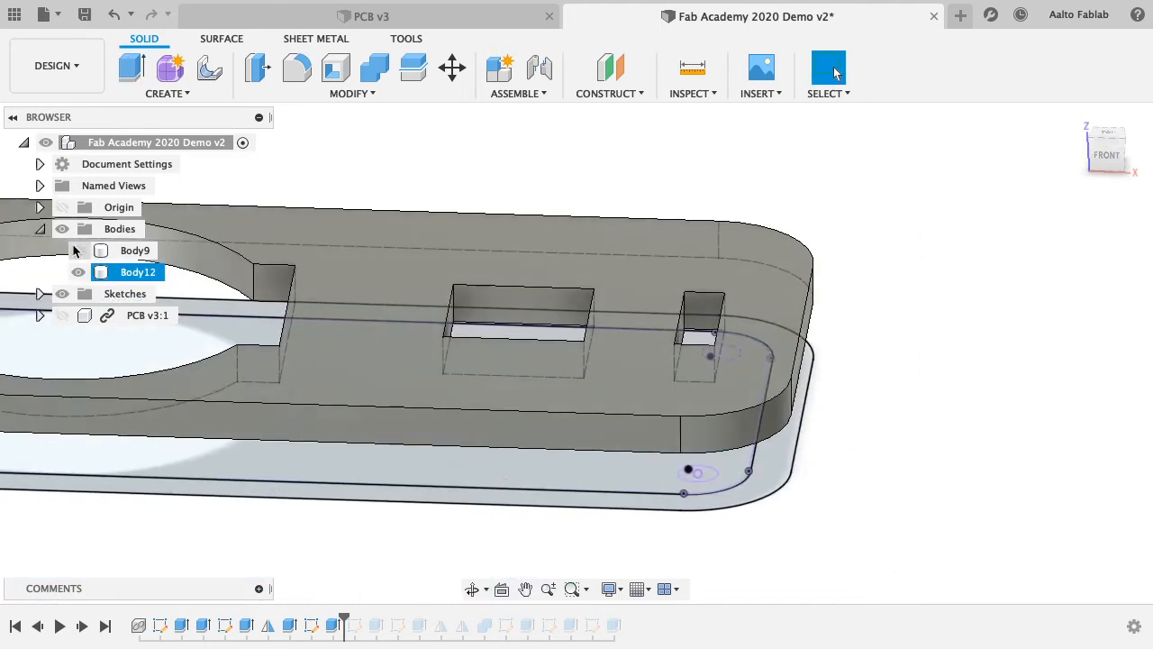
left_click(77, 251)
left_click(135, 251)
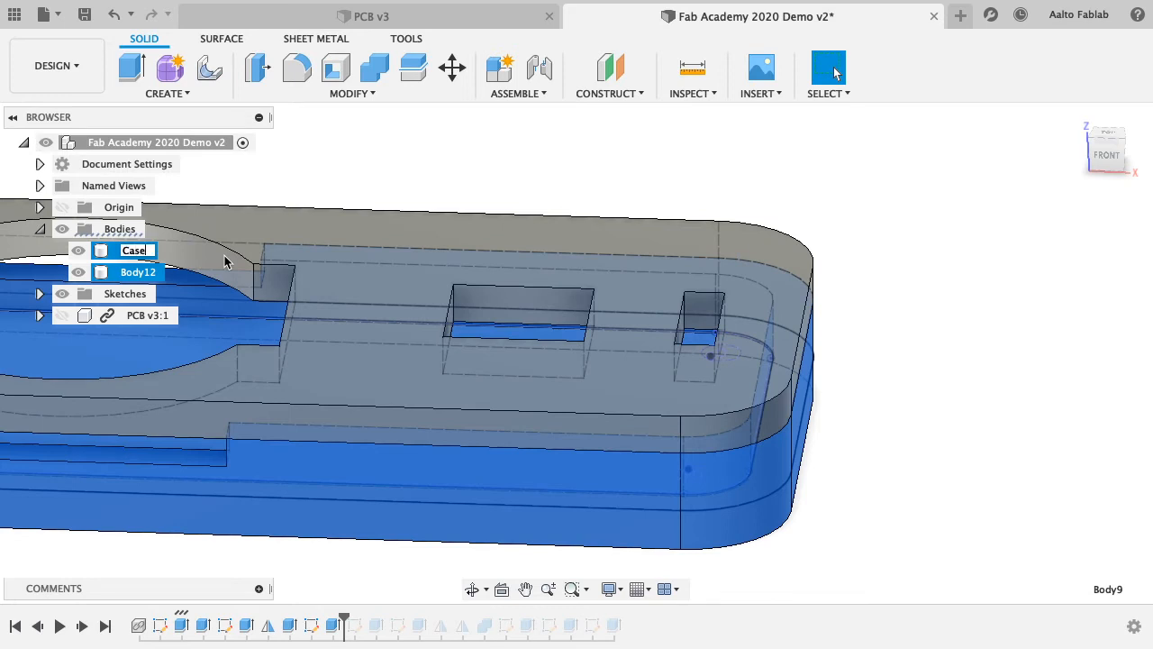
left_click(138, 273)
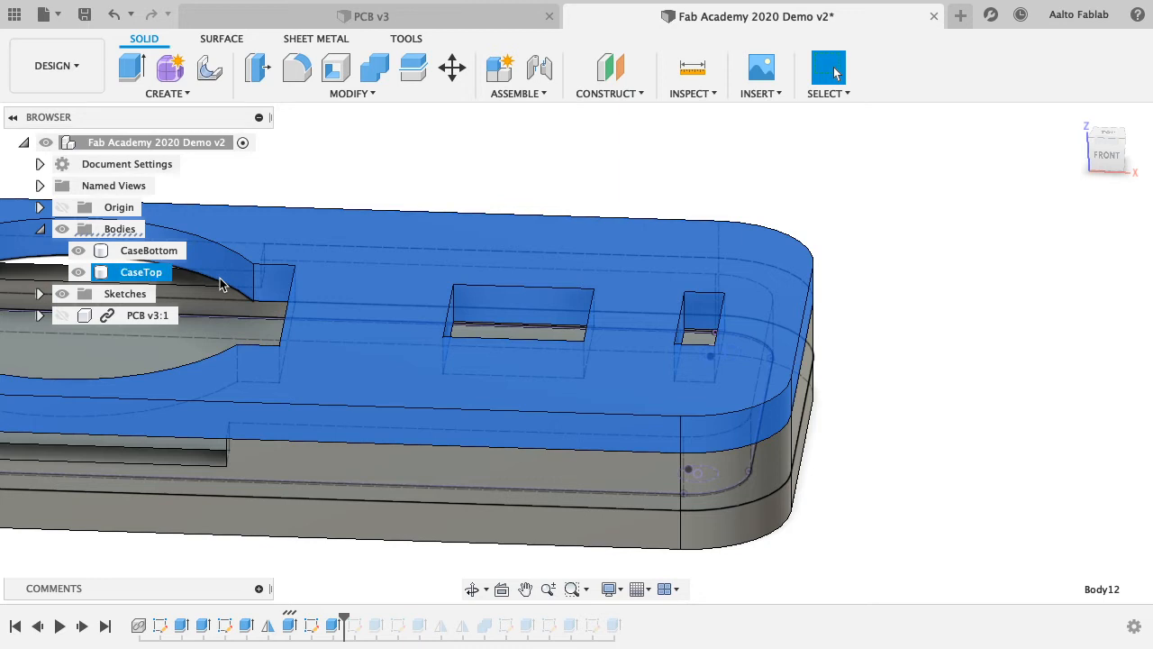
key("Escape")
middle_click_drag(489, 434, 538, 474, "shift")
scroll(519, 457, "down", 10)
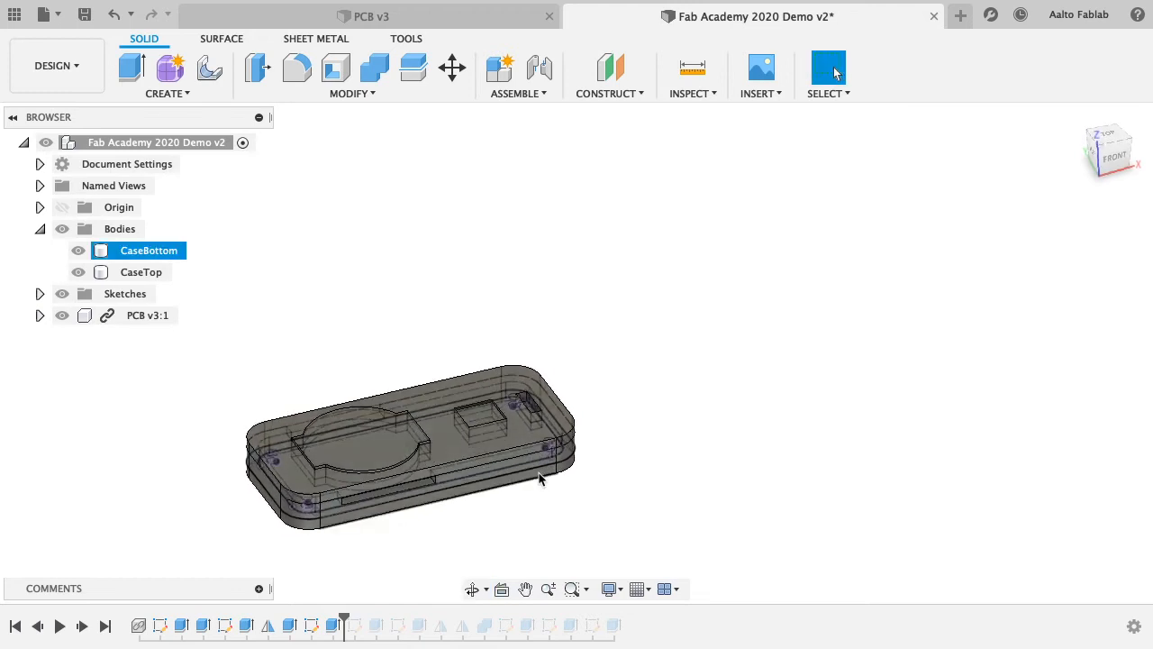
scroll(538, 478, "up", 6)
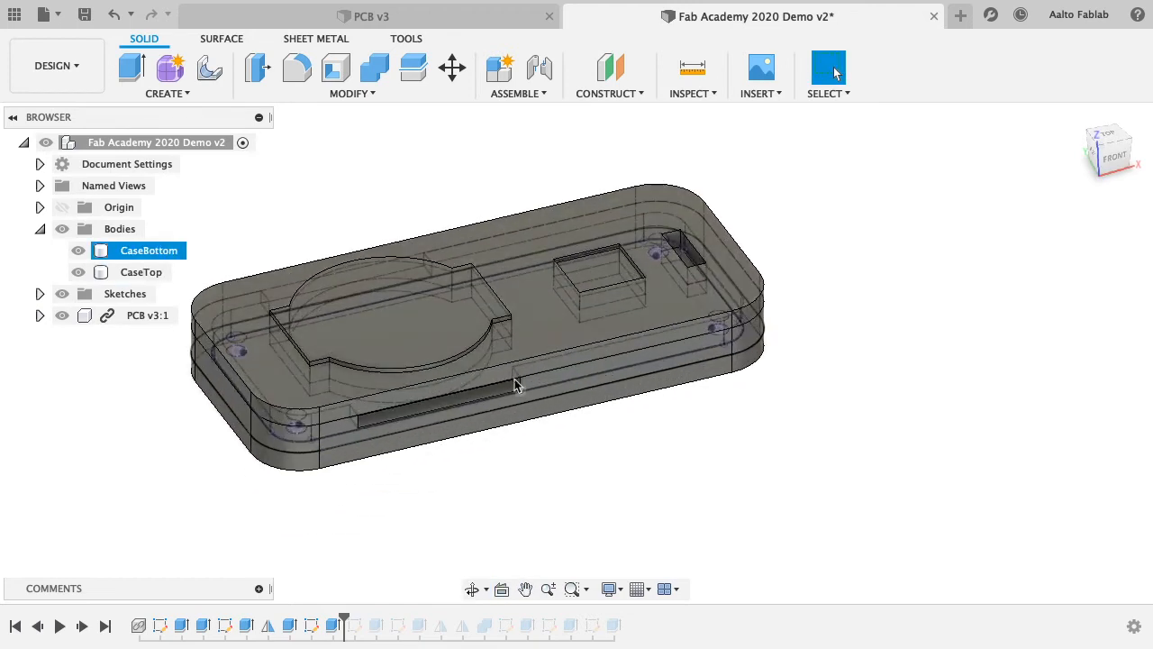
left_click(76, 68)
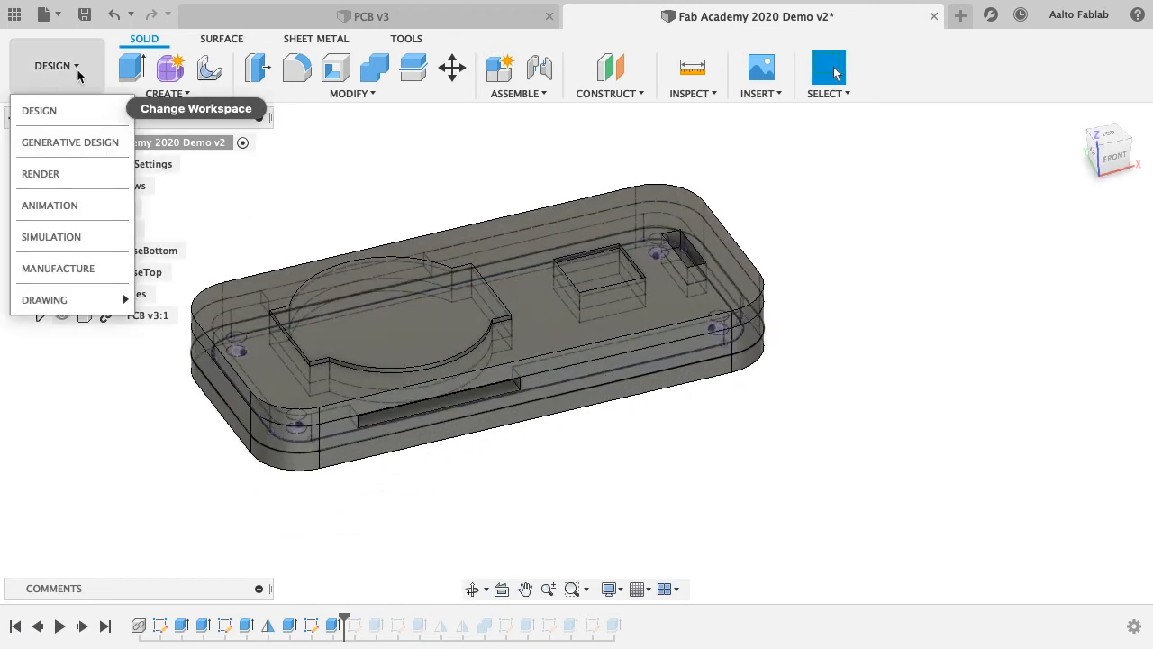
left_click(90, 115)
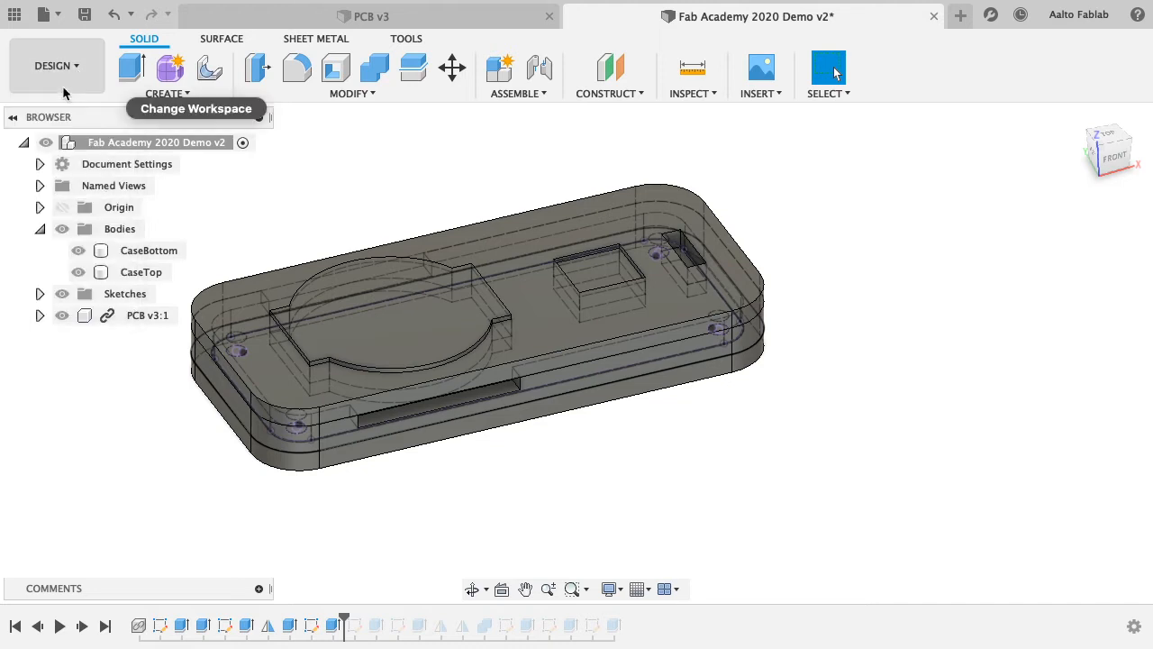
left_click(72, 79)
left_click(71, 72)
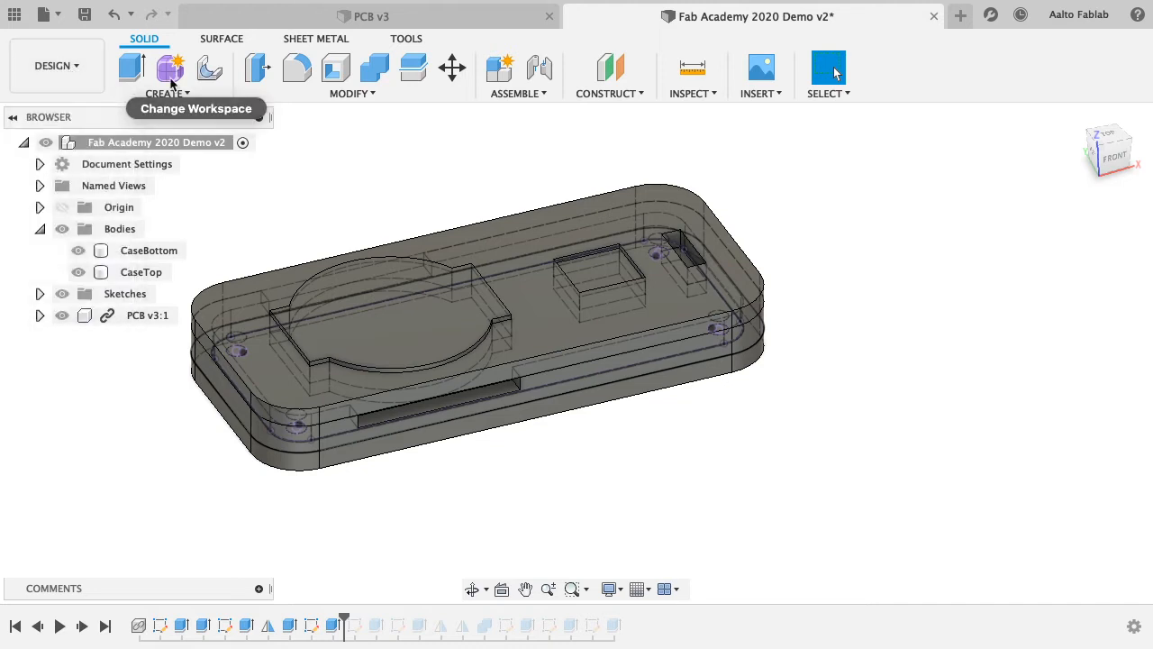
- Switch to the PCB v3 document and expand its list of bodies
left_click(398, 15)
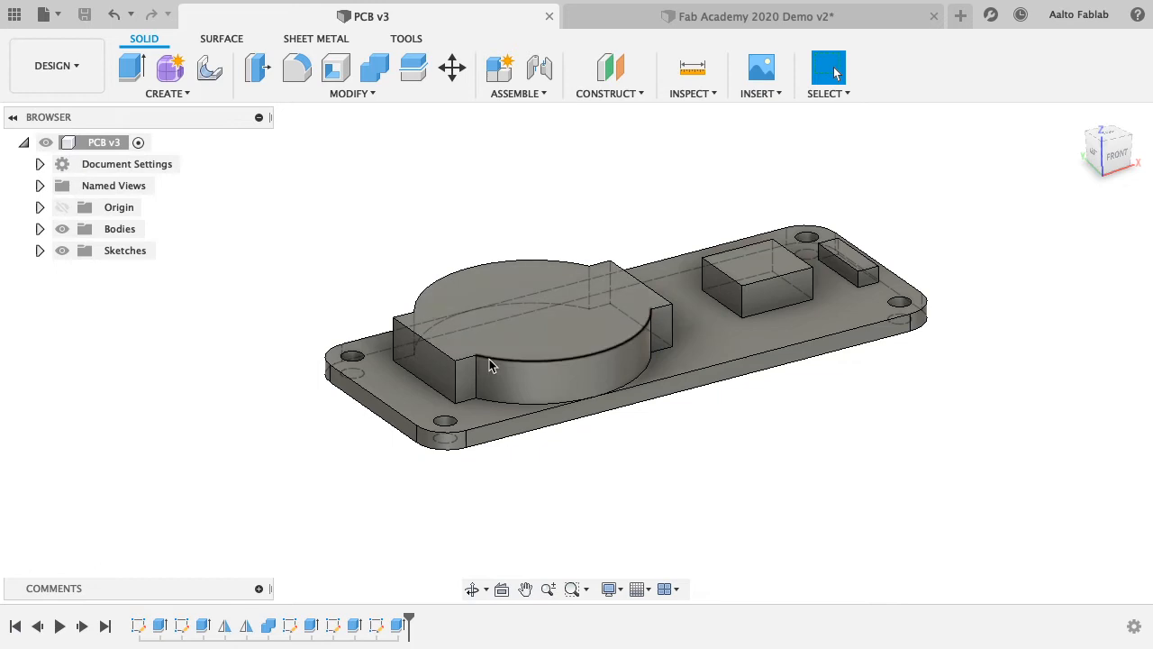
left_click(707, 354)
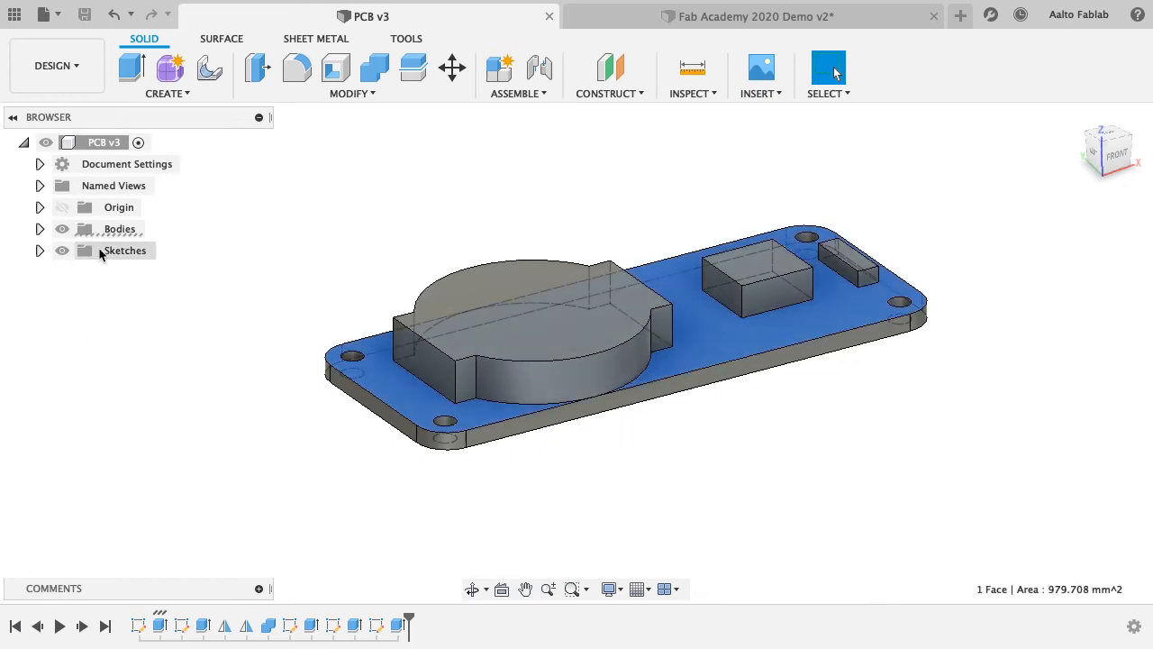
left_click(63, 70)
left_click(63, 70)
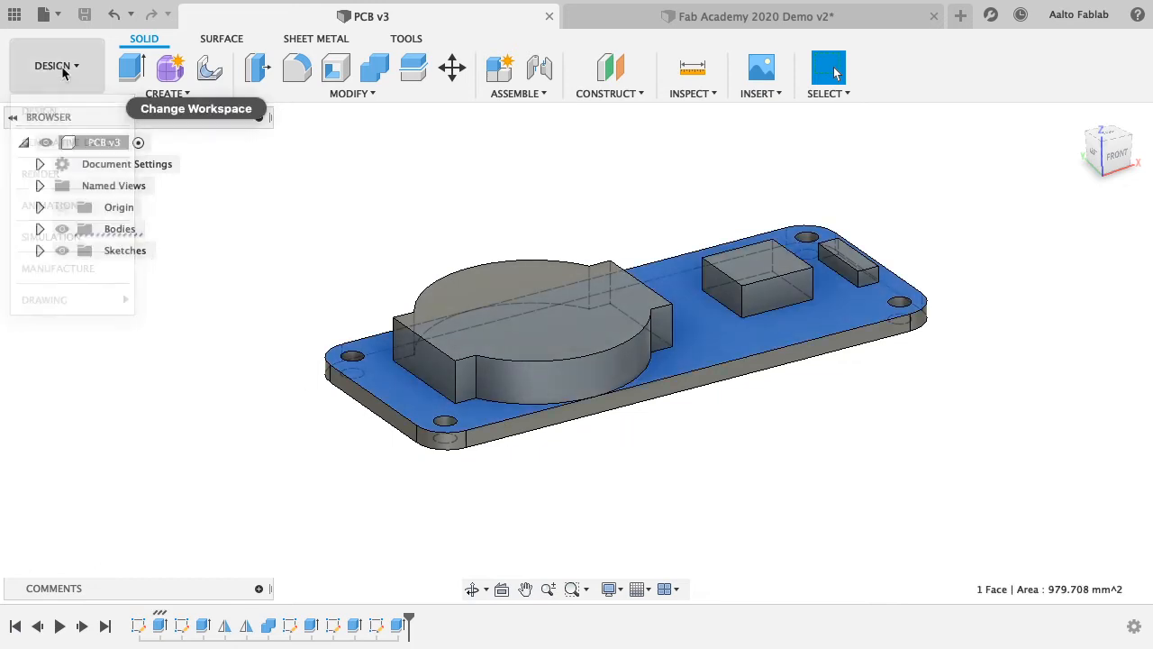
left_click(36, 230)
left_click(124, 317)
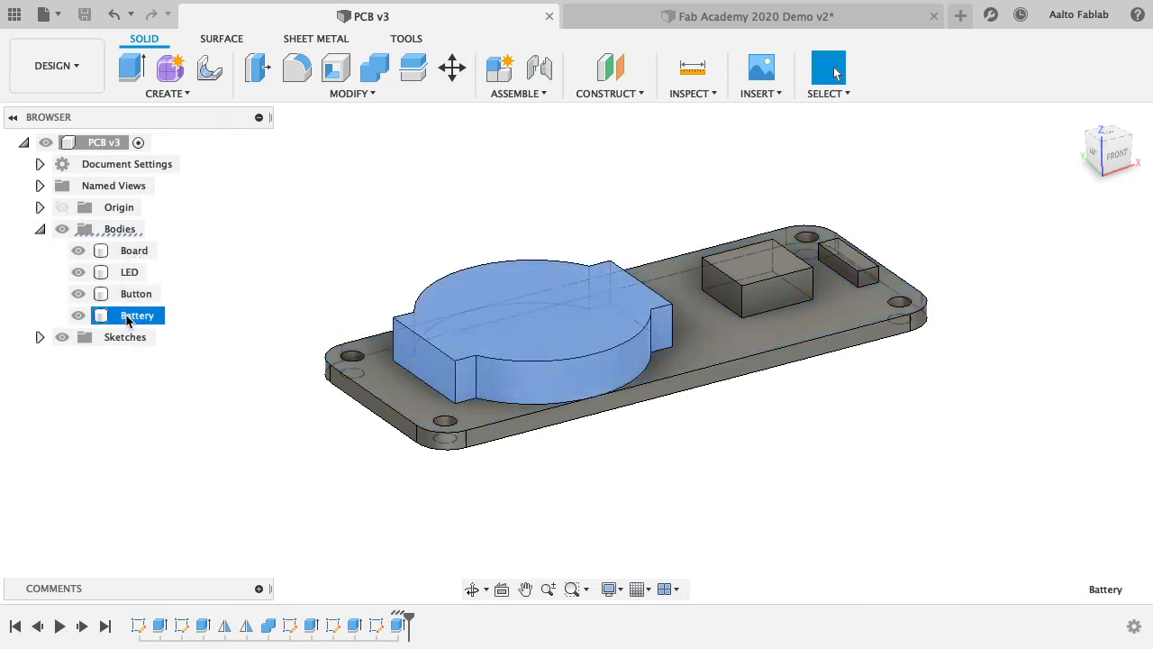
- Look through the appearance and physical material options for the Board body, including the Flooring category of the Fusion 360 Material Library
left_click(126, 253)
right_click(129, 255)
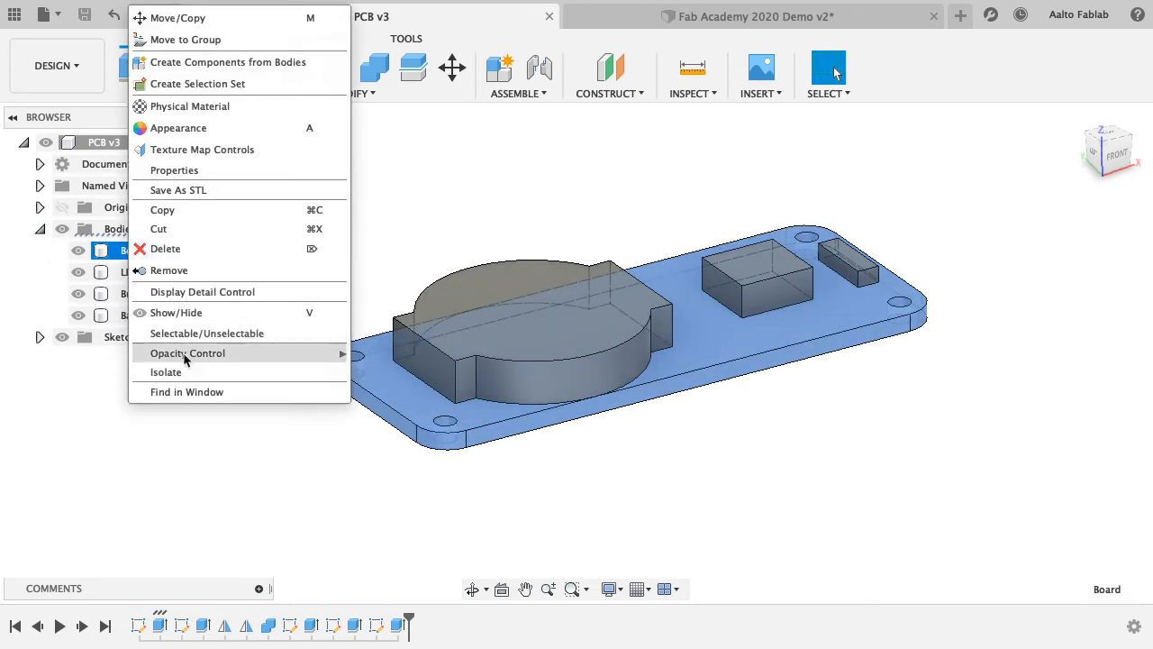
mouse_move(186, 360)
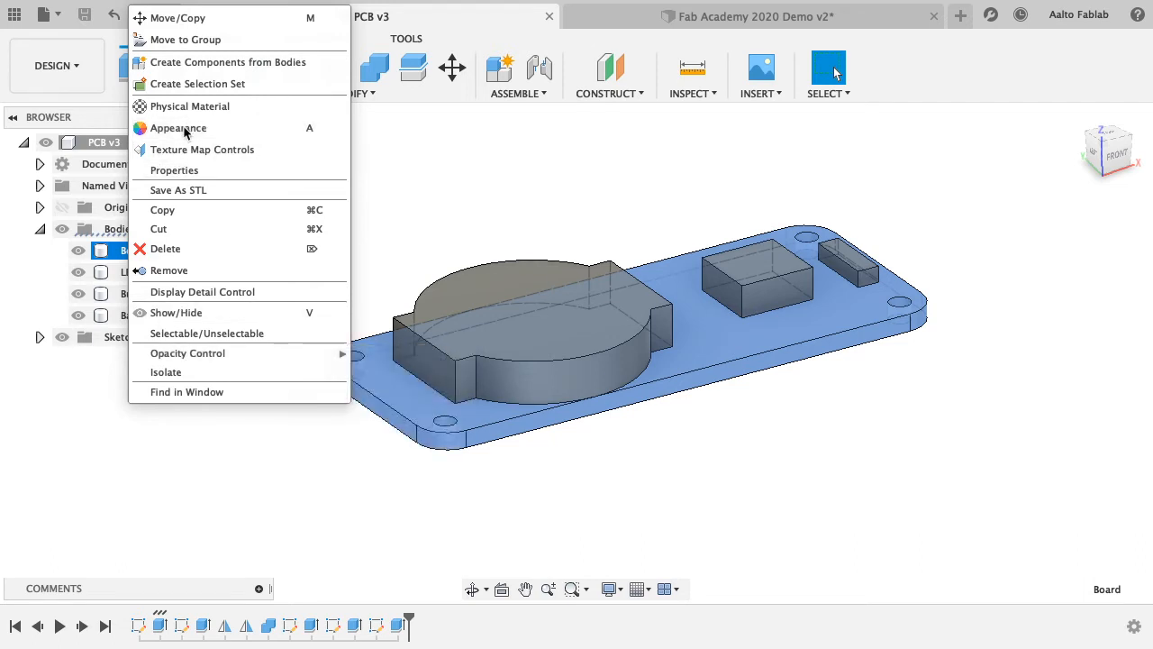
left_click(507, 298)
key("a")
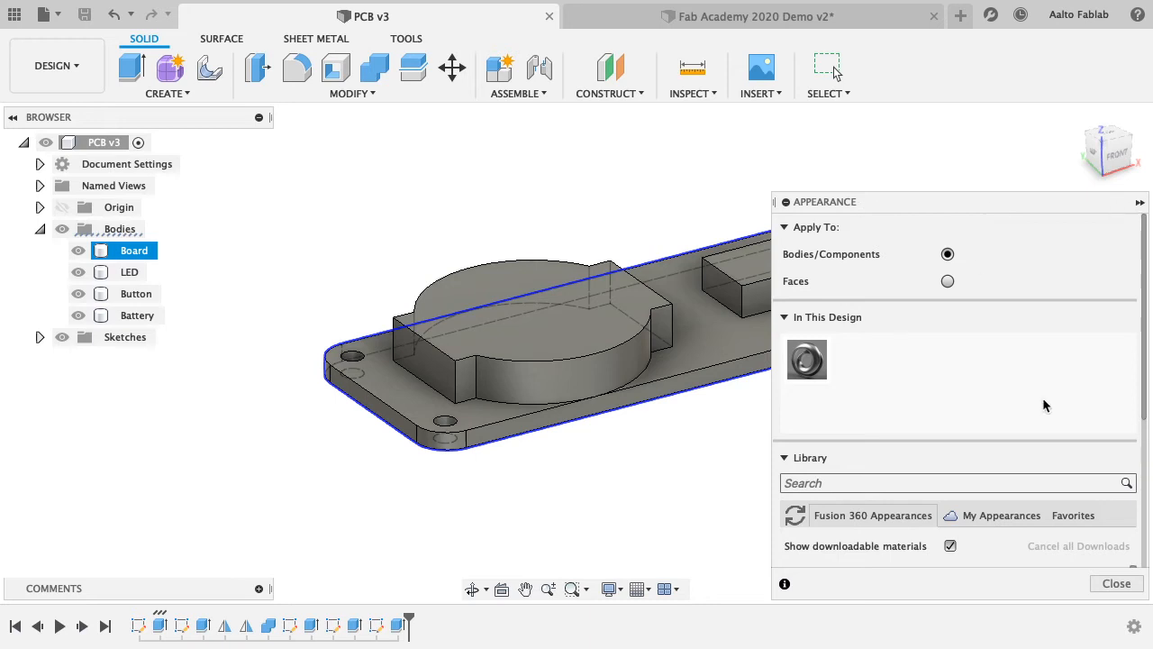
left_click(1116, 583)
right_click(115, 251)
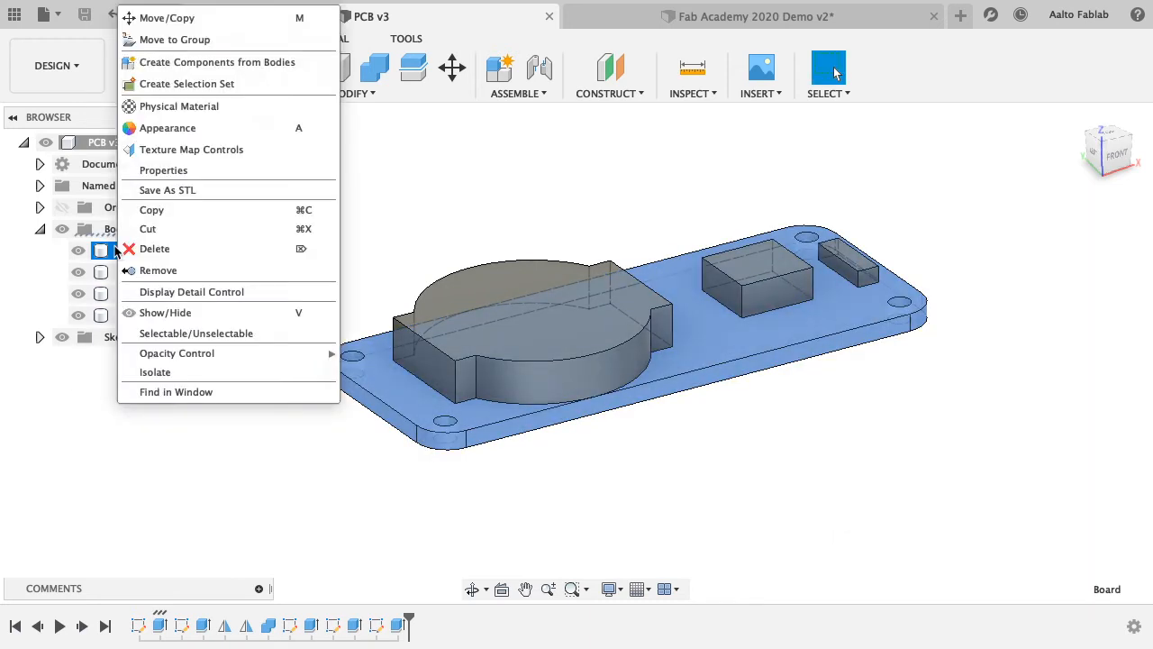
left_click(232, 106)
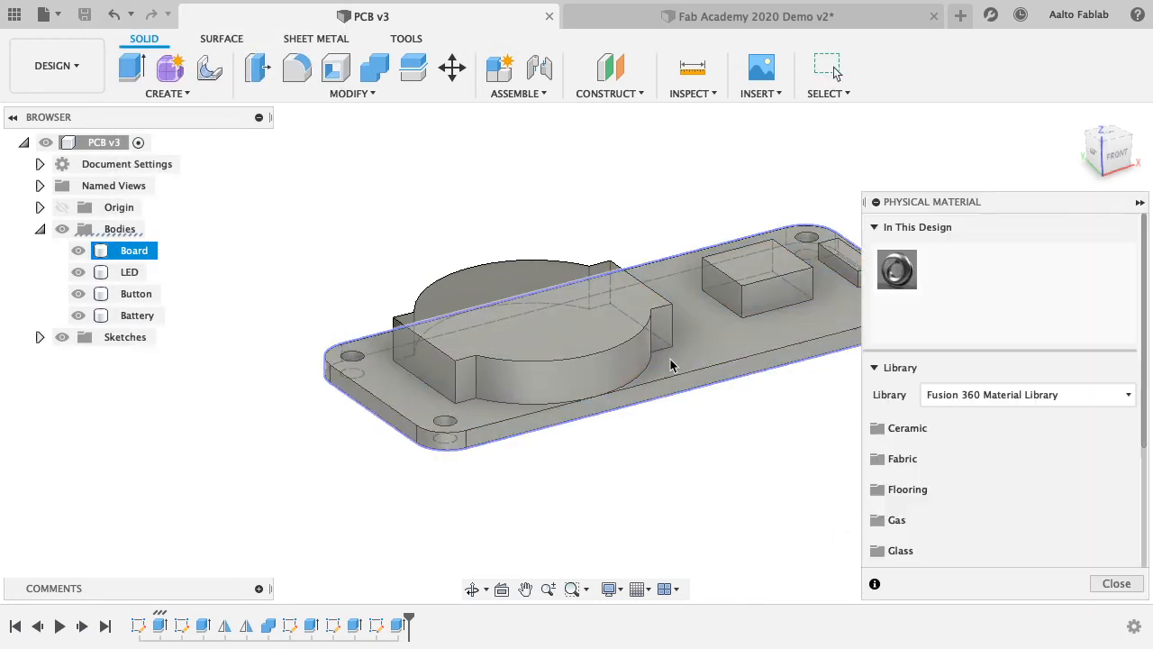
left_click(914, 492)
scroll(990, 486, "down", 1)
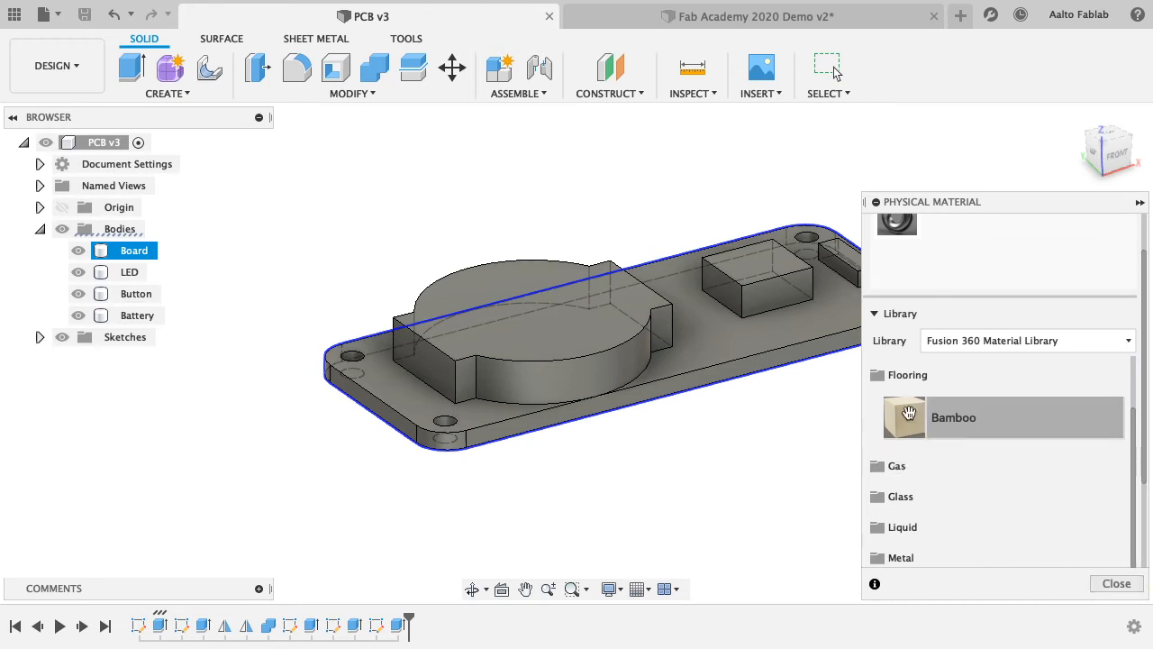
left_click(1113, 584)
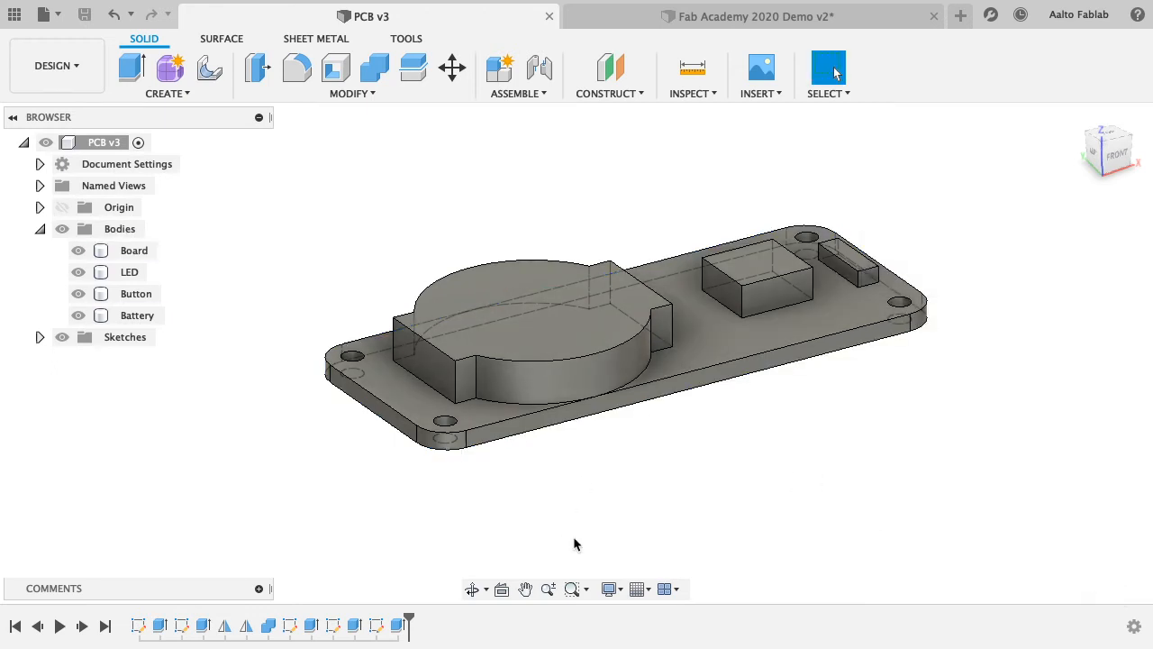
- Set the visual style of the PCB model to Shaded
left_click(618, 590)
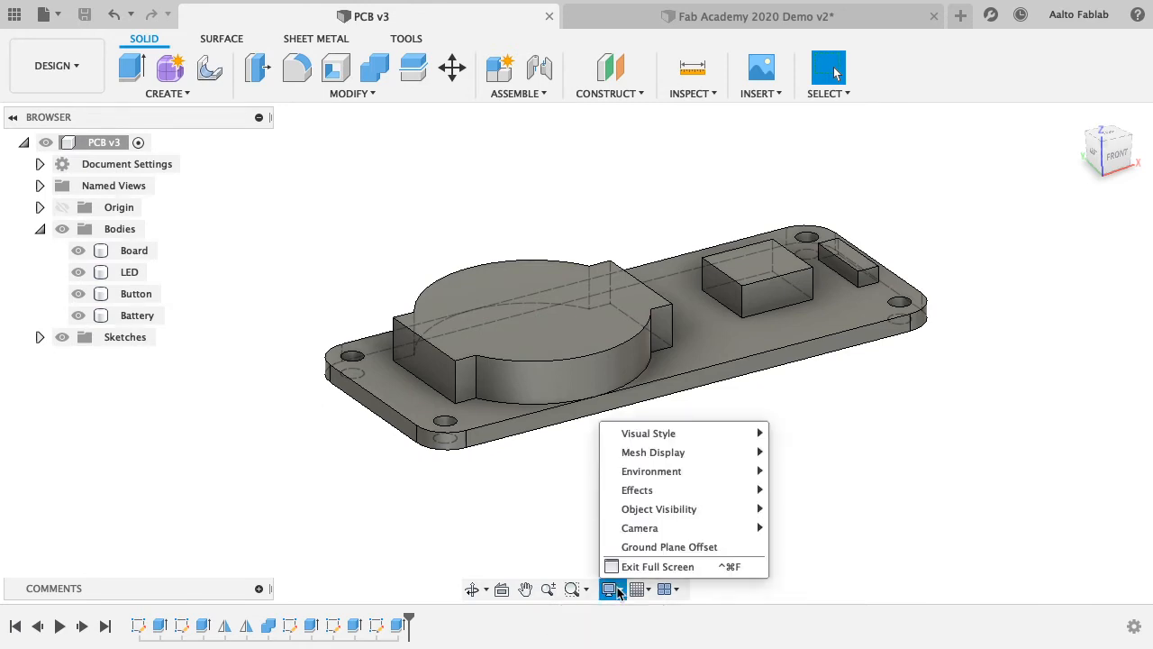
mouse_move(664, 435)
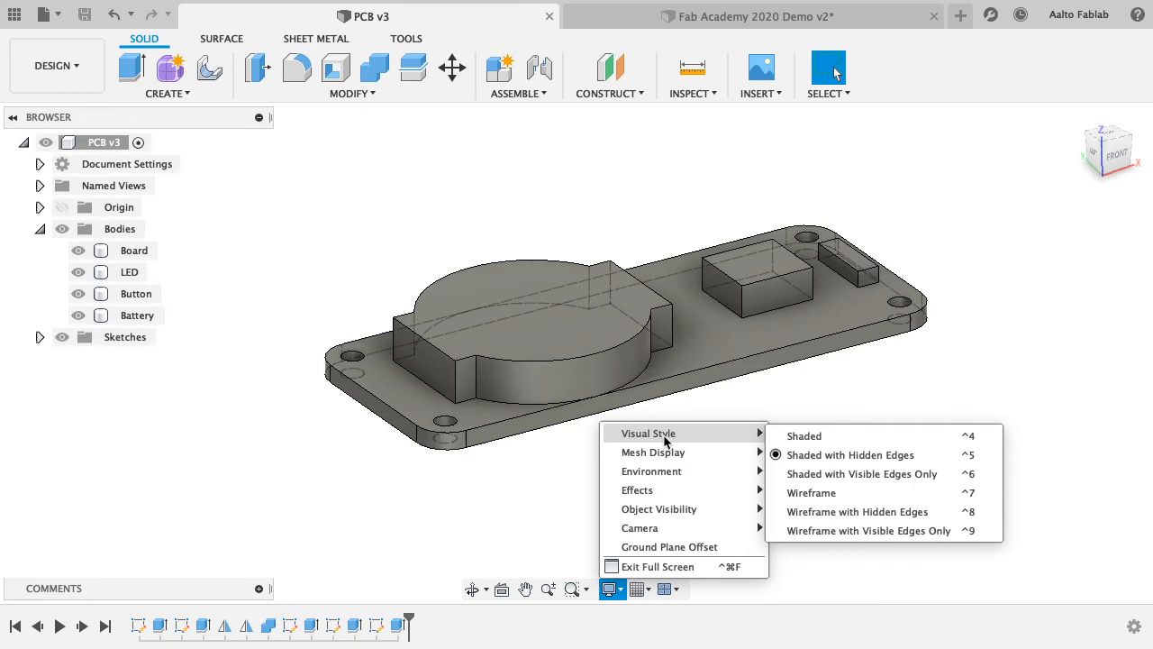
left_click(854, 436)
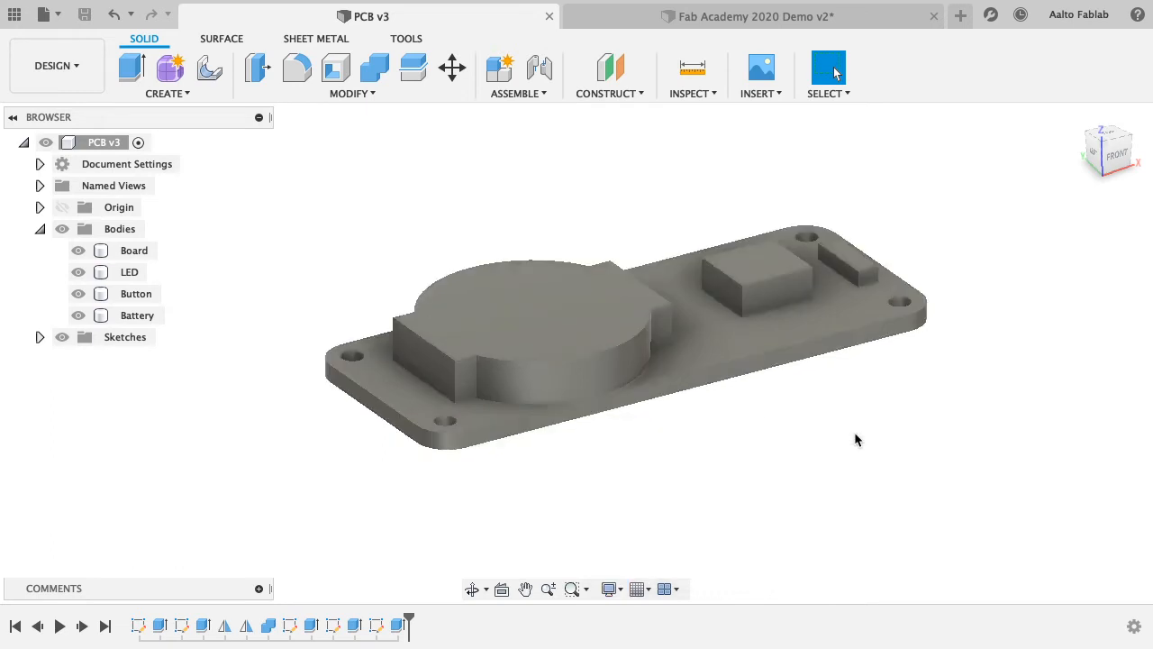
left_click(613, 589)
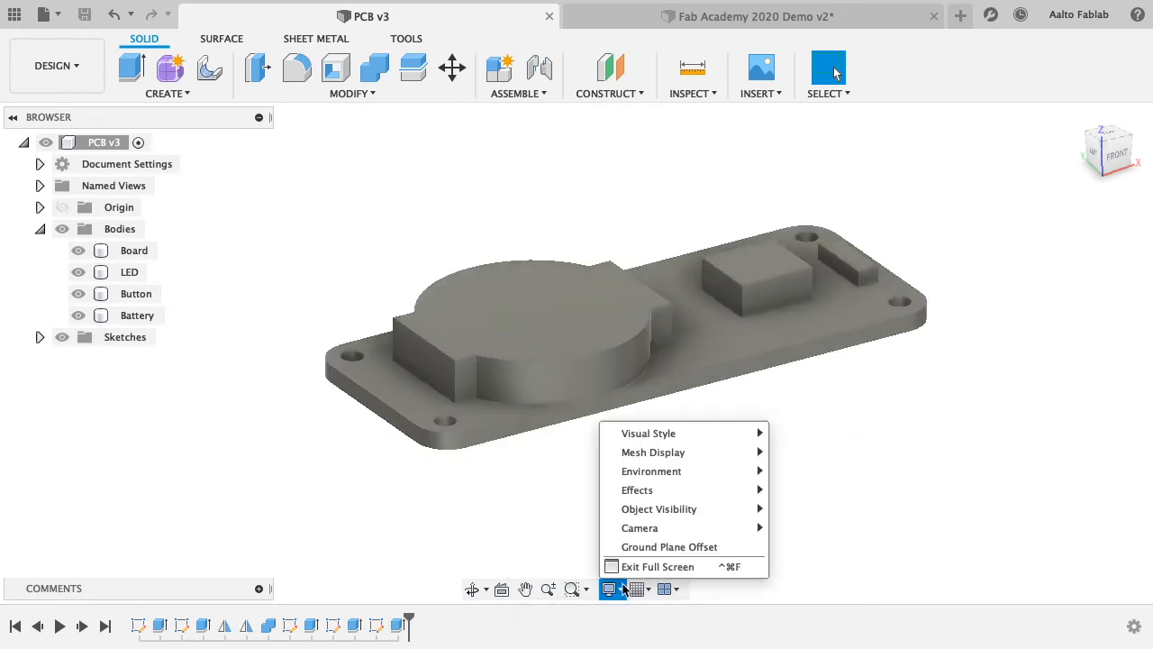
mouse_move(690, 429)
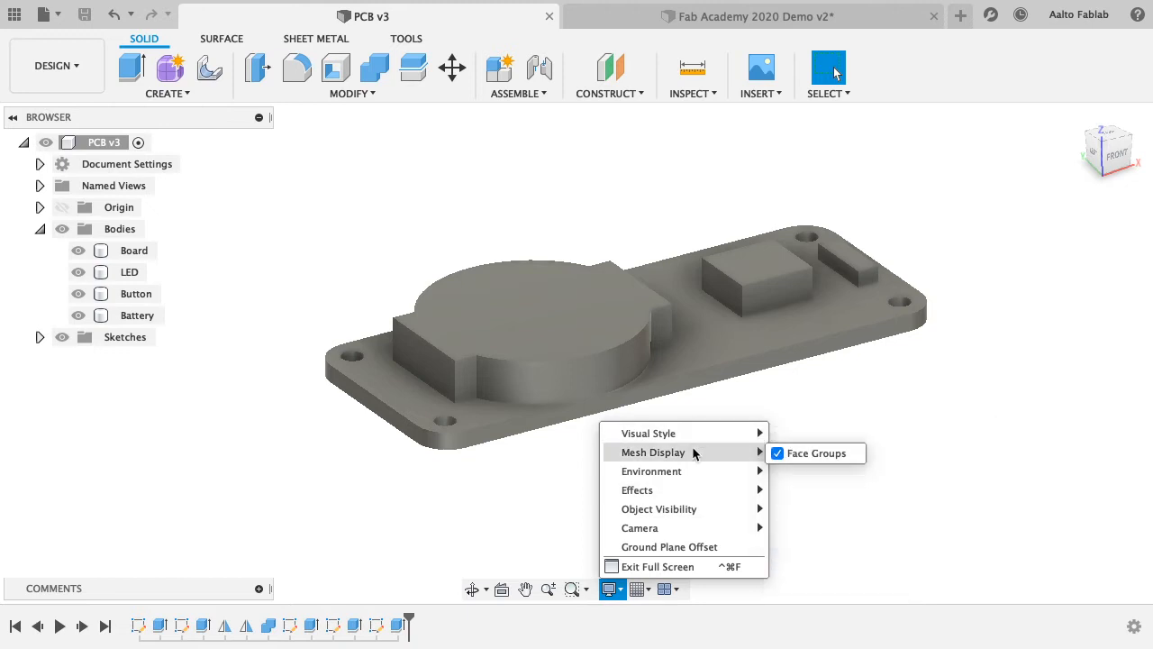
mouse_move(692, 471)
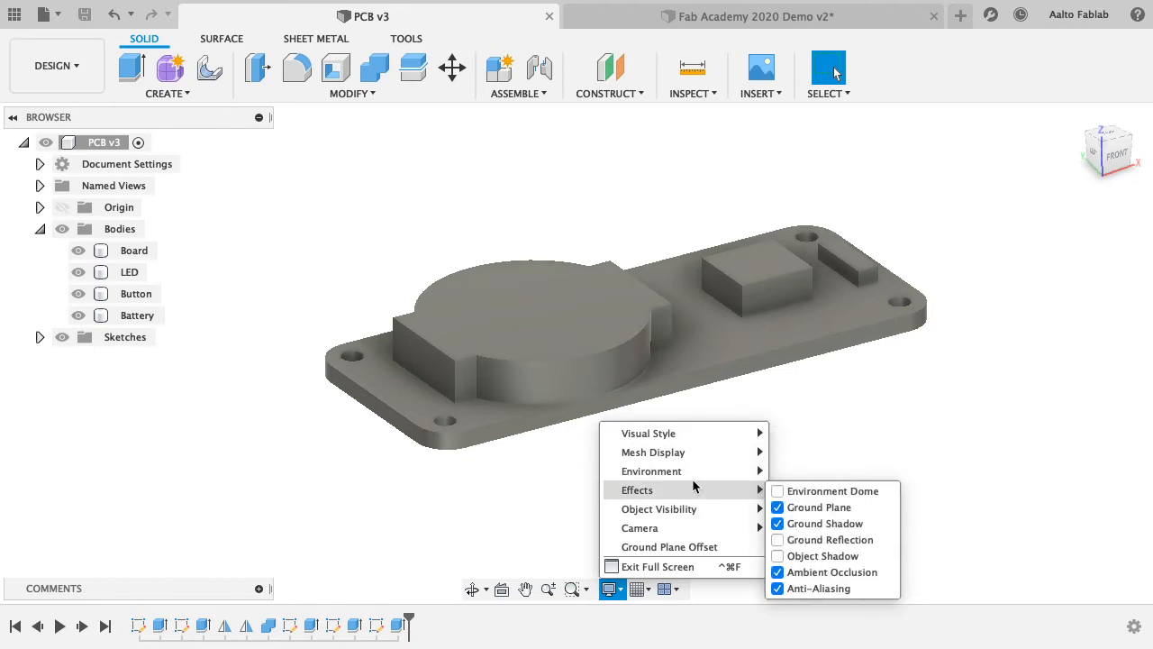
mouse_move(695, 509)
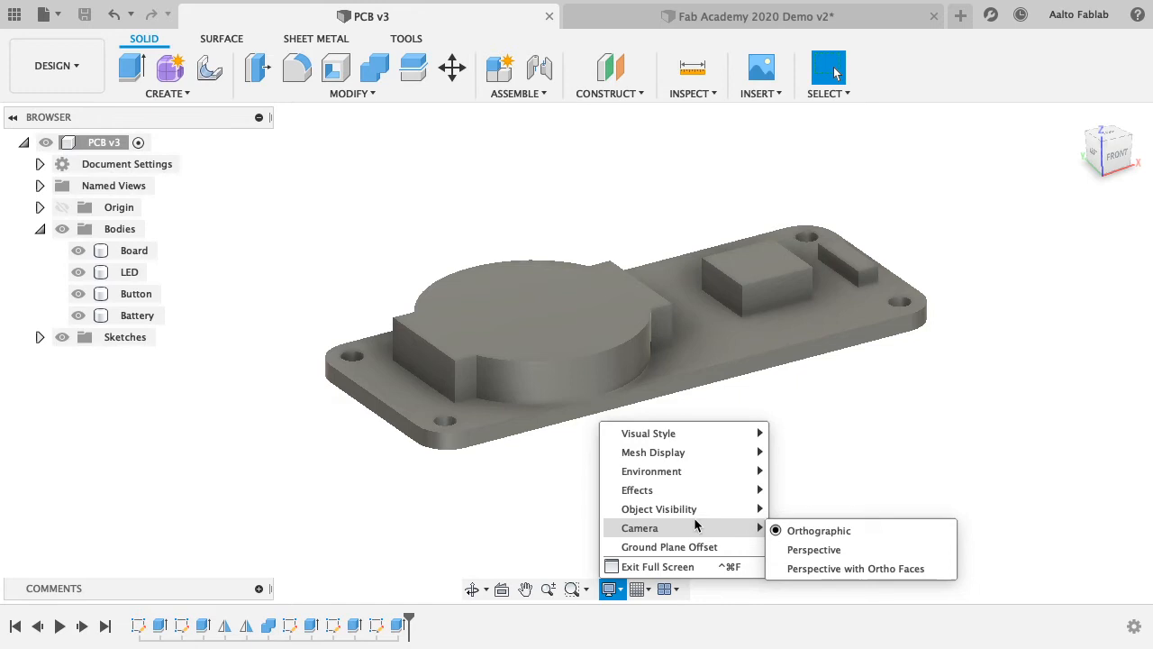
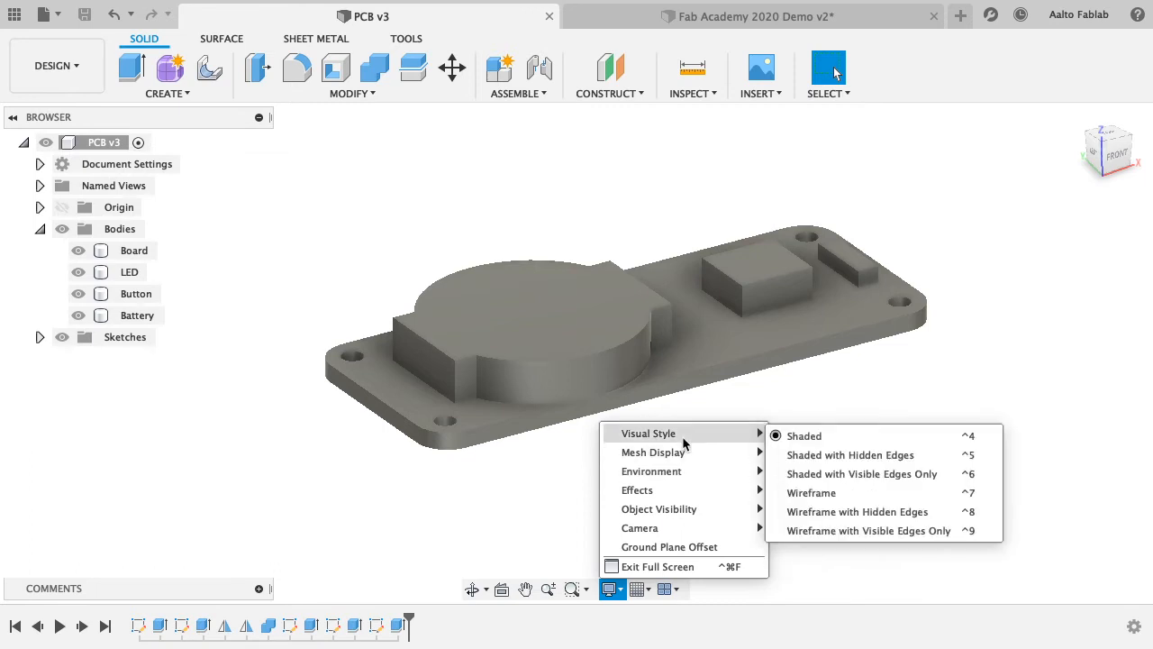
left_click(49, 76)
left_click(62, 72)
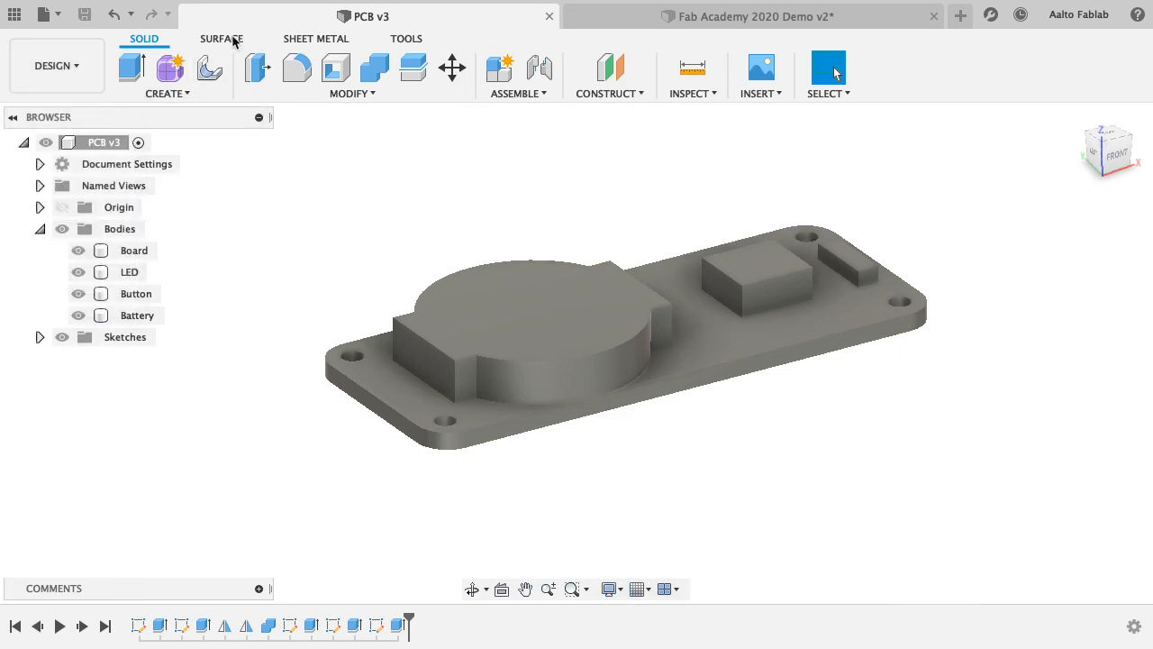
left_click(221, 40)
left_click(145, 40)
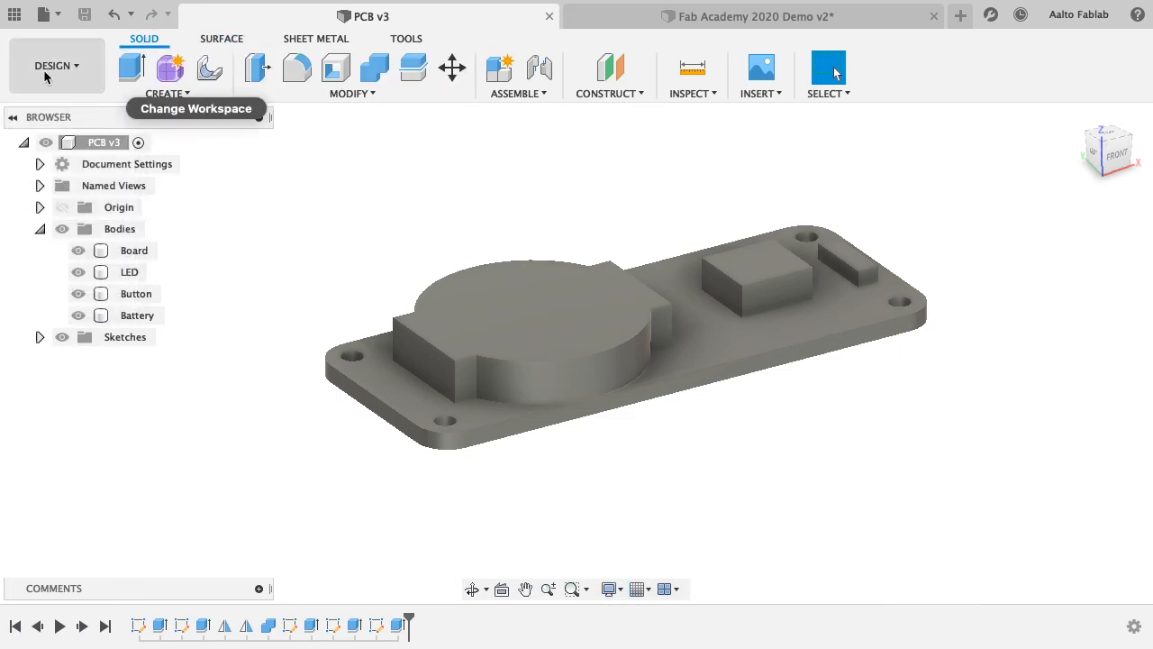
- Switch the PCB design to the Render workspace and bring the board closer in view
left_click(74, 76)
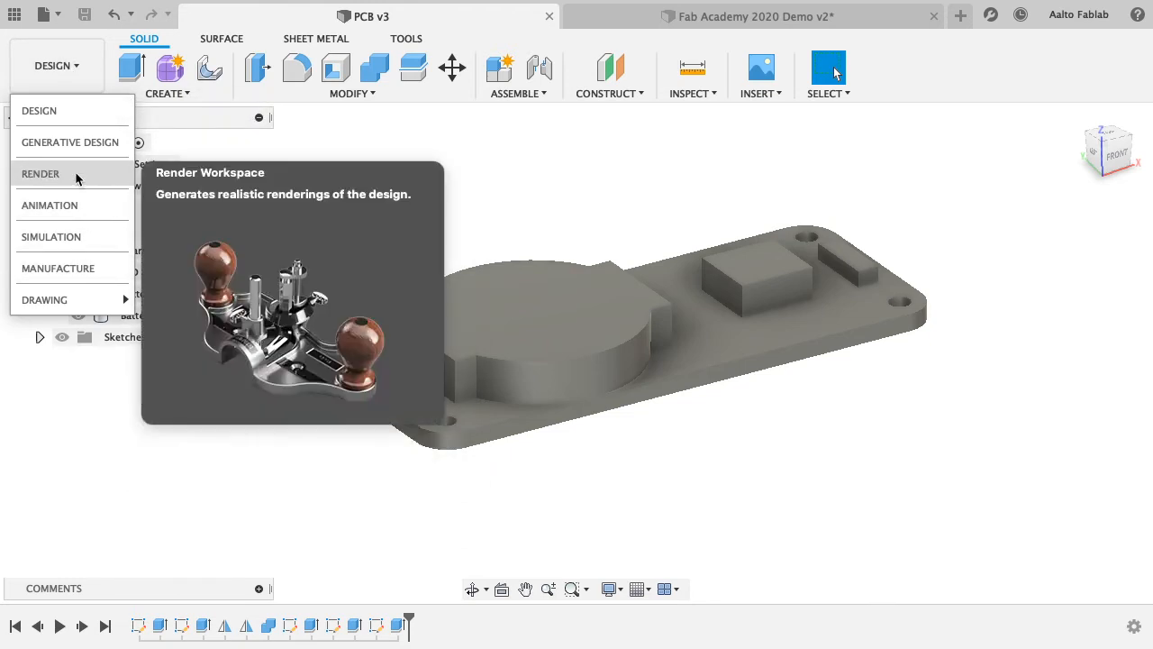
left_click(77, 178)
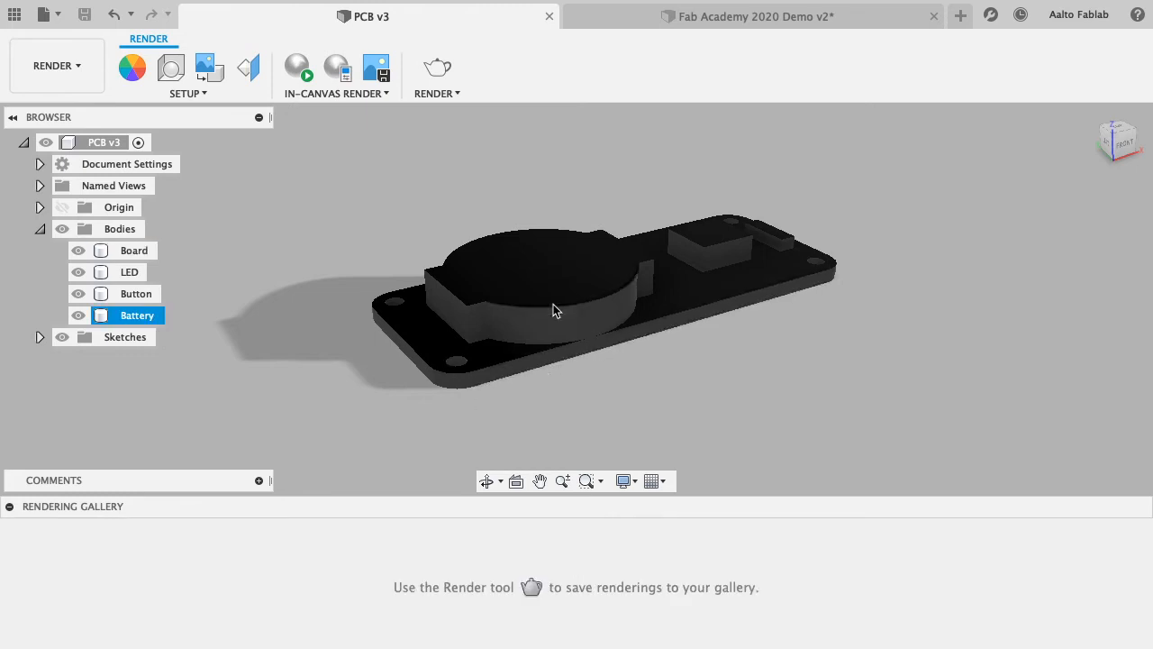
scroll(677, 307, "up", 5)
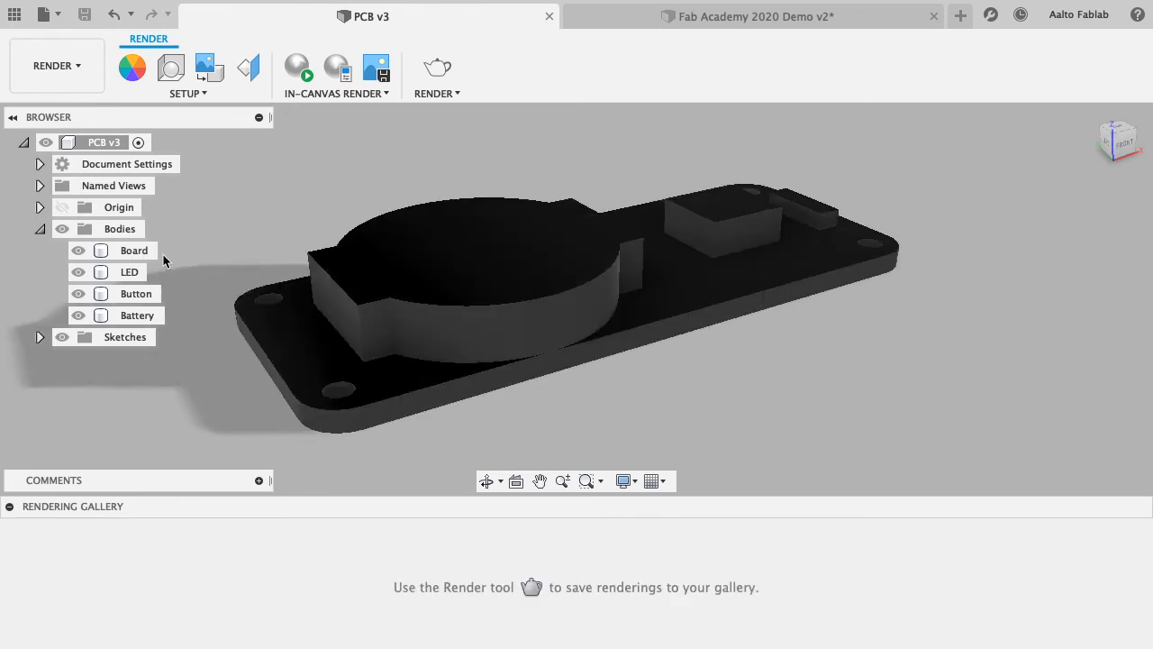
- Open the Board body's appearance settings and recolour the Steel - Satin appearance to red with RGB 214, 30, 30
left_click(124, 256)
right_click(127, 261)
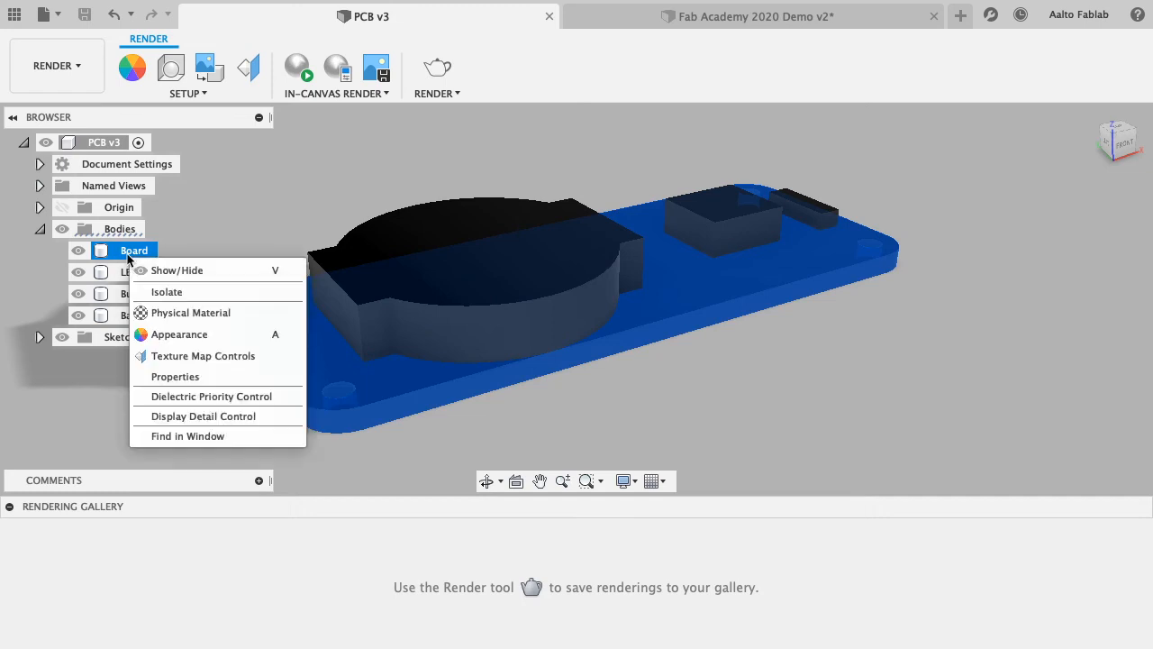
left_click(166, 335)
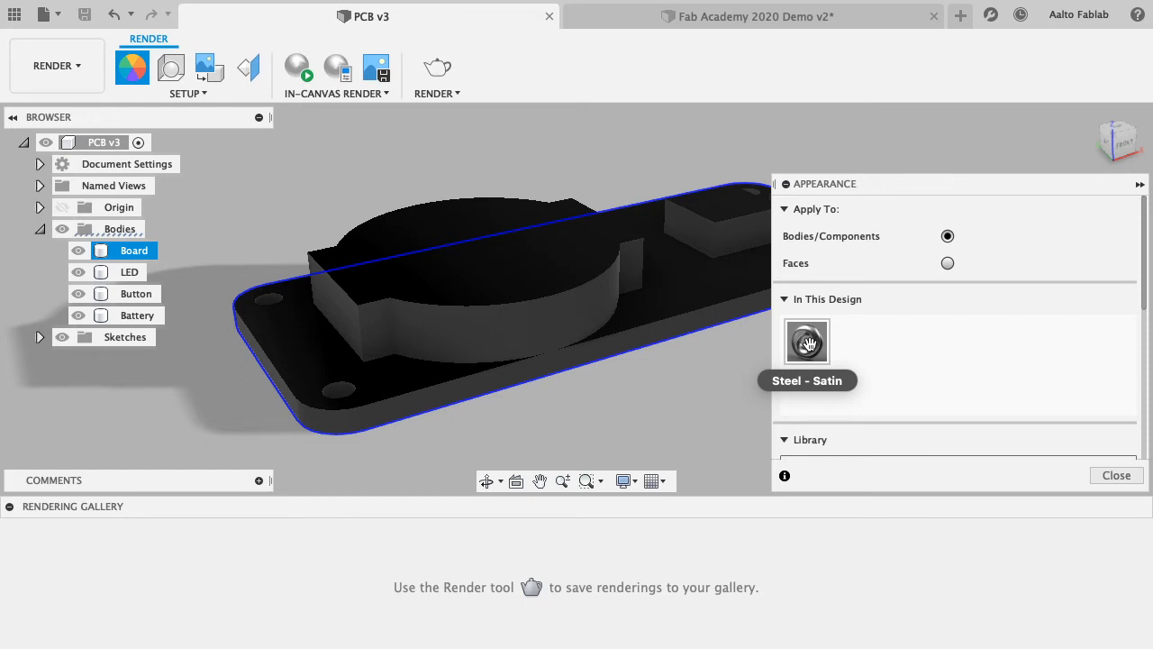
double_click(808, 343)
left_click(648, 191)
mouse_move(629, 312)
left_mouse_down()
mouse_move(595, 283)
mouse_move(591, 296)
left_mouse_up()
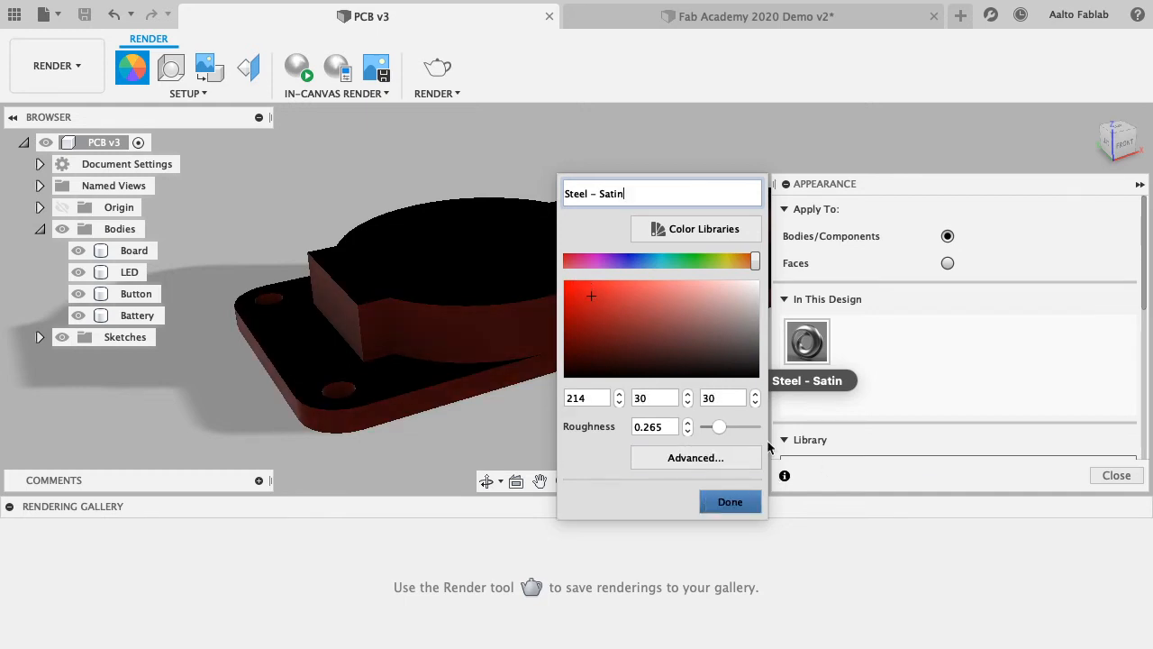
- Try to add Fabric (Light Brown) from the Fabric appearances to the design, deny the accessibility access request and close the appearance settings
scroll(870, 390, "down", 3)
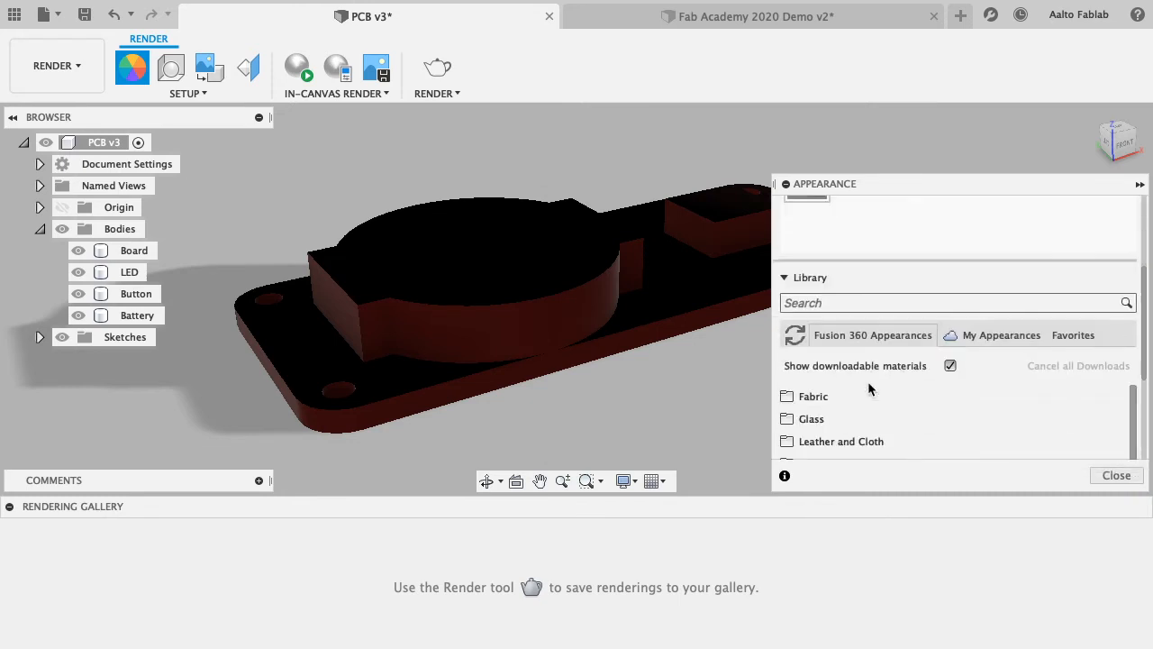
scroll(870, 390, "down", 2)
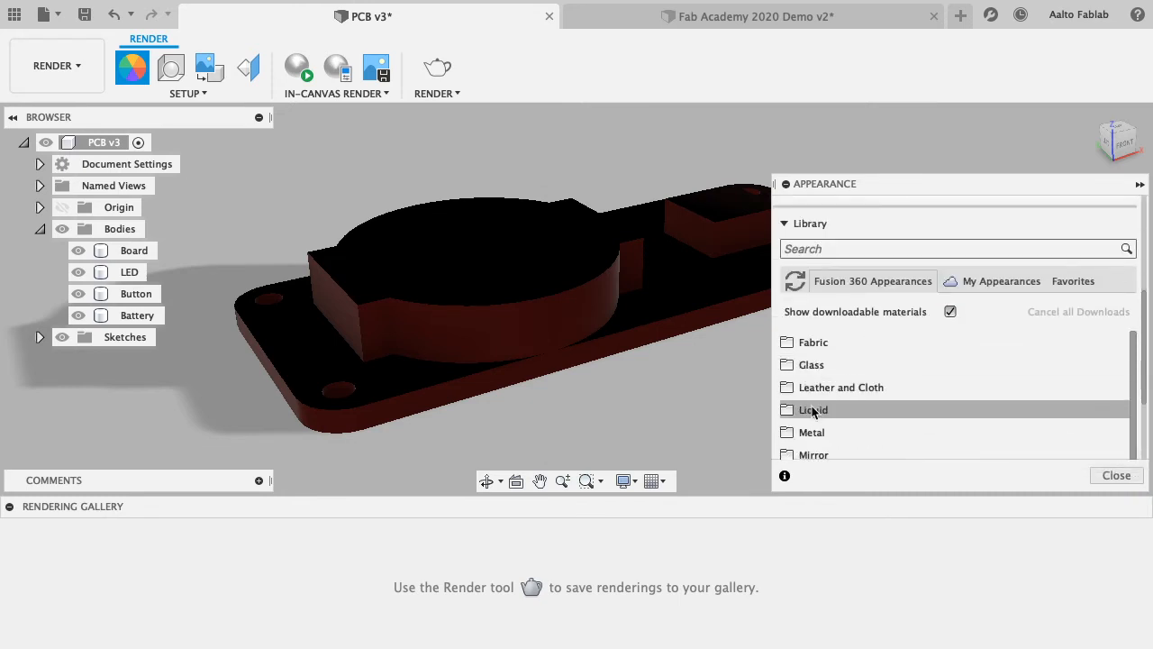
left_click(828, 346)
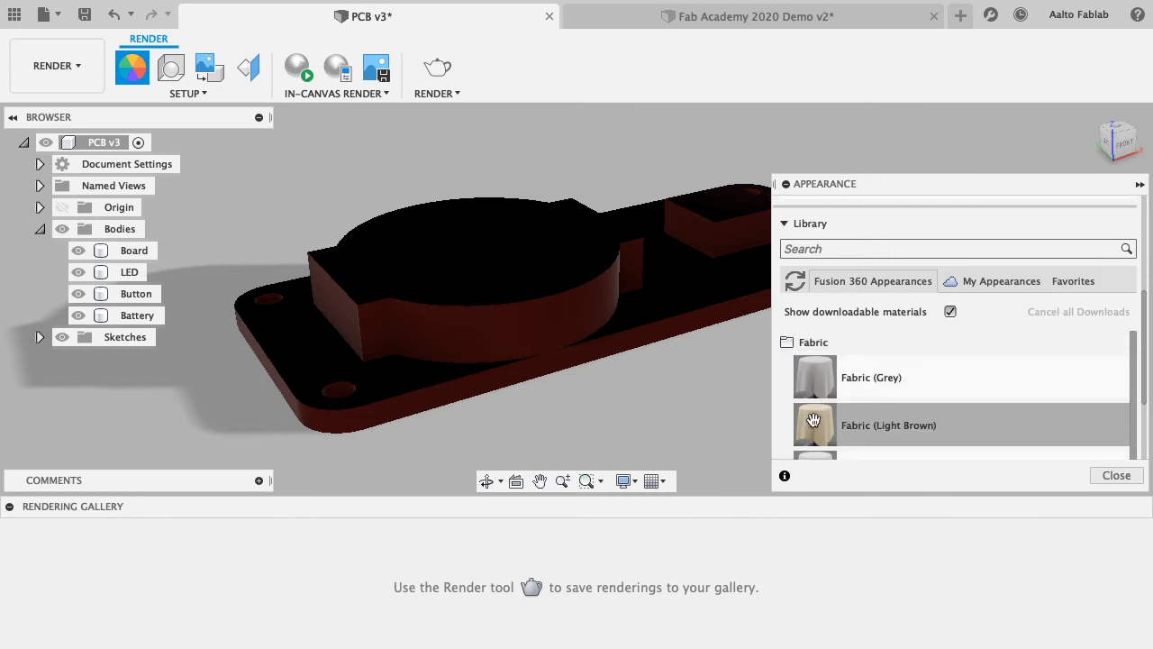
left_click_drag(818, 426, 829, 303)
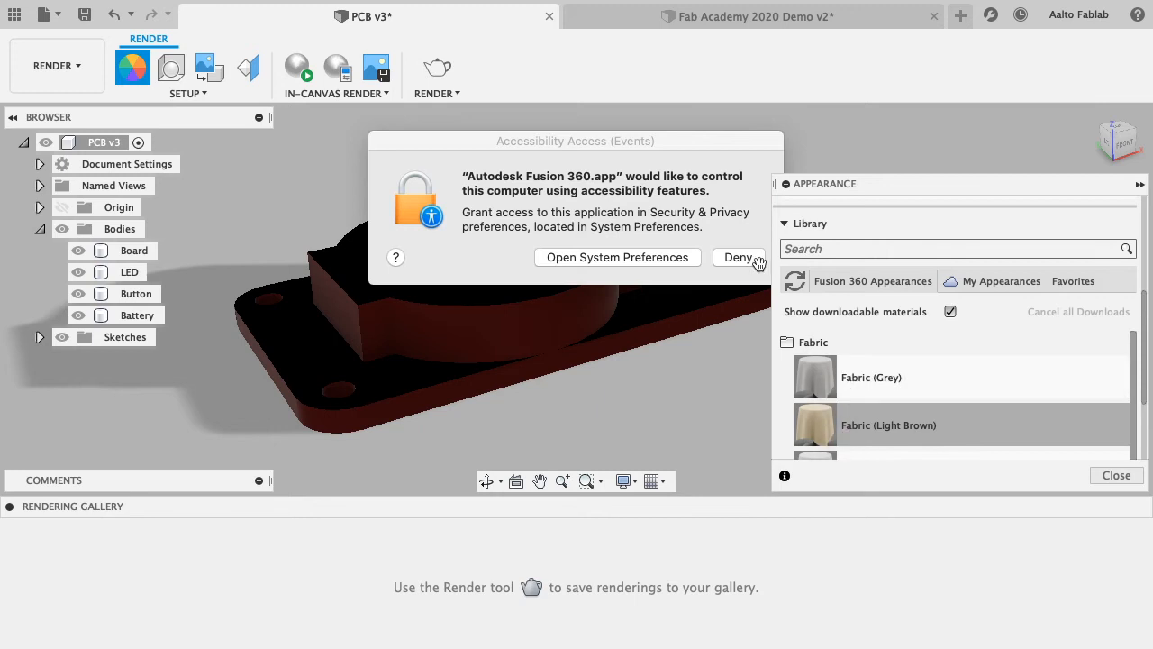
left_click(727, 256)
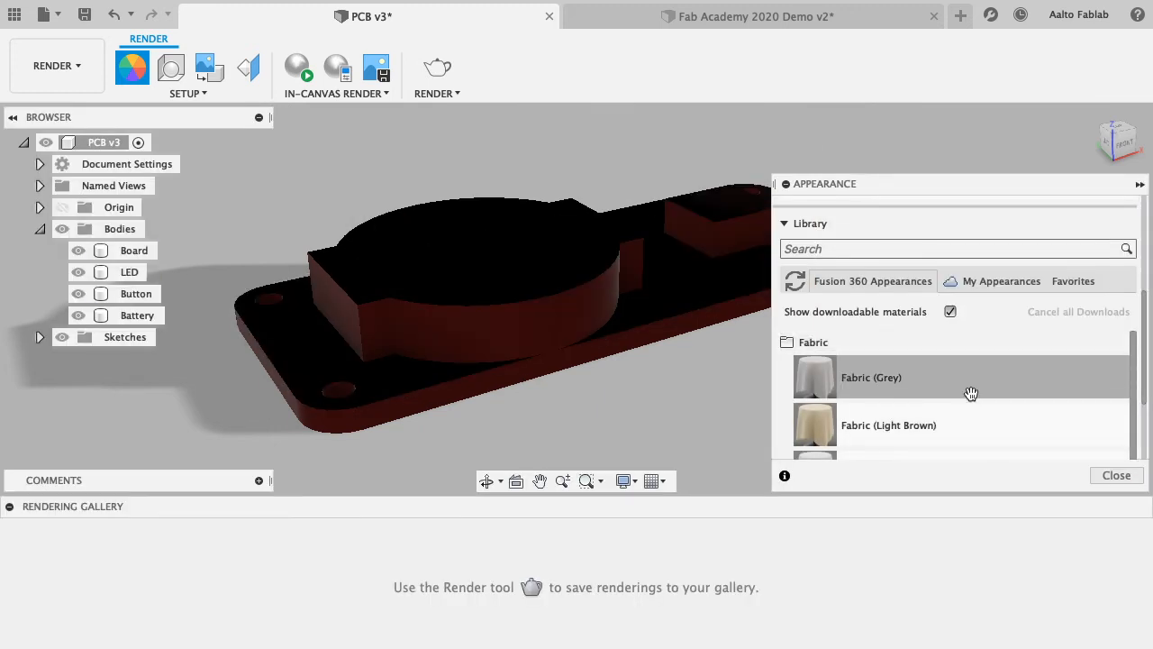
left_click(129, 272)
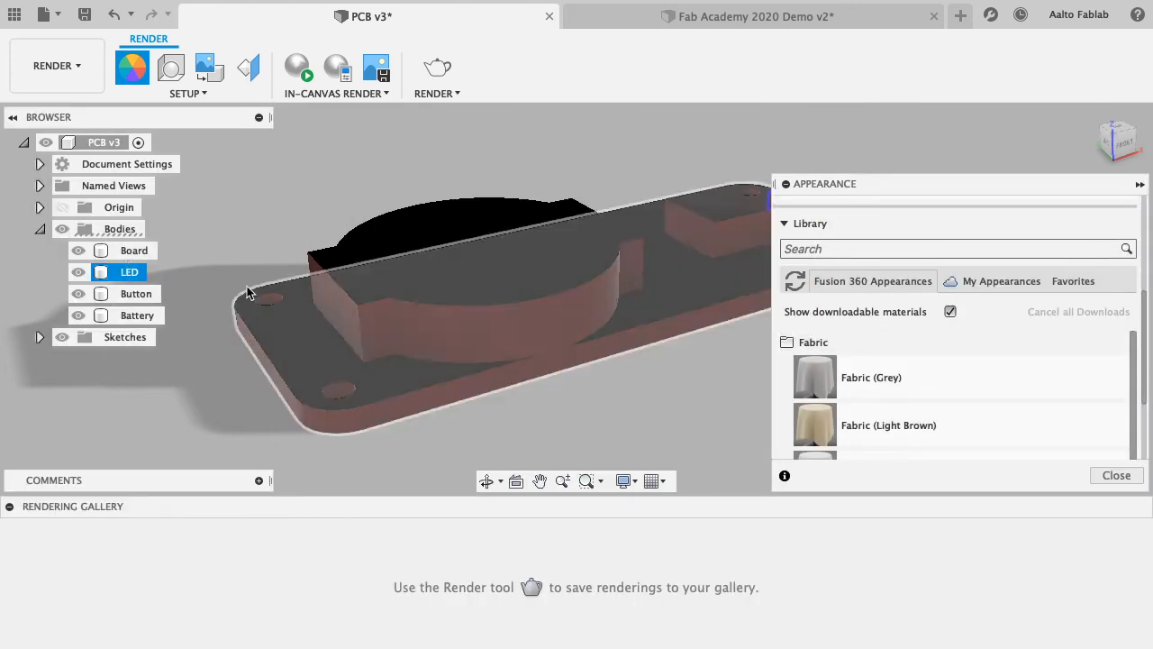
left_click(1115, 477)
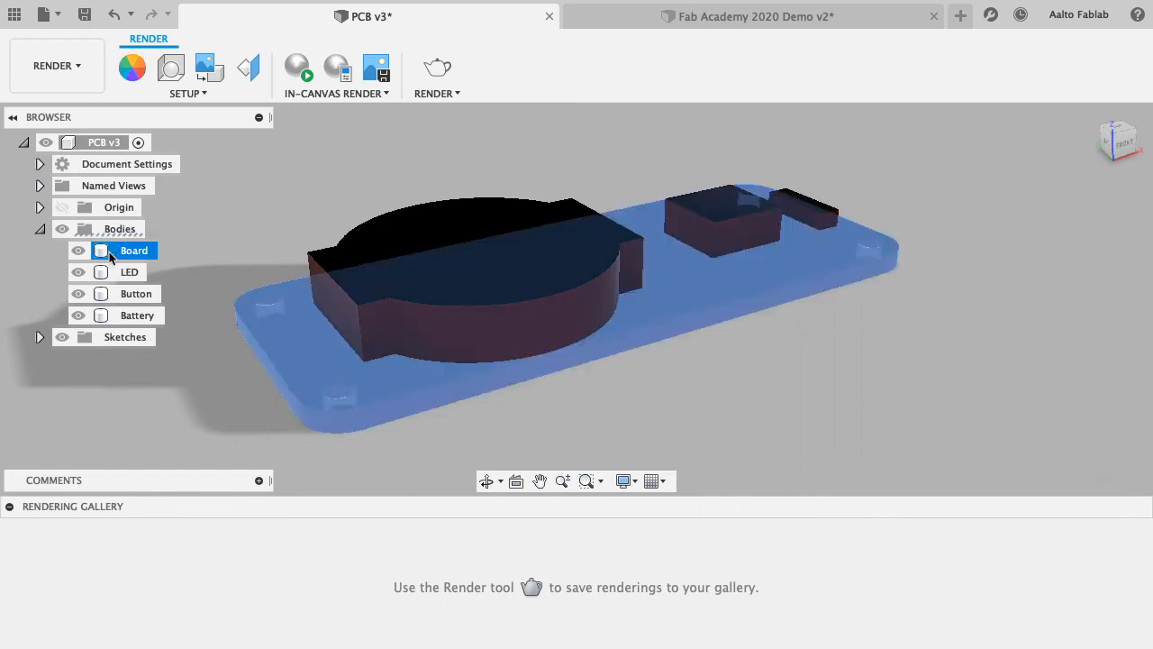
- Open the Board body's physical material settings and add Porcelain from the Ceramic category to the materials in this design
right_click(134, 255)
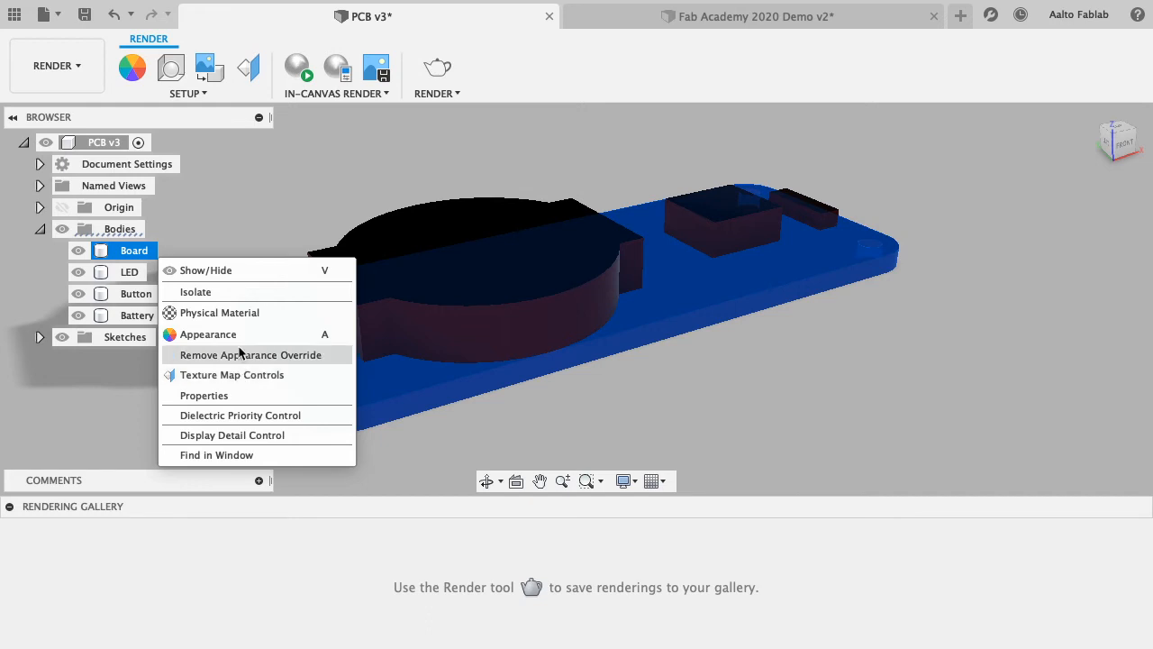
left_click(241, 317)
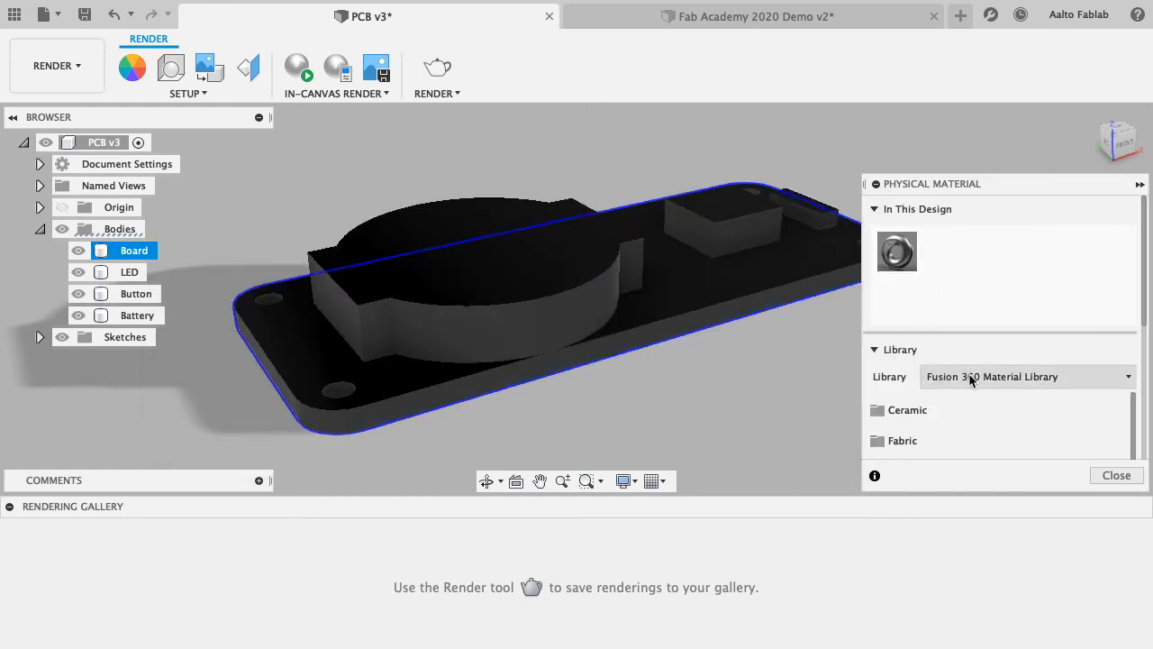
left_click(929, 411)
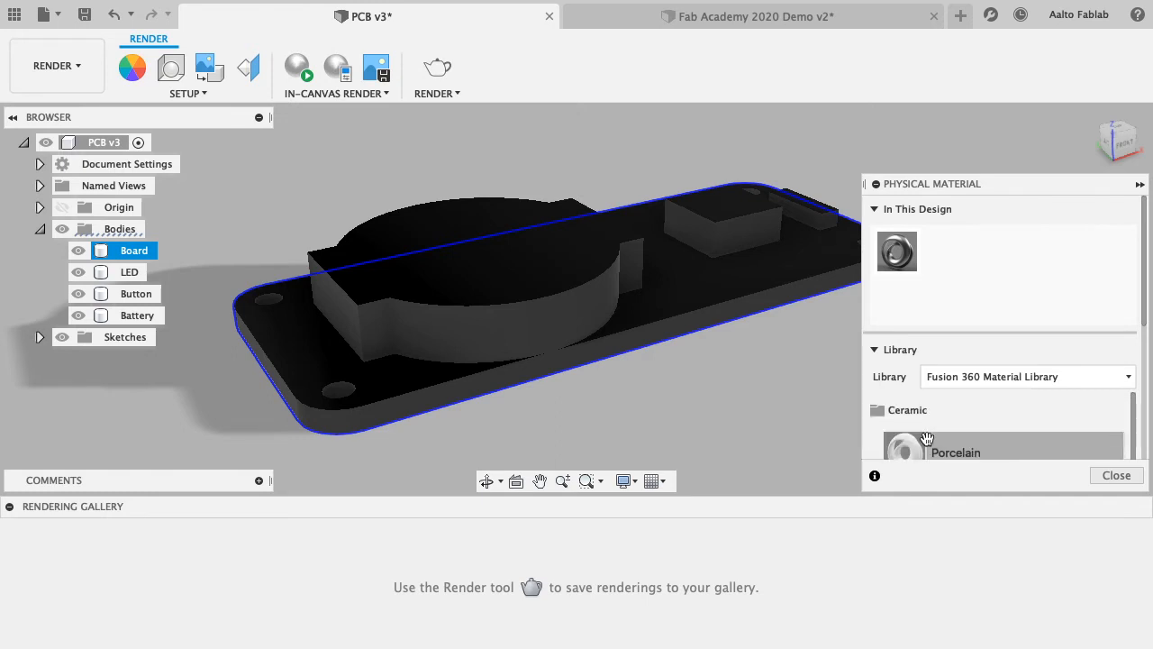
left_click_drag(917, 444, 944, 256)
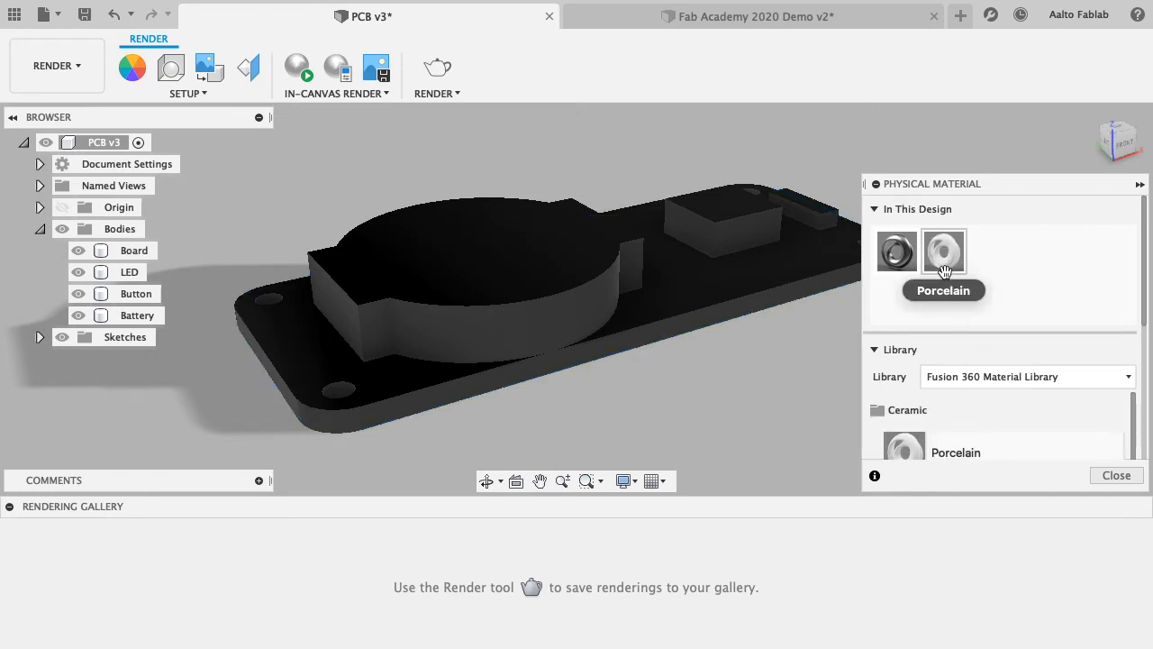
- Examine the Steel material's options and the Porcelain material's editable properties, and close the physical material settings
right_click(897, 260)
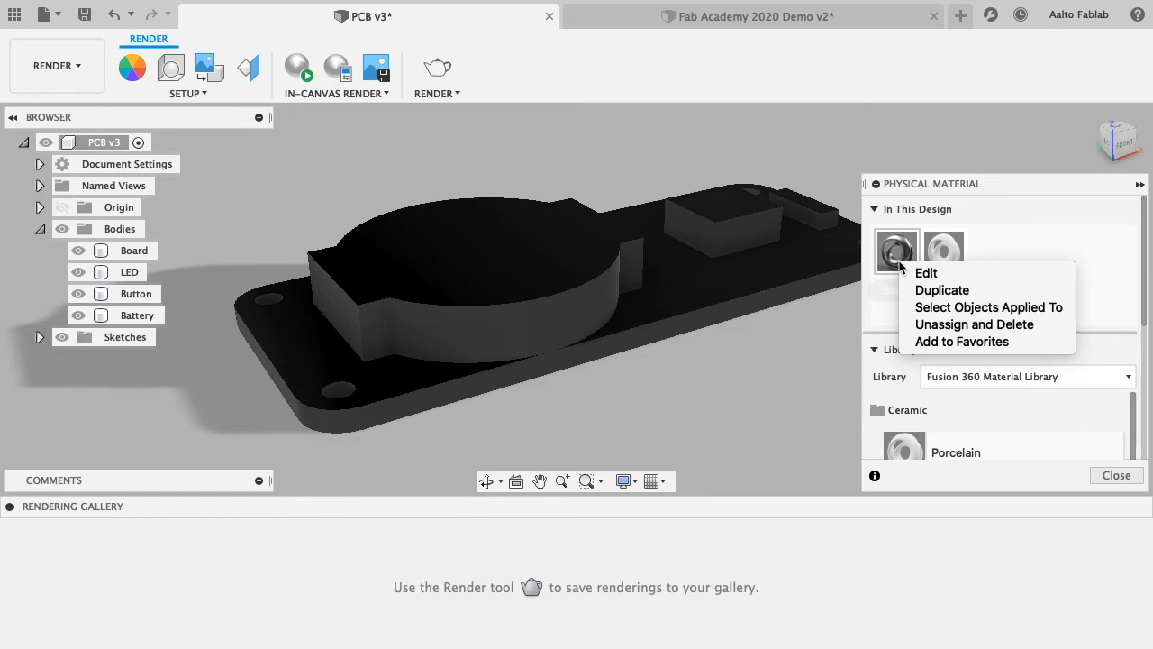
left_click(943, 251)
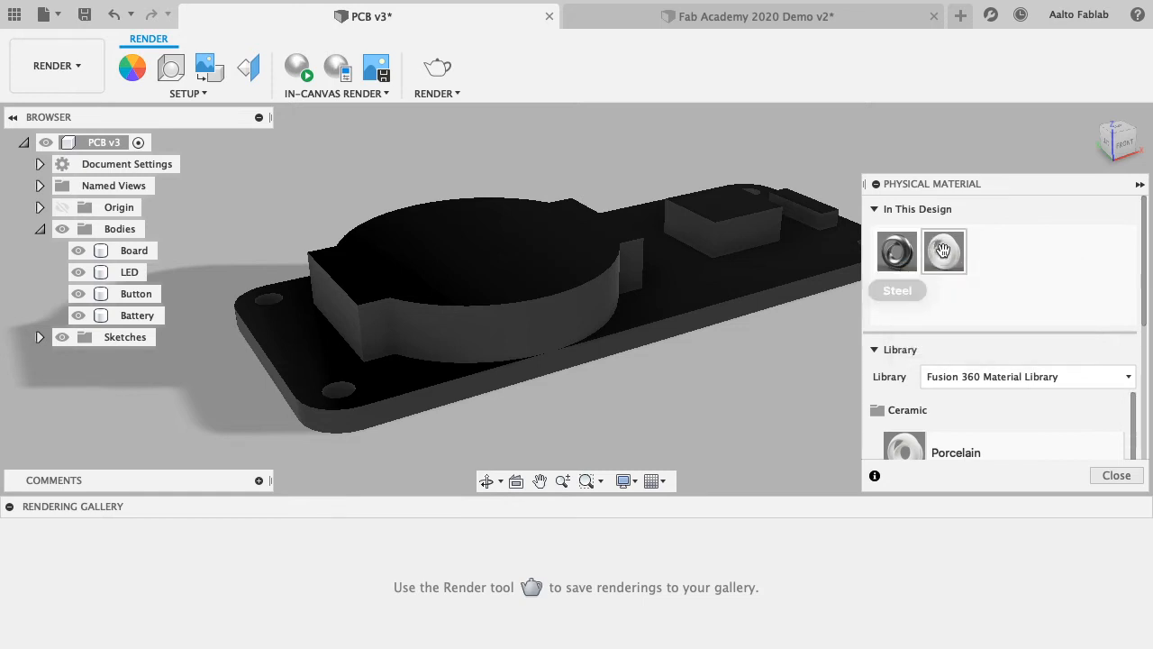
double_click(943, 251)
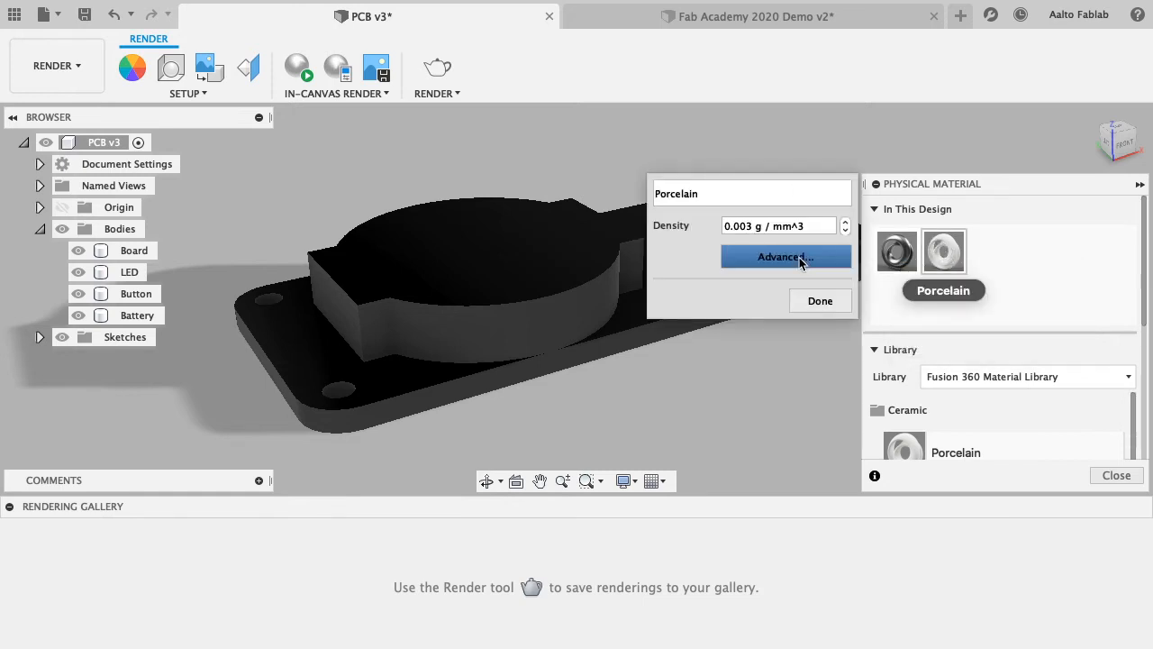
left_click(818, 300)
left_click(1115, 475)
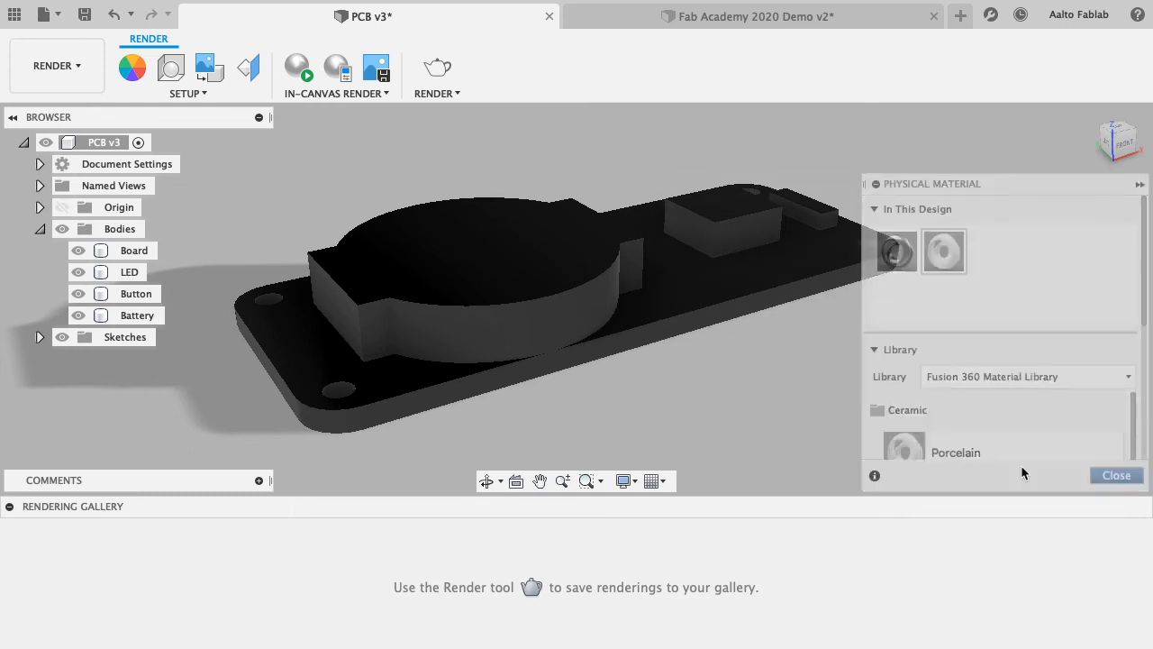
- Switch the PCB document from the Render workspace back to the Design workspace
middle_click_drag(684, 276, 529, 349)
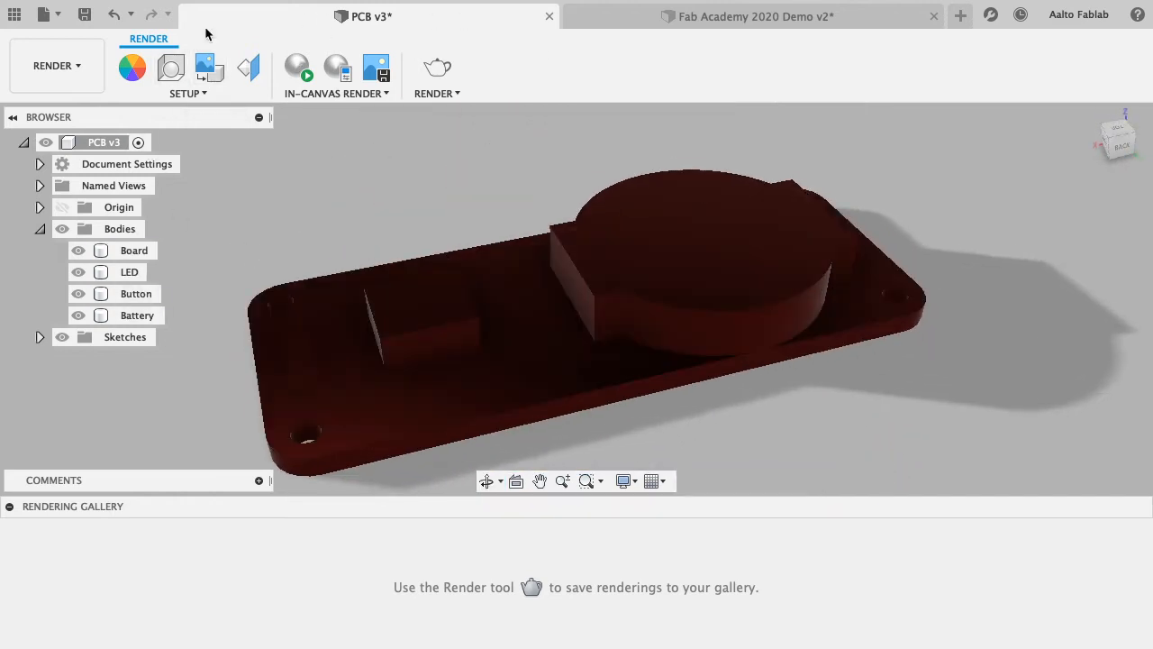
left_click(57, 65)
left_click(67, 111)
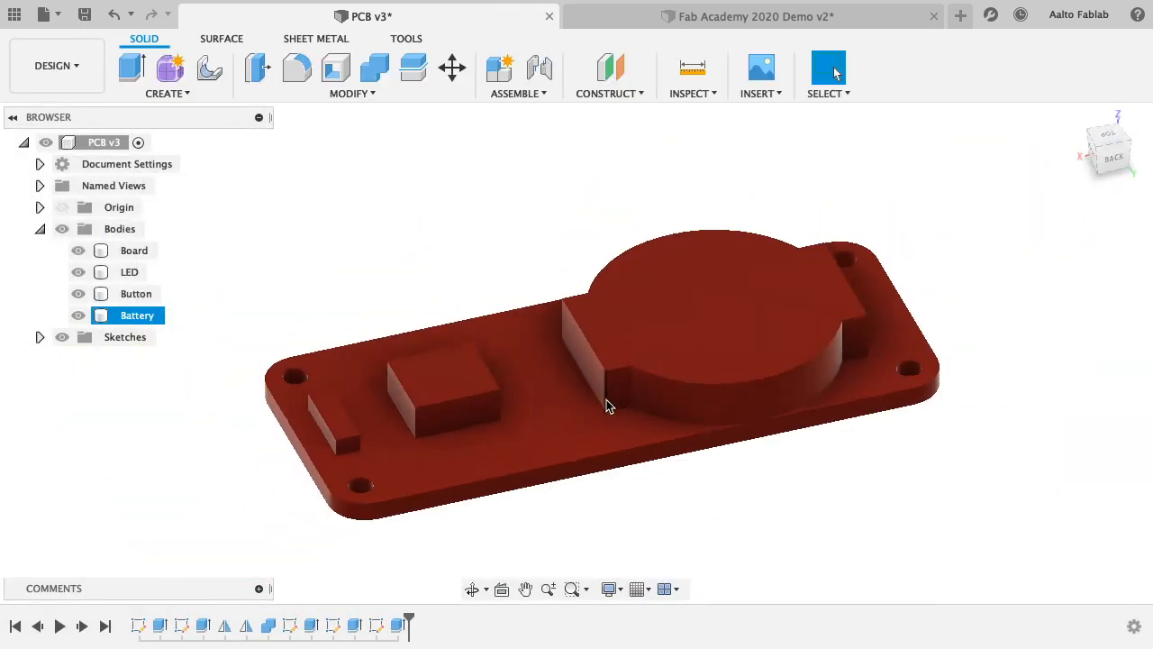
scroll(607, 399, "down", 3)
middle_click_drag(621, 419, 638, 412, "shift")
scroll(670, 396, "up", 4)
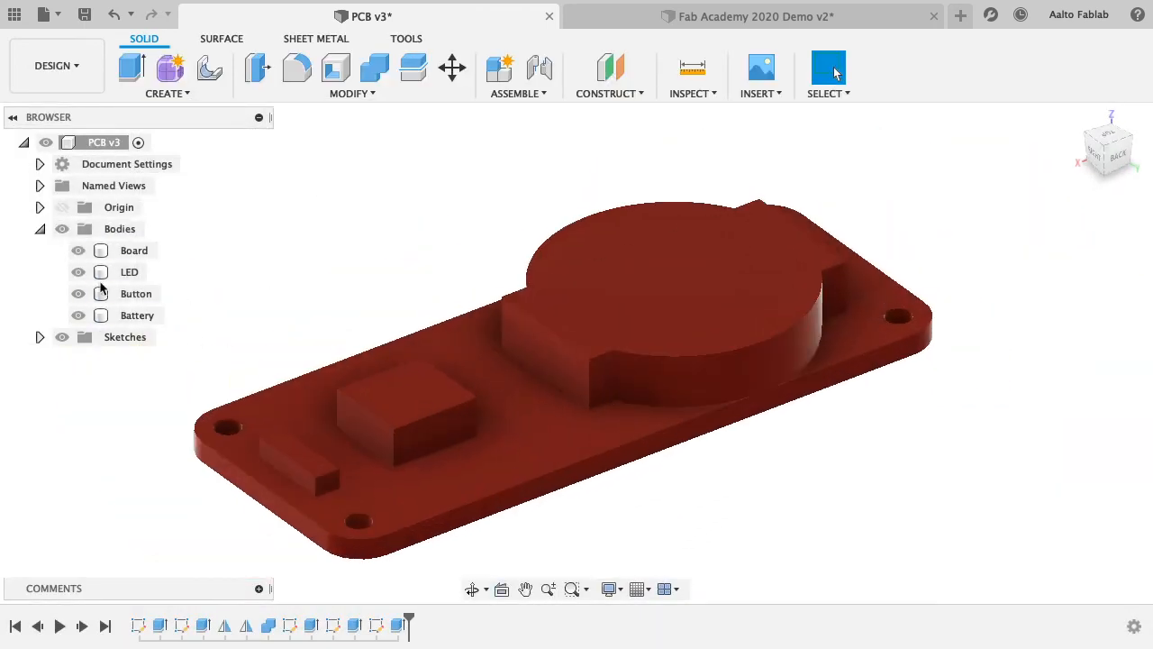
- Open the LED body's appearance settings and recolour the Steel - Satin appearance to green with RGB 43, 170, 38
left_click(120, 254)
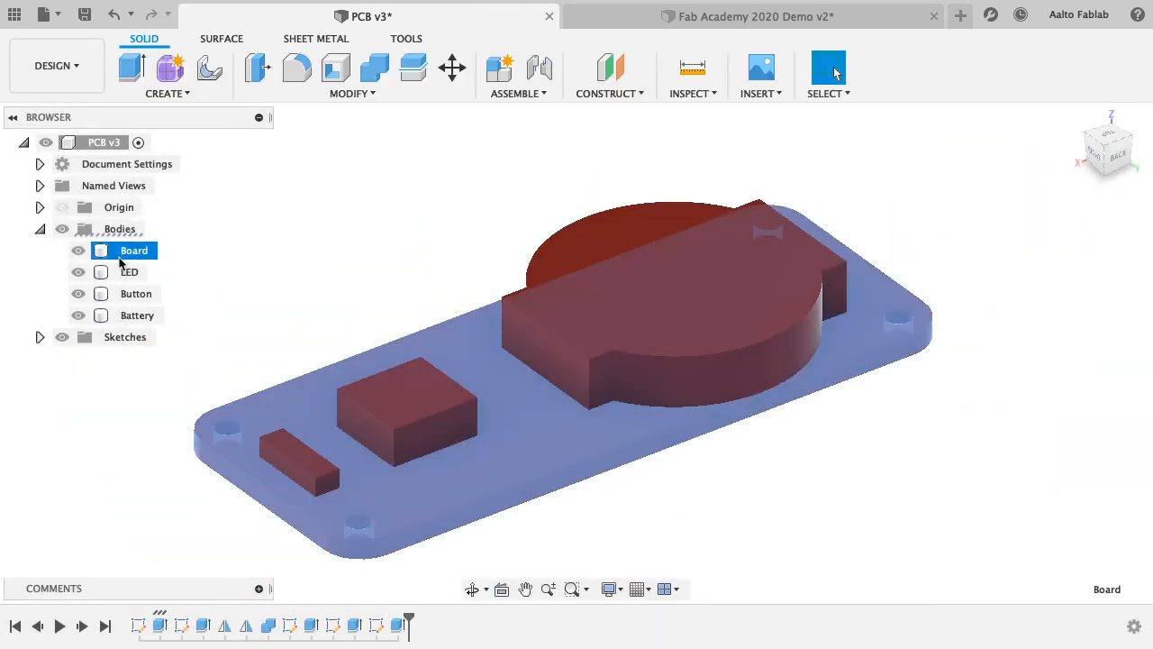
right_click(133, 277)
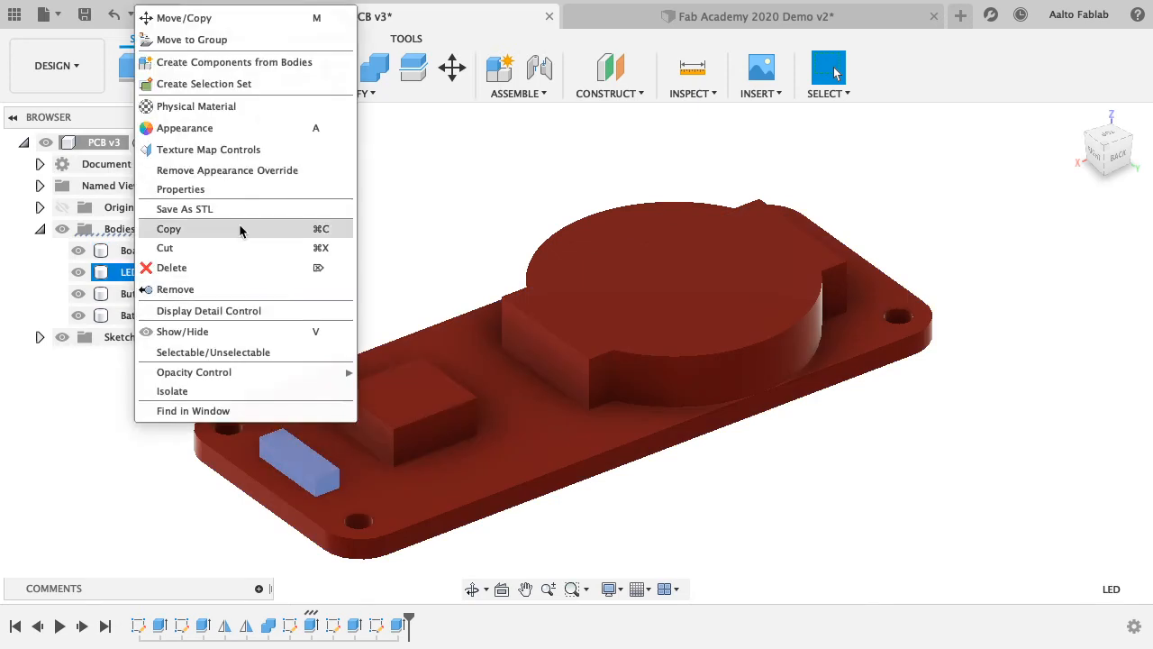
left_click(243, 128)
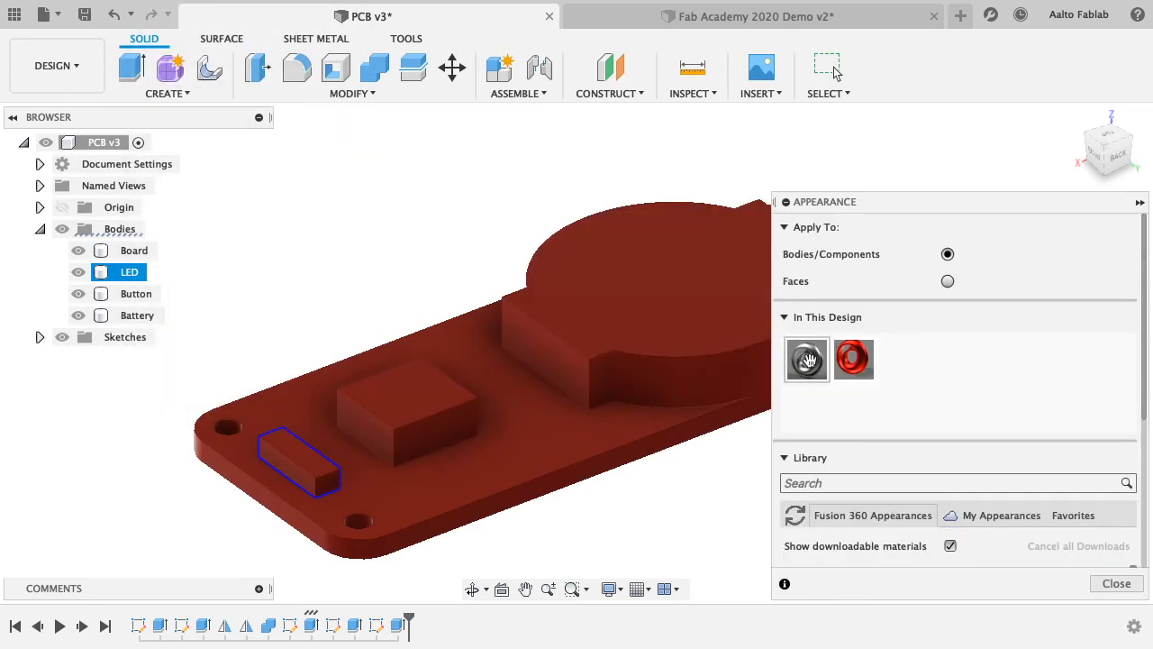
double_click(809, 363)
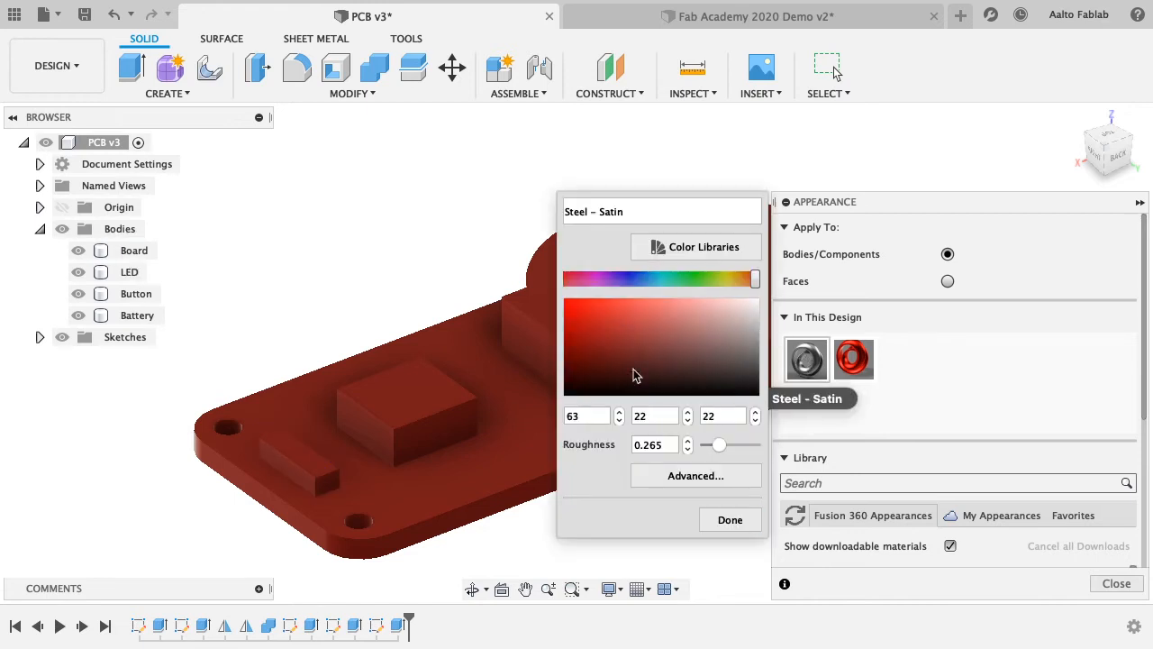
left_click(694, 281)
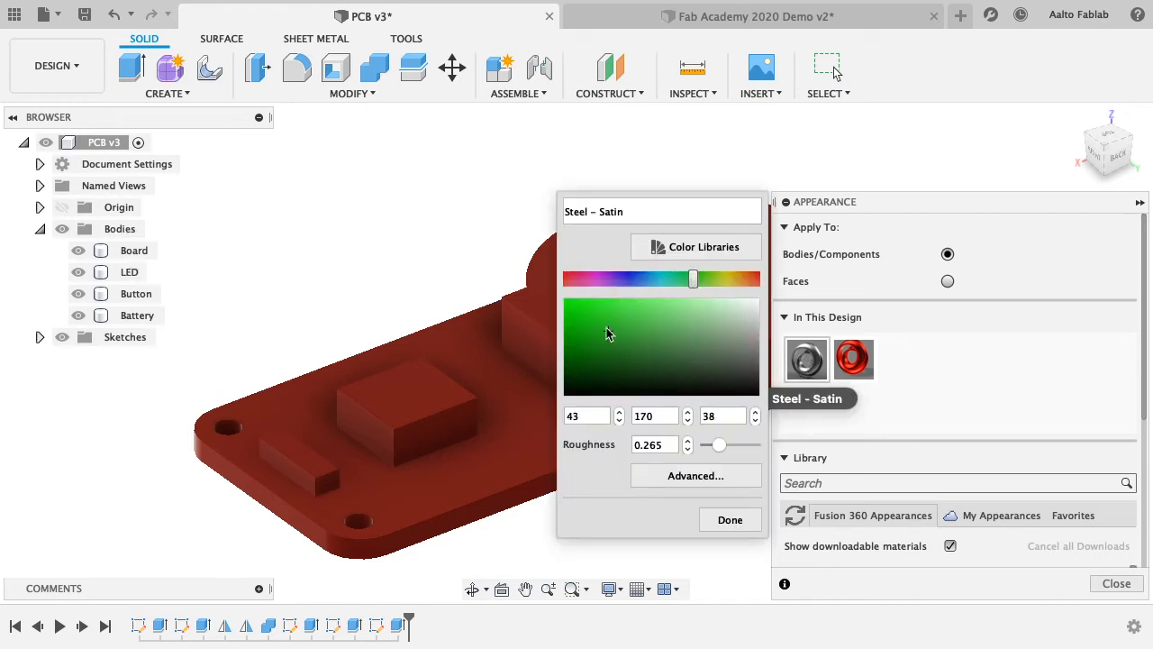
left_click(724, 526)
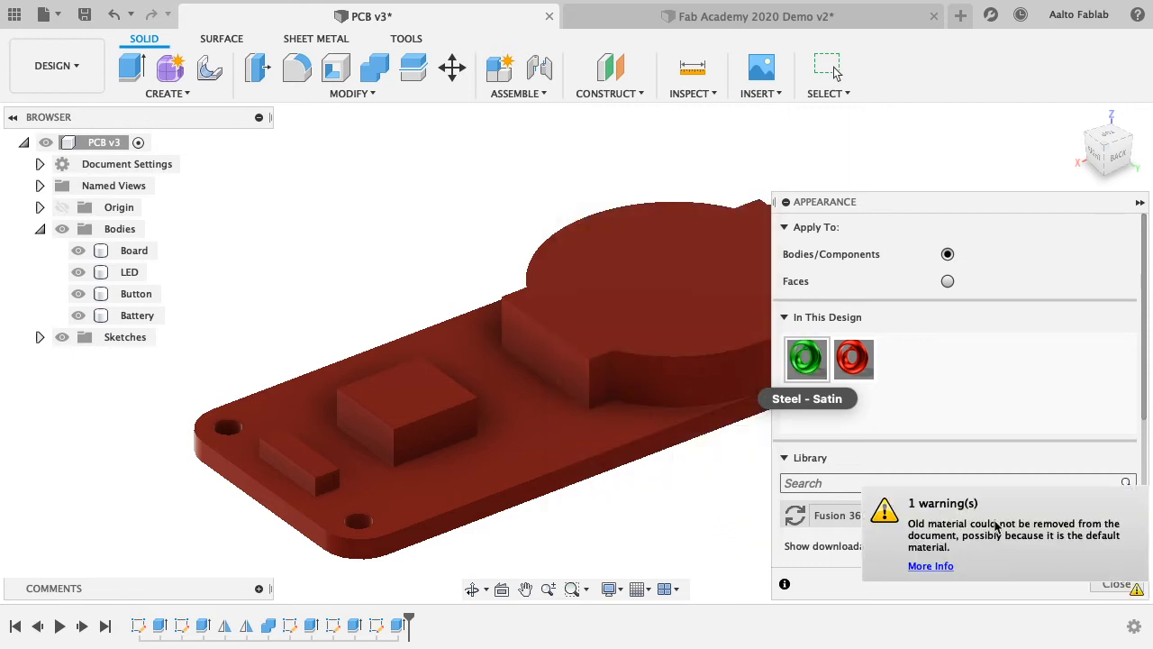
left_click(1054, 579)
left_click(1091, 541)
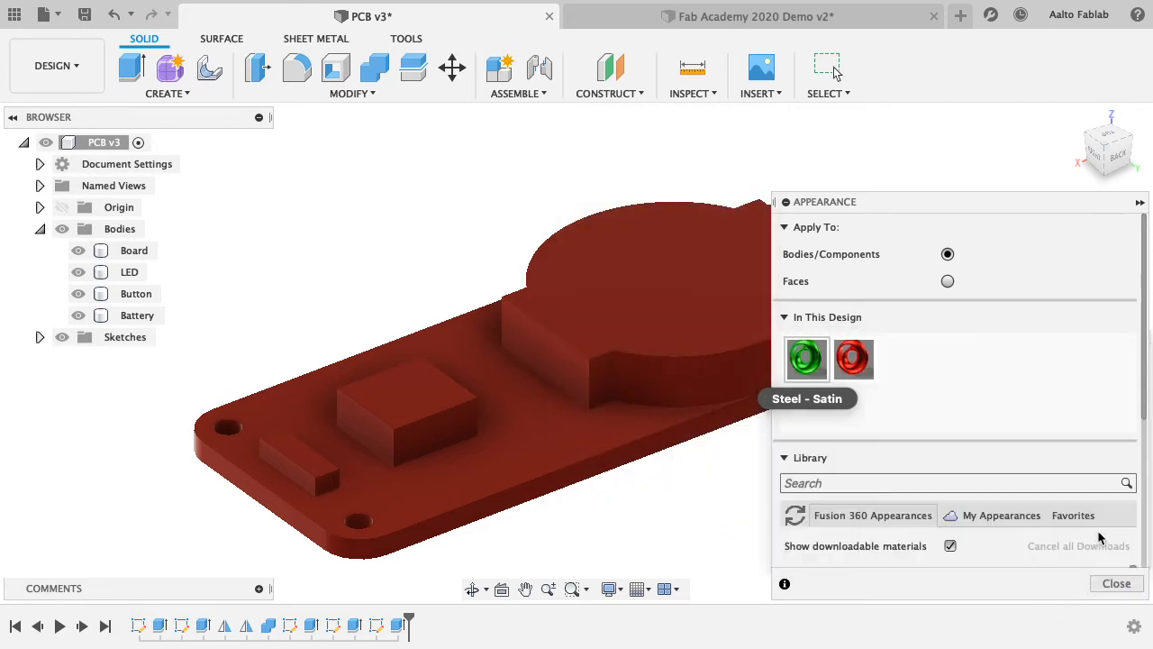
left_click(1117, 584)
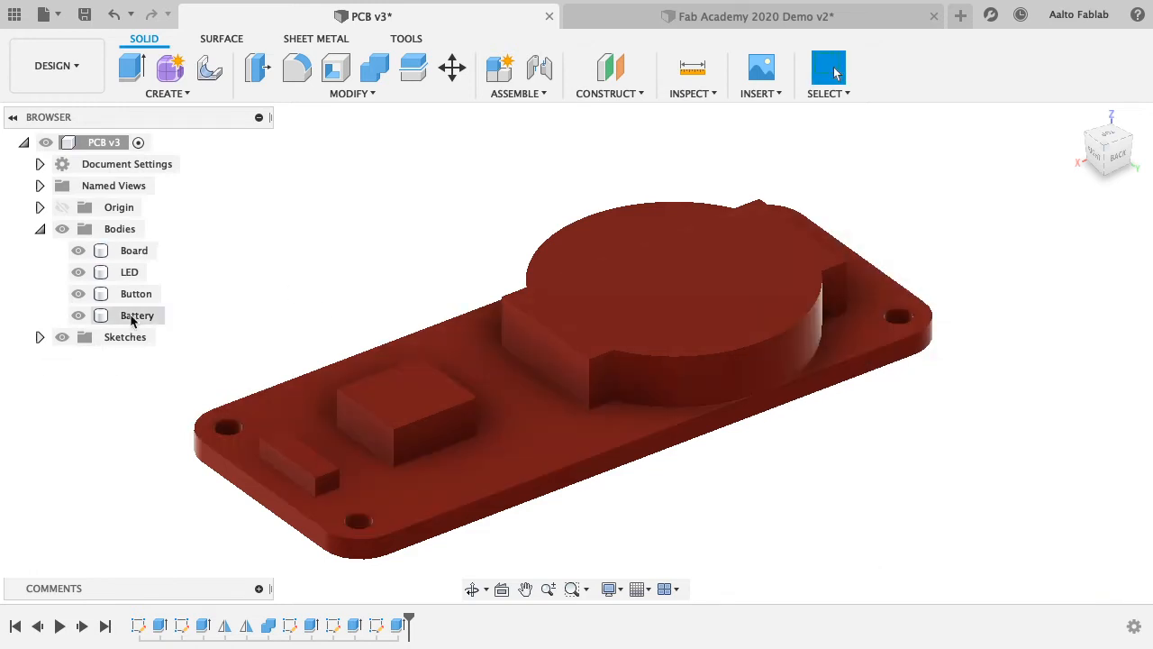
- Collapse the list of bodies and save the PCB document with the version description "Appearance"
left_click(39, 229)
left_click(668, 22)
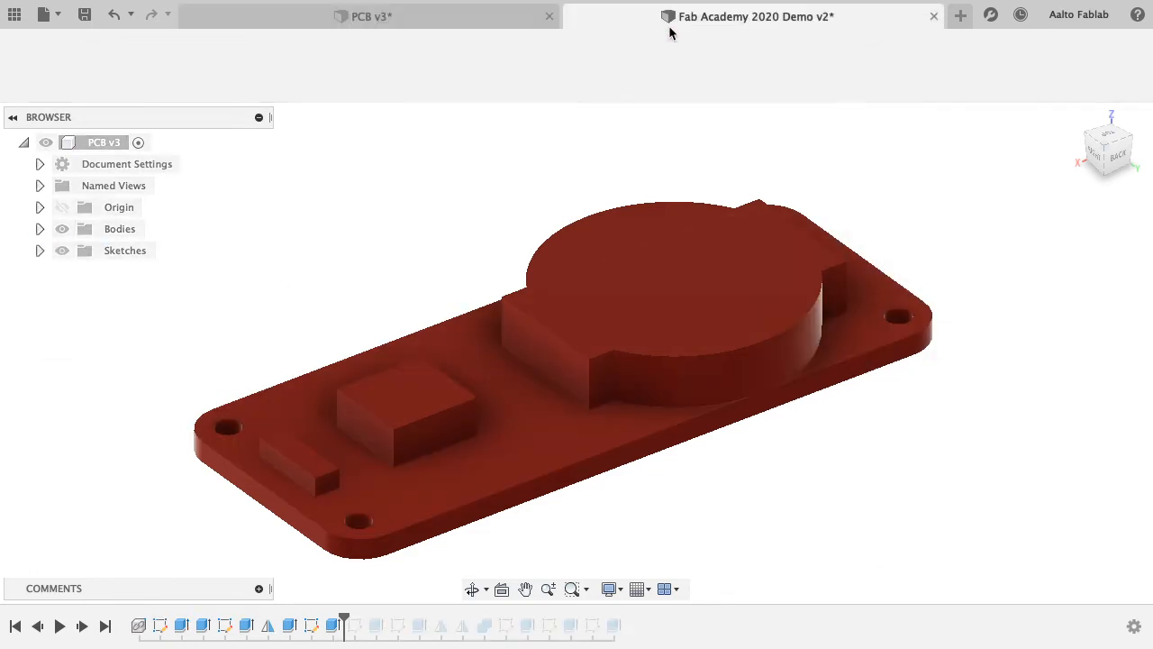
left_click(321, 19)
key("super+s")
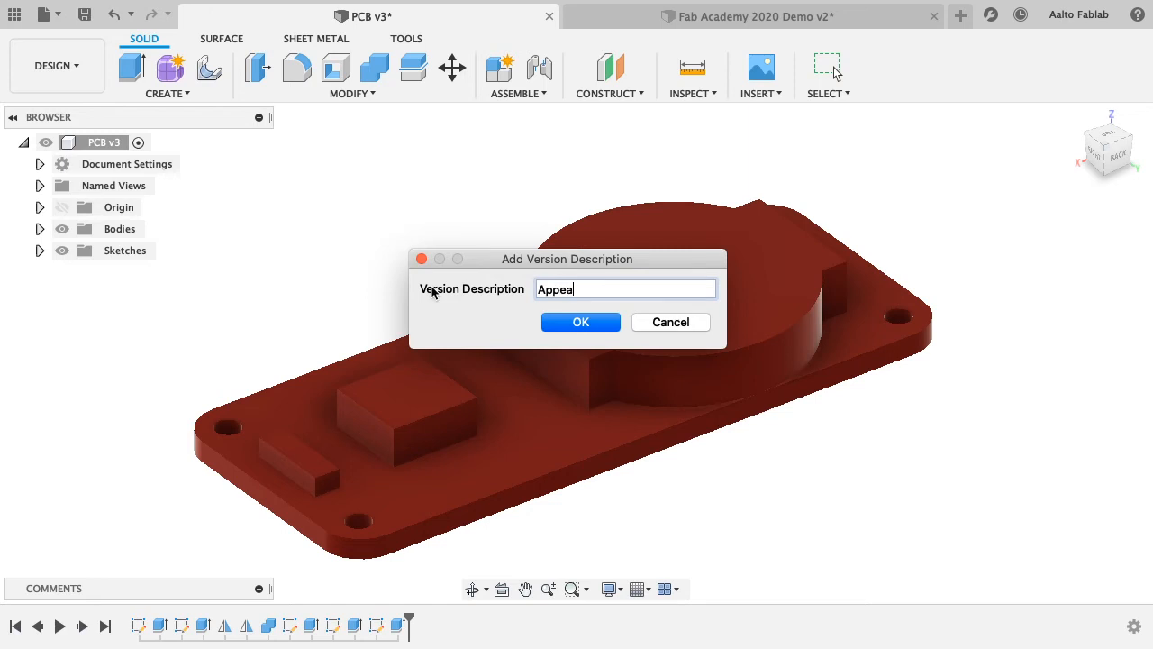
type("Appearance")
key("Return")
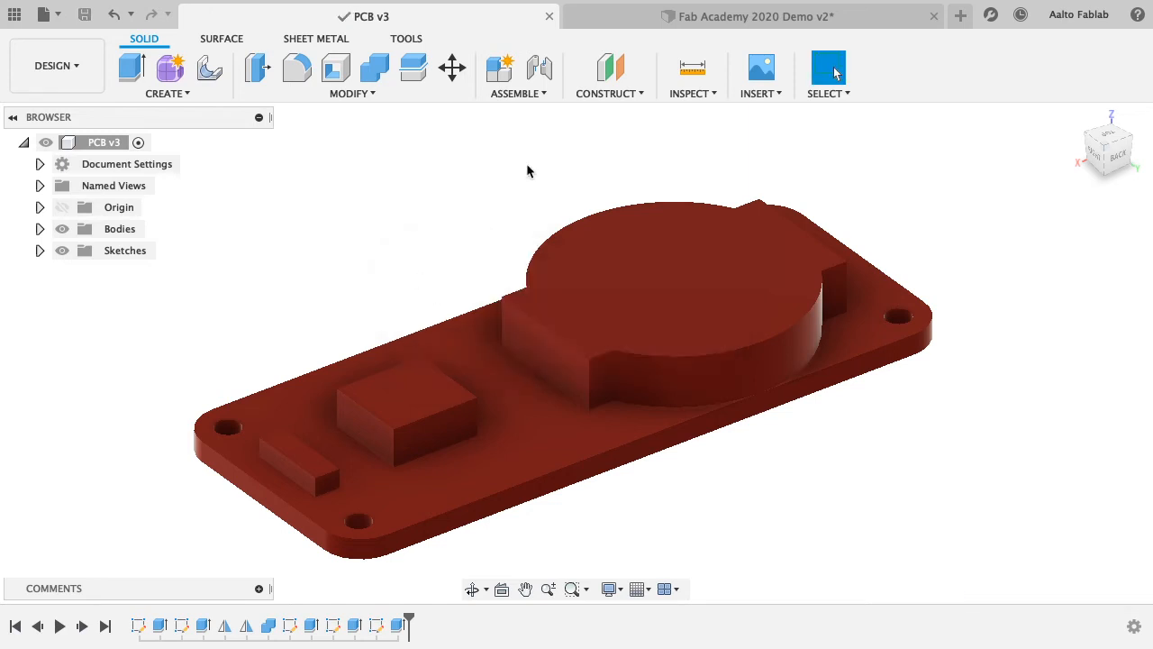
- Switch to the Fab Academy 2020 Demo v2 document and update the linked PCB component to its latest version
left_click(643, 21)
right_click(135, 317)
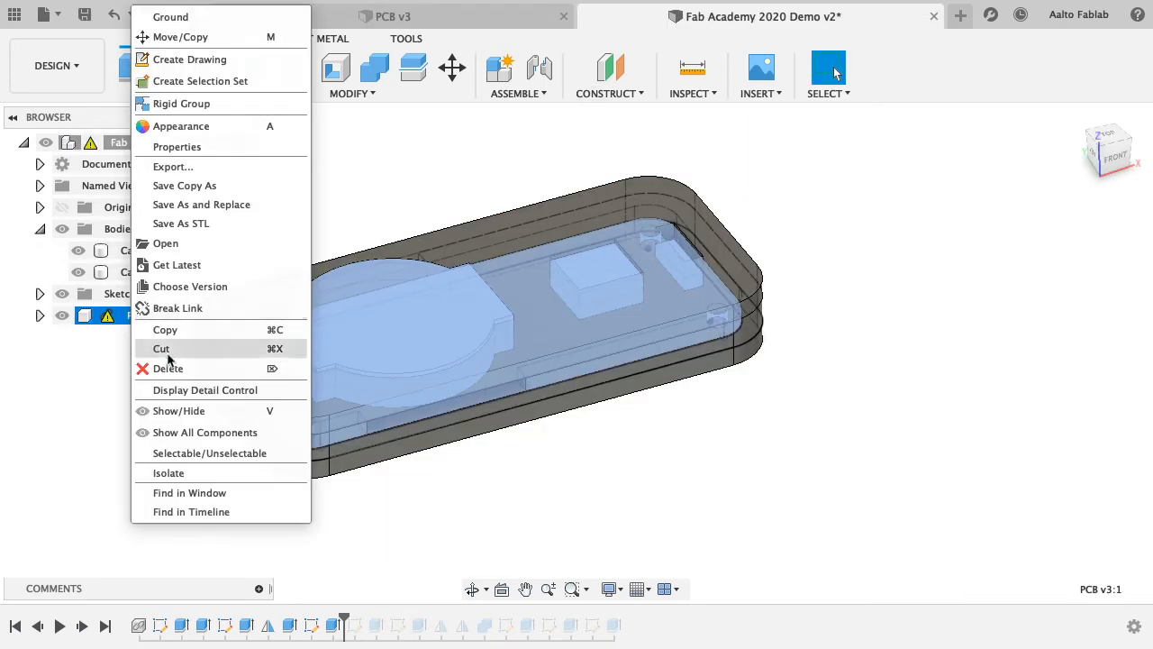
left_click(200, 256)
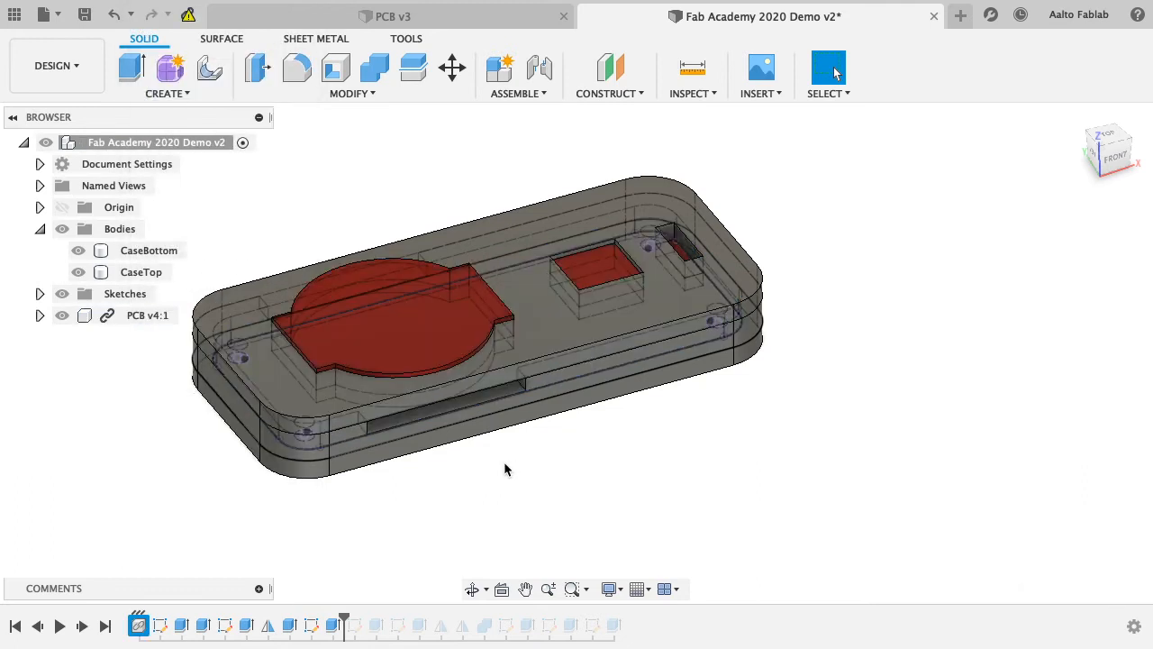
middle_click_drag(505, 467, 604, 417, "shift")
left_click(525, 393)
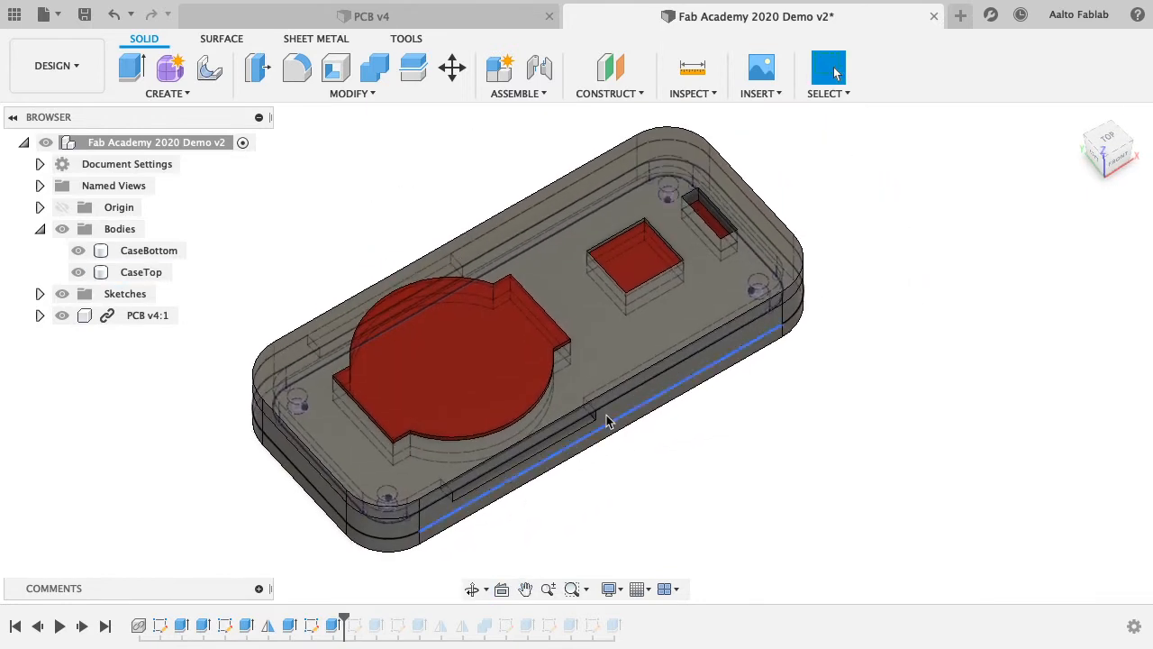
- Examine the updated PCB inside the transparent enclosure, checking the lid openings and side slots from several angles
left_click(509, 373)
scroll(681, 242, "up", 3)
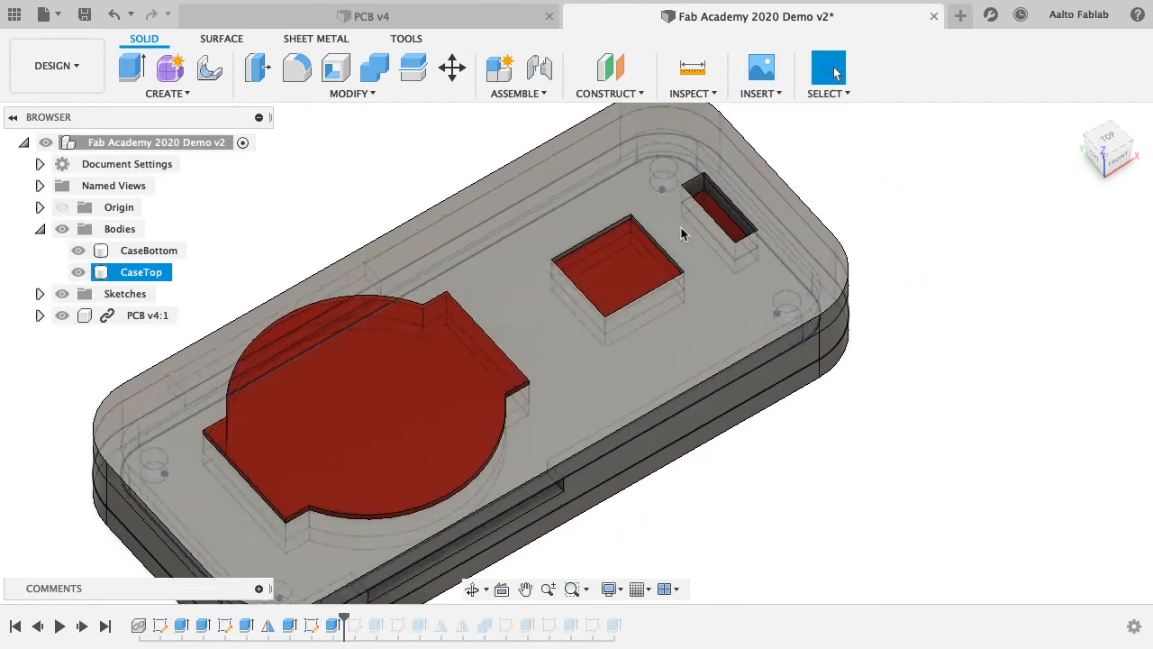
scroll(682, 243, "down", 3)
middle_click_drag(551, 350, 594, 382, "shift")
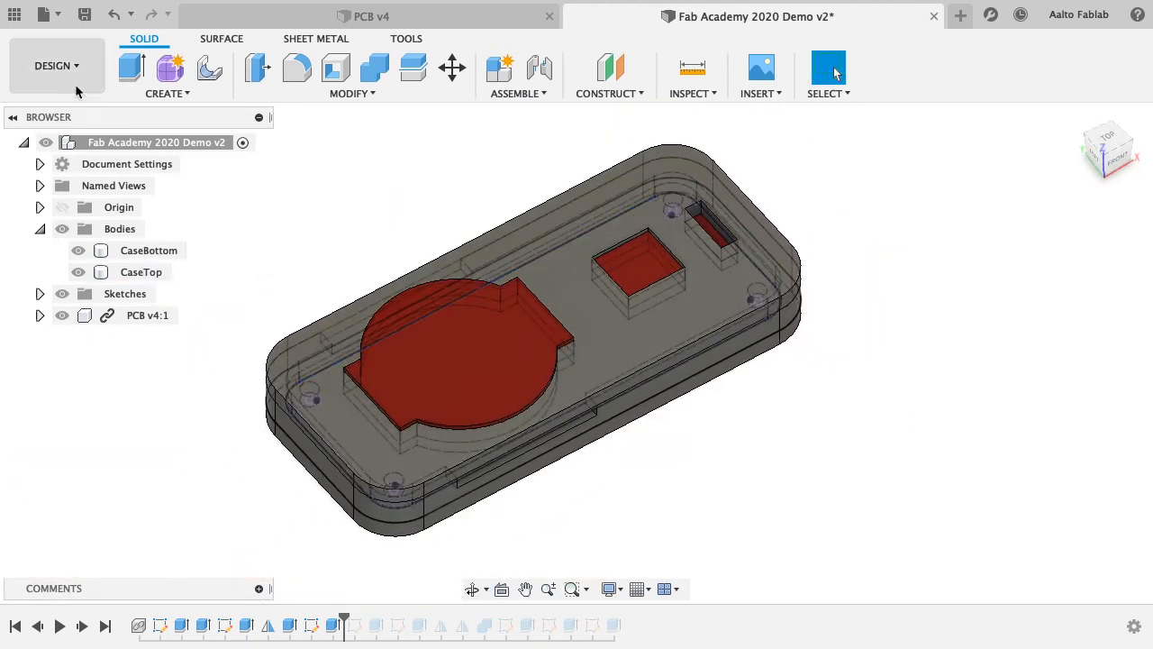
middle_click_drag(493, 345, 613, 398, "shift")
middle_click_drag(651, 515, 658, 496, "shift")
left_click(590, 408)
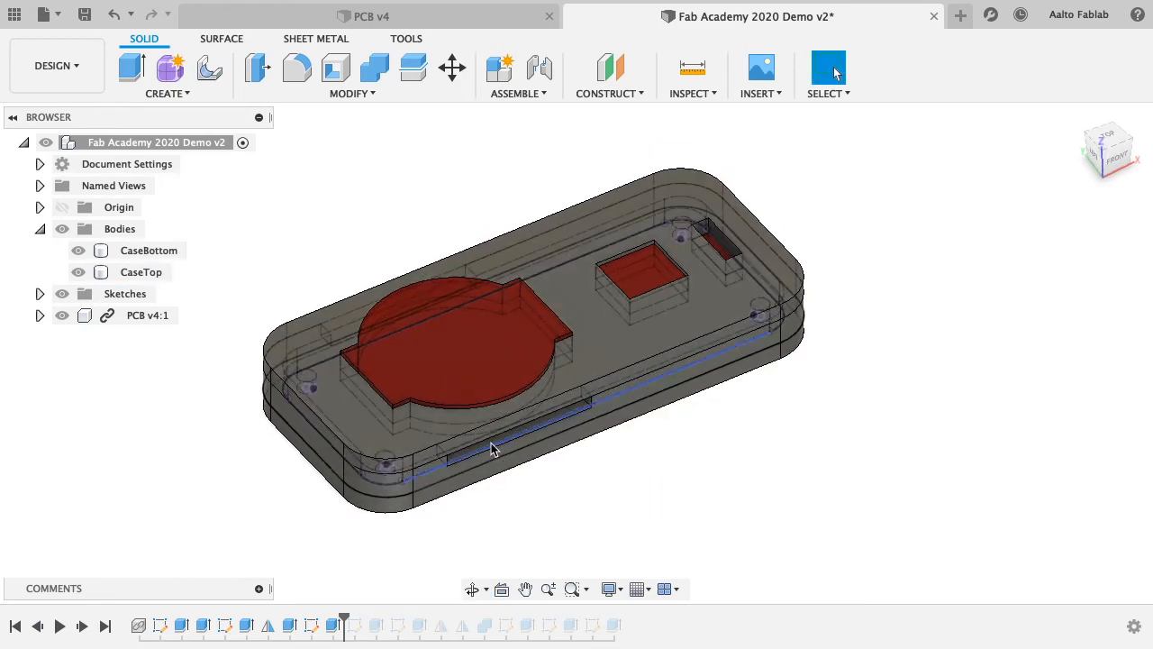
left_click(441, 189)
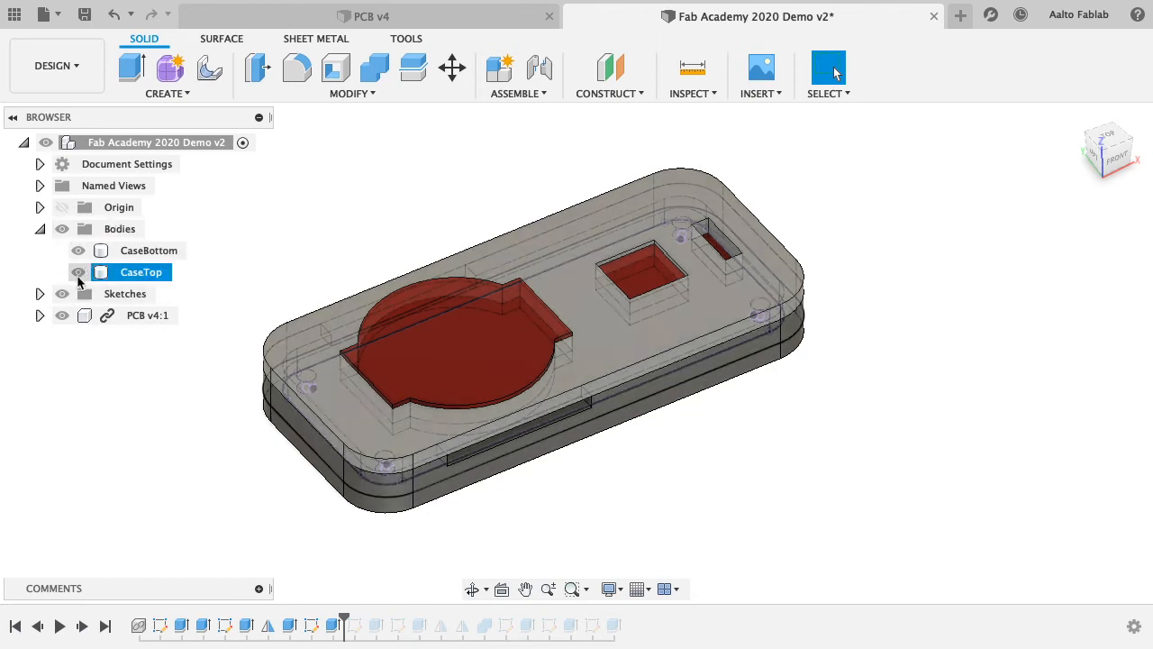
- Hide the CaseTop body and choose the CaseBottom body for 3D Print output
left_click(78, 272)
middle_click_drag(719, 443, 625, 463, "shift")
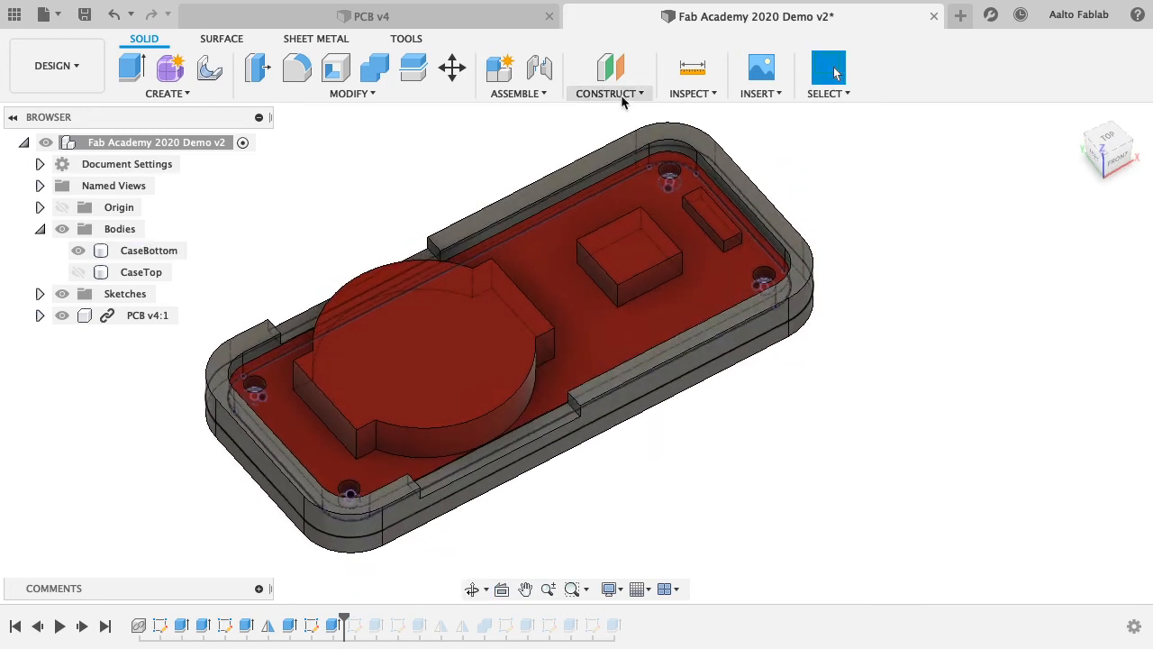
left_click(423, 40)
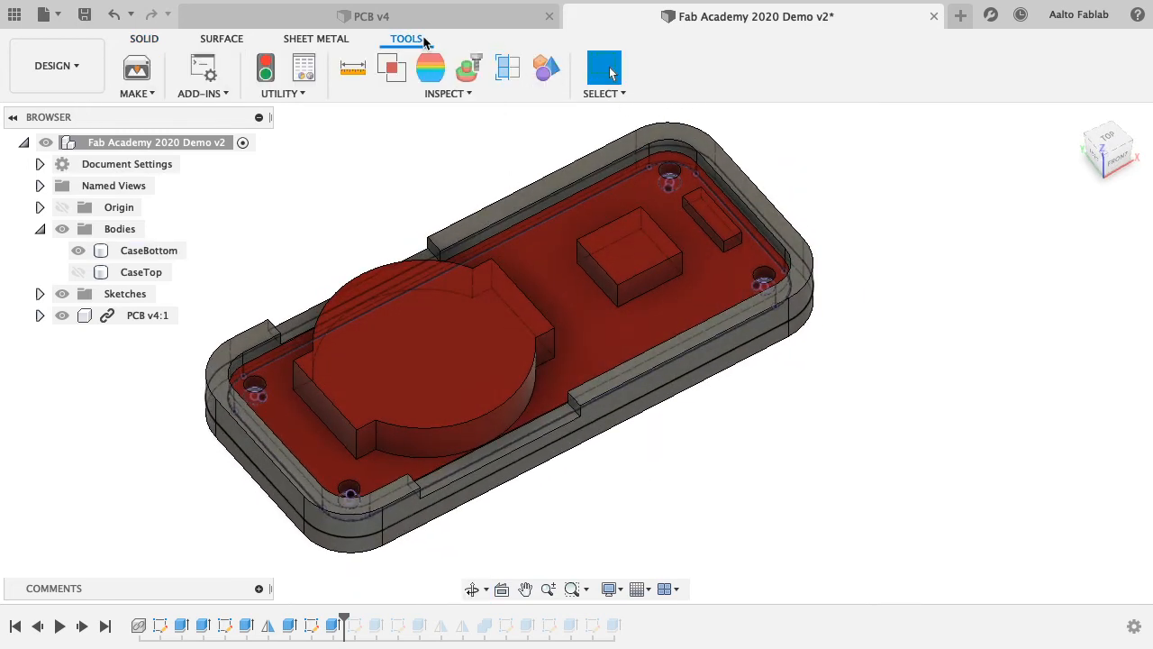
left_click(149, 93)
left_click(149, 112)
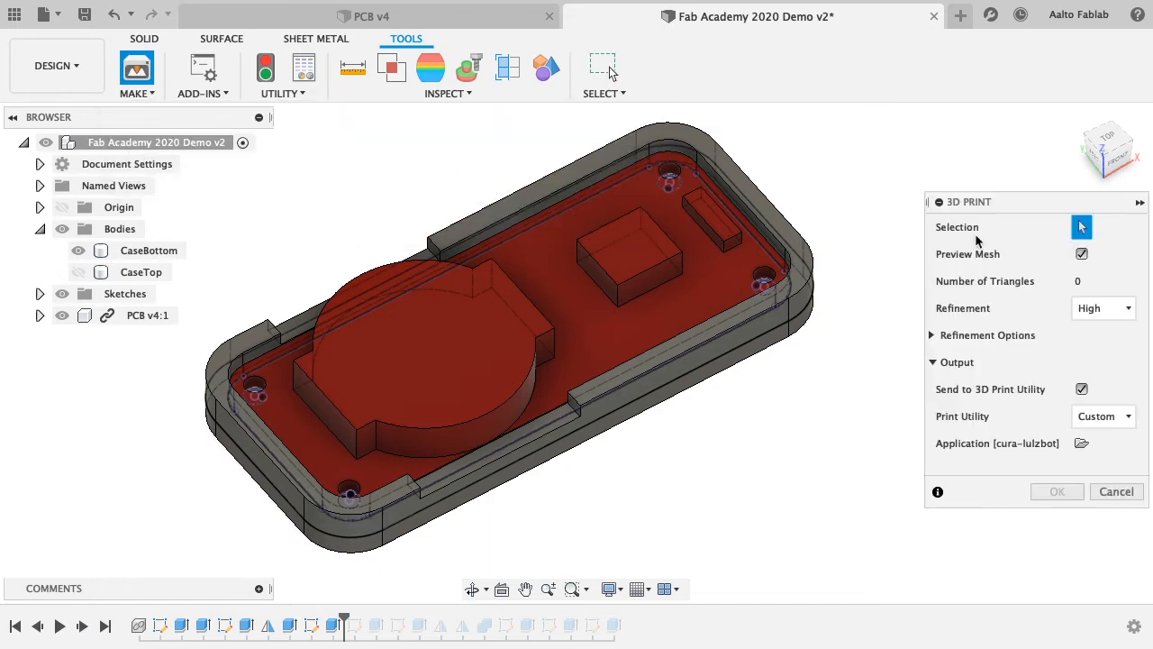
left_click(757, 337)
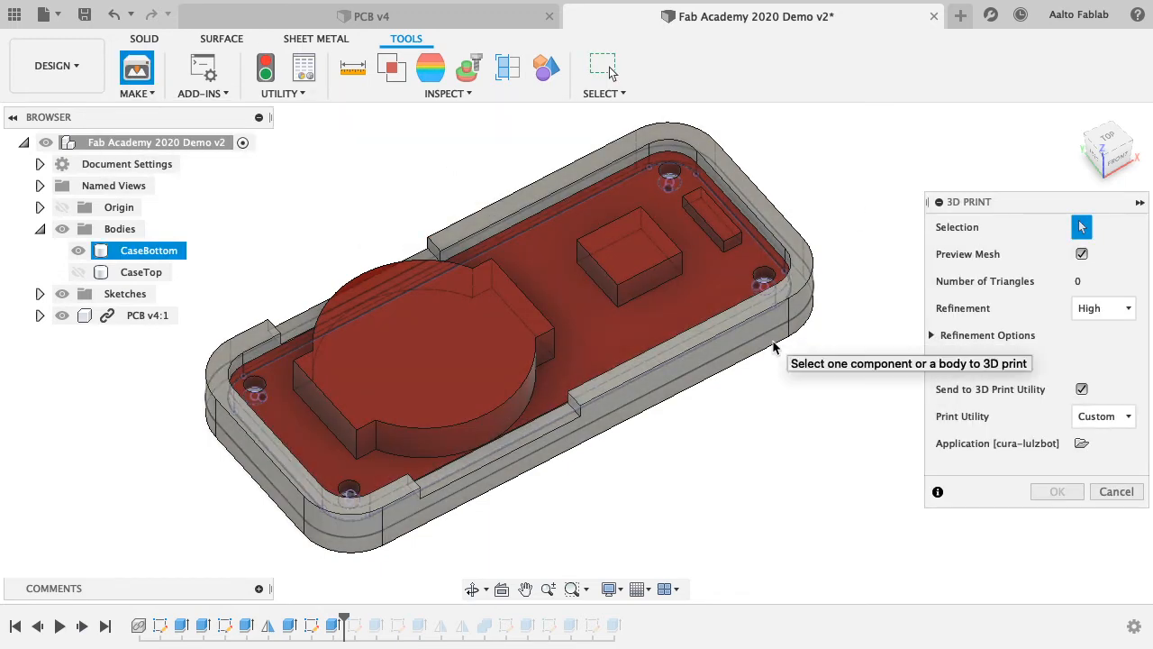
middle_click_drag(823, 378, 790, 290, "shift")
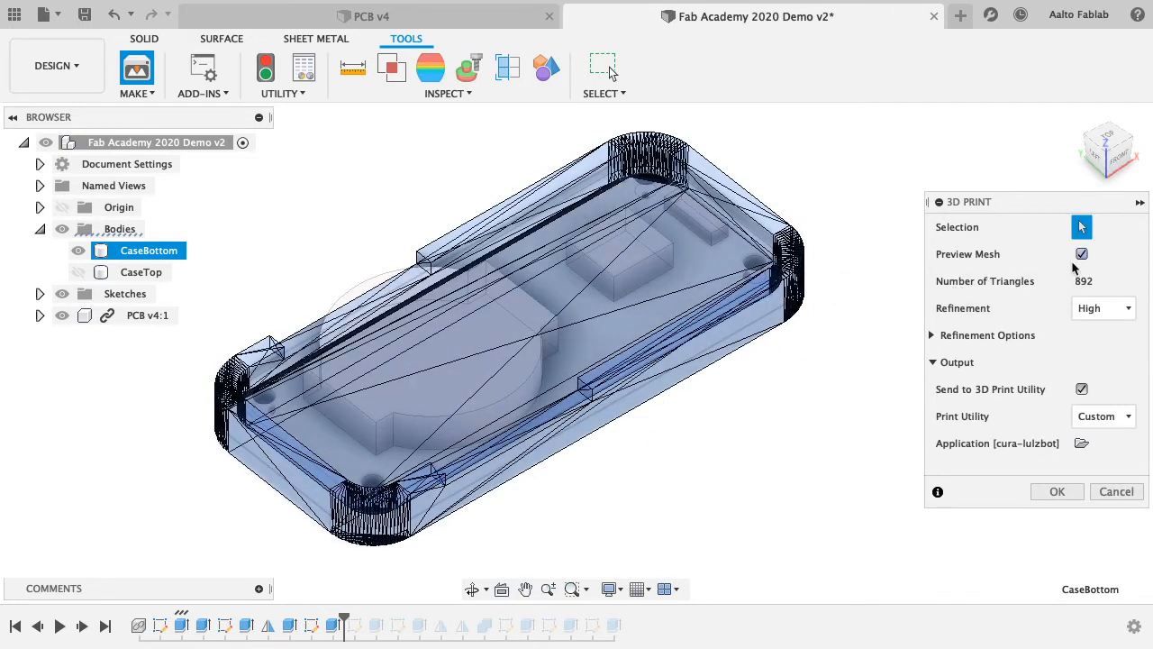
- Set the mesh refinement to Medium, turn off sending to the 3D print utility, and confirm the 3D Print output
left_click(1094, 309)
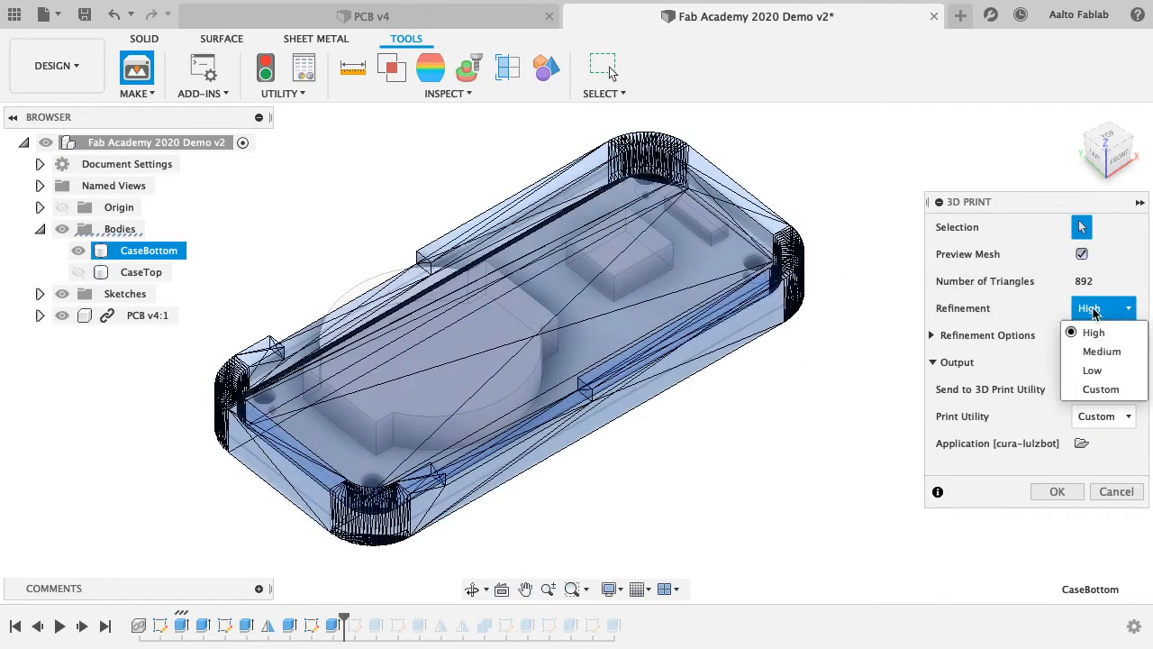
left_click(1100, 353)
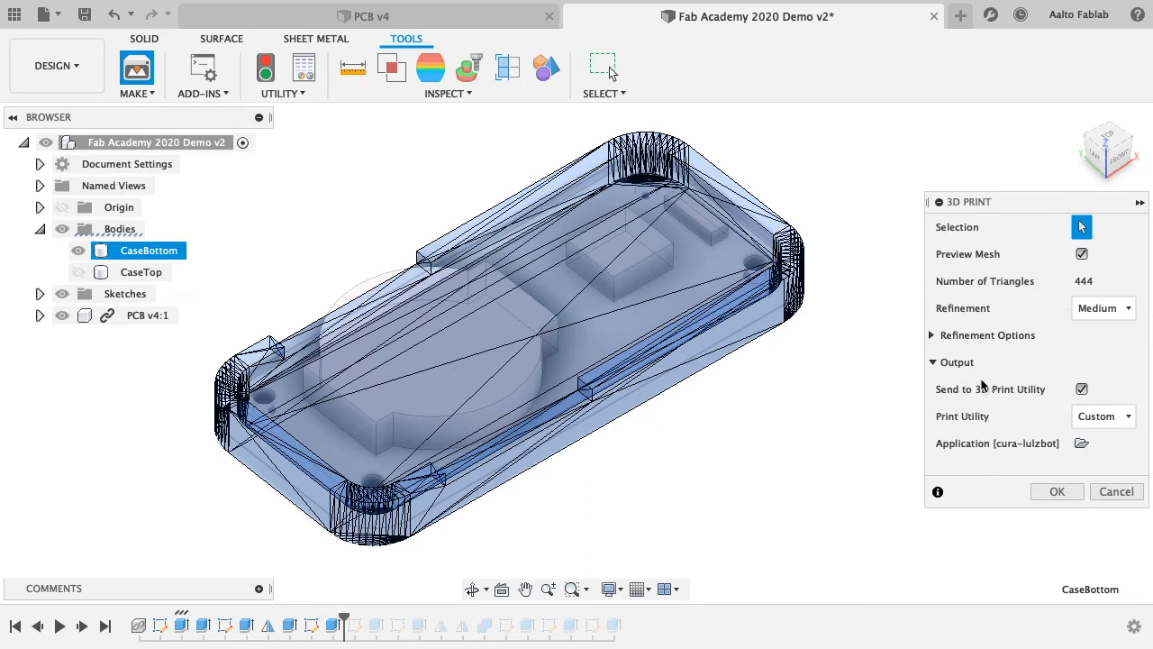
left_click(1083, 390)
left_click(1083, 390)
left_click(1082, 390)
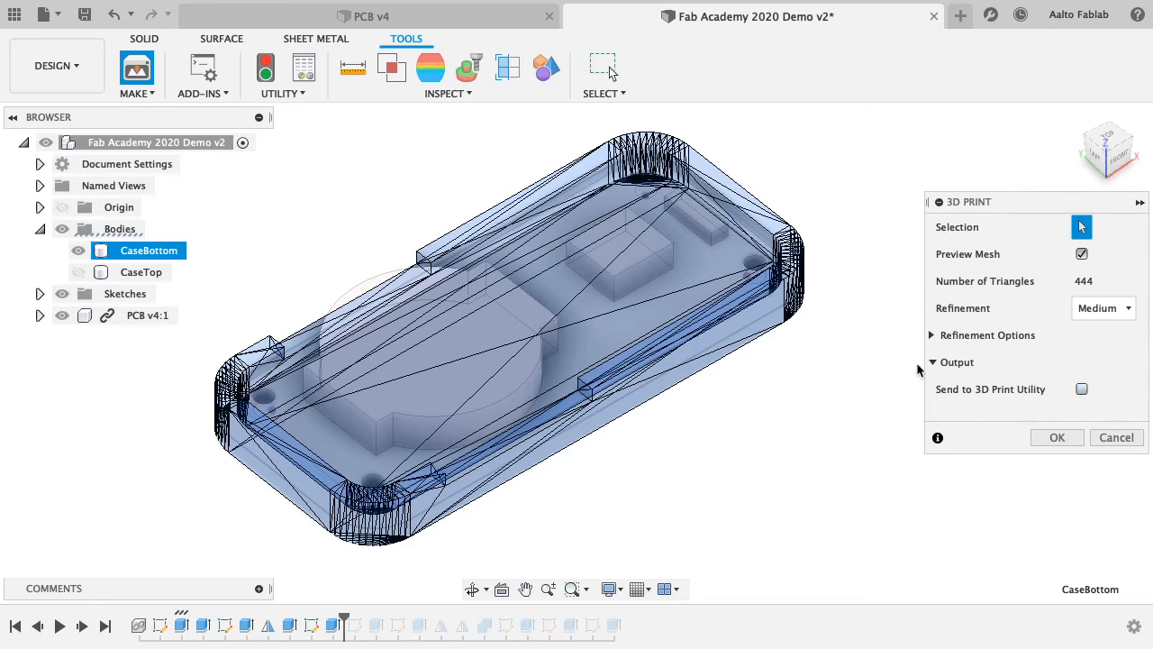
left_click(1045, 438)
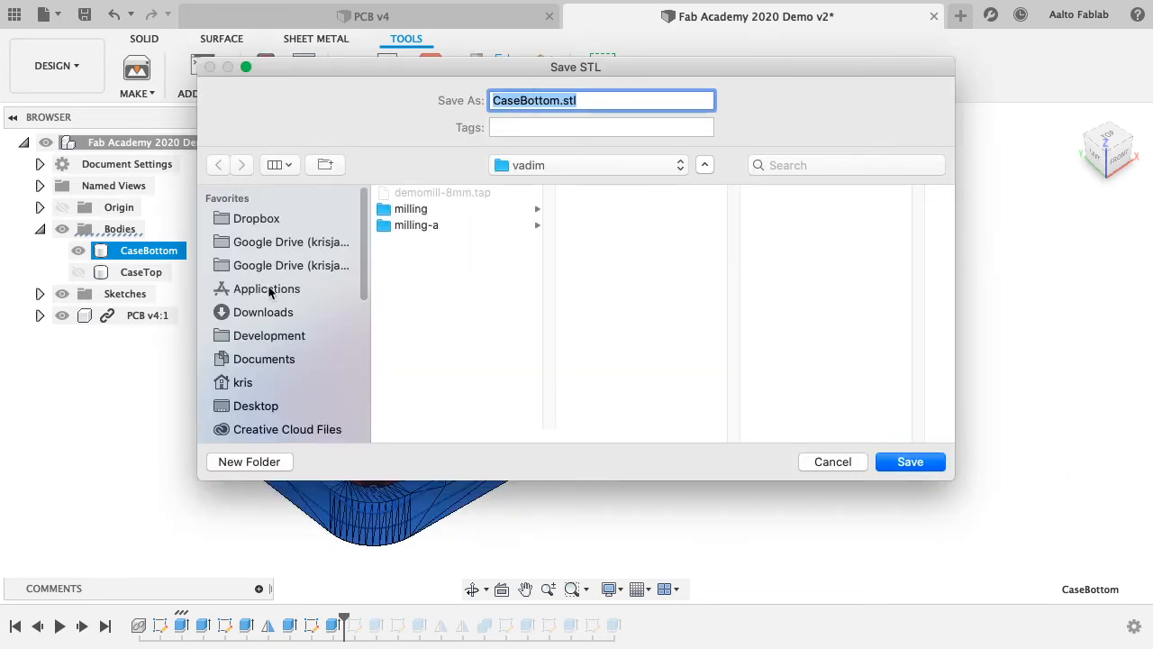
- Save the STL as example.stl in the computer-aided-design folder on the Desktop
left_click(266, 407)
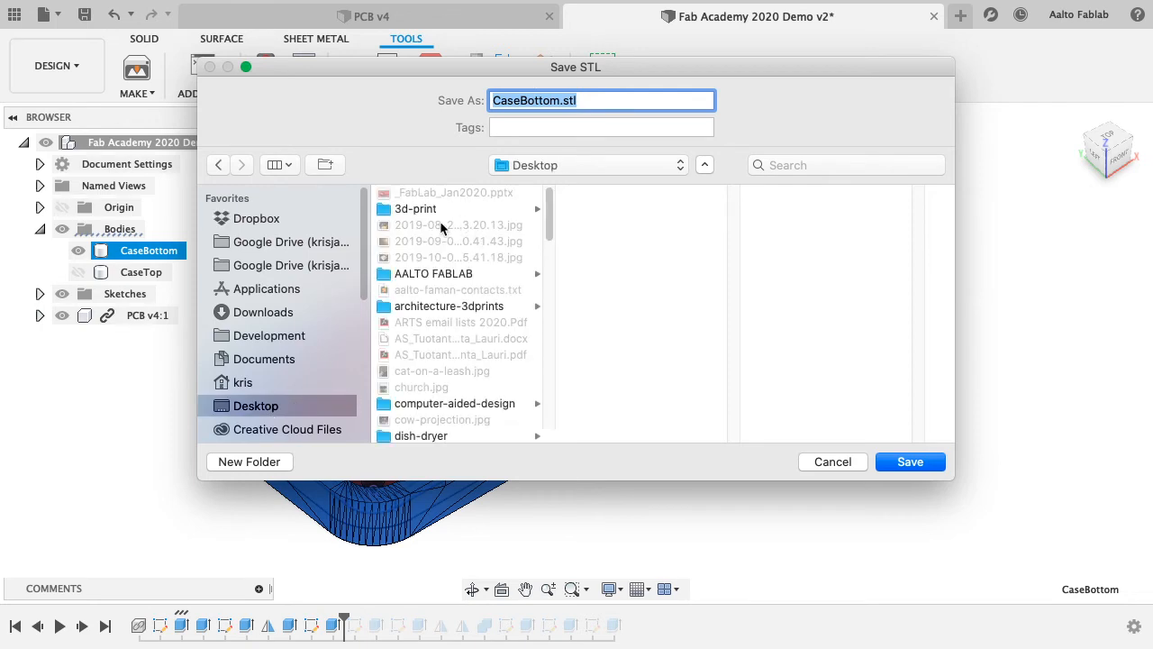
left_click(453, 274)
scroll(453, 320, "down", 2)
left_click(462, 373)
double_click(549, 100)
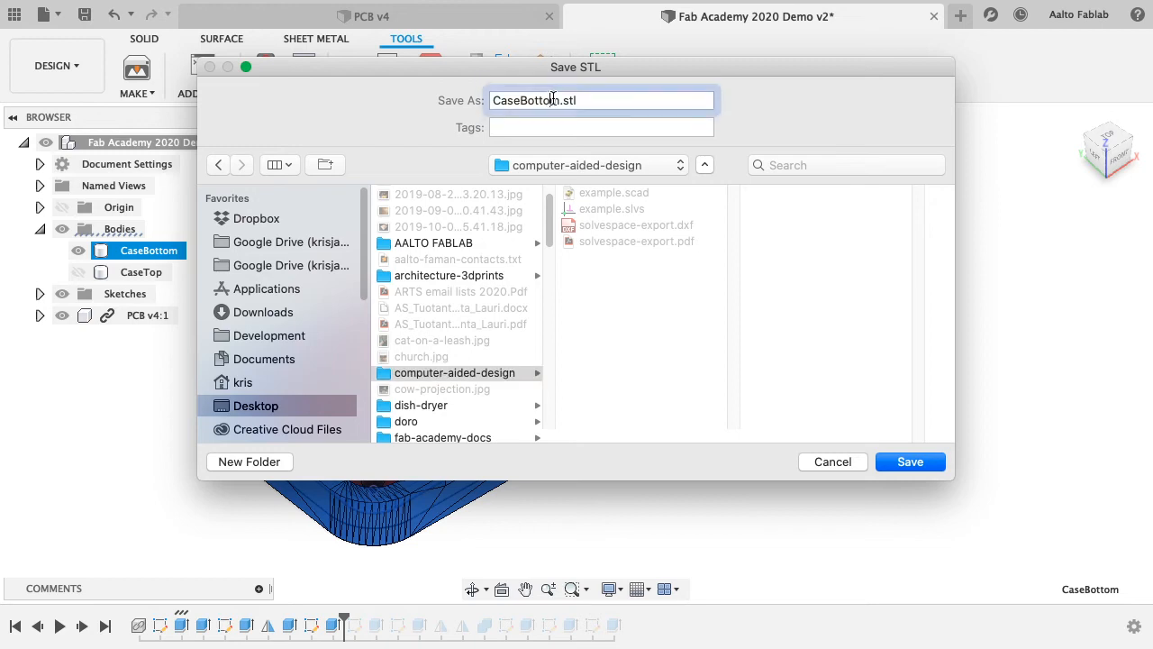
type("example")
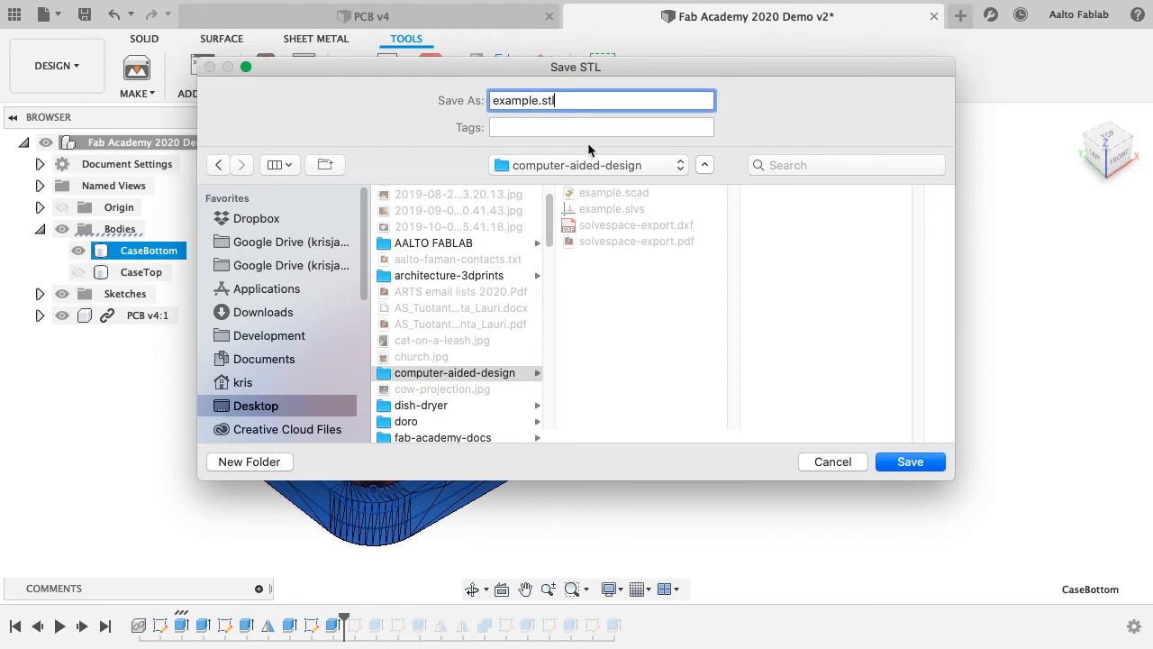
left_click_drag(540, 100, 558, 100)
left_click(613, 100)
left_click(910, 463)
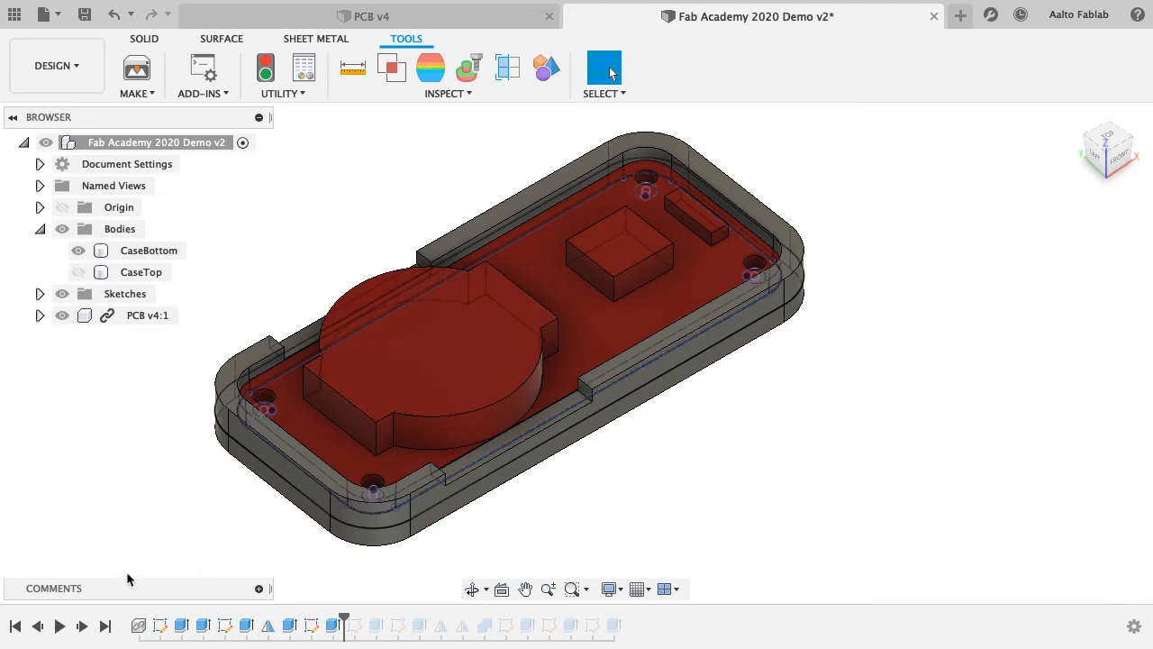
- Take the Fusion 360 window out of full-screen mode
key("super+Tab")
key("super+Tab")
key("super+Tab")
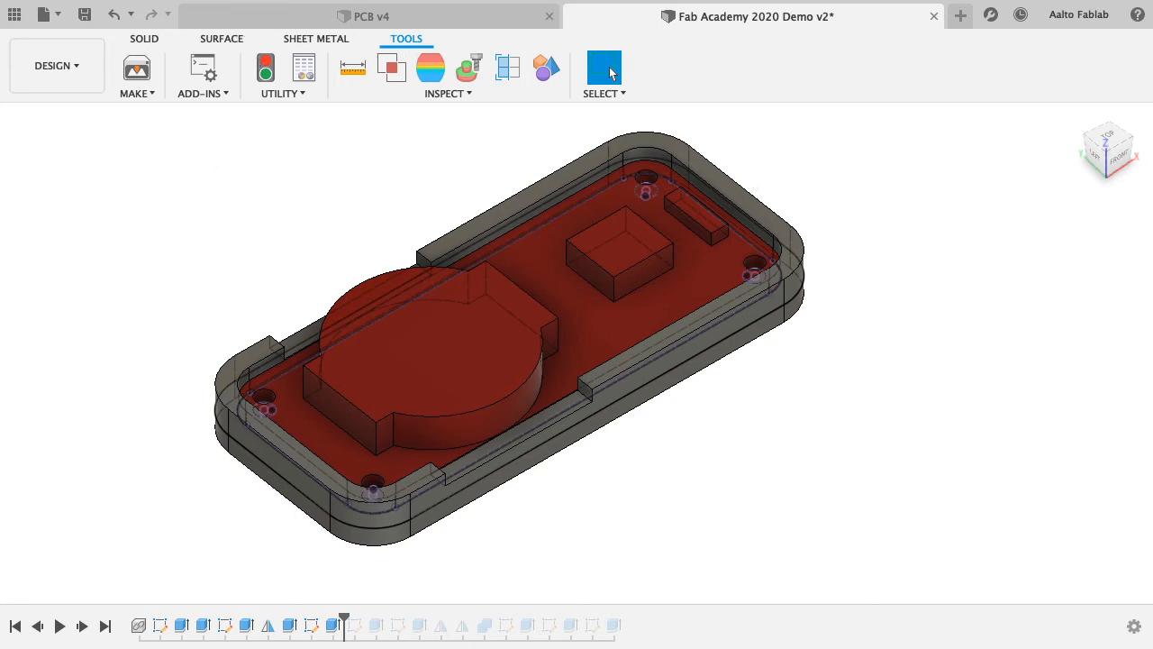
left_click(727, 63)
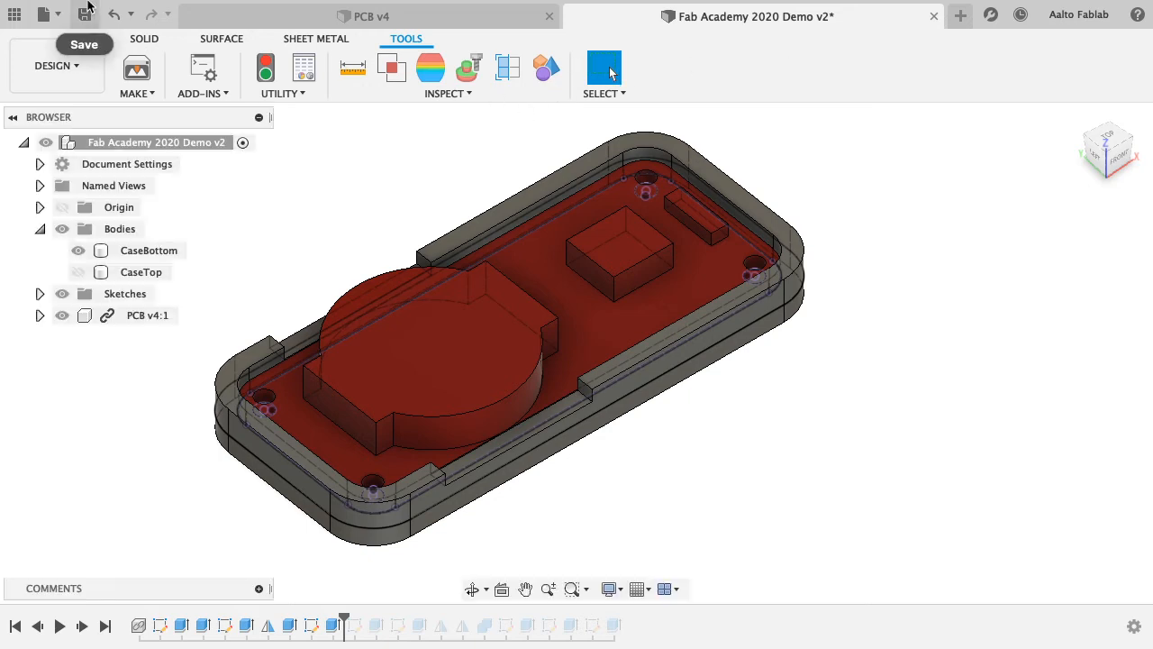
mouse_move(87, 2)
left_click(47, 31)
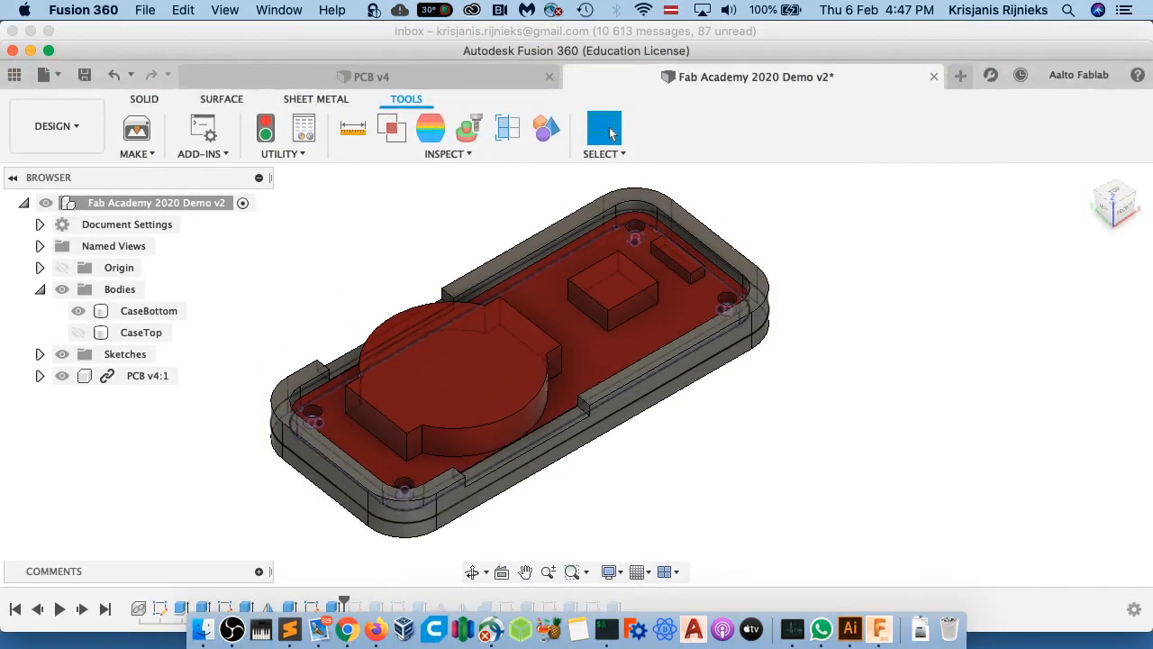
- Switch to Finder and preview example.stl, rotating the model to inspect the exported case bottom
key("super+Tab")
left_click_drag(574, 116, 280, 95)
left_click(688, 311)
key("space")
mouse_move(669, 424)
left_mouse_down()
mouse_move(571, 391)
mouse_move(382, 250)
mouse_move(576, 402)
mouse_move(590, 288)
mouse_move(499, 363)
mouse_move(528, 388)
mouse_move(666, 399)
mouse_move(675, 380)
mouse_move(664, 406)
left_mouse_up()
key("space")
key("space")
left_click_drag(726, 302, 615, 306)
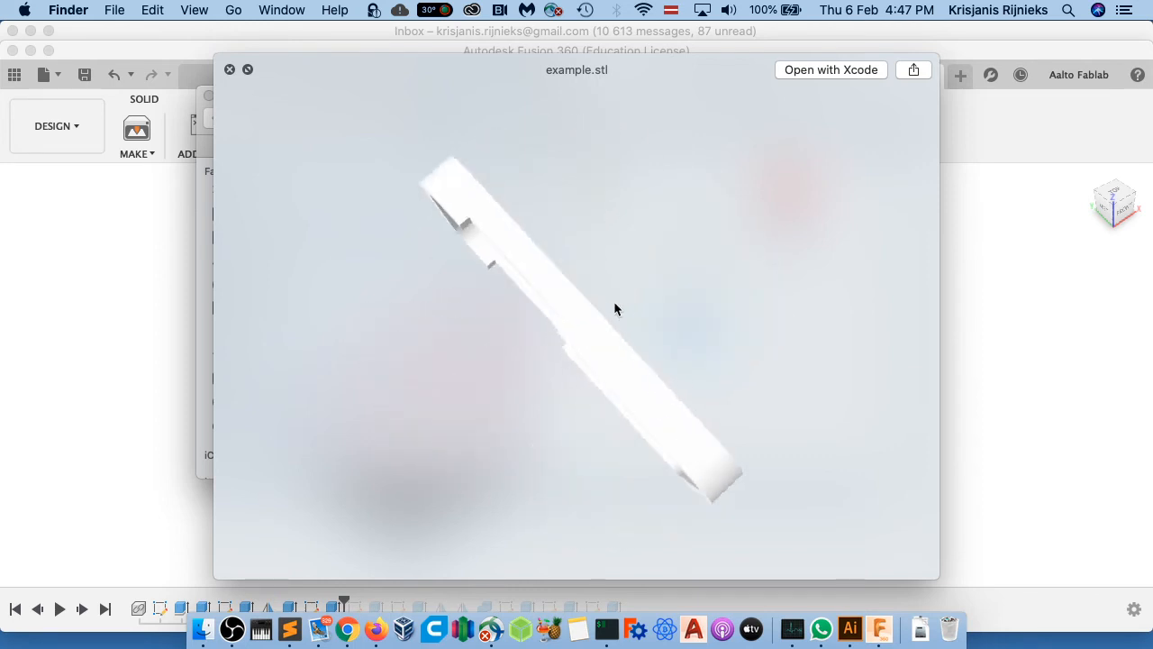
key("space")
left_click(982, 270)
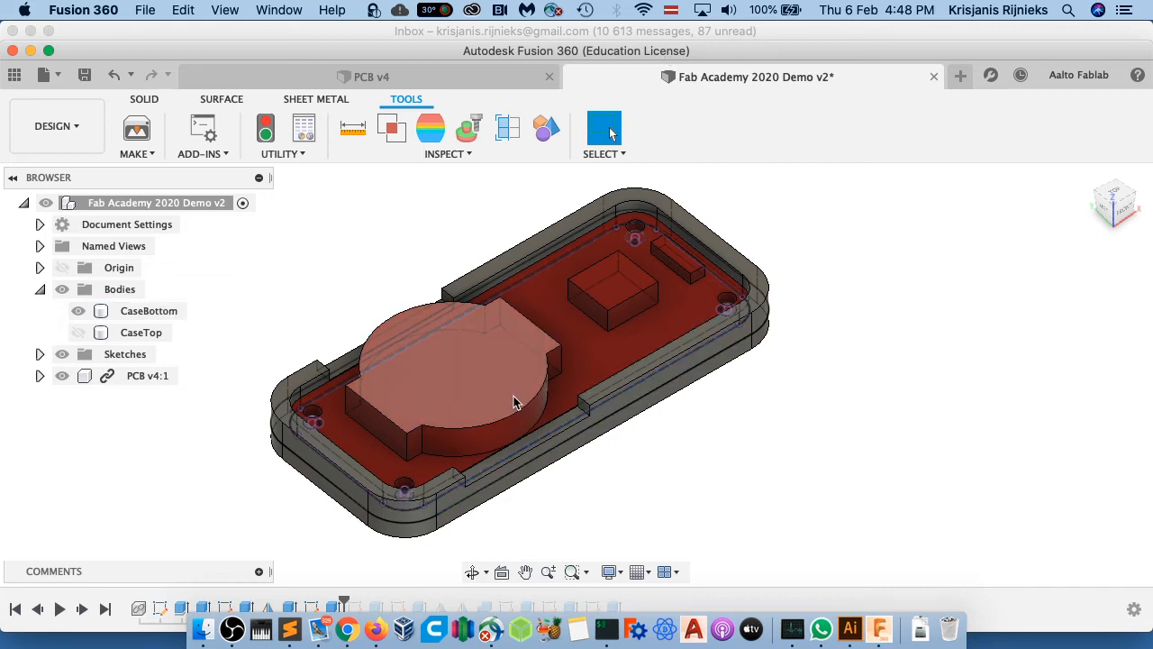
middle_click_drag(542, 416, 584, 419, "shift")
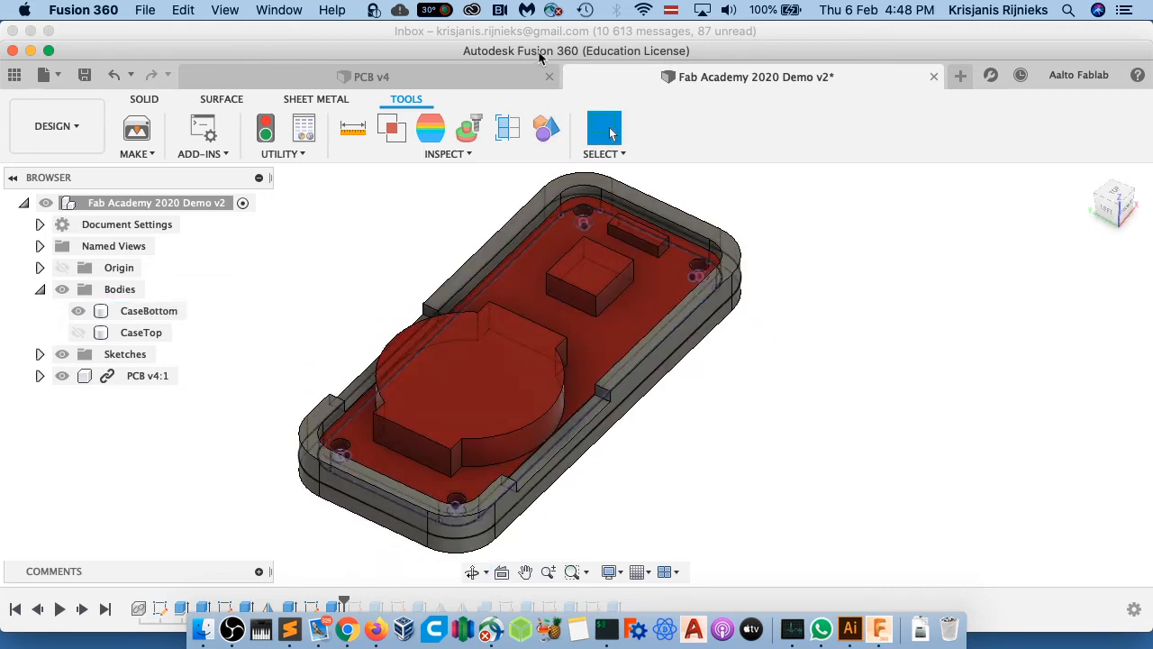
left_click(31, 50)
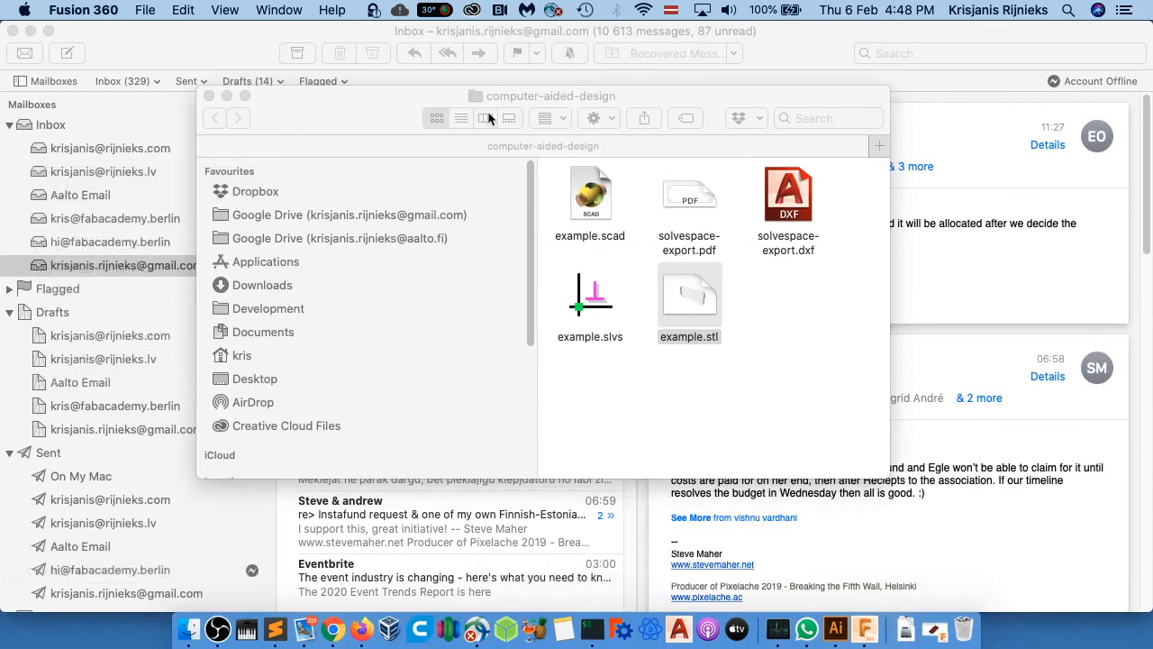
left_click_drag(527, 95, 499, 96)
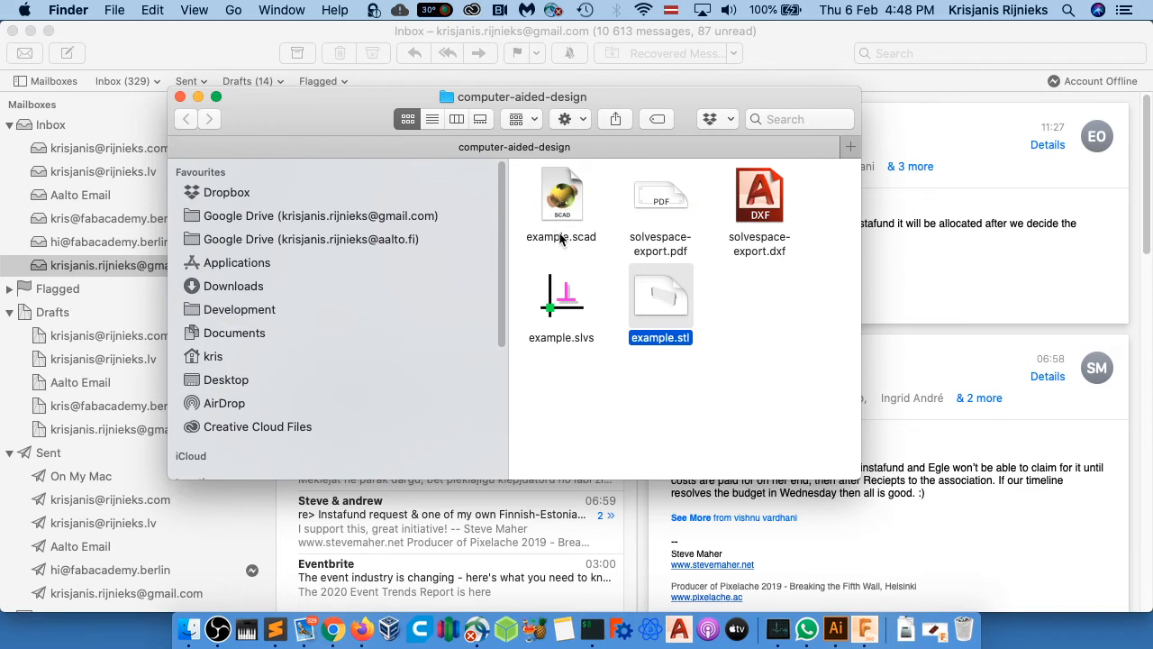
left_click(560, 207)
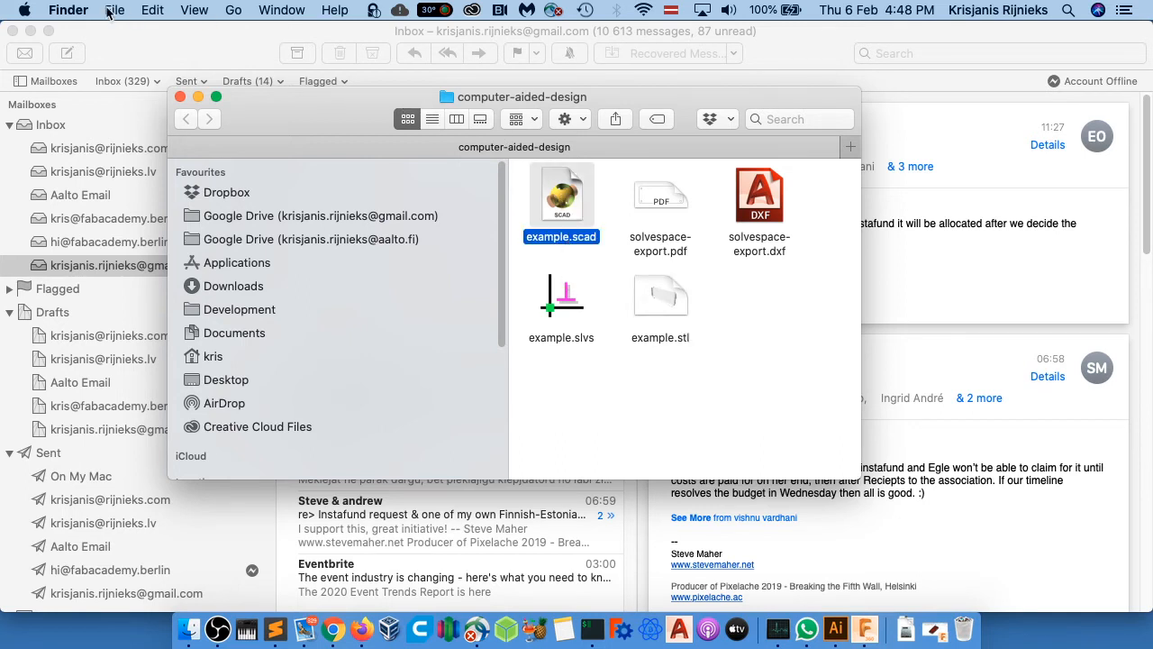
- Minimise the mail window, search for openscad in a new Chrome tab, and look through the OpenSCAD home page
left_click(30, 30)
left_click(598, 41)
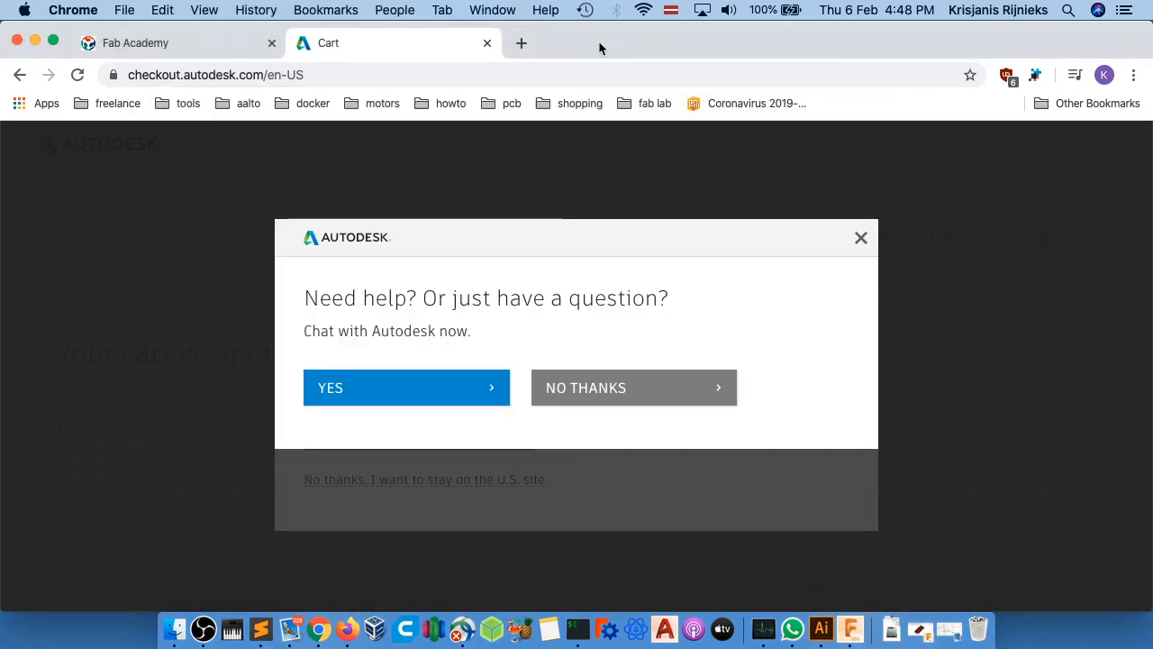
left_click(520, 42)
type("open")
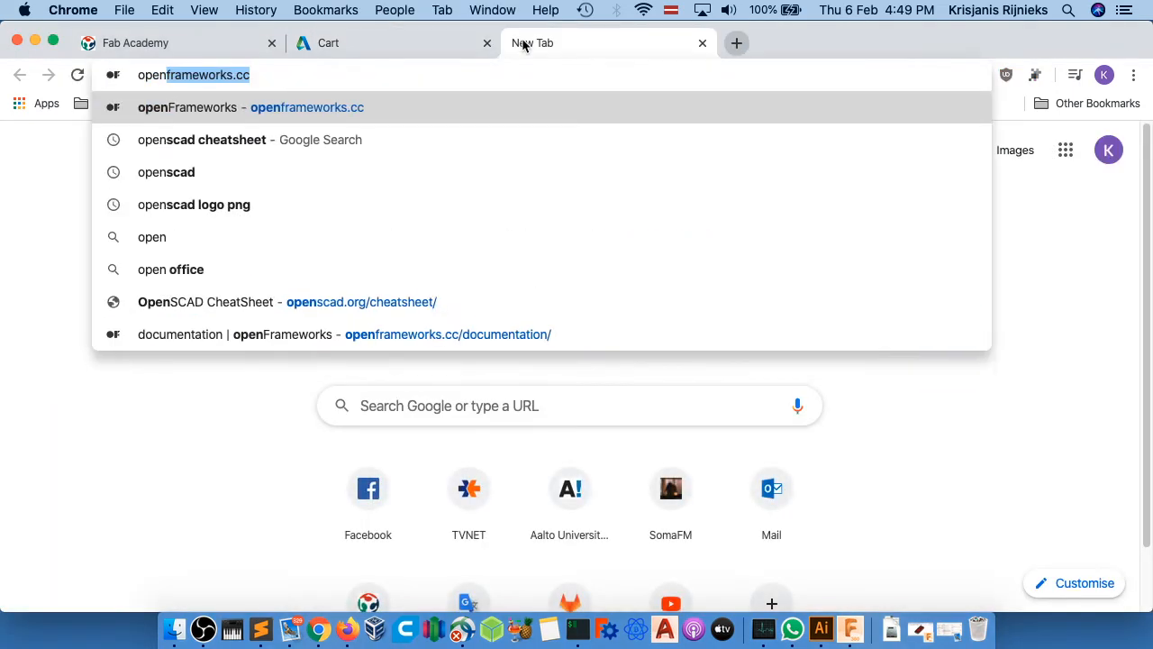
type("scad")
key("Return")
left_click(254, 359)
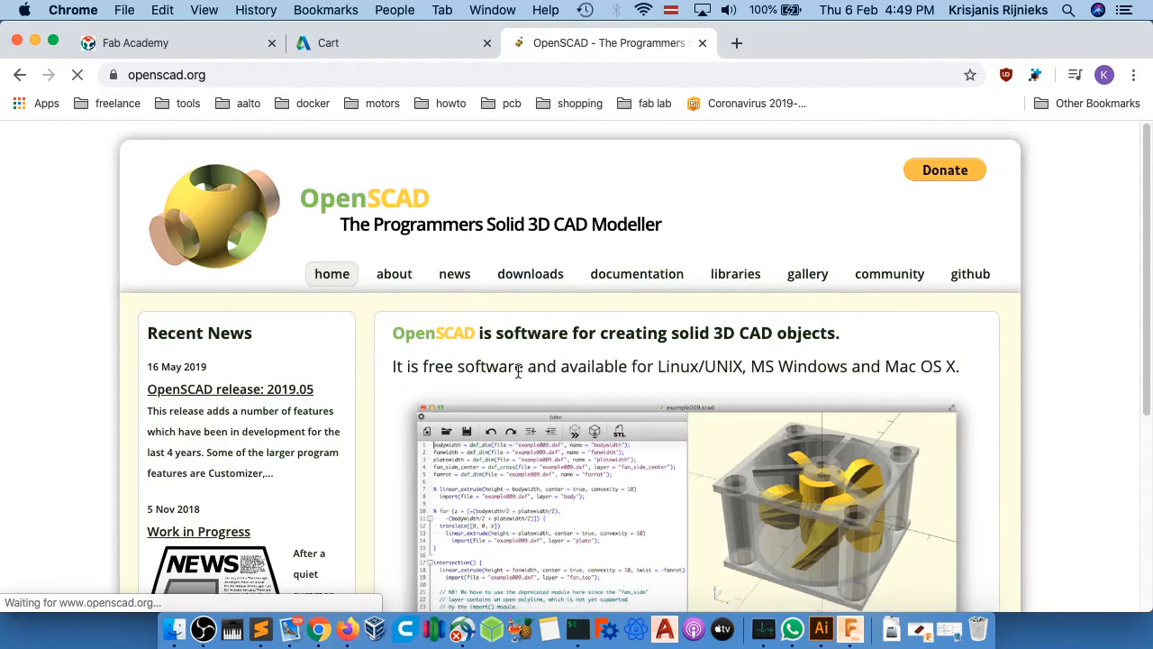
scroll(518, 369, "down", 5)
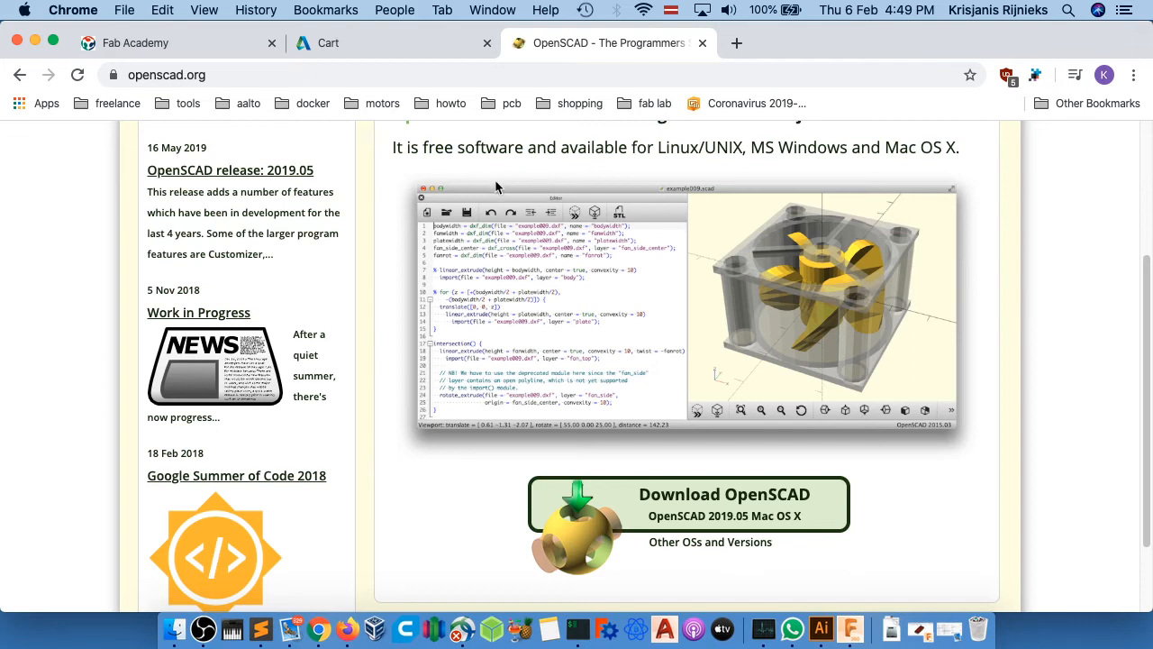
scroll(618, 258, "down", 3)
scroll(618, 258, "up", 2)
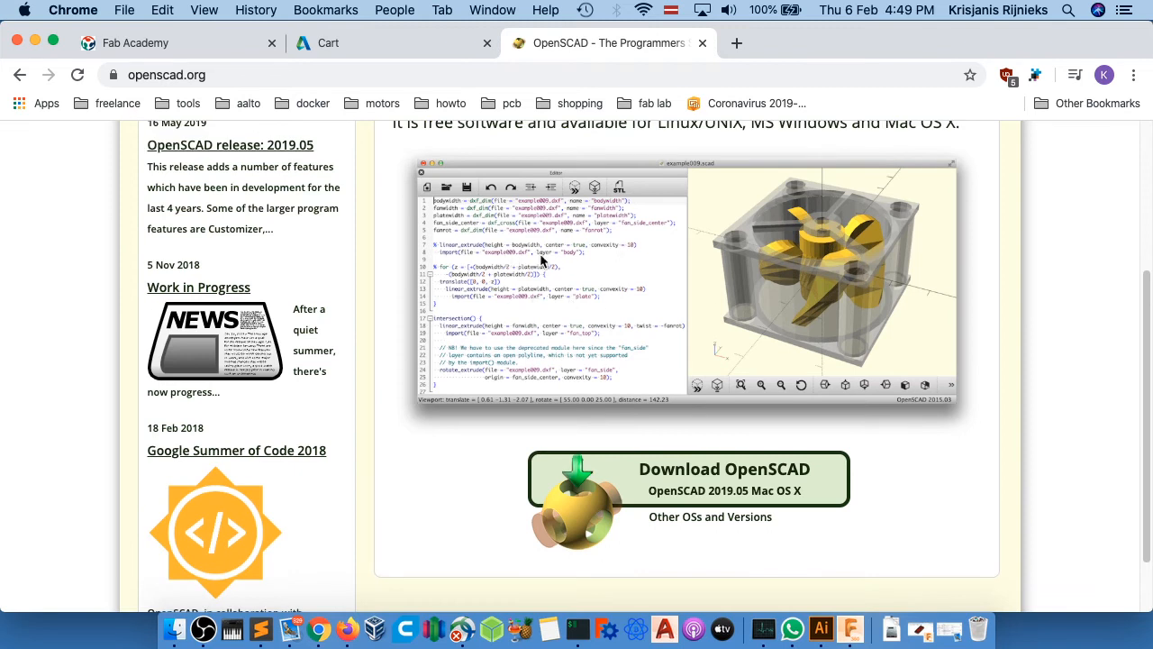
scroll(546, 261, "up", 7)
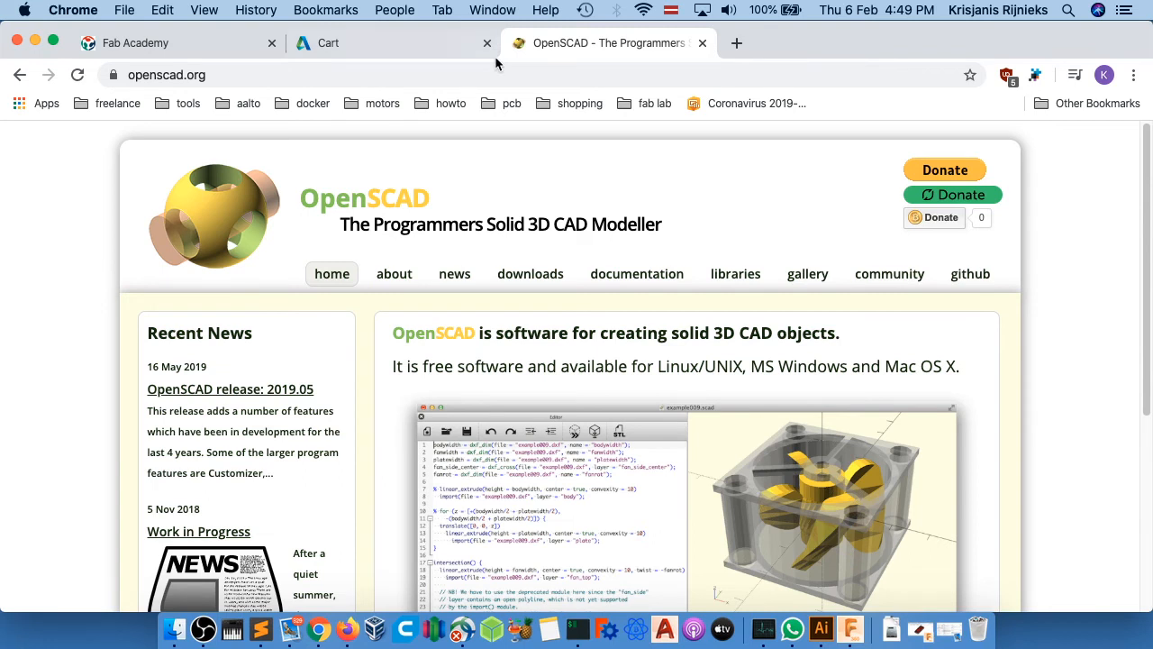
- Search the web for "openscad cheatsheet" in a new browser tab
left_click(736, 43)
type("o")
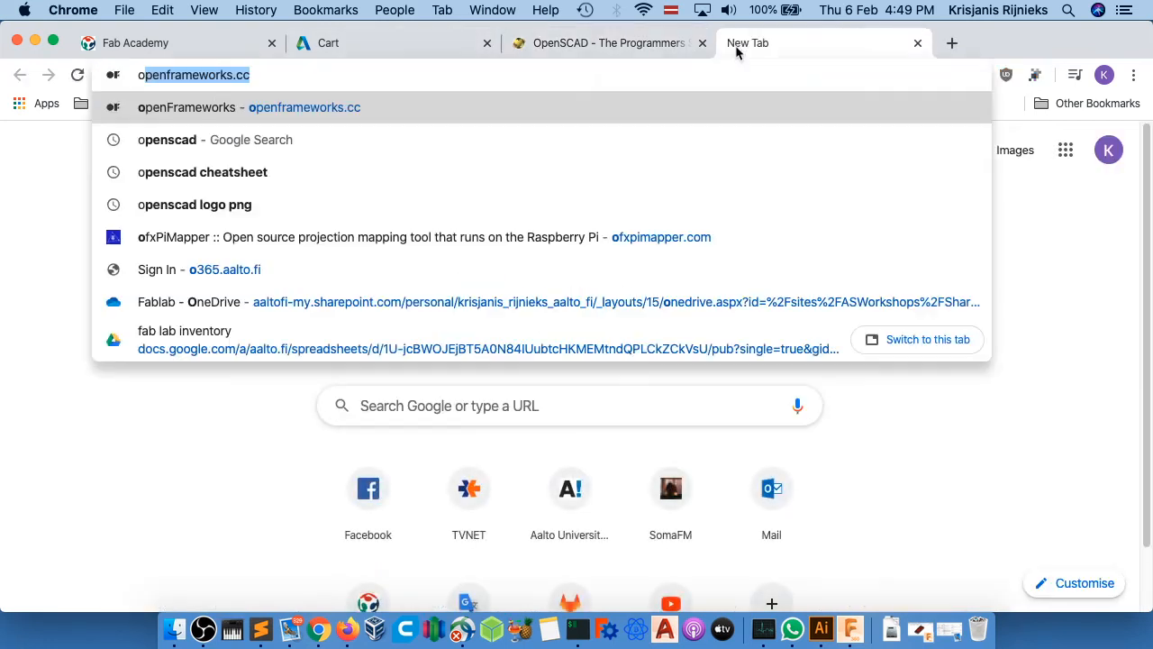
type("penscad")
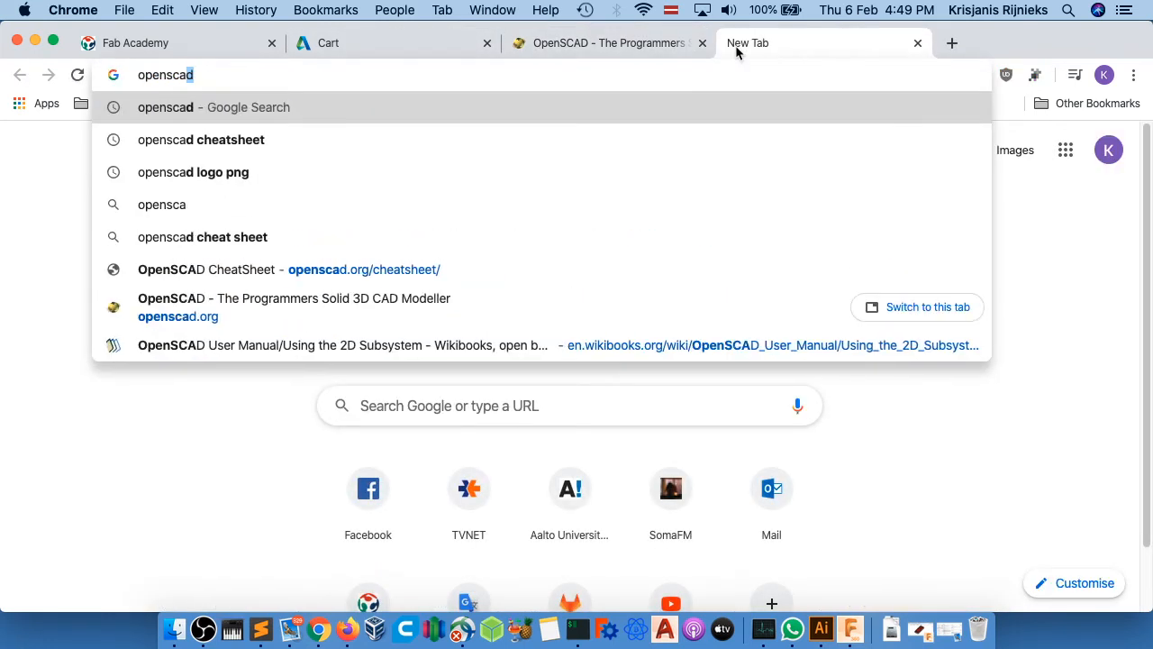
type(" c")
key("Return")
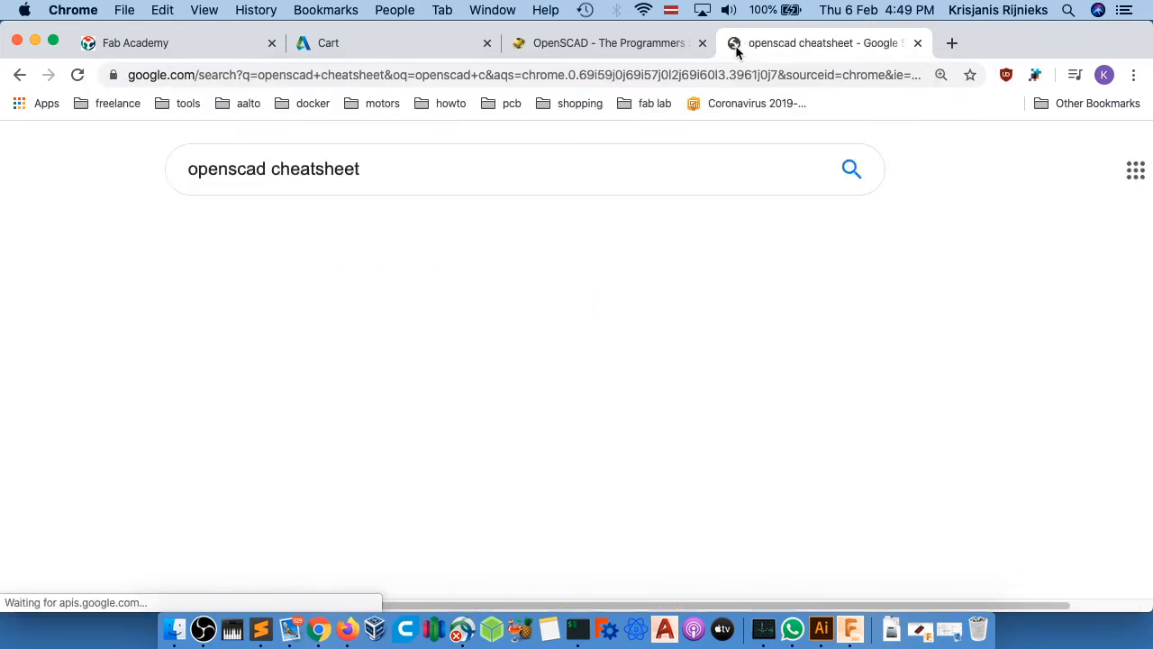
- Open the OpenSCAD CheatSheet from the search results, shrink the page zoom, and look through its syntax, 2D, 3D and transformation sections
left_click(279, 356)
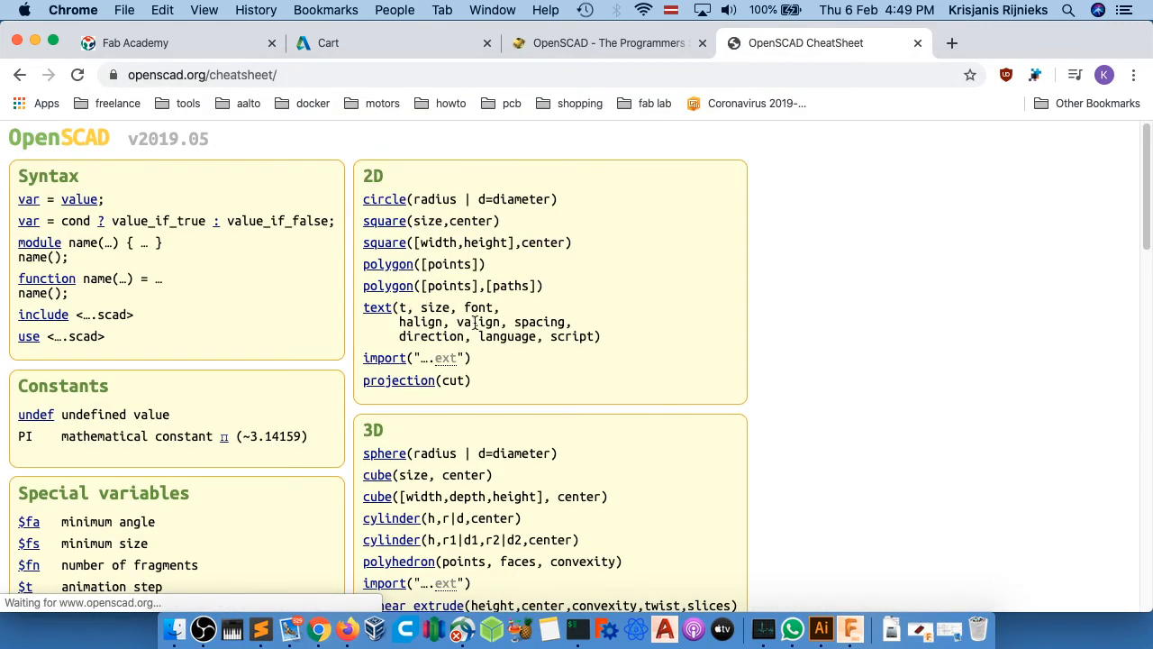
scroll(561, 329, "down", 15)
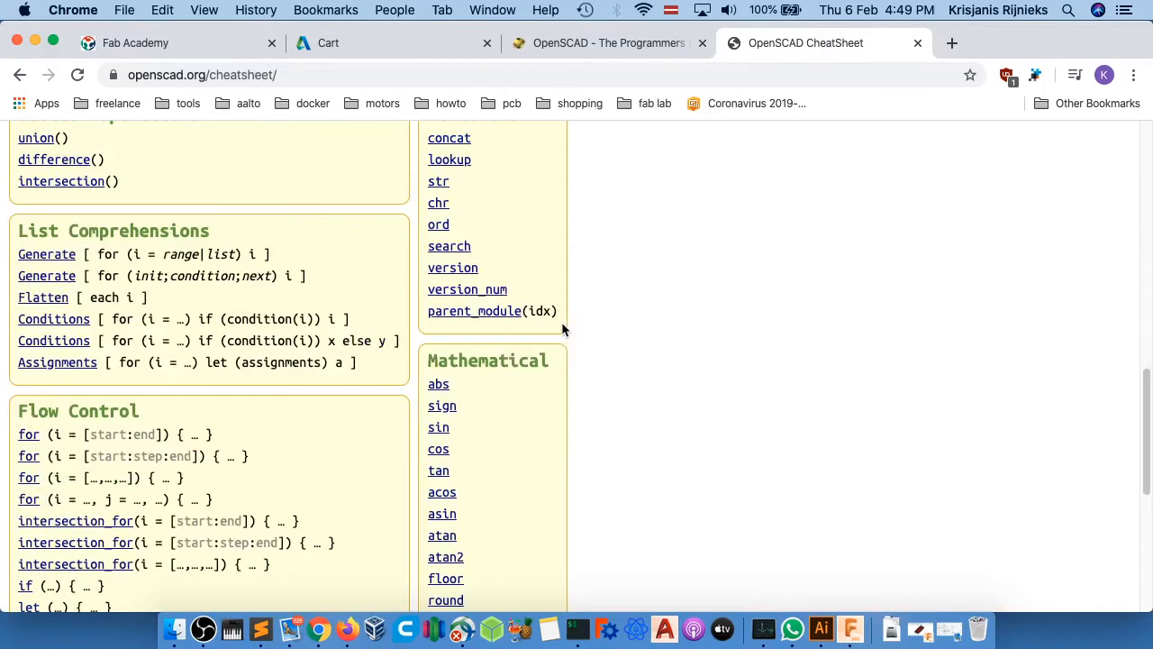
scroll(562, 321, "up", 15)
key("super+minus")
key("super+minus")
key("super+minus")
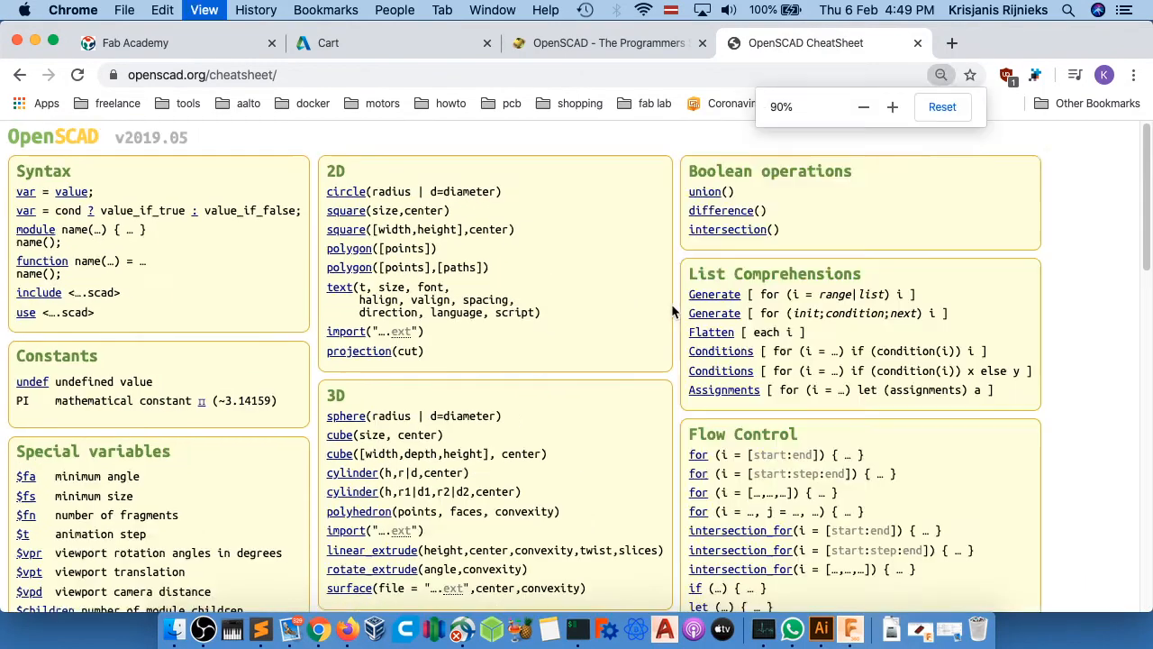
key("super+minus")
scroll(509, 345, "down", 5)
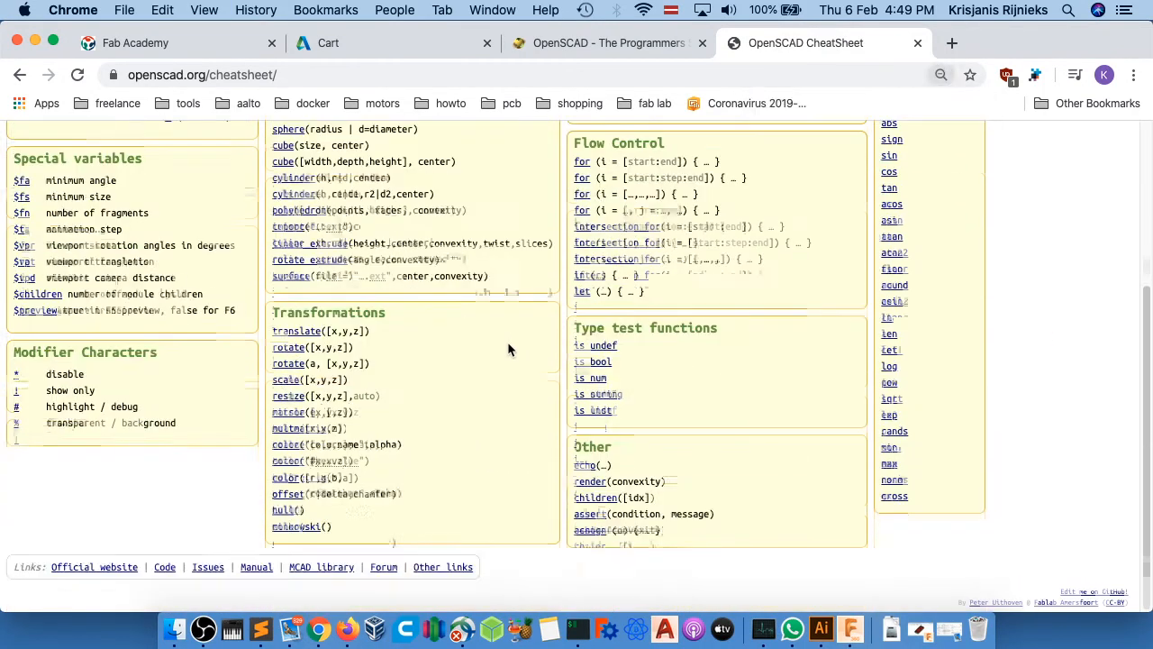
scroll(507, 343, "up", 5)
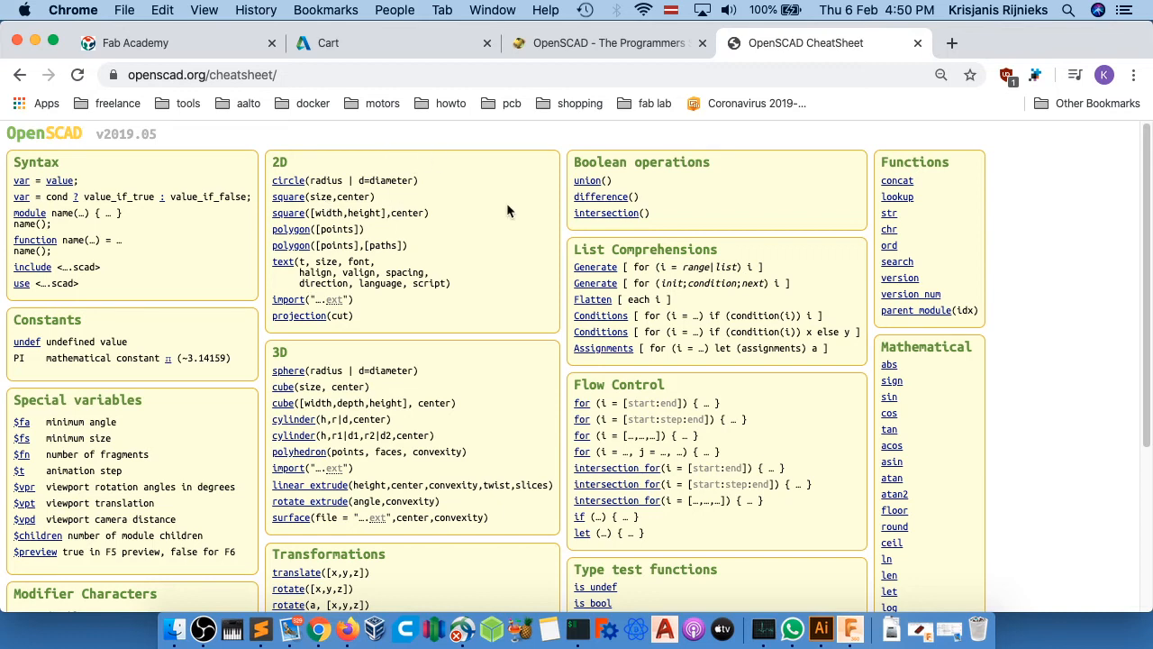
- Launch OpenSCAD and create a new, empty design file
key("super+space")
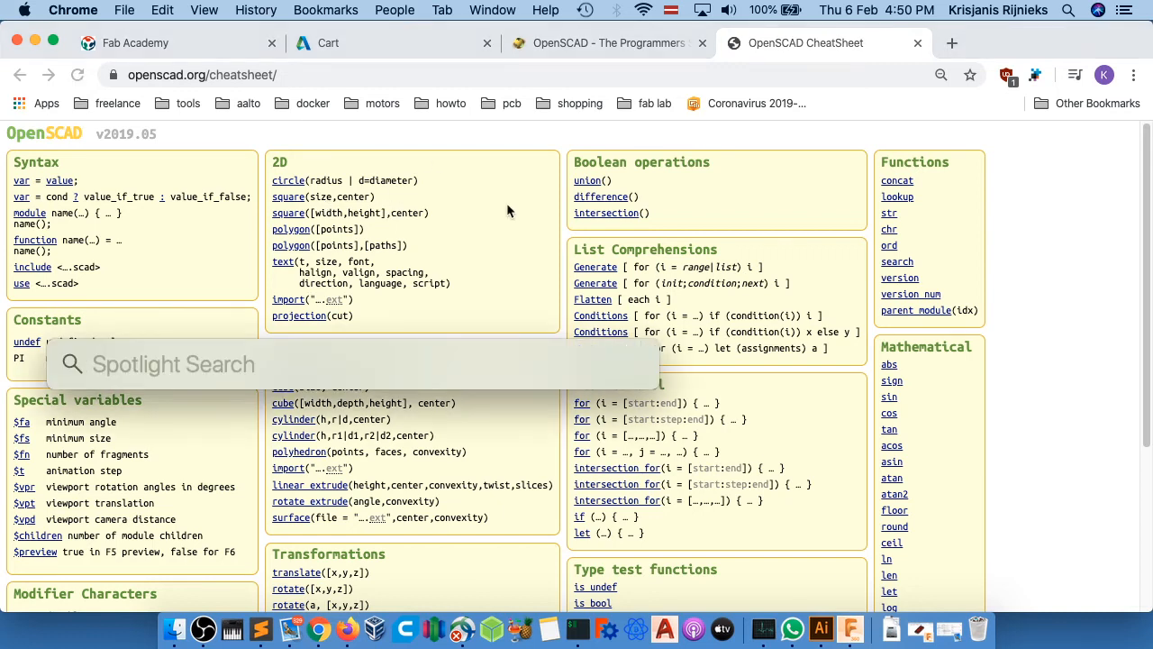
type("open")
key("Return")
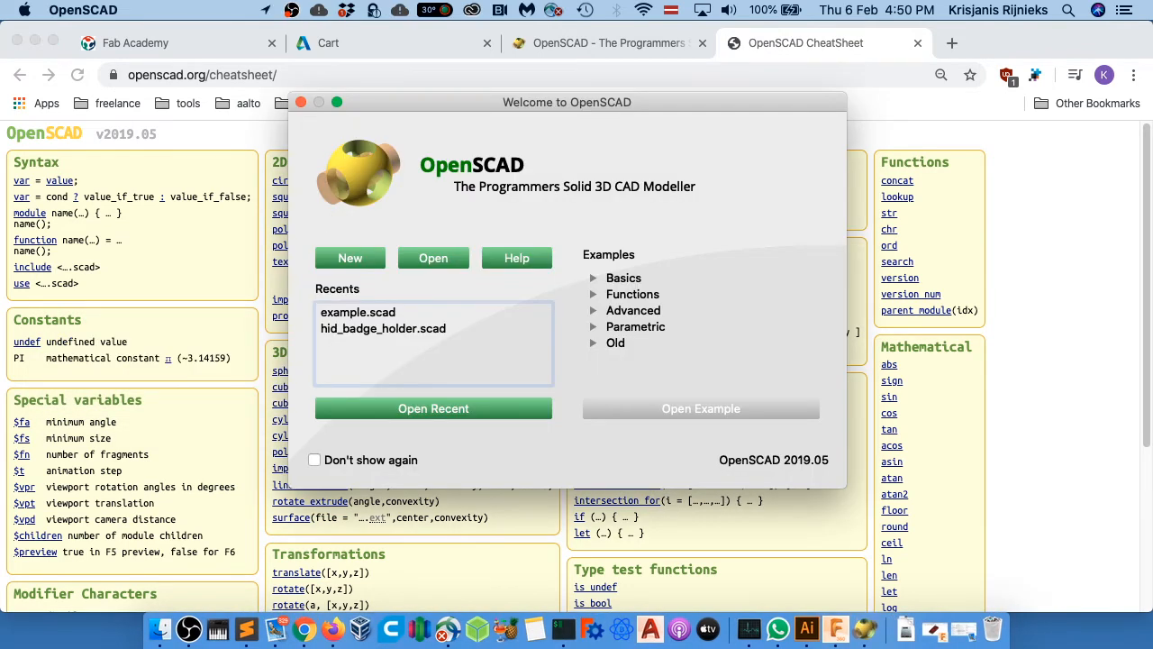
left_click(350, 256)
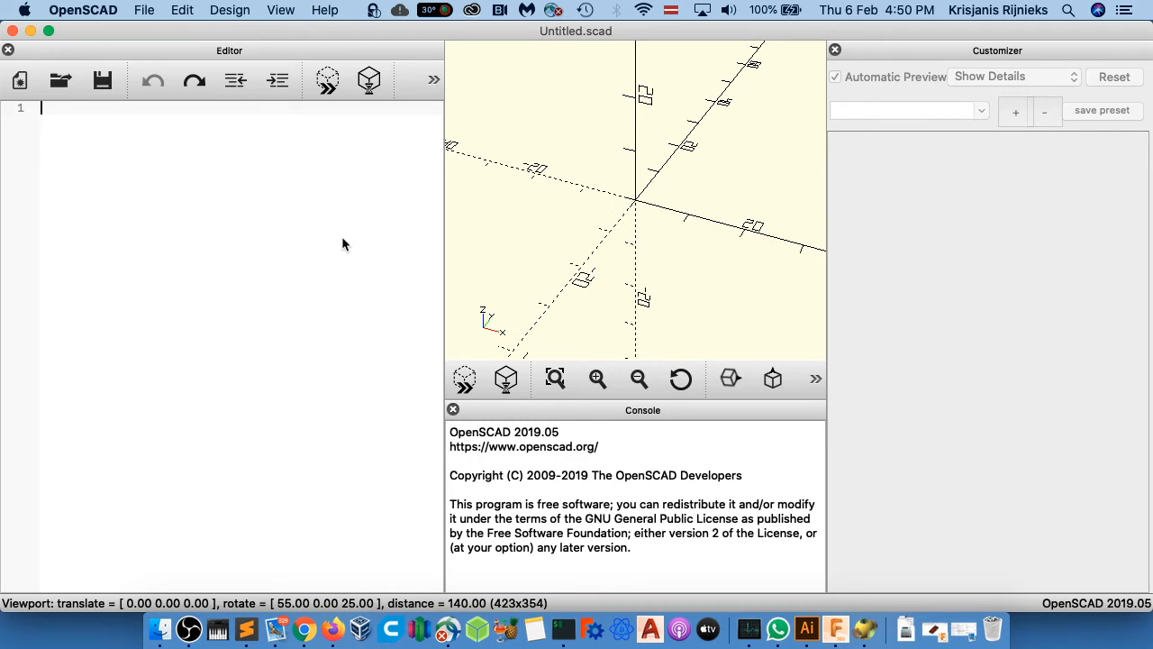
- Define the variables BoardSizeX = 50 and BoardSizeY = 20 on the first two lines of the script
type("BoardSizeX = ")
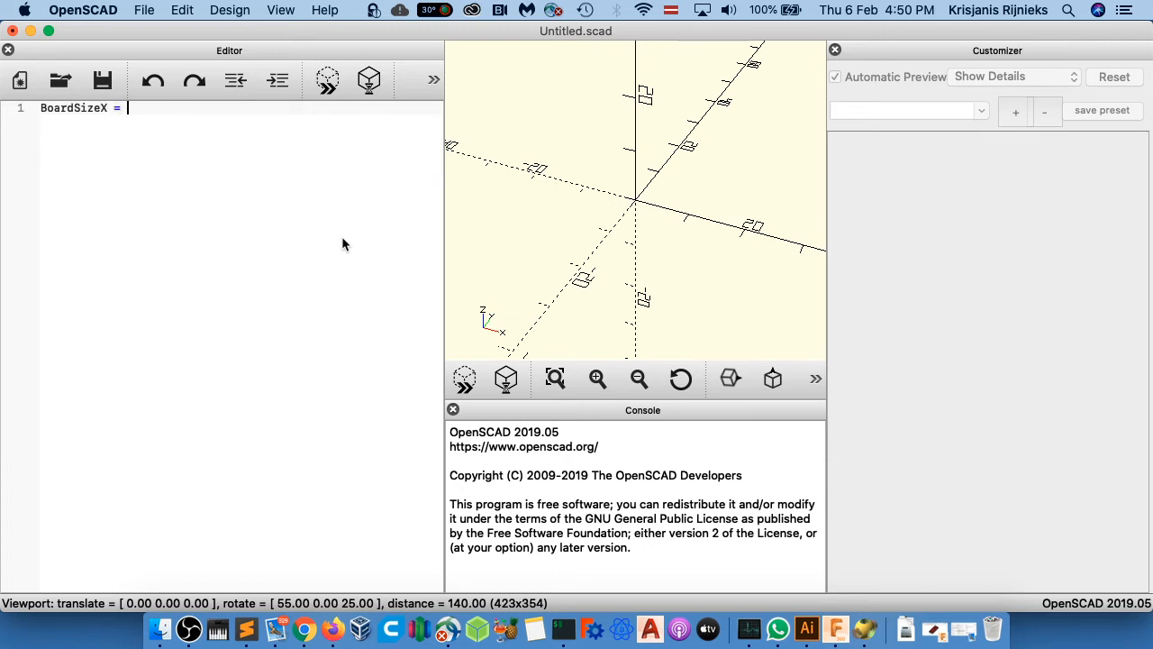
type("50")
key("Return")
type("BoardSizeY = 20")
key("Return")
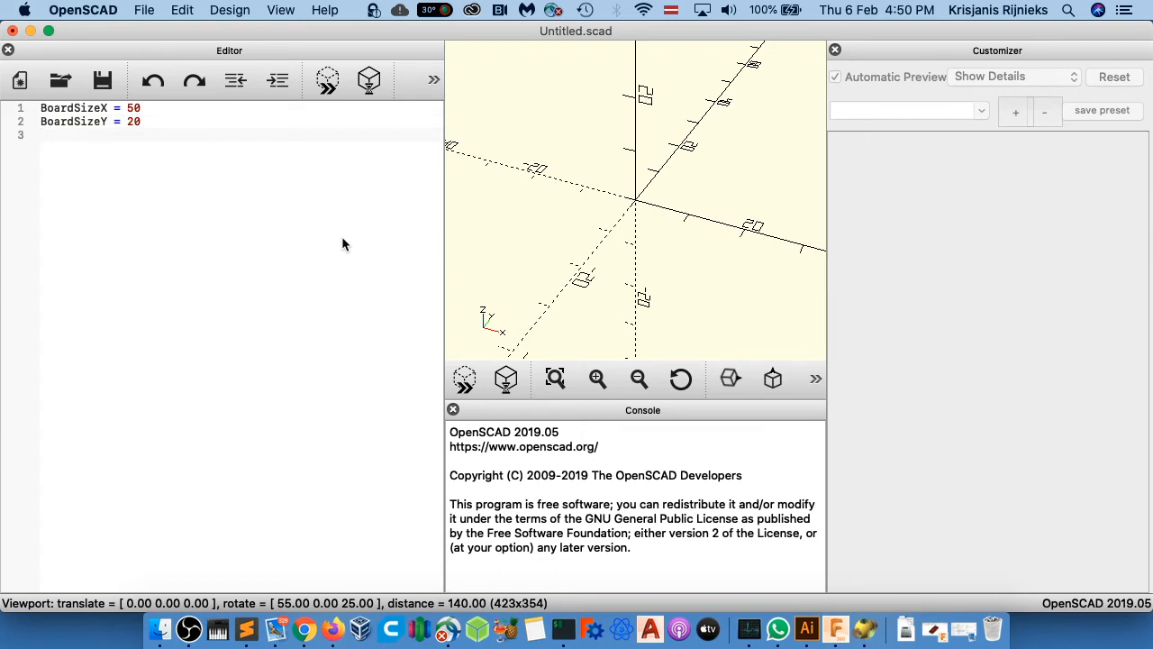
- Add the variables HoleRadius = 1 and HoleOffset = 2.5, separated from the board size variables by a blank line
key("Return")
type("HoleR")
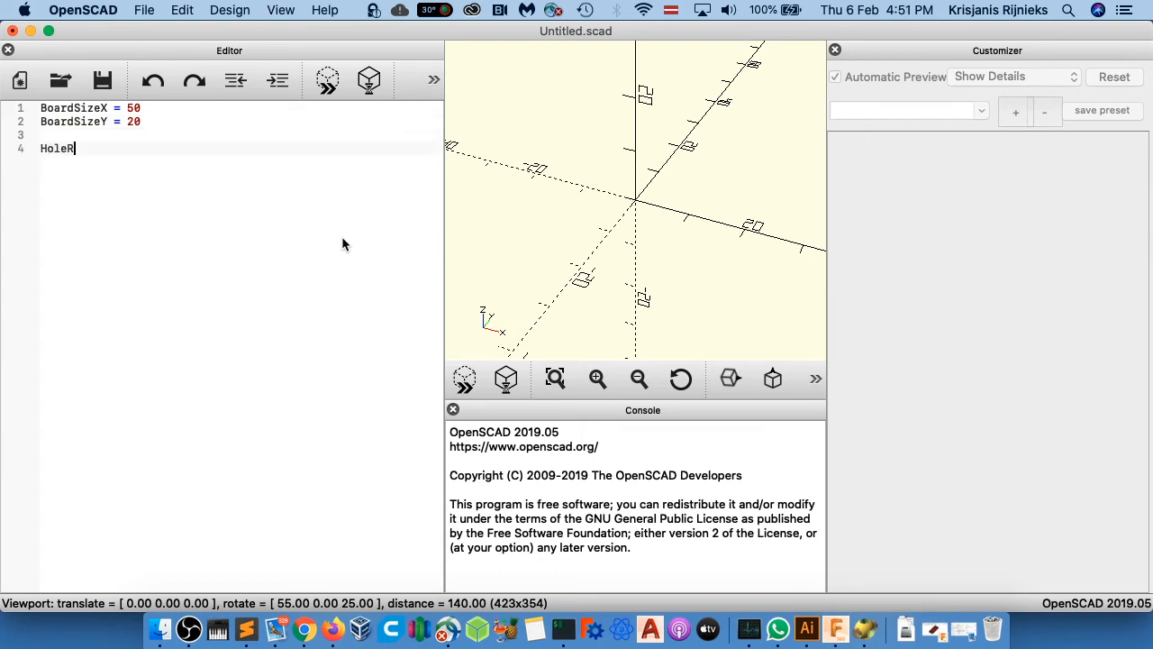
type("adius = 1")
key("Return")
type("HoleOffset")
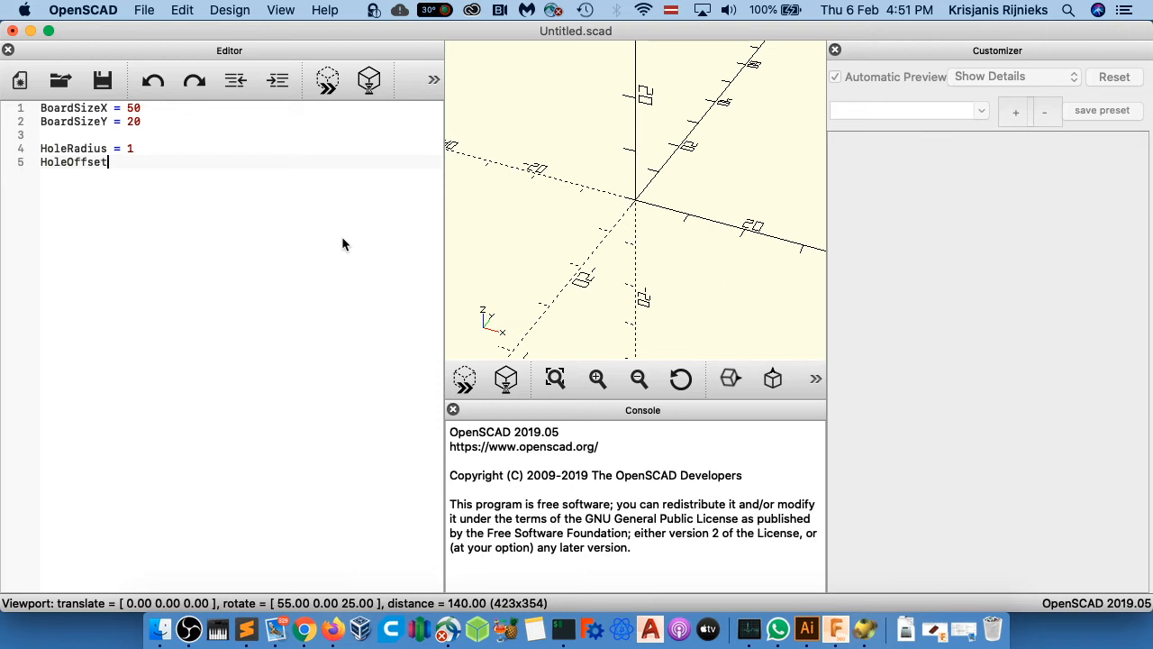
type(" = 2.4")
key("BackSpace")
type("5")
key("Return")
- Insert the variable CornerRadius = 3 directly below BoardSizeY
key("Up")
key("Up")
key("Up")
key("Return")
key("Up")
type("CornerRa")
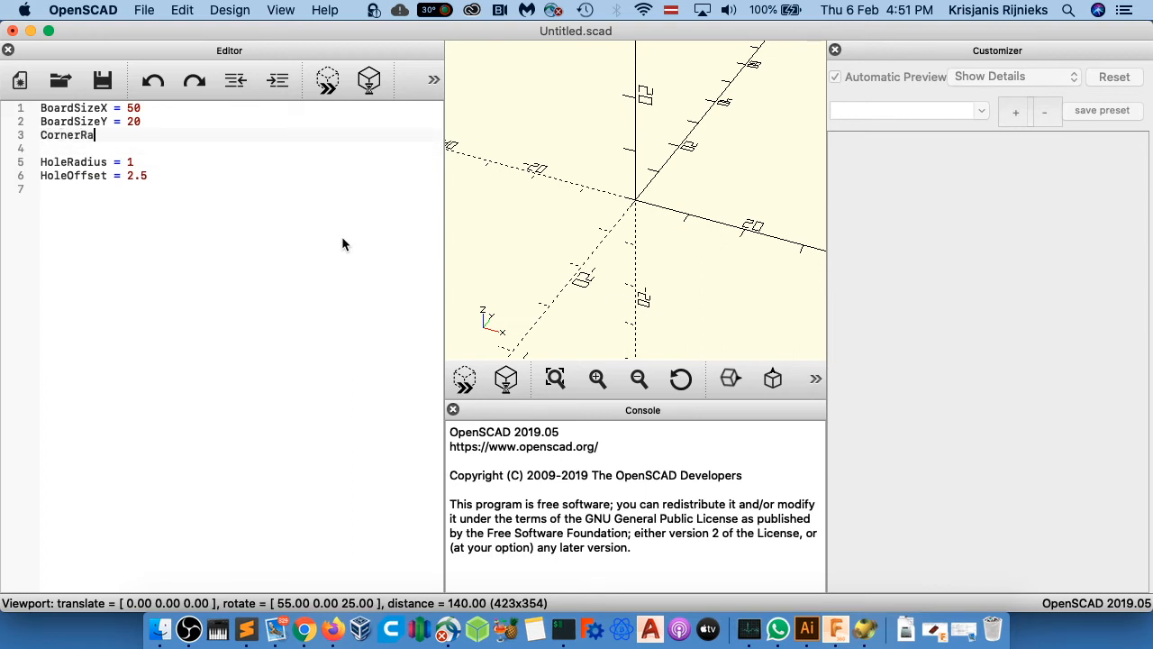
type("dius = 3")
- Start a circle() call with an r parameter below the variable definitions, leaving a blank line between them
key("Down")
key("Down")
key("Down")
key("Down")
key("Return")
type("circle()")
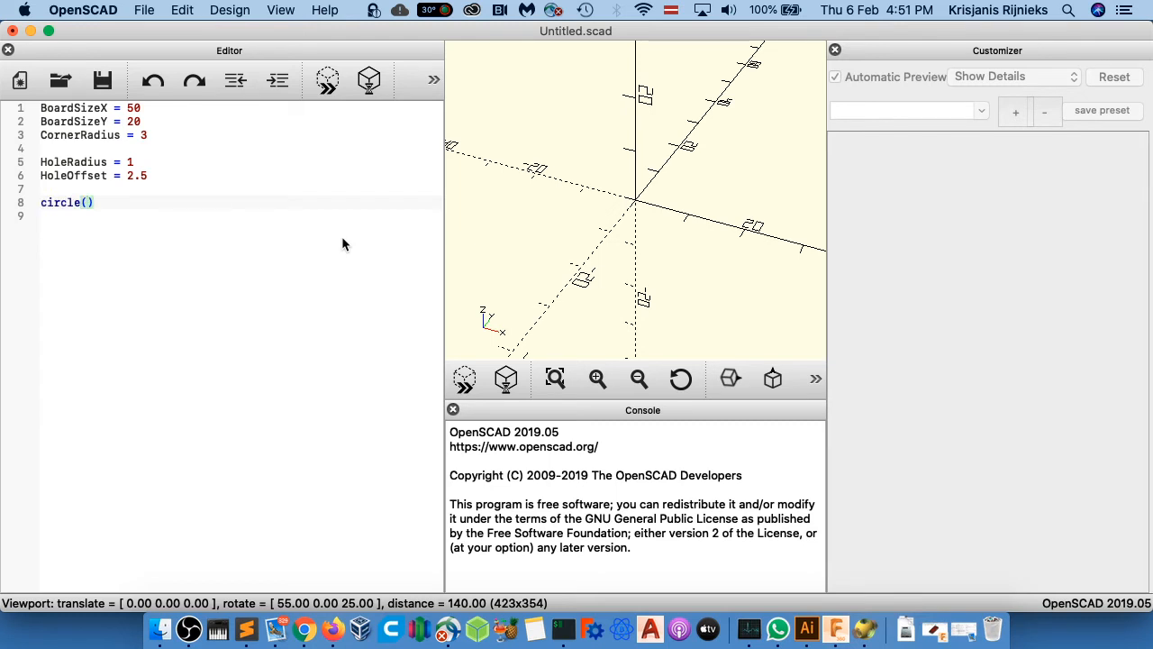
type("r =")
- Switch to Chrome, check the circle function's parameters in the OpenSCAD manual, and return to OpenSCAD
key("super+Tab")
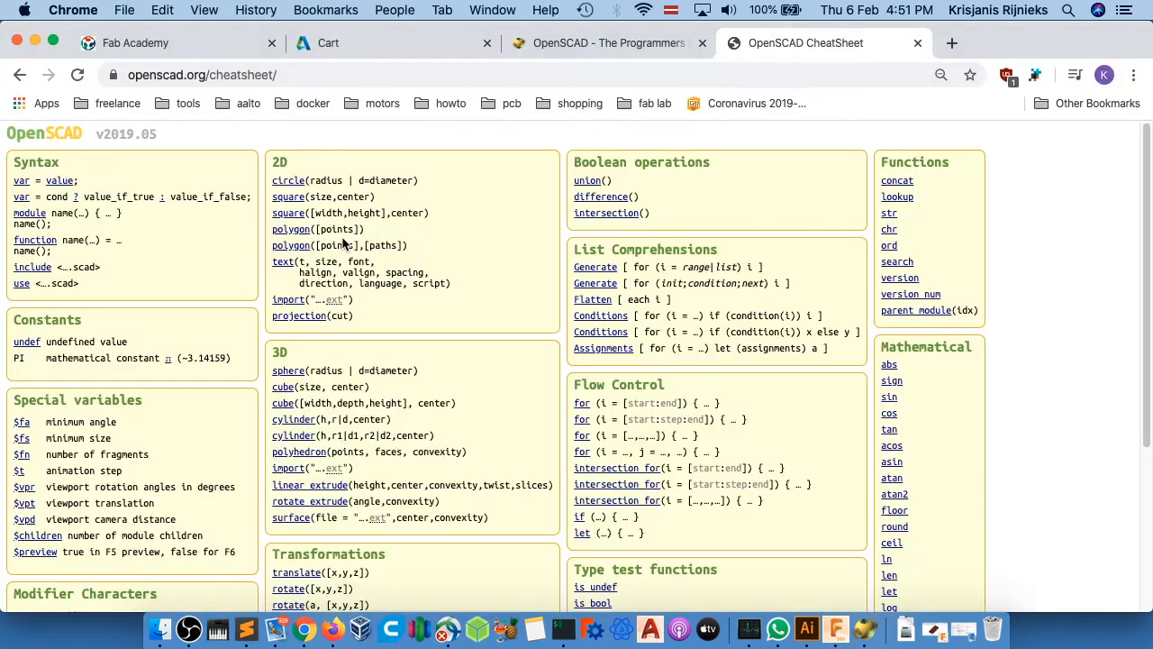
left_click(290, 180)
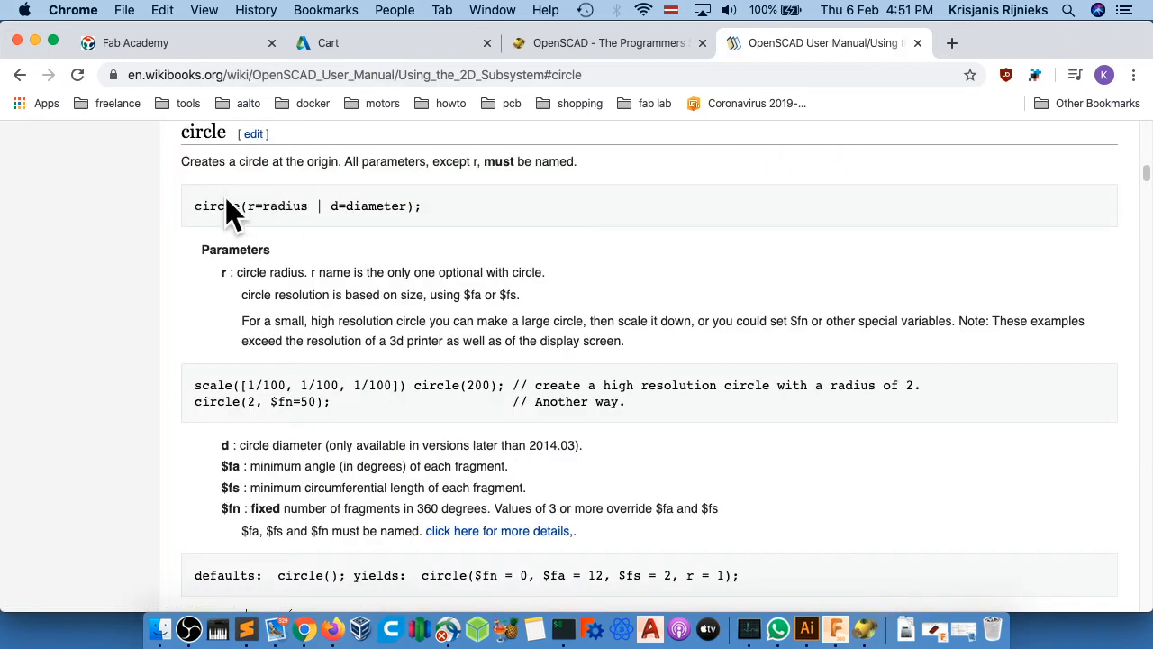
left_click(20, 75)
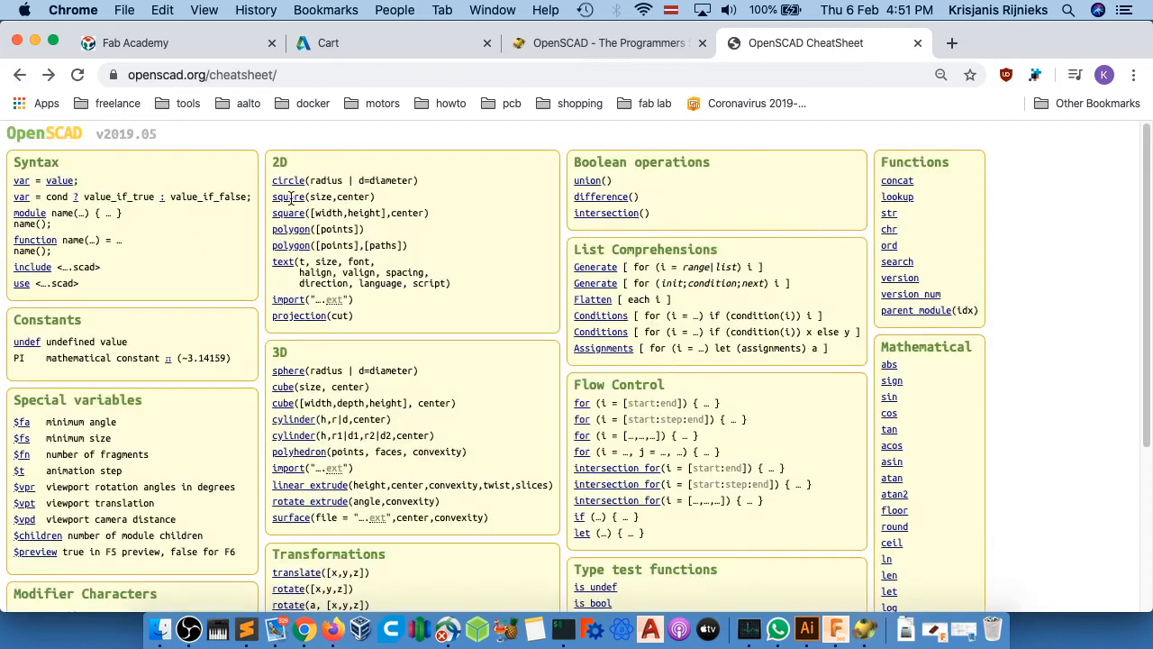
key("super+Tab")
key("super+Tab")
key("super+Tab")
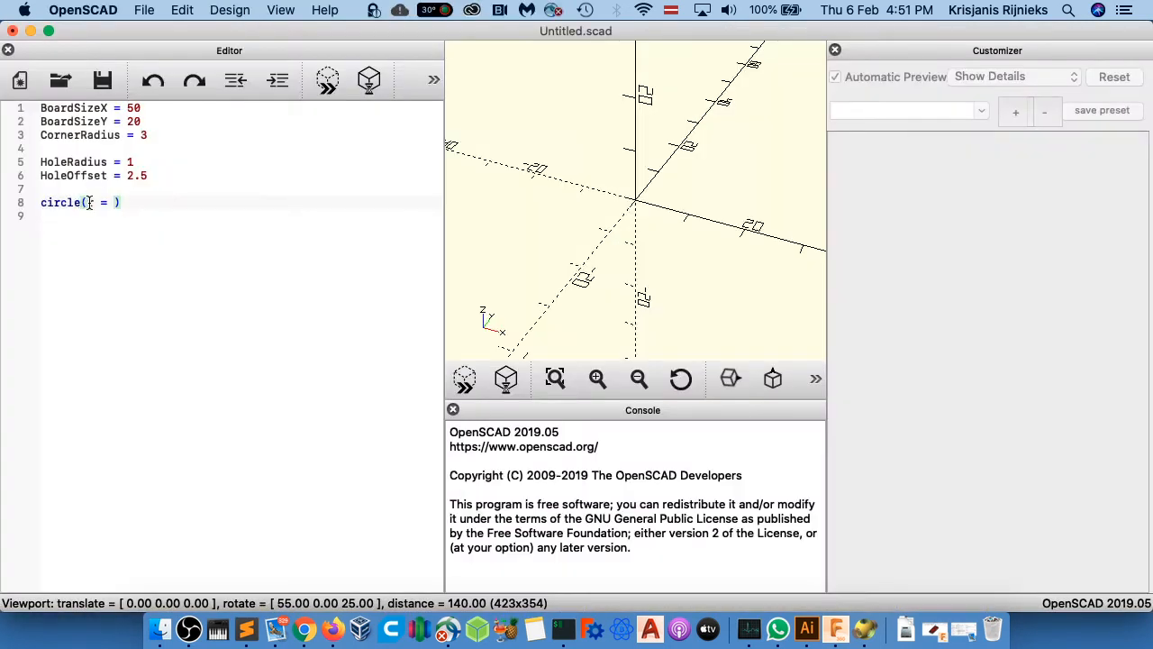
- Complete the statement as circle(r = CornerRadius); and preview the design
left_click(86, 207)
left_click(114, 206)
key("shift+Left")
key("shift+Left")
key("shift+Left")
key("shift+Left")
key("Right")
key("super+Tab")
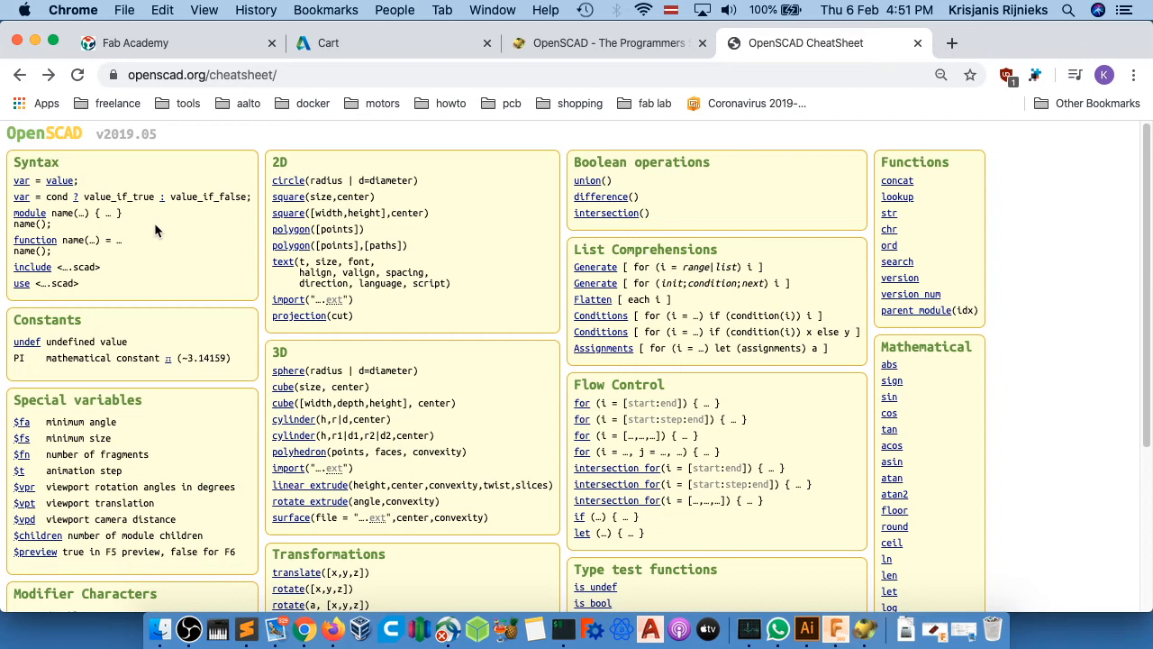
key("super+Tab")
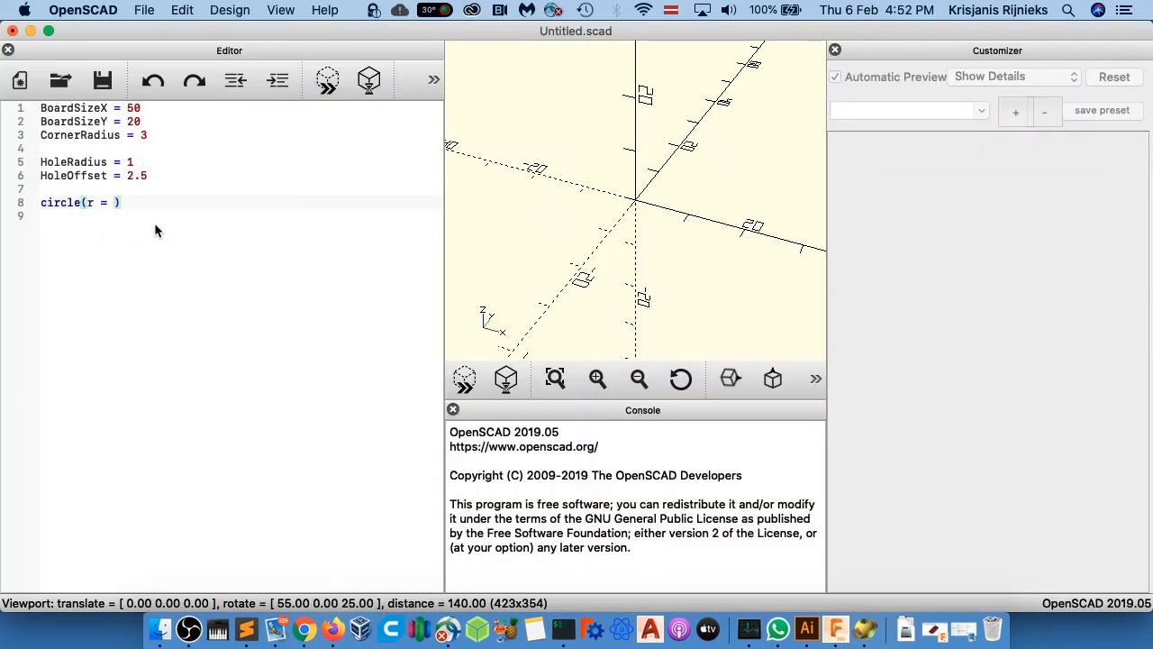
type("CornerRadius);")
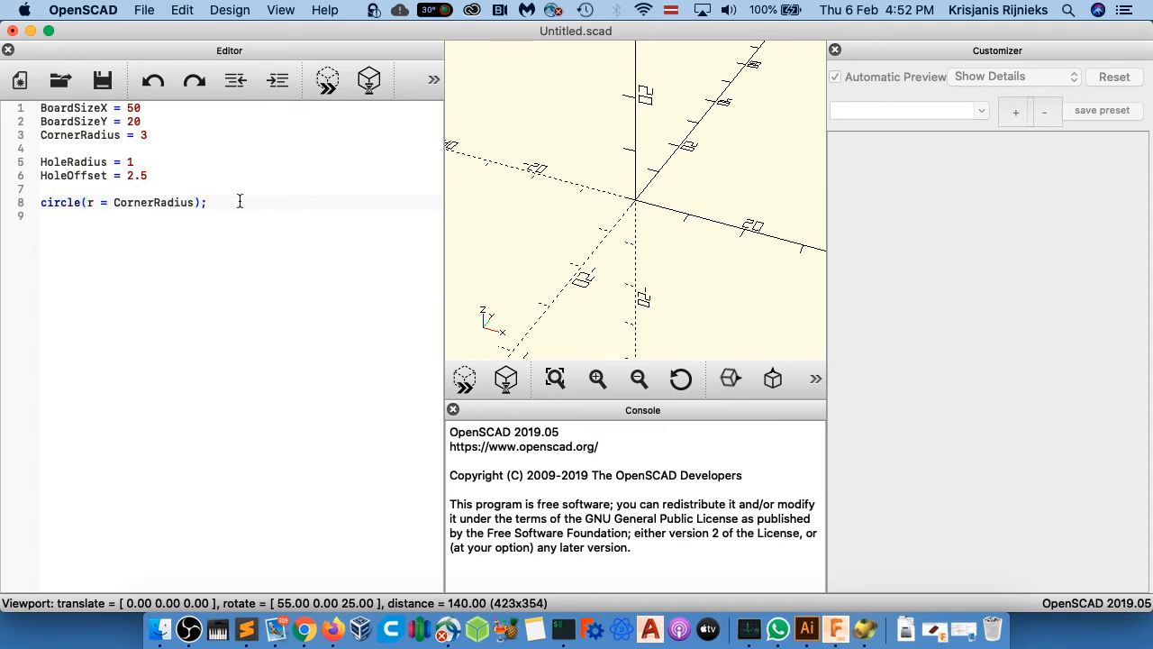
left_click(330, 82)
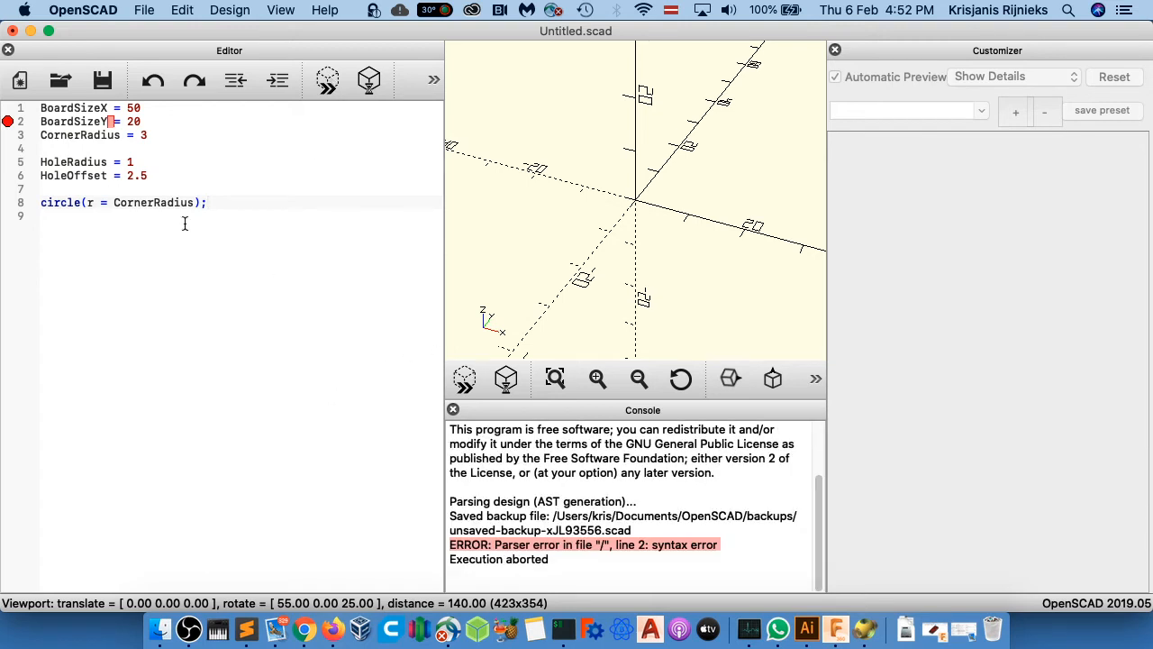
- Add the missing semicolons at the end of the five variable definitions
left_click(157, 118)
key("Up")
type(";")
key("Down")
type(";")
key("Down")
type(";;")
key("Down")
key("Right")
type(";")
- Preview the corrected design and inspect the circle from several angles and distances
left_click(320, 85)
left_click_drag(655, 200, 670, 227)
scroll(631, 212, "up", 5)
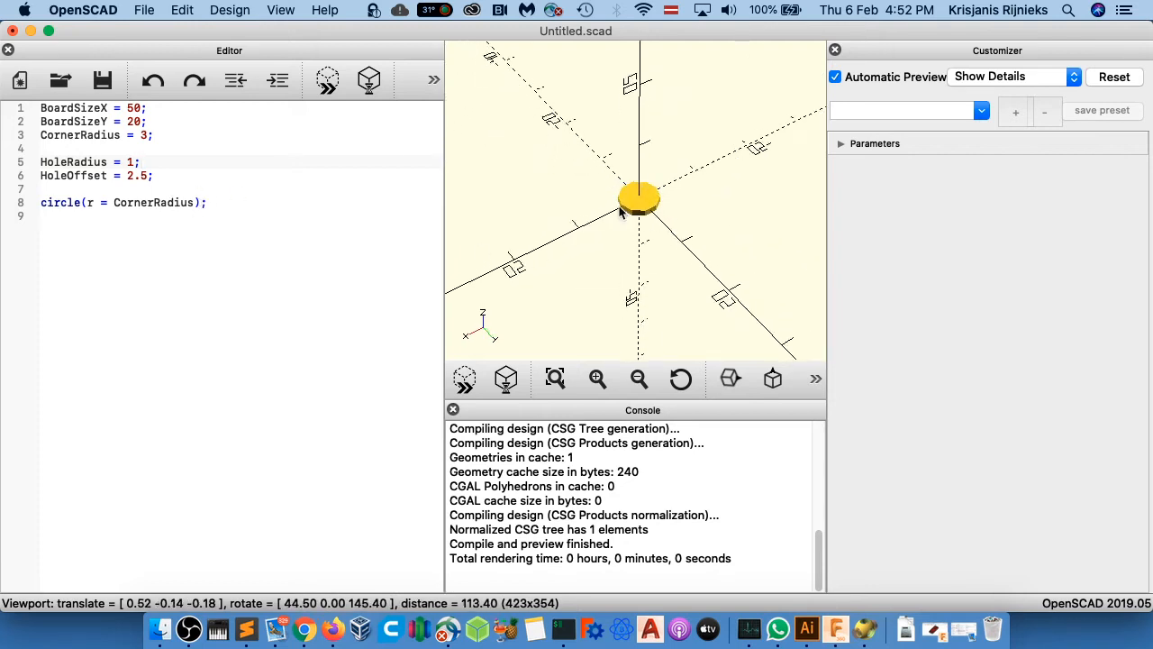
left_click_drag(664, 211, 578, 243)
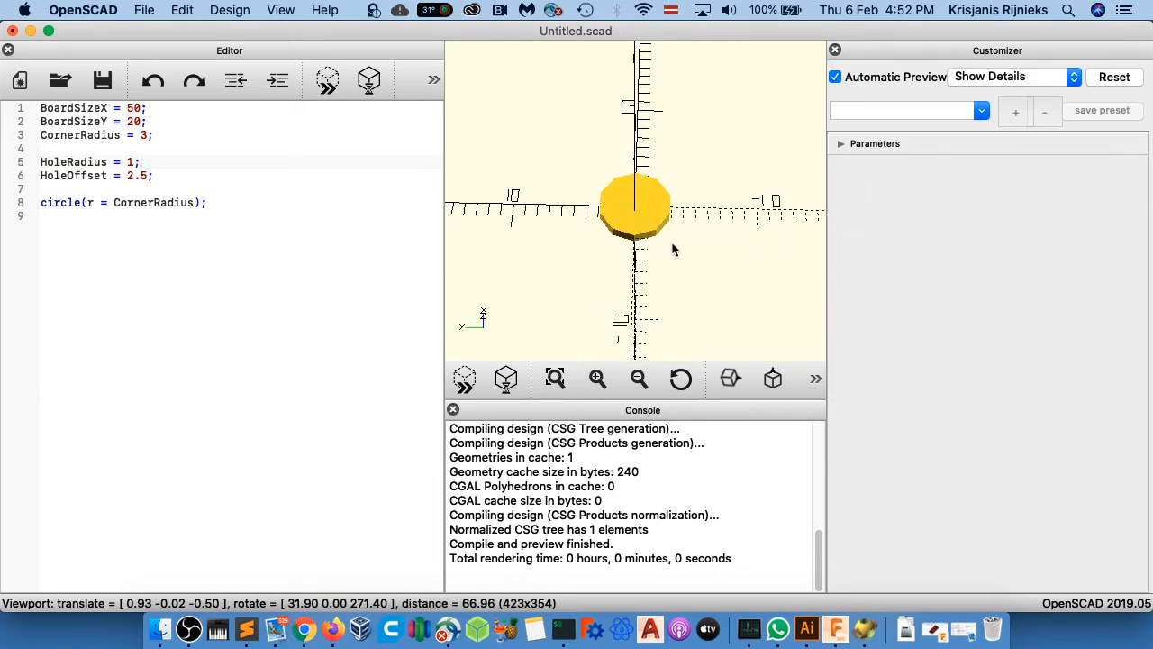
scroll(674, 241, "down", 5)
scroll(586, 226, "up", 3)
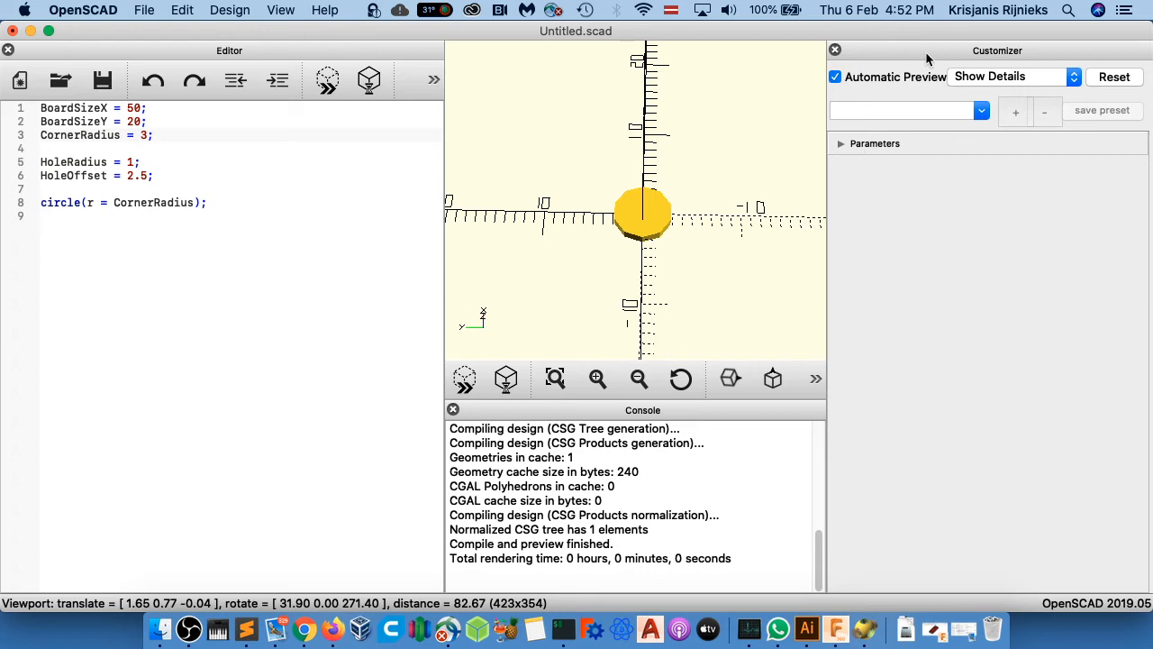
- Expand the Customizer's parameter list and change BoardSizeX to 60
left_click(841, 143)
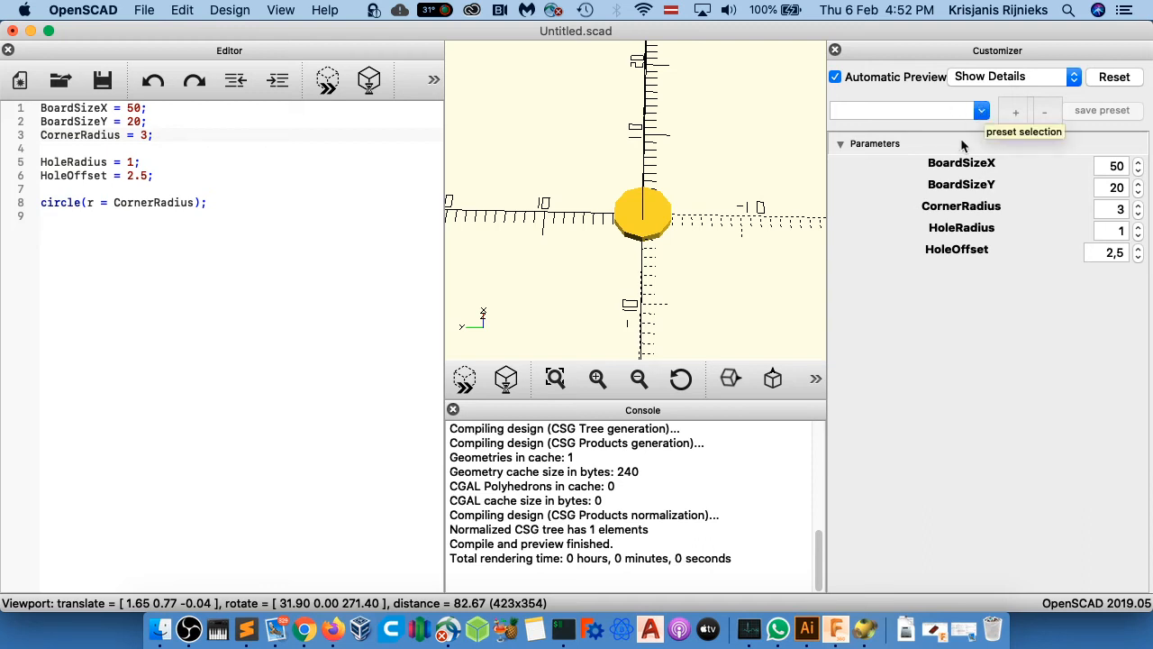
double_click(1107, 166)
type("60")
key("Return")
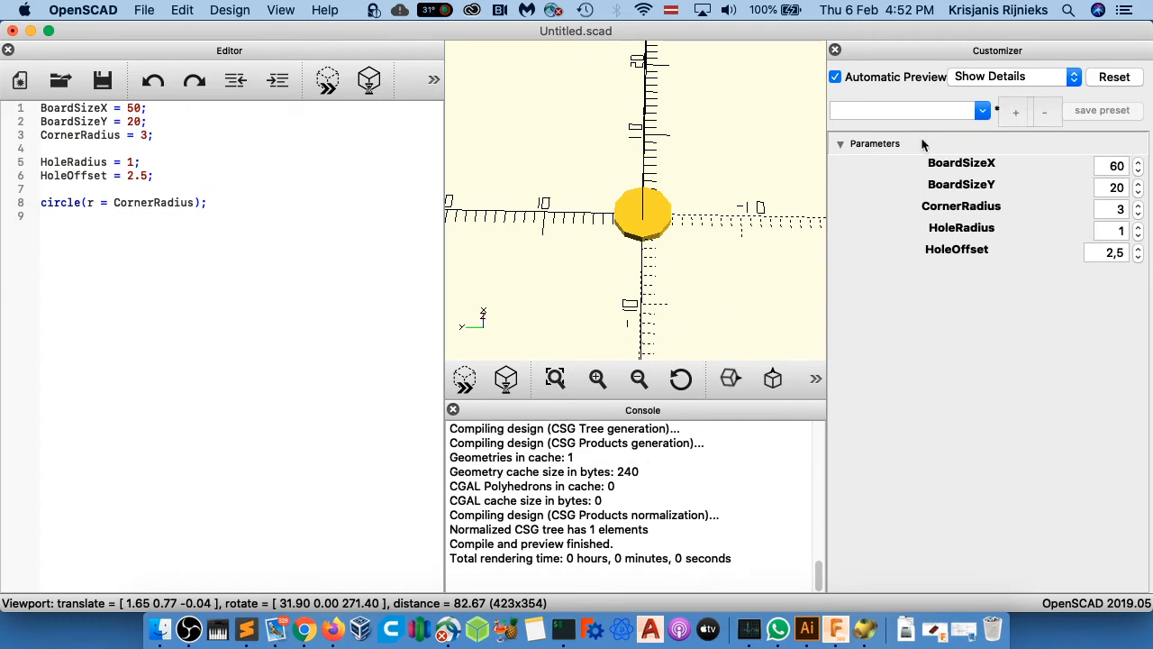
- Enter test as the preset name and reset the Customizer's parameters, discarding the unsaved changes
left_click(963, 110)
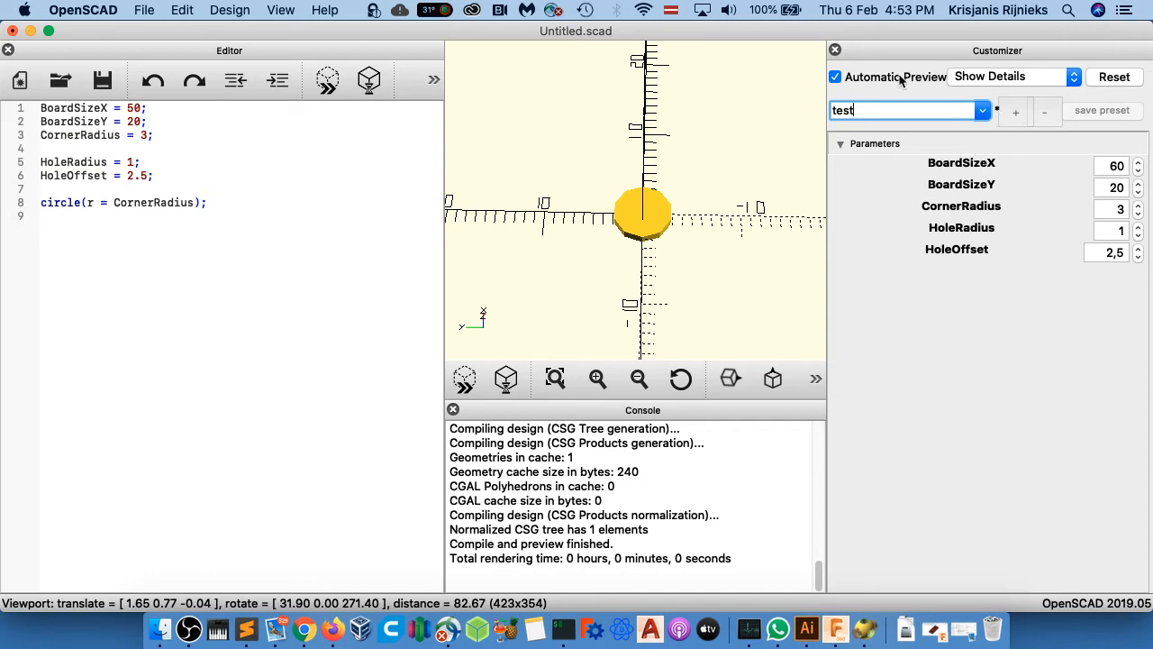
left_click(989, 76)
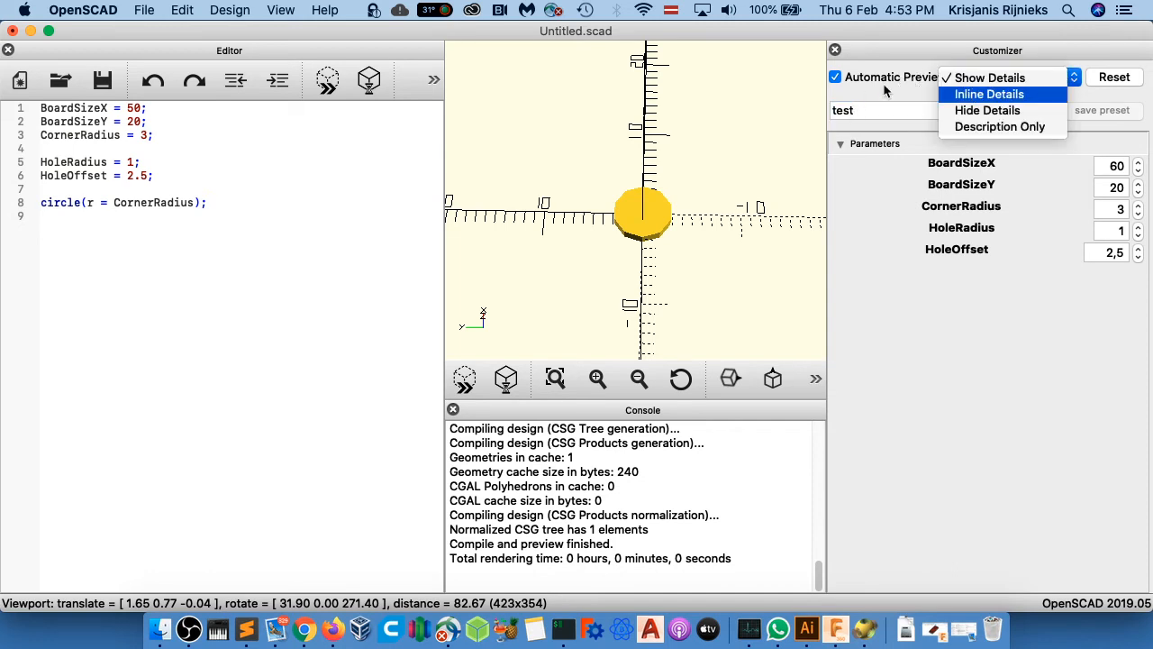
left_click(1094, 77)
left_click(1097, 77)
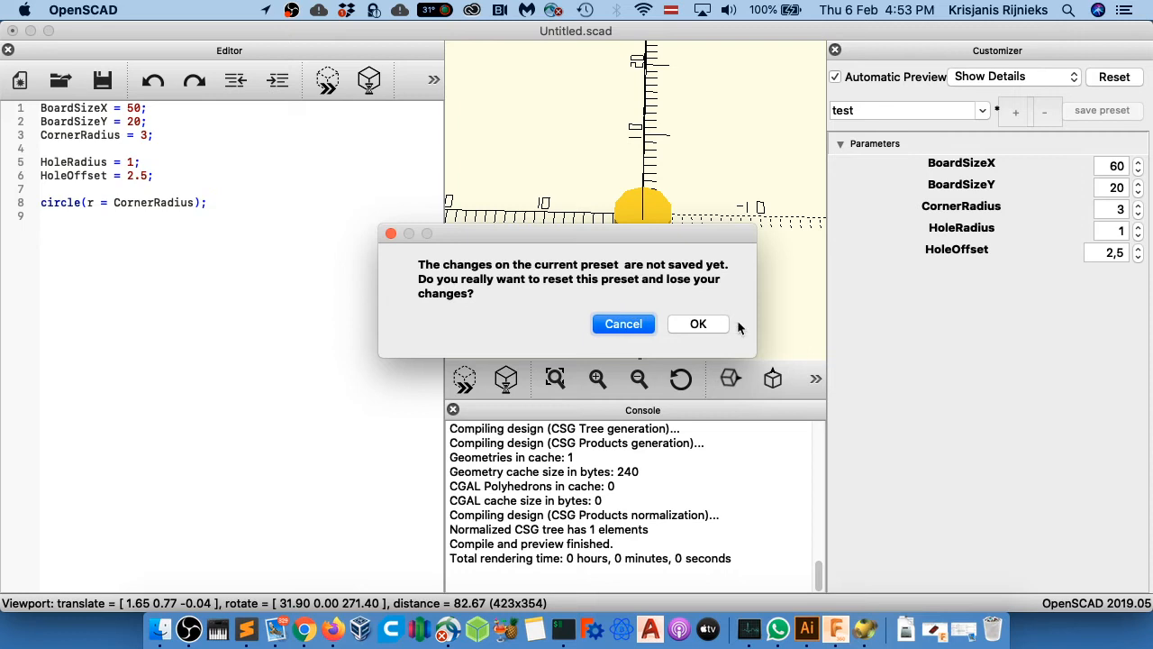
left_click(702, 323)
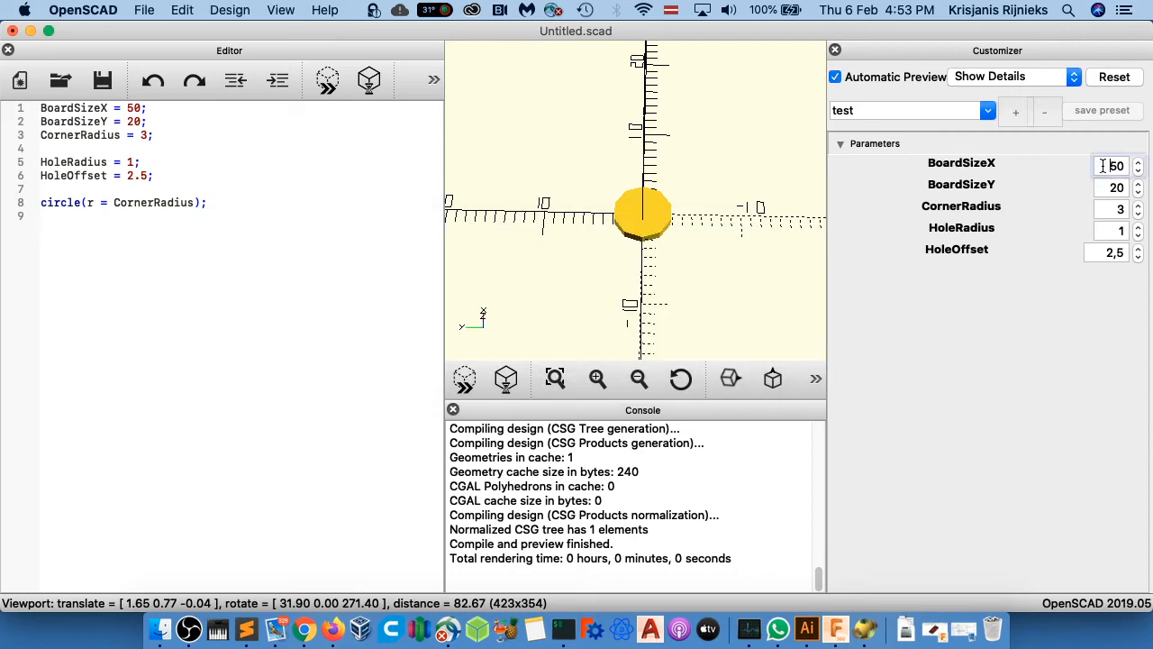
- Widen the Customizer area and set BoardSizeX to 60 again for the test preset
left_click(841, 111)
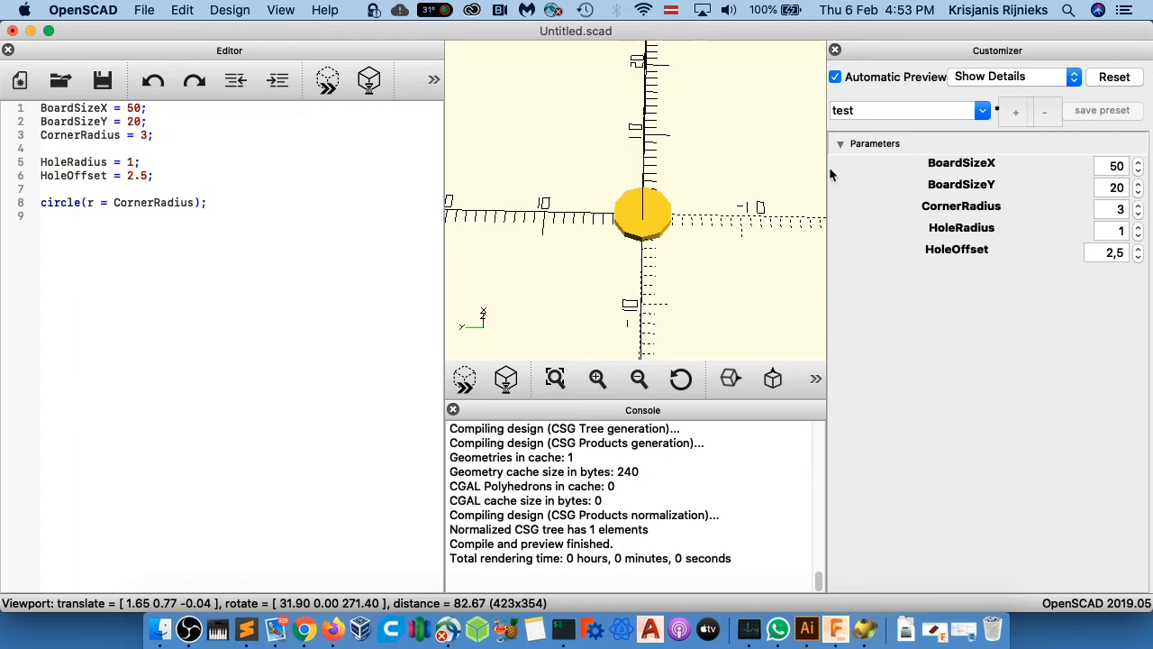
left_click_drag(828, 168, 764, 169)
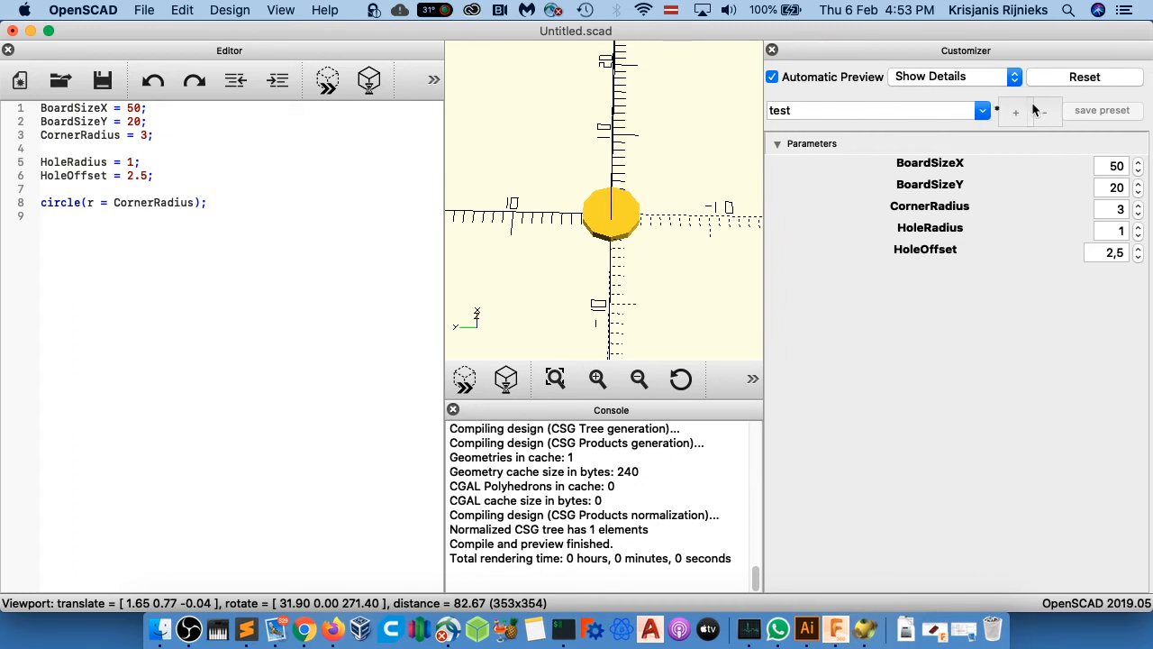
key("Tab")
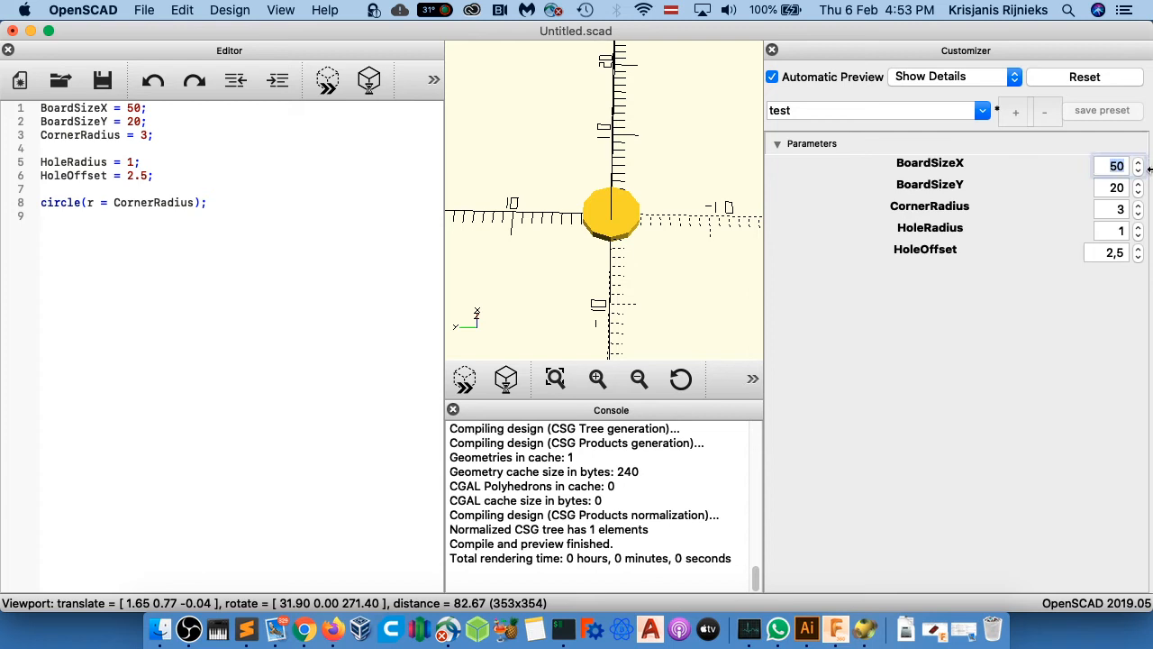
type("60")
key("Return")
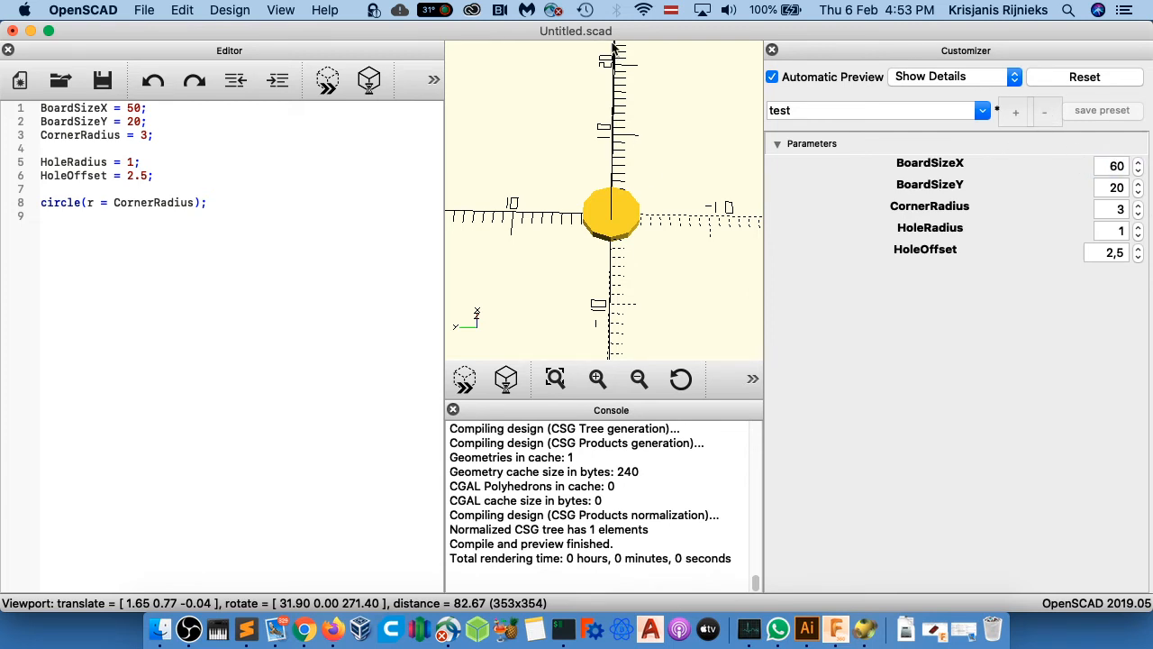
- Render the circle and narrow the Customizer area to give the 3D view more room
left_click(377, 88)
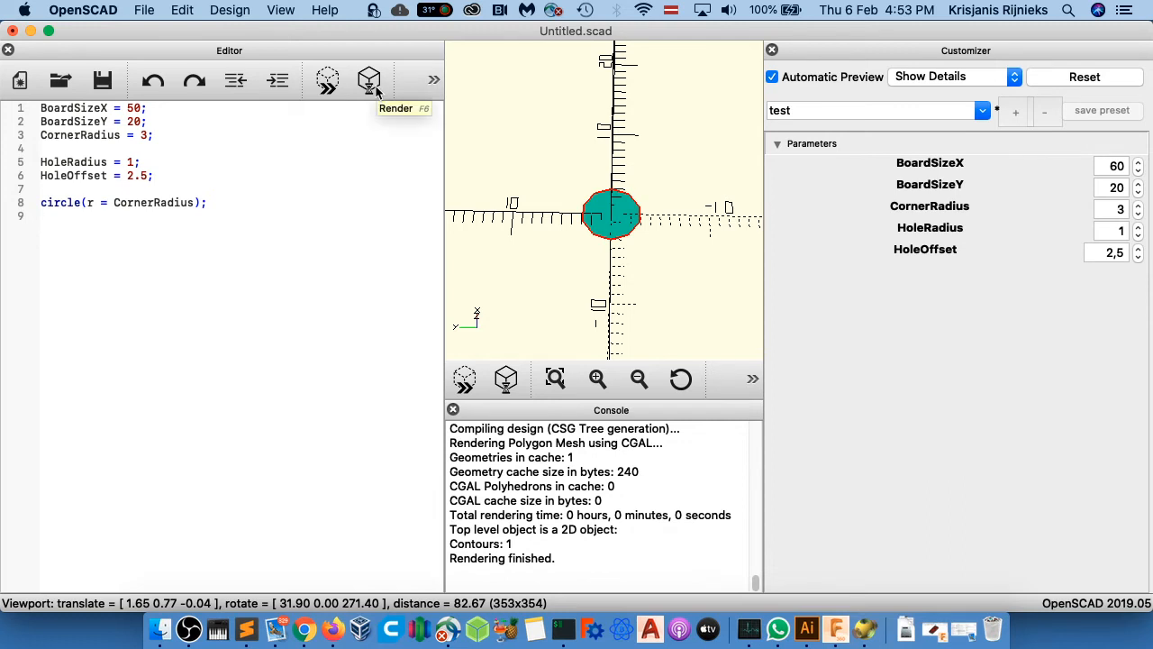
left_click(1014, 119)
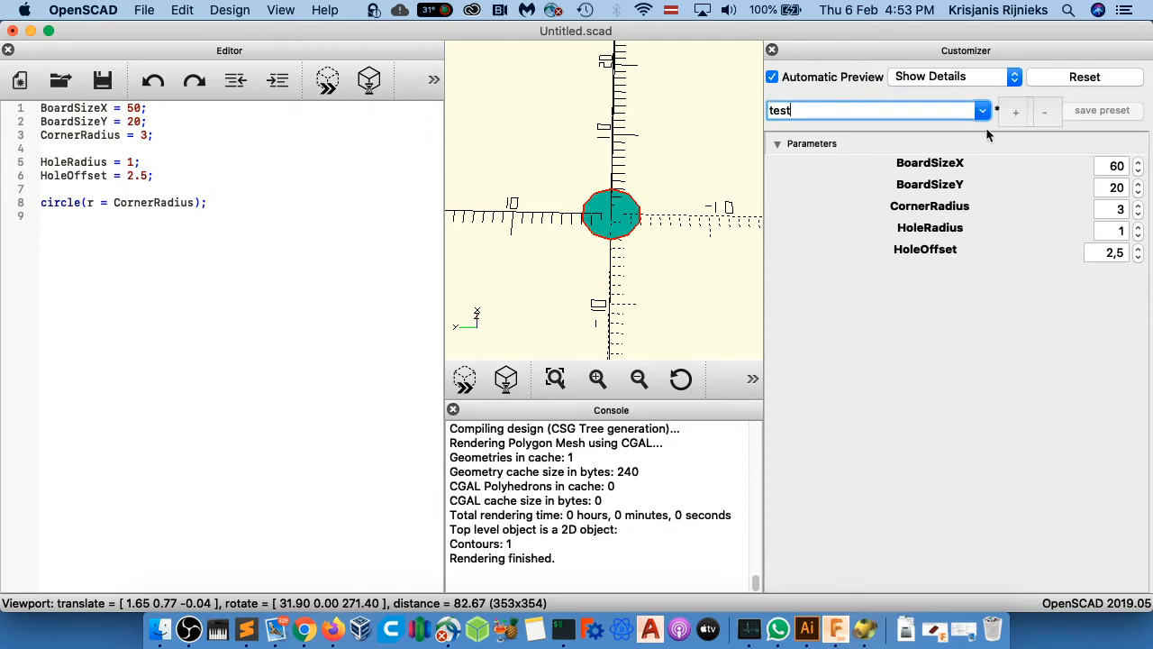
left_click_drag(762, 189, 825, 189)
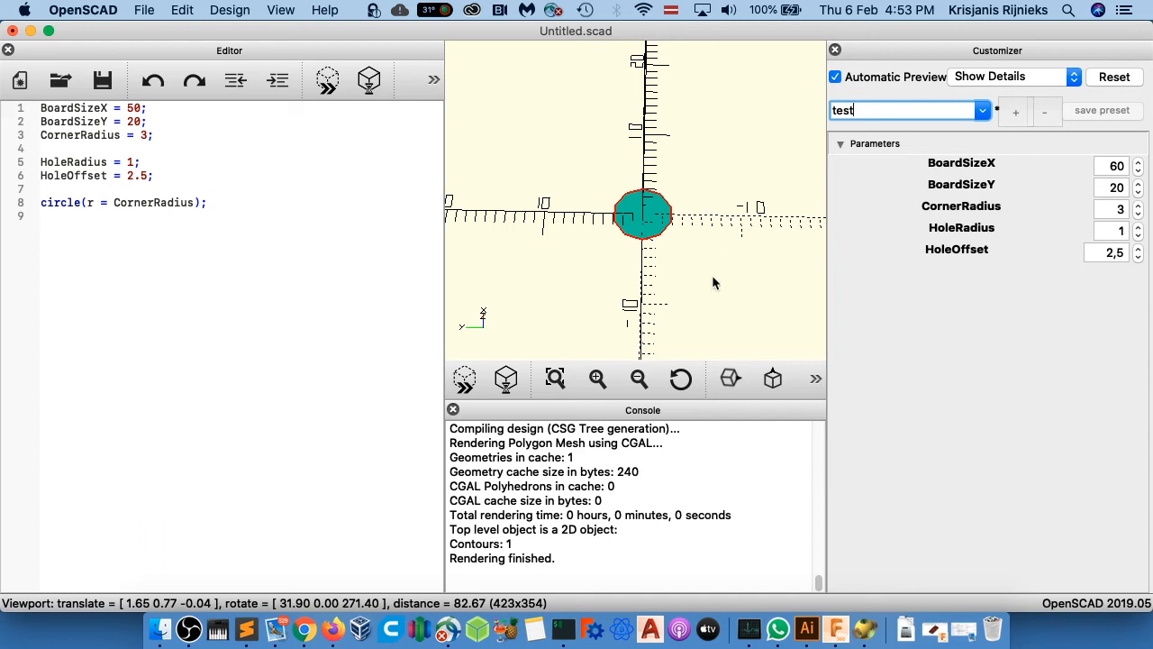
- Reset the Customizer's parameters for the test preset, discarding the unsaved changes
left_click_drag(711, 284, 662, 240)
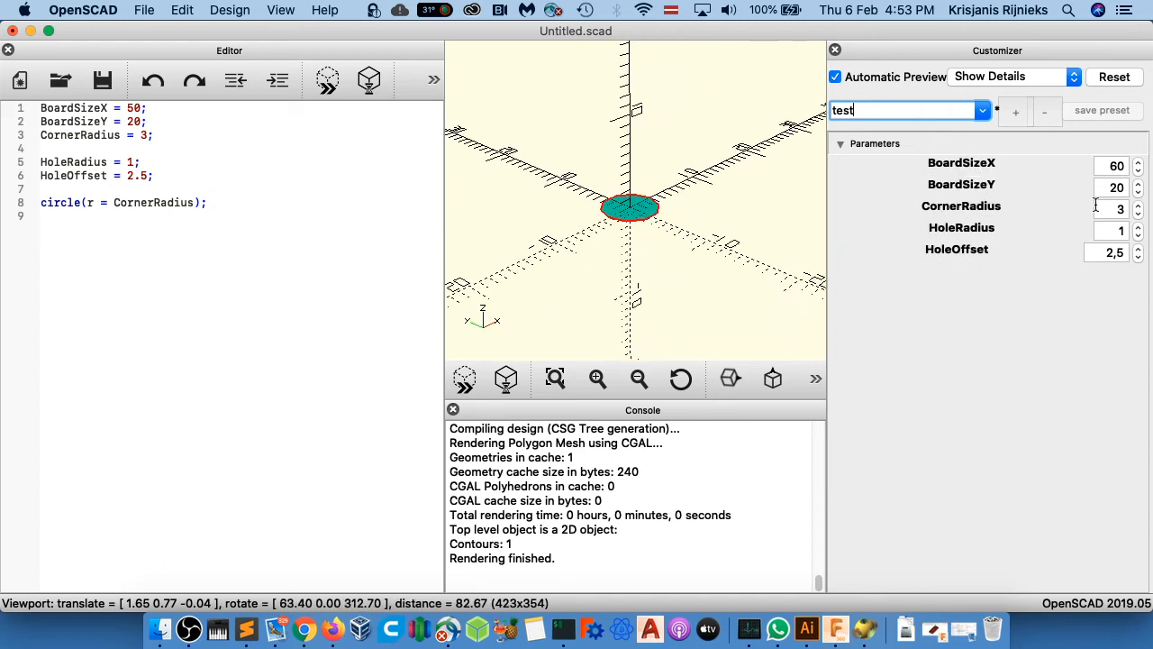
left_click(1121, 79)
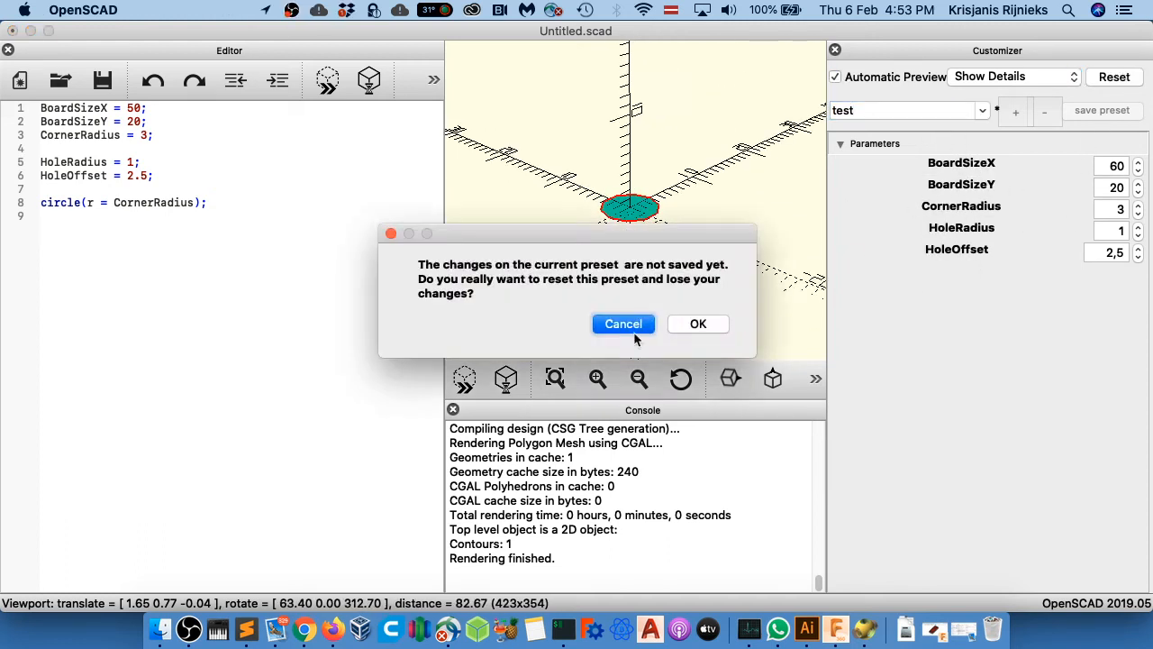
left_click(690, 325)
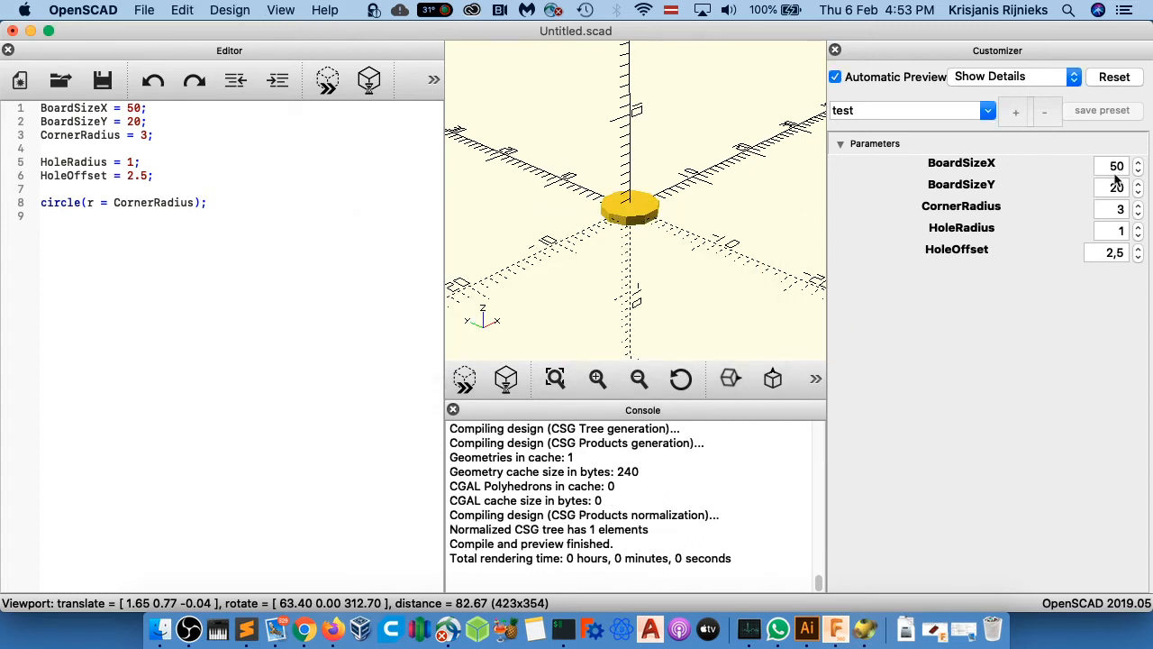
- Examine the circle's segmented edge from an oblique angle at several zoom levels
left_click_drag(680, 276, 583, 245)
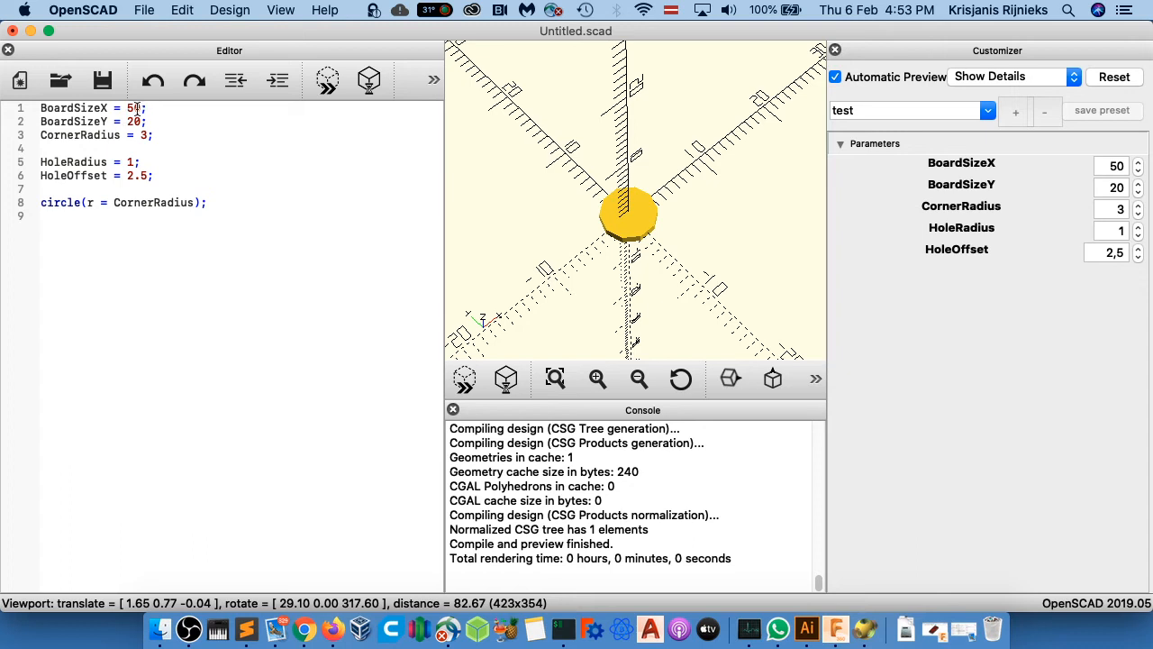
left_click_drag(618, 281, 638, 221)
scroll(638, 221, "up", 5)
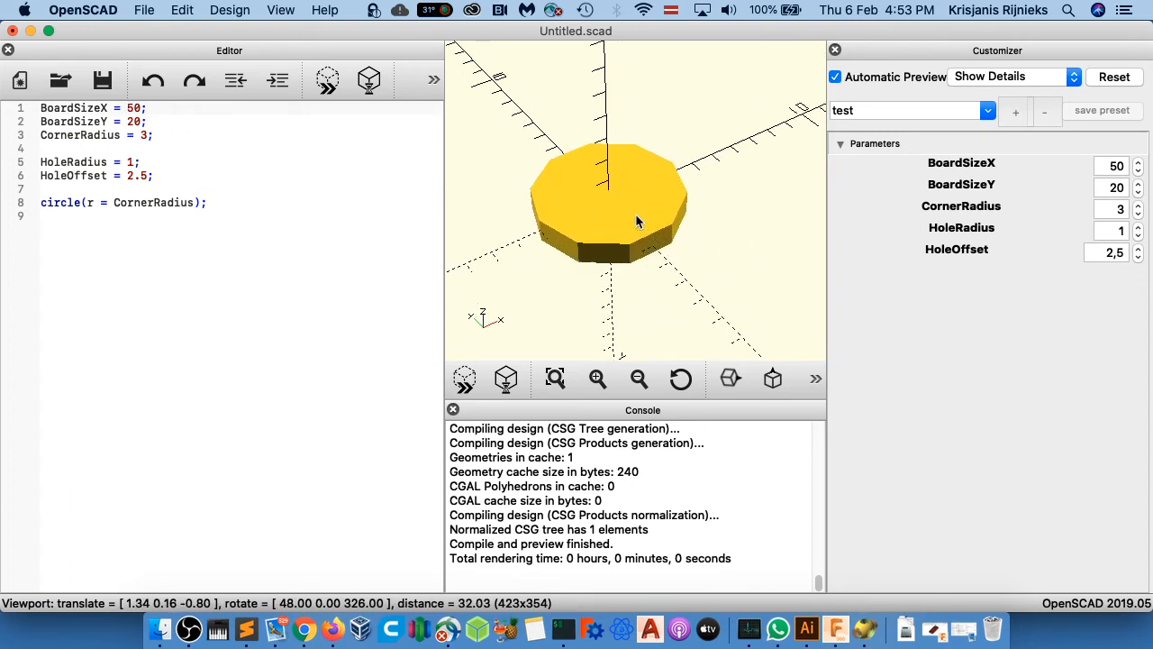
scroll(636, 221, "up", 4)
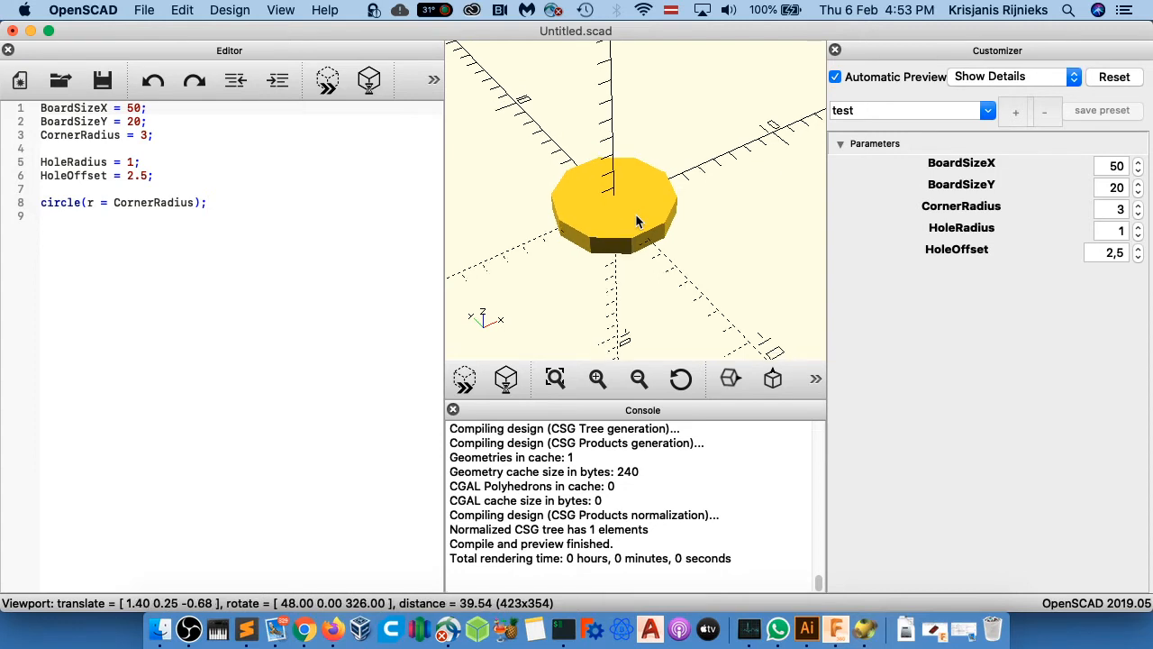
scroll(636, 221, "down", 1)
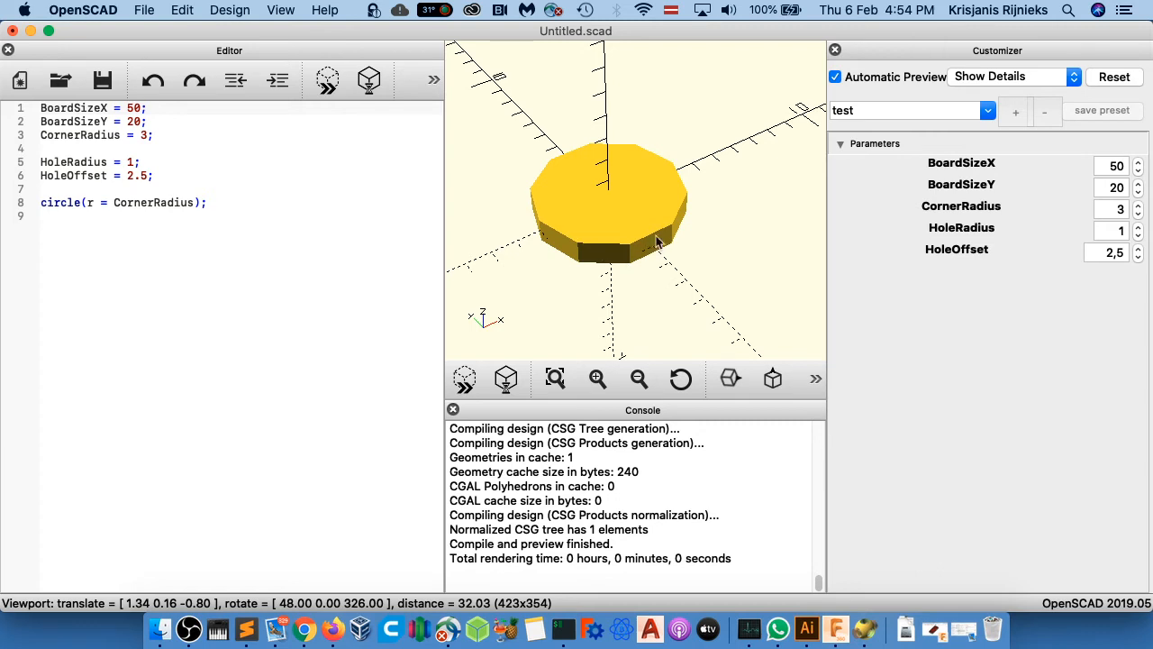
scroll(653, 245, "up", 4)
scroll(654, 245, "down", 2)
scroll(654, 245, "down", 3)
scroll(654, 245, "up", 3)
scroll(654, 245, "down", 1)
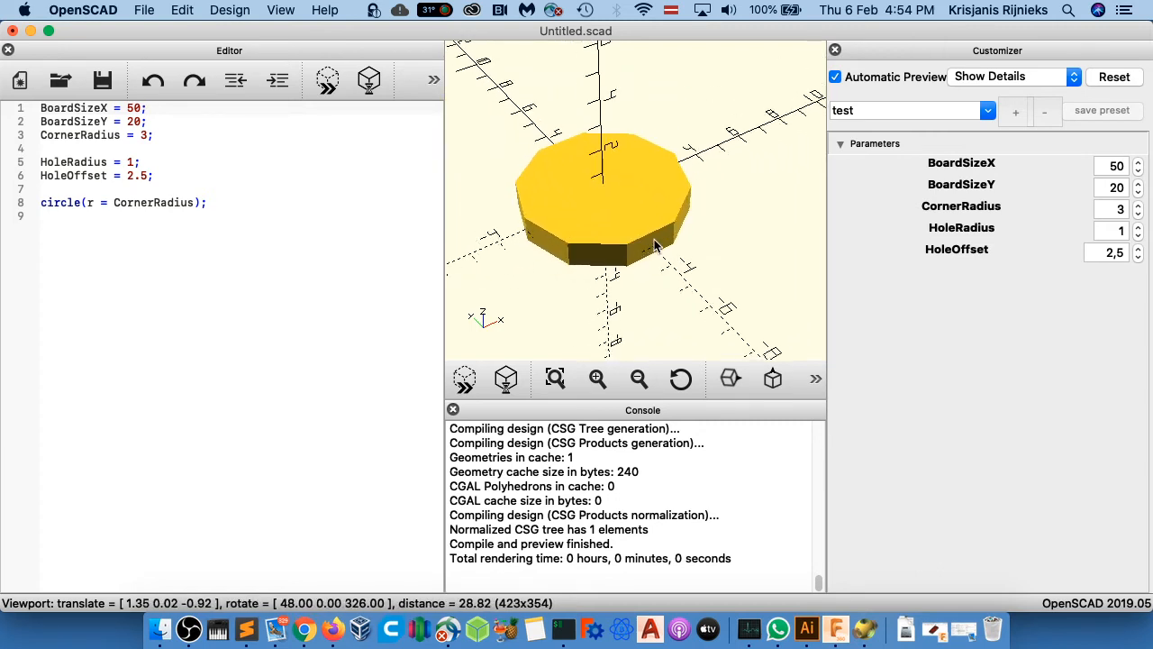
- Look up the number-of-fragments variable on the cheat sheet in Chrome and add $fn = 36 to the circle call in OpenSCAD
left_click(194, 202)
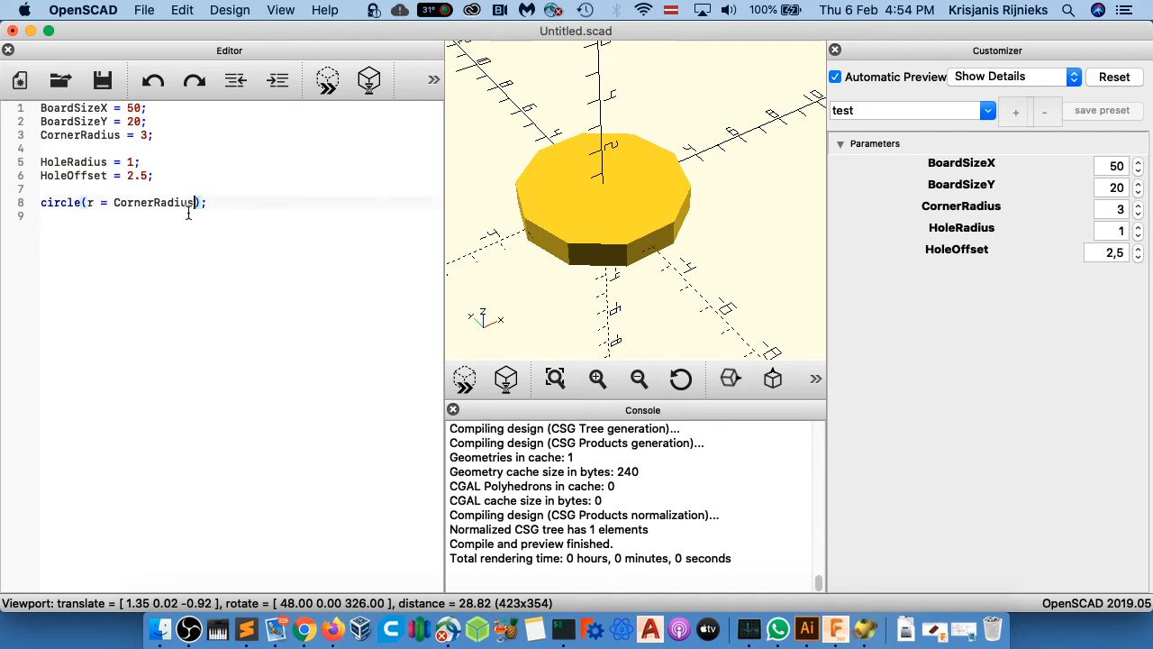
type(",")
key("super+Tab")
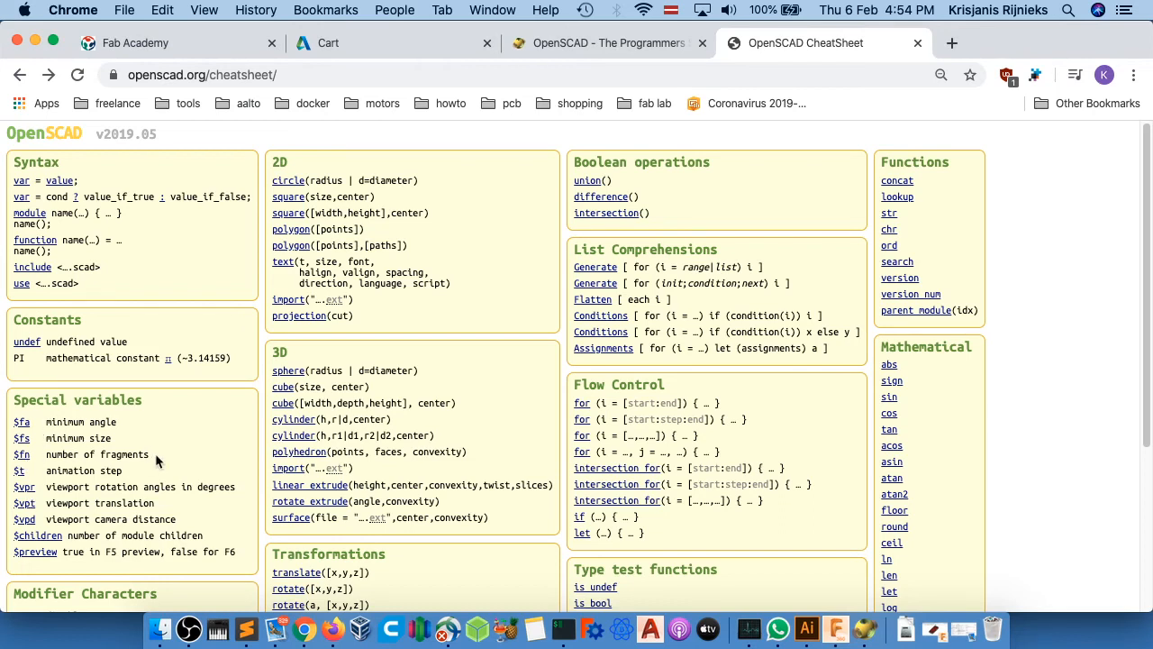
left_click_drag(149, 455, 46, 455)
left_click(59, 455)
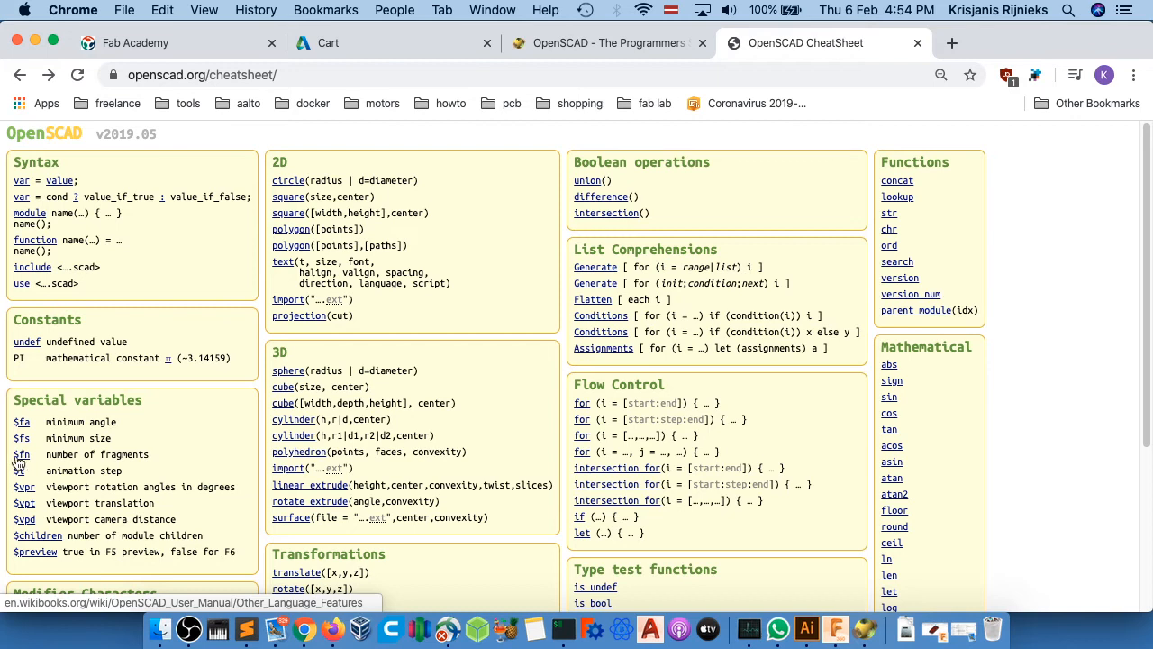
key("super+Tab")
type("$")
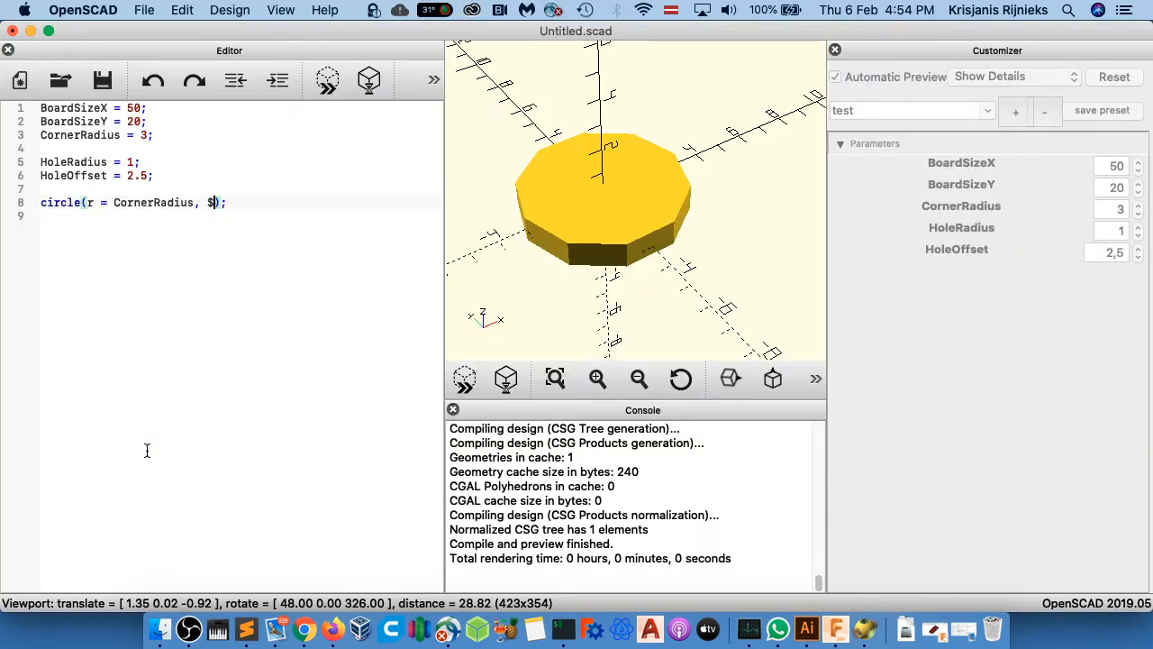
type("fn = 36")
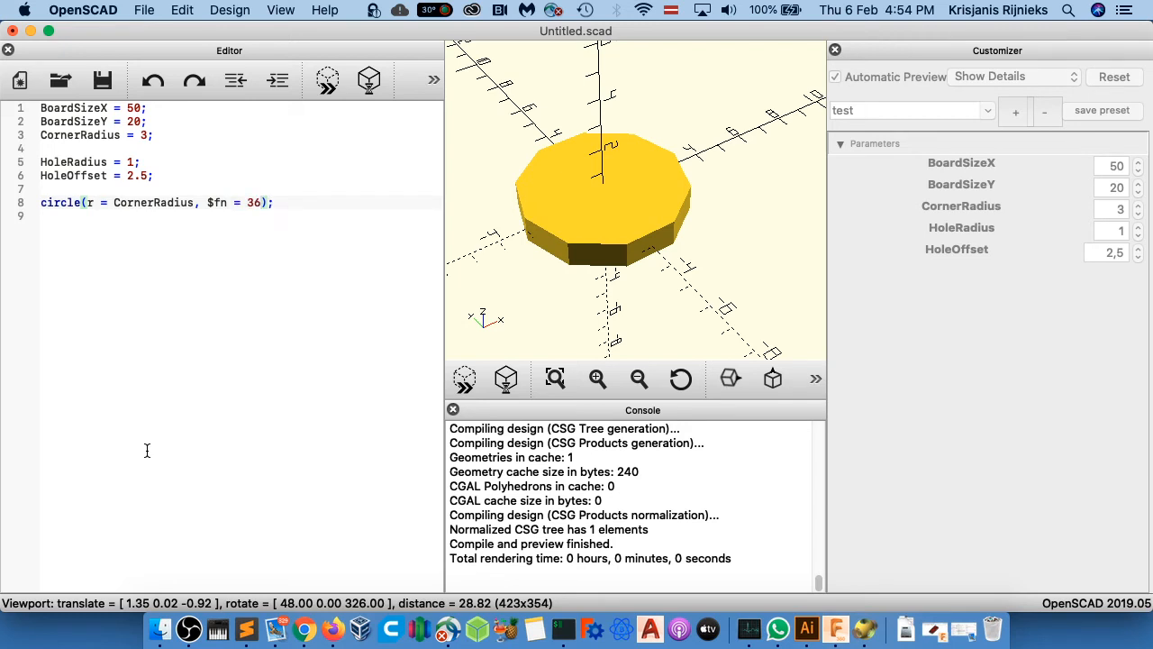
- Dismiss saving the file, and preview and render the circle with its new fragment setting
key("super+s")
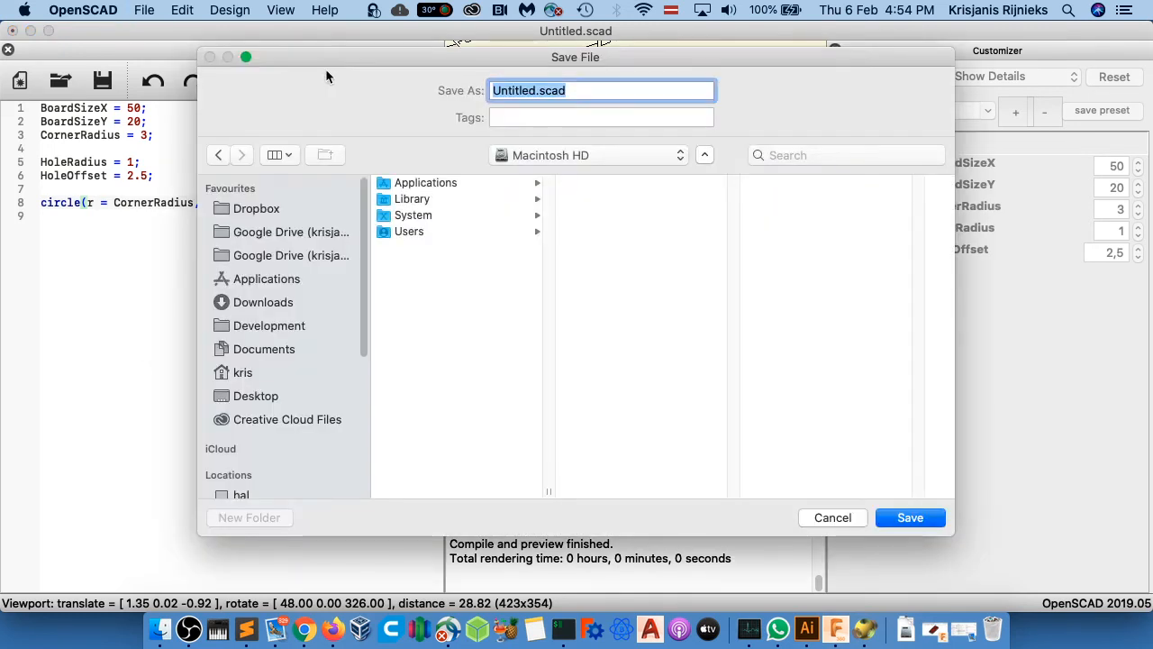
left_click(834, 519)
left_click(328, 80)
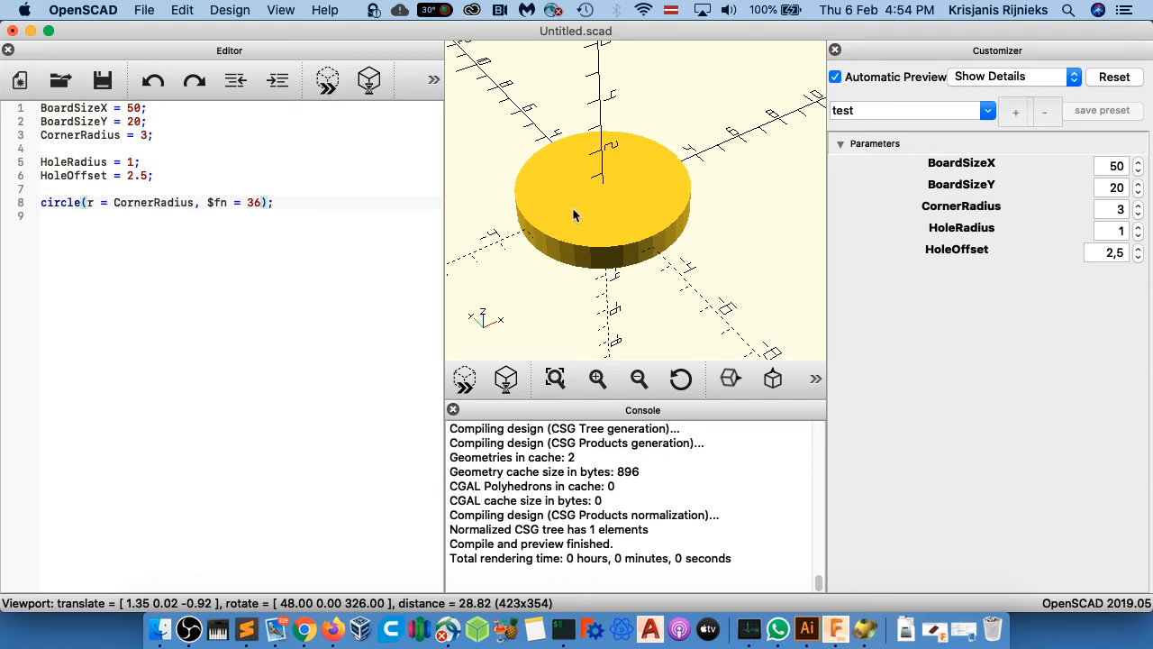
left_click(370, 81)
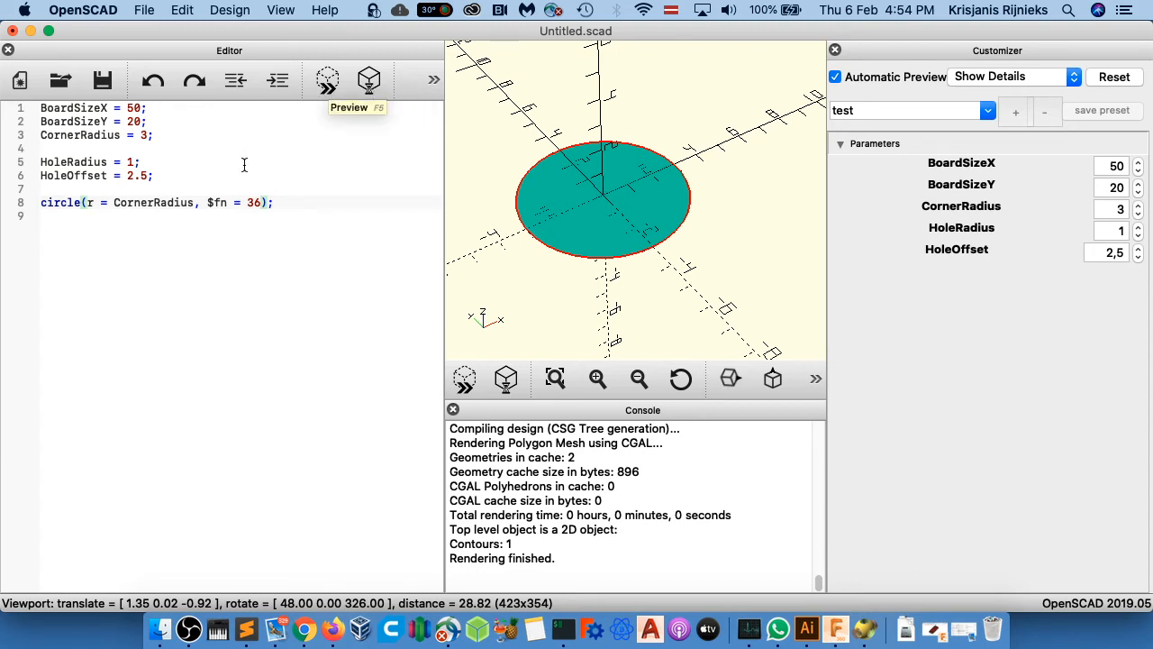
- Insert a line above the circle call and open a translate(){ block there
left_click(311, 212)
left_click(300, 204)
scroll(644, 230, "down", 10)
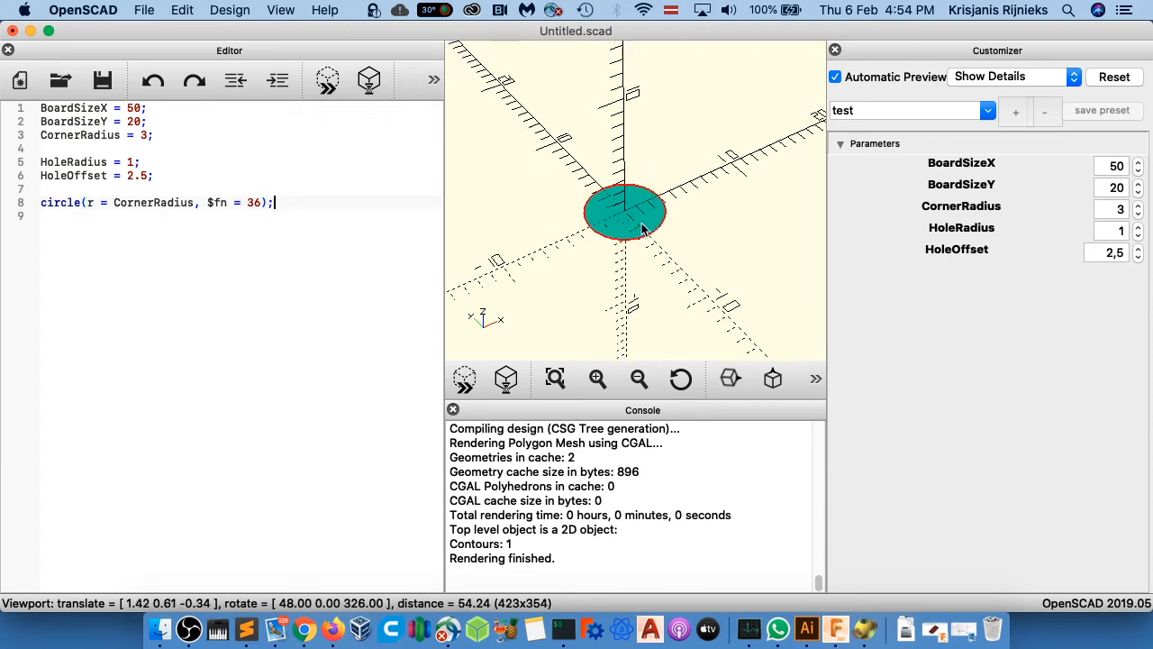
left_click(136, 203)
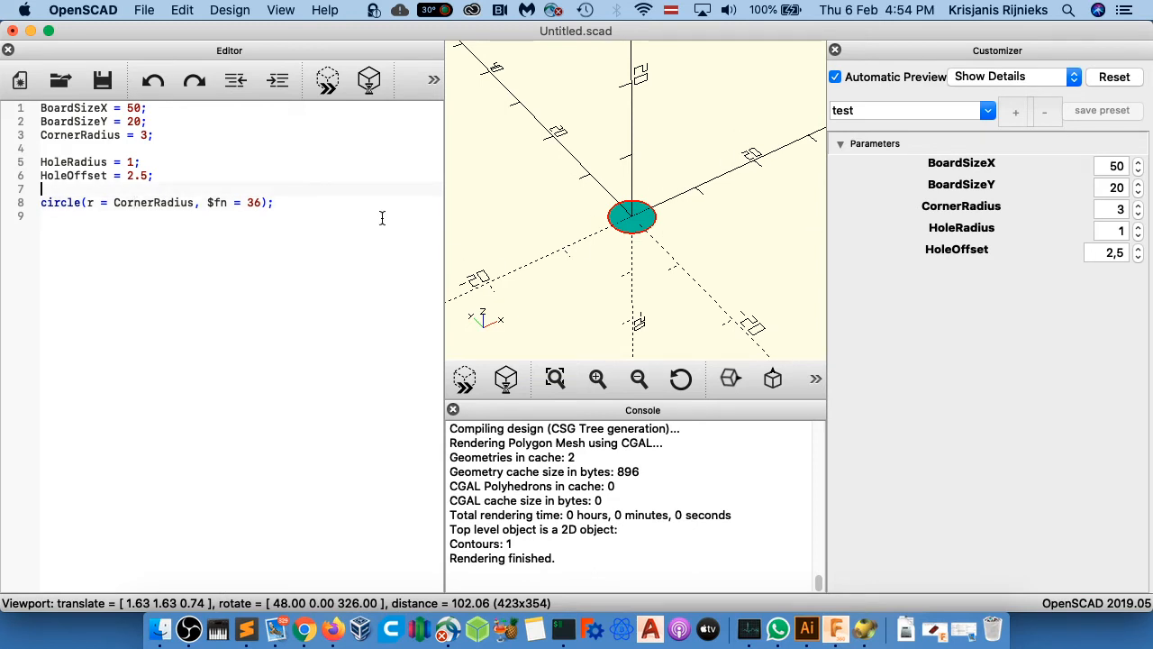
left_click(285, 184)
key("Return")
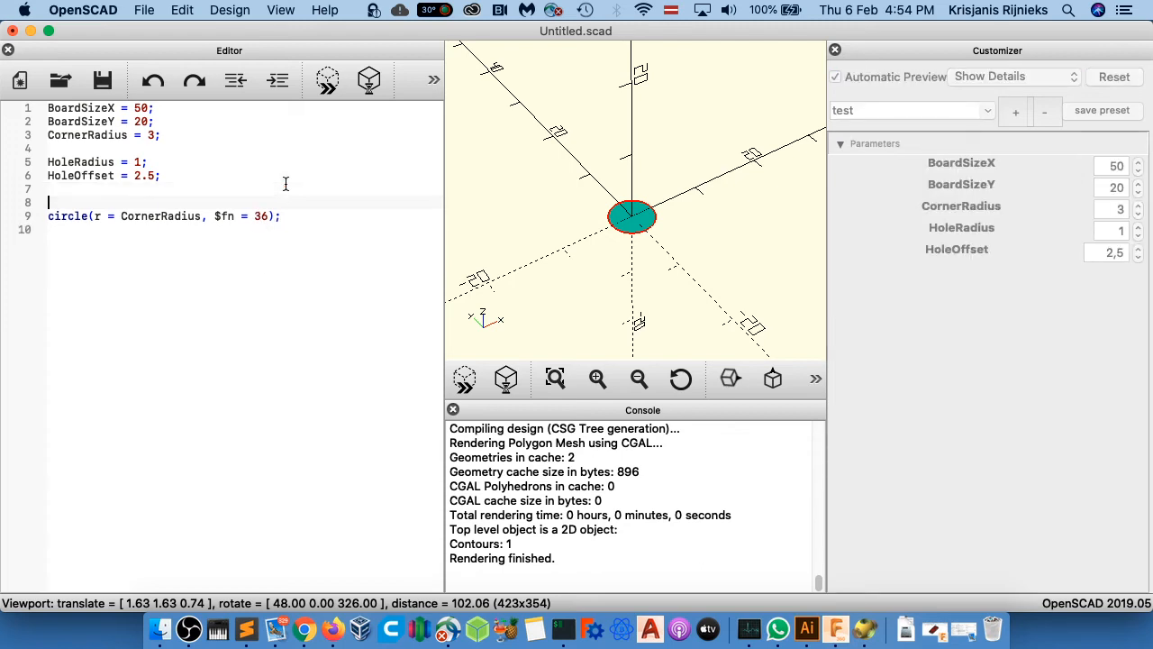
type("translate(){")
key("Up")
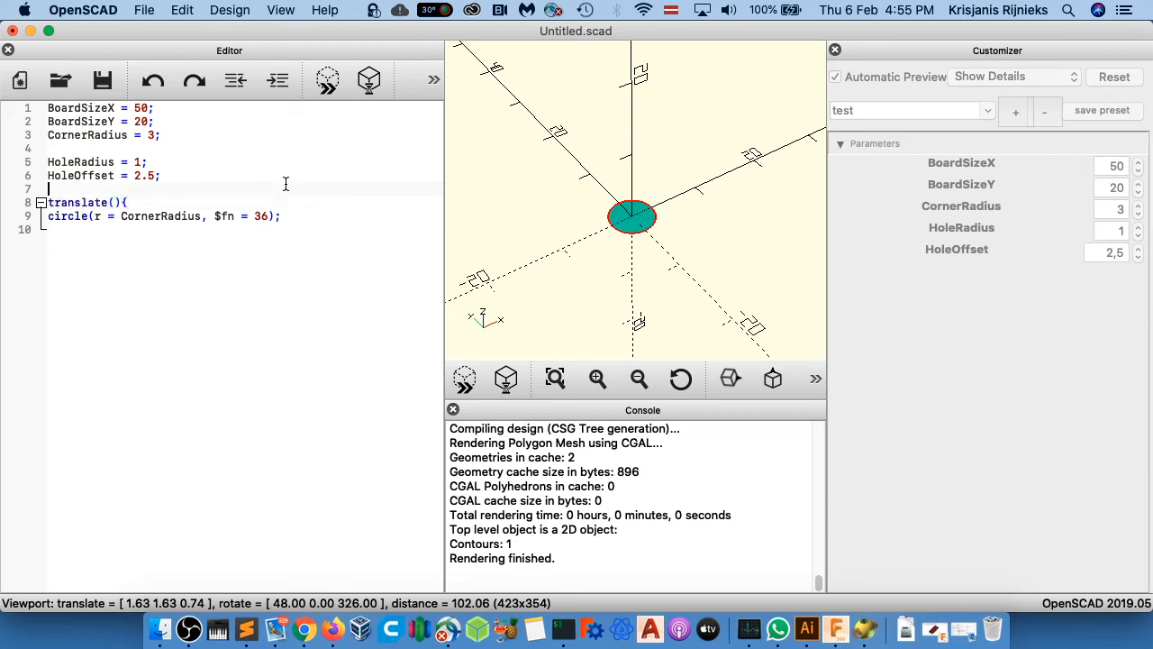
- Close the translate block with a brace below the circle call and indent the circle line
left_click(318, 206)
left_click(343, 215)
key("Return")
type("}")
key("Up")
key("Right")
key("Right")
key("Right")
key("Tab")
- Place the text cursor inside translate's parentheses and look up its vector argument syntax in the online manual in Chrome
key("Up")
key("Right")
key("Right")
key("Right")
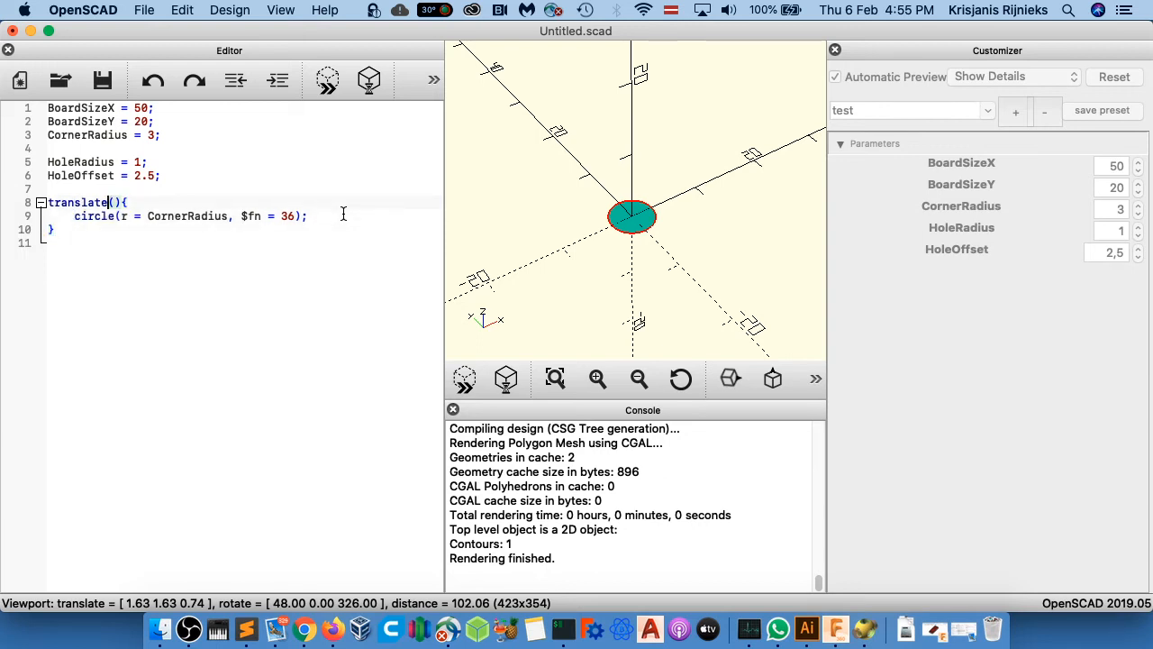
key("Down")
key("Right")
key("Right")
key("Left")
key("Left")
key("Left")
key("Left")
key("Up")
key("super+Tab")
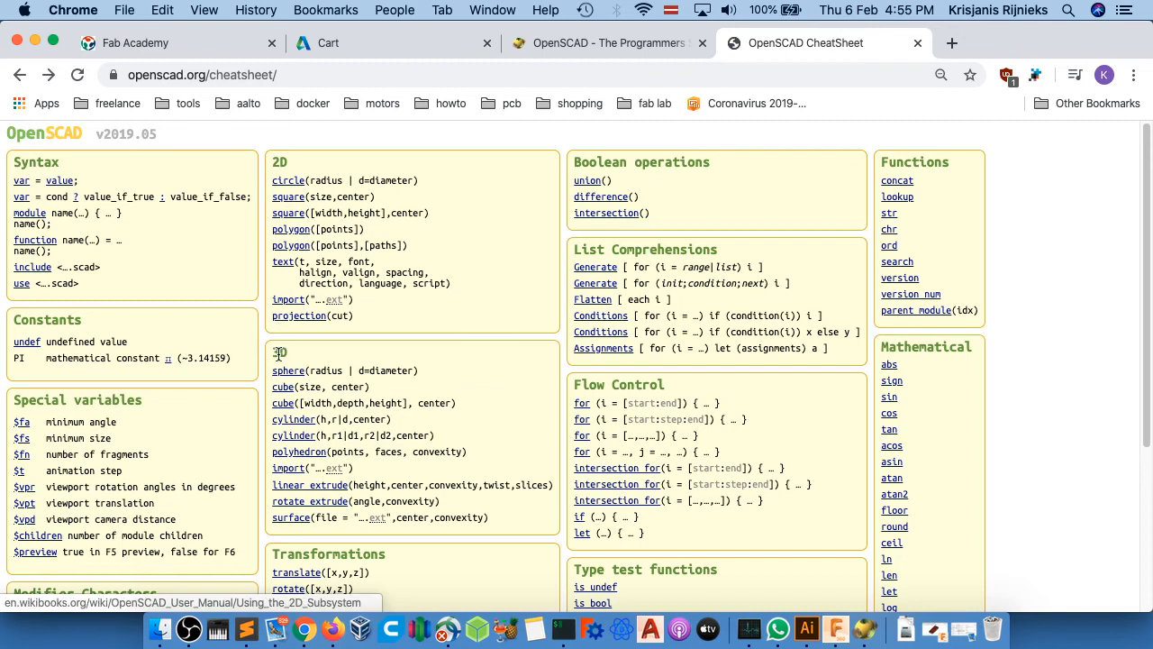
left_click(299, 573)
left_click_drag(270, 219, 293, 219)
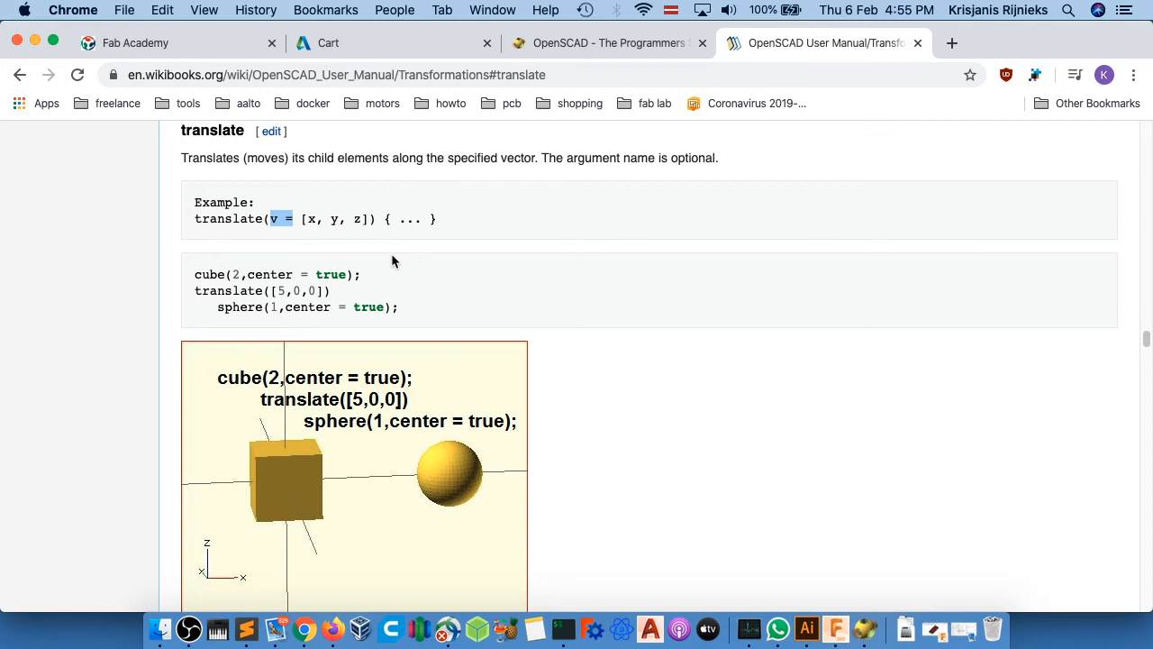
key("super+Tab")
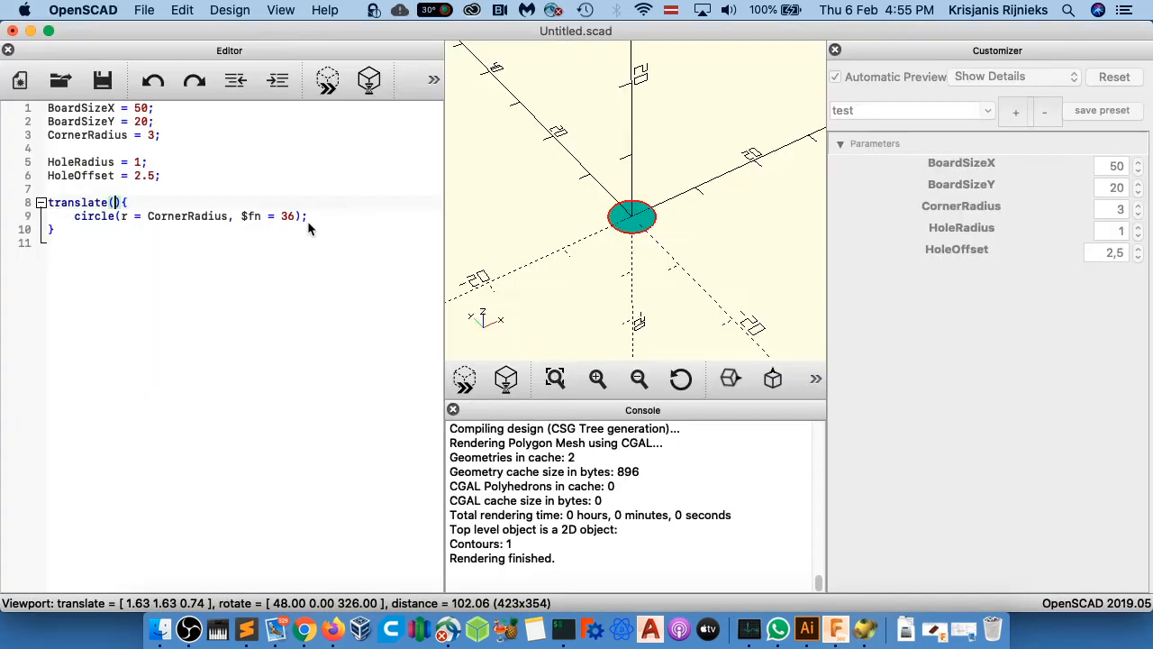
- Give translate the argument v = [] with BoardSizeX / 2 as its first component on a separate line
type("v = []")
key("Left")
type("Bo")
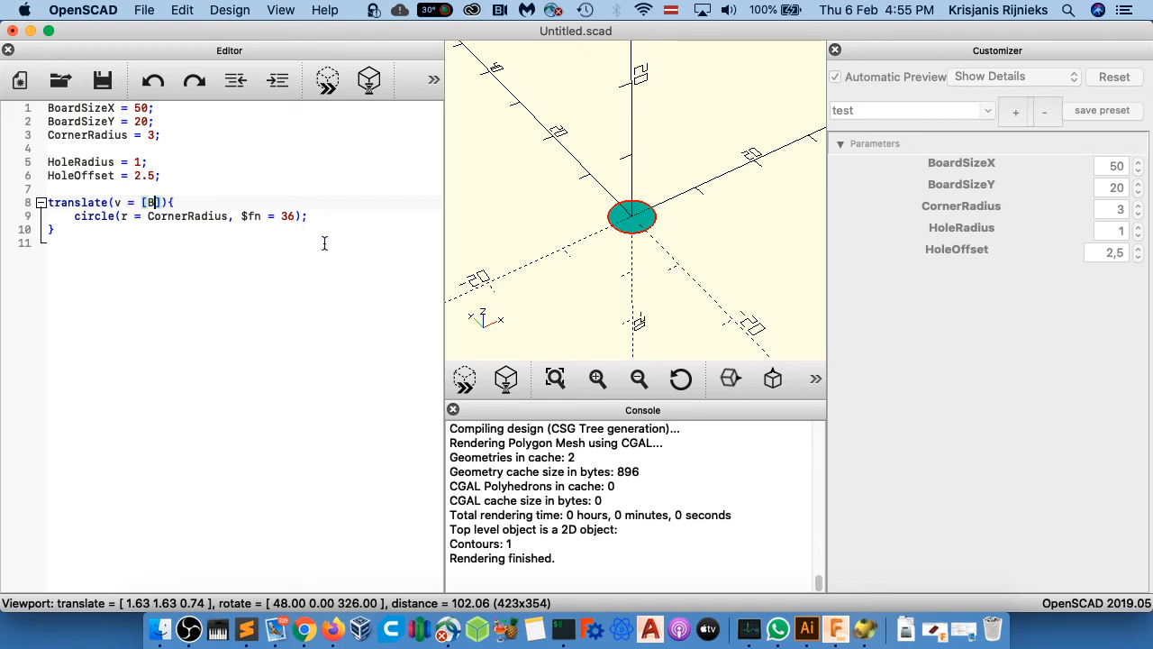
key("BackSpace")
key("BackSpace")
key("Return")
type("BoardS")
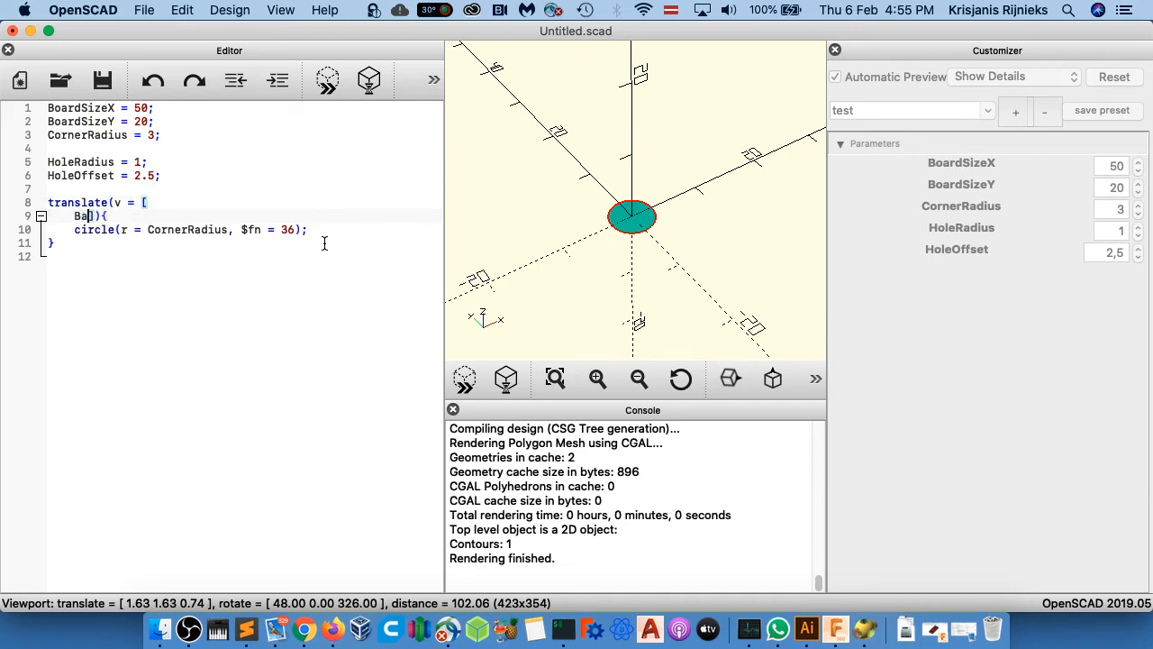
type("izeX / 2")
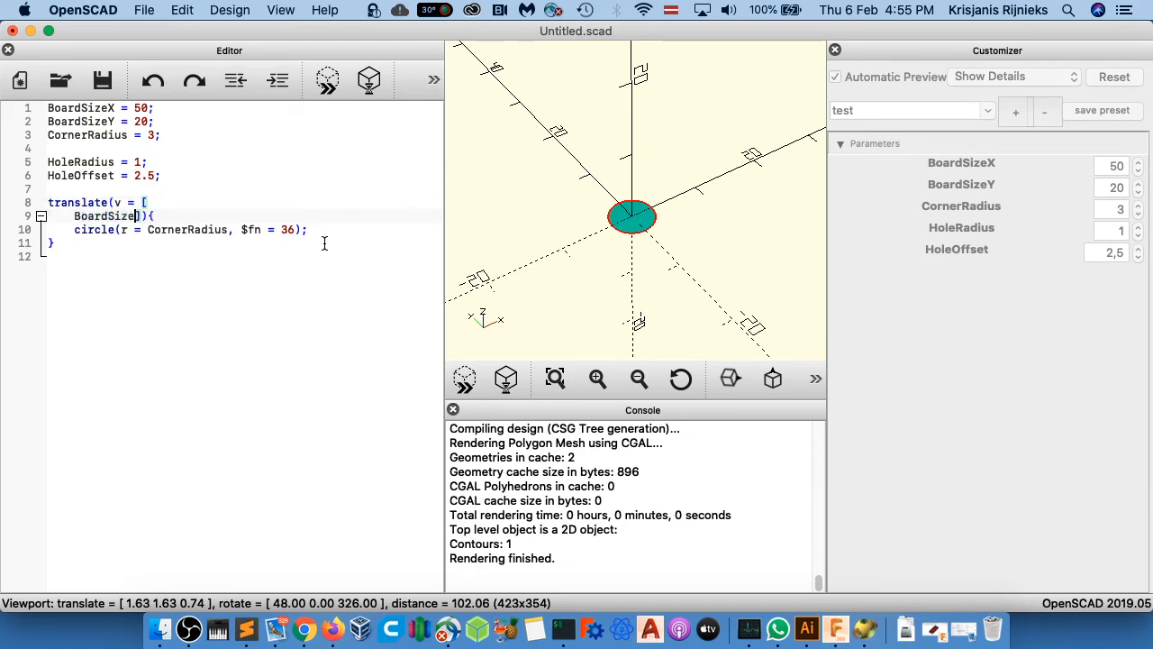
- Add BoardSizeY / 2 on a new line as the vector's second component and preview the translated circle
key("Right")
type(",")
key("Return")
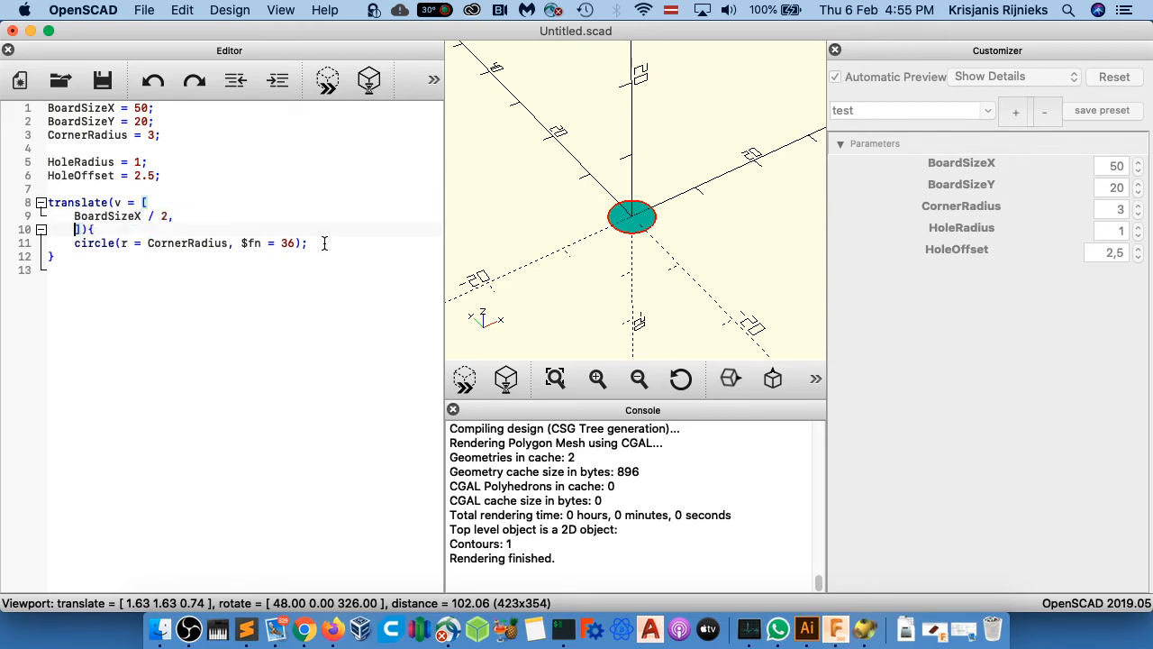
type("BoardSize")
type("Y / 2")
left_click(327, 81)
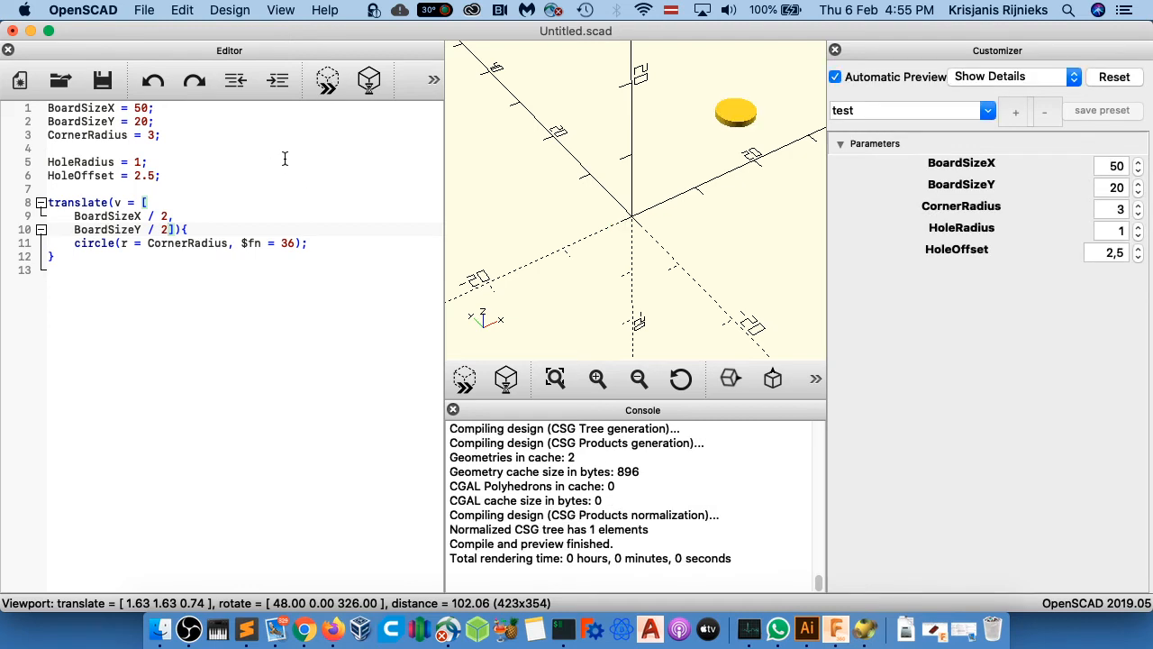
left_click_drag(217, 229, 121, 276)
left_click(121, 276)
left_click(144, 186)
key("Return")
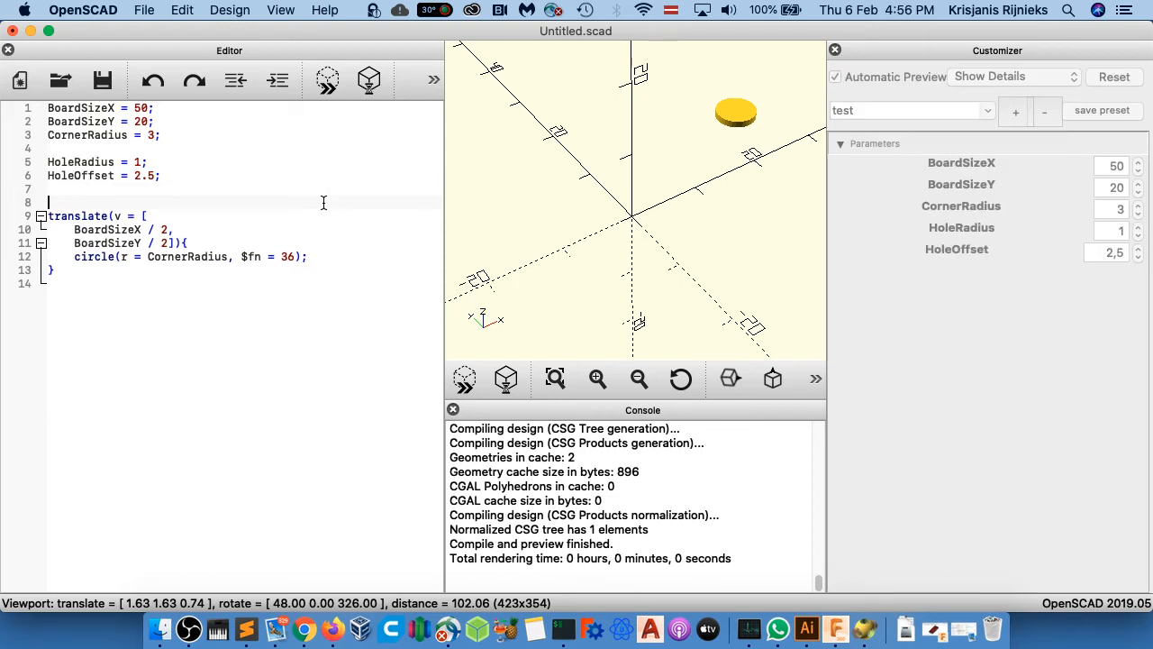
key("Delete")
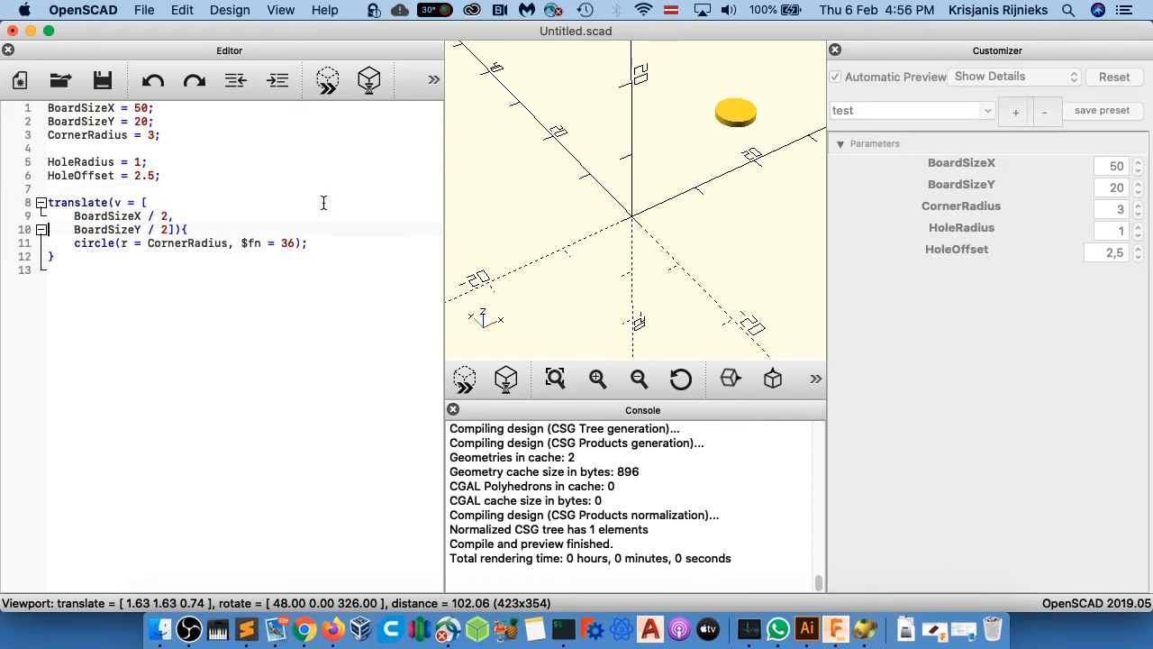
- Move translate's closing parenthesis and opening brace onto their own unindented line below the vector
key("super+Right")
key("Left")
key("Left")
key("Return")
key("BackSpace")
key("BackSpace")
key("BackSpace")
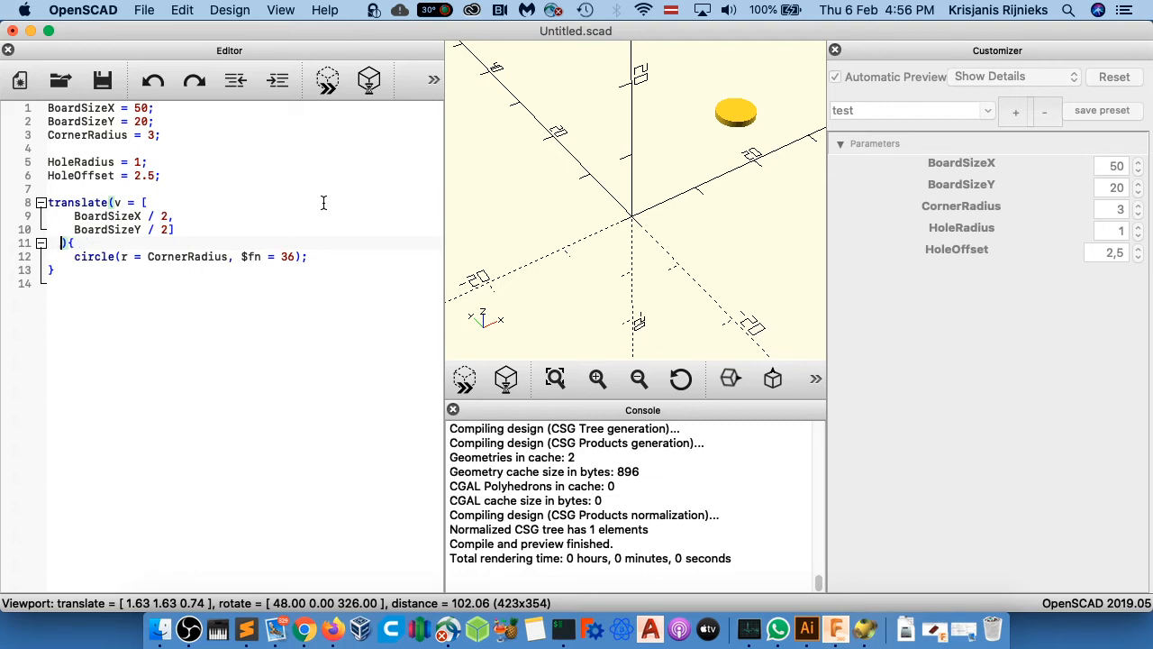
key("BackSpace")
key("Up")
key("Up")
key("Up")
key("Down")
key("Down")
key("Down")
key("Up")
key("Up")
key("Down")
key("Down")
- Switch to Chrome, return to the OpenSCAD cheat sheet and examine the module syntax entry
key("super+Tab")
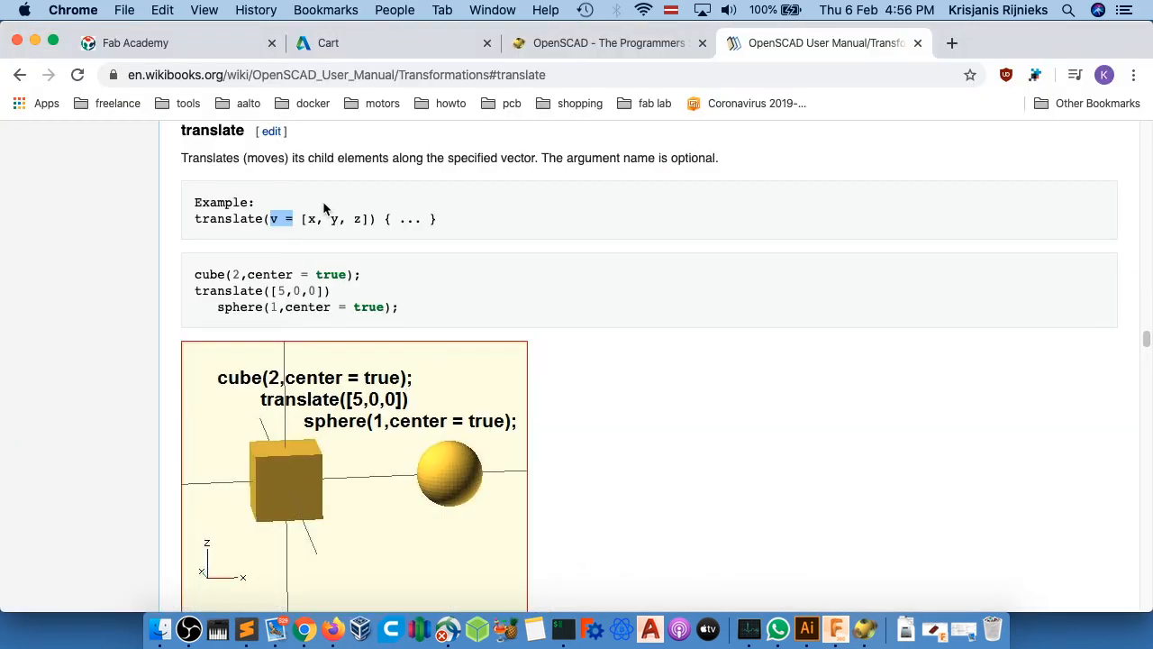
key("super+Tab")
key("super+Tab")
left_click(20, 74)
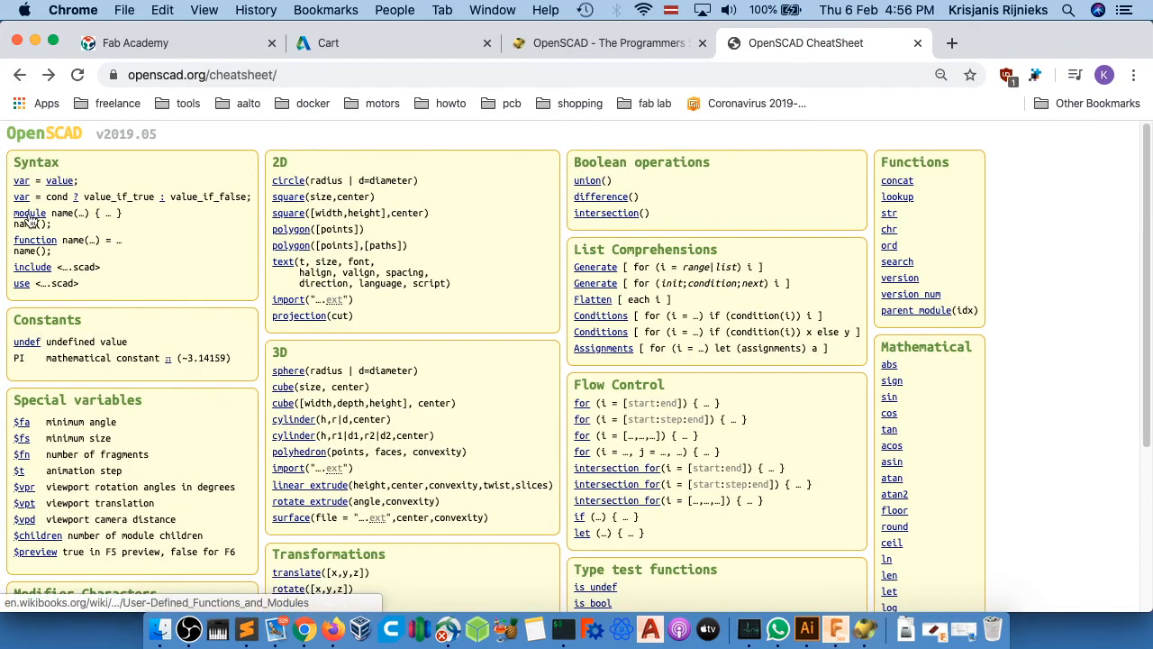
left_click_drag(54, 213, 68, 226)
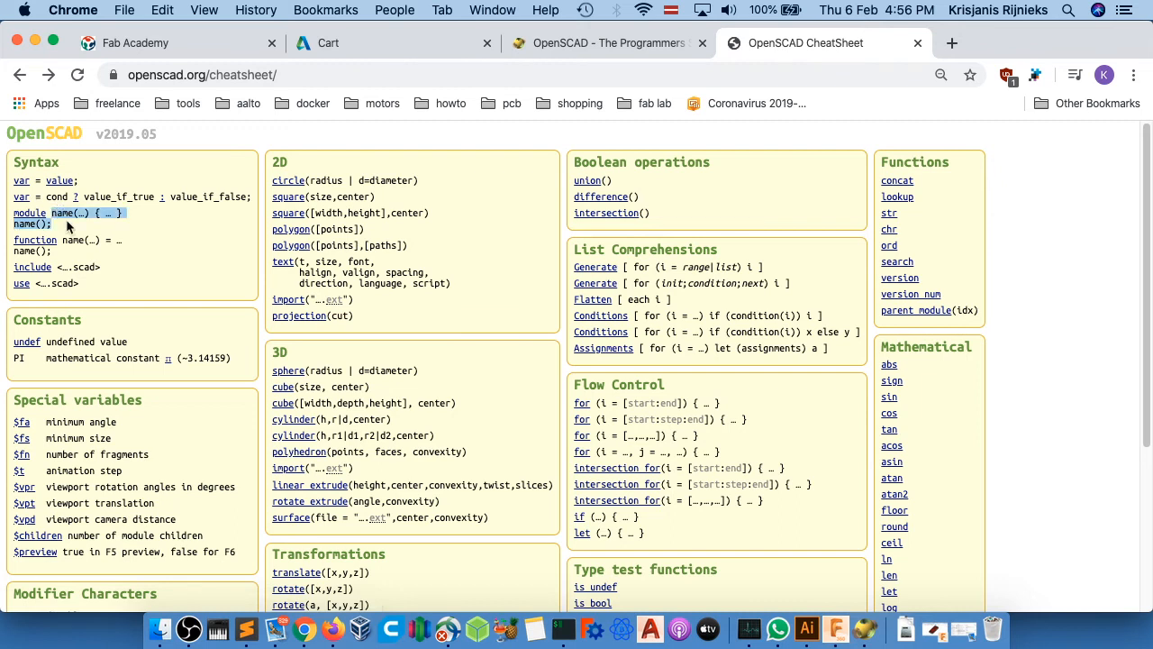
key("super+Tab")
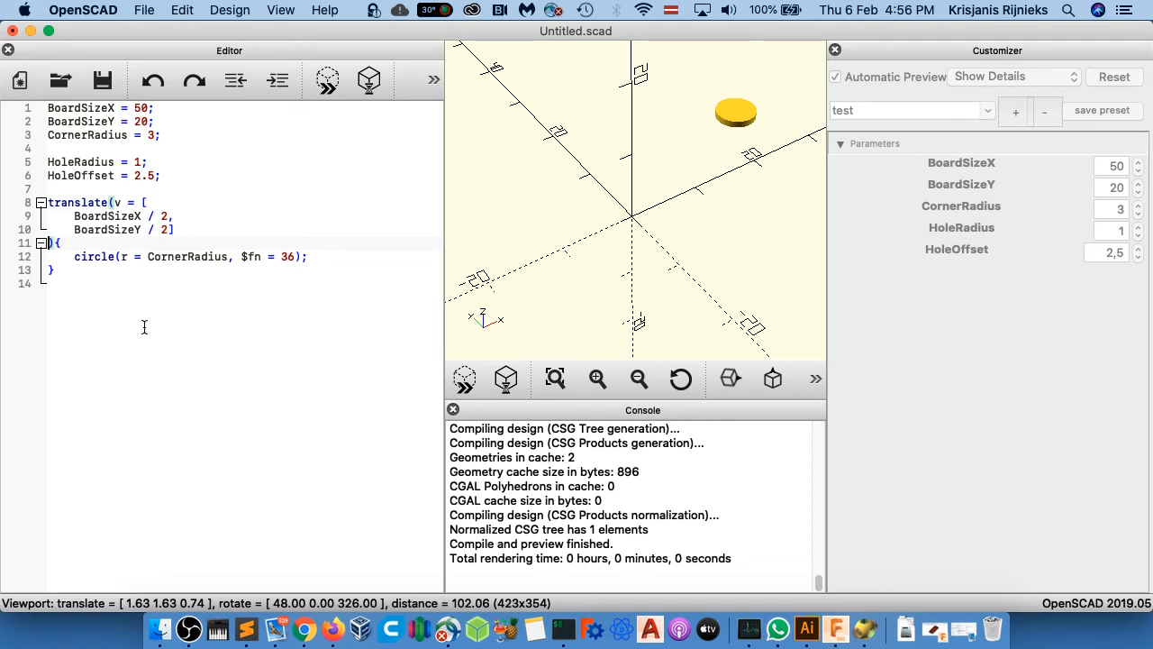
key("super+Tab")
key("super+Tab")
key("super+Tab")
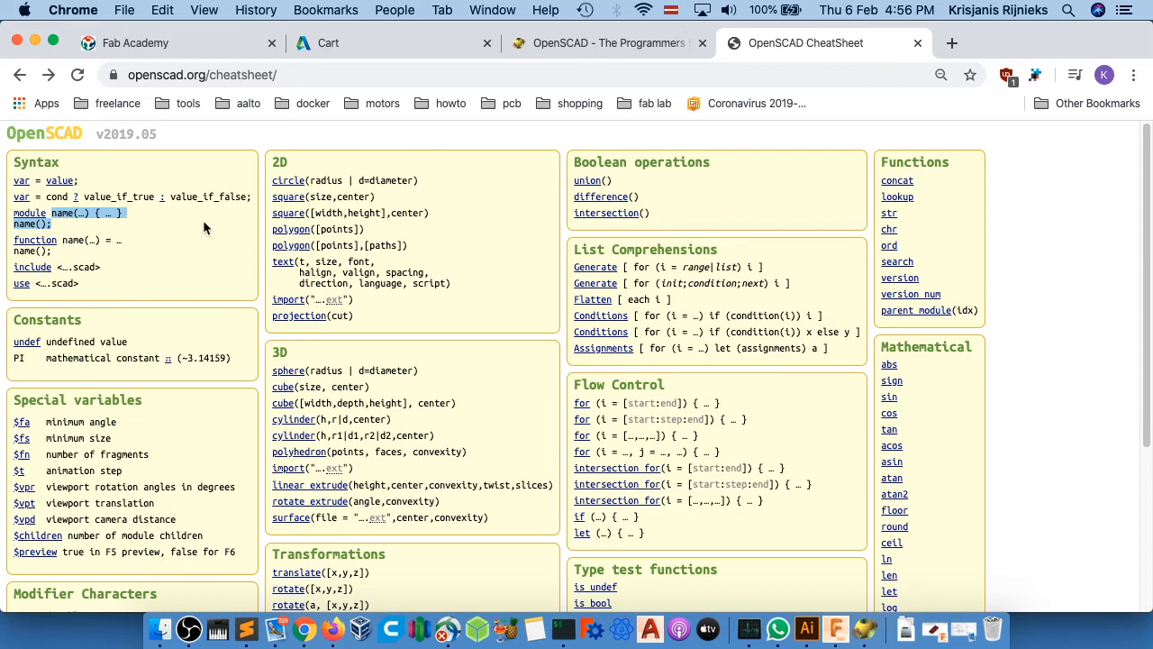
- Look up the Functions and Modules definitions in the online manual and return to the cheat sheet
key("super+Tab")
key("super+Tab")
left_click(34, 241)
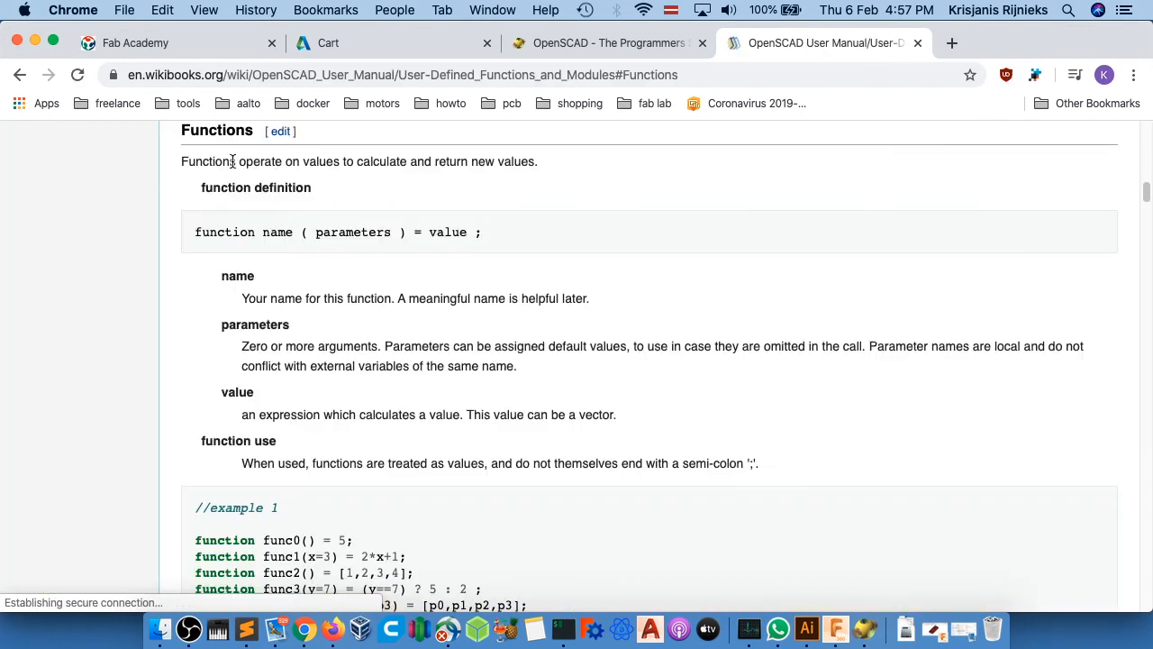
left_click_drag(181, 161, 616, 162)
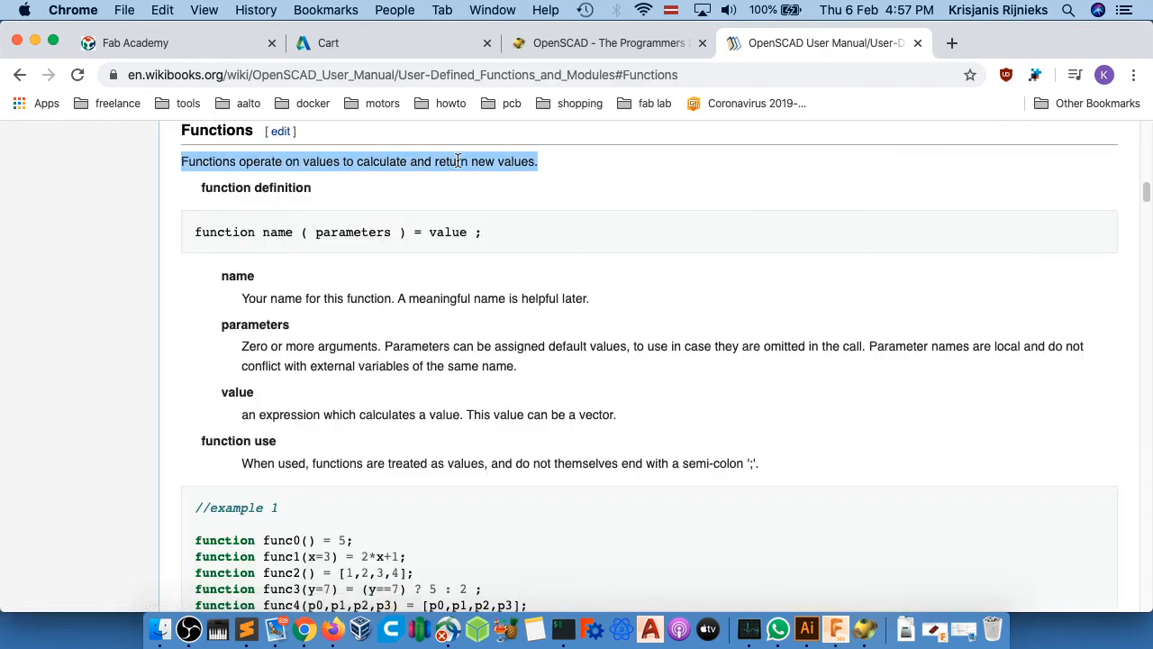
left_click(20, 75)
left_click(22, 214)
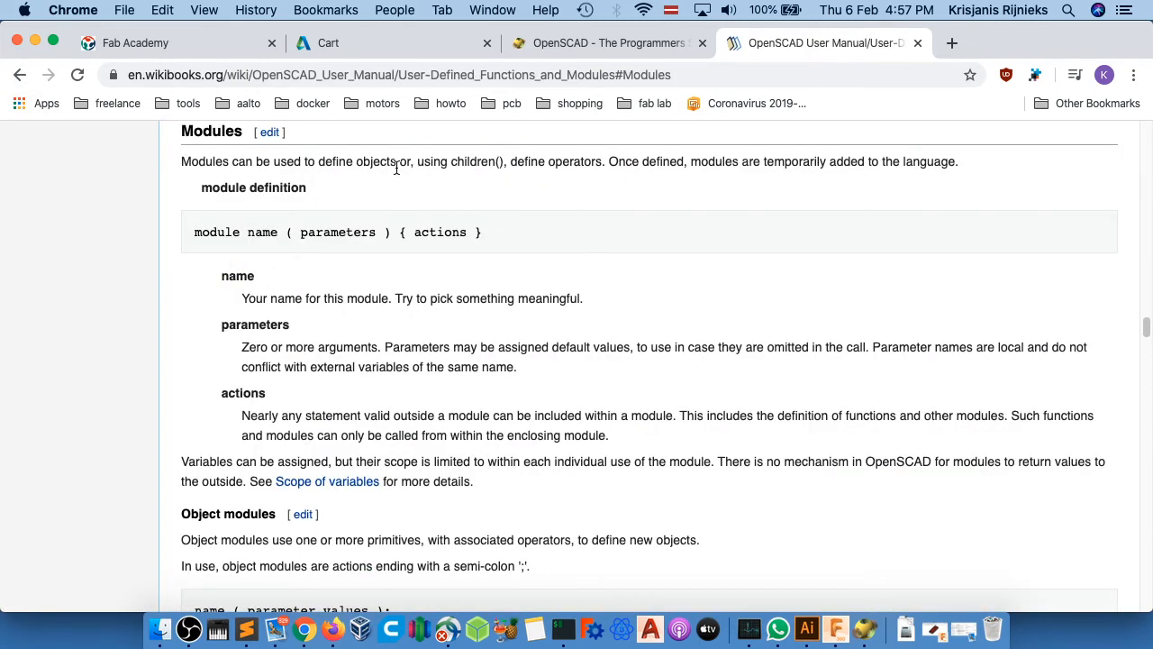
left_click(20, 74)
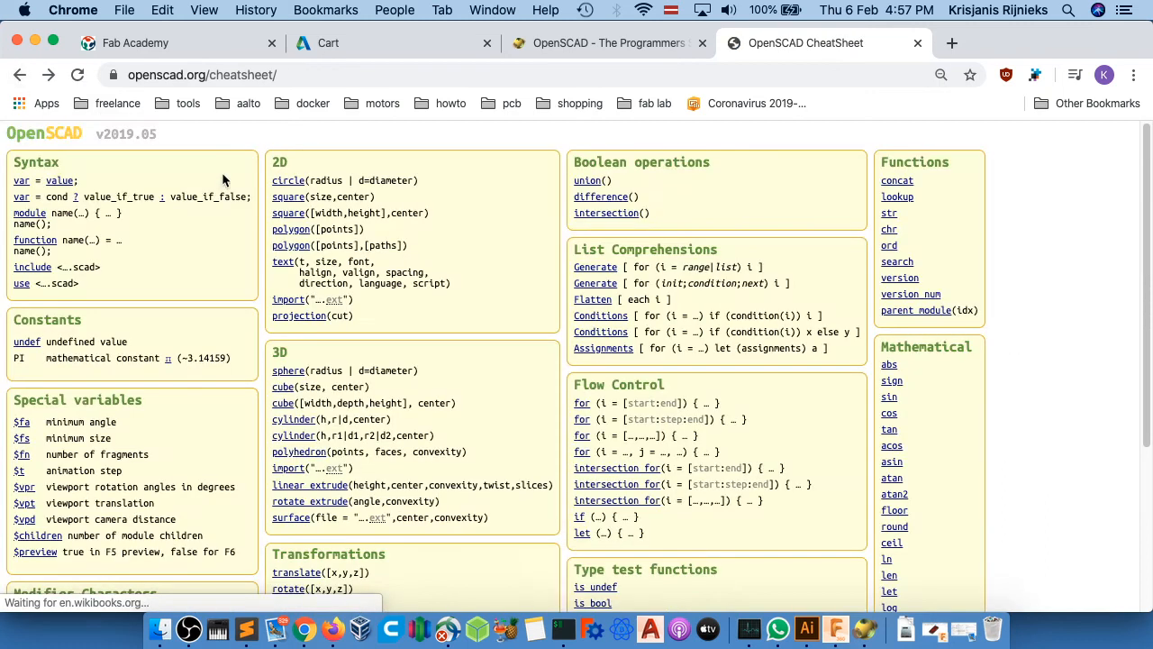
- Back in OpenSCAD, wrap the translate block in a module named DrawHole() with opening and closing braces
key("super+Tab")
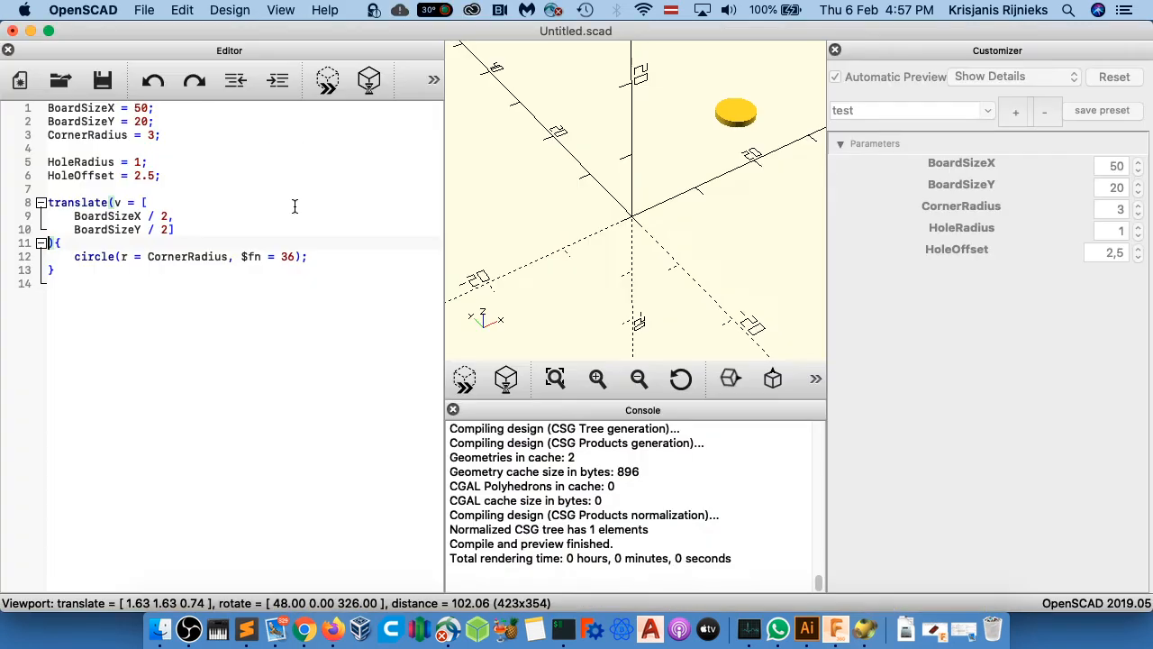
left_click(293, 206)
key("Up")
key("Return")
type("module")
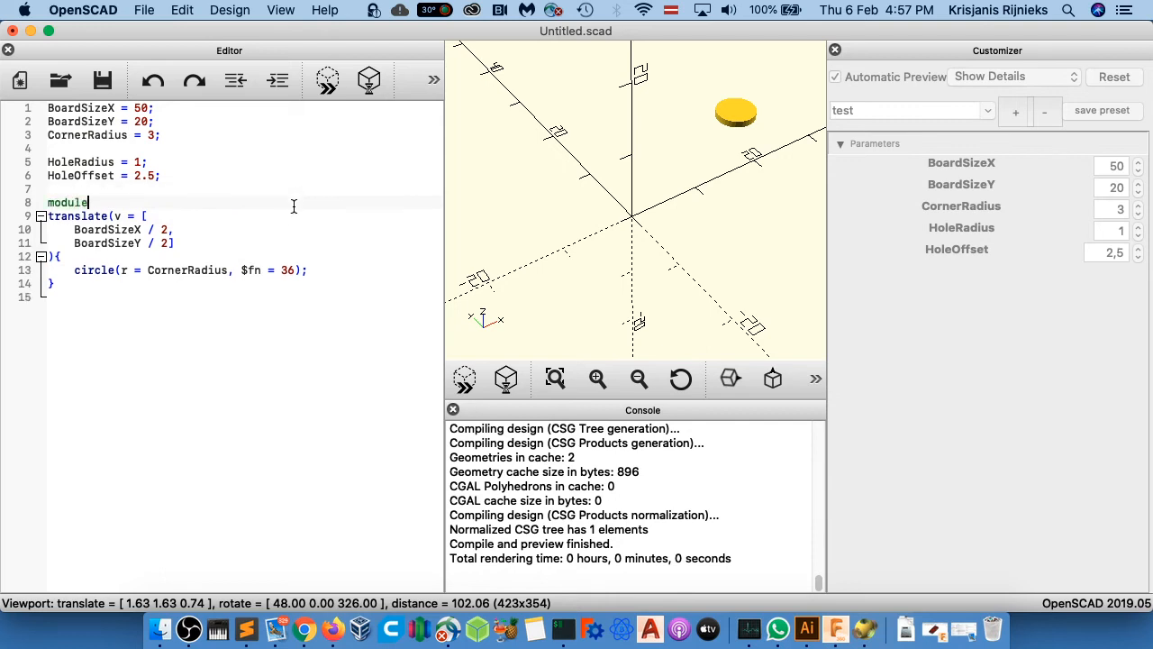
type(" DrawHole(){")
key("Return")
key("Down")
key("Down")
key("Down")
key("Down")
key("Down")
key("Return")
type("}")
- Indent the translate block one level inside DrawHole, remove the blank line under the module header and preview the script
key("Up")
key("Up")
key("Up")
key("Up")
key("Up")
key("Up")
key("Up")
key("Tab")
key("Down")
key("Tab")
key("Down")
key("Tab")
key("Down")
key("Home")
key("Tab")
key("Down")
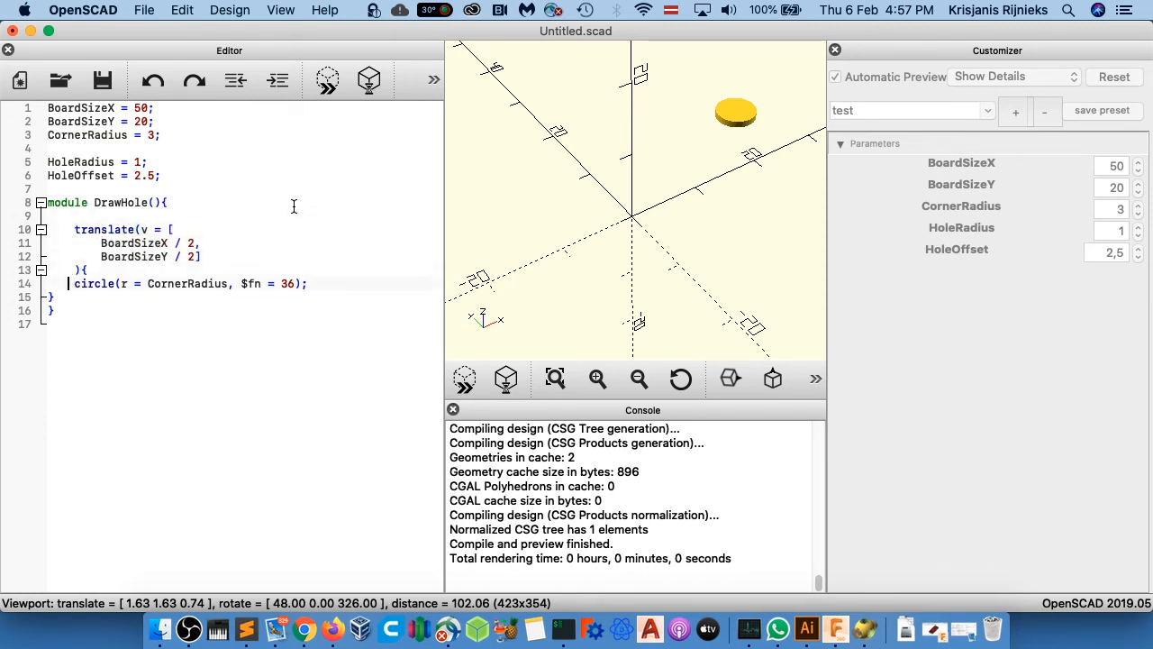
key("Tab")
key("Down")
key("Home")
key("Tab")
key("Up")
key("Up")
key("Up")
key("Up")
key("Up")
key("Up")
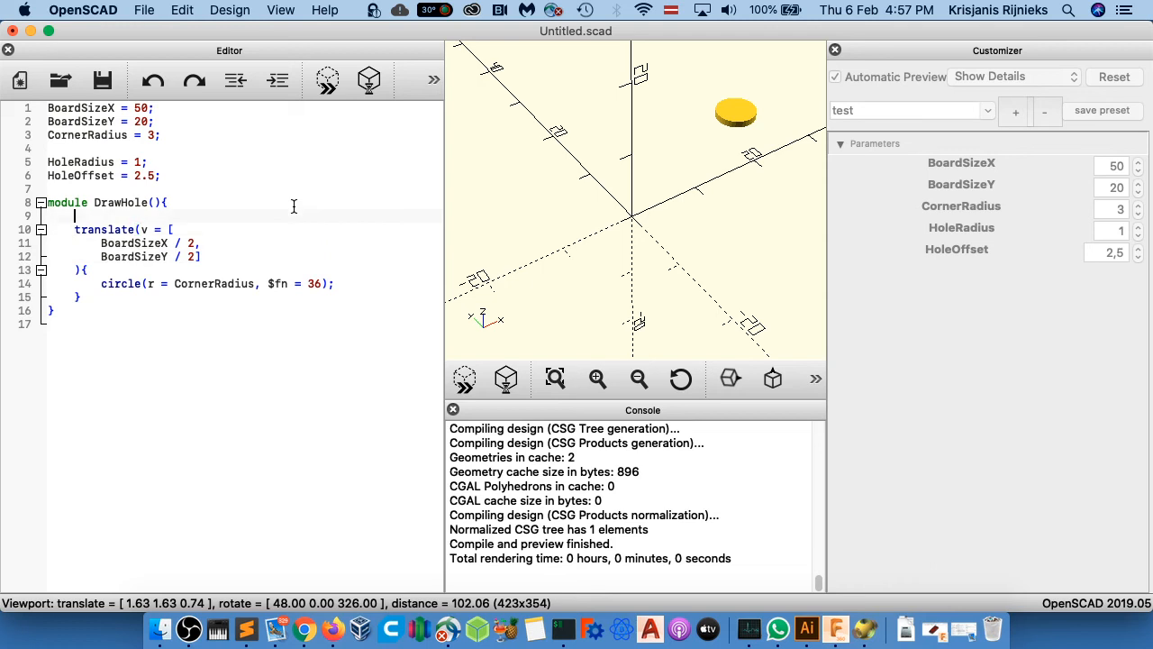
key("BackSpace")
key("BackSpace")
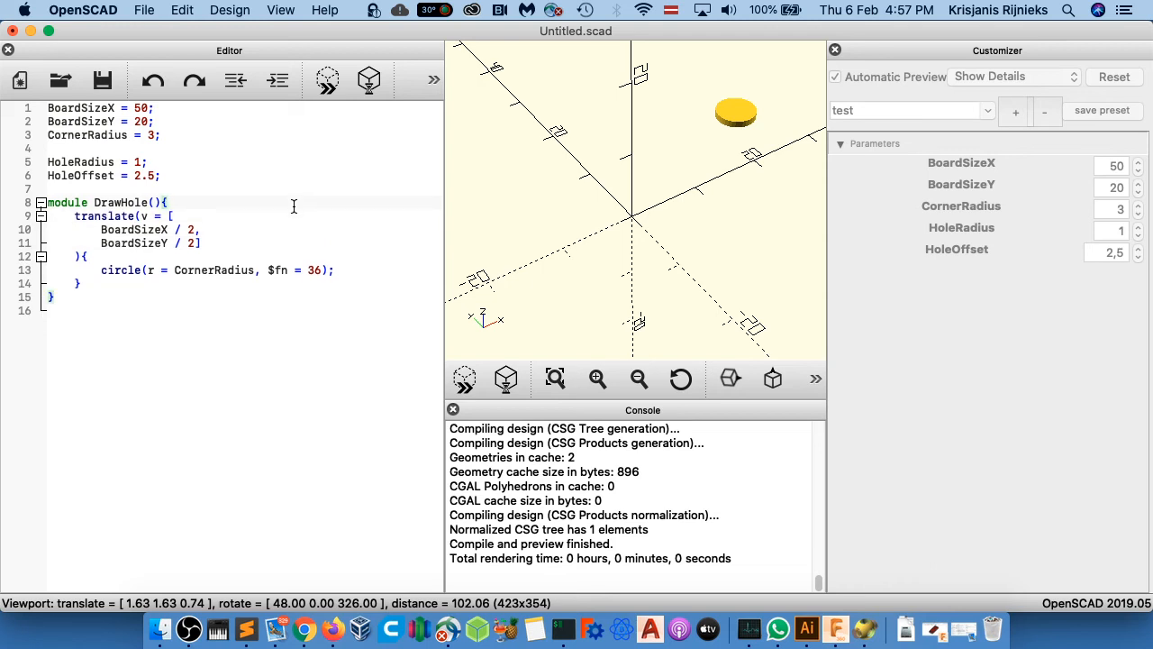
left_click(330, 80)
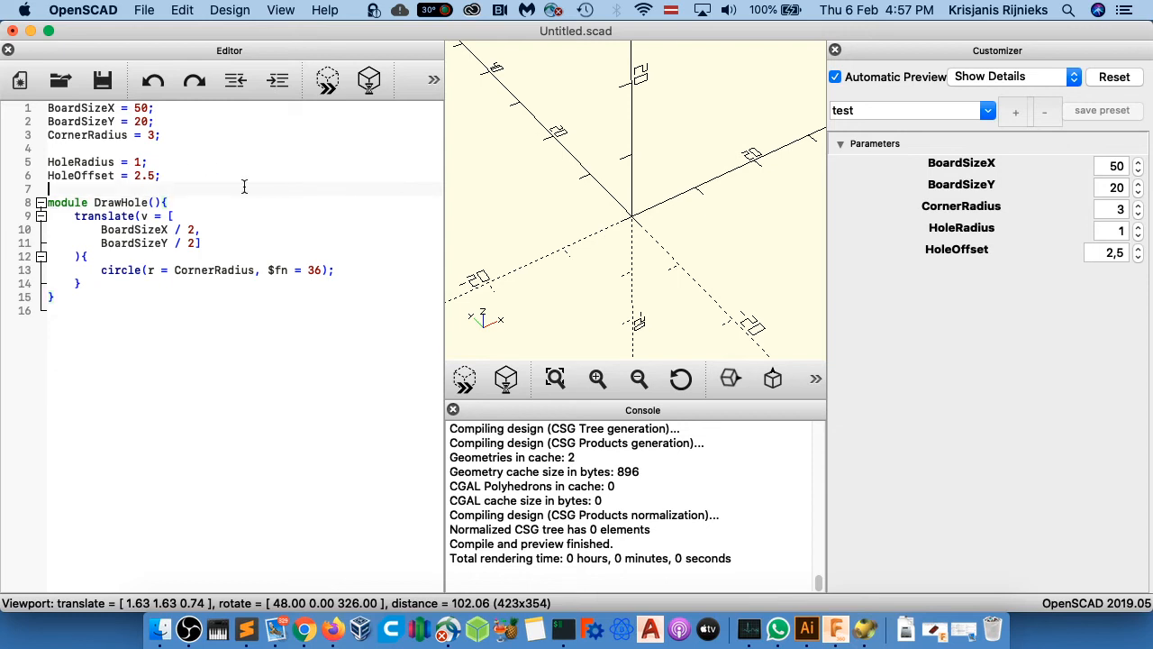
- Add the call DrawHole(); on its own line between the variables and the module, and preview it
key("Return")
key("Return")
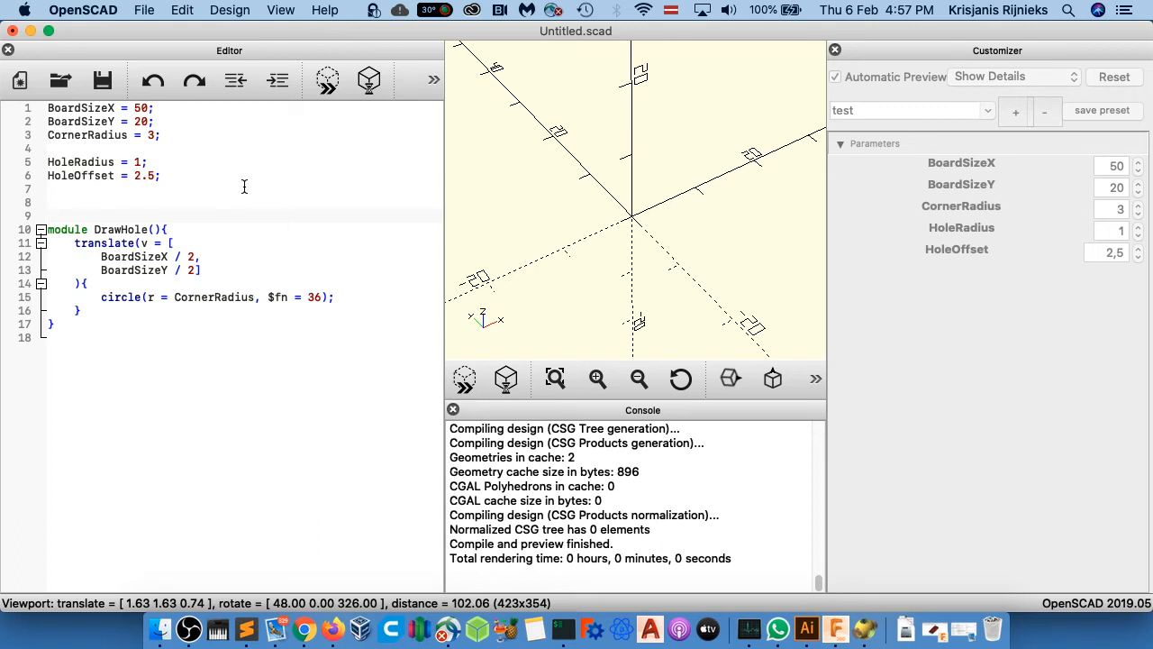
key("Down")
key("Down")
key("Up")
key("Up")
key("Up")
type("D")
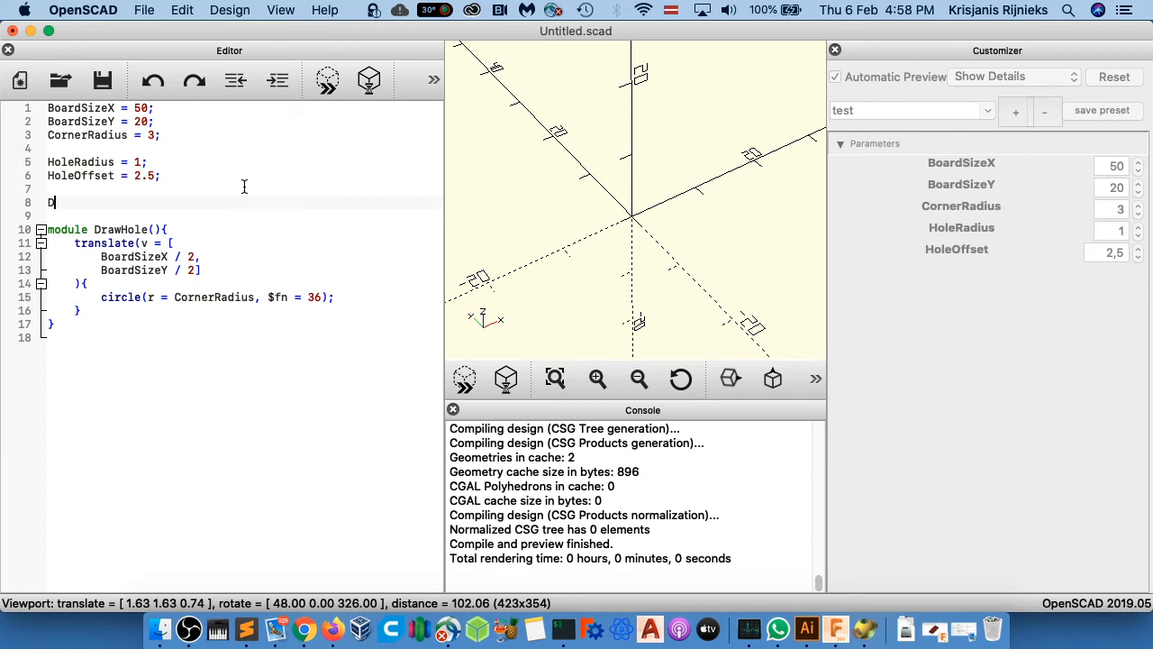
type("rawHole();")
left_click(327, 83)
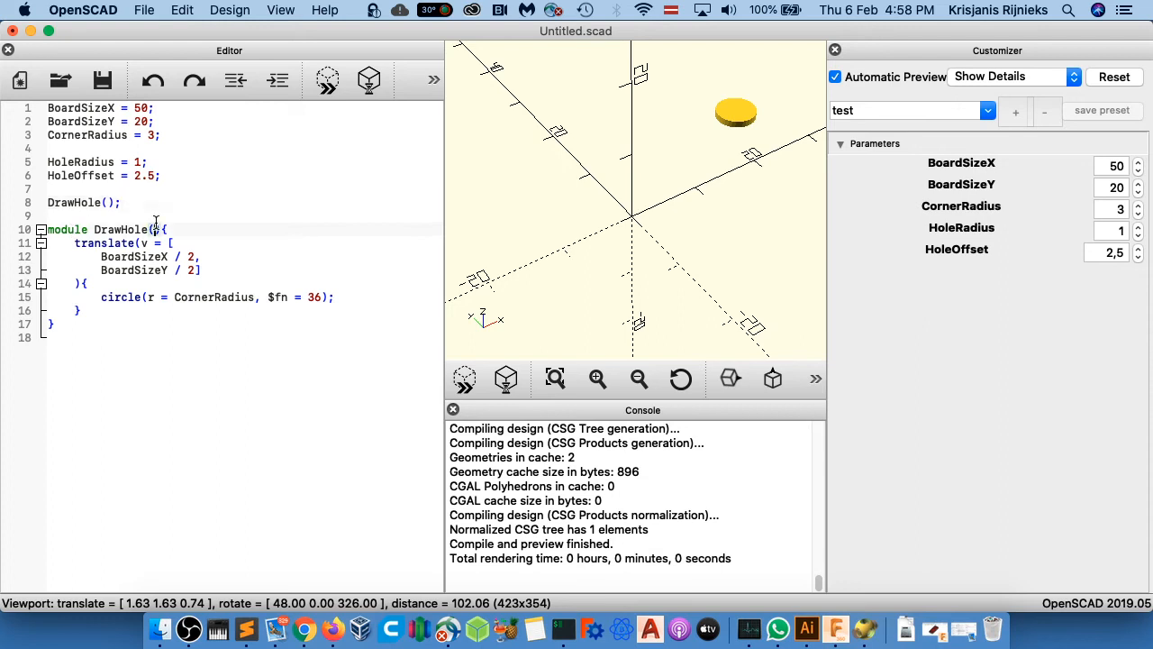
- Define an empty module DrawBoard(){ } below the DrawHole module, separated by a blank line
left_click(105, 218)
key("Down")
key("Down")
key("Down")
key("Down")
key("Down")
key("Down")
key("Right")
key("Return")
key("Return")
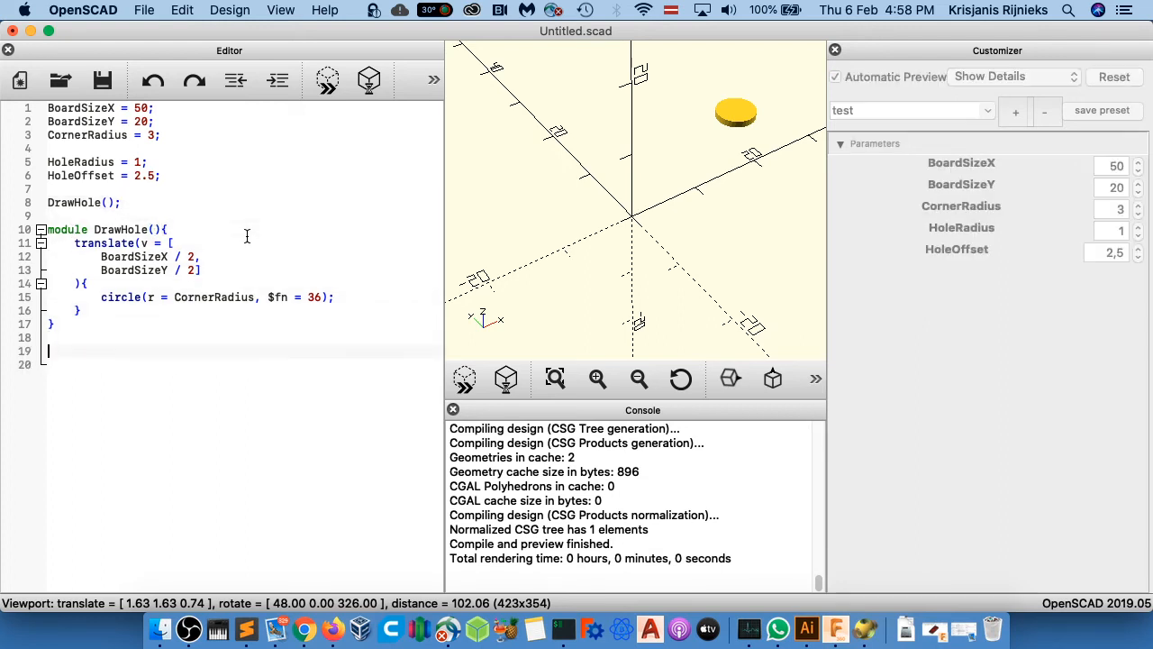
type("module DrawBoard(){")
key("Return")
key("Return")
type("}")
key("Up")
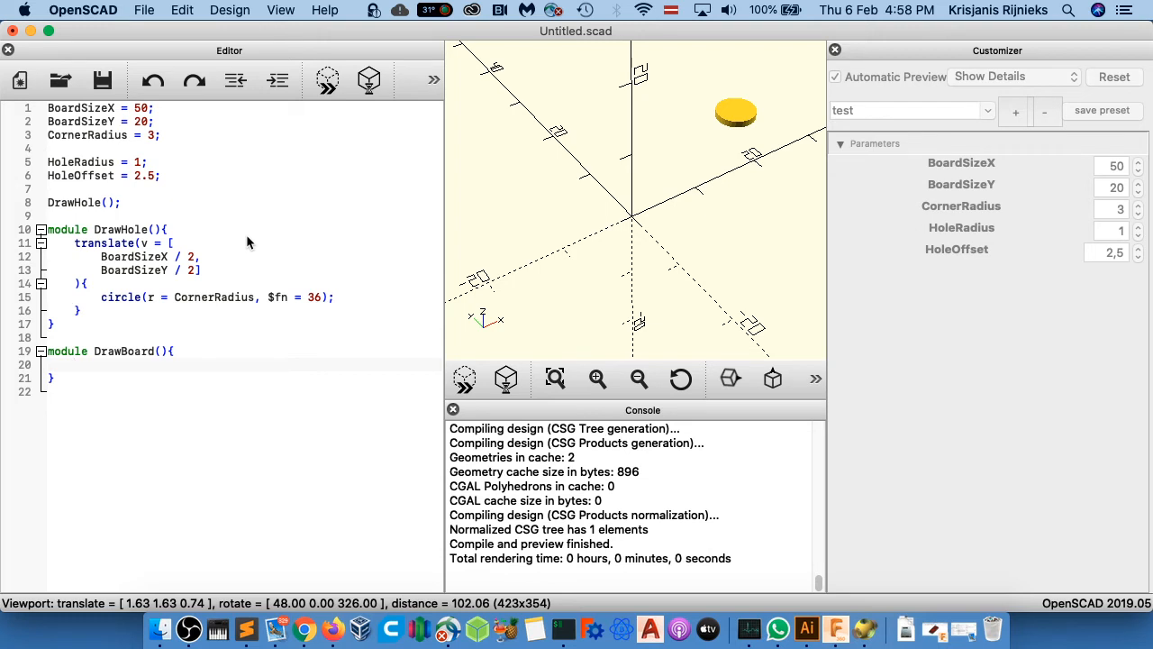
type("plane")
key("BackSpace")
key("BackSpace")
type("ne()")
key("super+Tab")
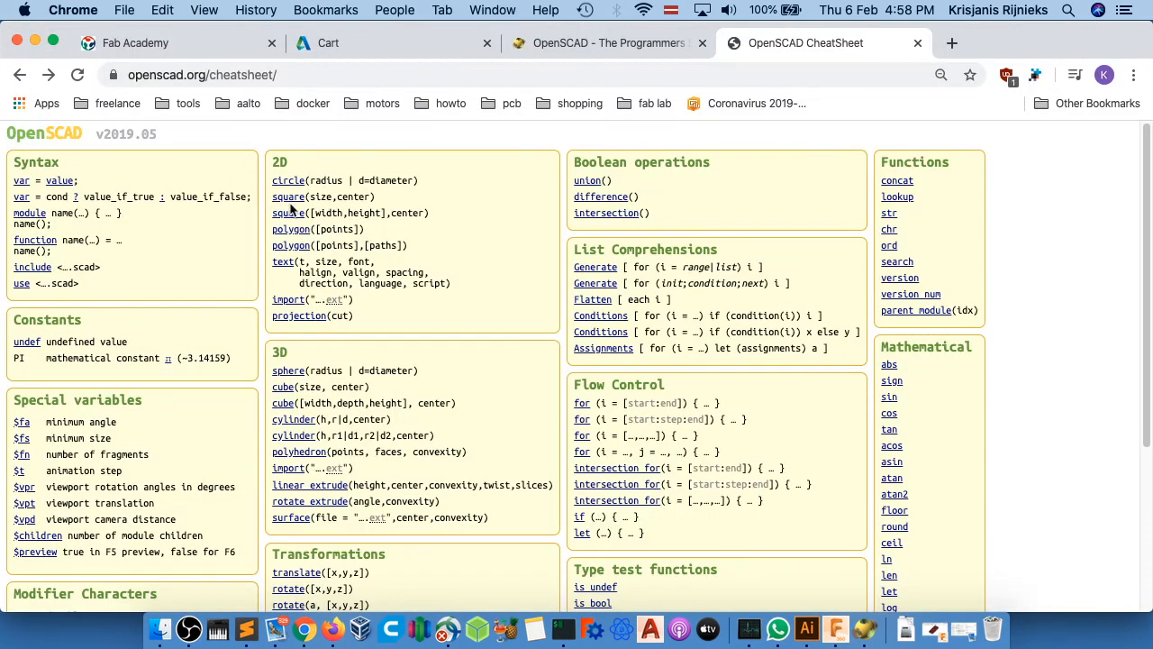
key("super+Tab")
key("BackSpace")
key("BackSpace")
key("BackSpace")
key("BackSpace")
key("BackSpace")
key("BackSpace")
key("BackSpace")
- Write square(); inside DrawBoard and look up its arguments in the online manual in Chrome
type("squ")
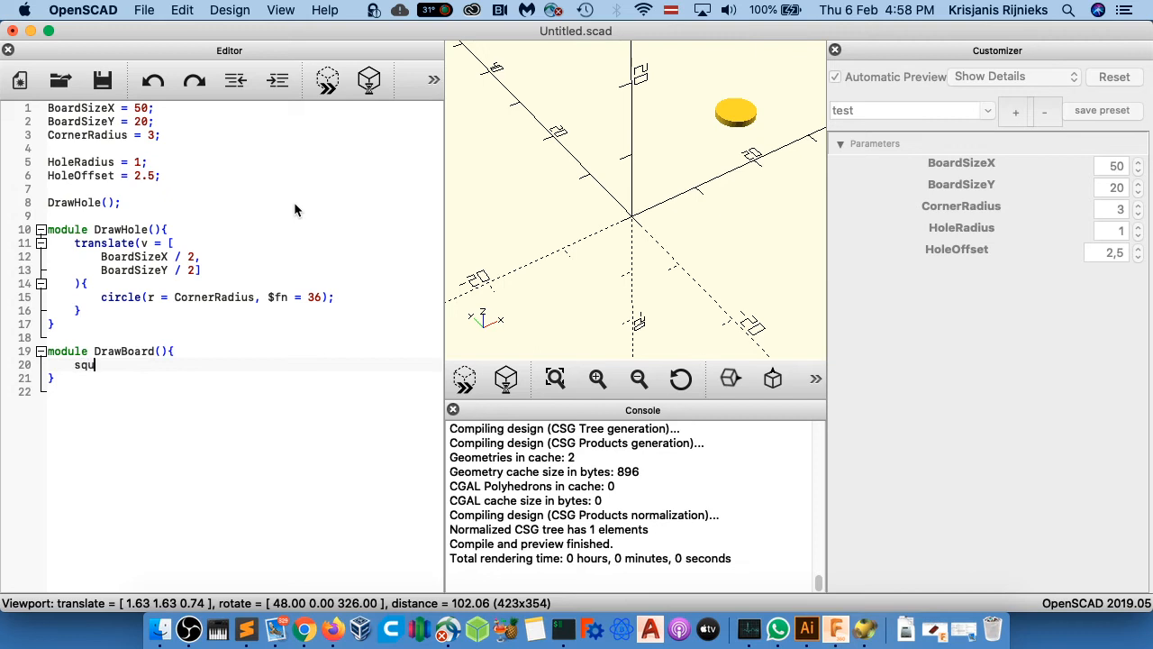
type("are();")
key("Left")
key("Left")
key("super+Tab")
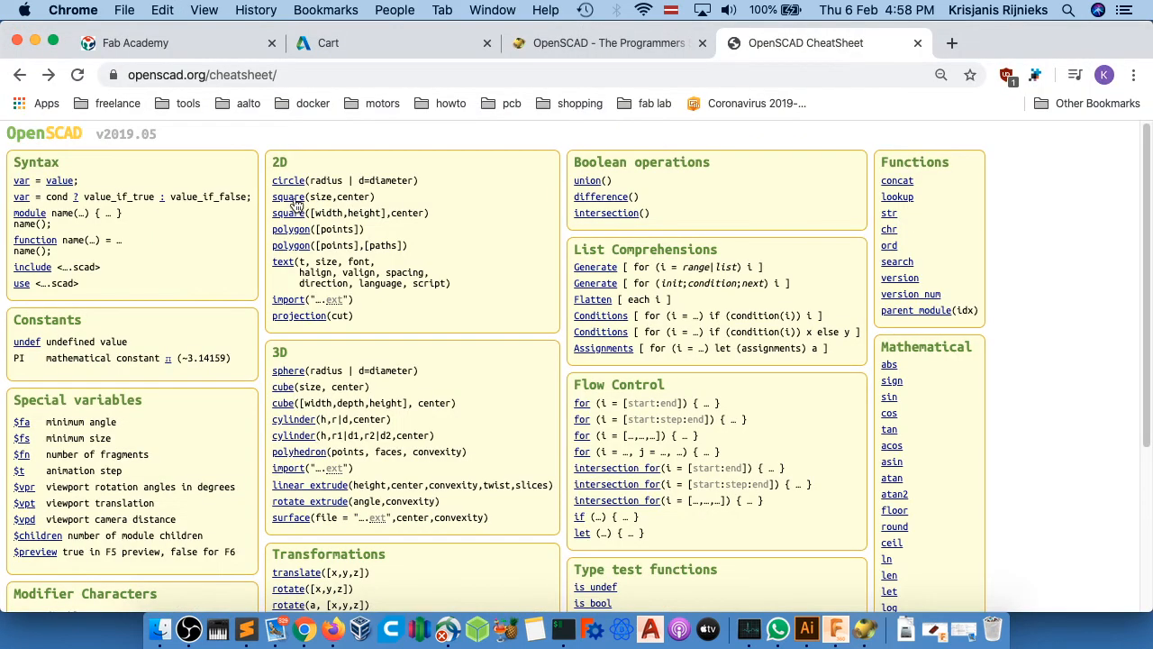
left_click(291, 200)
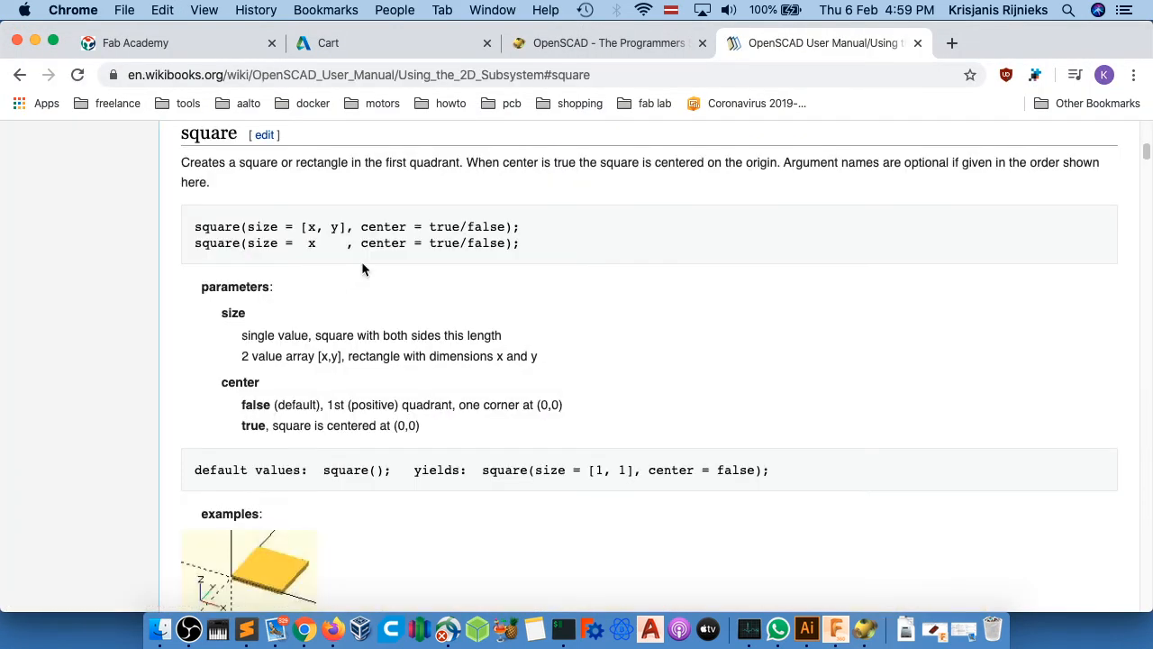
- Back in OpenSCAD, give square the argument size = [] with the closing bracket on its own line
key("super+Tab")
type("size = []")
key("Return")
key("BackSpace")
key("BackSpace")
key("BackSpace")
key("BackSpace")
key("BackSpace")
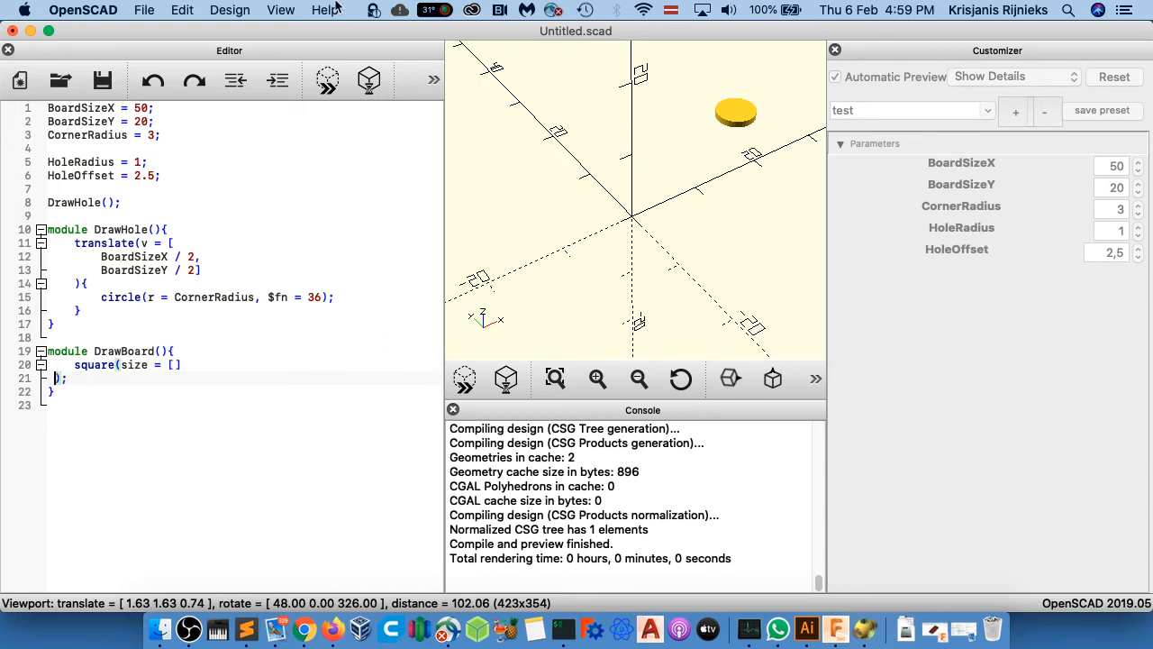
key("Left")
key("Return")
key("shift+Tab")
- Enter BoardSizeX and BoardSizeY on separate indented lines as the components of square's size vector
key("Up")
key("End")
key("Tab")
type("BoardSizeX,")
key("Return")
type("BoardSize")
- Subtract CornerRadius * 2 from BoardSizeX in the square's size vector
key("Up")
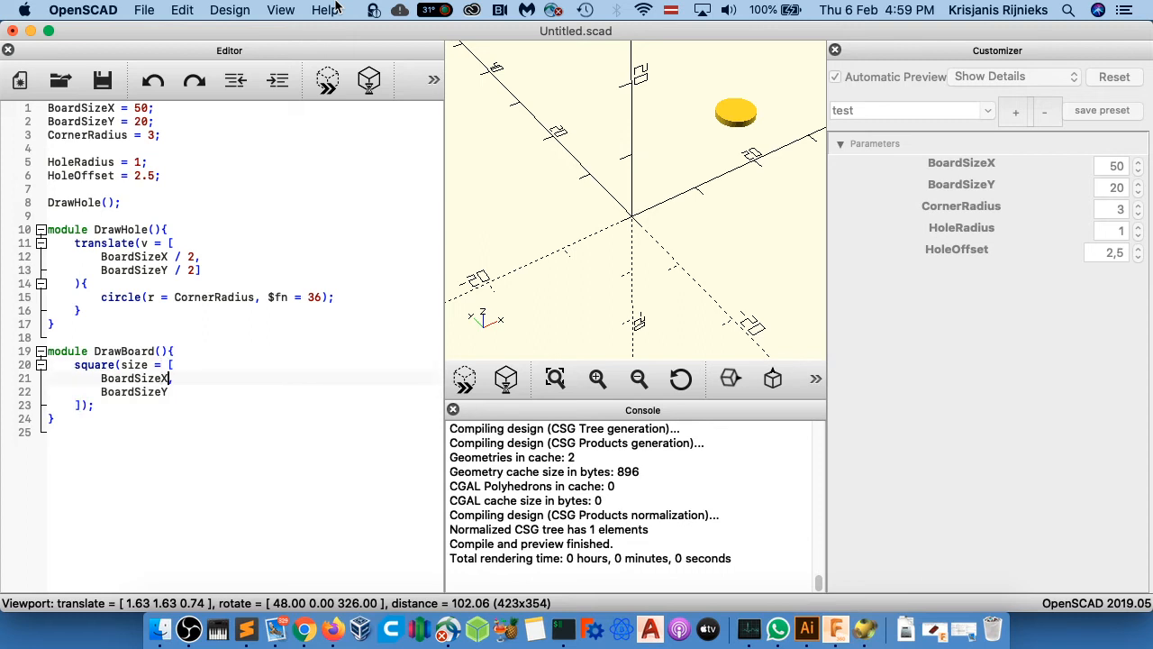
type("-")
type("CornerRadius * 2")
key("End")
- Add a second square(); call below the first one in DrawBoard, separated by a blank line
key("Return")
key("Return")
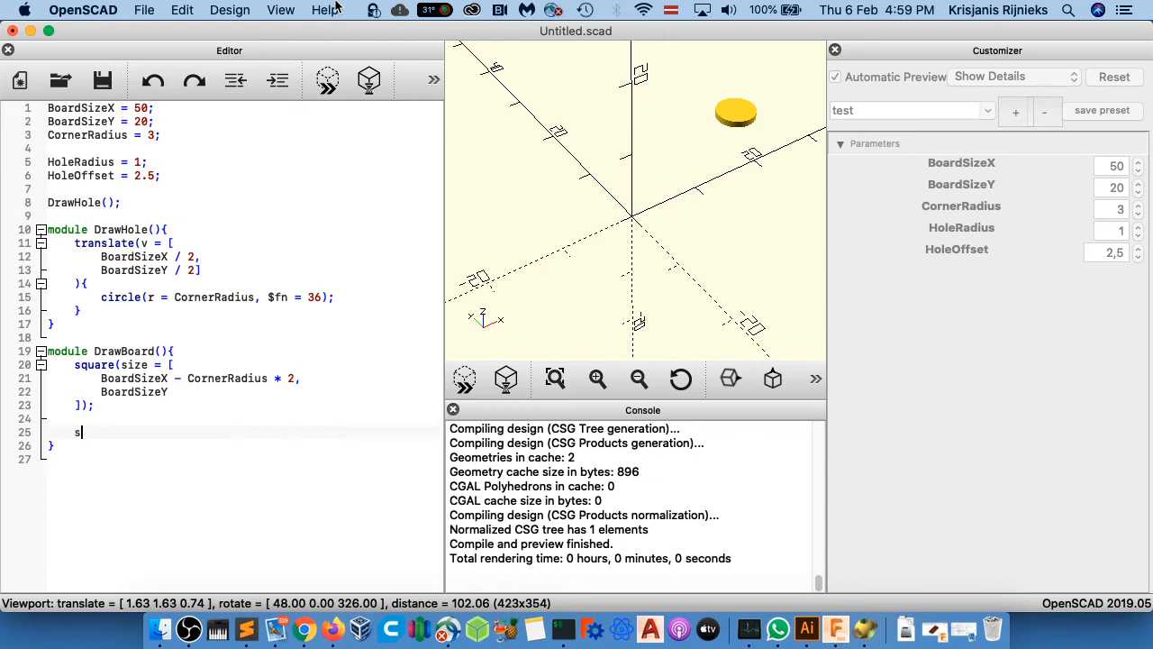
type("square(){")
key("Return")
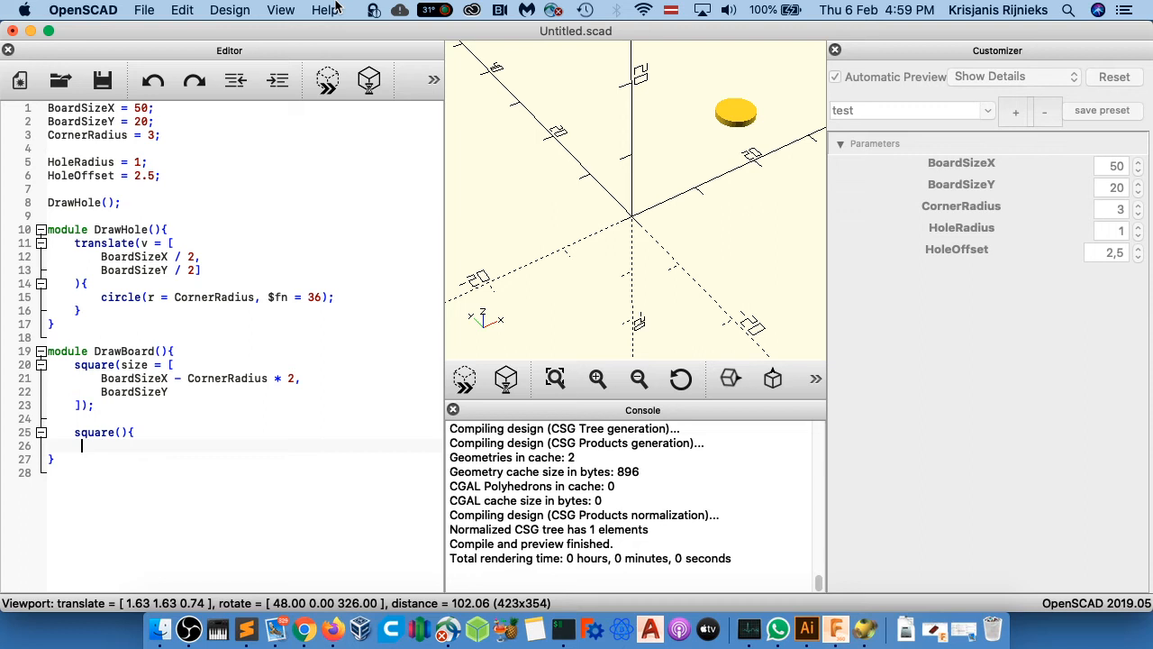
key("BackSpace")
key("BackSpace")
key("BackSpace")
type(";")
key("Left")
key("Left")
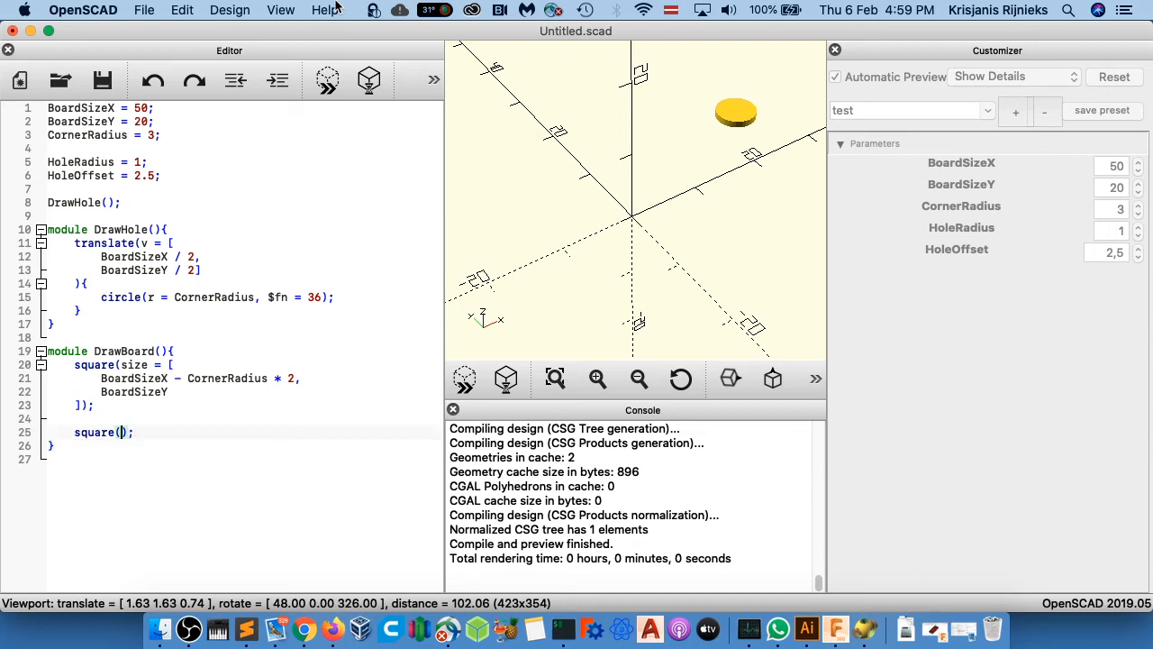
- Give DrawBoard's second square the argument size = [] with the closing bracket on its own line
type("size = [")
key("BackSpace")
type("[")
key("Return")
type("]")
key("Return")
- Enter BoardSizeX and BoardSizeY - CornerRadius * 2 on separate lines as the second square's size components
type("Board")
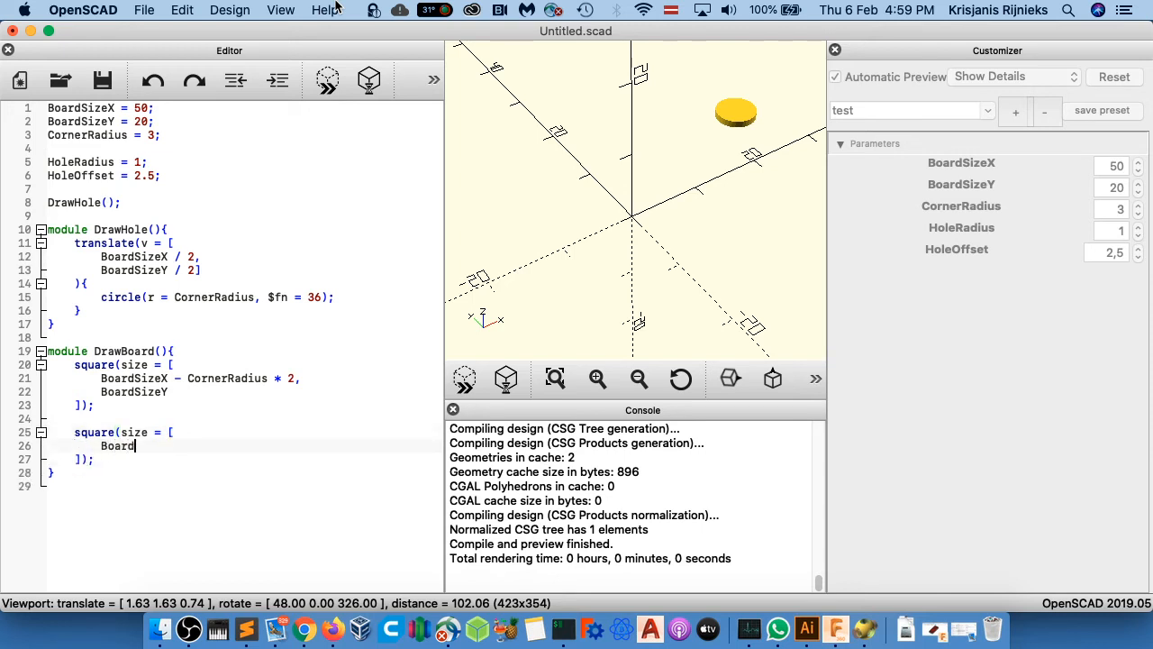
type("SizeX")
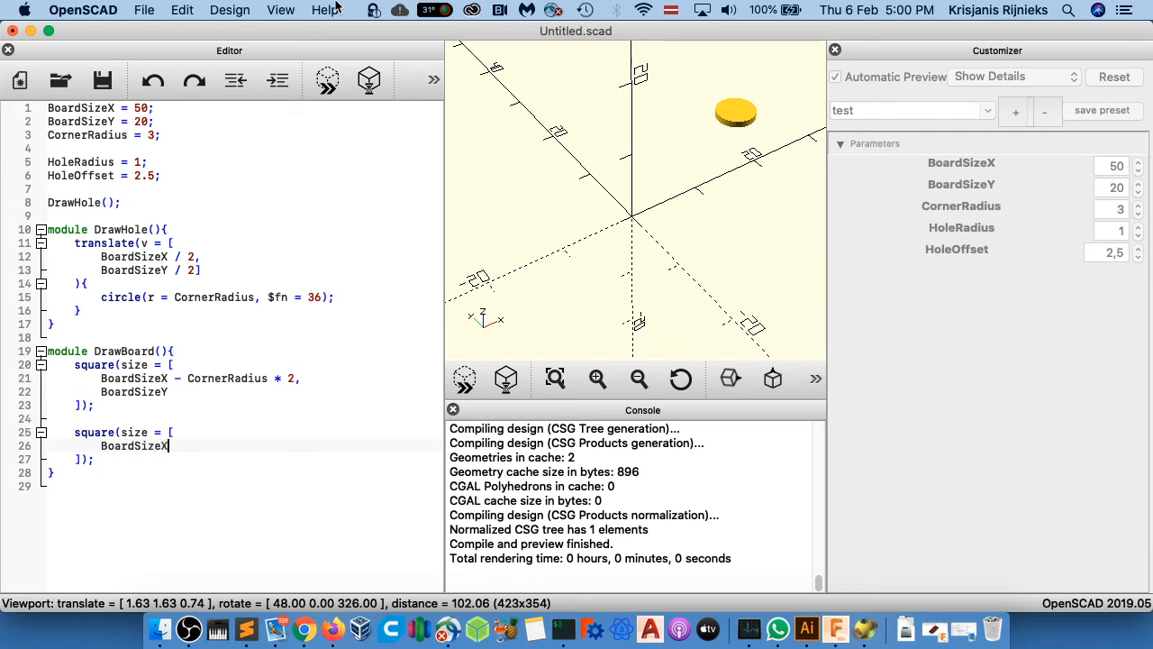
type(",")
key("Return")
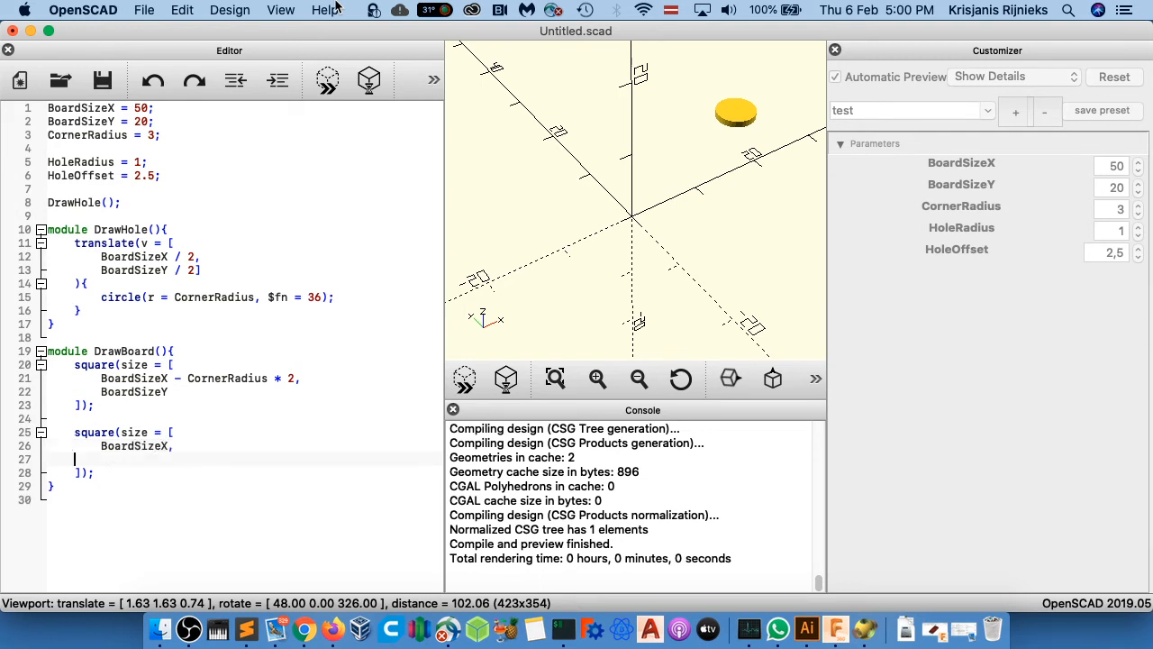
type("BoardSizeY - CornerRadius * 2")
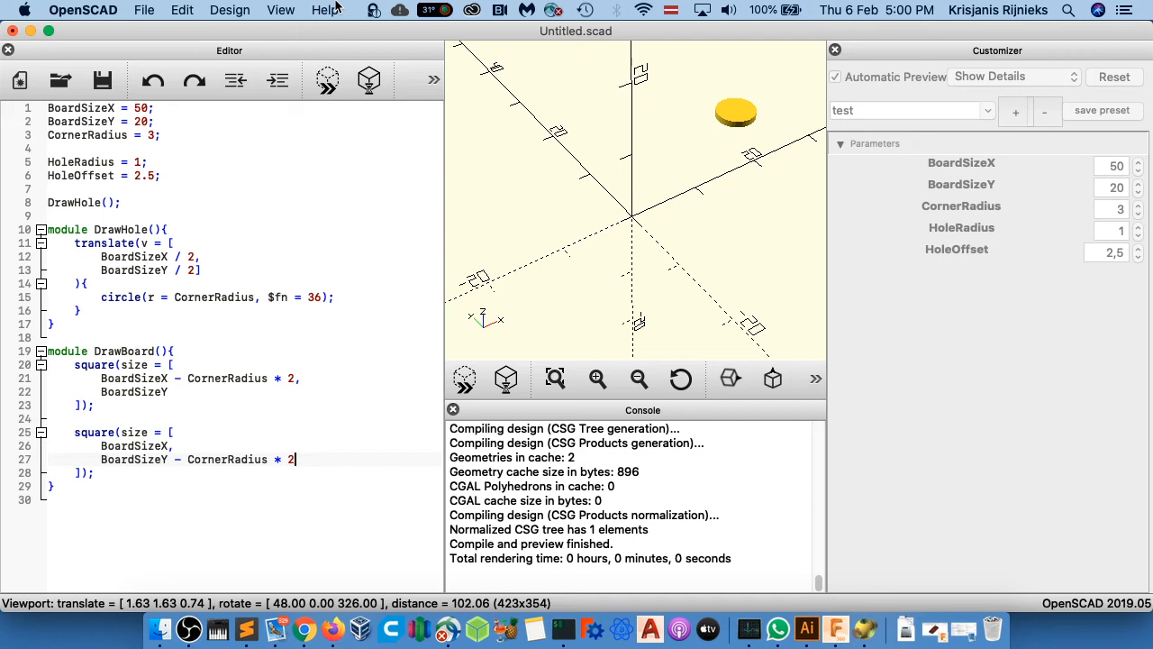
- Add a DrawBoard(); call on its own line directly above the DrawHole(); call
key("Up")
key("Up")
key("Down")
key("Up")
key("Up")
key("Up")
key("Up")
key("Up")
key("Up")
key("Up")
key("Up")
key("Up")
key("Up")
key("Up")
key("Up")
key("Up")
key("Up")
key("Up")
key("Up")
key("Up")
key("Up")
key("Return")
key("Up")
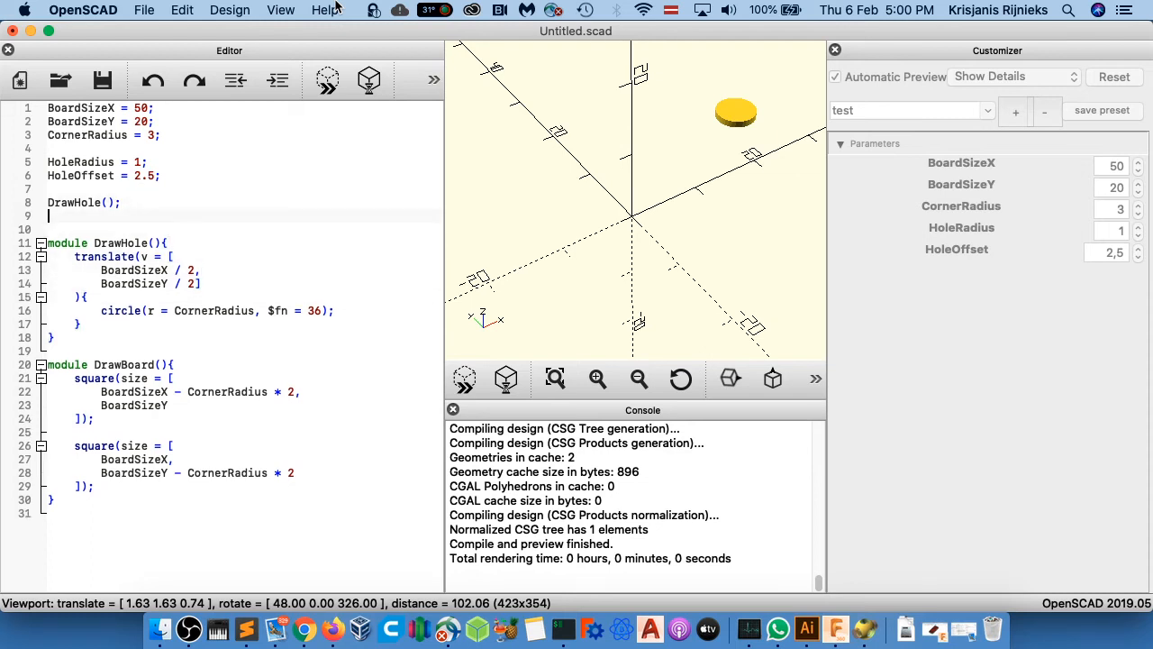
key("Up")
key("Up")
key("Return")
type("DrawBoard();")
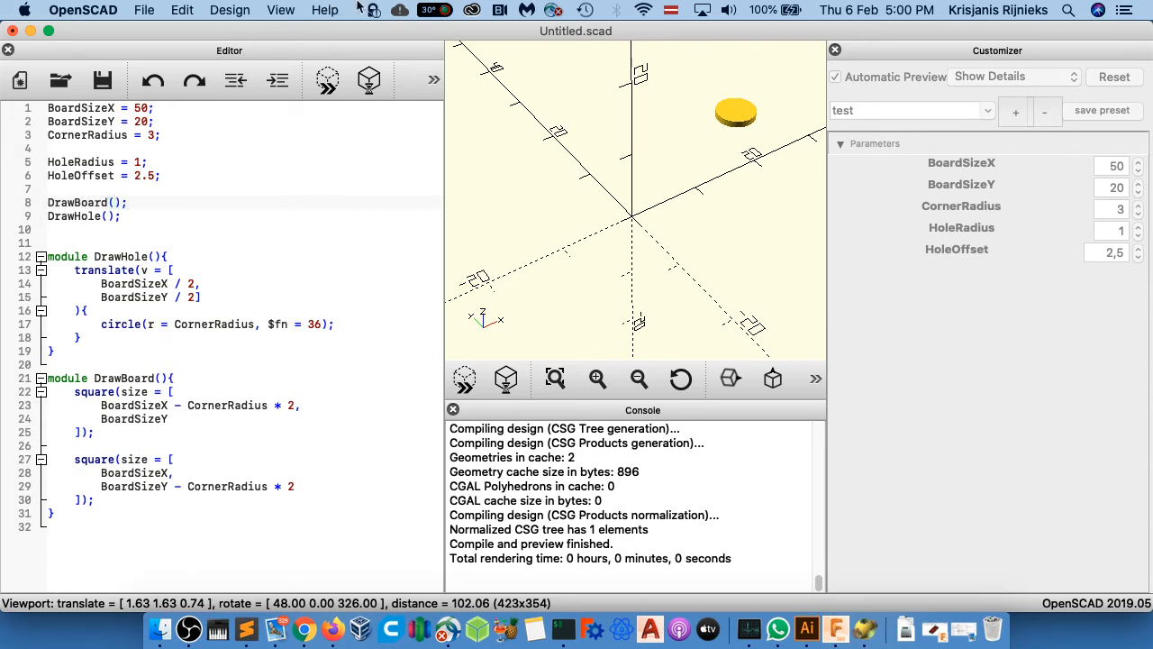
- Preview the design and examine how the two board squares overlap at the origin
left_click(330, 81)
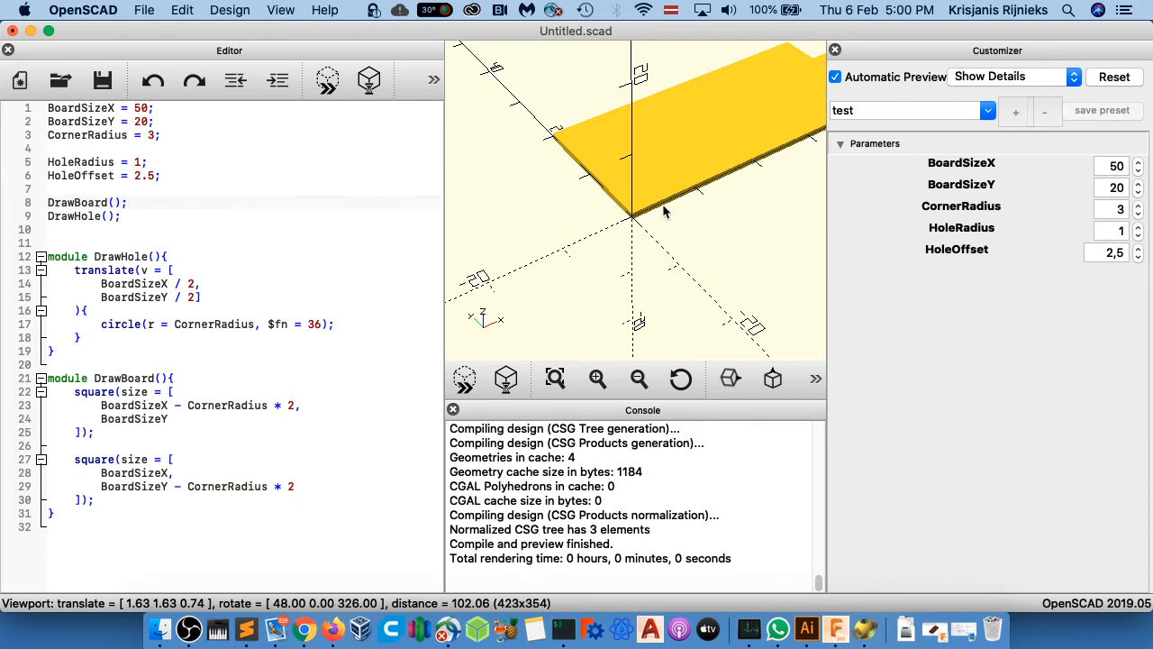
scroll(635, 221, "up", 2)
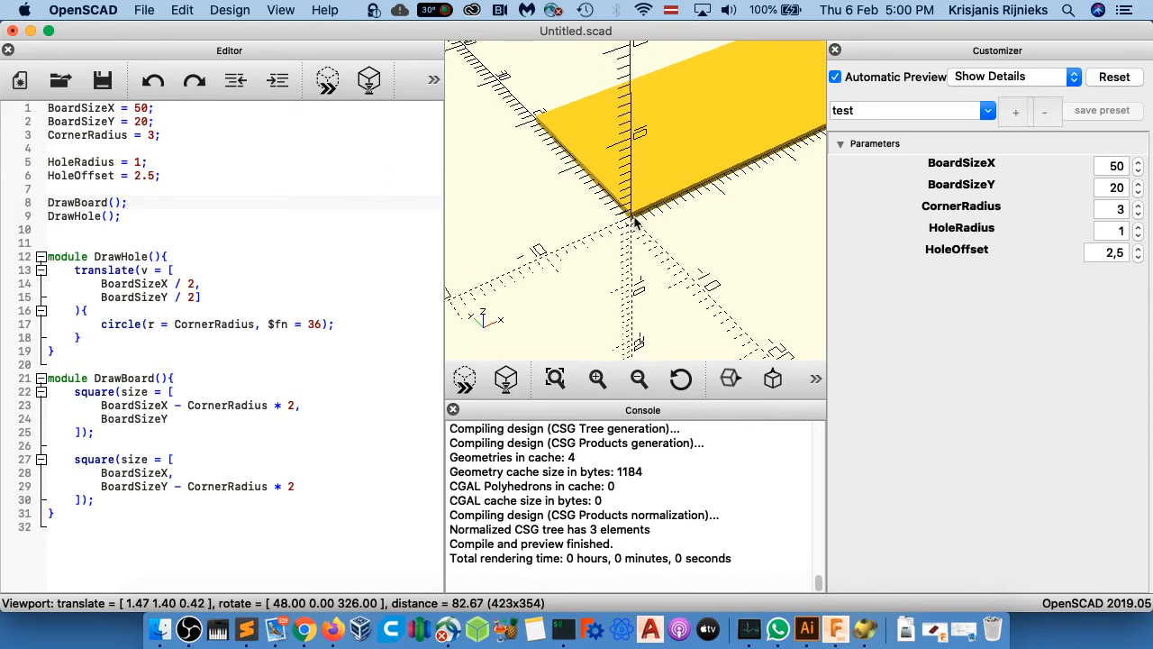
scroll(635, 221, "down", 5)
scroll(635, 220, "up", 3)
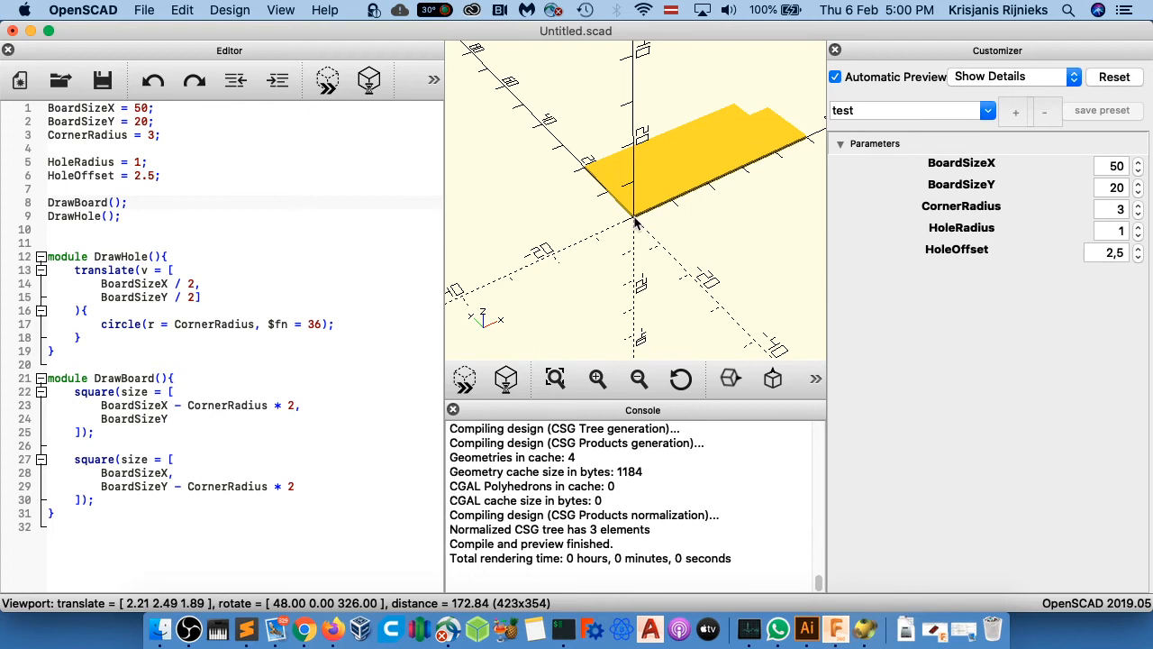
scroll(635, 222, "down", 1)
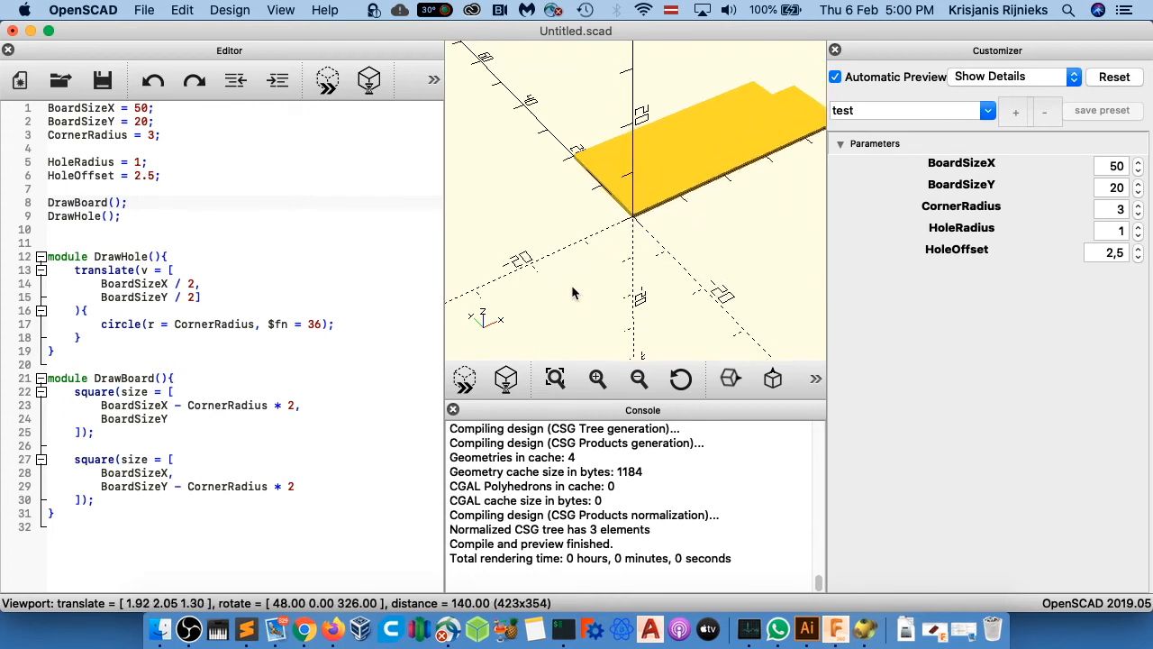
- Add center = true to the first square in DrawBoard and preview the design
left_click(207, 418)
left_click(219, 430)
key("Left")
key("Left")
type(", center = ")
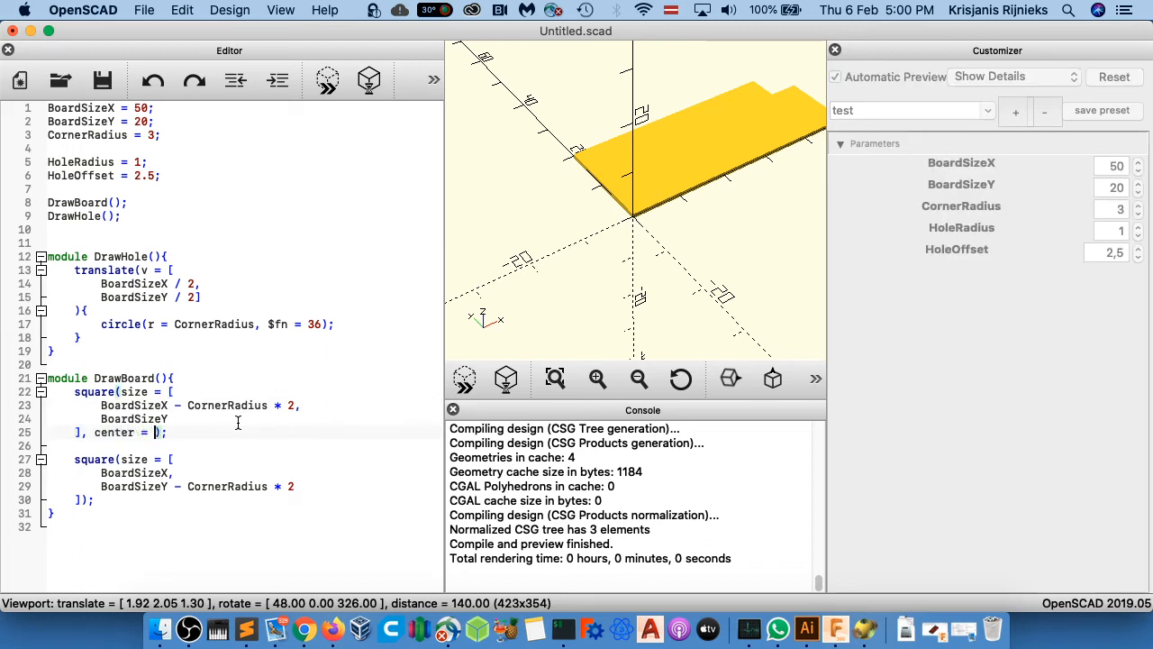
type("true")
key("Down")
key("Down")
key("Down")
key("Down")
key("Down")
key("Left")
key("Left")
left_click(332, 80)
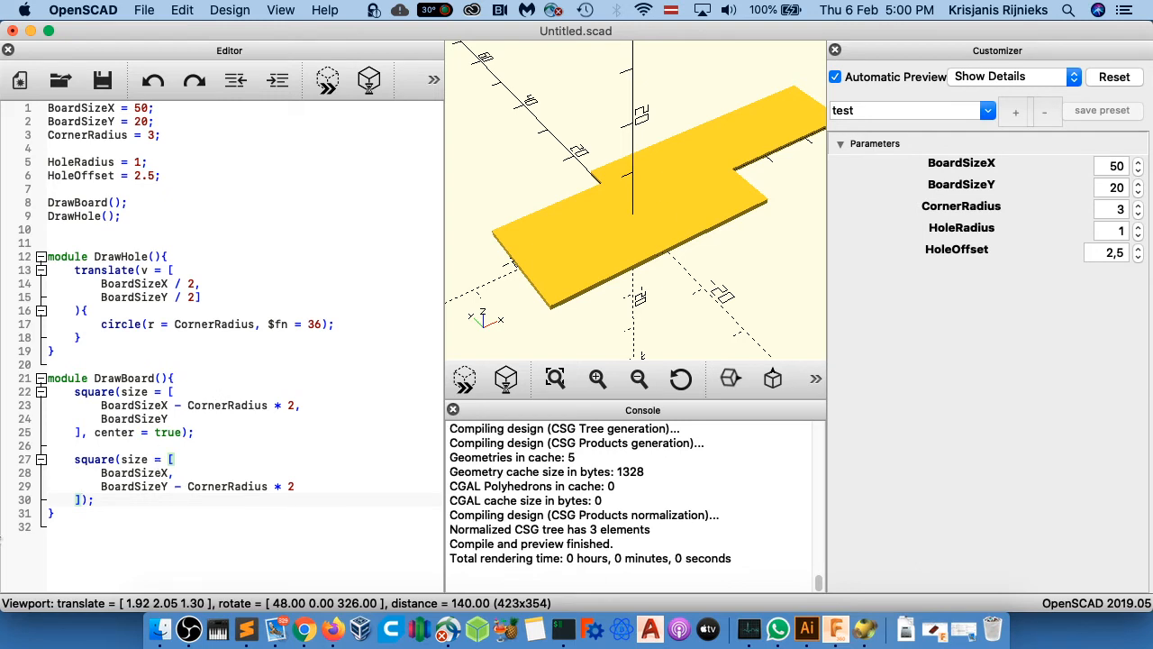
- Add center = true to the second square in DrawBoard
left_click(95, 502)
key("Left")
key("Left")
type(", center = true")
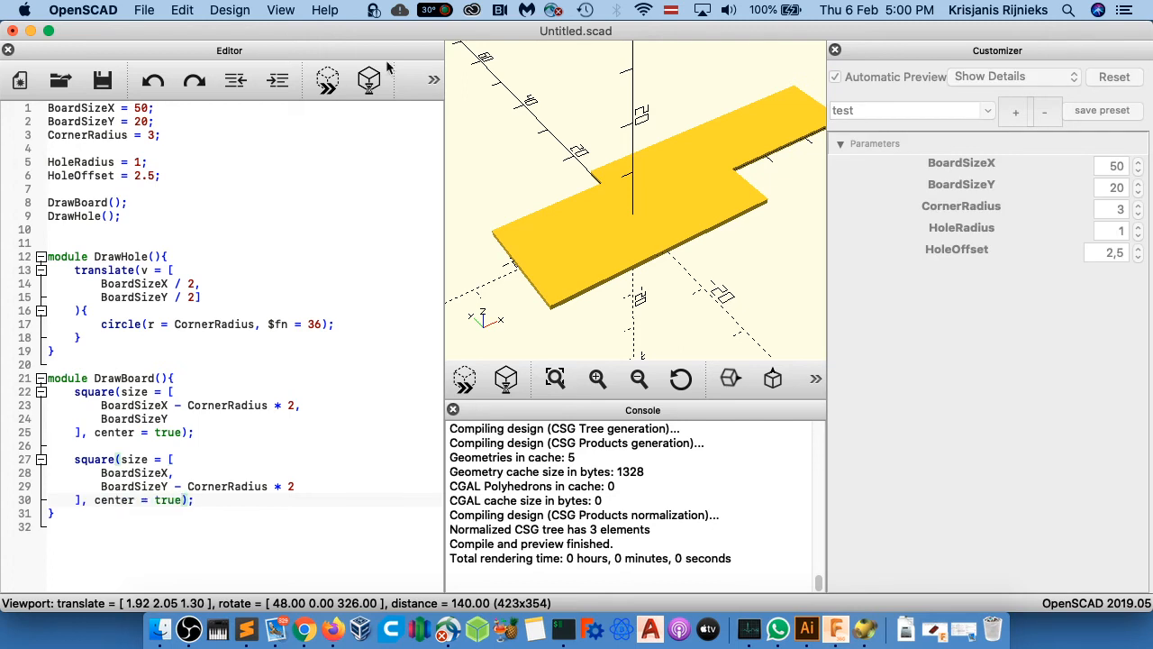
- Preview the centred squares and examine the circle's position at the board corner against the CornerRadius term
left_click(327, 82)
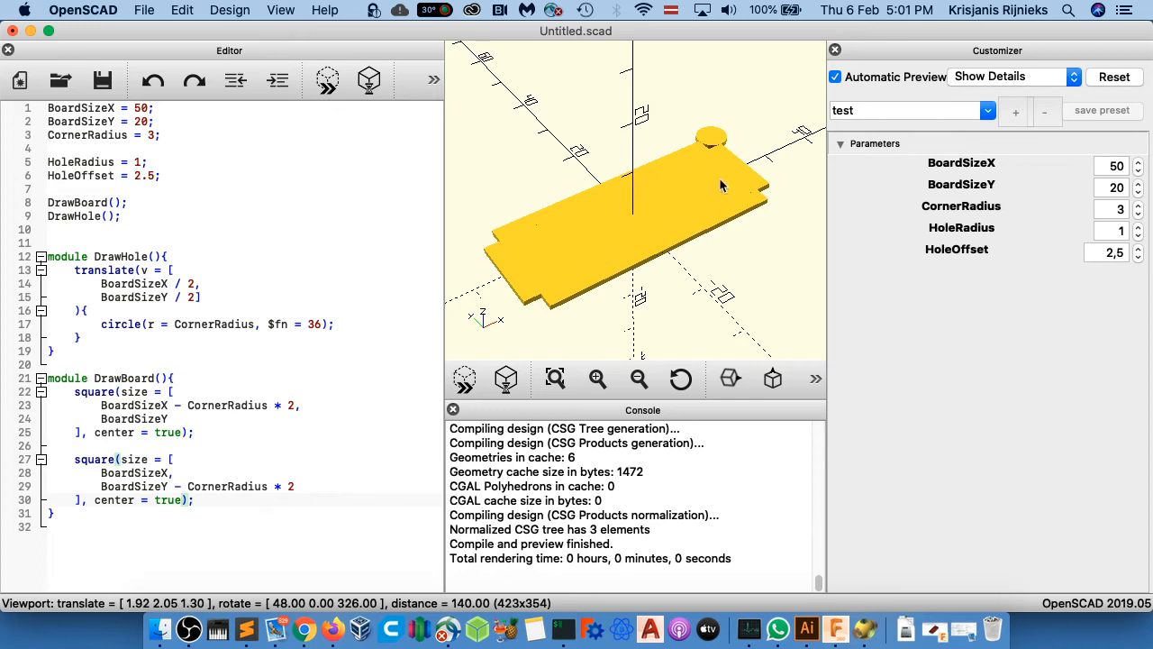
scroll(710, 145, "down", 3)
scroll(721, 155, "up", 11)
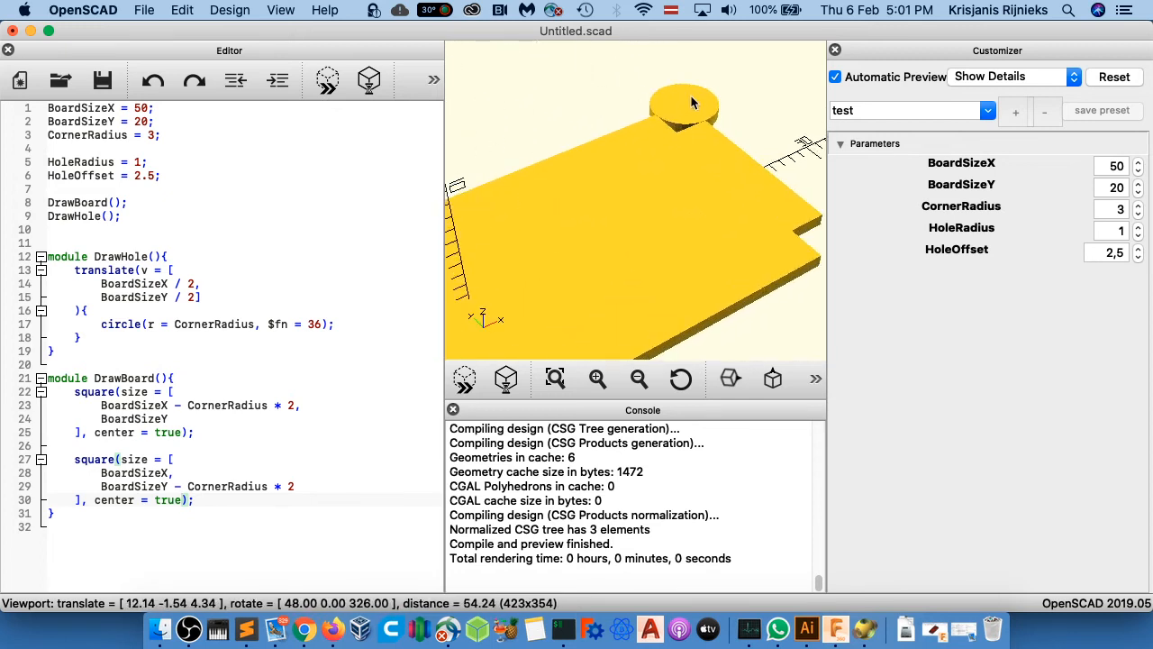
scroll(689, 101, "down", 3)
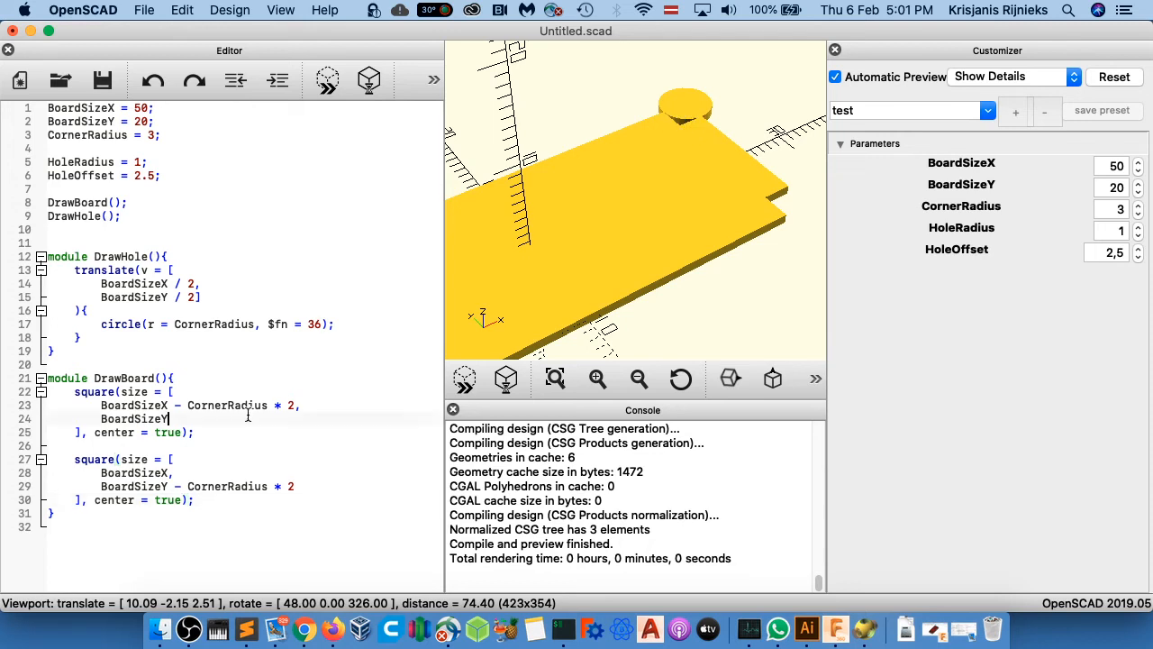
left_click_drag(188, 405, 268, 405)
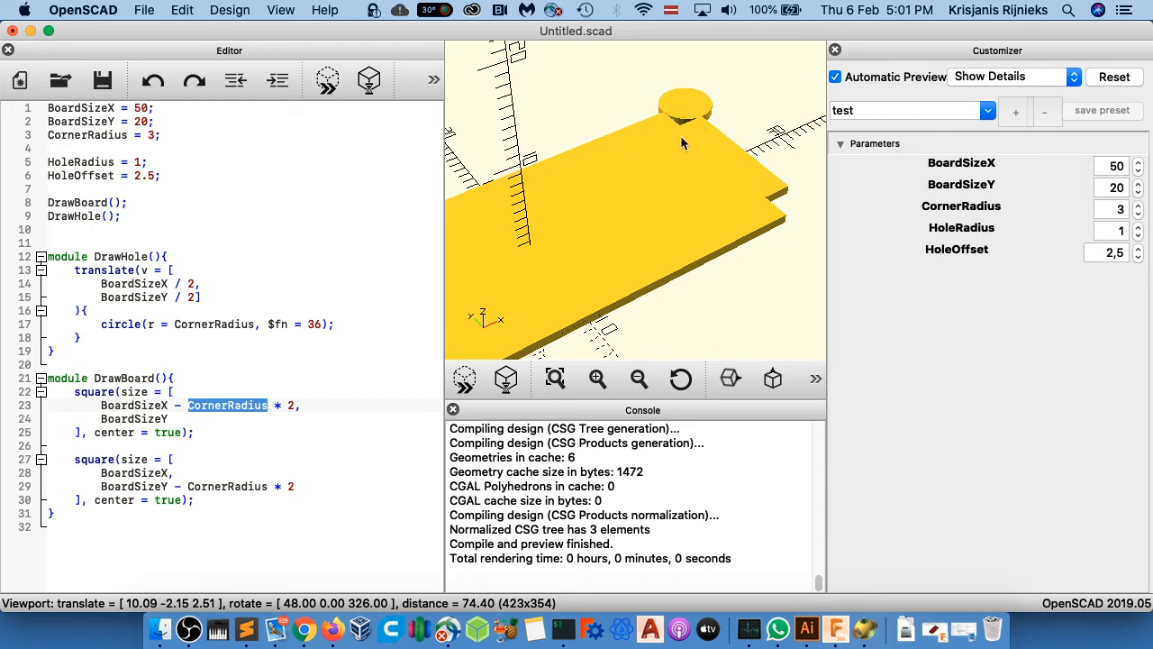
- Switch to Chrome, go back to the OpenSCAD CheatSheet and look through its function and transformation lists
key("super+Tab")
key("super+Tab")
key("super+Tab")
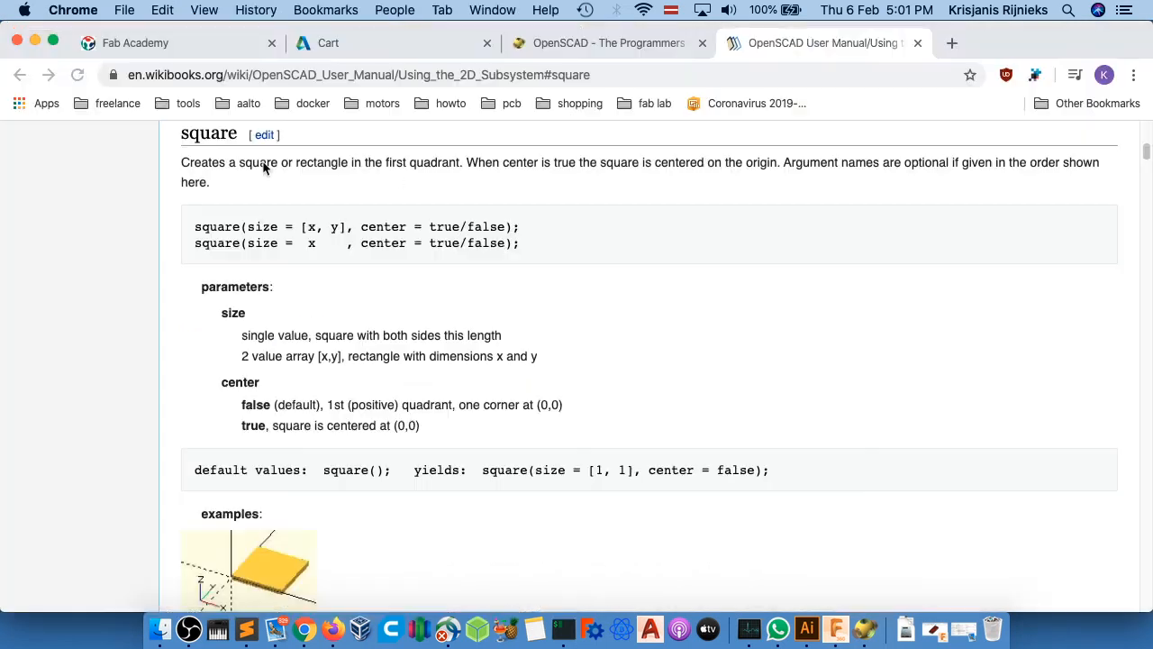
left_click(19, 74)
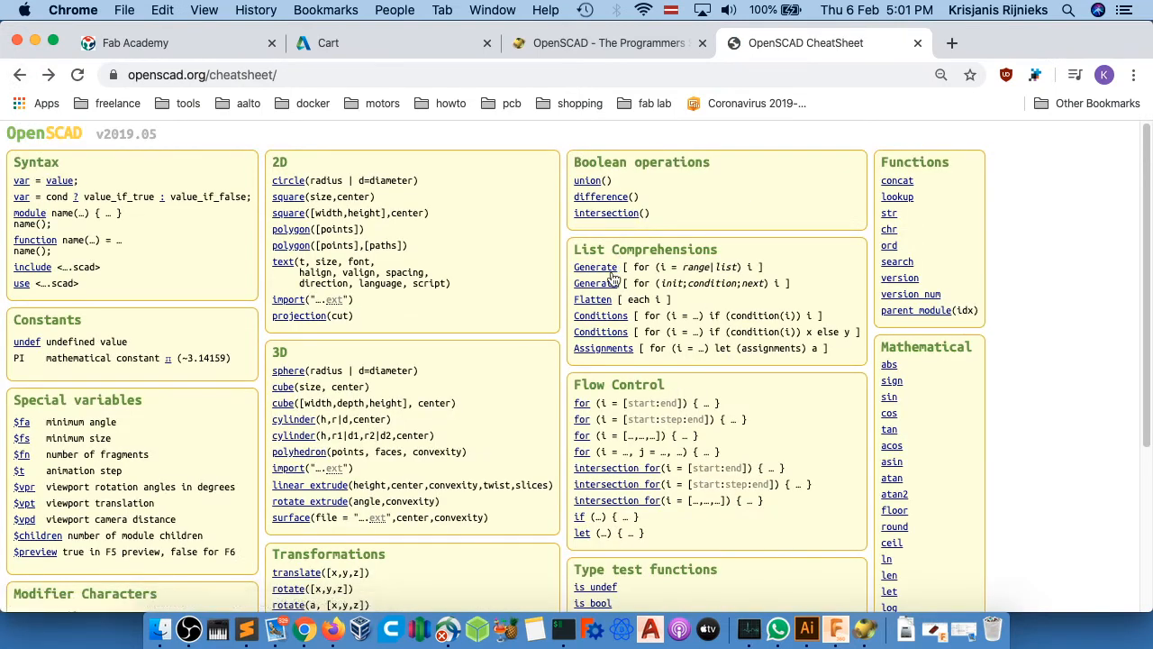
scroll(605, 305, "down", 3)
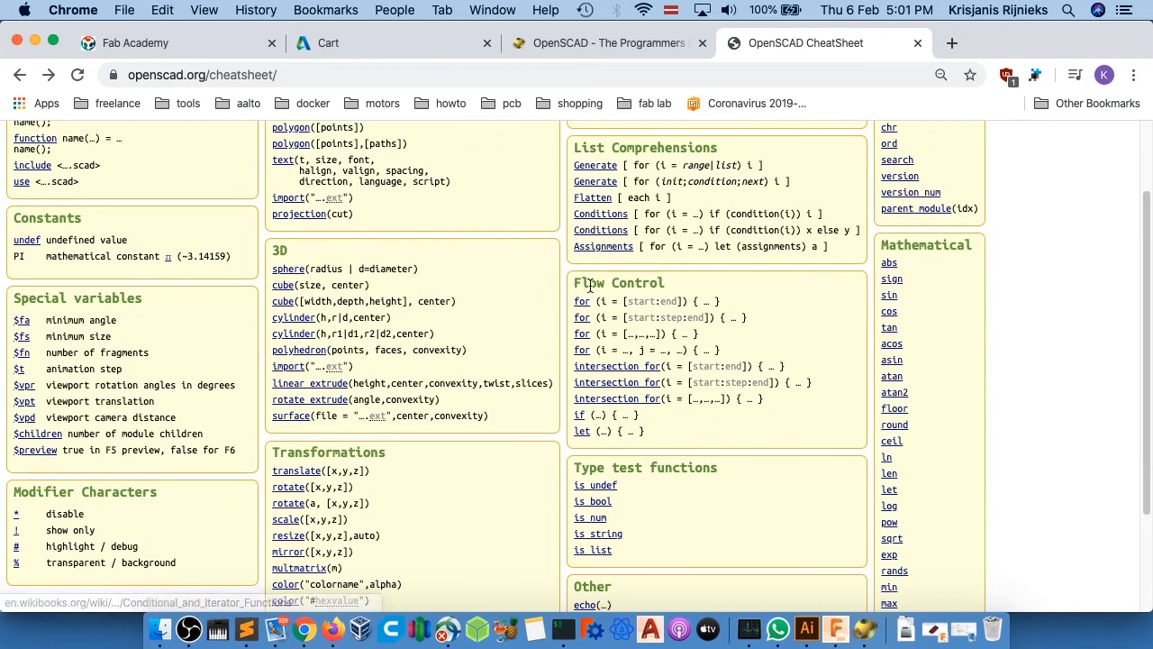
scroll(912, 408, "down", 4)
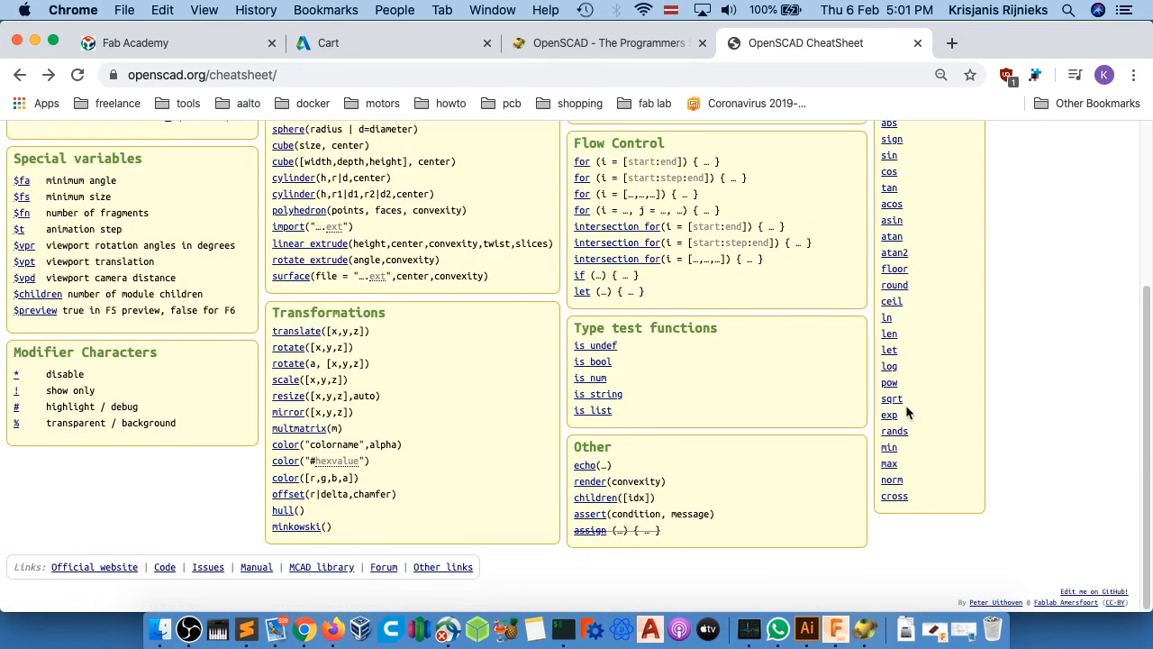
scroll(550, 440, "up", 6)
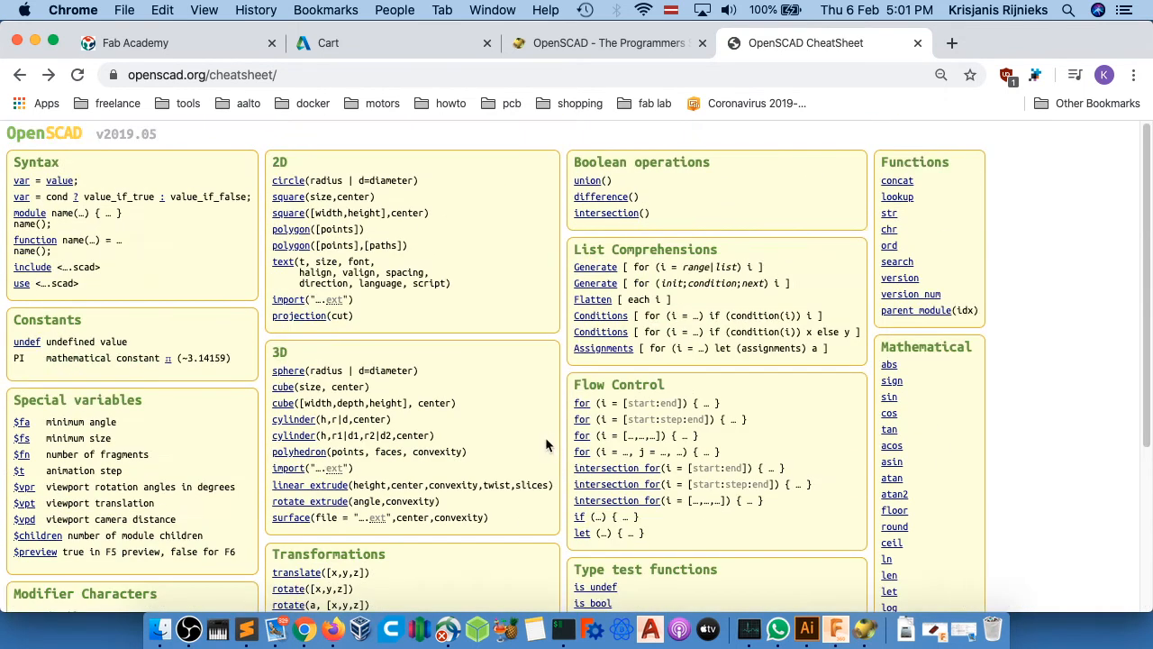
- Back in OpenSCAD, subtract CornerRadius from BoardSizeX / 2 in DrawHole's translate vector and preview the design
key("super+Tab")
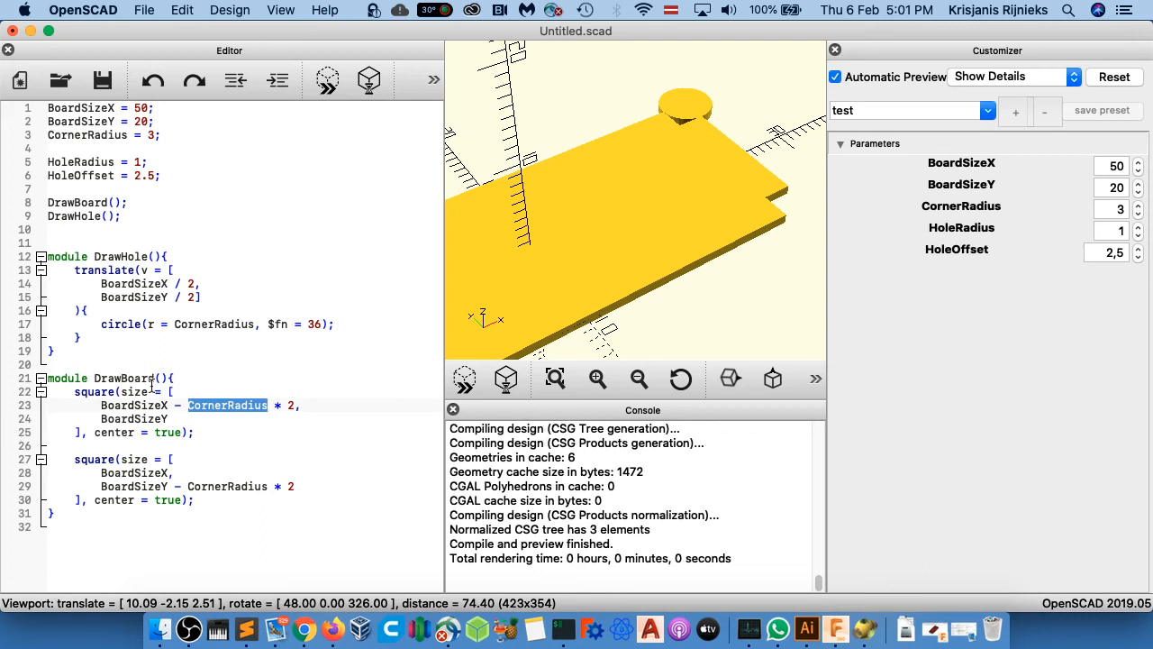
left_click(120, 256)
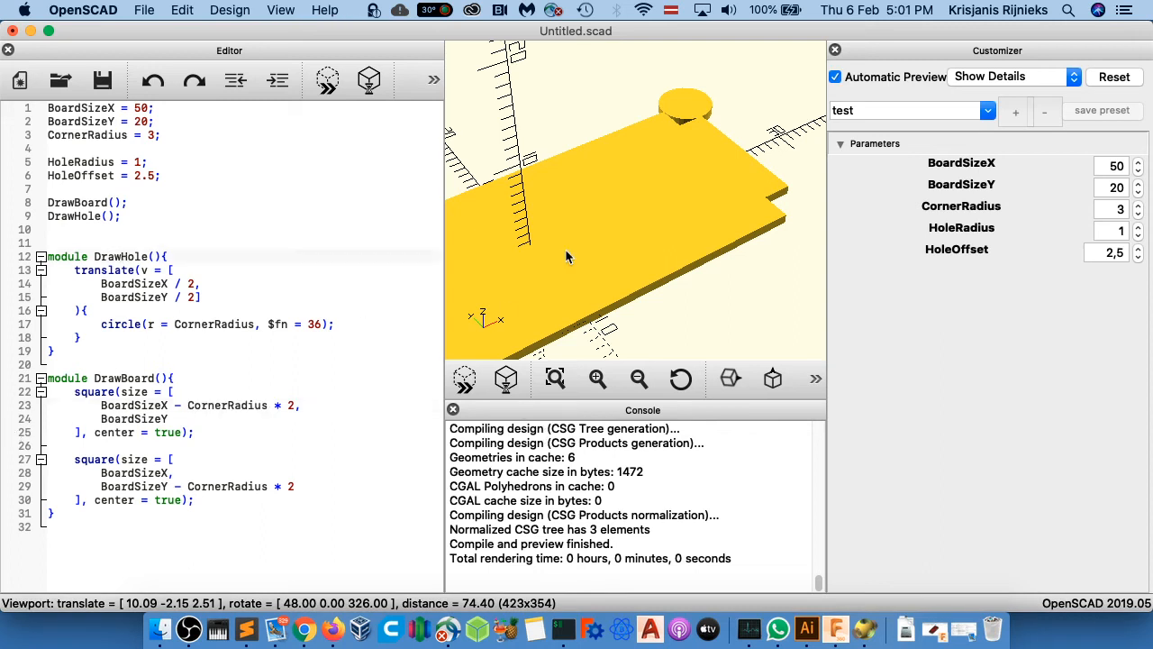
key("Right")
key("Right")
key("Right")
key("Right")
key("Down")
key("Down")
key("Up")
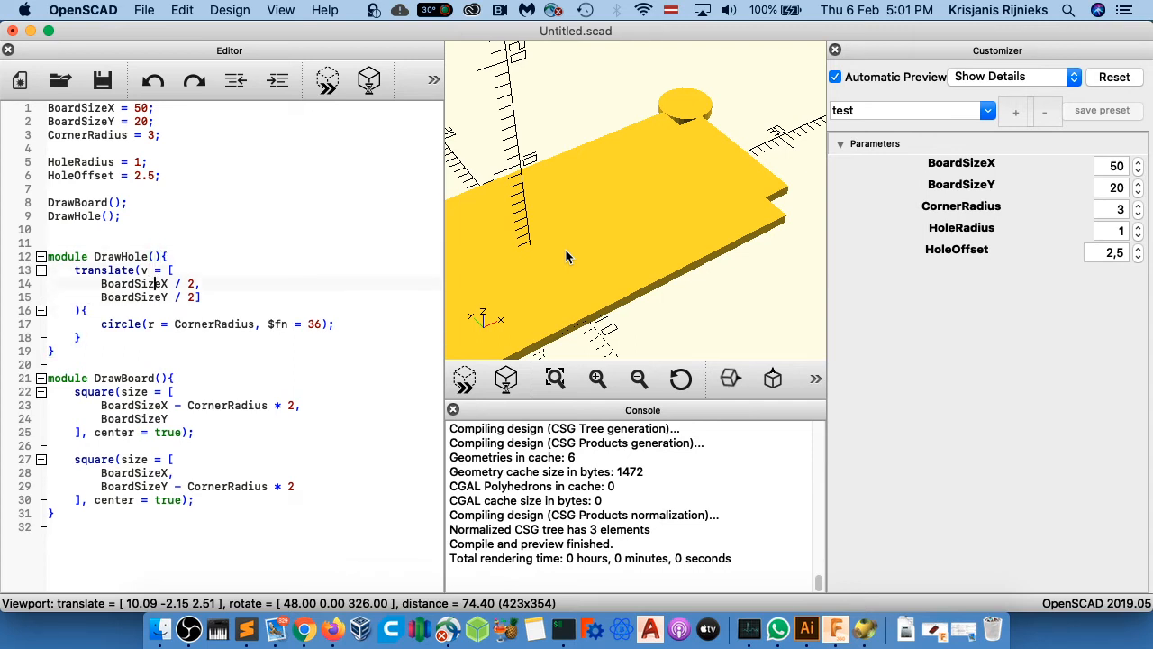
key("Right")
key("Right")
type("- ")
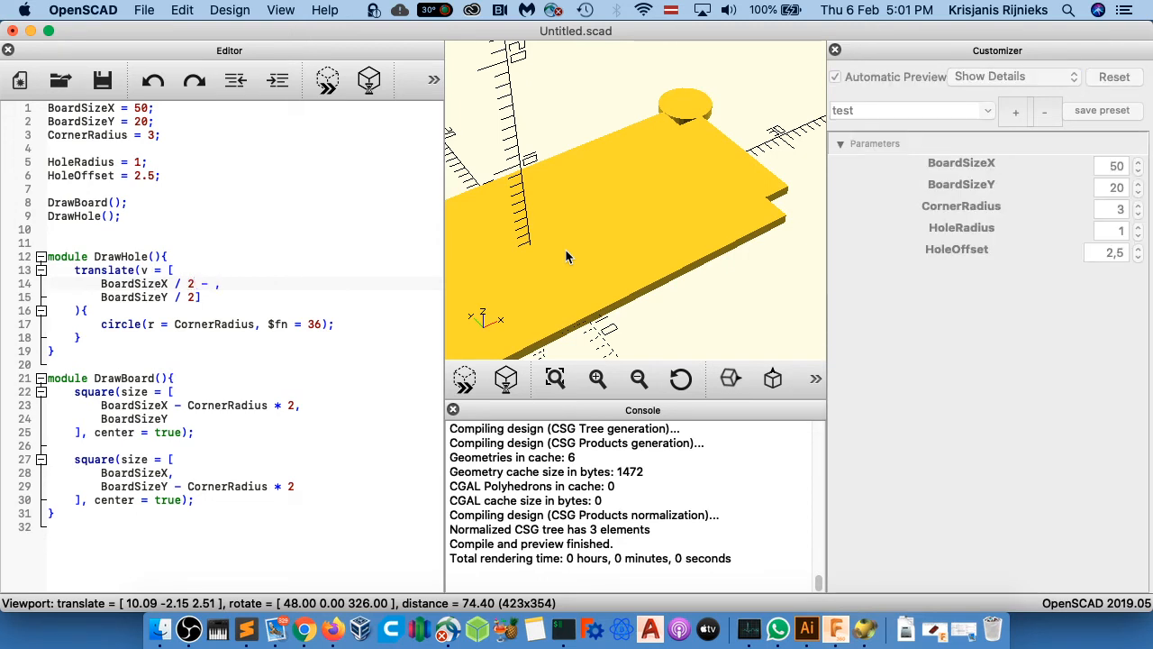
type("CornerRa")
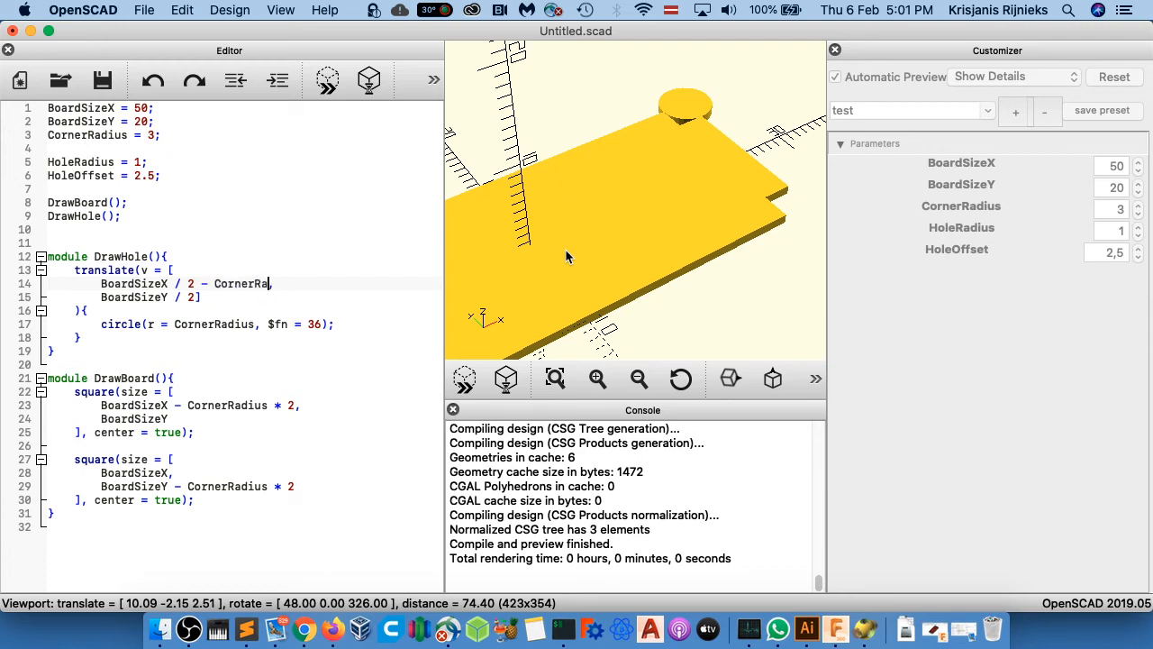
type("dius,")
left_click(324, 81)
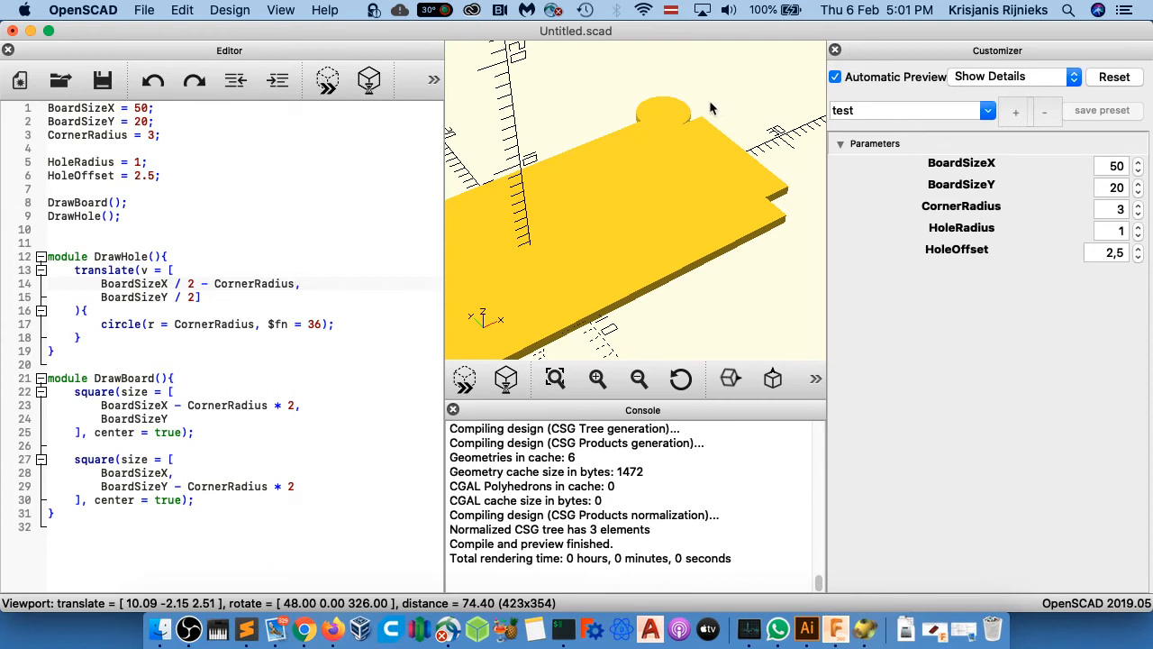
- Subtract CornerRadius from BoardSizeY / 2 in DrawHole's translate vector and preview the whole board
left_click(196, 297)
type("- ")
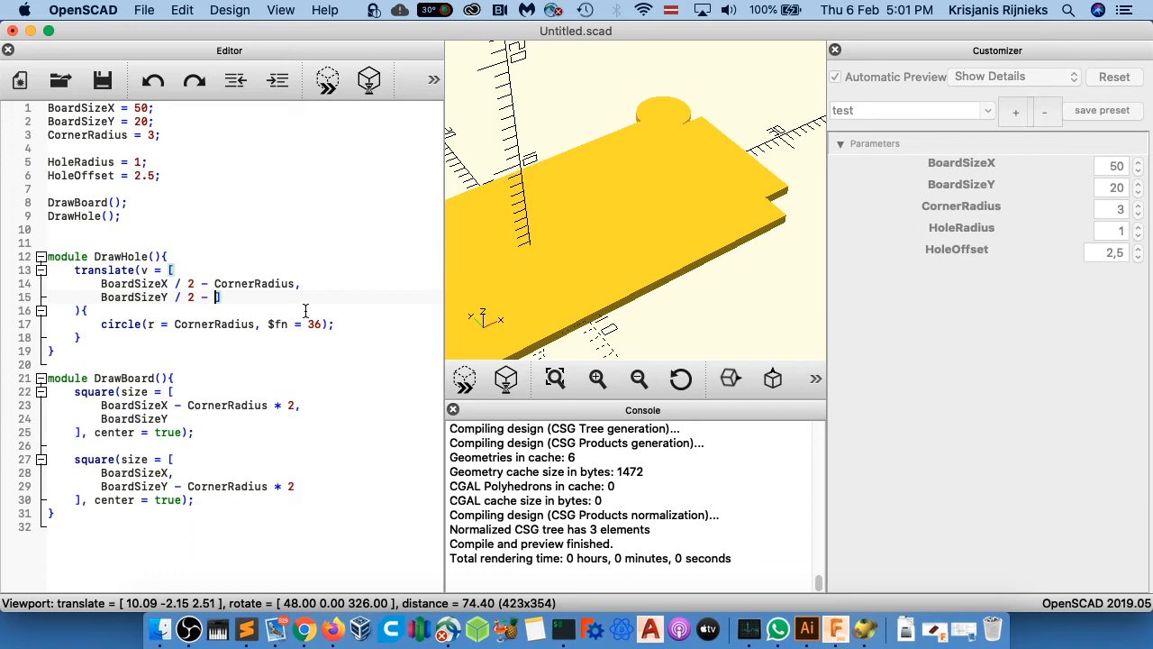
type("CornerRadius")
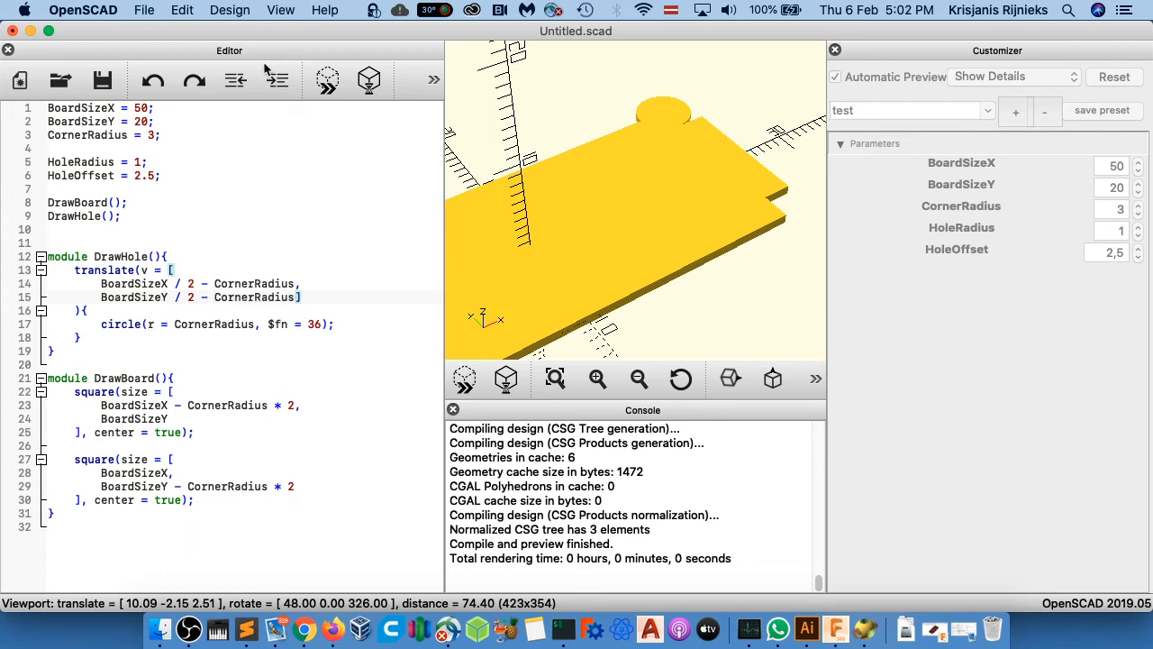
left_click(326, 81)
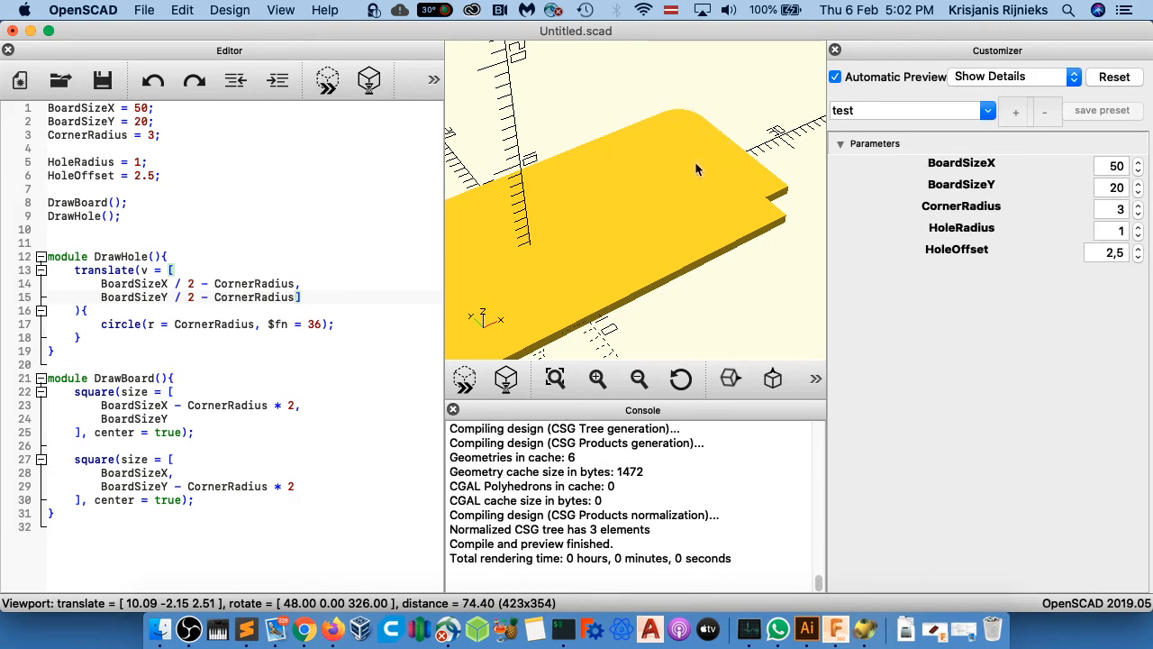
left_click(146, 364)
left_click(106, 230)
scroll(673, 227, "up", 2)
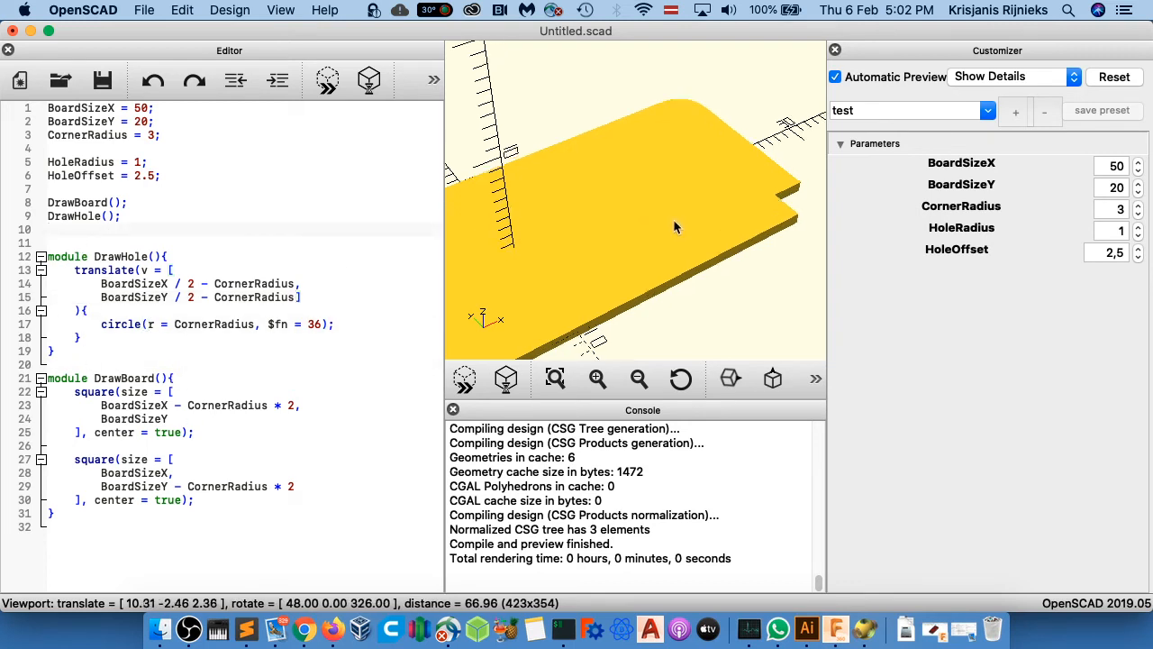
scroll(673, 222, "down", 9)
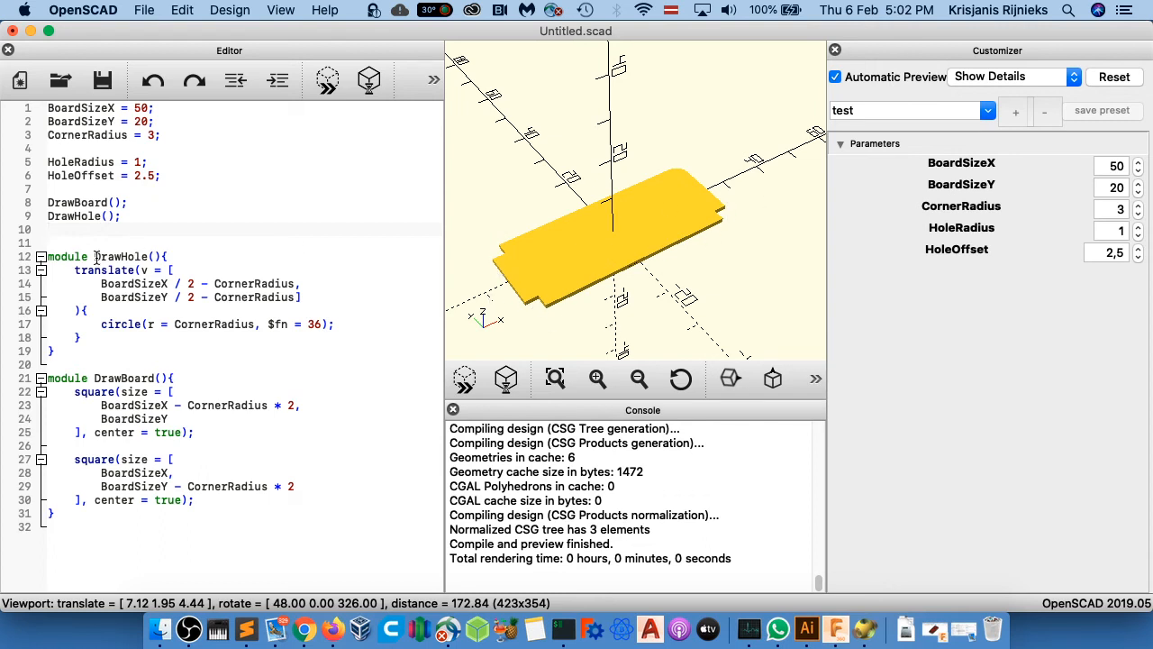
- Start a new module declaration reading "module DrawAll" on its own line between the DrawHole and DrawBoard modules
left_click_drag(75, 269, 105, 335)
left_click(99, 351)
key("Return")
key("Return")
type("kmodu")
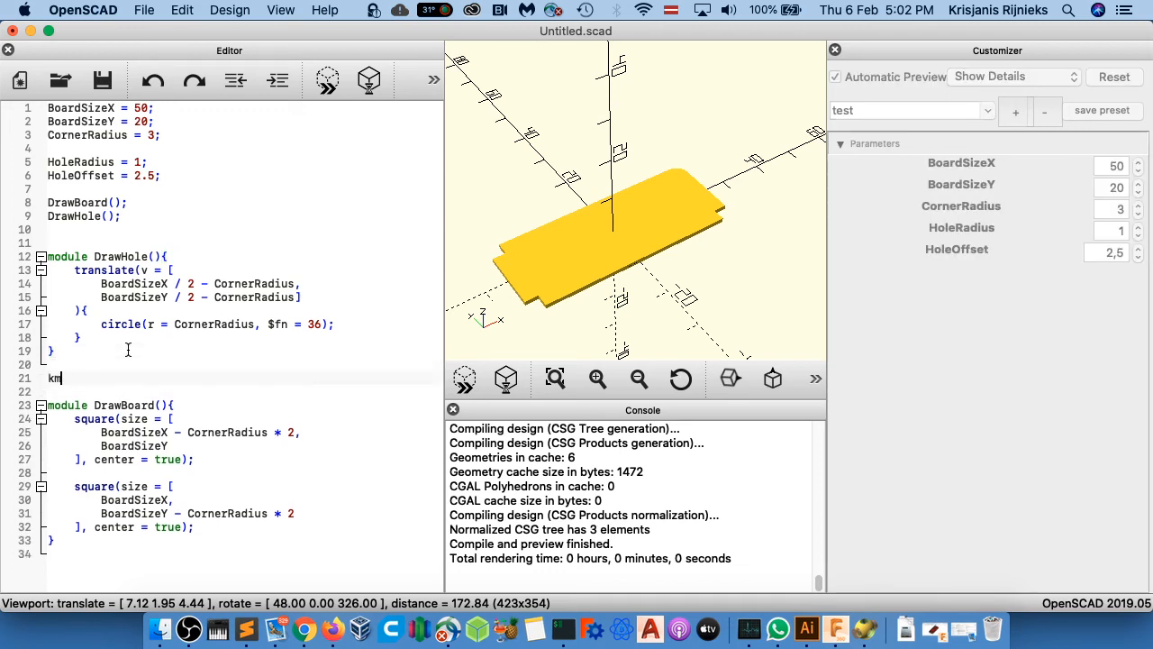
key("BackSpace")
key("BackSpace")
key("BackSpace")
key("BackSpace")
key("BackSpace")
type("modul")
key("BackSpace")
key("BackSpace")
type("ule")
type("DrawAll")
- Remove the DrawHole(); call below the DrawBoard(); call
left_click(128, 256)
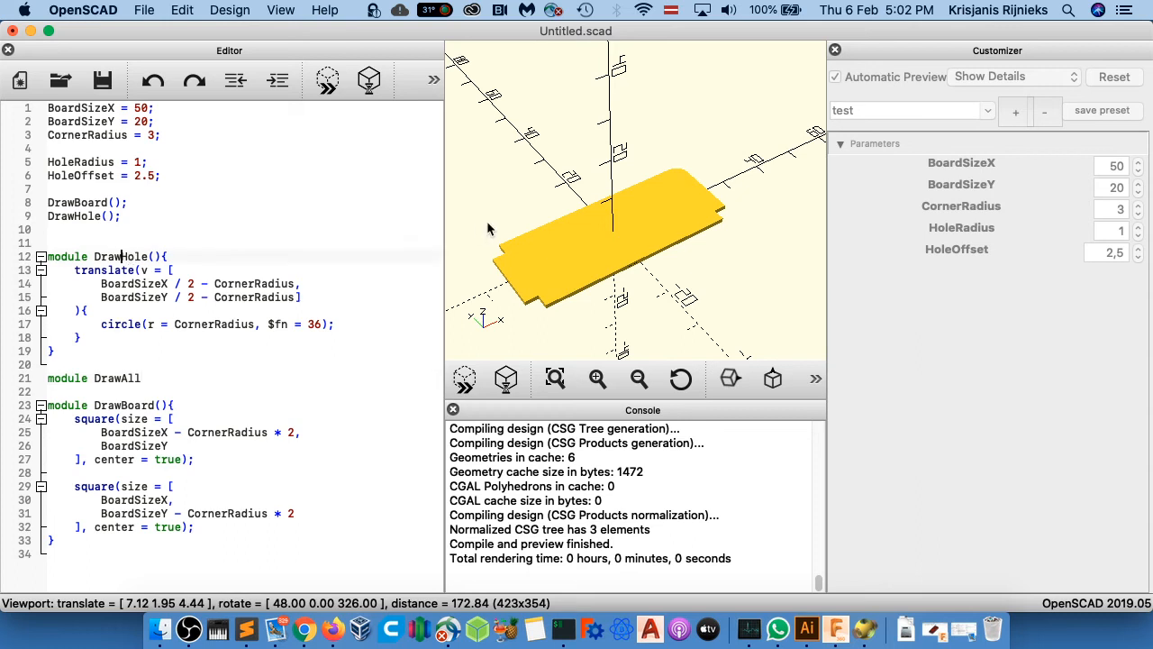
key("Left")
key("Left")
key("shift+Left")
key("shift+Left")
key("shift+Left")
key("shift+Left")
key("shift+Left")
key("shift+Left")
key("shift+Left")
key("shift+Left")
key("shift+Left")
key("shift+Left")
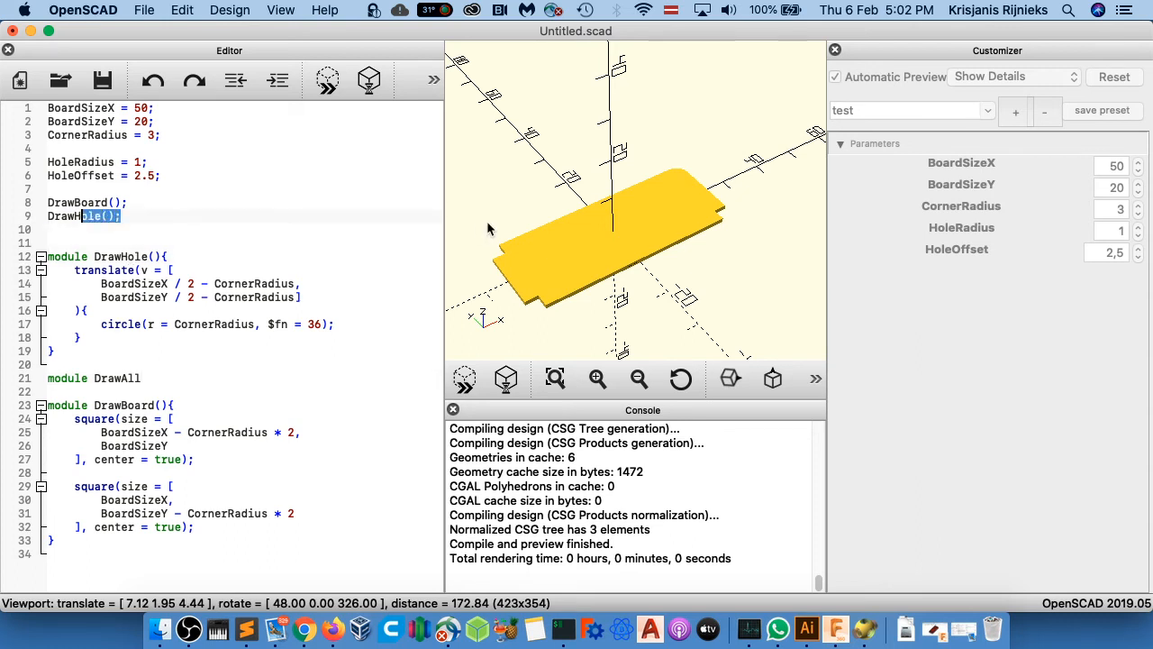
key("shift+Left")
key("BackSpace")
- Rename the DrawHole module to DrawCorner in its definition
key("Down")
key("Down")
key("Down")
key("End")
key("Left")
key("Left")
key("Left")
key("shift+Left")
key("shift+Left")
key("shift+Left")
key("shift+Left")
type("Corner")
- Complete the unfinished declaration as module DrawAllCorners() with braces and call DrawCorner(); in its body
key("Down")
key("Down")
key("Down")
key("Down")
key("Down")
key("Down")
key("Down")
key("Down")
key("Down")
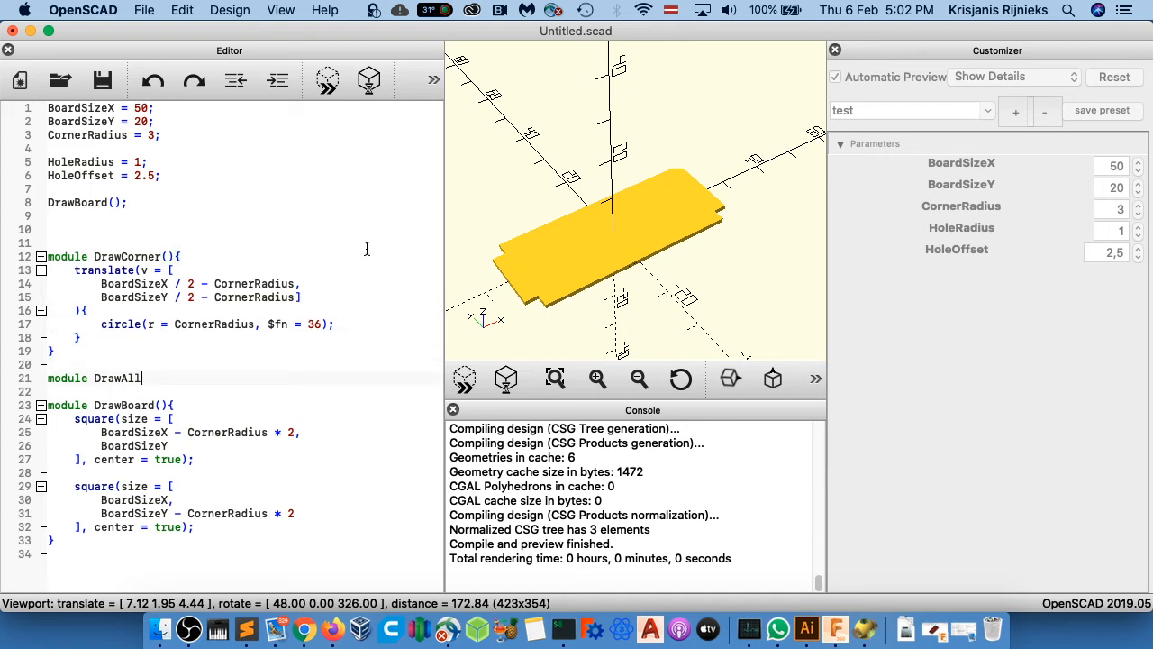
type("Corners(){")
key("Return")
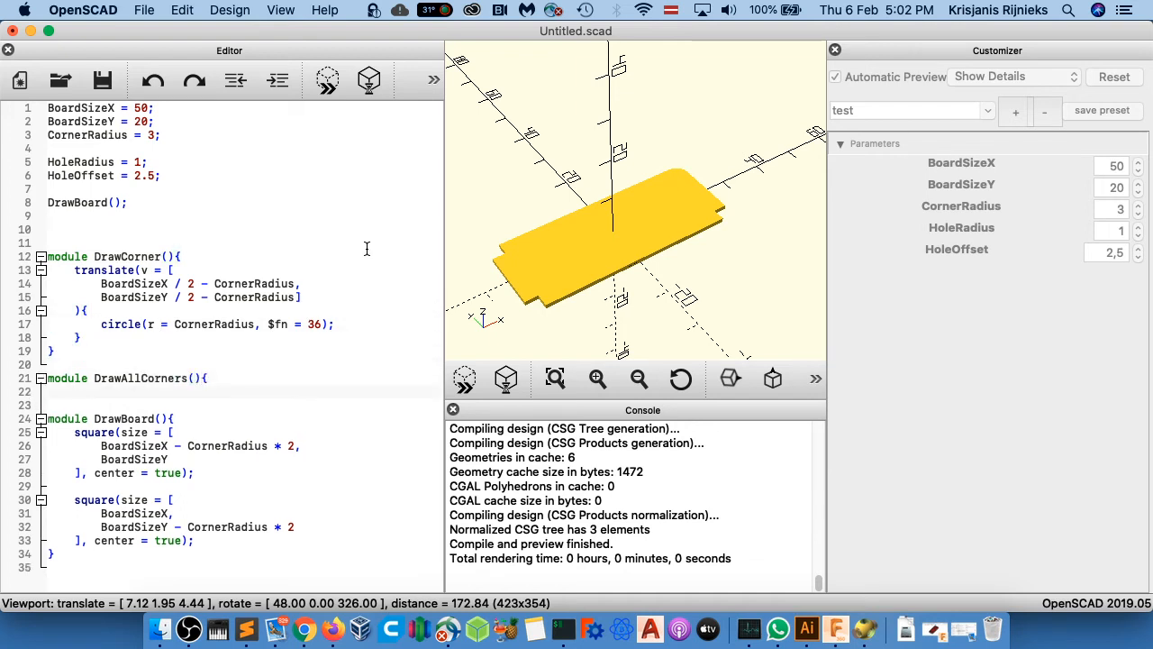
key("Return")
type("}")
key("Up")
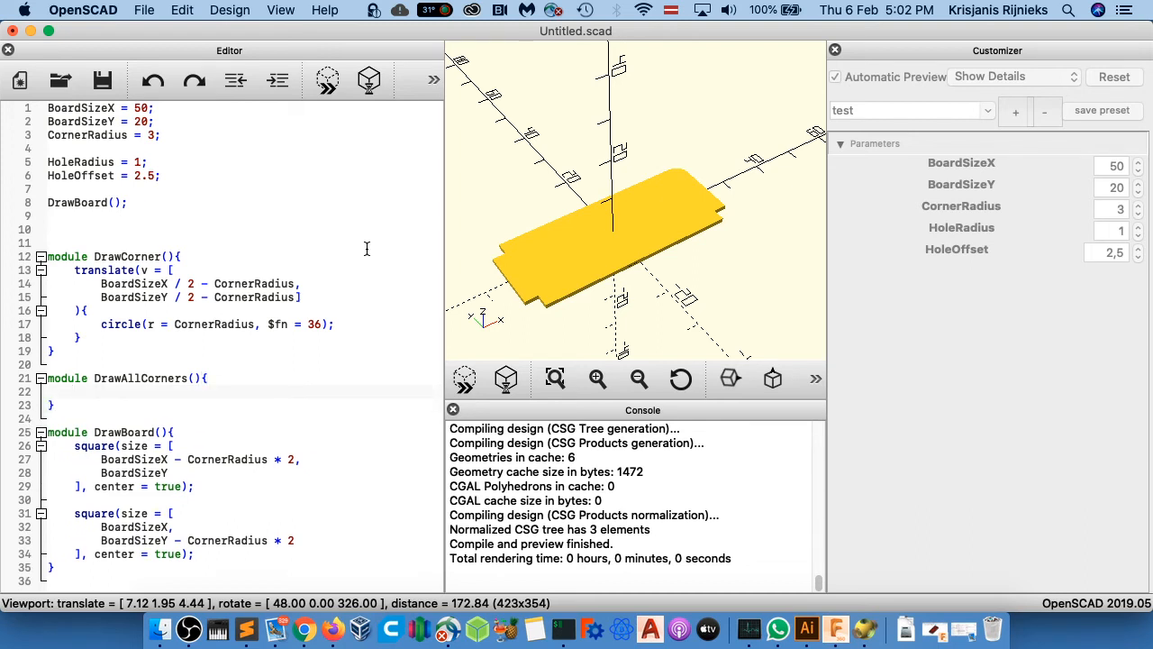
type("DrawCorner();")
- Call DrawAllCorners(); below DrawBoard();, remove the extra blank line before the DrawCorner module and preview the design
left_click(87, 218)
type("DrawAllCorners();")
key("Down")
key("Down")
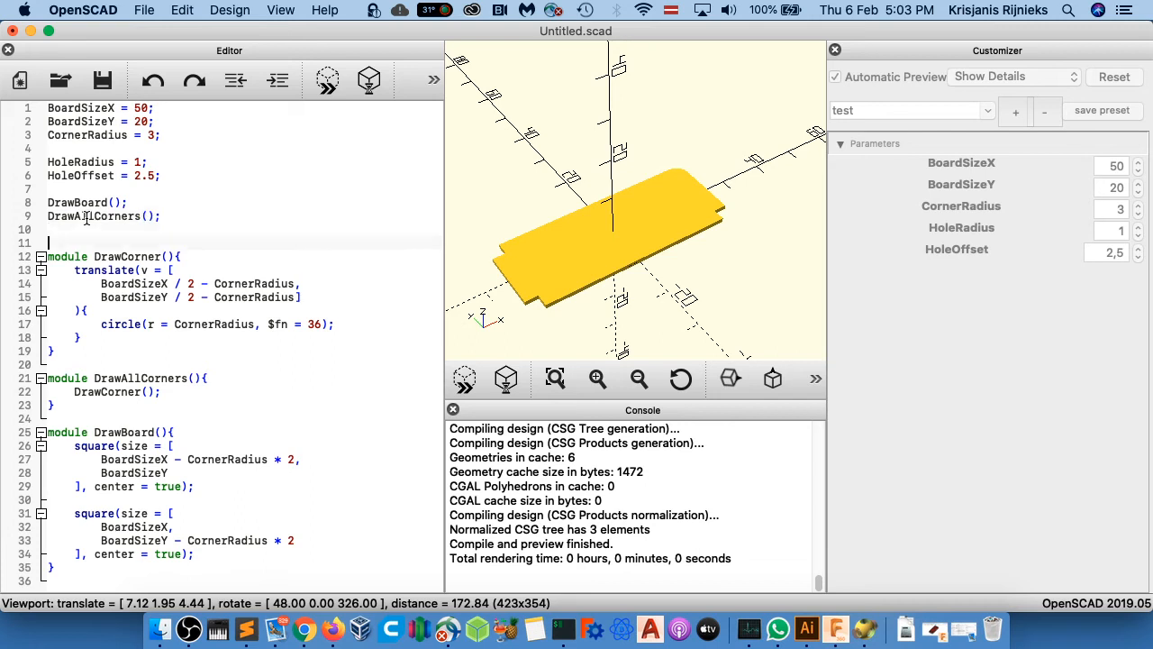
key("BackSpace")
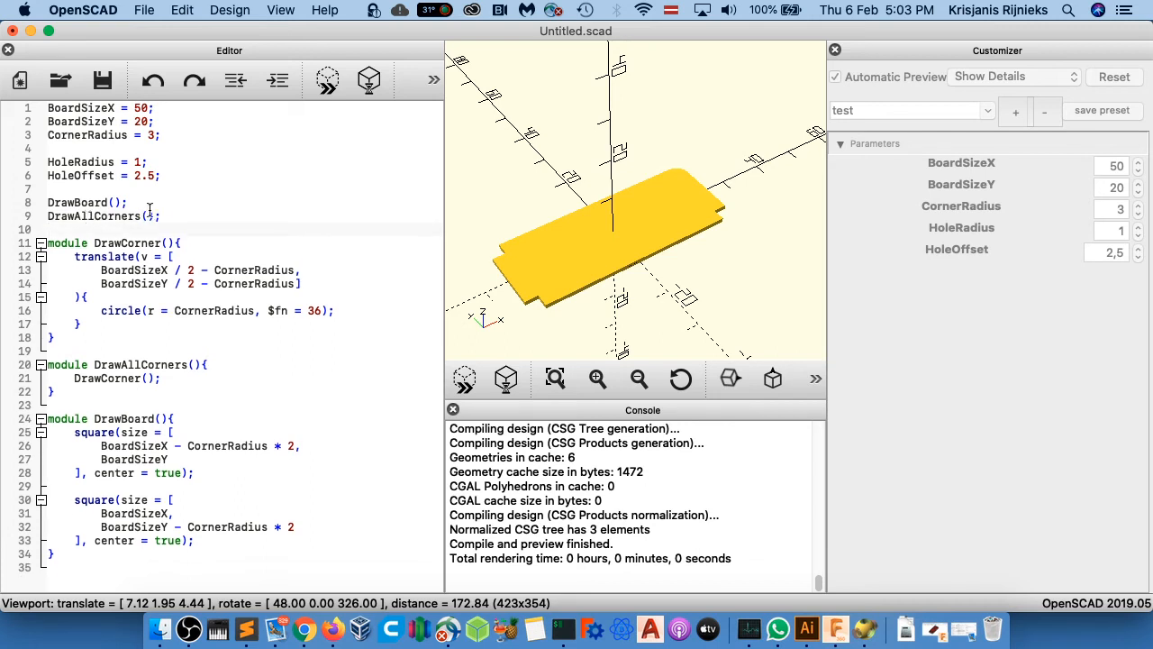
left_click(184, 204)
left_click(188, 216)
left_click(329, 83)
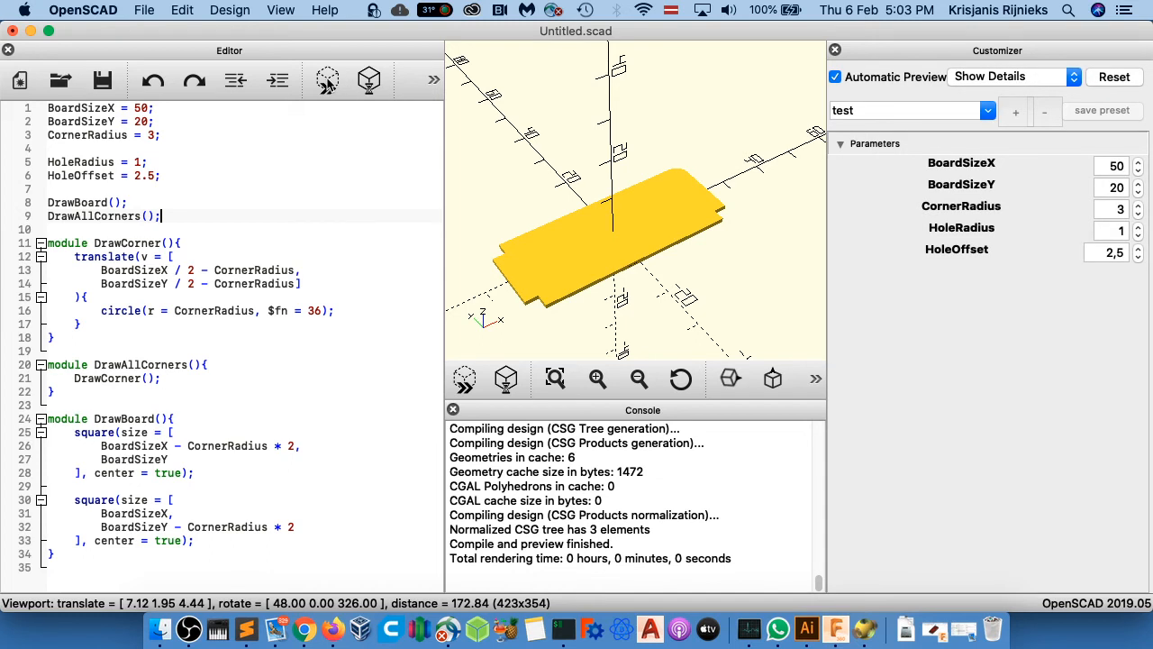
- Add a mirror() DrawCorner(); line with empty mirror arguments below the DrawCorner(); call inside DrawAllCorners
left_click(118, 333)
left_click(139, 388)
left_click(206, 373)
key("Return")
type("mirror()")
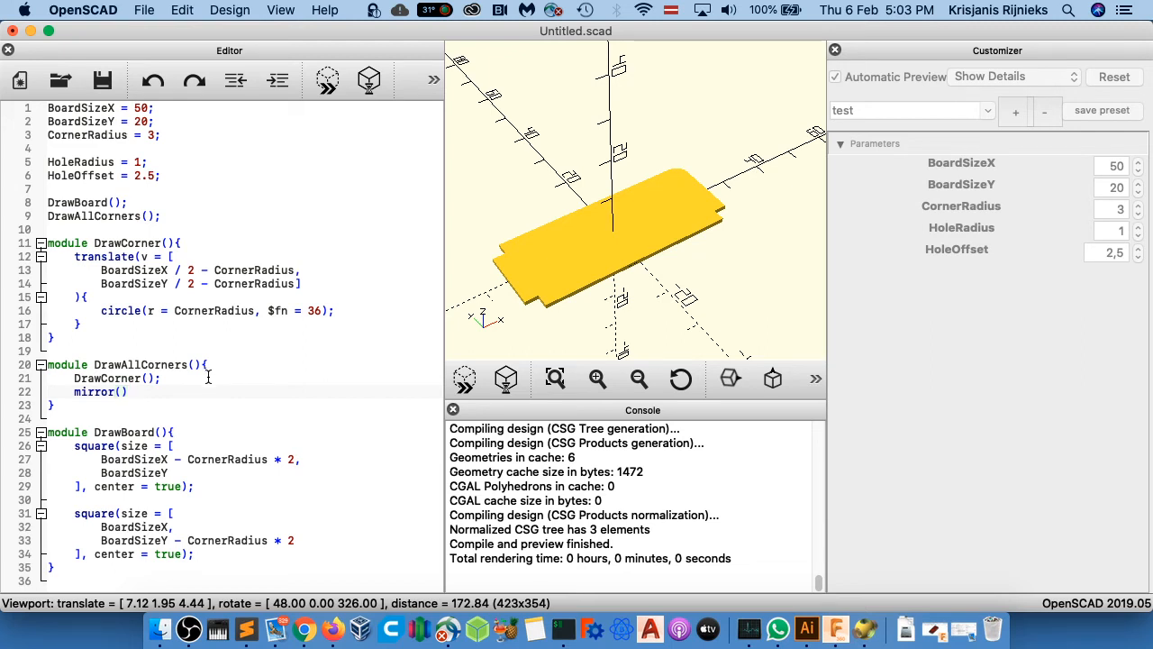
type("DrawCorner();")
key("Left")
key("Left")
key("Left")
key("Left")
key("Left")
key("Left")
key("Left")
key("Left")
key("Left")
key("Left")
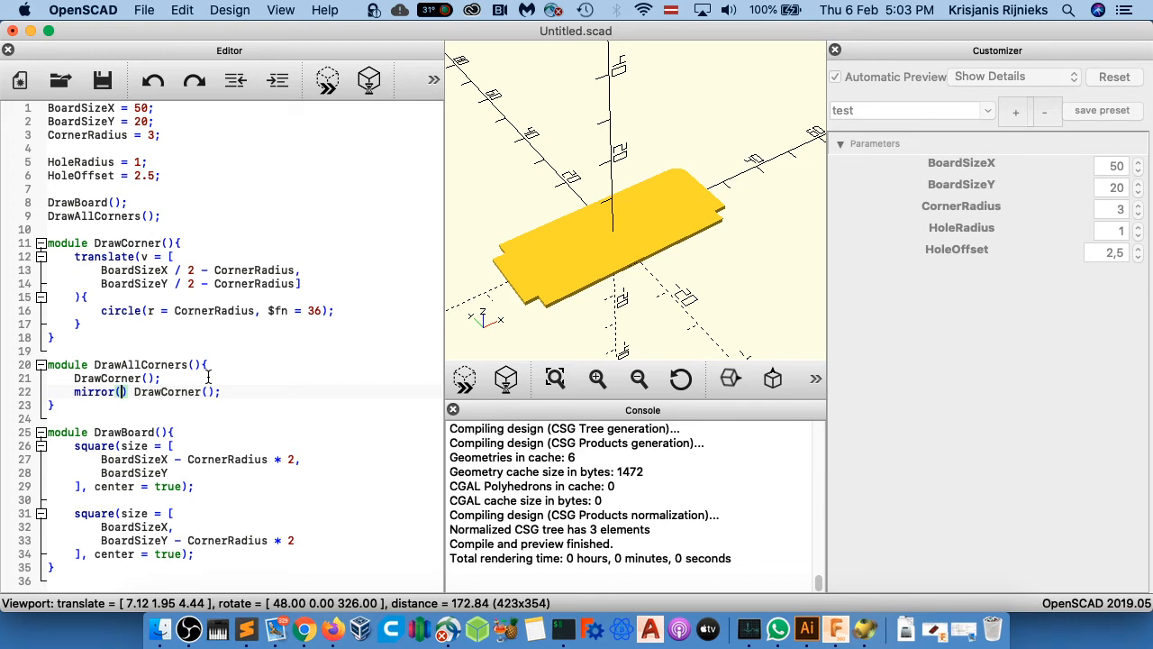
- Switch to Chrome and open the mirror documentation from the OpenSCAD CheatSheet to check its v argument
key("super+Tab")
scroll(302, 389, "down", 1)
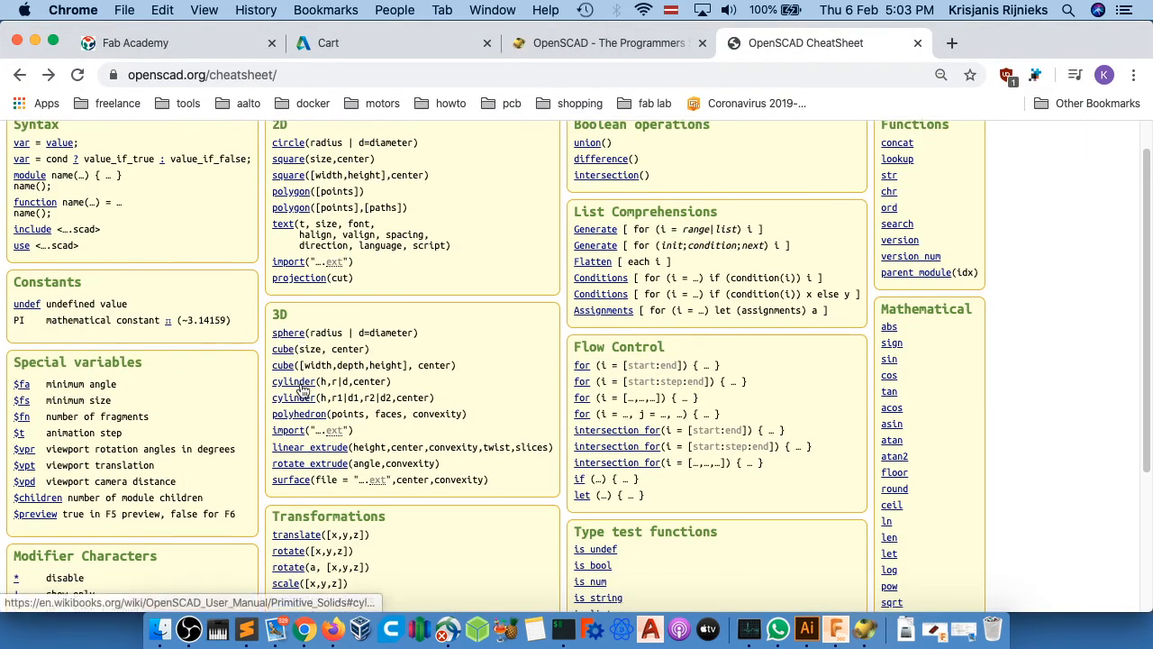
scroll(297, 539, "down", 4)
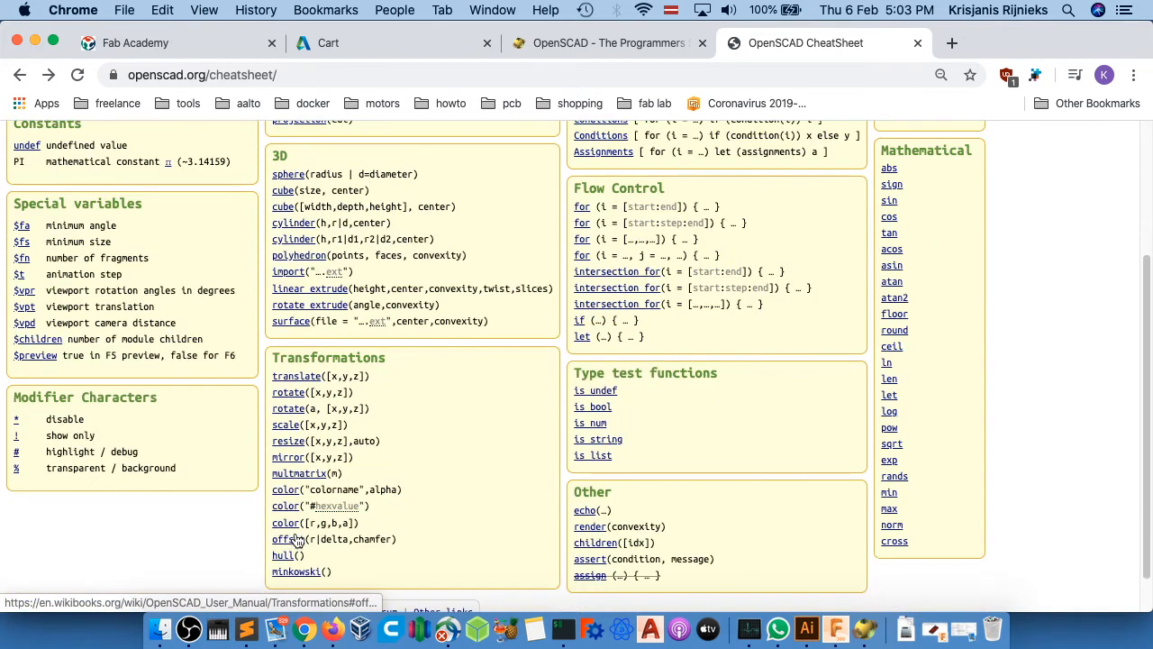
left_click(281, 460)
left_click_drag(247, 234, 263, 235)
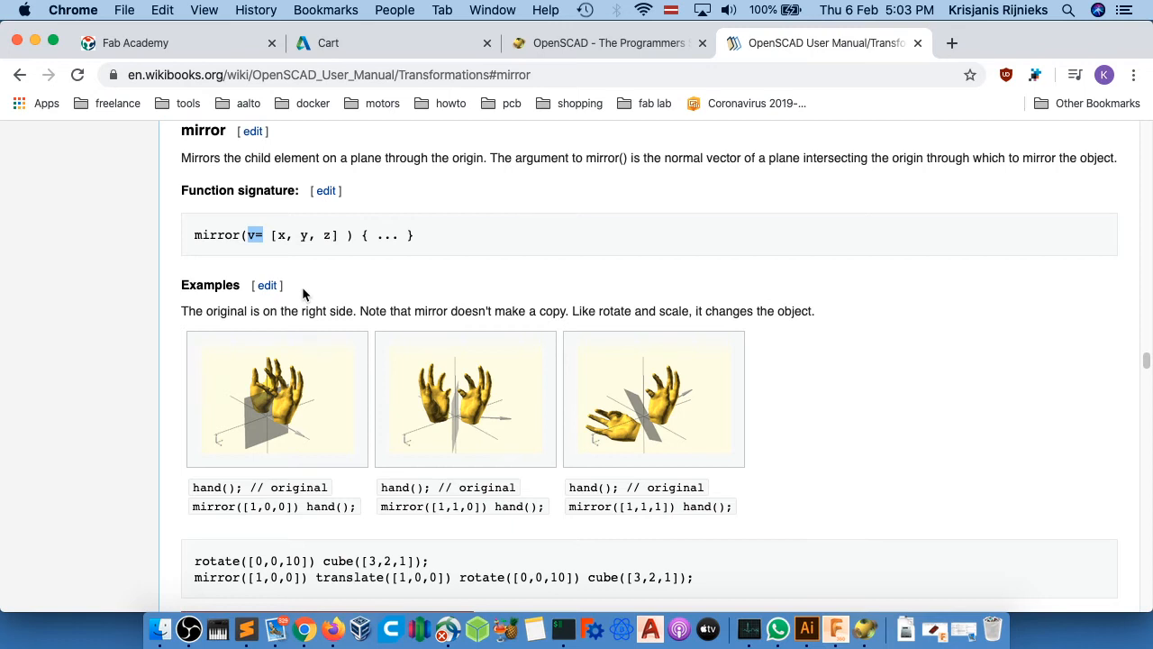
- Back in OpenSCAD, give the mirror call the argument v = [1, 0, 0] and preview the mirrored corner
key("super+Tab")
type("v = []")
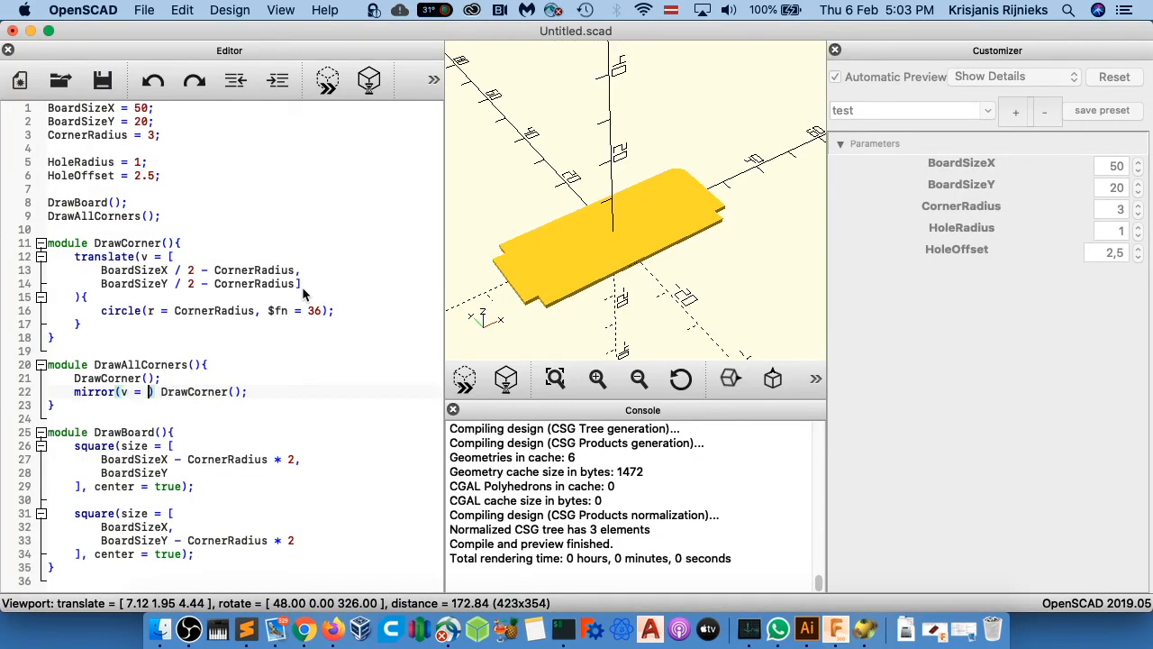
type("[")
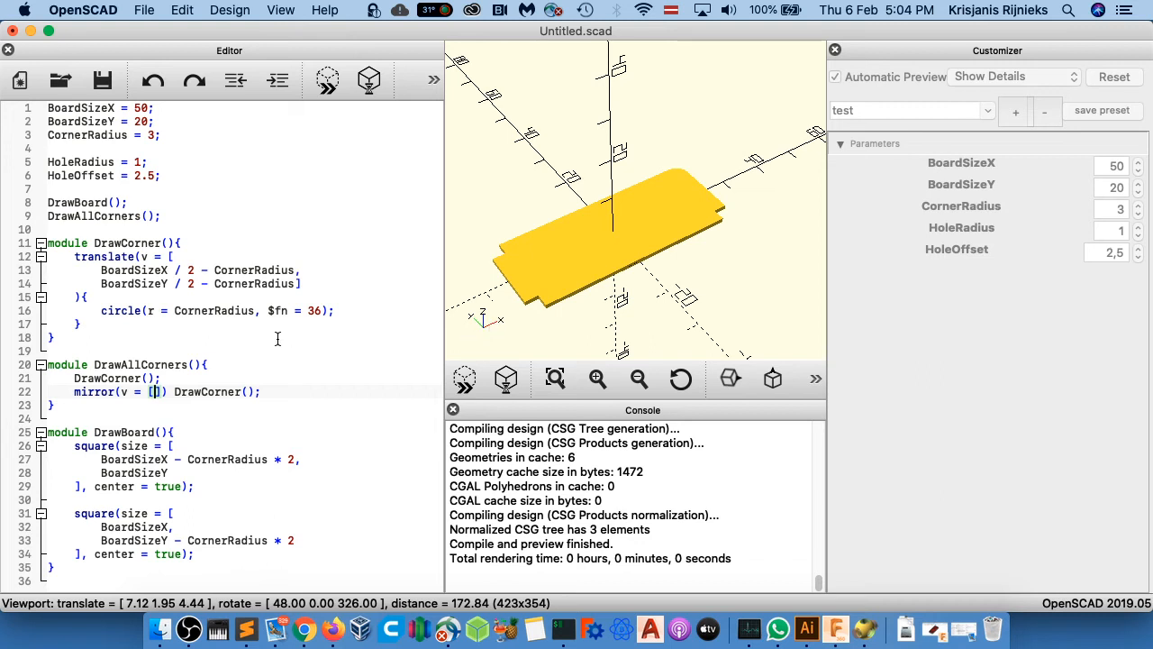
type("1, 0, 0")
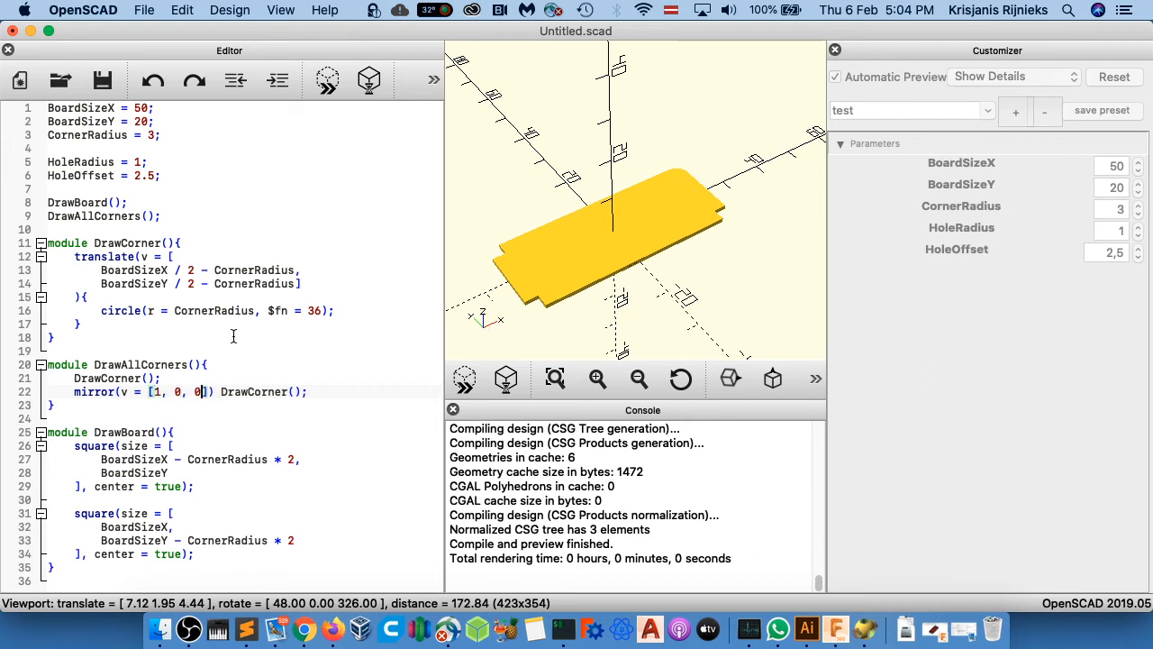
key("Left")
key("Left")
key("Right")
key("Right")
key("Right")
key("shift+Right")
left_click(333, 83)
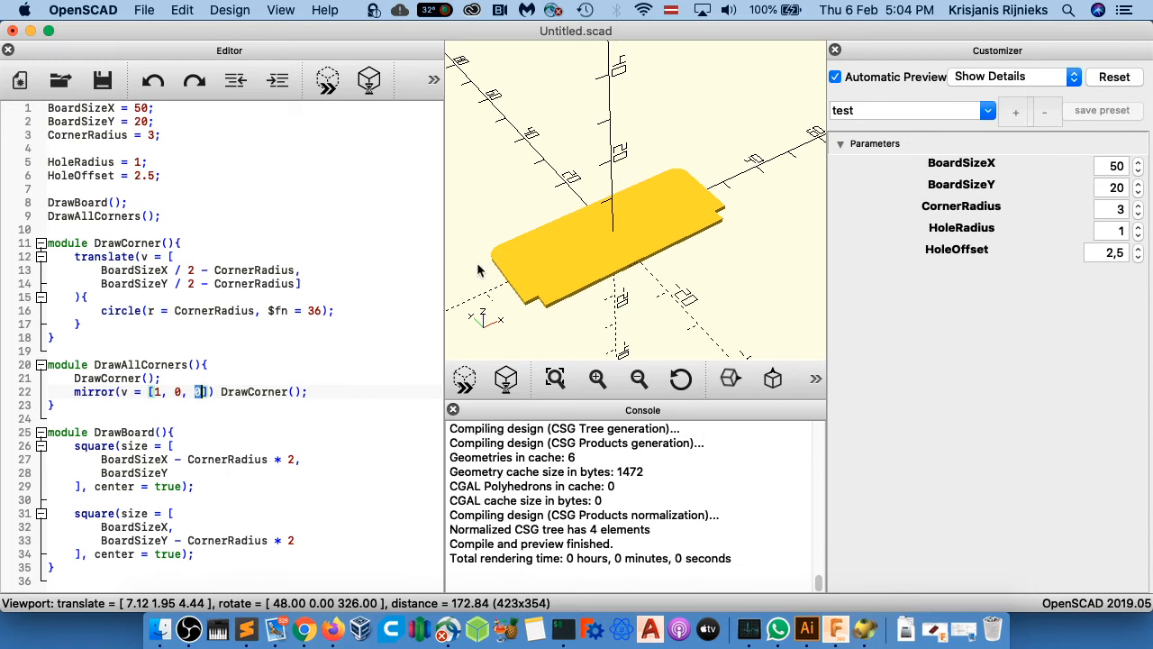
- Add a second mirror call with v = [0, 1, 0] below the first one in DrawAllCorners
left_click(311, 402)
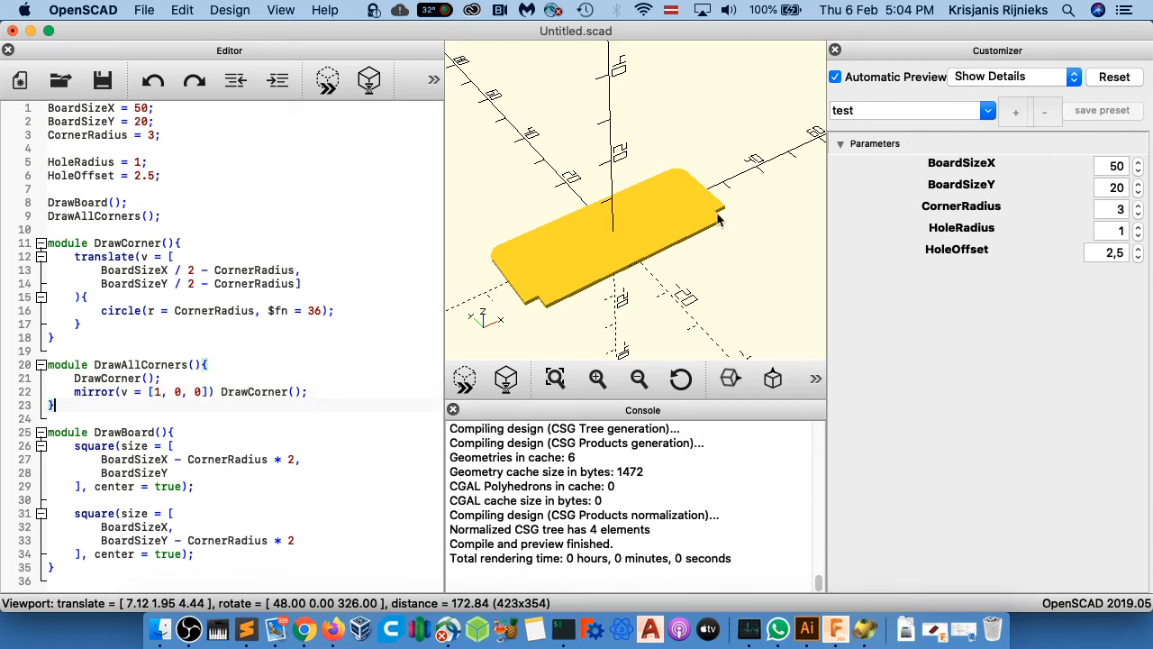
left_click(328, 389)
key("Return")
type("mirror")
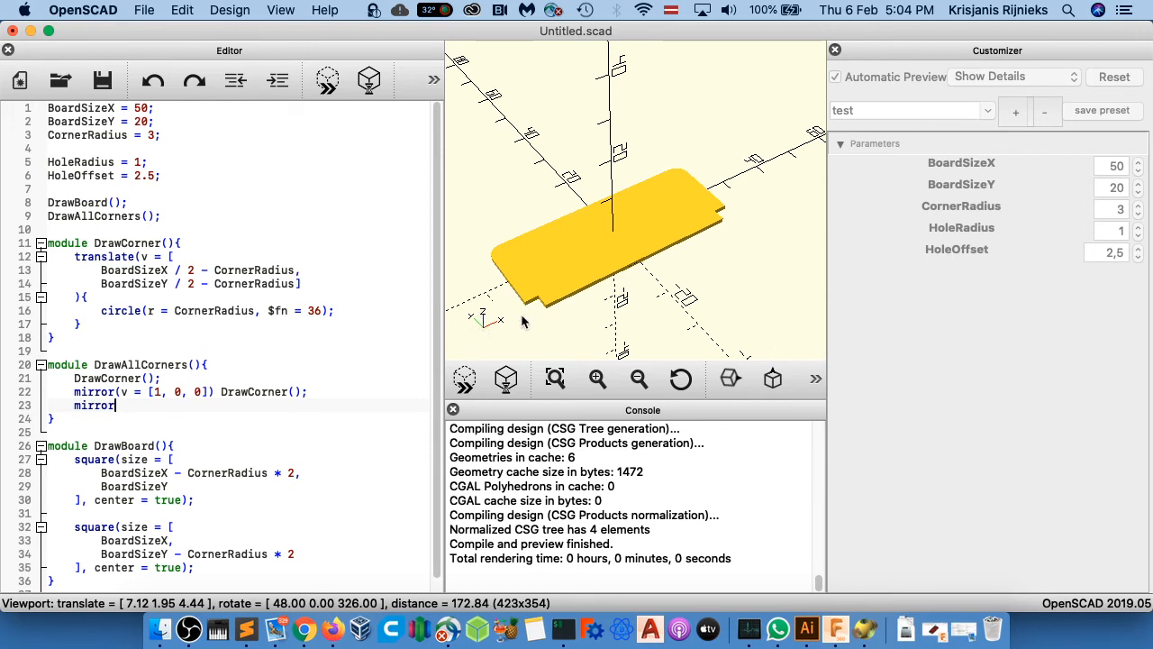
type("()")
type("v = [")
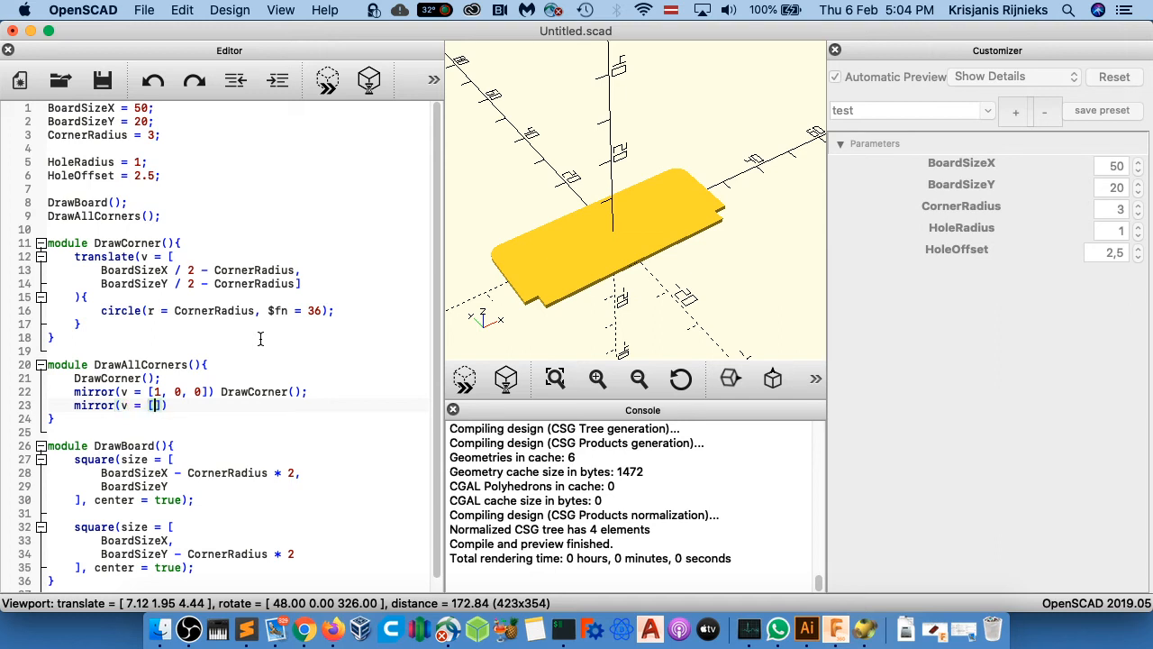
type("0, 1, 0")
- Apply the second mirror to DrawCorner(); and preview the board
key("Left")
key("Left")
key("Left")
key("shift+Right")
key("shift+Left")
key("shift+Left")
key("Right")
key("Right")
key("Right")
key("Right")
key("Right")
key("Right")
type("DrawCorner();")
left_click(327, 80)
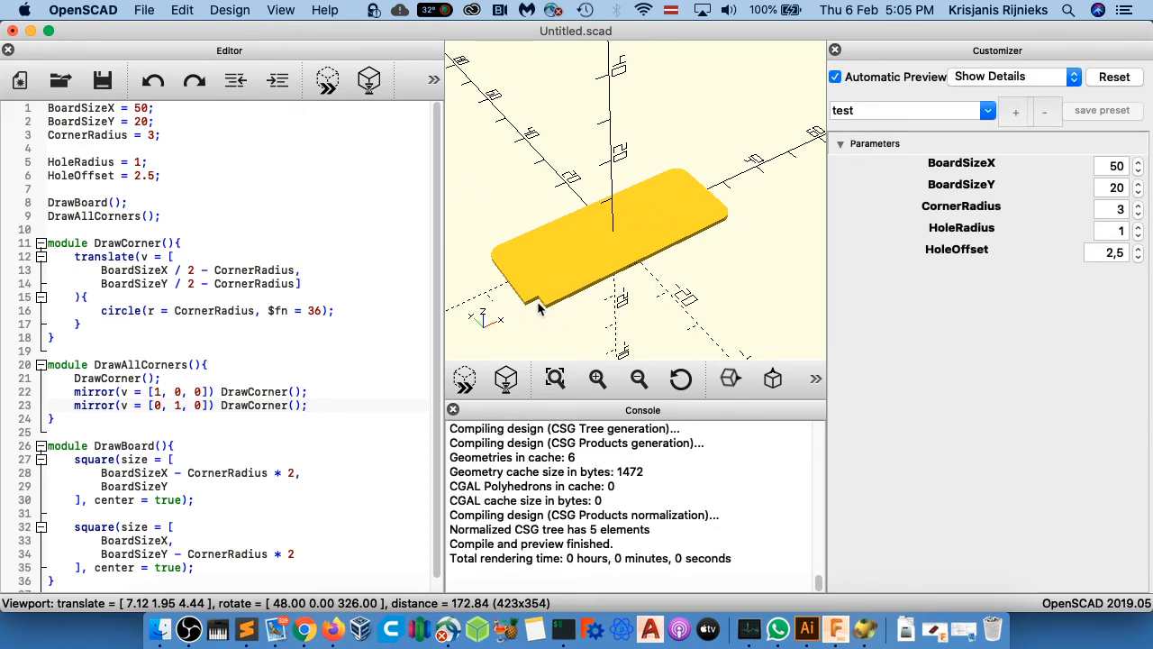
- Start a third mirror block with v = [1, 0, 0] and its own braces at the end of DrawAllCorners
left_click(353, 404)
key("Return")
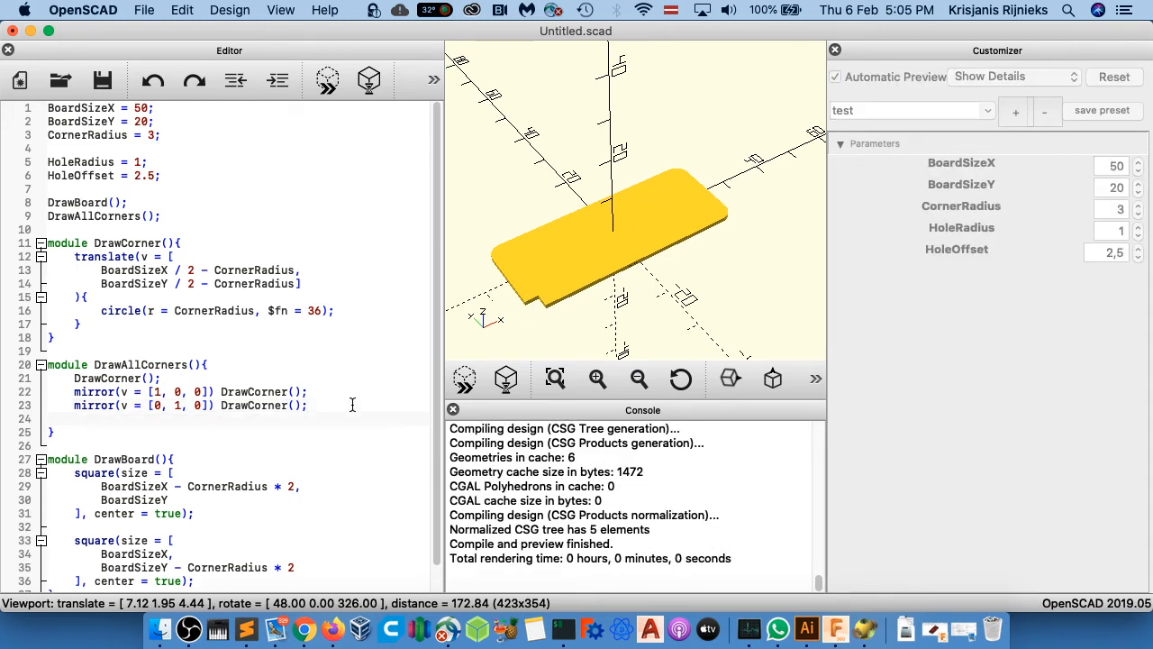
type("mirror(v = [")
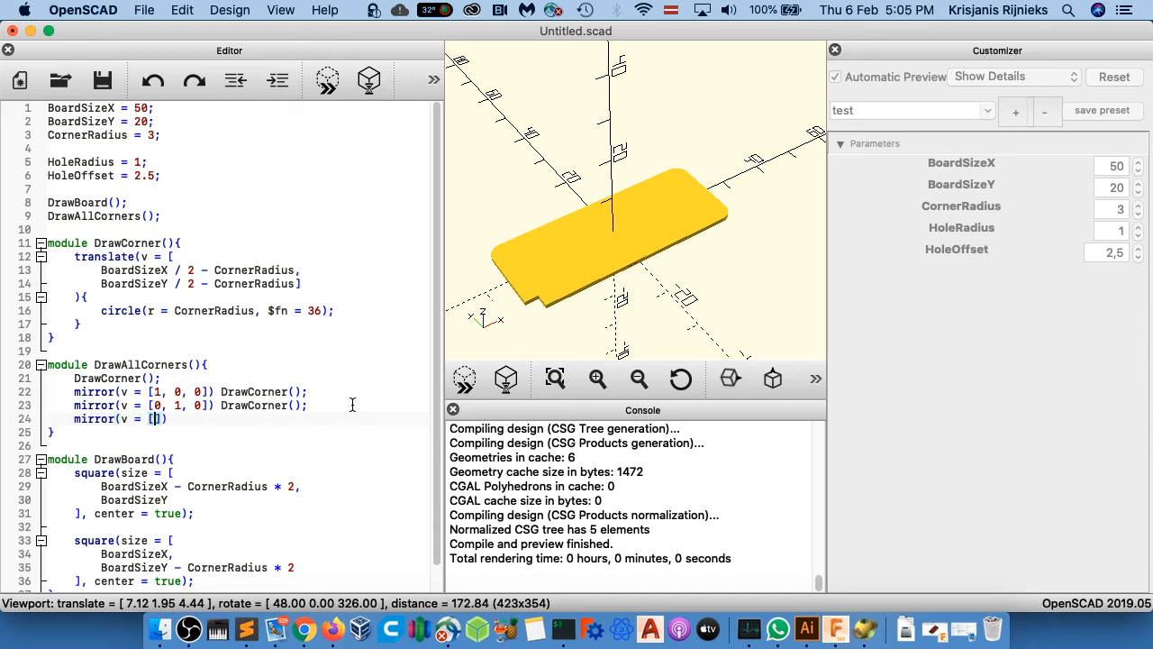
type("1, 0, 0")
key("Right")
type("{")
key("Return")
key("Return")
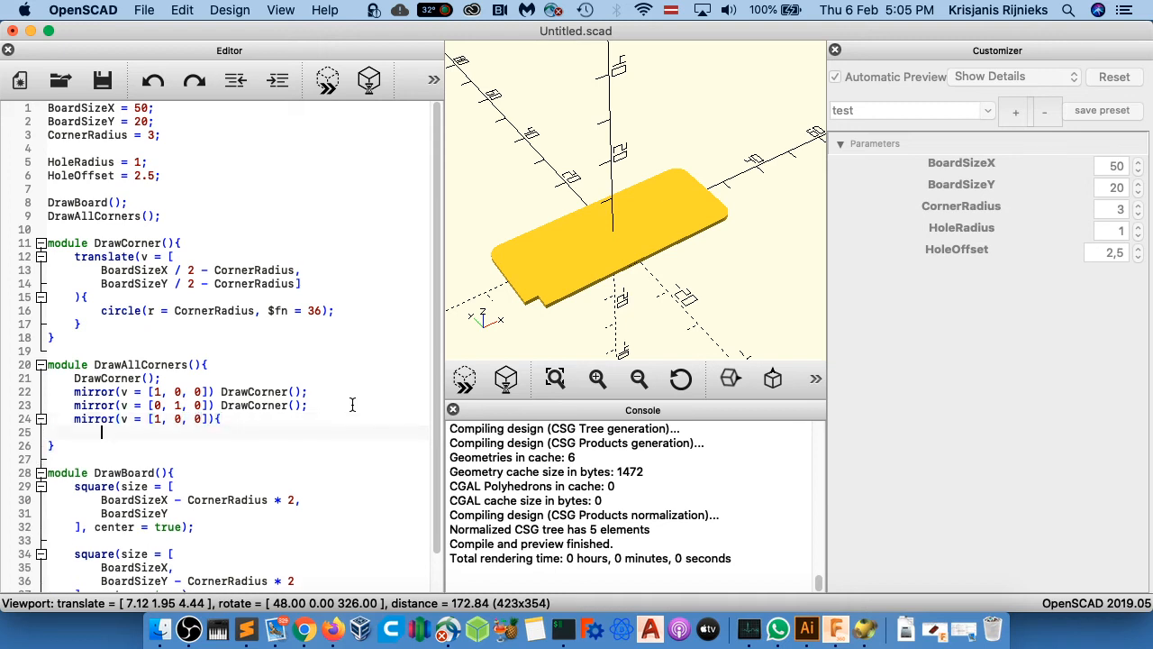
type("}")
key("Up")
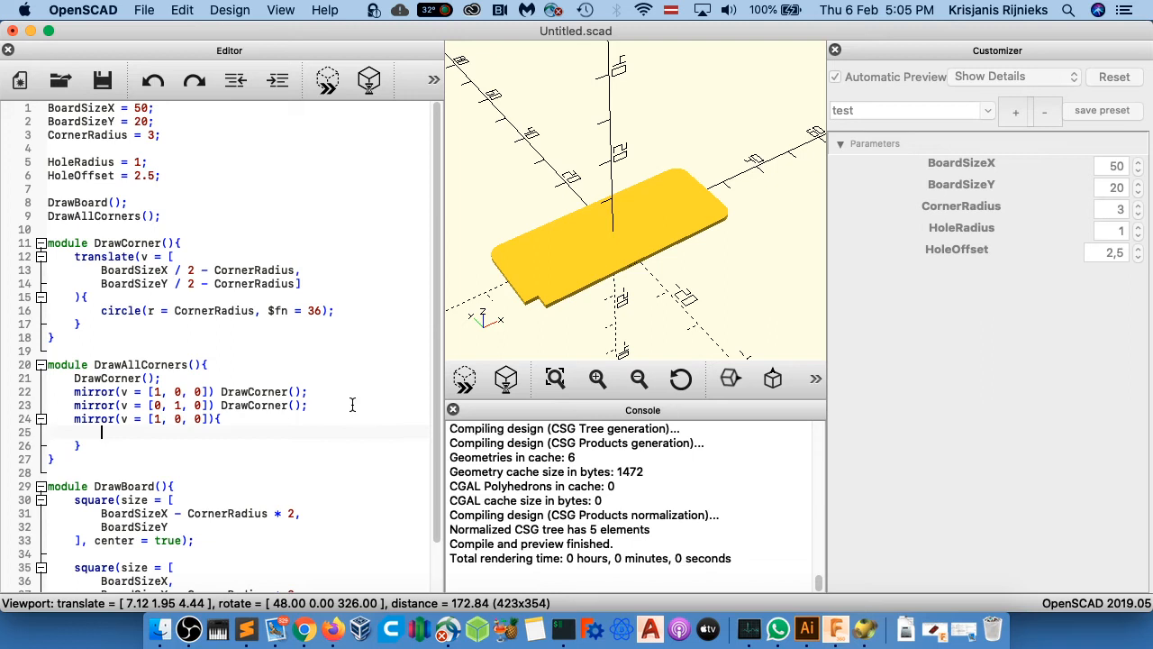
- Nest a second mirror call with v = [0, 1, 0] inside the braces of the new mirror block
type("mirro")
key("Up")
key("Right")
key("Right")
key("Right")
key("Right")
key("Right")
key("Right")
key("Left")
key("Left")
key("Right")
key("Down")
key("Down")
key("Up")
key("Up")
type("r")
type("()")
key("Left")
type("v = [")
key("Return")
key("BackSpace")
key("BackSpace")
key("BackSpace")
key("BackSpace")
key("BackSpace")
key("BackSpace")
key("BackSpace")
key("BackSpace")
key("BackSpace")
type("[")
key("BackSpace")
type("]")
type("0, 1, 0")
key("Right")
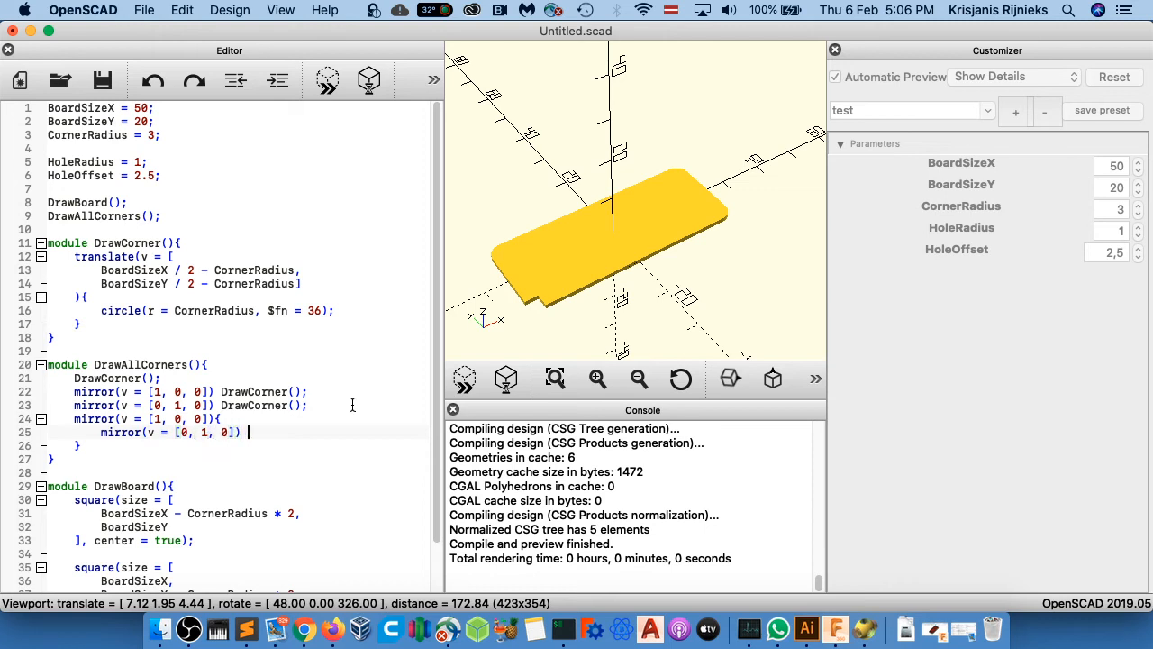
- Apply the nested mirror to DrawCorner(); and preview, then fully render the board
type("DrawCorner();")
left_click(327, 81)
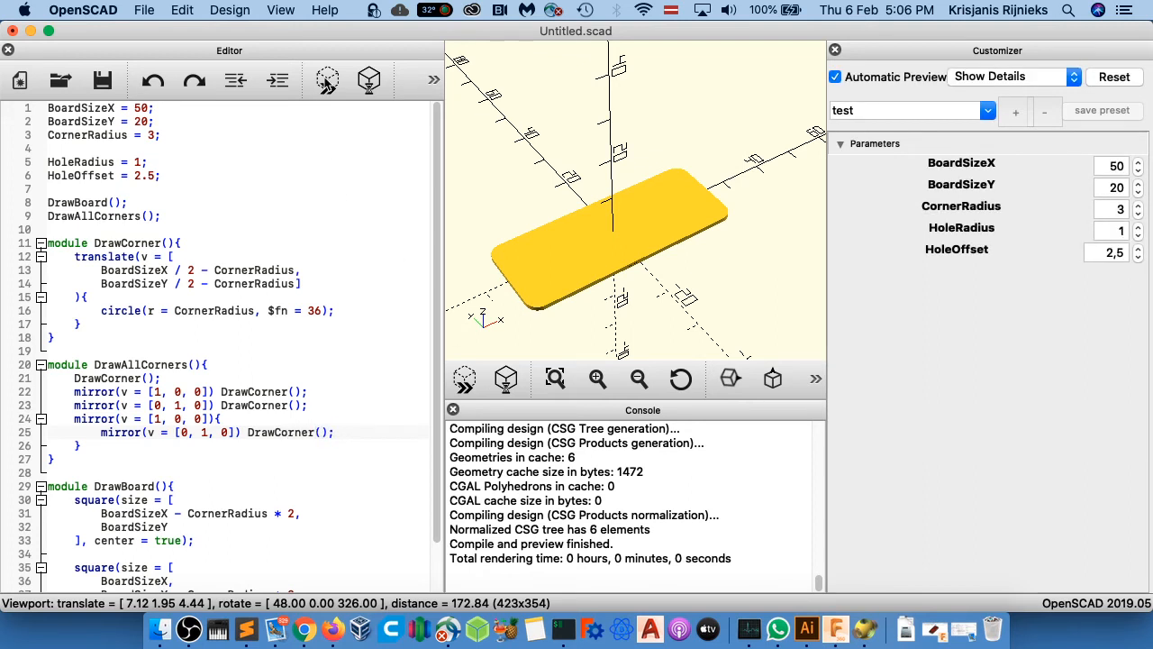
left_click_drag(620, 259, 619, 276)
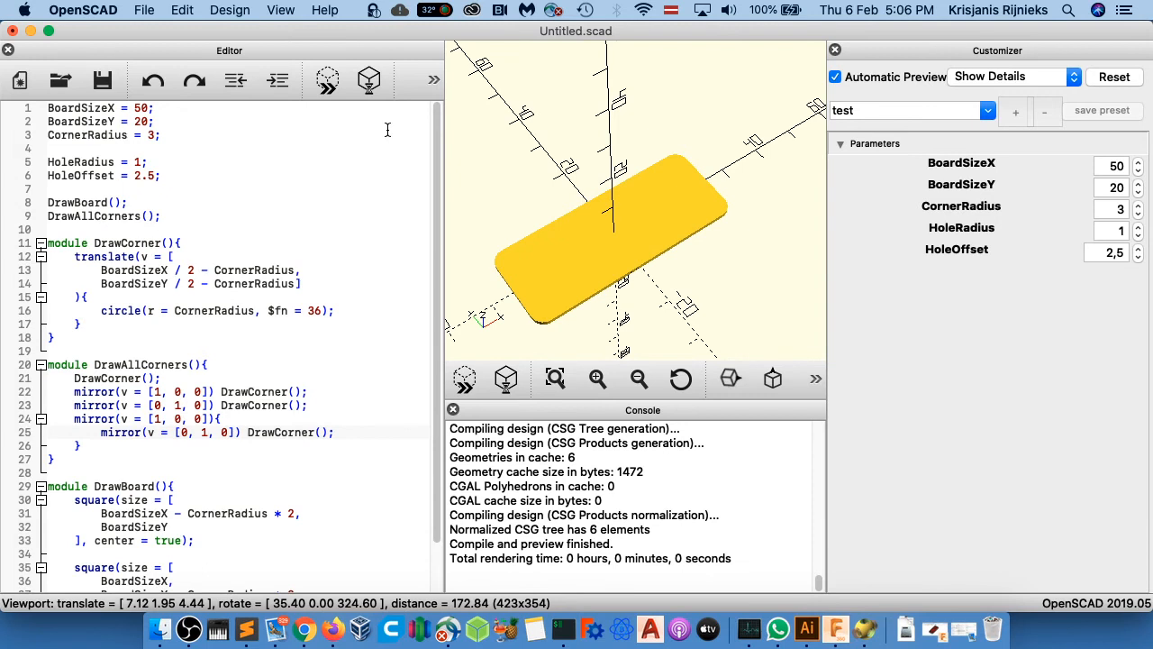
left_click(369, 81)
left_click_drag(652, 212, 658, 230)
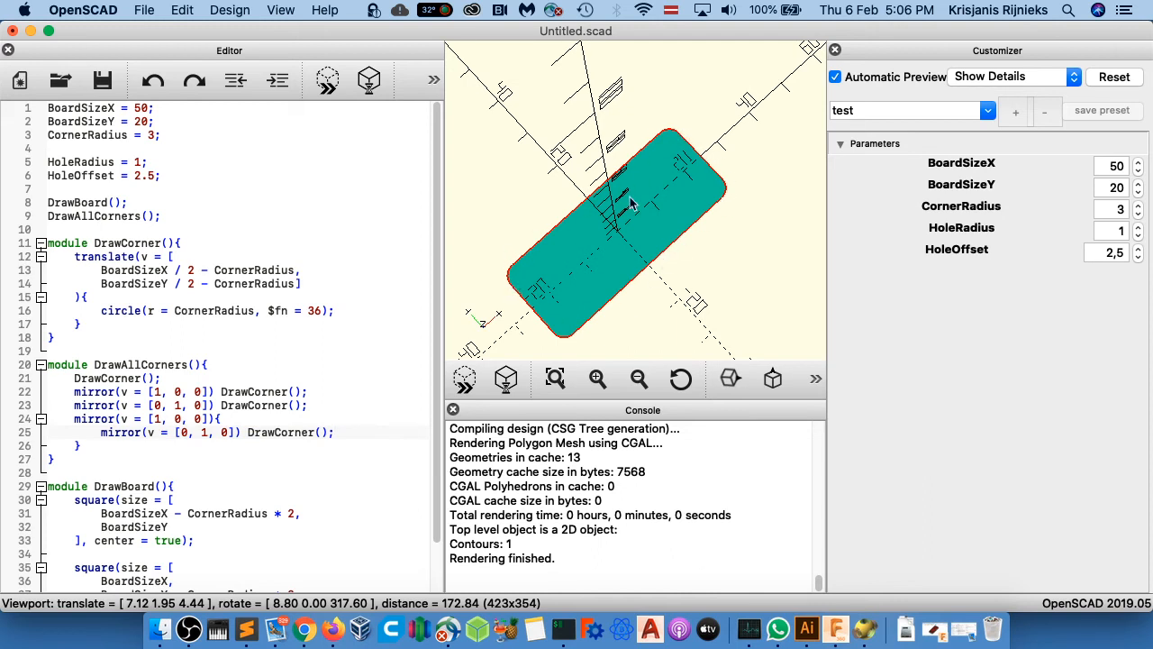
left_click_drag(232, 399, 230, 387)
left_click(217, 364)
scroll(256, 378, "down", 2)
left_click(130, 417)
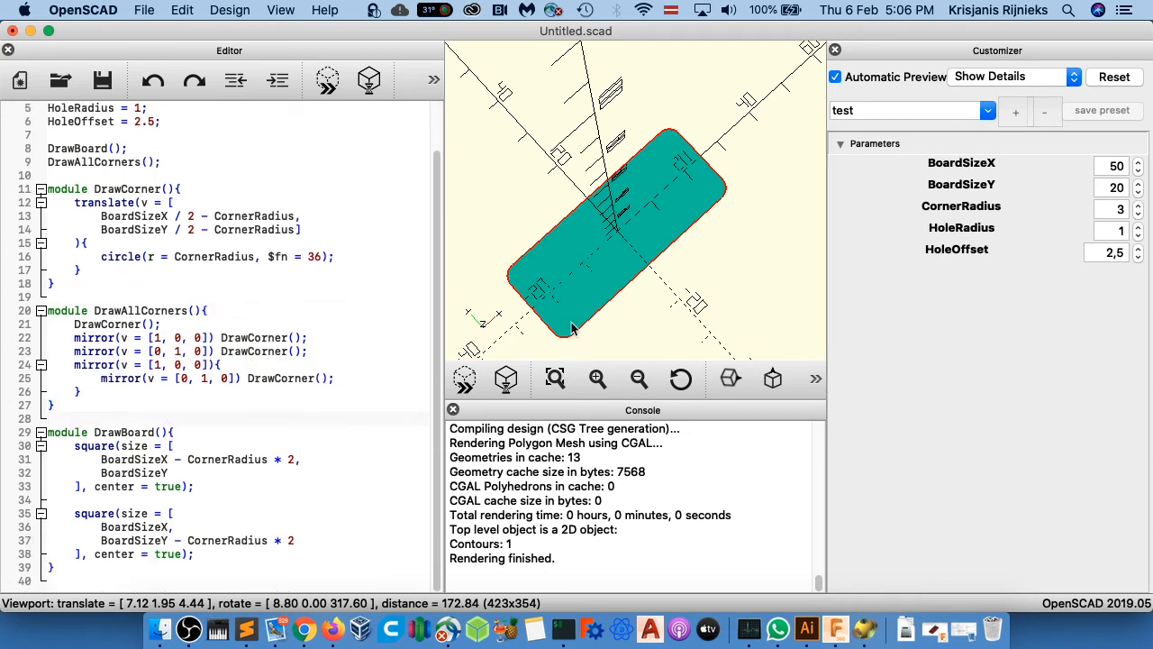
scroll(180, 270, "up", 2)
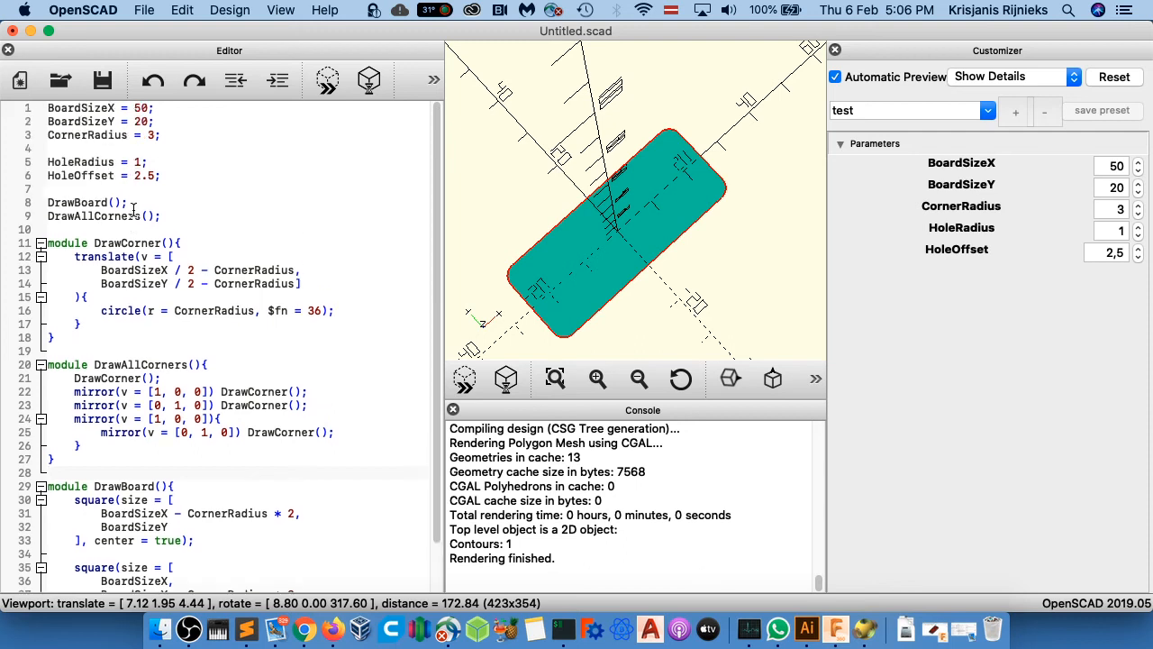
left_click(68, 175)
left_click(116, 175)
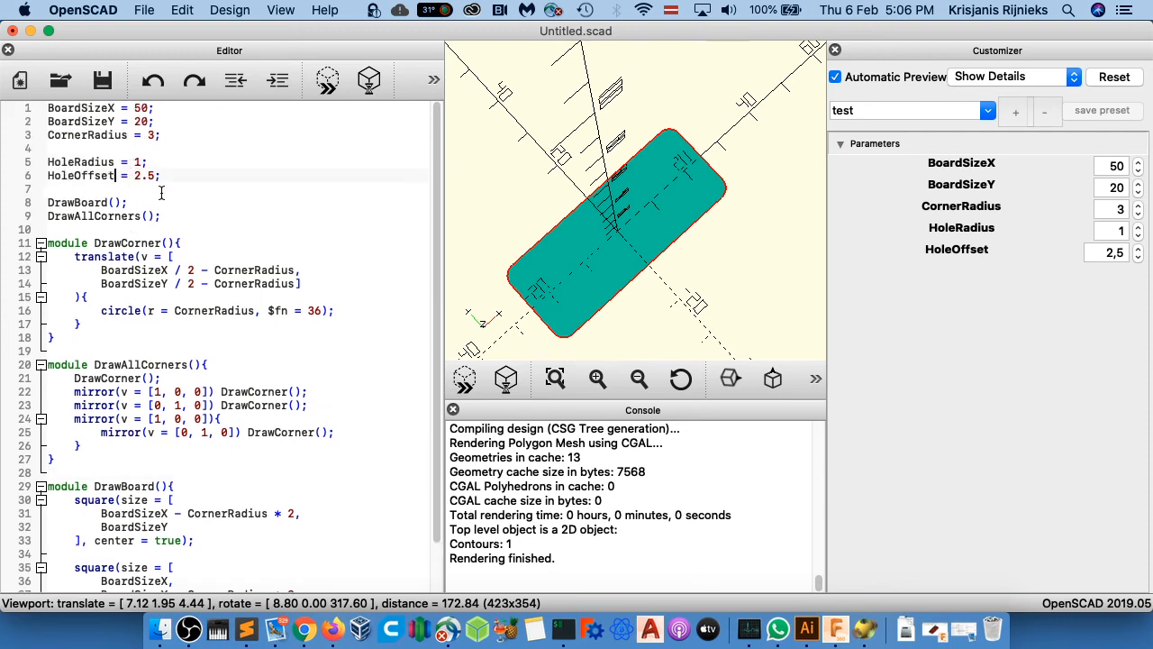
- Define an empty DrawHole() module below DrawBoard at the end of the script
scroll(162, 194, "down", 1)
scroll(163, 193, "down", 1)
left_click(184, 580)
key("Return")
type("module D")
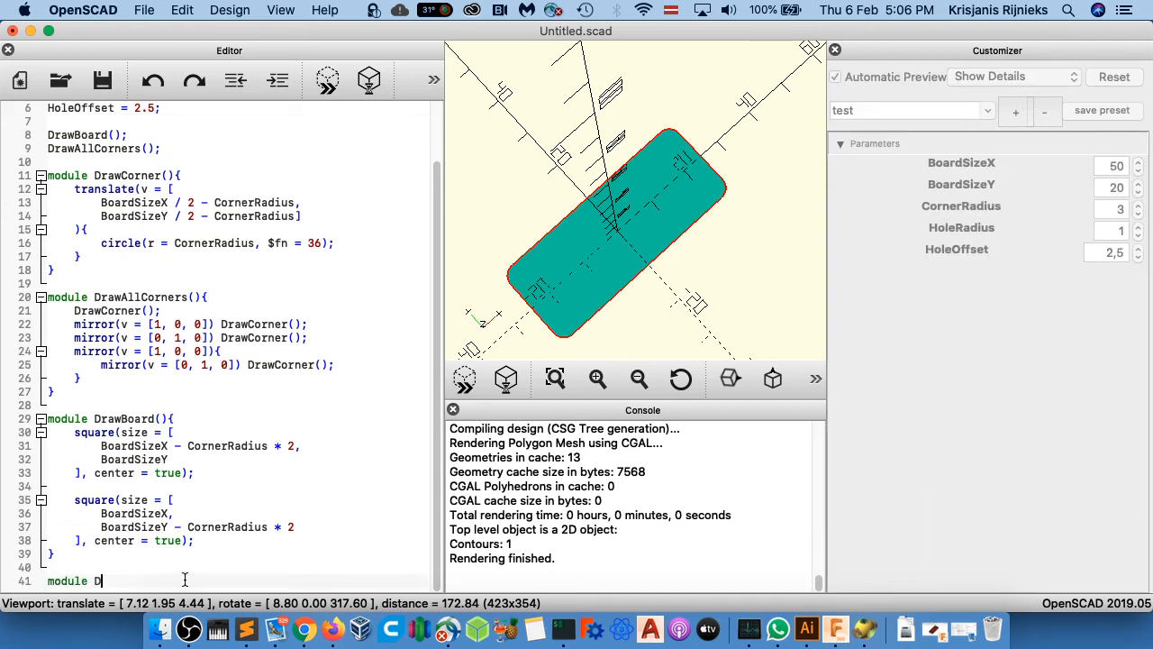
type("rawHole(){")
key("Return")
key("Return")
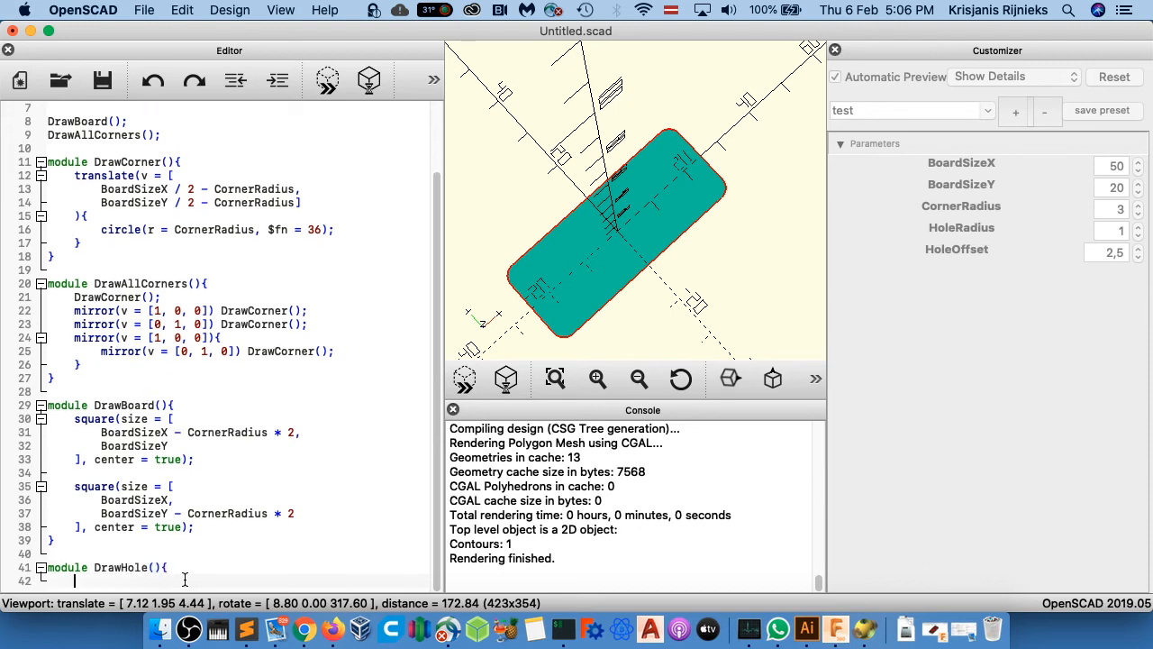
type("}")
key("Up")
key("Tab")
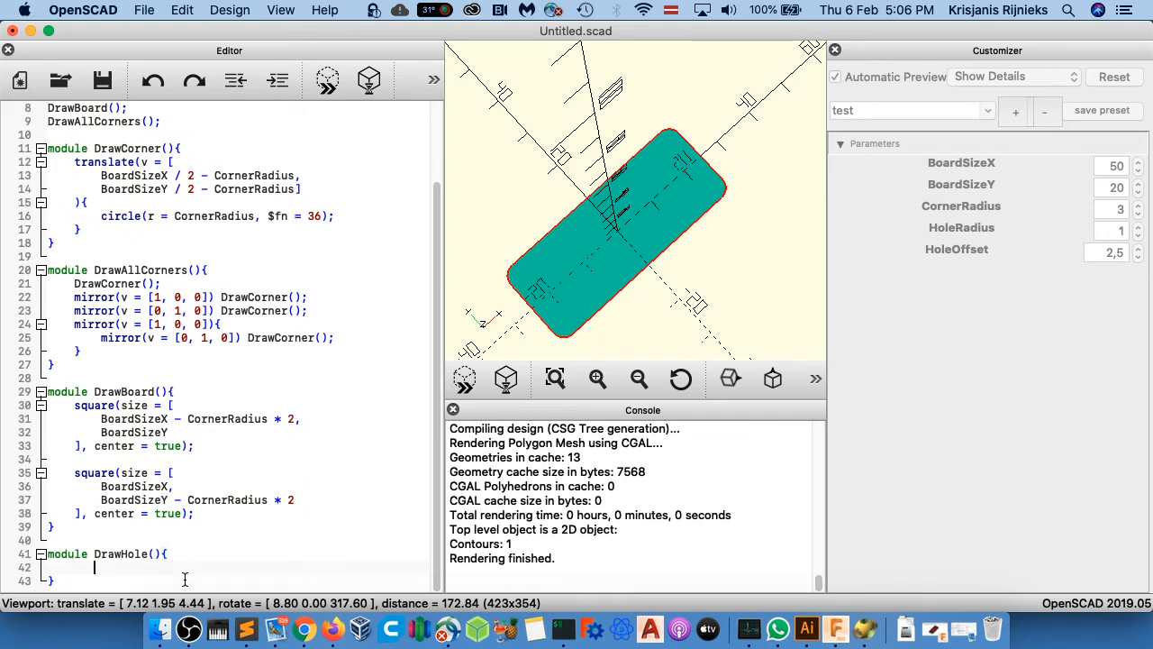
key("BackSpace")
key("BackSpace")
key("BackSpace")
key("BackSpace")
- Add a translate block with empty parentheses and braces inside the DrawHole module
type("translate(){")
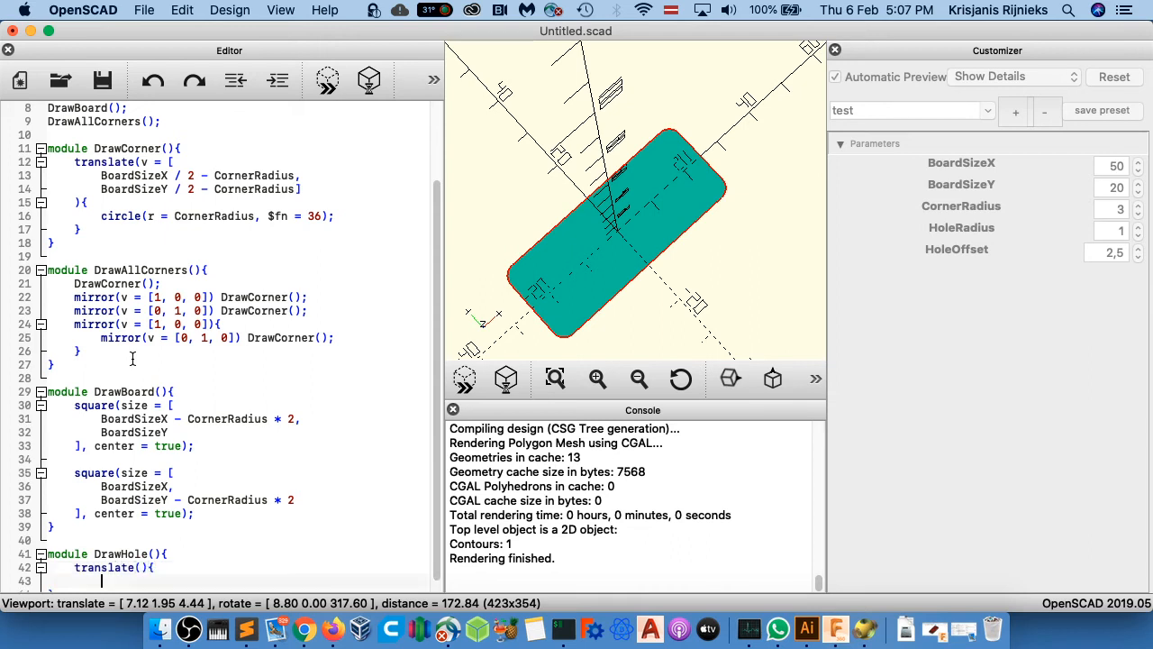
key("Return")
key("Return")
key("Tab")
type("}")
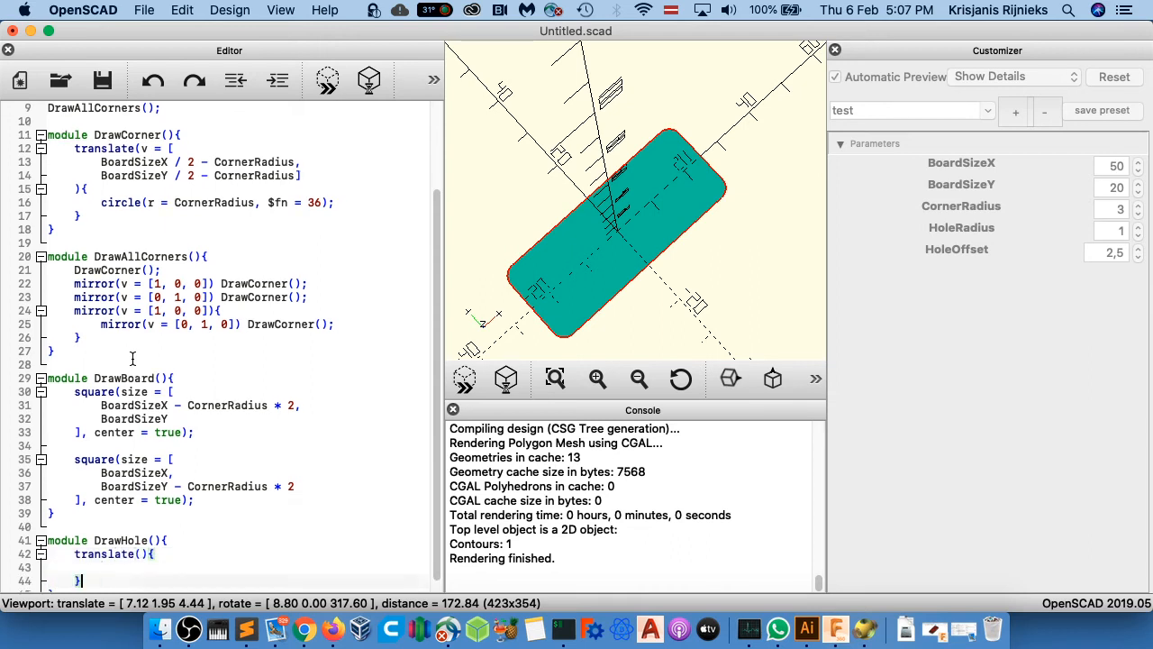
- Enter BoardSizeX / 2 - HoleOffset as the argument of the translate call in DrawHole
key("Up")
key("Left")
key("Left")
key("Left")
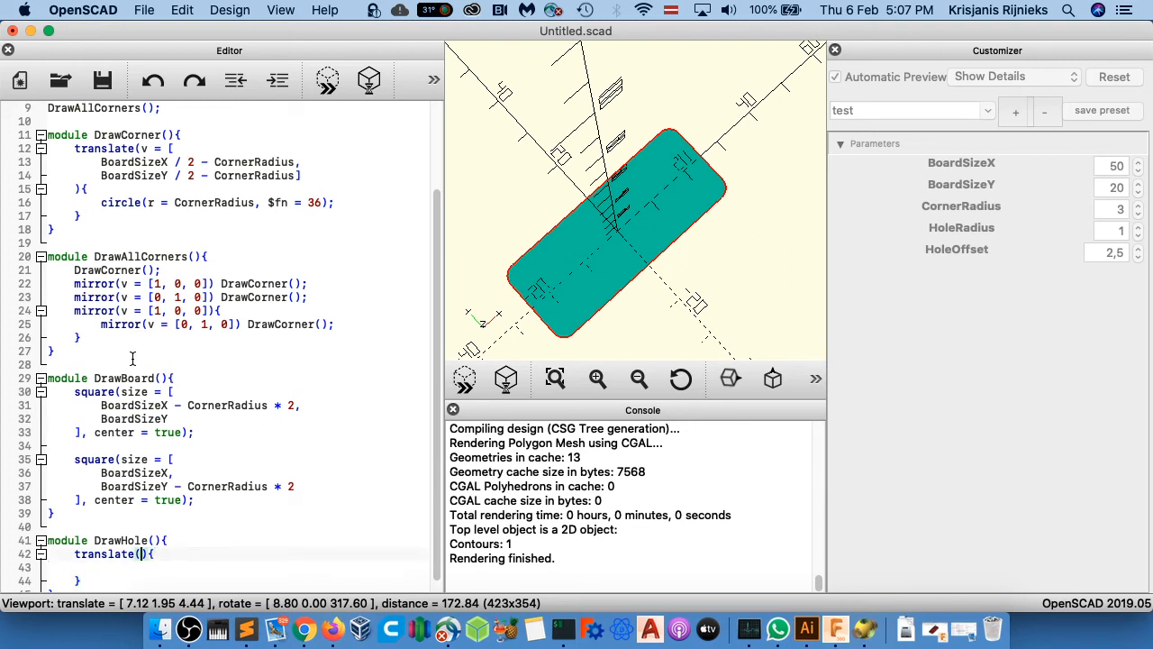
type("BoardSizeX / 2 - 0")
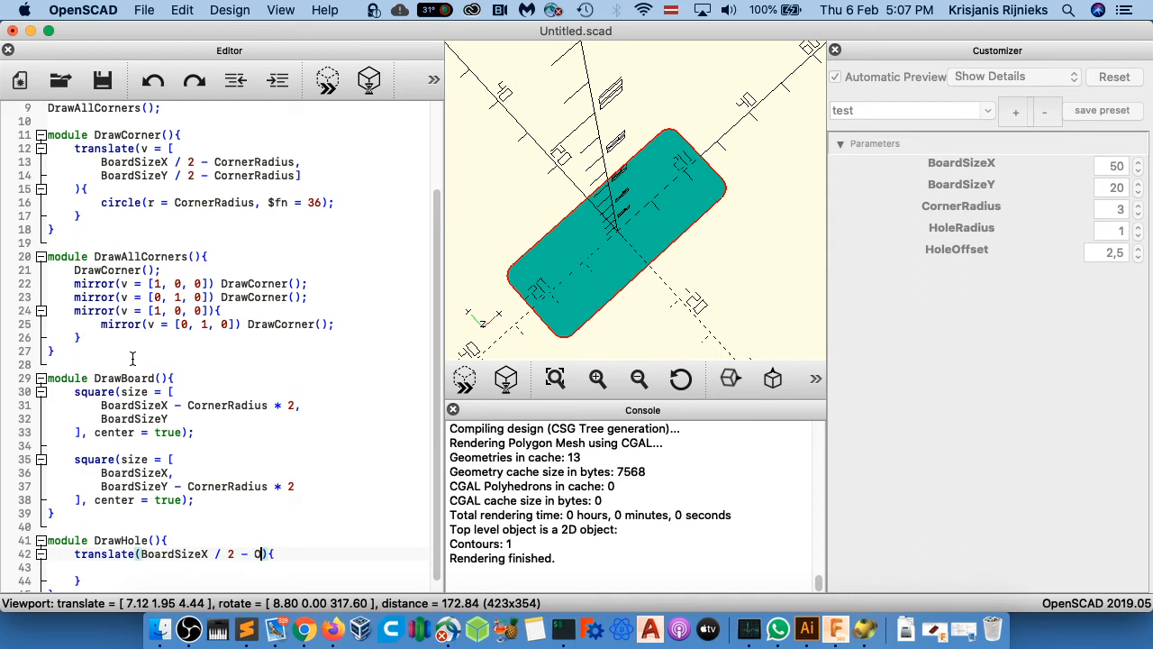
scroll(126, 347, "up", 4)
type("0")
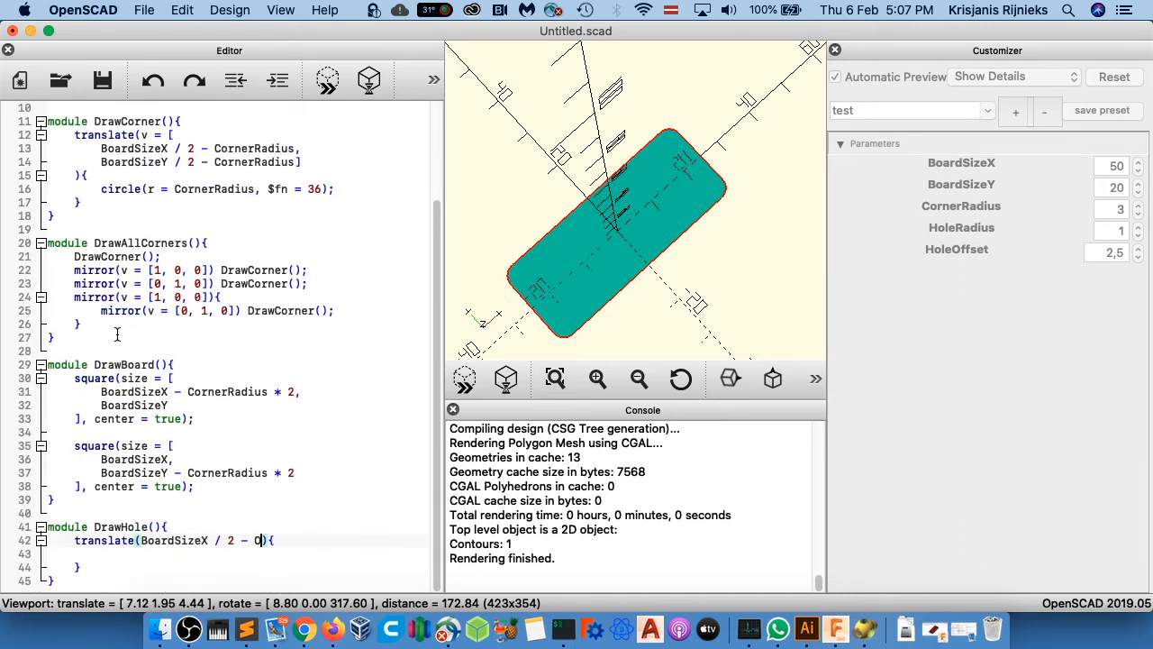
key("BackSpace")
type("HoleOffset")
- Wrap the translate argument in a v = [ ] vector and put the BoardSizeX expression on its own indented line
left_click(141, 541)
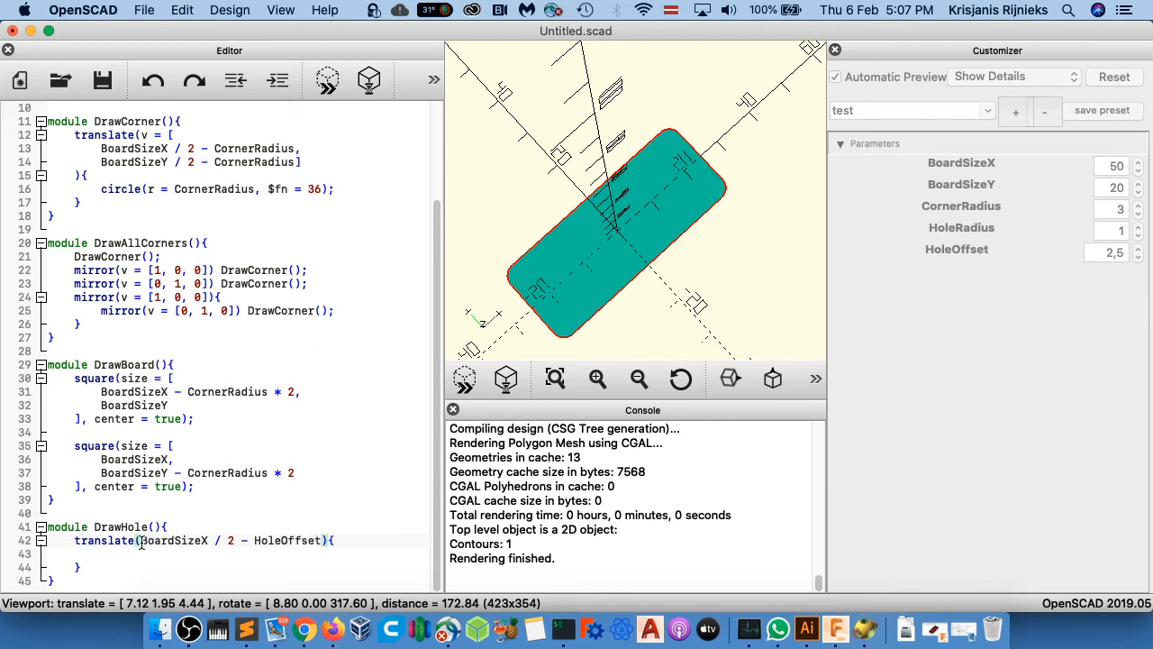
type("v = [")
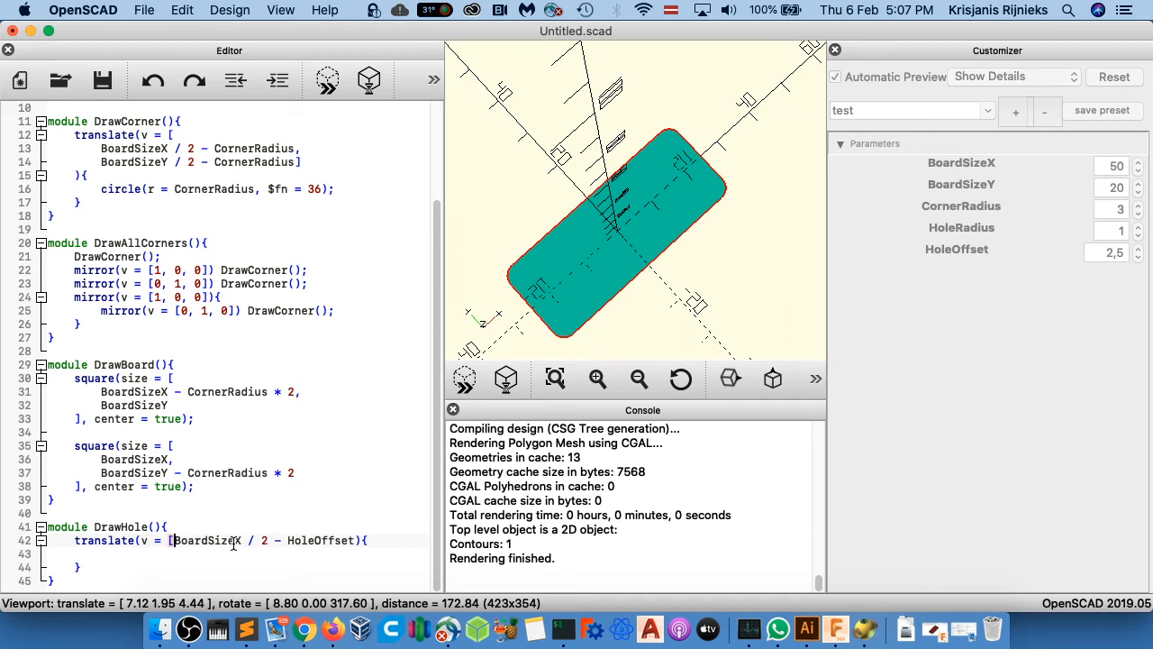
left_click(357, 540)
type("]")
left_click(171, 541)
key("Return")
key("Tab")
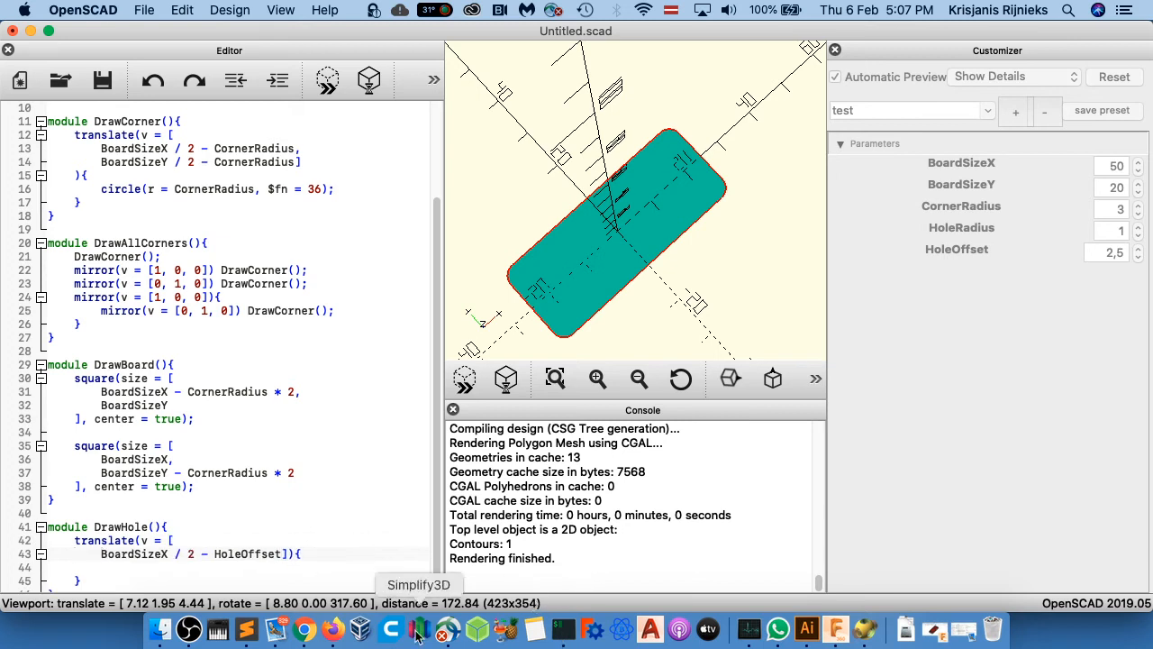
left_click(281, 553)
key("Return")
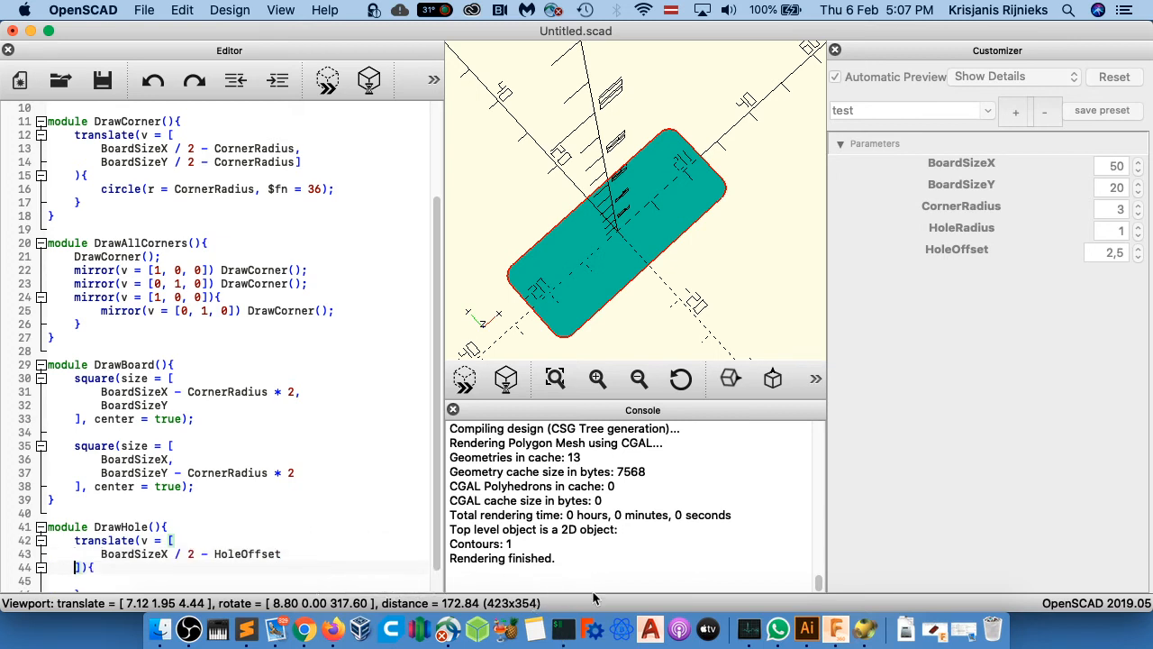
- Add BoardSizeY / 2 - HoleOffset as the second component of DrawHole's translate vector, on a separate line
key("Left")
type(",")
key("Return")
type("BNoar")
key("BackSpace")
key("BackSpace")
key("BackSpace")
key("BackSpace")
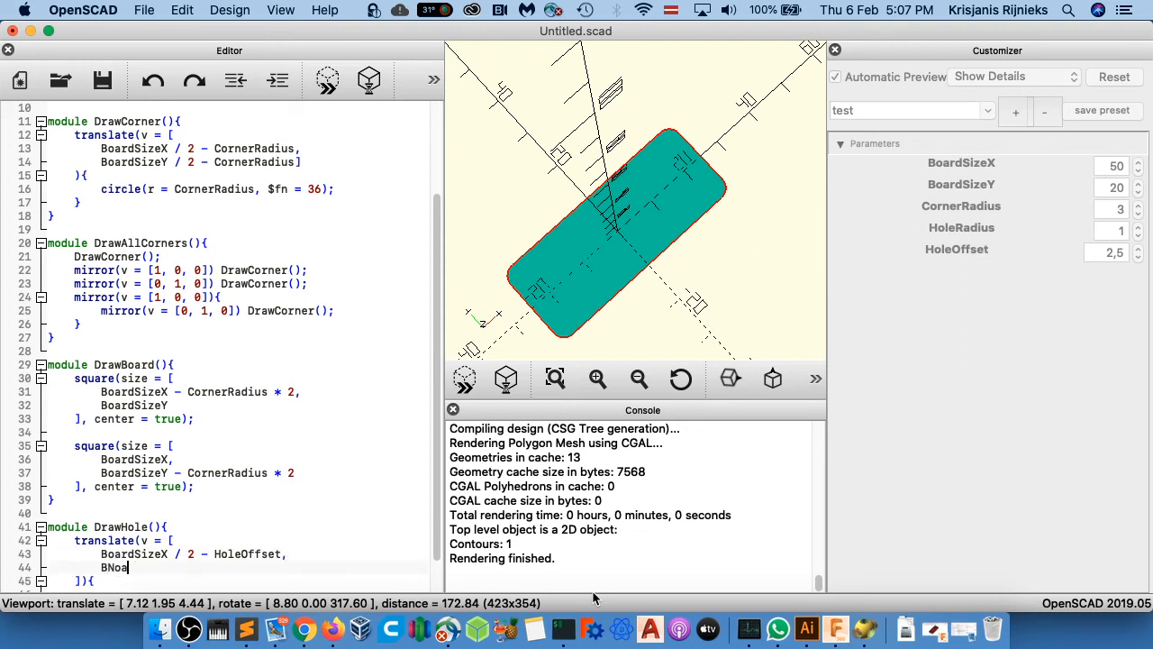
type("oardSizeY /")
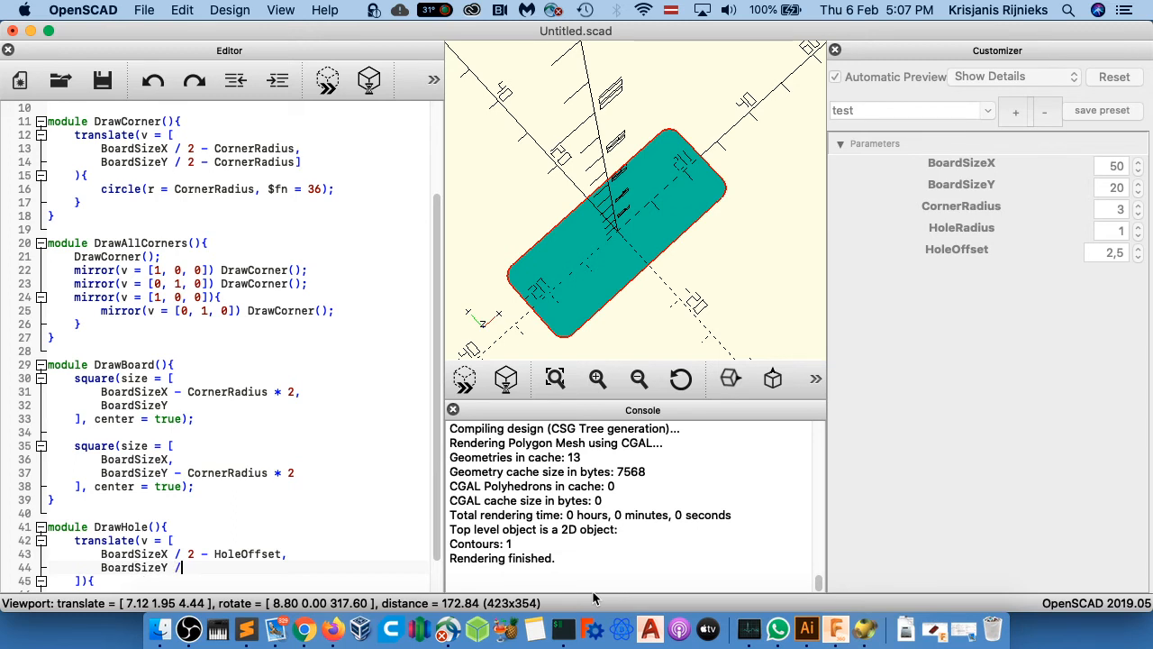
type(" 2 - HoleOffset")
- Add circle(r = HoleRadius, $fn = 36) inside the braces of DrawHole's translate block and run a preview
key("Down")
key("Return")
key("Return")
type("}")
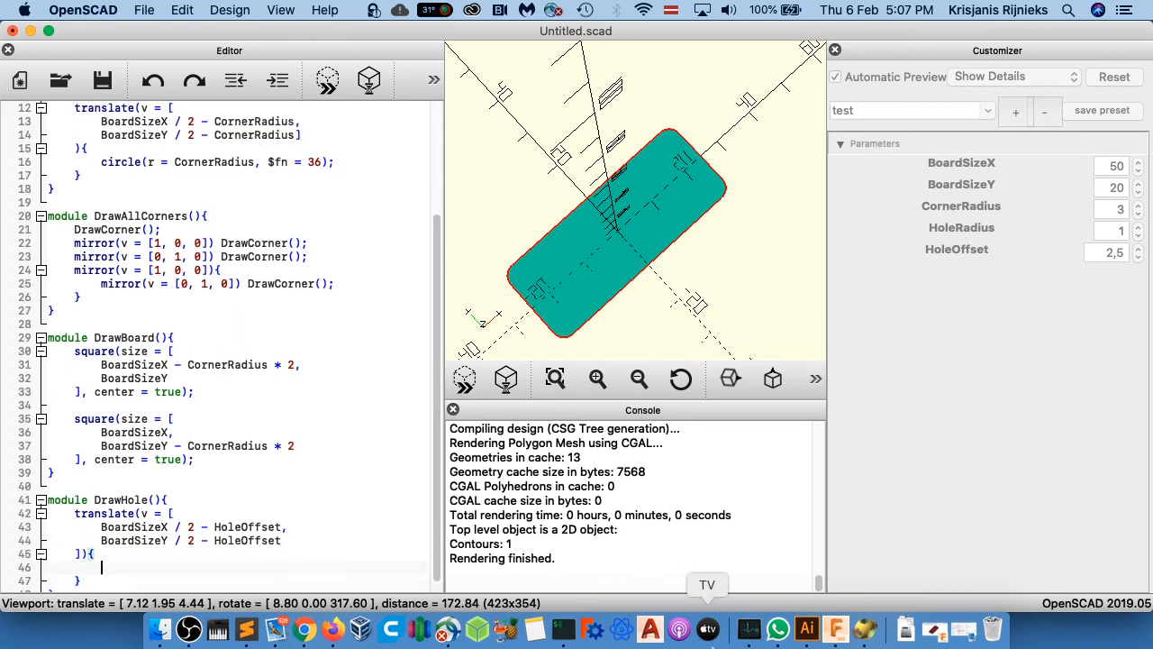
type("circle(r =")
scroll(721, 531, "up", 1)
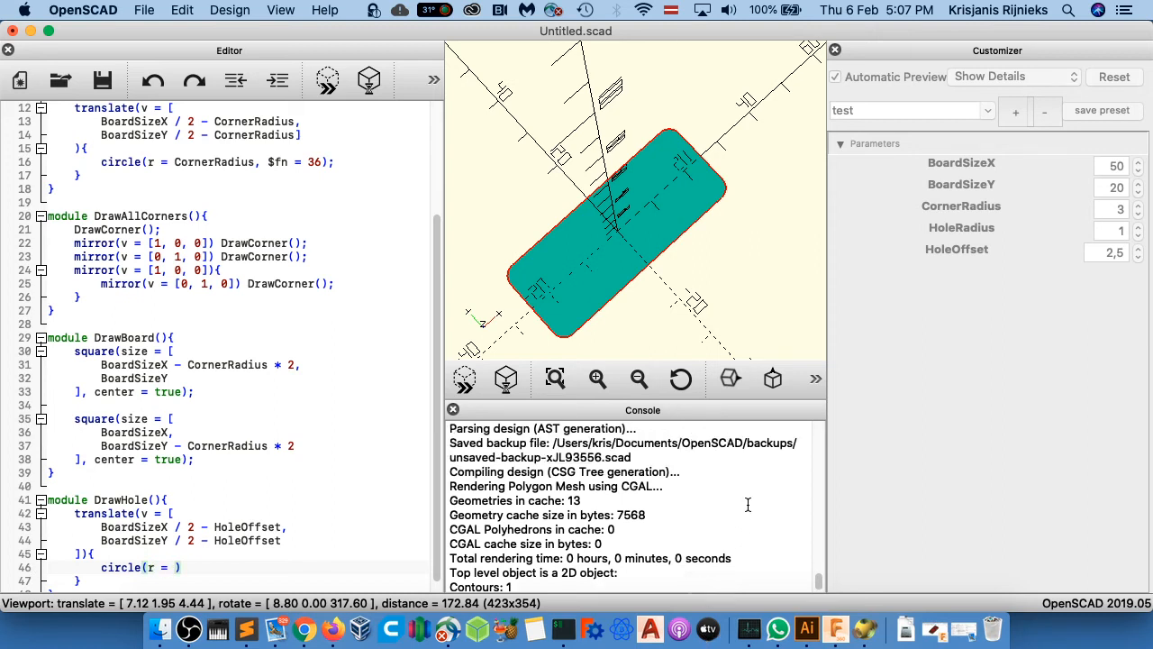
type("HoleRadius")
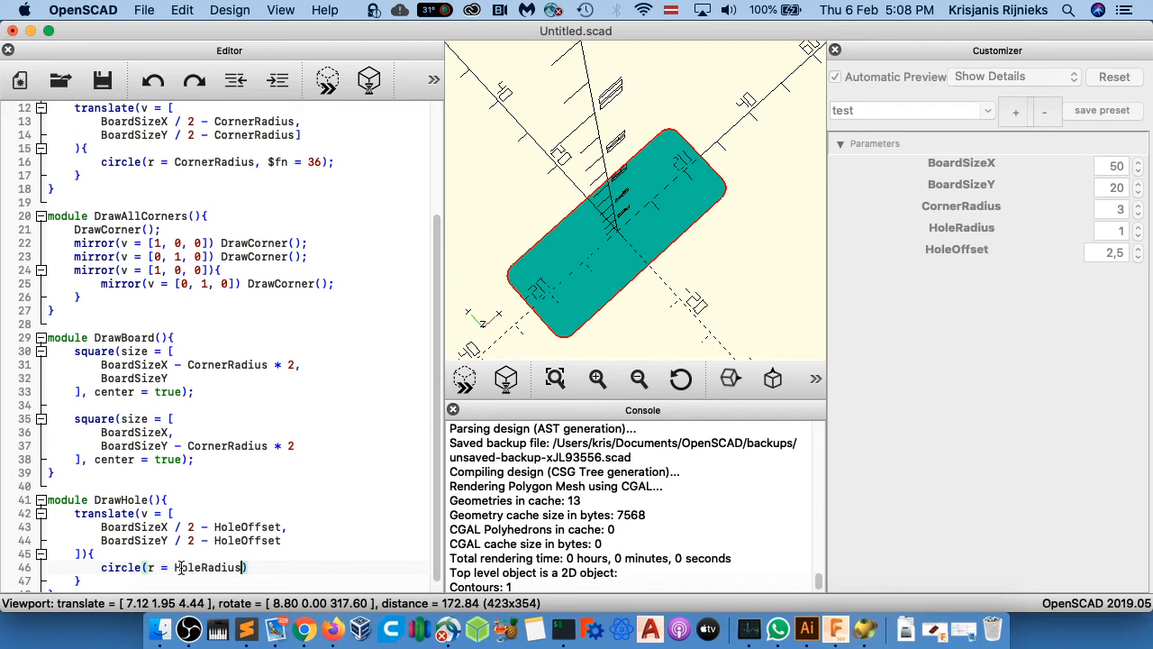
type(", $fn = 36")
left_click(328, 83)
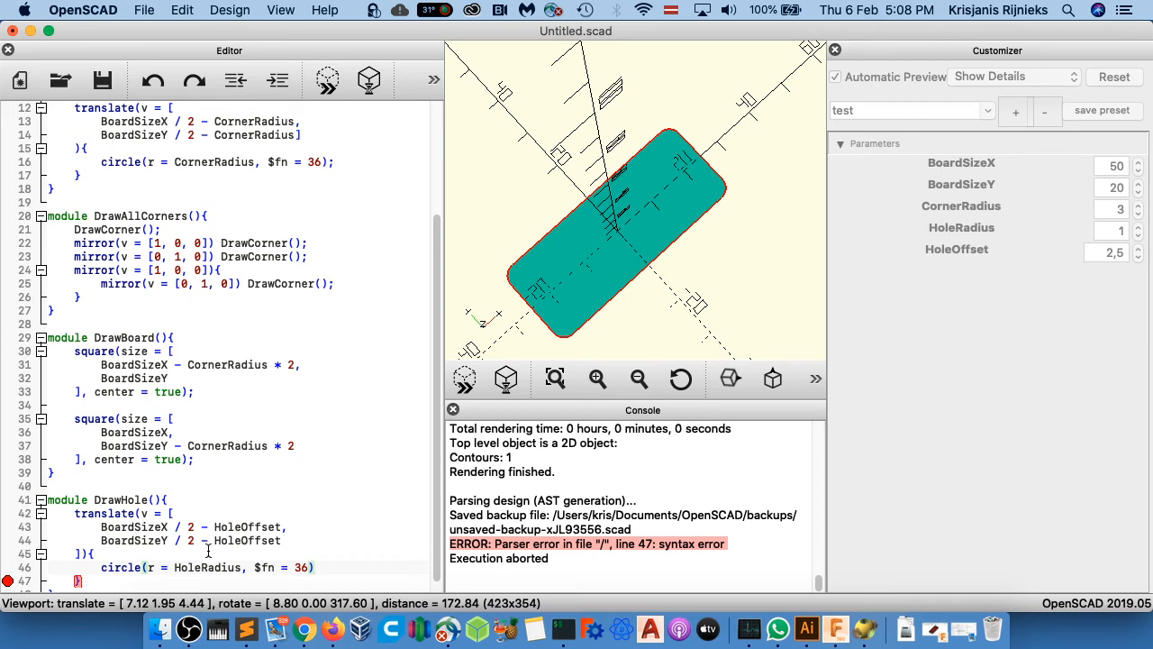
- End the circle statement in DrawHole with a semicolon, then preview and render the design
scroll(207, 545, "down", 1)
type(";")
left_click(327, 81)
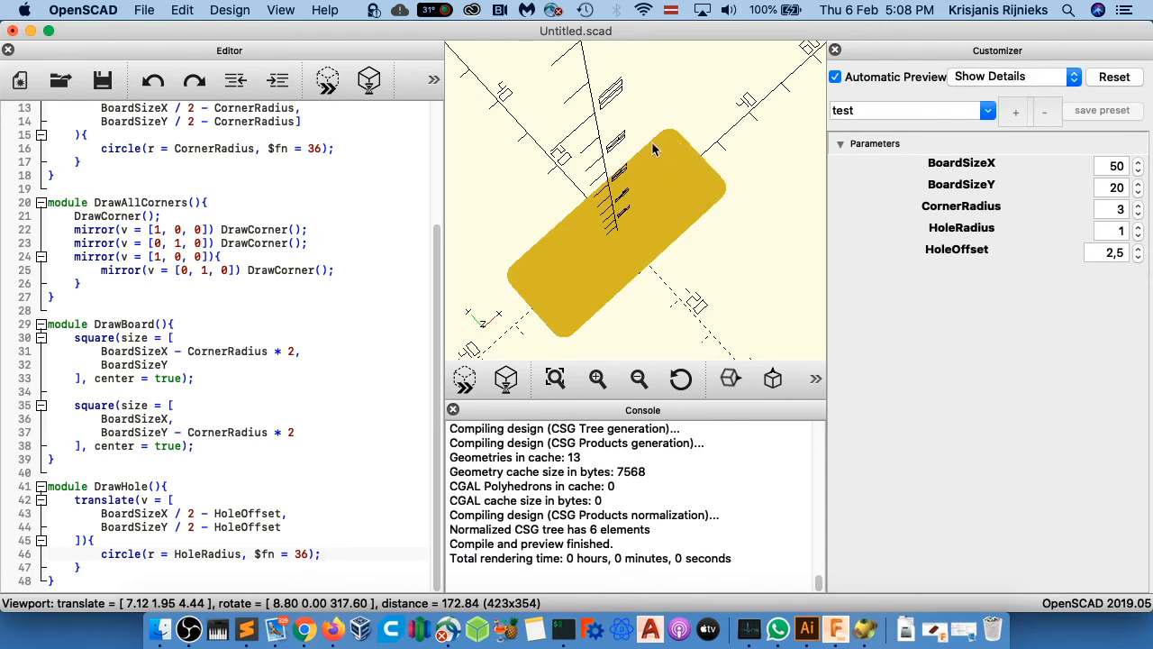
key("F6")
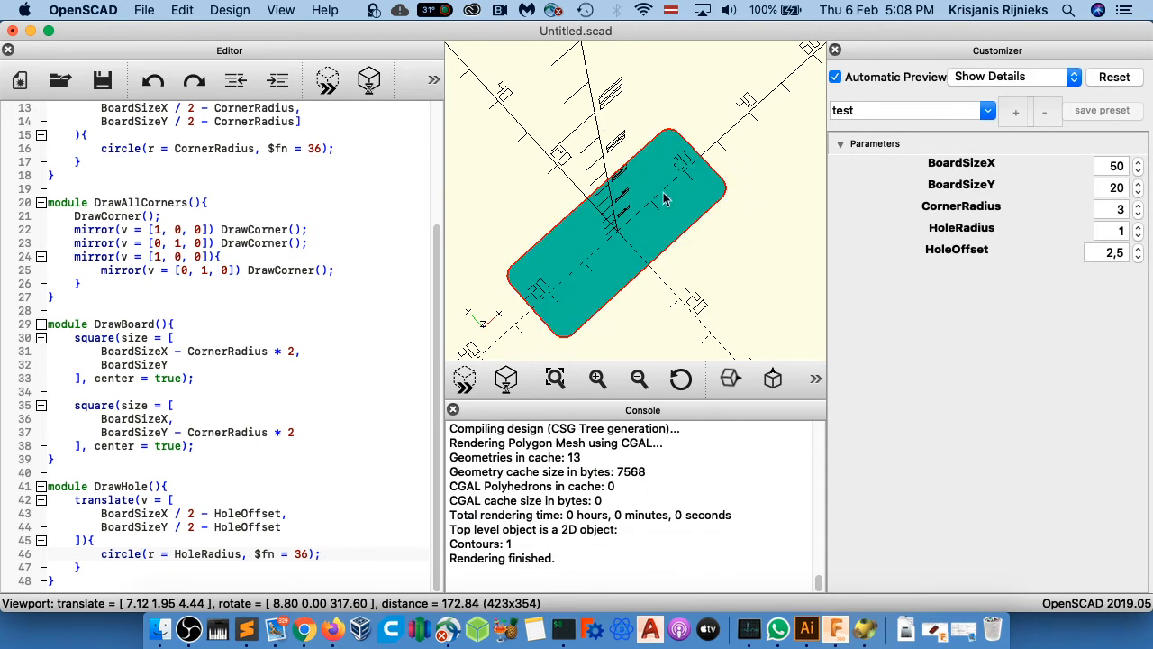
- Call DrawHole(); below DrawAllCorners(); near the start of the script and render the design
left_click(193, 489)
scroll(194, 487, "up", 4)
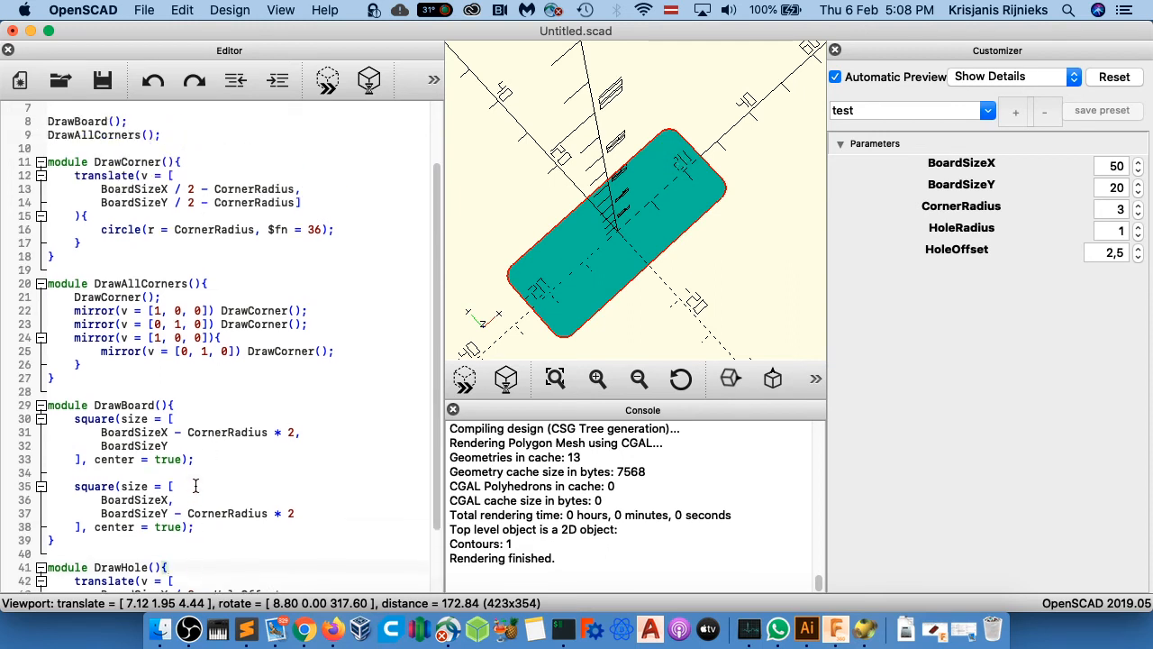
scroll(544, 332, "down", 3)
scroll(194, 406, "down", 1)
scroll(194, 405, "up", 3)
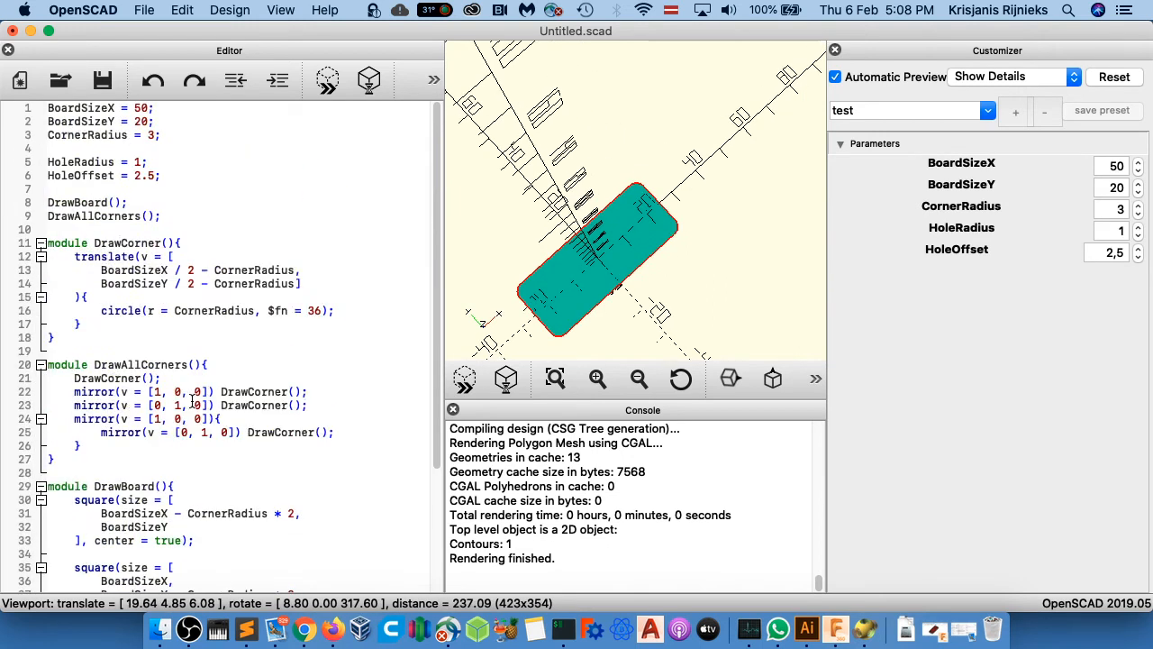
left_click(191, 219)
left_click(90, 189)
left_click(166, 214)
key("Return")
type("DrawHole();")
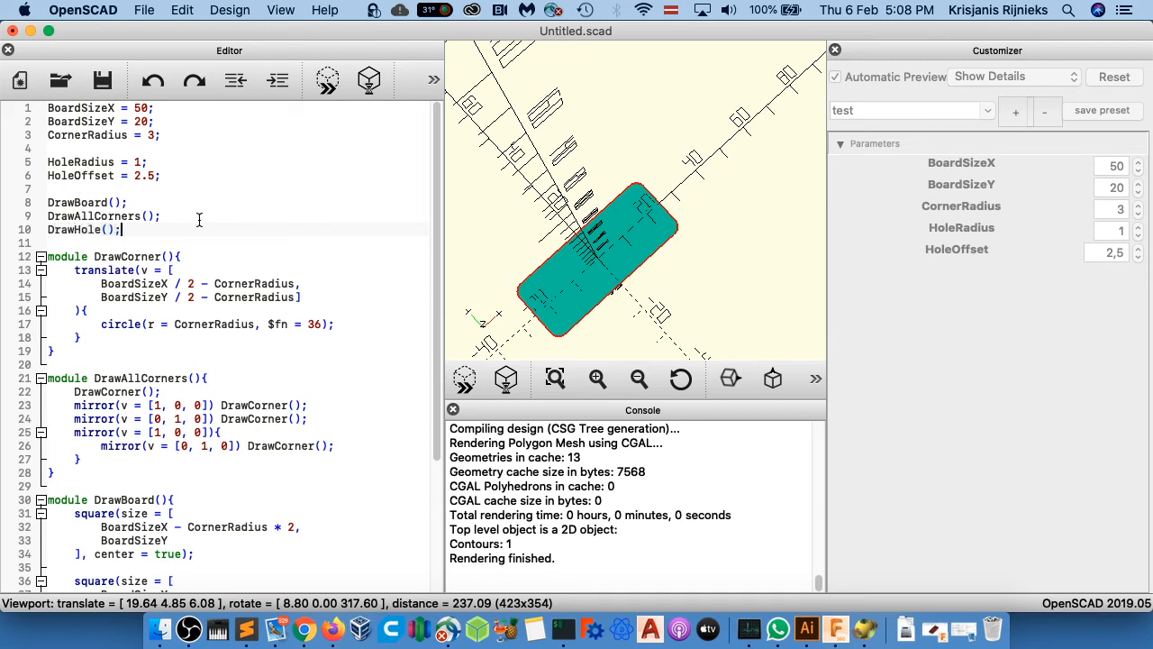
left_click(373, 85)
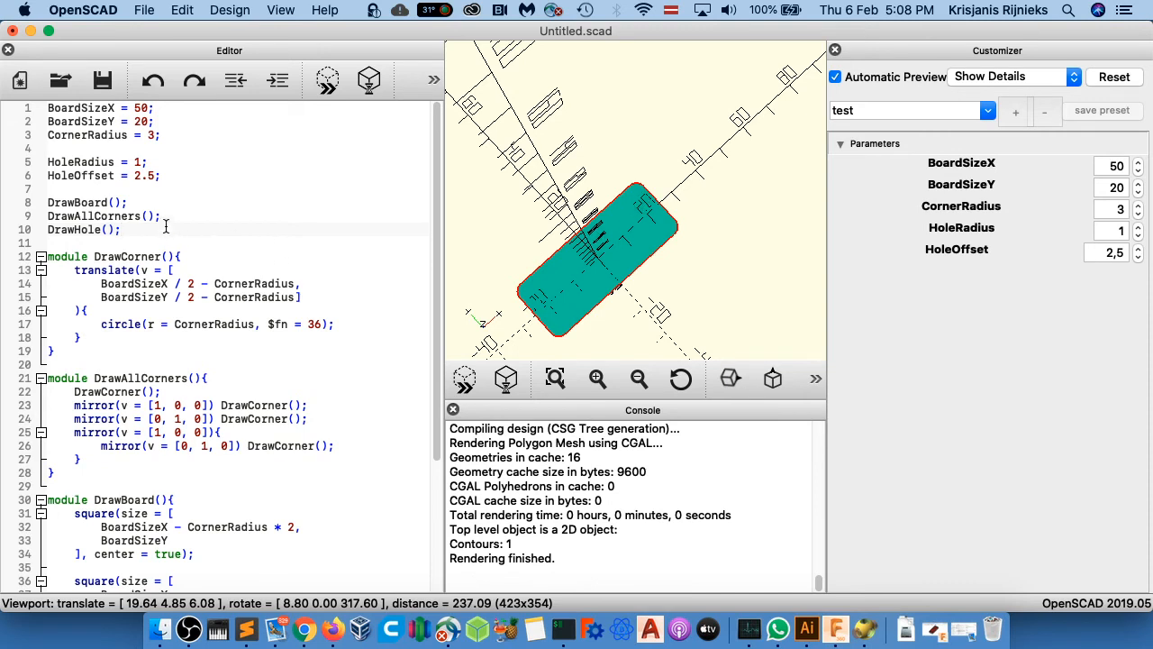
- Switch to Chrome and look up difference() from the OpenSCAD cheat sheet, reading its description and usage example
left_click(79, 192)
left_click(181, 216)
key("super+Tab")
left_click(19, 75)
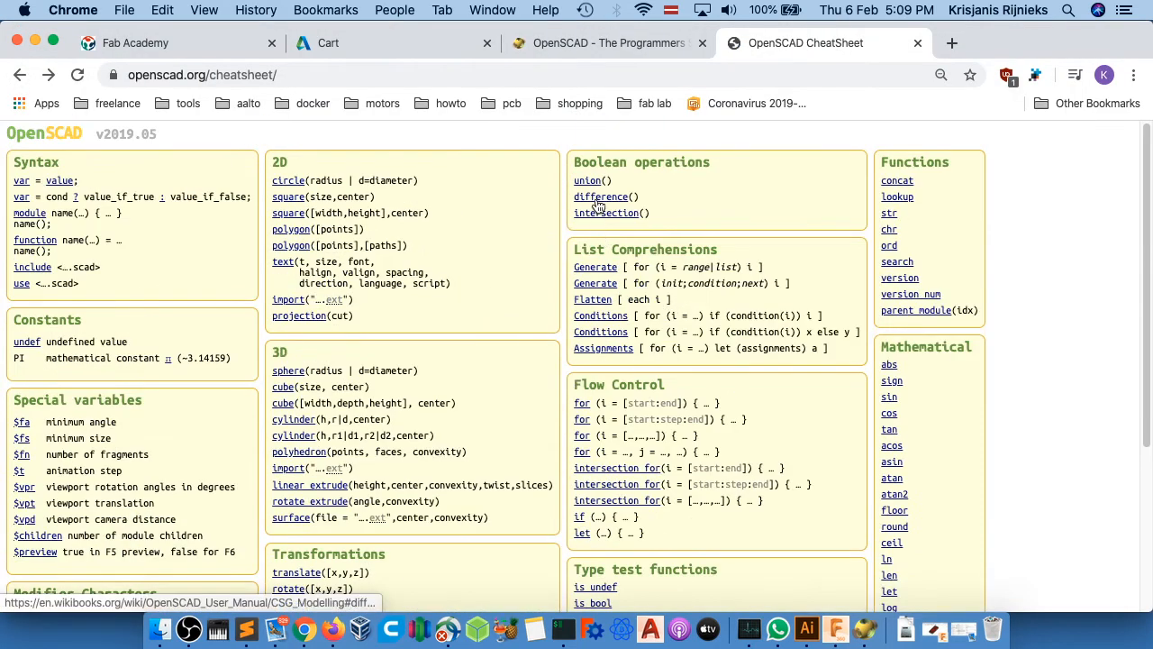
left_click(598, 206)
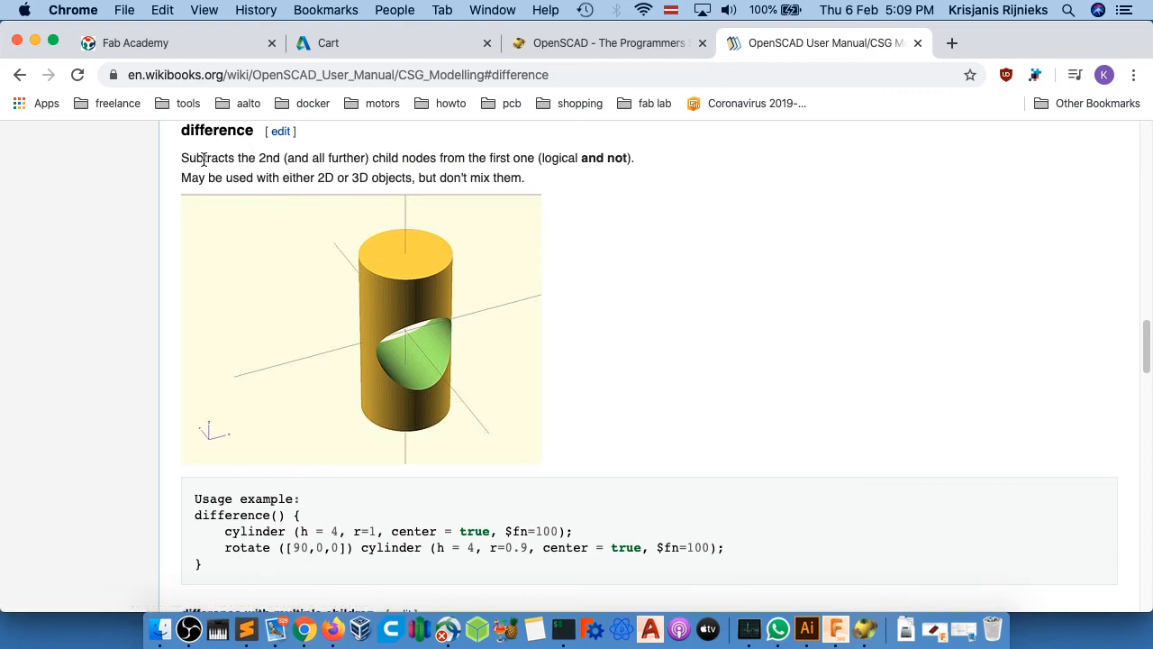
left_click_drag(259, 158, 398, 158)
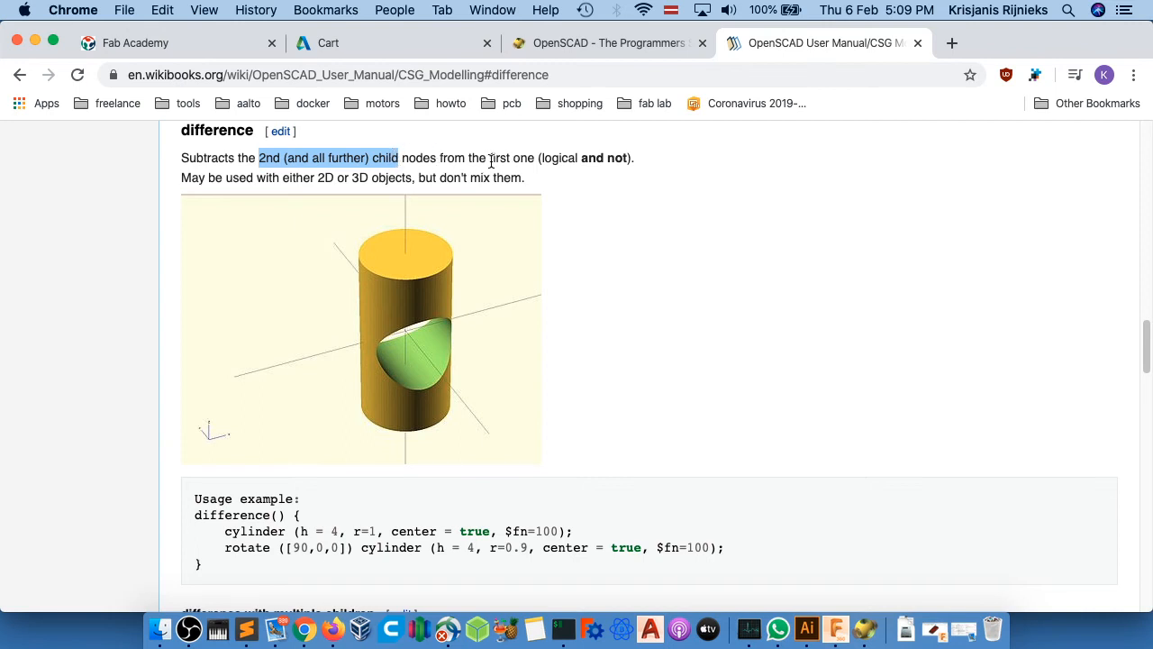
left_click_drag(649, 156, 537, 157)
left_click(578, 161)
left_click_drag(195, 514, 379, 521)
- Switch back to OpenSCAD and cut the DrawAllCorners(); call between DrawBoard(); and DrawHole(); near the start of the script
key("super+Tab")
left_click(167, 215)
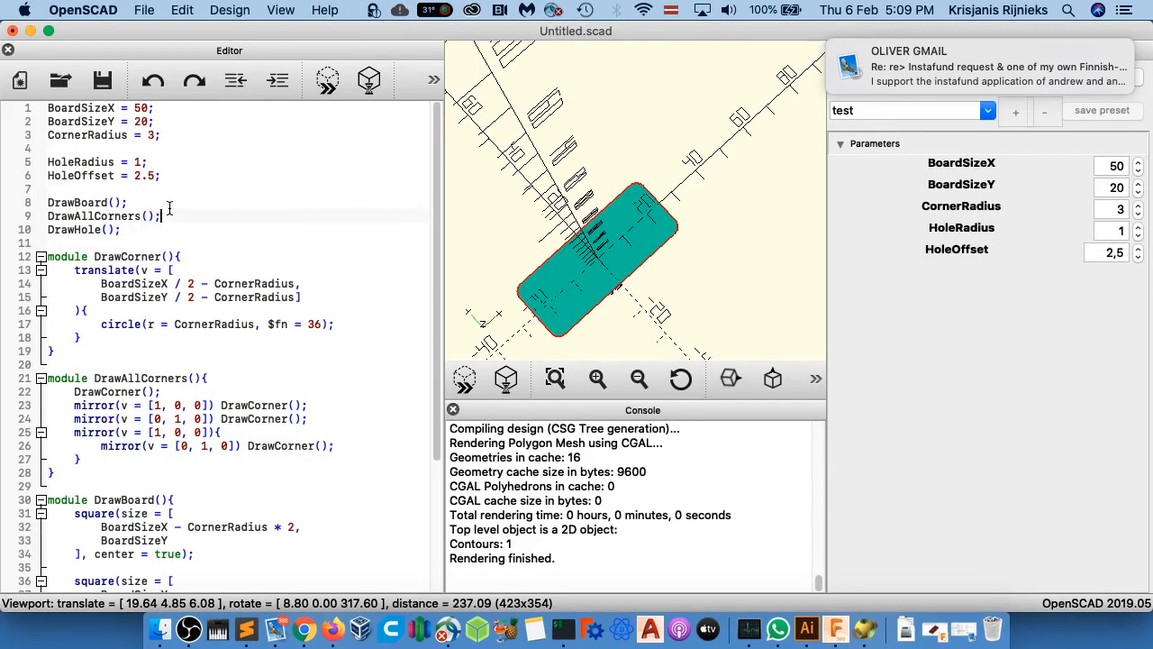
left_click(126, 202)
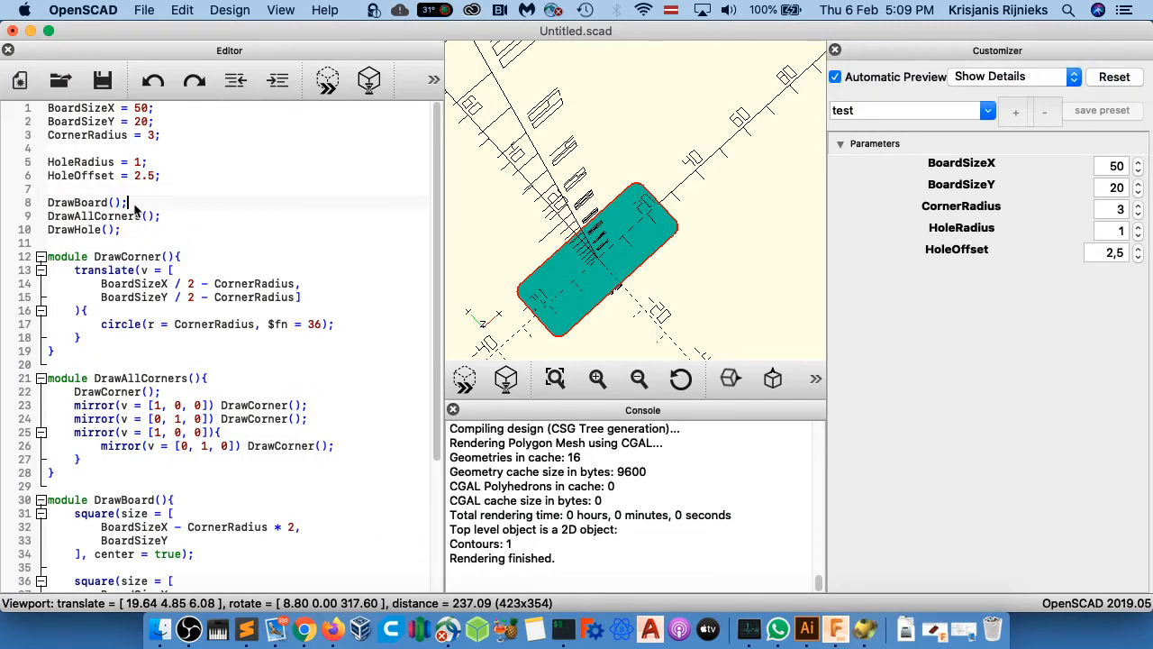
left_click_drag(162, 217, 48, 202)
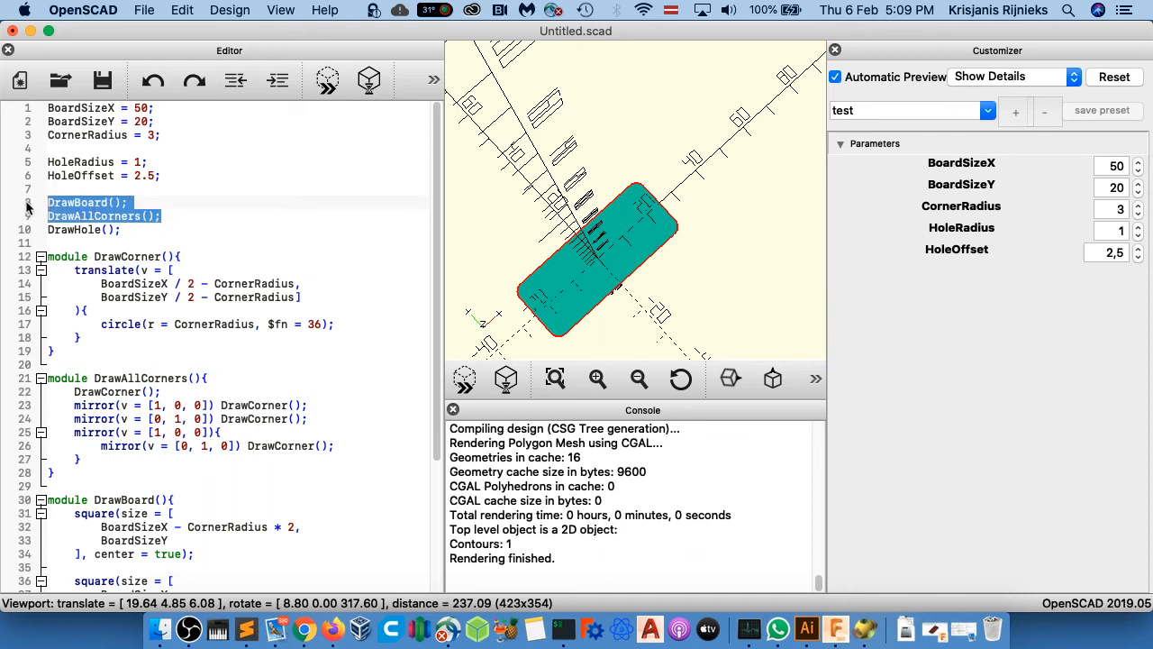
left_click(93, 206)
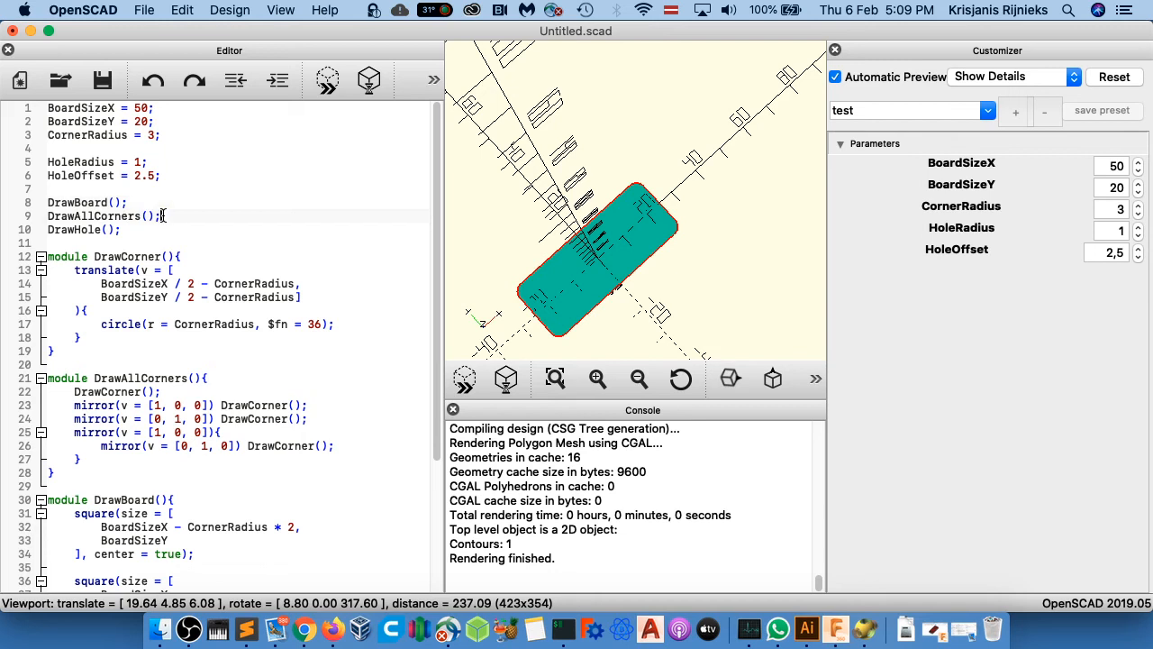
left_click_drag(164, 217, 39, 216)
key("cmd+c")
key("BackSpace")
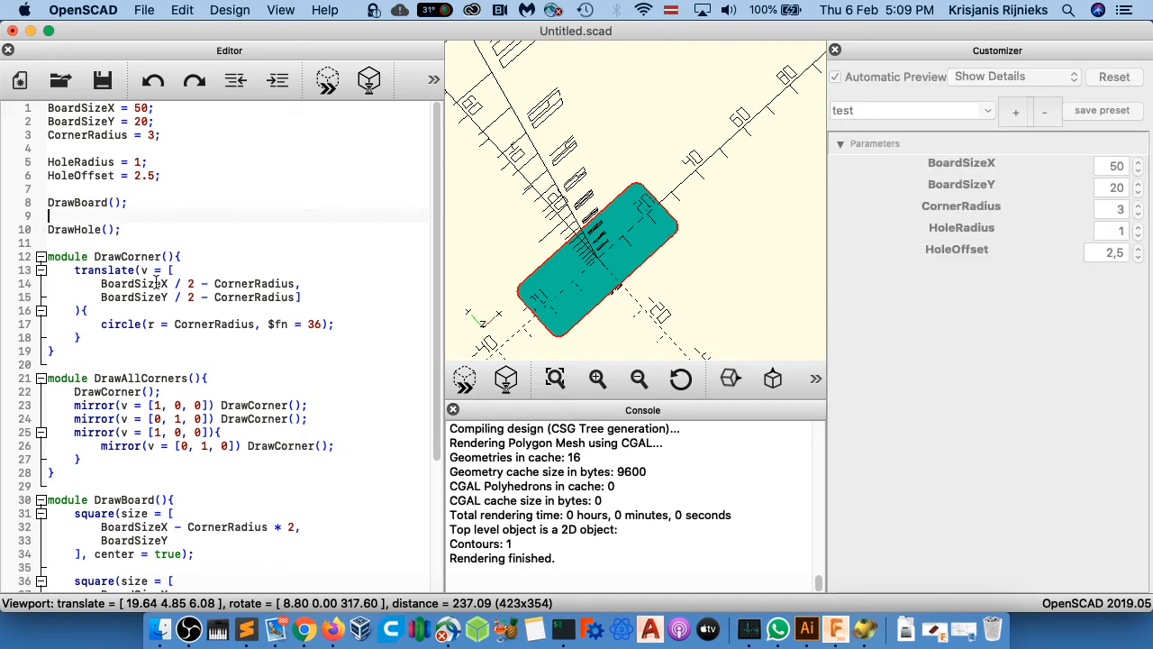
- Insert the DrawAllCorners(); call at the end of the DrawBoard module, below a blank line, and render the design
scroll(156, 282, "down", 3)
scroll(156, 282, "down", 4)
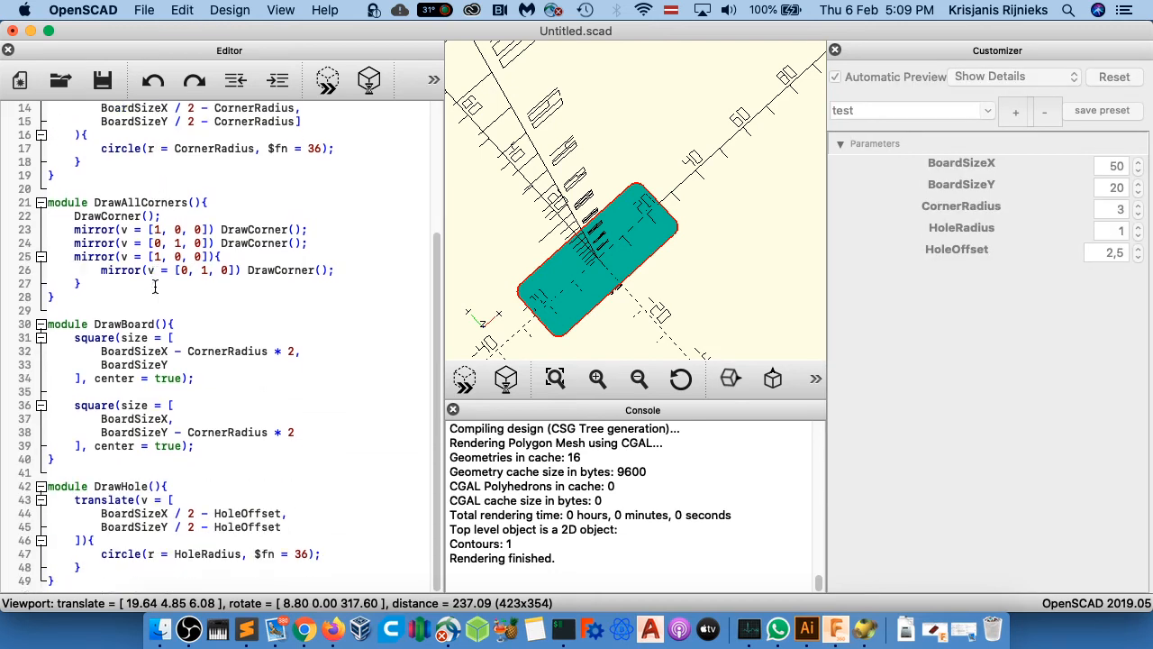
left_click(249, 444)
key("Return")
key("Return")
key("cmd+v")
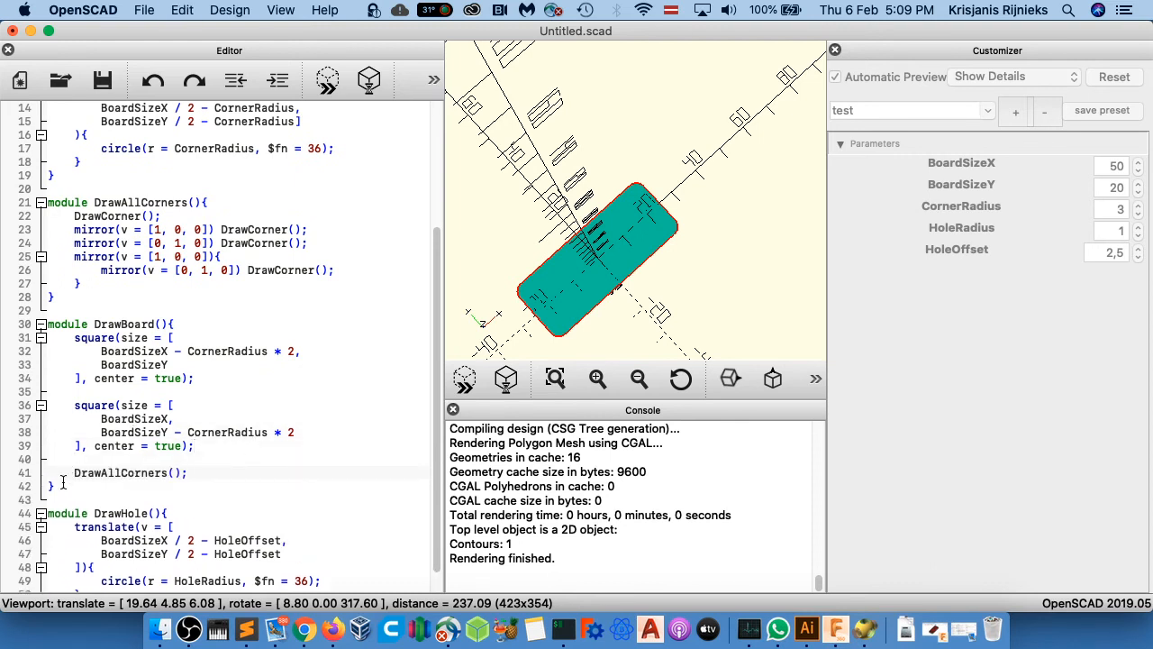
key("super+s")
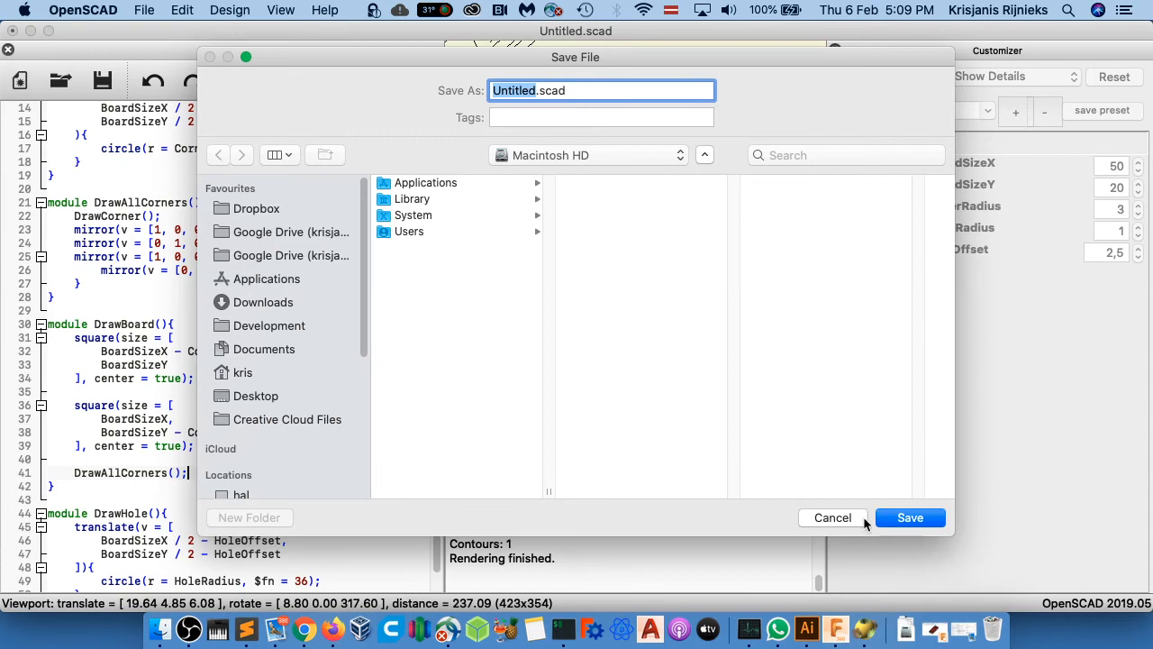
key("Return")
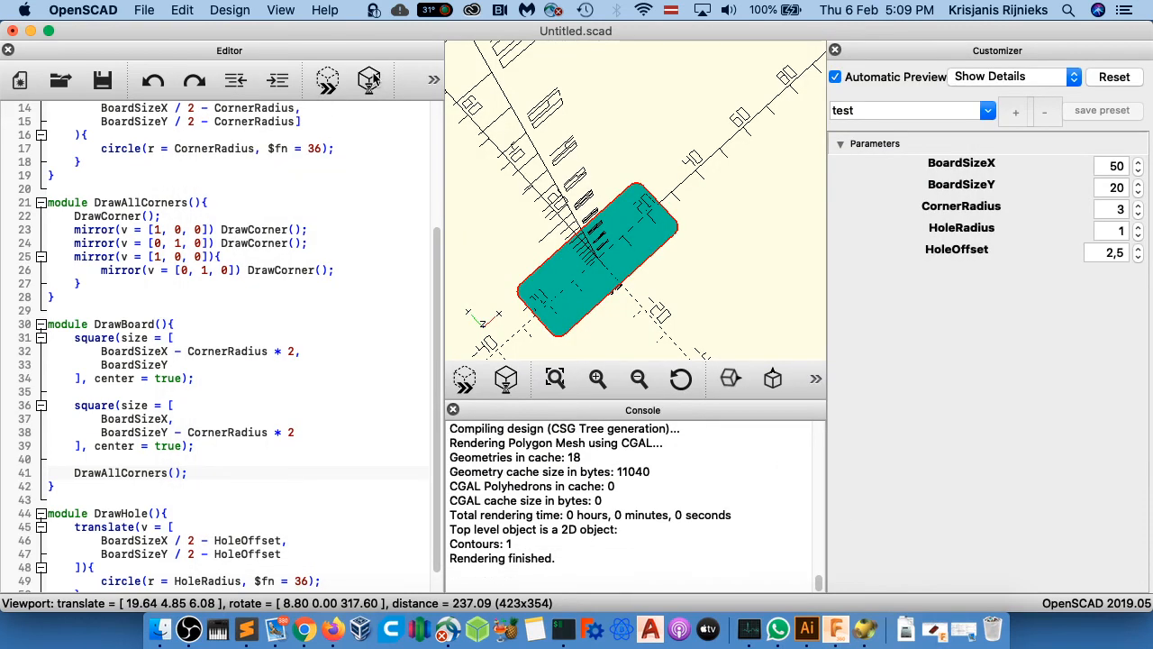
- Remove the empty line between DrawBoard(); and DrawHole(); and enclose both calls in a difference(){ } block
scroll(125, 216, "up", 5)
left_click(125, 216)
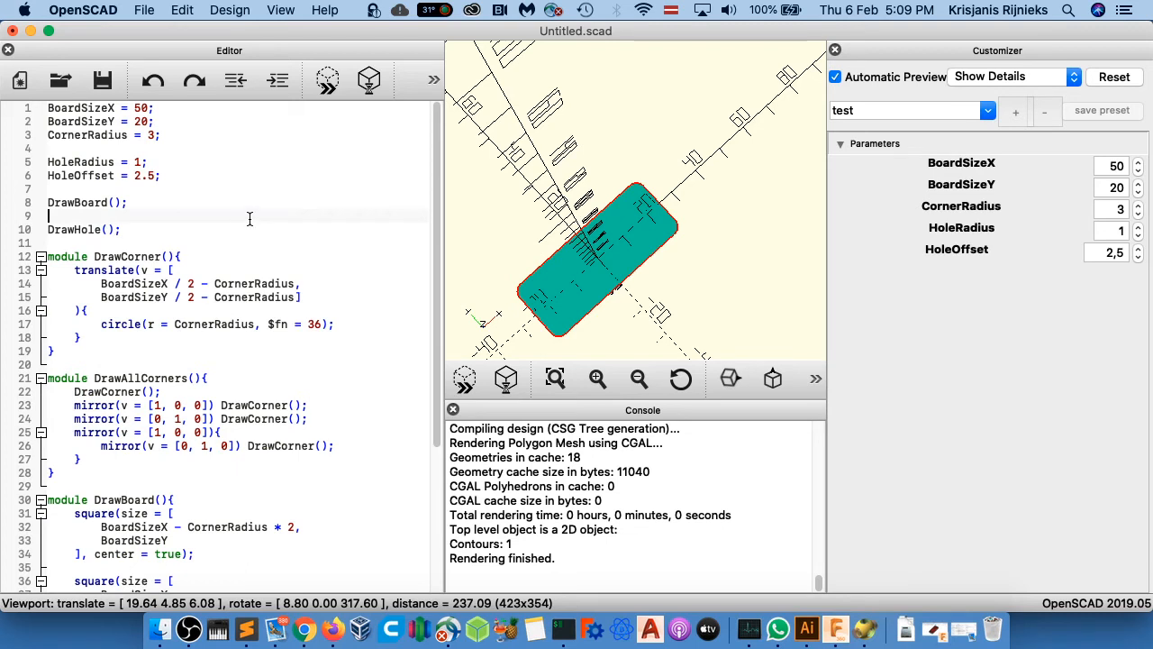
key("BackSpace")
key("Up")
key("Return")
type("dif")
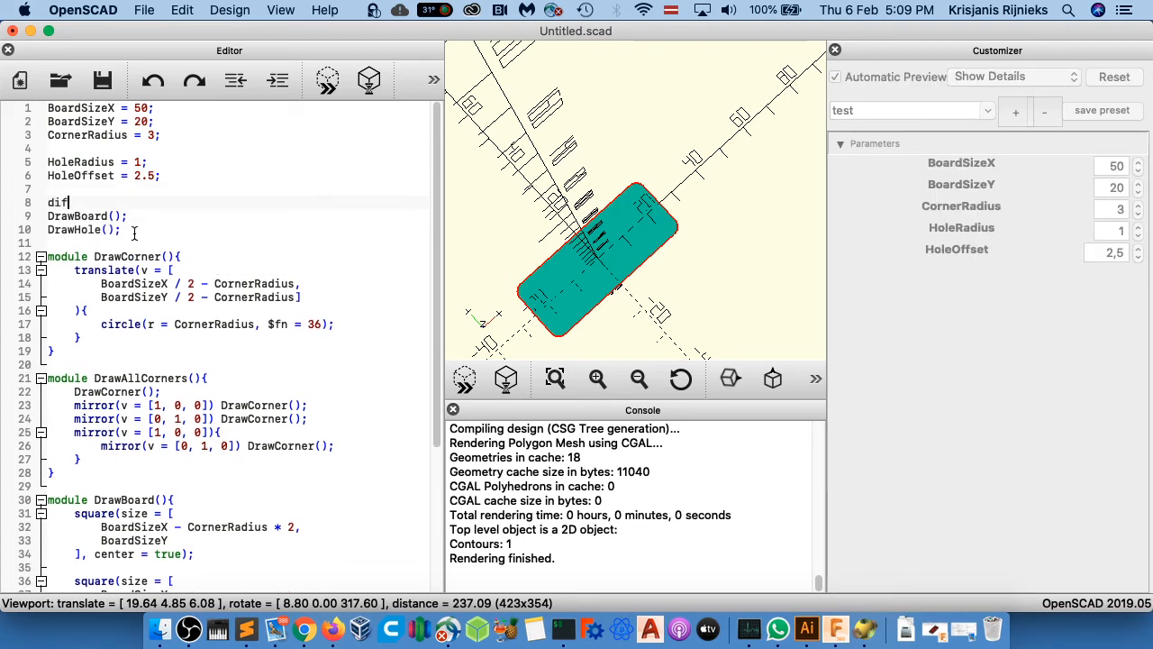
type("ference(){")
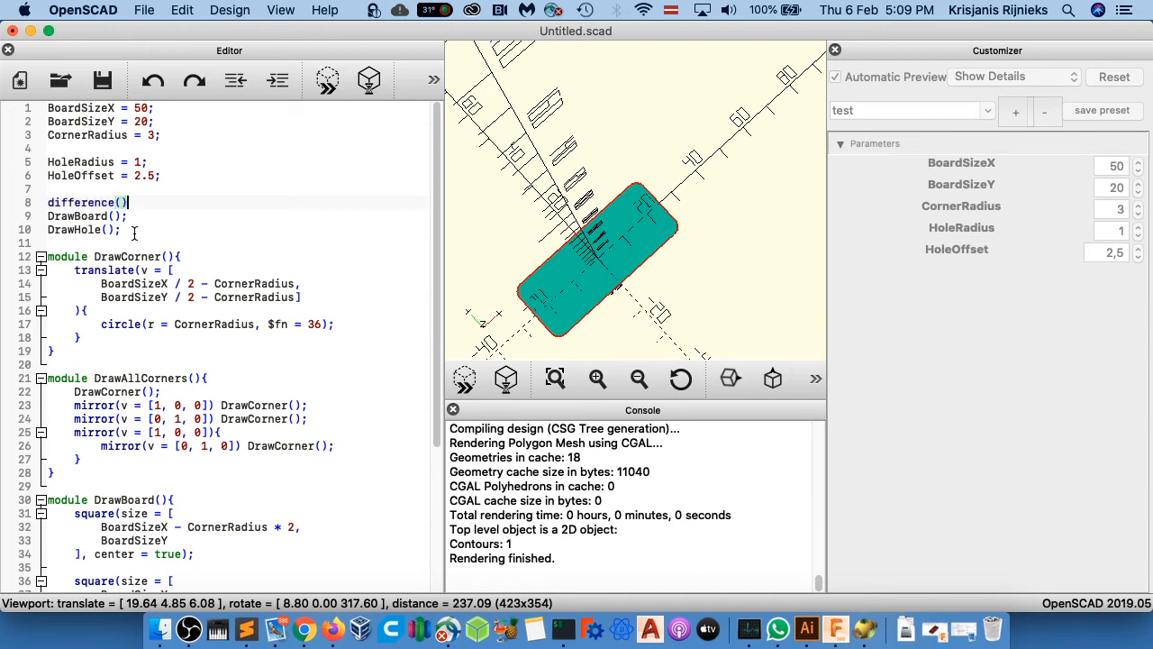
key("Down")
key("Down")
key("Return")
type("}")
- Indent the DrawBoard(); and DrawHole(); calls inside the difference block by one level
key("Up")
key("Up")
key("Left")
key("Tab")
key("Down")
key("Tab")
key("Up")
key("Up")
- Preview and render the design, and inspect the corner hole alongside the two calls in the difference block
left_click(327, 81)
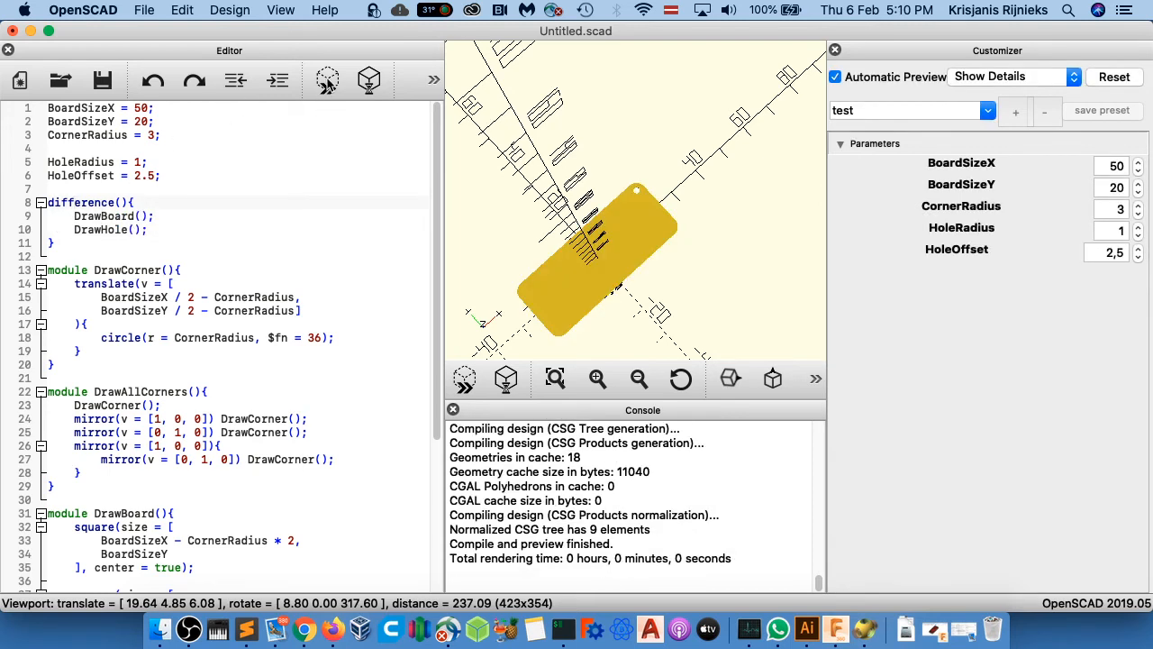
left_click(372, 82)
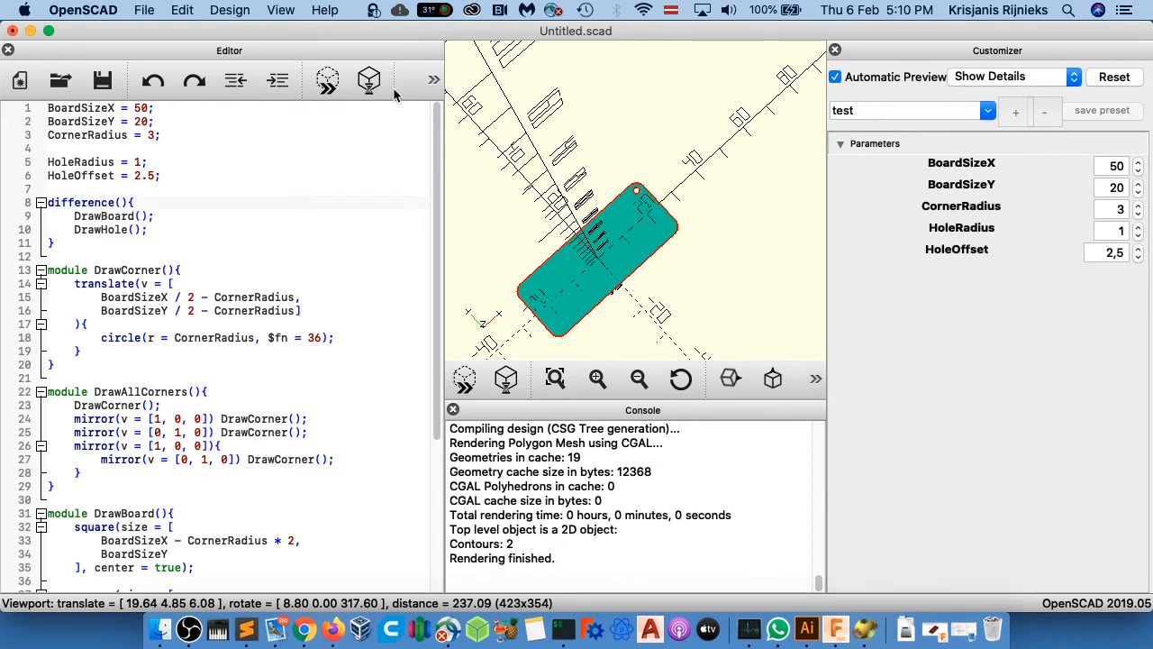
scroll(634, 191, "down", 2)
scroll(634, 190, "up", 10)
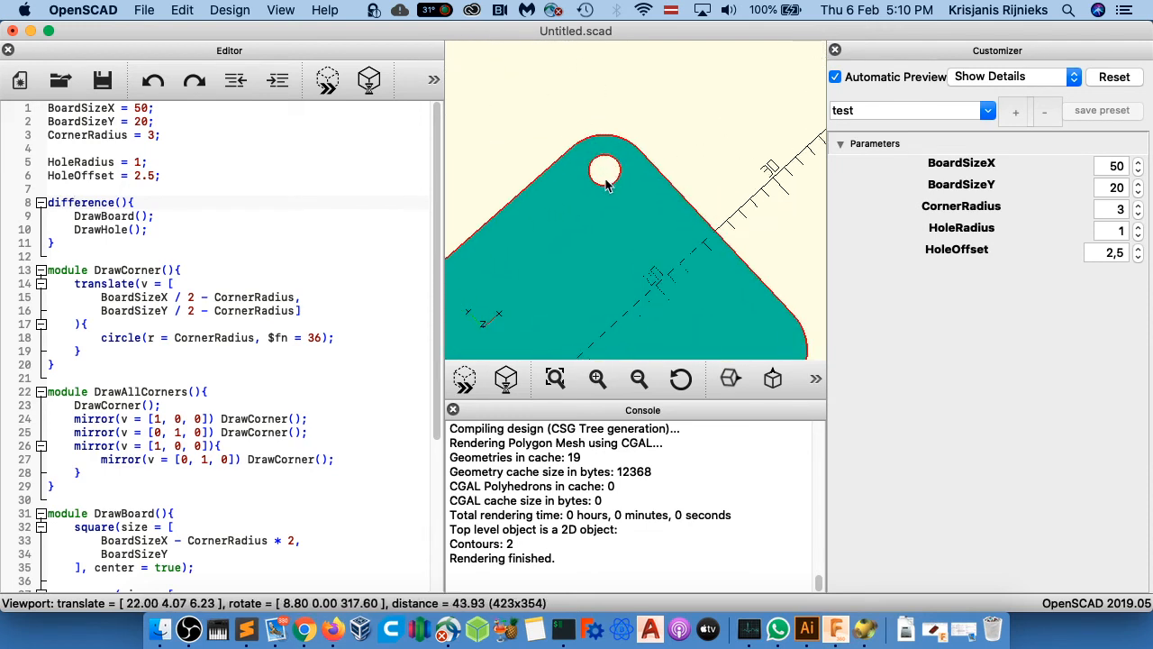
scroll(607, 185, "down", 10)
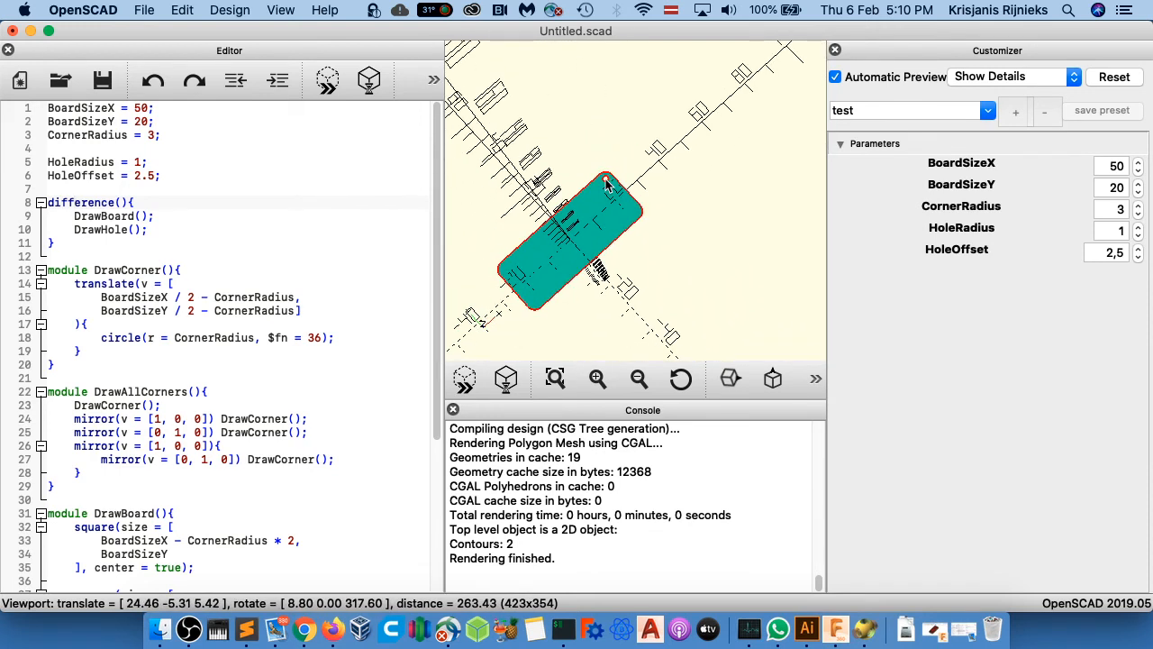
left_click_drag(74, 216, 205, 216)
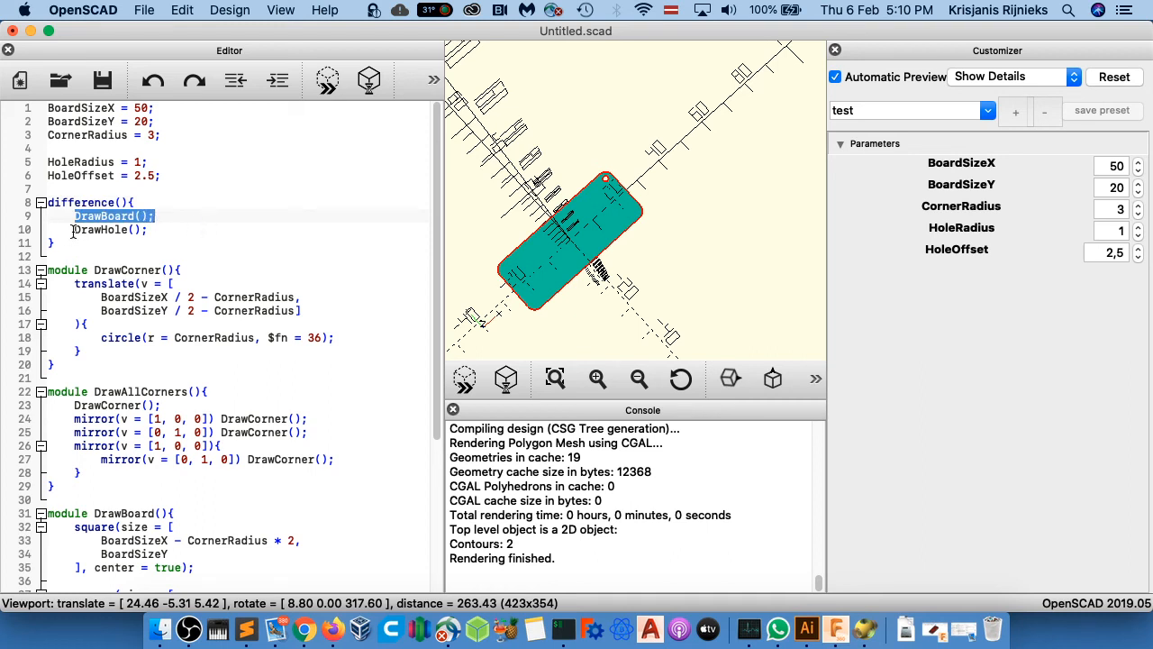
left_click_drag(73, 230, 184, 232)
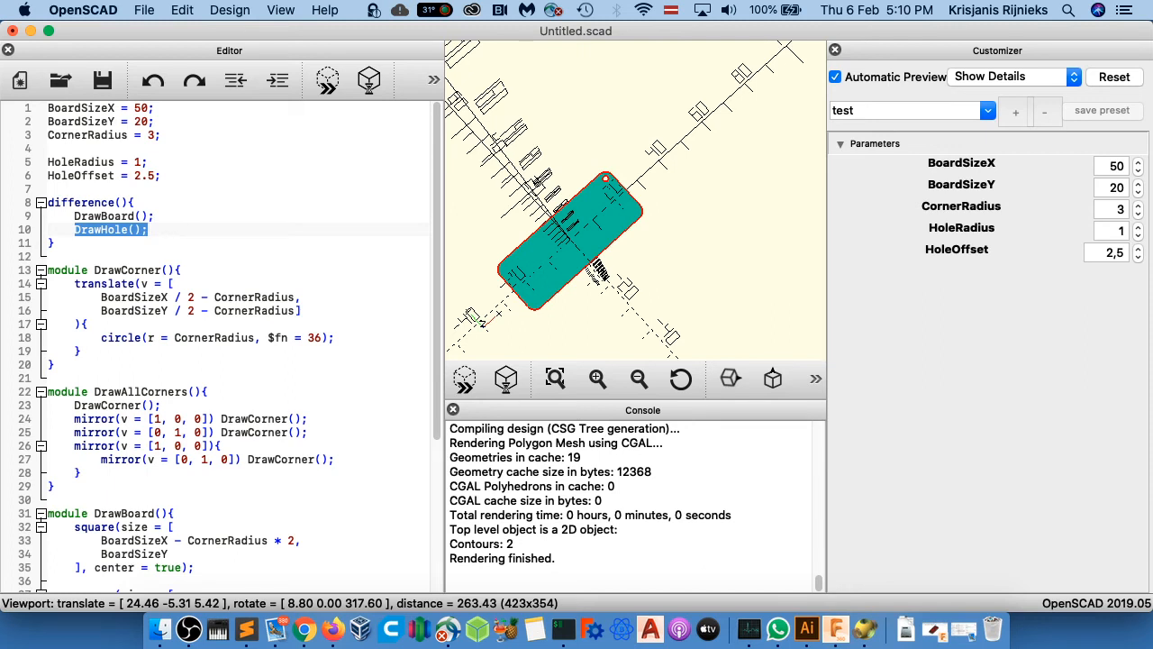
- Add an empty module DrawAllHoles(){ } below the DrawHole module at the end of the script
scroll(143, 271, "down", 5)
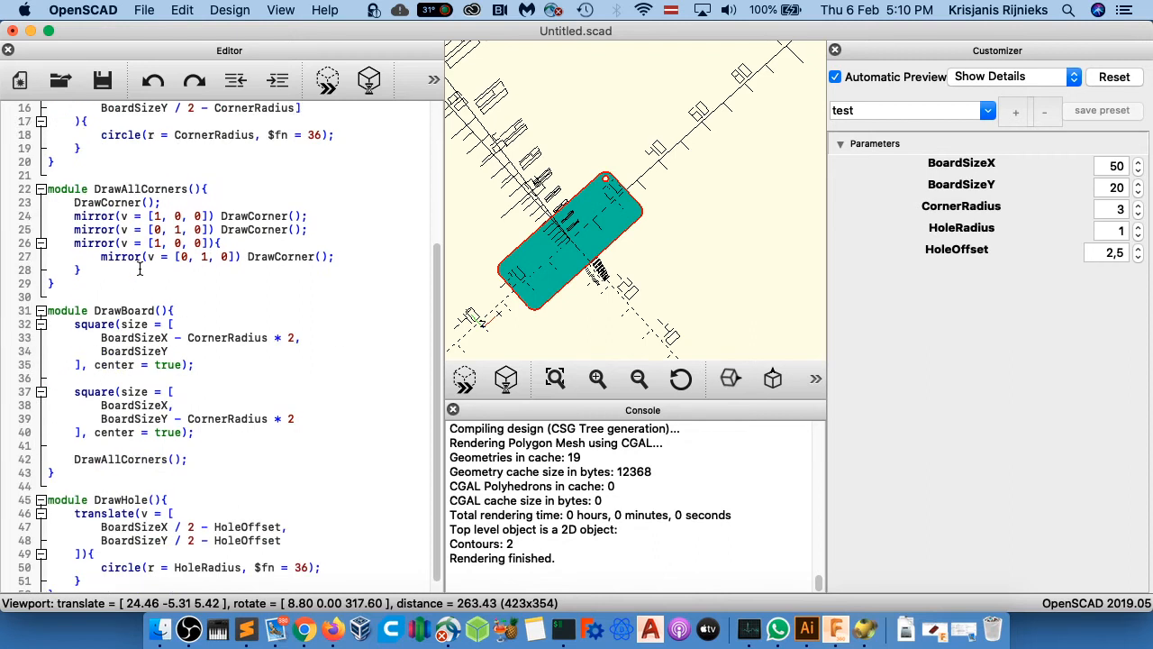
scroll(140, 268, "down", 1)
left_click(112, 581)
key("Return")
key("Return")
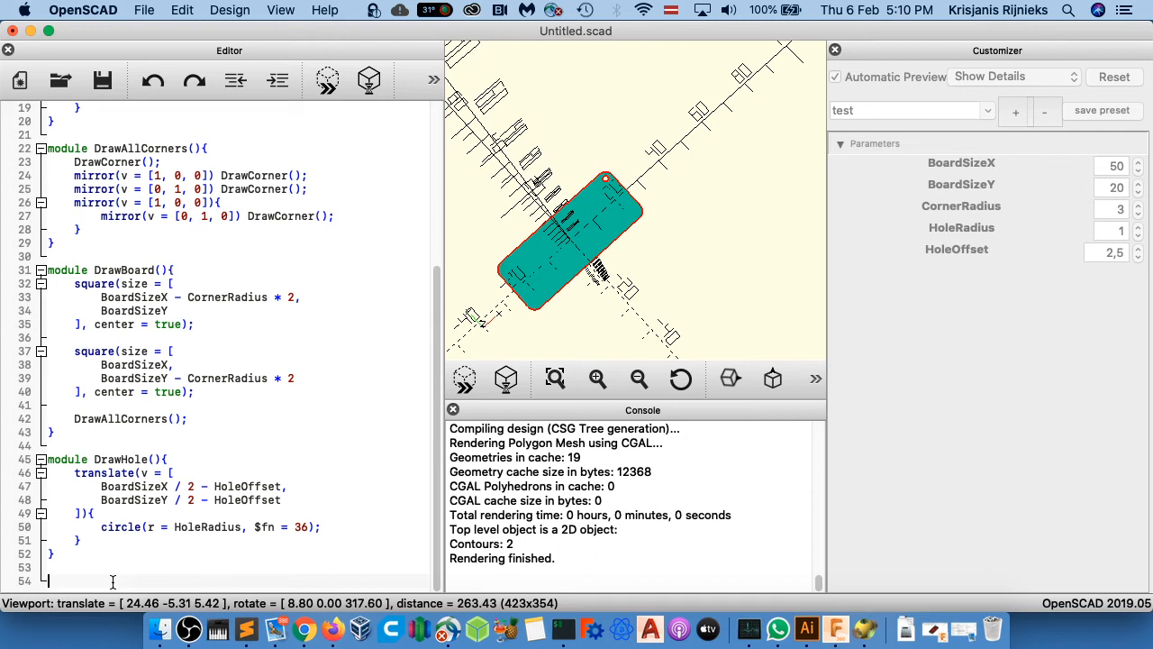
type("module DrawHoles()")
key("BackSpace")
key("BackSpace")
key("BackSpace")
key("BackSpace")
key("BackSpace")
key("BackSpace")
key("BackSpace")
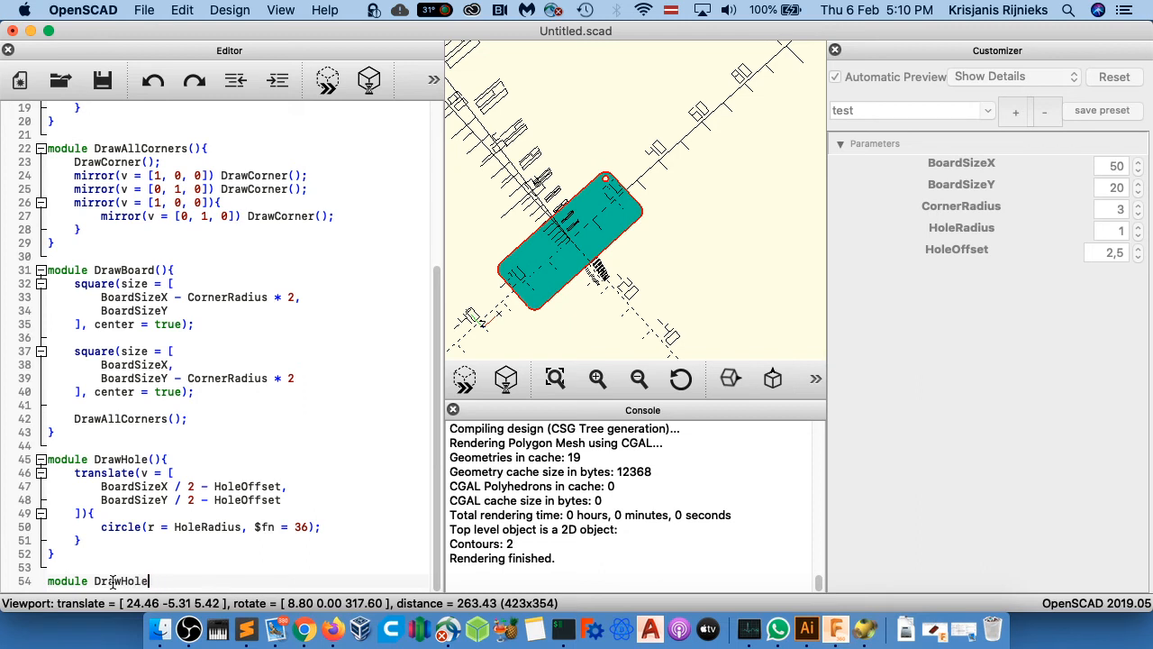
type("AllHoles(){")
key("Return")
scroll(112, 581, "down", 1)
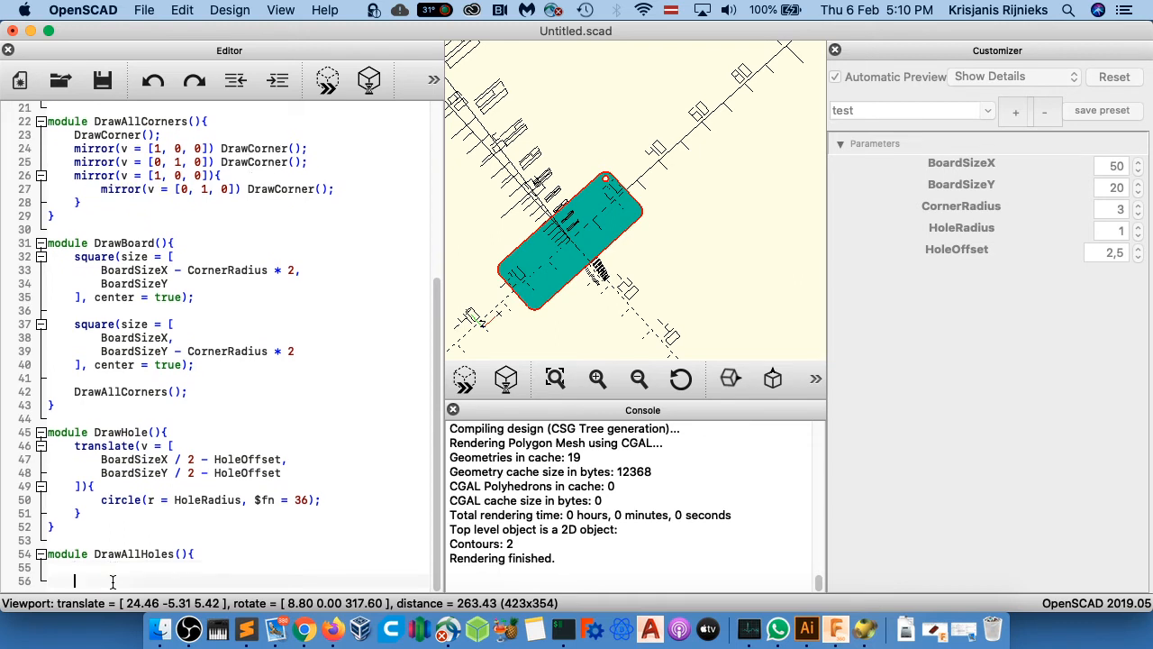
- Copy the DrawCorner and mirror statements from the DrawAllCorners module into the body of DrawAllHoles
scroll(135, 401, "up", 5)
left_click_drag(74, 257, 135, 319)
key("super+c")
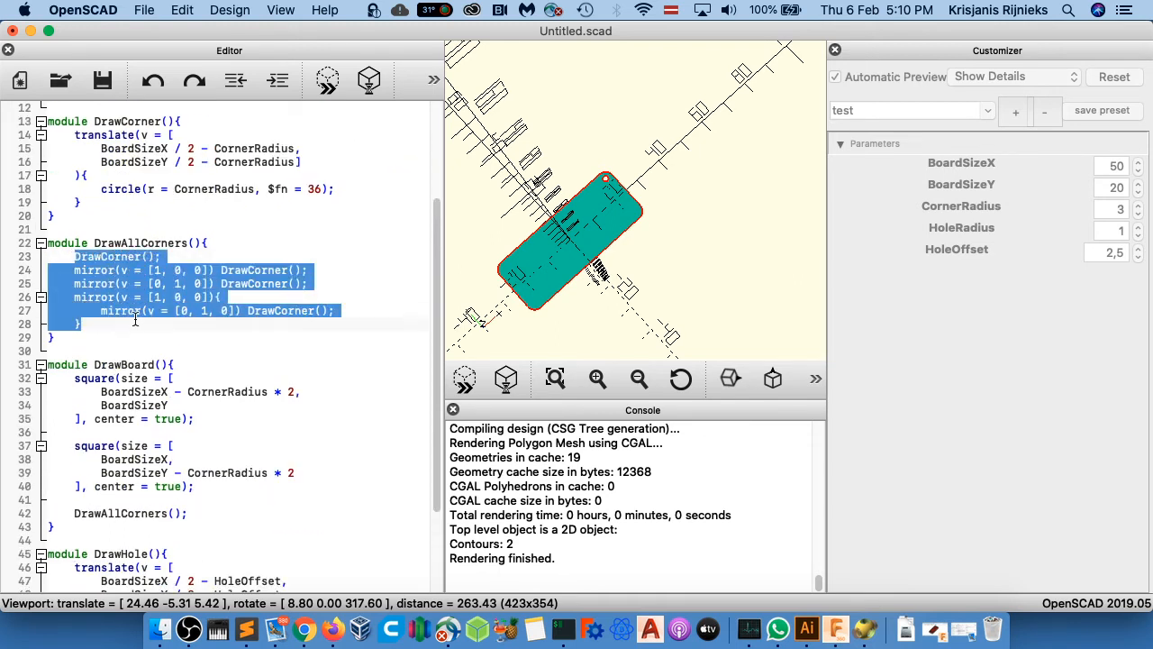
scroll(135, 320, "down", 5)
left_click(109, 574)
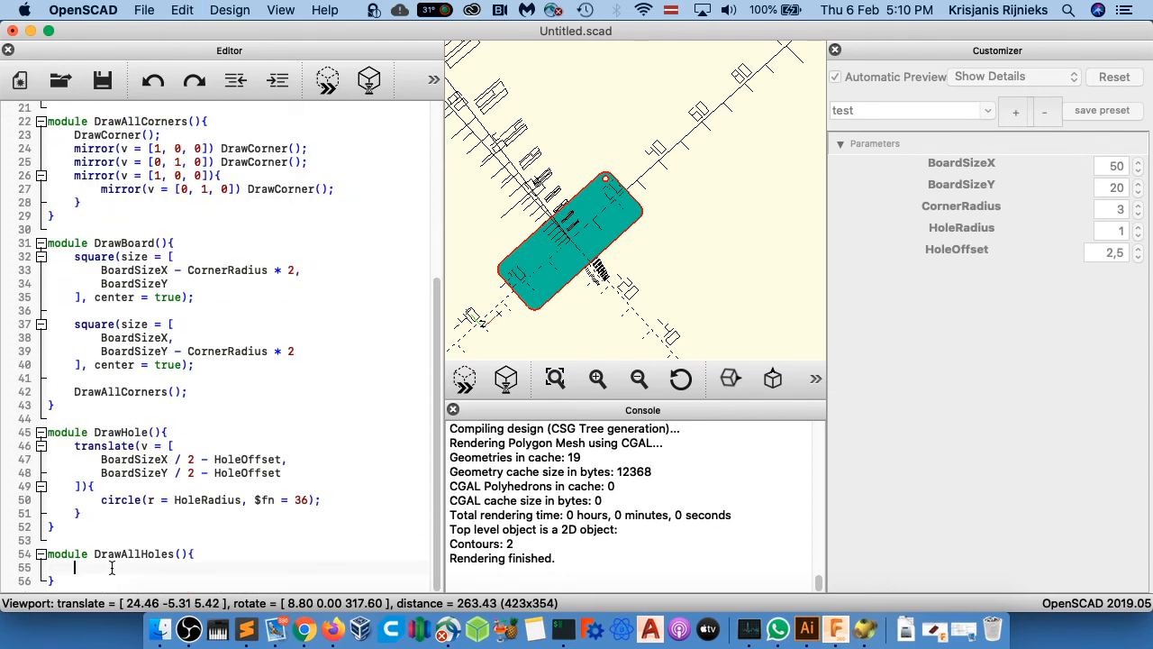
key("super+v")
scroll(179, 458, "down", 1)
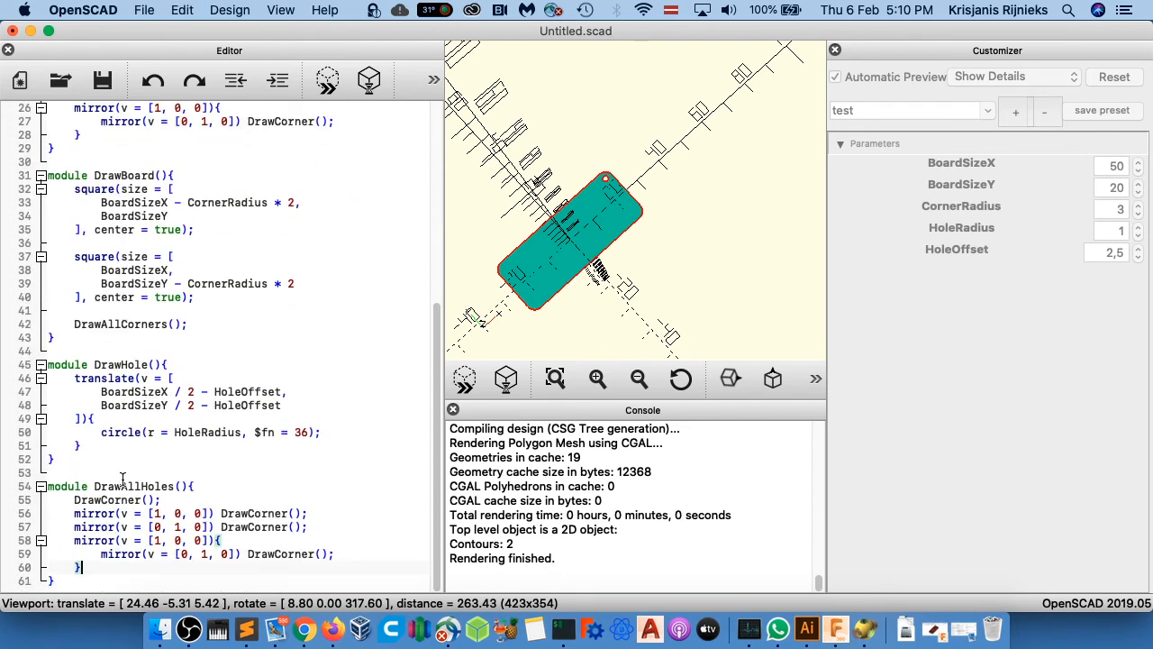
- Replace all four DrawCorner calls in the DrawAllHoles module with DrawHole
double_click(130, 364)
key("super+c")
double_click(98, 512)
double_click(107, 501)
key("super+v")
double_click(265, 512)
key("super+v")
double_click(259, 526)
key("super+v")
double_click(274, 553)
key("super+v")
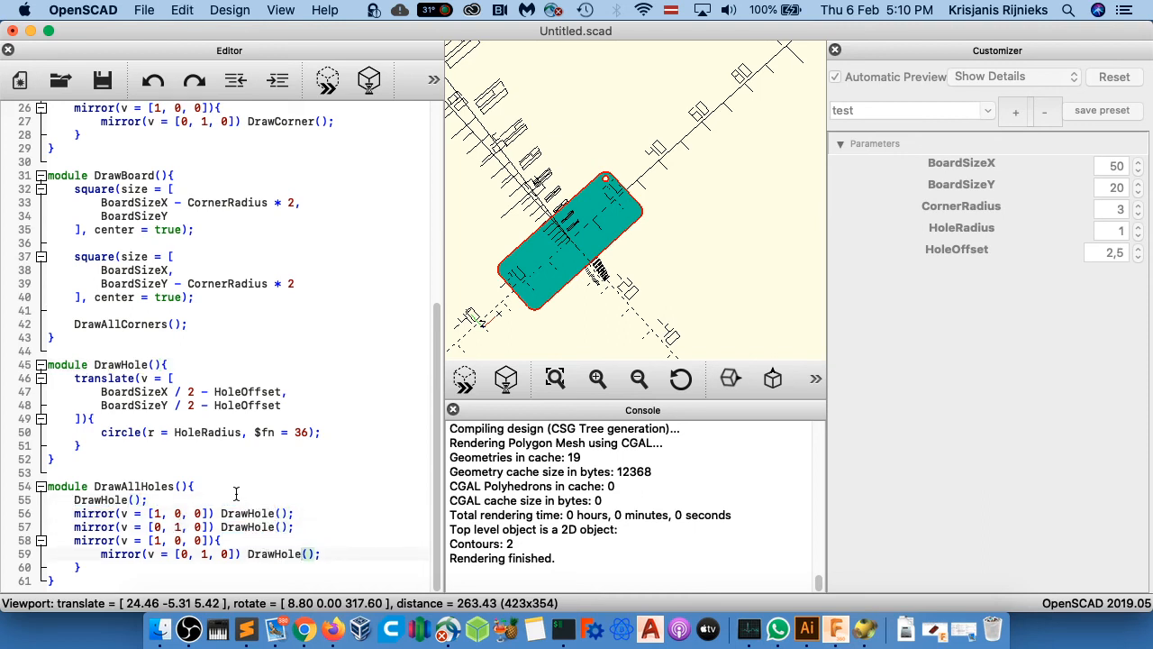
- Change the DrawHole(); call inside the difference block to DrawAllHoles(); without saving the file
scroll(210, 283, "up", 10)
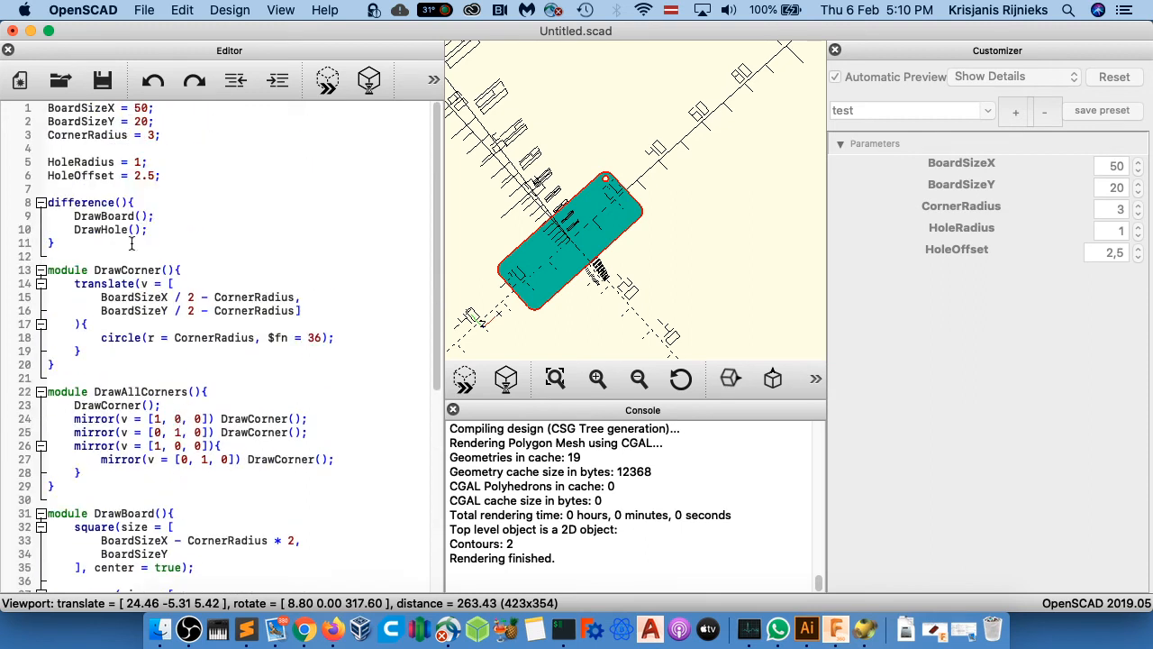
left_click(102, 230)
type("AllHoles")
key("super+s")
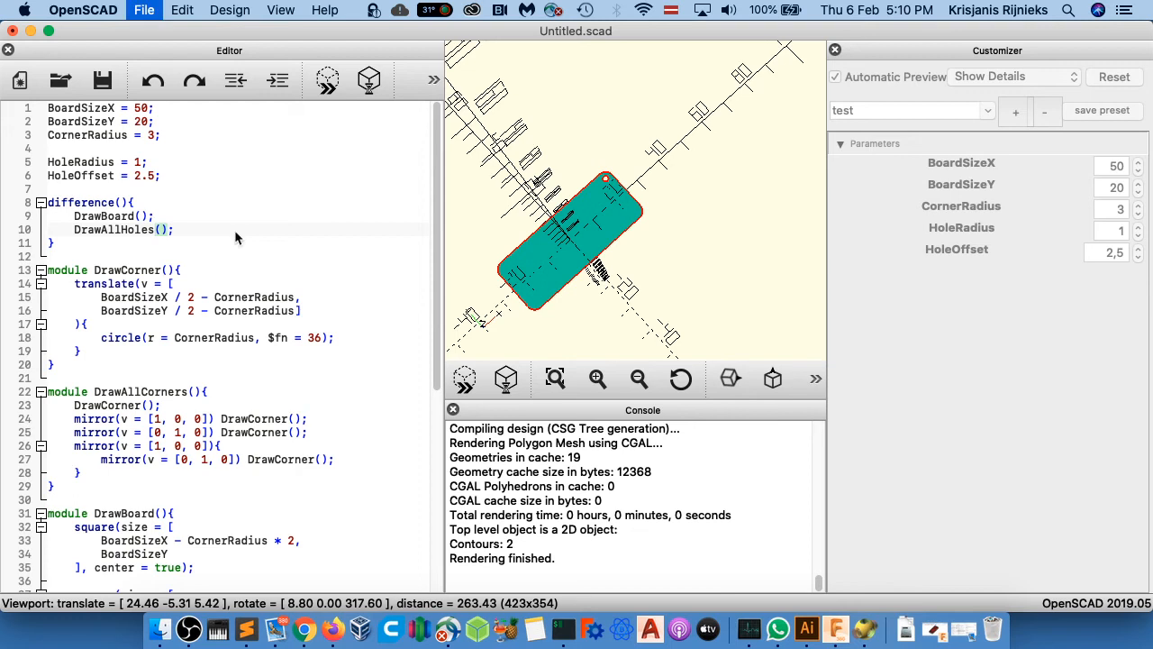
left_click(830, 517)
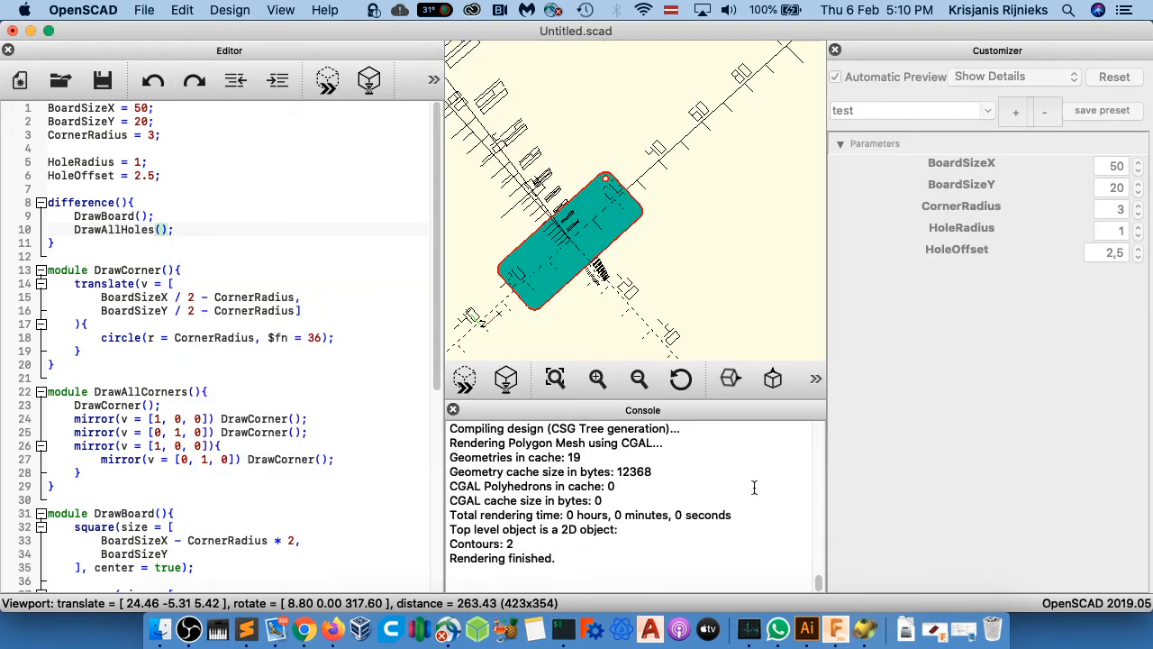
- Preview and render the design, and inspect the holes at the board's four corners
left_click(335, 81)
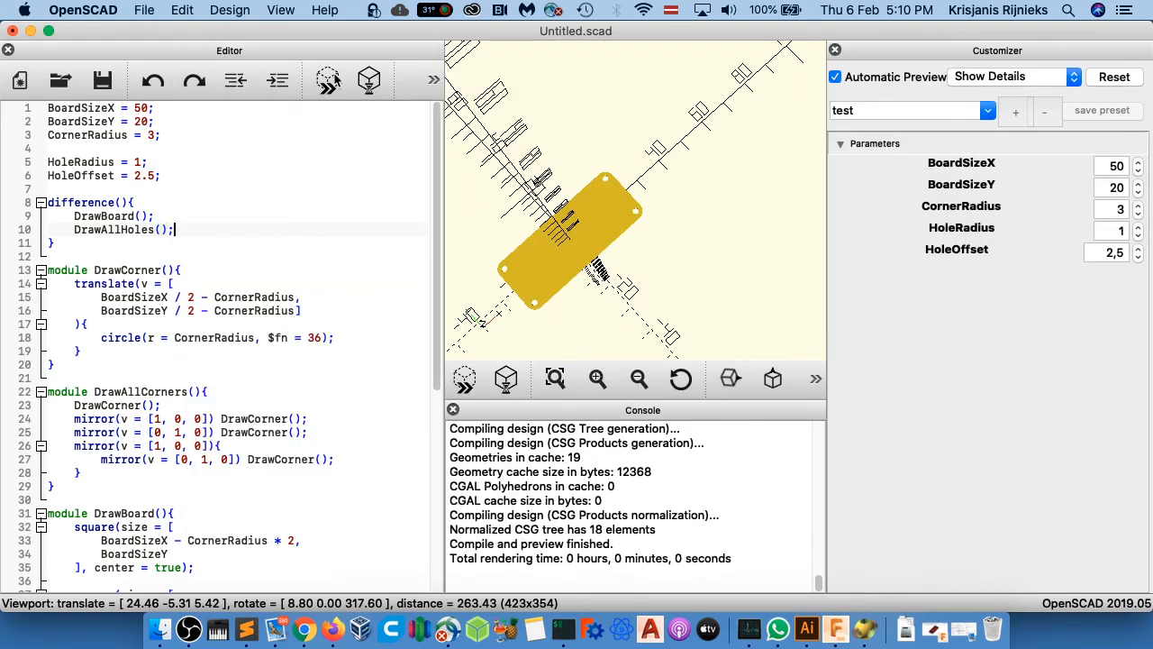
scroll(495, 304, "down", 3)
scroll(541, 303, "up", 8)
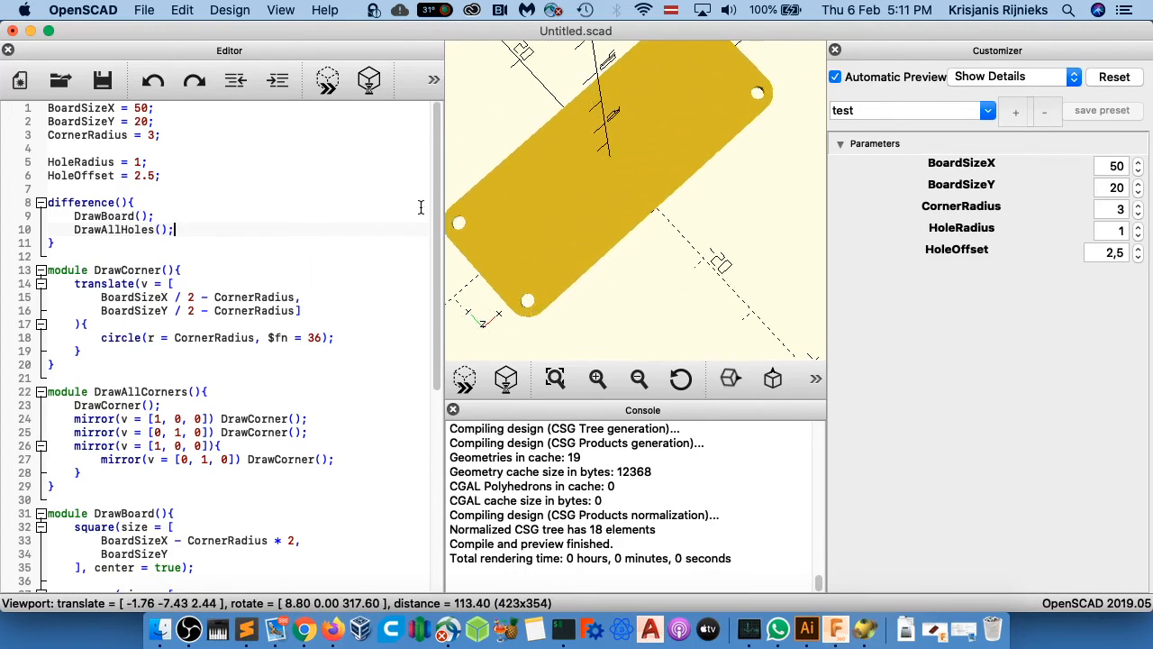
left_click(369, 82)
scroll(653, 213, "up", 3)
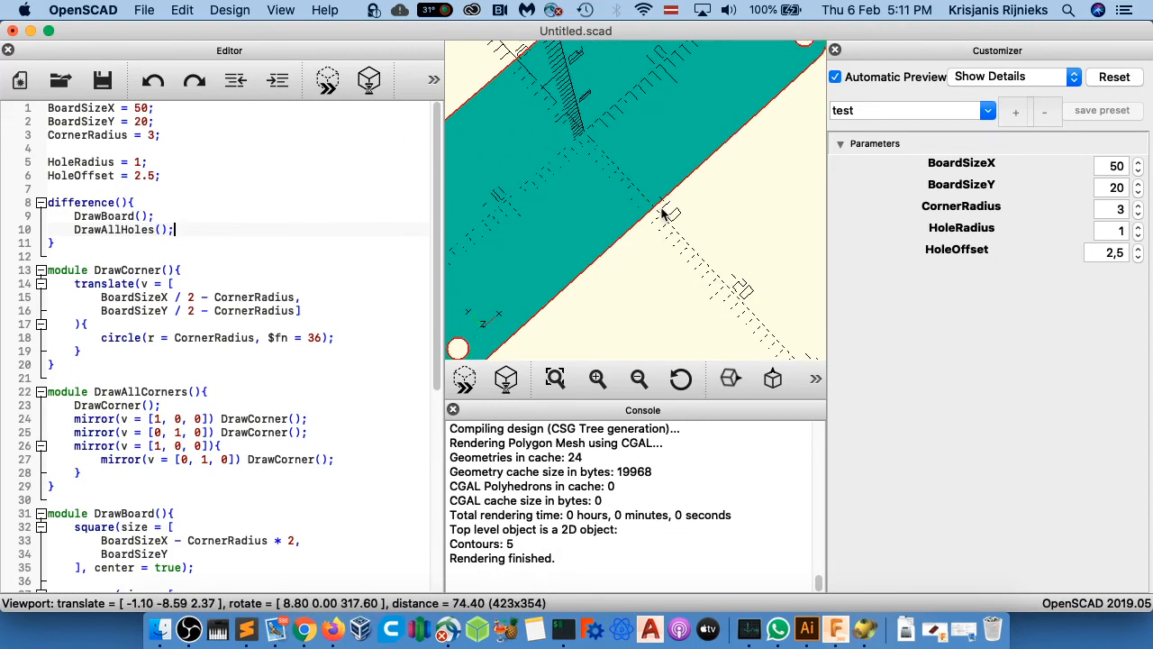
scroll(661, 214, "down", 5)
scroll(661, 213, "down", 2)
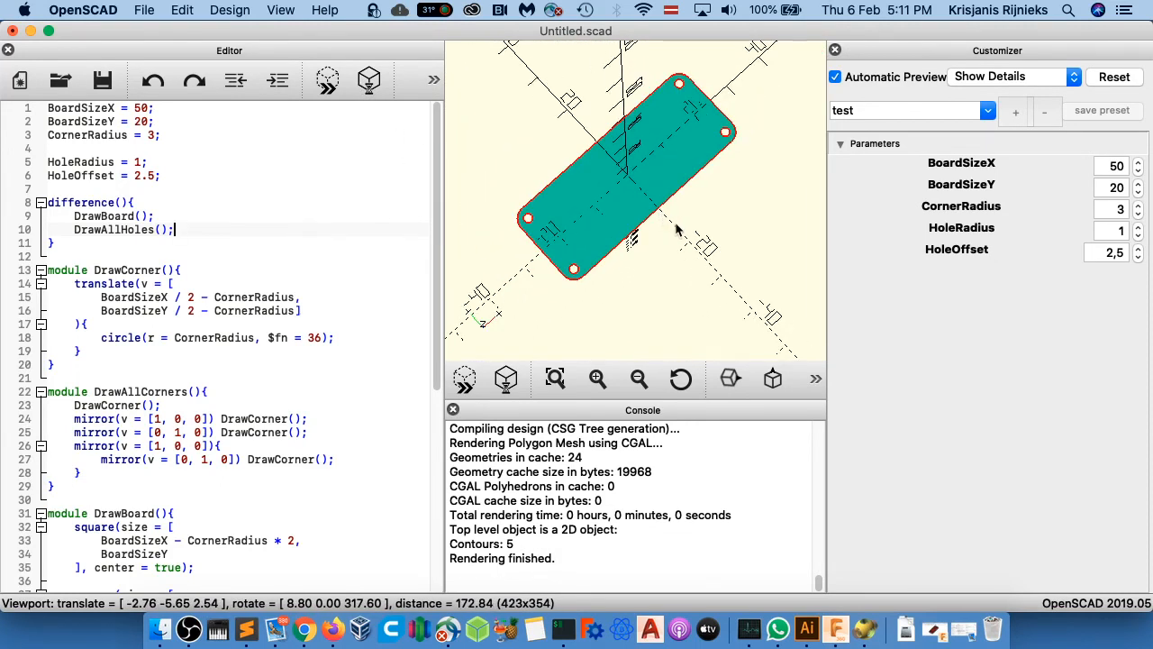
left_click(146, 10)
mouse_move(222, 195)
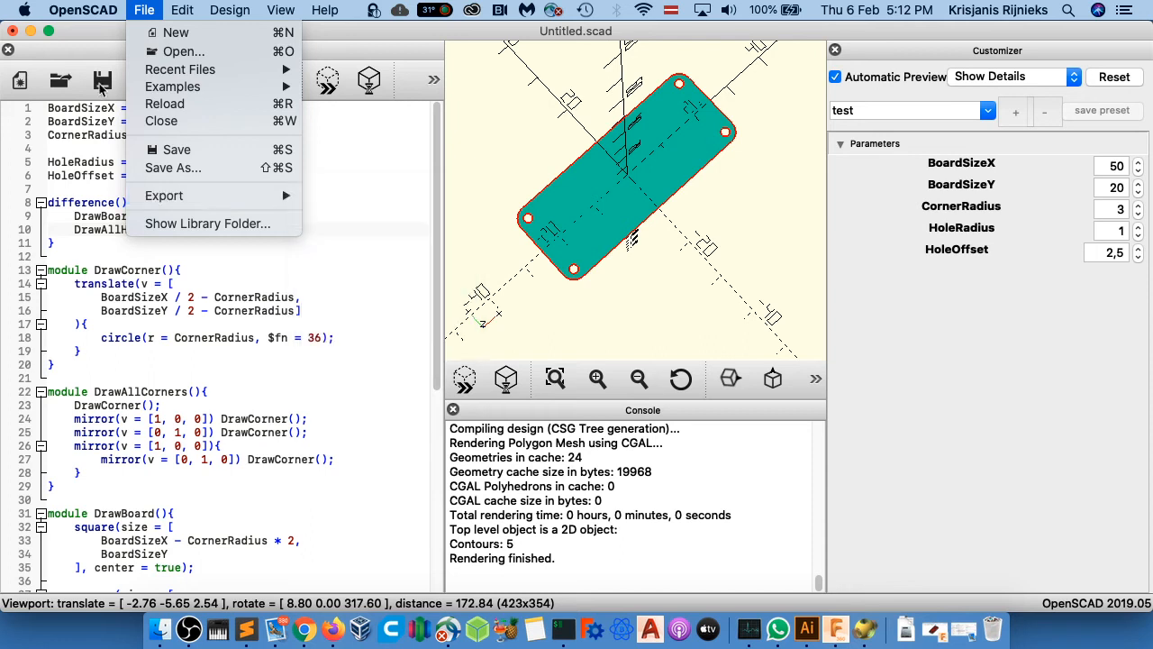
mouse_move(23, 9)
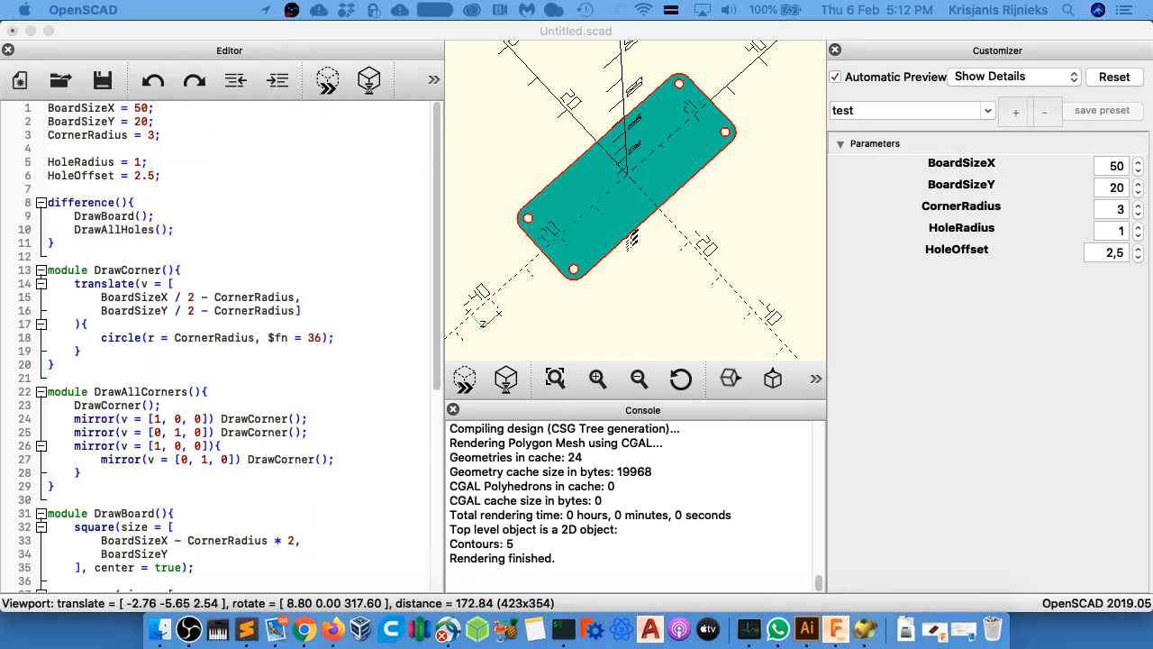
left_click(506, 31)
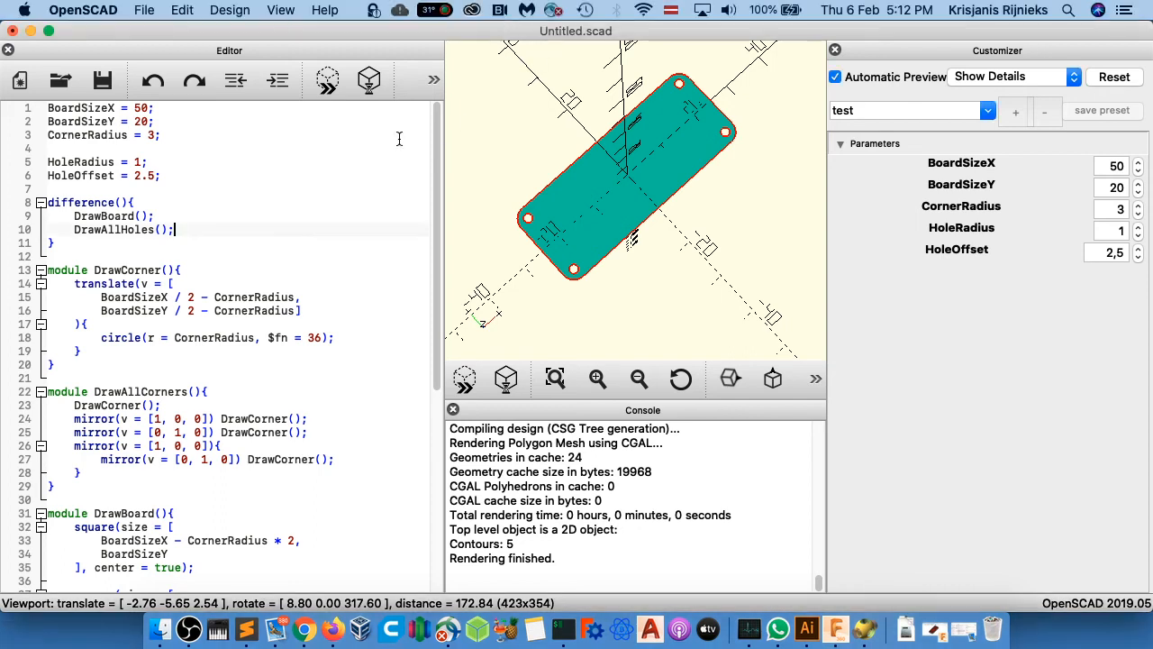
- Export the design as example.svg into the computer-aided-design folder on the Desktop, allowing access to the Documents folder
left_click(146, 10)
mouse_move(188, 200)
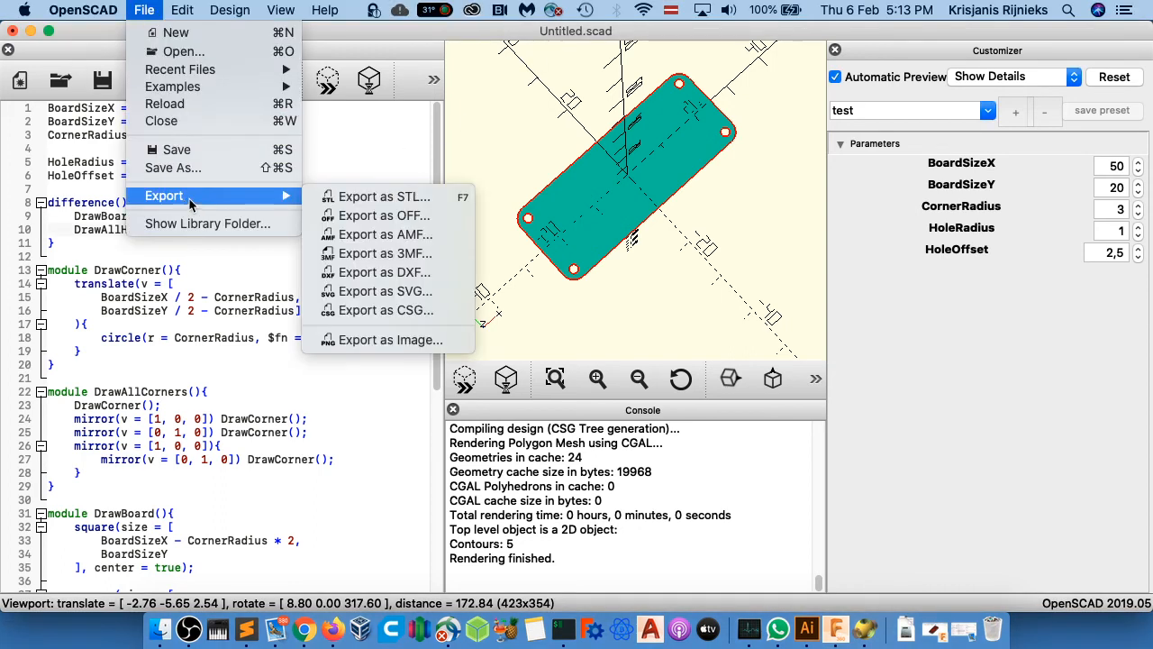
left_click(387, 291)
key("Return")
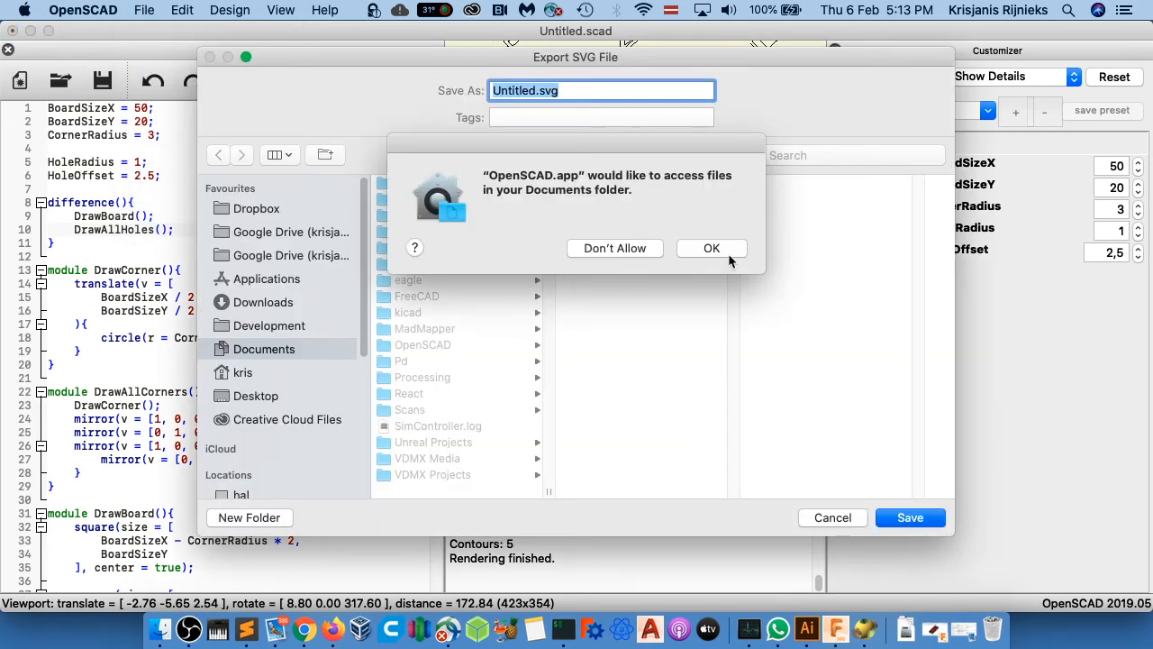
left_click(270, 395)
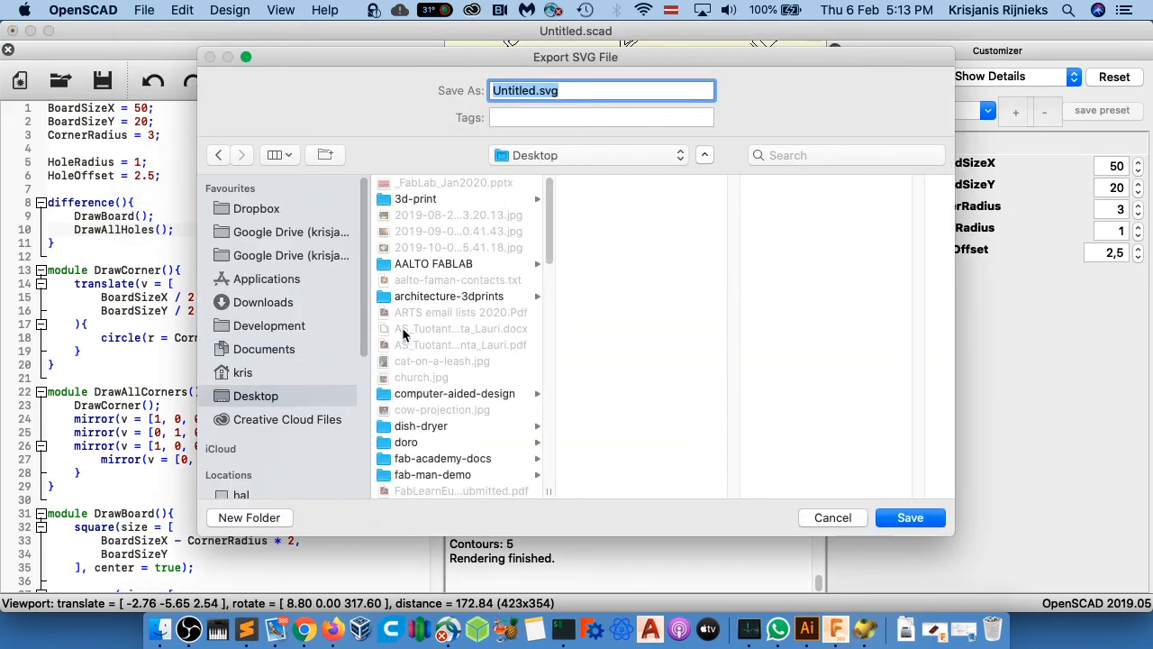
left_click(433, 394)
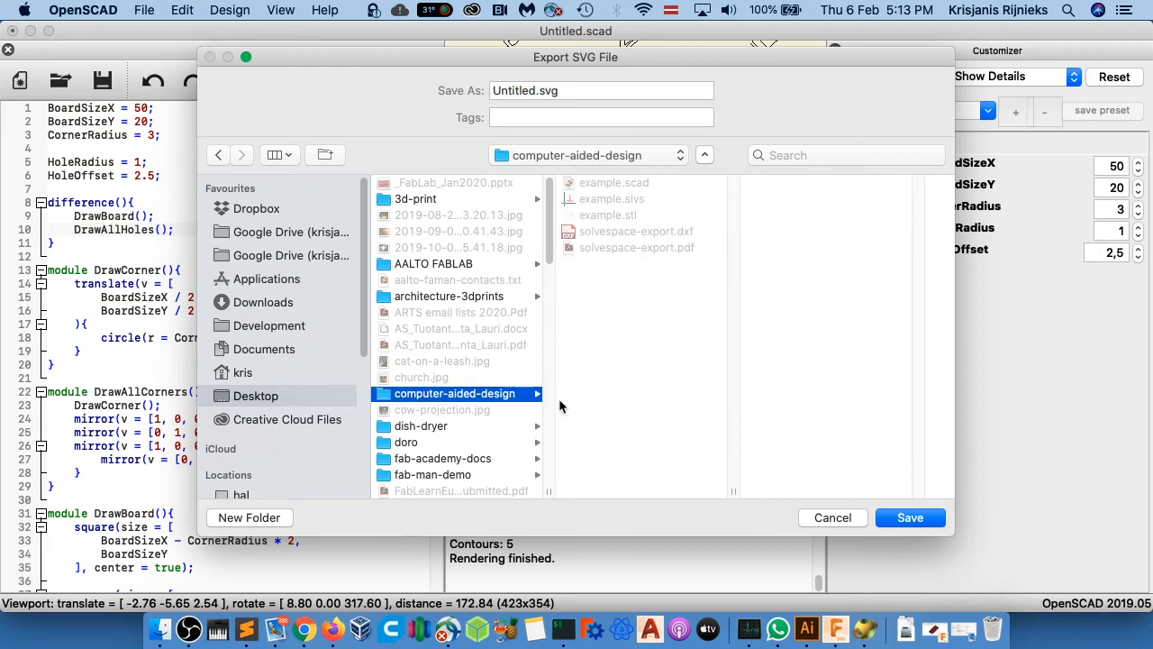
double_click(515, 90)
type("example")
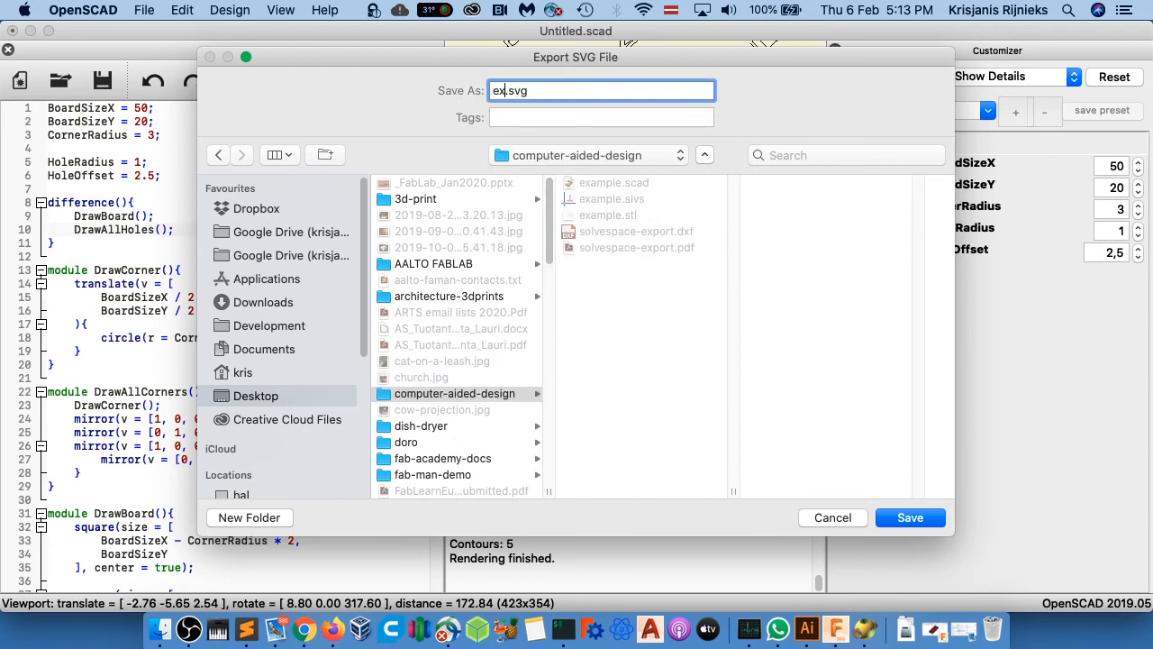
left_click(937, 519)
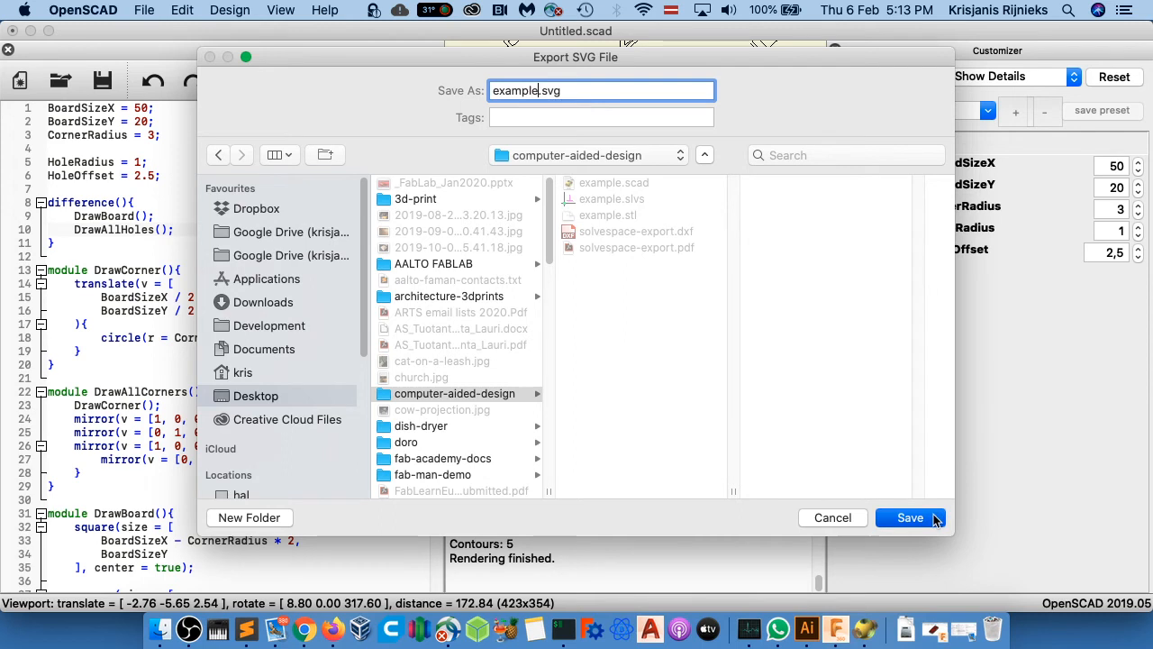
- Switch to Finder and preview the exported example.svg in the computer-aided-design folder
left_click(157, 630)
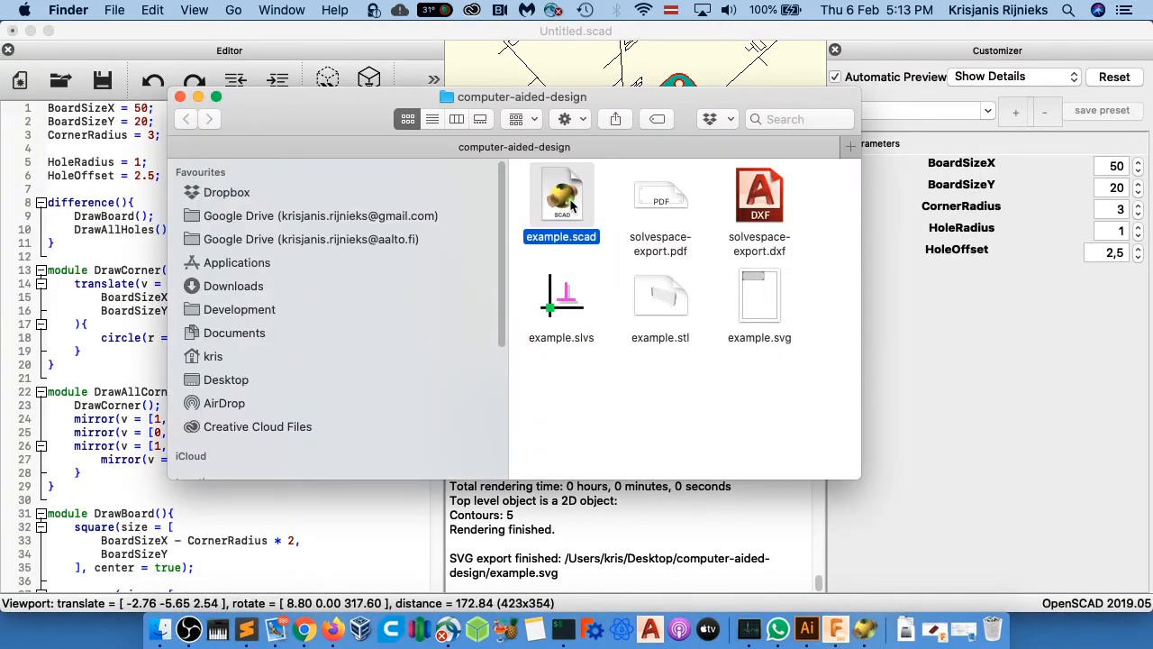
left_click(662, 302)
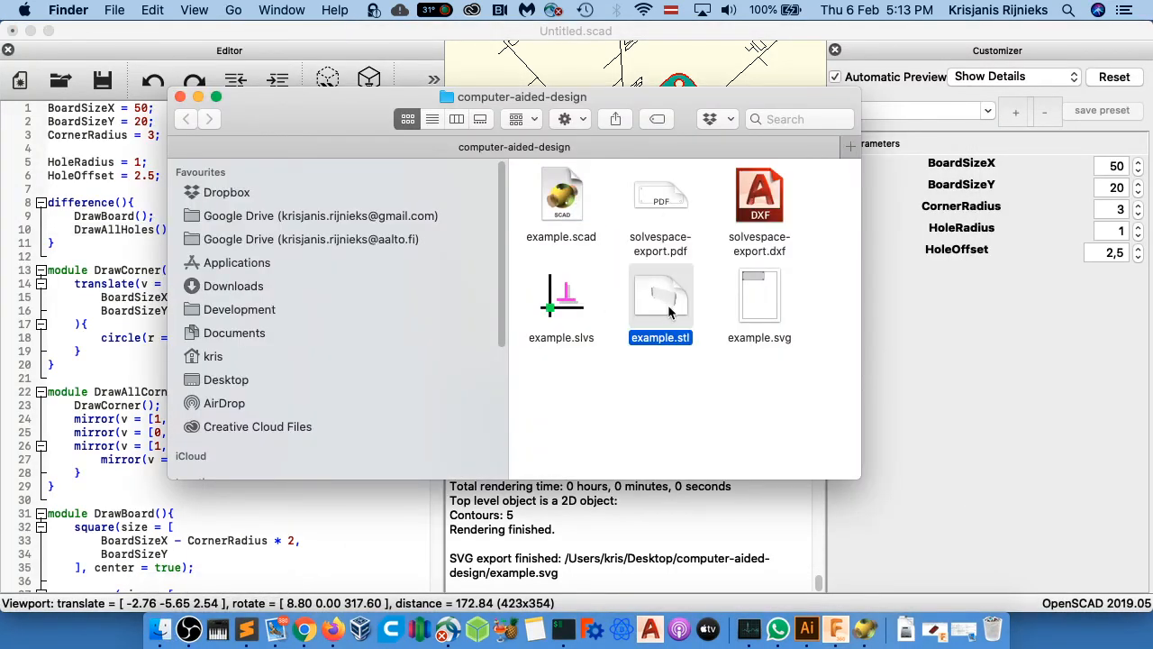
left_click(757, 297)
key("space")
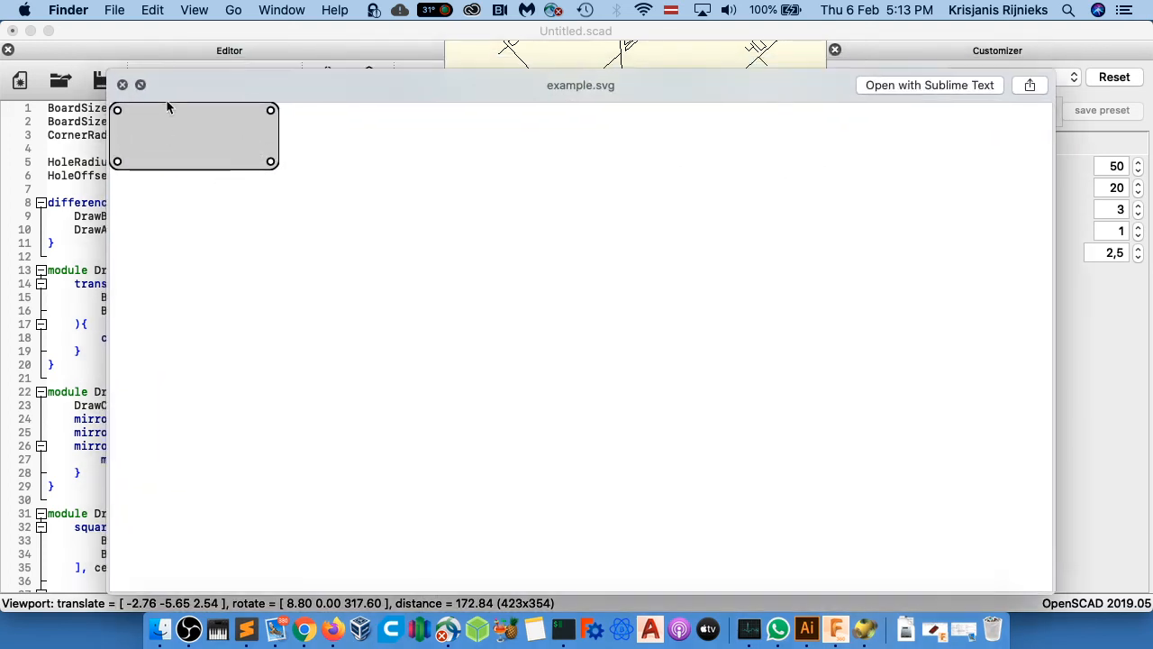
left_click(123, 84)
left_click_drag(458, 99, 460, 148)
left_click(412, 34)
key("super+s")
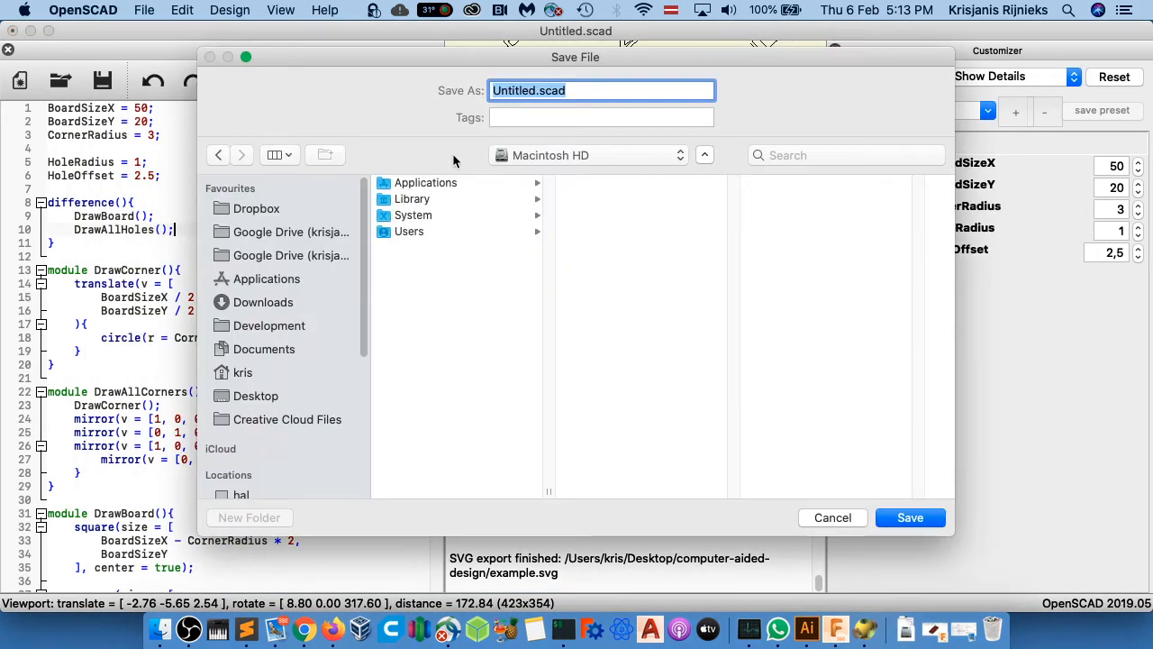
left_click(275, 405)
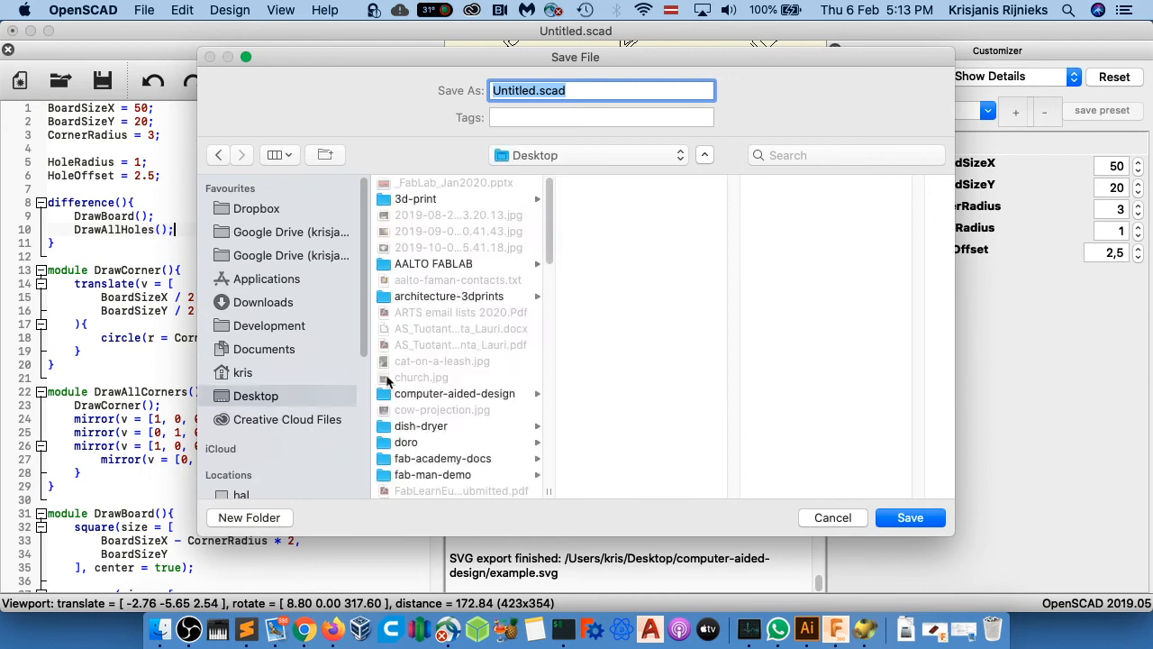
left_click(455, 394)
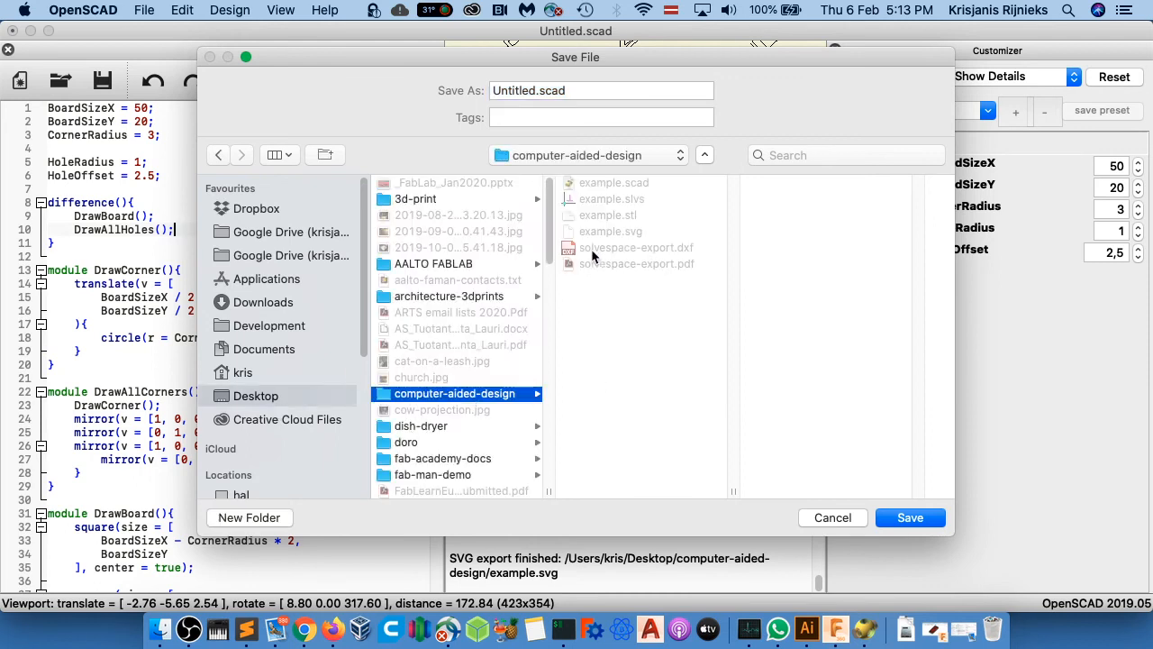
left_click(599, 183)
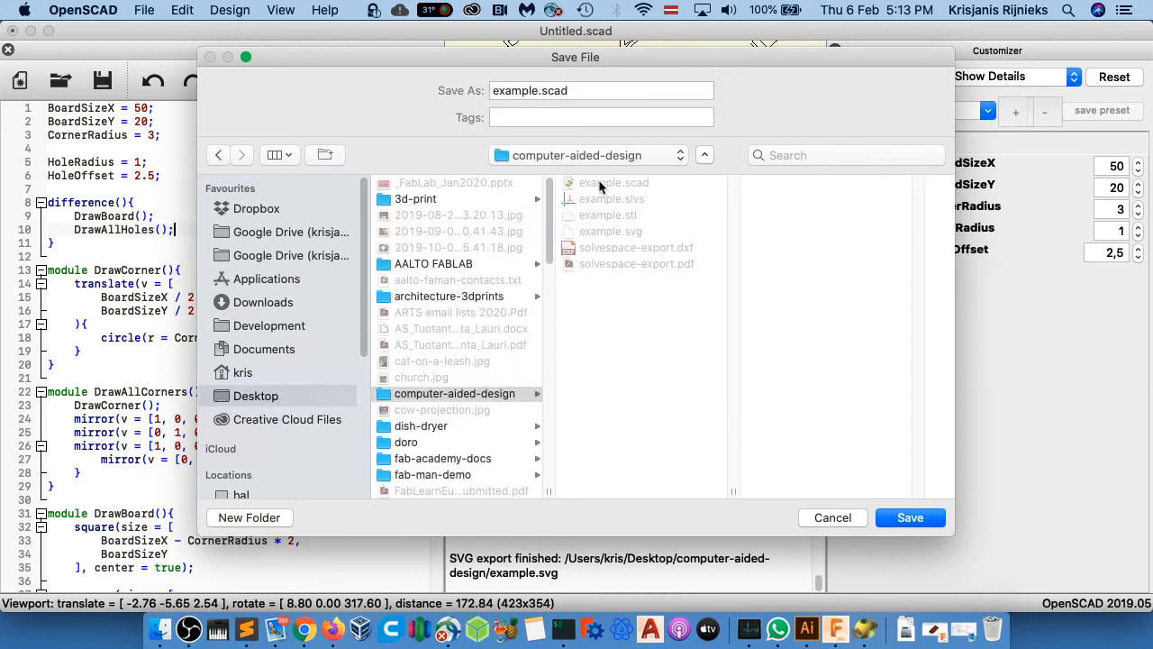
left_click(539, 90)
type("-a")
left_click(894, 521)
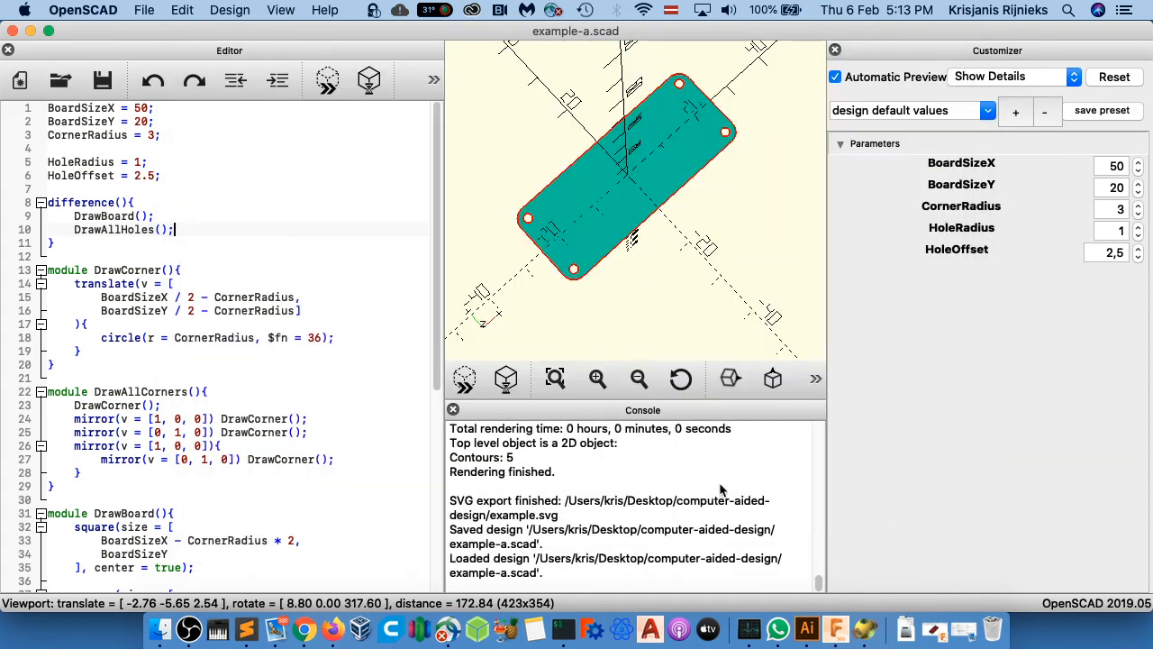
left_click(13, 31)
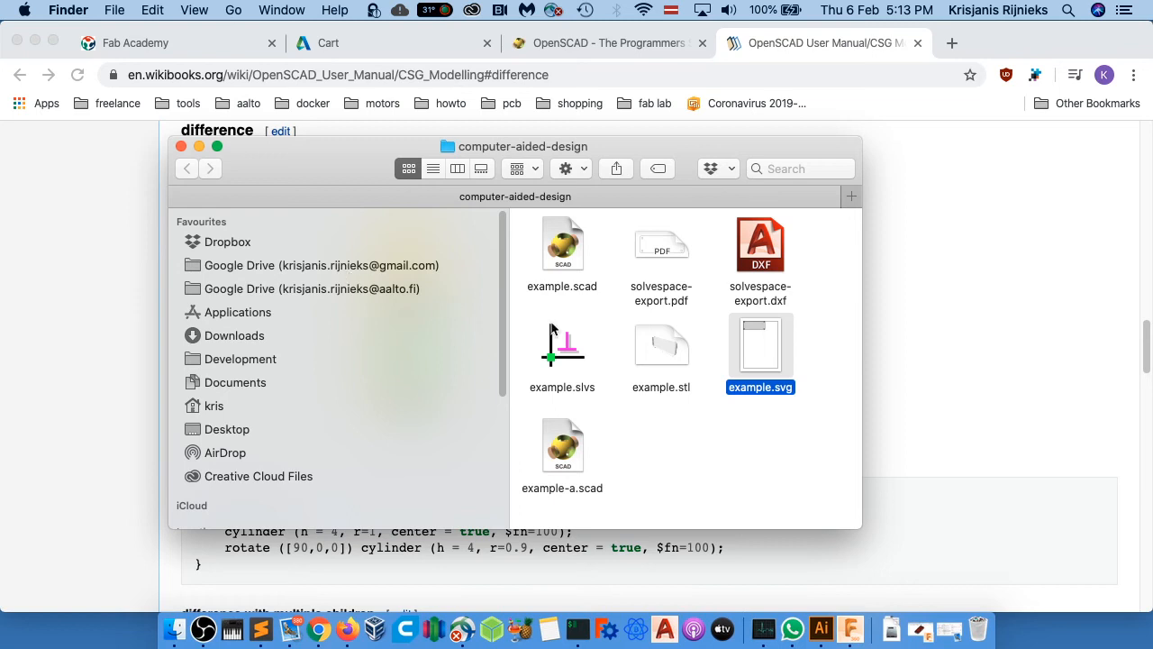
- Switch to Chrome, search the web for solvespace in a new tab, and open the solvespace.com site
left_click(951, 42)
type("solvespace")
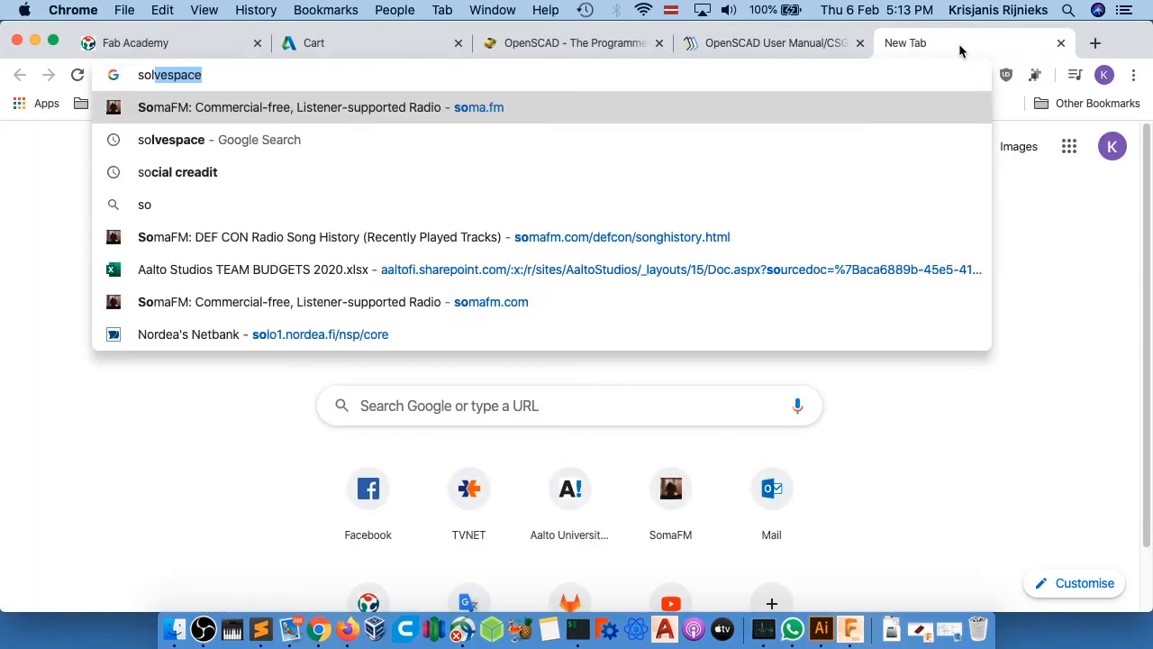
key("Return")
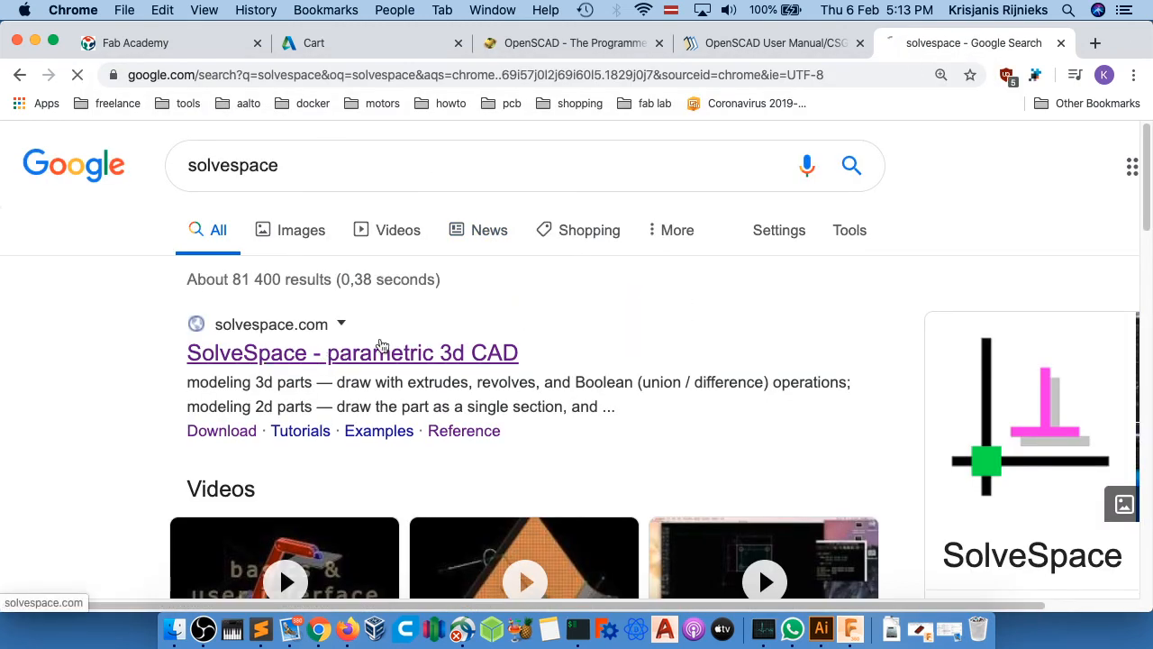
left_click(378, 352)
- Examine the SolveSpace home page's heading and sample model, highlighting the word "parametric" in the heading
scroll(396, 281, "down", 1)
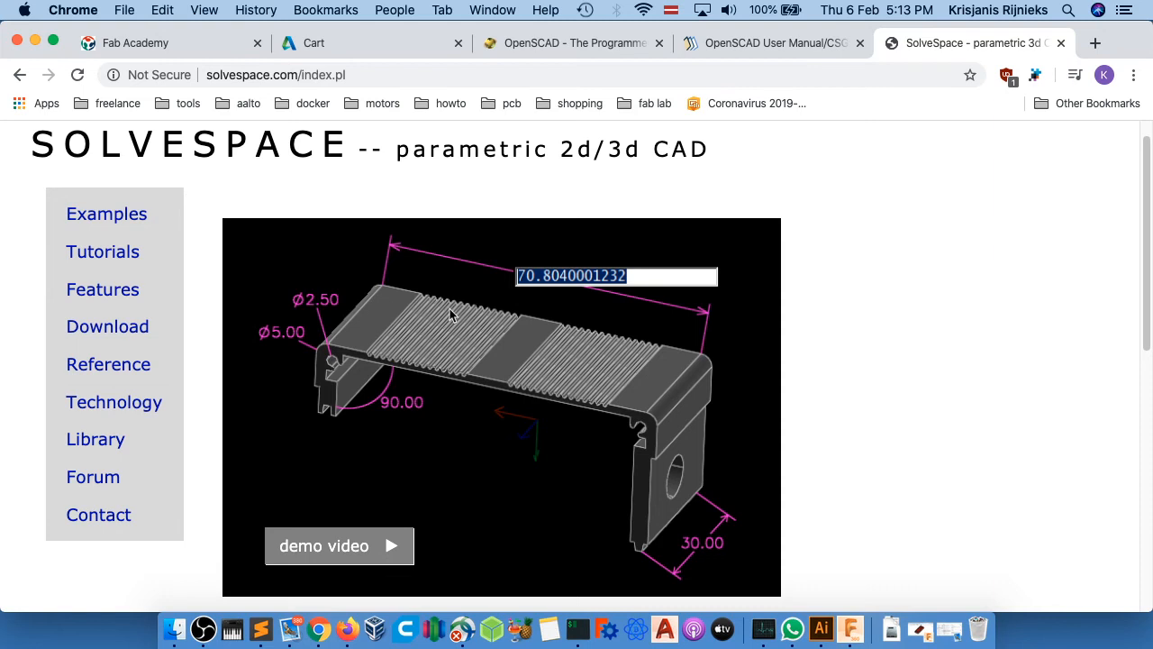
scroll(454, 320, "down", 1)
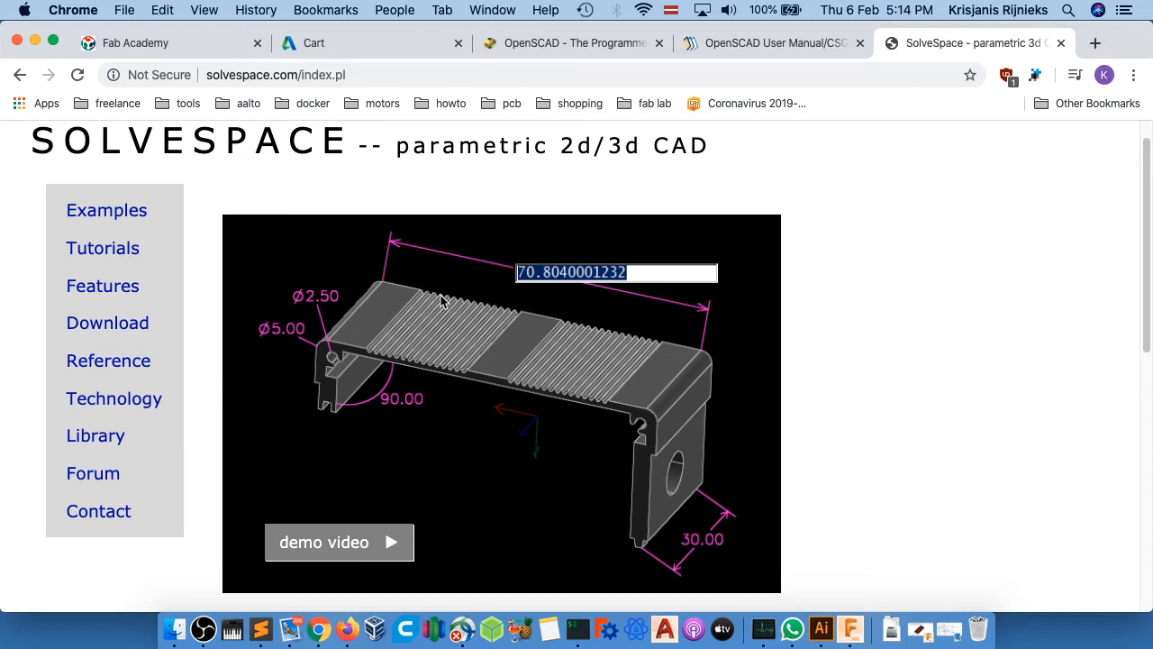
scroll(442, 301, "up", 1)
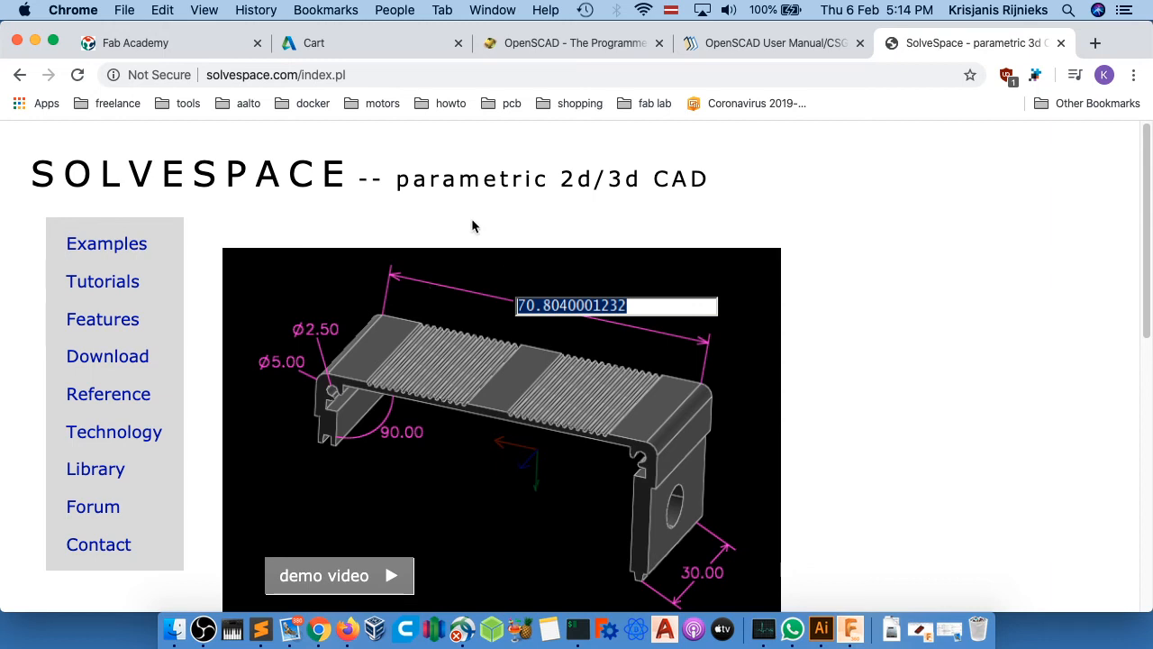
left_click_drag(397, 178, 544, 180)
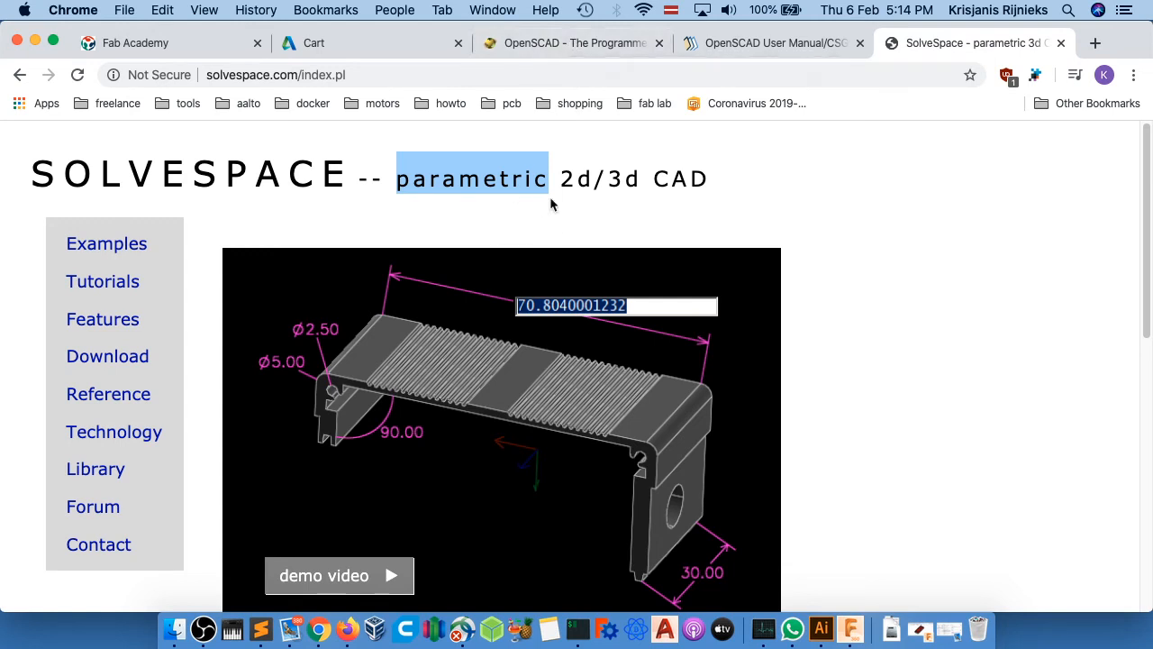
scroll(552, 204, "down", 1)
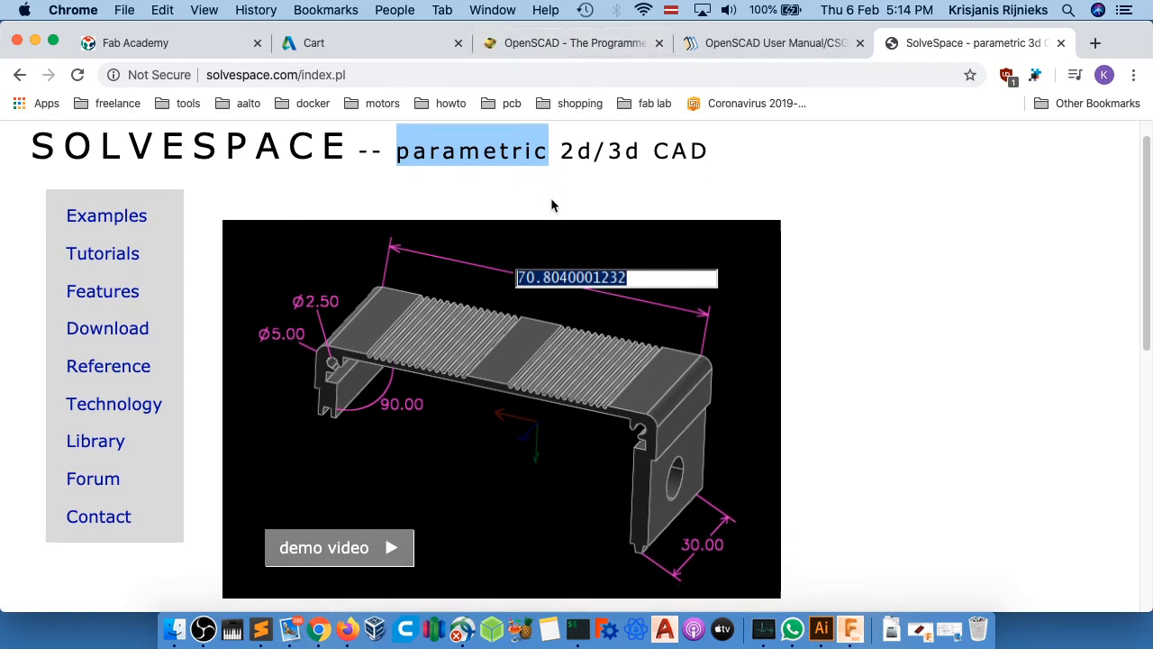
scroll(551, 199, "down", 1)
scroll(551, 199, "up", 1)
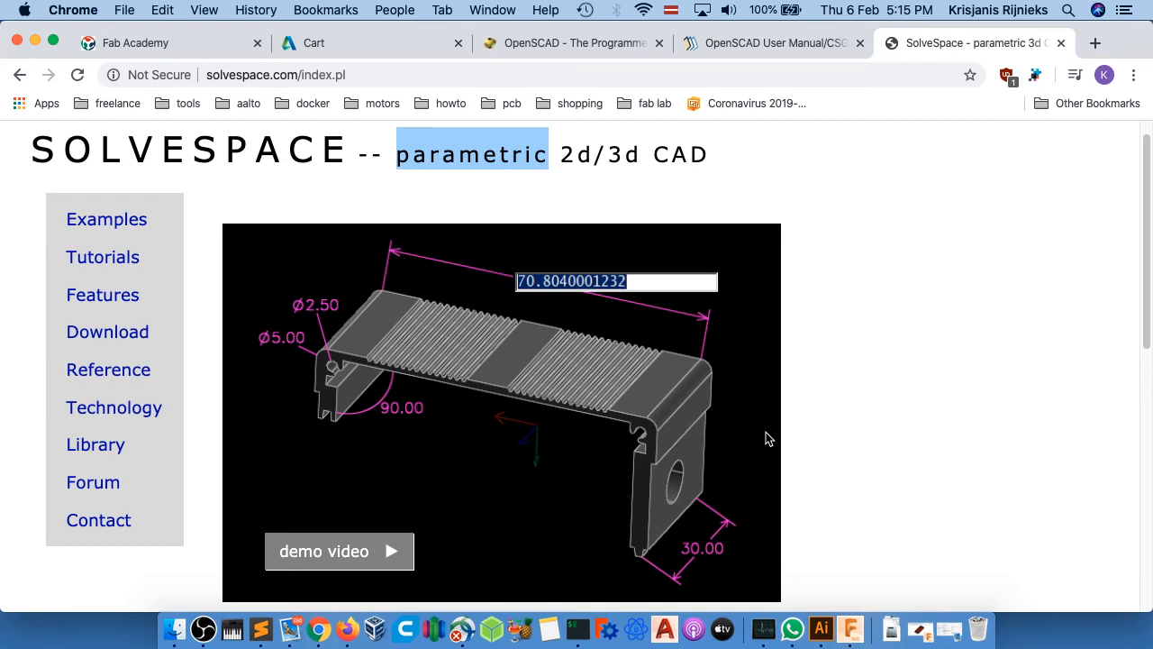
- Open the SolveSpace download page and highlight the release date of version 2.3
key("super+space")
key("Escape")
scroll(351, 349, "down", 1)
left_click(126, 298)
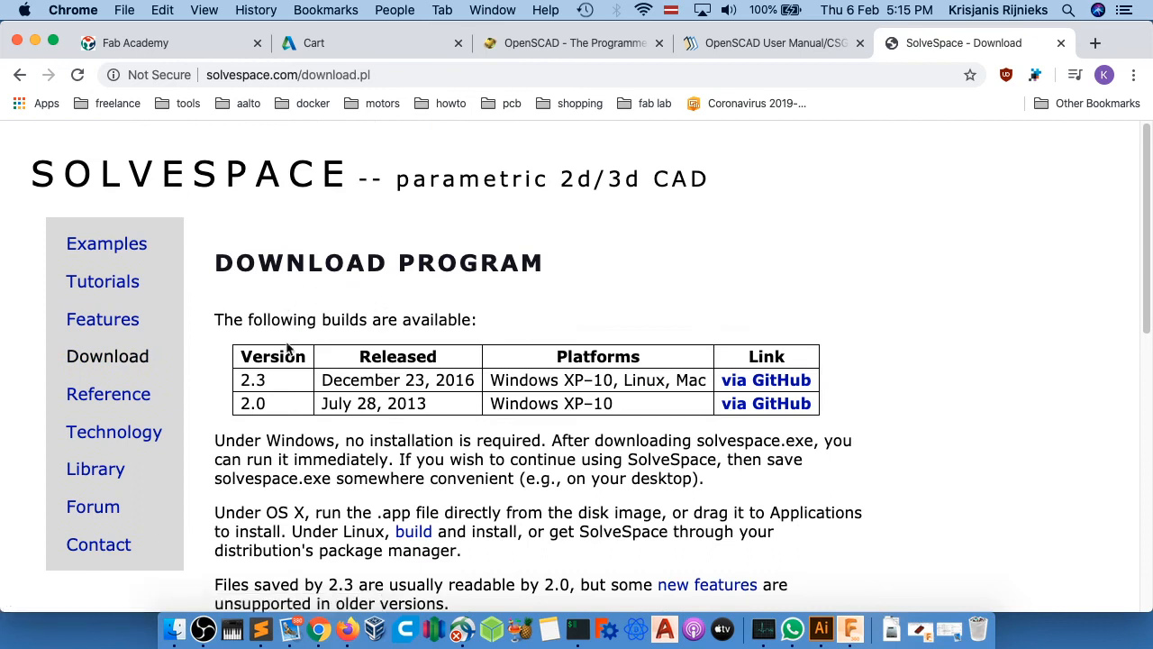
left_click_drag(320, 384, 479, 384)
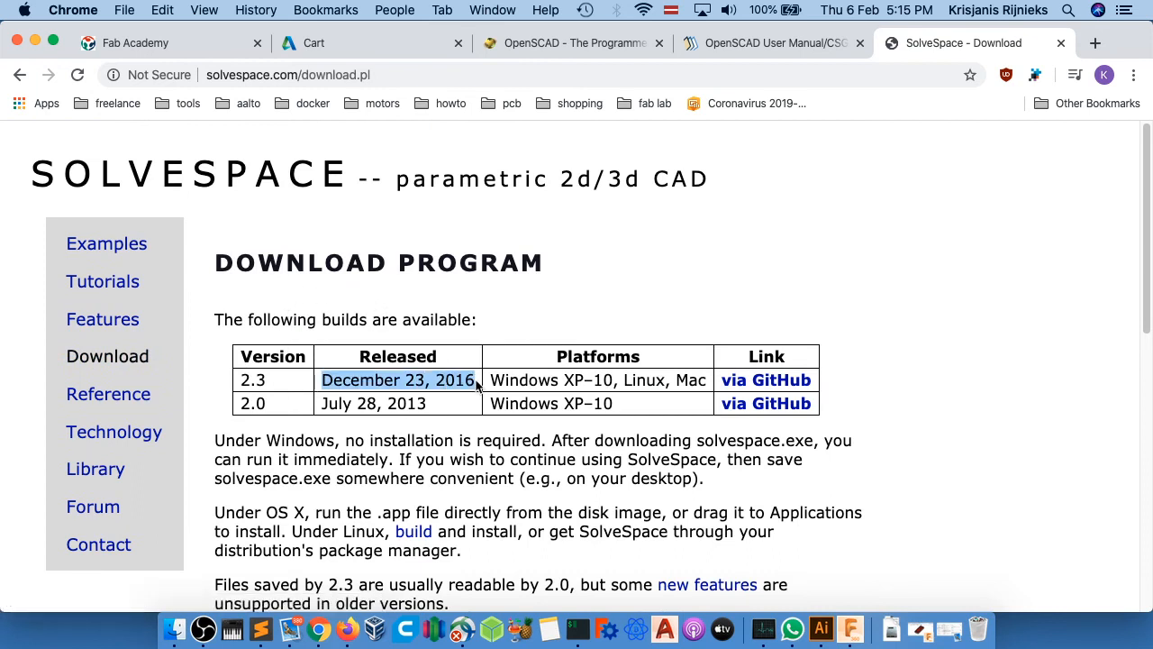
- Open the GitHub page of SolveSpace's version 2.3 release, then the repository's commit history on the master branch
double_click(461, 381)
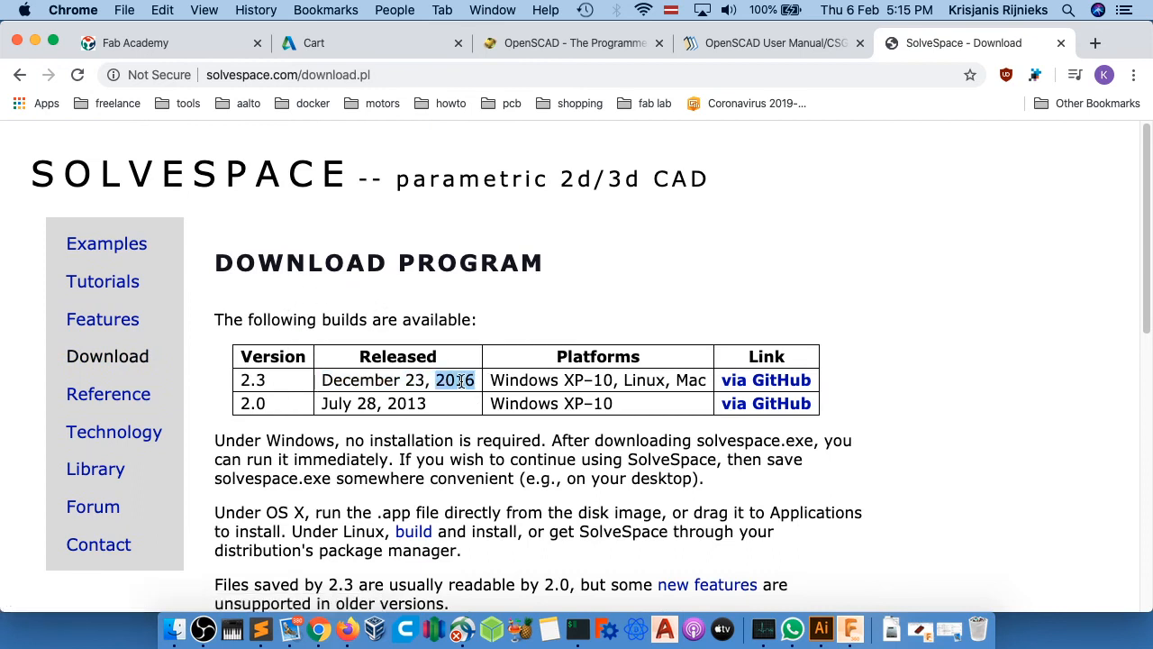
left_click(469, 381)
left_click(785, 379)
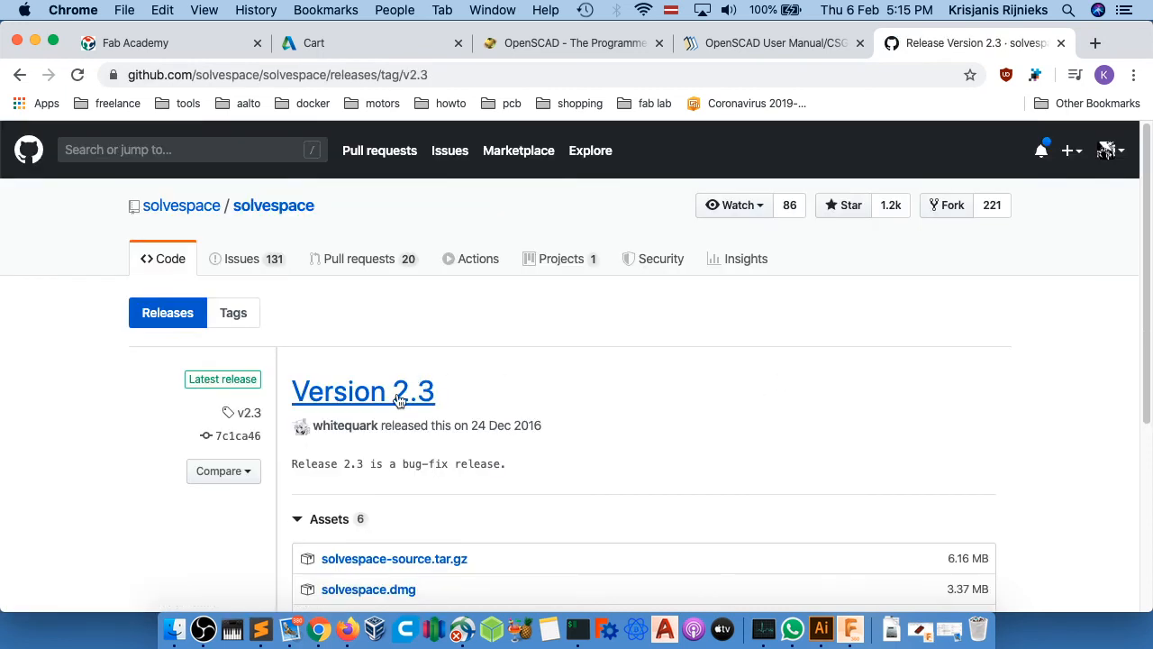
left_click(261, 209)
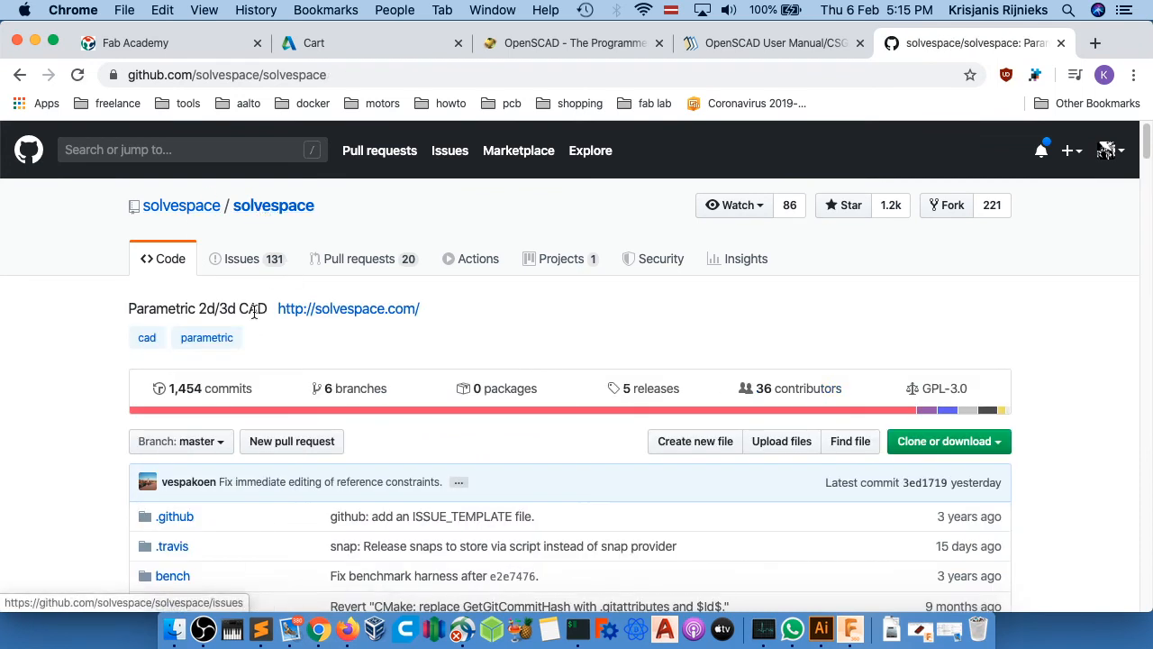
left_click(239, 391)
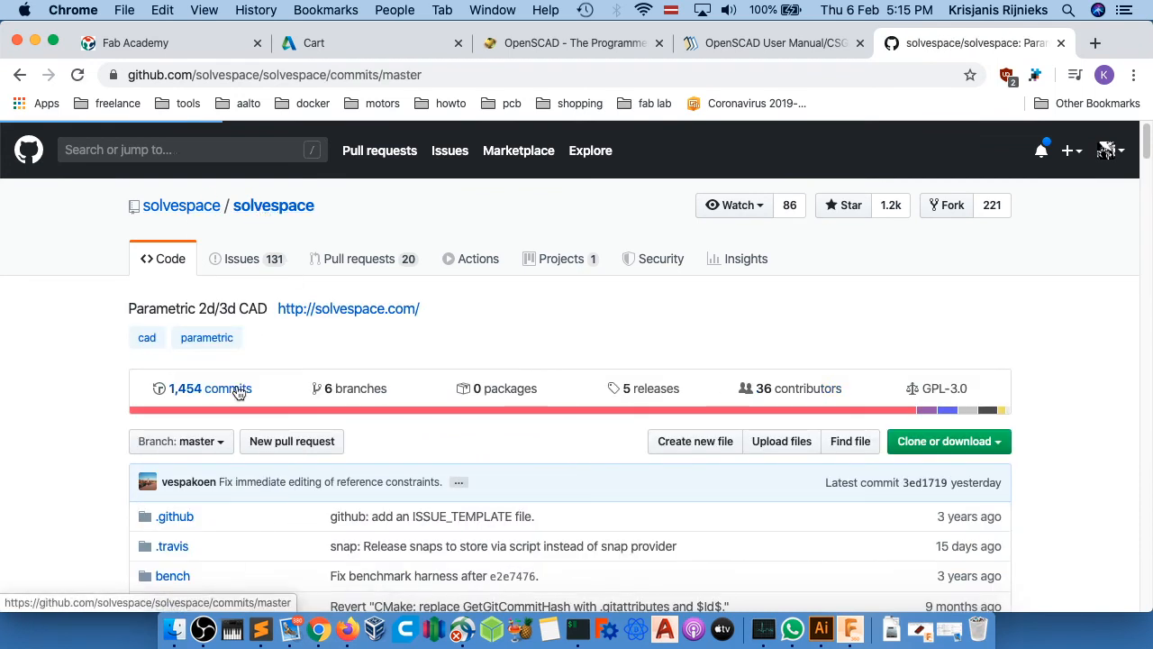
- Examine the dates and descriptions of the most recent commits on the master branch
scroll(382, 360, "down", 2)
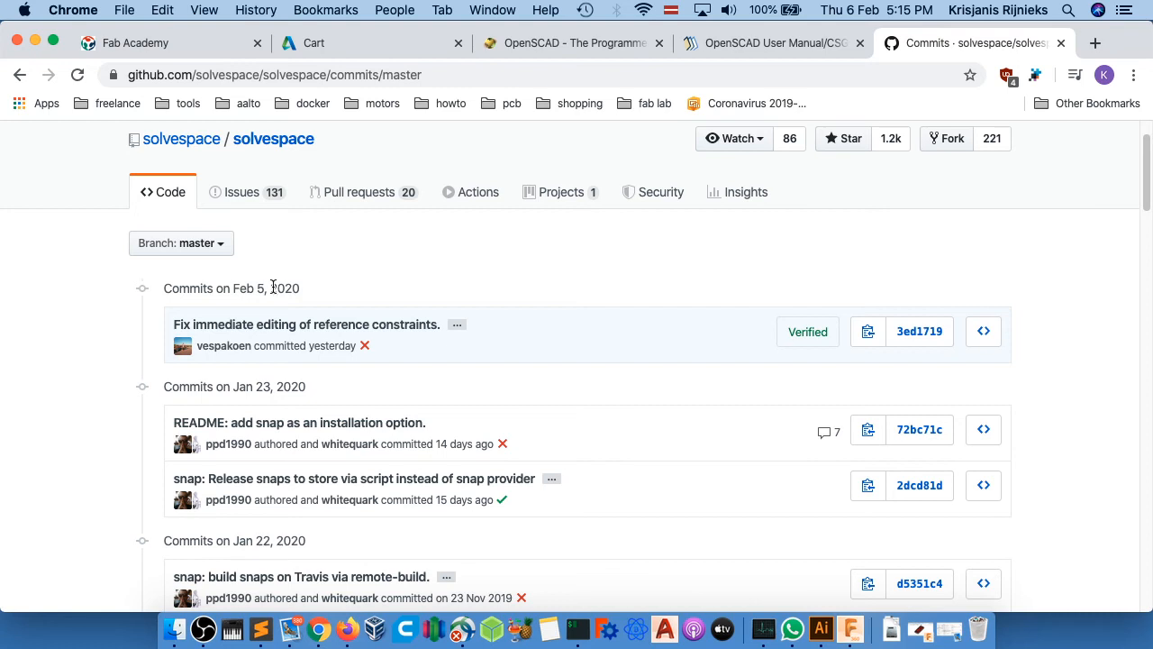
scroll(270, 295, "down", 5)
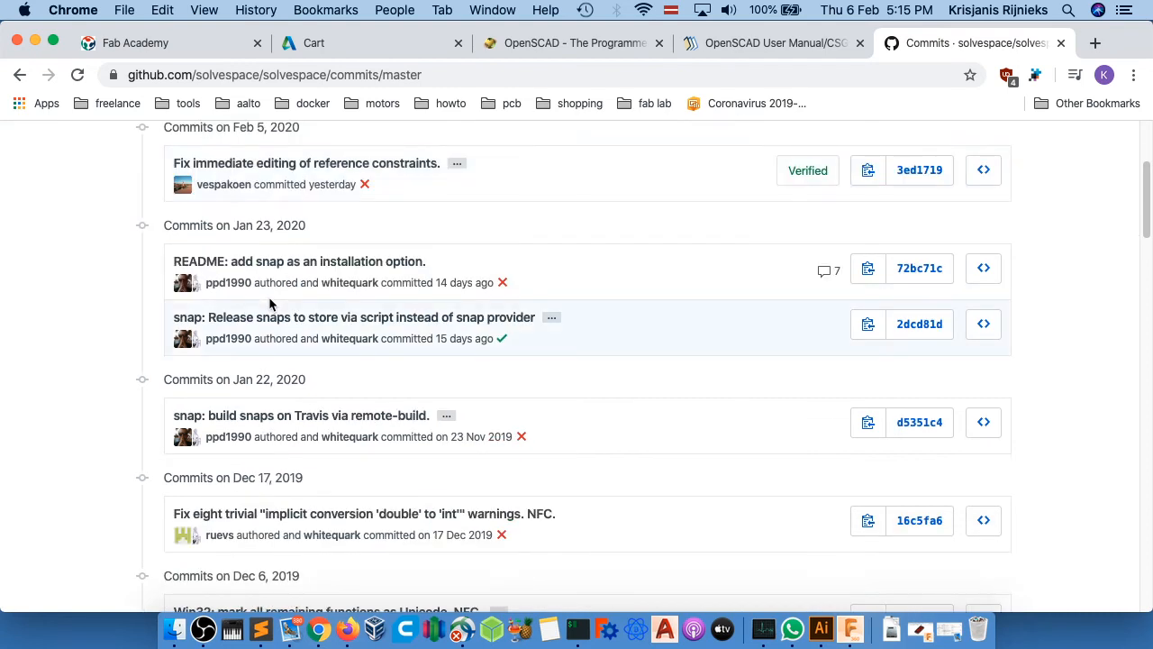
scroll(268, 301, "up", 6)
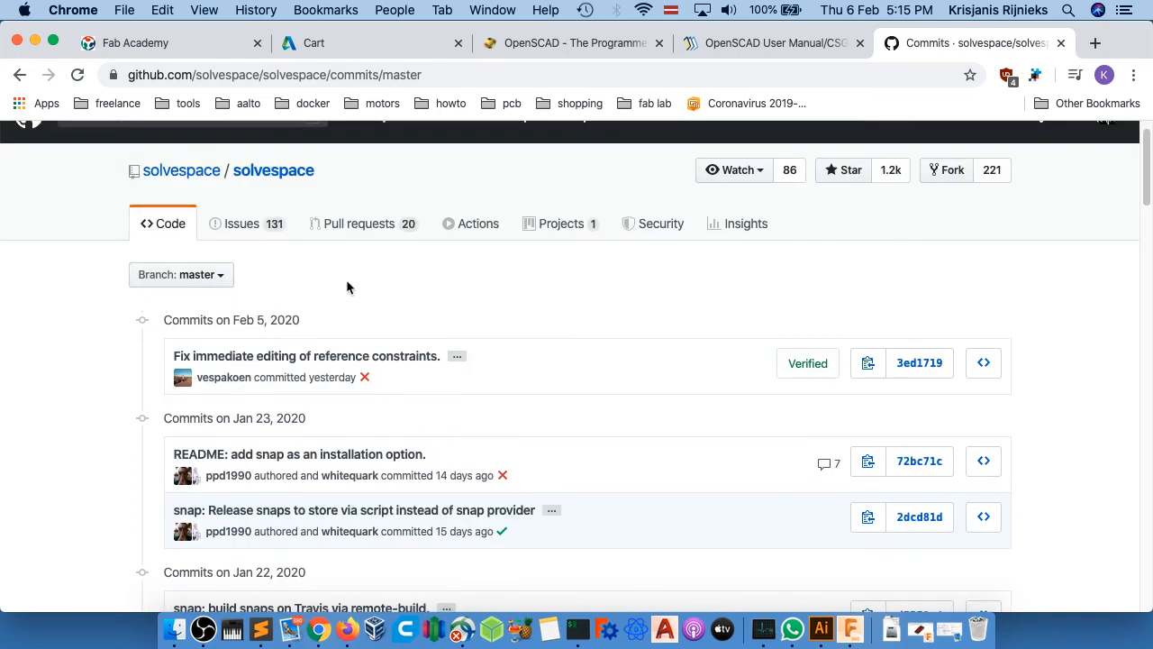
scroll(412, 308, "down", 1)
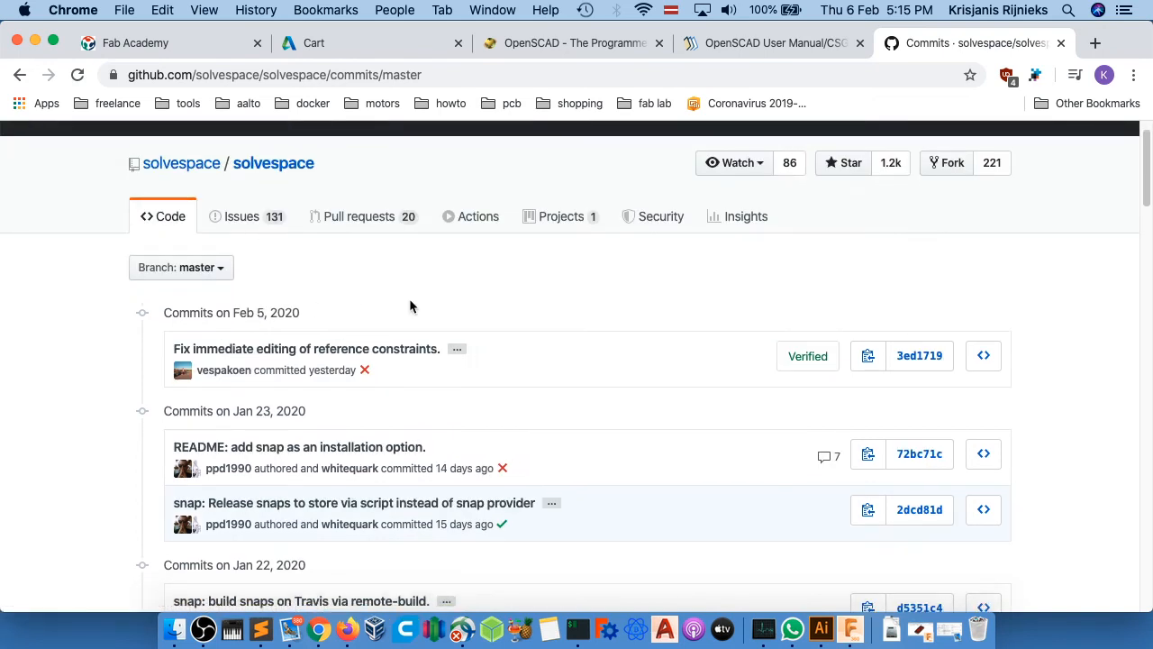
scroll(403, 288, "up", 1)
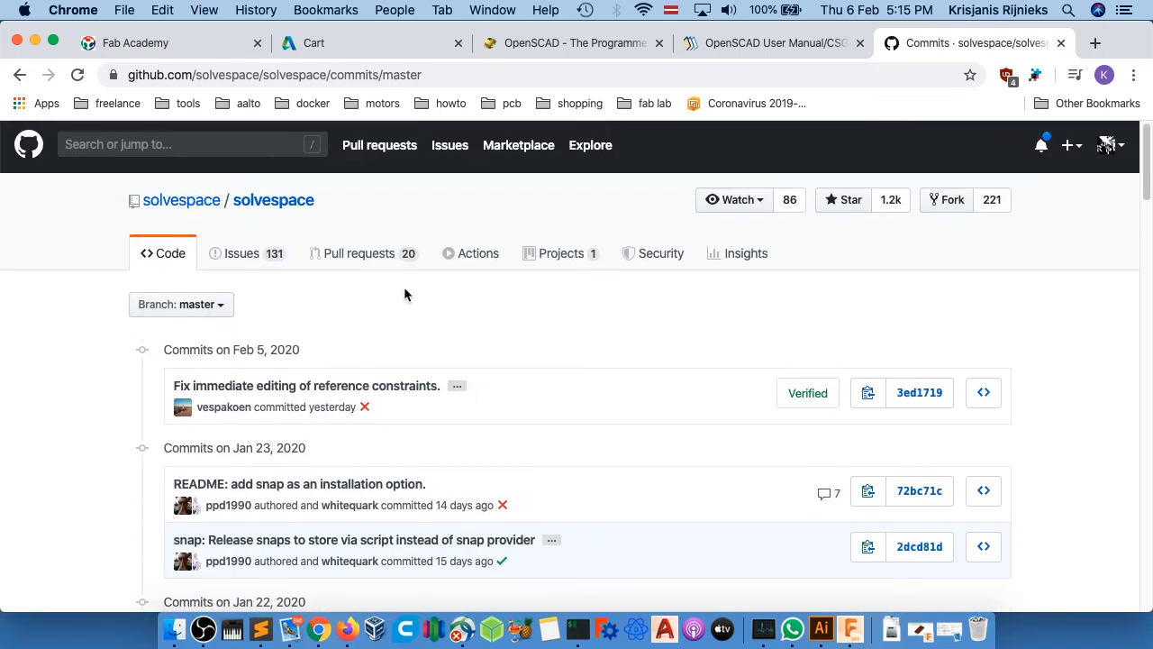
scroll(409, 326, "down", 1)
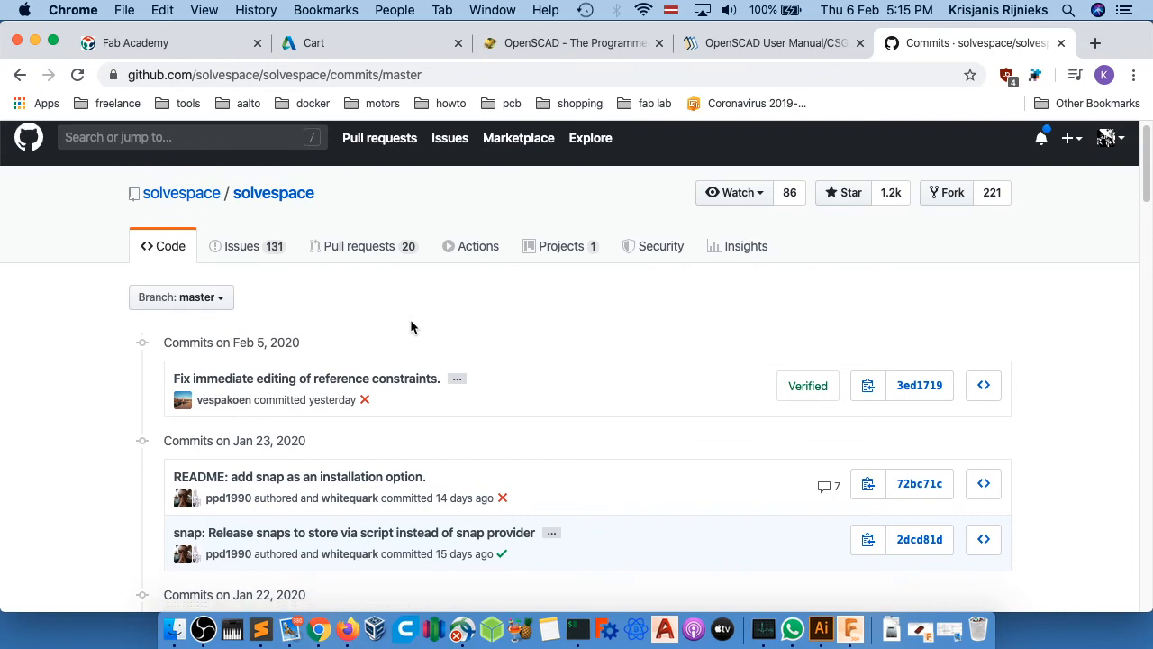
scroll(413, 323, "down", 2)
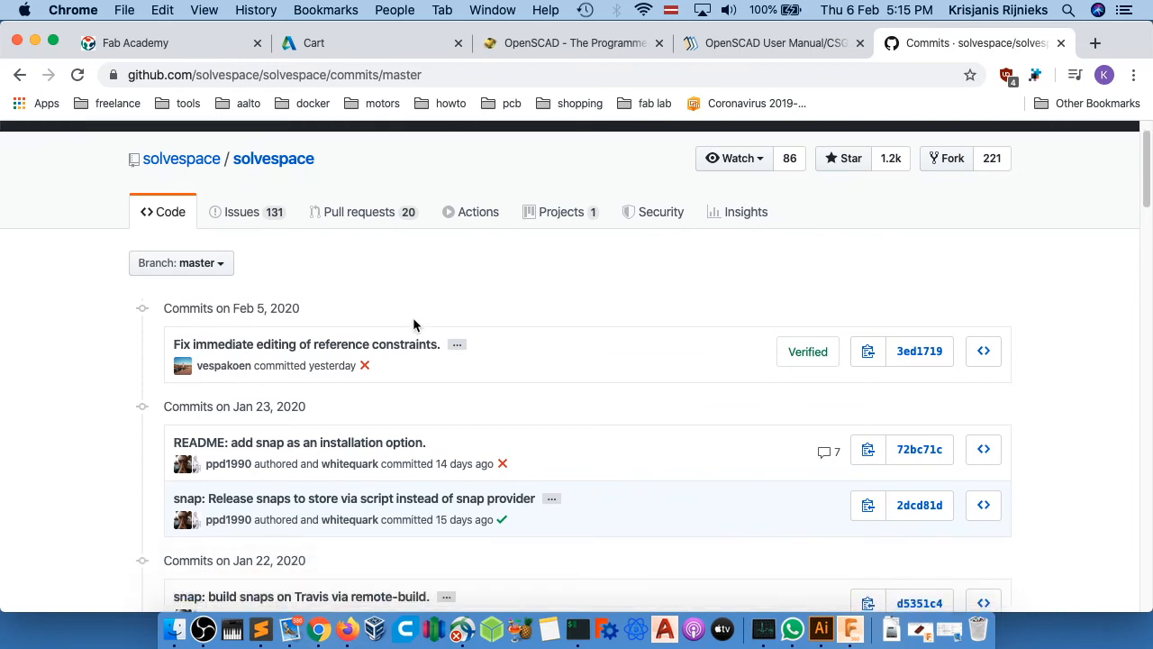
scroll(413, 325, "down", 1)
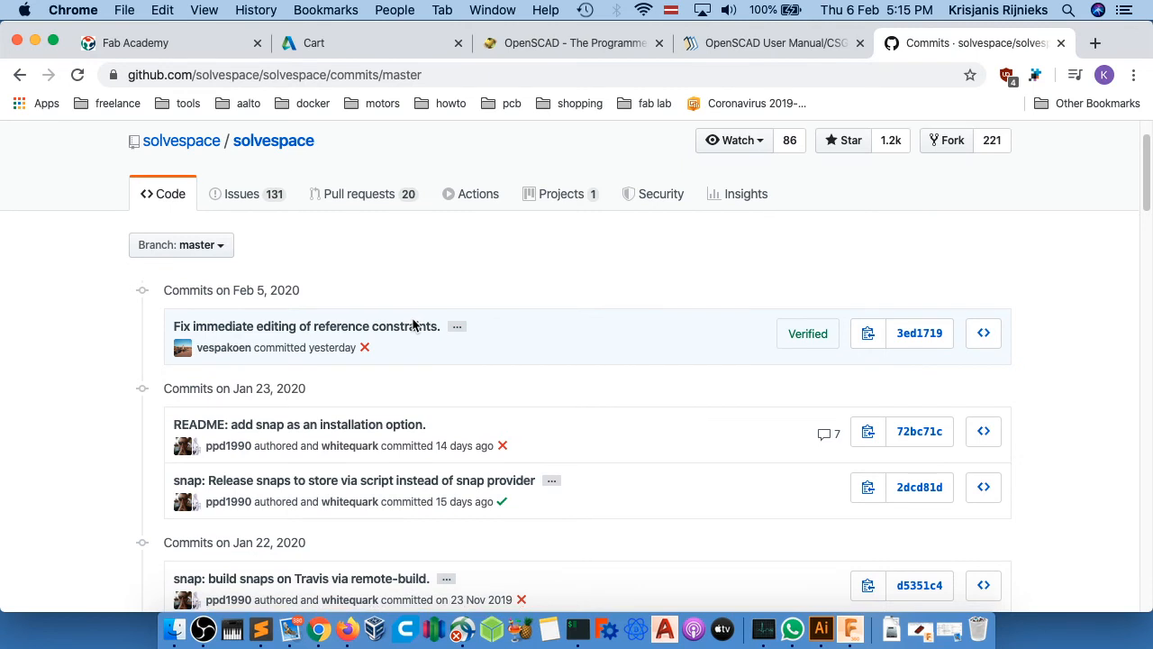
scroll(413, 324, "up", 3)
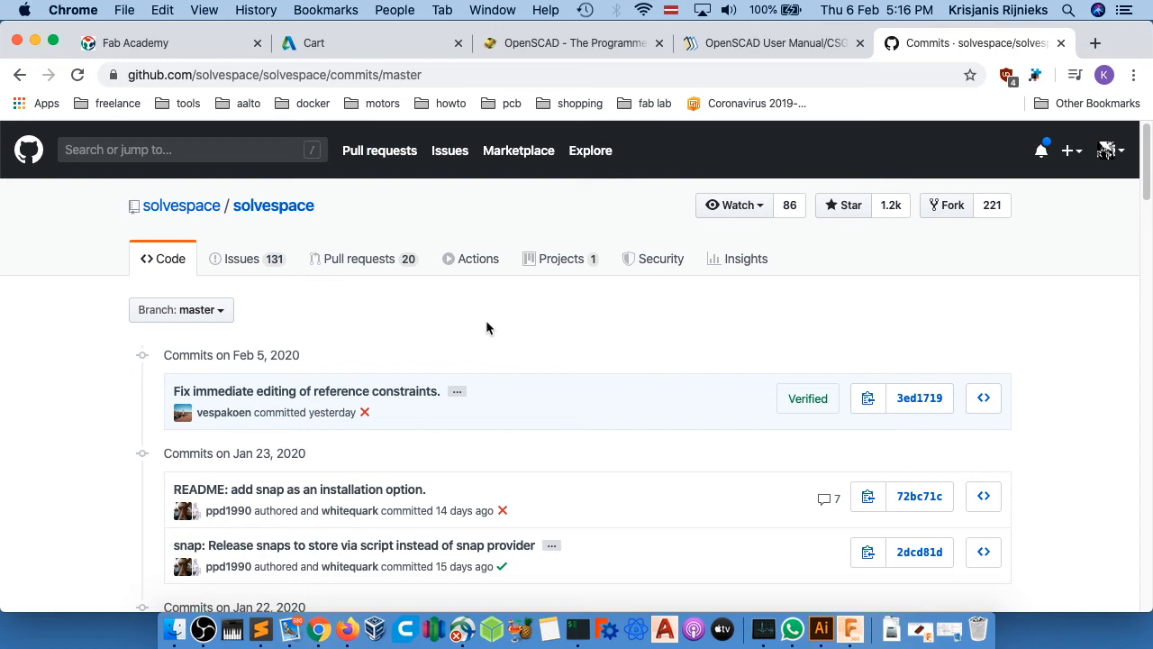
- Launch the SolveSpace application
key("super+space")
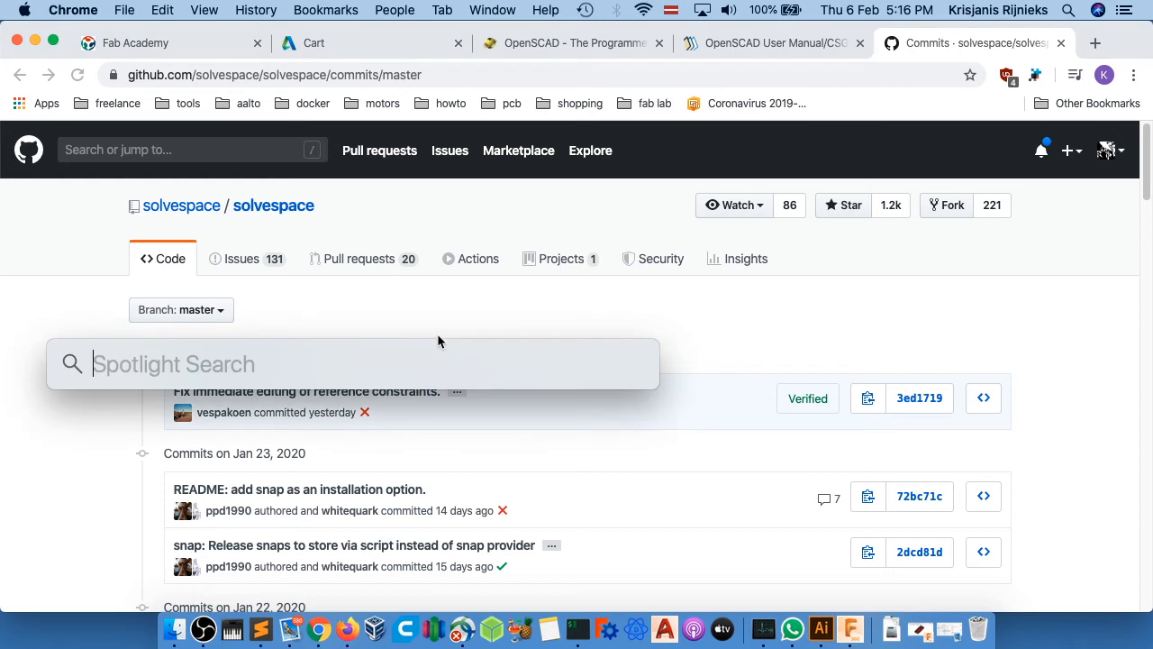
type("solve")
key("Return")
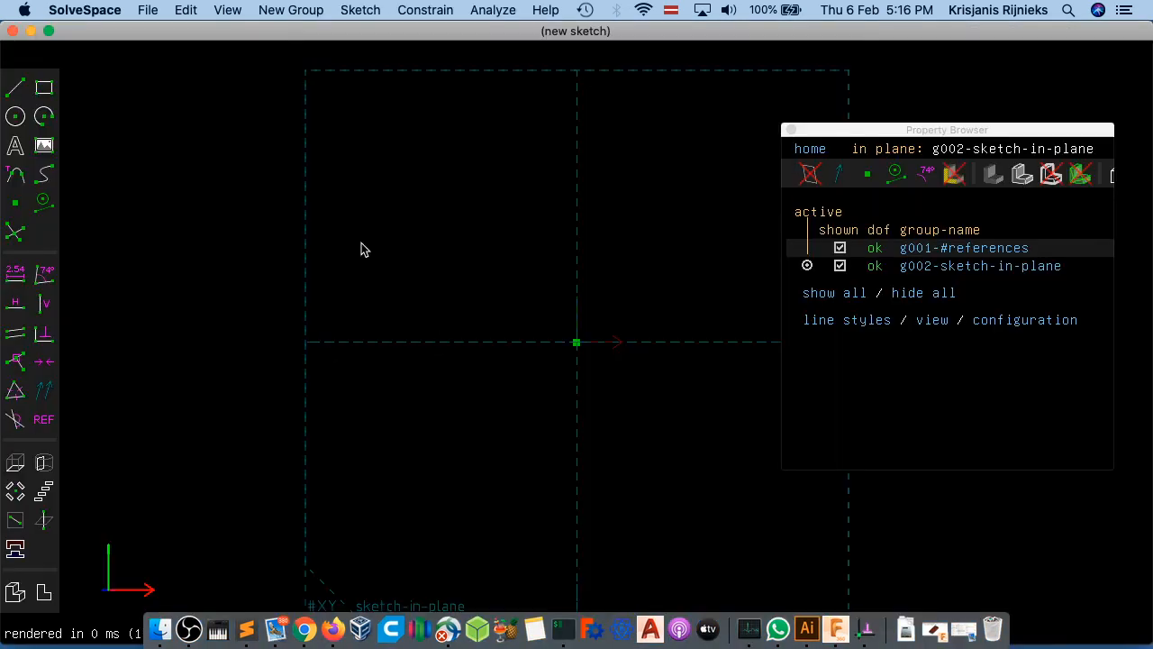
- Align the view to the active workplane and shift the Property Browser window slightly higher
mouse_move(412, 249)
middle_mouse_down()
mouse_move(306, 240)
mouse_move(443, 262)
middle_mouse_up()
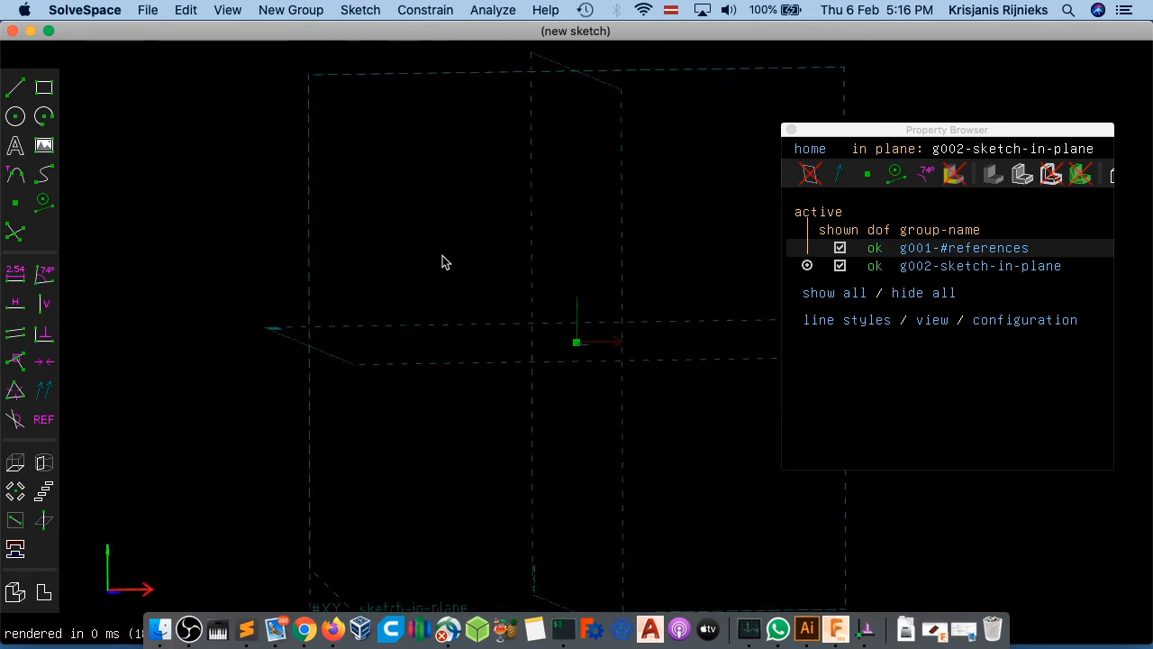
left_click(227, 10)
left_click(227, 32)
key("w")
right_click_drag(572, 327, 433, 301)
scroll(432, 307, "up", 2)
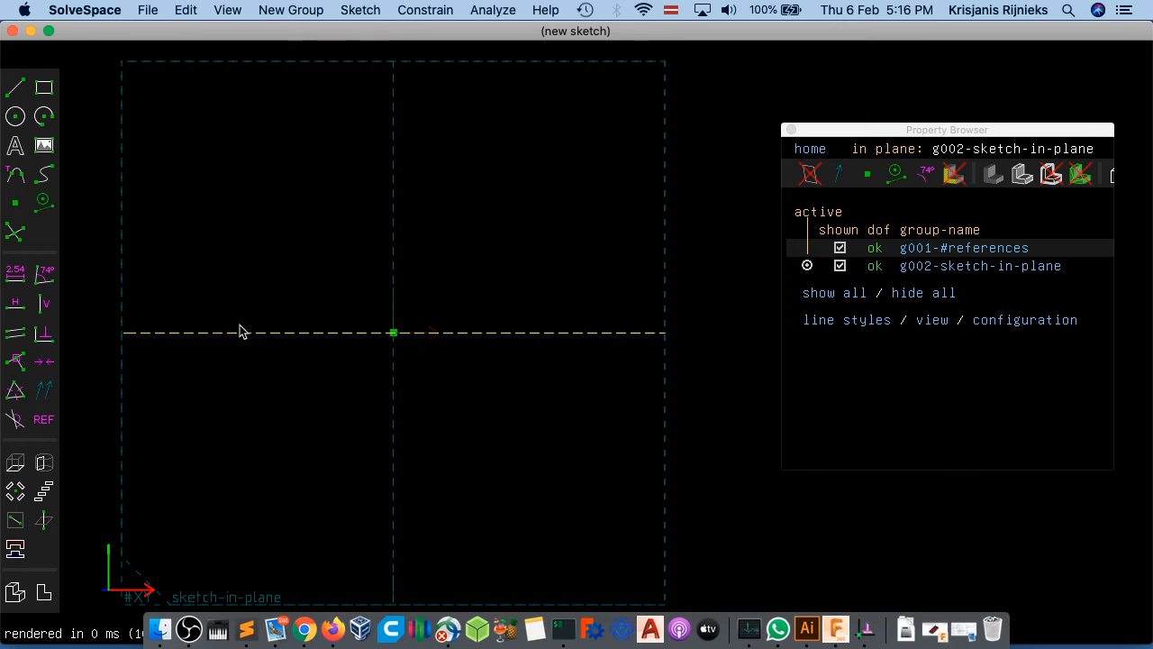
left_click_drag(874, 132, 878, 112)
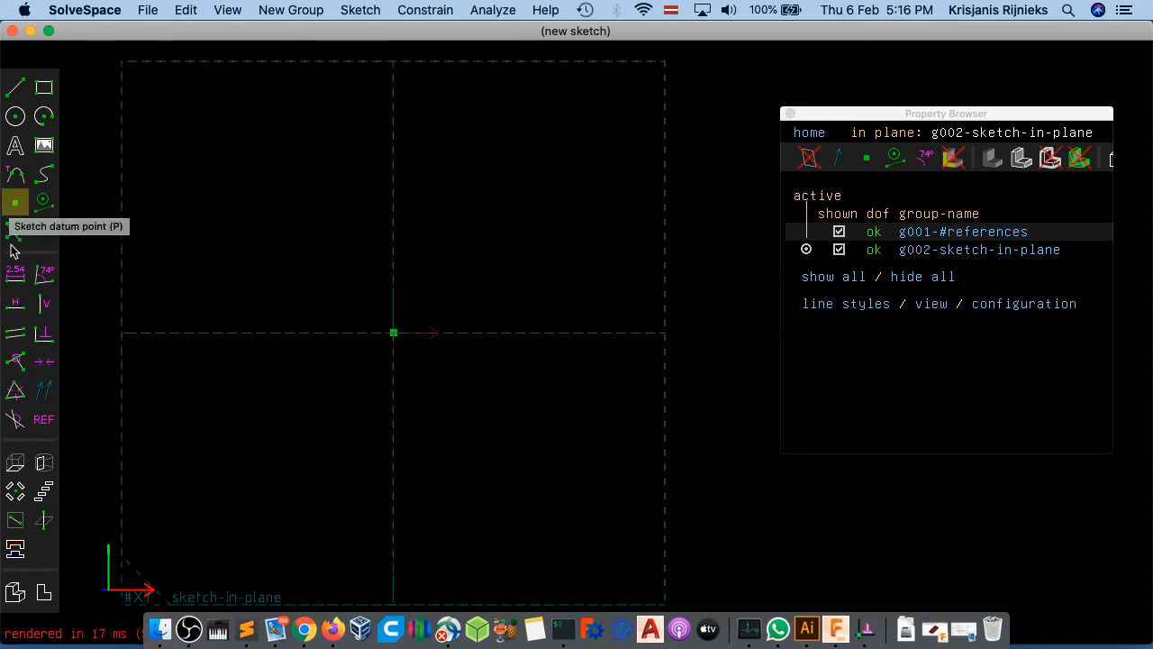
- Sketch a trial chain of four connected line segments that cross near the origin
left_click(16, 88)
left_click(261, 224)
left_click(518, 442)
left_click(307, 472)
left_click(473, 241)
left_click(335, 113)
key("Escape")
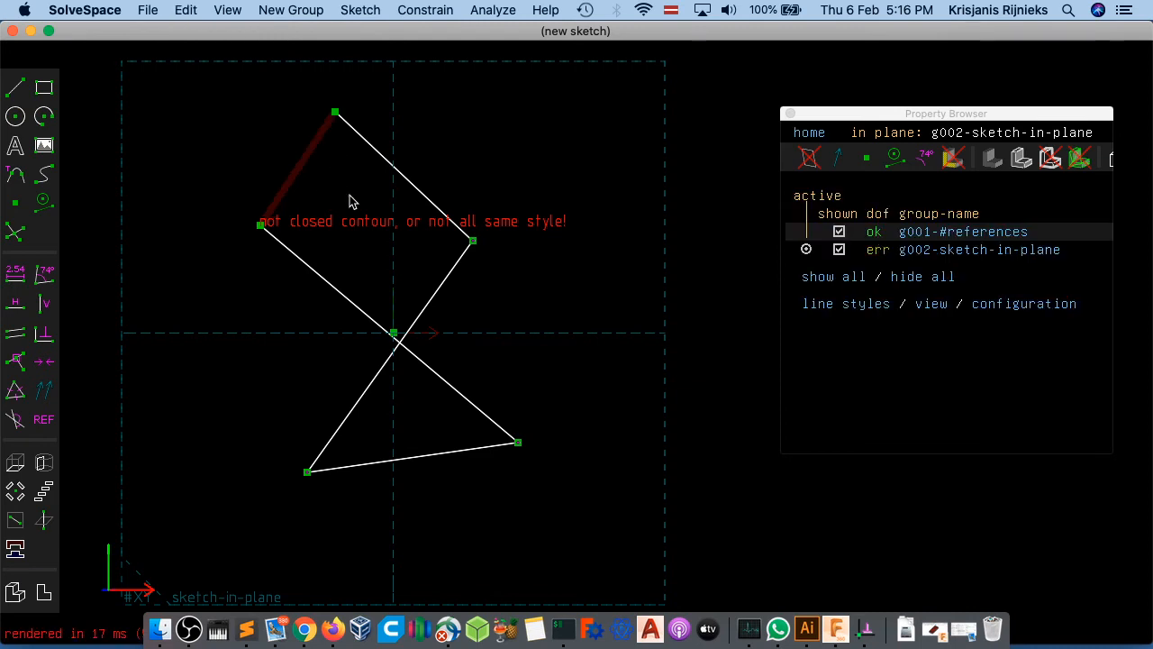
- Undo all segments of the line chain to empty the sketch
key("super+z")
key("super+z")
key("super+z")
key("super+z")
left_click(44, 201)
left_click(677, 249)
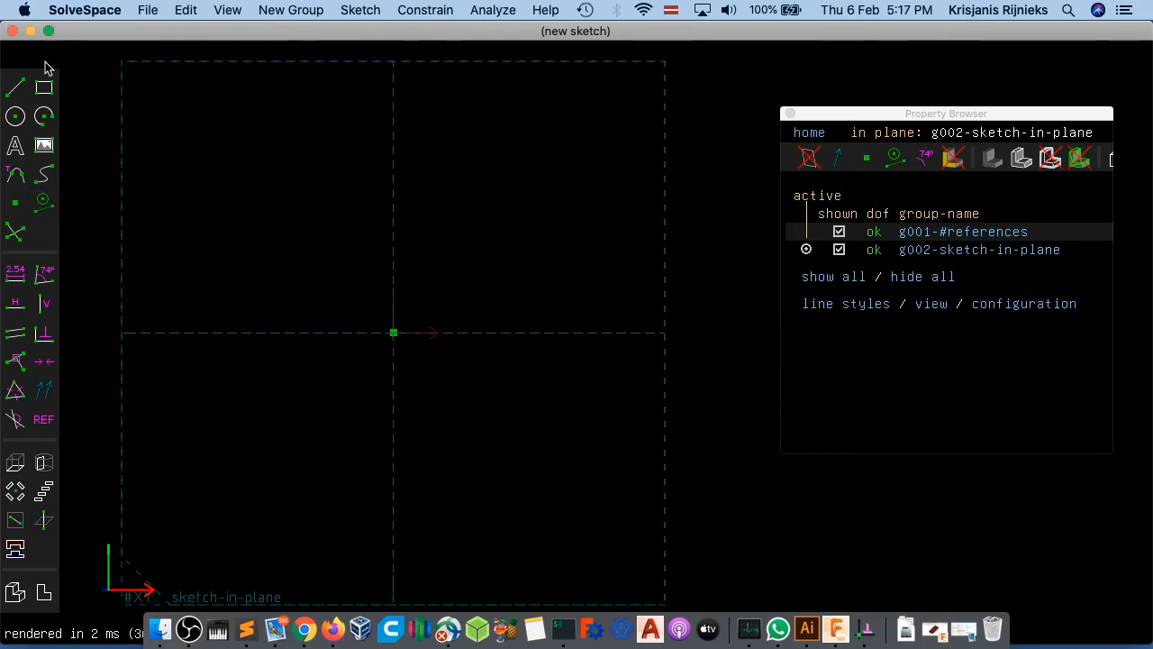
- Sketch a trial rectangle around the origin and try out the circle tool, undoing each attempt
left_click(43, 88)
left_click(283, 241)
left_click(497, 424)
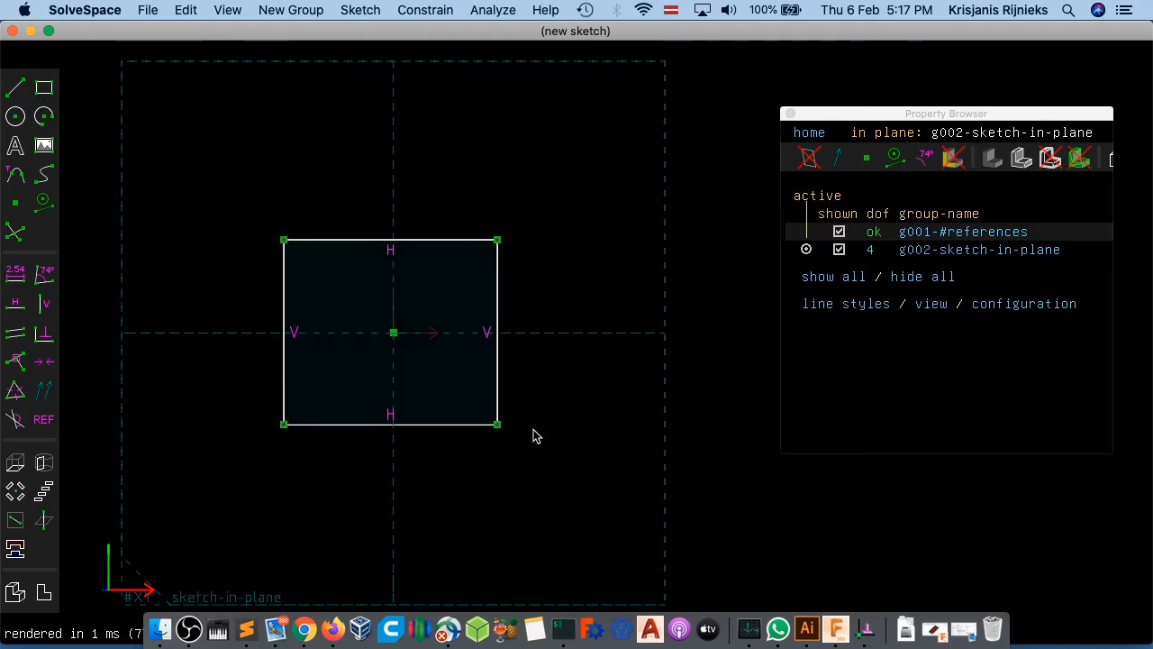
key("super+z")
left_click(15, 115)
left_click(298, 284)
key("super+z")
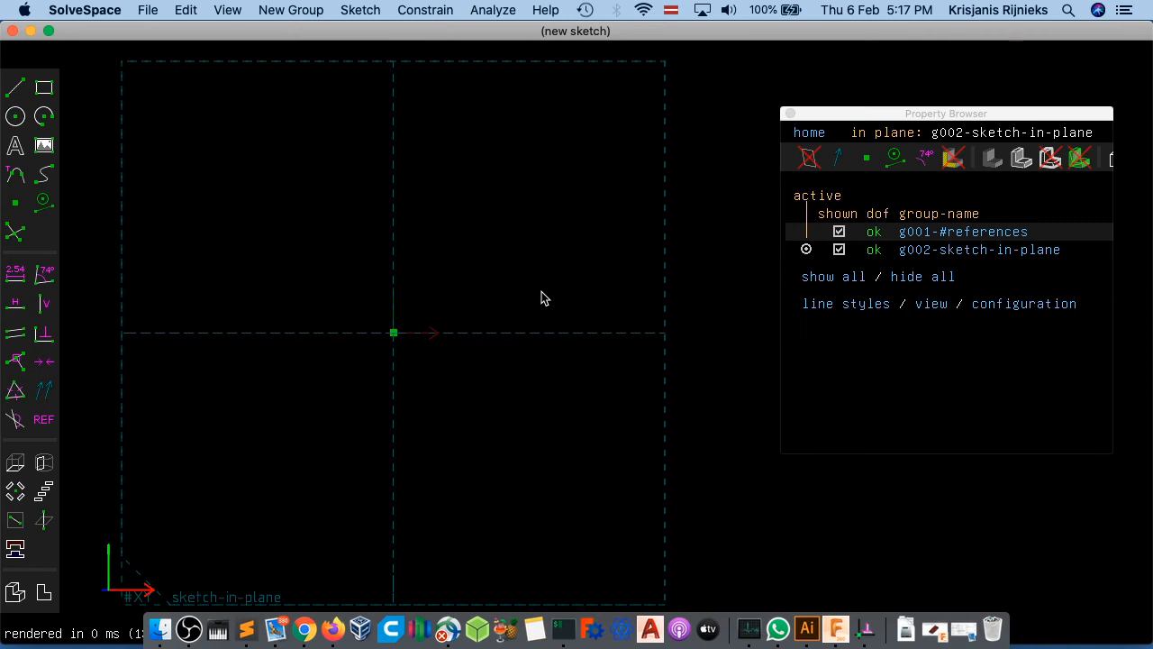
- Sketch another, larger trial rectangle around the origin and undo it
left_click(43, 87)
left_click(209, 200)
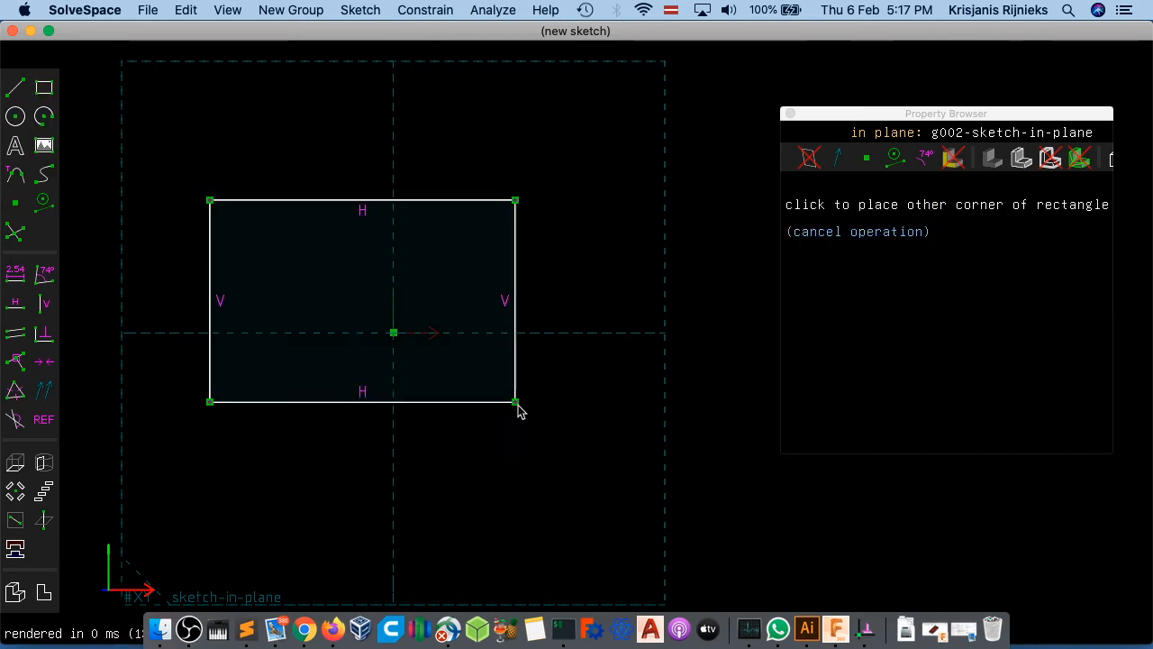
left_click(502, 434)
key("super+z")
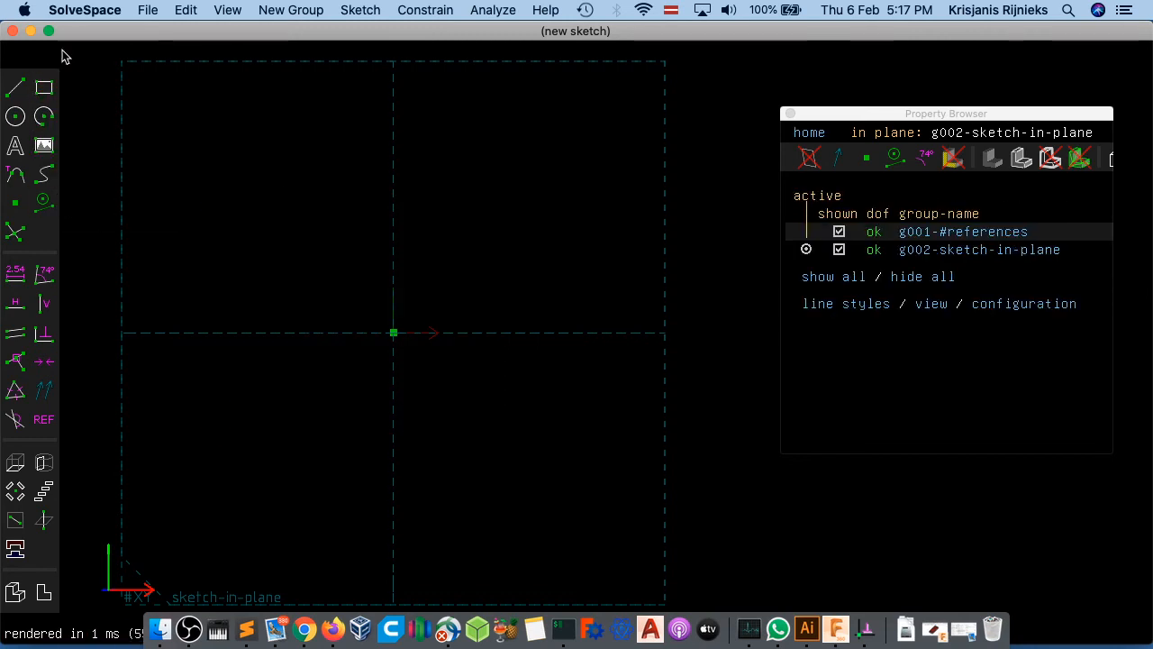
- Sketch a diagonal line segment about 45 units long passing near the origin, and delete the extra trailing segment
key("s")
left_click(279, 427)
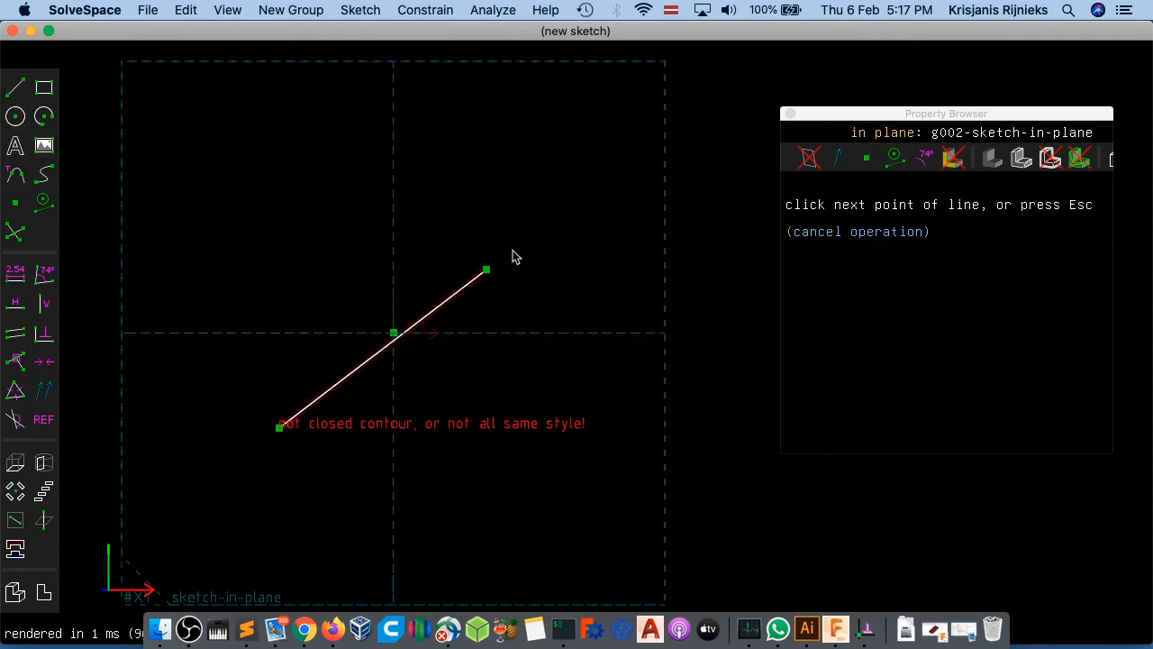
left_click(513, 249)
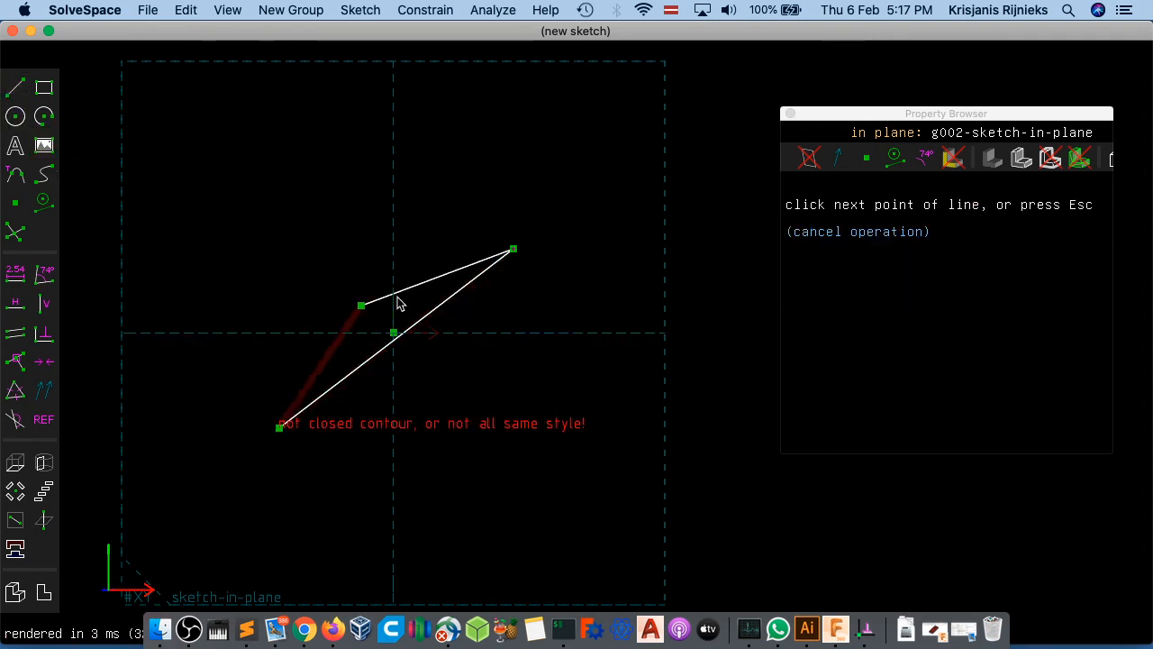
left_click(444, 310)
key("Escape")
left_click(446, 312)
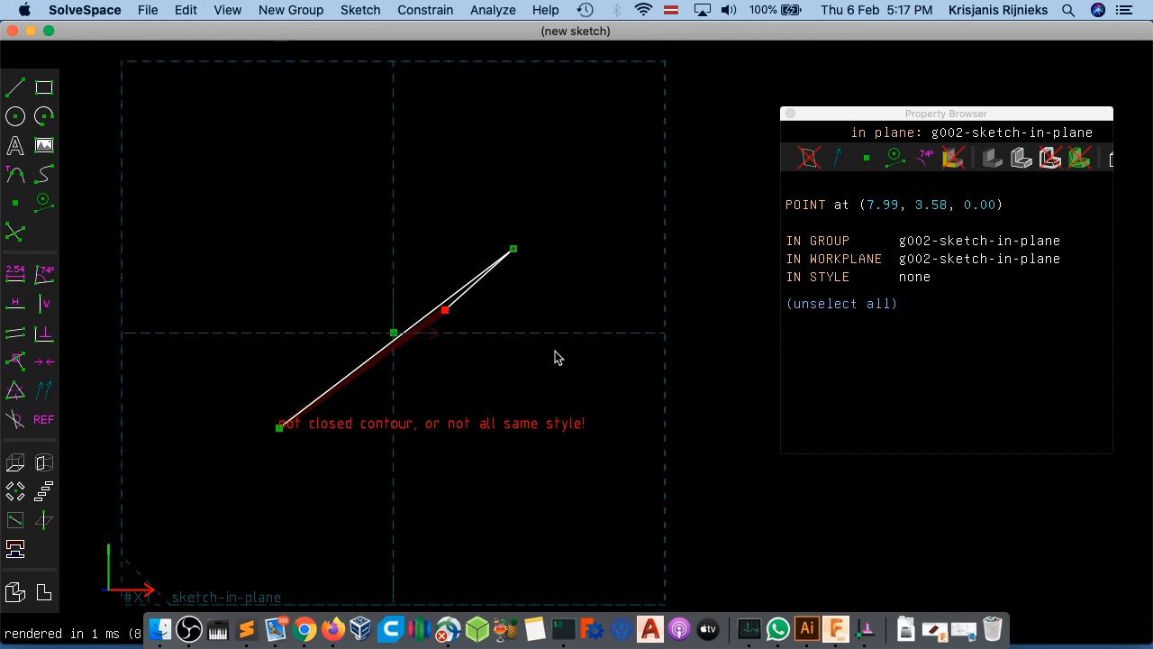
key("Delete")
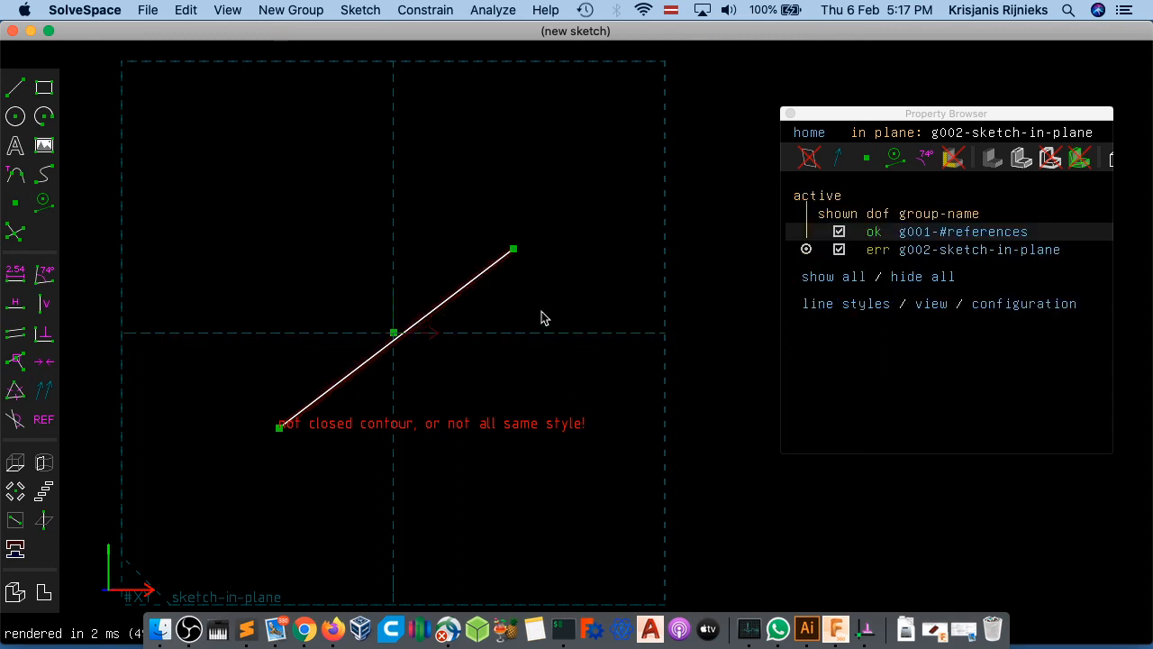
- Constrain the diagonal line to be horizontal and move it below the origin
left_click(448, 297)
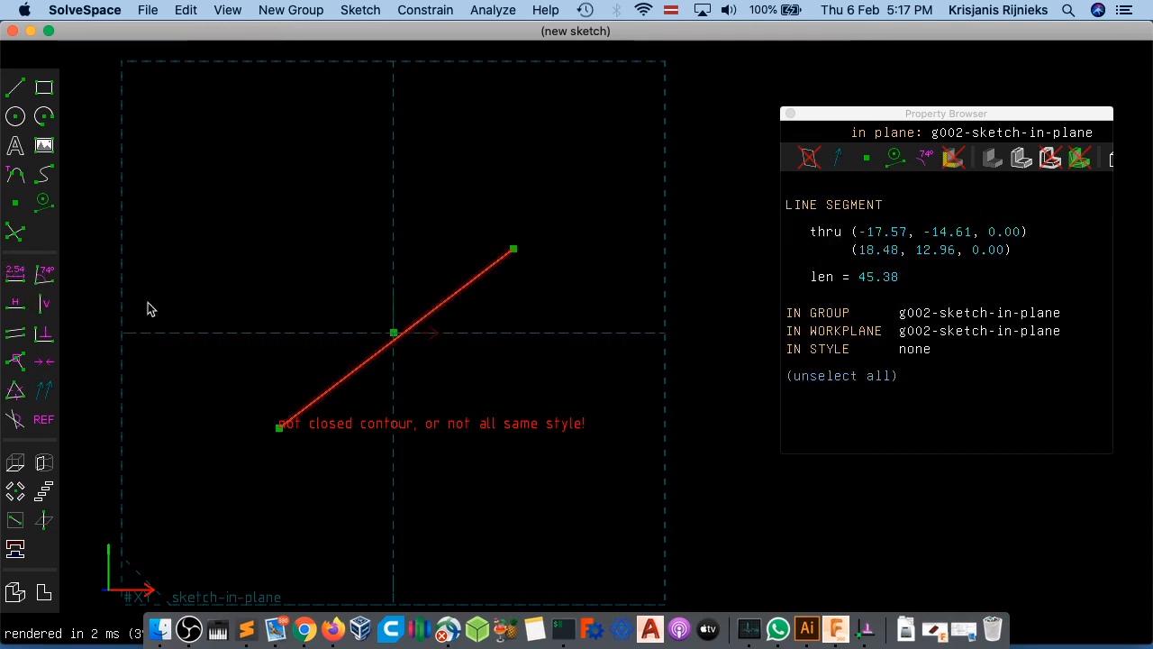
left_click(15, 305)
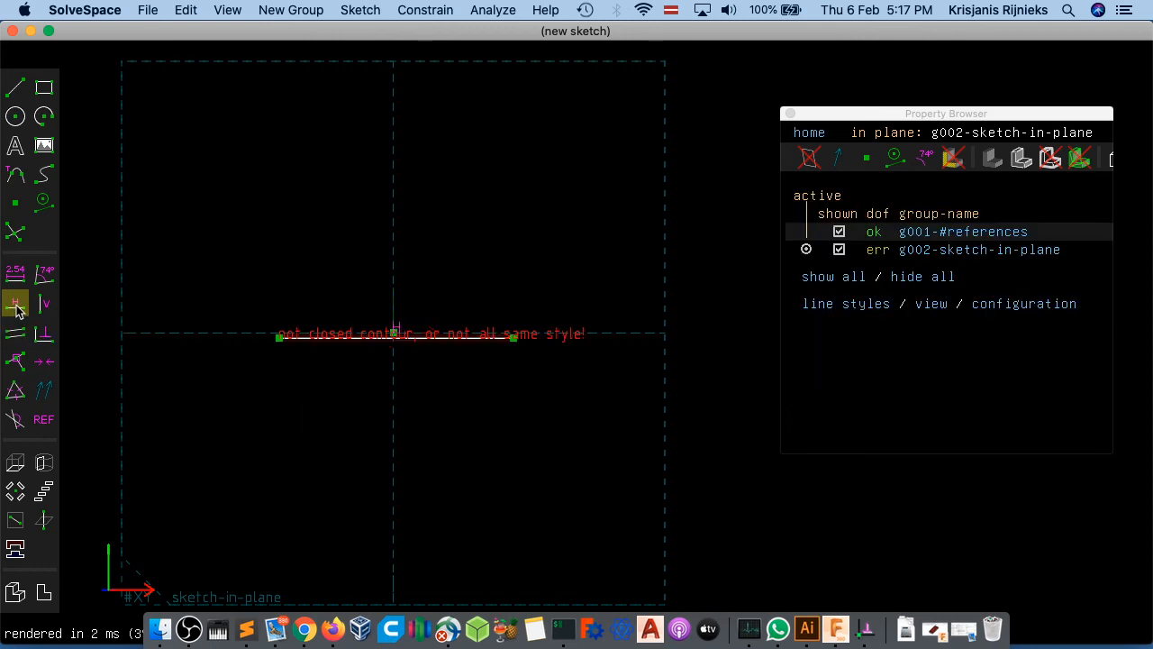
left_click_drag(279, 345, 280, 390)
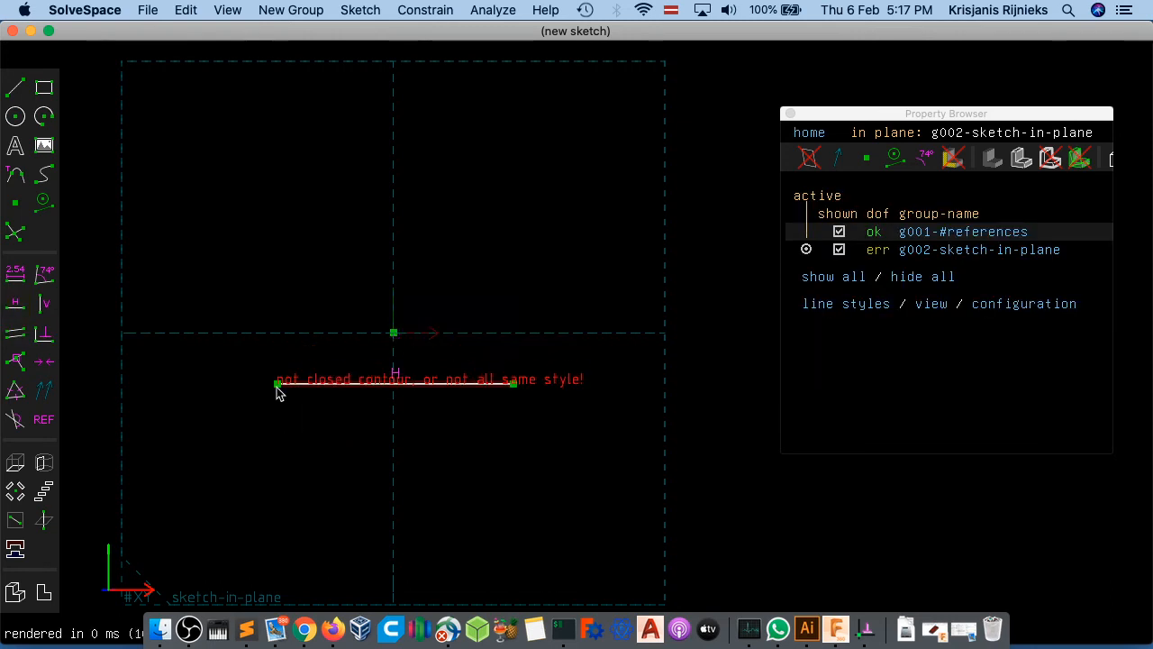
- Sketch a second line segment about 31 units long above the horizontal line and constrain it to be vertical
left_click(15, 87)
left_click(278, 160)
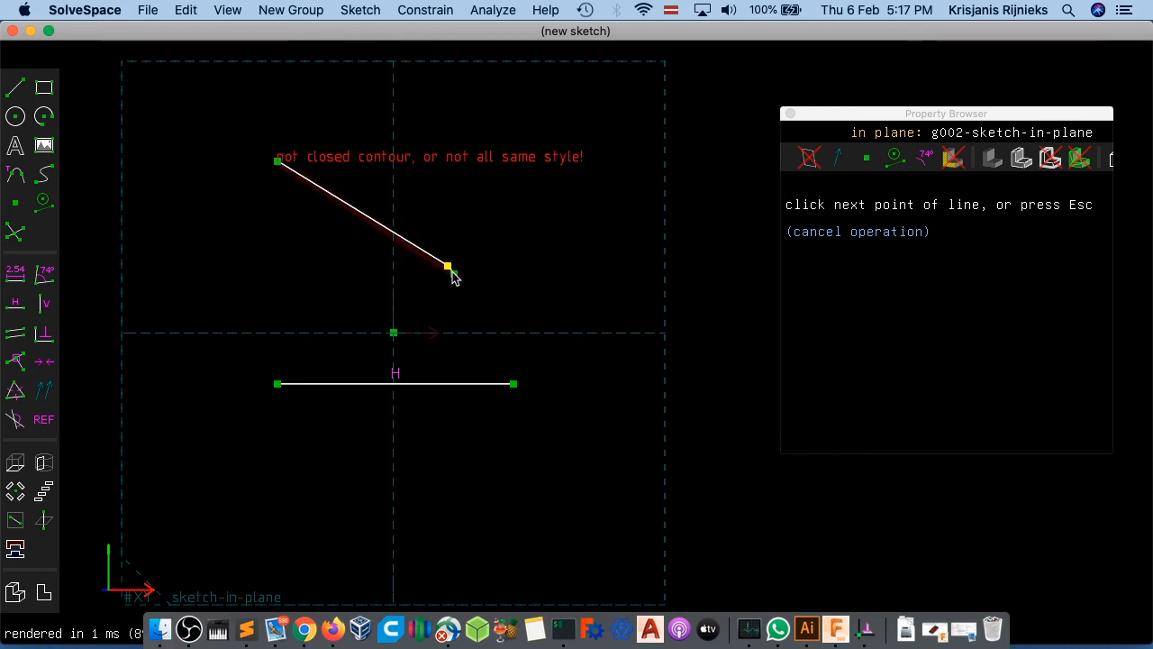
left_click(447, 267)
left_click(350, 207)
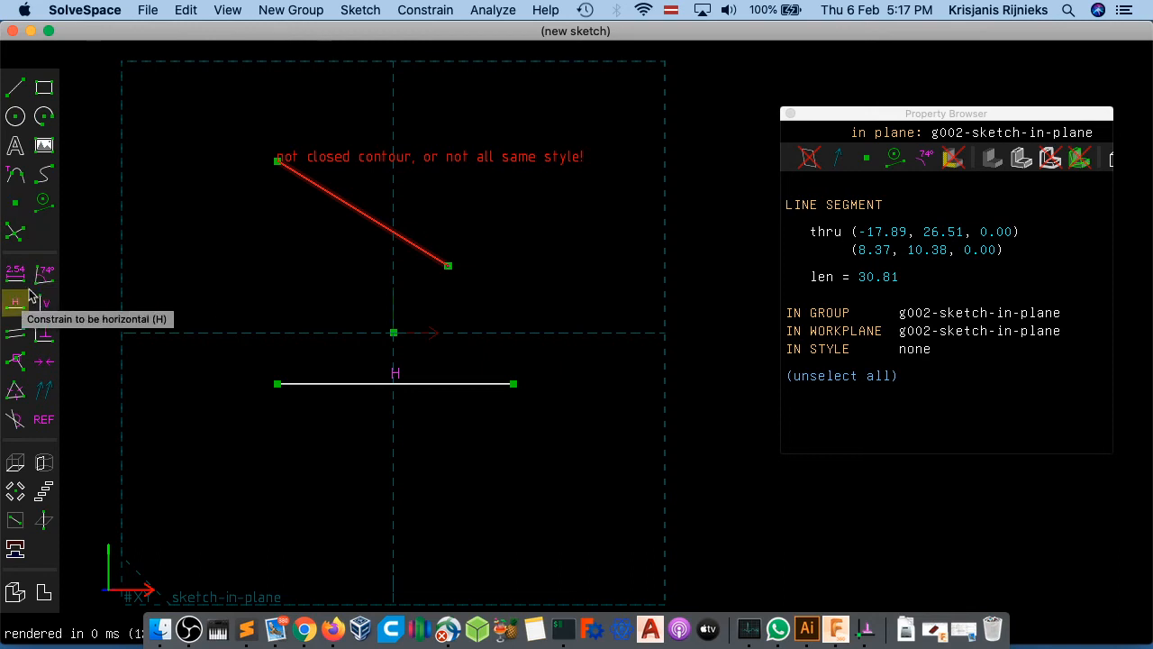
left_click(42, 306)
- Delete the leftover segment attached to the vertical line and move the vertical line to the upper left of the horizontal line
left_click(448, 267)
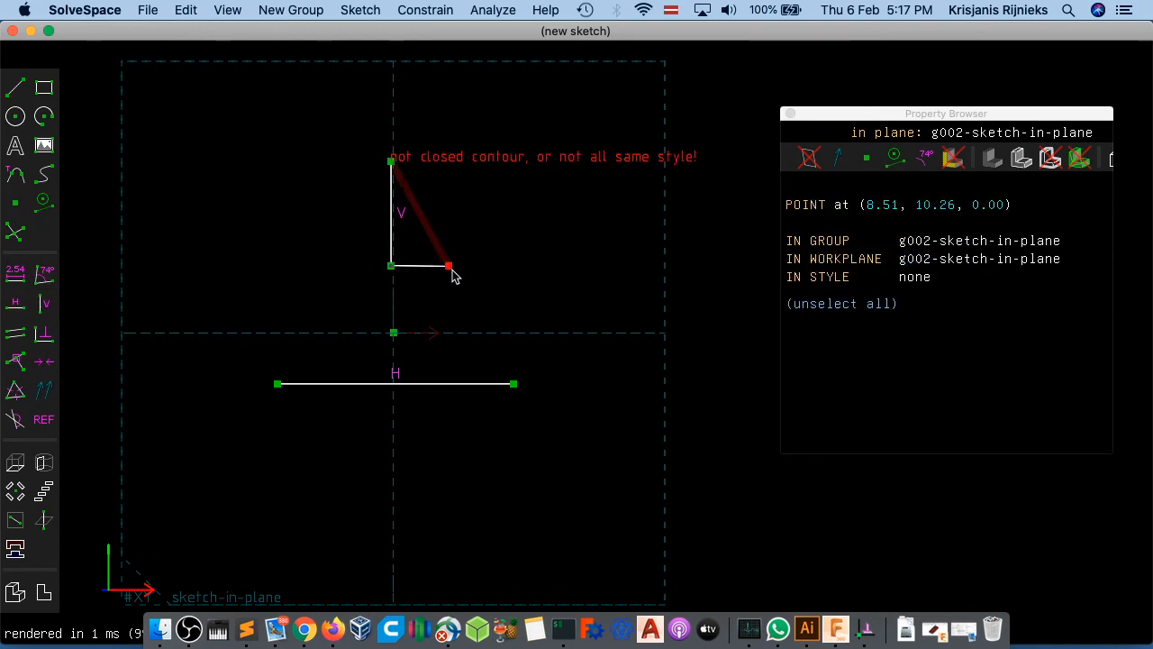
key("Delete")
left_click_drag(391, 254, 229, 315)
left_click(214, 294)
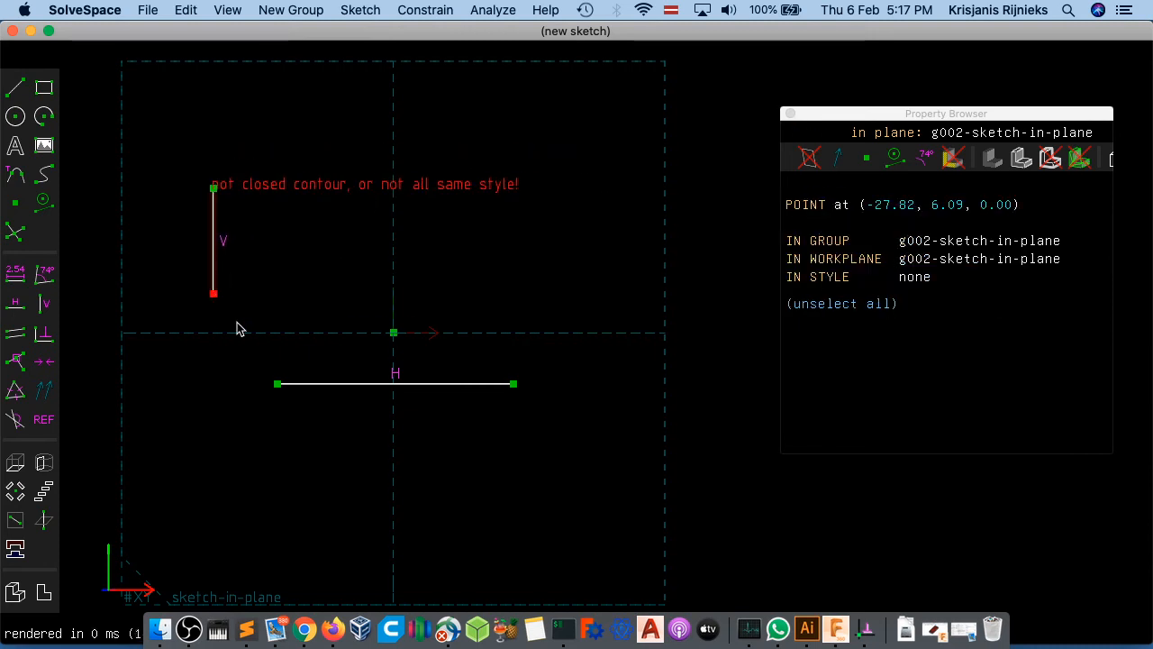
- Constrain the vertical line's lower endpoint to the horizontal line's left endpoint, and move the joined corner down and to the right
left_click(278, 385)
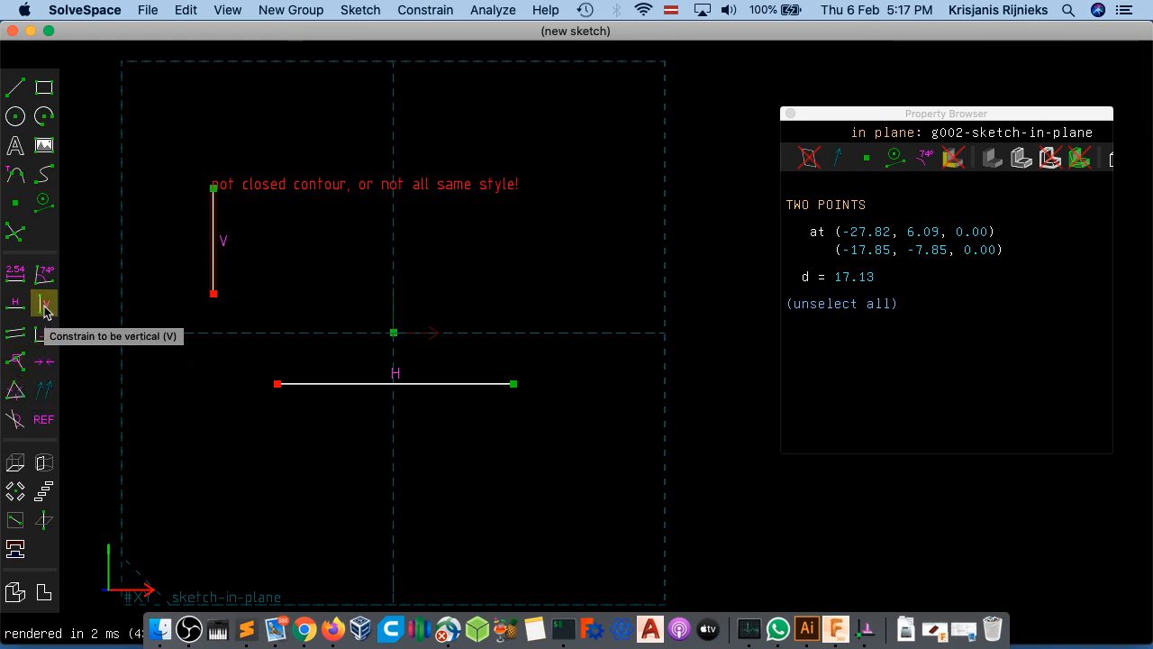
left_click(15, 396)
left_click(721, 398)
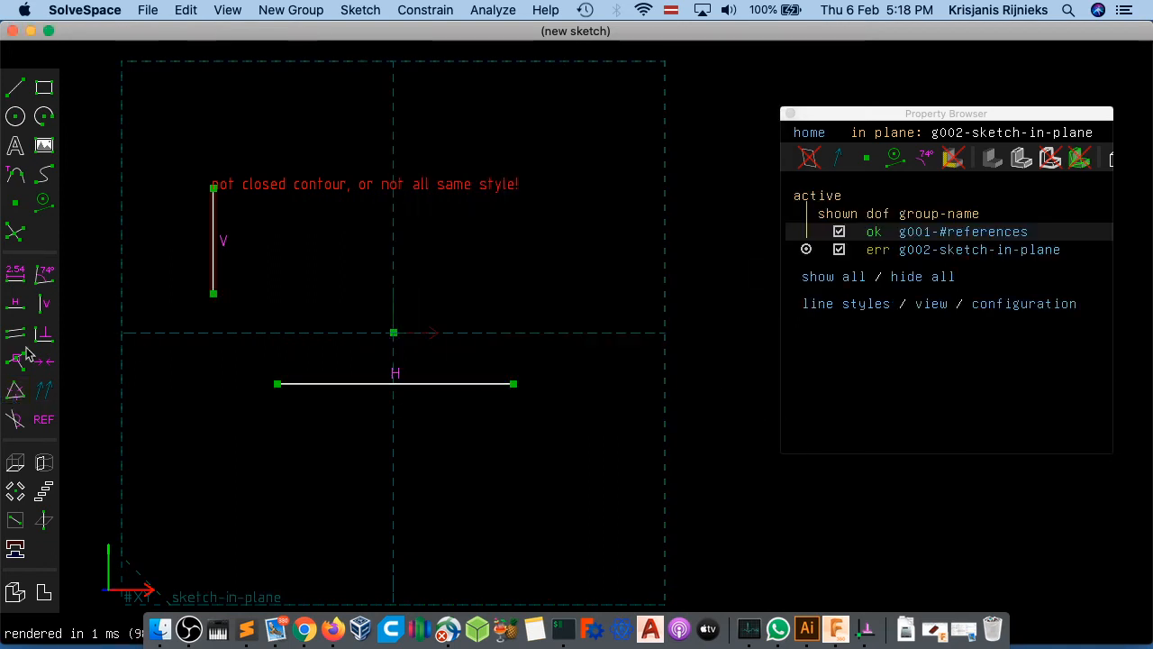
left_click(215, 295)
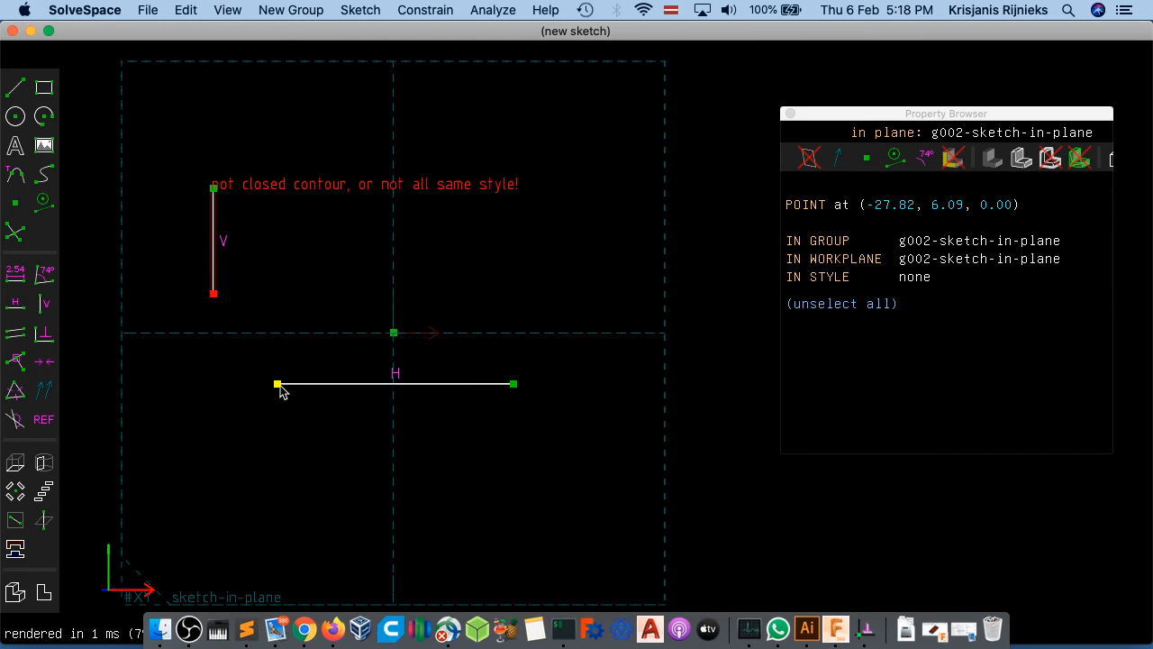
left_click(279, 386)
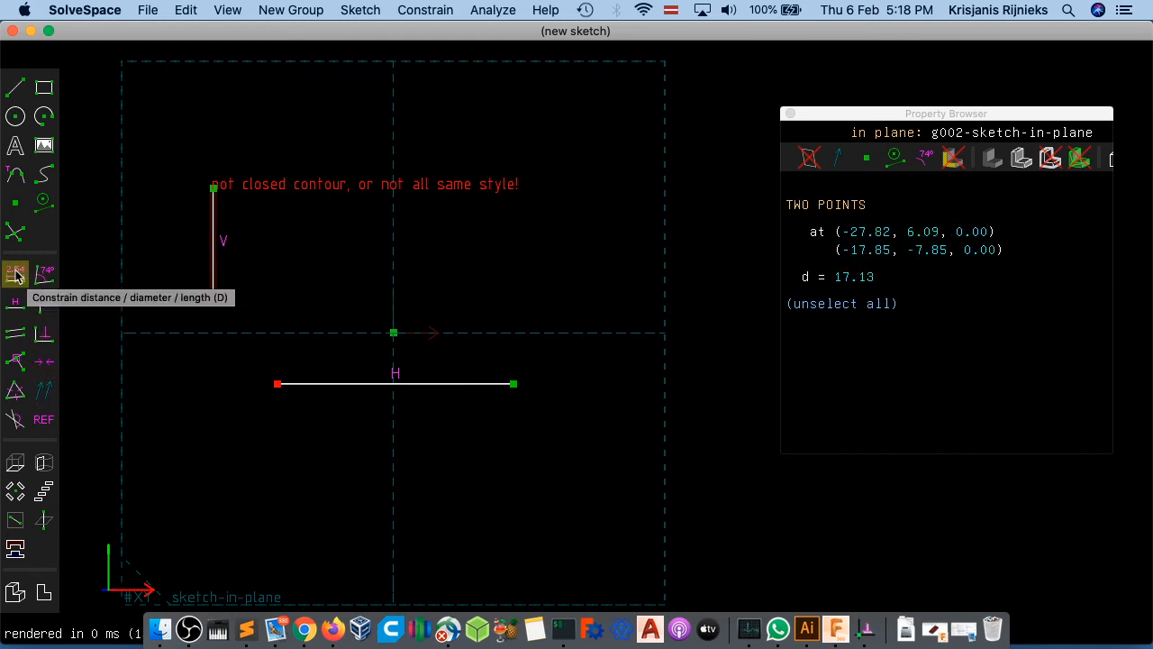
left_click(411, 11)
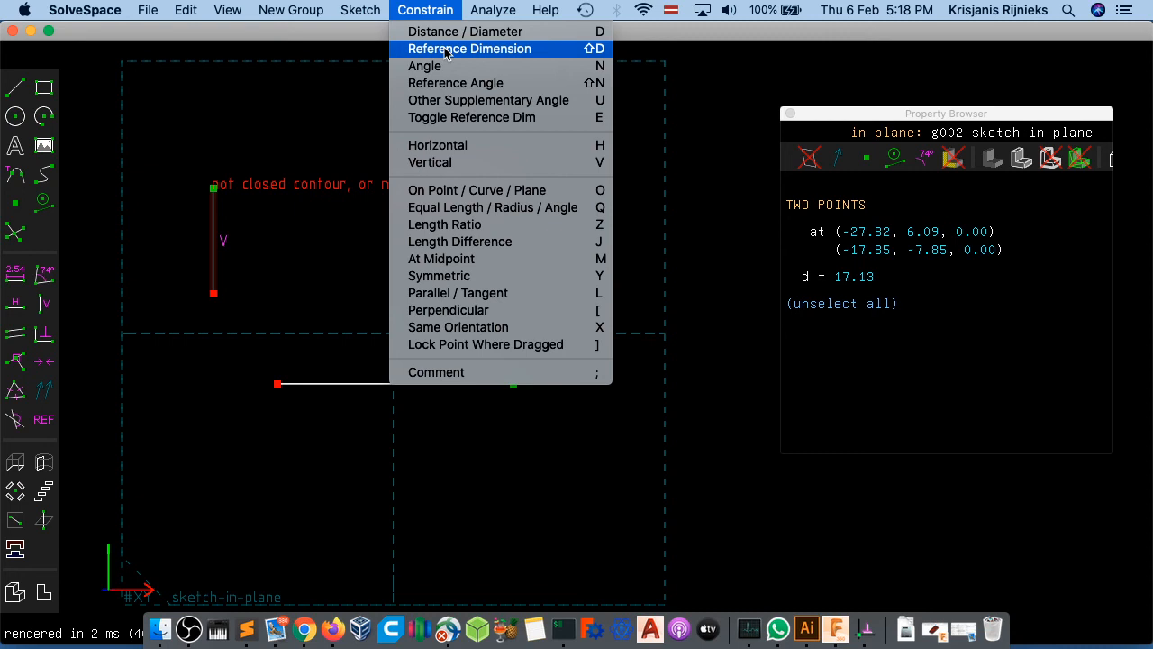
left_click(468, 190)
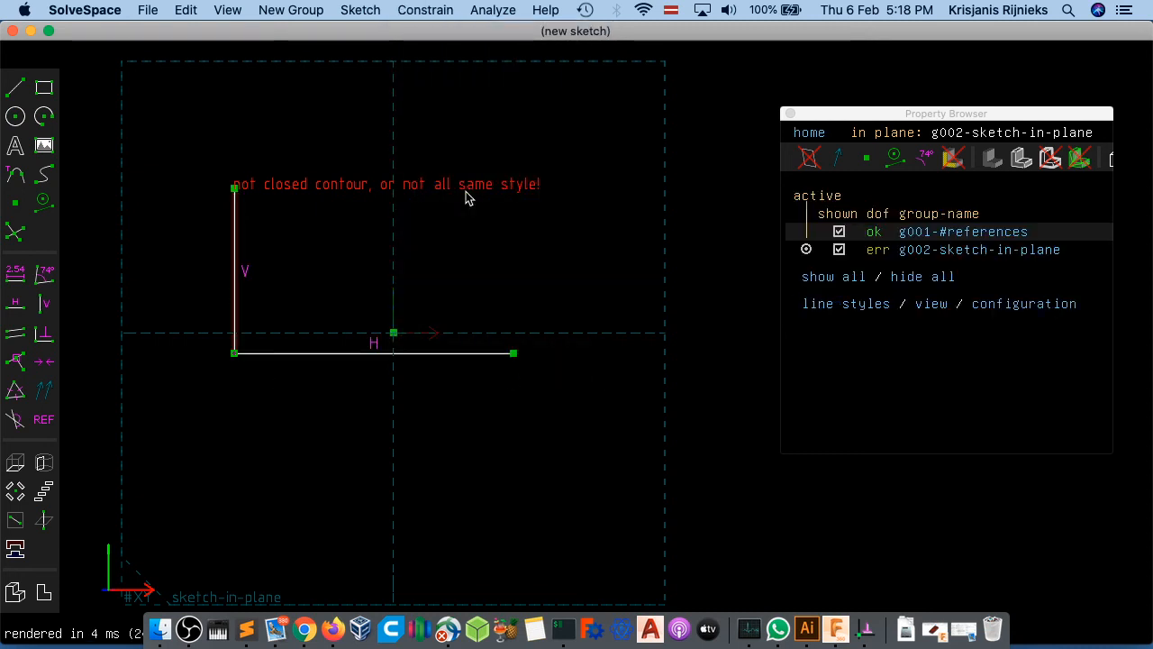
left_click_drag(234, 353, 259, 397)
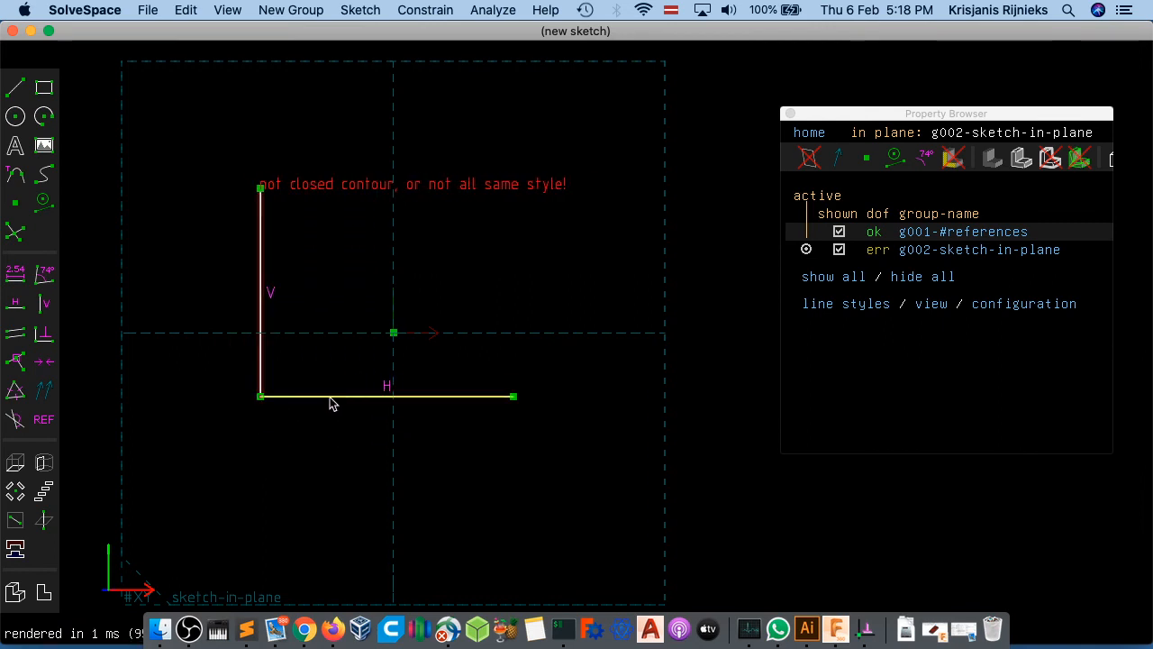
- Delete the joined horizontal and vertical lines
left_click(330, 396)
key("Delete")
key("Delete")
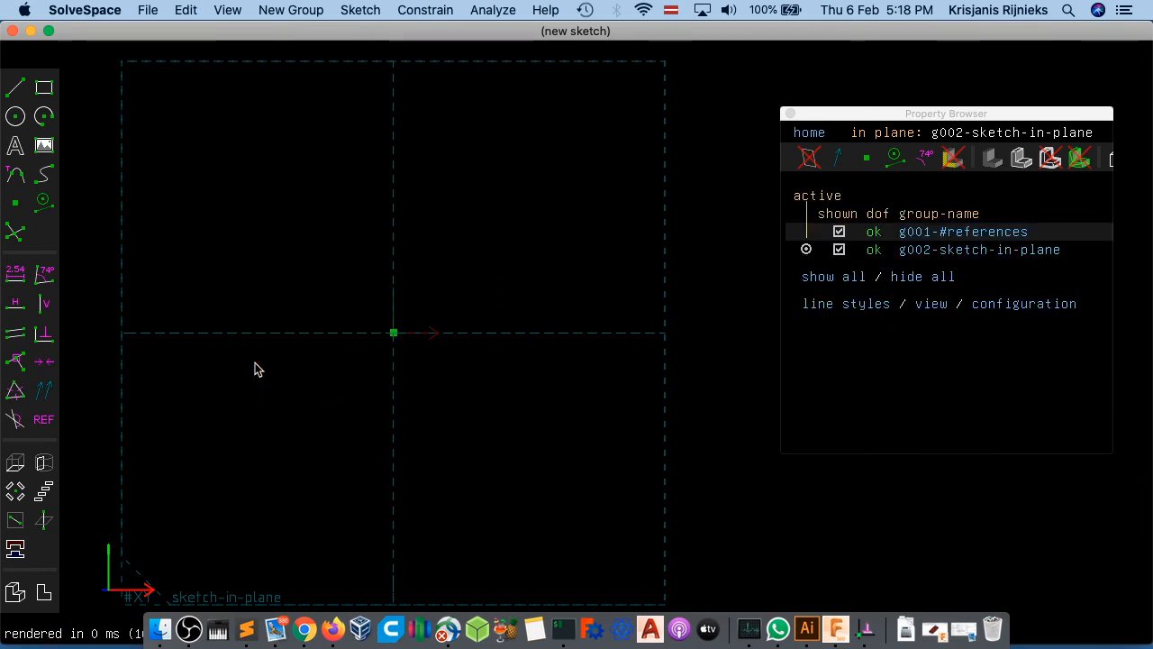
- Sketch a rectangle around the origin and reshape it by moving its corners and edges until it is about 40 units wide
left_click(45, 87)
left_click(285, 242)
left_click(499, 410)
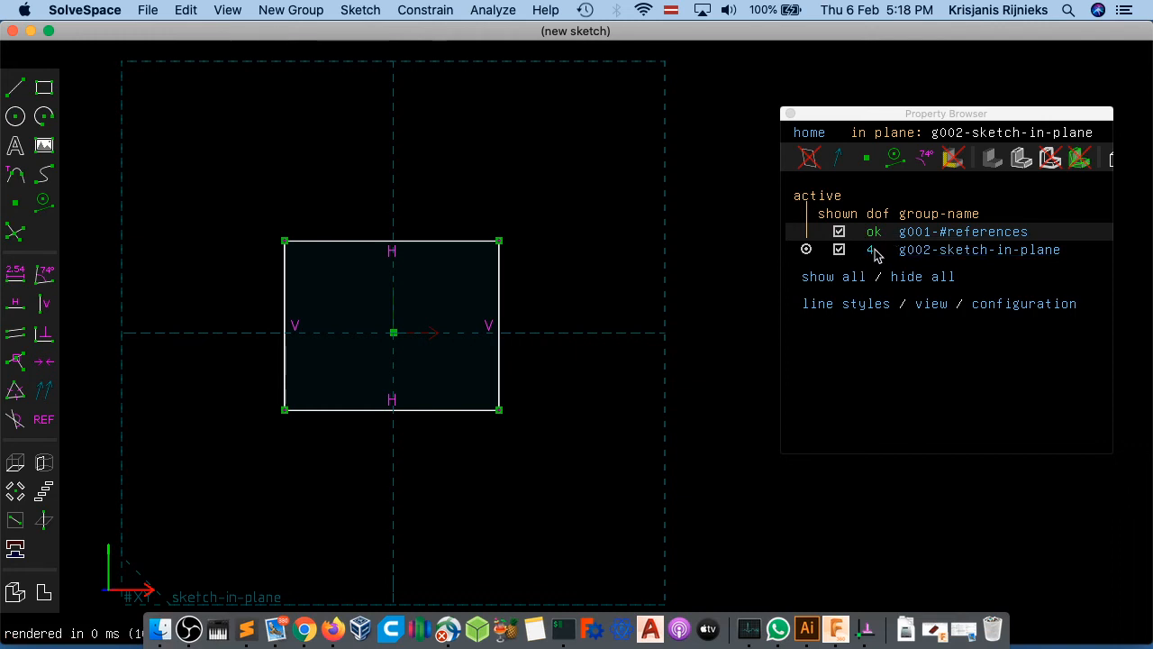
left_click_drag(499, 412, 520, 427)
left_click_drag(520, 243, 545, 256)
left_click_drag(311, 260, 320, 218)
mouse_move(535, 275)
left_mouse_down()
mouse_move(525, 327)
mouse_move(528, 295)
left_mouse_up()
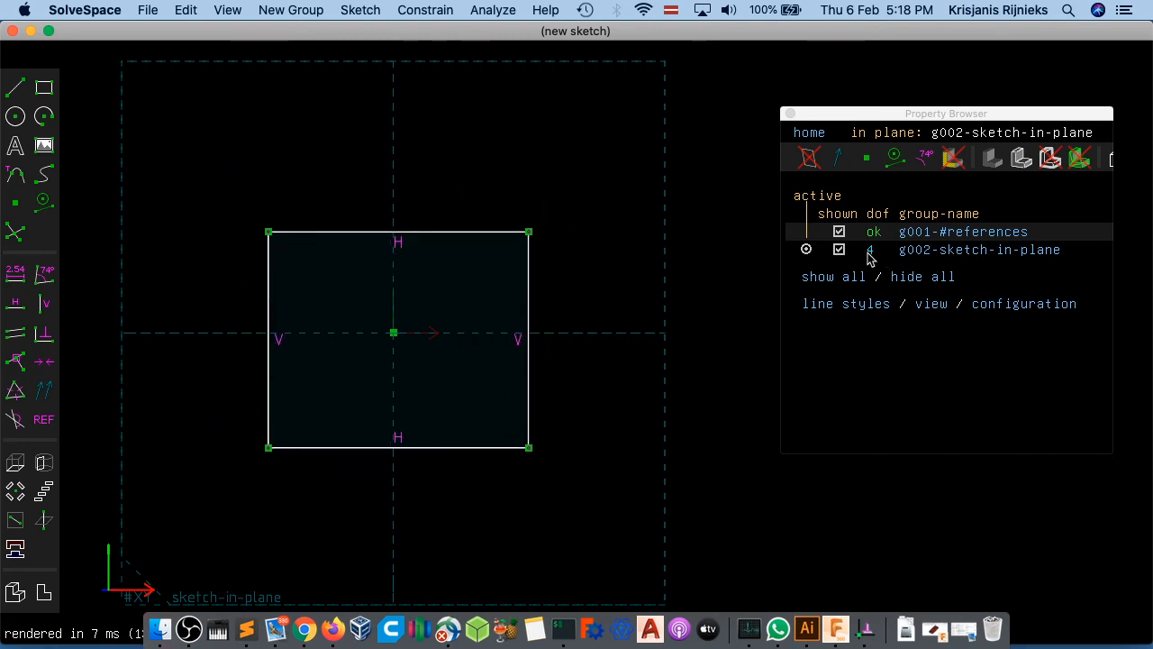
- Examine the sketch-in-plane group's requests, constraints and degrees of freedom
left_click(925, 259)
scroll(928, 352, "down", 4)
scroll(903, 331, "up", 4)
scroll(946, 338, "down", 4)
scroll(987, 400, "up", 4)
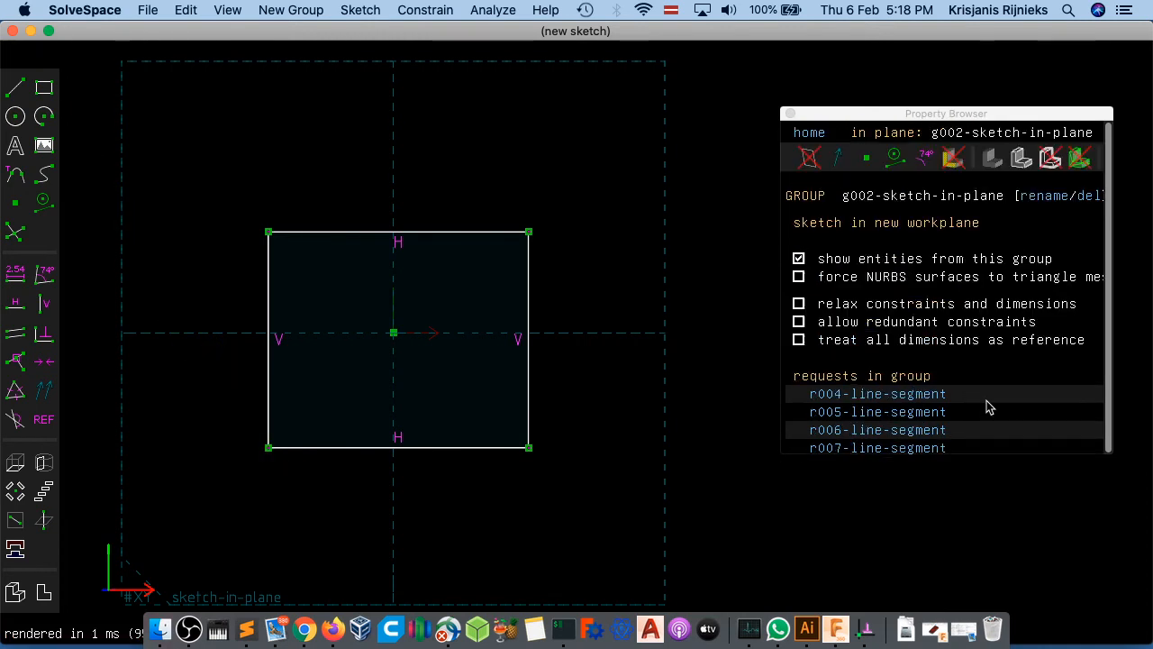
left_click(814, 135)
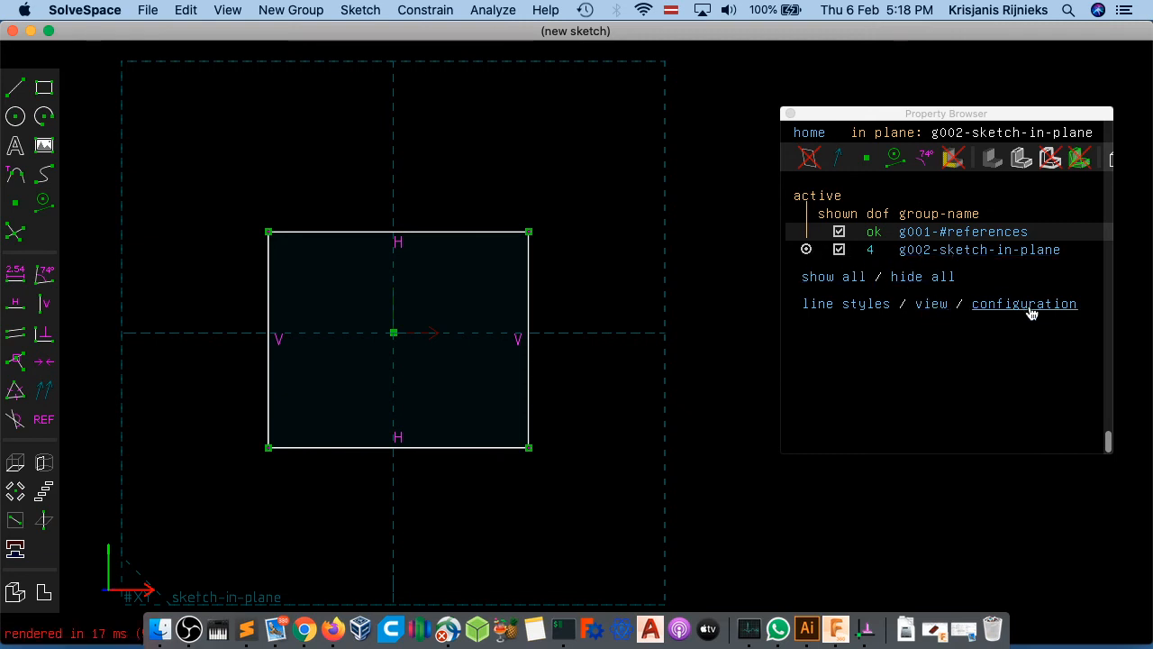
left_click(931, 251)
scroll(1000, 346, "down", 5)
scroll(993, 351, "up", 5)
scroll(994, 351, "down", 5)
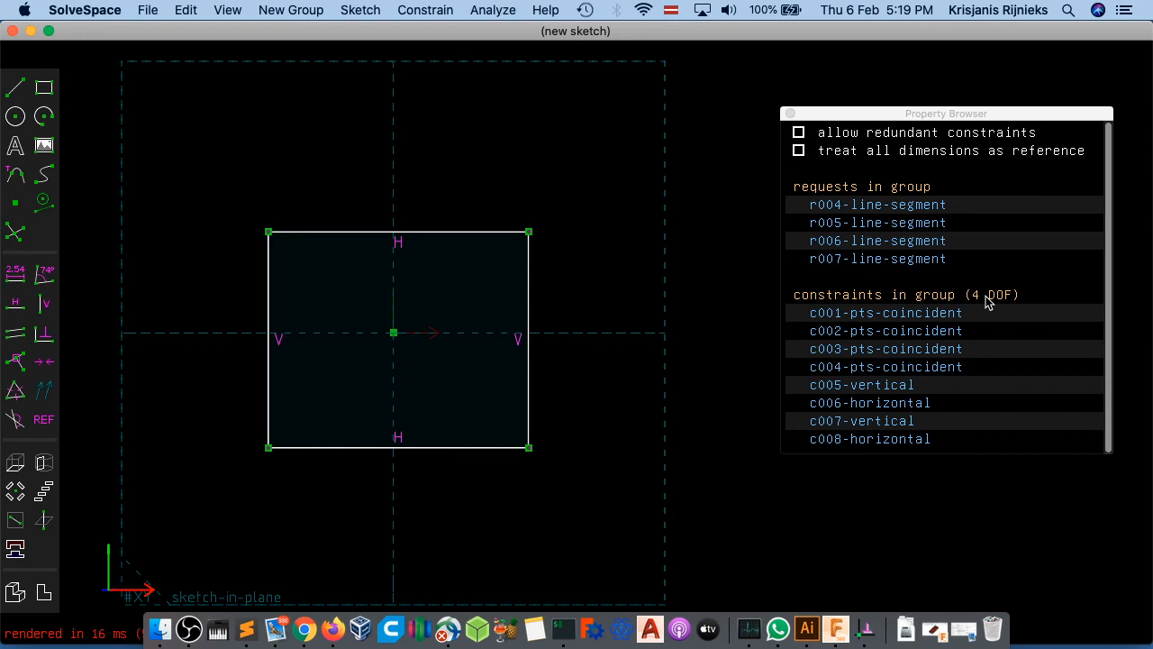
- Lower the rectangle's top edge slightly and return to the list of groups
left_click(466, 234)
mouse_move(466, 233)
left_mouse_down()
mouse_move(471, 250)
mouse_move(484, 236)
left_mouse_up()
left_click(809, 132)
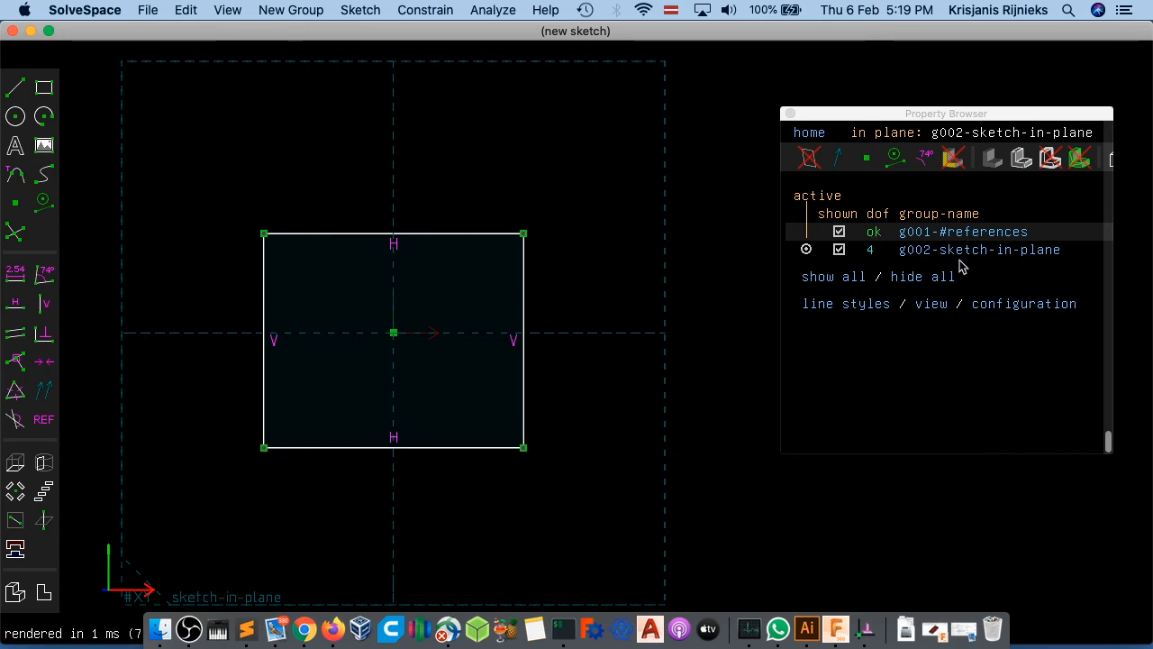
left_click_drag(453, 238, 453, 249)
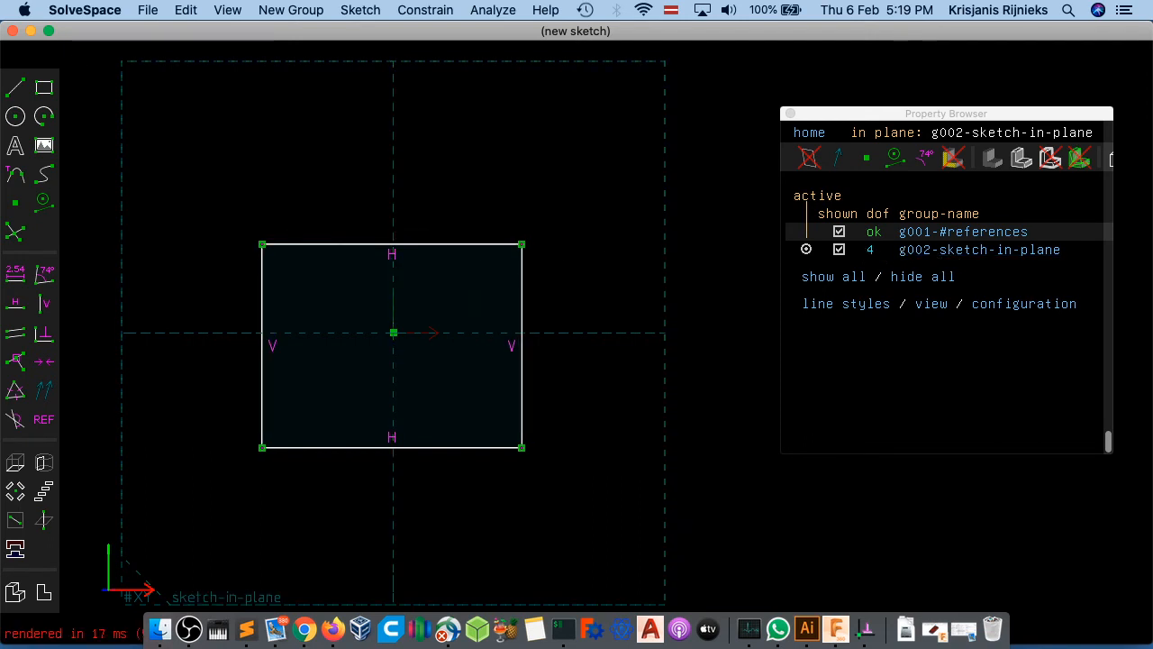
- Try to create tangent arcs at all four rectangle corners at once
left_click(17, 177)
left_click(263, 244)
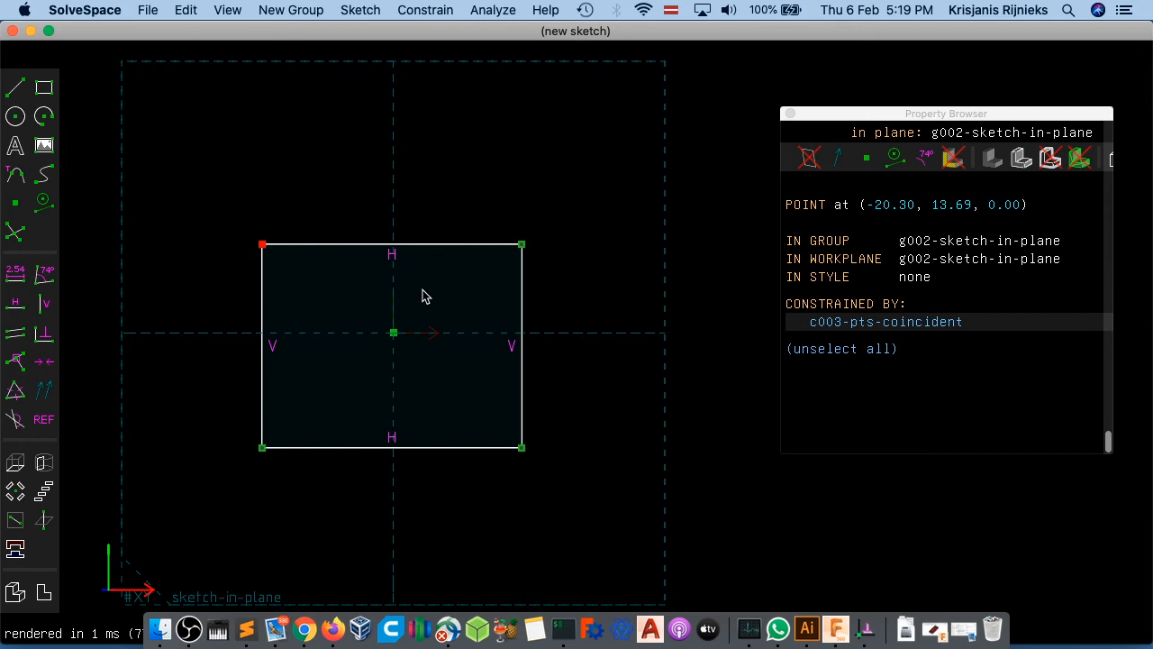
left_click(521, 245)
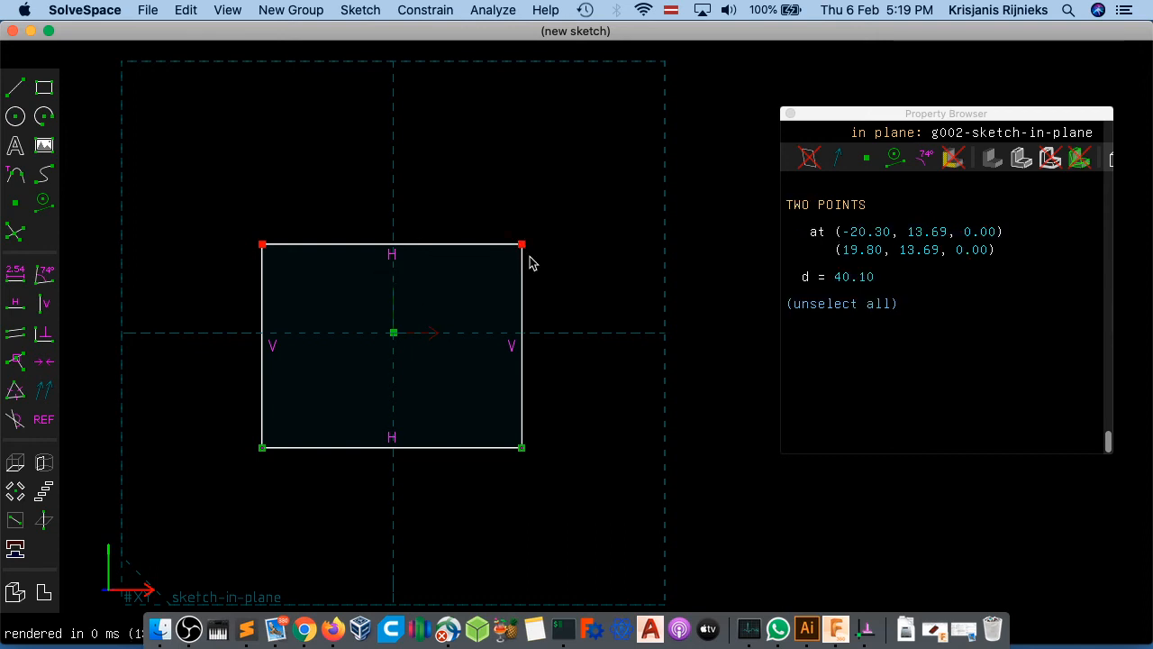
left_click(522, 448)
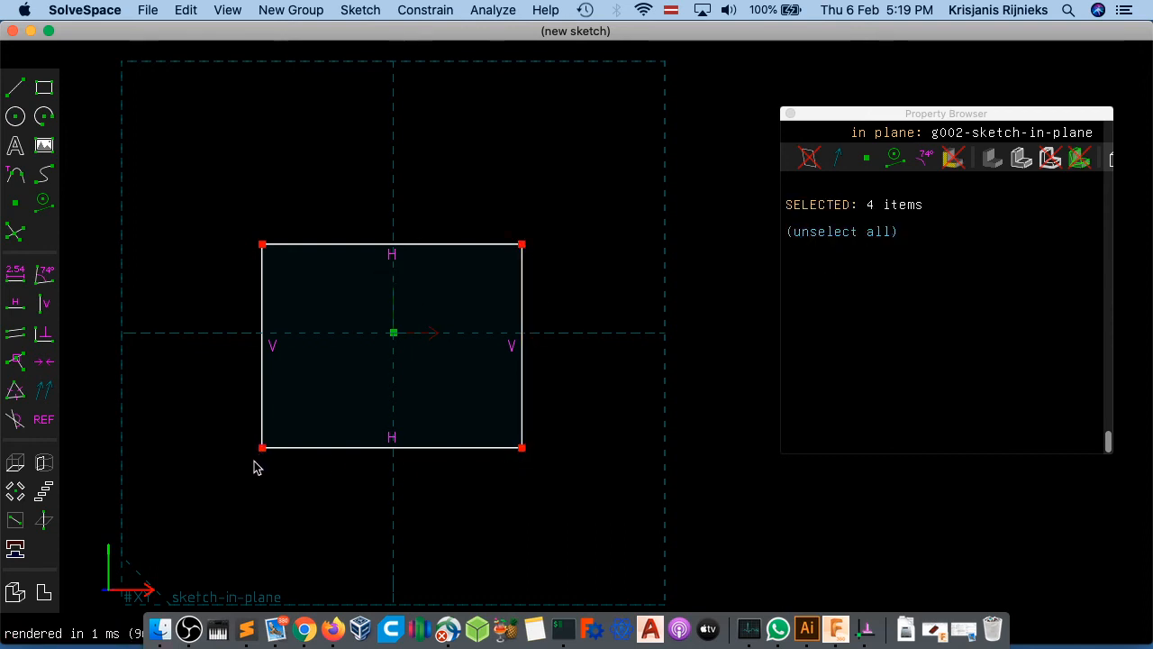
left_click(8, 182)
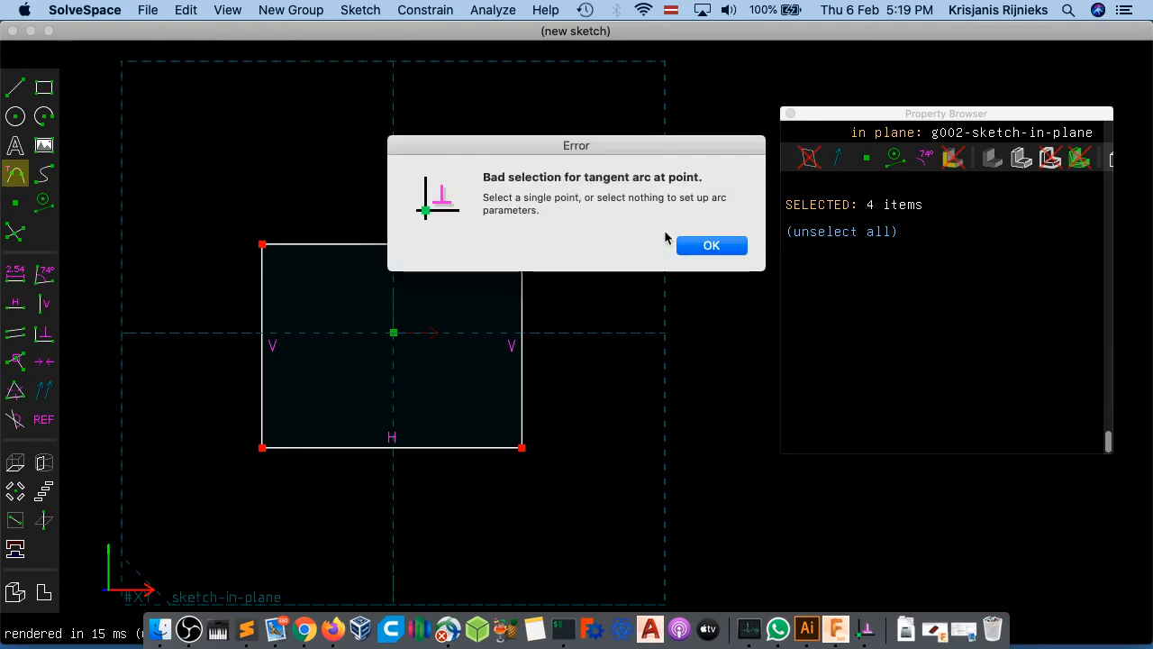
left_click(711, 245)
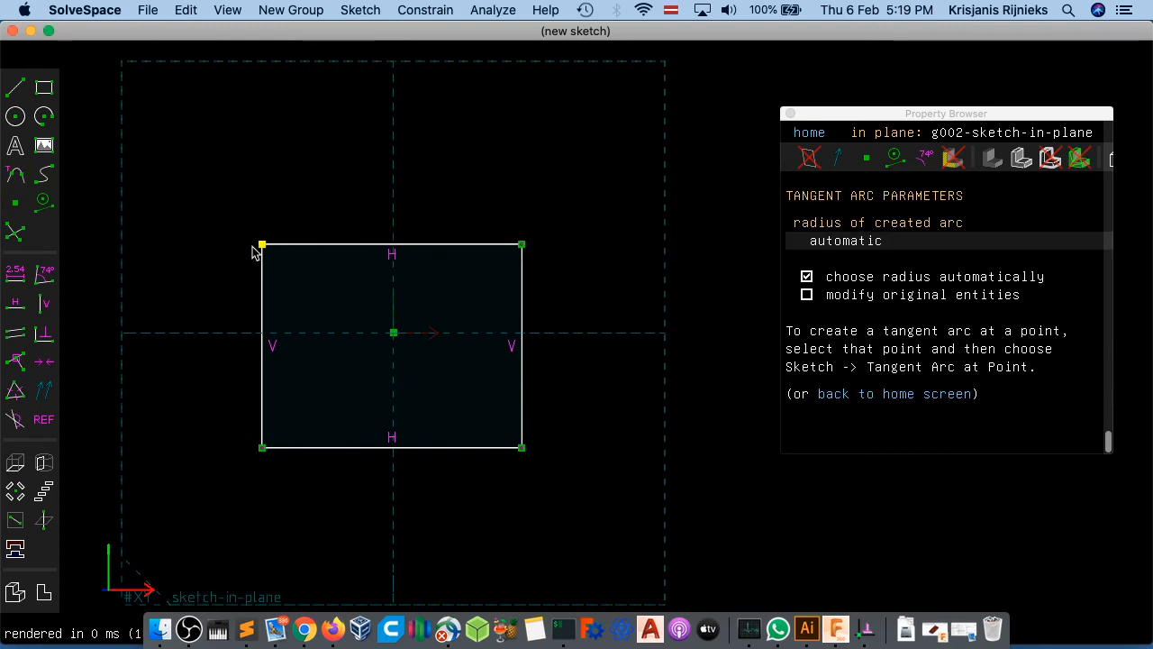
- Round the rectangle's four corners one by one with tangent arcs of automatic radius
left_click(253, 249)
left_click(14, 174)
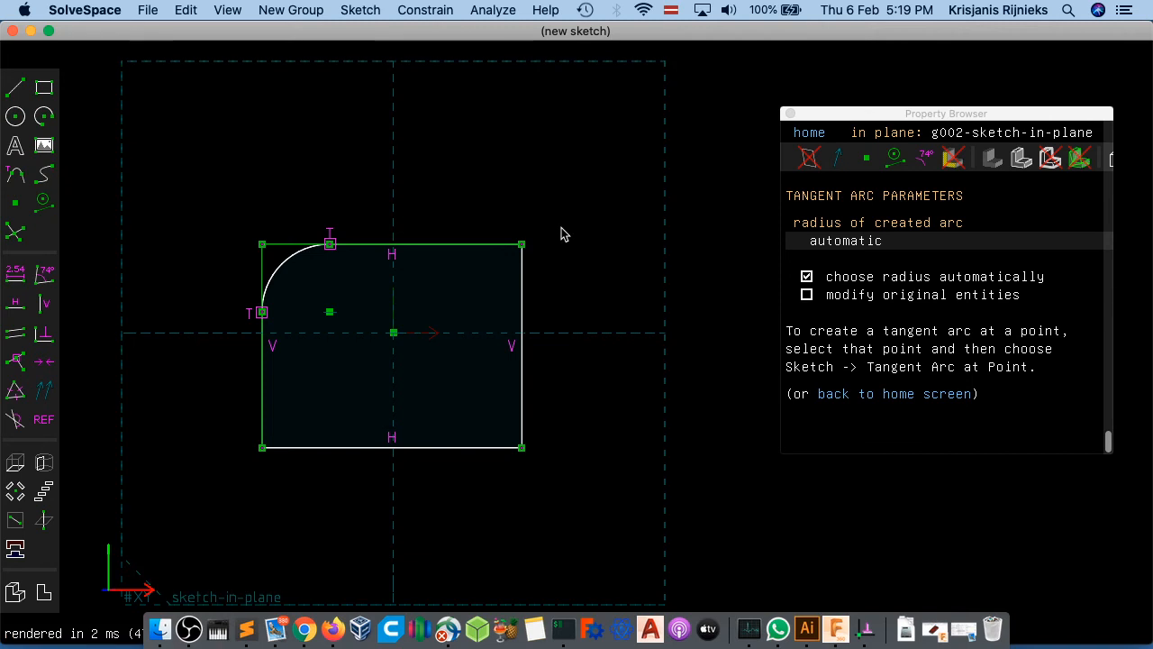
left_click(521, 244)
left_click(14, 174)
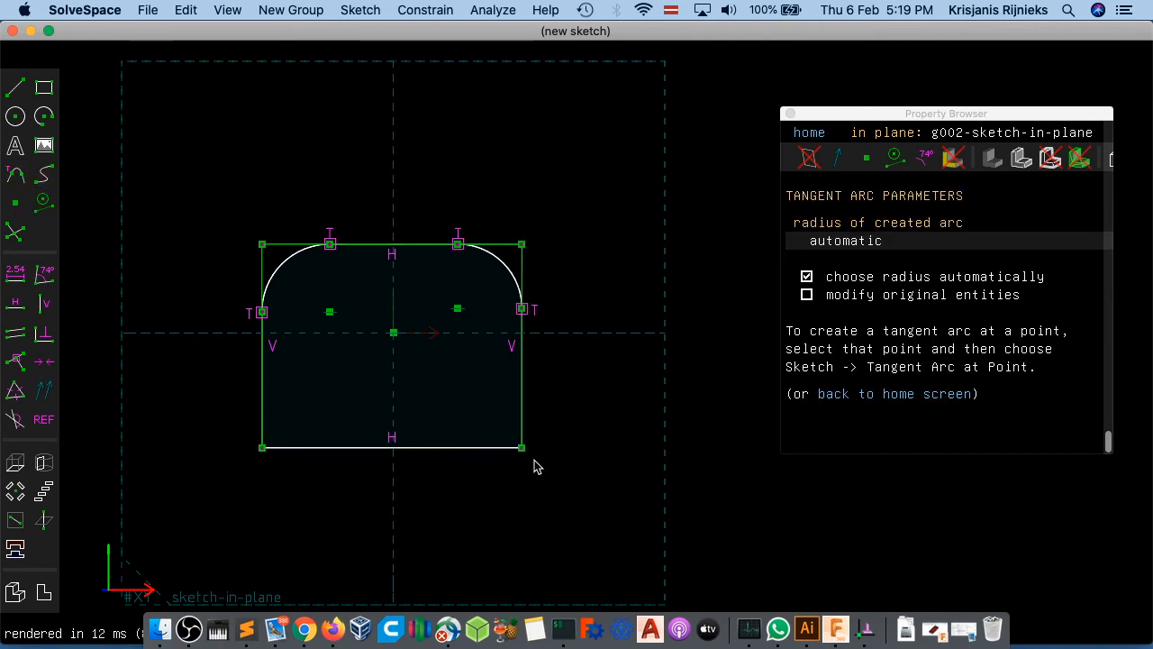
left_click(521, 447)
left_click(14, 174)
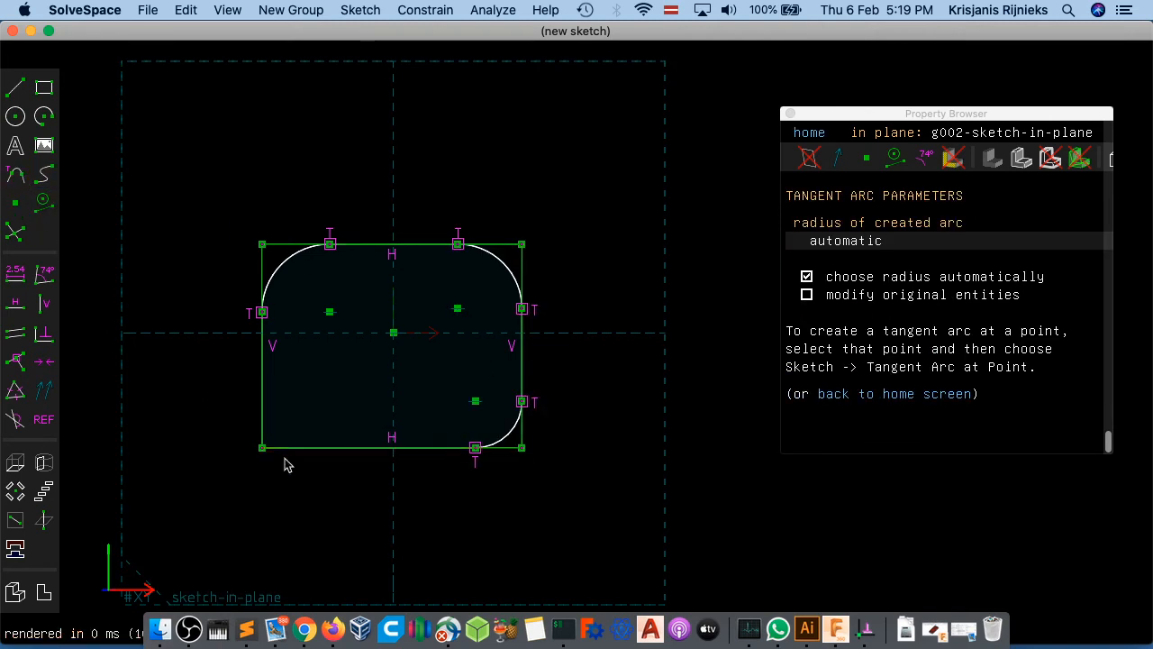
left_click(262, 448)
left_click(14, 174)
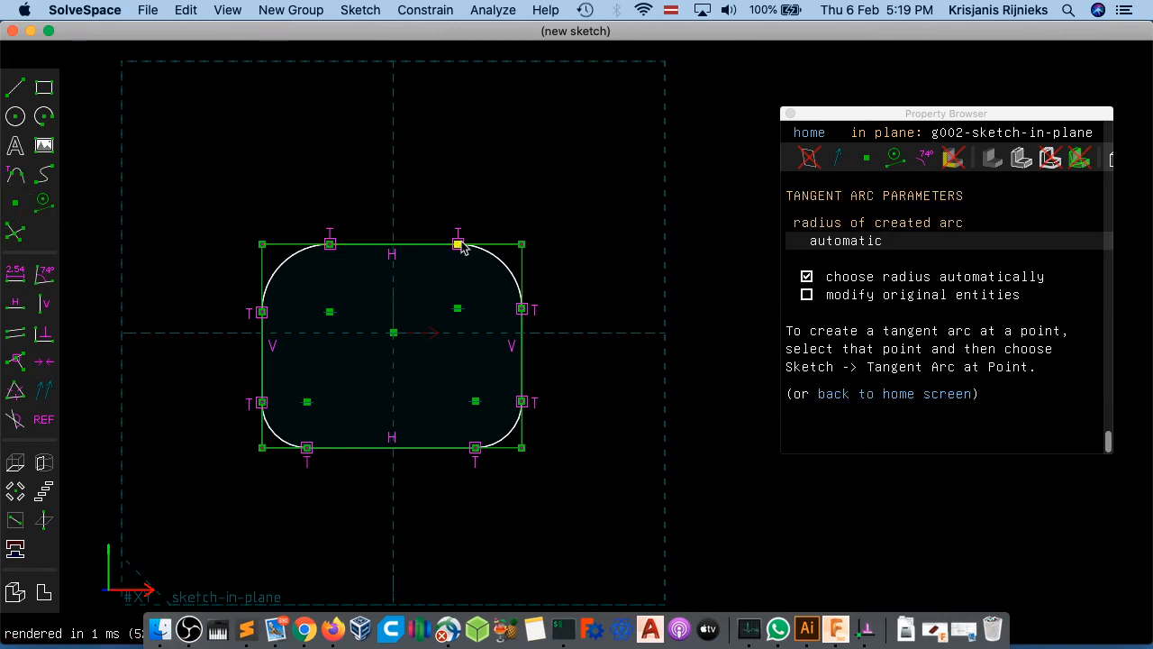
- Add a diameter constraint to the upper-right corner arc and set it to 3
scroll(458, 244, "up", 2)
scroll(458, 244, "up", 3)
scroll(457, 244, "down", 1)
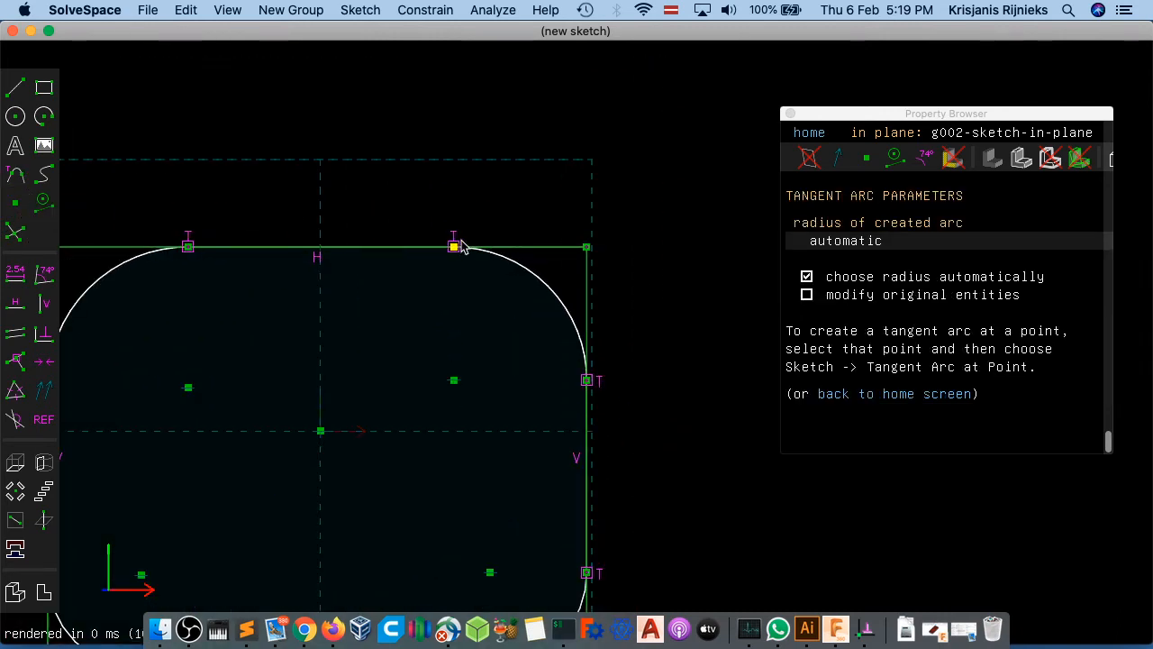
scroll(479, 190, "down", 1)
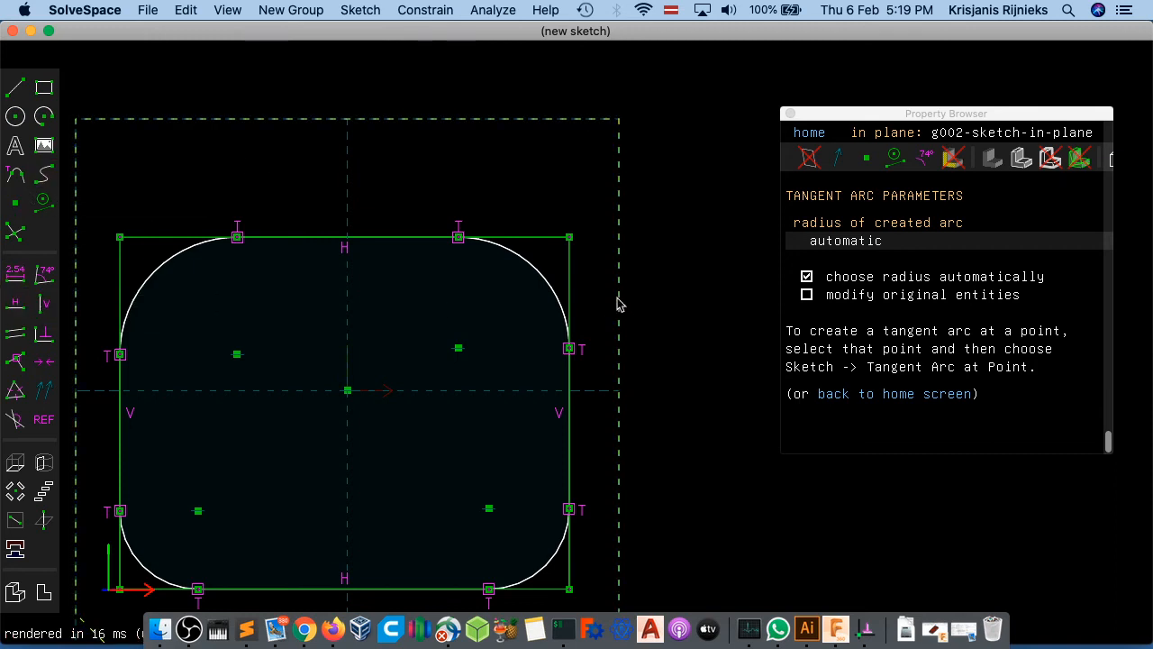
left_click(531, 273)
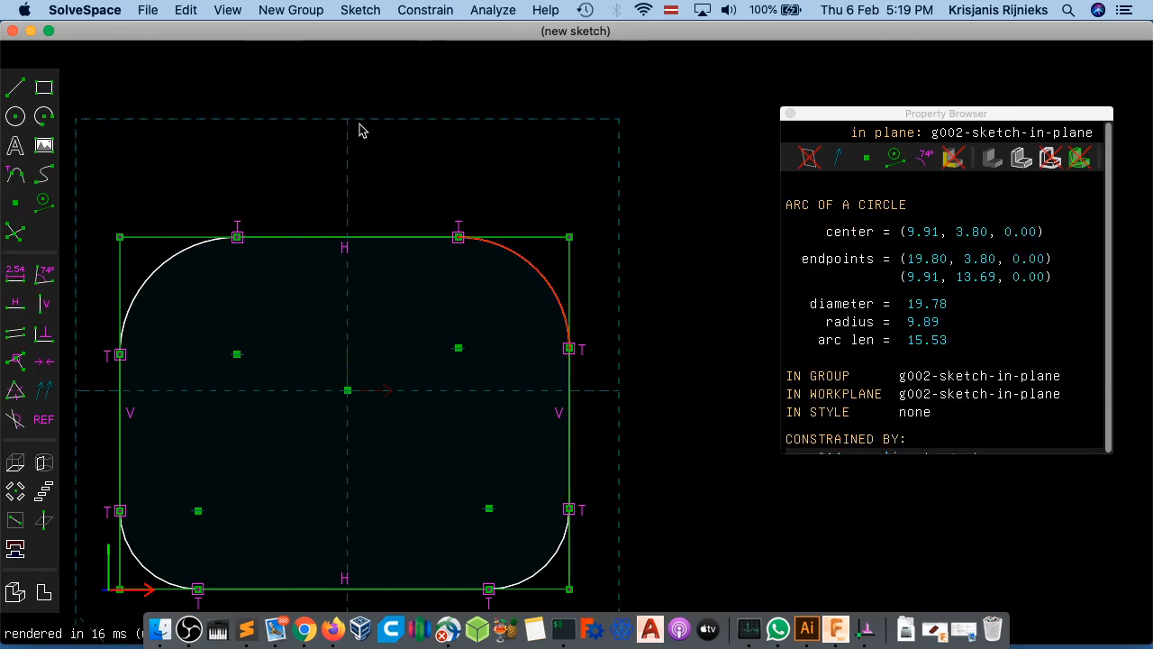
left_click(454, 12)
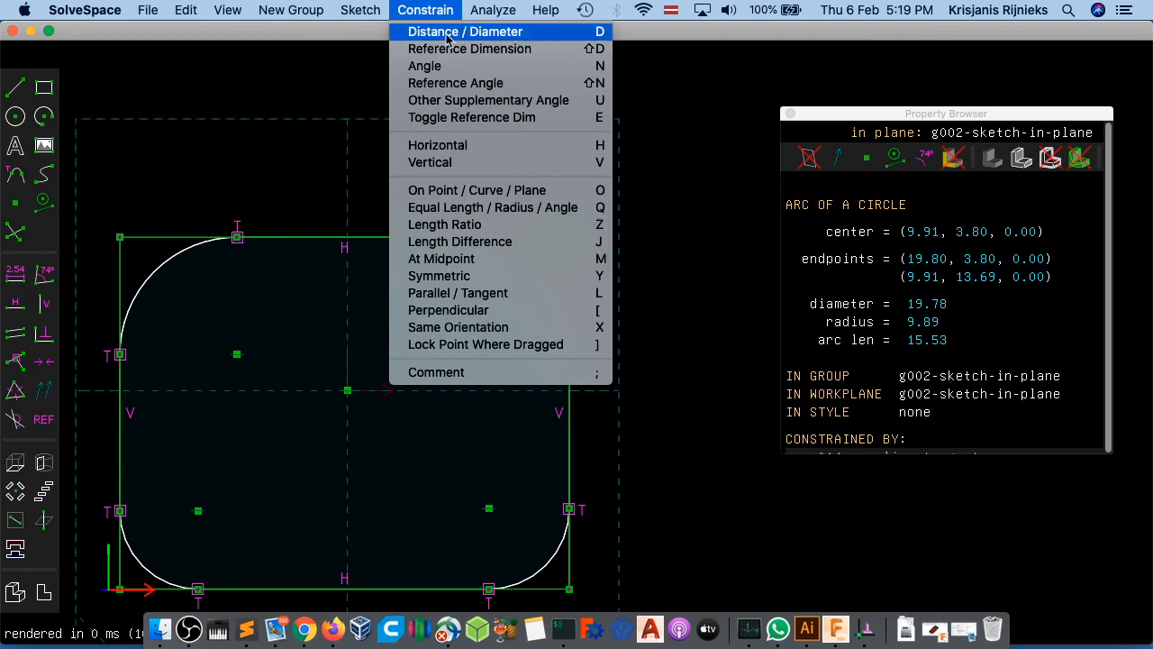
left_click(454, 32)
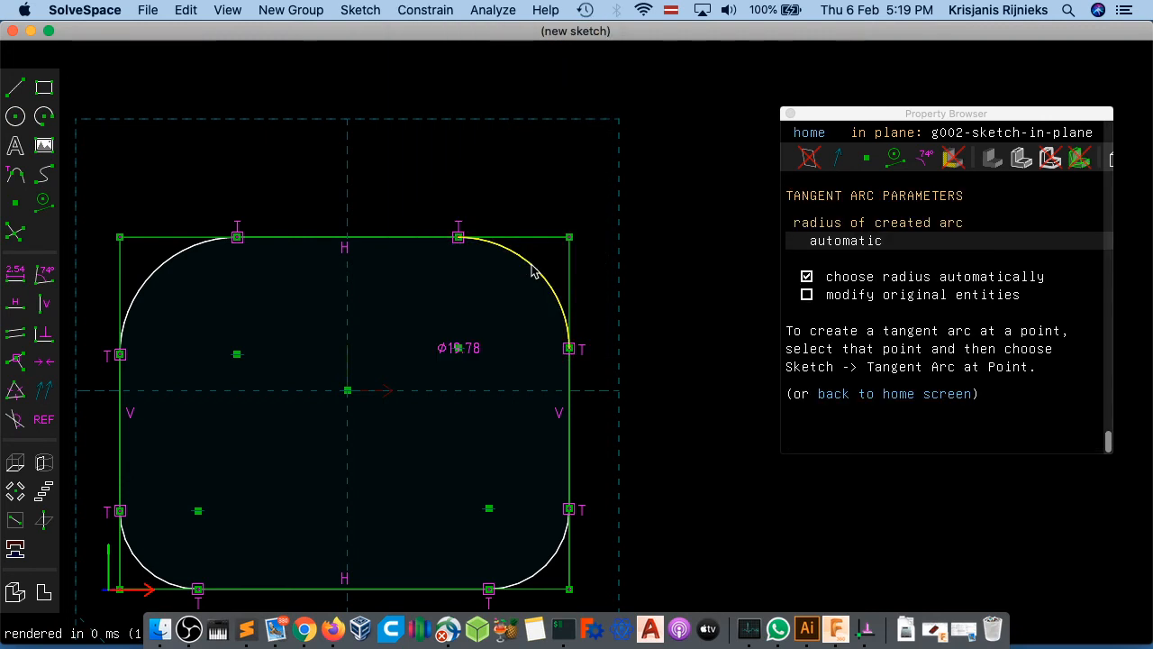
left_click_drag(476, 354, 476, 293)
double_click(476, 294)
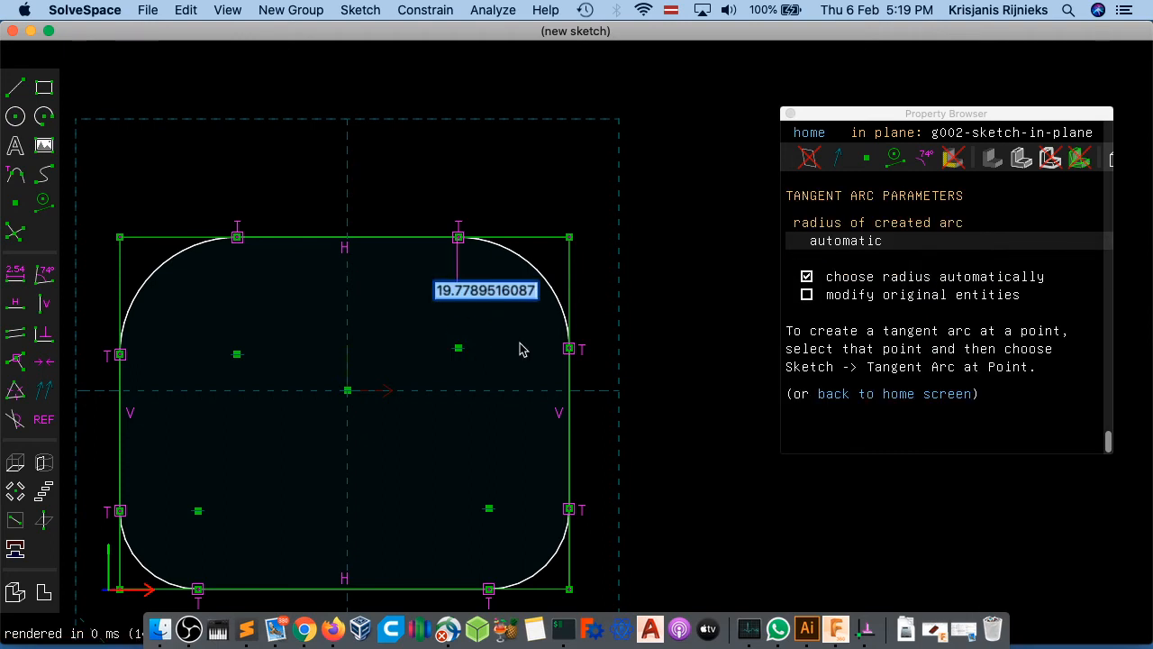
type("3")
key("Return")
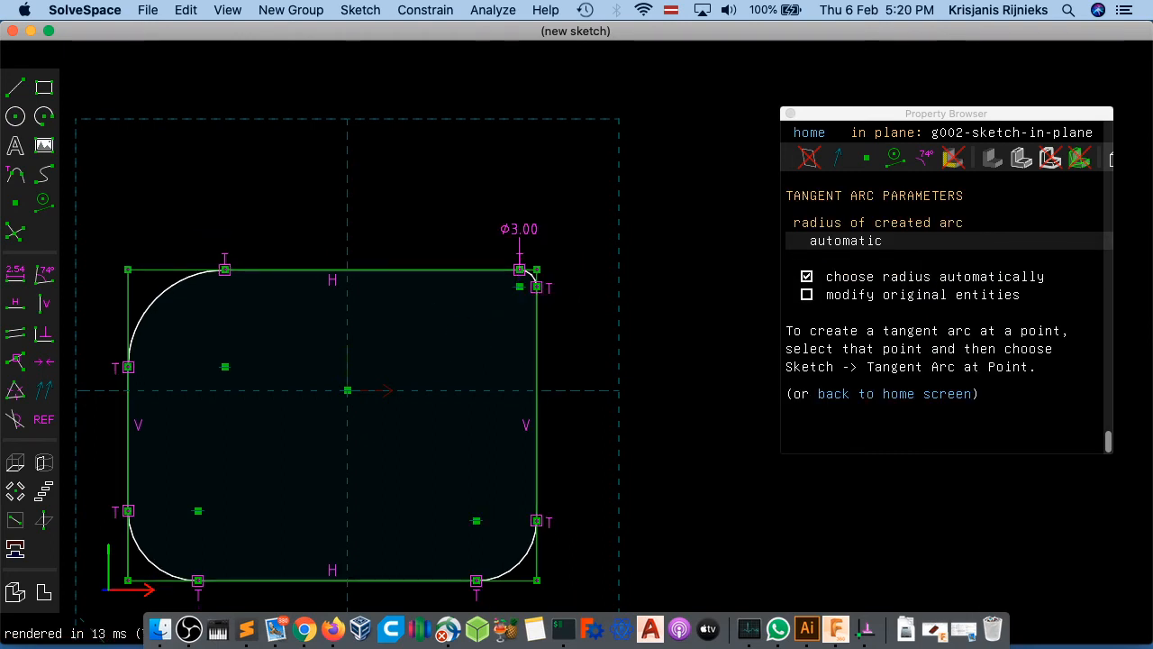
- Move the diameter label outside the upper-right corner and select the small arc to inspect its properties
scroll(543, 252, "up", 3)
left_click_drag(515, 224, 606, 232)
scroll(521, 277, "down", 2)
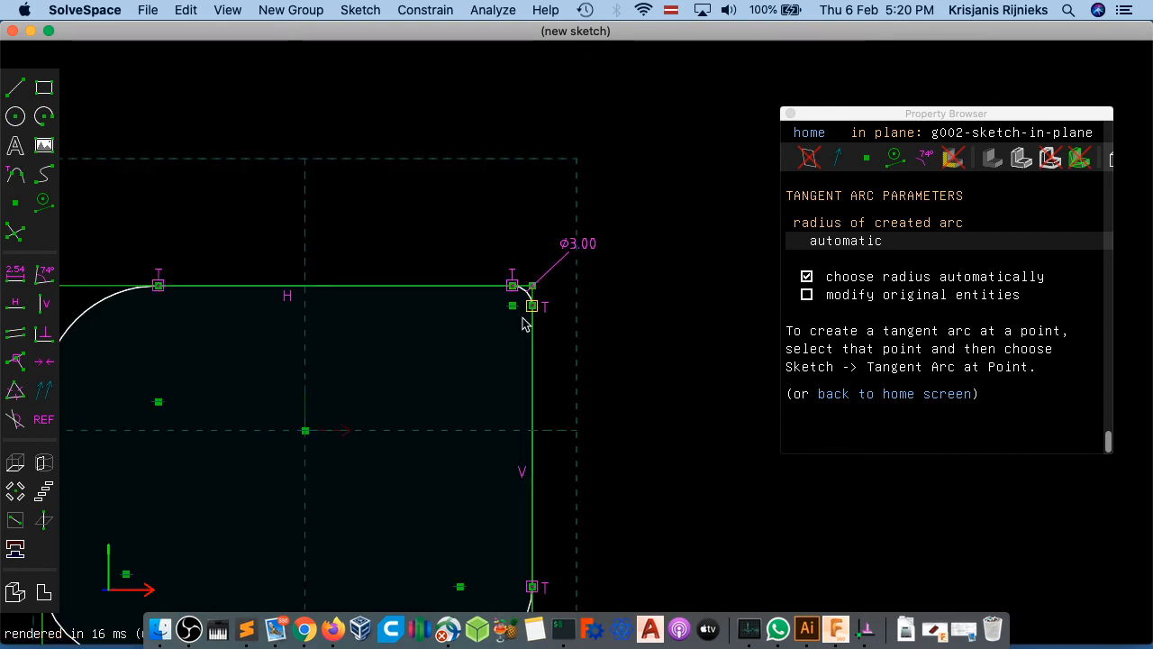
scroll(532, 302, "down", 3)
scroll(528, 300, "up", 6)
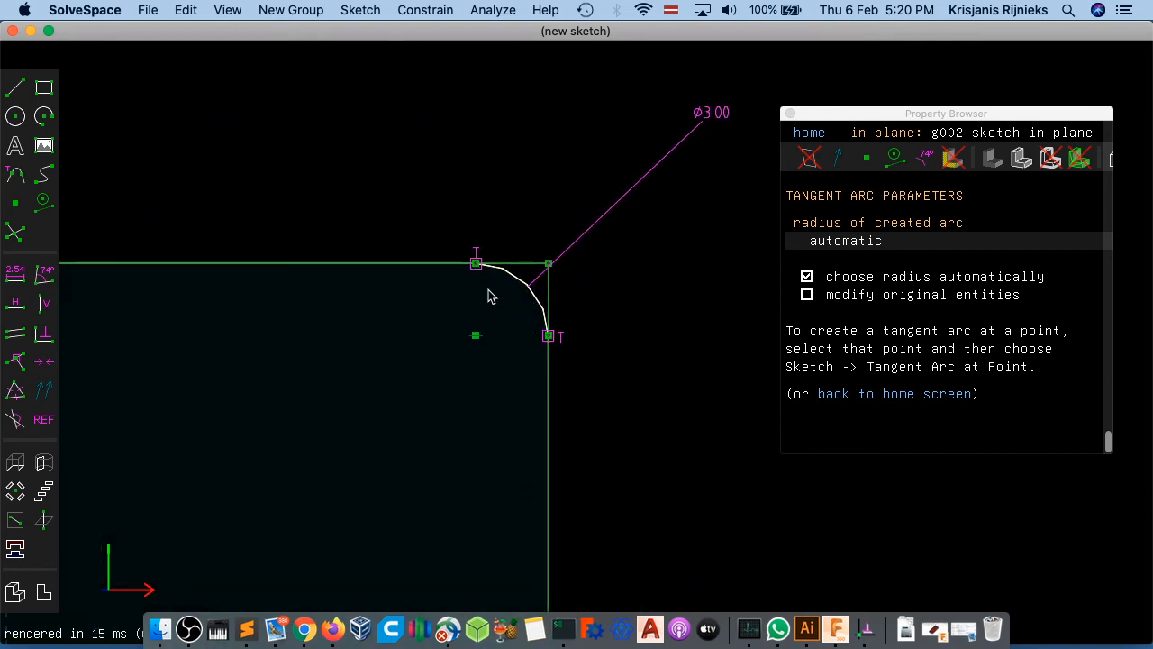
left_click(506, 283)
scroll(505, 396, "down", 5)
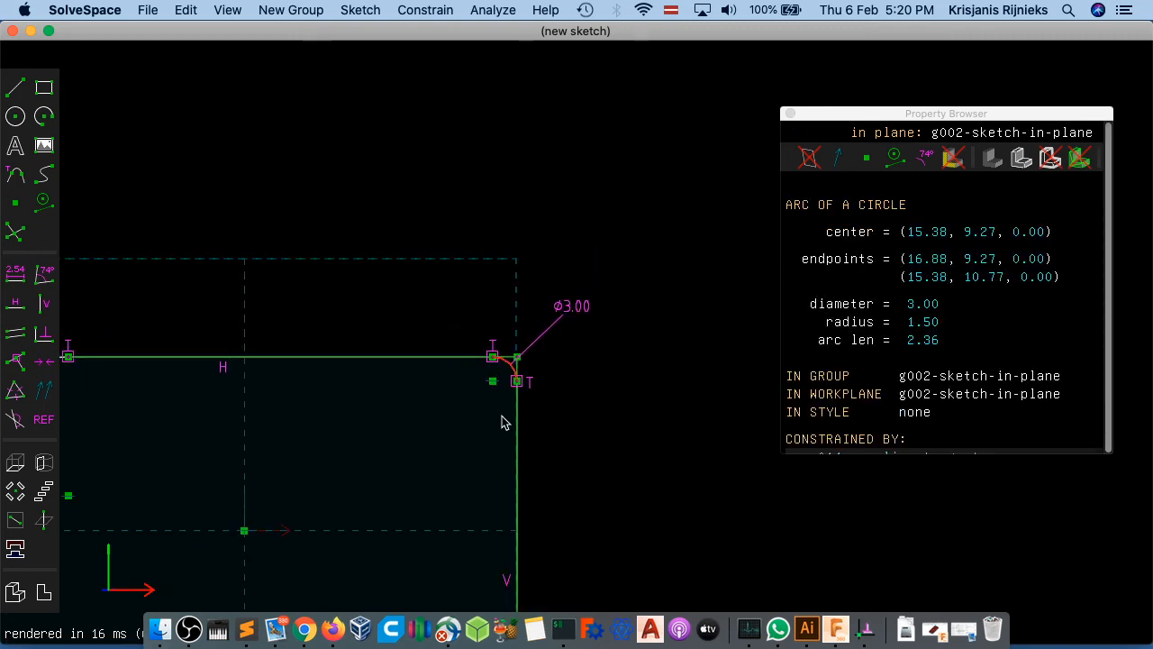
middle_click_drag(493, 384, 500, 385)
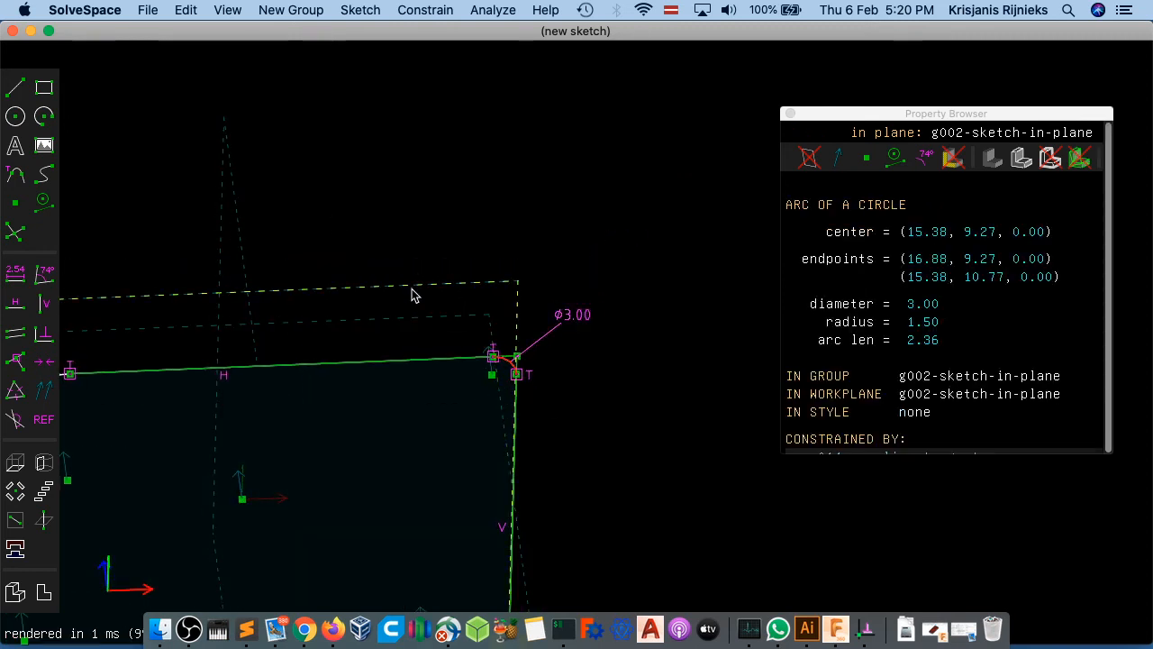
- Align the view to the workplane and constrain the lower-right corner arc to the same radius as the upper-right corner arc
key("w")
mouse_move(649, 352)
right_mouse_down()
mouse_move(512, 283)
mouse_move(412, 292)
right_mouse_up()
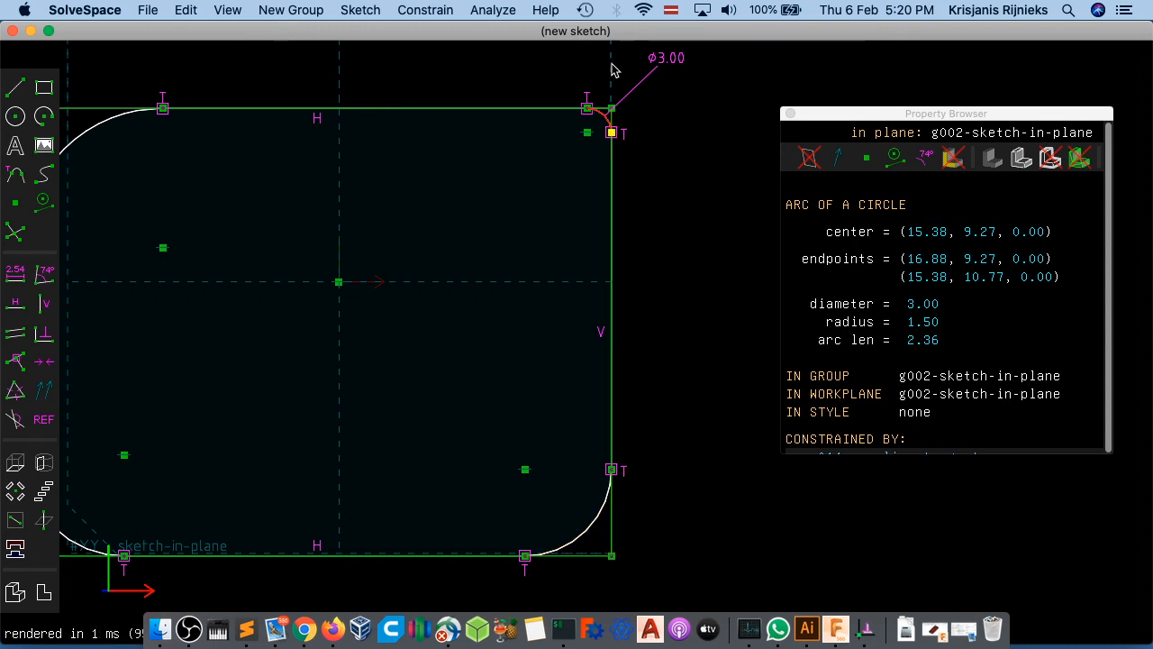
scroll(611, 117, "up", 2)
scroll(612, 117, "down", 3)
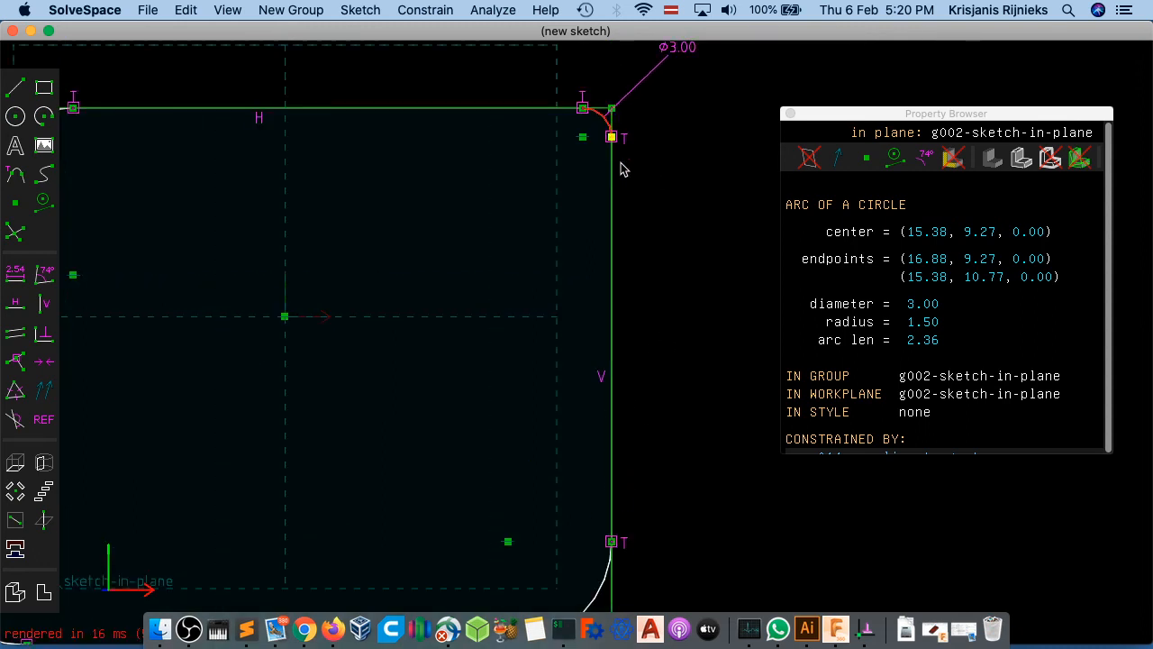
left_click(593, 531)
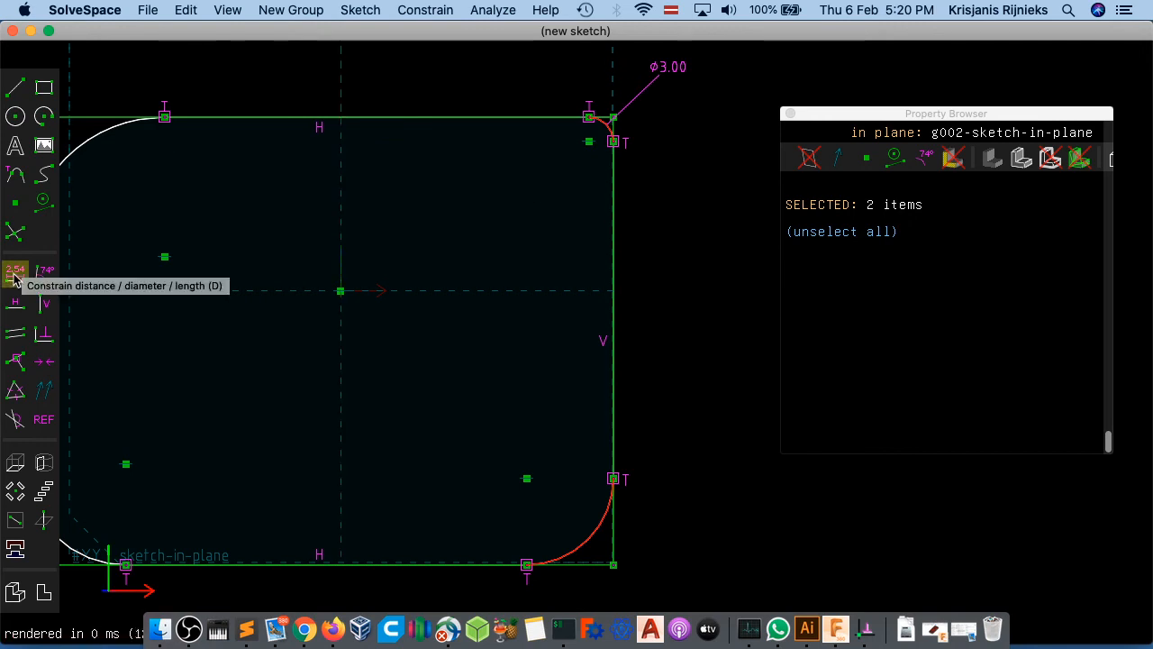
left_click(435, 11)
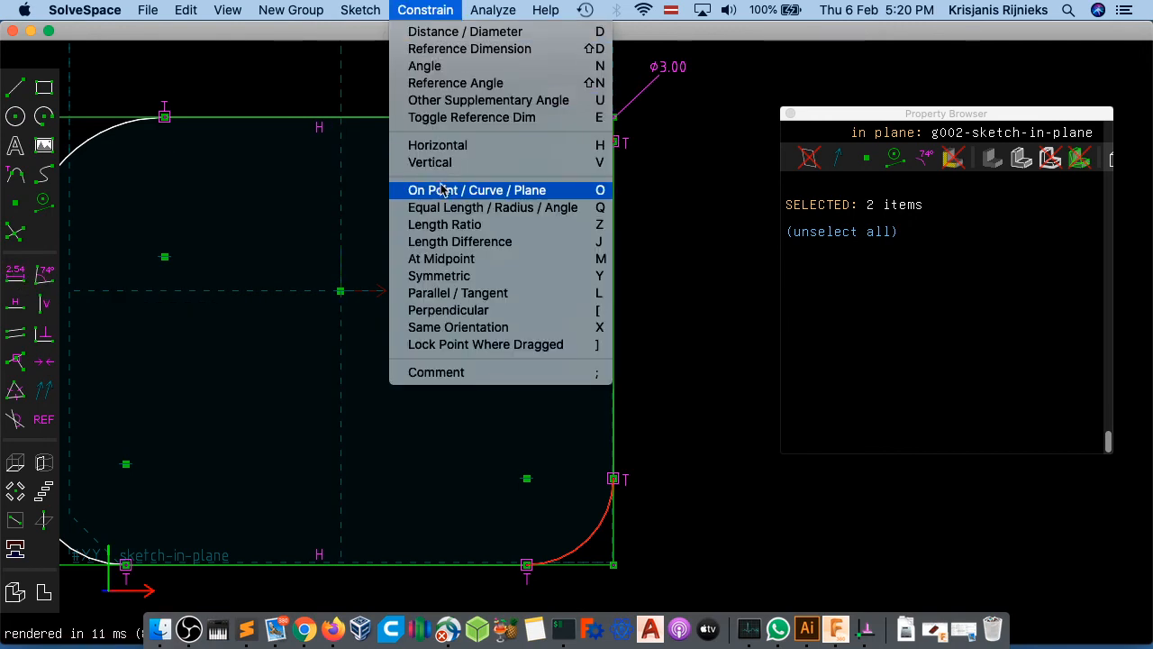
left_click(510, 213)
- Constrain the lower-left corner arc to the same radius as the lower-right corner arc
scroll(592, 562, "down", 3)
scroll(589, 556, "up", 8)
left_click(590, 551)
scroll(440, 505, "left", 10)
left_click(189, 464)
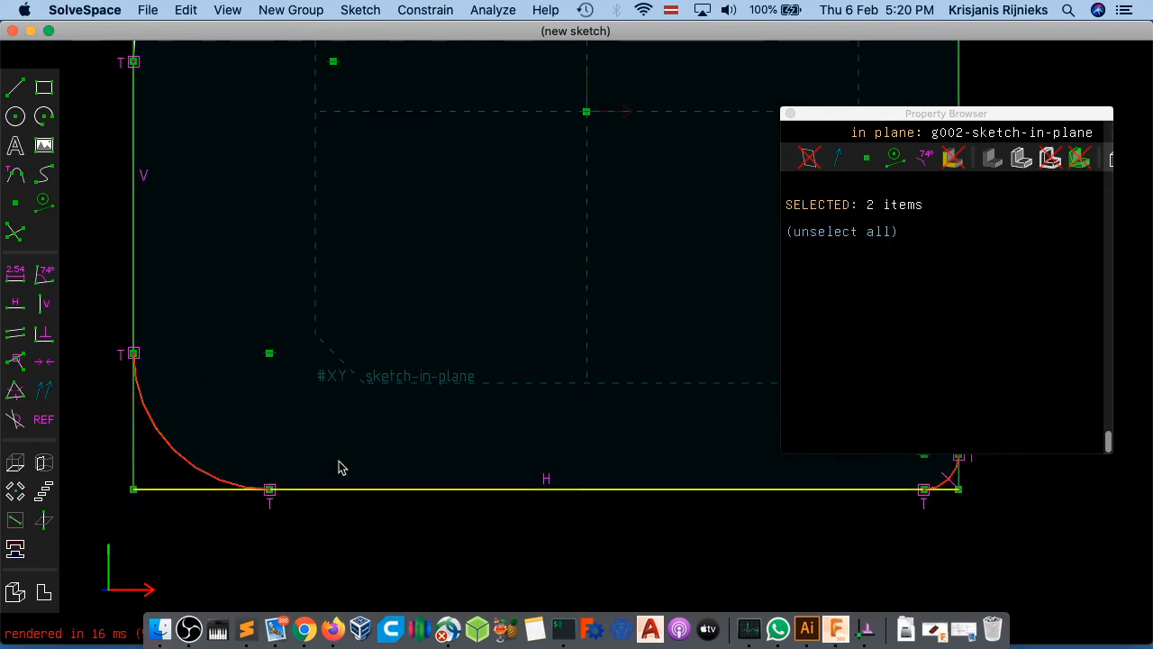
left_click(420, 11)
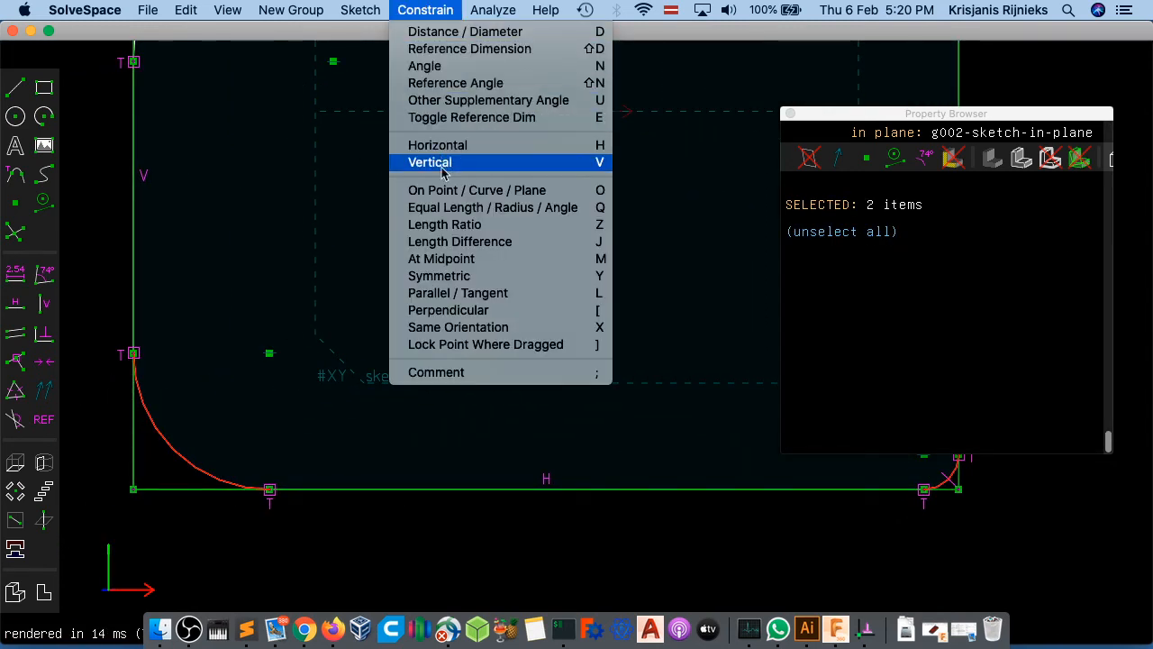
left_click(438, 207)
- Constrain the upper-left corner arc to the same radius as the lower-left one and return to the group list
scroll(216, 185, "down", 5)
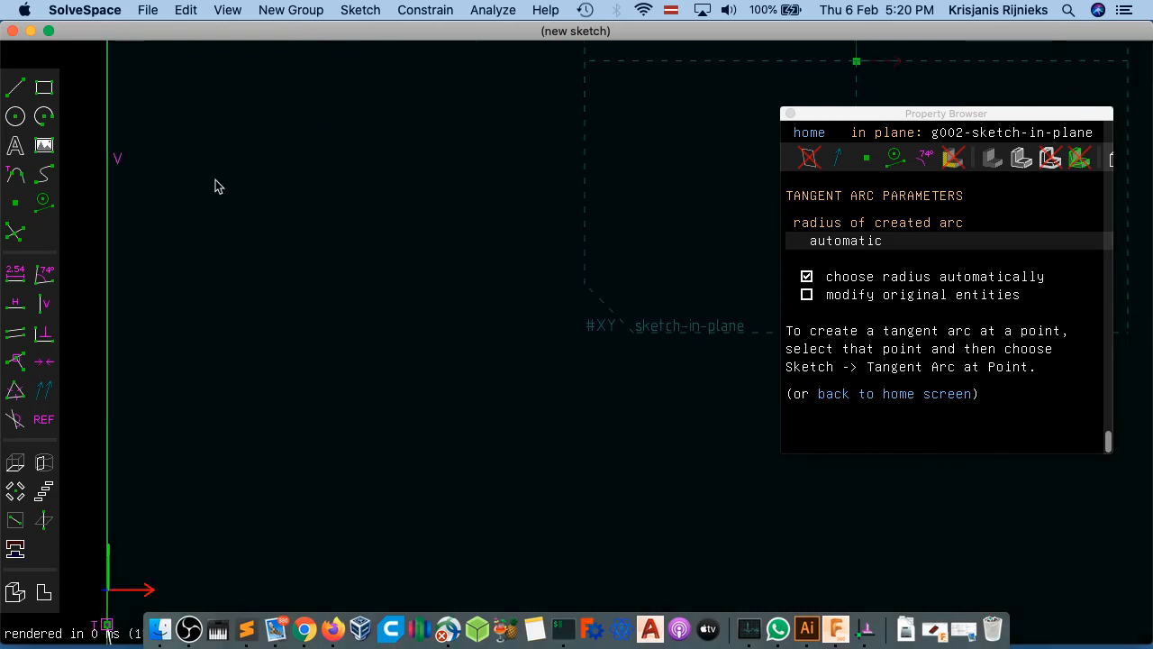
scroll(174, 423, "up", 5)
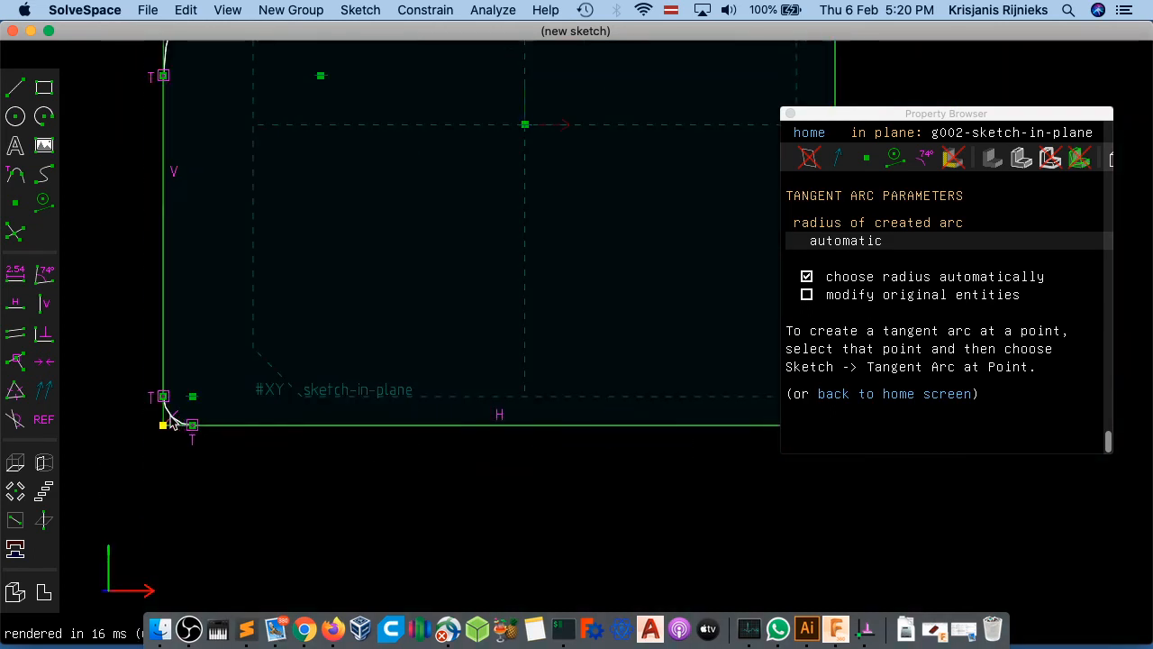
left_click(180, 431)
scroll(282, 260, "up", 3)
scroll(282, 259, "down", 5)
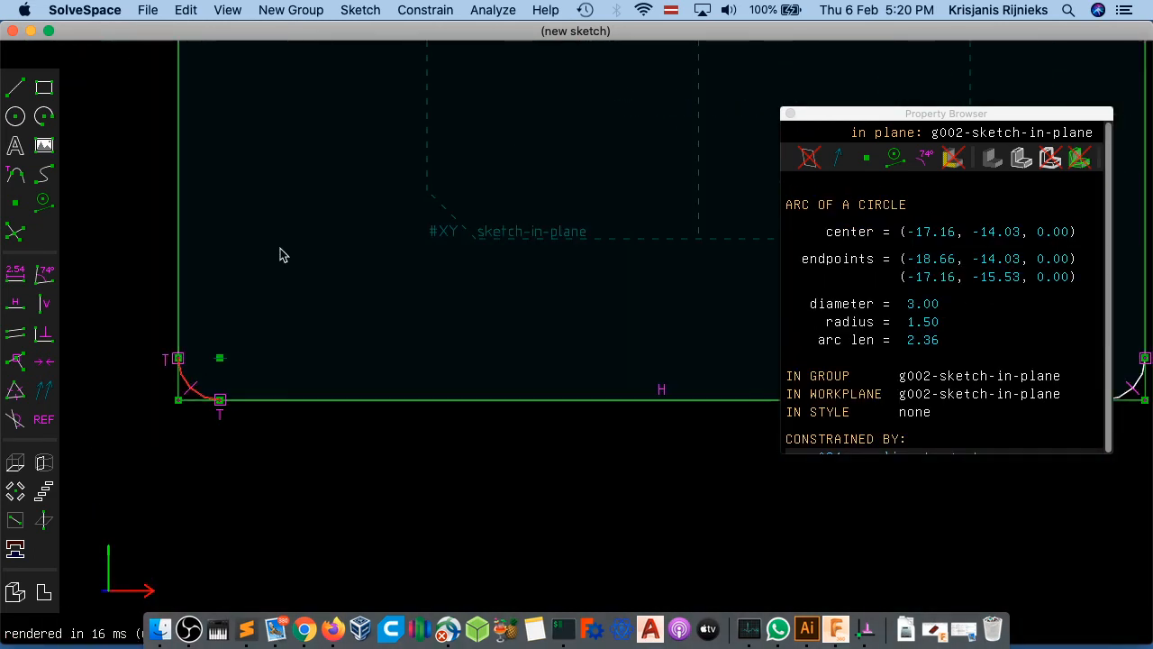
right_click_drag(276, 103, 298, 371)
left_click(209, 90)
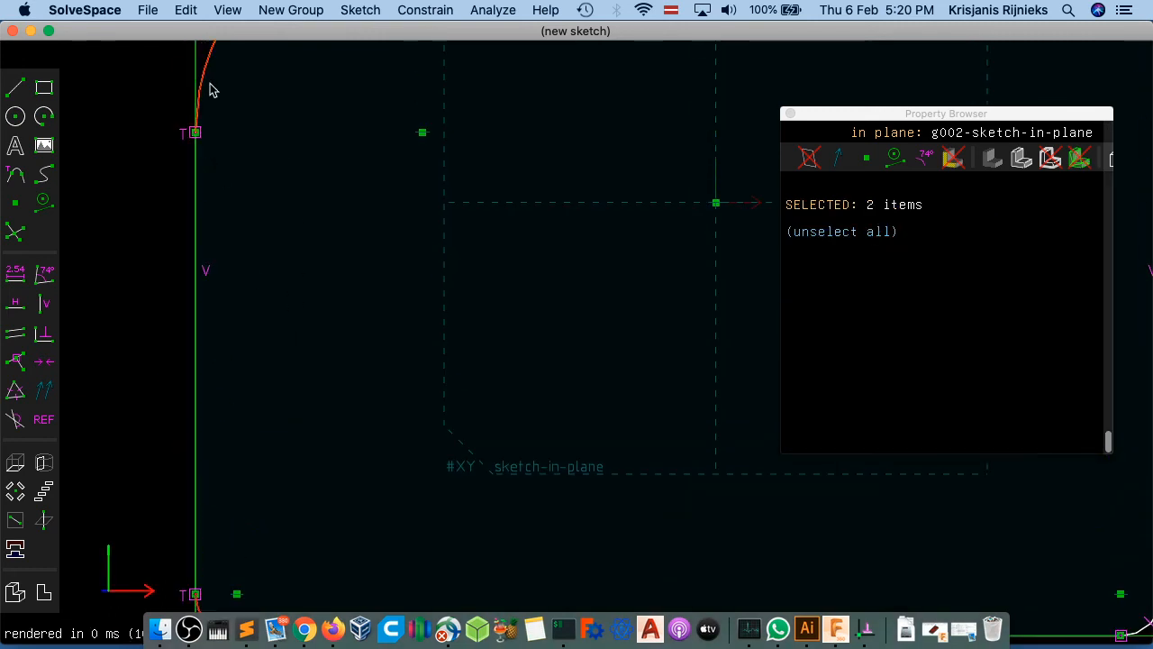
left_click(427, 11)
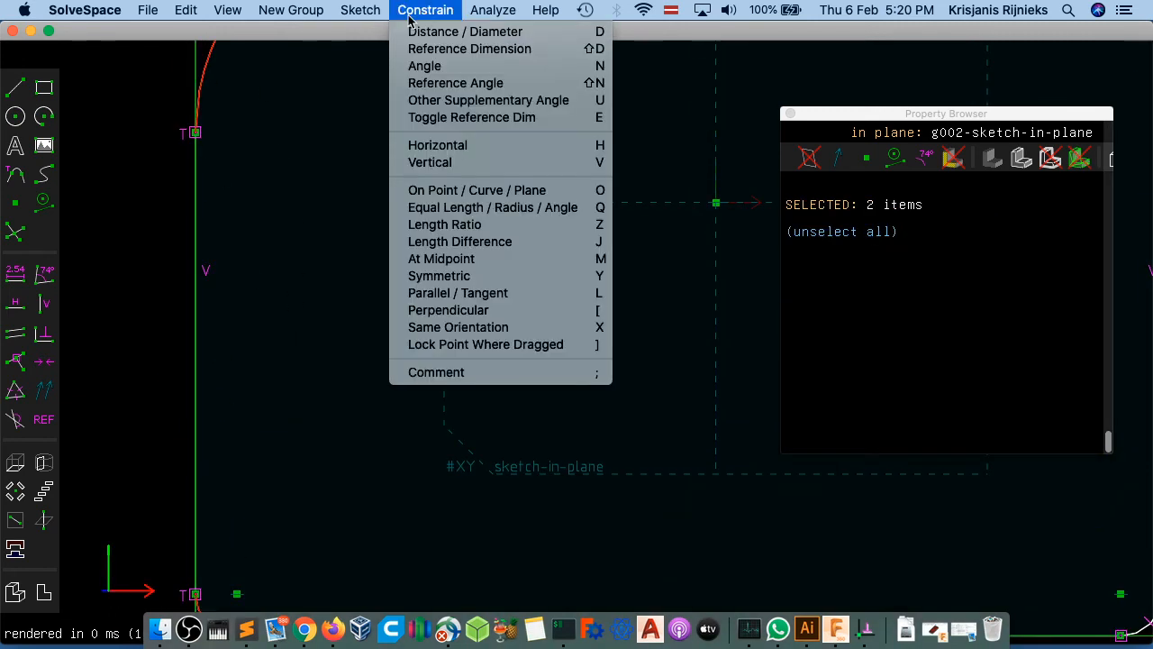
left_click(494, 208)
scroll(399, 361, "down", 3)
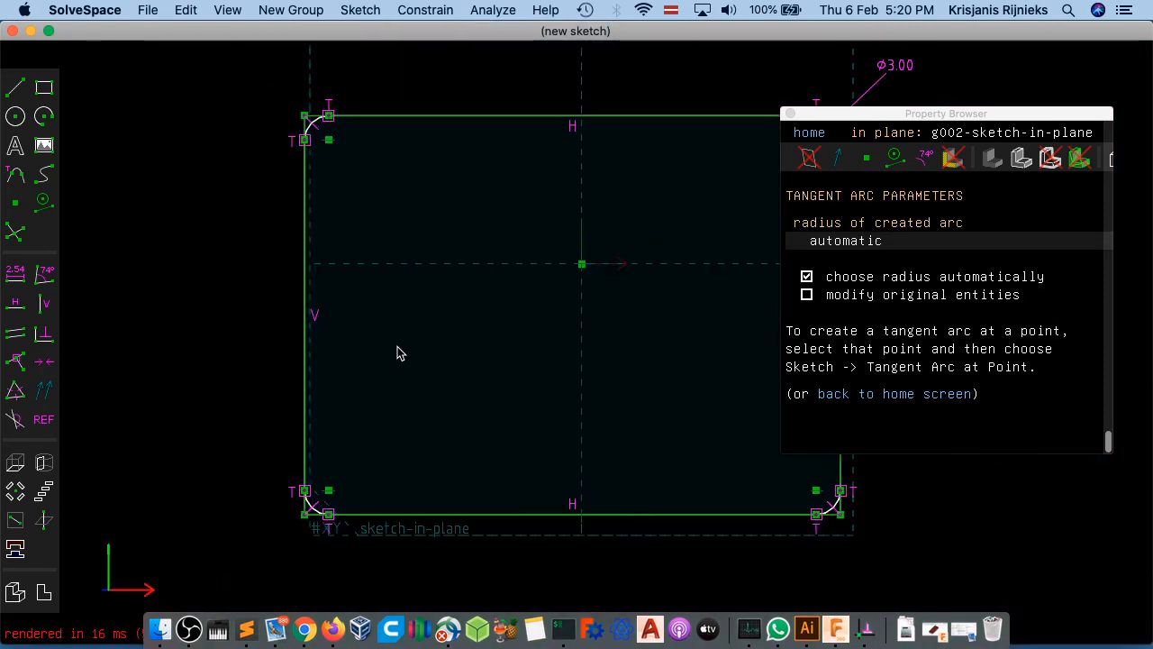
right_click_drag(602, 191, 420, 185)
left_click(809, 132)
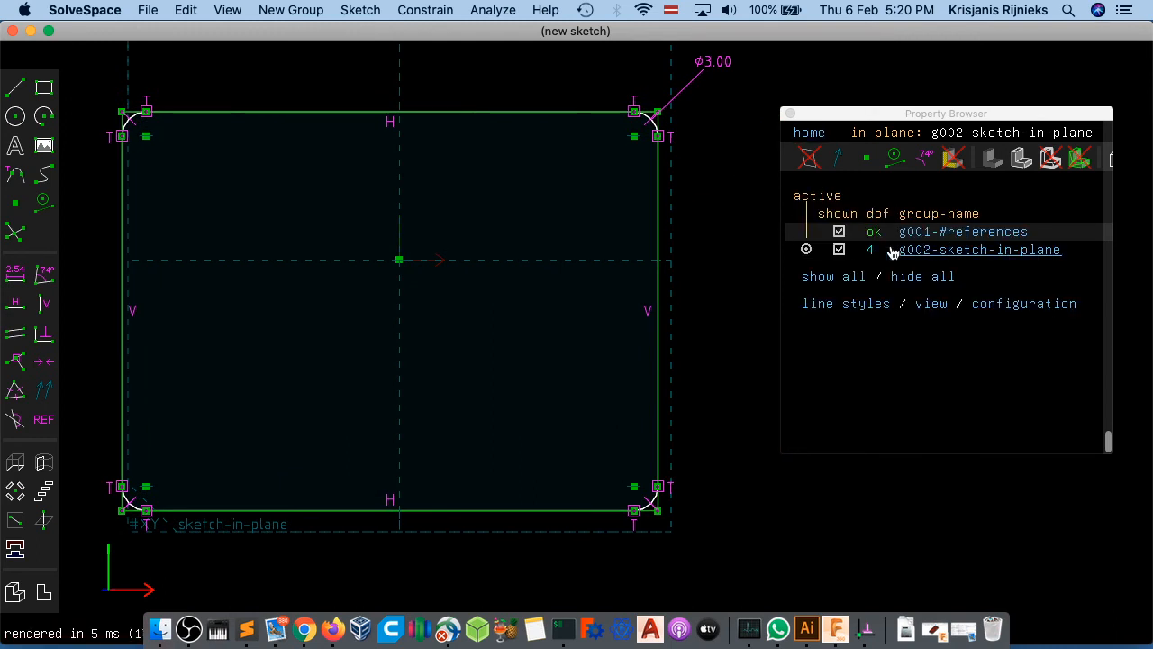
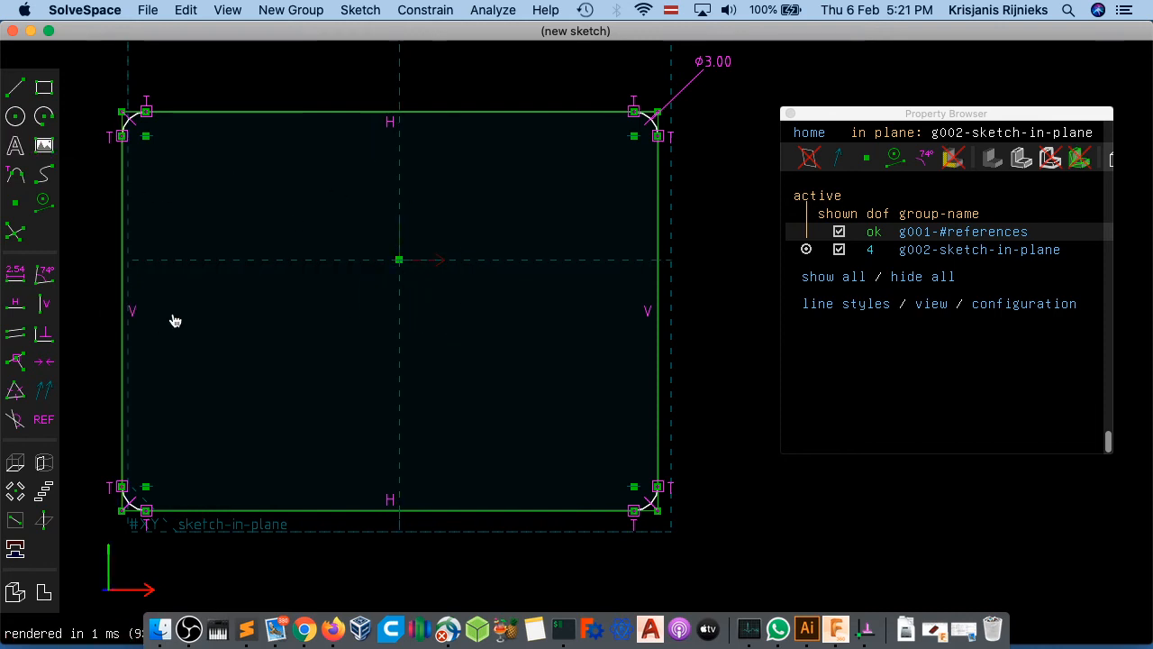
- Place two datum points inside the rectangle, at about (-2.56, 5.15) and (-9.37, -5.47)
left_click(17, 208)
left_click(358, 176)
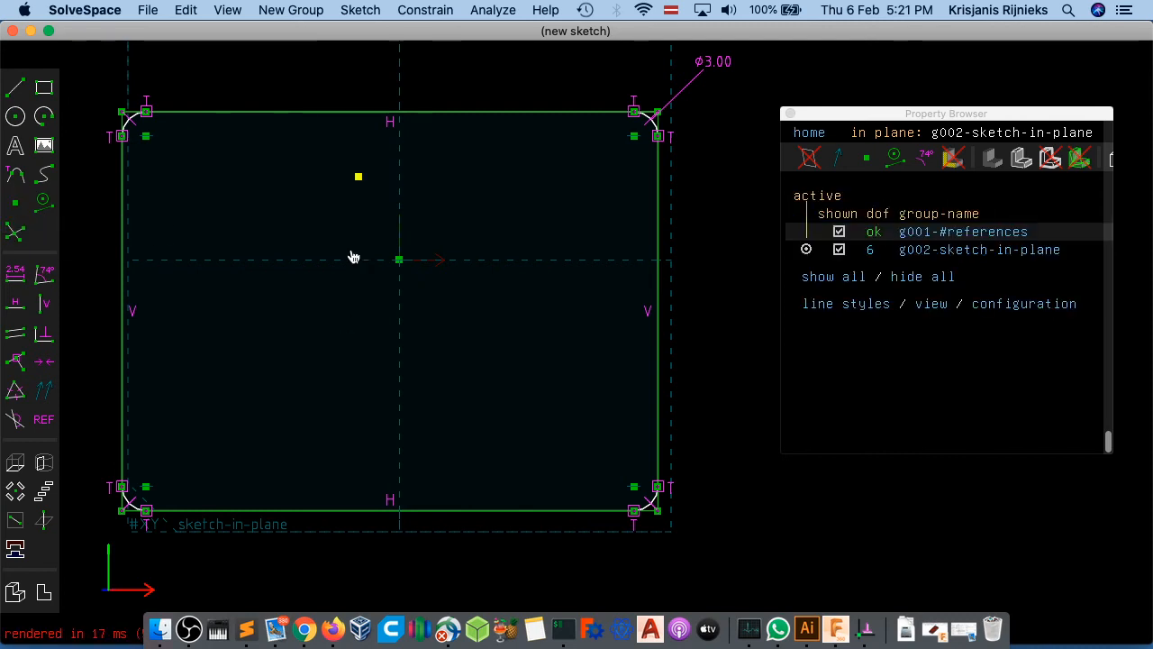
left_click(15, 202)
left_click(248, 348)
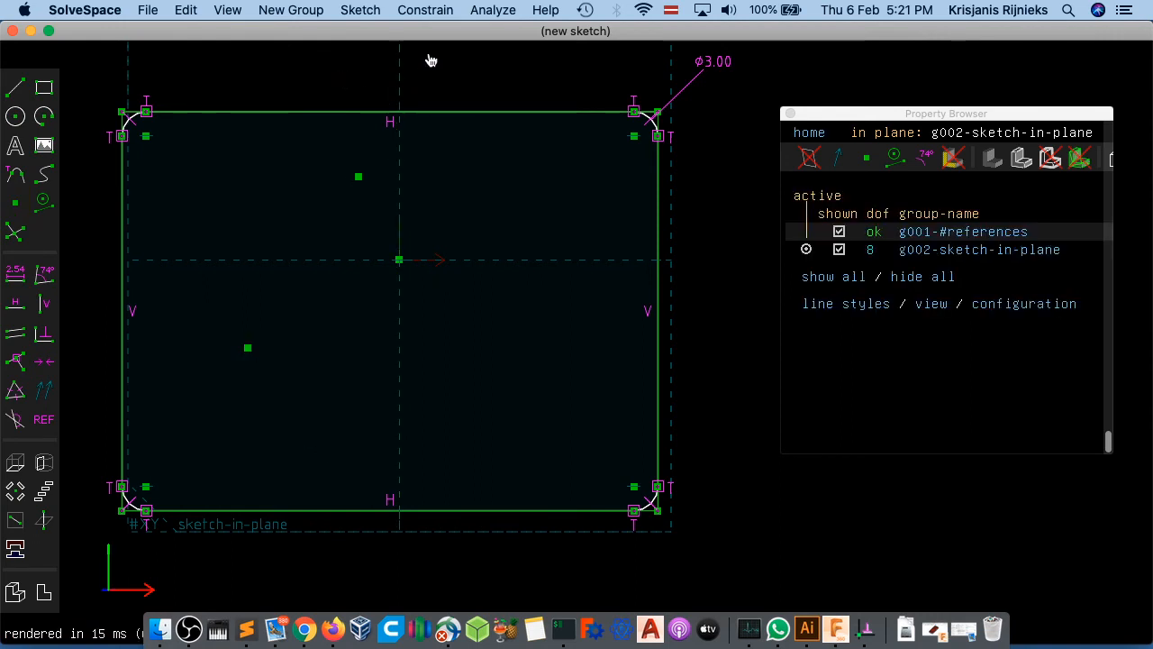
- Constrain the upper datum point to the midpoint of the rectangle's top edge
left_click(357, 178)
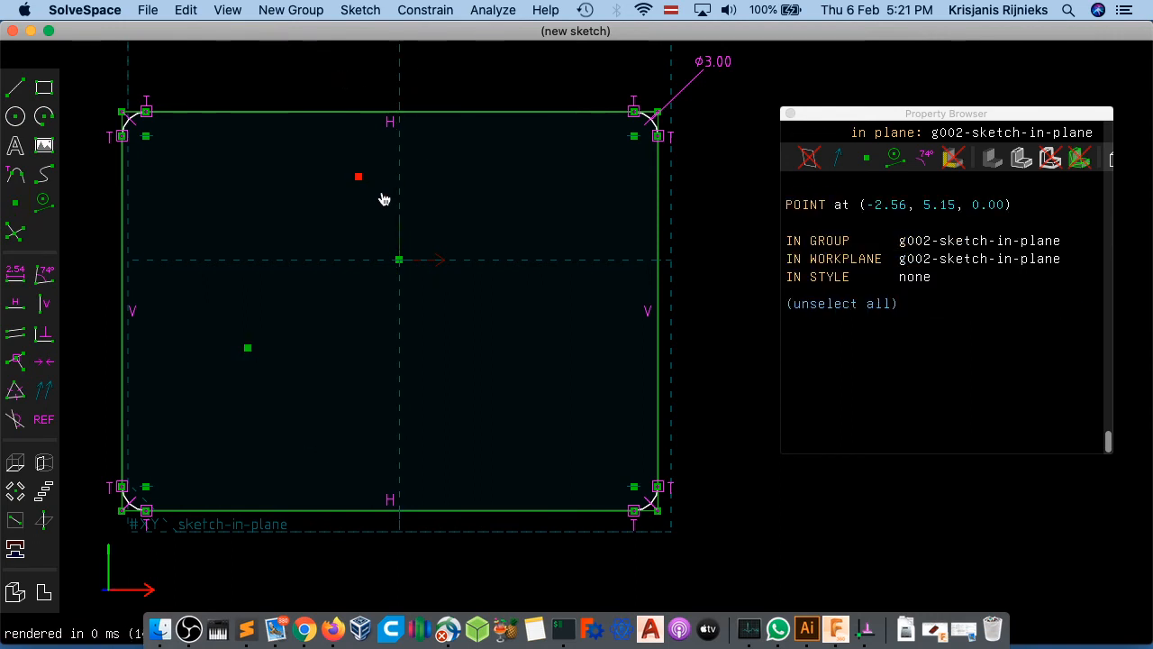
left_click(364, 112)
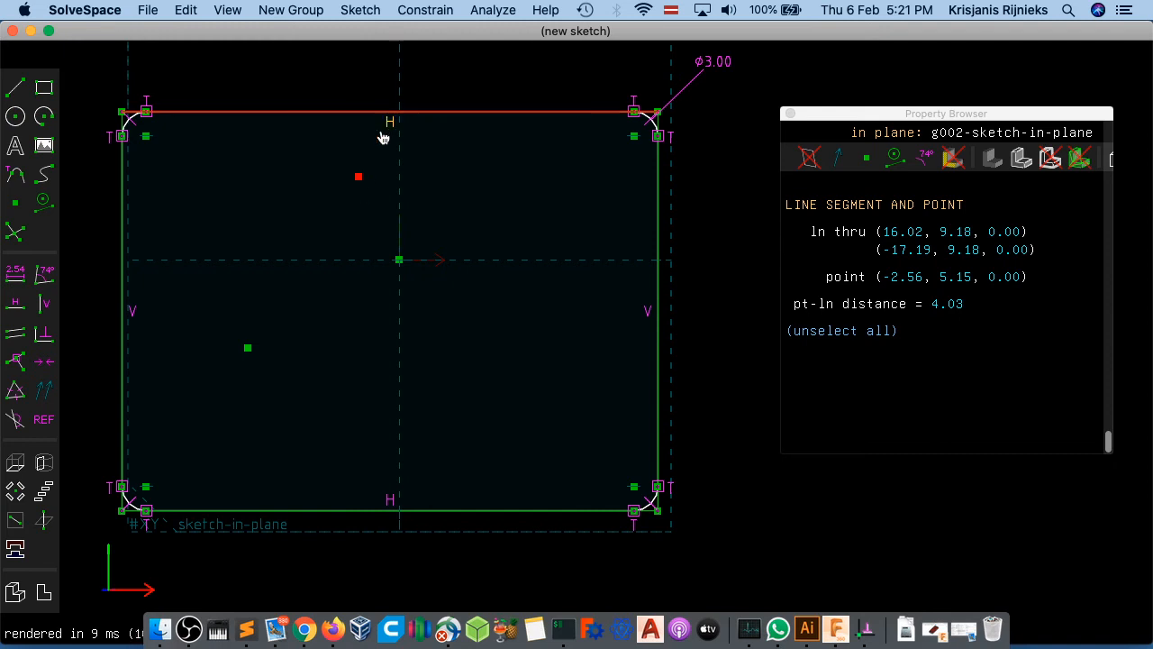
left_click(435, 10)
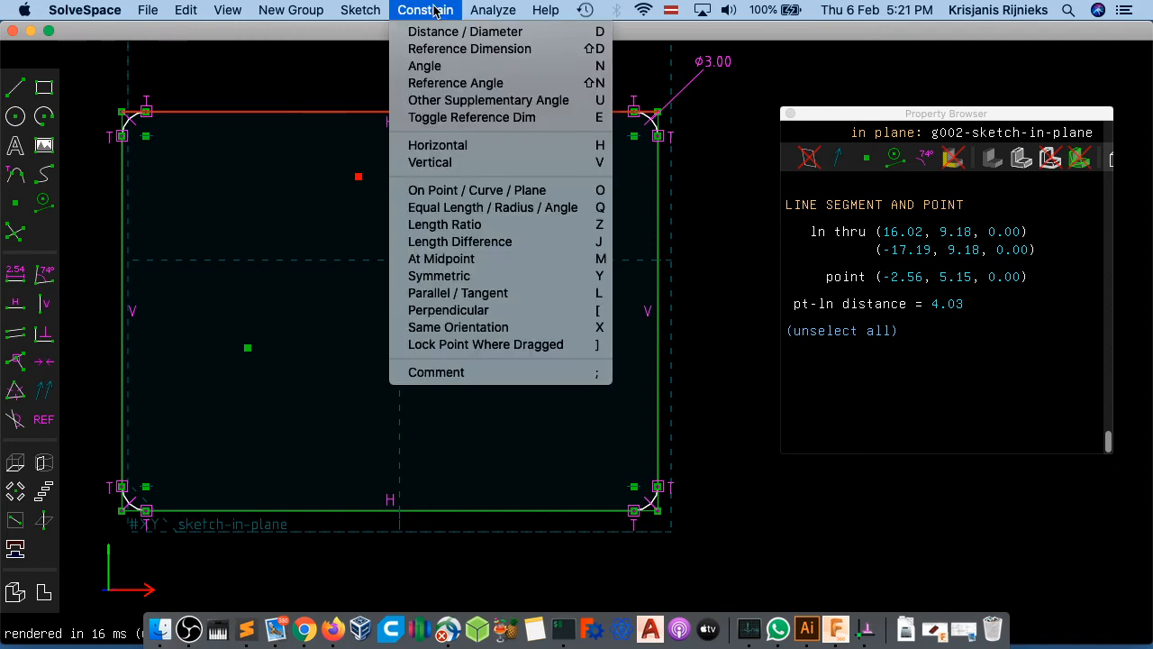
left_click(478, 260)
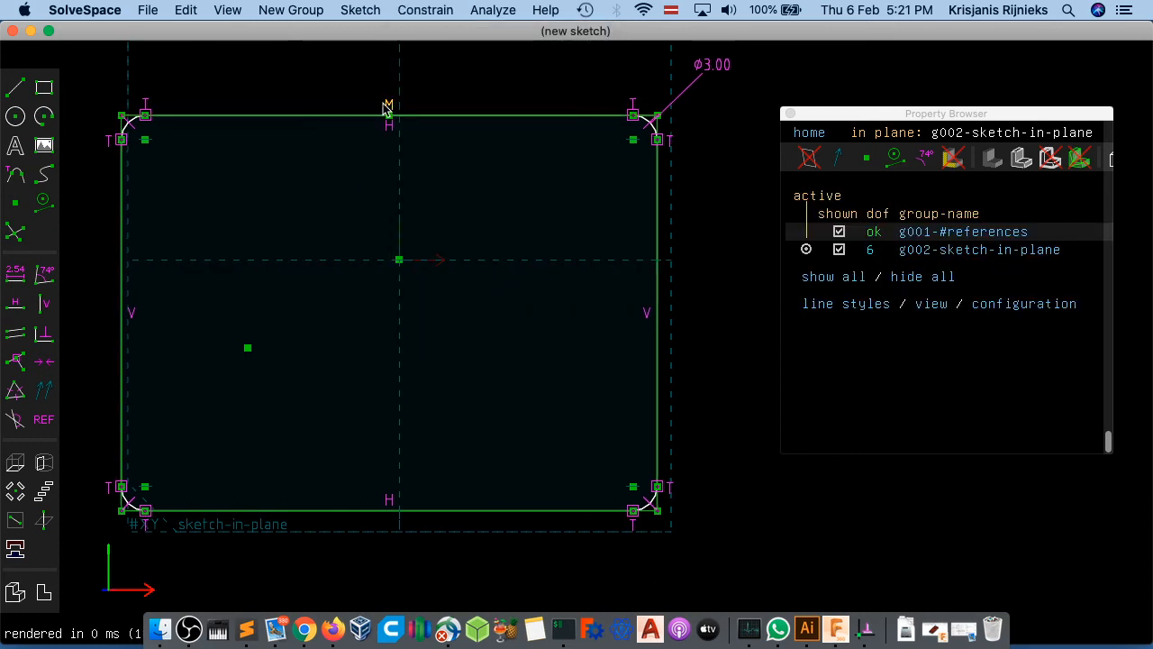
scroll(389, 106, "up", 1)
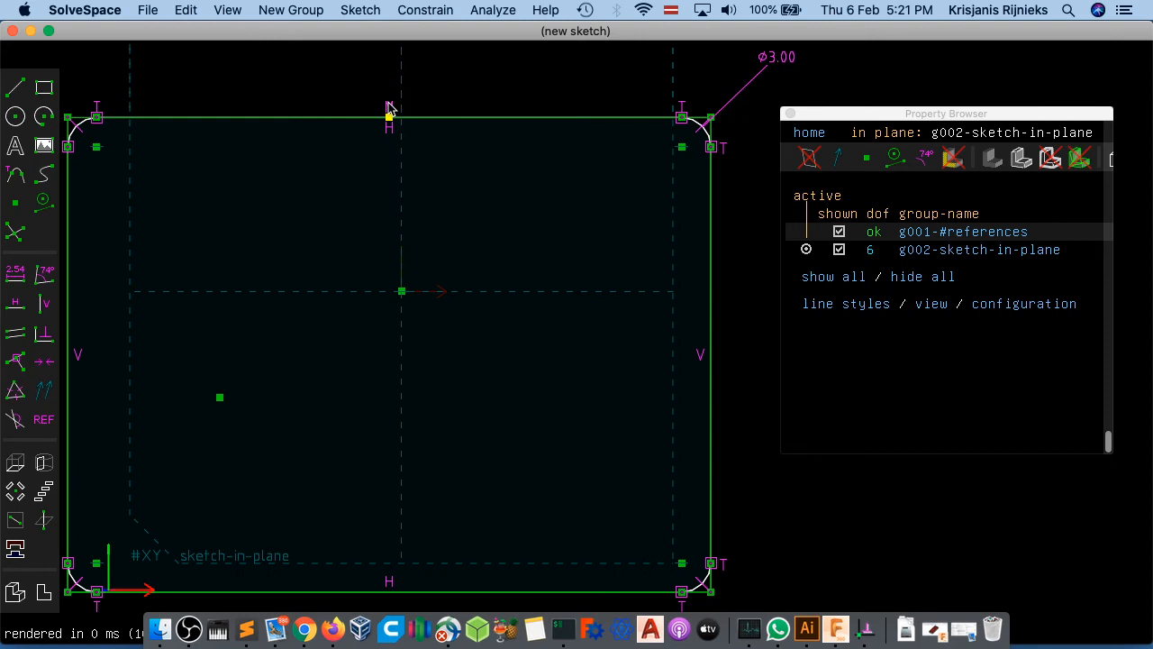
scroll(389, 108, "down", 1)
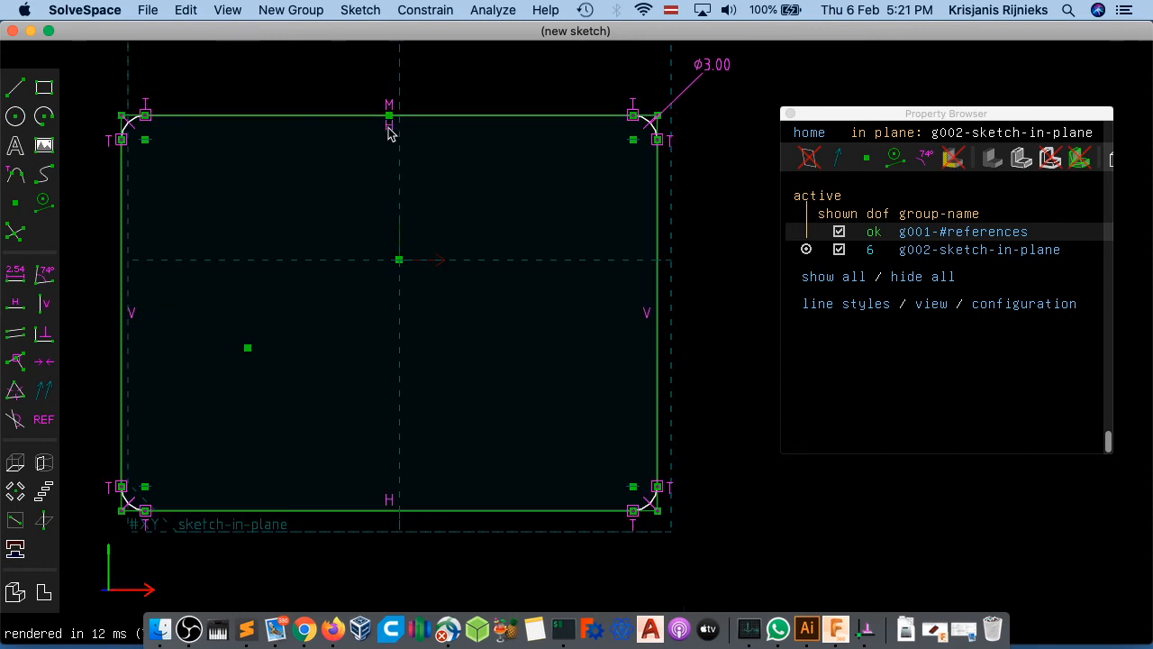
- Constrain the remaining datum point to the midpoint of the rectangle's left edge
left_click(248, 348)
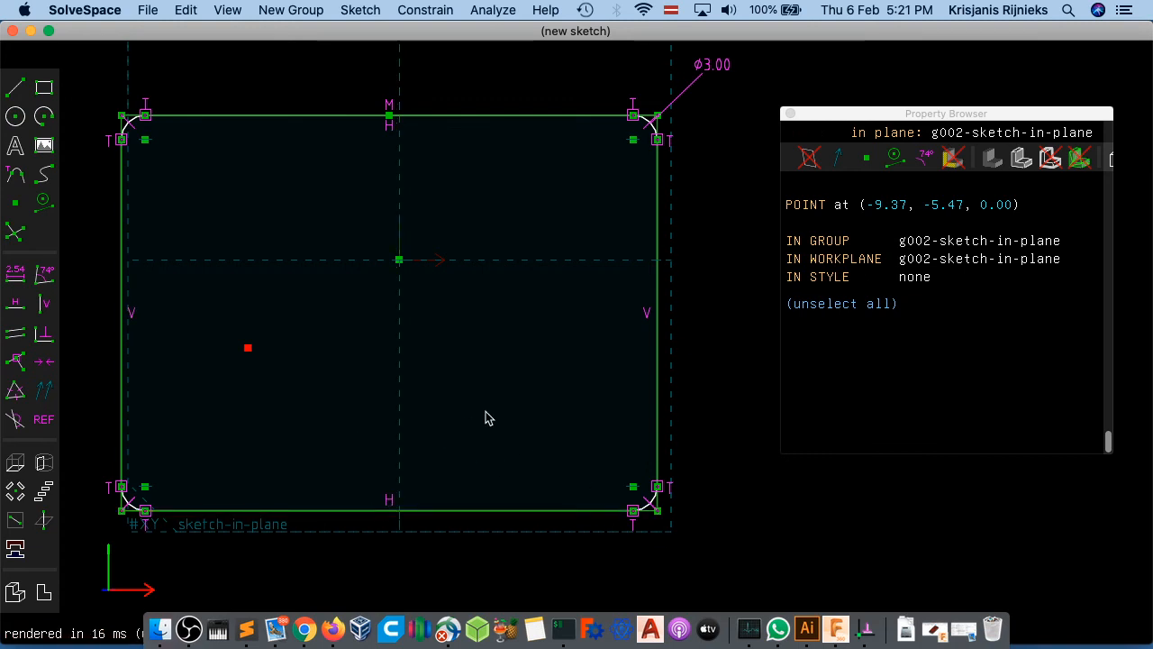
left_click(123, 334)
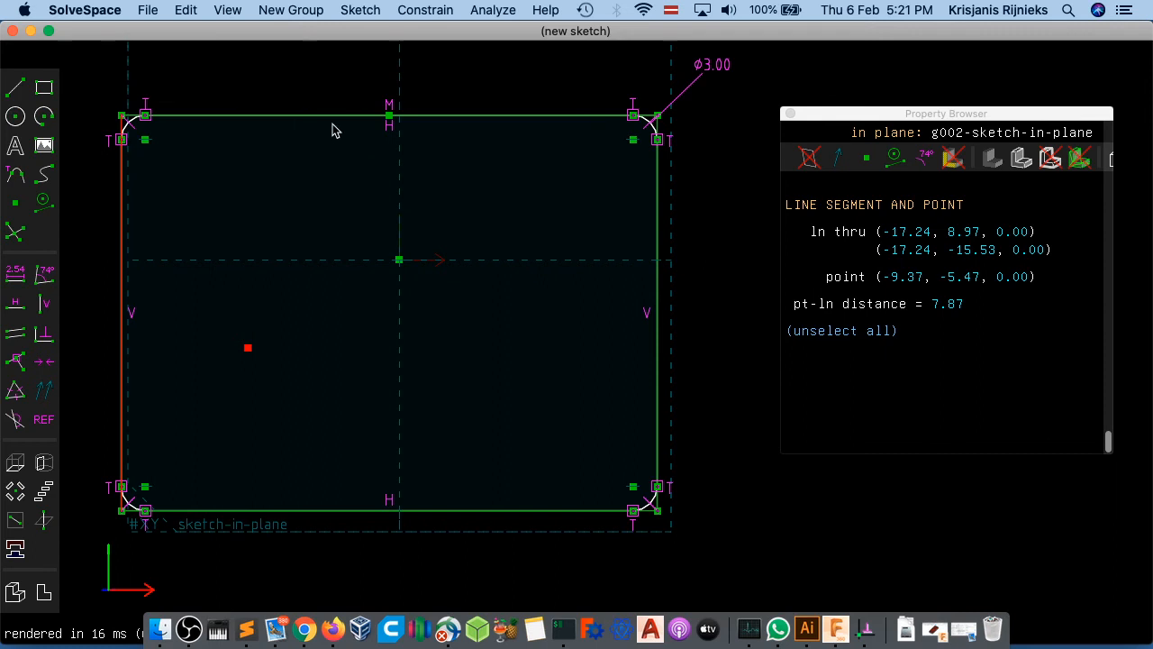
left_click(441, 12)
left_click(448, 258)
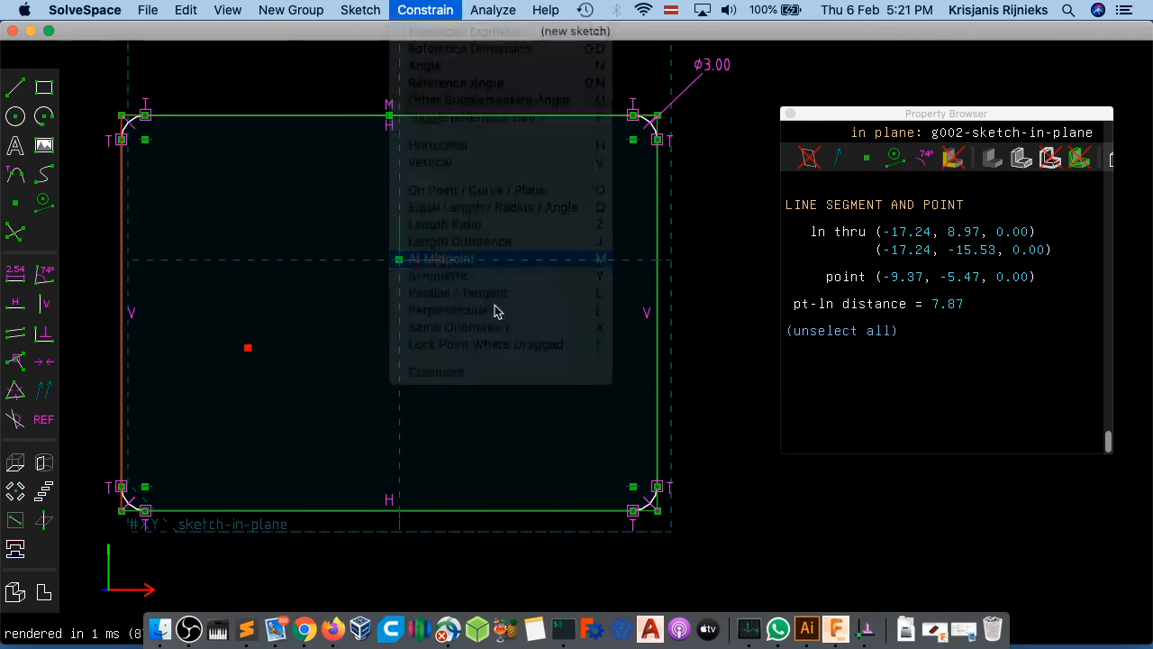
- Constrain the top-edge midpoint vertically in line with the origin and test the constraint by moving the top edge
left_click(393, 118)
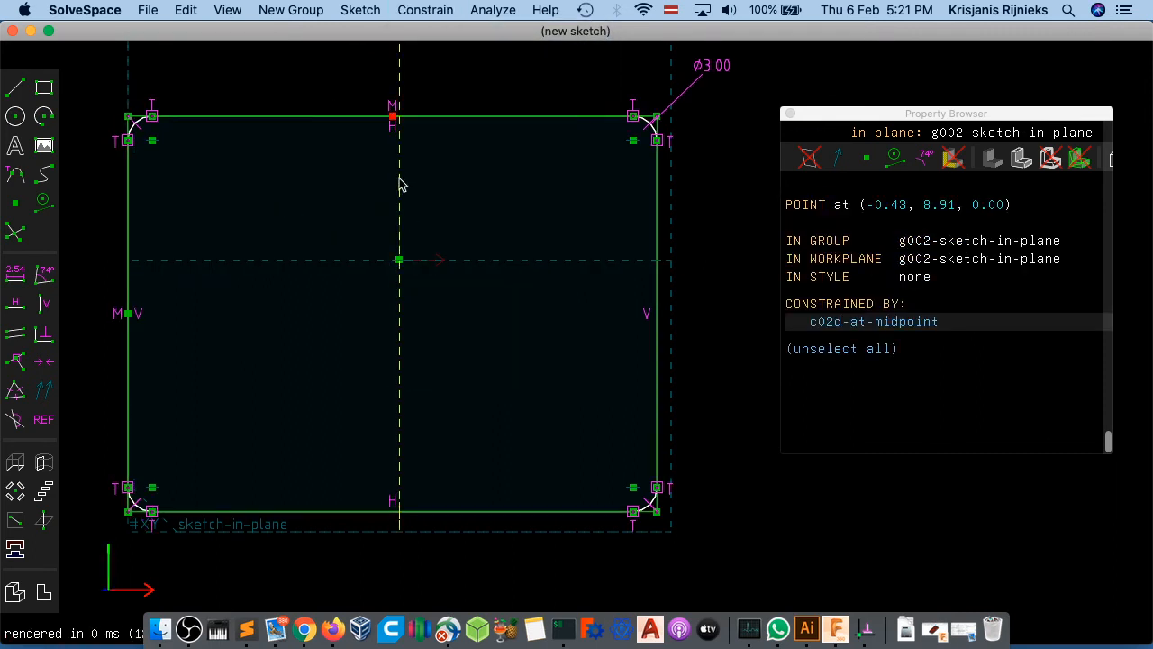
left_click(399, 261)
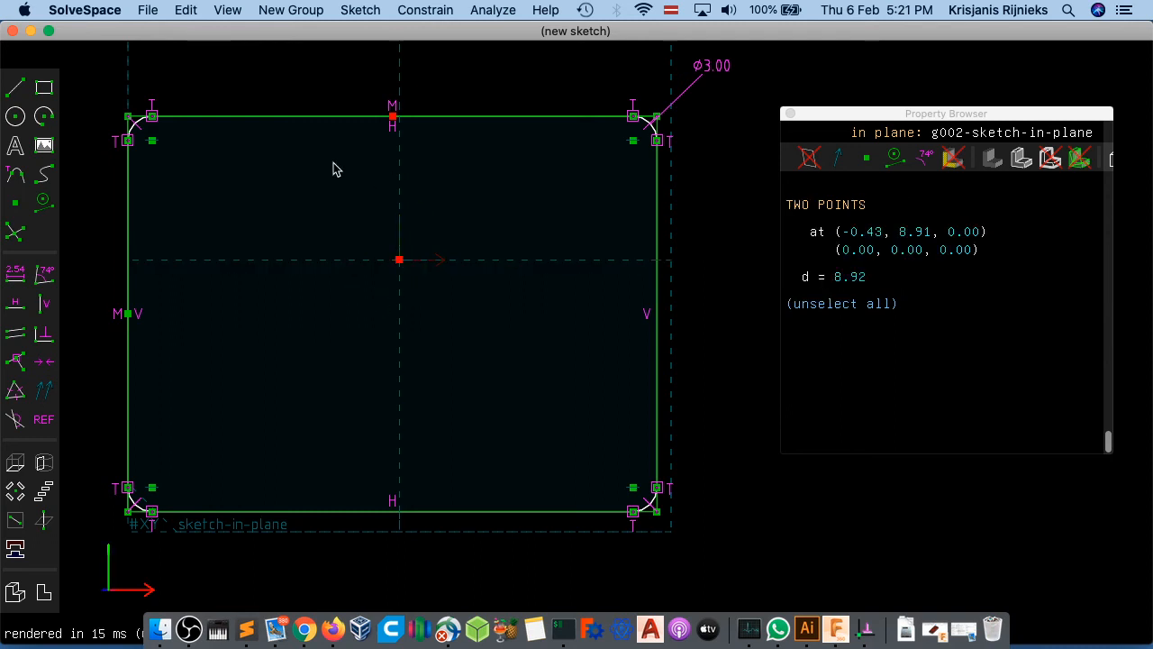
left_click(425, 10)
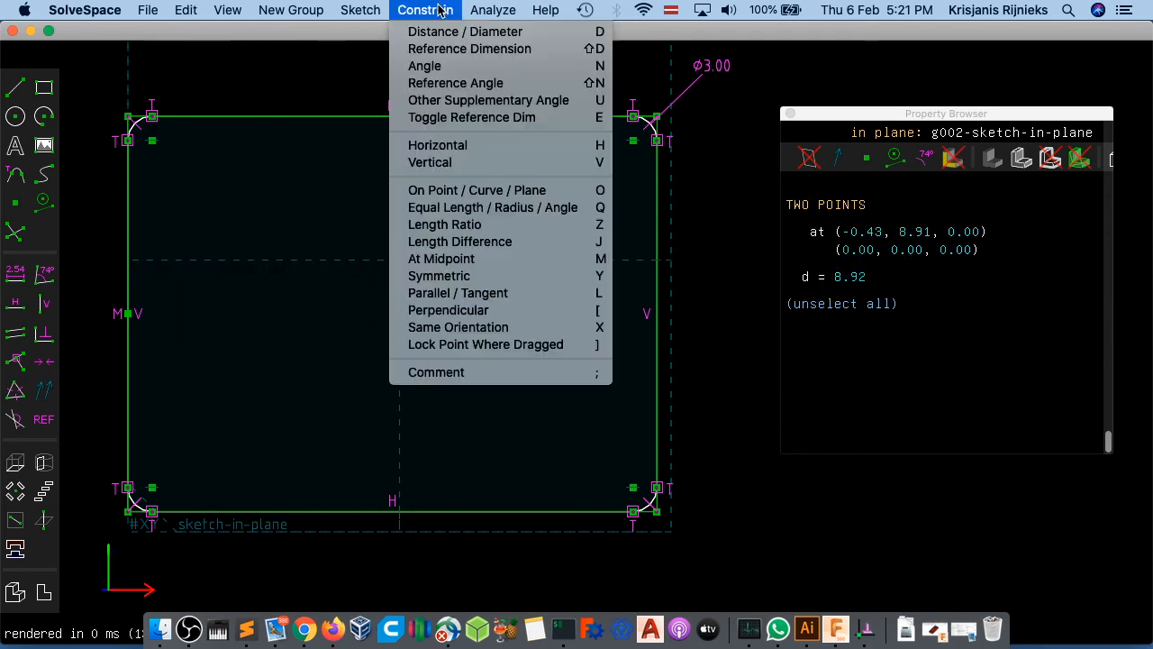
left_click(462, 164)
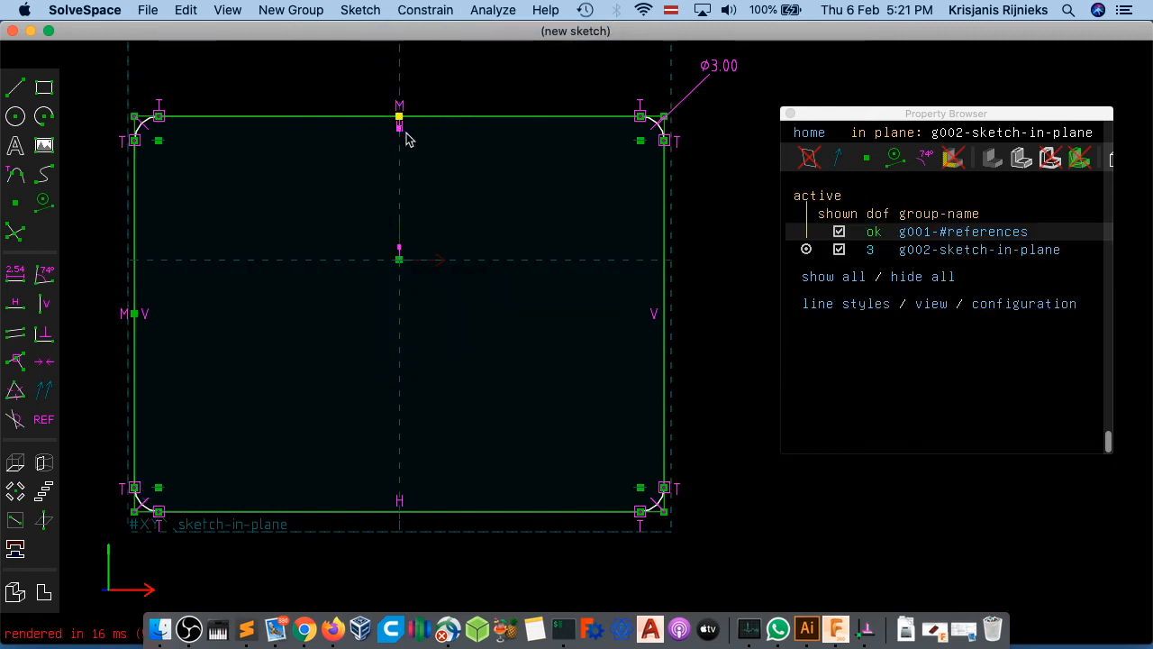
left_click_drag(402, 128, 449, 142)
- Constrain the left-edge midpoint horizontally in line with the origin
left_click(134, 328)
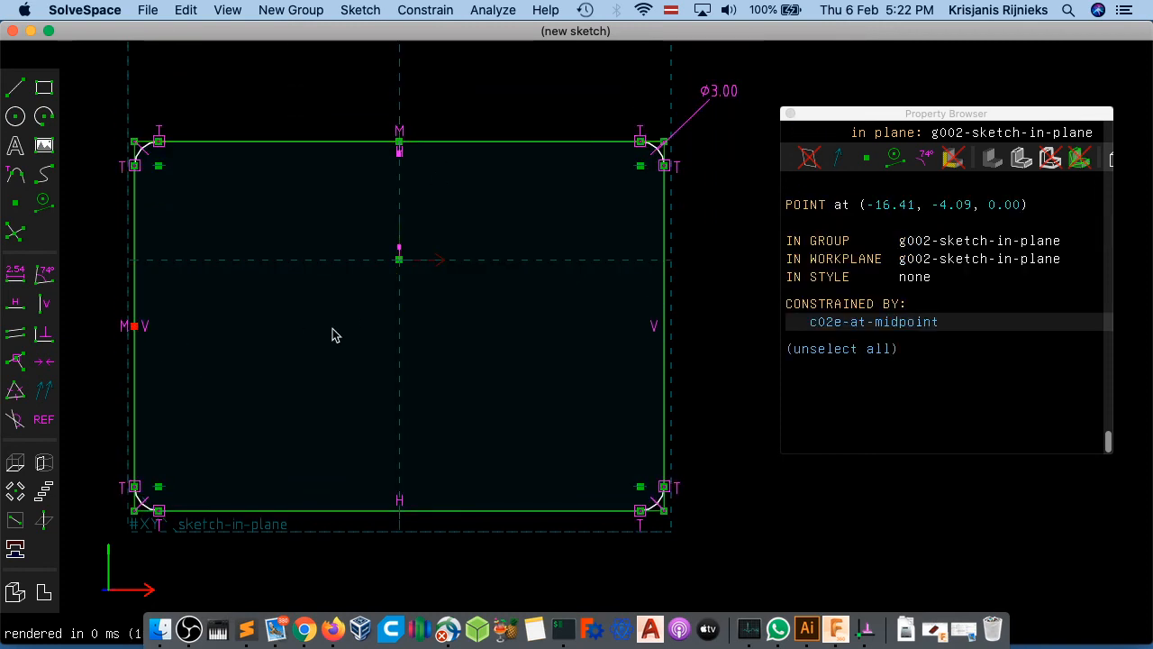
left_click(399, 260)
left_click(442, 9)
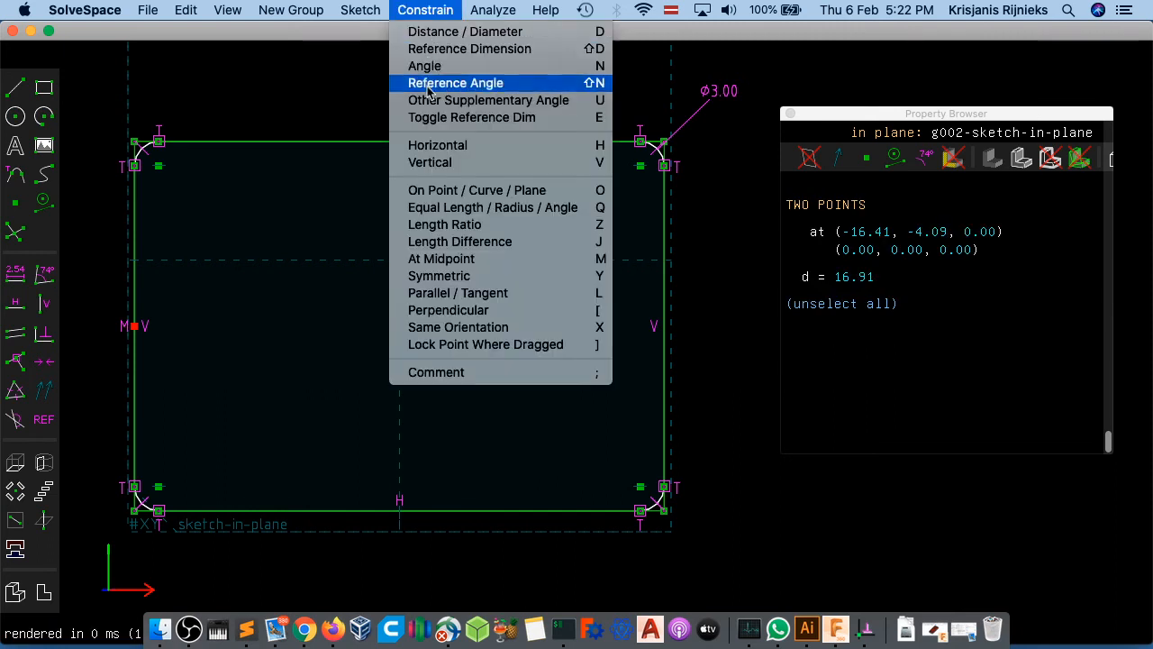
left_click(437, 144)
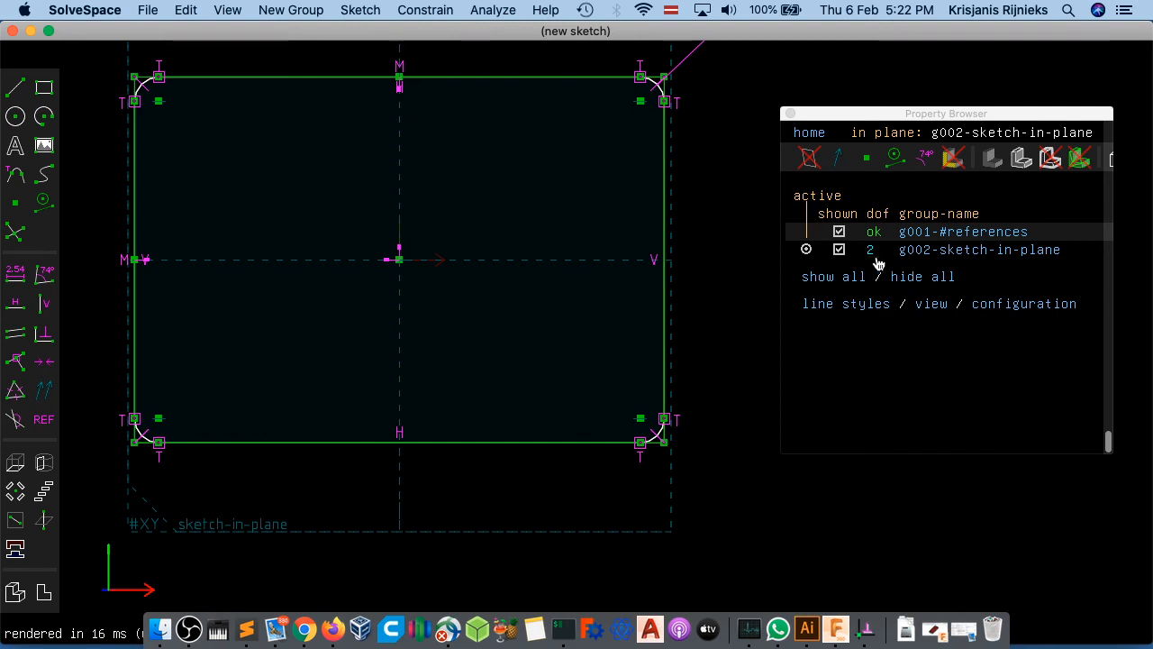
- Resize the centred rectangle by moving its right edge inward and its top edge to about 8.06 above the origin, and select the top midpoint
left_click_drag(666, 221, 709, 222)
mouse_move(616, 220)
left_mouse_down()
mouse_move(681, 216)
mouse_move(589, 216)
mouse_move(636, 217)
left_mouse_up()
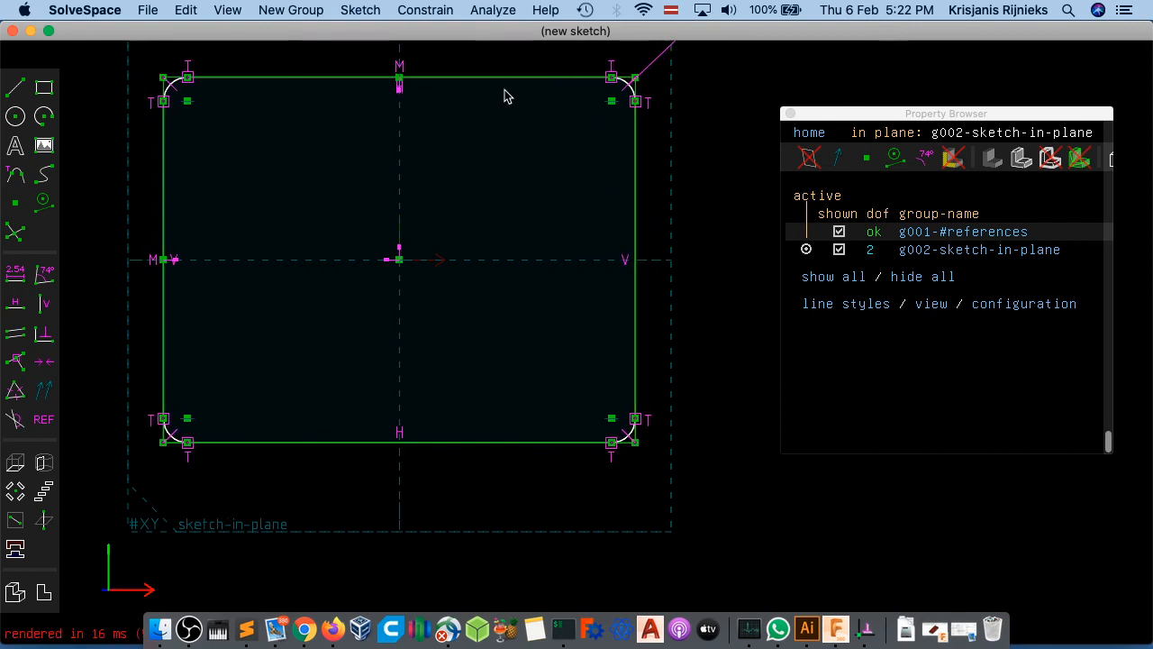
left_click_drag(509, 79, 505, 135)
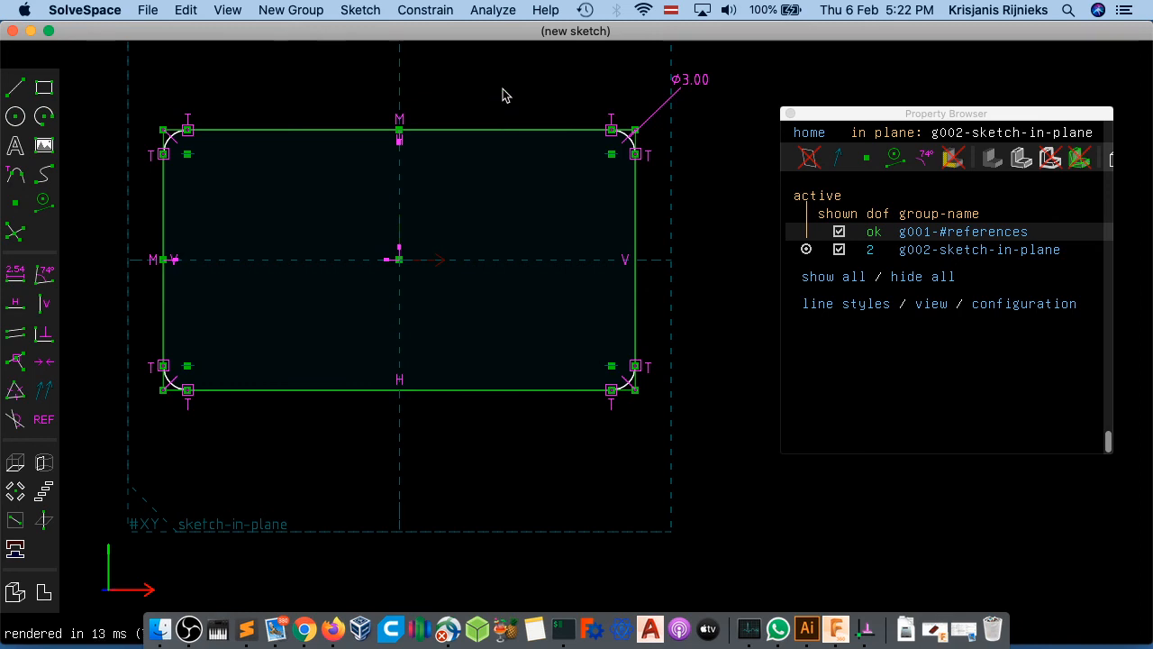
left_click(399, 131)
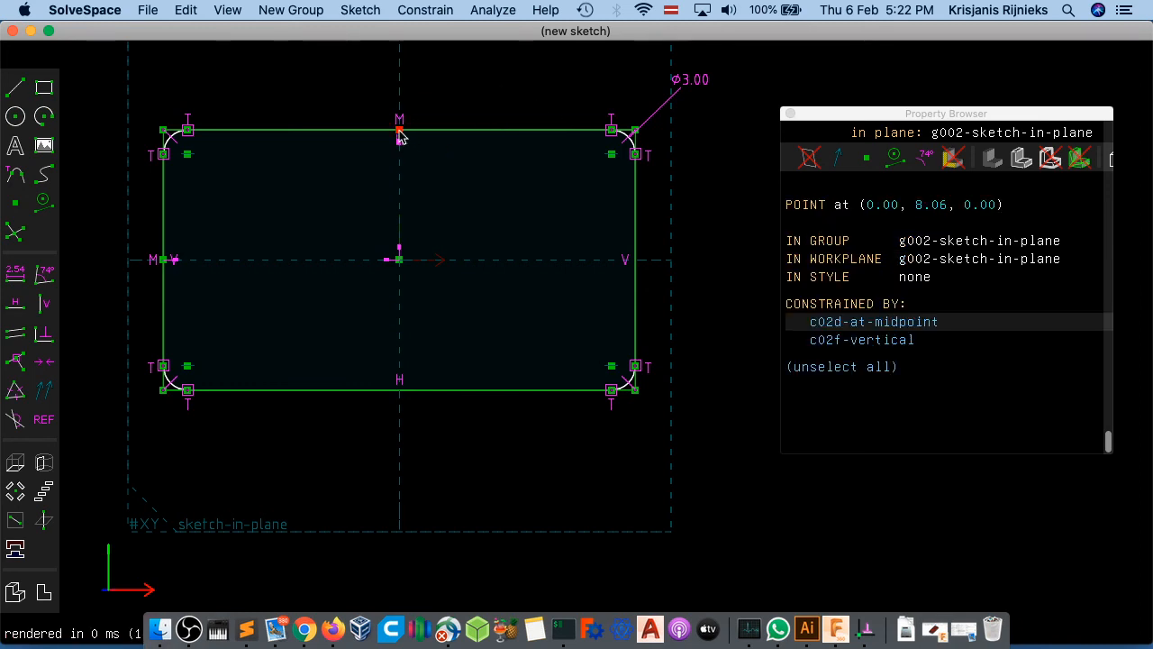
- Dimension the distance from the top-edge midpoint to the bottom edge and set it to 20
left_click(474, 390)
left_click(432, 11)
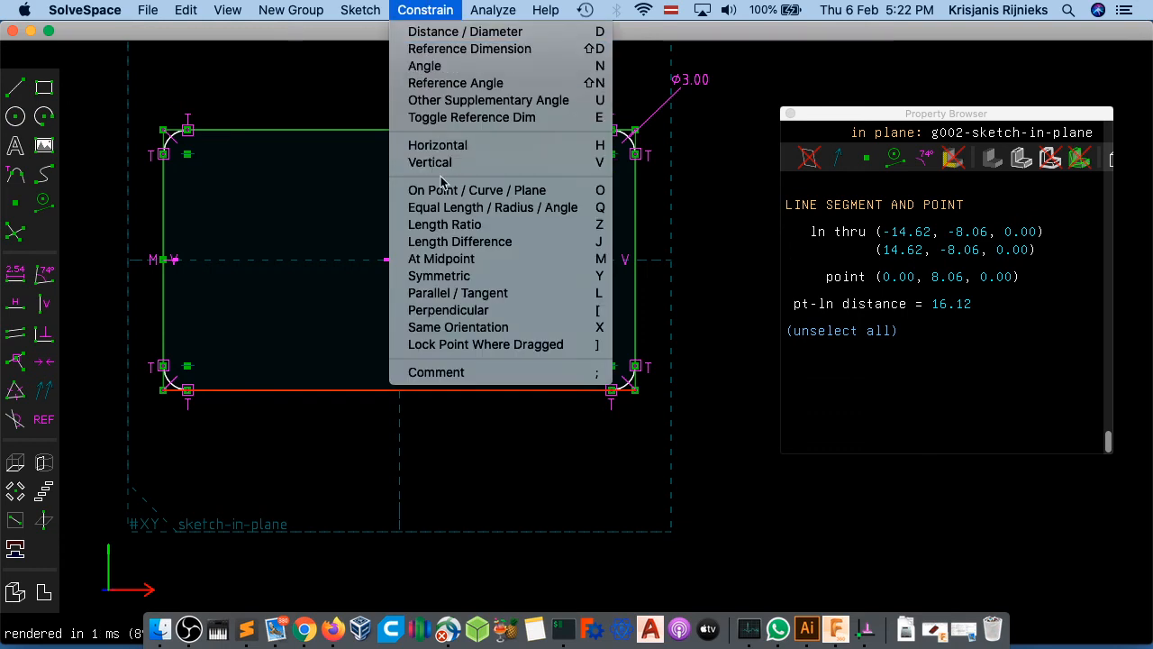
left_click(483, 34)
key("Escape")
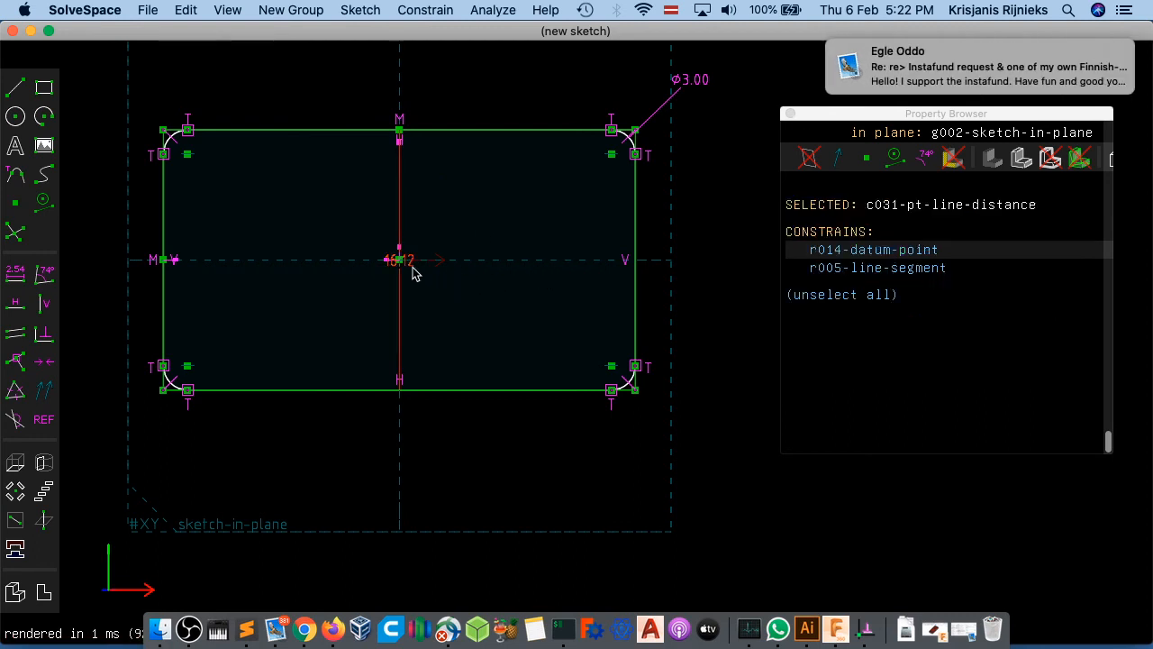
double_click(412, 267)
type("20")
key("Return")
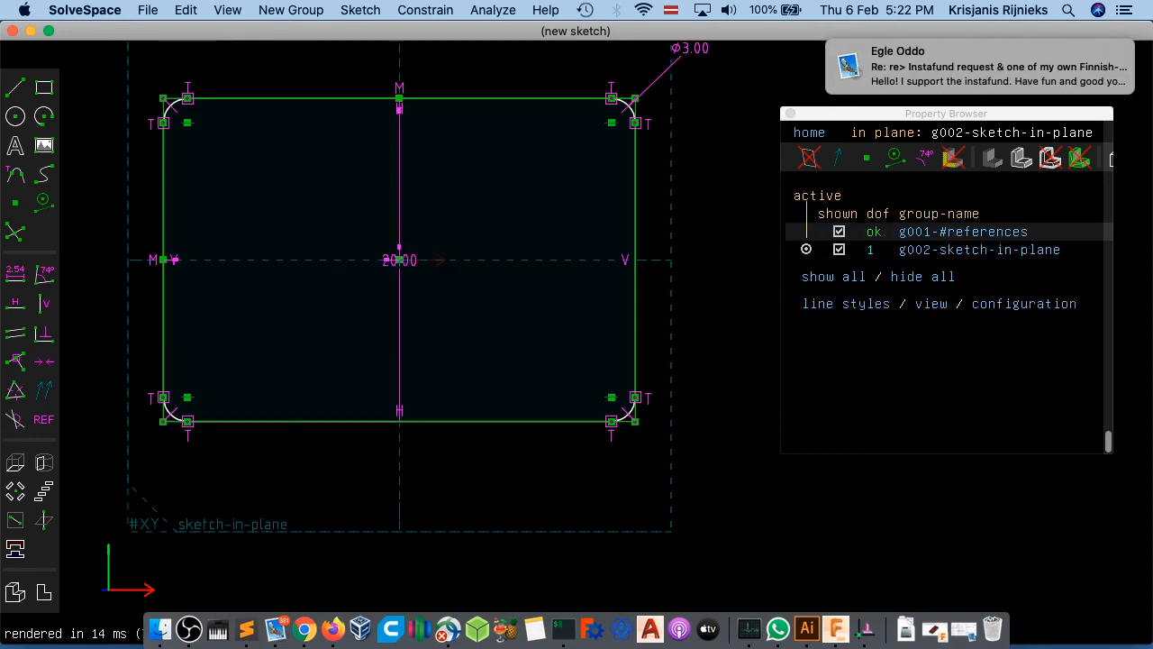
- Dimension the distance from the left-edge midpoint to the rectangle's right edge
left_click(164, 259)
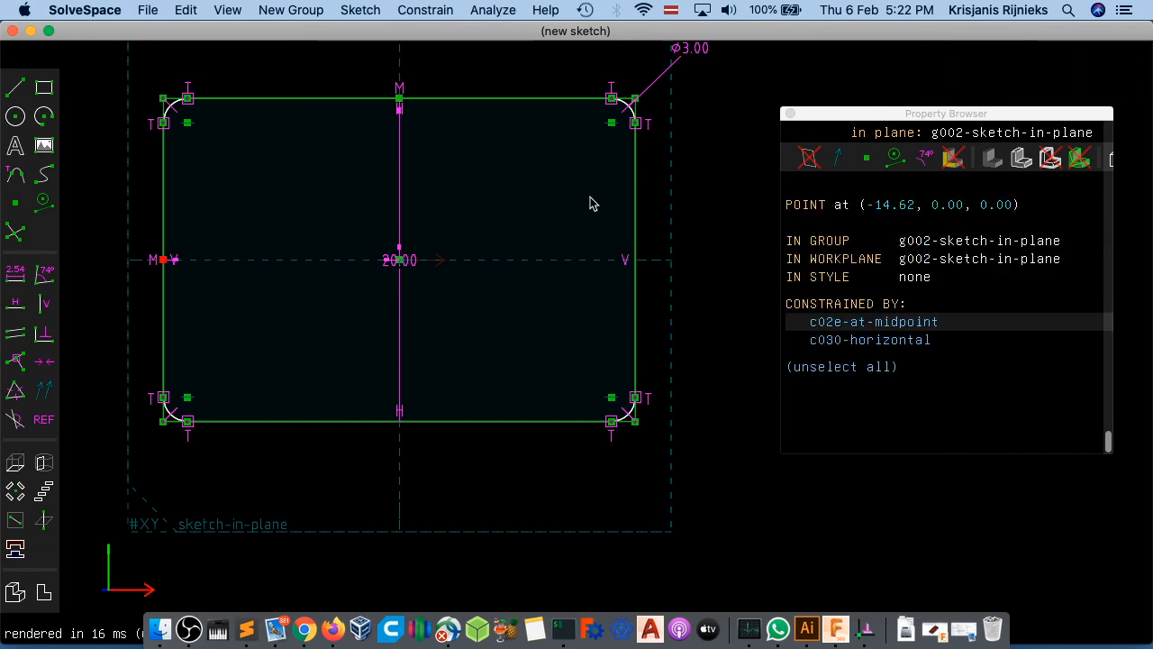
left_click(635, 216)
left_click(424, 10)
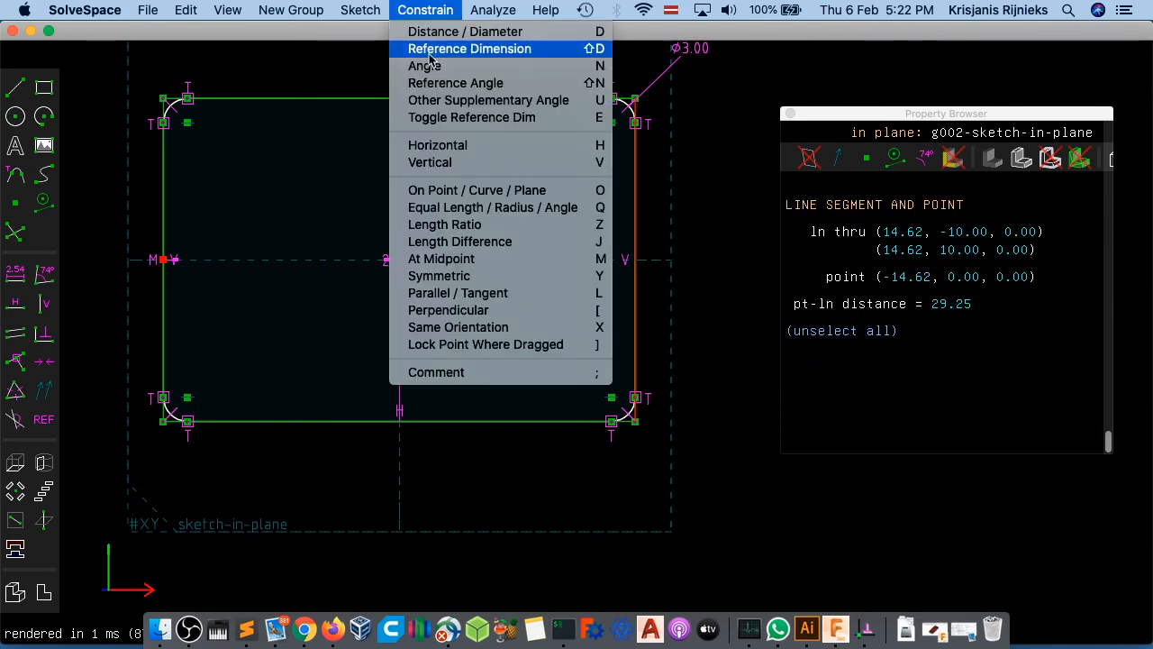
left_click(441, 33)
double_click(401, 260)
type("20")
key("Return")
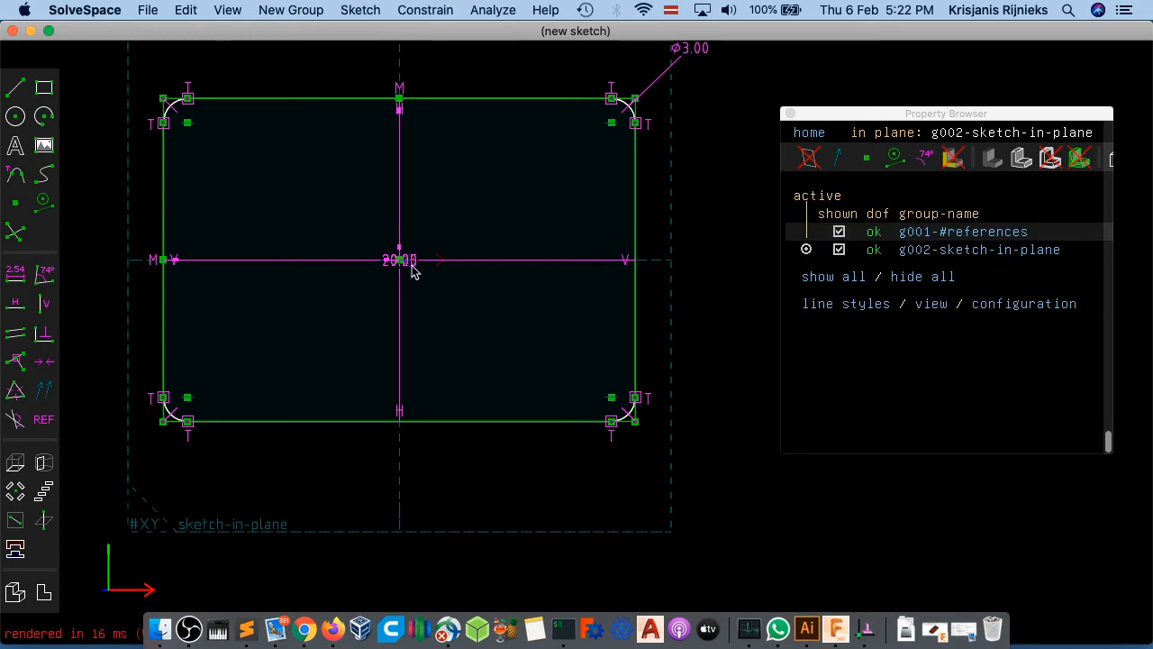
scroll(411, 259, "up", 4)
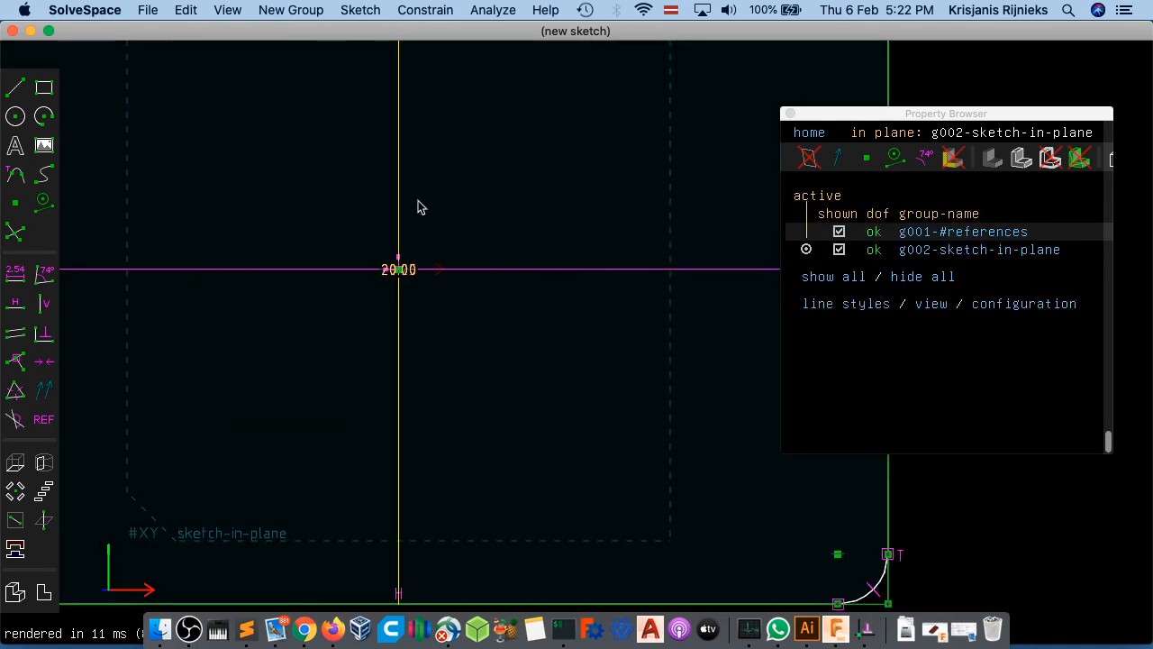
key("ctrl+z")
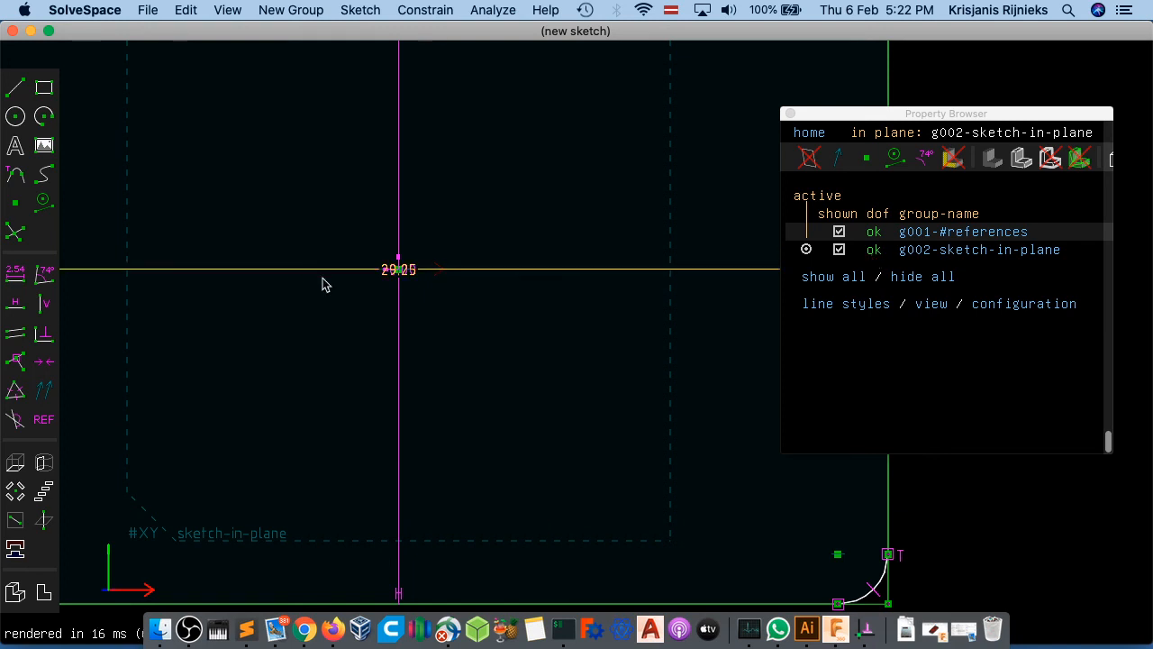
- Separate the overlapping dimensions by moving the height dimension away from the origin and the width dimension above the top edge
left_click_drag(400, 315, 565, 316)
left_click_drag(462, 269, 337, 196)
scroll(386, 249, "up", 2)
scroll(386, 255, "down", 4)
left_click_drag(481, 349, 564, 360)
left_click_drag(351, 221, 351, 102)
- Orbit the sketch, realign the view to the workplane and place the height dimension outside the rectangle's right edge
middle_click_drag(350, 103, 321, 291)
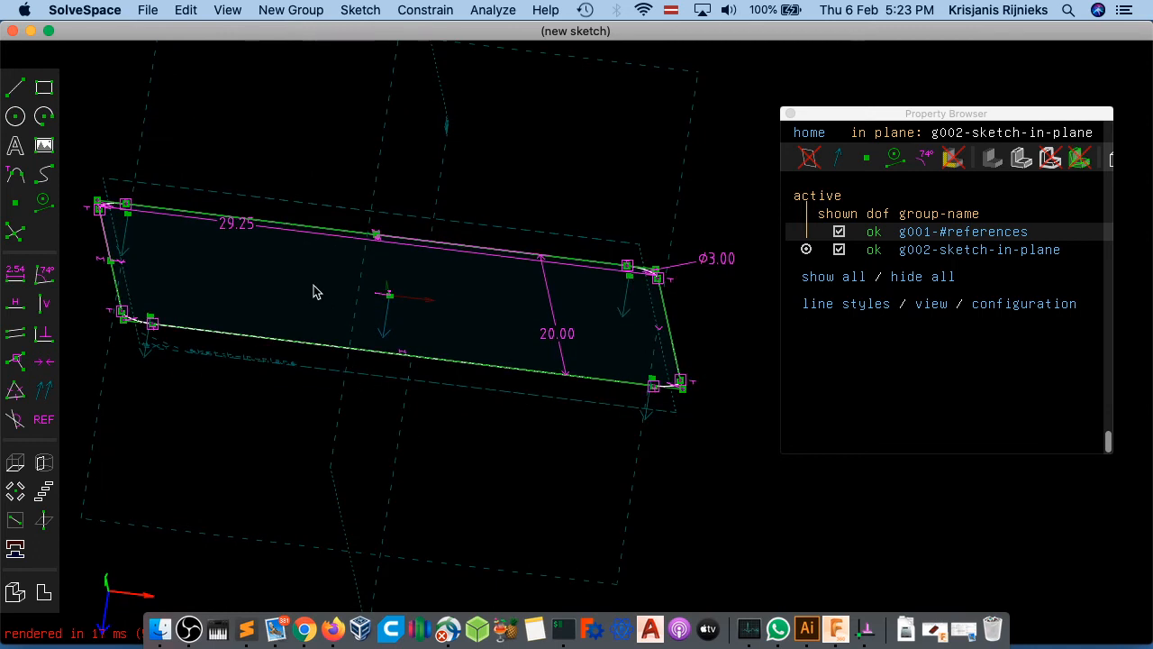
key("w")
left_click(491, 123)
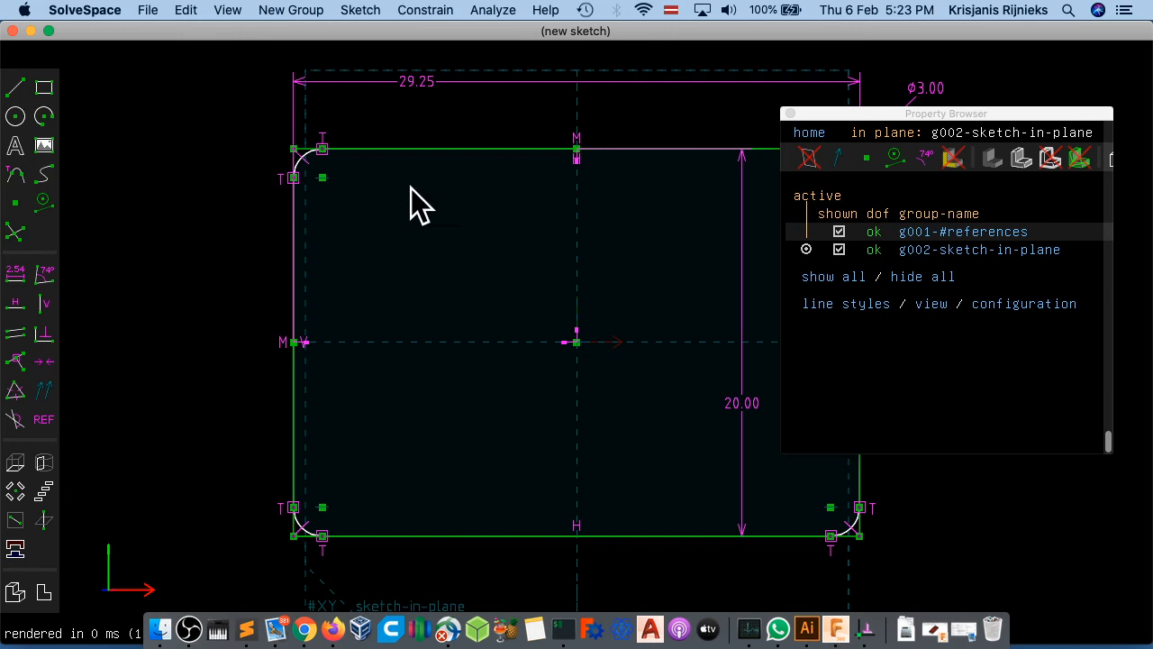
mouse_move(581, 254)
right_mouse_down()
mouse_move(388, 234)
mouse_move(326, 261)
right_mouse_up()
left_click_drag(500, 343, 721, 343)
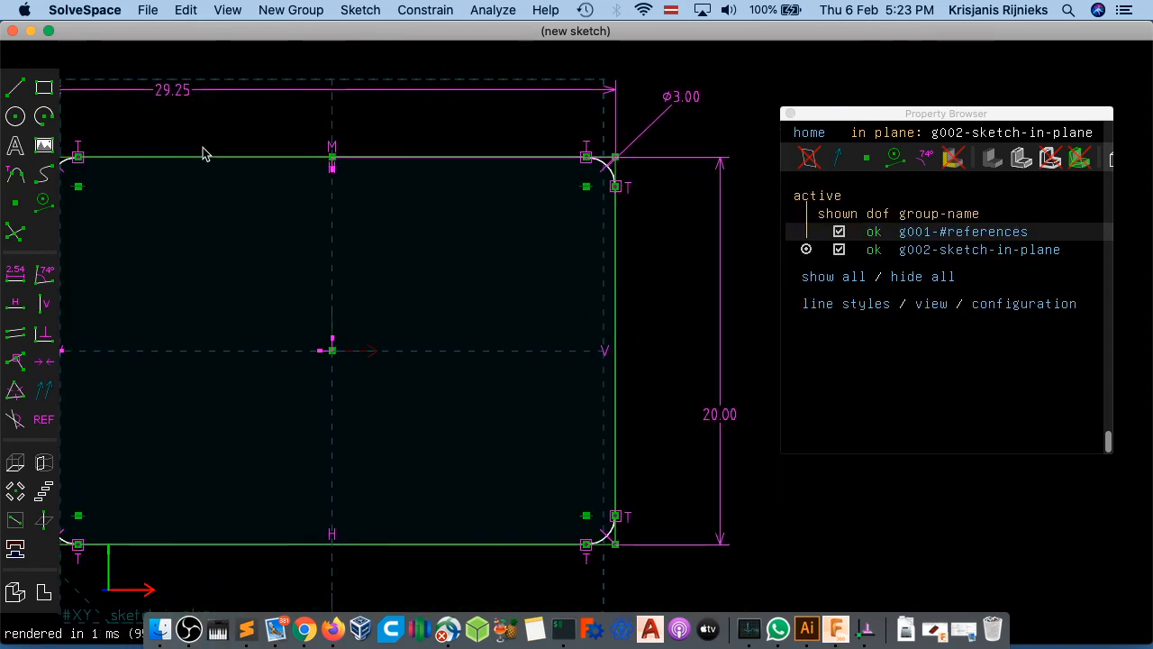
- Set the rectangle's width dimension to 50
right_click_drag(203, 153, 400, 220)
double_click(378, 158)
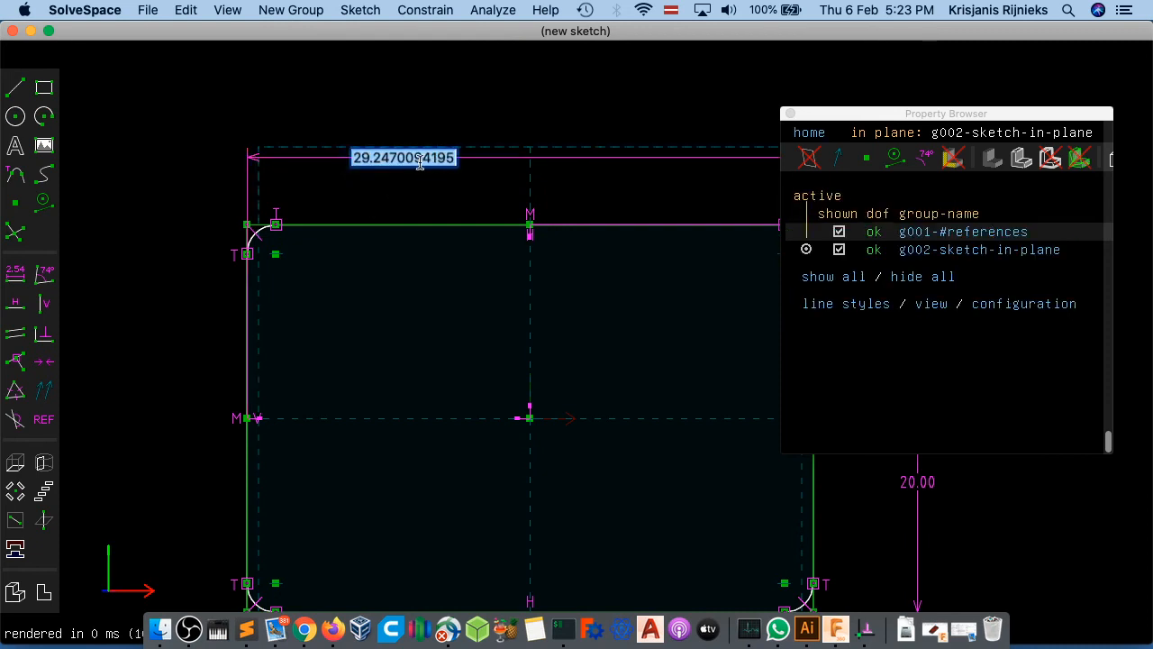
type("50")
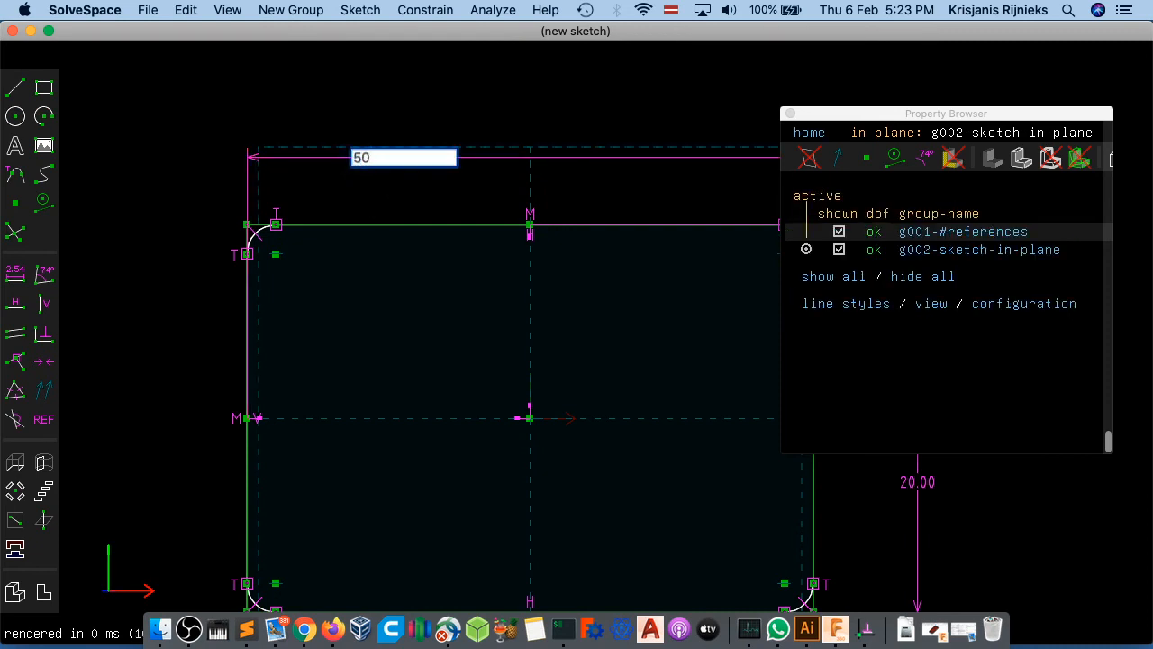
key("Return")
scroll(450, 358, "up", 2)
scroll(450, 356, "down", 3)
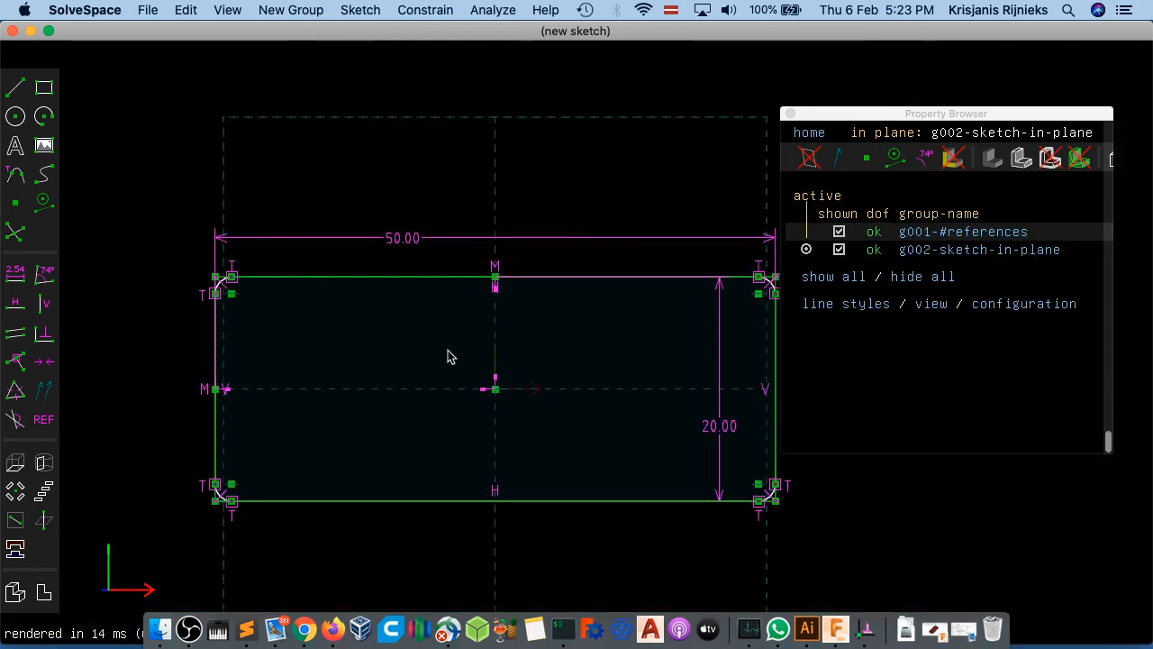
scroll(529, 312, "down", 1)
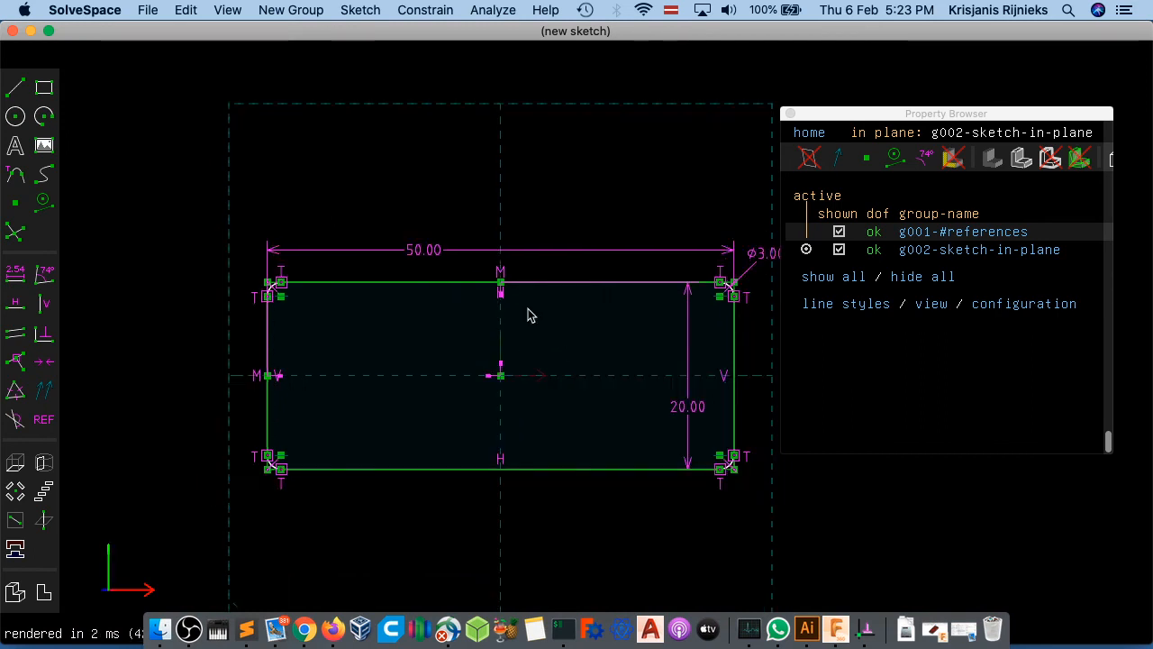
- Sketch a circle about 2.48 in diameter inside the rectangle near its top-right corner
scroll(530, 315, "up", 2)
right_click_drag(538, 344, 240, 323)
scroll(487, 238, "down", 2)
scroll(487, 259, "up", 6)
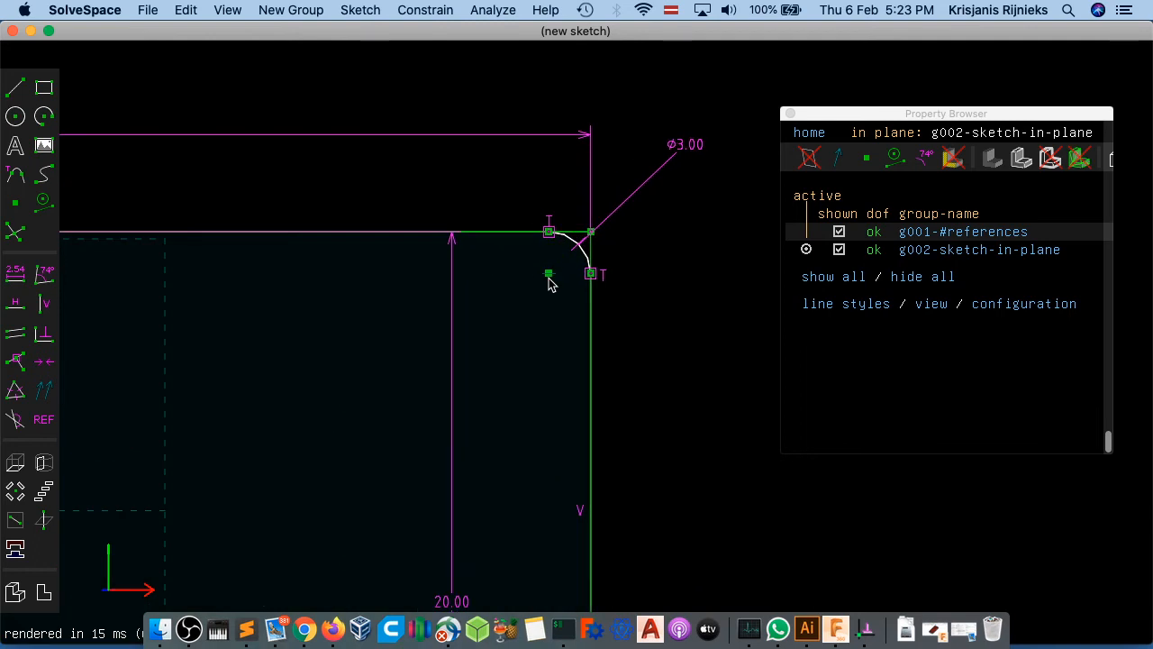
left_click(15, 115)
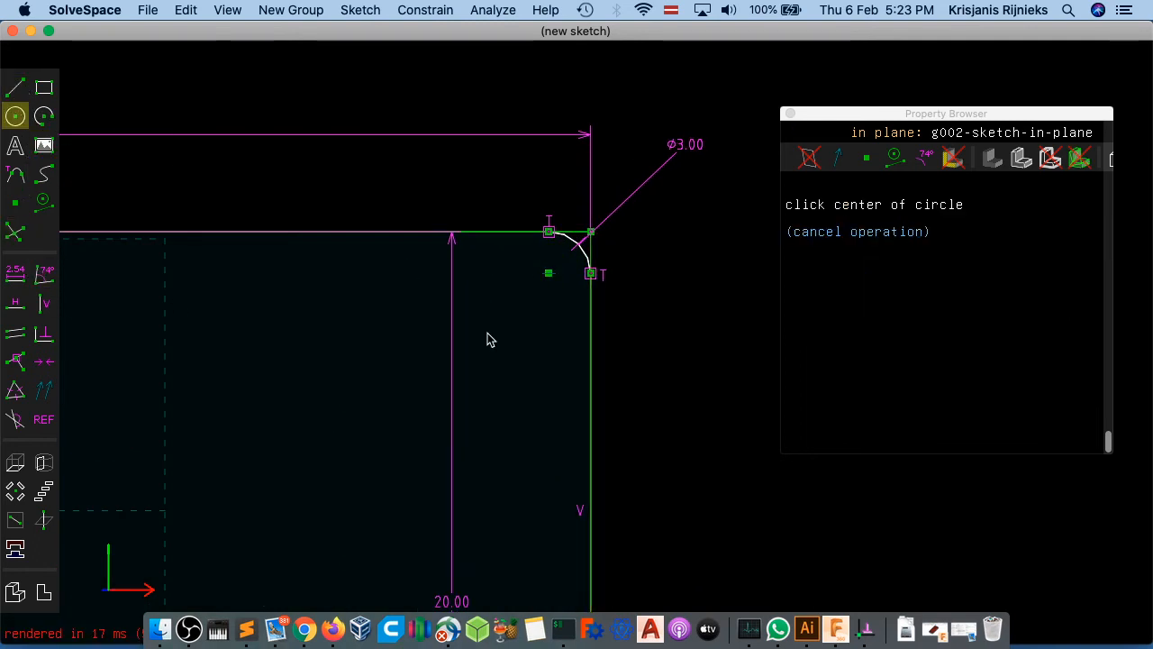
left_click(350, 342)
left_click(372, 372)
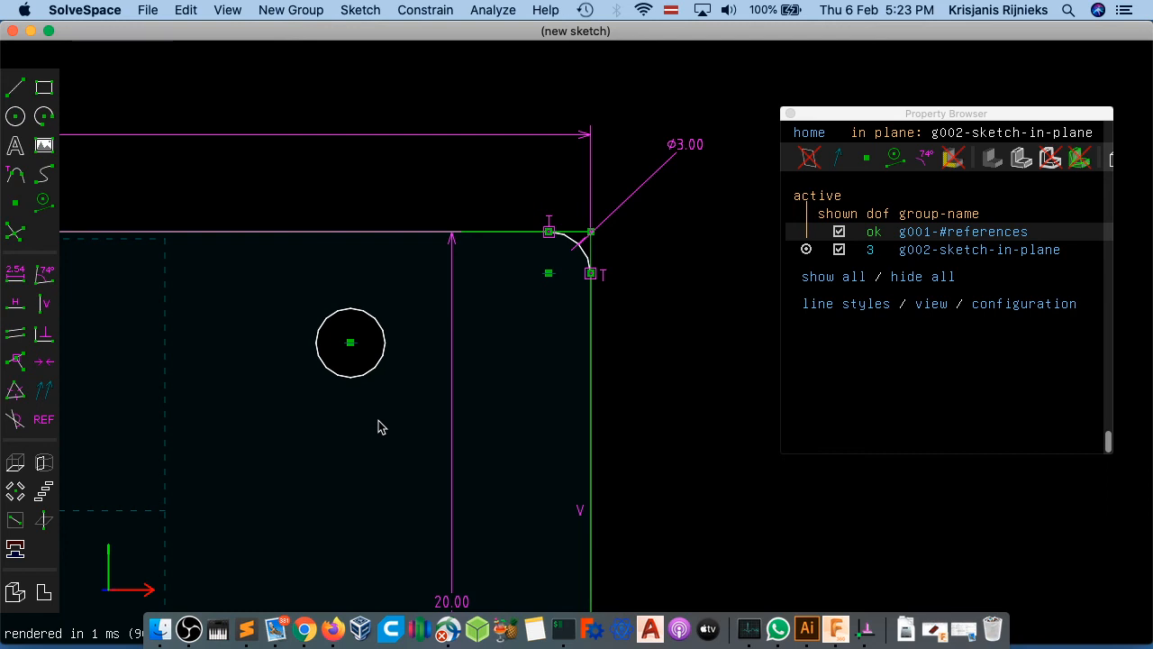
- Add a diameter dimension to the circle, place it outside the circle and set it to 2
left_click(379, 331)
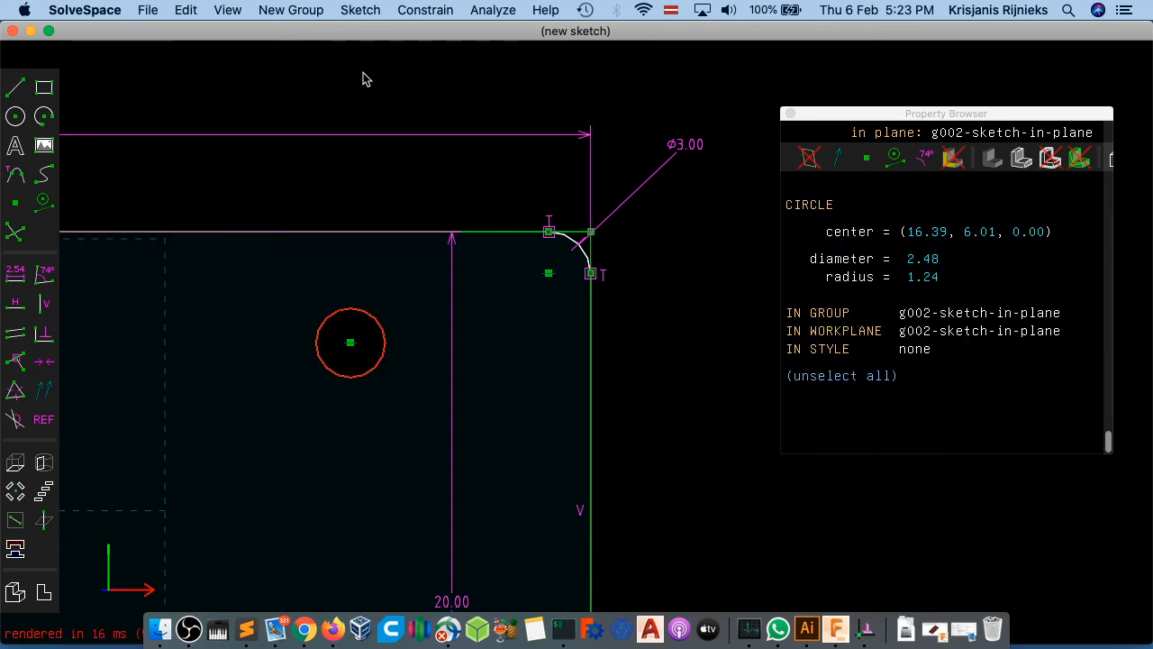
left_click(425, 10)
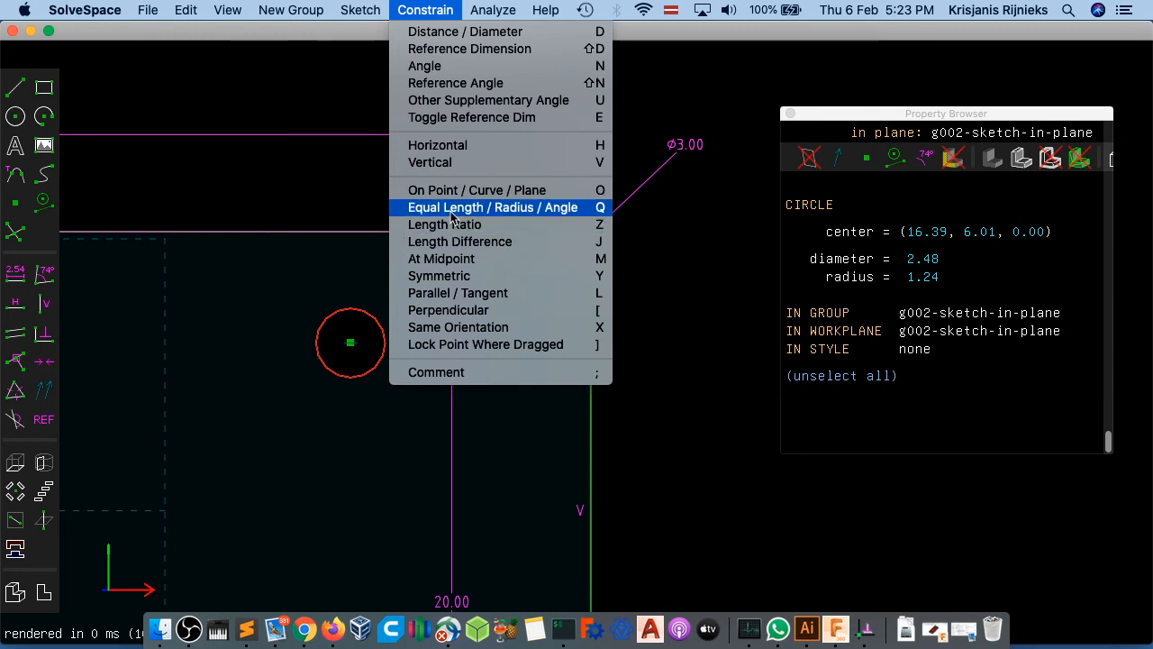
left_click(465, 32)
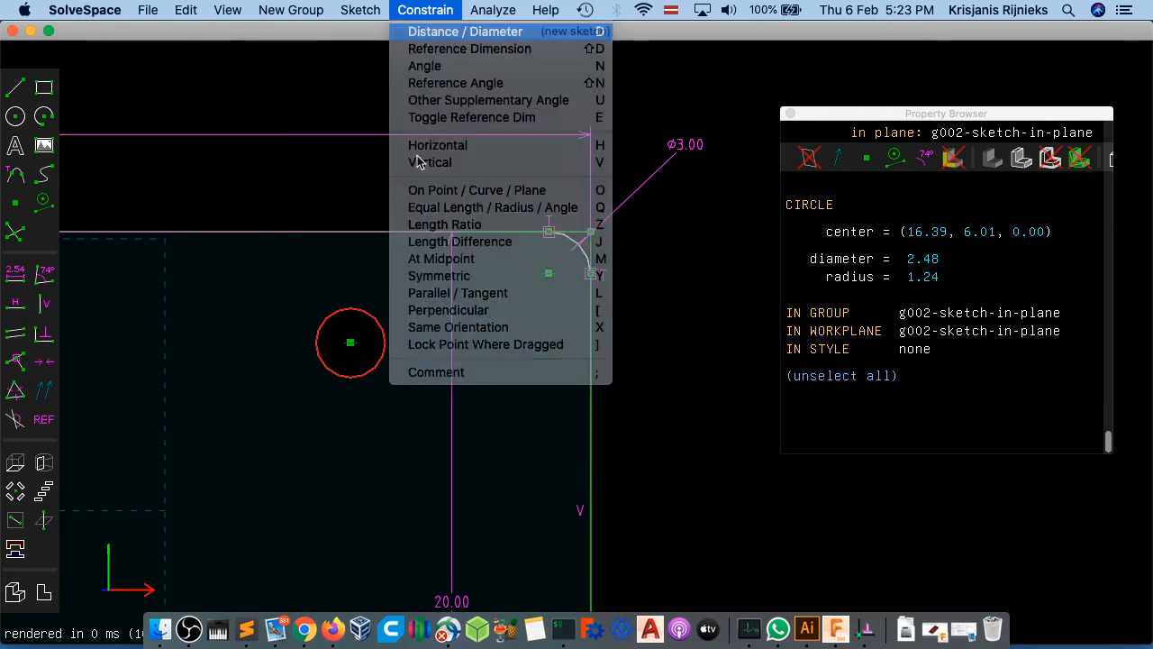
left_click_drag(373, 348, 417, 411)
double_click(403, 410)
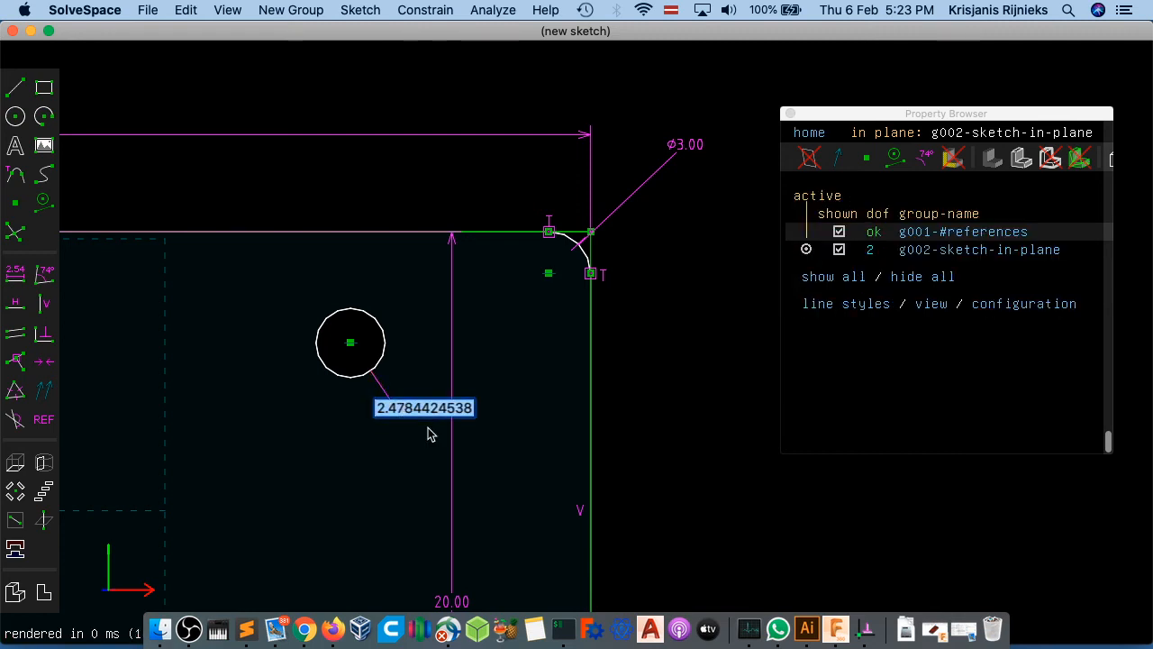
type("2")
key("Return")
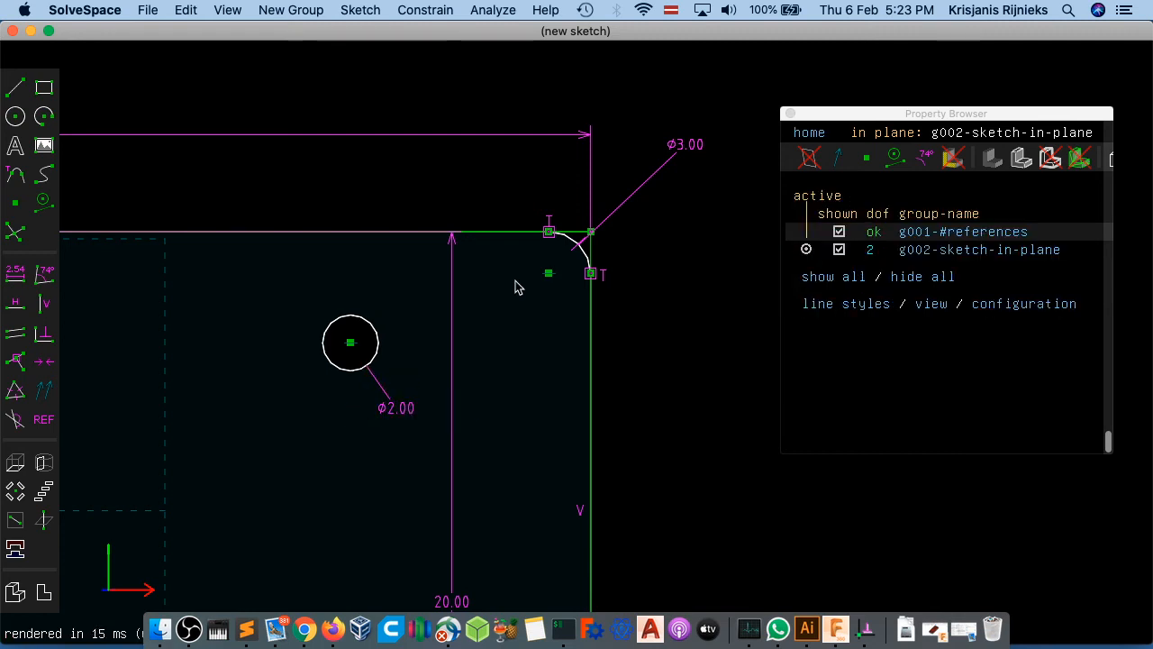
- Move the circle closer to the rectangle's top-right rounded corner, with its centre at about (21.82, 7.20)
scroll(516, 287, "up", 1)
scroll(509, 283, "up", 1)
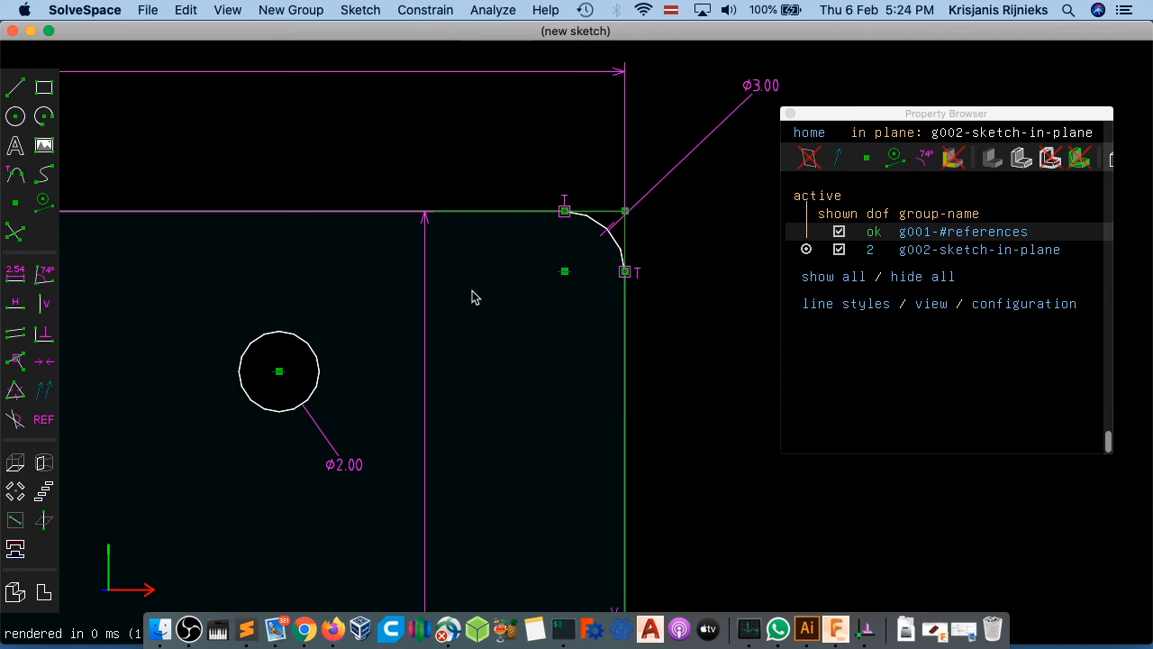
left_click_drag(272, 378, 492, 327)
- Dimension the circle's centre to the right edge, place the dimension below the circle and set it to 2.5
left_click(497, 323)
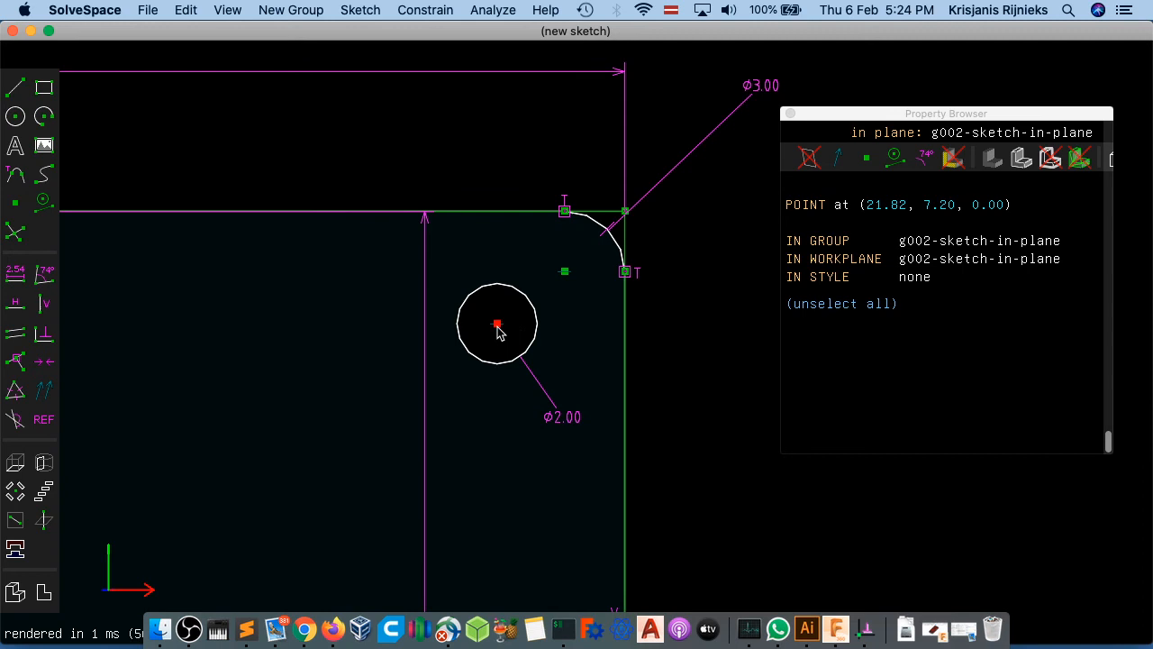
left_click(624, 341)
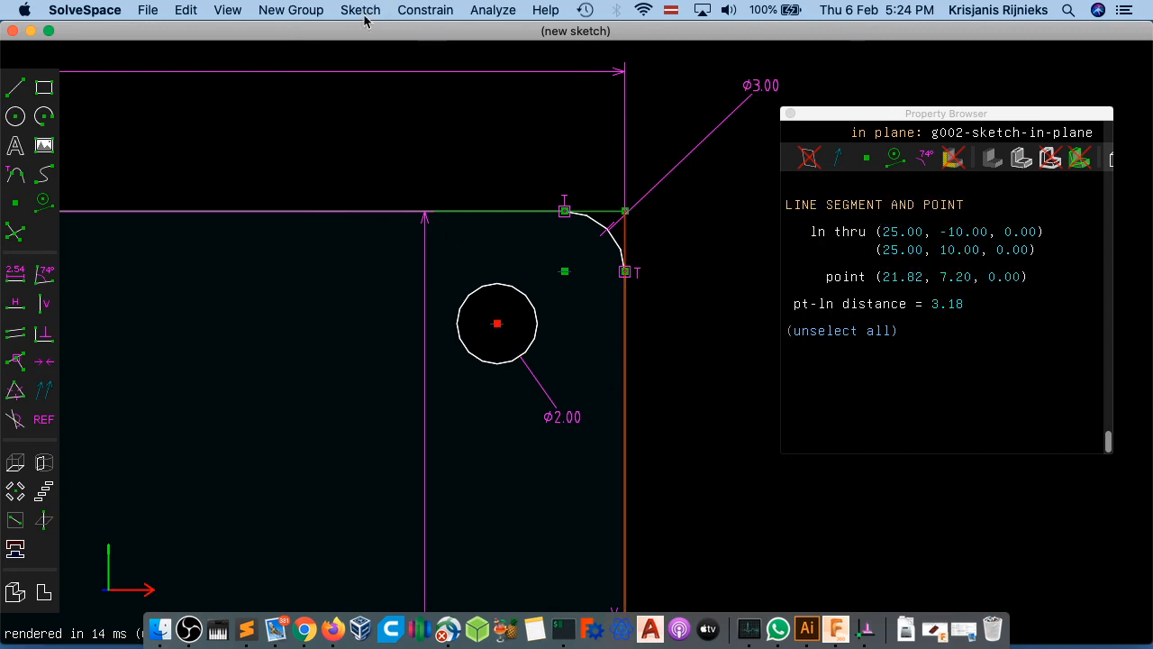
left_click(425, 10)
left_click(428, 30)
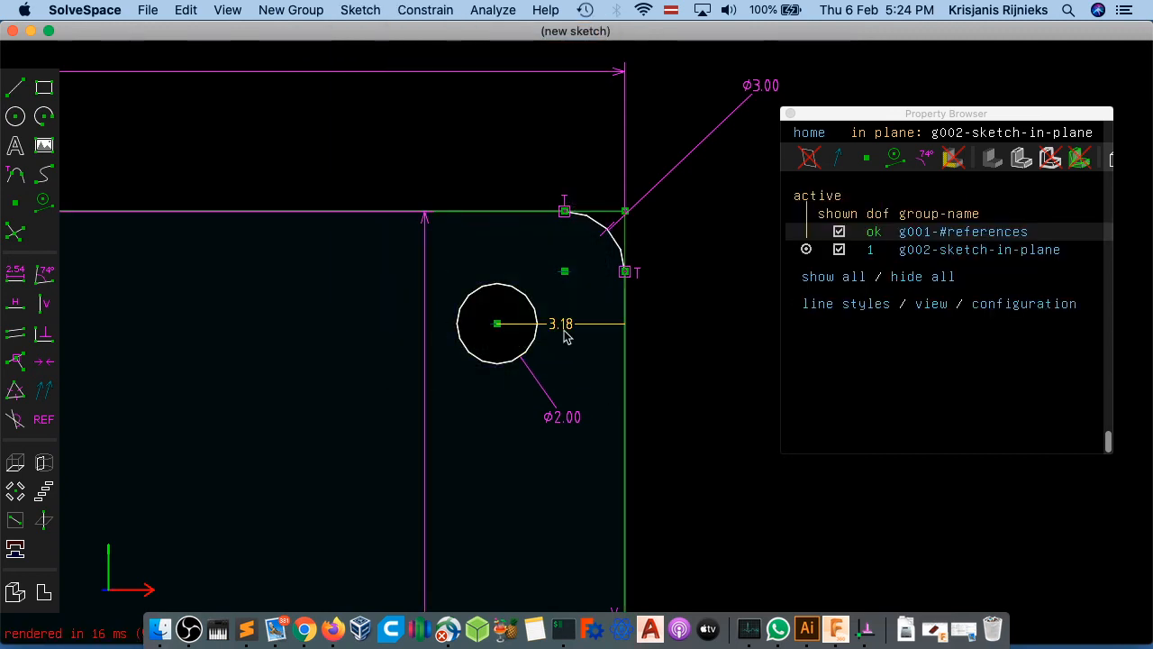
left_click_drag(590, 327, 537, 479)
double_click(538, 474)
type("2")
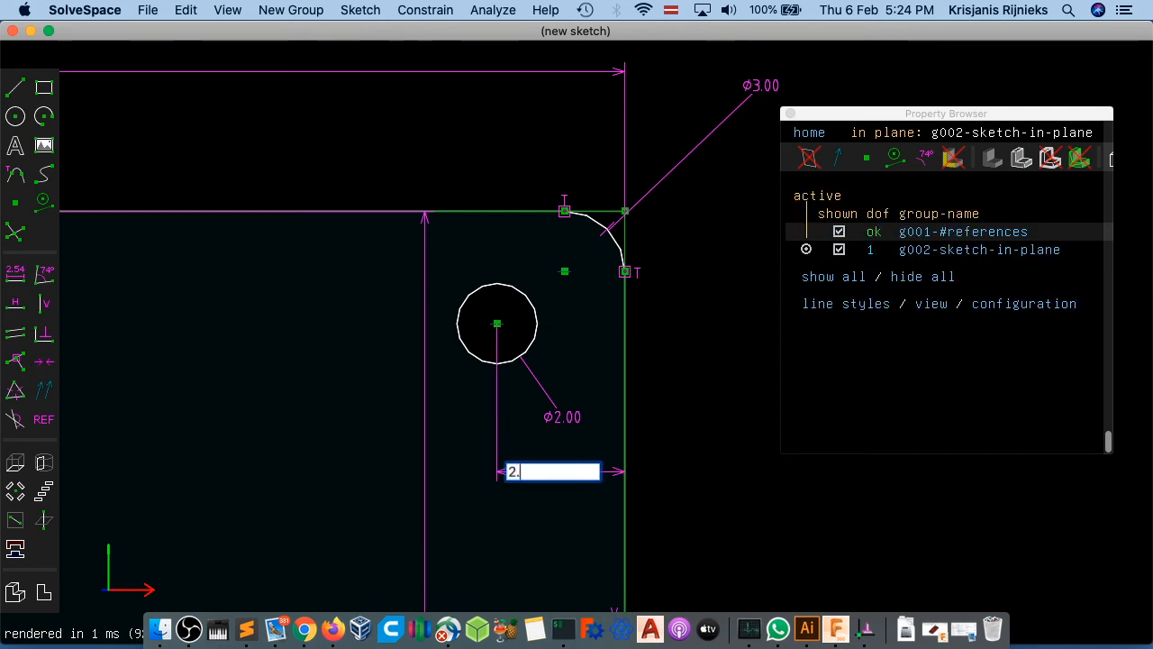
type(".5")
key("Return")
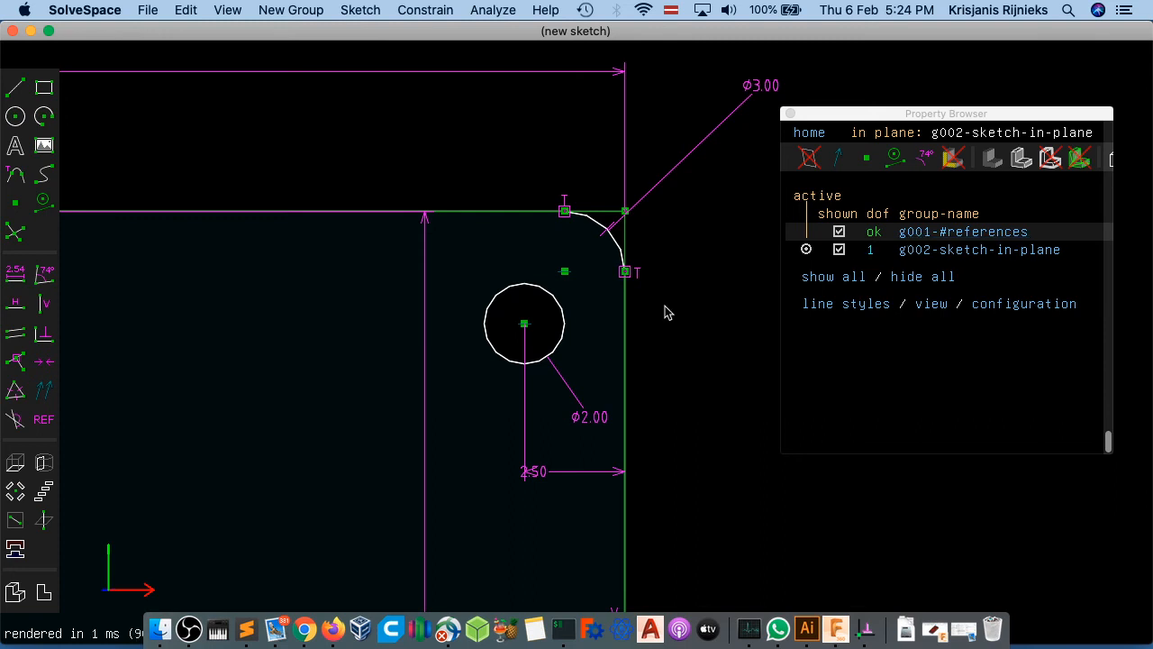
- Dimension the circle's centre to the top edge, set it to 2.5 and place the dimension beside the circle
left_click(524, 325)
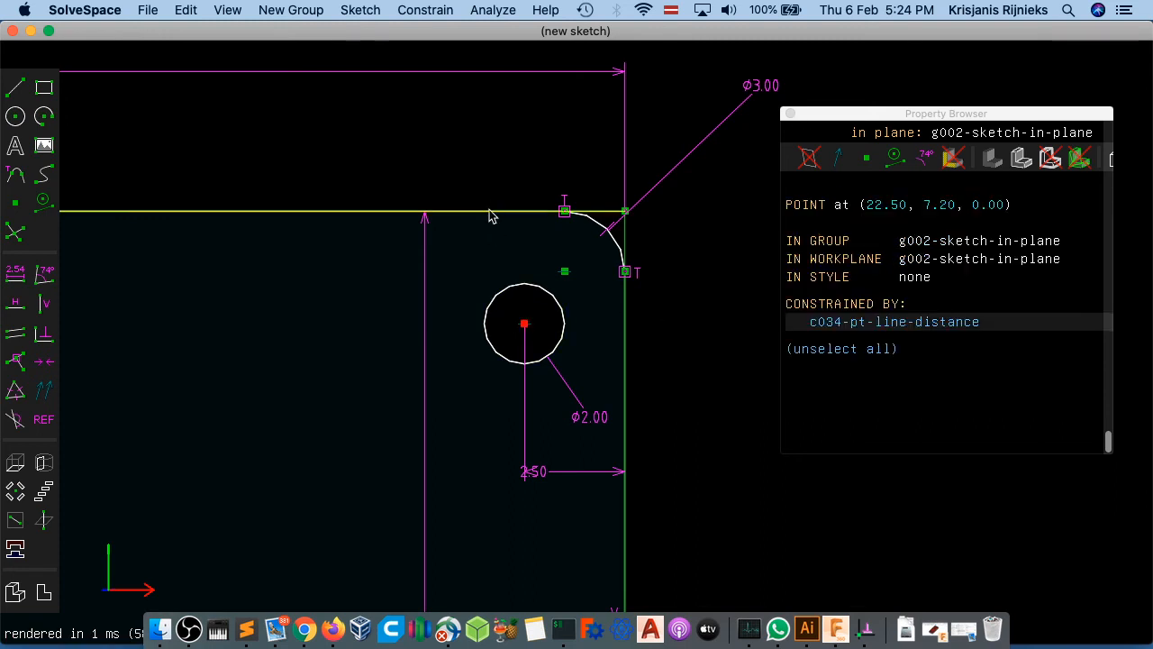
left_click(490, 214)
left_click(425, 10)
left_click(432, 29)
left_click(528, 277)
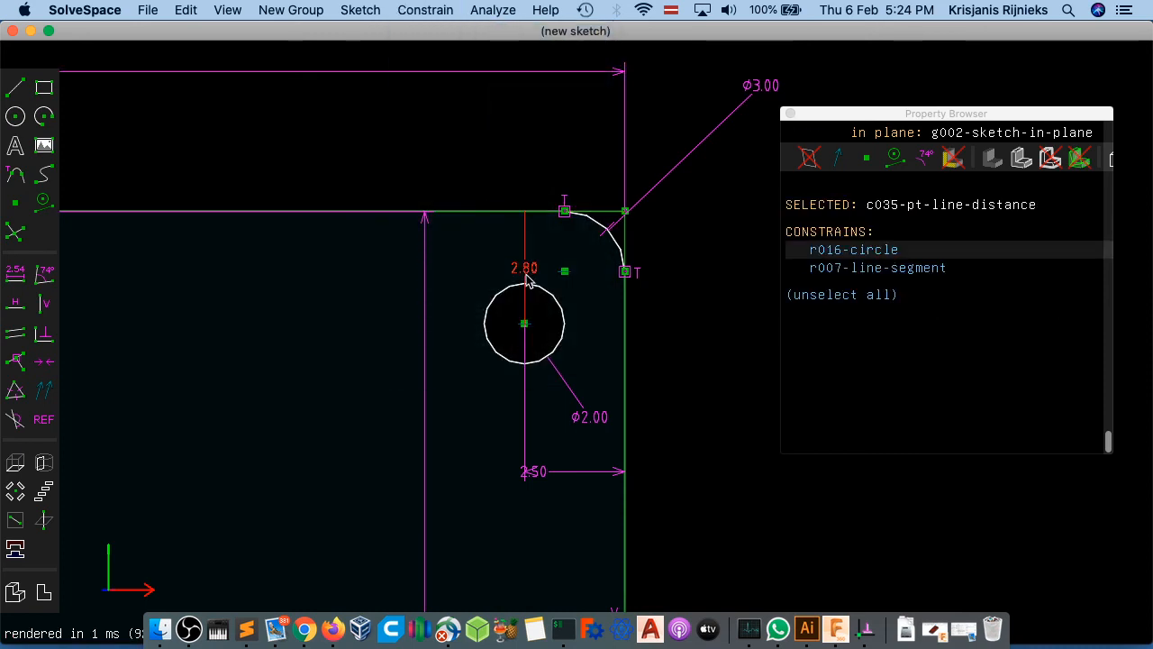
double_click(526, 270)
type("2.5")
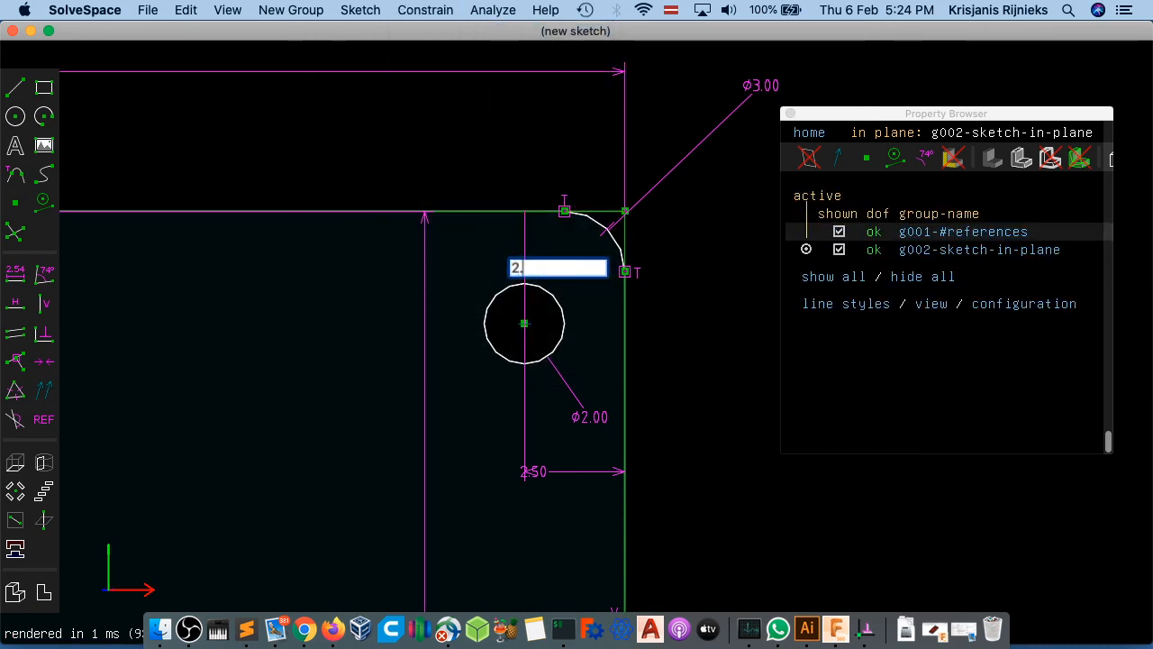
key("Return")
left_click_drag(528, 250, 389, 254)
- Draw a circle inside the rectangle near its bottom-right corner
scroll(393, 363, "up", 2)
scroll(393, 363, "down", 4)
scroll(392, 361, "down", 1)
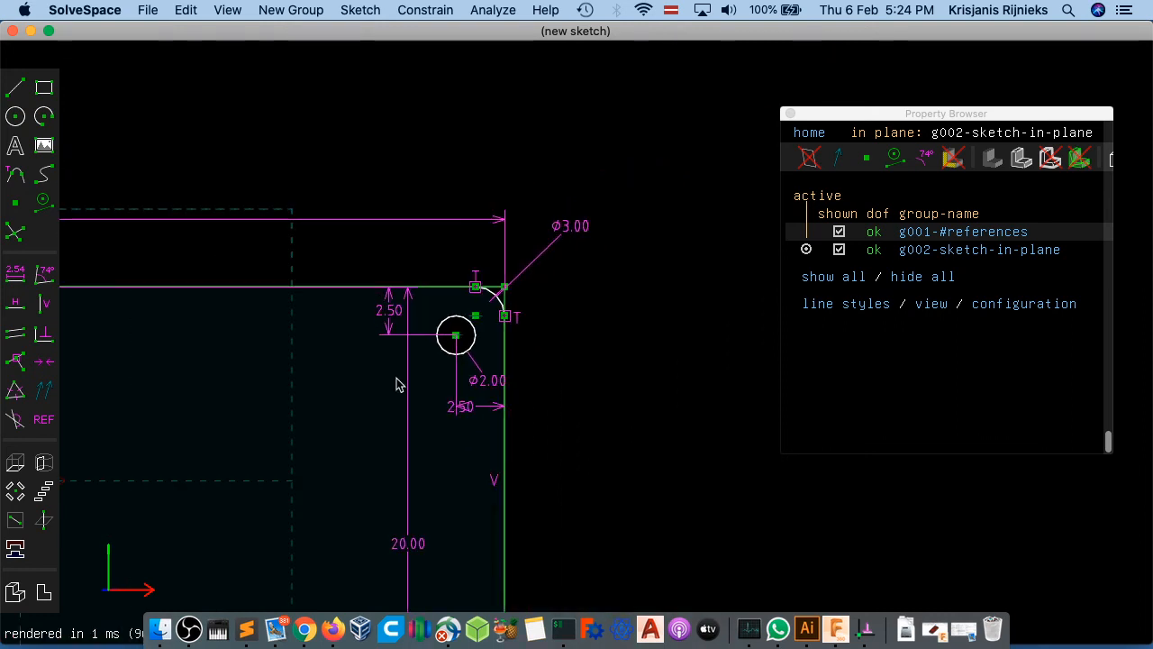
mouse_move(302, 462)
right_mouse_down()
mouse_move(471, 306)
mouse_move(442, 357)
mouse_move(684, 350)
mouse_move(856, 408)
mouse_move(507, 332)
mouse_move(518, 338)
right_mouse_up()
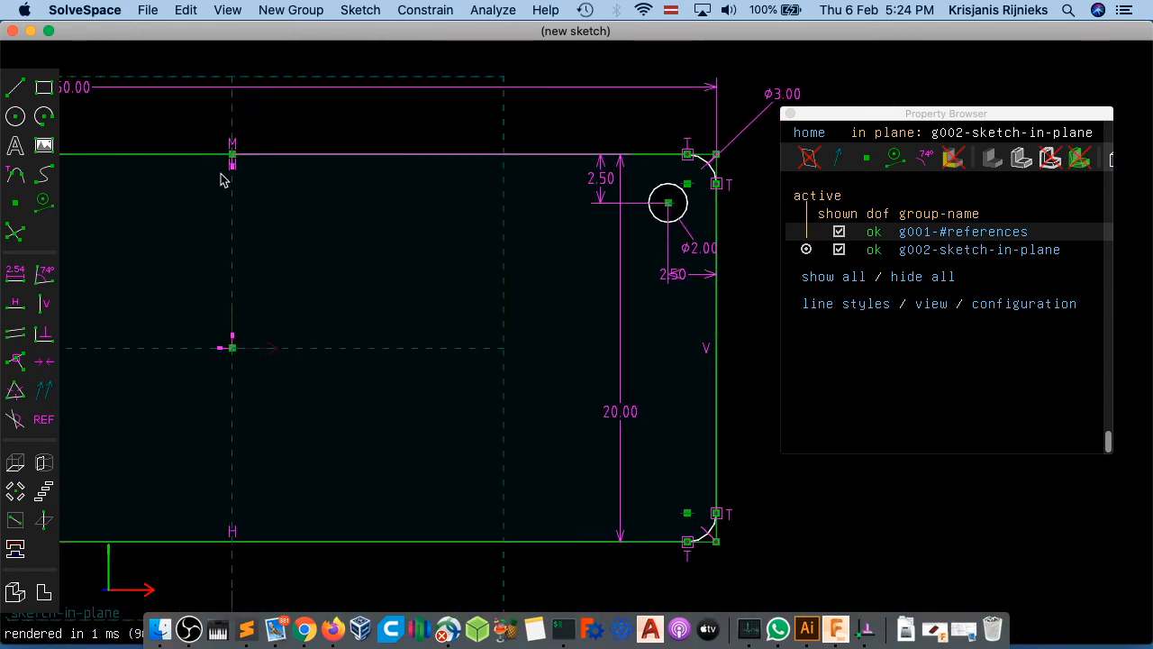
left_click(16, 115)
left_click(564, 451)
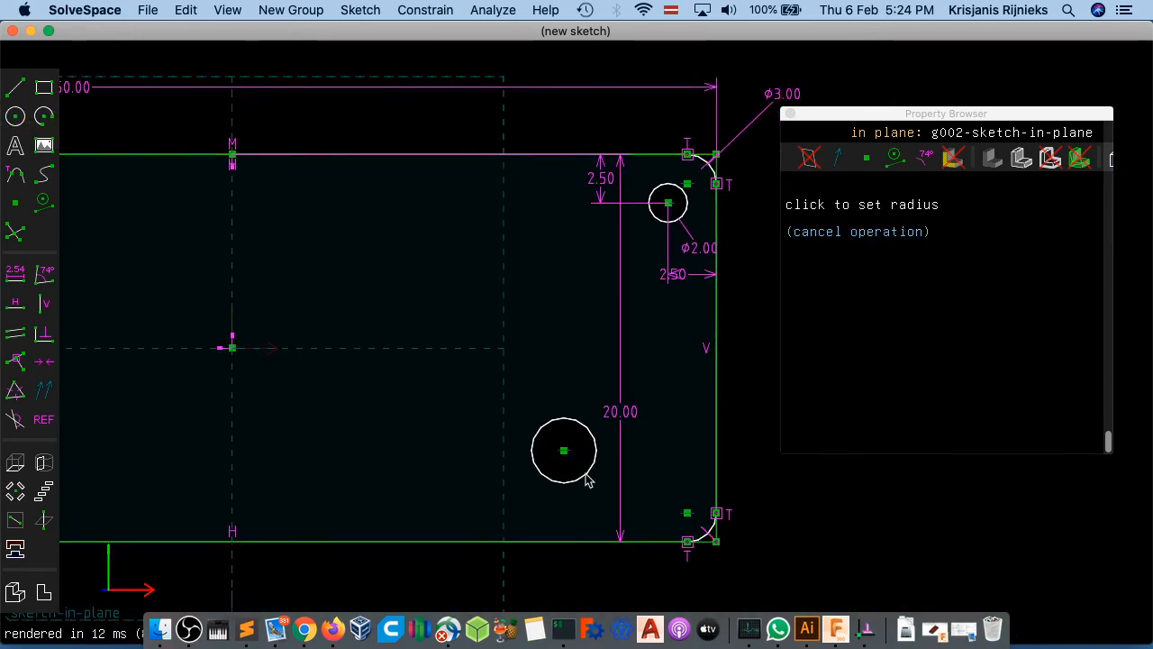
left_click(585, 480)
- Draw two more circles inside the rectangle, one near the top-left corner and one near the bottom-left corner
key("c")
right_click_drag(301, 289, 618, 327)
left_click(204, 240)
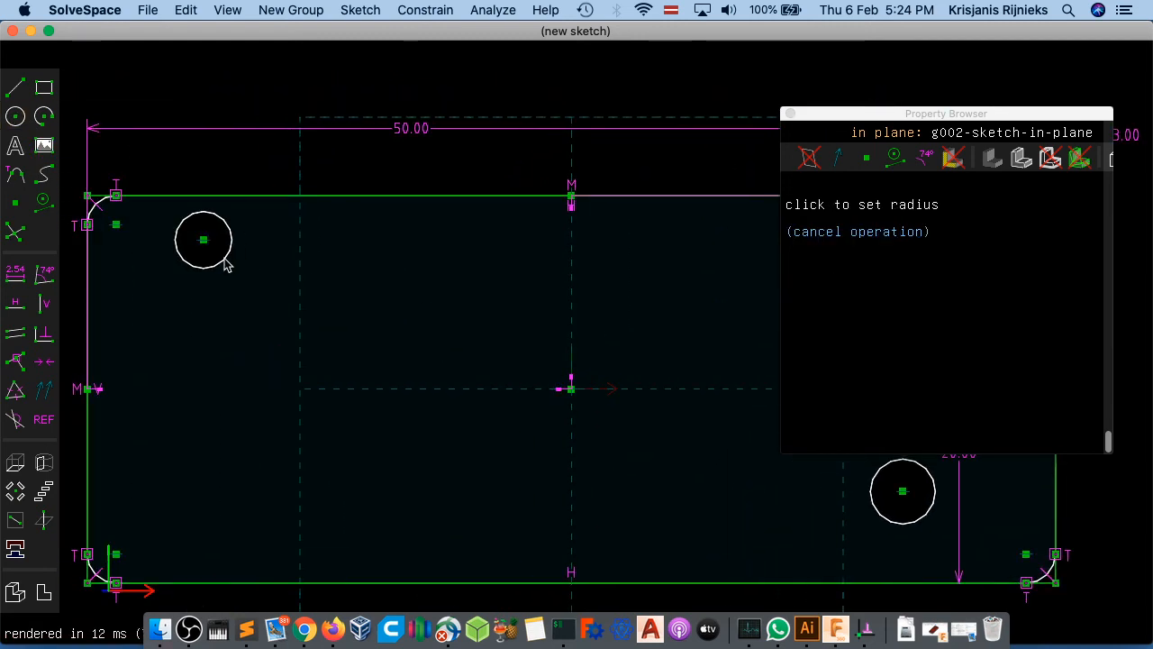
left_click(225, 263)
left_click(15, 116)
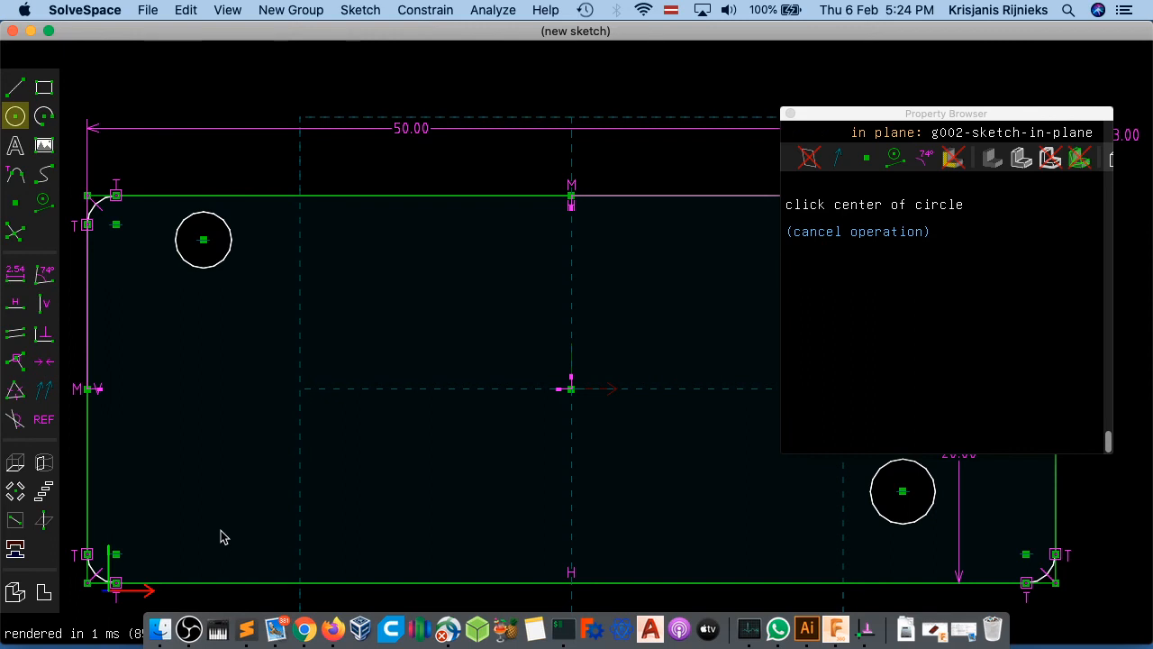
left_click(203, 494)
left_click(221, 519)
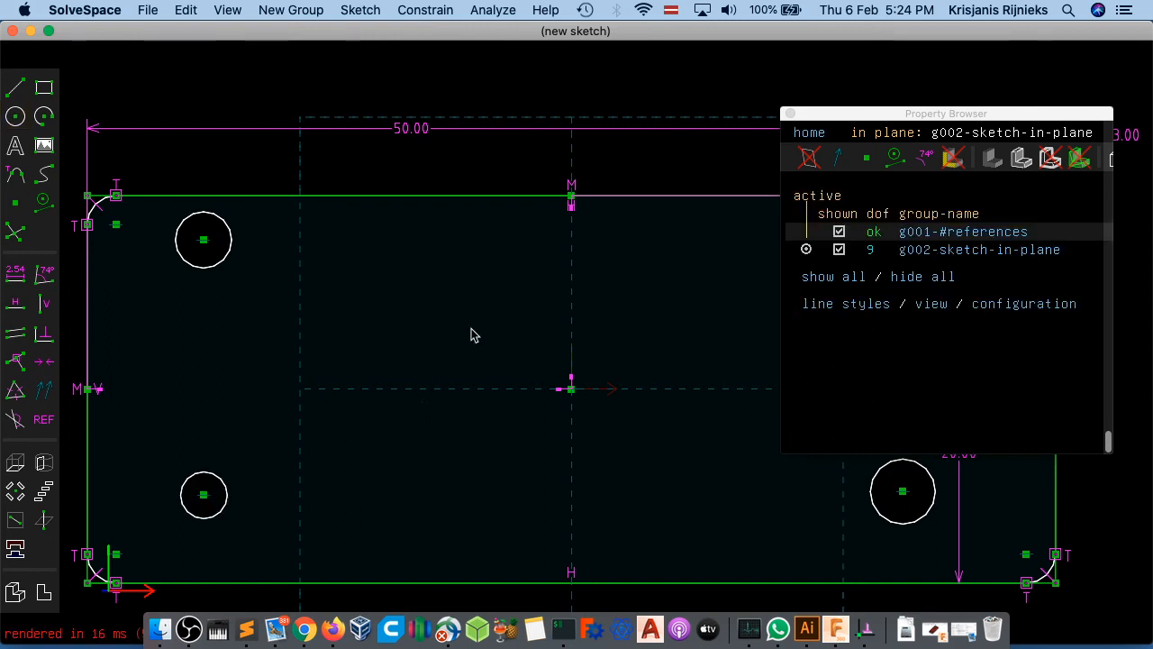
- Constrain the bottom-right circle to the same radius as the dimensioned top-right circle
middle_click_drag(471, 332, 296, 336)
key("w")
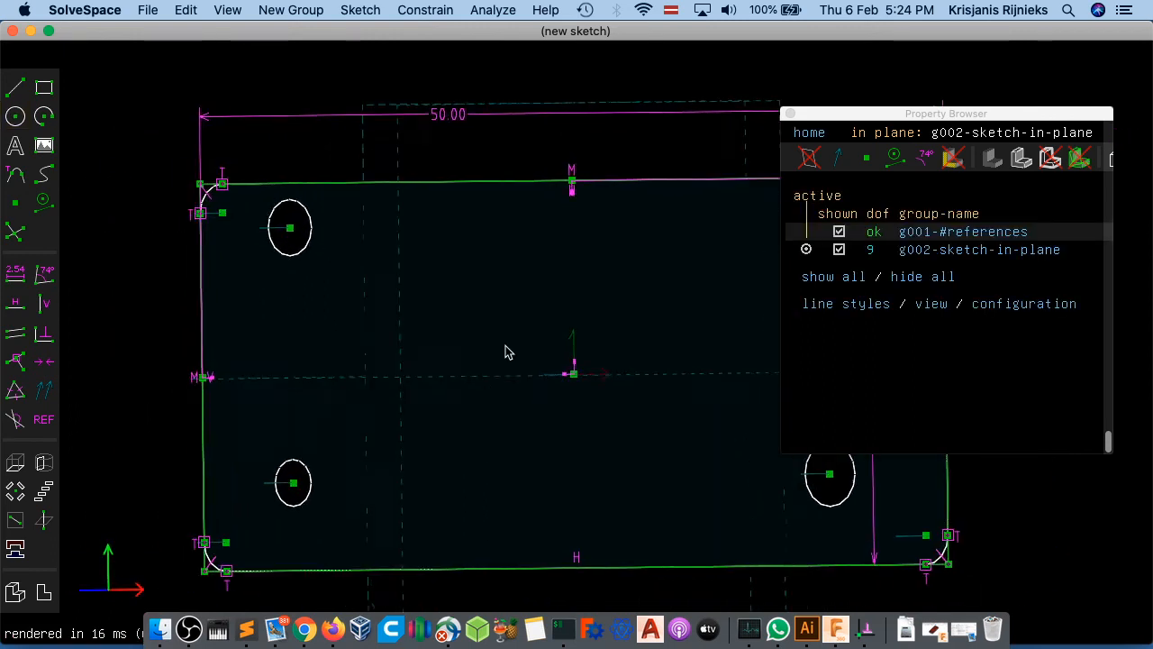
right_click_drag(688, 276, 314, 368)
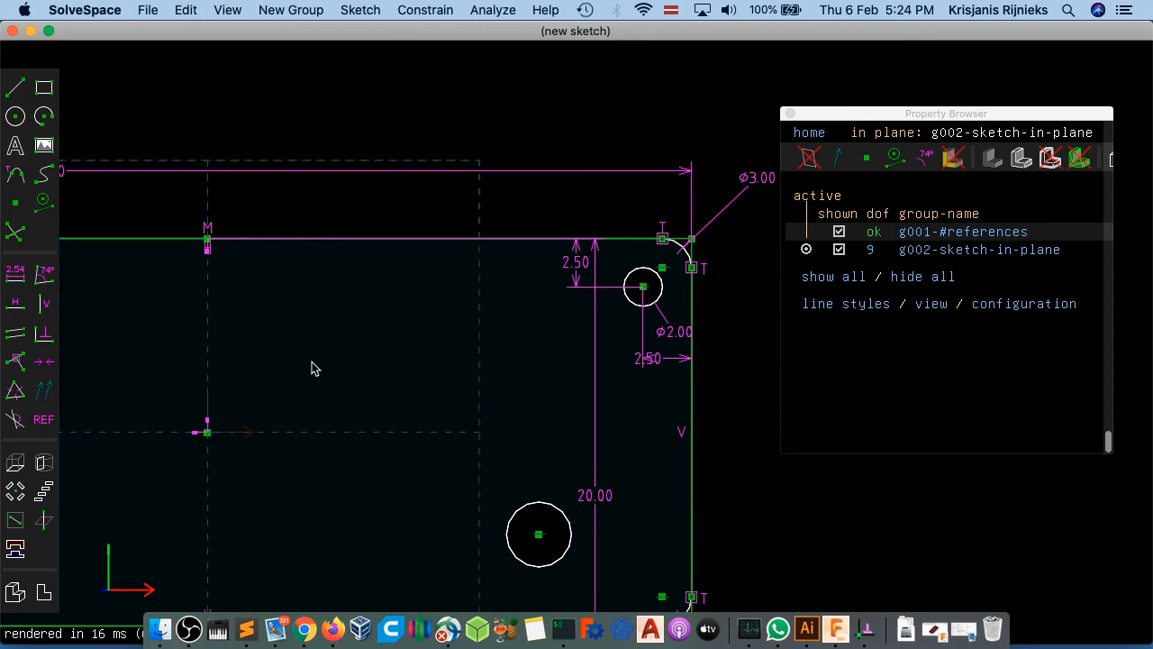
left_click(661, 286)
left_click(543, 510)
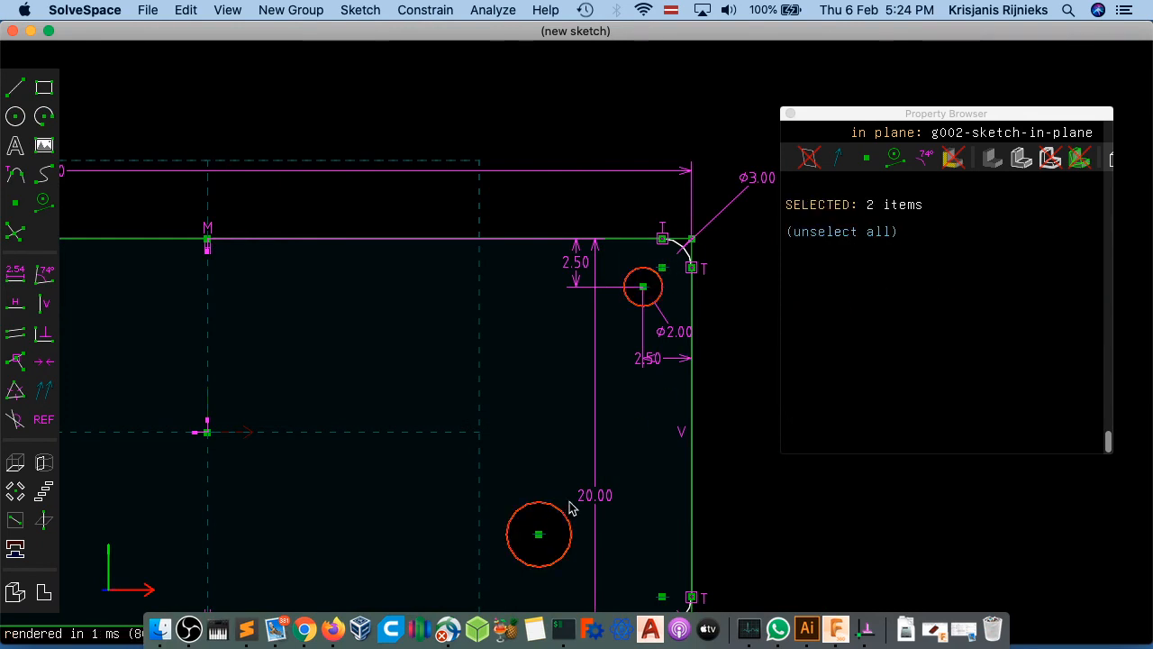
left_click(438, 9)
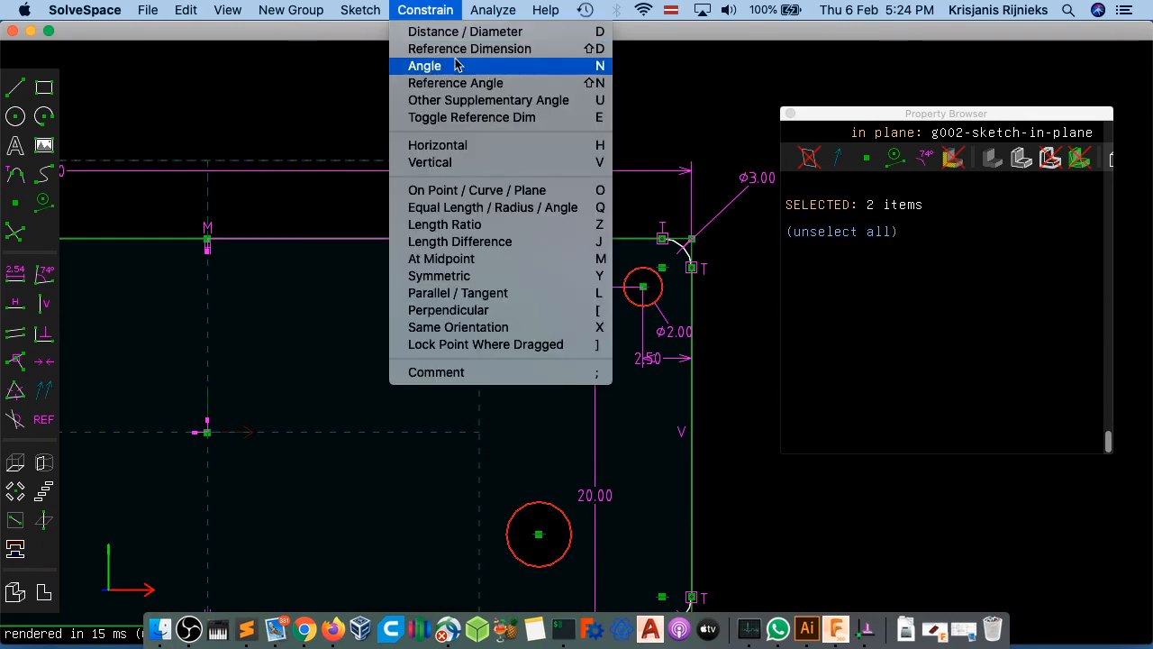
left_click(467, 213)
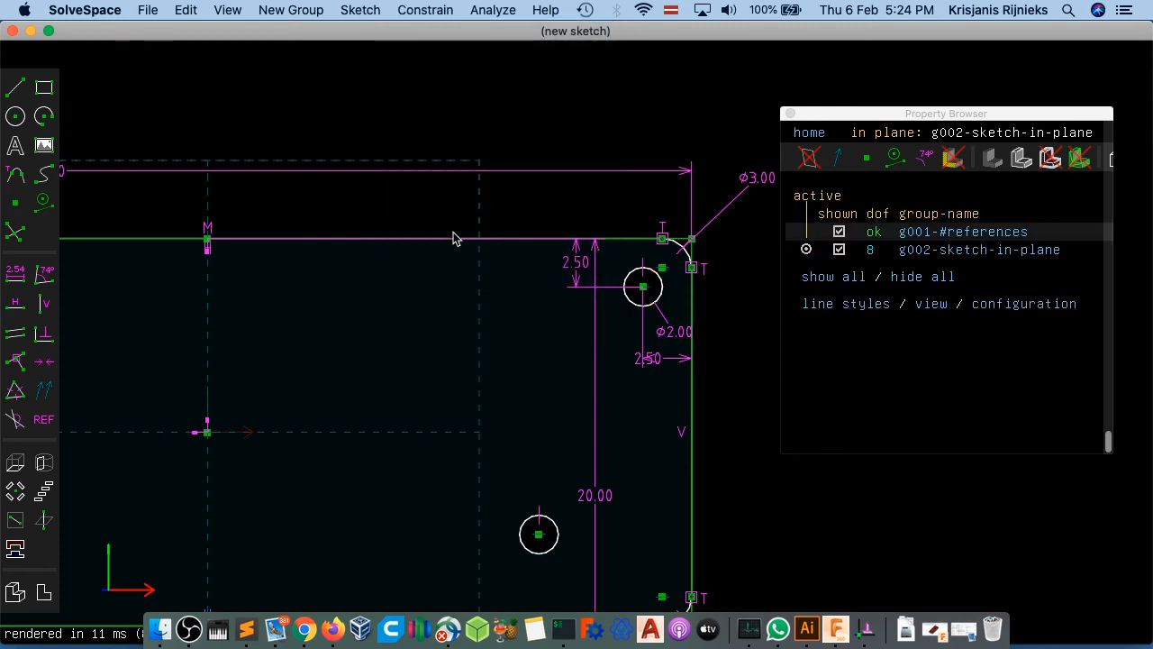
- Apply an equal radius constraint between the bottom-right and bottom-left circles
right_click_drag(290, 393, 533, 271)
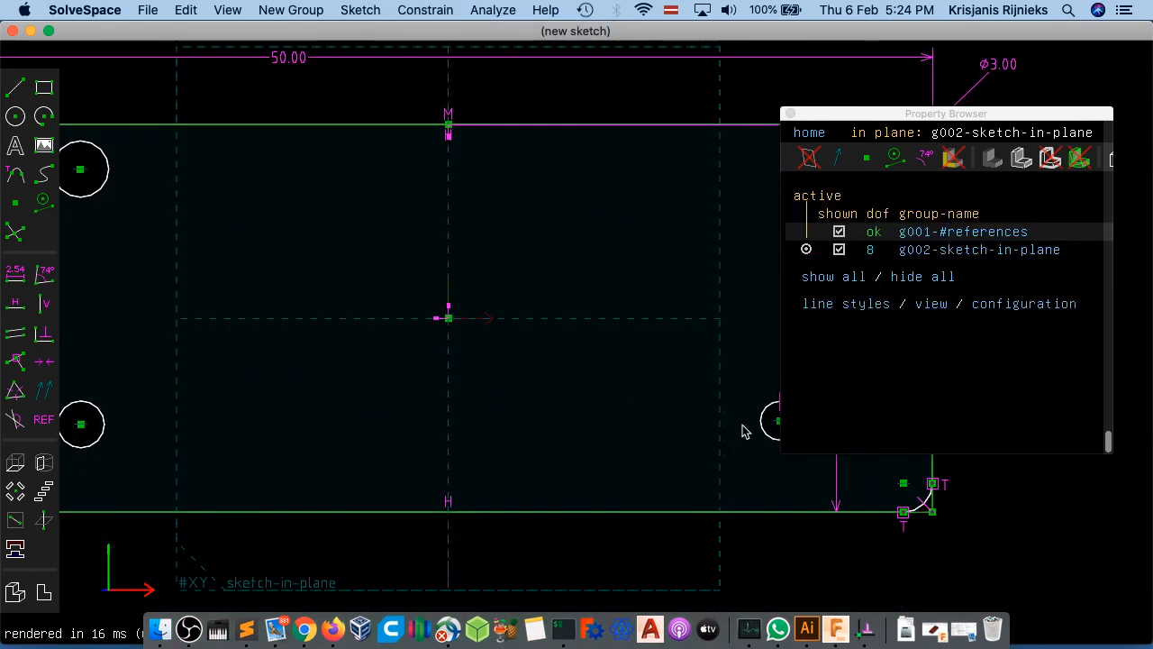
left_click(763, 430)
left_click(101, 420)
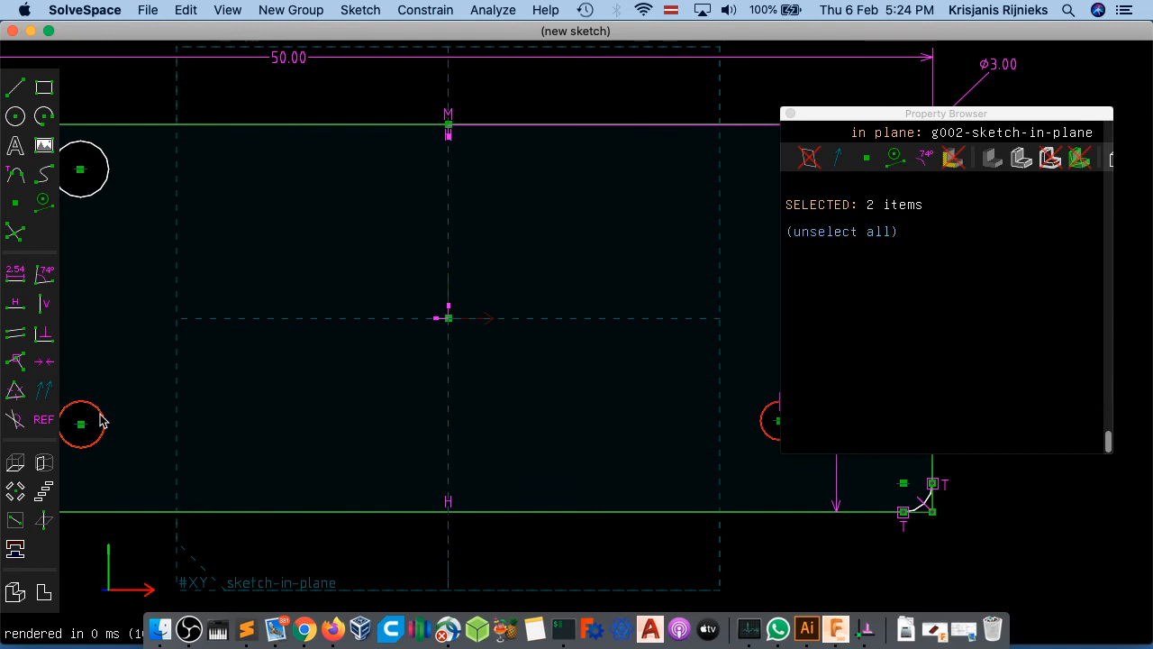
left_click(416, 11)
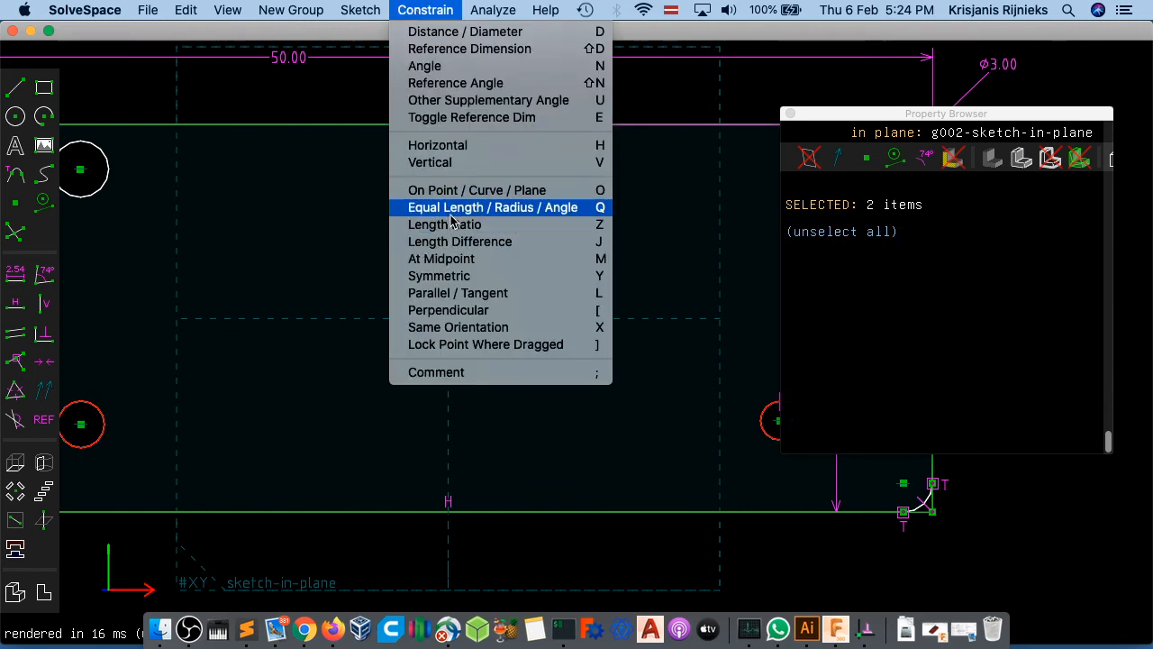
left_click(452, 219)
- Make the top-left circle equal in radius to the bottom-left circle
key("f")
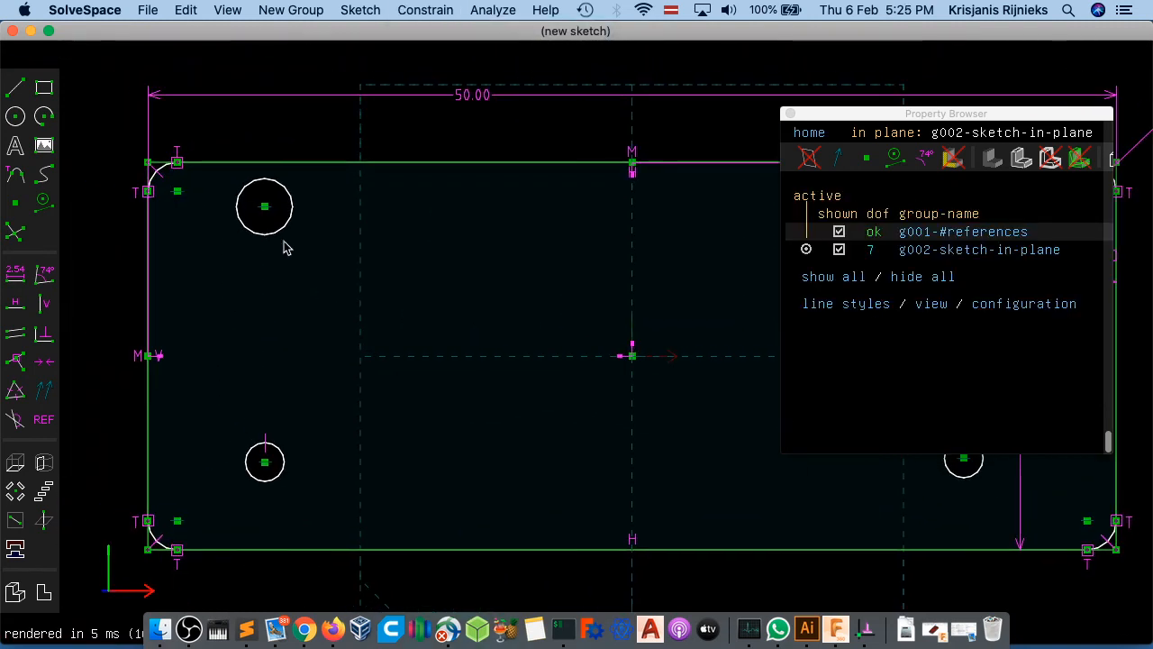
left_click(282, 228)
left_click(275, 451)
left_click(424, 10)
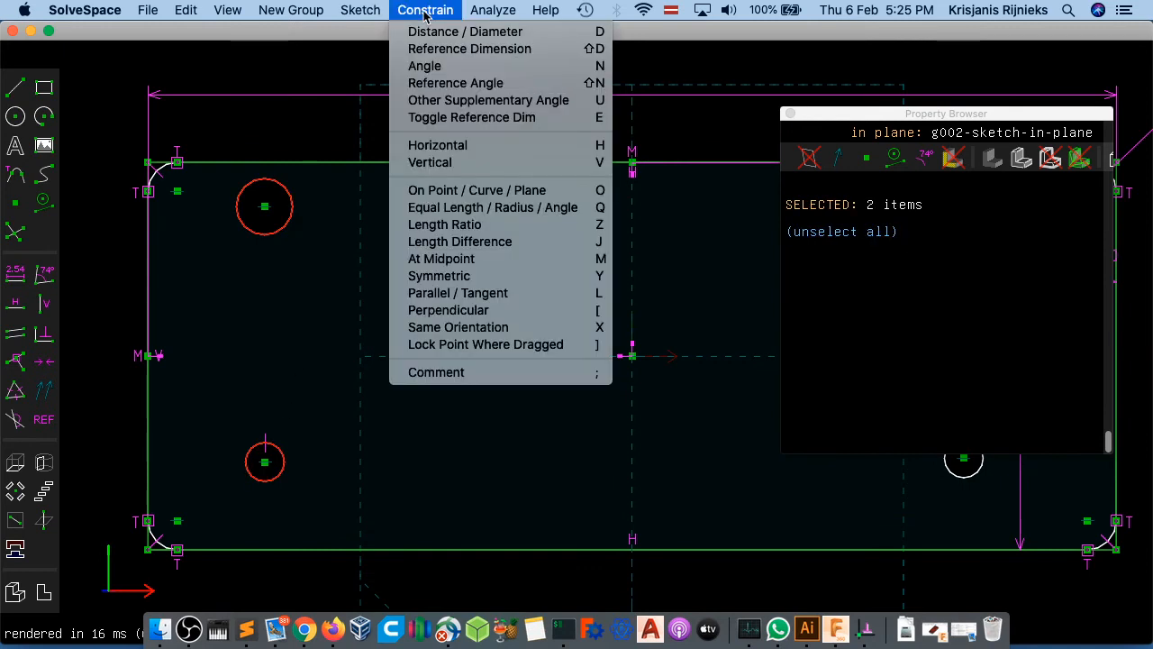
left_click(459, 208)
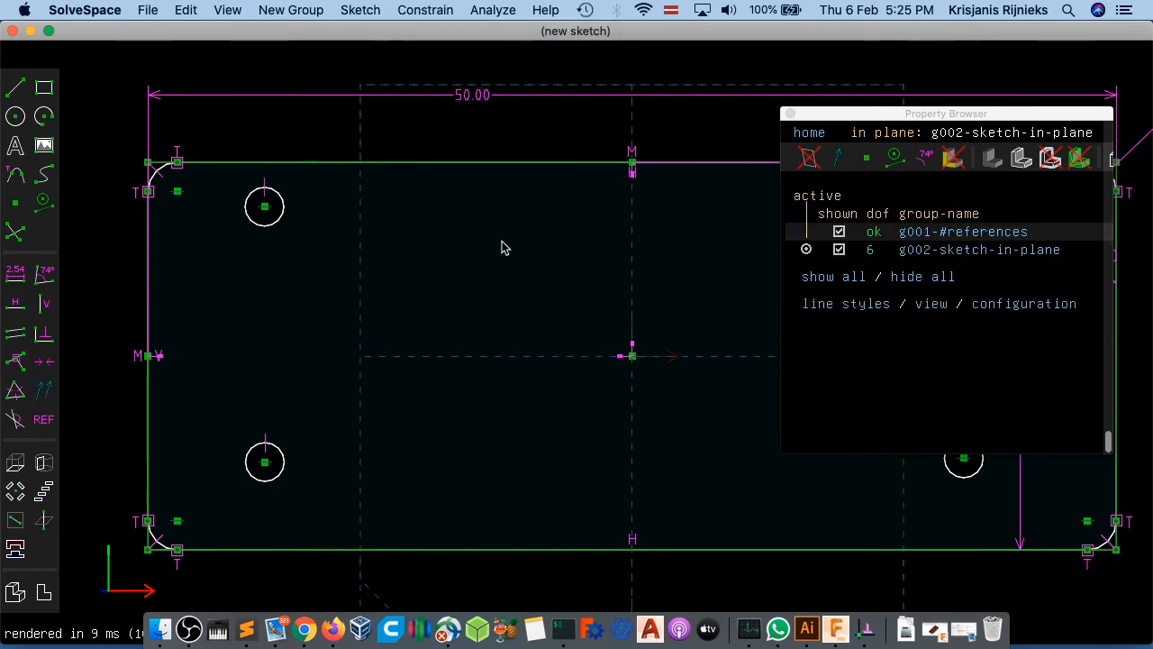
- Move the bottom-left circle closer to the rectangle's corner, with its centre at about (-21.73, -6.16)
middle_click_drag(541, 261, 508, 280)
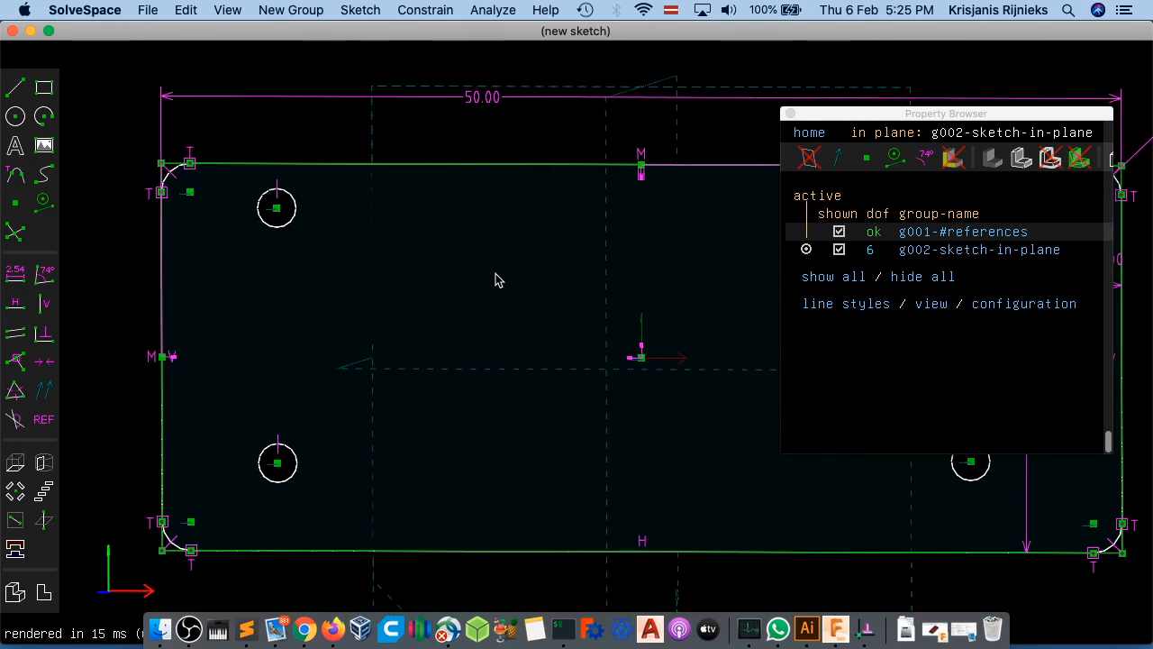
key("w")
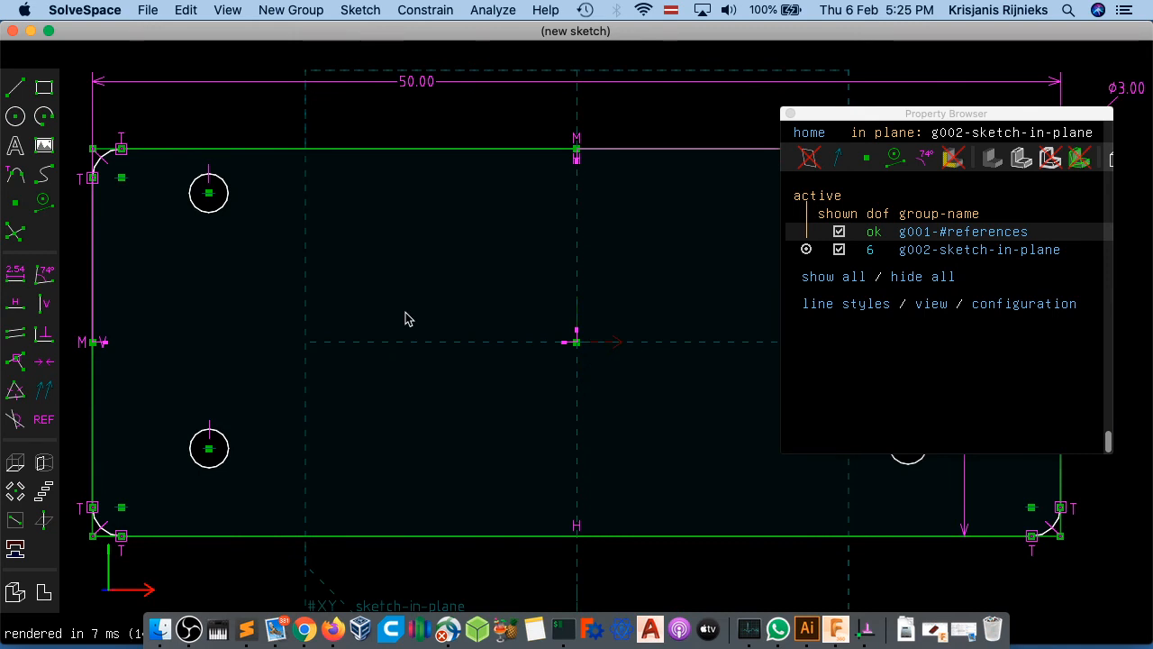
left_click_drag(208, 456, 155, 462)
- Dimension the bottom-left circle's centre to the bottom edge, set it to 2.5 and place the dimension text above the circle's level
left_click(154, 461)
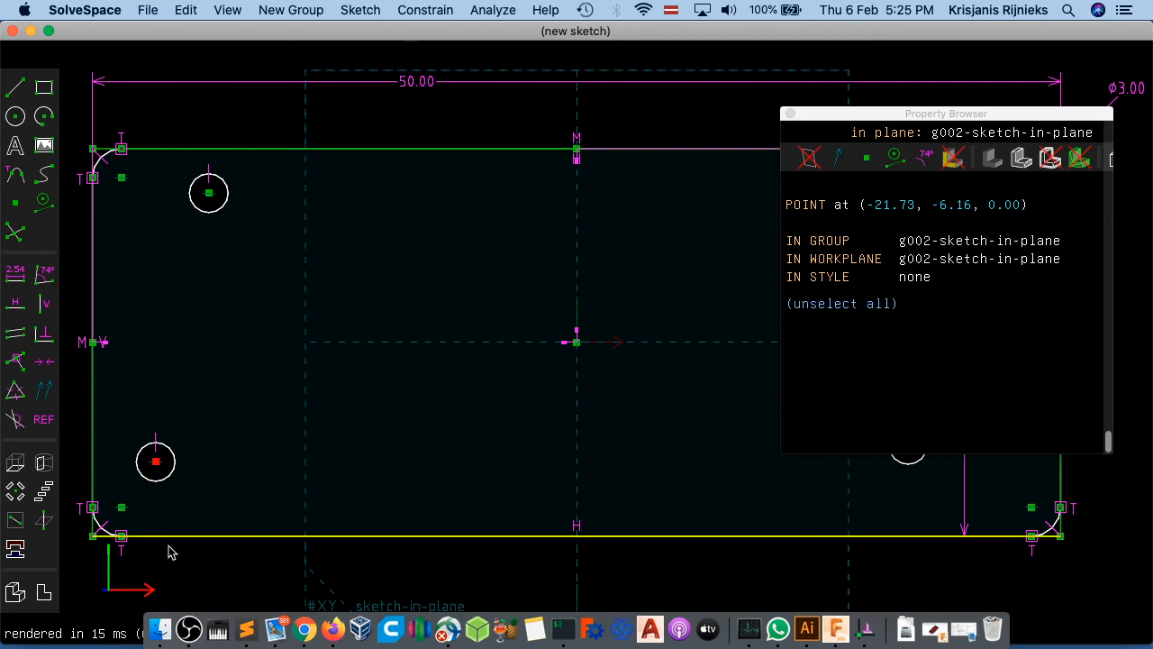
left_click(168, 536)
left_click(425, 10)
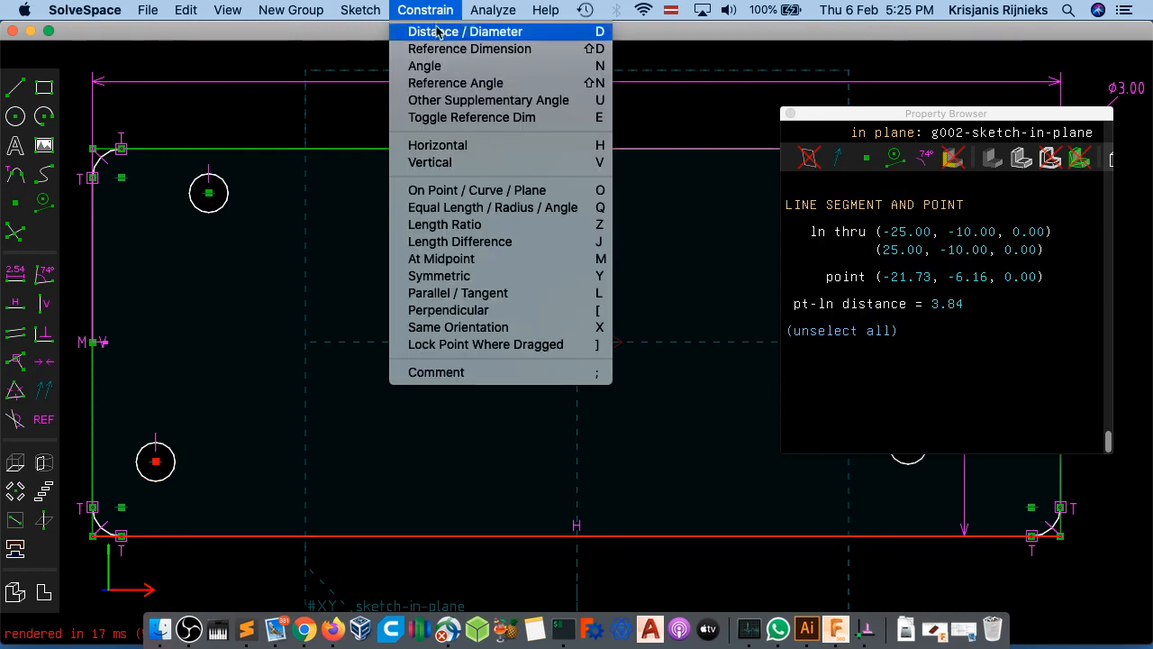
left_click(437, 31)
left_click_drag(165, 524, 270, 505)
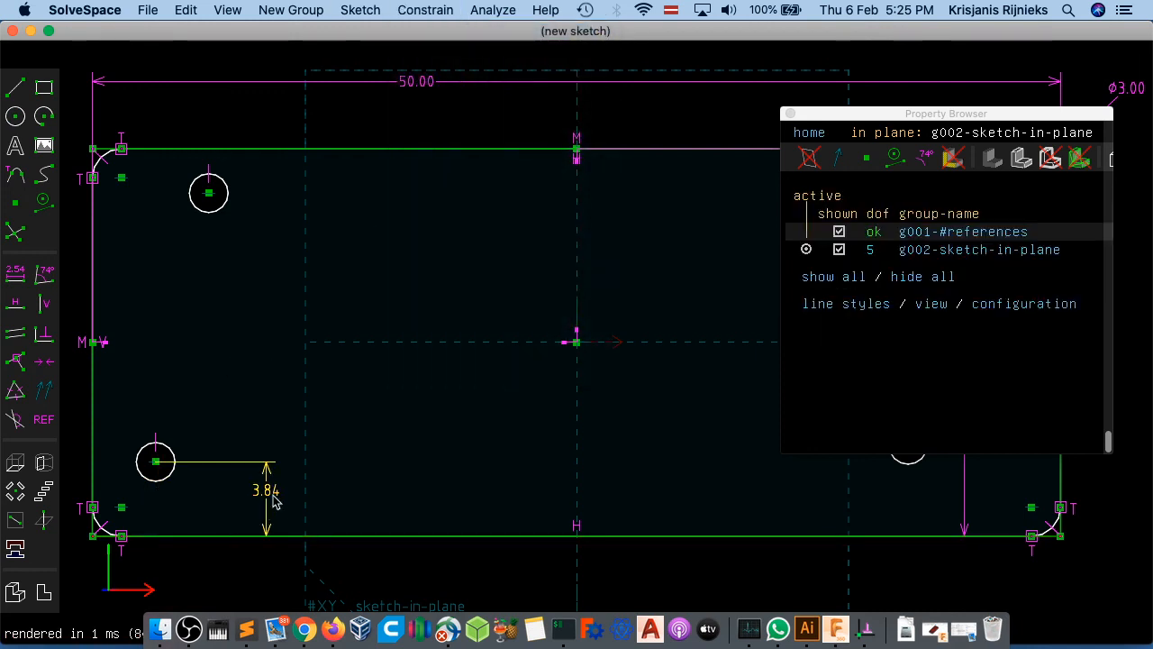
double_click(271, 501)
type("2.5")
key("Return")
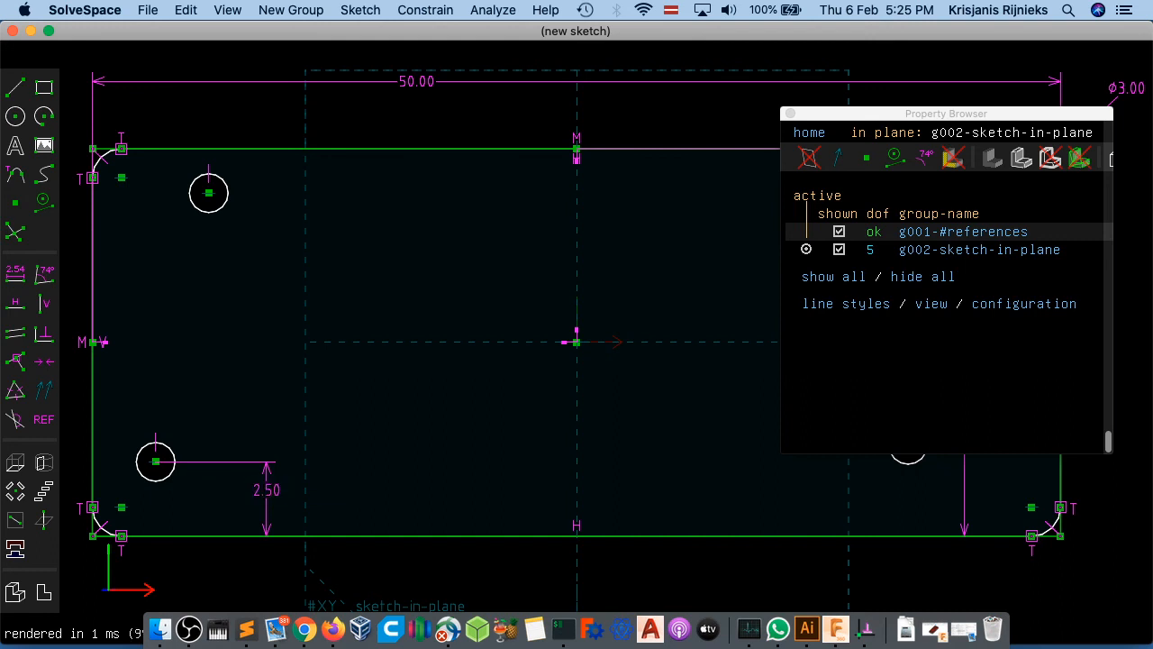
left_click_drag(266, 521, 271, 422)
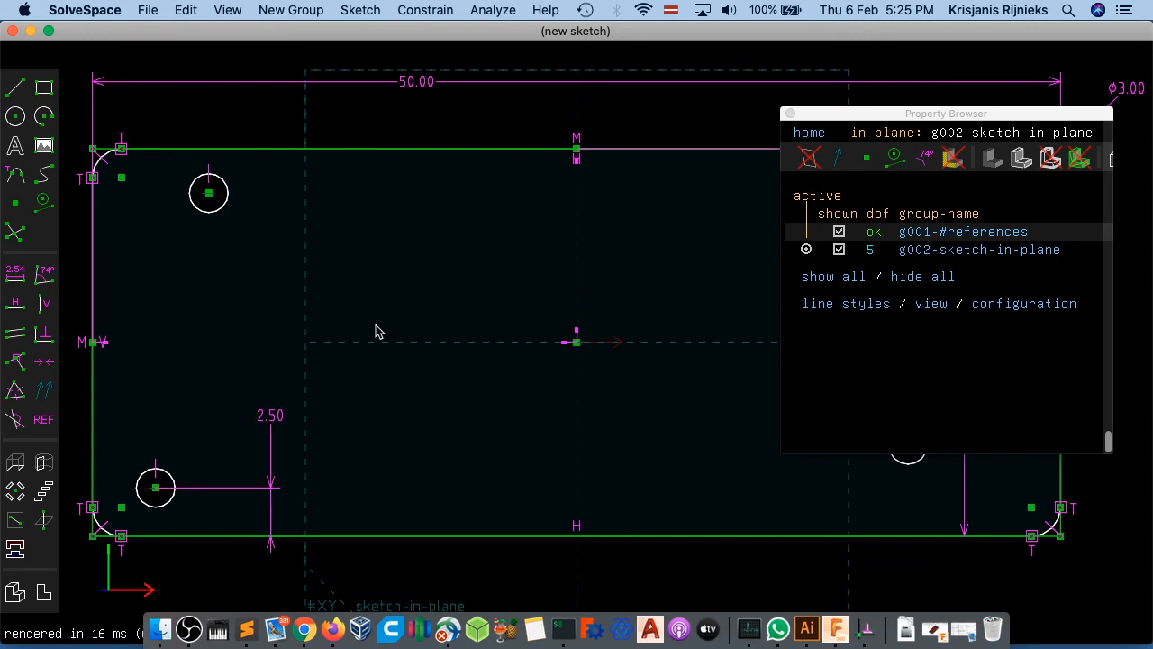
- Dimension the bottom-left circle's centre to the left edge and place the dimension above the circle
scroll(496, 324, "right", 3)
scroll(491, 325, "left", 5)
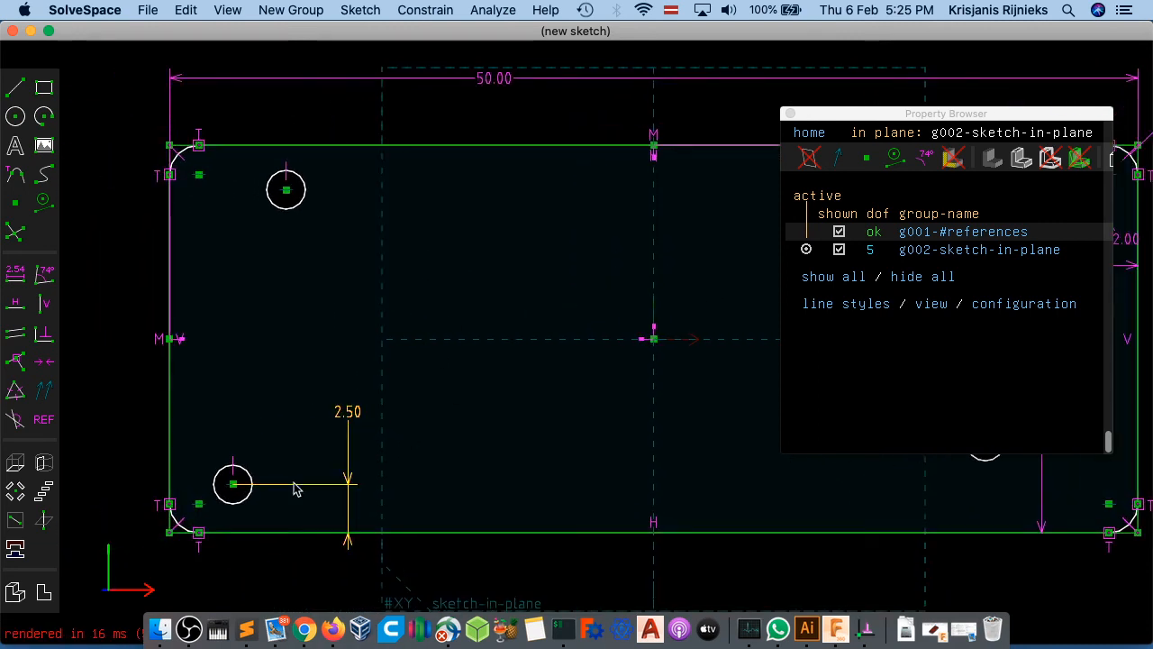
left_click(232, 493)
left_click(170, 475)
left_click(425, 10)
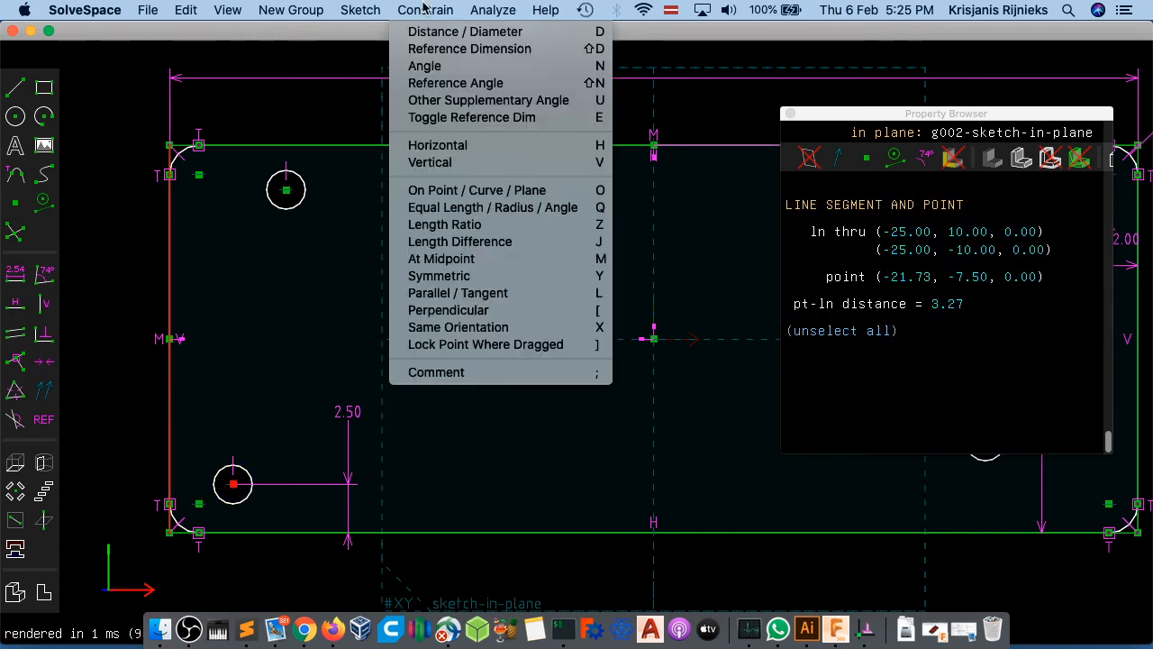
left_click(428, 32)
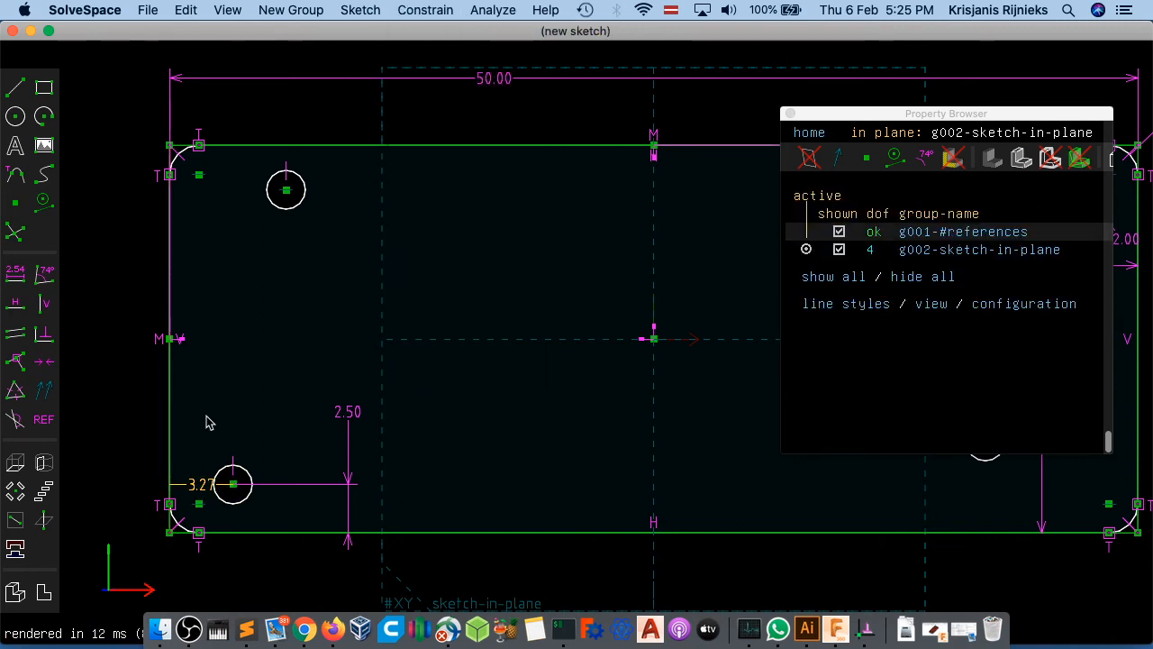
left_click_drag(180, 489, 296, 364)
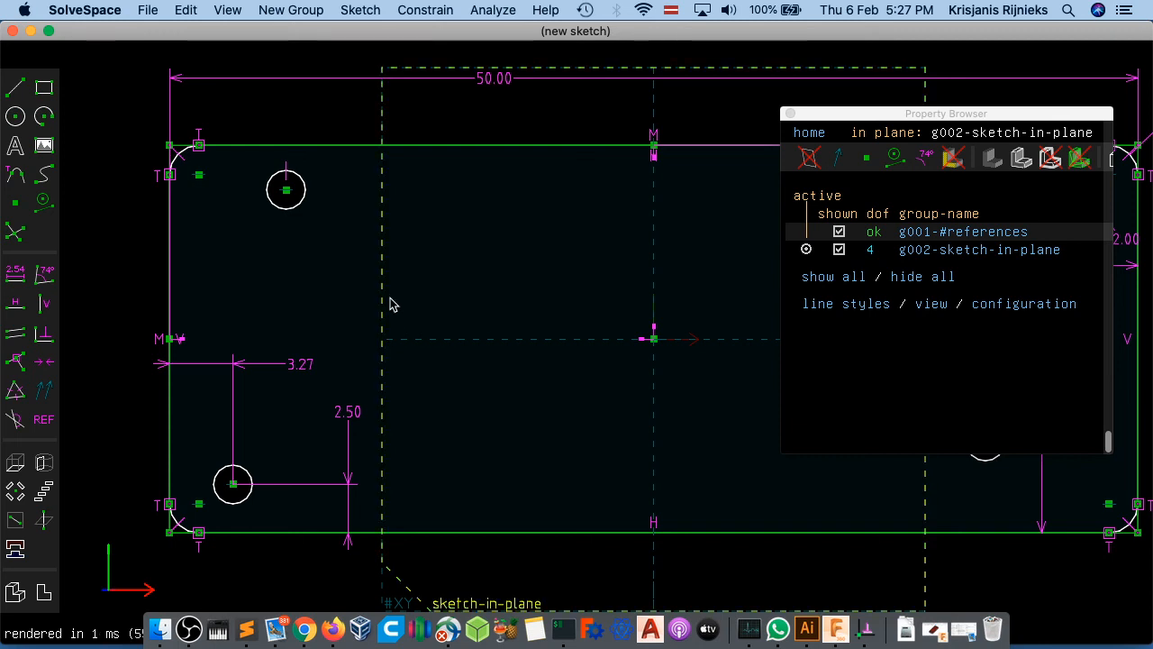
- Move the top-left circle slightly closer to the left edge and set the bottom-left circle's left-edge distance to 2.5
left_click(285, 192)
left_click_drag(286, 192, 258, 207)
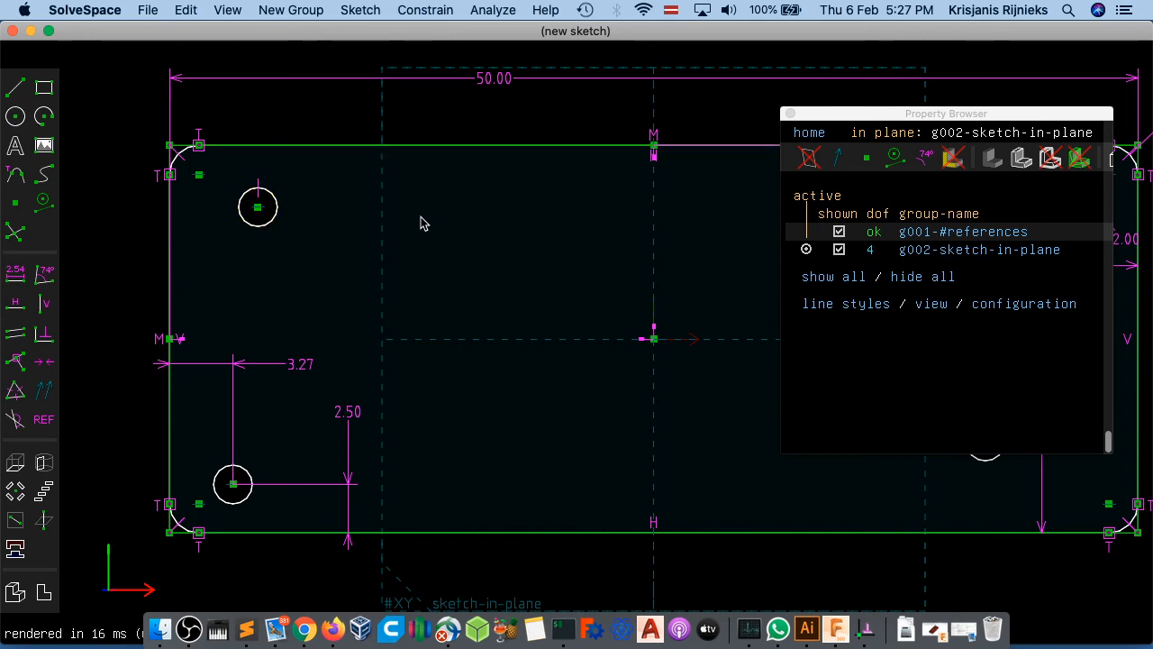
double_click(300, 363)
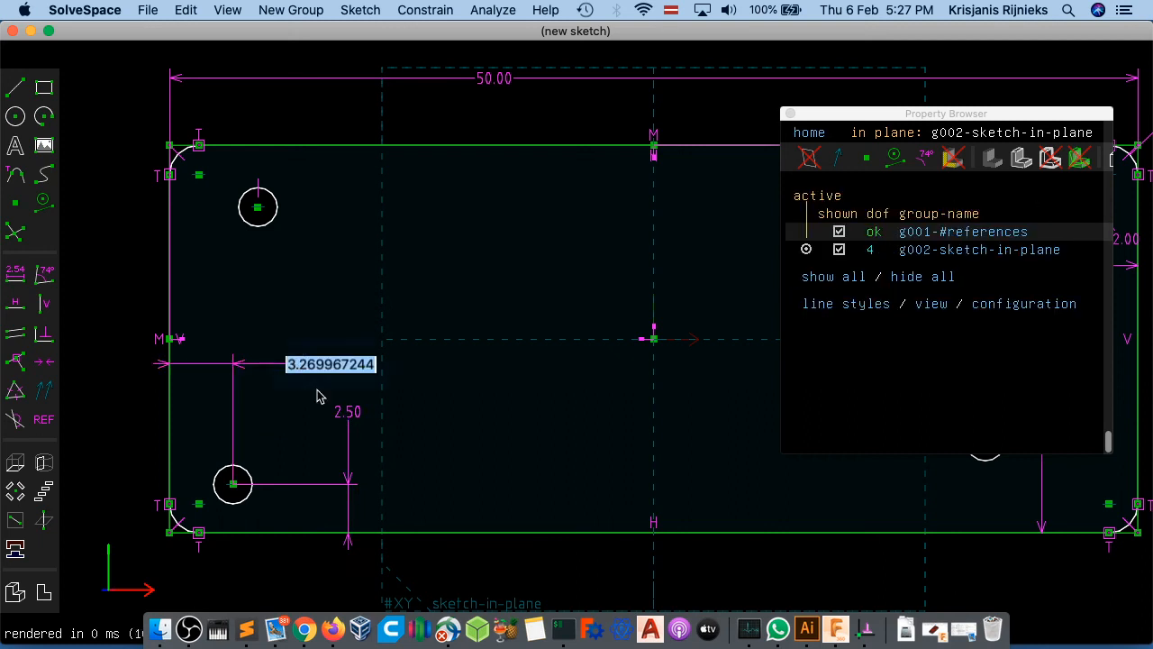
type("2.5")
key("Return")
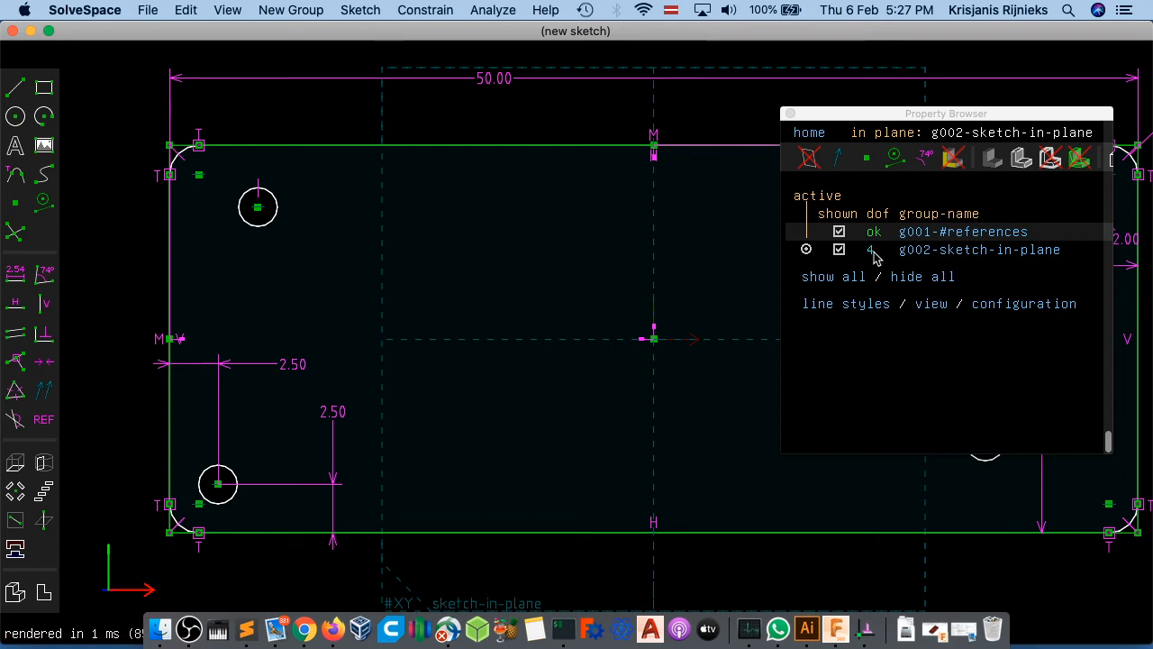
- Shift the top-left circle slightly down and move the bottom-right circle's centre to about (15.63, -6.25)
mouse_move(260, 210)
left_mouse_down()
mouse_move(333, 209)
mouse_move(291, 225)
mouse_move(280, 204)
mouse_move(259, 228)
left_mouse_up()
right_click_drag(605, 309, 224, 315)
left_click_drag(606, 446, 575, 464)
right_click_drag(540, 455, 451, 446)
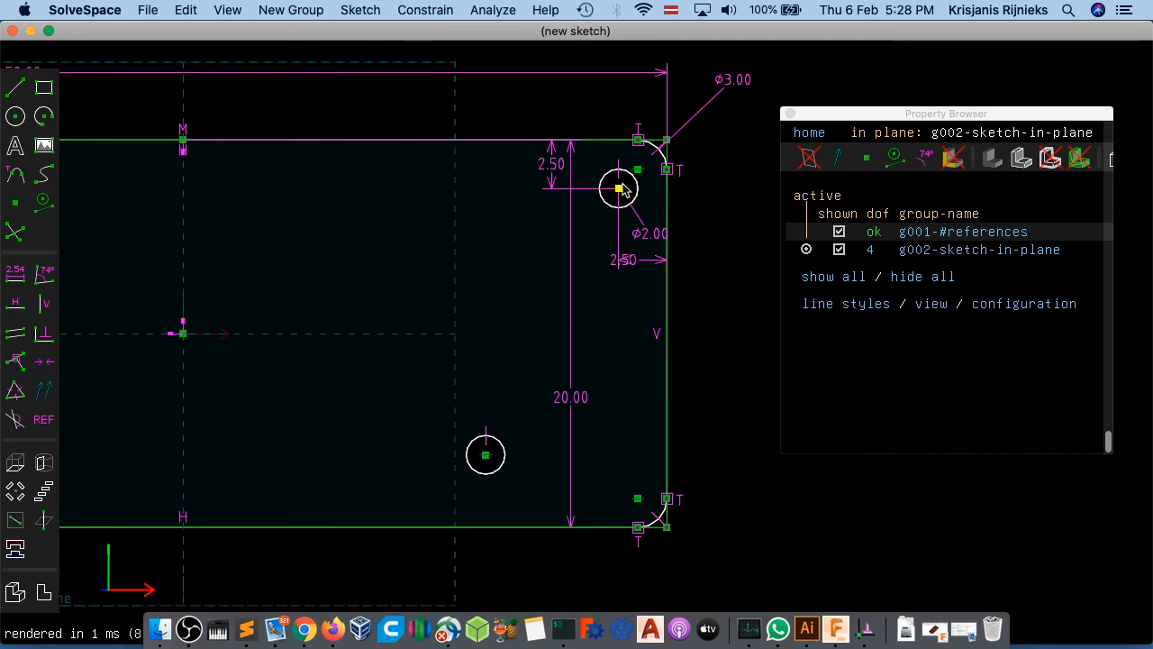
- Constrain the centres of the top-right and bottom-right circles to be vertically aligned
left_click(618, 188)
left_click(484, 457)
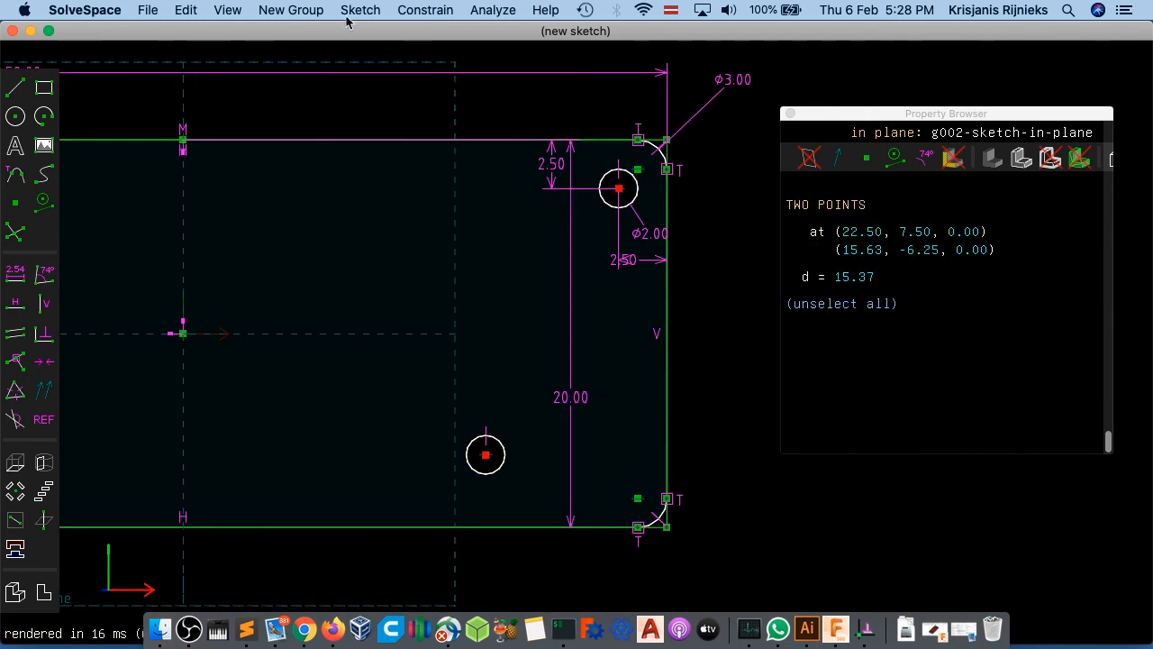
left_click(437, 10)
left_click(430, 162)
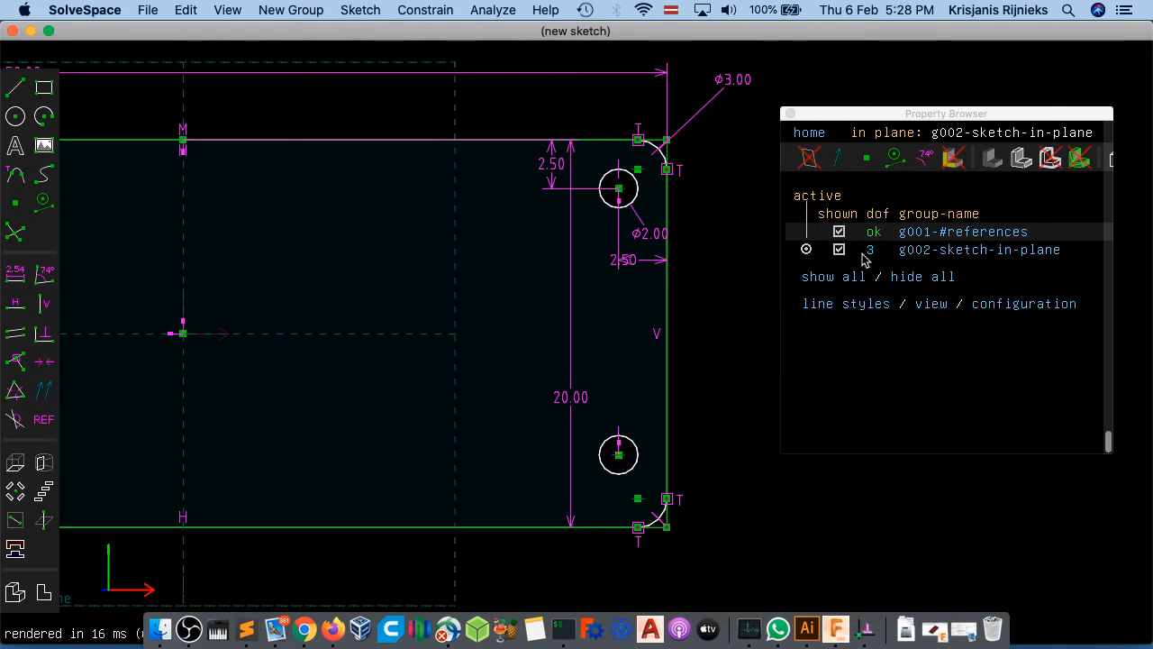
right_click_drag(301, 425, 406, 387)
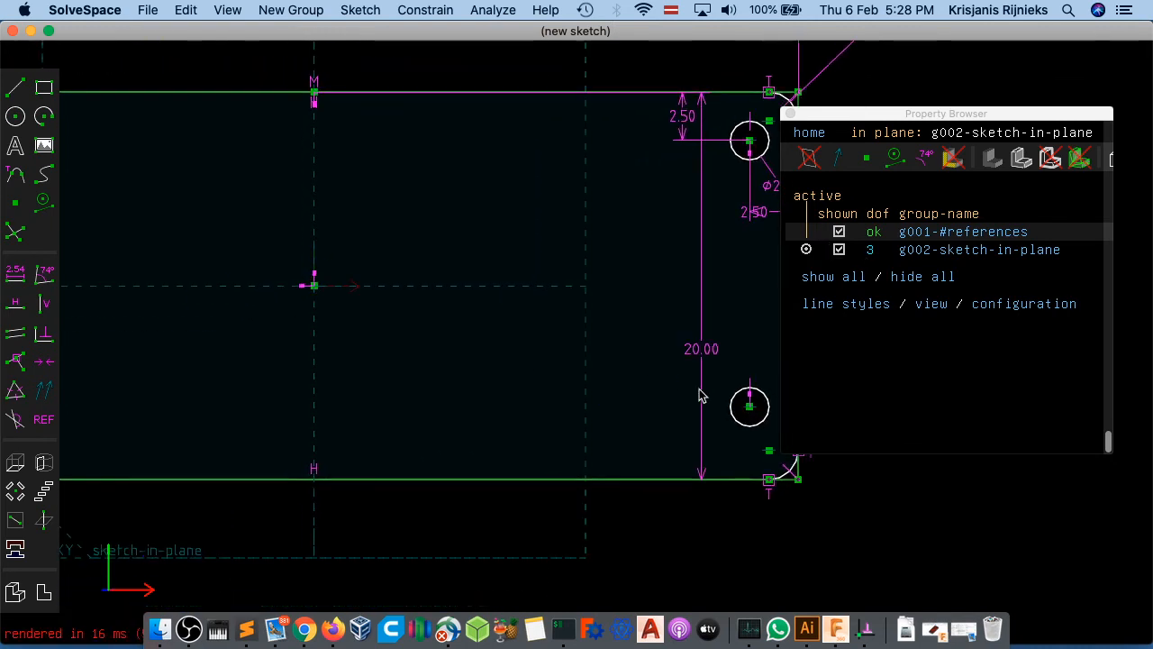
- Constrain the centres of the bottom-right and bottom-left circles to be horizontally aligned
left_click(747, 404)
right_click_drag(303, 381, 607, 364)
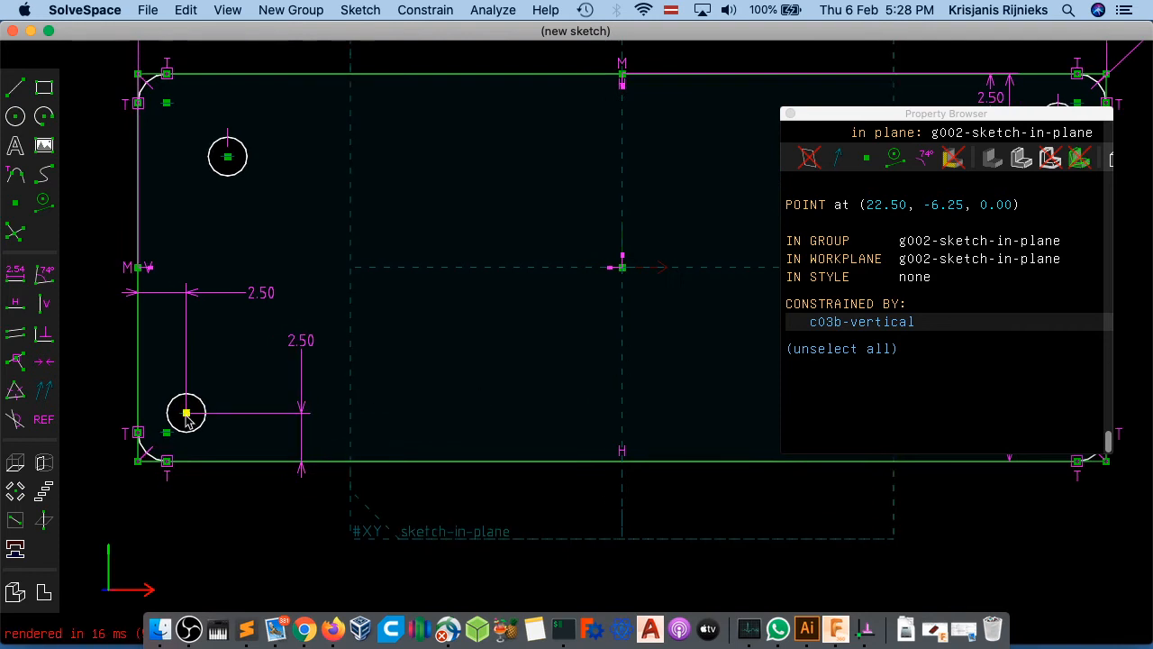
left_click(185, 413)
left_click(419, 10)
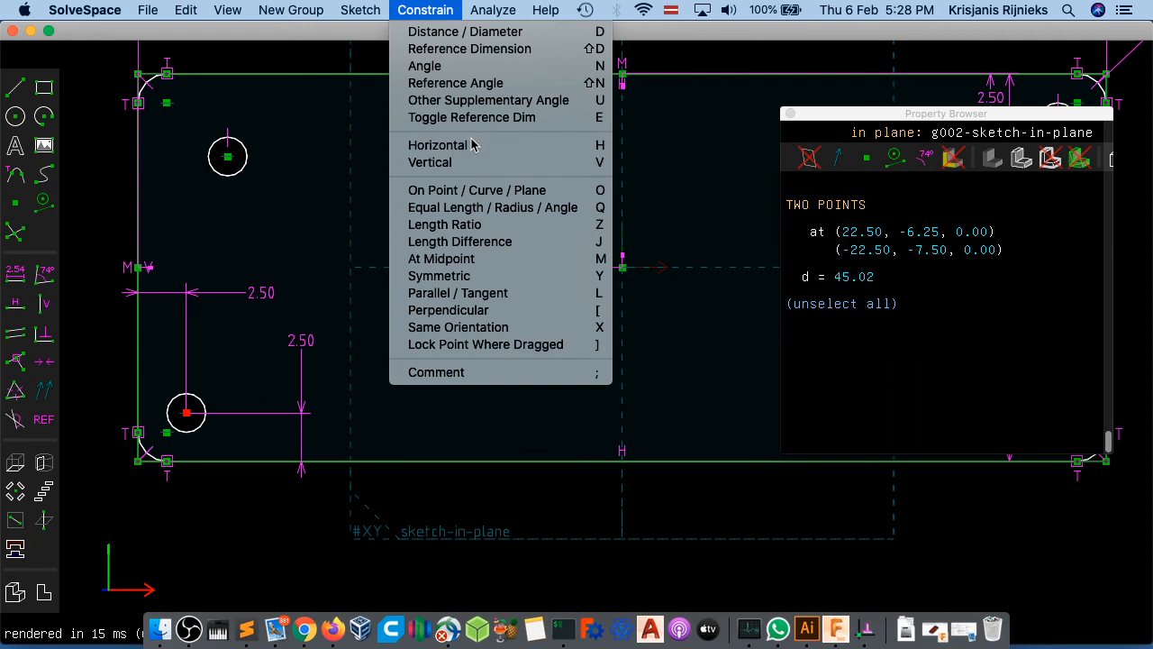
left_click(439, 280)
- Constrain the centres of the bottom-left and top-left circles to be vertically aligned
mouse_move(602, 299)
right_mouse_down()
mouse_move(309, 283)
mouse_move(677, 293)
right_mouse_up()
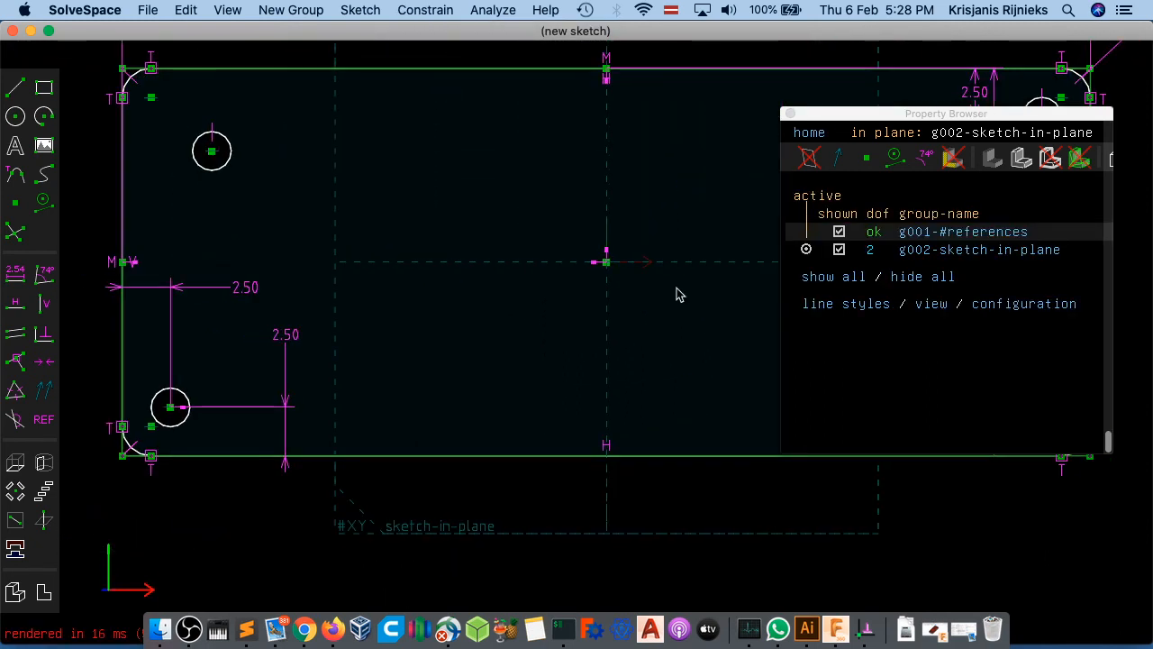
left_click(170, 408)
left_click(211, 152)
left_click(450, 9)
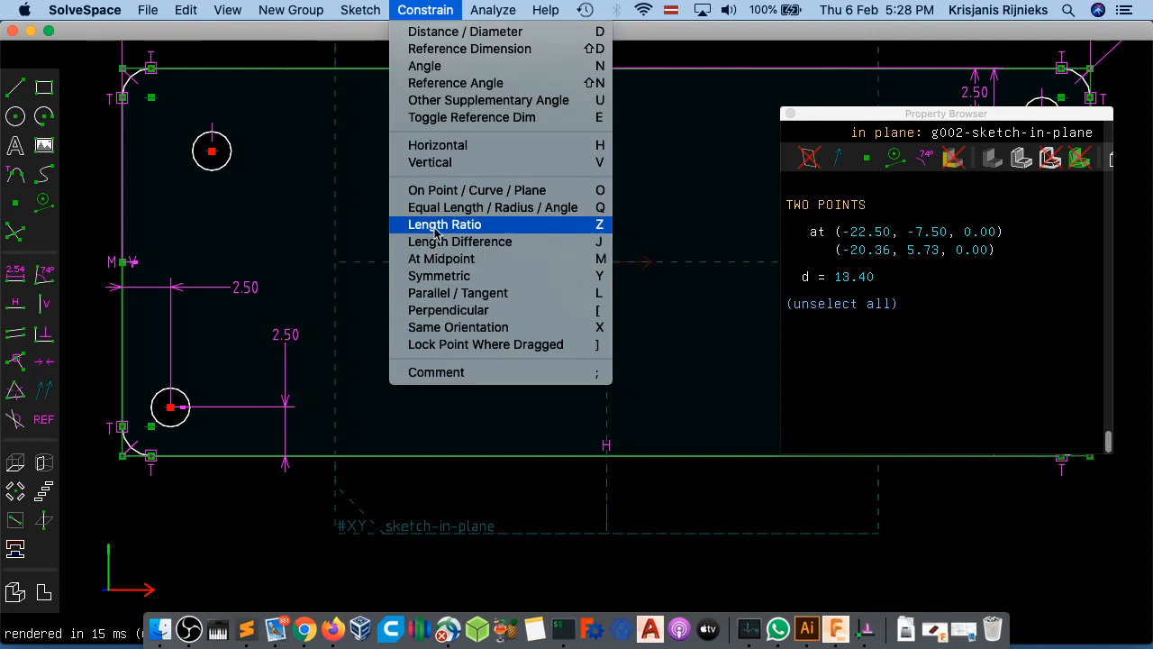
left_click(474, 170)
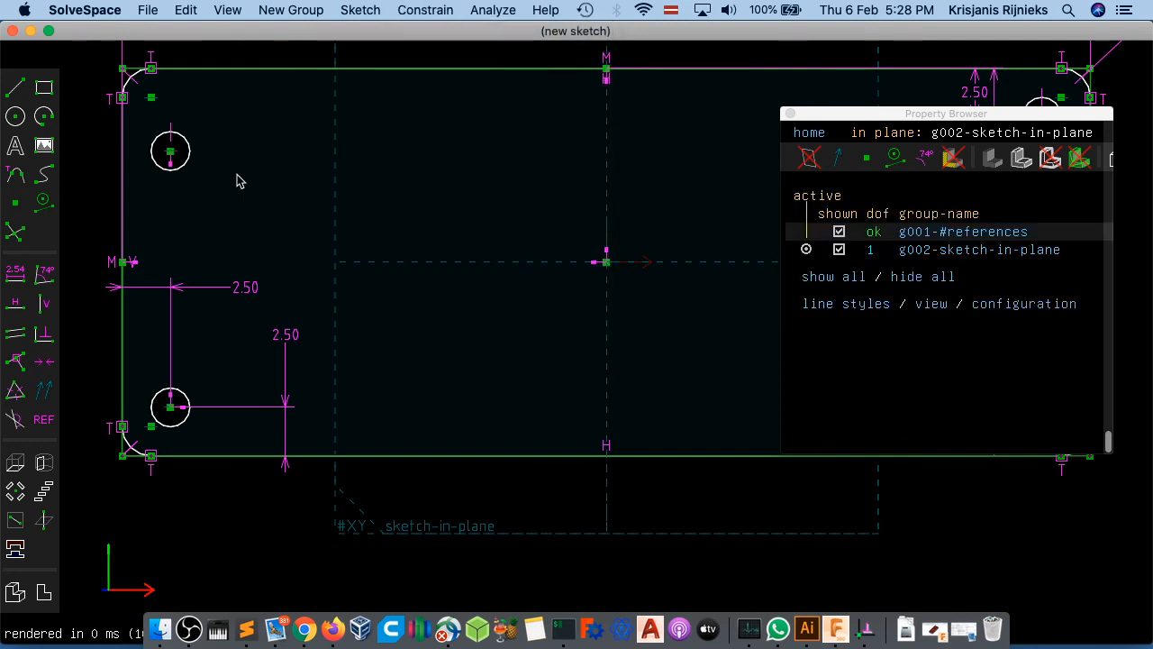
- Constrain the centres of the top-left and top-right circles to be horizontally aligned
left_click(170, 151)
right_click_drag(617, 204, 194, 224)
left_click(618, 138)
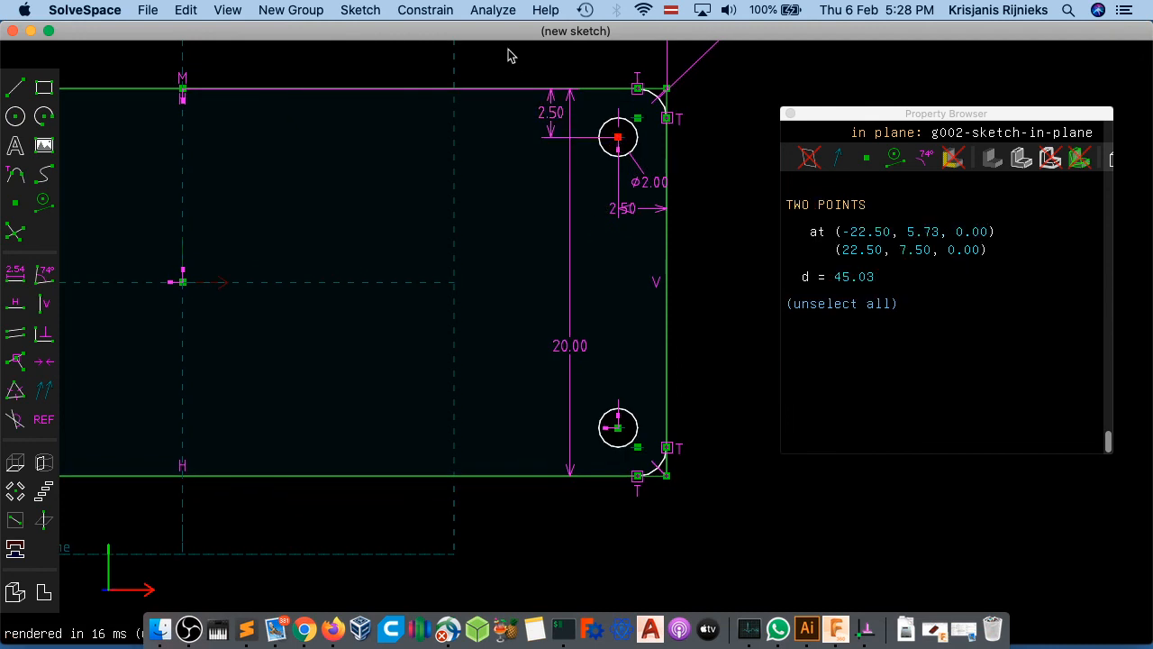
left_click(426, 9)
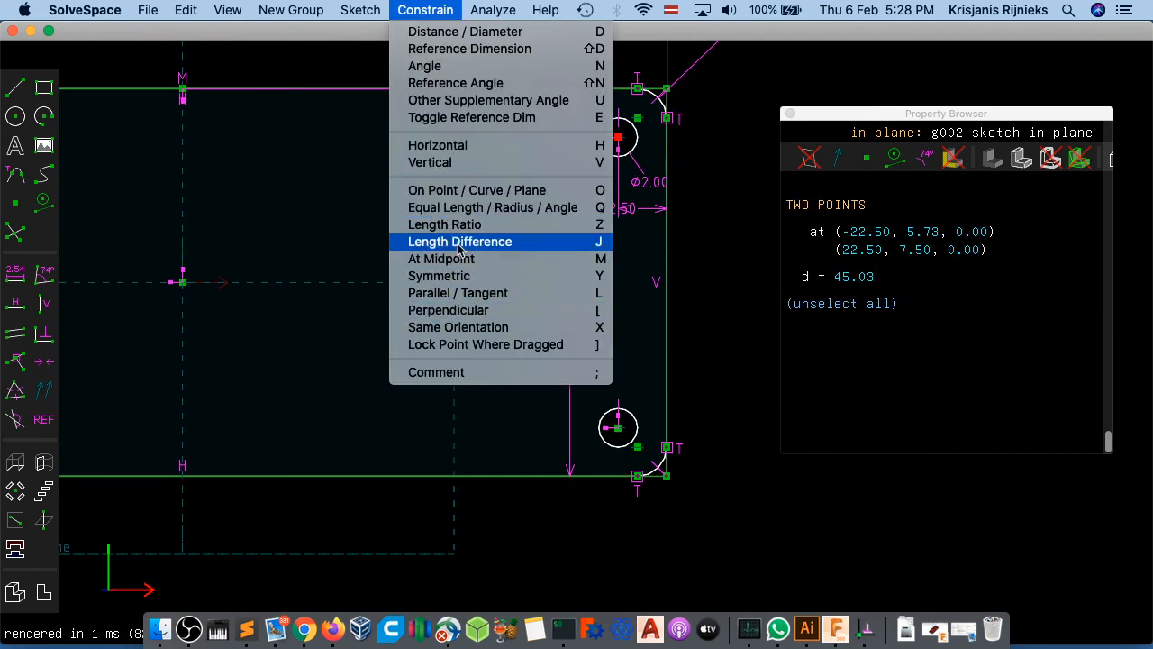
left_click(455, 147)
scroll(379, 301, "up", 3)
scroll(379, 301, "down", 5)
scroll(345, 309, "left", 6)
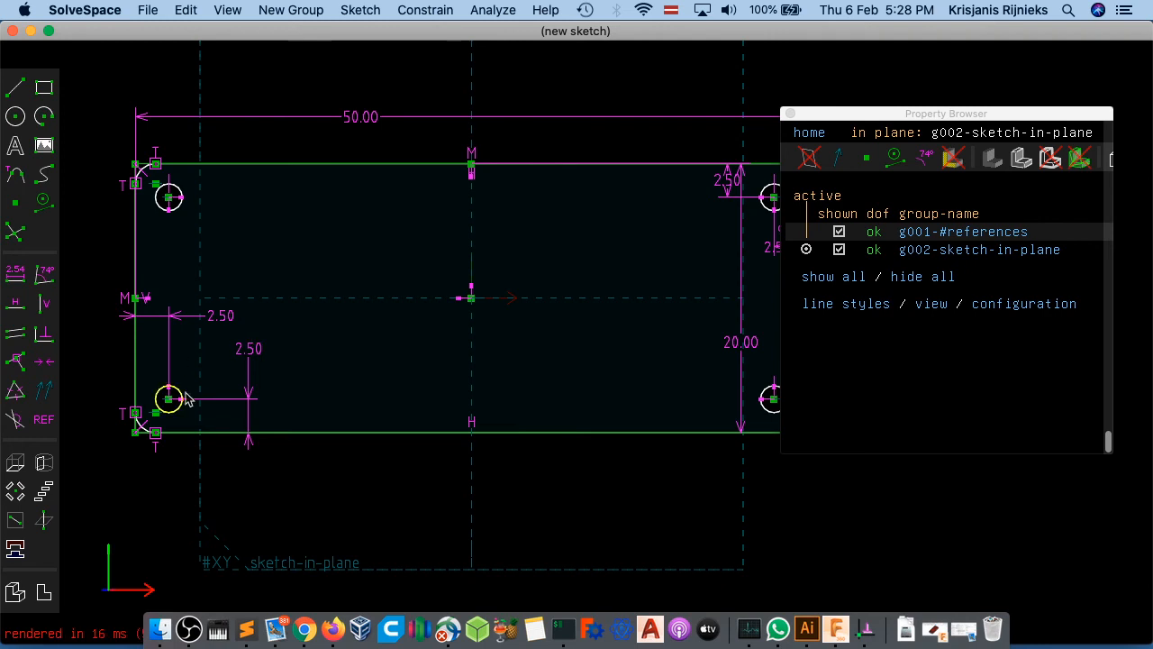
- Export the 2D view as a PDF file named solvespace-export-full.pdf in the computer-aided-design folder
left_click(147, 10)
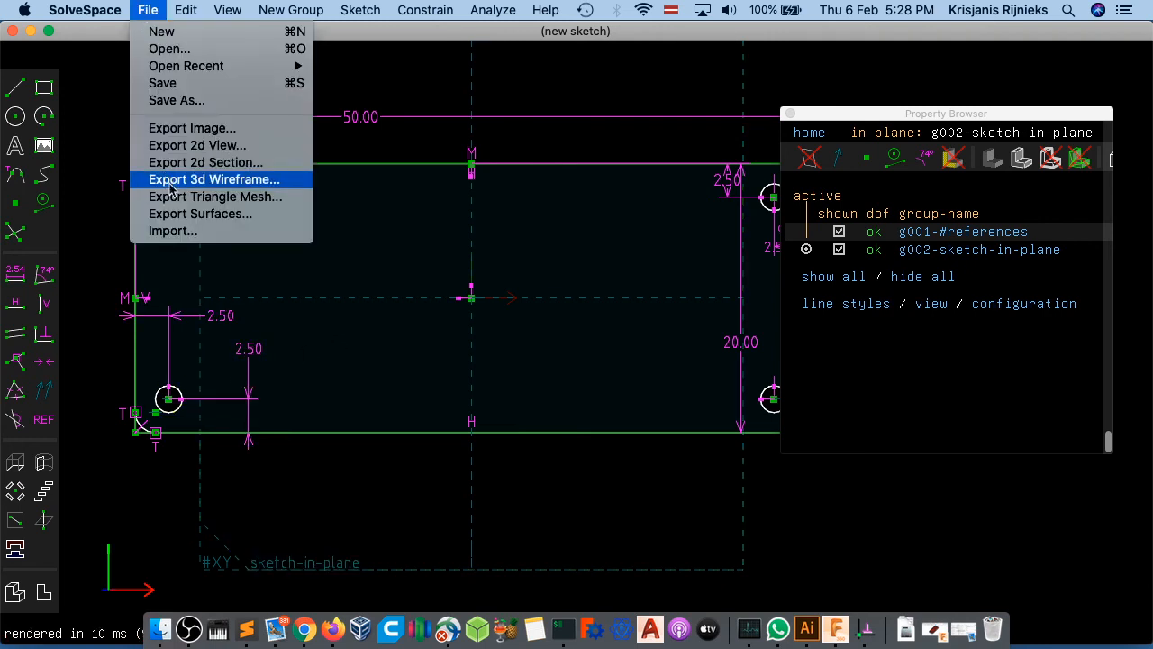
left_click(242, 147)
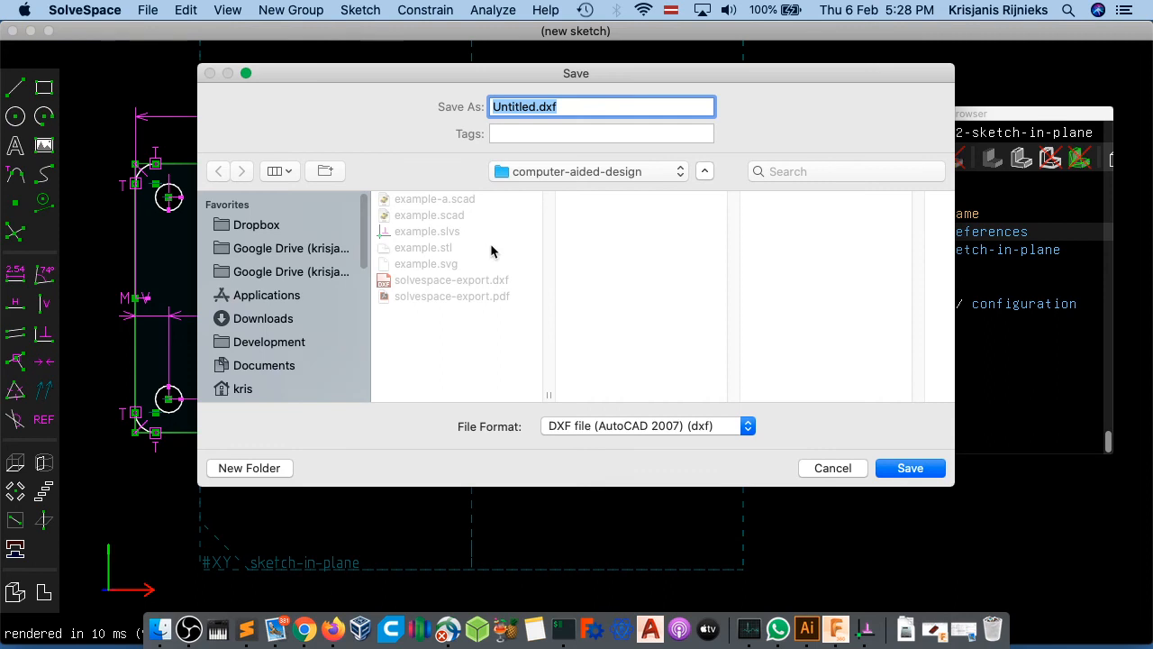
left_click(525, 105)
left_click(613, 431)
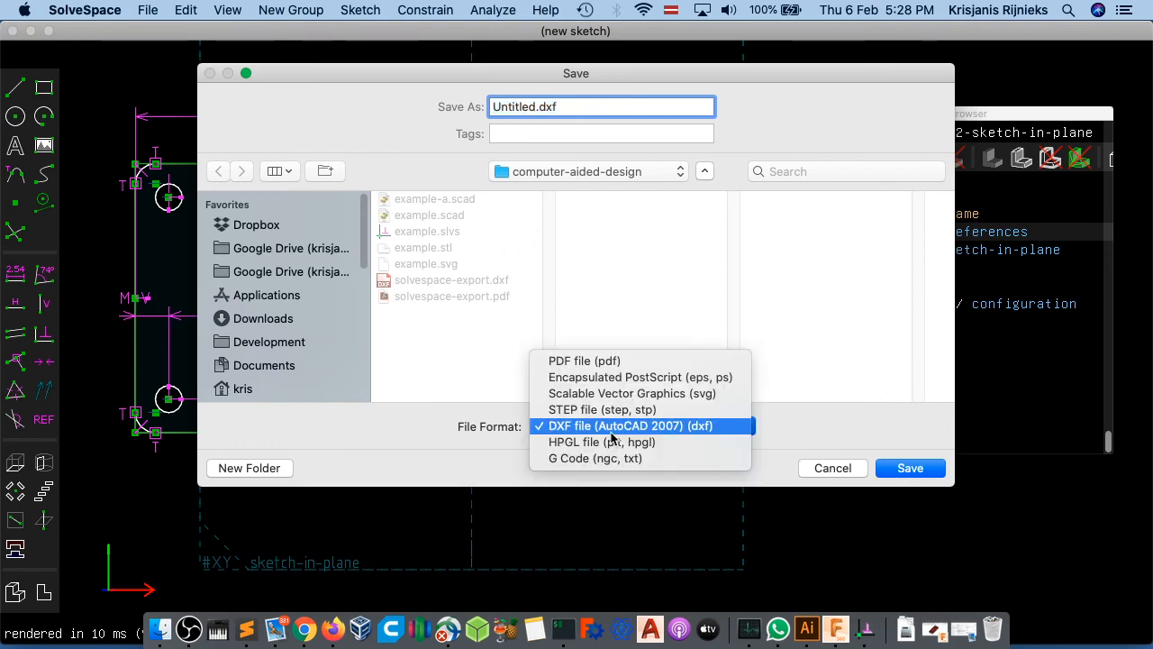
left_click(627, 361)
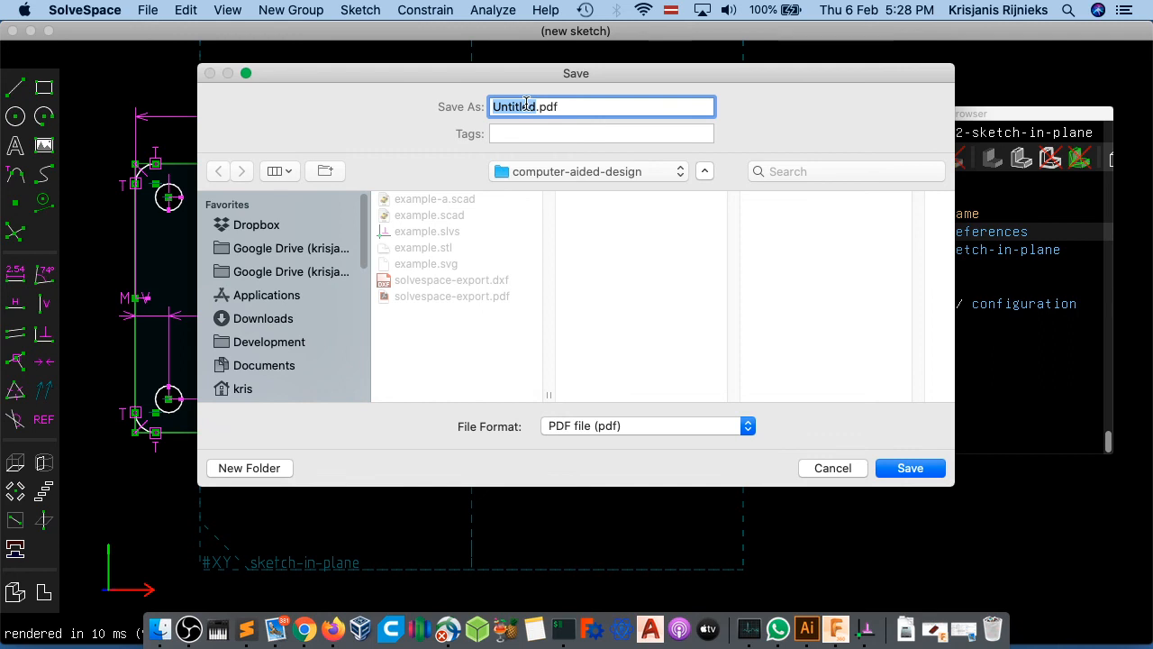
left_click(452, 283)
left_click(588, 108)
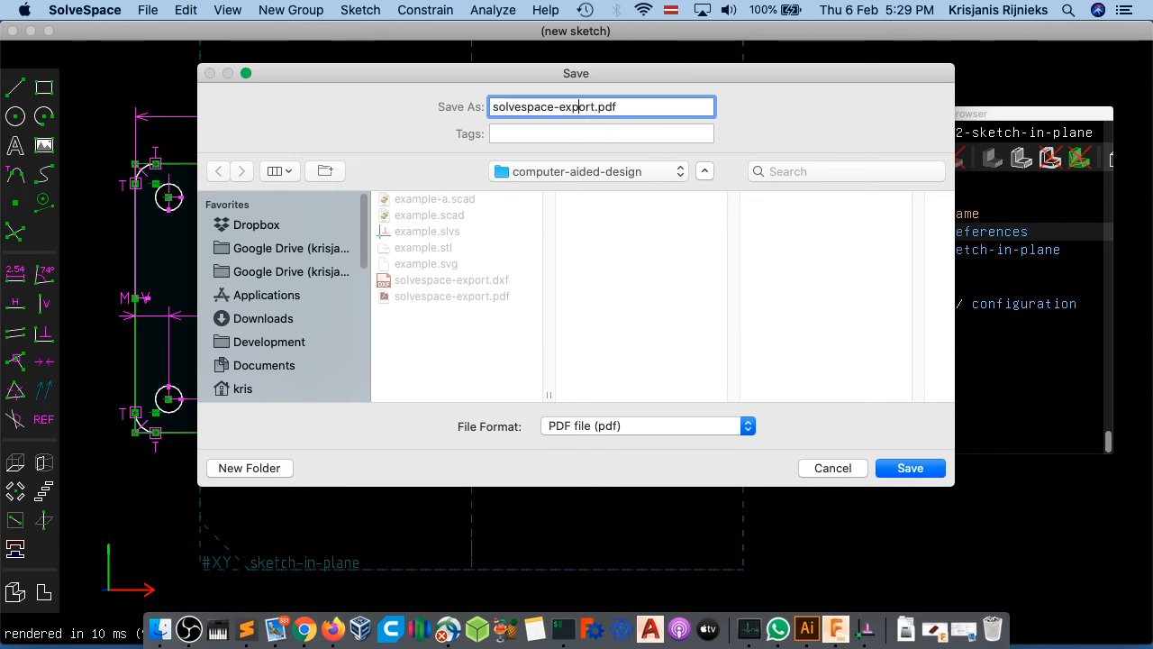
type("-1")
key("BackSpace")
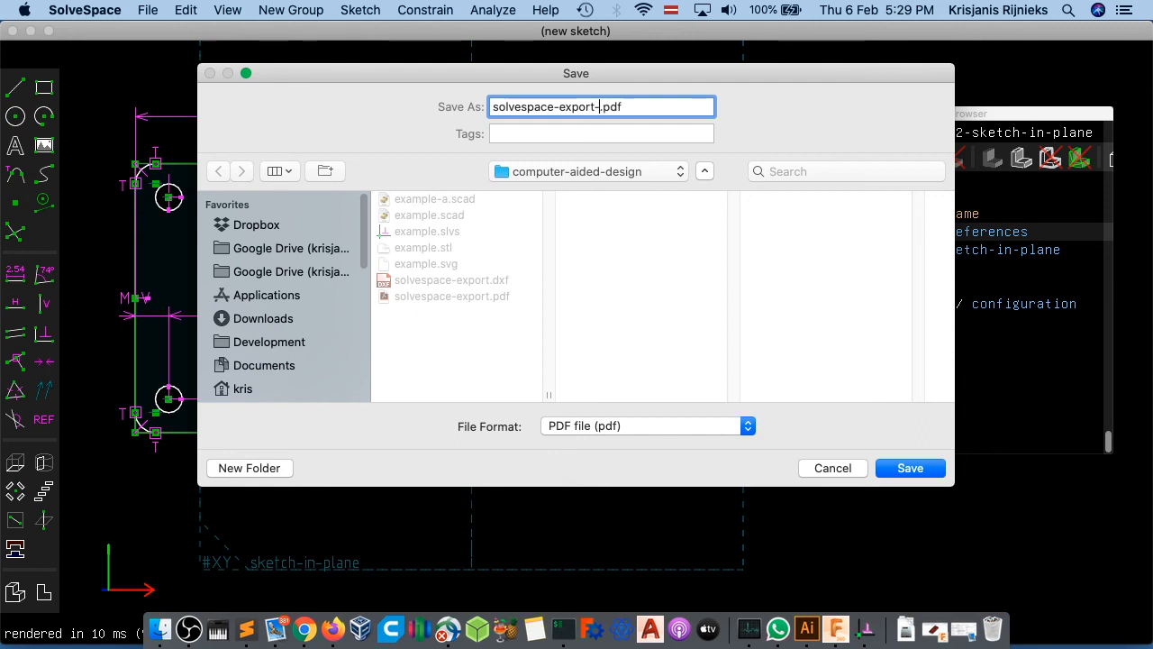
type("full")
left_click(887, 467)
- Preview solvespace-export-full.pdf in Finder, then return to SolveSpace
key("super+Tab")
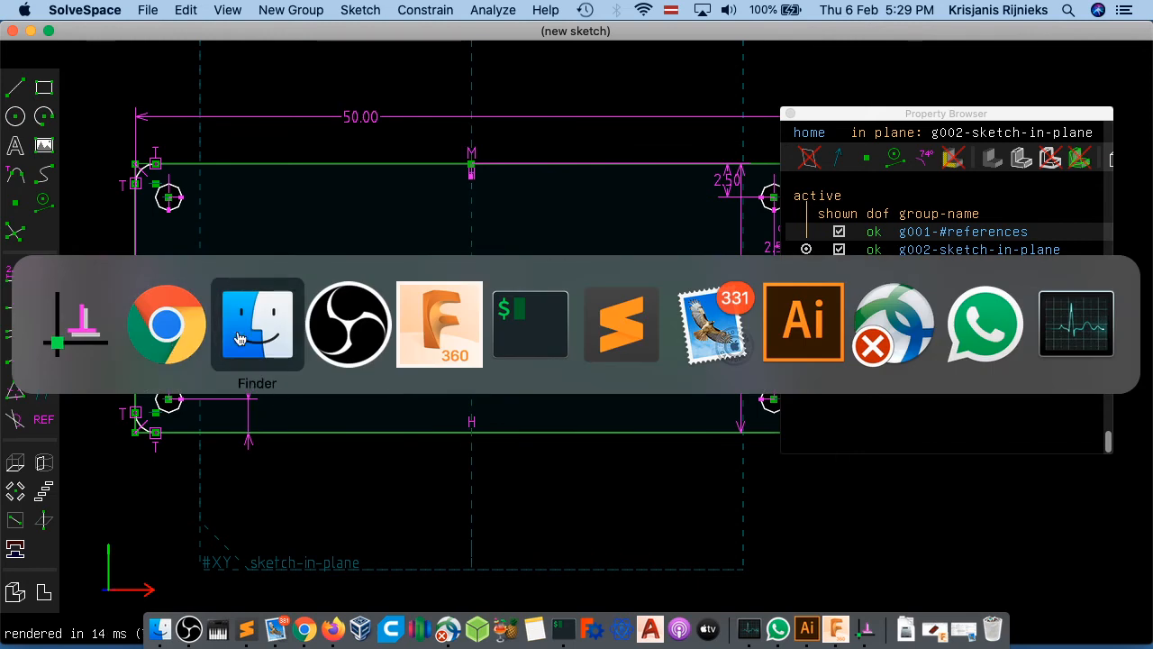
left_click(662, 441)
key("space")
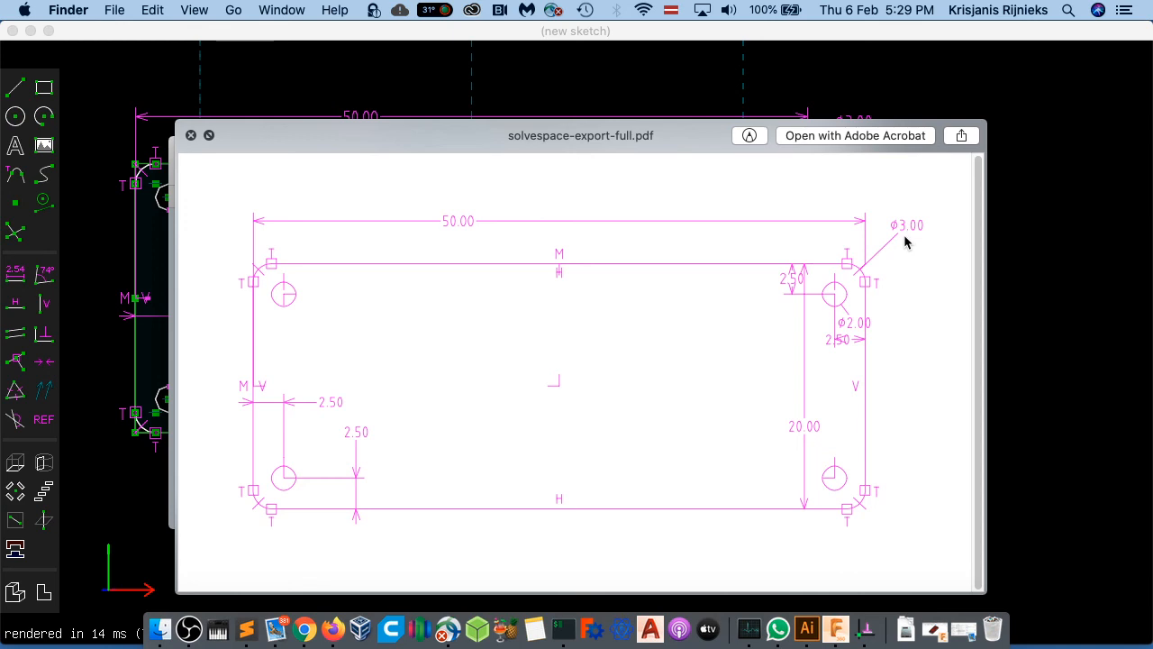
key("space")
left_click(653, 48)
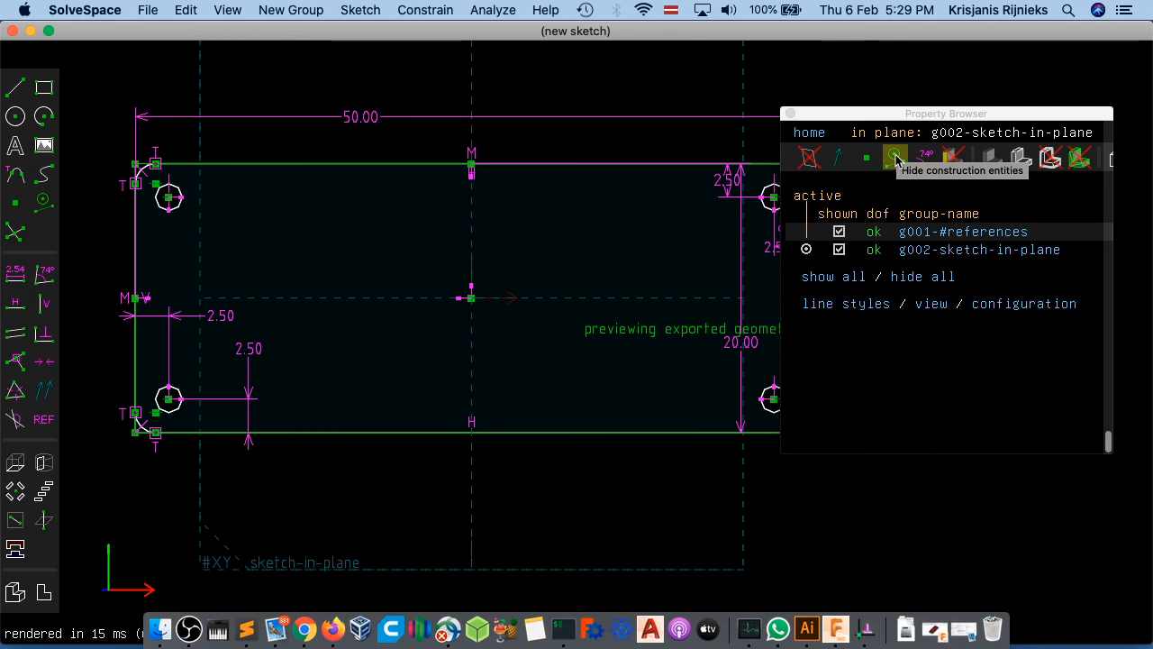
- Hide the construction entities, constraints and dimensions, points and normals, and move the Property Browser lower in the workspace
left_click(895, 159)
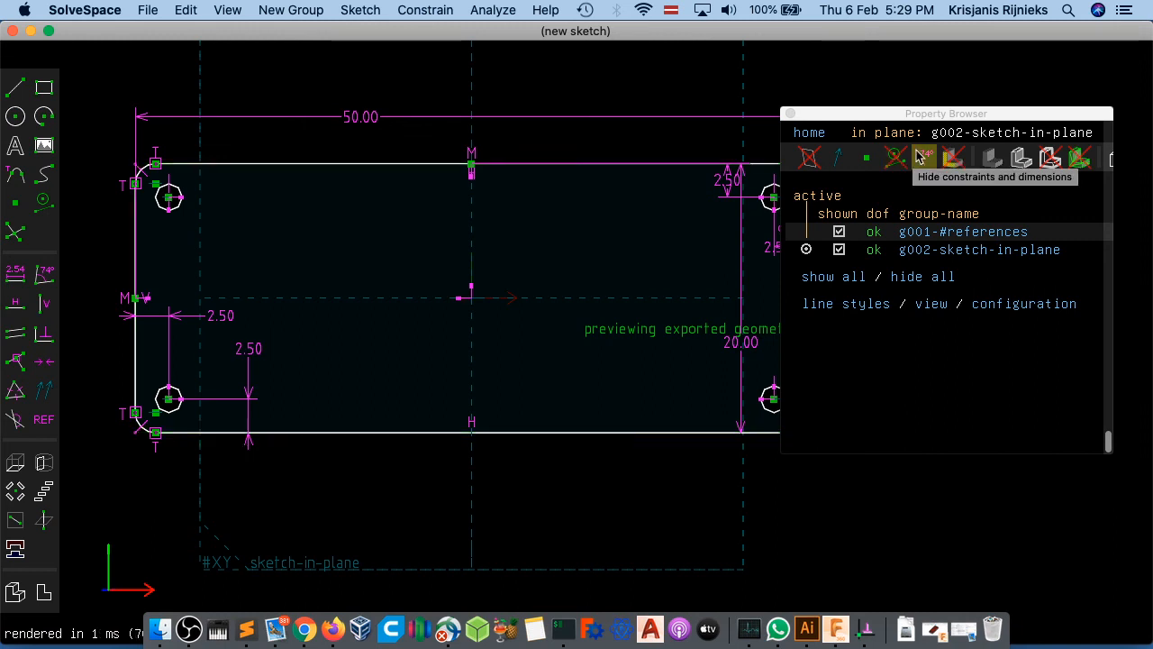
left_click(922, 158)
left_click(867, 159)
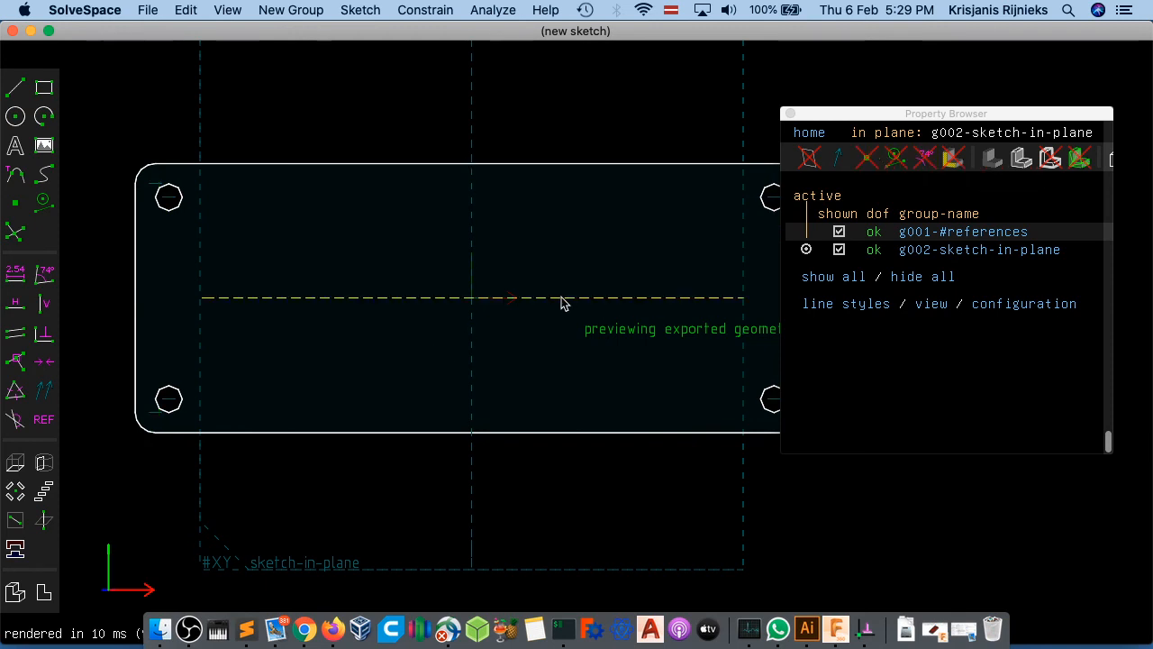
right_click_drag(630, 303, 576, 304)
left_click(836, 160)
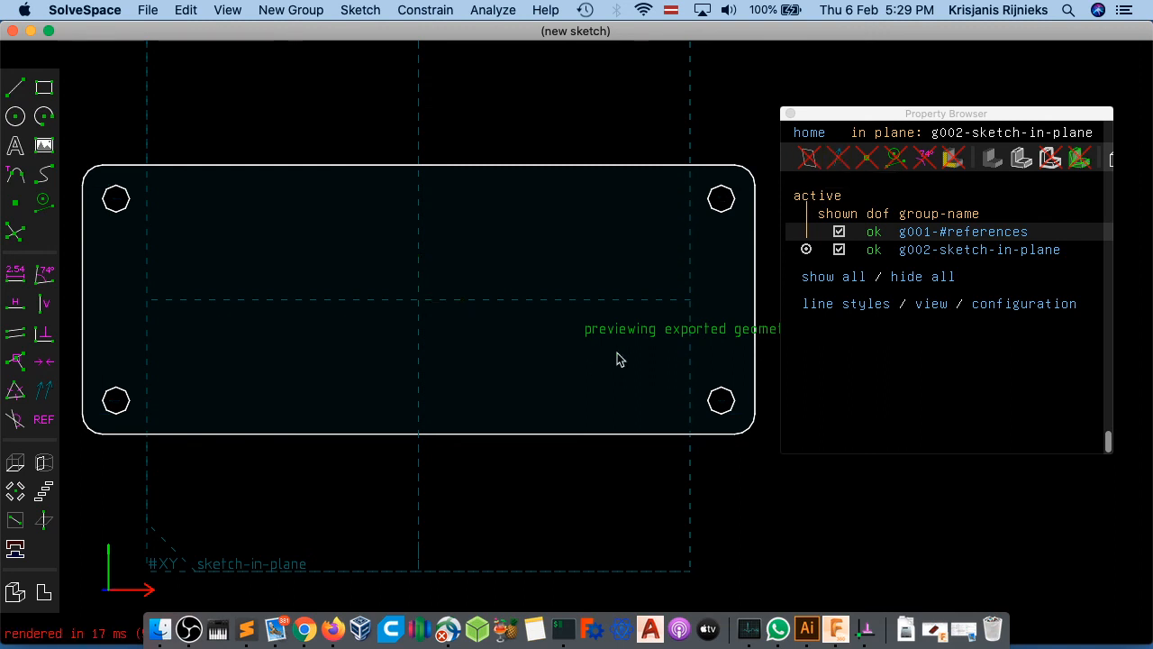
mouse_move(654, 323)
right_mouse_down()
mouse_move(486, 308)
mouse_move(507, 311)
right_mouse_up()
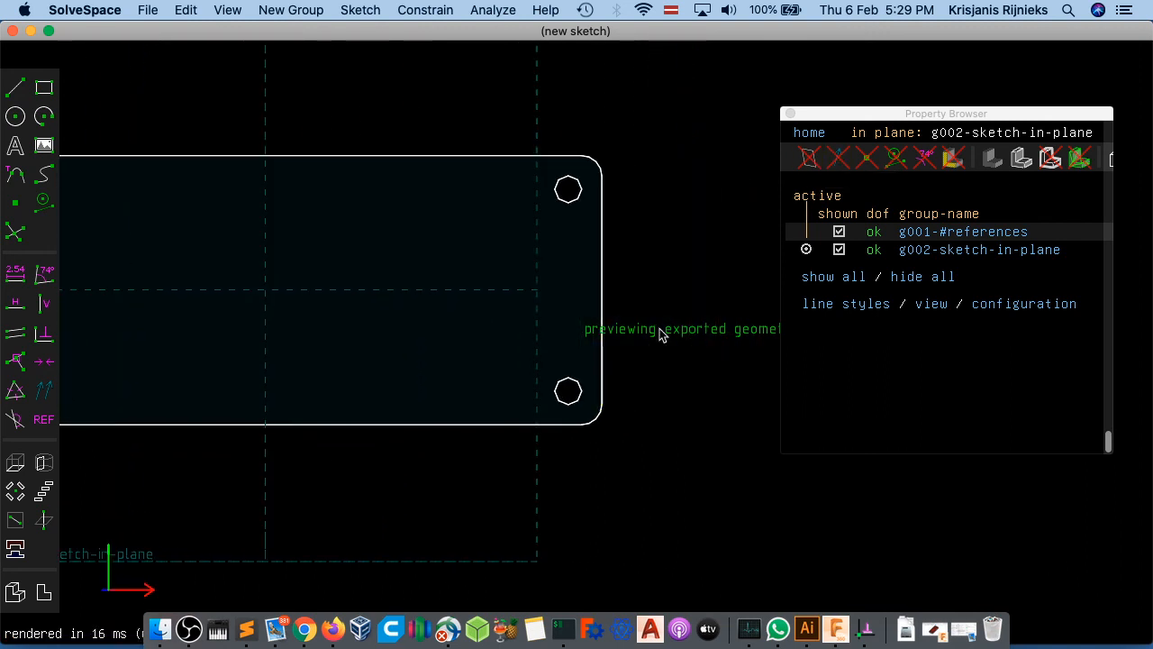
mouse_move(860, 118)
left_mouse_down()
mouse_move(847, 132)
mouse_move(814, 390)
mouse_move(1043, 314)
mouse_move(919, 278)
mouse_move(775, 207)
left_mouse_up()
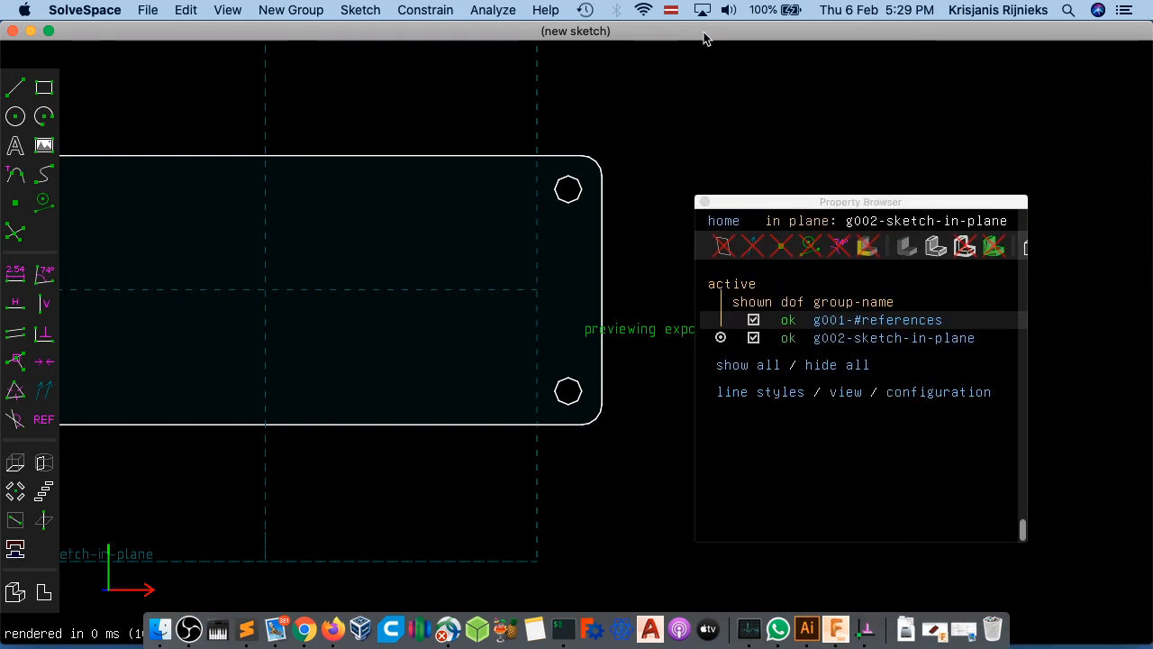
right_click_drag(296, 322, 515, 315)
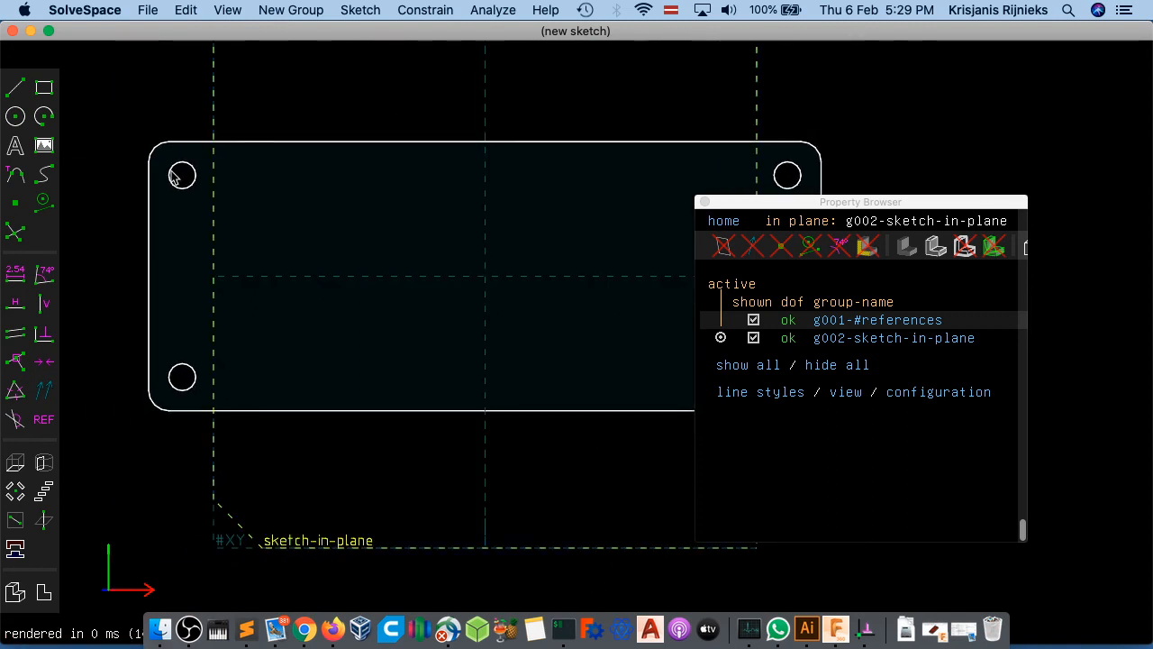
- Export the cleaned-up 2D view as a PDF named solvespace-export-a.pdf, leaving the existing solvespace-export.pdf in place
left_click(148, 10)
mouse_move(185, 10)
mouse_move(147, 10)
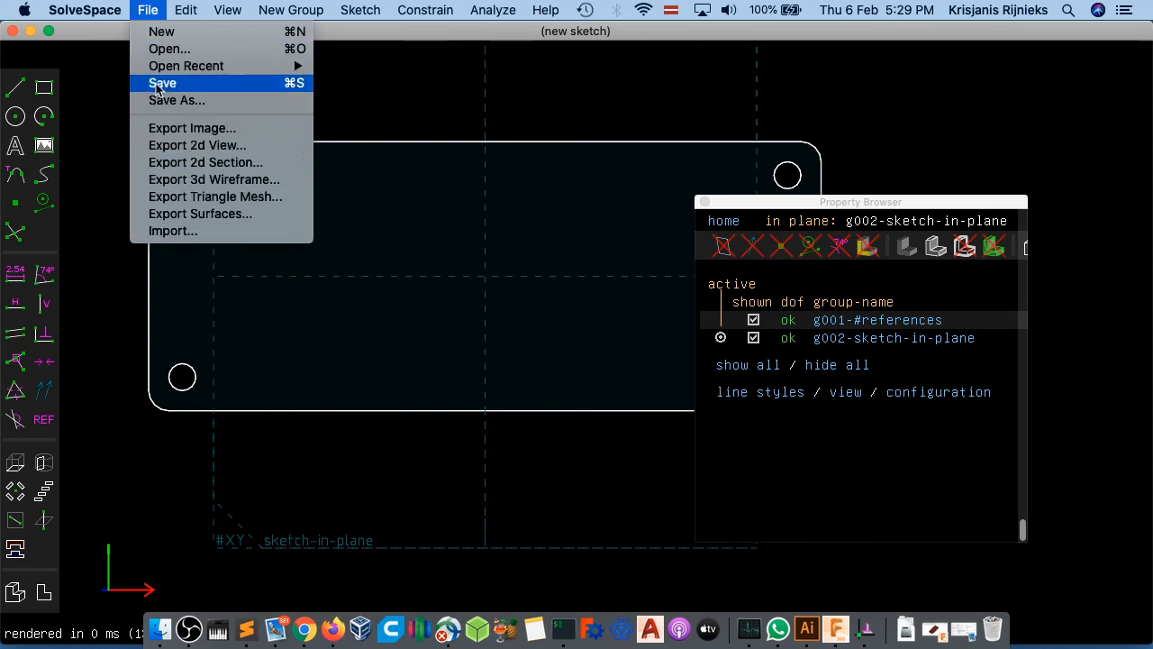
left_click(193, 144)
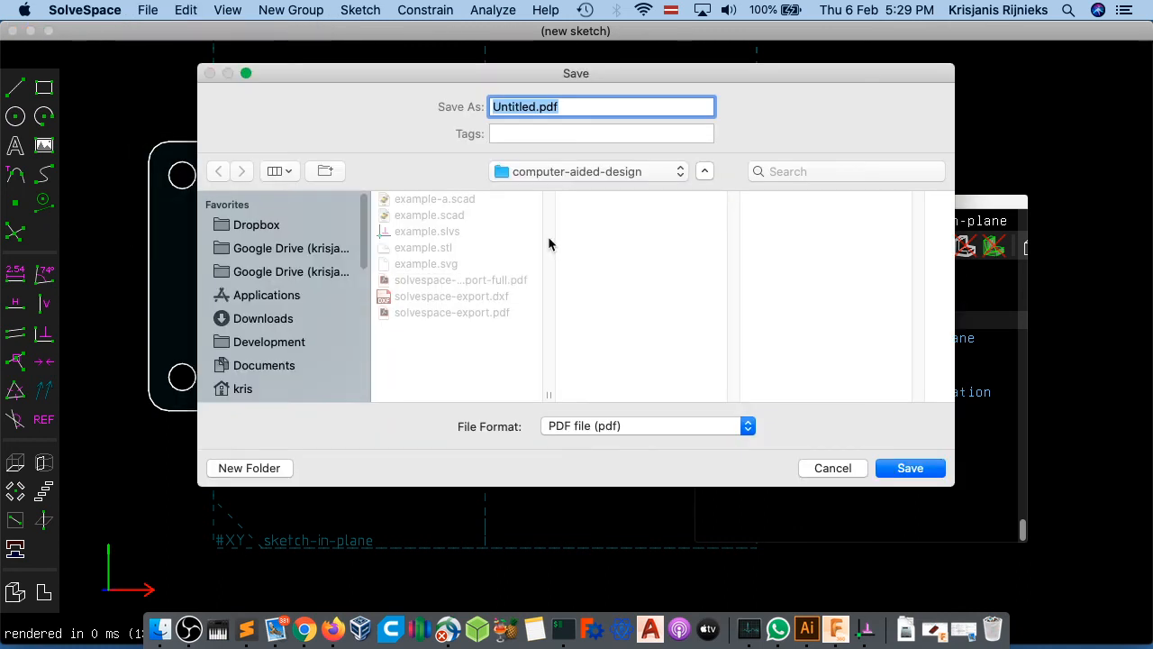
left_click(450, 312)
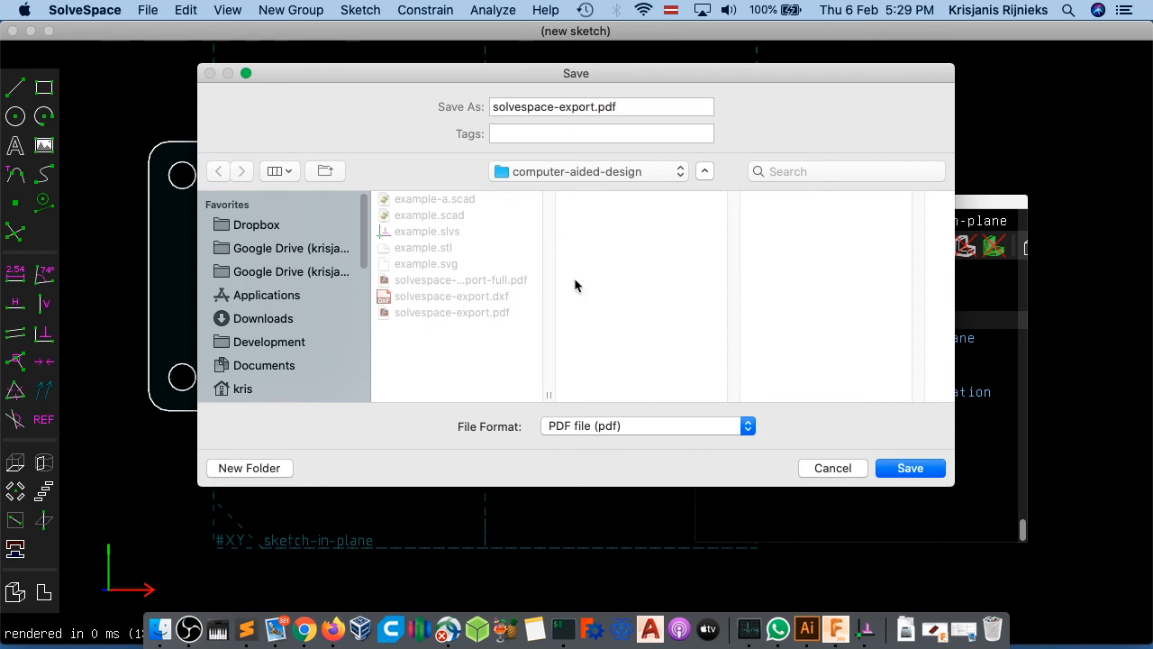
left_click(919, 475)
left_click(623, 190)
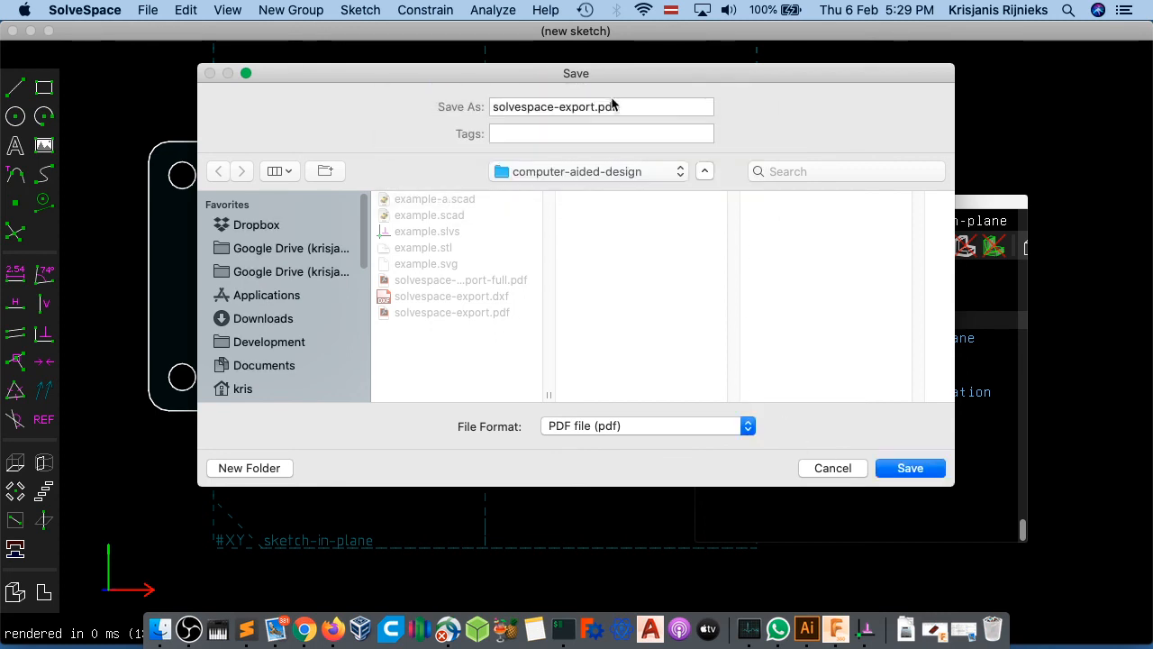
left_click(596, 106)
type("=a")
key("Left")
key("BackSpace")
type("-")
key("Right")
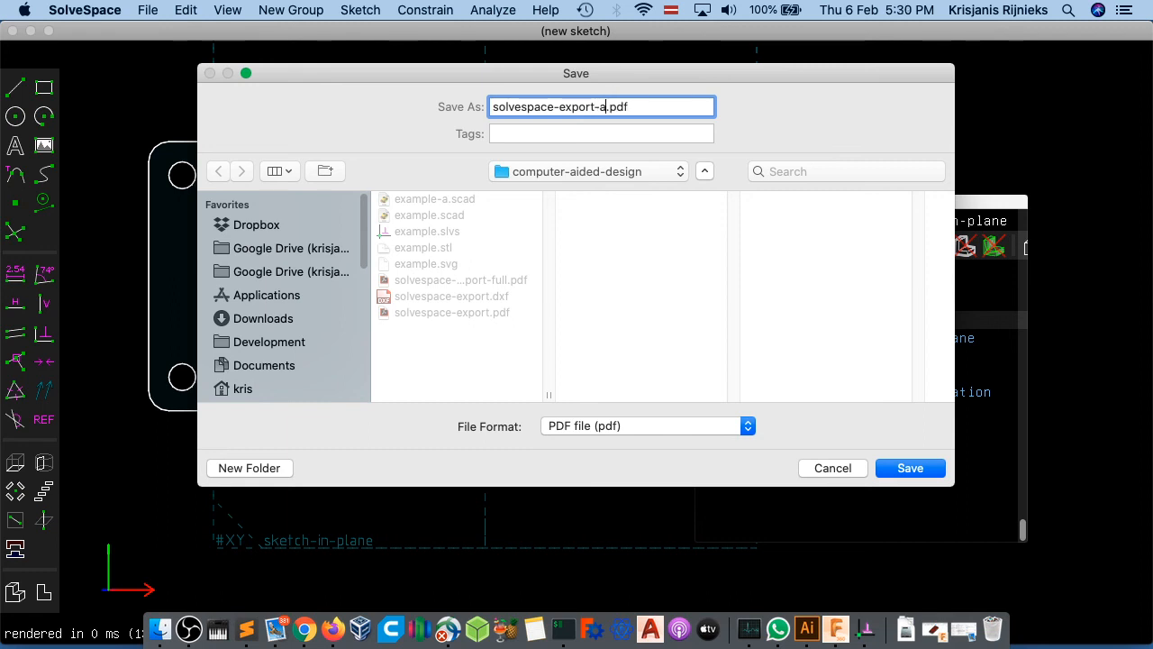
left_click(910, 467)
- Preview solvespace-export-a.pdf in Finder, then return to SolveSpace
key("super+Tab")
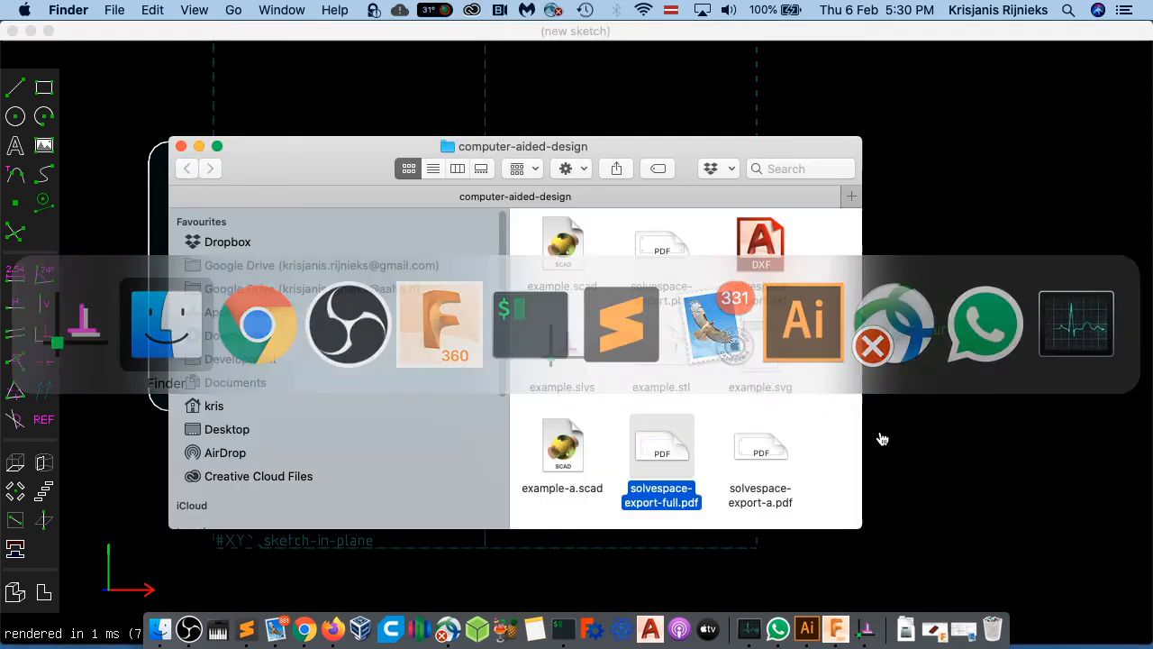
left_click(759, 453)
key("space")
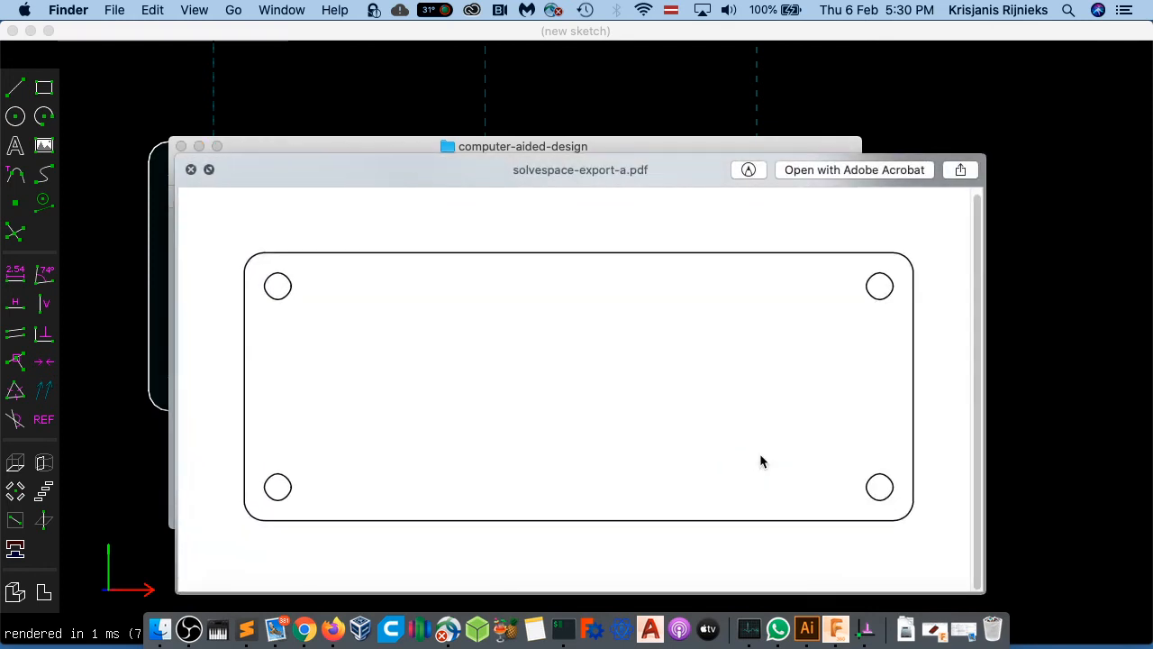
key("space")
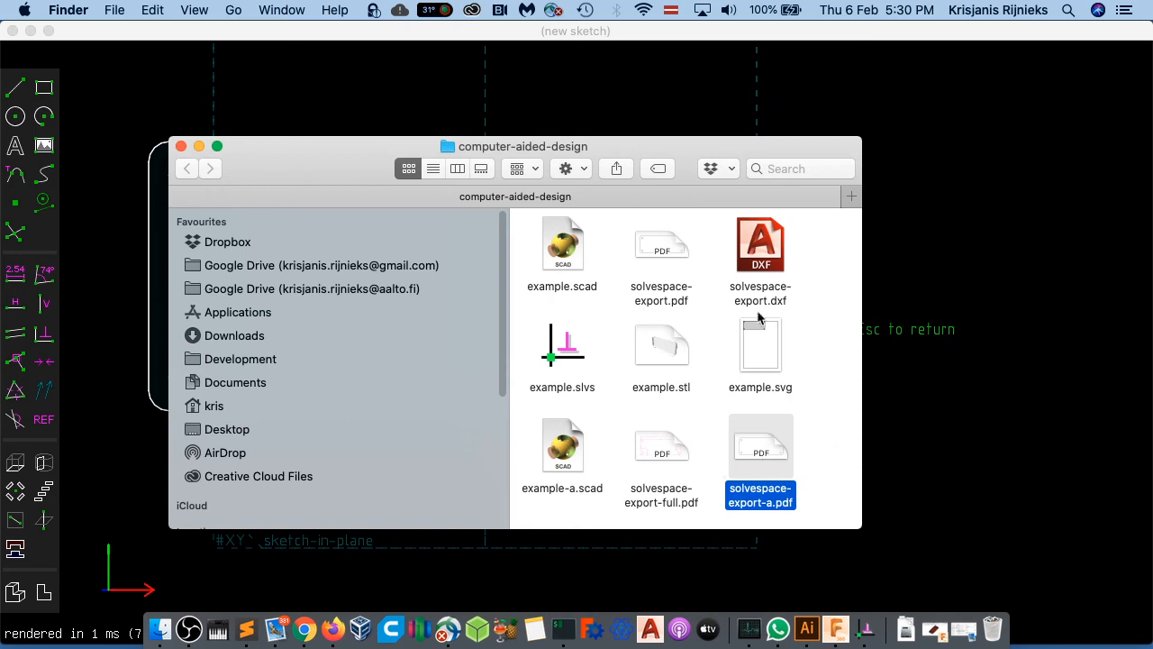
left_click(767, 54)
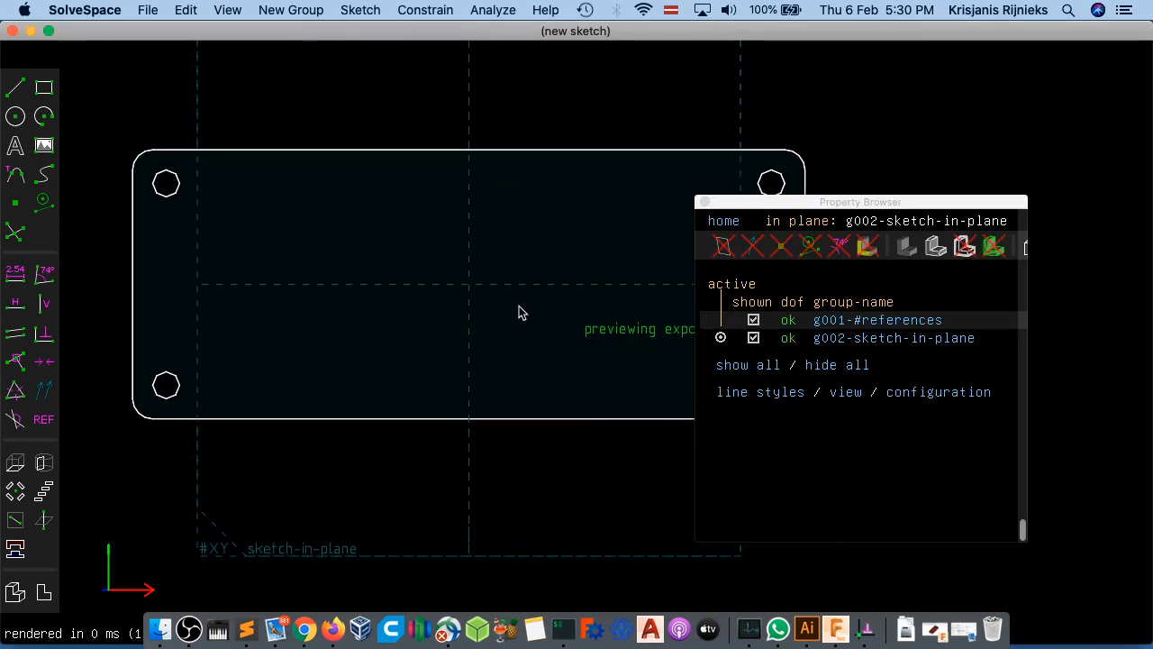
- Extrude the plate sketch as a one-sided union solid and show its constraints, points, normals and construction entities
left_click(15, 463)
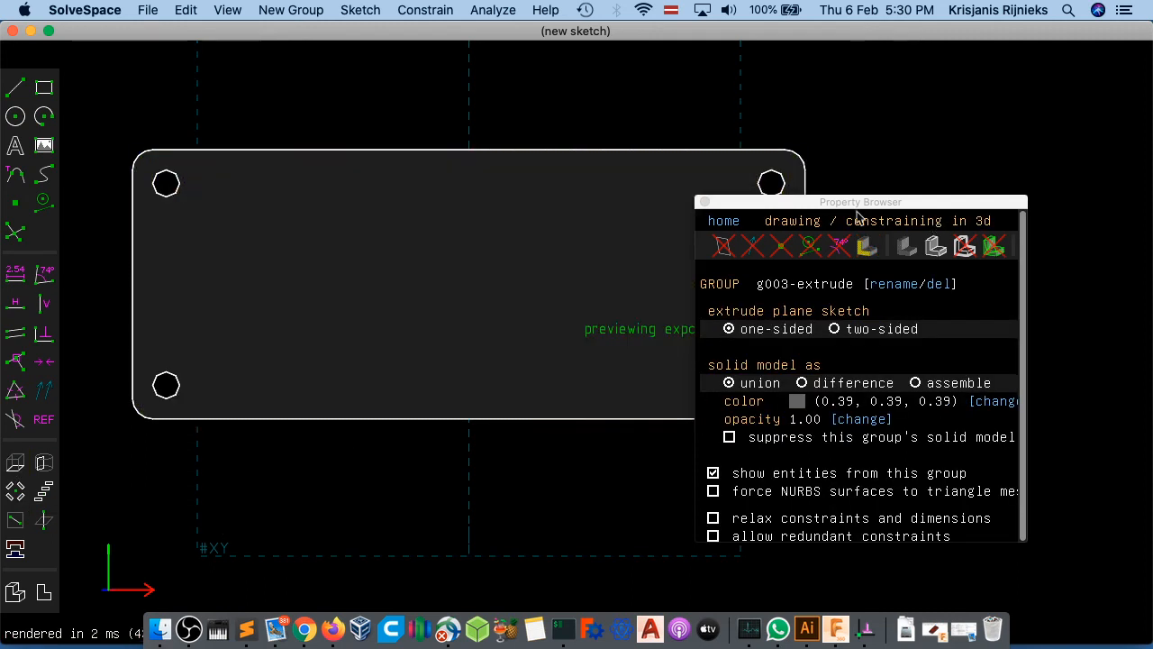
left_click(841, 247)
left_click(780, 246)
left_click(753, 246)
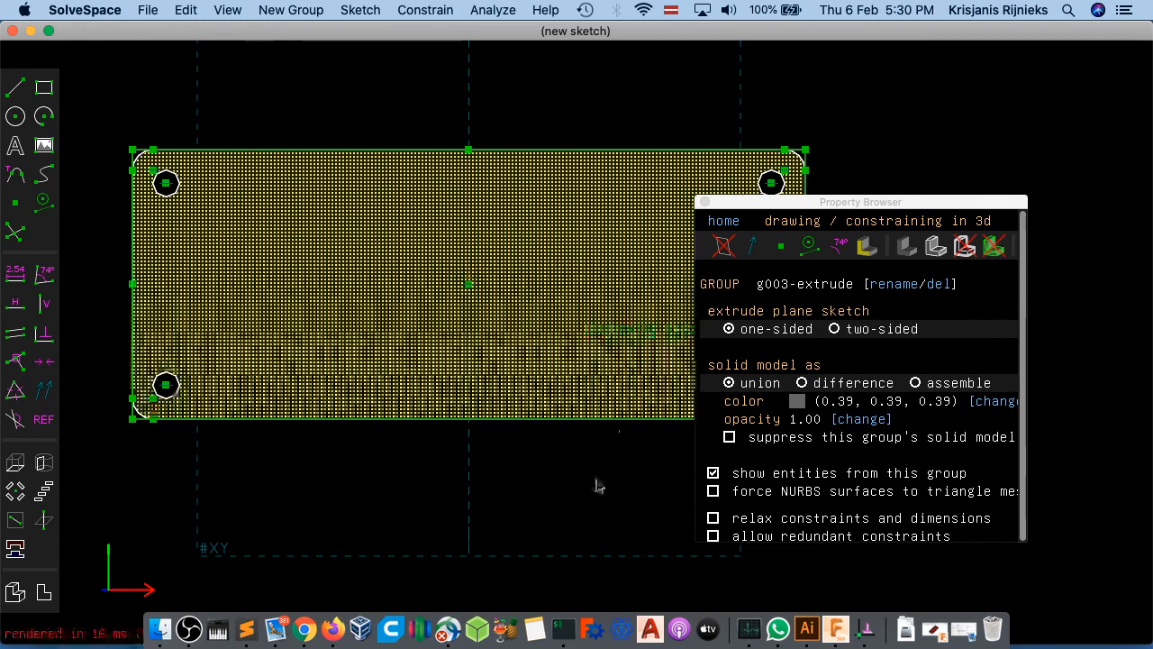
middle_click_drag(442, 381, 383, 263)
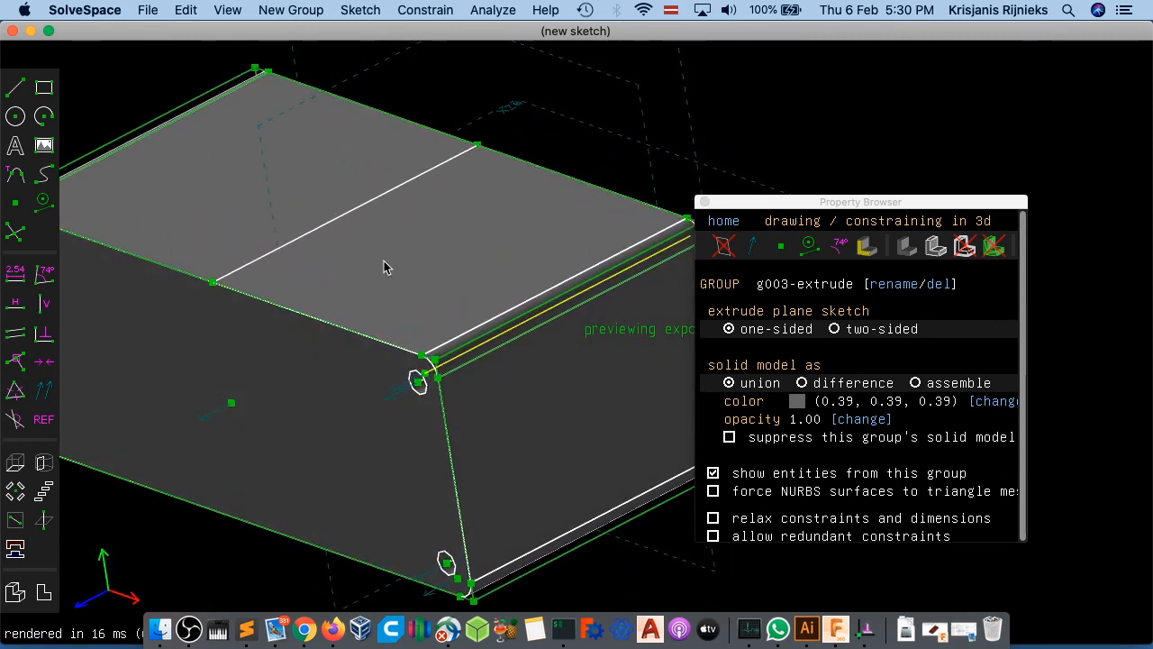
- Add a distance dimension between the front and back midpoints of the plate's upper face and set the extrusion depth to 1.6
left_click(477, 145)
left_click(214, 281)
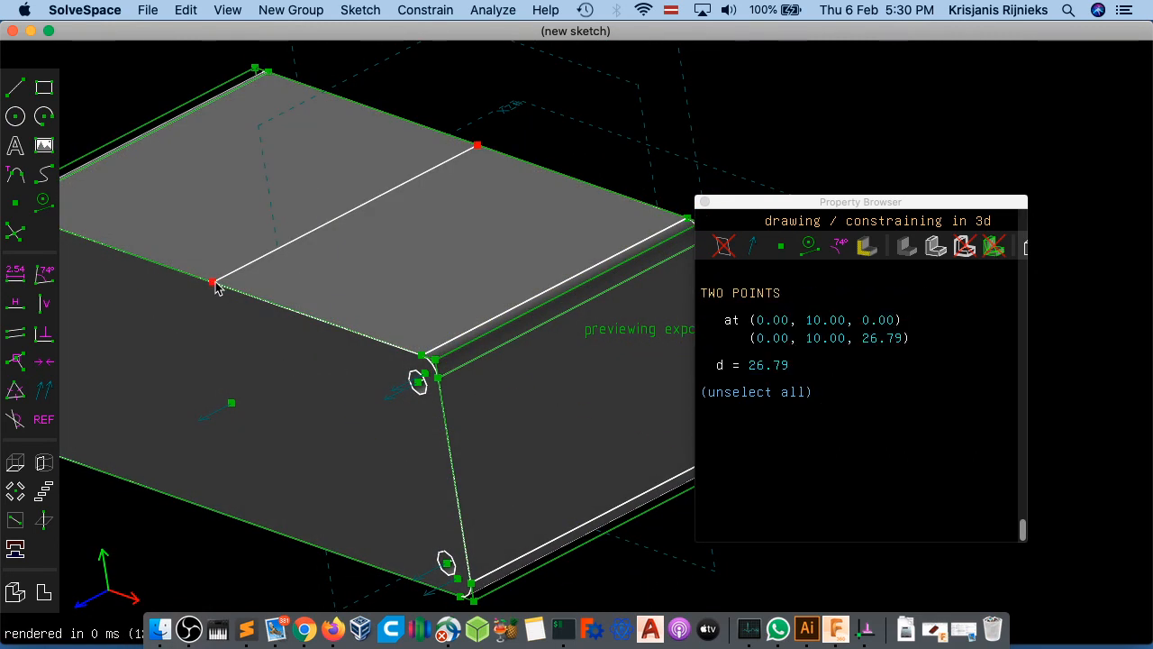
left_click(427, 10)
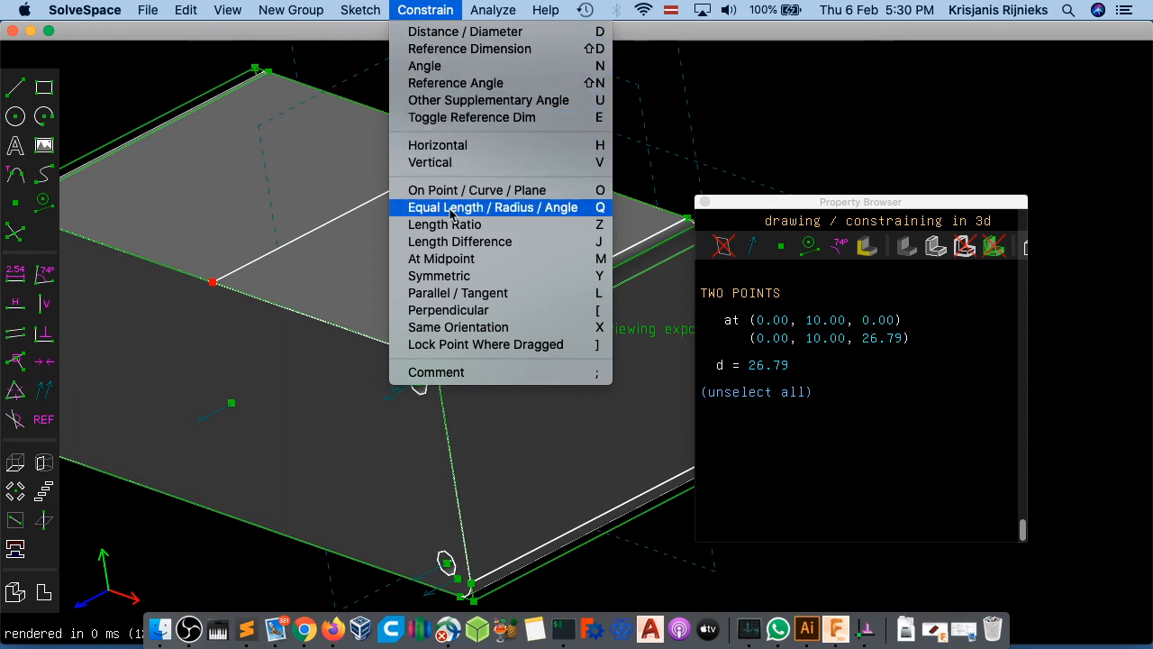
left_click(455, 32)
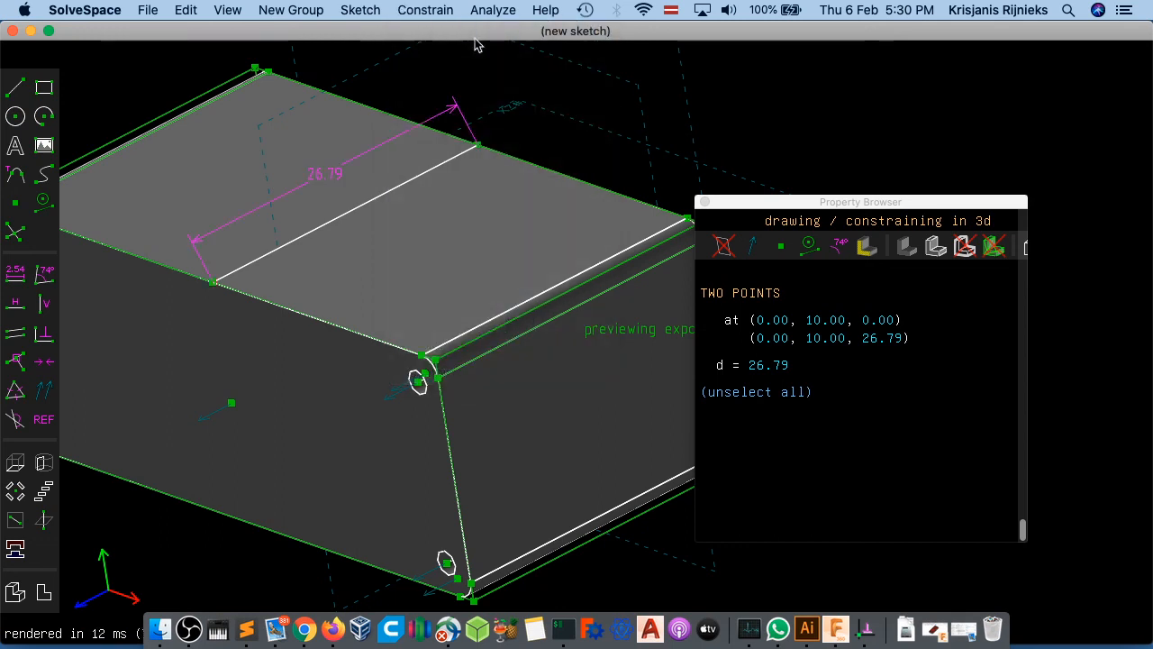
double_click(327, 174)
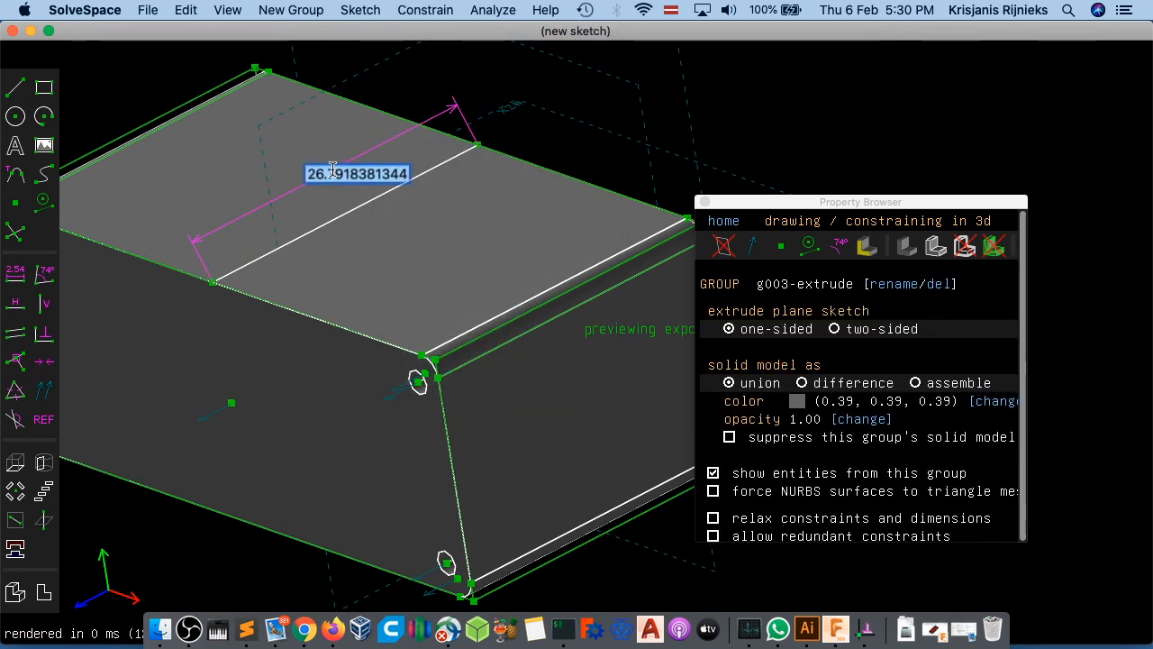
type("1.6")
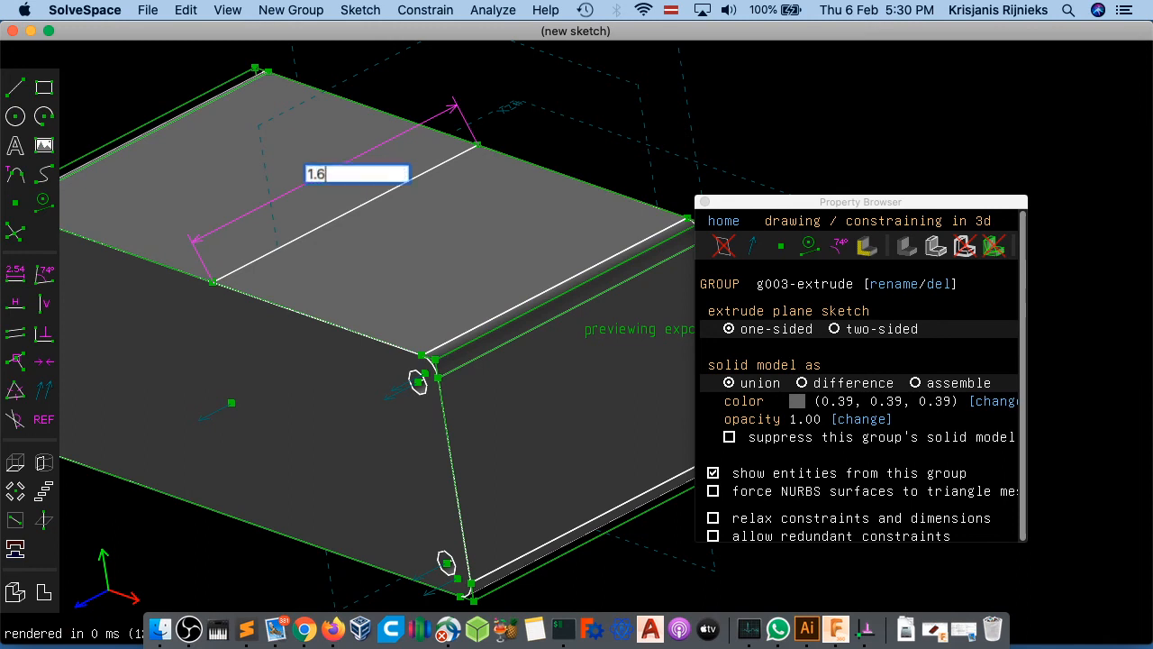
key("Return")
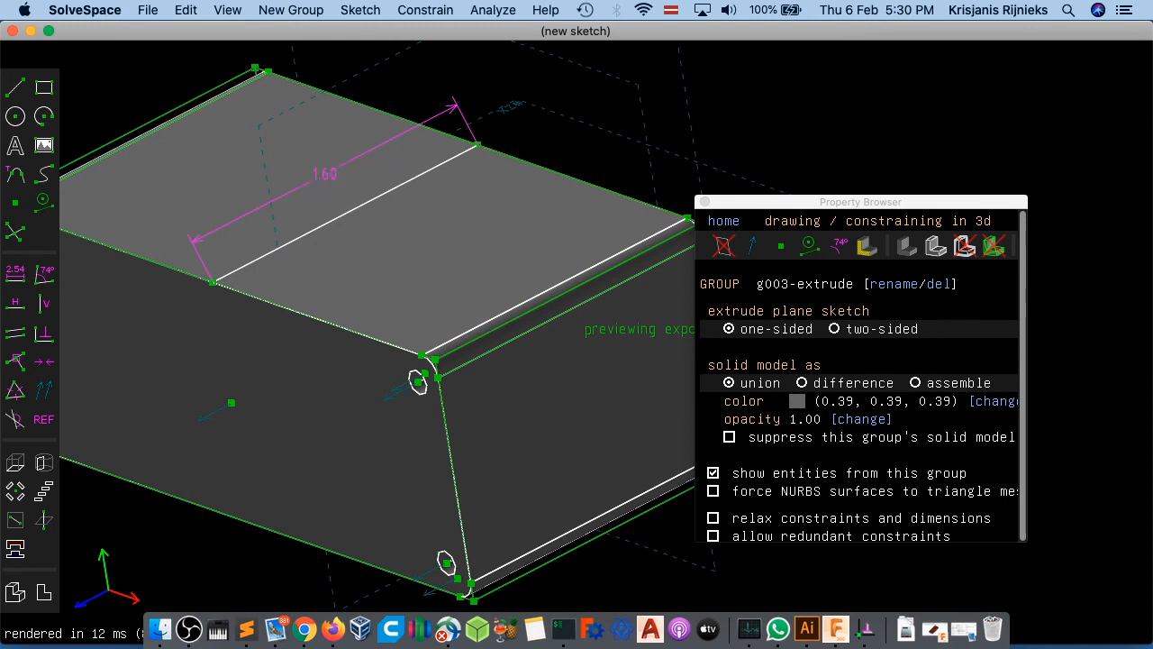
scroll(391, 180, "up", 2)
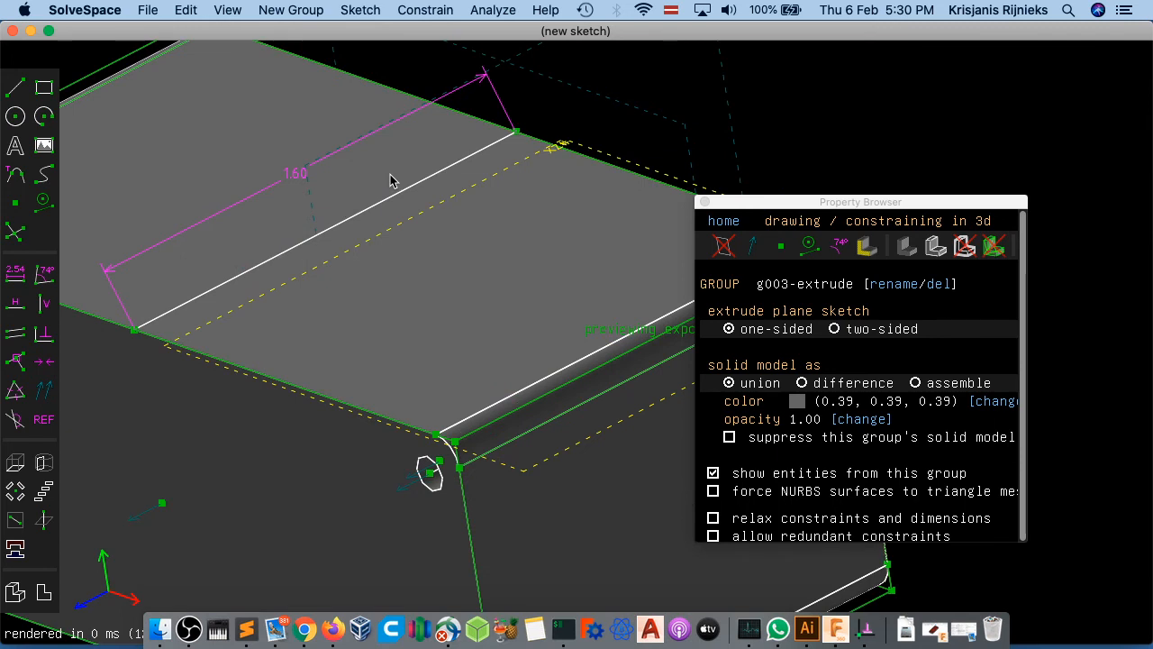
scroll(391, 180, "down", 1)
scroll(391, 180, "down", 1)
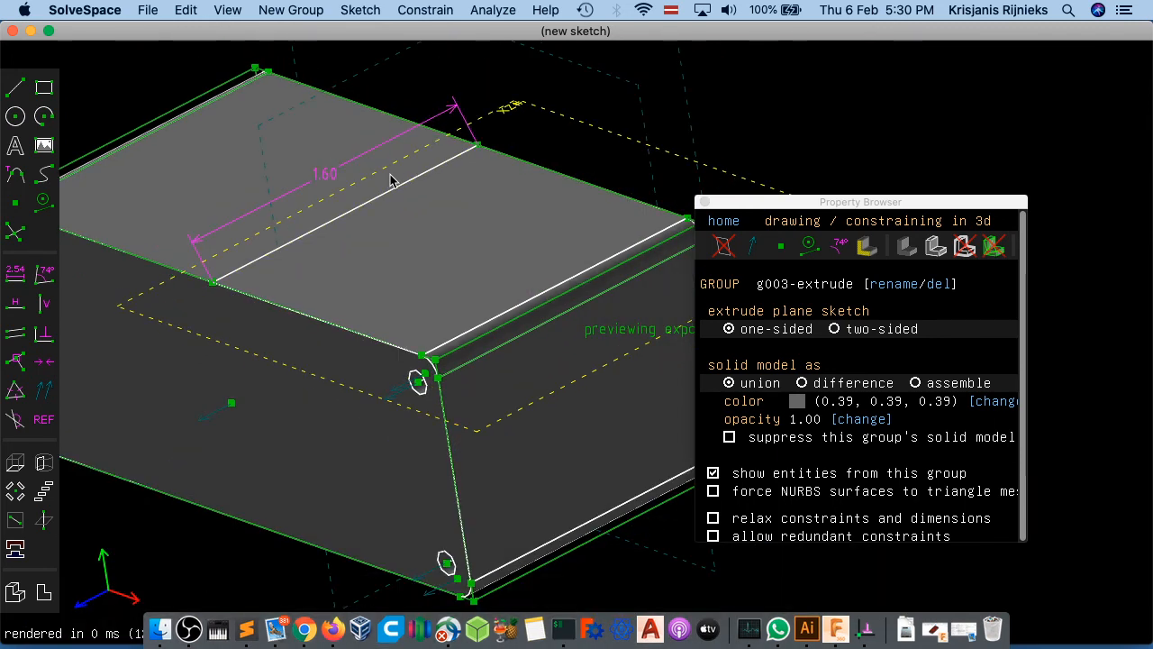
key("Escape")
- Move the Property Browser clear of the model and reposition the thickness dimension's label outside the plate's upper edge
middle_click_drag(531, 135, 470, 214)
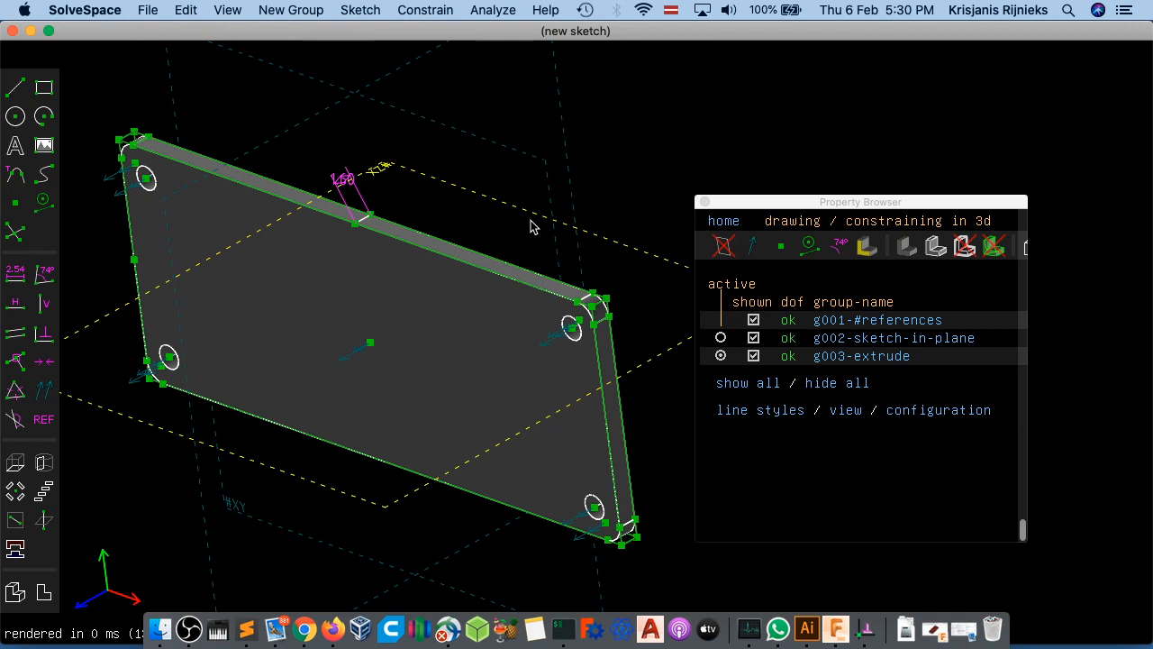
middle_click_drag(528, 288, 618, 279)
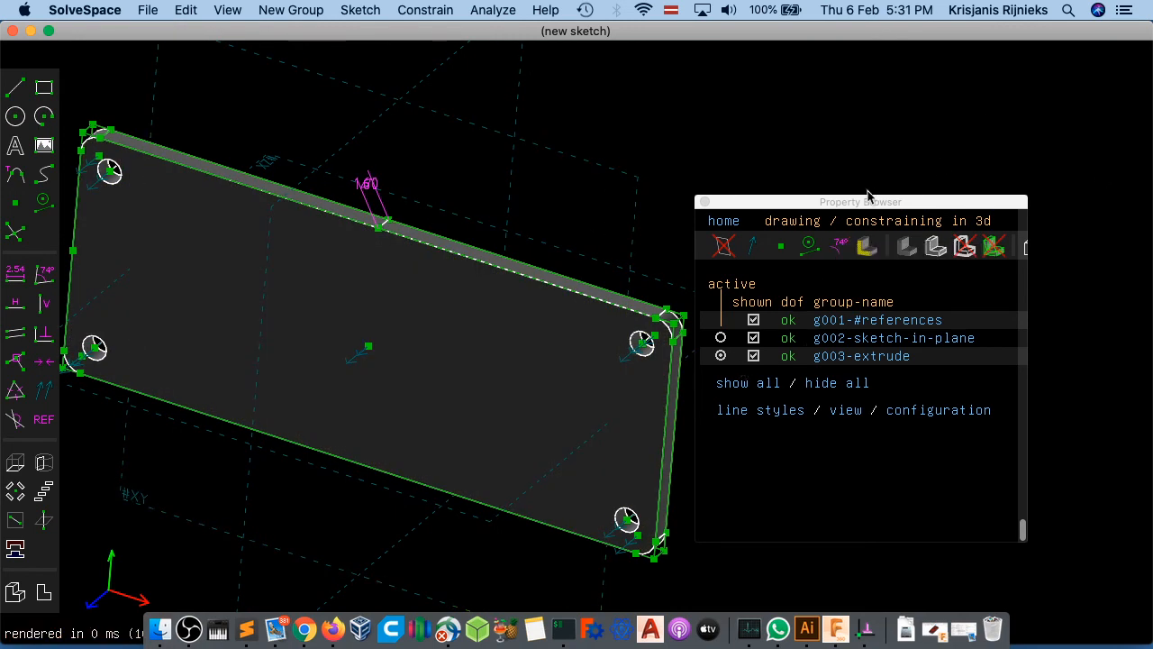
left_click_drag(867, 202, 942, 166)
right_click_drag(551, 223, 515, 237)
middle_click_drag(515, 238, 369, 166)
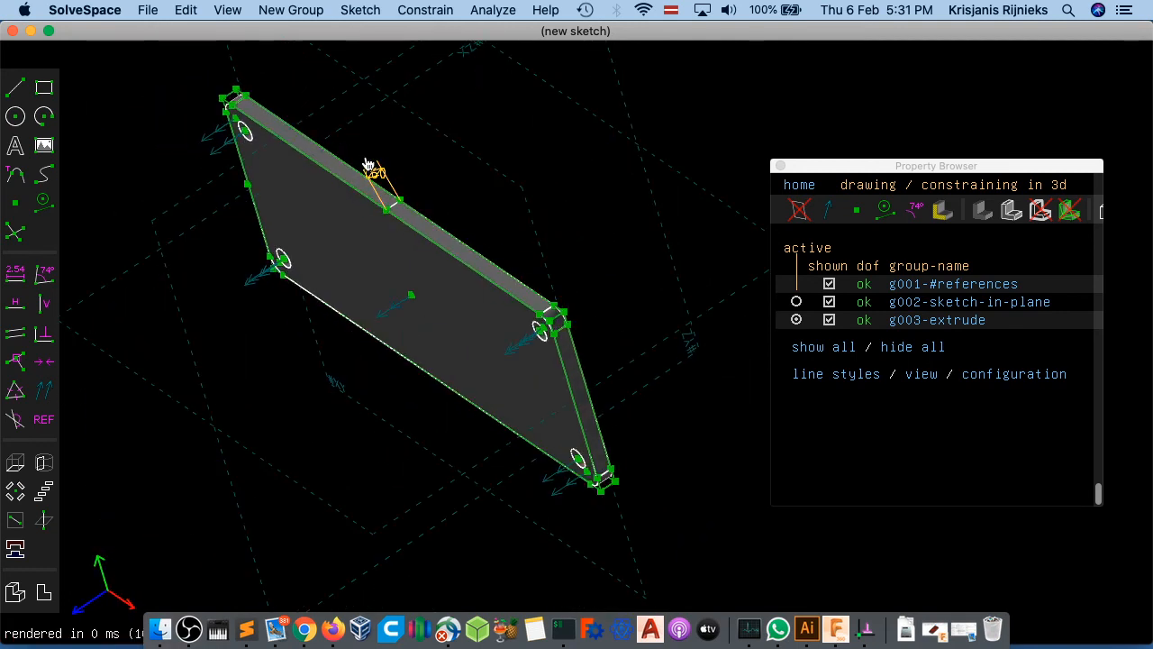
scroll(370, 165, "up", 6)
left_click_drag(380, 192, 504, 135)
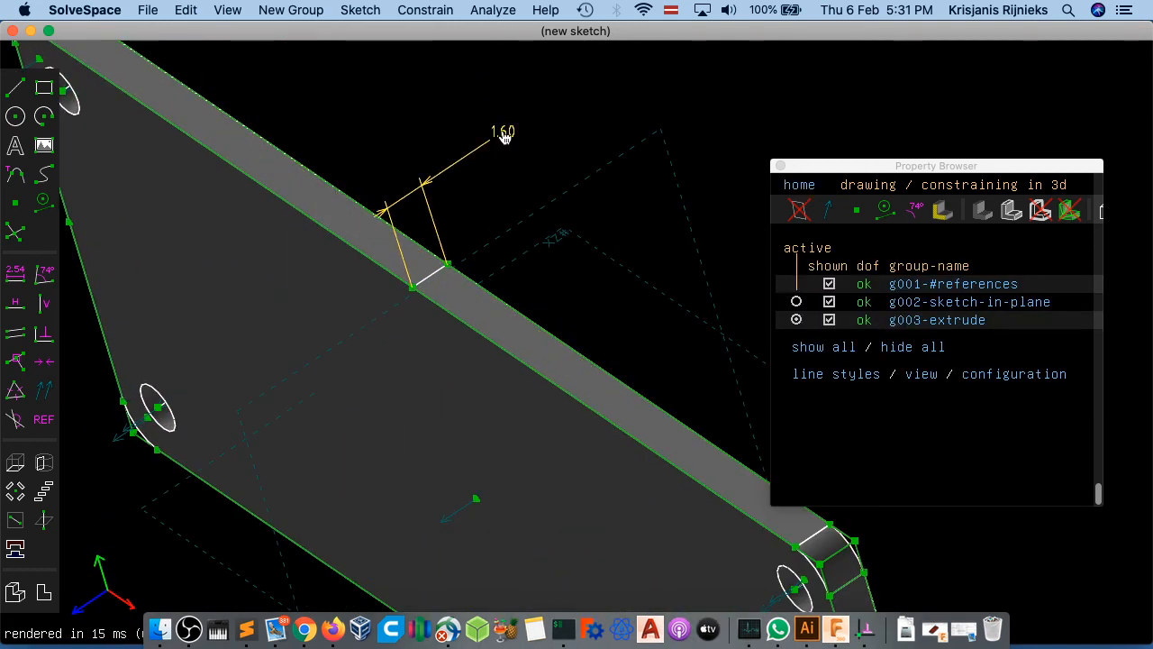
scroll(525, 197, "up", 2)
scroll(526, 198, "down", 6)
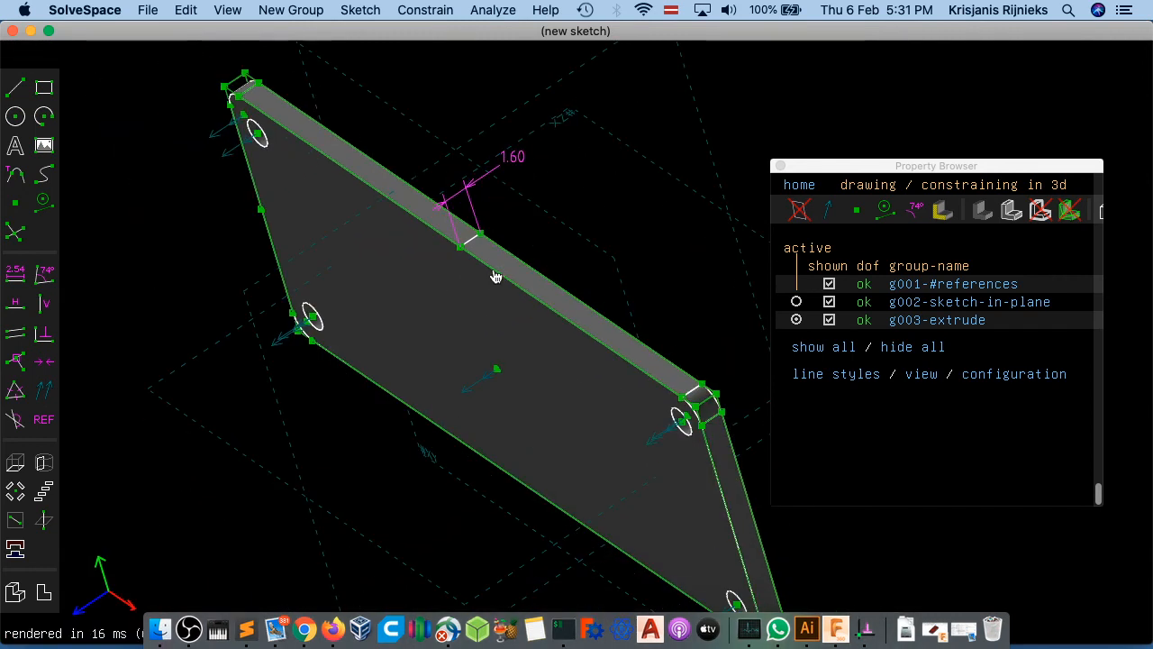
middle_click_drag(508, 286, 558, 267)
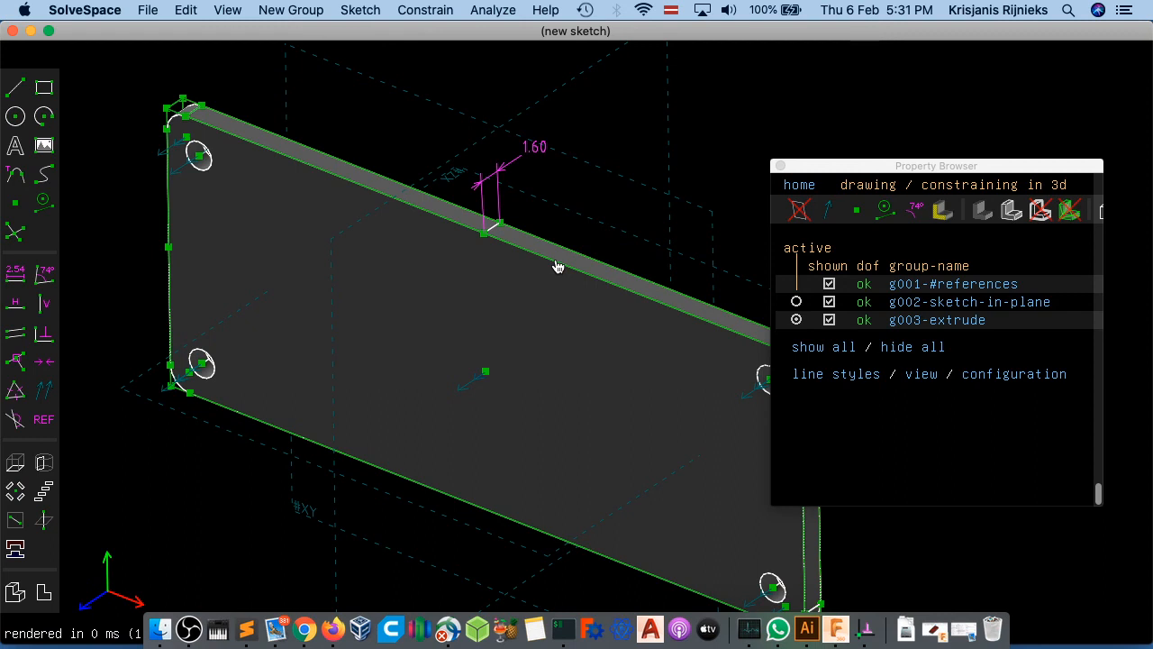
- Save the model as part in the computer-aided-design folder and start a new empty sketch
left_click(147, 10)
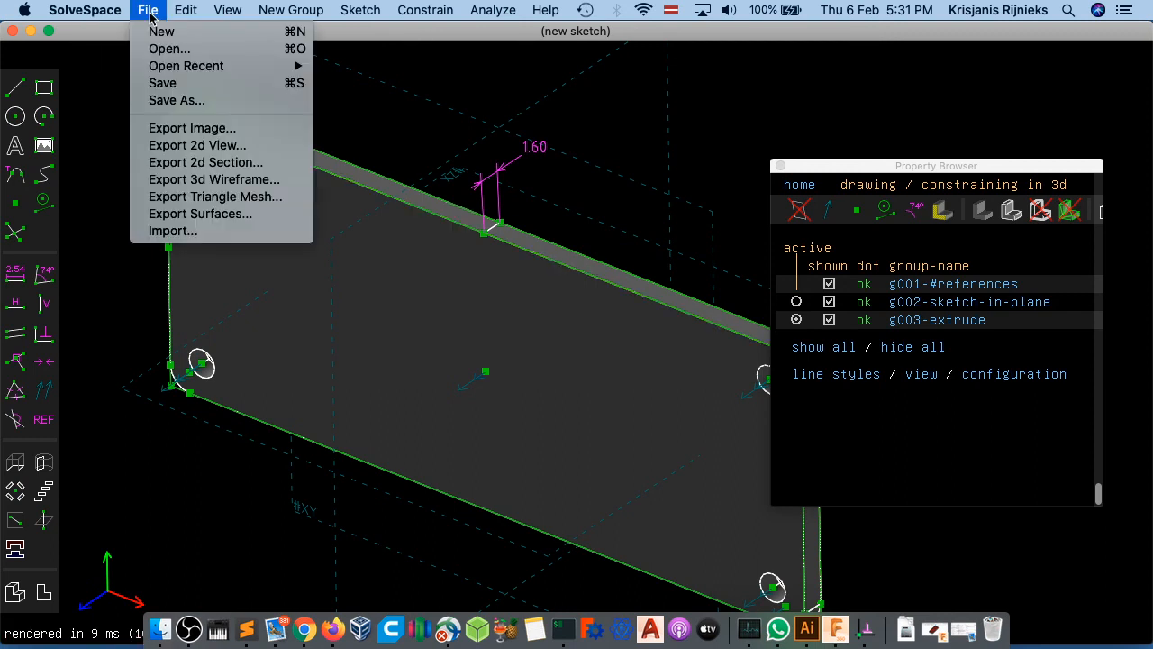
left_click(179, 100)
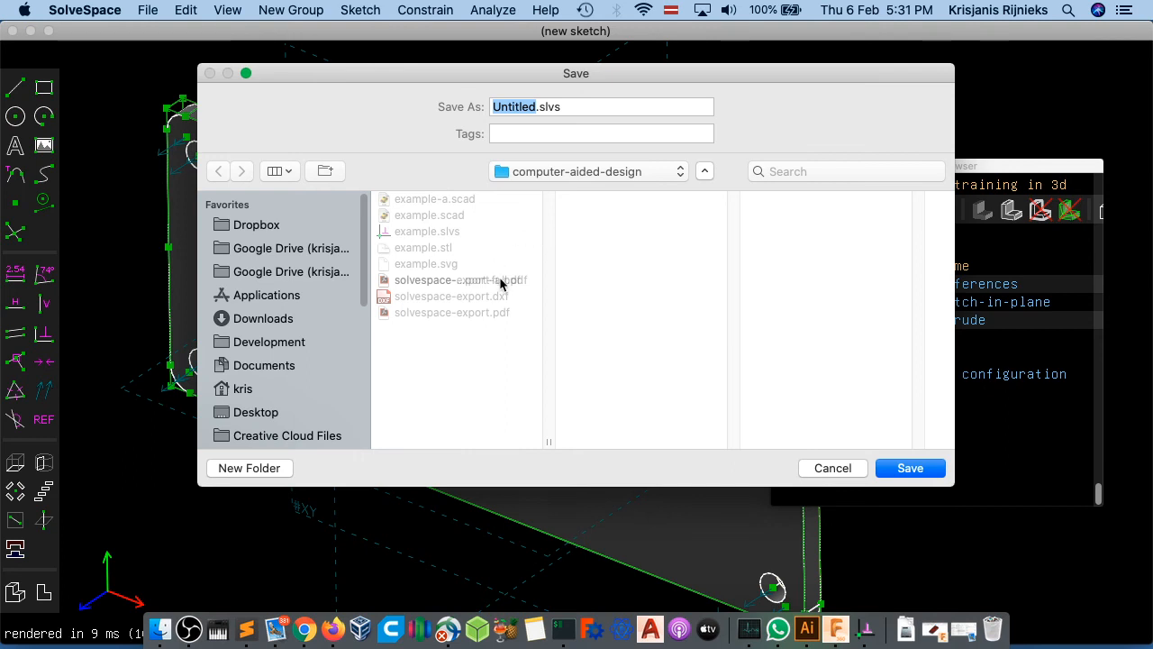
type("part")
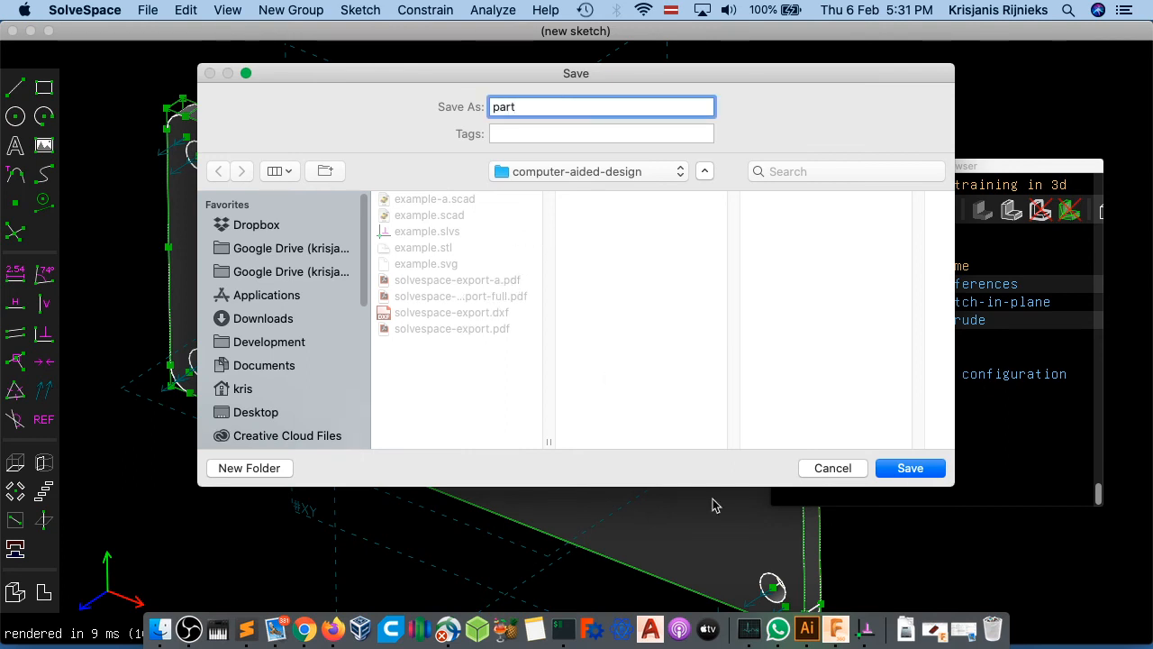
left_click(903, 467)
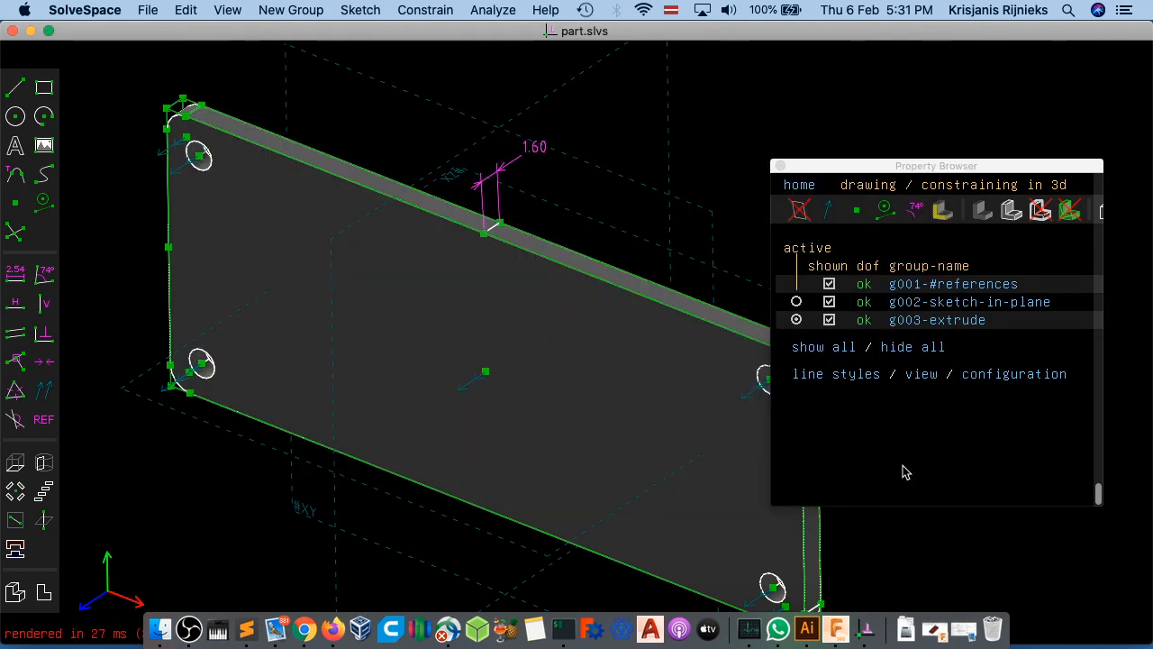
left_click(147, 10)
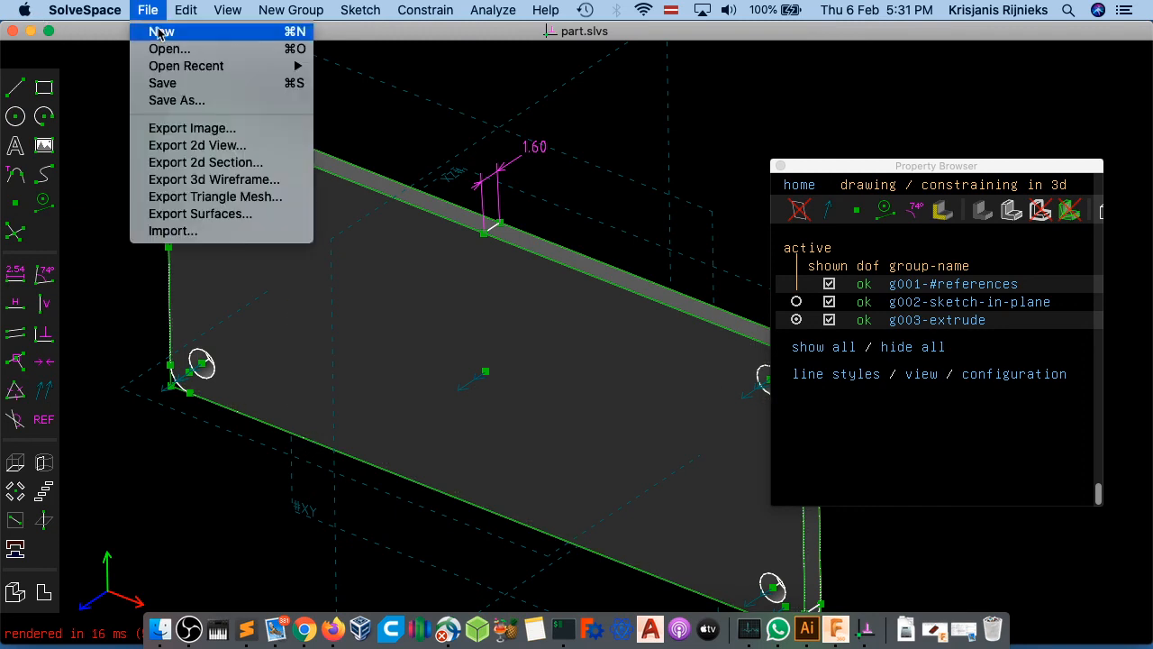
left_click(159, 28)
left_click(148, 10)
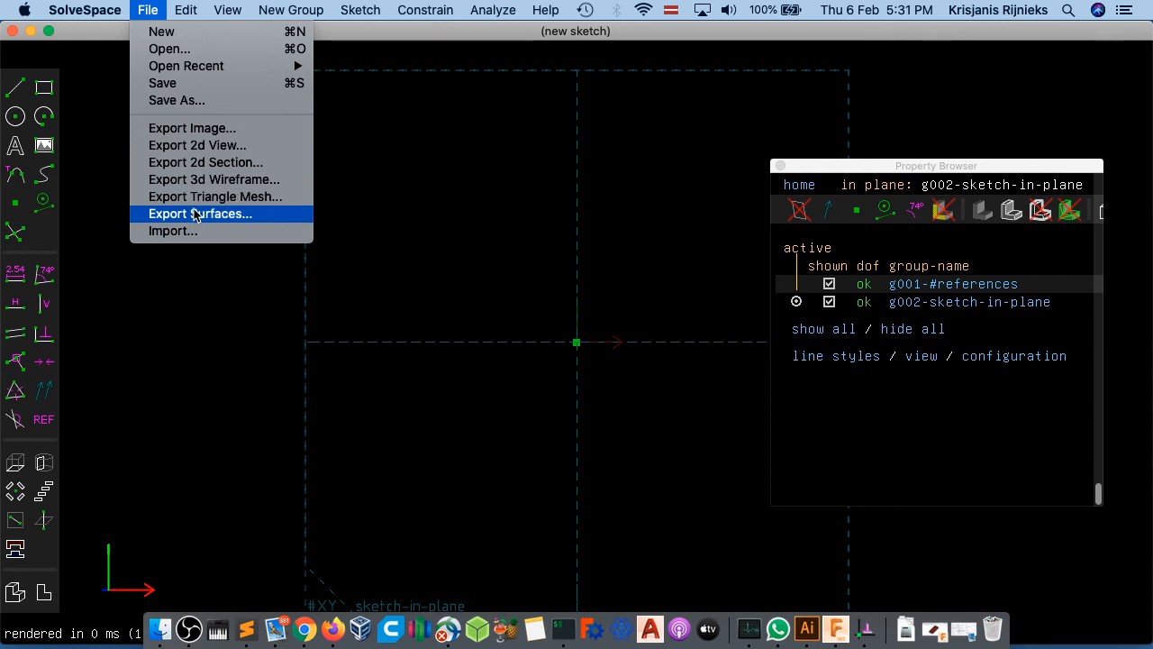
left_click(166, 230)
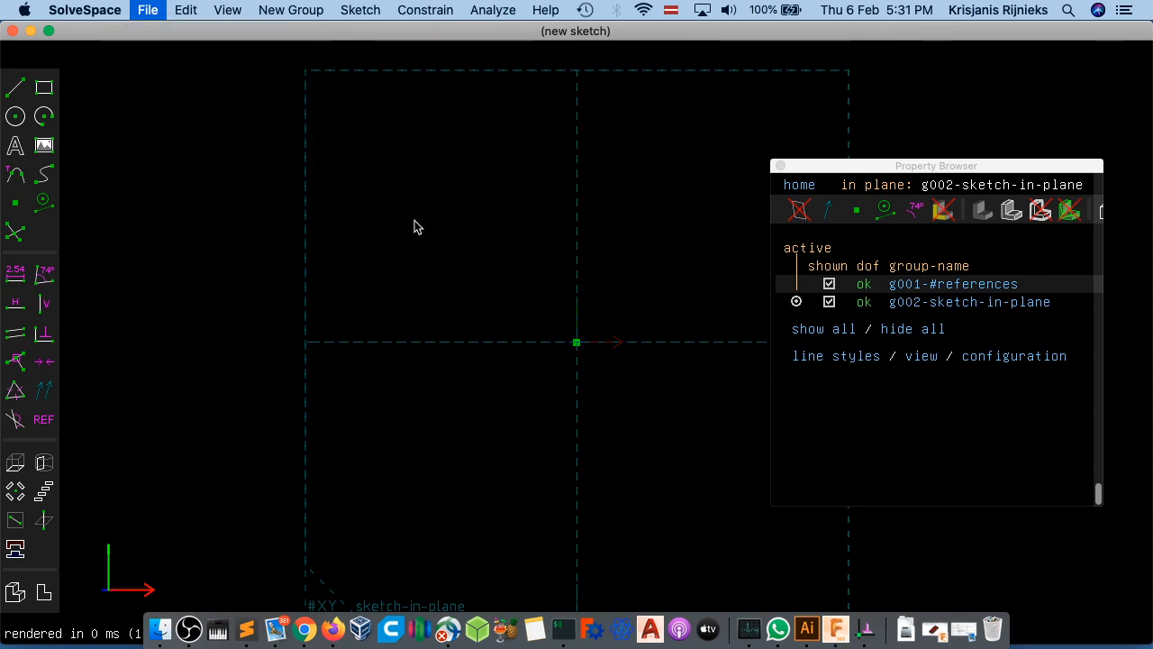
left_click(472, 258)
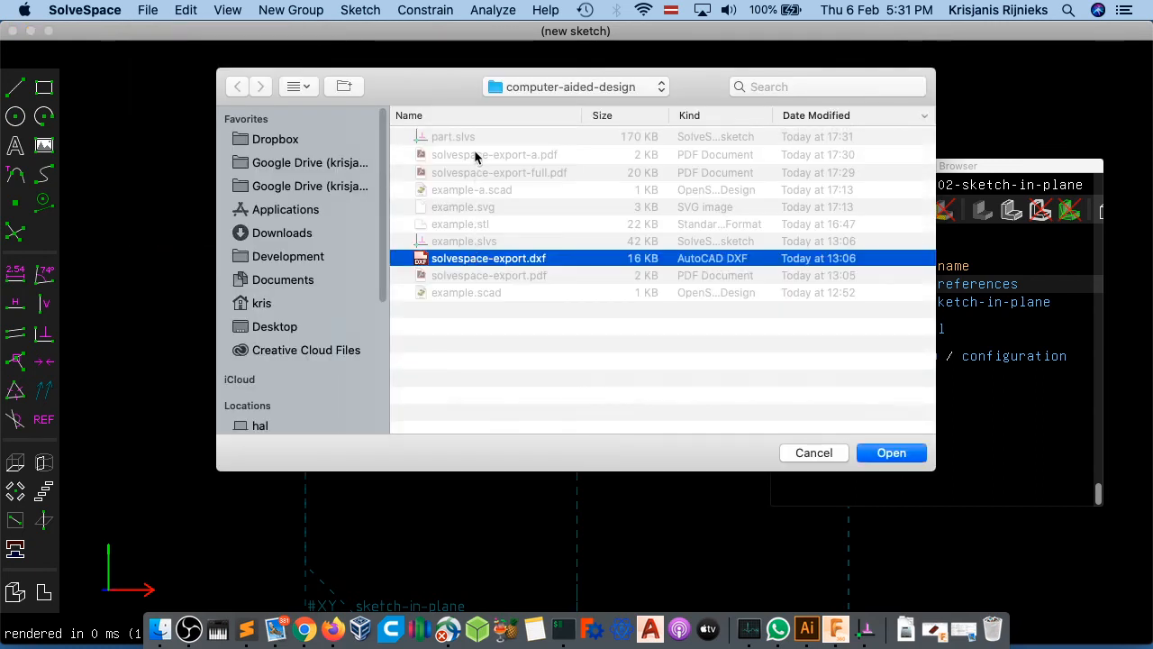
key("Return")
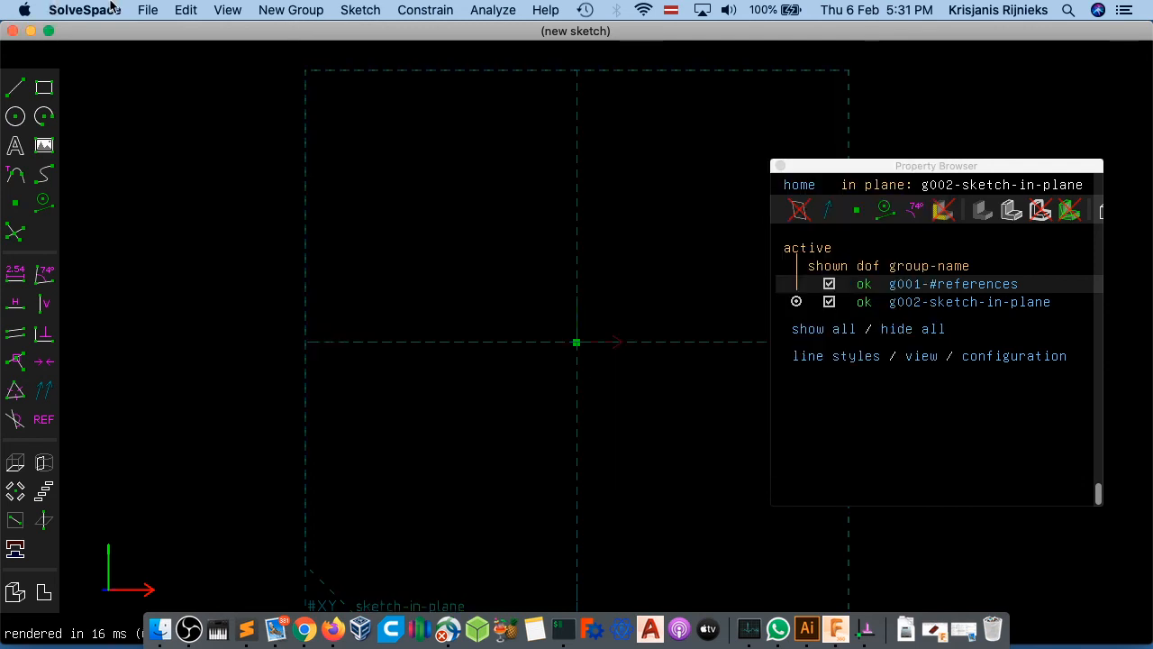
left_click(148, 10)
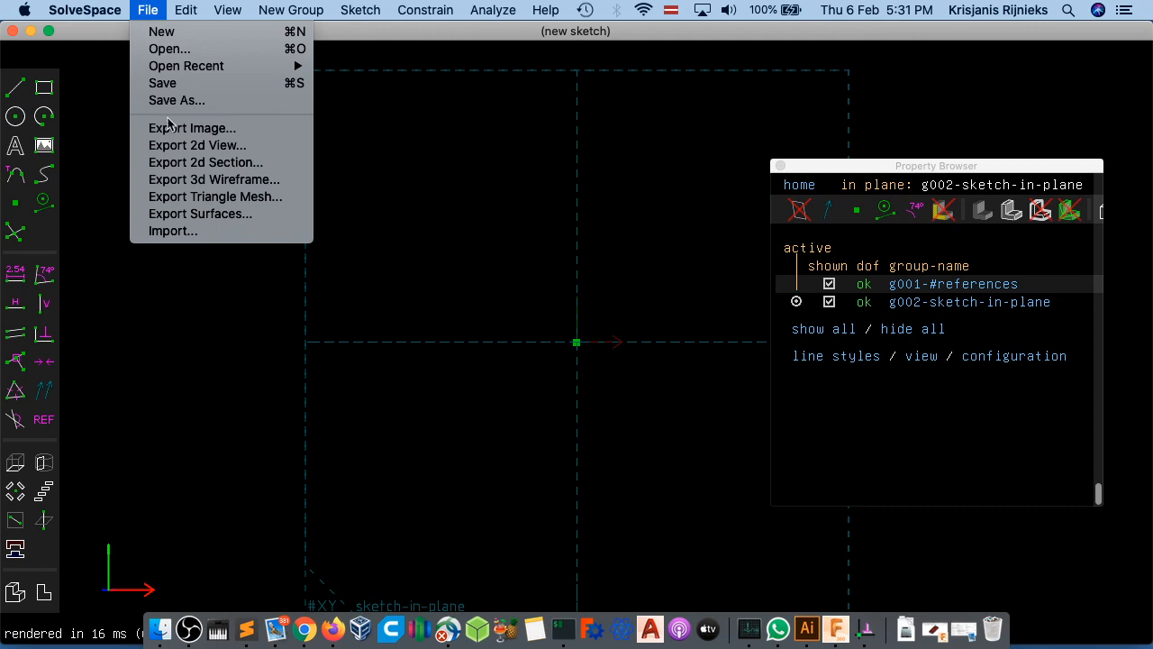
left_click(189, 179)
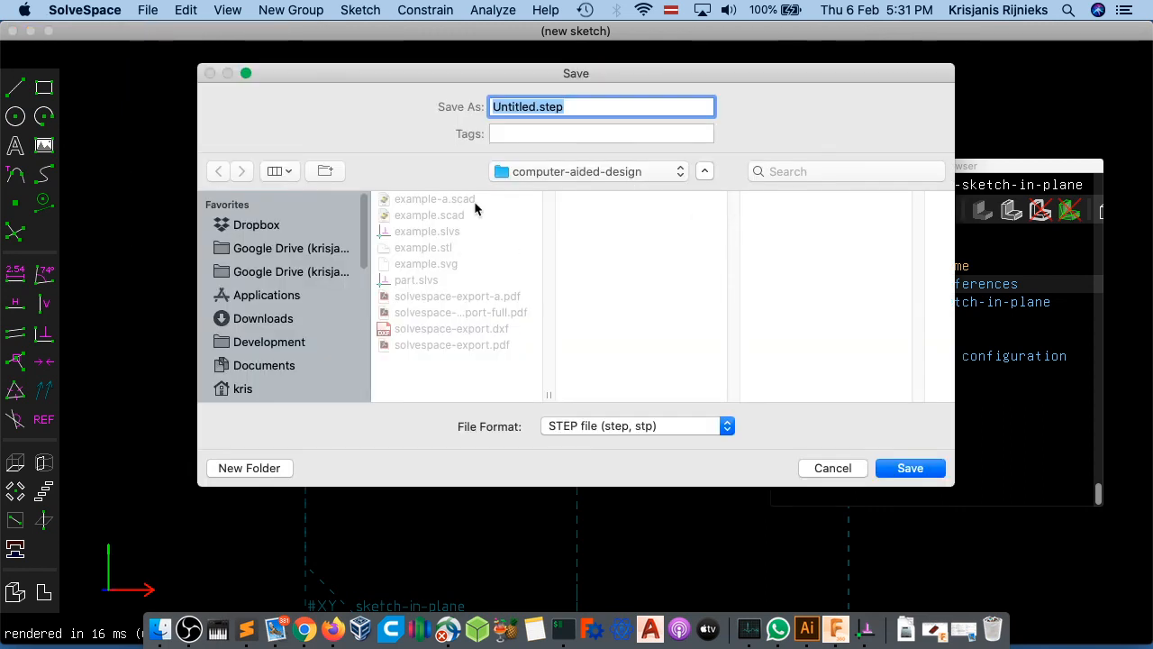
left_click(830, 468)
left_click(148, 10)
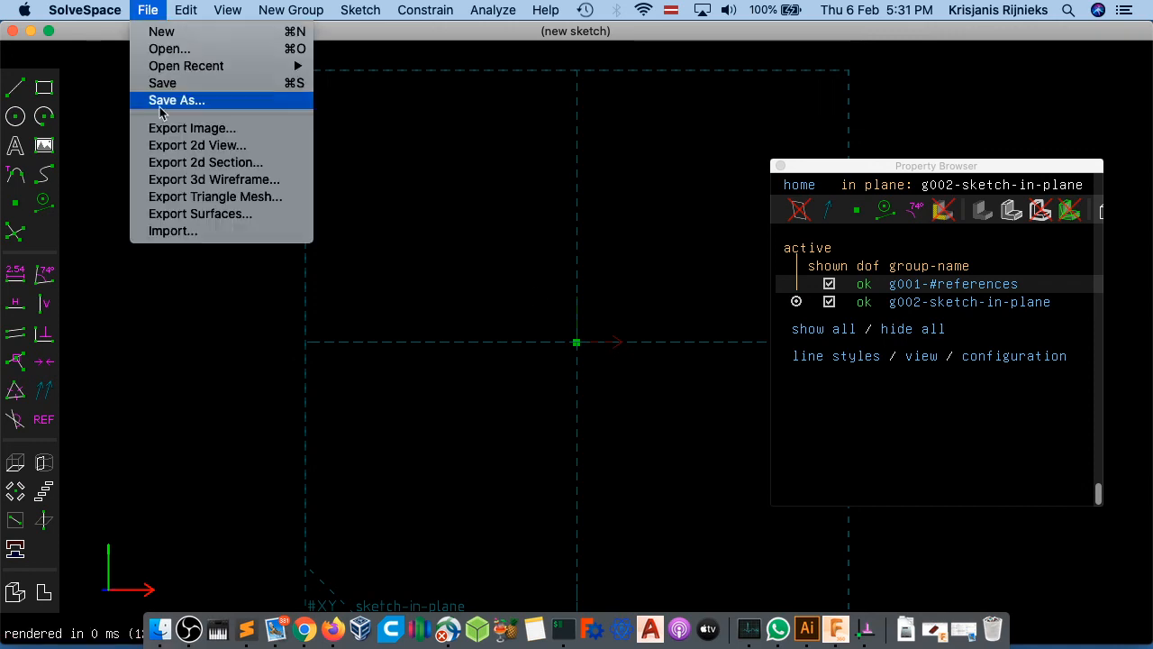
left_click(180, 231)
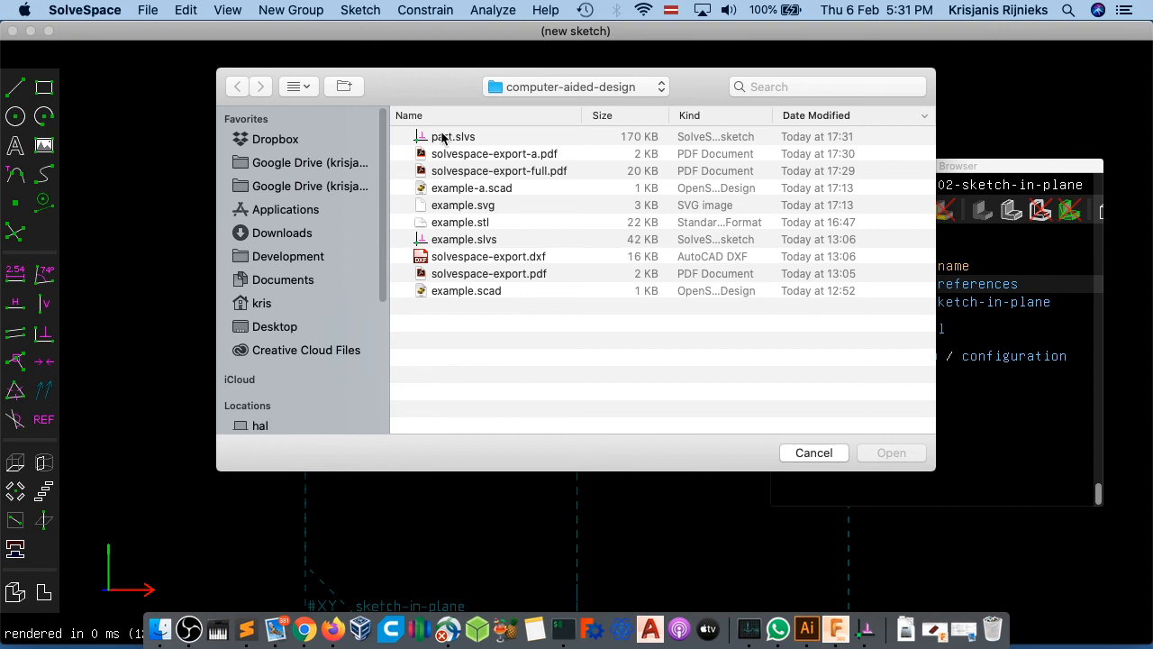
left_click(810, 452)
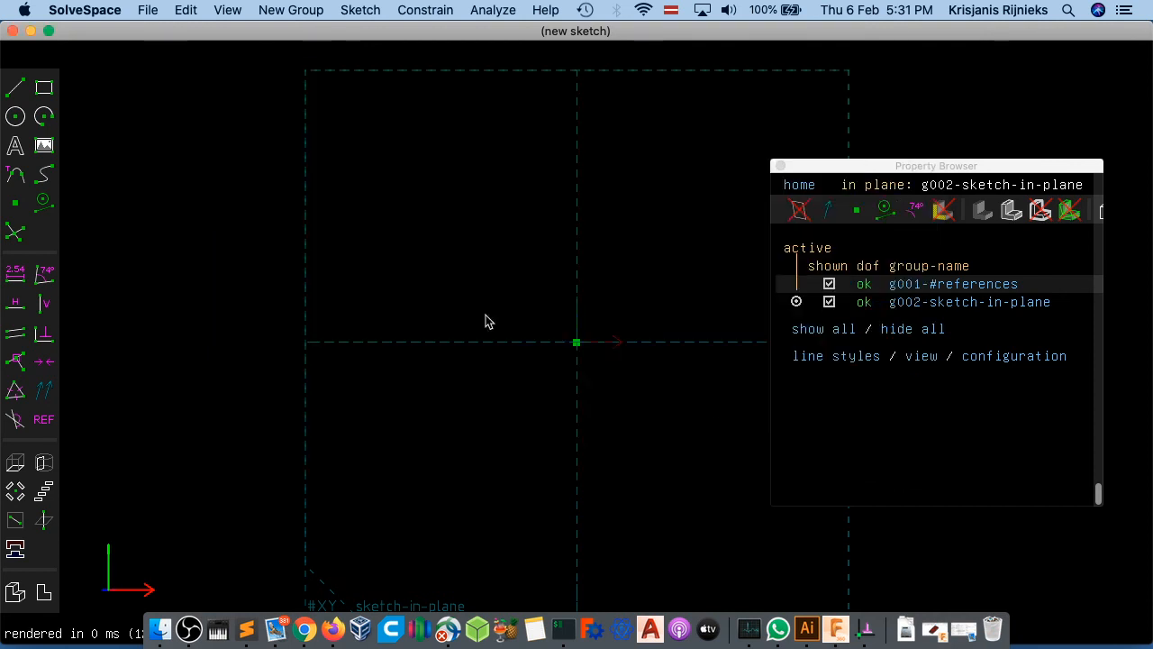
- Reopen part.slvs to view the saved plate and start a new empty sketch again
left_click(225, 10)
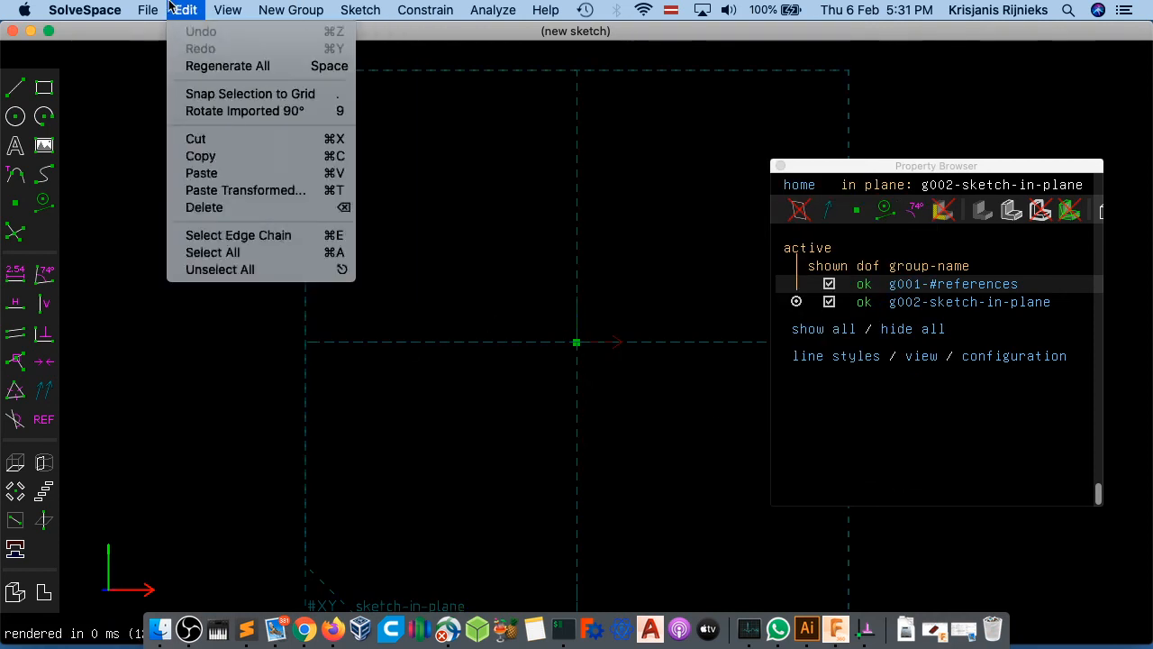
mouse_move(154, 5)
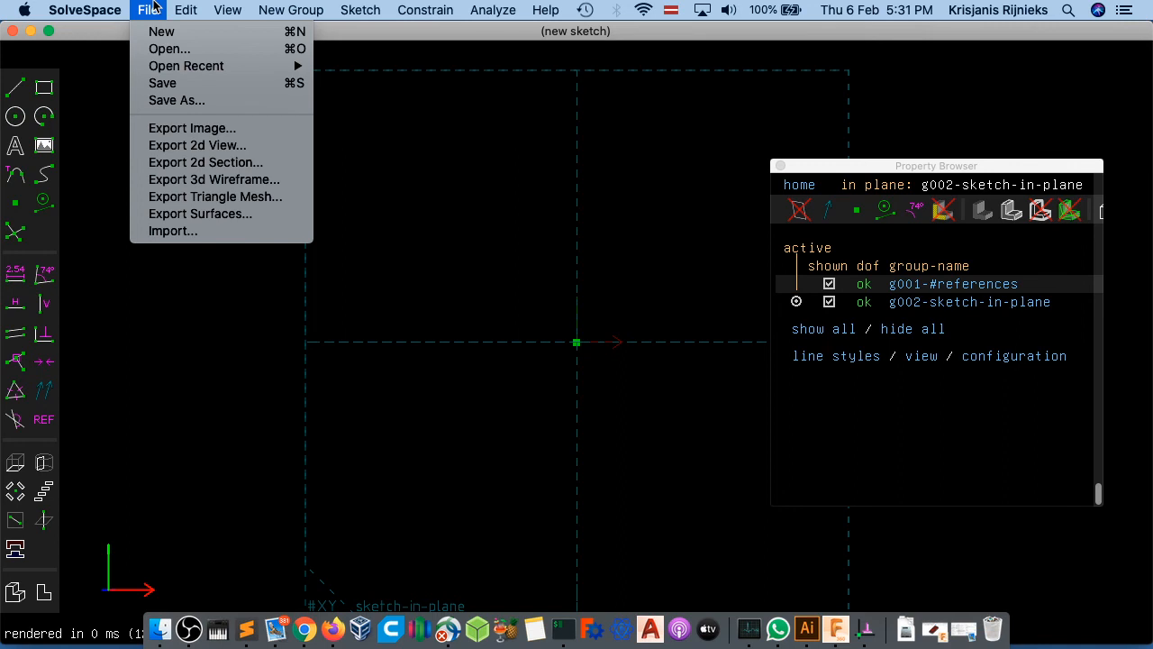
left_click(165, 48)
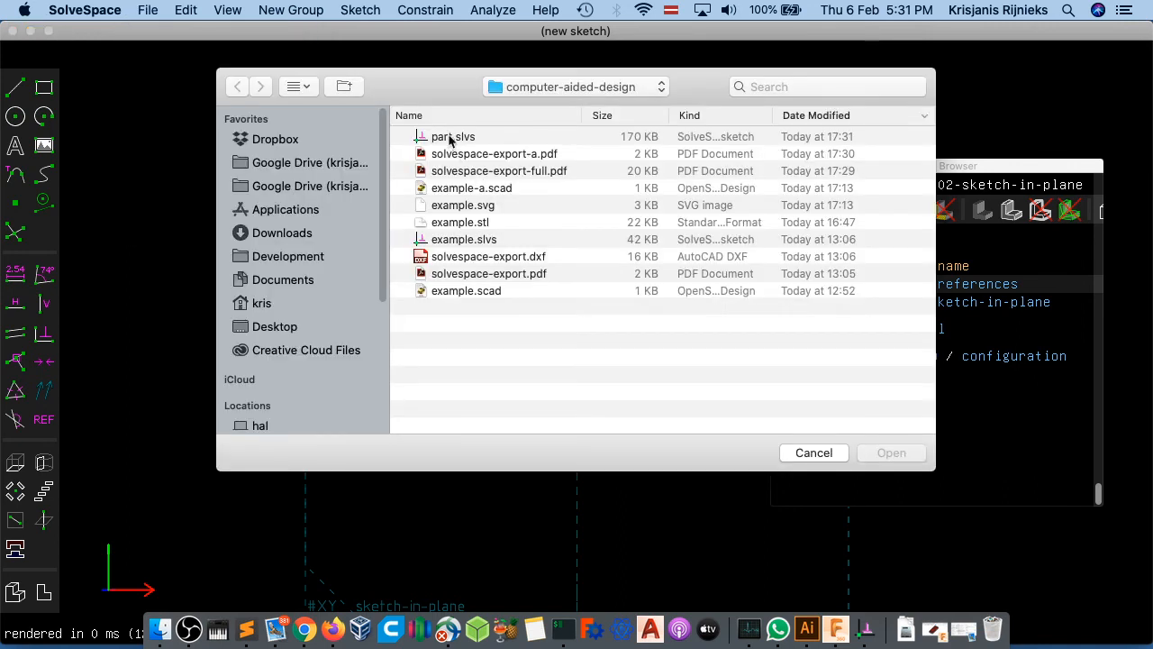
left_click(451, 137)
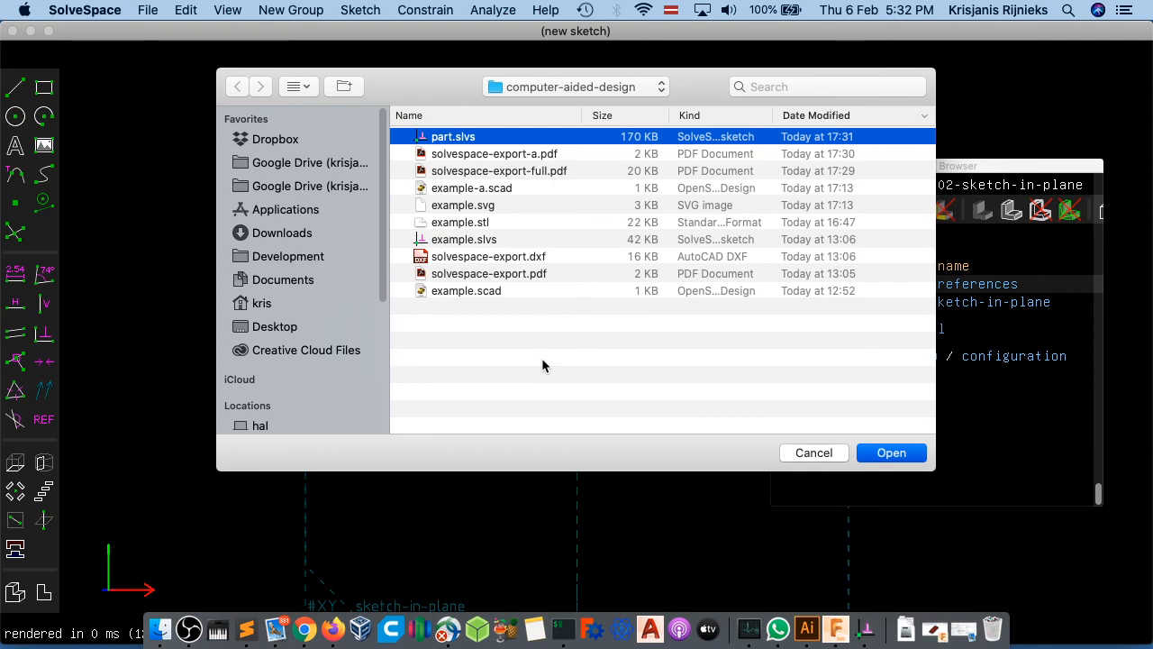
key("Return")
scroll(417, 258, "down", 3)
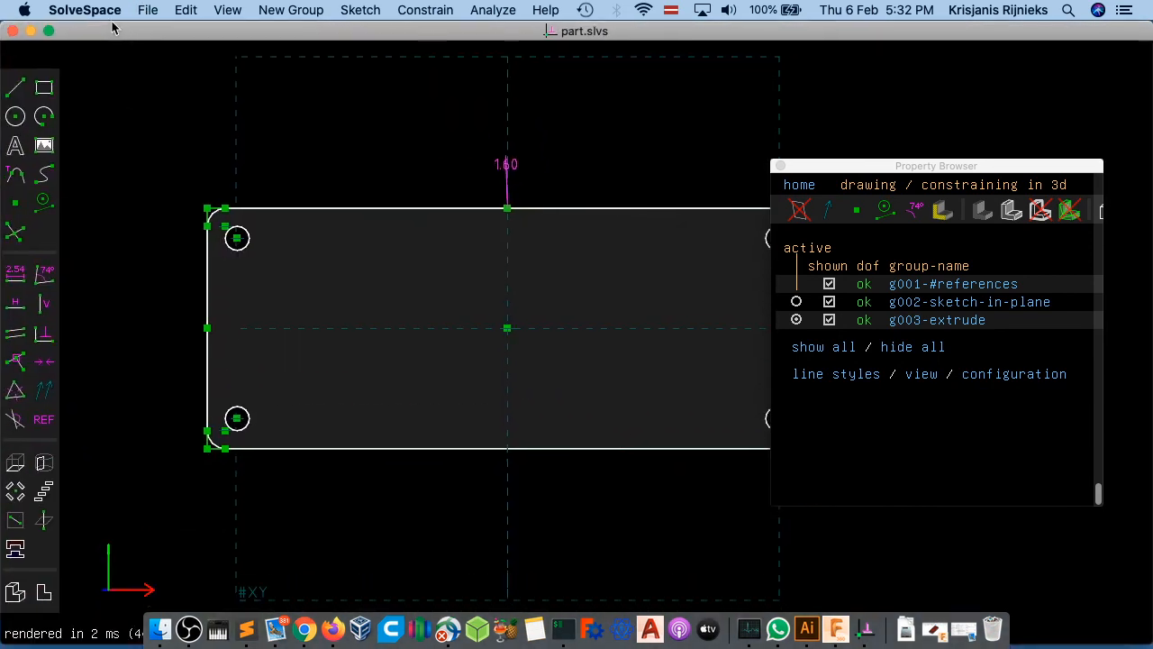
left_click(147, 10)
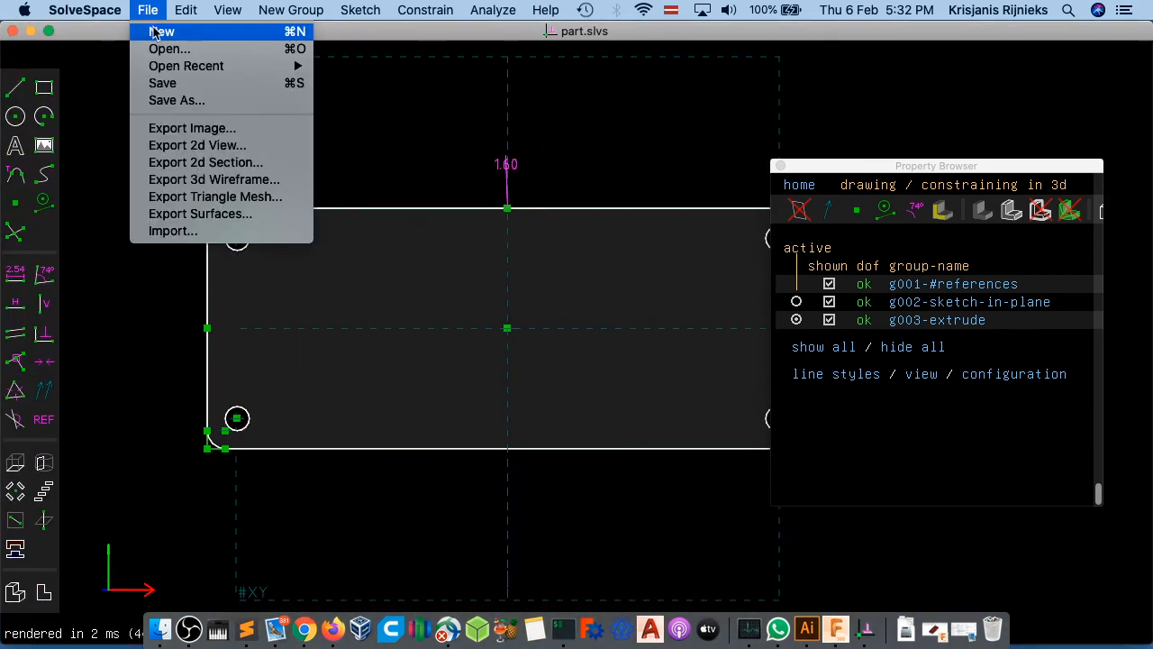
left_click(160, 31)
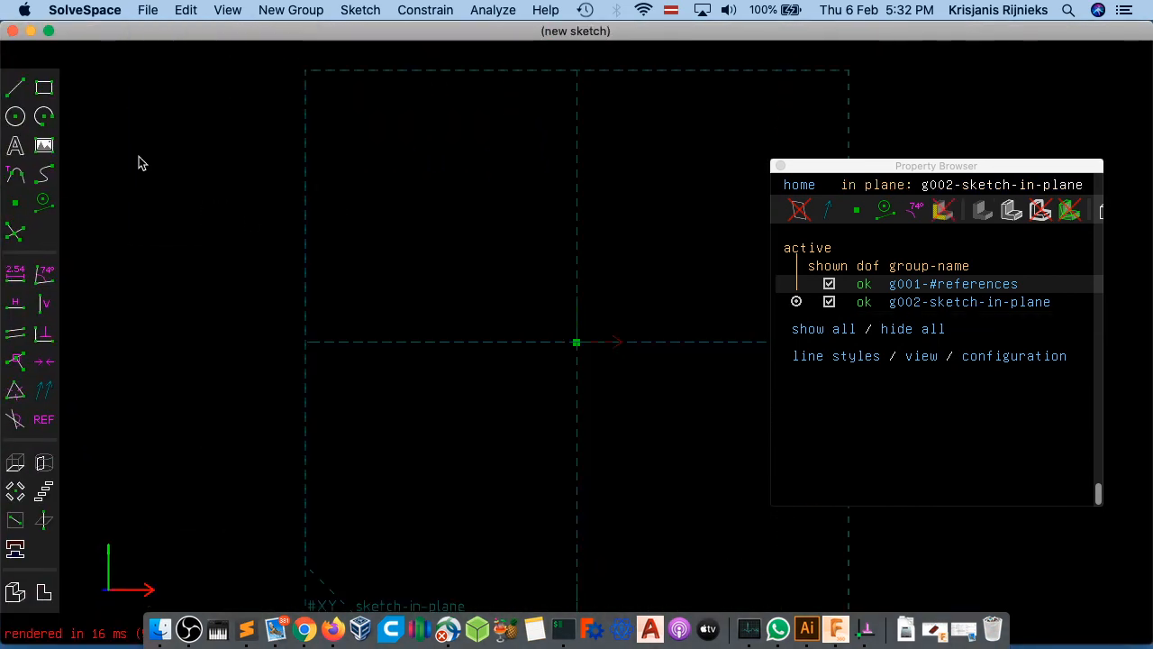
left_click(148, 10)
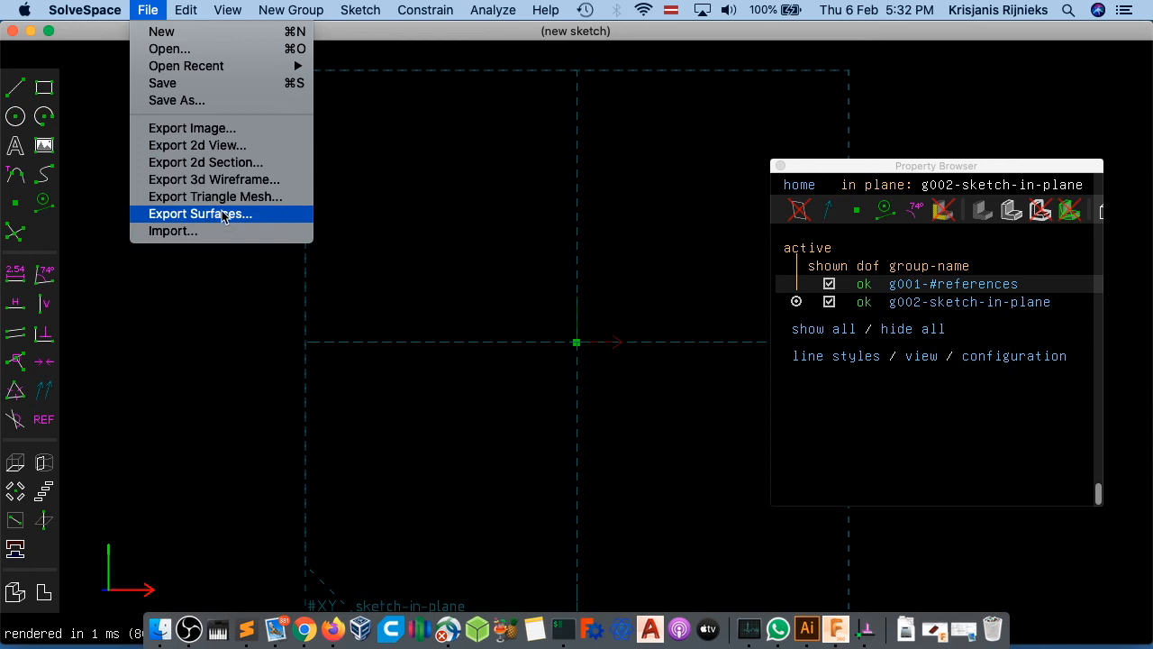
mouse_move(203, 6)
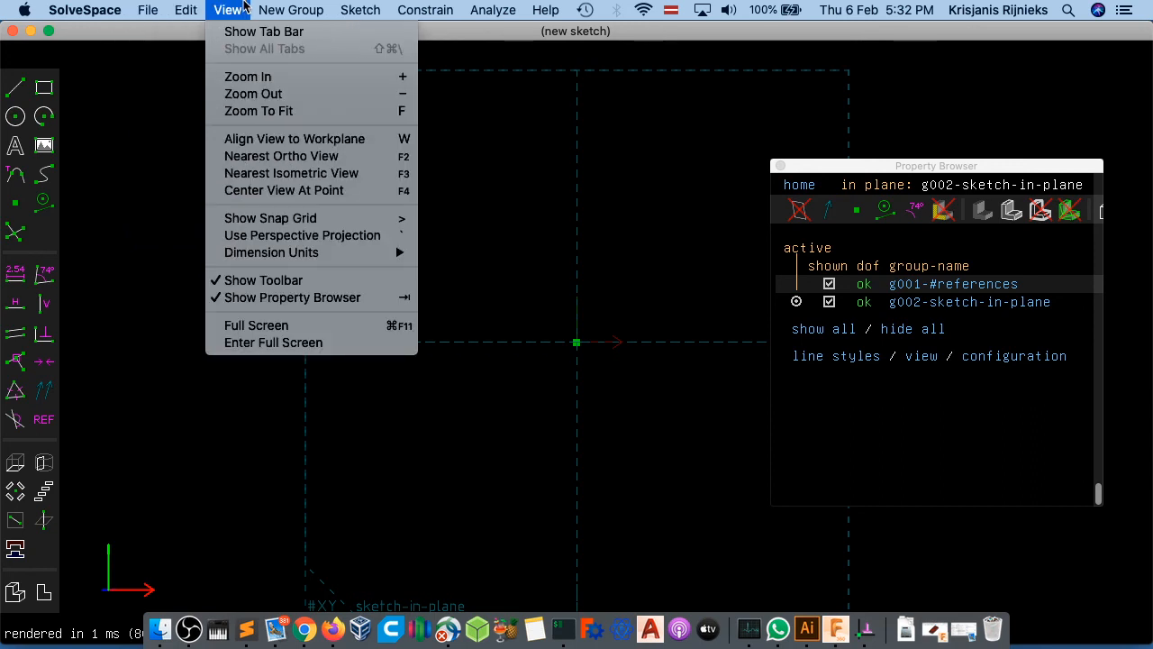
mouse_move(127, 5)
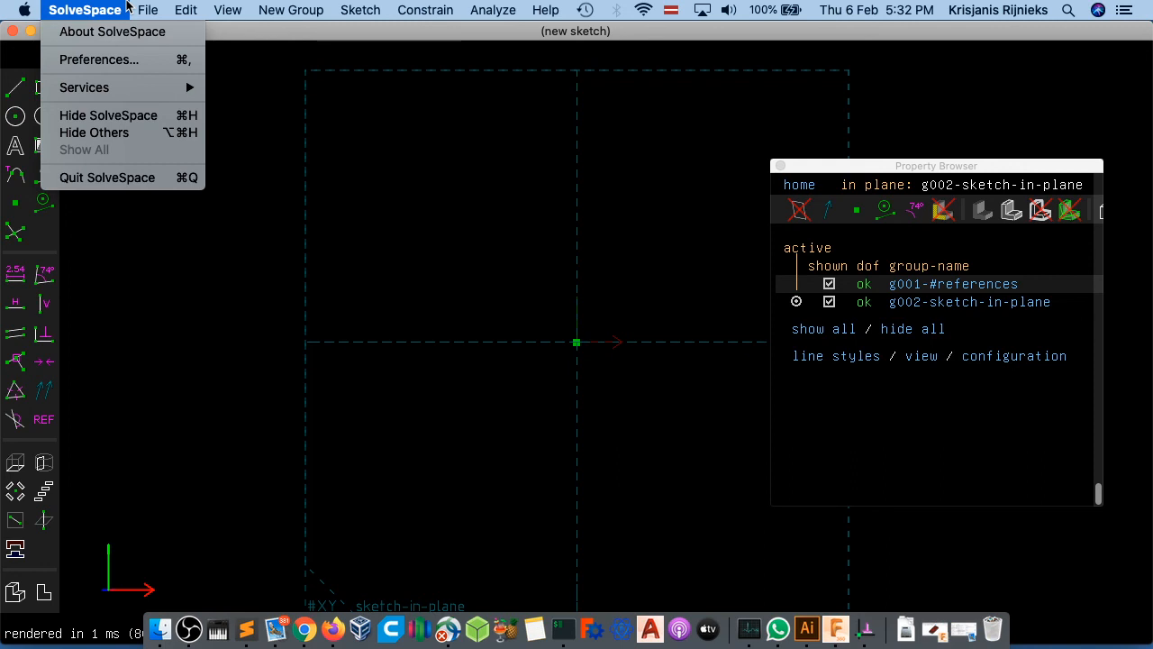
left_click(590, 149)
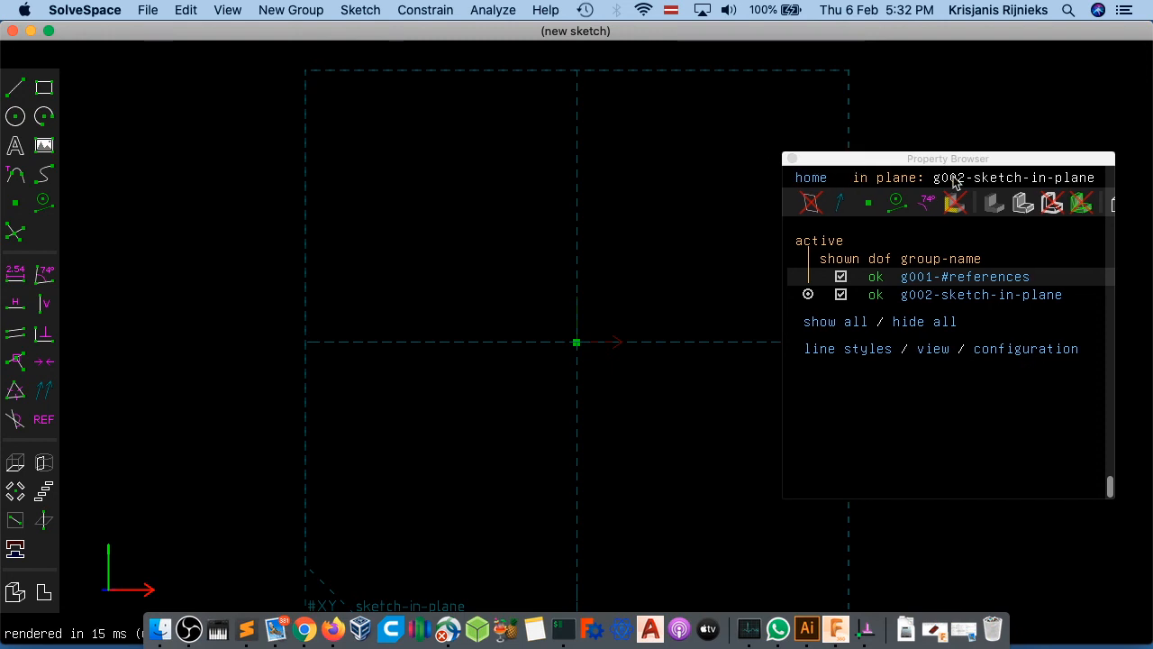
left_click(157, 10)
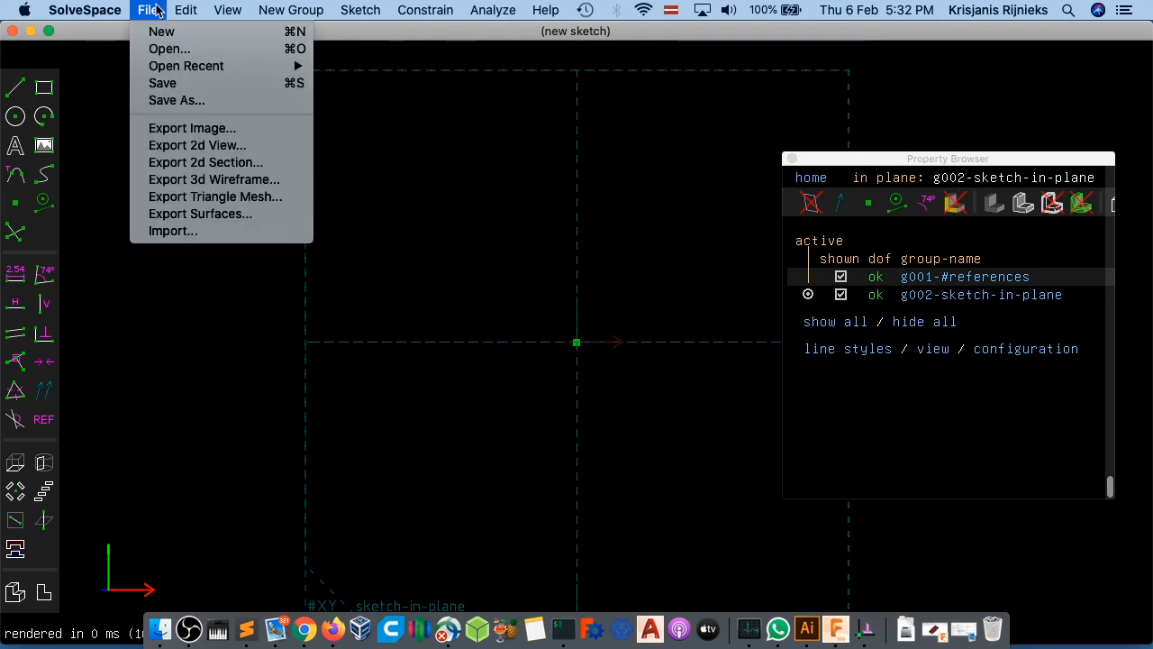
key("Escape")
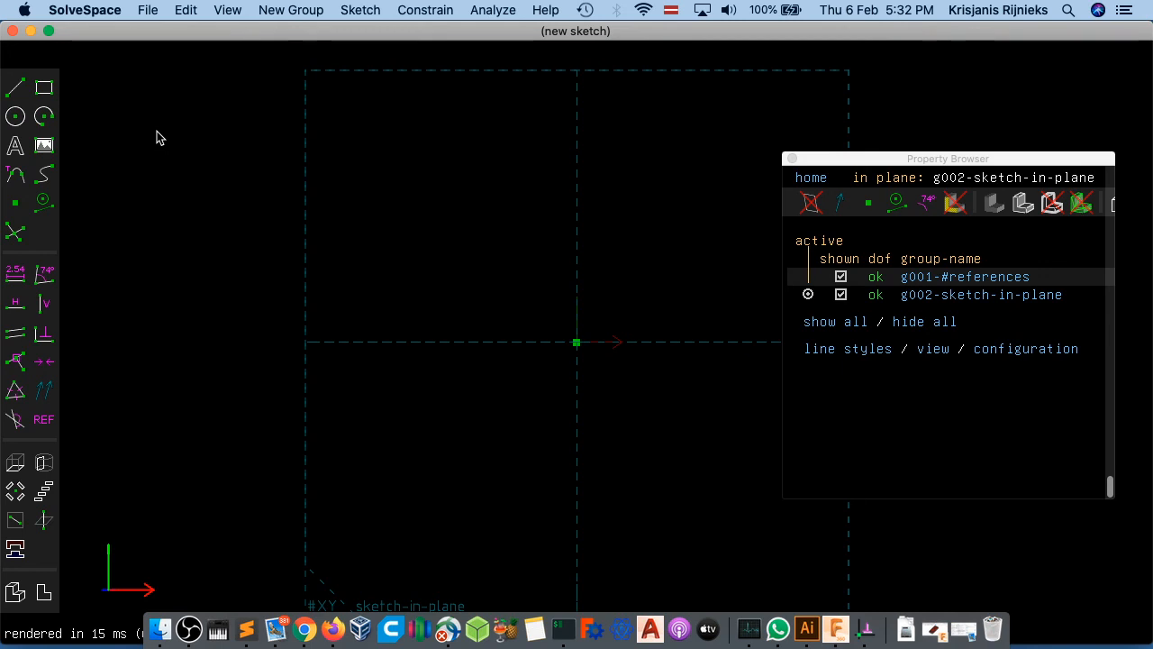
- Import solvespace-export.dxf into the empty sketch and undo the import
left_click(149, 10)
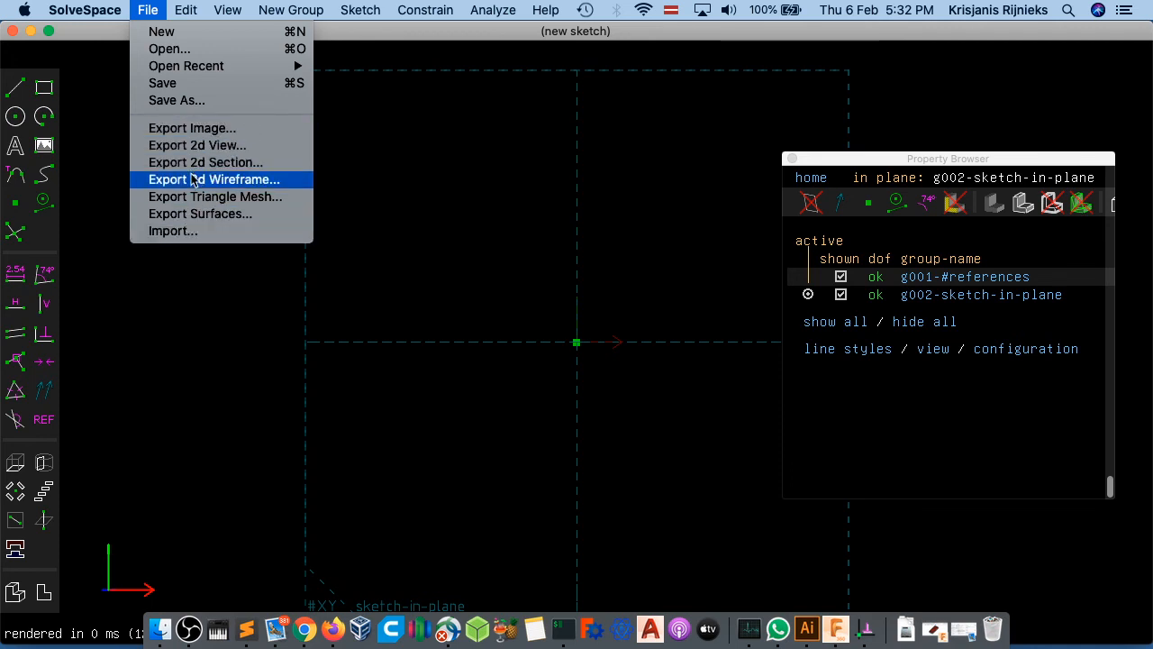
left_click(188, 231)
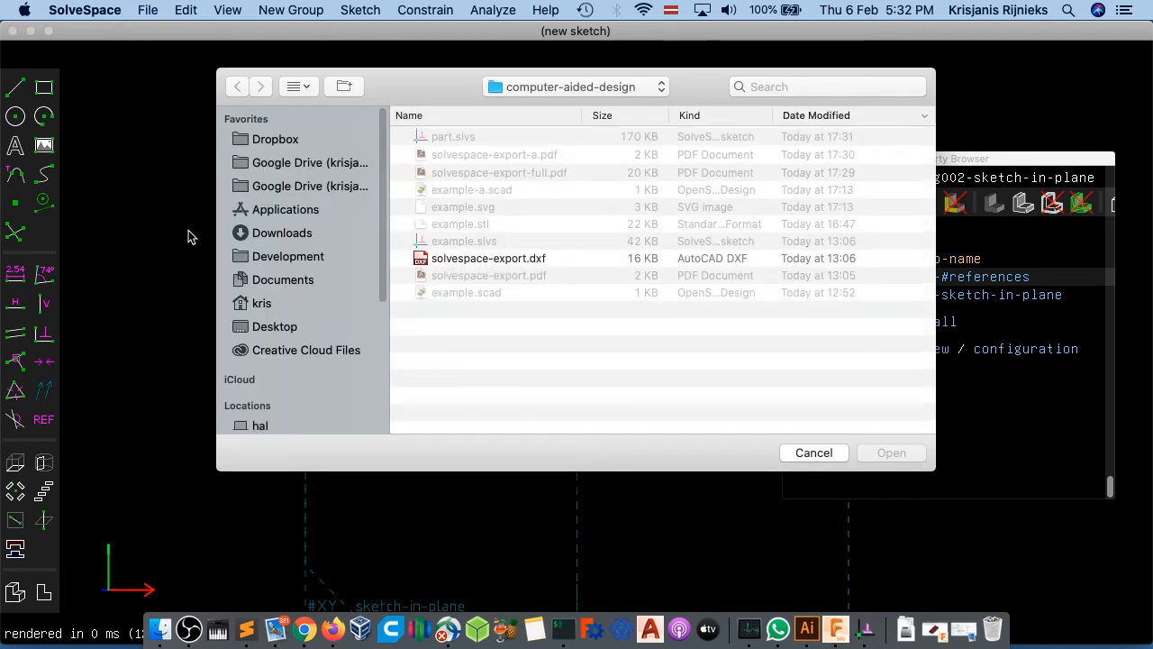
left_click(541, 258)
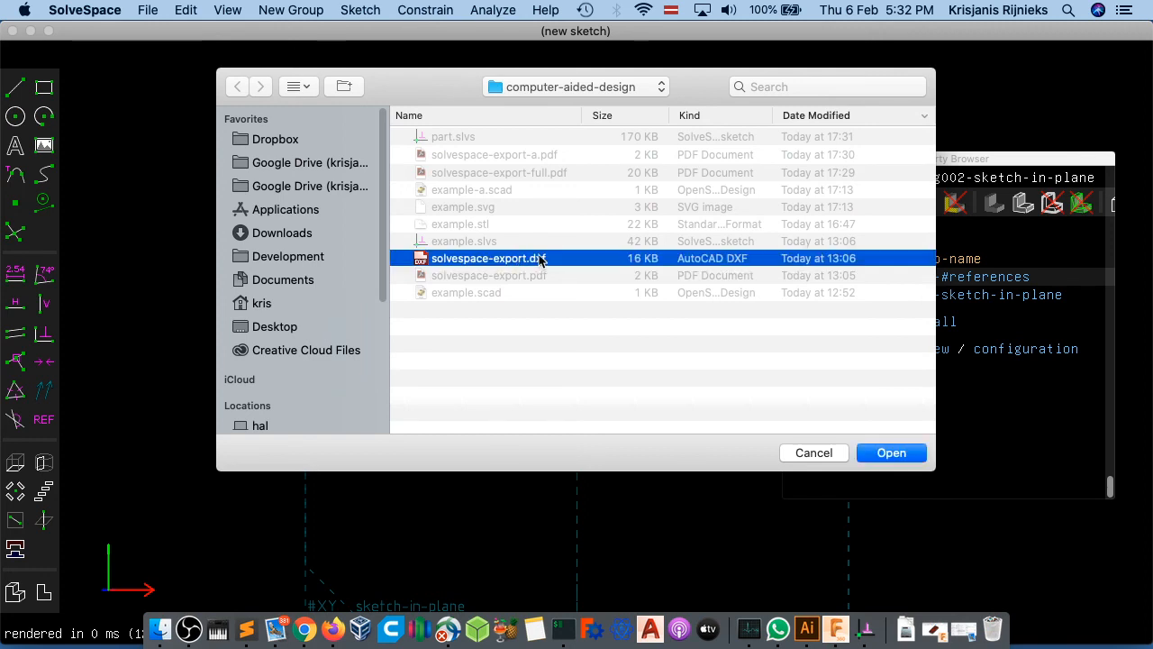
left_click(899, 455)
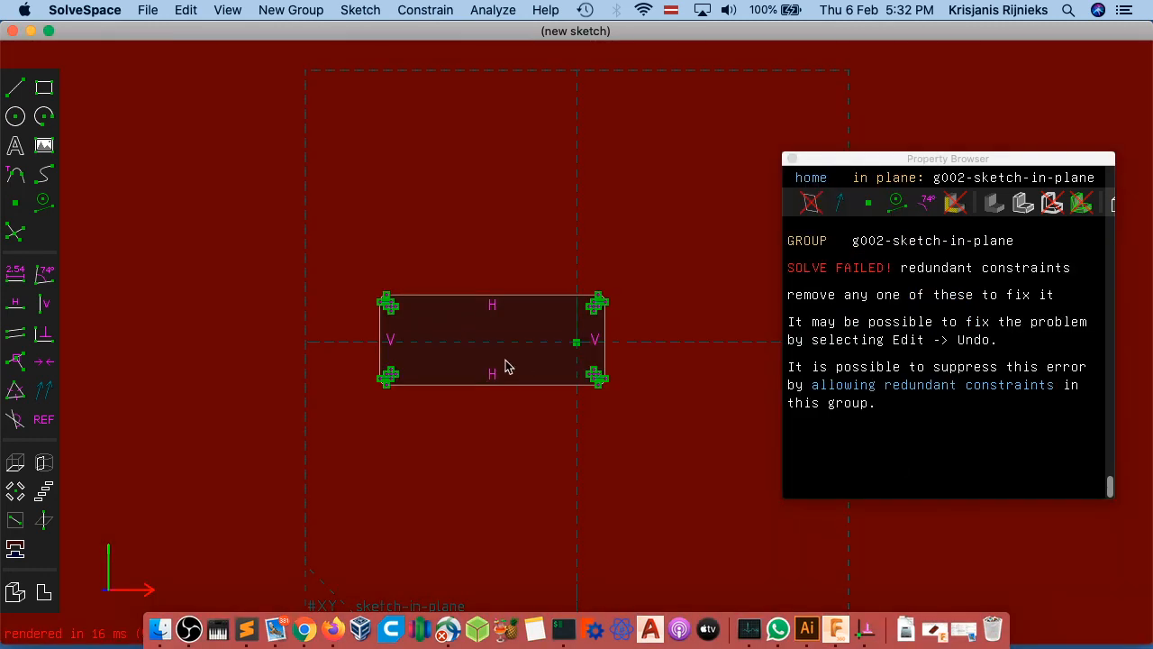
scroll(505, 365, "down", 1)
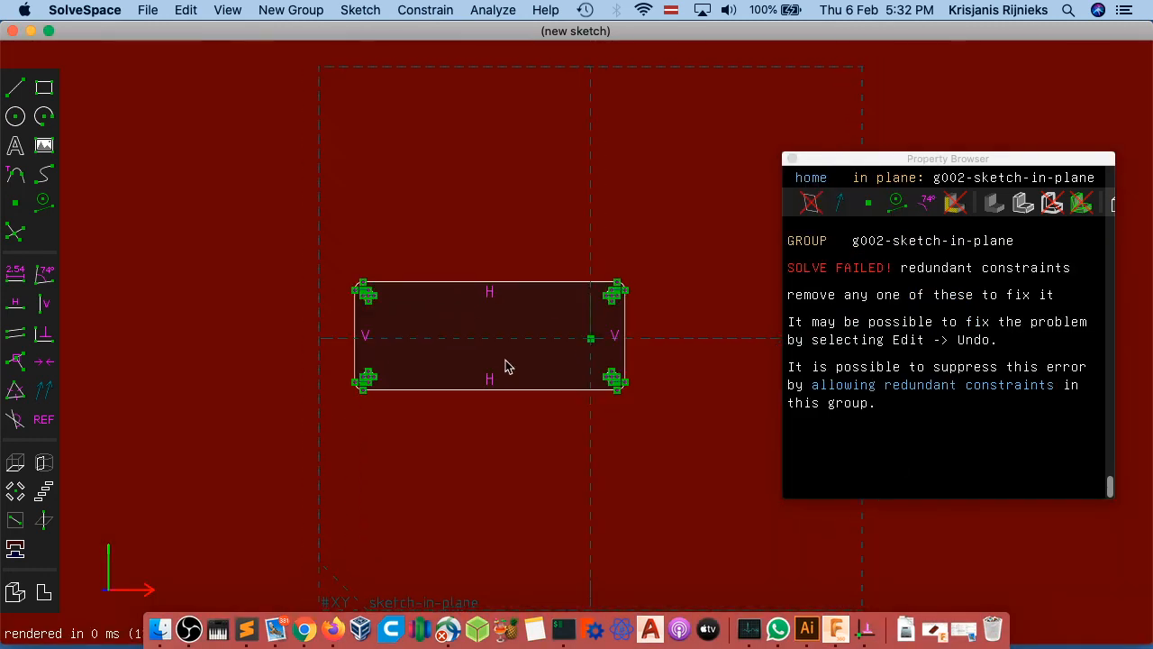
key("Escape")
key("super+z")
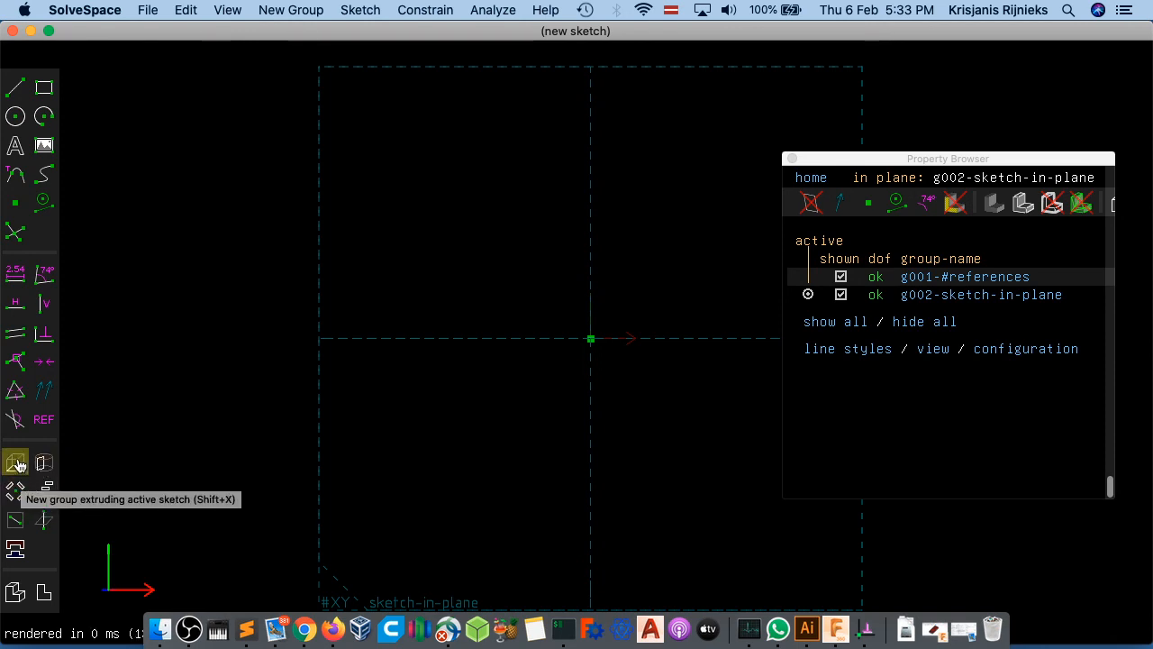
- Create a new extrude group from the empty active sketch
left_click(15, 468)
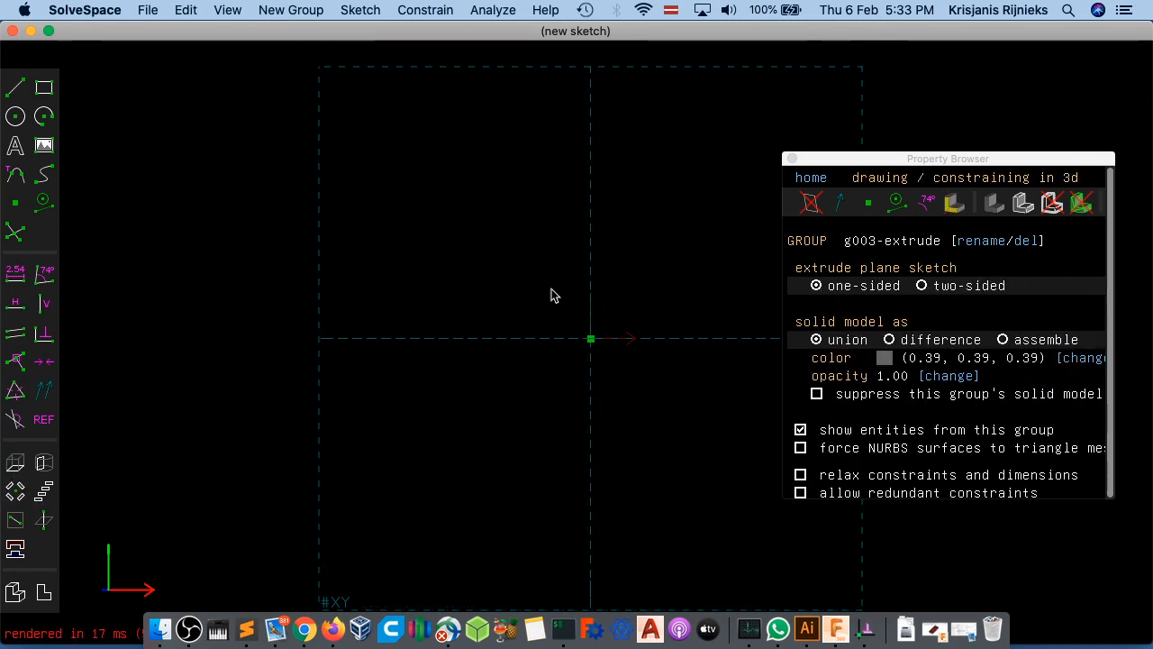
left_click(147, 10)
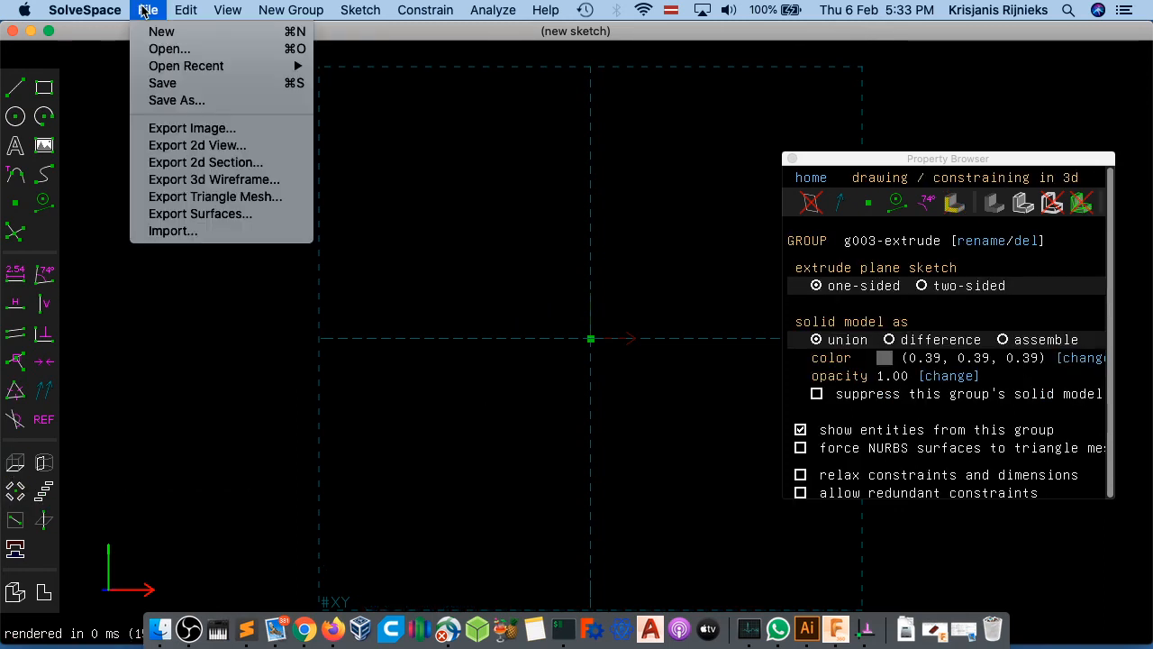
left_click(168, 232)
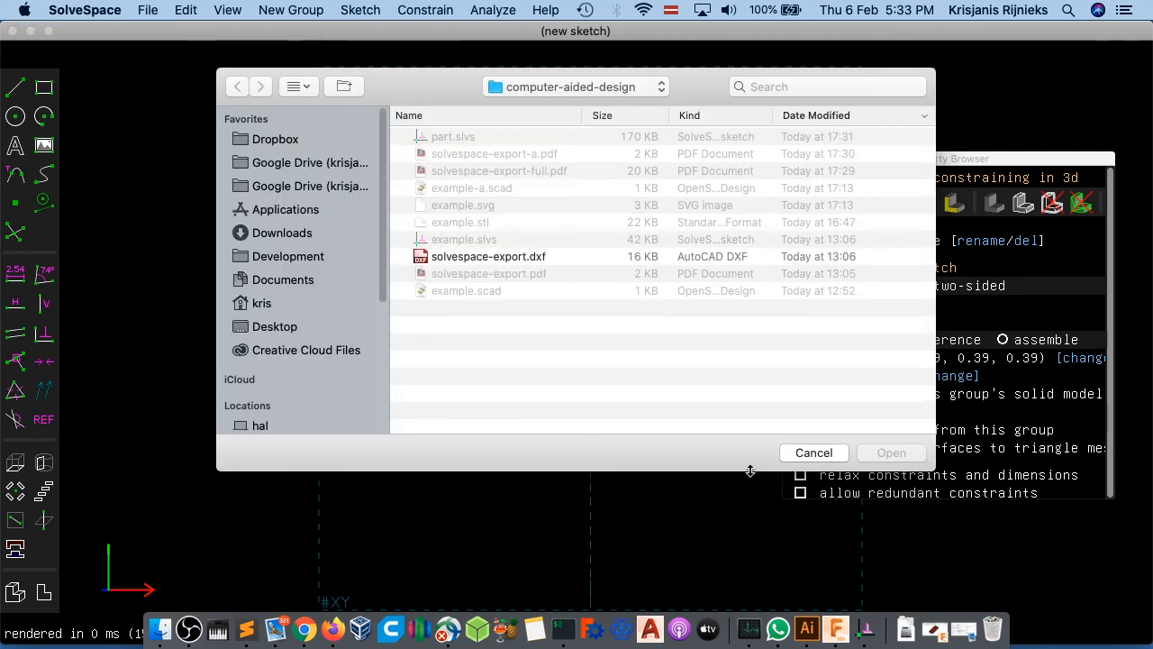
left_click(813, 452)
left_click(813, 202)
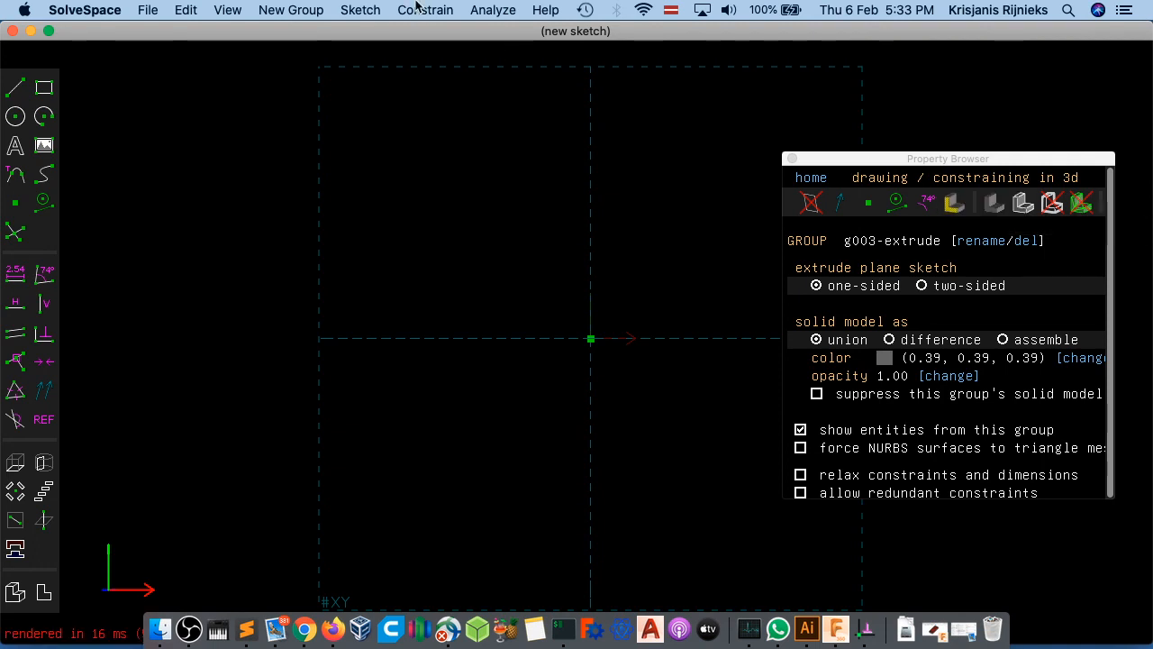
- Link part.slvs from the computer-aided-design folder into the sketch as an assembly part
left_click(417, 9)
mouse_move(297, 11)
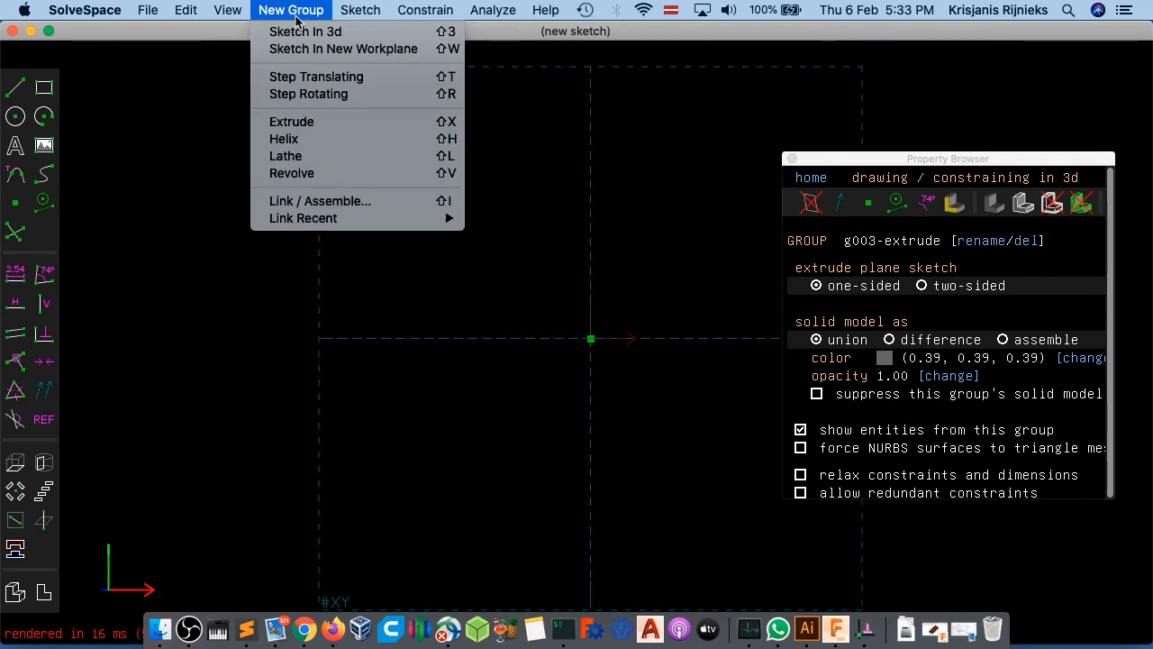
left_click(334, 208)
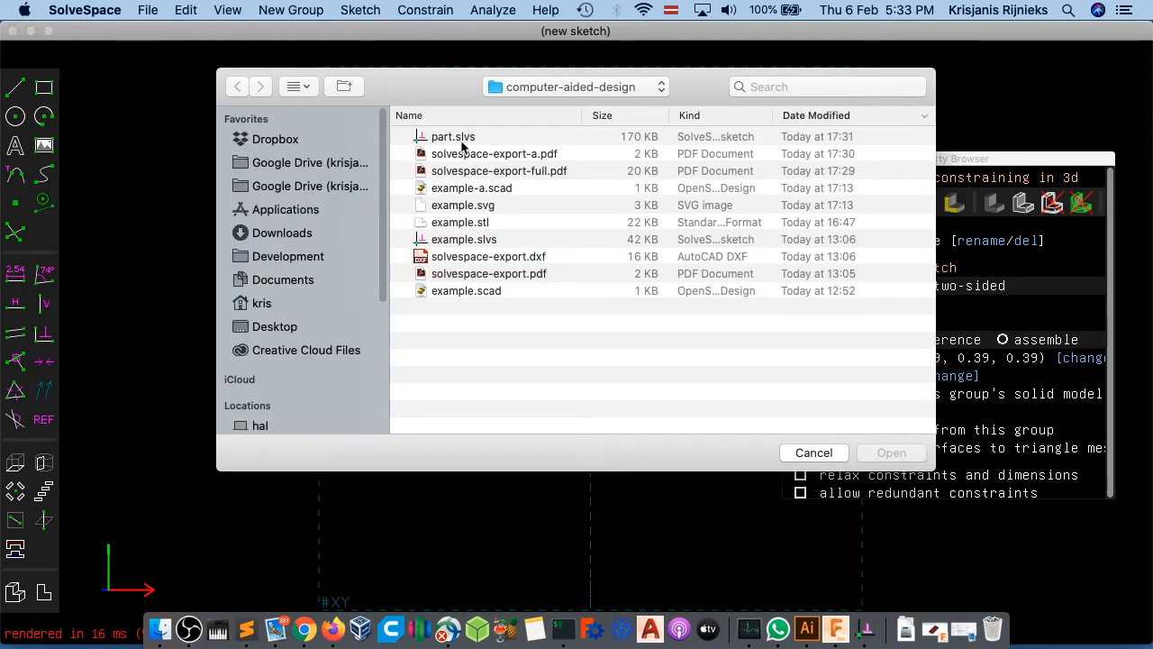
left_click(462, 140)
left_click(891, 452)
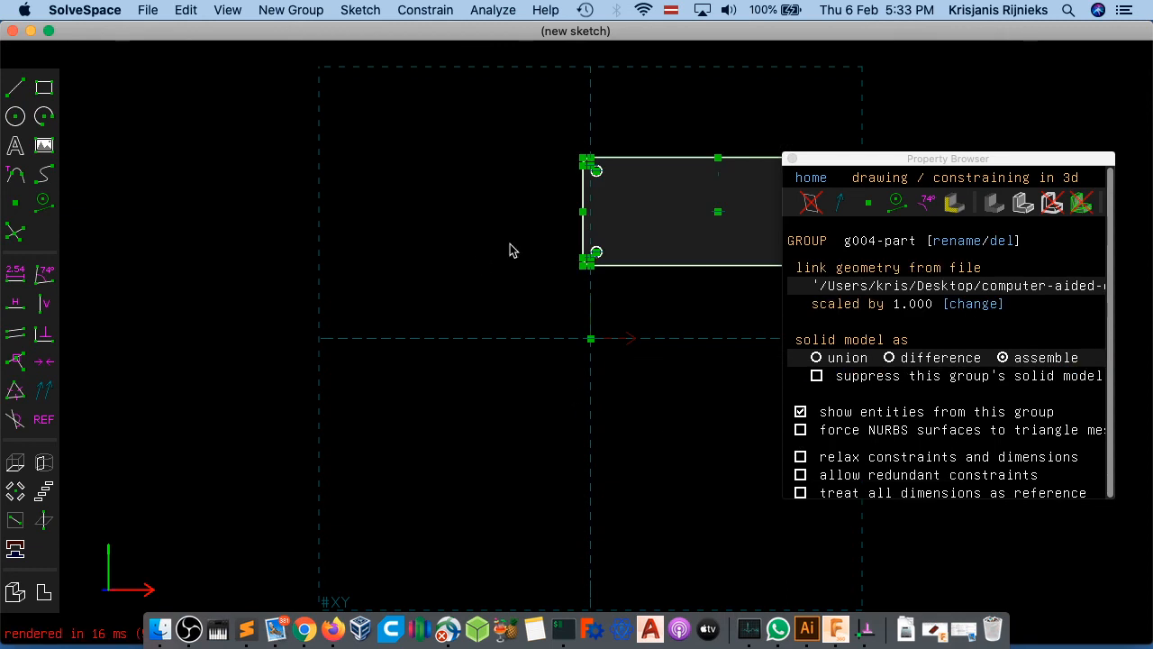
- Link a second copy of part.slvs into the assembly
middle_click_drag(669, 265, 618, 272)
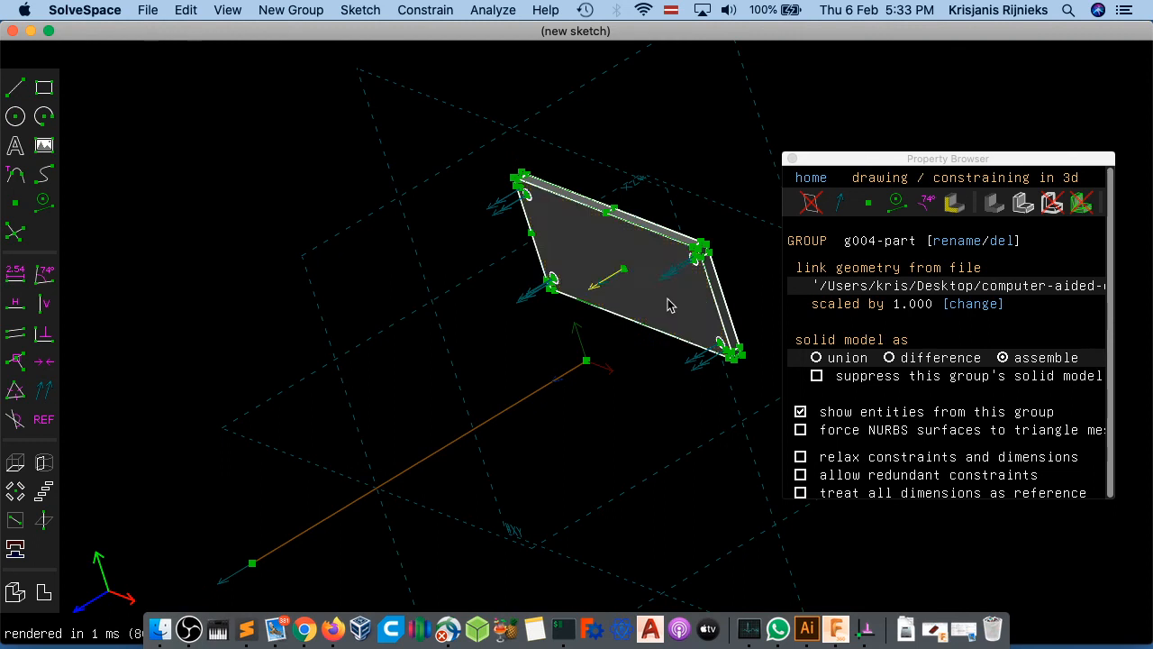
left_click(291, 10)
left_click(299, 200)
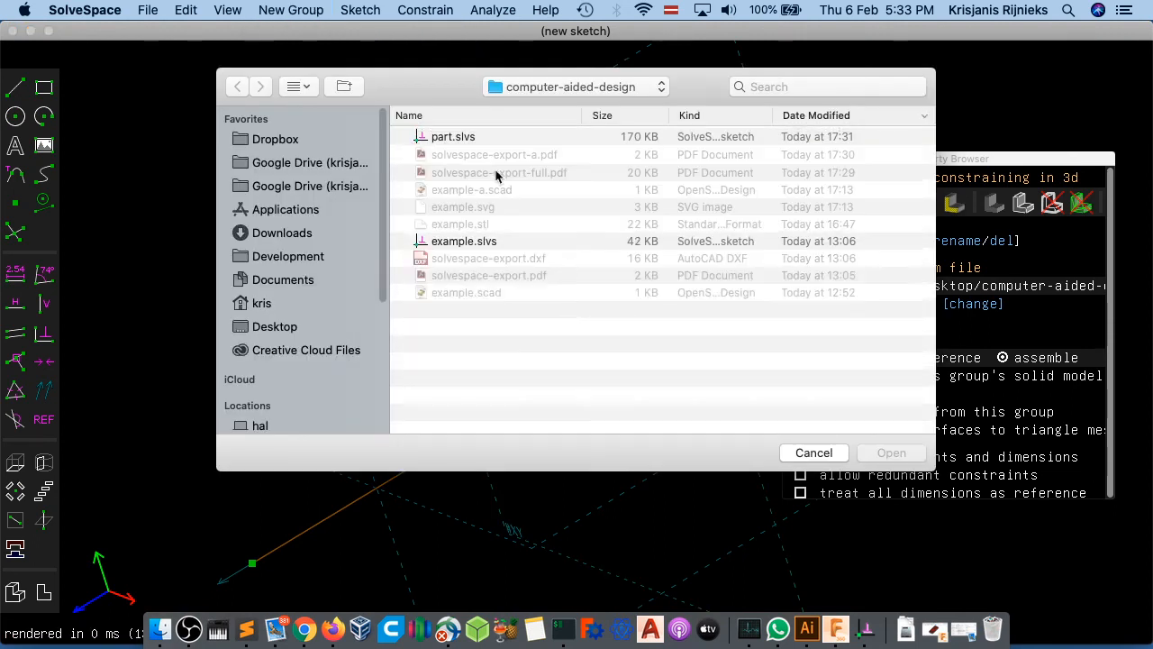
left_click(874, 457)
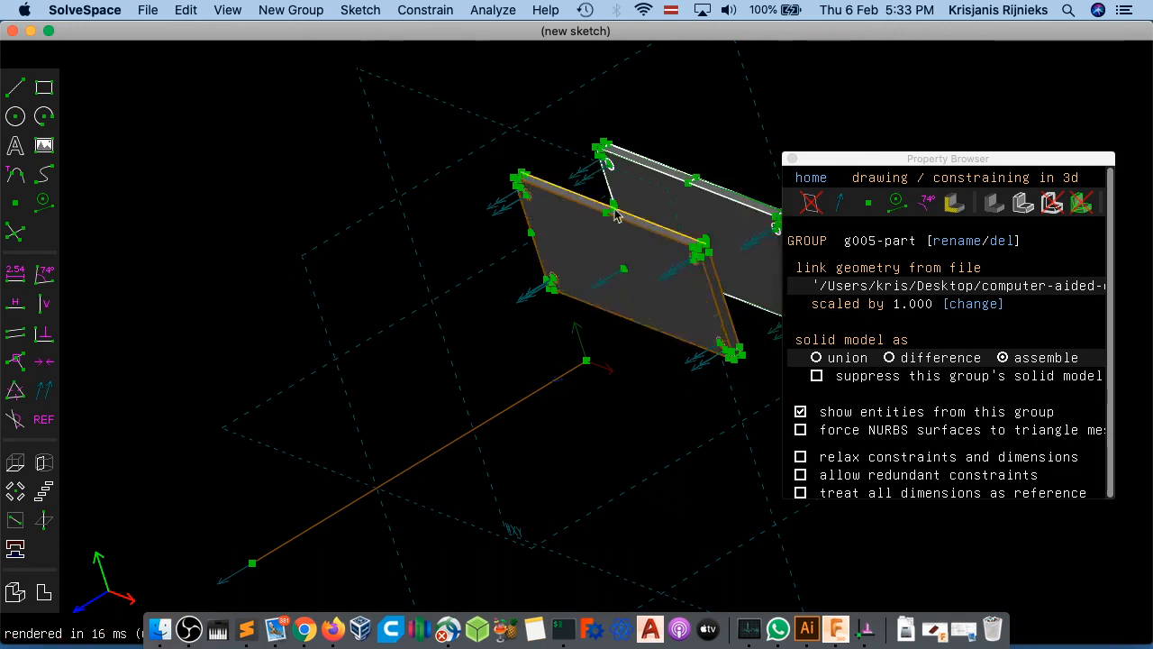
- Constrain an upper corner point of the second plate onto the upper corner point at the opposite end of the first plate
scroll(662, 194, "up", 3)
middle_click_drag(662, 194, 432, 283)
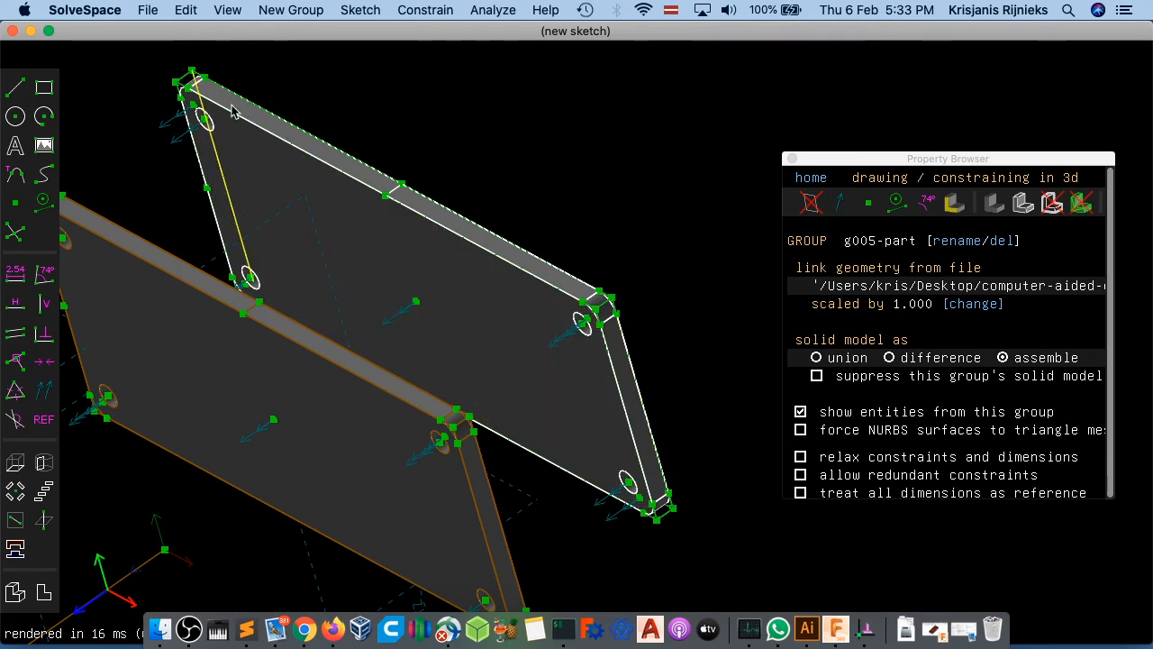
scroll(177, 86, "down", 3)
left_click(176, 84)
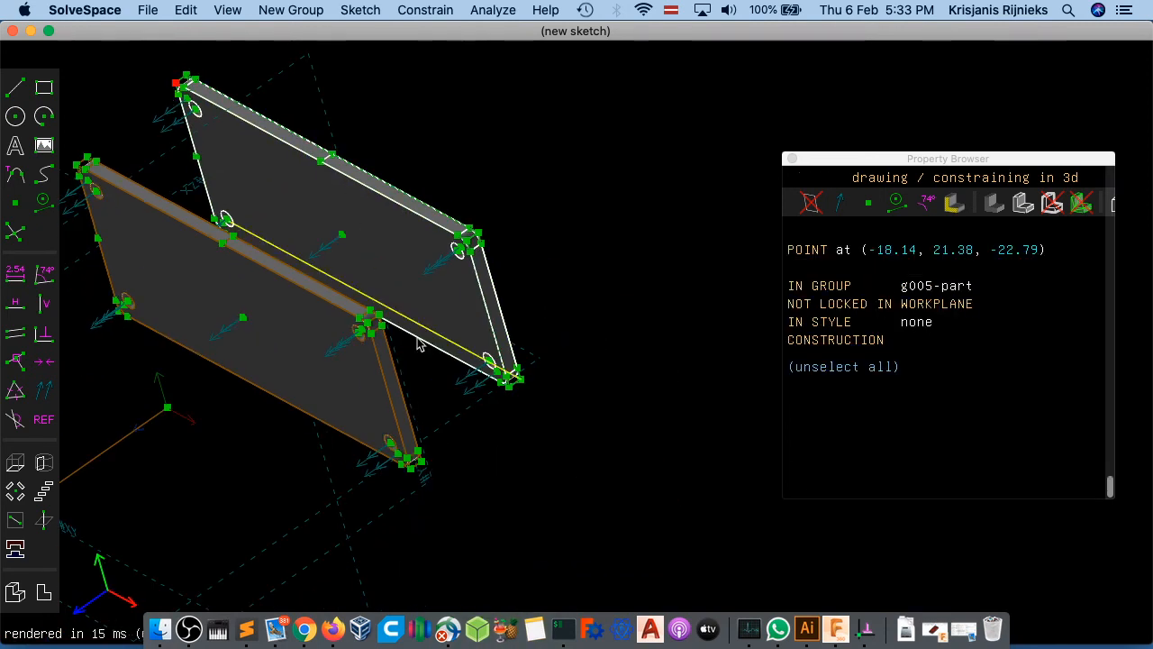
left_click(378, 316)
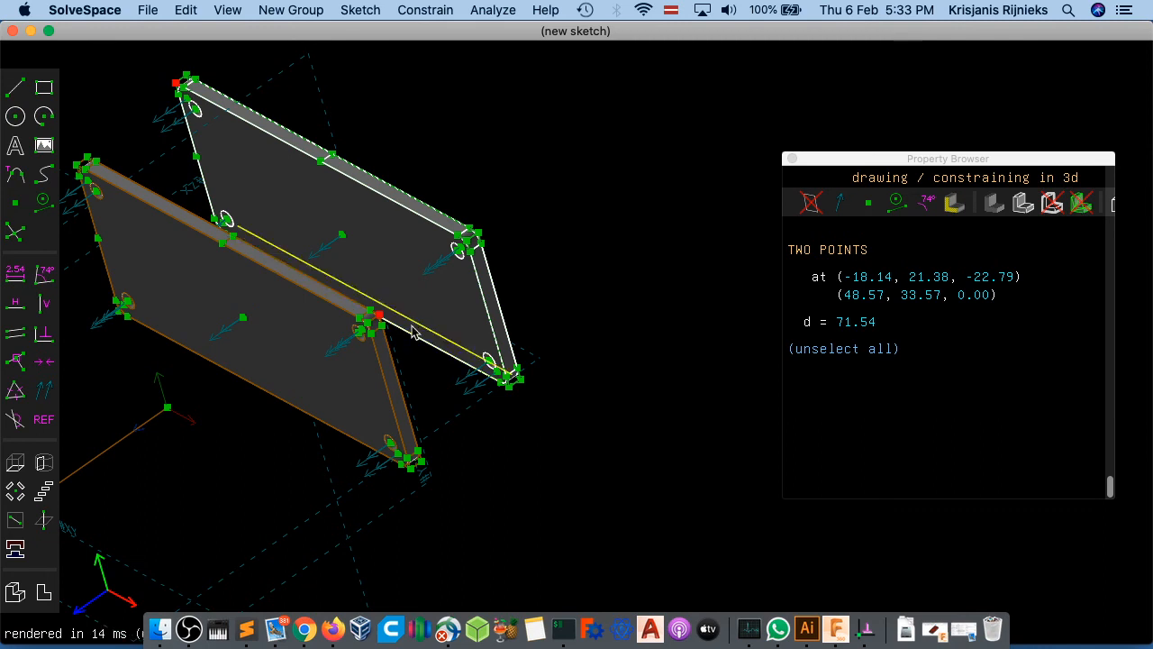
left_click(436, 11)
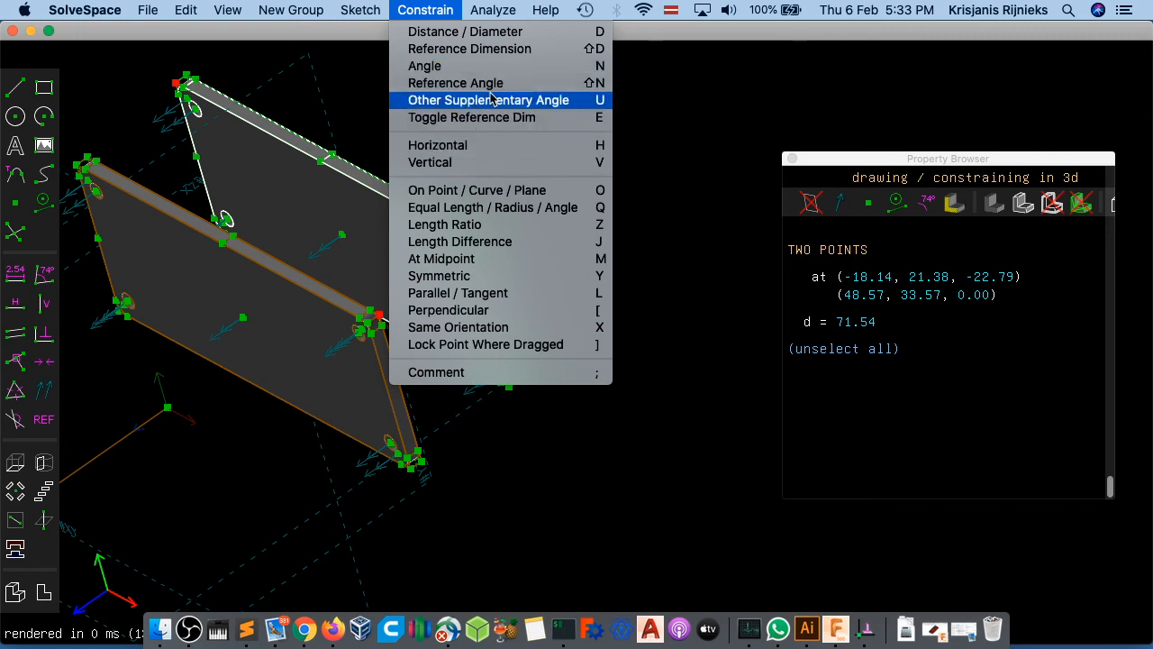
left_click(493, 190)
scroll(463, 334, "down", 2)
middle_click_drag(427, 351, 607, 336)
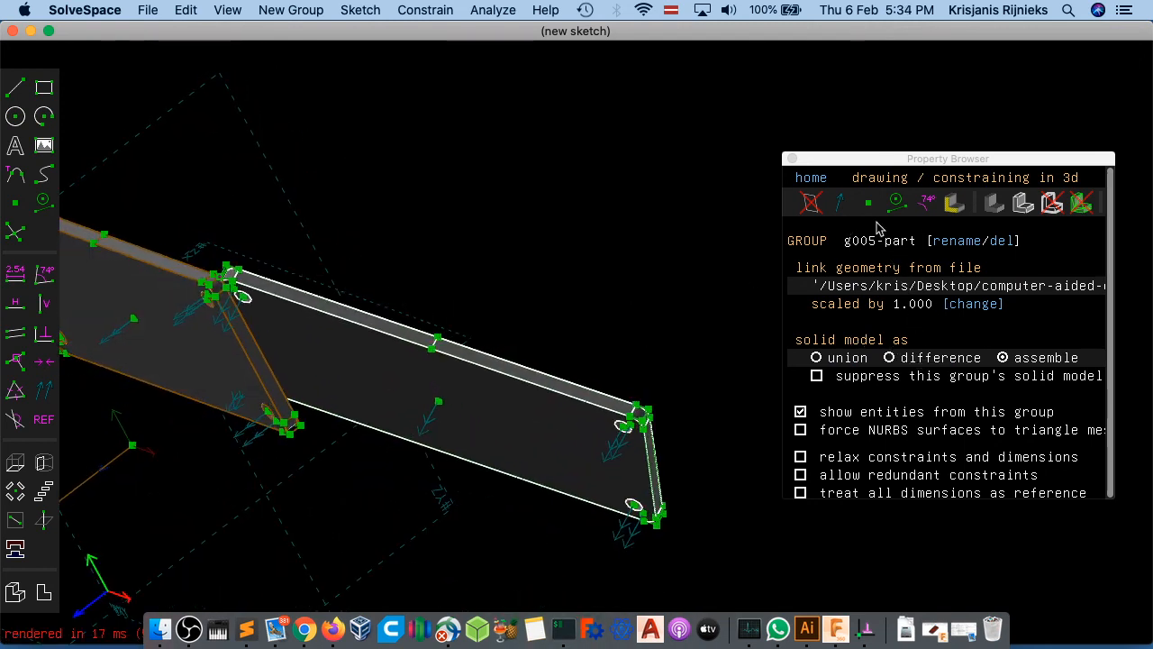
- Check the remaining degrees of freedom of the second linked part in the group list
left_click(814, 180)
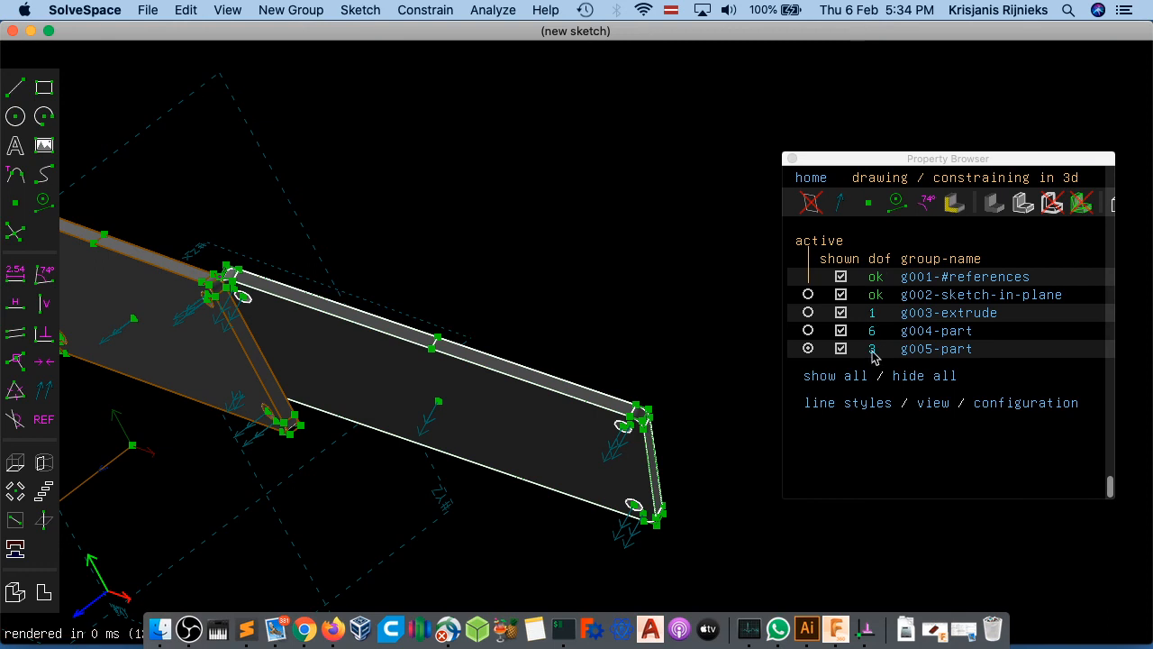
left_click(905, 349)
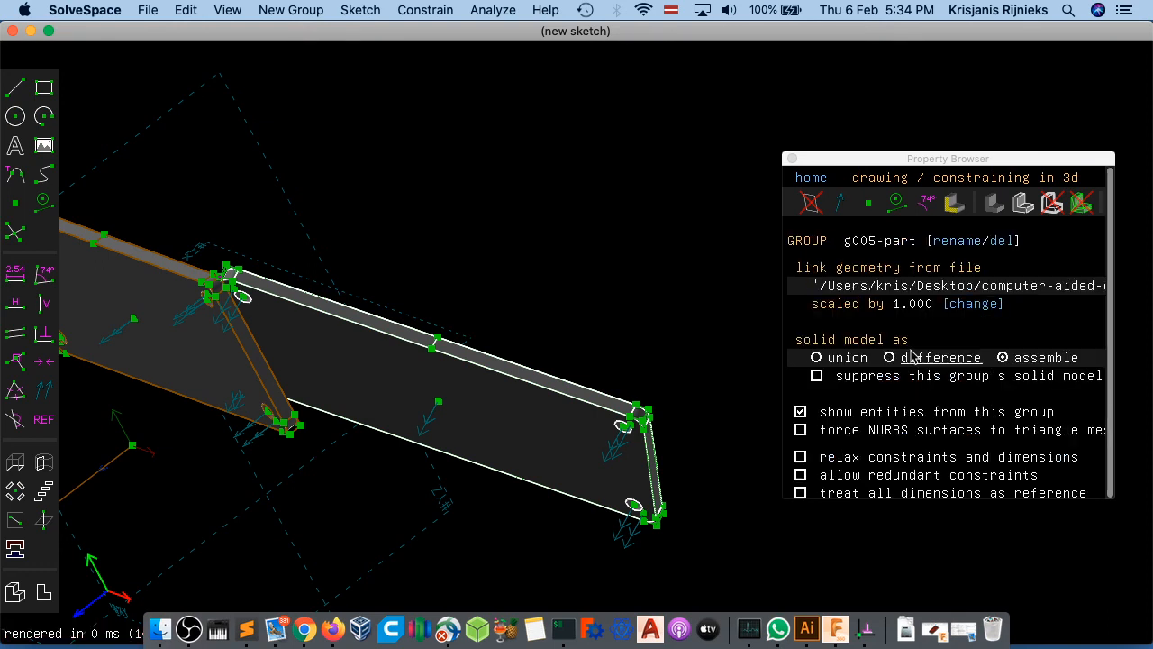
left_click(810, 179)
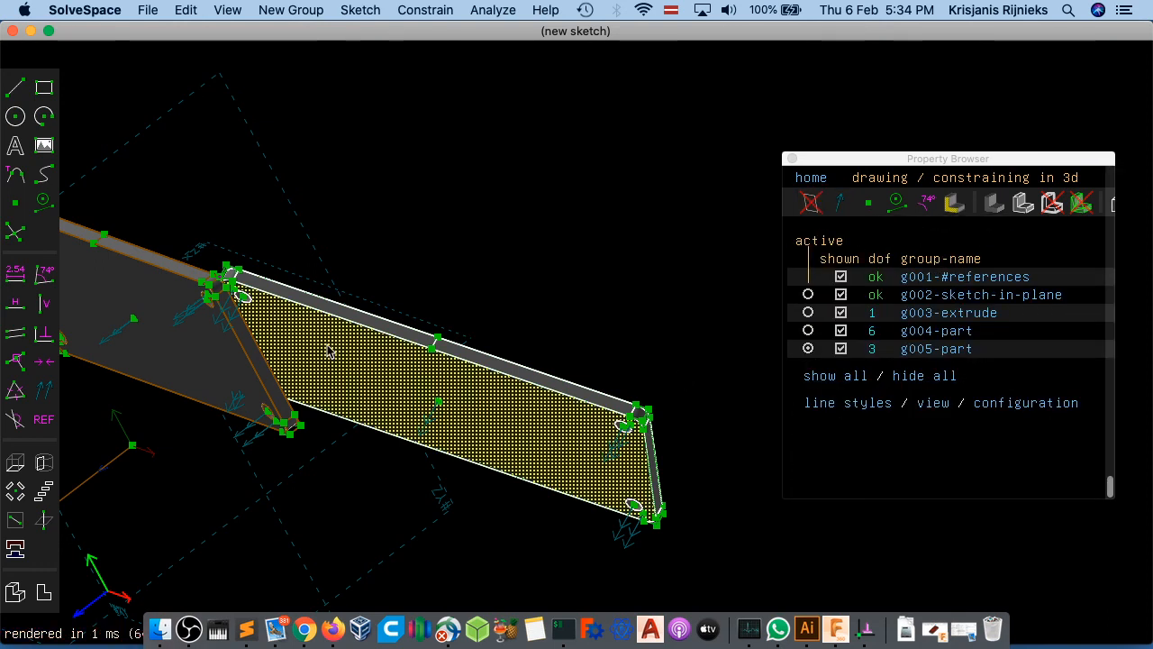
middle_click_drag(378, 512, 322, 503)
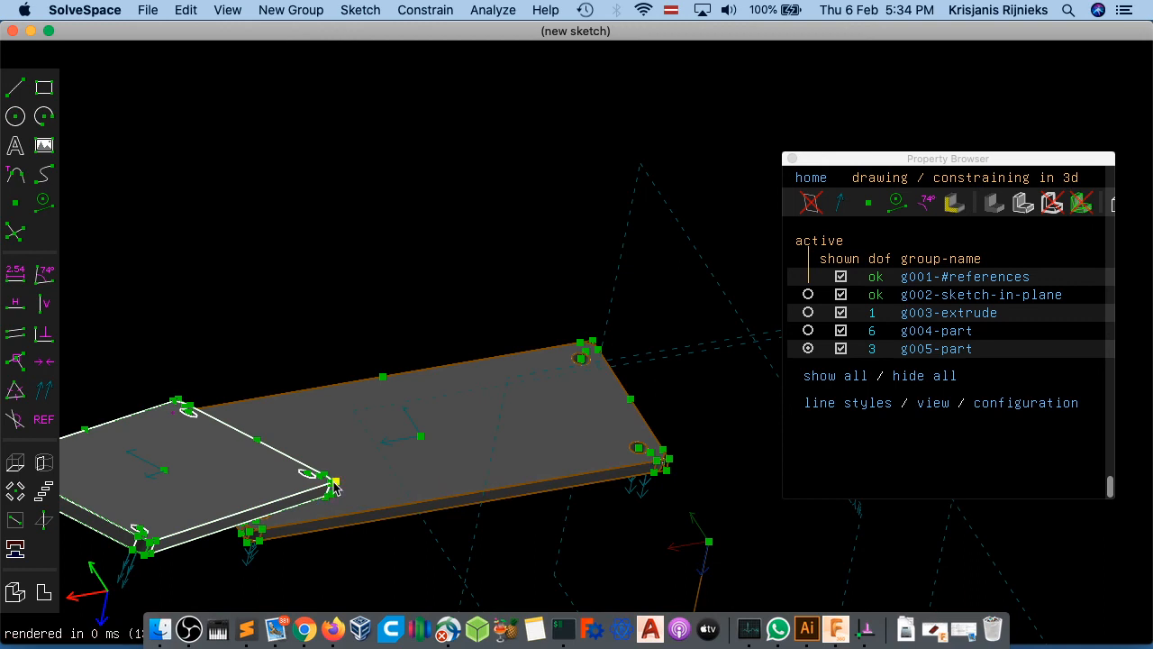
left_click(330, 486)
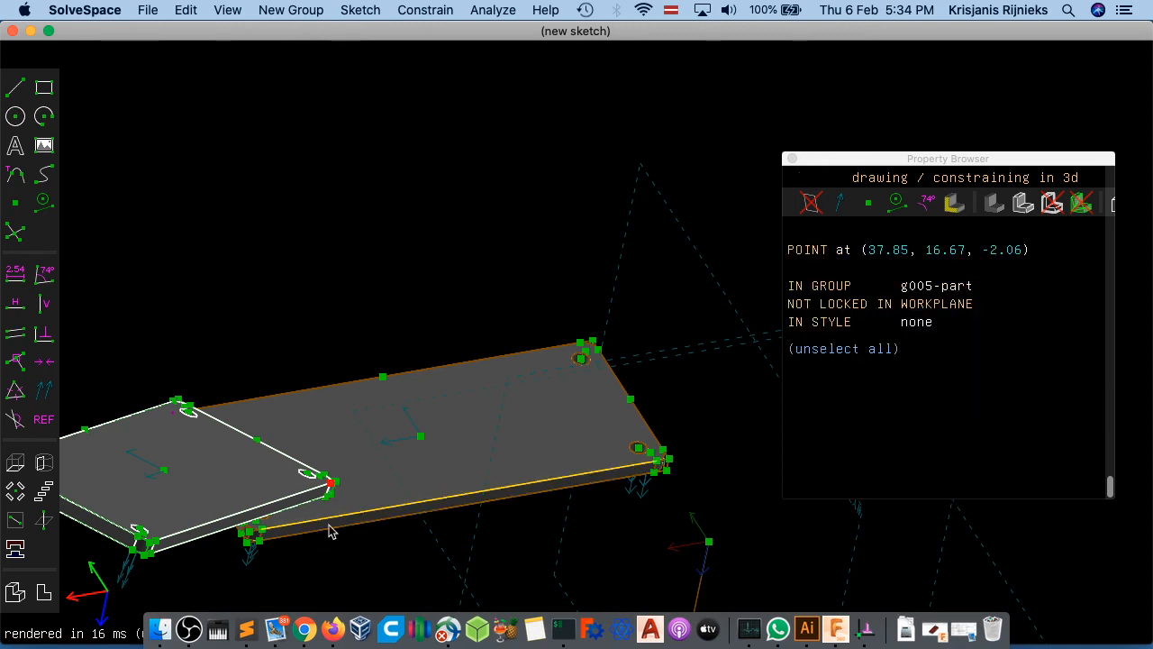
right_click_drag(381, 513, 377, 524)
middle_click_drag(377, 531, 286, 549)
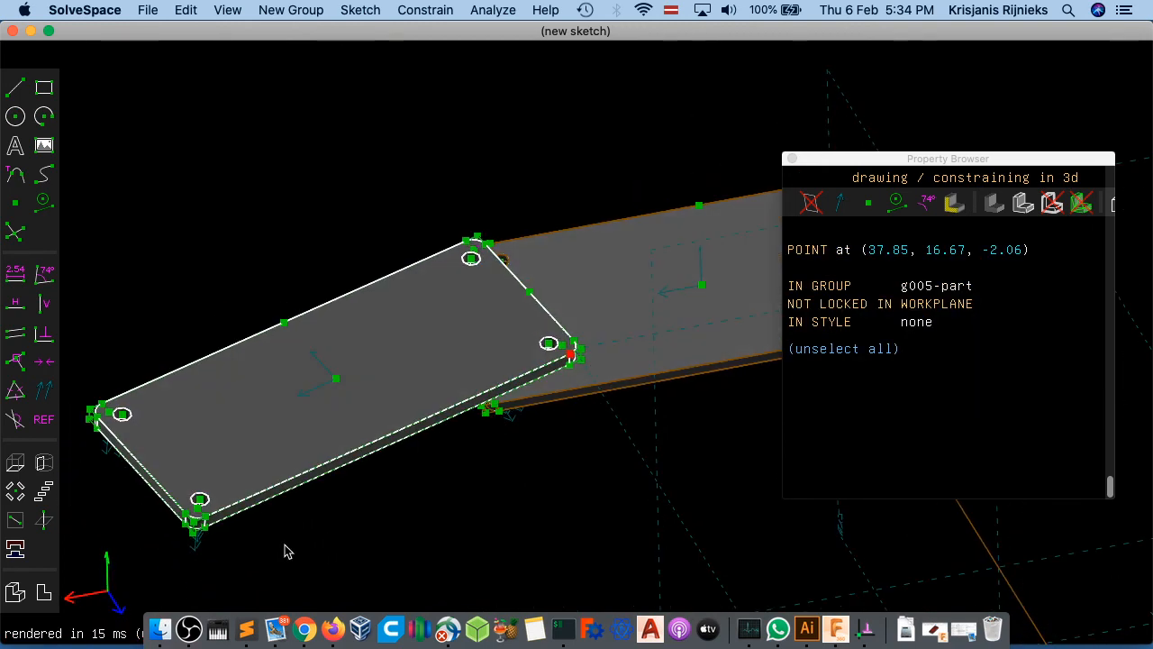
right_click_drag(586, 395, 550, 382)
middle_click_drag(550, 382, 510, 356)
scroll(606, 398, "down", 3)
scroll(669, 441, "up", 4)
scroll(650, 440, "up", 2)
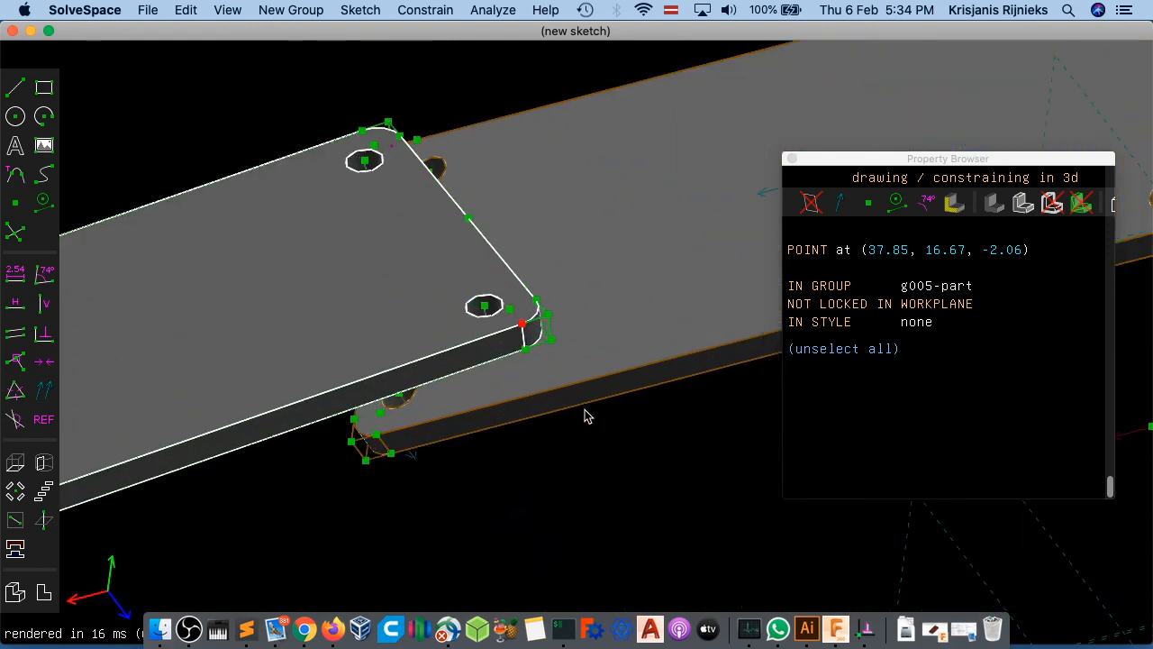
left_click(522, 325)
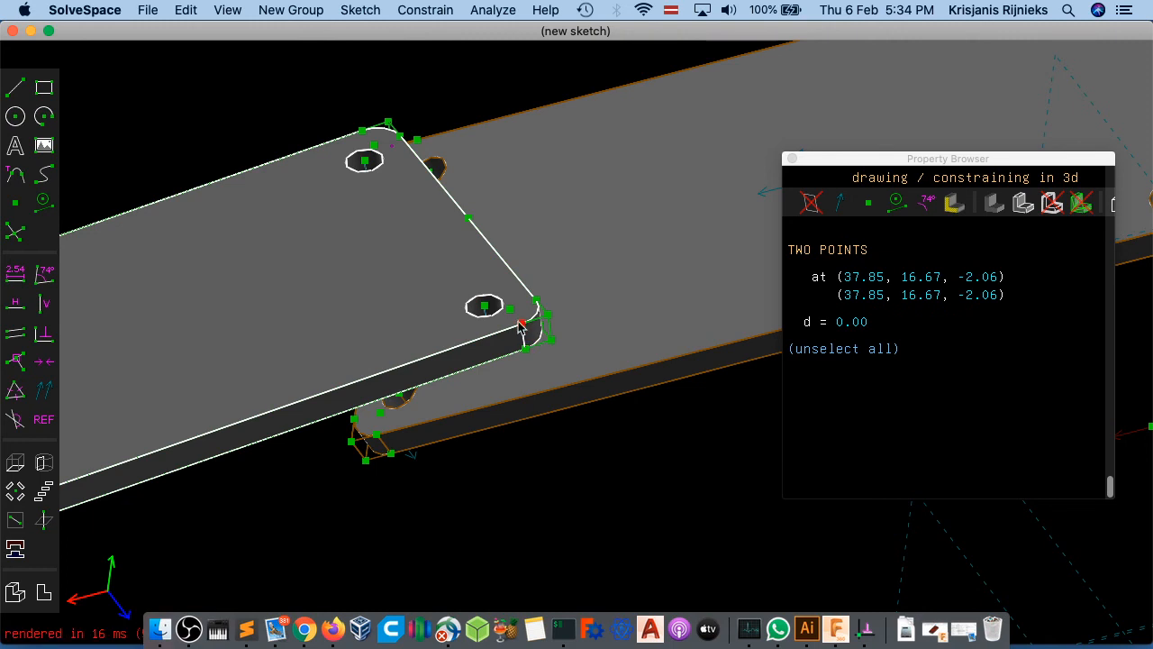
left_click(541, 418)
left_click(563, 458)
- Try to constrain a lower corner point of the second plate onto the matching lower corner point of the first plate, and check the group list
left_click(551, 339)
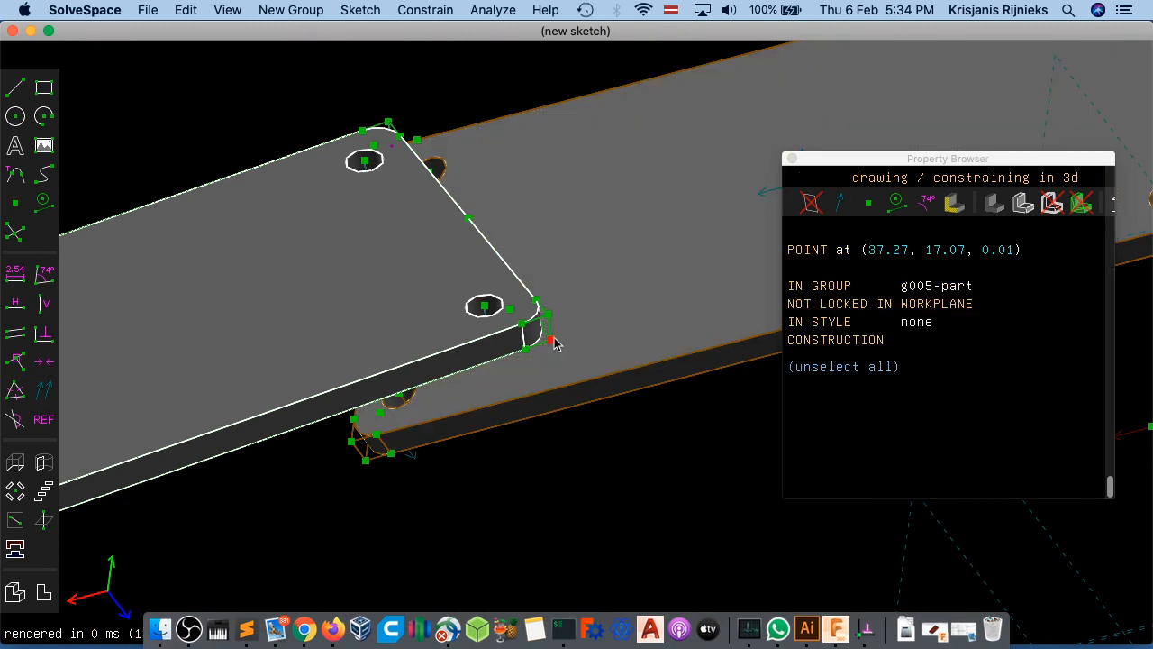
left_click(352, 442)
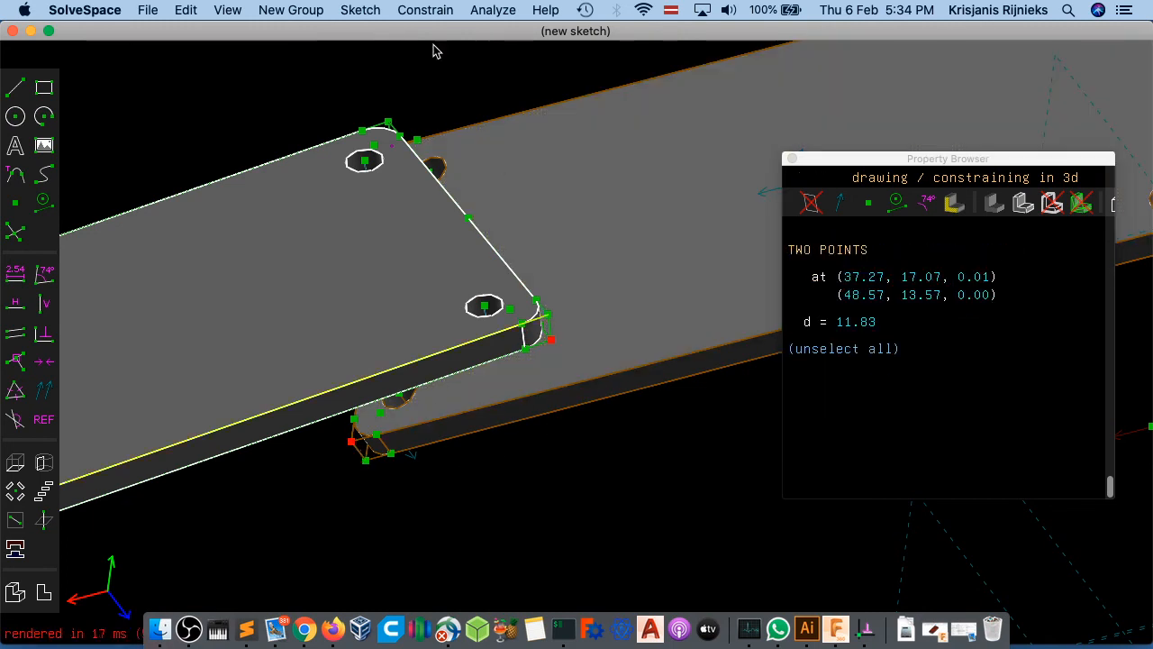
left_click(425, 10)
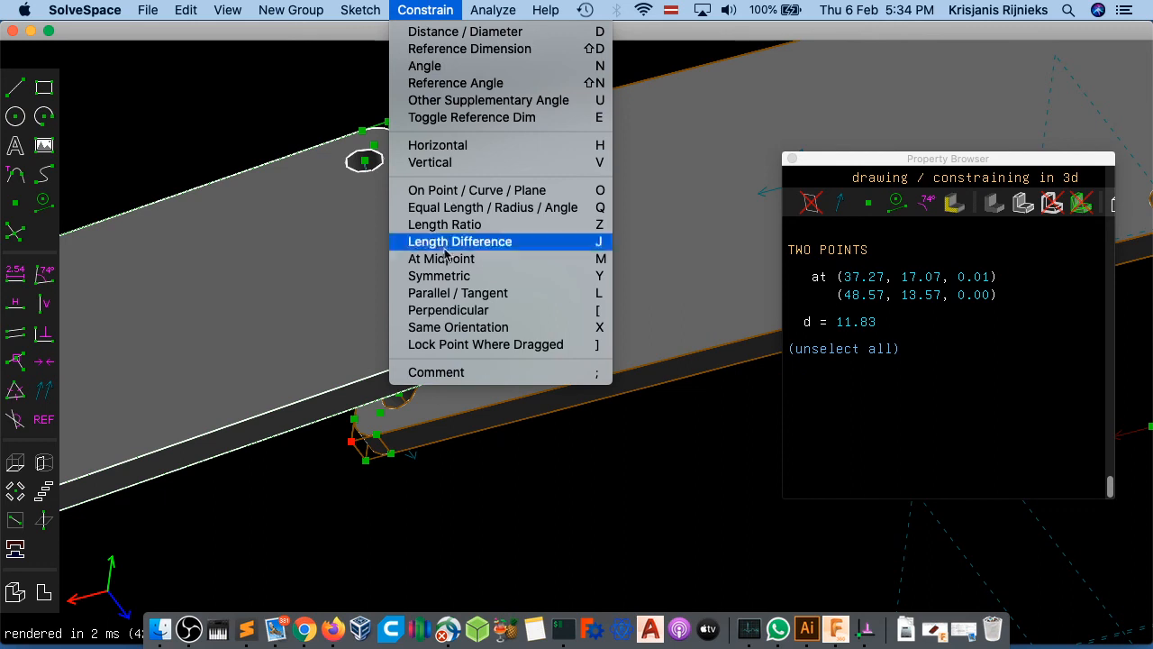
left_click(464, 190)
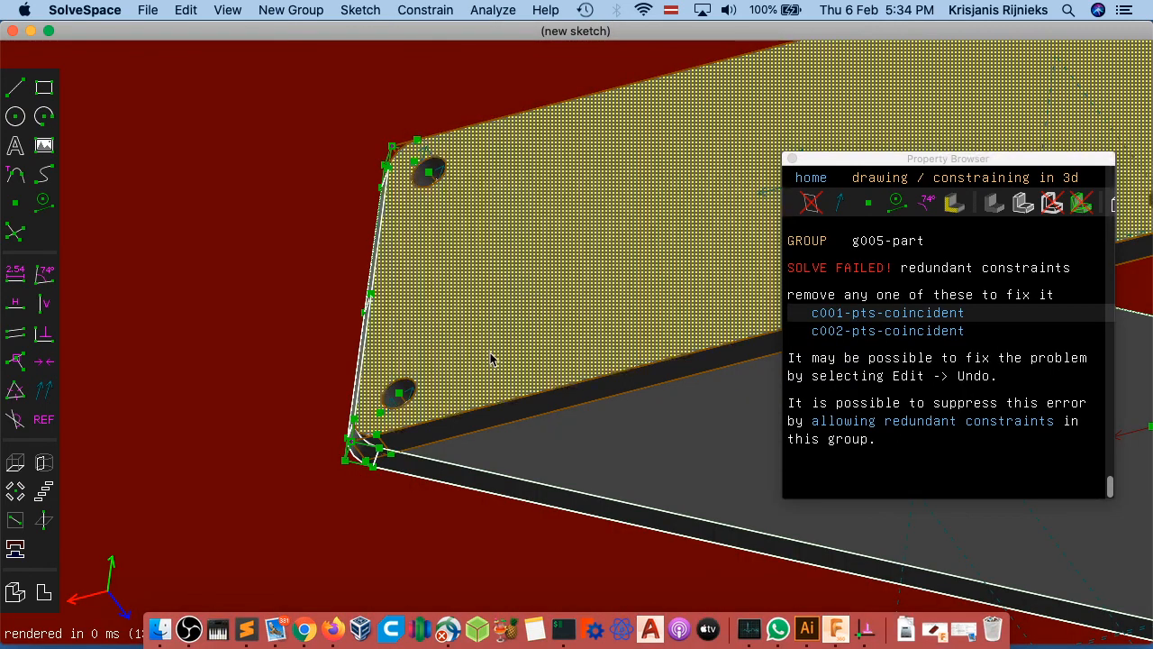
scroll(491, 358, "up", 3)
scroll(491, 359, "down", 8)
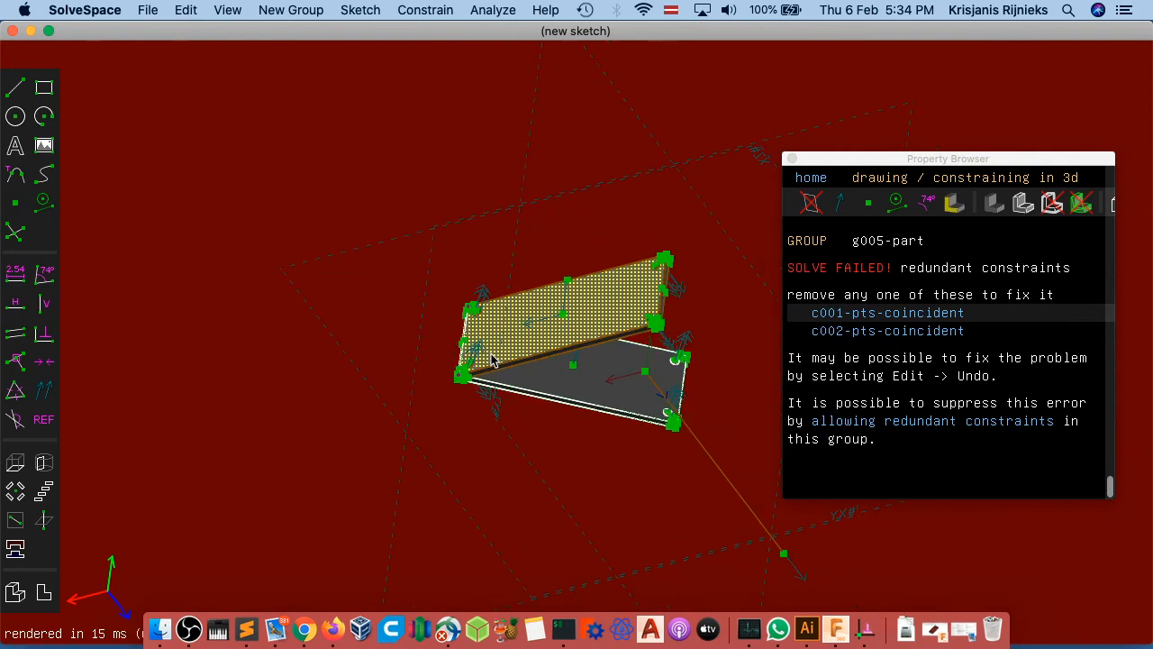
scroll(491, 358, "down", 3)
left_click(811, 178)
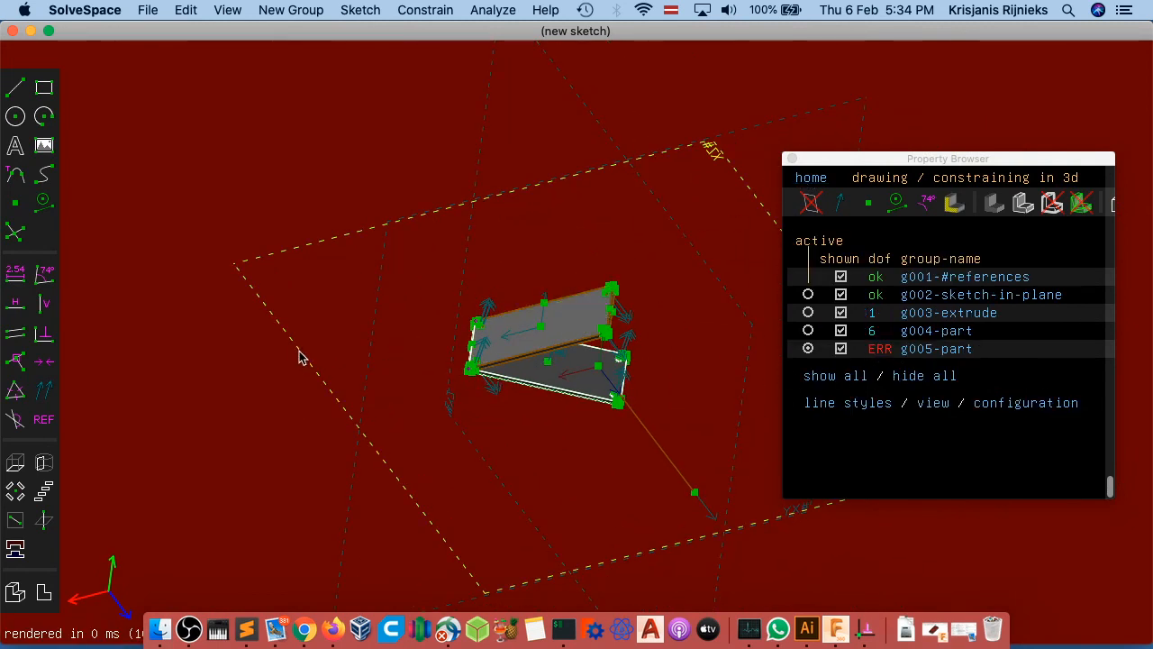
- Undo the point constraints and the linking of both part copies, back to the extrude group
key("super+z")
key("super+z")
key("super+z")
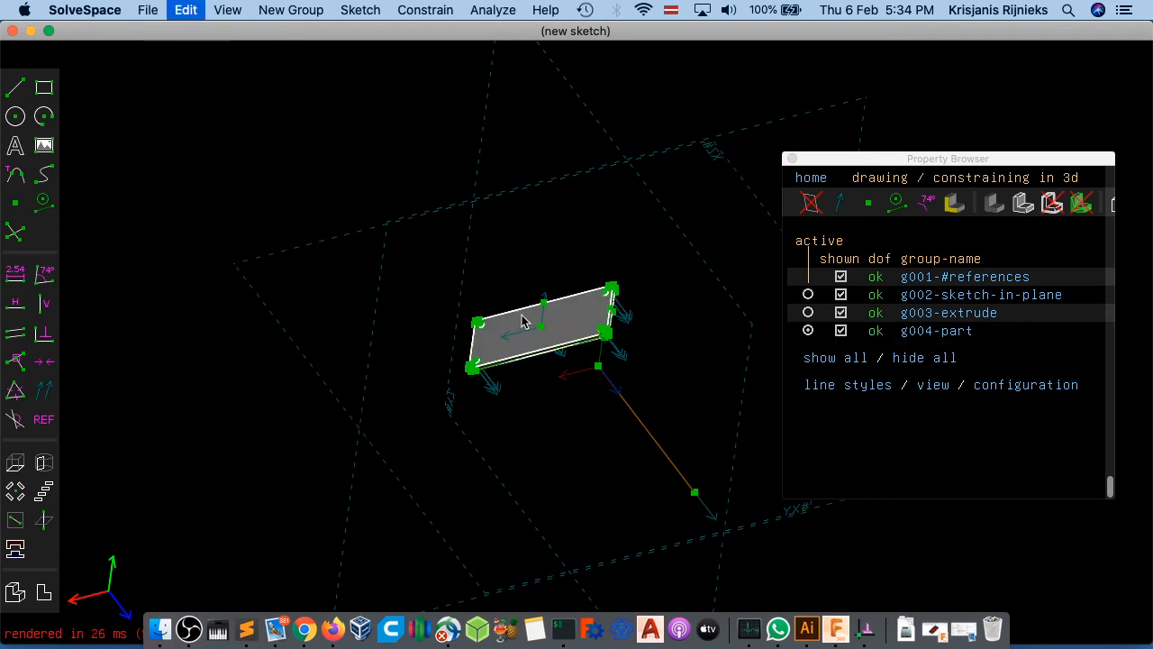
key("super+z")
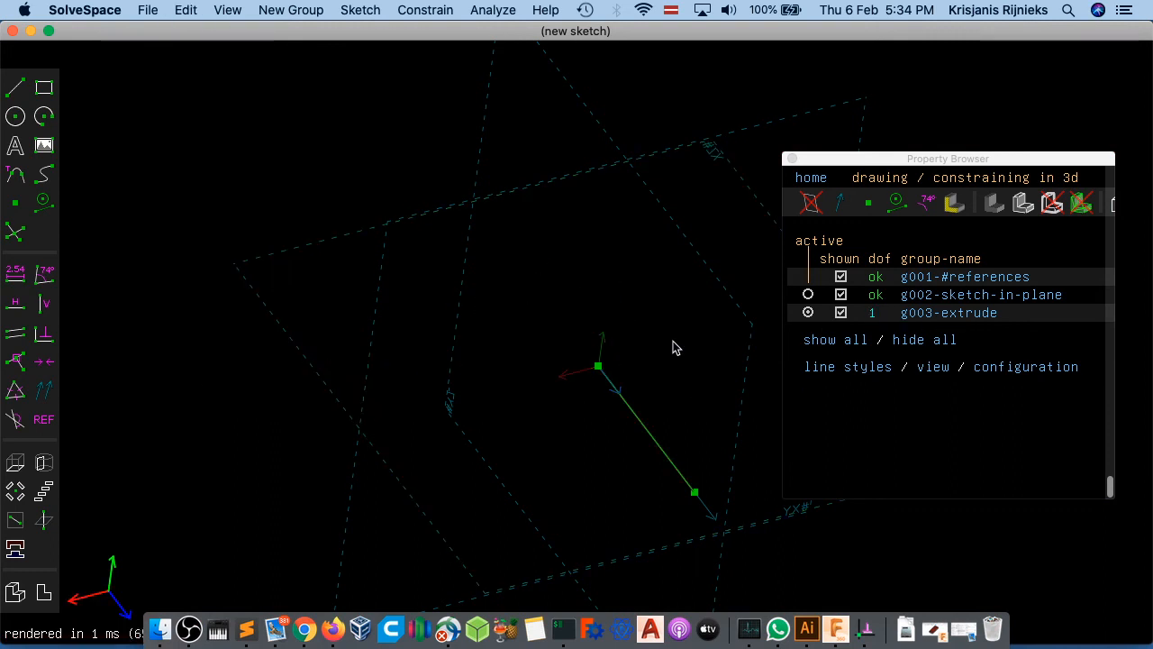
- Link part.slvs from the computer-aided-design folder into the sketch twice as assembly parts
left_click(306, 10)
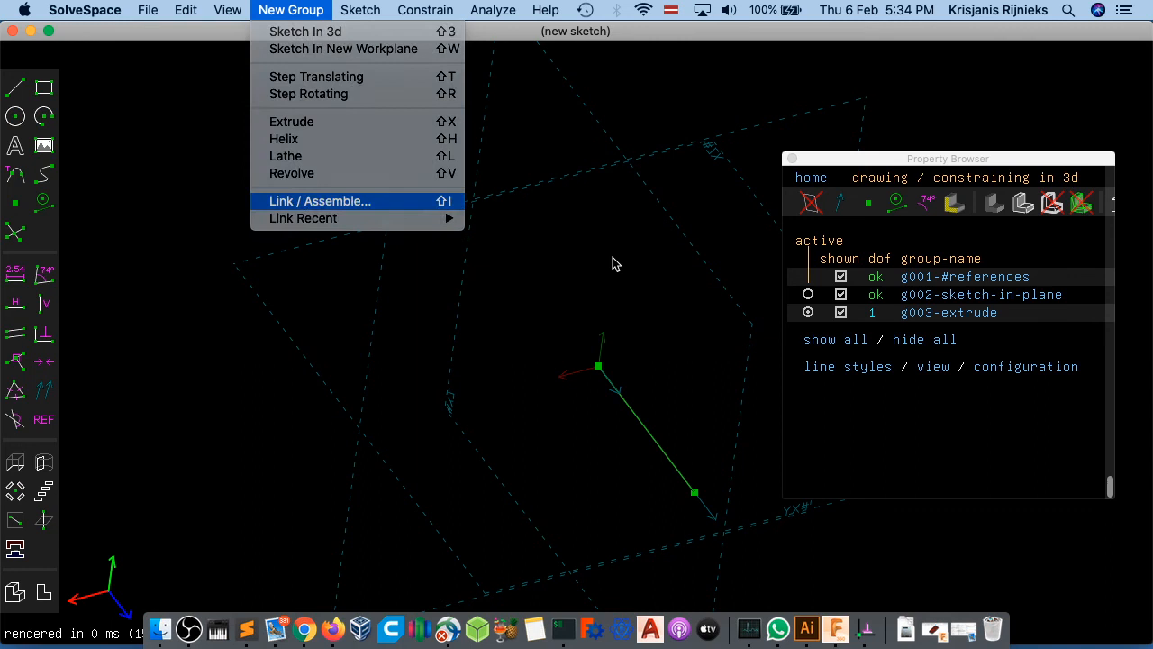
key("Return")
left_click(453, 135)
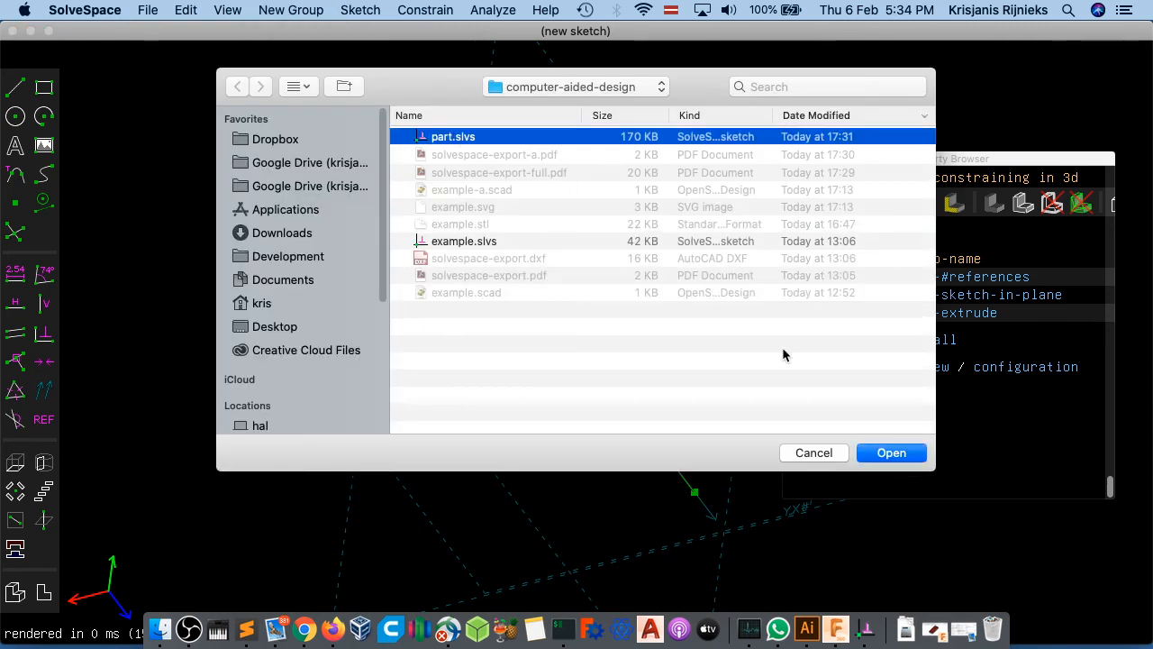
left_click(891, 452)
left_click(291, 10)
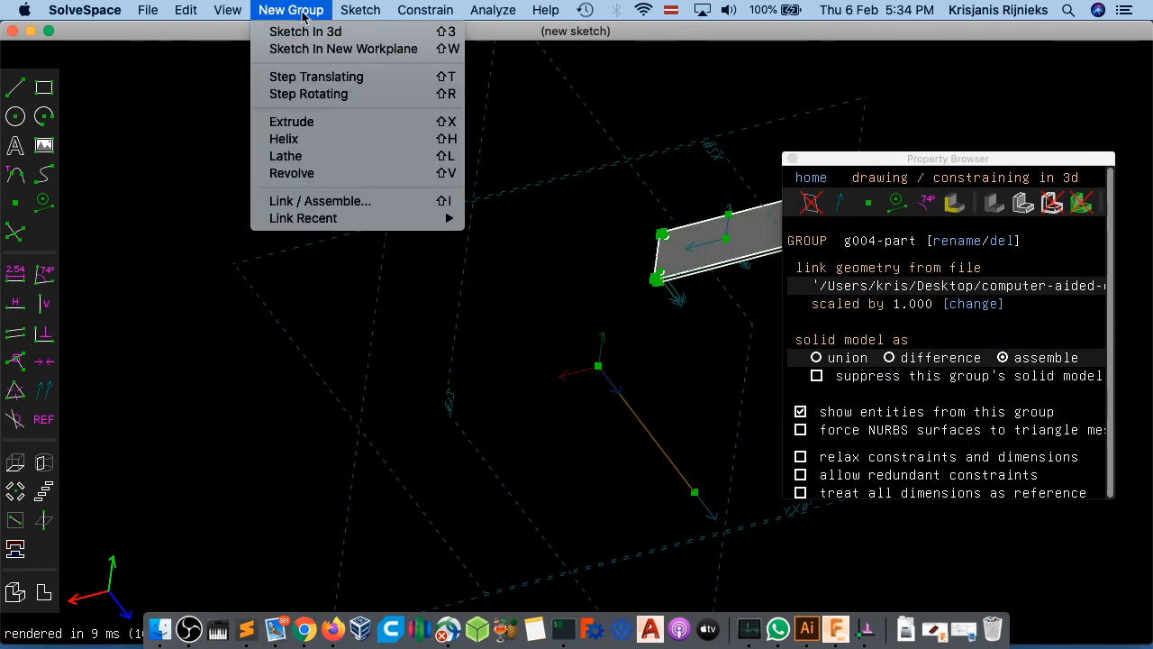
left_click(319, 200)
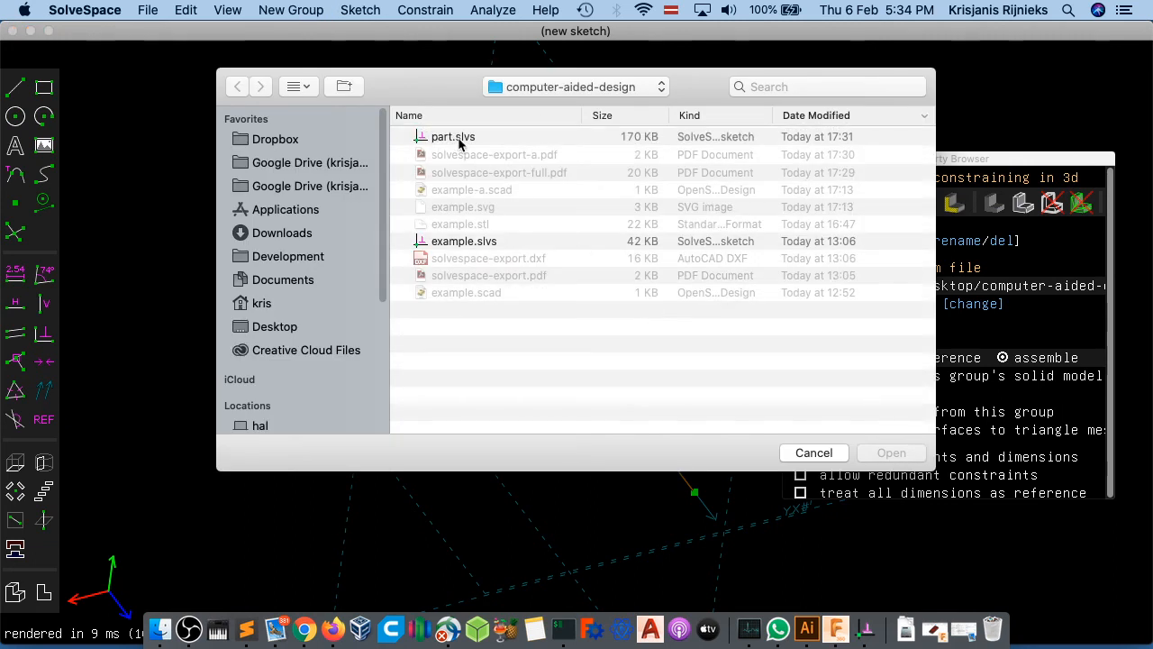
double_click(455, 138)
- Try to pull the second linked plate away from the first by its corner points
scroll(634, 323, "up", 7)
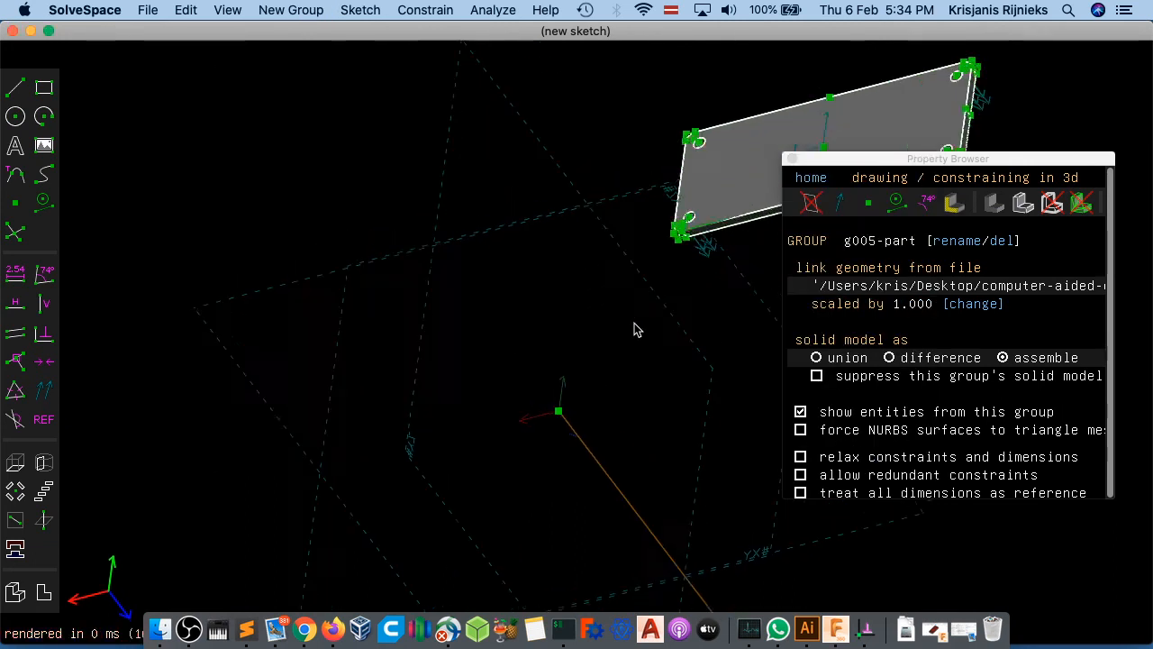
scroll(623, 306, "down", 3)
scroll(623, 311, "down", 1)
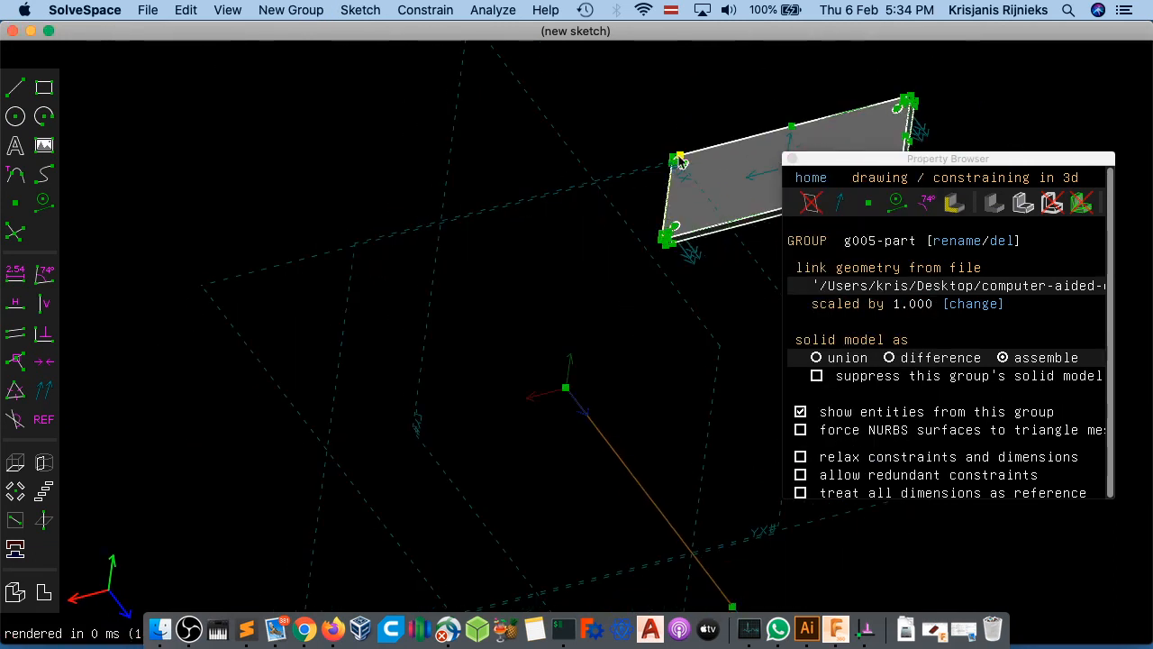
left_click_drag(680, 161, 462, 241)
key("Escape")
left_click(667, 238)
scroll(734, 213, "up", 2)
middle_click_drag(707, 206, 381, 243)
left_click_drag(294, 338, 225, 360)
left_click(295, 337)
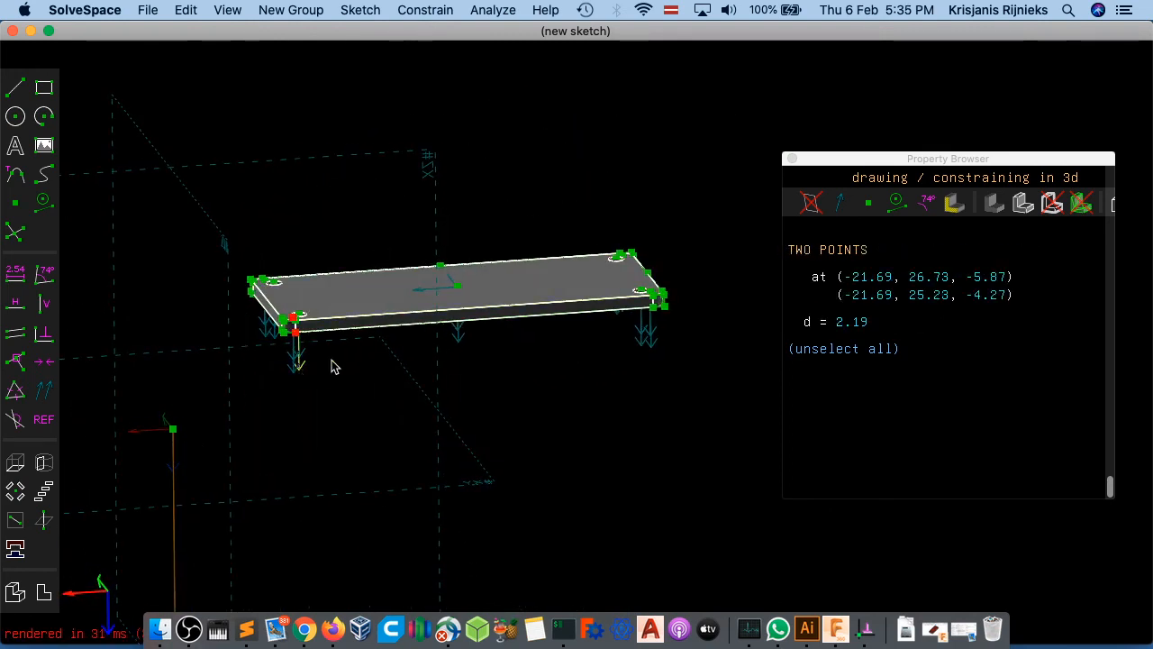
key("Escape")
- Activate the first linked part's group and examine the plate's corner and top face
scroll(283, 309, "down", 3)
scroll(280, 335, "up", 4)
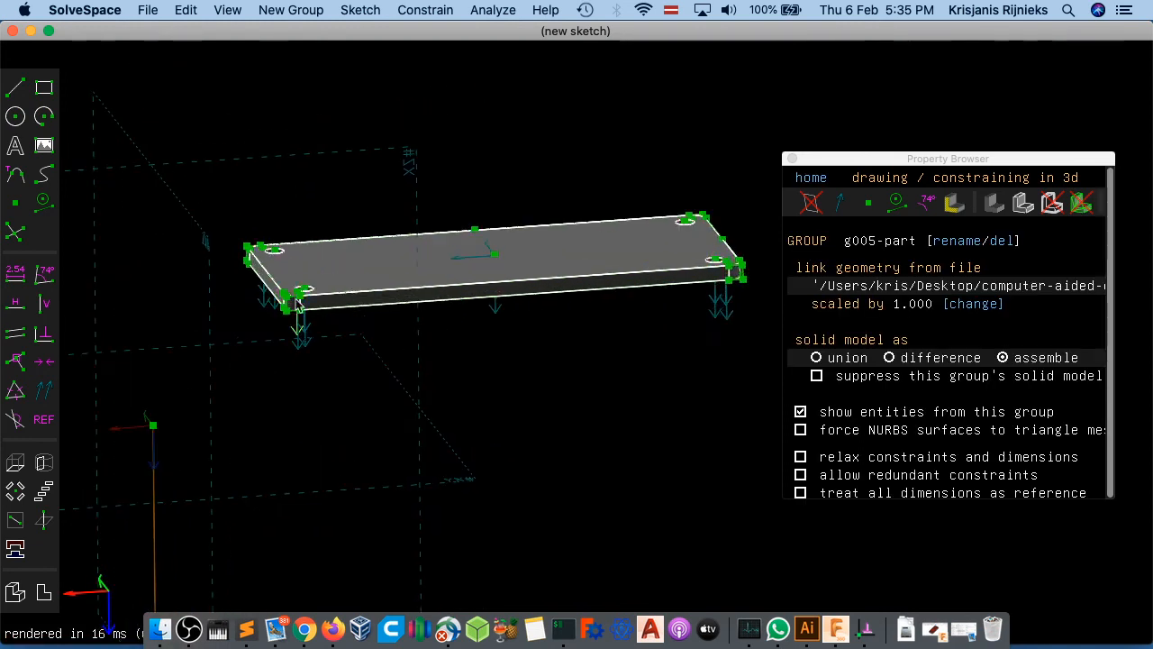
scroll(297, 304, "up", 6)
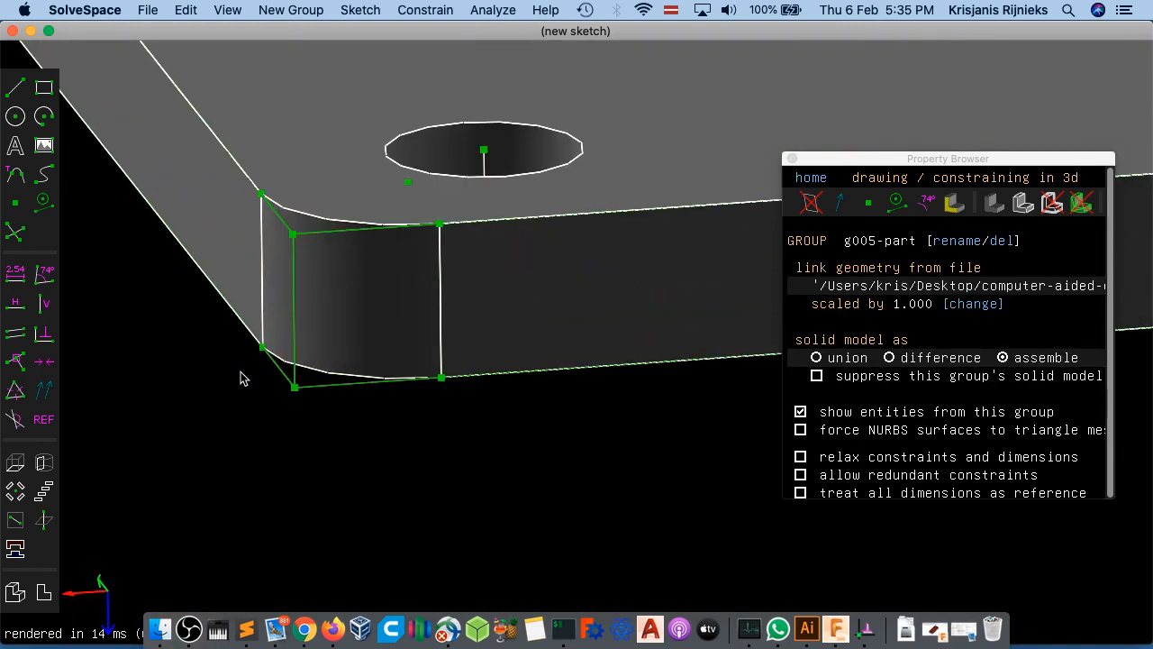
left_click(811, 178)
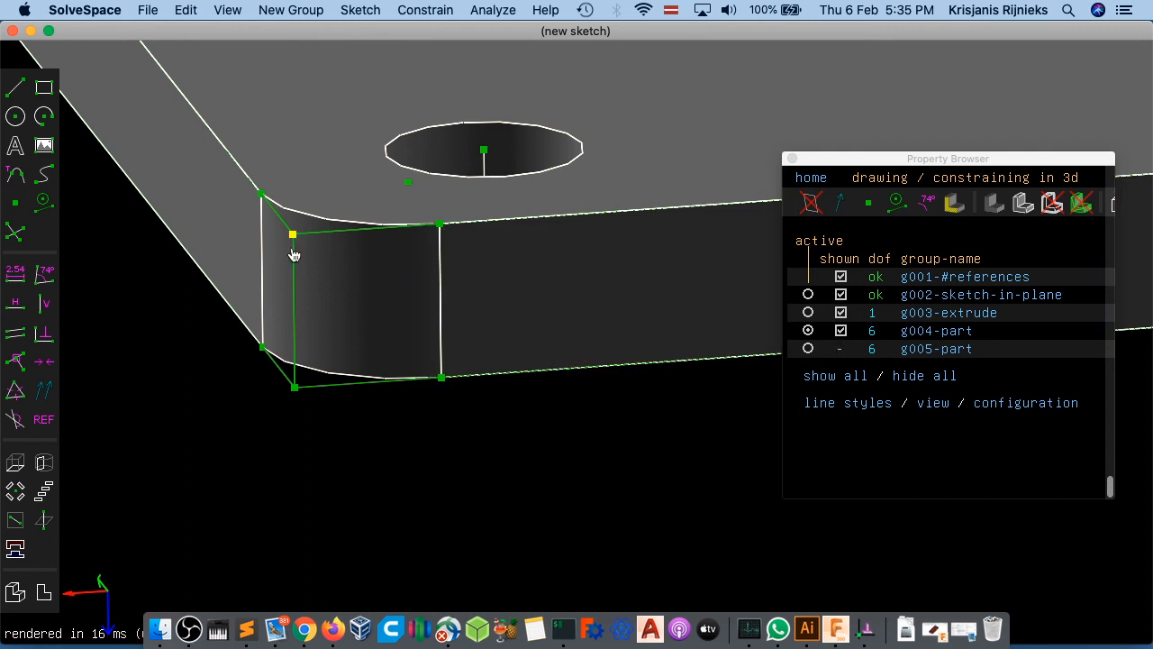
scroll(450, 304, "down", 5)
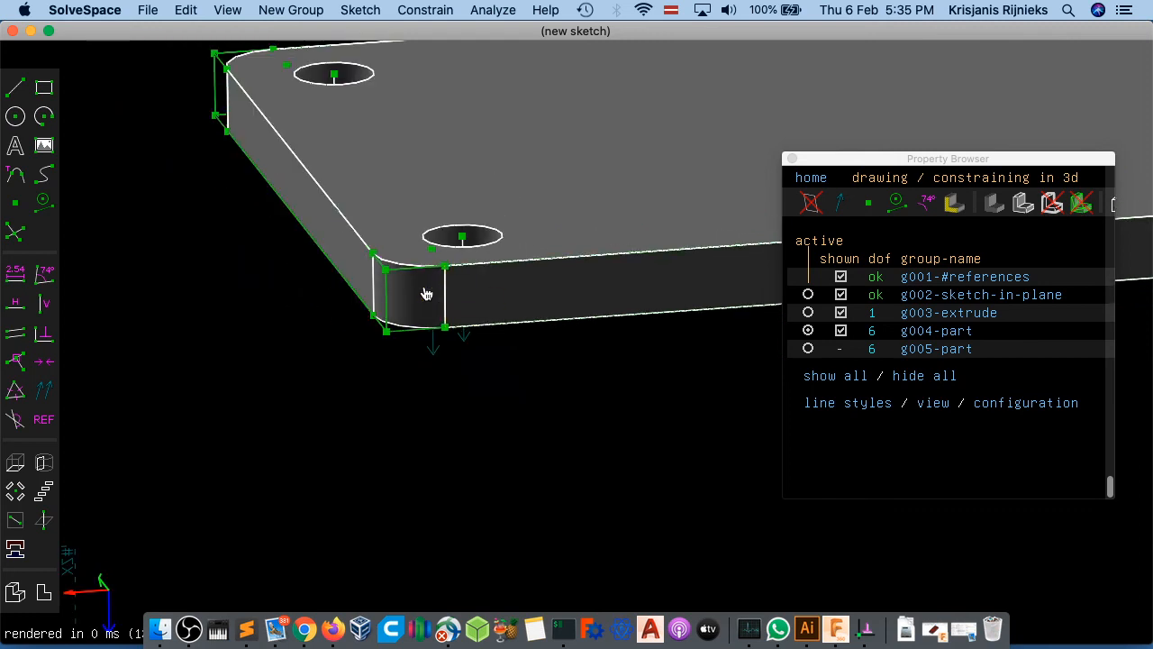
left_click(509, 118)
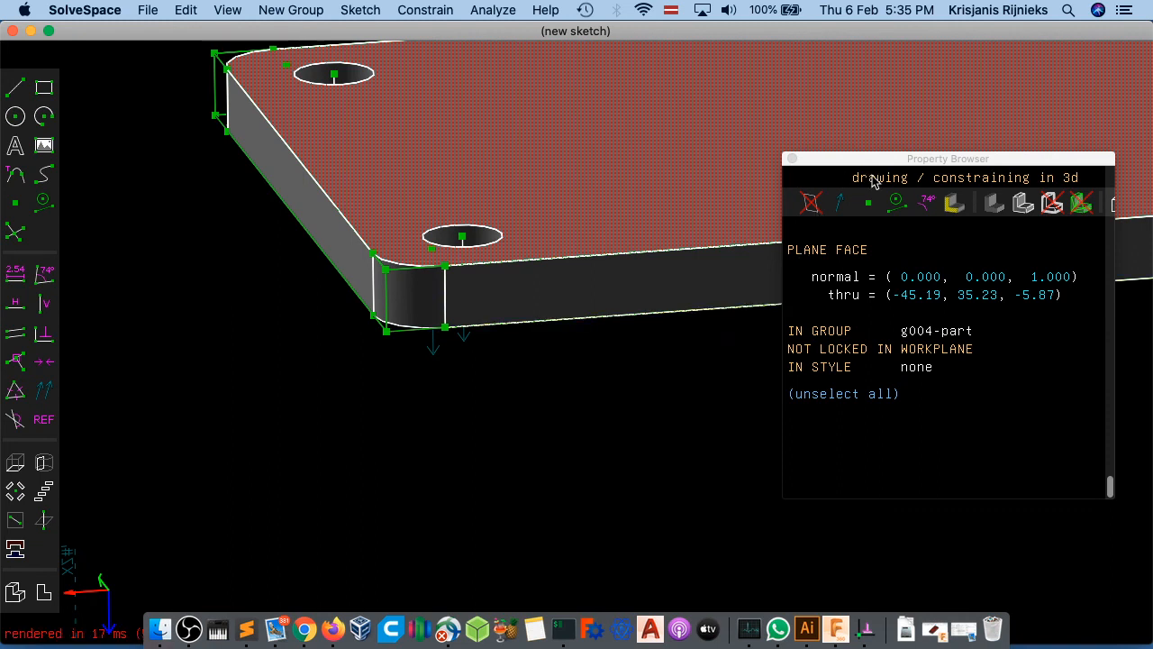
left_click(579, 415)
scroll(346, 401, "up", 3)
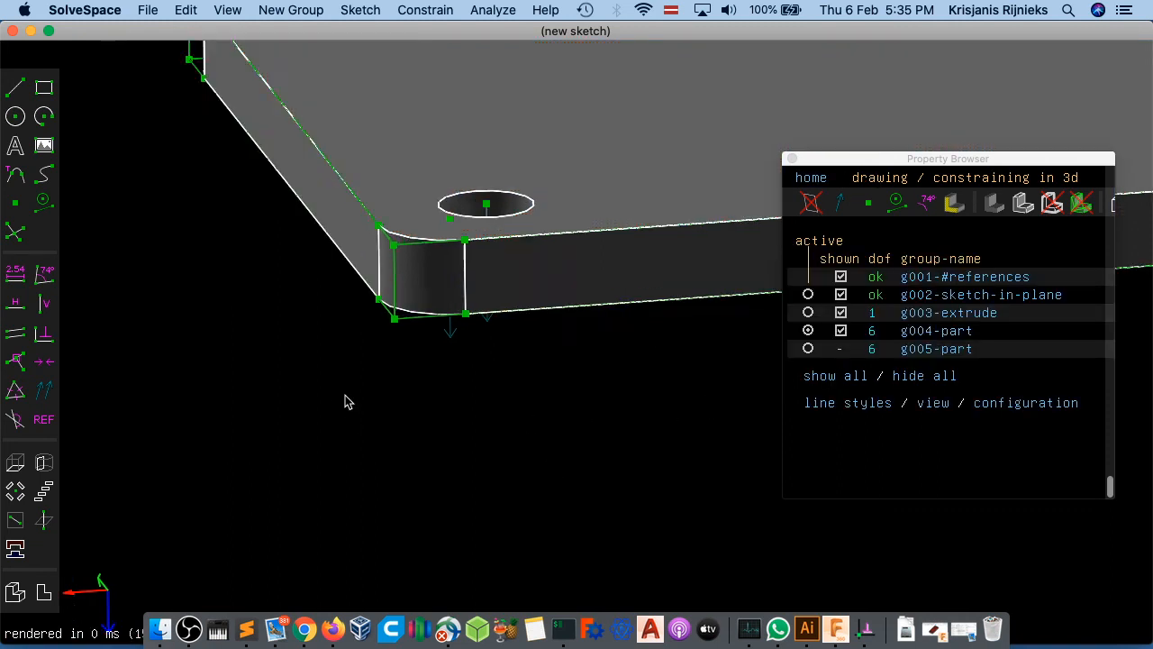
scroll(345, 401, "down", 3)
scroll(345, 401, "down", 6)
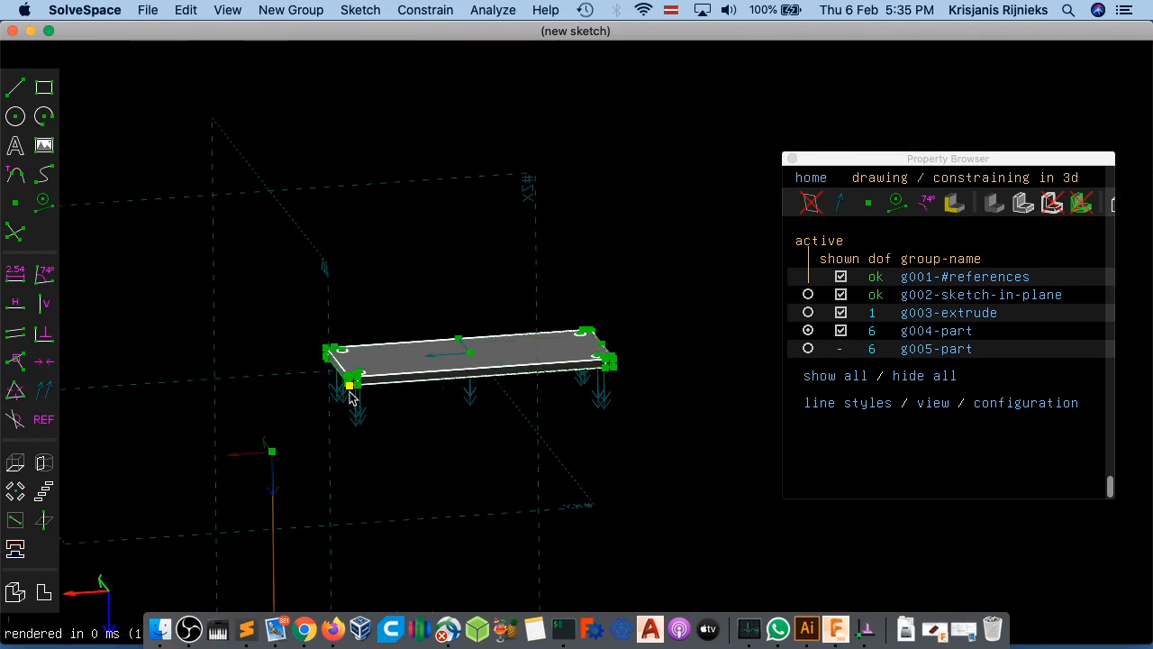
scroll(471, 330, "up", 2)
scroll(463, 360, "down", 1)
scroll(461, 355, "up", 2)
scroll(309, 416, "up", 2)
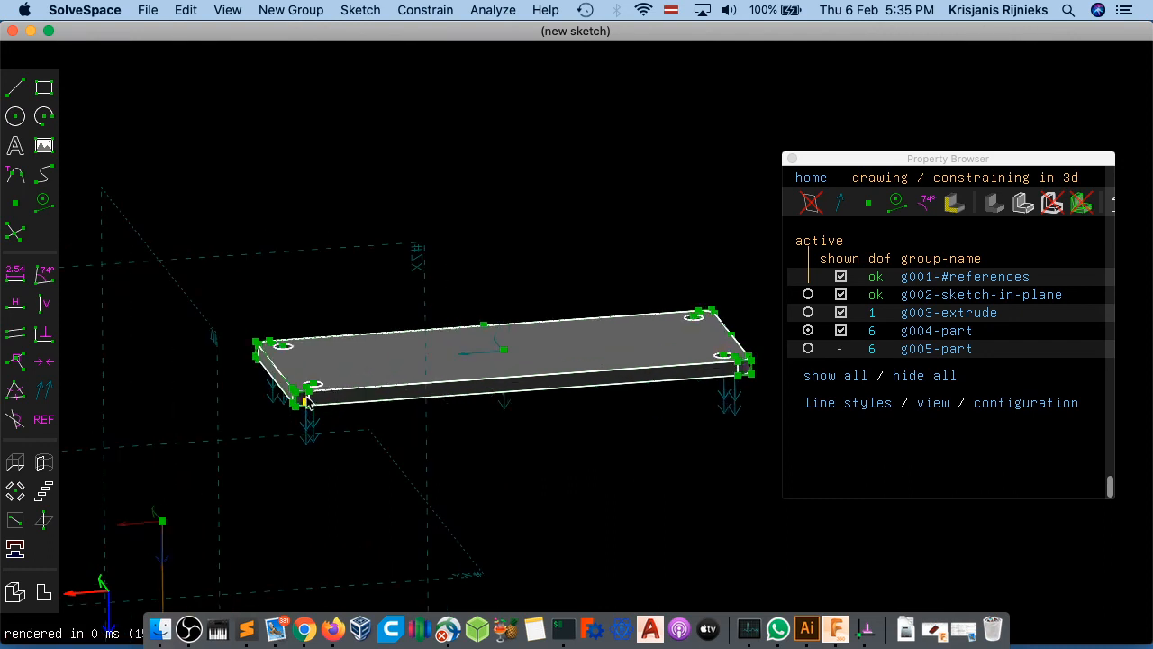
left_click(543, 340)
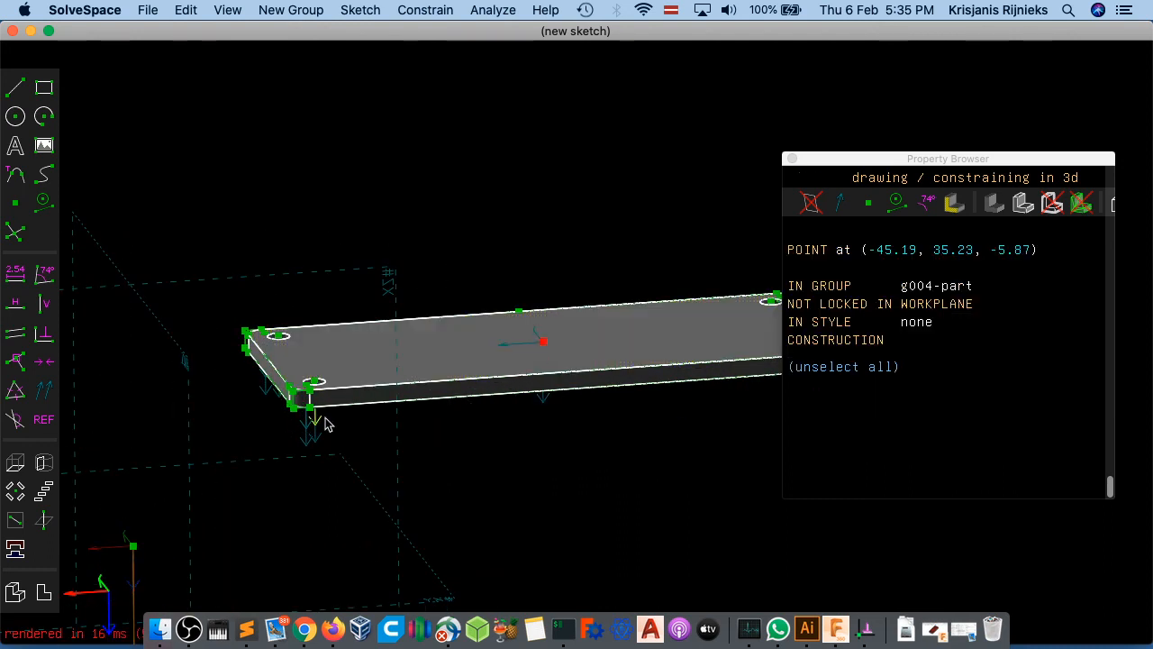
scroll(345, 441, "up", 2)
scroll(345, 441, "down", 2)
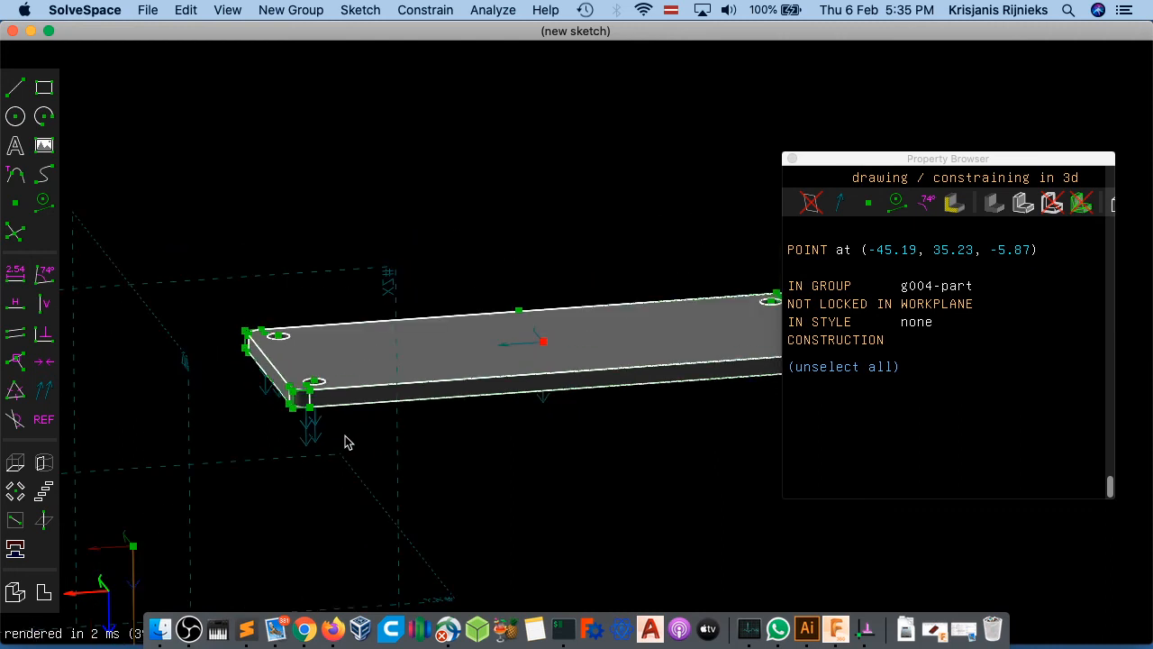
left_click(454, 387)
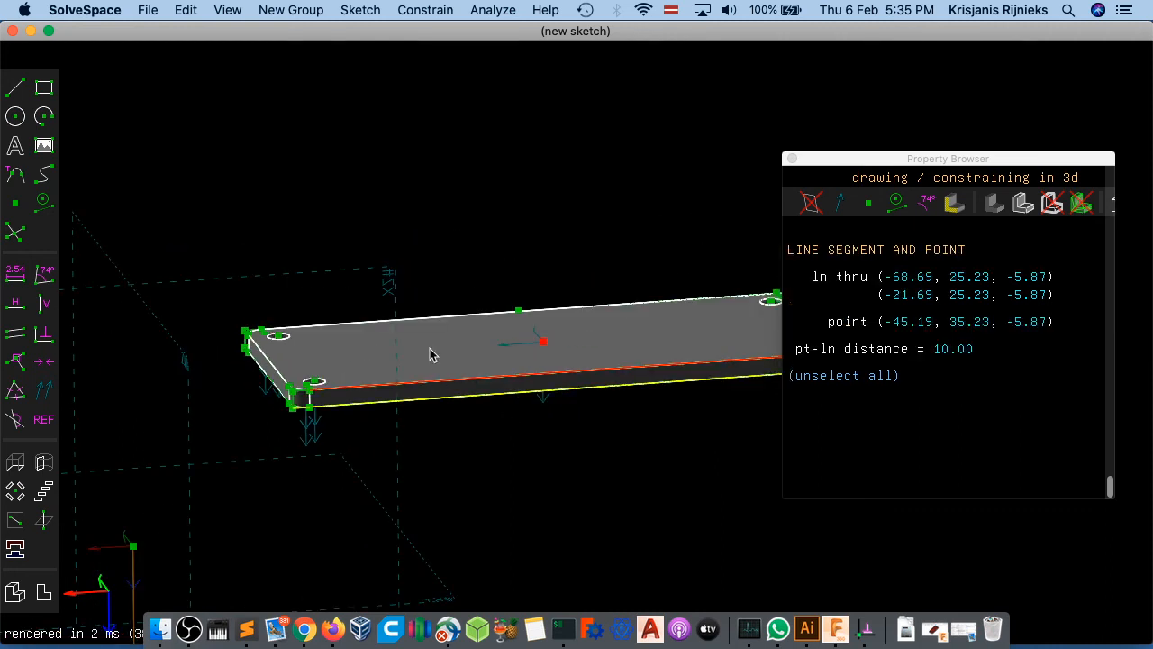
left_click(474, 330)
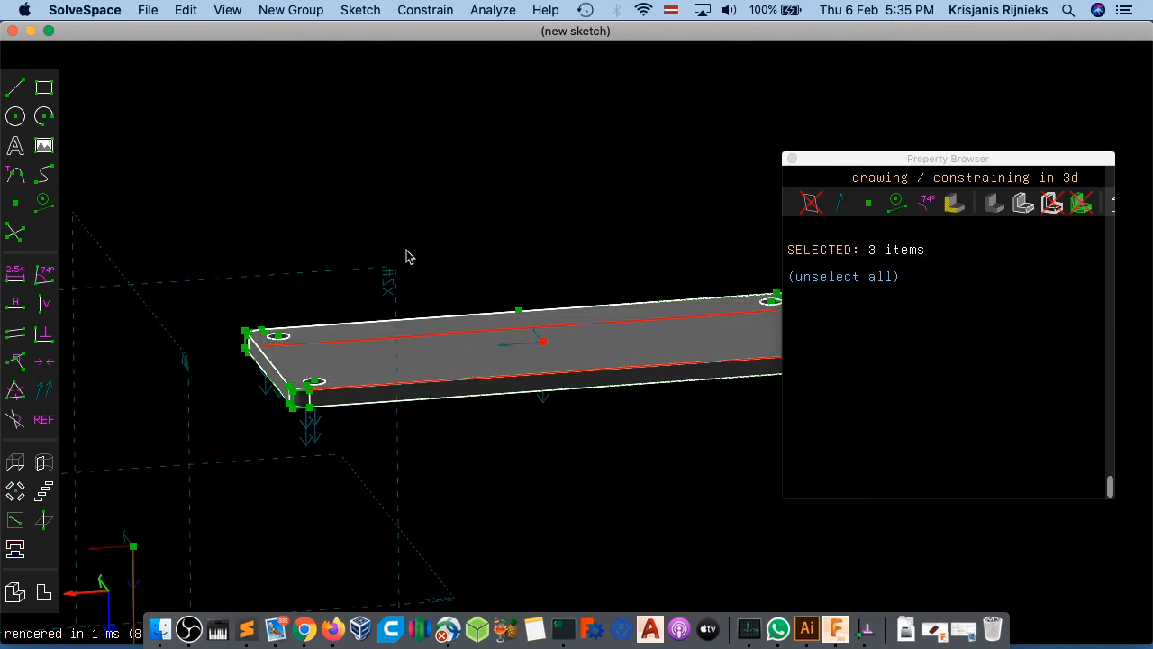
key("Escape")
- Undo the linking of both copies and link part.slvs again from the computer-aided-design folder with the origin point selected
key("ctrl+z")
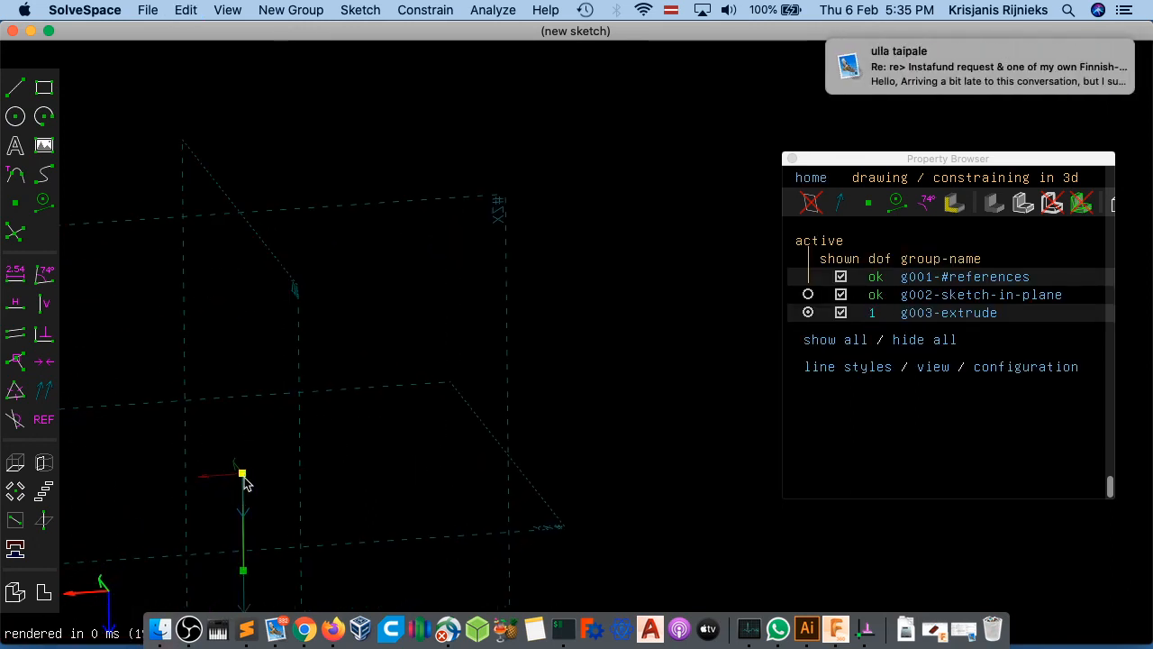
left_click(243, 472)
left_click(291, 10)
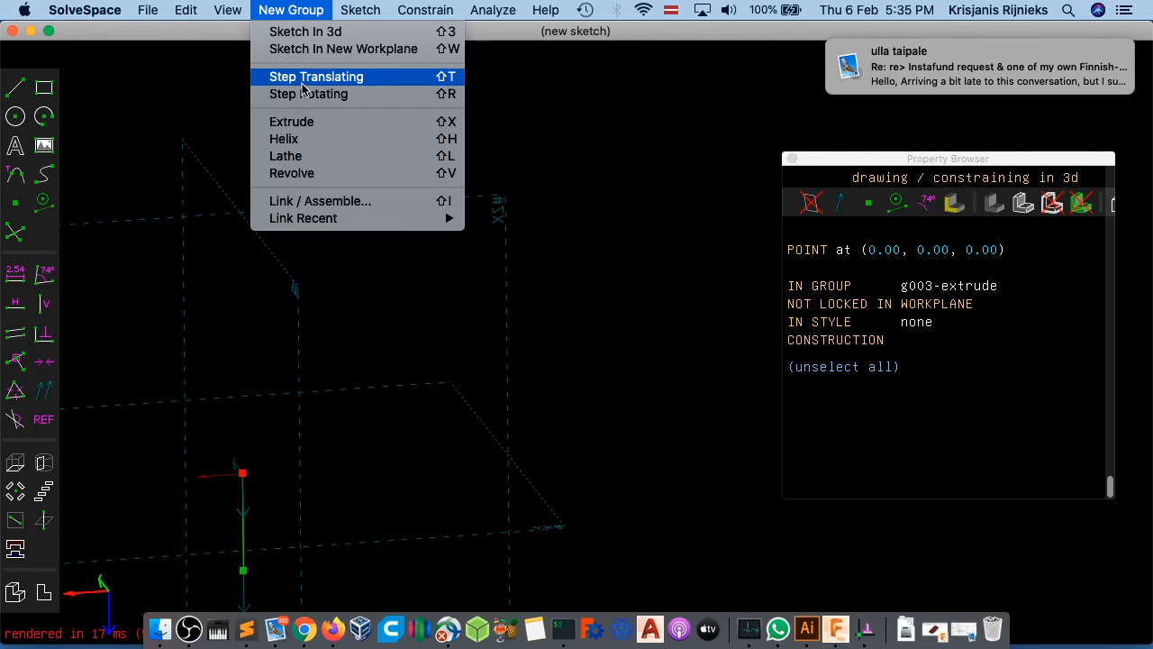
left_click(311, 200)
double_click(459, 136)
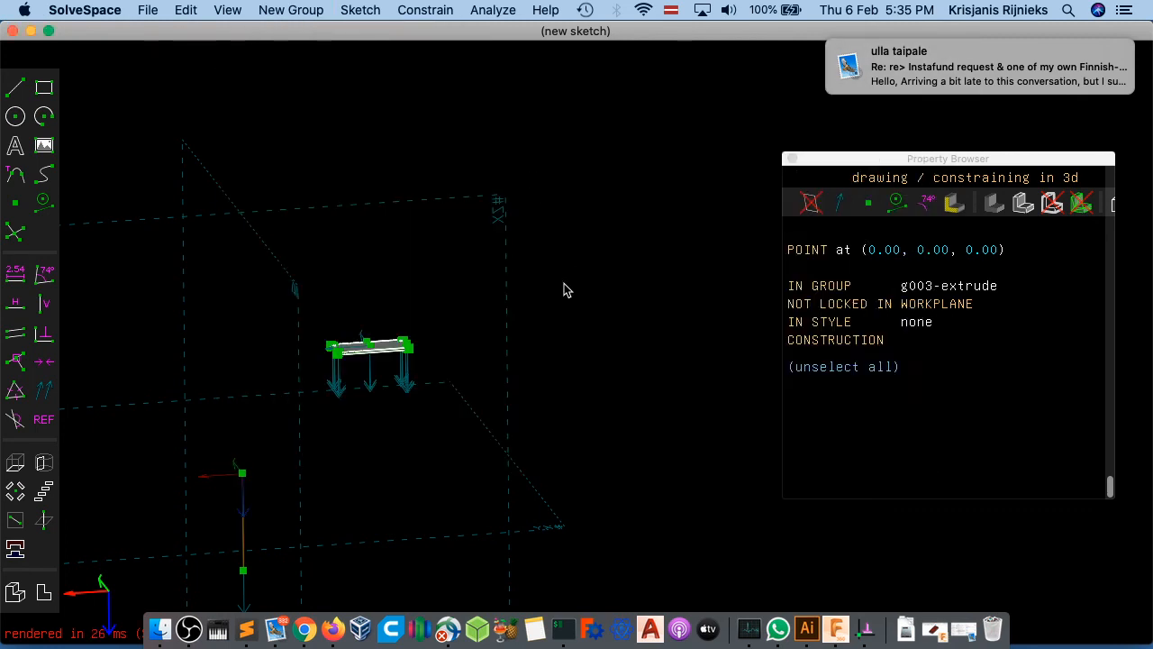
- Constrain the linked plate's top-face centre point to lie on the origin point
scroll(339, 369, "down", 3)
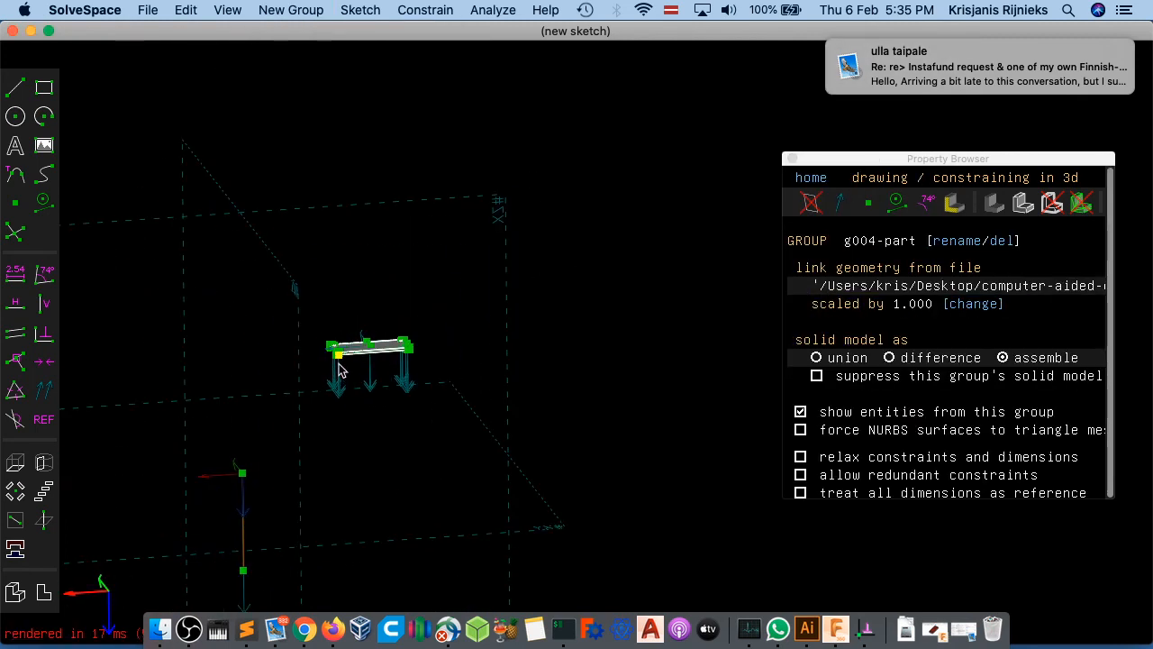
scroll(373, 354, "up", 3)
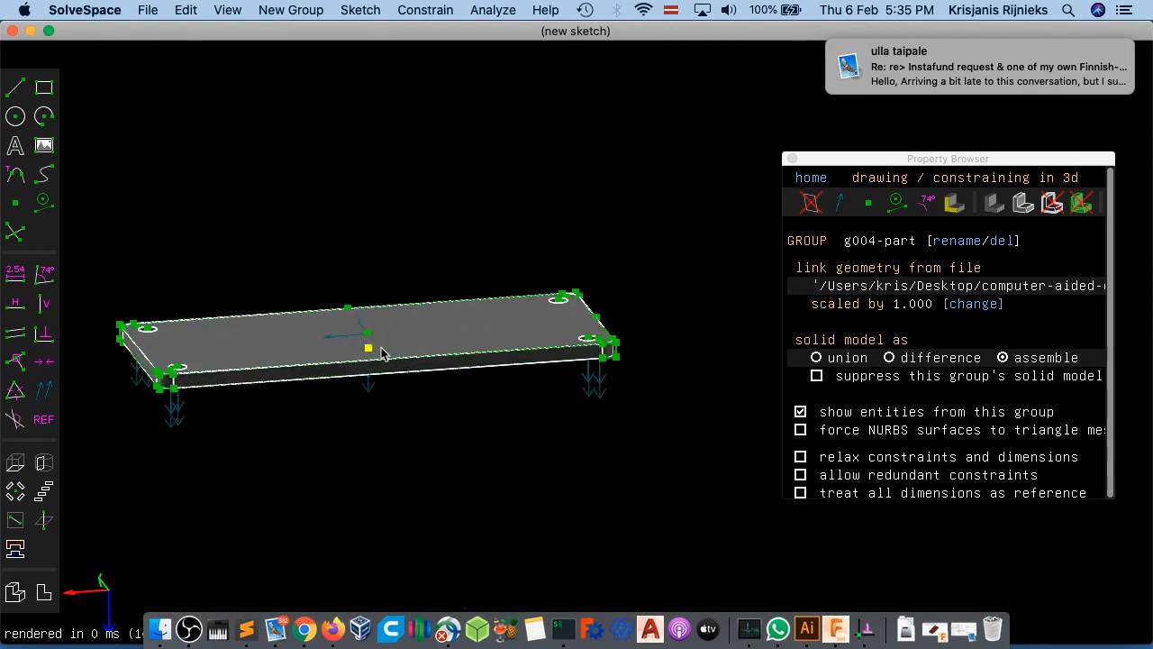
scroll(371, 346, "up", 5)
left_click(311, 295)
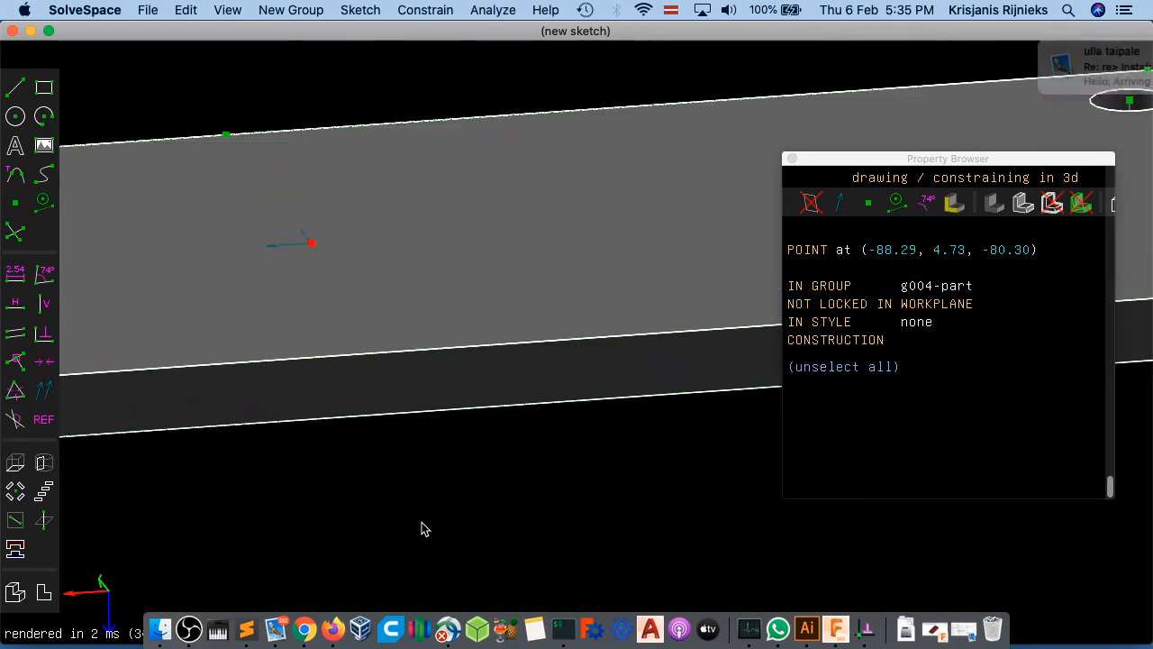
scroll(424, 532, "down", 8)
right_click_drag(225, 580, 483, 429)
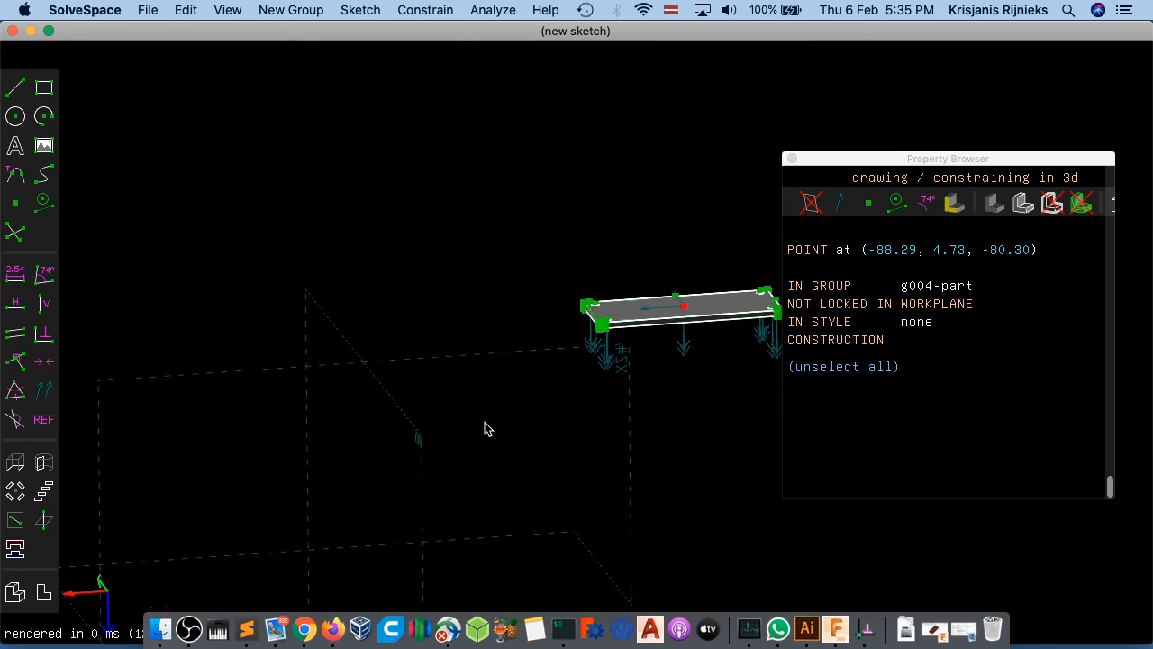
right_click_drag(358, 577, 358, 442)
left_click(368, 483)
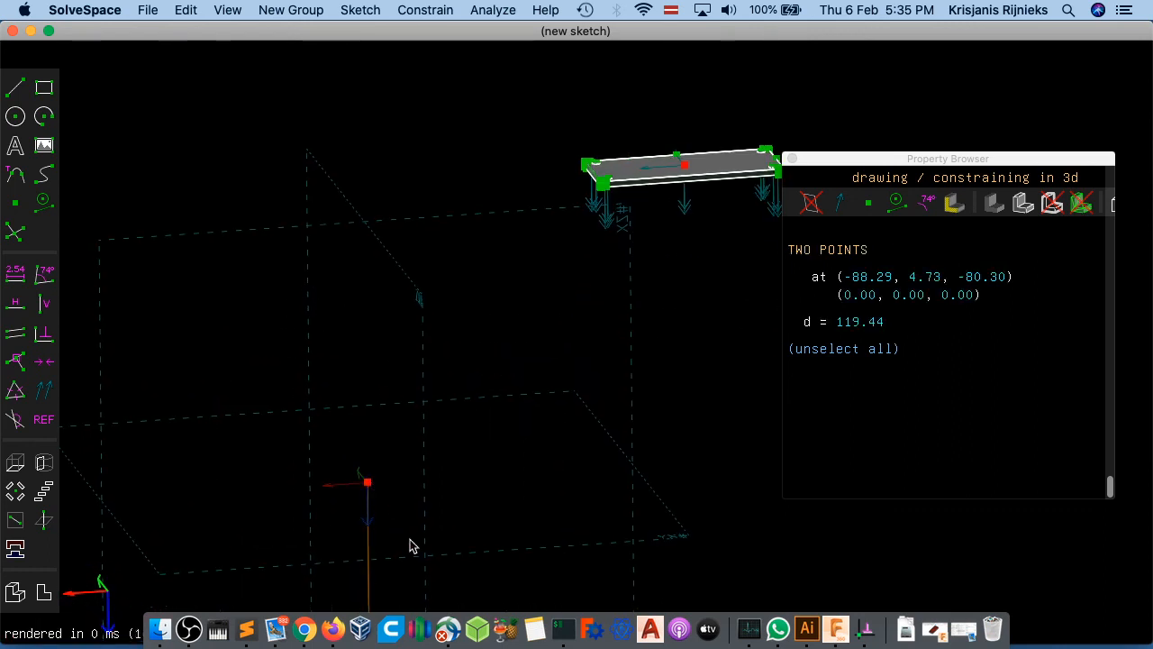
left_click(437, 12)
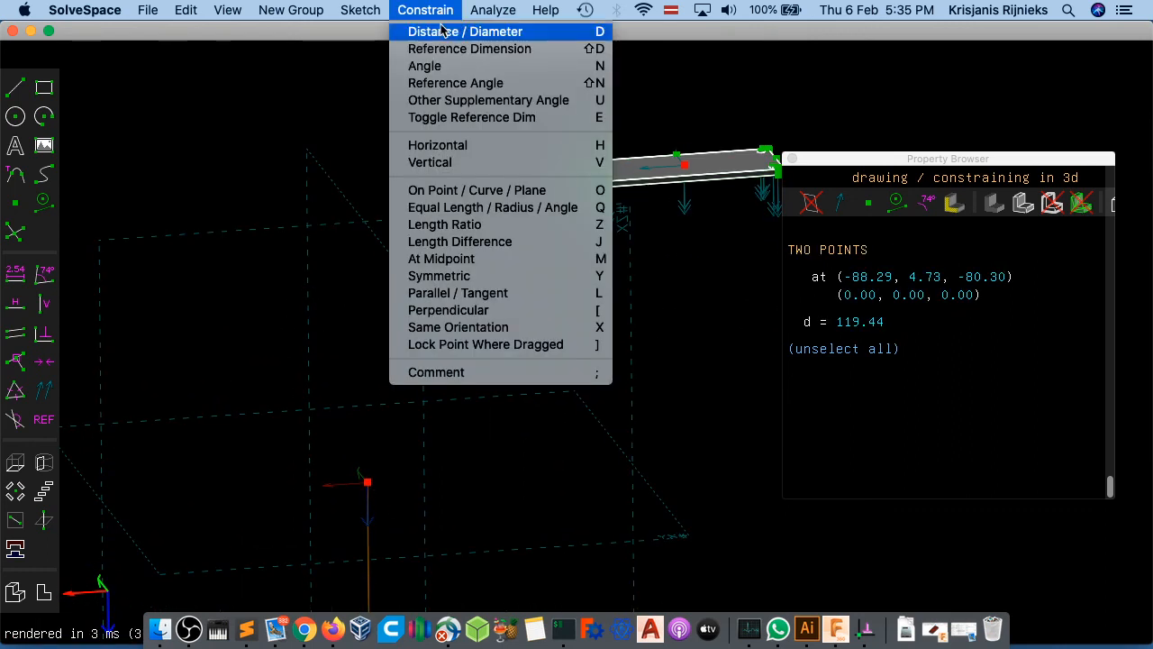
left_click(466, 192)
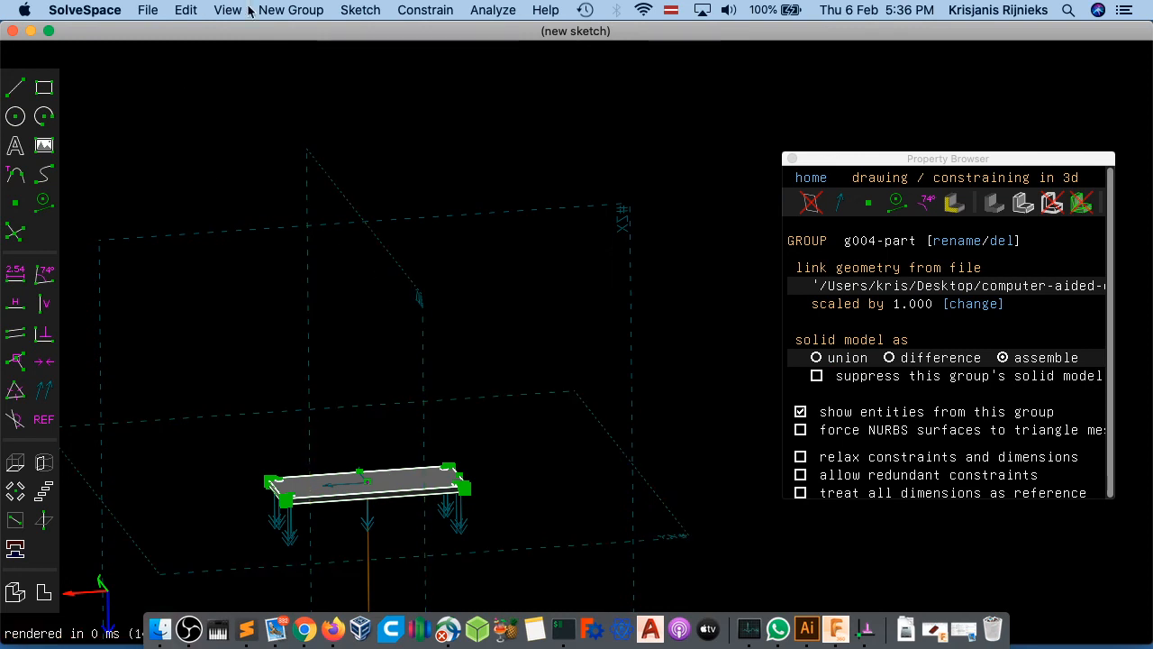
- Link a second copy of part.slvs into the sketch as an assembly part
left_click(271, 10)
left_click(314, 200)
left_click(453, 116)
double_click(453, 221)
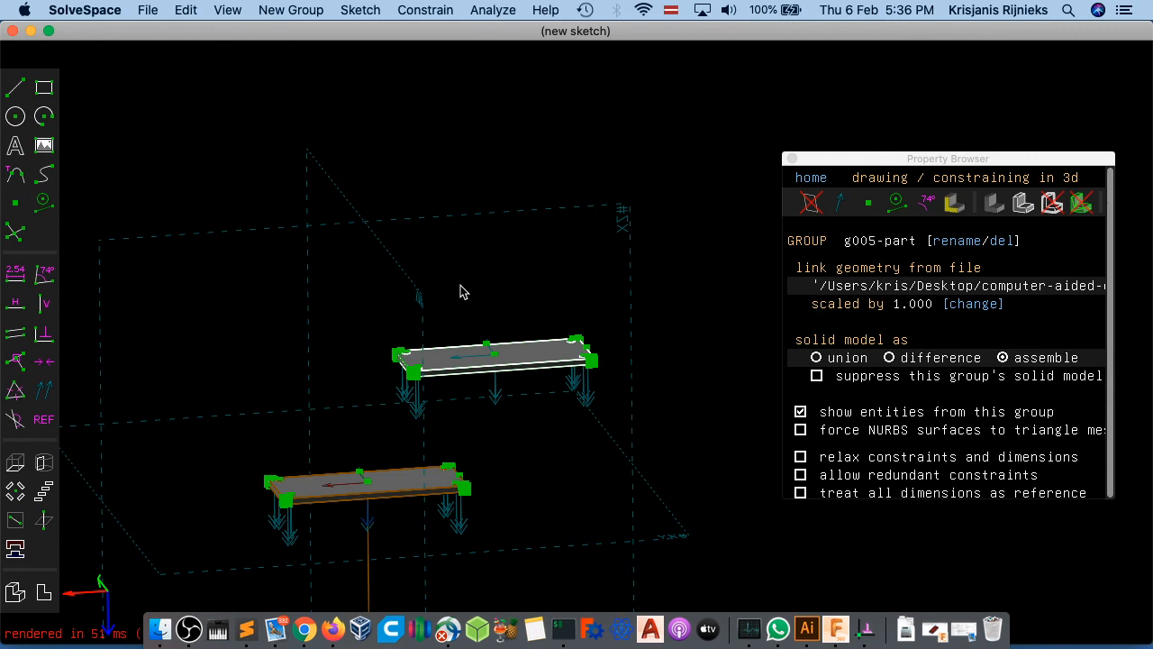
- Try a Perpendicular constraint on the second plate's long front edge and normal together with the first plate's top face
scroll(492, 391, "down", 3)
scroll(493, 387, "up", 5)
scroll(492, 388, "up", 1)
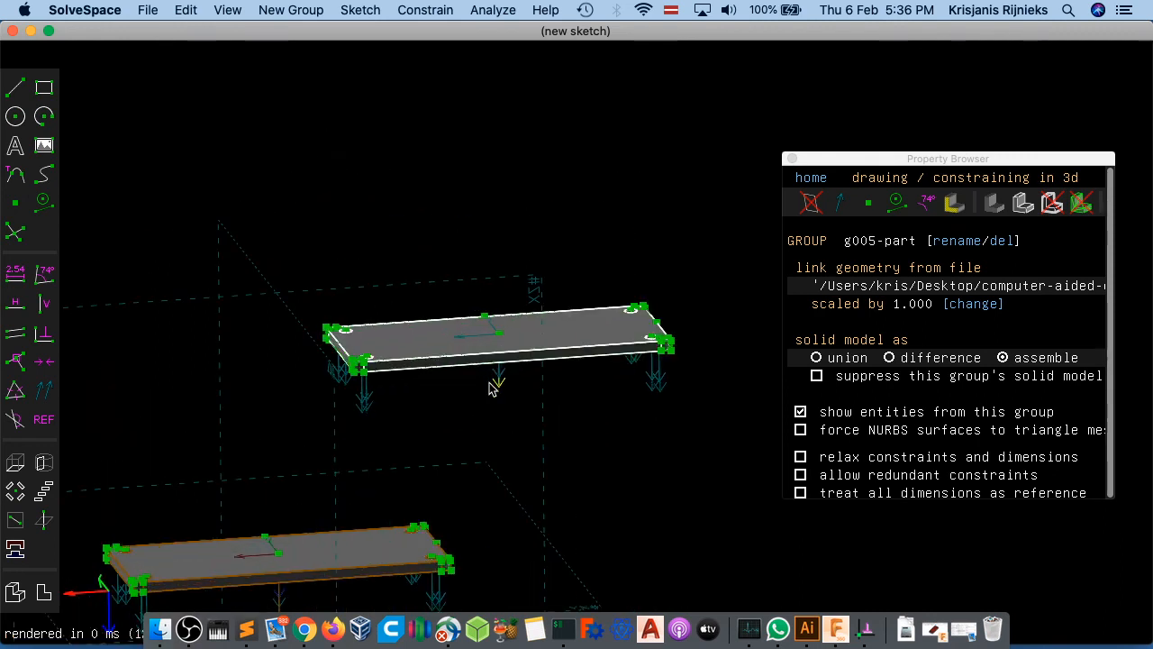
left_click(426, 9)
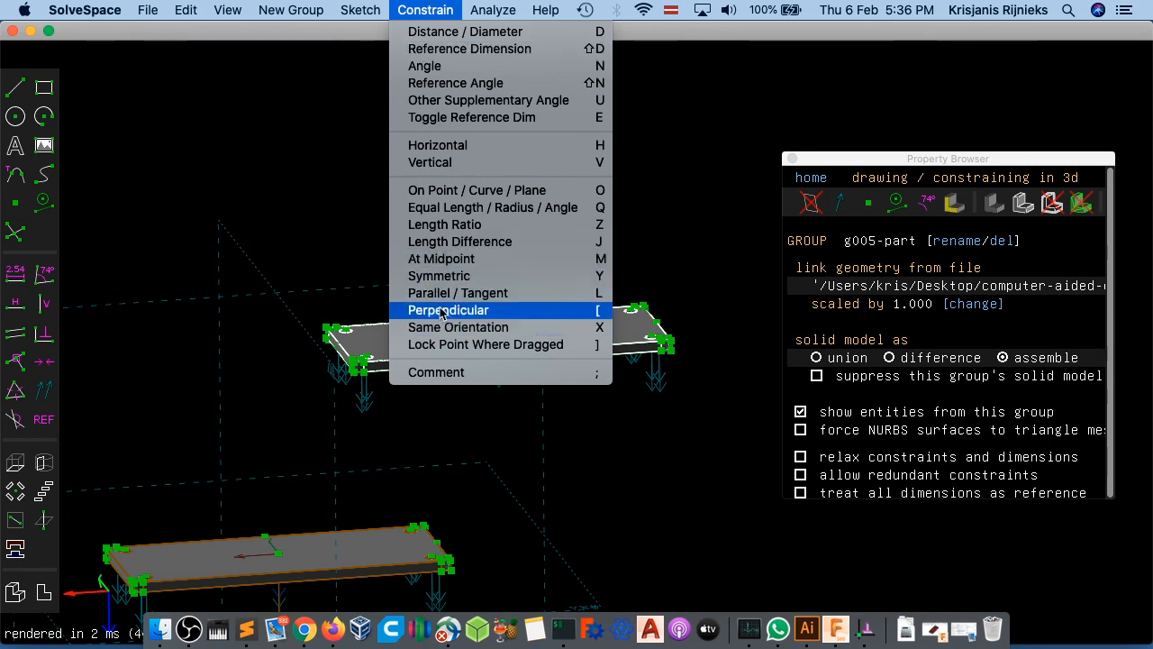
left_click(552, 505)
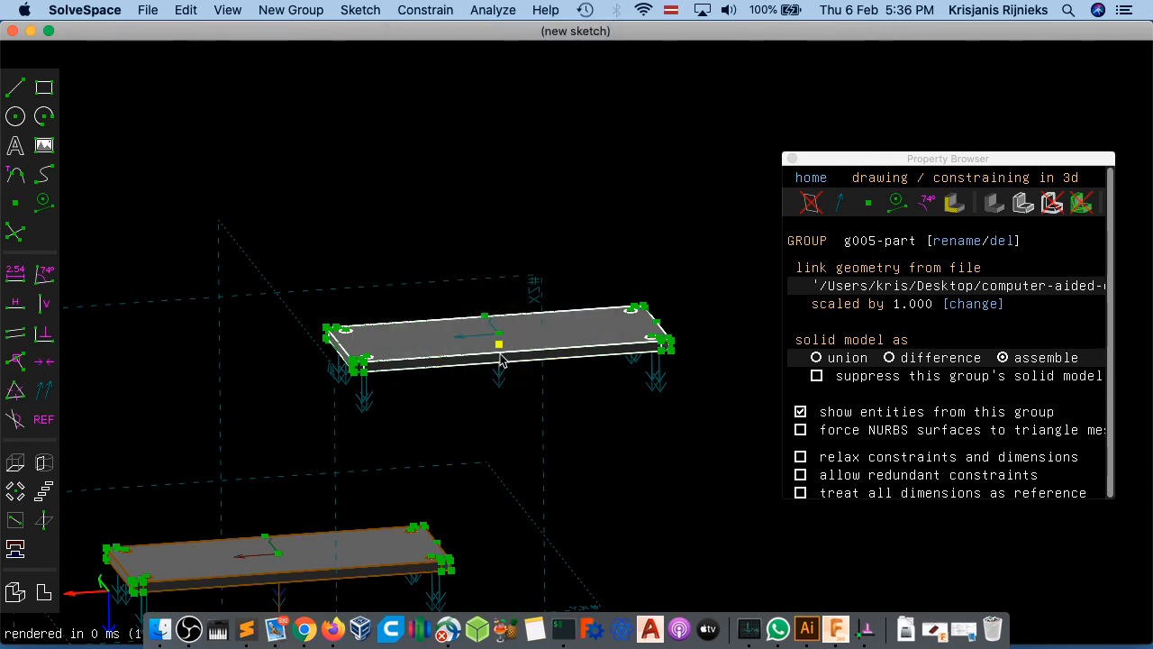
scroll(502, 358, "up", 5)
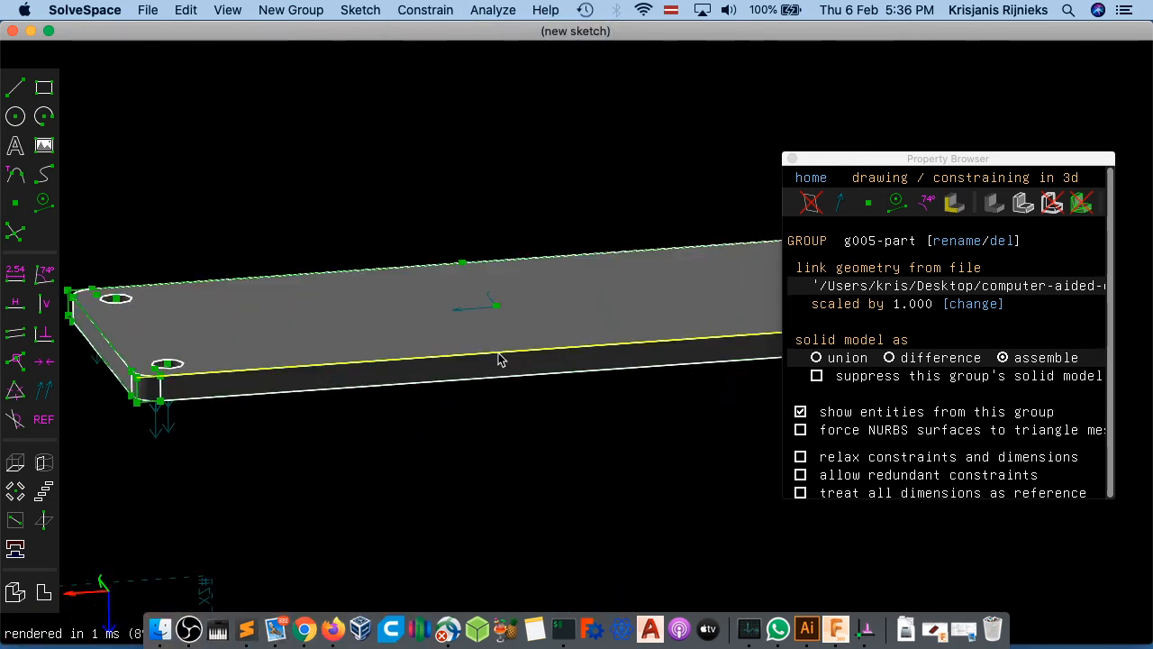
left_click(504, 358)
left_click(504, 359)
scroll(499, 437, "down", 6)
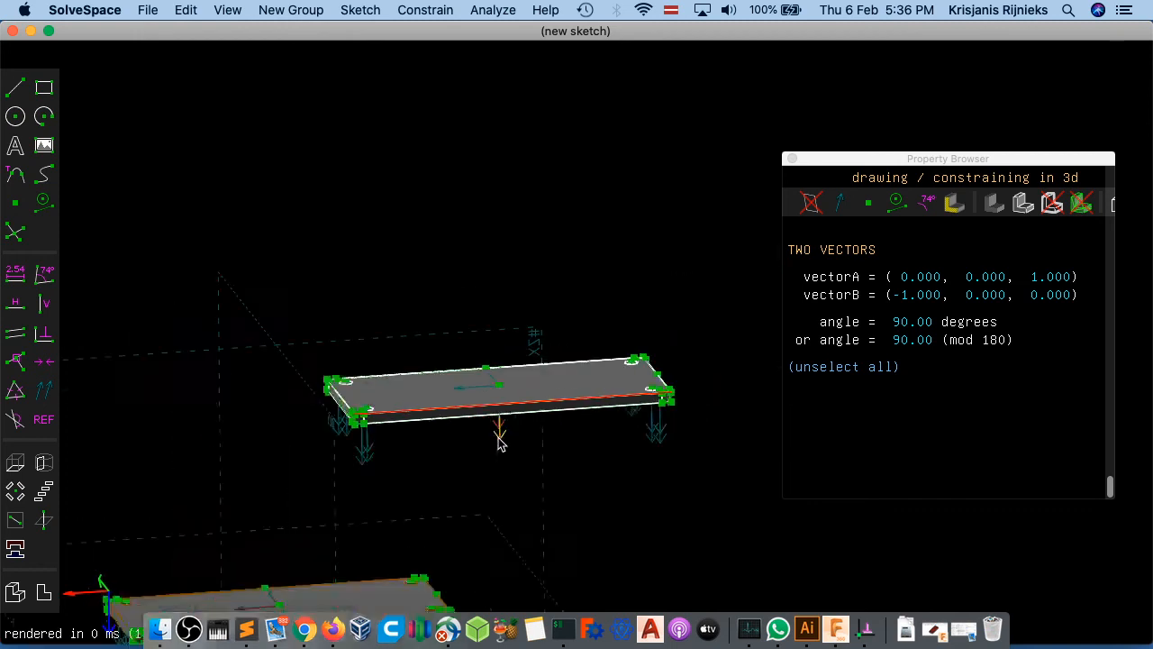
scroll(394, 536, "up", 8)
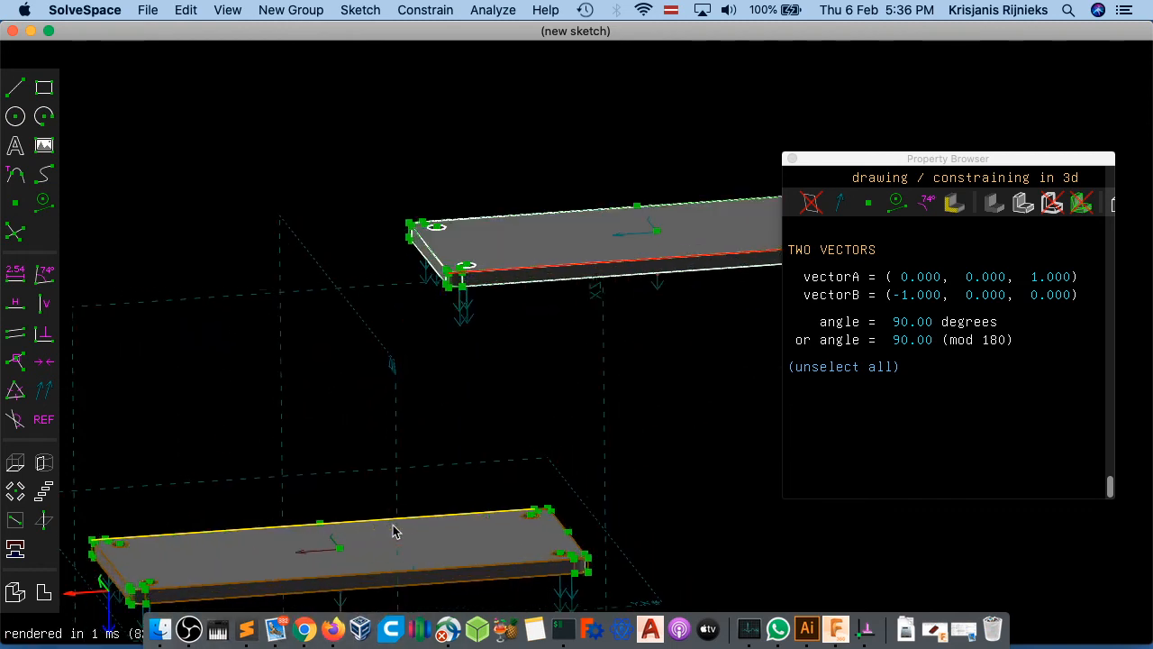
left_click(462, 582)
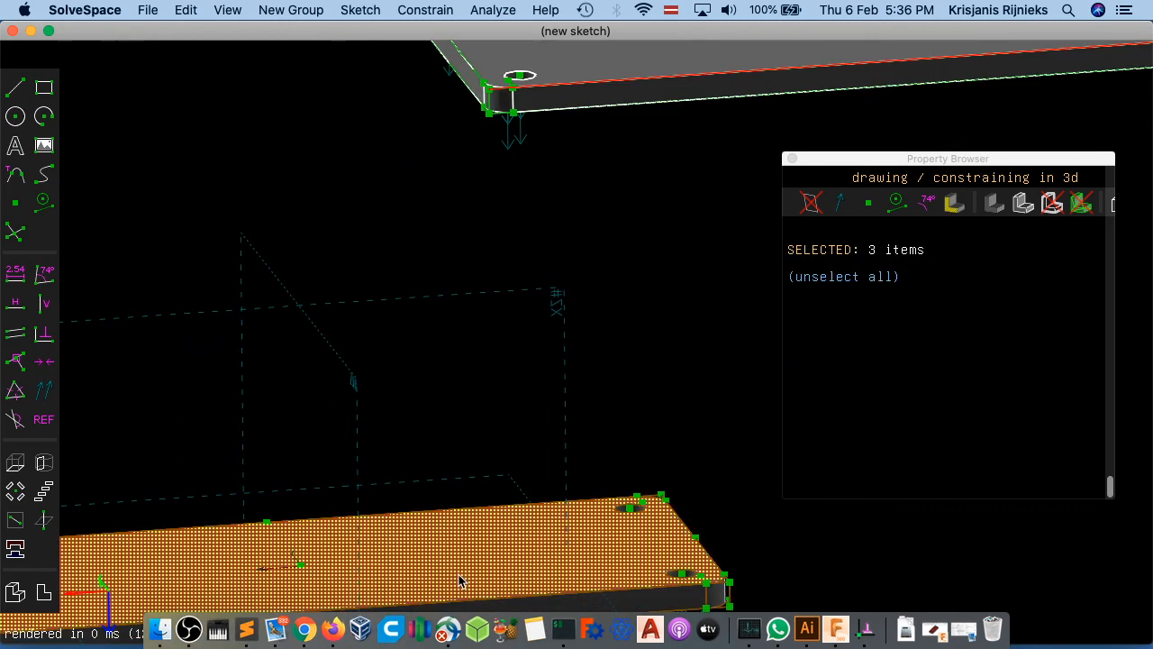
left_click(424, 10)
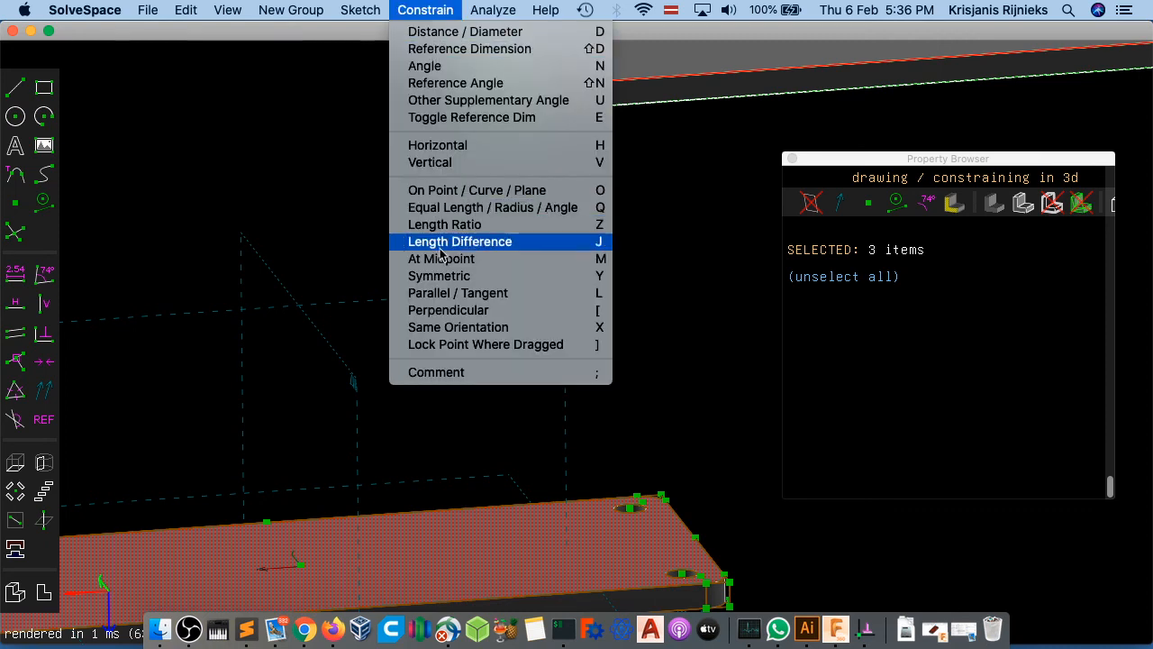
left_click(484, 311)
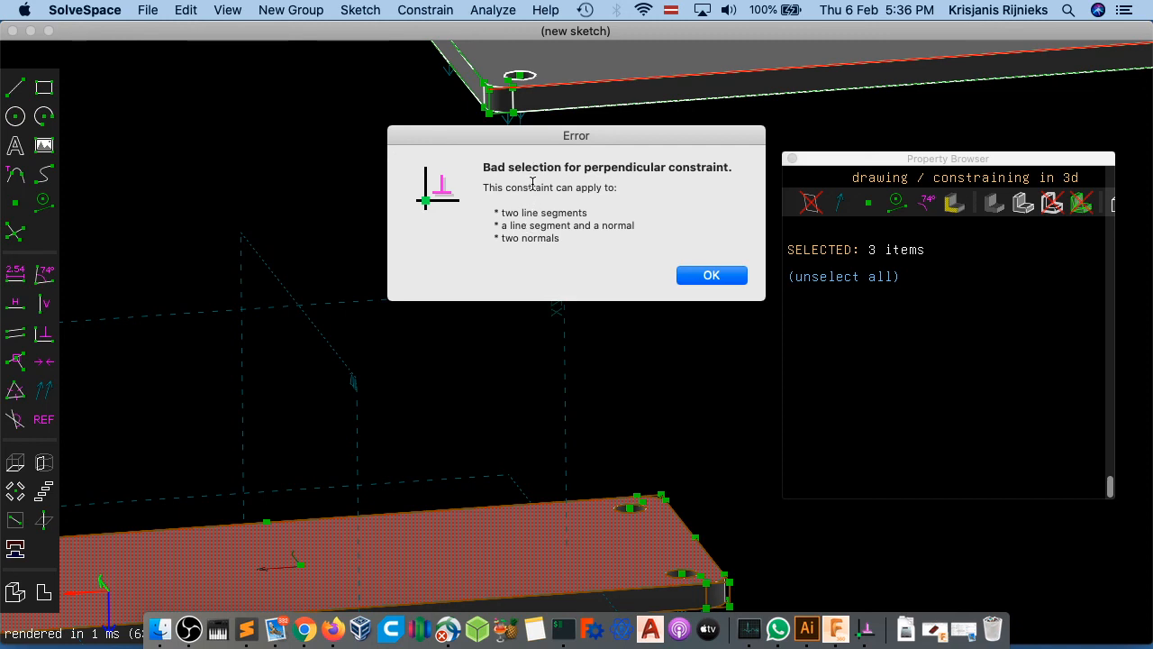
left_click(692, 275)
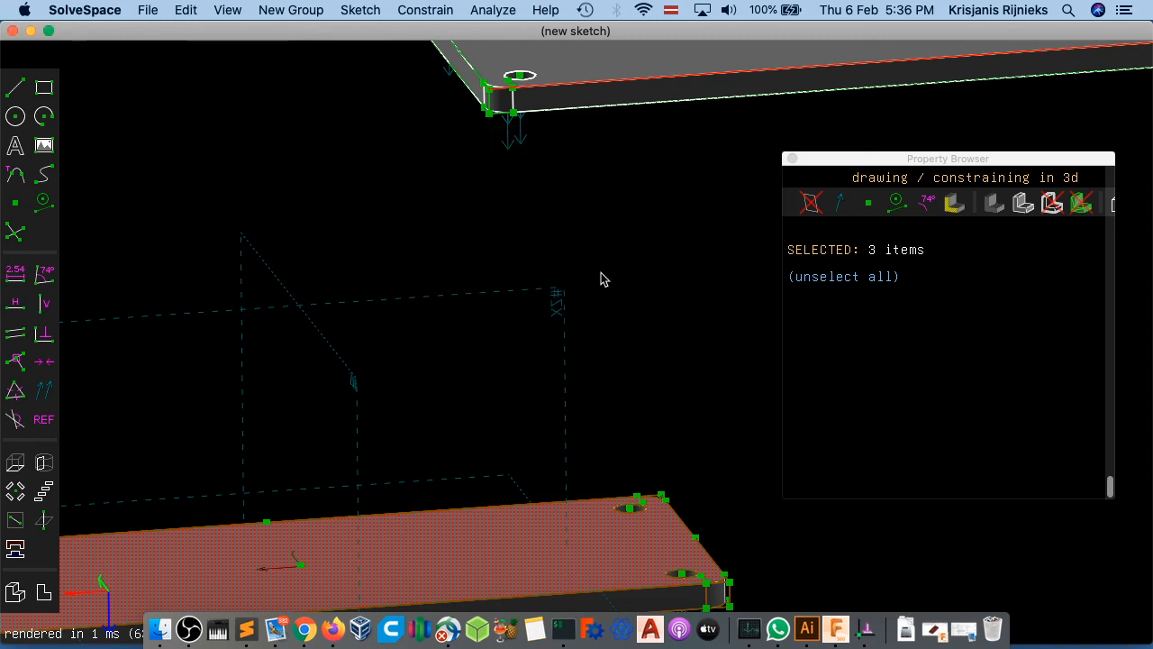
scroll(600, 274, "down", 3)
left_click(594, 278)
- Try to constrain a corner-hole normal of the second plate perpendicular to one of the first plate, and undo it
scroll(553, 200, "down", 2)
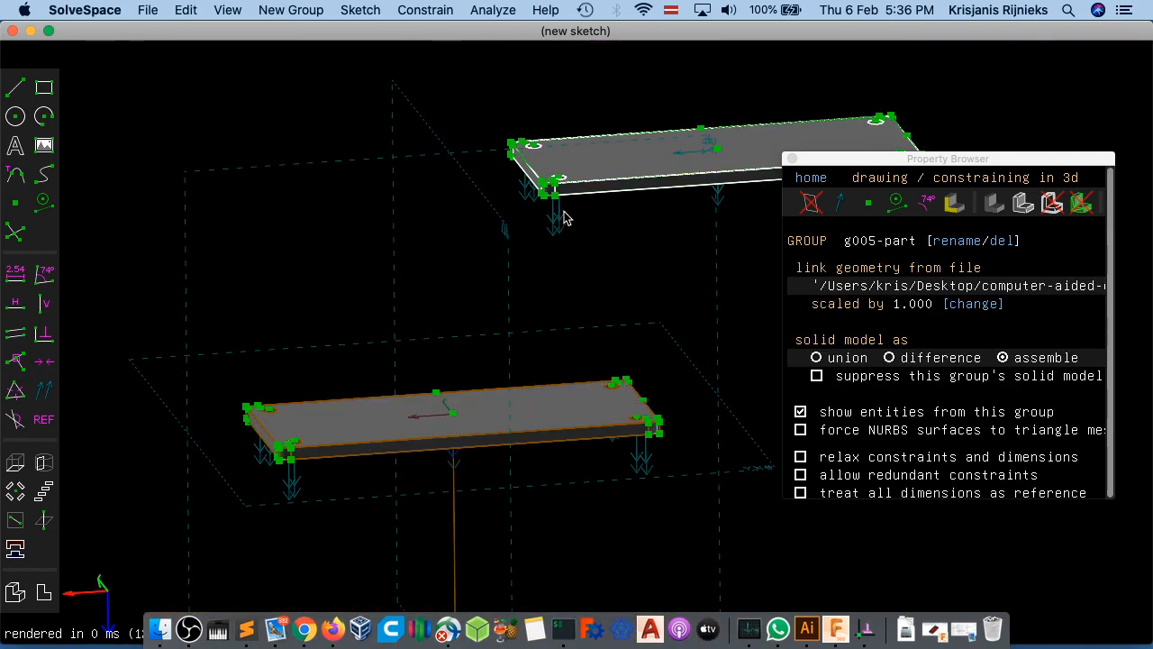
scroll(545, 202, "down", 3)
scroll(549, 208, "up", 5)
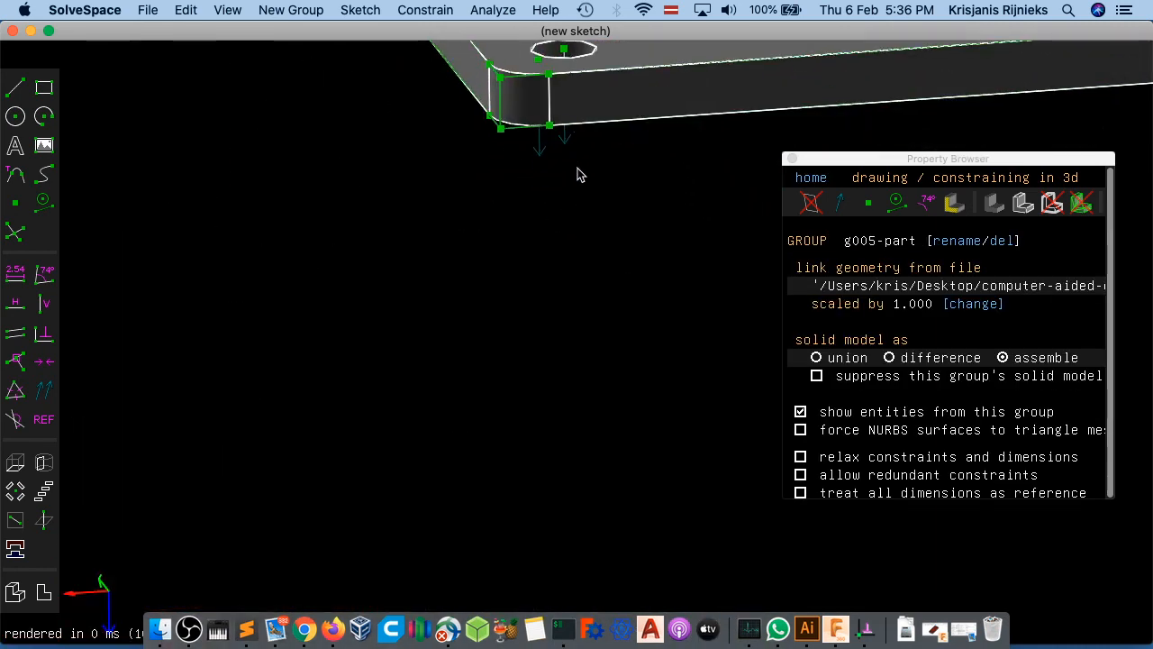
left_click(566, 143)
scroll(573, 287, "down", 5)
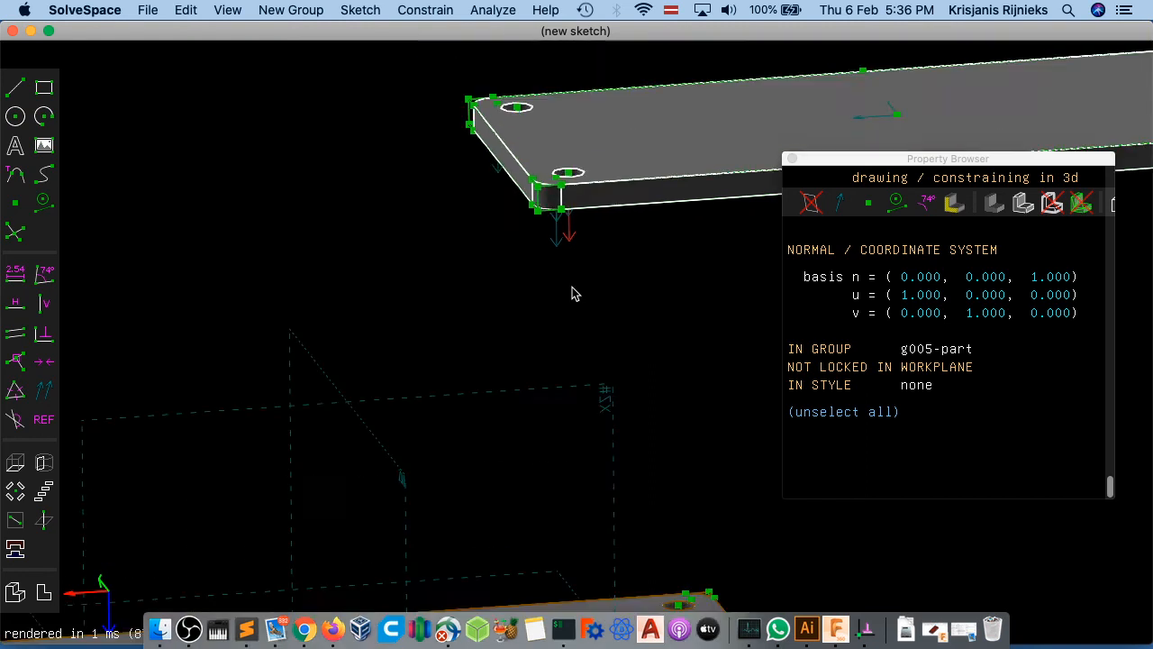
scroll(489, 535, "up", 4)
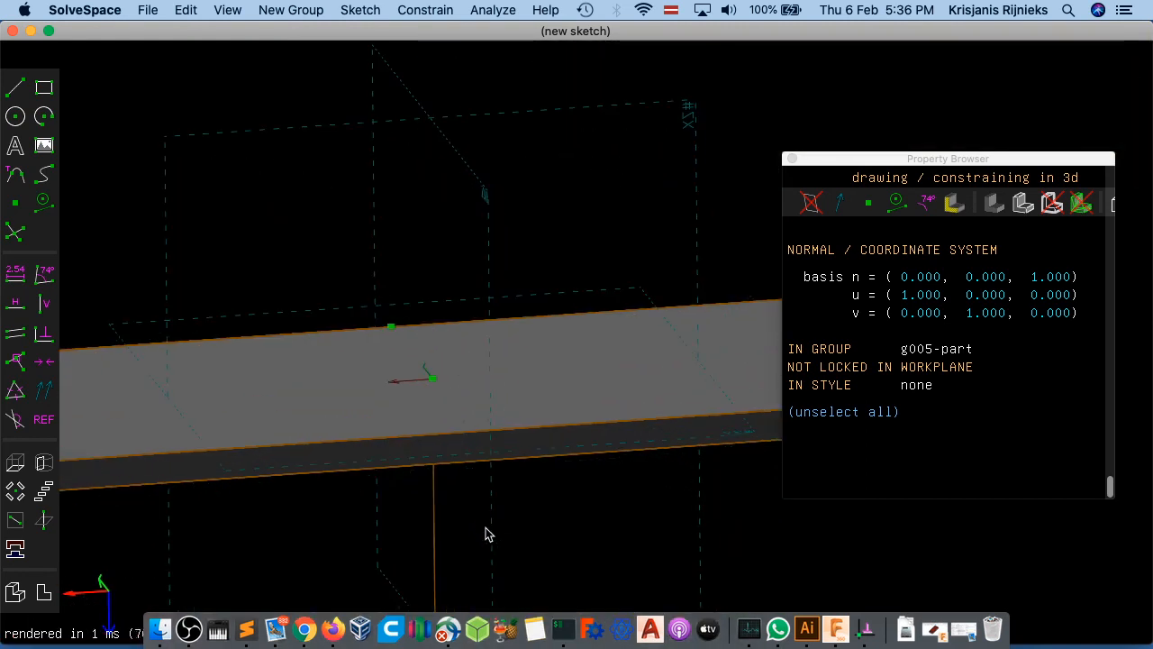
scroll(486, 534, "down", 2)
left_click(721, 501)
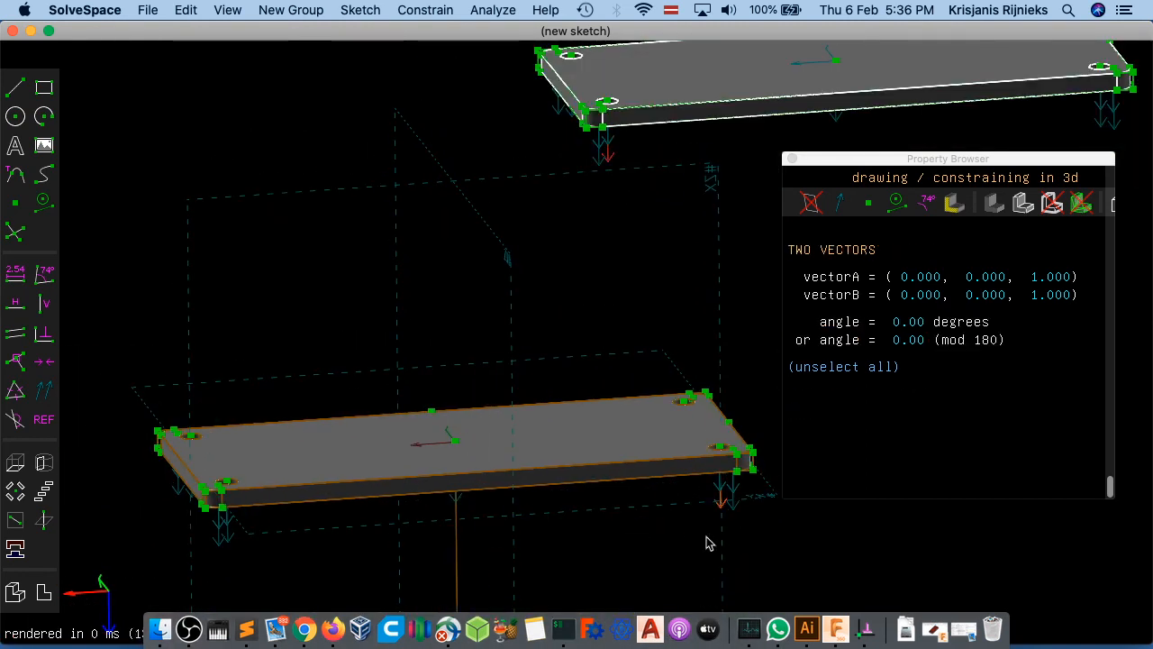
left_click(425, 10)
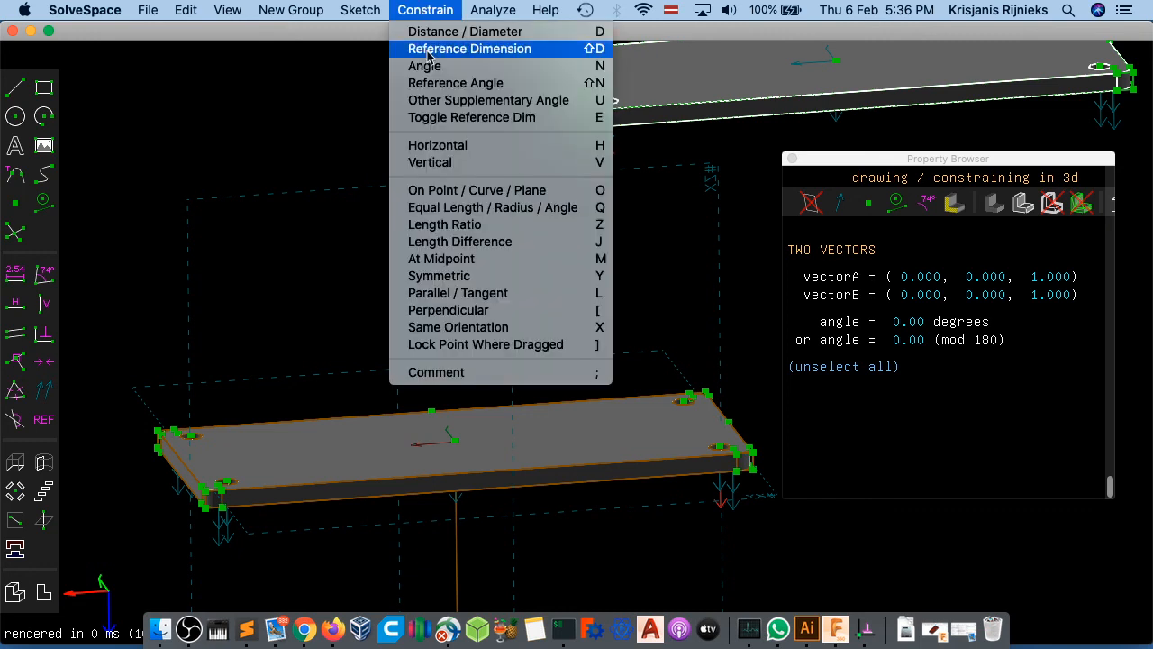
left_click(475, 310)
key("super+z")
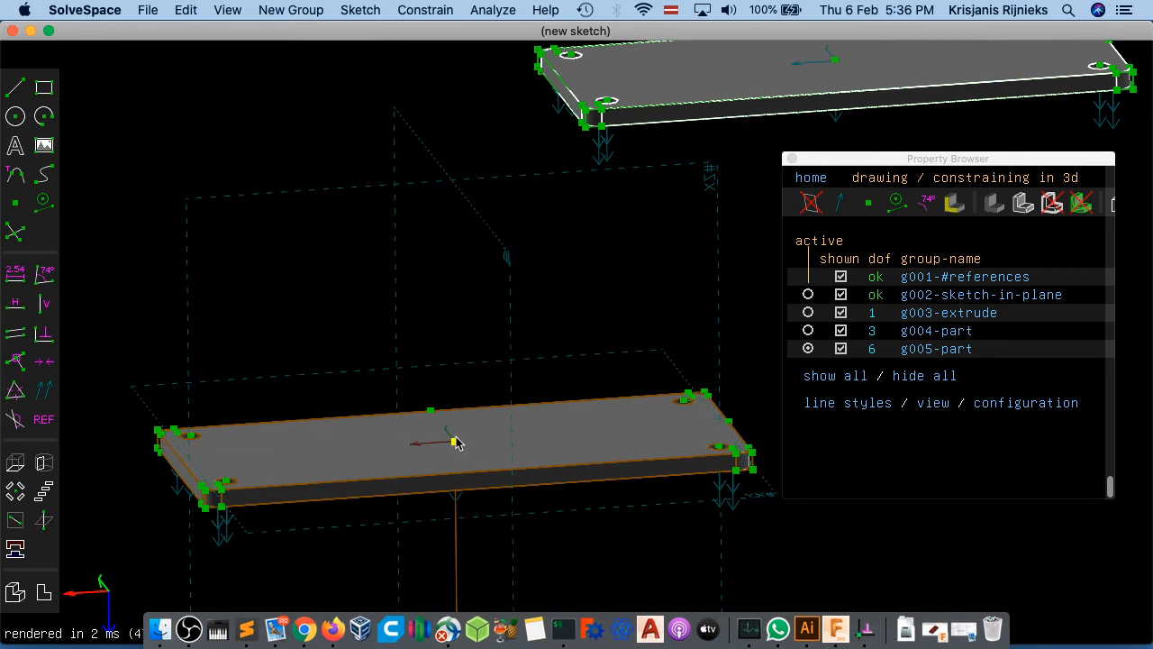
- Try to constrain the long front edges of the two plates perpendicular to each other, and undo it
scroll(195, 495, "down", 1)
scroll(199, 491, "up", 3)
scroll(200, 498, "up", 5)
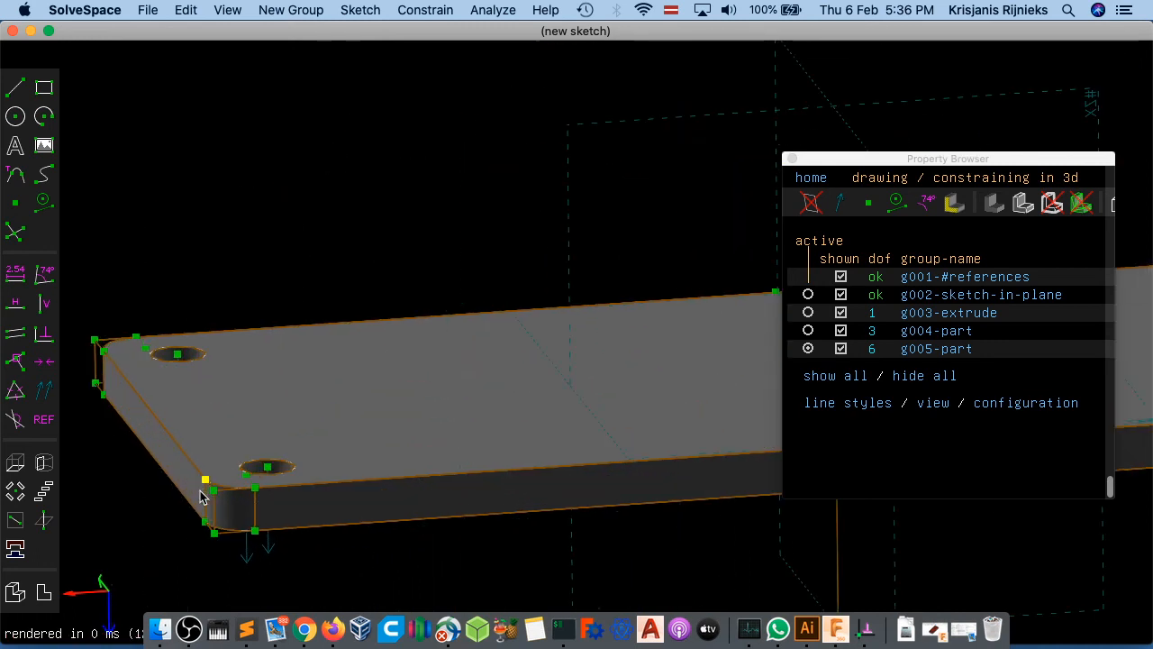
left_click(410, 482)
scroll(649, 502, "up", 2)
scroll(645, 502, "down", 6)
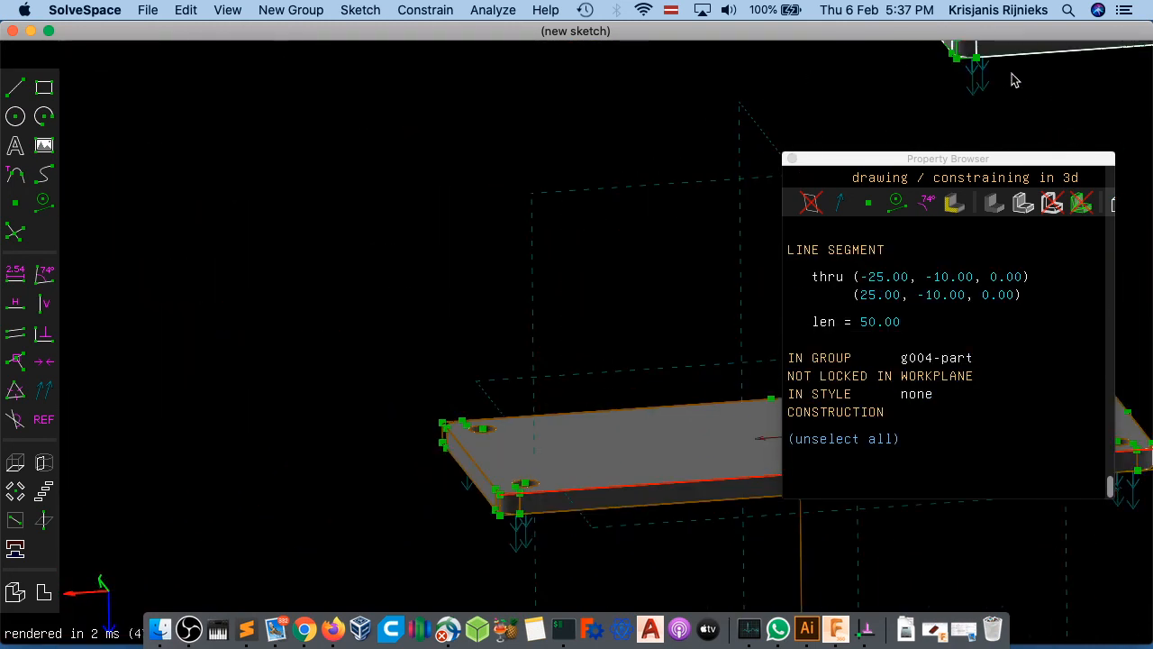
left_click(1034, 58)
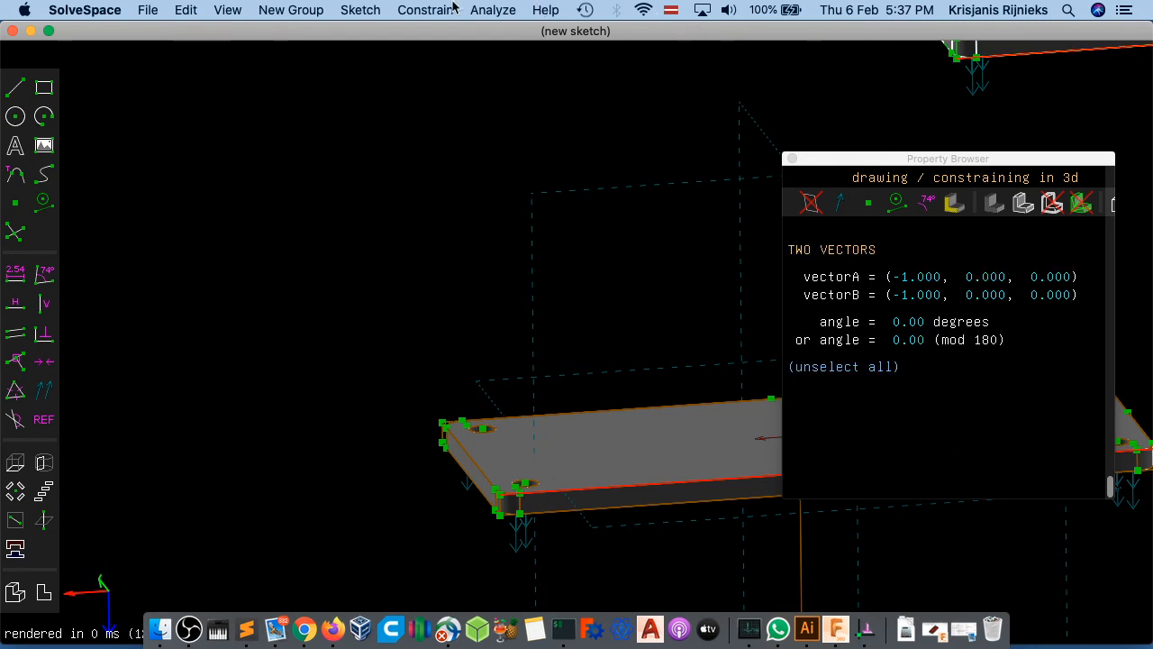
left_click(425, 10)
left_click(465, 309)
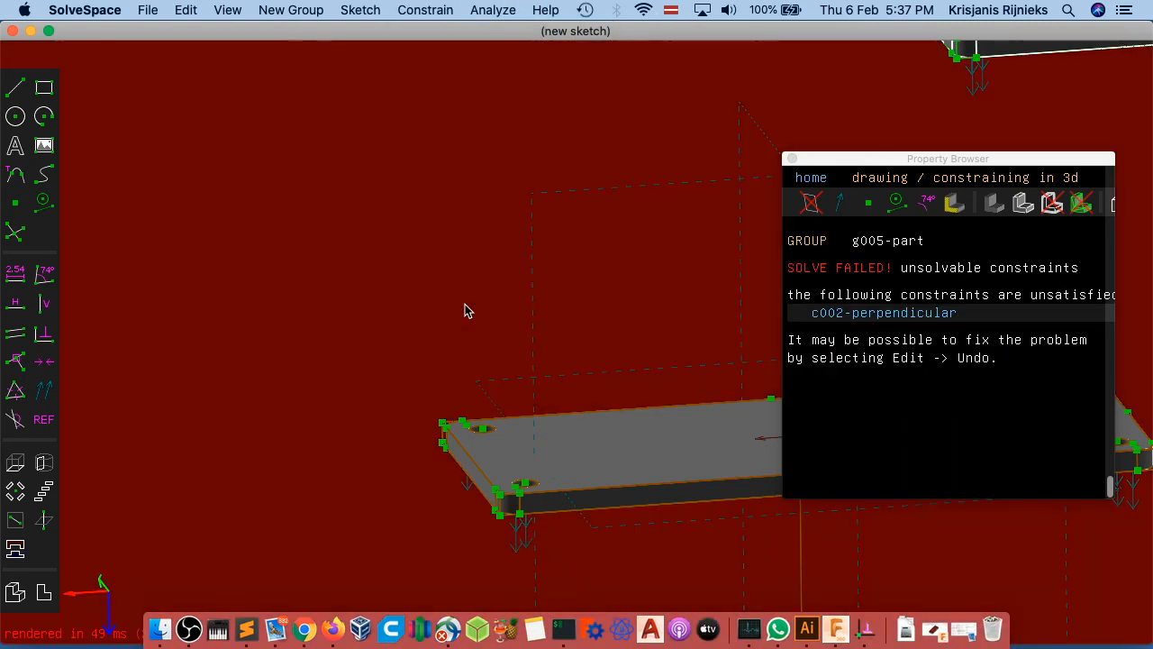
key("super+z")
- Examine the second plate's corner and review the available constraint types for orienting the plates
scroll(616, 304, "up", 5)
scroll(617, 305, "down", 5)
scroll(612, 261, "up", 2)
scroll(565, 280, "down", 2)
scroll(666, 288, "up", 8)
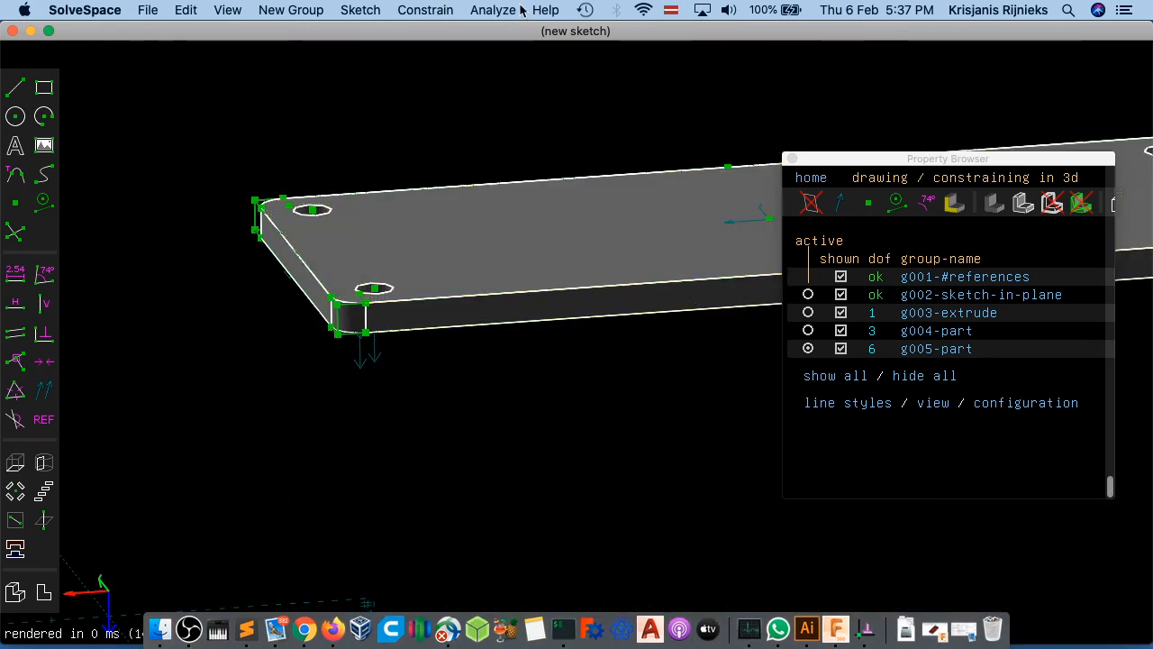
left_click(425, 9)
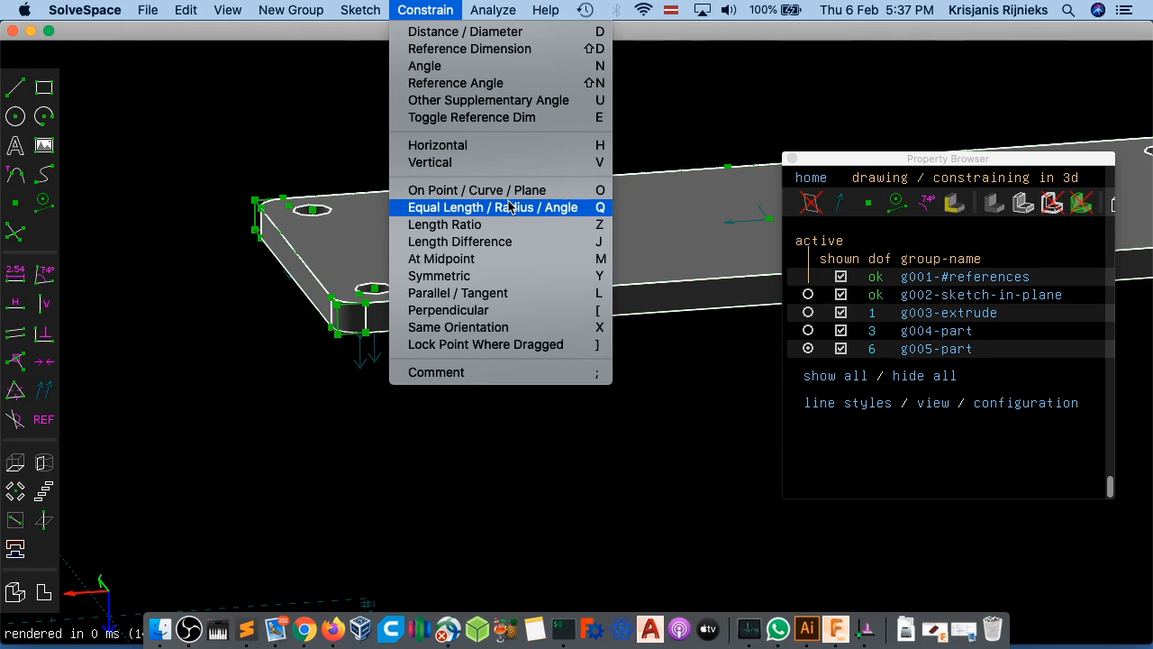
left_click(438, 9)
left_click(438, 8)
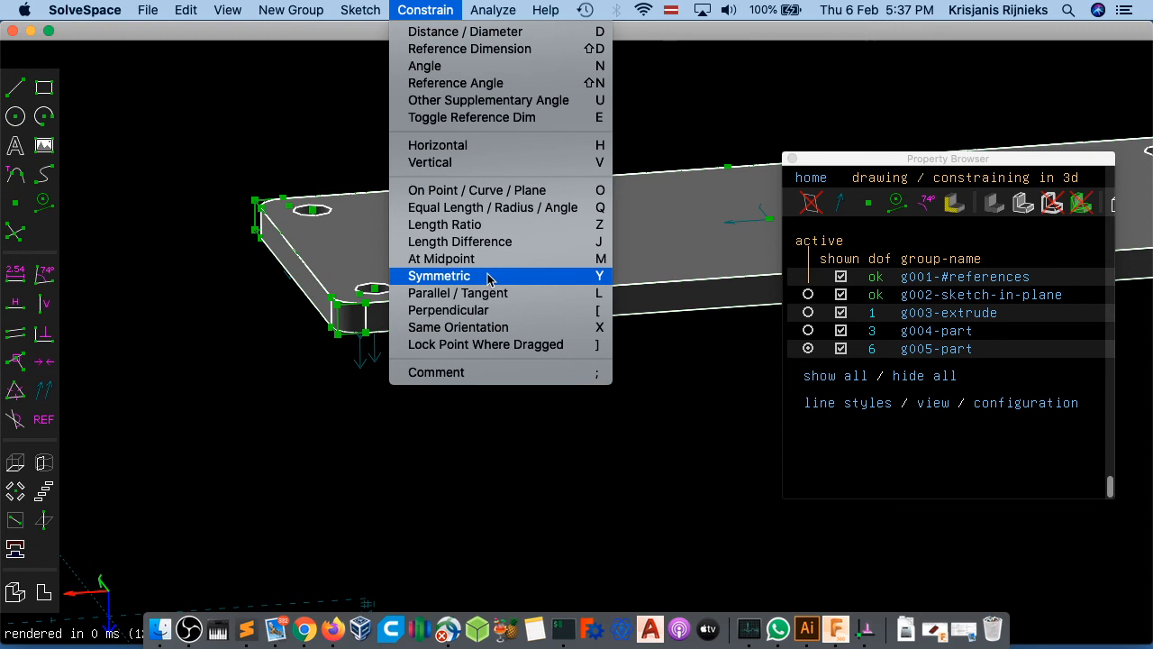
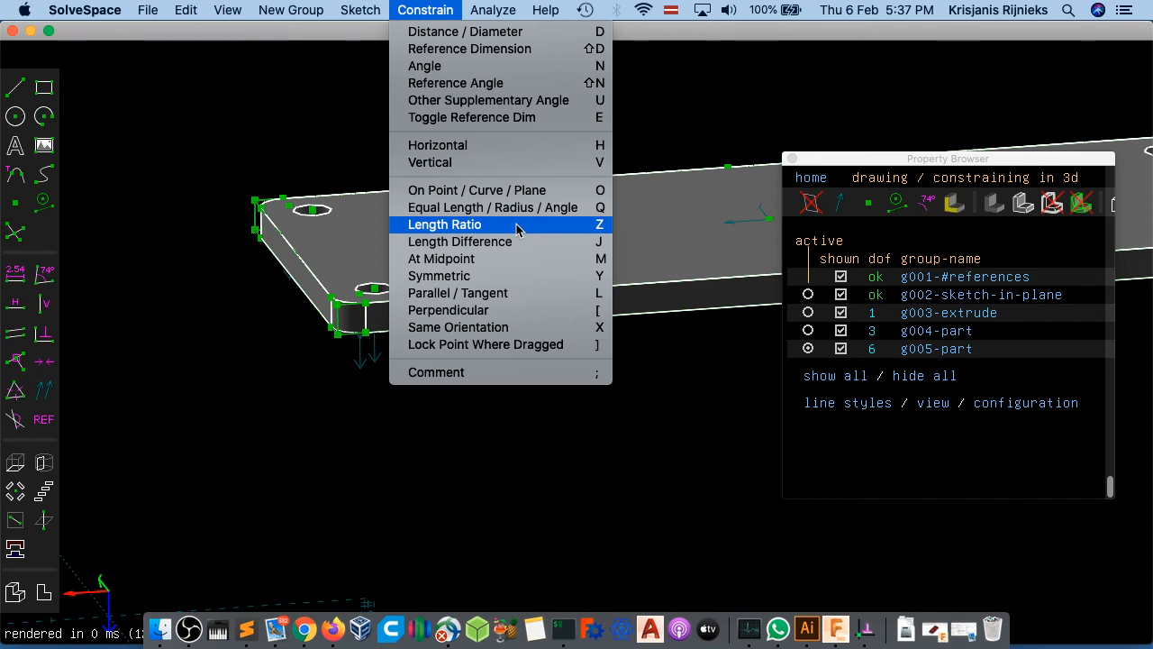
left_click(518, 231)
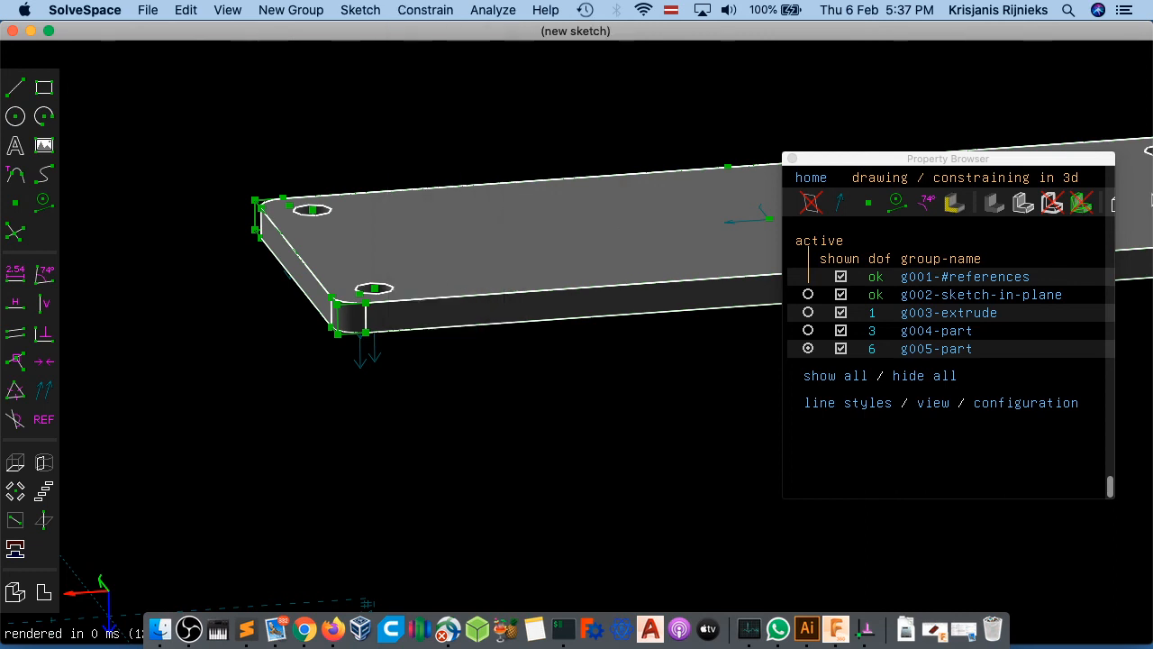
- Activate the first linked plate's group, g004-part
left_click(808, 331)
middle_click_drag(635, 371, 592, 290)
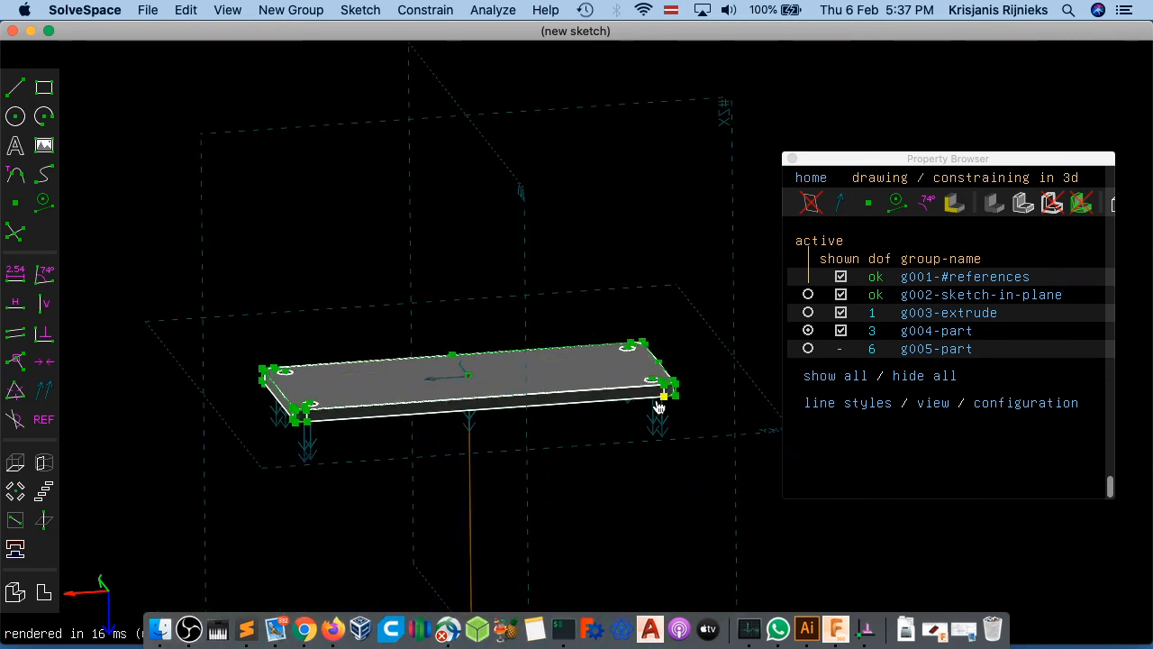
- Set the first linked plate's group to be constrained in the ZX reference workplane
left_click(599, 115)
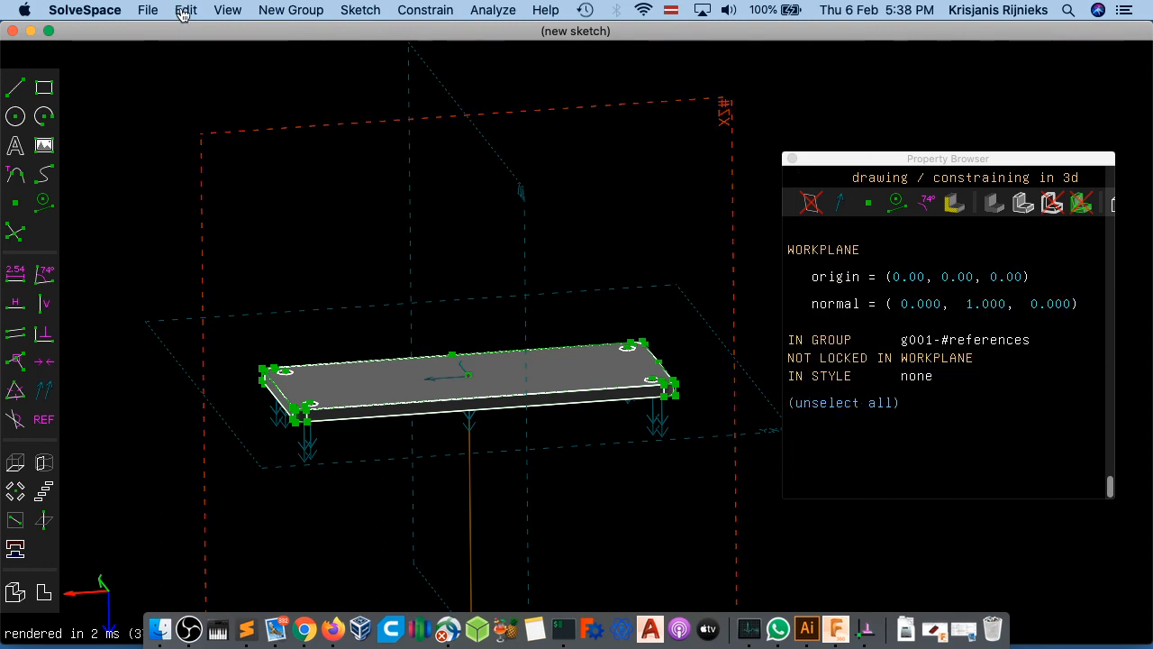
left_click(226, 9)
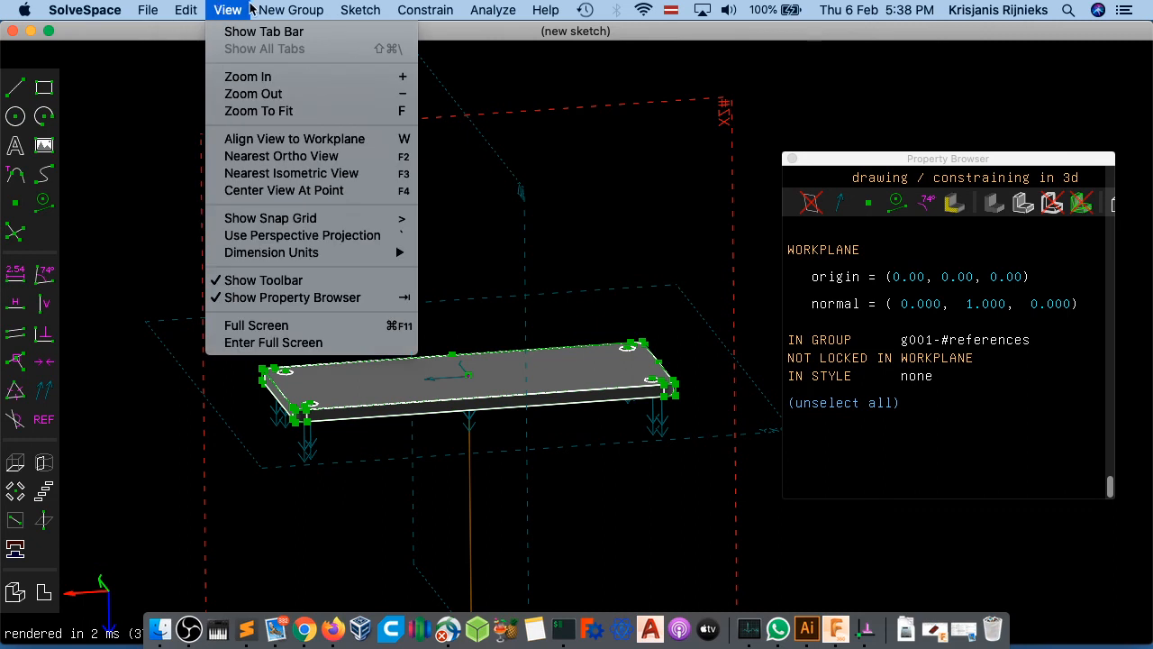
mouse_move(258, 8)
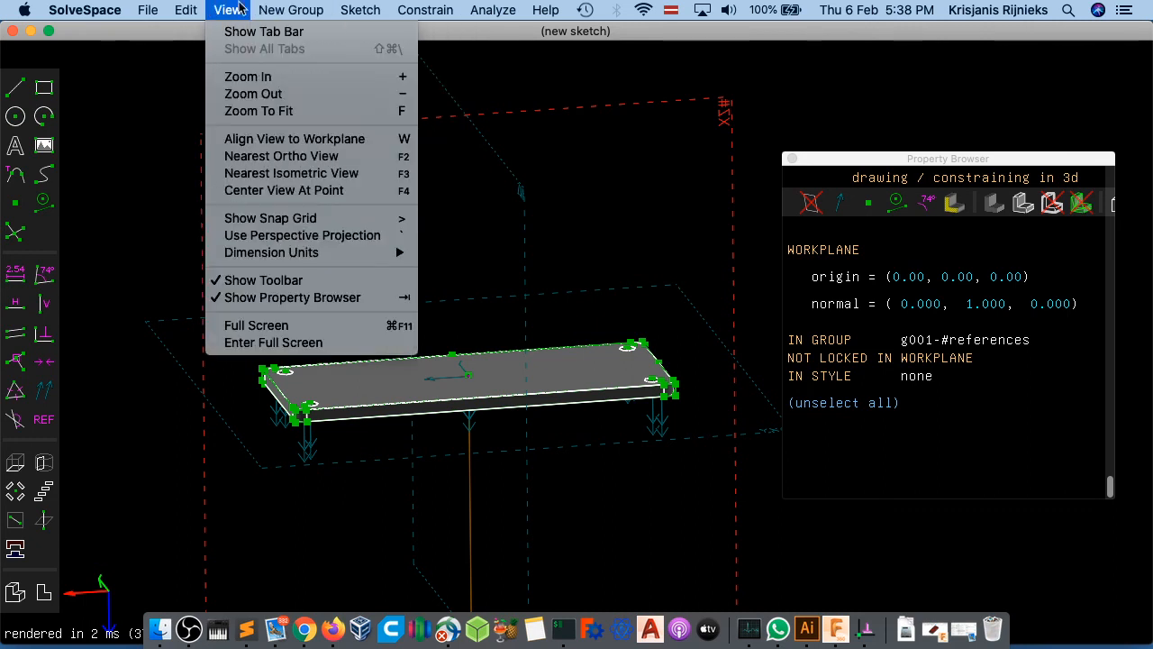
mouse_move(185, 9)
mouse_move(335, 8)
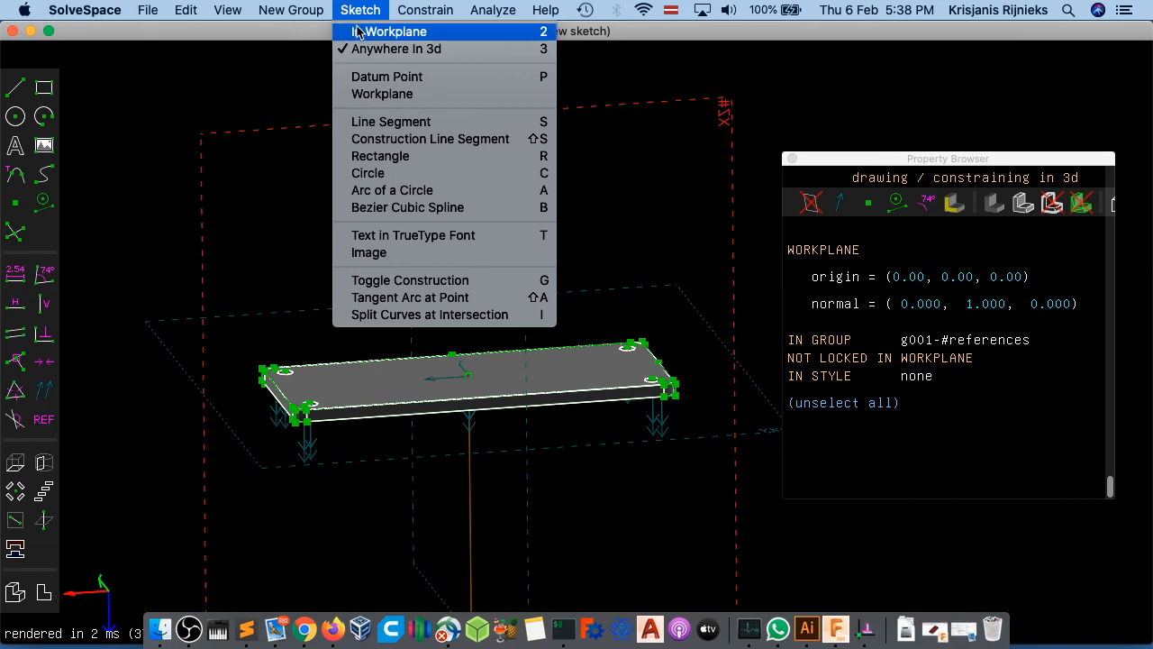
left_click(286, 29)
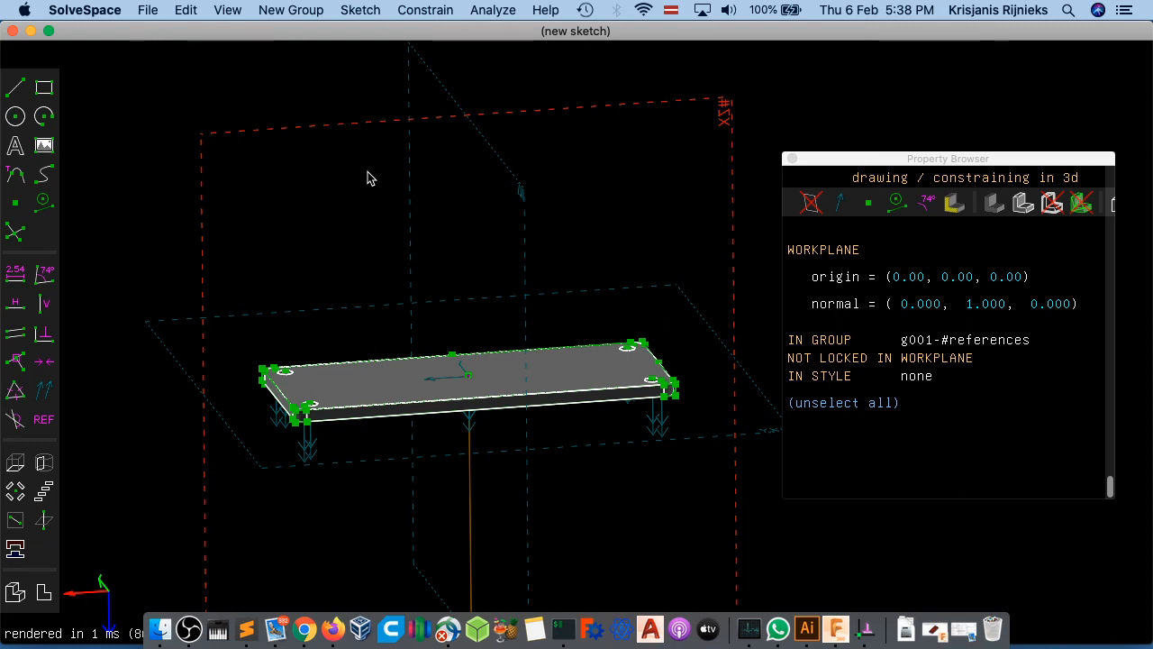
key("2")
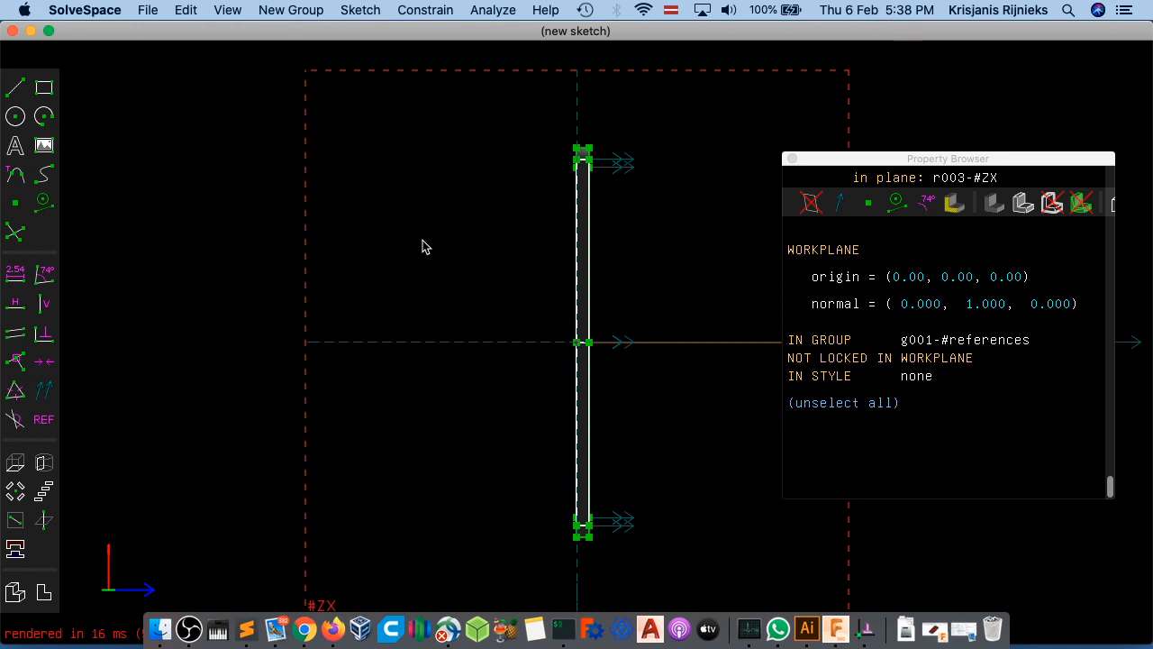
key("Escape")
- Constrain a long edge of the first plate vertical in the ZX workplane
scroll(618, 192, "up", 3)
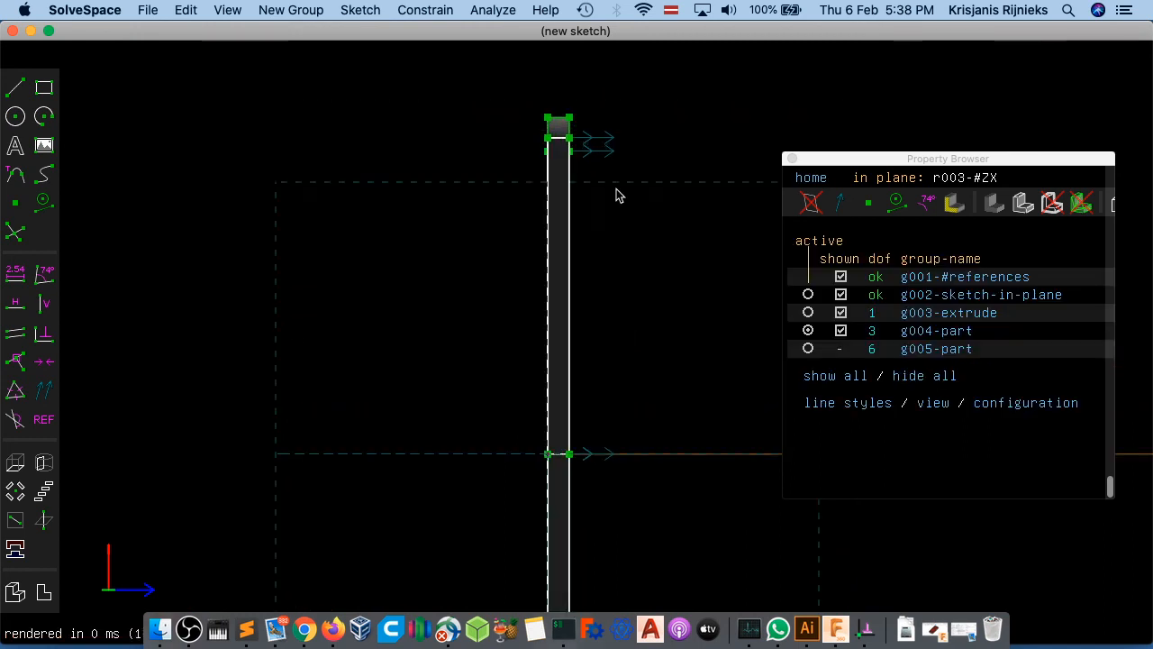
left_click(568, 239)
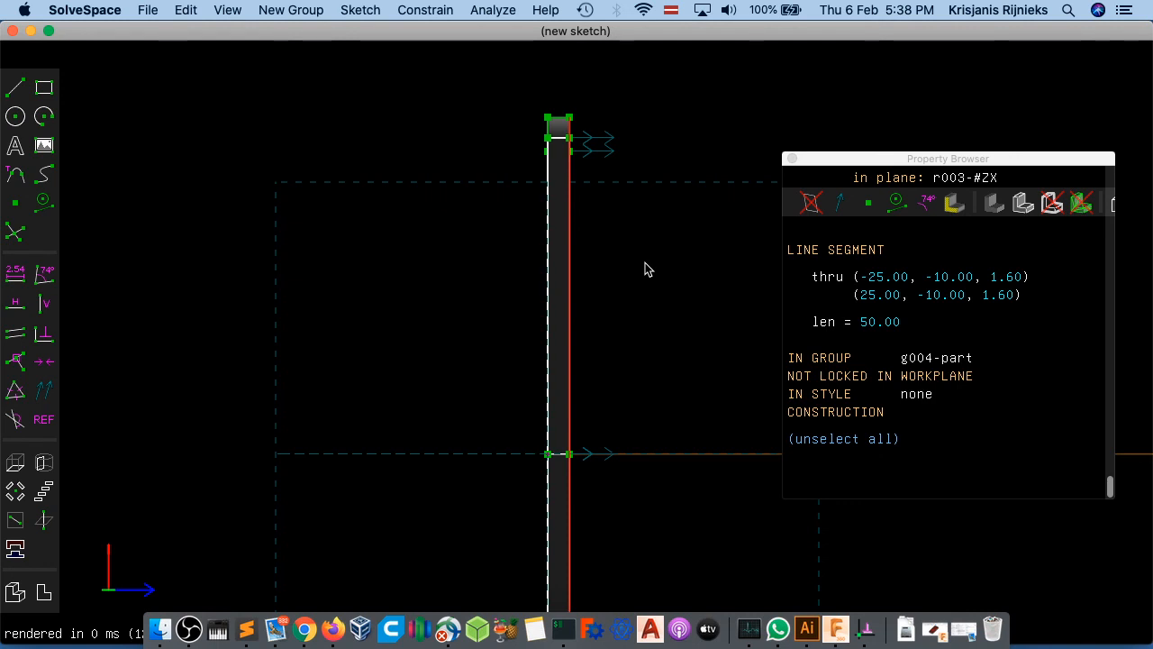
key("v")
scroll(640, 265, "down", 2)
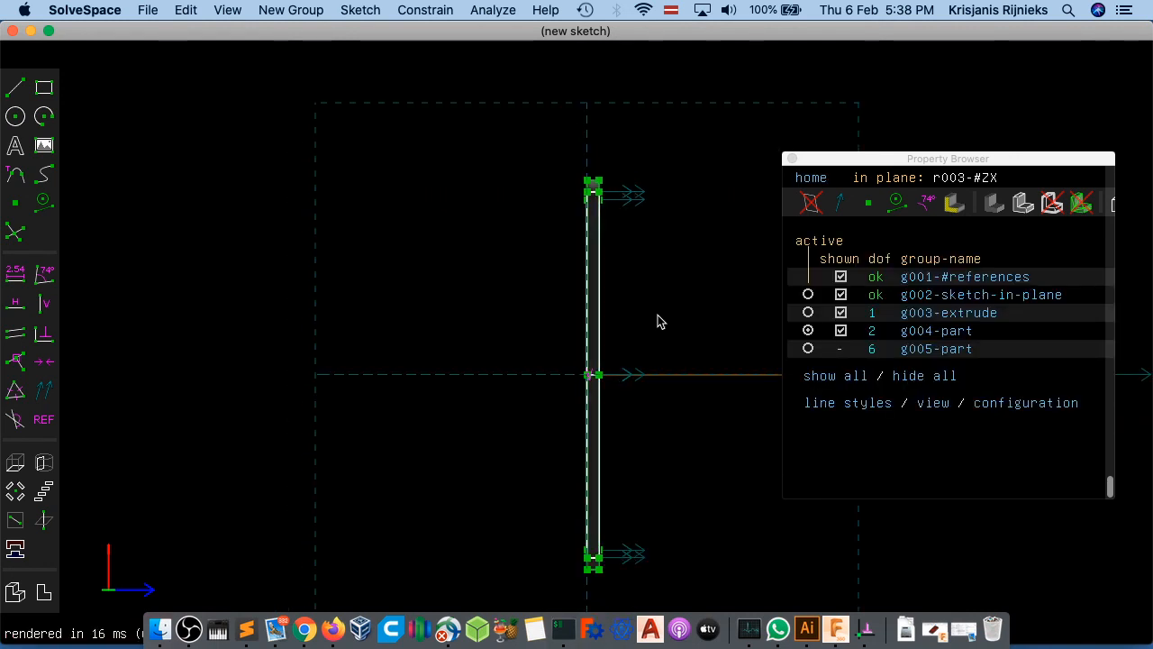
middle_click_drag(654, 252, 558, 396)
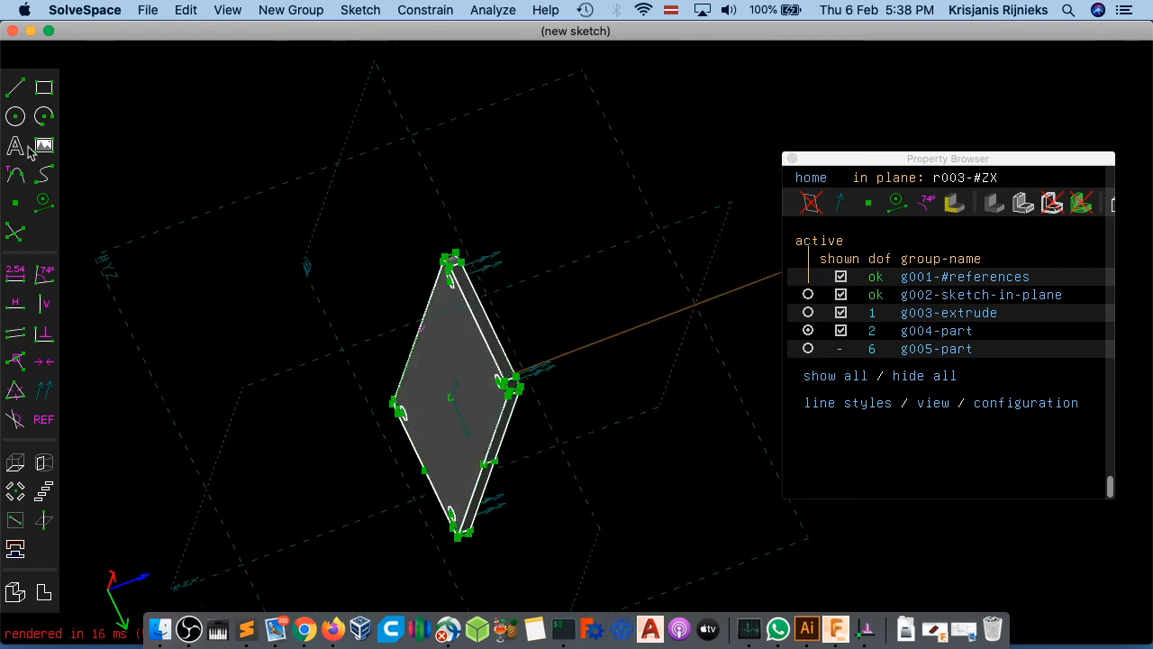
- Switch the first plate's group to the YZ reference workplane and inspect the plate's orientation
left_click(191, 225)
key("w")
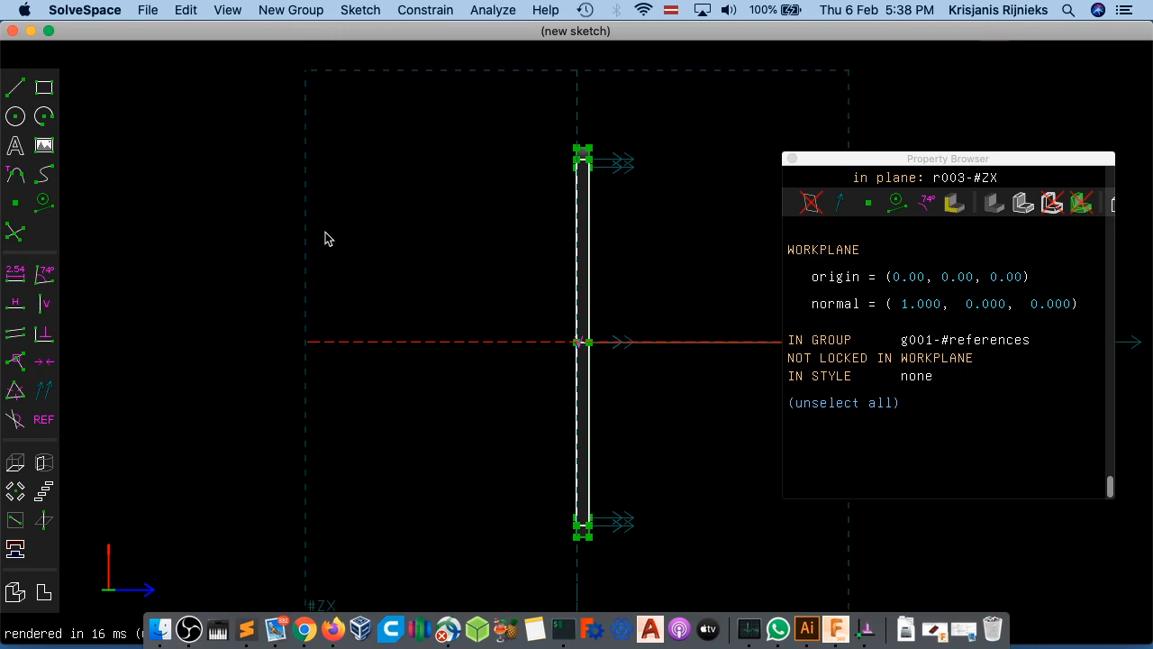
key("2")
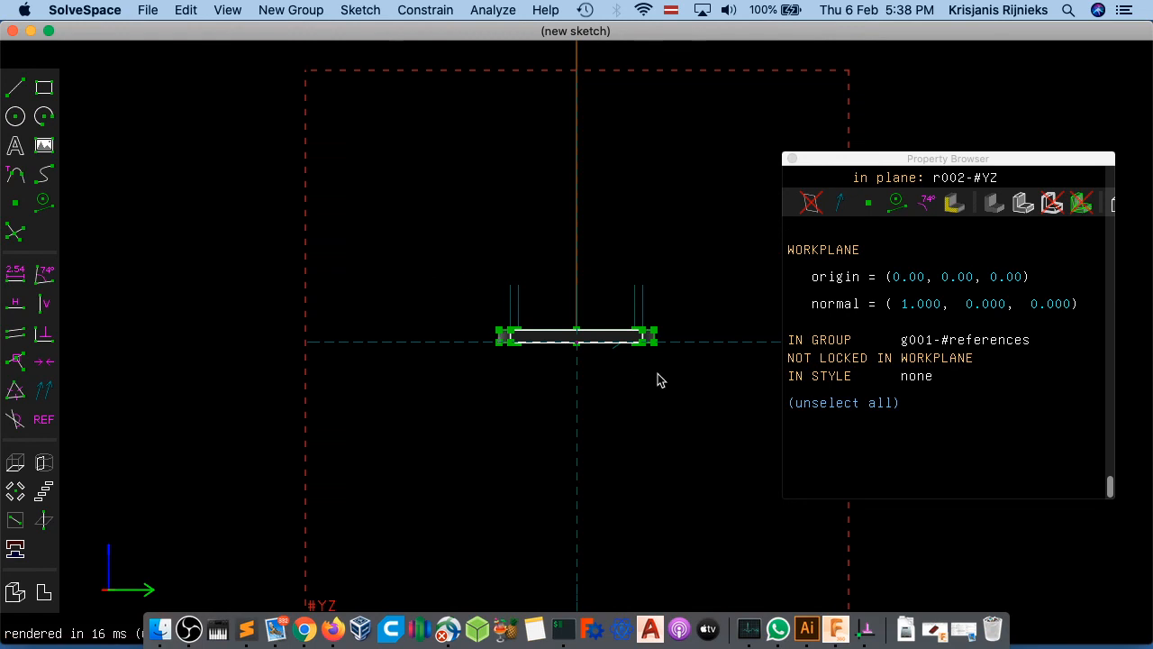
scroll(657, 373, "up", 2)
right_click_drag(658, 379, 659, 420)
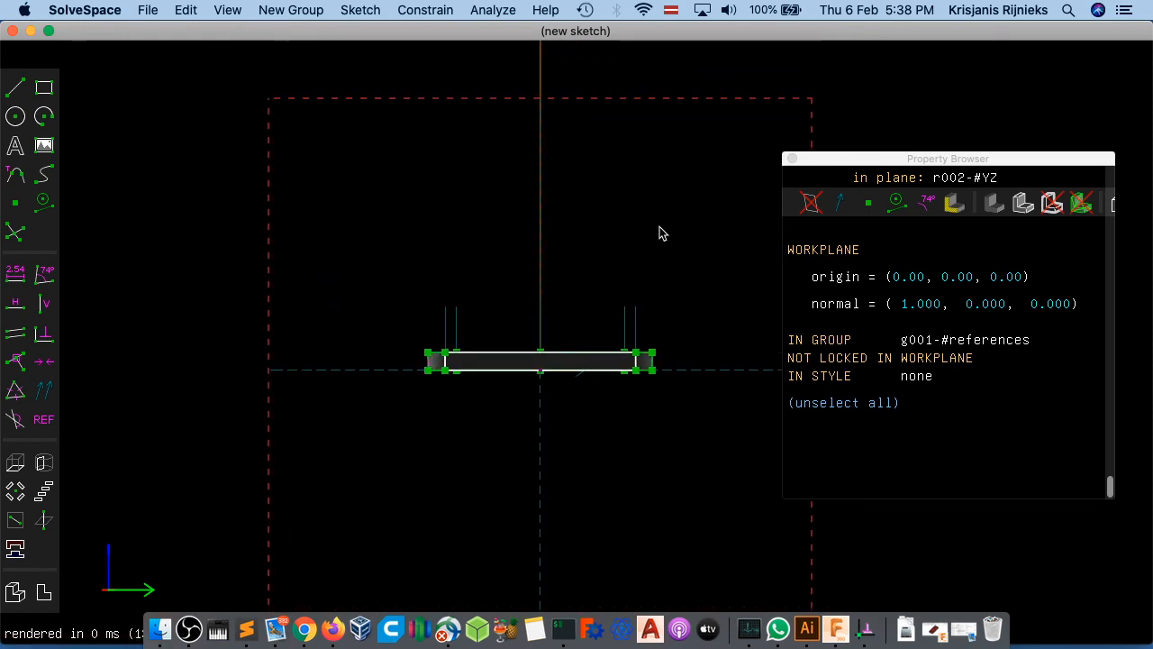
mouse_move(656, 223)
middle_mouse_down()
mouse_move(656, 445)
mouse_move(656, 415)
middle_mouse_up()
mouse_move(695, 492)
middle_mouse_down()
mouse_move(682, 522)
mouse_move(693, 507)
mouse_move(687, 404)
mouse_move(700, 387)
middle_mouse_up()
left_click(704, 387)
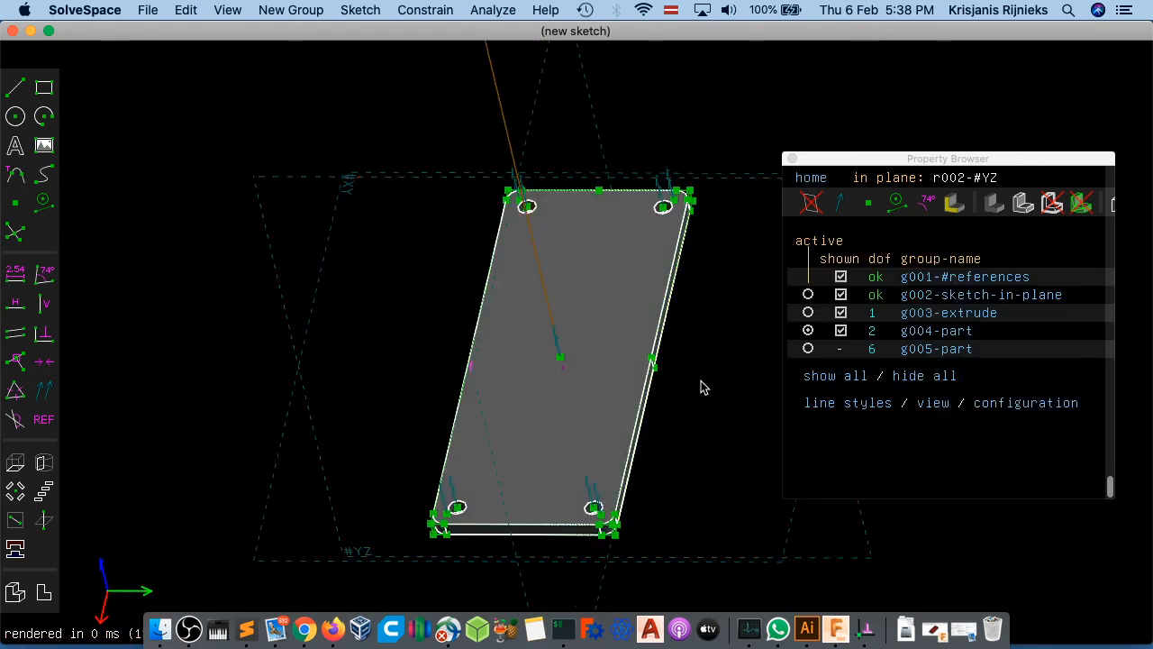
- Activate the second linked plate's group, g005-part, and set it to the ZX reference workplane
left_click(808, 348)
middle_click_drag(747, 566, 627, 387)
left_click(385, 211)
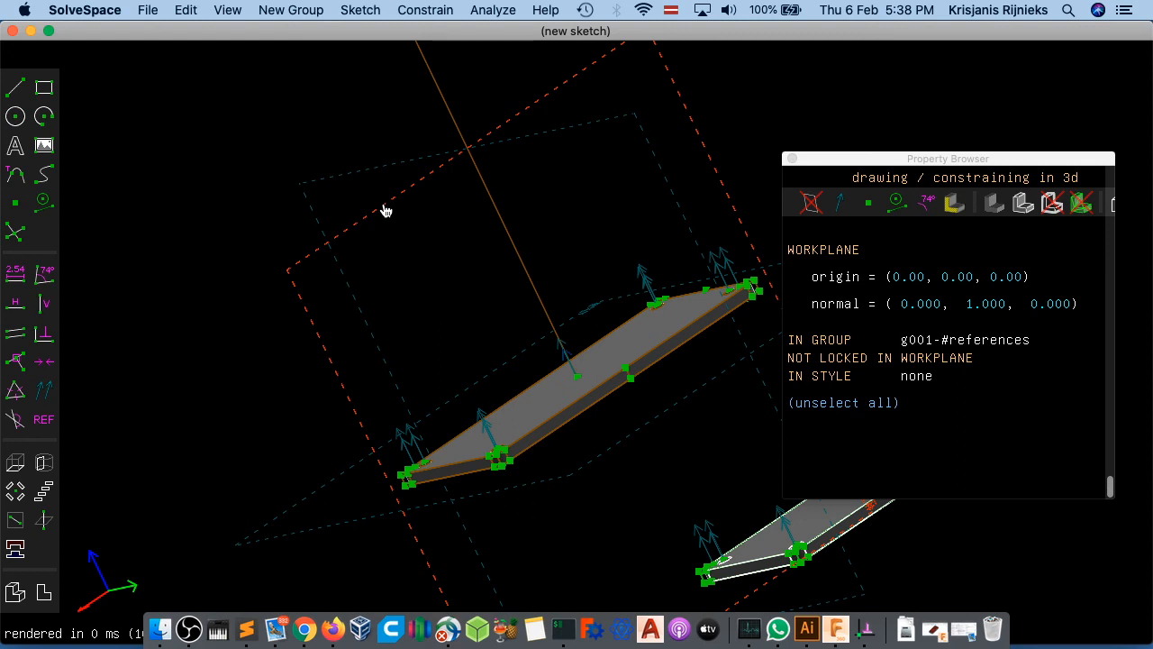
key("2")
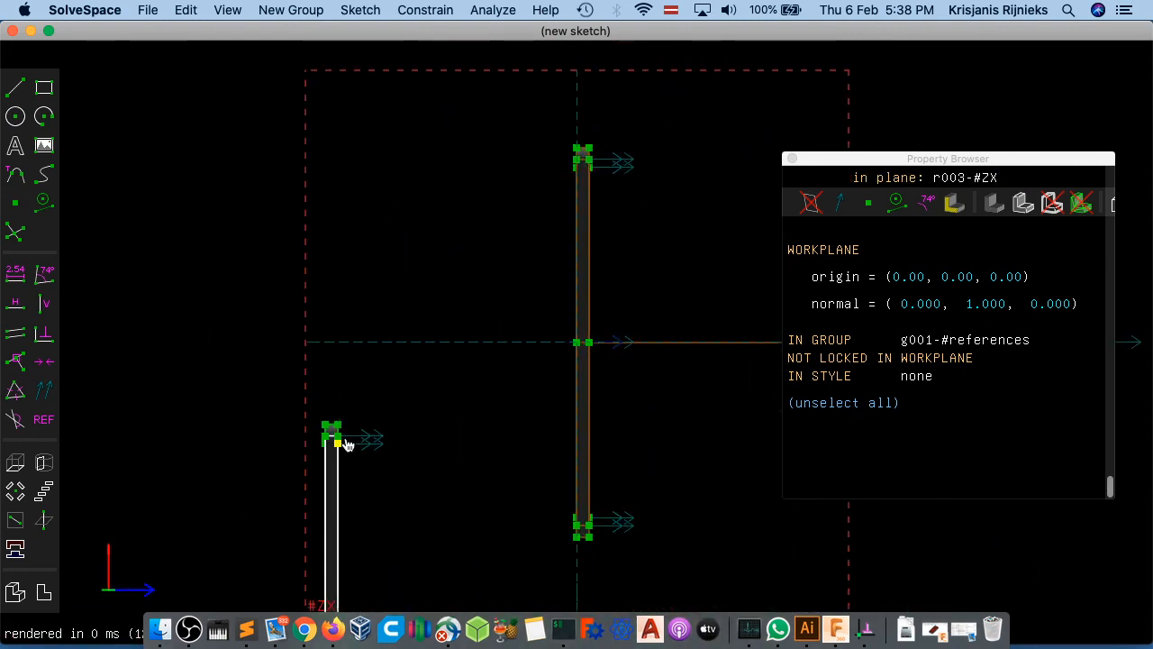
- Try to constrain an end corner point of the second plate horizontal with one of the first plate, and undo it
left_click(335, 427)
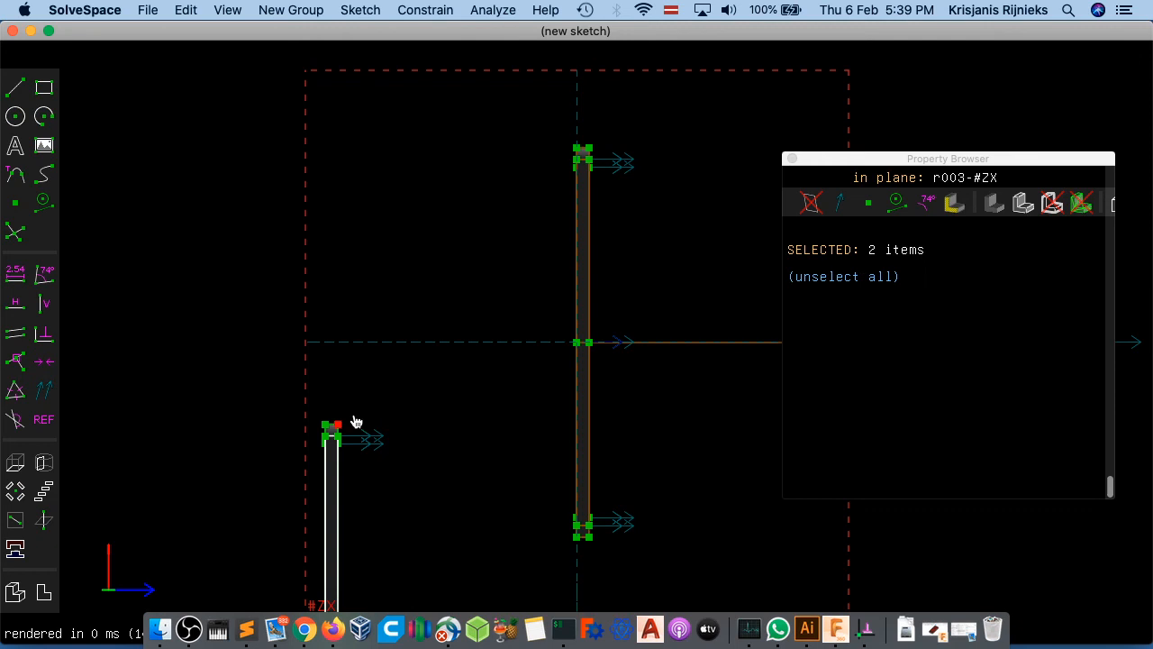
left_click(578, 149)
key("h")
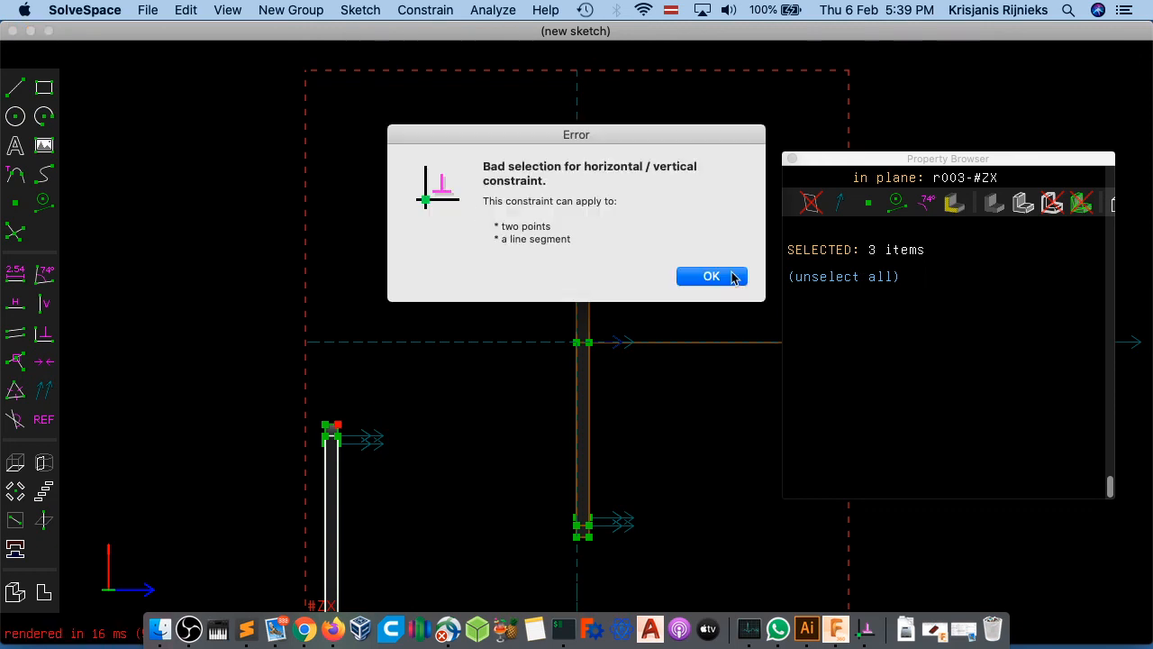
left_click(710, 275)
key("Escape")
left_click(576, 149)
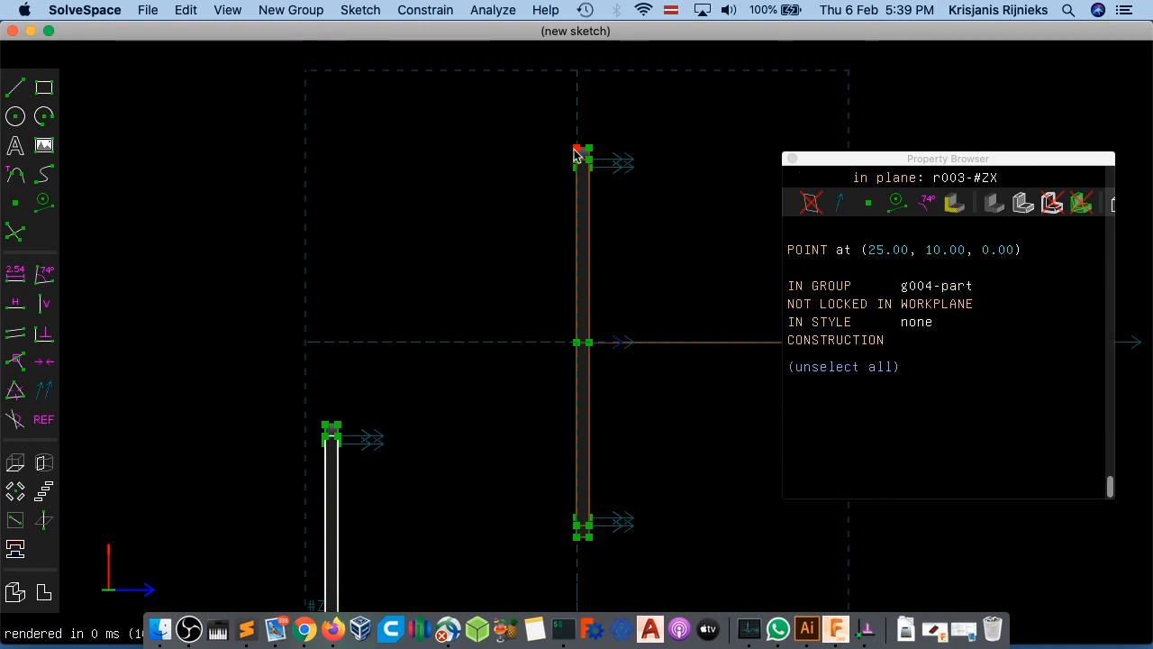
left_click(339, 429)
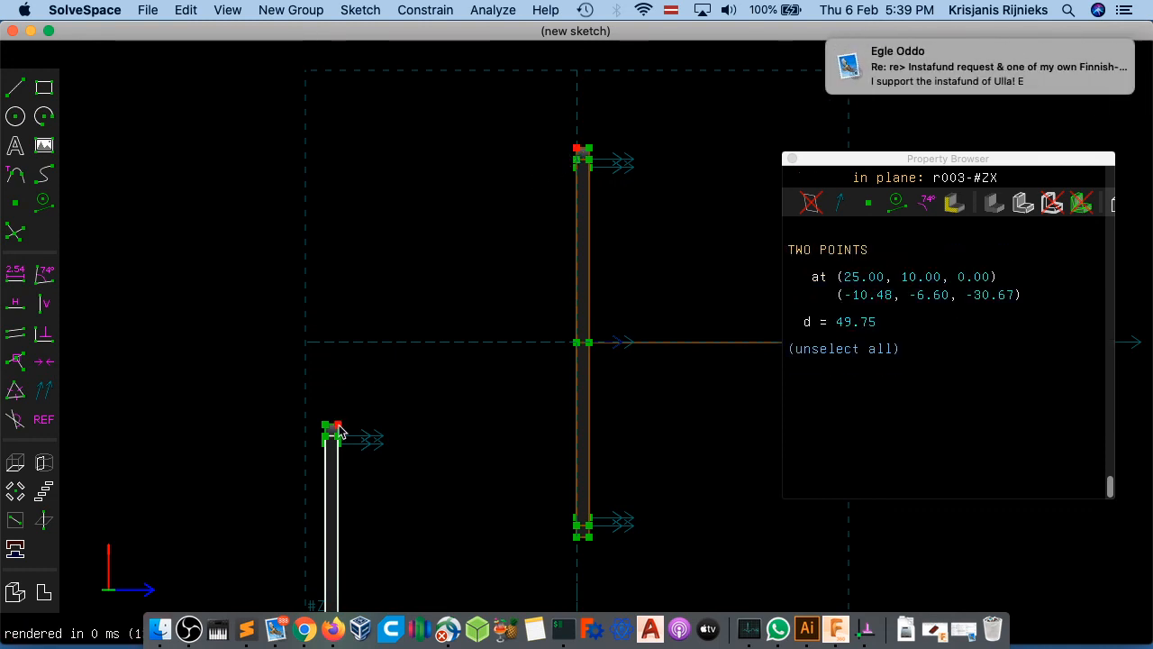
key("h")
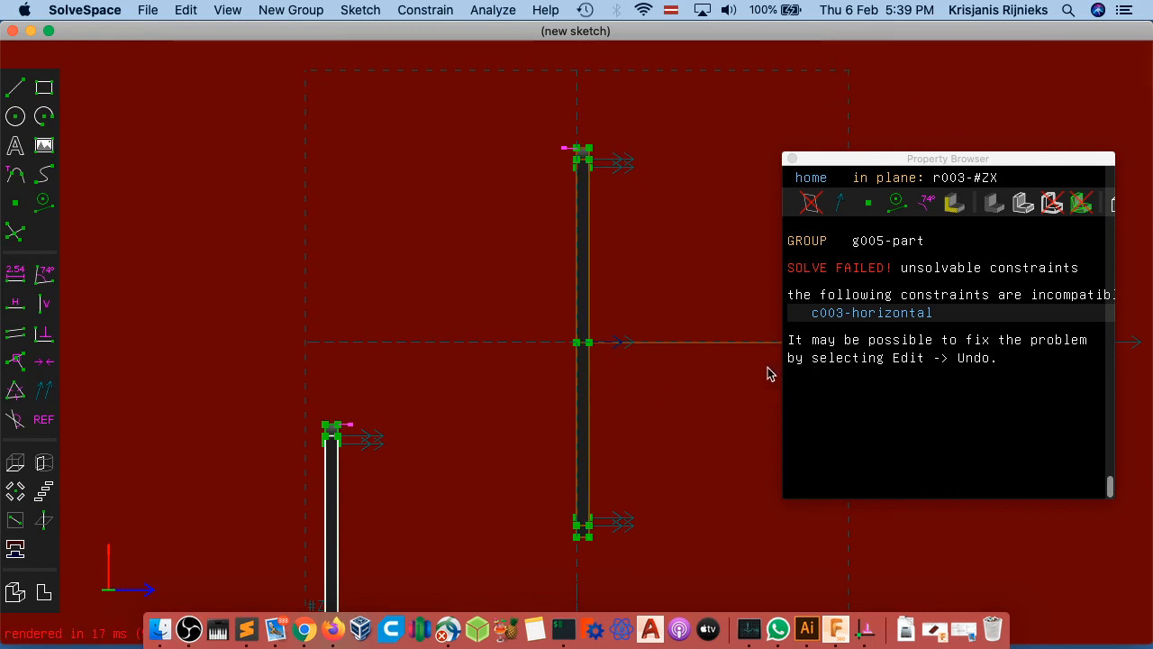
key("super+z")
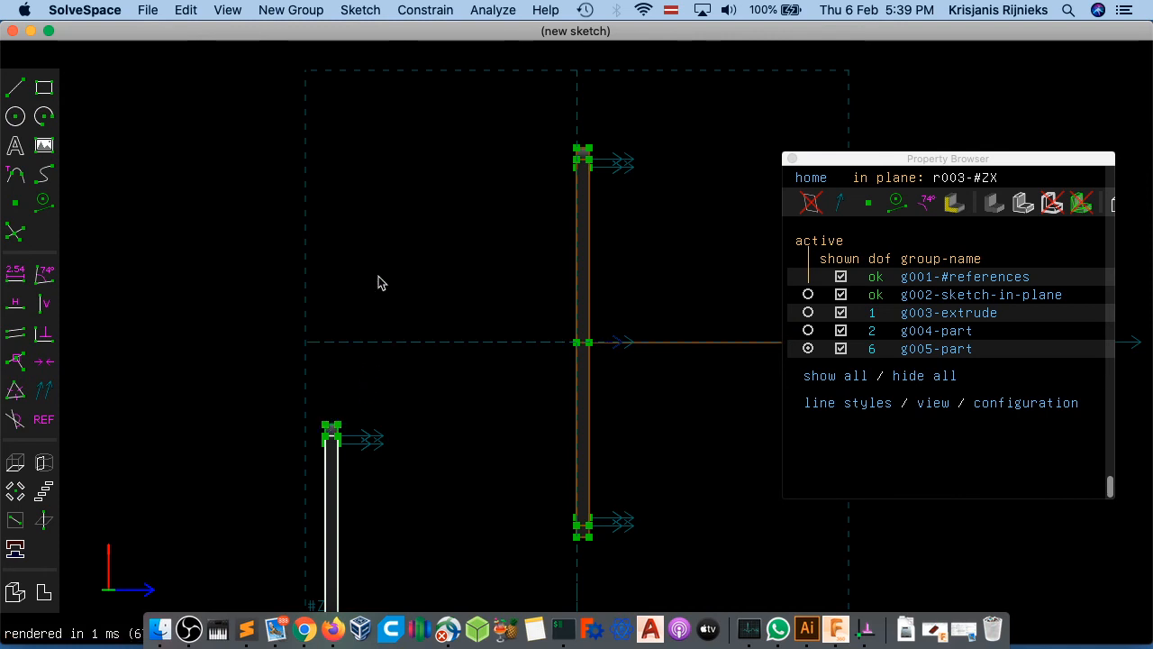
- Switch to Chrome, open YouTube in a new tab and search for solvespace
left_click(305, 639)
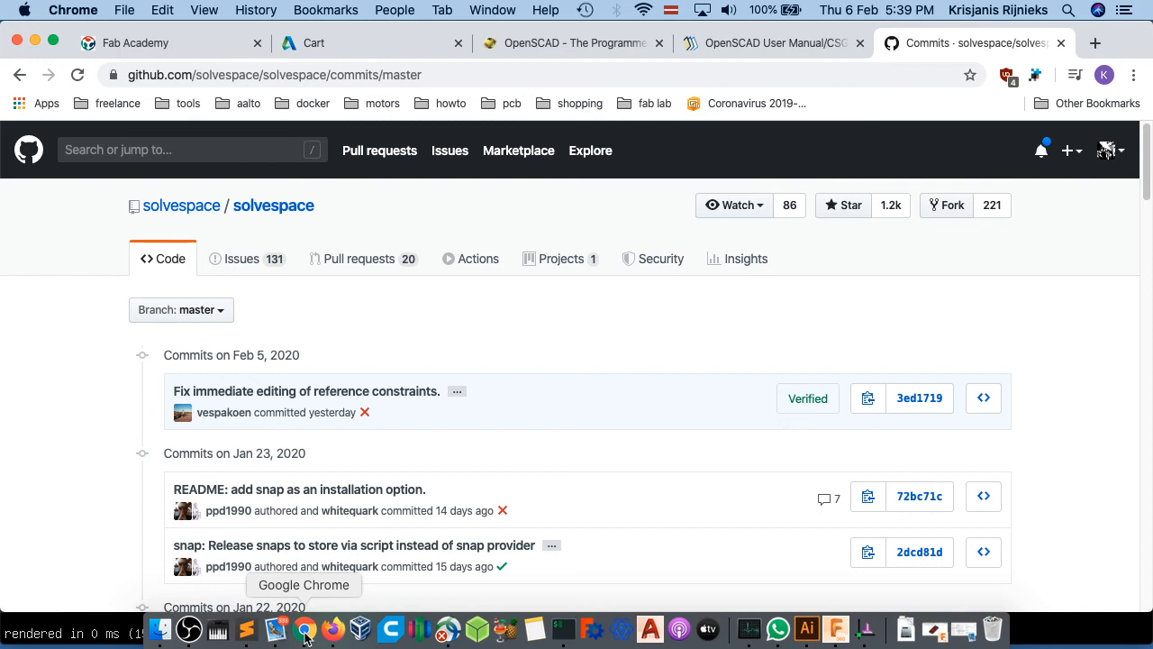
left_click(1095, 44)
type("yout")
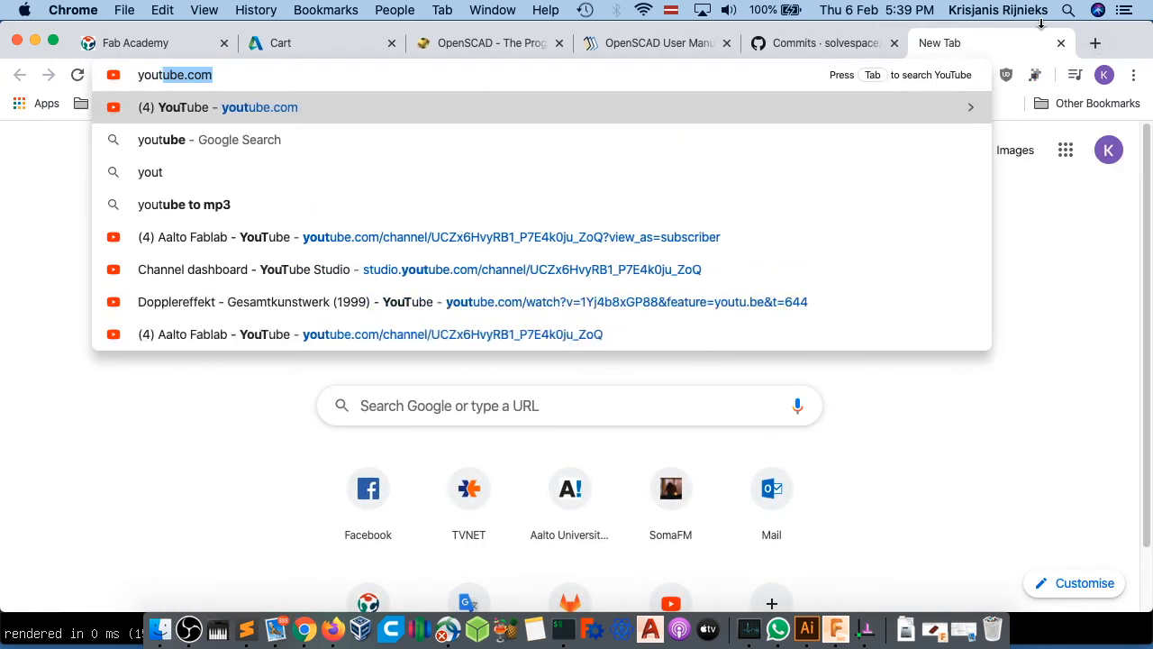
key("Return")
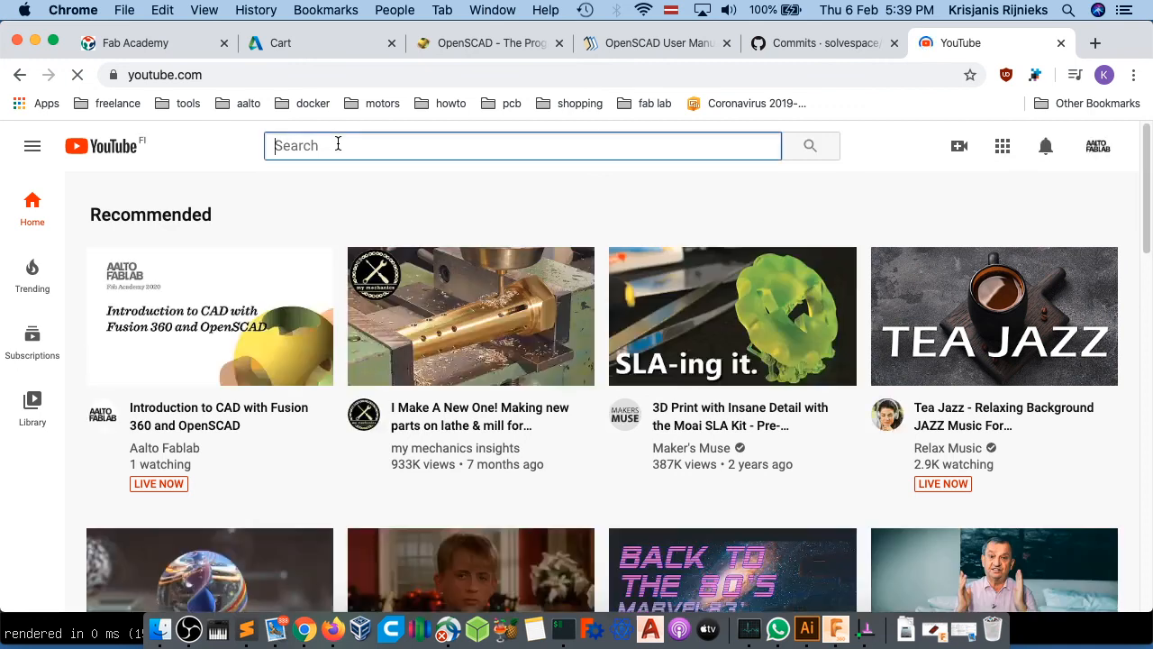
left_click(337, 144)
type("solvespace")
key("Return")
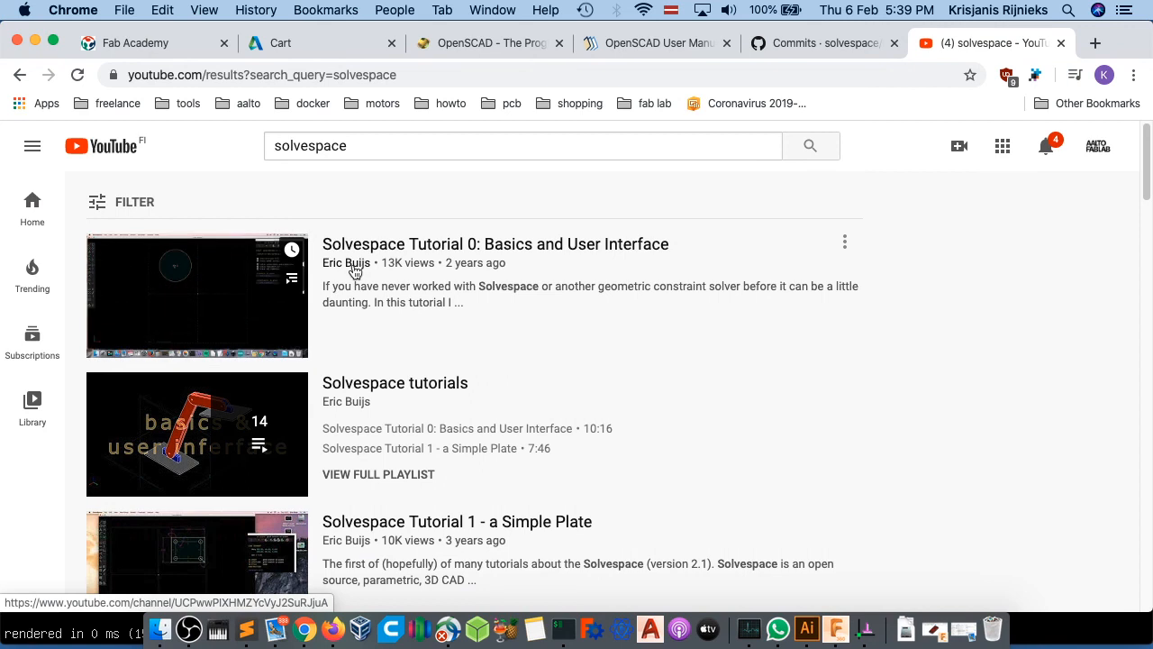
- Open the Solvespace tutorials playlist and pause its first video
left_click(387, 382)
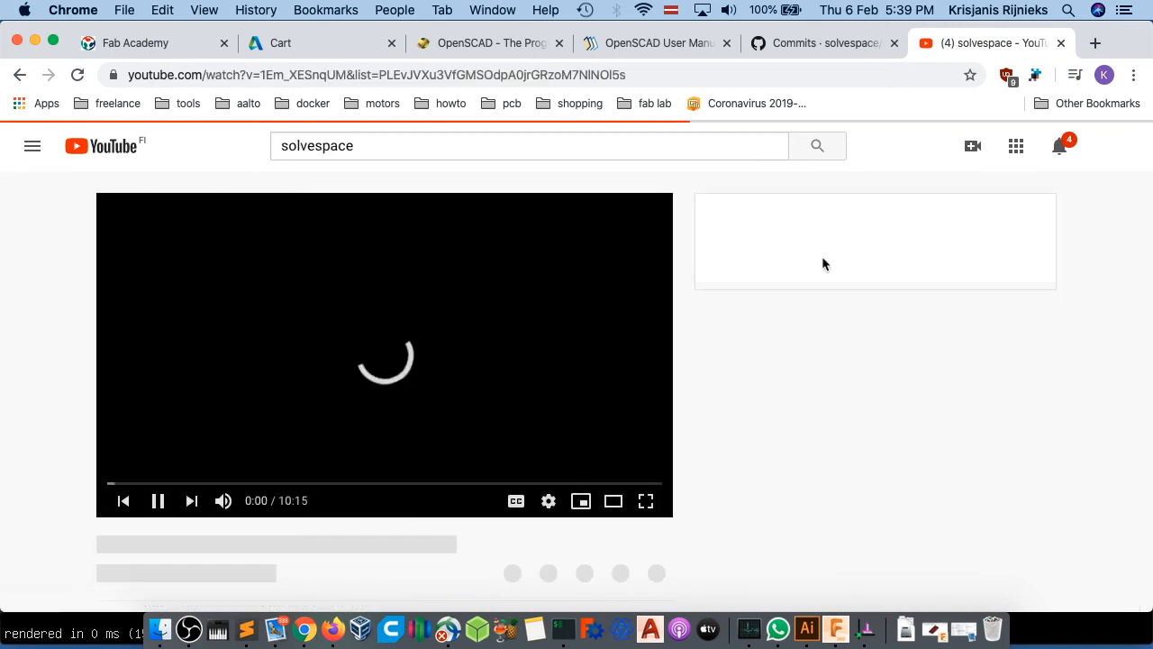
scroll(857, 360, "down", 1)
left_click(315, 401)
- Look through the tutorials listed in the Solvespace playlist and the recommended videos below it
scroll(860, 419, "down", 3)
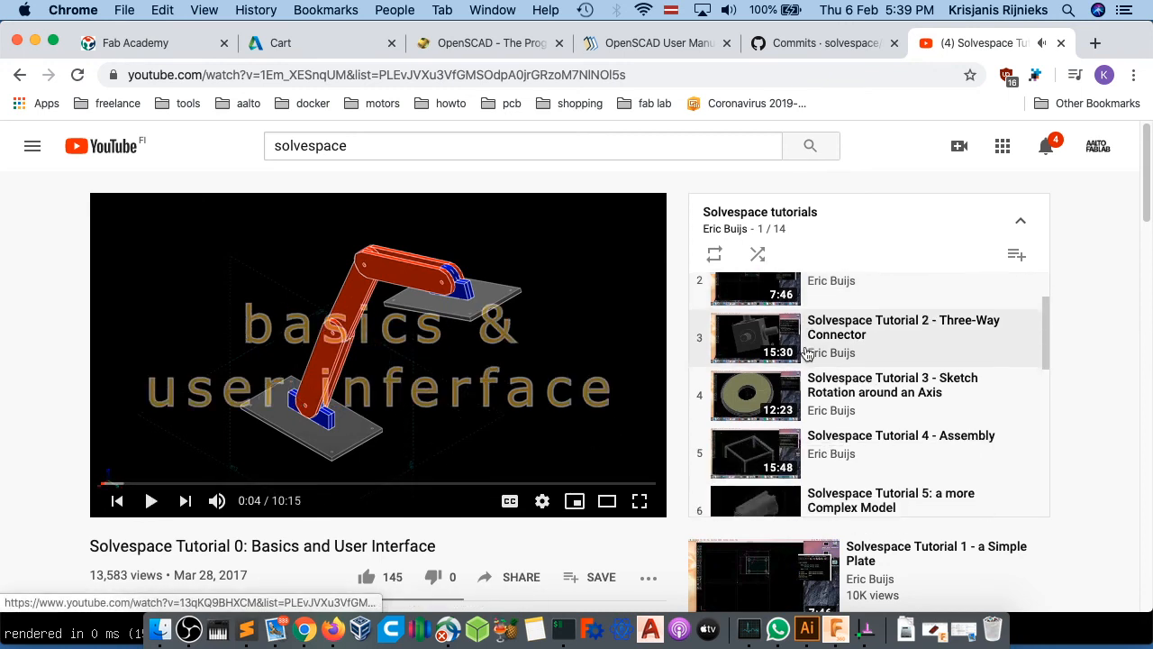
scroll(806, 354, "down", 10)
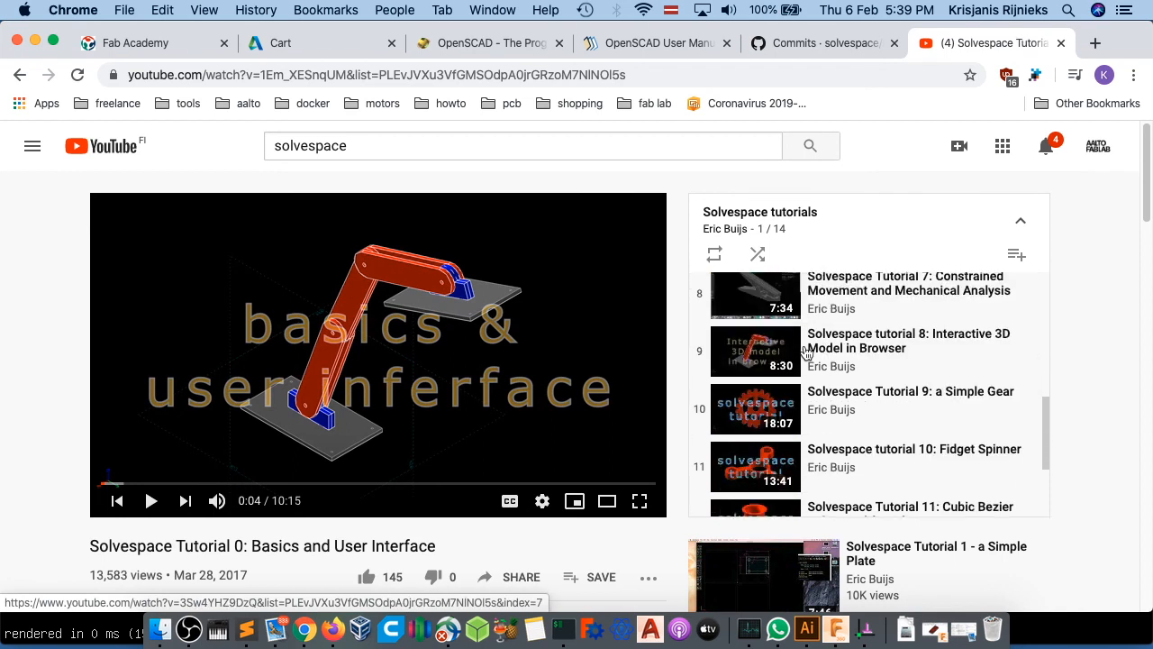
scroll(864, 379, "down", 8)
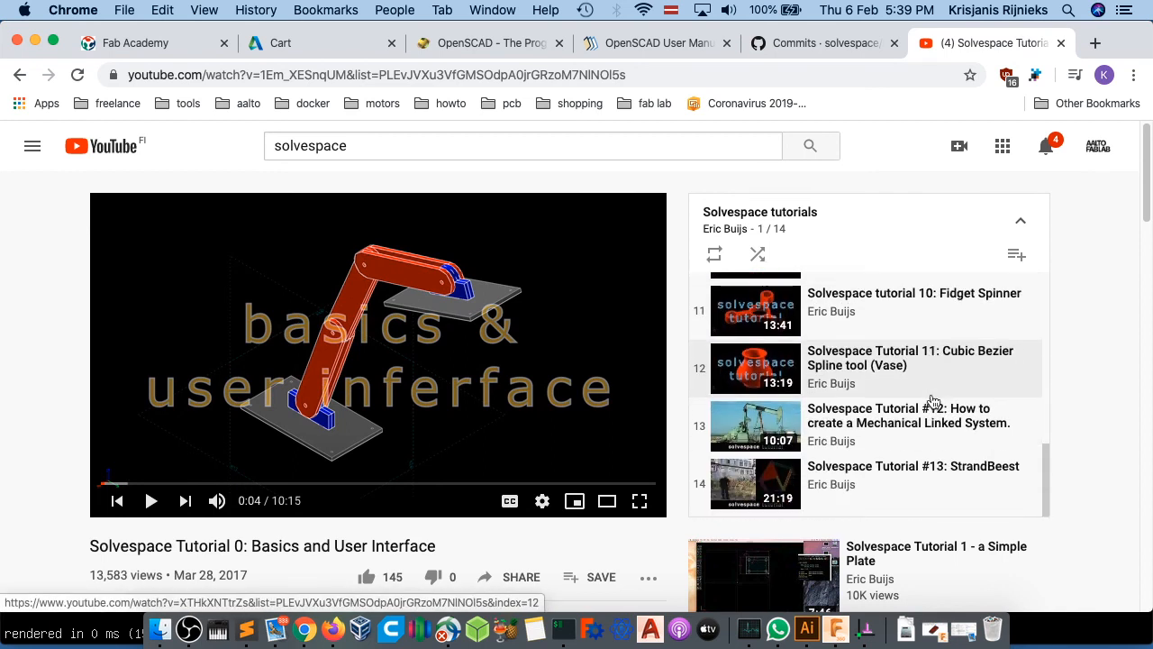
scroll(932, 401, "up", 15)
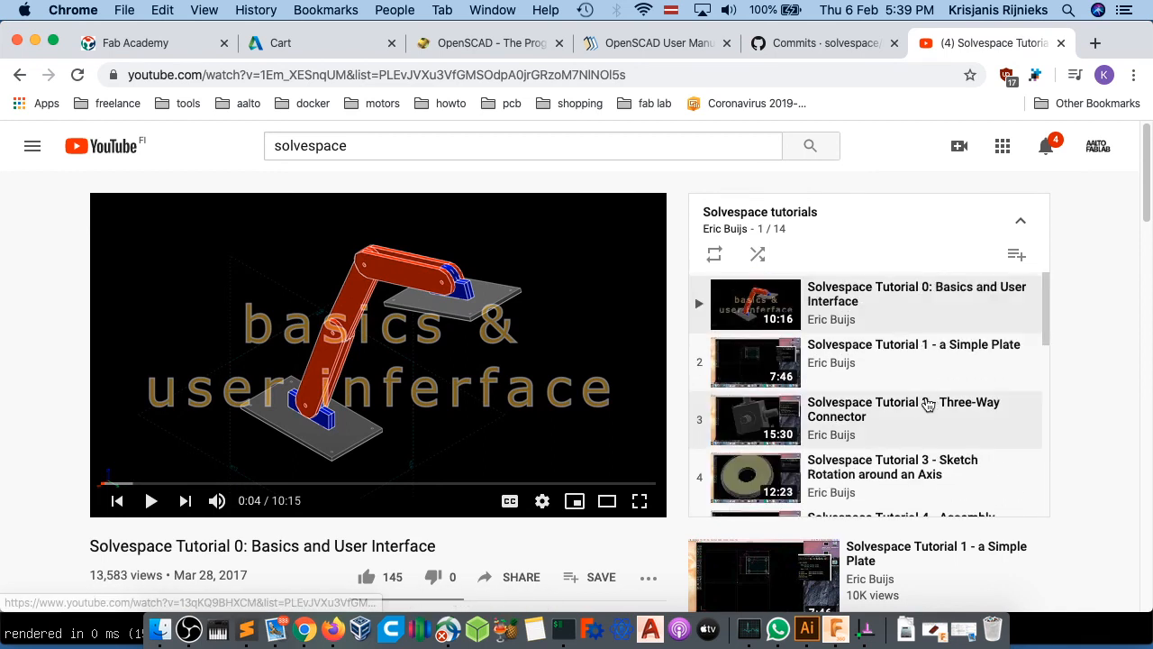
scroll(898, 406, "down", 15)
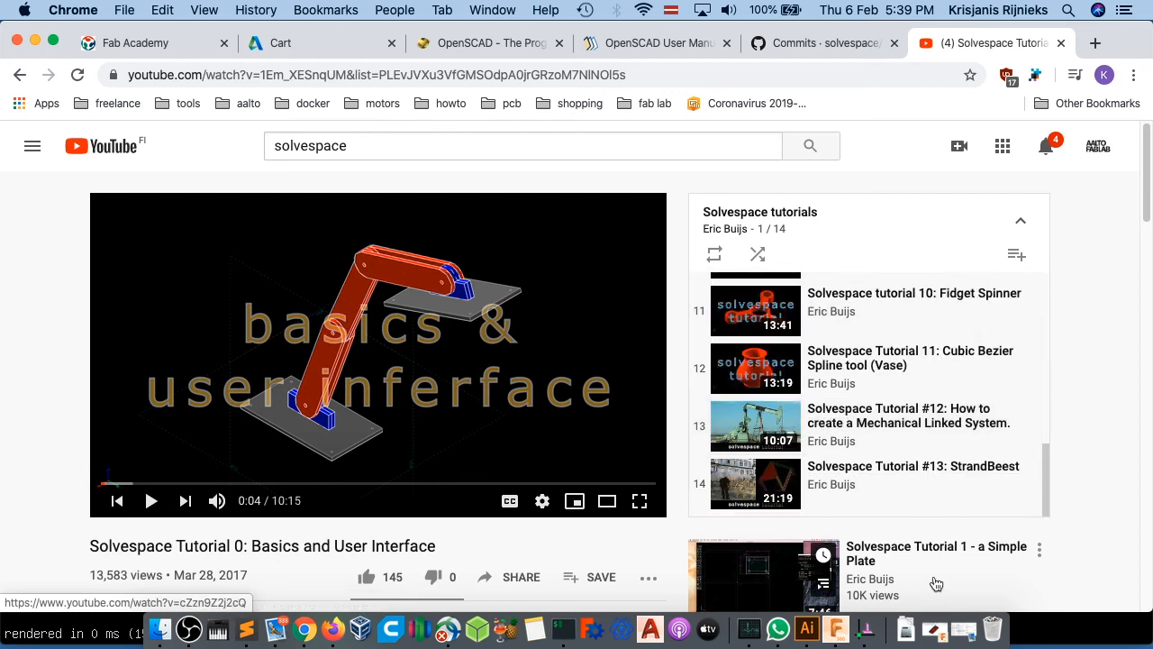
scroll(937, 583, "down", 4)
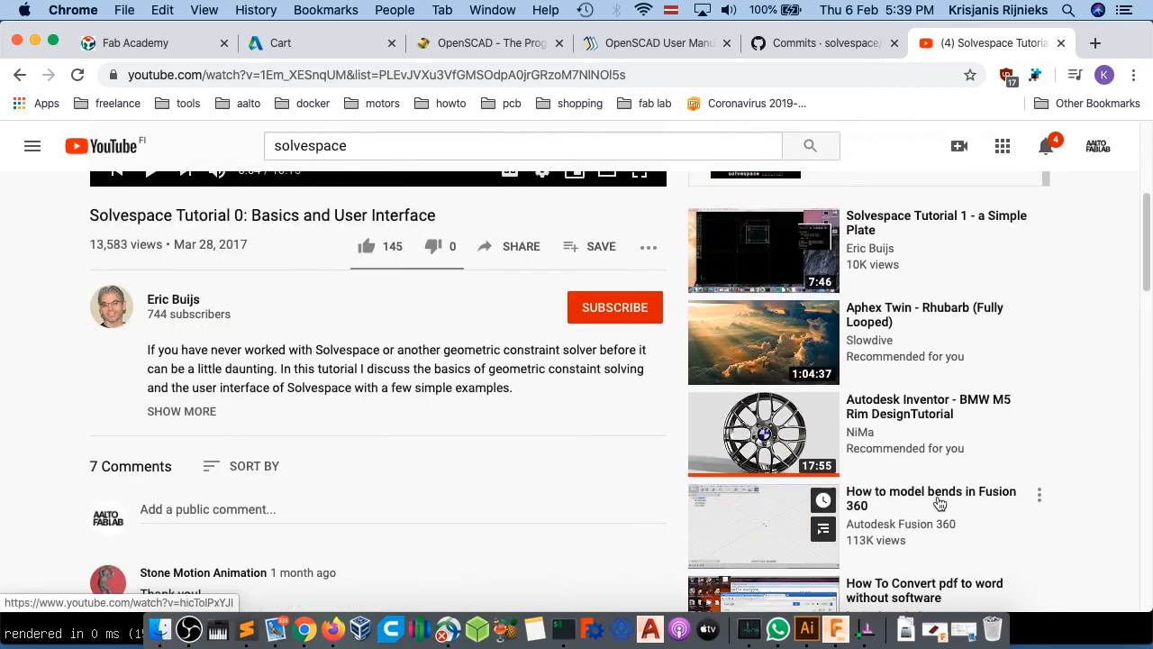
scroll(910, 415, "up", 4)
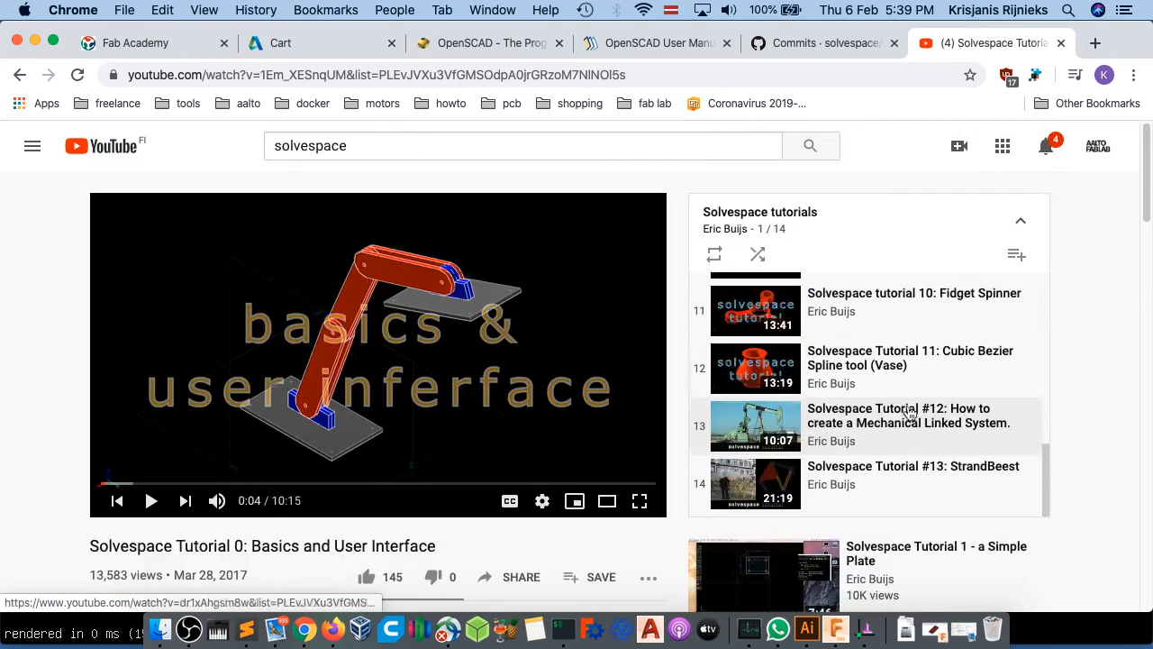
- Search YouTube for solvespace fusion 360 and open the video Solvespace CAD challenge #7 (from Fusion 360 challenge May 2017)
left_click(420, 149)
type("f")
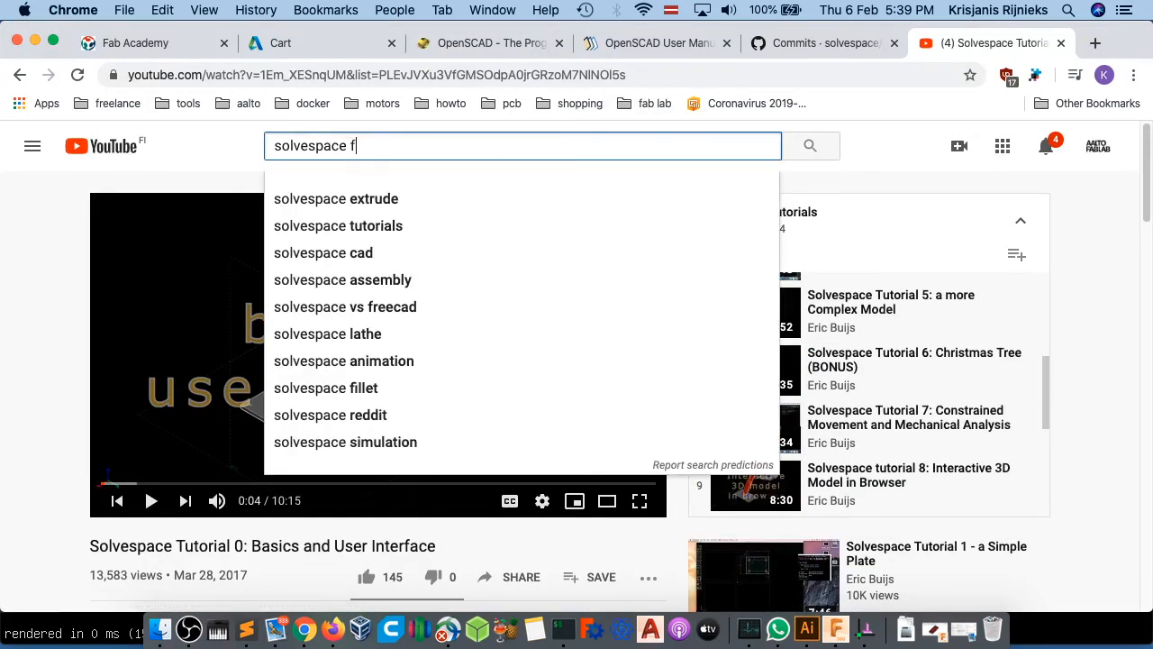
type("usion 360")
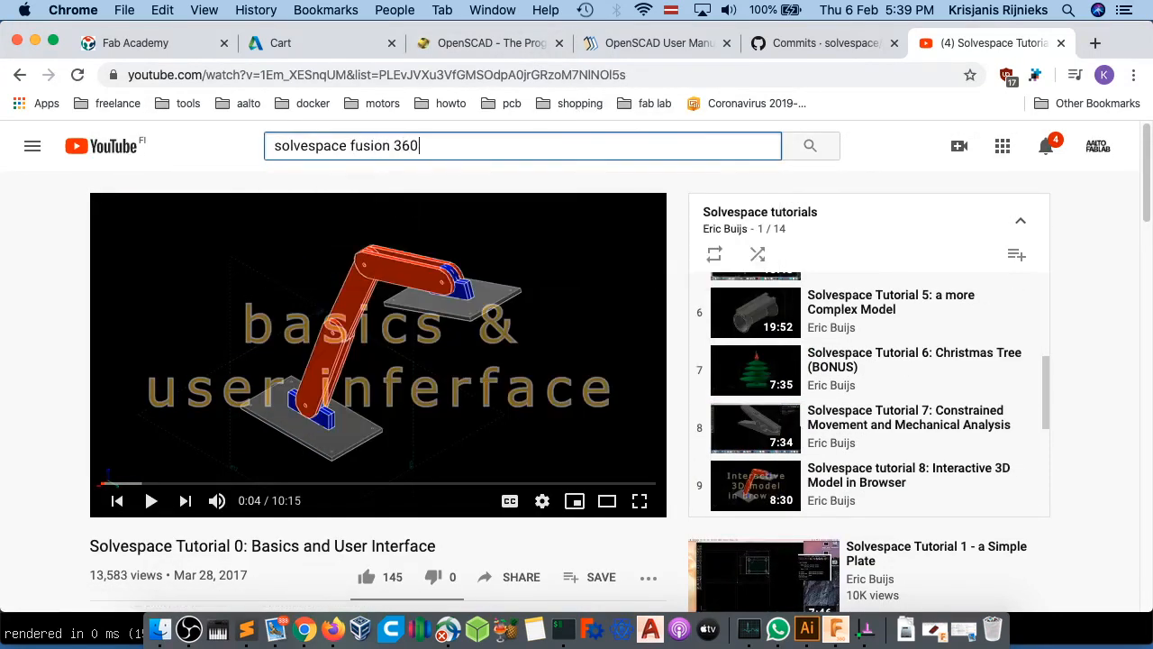
key("Return")
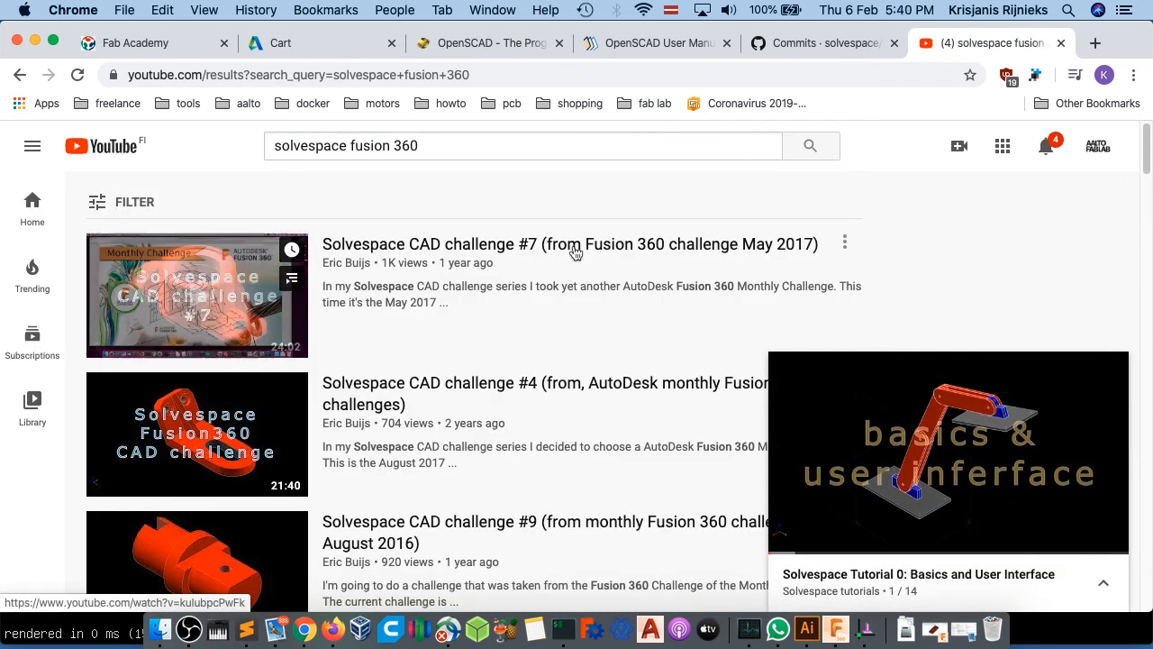
left_click(485, 250)
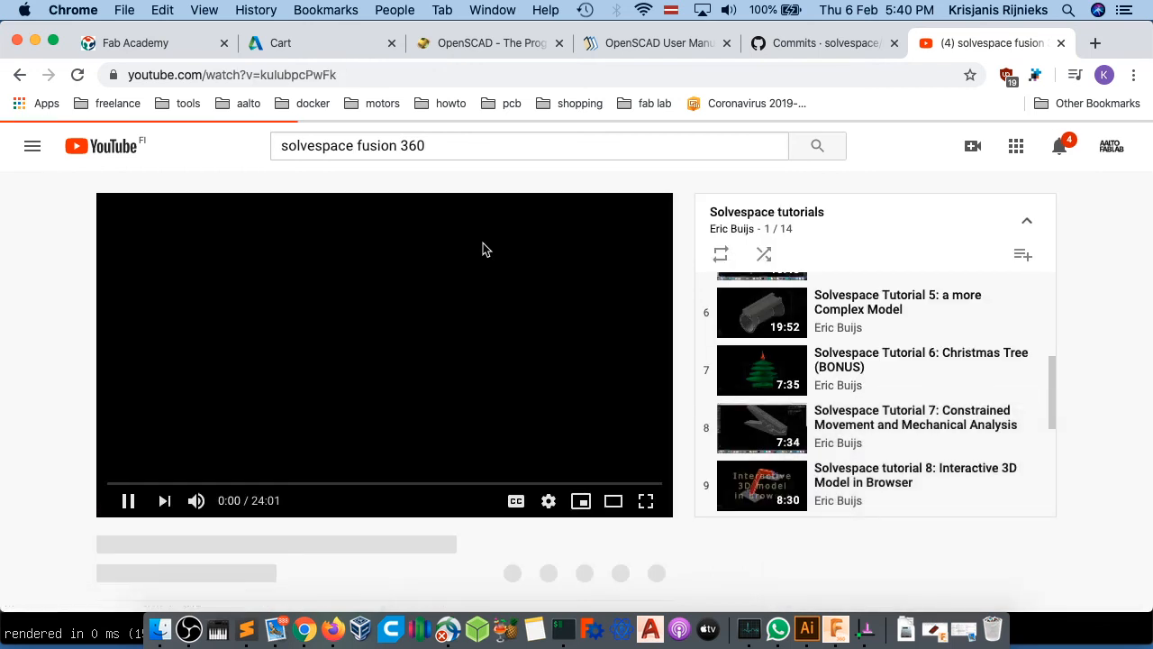
- Skim the CAD challenge #7 video in full screen up to about 17:05, leave full screen and pause it
left_click(638, 501)
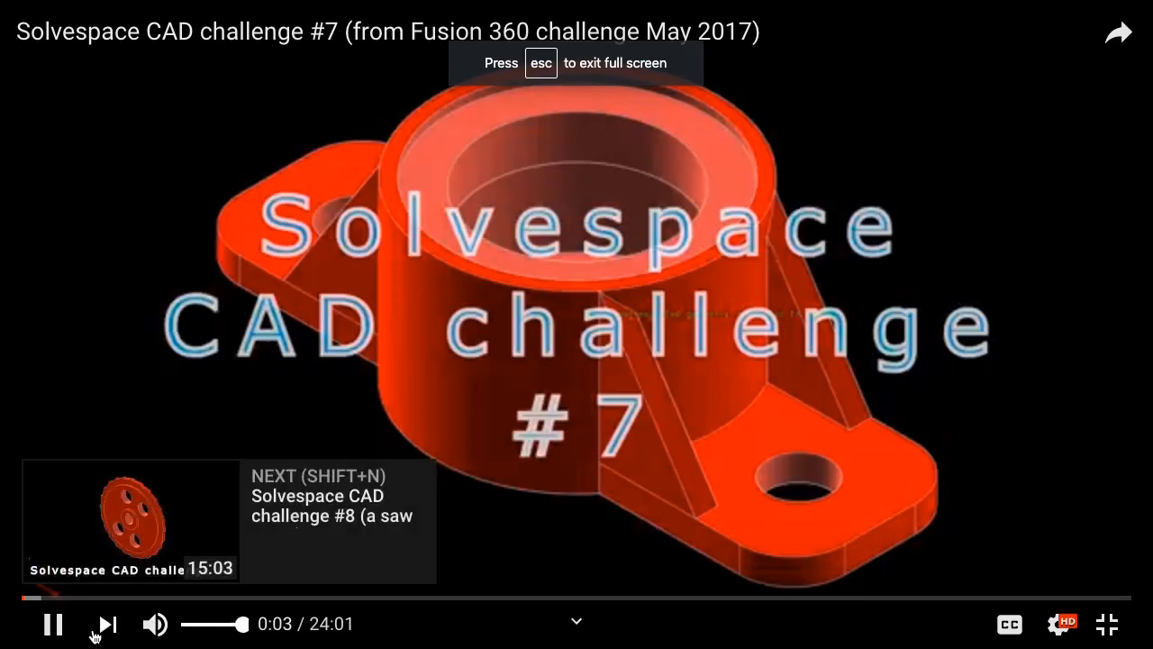
left_click(108, 599)
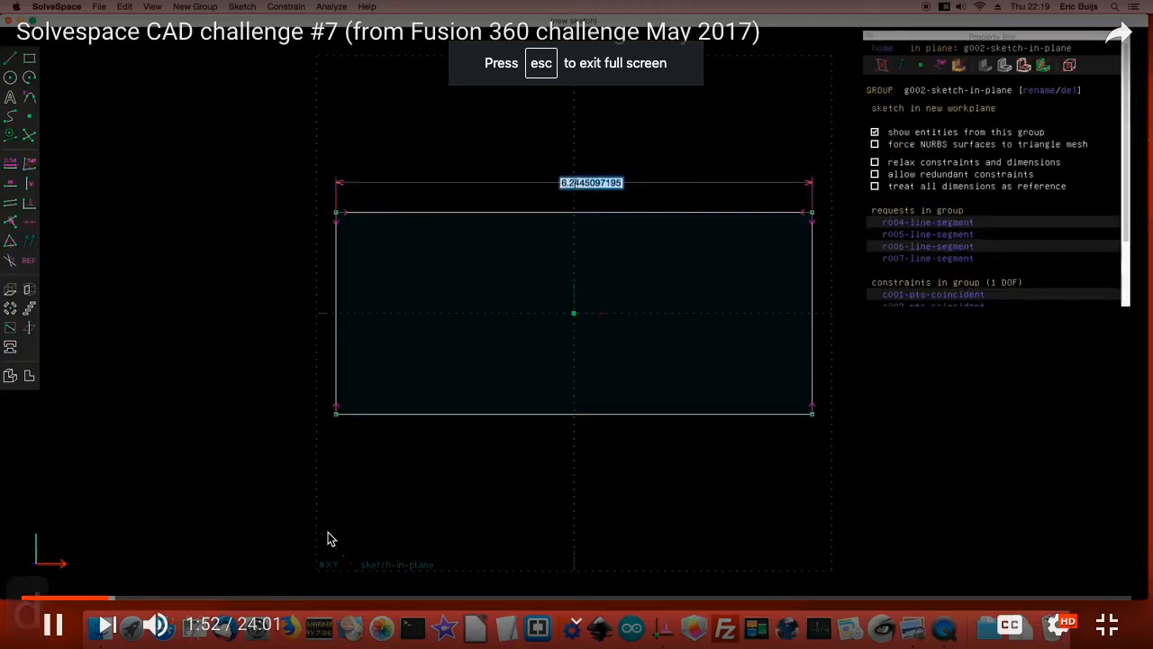
left_click(184, 599)
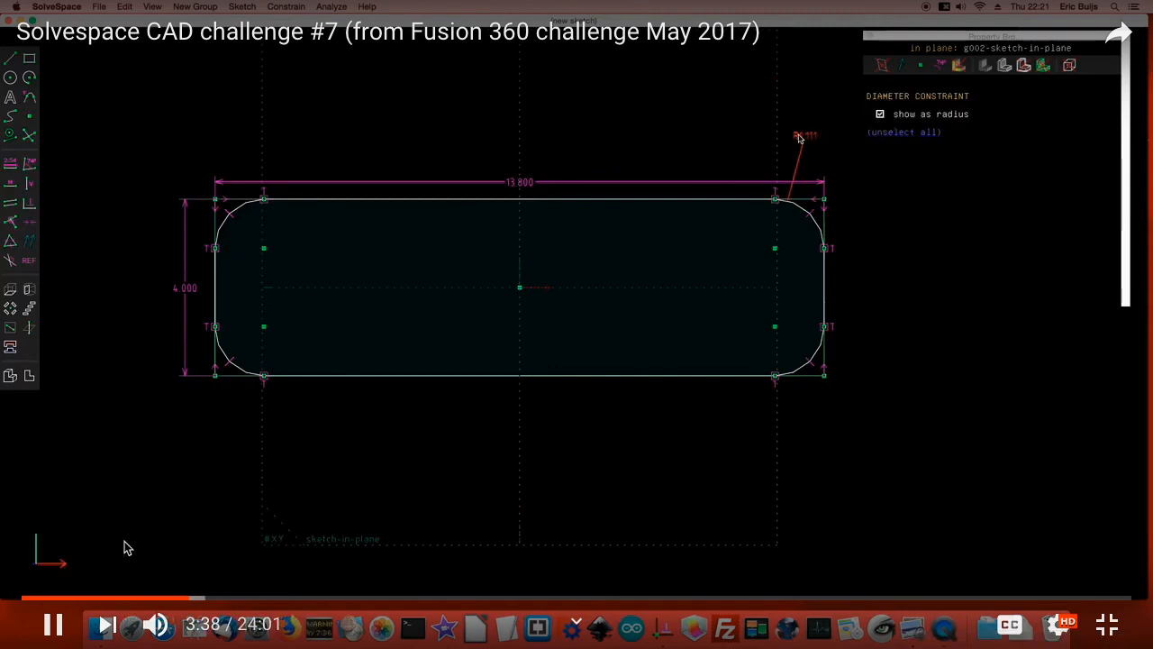
left_click(267, 595)
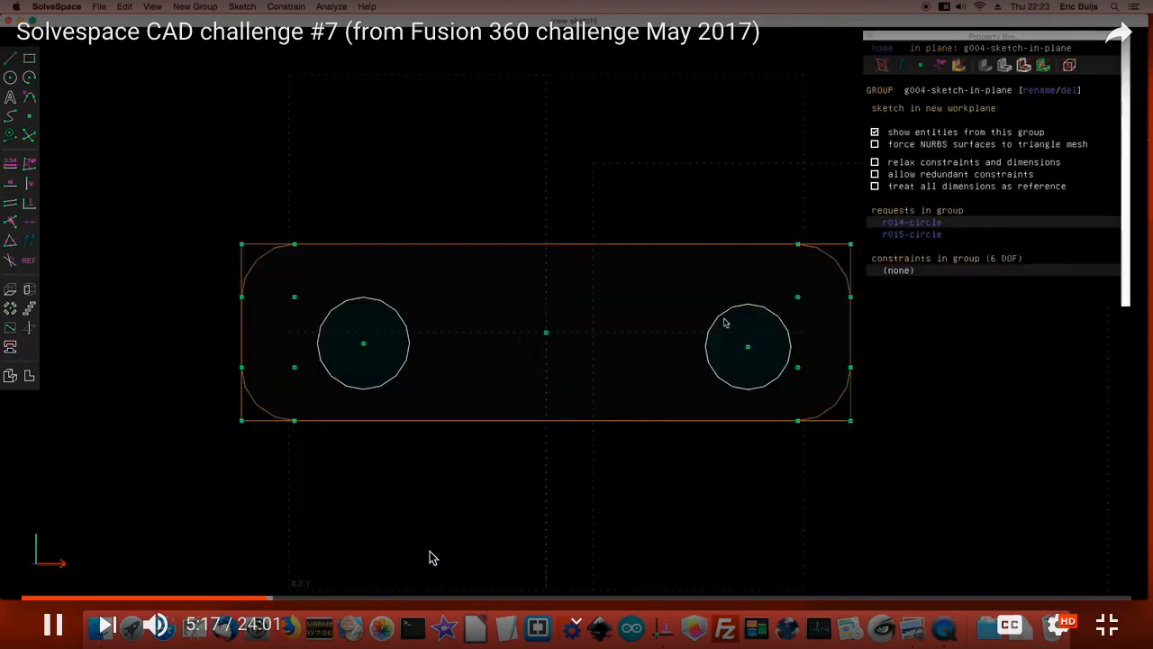
left_click(424, 596)
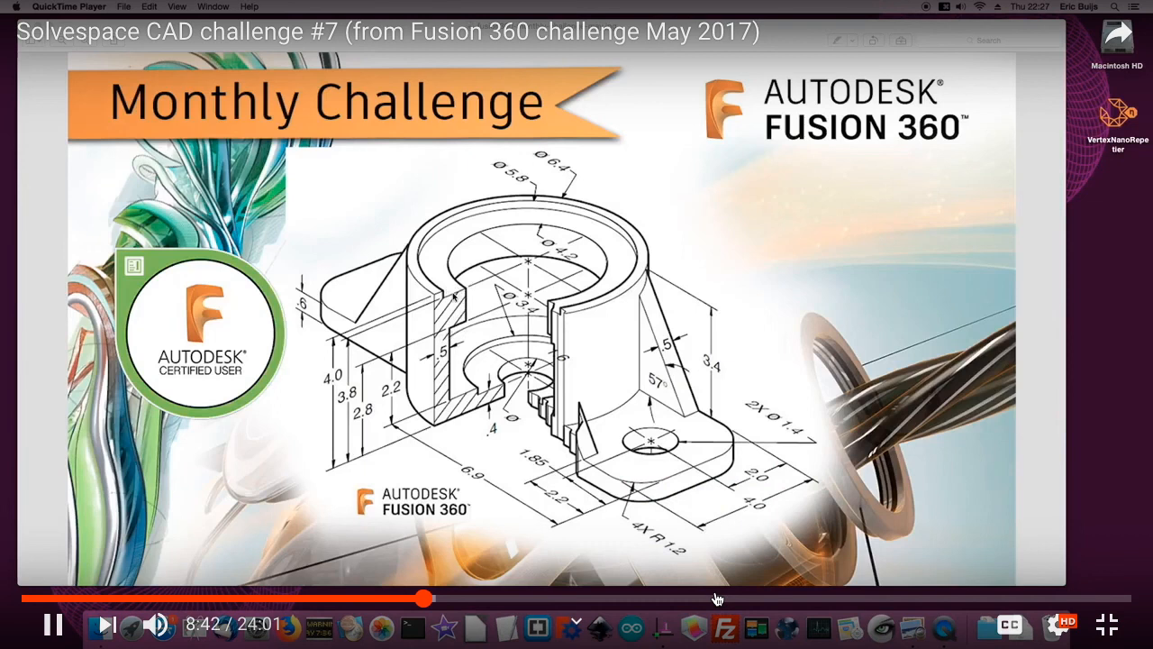
left_click(717, 597)
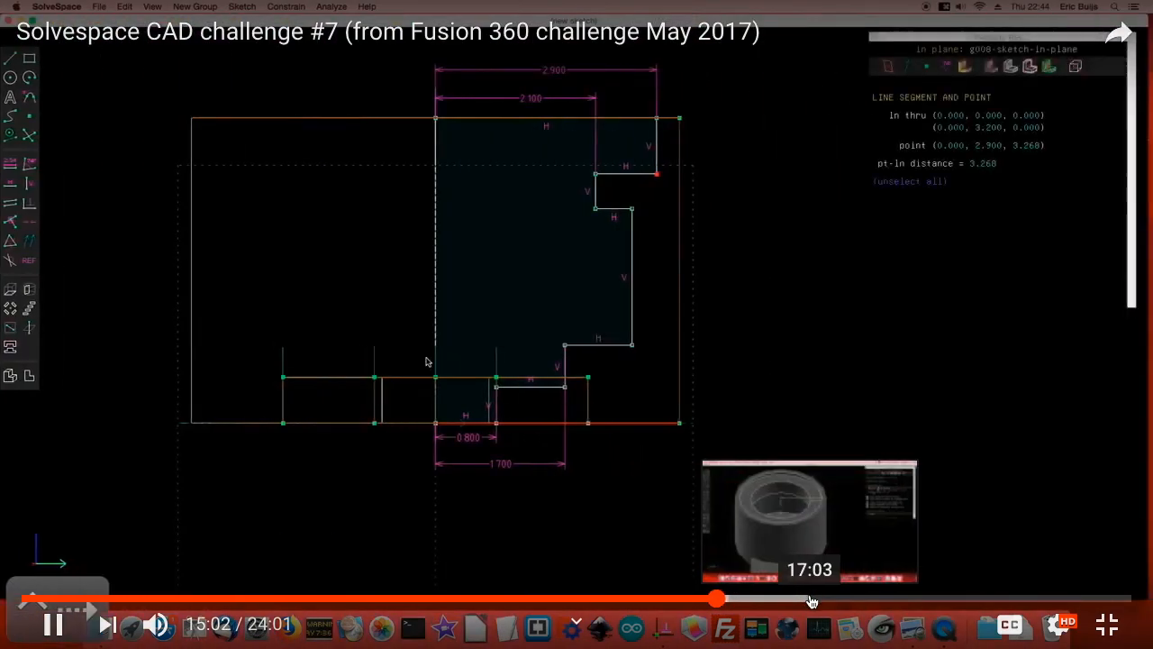
left_click(808, 597)
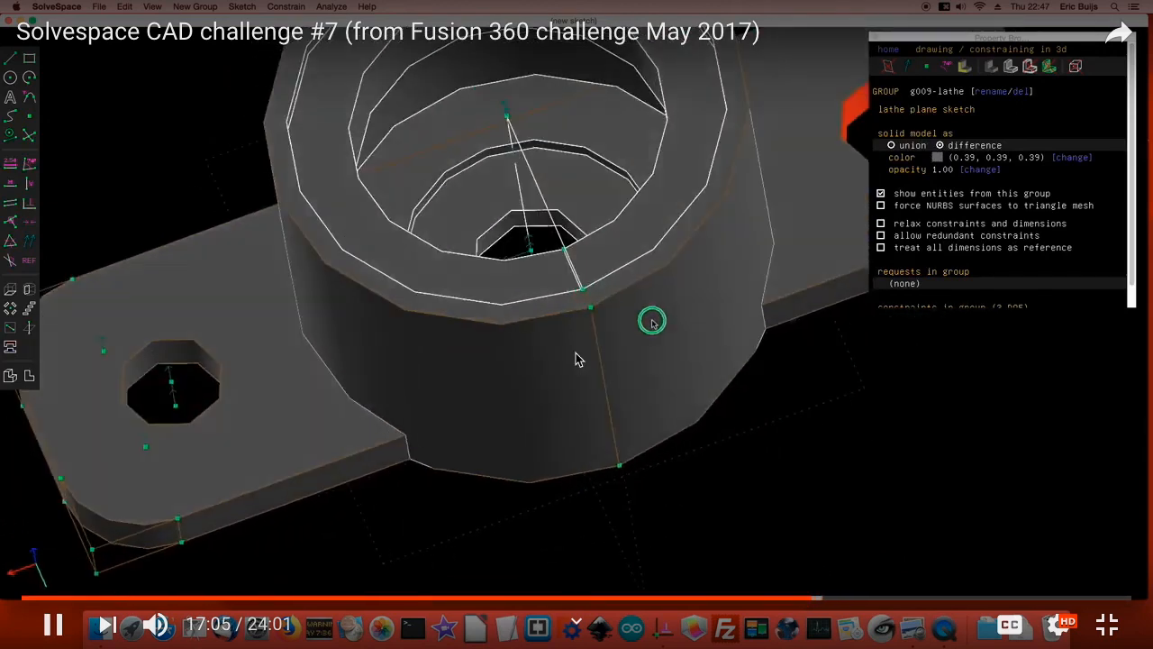
key("Escape")
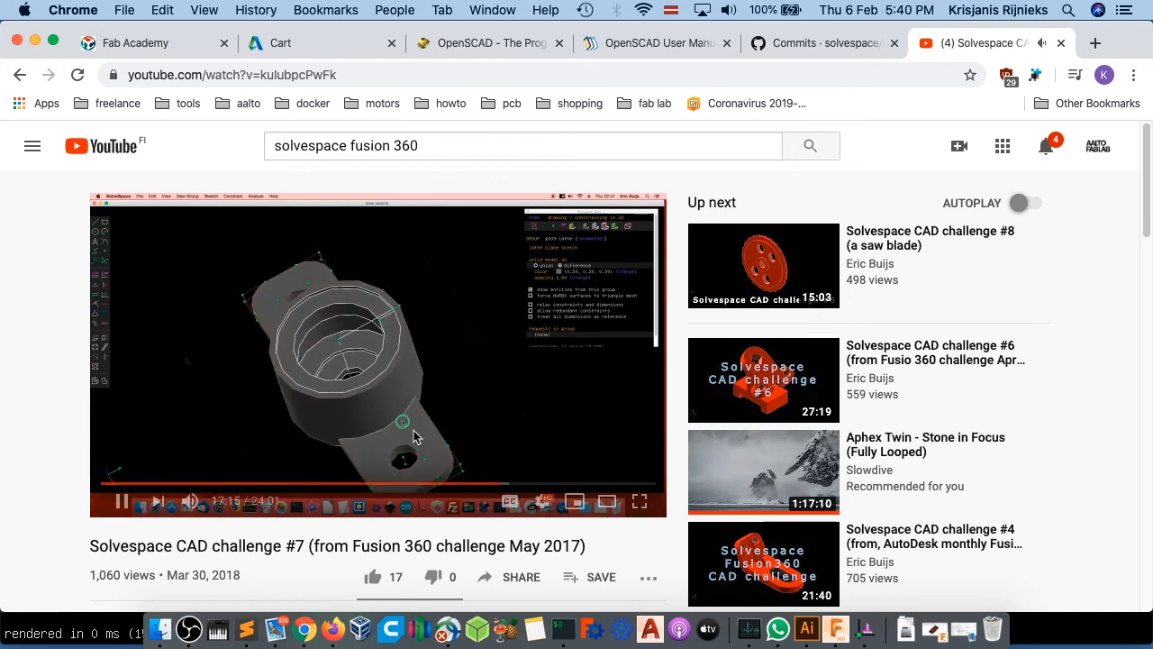
left_click(122, 501)
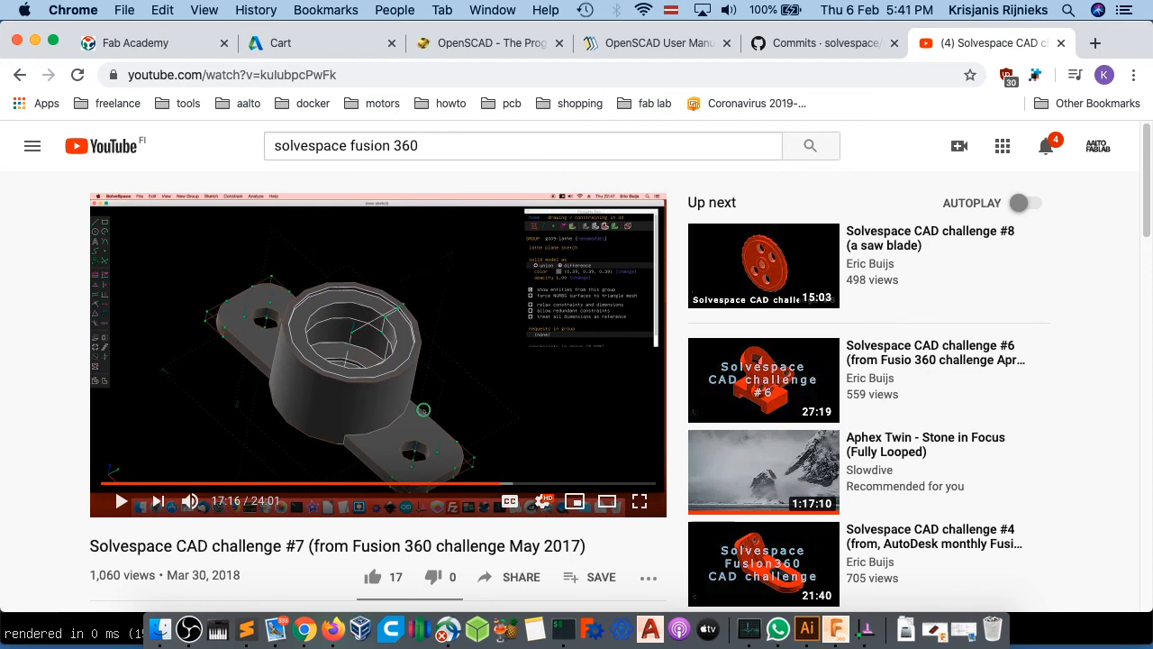
key("ctrl+space")
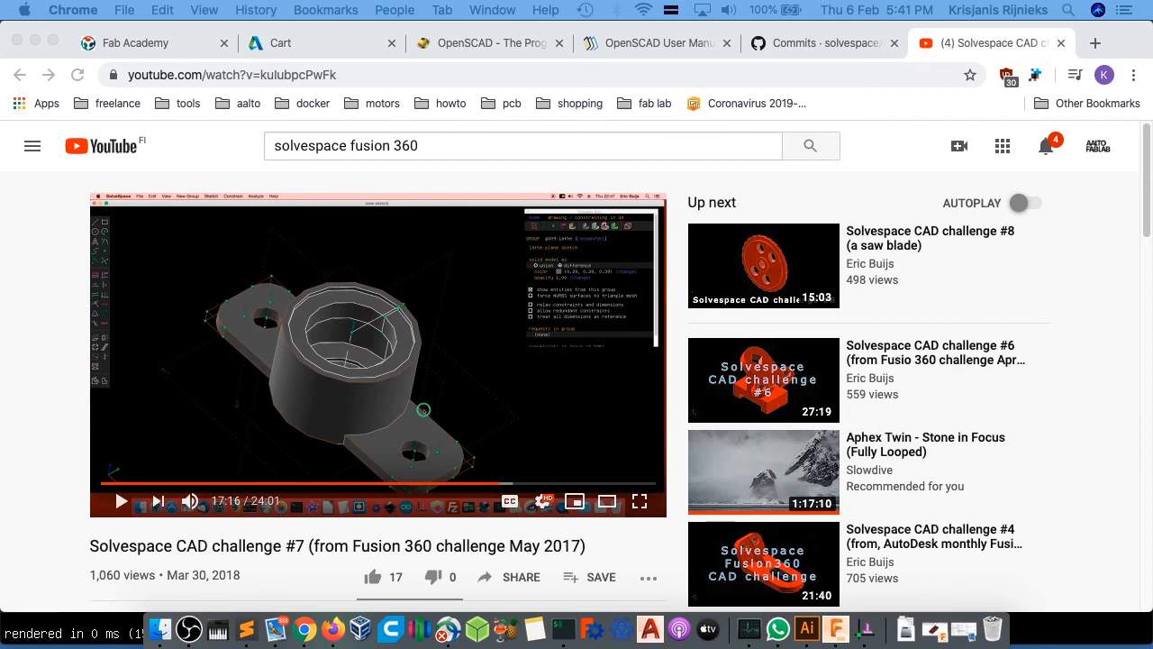